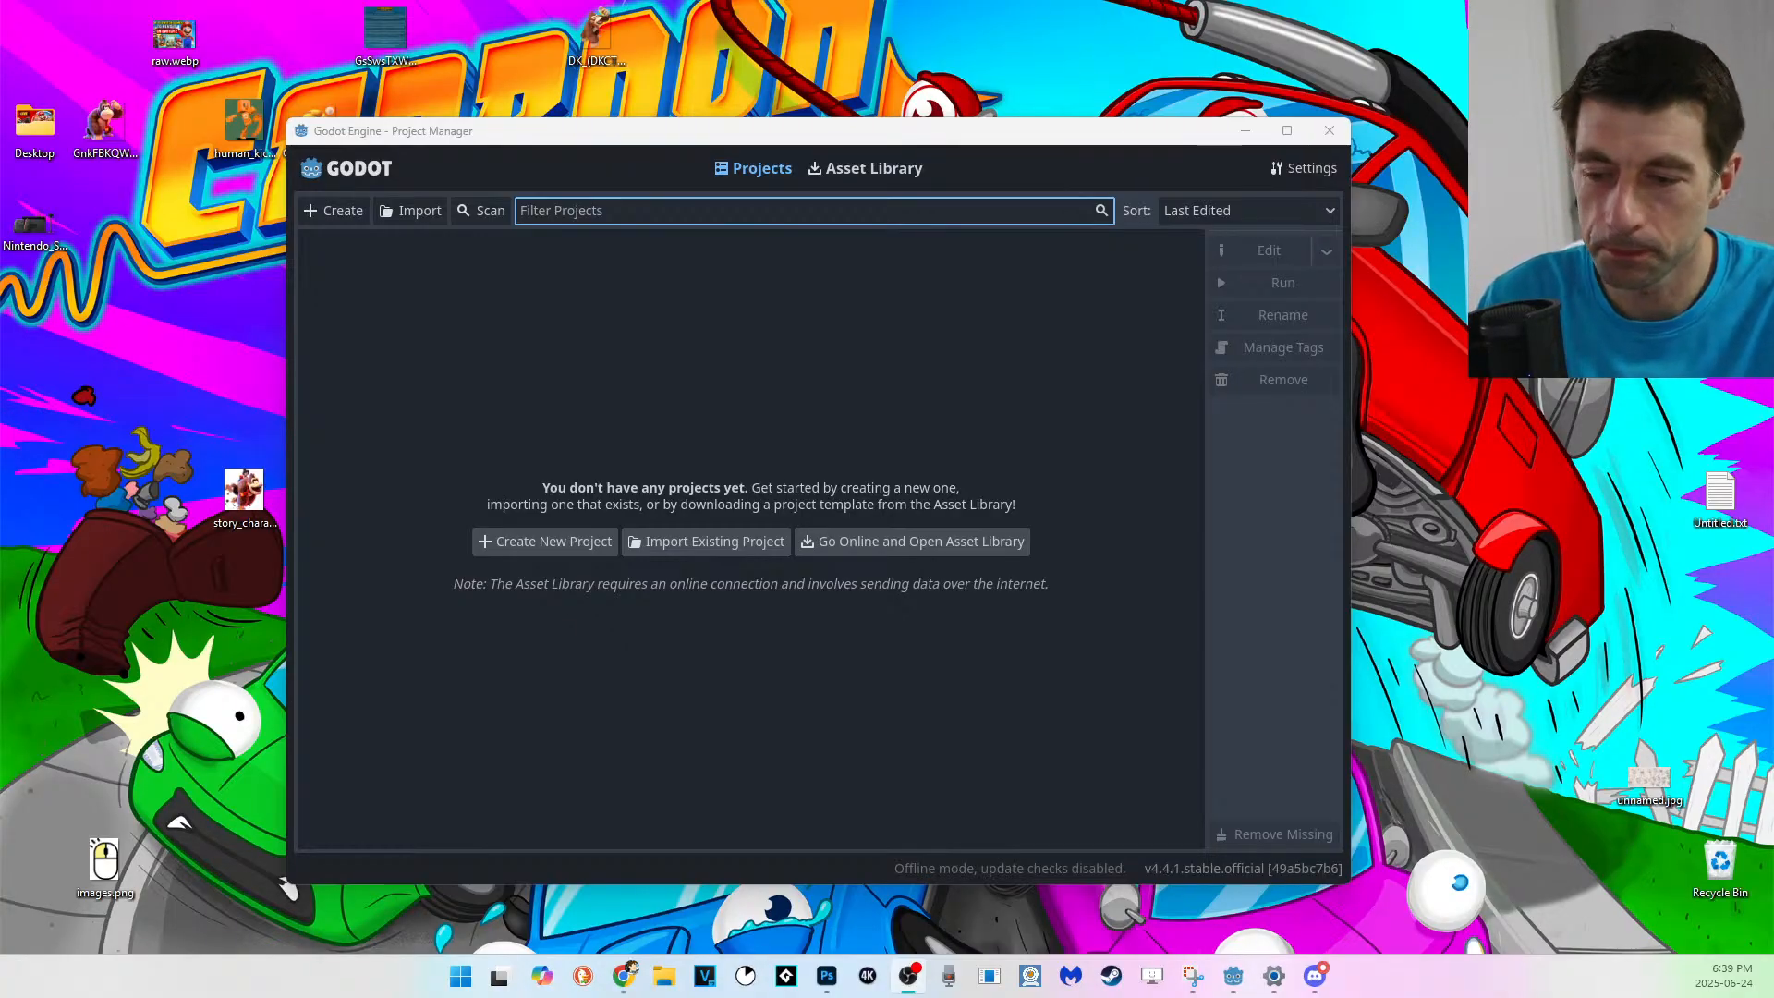
key("alt+Tab")
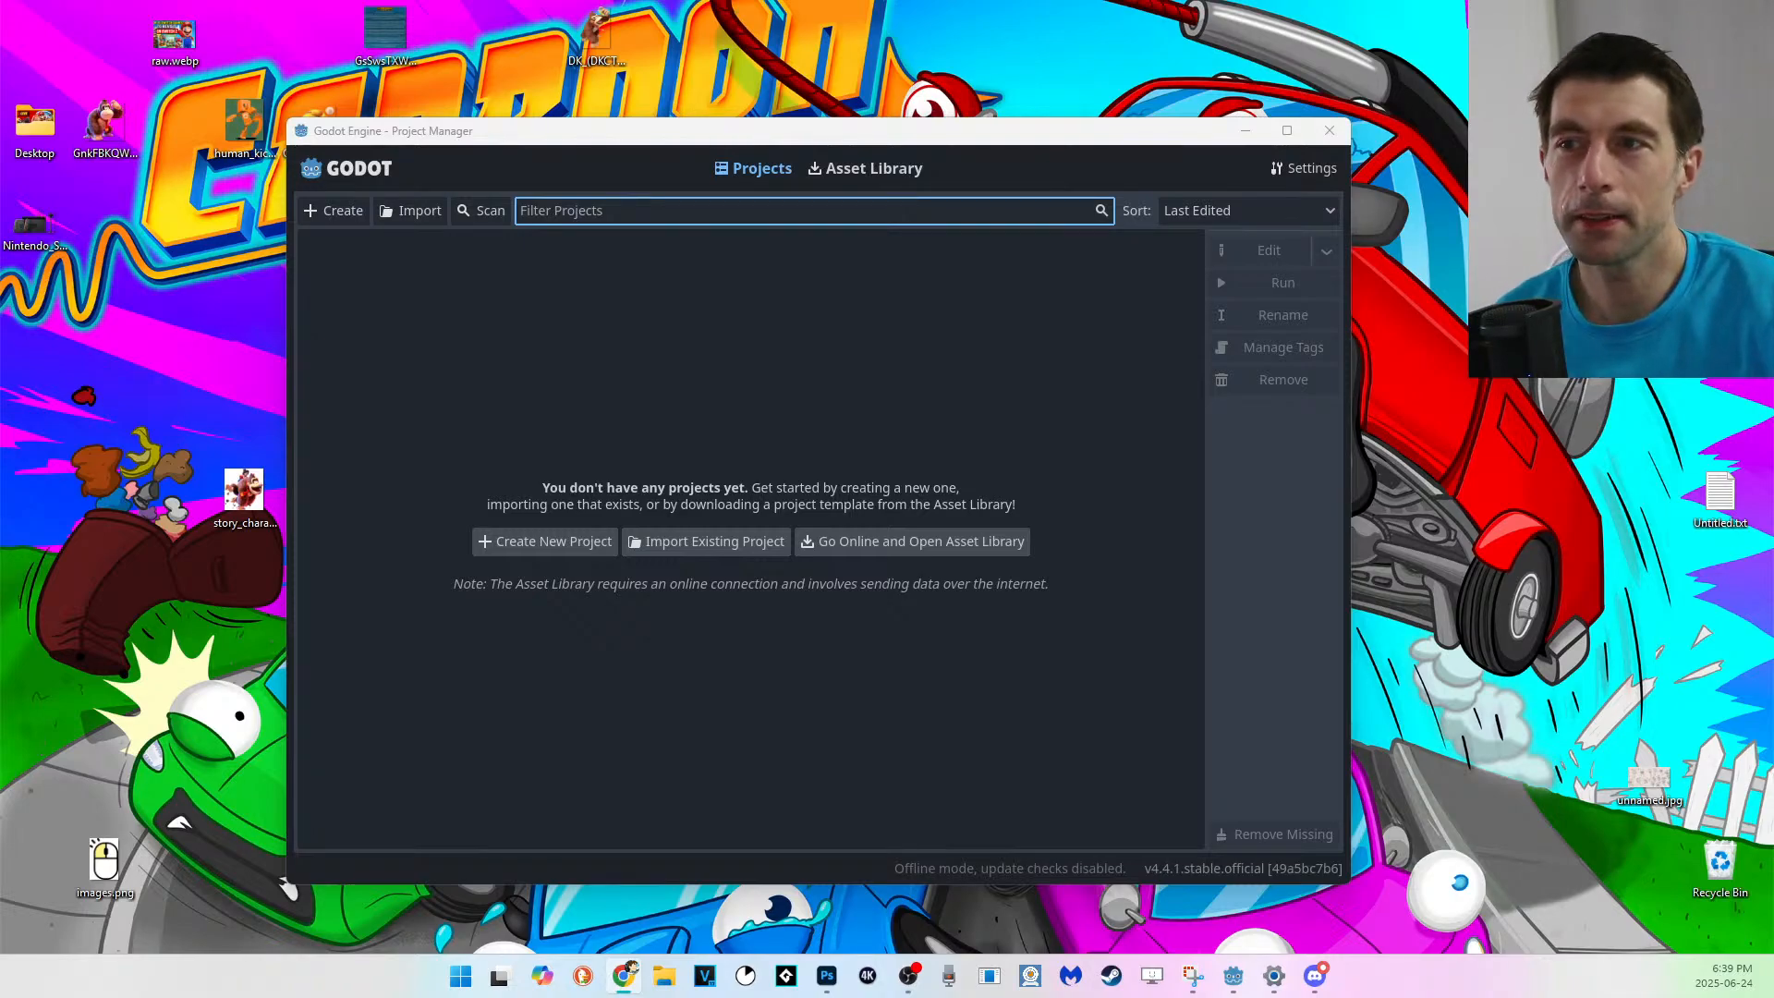
left_click_drag(819, 131, 834, 87)
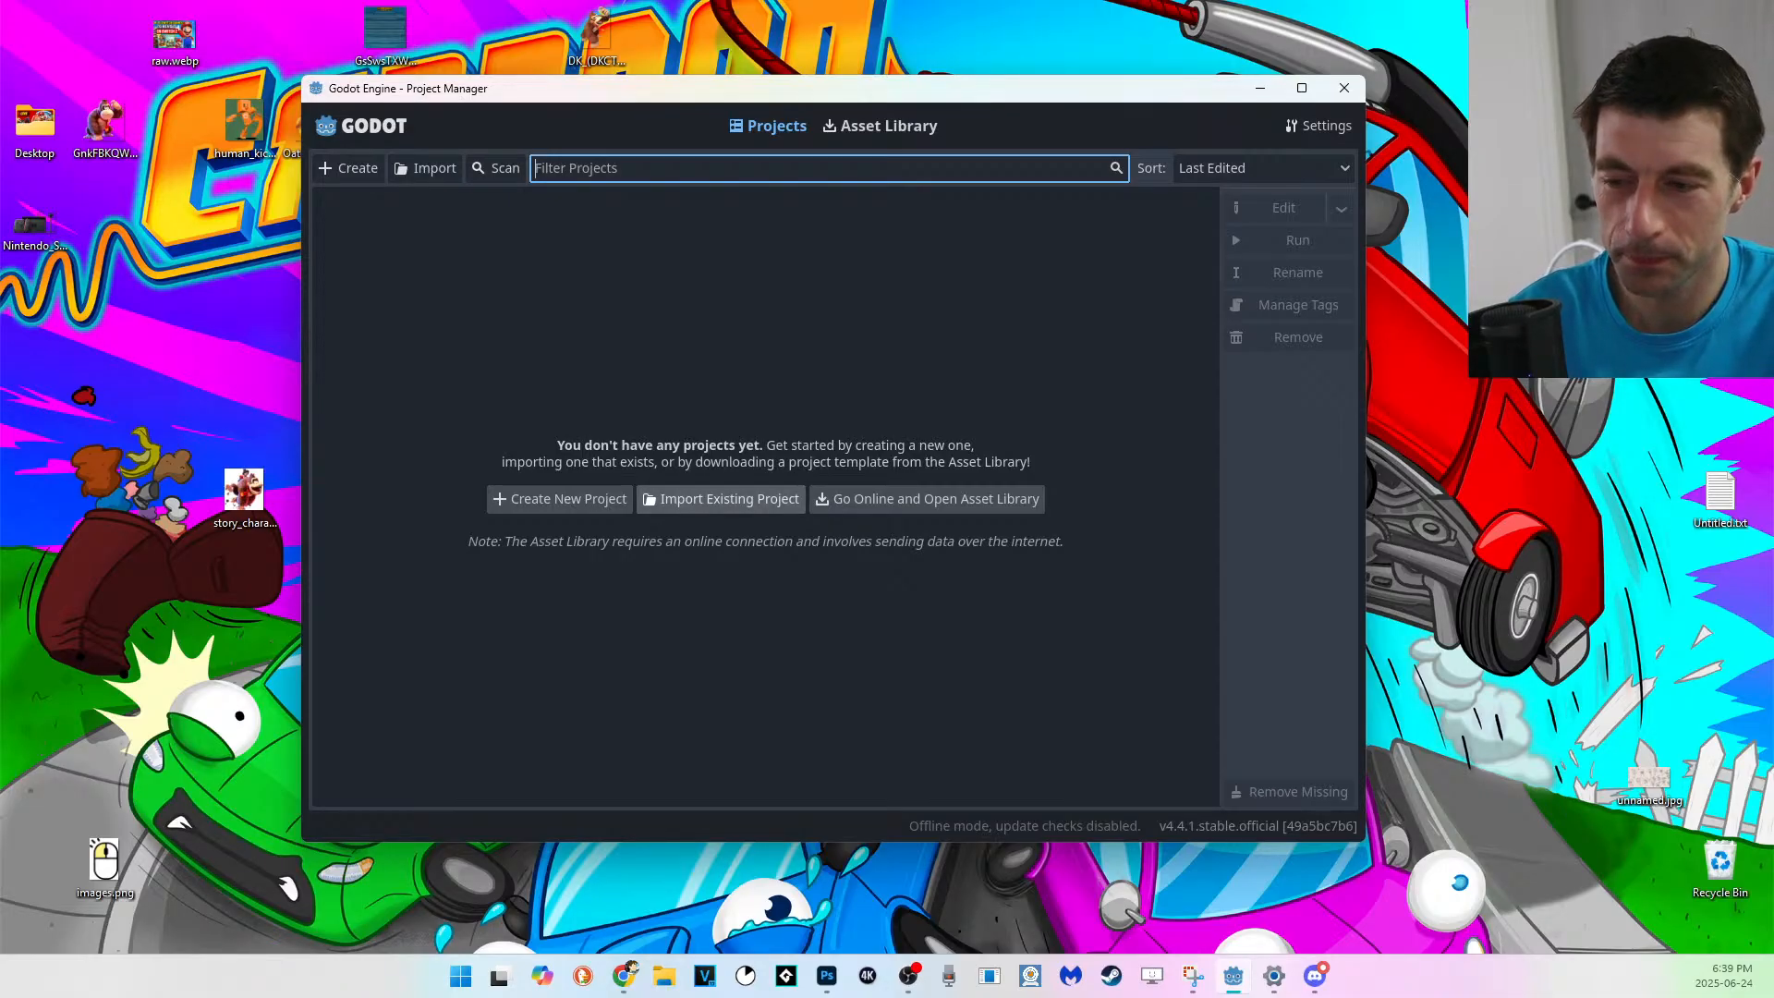
left_click(560, 499)
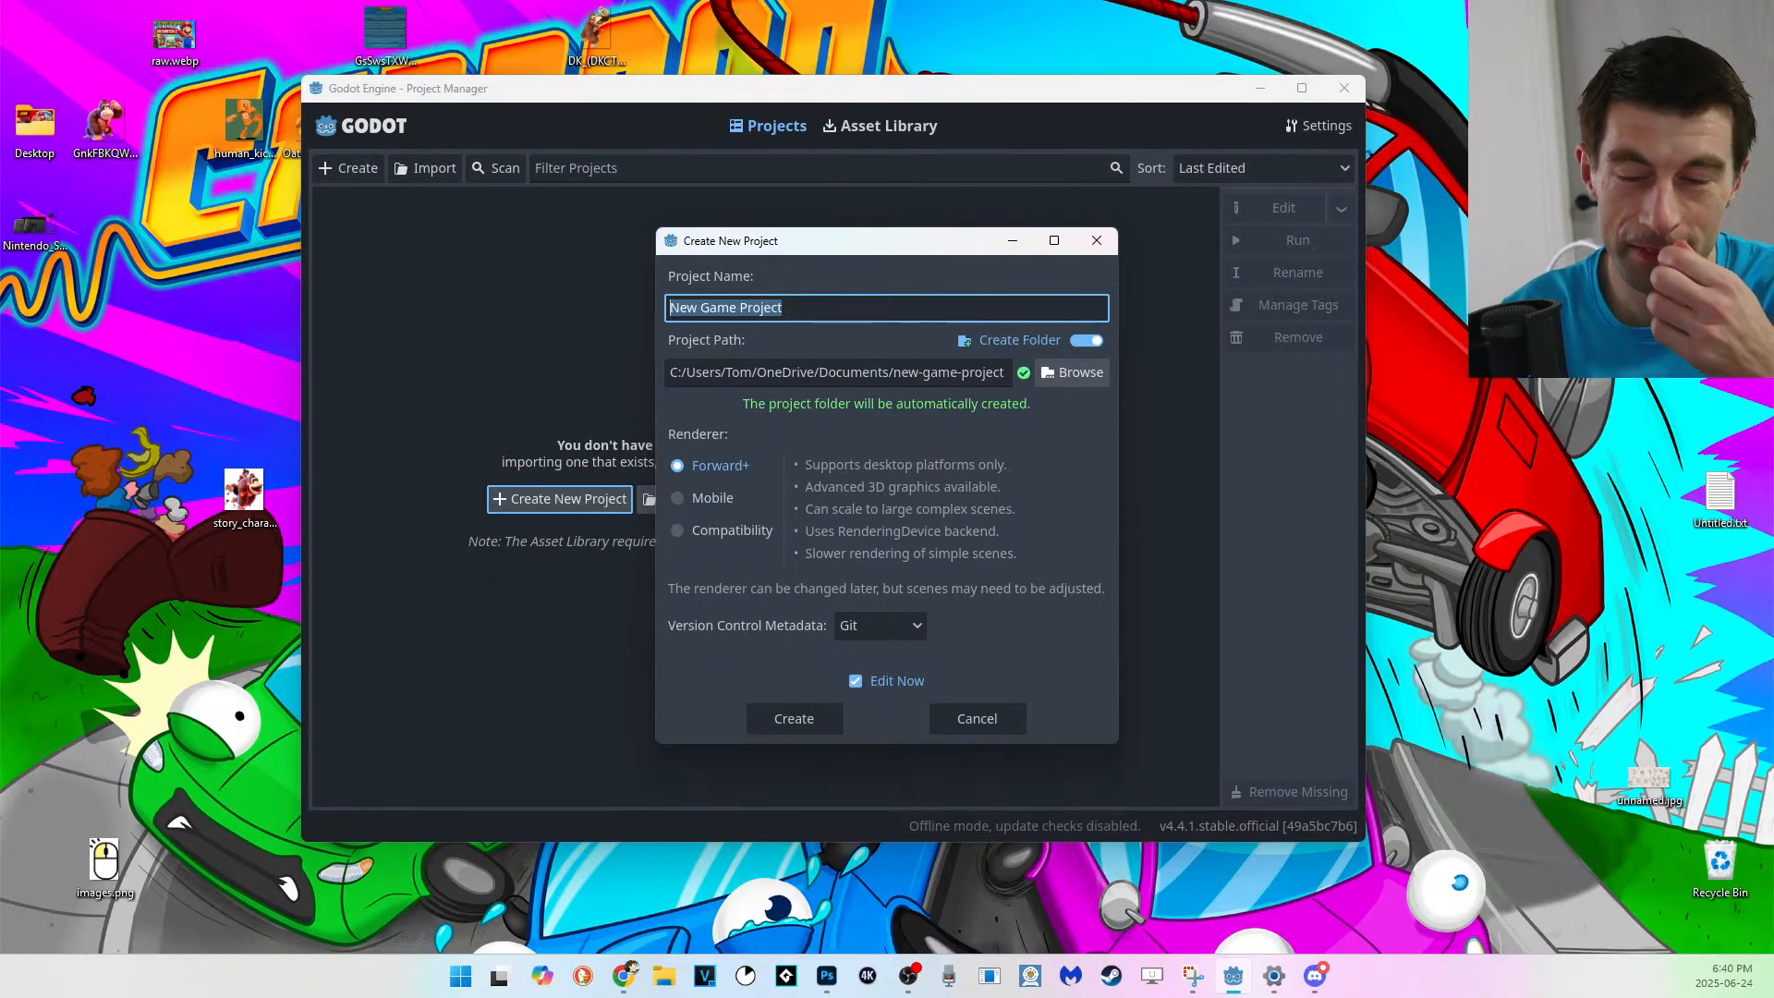
left_click(1072, 372)
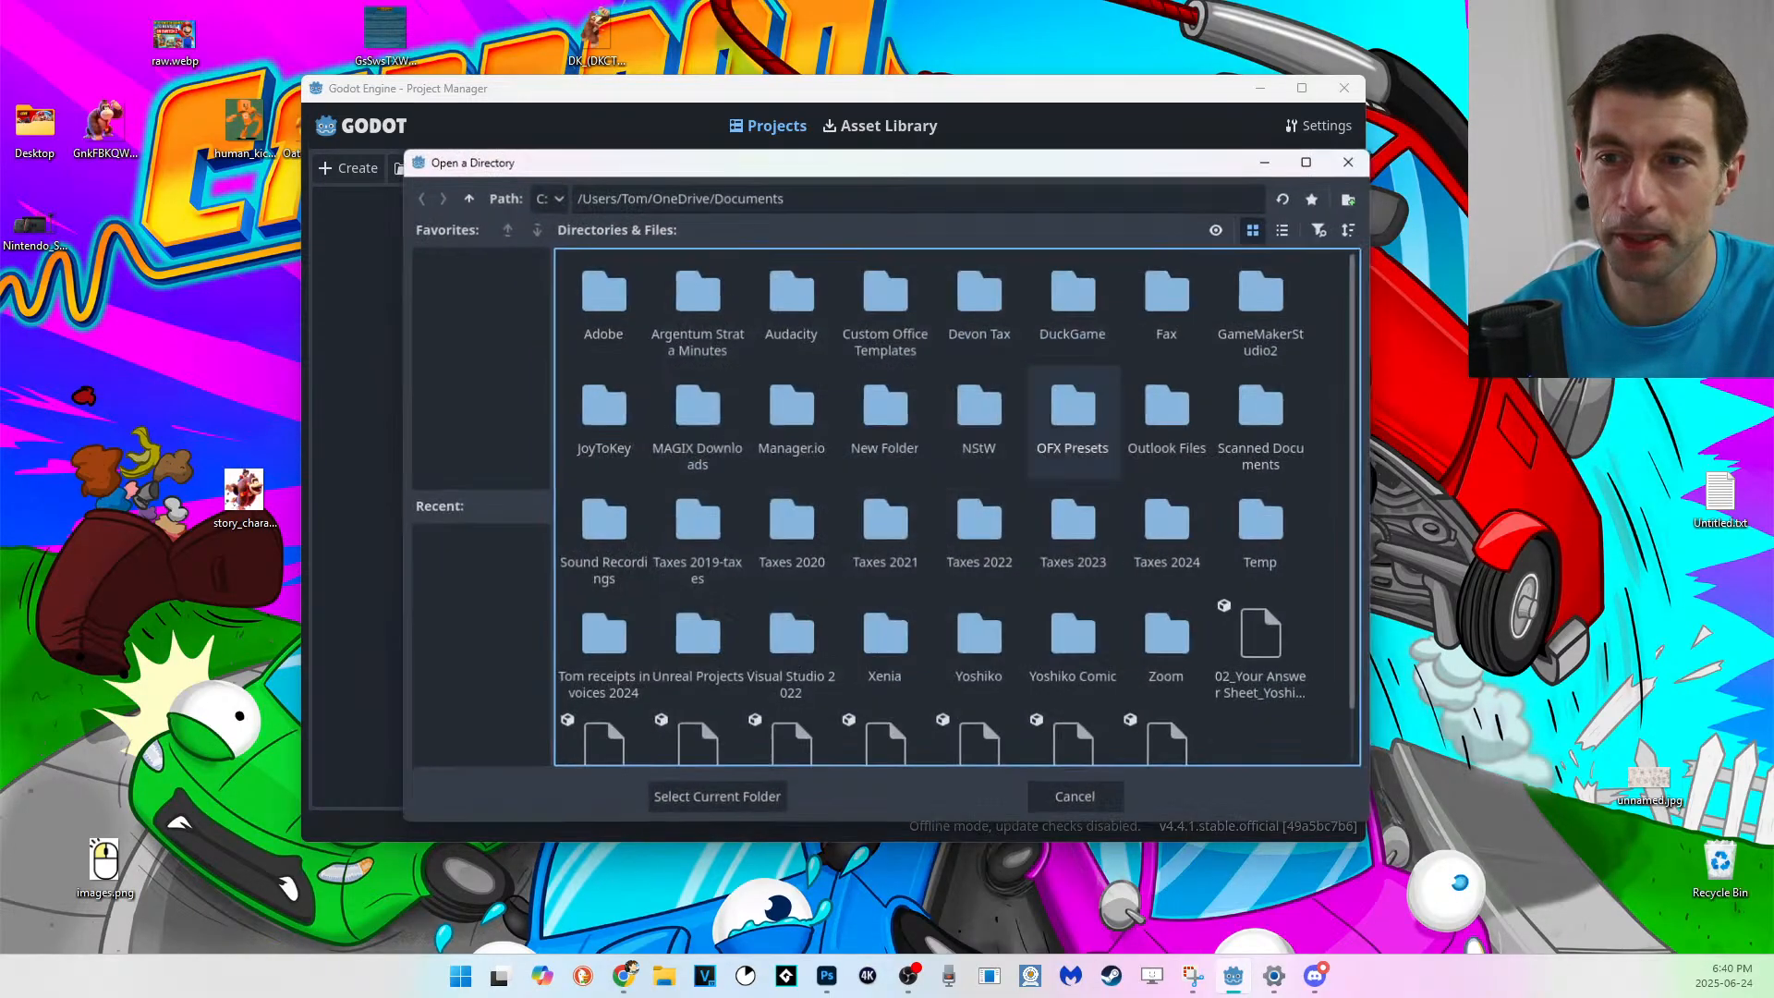
key("Escape")
key("Escape")
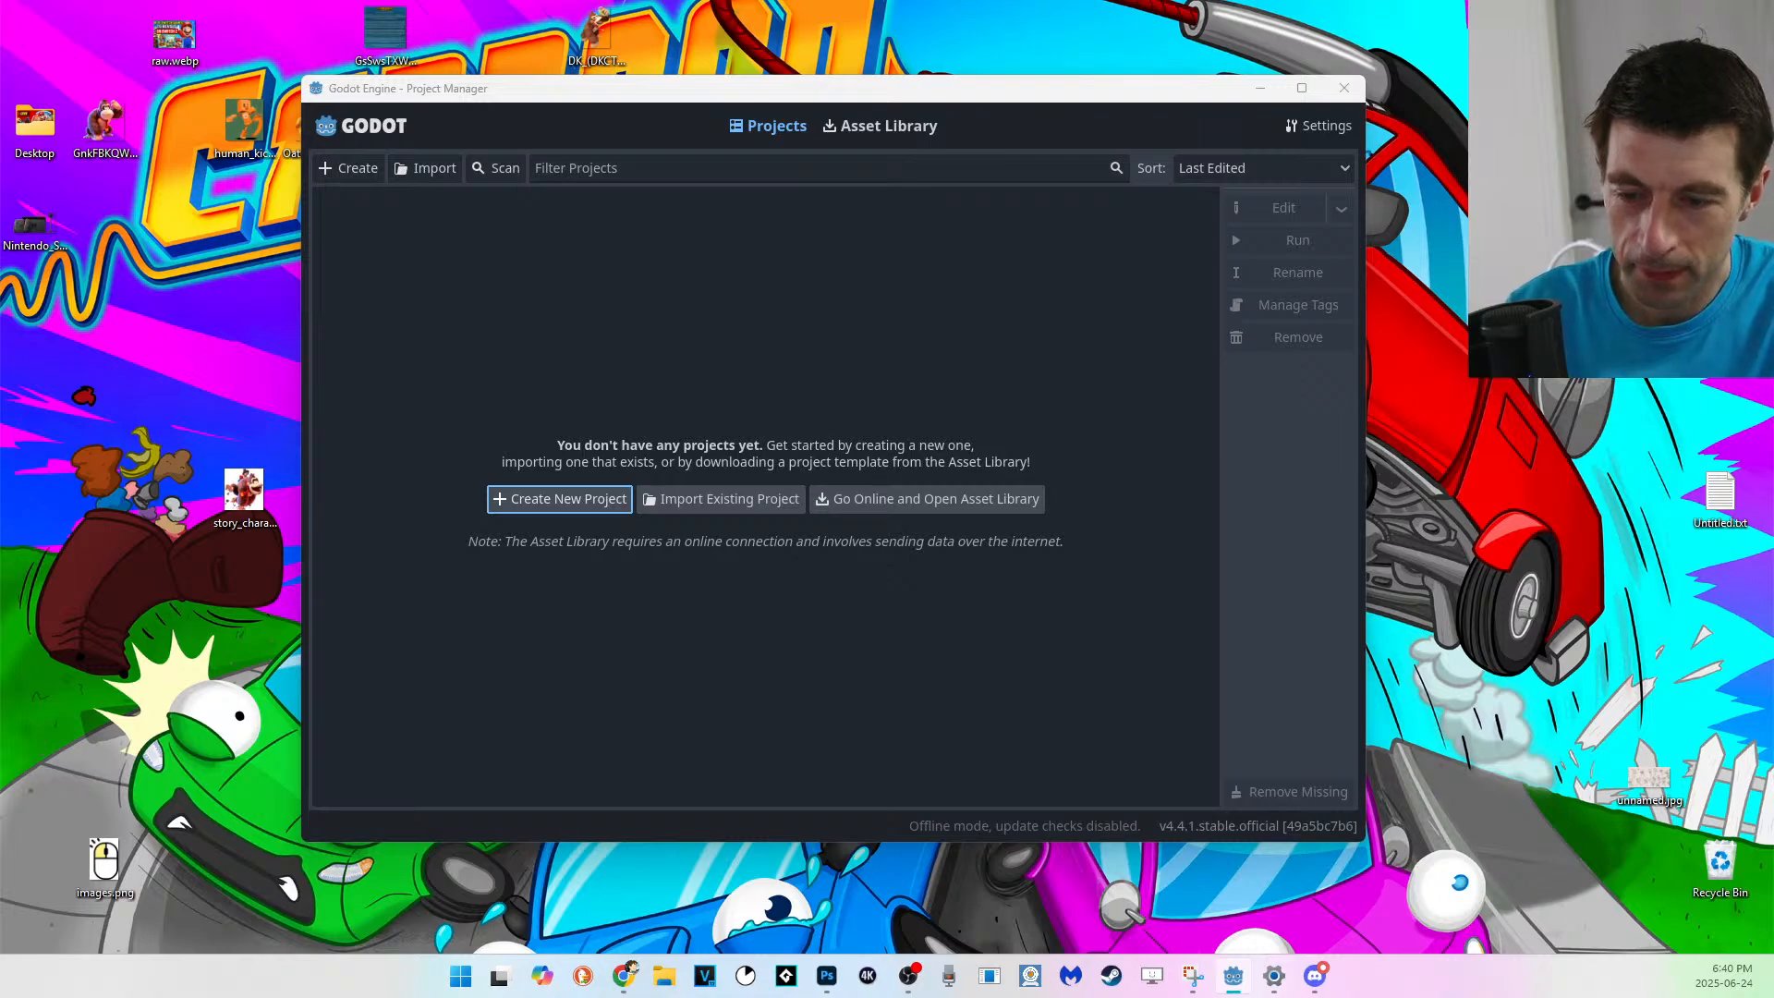
Create a new project named WarioWareCheers in the C:/Godot Game location with the Forward+ renderer.
key("Return")
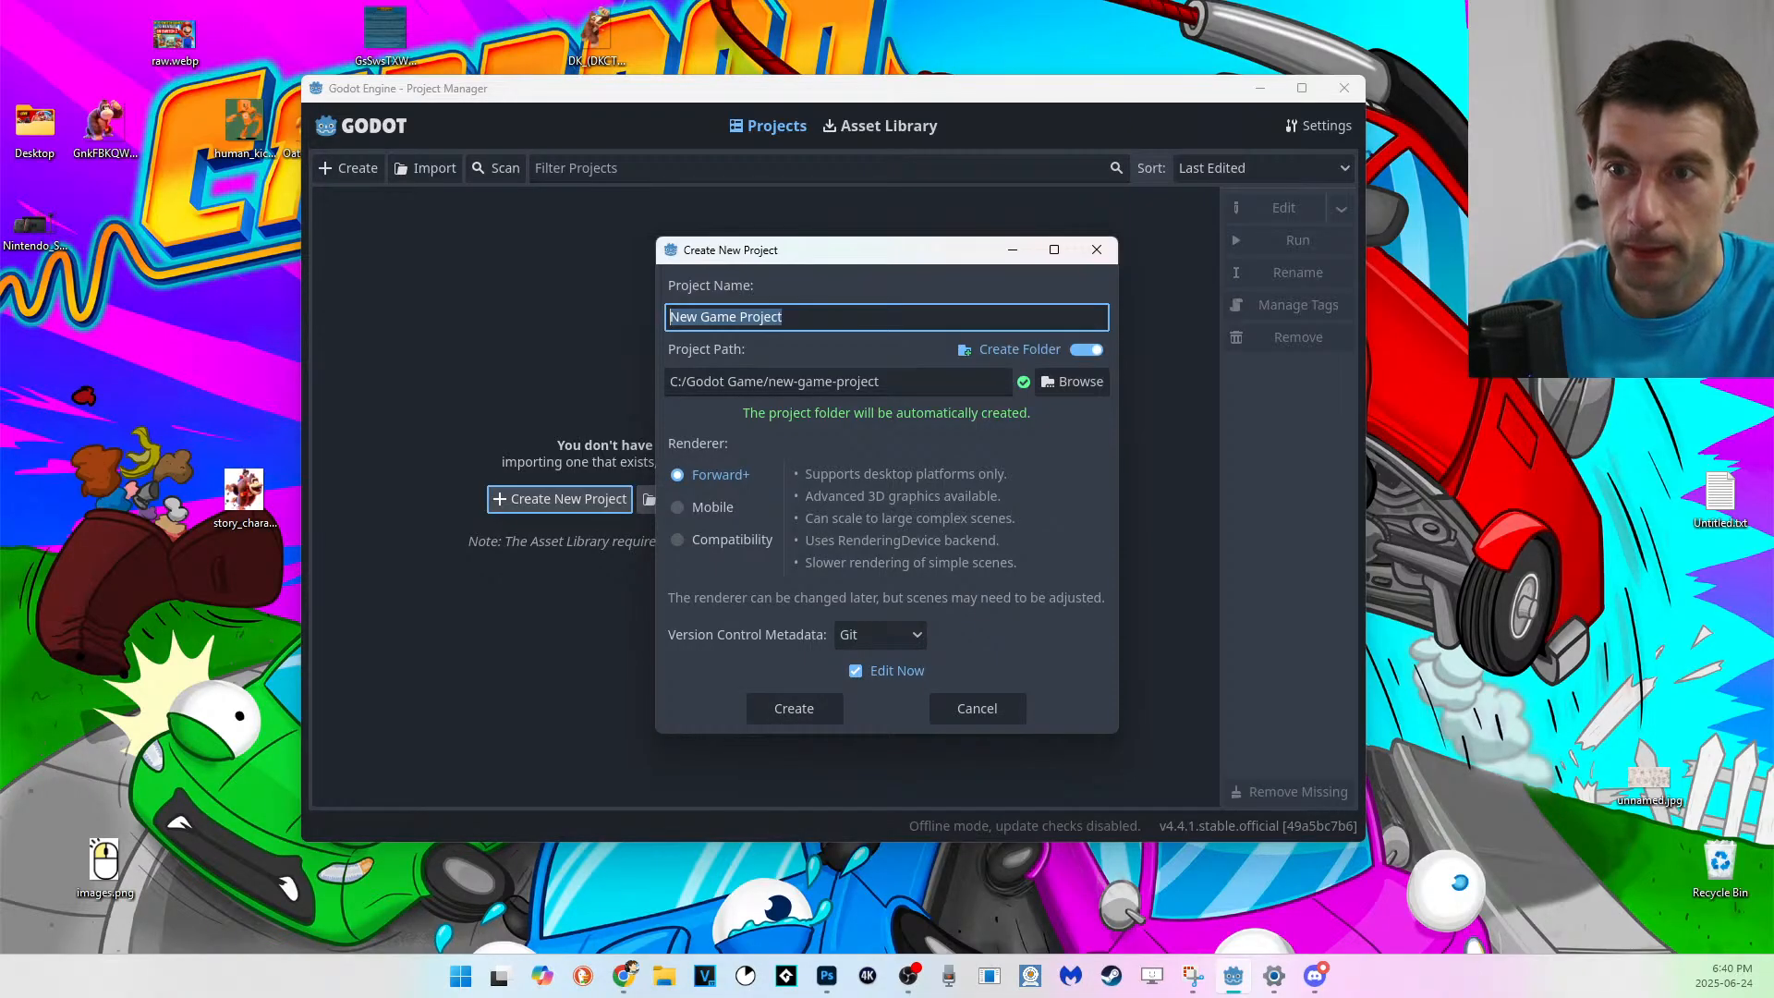
type("Ch")
key("BackSpace")
key("BackSpace")
type("War")
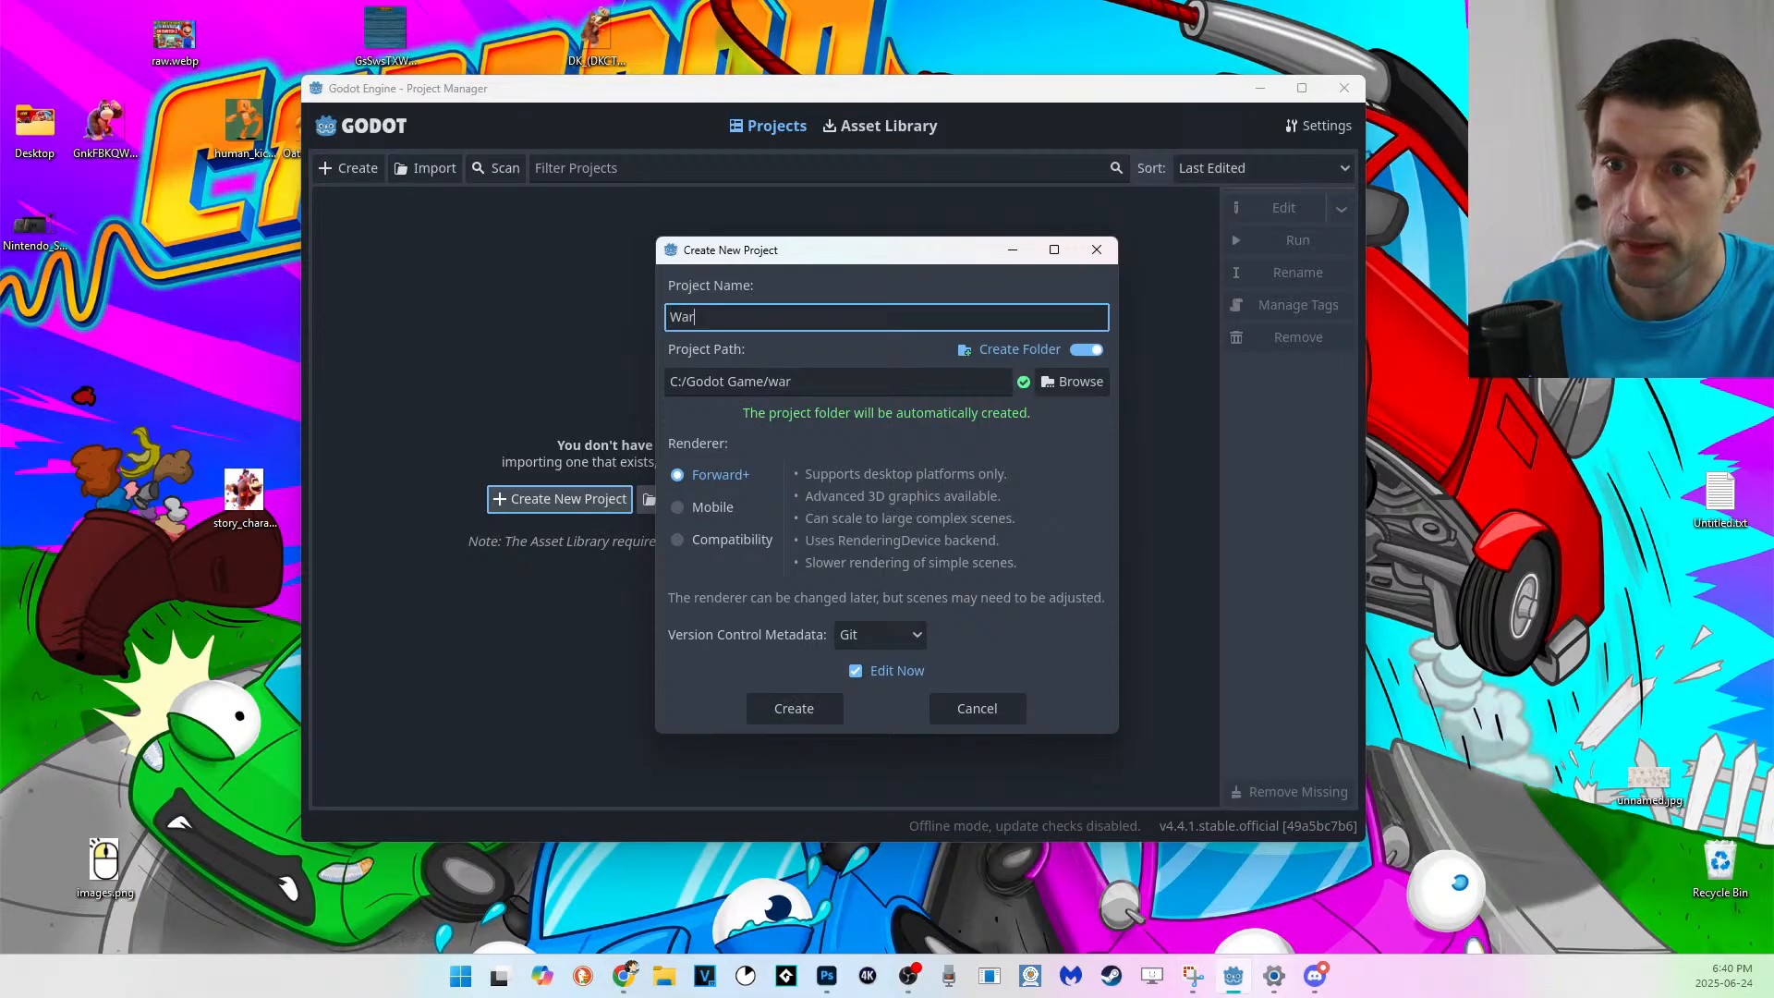
type("ioWareCheers")
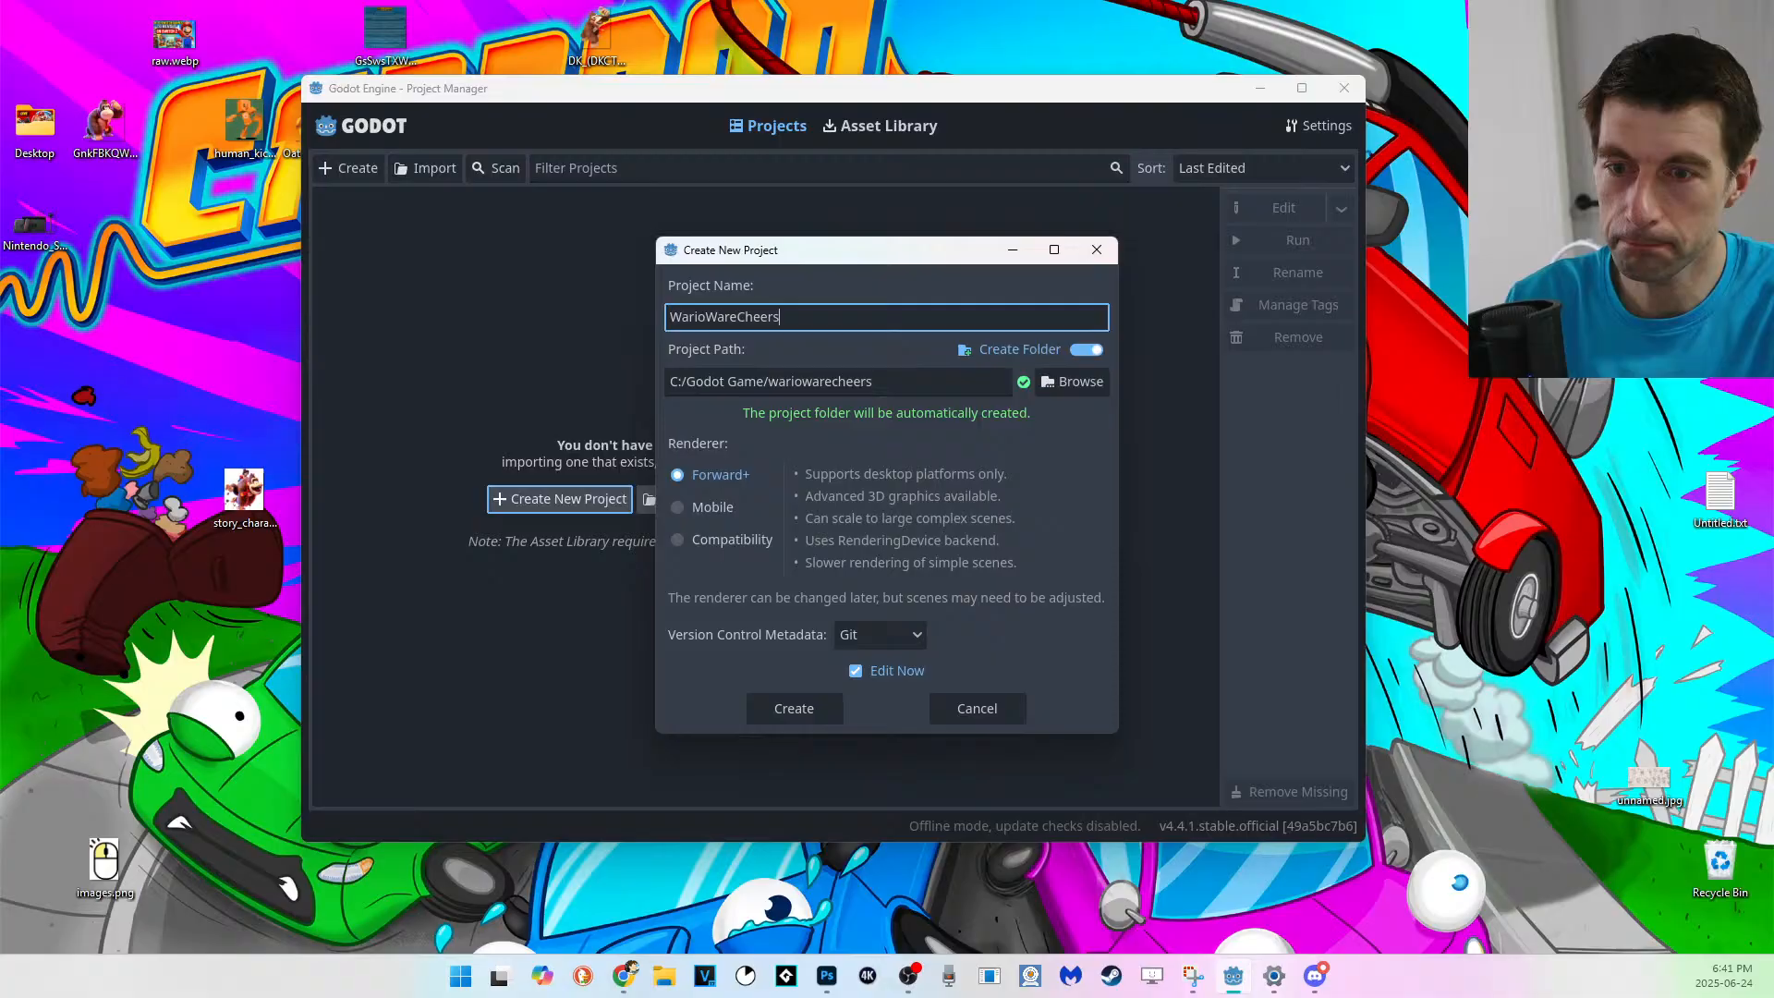
key("Return")
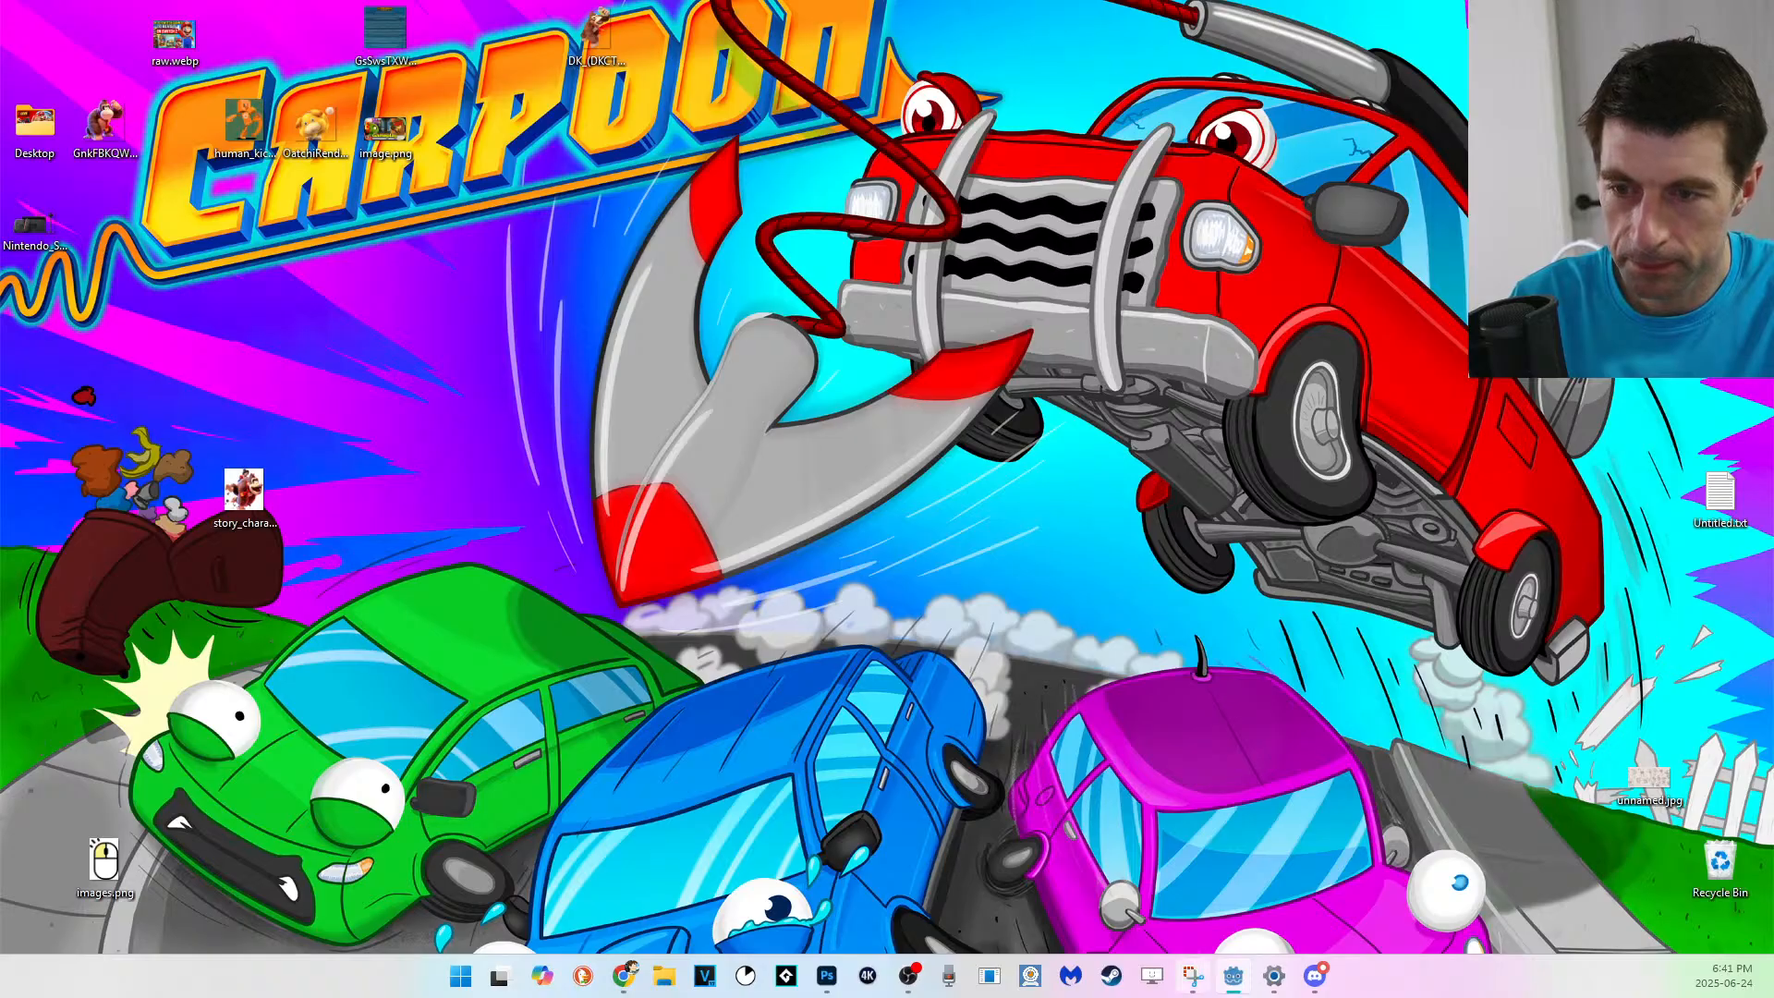
Bring up the WarioWareCheers editor in the 2D workspace and maximize its window.
left_click(1234, 977)
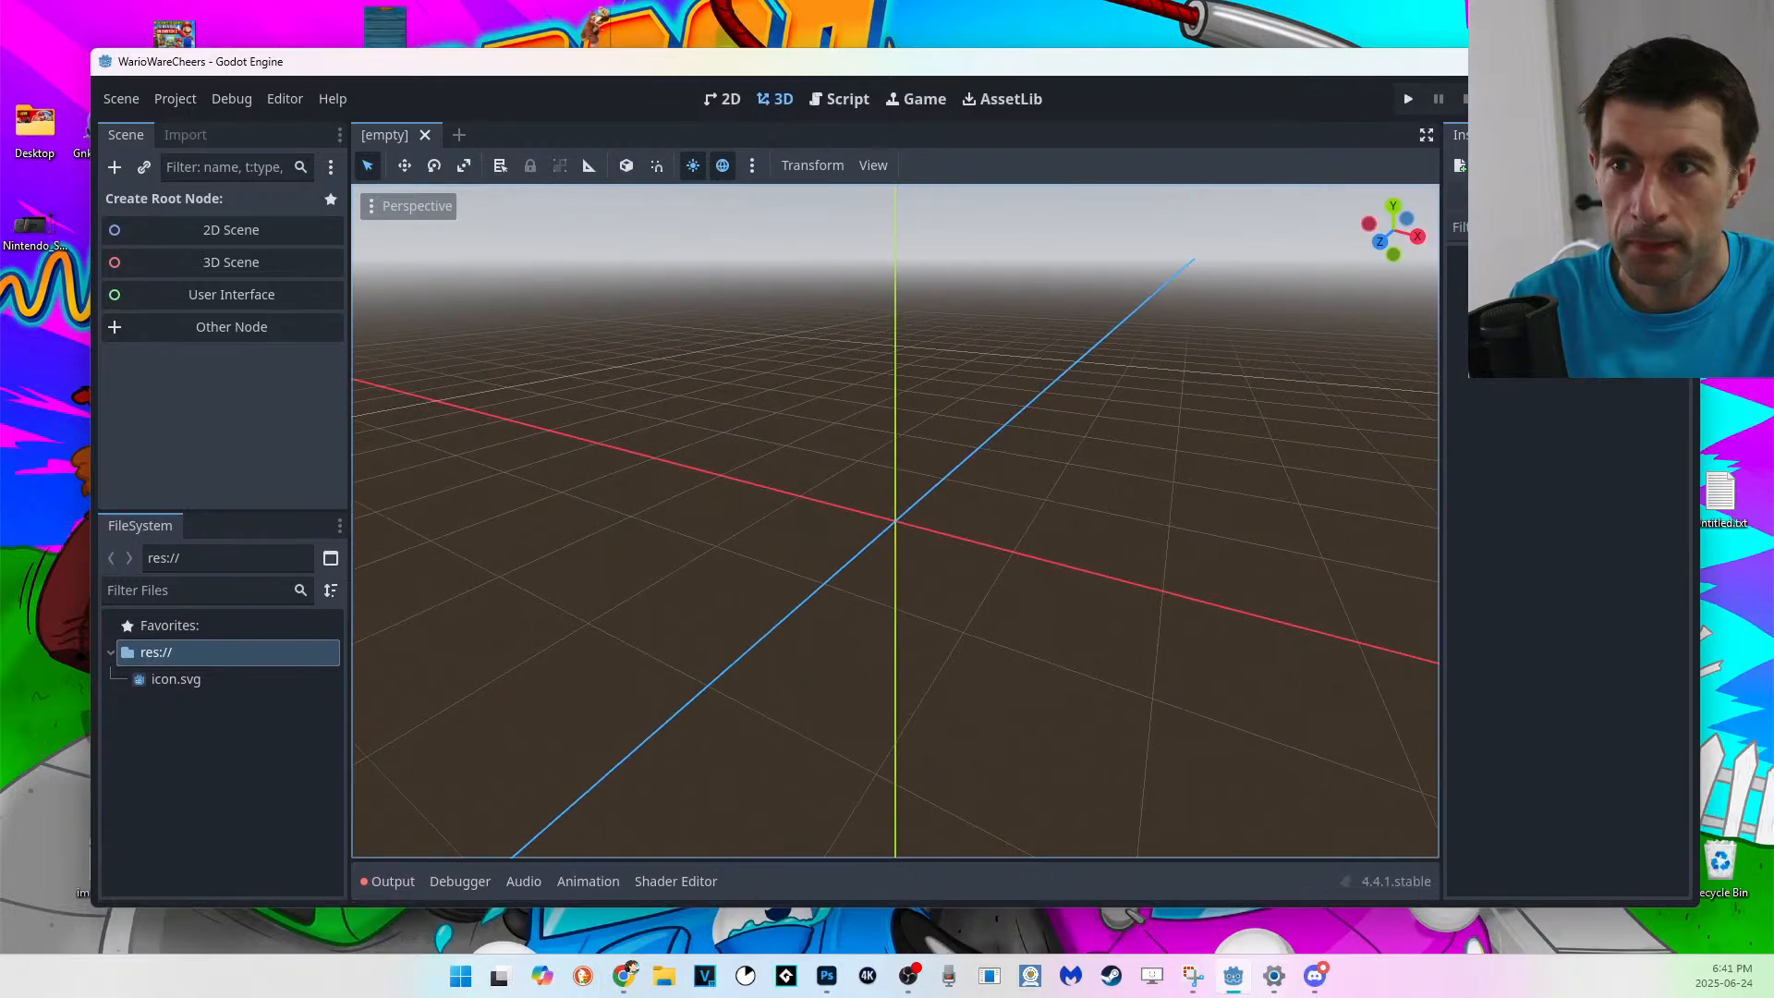
left_click(722, 99)
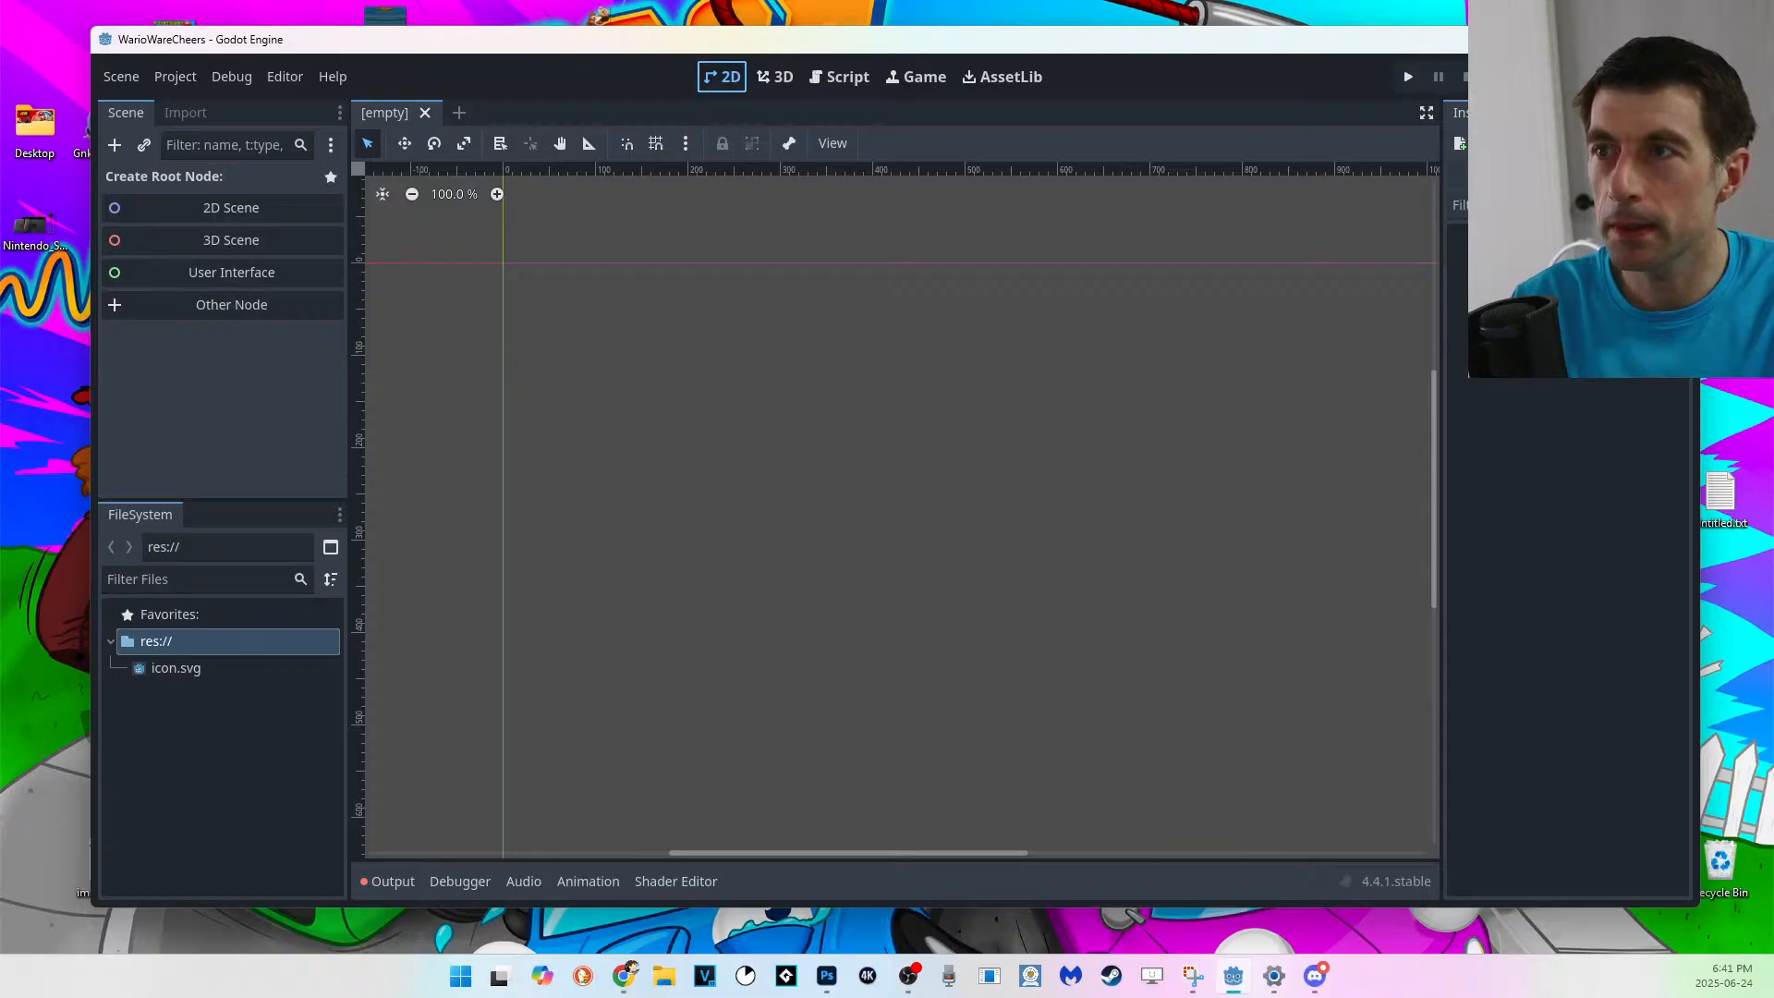
left_click_drag(91, 27, 22, 24)
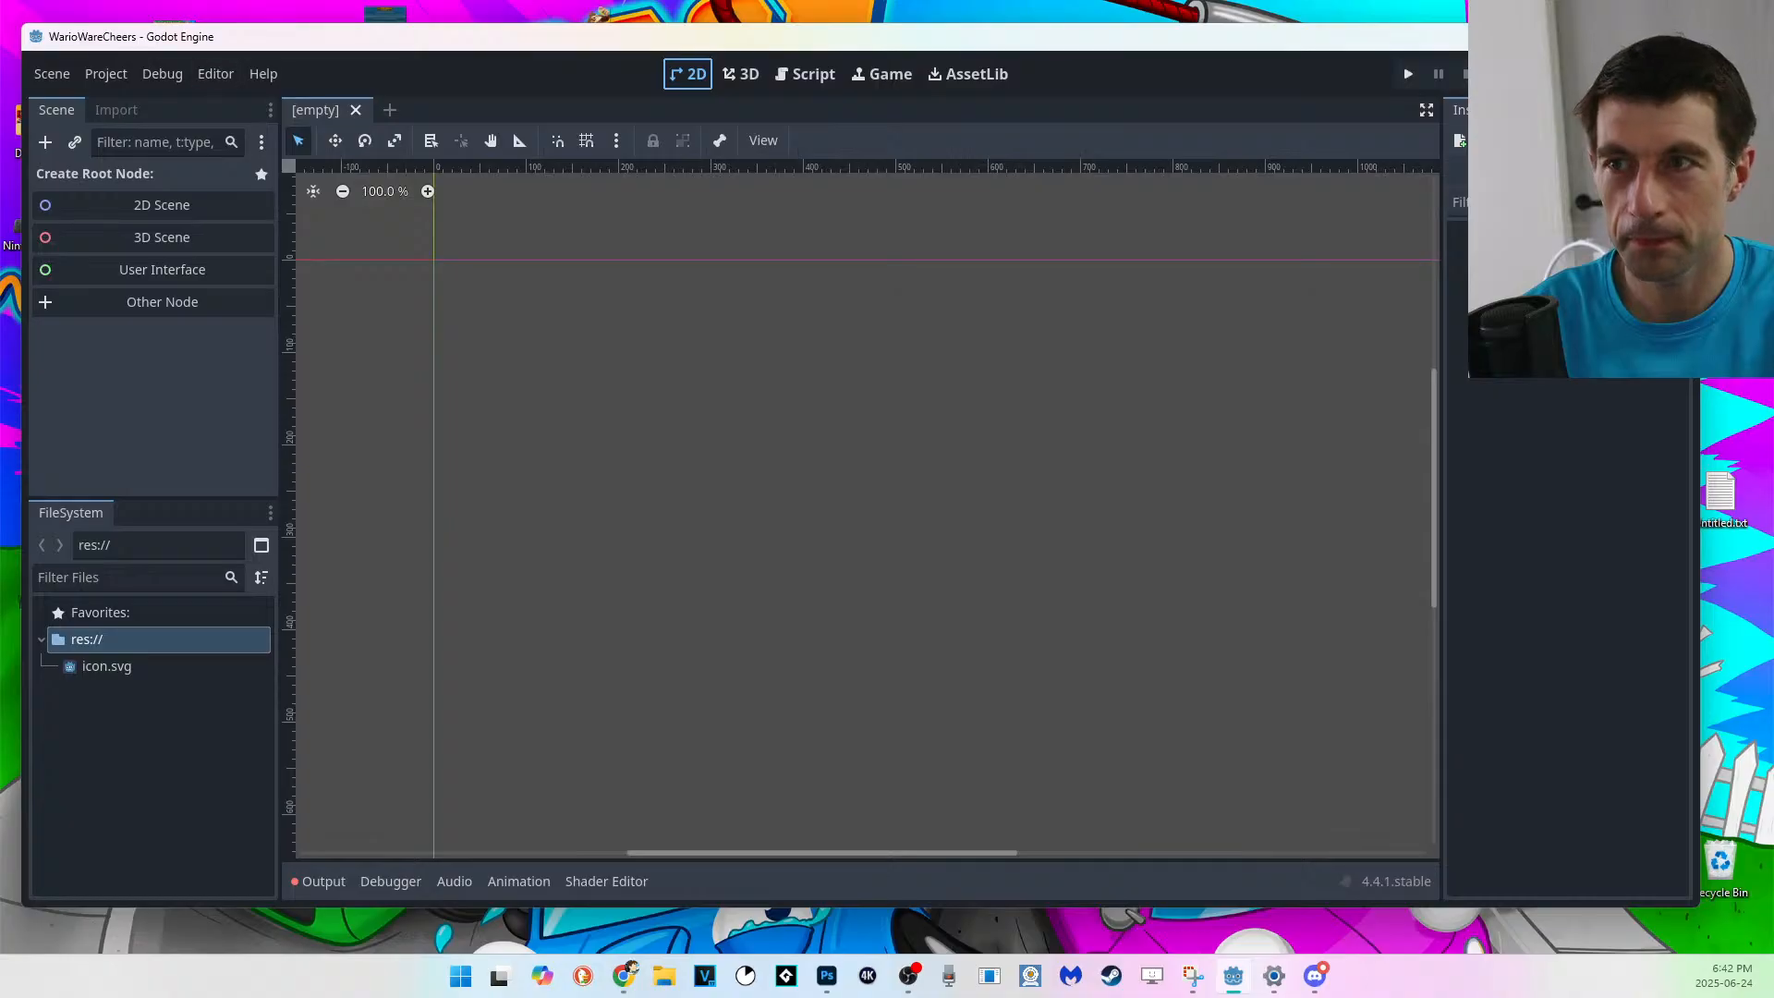
left_click_drag(1585, 24, 1584, 8)
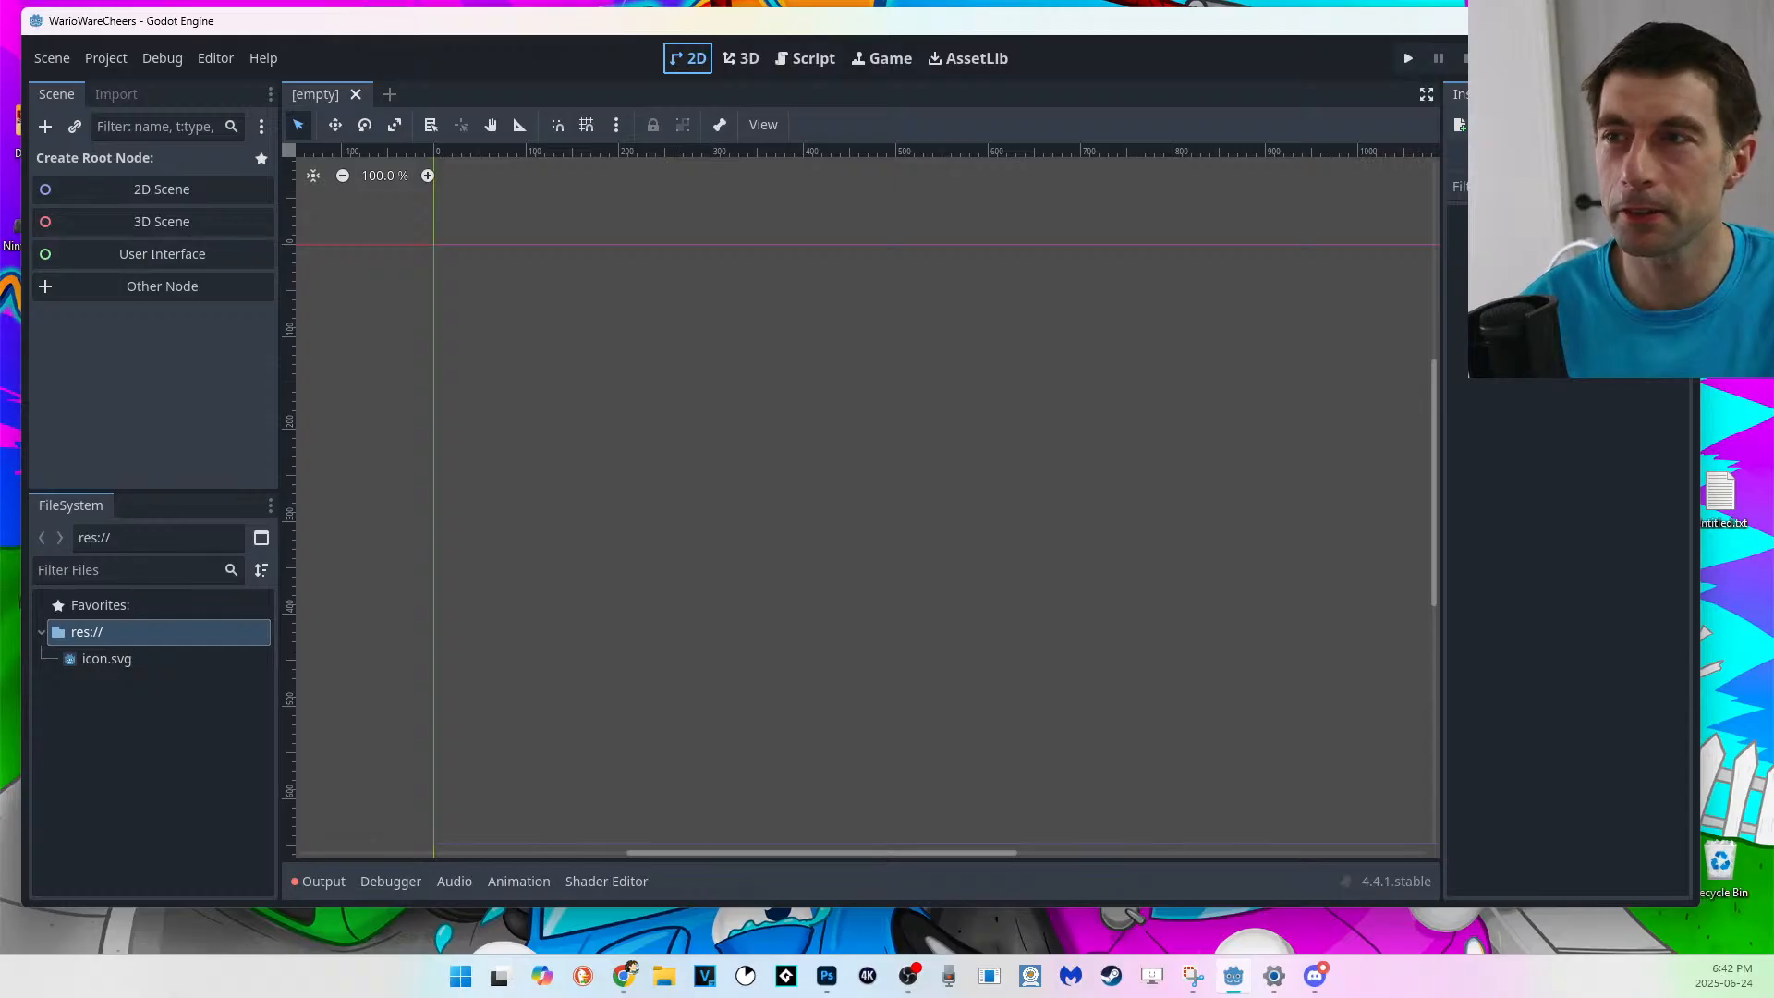
key("super+Up")
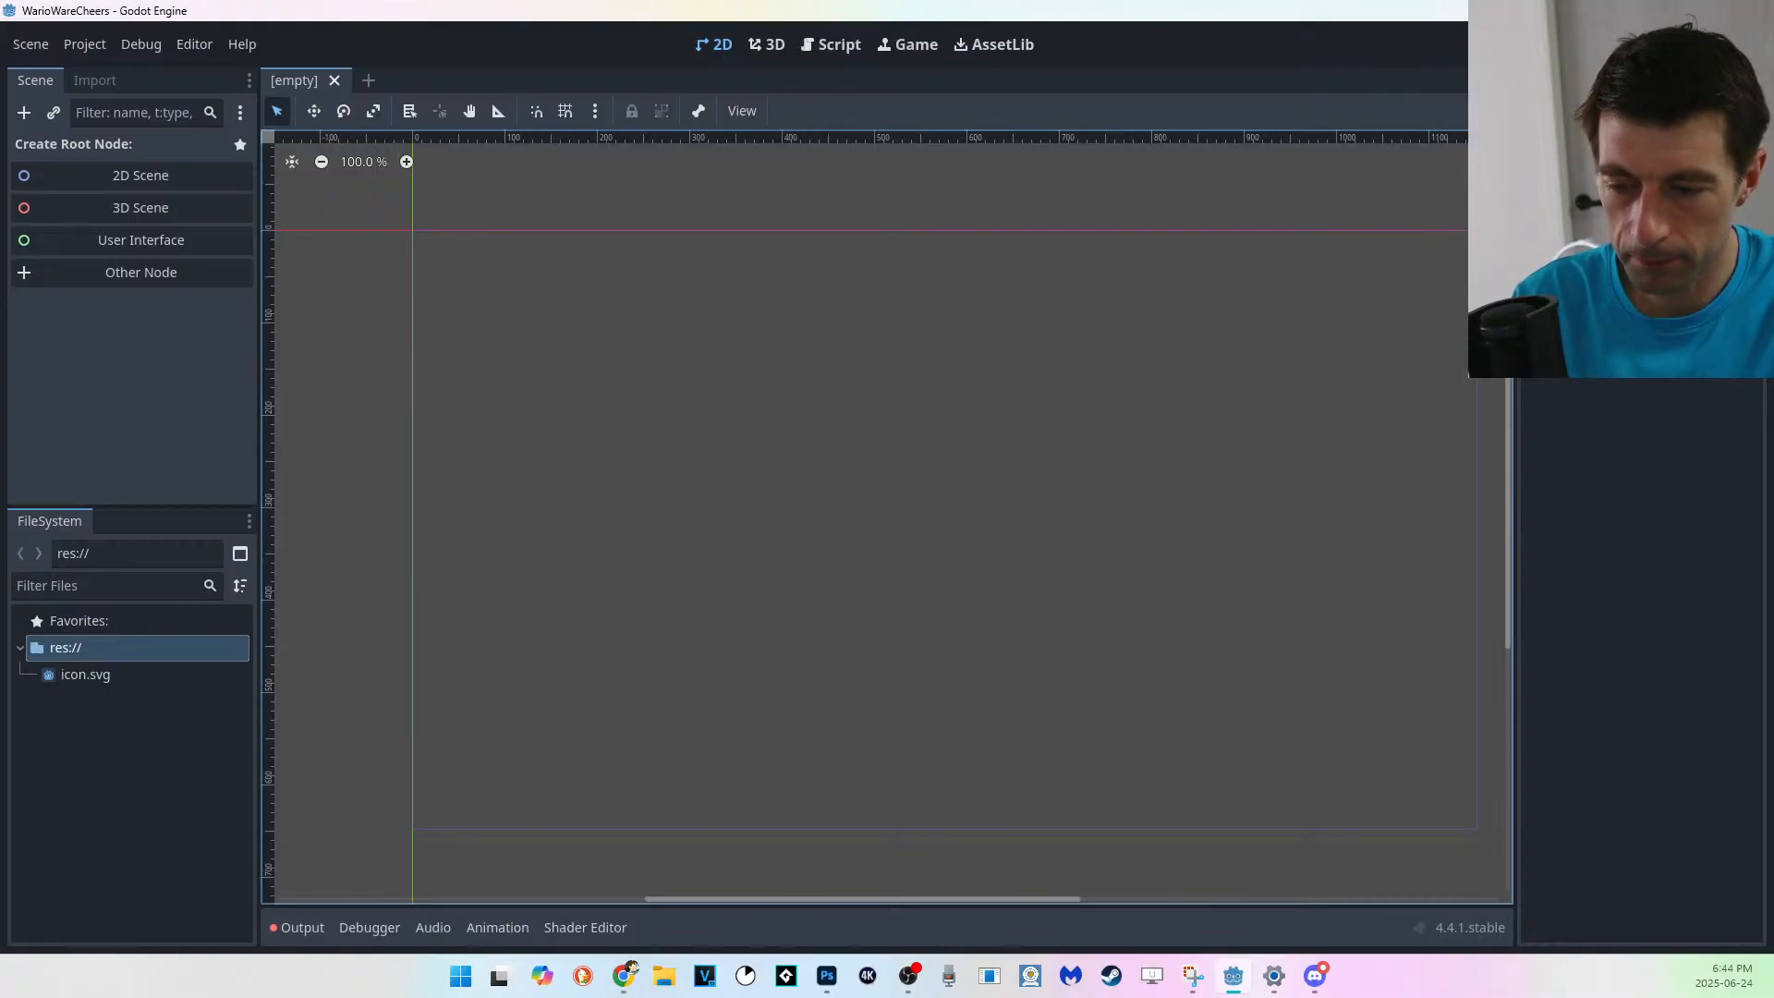
Switch to Photoshop and create a blank white 1080 x 1111 px document in a floating window.
left_click(826, 976)
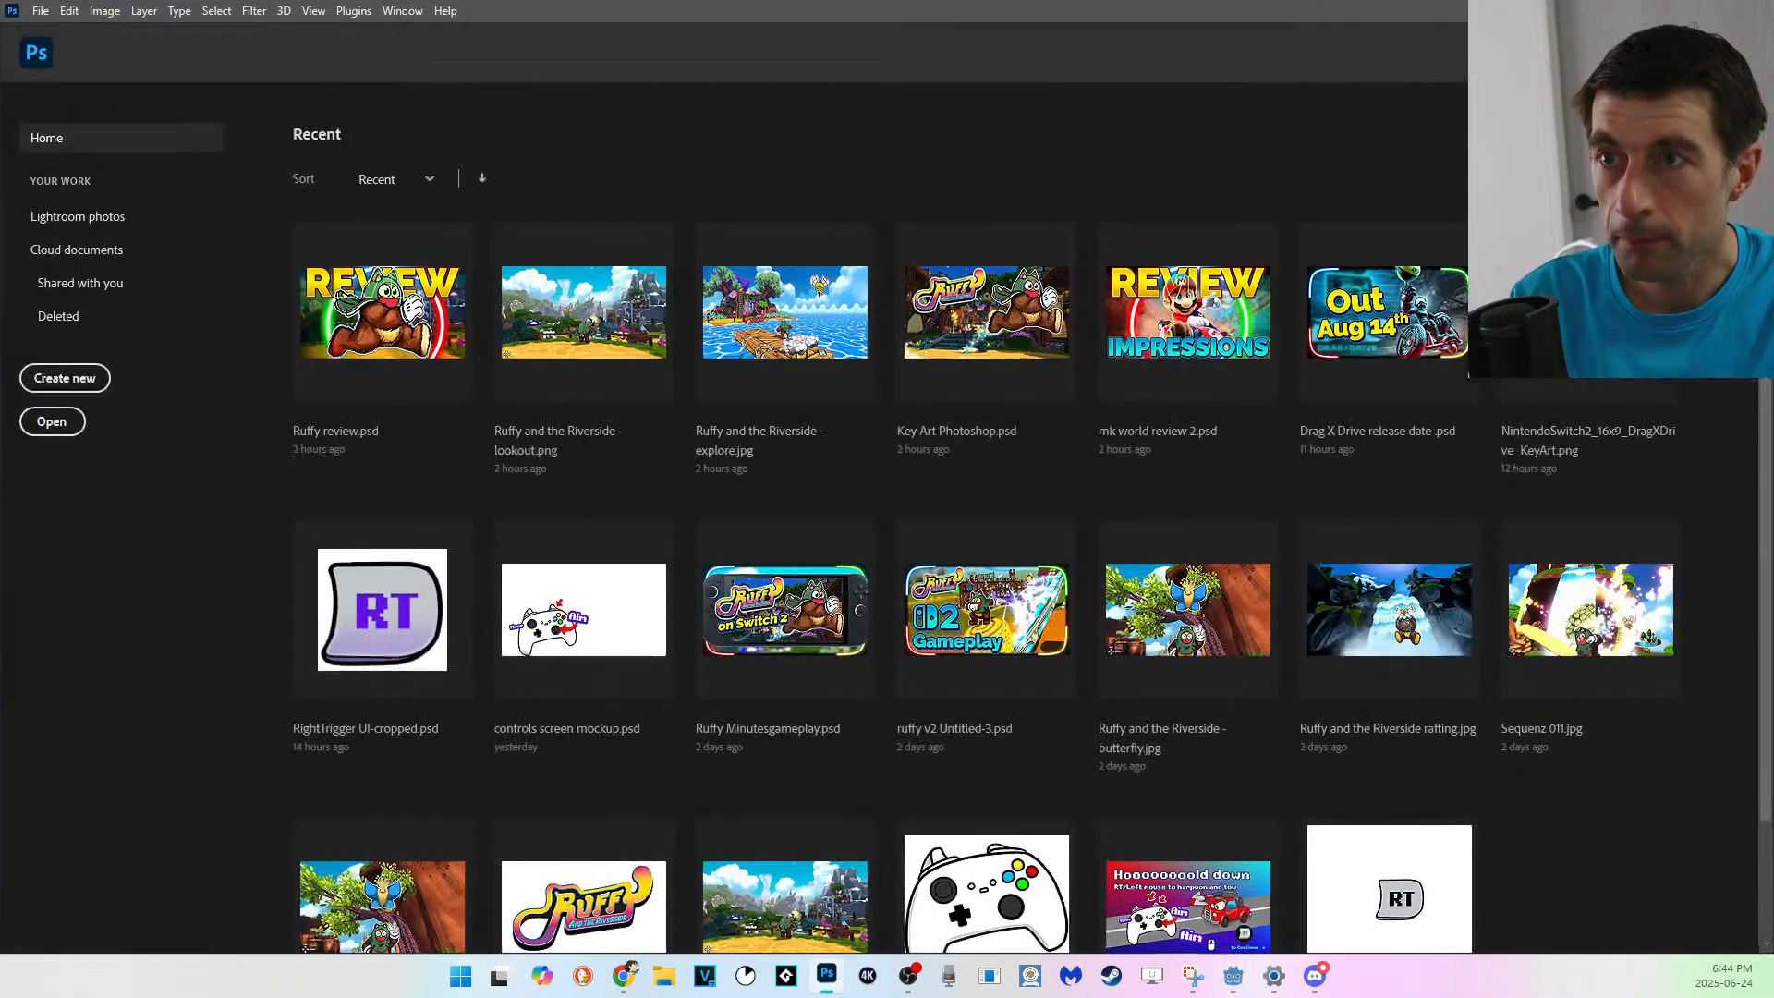
left_click(40, 10)
left_click(60, 31)
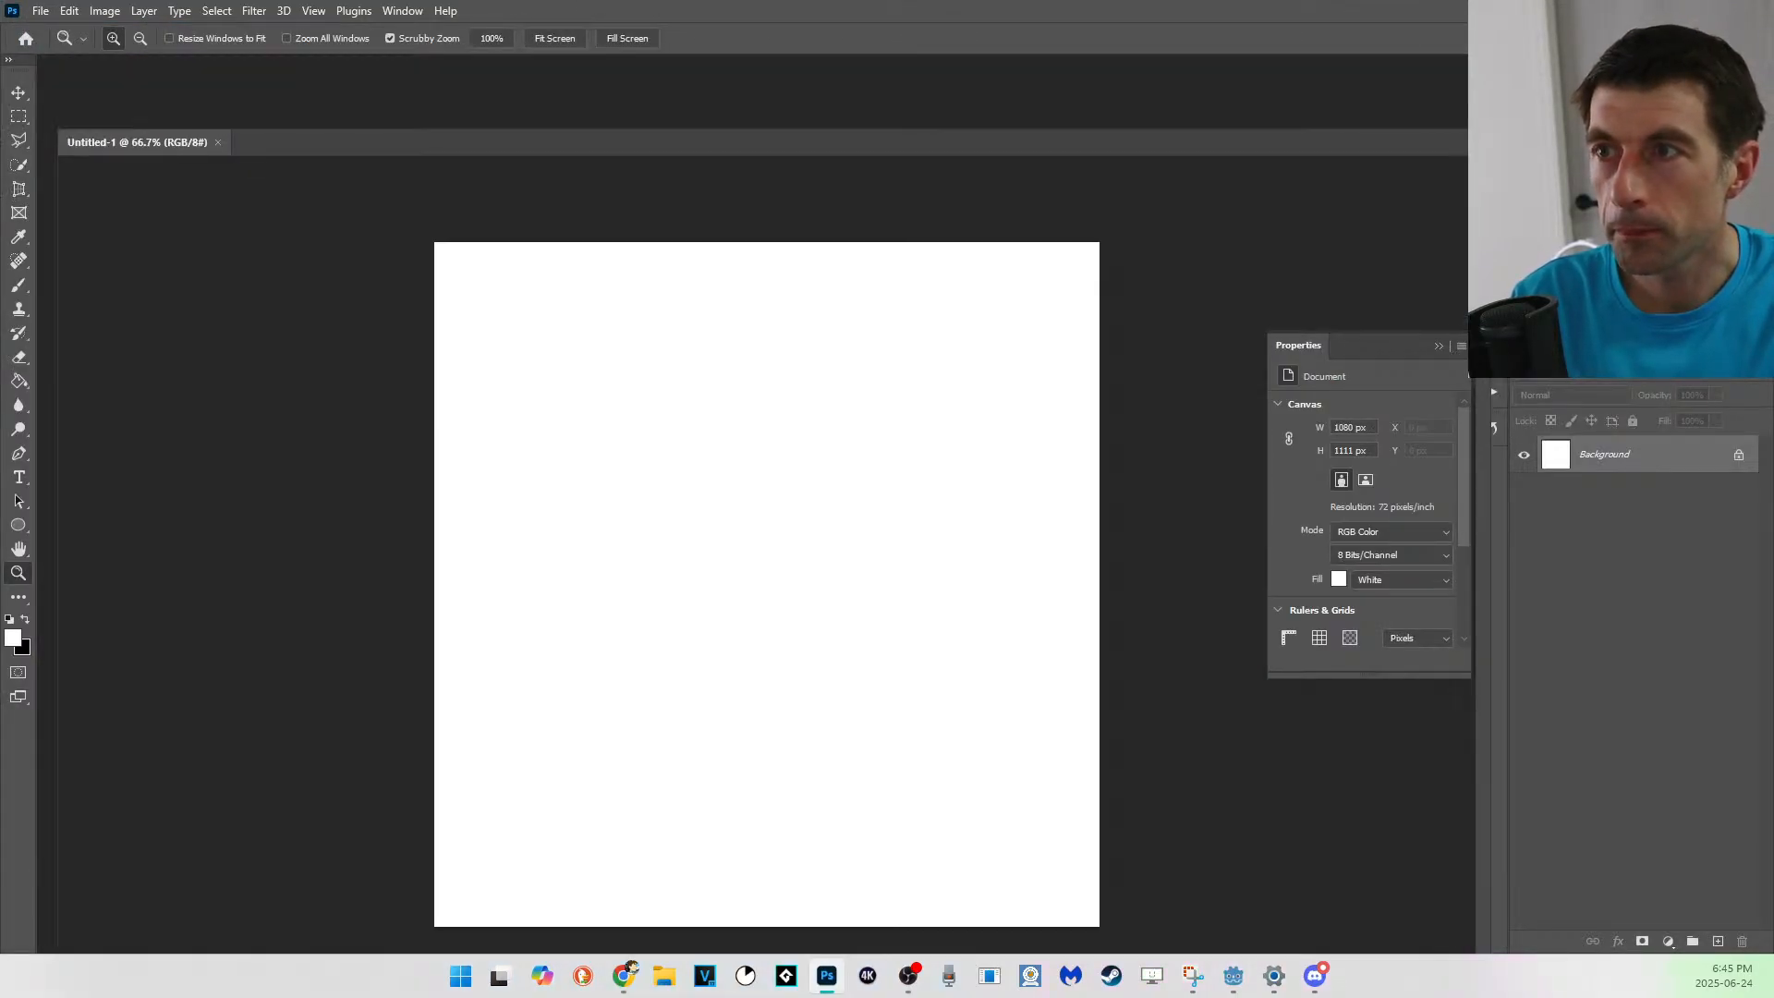
left_click_drag(116, 68, 278, 134)
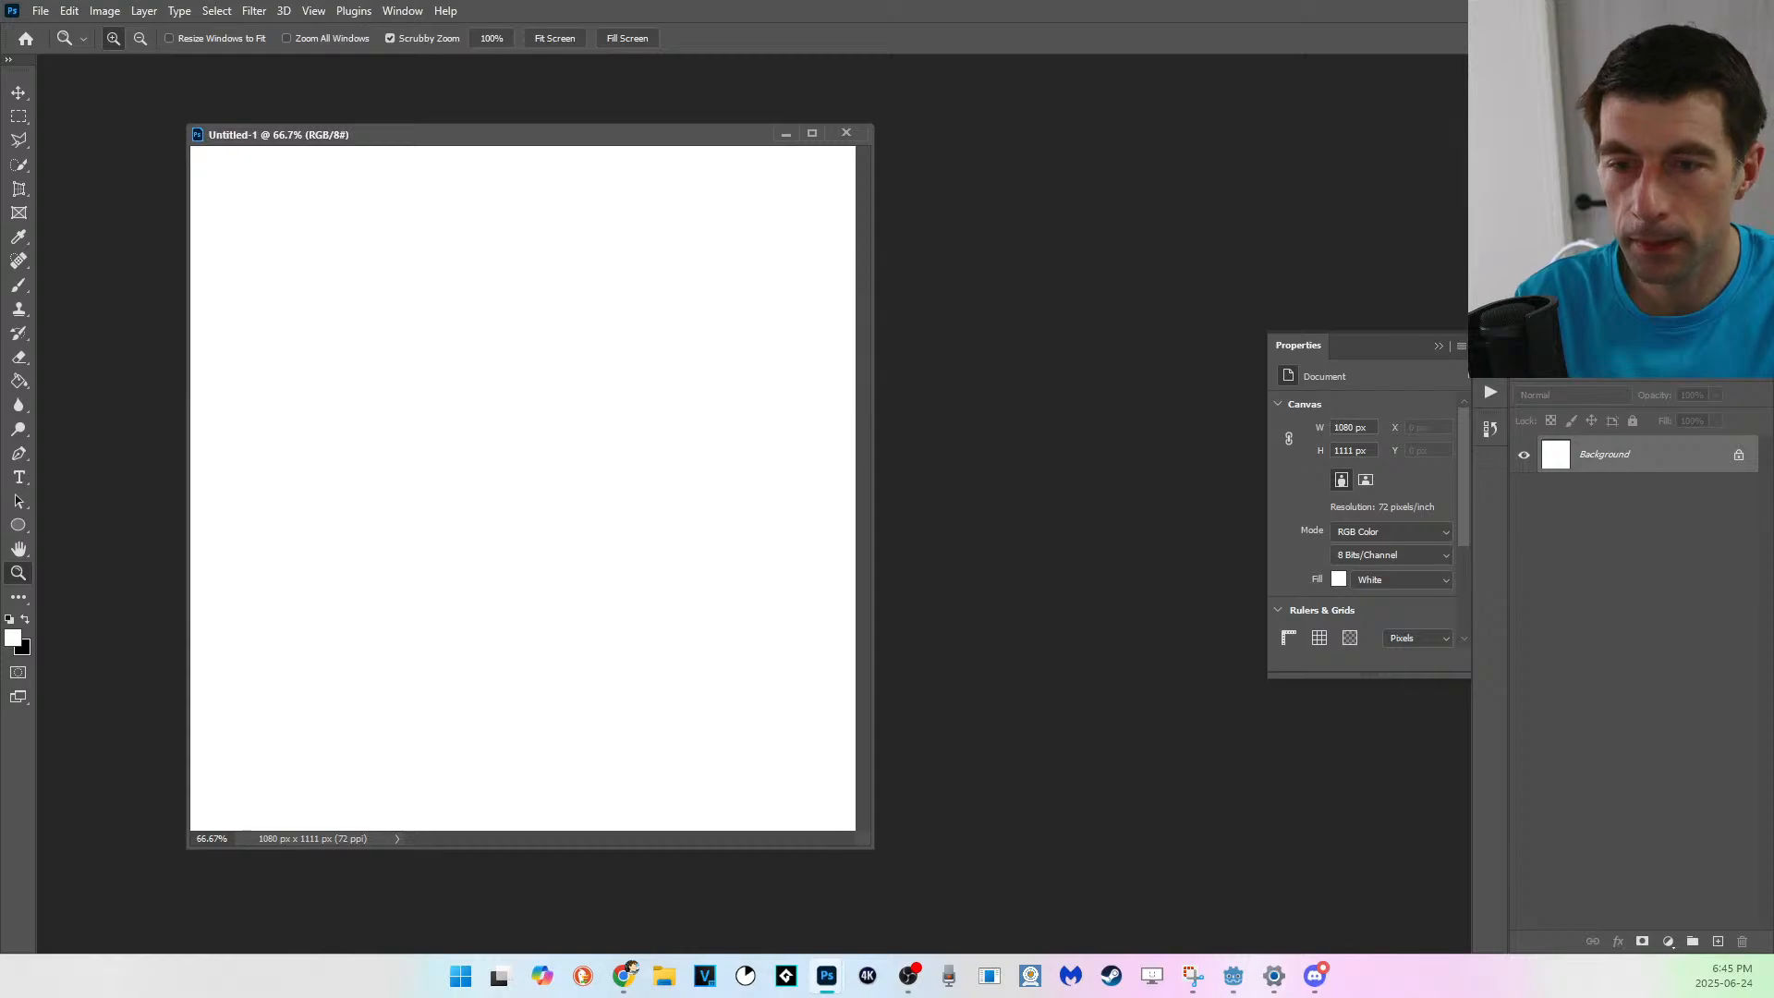
Select an upright rectangle about 474 x 734 px near the canvas centre and fill it with cyan on a new layer.
key("ctrl+shift+alt+n")
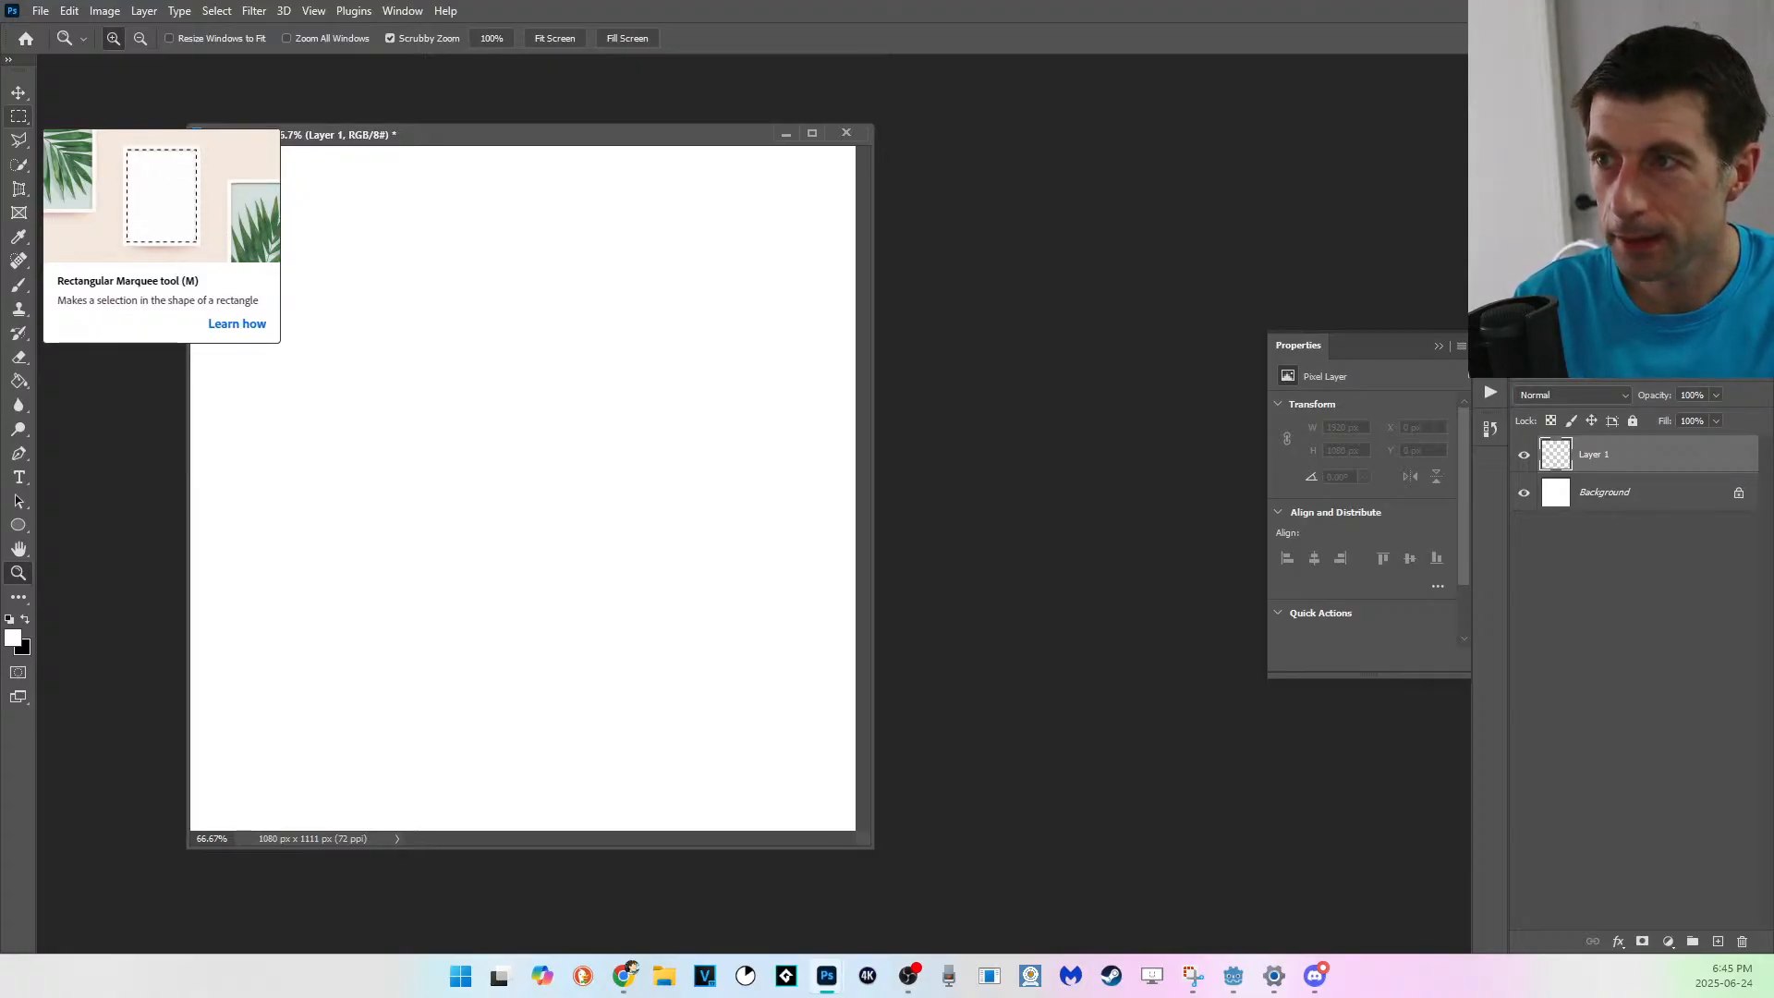
left_click(19, 116)
left_click_drag(404, 226, 696, 679)
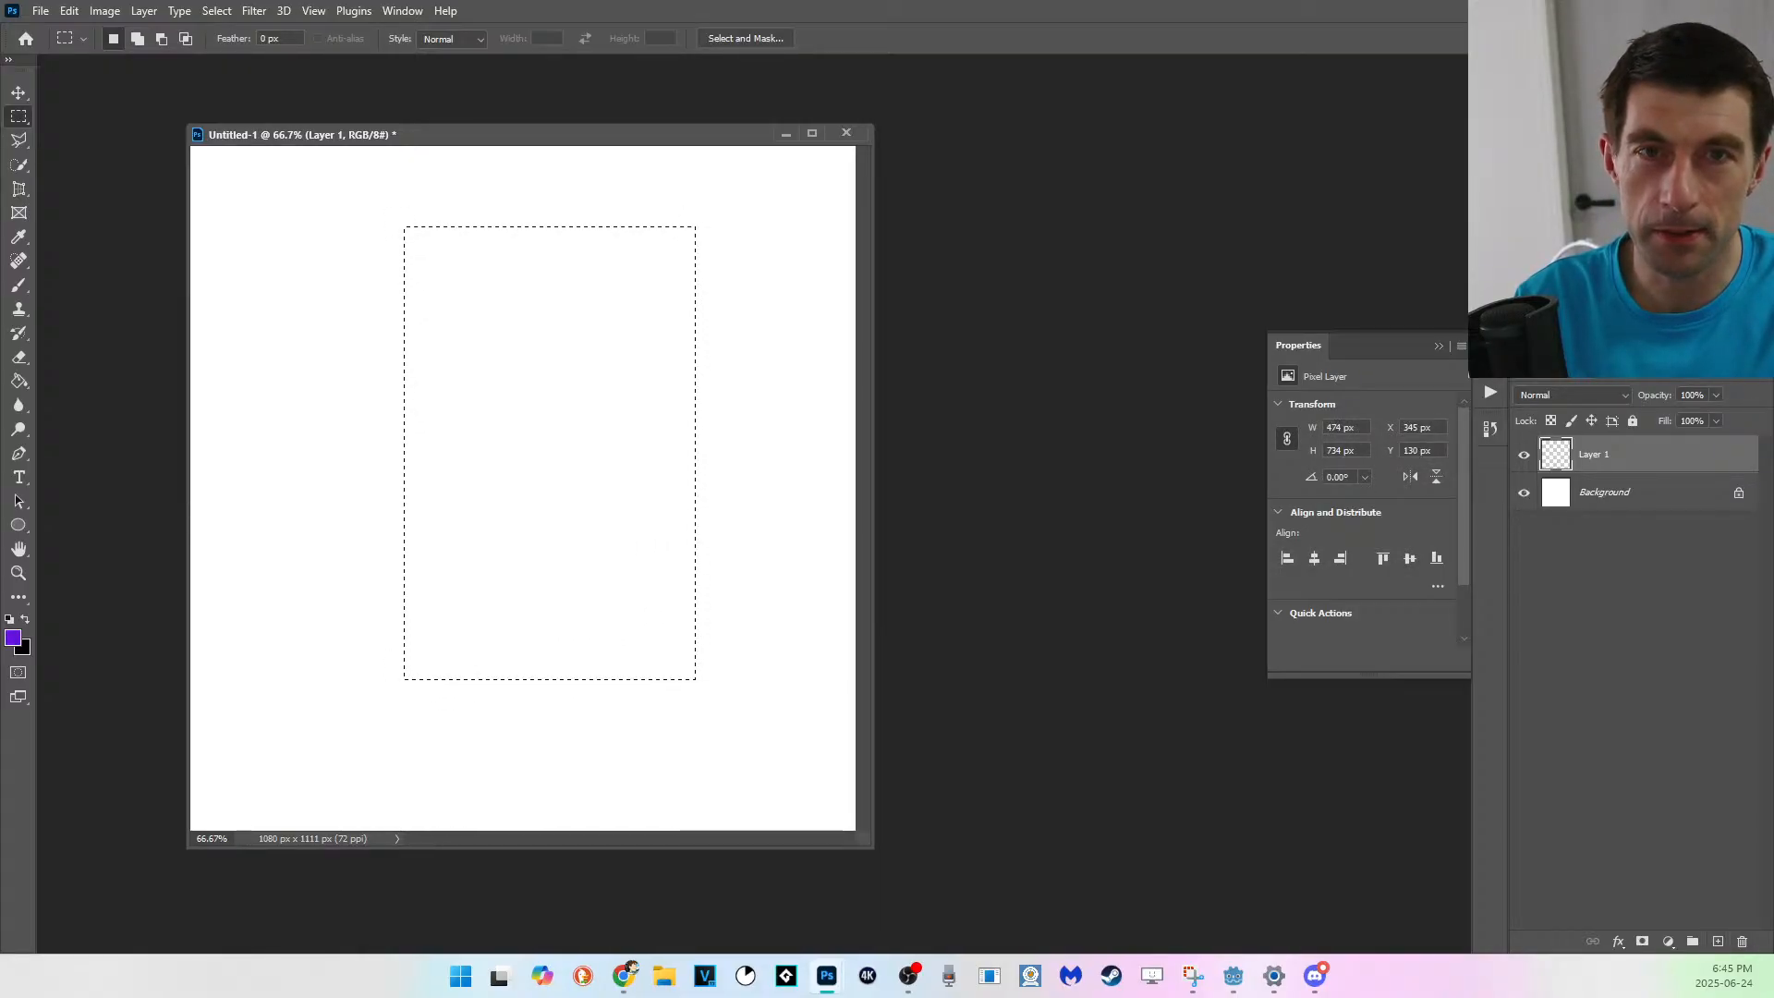
key("h")
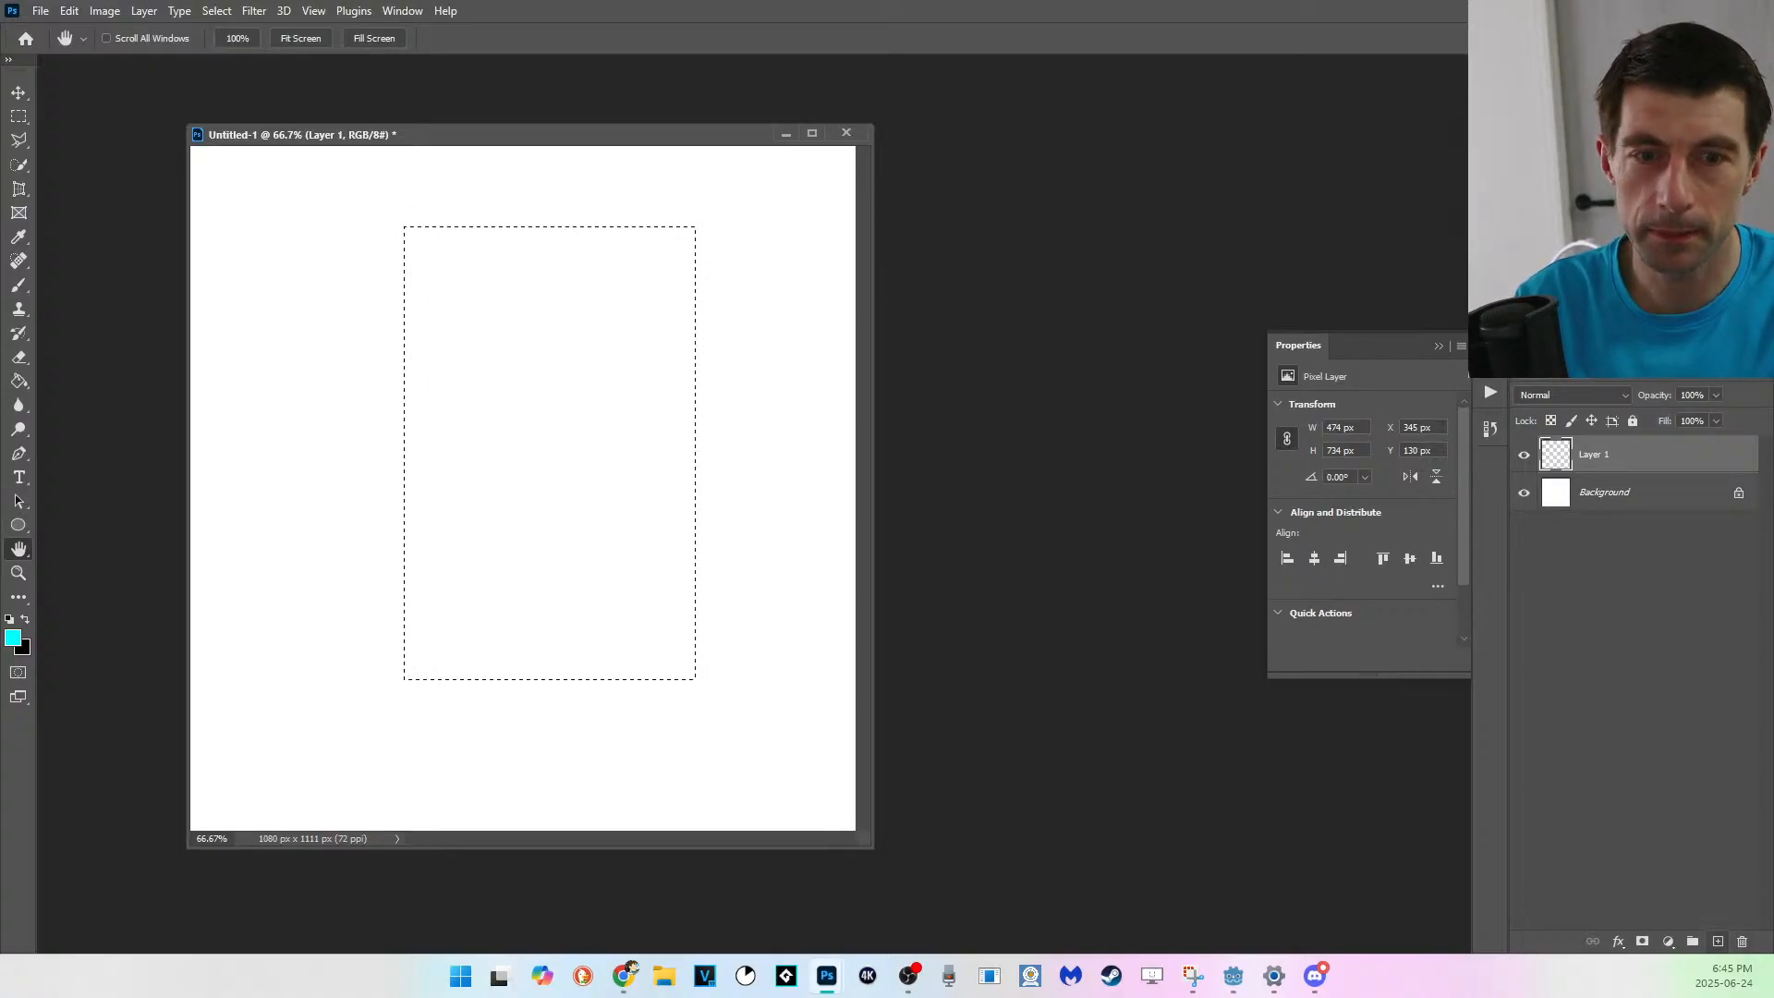
left_click(1718, 940)
key("g")
left_click(550, 453)
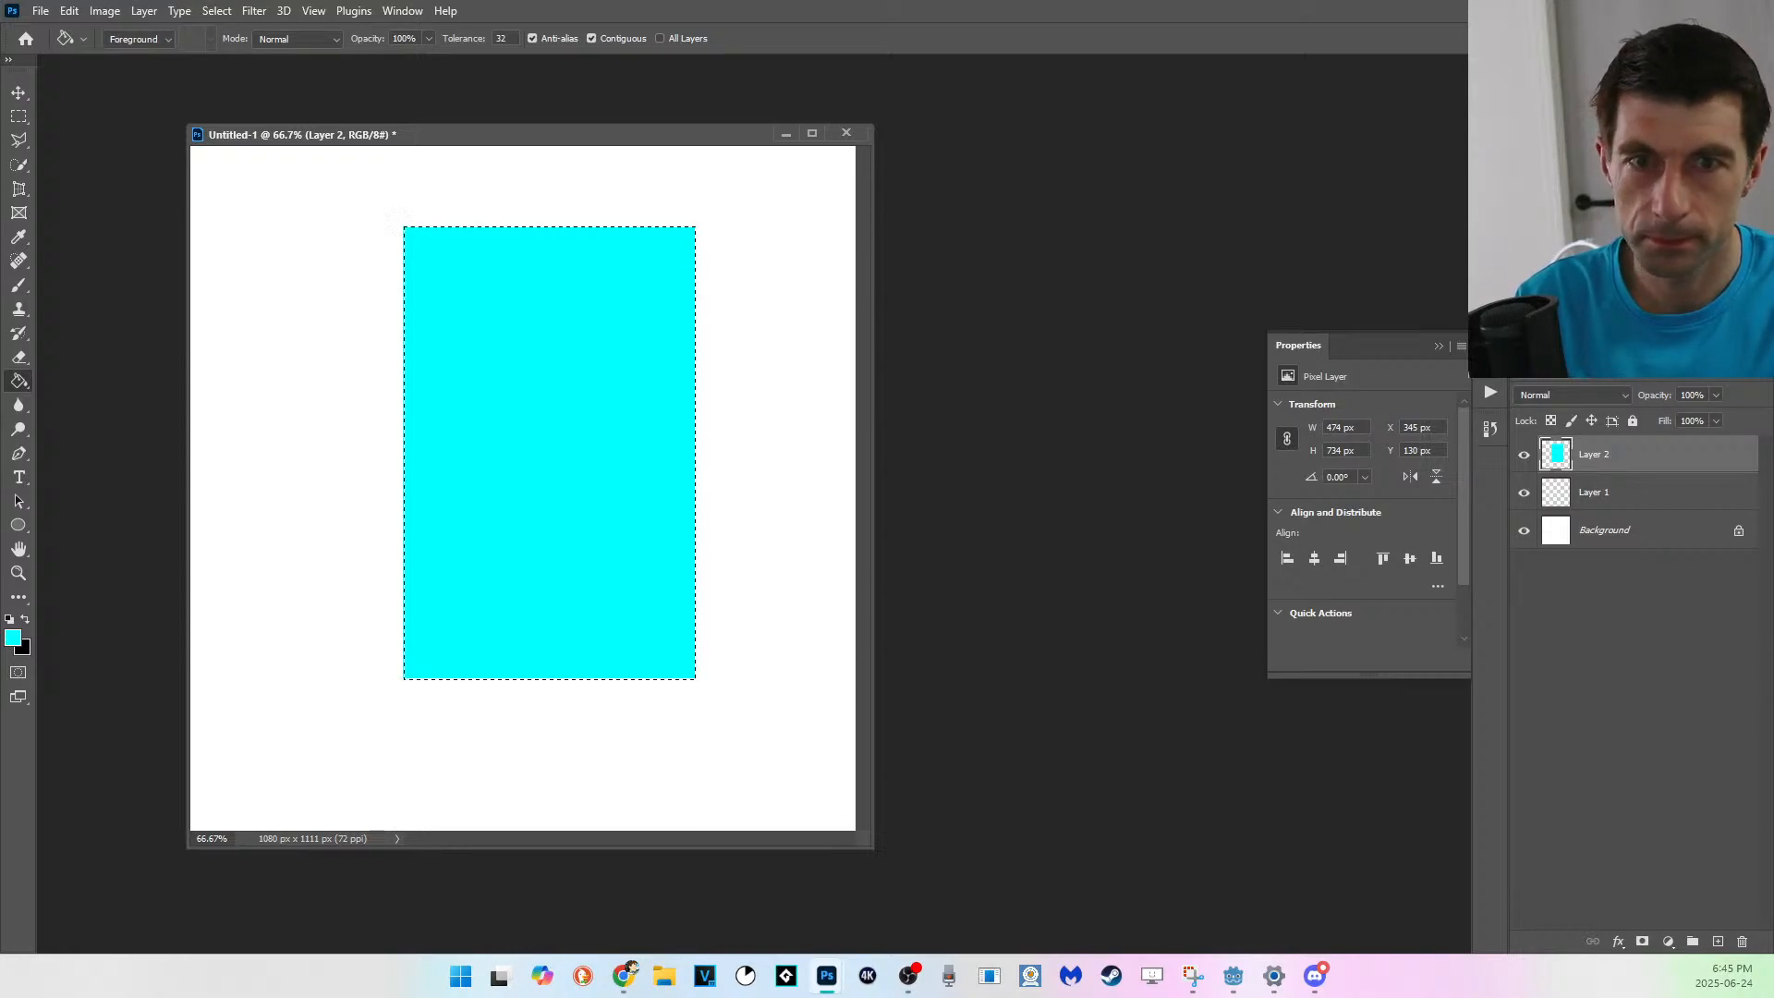
Recolour the cyan rectangle with a softer light blue and clear the selection.
key("i")
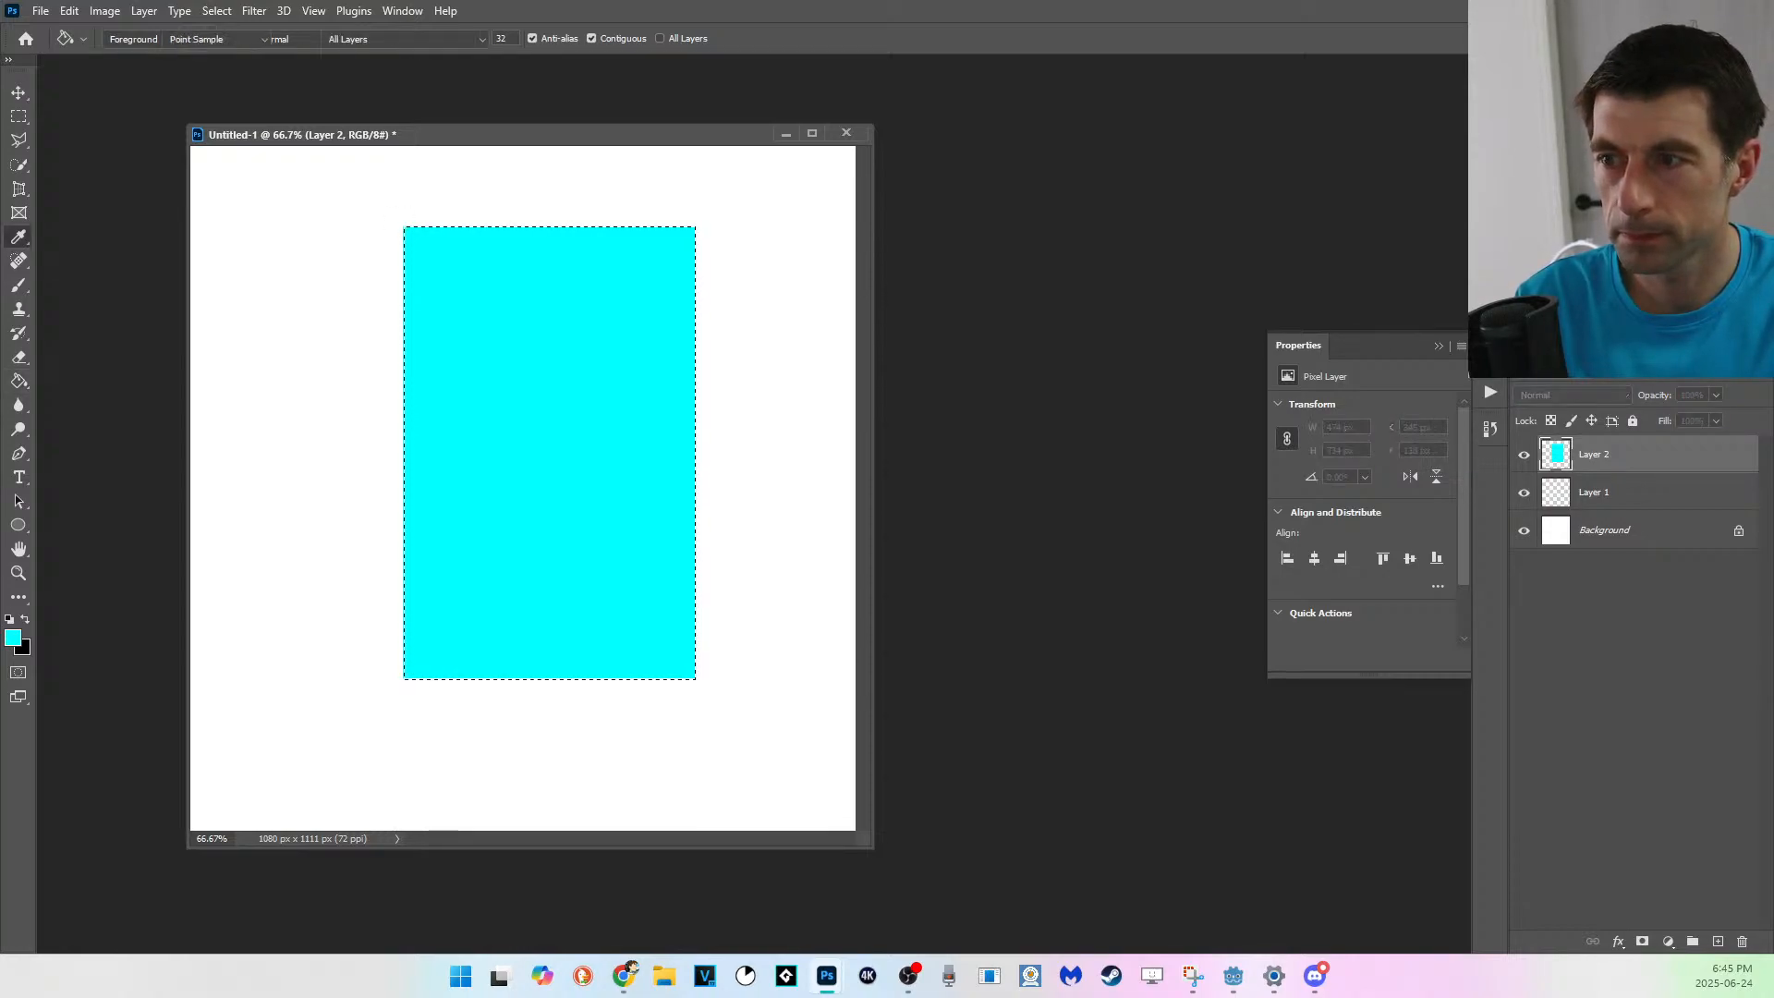
left_click_drag(1312, 369, 1021, 385)
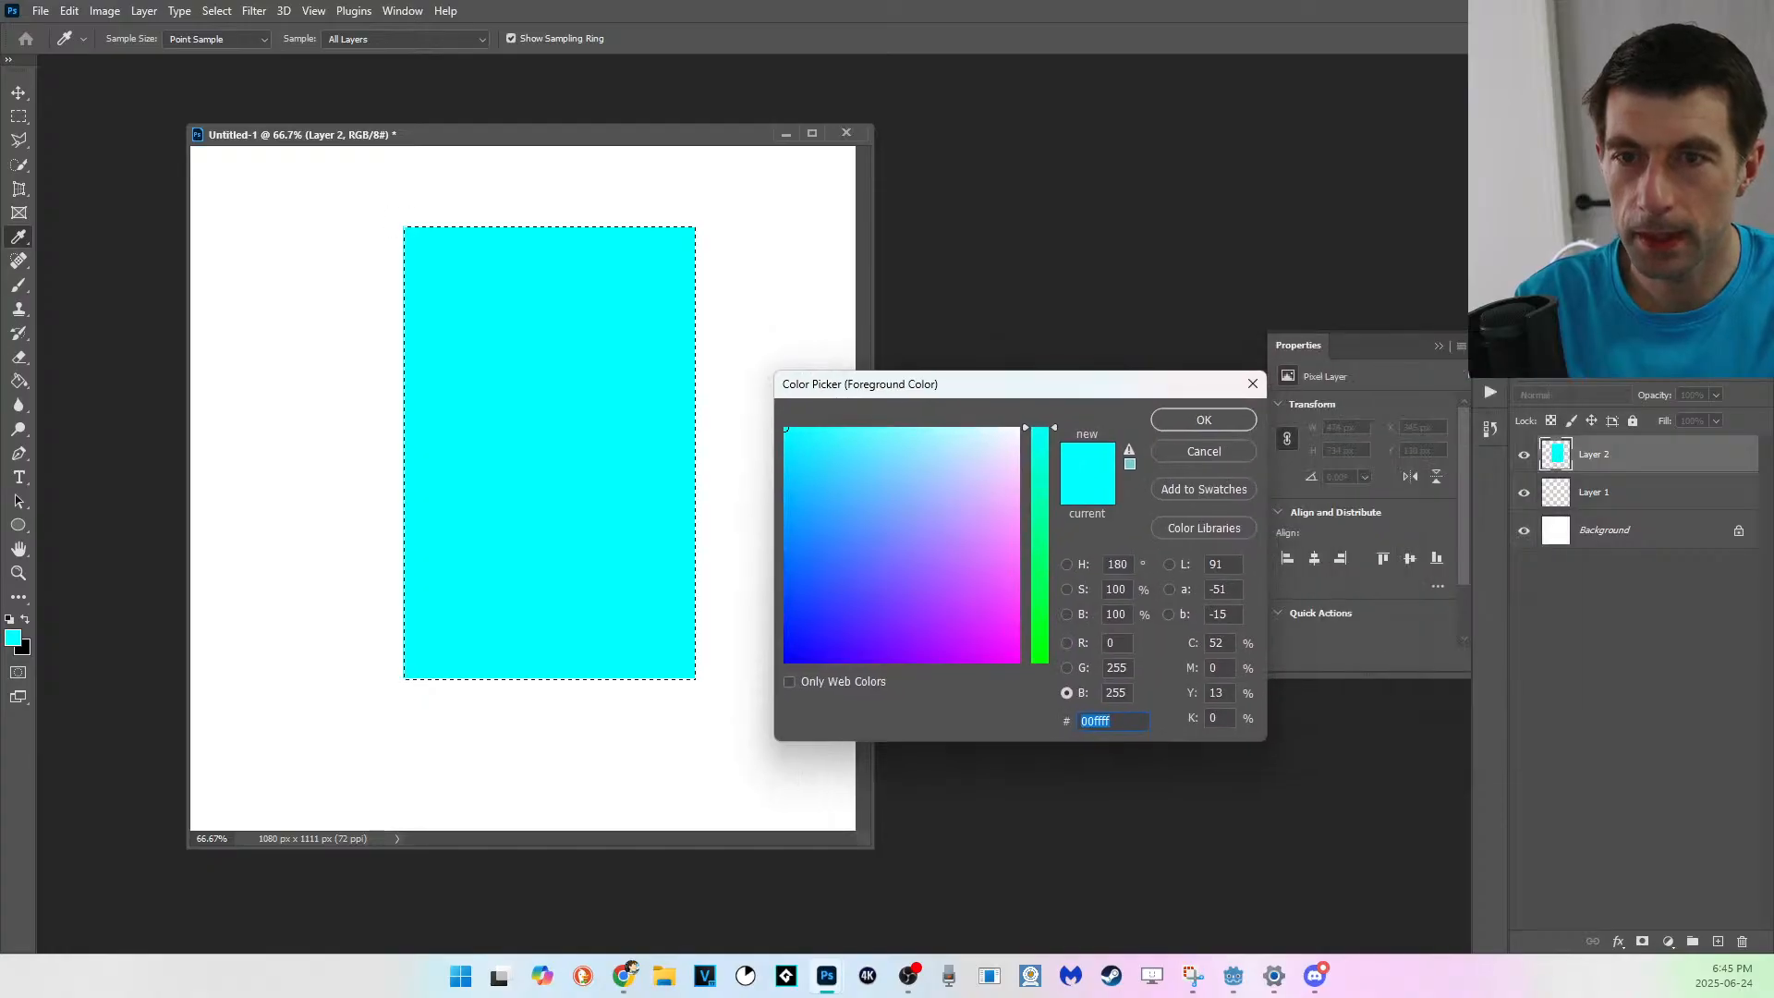
type("ffffff")
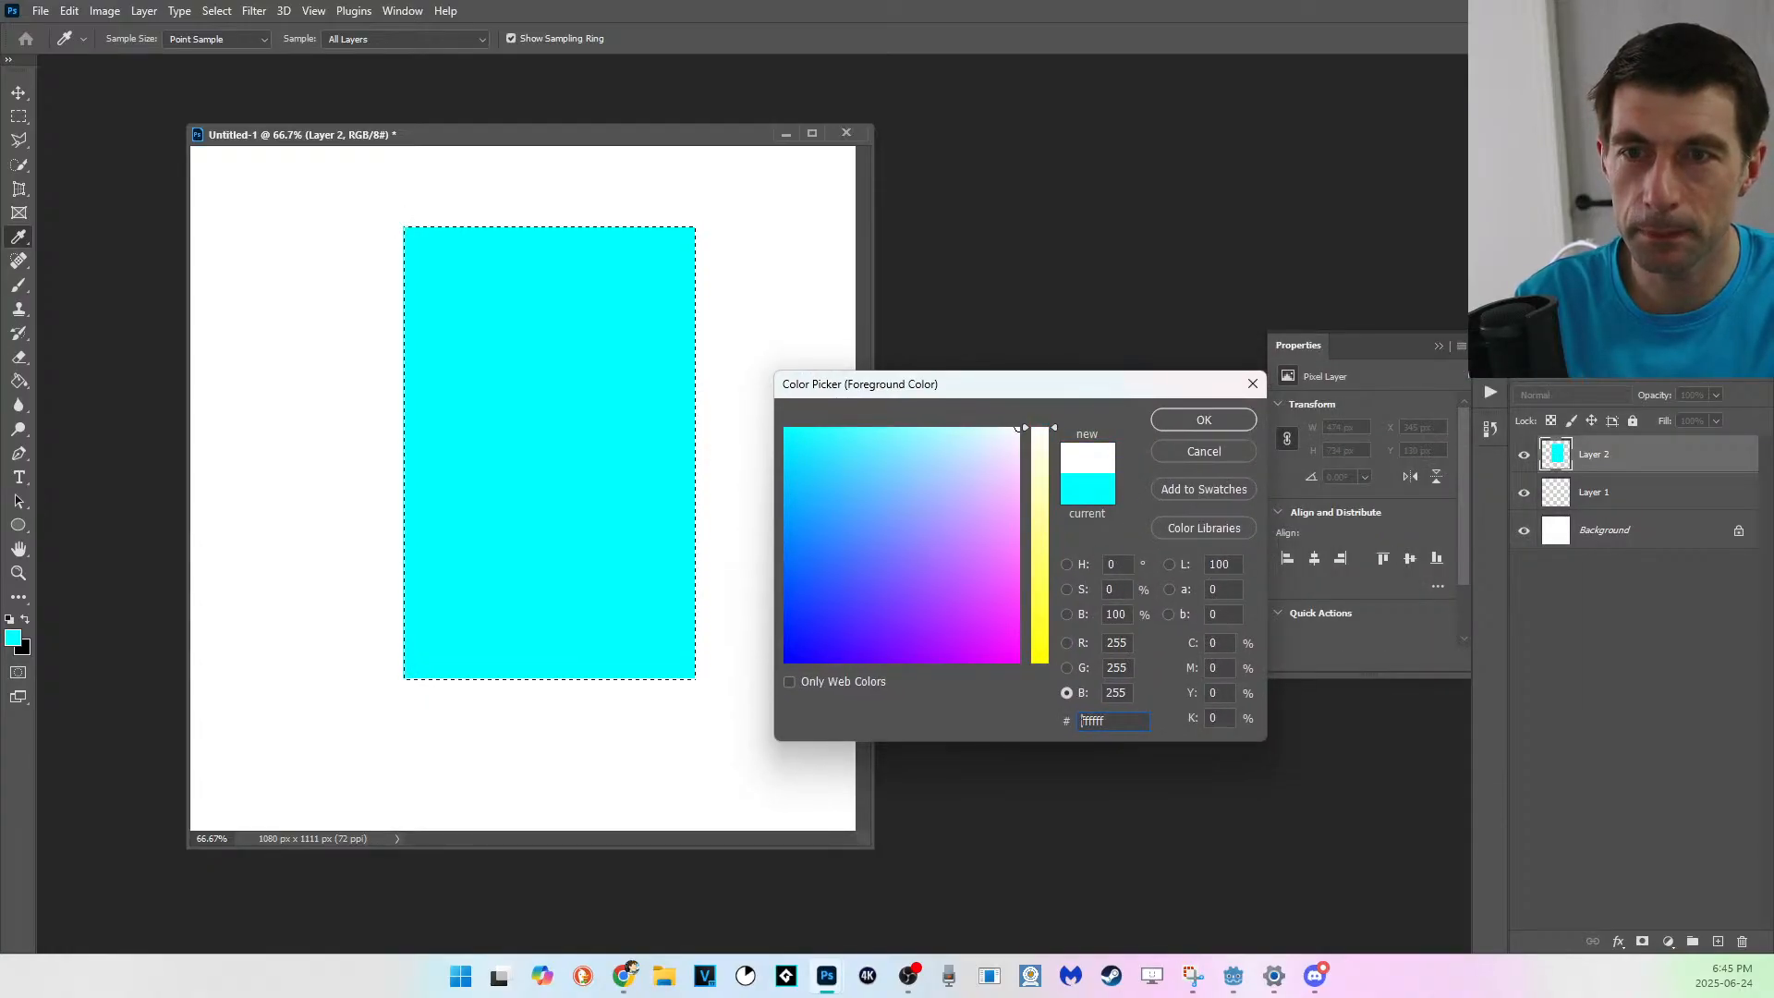
left_click(902, 462)
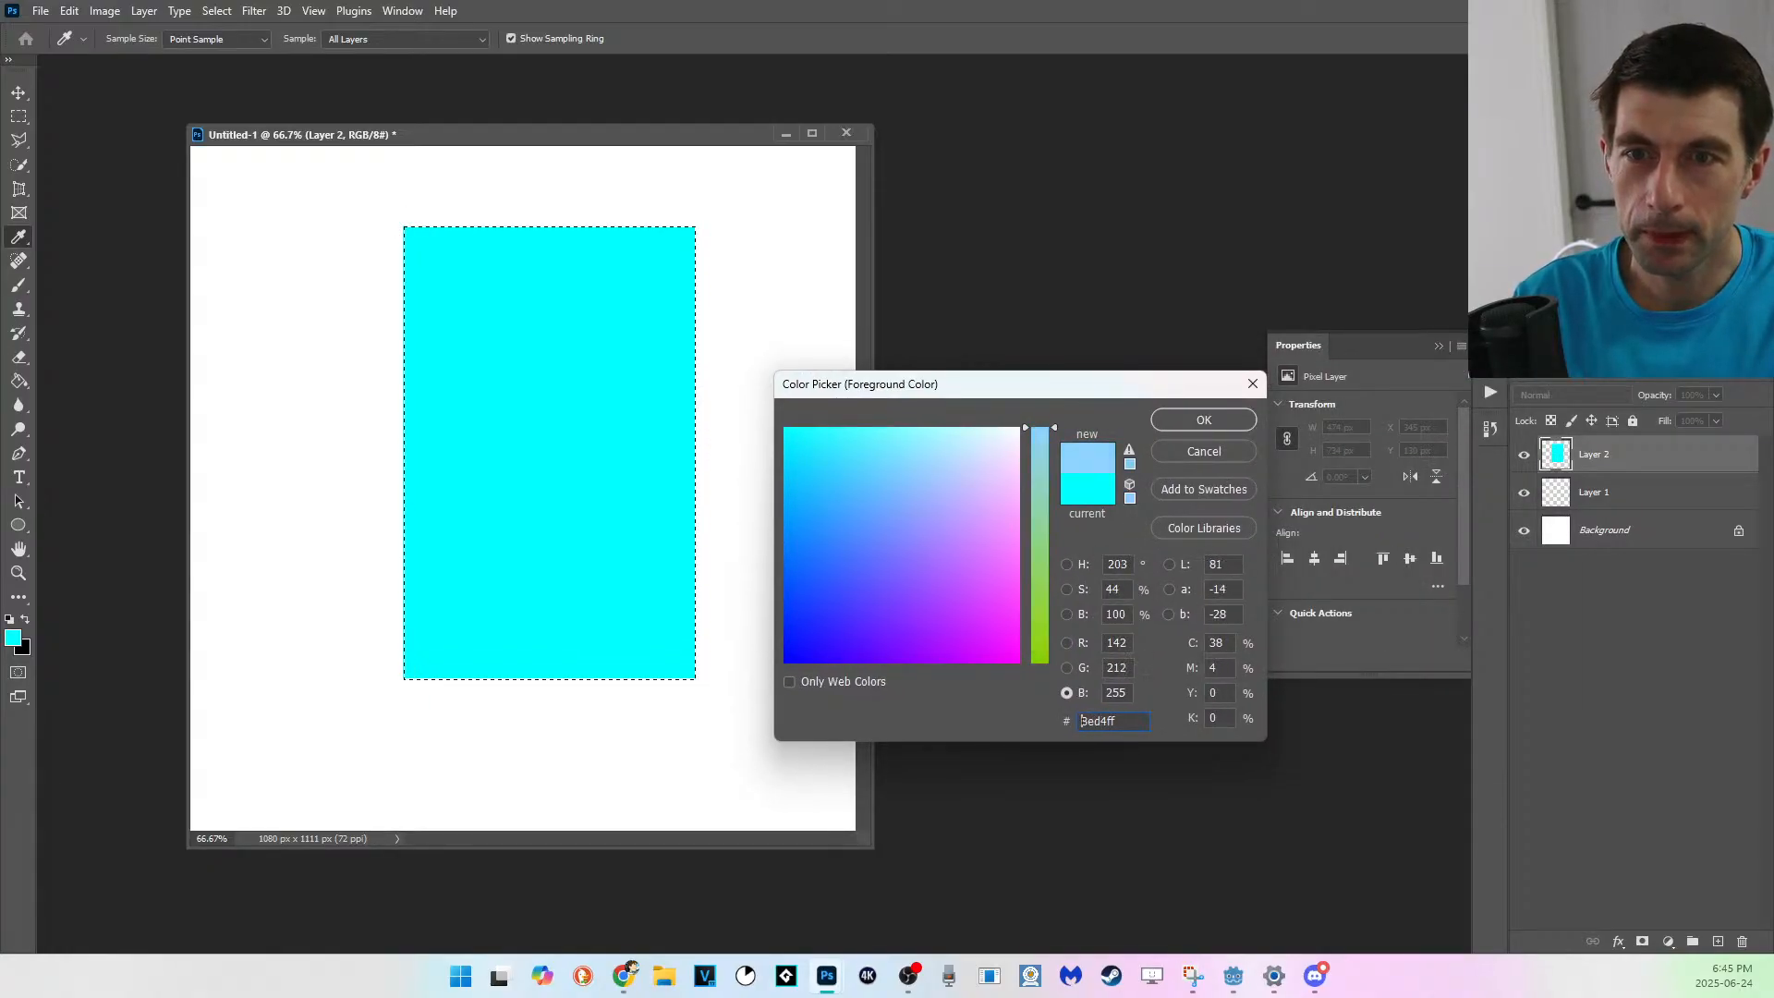
key("Return")
key("g")
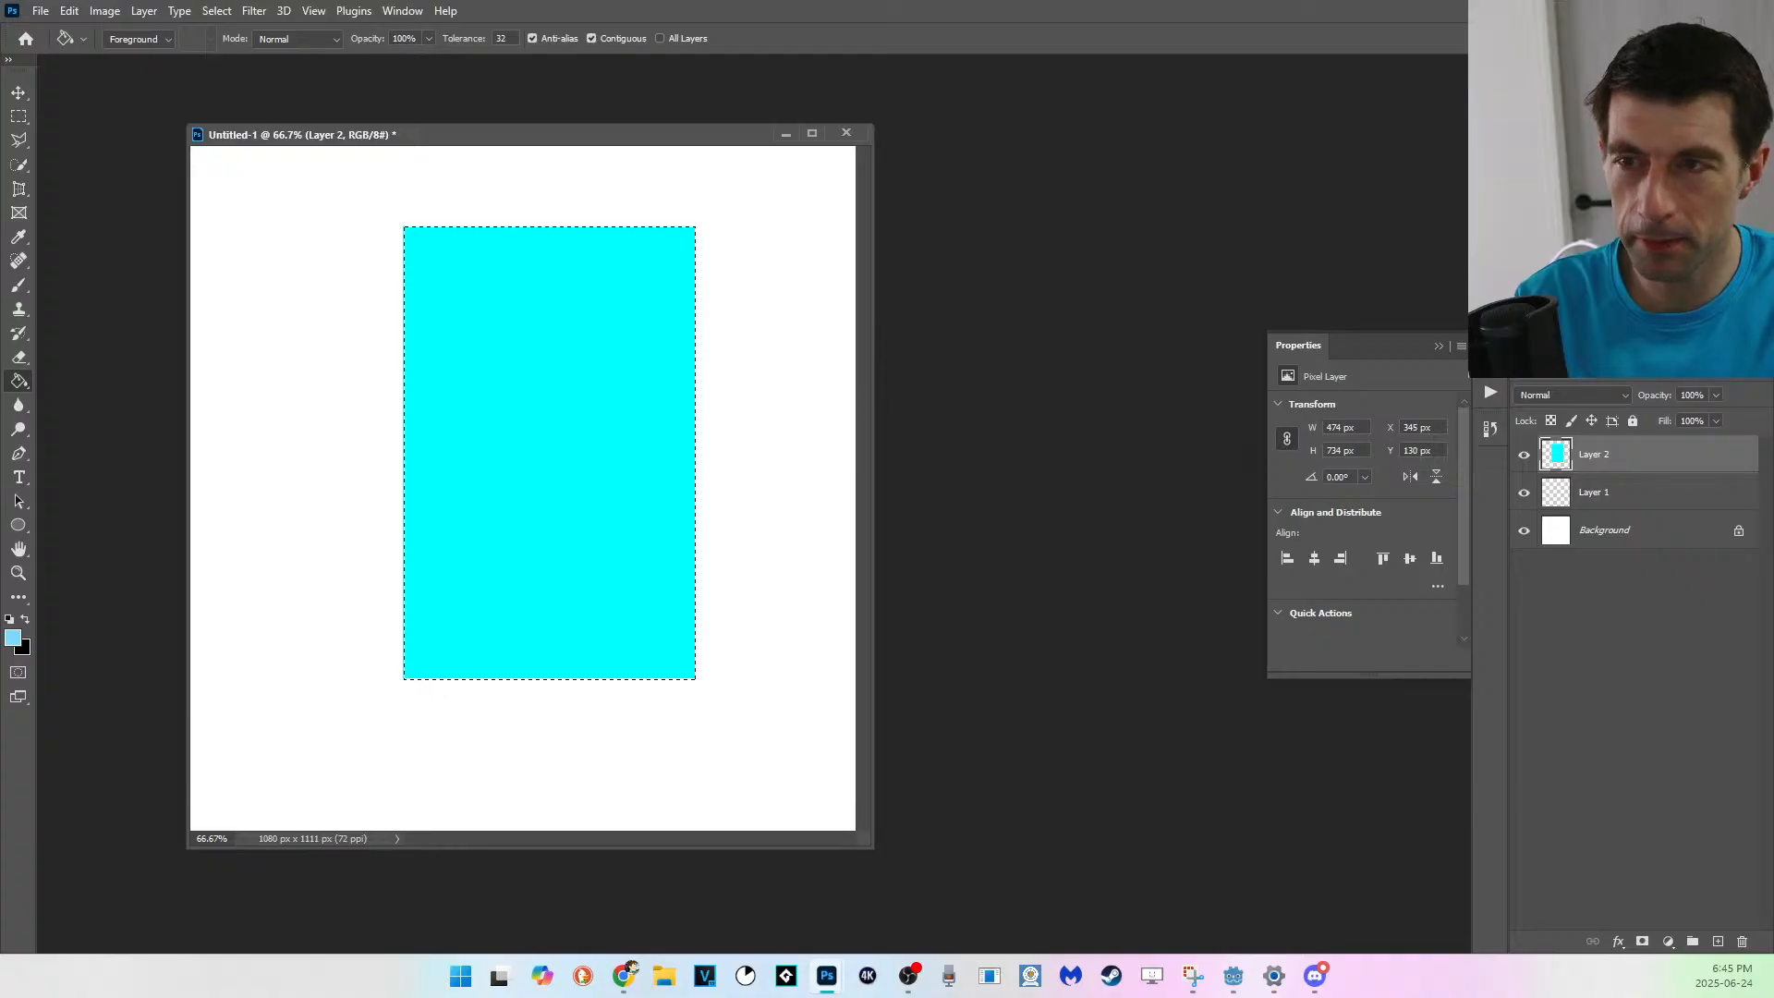
left_click(548, 452)
key("m")
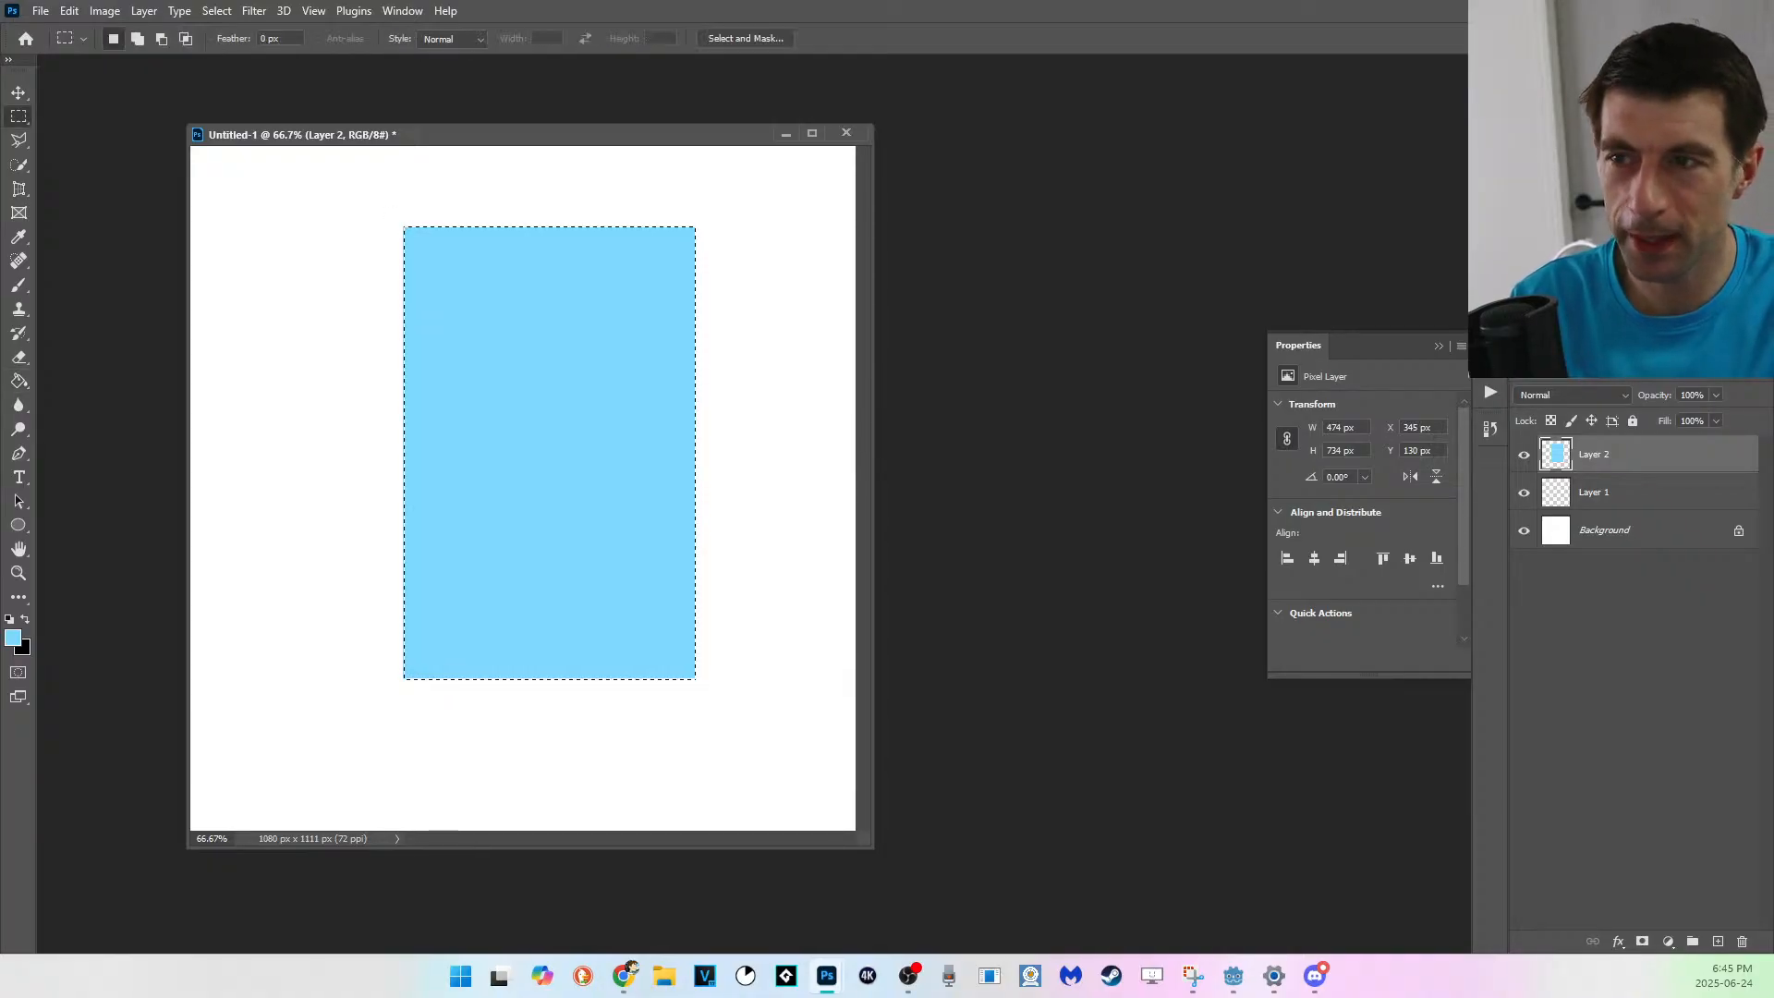
key("ctrl+d")
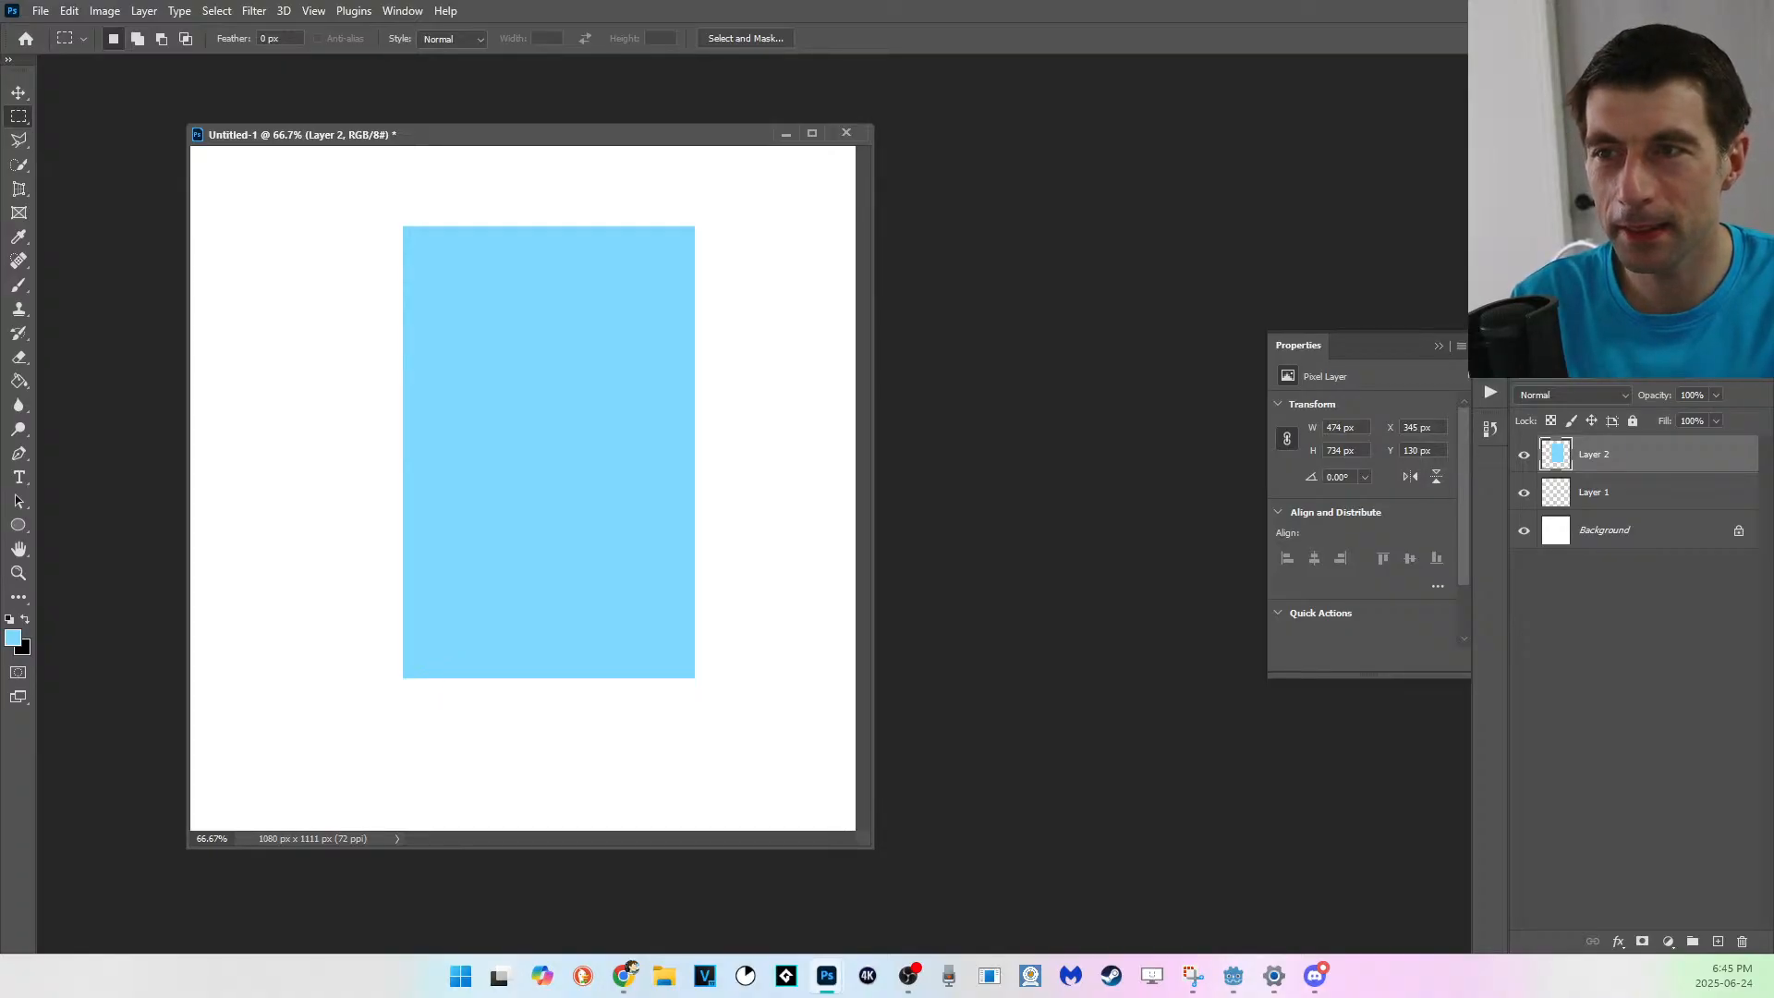
Fill an inset rectangle about 440 x 687 px inside the blue body with pale yellow ffffa0, then deselect.
left_click_drag(658, 656, 686, 667)
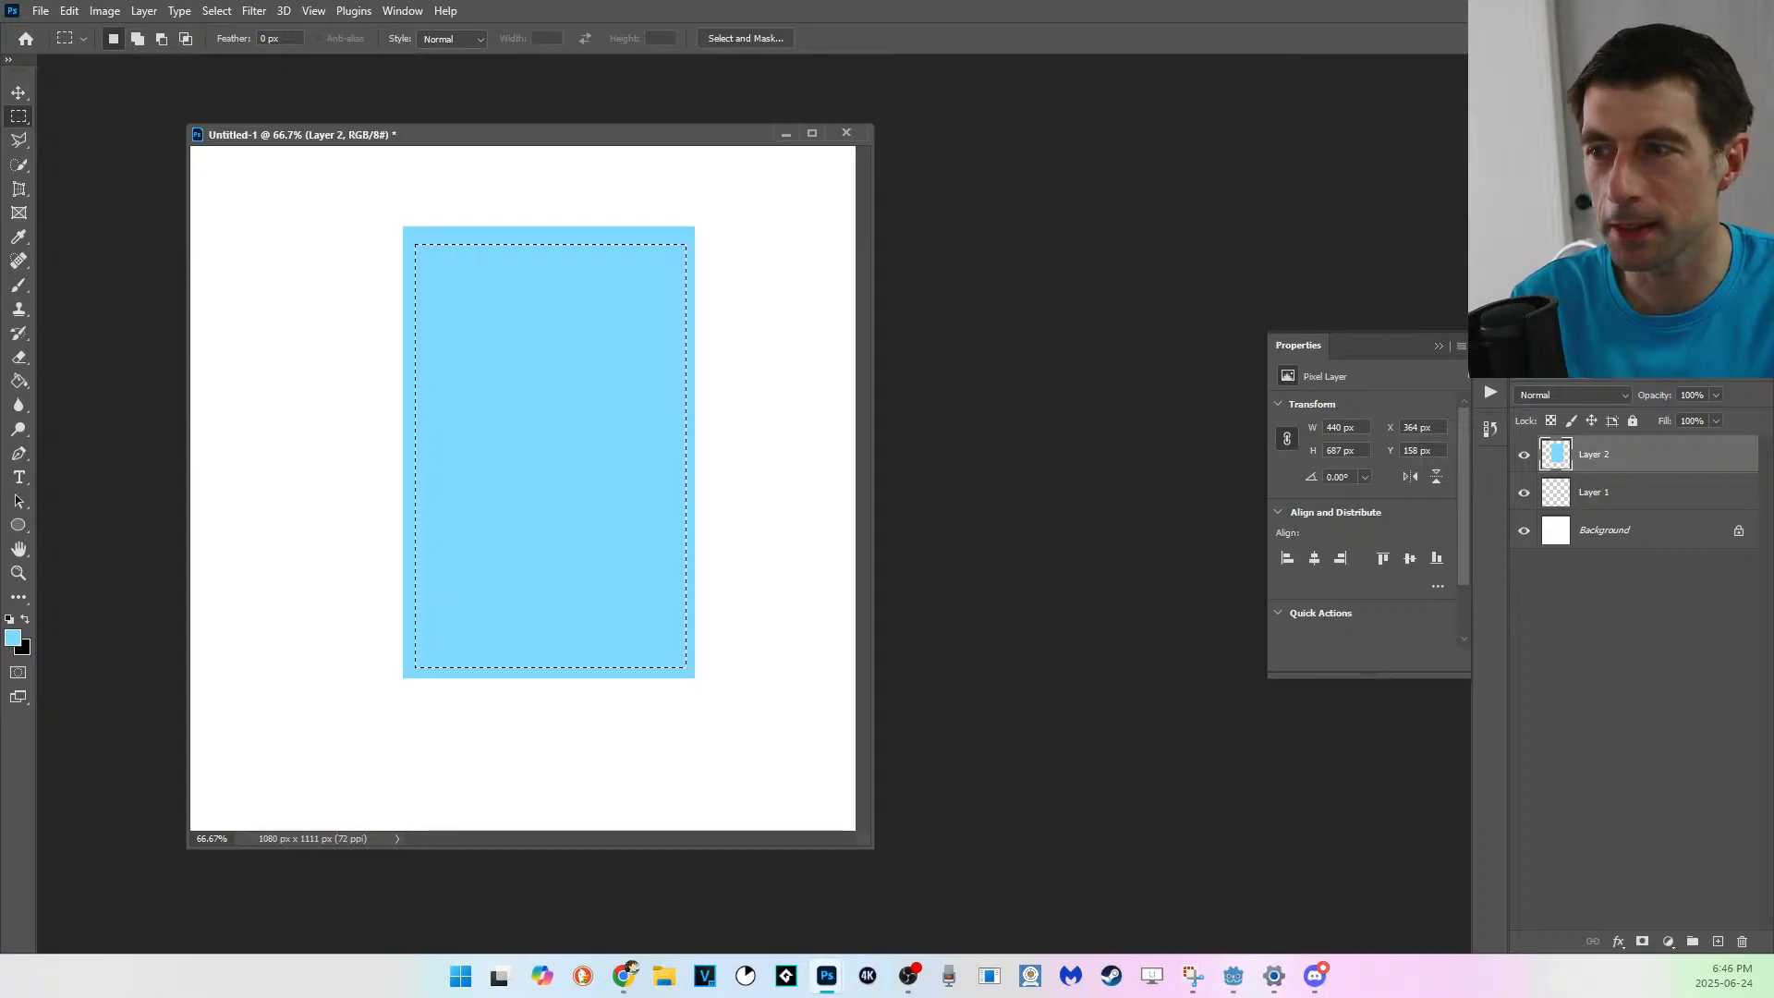
left_click(13, 637)
type("ffffa0")
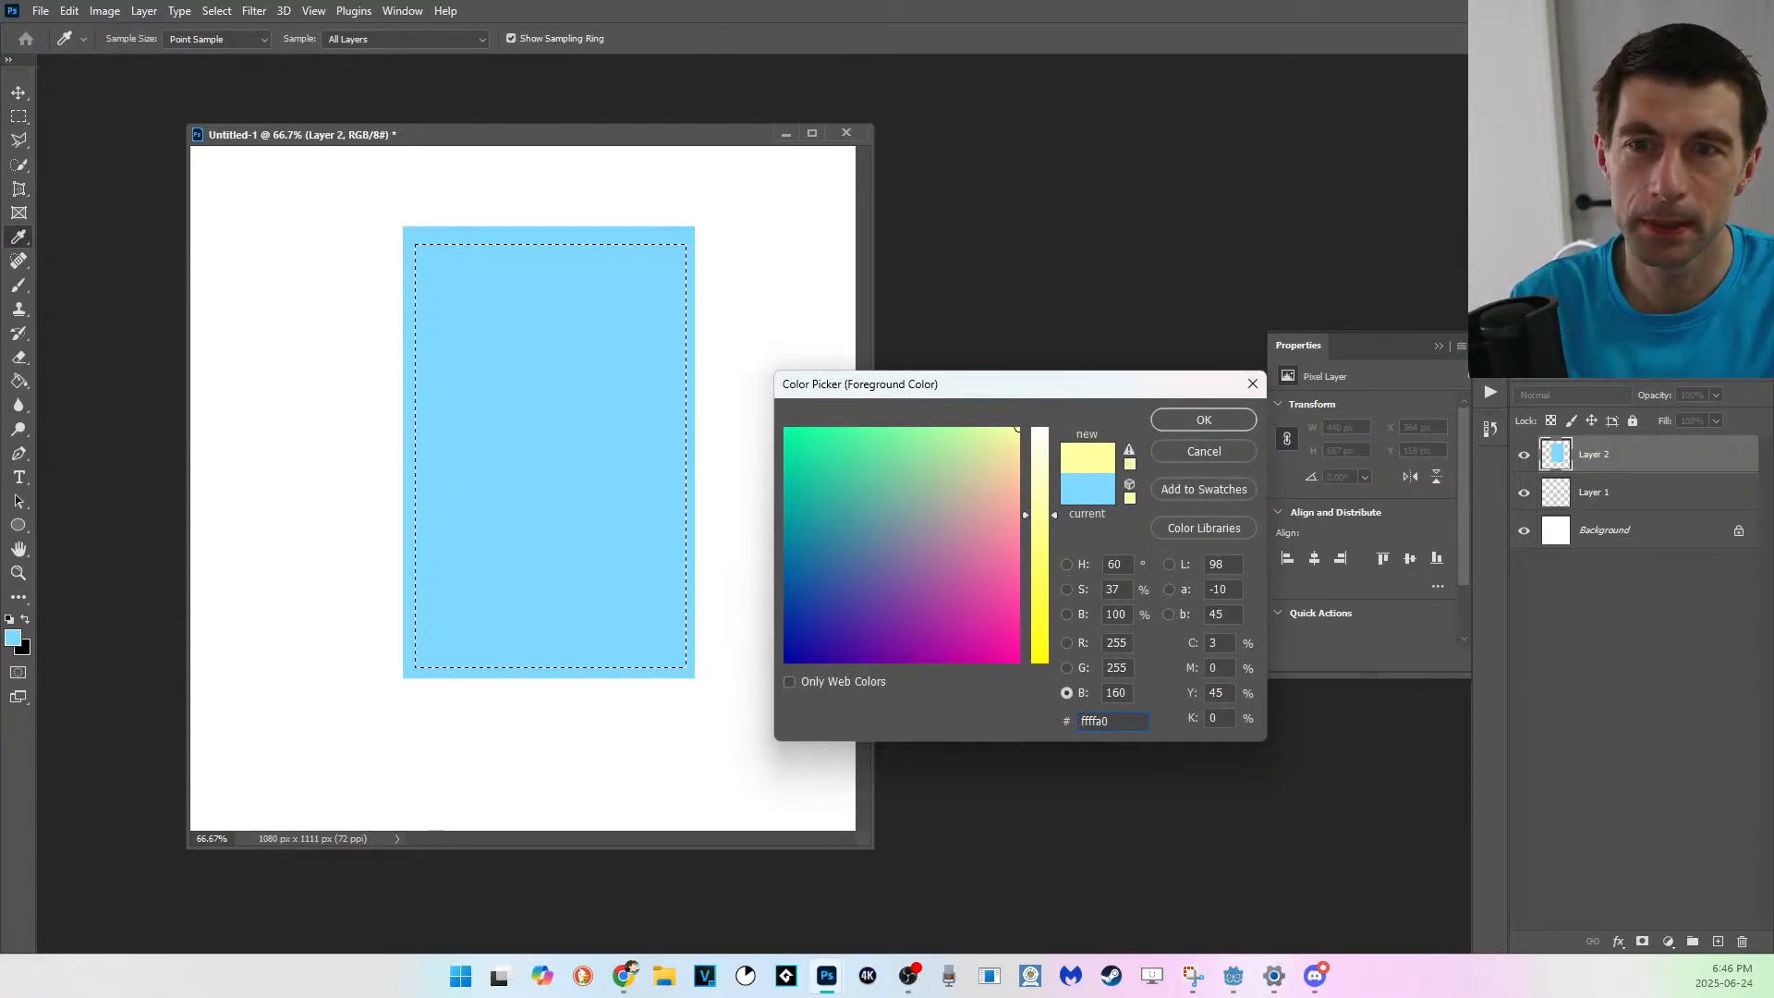
key("Return")
key("g")
left_click(545, 452)
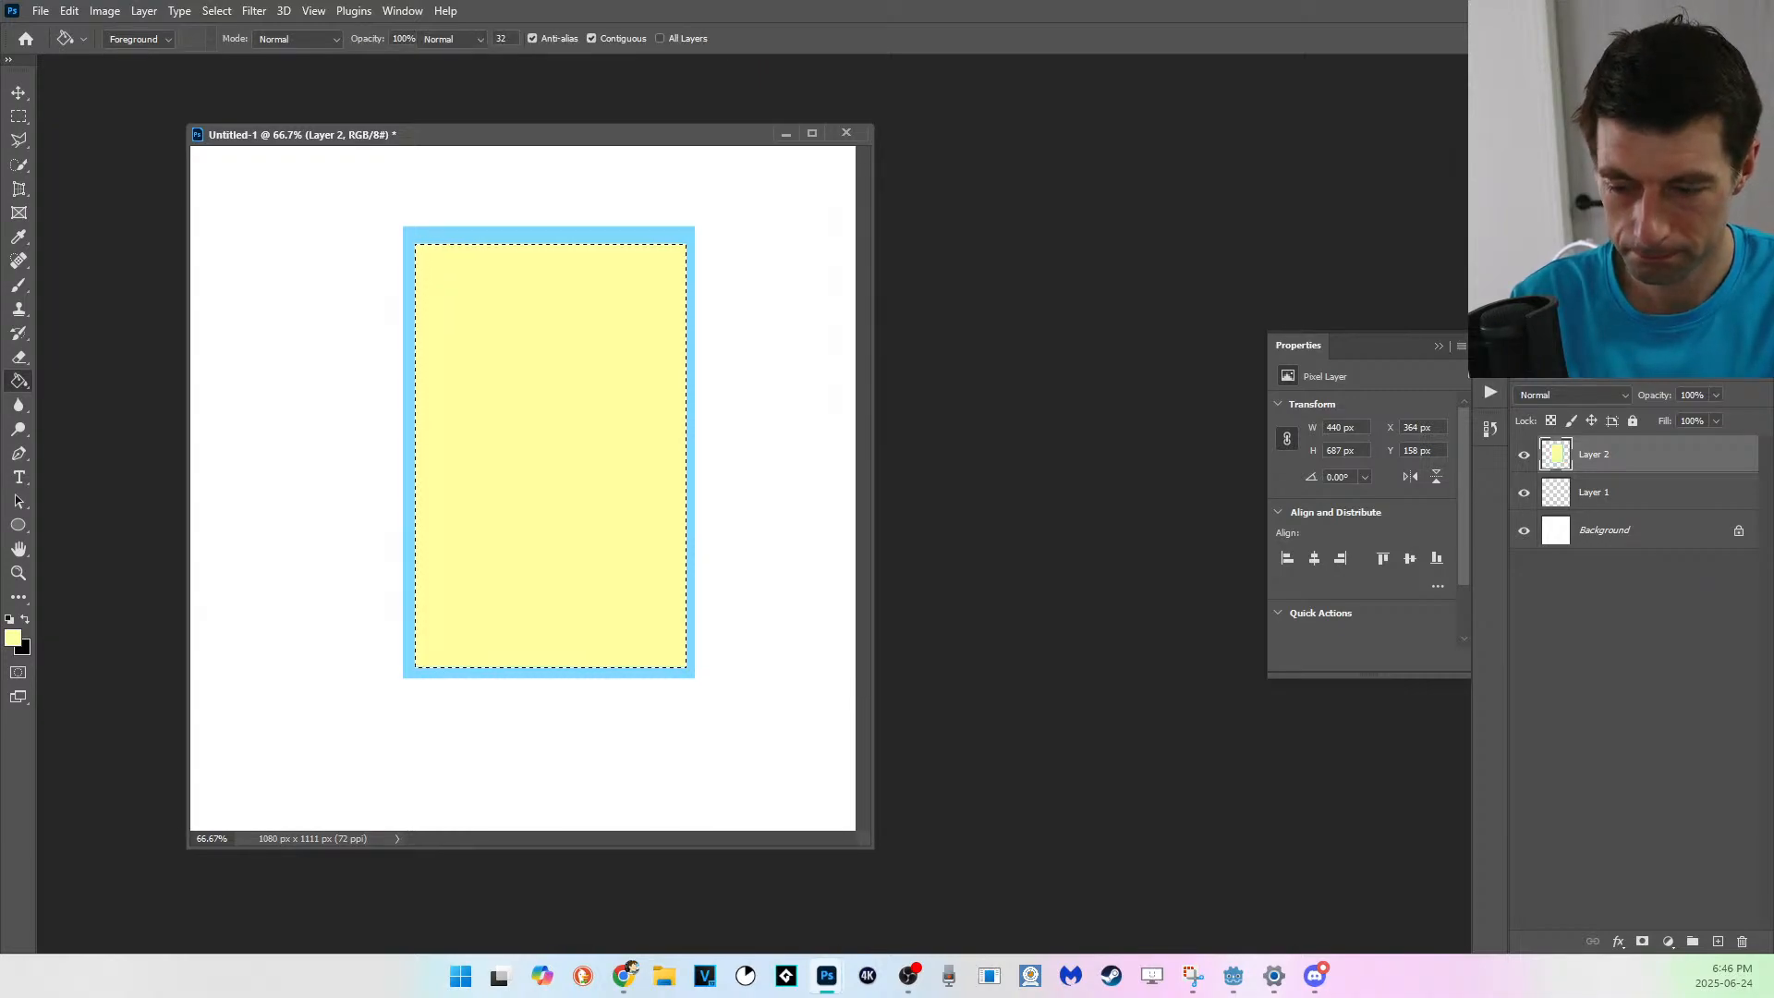
key("m")
key("ctrl+d")
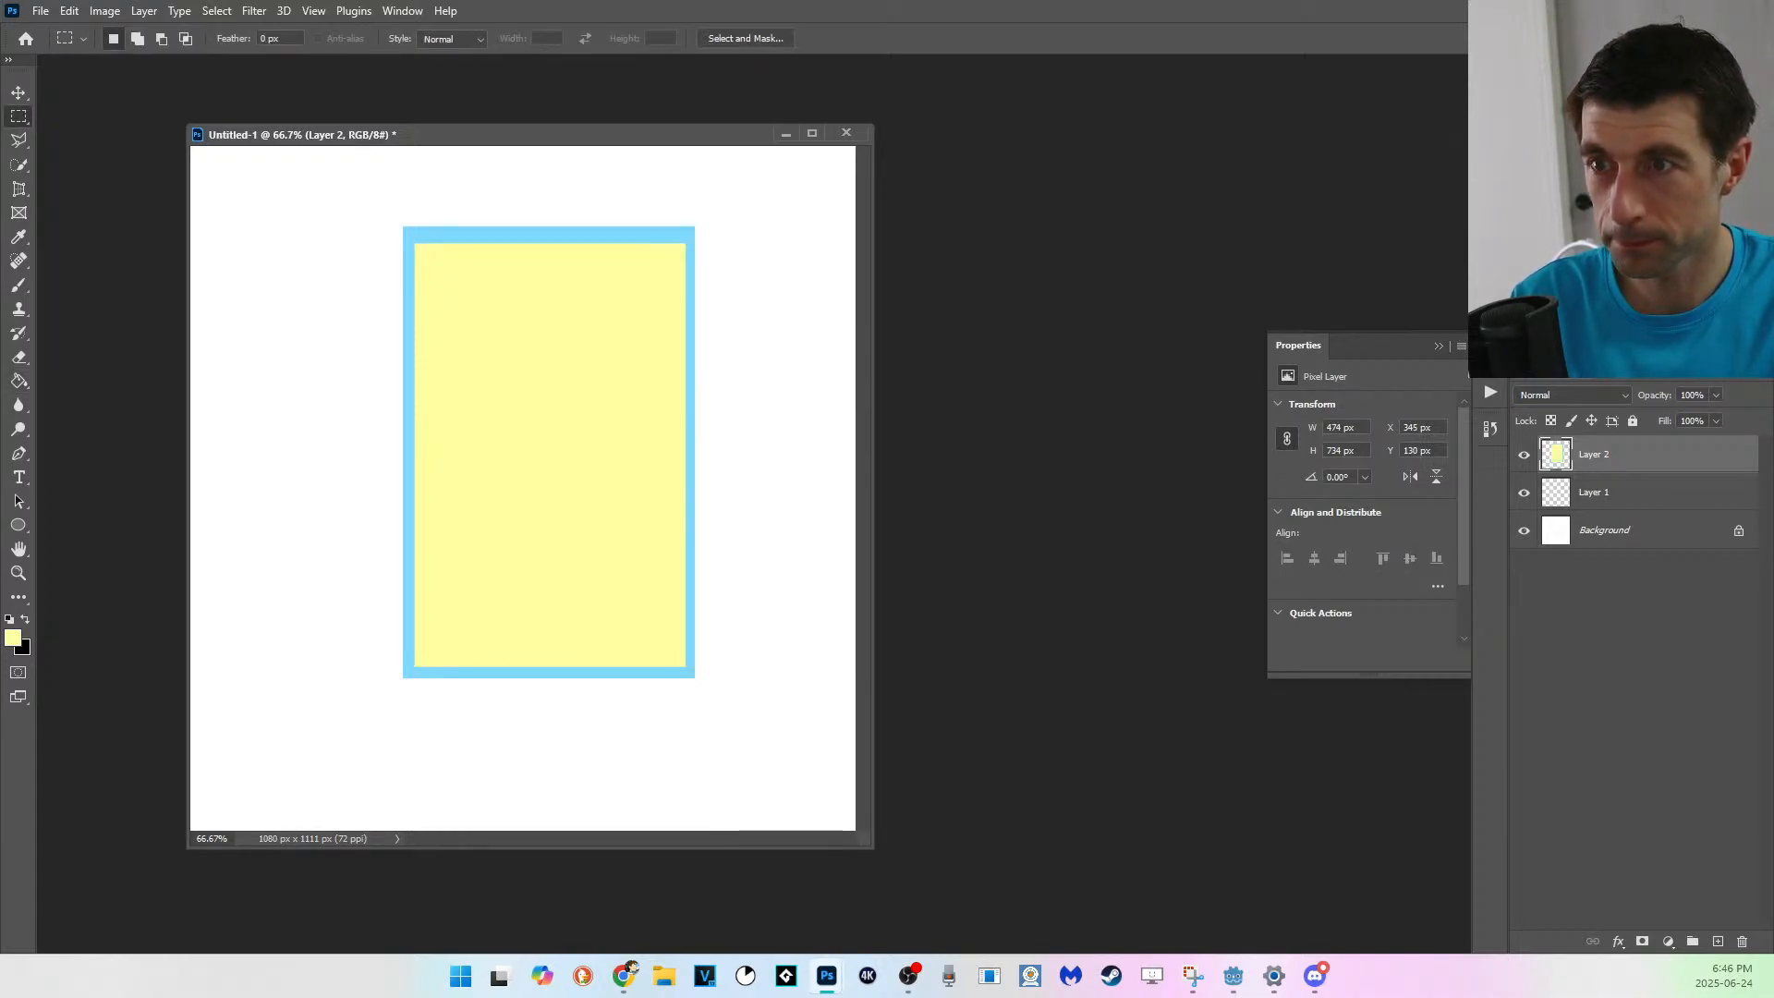
Add a handle block about 238 x 544 px against the mug's left side, filled with the outline's light blue.
left_click_drag(382, 293, 258, 622)
key("i")
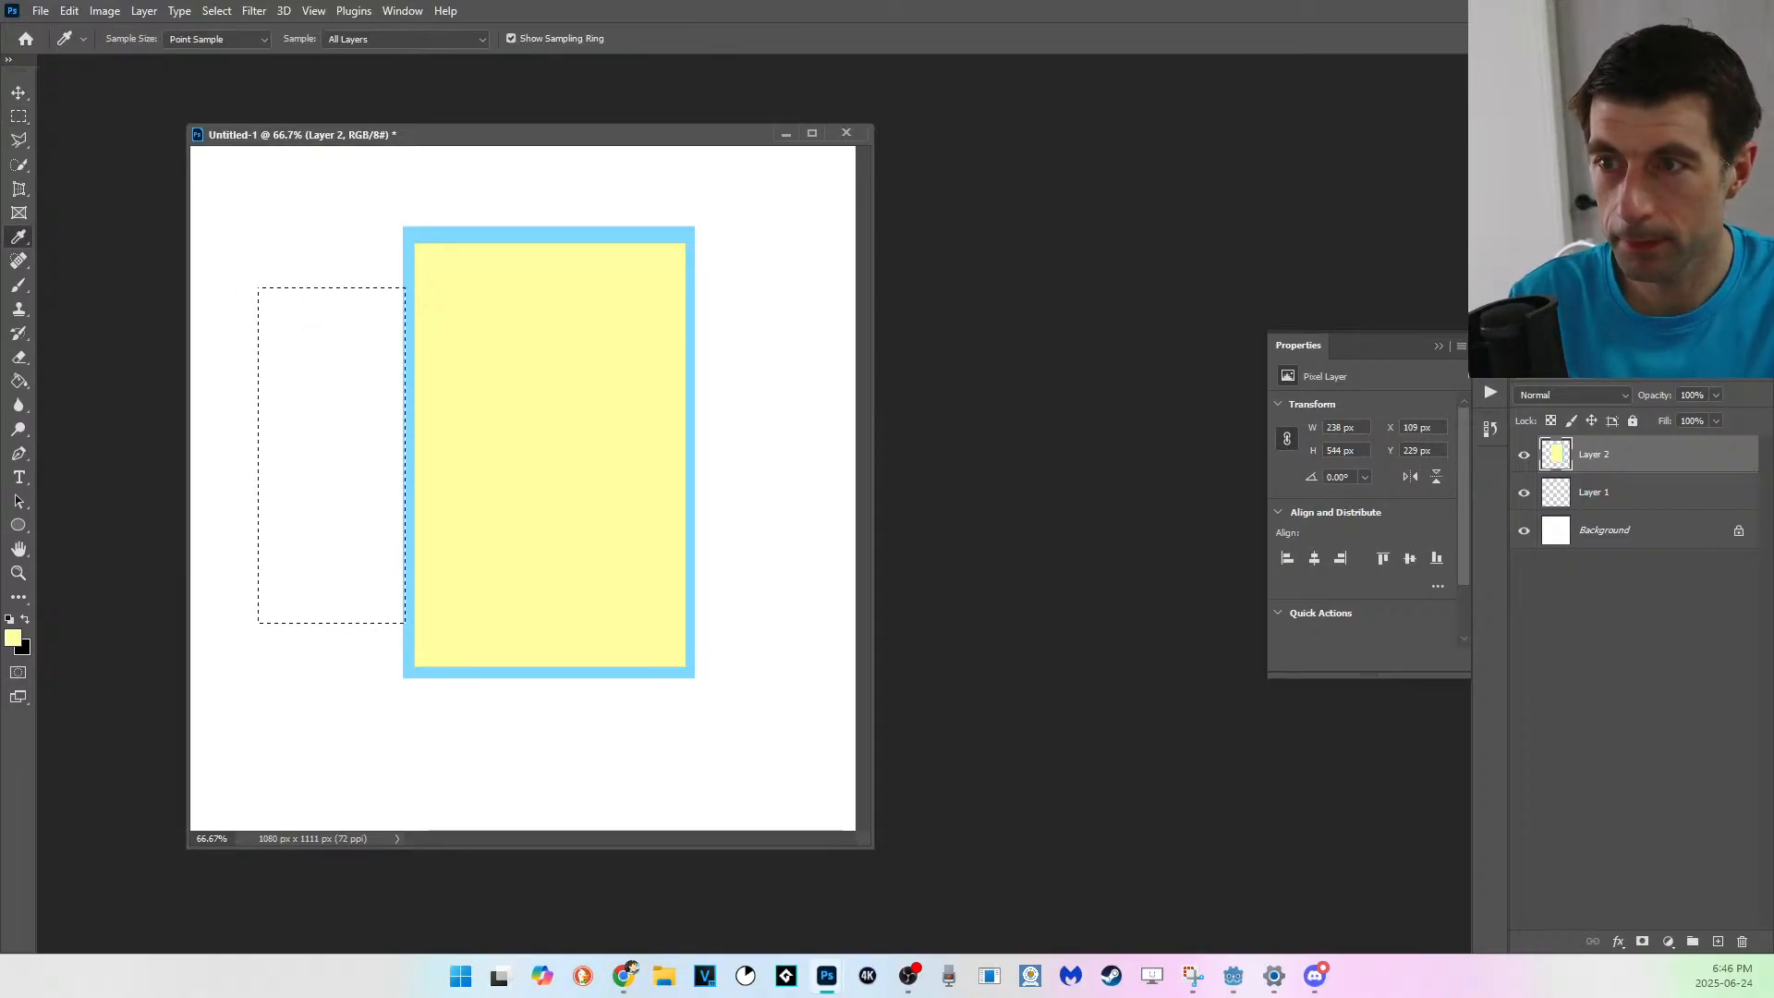
left_click(408, 518)
key("g")
left_click(356, 480)
key("m")
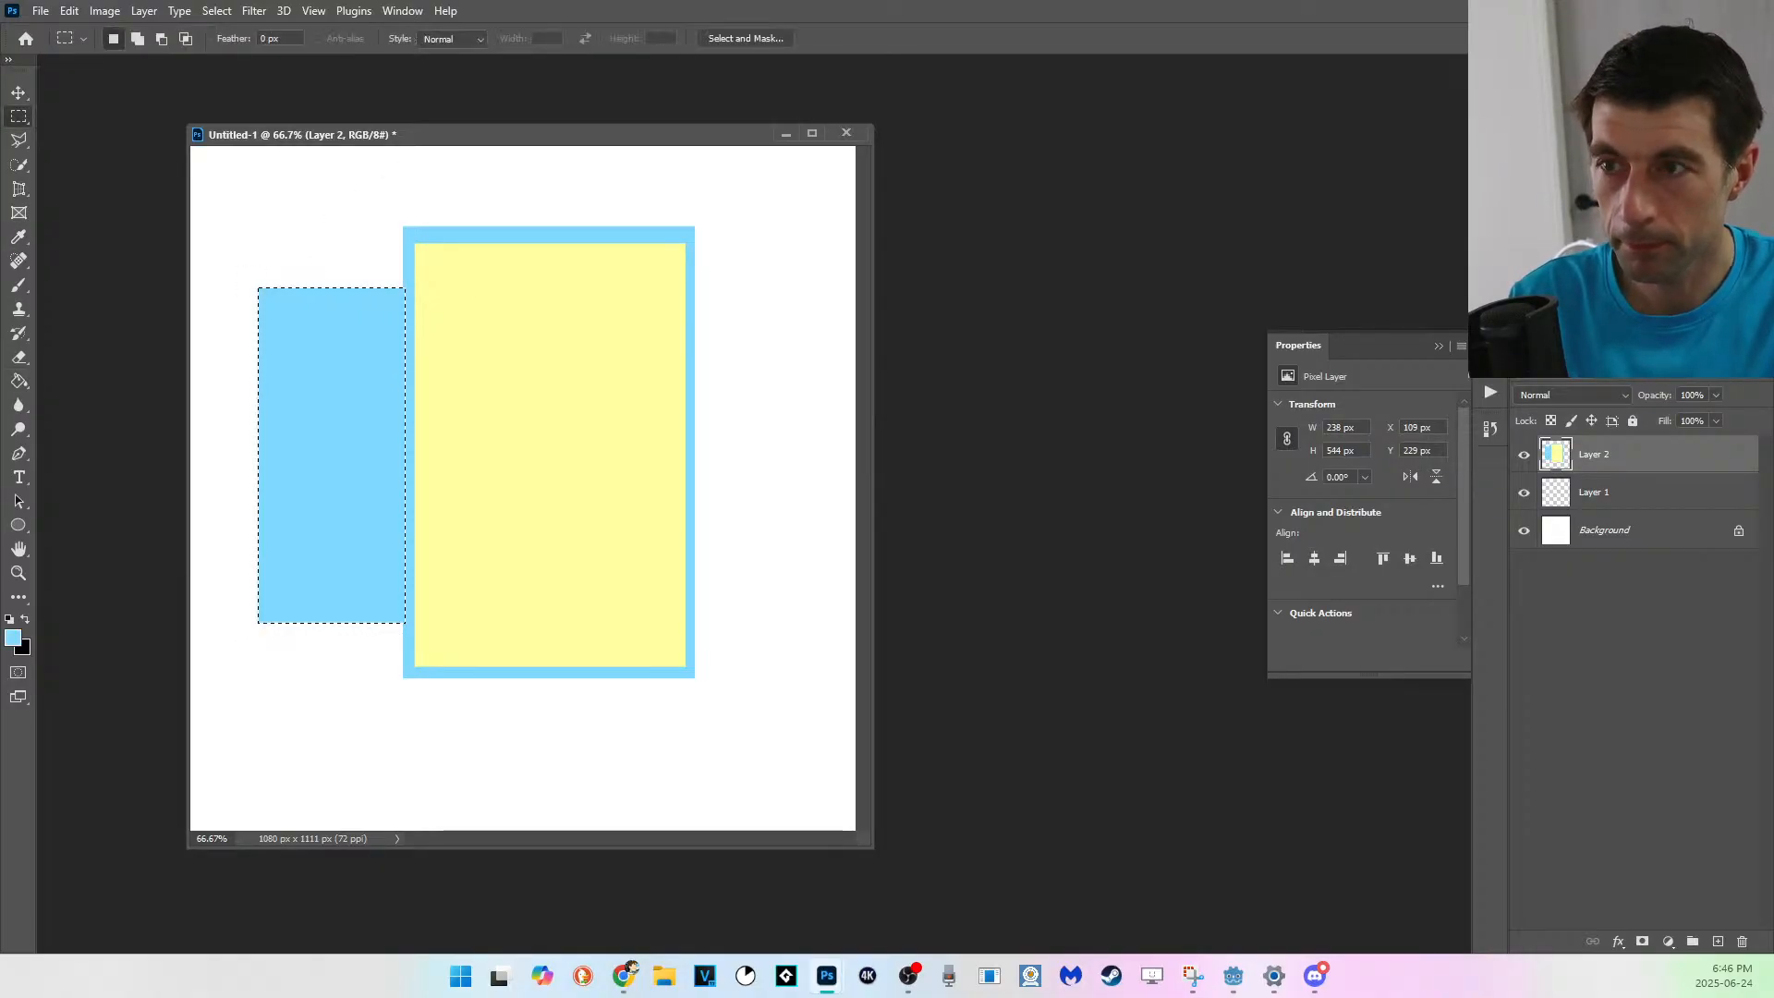
key("ctrl+d")
Cut a rectangular opening out of the blue handle block and clear the selection.
left_click_drag(302, 337, 399, 582)
key("Delete")
key("ctrl+d")
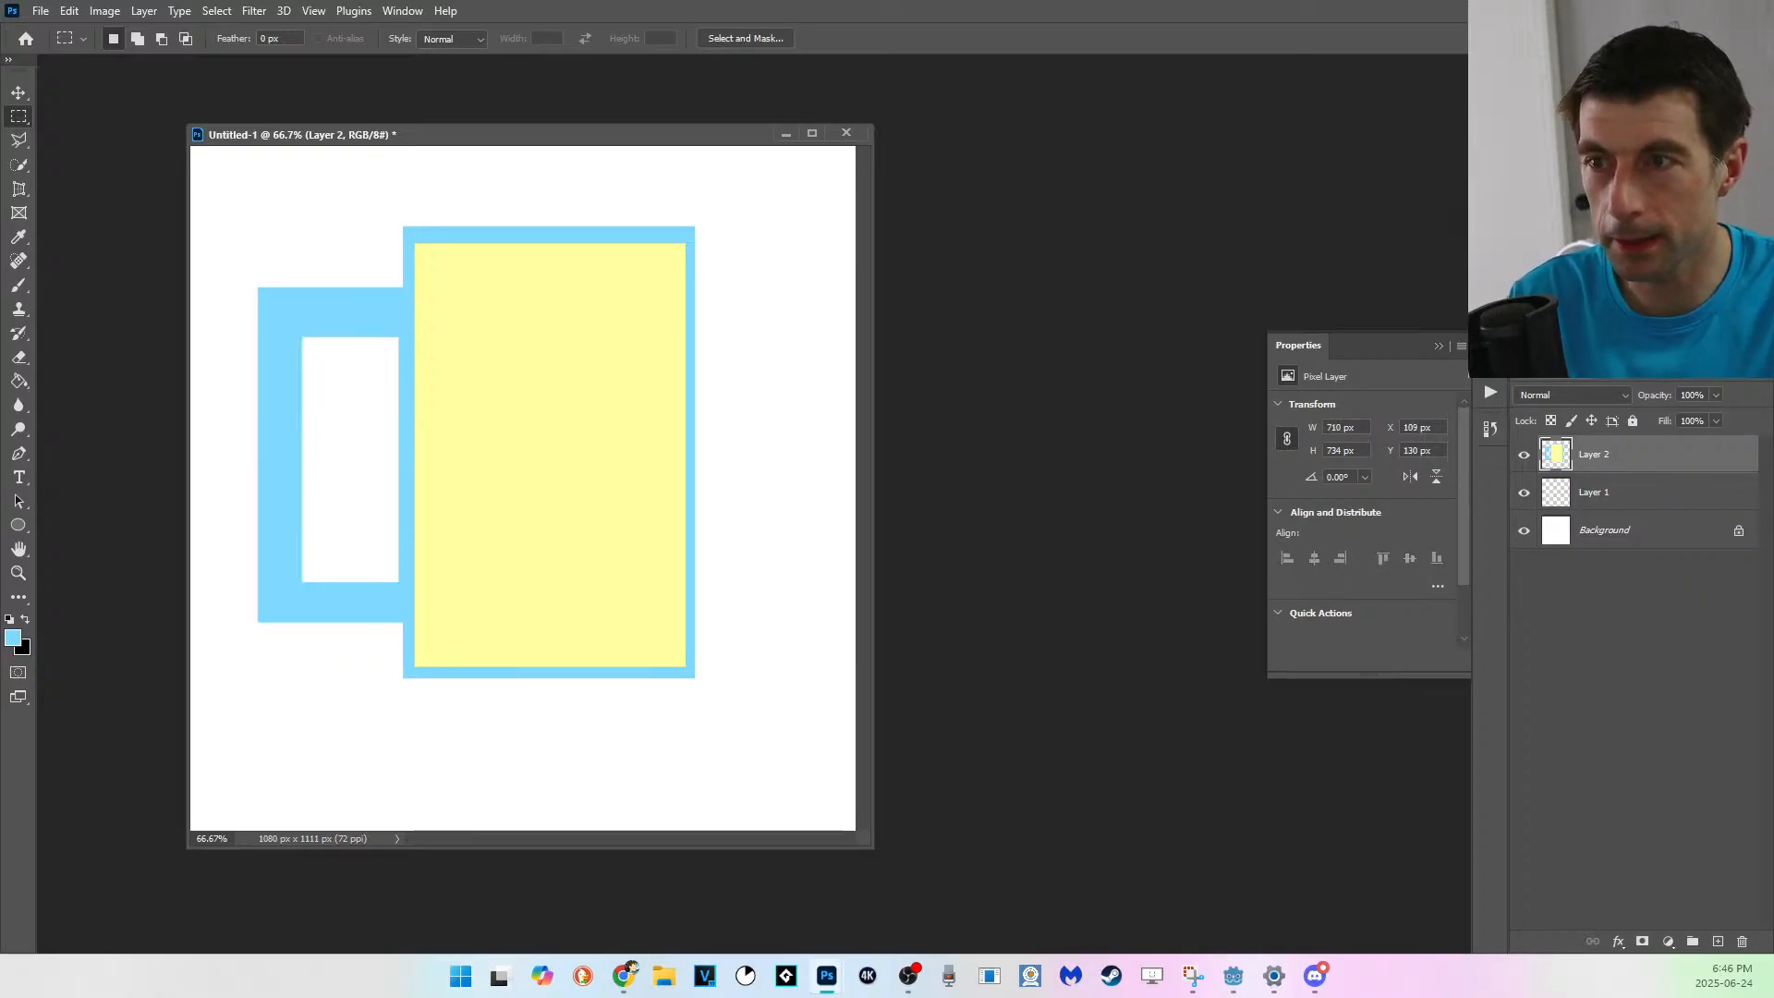
Fill a foam band about 438 x 179 px across the upper part of the yellow beer with white, then deselect.
key("z")
left_click(399, 582, "alt")
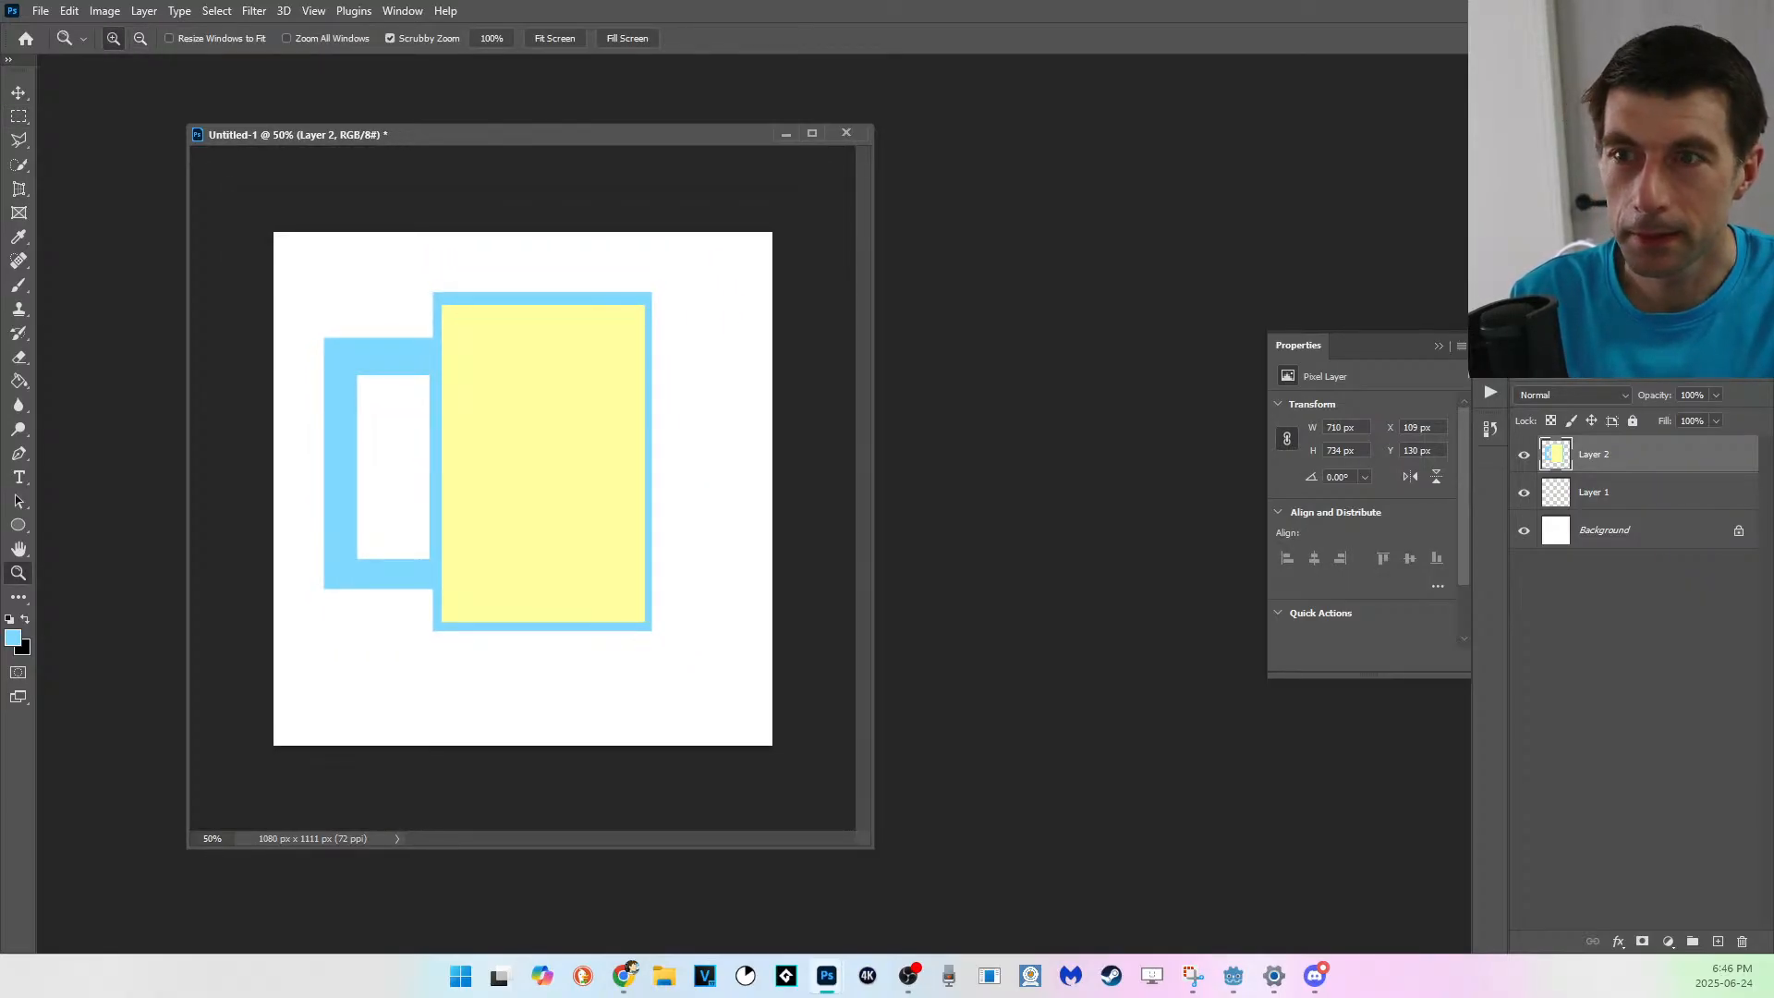
key("m")
left_click_drag(442, 304, 644, 387)
key("d")
key("x")
key("g")
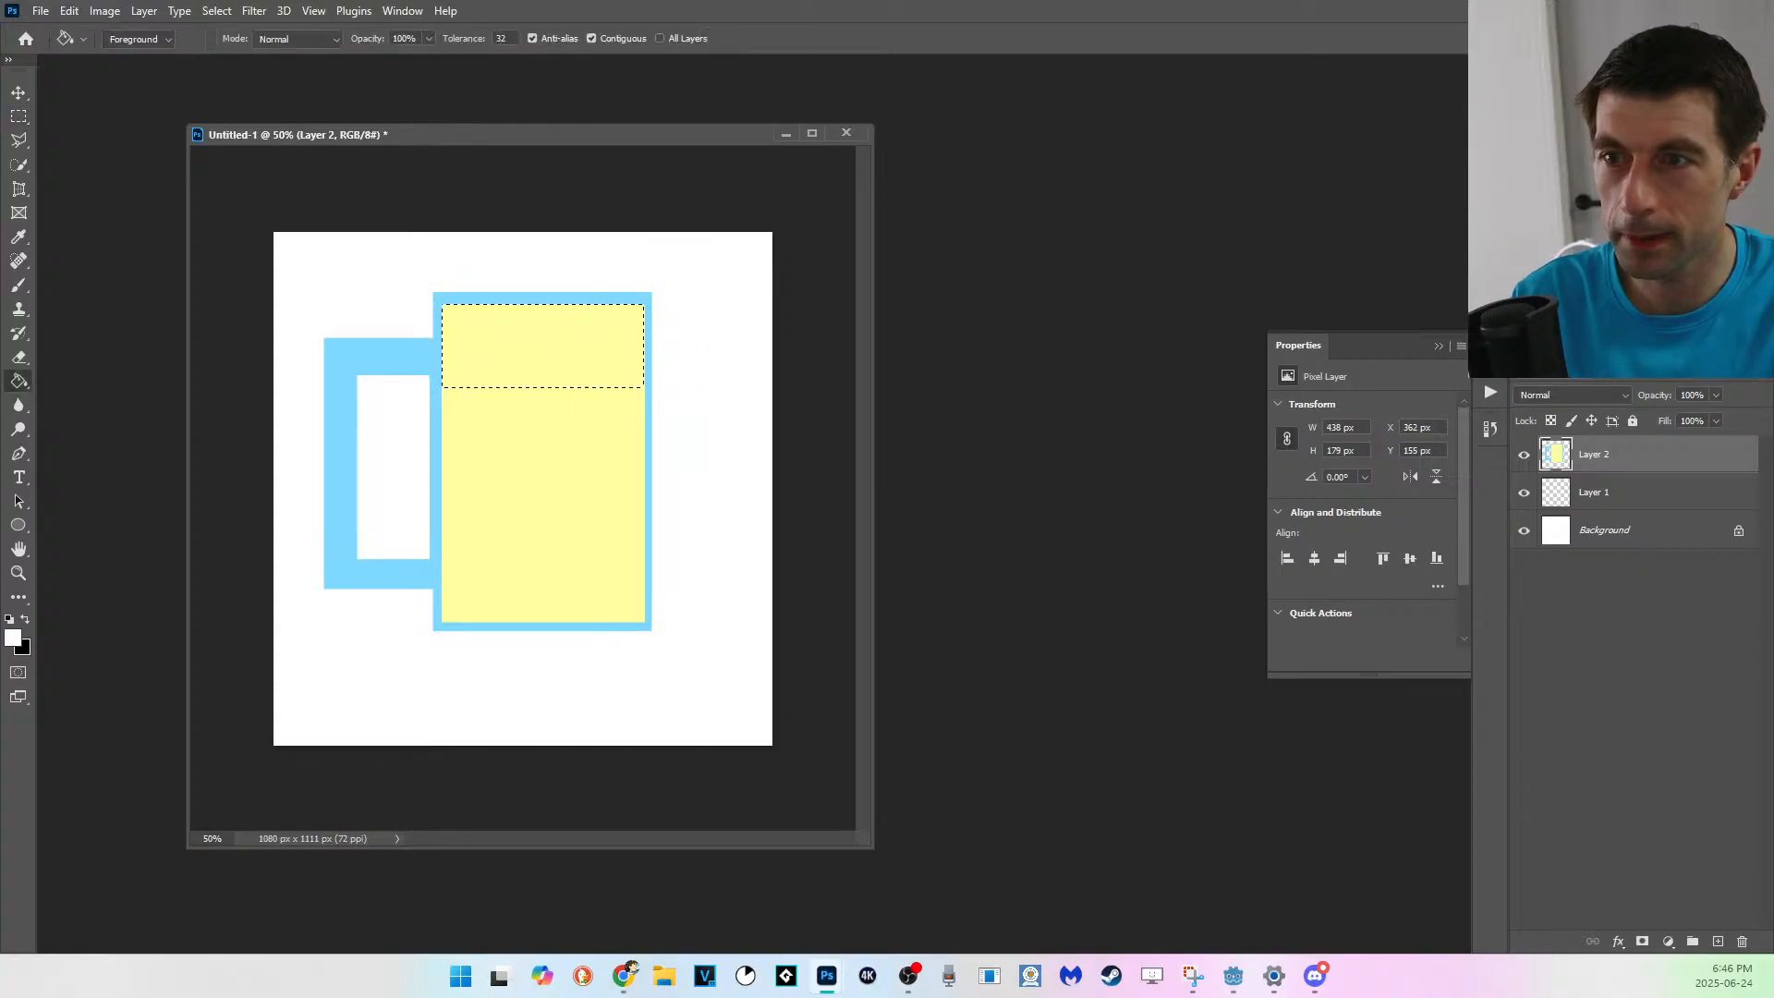
left_click(544, 345)
key("ctrl+d")
Hide the Background and Layer 1 so the mug sits on transparency.
left_click(1523, 530)
left_click(1523, 493)
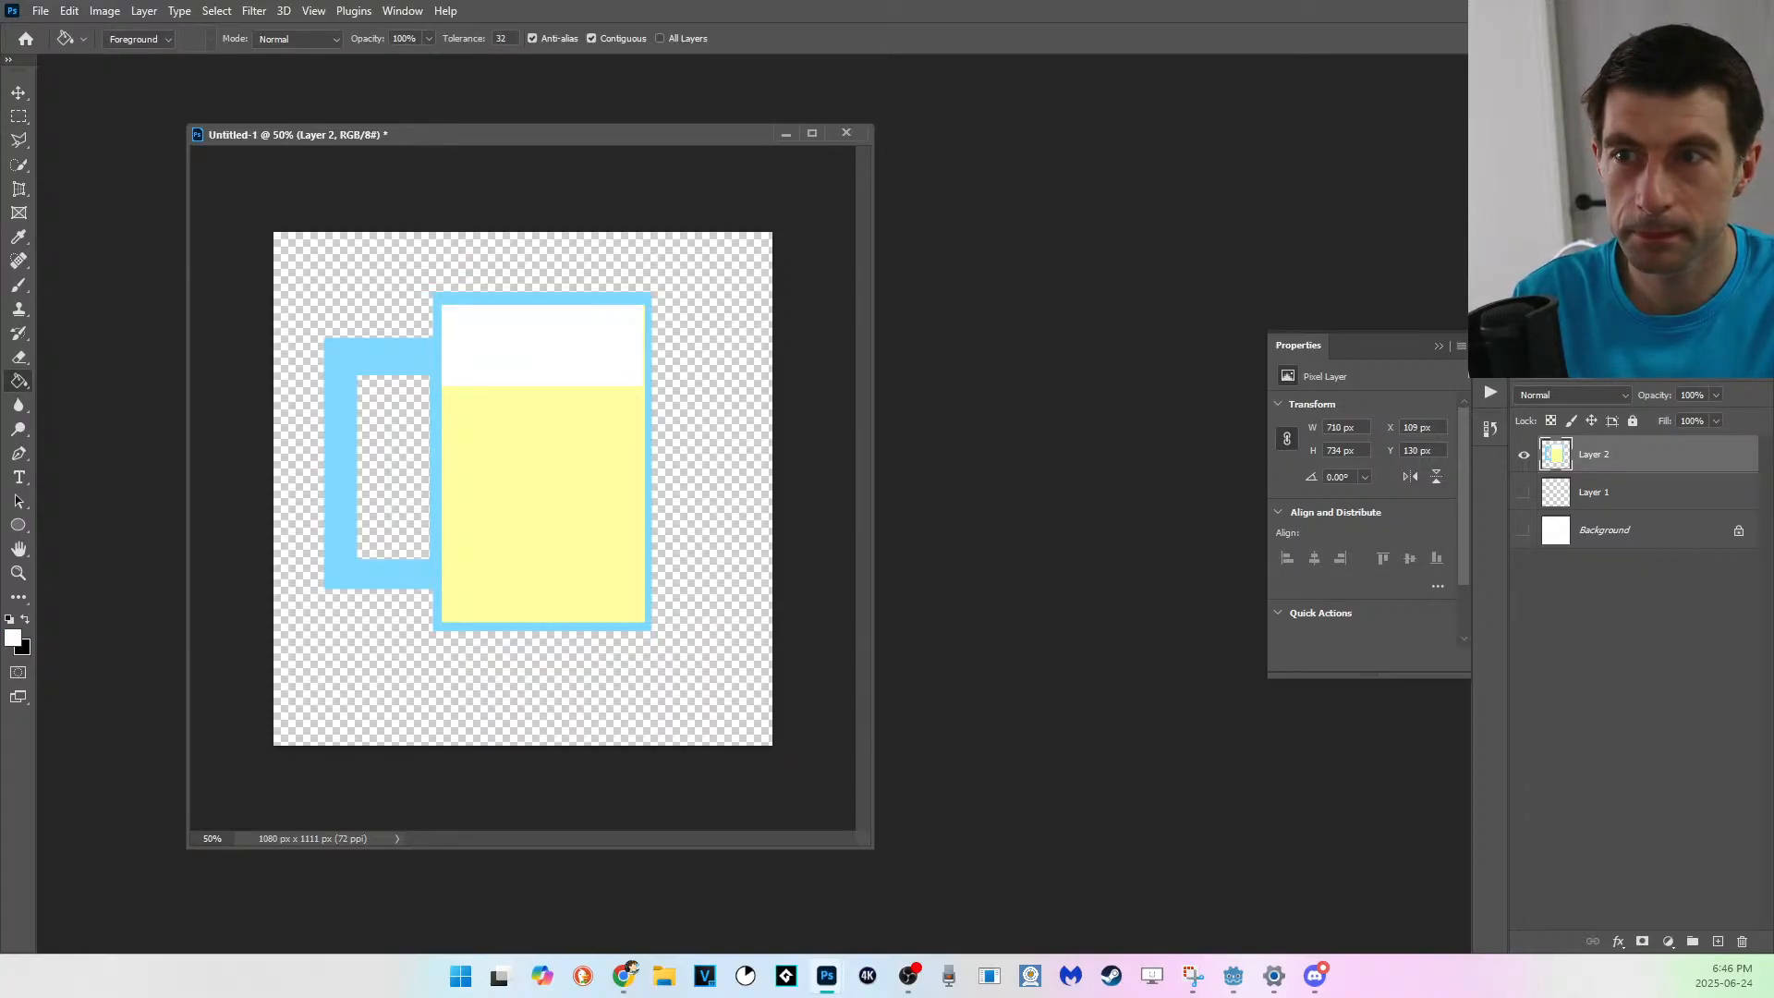
key("z")
left_click(543, 462, "alt")
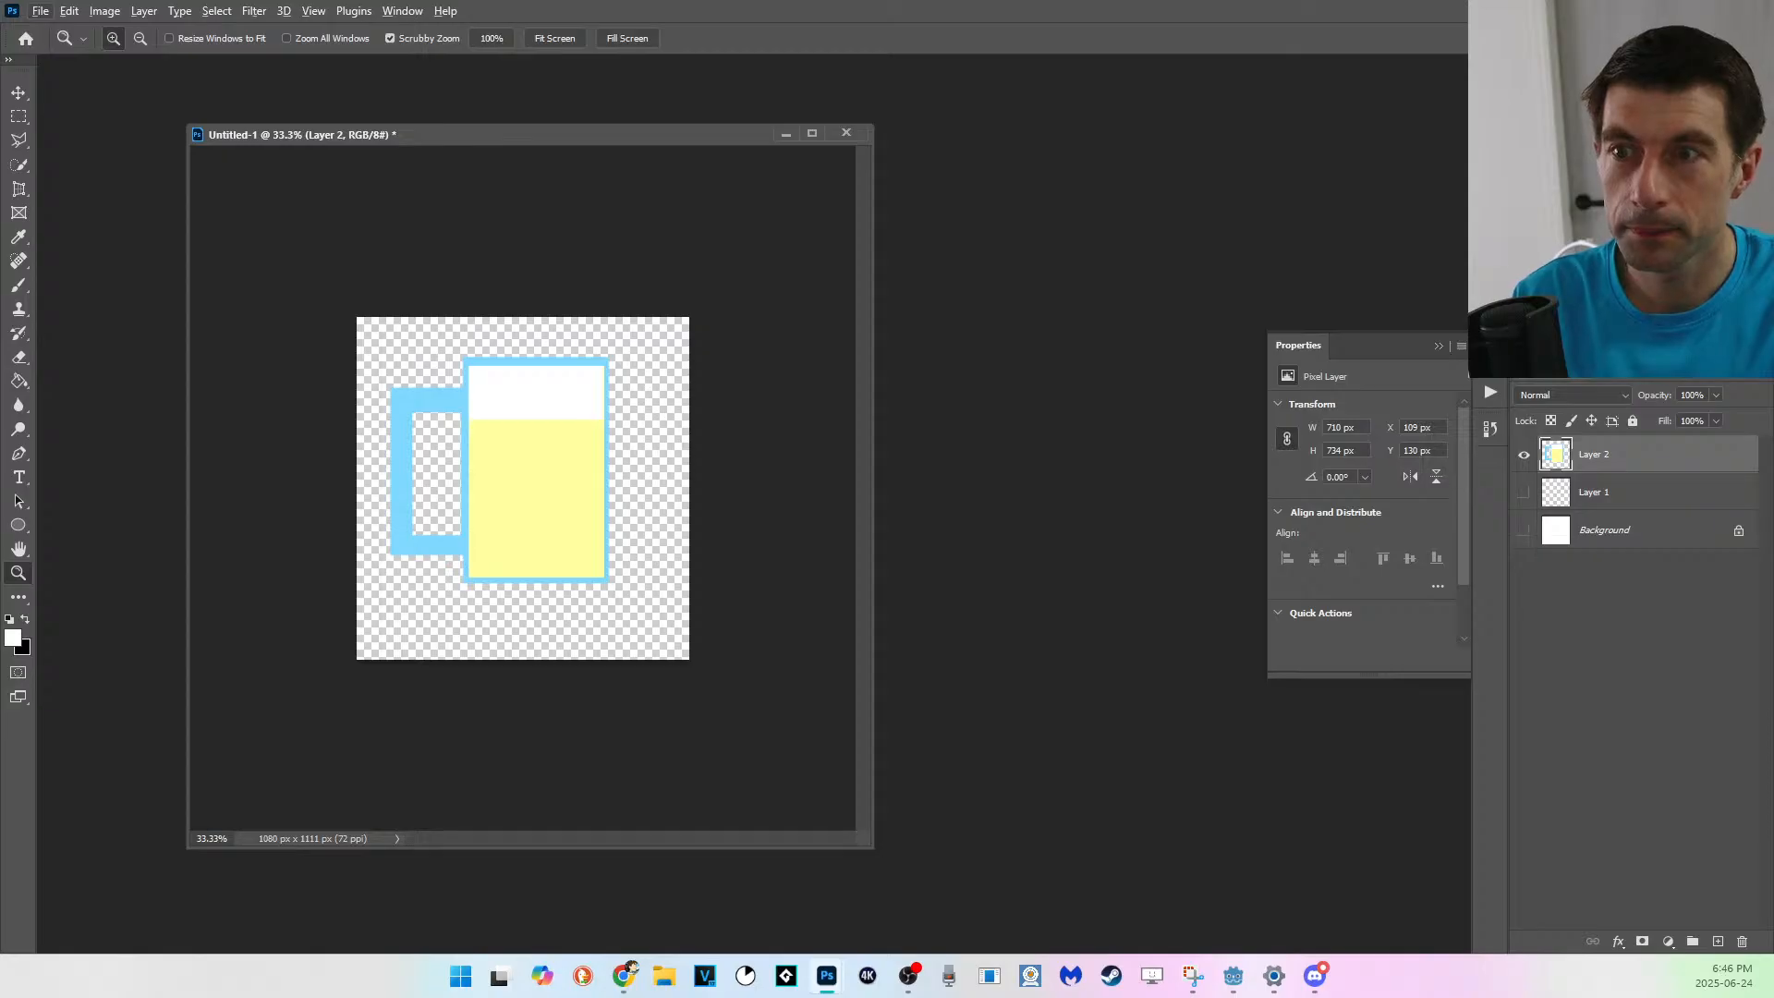
Add a new layer above the mug and set the foreground colour to the slightly darker blue 75c4ff for brushing.
left_click(1718, 941)
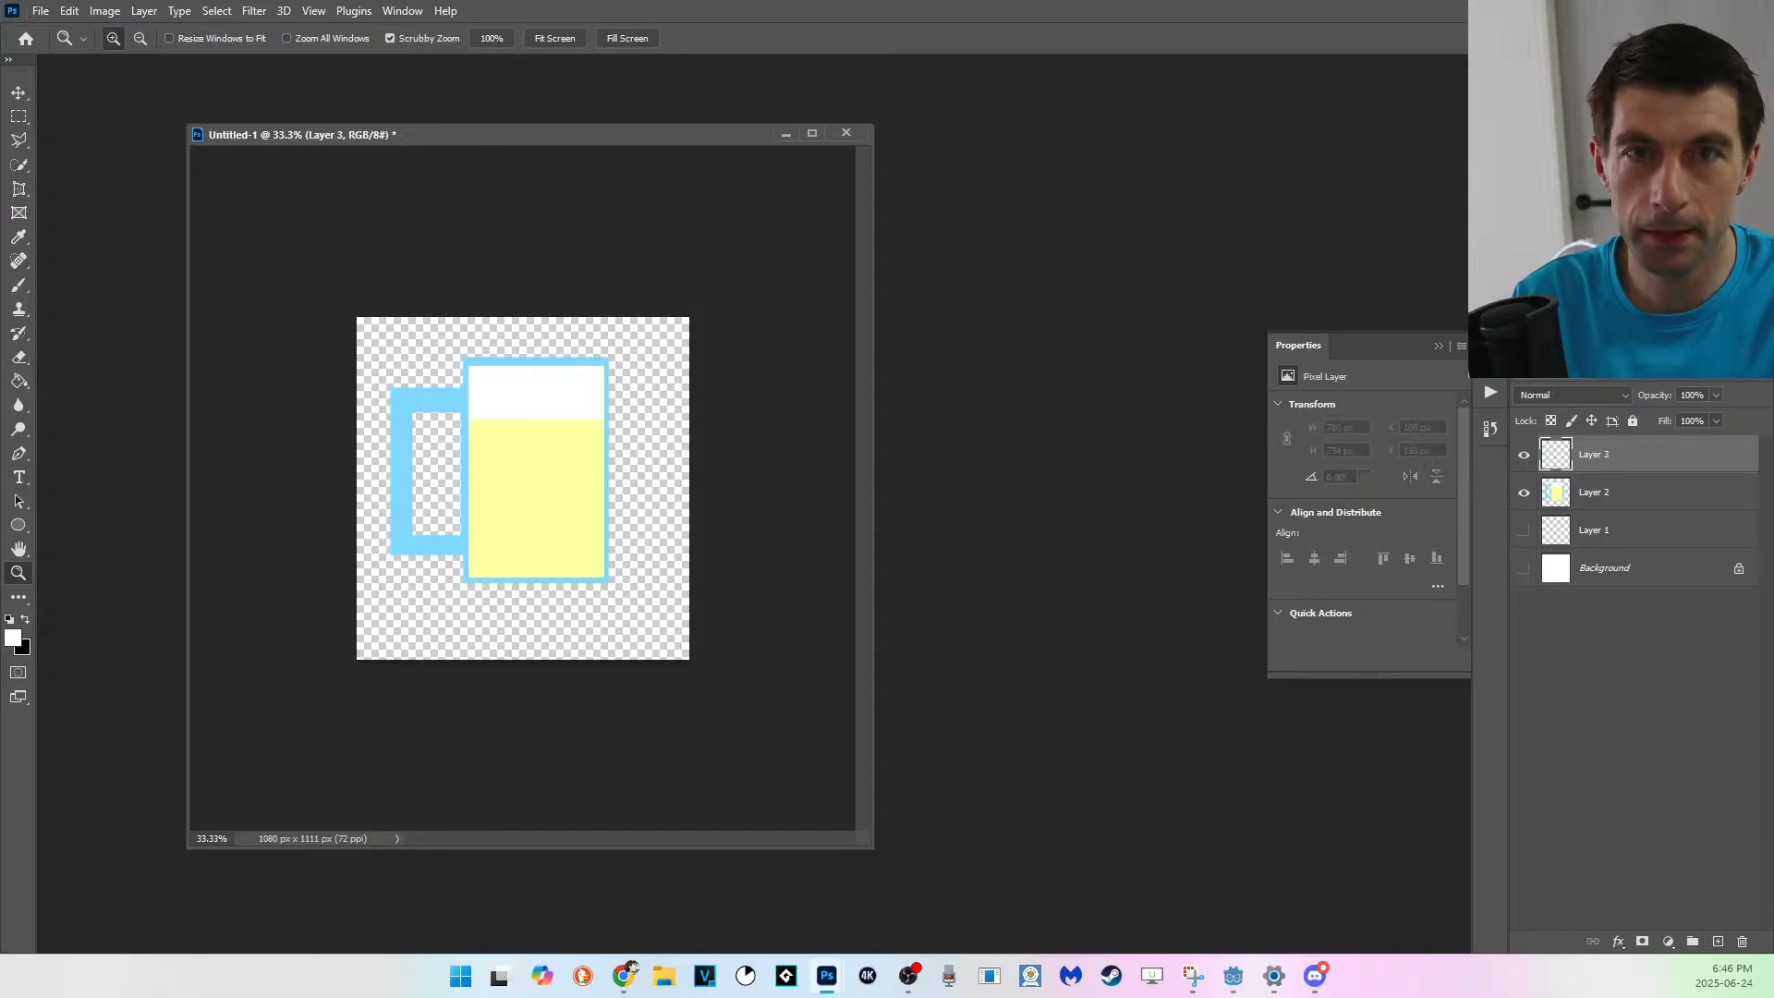
left_click(12, 638)
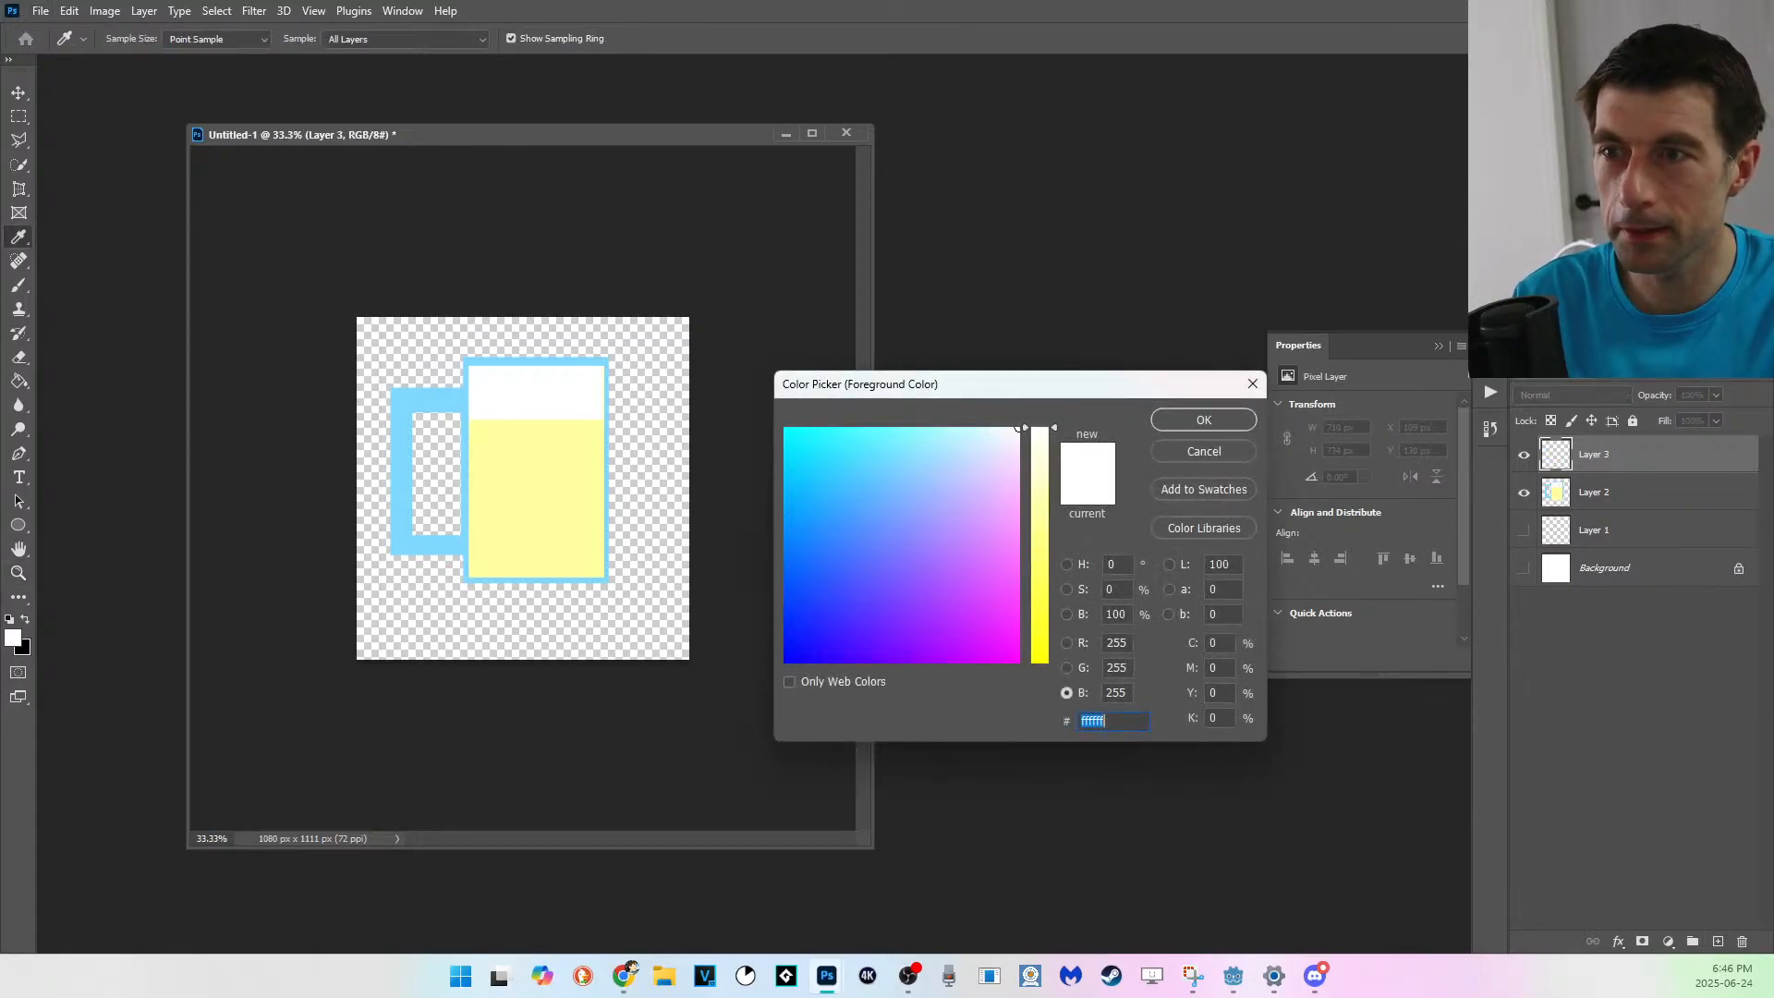
left_click(402, 489)
left_click(892, 481)
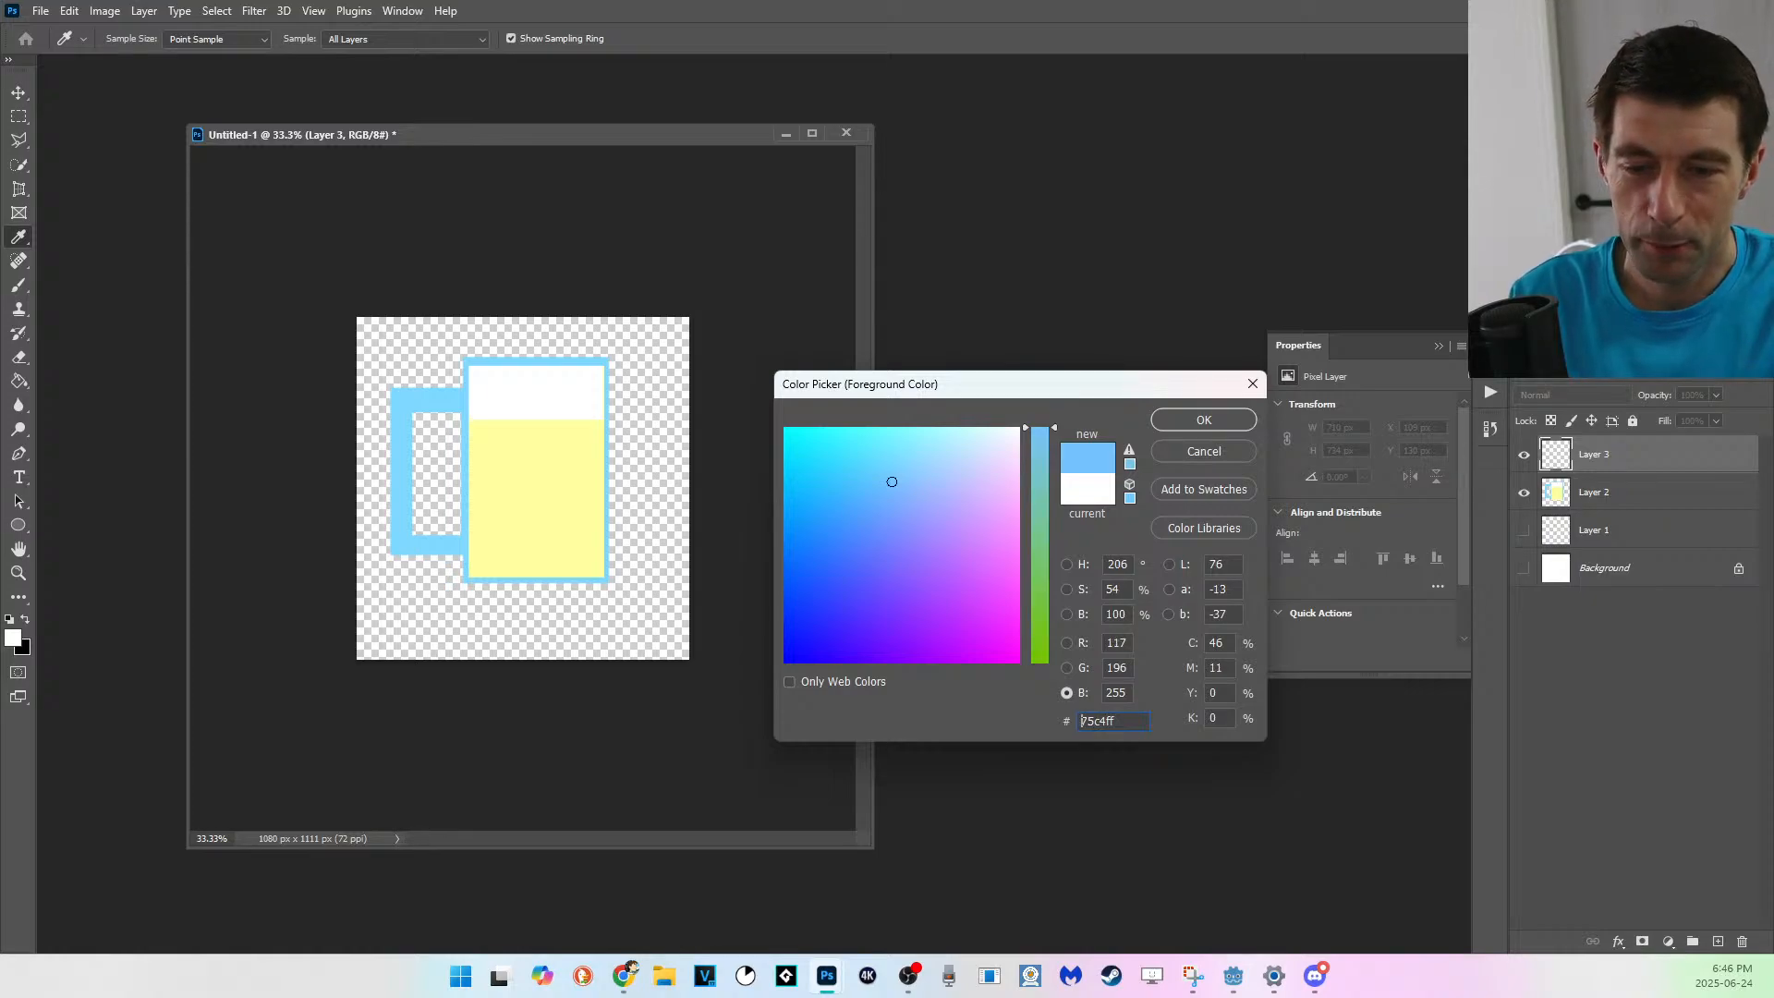
key("Return")
key("b")
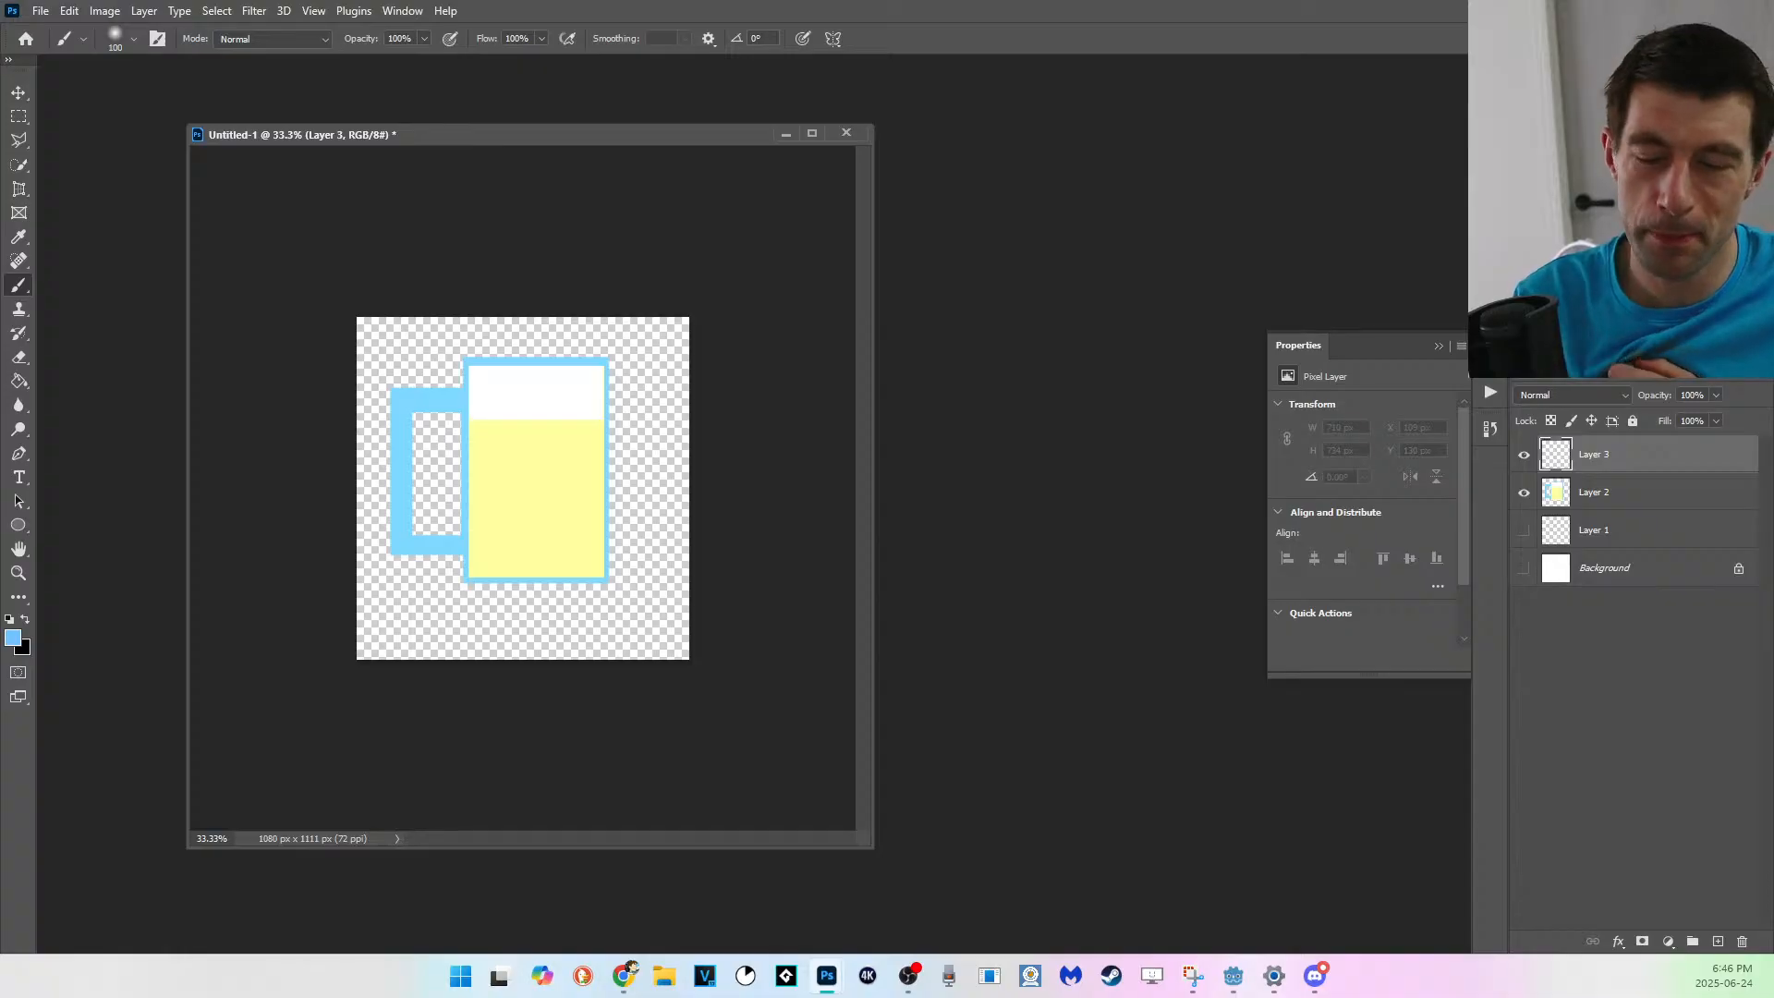
Reduce the soft round brush to 40 px.
key("bracketleft")
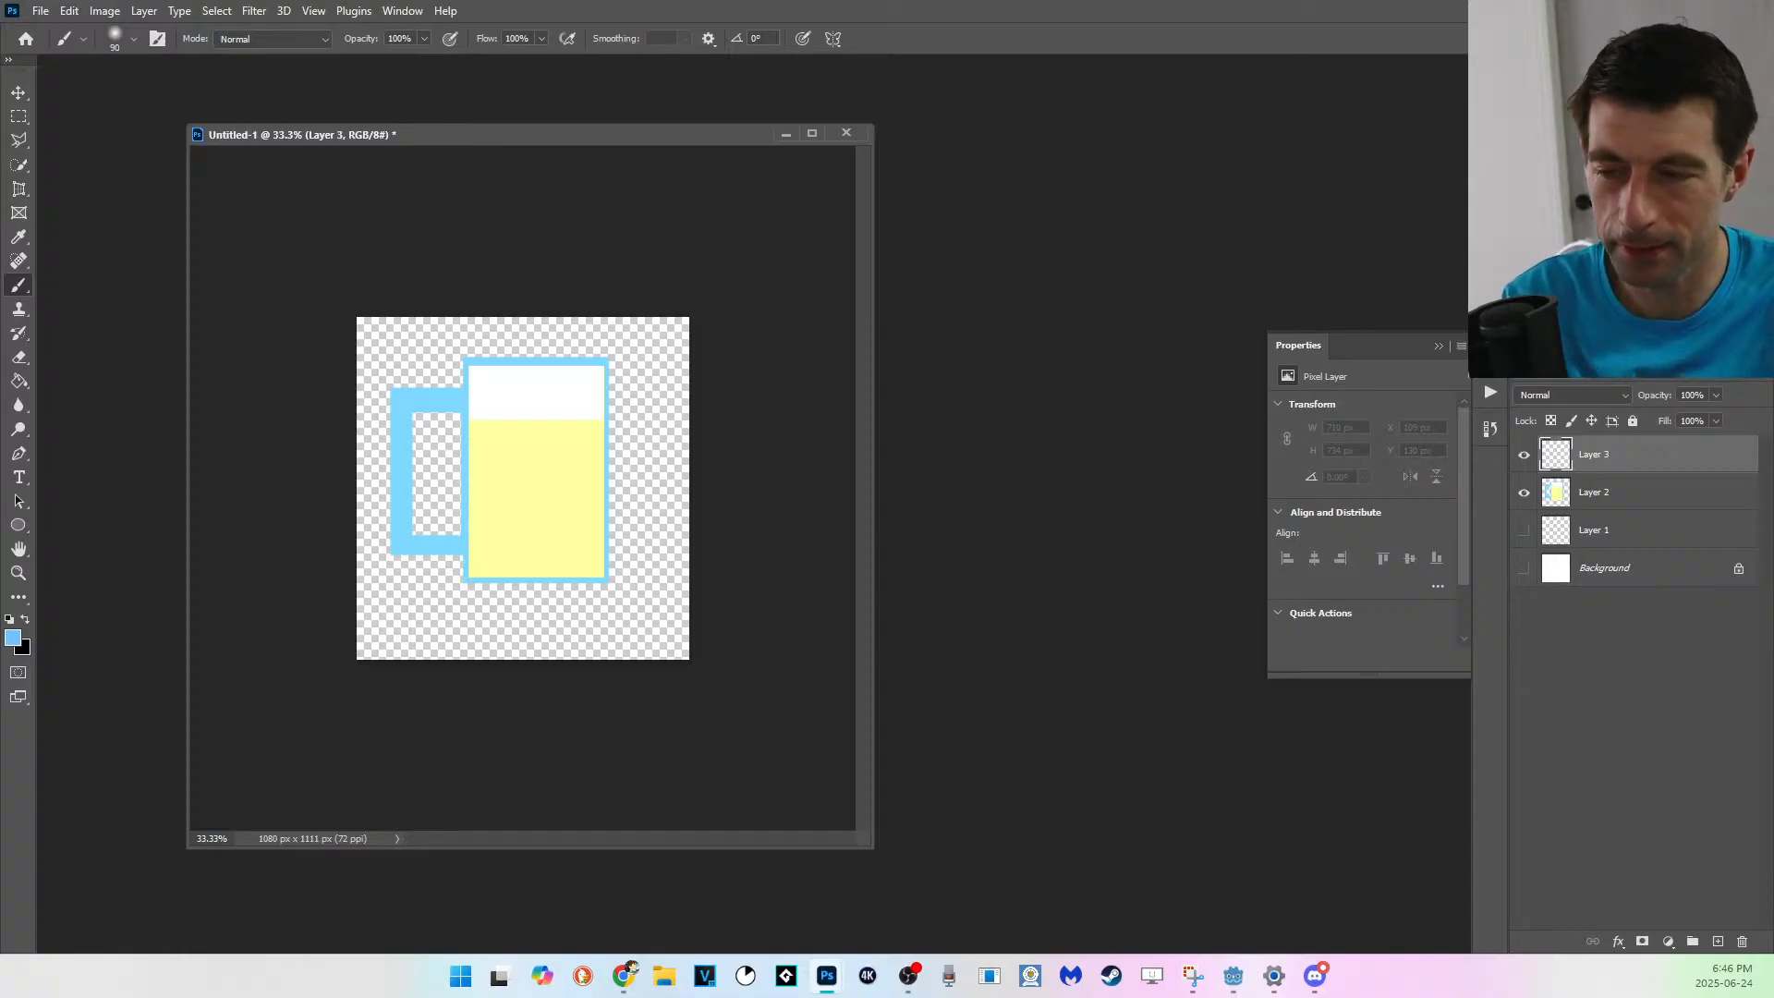
key("bracketleft")
key("bracketleft")
key("bracketleft")
key("bracketleft")
key("bracketleft")
key("bracketleft")
key("bracketleft")
key("bracketleft")
key("bracketleft")
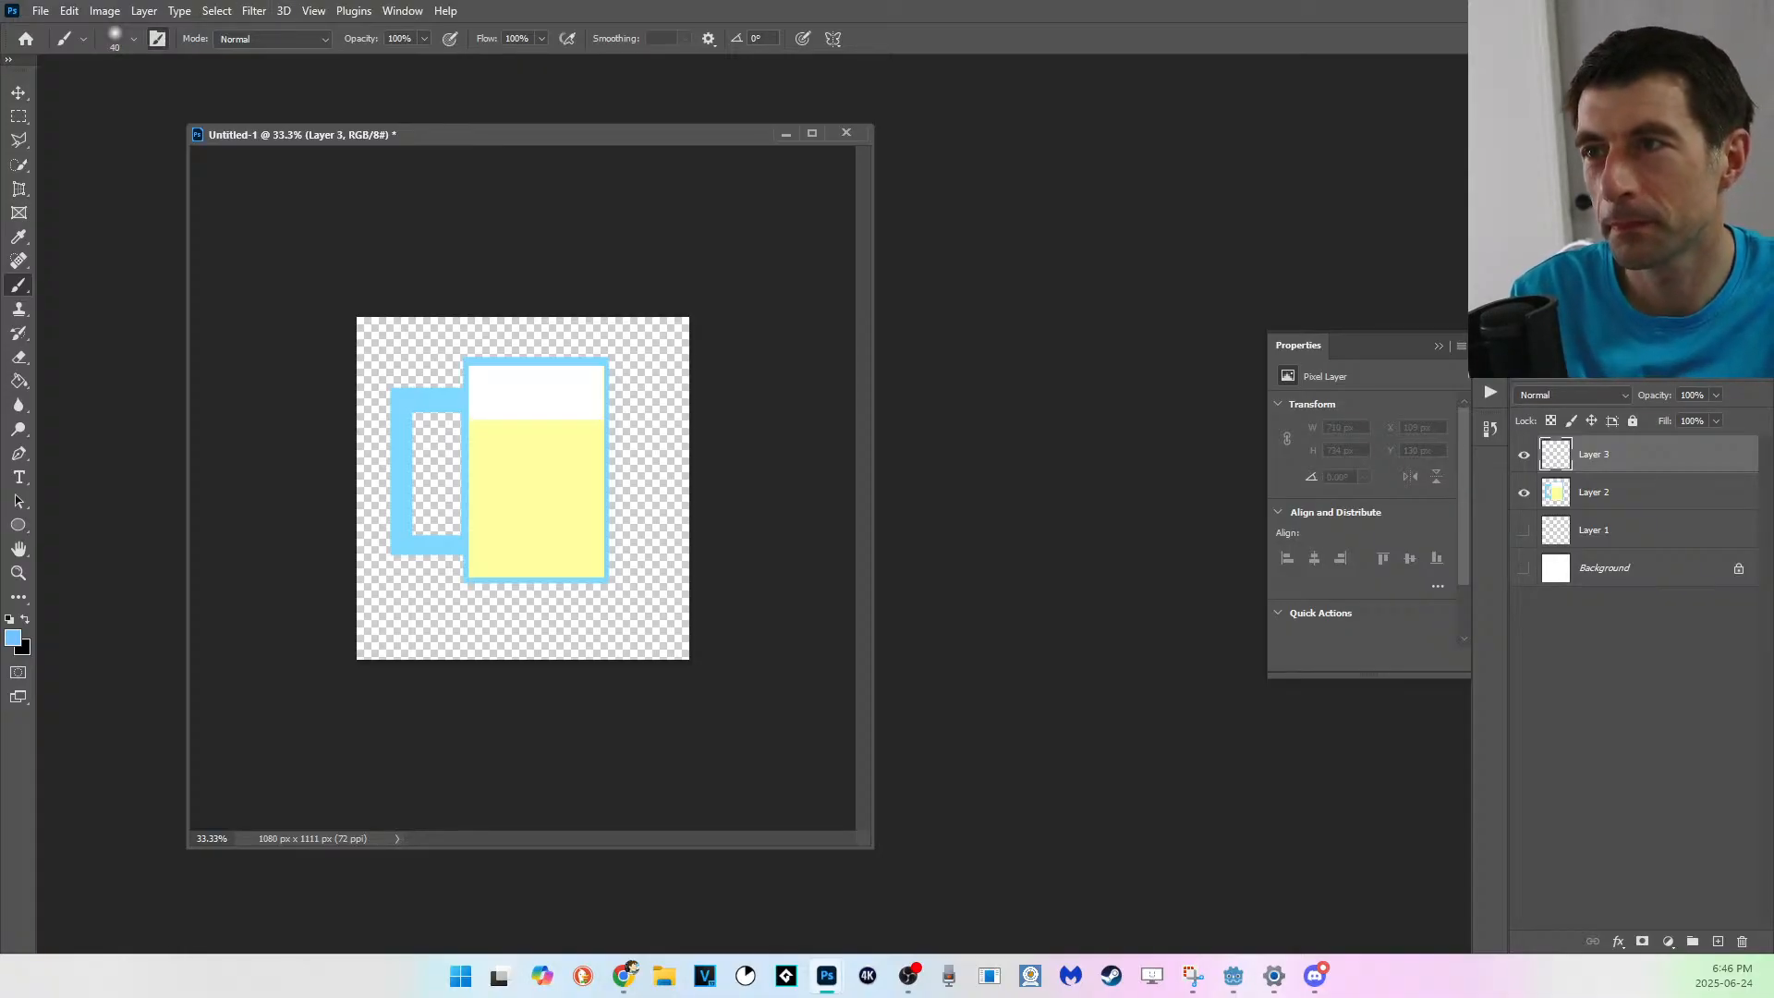
Paint a straight vertical blue stripe down the mug body with a hard round brush sized 25 px.
left_click(158, 39)
left_click(1318, 117)
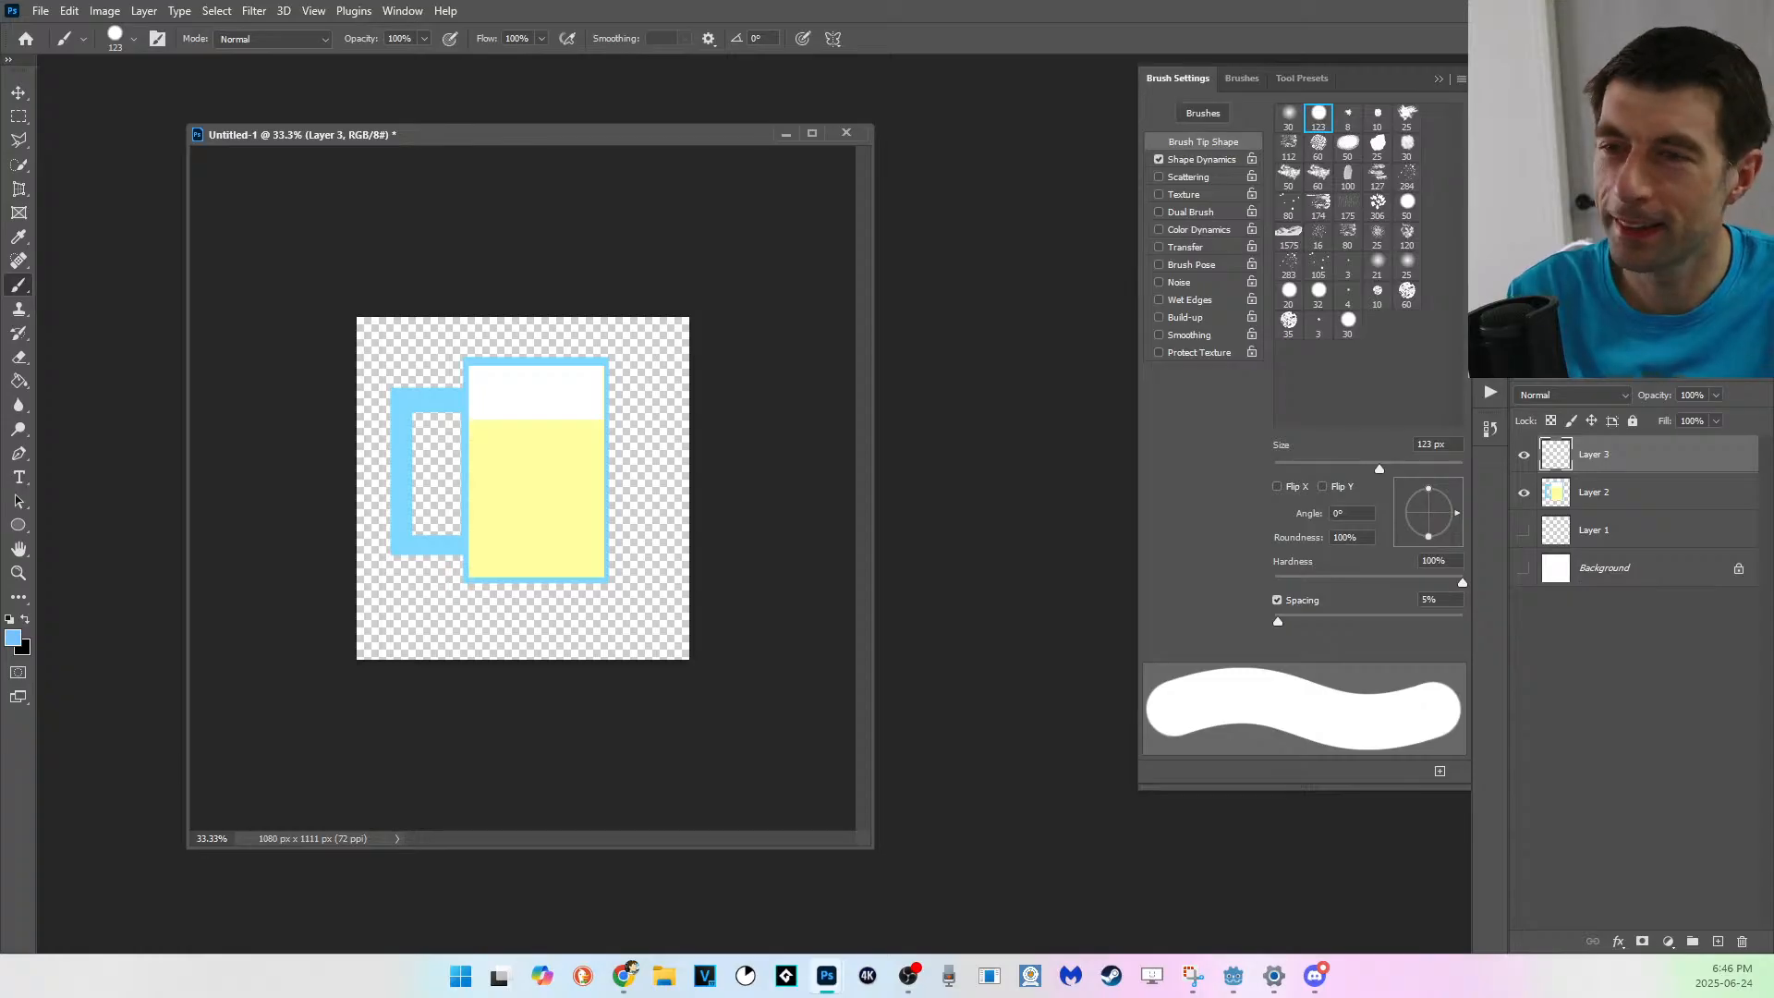
key("bracketleft")
key("bracketleft")
key("bracketleft")
key("bracketleft")
key("bracketleft")
key("bracketleft")
key("bracketleft")
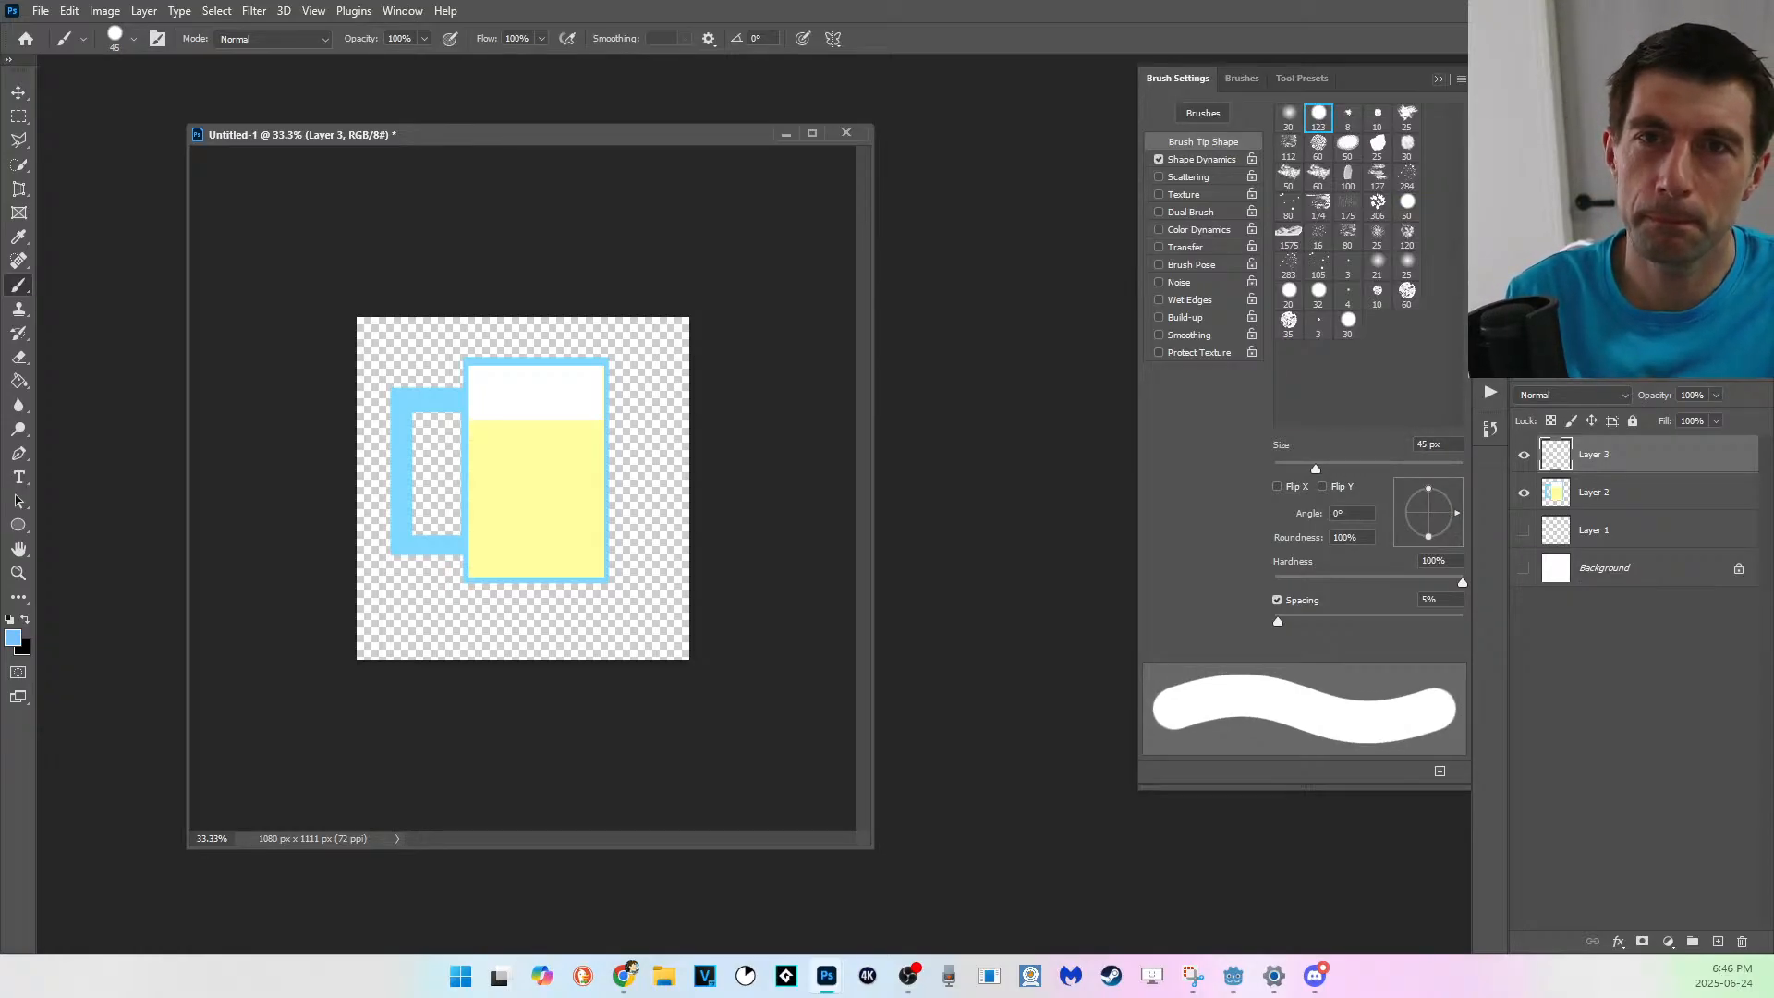
key("F5")
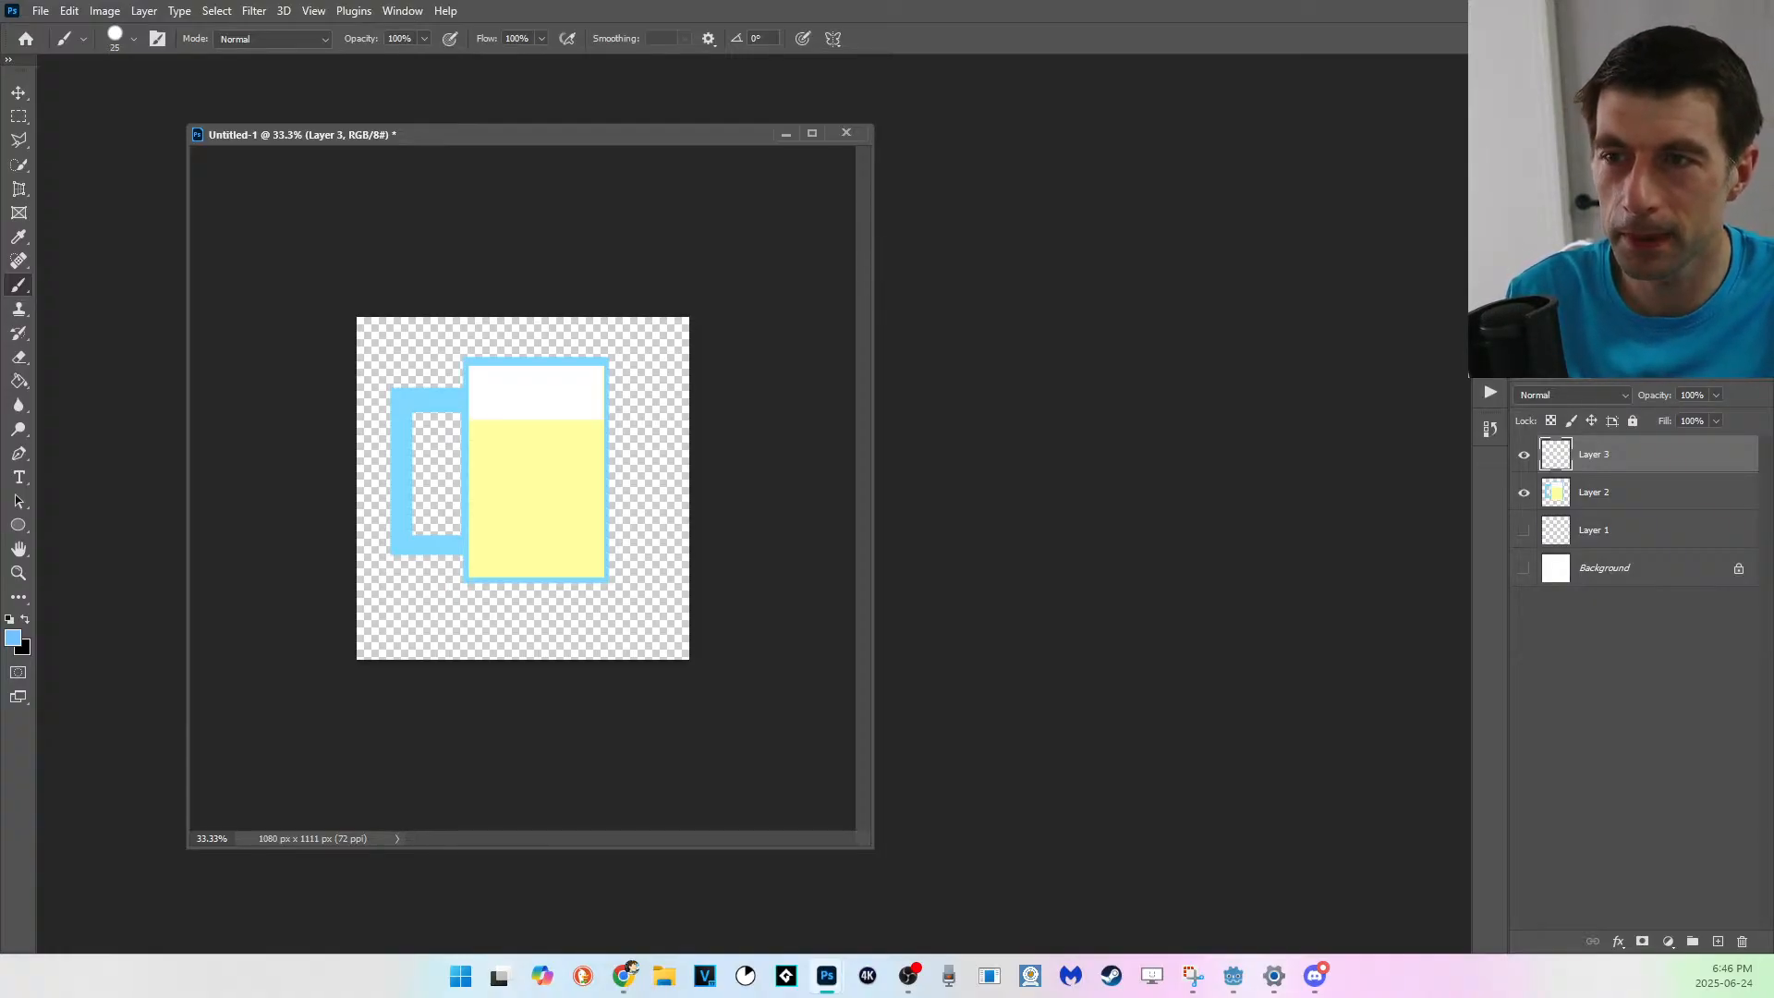
left_click_drag(514, 373, 514, 557)
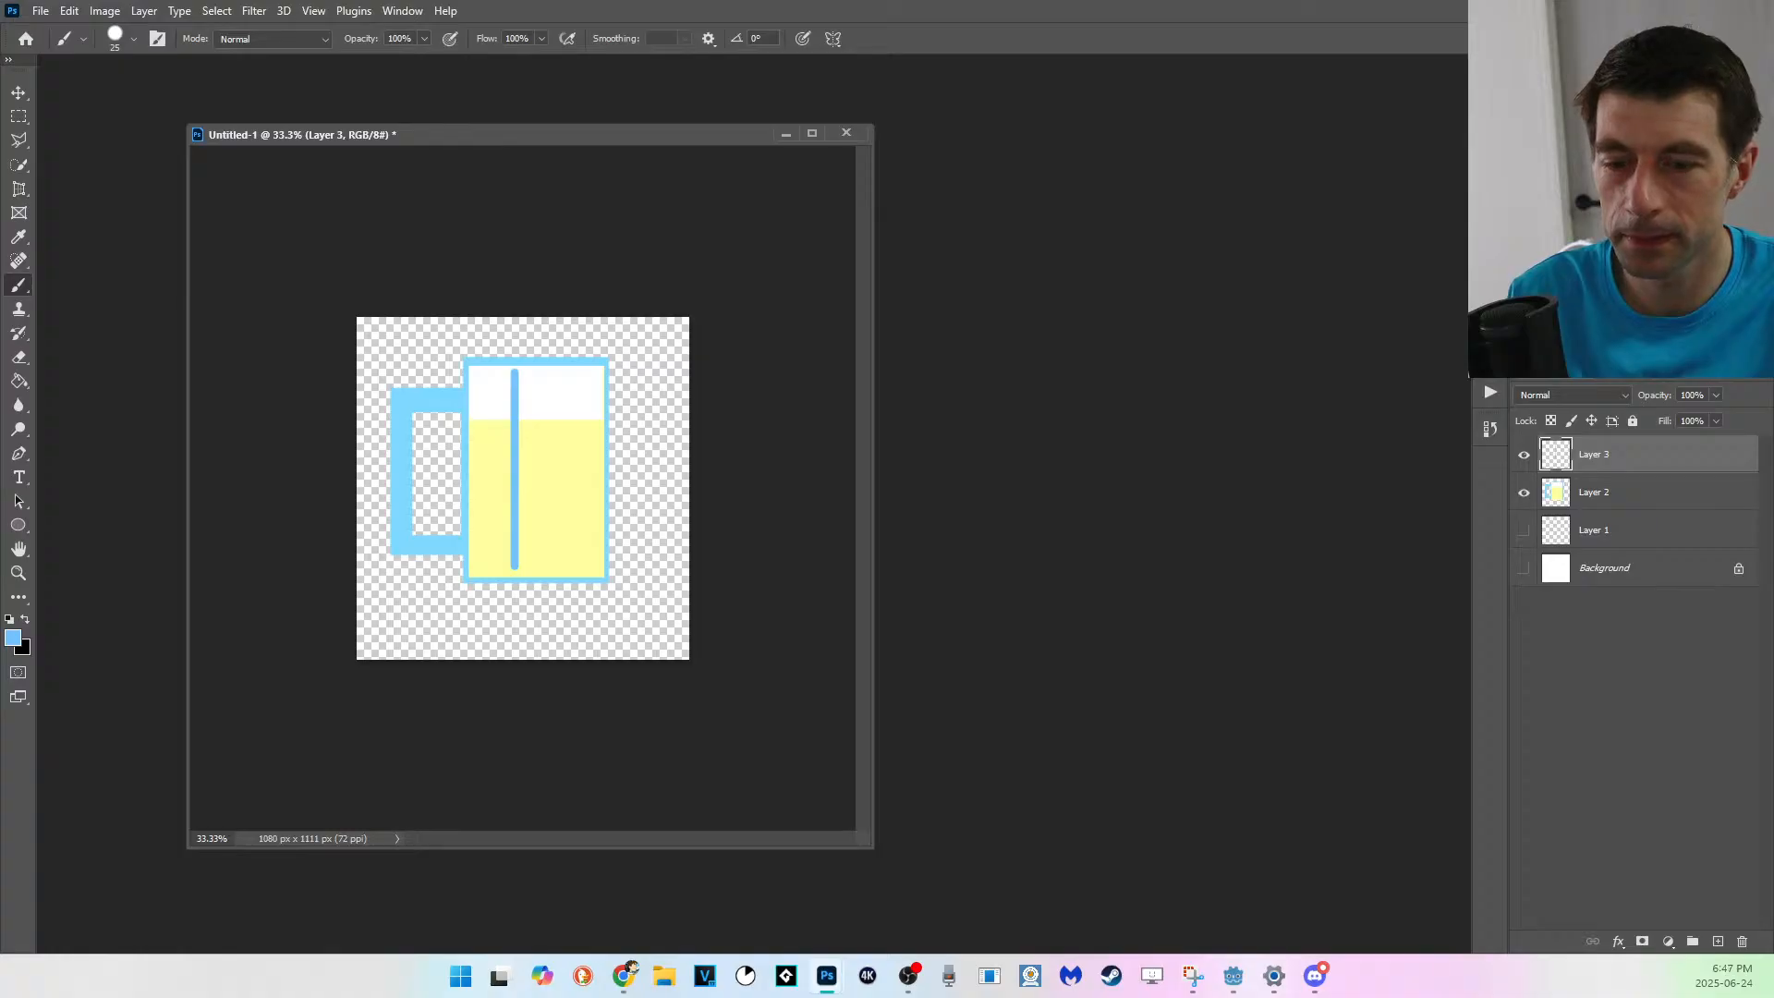
Duplicate the stripe layer, place the copy to the right of the original, and select both stripe layers.
key("ctrl+j")
key("v")
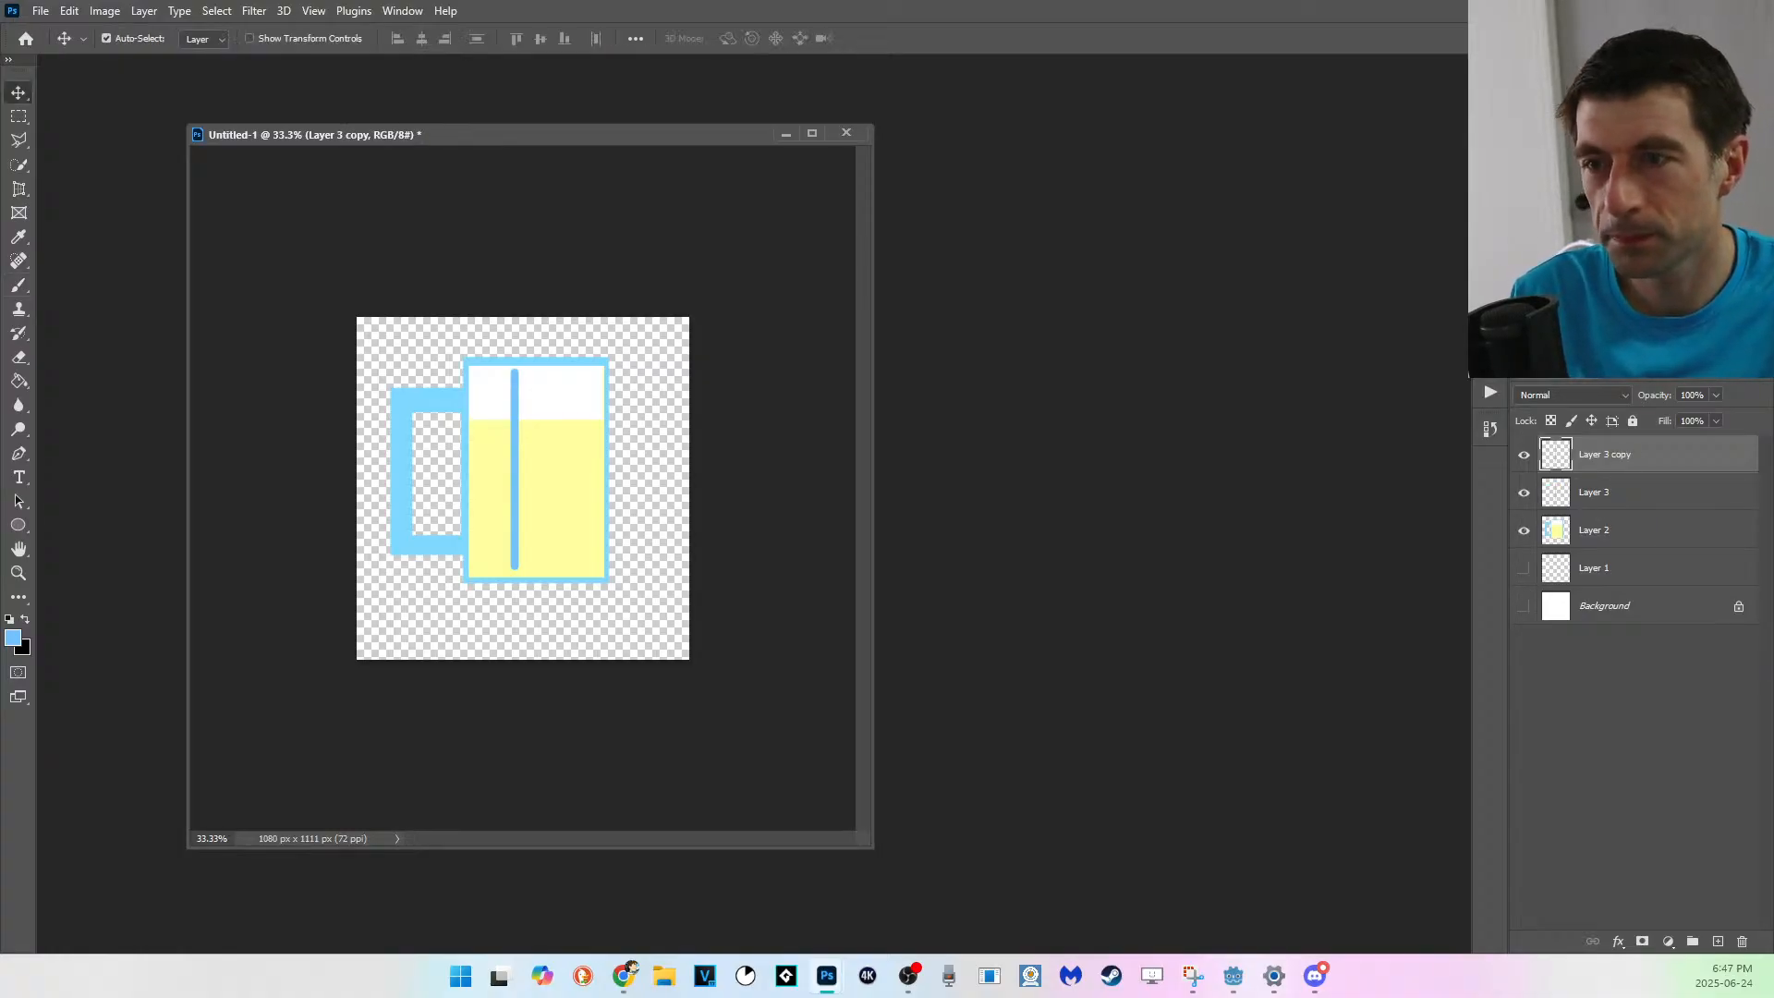
left_click_drag(514, 471, 560, 475)
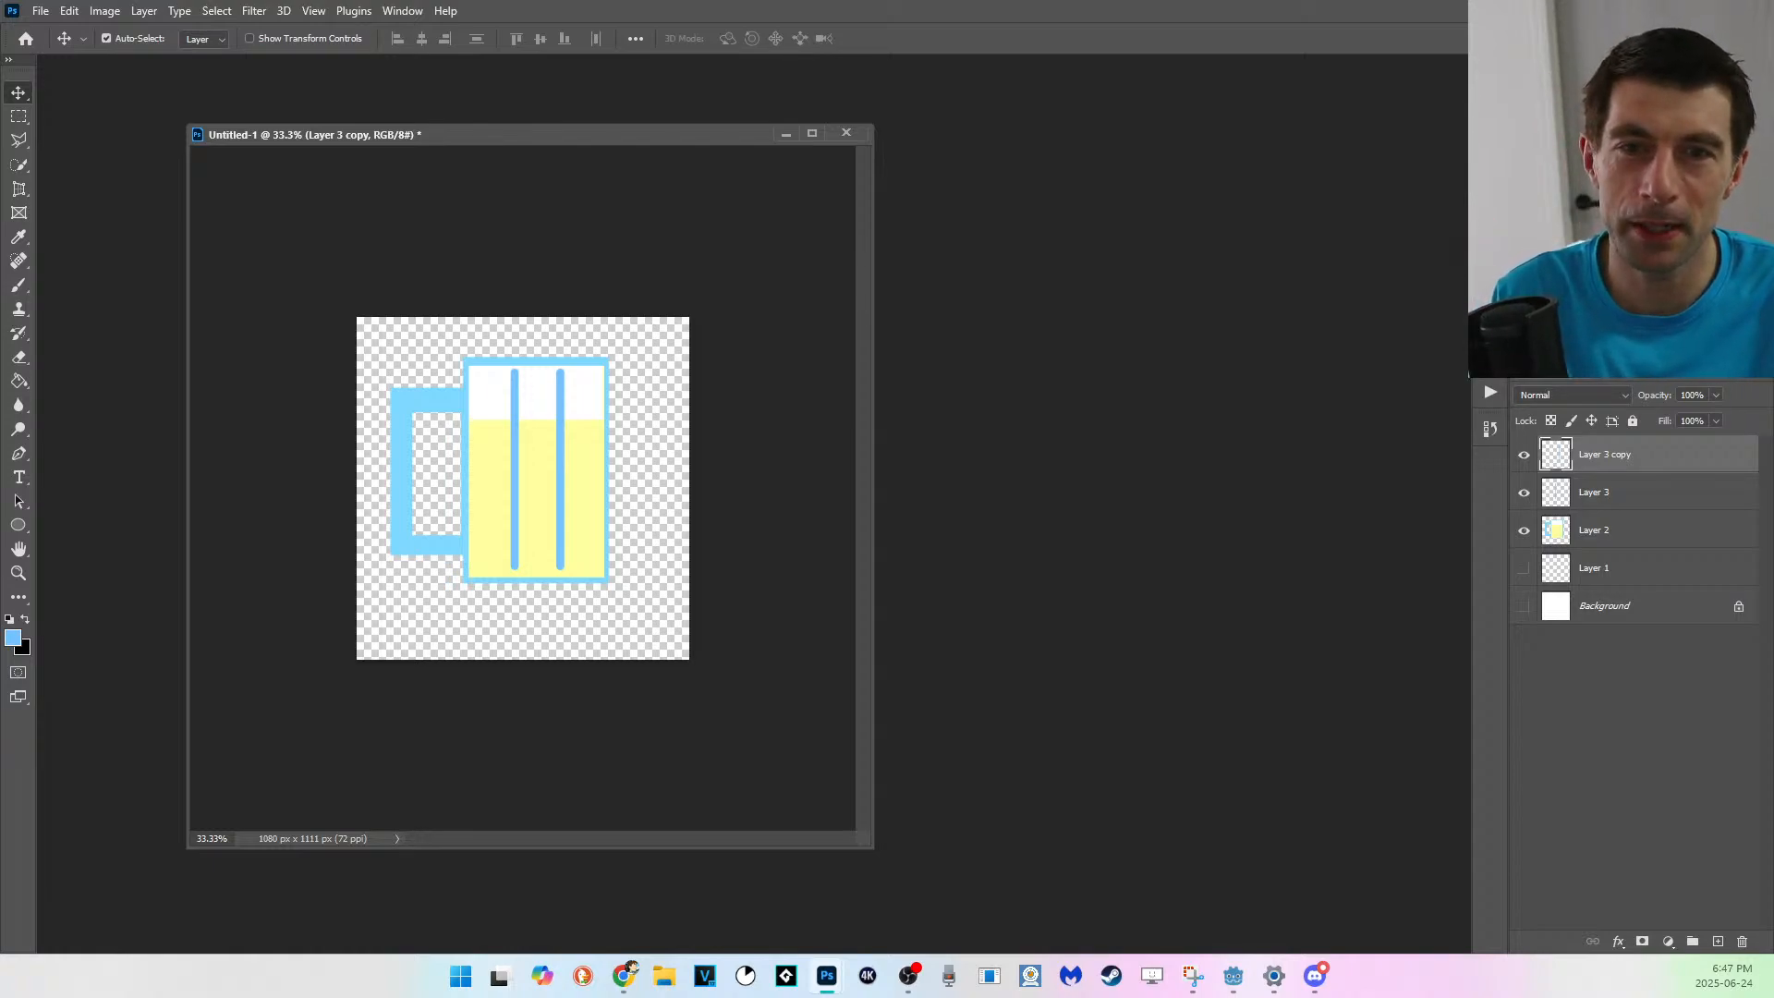
left_click(1594, 491, "shift")
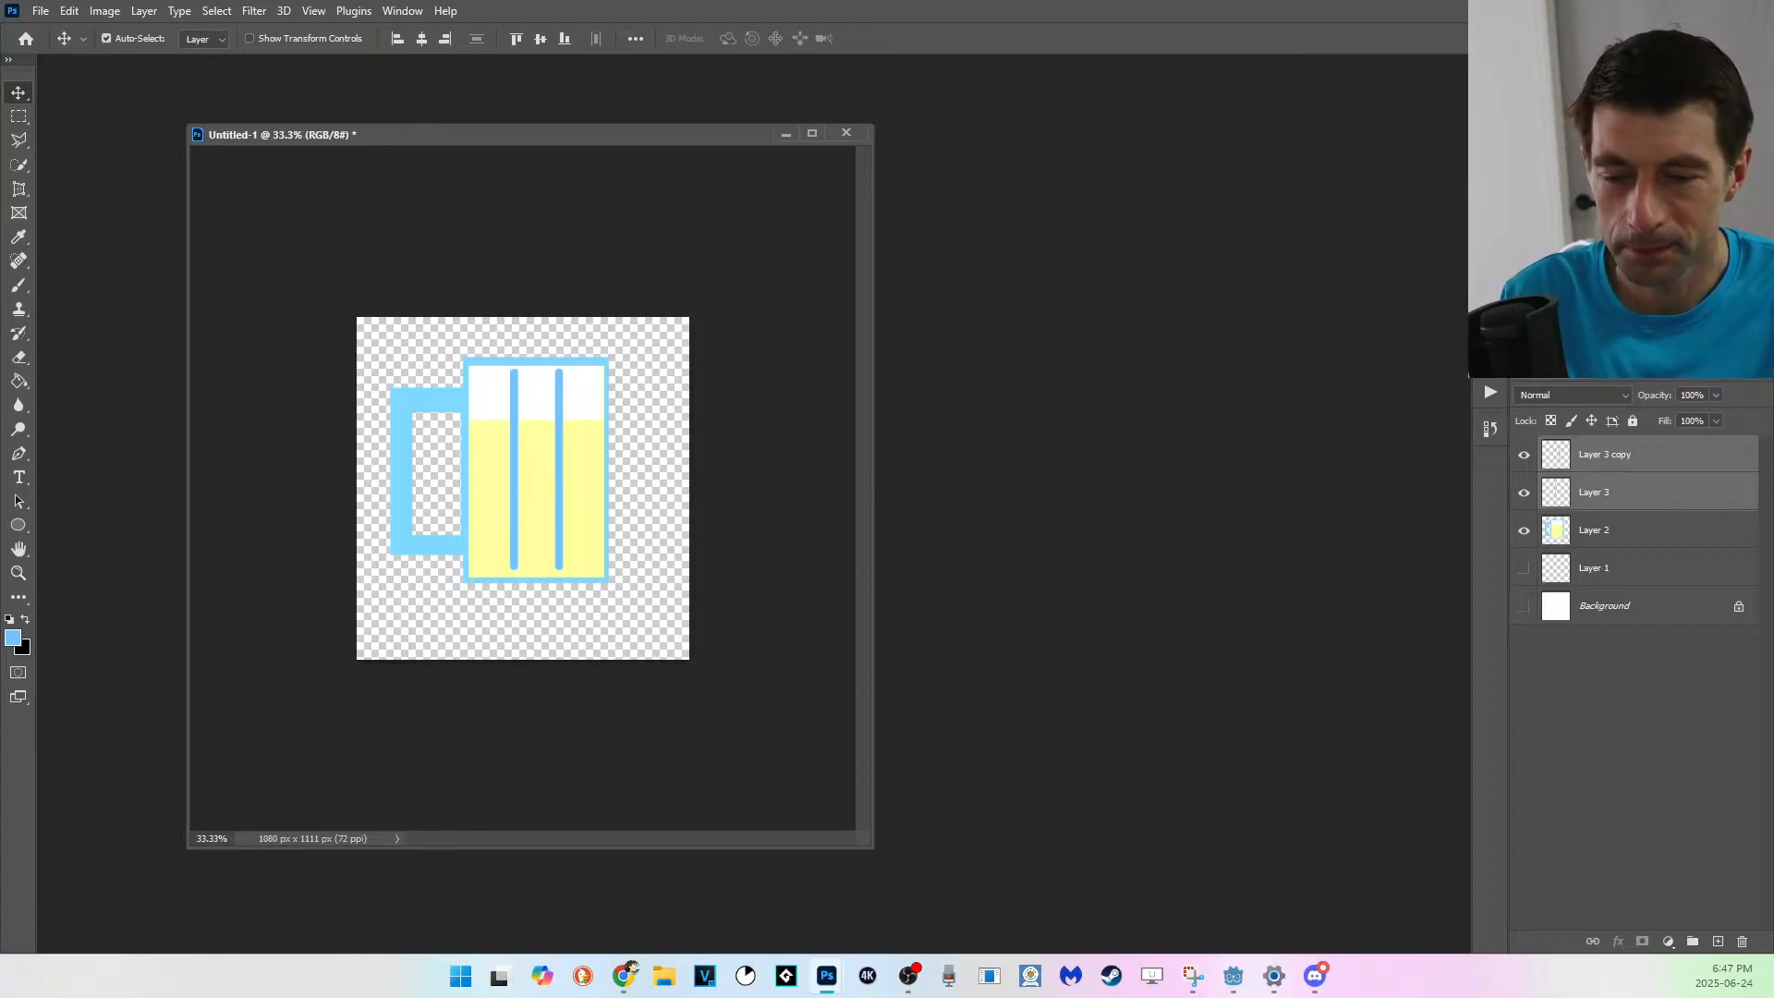
Crop the canvas around the mug to about 765 x 780 px and clear the selection.
key("m")
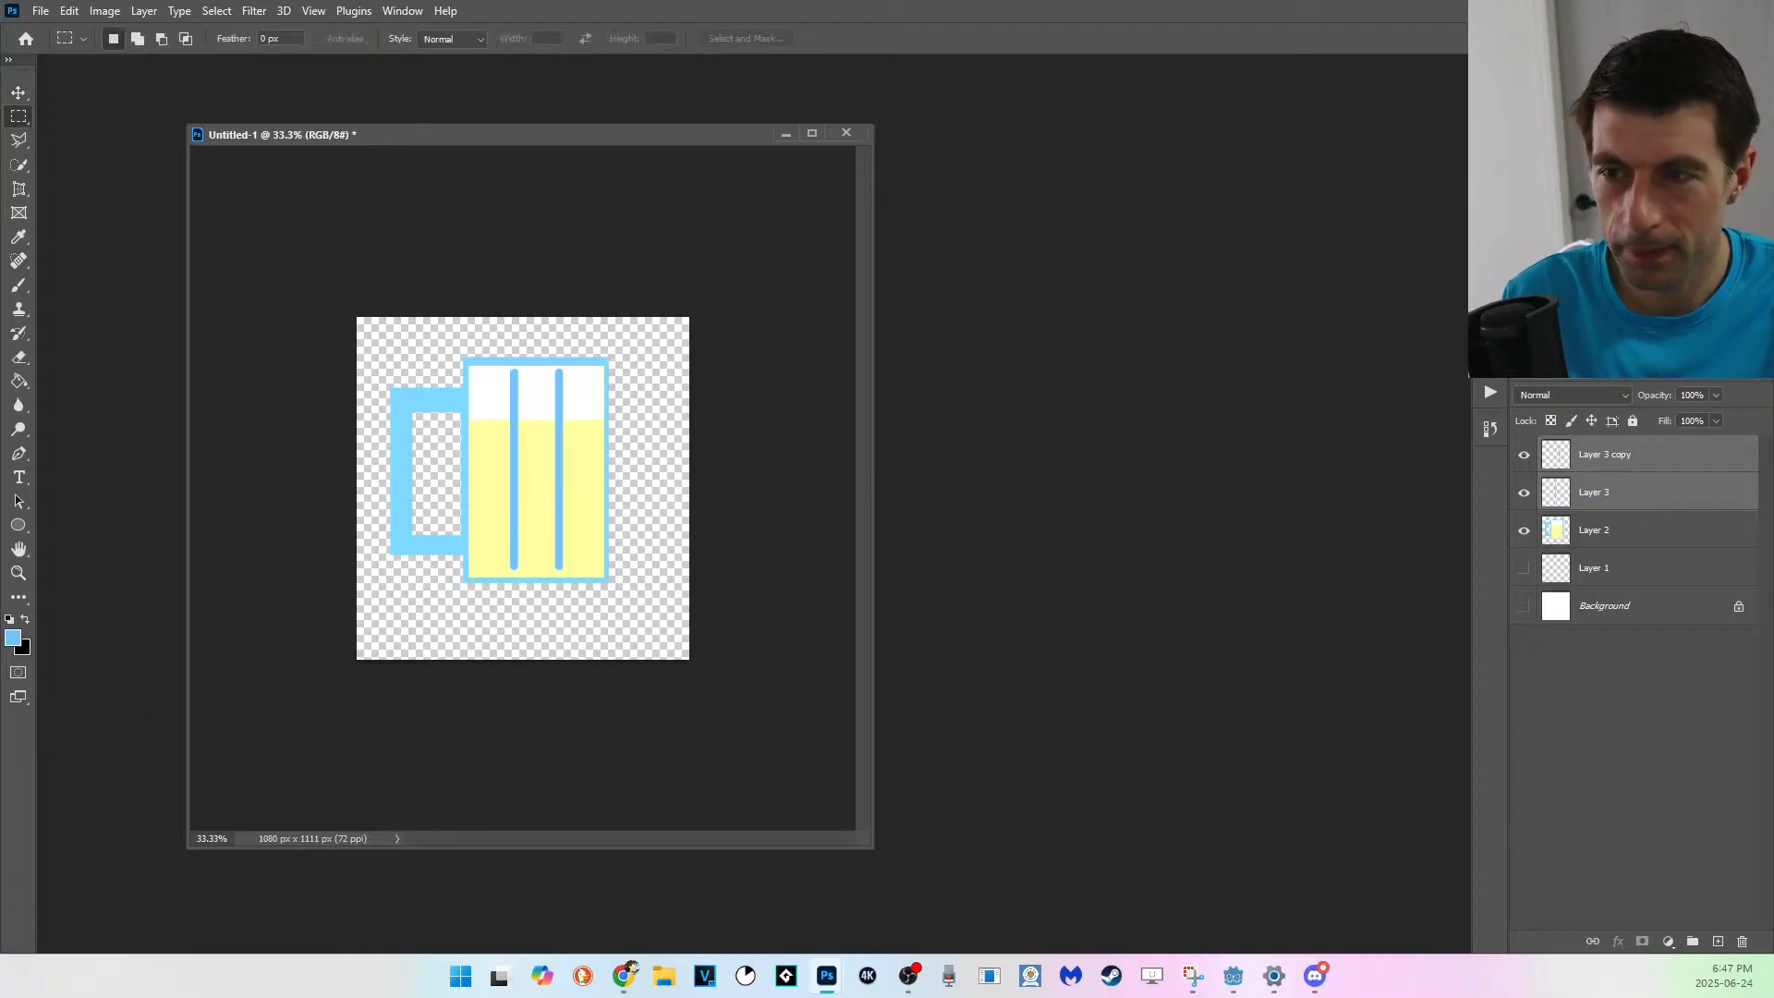
left_click_drag(620, 590, 386, 350)
left_click(105, 10)
left_click(121, 200)
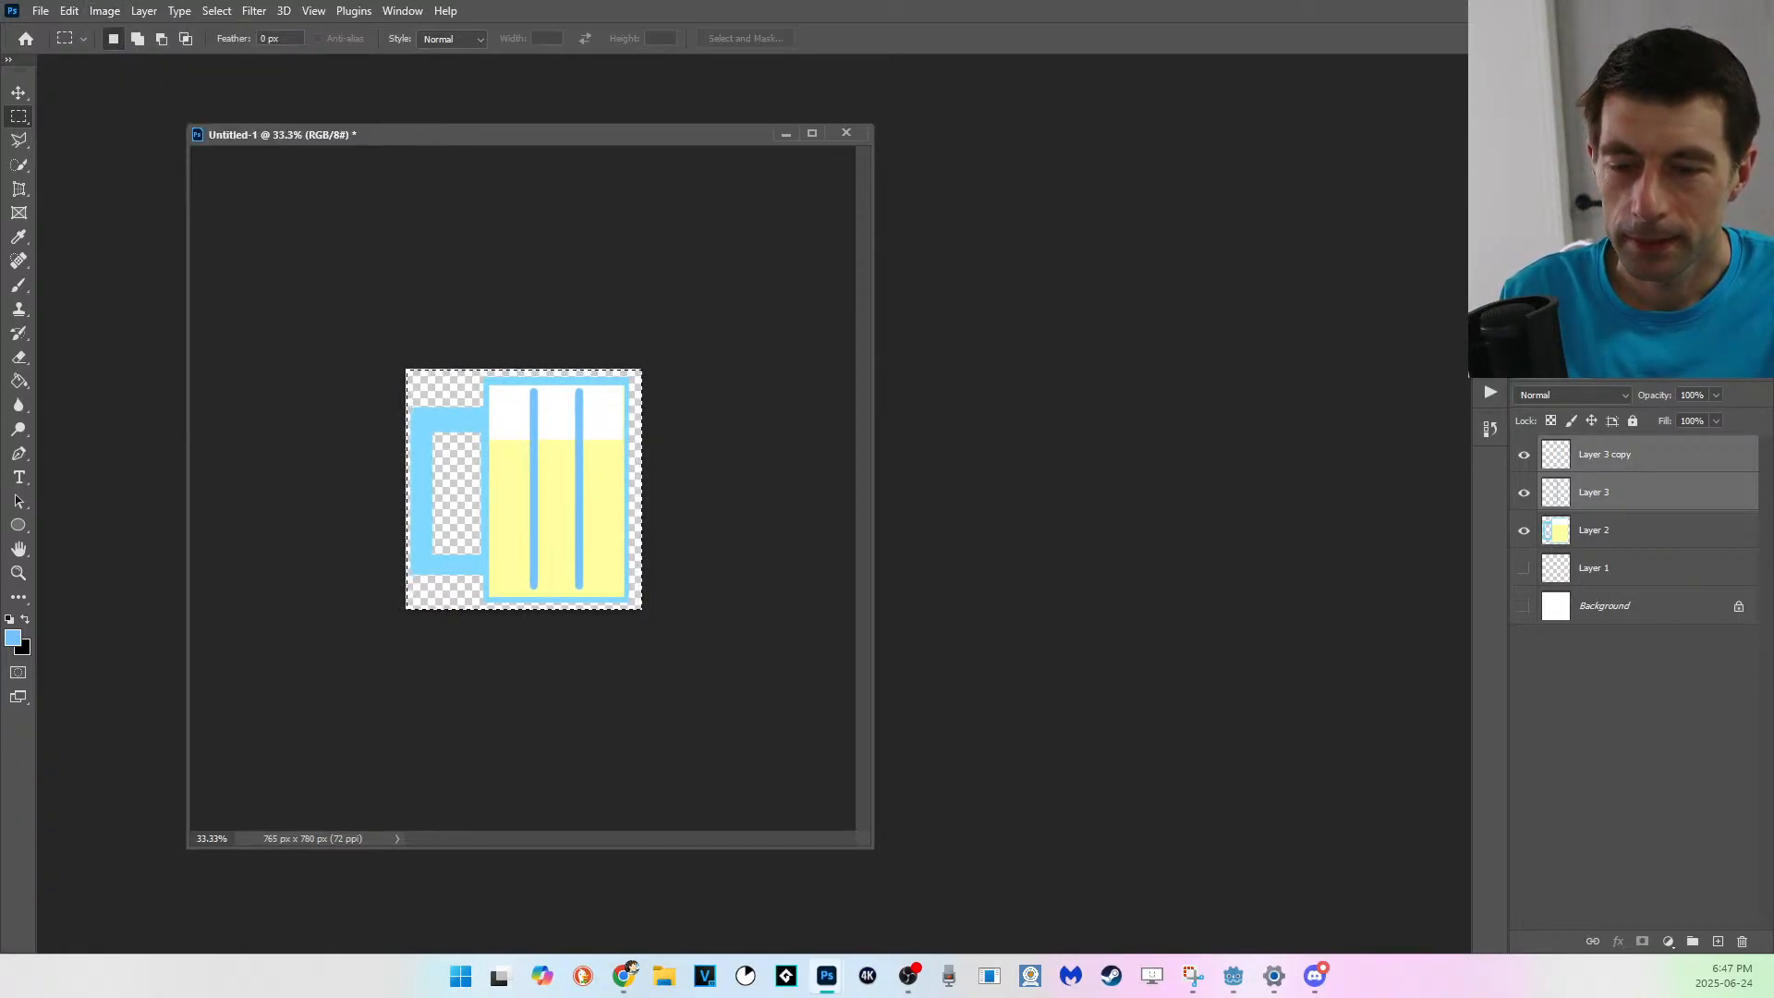
key("ctrl+d")
Crop the canvas tighter to about 744 x 772 px, trimming the excess transparent margin beside the mug.
key("z")
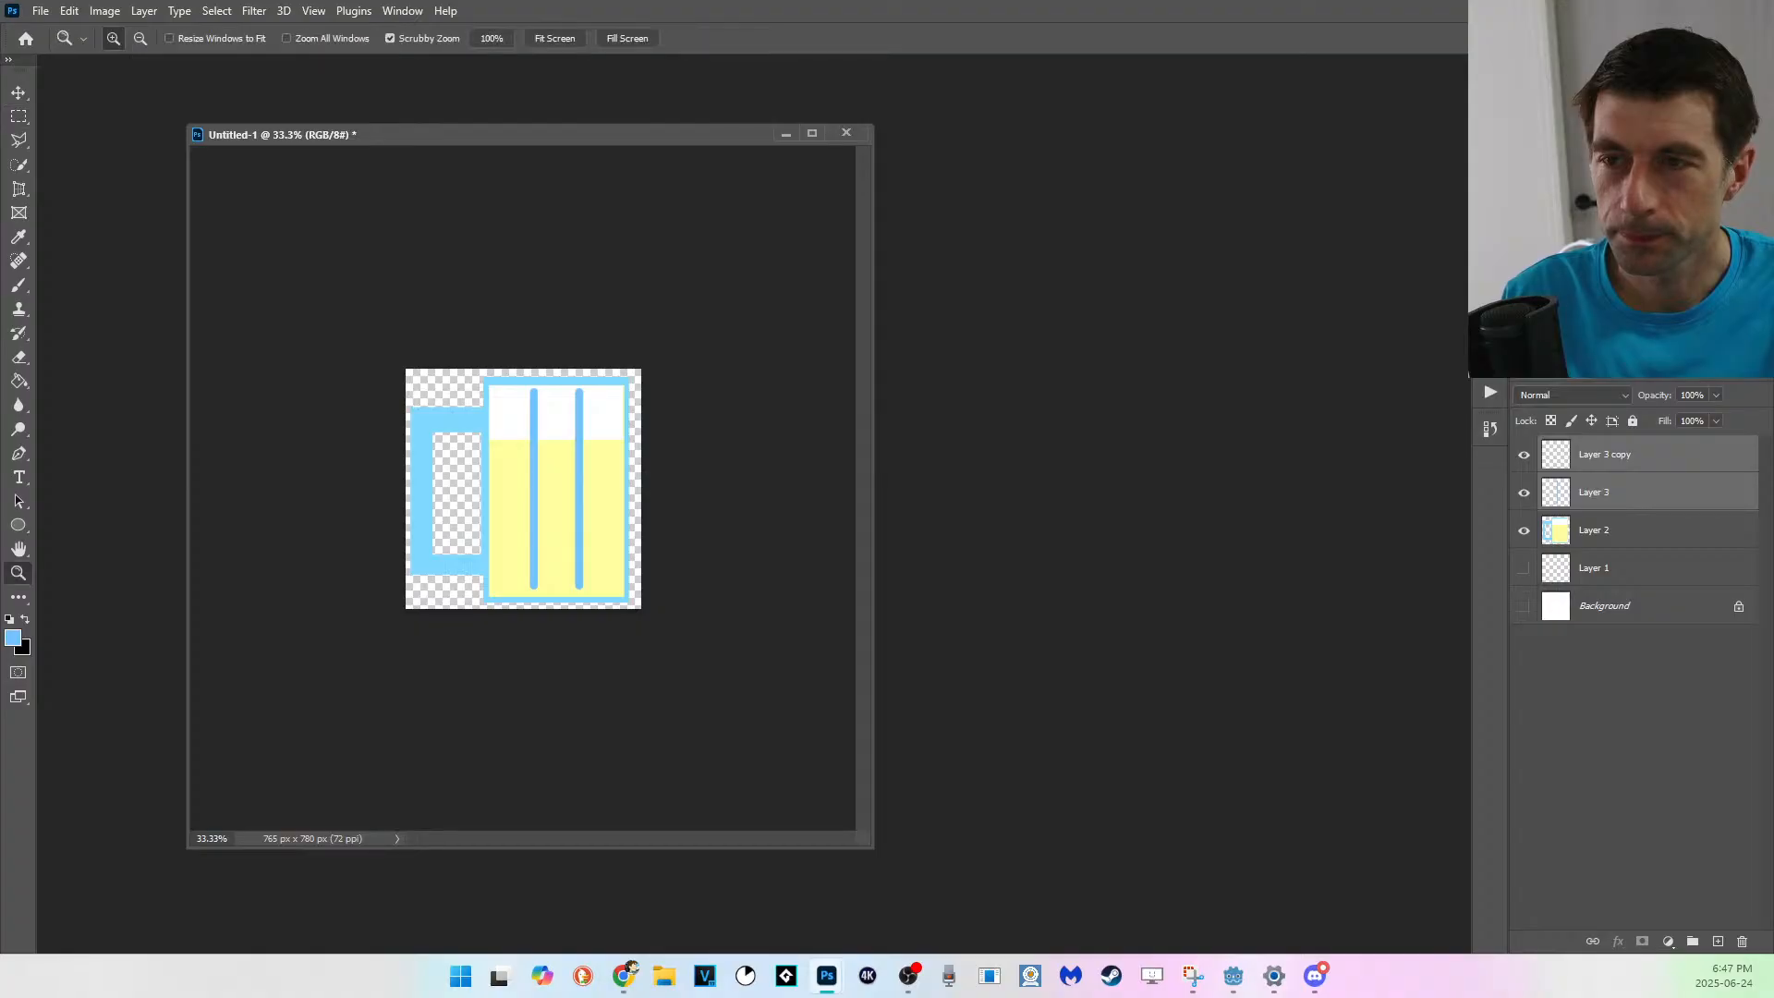
left_click(523, 489)
key("m")
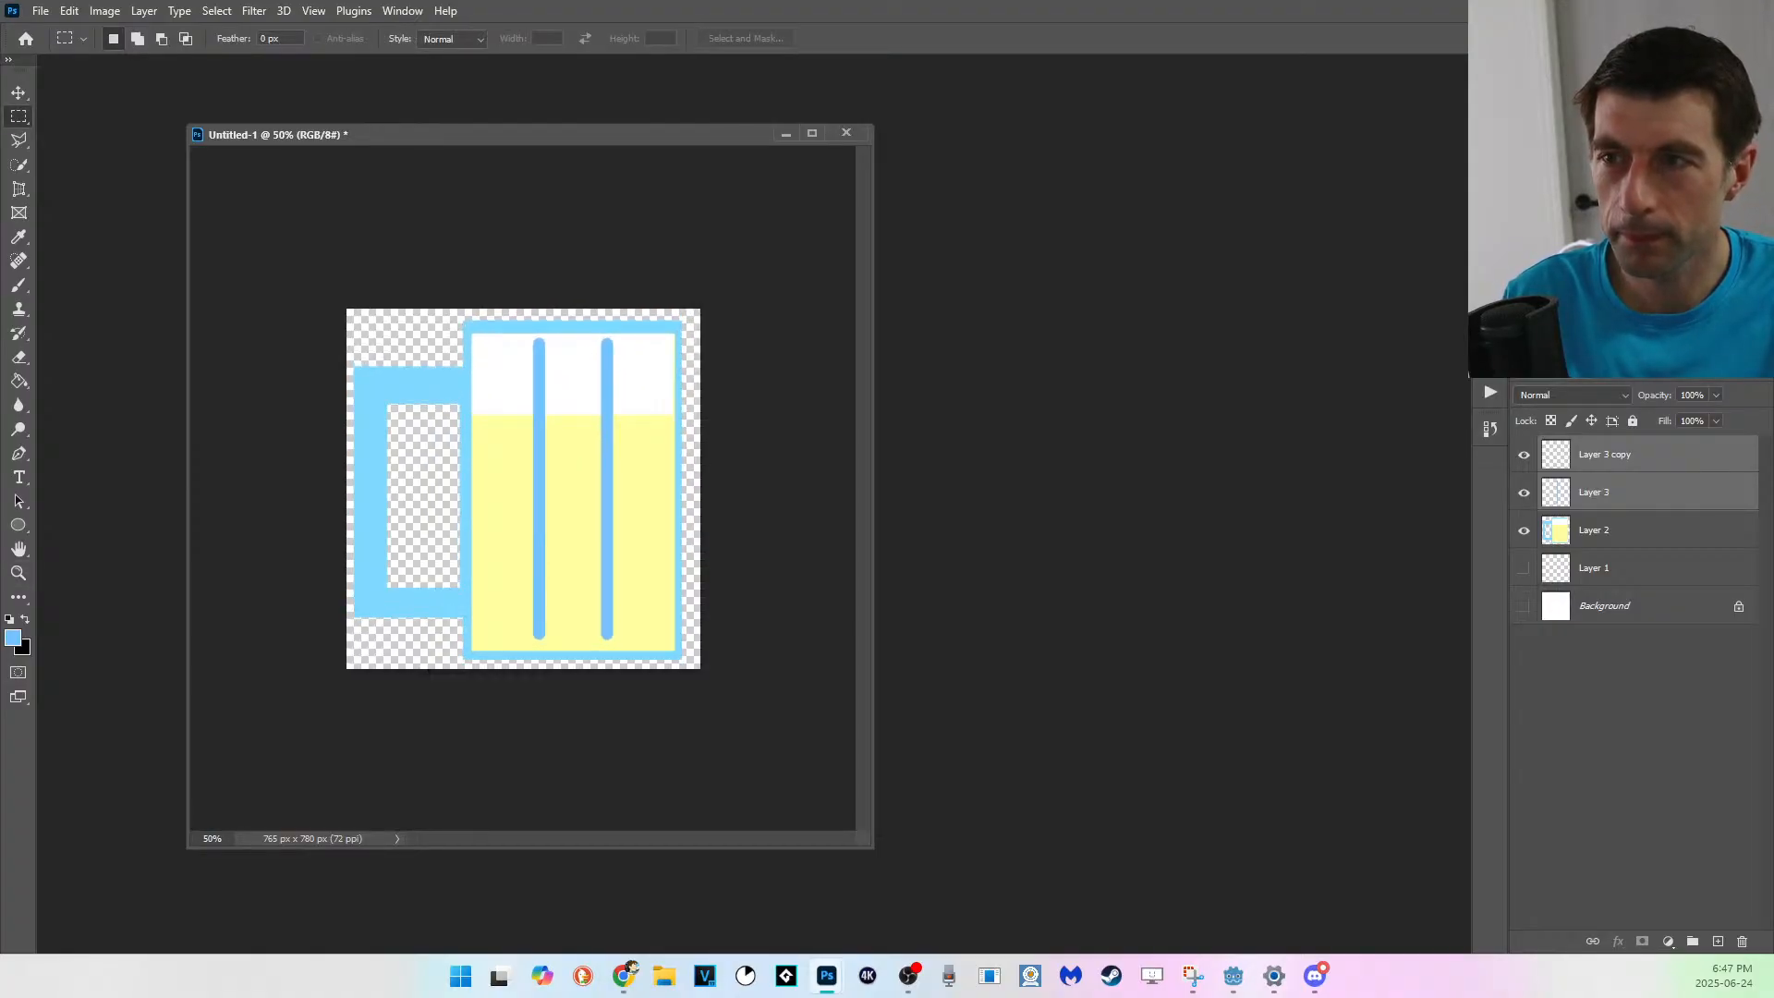
left_click_drag(348, 310, 691, 667)
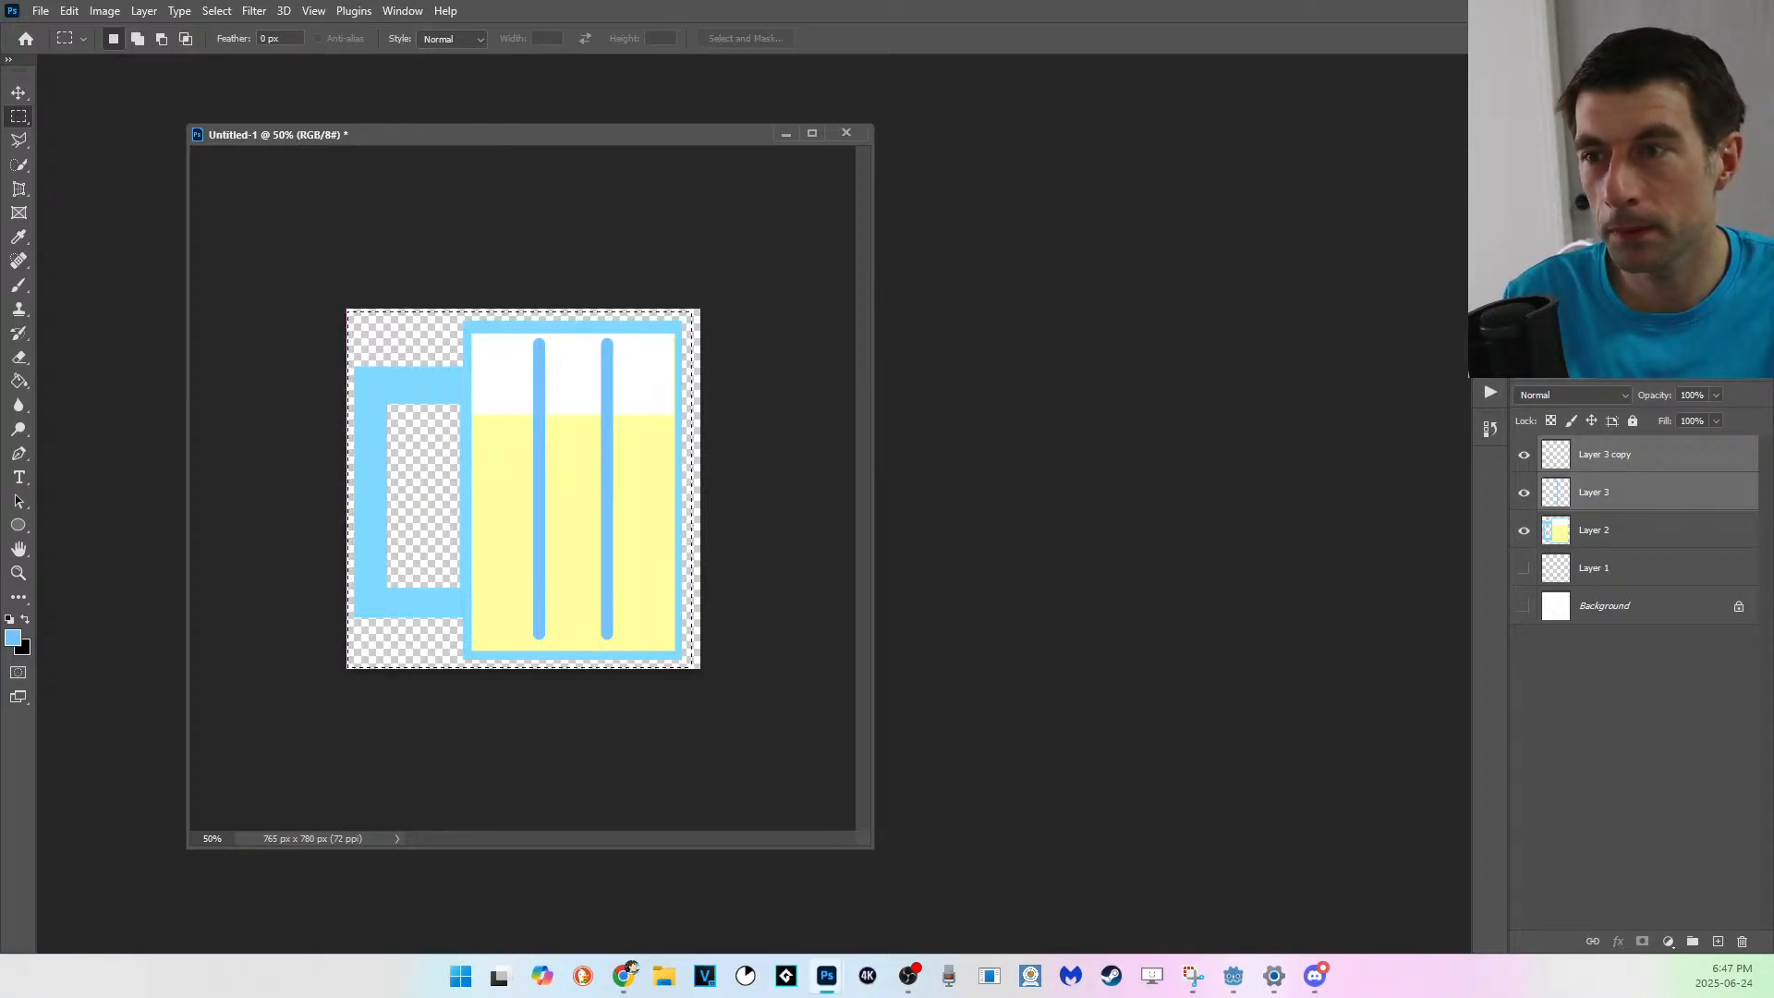
left_click(104, 11)
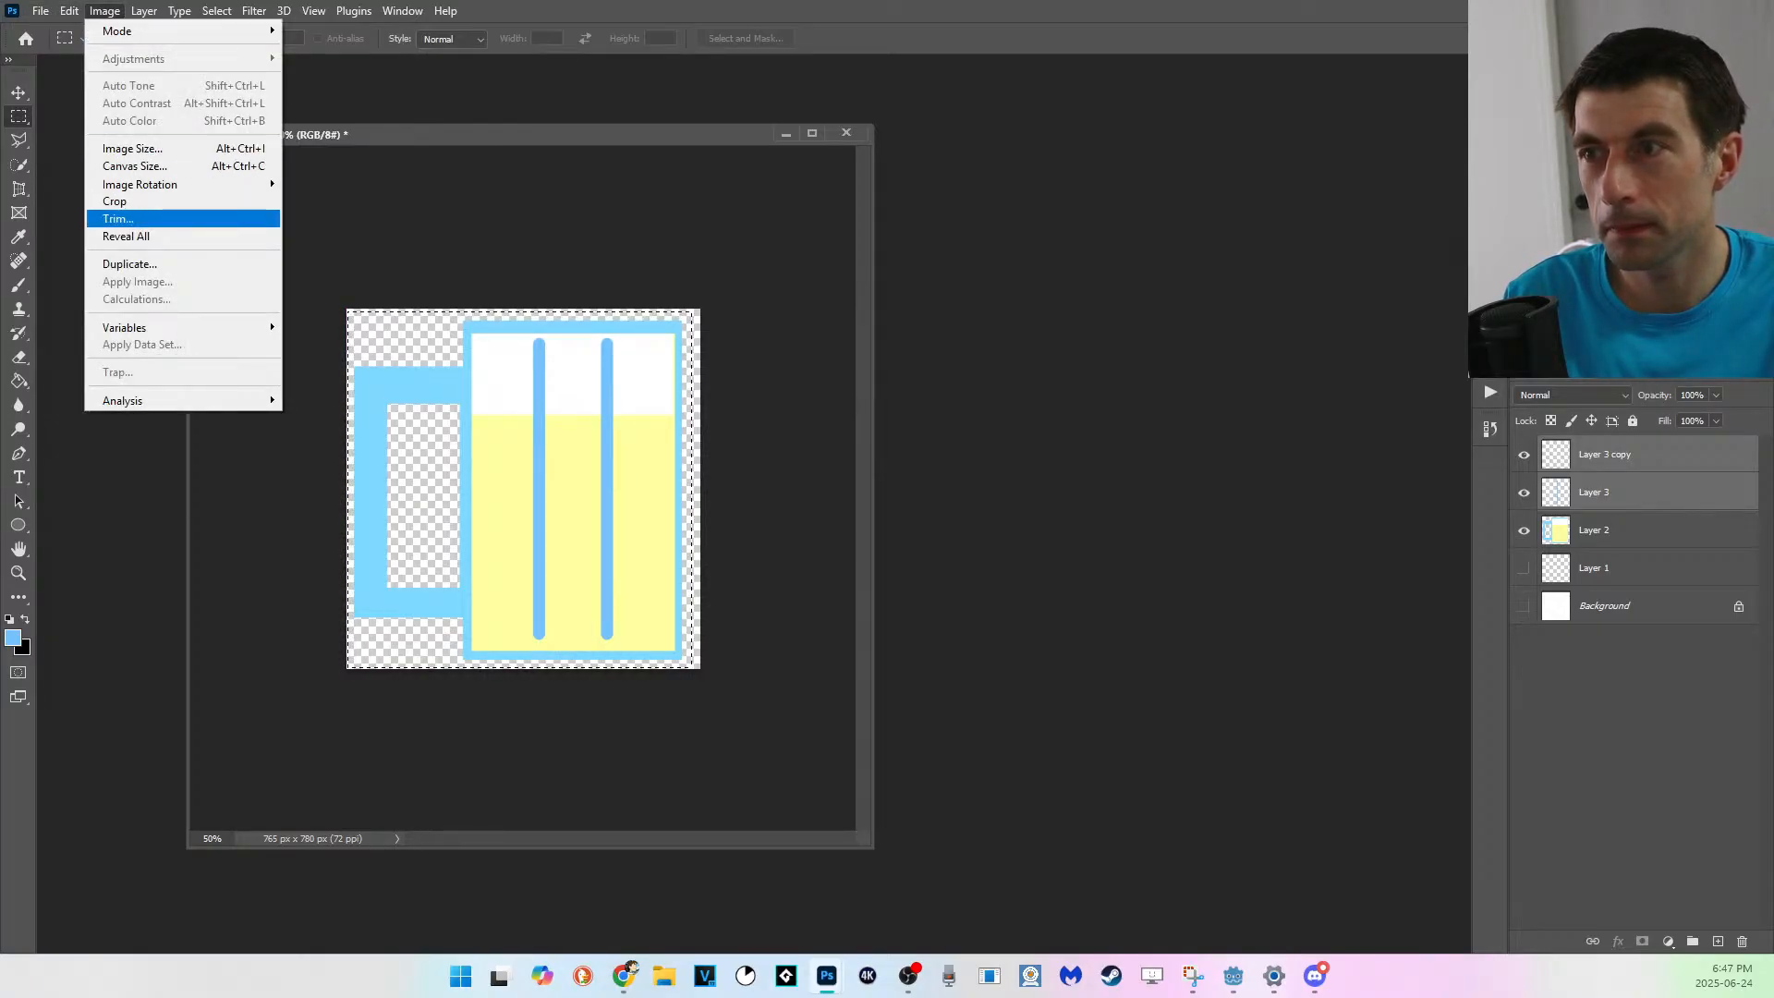
left_click(115, 202)
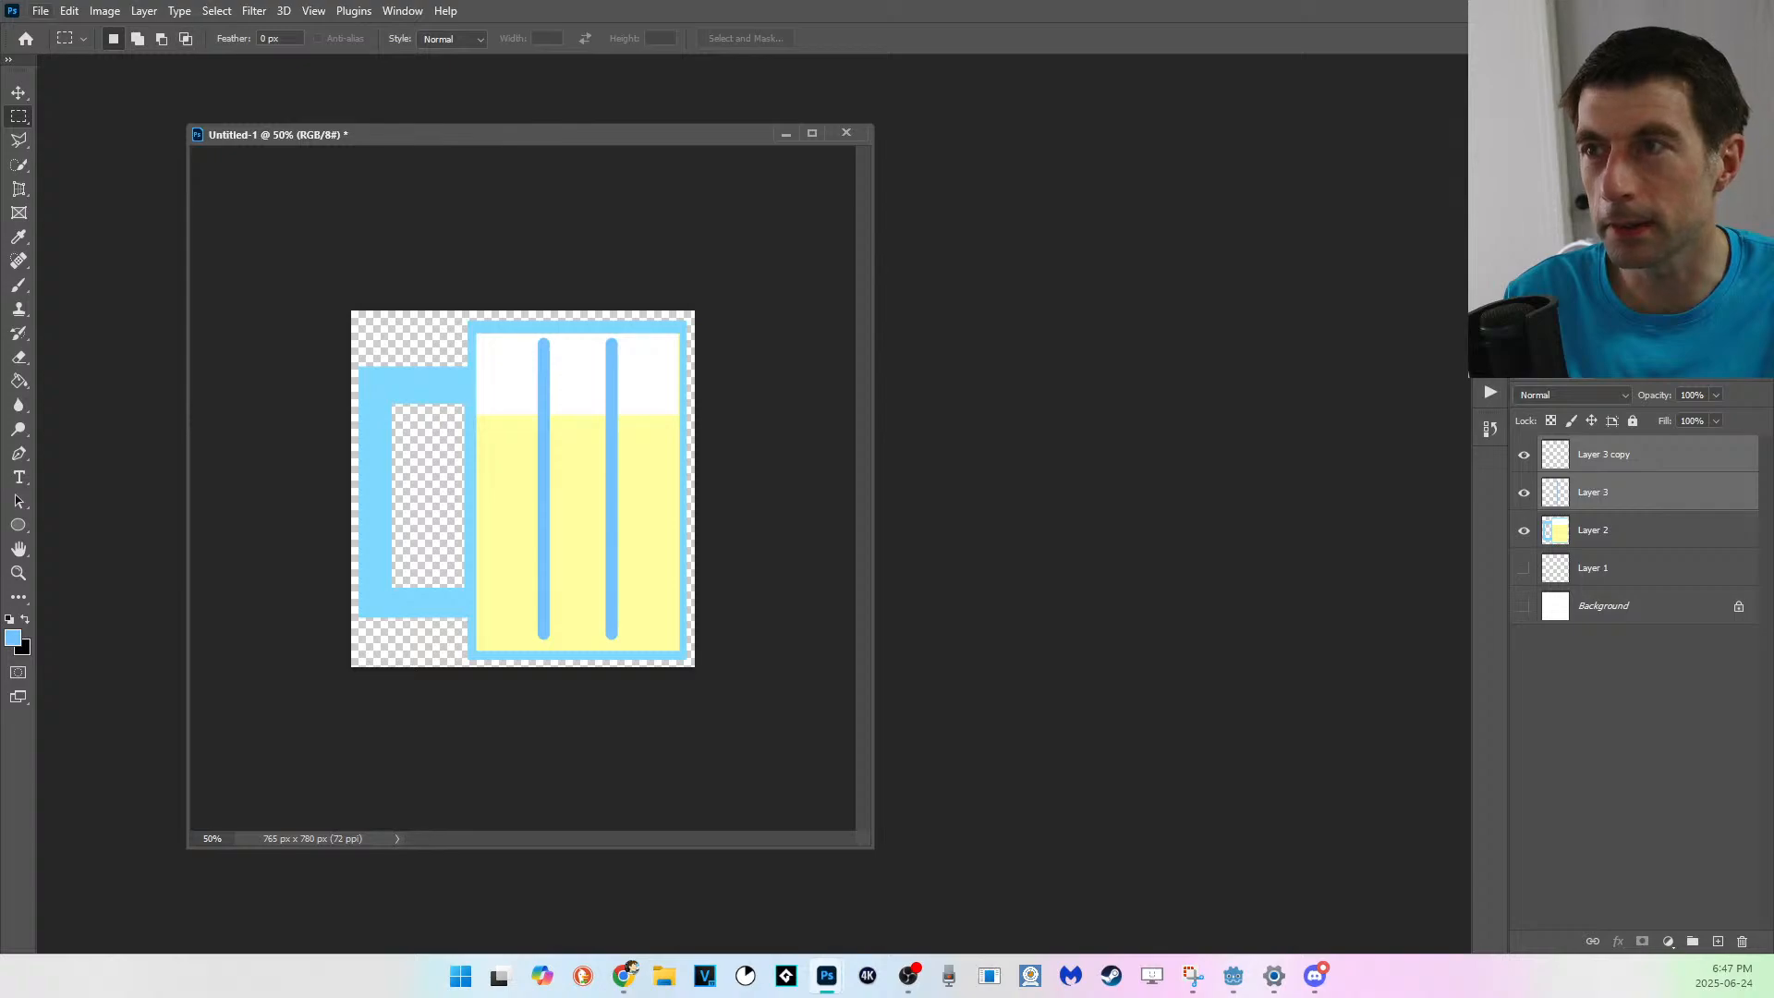
left_click(40, 10)
left_click(67, 233)
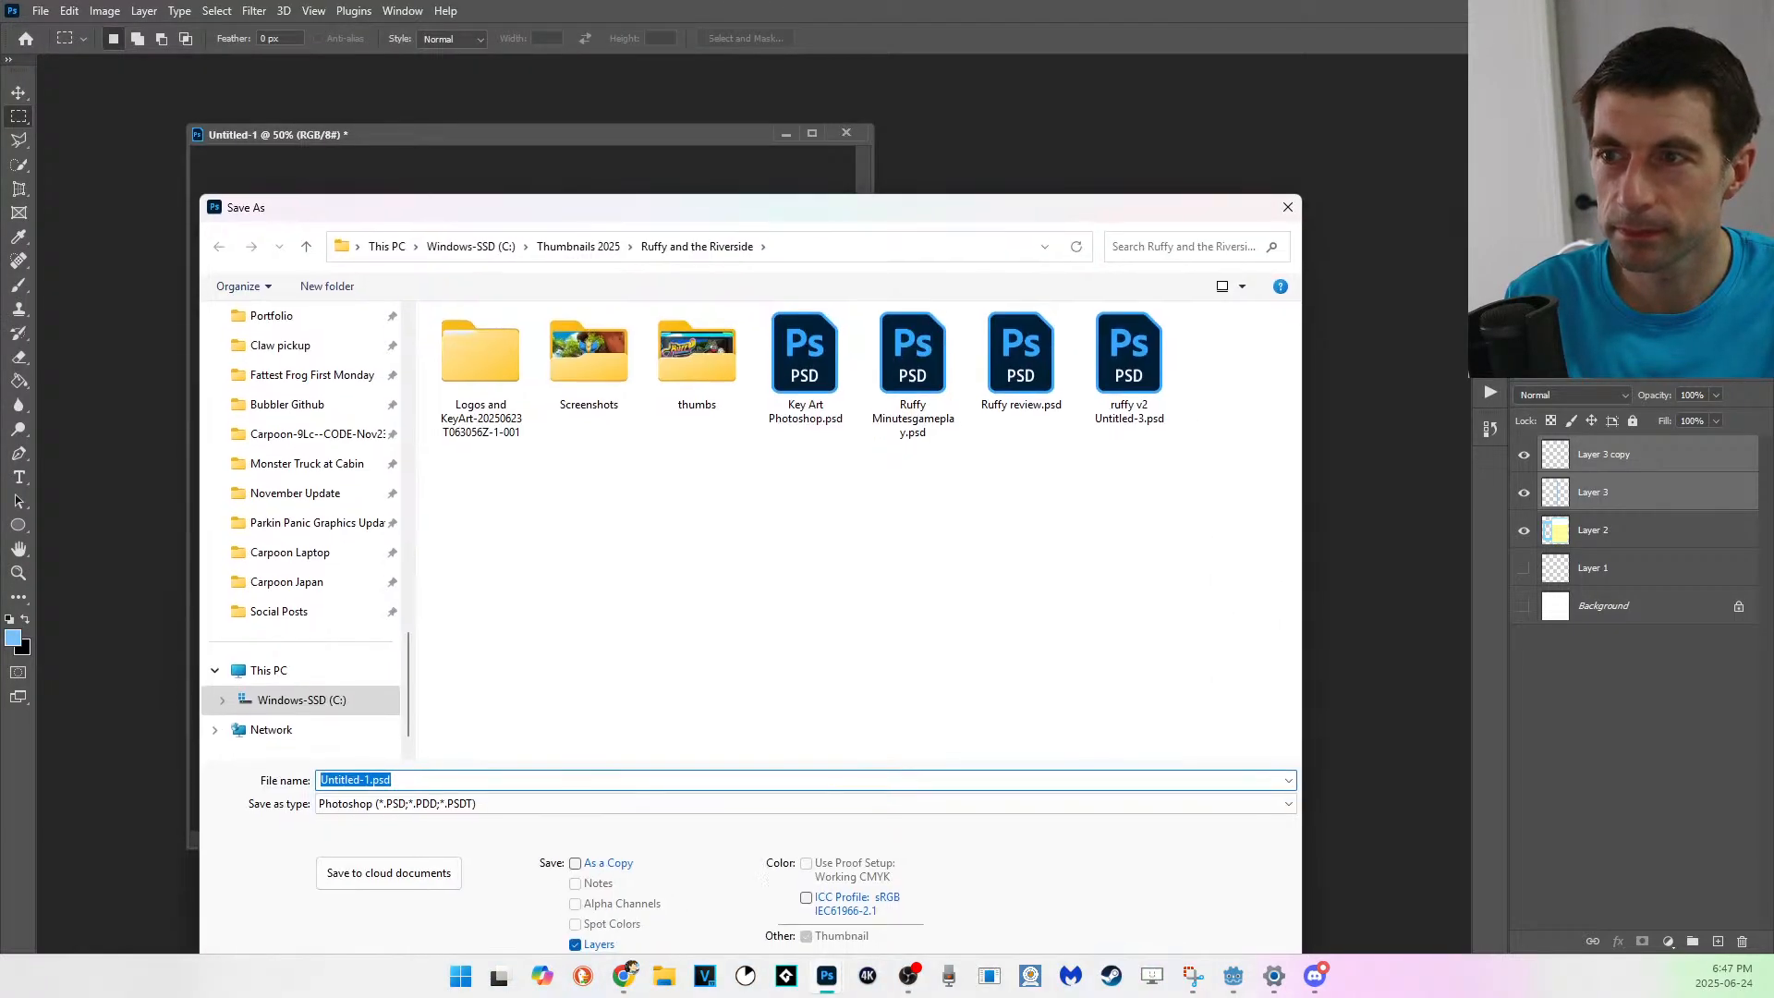
key("Escape")
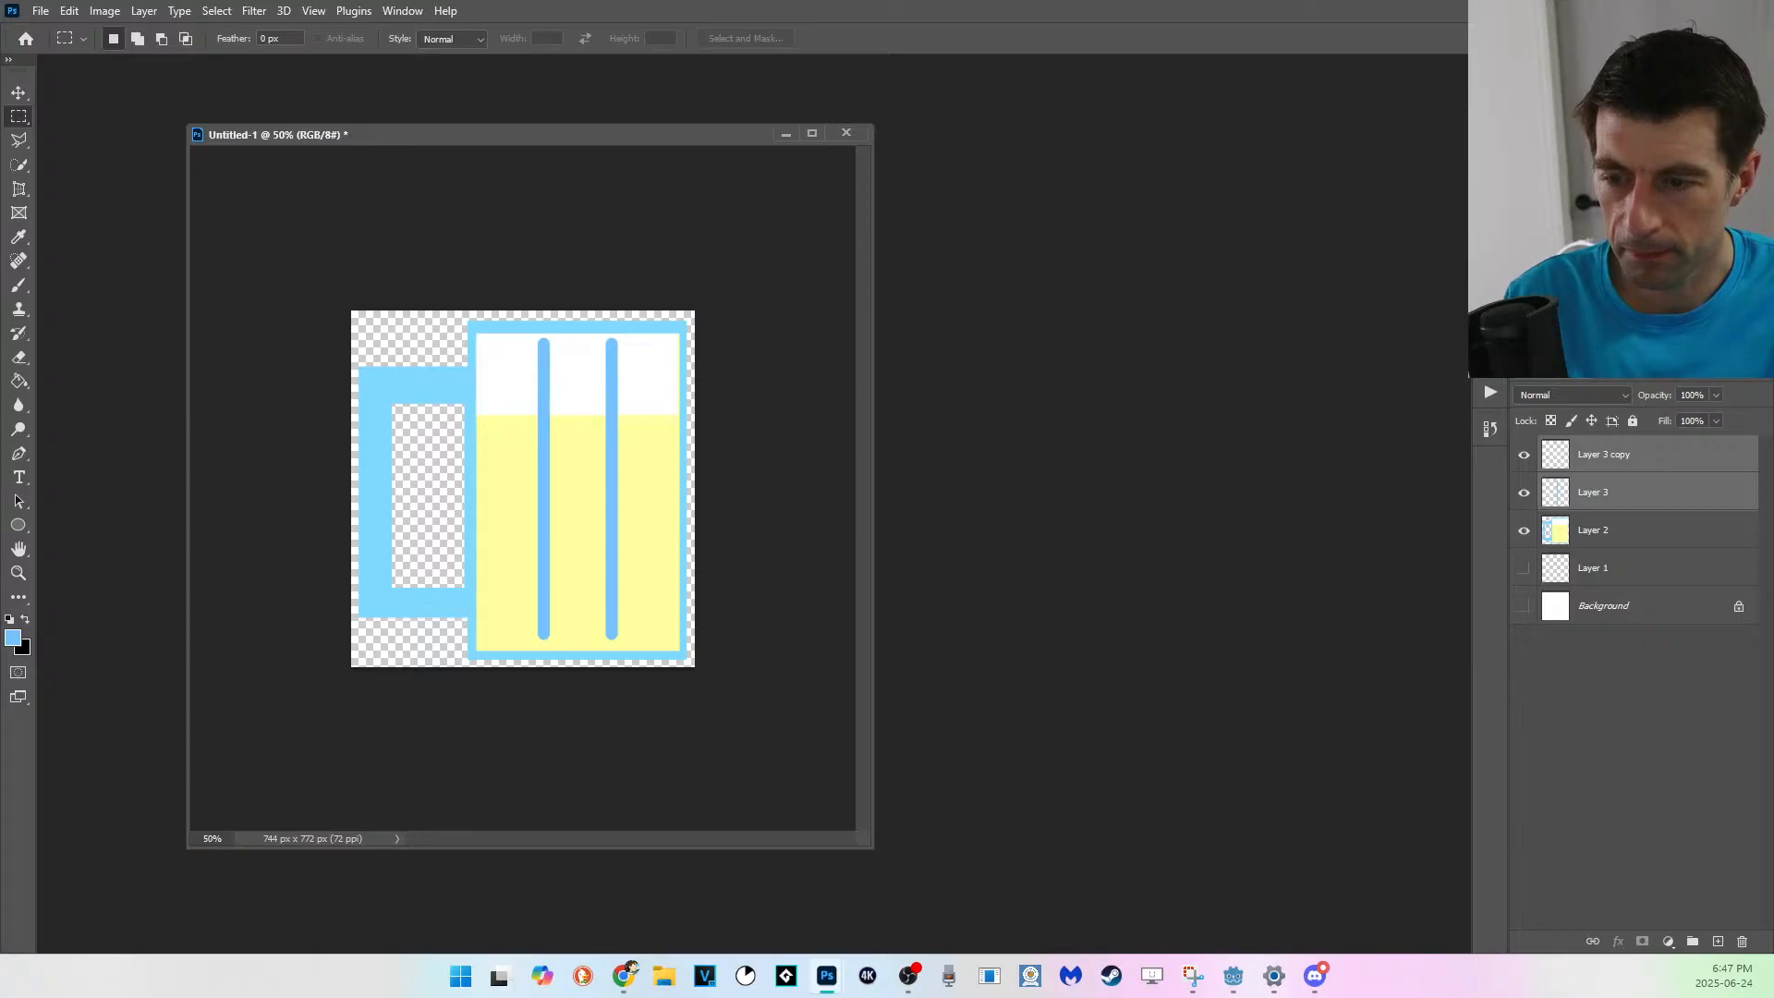
Save the document as beer mug.psd in the Godot Game folder.
key("ctrl+s")
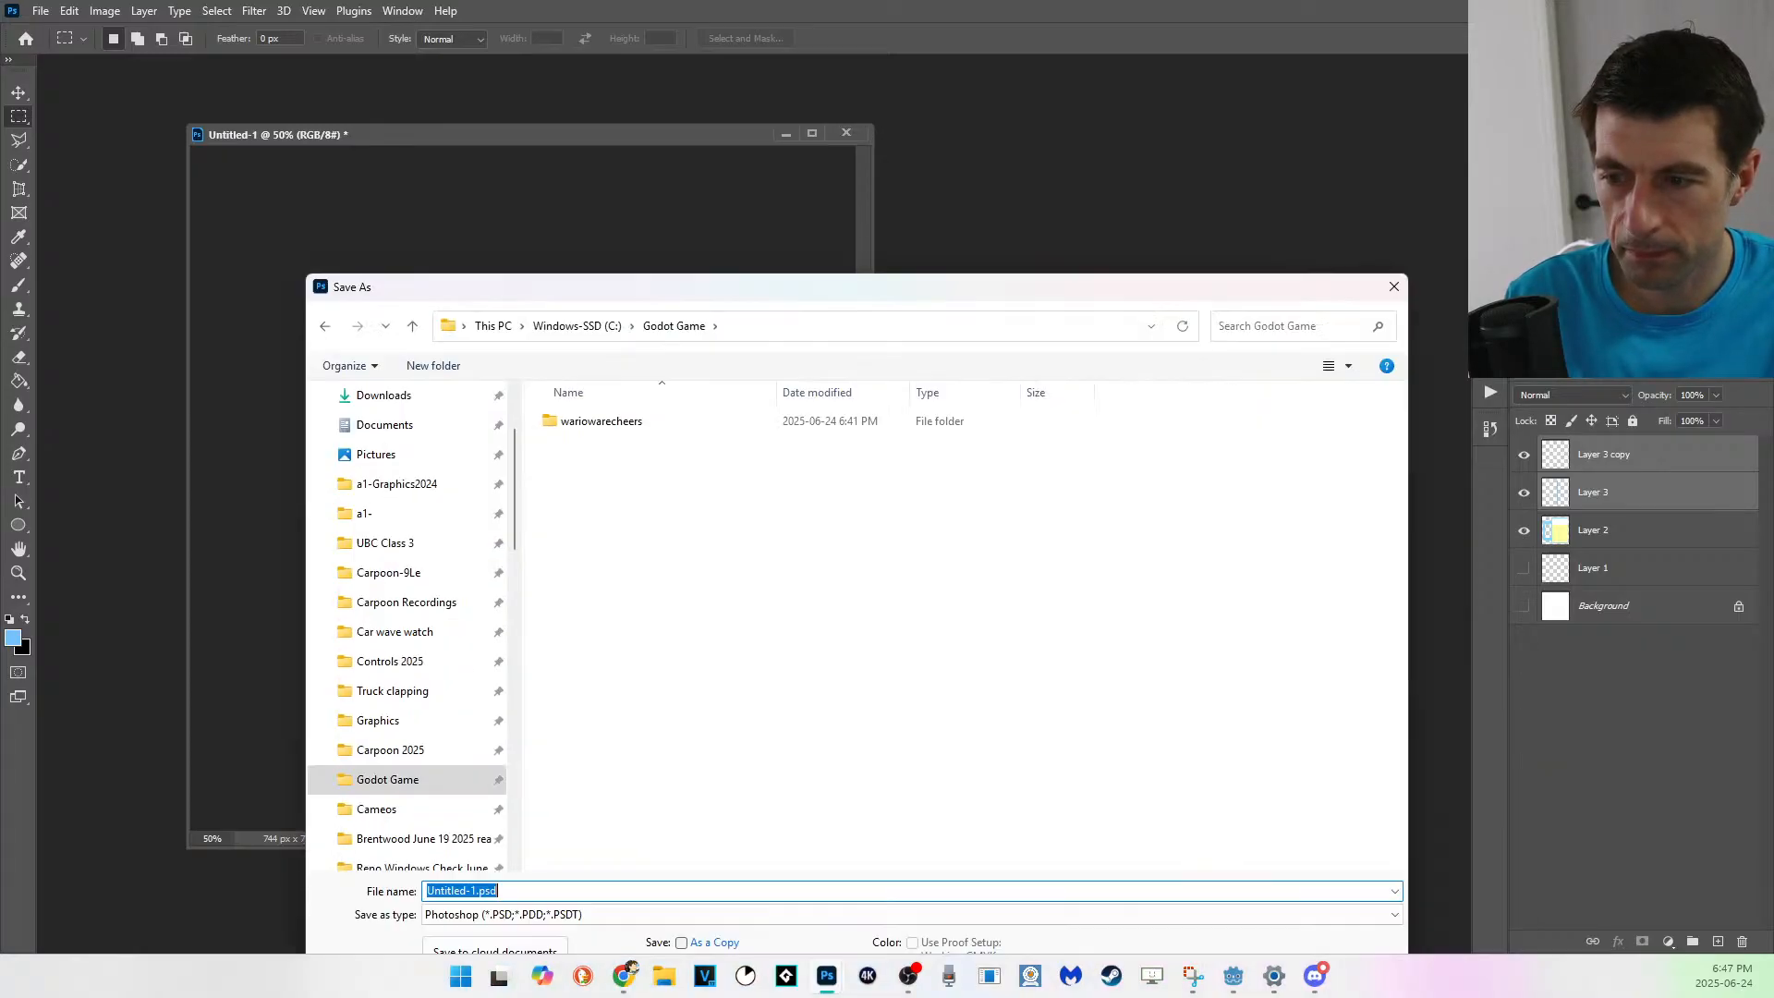
left_click(294, 659)
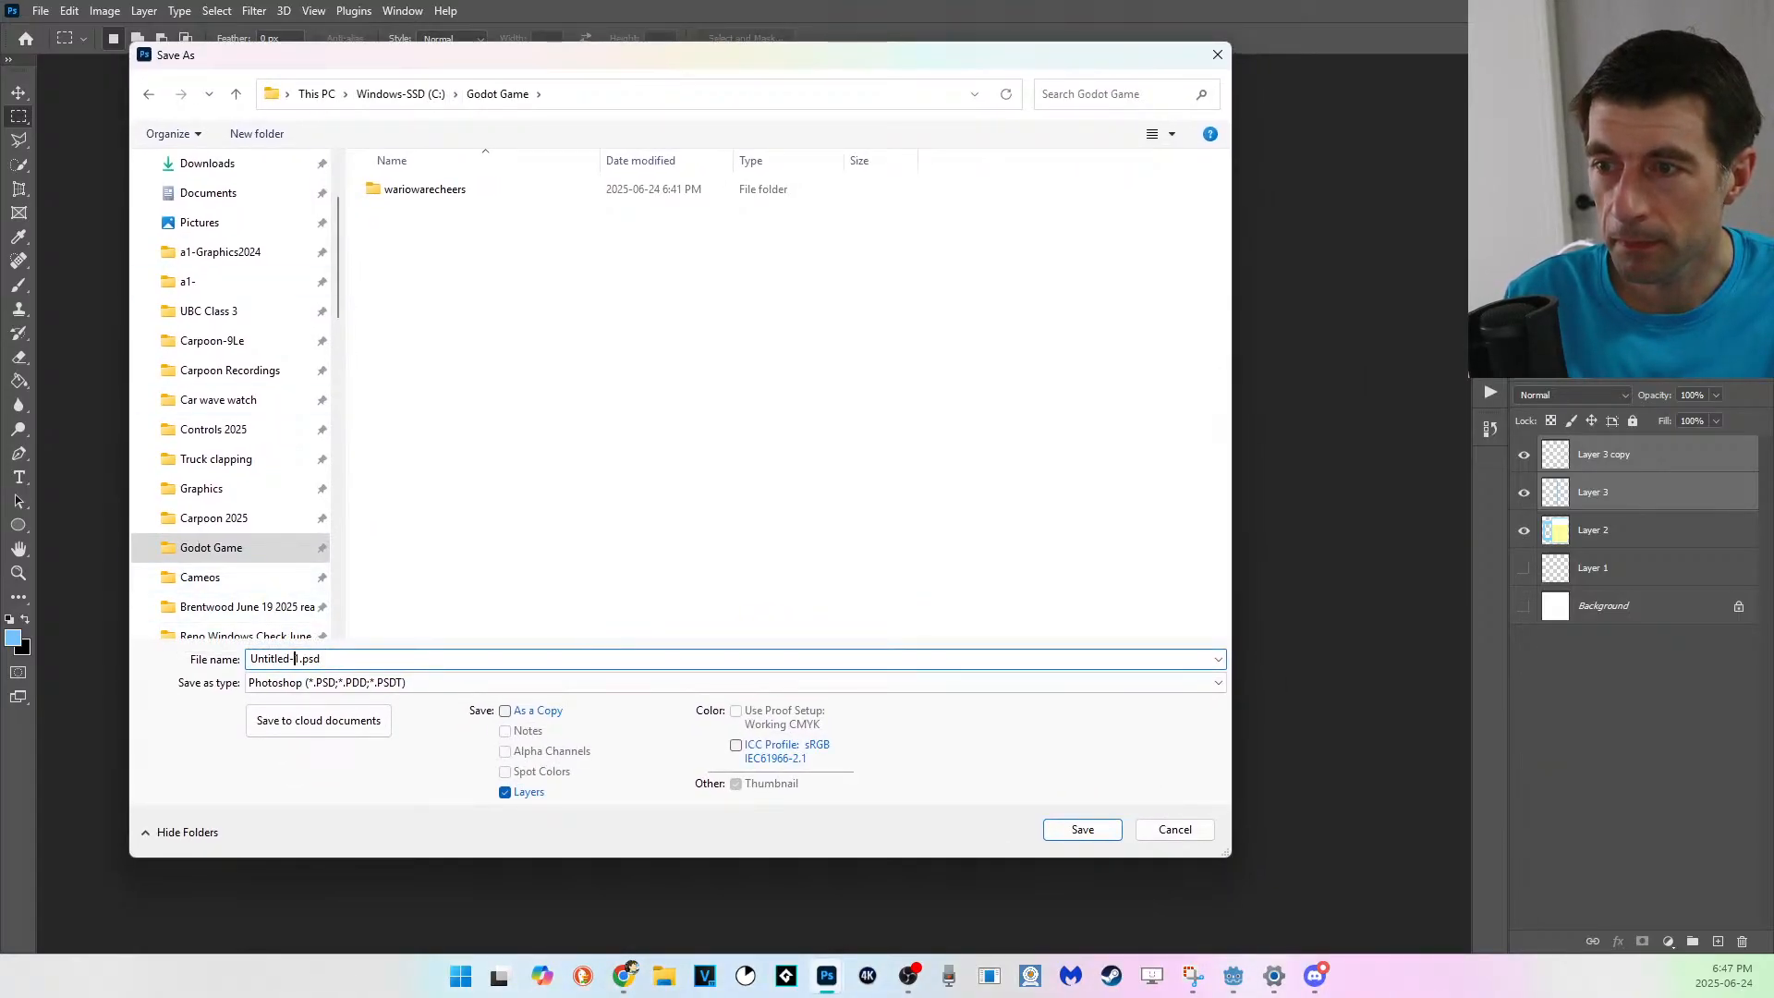
key("shift+Home")
type("beer mu")
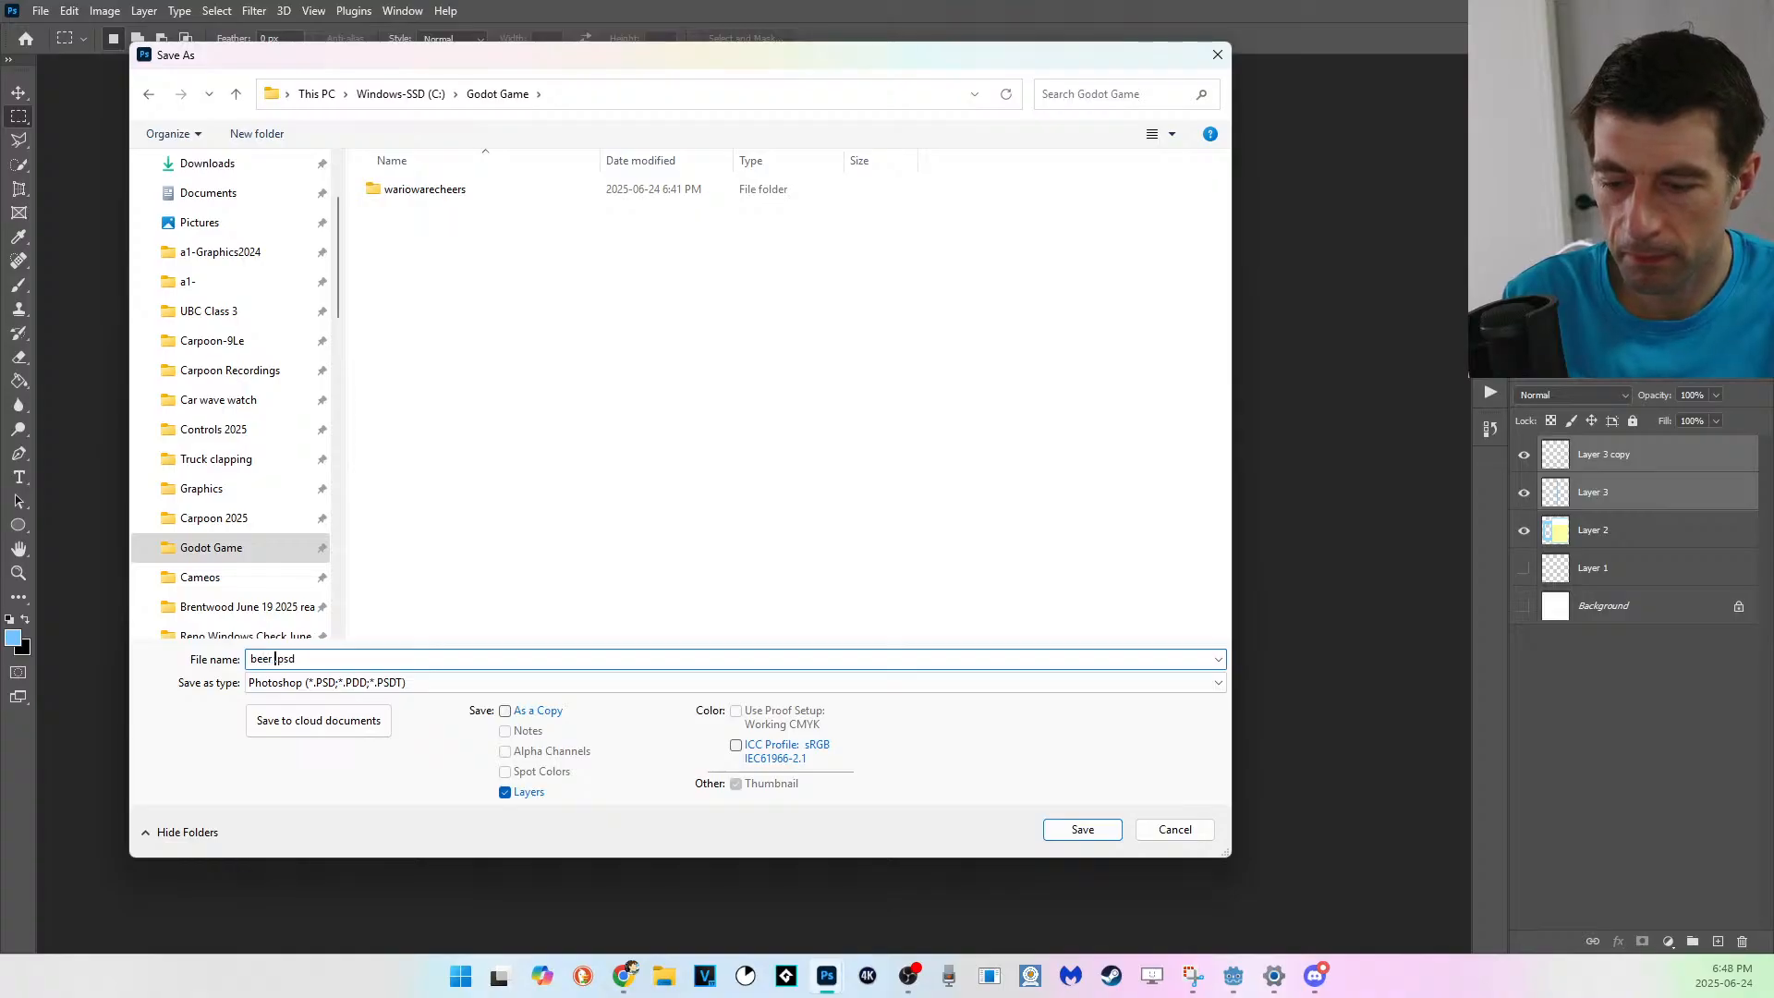
type("g")
key("Return")
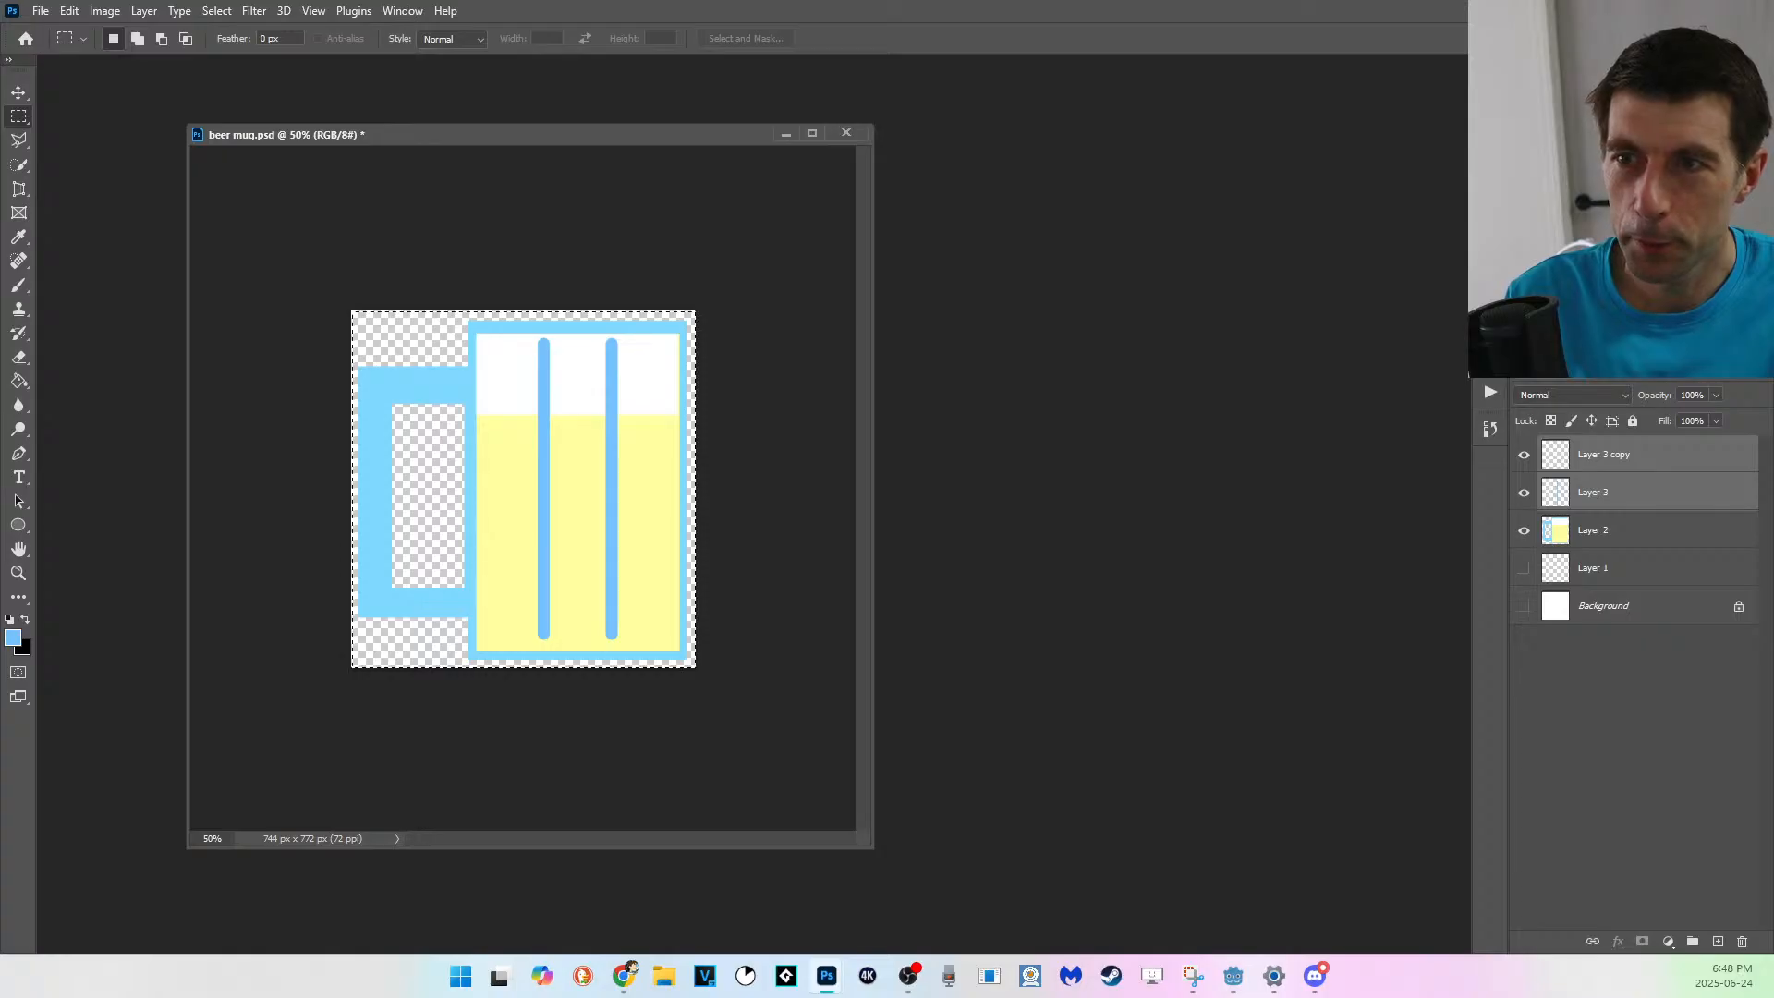
Copy the whole visible mug merged and paste it into a new 710 x 734 px document.
key("ctrl+a")
key("ctrl+shift+c")
key("ctrl+n")
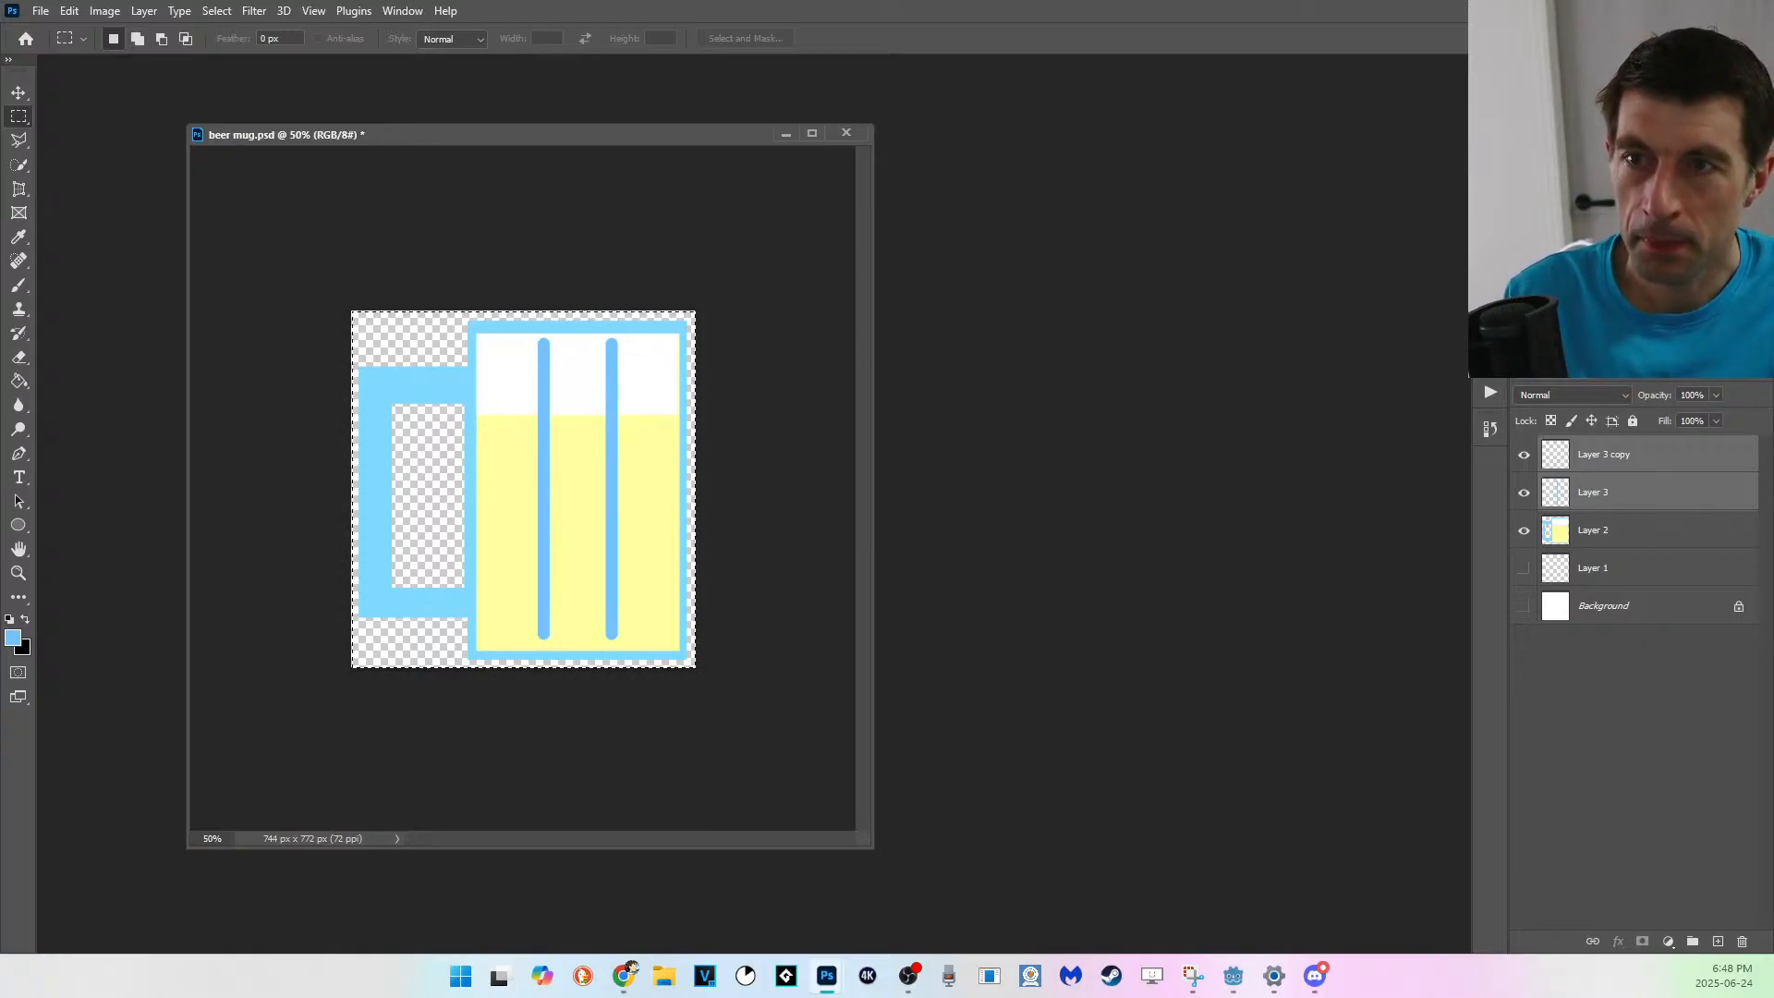
key("Return")
key("ctrl+v")
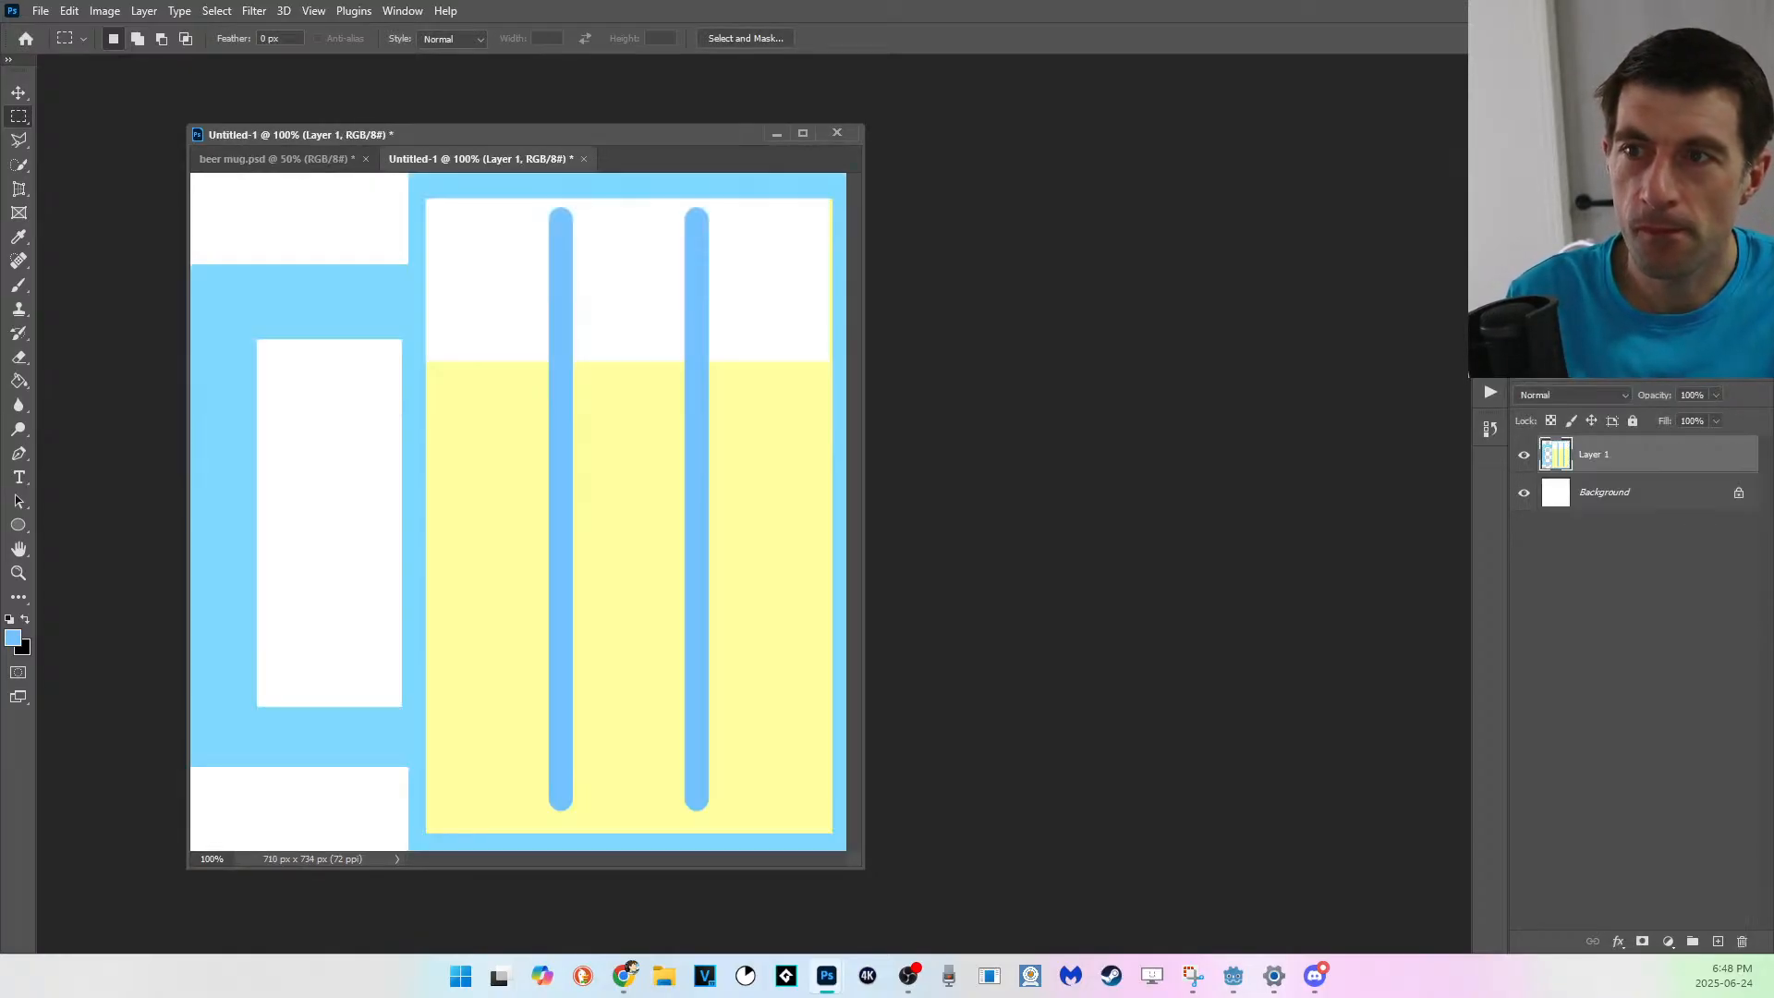
Flip the pasted mug horizontally so its handle faces right, and hide the new document's Background layer.
key("ctrl+minus")
key("ctrl+t")
right_click(589, 414)
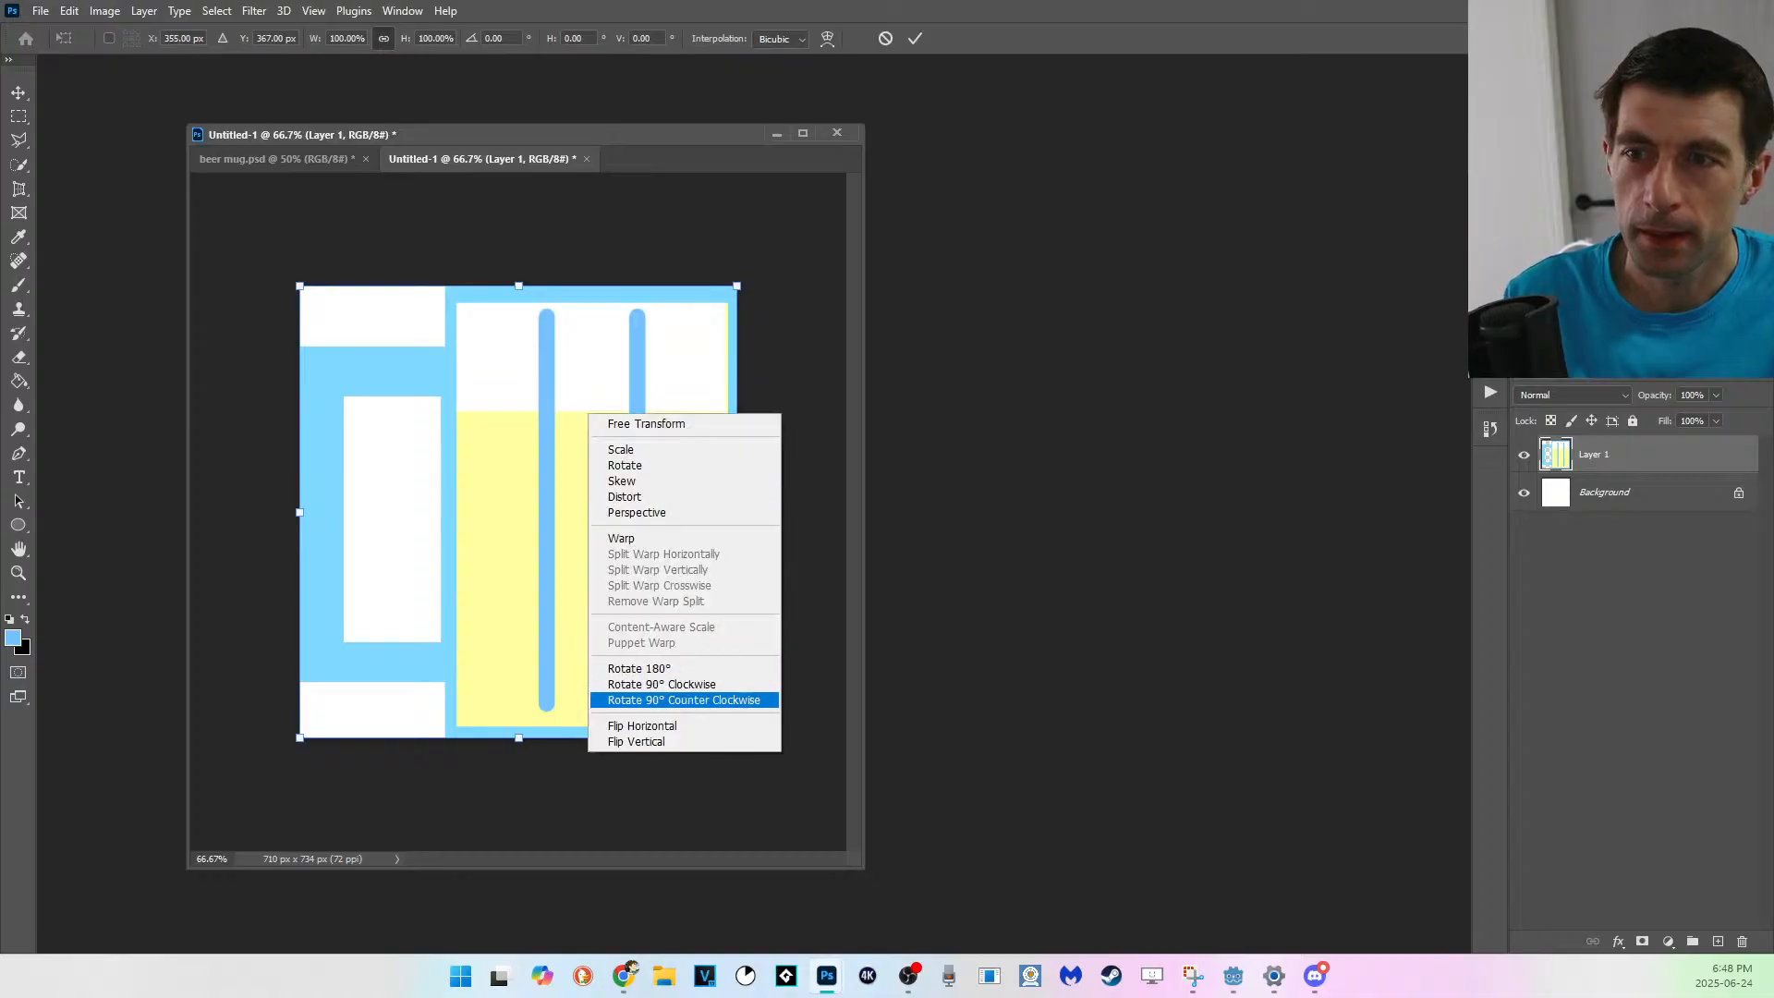
key("Return")
key("Return")
key("z")
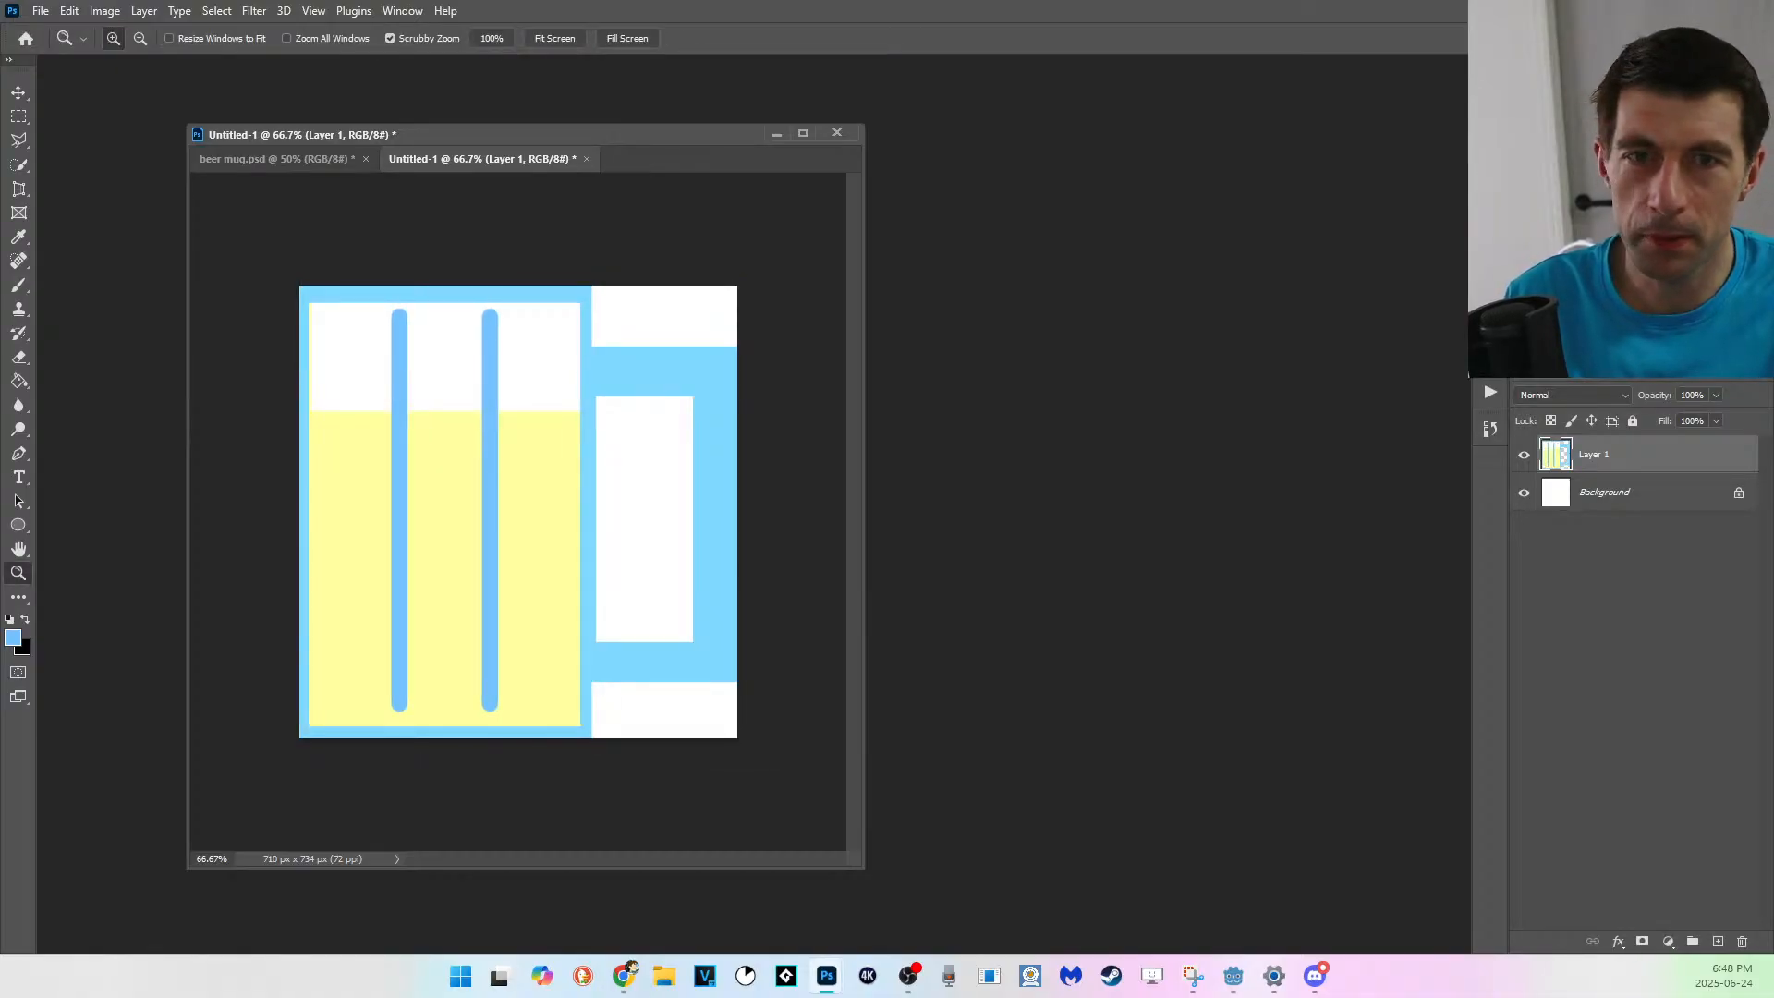
left_click(1524, 492)
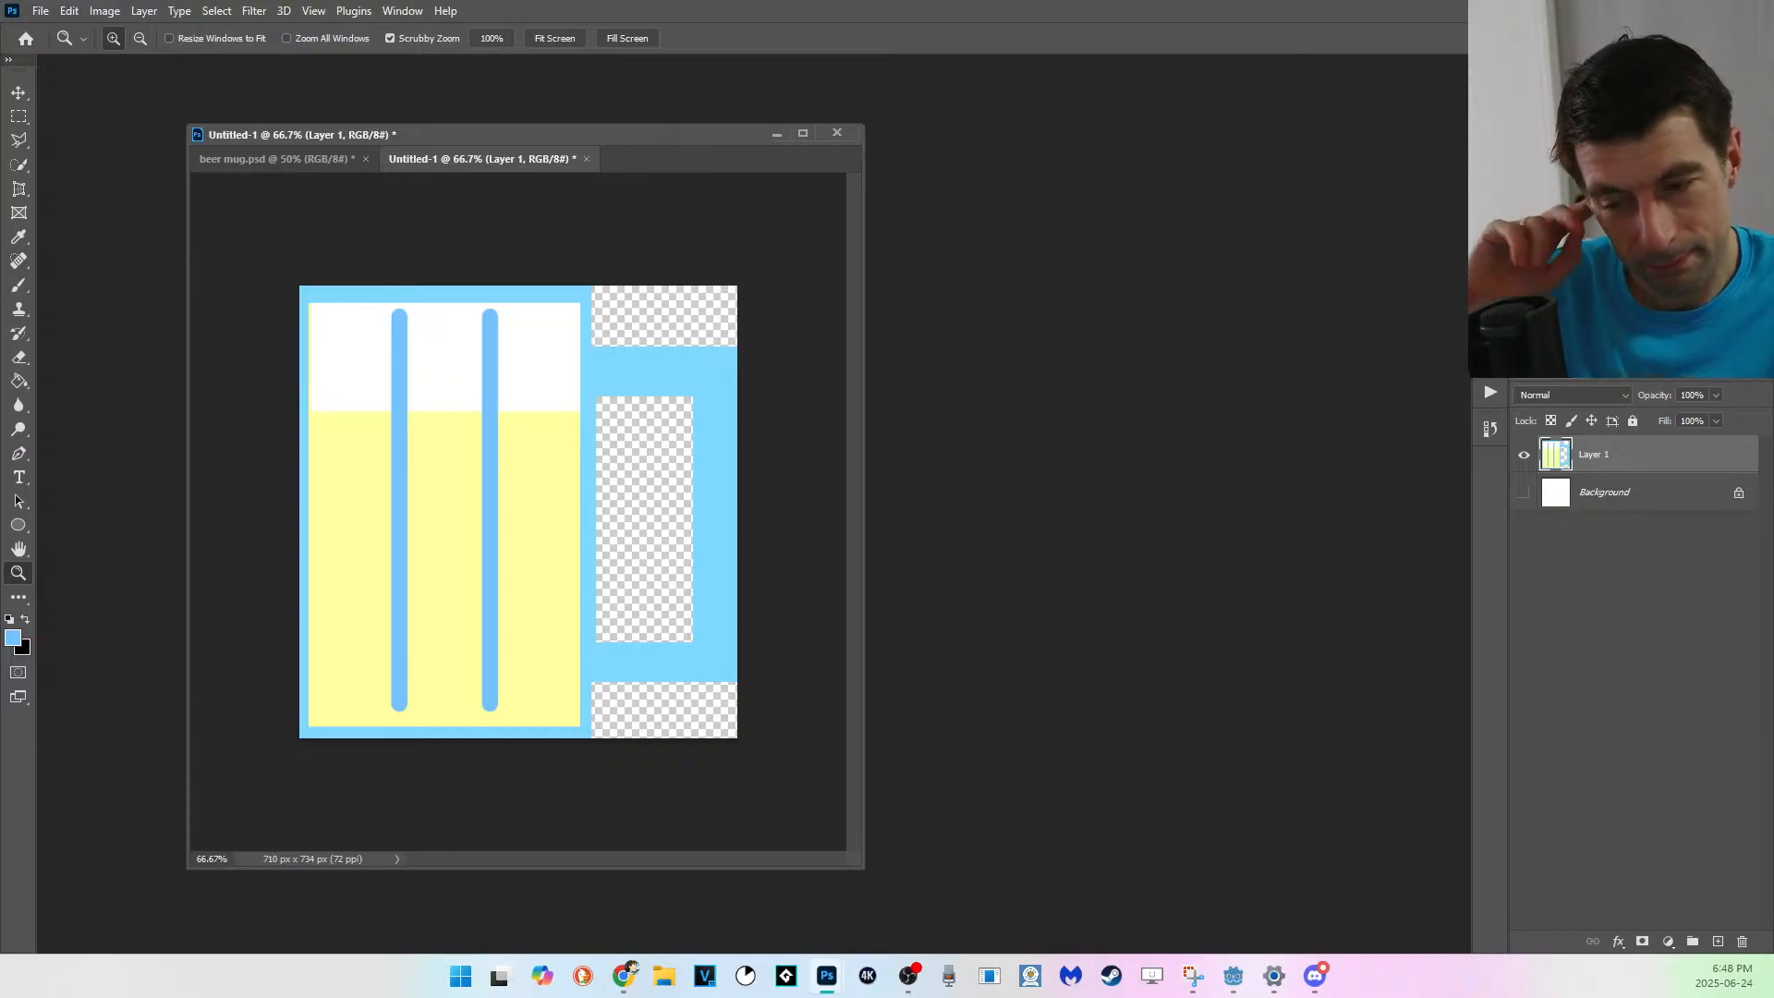
Switch to the Godot editor and open the Godot Game folder in a new File Explorer window in front of it.
key("alt+Tab")
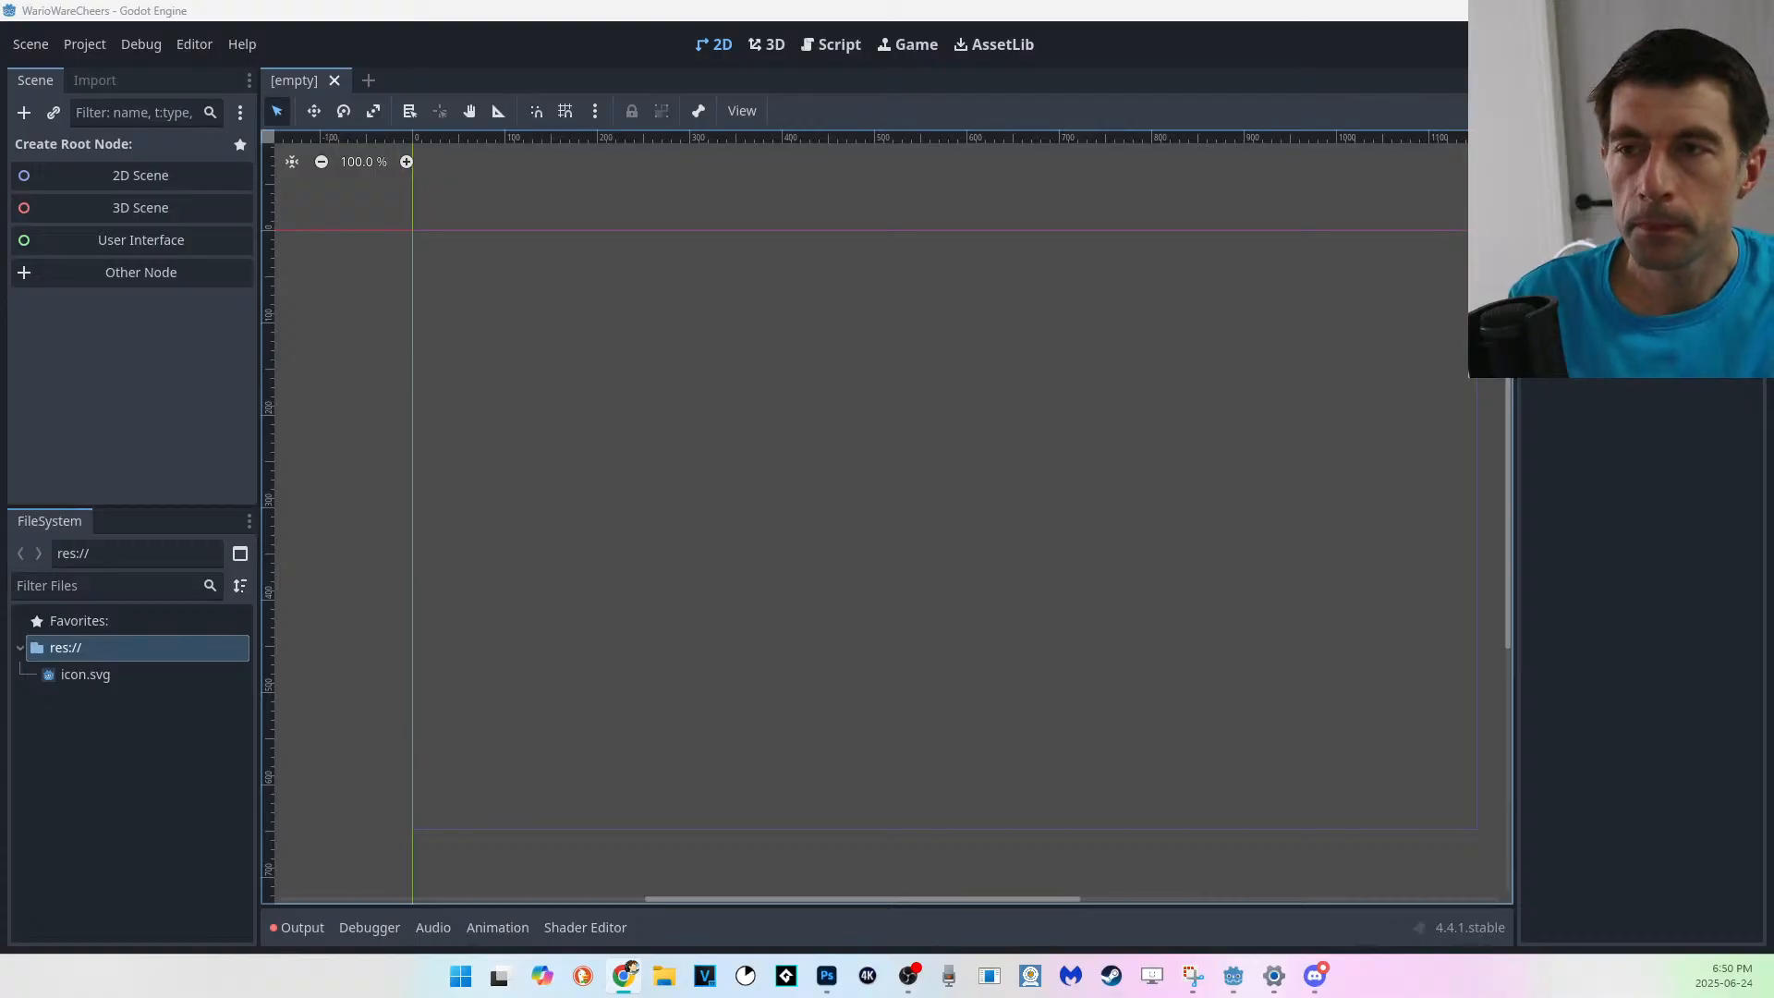
left_click(1233, 976)
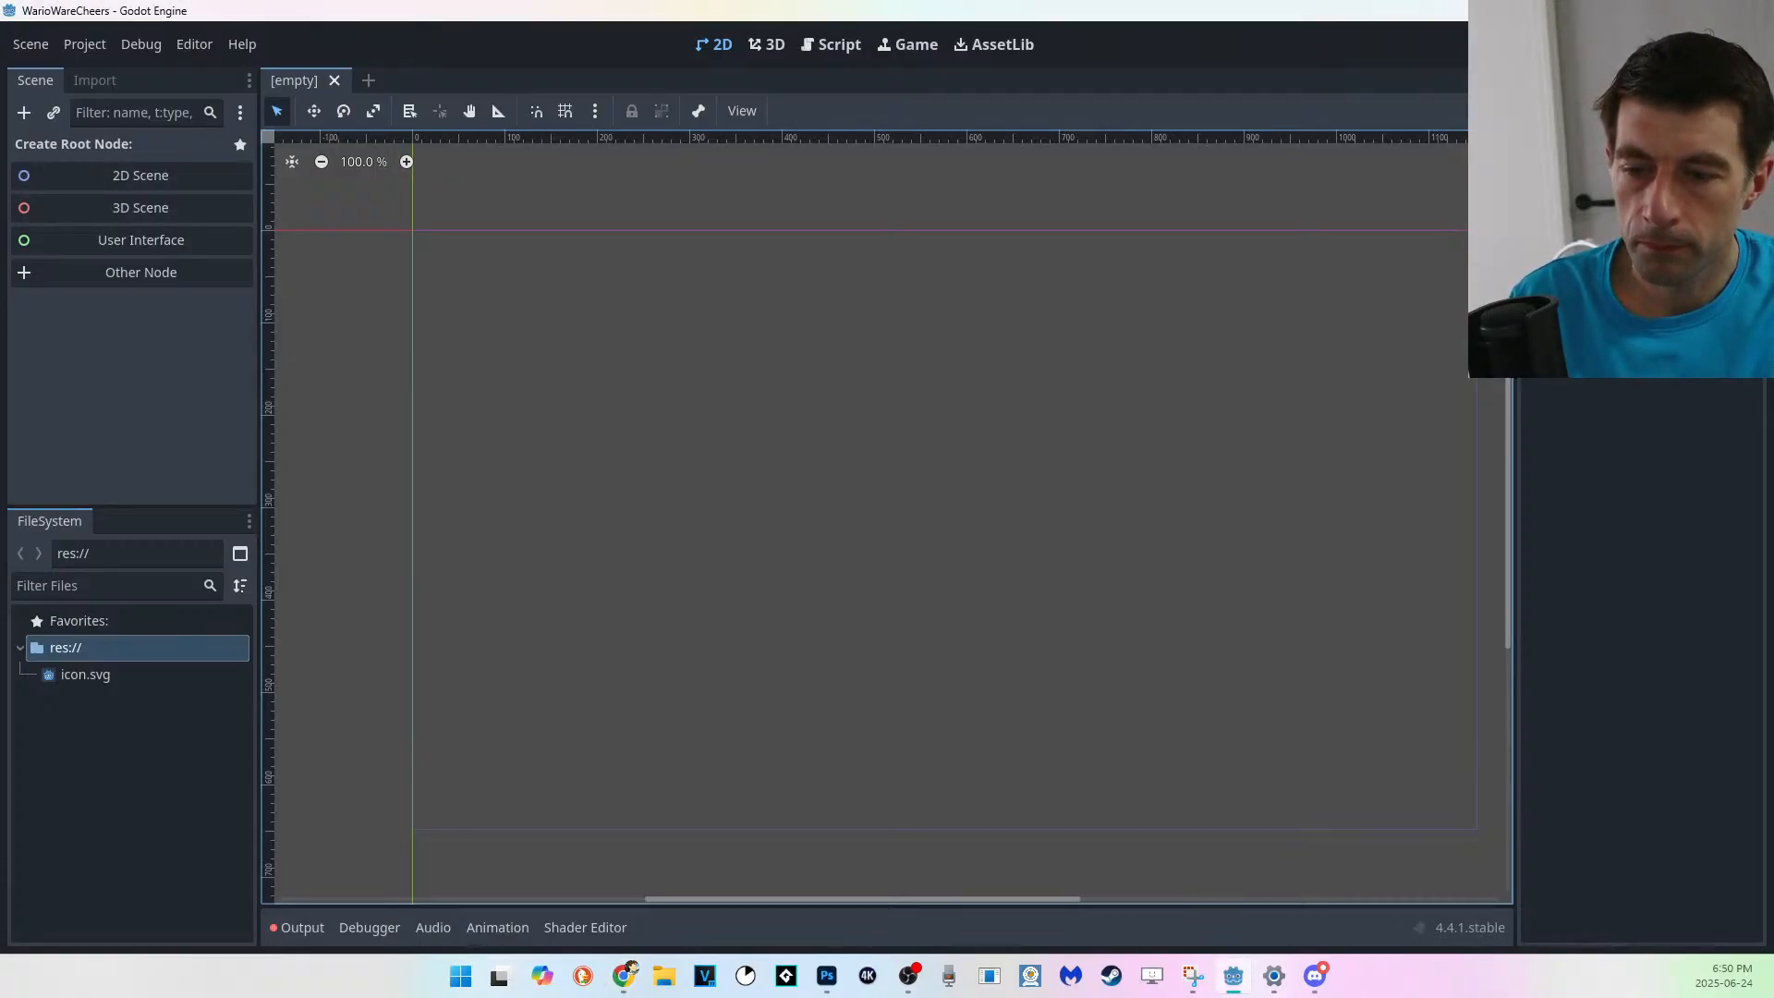
key("alt+Tab")
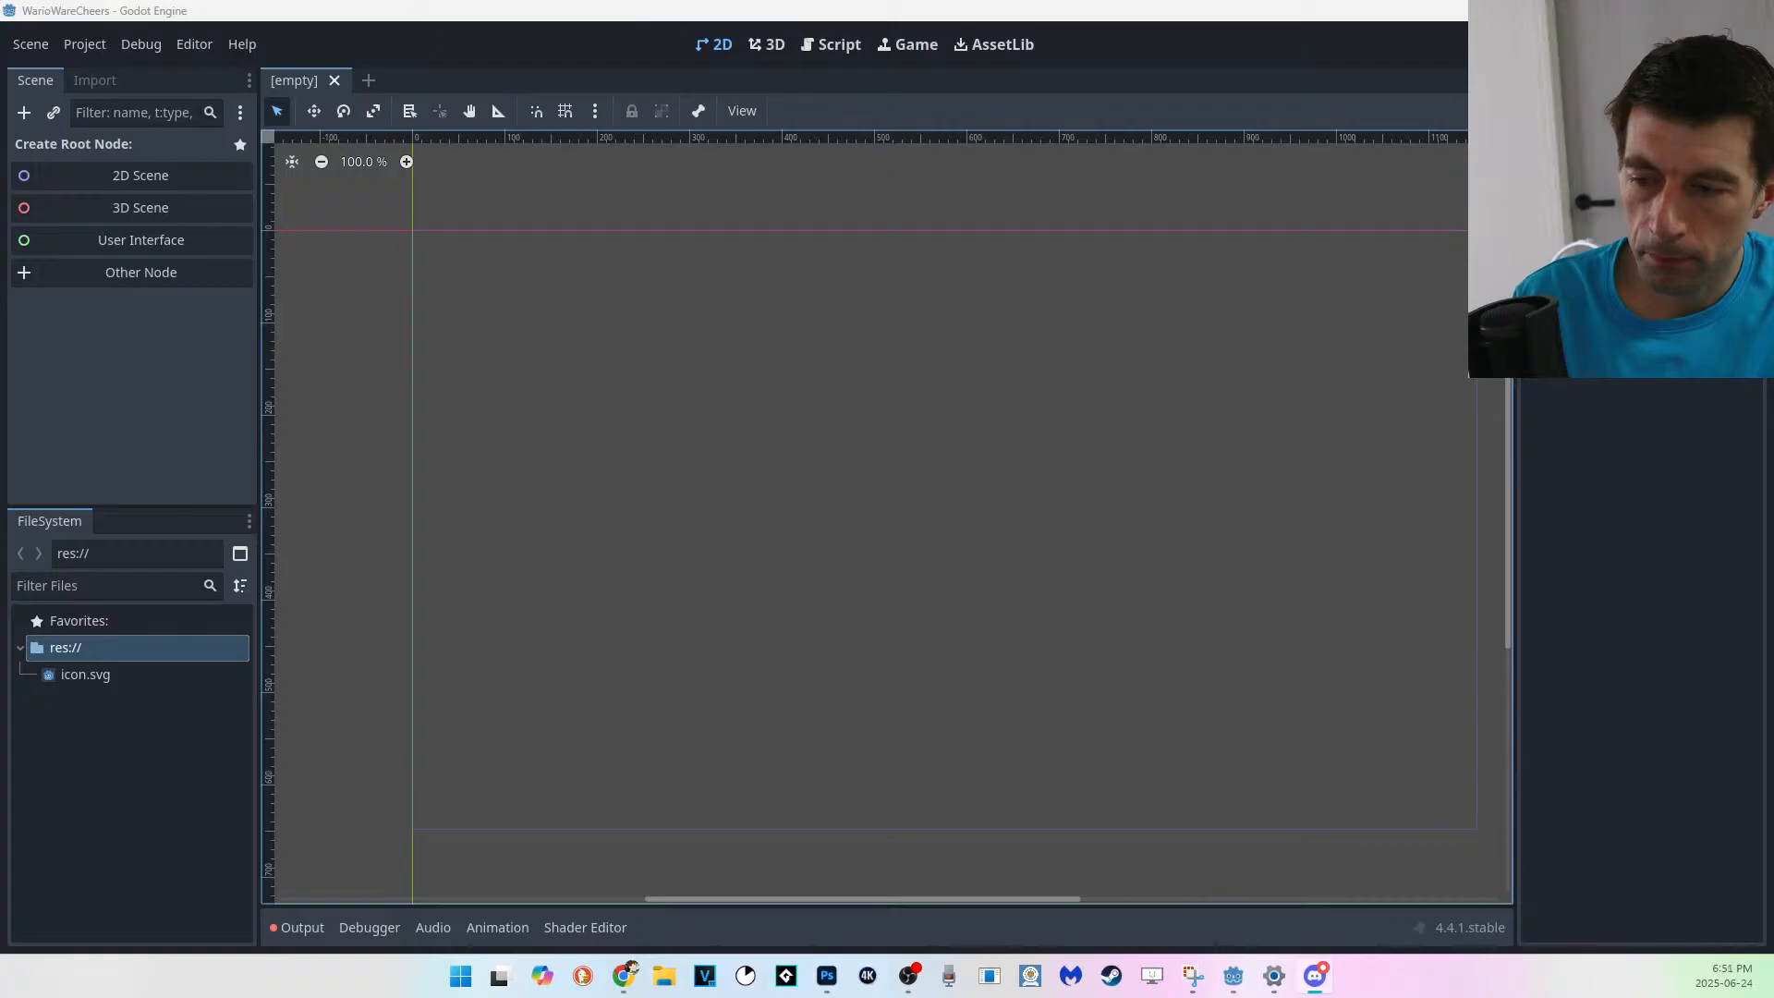
key("alt+Tab")
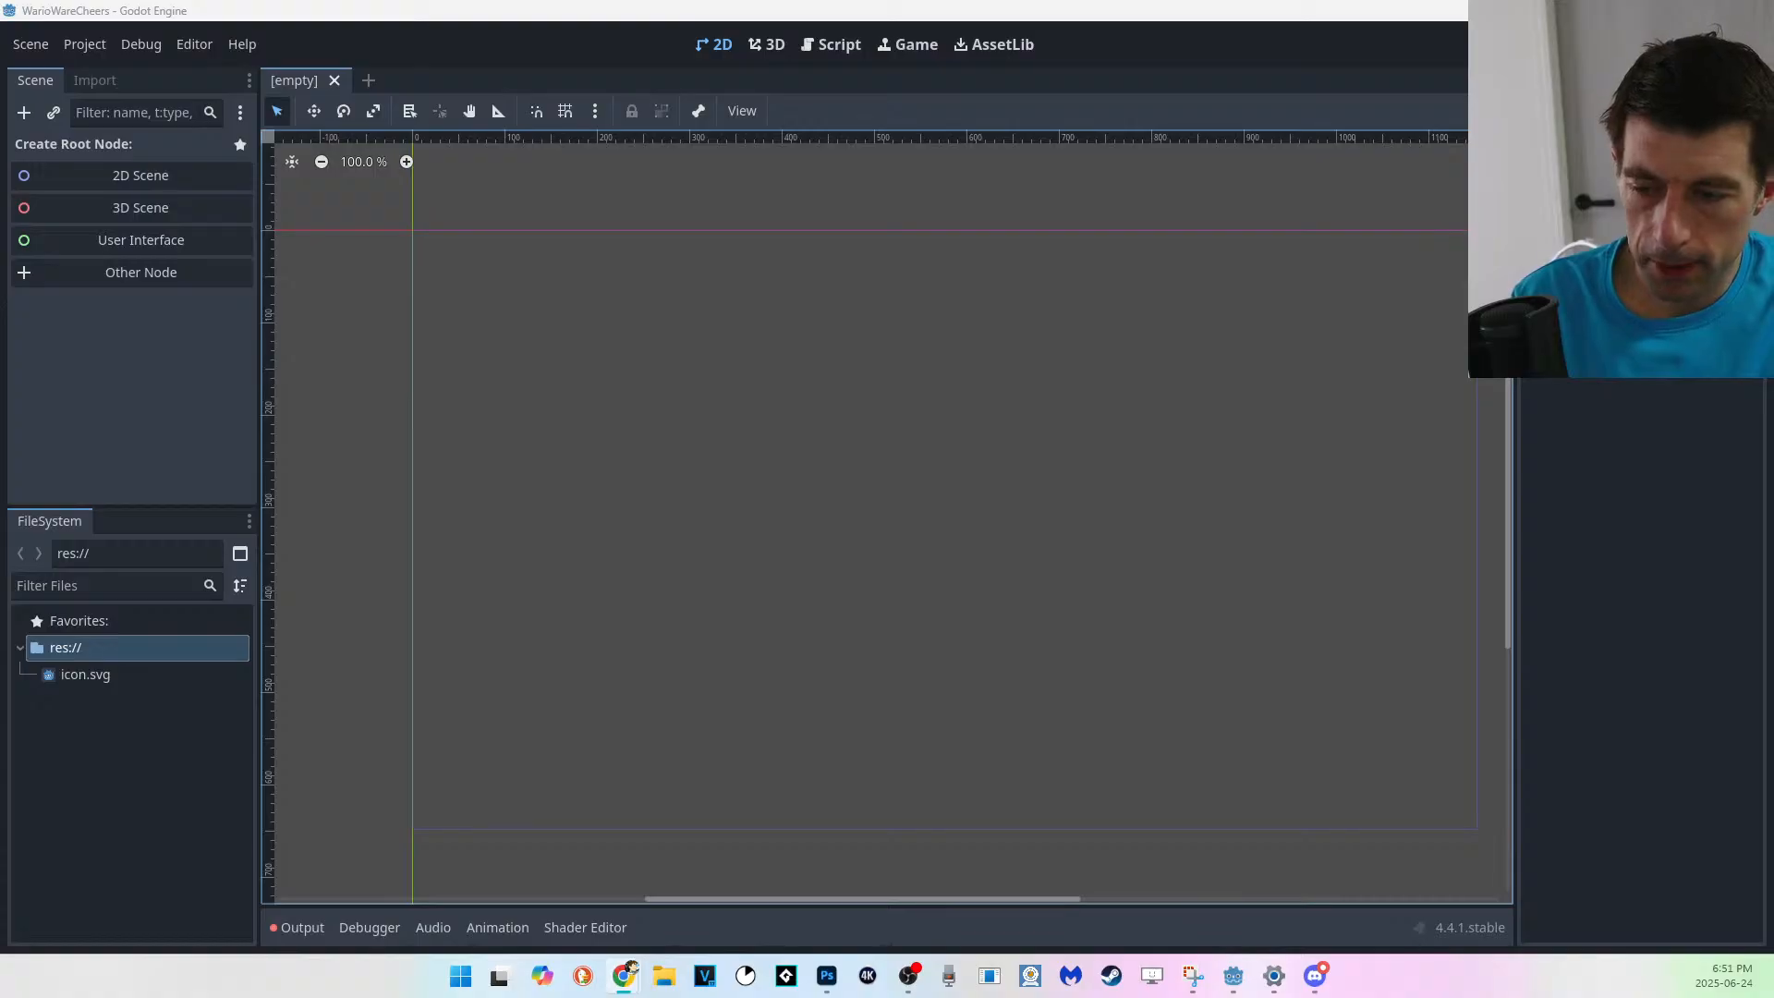
key("super+e")
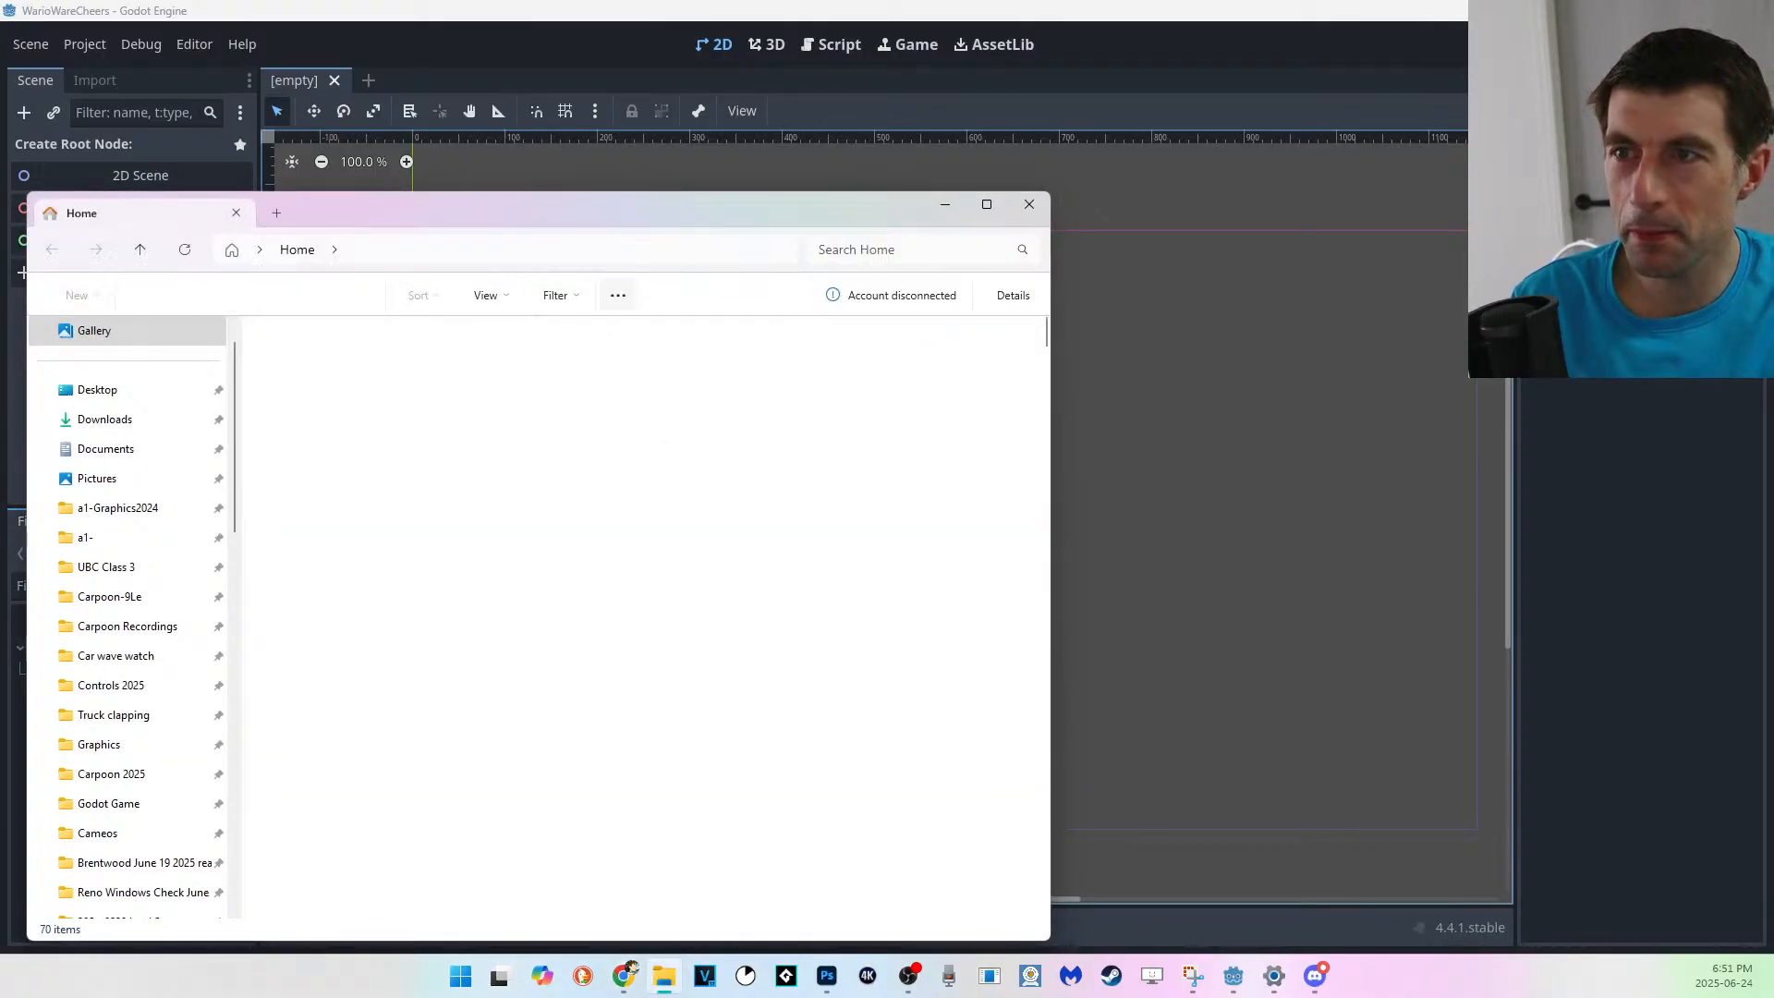
left_click_drag(591, 209, 694, 131)
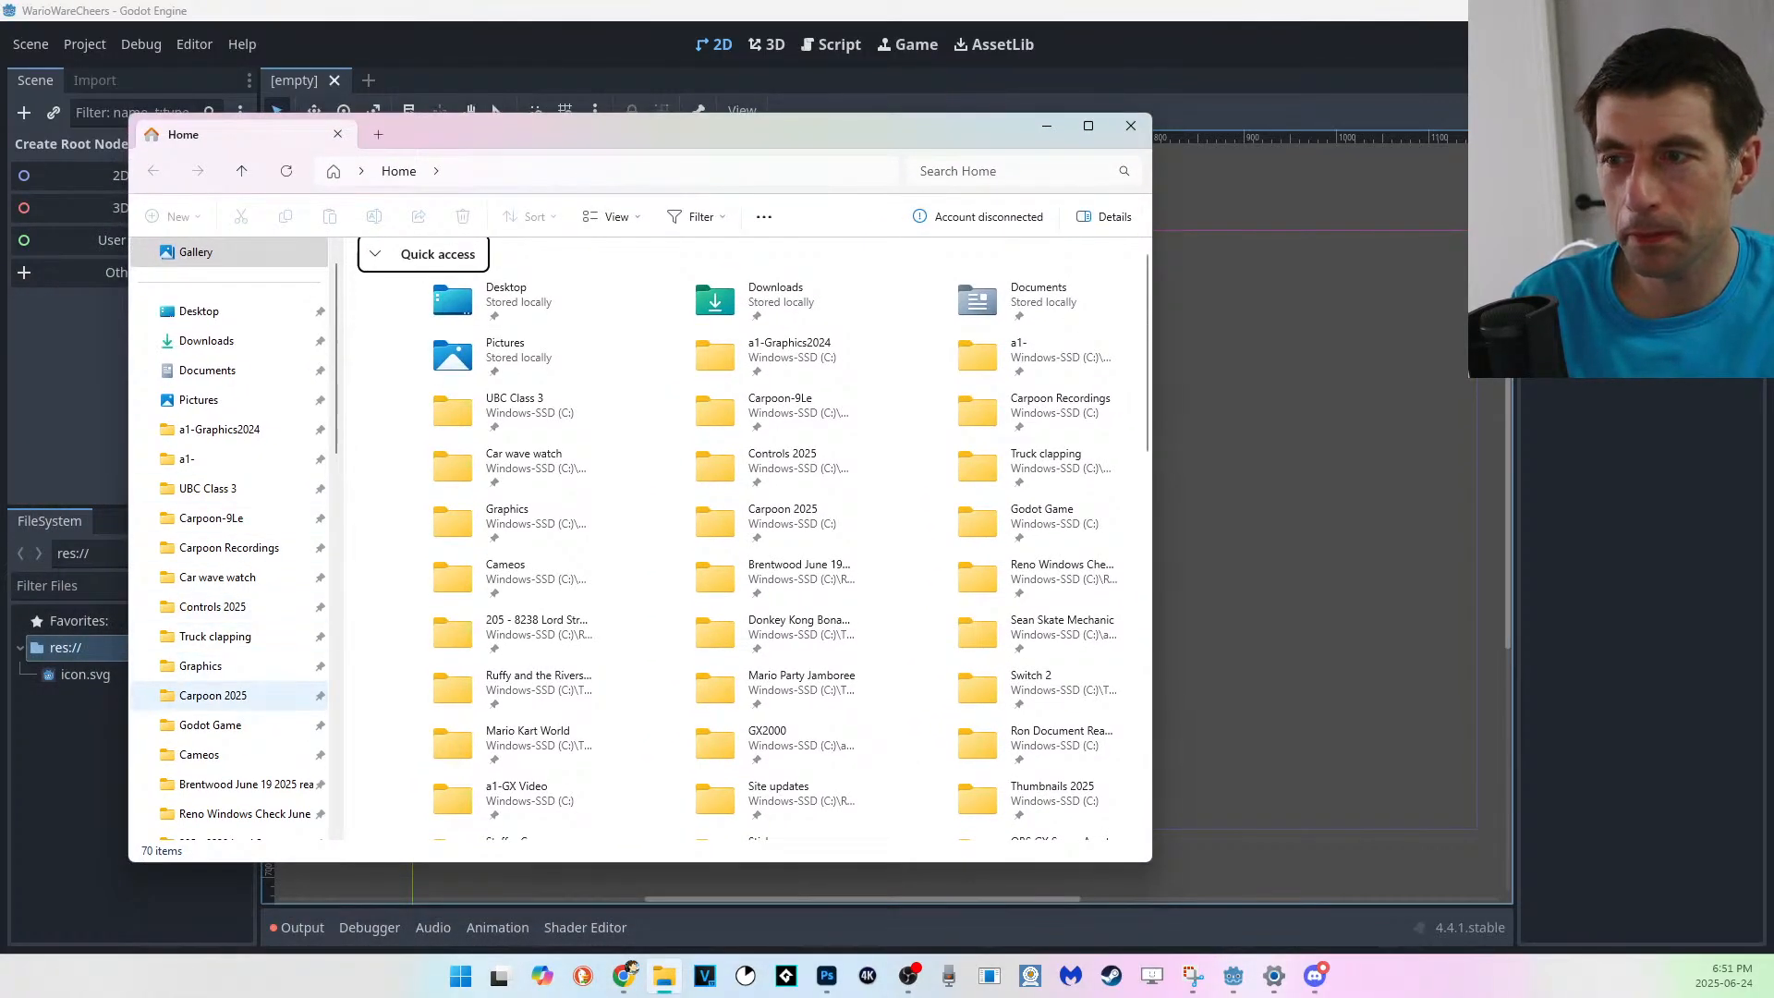
left_click(211, 725)
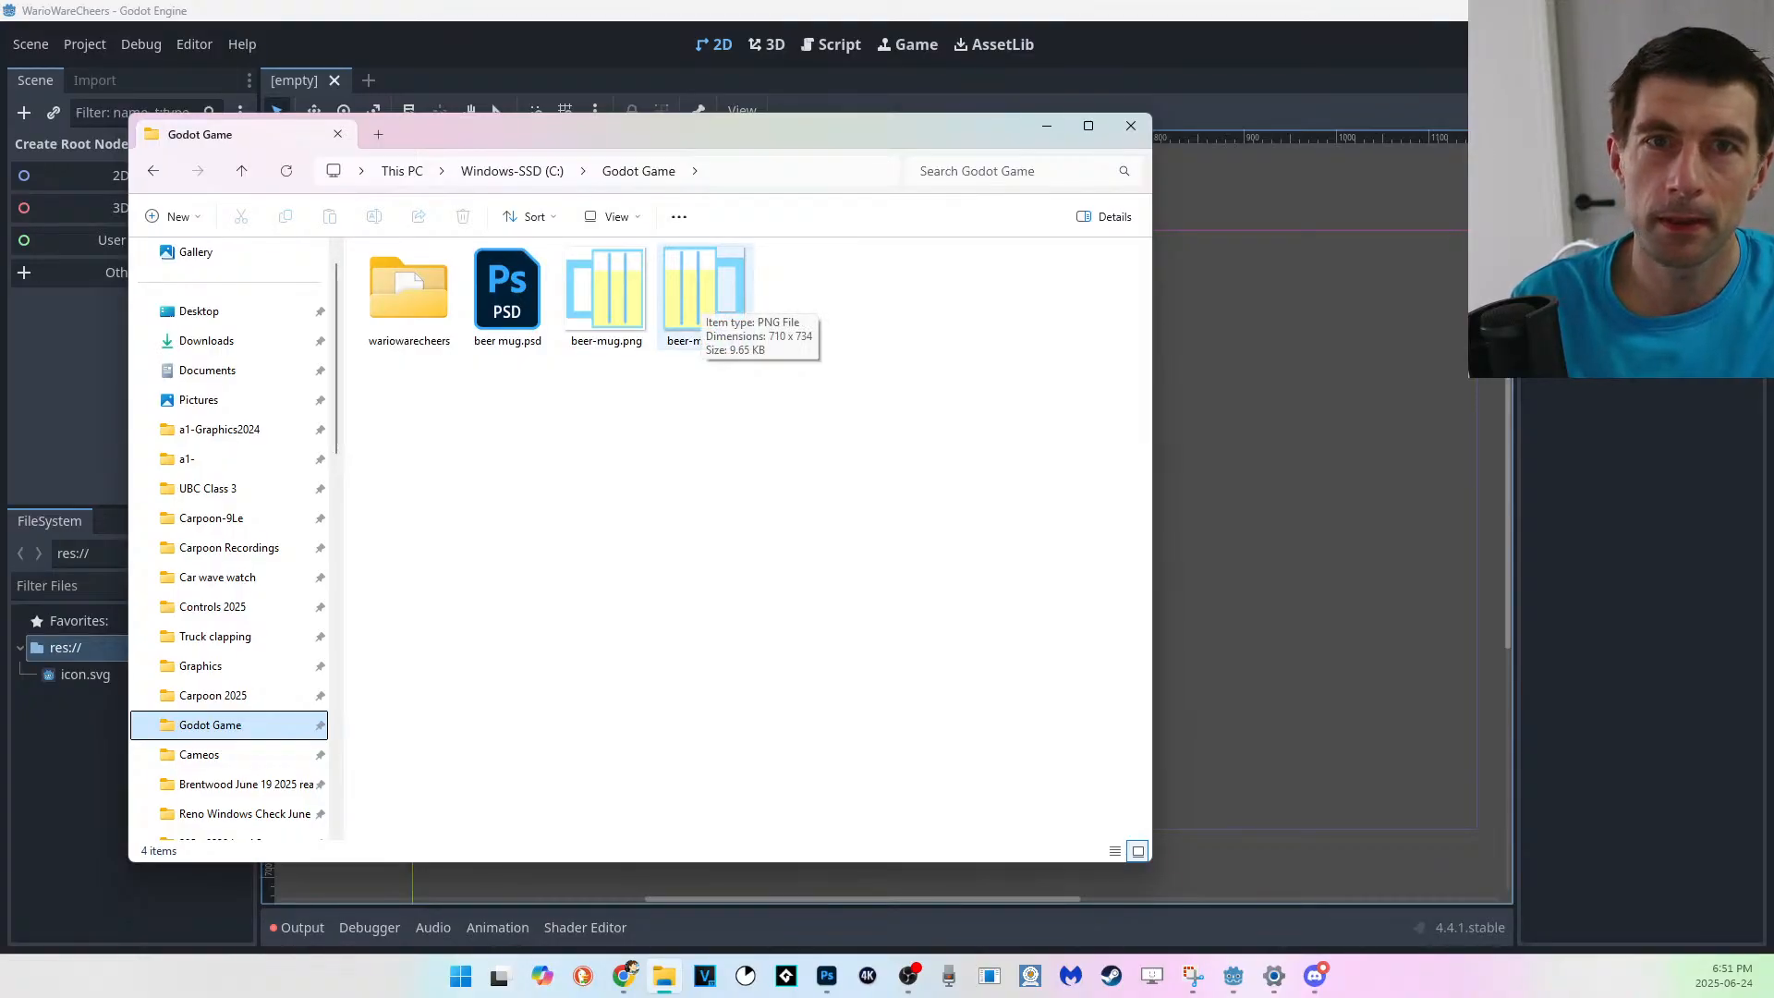
left_click_drag(702, 131, 724, 187)
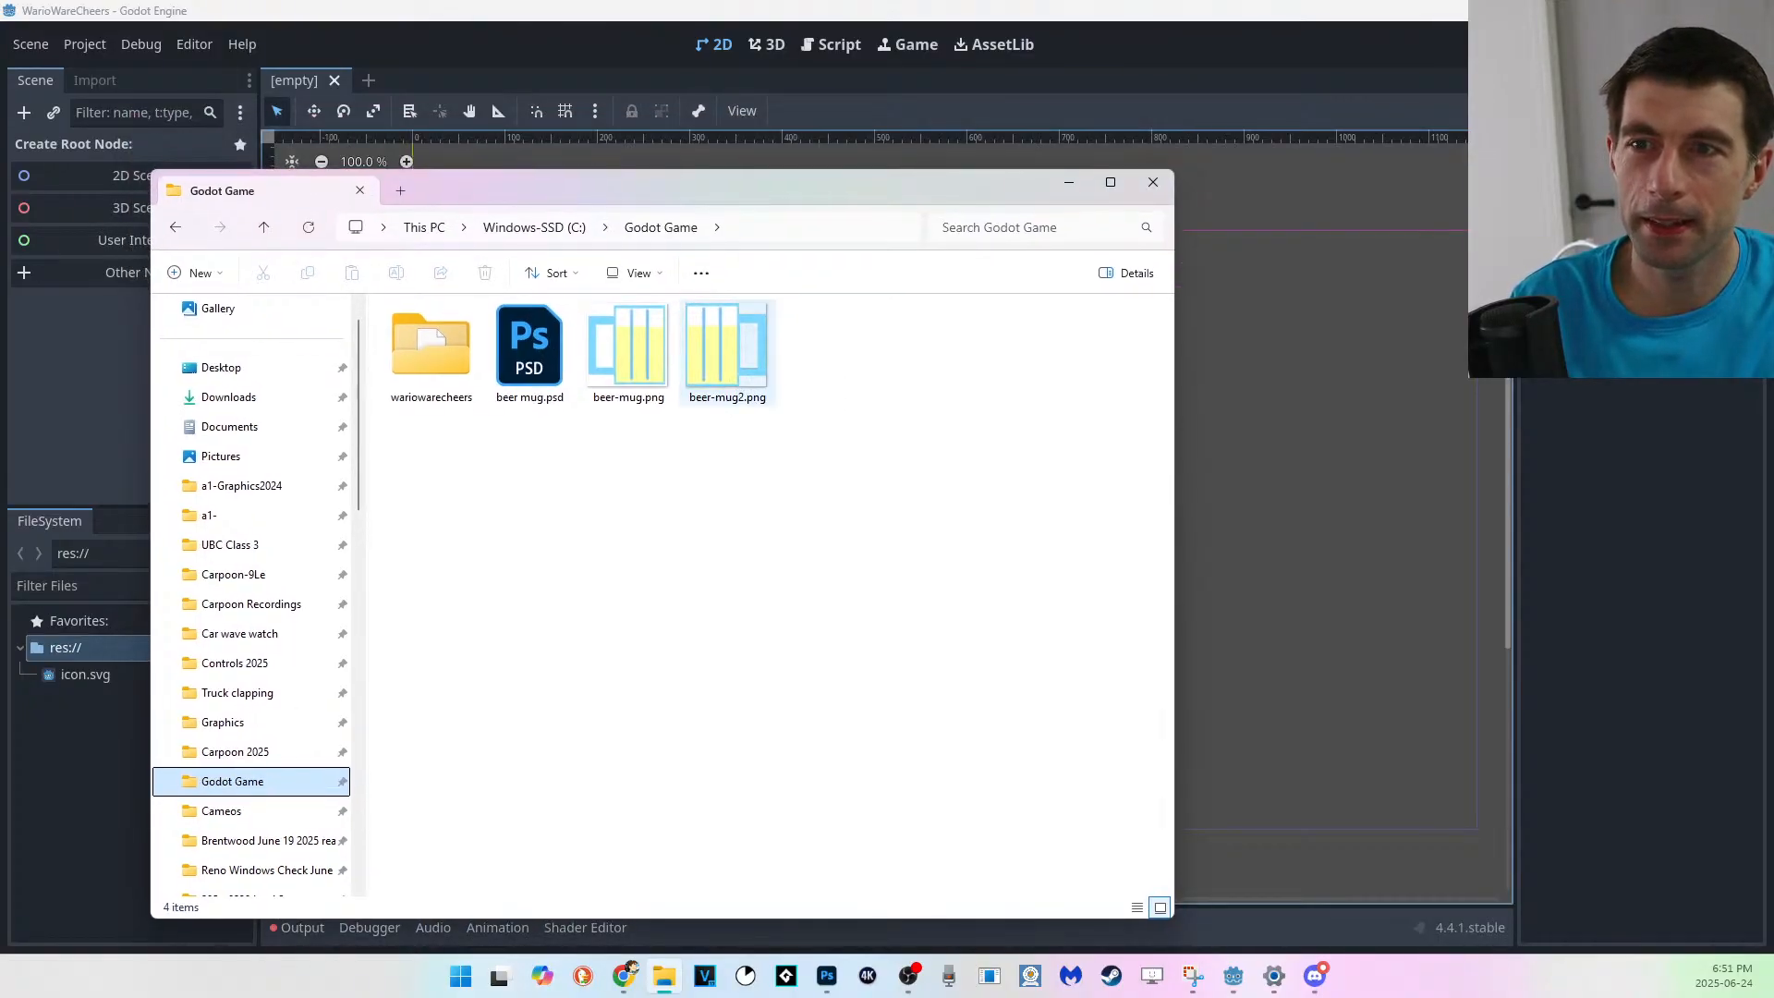
Add beer-mug2.png and beer-mug.png from the Godot Game folder to the project's res:// folder and select beer-mug.png there.
left_click_drag(727, 347, 81, 757)
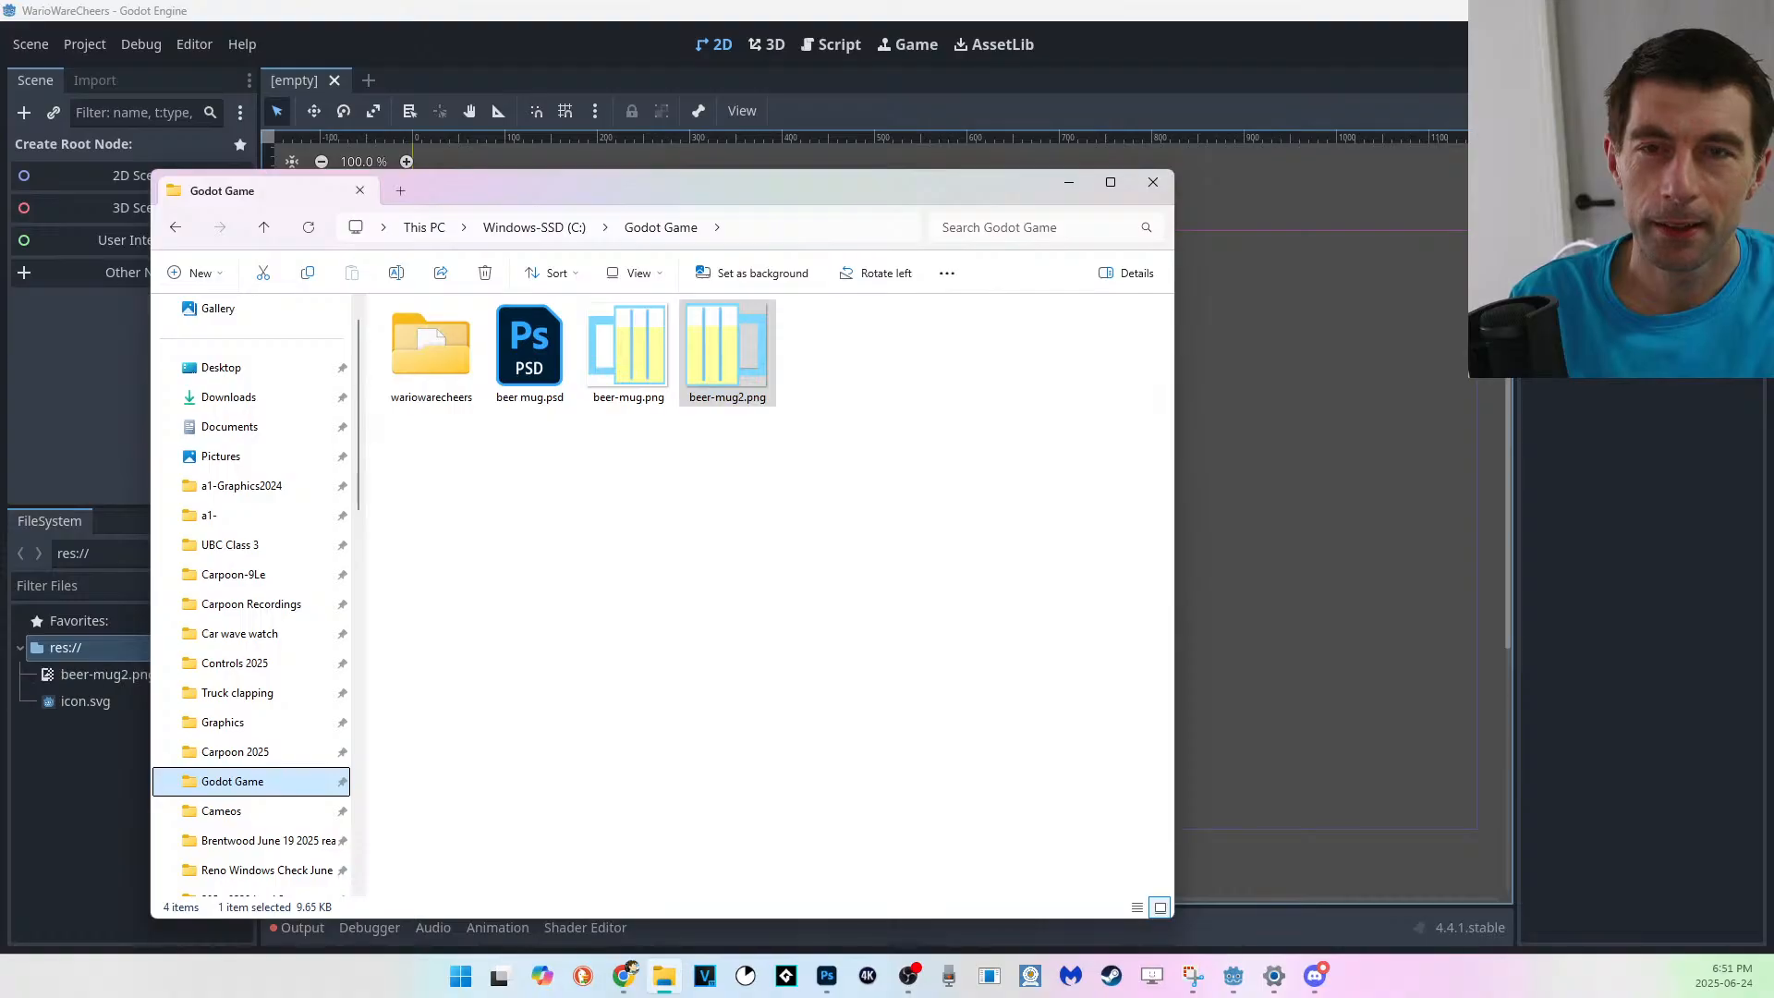
left_click_drag(854, 443, 651, 366)
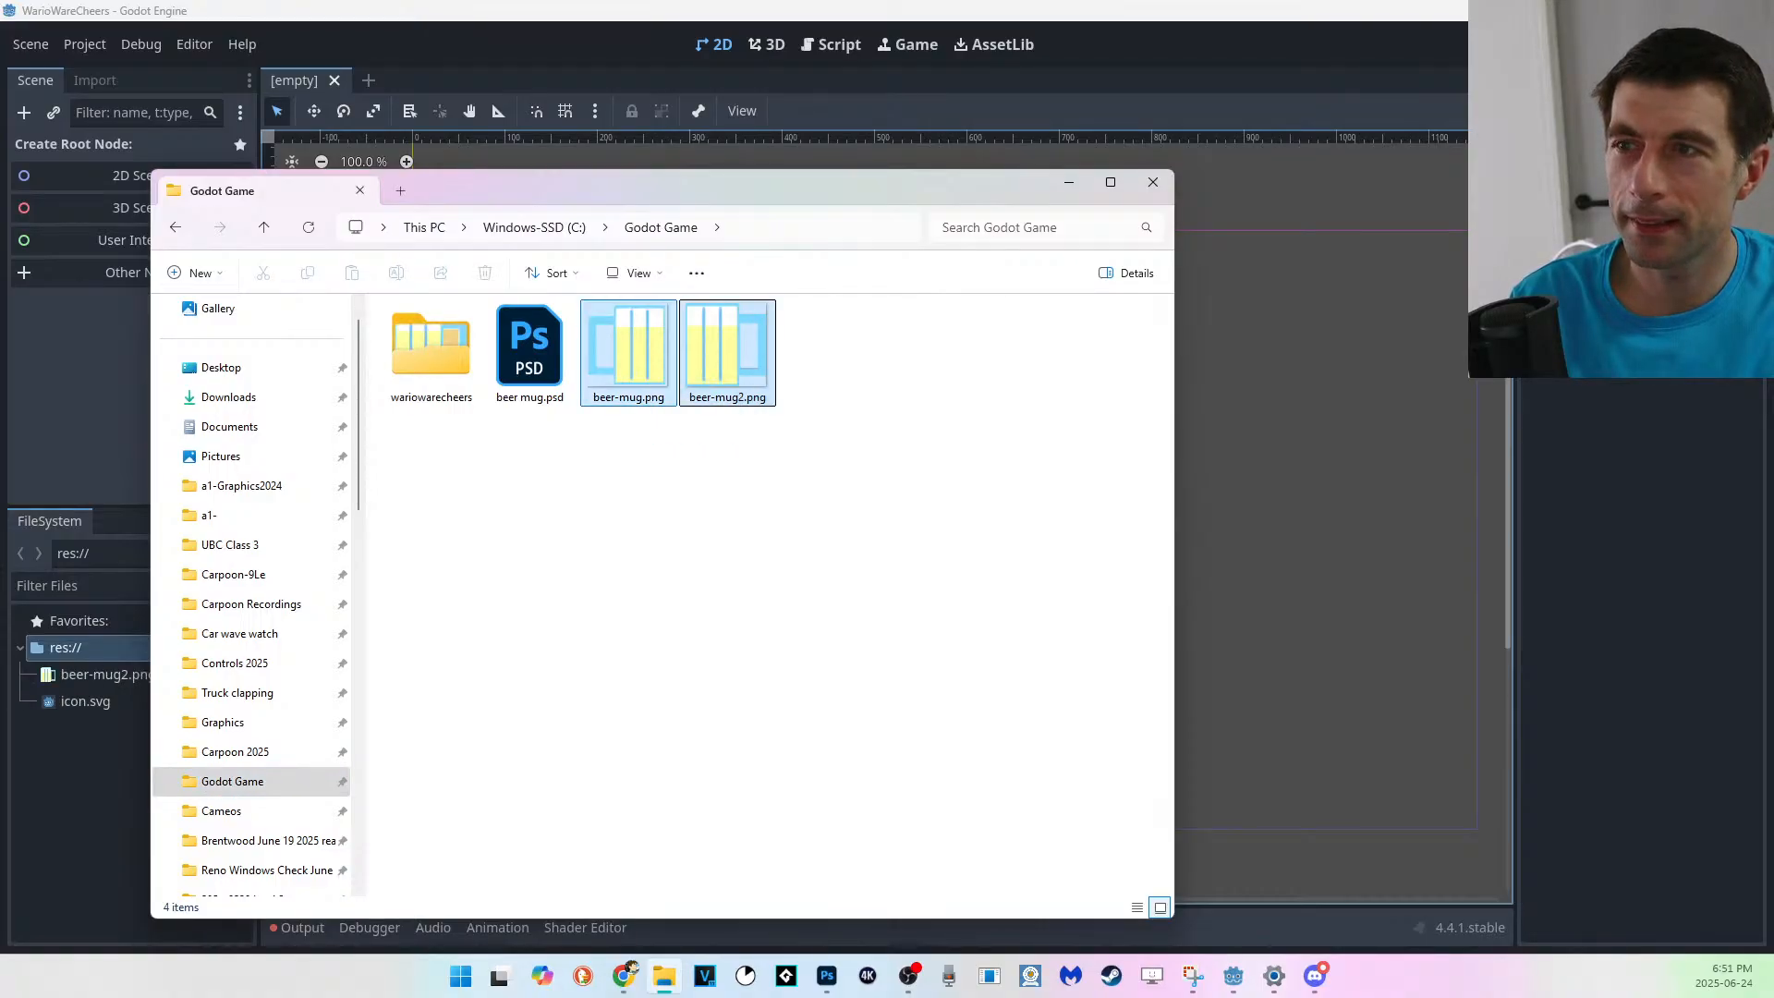
left_click(94, 80)
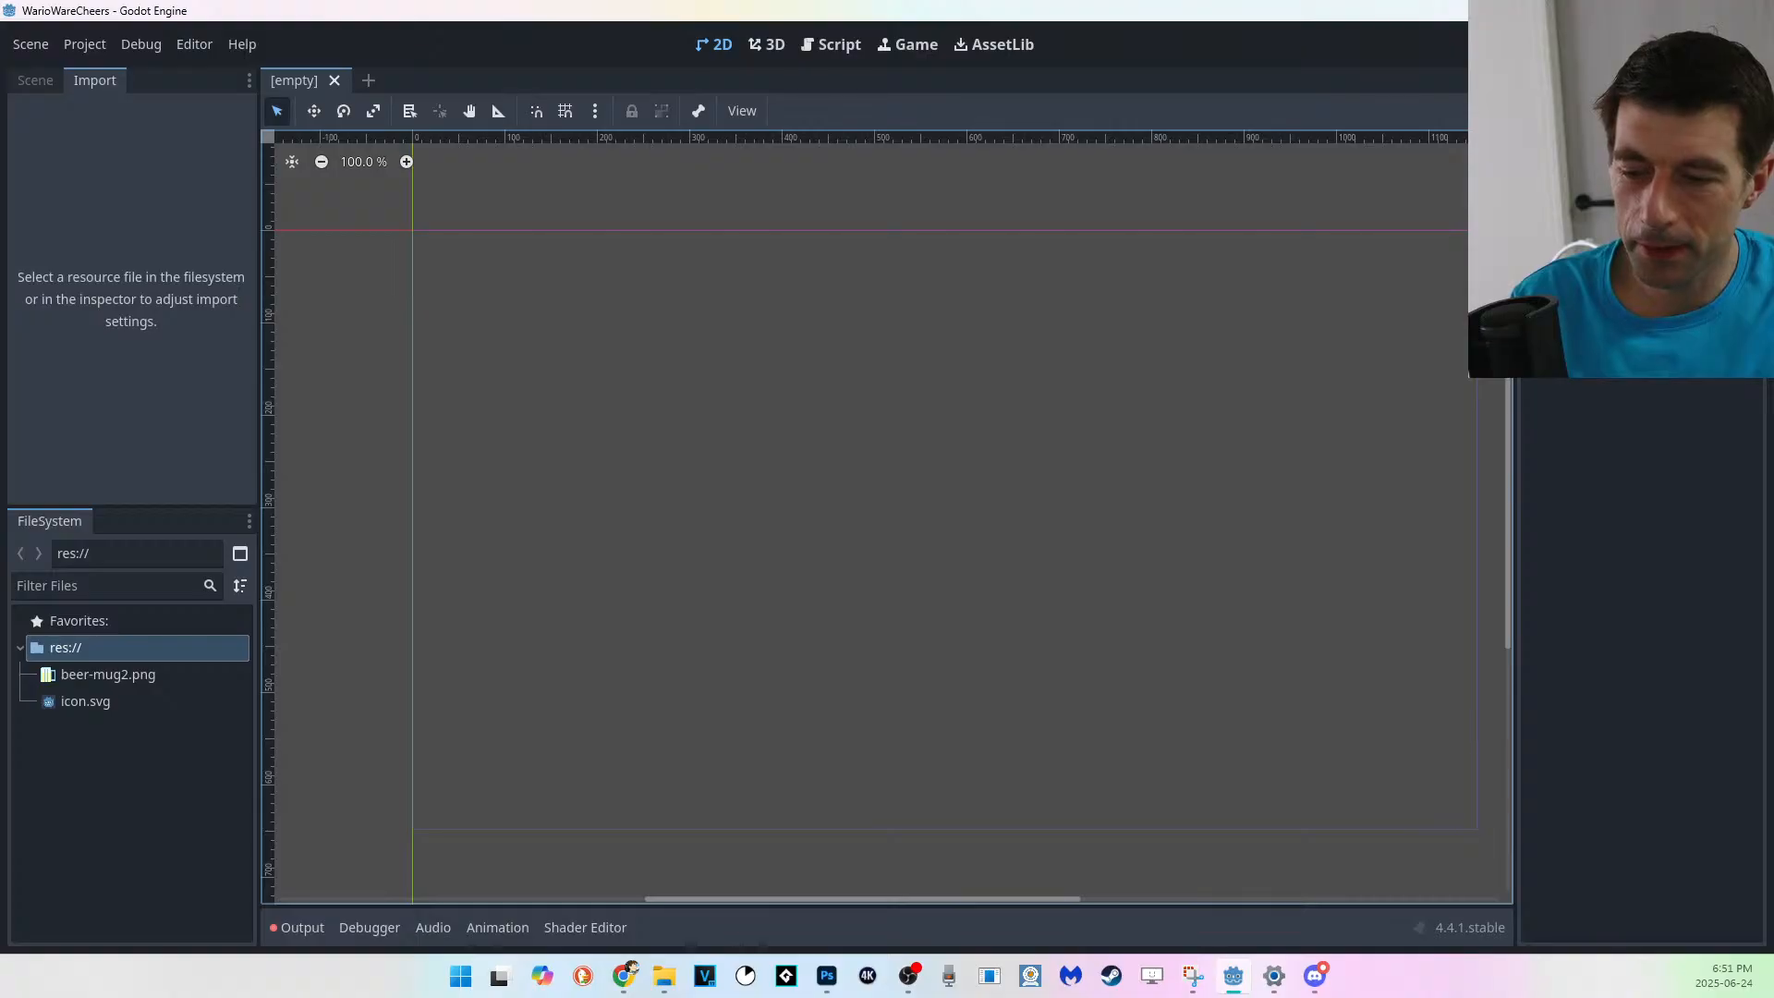
key("alt+Tab")
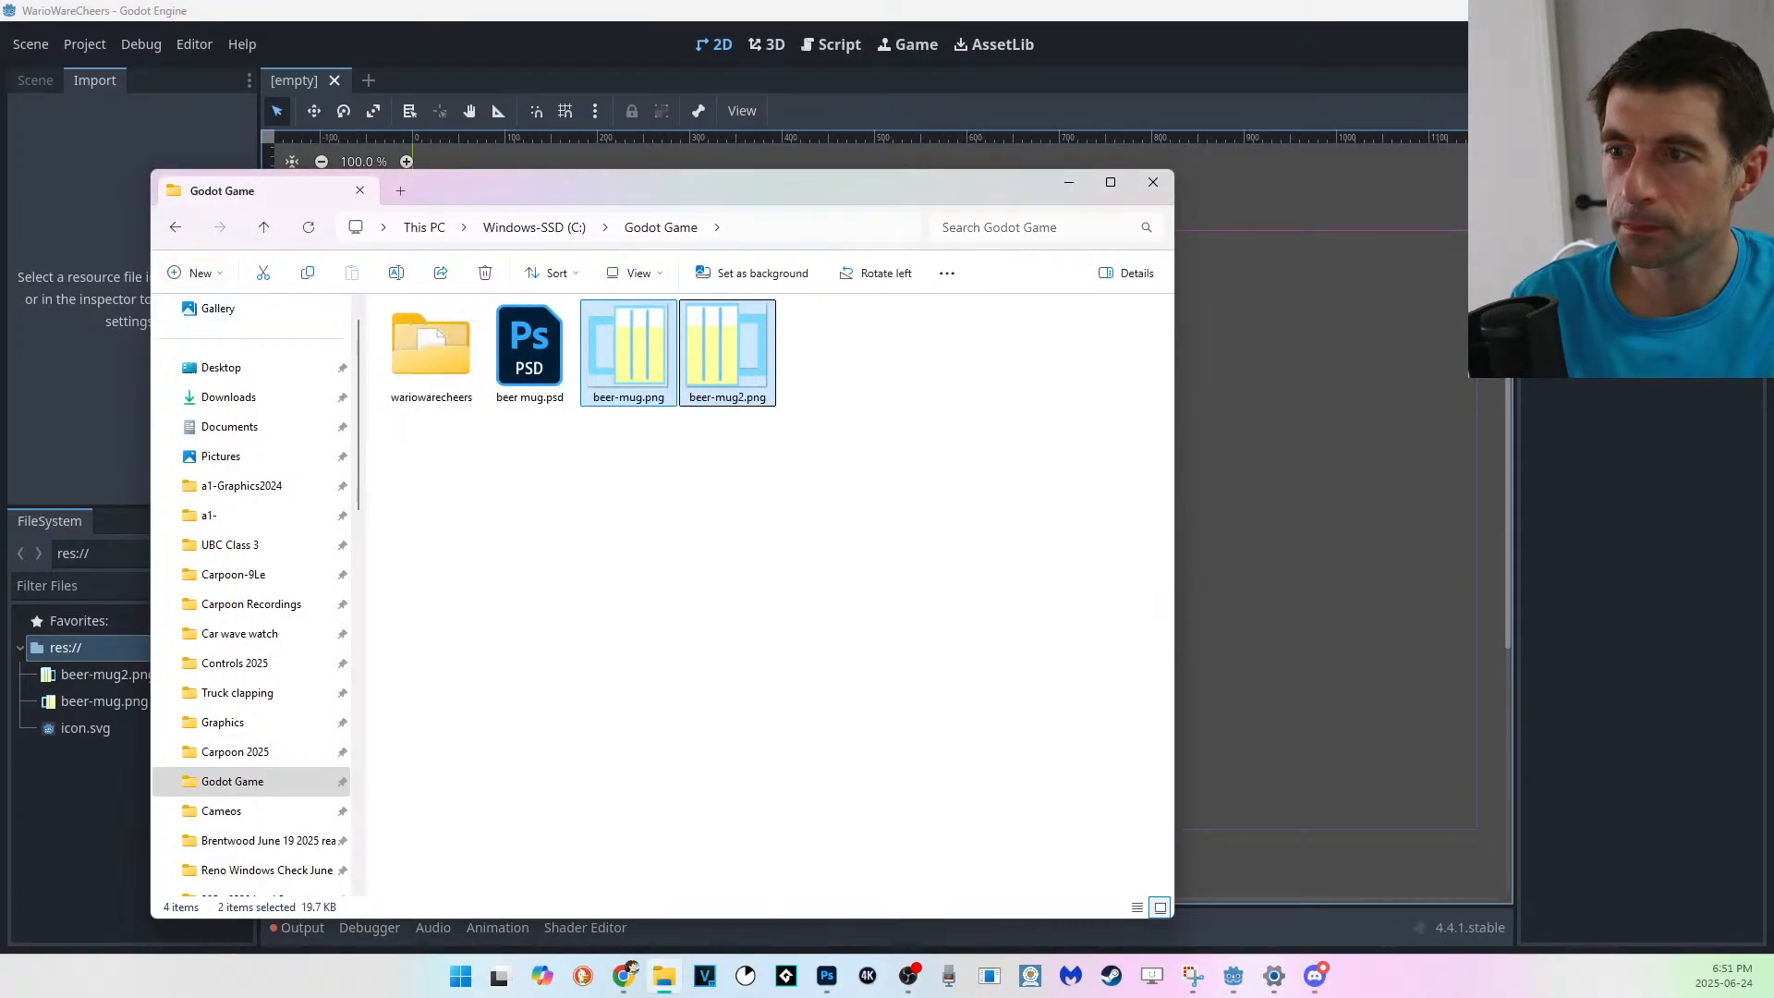
left_click(663, 977)
left_click(101, 701)
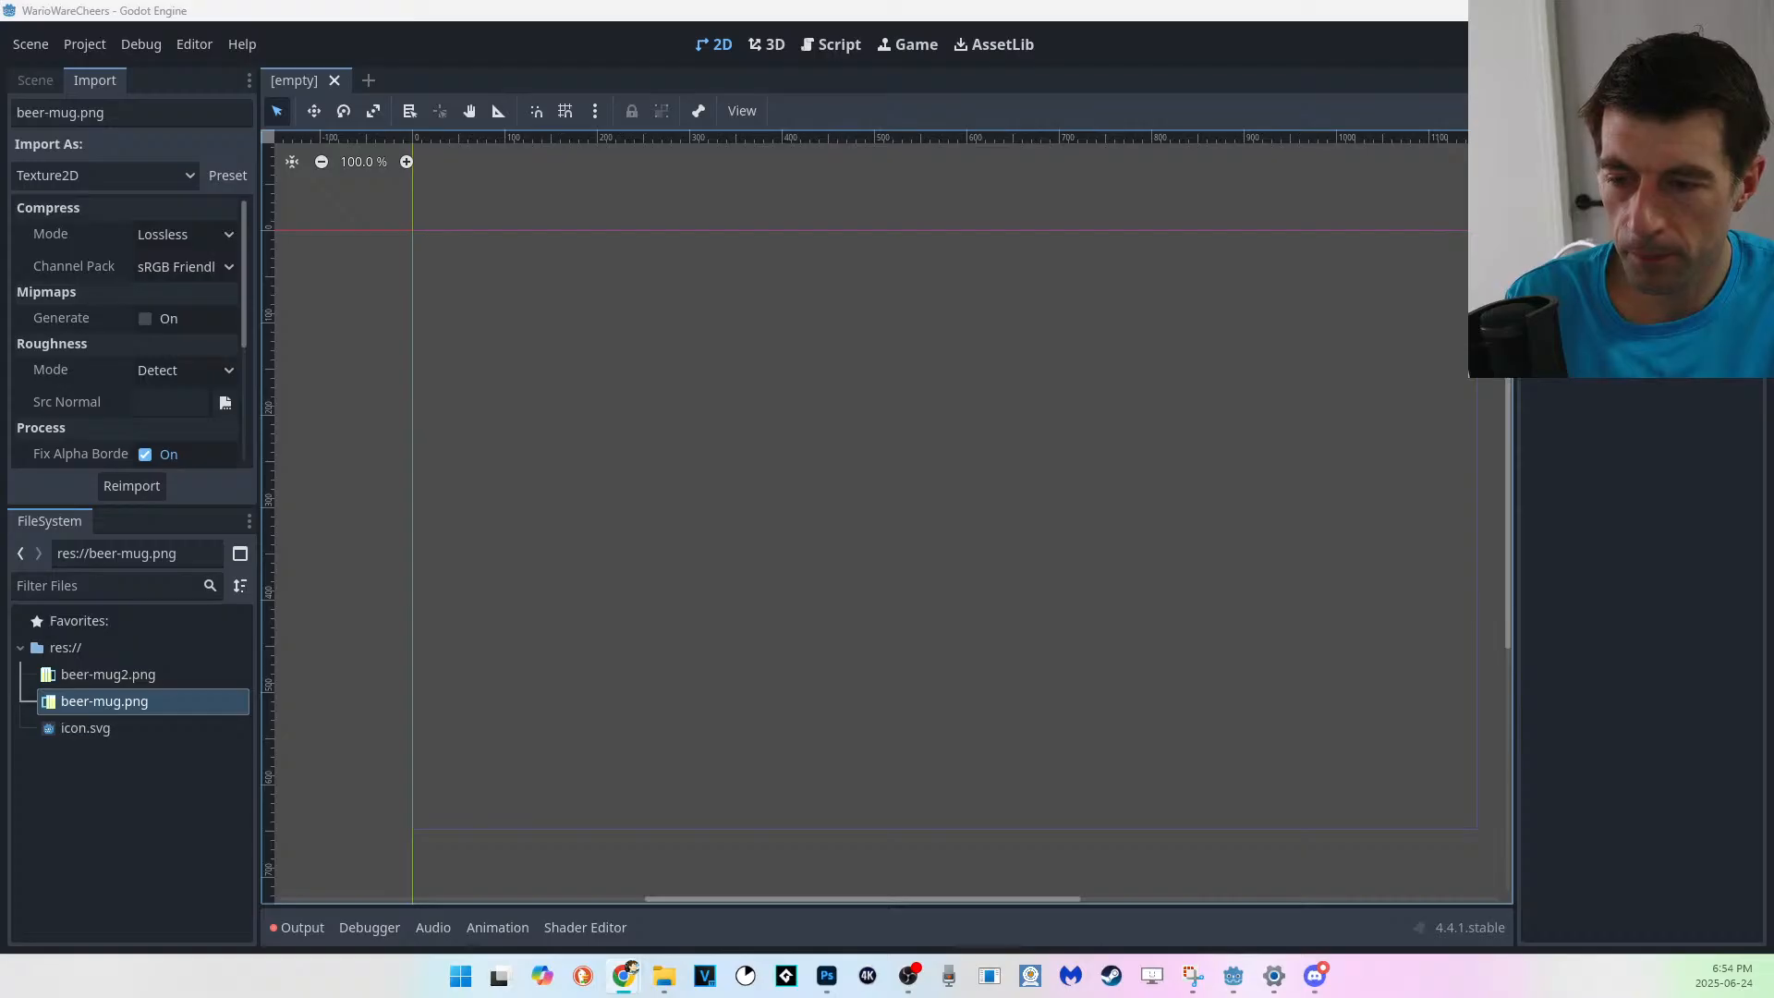
Bring the browser onto this screen and read the Godot Docs page "Your first 2D game" down to its Contents list.
left_click_drag(1192, 997, 1155, 74)
scroll(905, 513, "up", 4)
scroll(906, 513, "up", 2)
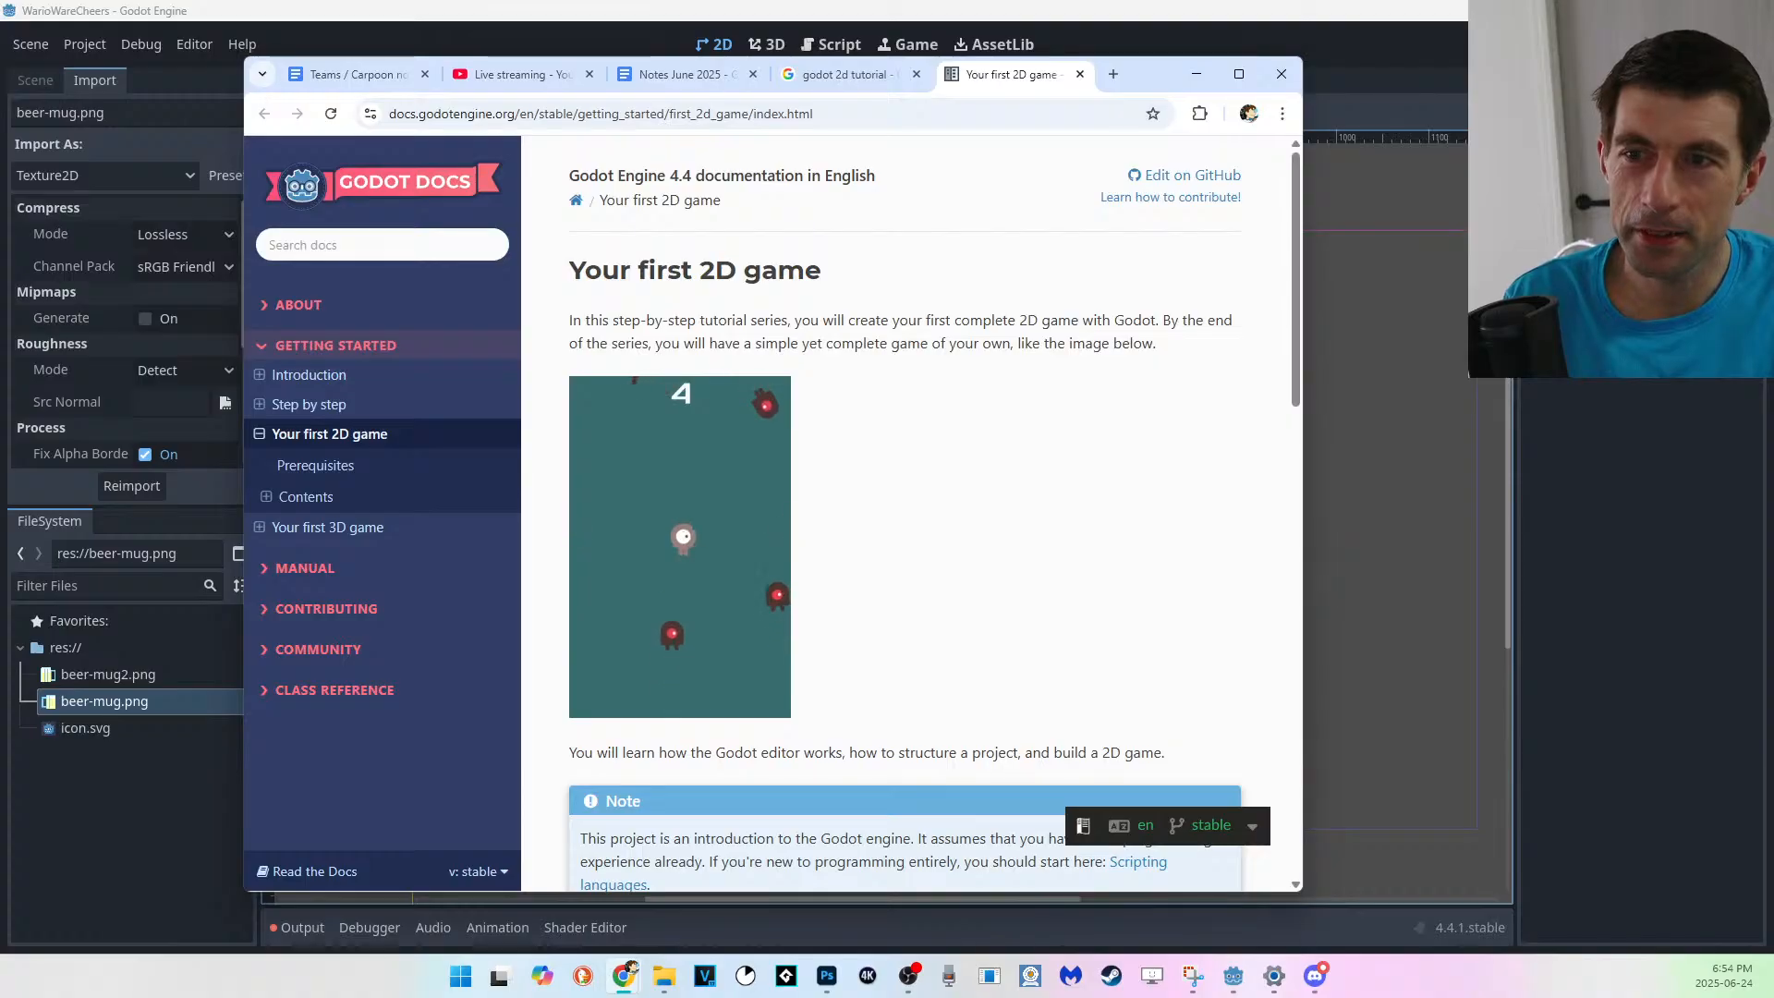
scroll(905, 513, "down", 5)
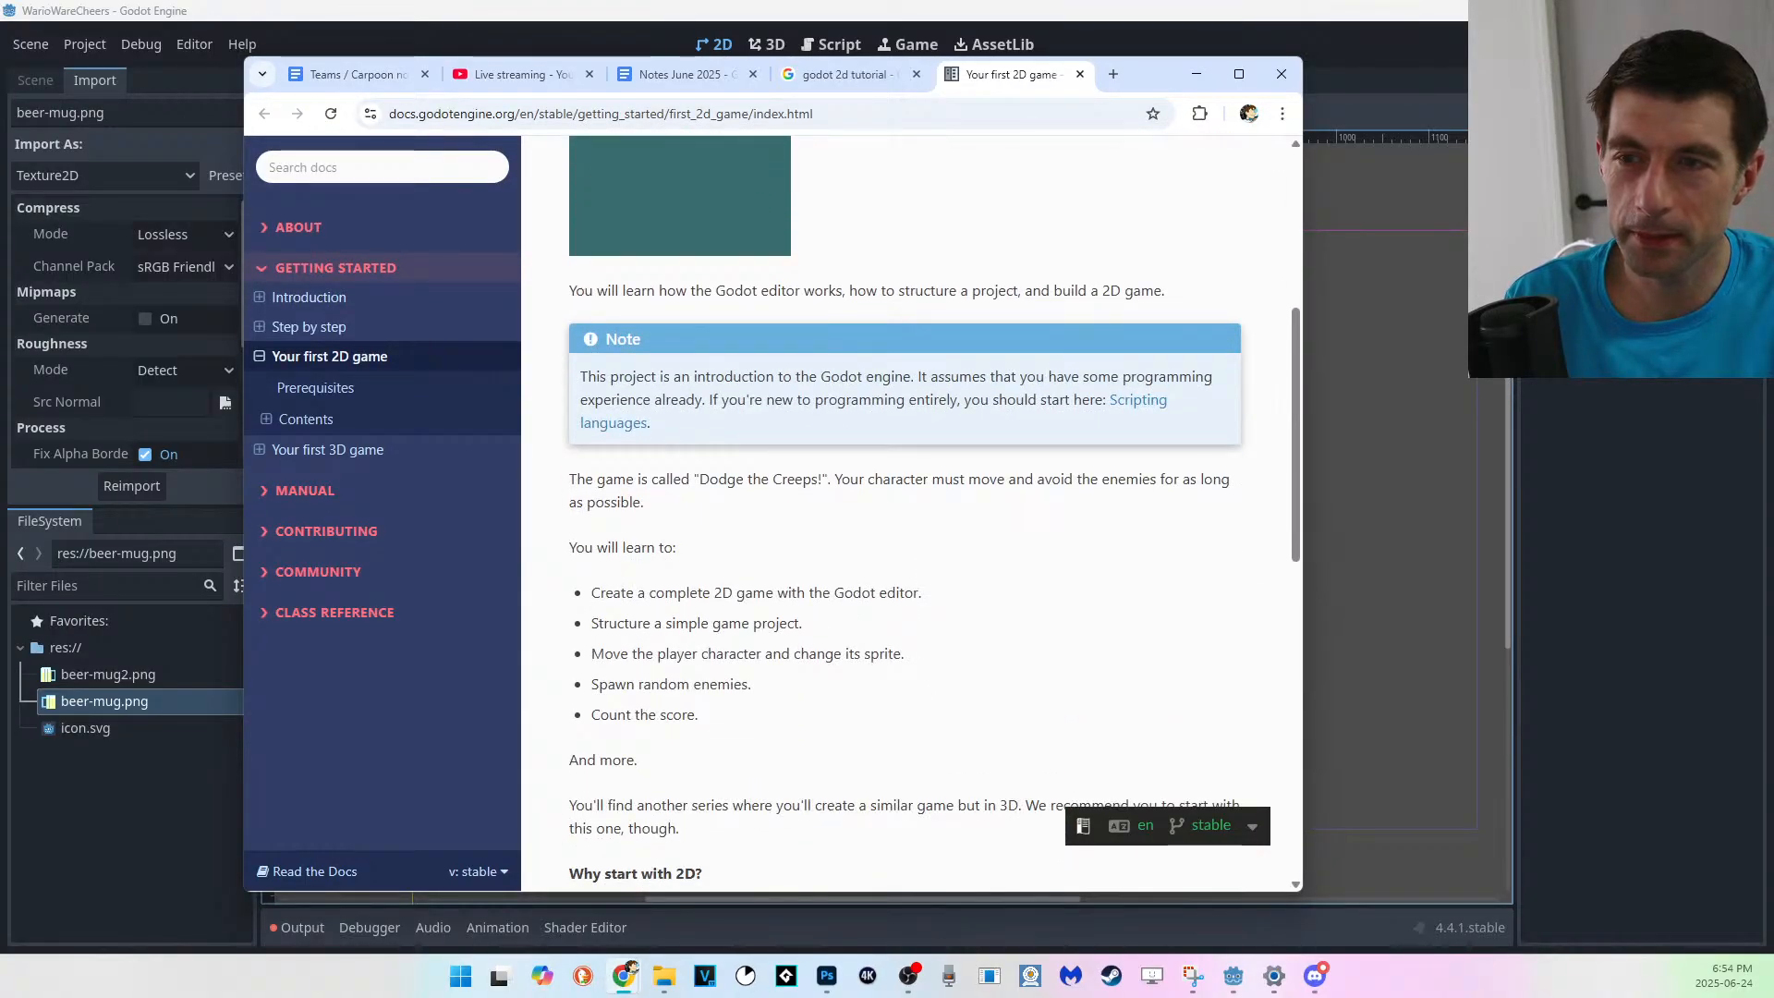
scroll(905, 513, "down", 6)
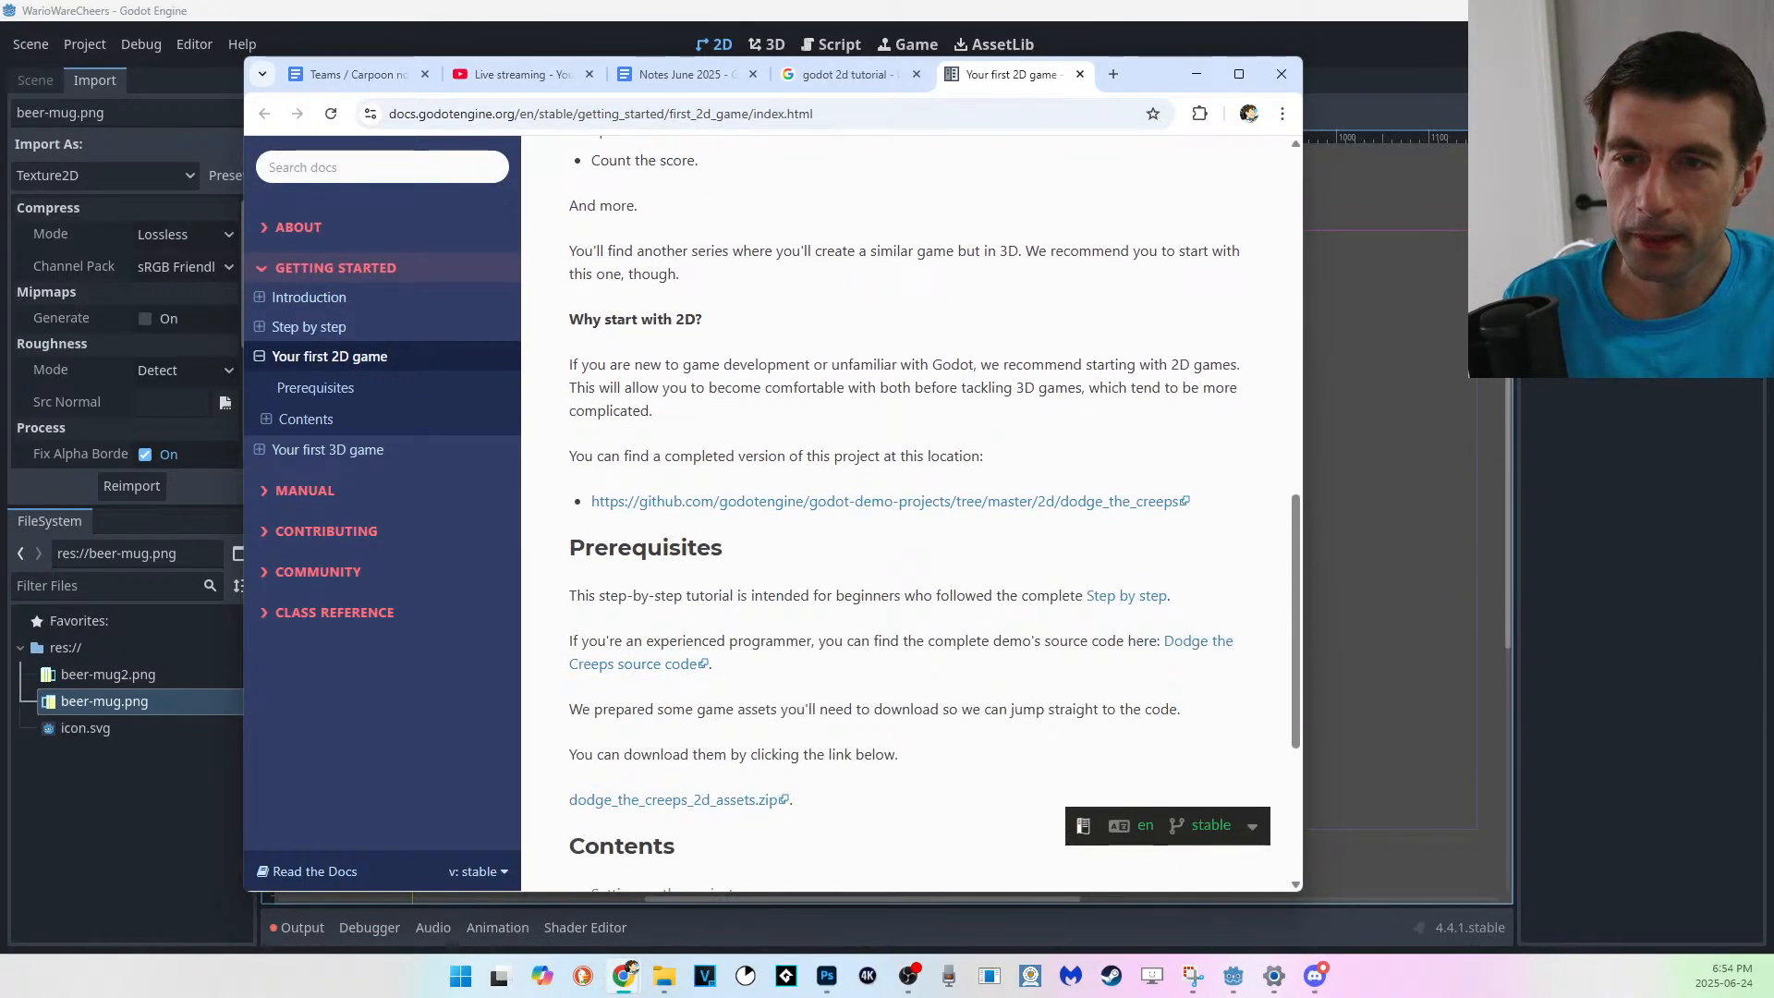
scroll(905, 513, "down", 1)
scroll(662, 520, "down", 2)
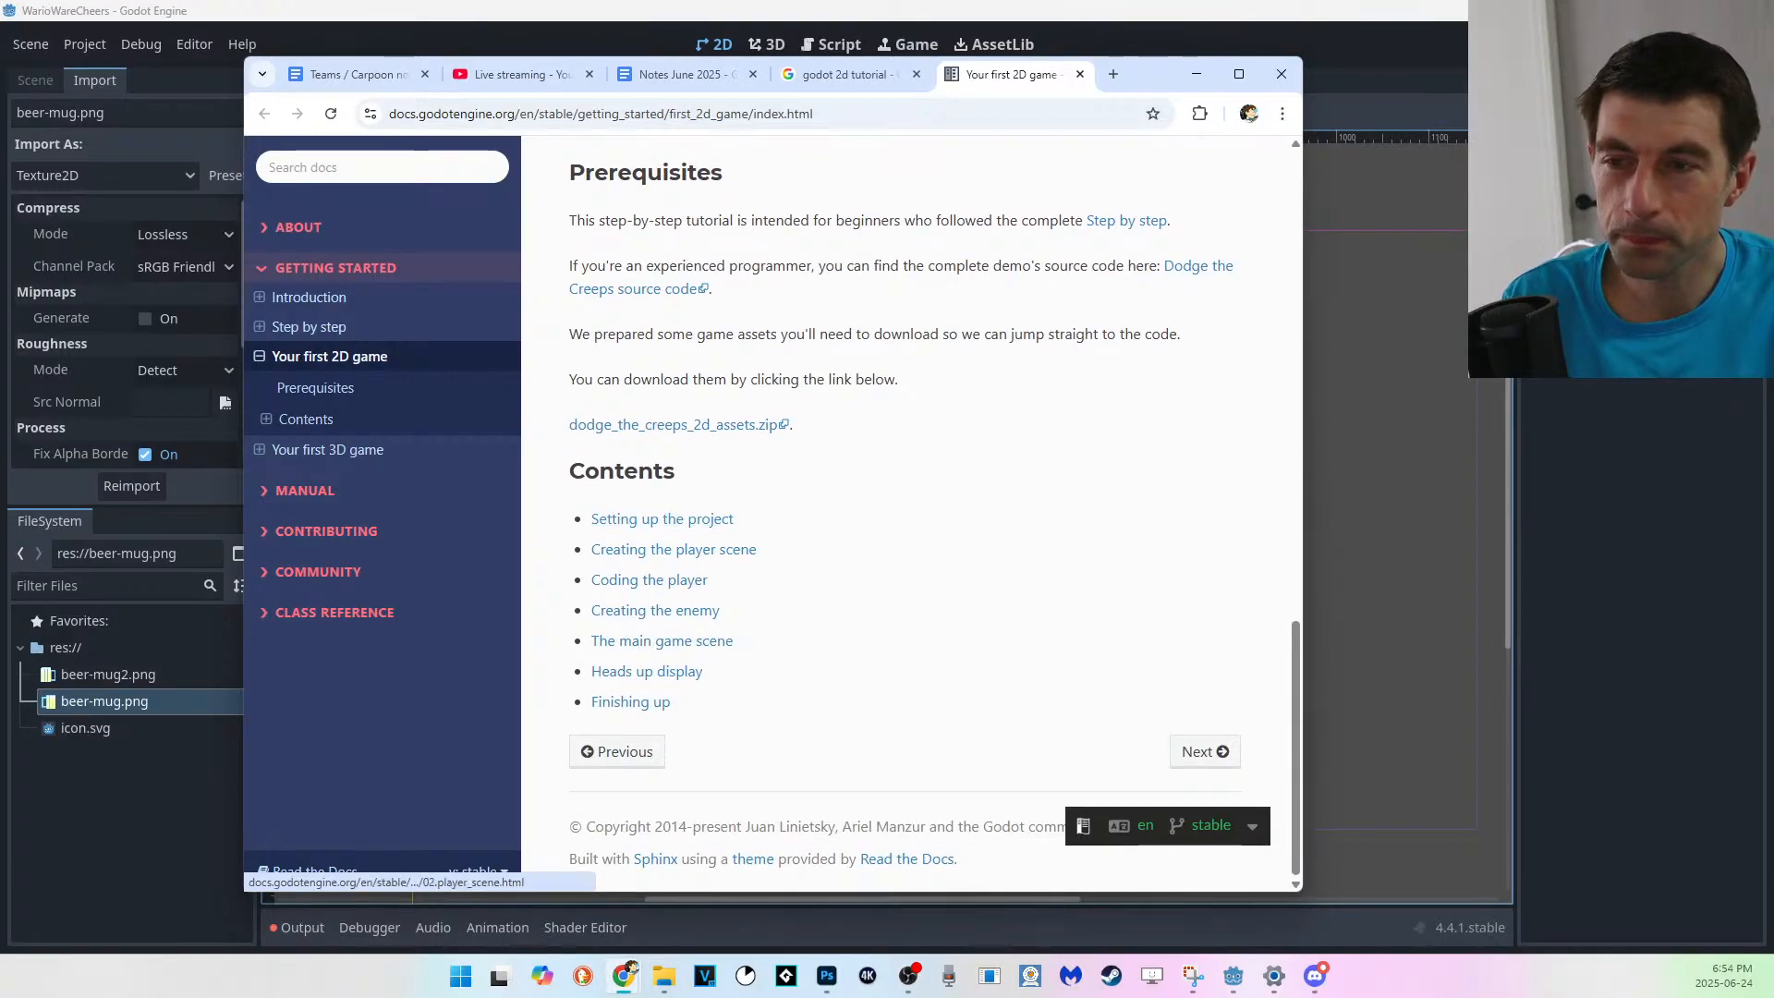
Open the "Creating the enemy" chapter, read its Node setup section, and move the browser off this screen.
left_click(655, 611)
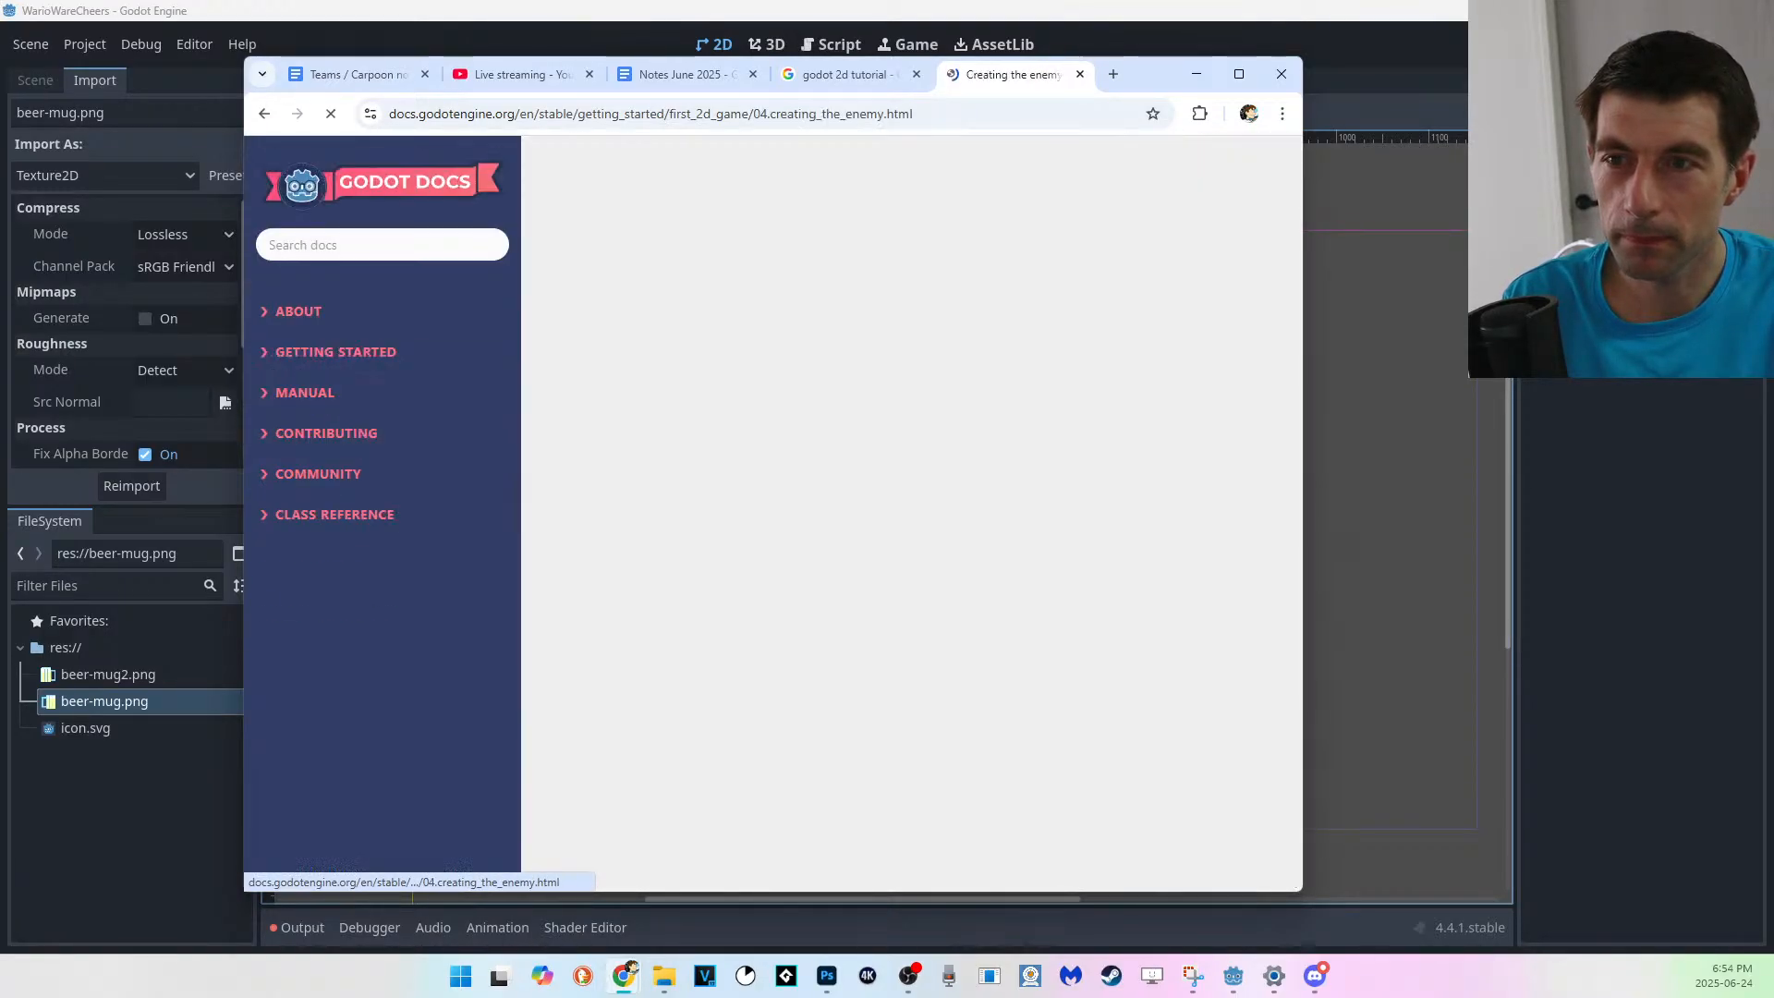
scroll(655, 611, "down", 1)
scroll(910, 513, "down", 2)
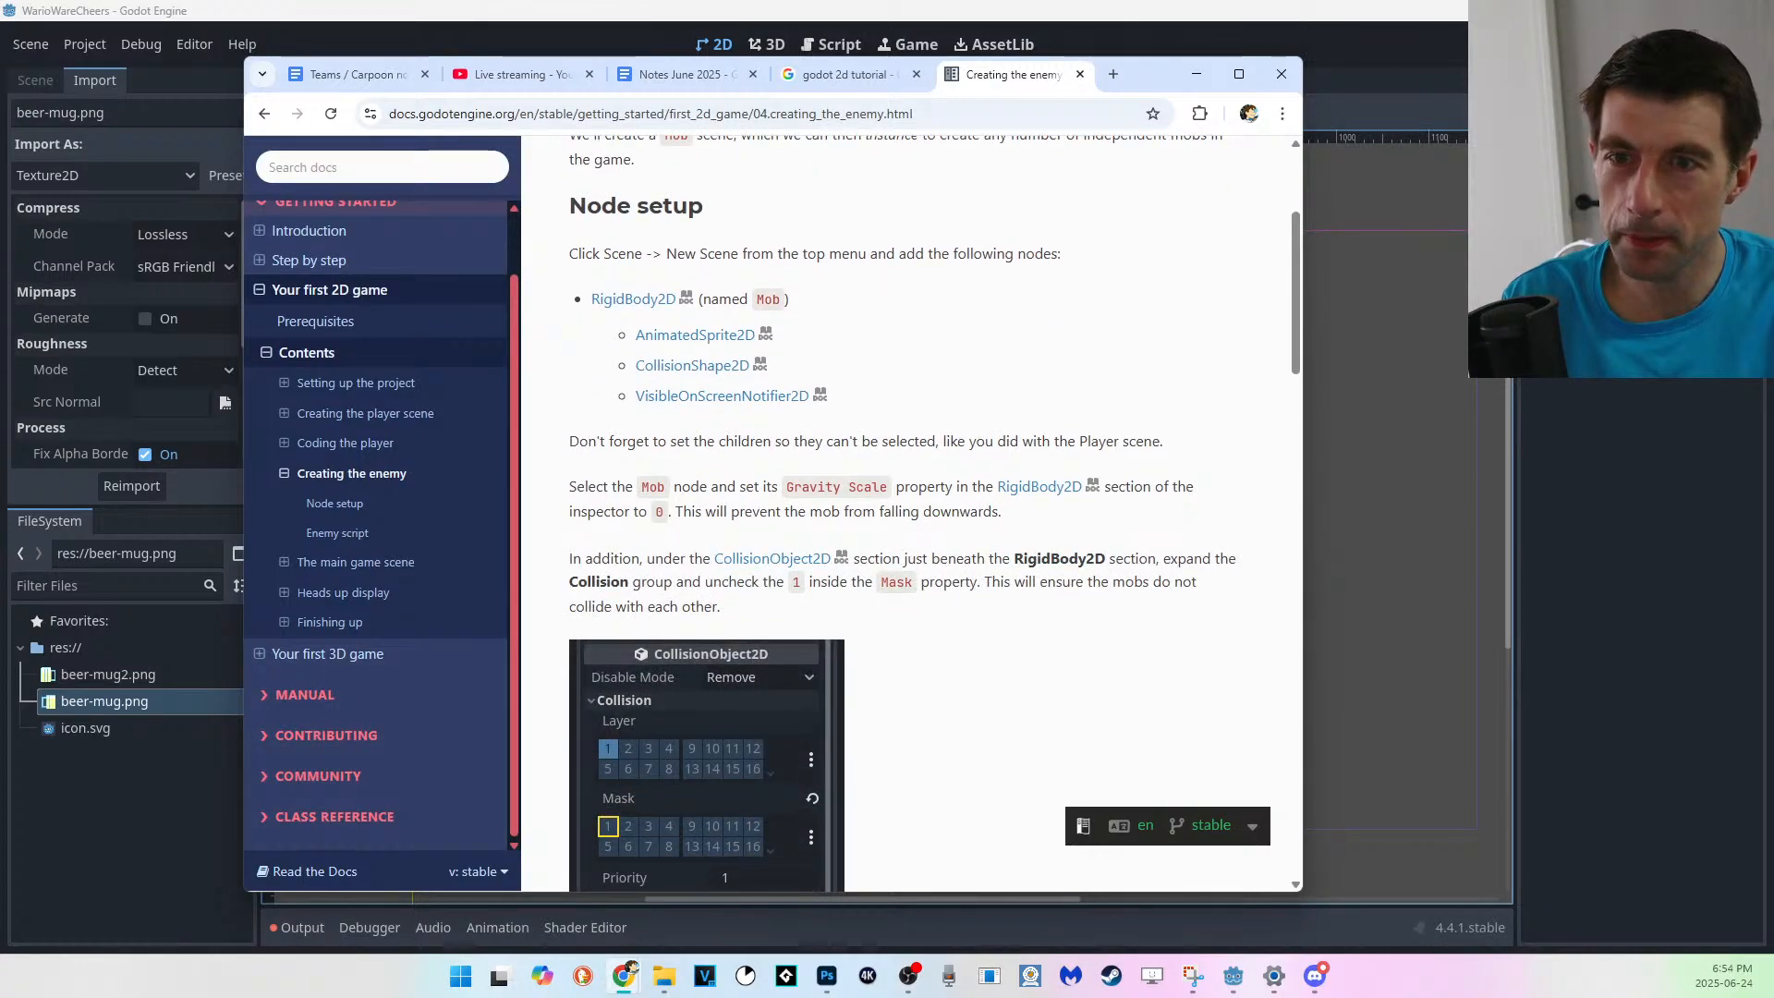
scroll(910, 512, "down", 1)
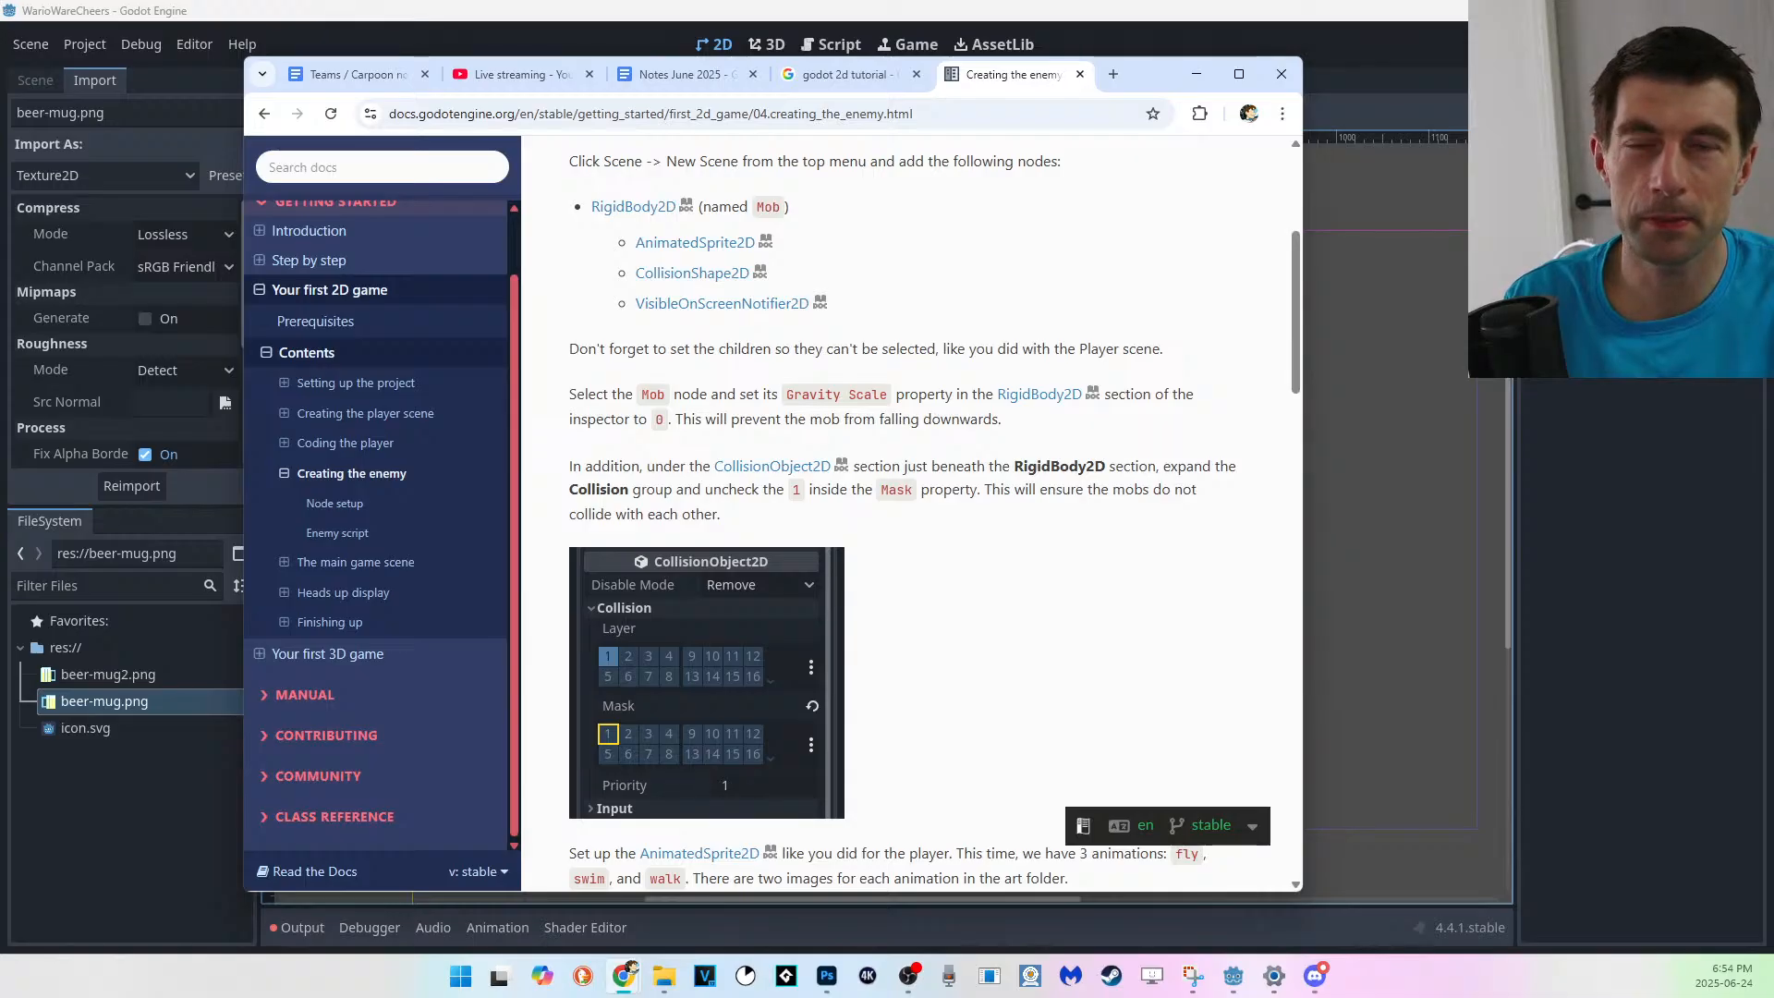
left_click_drag(1155, 74, 1109, 997)
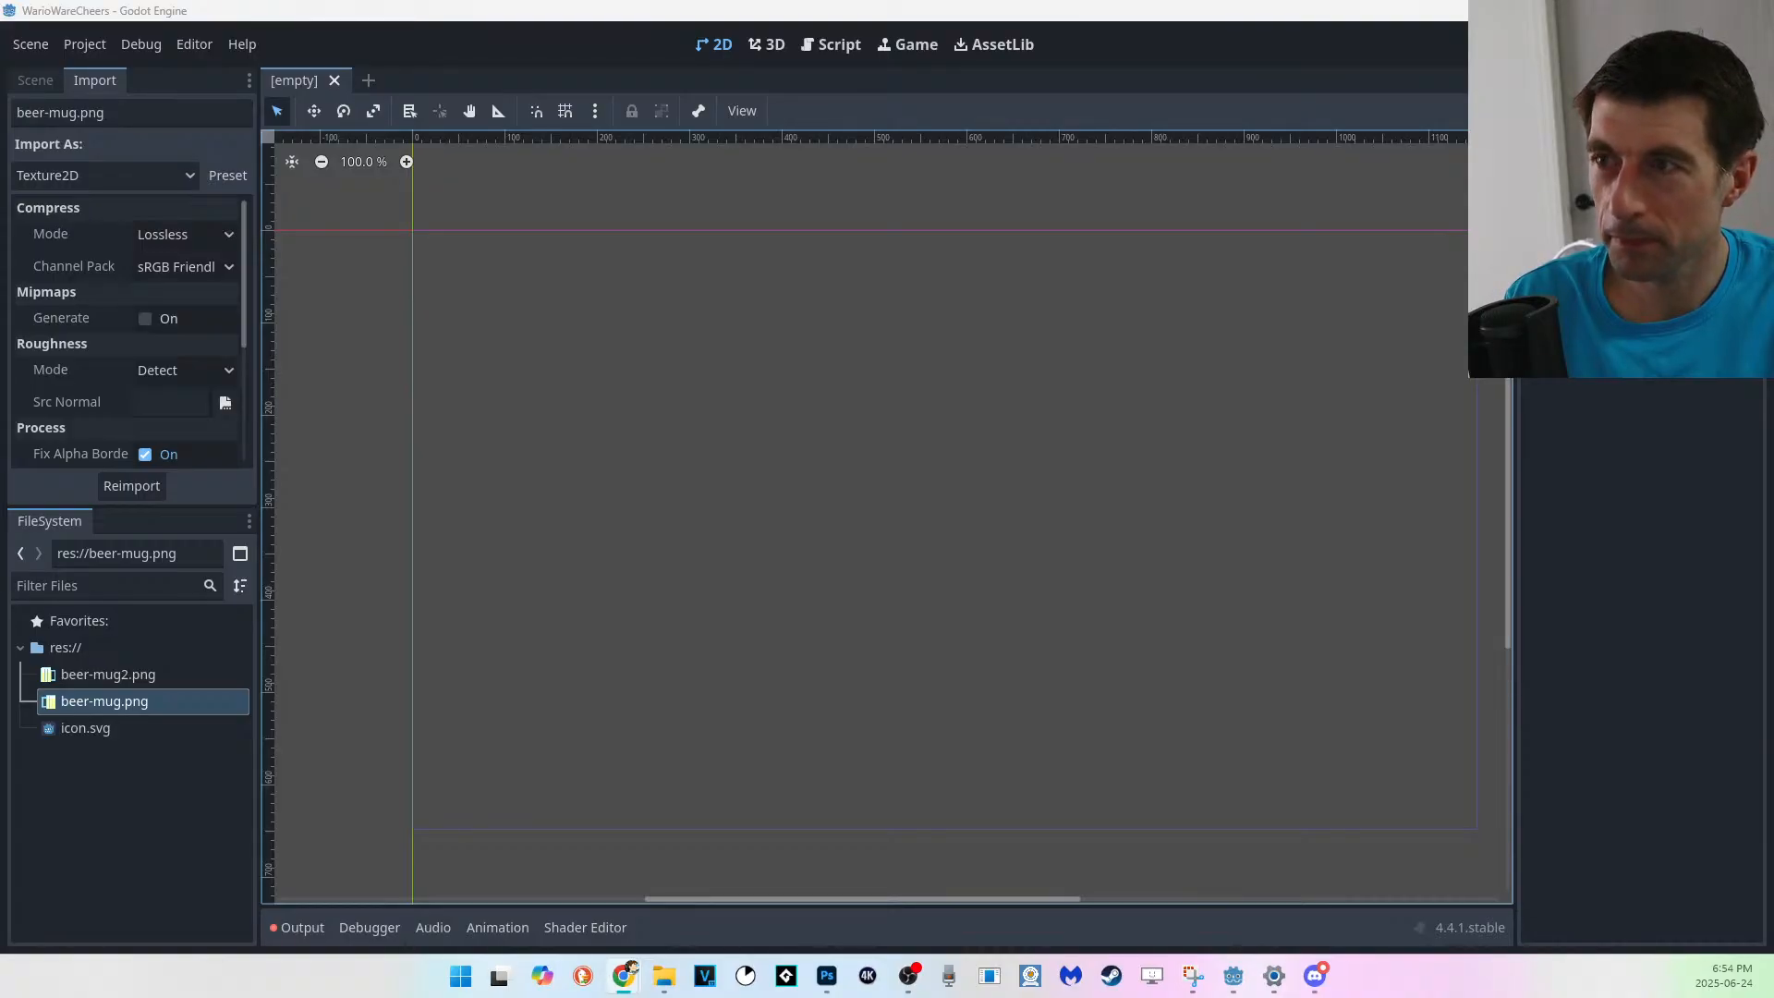
Create a 2D Scene root node in the empty scene and move the Windows Display settings window off this screen.
left_click(35, 81)
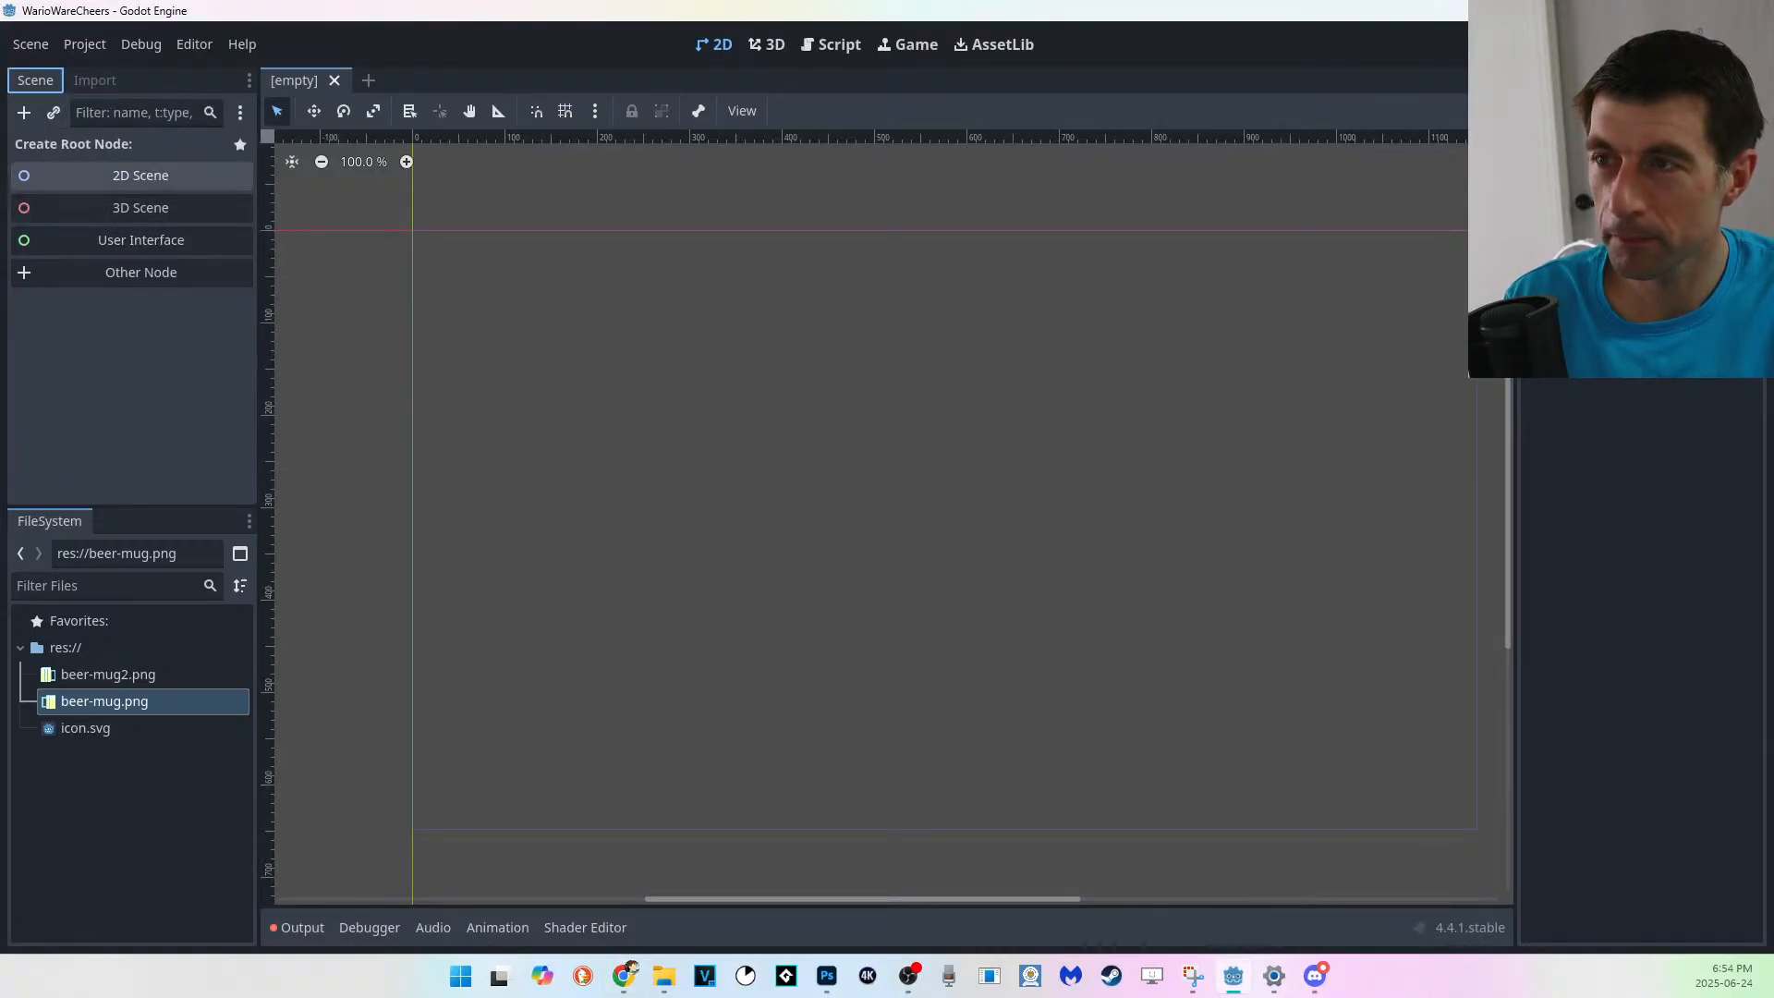
left_click(140, 176)
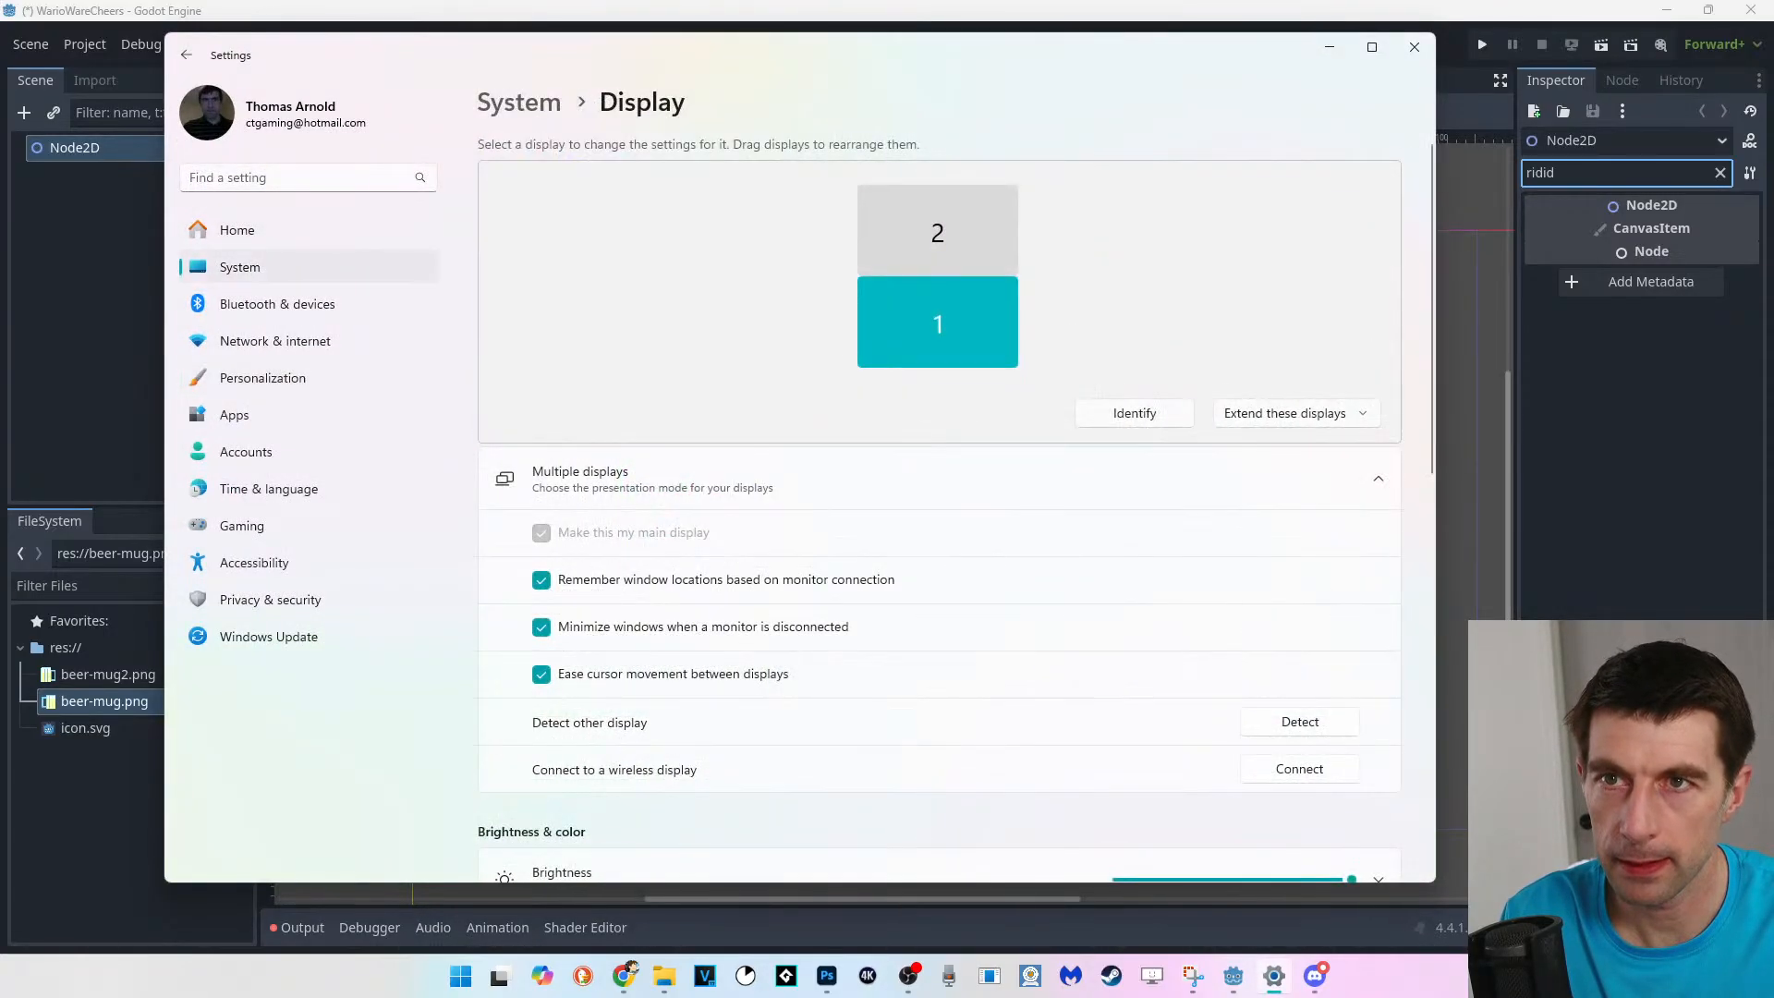
left_click_drag(721, 50, 730, 997)
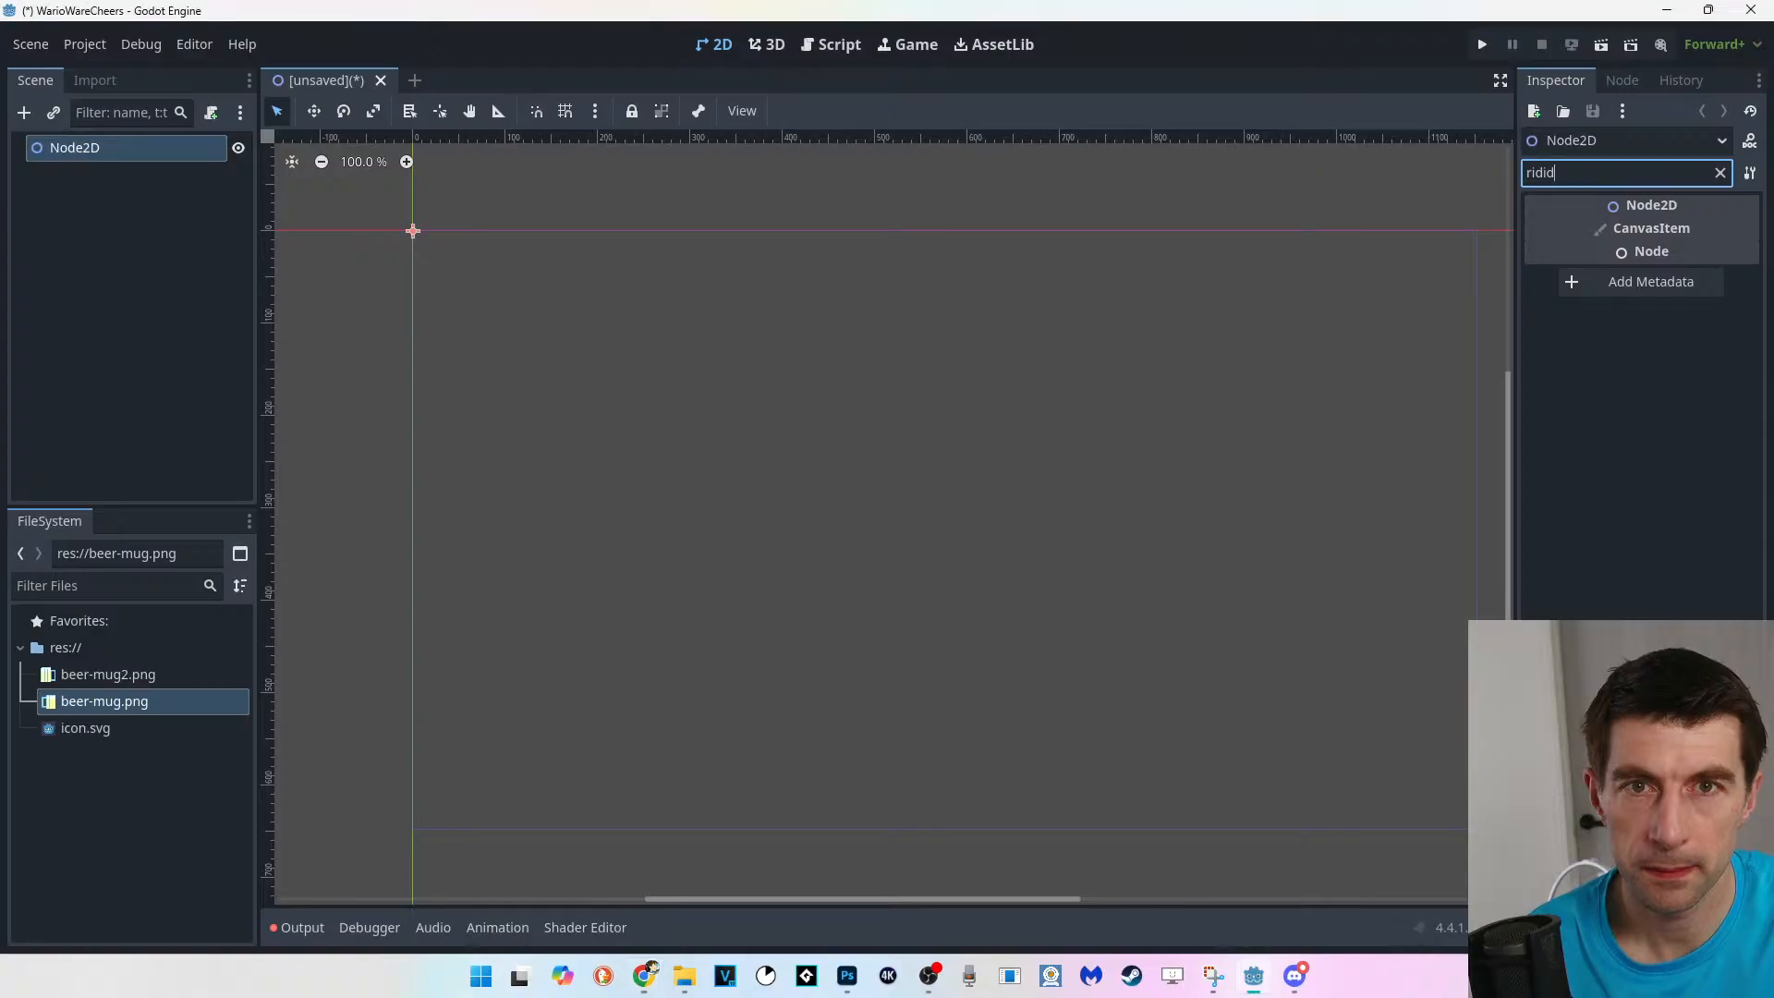
Filter the Node2D properties in the Inspector by "rigid".
key("BackSpace")
key("BackSpace")
key("BackSpace")
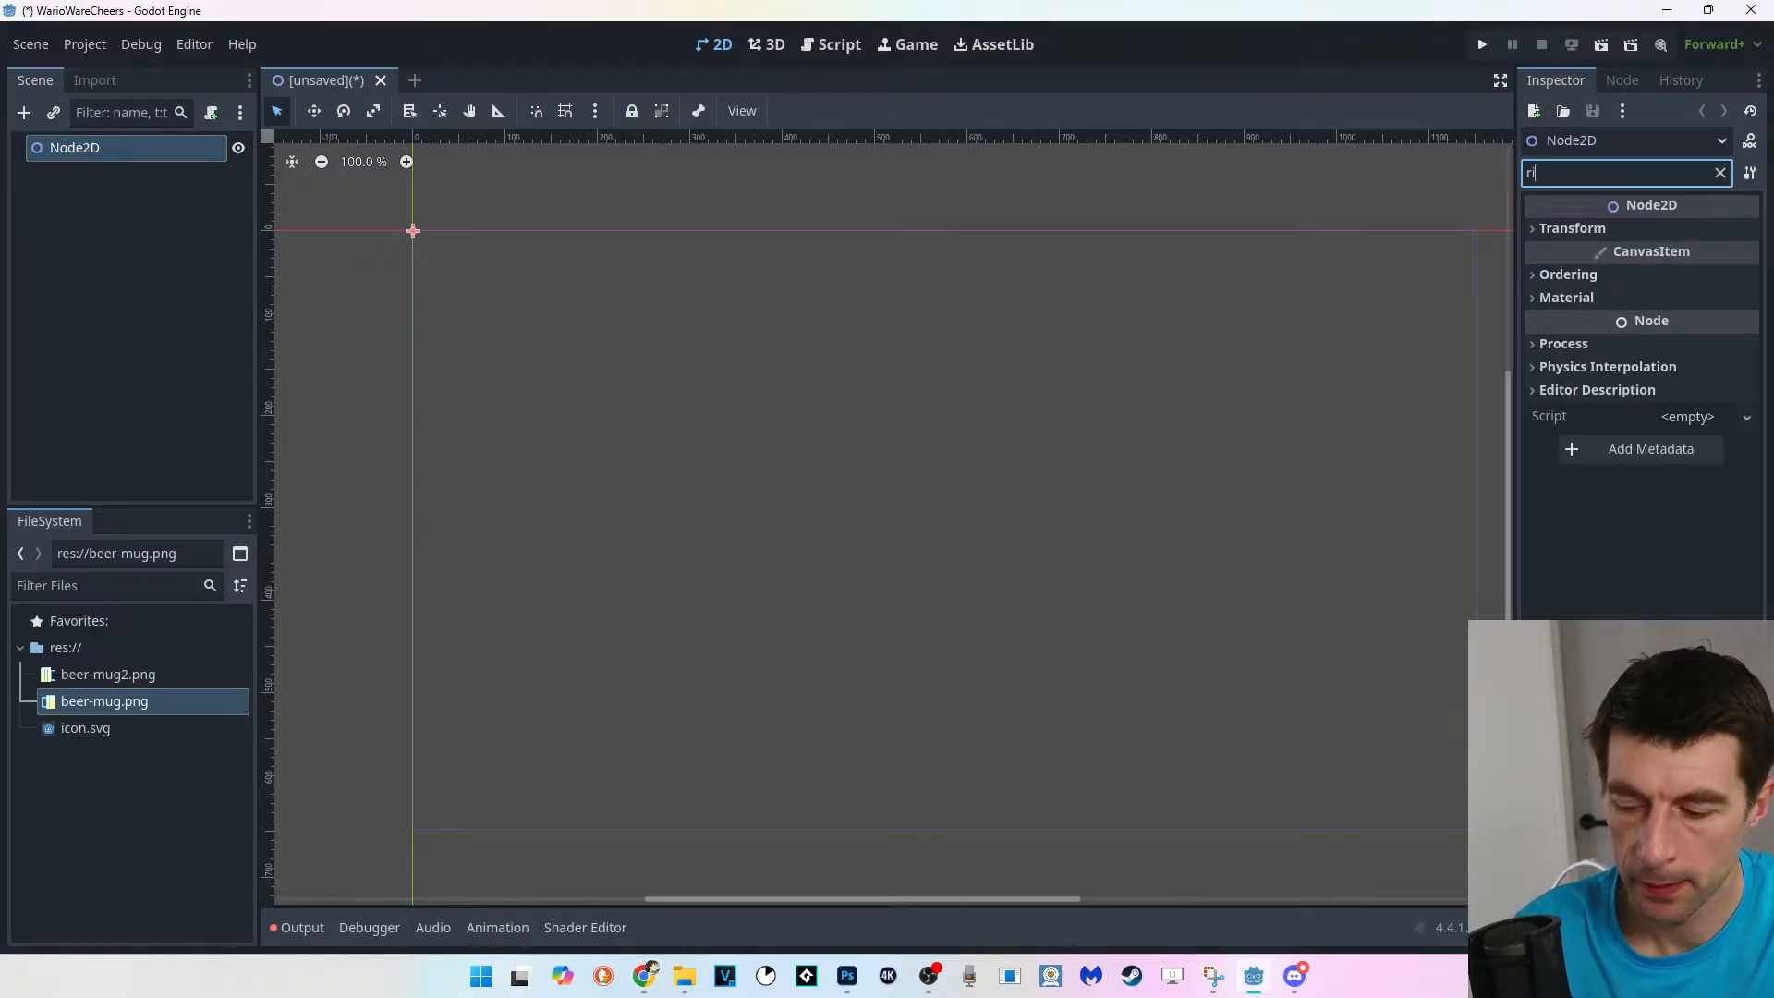
type("gid")
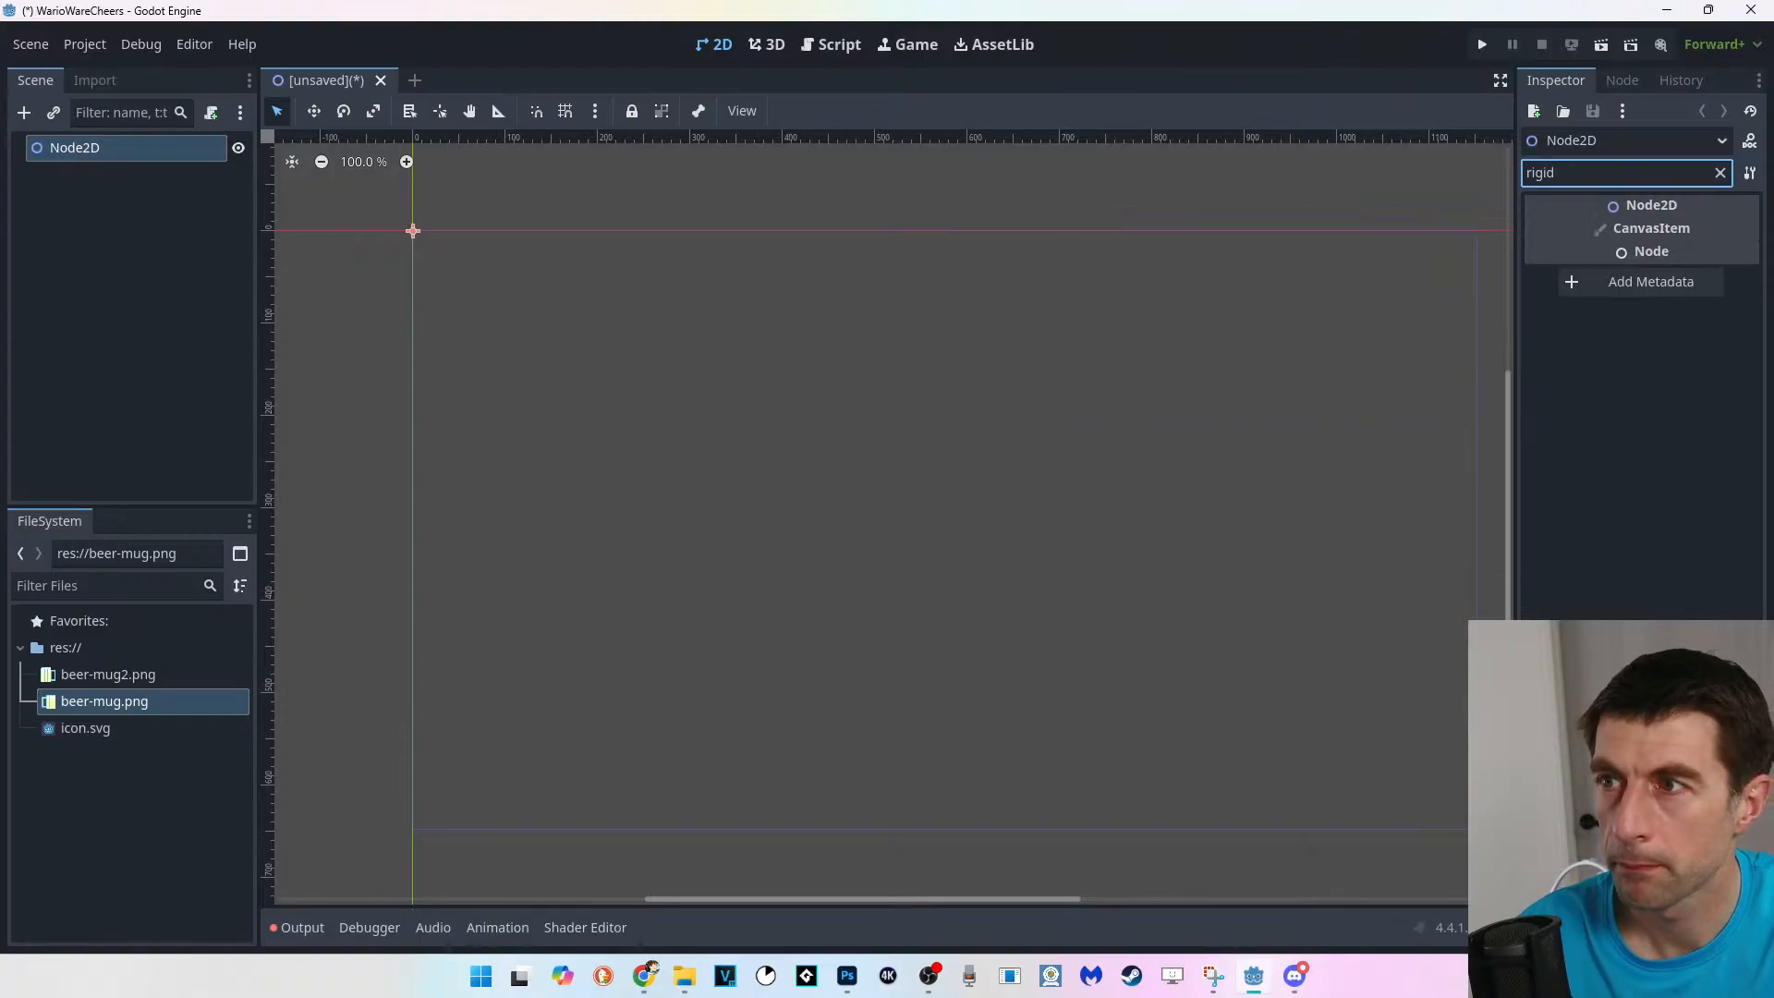
Add a RigidBody2D node as a child of the Node2D root.
left_click(75, 147)
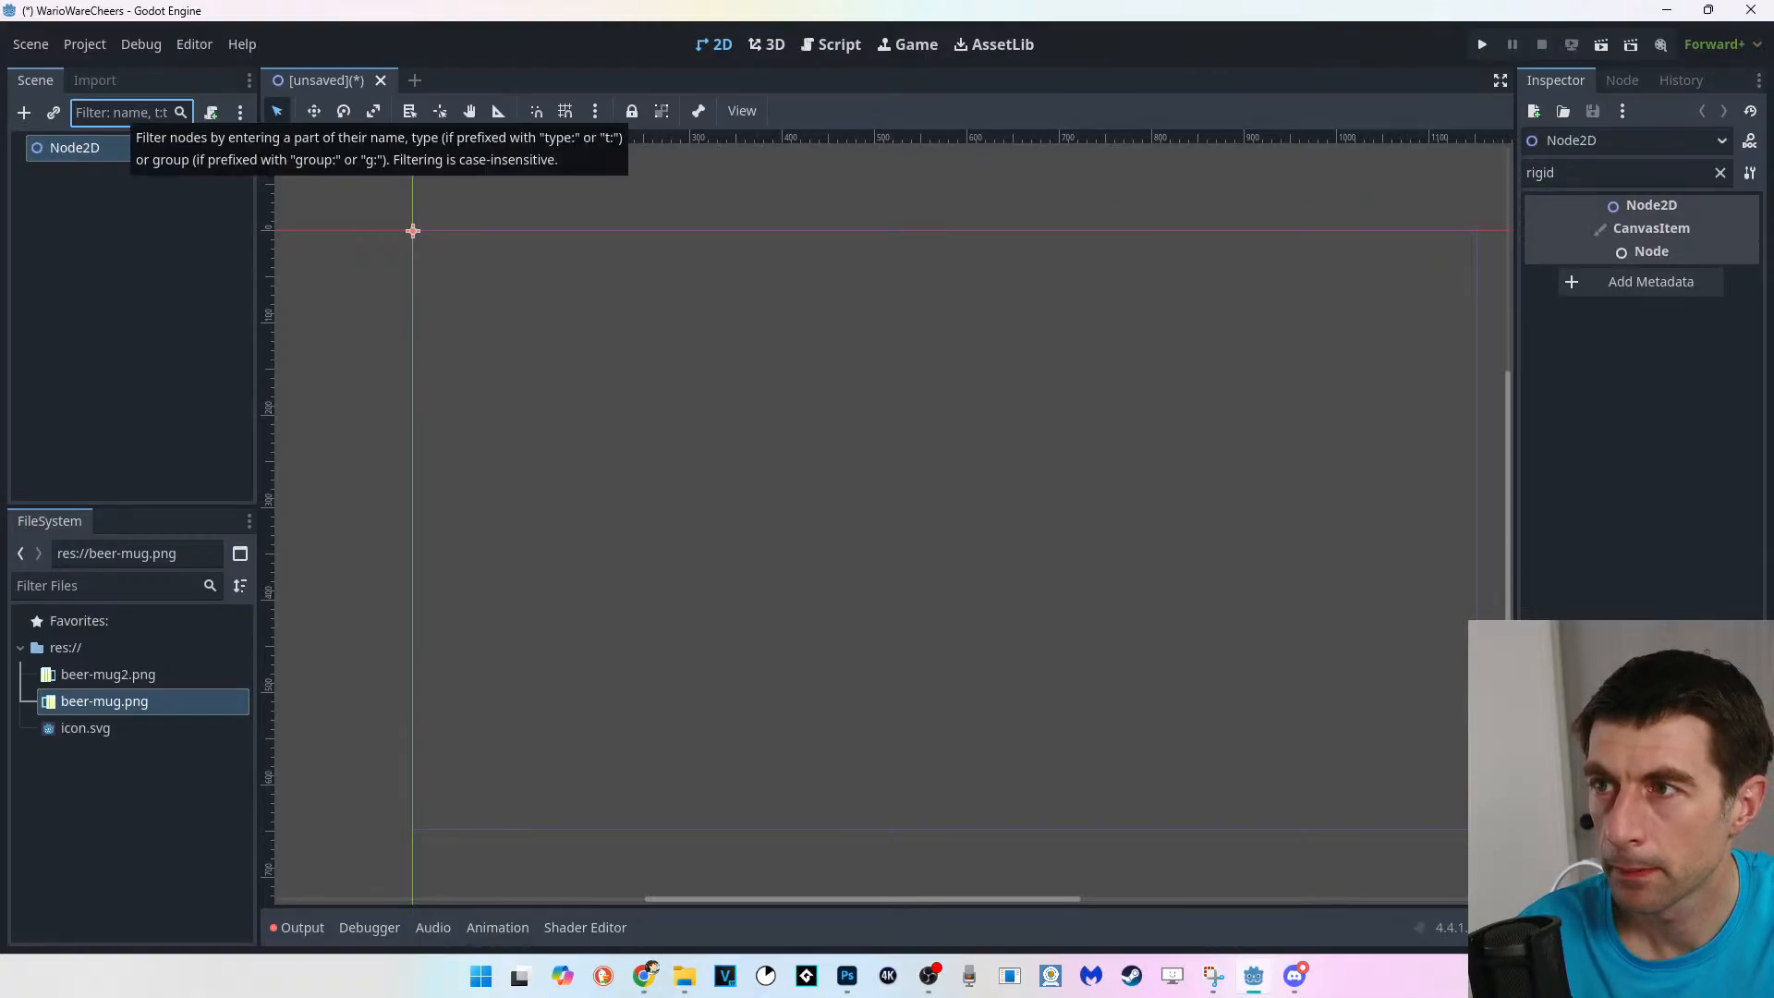
left_click(24, 112)
type("rigid")
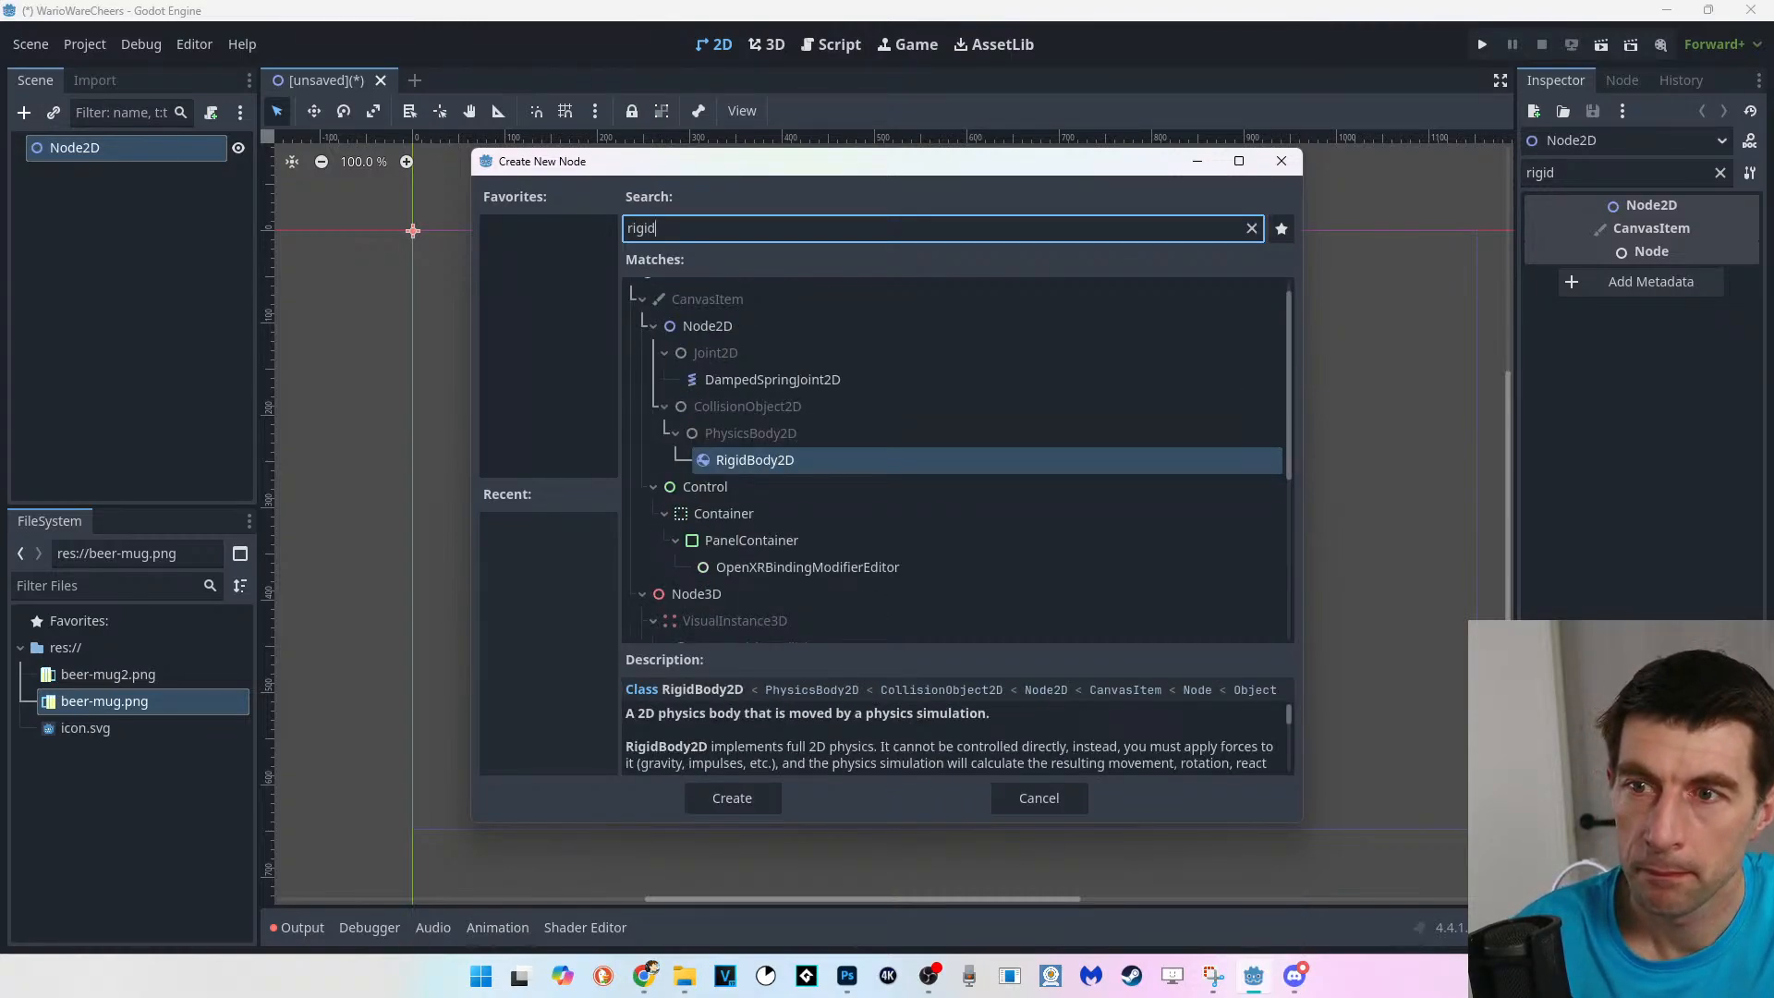
key("Tab")
key("Return")
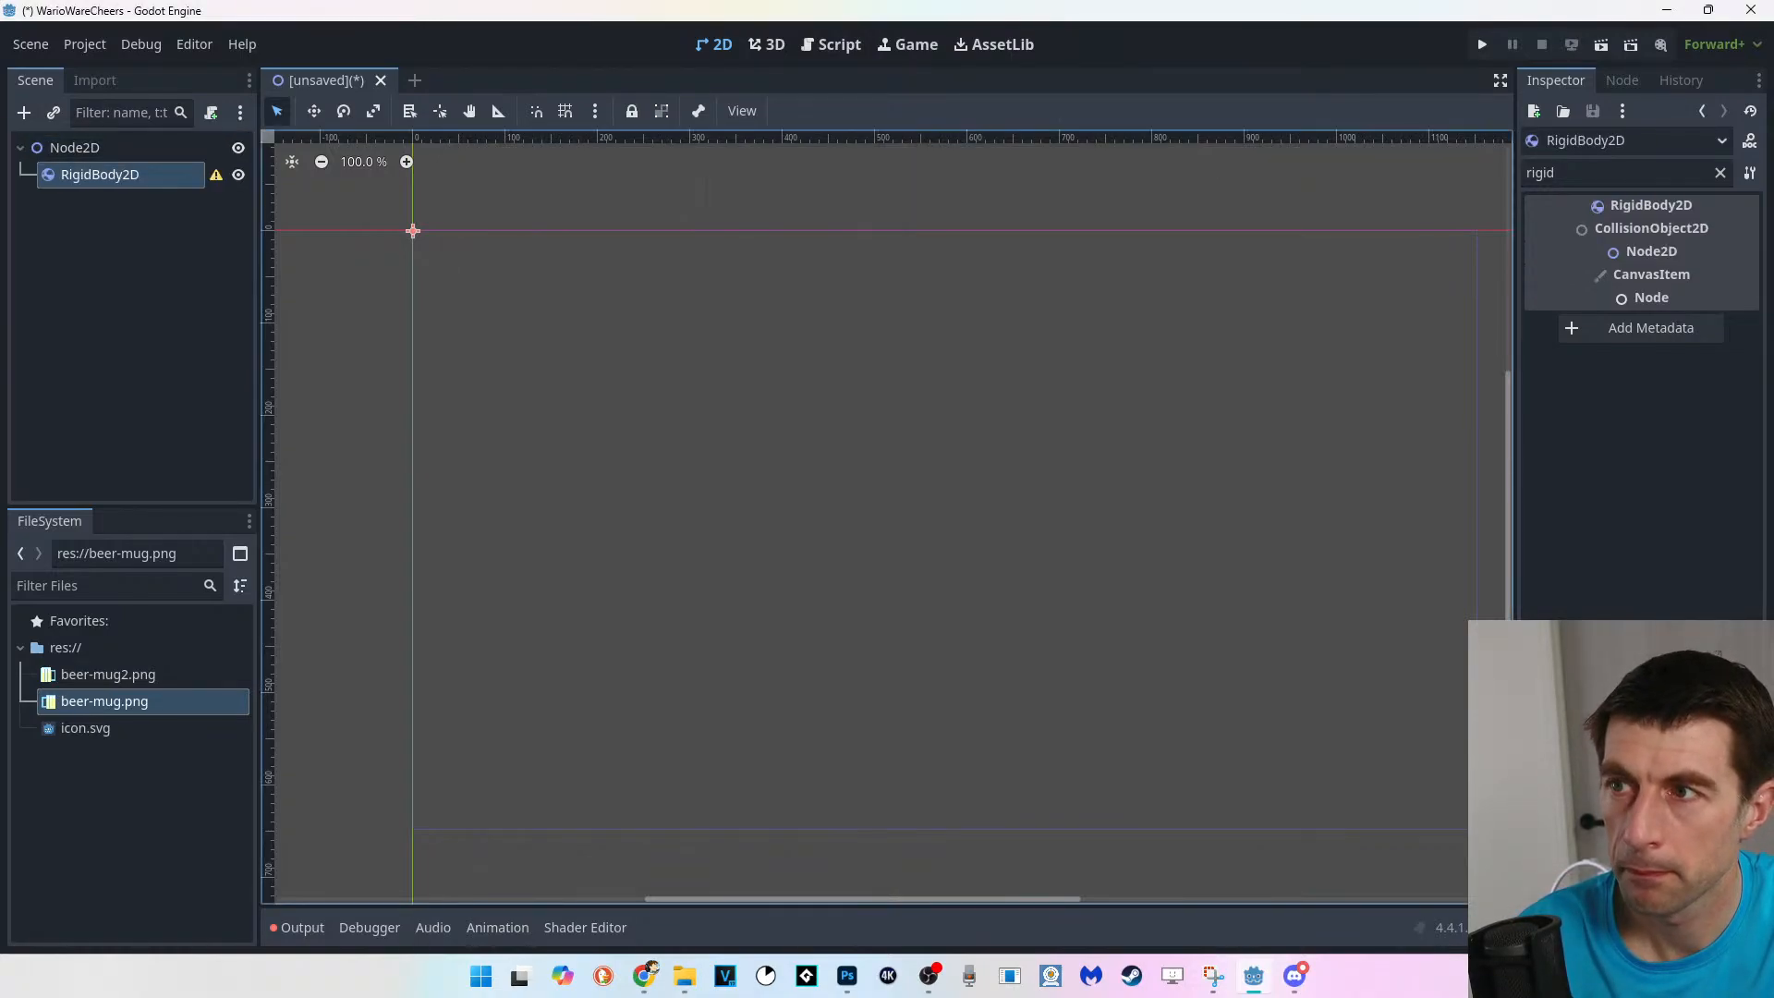
Read the RigidBody2D node's configuration warning and add a CollisionShape2D node as its child.
left_click(216, 175)
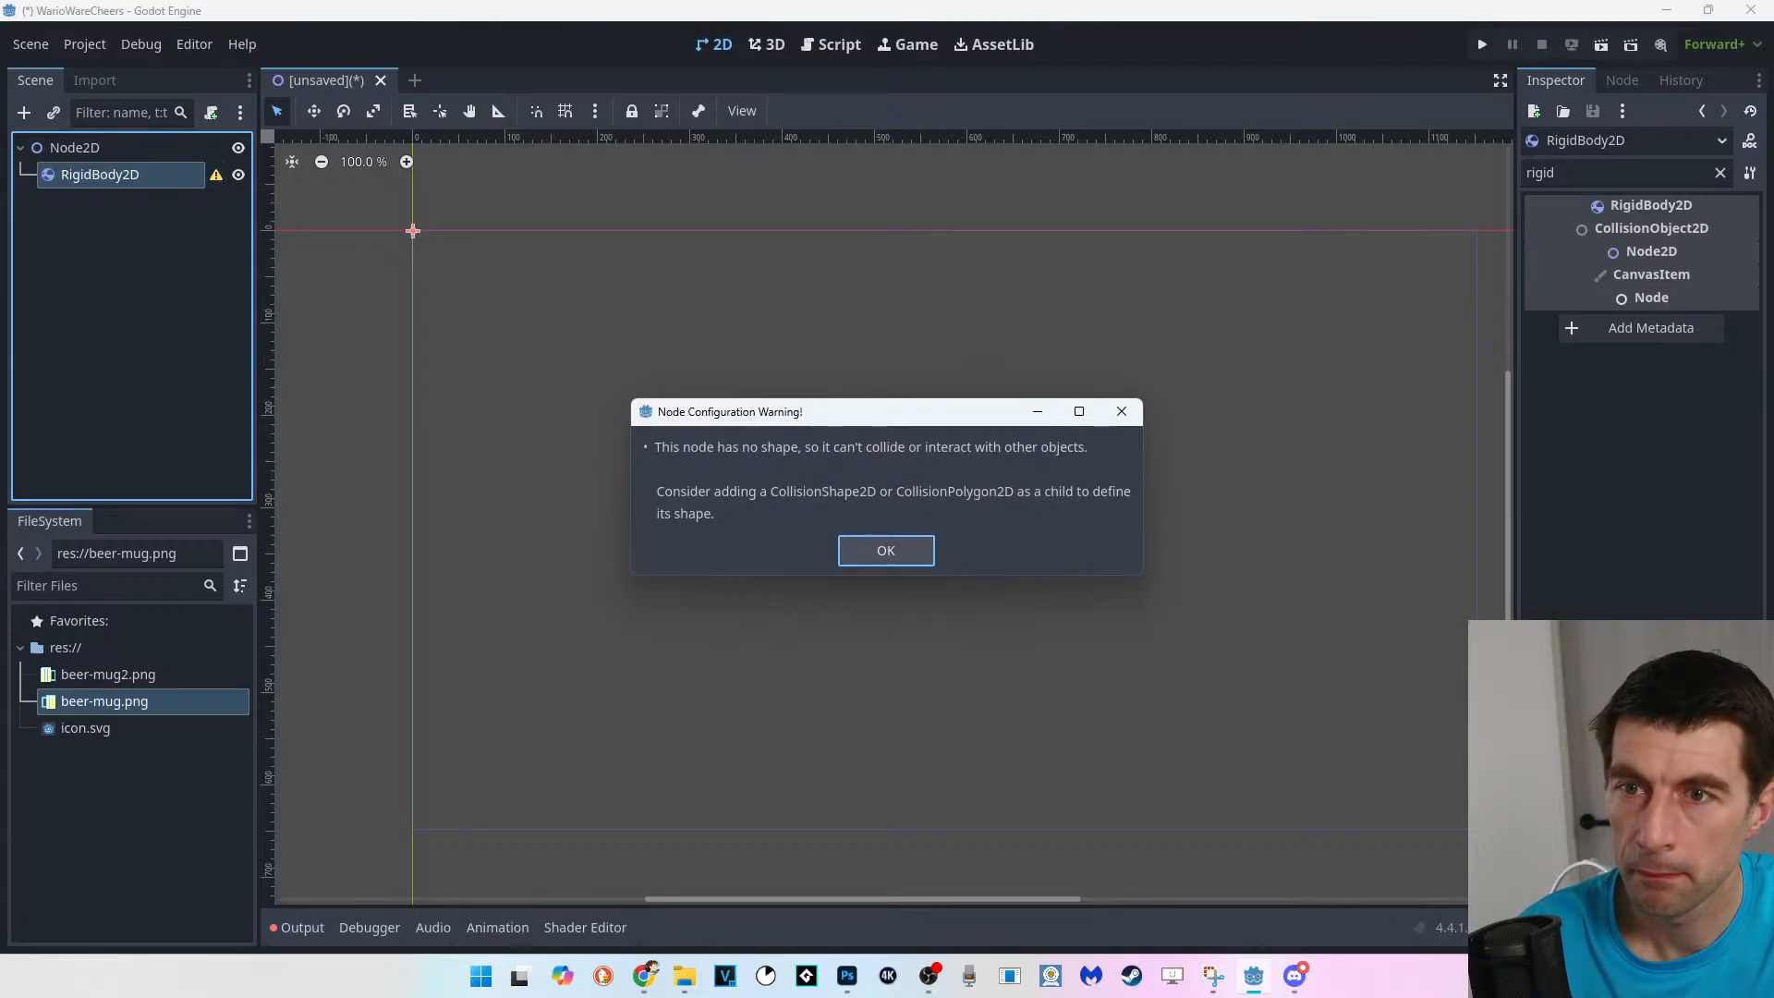
key("Return")
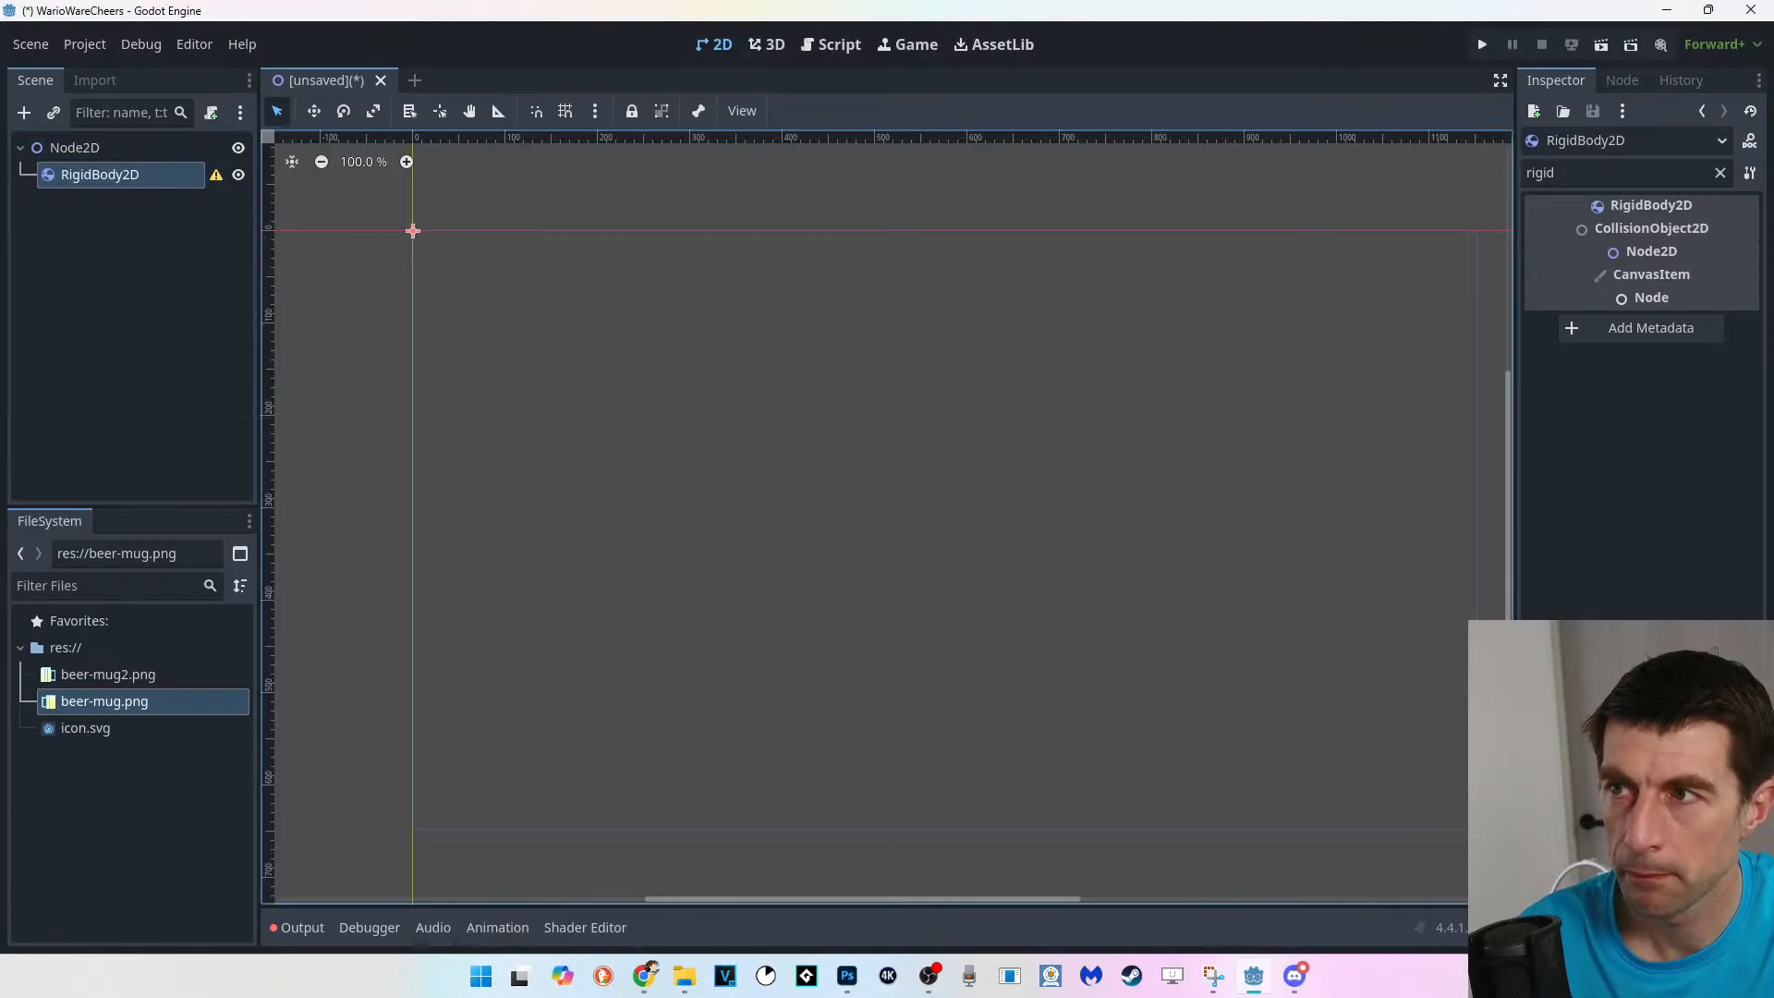
left_click(24, 111)
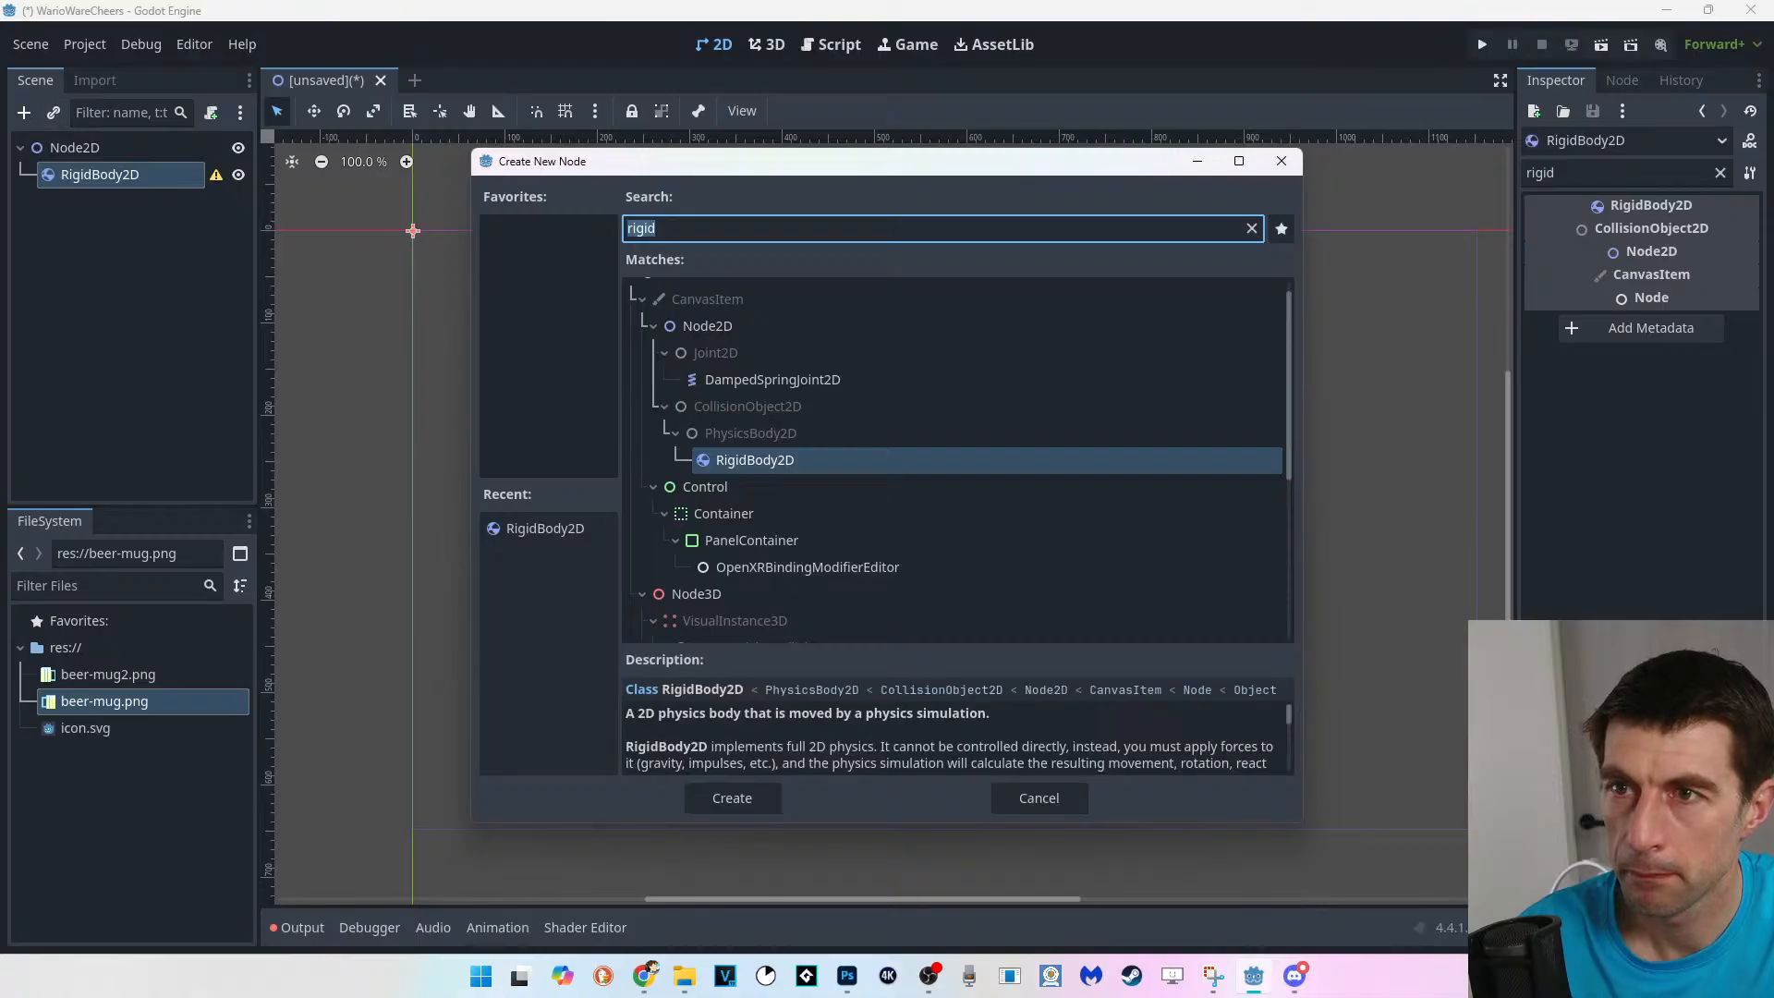
type("collision")
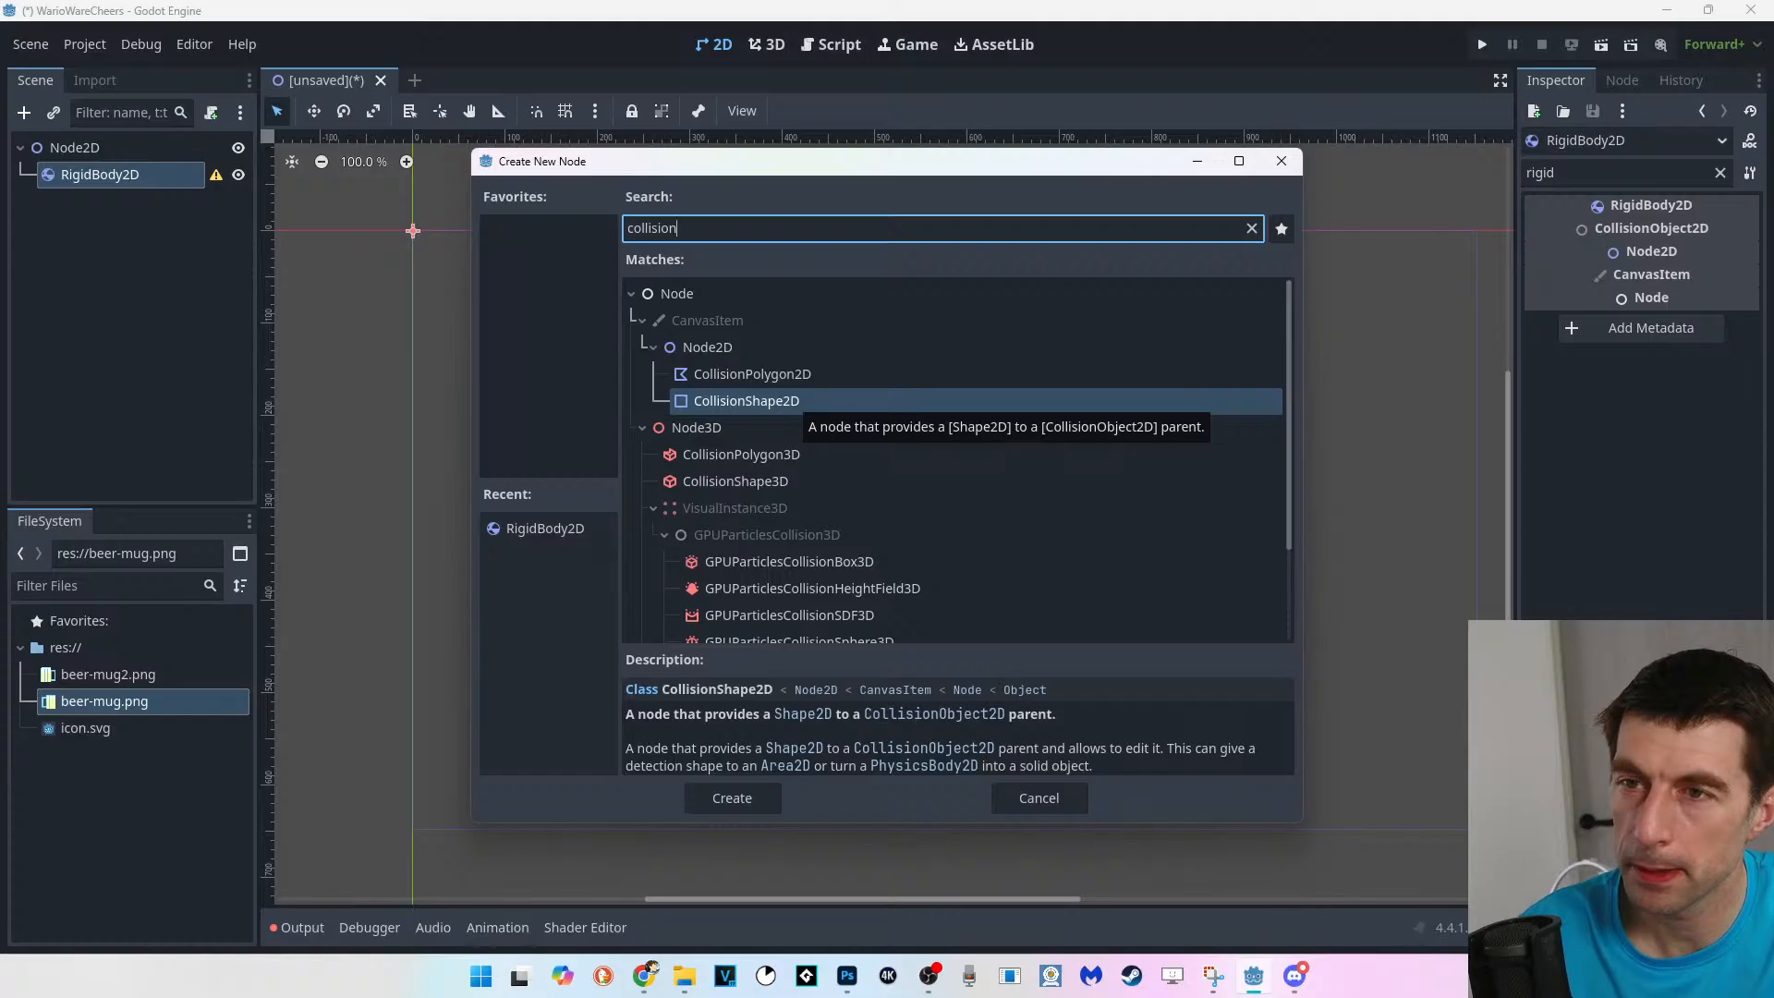
left_click(793, 403)
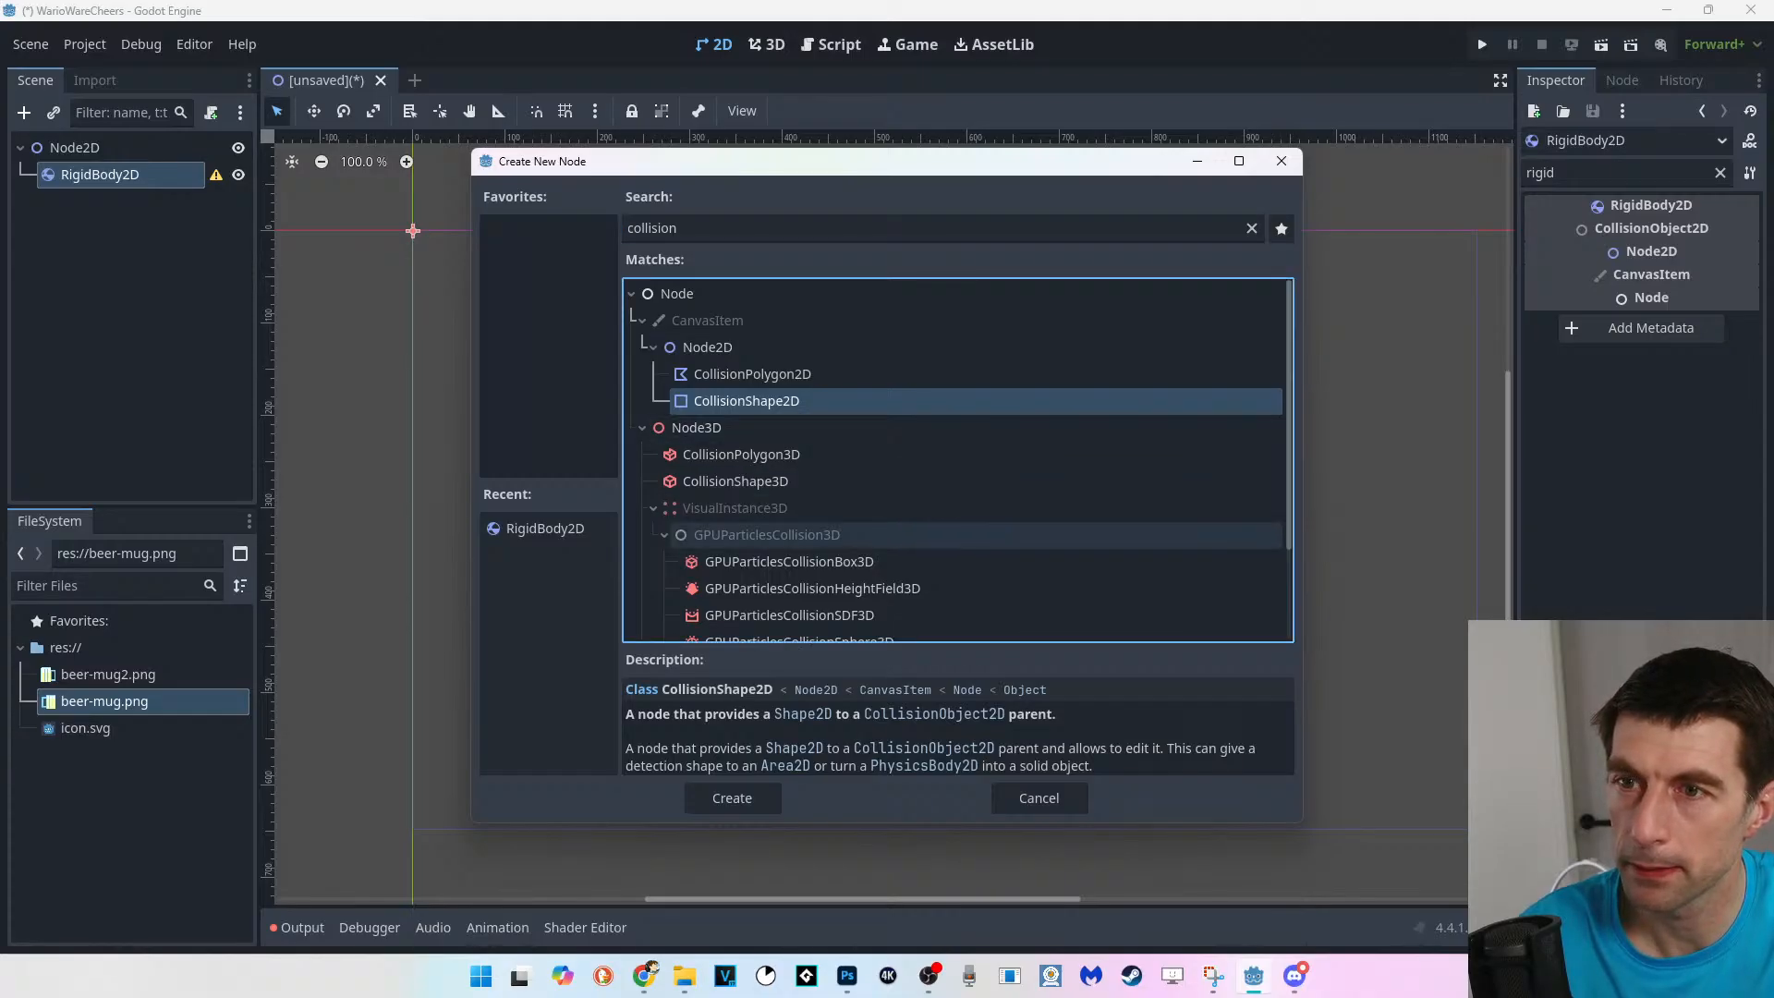
left_click(732, 797)
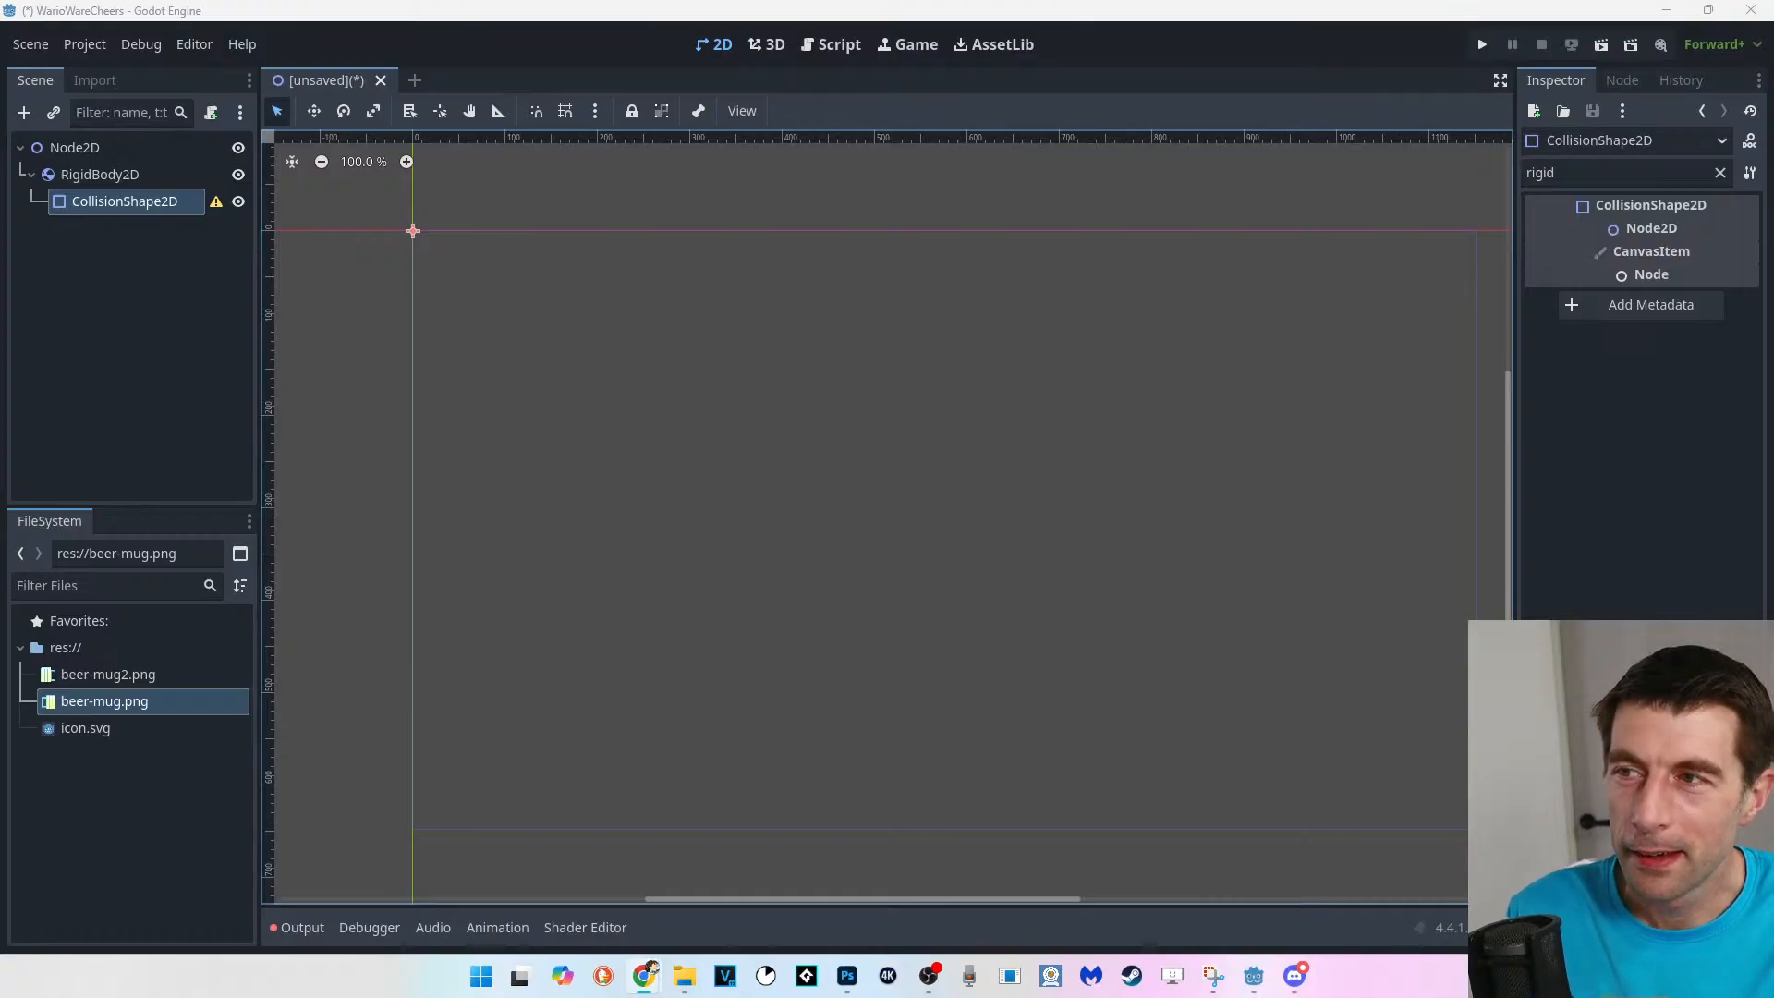
Switch to the Godot docs page "Creating the enemy" and read its instructions on the RigidBody2D gravity scale and collision mask.
left_click(125, 202)
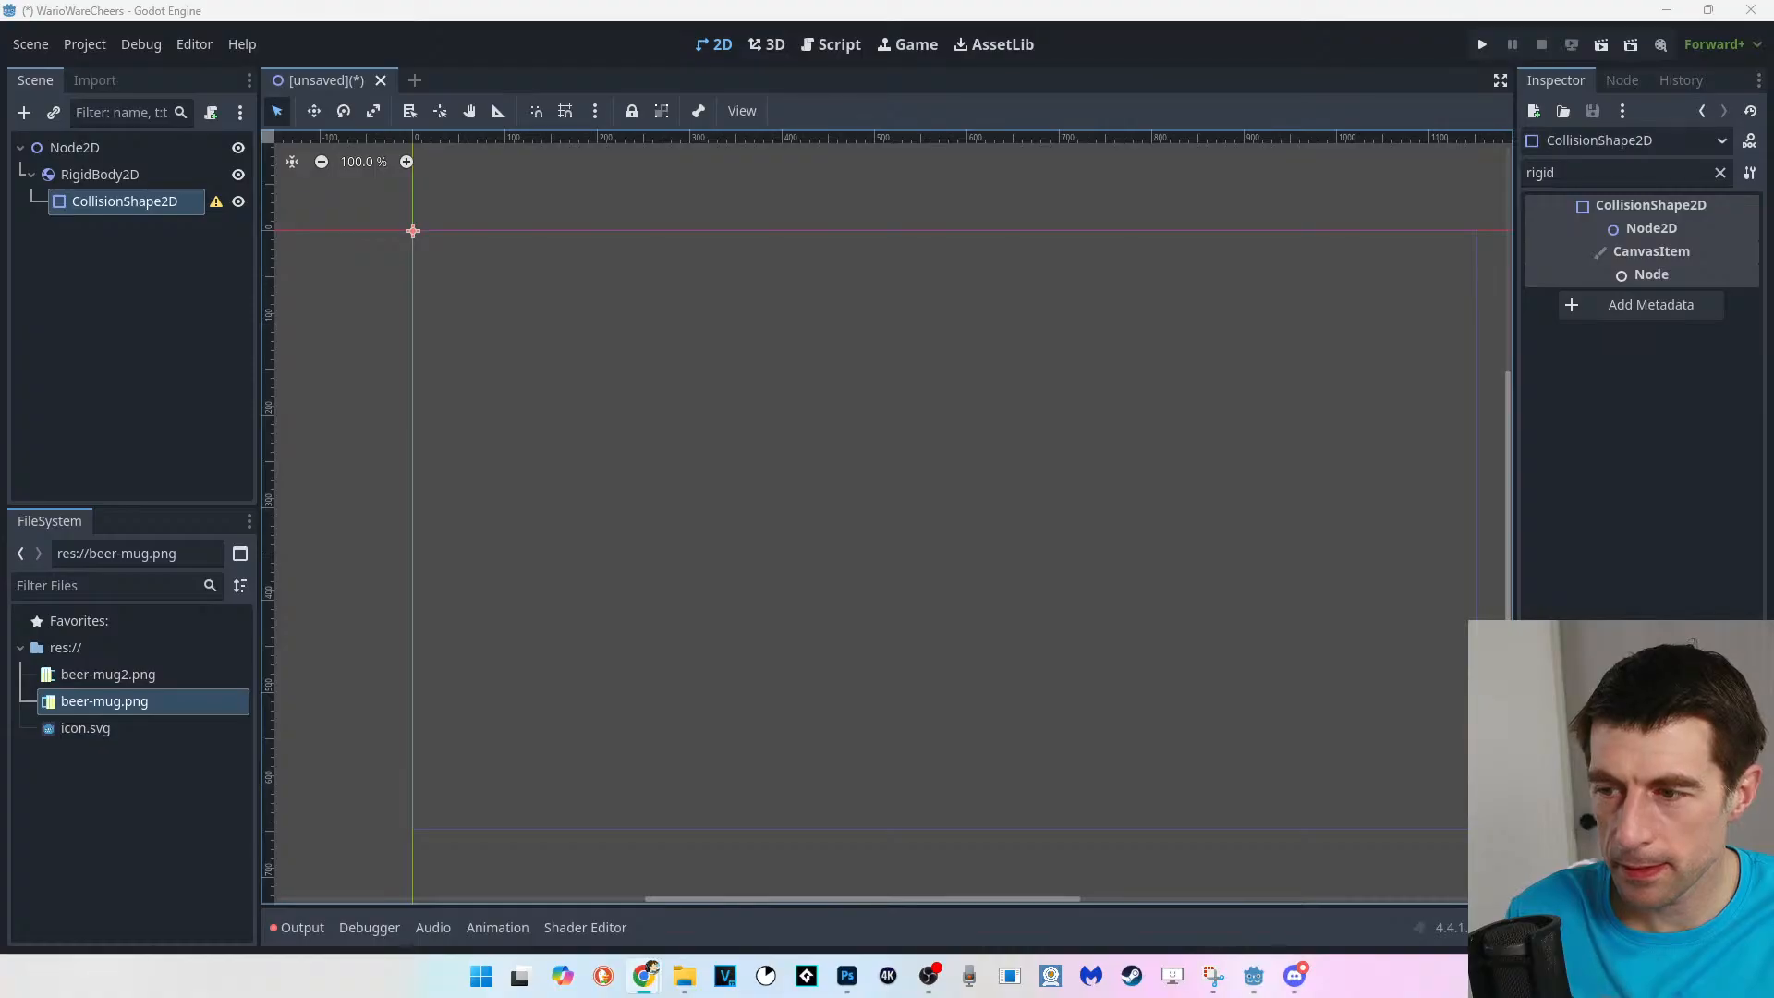
left_click_drag(370, 993, 520, 109)
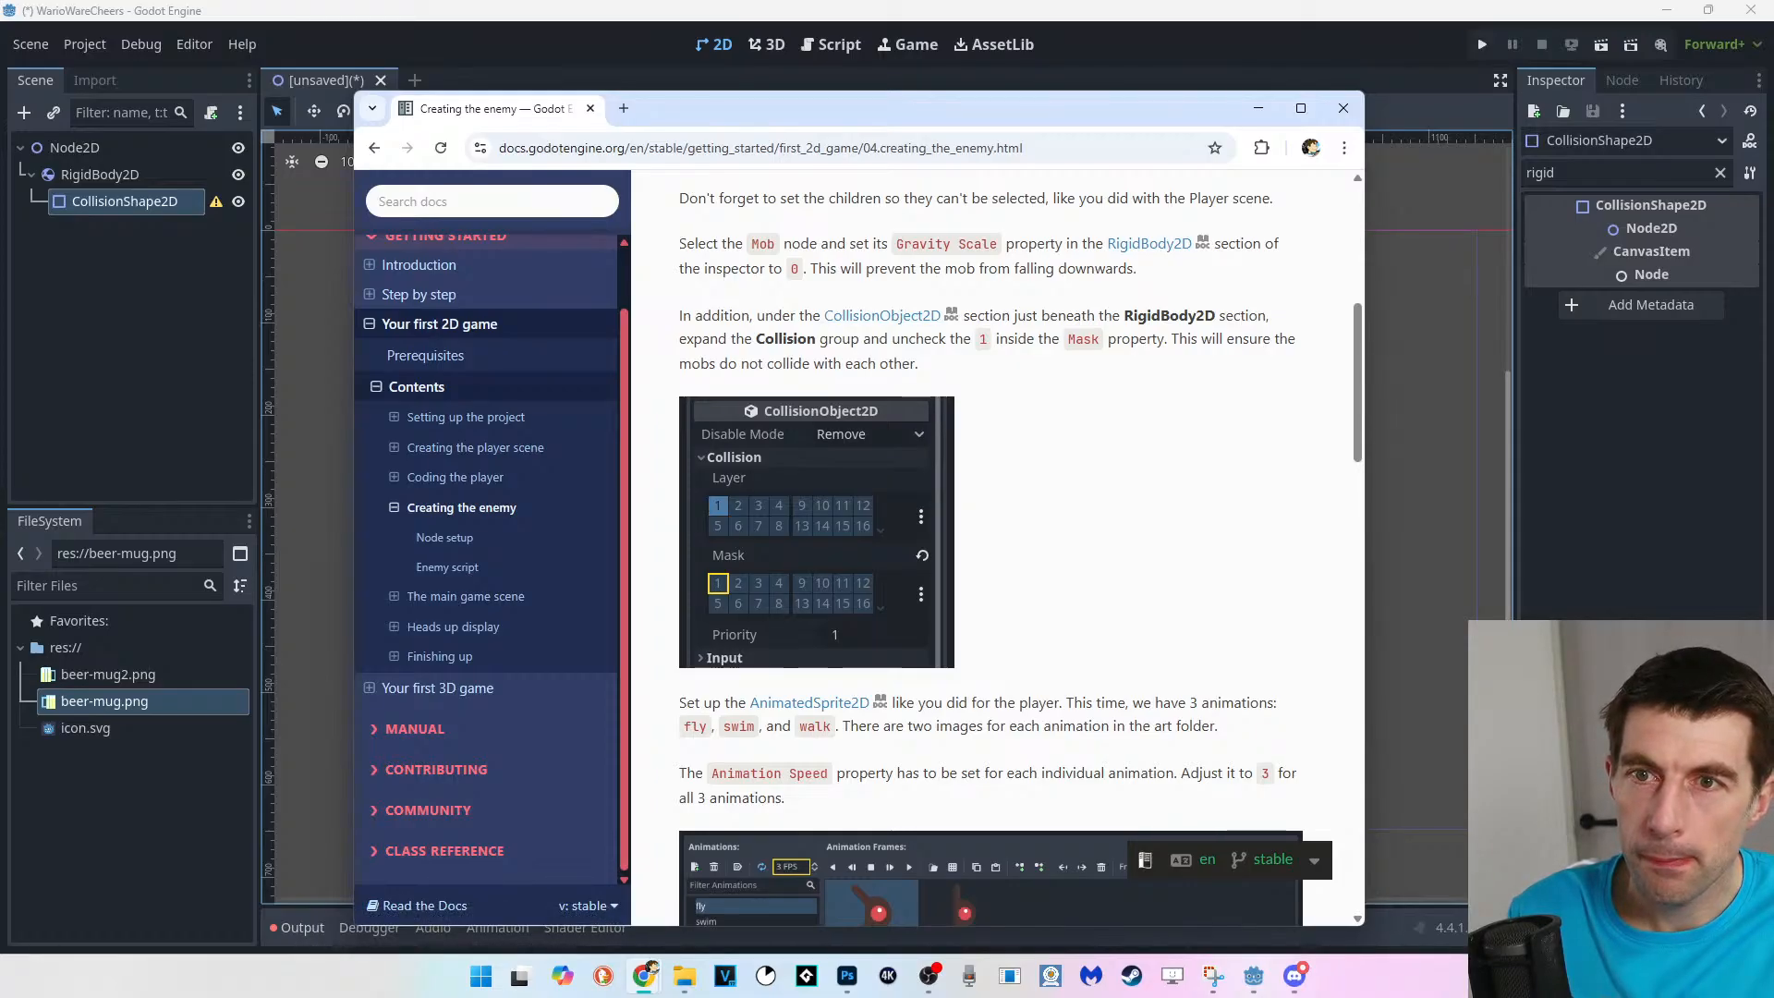
left_click_drag(1172, 338, 918, 363)
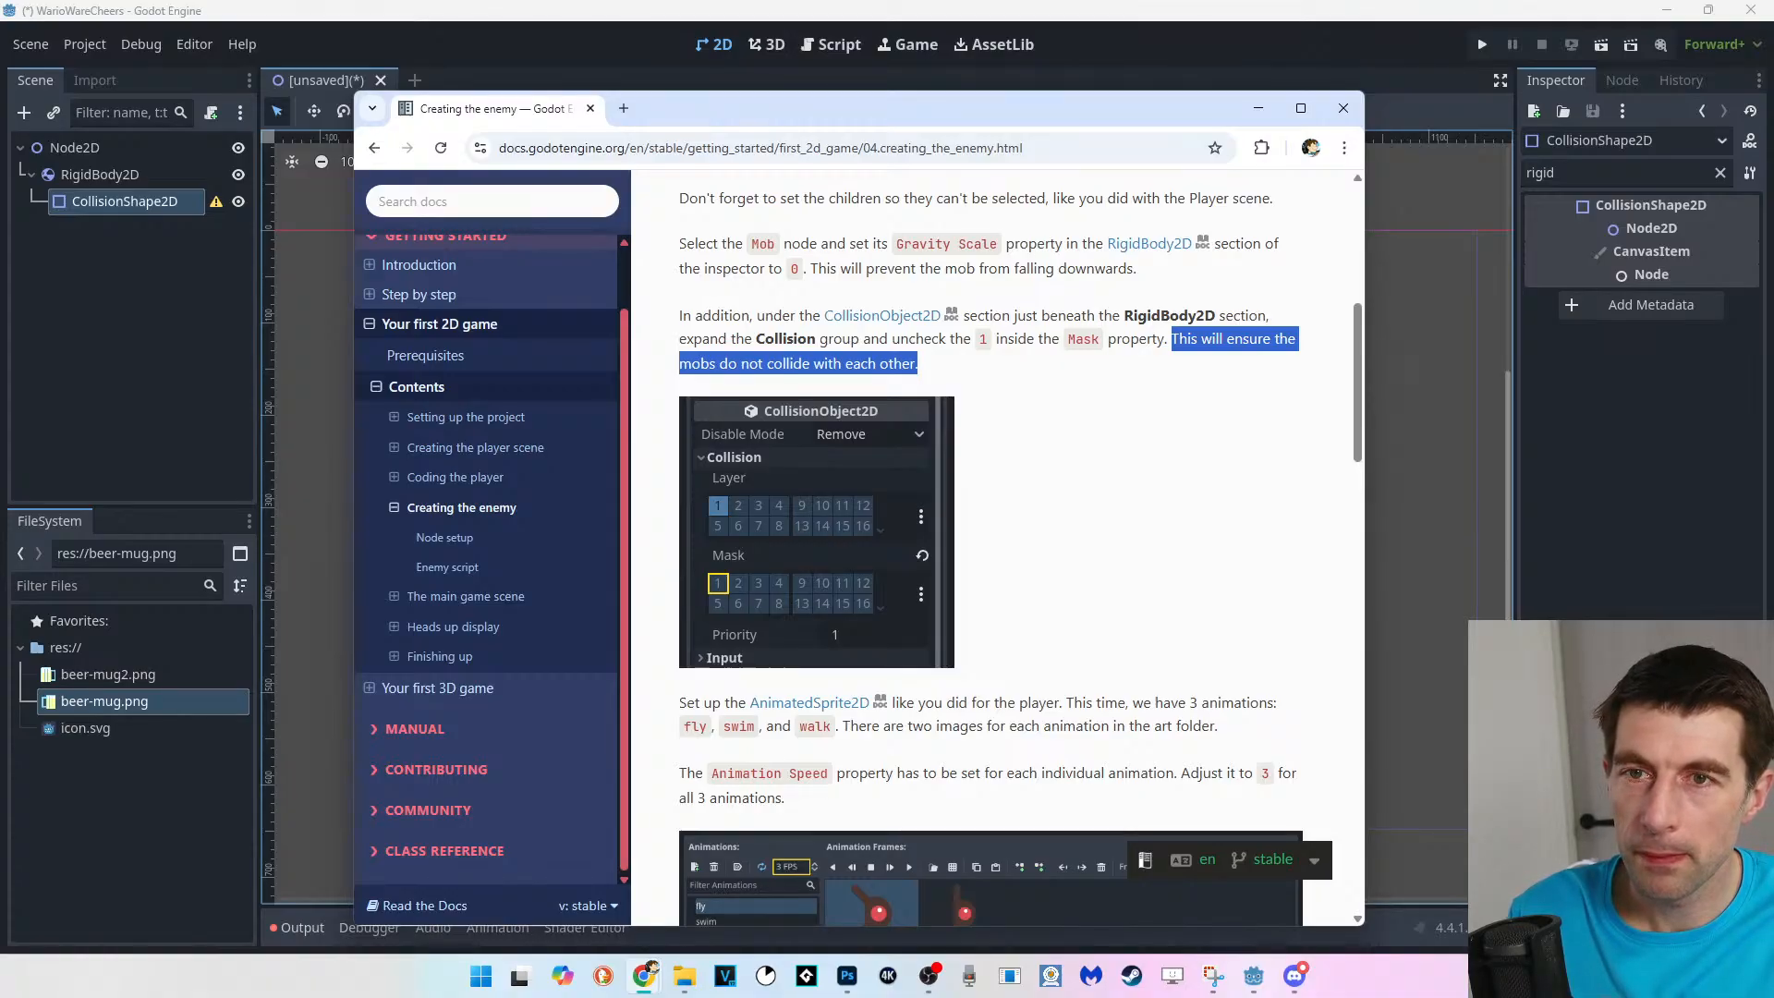
left_click(918, 364)
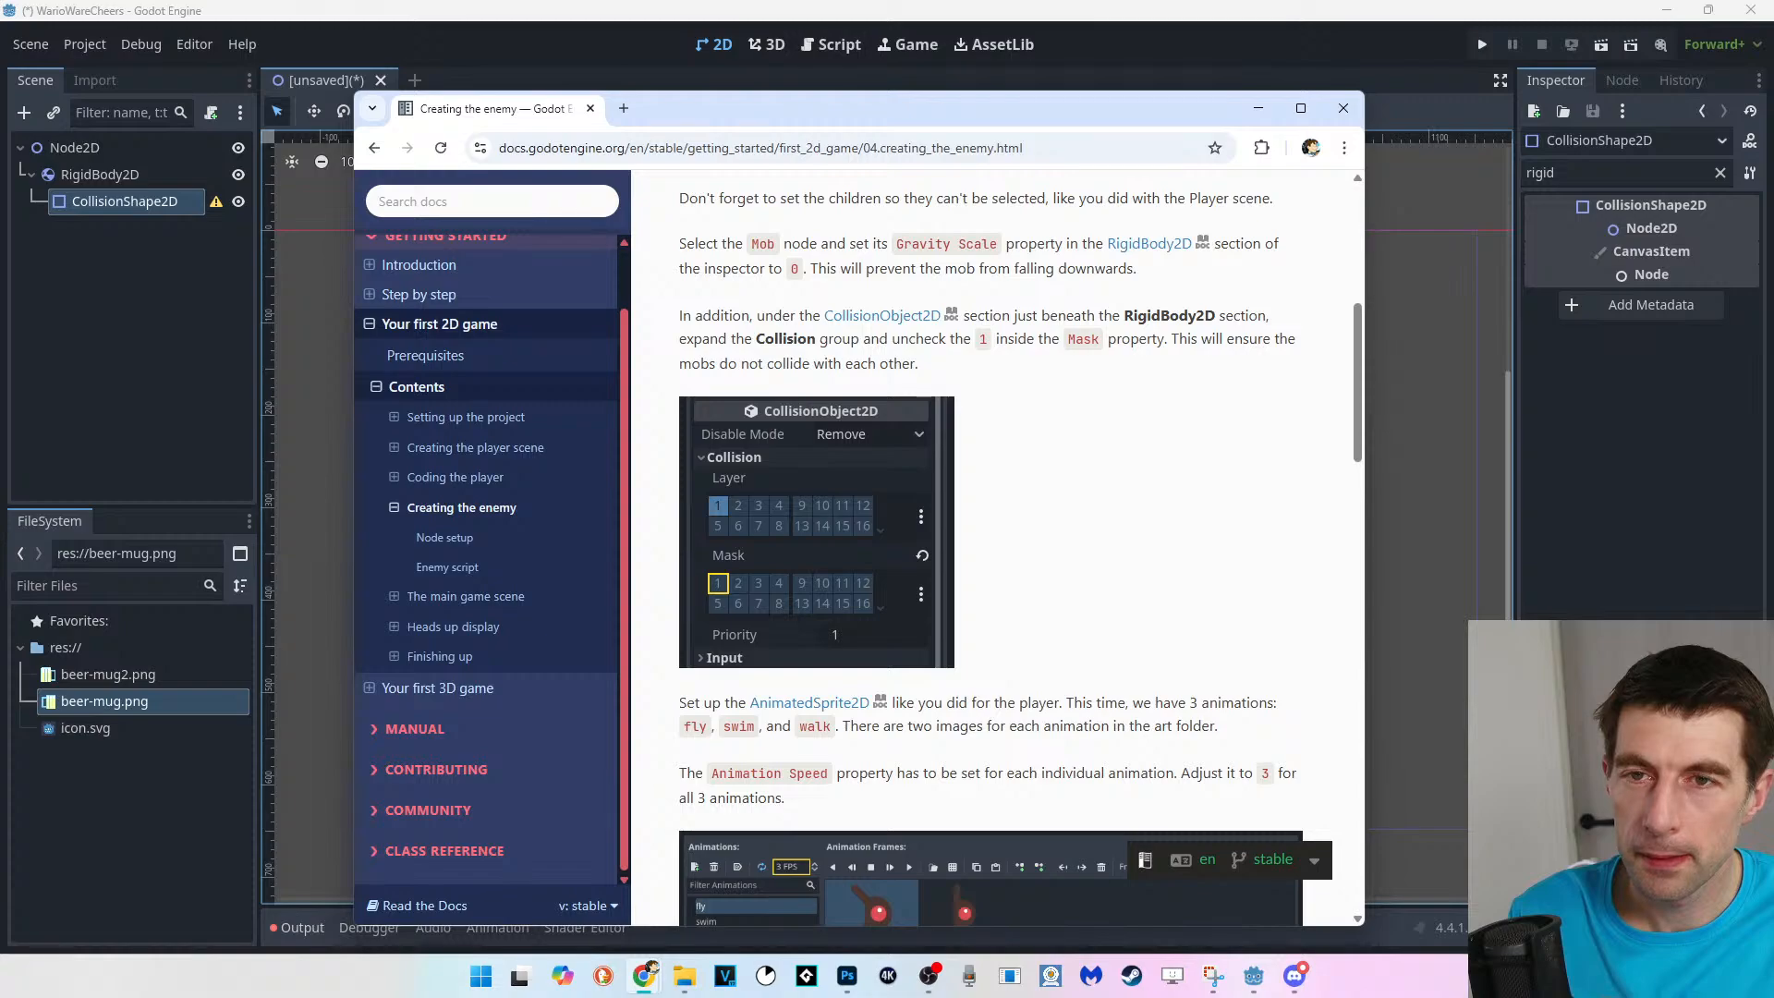
left_click_drag(1123, 316, 1225, 316)
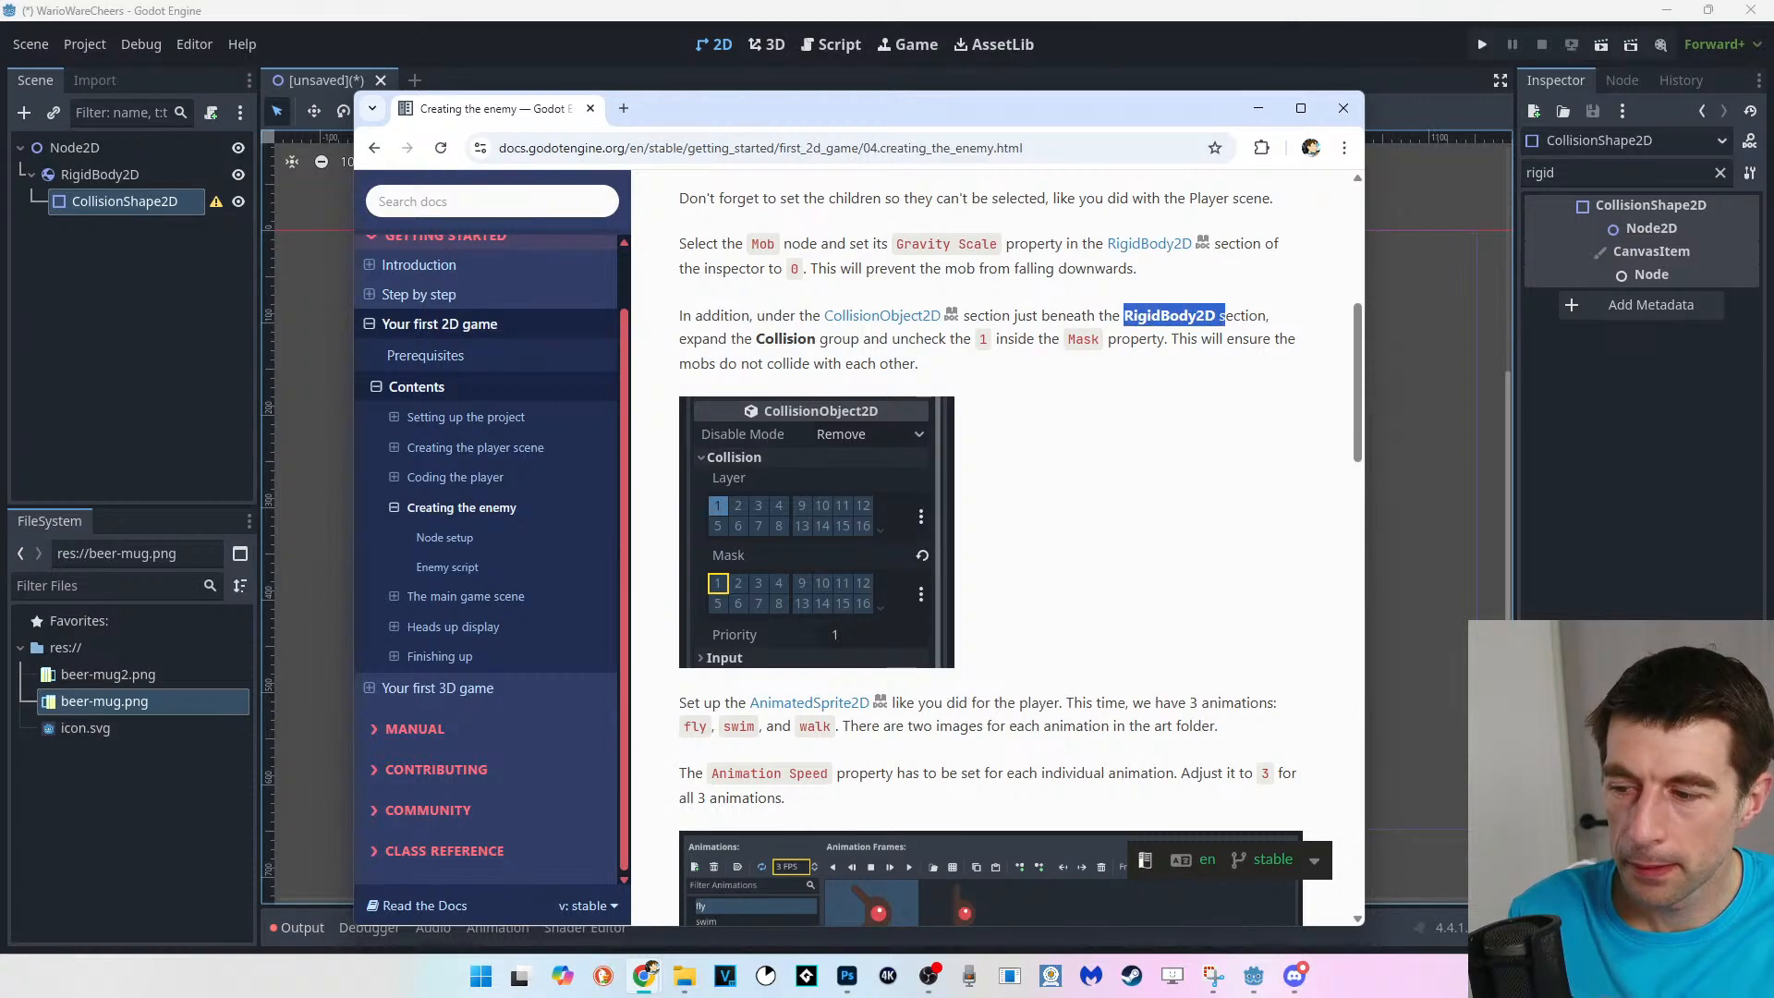
left_click(1225, 316)
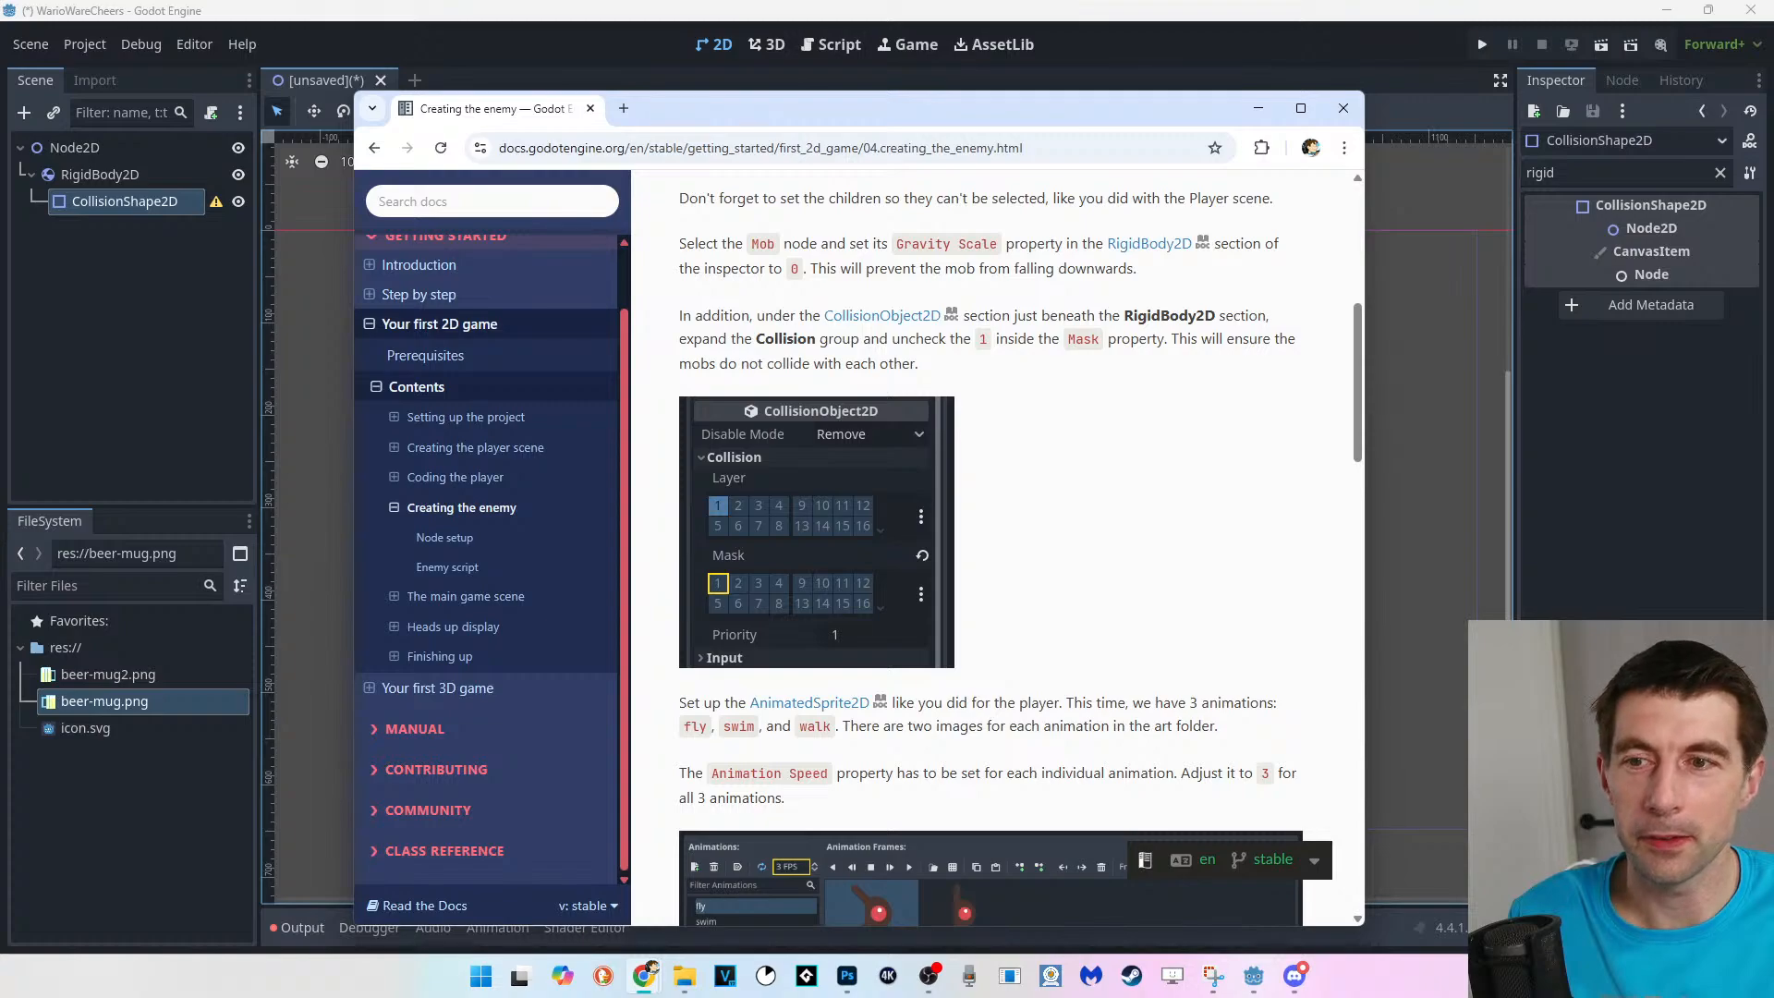
scroll(1021, 547, "down", 2)
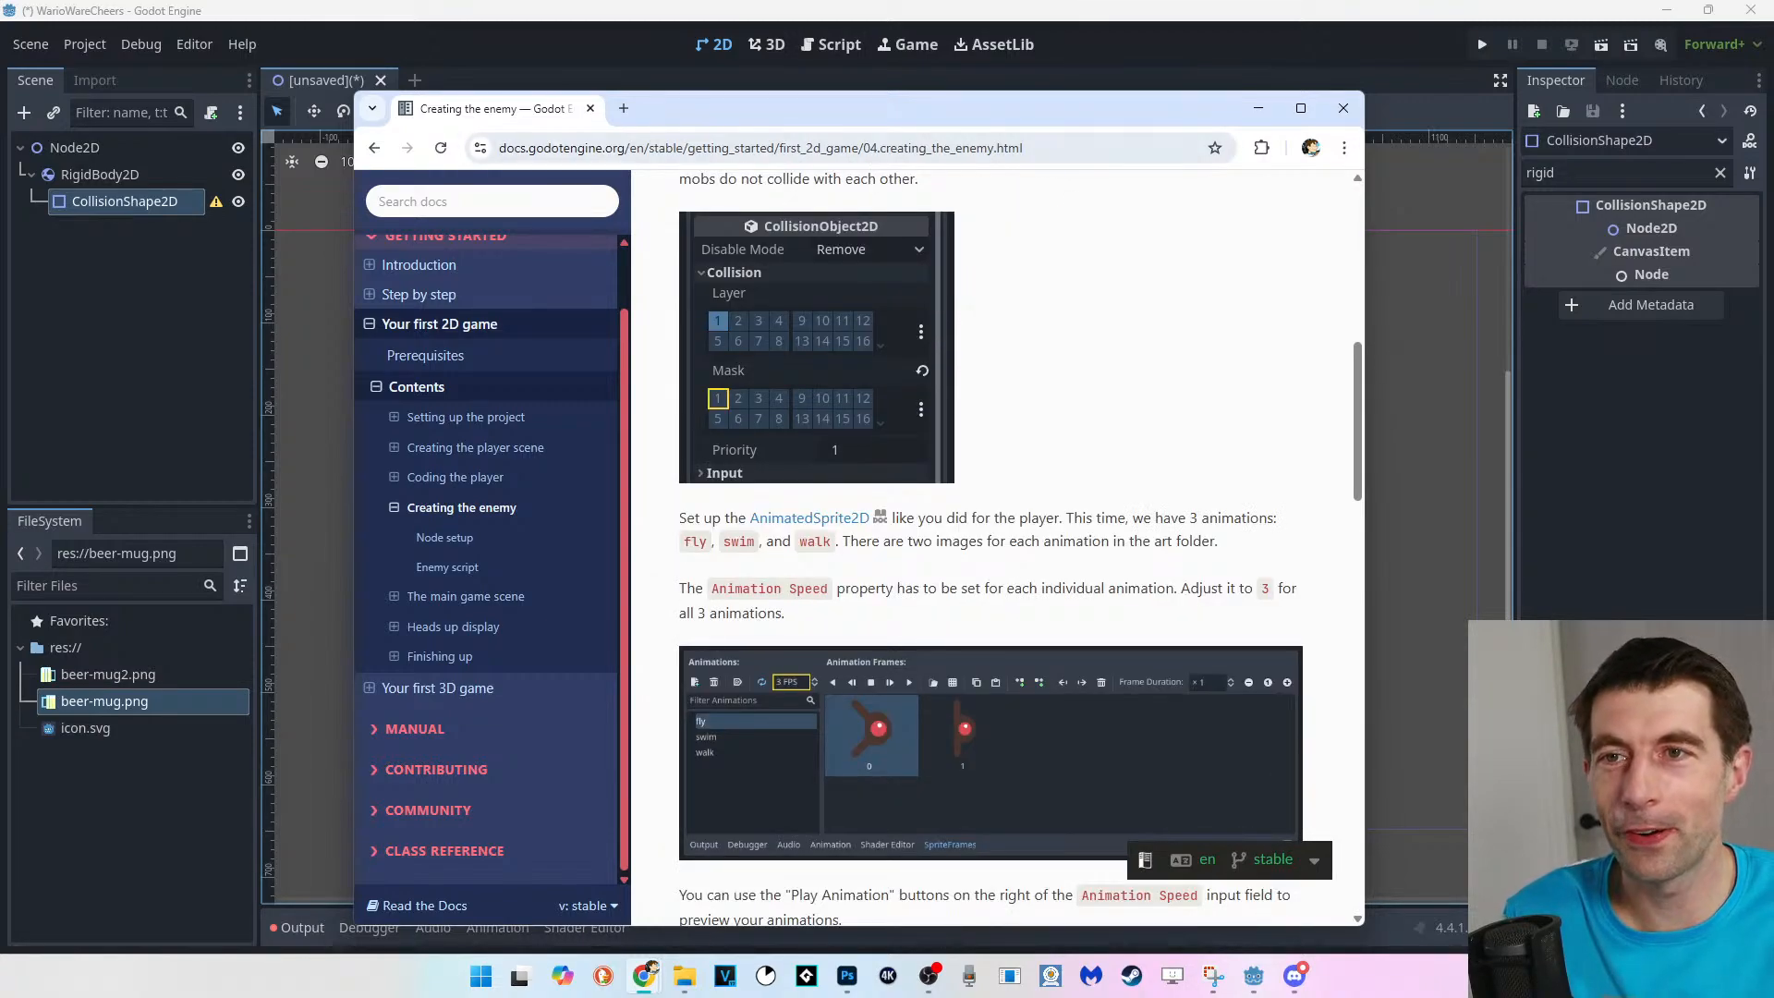
scroll(1021, 547, "up", 1)
scroll(1021, 547, "up", 1)
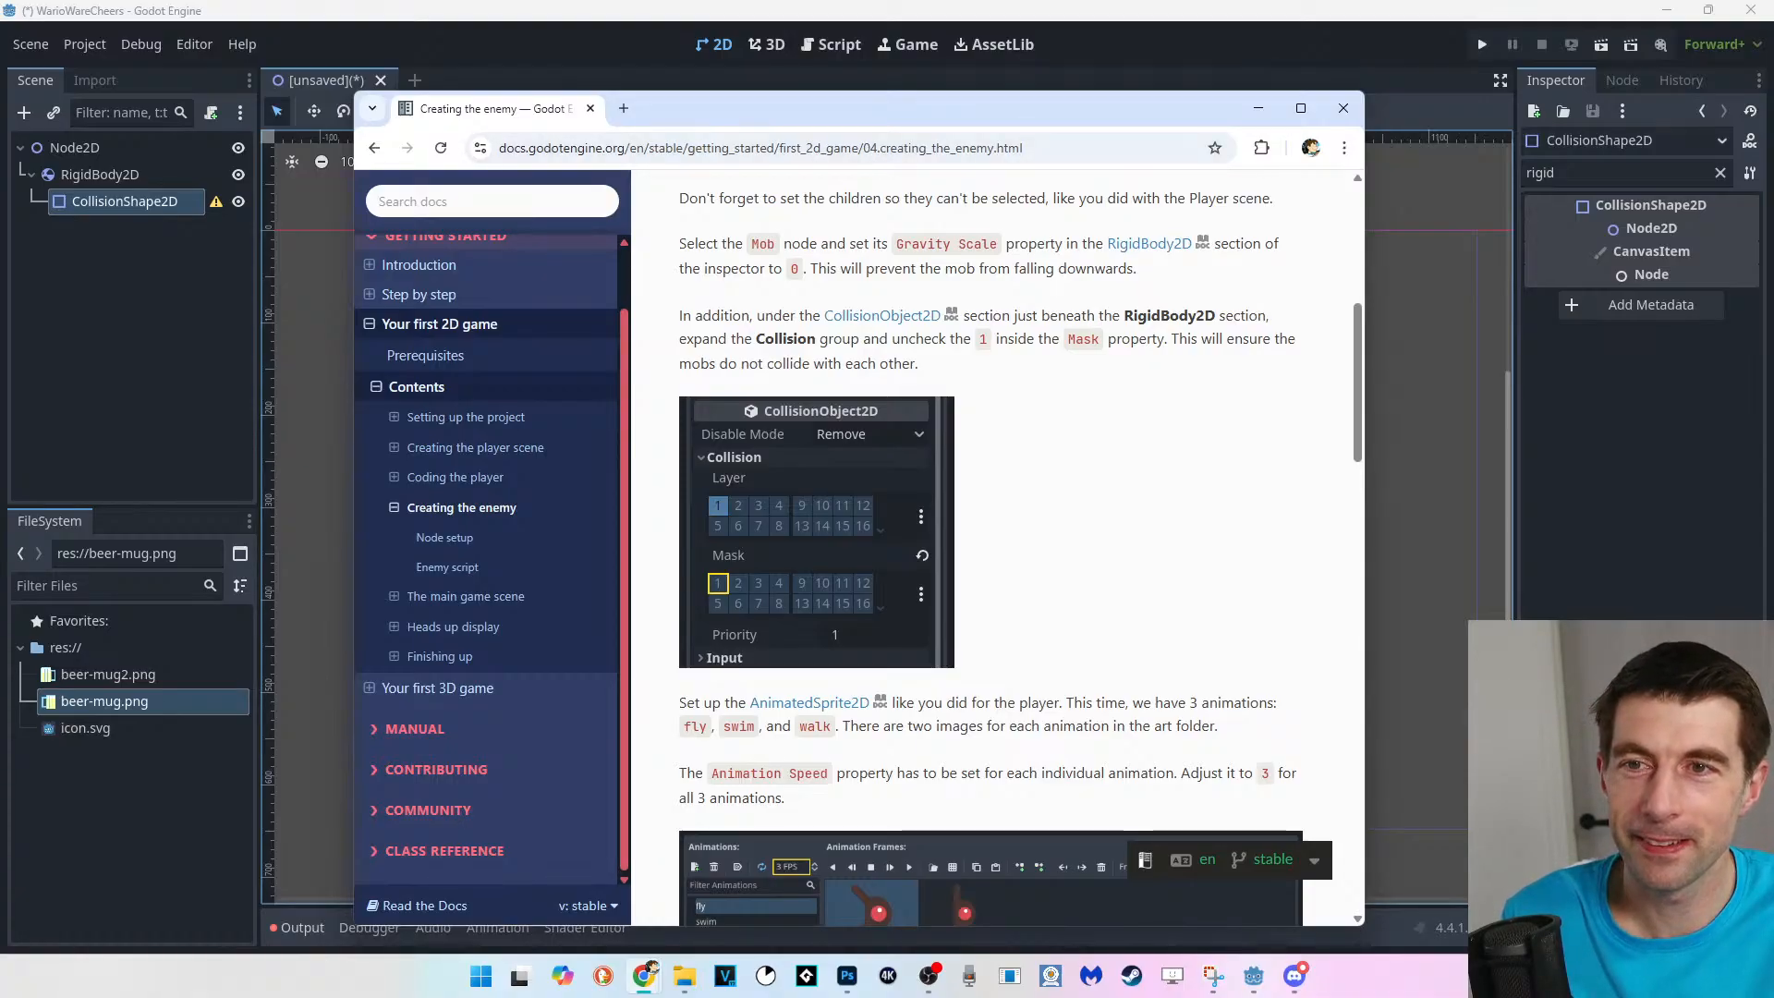
scroll(993, 545, "up", 1)
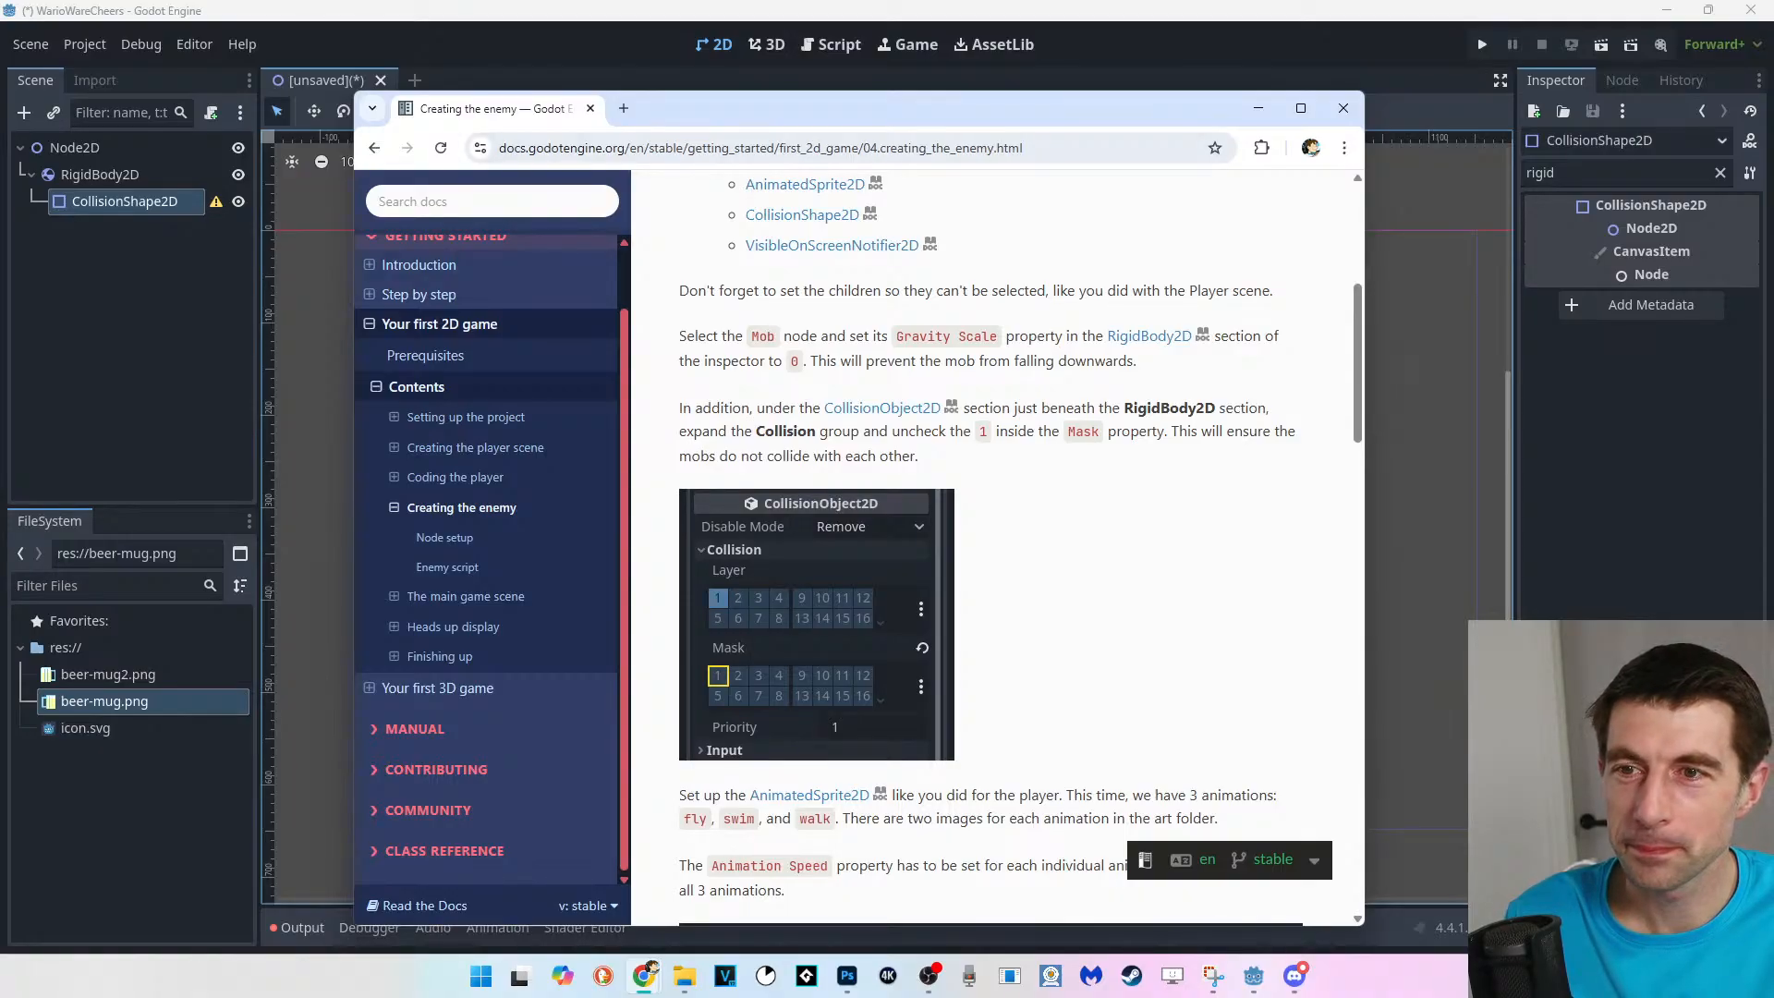
left_click_drag(878, 108, 774, 996)
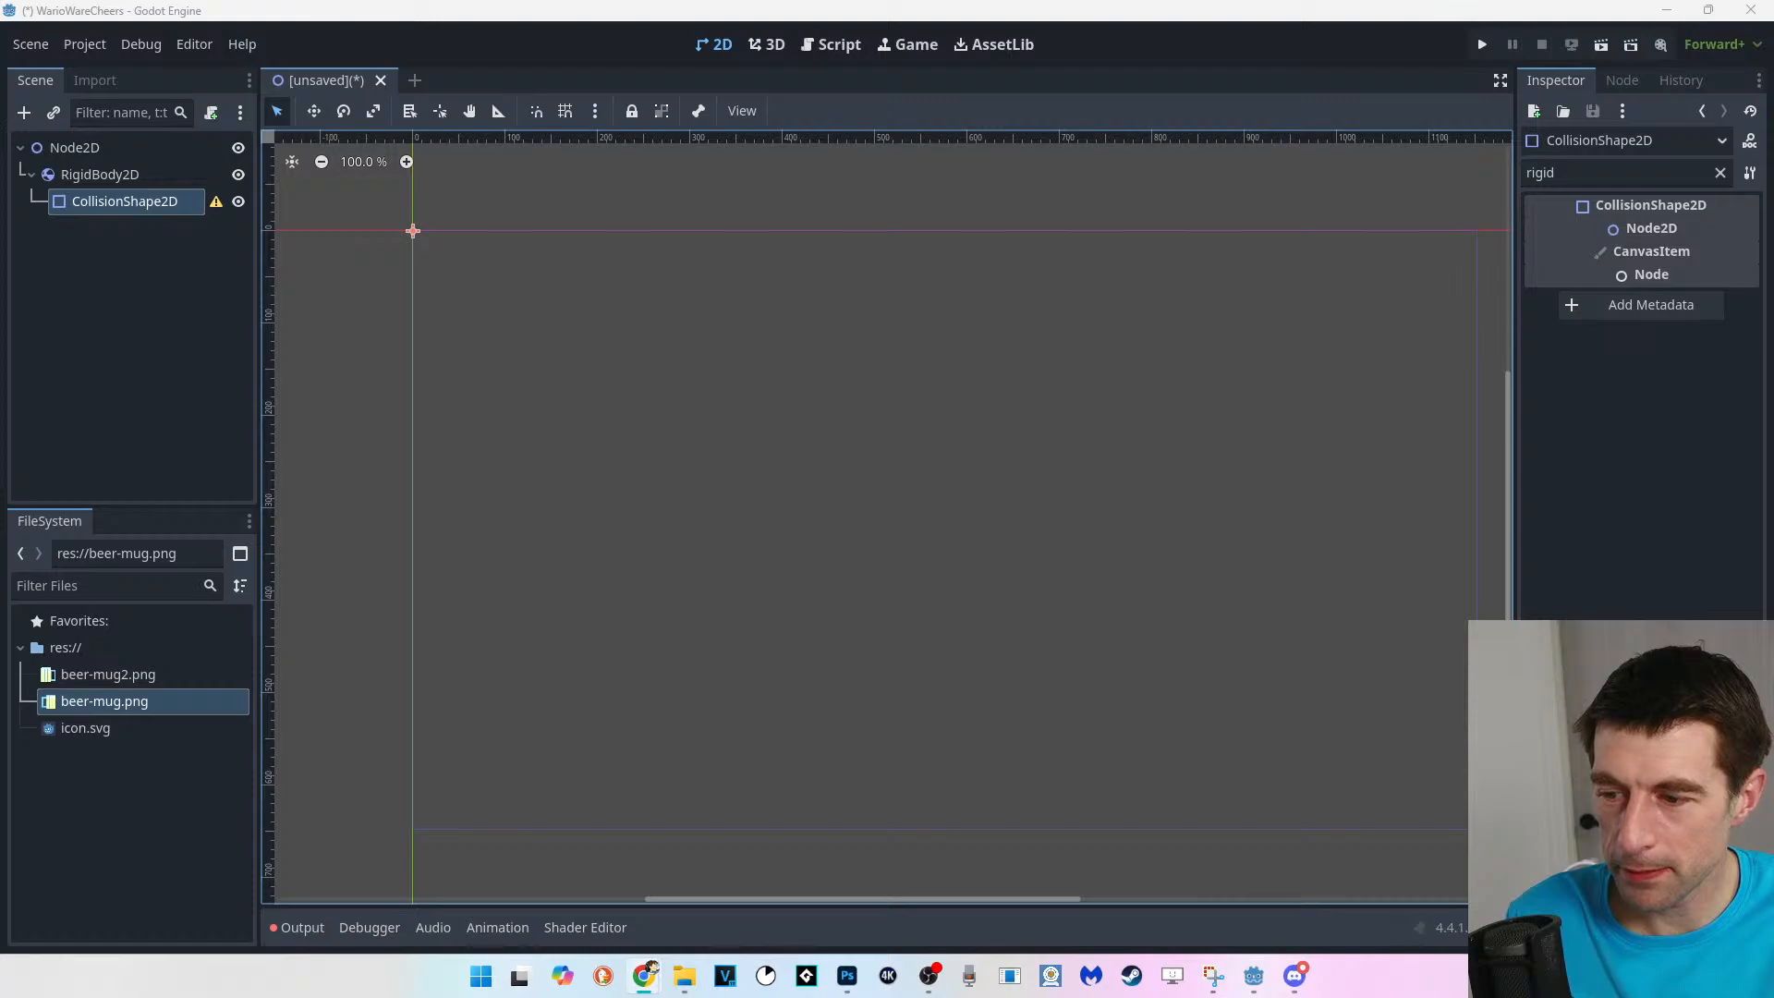
left_click_drag(1136, 856, 1357, 56)
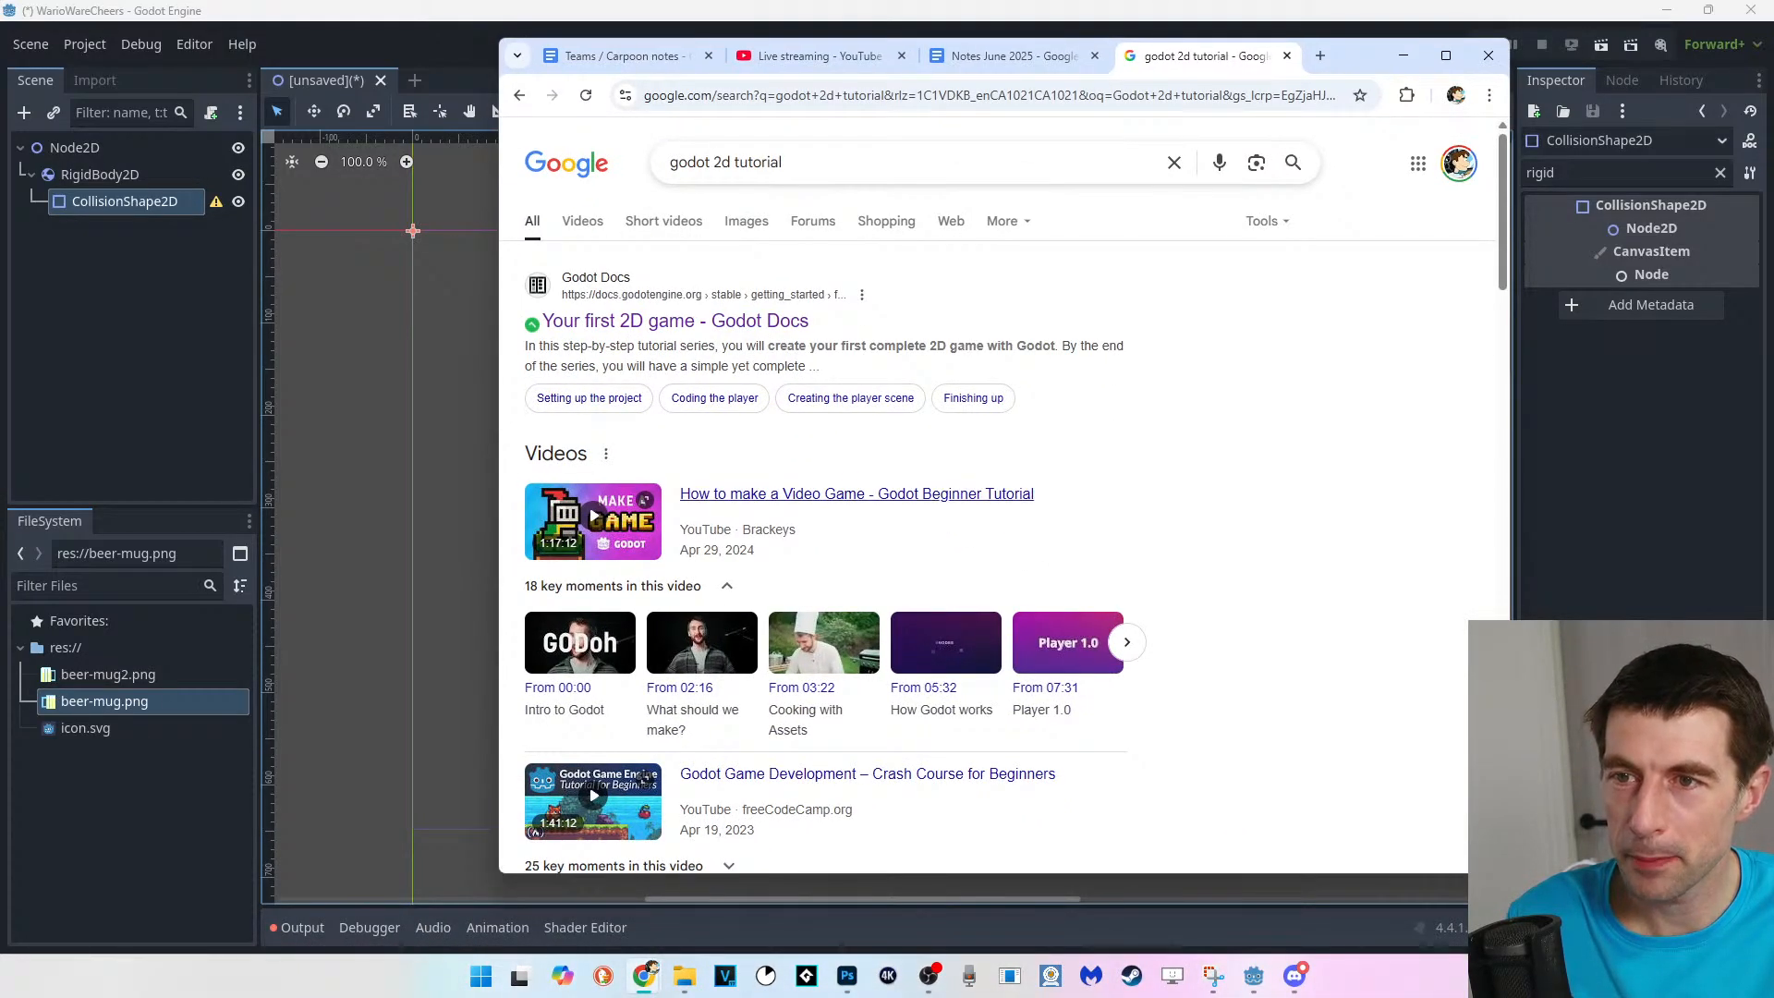
left_click_drag(1358, 56, 1104, 993)
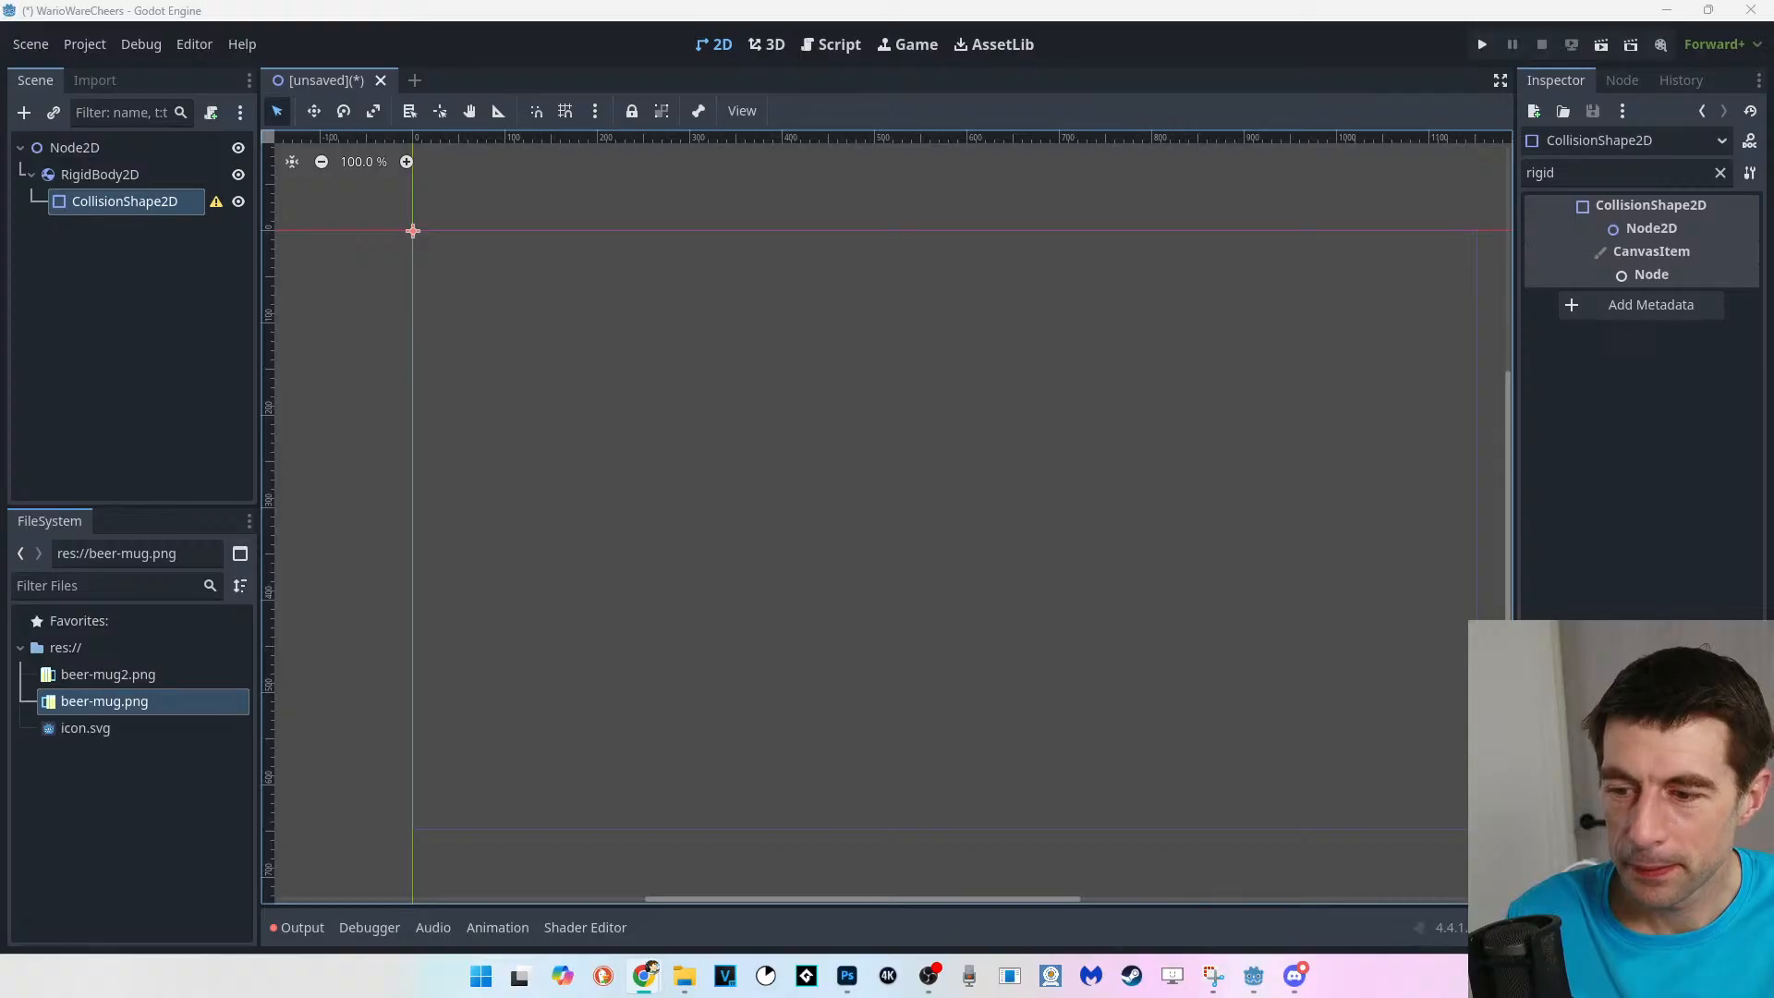
left_click(125, 202)
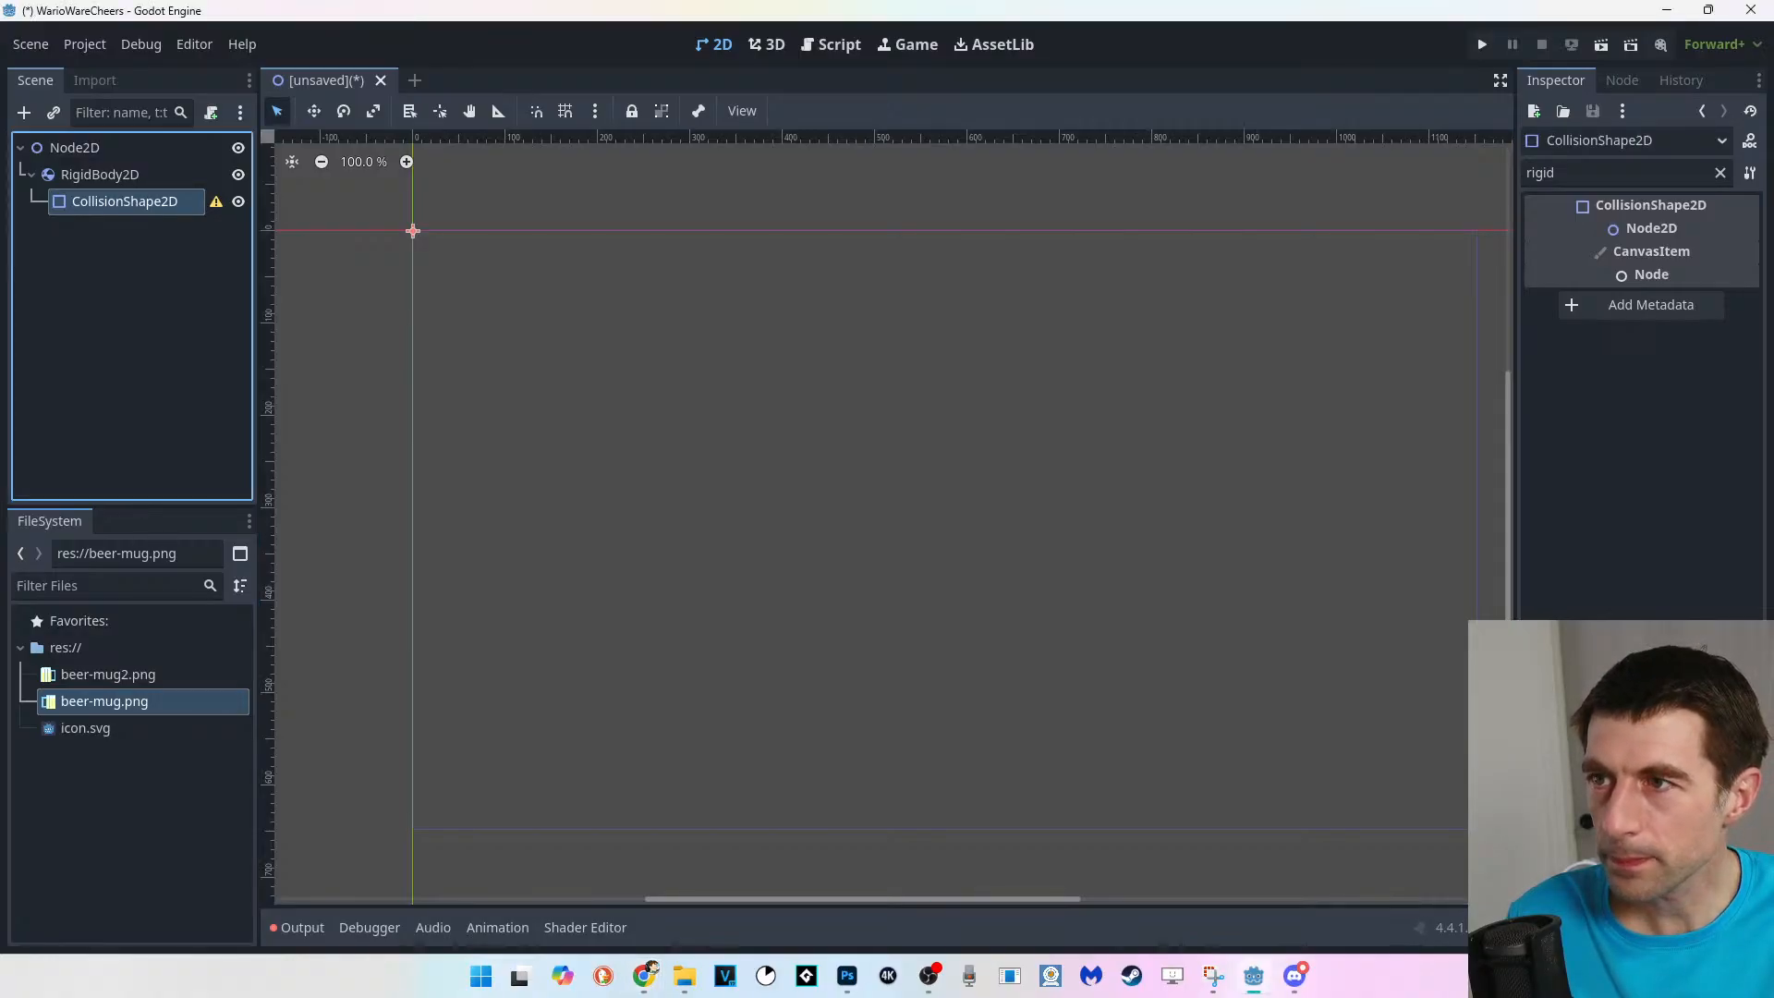
key("Escape")
key("F2")
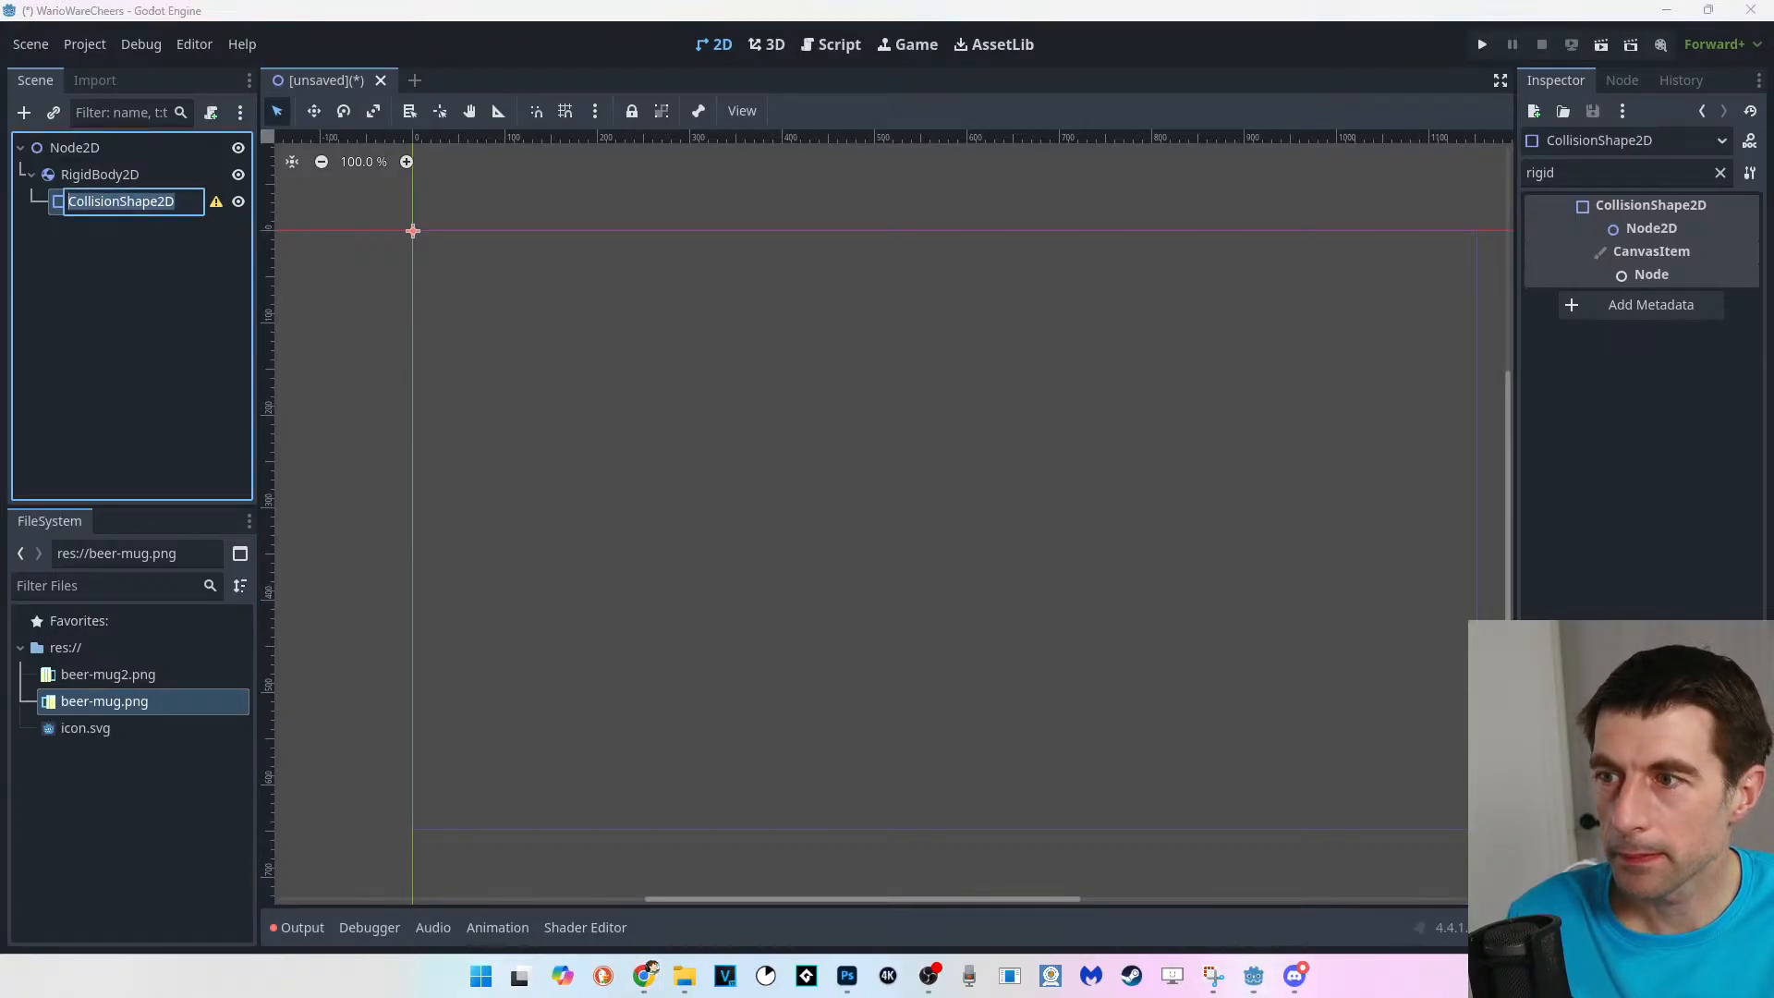
key("Escape")
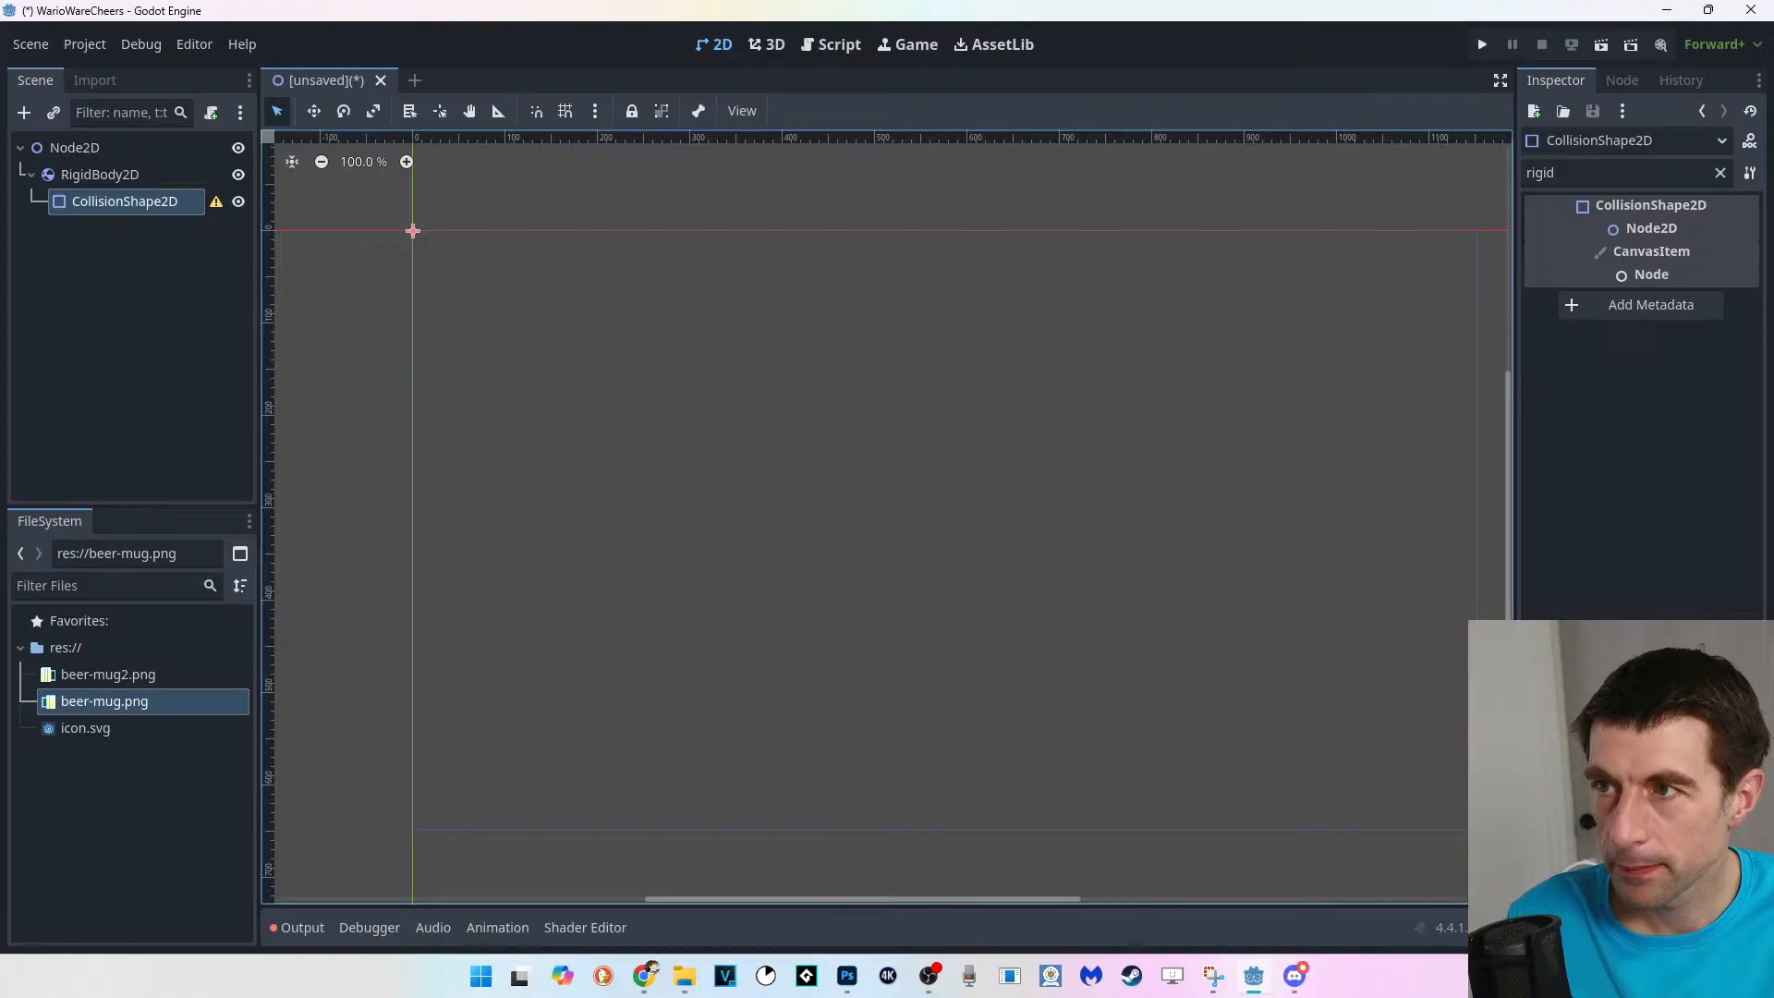
Select the RigidBody2D node and clear the "rigid" property filter in the Inspector.
left_click(100, 174)
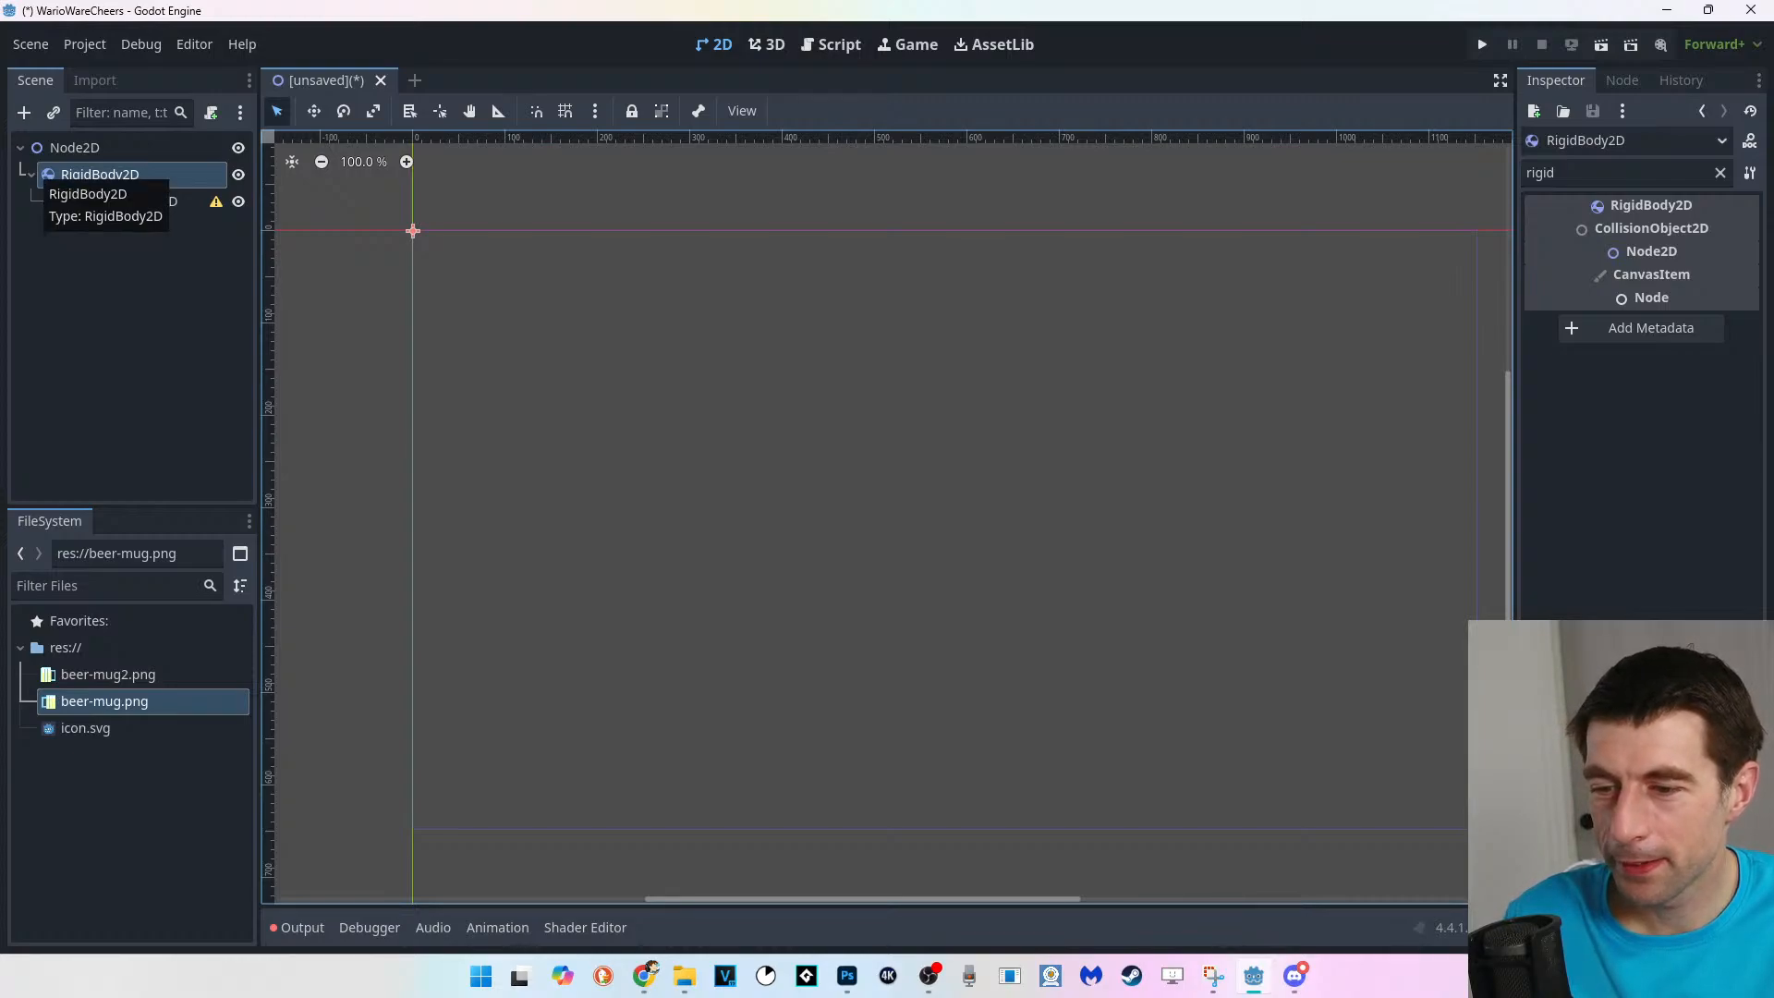
left_click(41, 175)
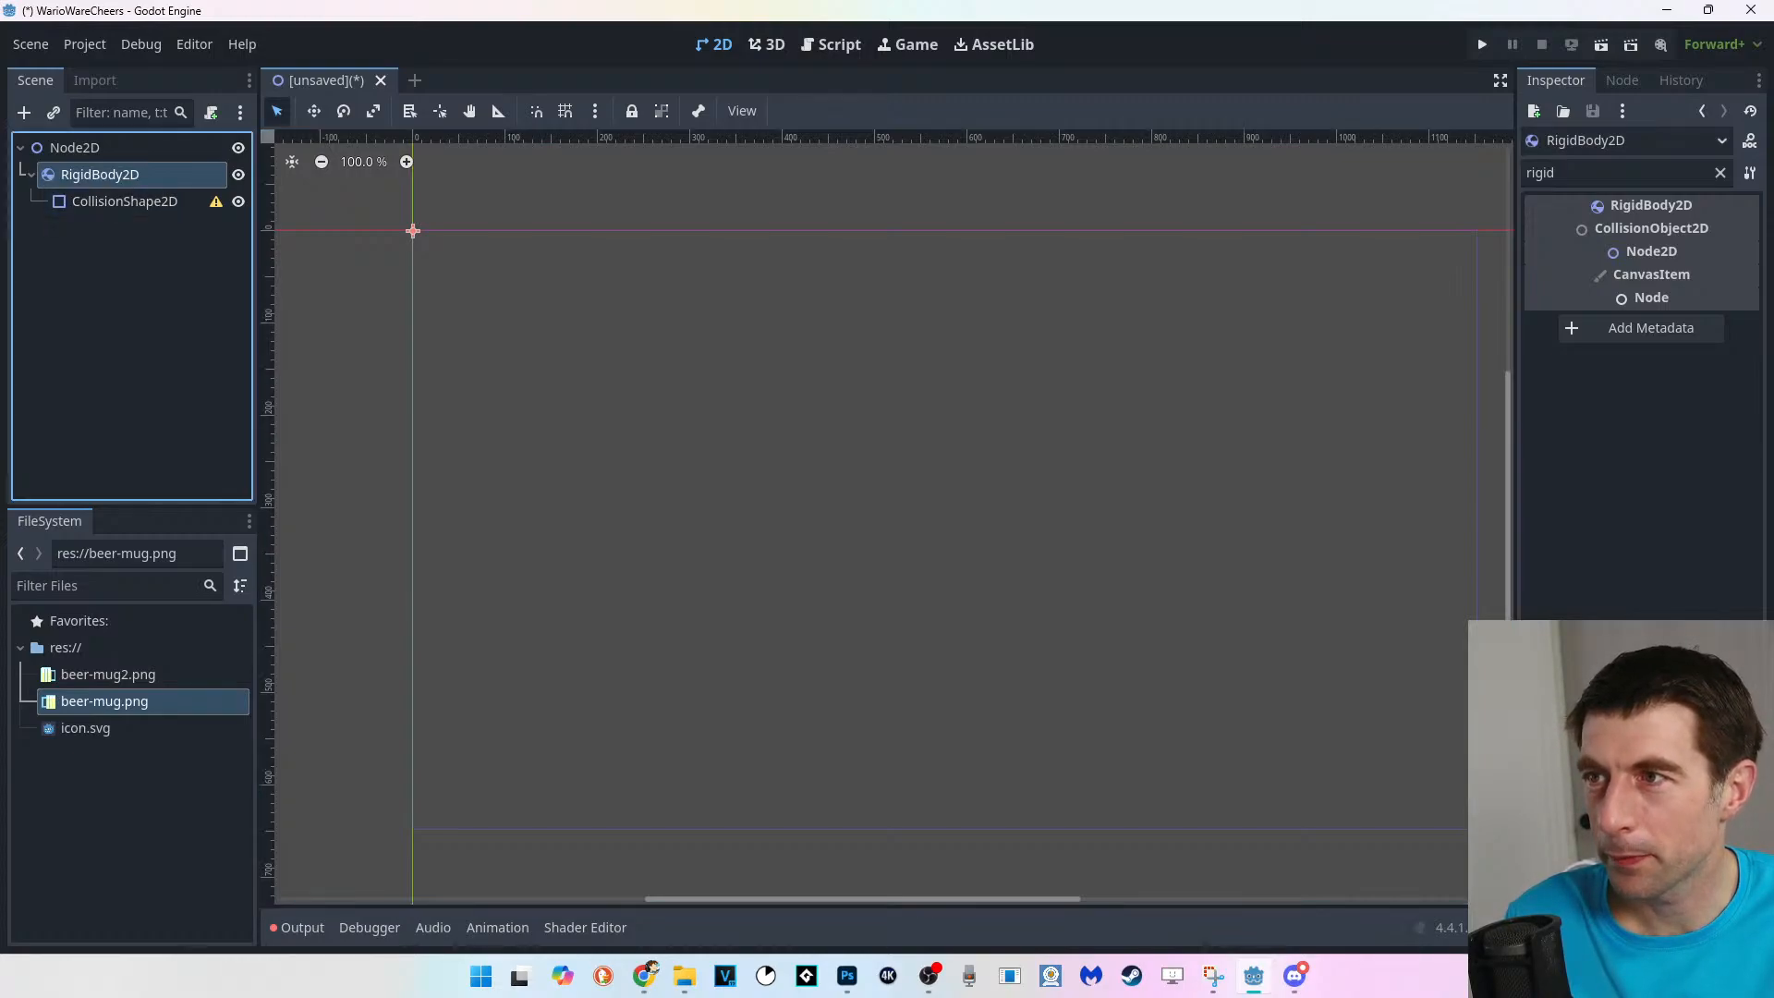
left_click(33, 175)
left_click(32, 174)
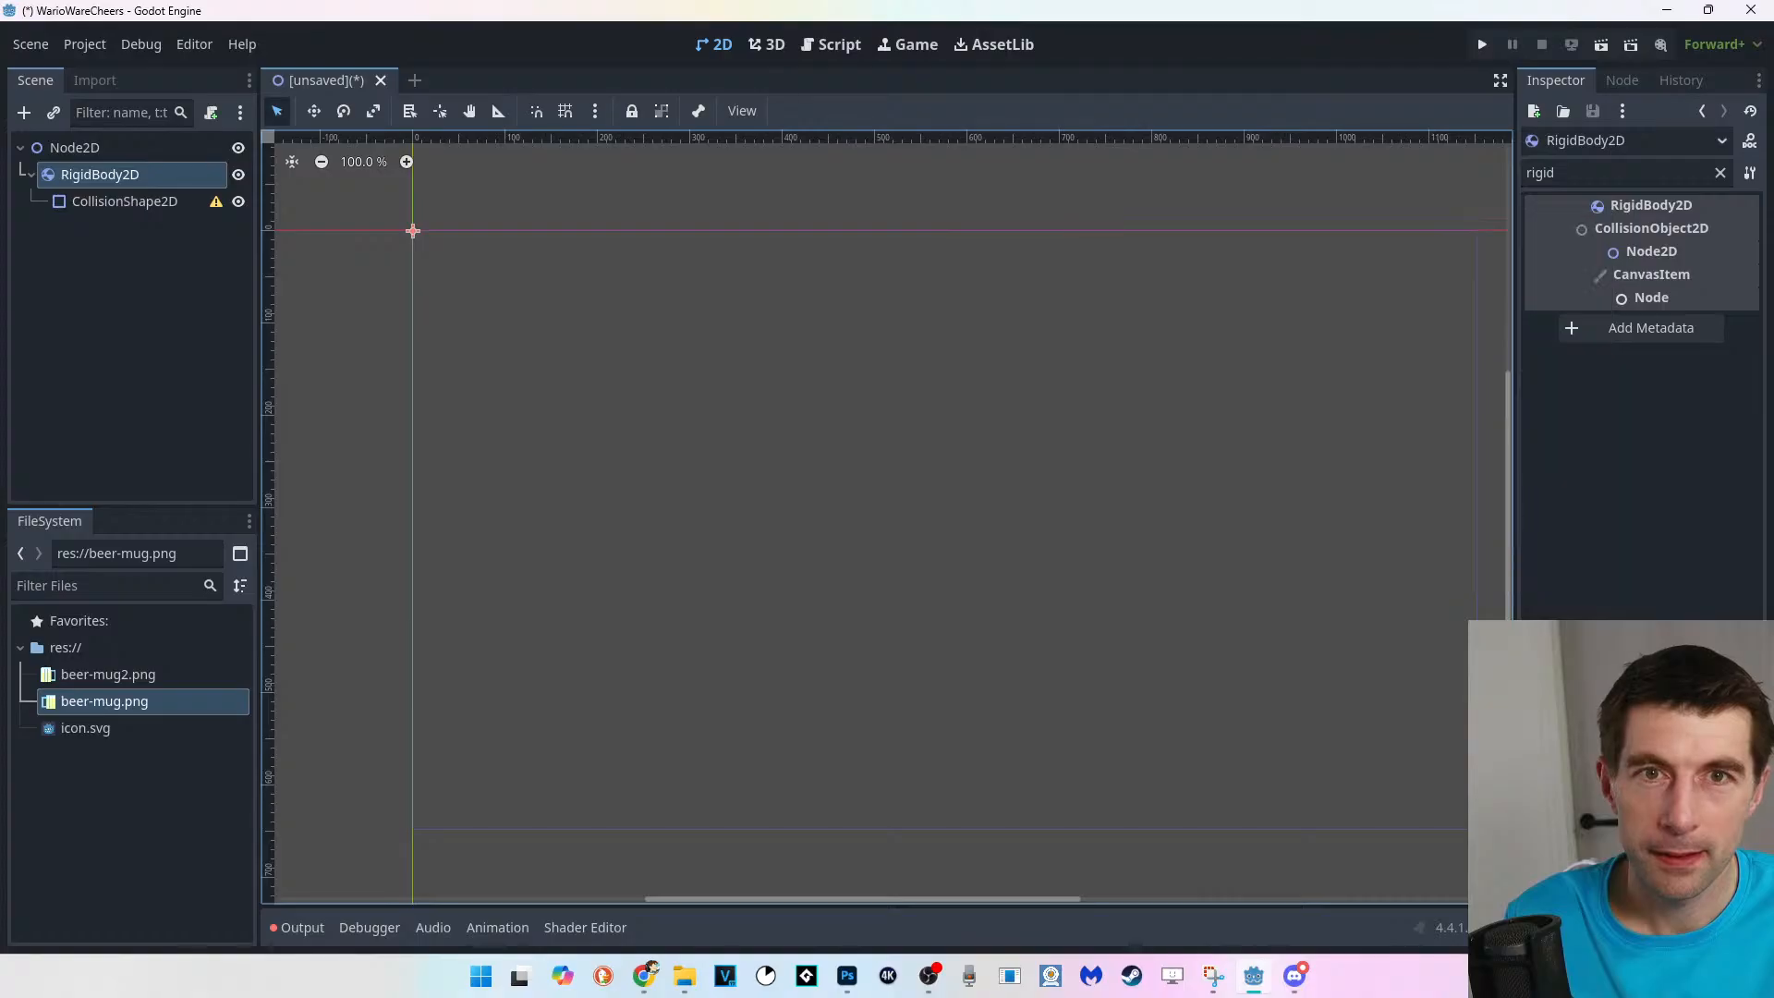
left_click(1641, 141)
left_click(1640, 141)
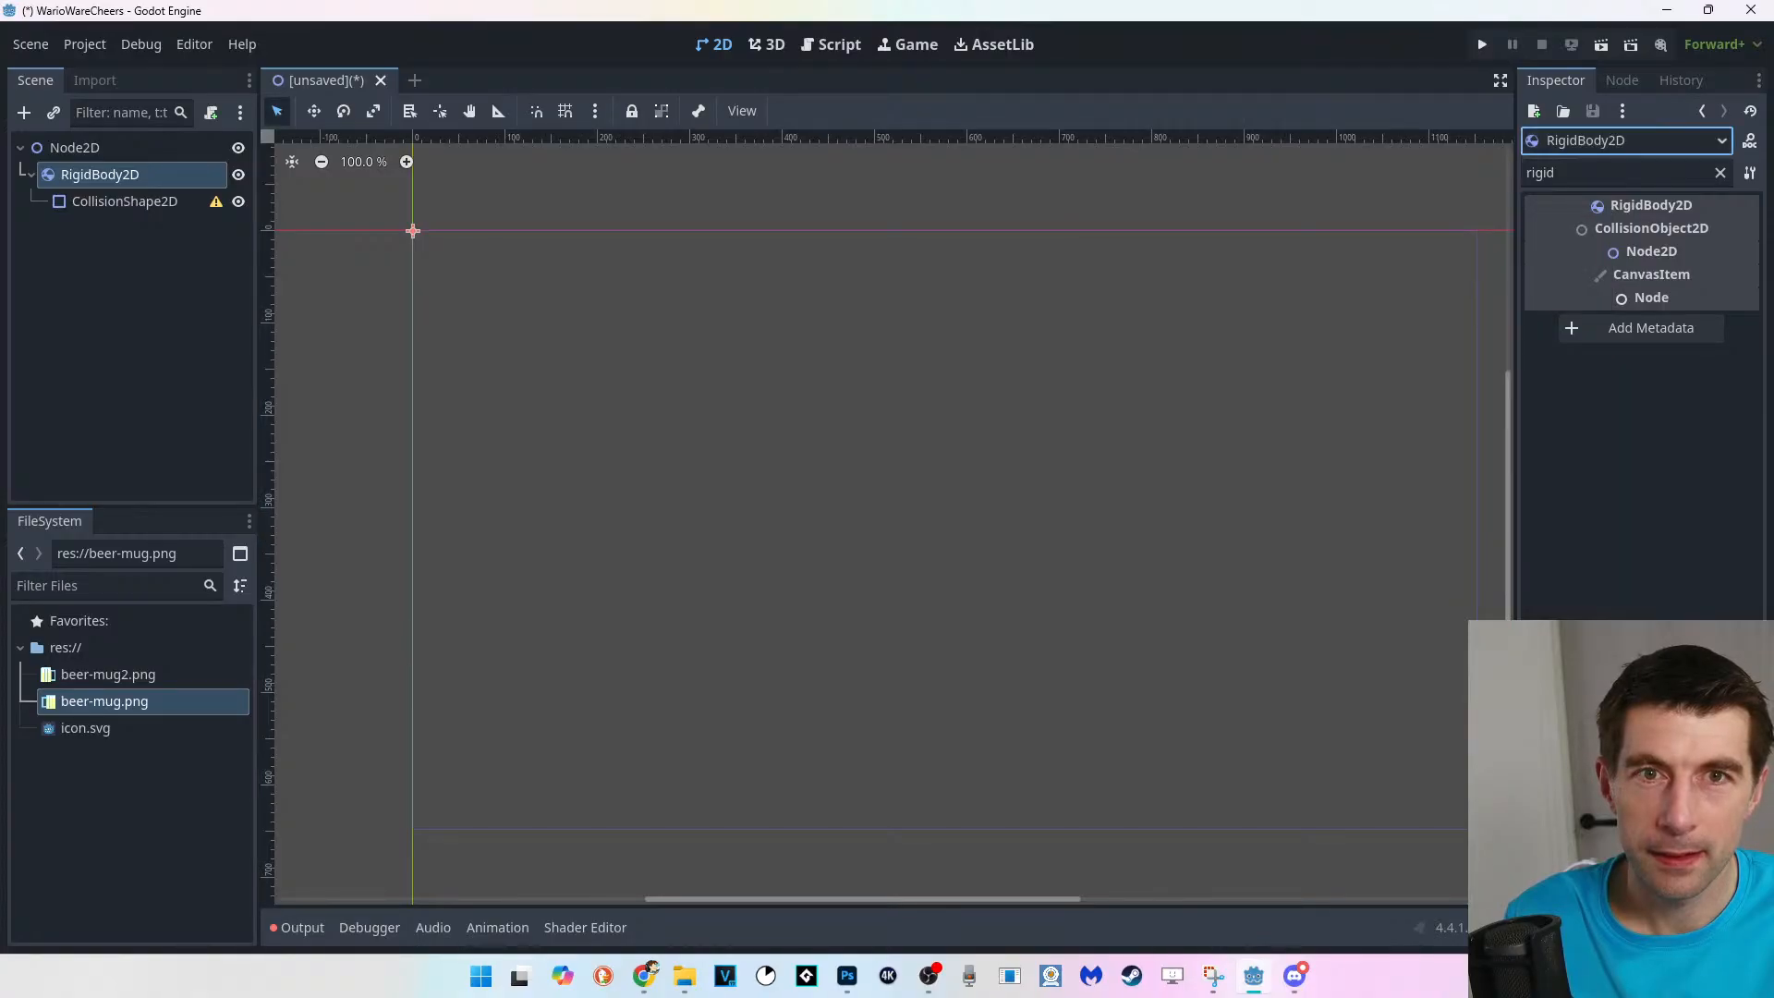
left_click(1719, 172)
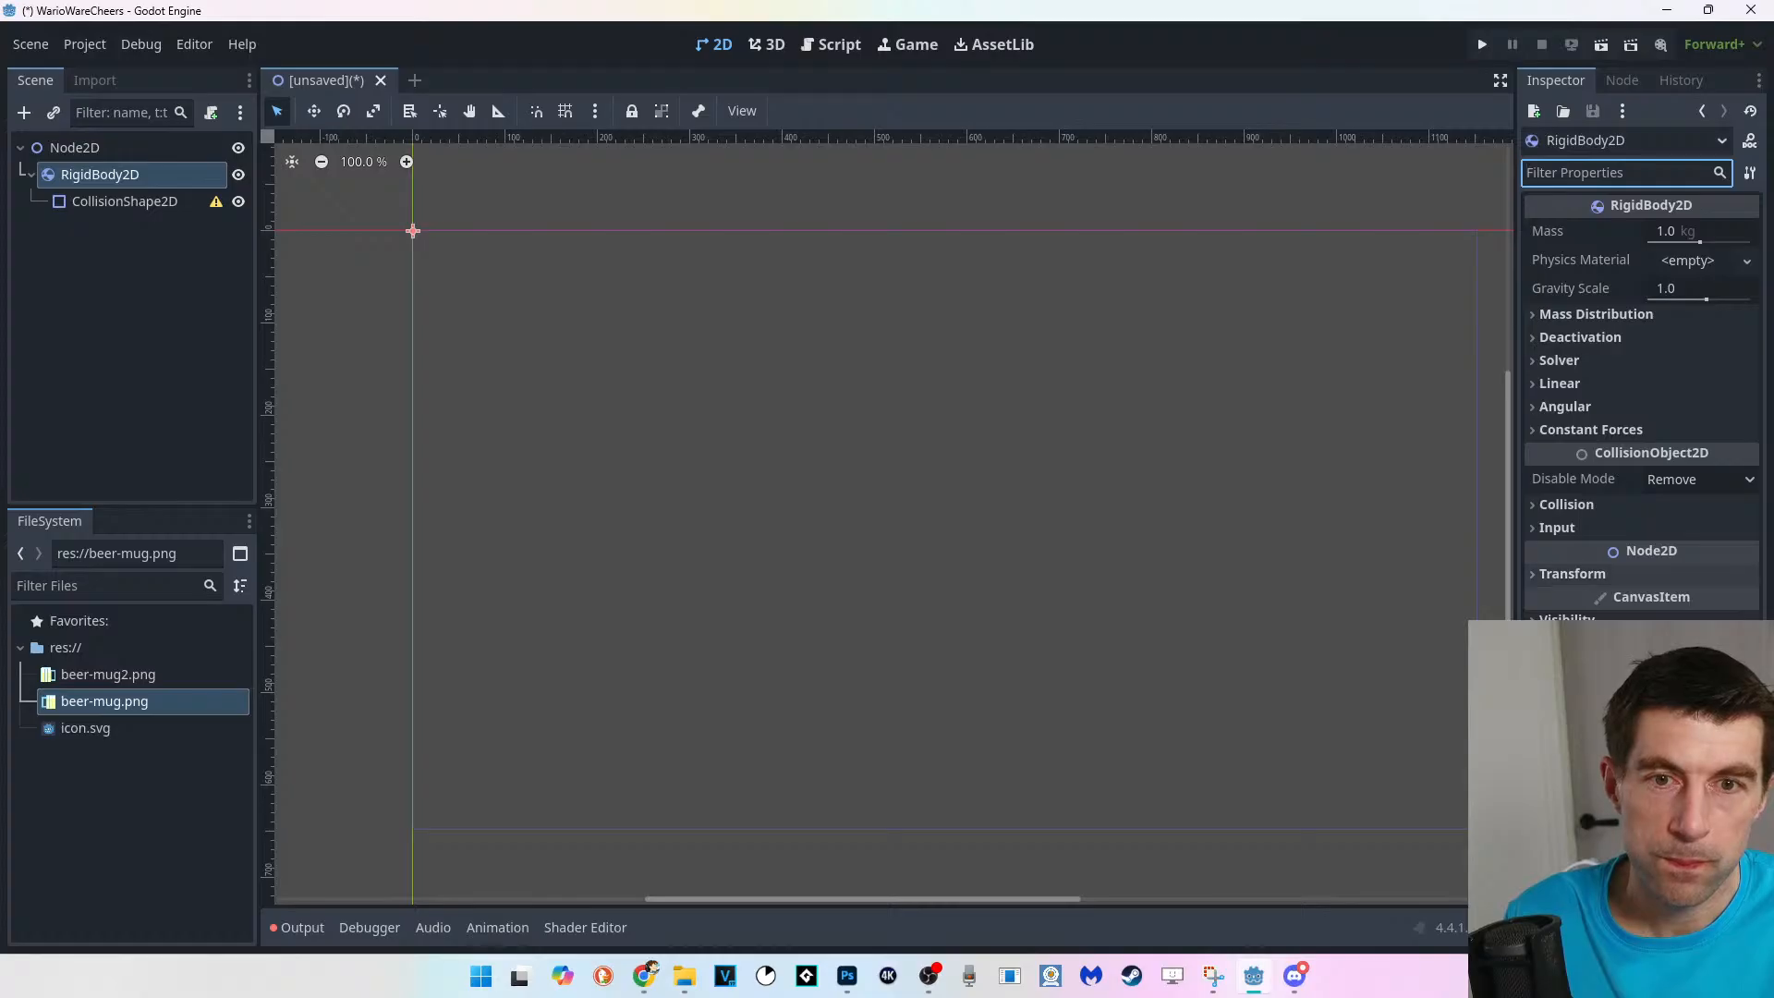
Expand the RigidBody2D node's Collision group and examine its layer and mask settings.
left_click(1570, 573)
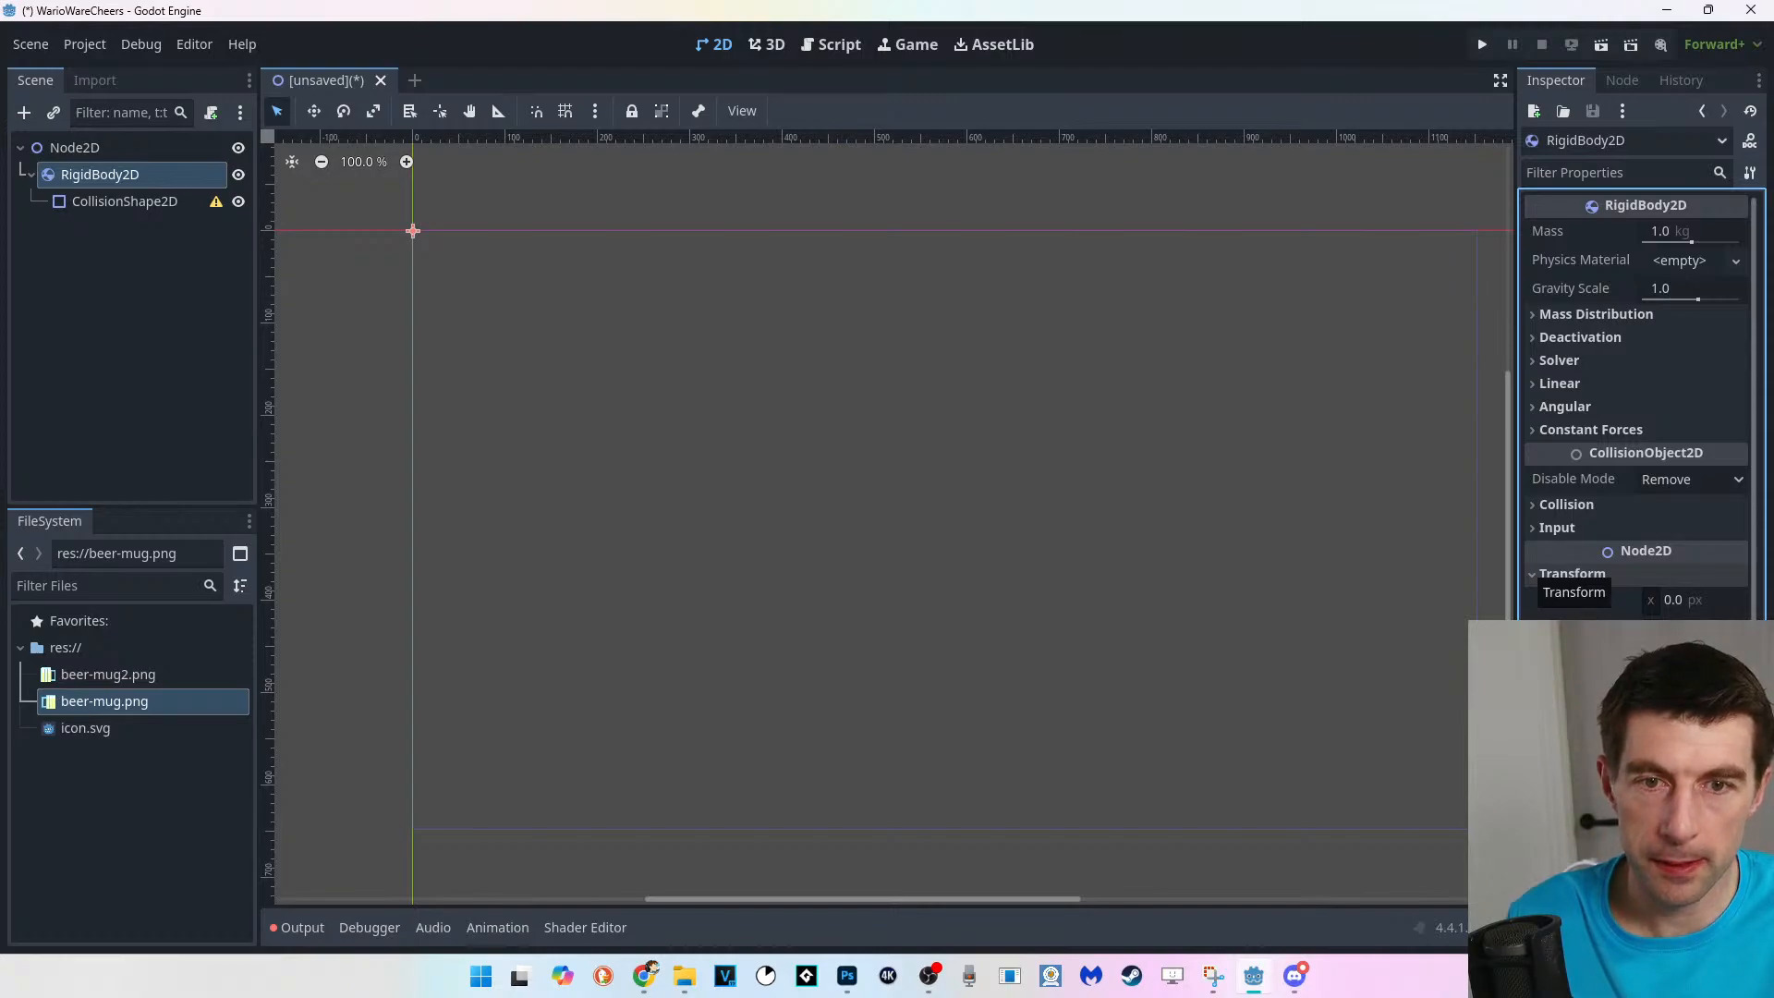
left_click(1571, 574)
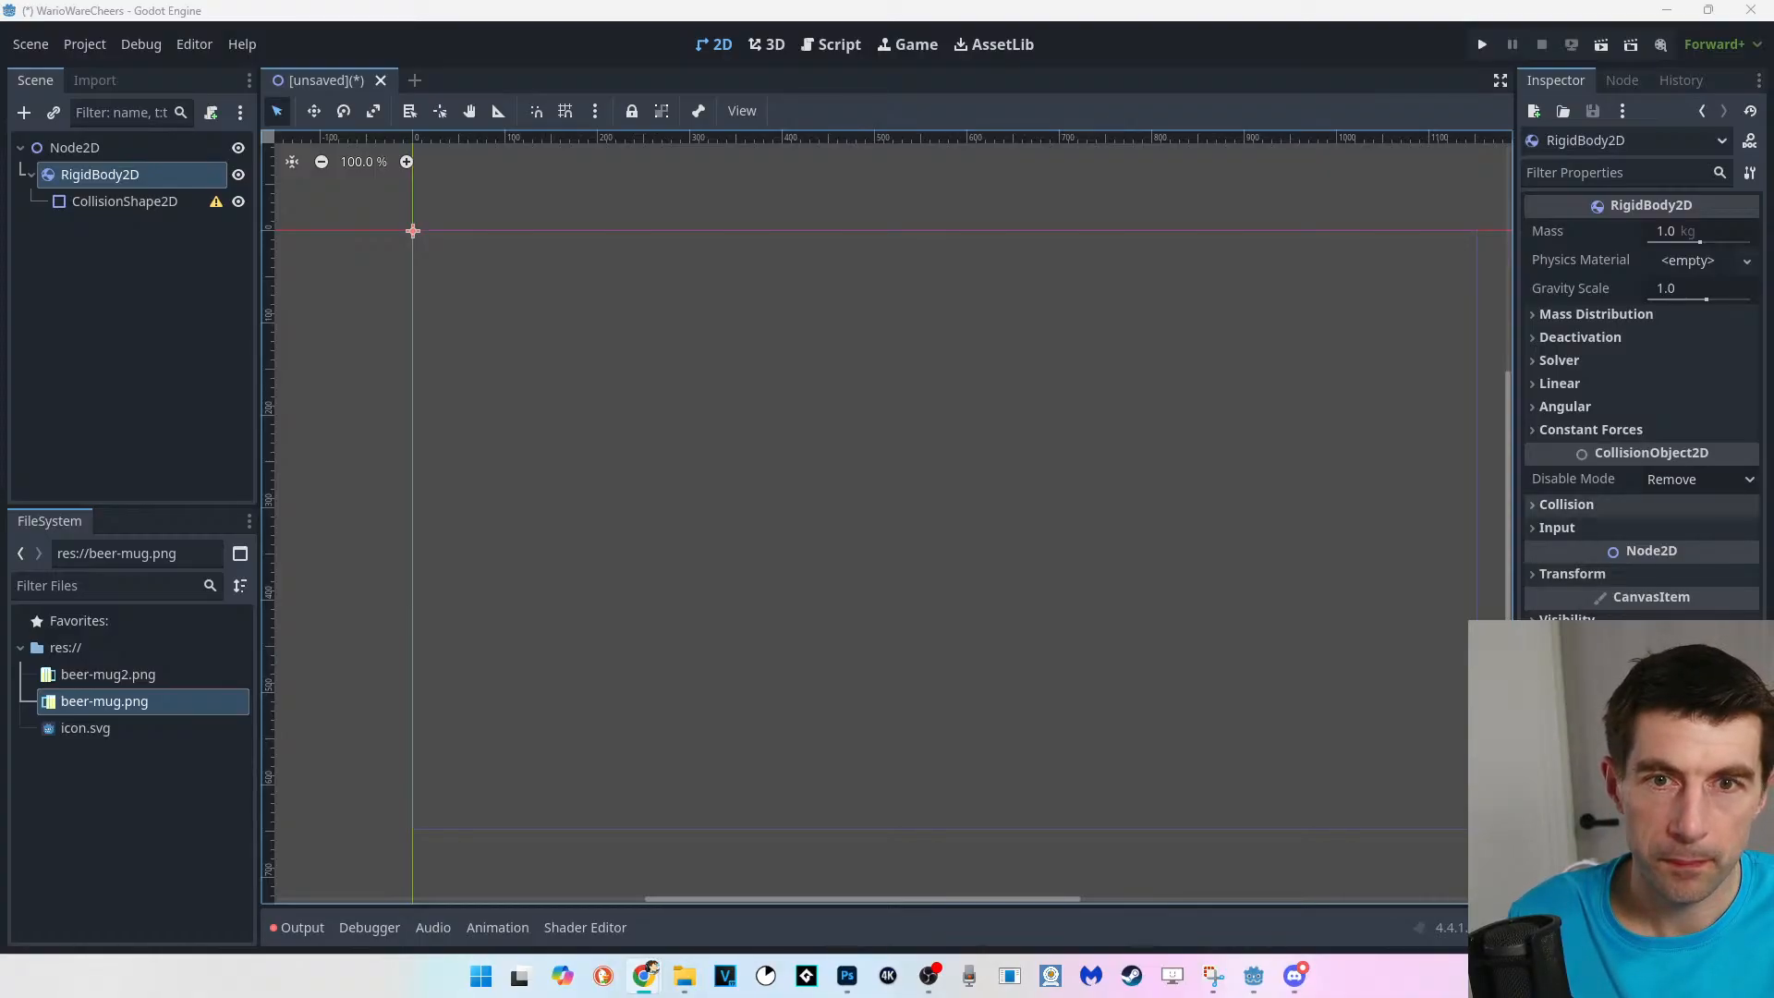
left_click(1566, 505)
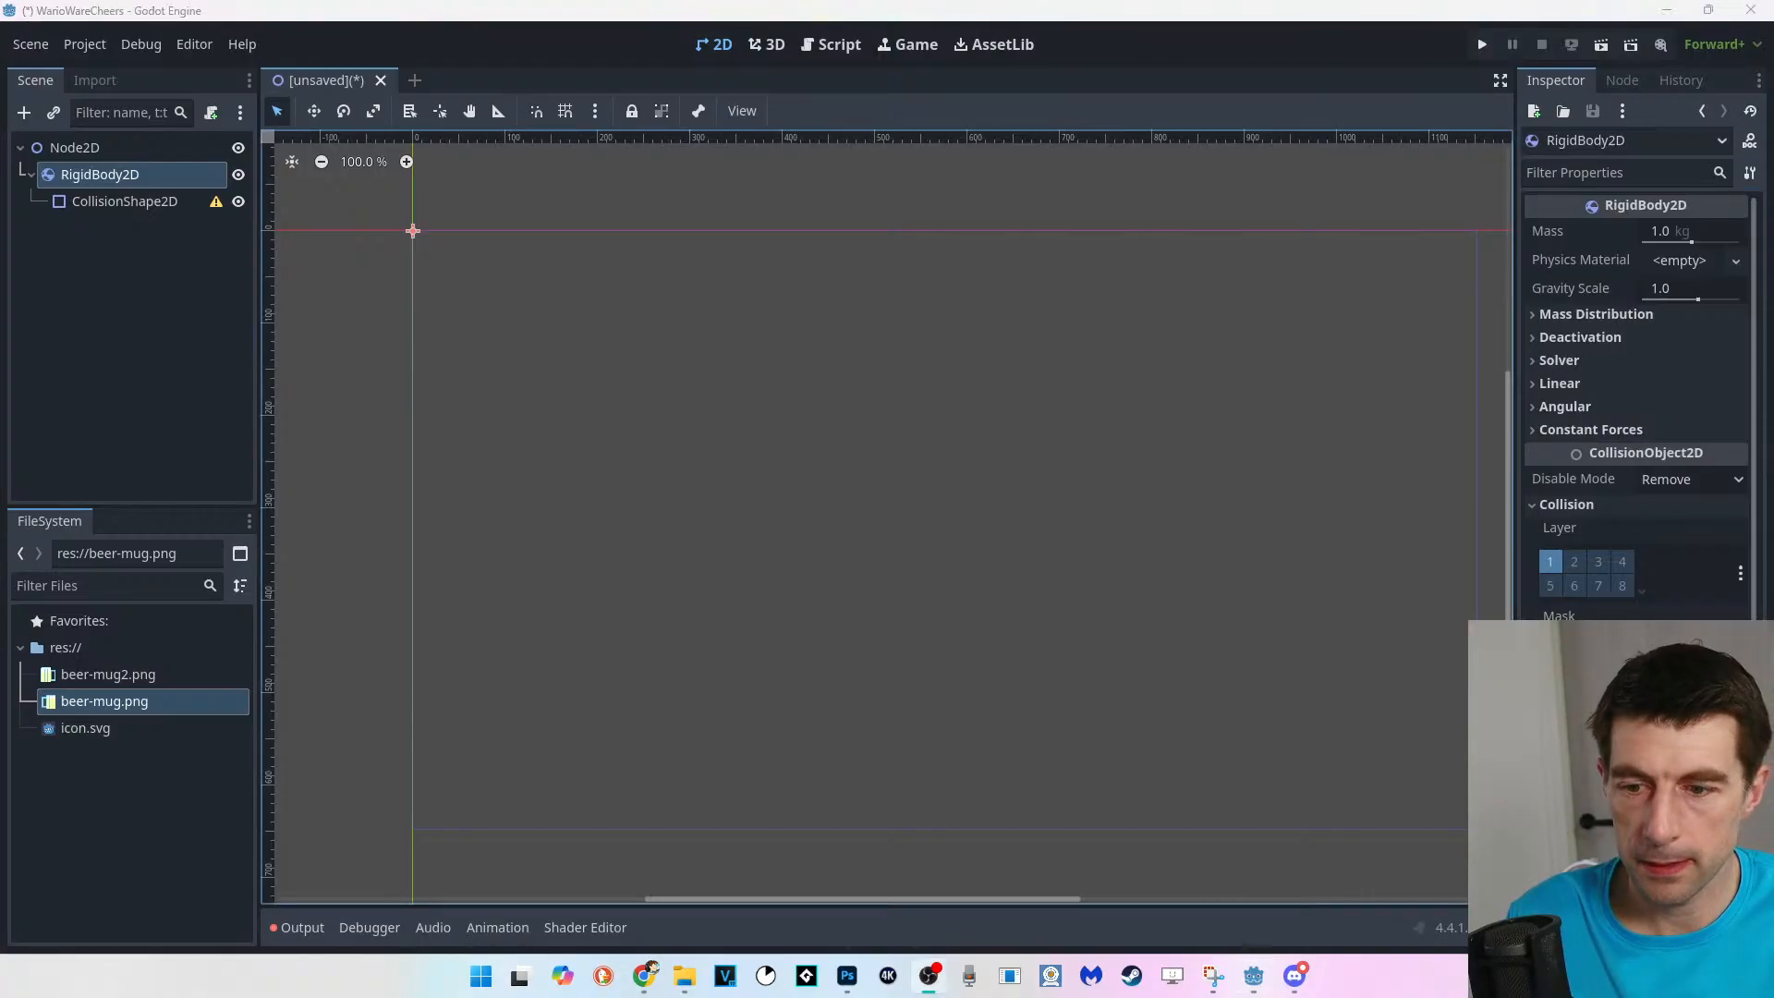
scroll(1636, 388, "down", 3)
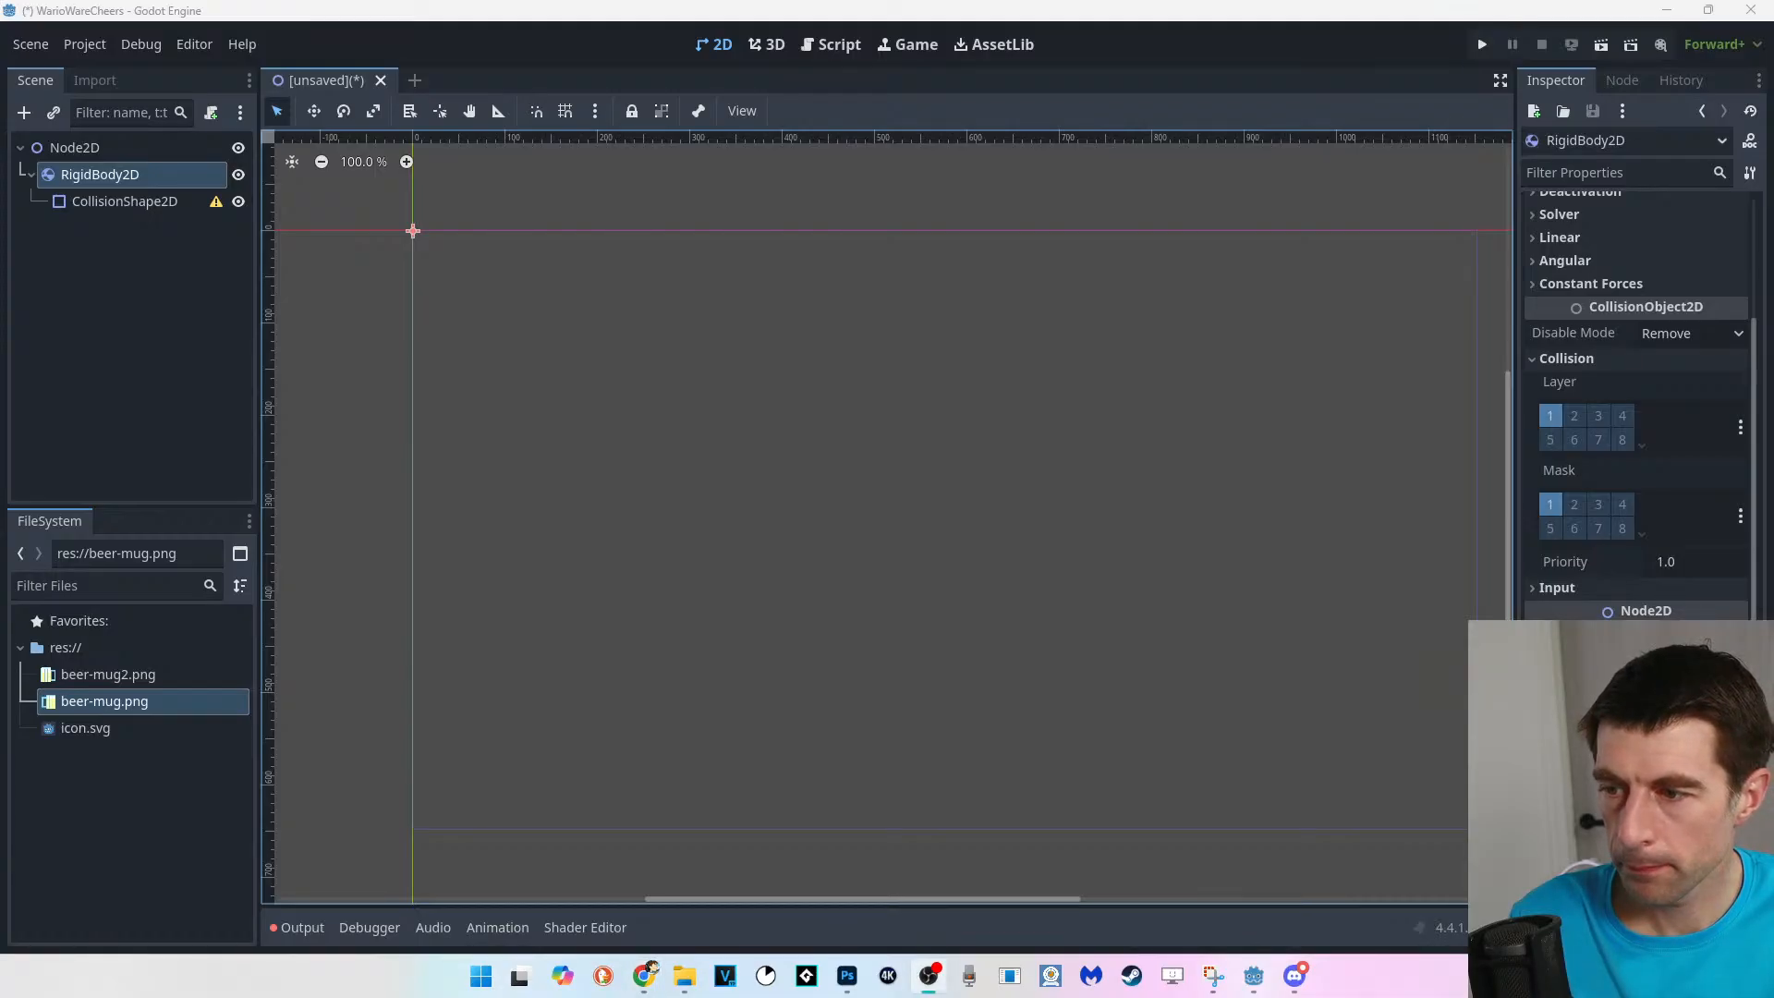
Return to the "Creating the enemy" docs page and read the AnimatedSprite2D setup and the CapsuleShape2D collision instructions.
left_click_drag(665, 997, 706, 99)
scroll(832, 536, "down", 2)
scroll(847, 536, "down", 3)
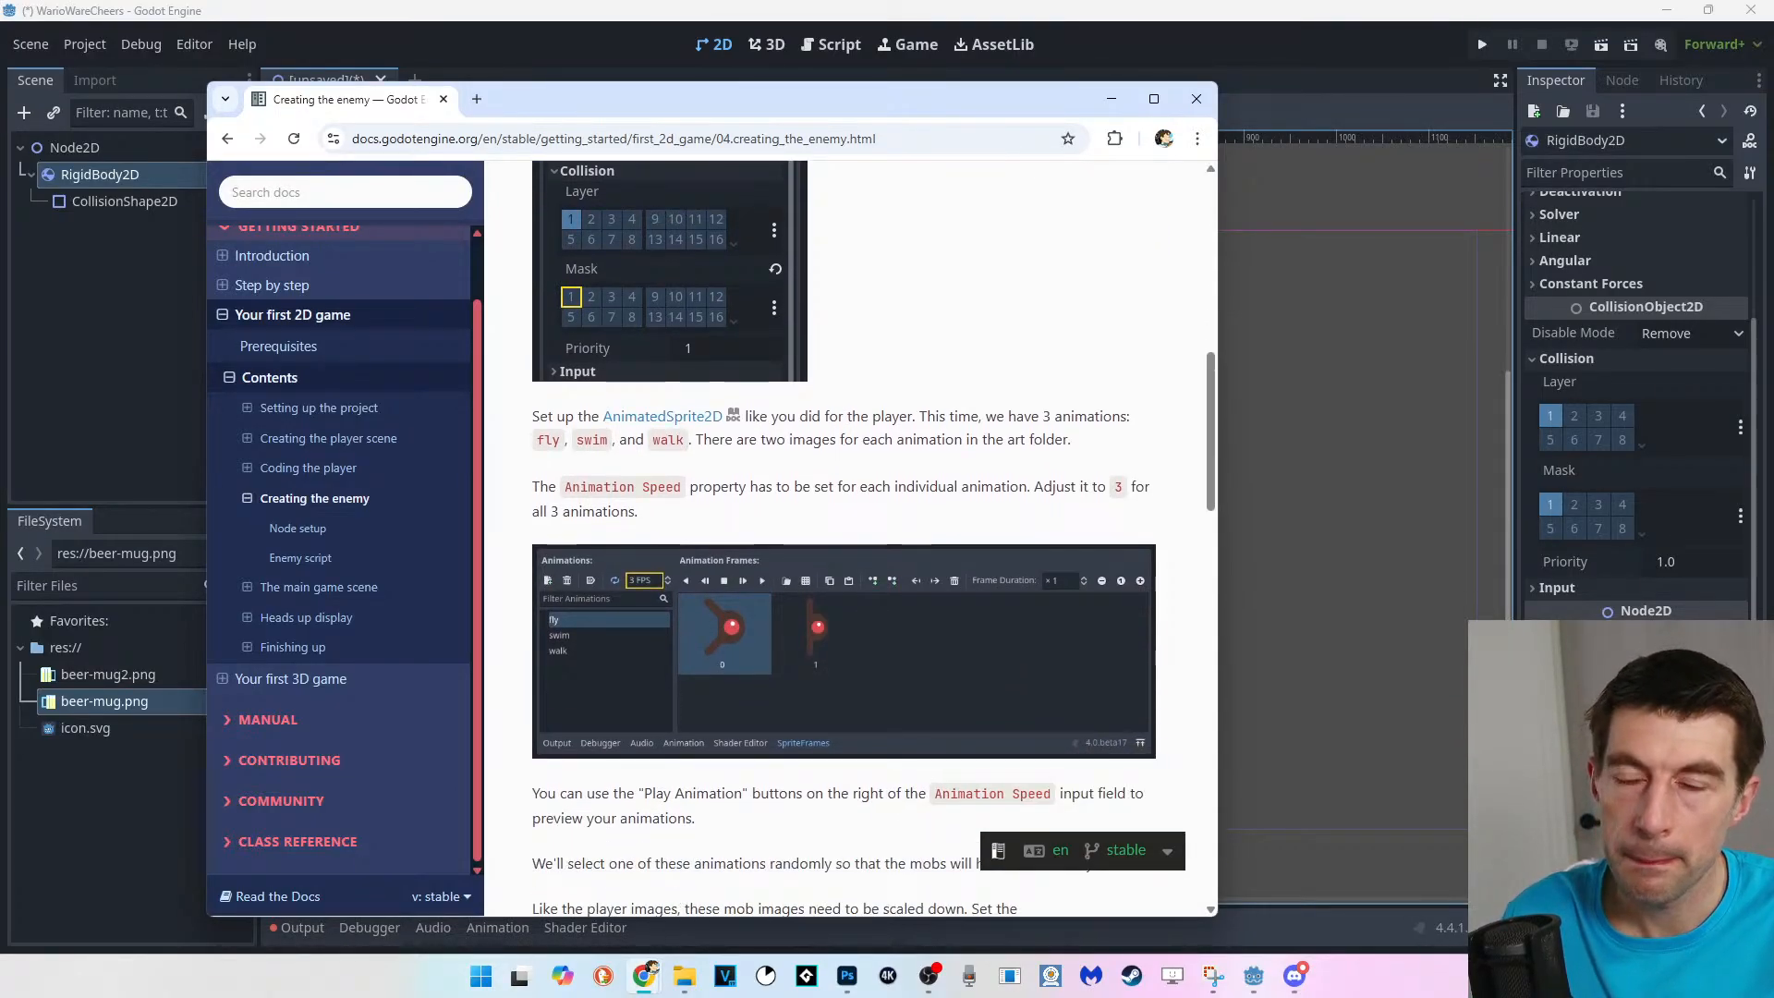
left_click_drag(731, 487, 851, 487)
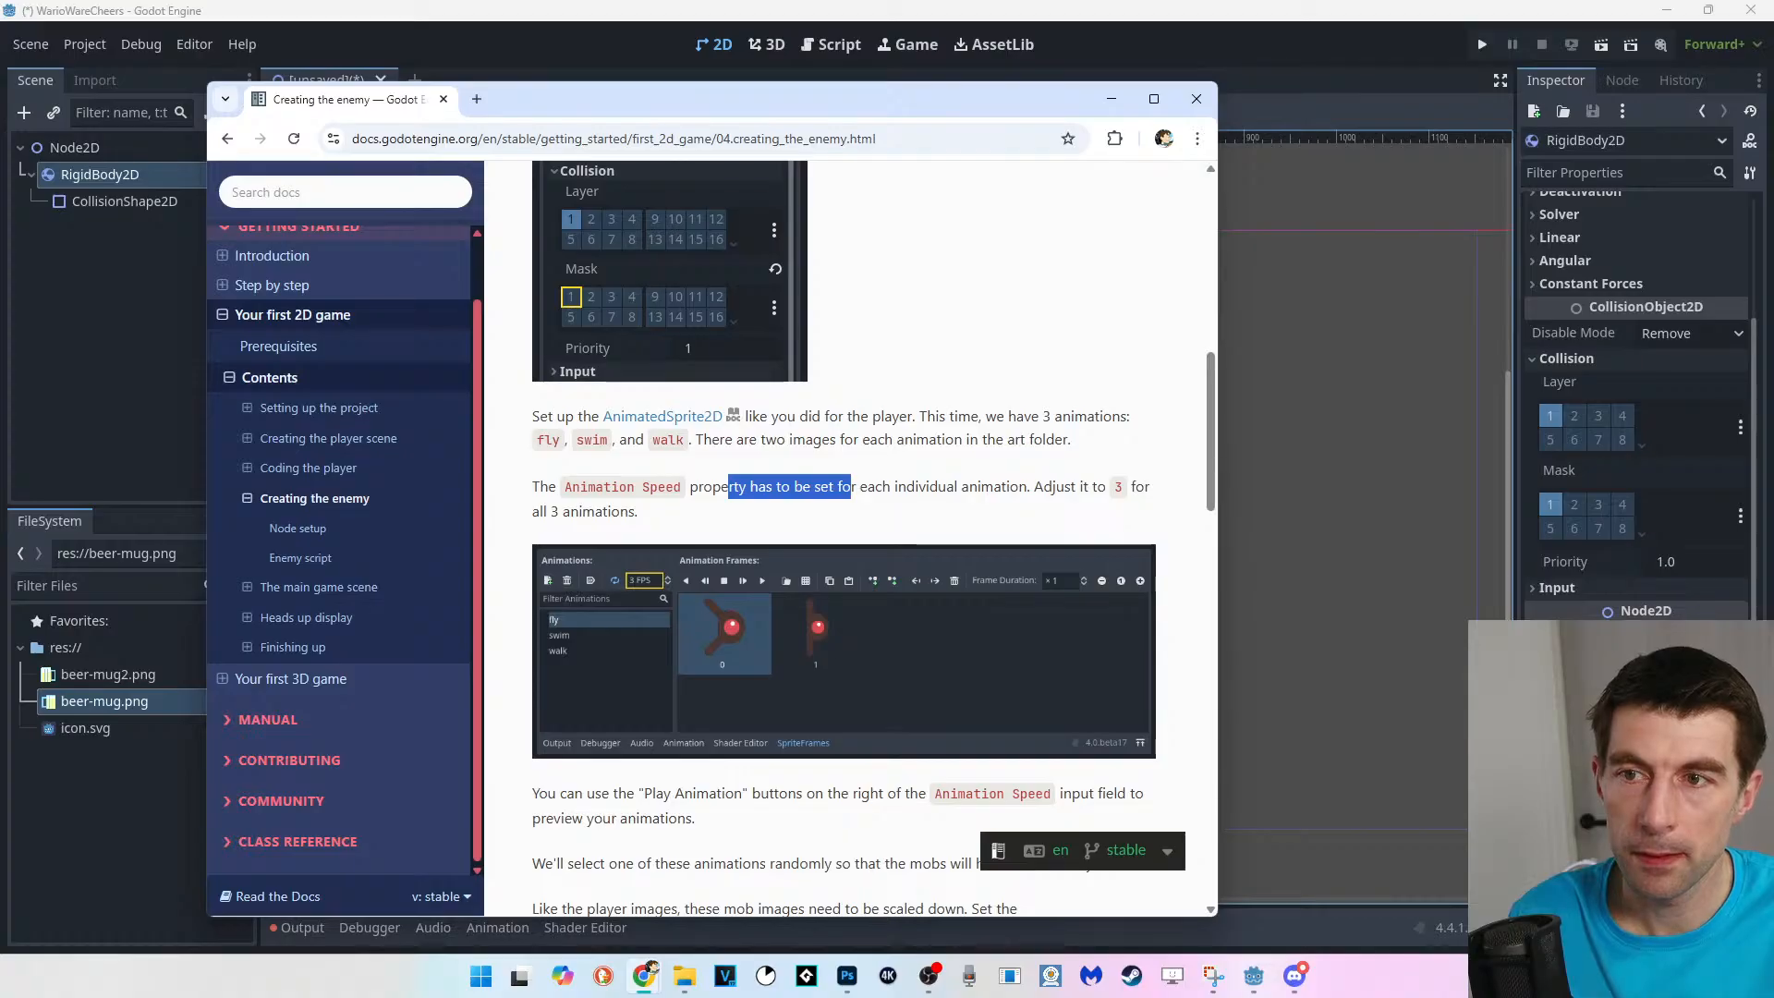
scroll(843, 536, "down", 1)
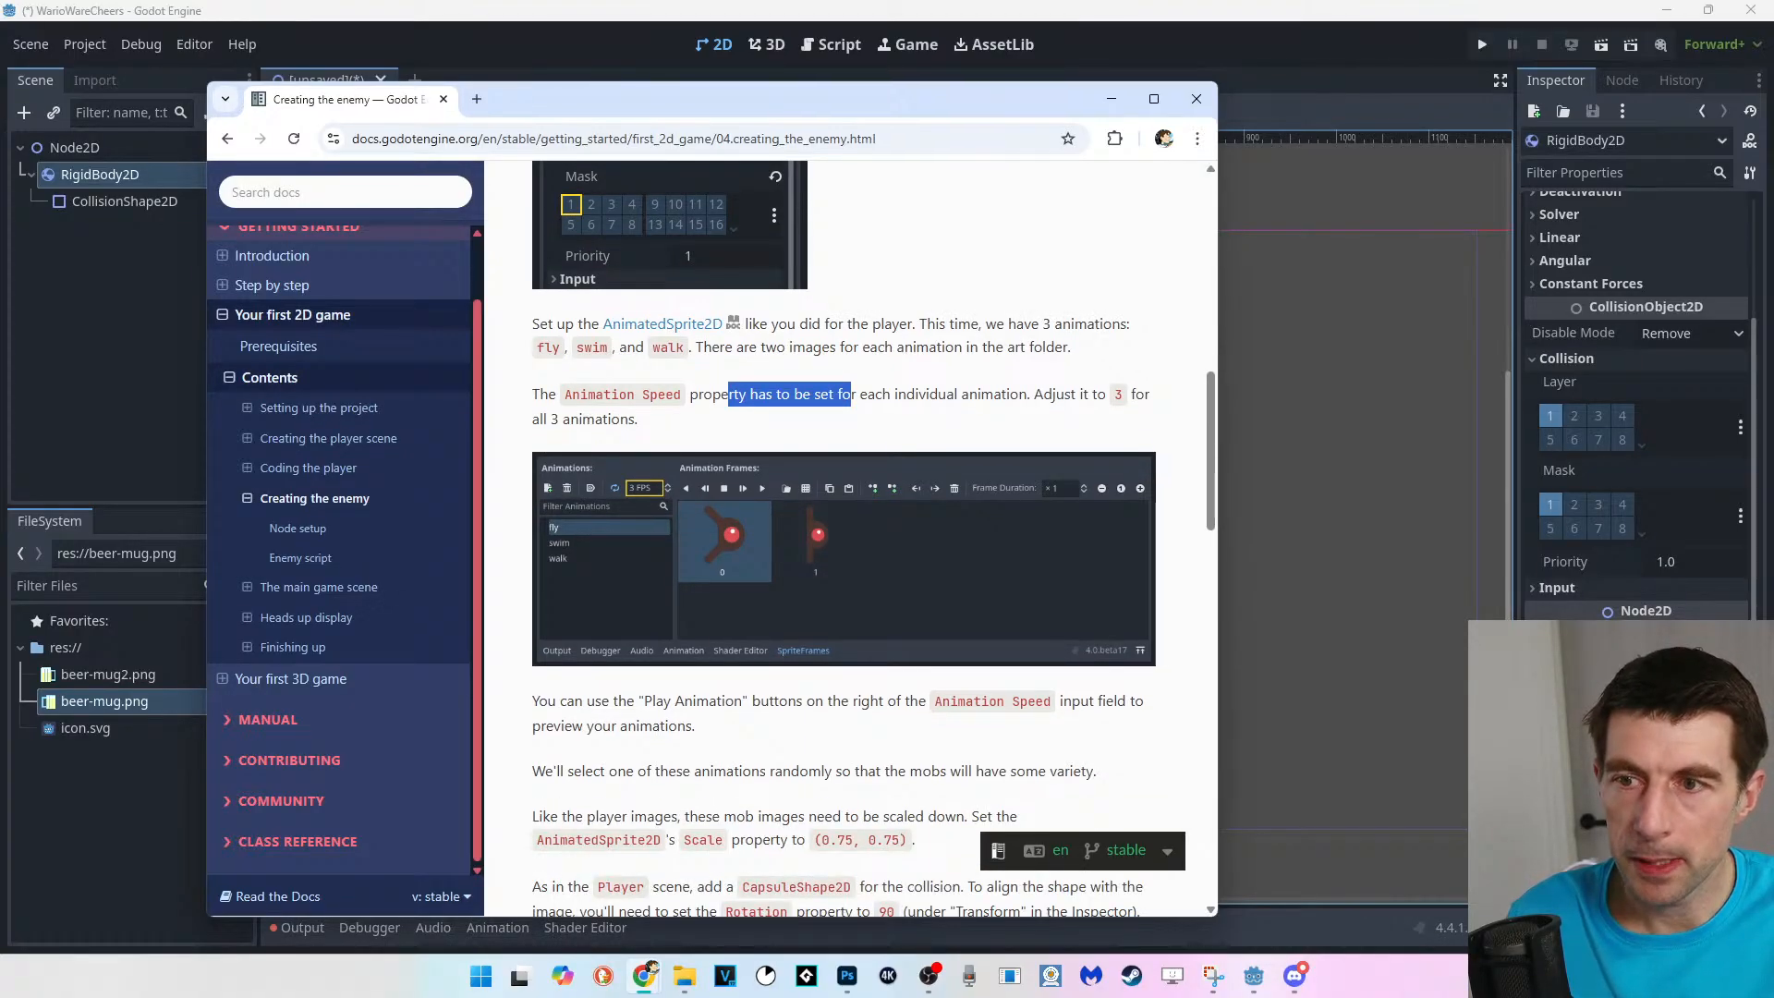
scroll(843, 536, "down", 1)
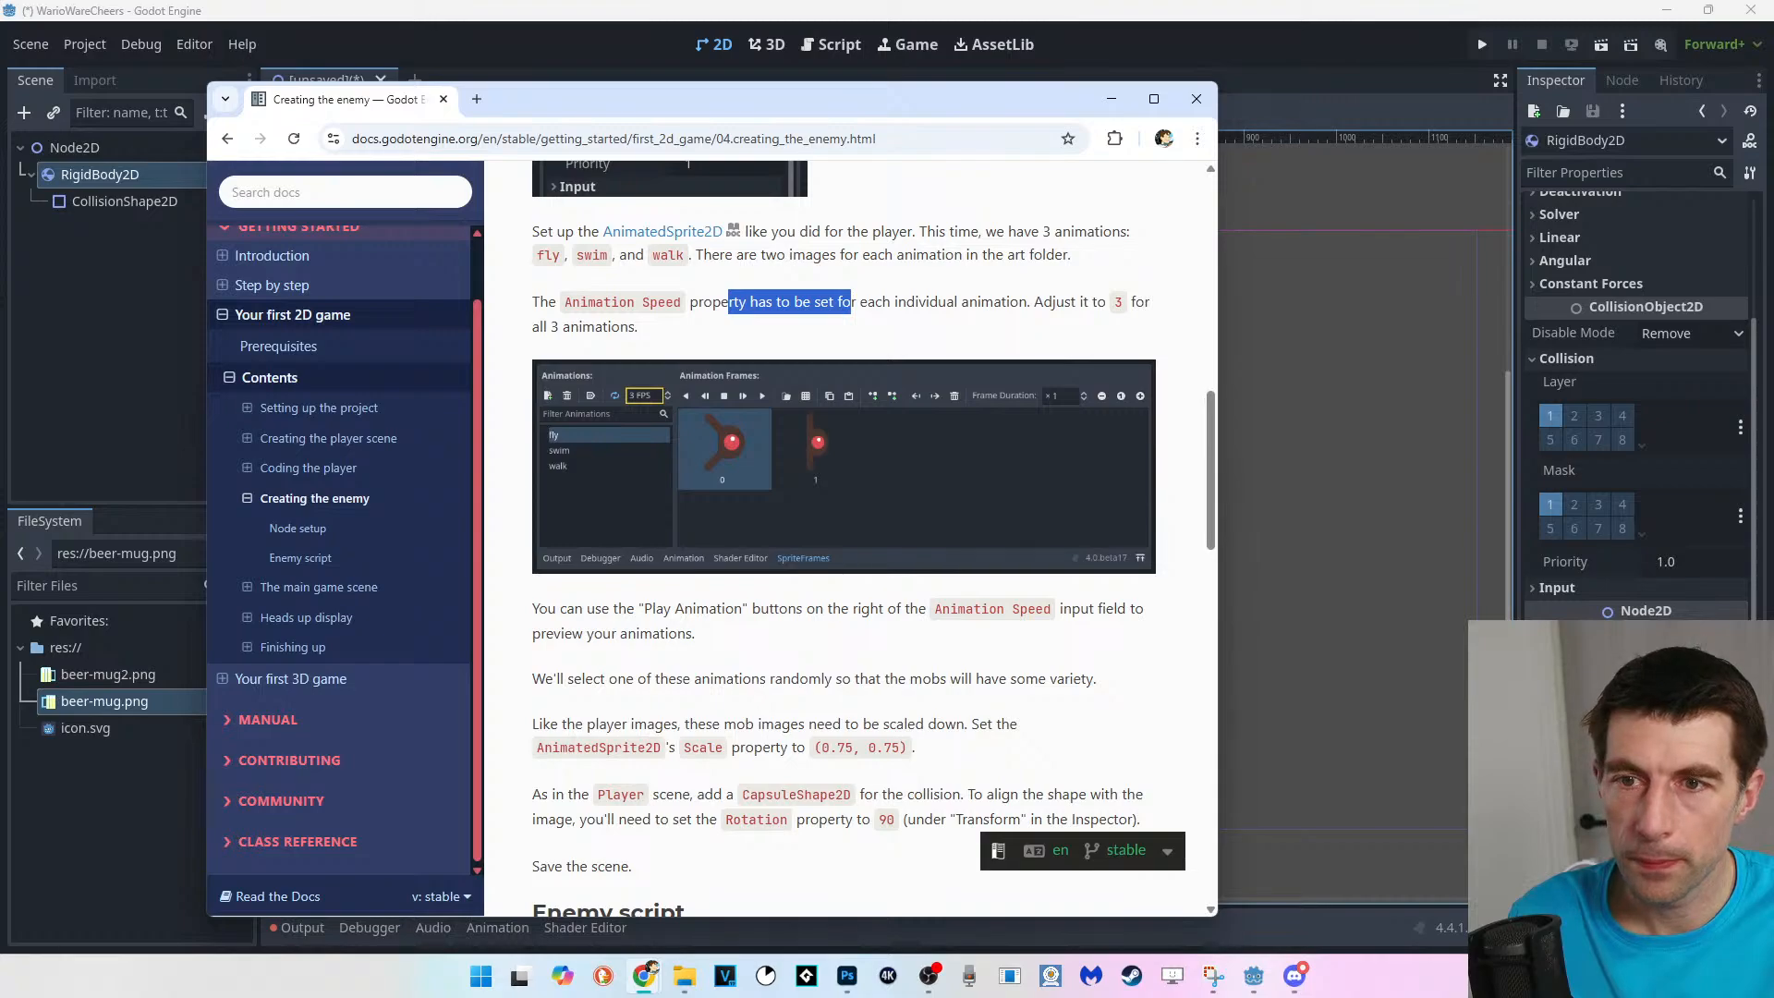
scroll(844, 536, "down", 2)
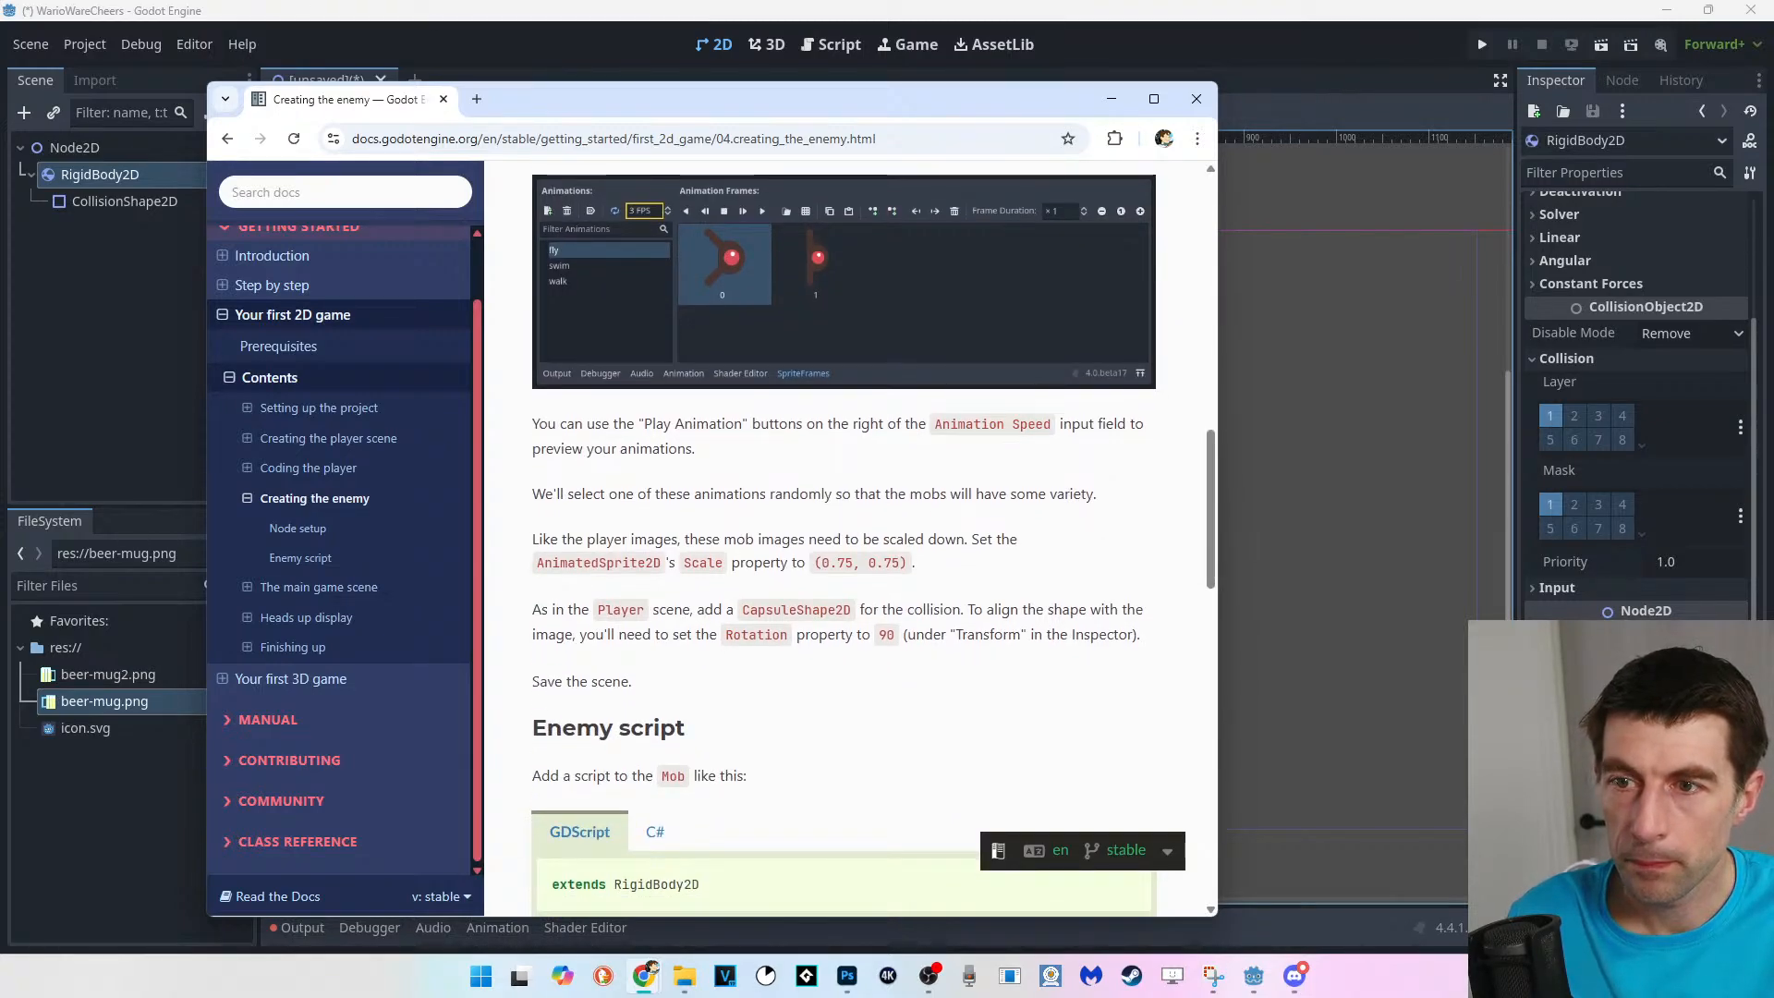
left_click_drag(741, 610, 845, 609)
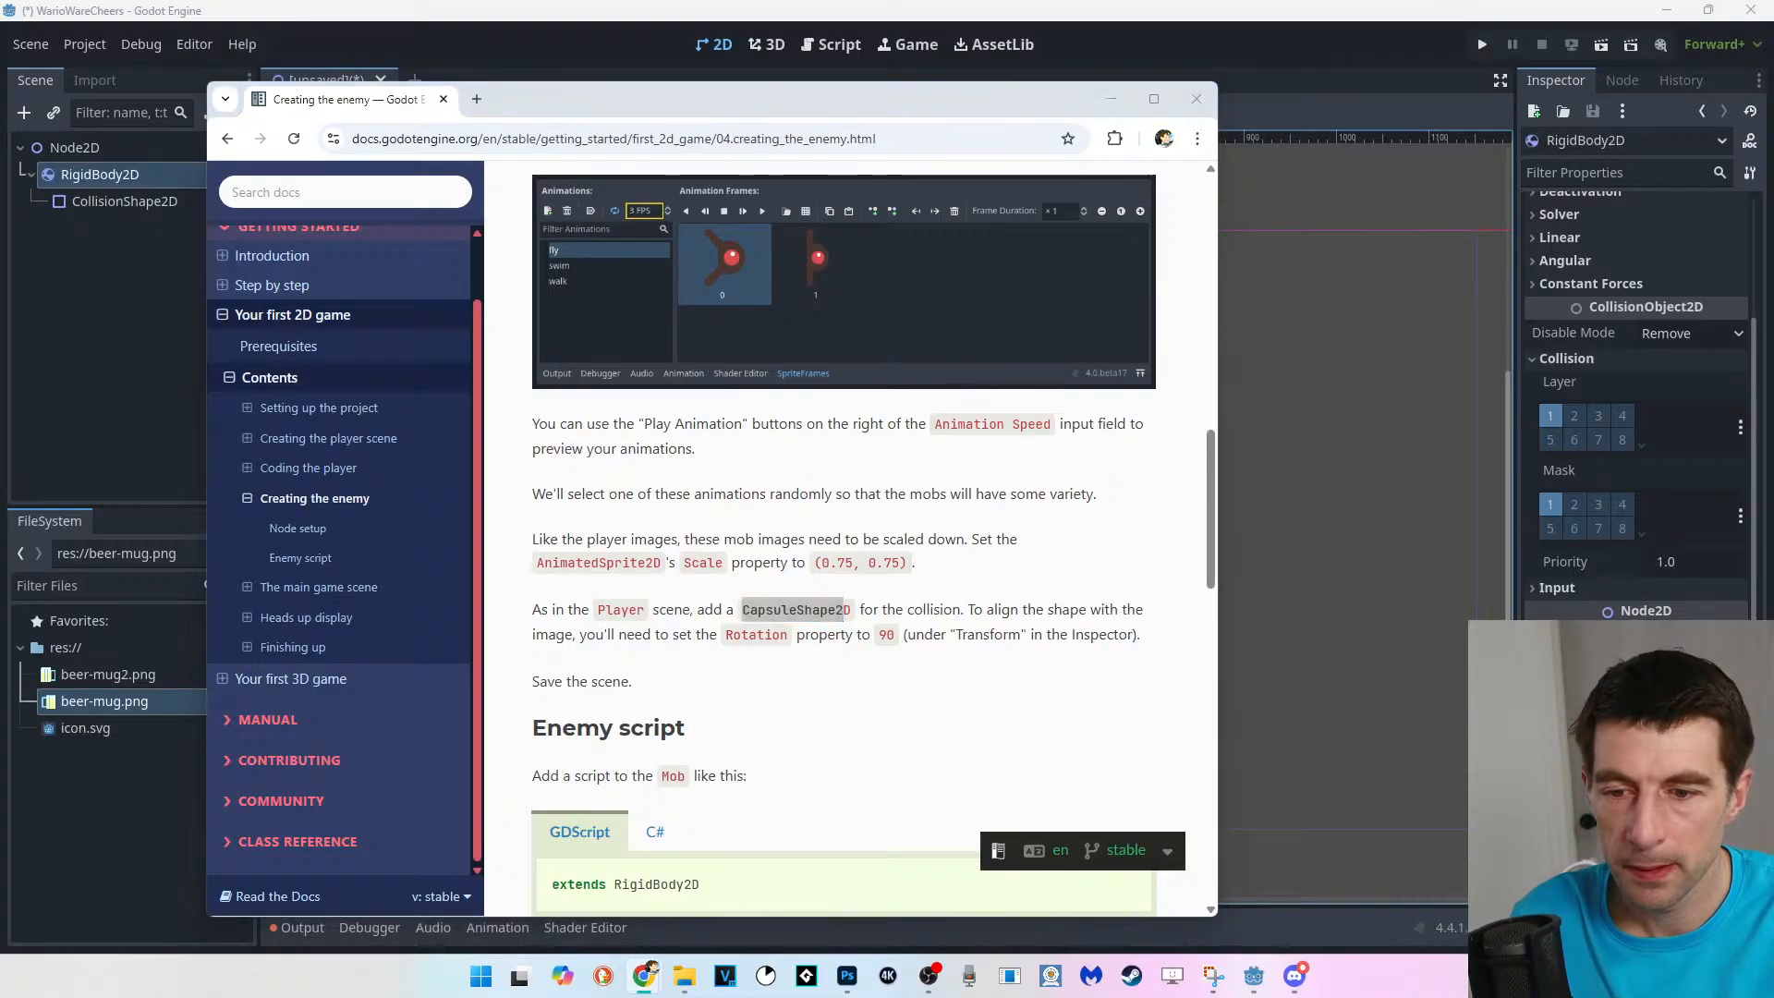
Read the docs page's Enemy script section, including the code that extends RigidBody2D, and return to the Godot editor.
scroll(843, 539, "down", 2)
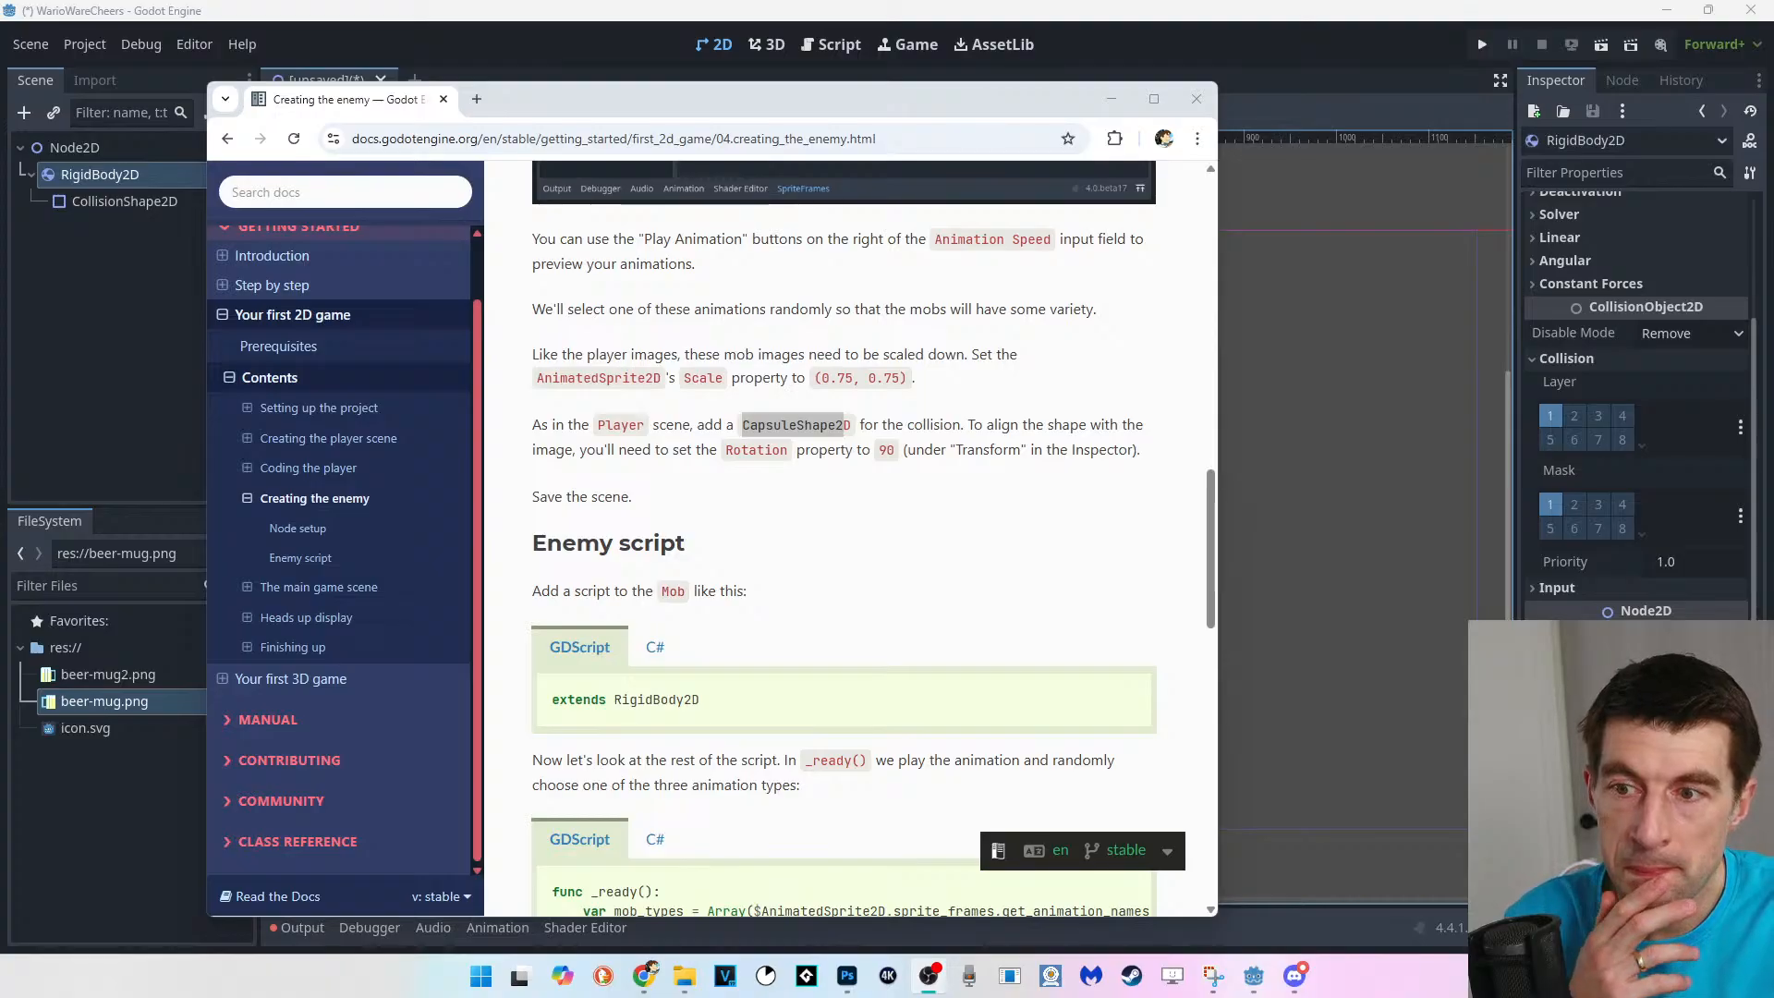
scroll(843, 539, "down", 2)
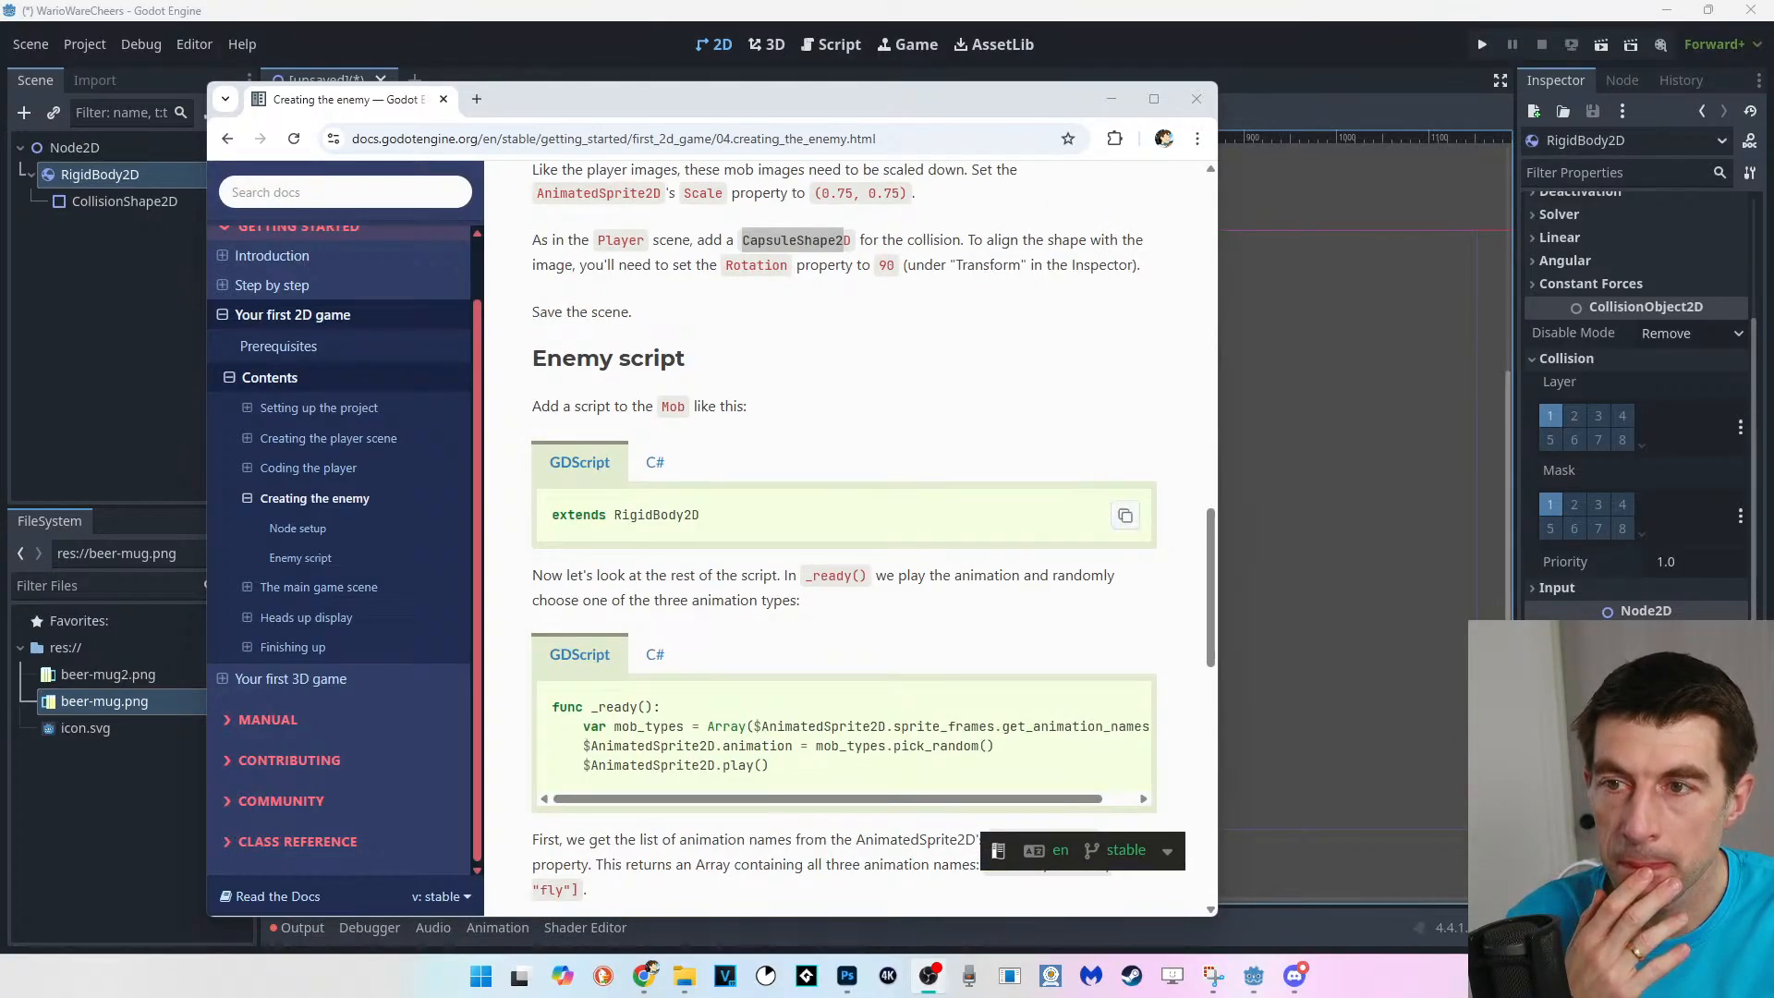
left_click_drag(701, 514, 552, 515)
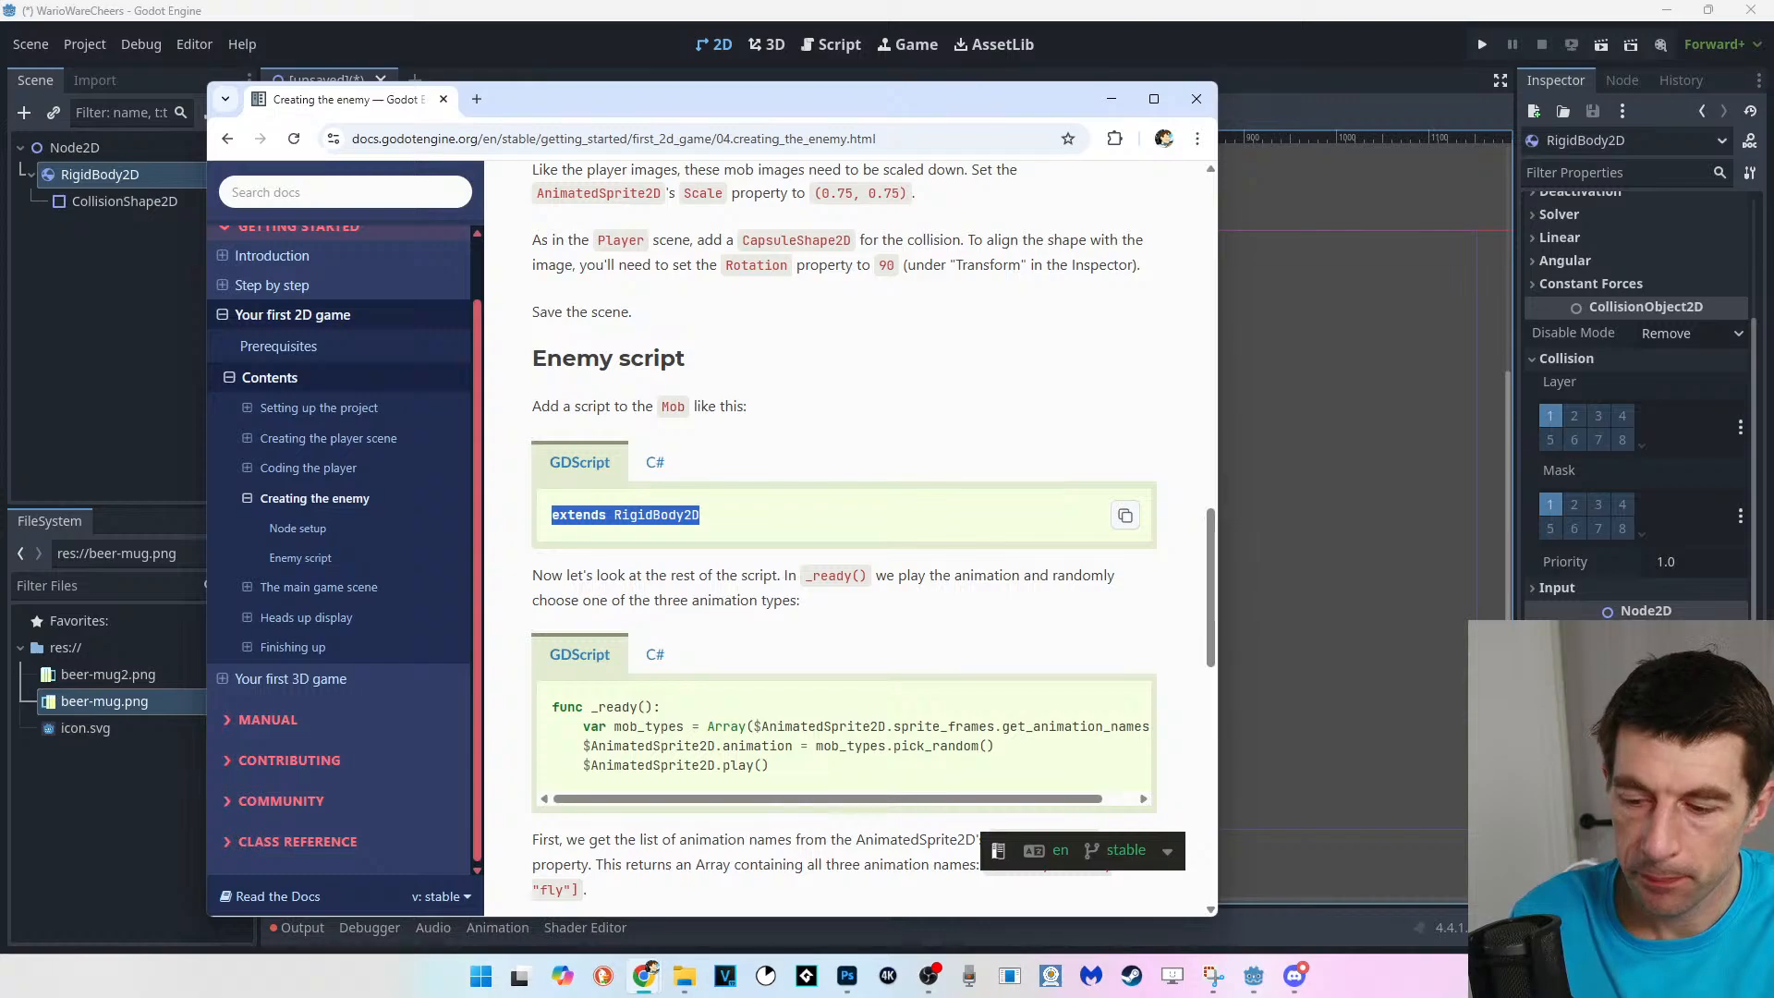
scroll(844, 539, "down", 3)
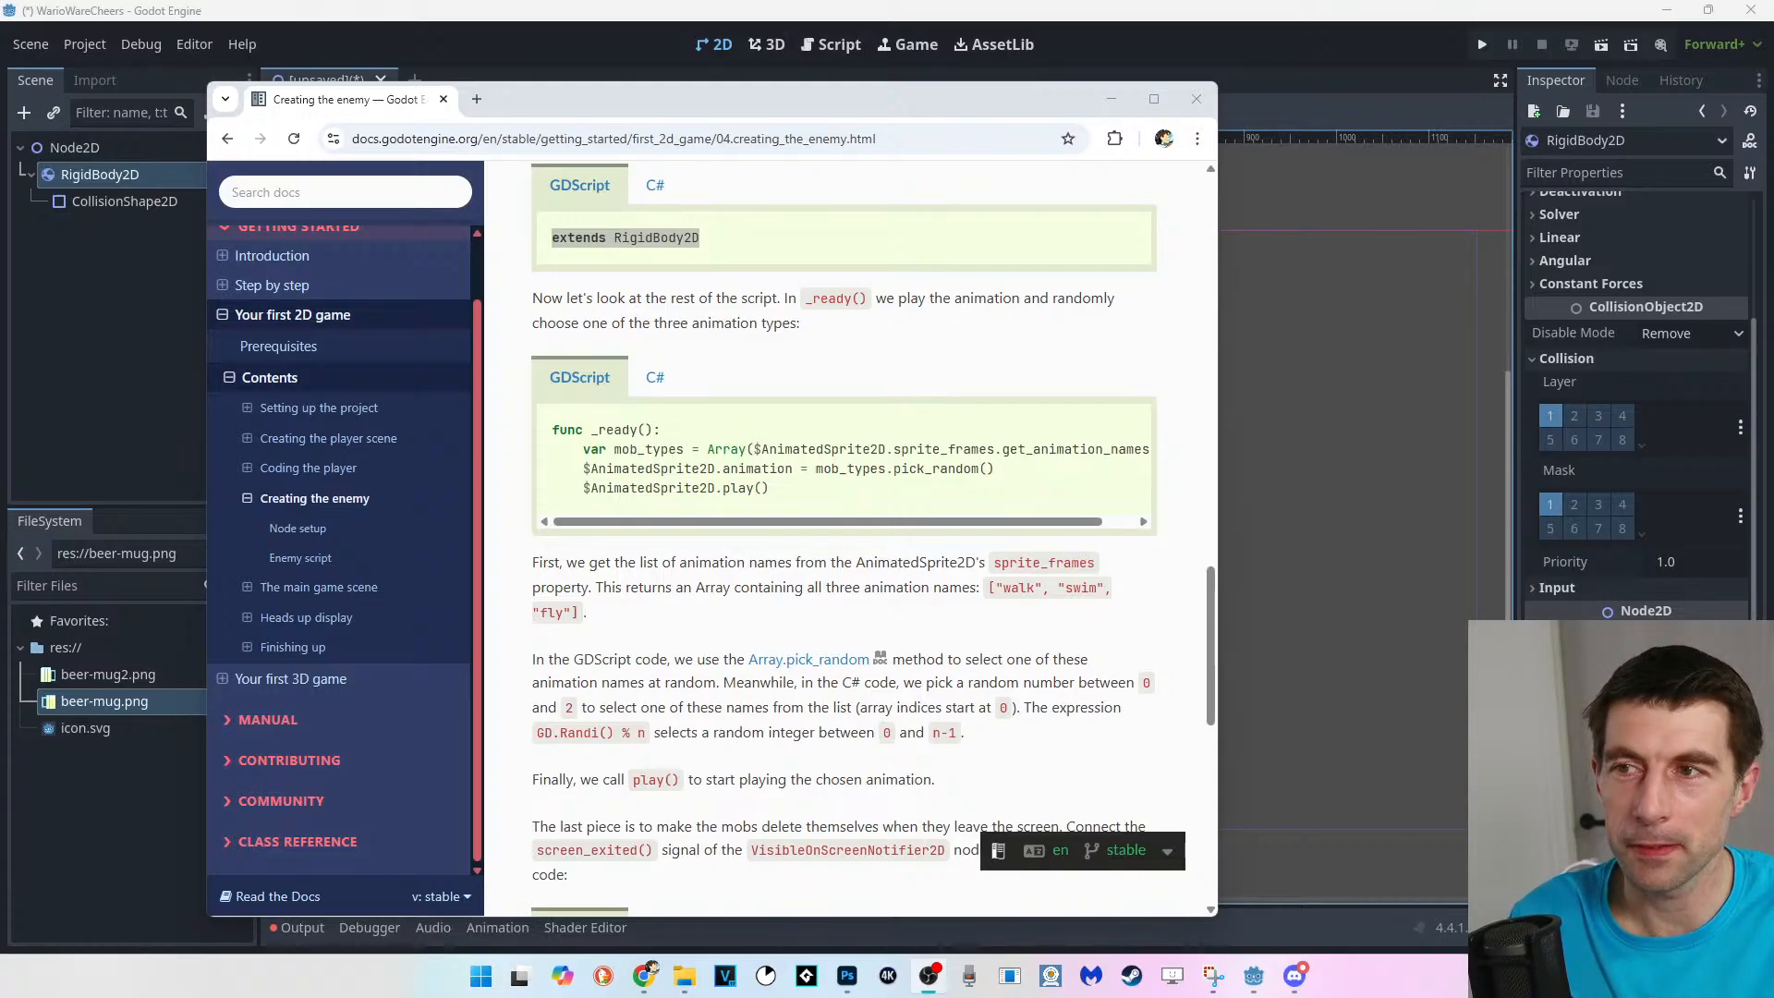
key("alt+Tab")
left_click_drag(740, 99, 689, 997)
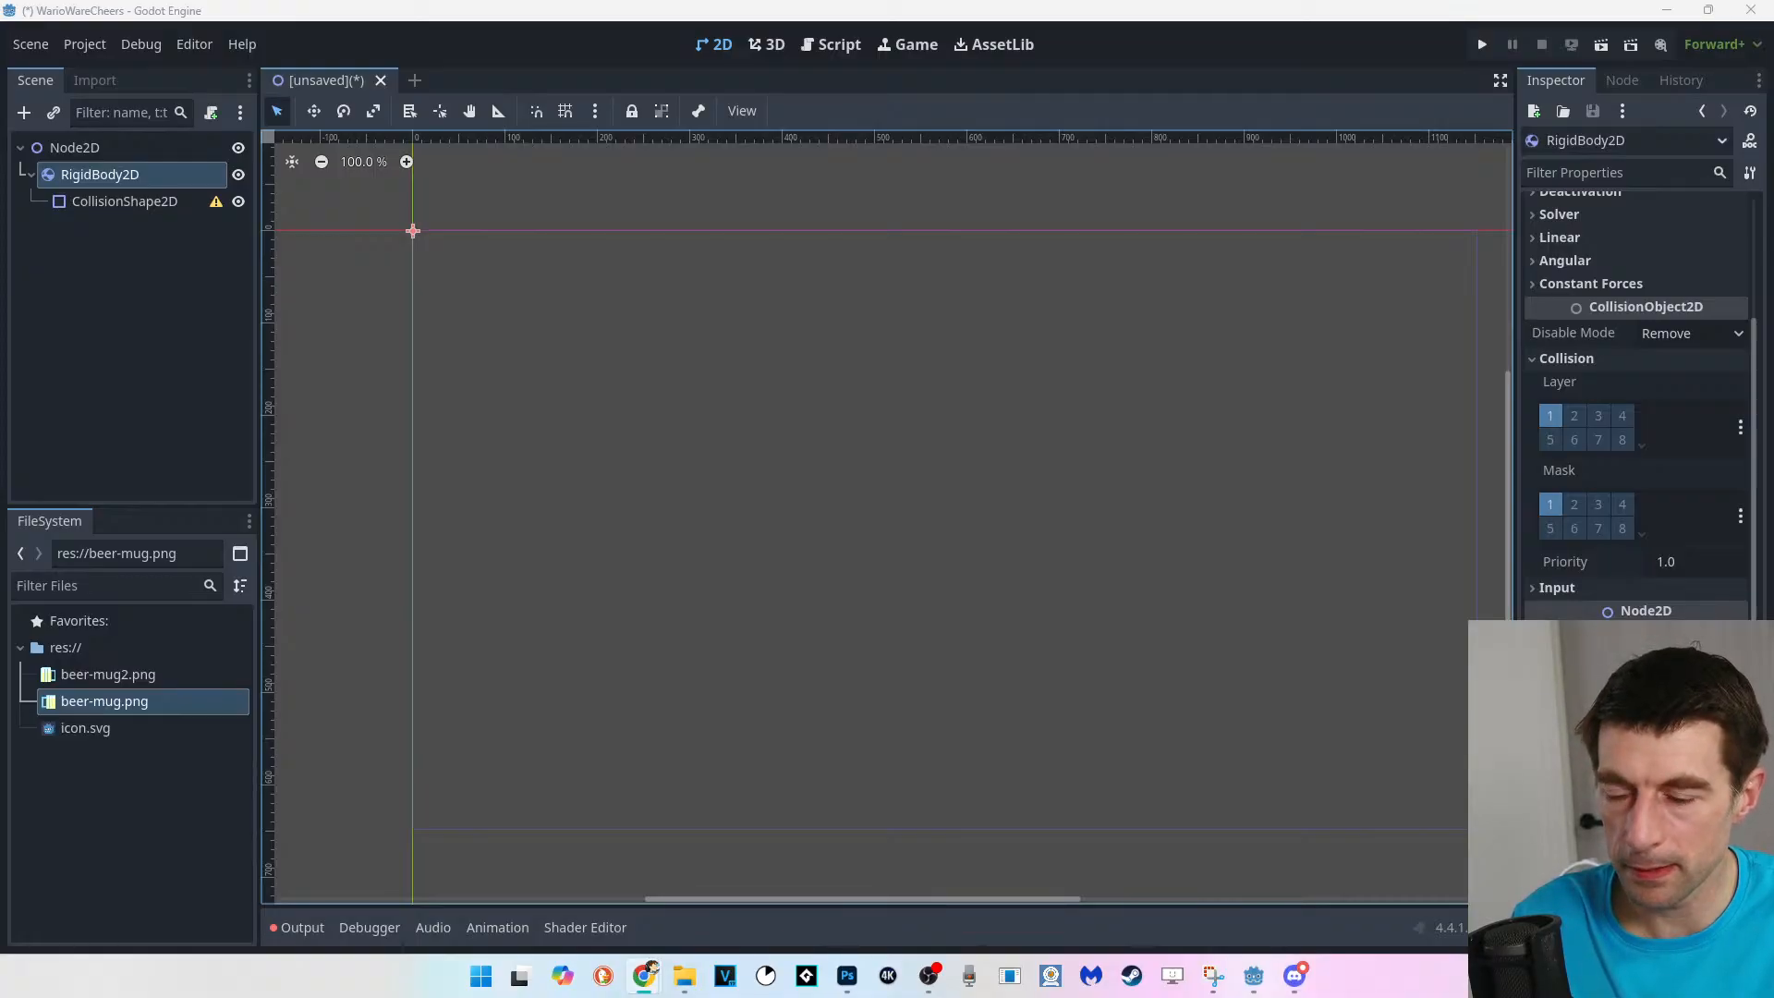
Read the docs' Enemy script explanation of how _ready() plays and randomly chooses an animation type, and return to the Godot editor.
left_click_drag(708, 2, 702, 121)
scroll(841, 561, "down", 1)
scroll(841, 561, "up", 1)
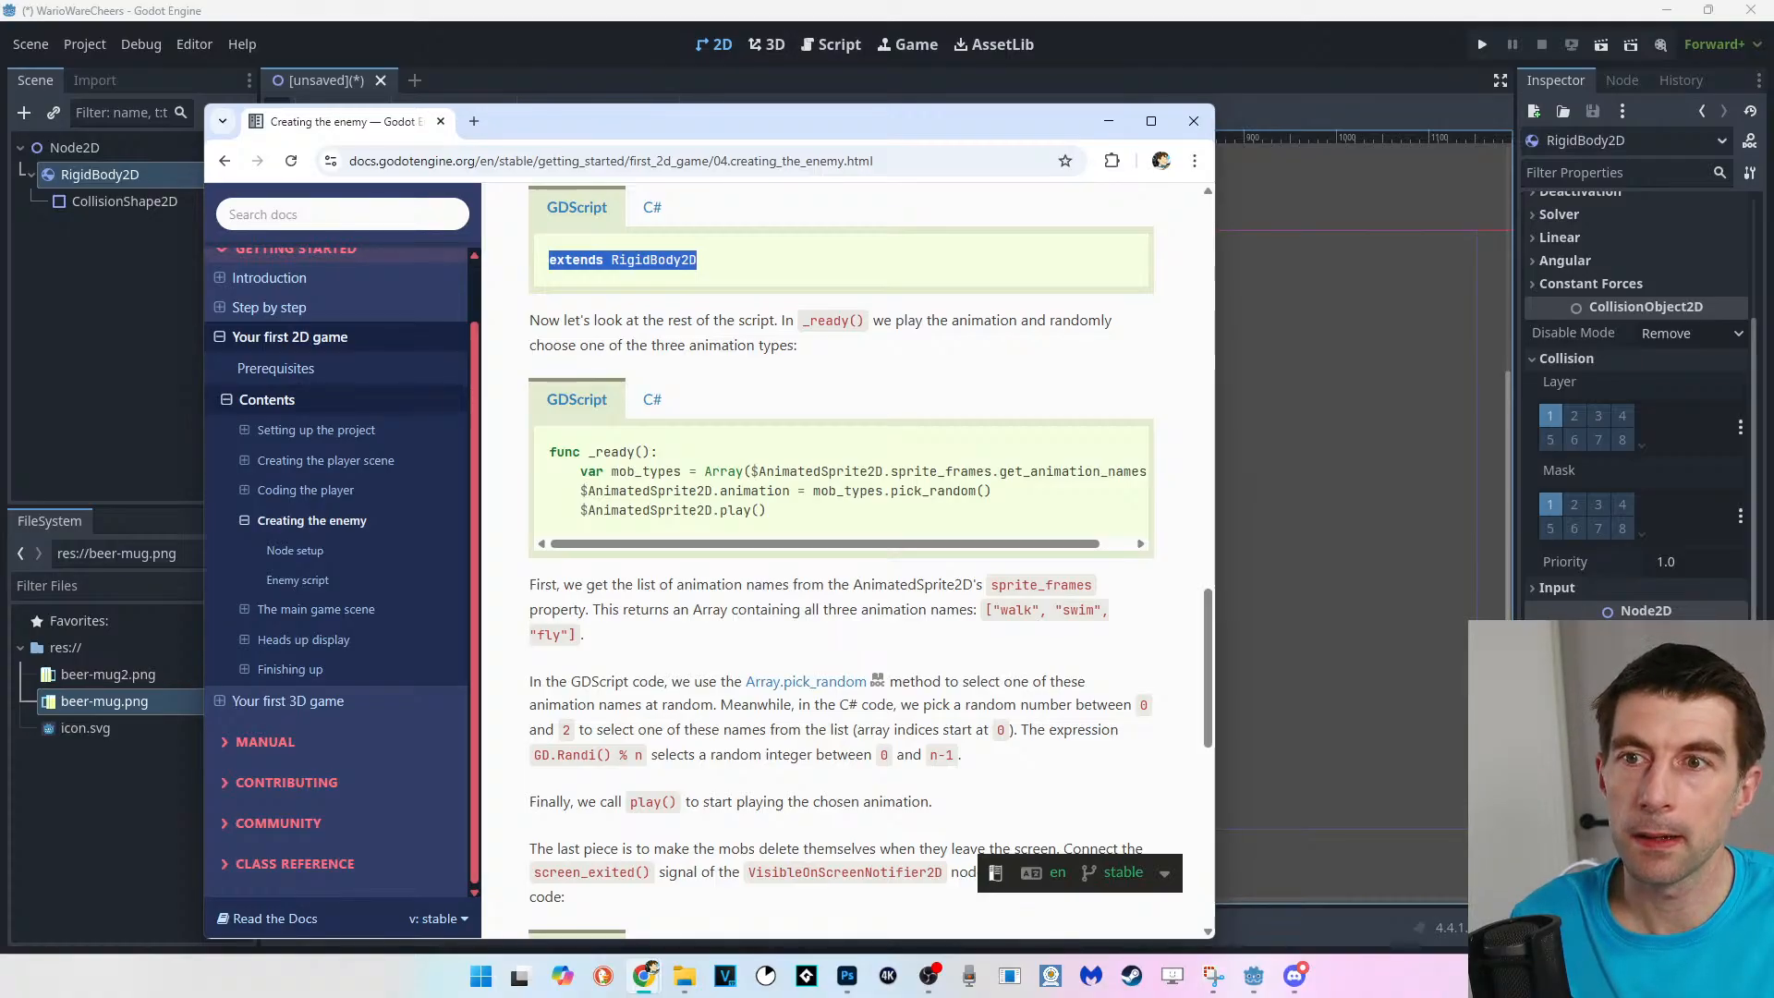
left_click(699, 261)
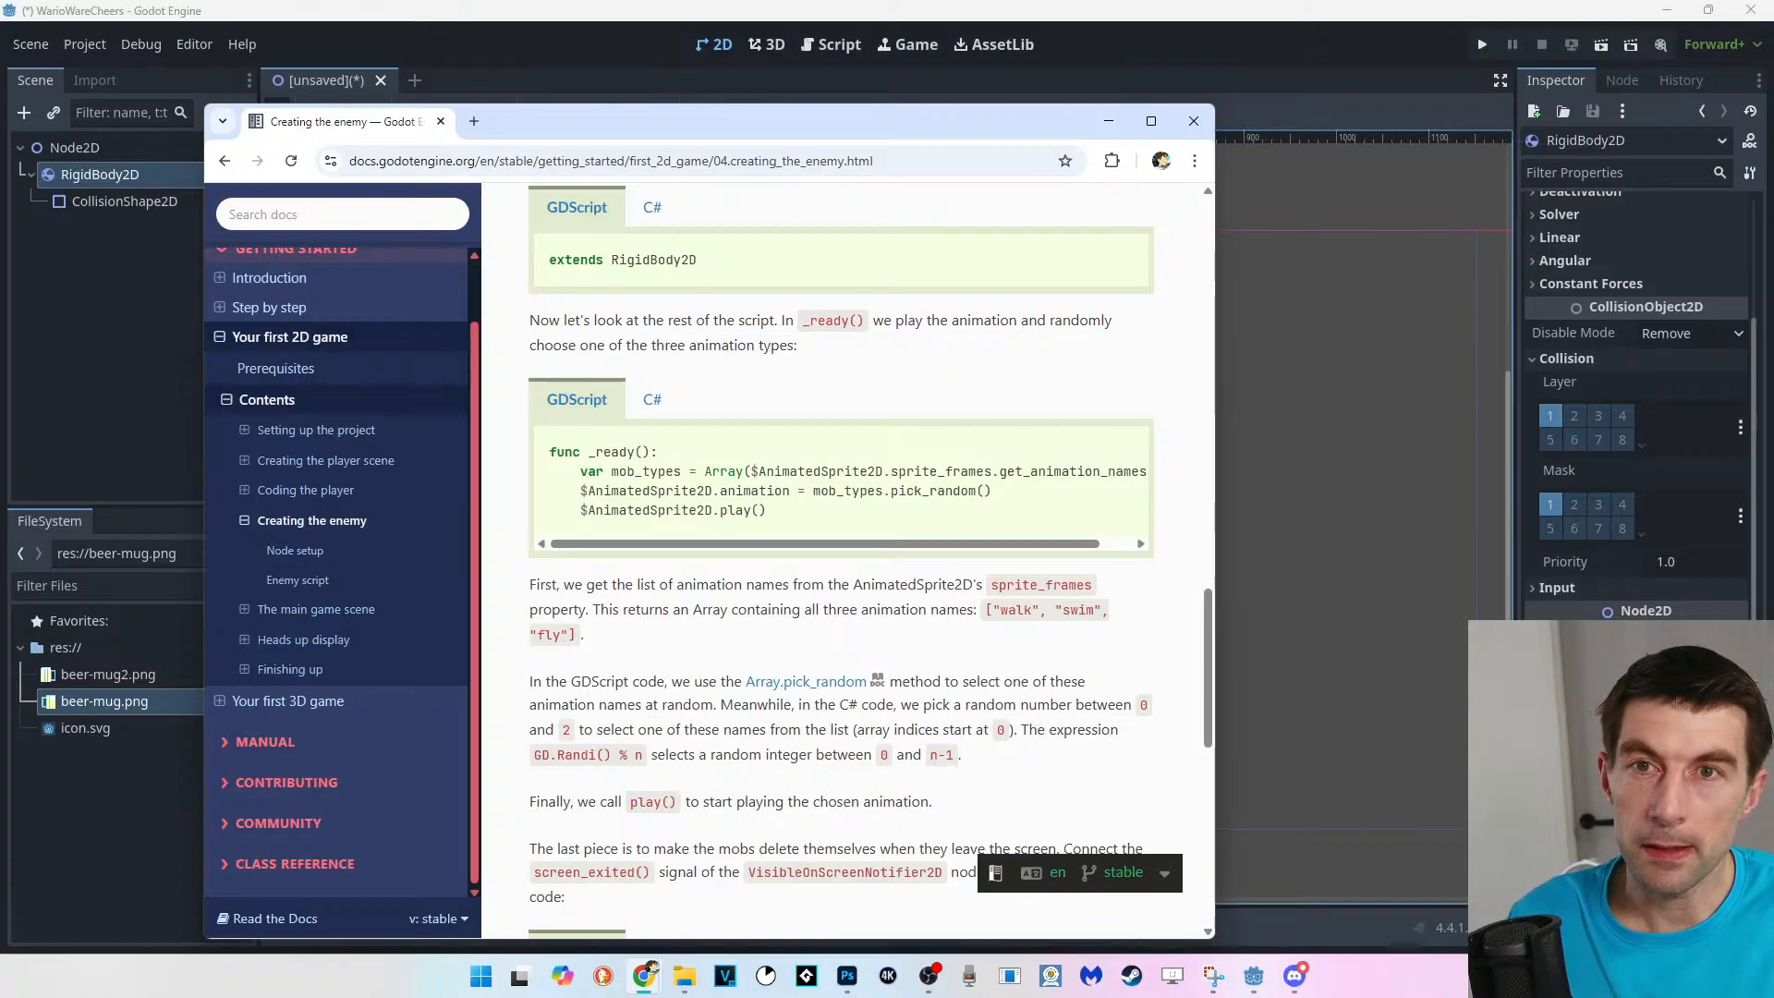
left_click_drag(788, 319, 796, 344)
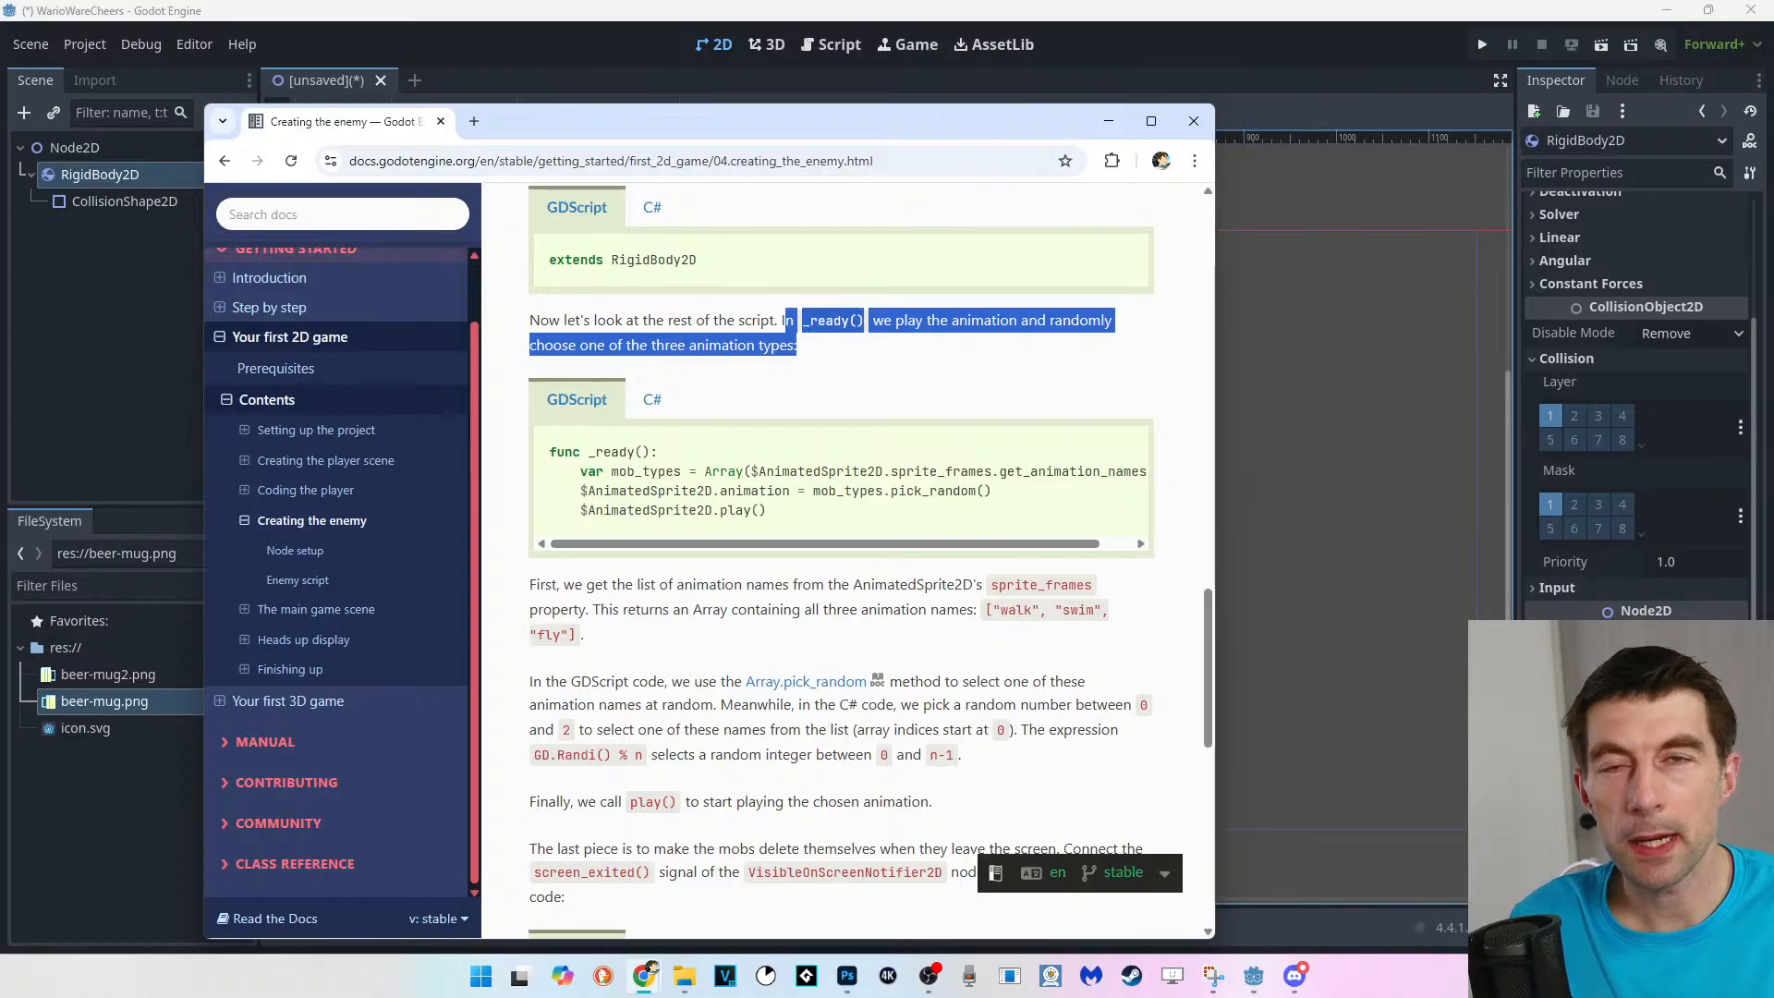
left_click(800, 347)
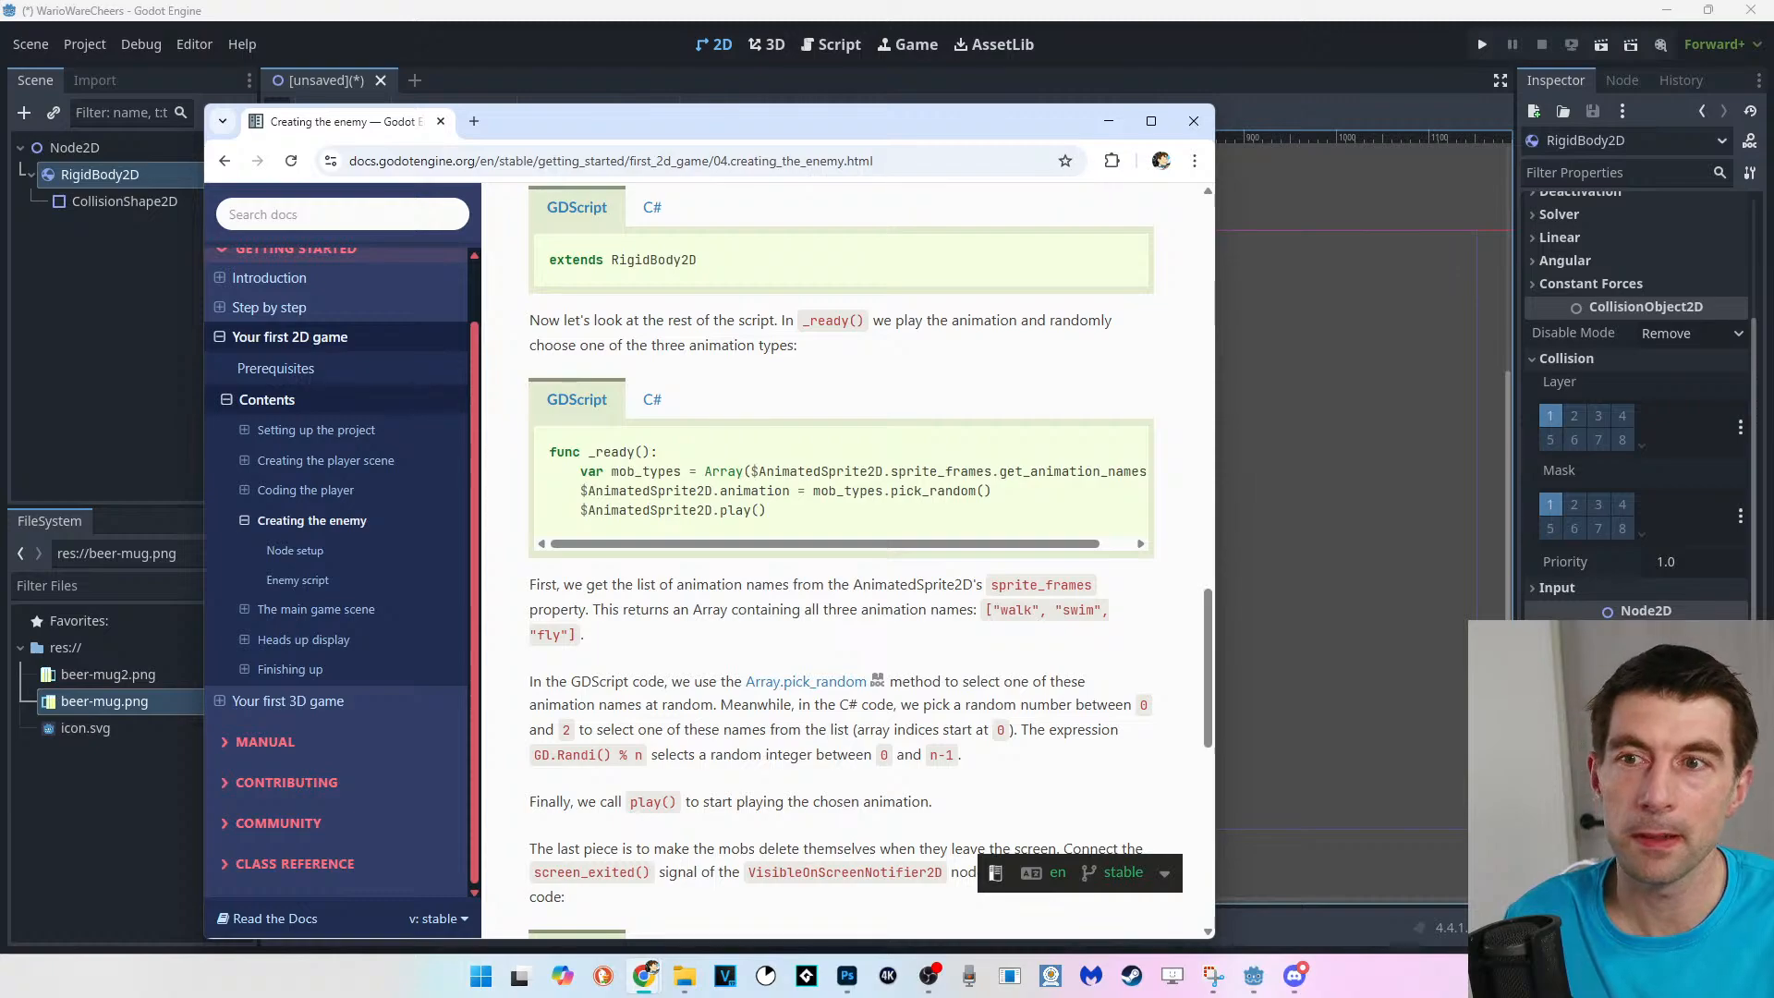
left_click_drag(797, 346, 786, 320)
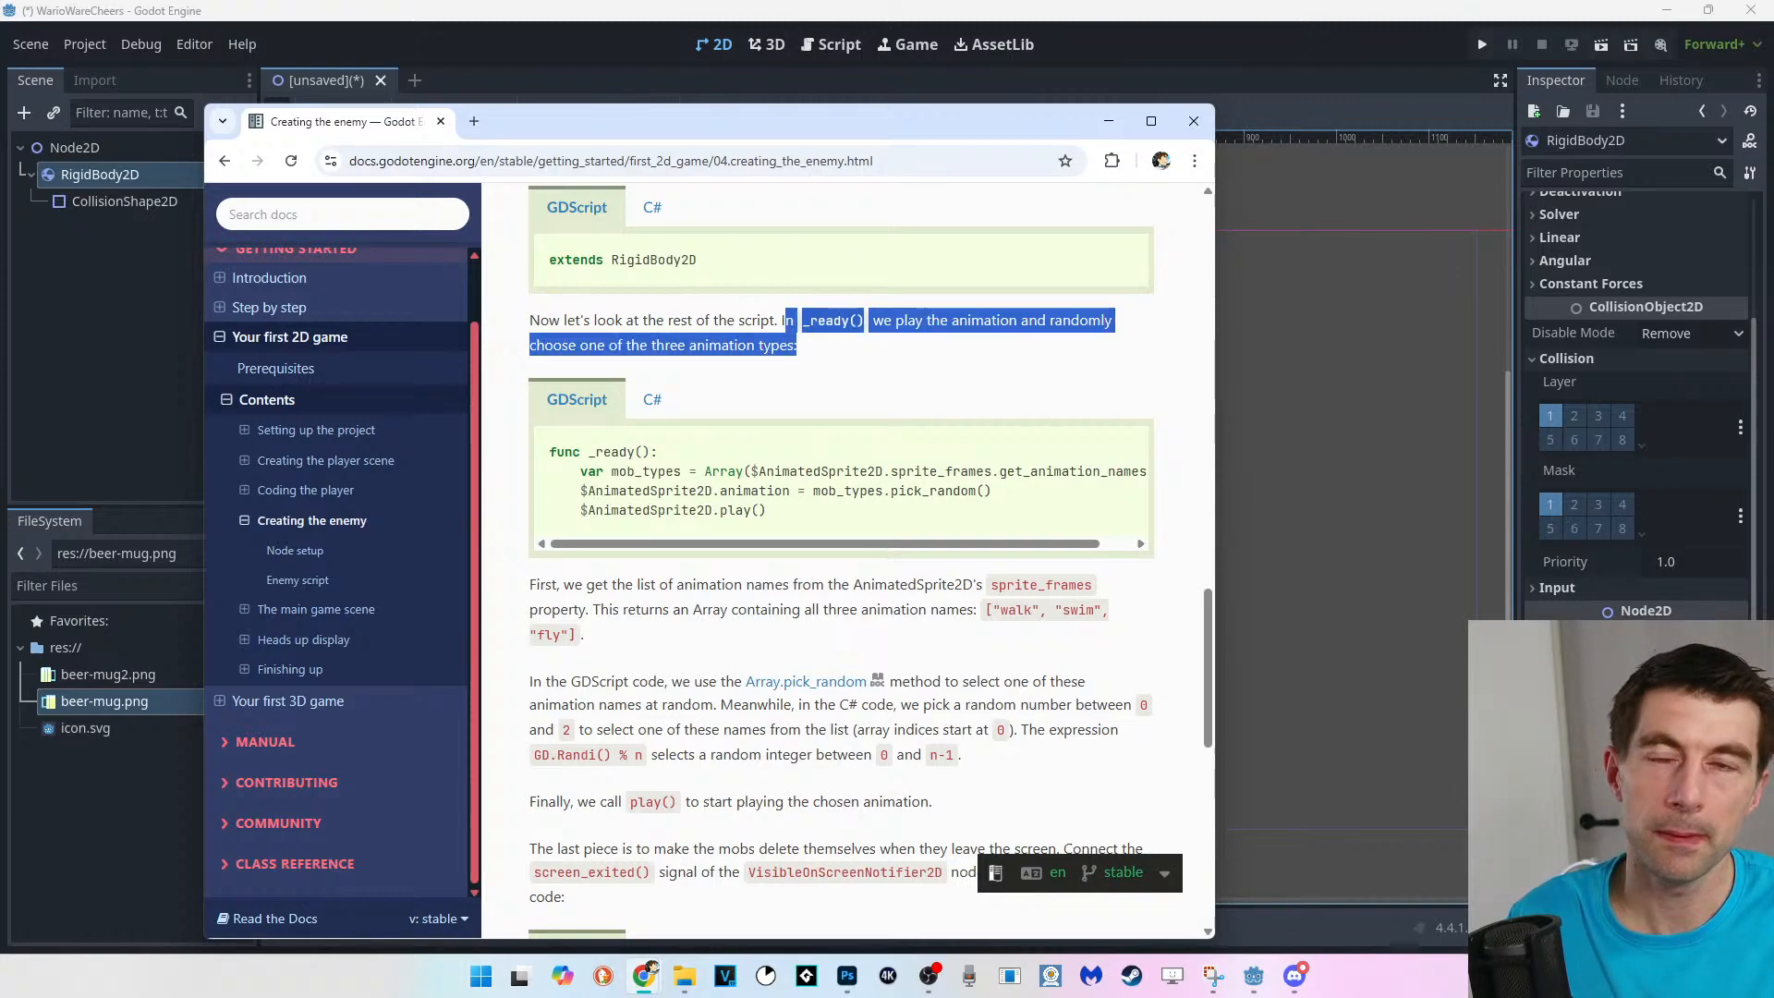
left_click(786, 321)
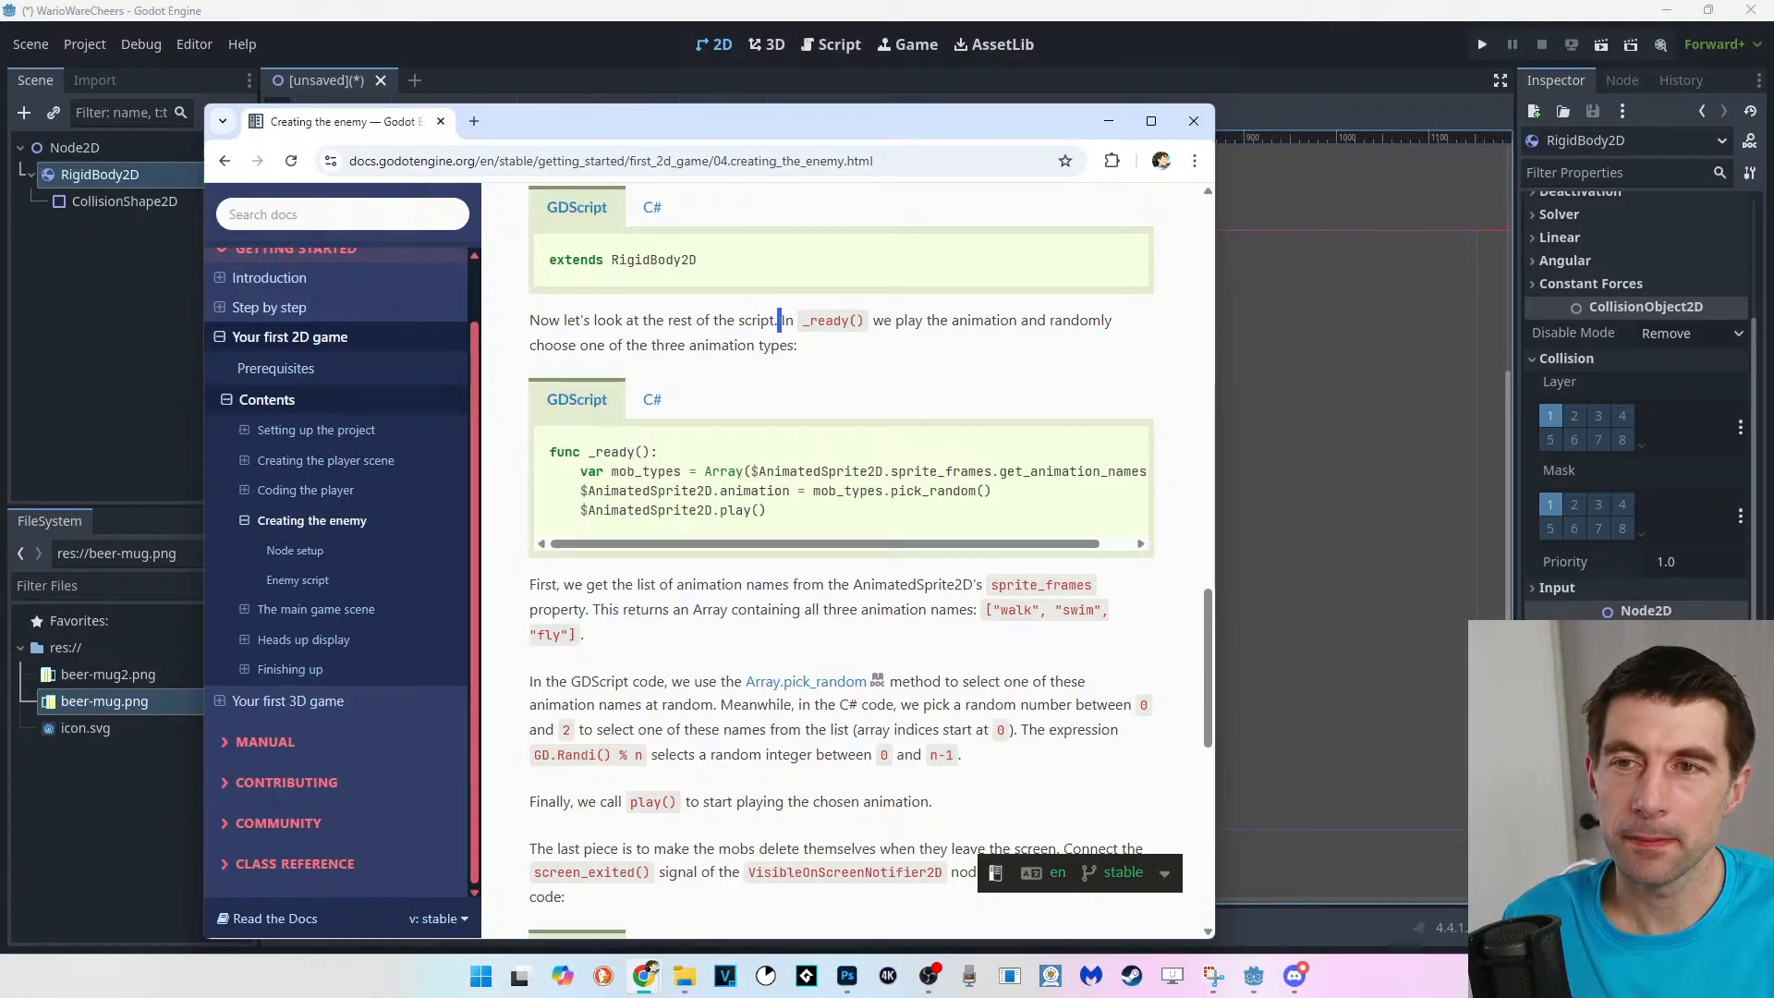
left_click_drag(781, 320, 796, 345)
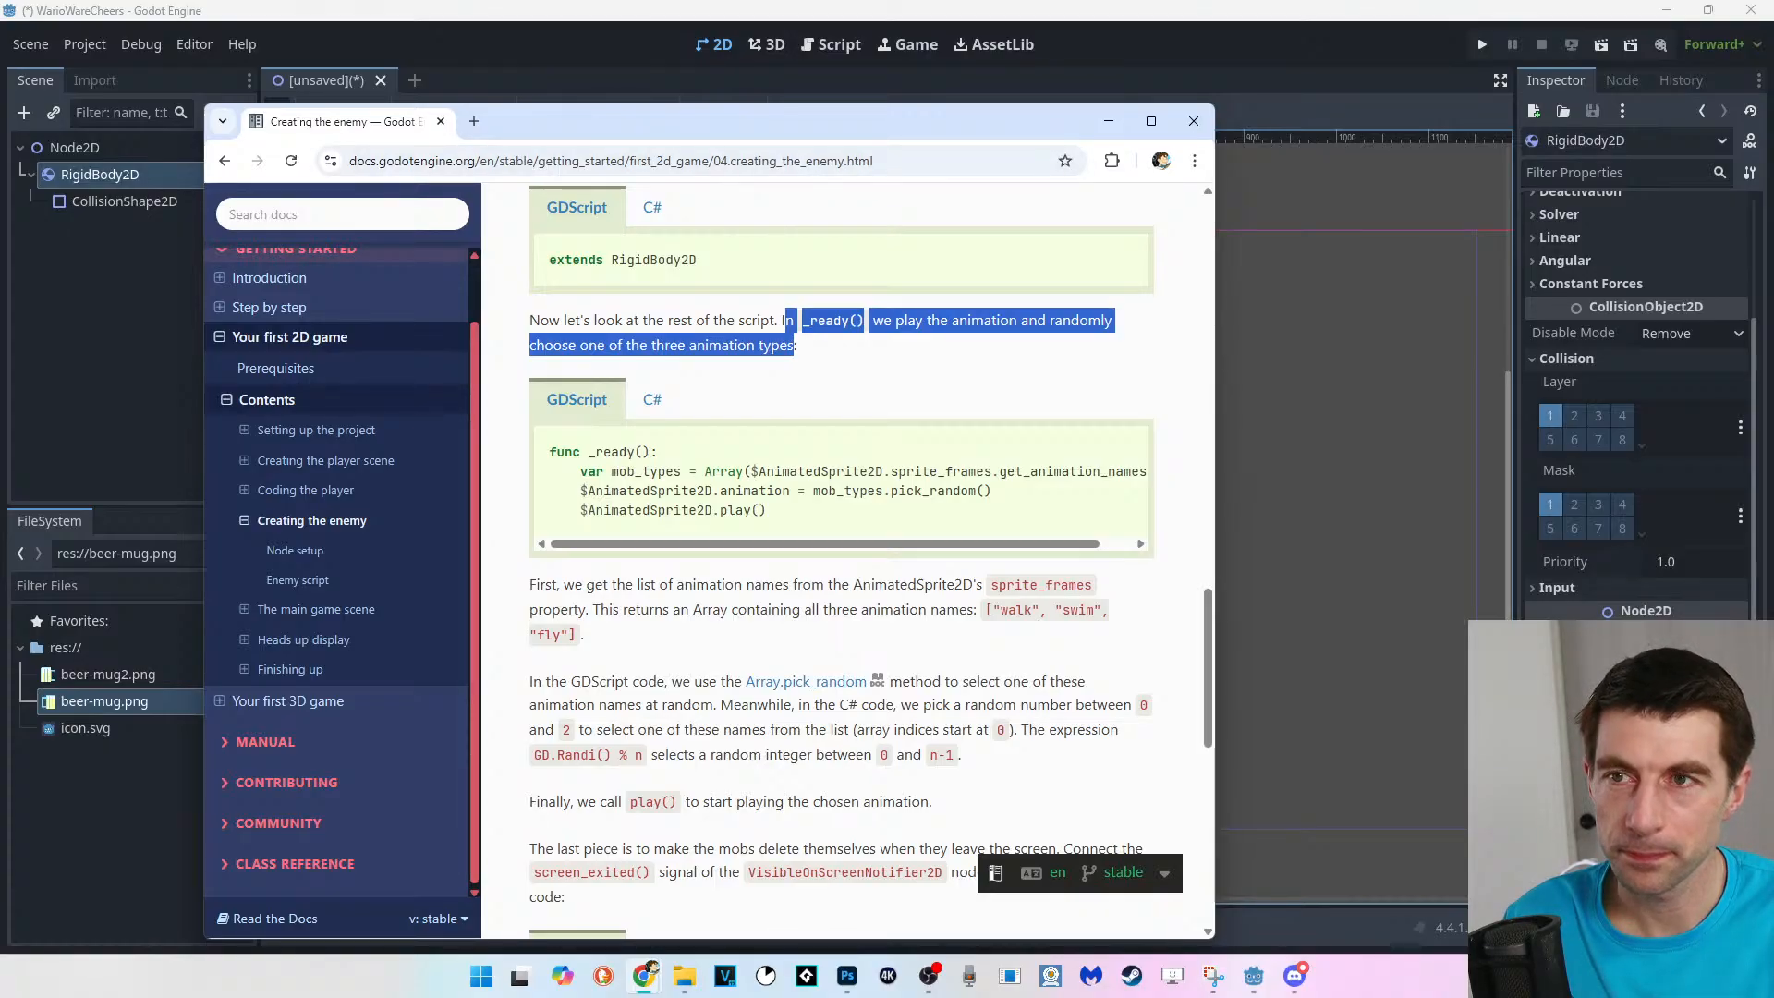
key("alt+Tab")
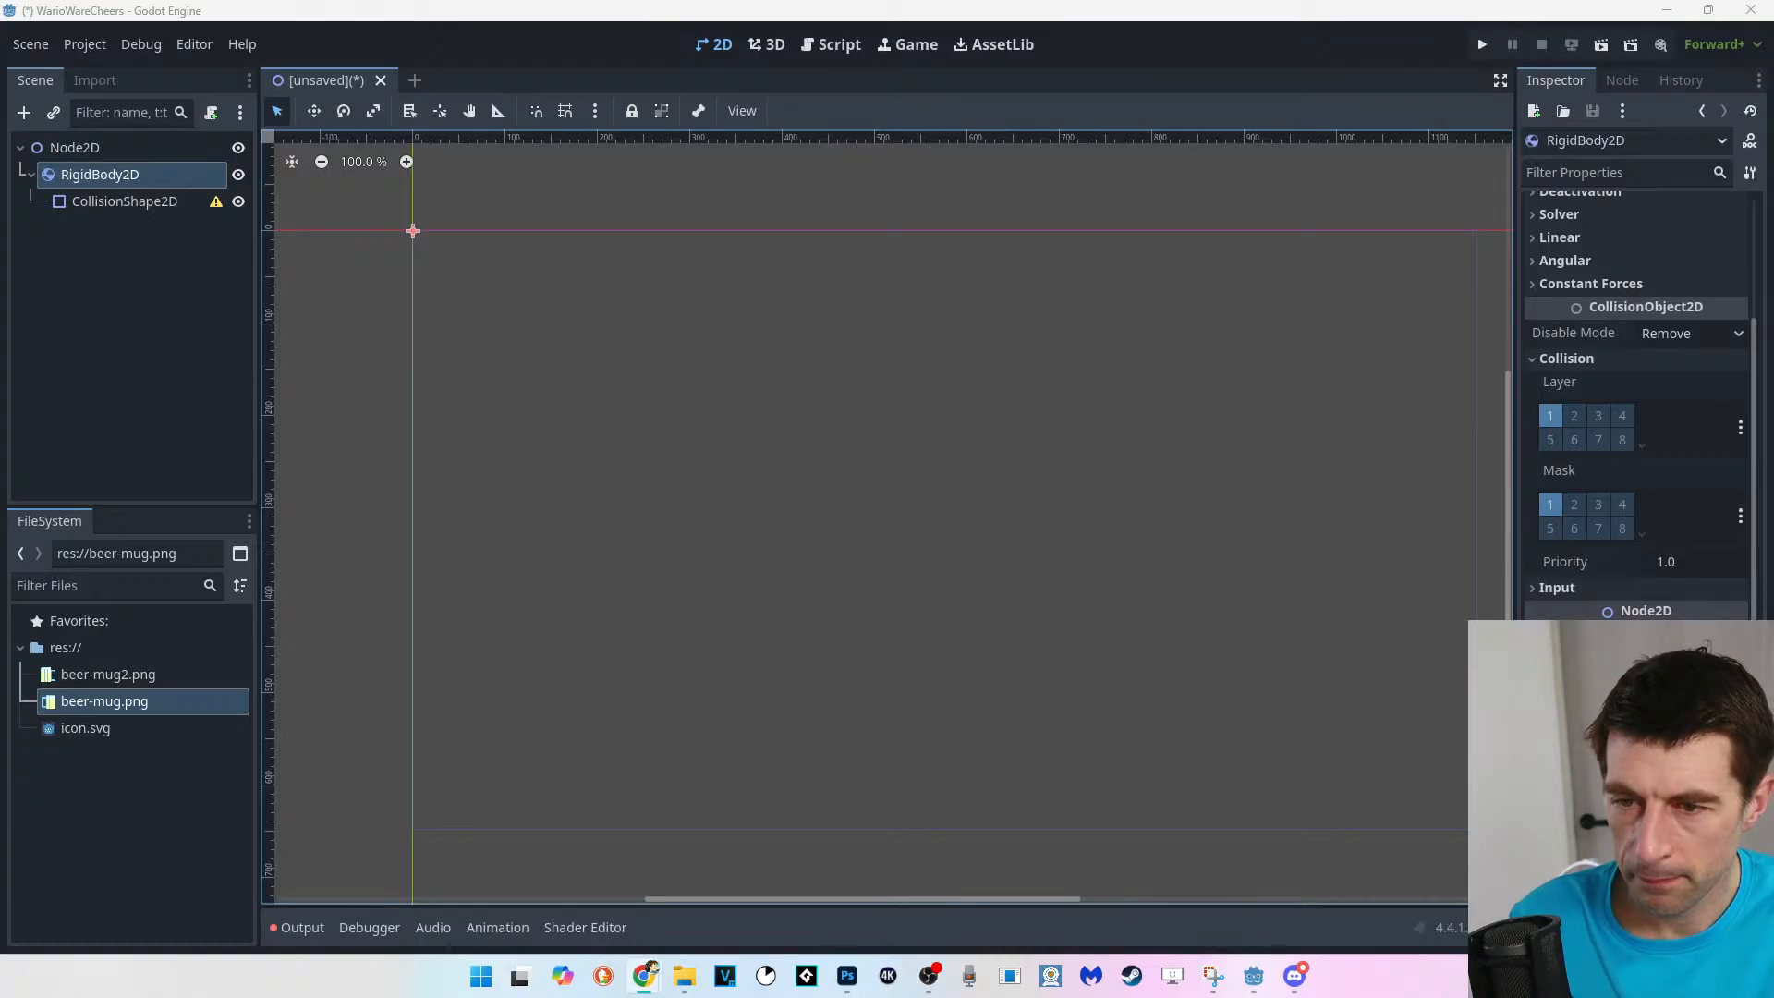
Review the "Creating the enemy" docs page from Node setup to the Enemy script section, and bring the Godot editor back into view.
left_click_drag(1366, 997, 1024, 55)
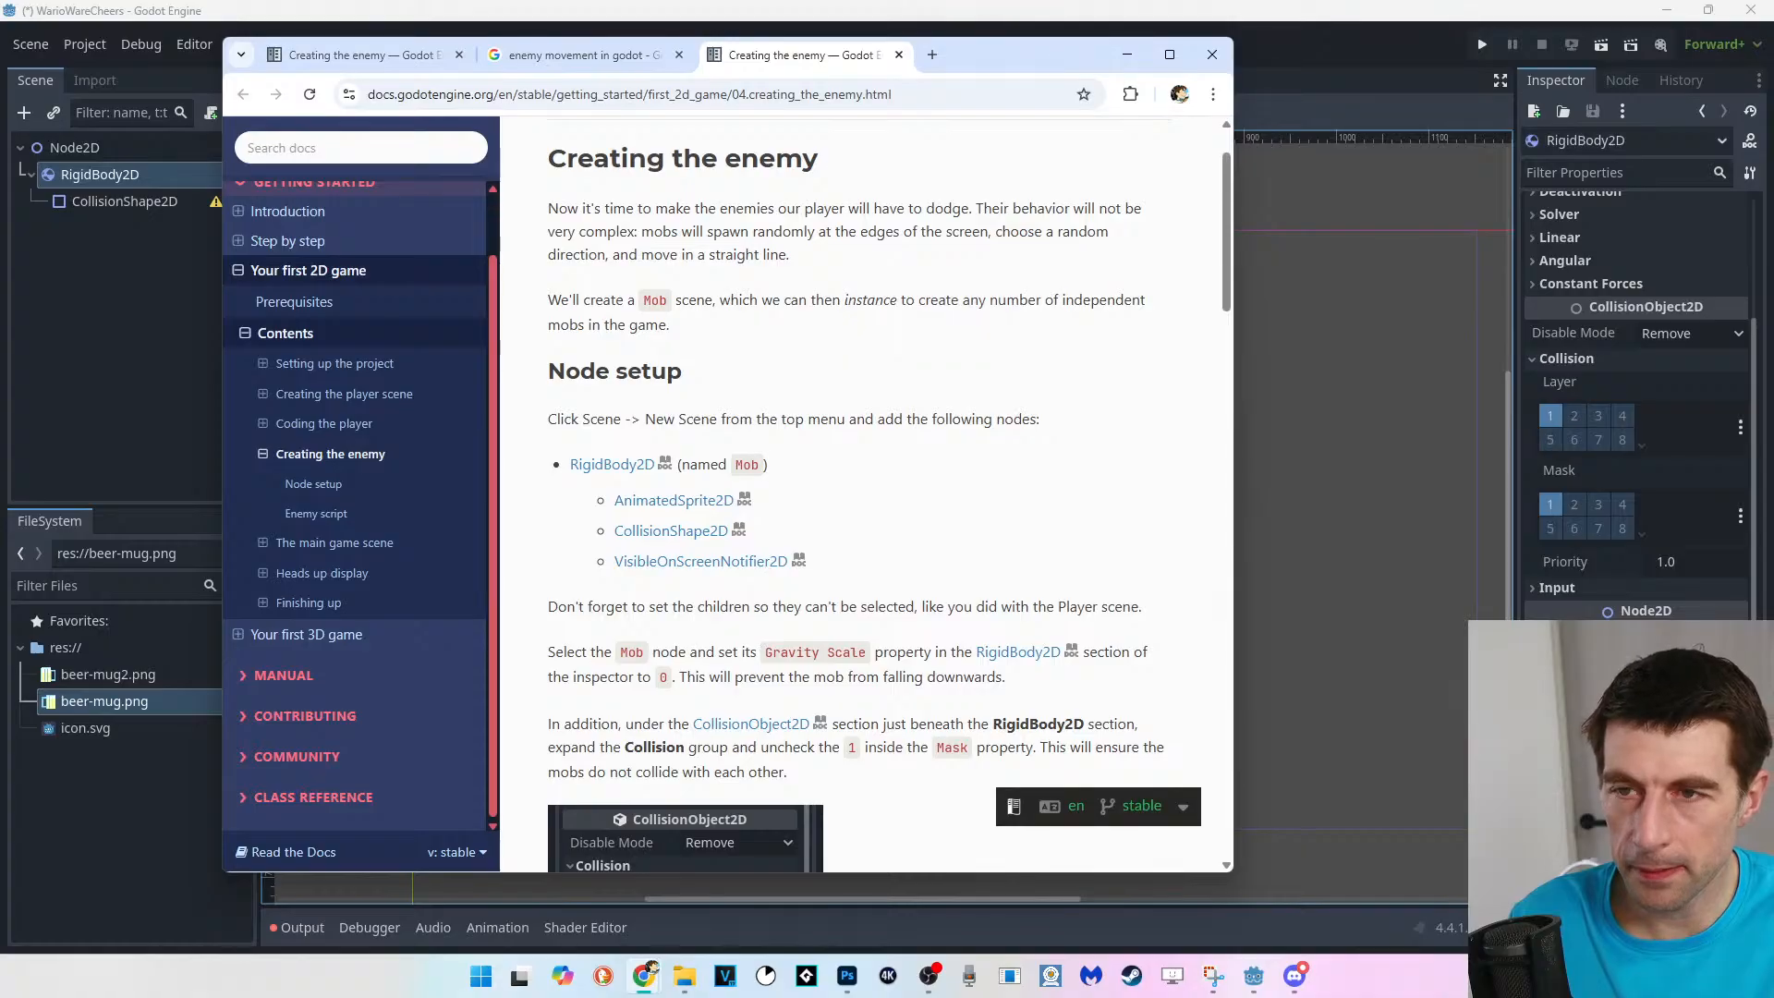
scroll(862, 495, "down", 2)
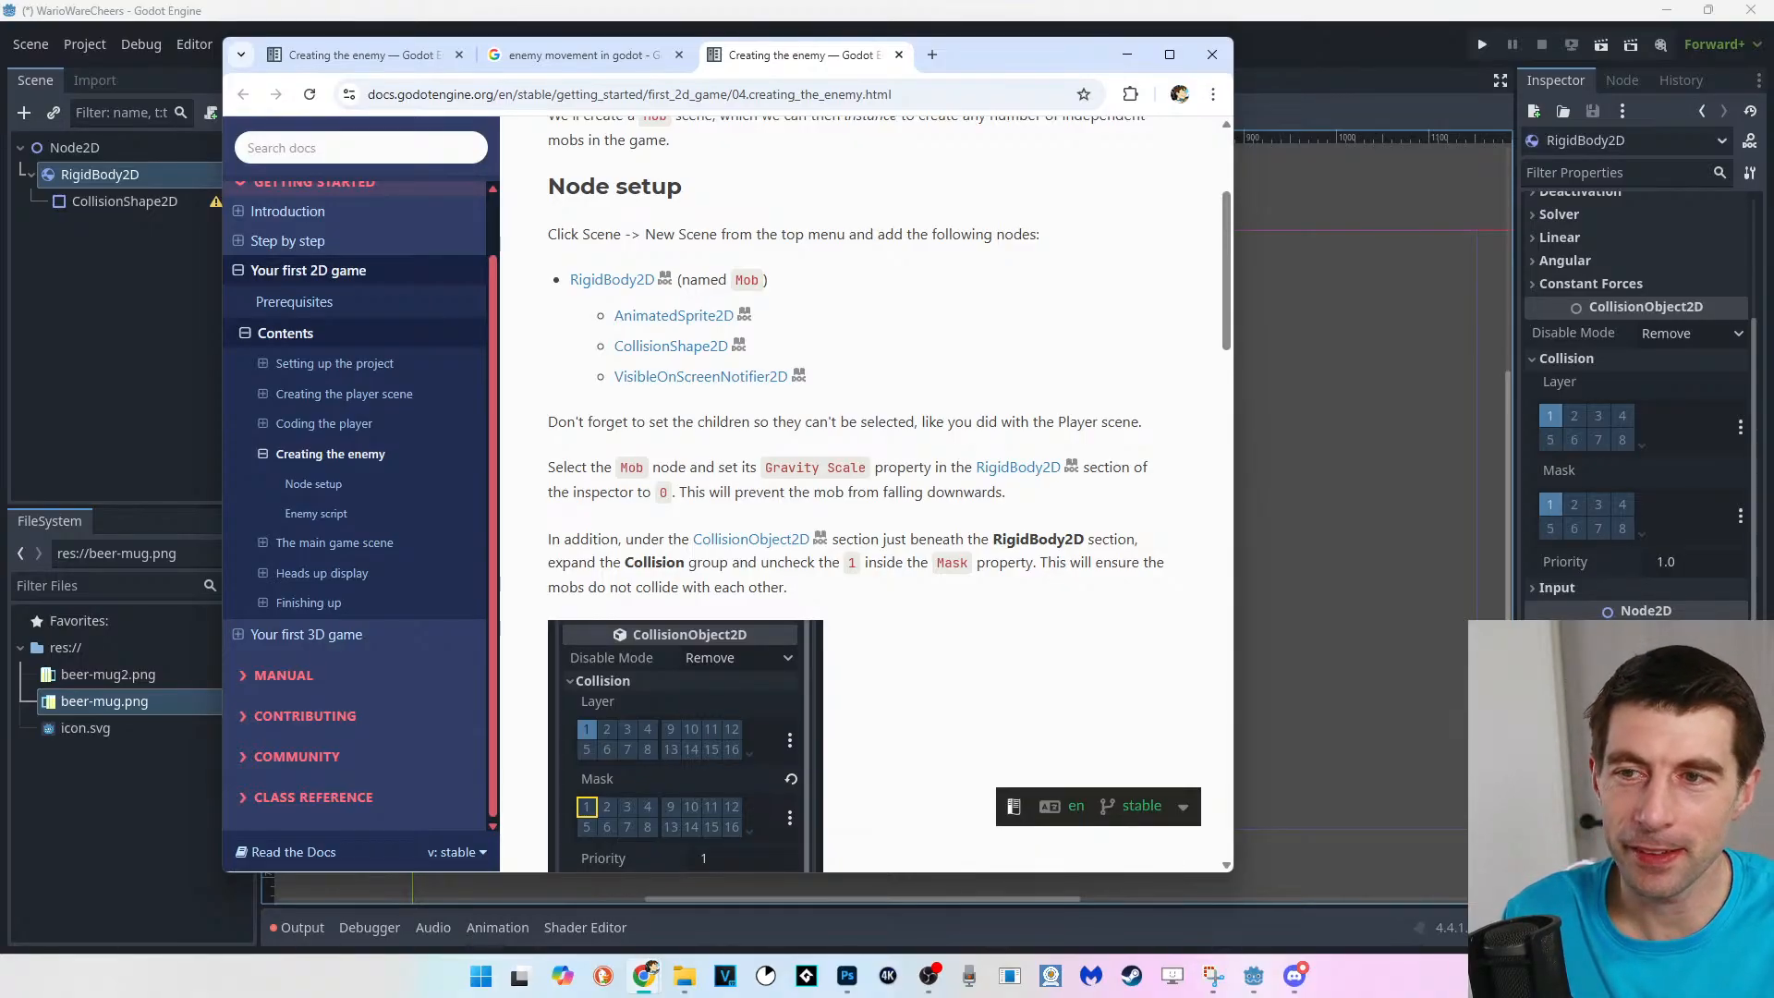
scroll(859, 489, "down", 2)
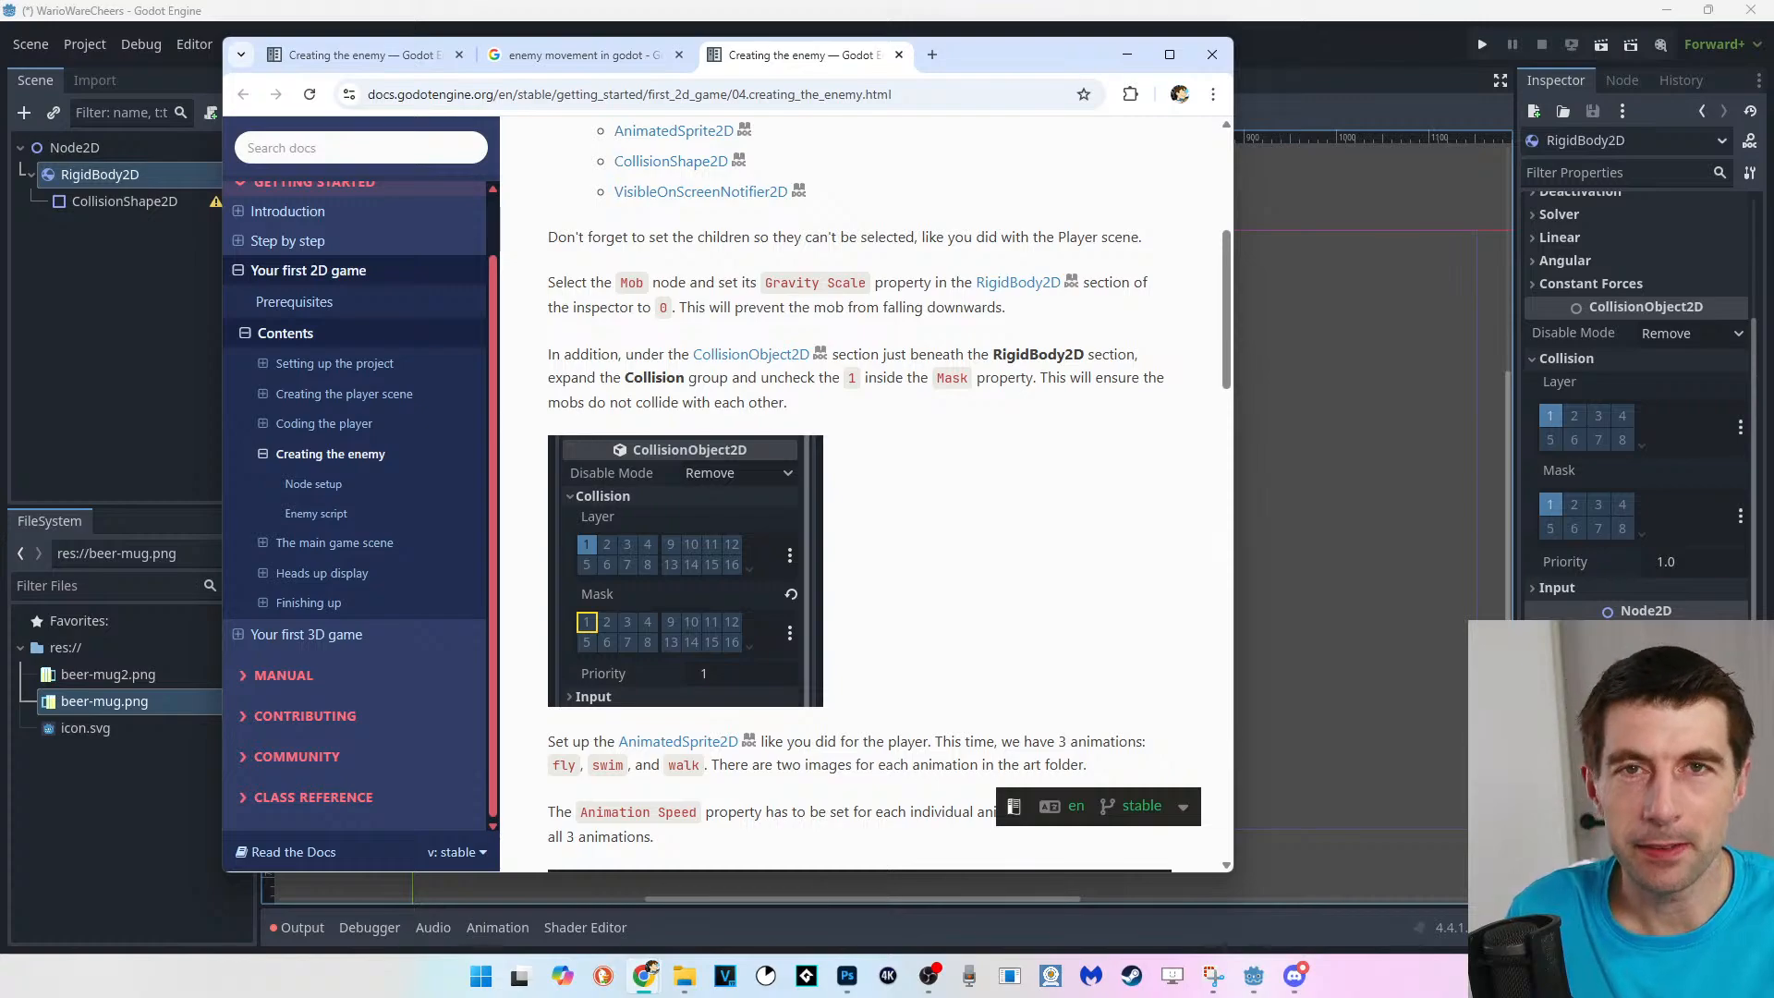
scroll(865, 493, "down", 5)
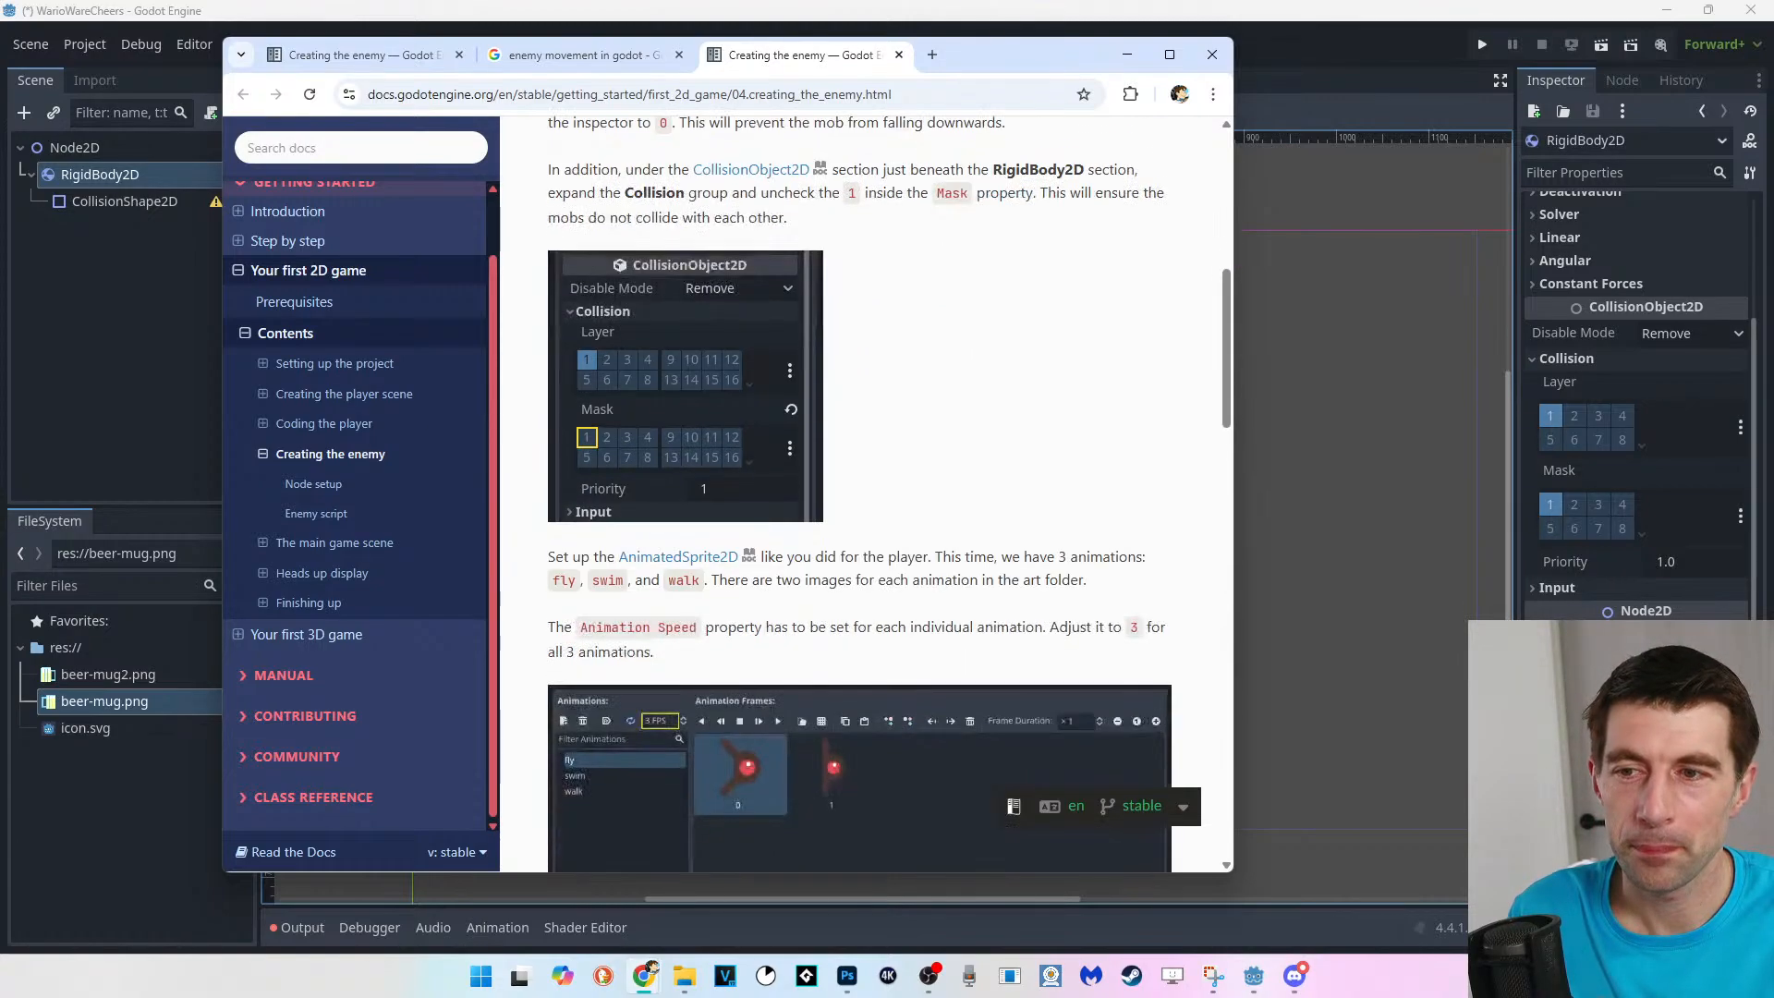
scroll(865, 494, "down", 5)
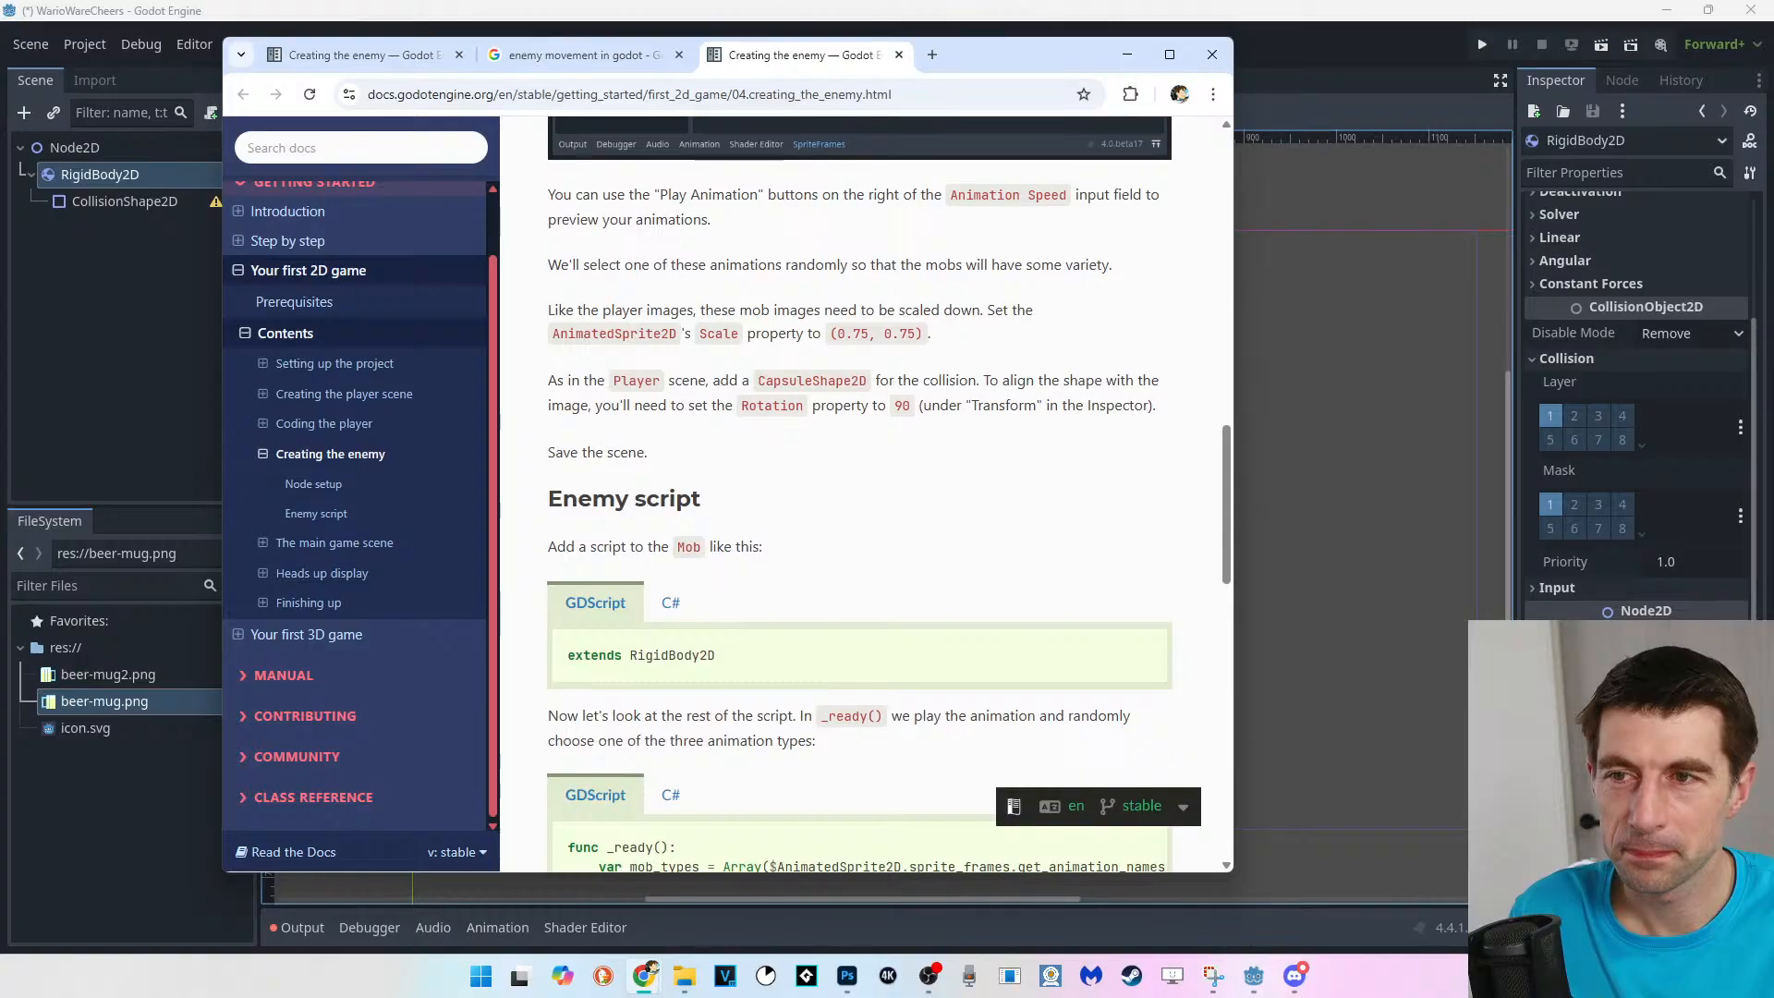
scroll(865, 494, "down", 2)
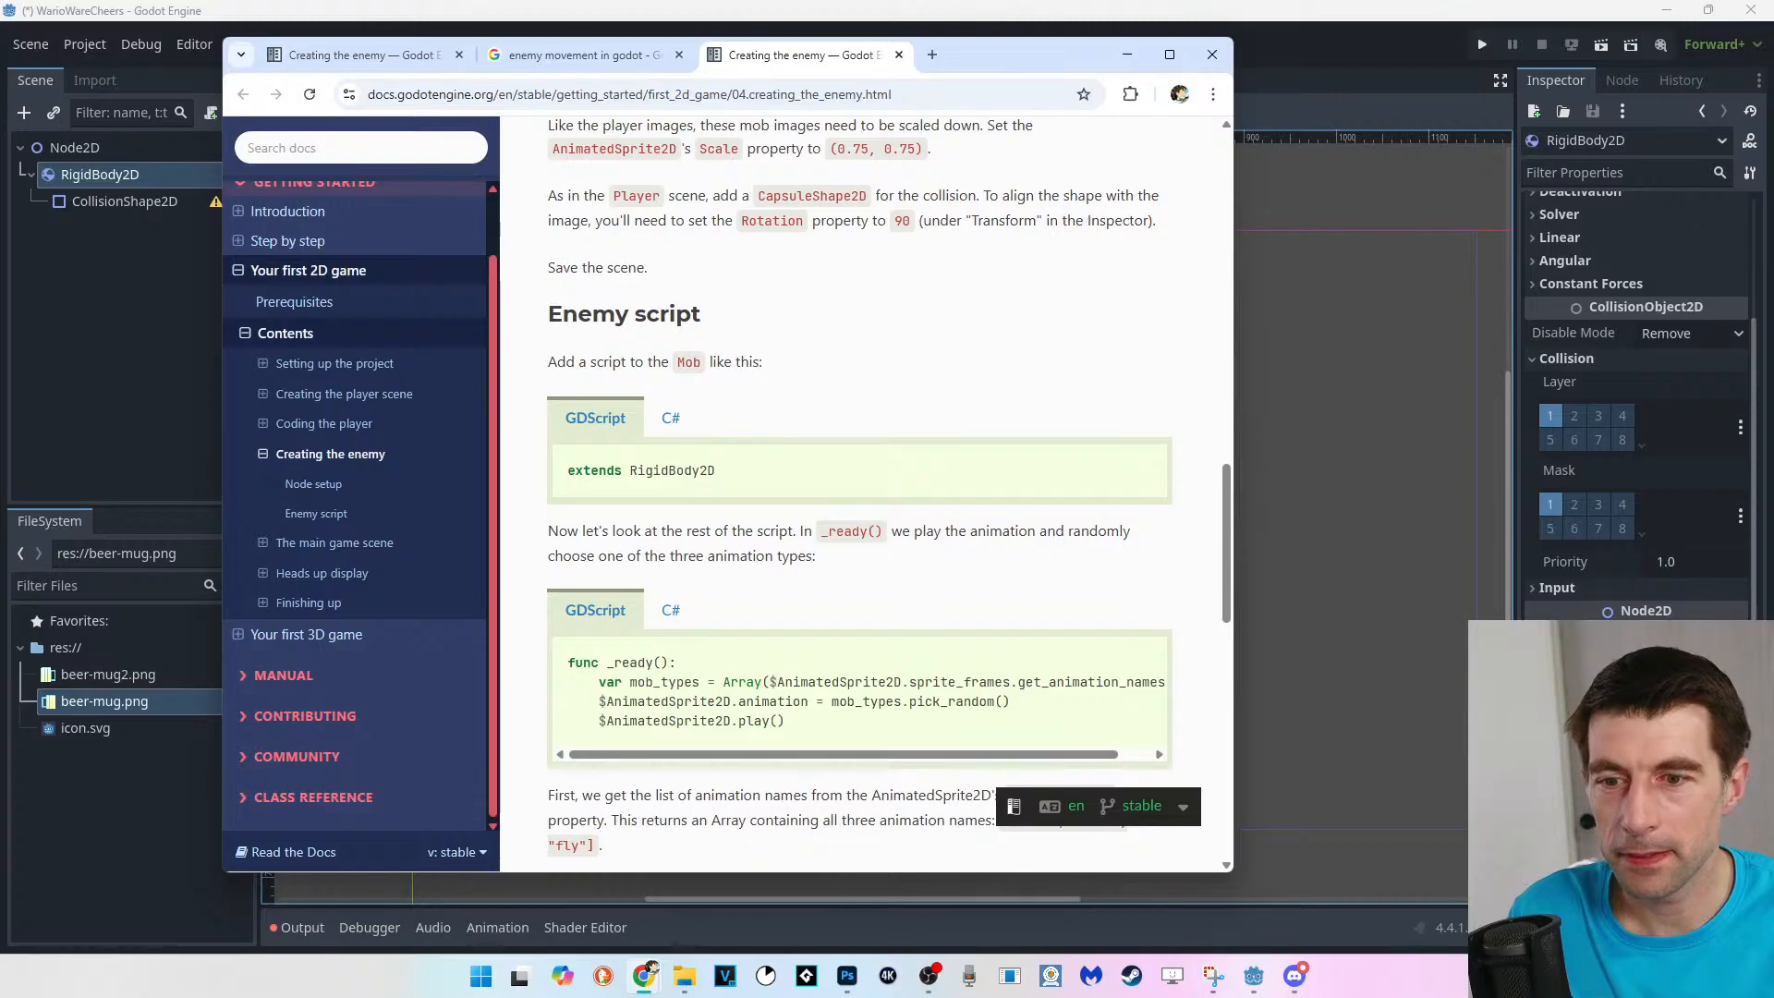
left_click_drag(1016, 54, 1142, 997)
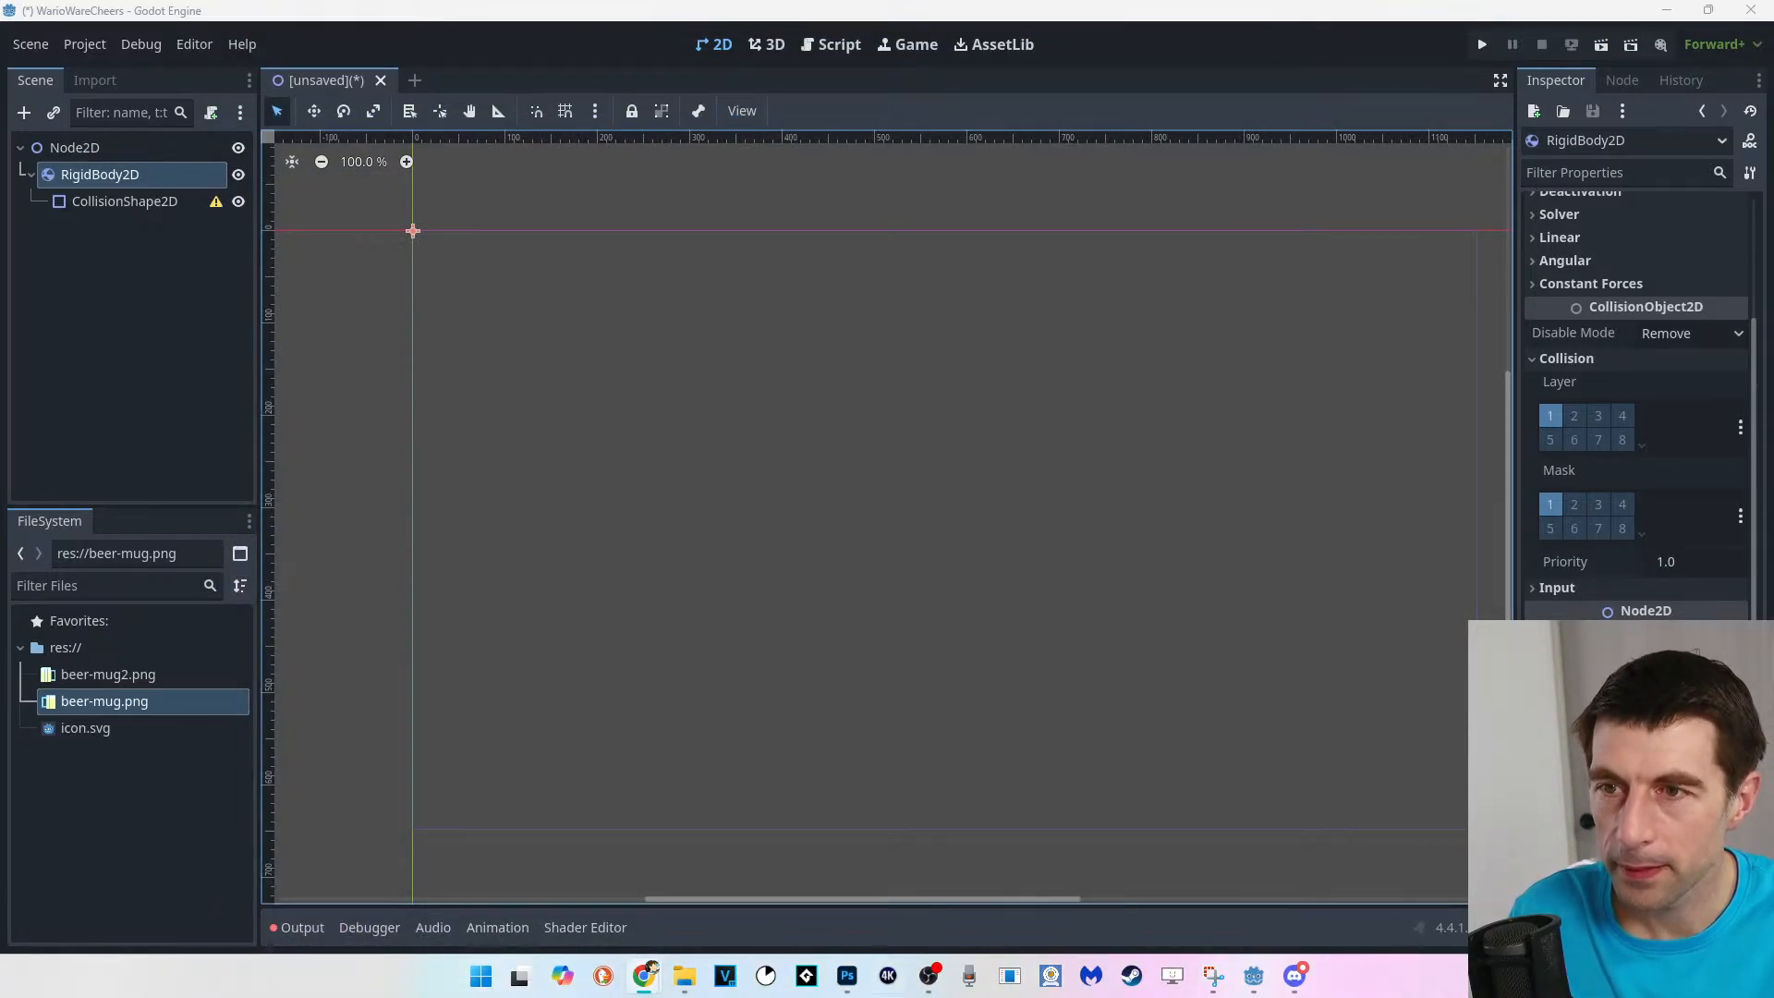
Select the RigidBody2D node and examine its gravity, physics and collision properties in the Inspector.
left_click(129, 300)
left_click(123, 201)
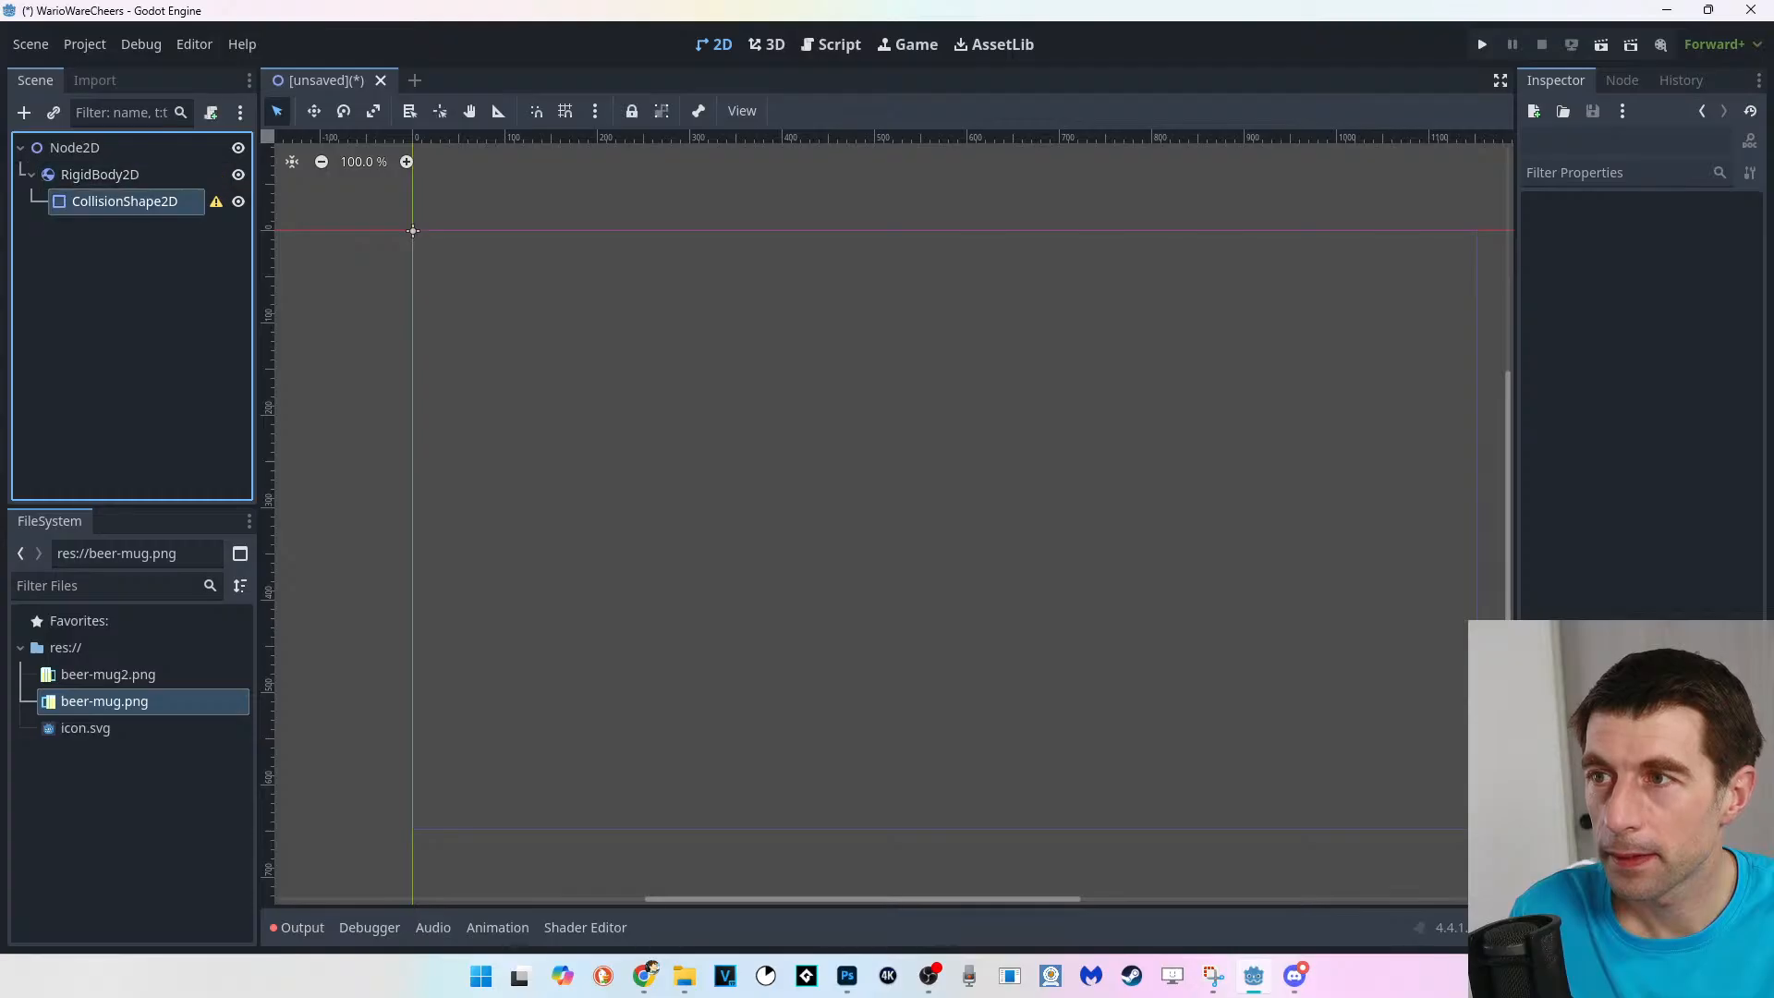
left_click(100, 175)
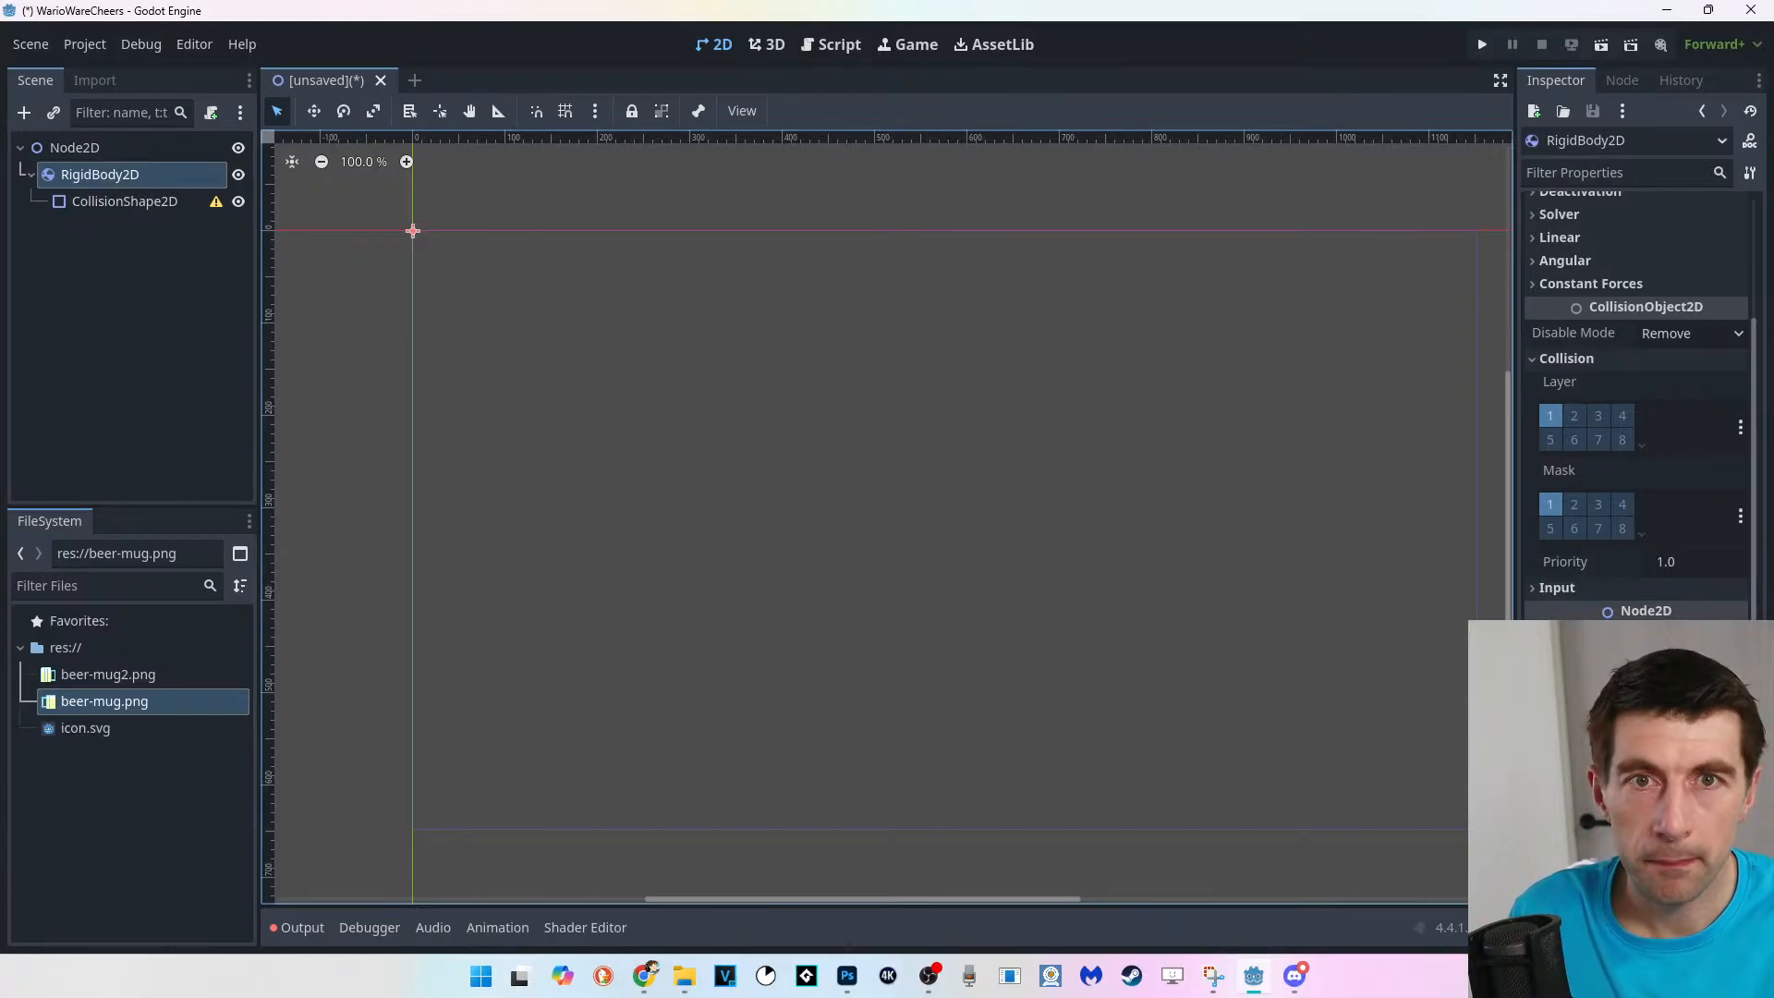
scroll(1636, 315, "up", 2)
scroll(1635, 407, "down", 2)
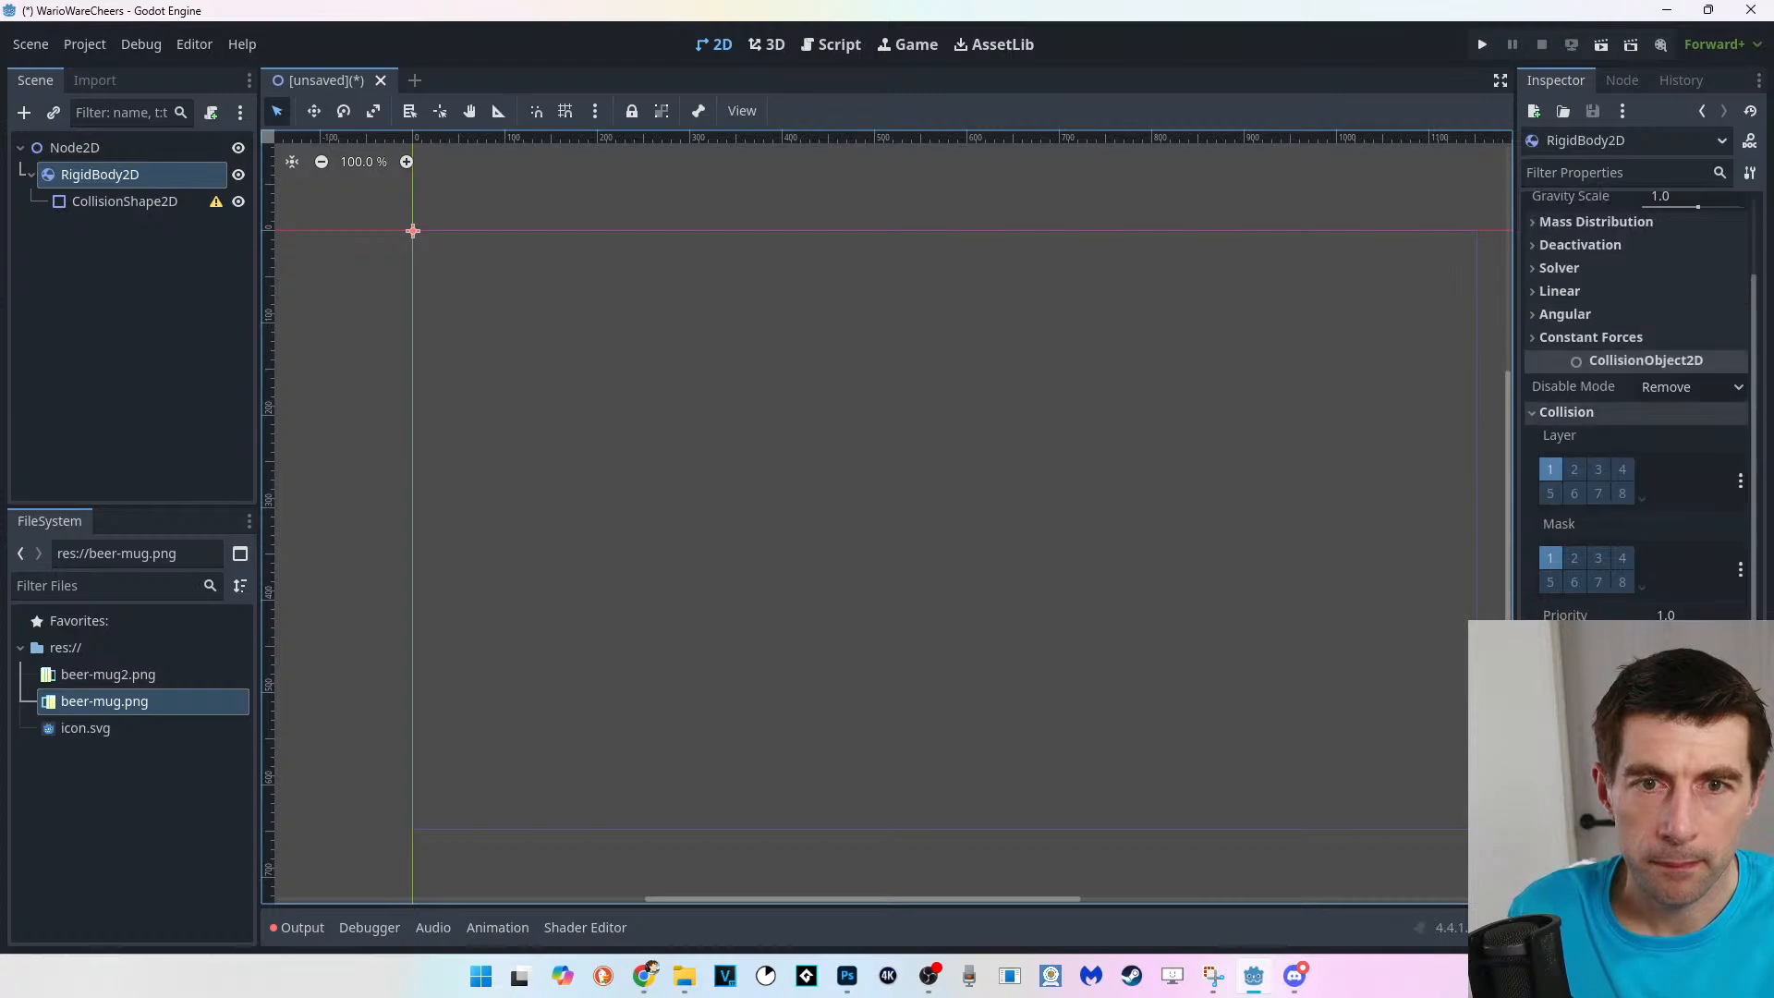
scroll(1601, 420, "down", 1)
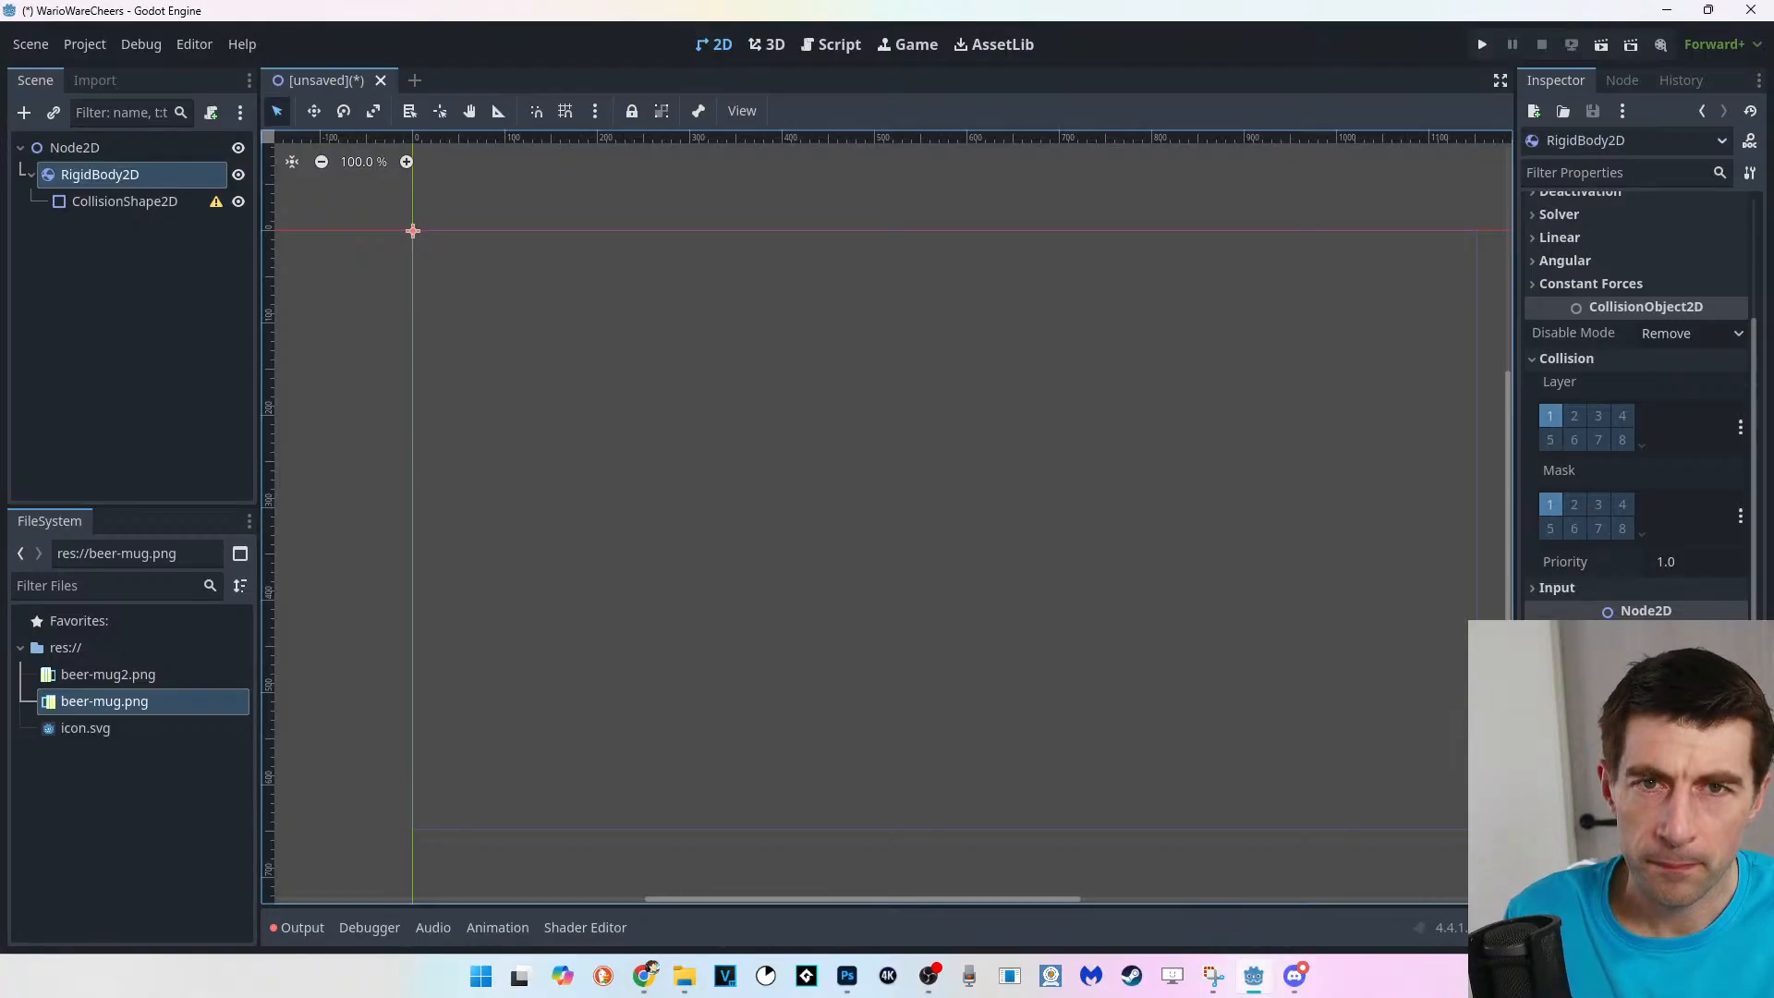
scroll(1635, 398, "up", 2)
scroll(1636, 398, "down", 2)
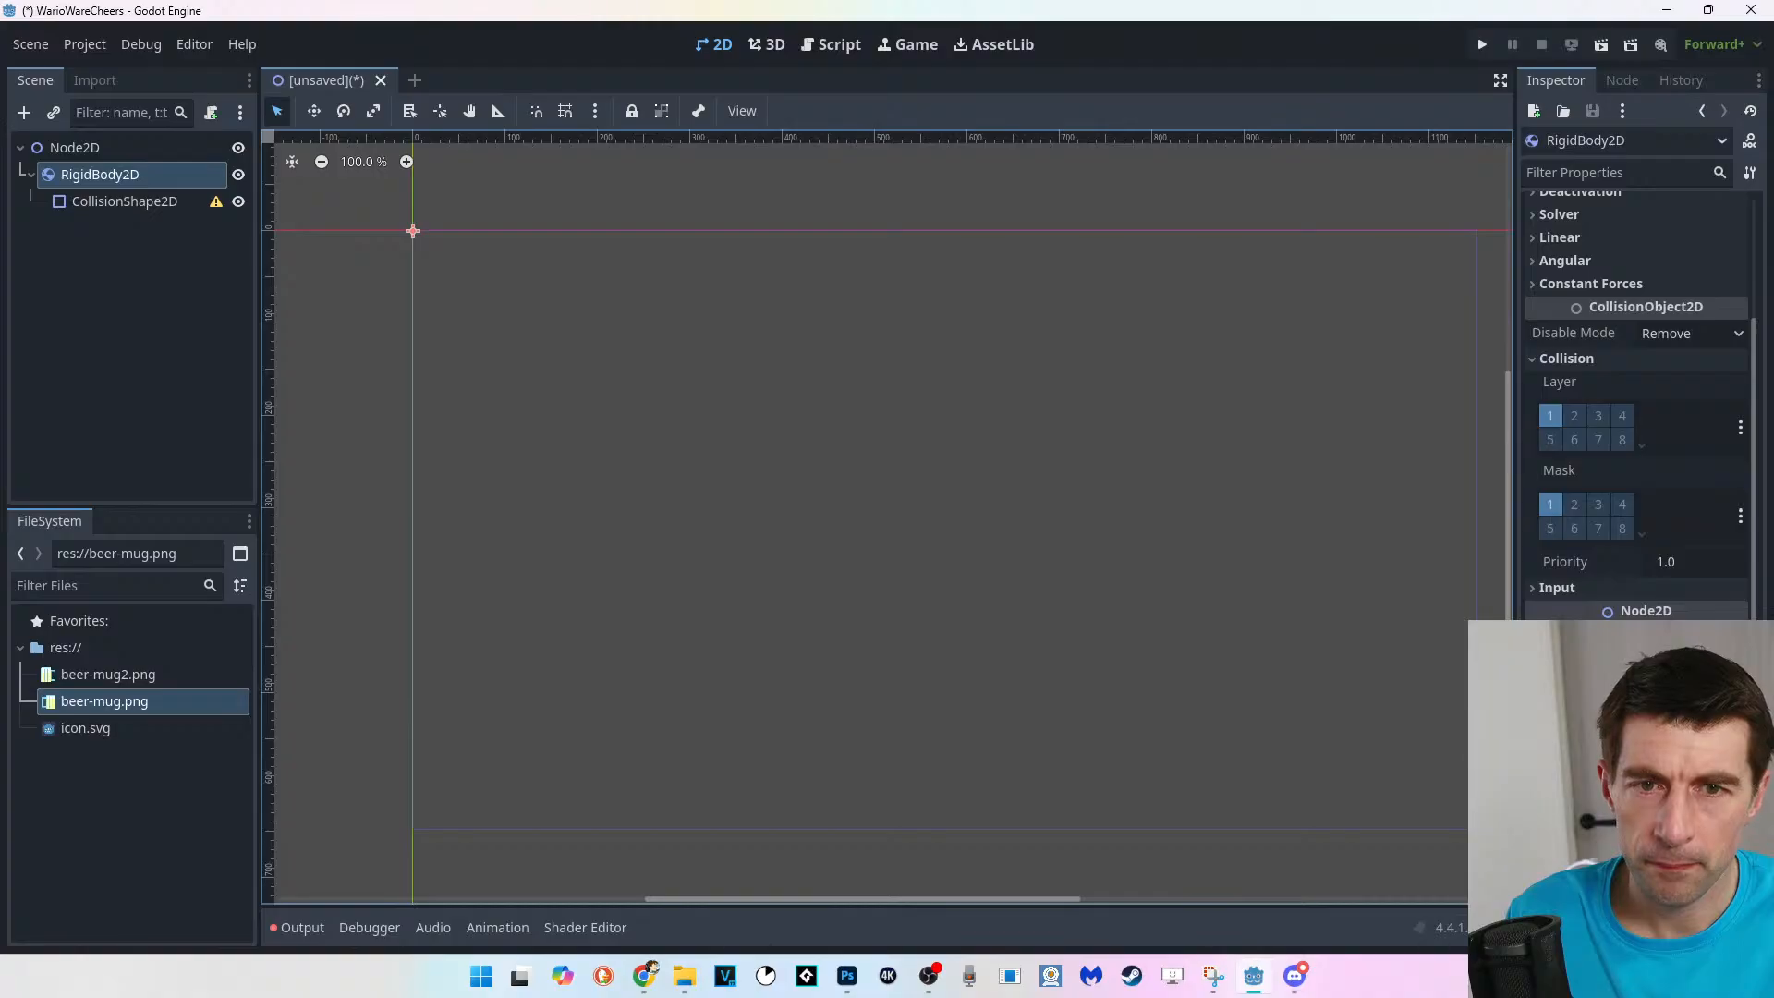
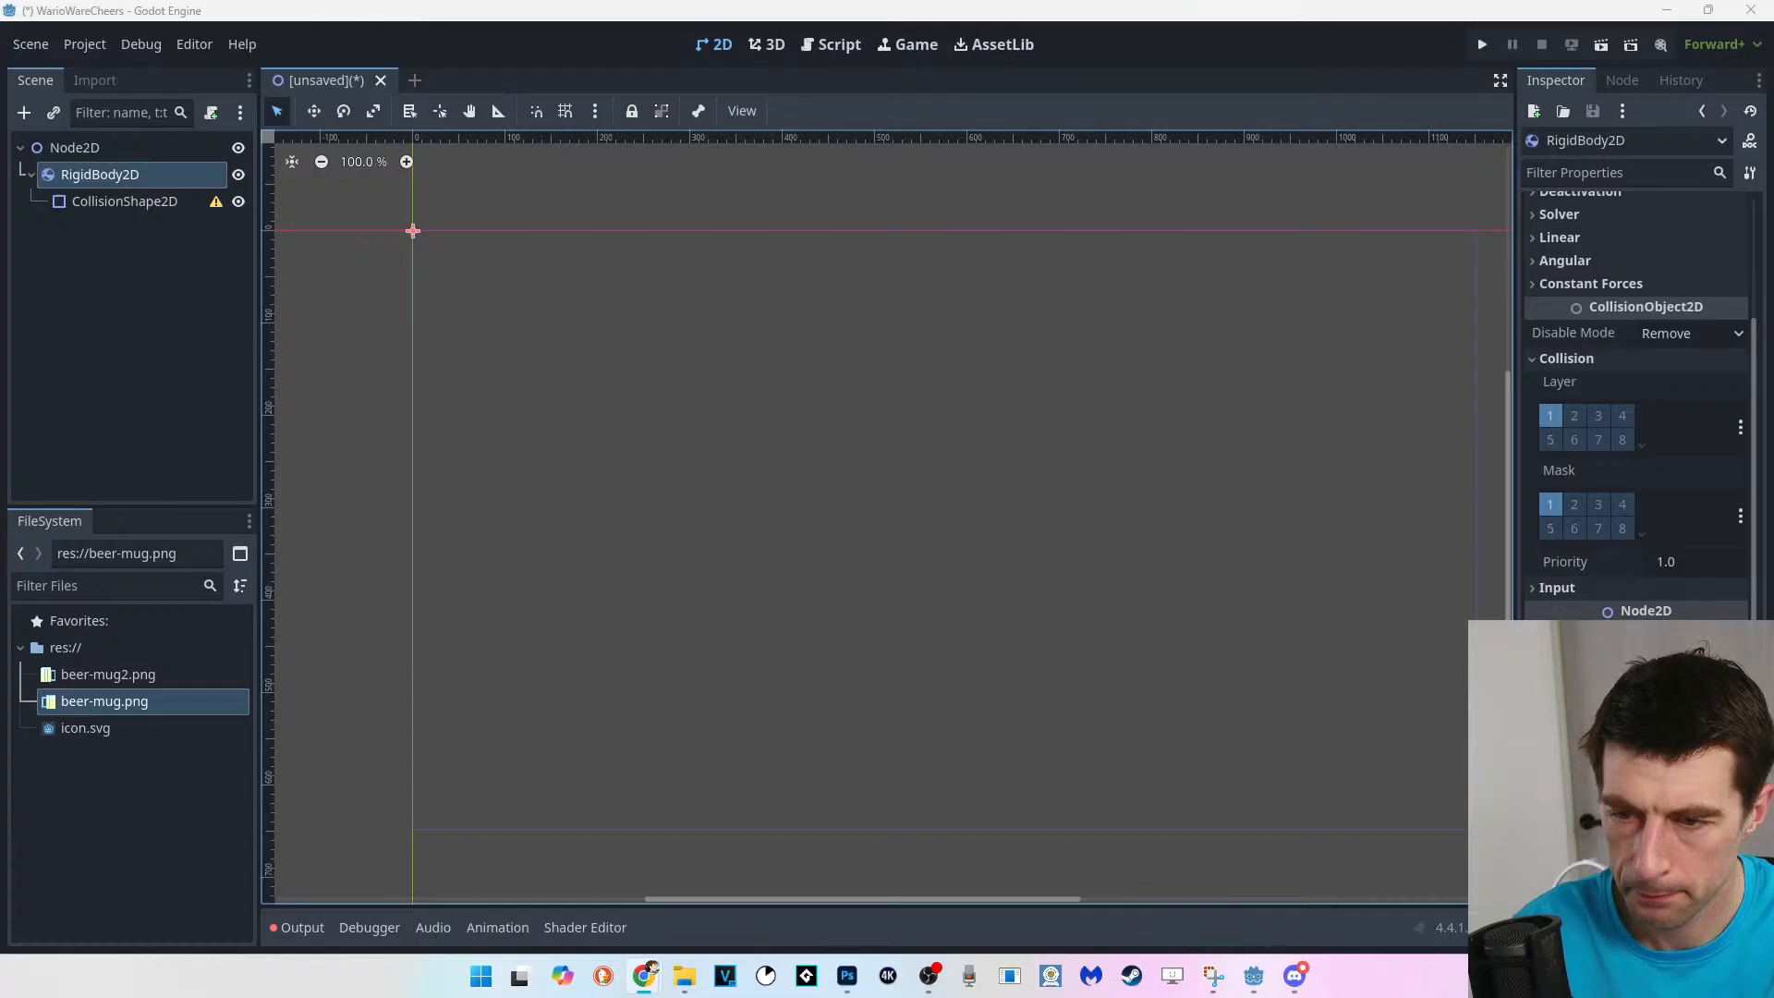
Switch to the Brackeys Godot beginner tutorial on YouTube, pause it in the Enemy chapter and set the playback speed to 1.5.
left_click_drag(1266, 997, 1076, 70)
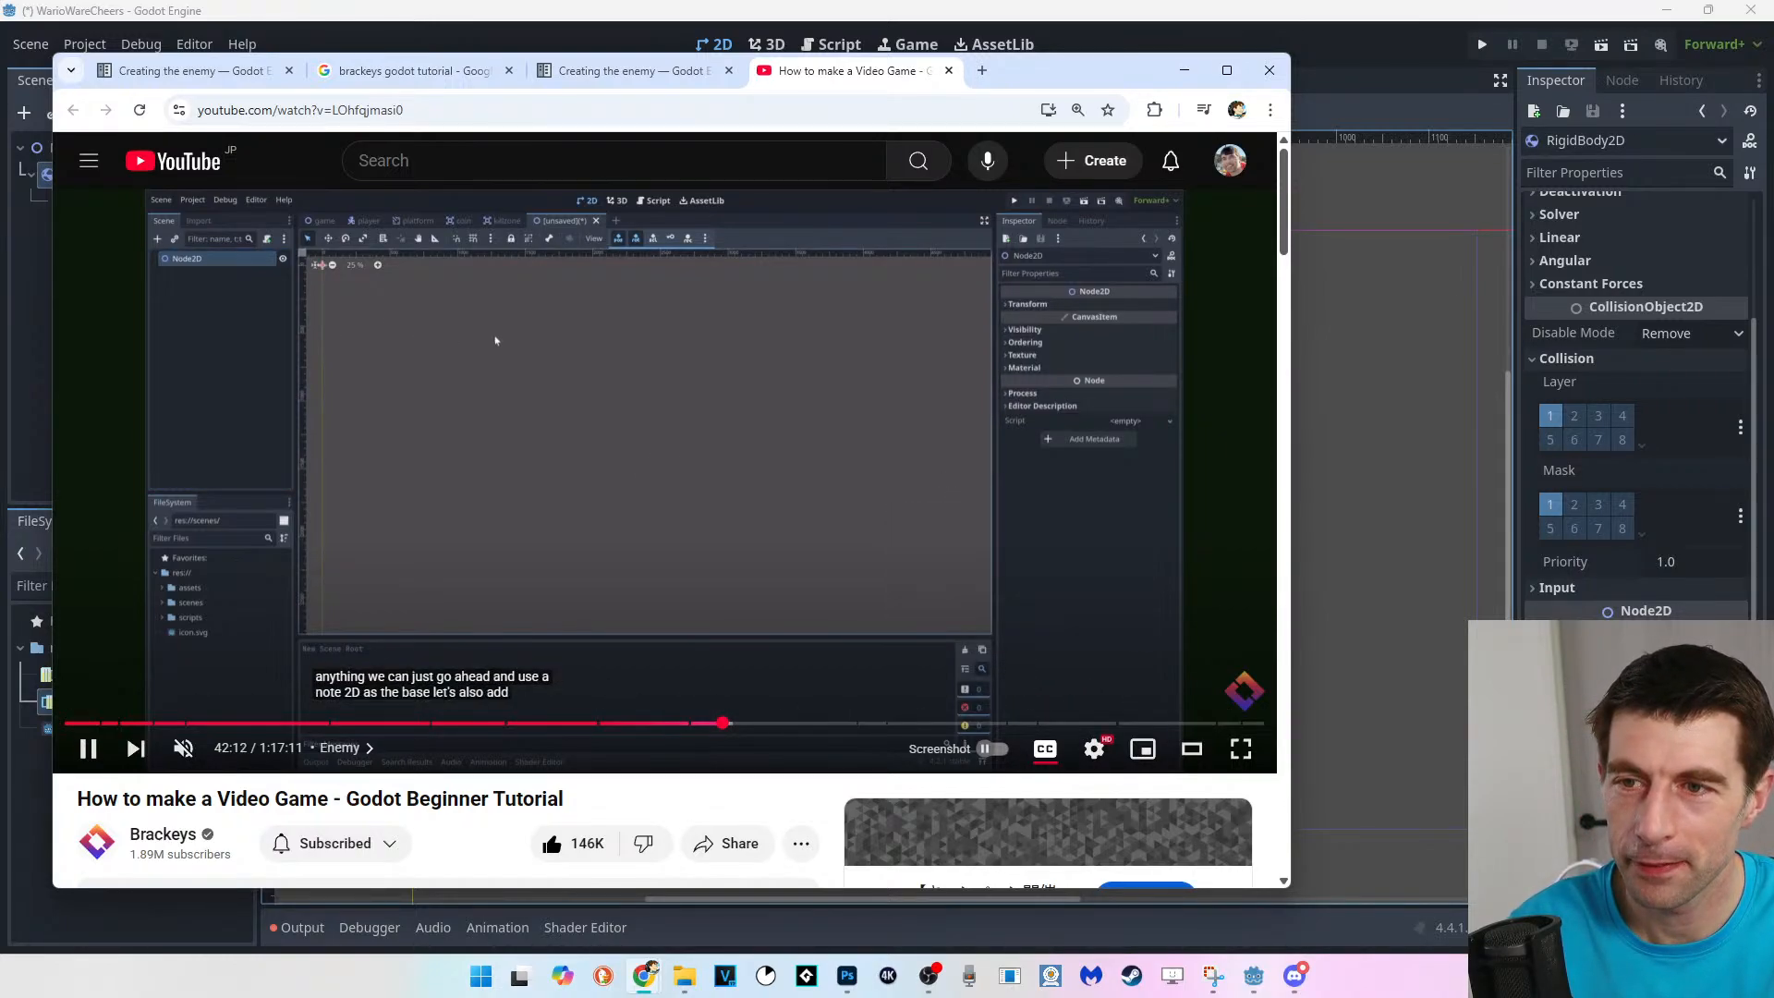
key("space")
left_click(1093, 748)
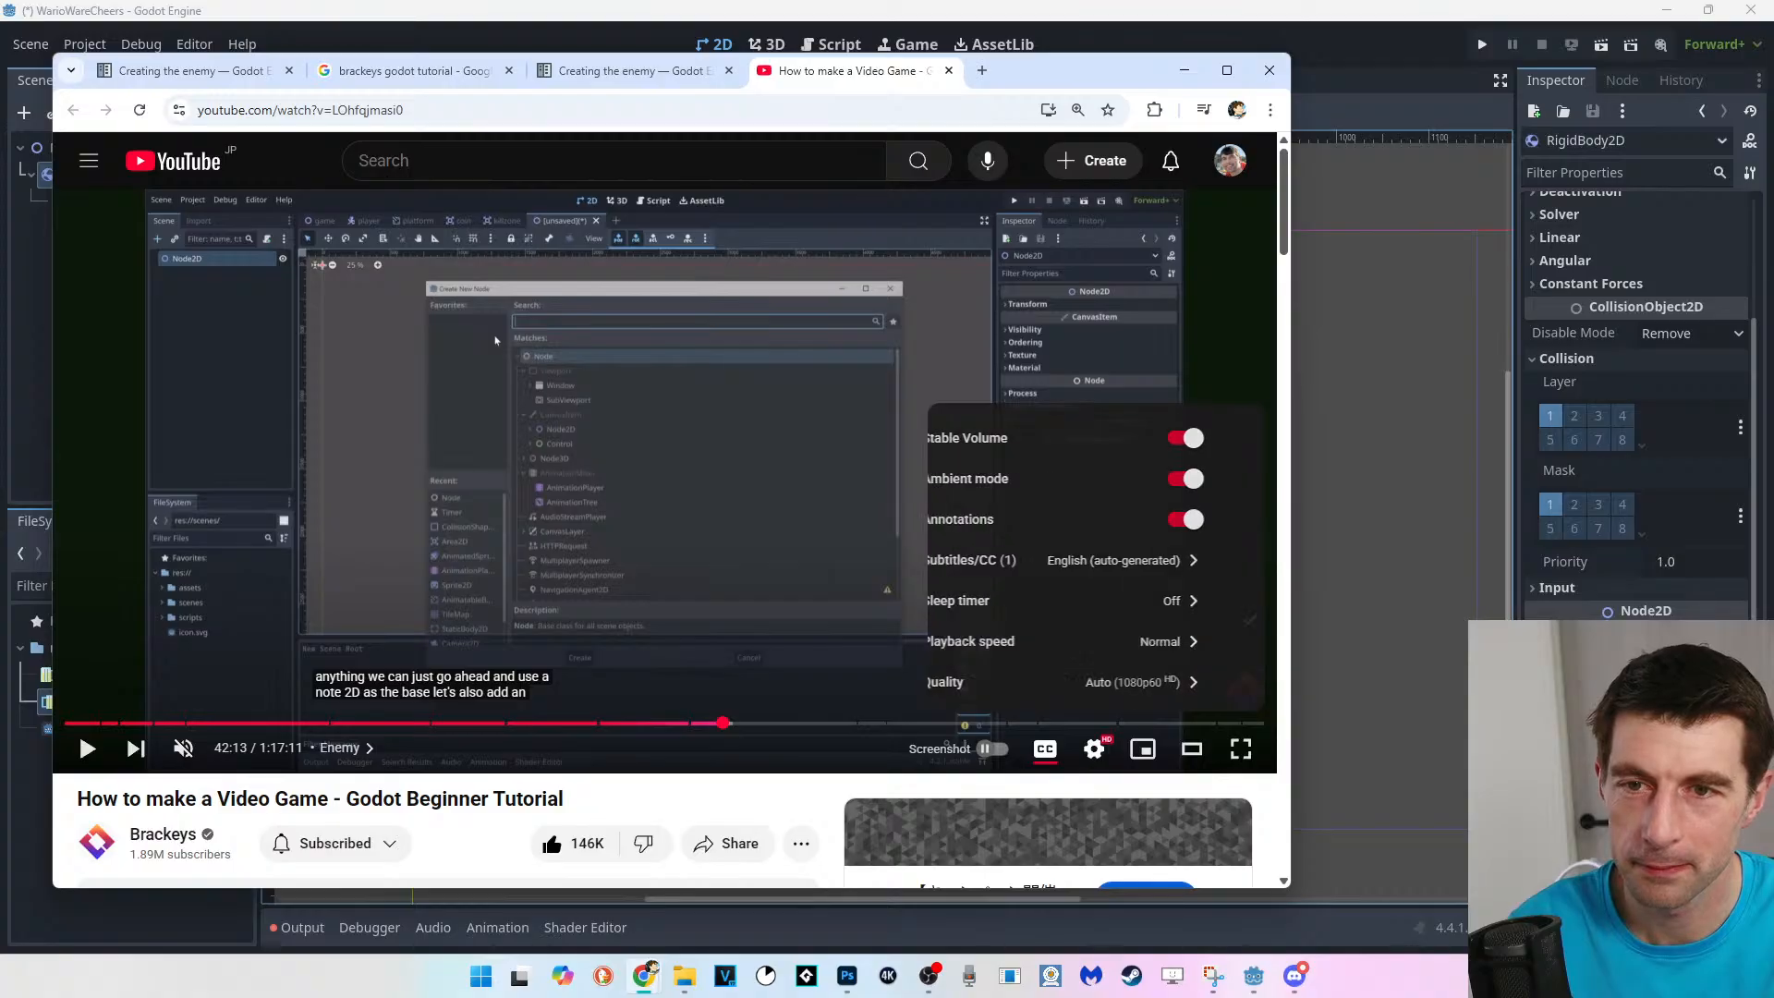
left_click(1090, 641)
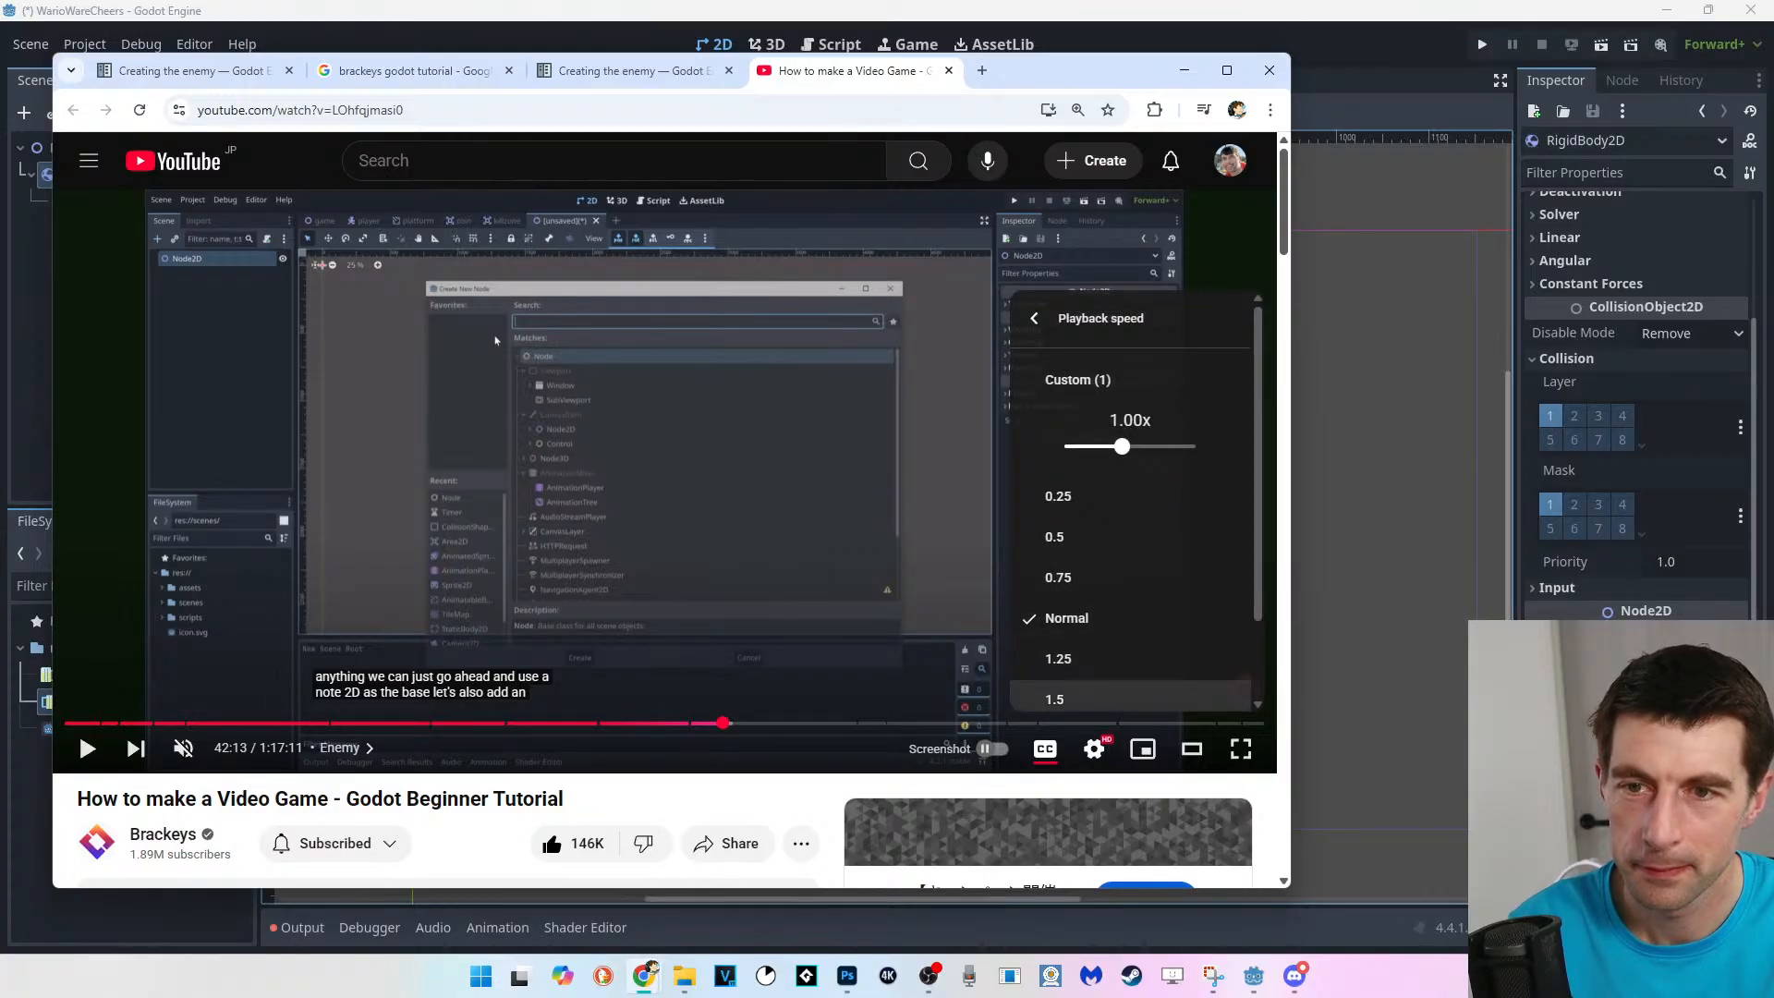
left_click(1090, 699)
left_click(1094, 748)
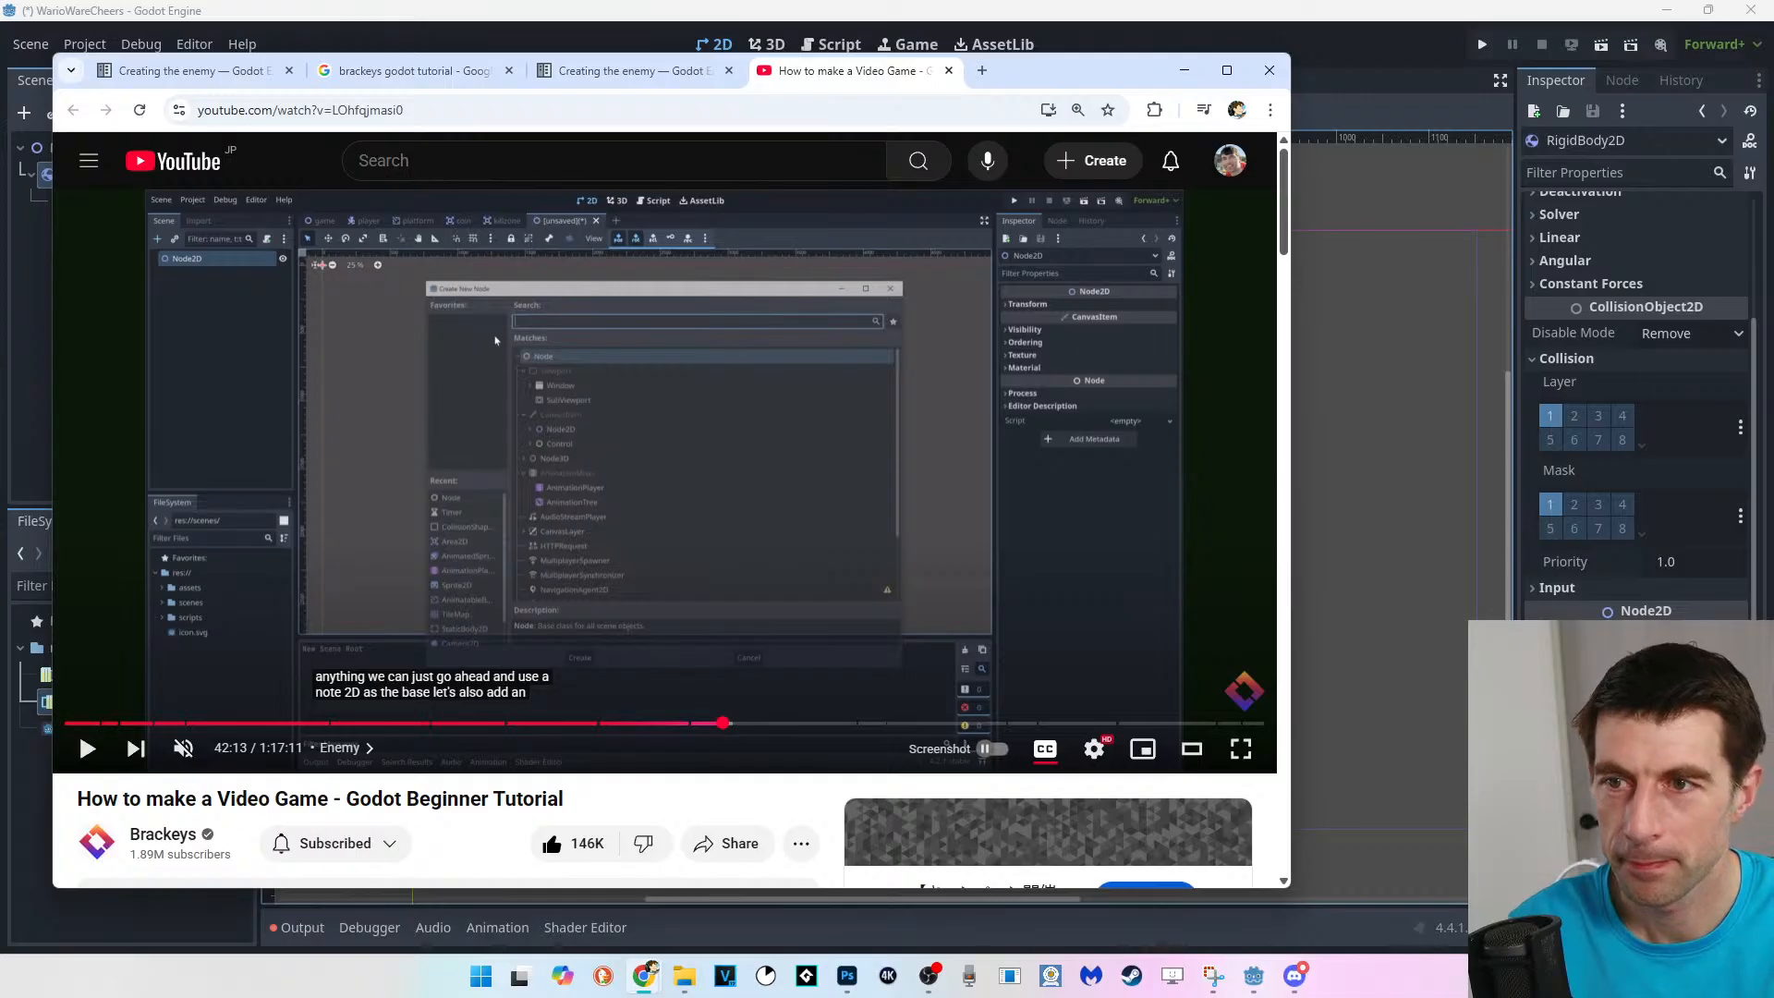
Watch the tutorial's part on adding an AnimatedSprite2D with new sprite frames, pause it and return to the Godot editor.
key("space")
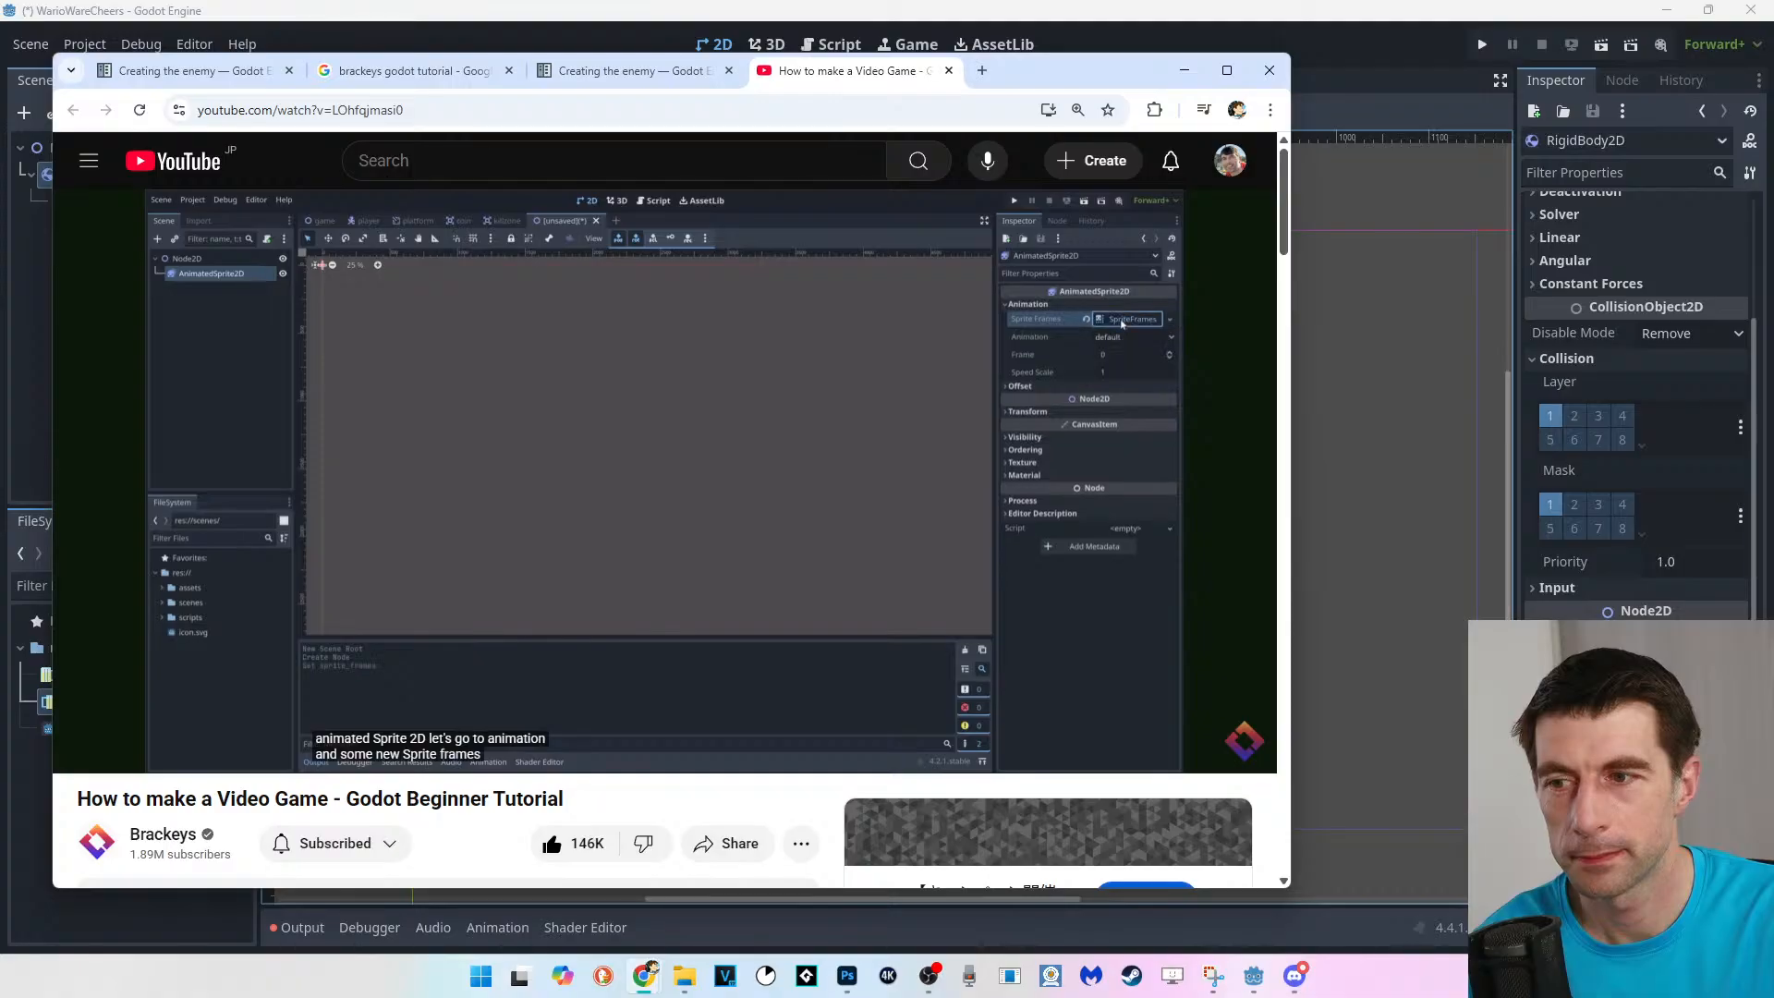
key("space")
left_click_drag(1081, 70, 1242, 996)
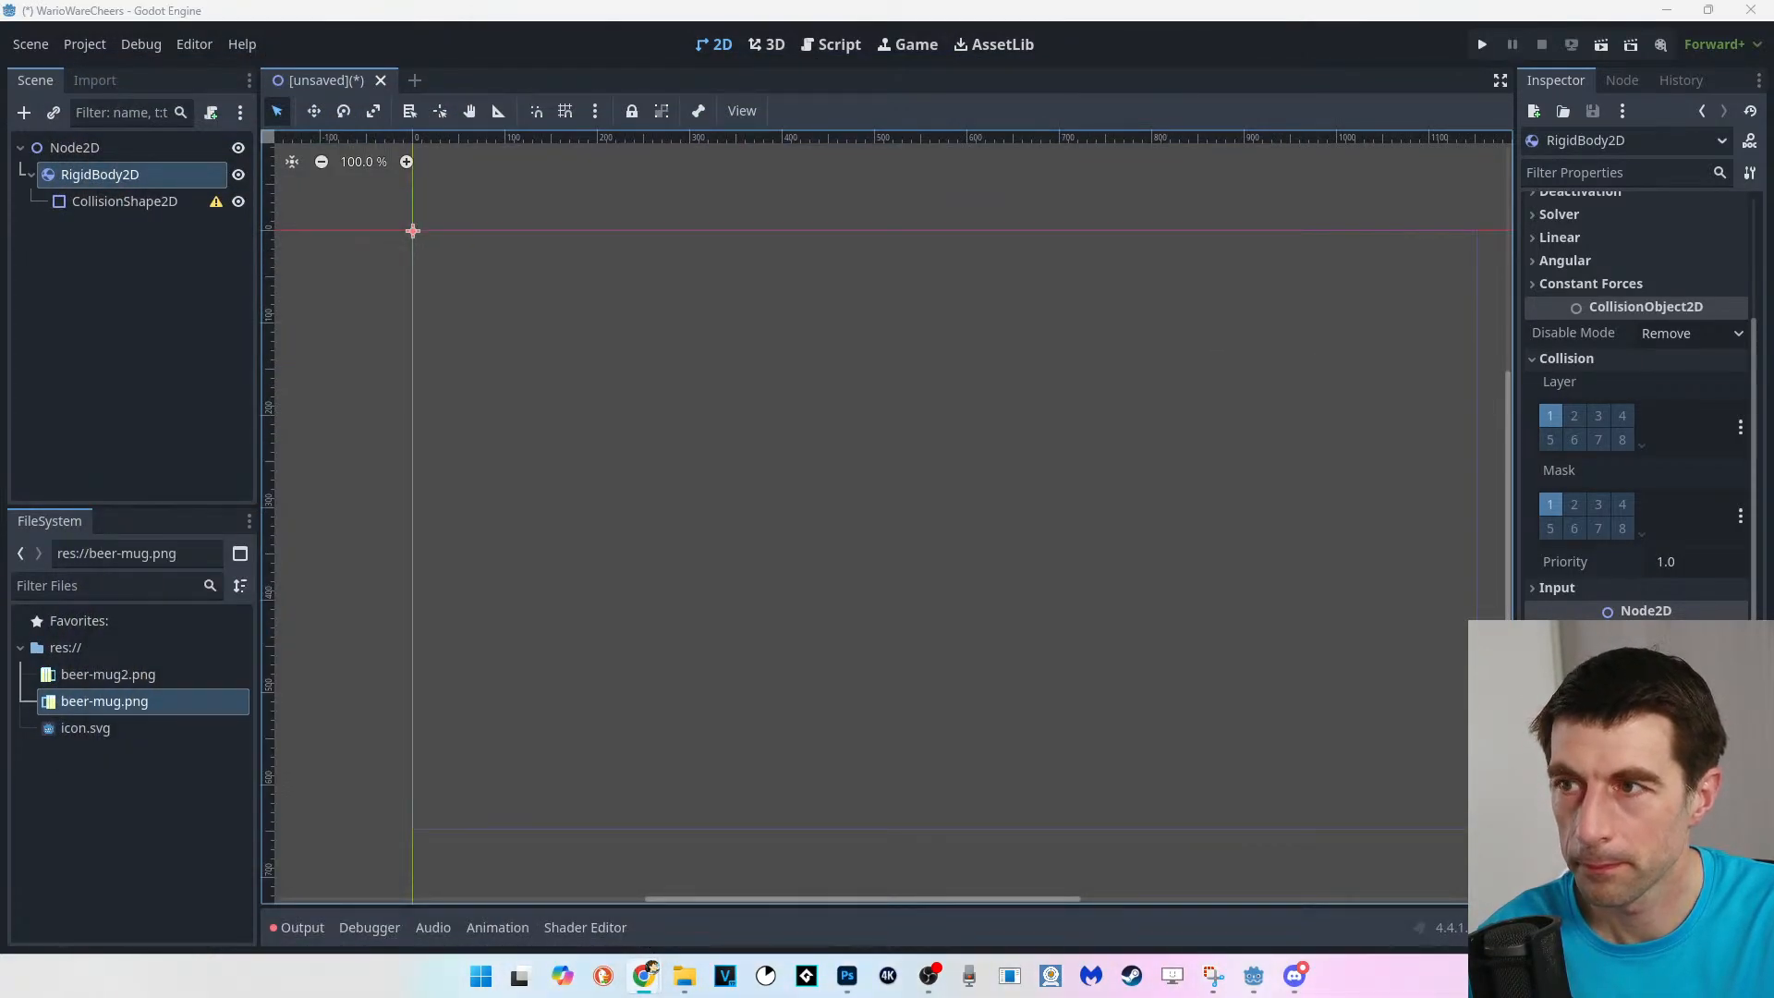
Add an AnimatedSprite2D node as a child of the root Node2D, finding it with the search "animated".
left_click(132, 351)
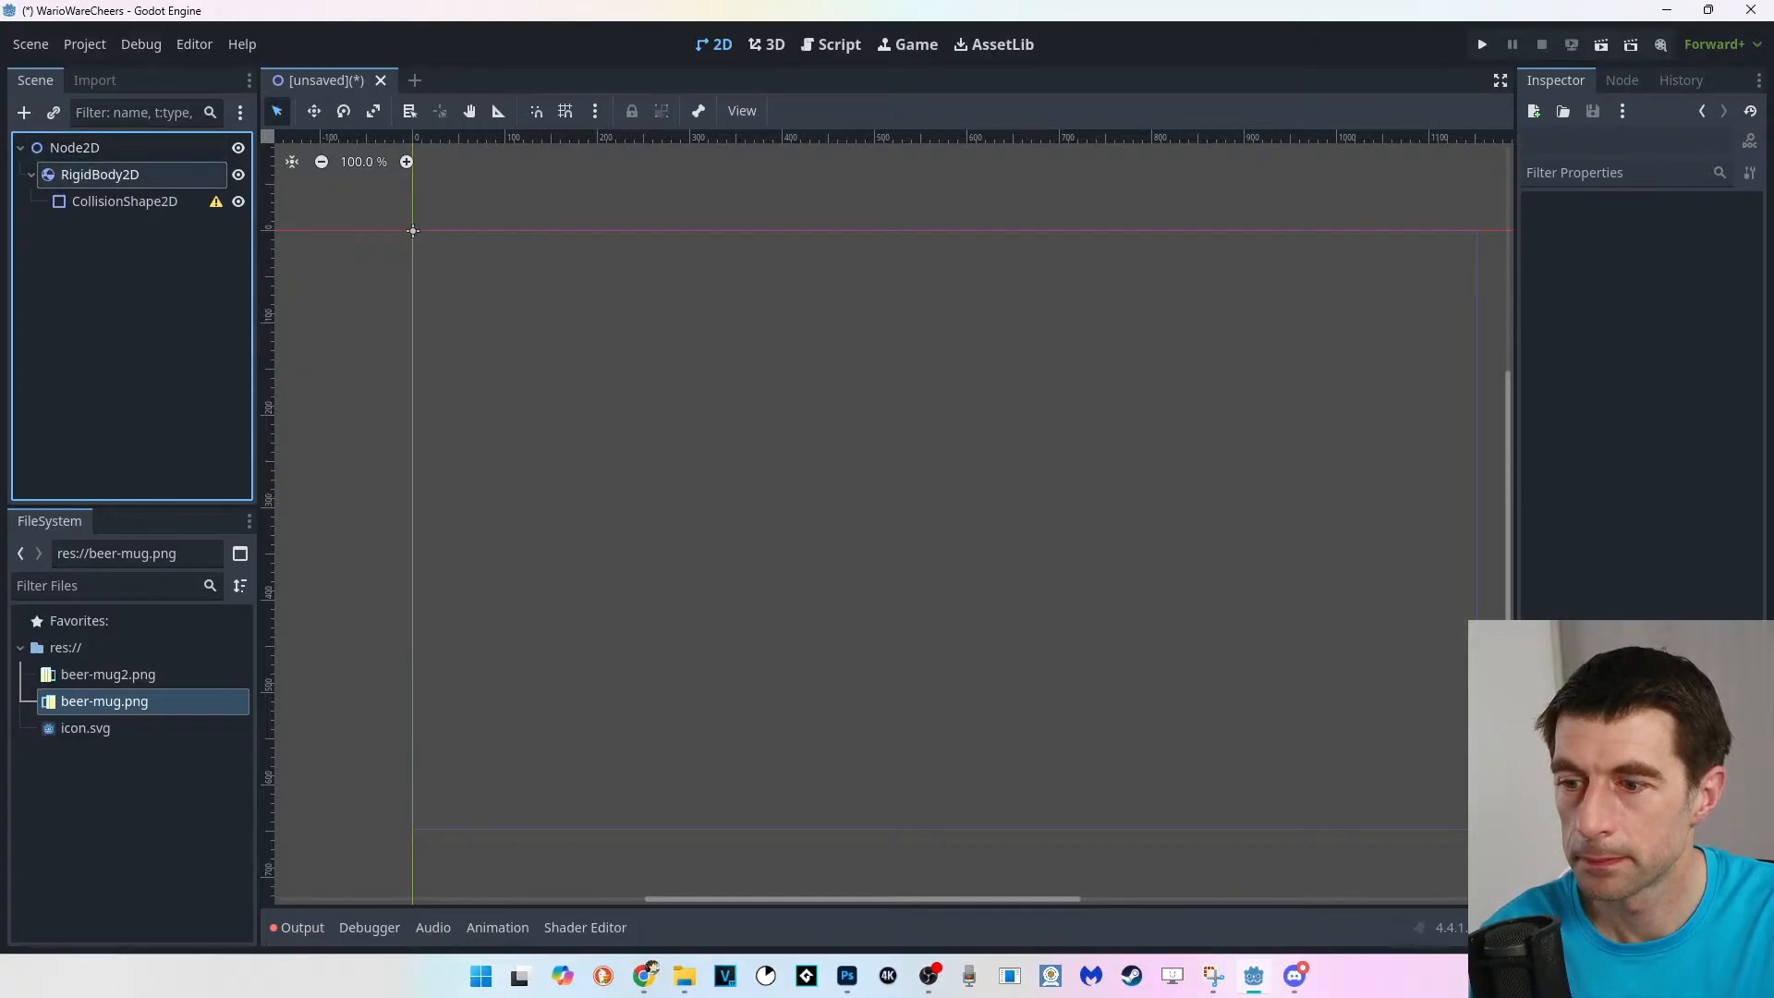
left_click(77, 148)
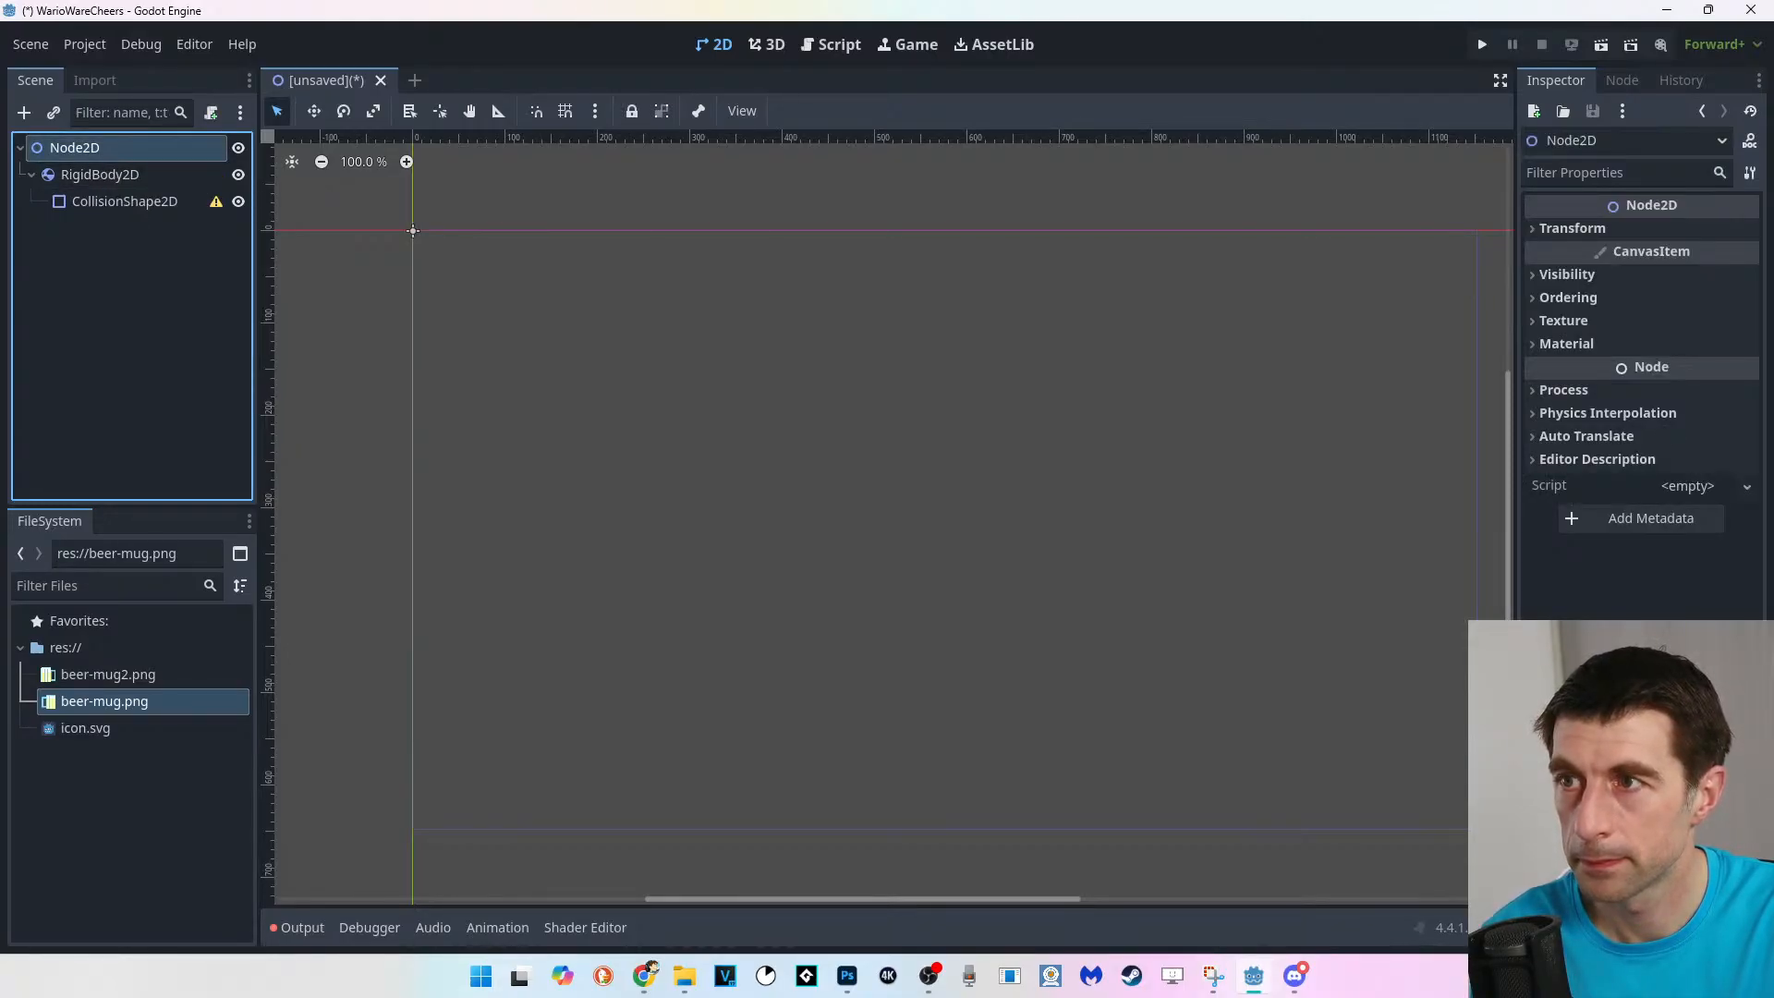
left_click(413, 231)
key("ctrl+a")
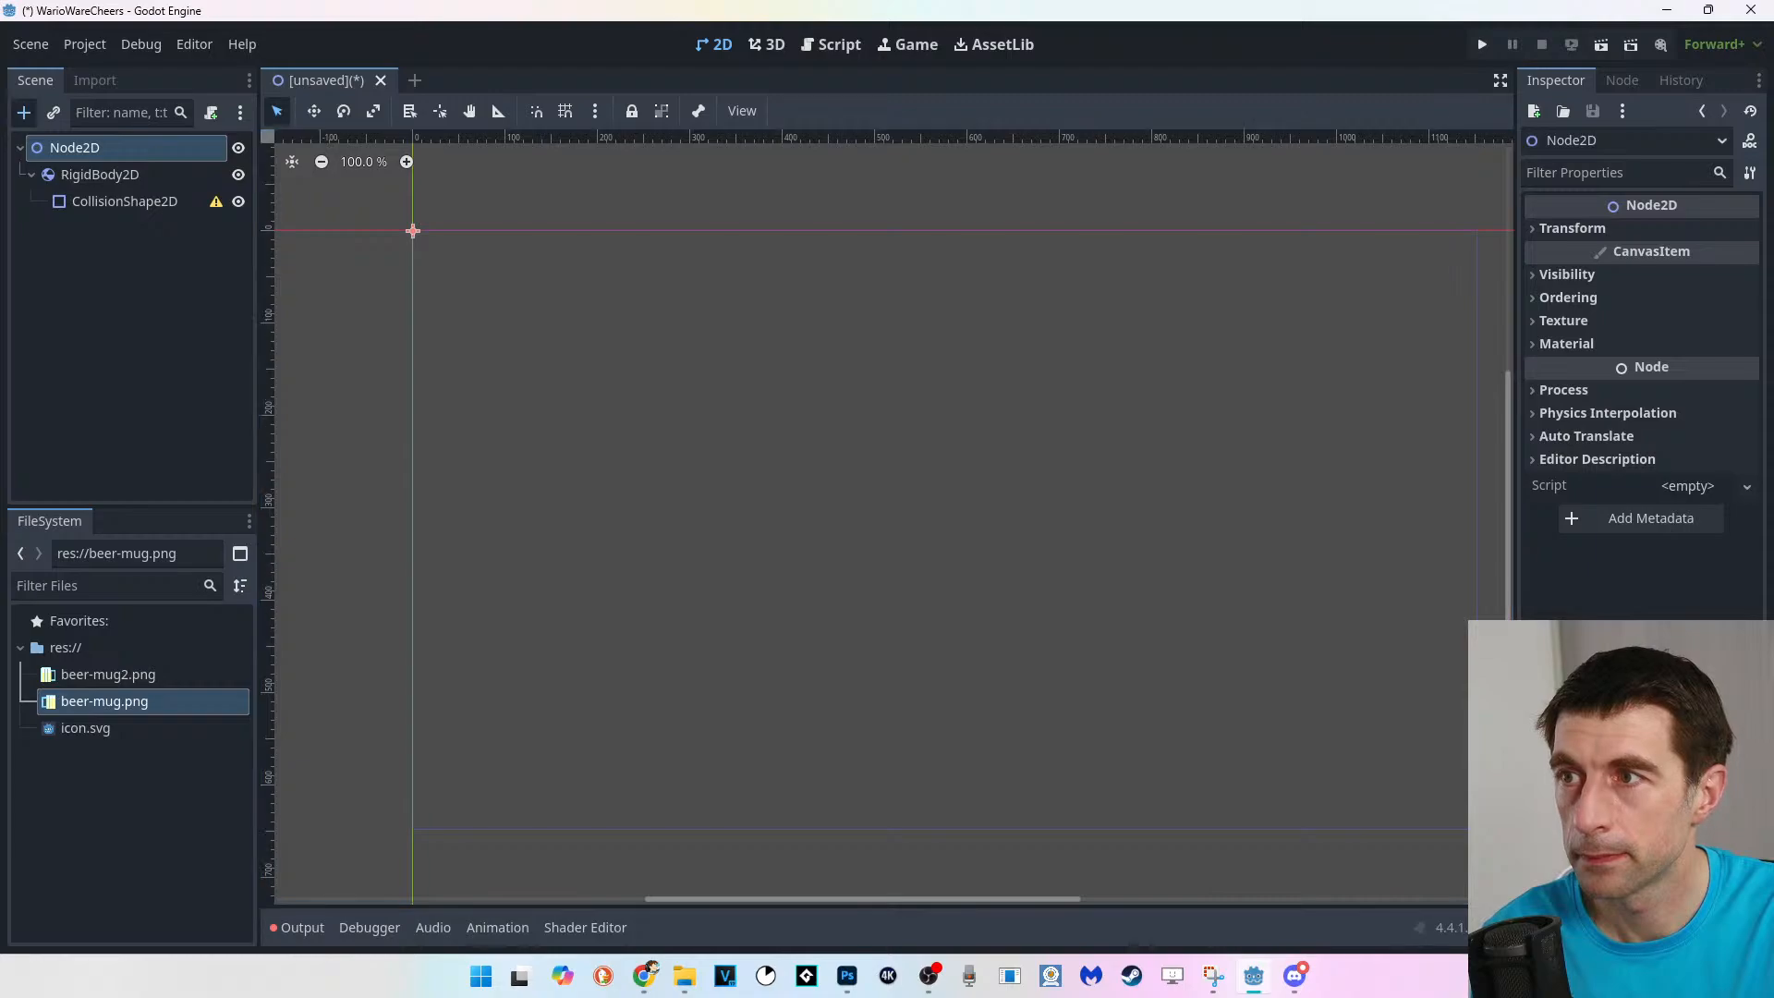
type("anim")
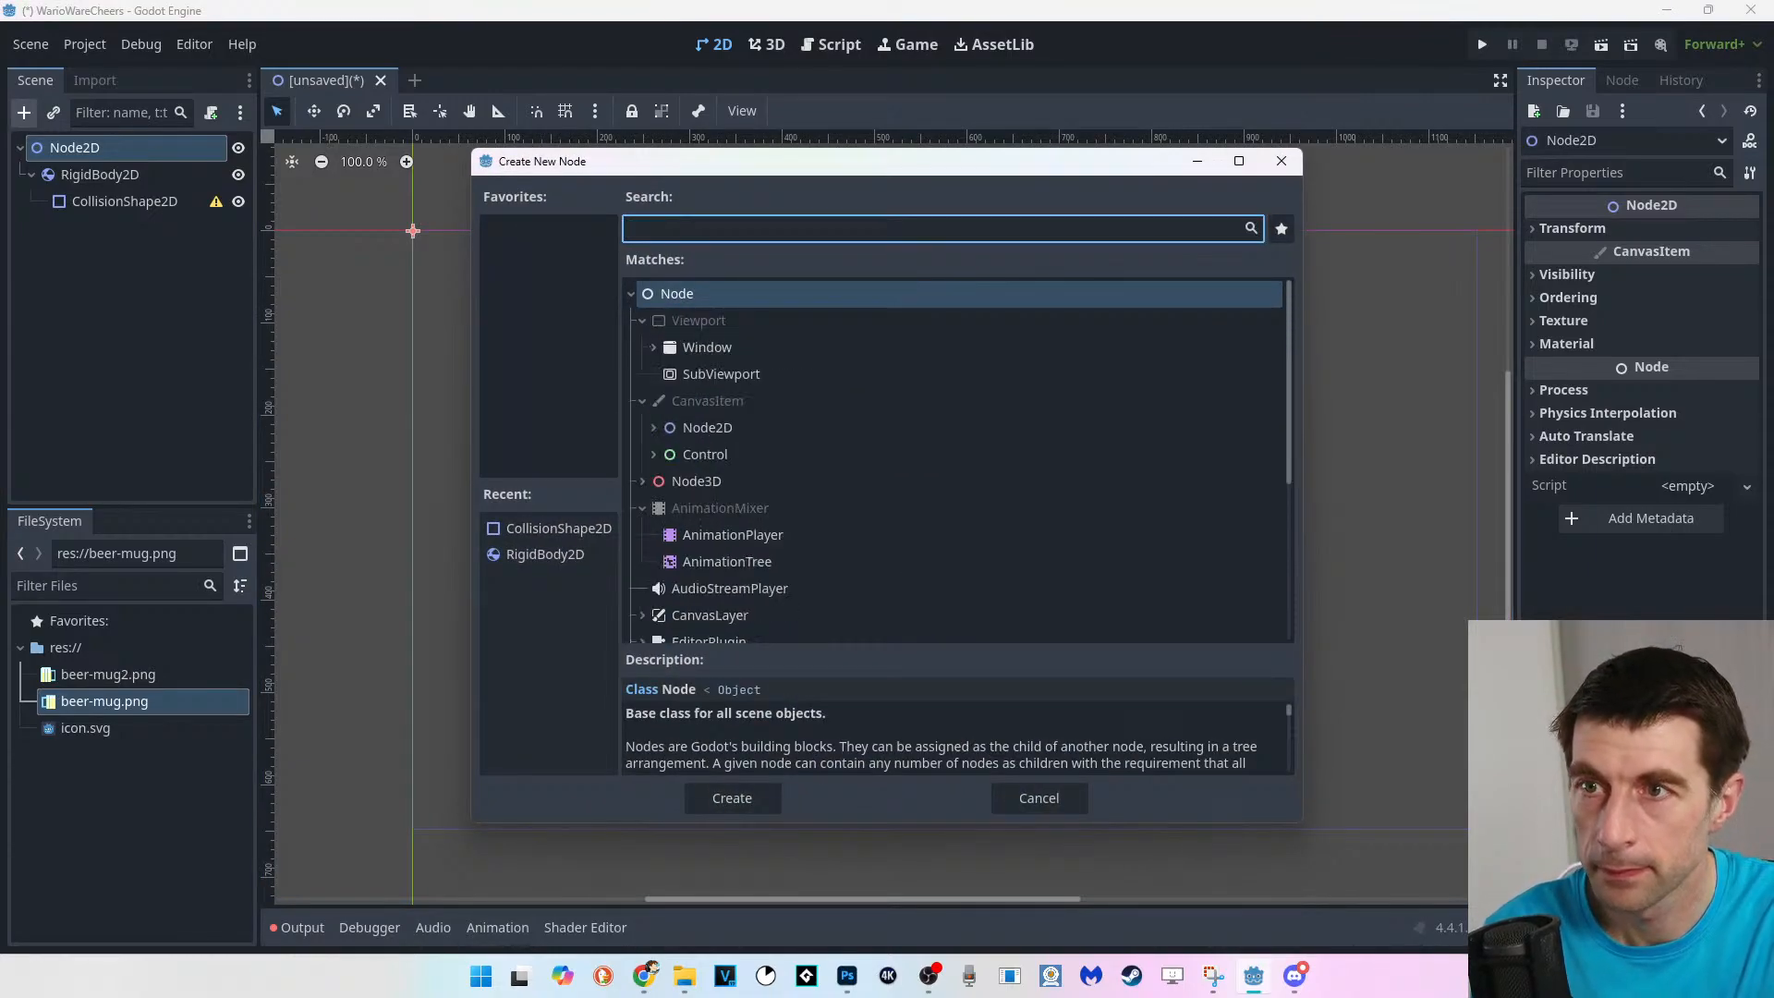
type("ated")
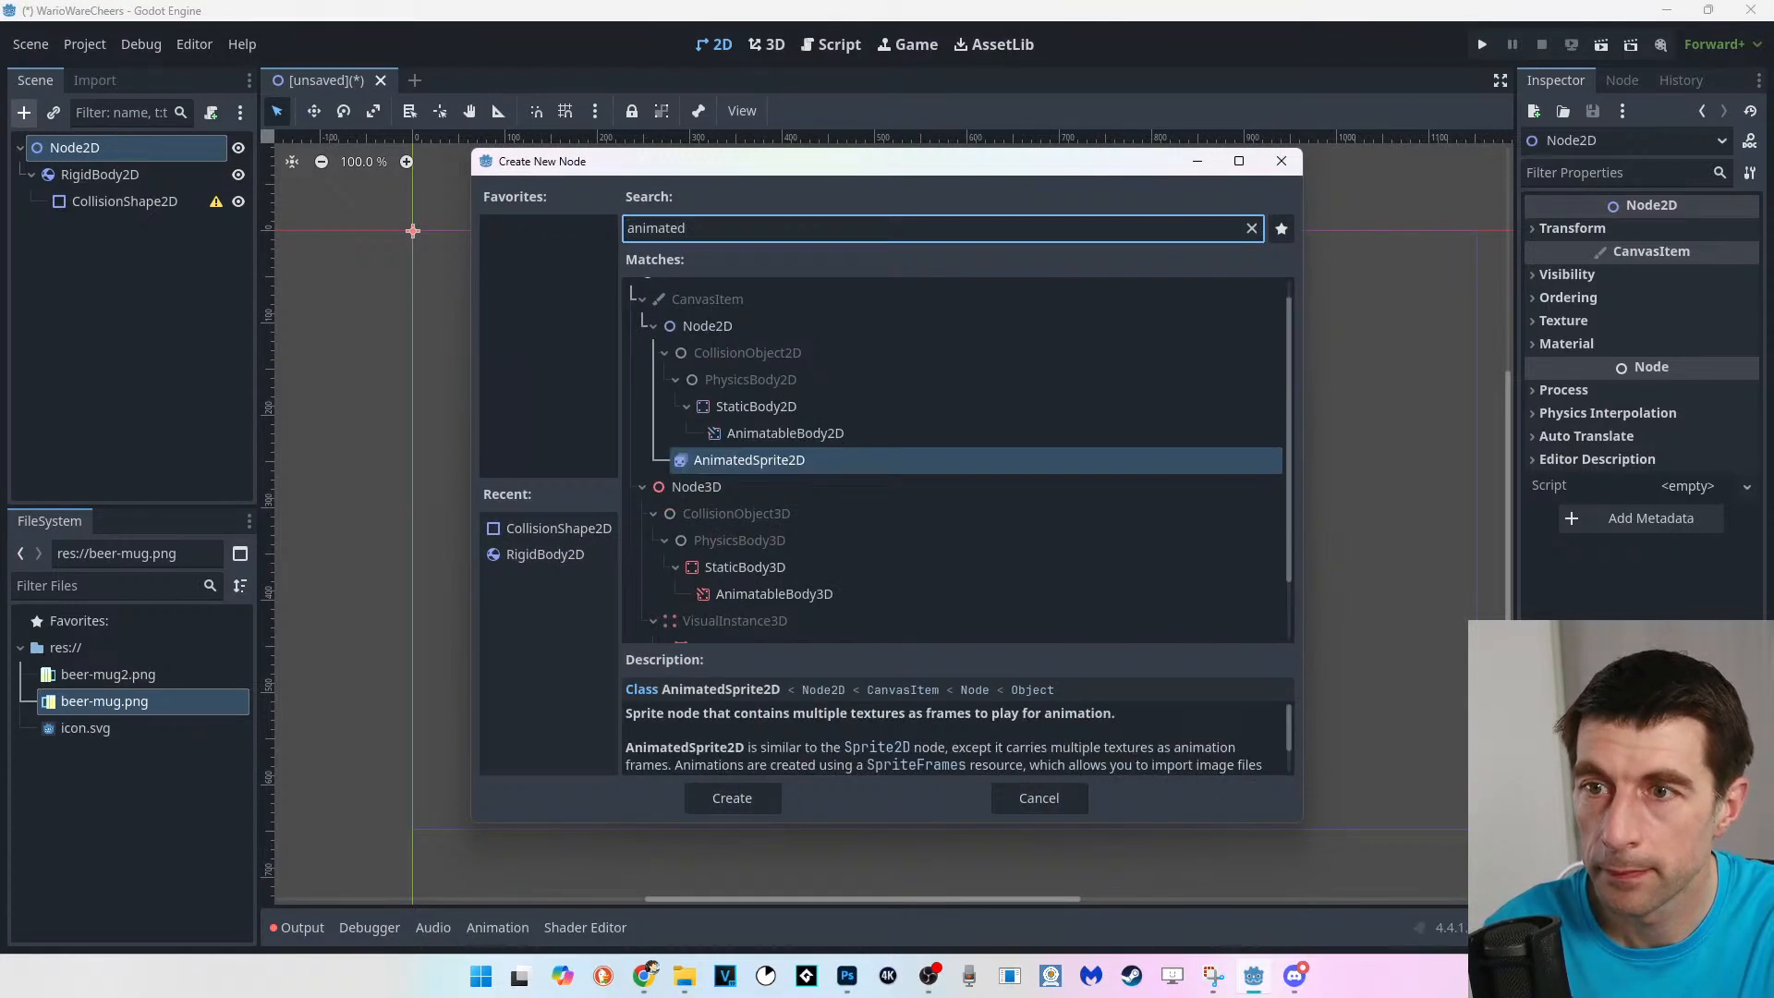
key("Tab")
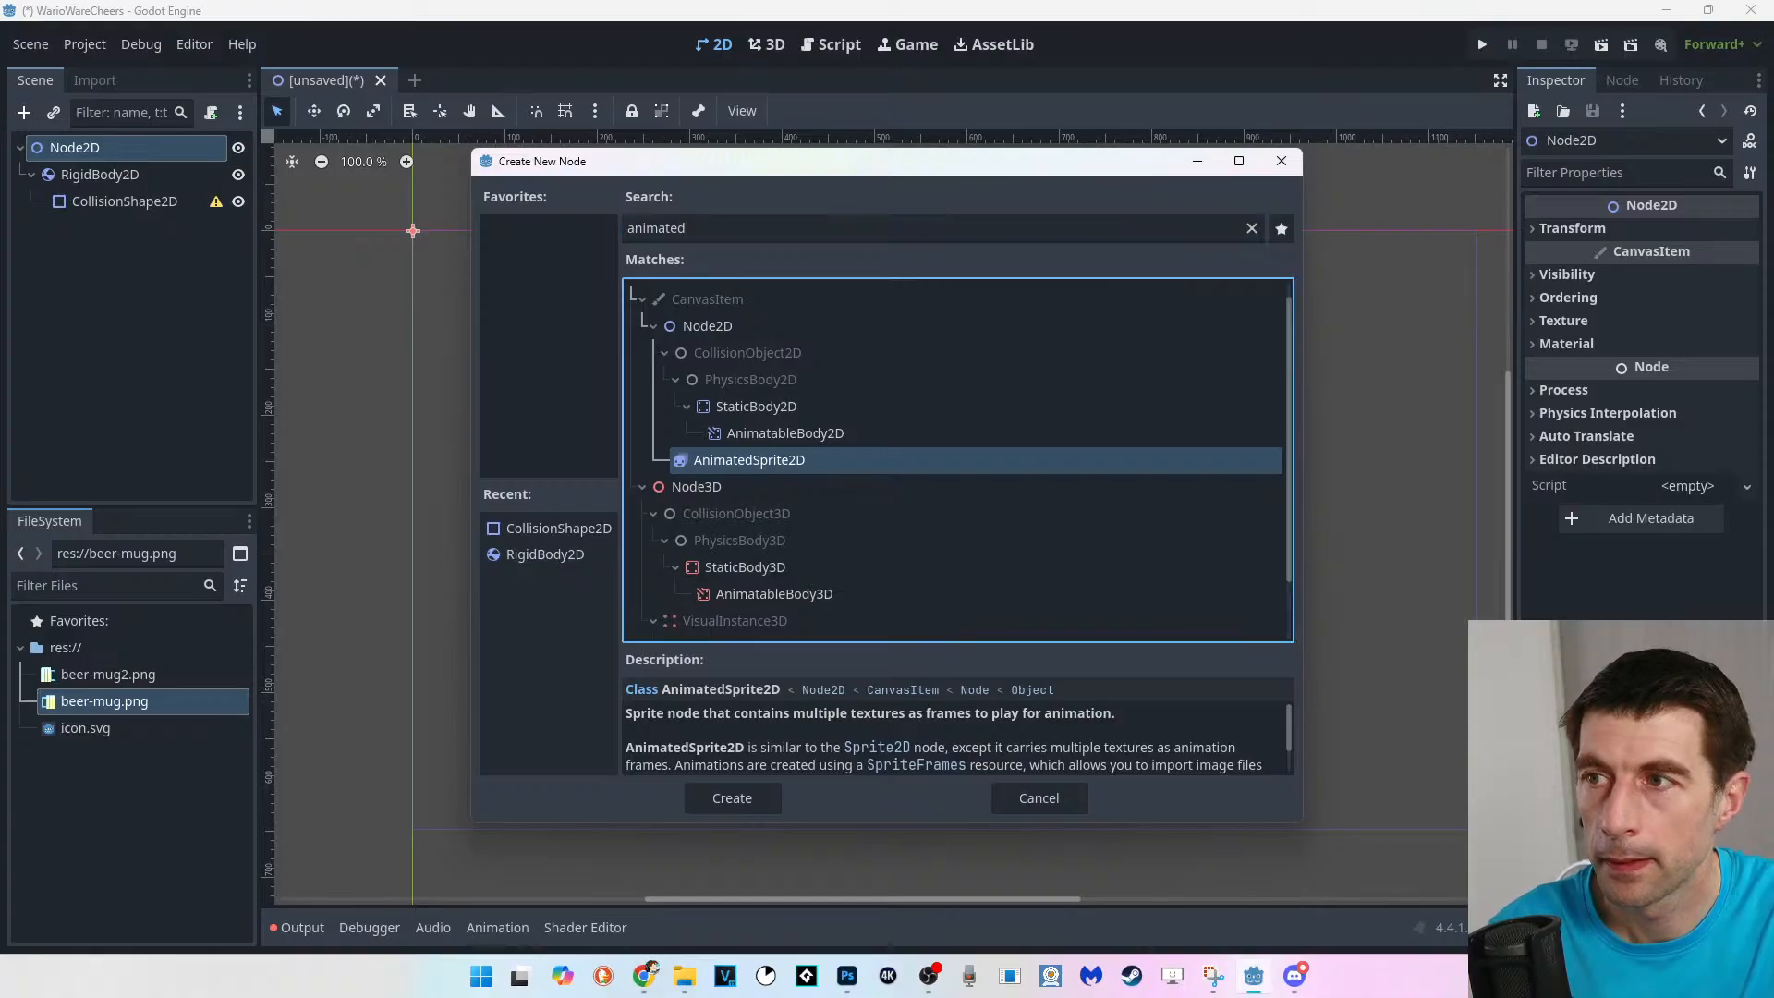
key("Return")
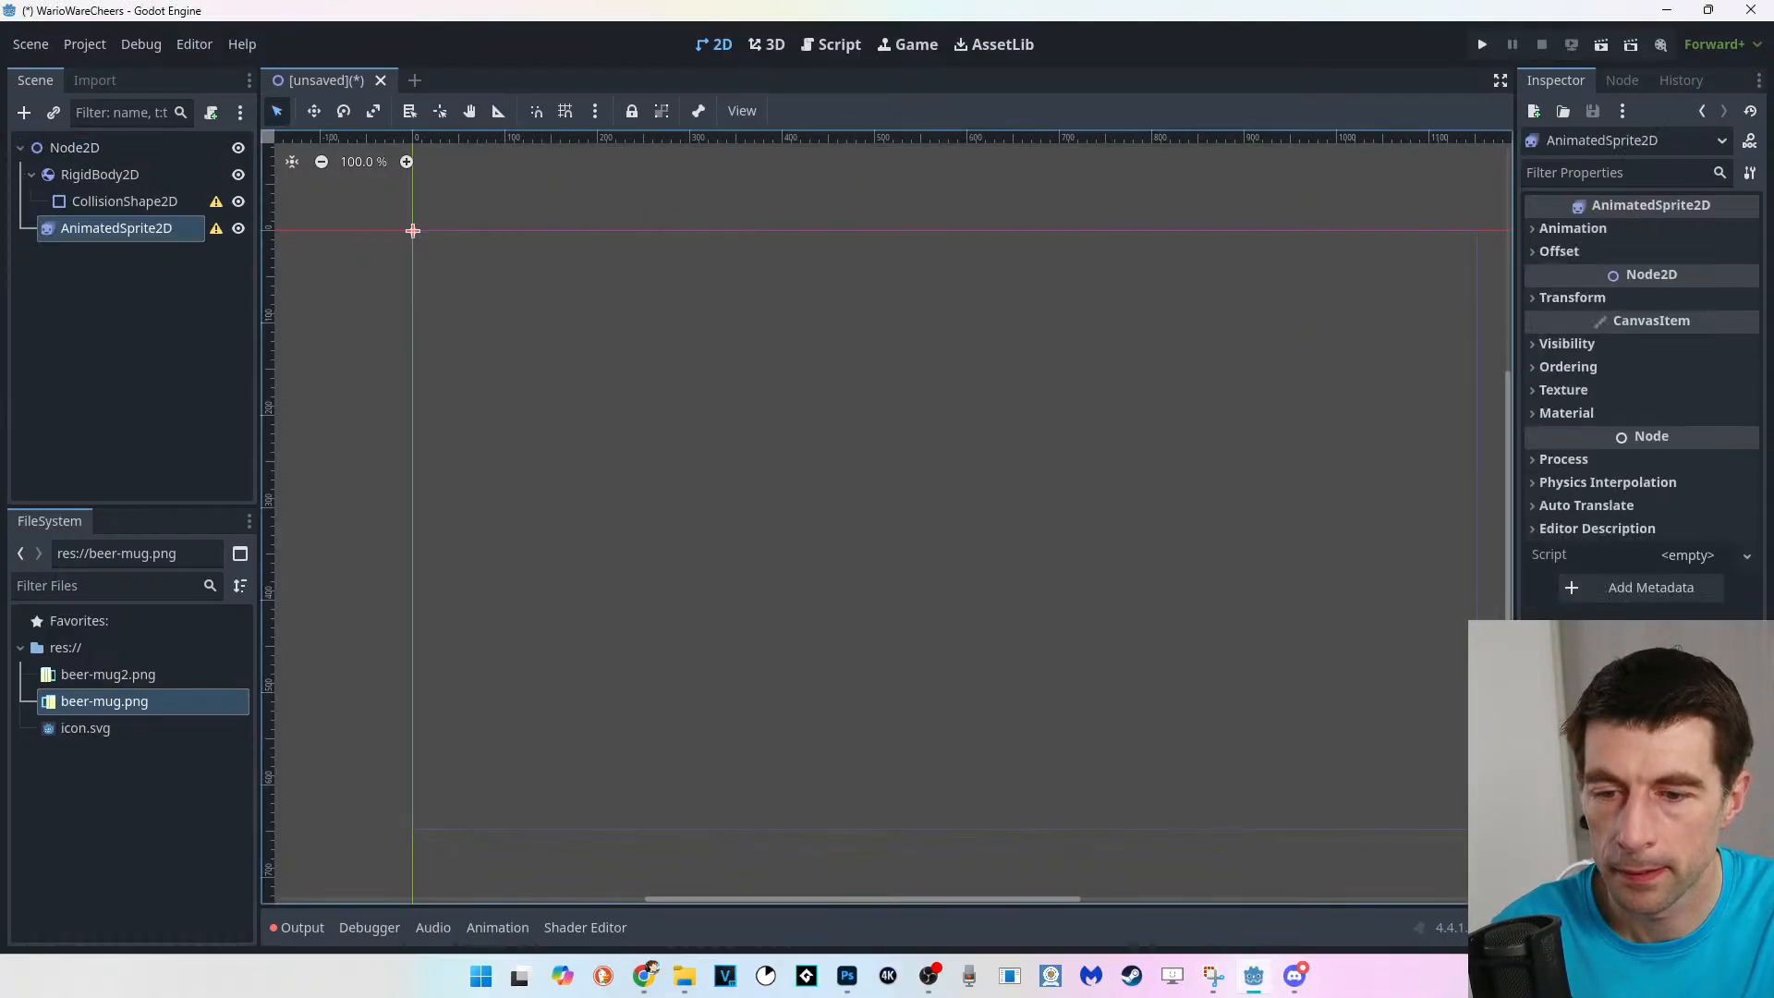
key("alt+Tab")
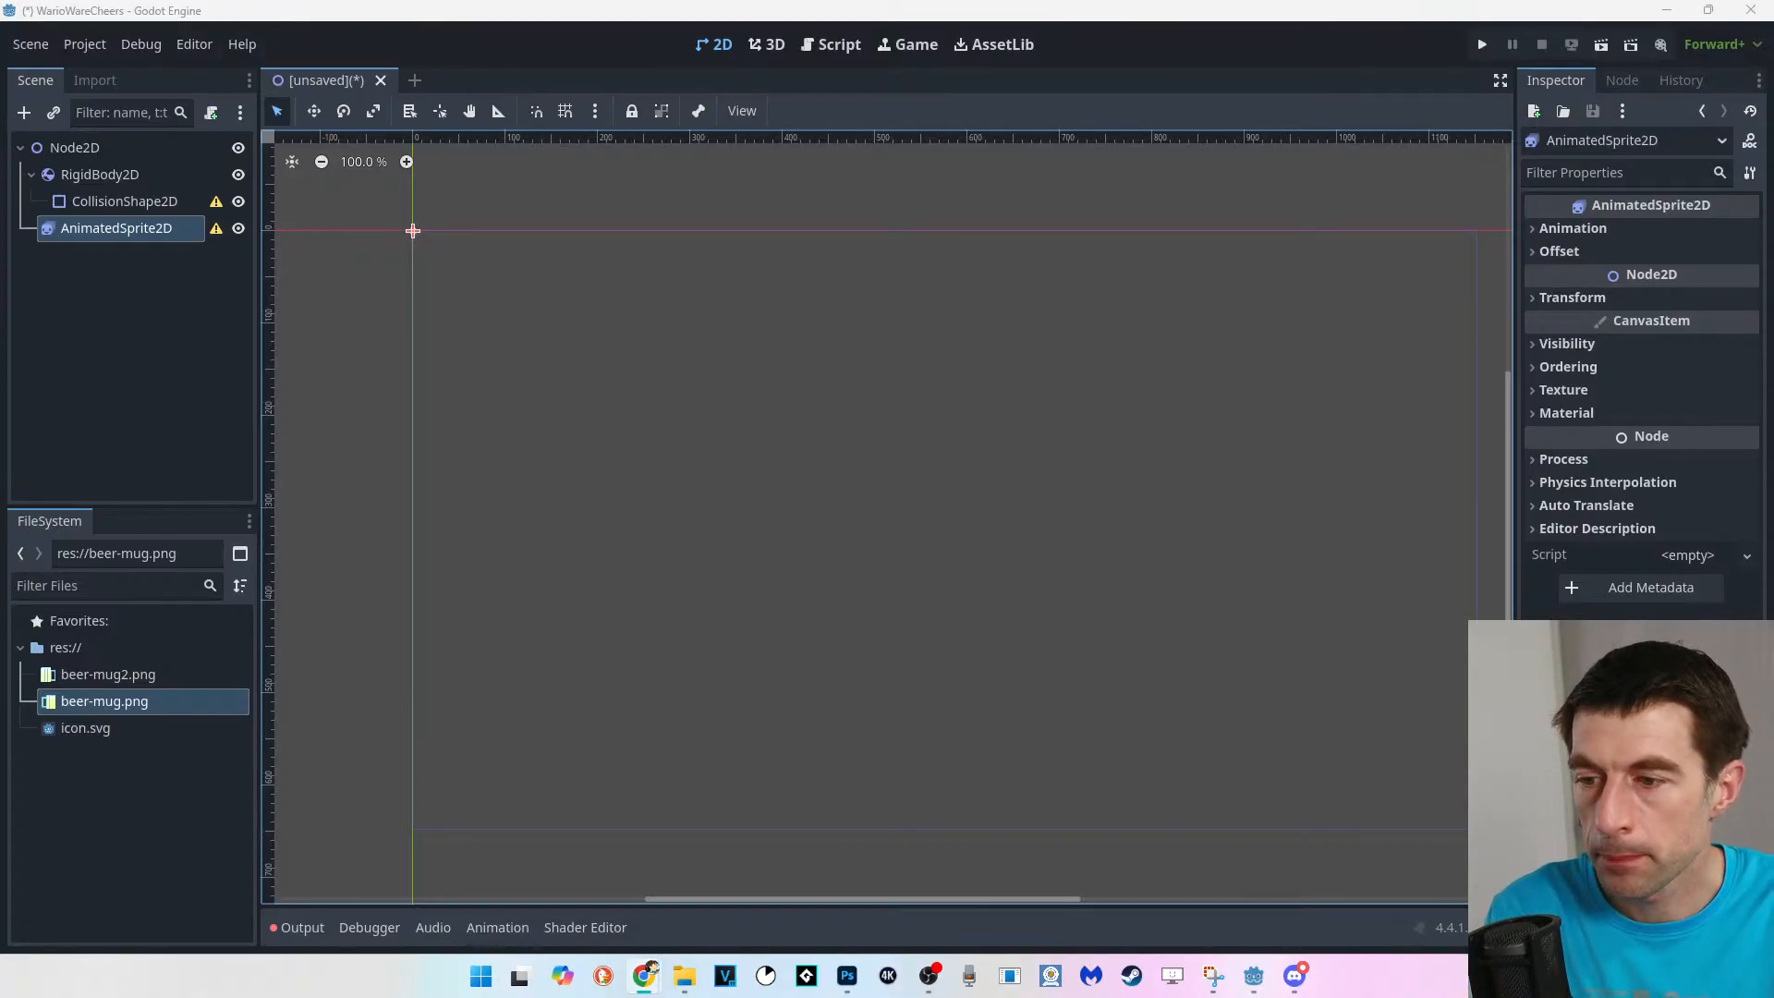
left_click(413, 231)
left_click(148, 228)
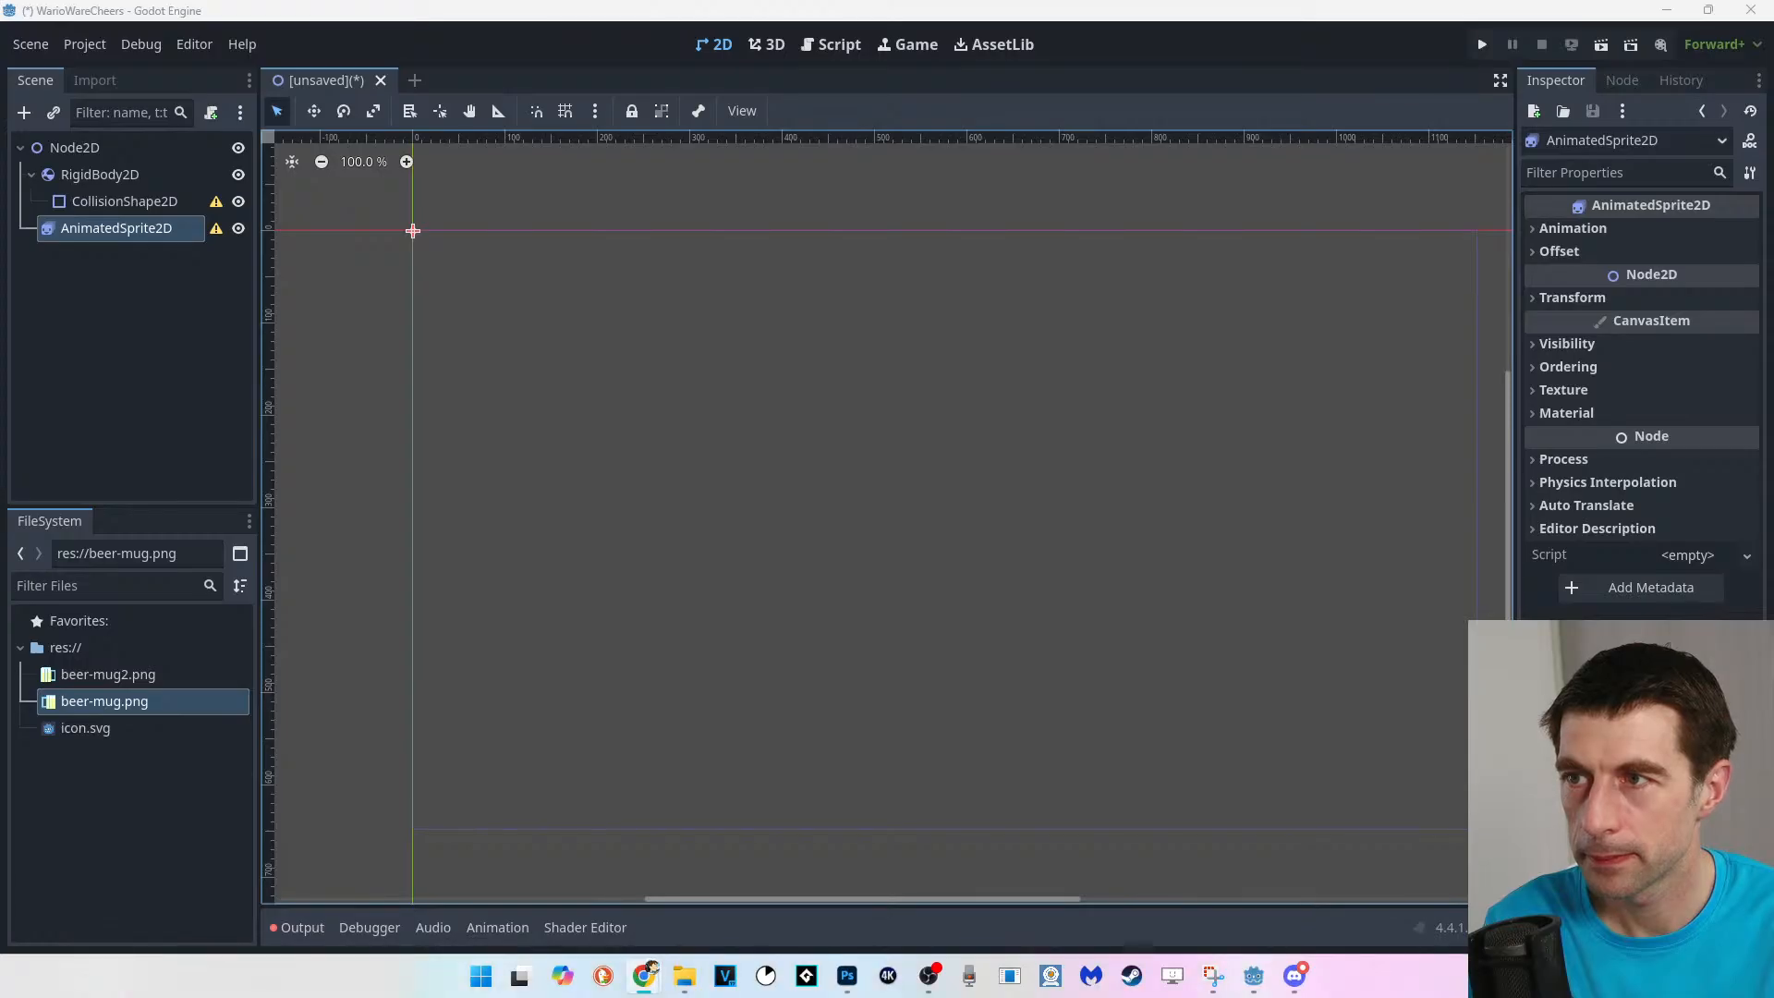
left_click(117, 228)
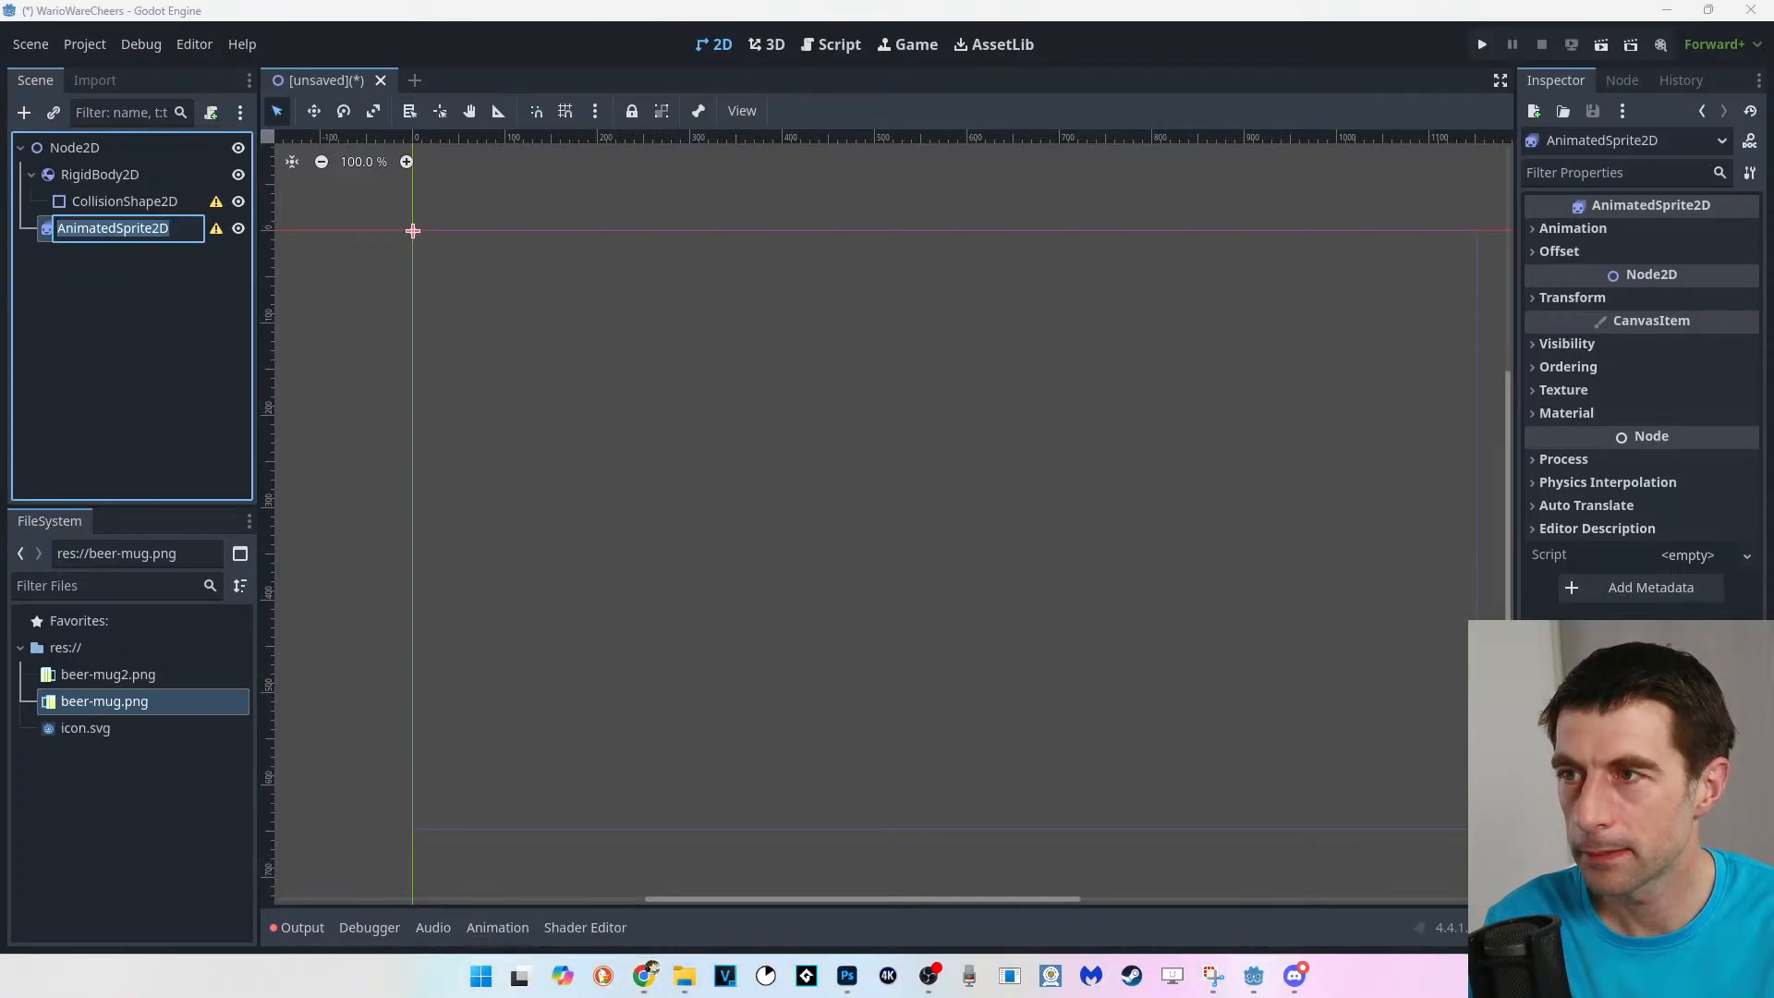
key("Escape")
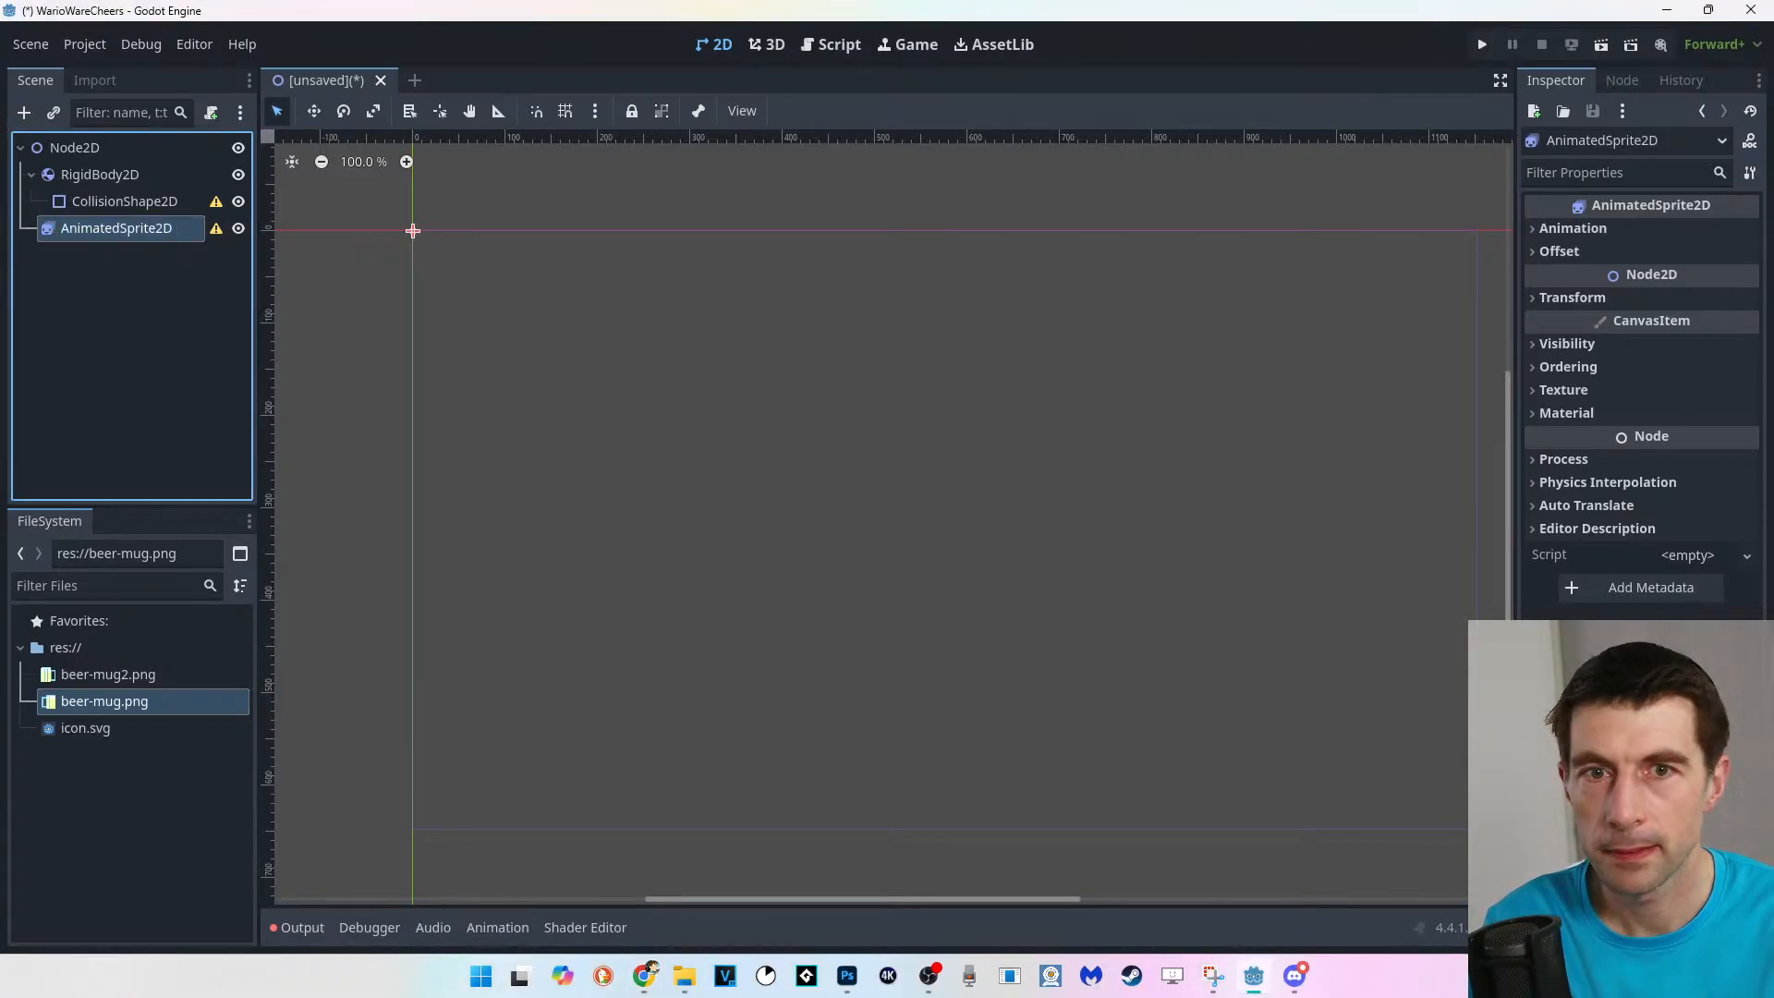
key("F2")
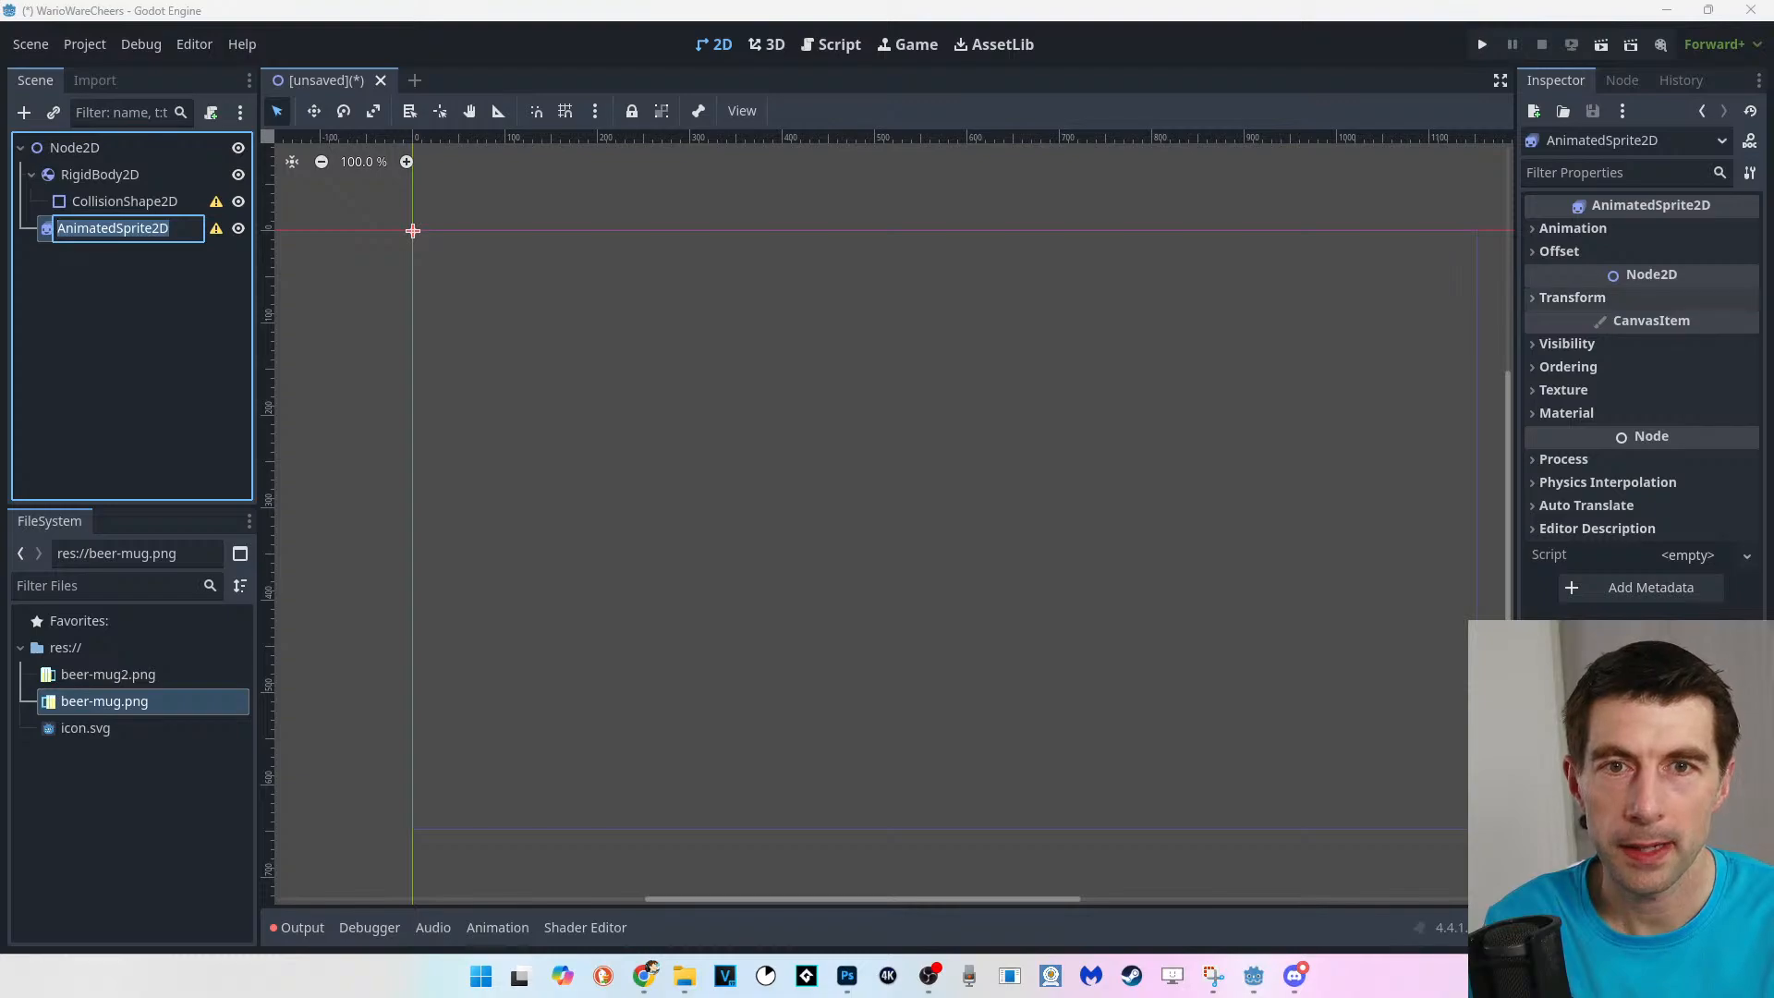
key("Escape")
Give the AnimatedSprite2D a new SpriteFrames resource and add beer-mug2.png as the first frame of its default animation.
left_click(1573, 228)
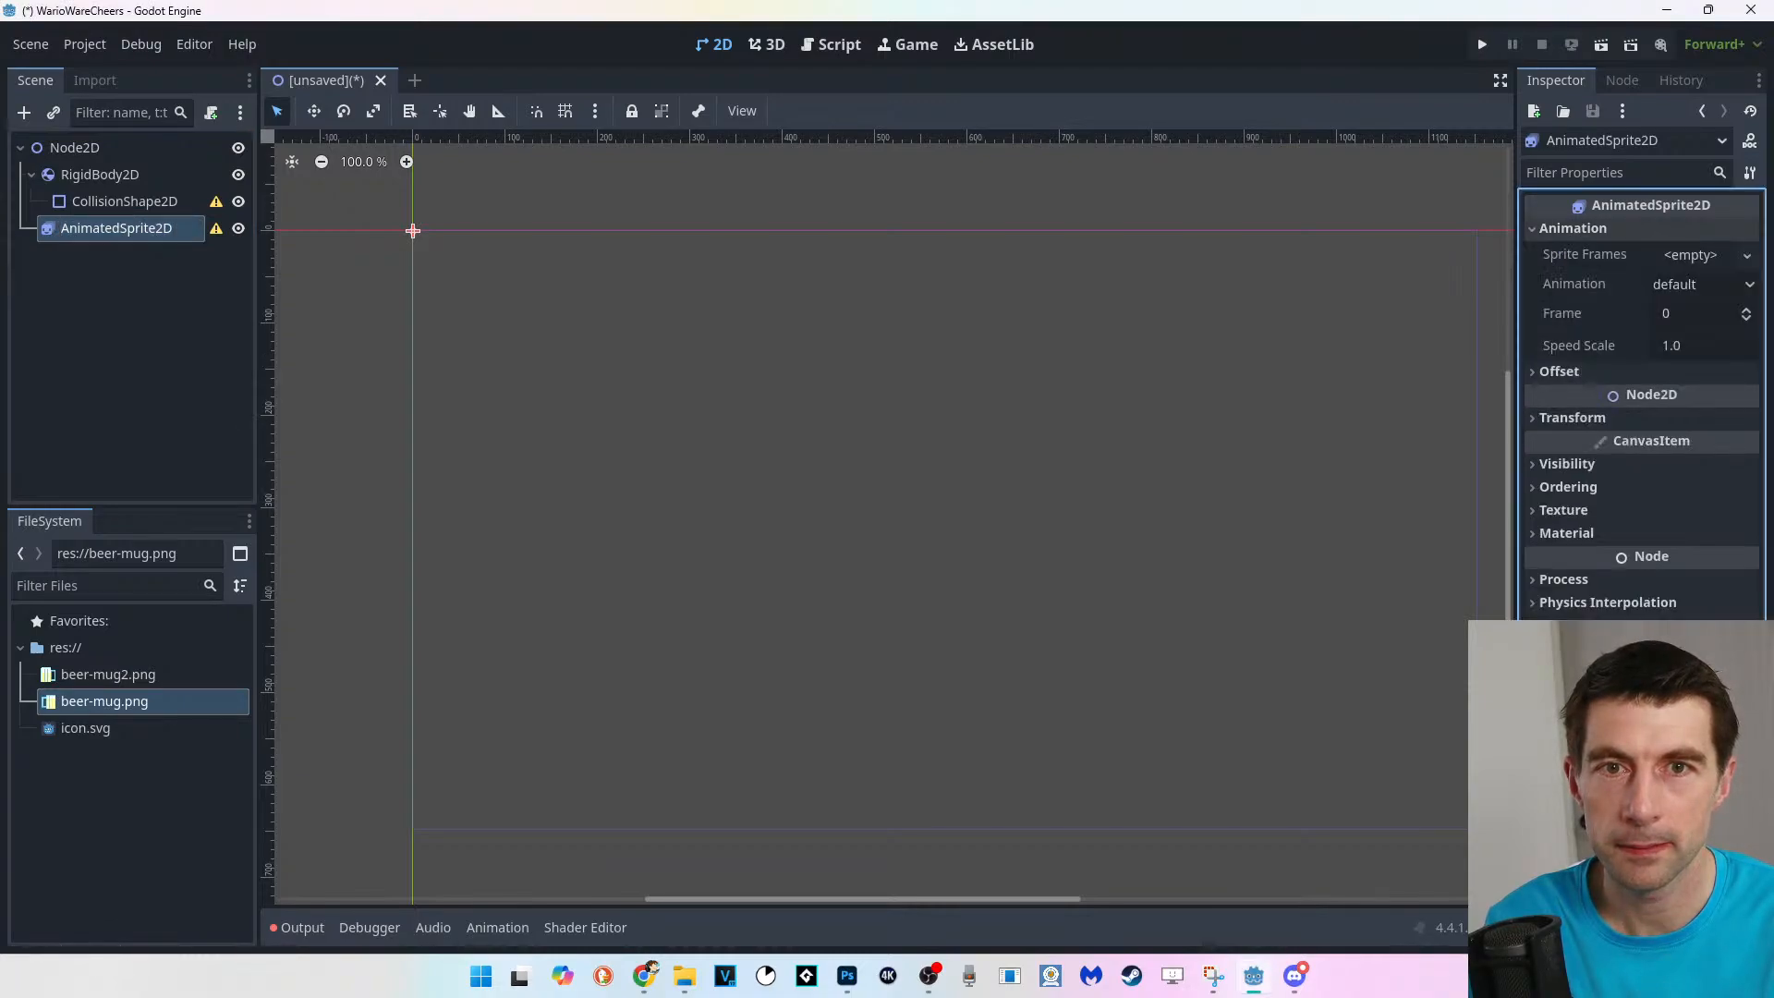
left_click(1690, 255)
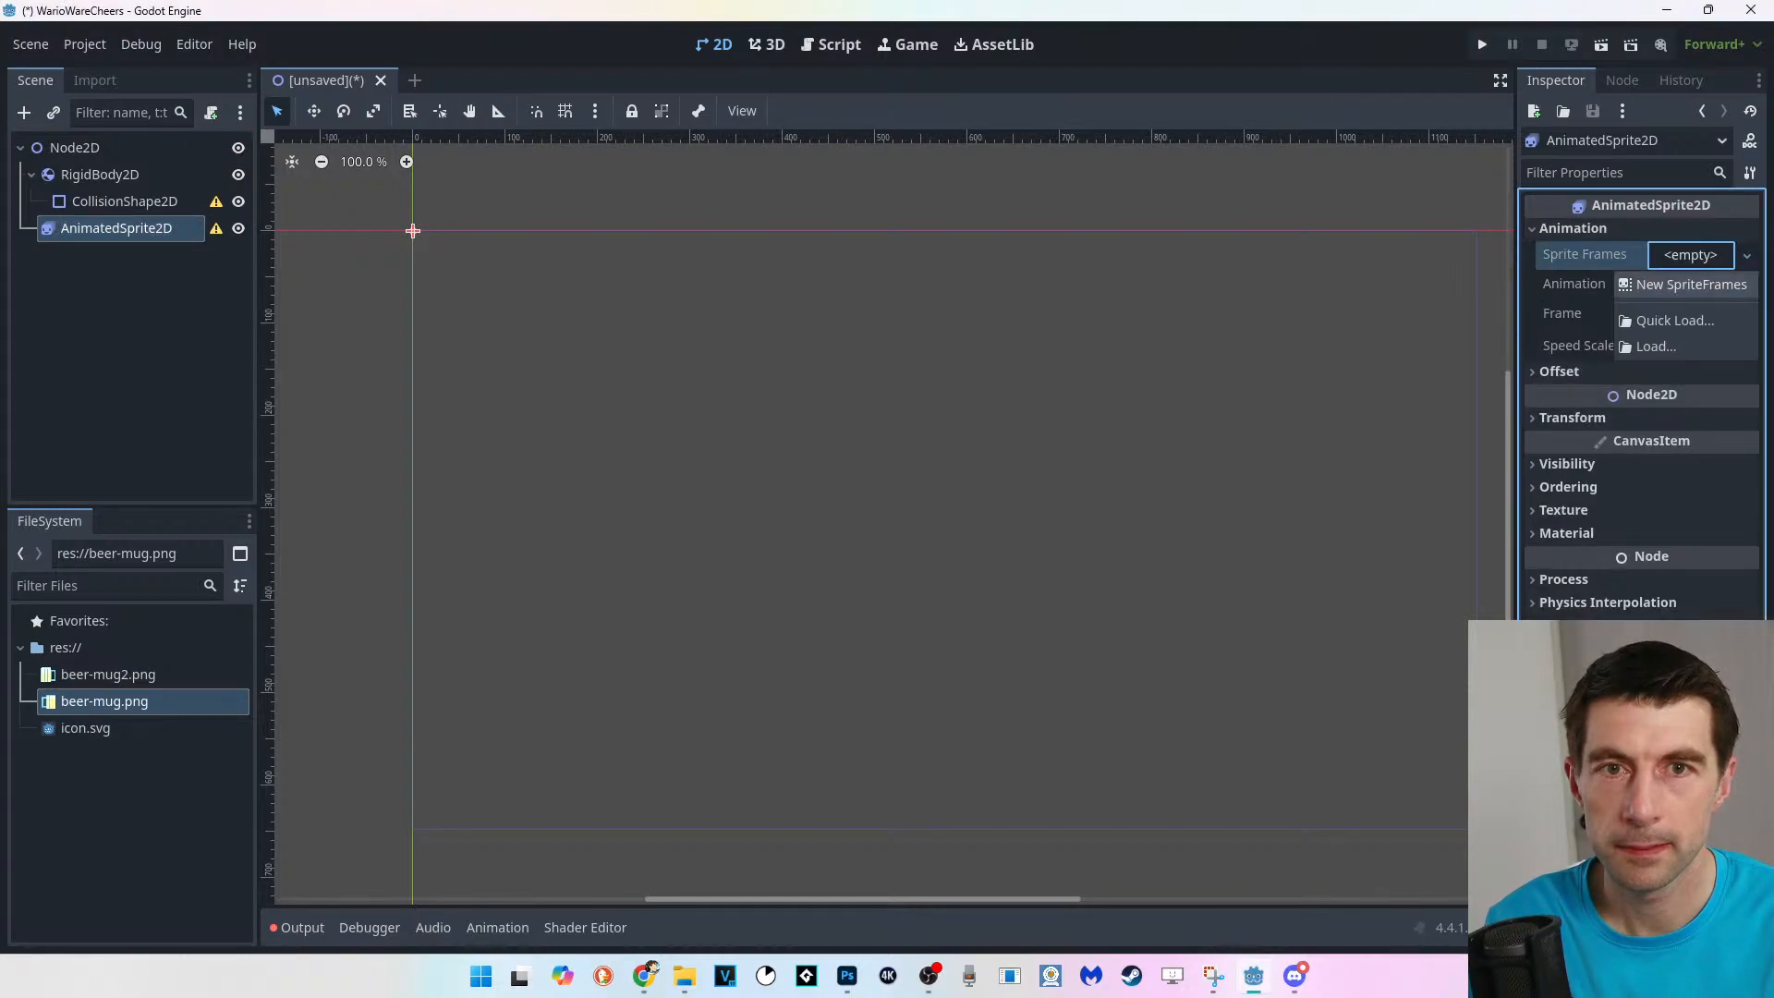
left_click(1690, 285)
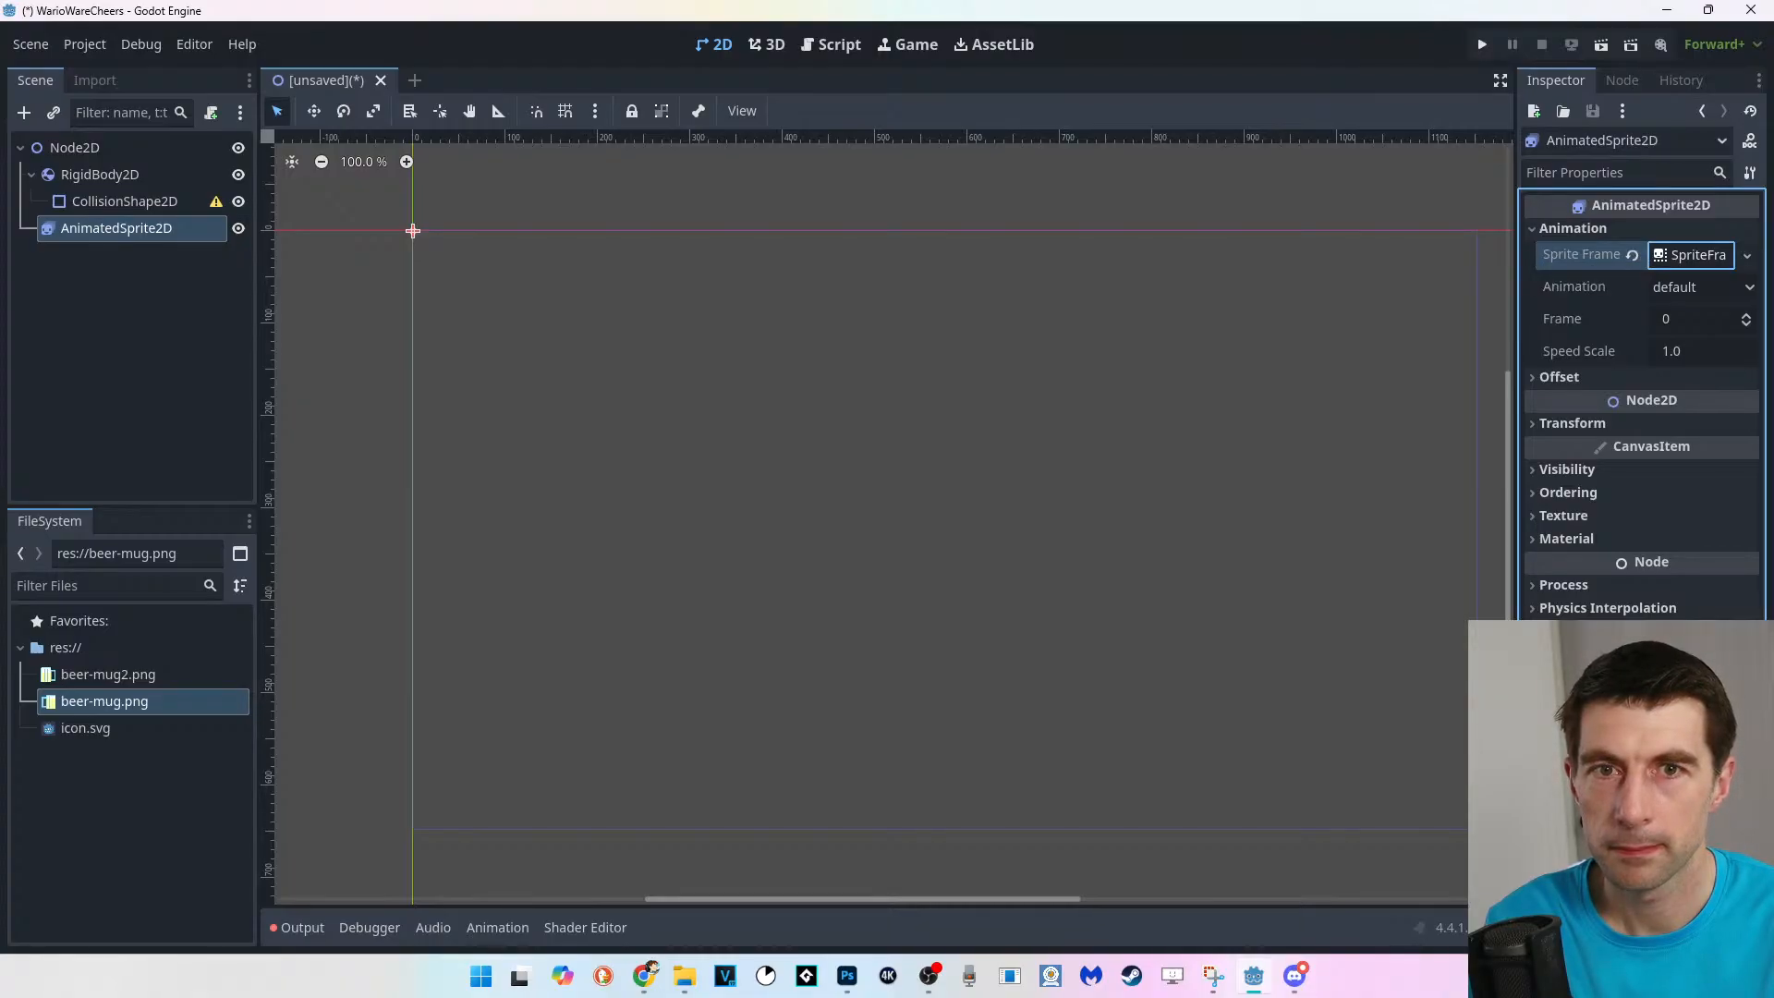
left_click(1691, 255)
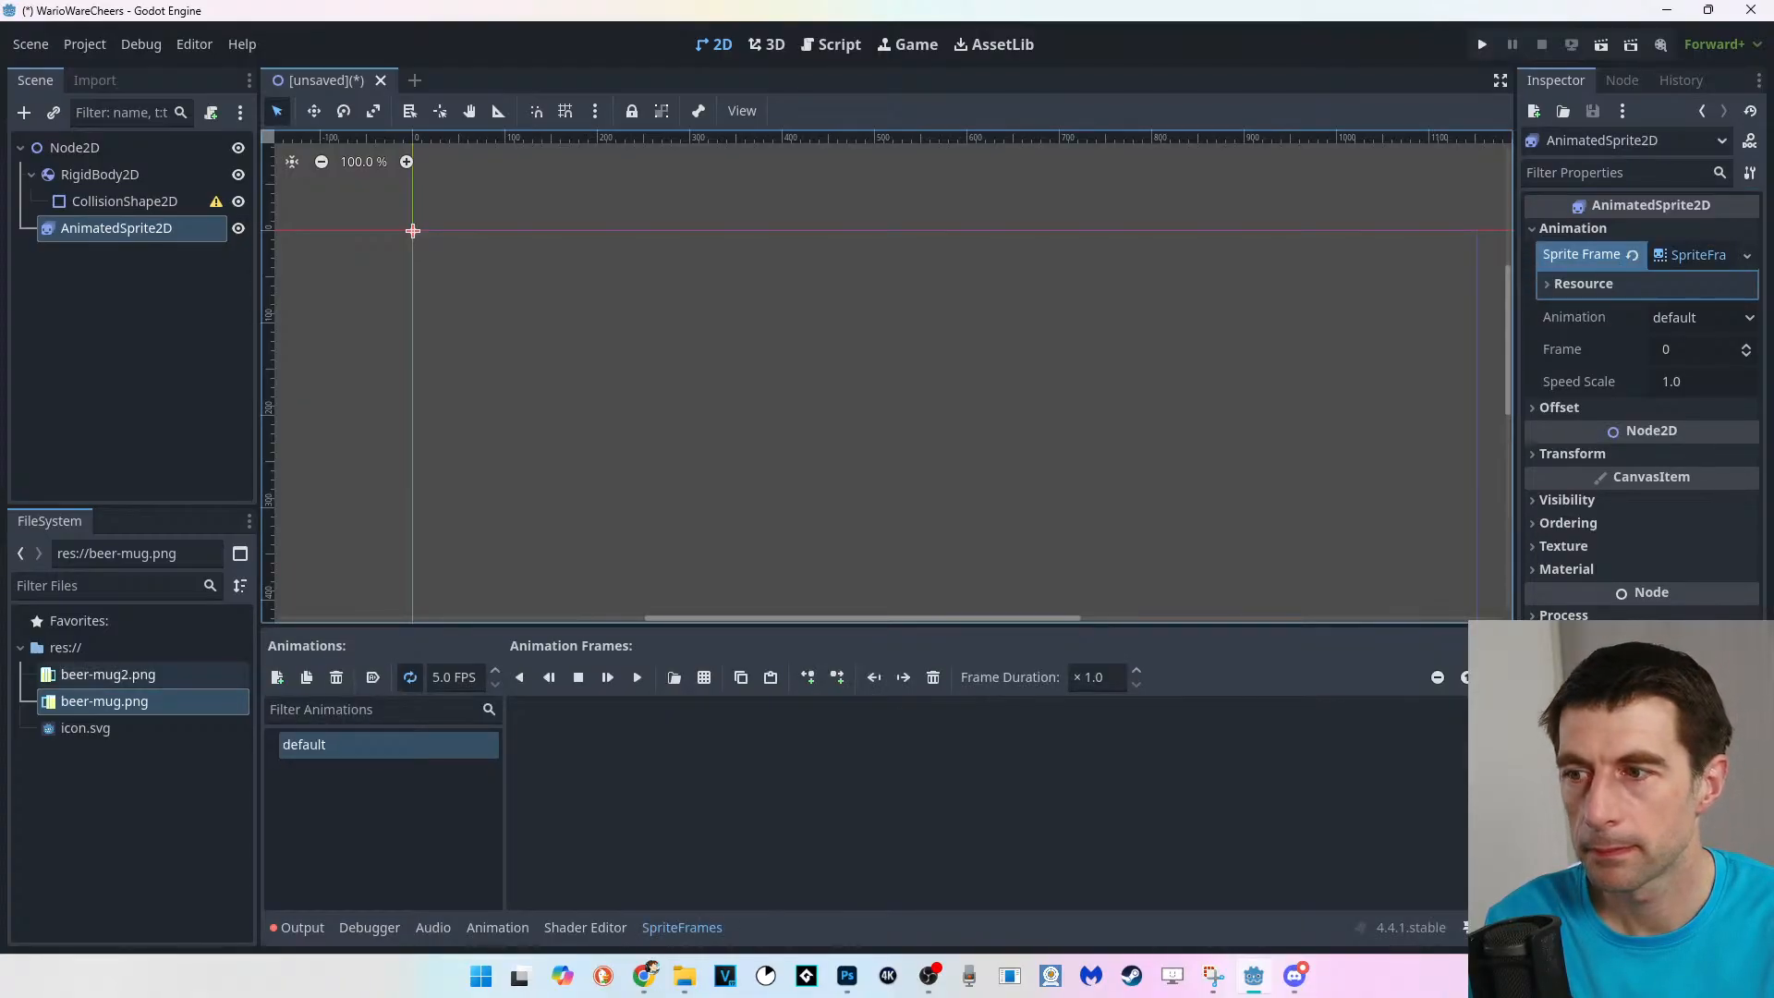
left_click_drag(108, 674, 559, 744)
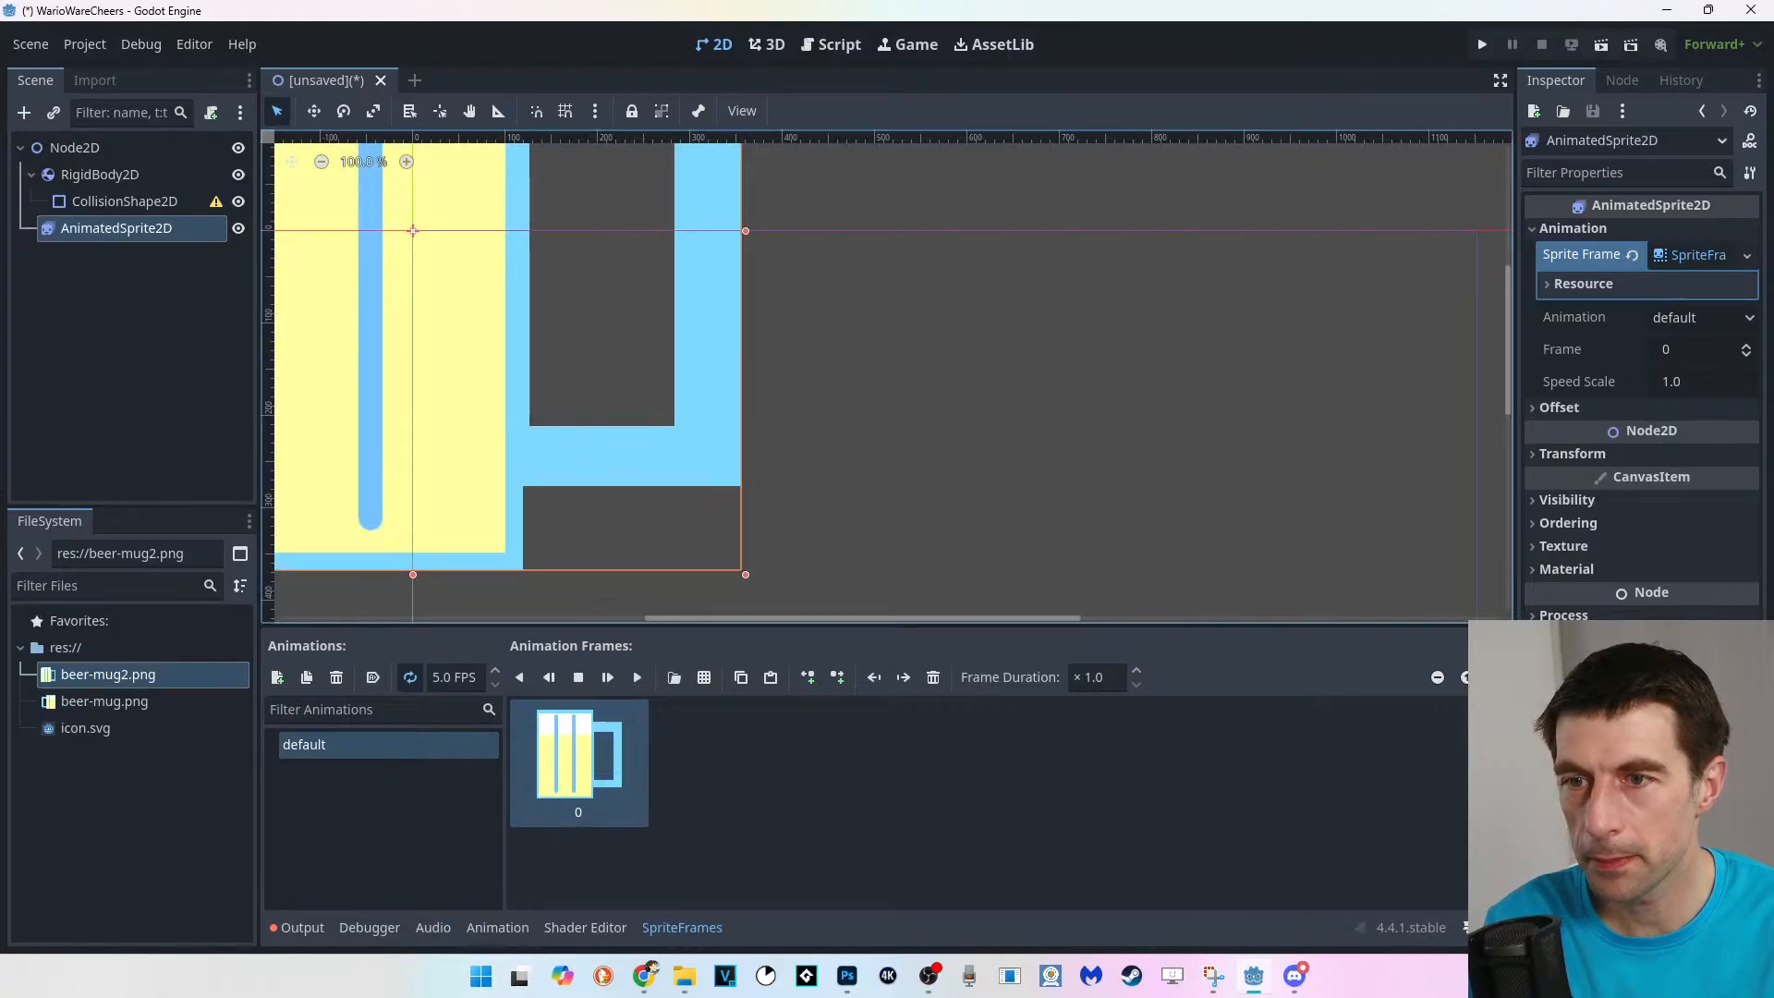
Shrink the beer-mug2 sprite proportionally and place it inside the game area near its right boundary.
left_click_drag(746, 574, 472, 291)
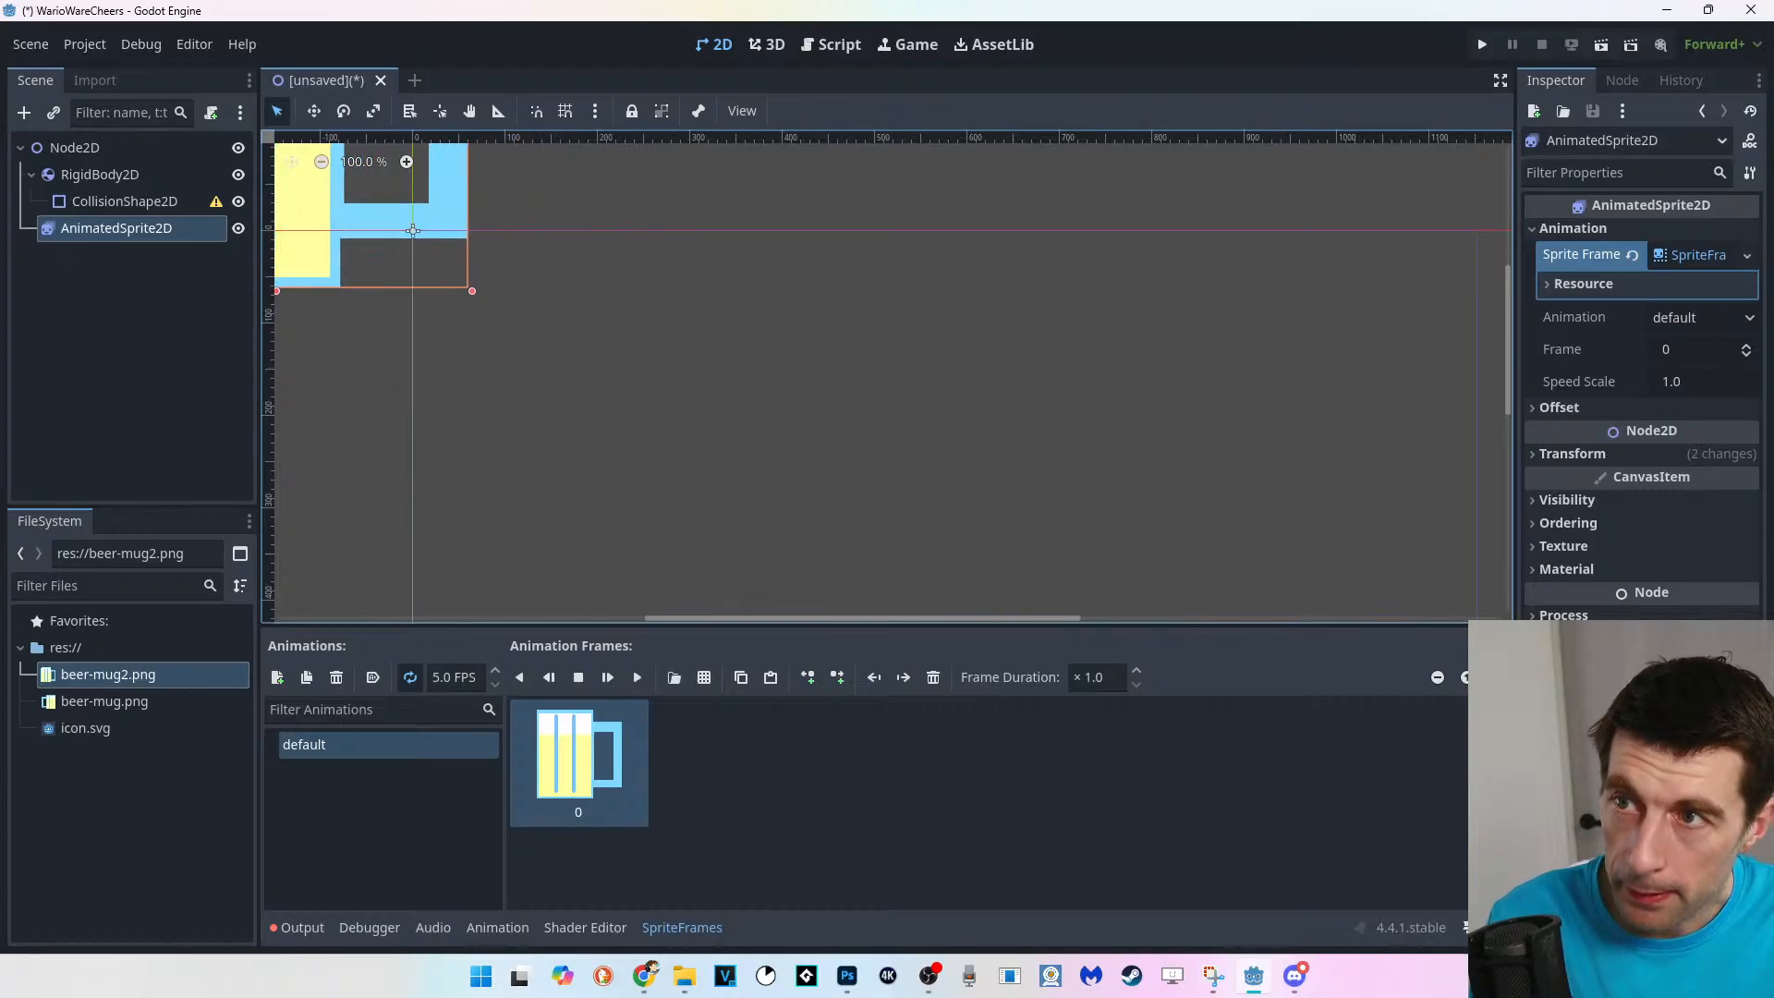
left_click_drag(388, 222, 1381, 499)
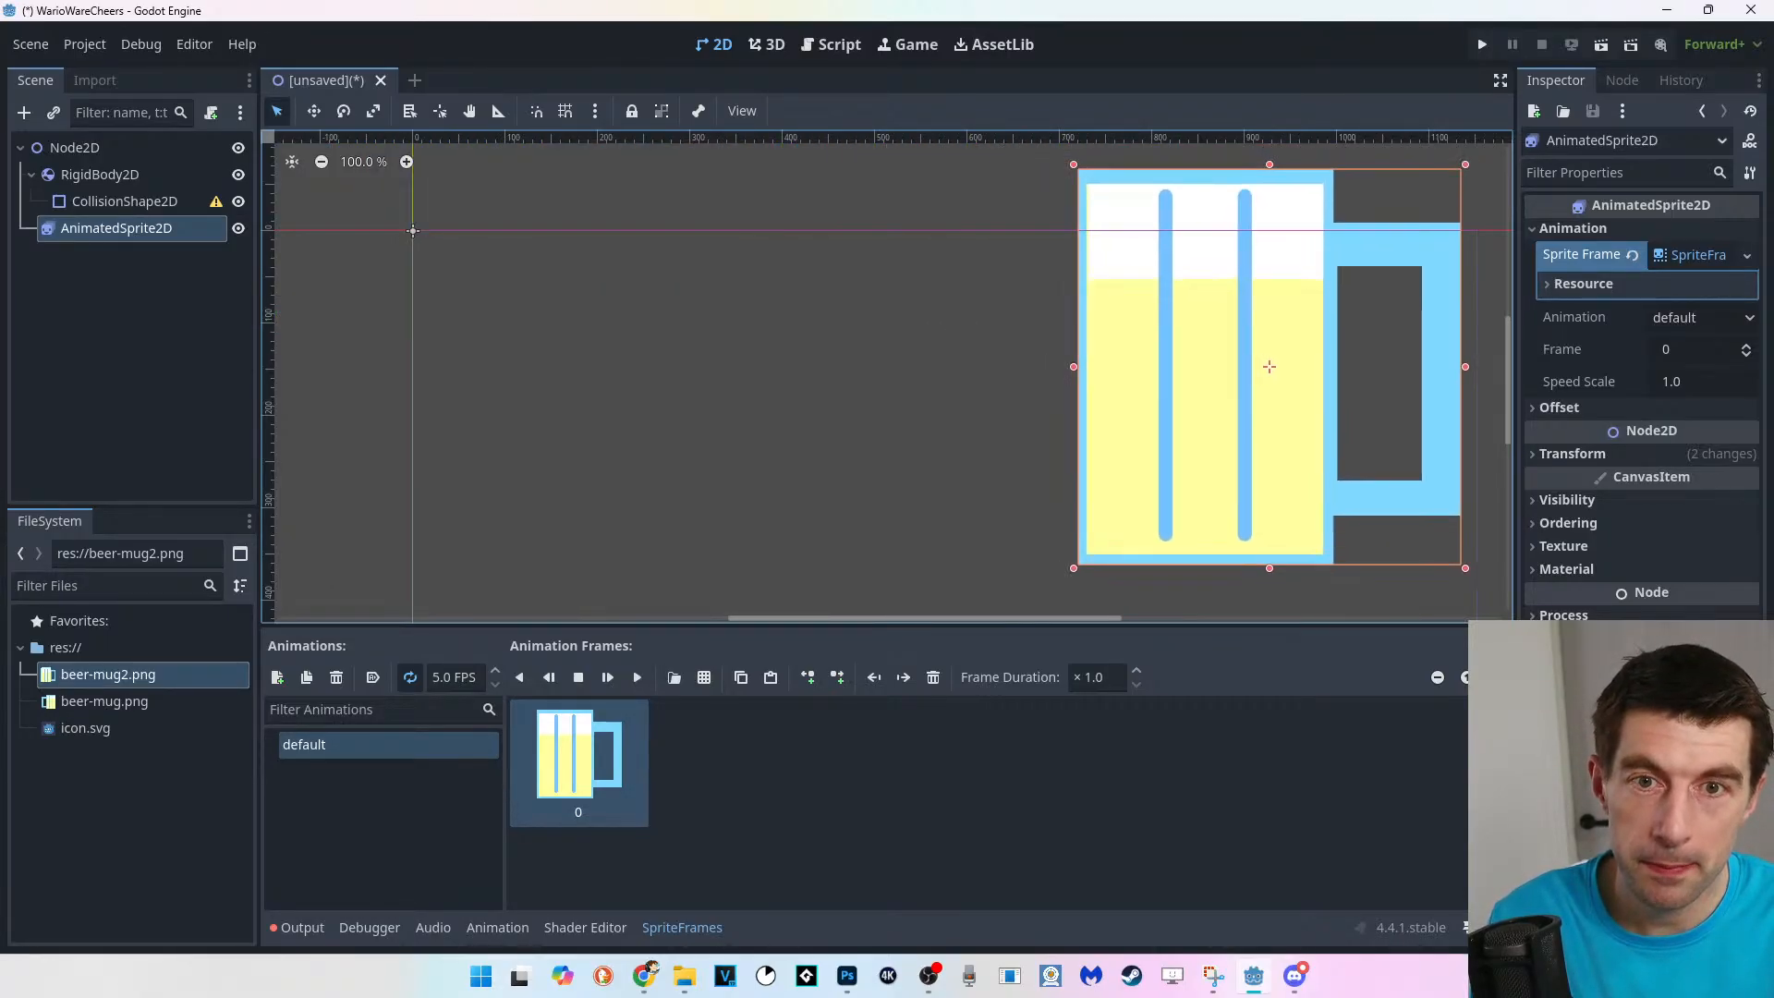
left_click_drag(1465, 568, 1300, 398, "shift")
left_click_drag(1201, 305, 1374, 469)
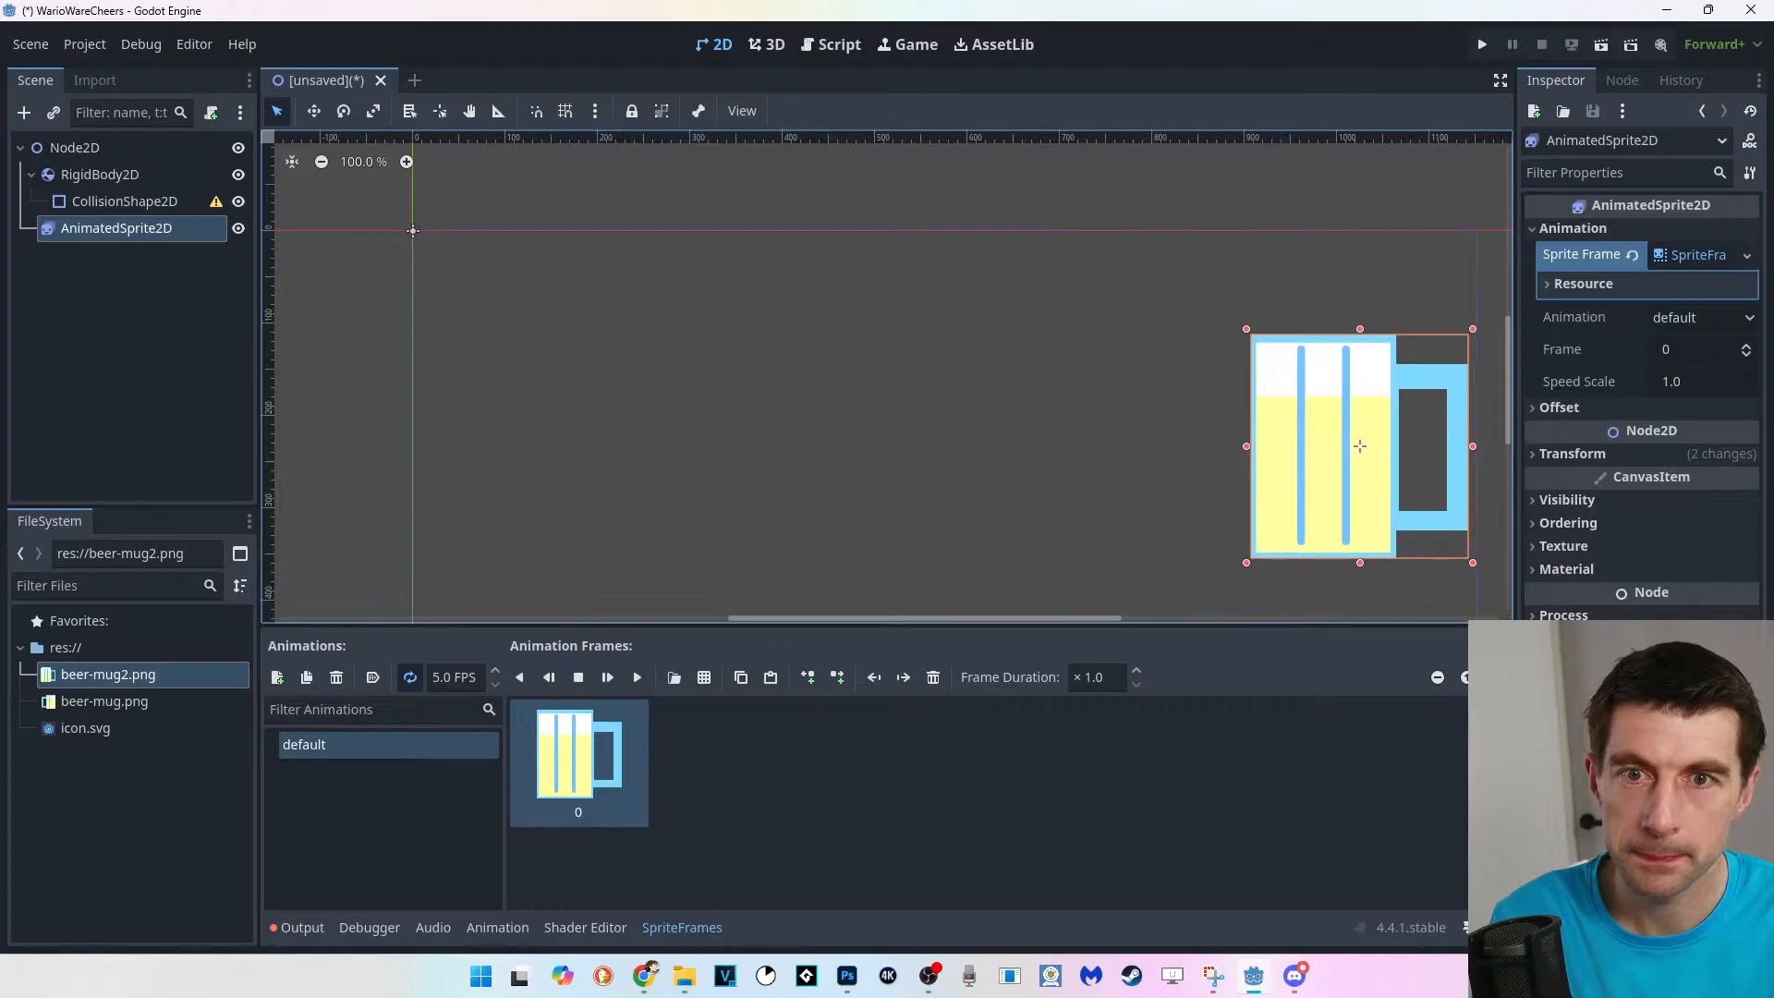
left_click_drag(1473, 563, 1446, 534, "shift")
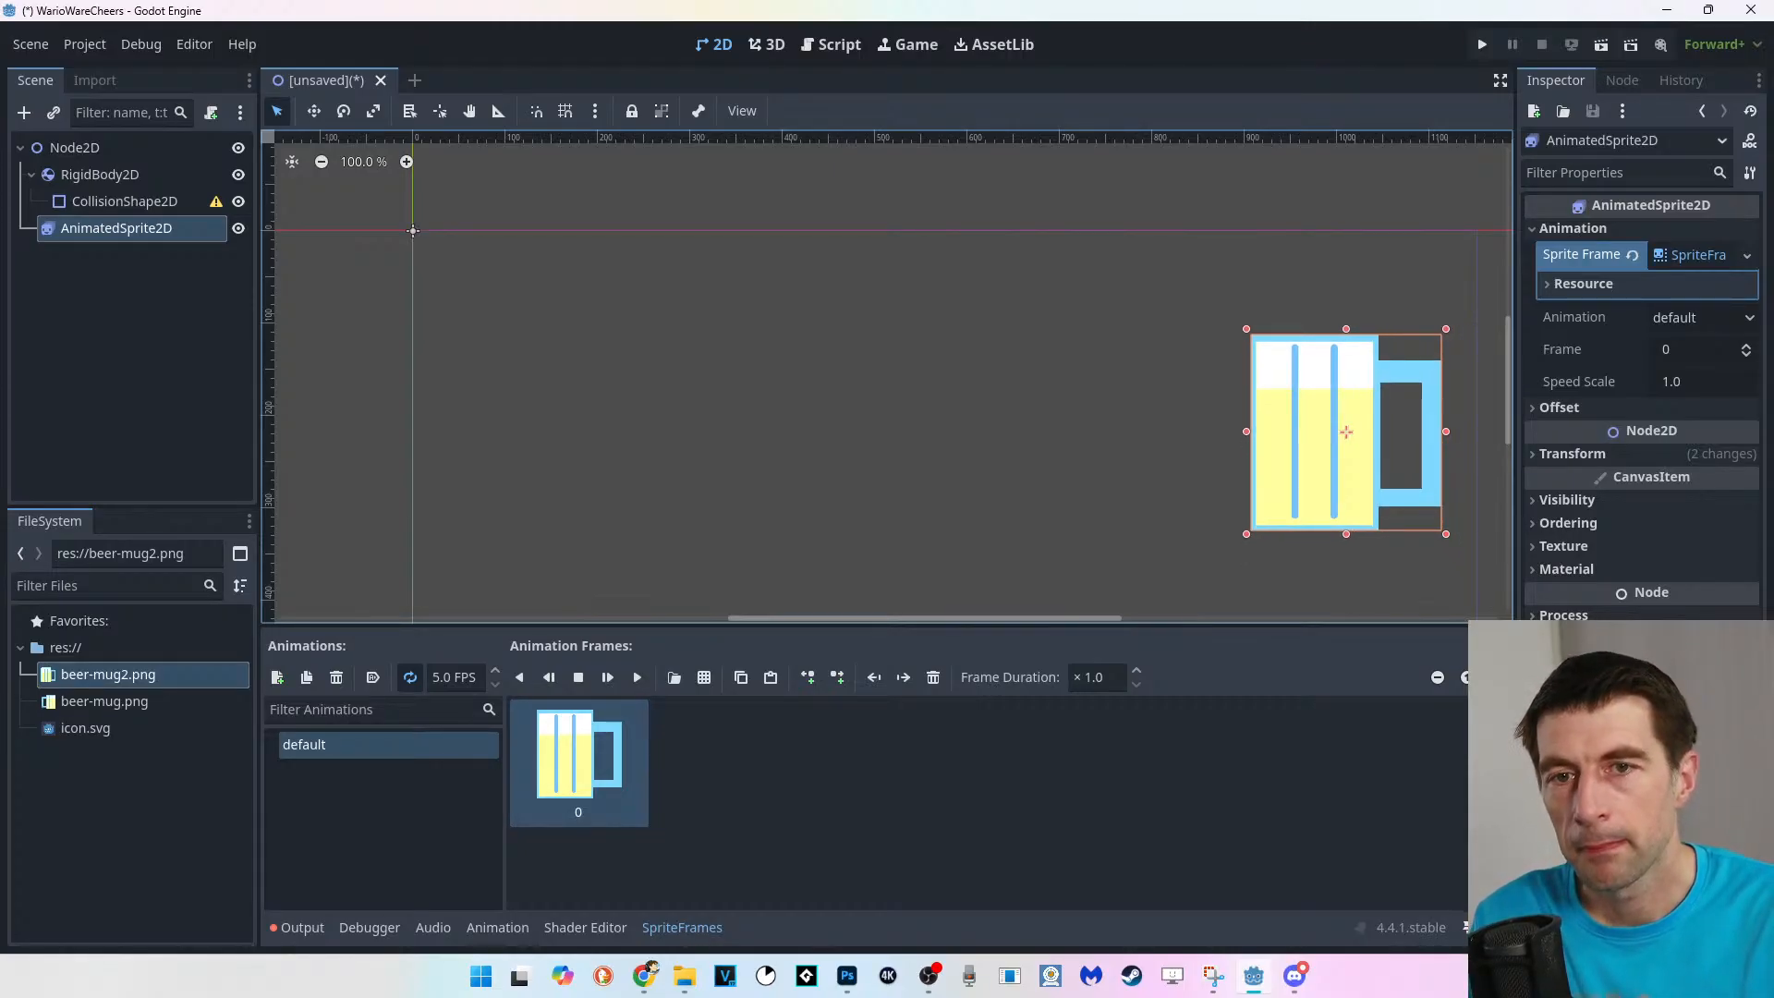
left_click_drag(1346, 432, 1350, 463)
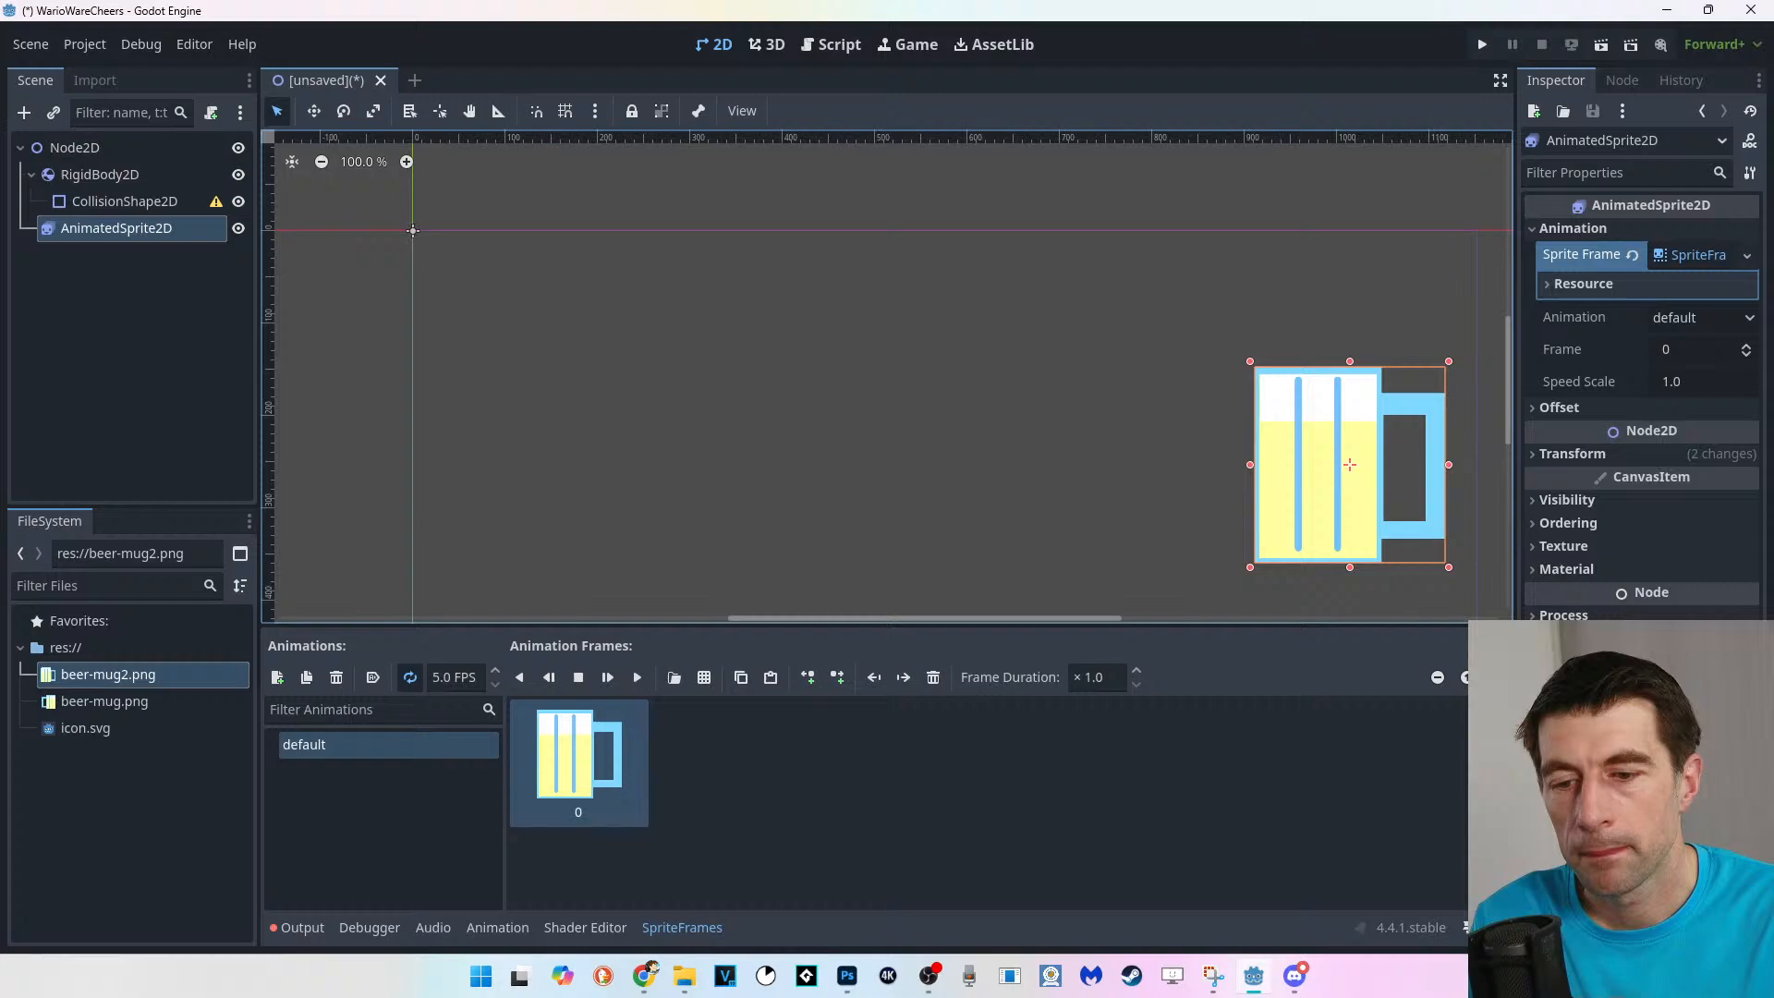
left_click(413, 230)
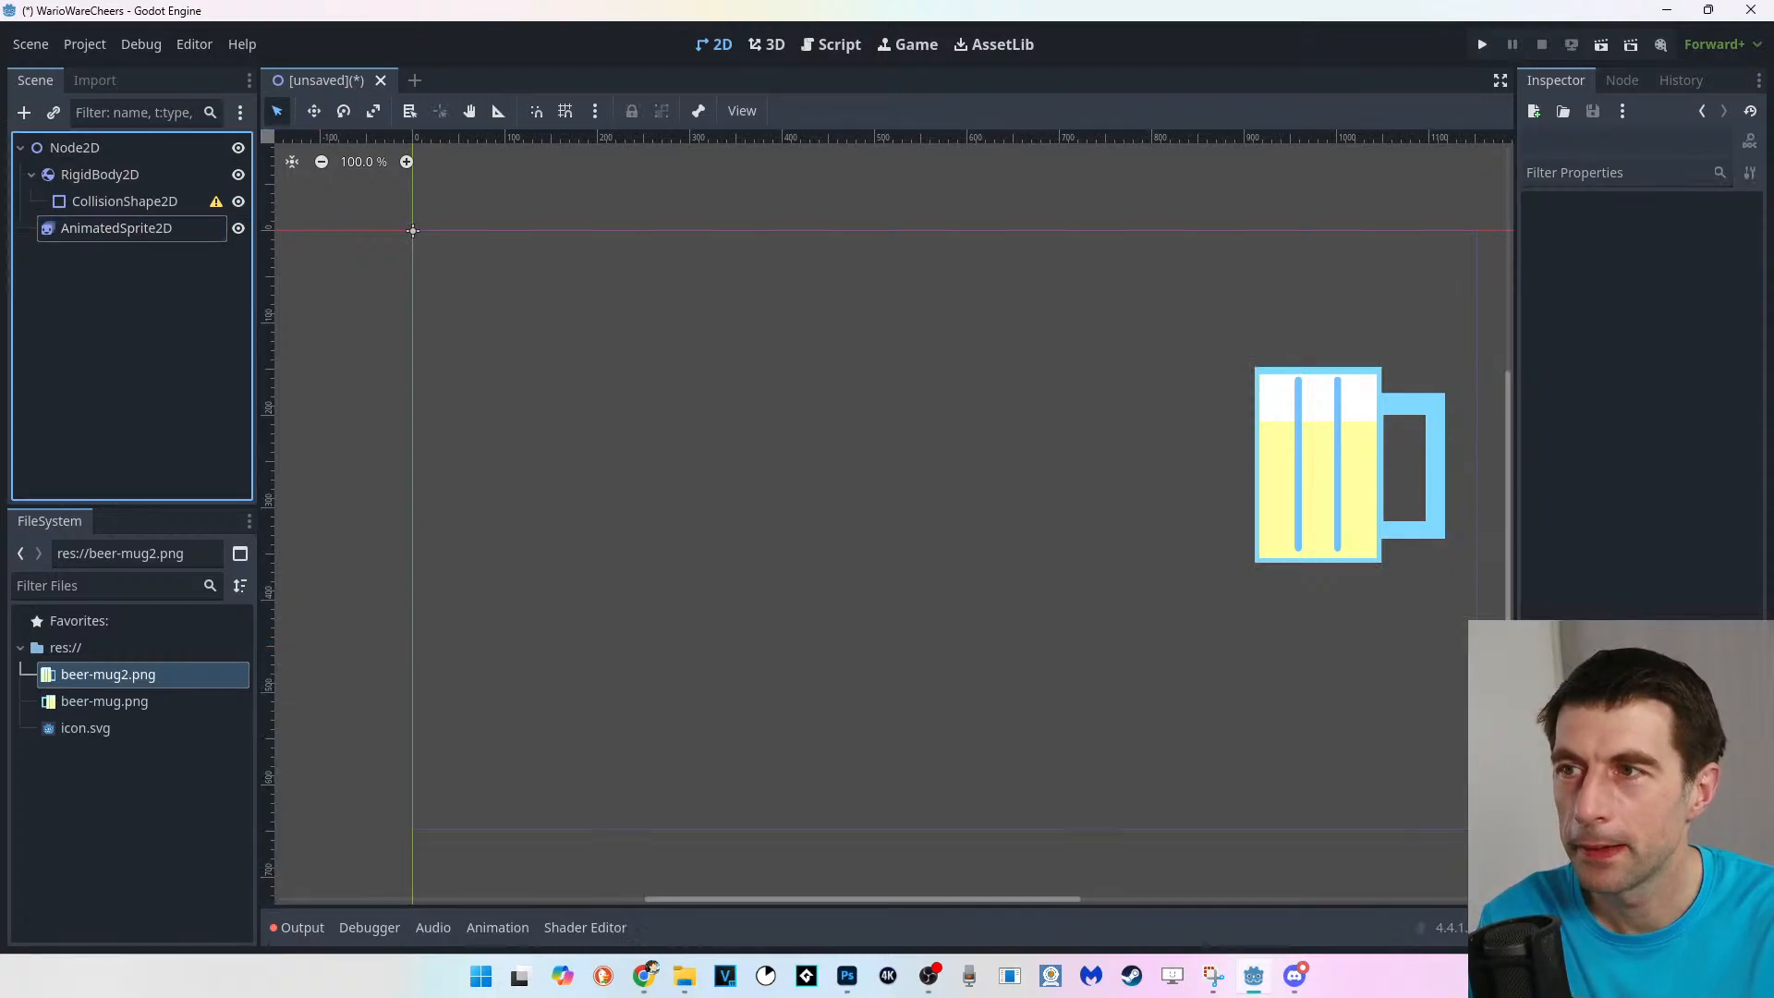
Add a second AnimatedSprite2D as a child of RigidBody2D and give it a new SpriteFrames resource.
left_click(99, 174)
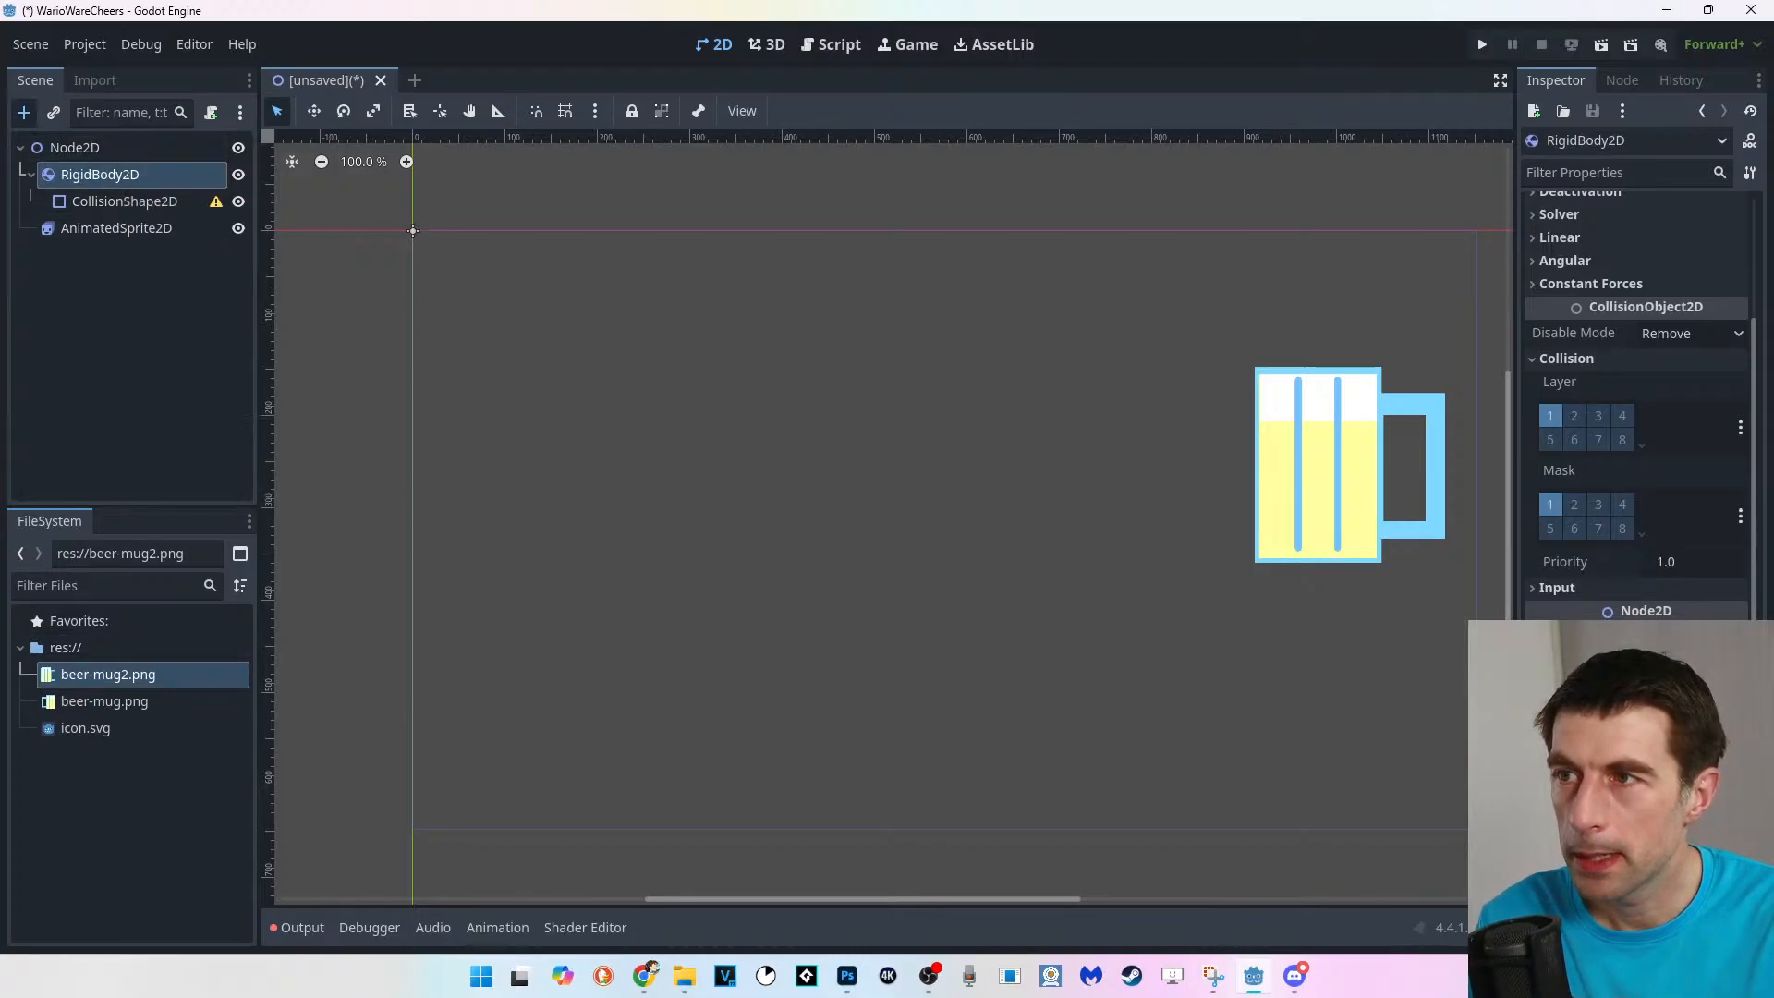
key("ctrl+a")
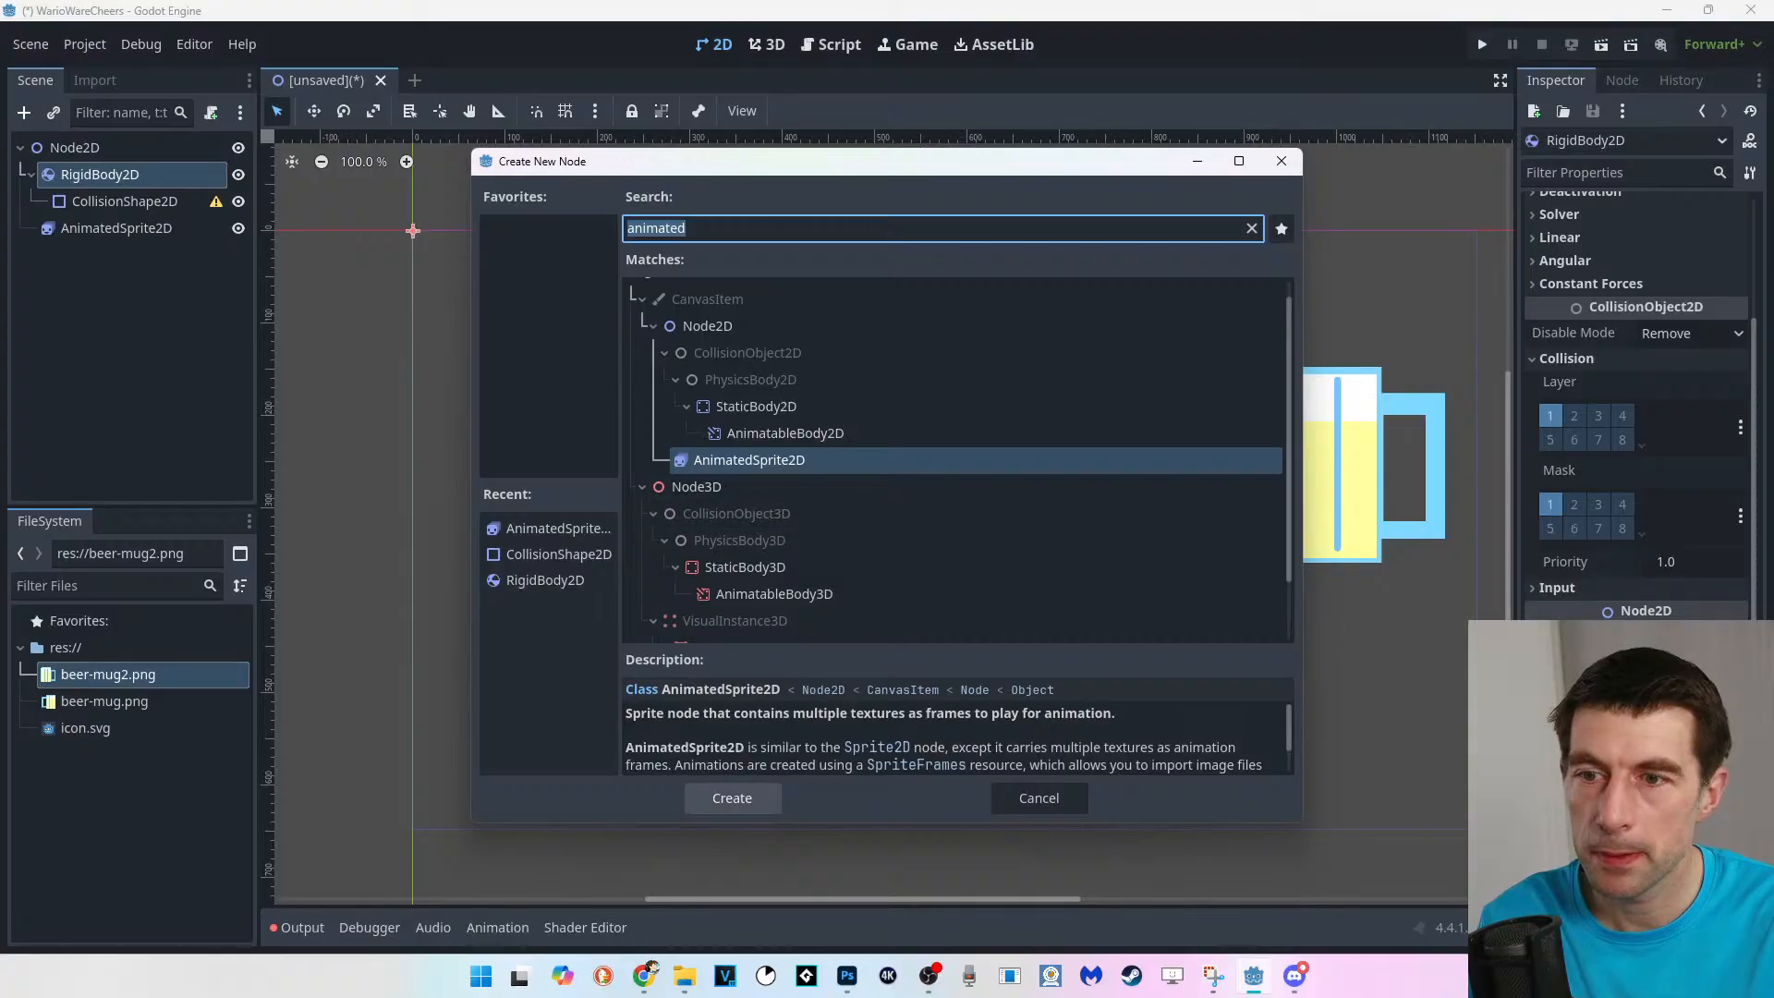
key("Return")
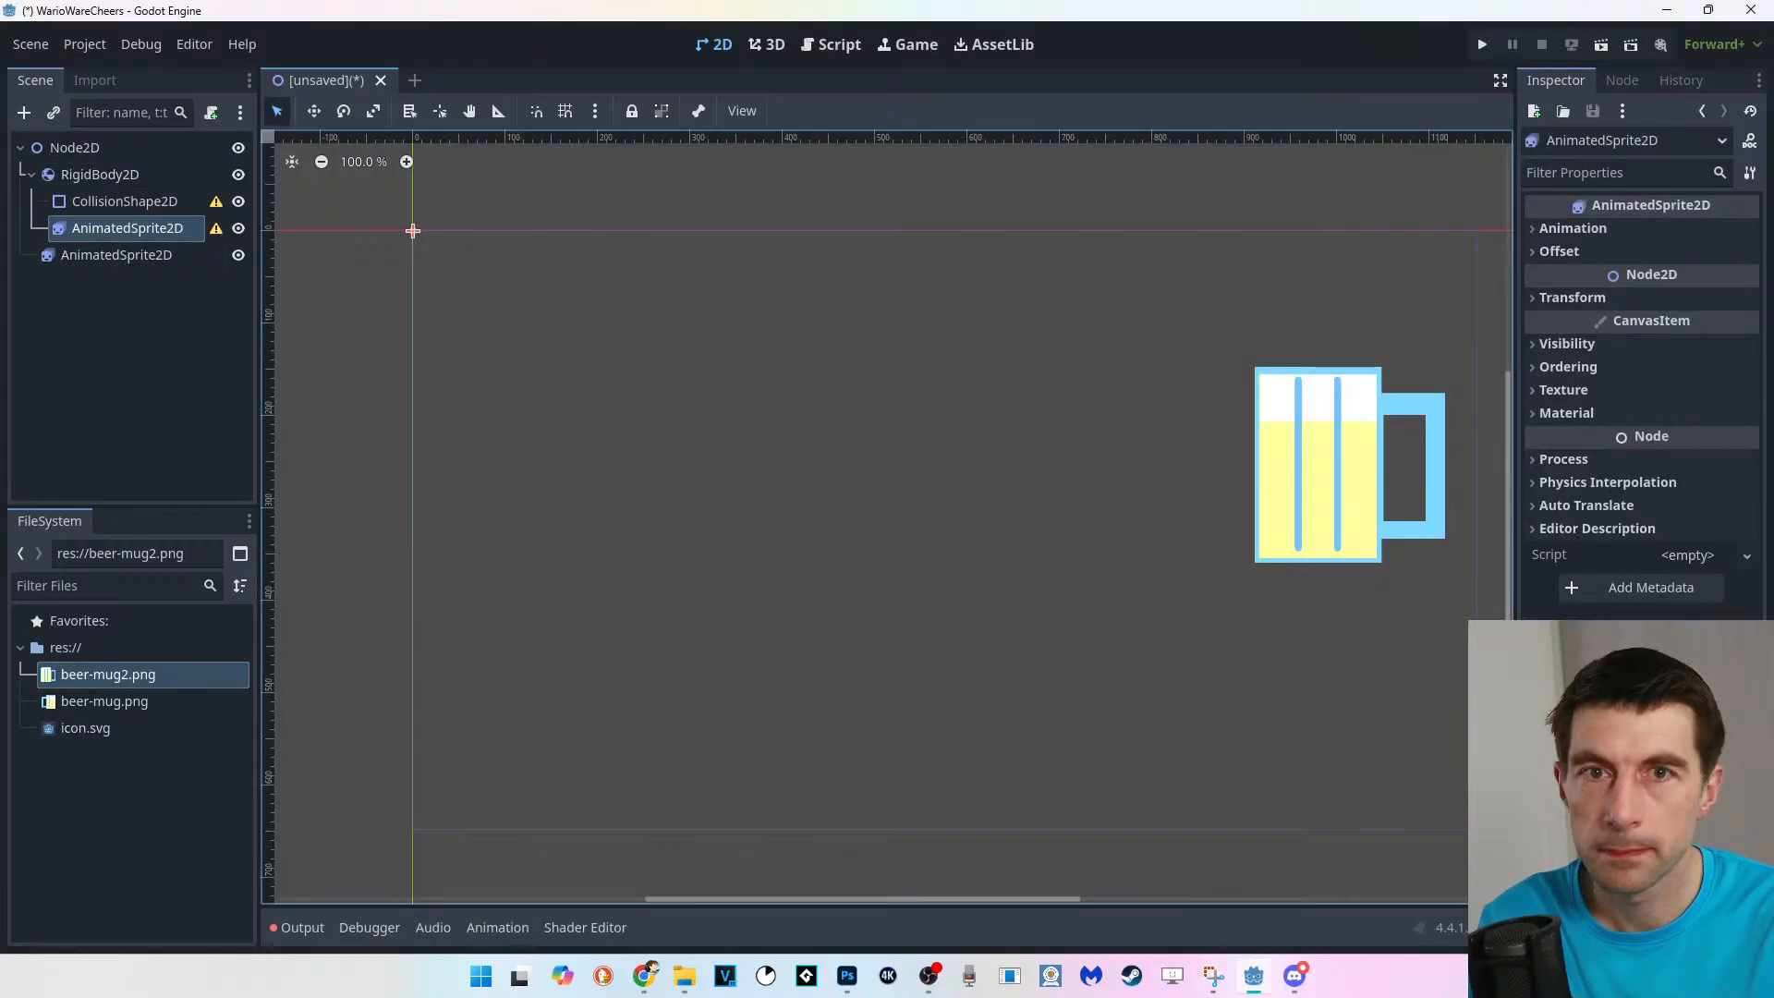
left_click(1573, 228)
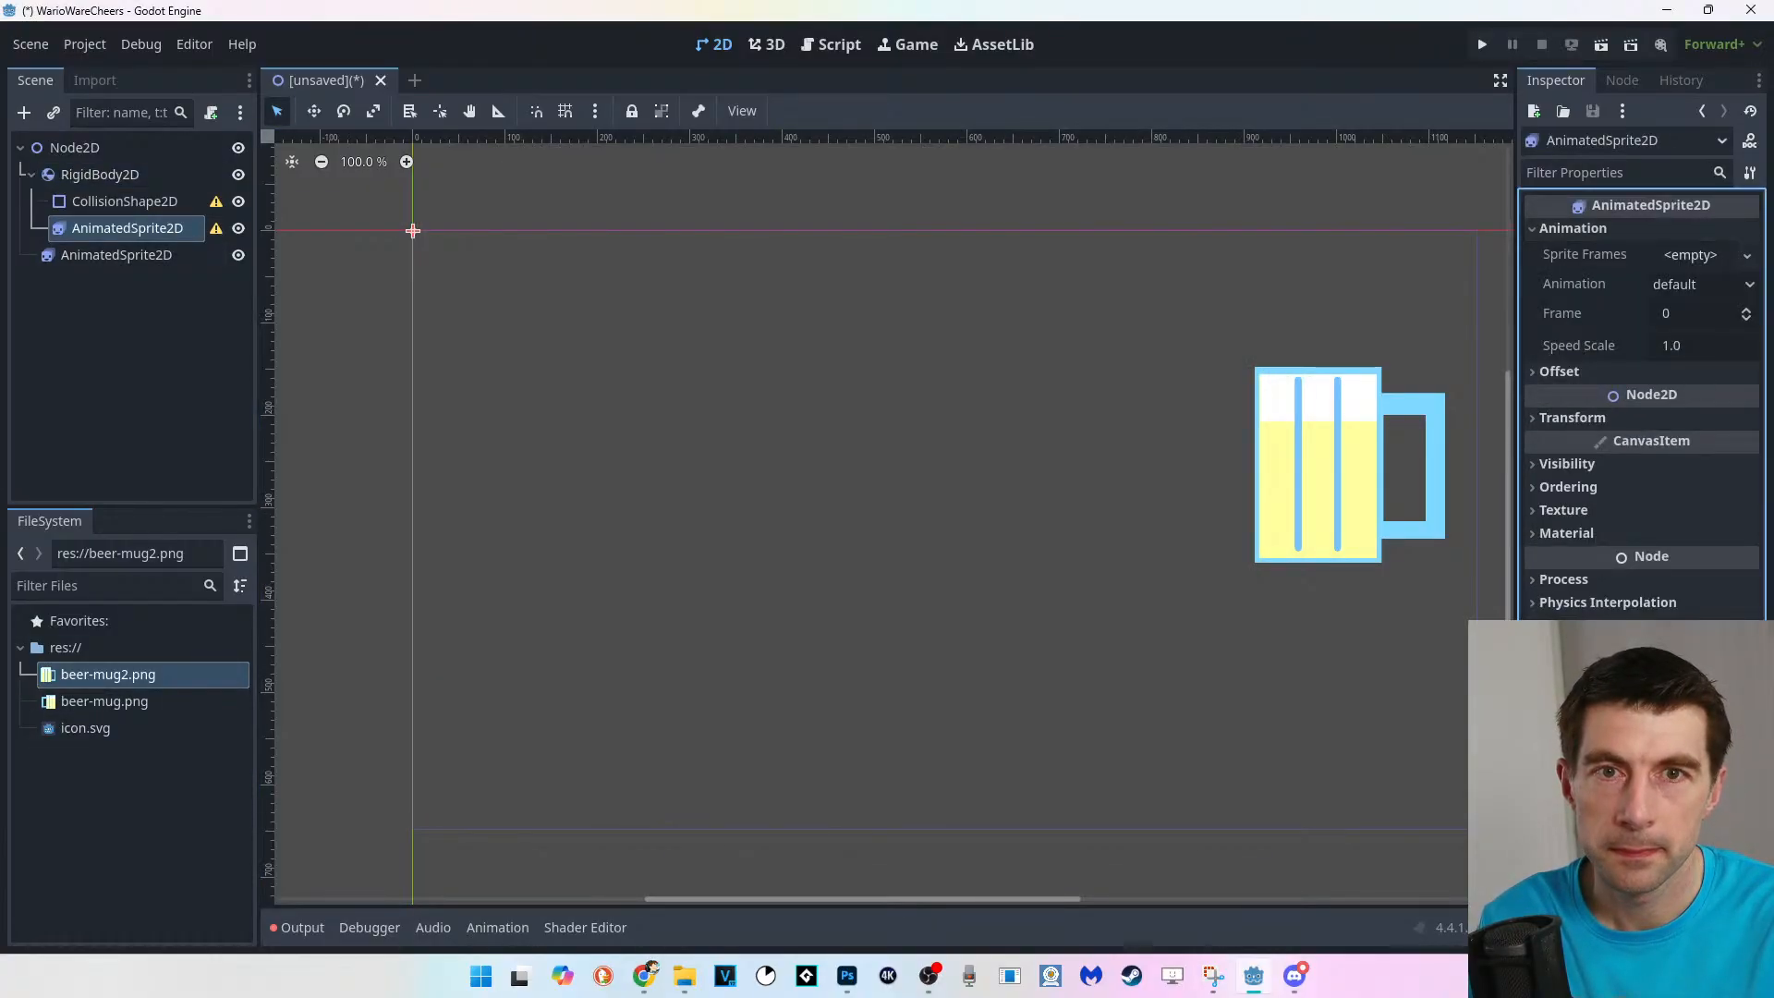
left_click(1690, 255)
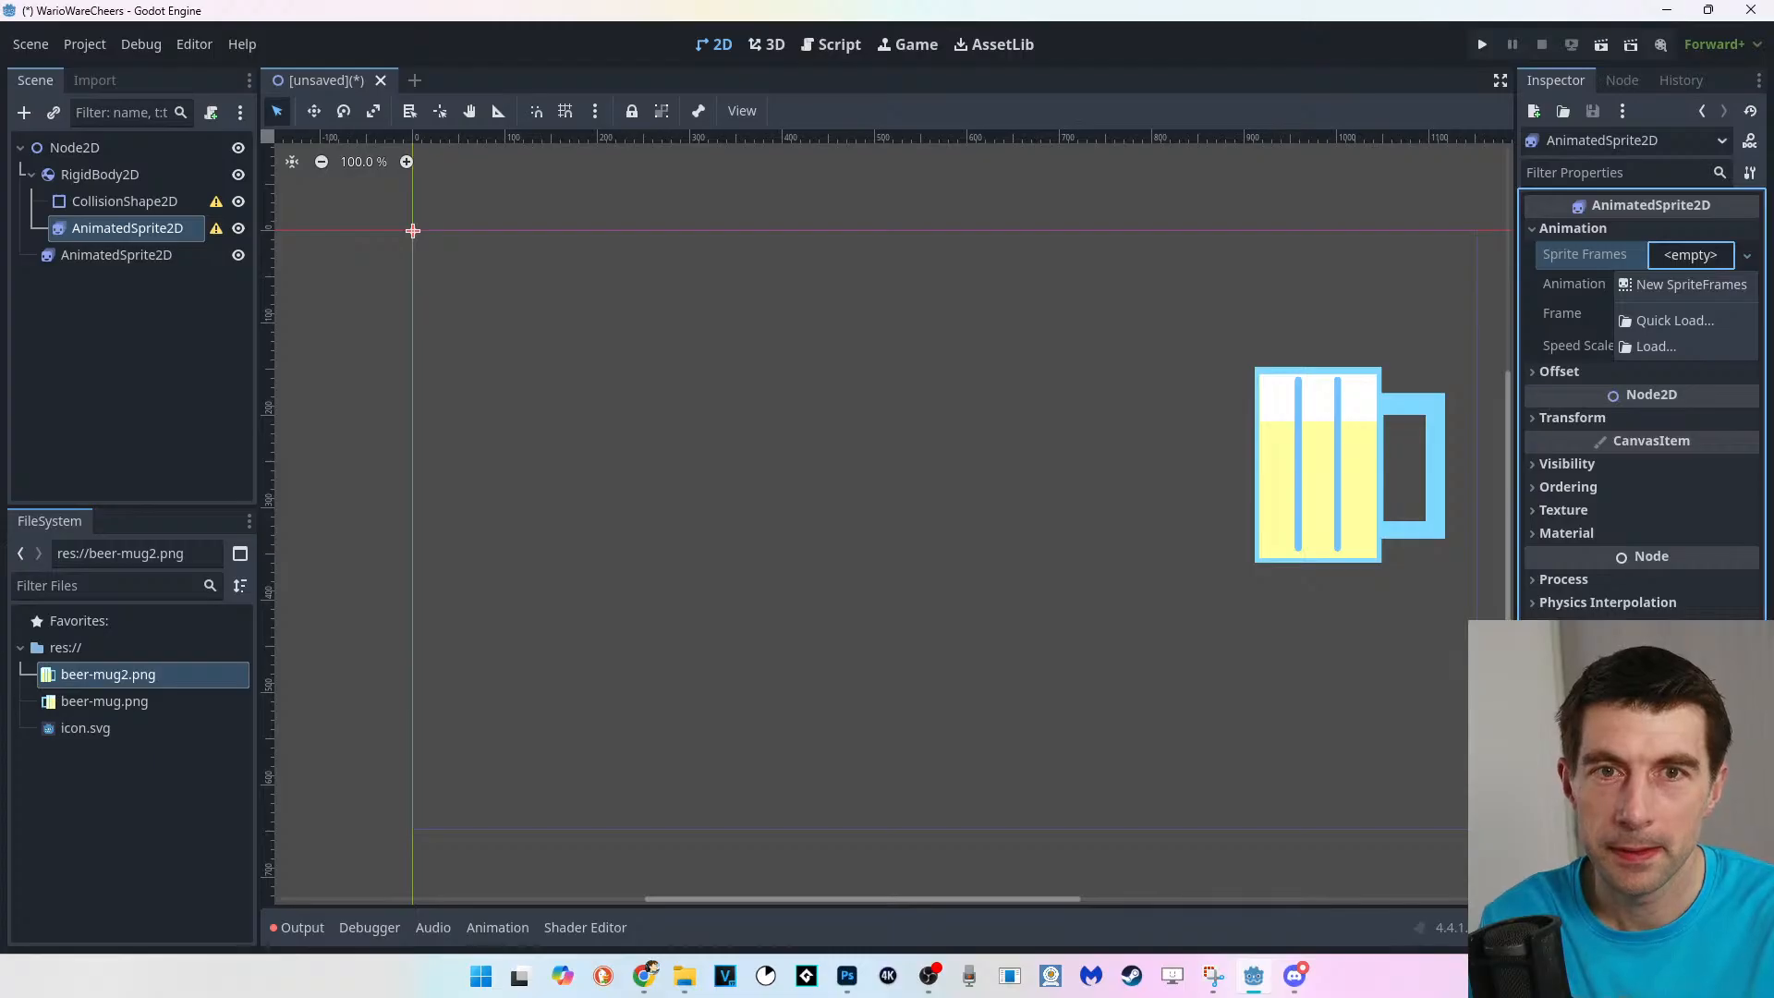
left_click(1691, 285)
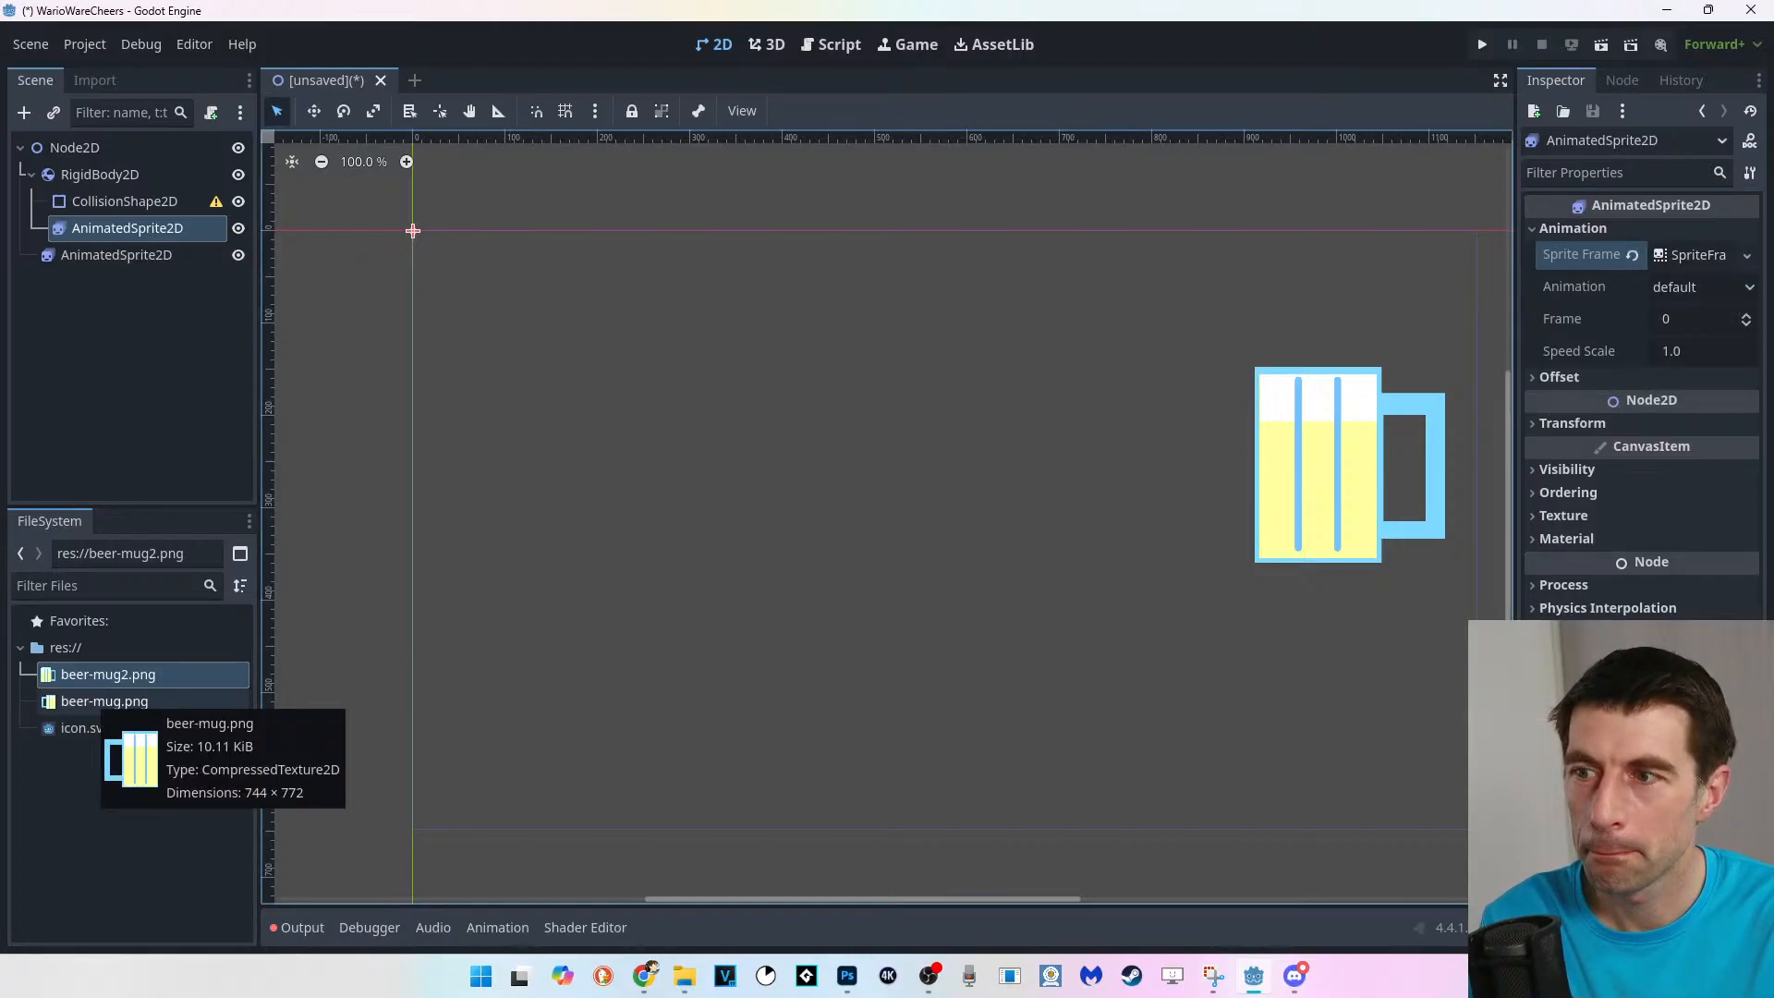
Place beer-mug.png in the scene as a sprite under RigidBody2D and scale it to match the other mug beside it.
left_click_drag(97, 702, 464, 479)
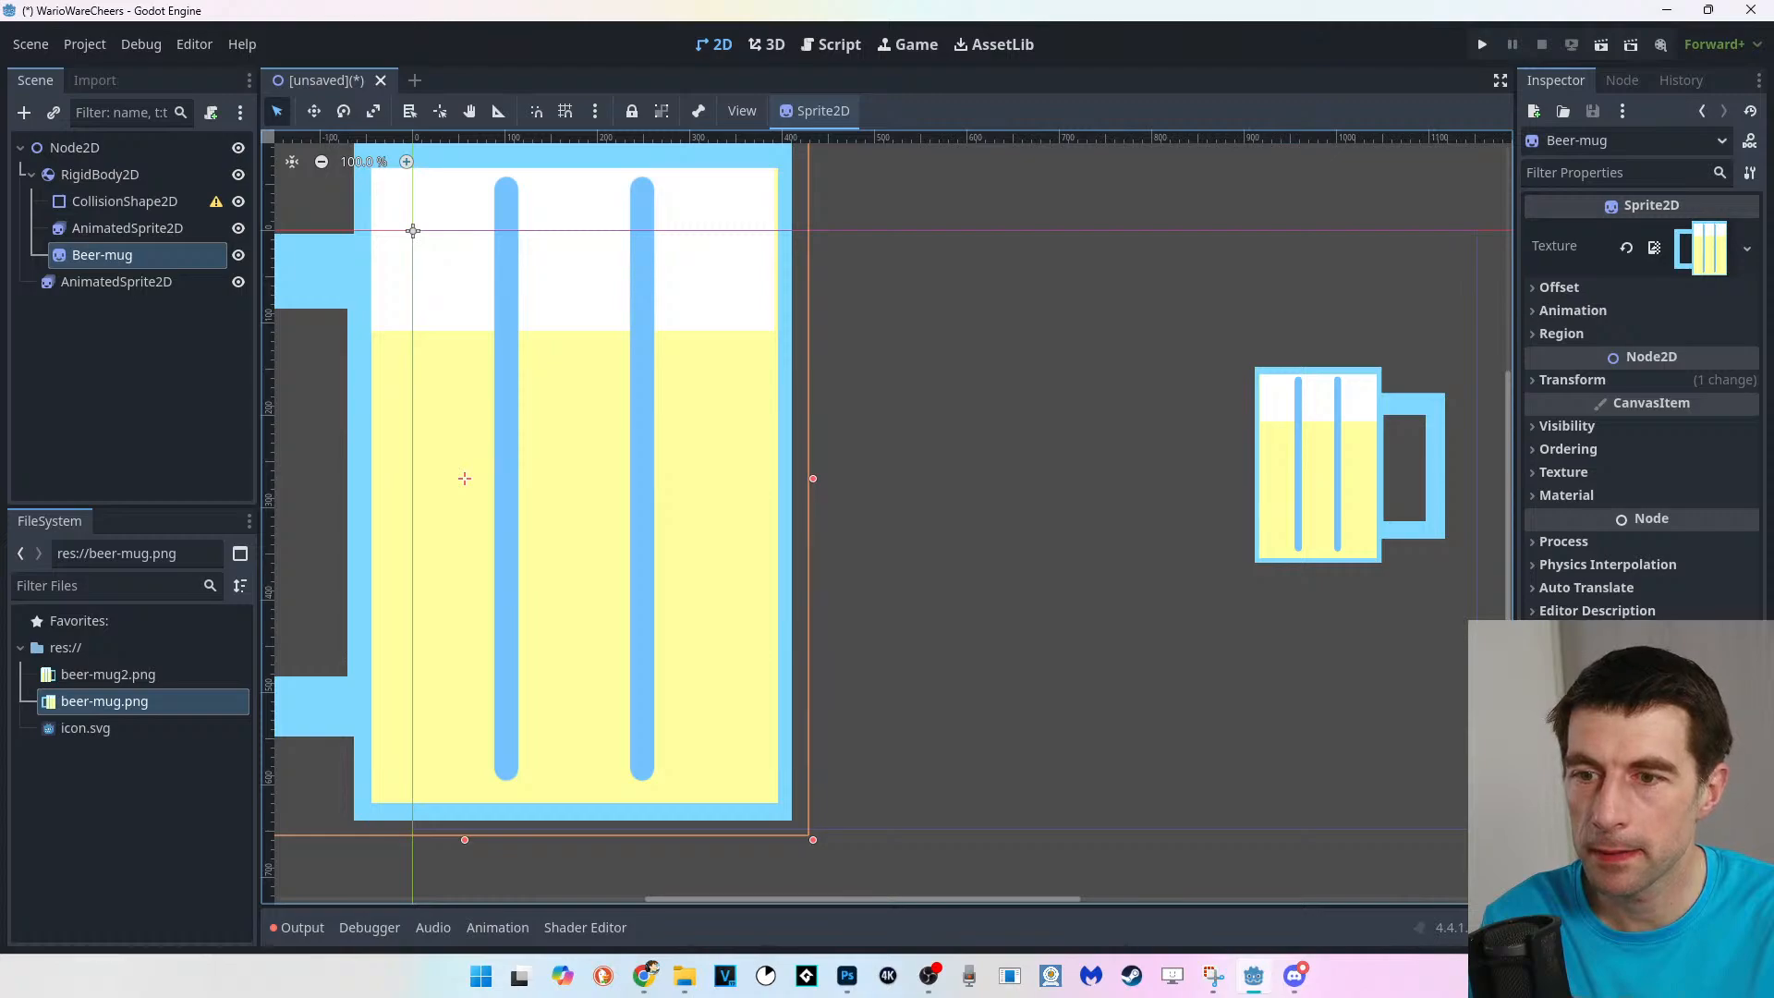
left_click_drag(813, 840, 484, 498)
left_click_drag(407, 379, 652, 603)
left_click_drag(729, 341, 578, 508)
left_click_drag(468, 616, 1162, 460)
left_click_drag(1061, 565, 1058, 568)
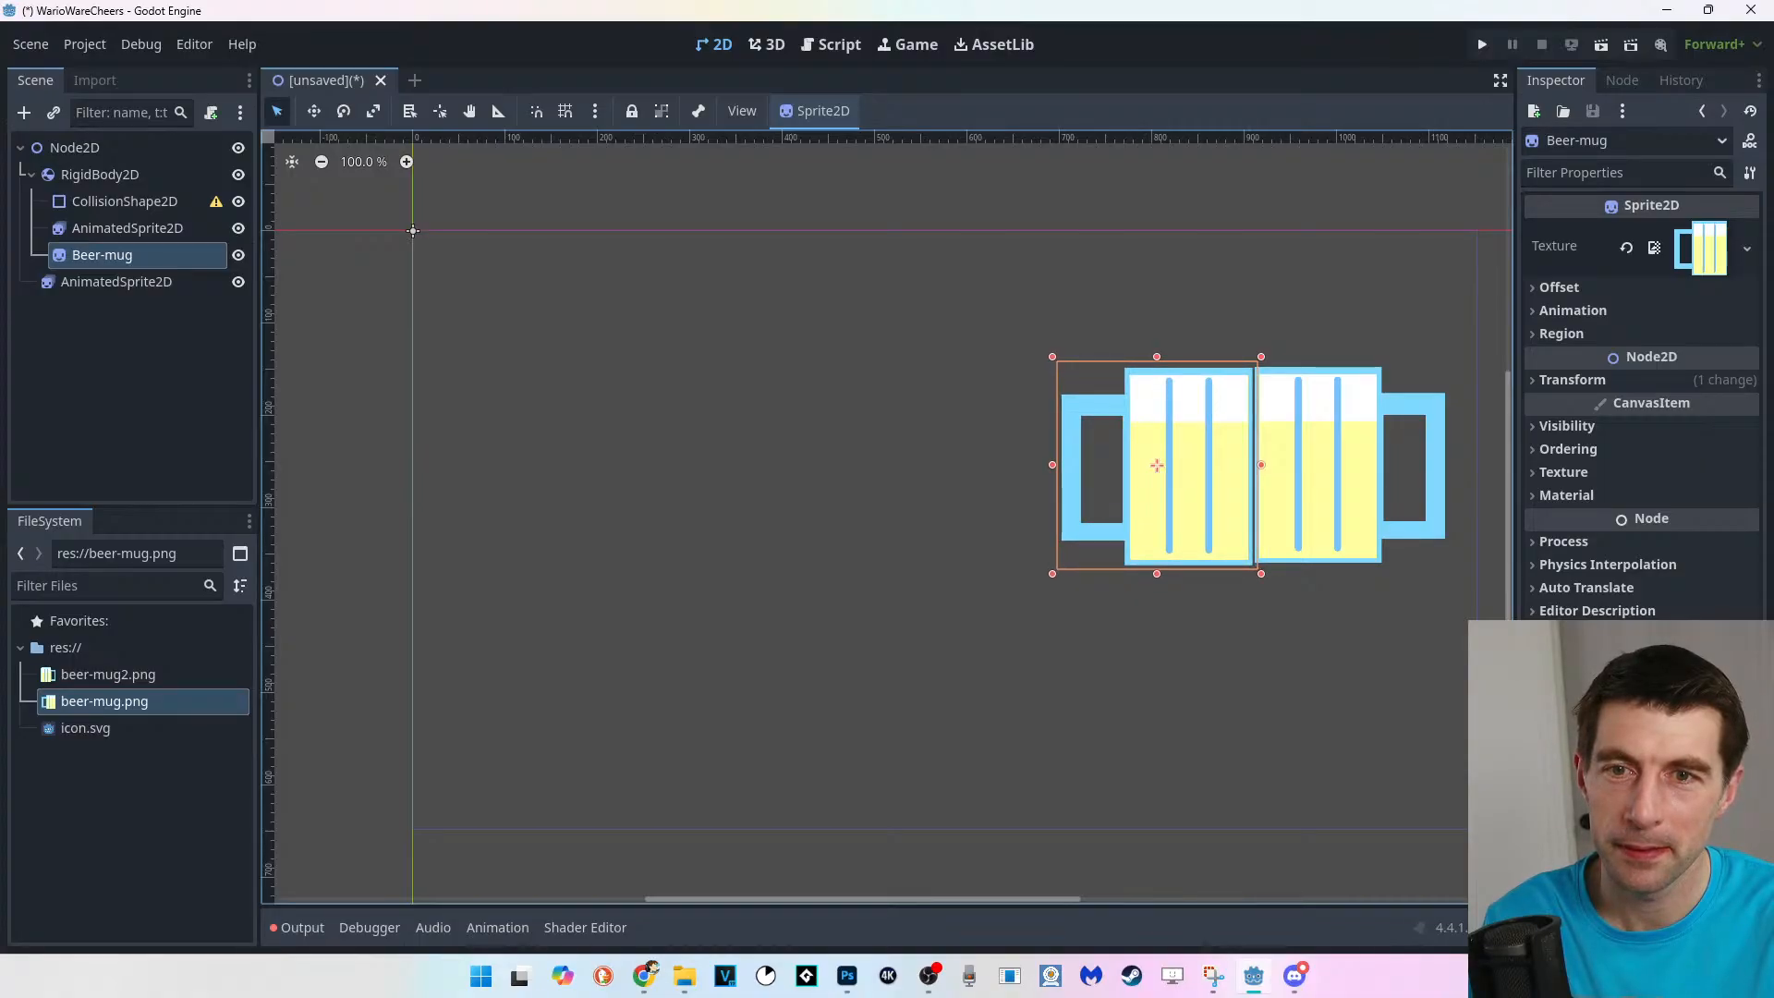
left_click_drag(1058, 568, 1055, 571)
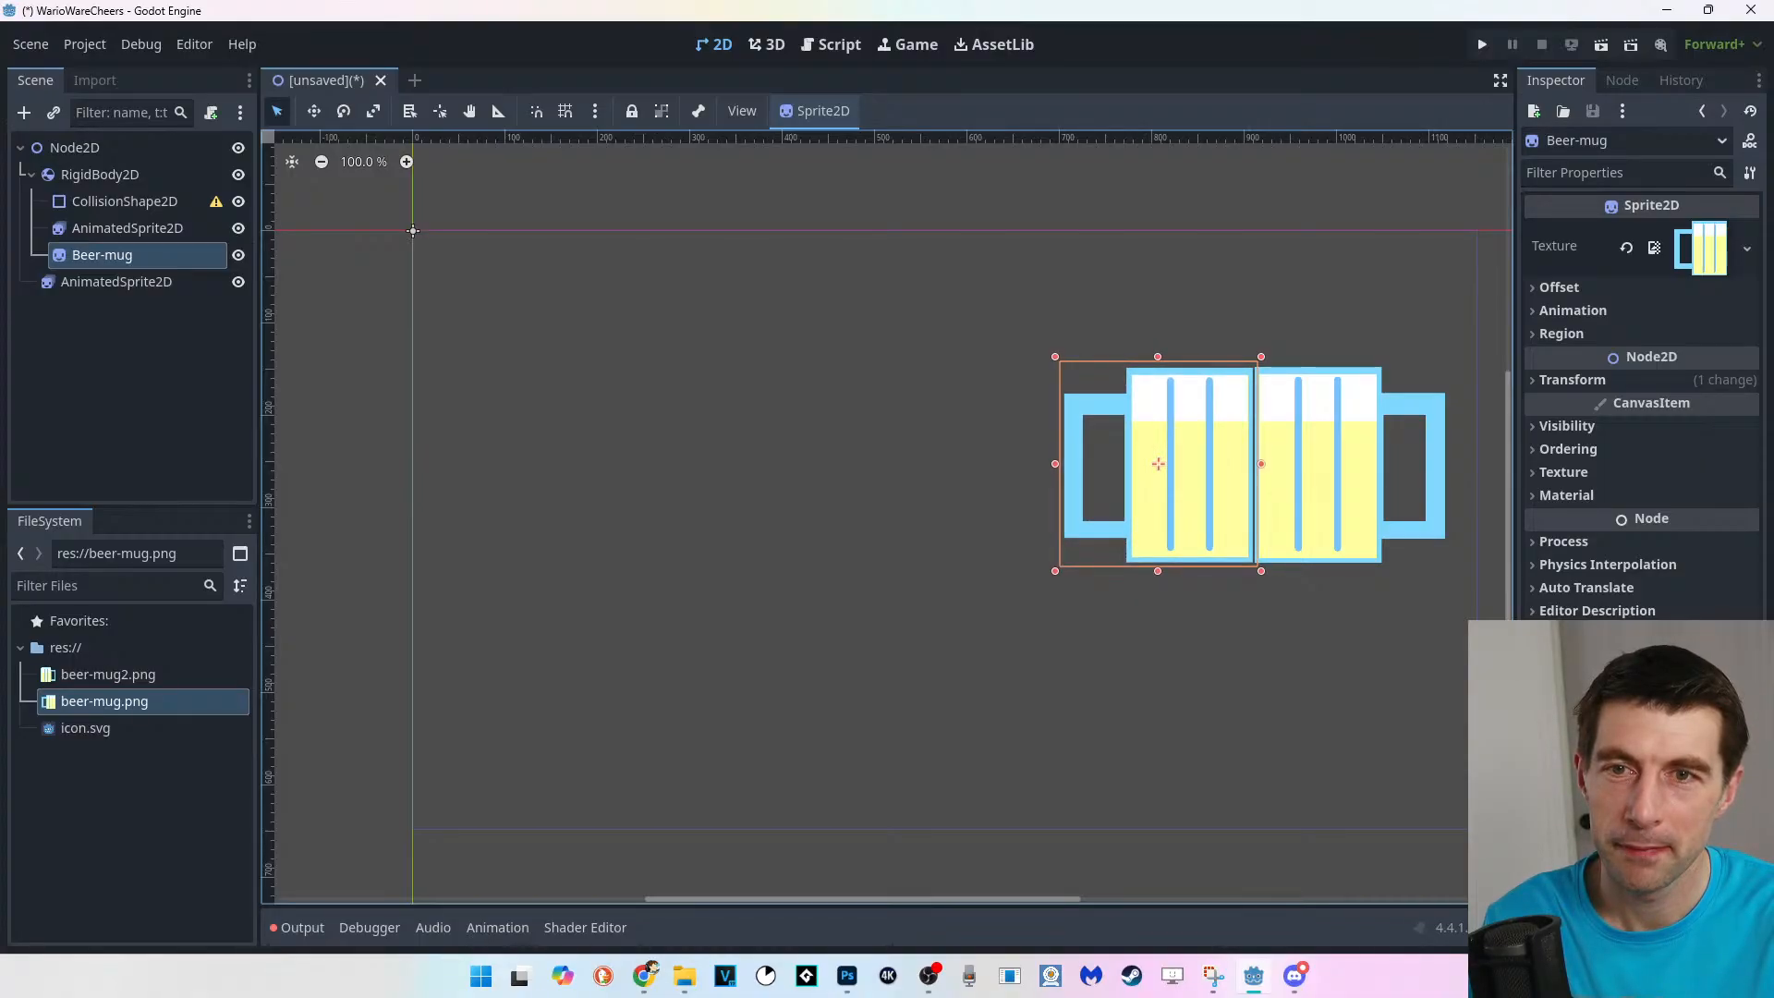
Reposition both mugs, nudging the beer-mug2 sprite up and right and placing the Beer-mug sprite just below and left of it.
left_click_drag(1157, 464, 530, 552)
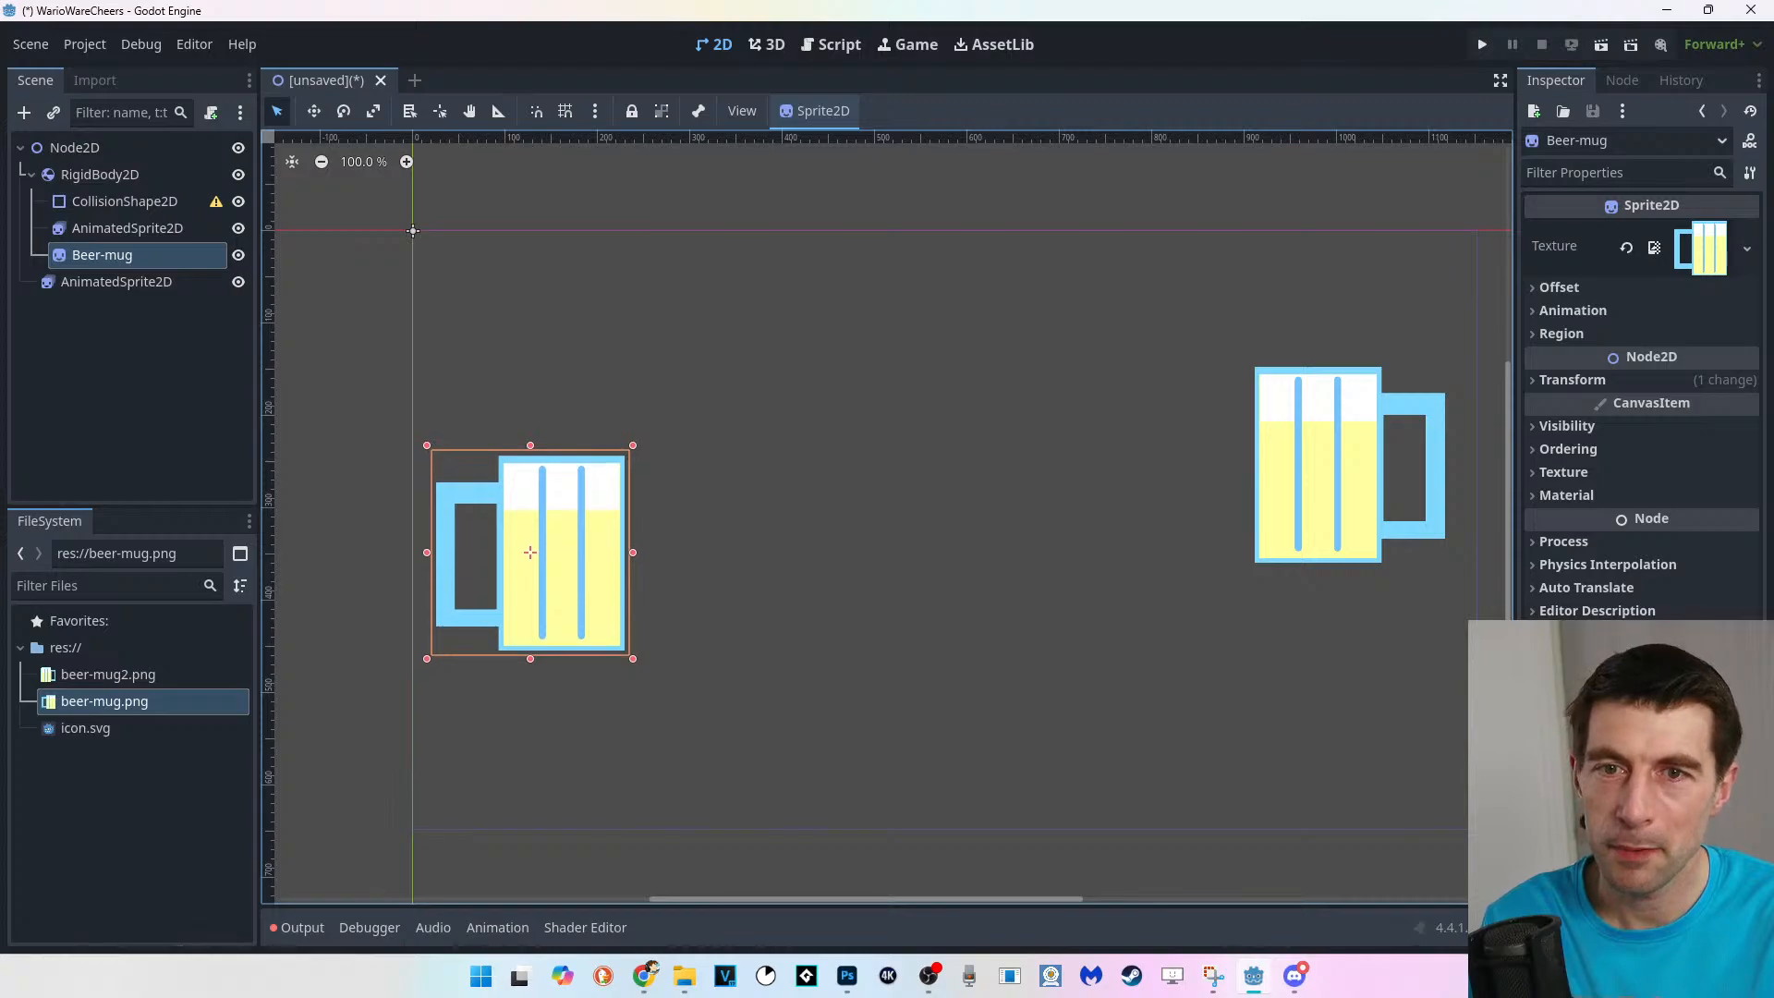
left_click(1331, 465)
mouse_move(1330, 465)
left_mouse_down()
mouse_move(1332, 677)
mouse_move(1337, 312)
mouse_move(1348, 712)
mouse_move(1321, 520)
mouse_move(1350, 416)
mouse_move(1359, 455)
left_mouse_up()
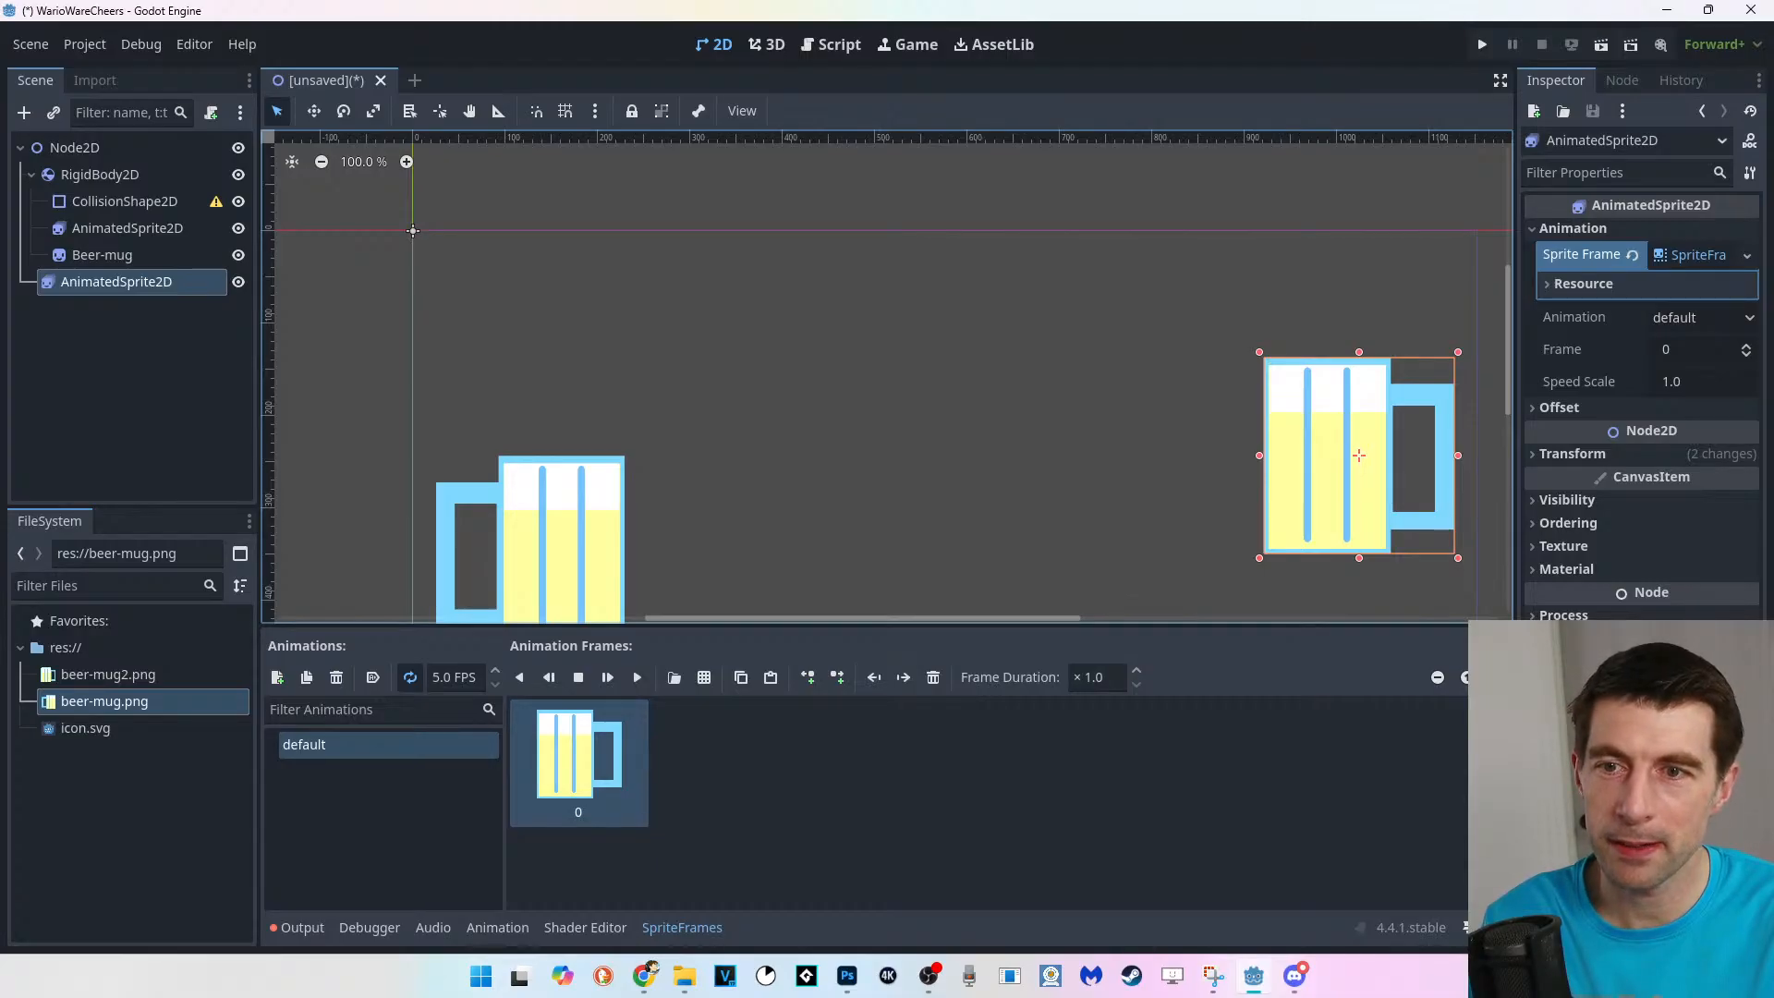
left_click(554, 549)
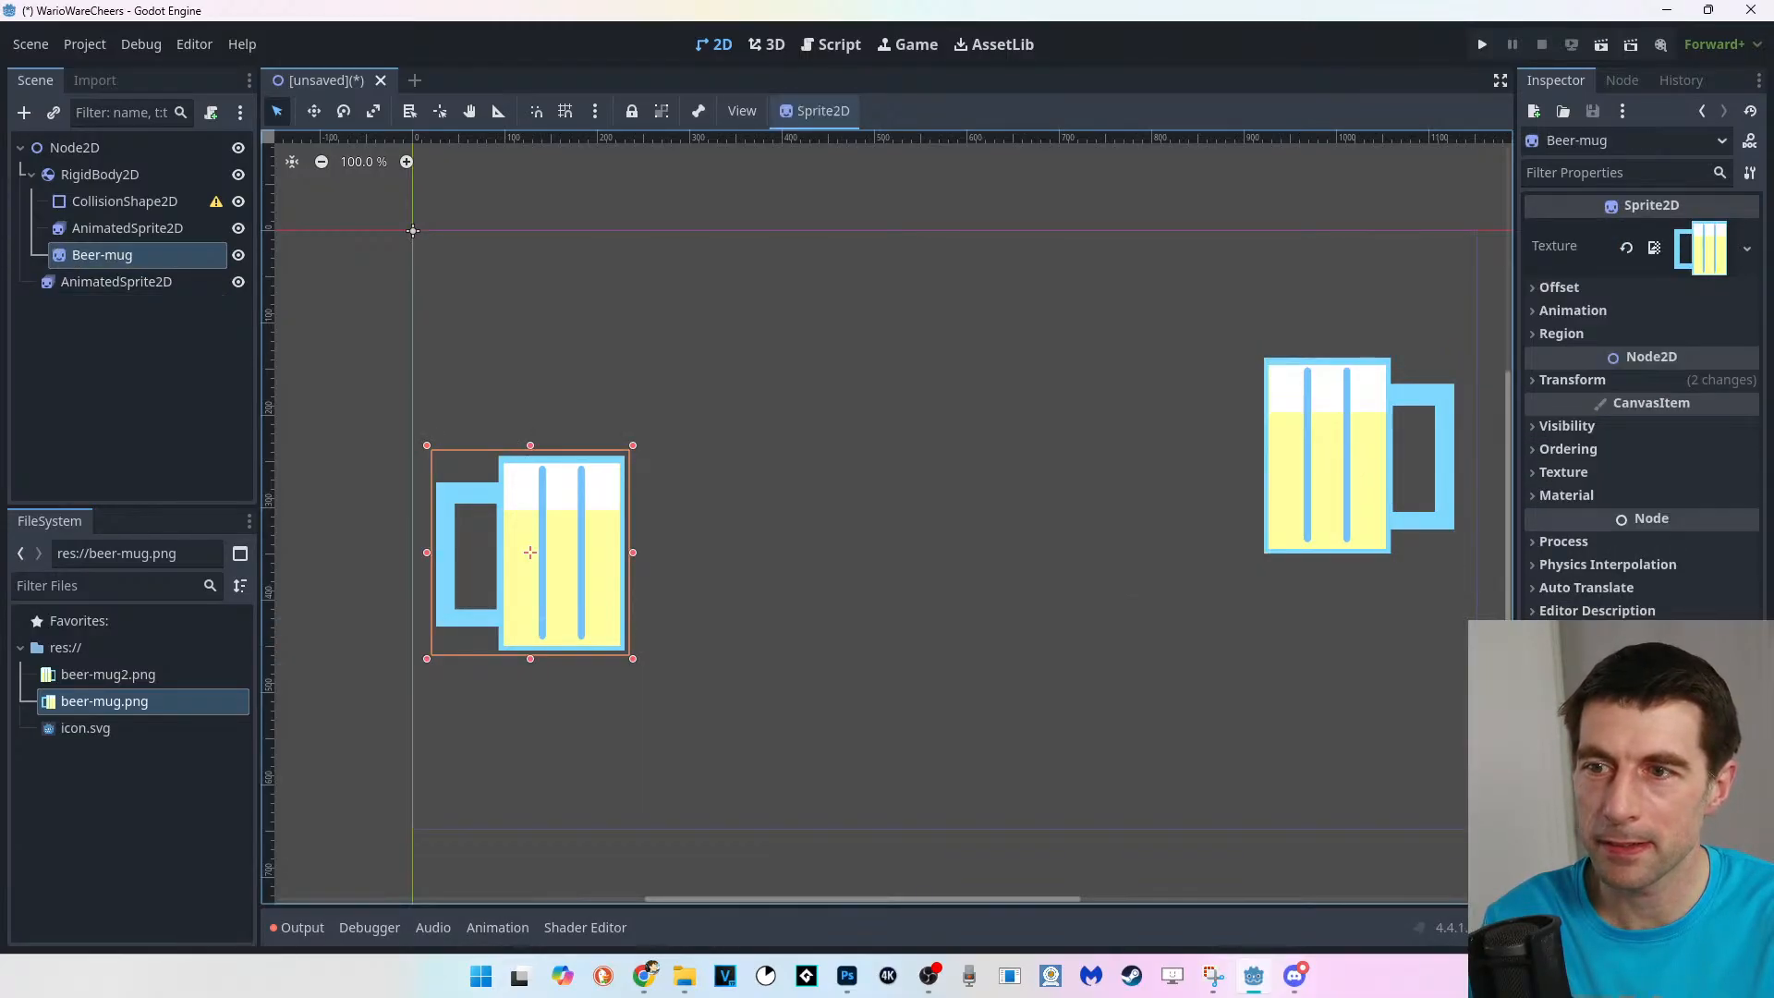
left_click_drag(554, 550, 1185, 606)
Tilt the Beer-mug sprite slightly counter-clockwise about its centre with the Rotate tool.
left_click(1332, 453)
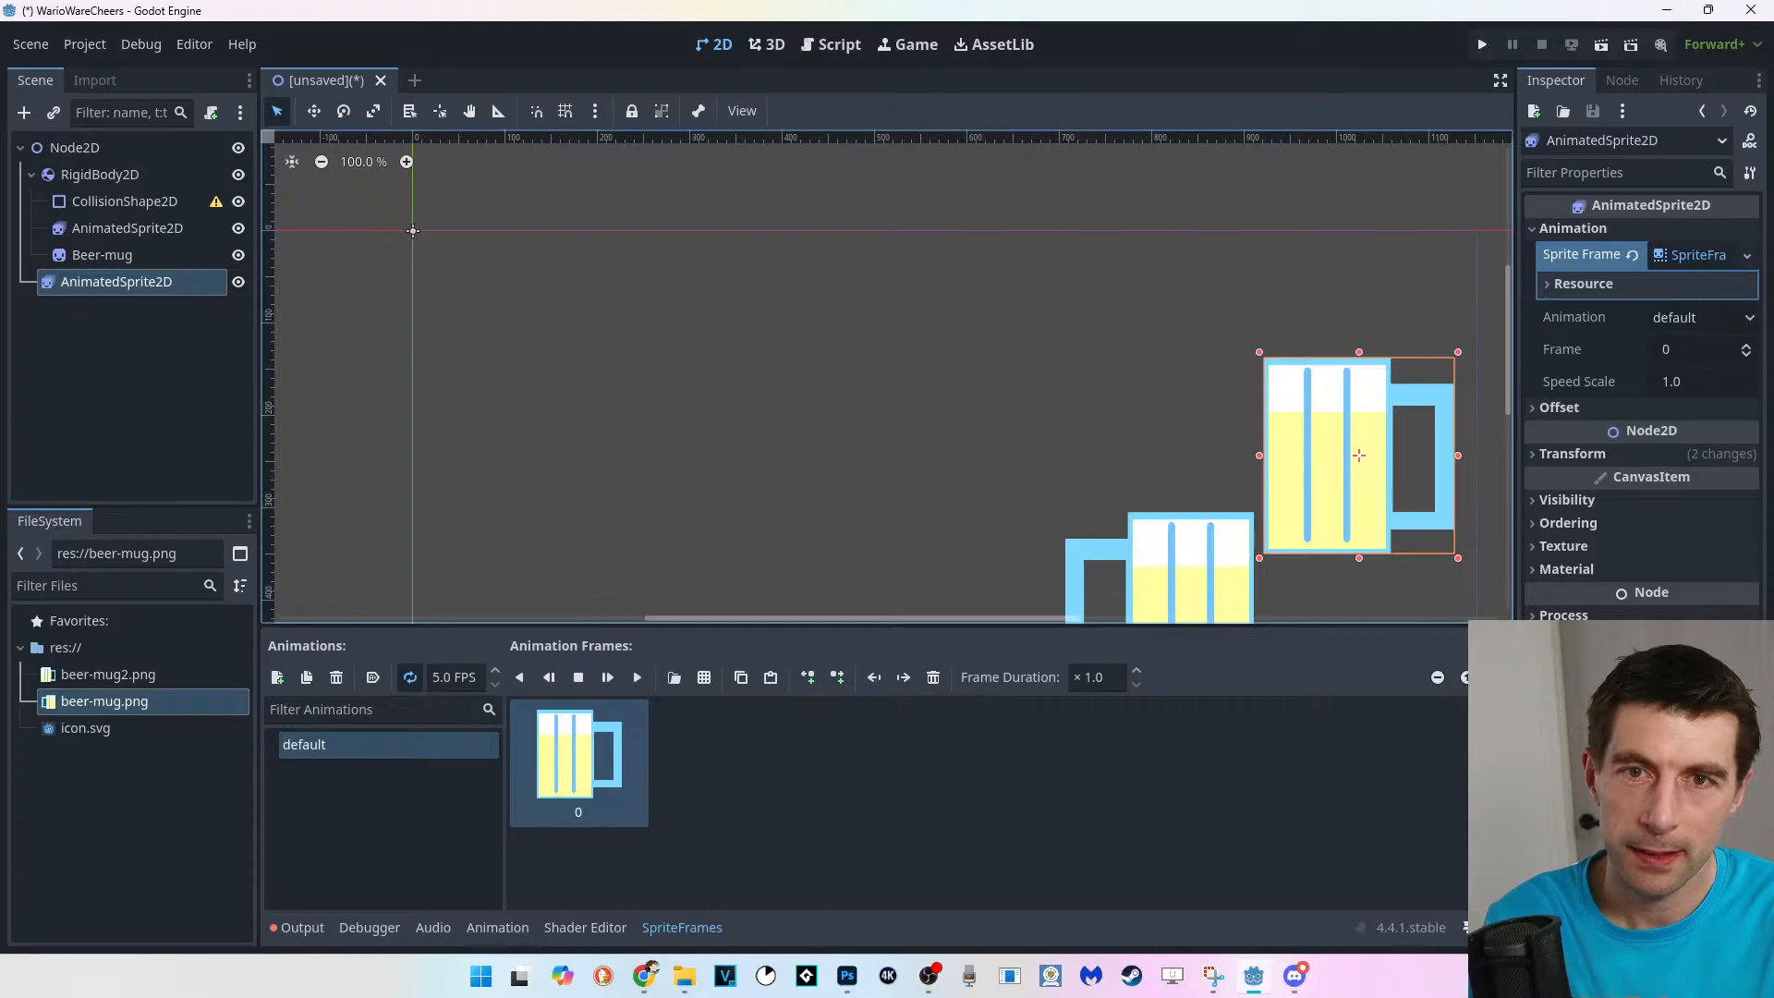
key("w")
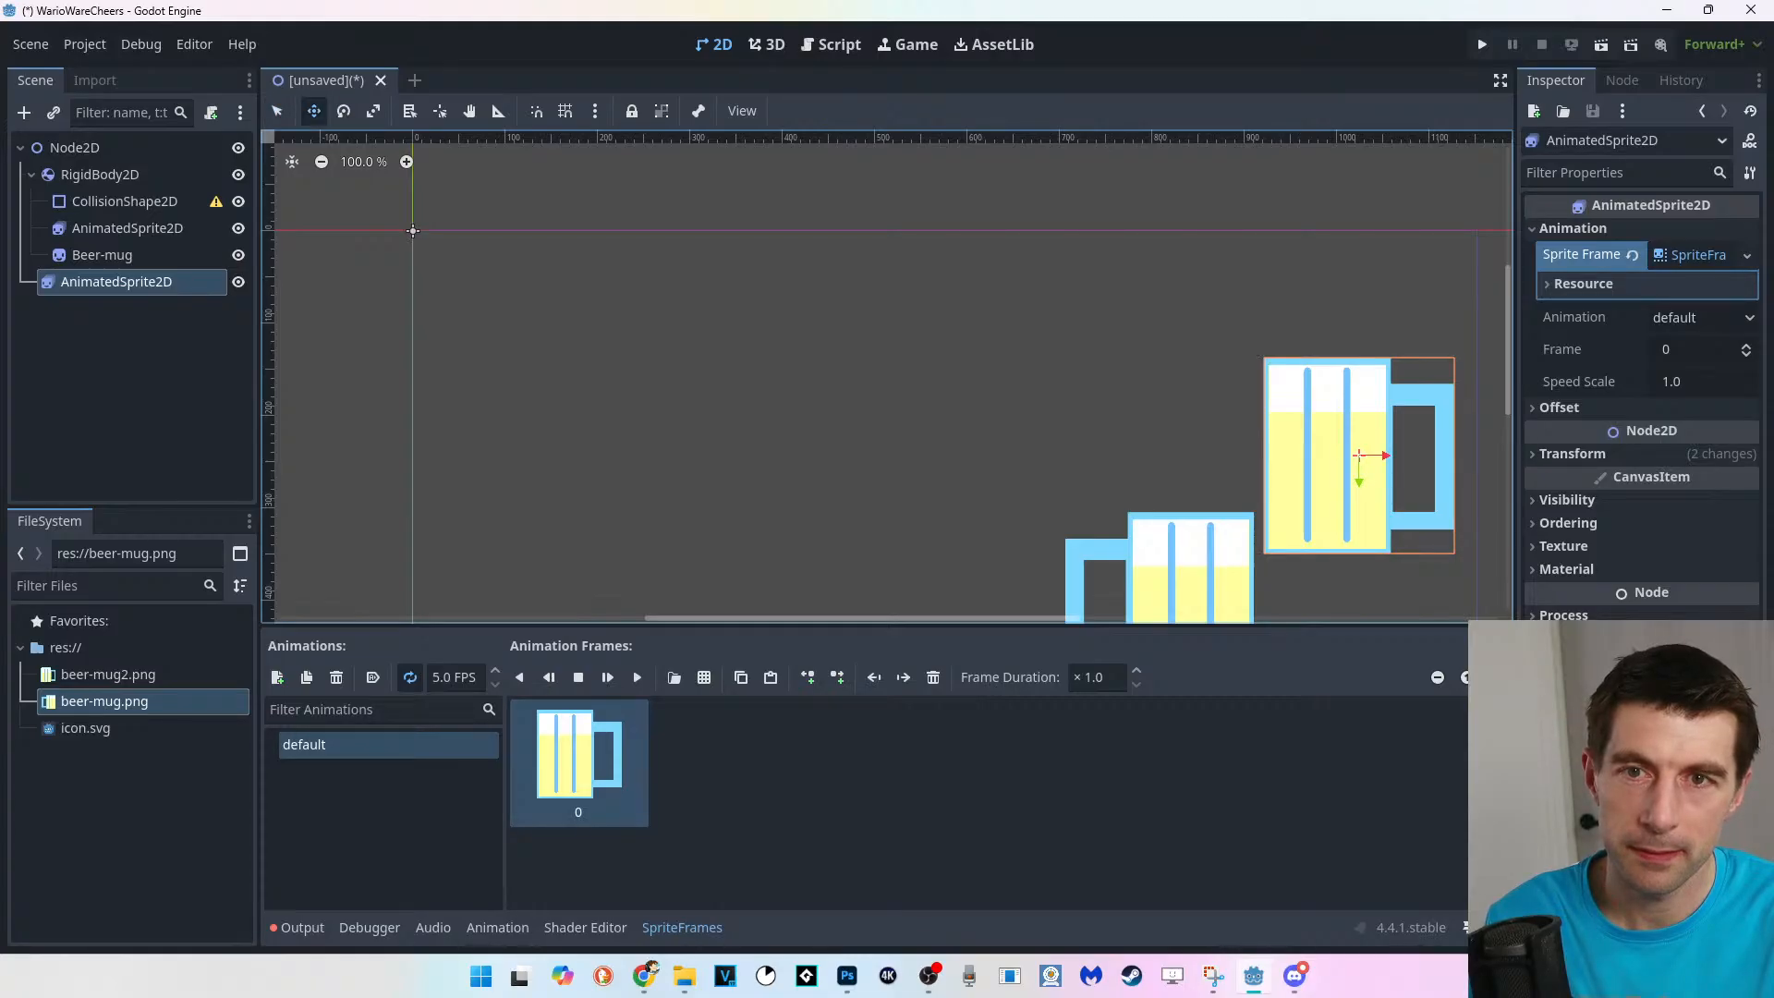
key("e")
key("r")
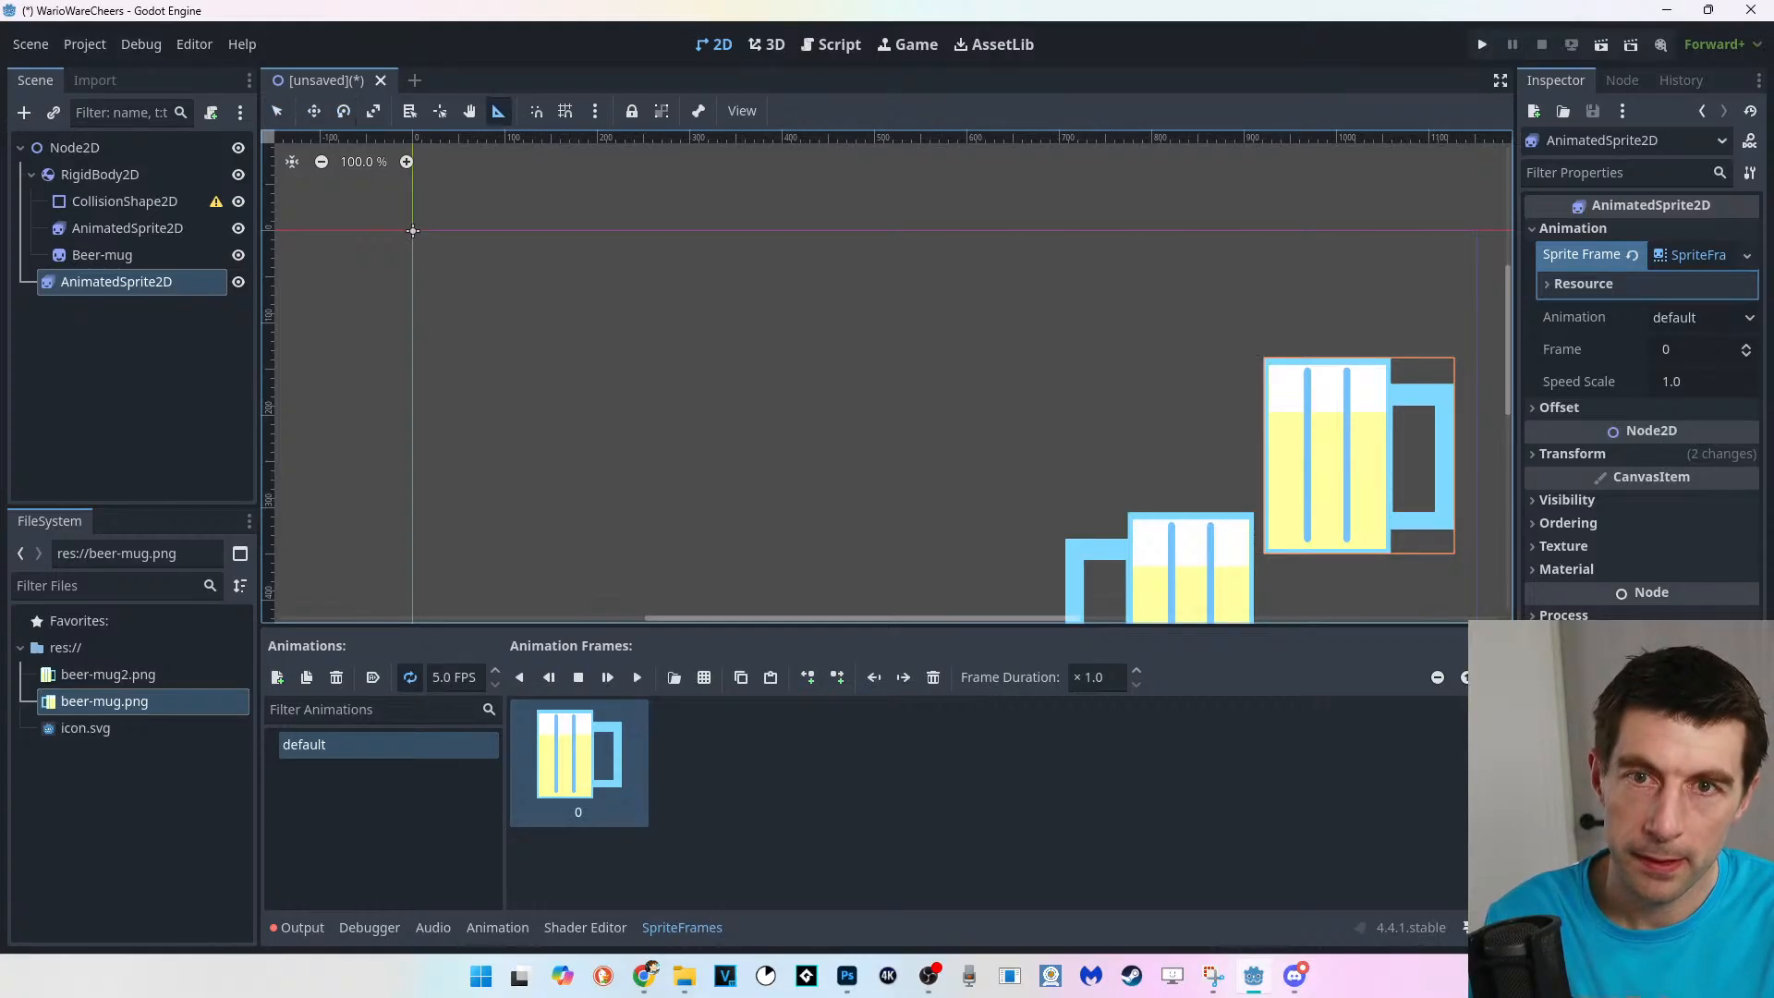
key("e")
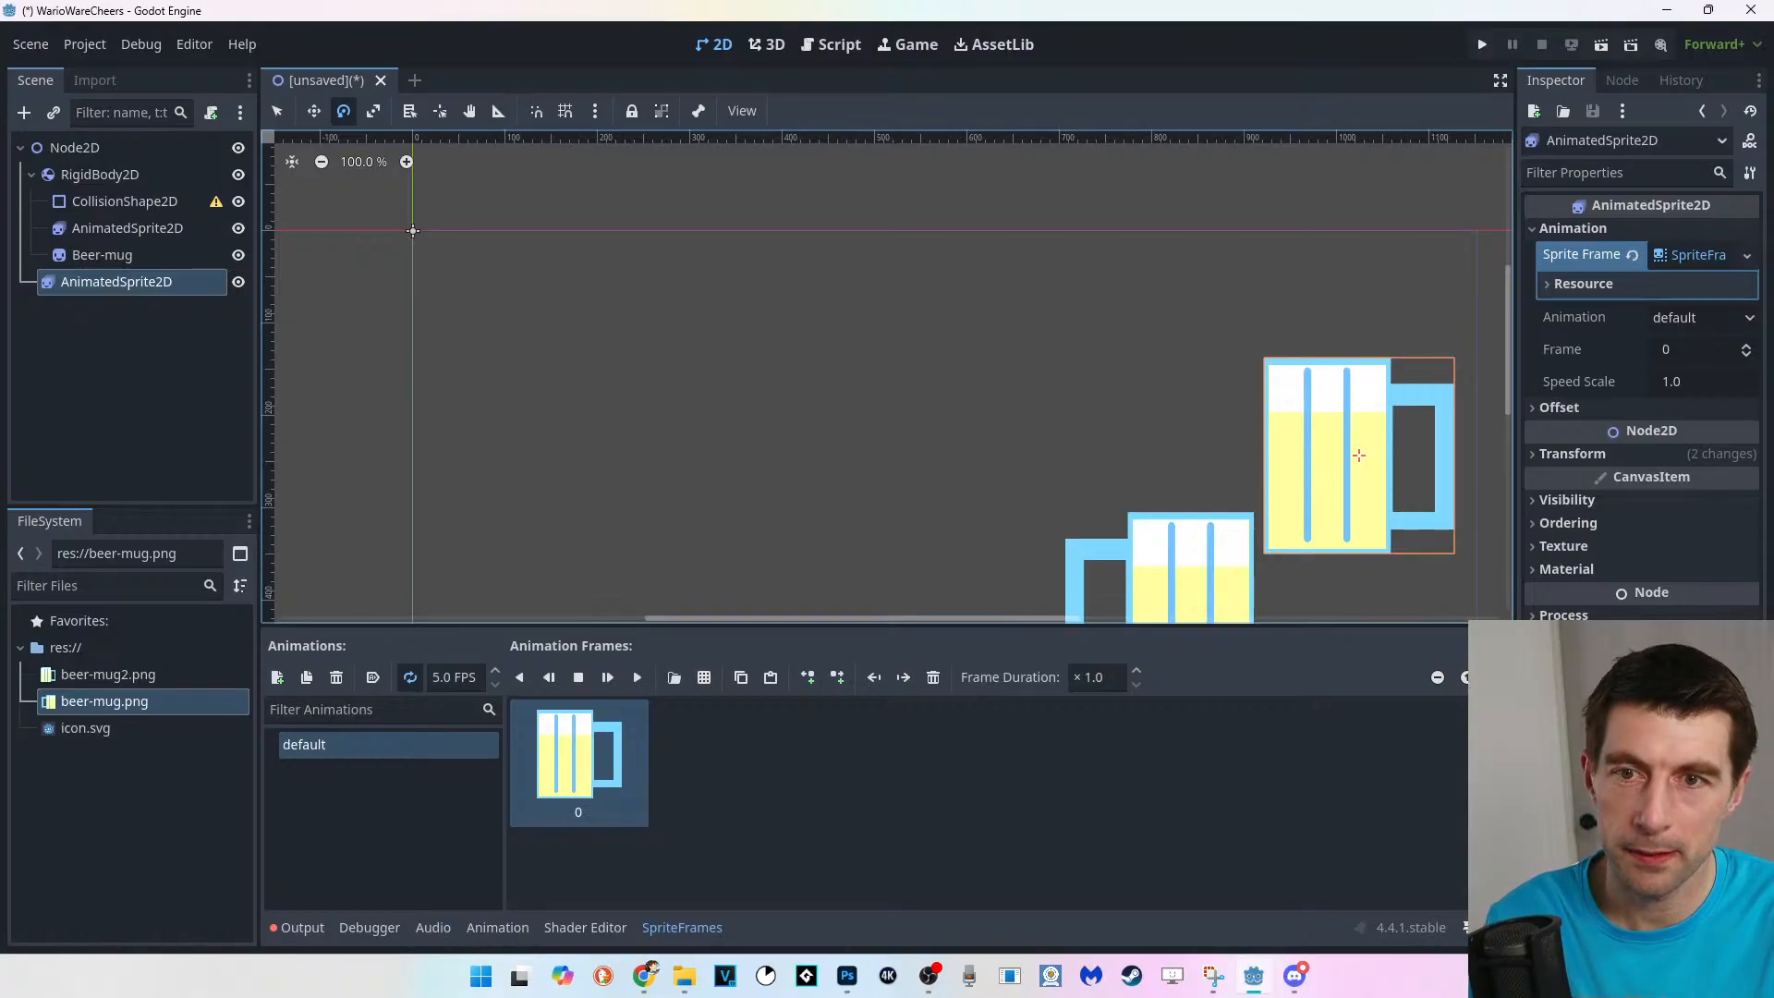
left_click(413, 230)
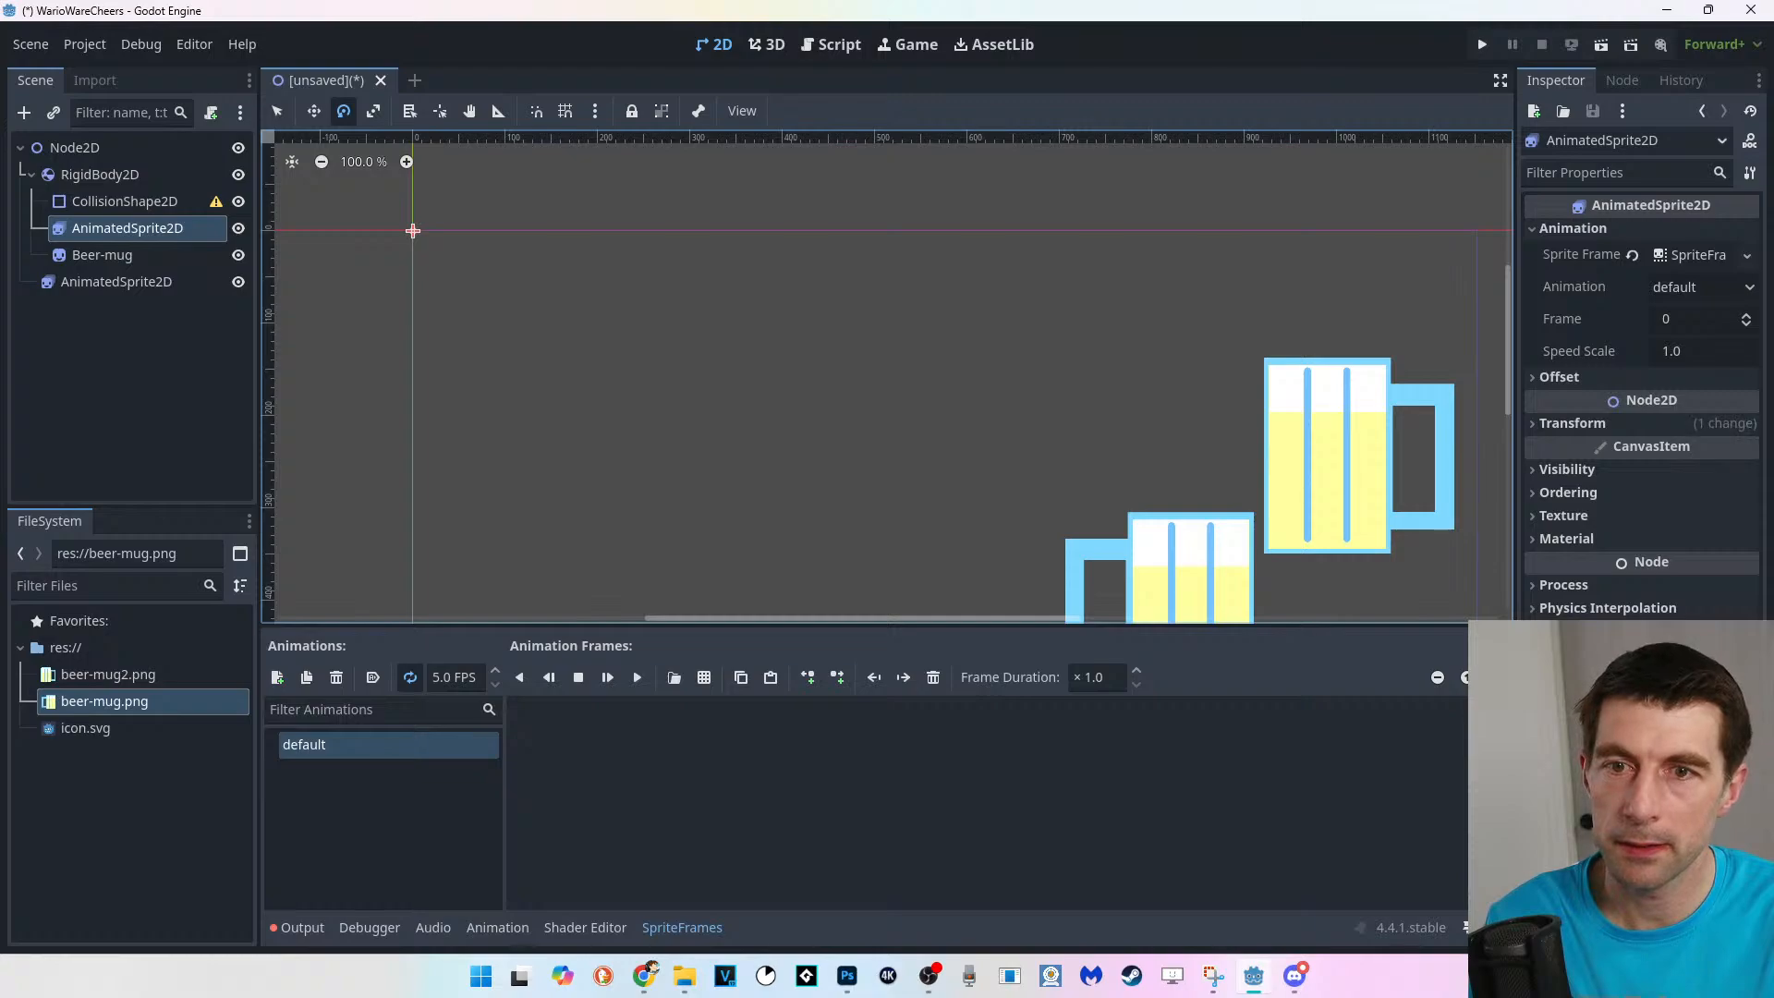
left_click(125, 202)
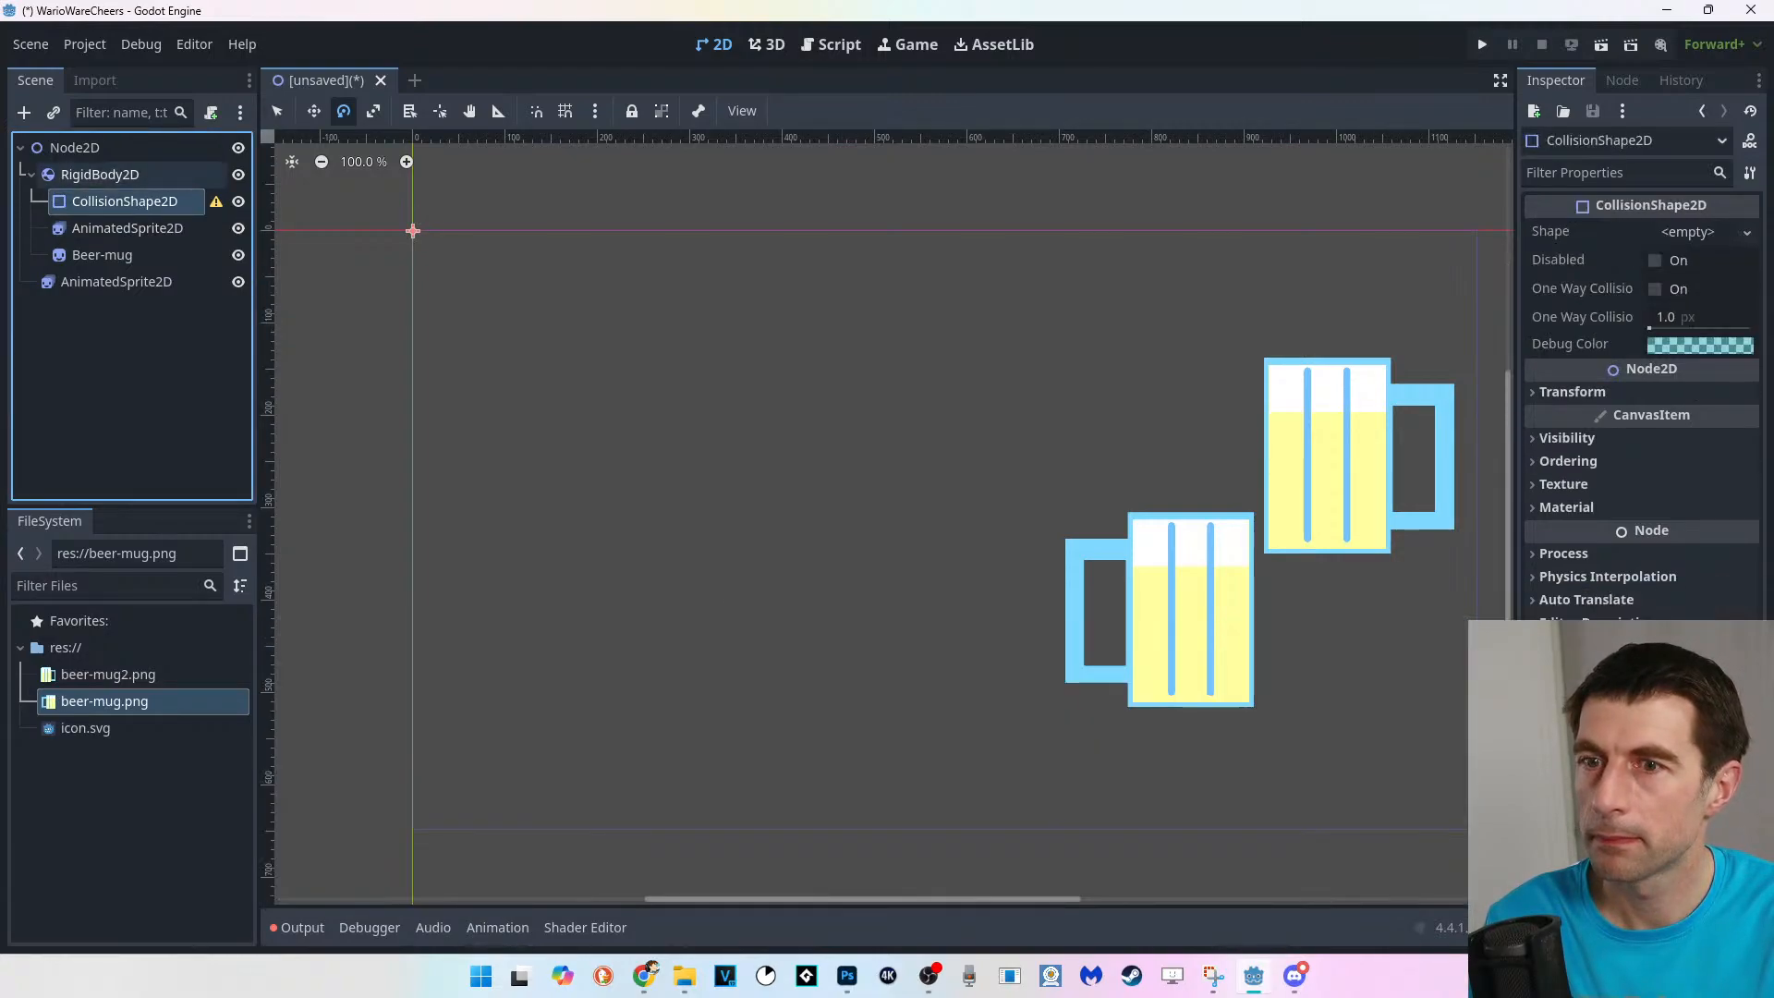
left_click(102, 255)
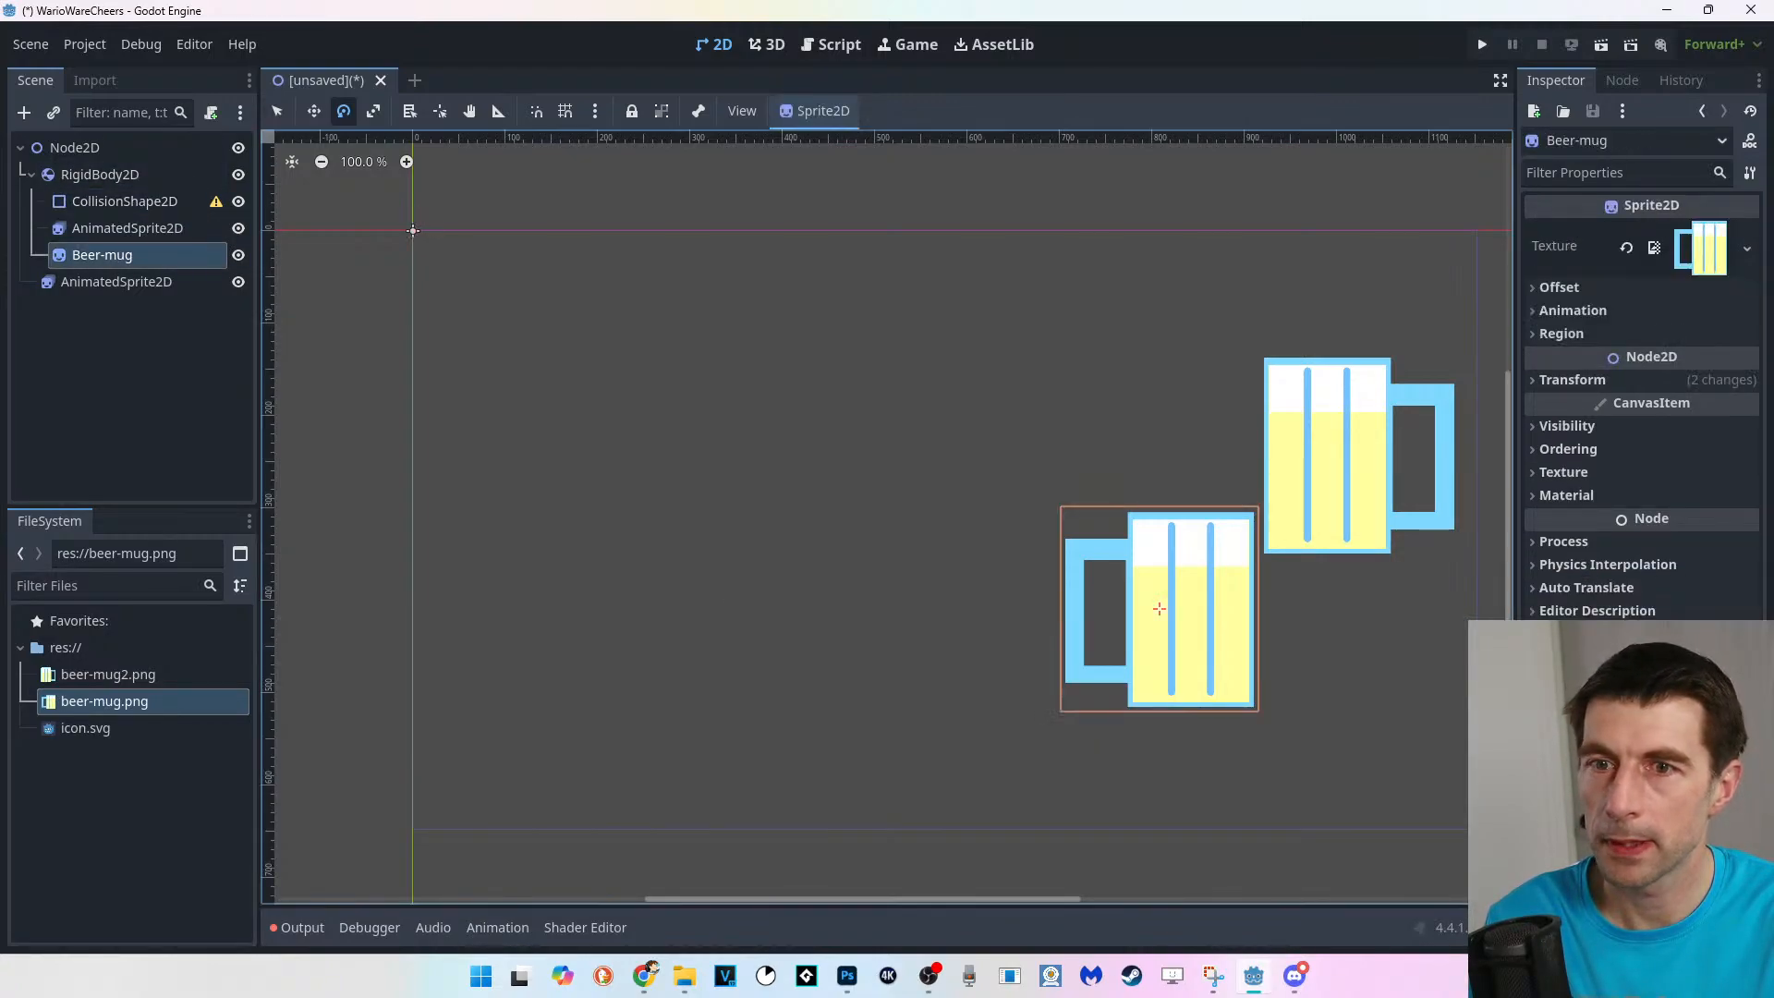
mouse_move(1224, 540)
left_mouse_down()
mouse_move(1142, 524)
mouse_move(1208, 539)
mouse_move(1236, 337)
mouse_move(1189, 520)
mouse_move(1226, 566)
left_mouse_up()
left_click_drag(1213, 531, 1195, 520)
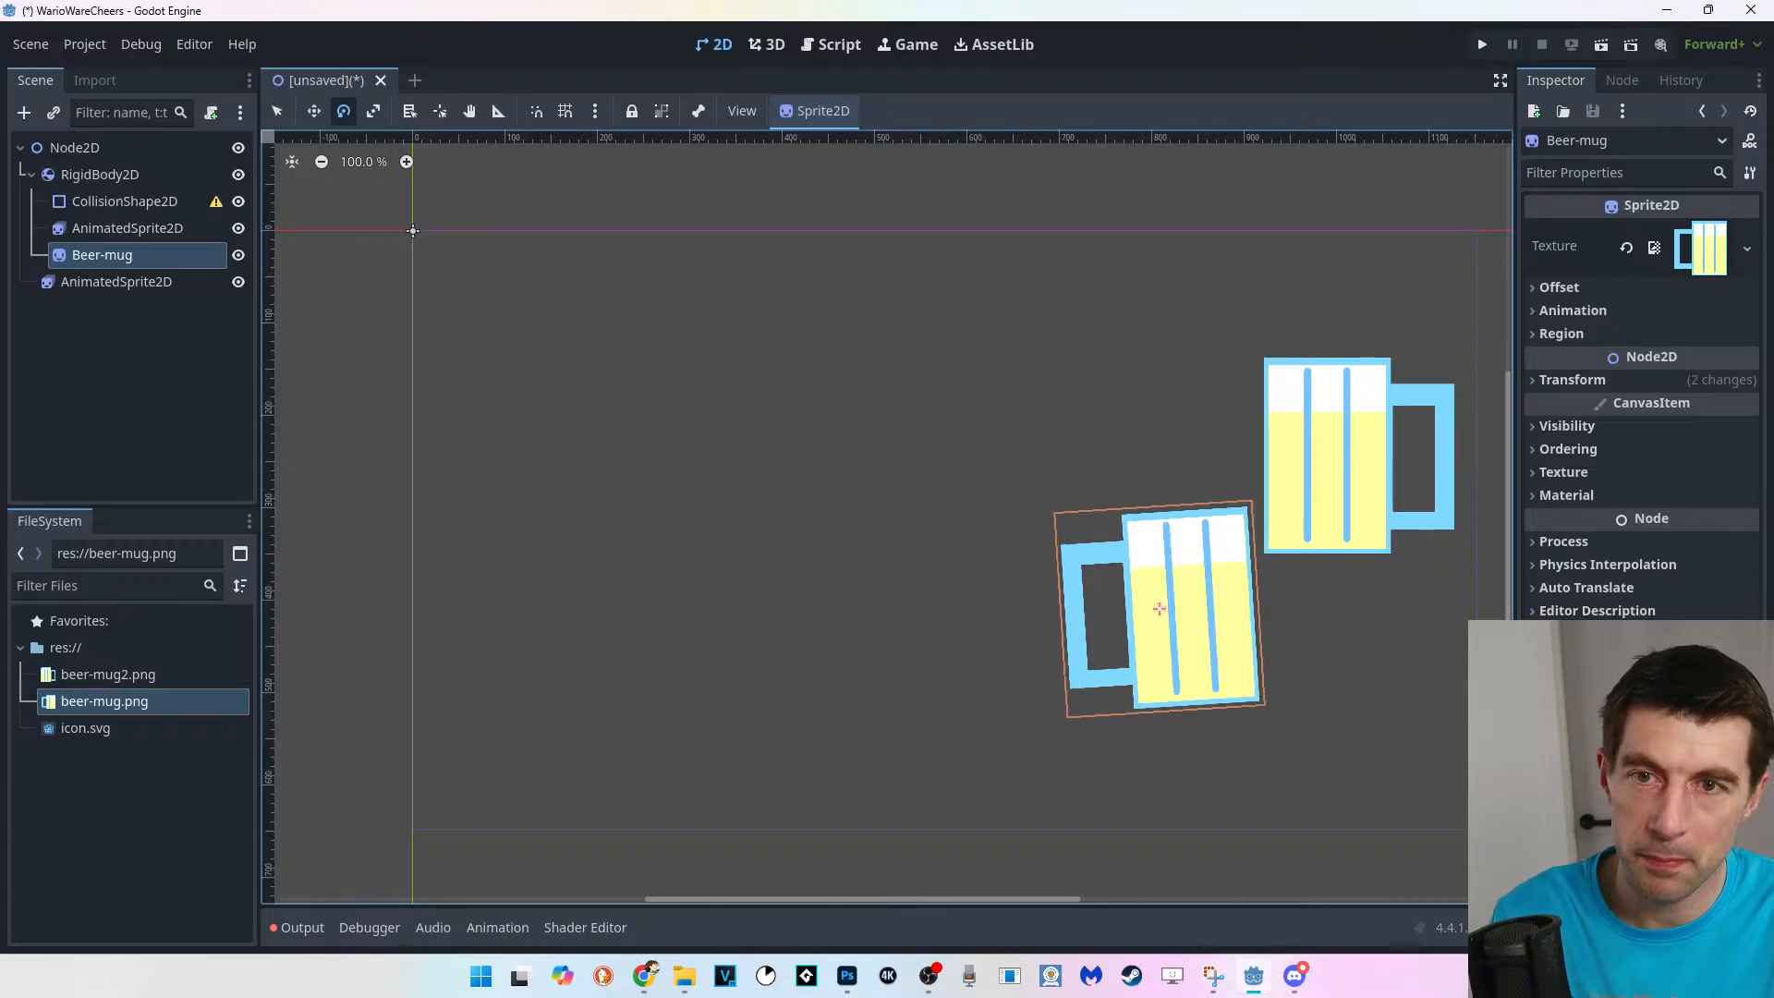
Try rotating the Beer-mug sprite clockwise towards the other mug with the Rotate tool.
left_click_drag(1177, 417, 1131, 478)
mouse_move(1122, 621)
left_mouse_down()
mouse_move(1132, 637)
mouse_move(1124, 588)
left_mouse_up()
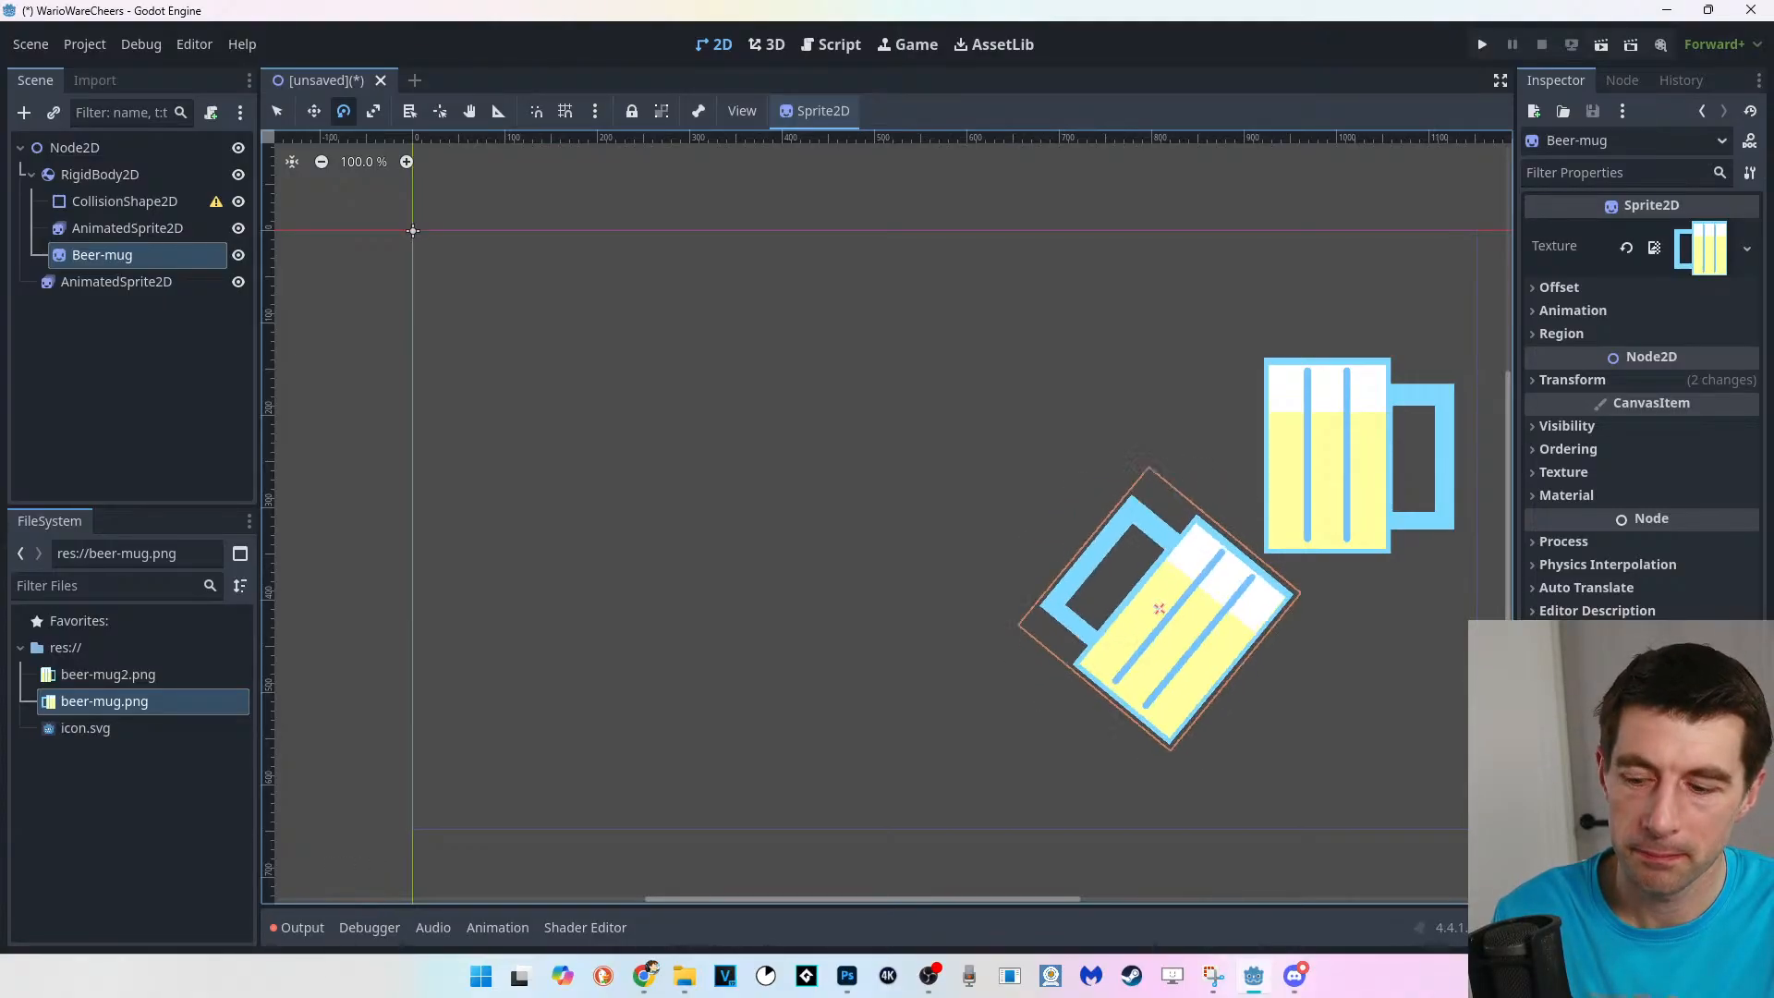
mouse_move(1213, 533)
left_mouse_down()
mouse_move(1178, 519)
mouse_move(1084, 557)
mouse_move(1197, 525)
left_mouse_up()
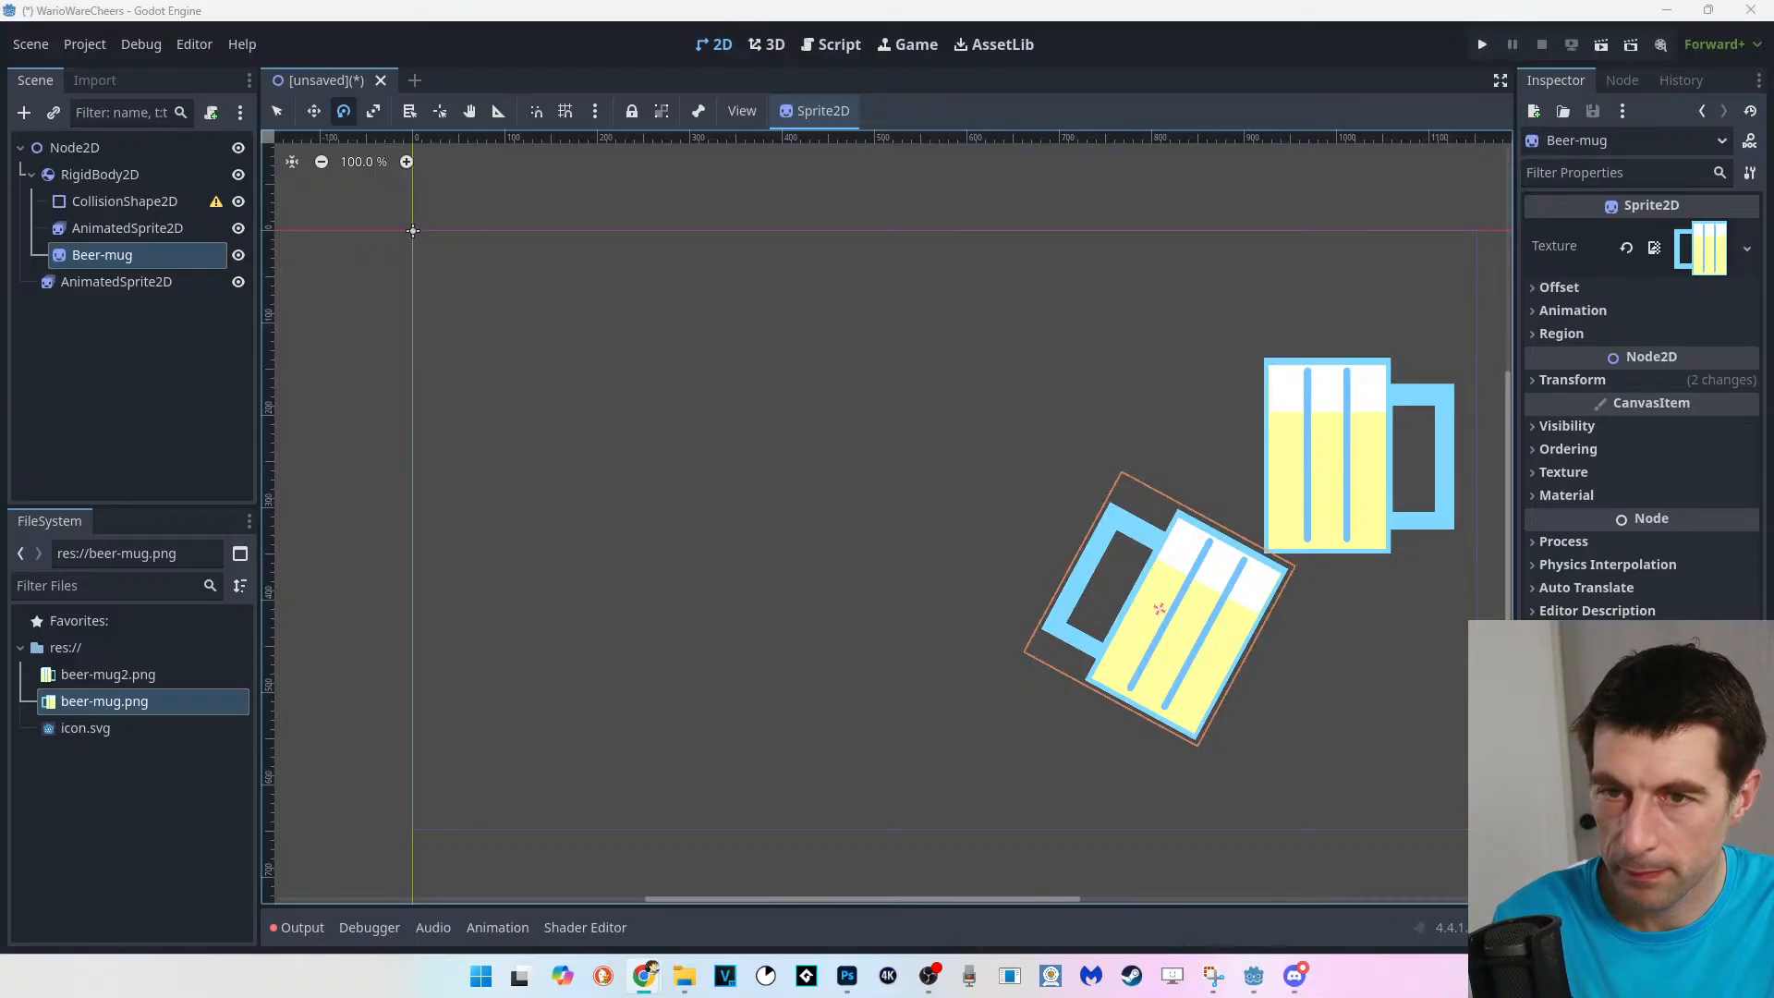
left_click_drag(1227, 566, 1227, 565)
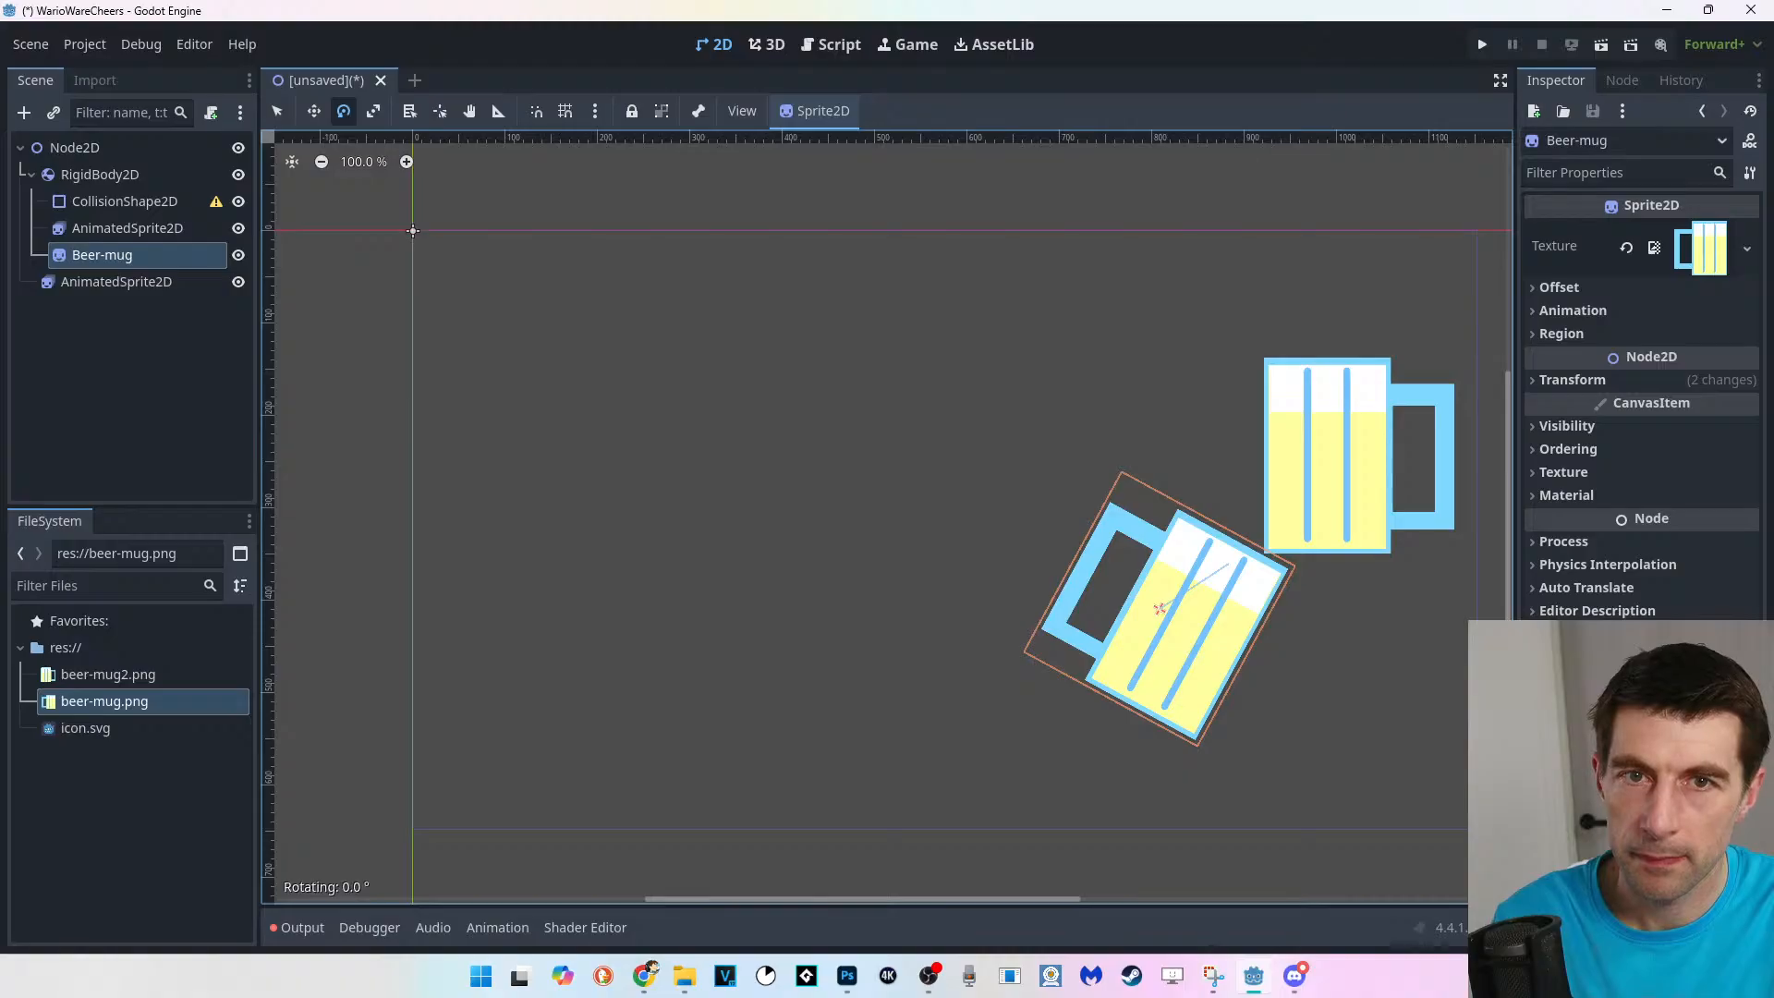
Undo the recent rotations and moves of the Beer-mug sprite until it stands upright, well away from the other mug.
key("ctrl+z")
key("ctrl+z")
key("ctrl+z")
key("ctrl+z")
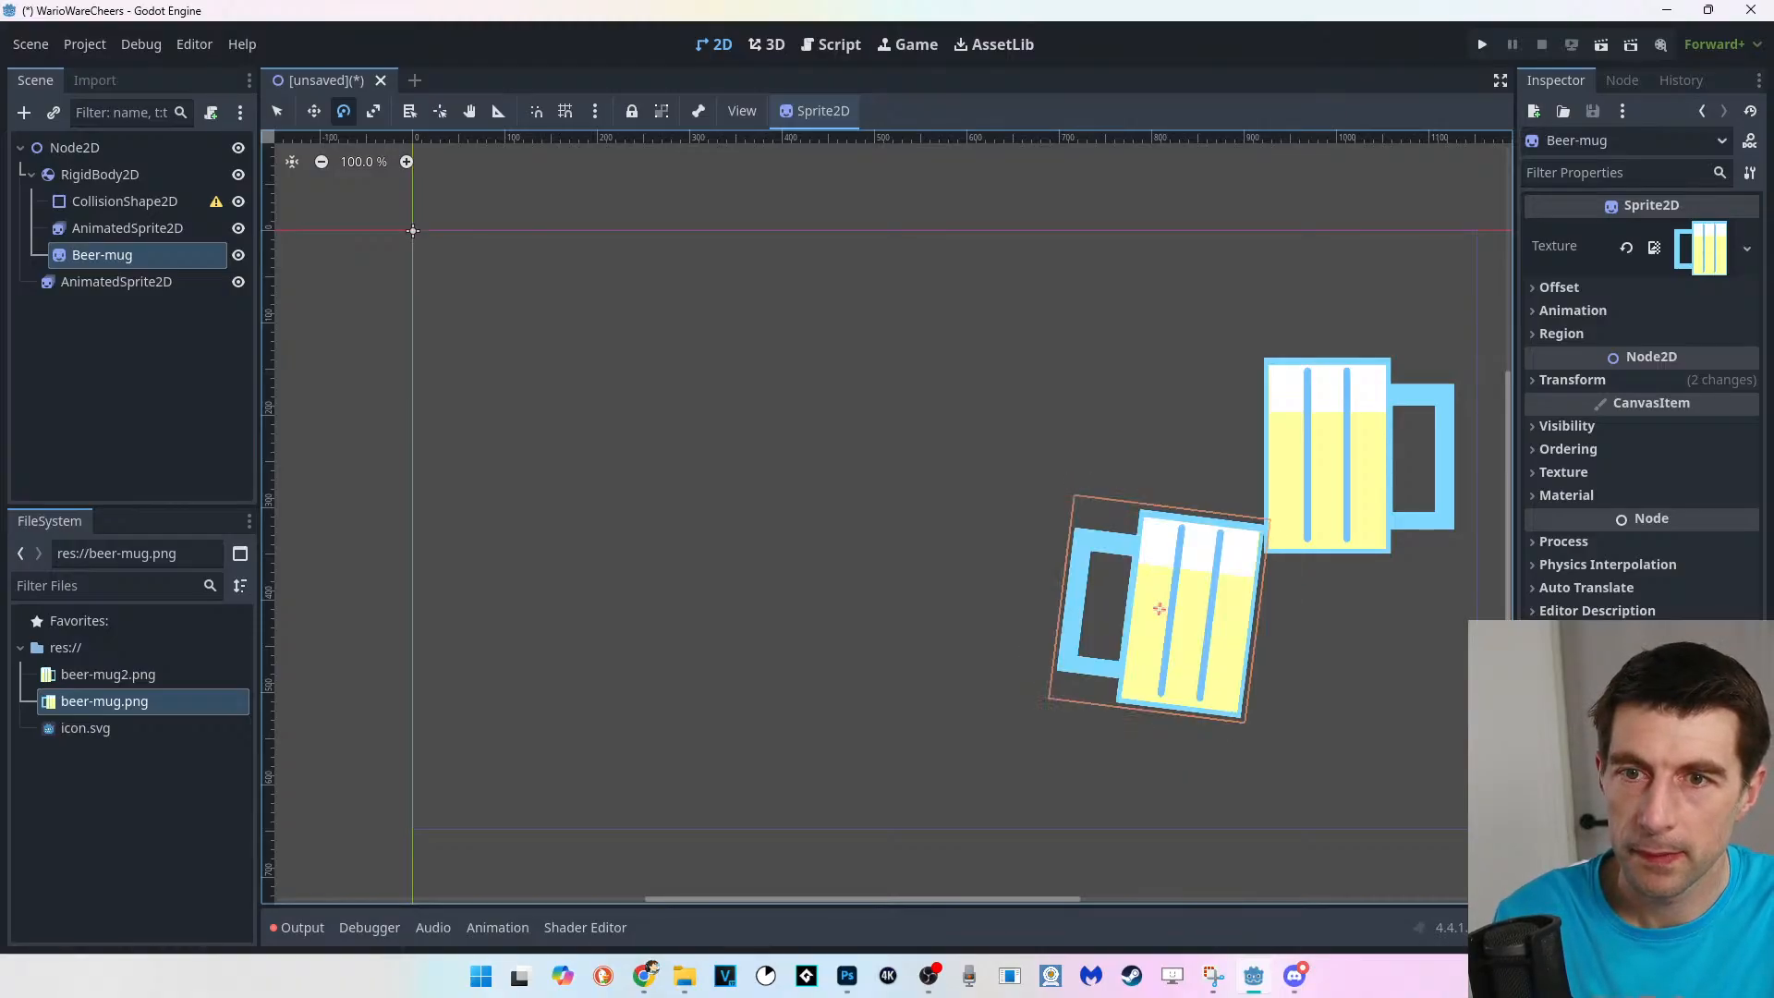
key("ctrl+z")
key("ctrl+z")
key("ctrl+z")
key("ctrl+z")
key("ctrl+z")
key("ctrl+z")
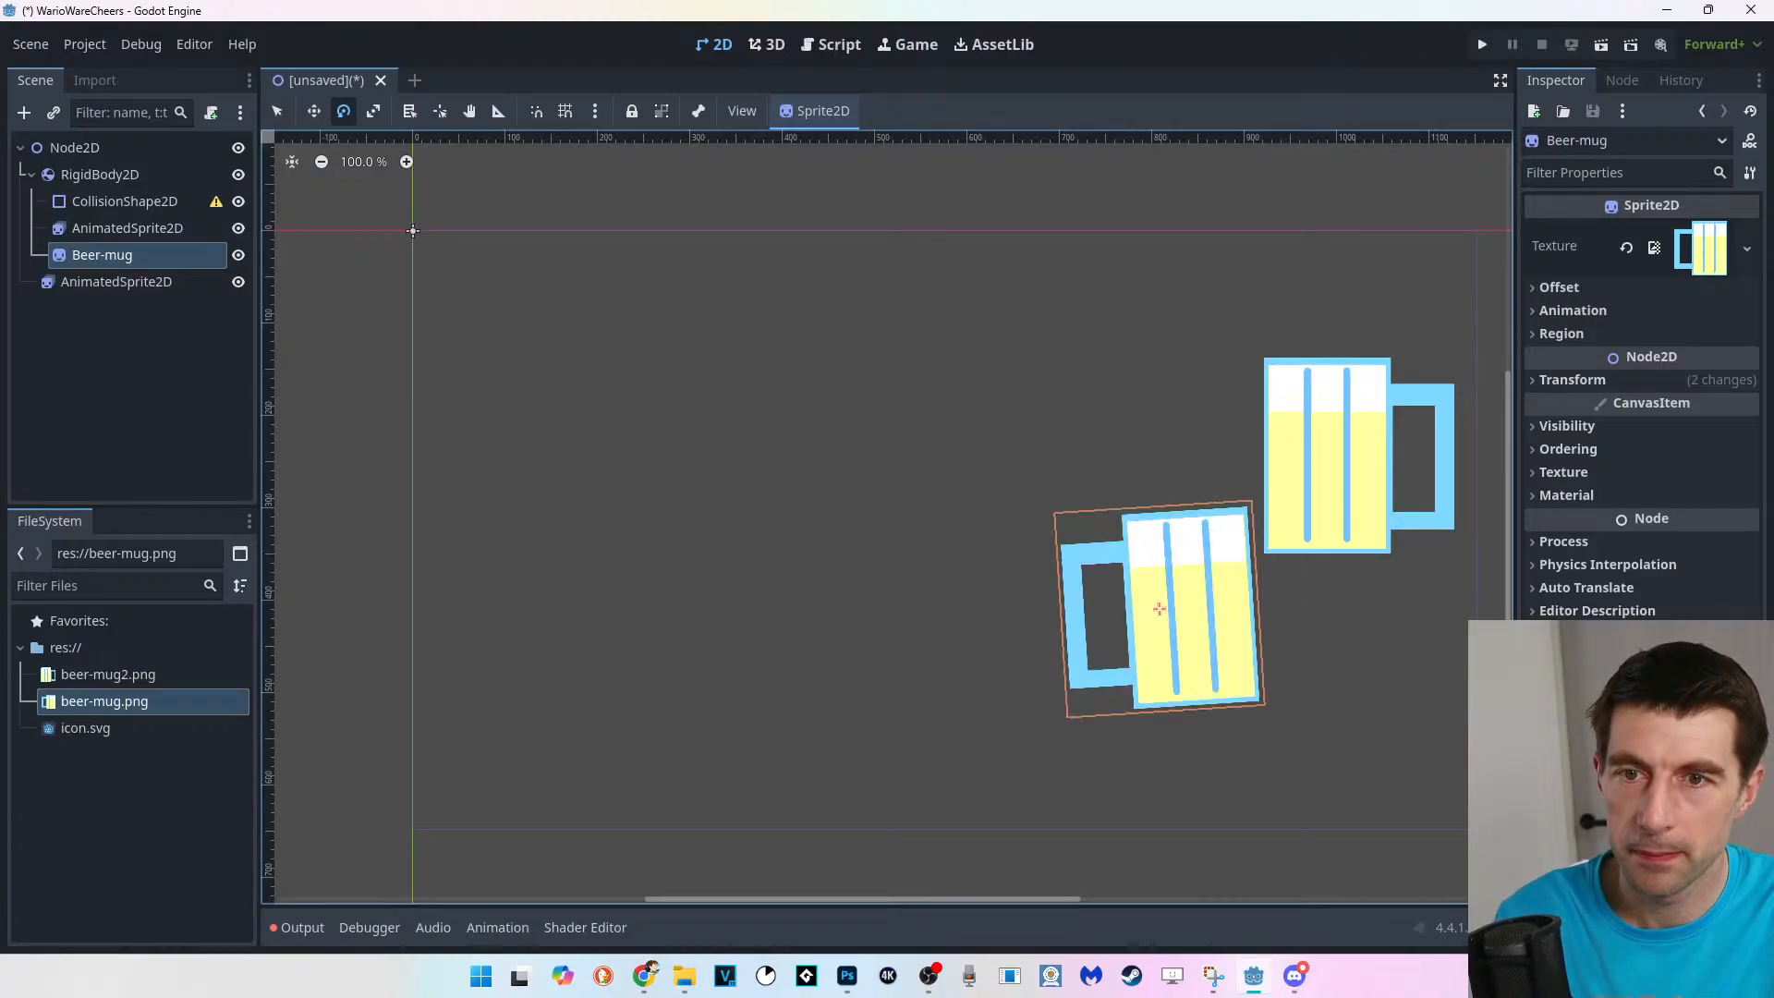
key("ctrl+z")
key("ctrl+z")
key("ctrl+z")
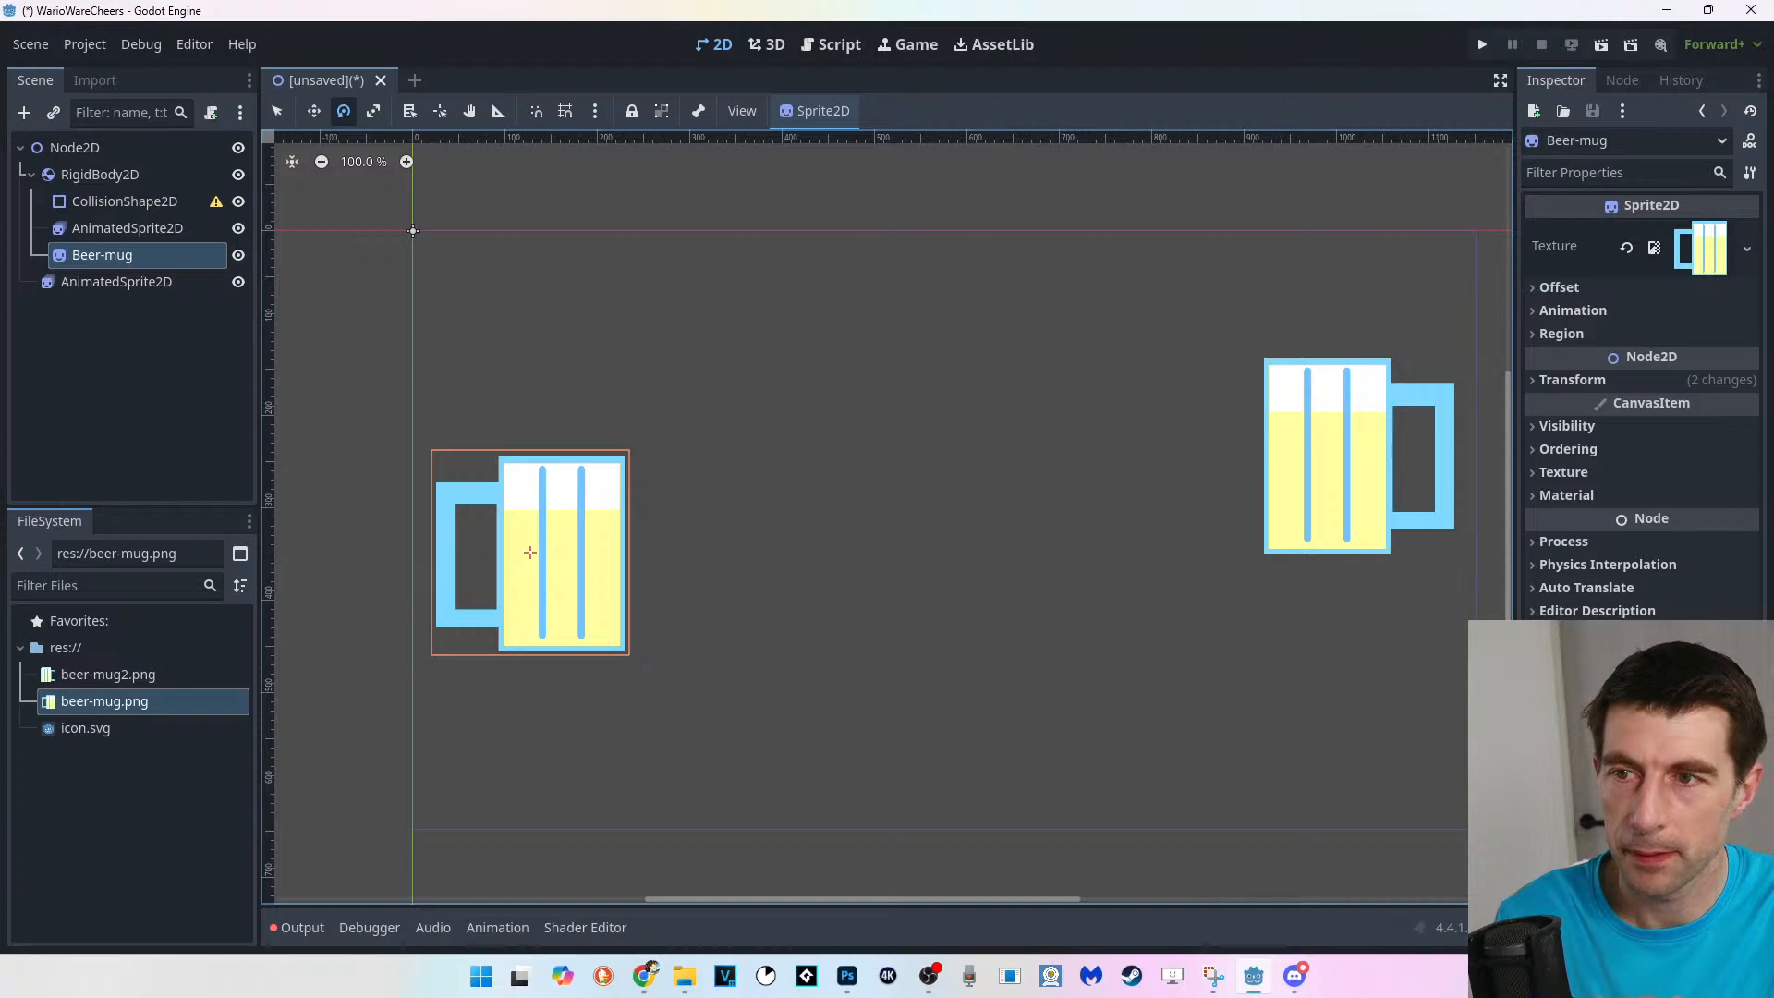
key("ctrl+z")
key("ctrl+z")
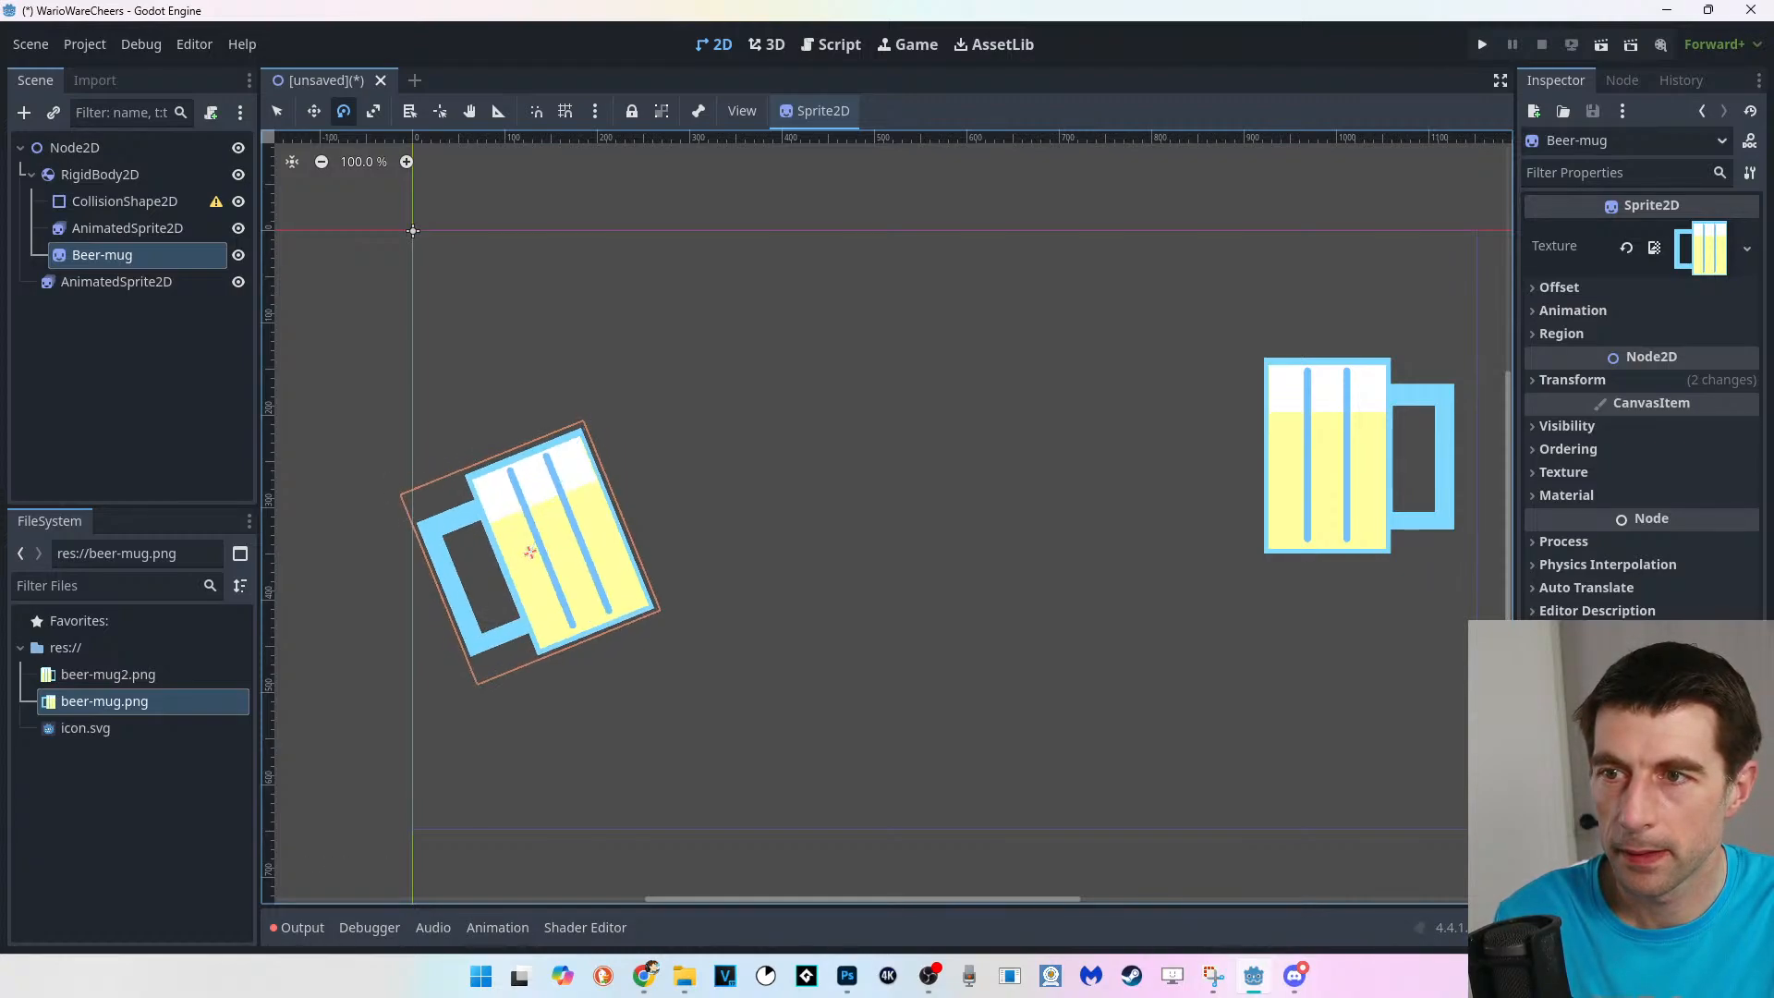
key("ctrl+z")
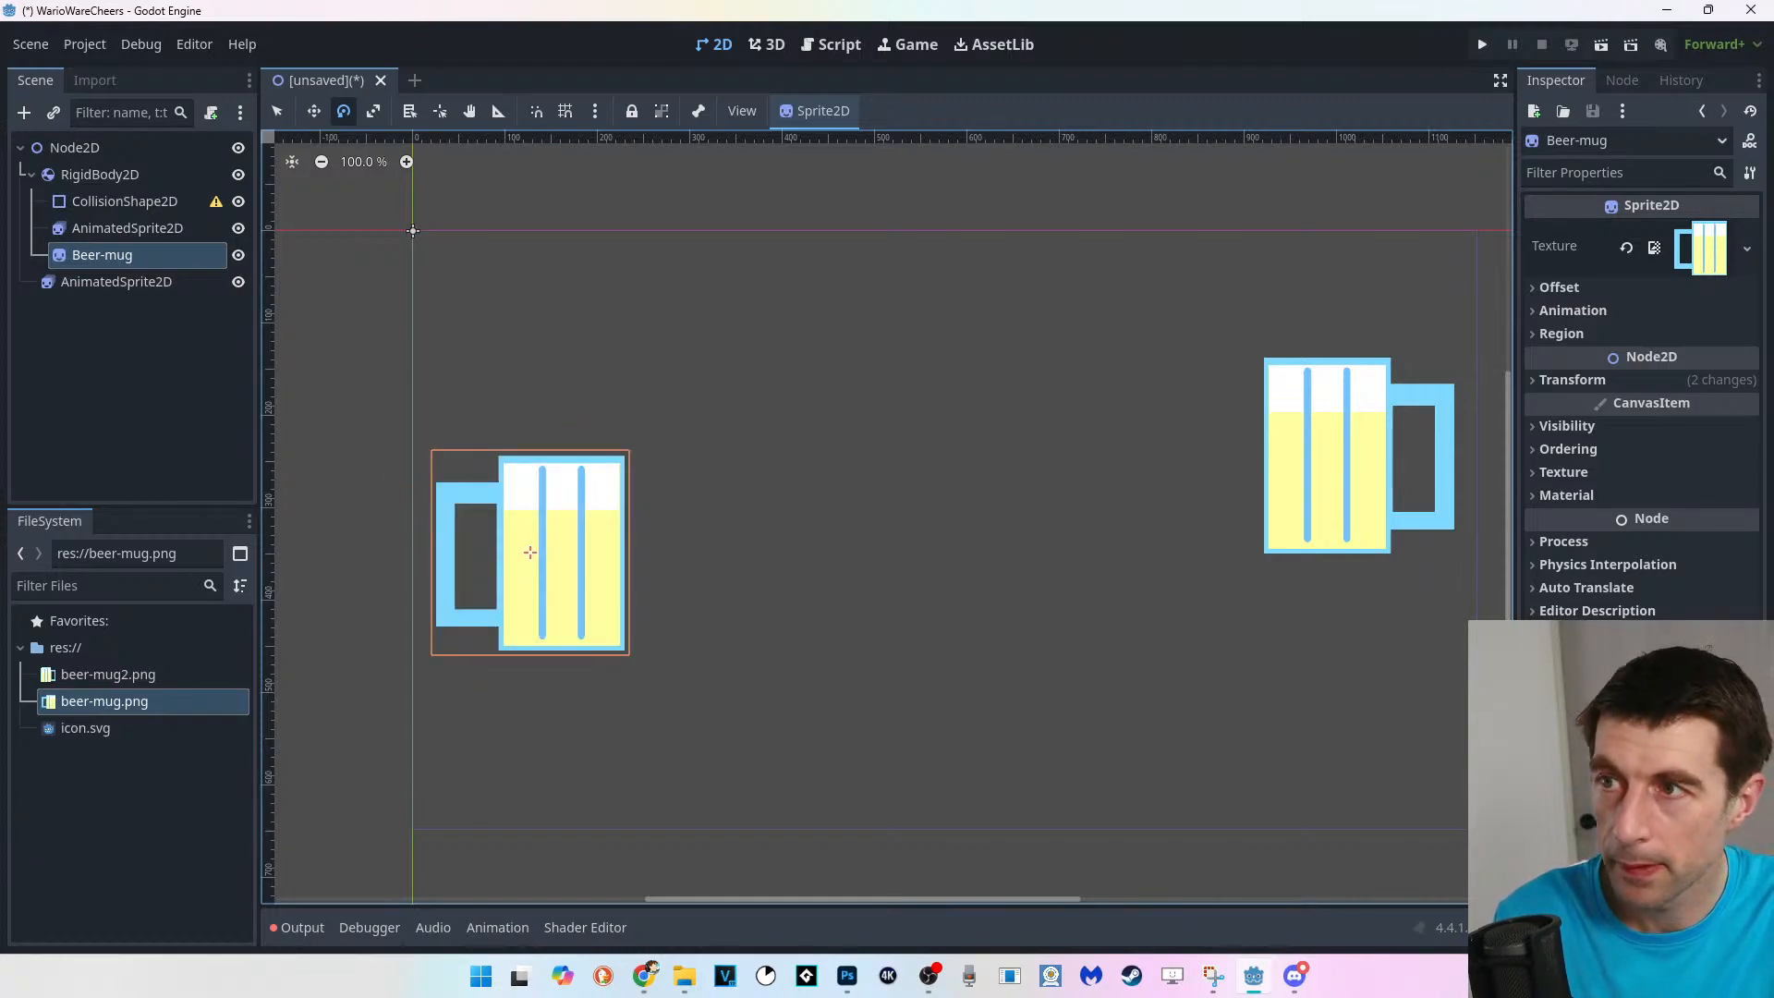
Undo the last nudge of the AnimatedSprite2D mug under the root node and collapse its Sprite Frames resource.
key("Down")
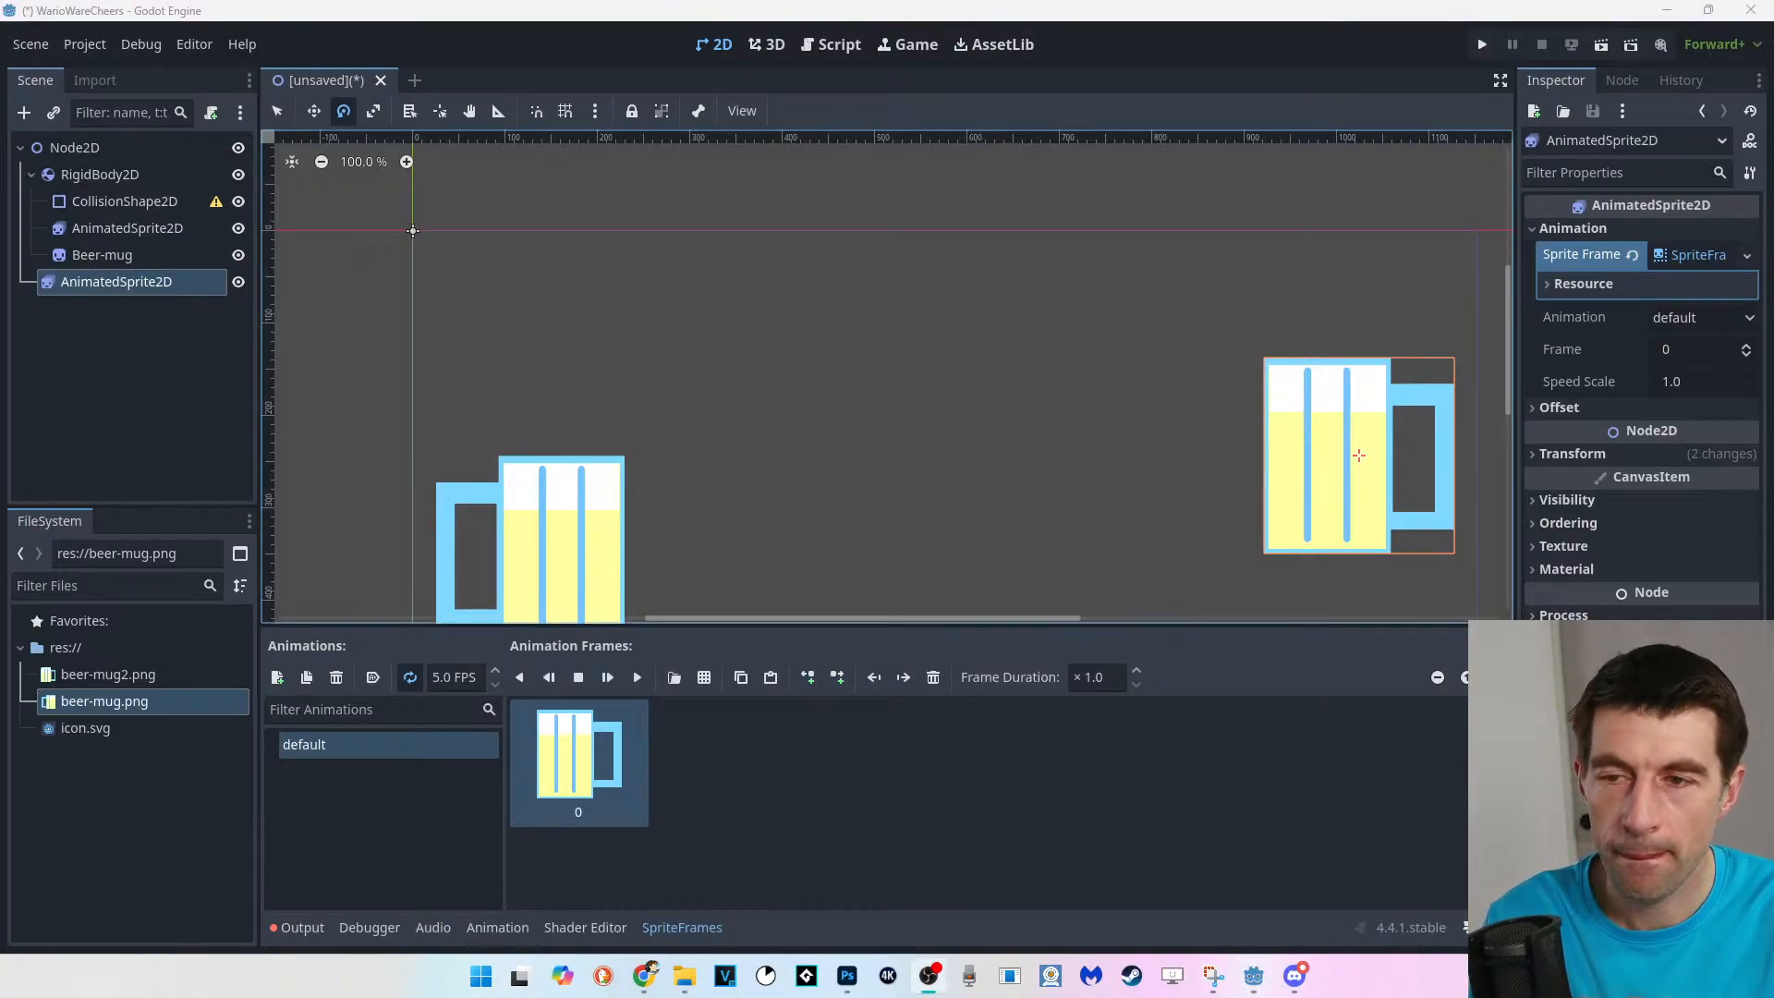
left_click_drag(618, 523, 617, 523)
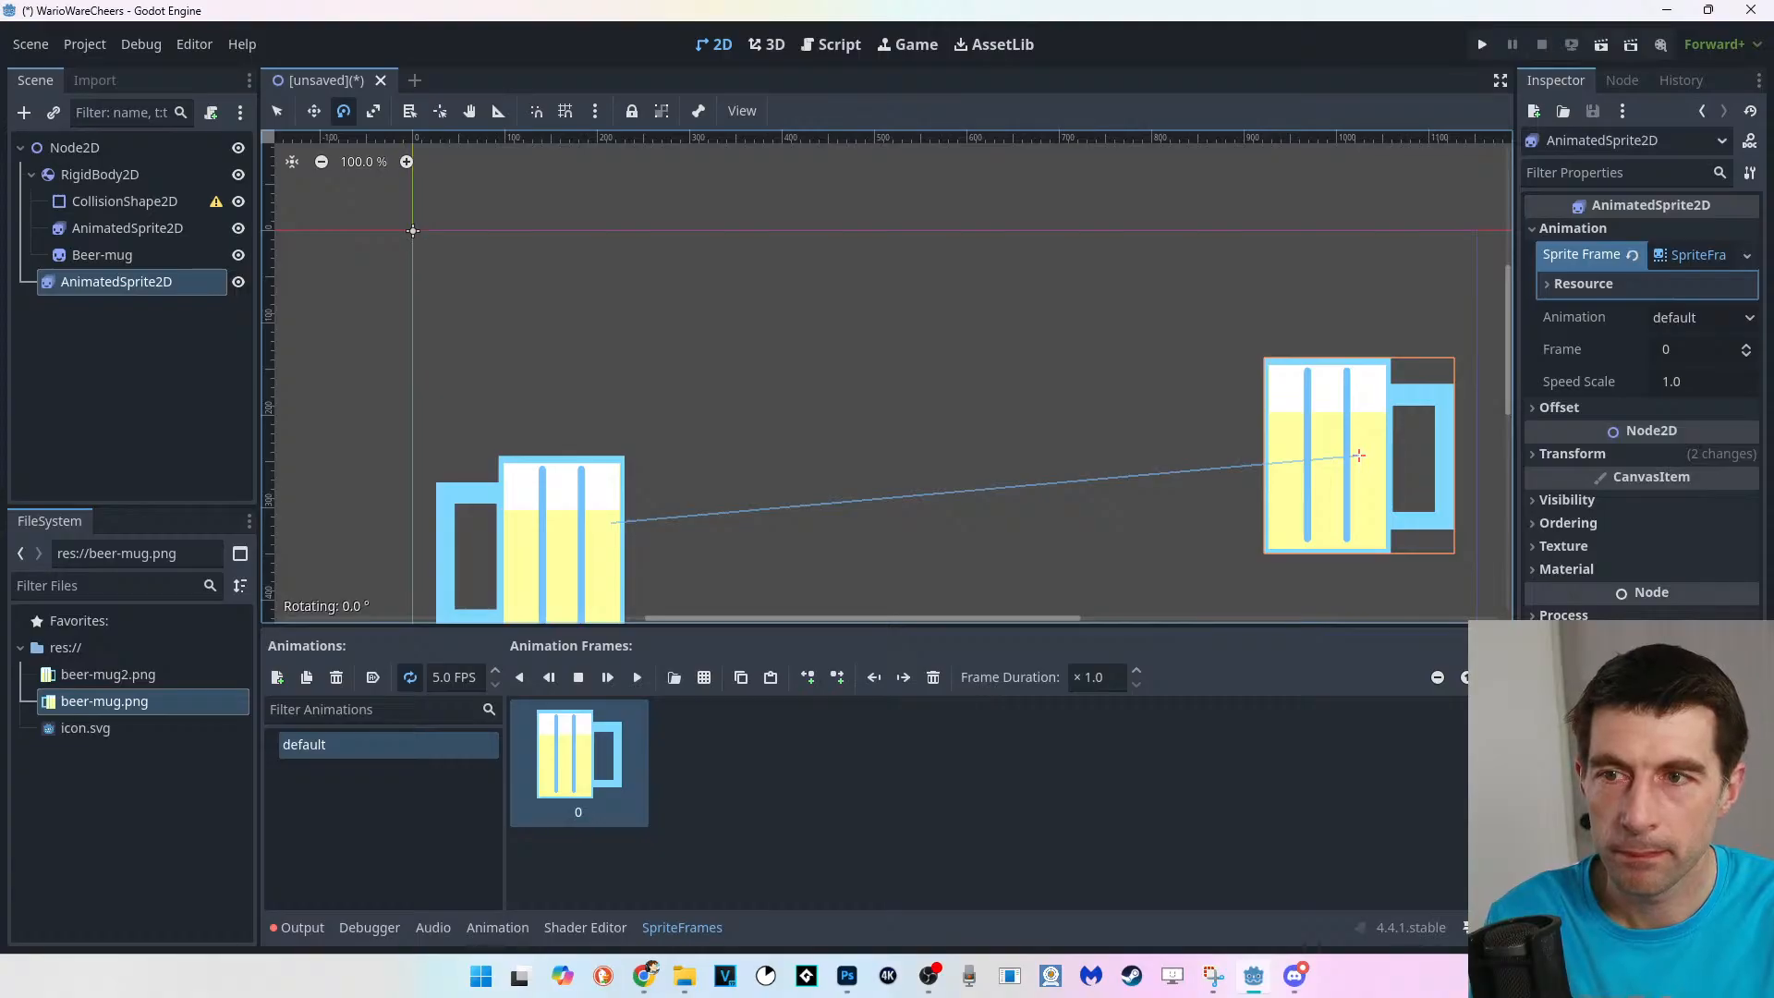
key("ctrl+z")
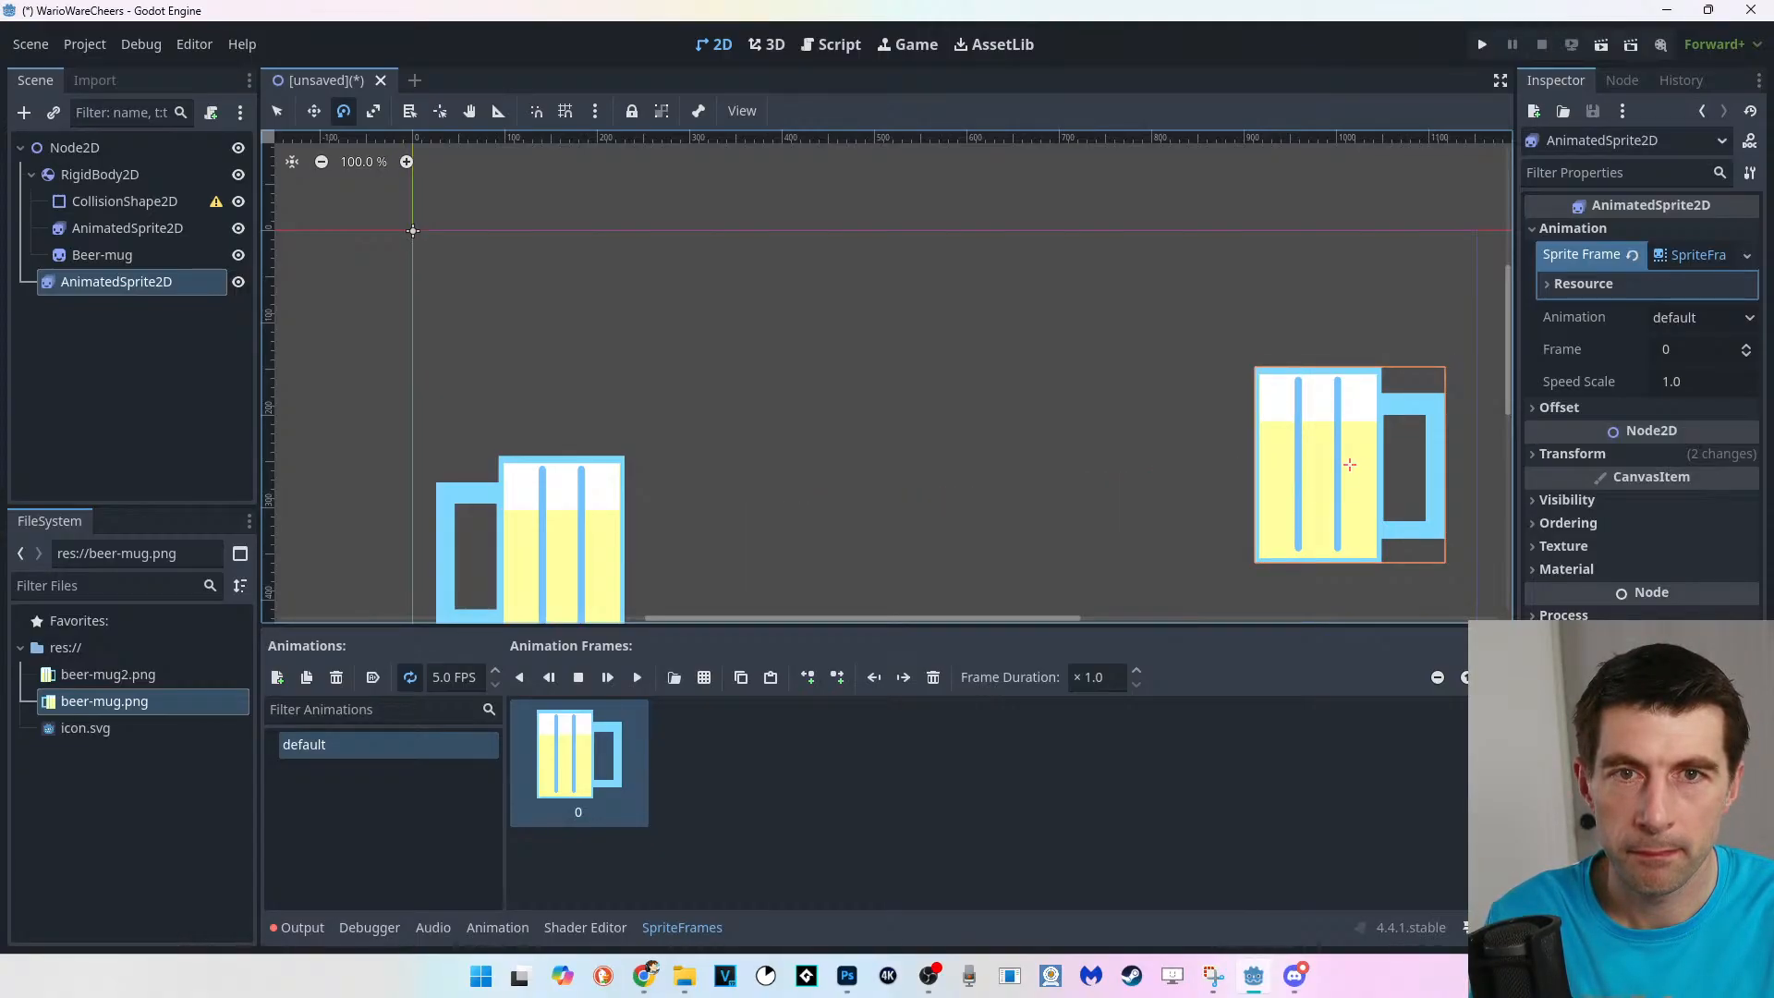
left_click(1582, 255)
left_click(1691, 255)
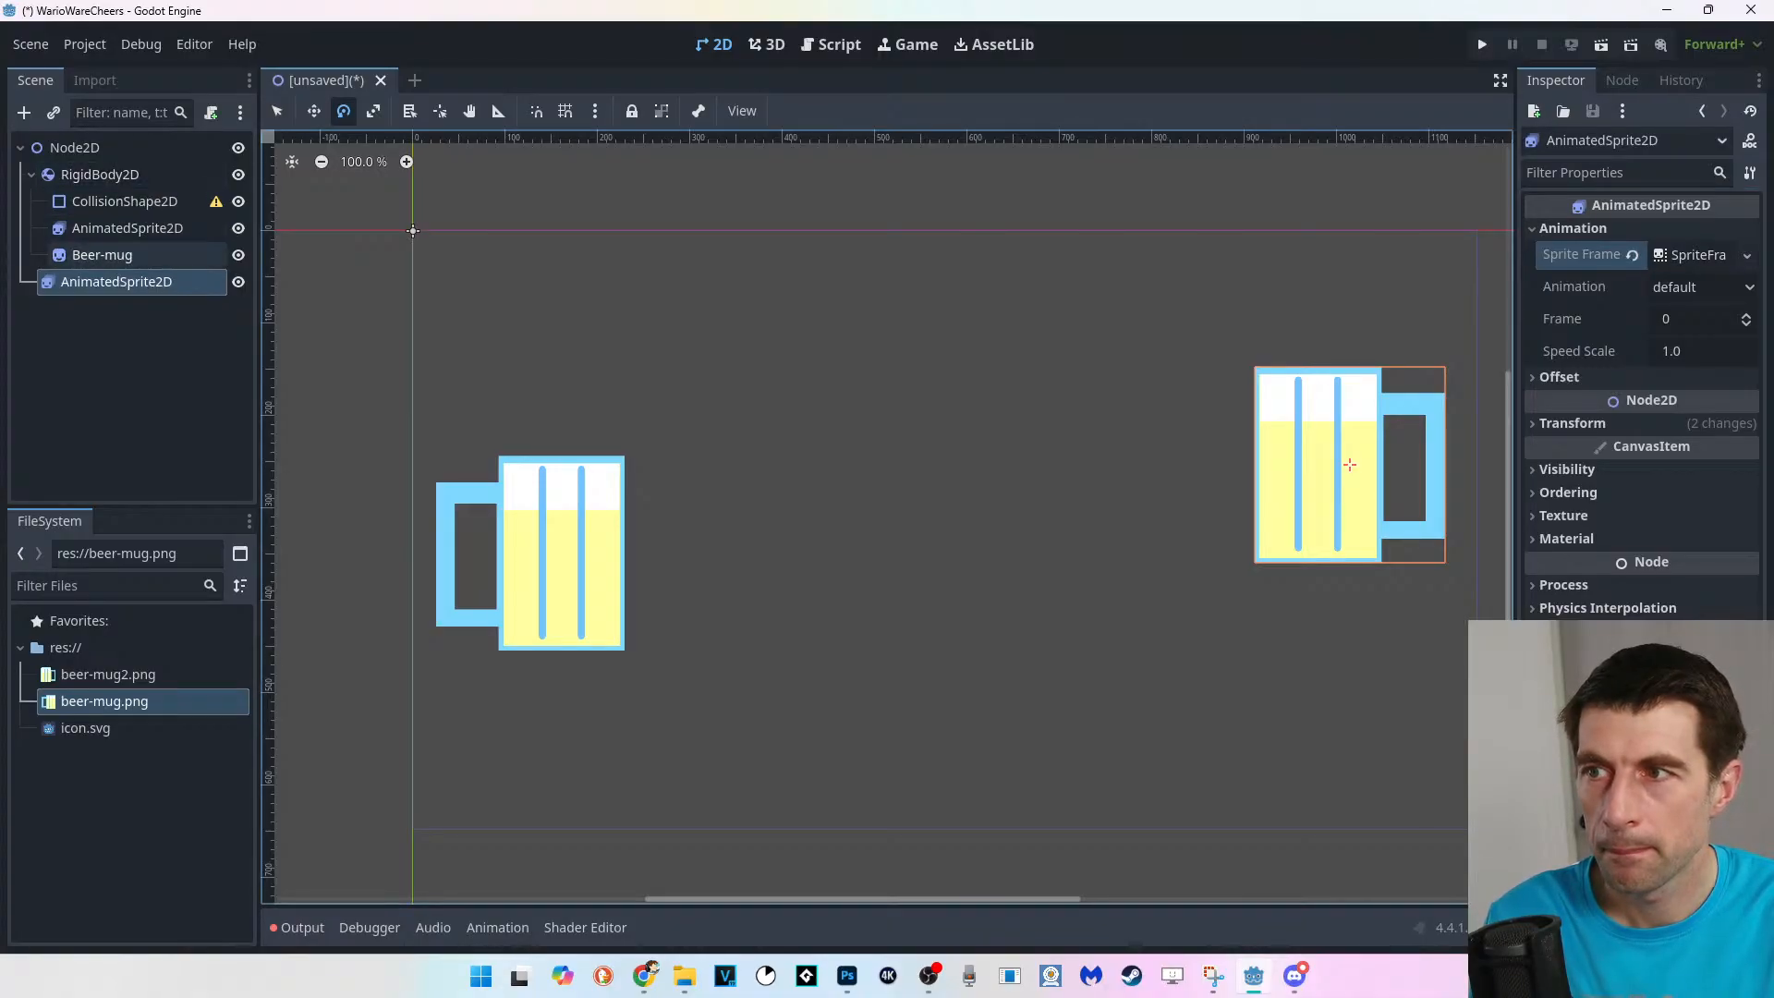
left_click(129, 255)
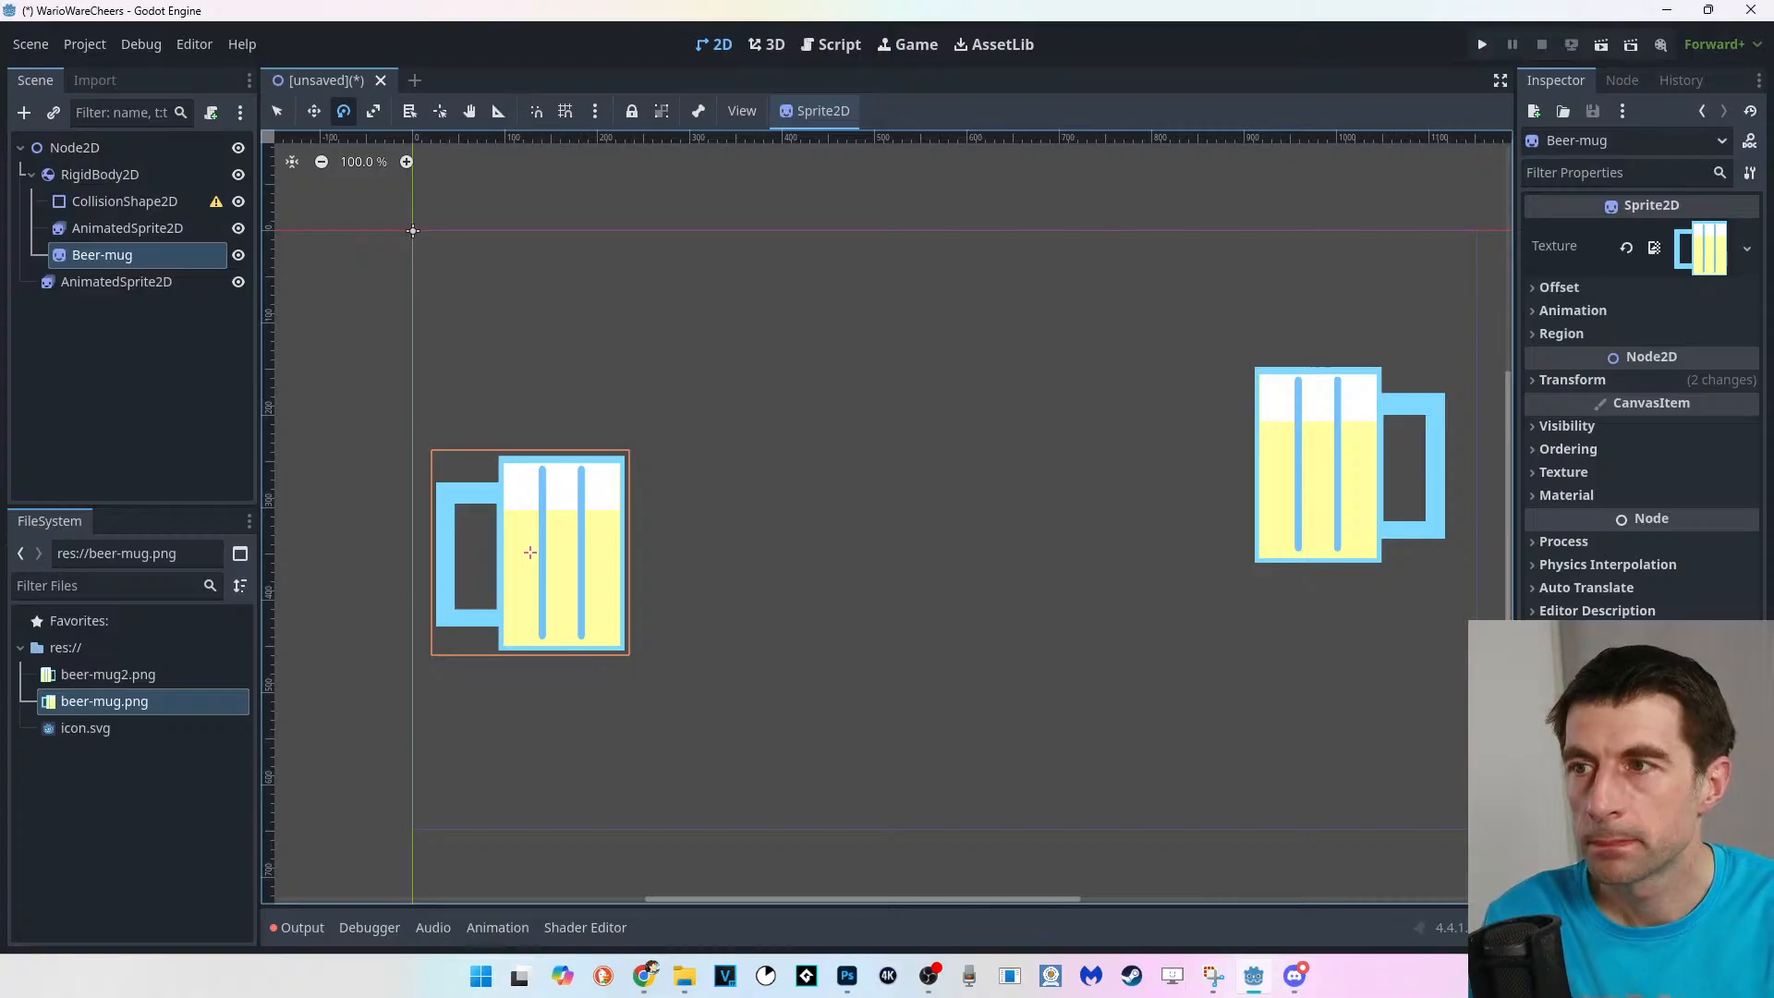
left_click(110, 281)
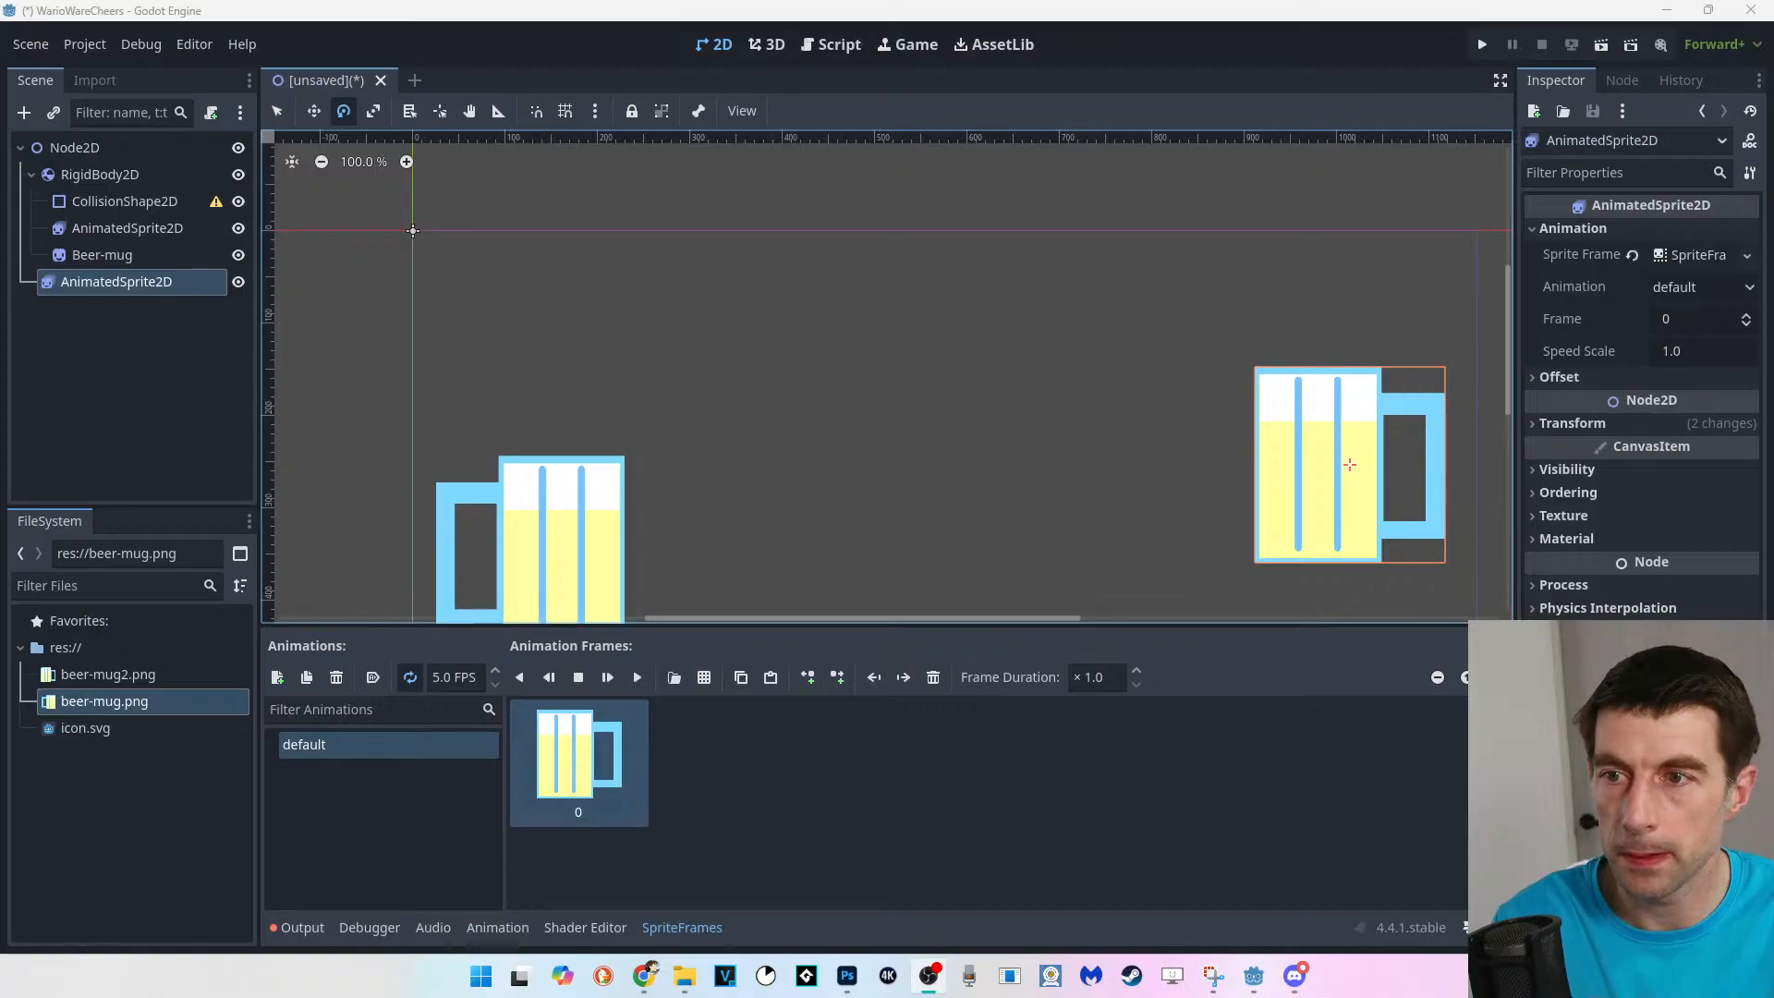
scroll(518, 420, "down", 2)
scroll(517, 420, "up", 4)
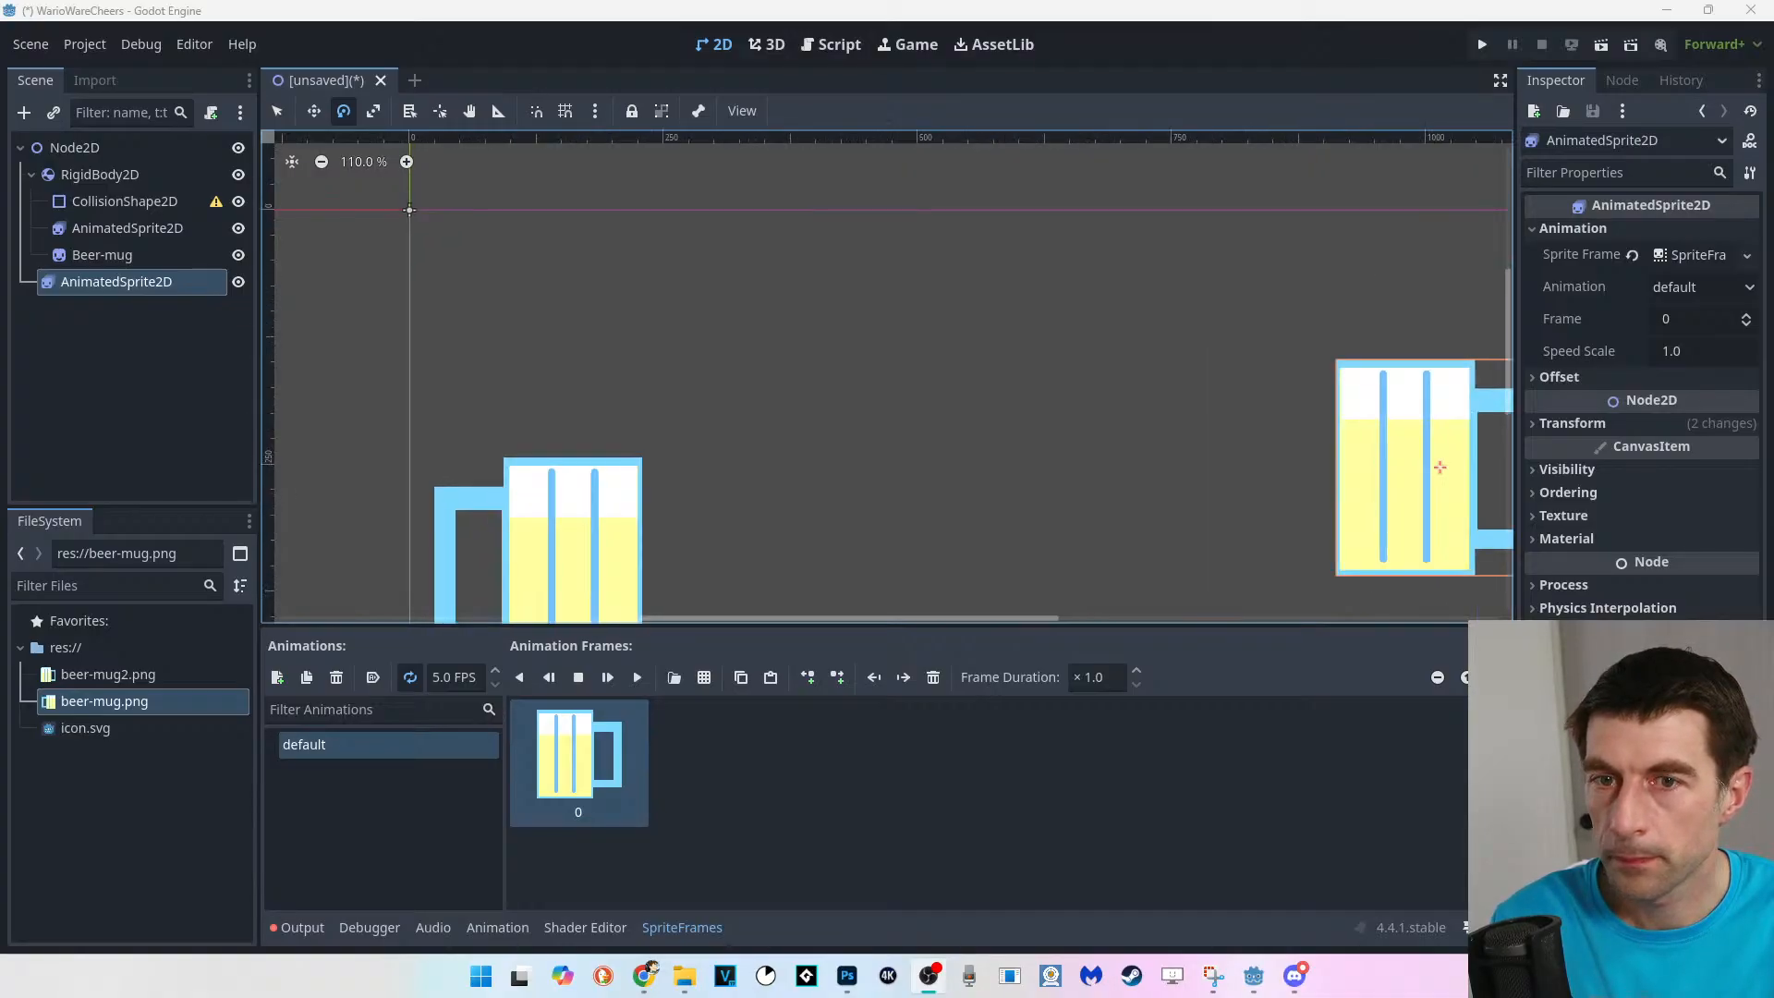
scroll(517, 420, "down", 2)
middle_click_drag(518, 421, 524, 299)
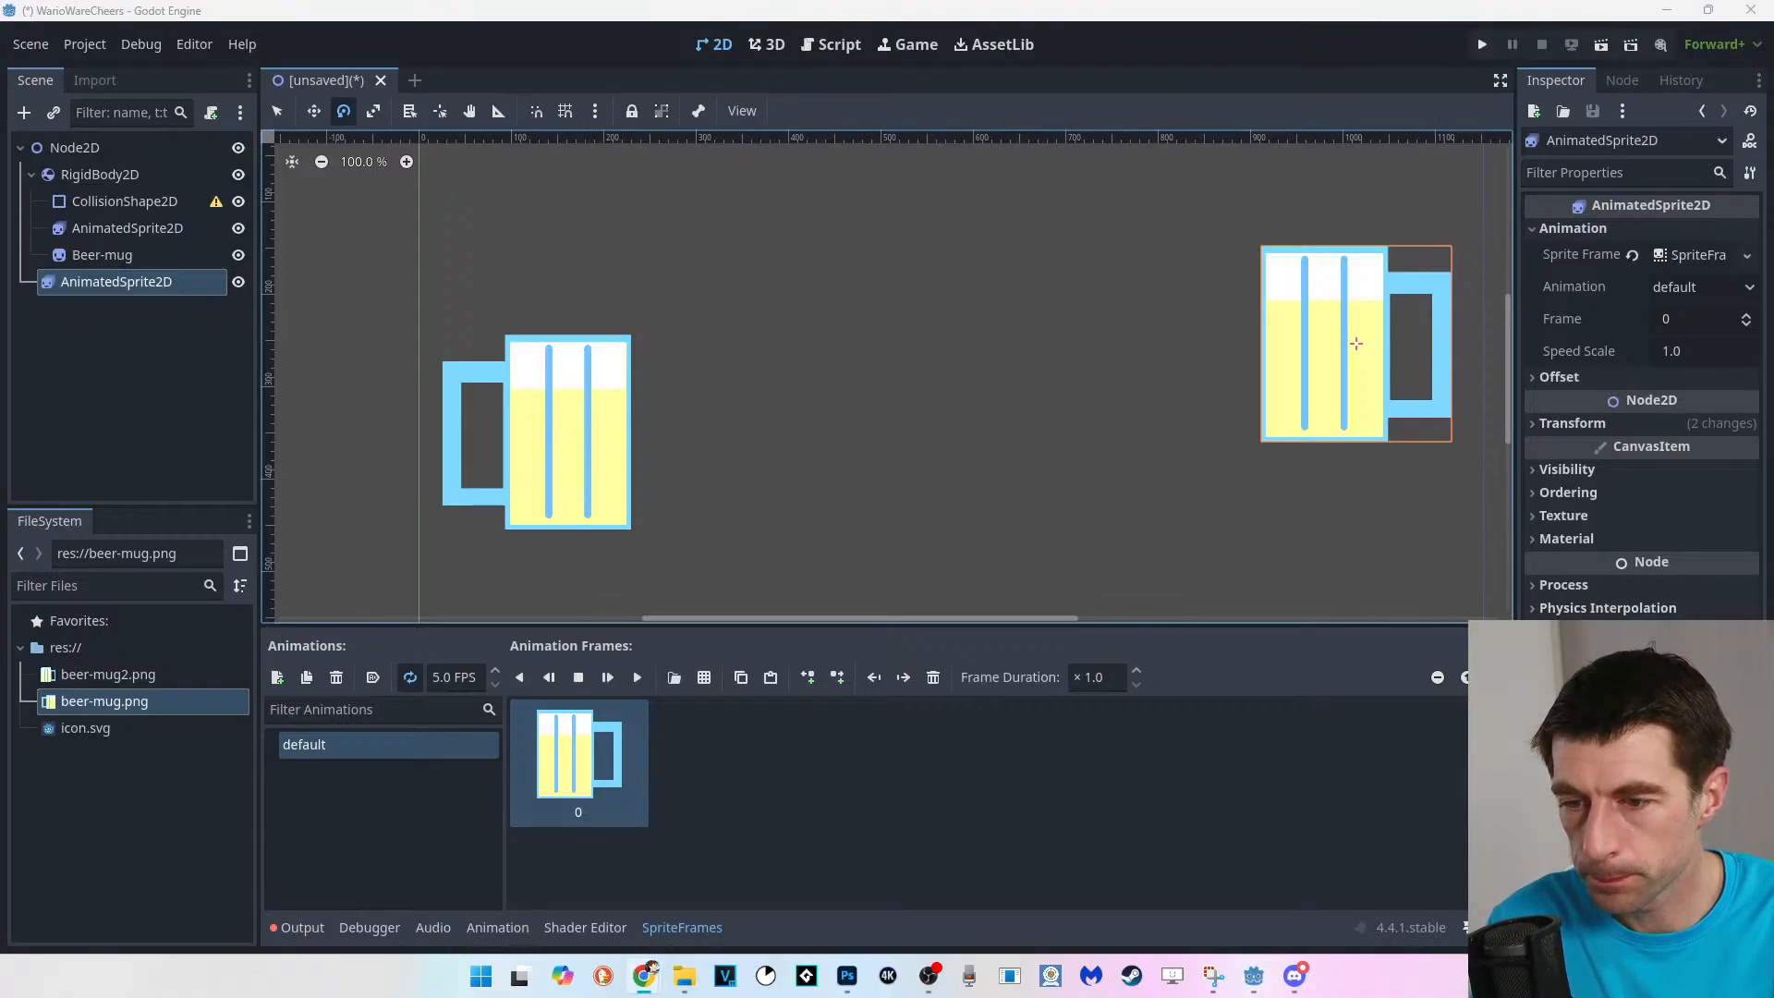
Switch to YouTube in the browser and review the Godot Beginner Tutorial's Enemy chapter on adding a collision shape and saving the enemy as a scene.
key("alt+Tab")
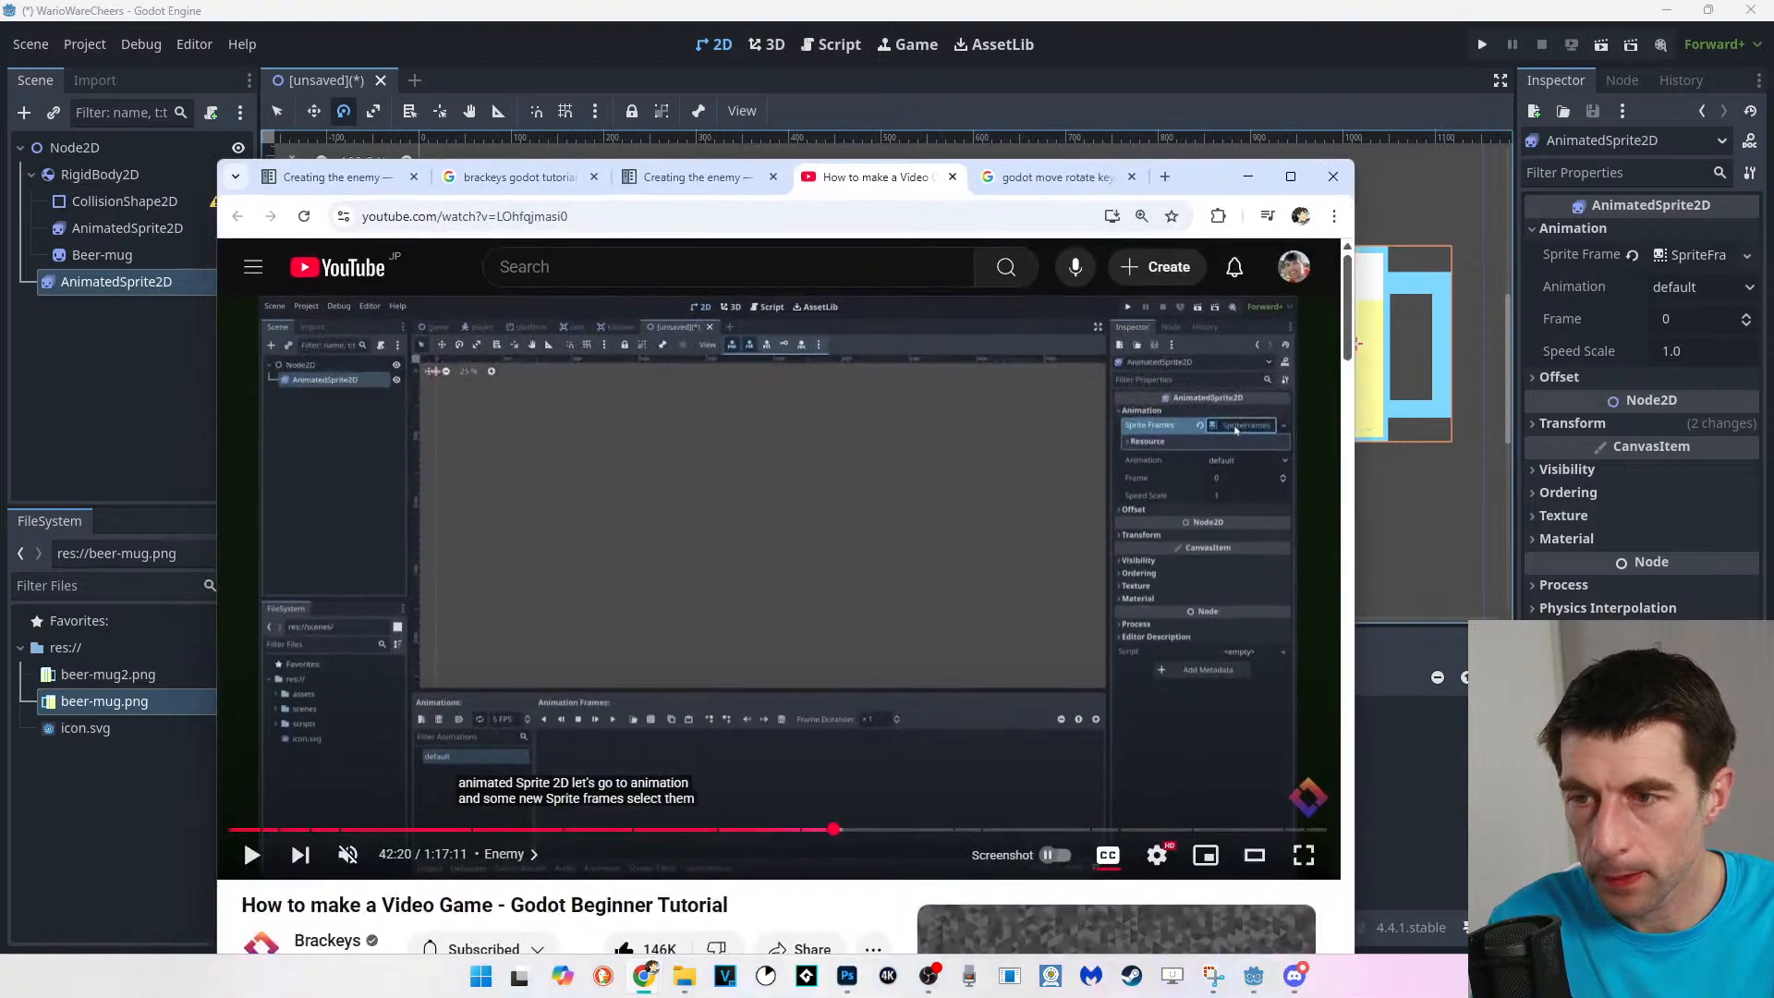
key("space")
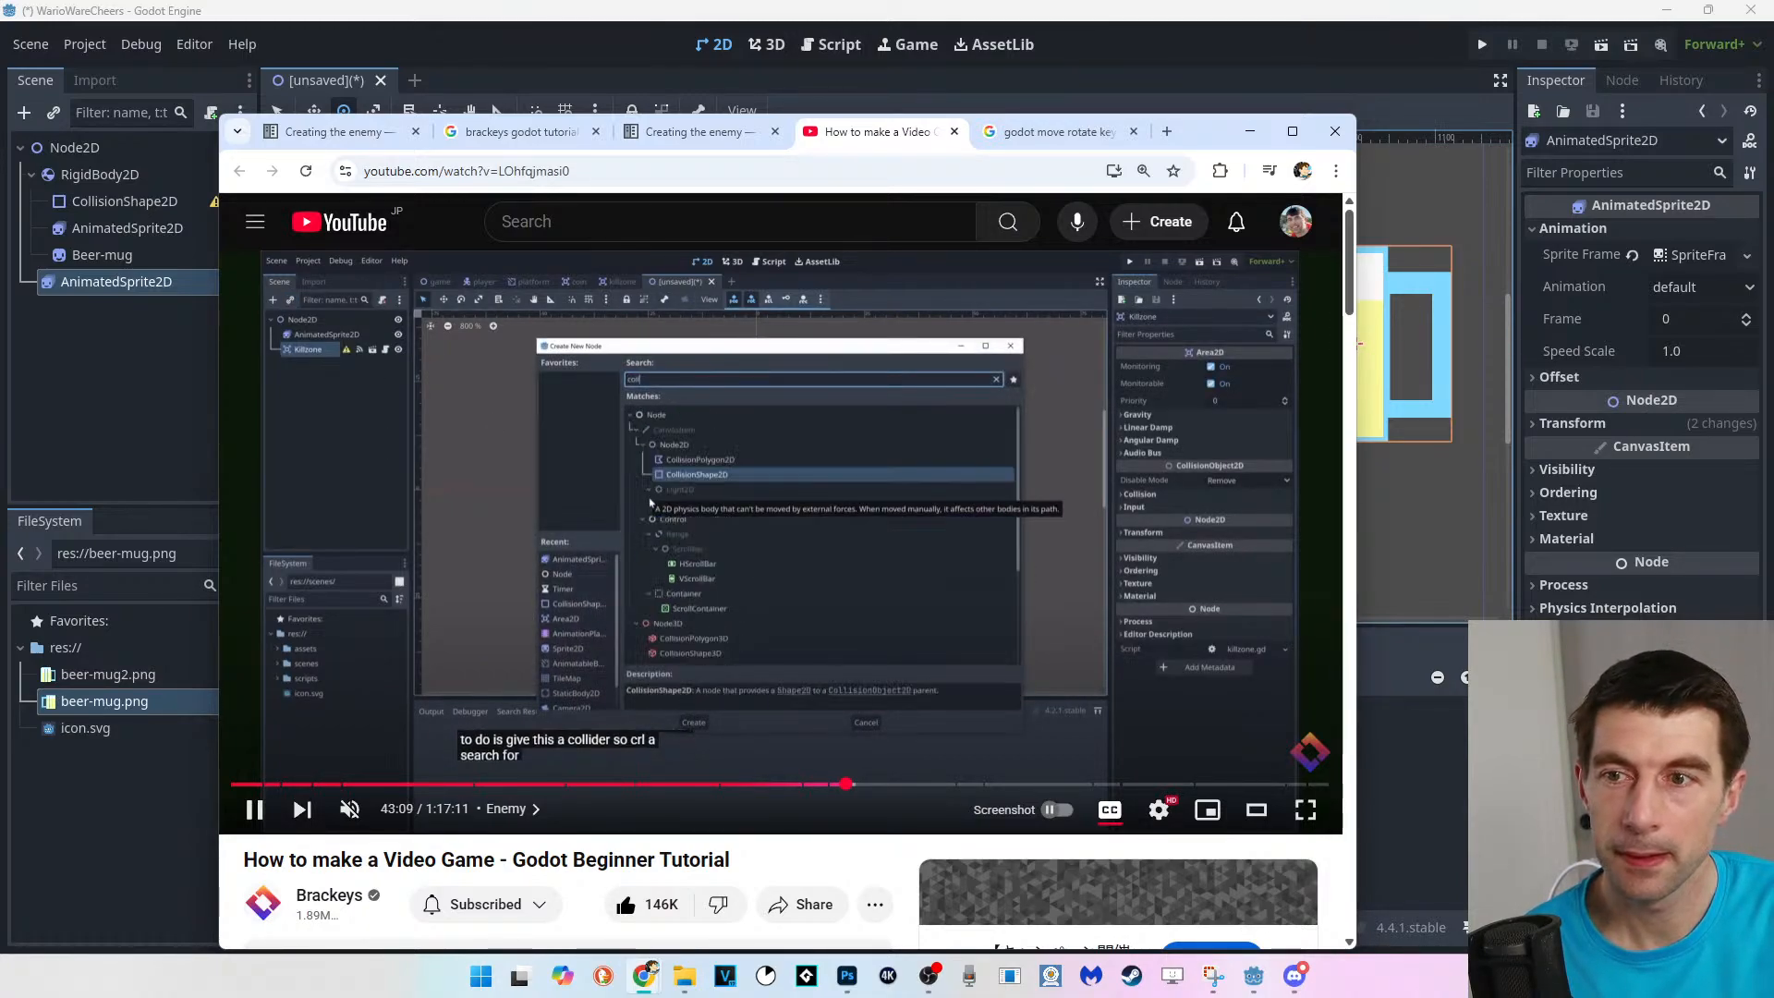
key("space")
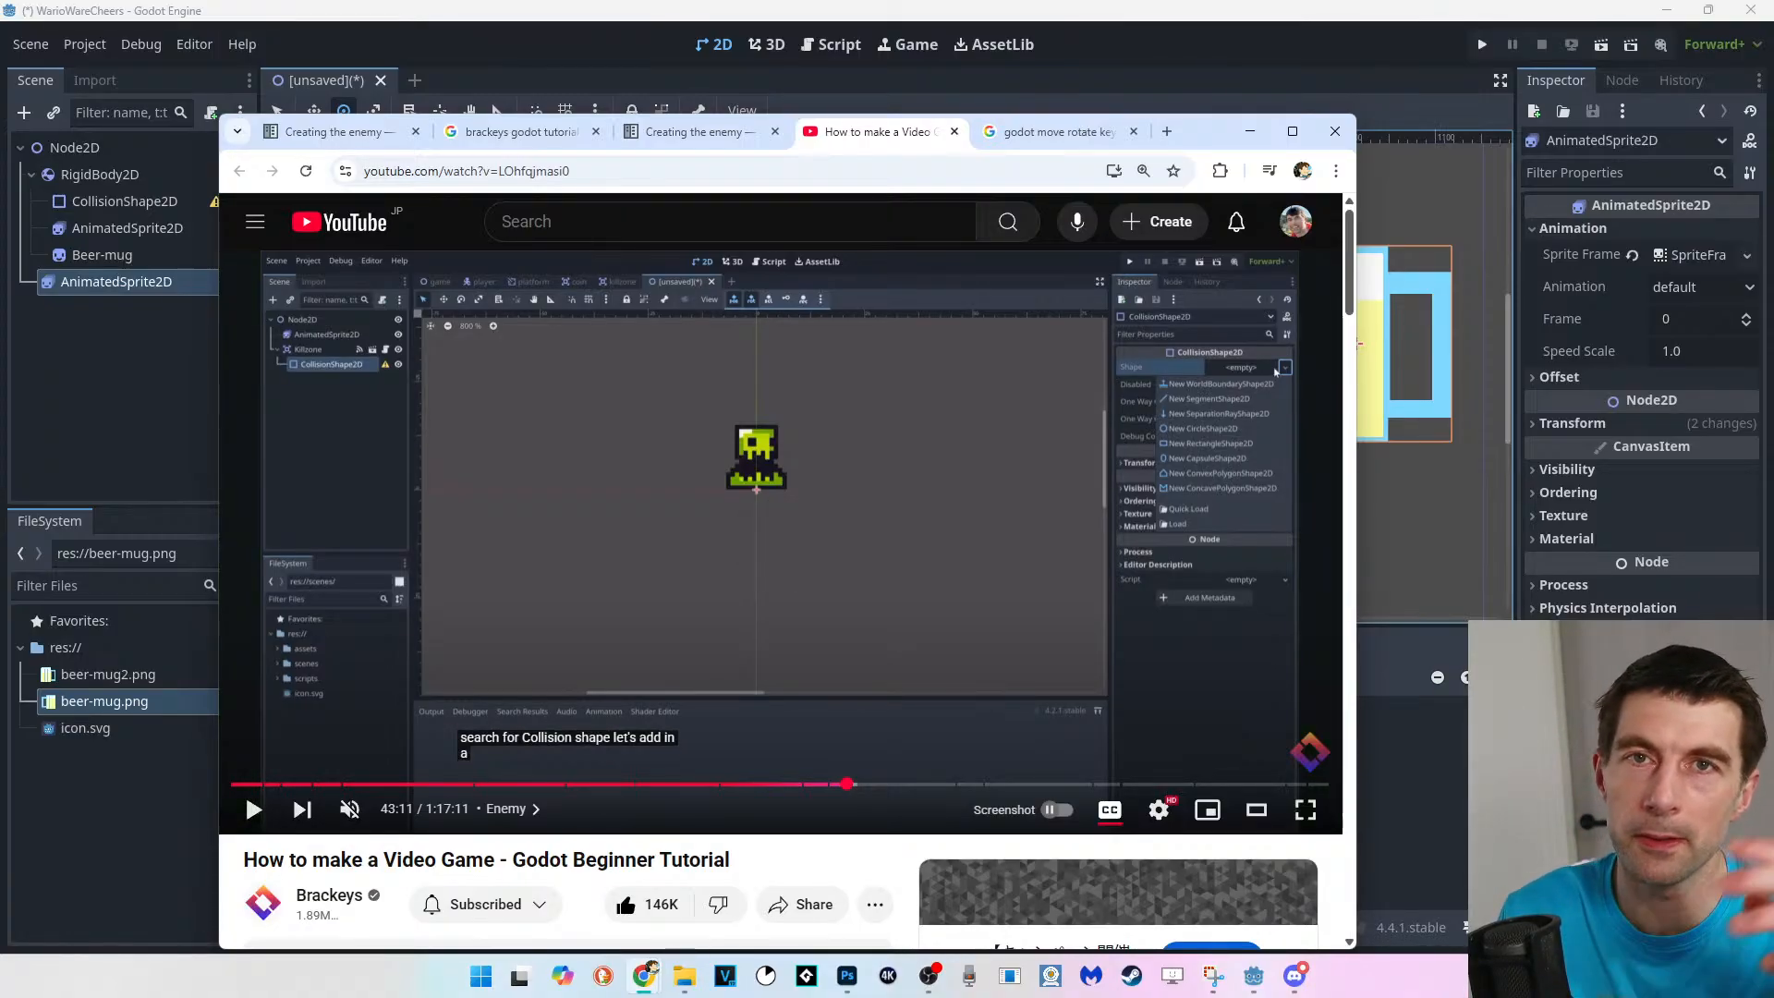
left_click(246, 792)
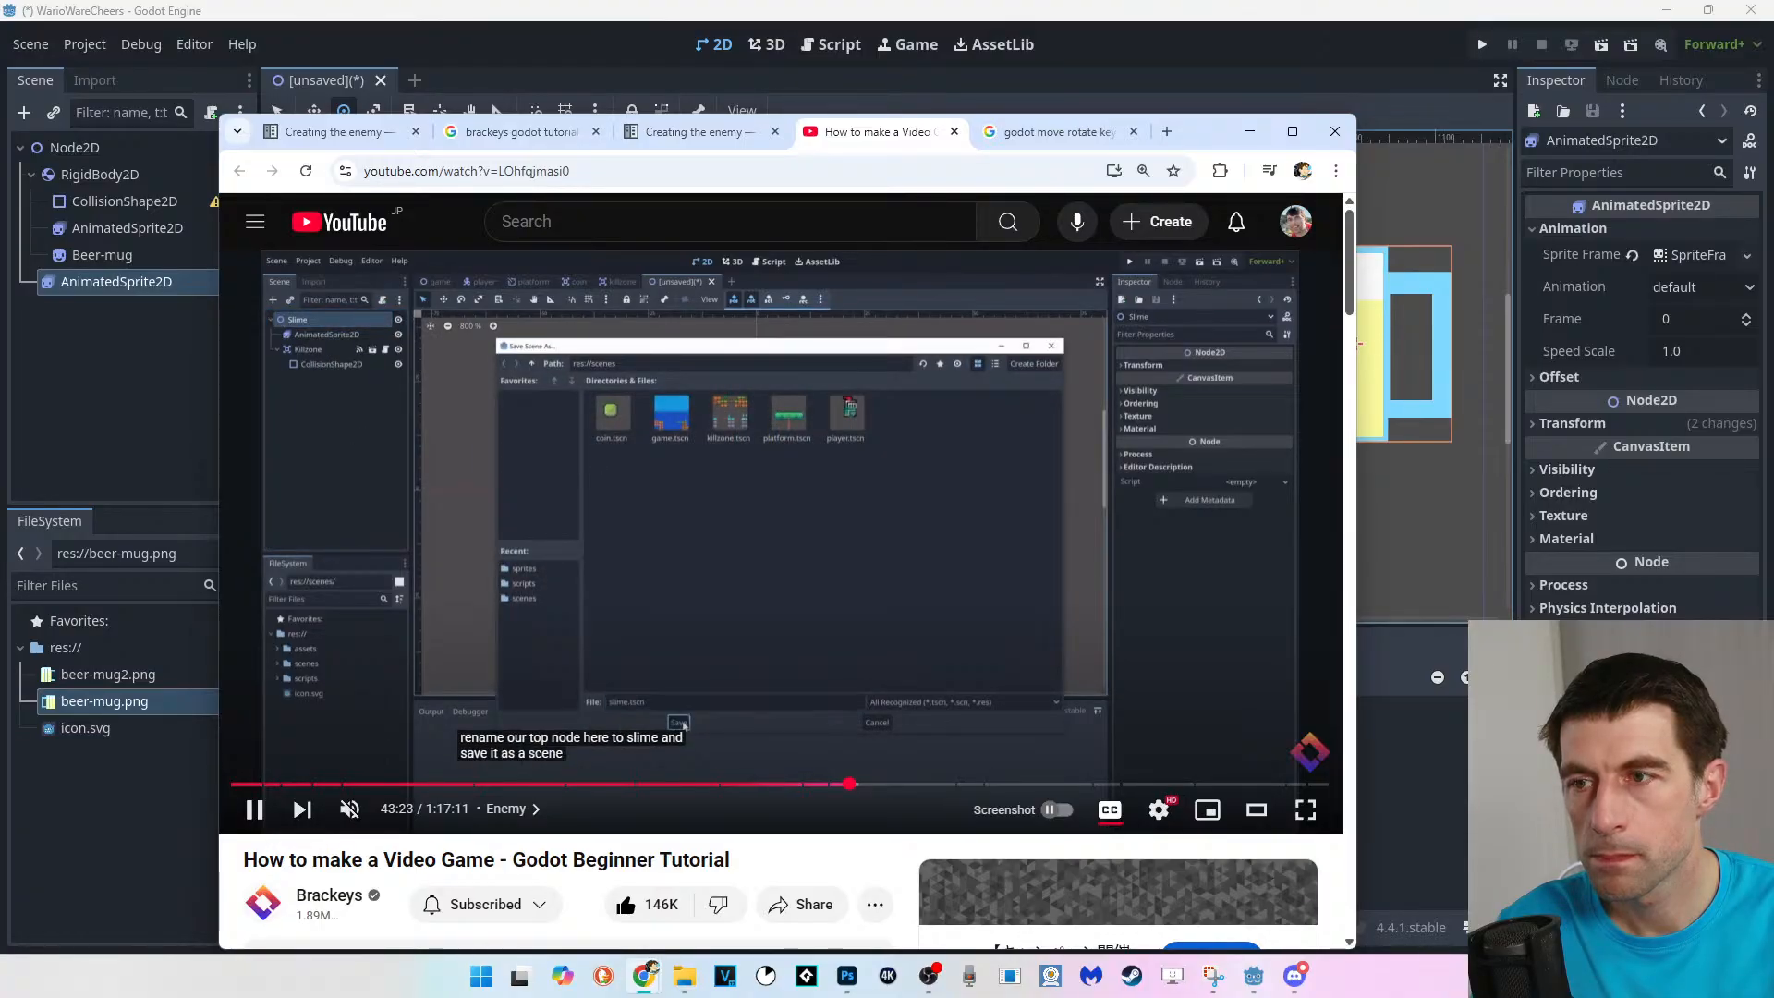
left_click(248, 798)
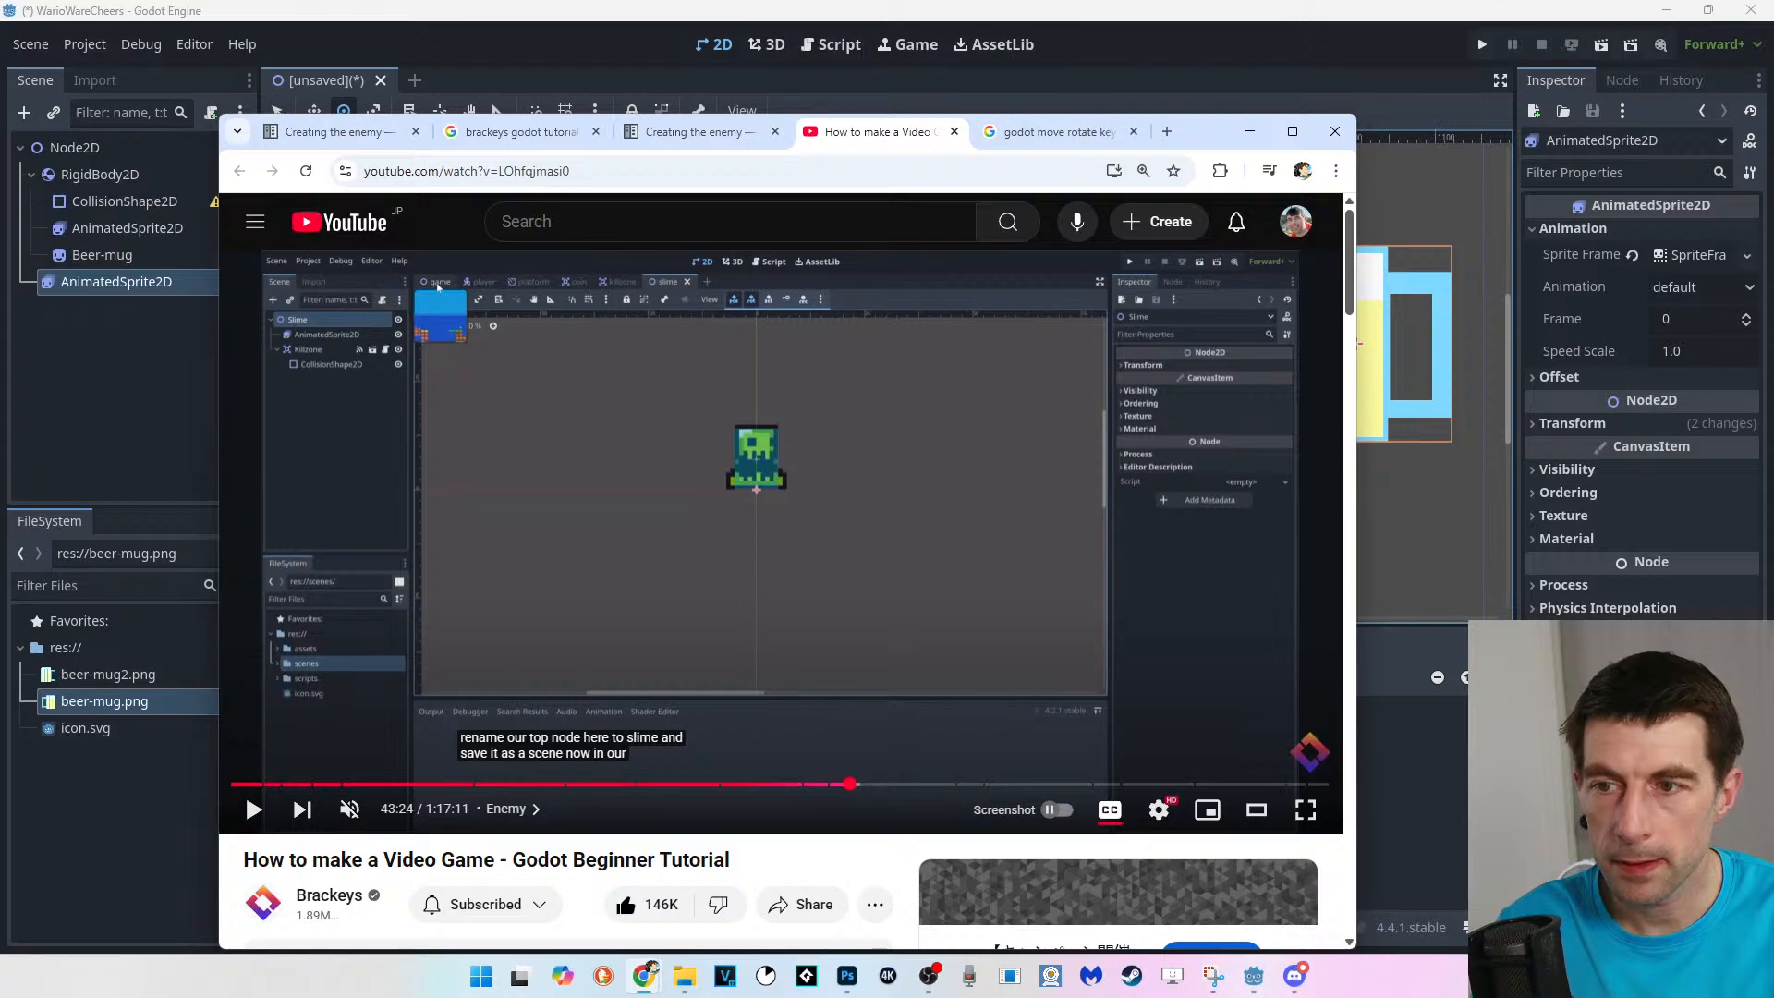
key("Left")
key("Left")
key("Left")
key("space")
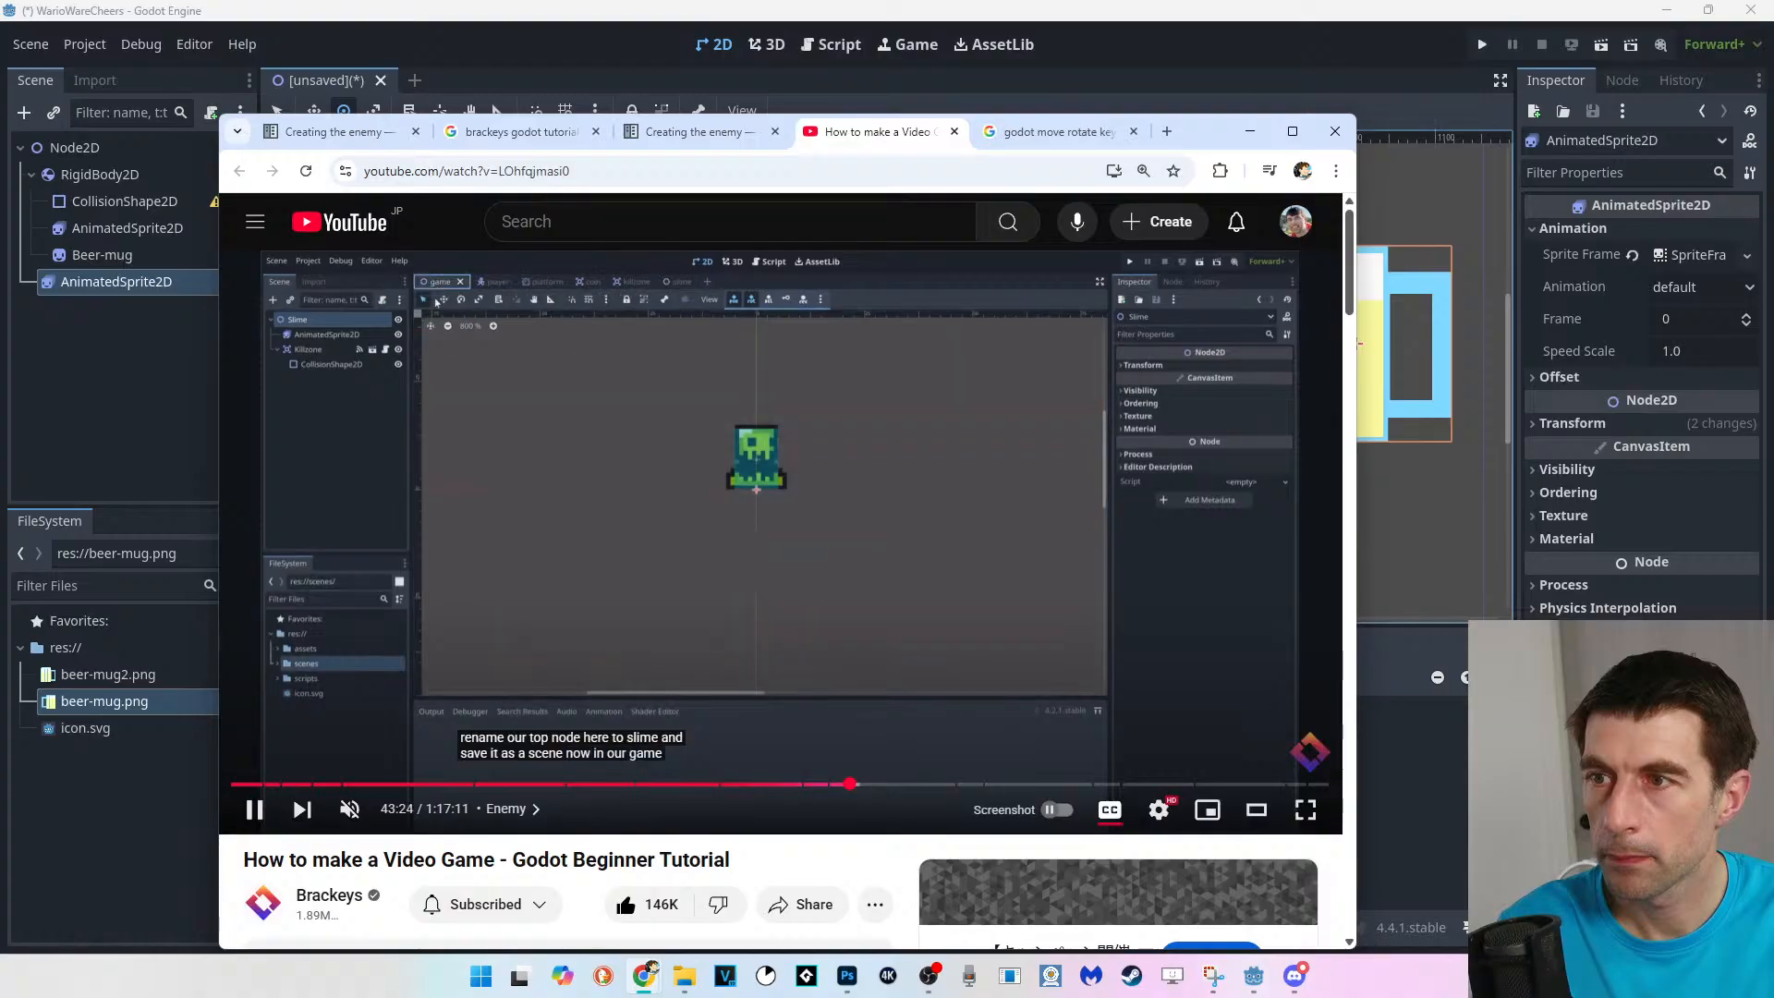
key("space")
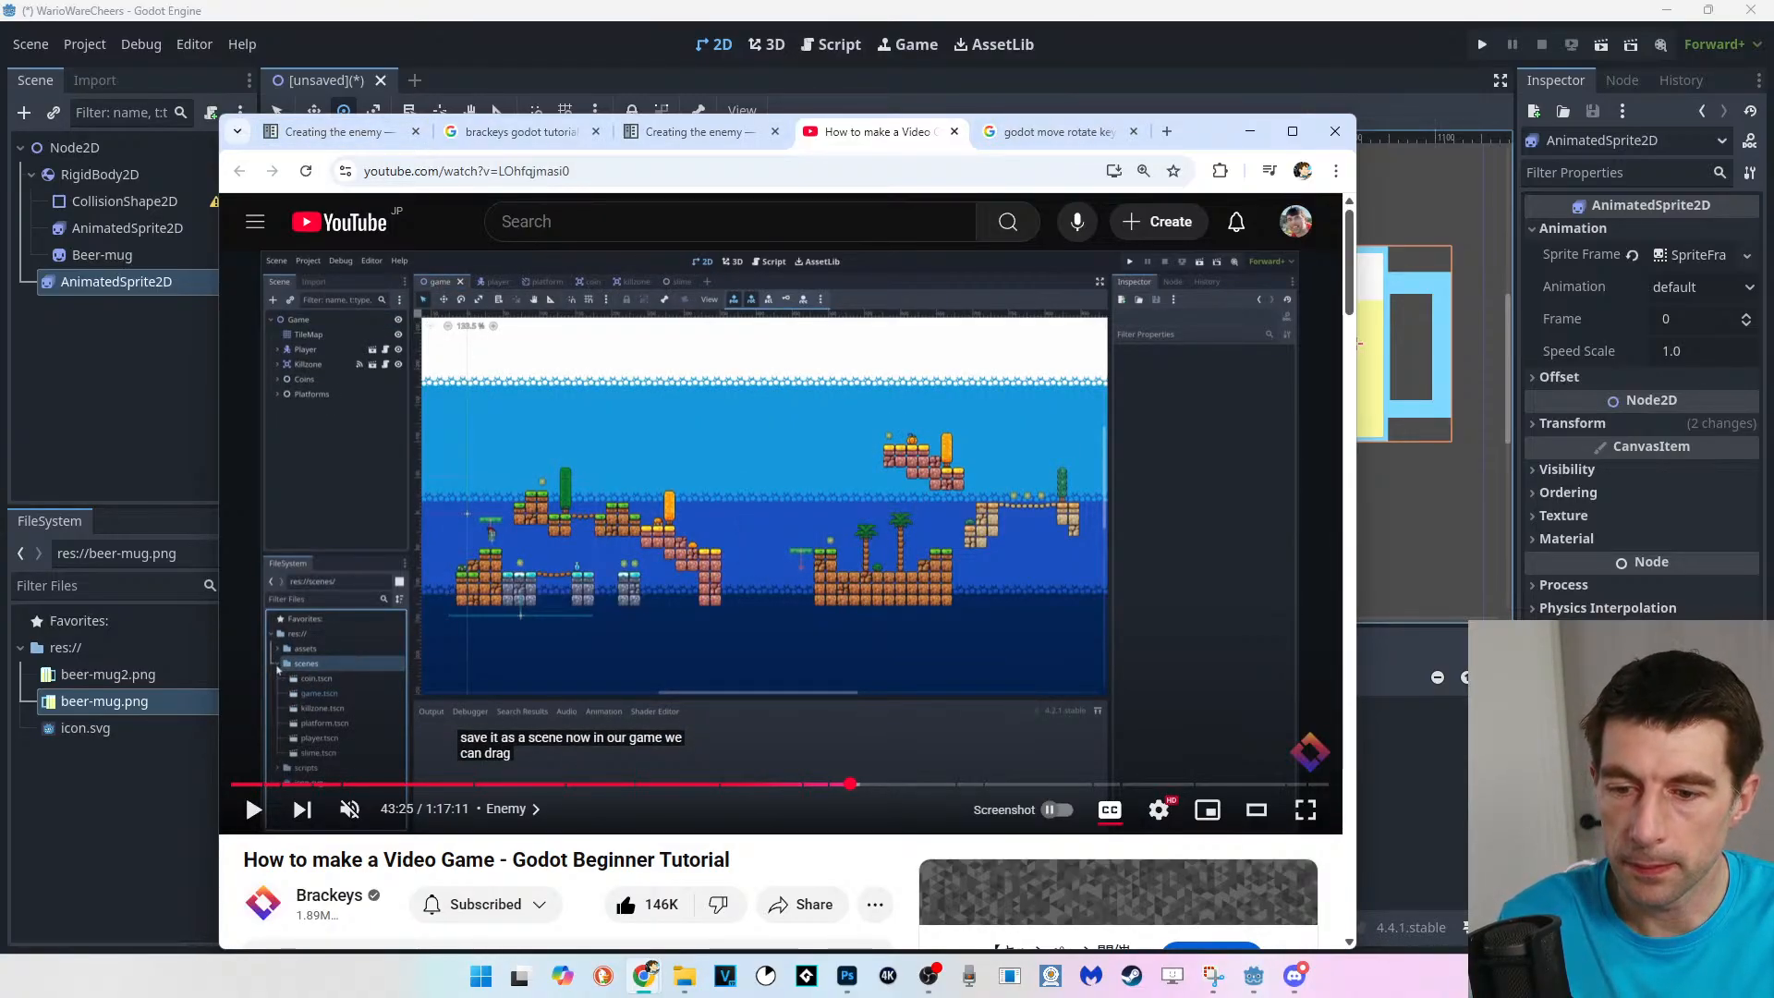
left_click_drag(245, 793, 274, 735)
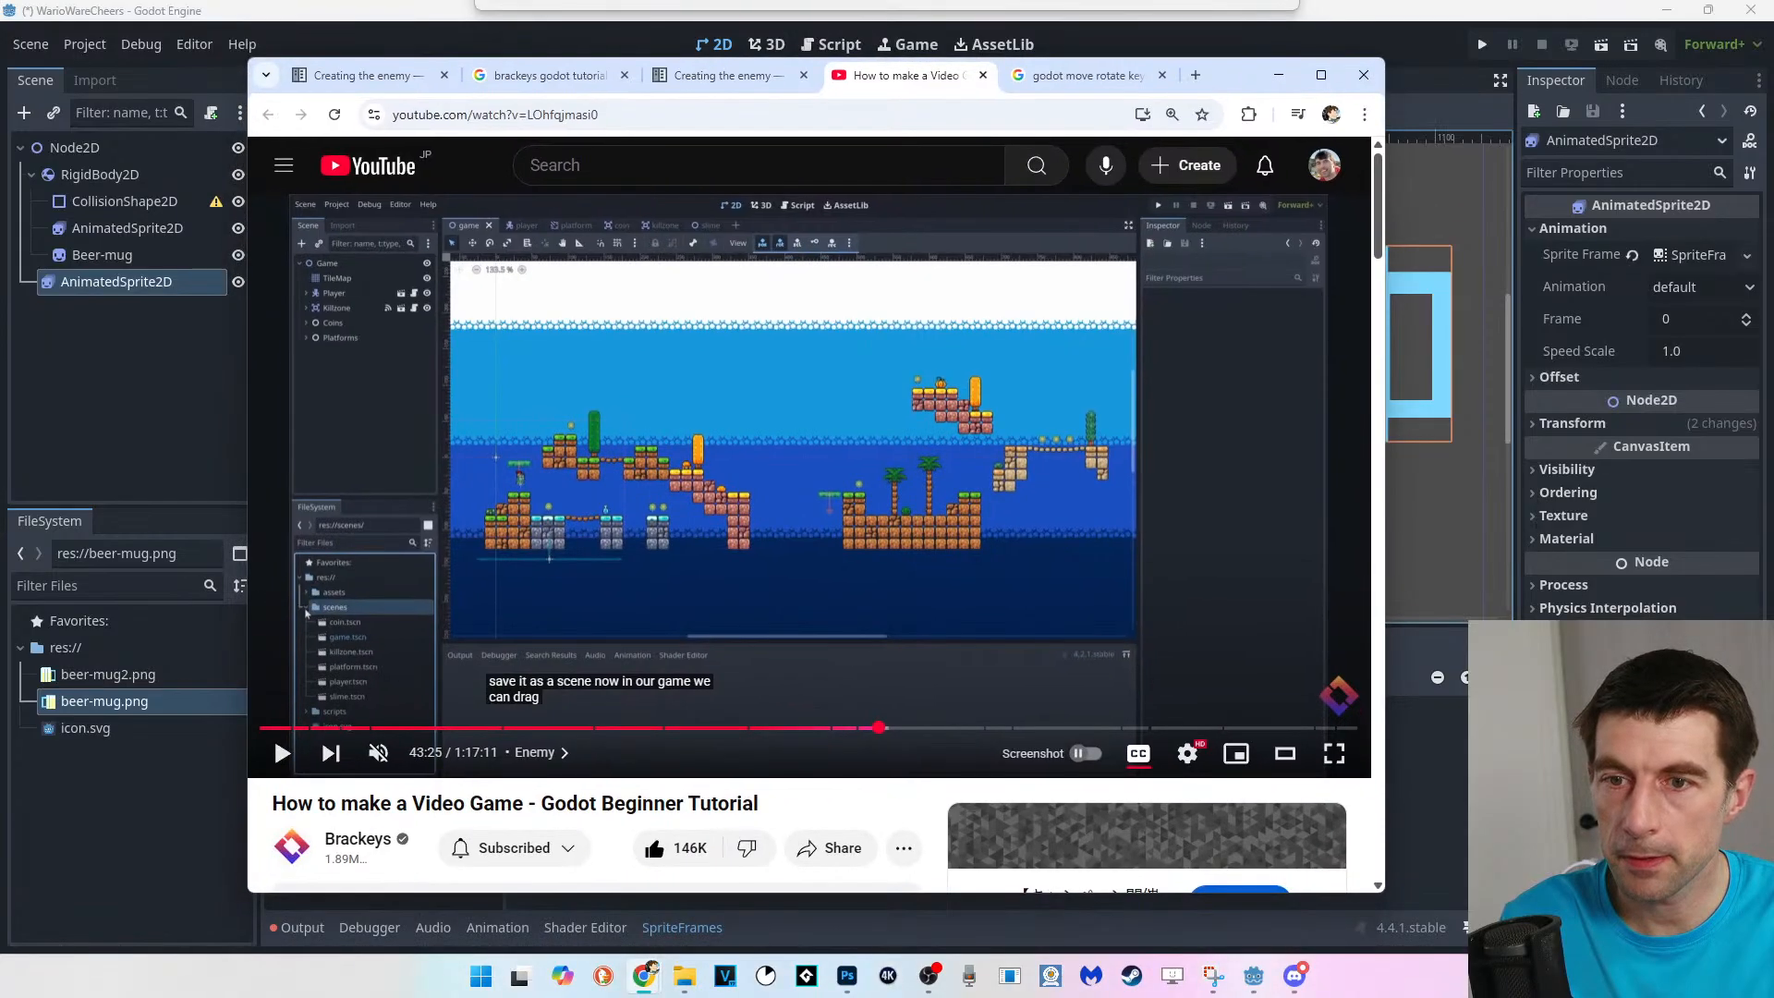
left_click_drag(1236, 74, 1284, 997)
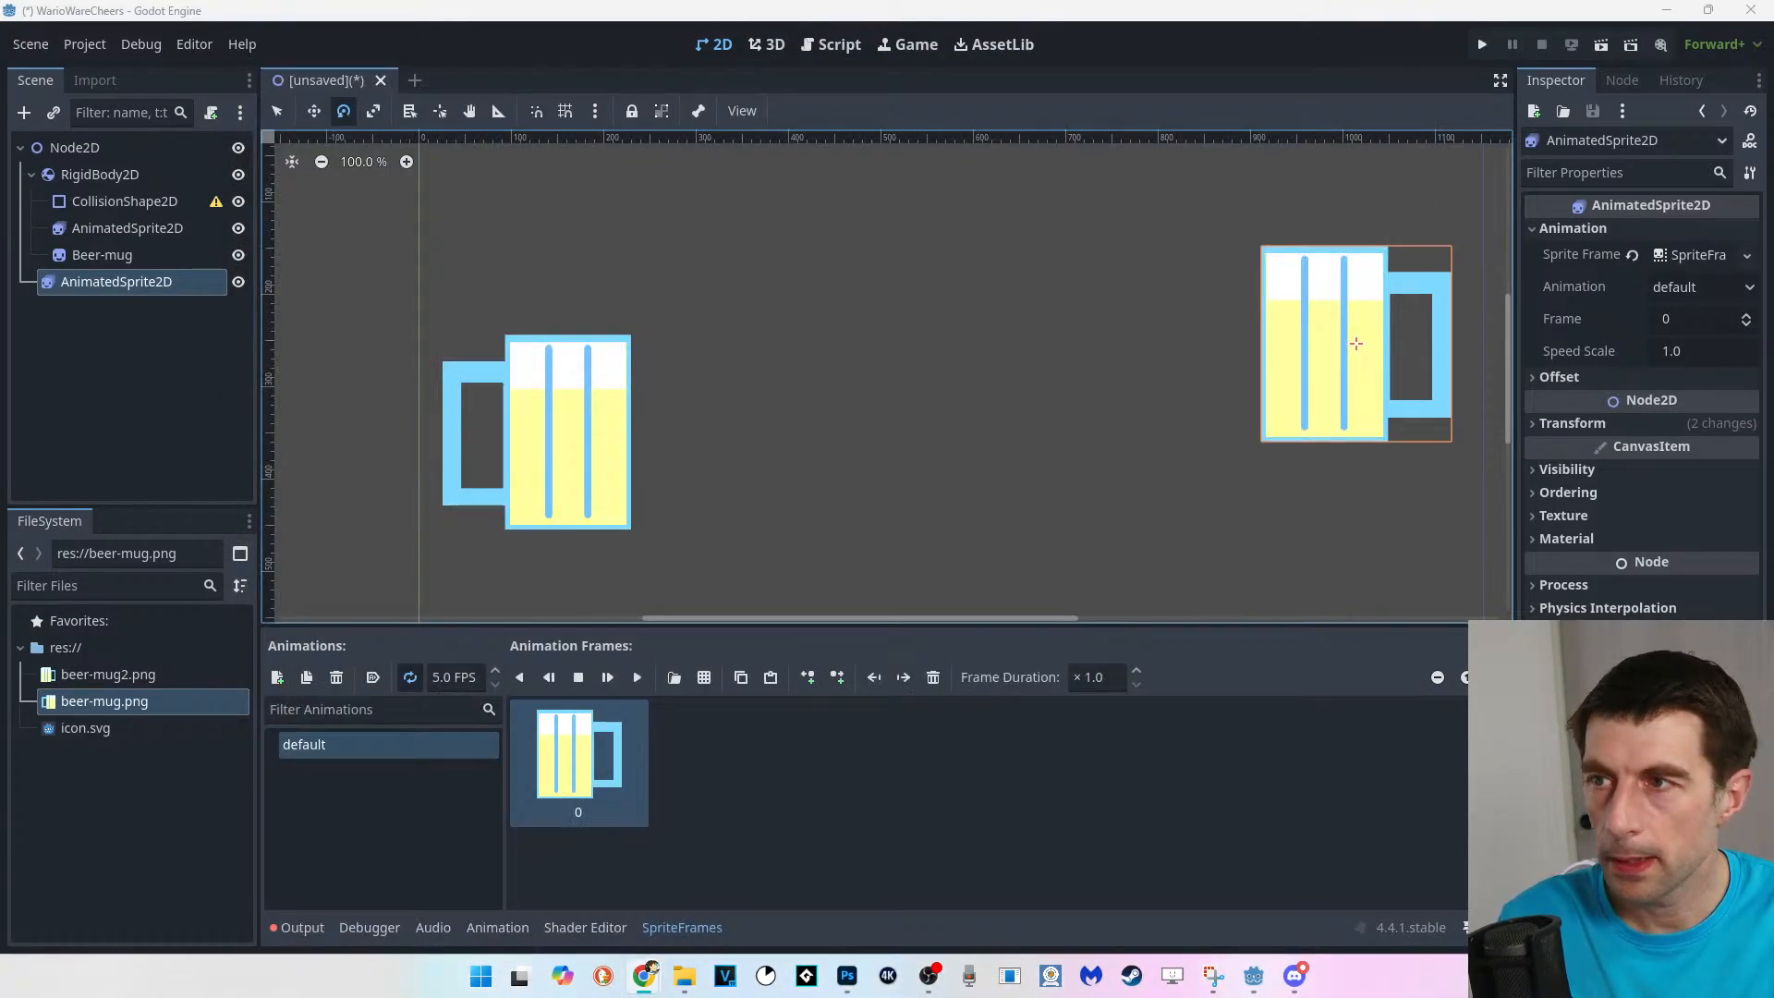
left_click(951, 397)
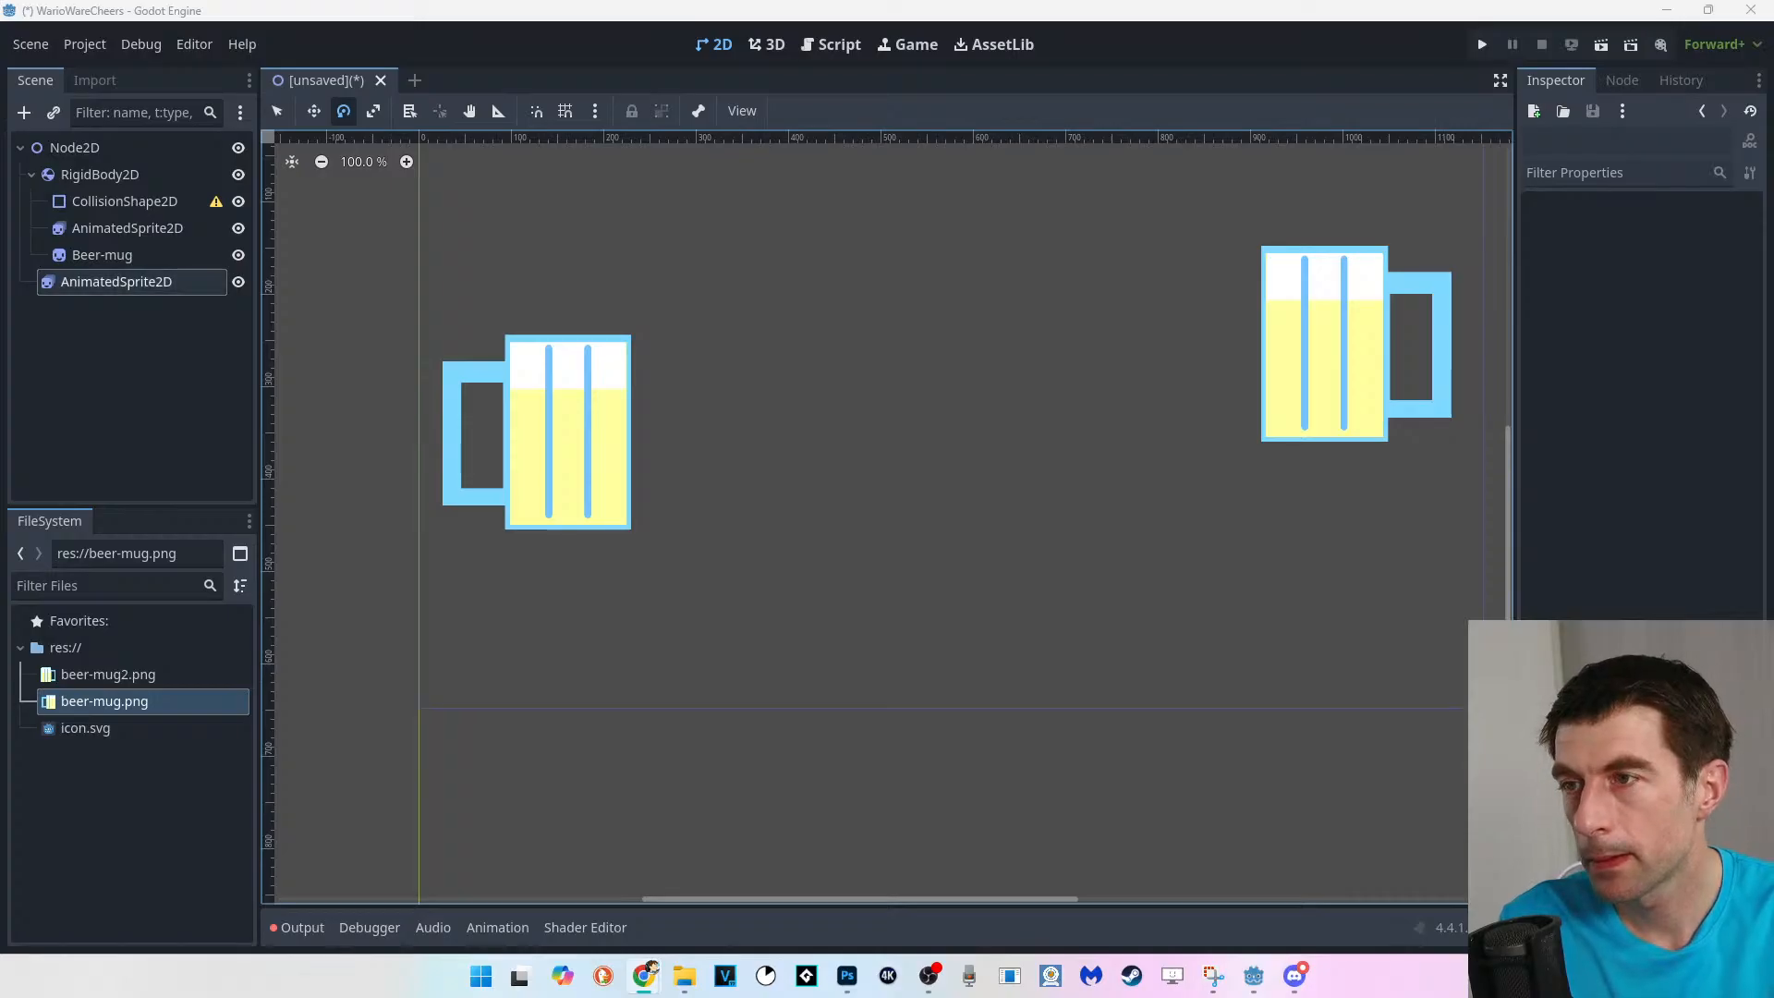
left_click(116, 282)
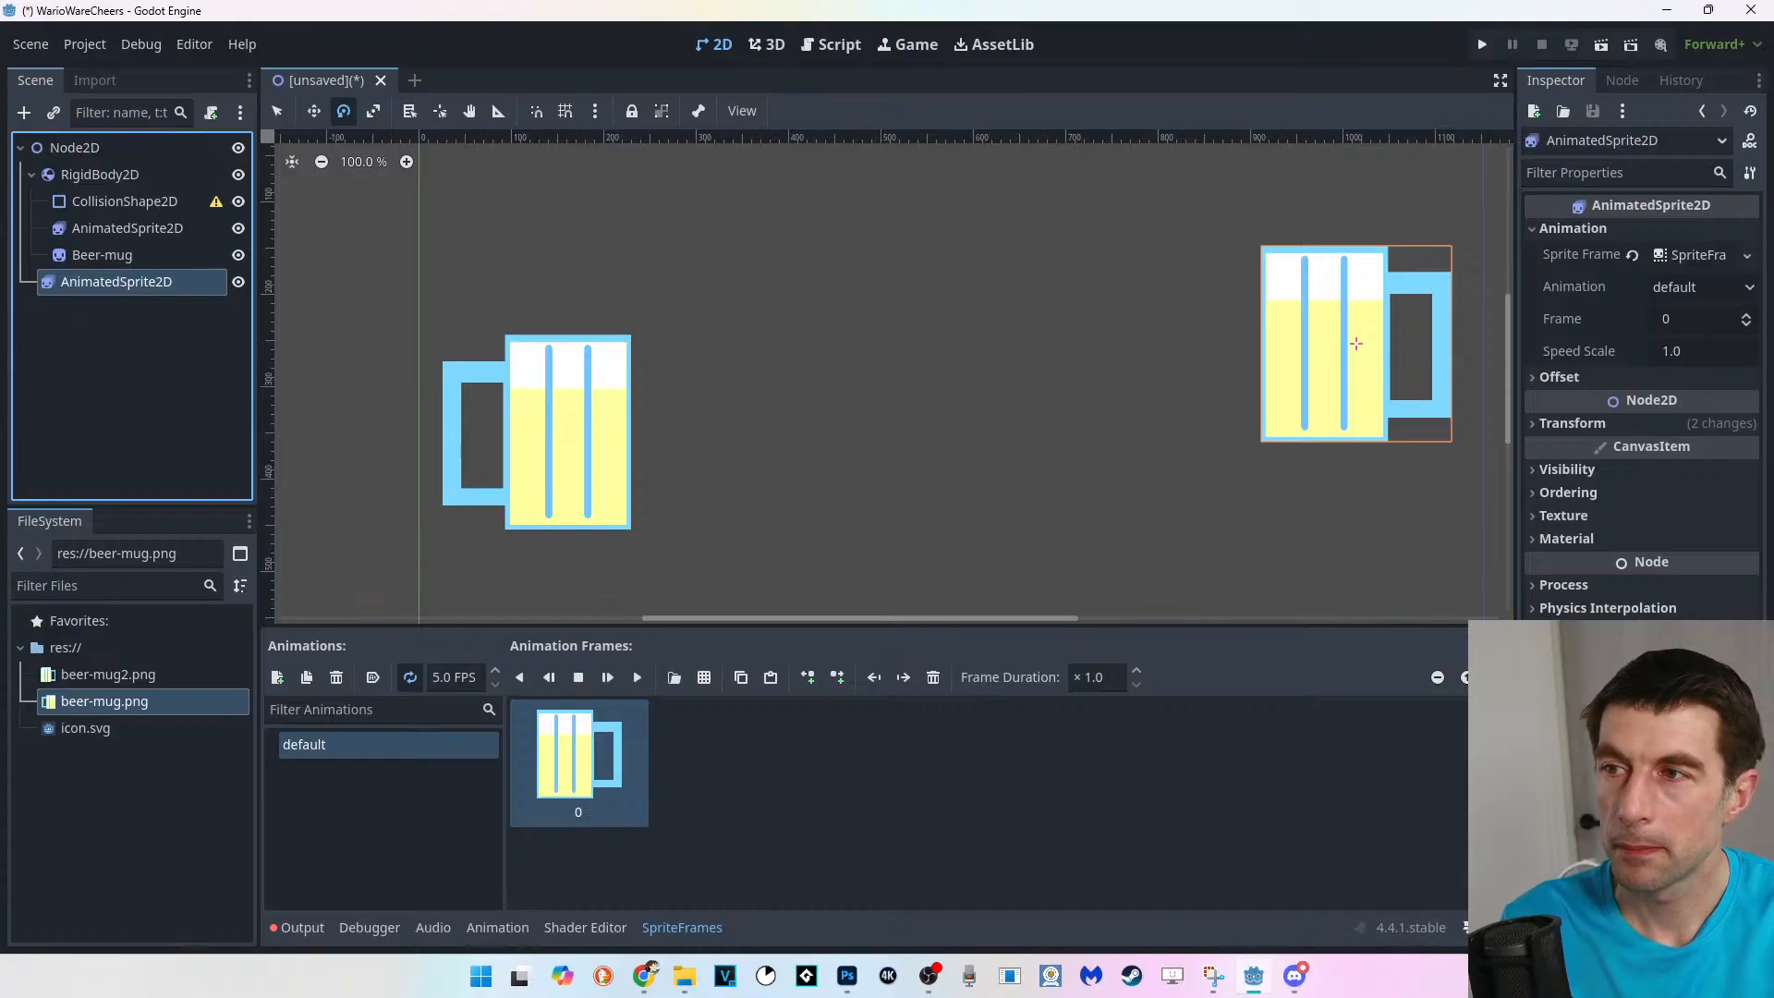
left_click(98, 347)
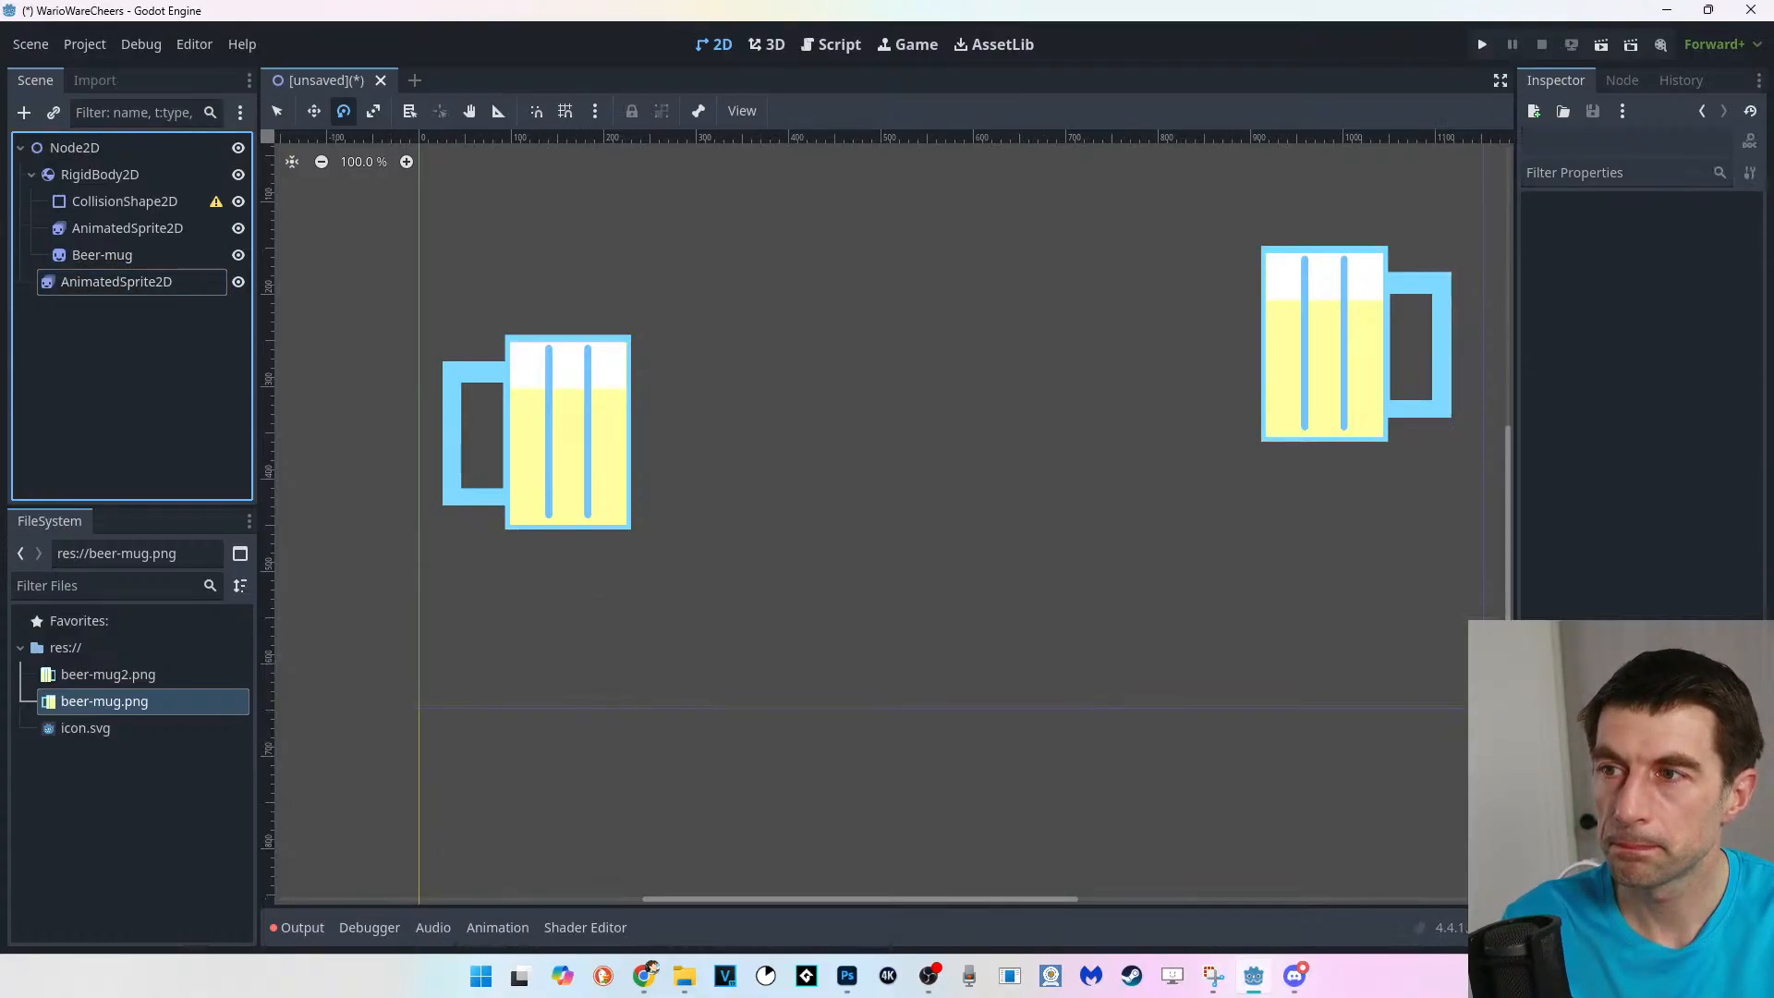
left_click(94, 285)
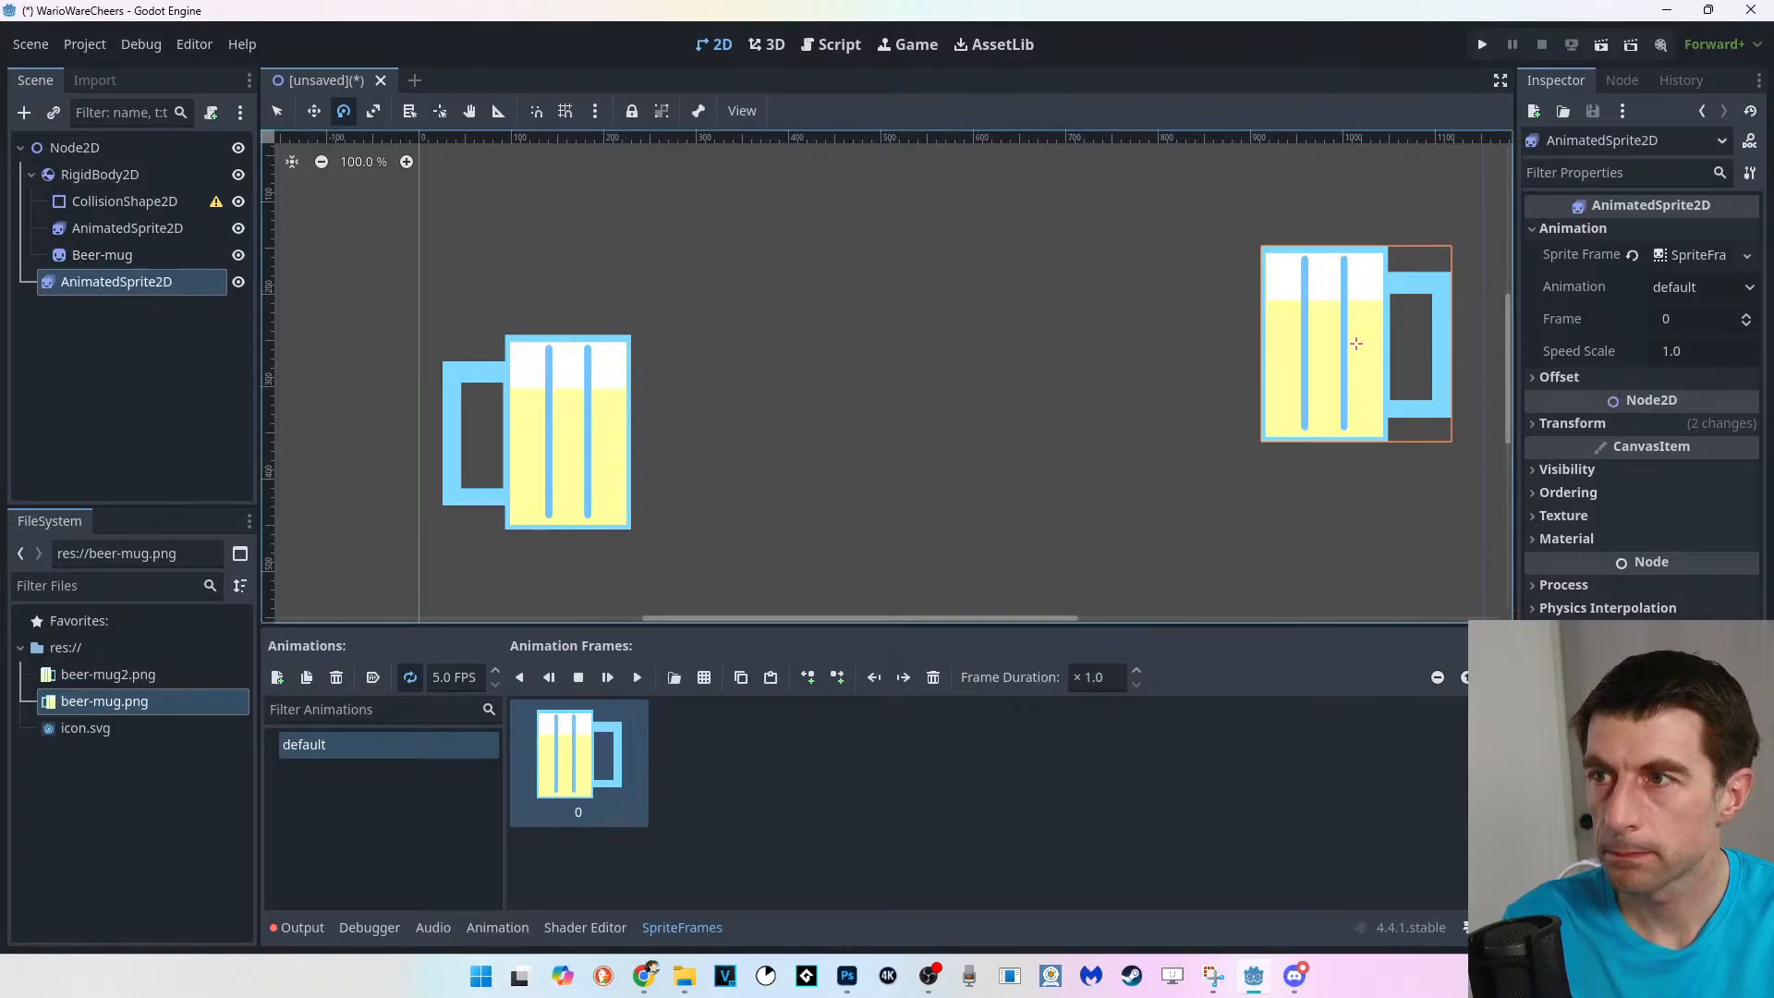
left_click(97, 344)
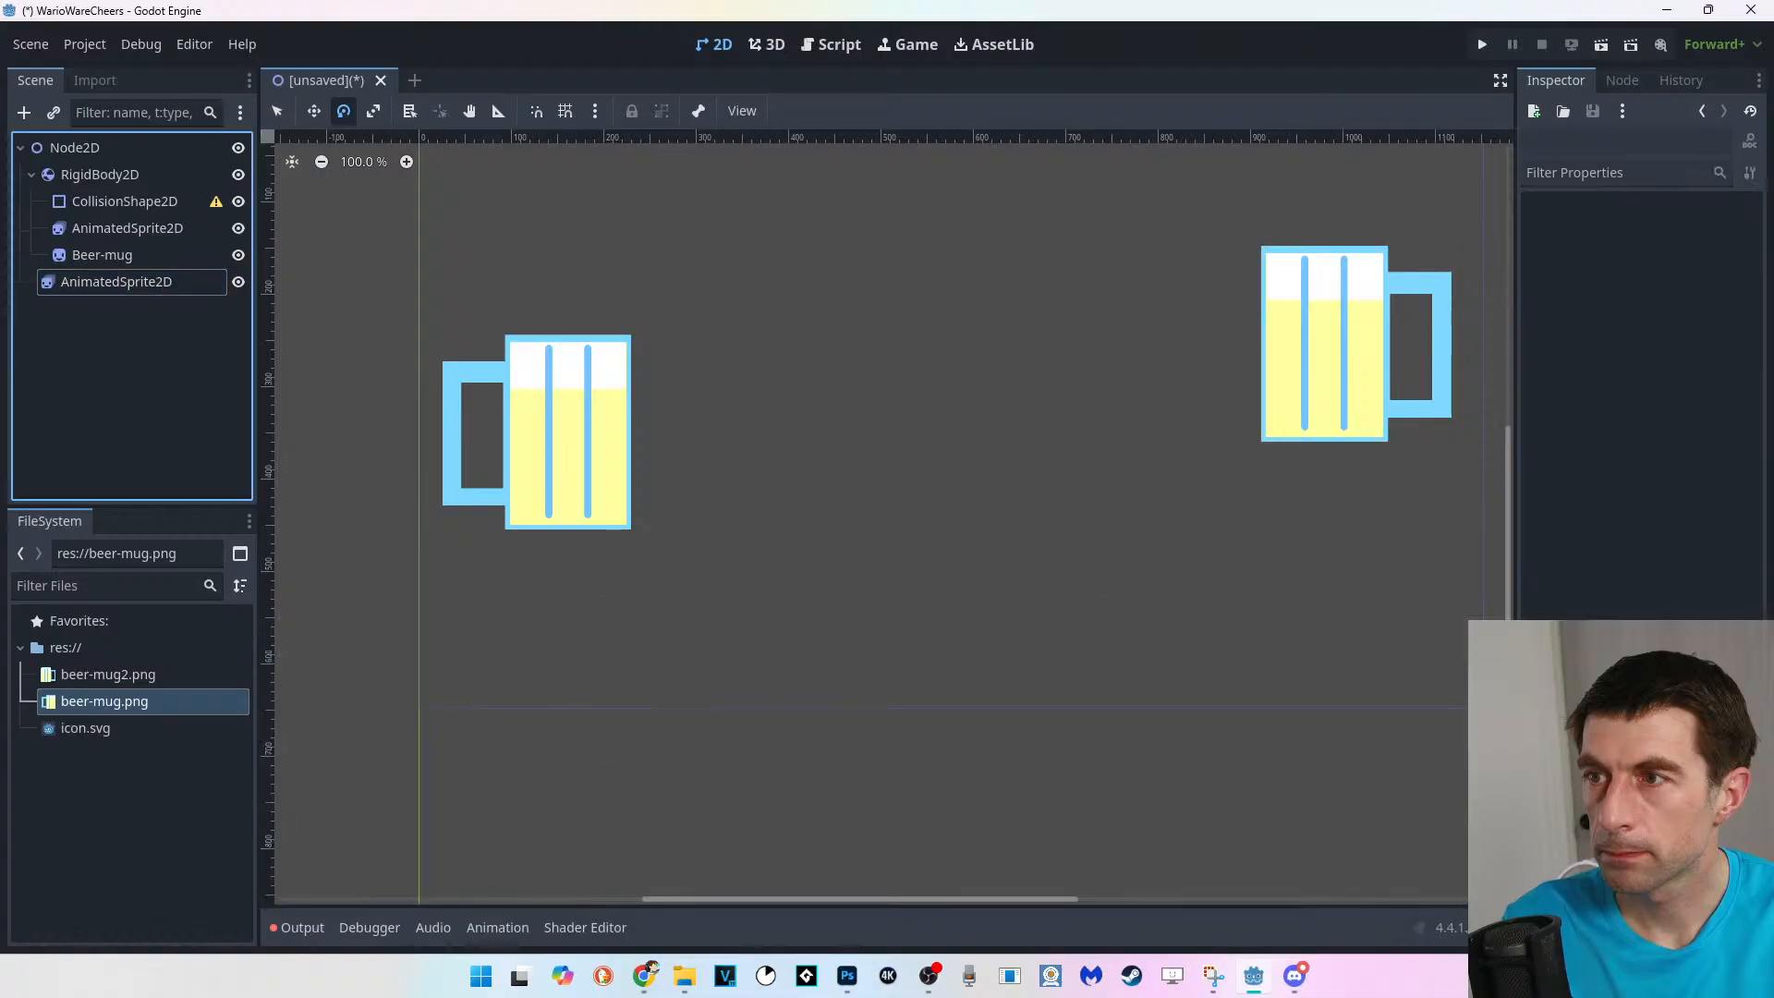
Add a new Node2D as a child of the root Node2D.
left_click(76, 148)
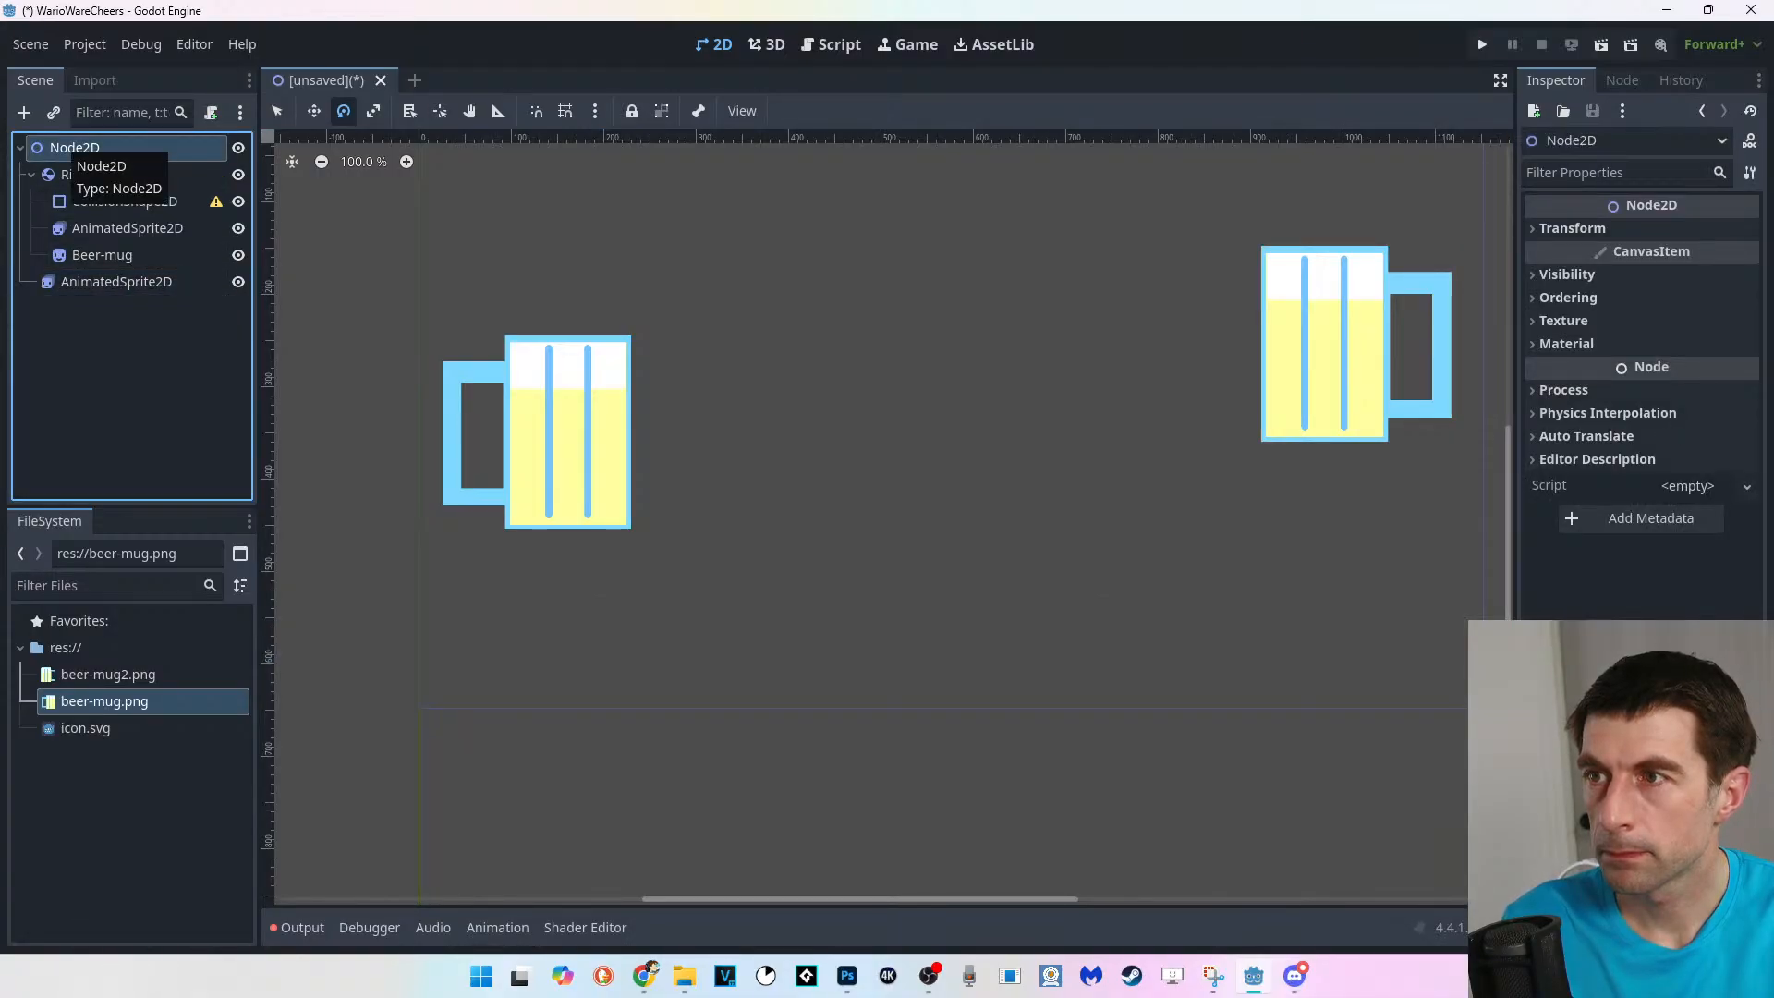
left_click(24, 112)
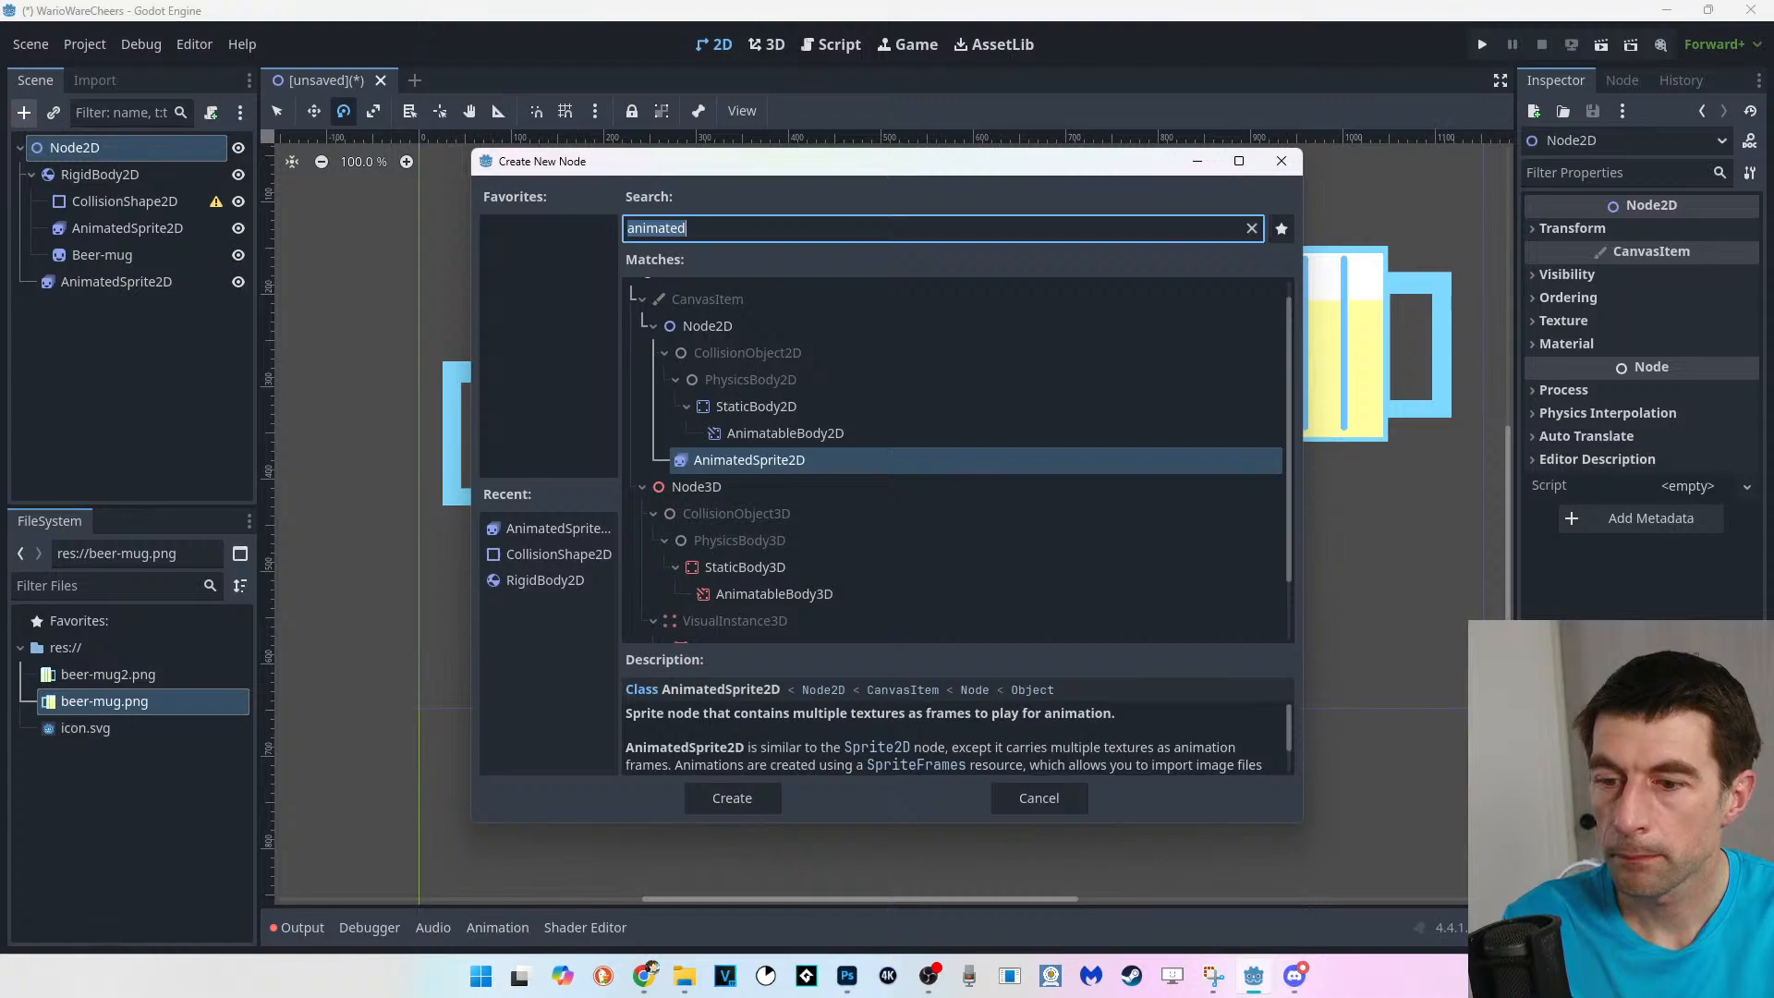
type("nod")
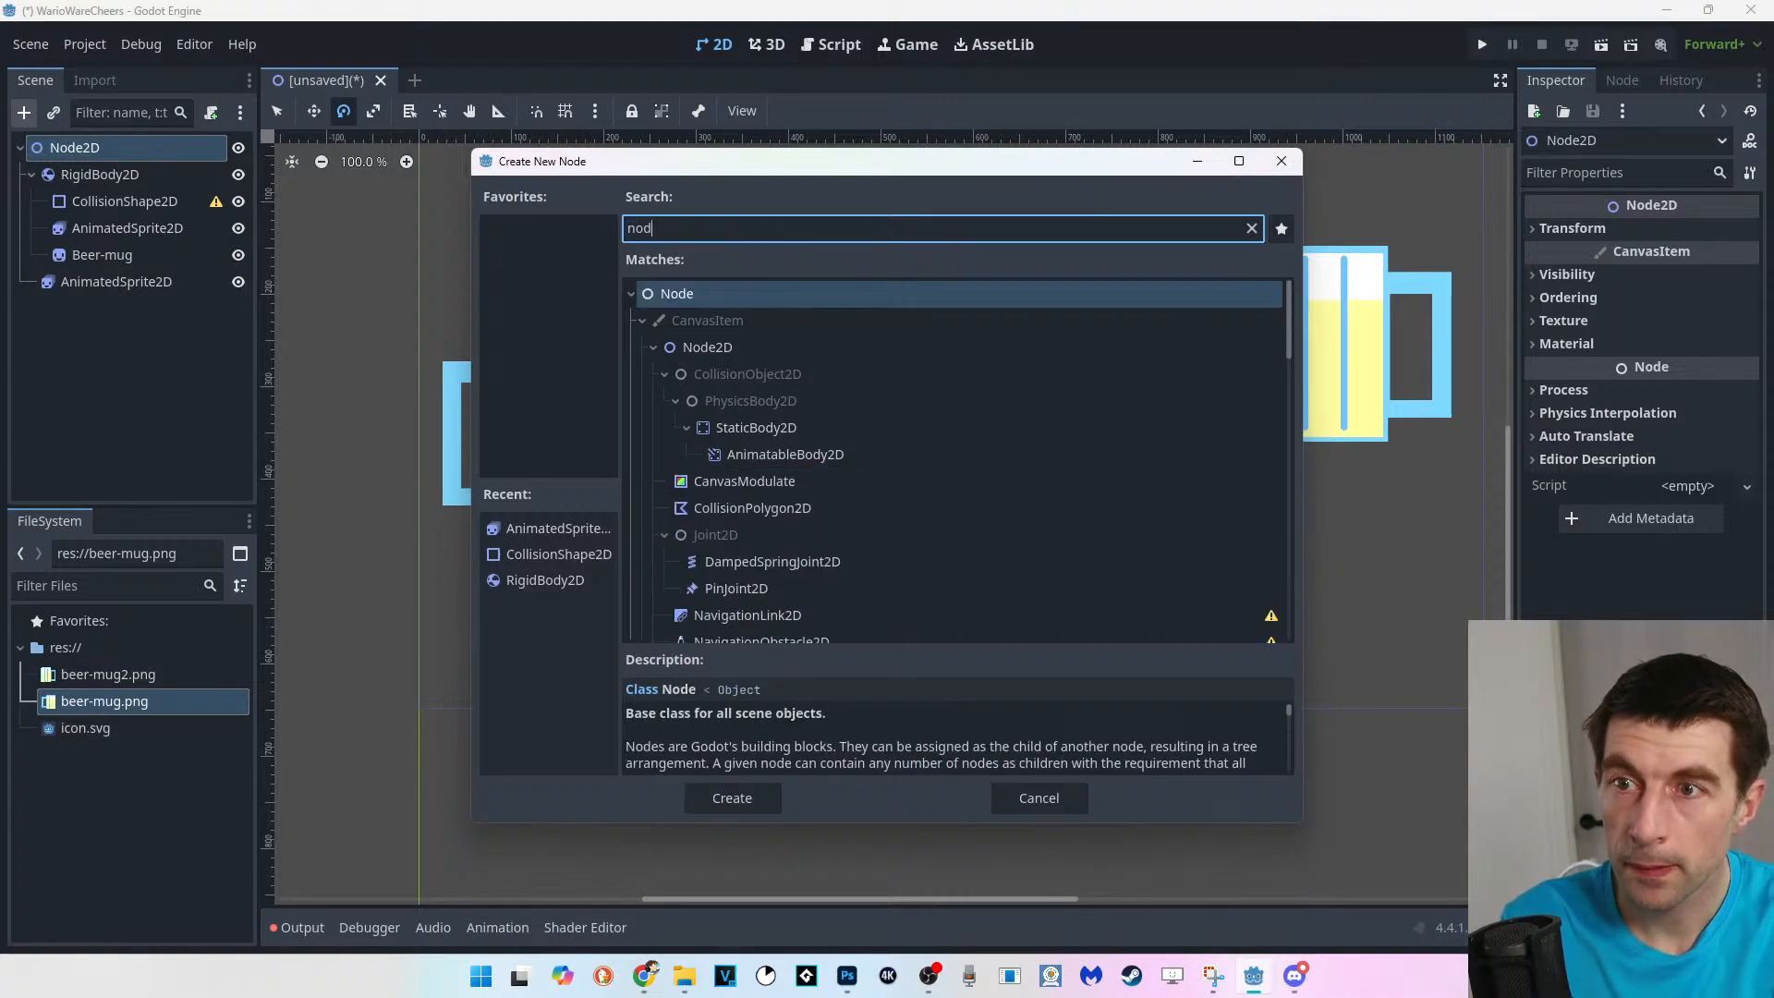
left_click(707, 348)
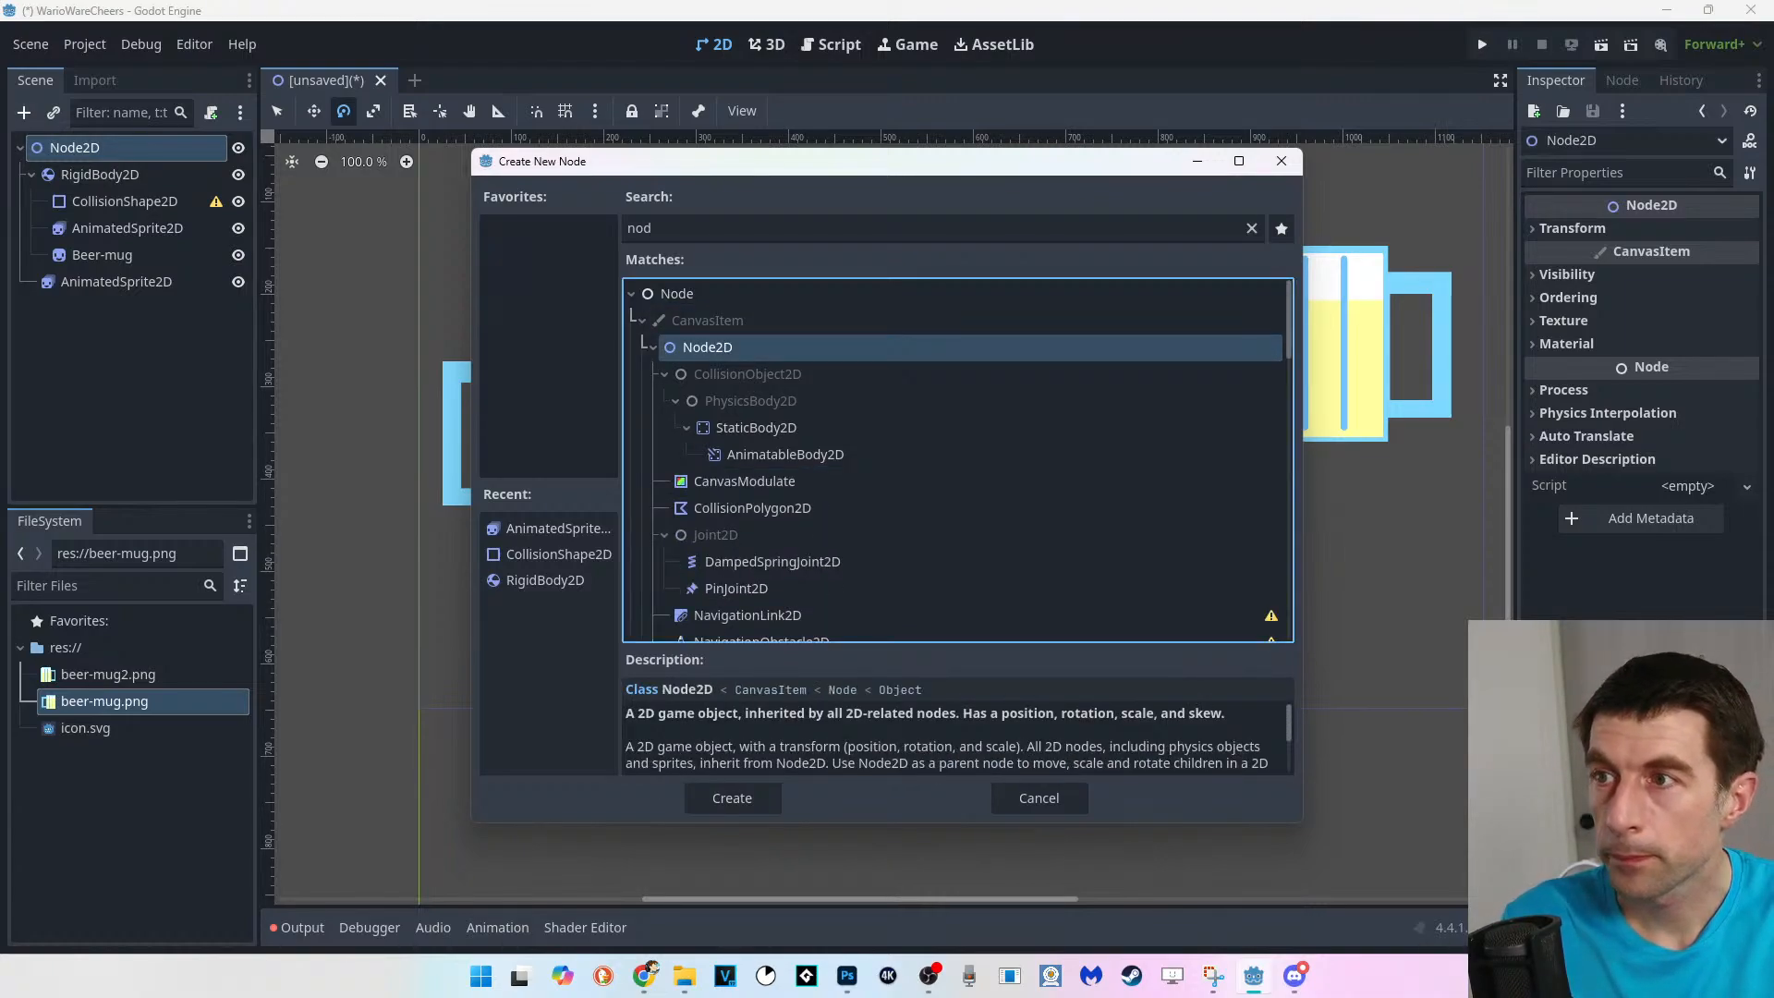
left_click(732, 798)
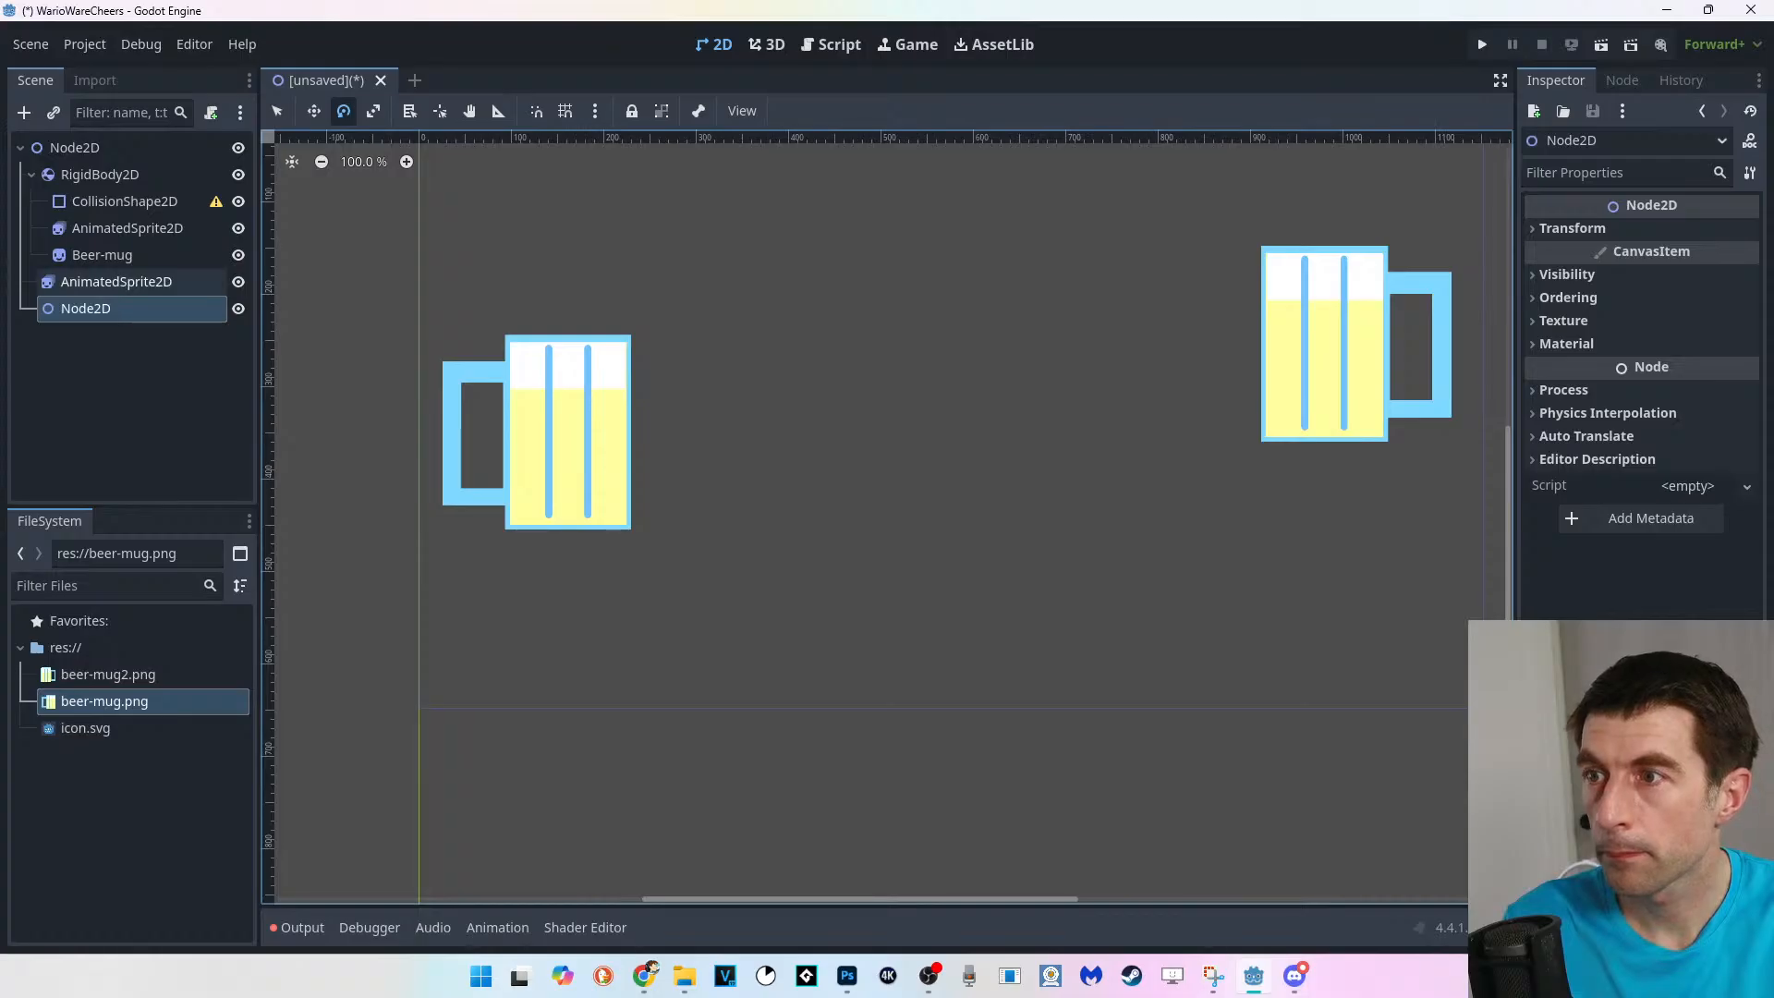
Rename the new Node2D under the root node as Mug Opponent.
right_click(91, 307)
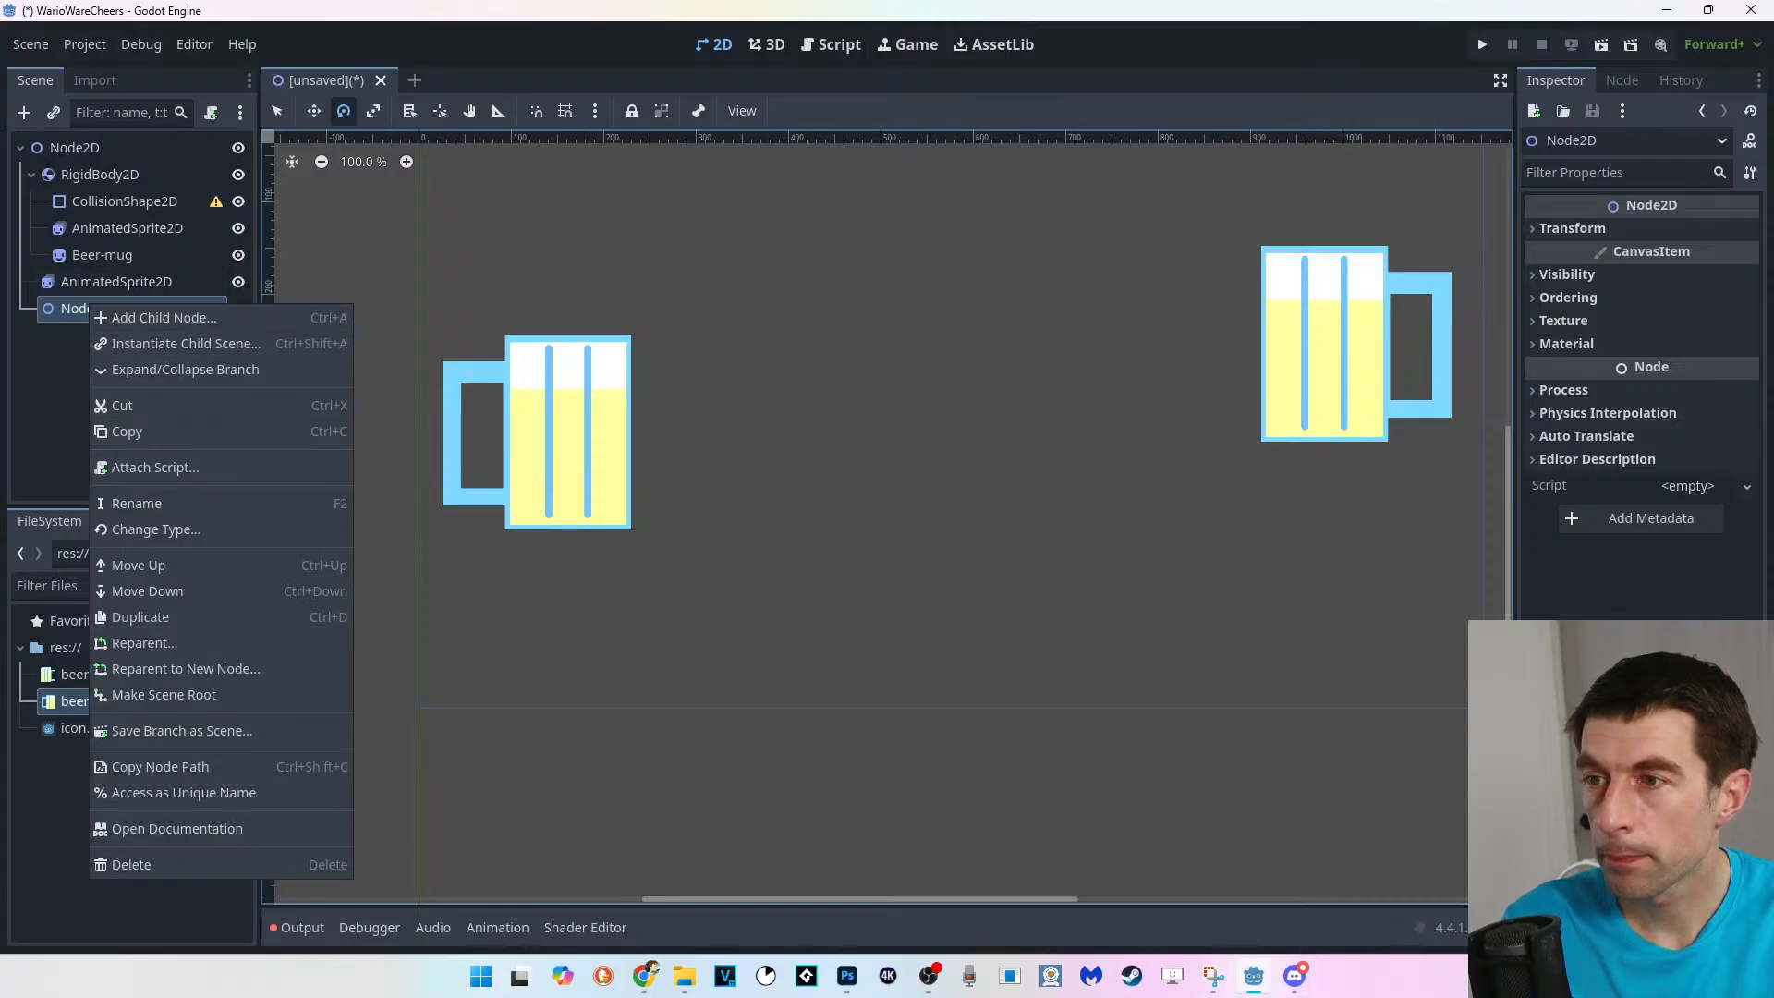
left_click(137, 502)
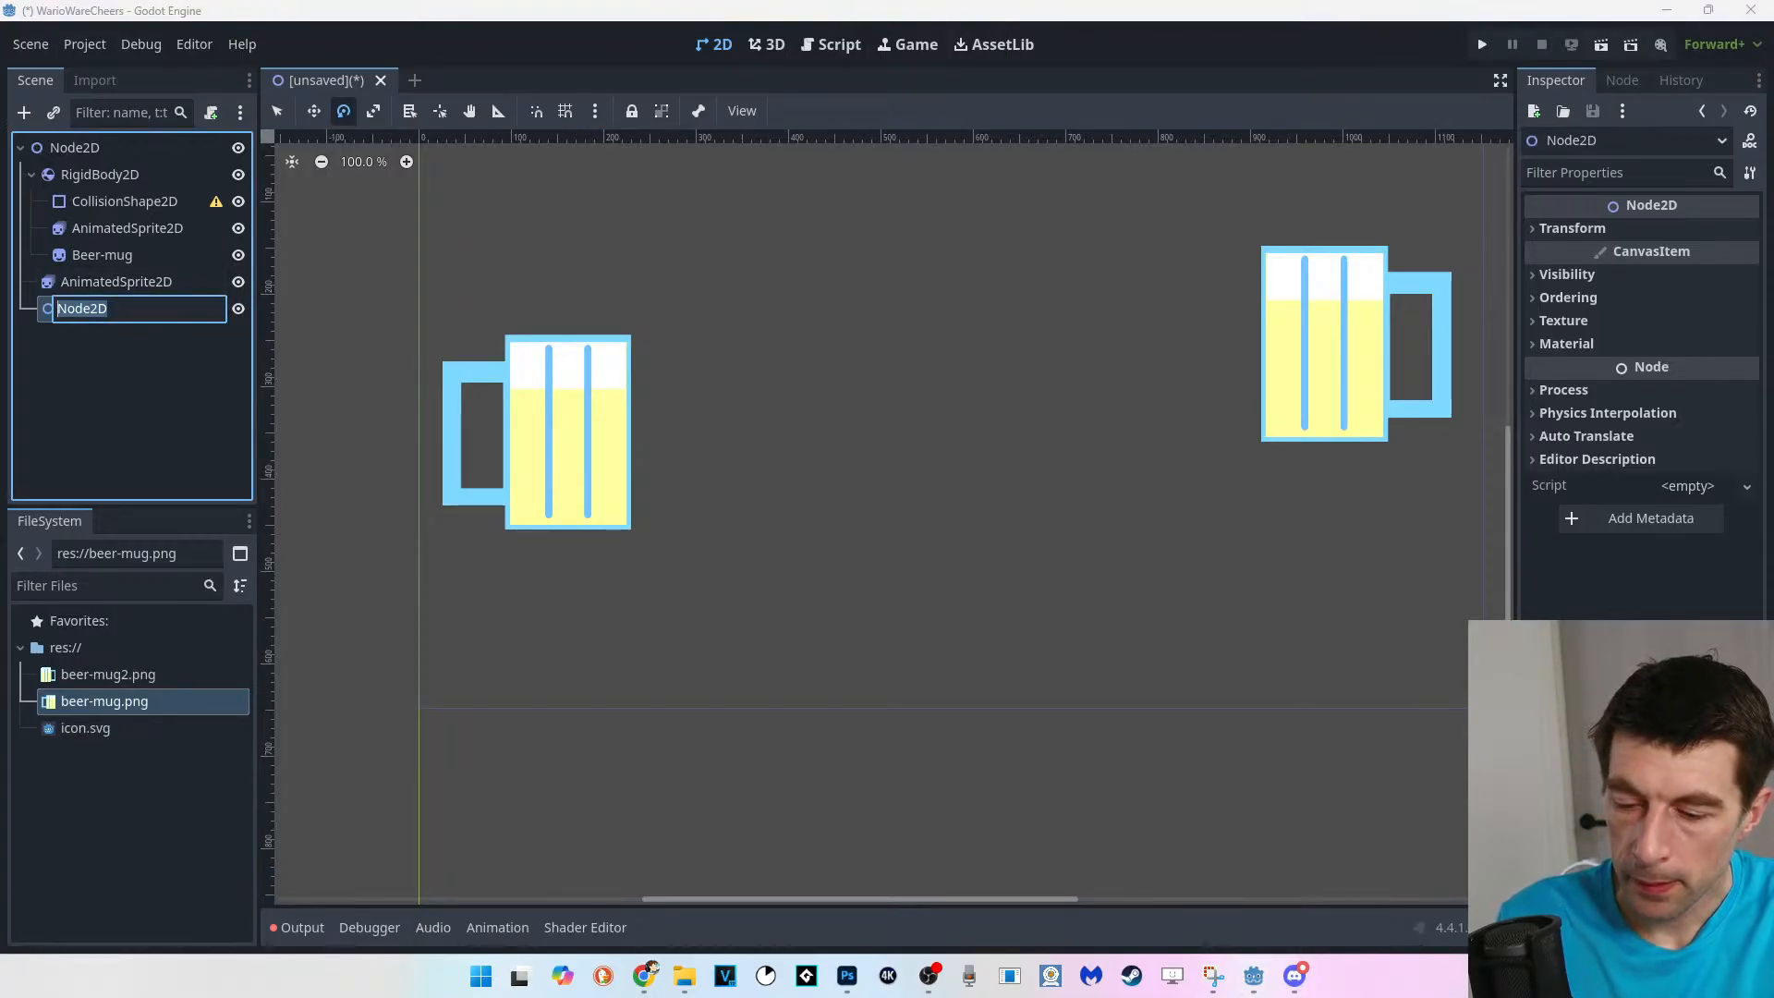
key("BackSpace")
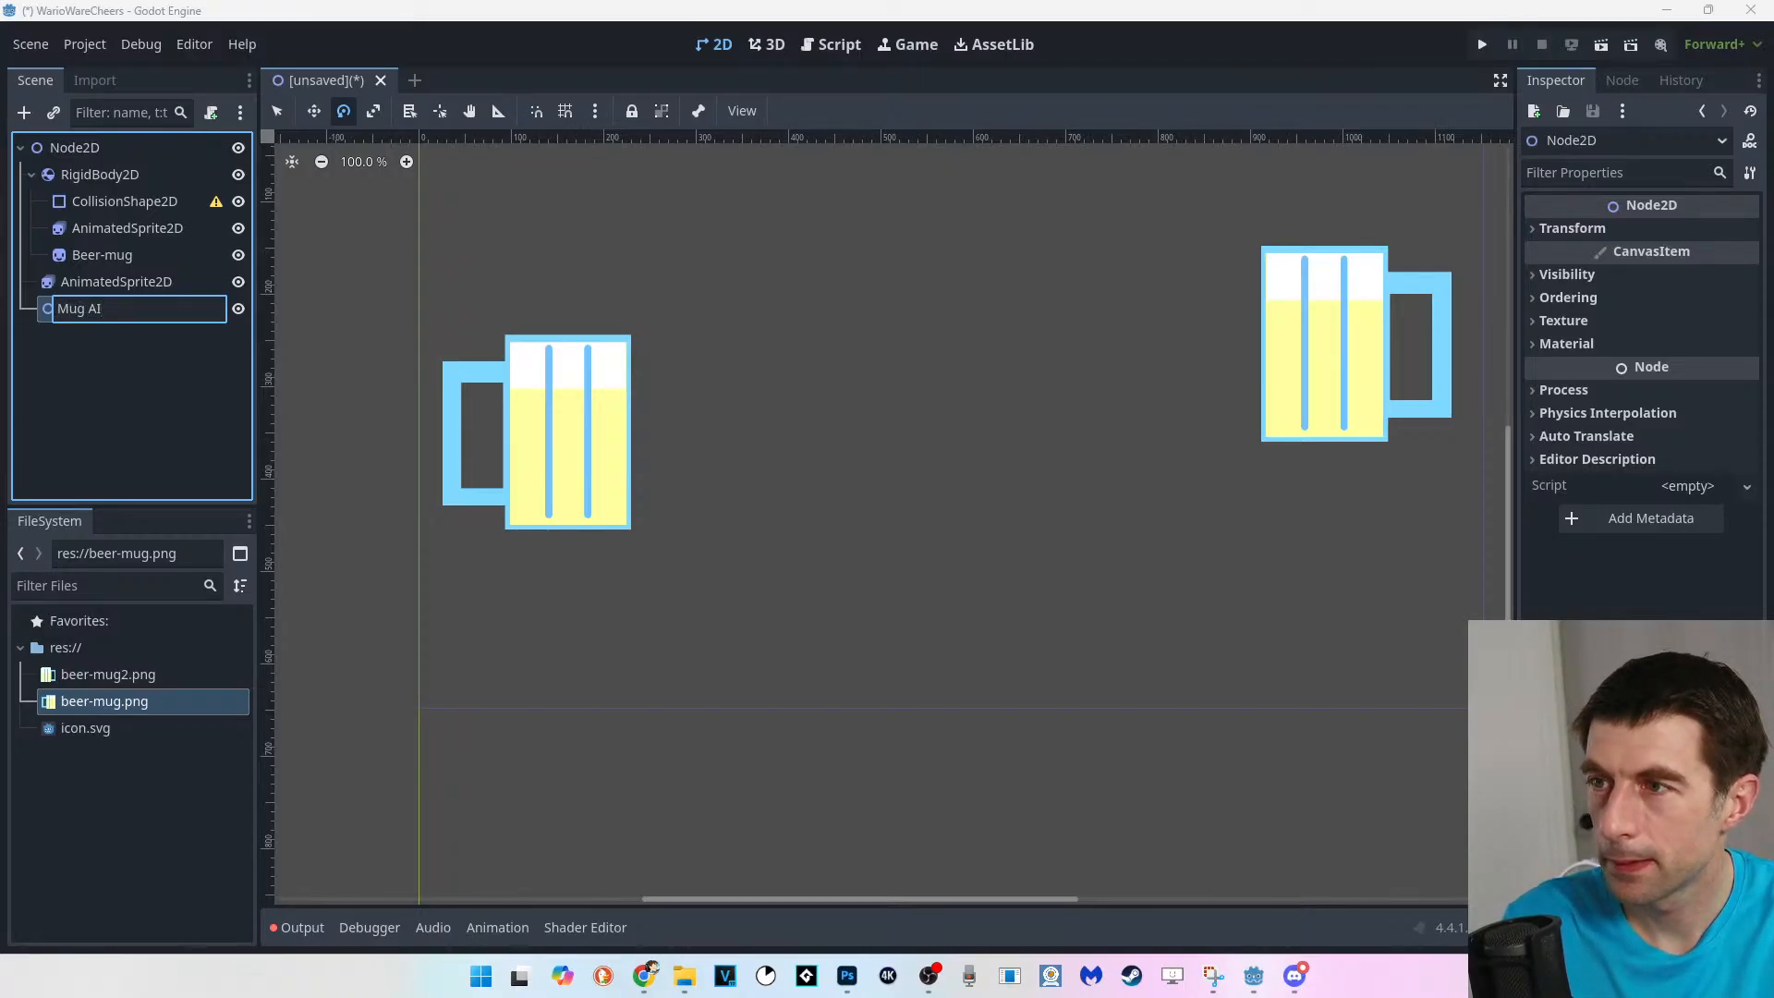
key("shift+Left")
key("shift+Left")
key("shift+Left")
key("shift+Left")
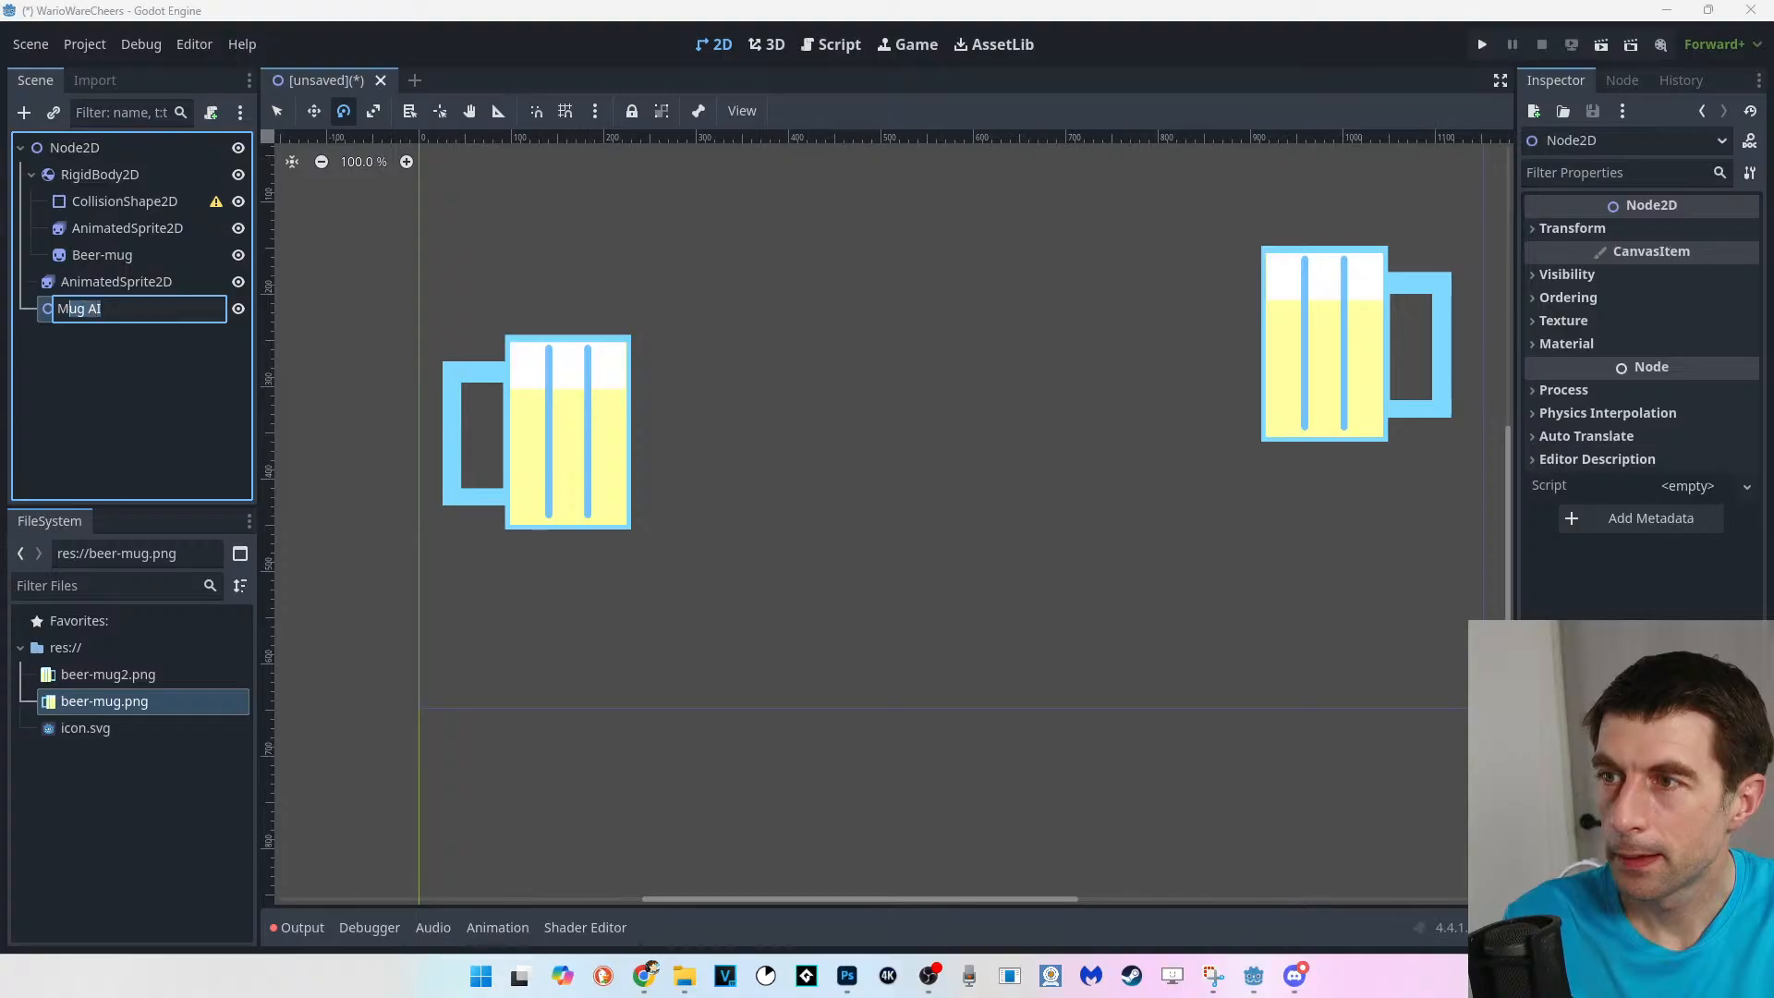
key("shift+Right")
key("shift+Right")
key("BackSpace")
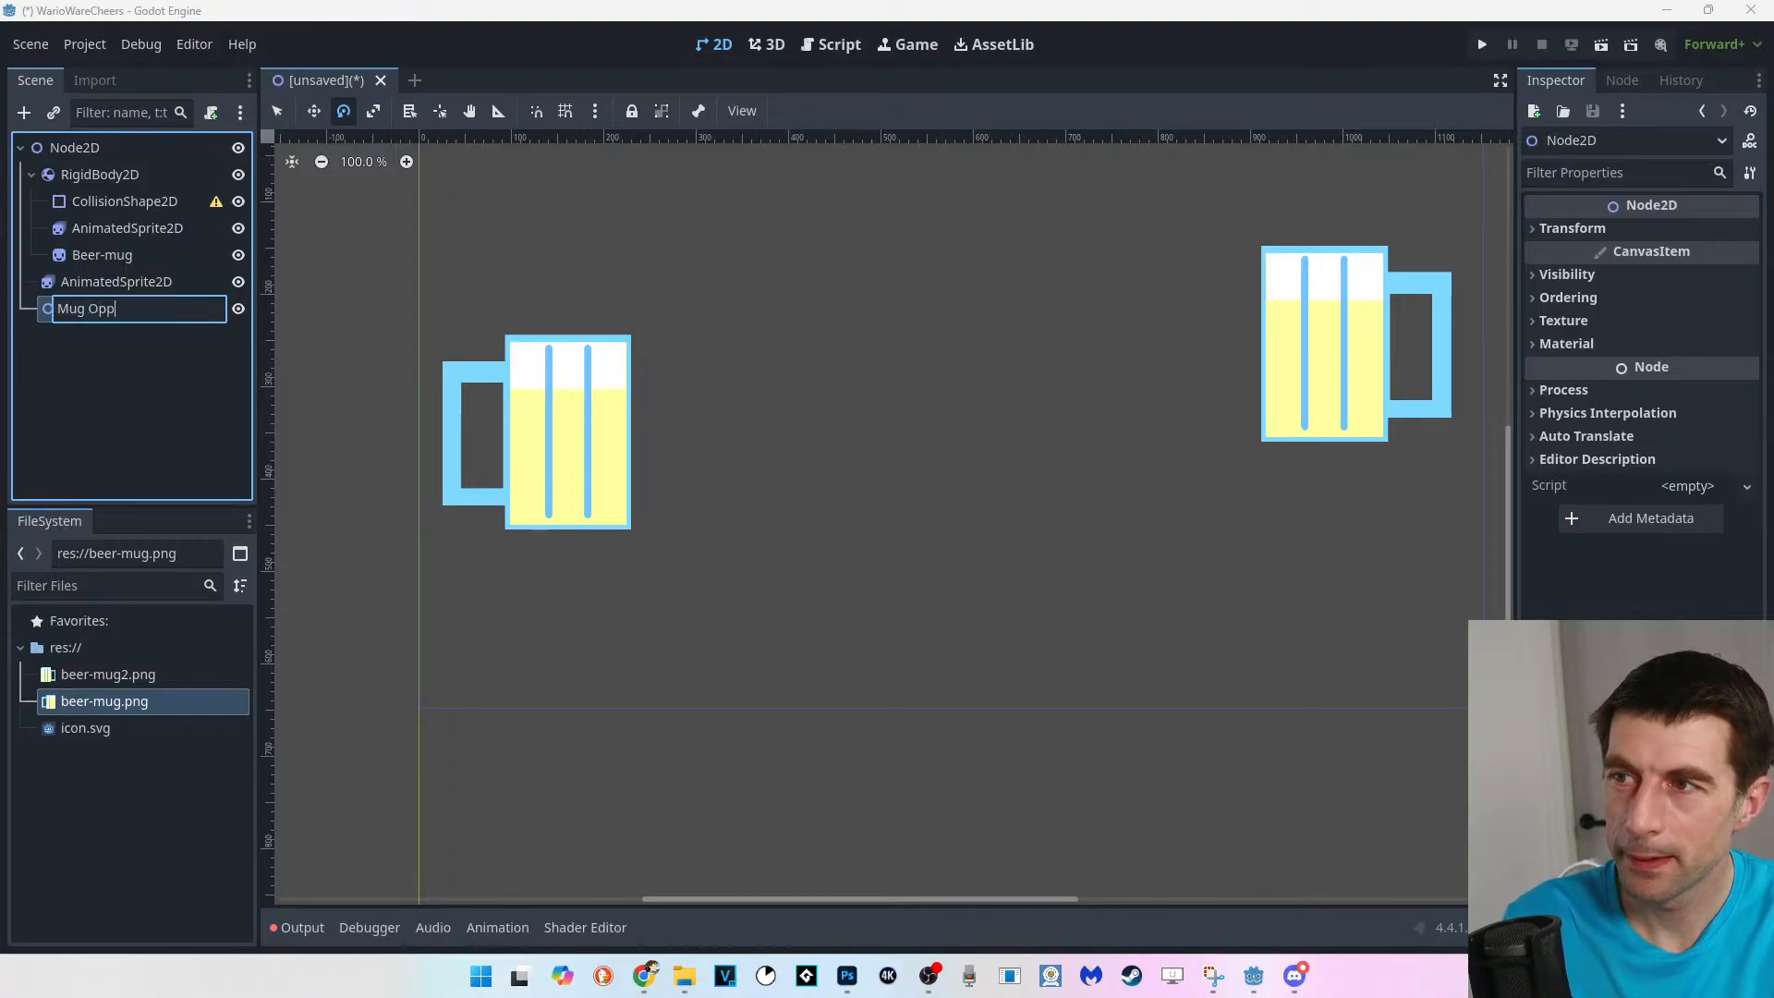
type("Opponent")
key("Return")
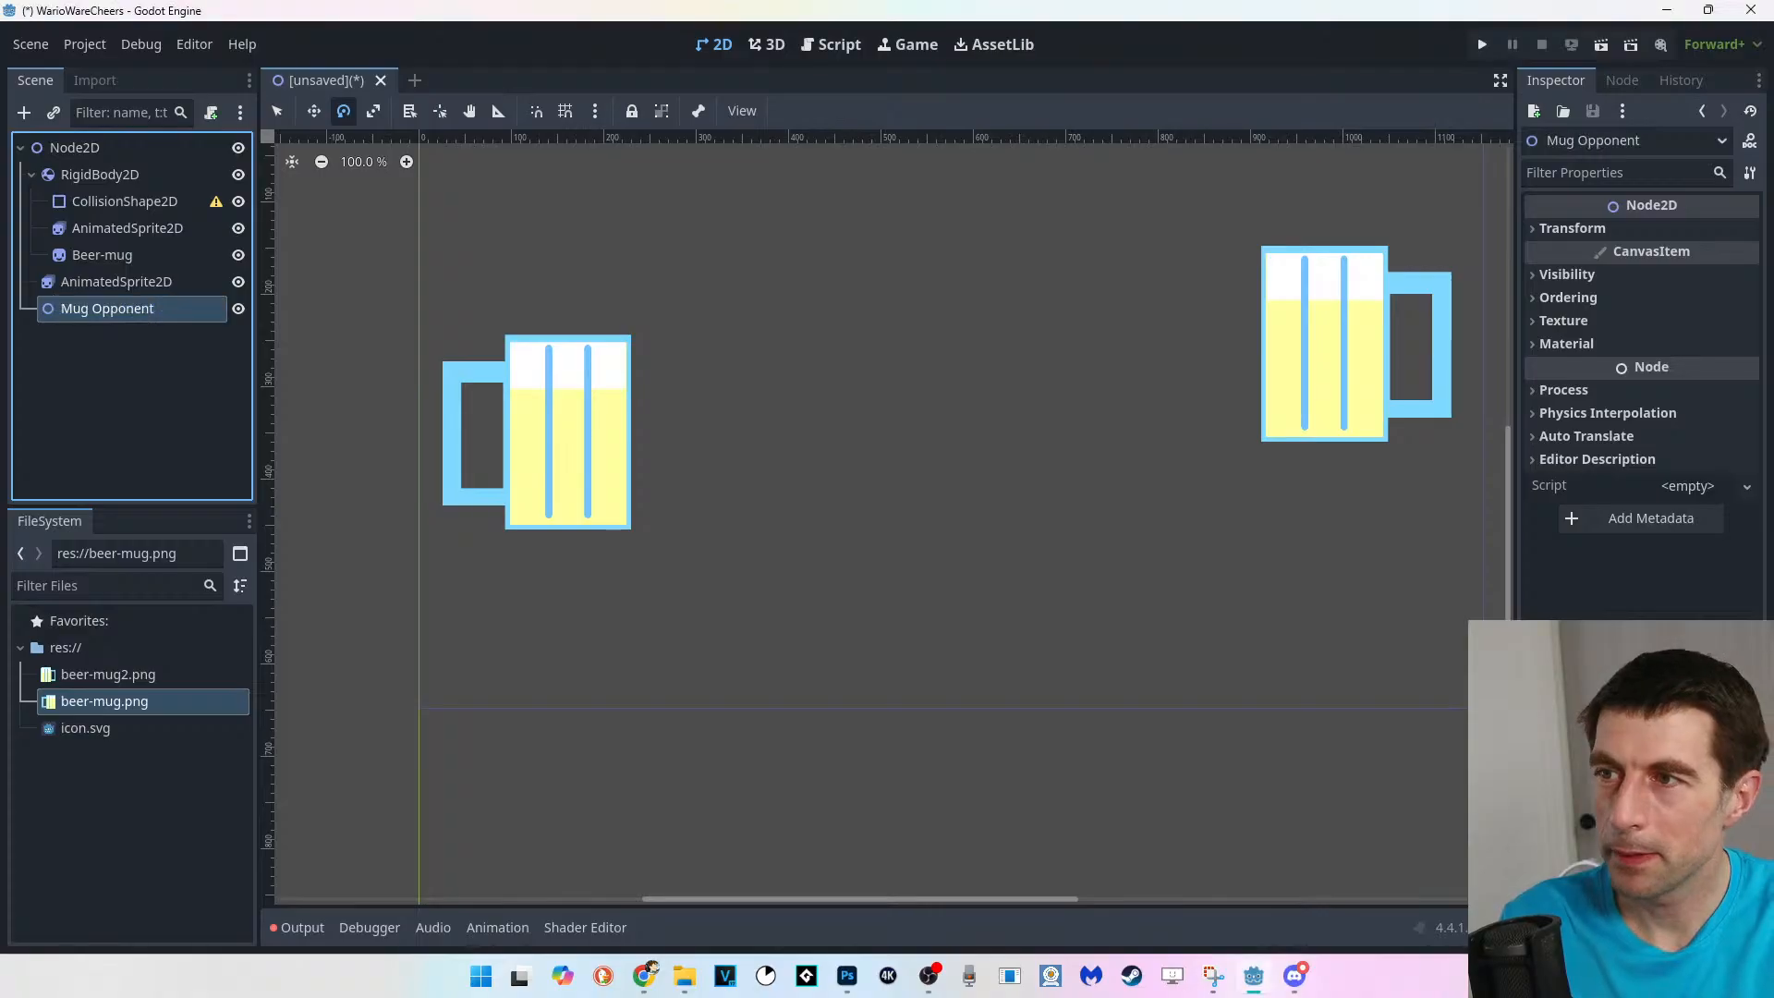
Make the AnimatedSprite2D a child of the Mug Opponent node.
left_click(1355, 344)
left_click_drag(115, 281, 108, 308)
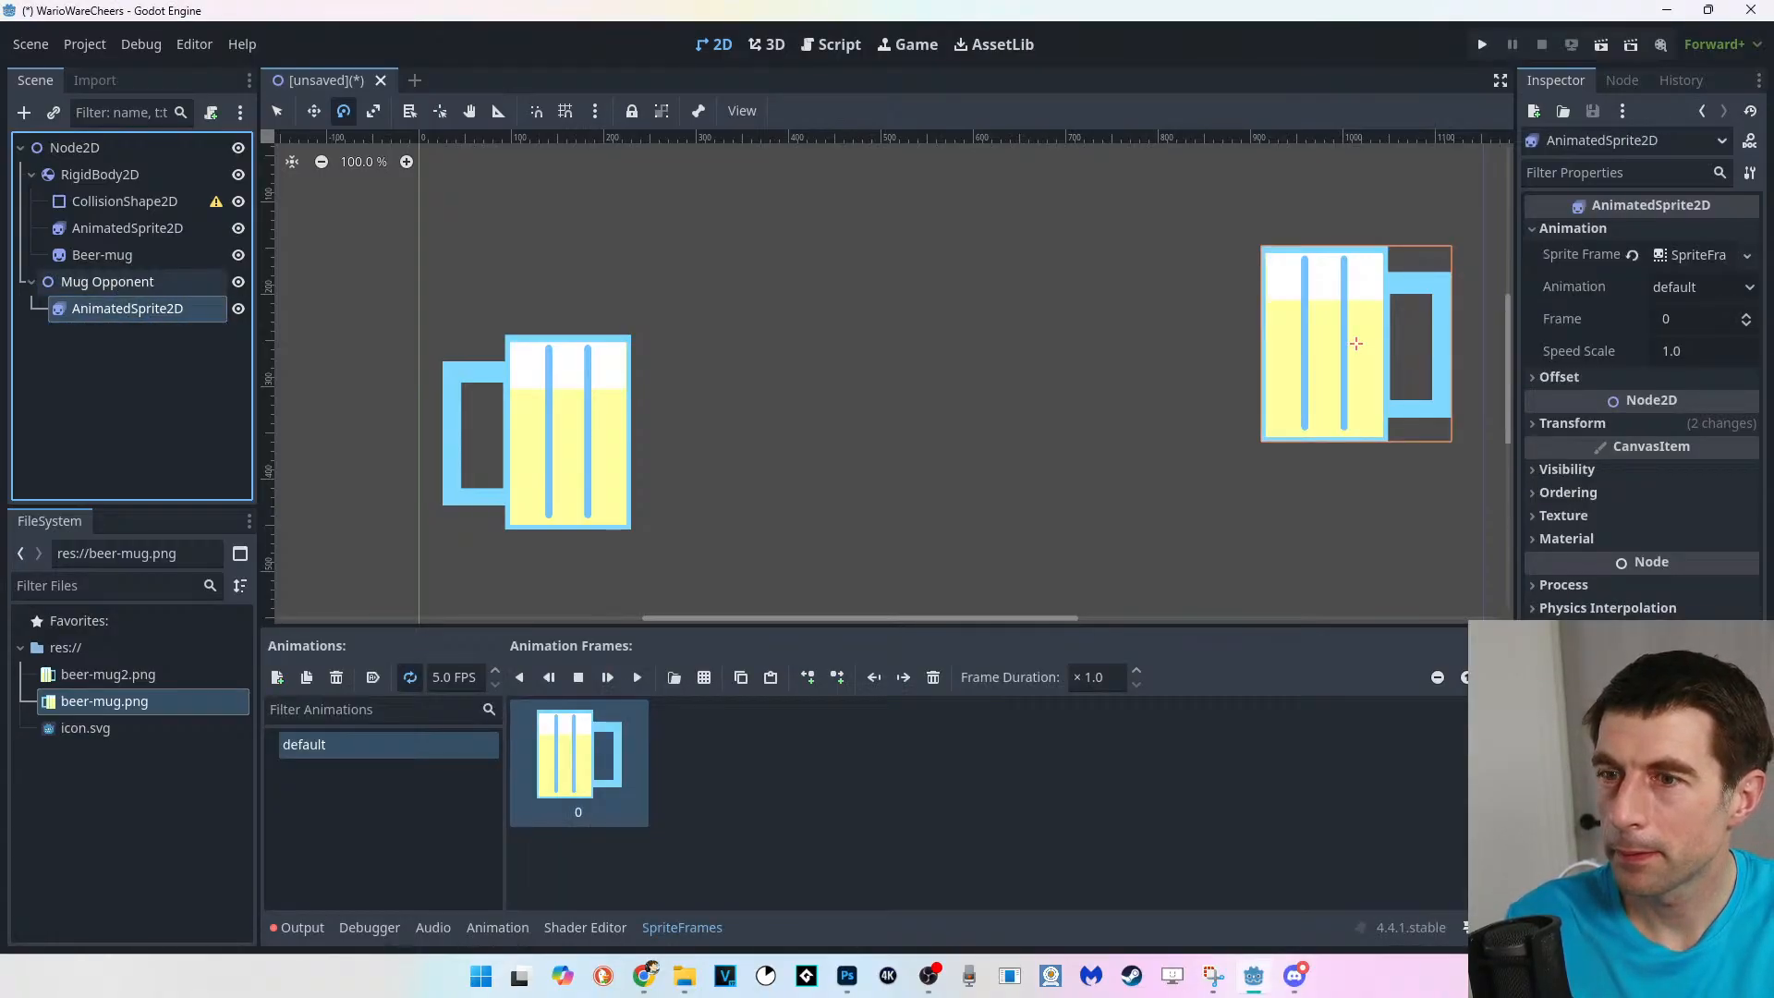
Try rotating the Mug Opponent node slightly, and undo the rotation.
left_click(107, 281)
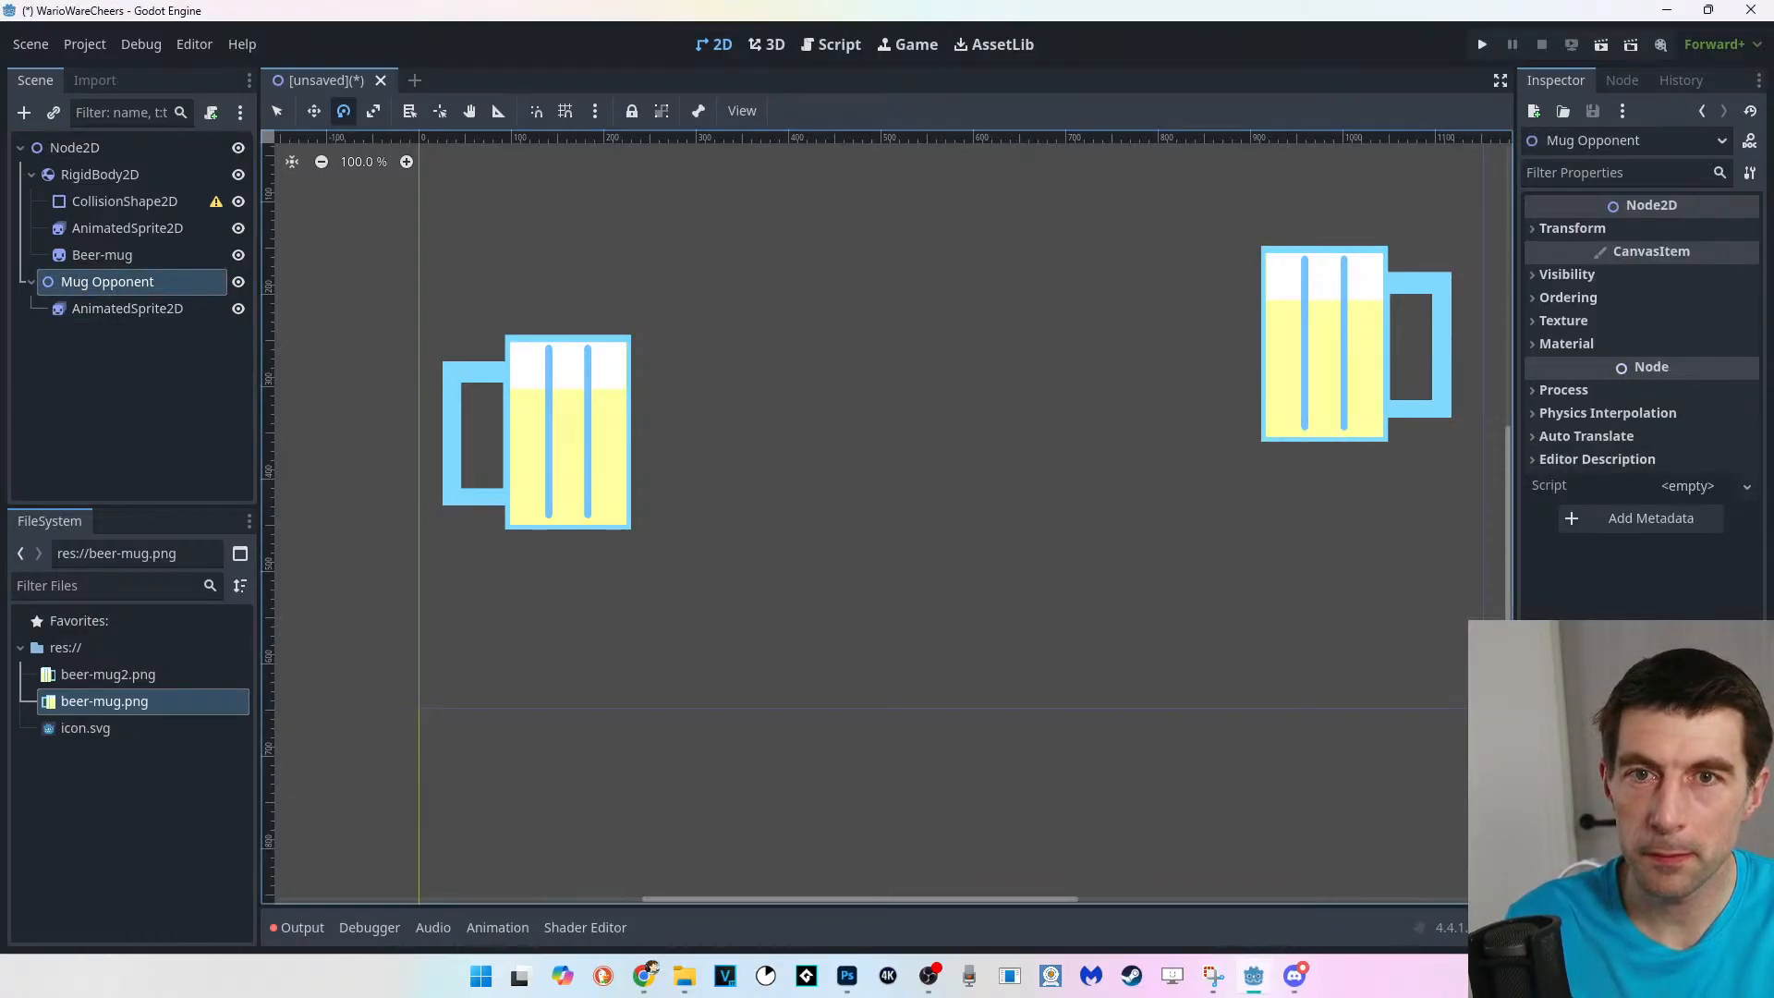
mouse_move(1264, 270)
left_mouse_down()
mouse_move(1209, 376)
mouse_move(1255, 288)
left_mouse_up()
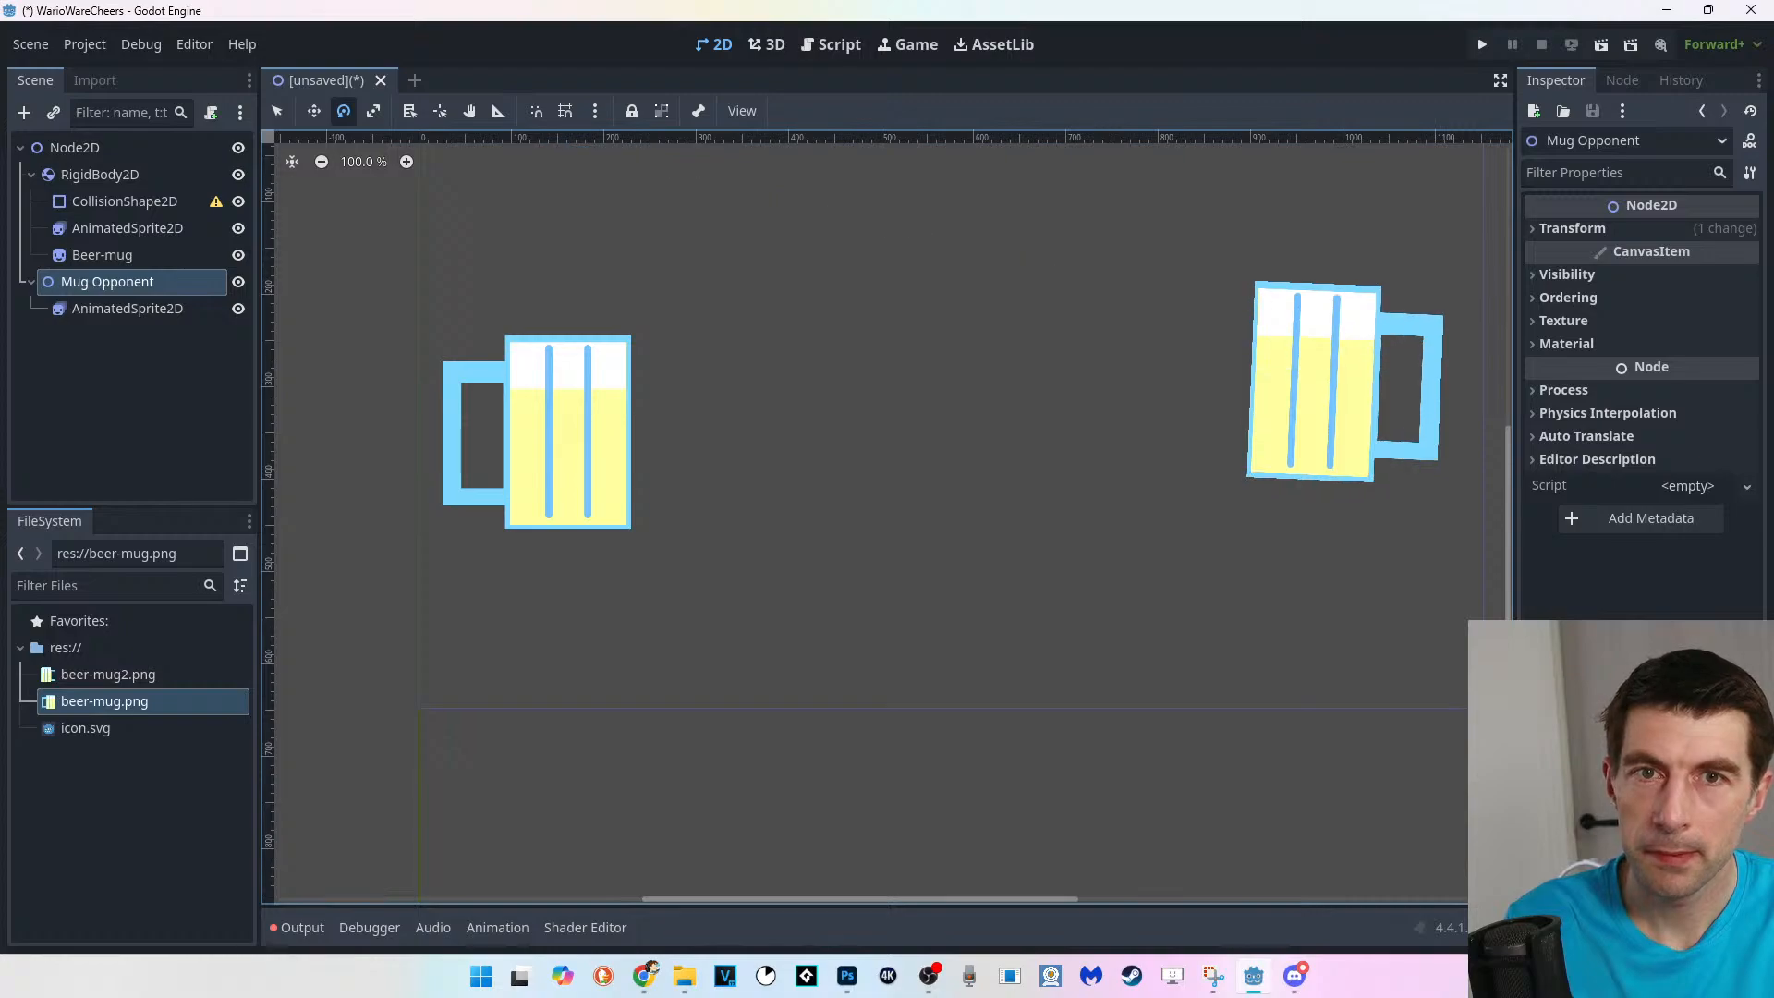
key("ctrl+z")
scroll(887, 517, "down", 3, "ctrl")
scroll(887, 518, "up", 2, "ctrl")
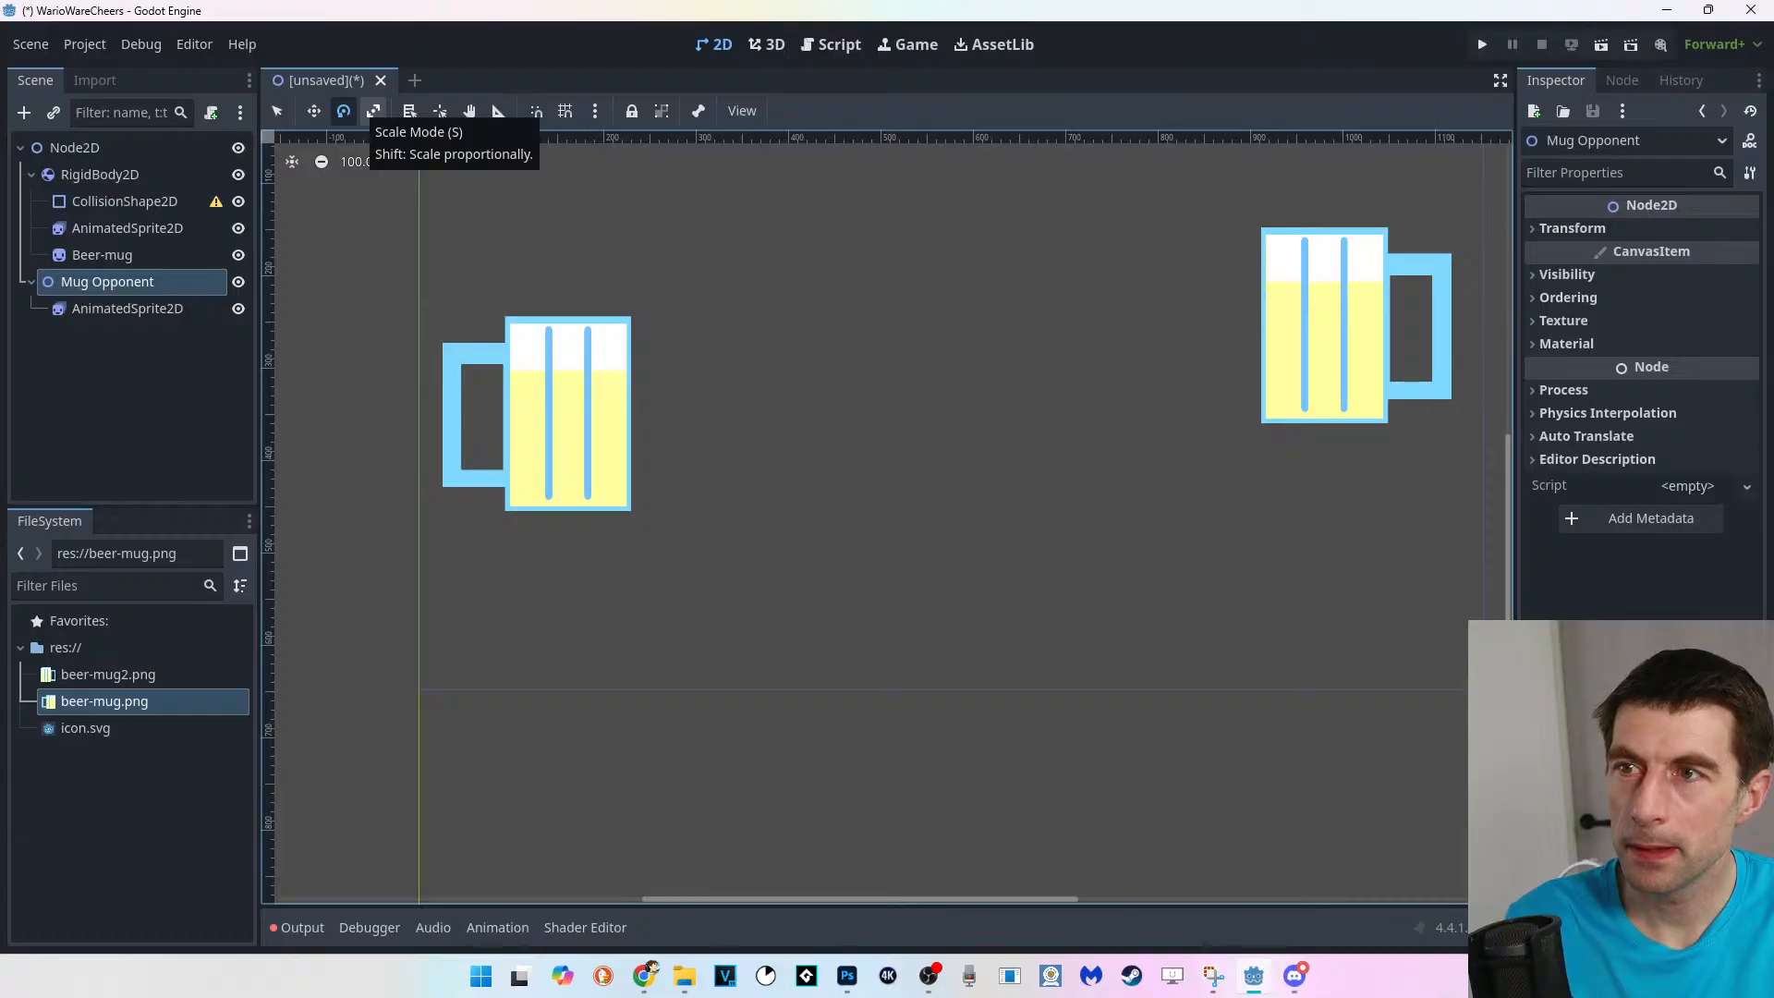
Move the Mug Opponent node with its mug across the scene and rotate it by a tiny amount.
key("w")
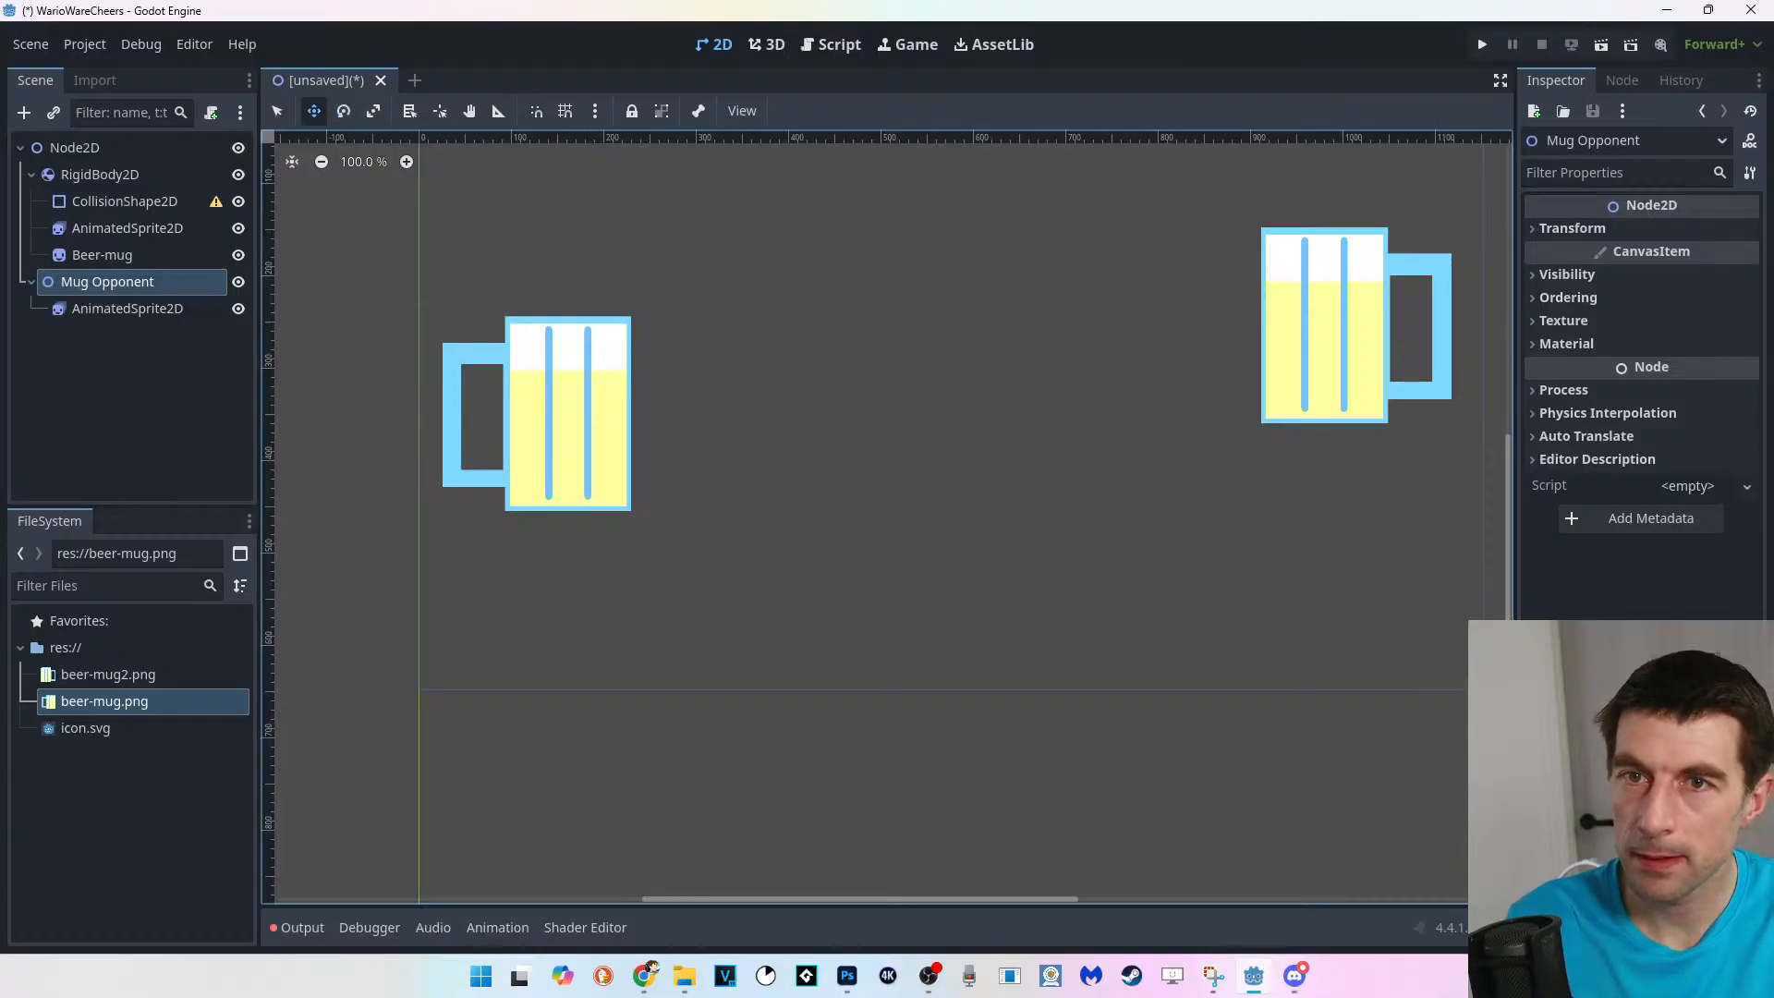
left_click_drag(1326, 325, 1244, 406)
key("e")
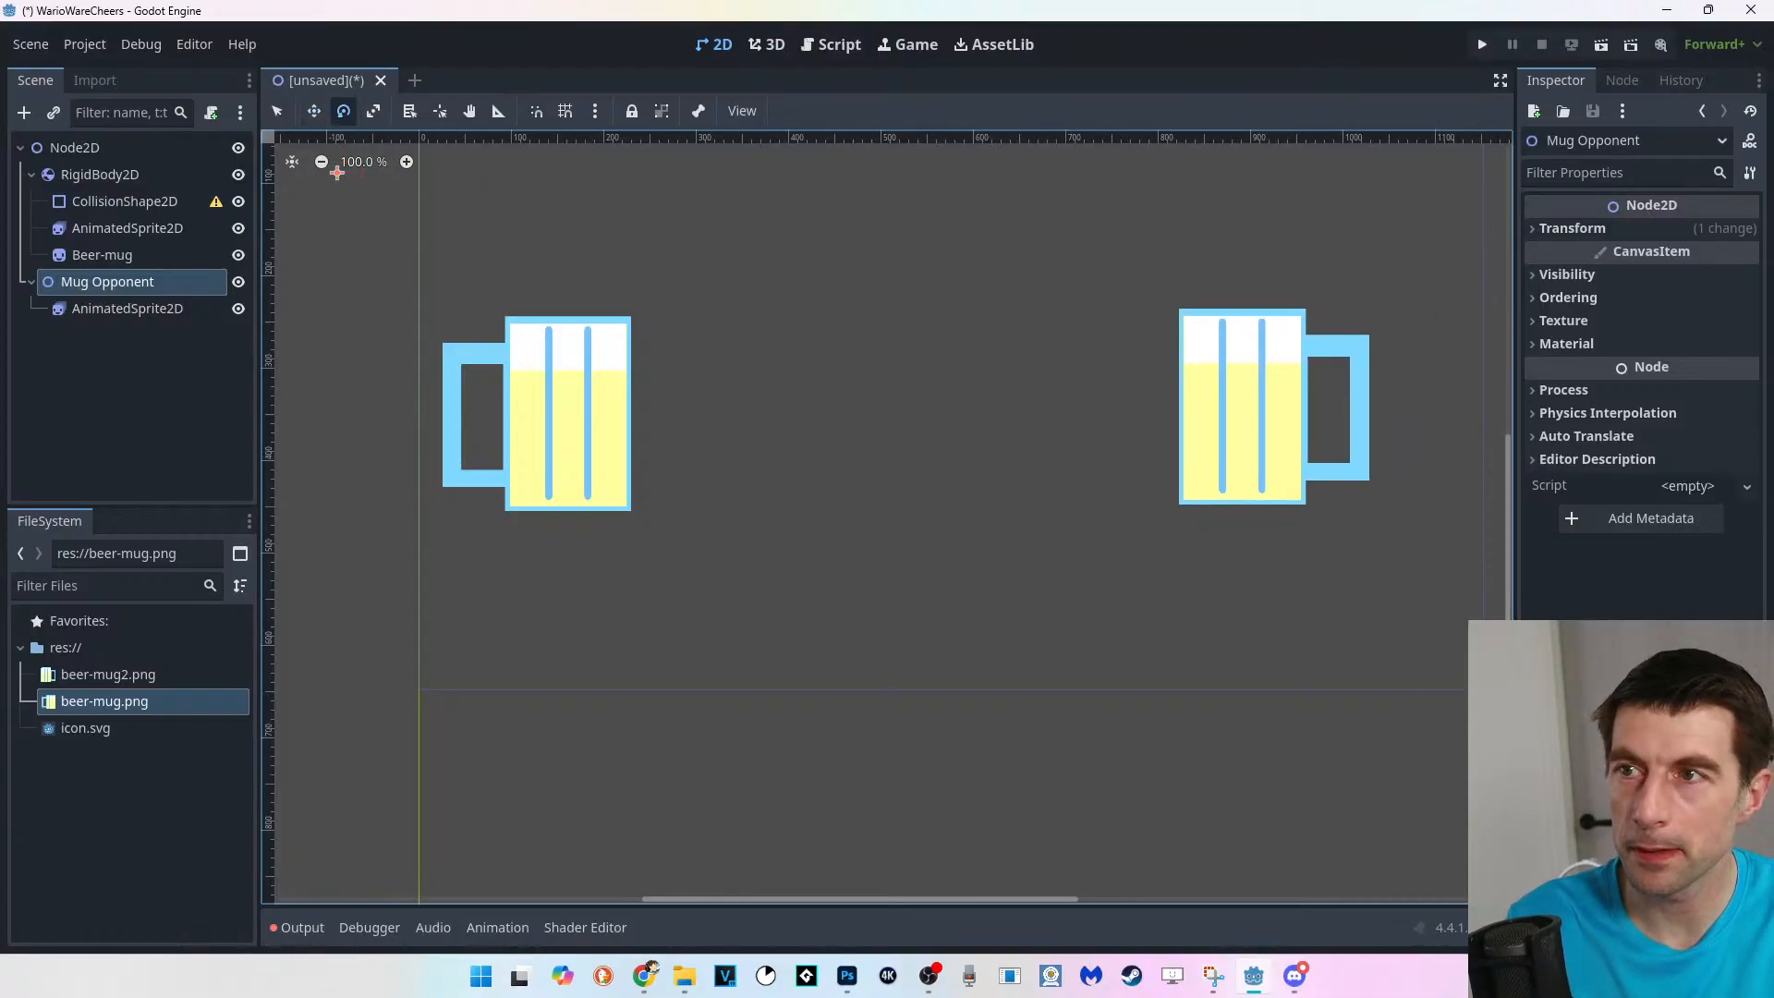
left_click_drag(337, 173, 337, 173)
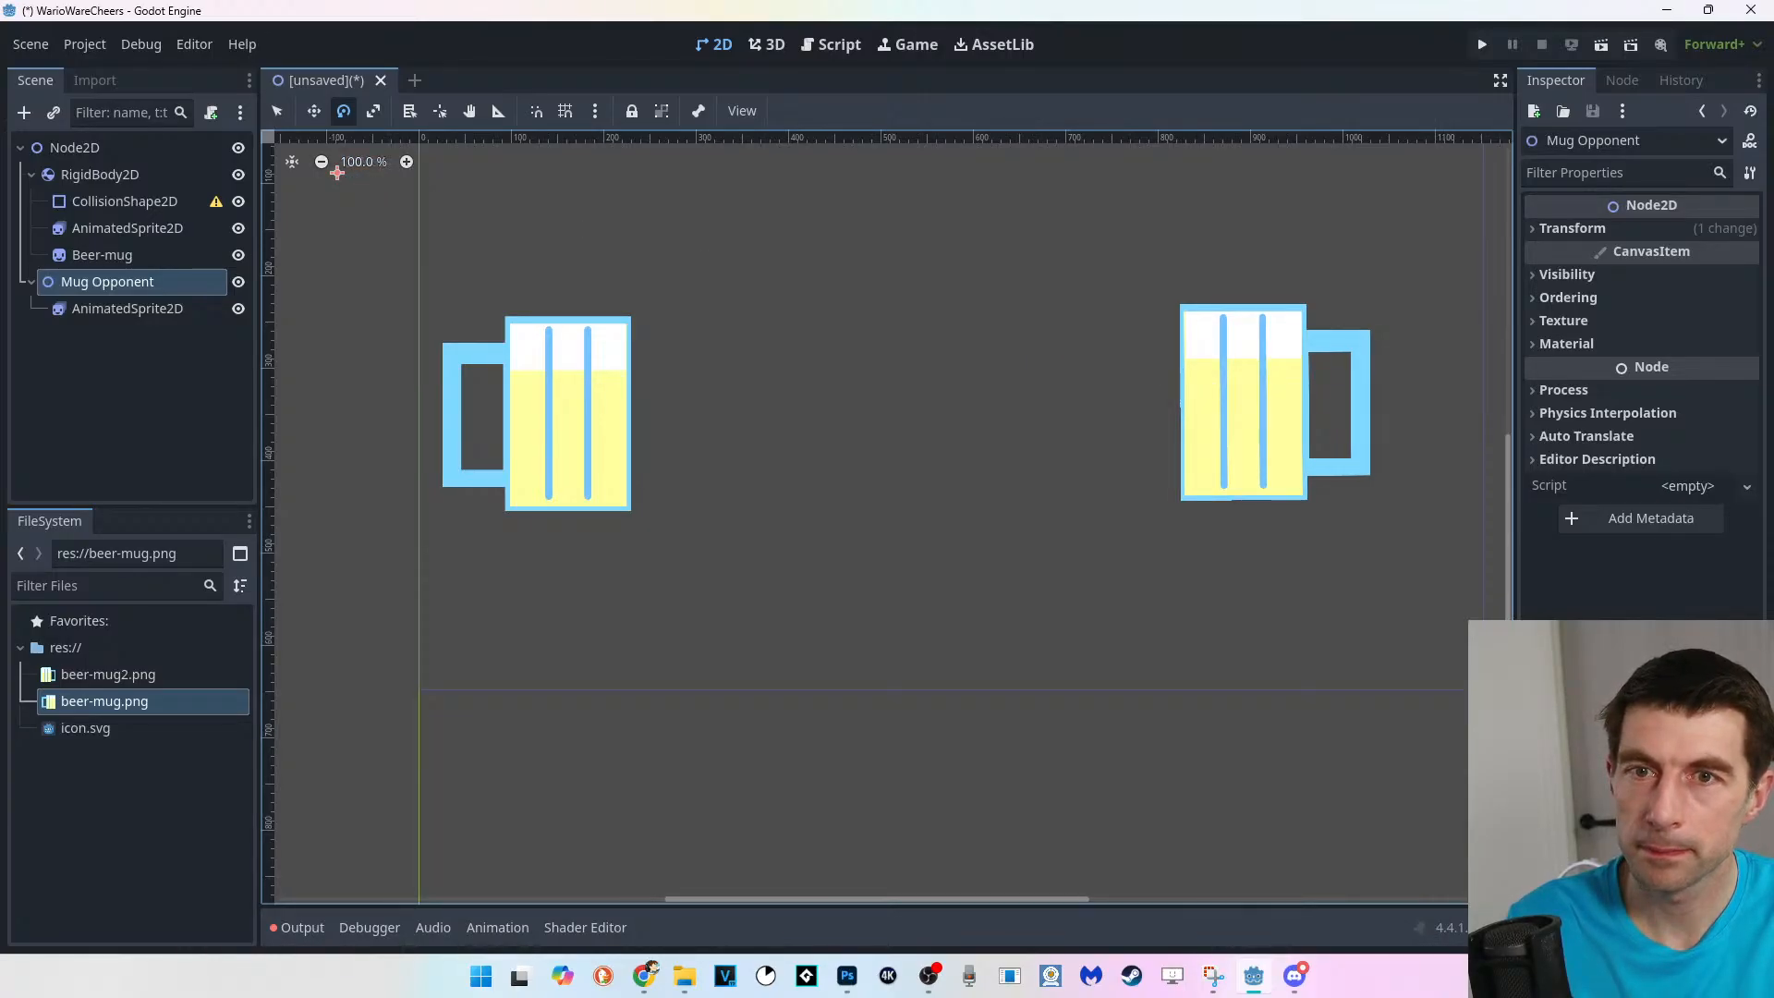
key("w")
left_click_drag(333, 170, 314, 259)
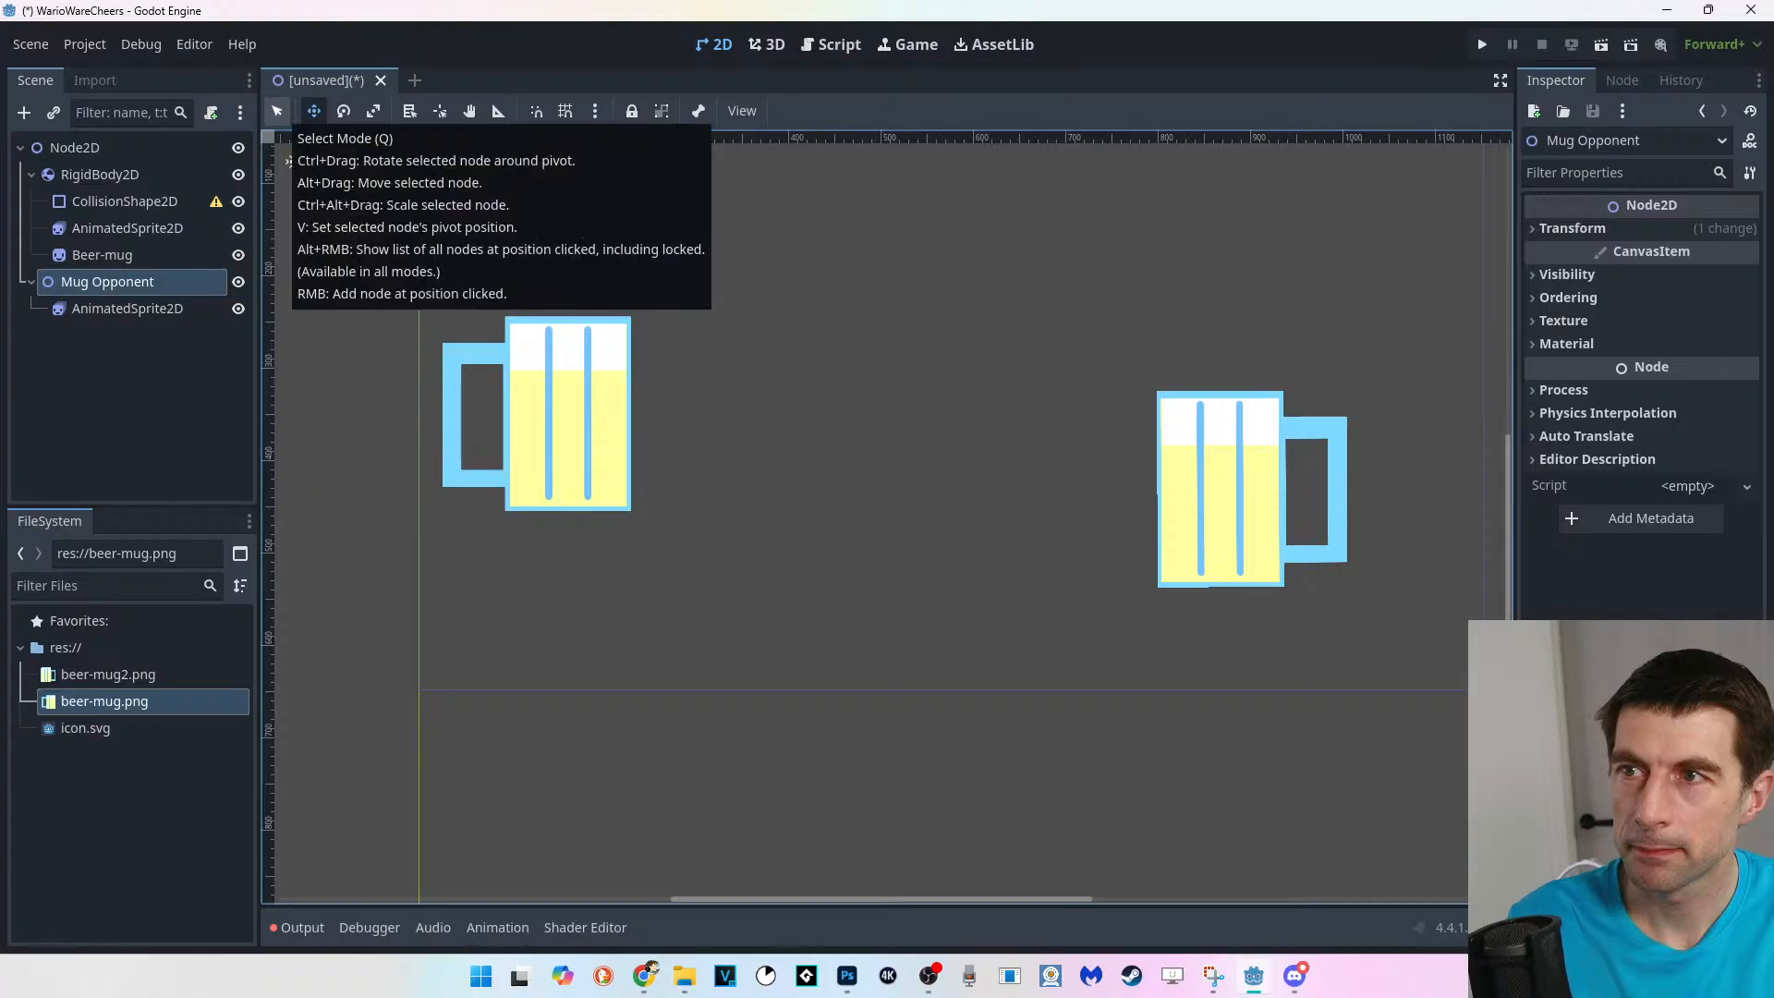
left_click(276, 111)
left_click_drag(314, 259, 428, 285)
Move the AnimatedSprite2D mug upward and rotate it on its own until it stands upright.
left_click_drag(1339, 503, 1339, 401)
key("w")
left_click(344, 110)
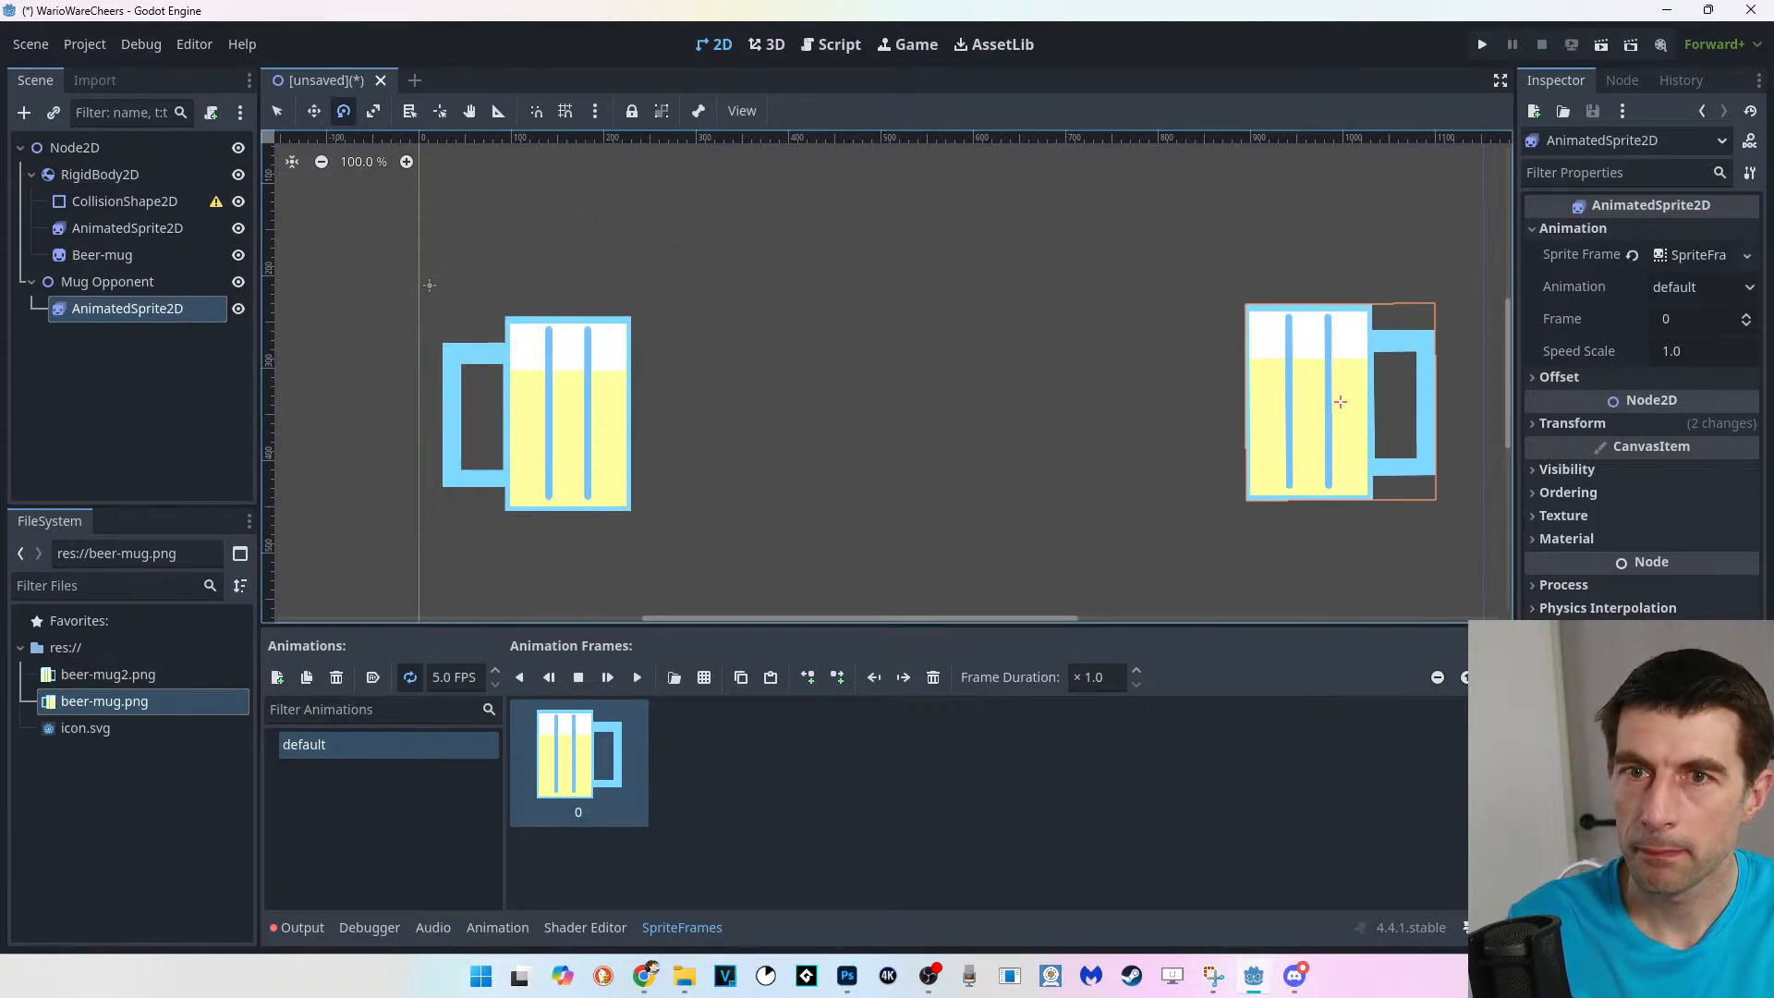
left_click_drag(1257, 340, 1286, 311)
key("w")
key("e")
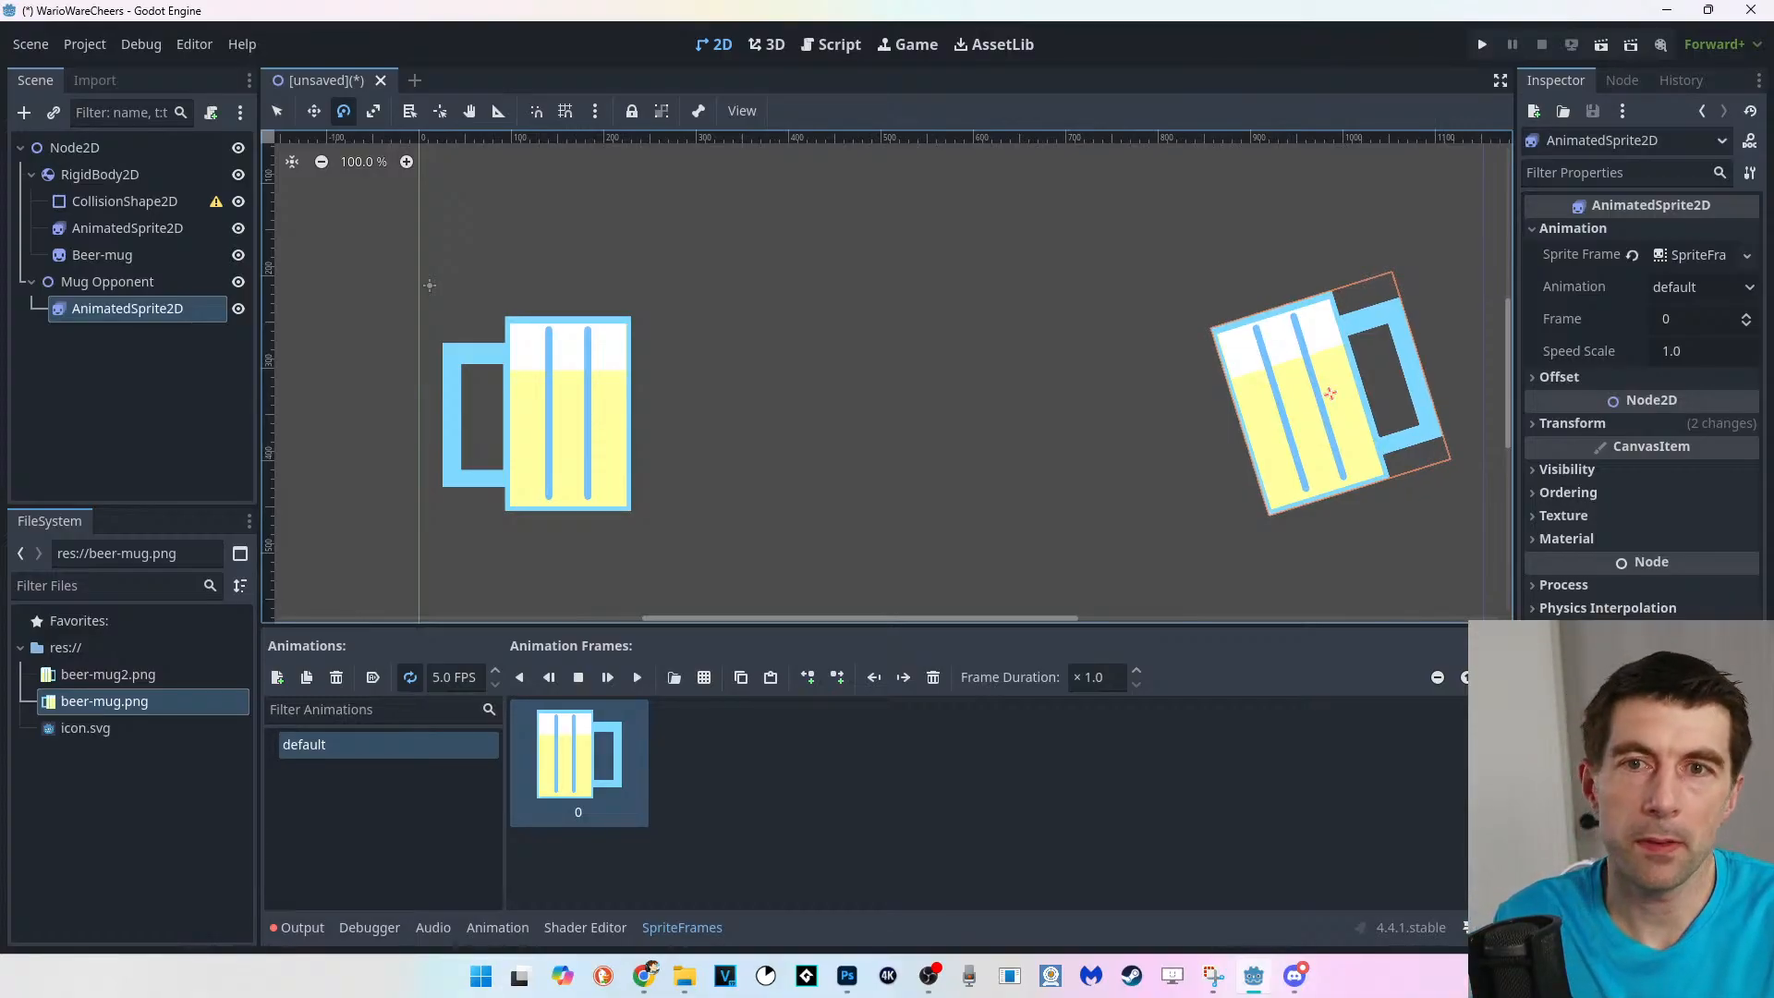
left_click_drag(1211, 344, 1269, 346)
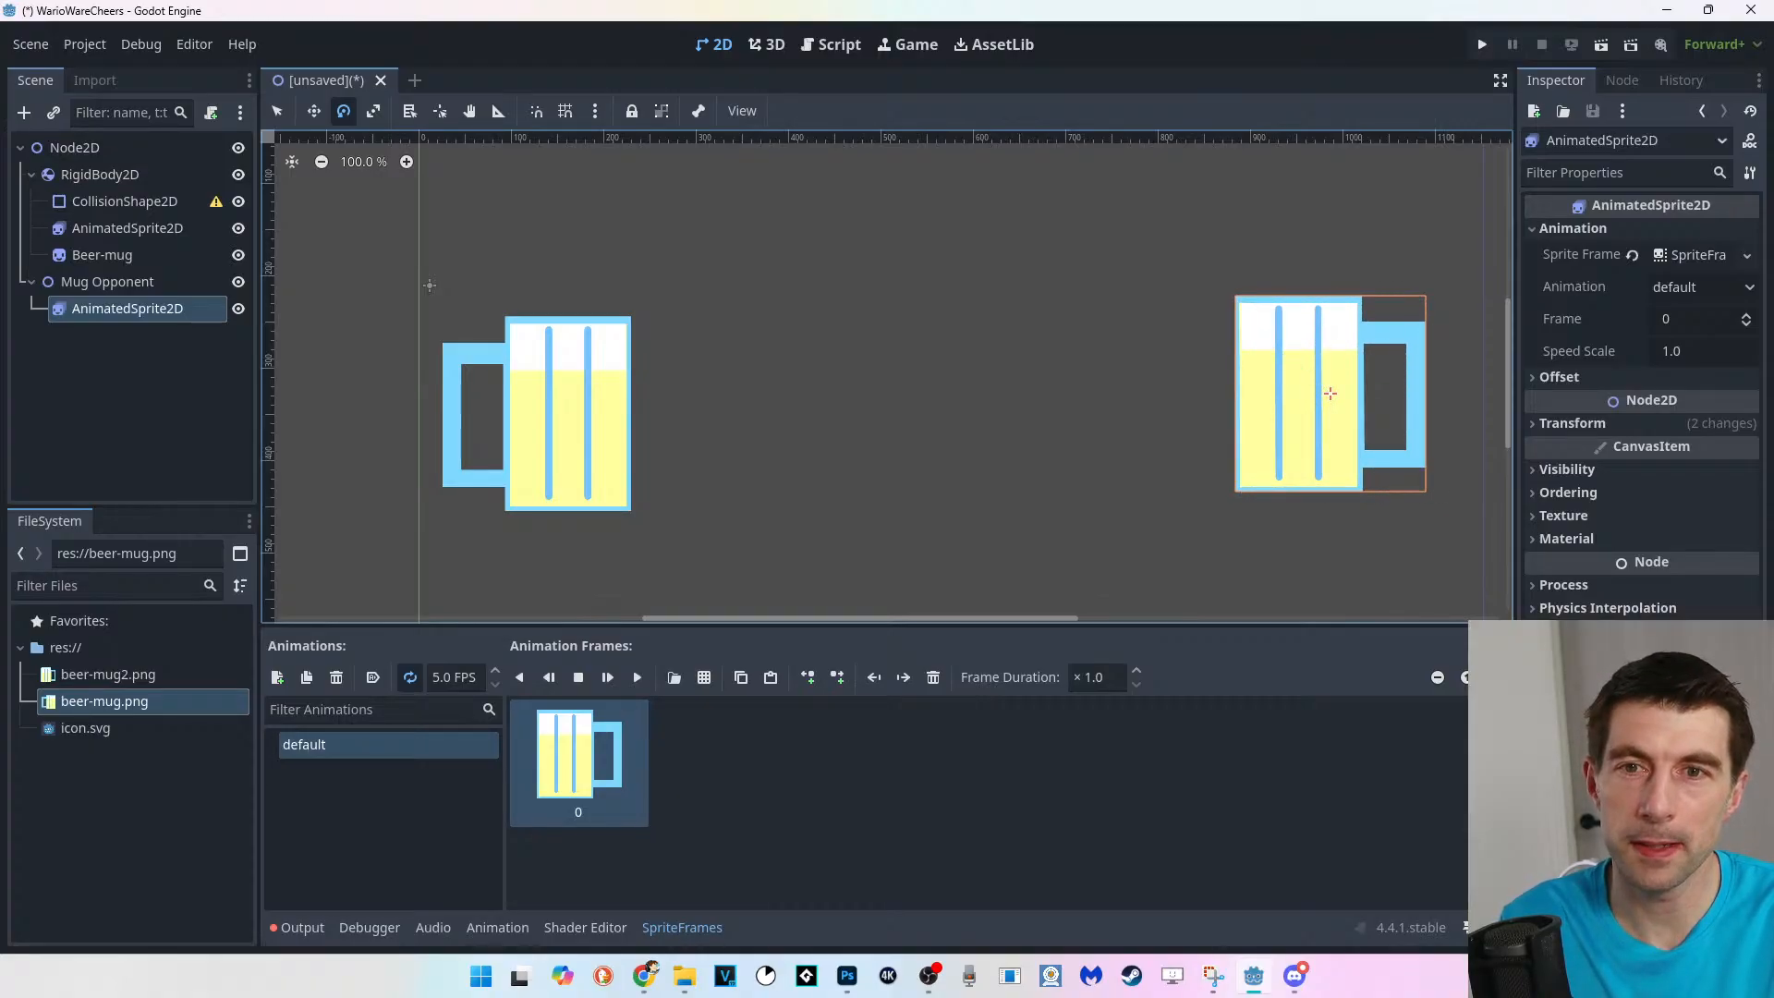
Position the AnimatedSprite2D mug level with the other mug, near the far edge of the game area.
key("w")
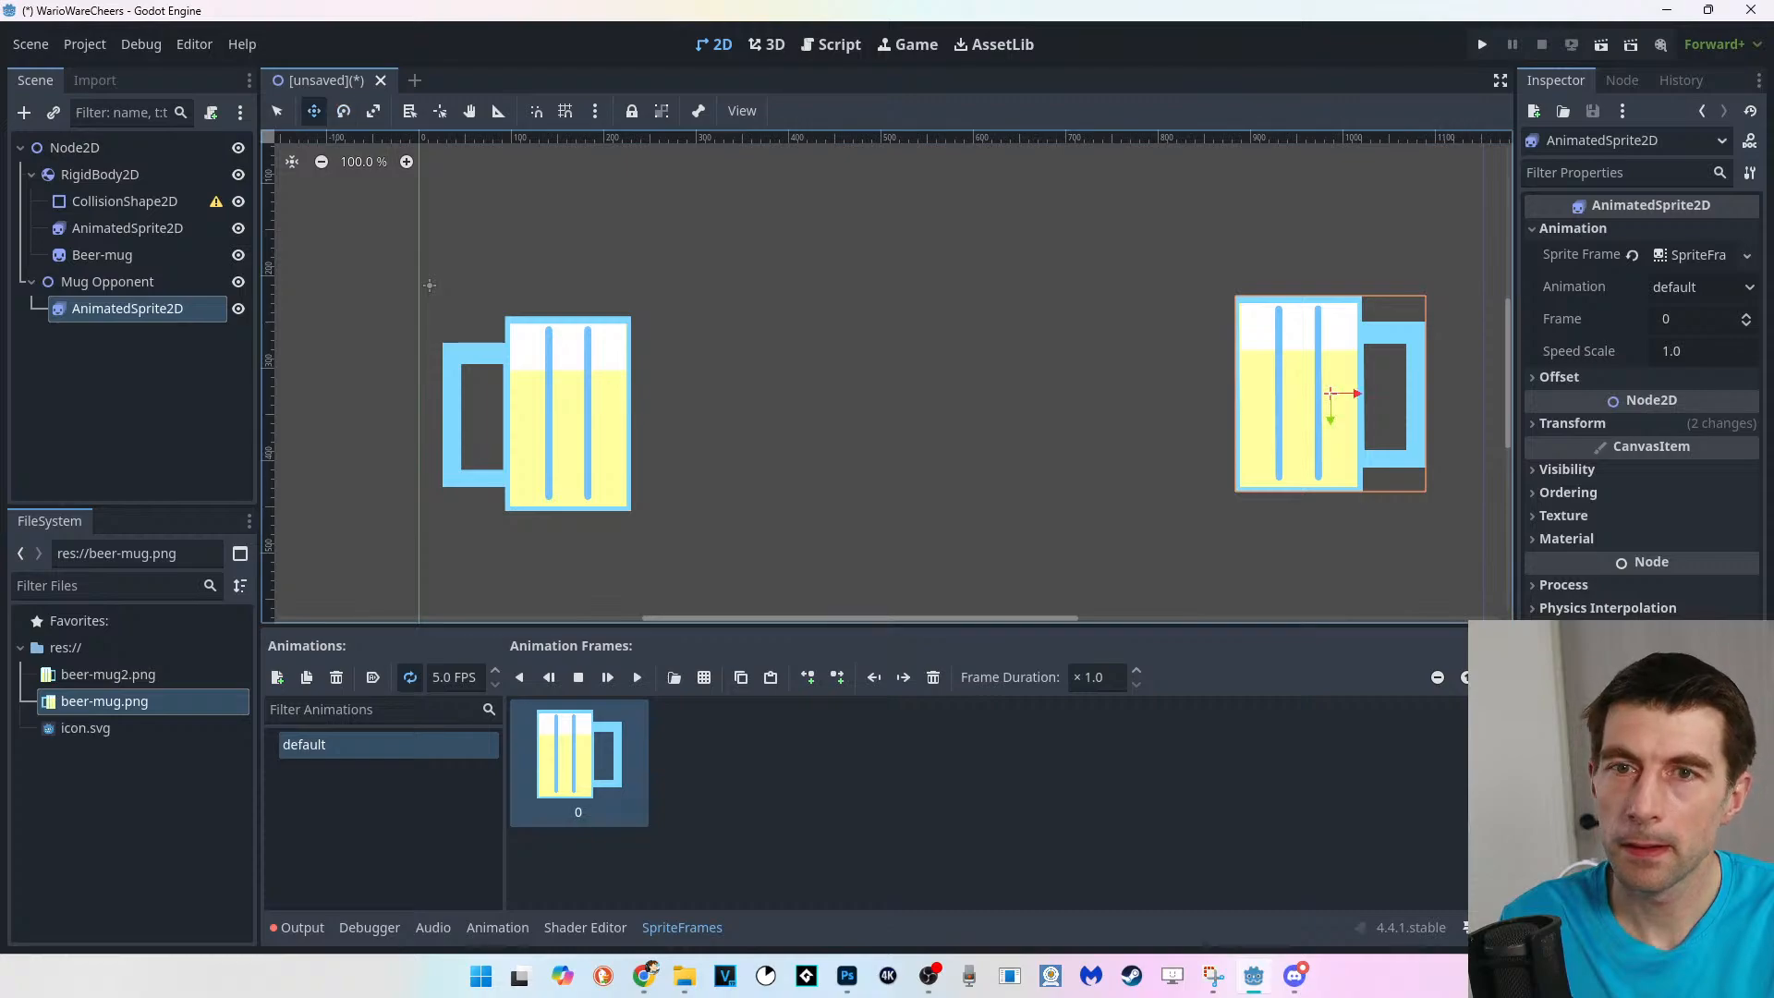
left_click_drag(1330, 394, 1372, 419)
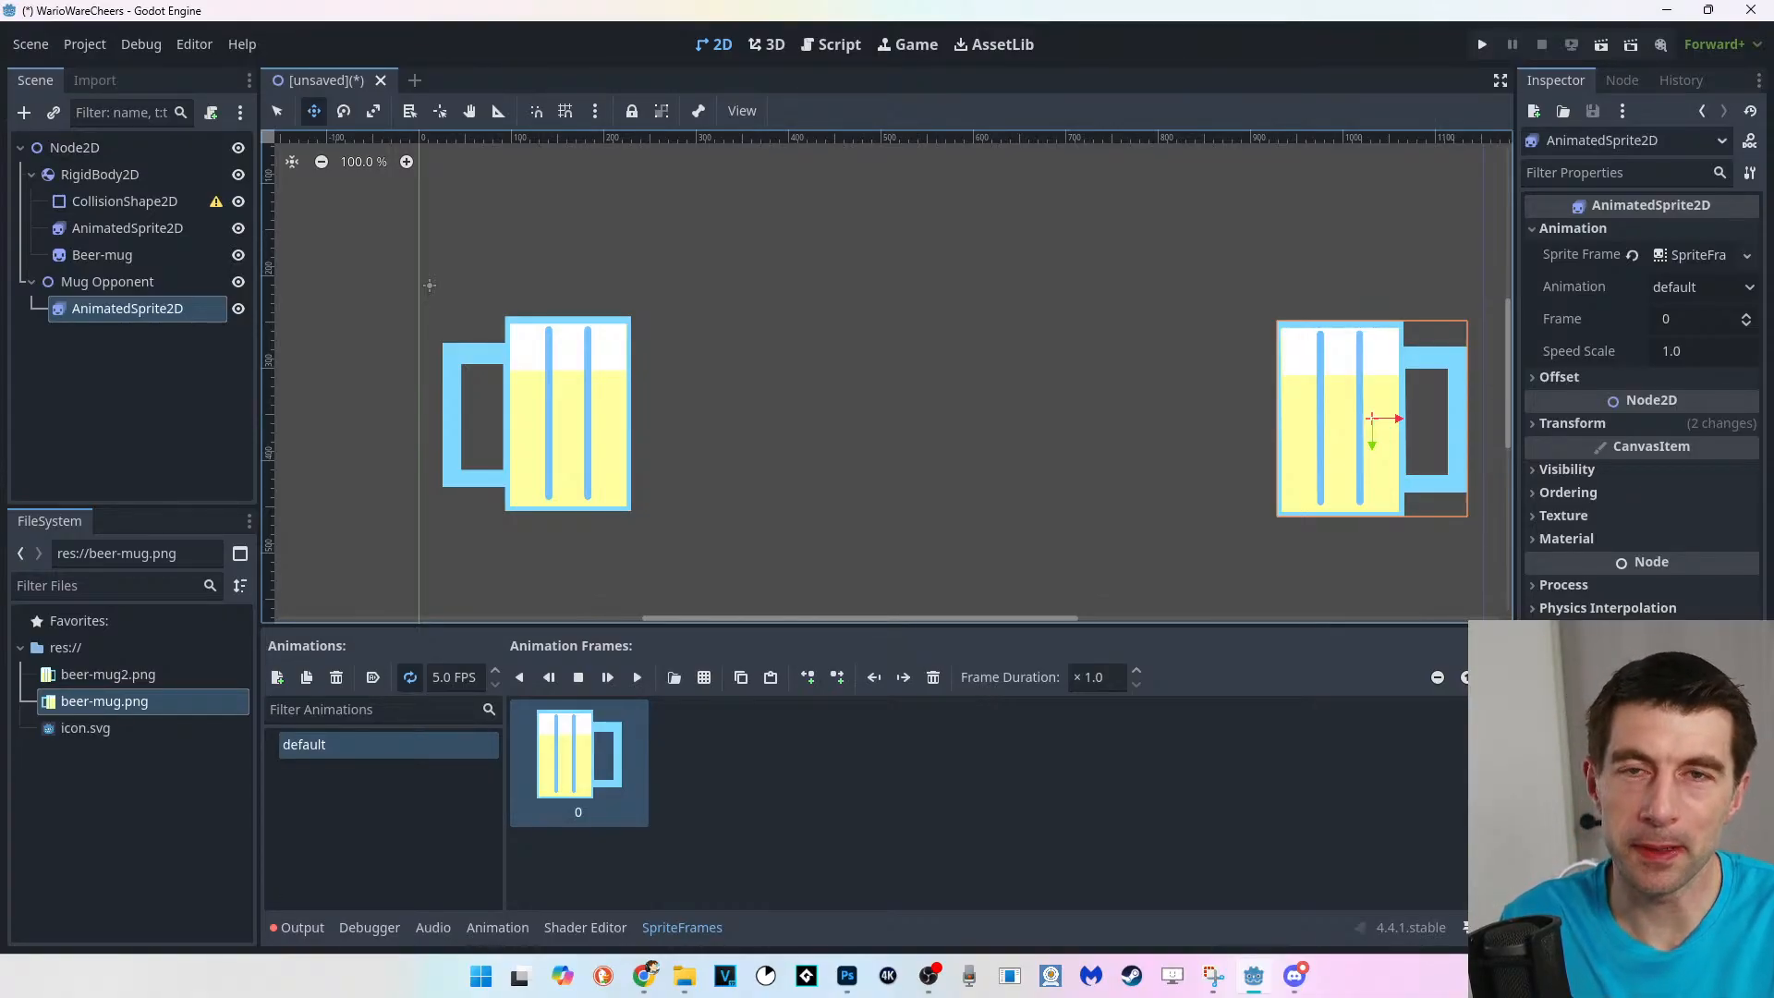
mouse_move(1372, 419)
left_mouse_down()
mouse_move(1375, 458)
mouse_move(1351, 411)
mouse_move(1368, 399)
left_mouse_up()
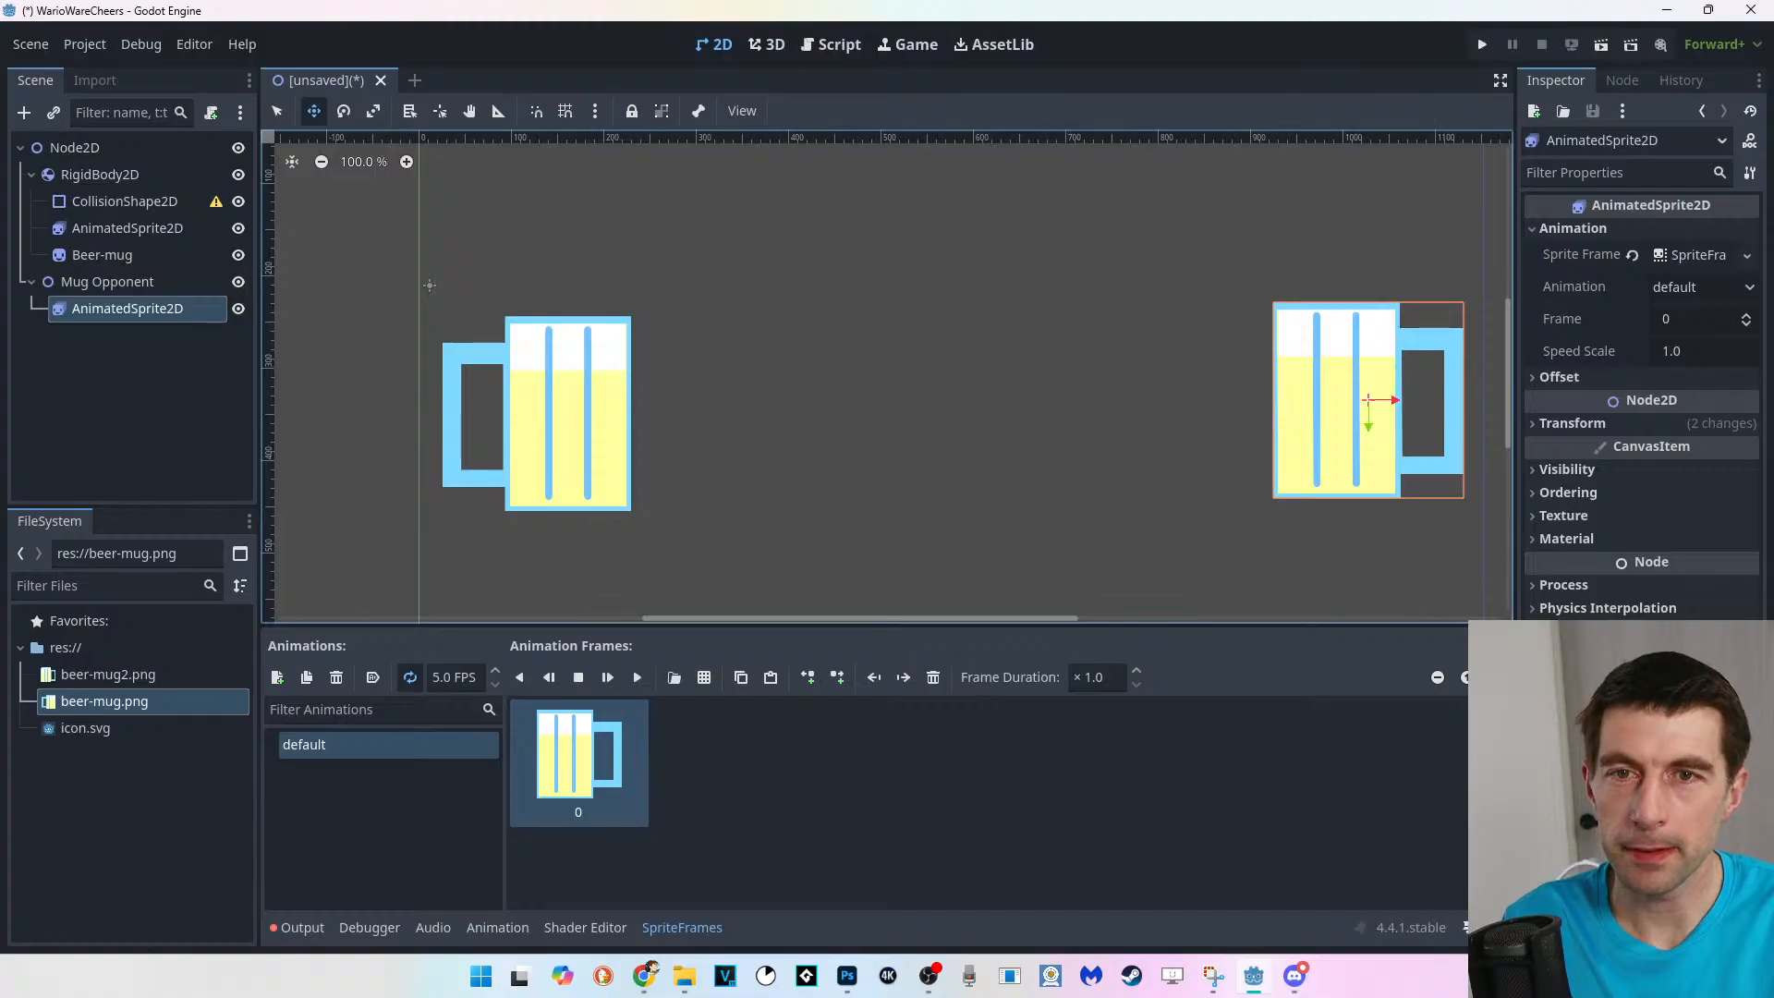
left_click_drag(1368, 399, 1358, 411)
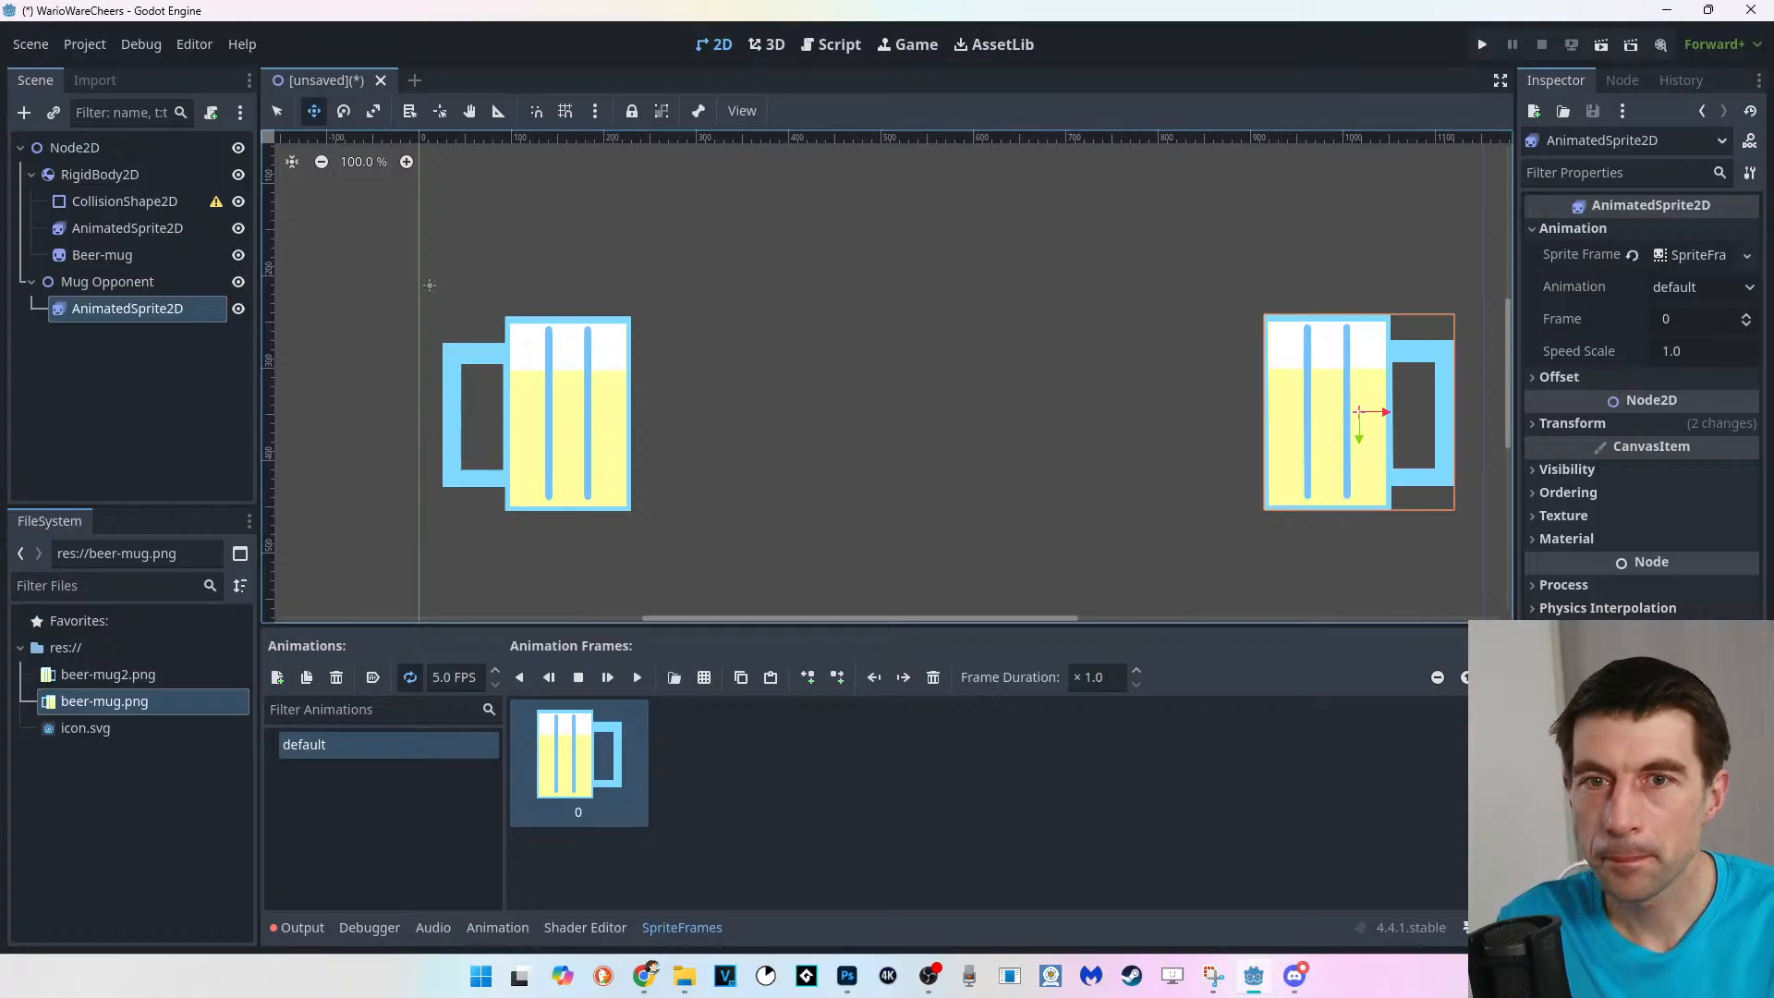
left_click(128, 308)
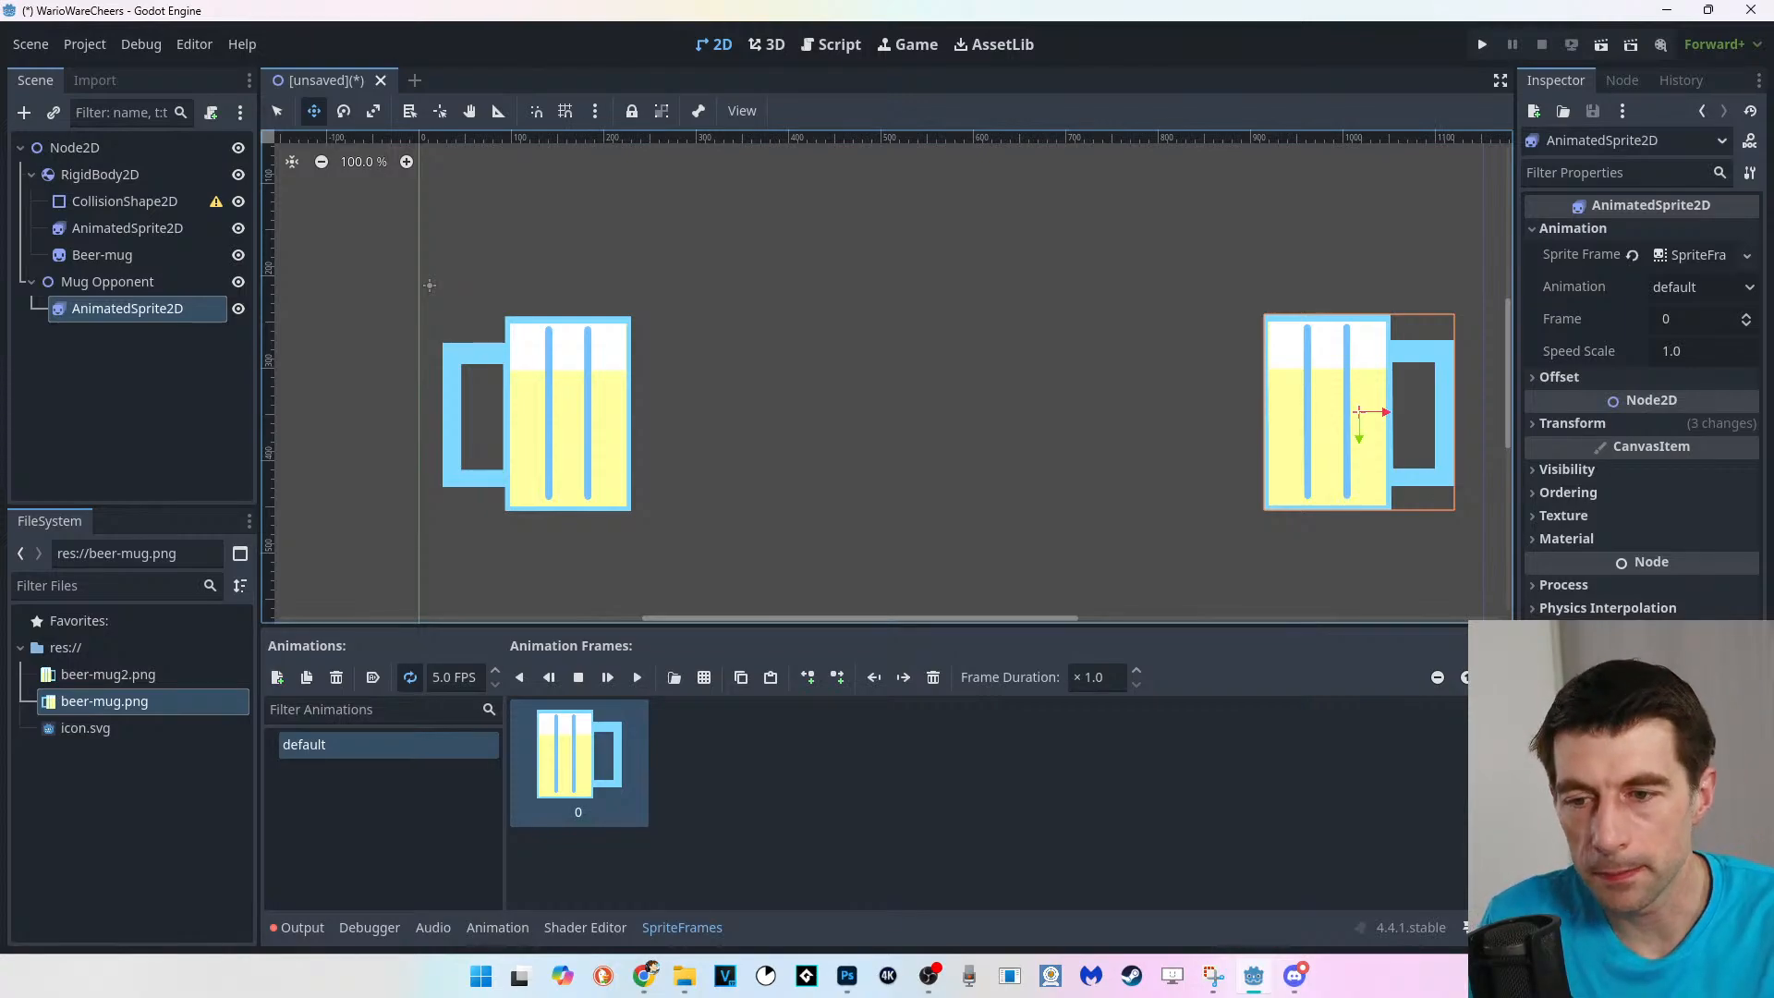
Switch to YouTube and rewind the Godot Beginner Tutorial to the part on fitting a rectangle collision shape to the enemy.
left_click_drag(1138, 993, 1178, 110)
key("space")
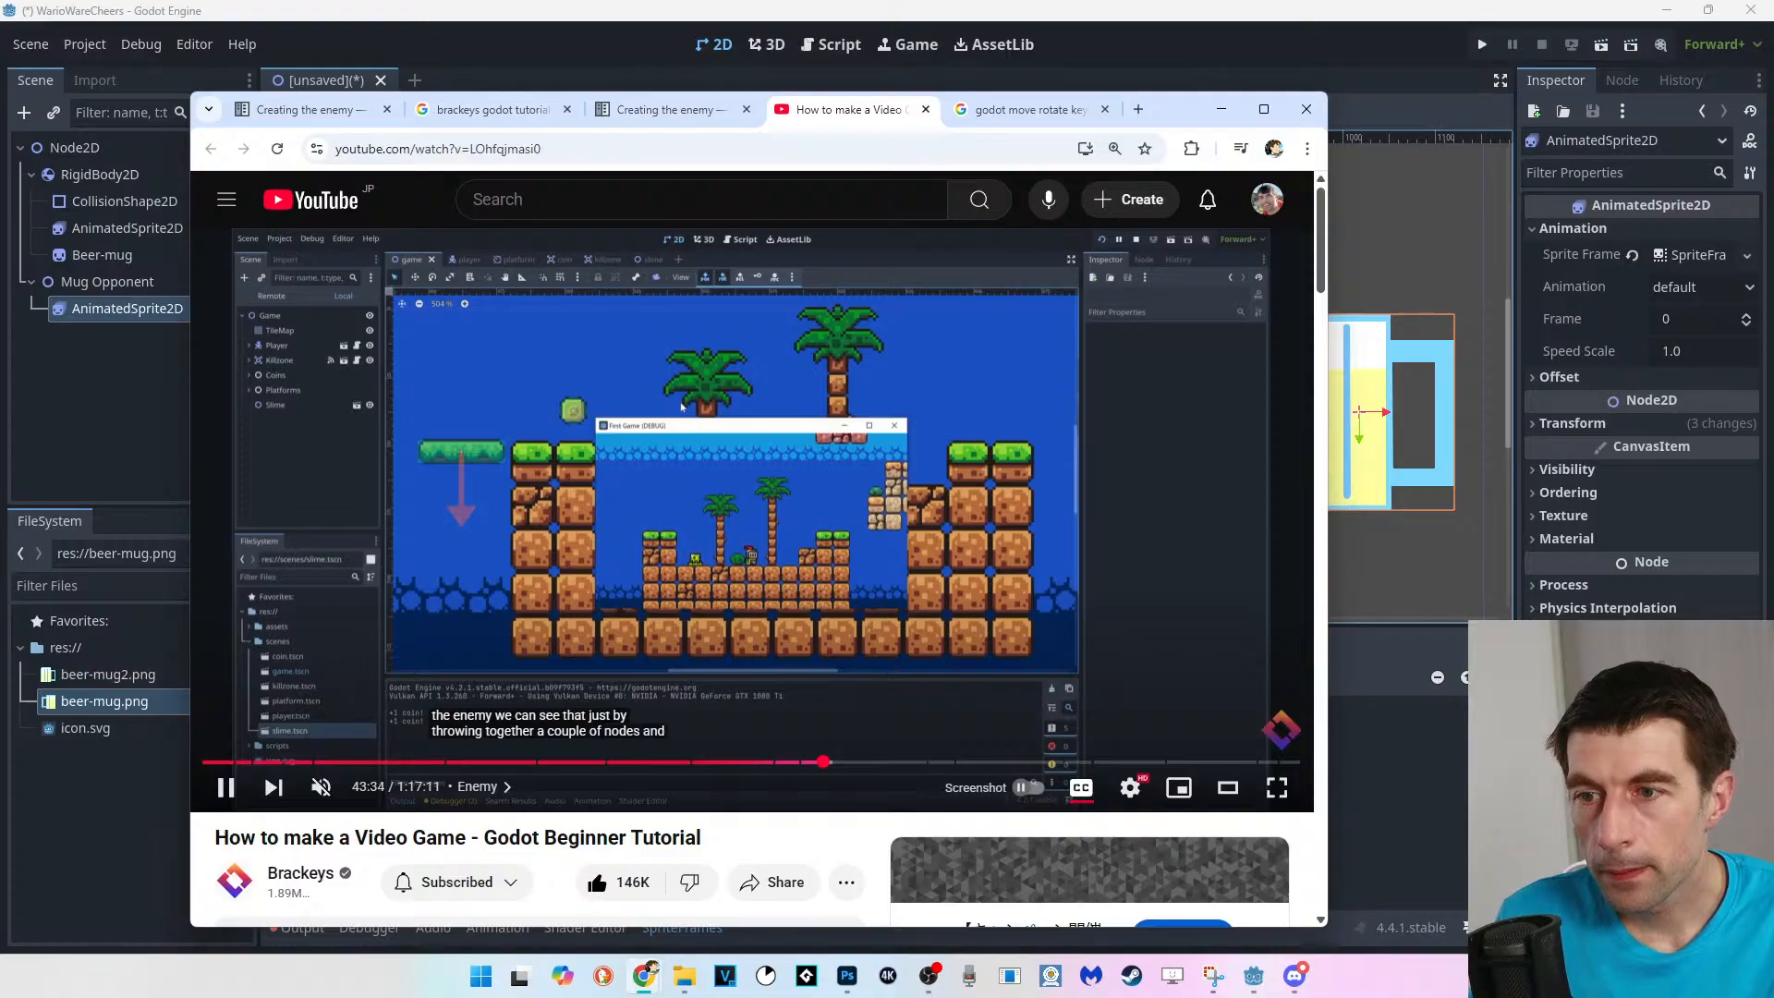
left_click(218, 776)
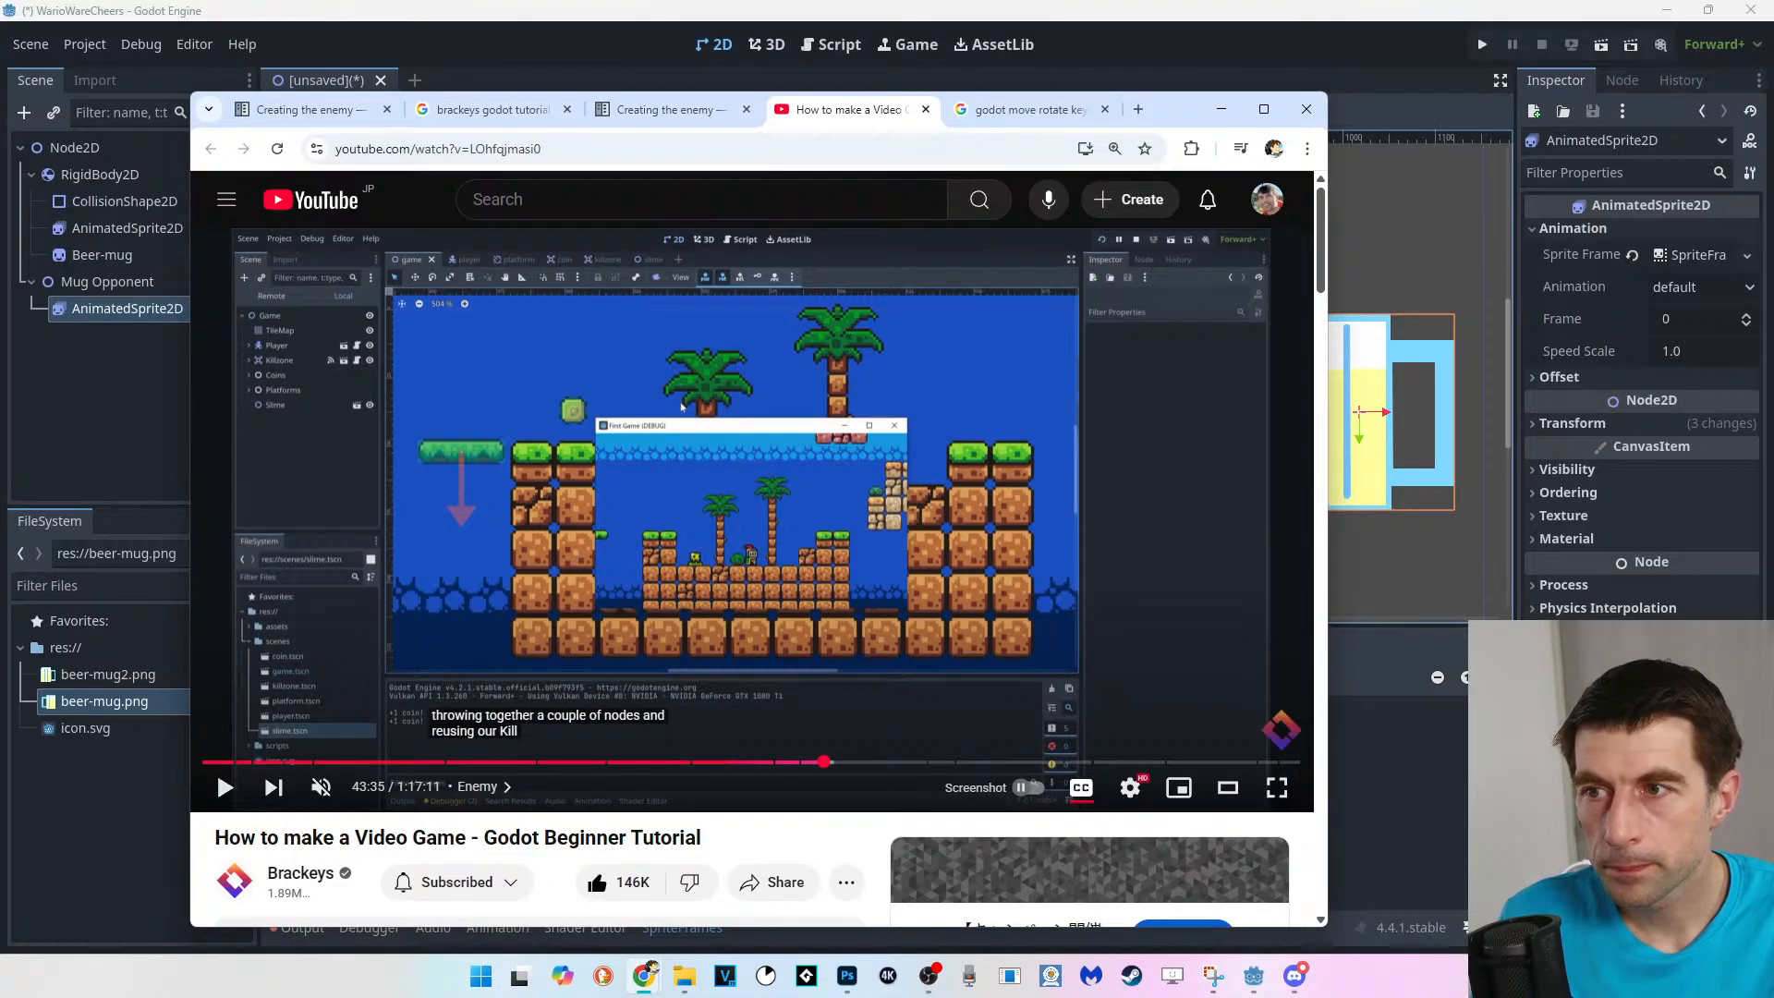
left_click(216, 770)
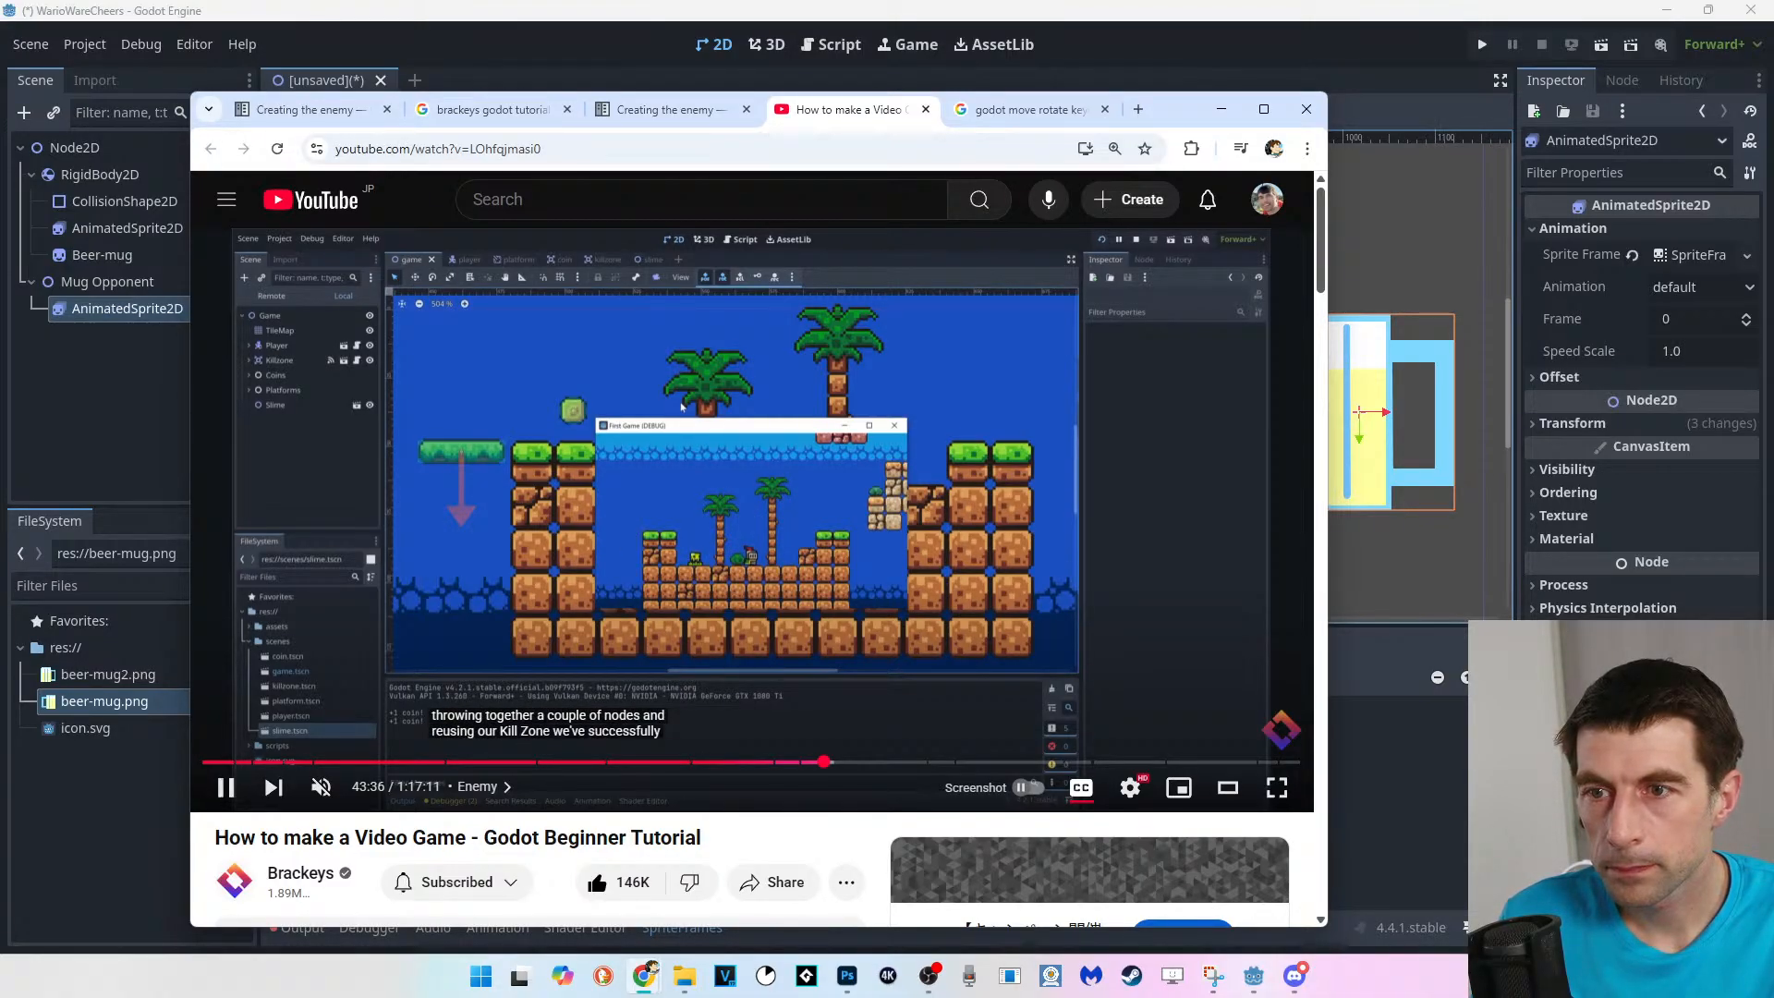
left_click(217, 771)
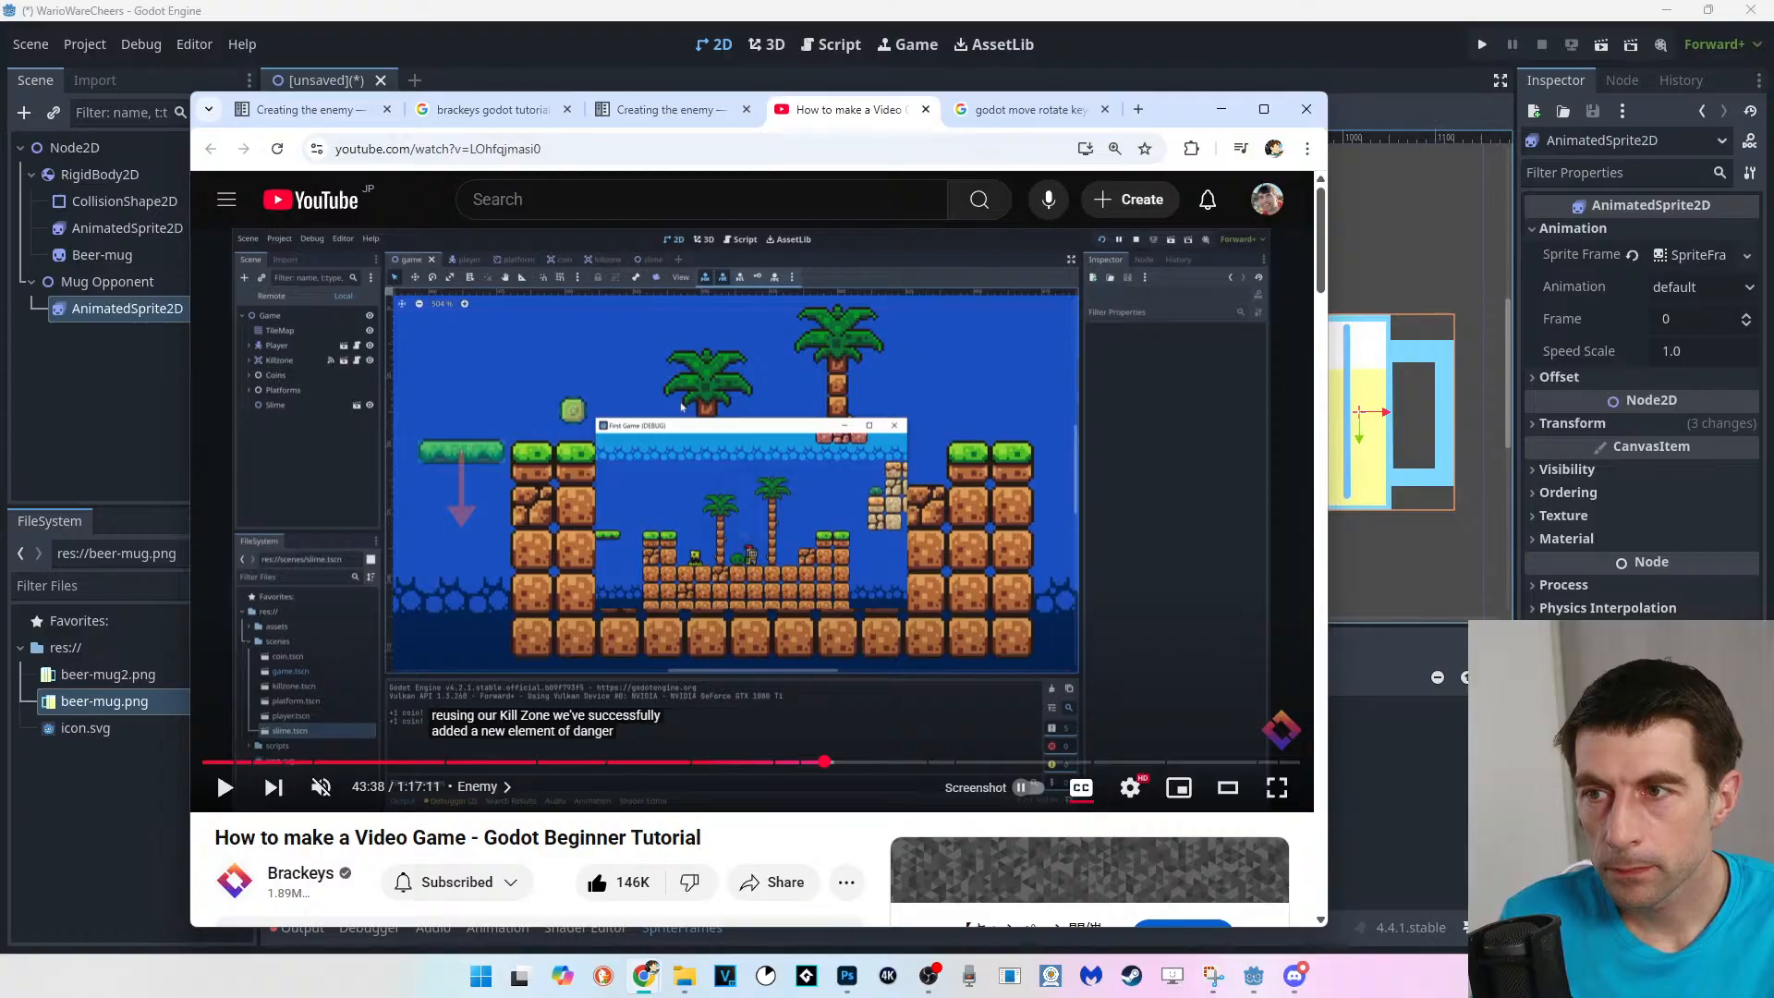
key("Left")
key("Left")
key("Left")
key("Left")
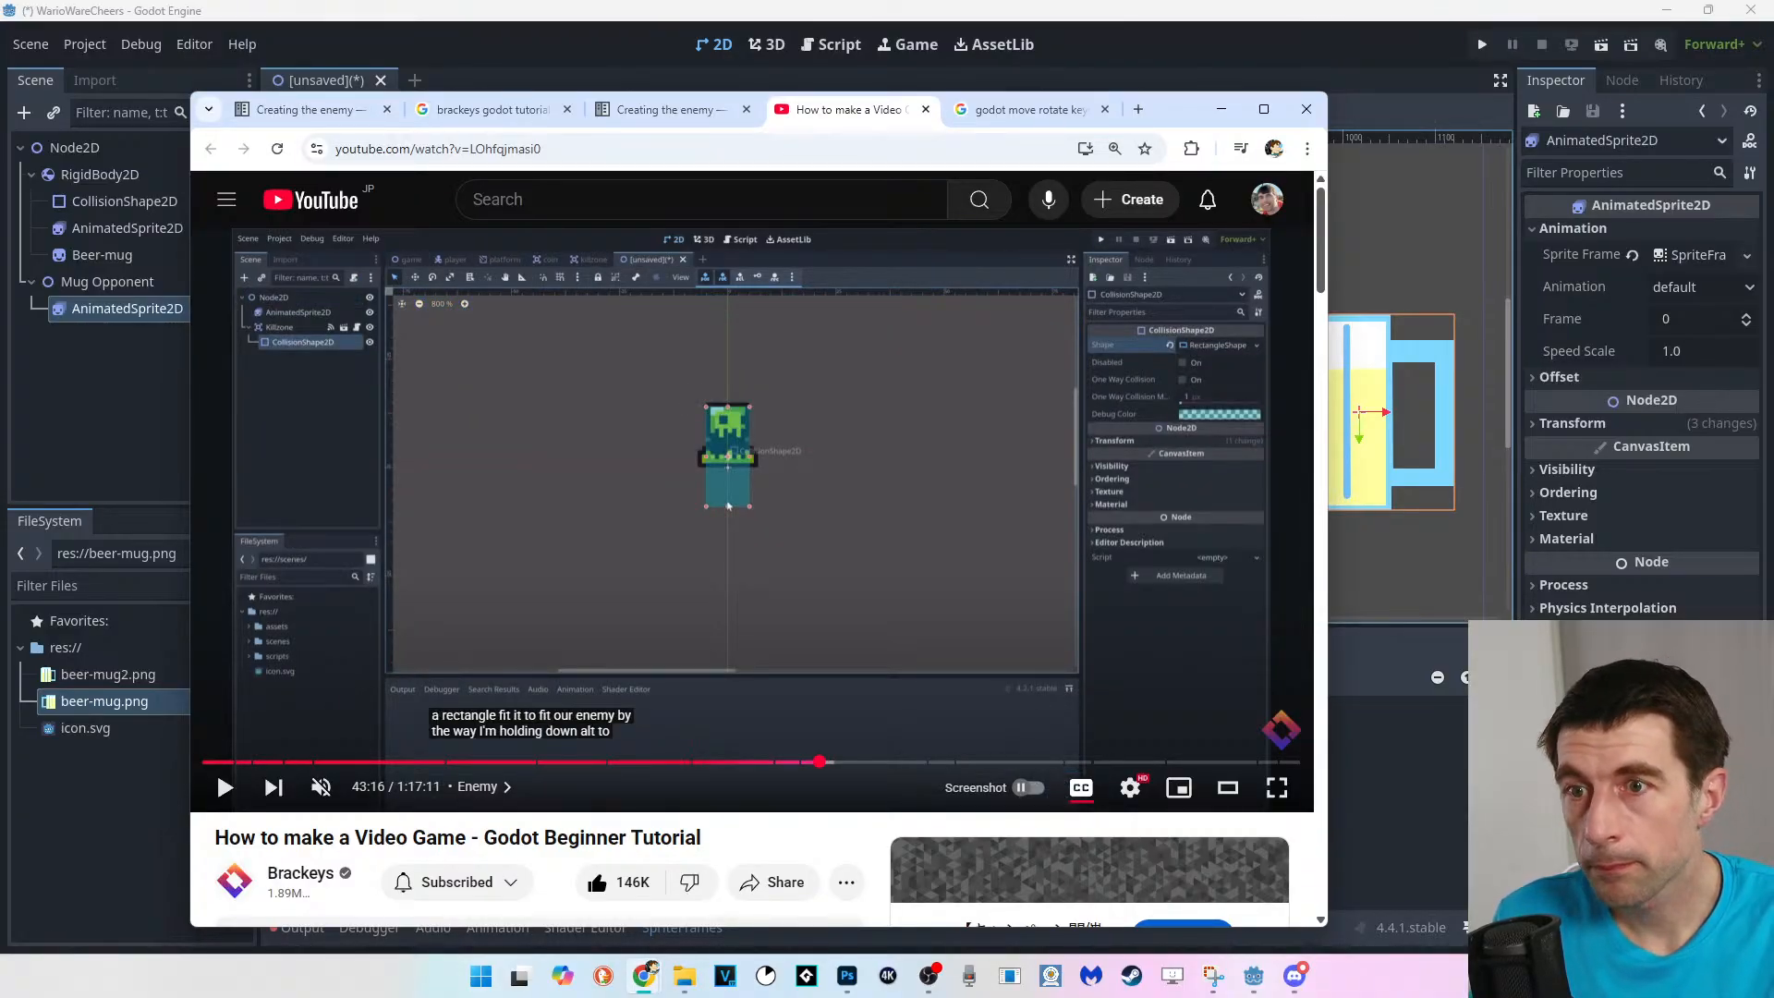
Switch back to Godot and add a CollisionShape2D as a child of Mug Opponent's AnimatedSprite2D.
key("alt+Tab")
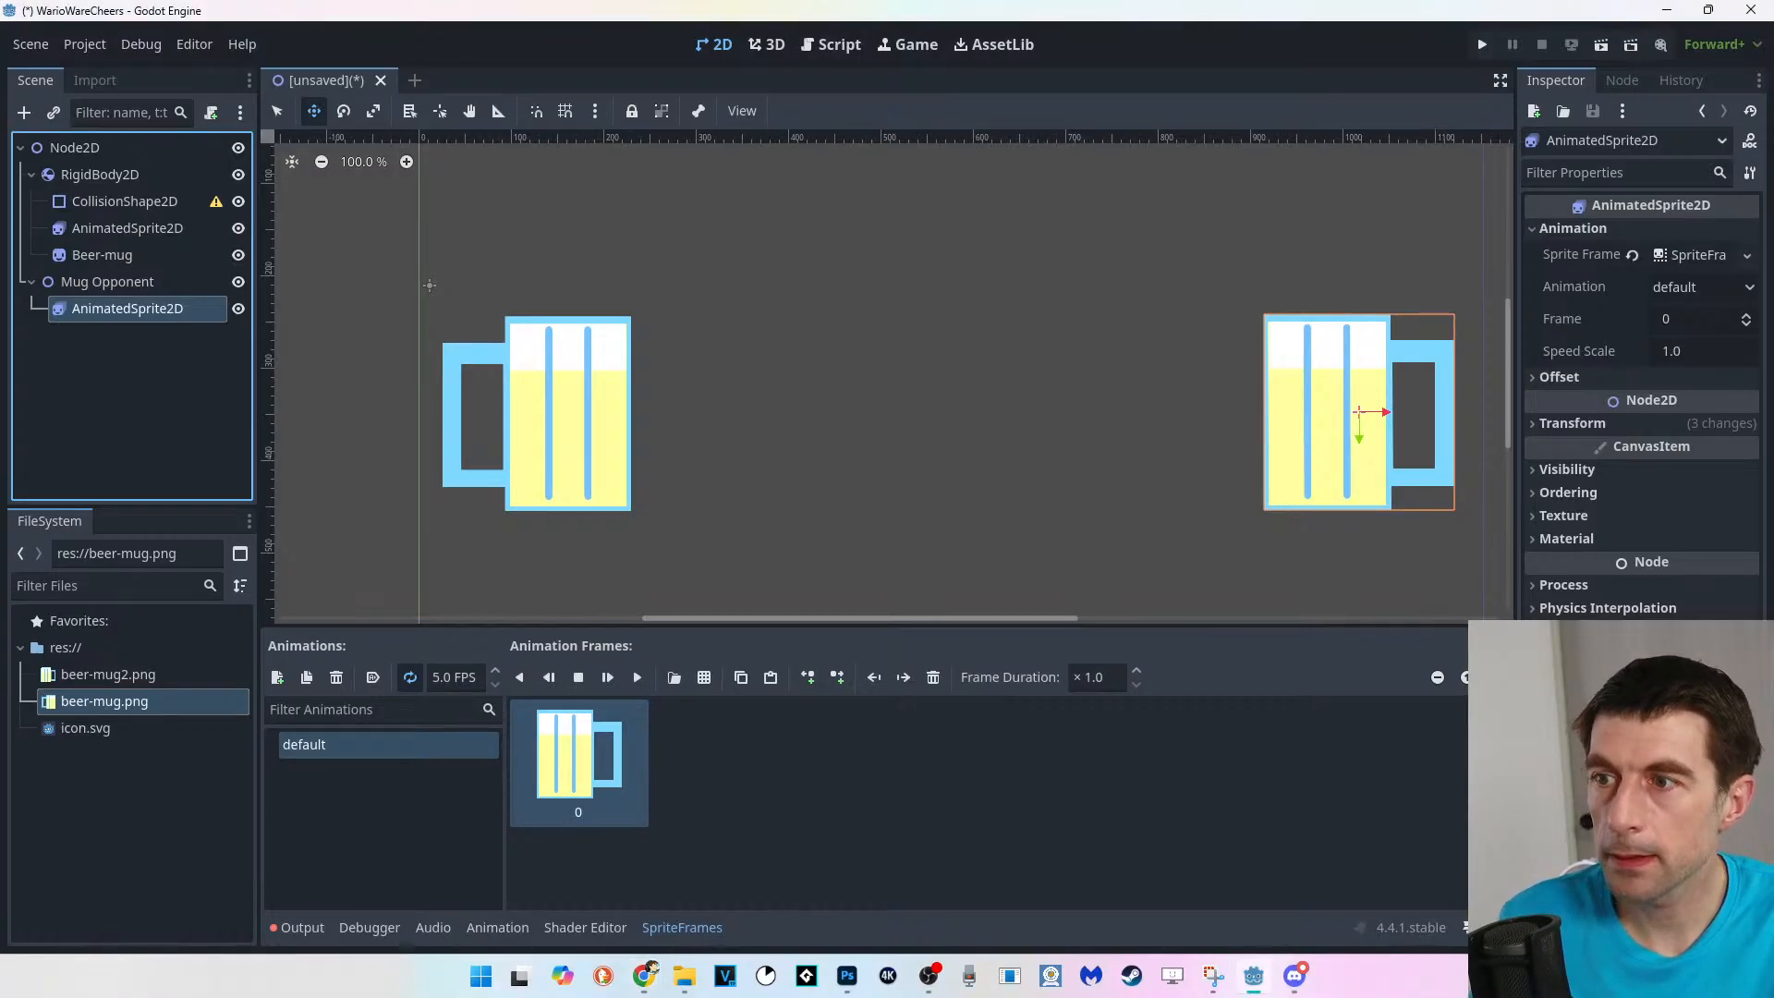
key("ctrl+a")
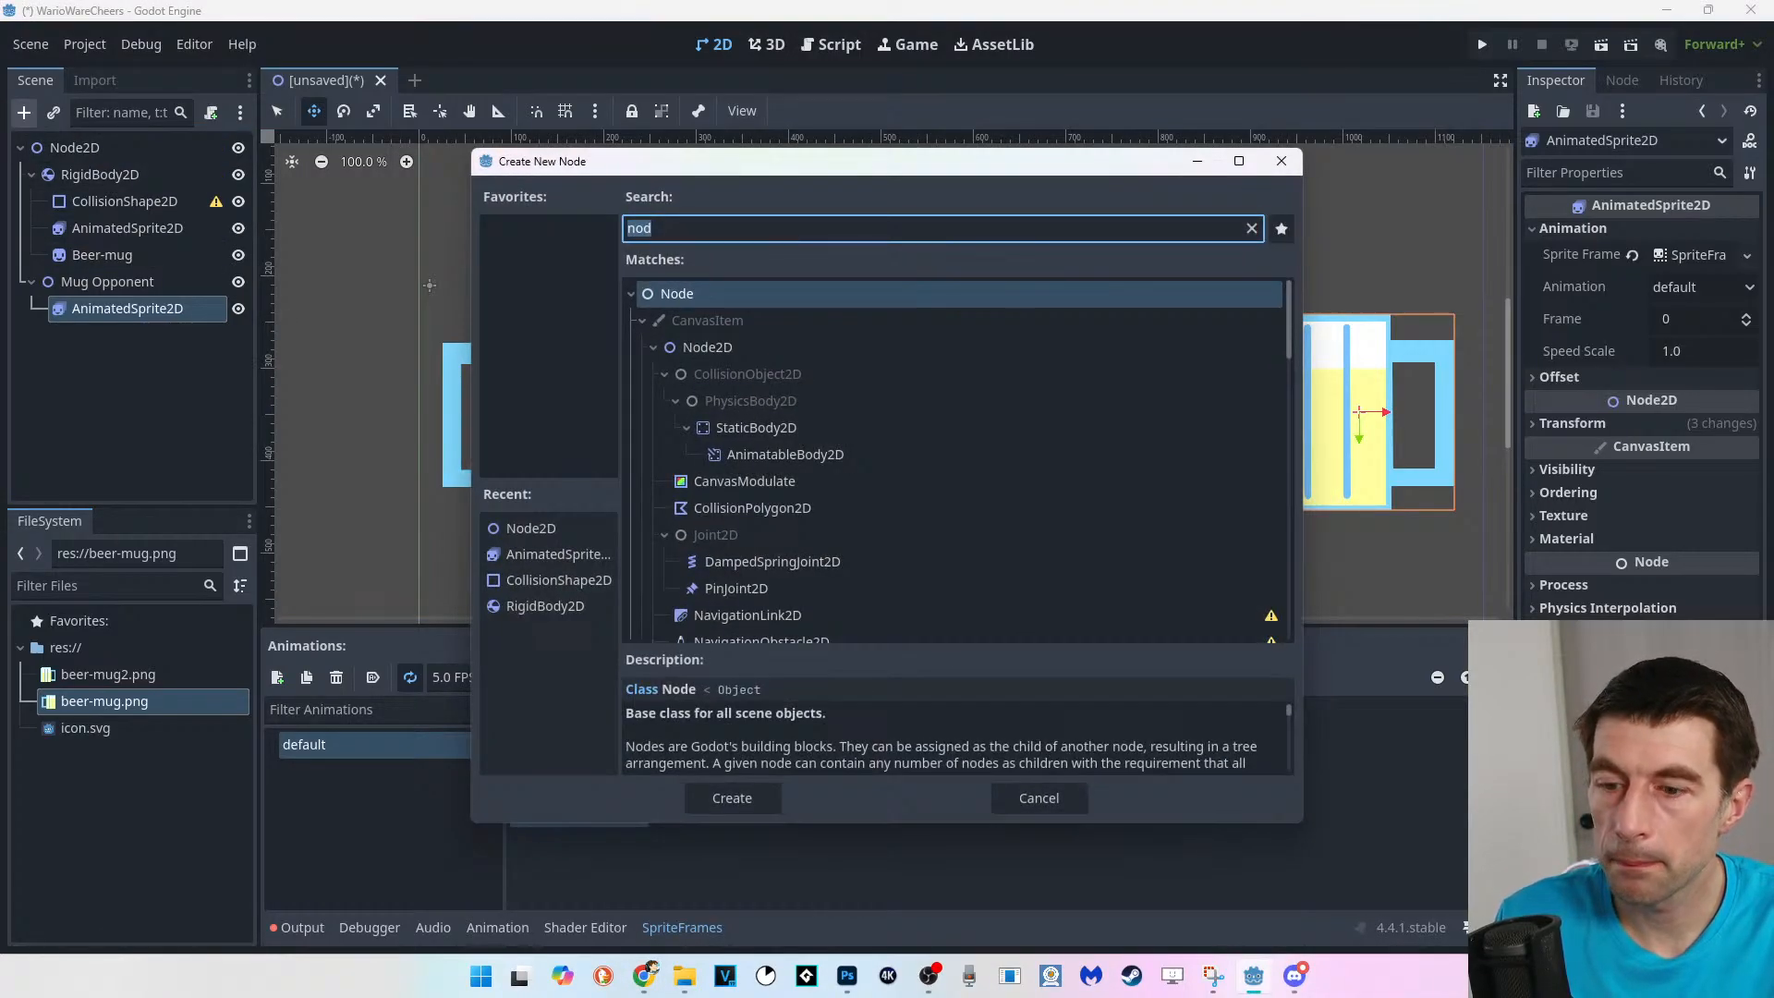
type("voll")
key("BackSpace")
key("BackSpace")
key("BackSpace")
key("BackSpace")
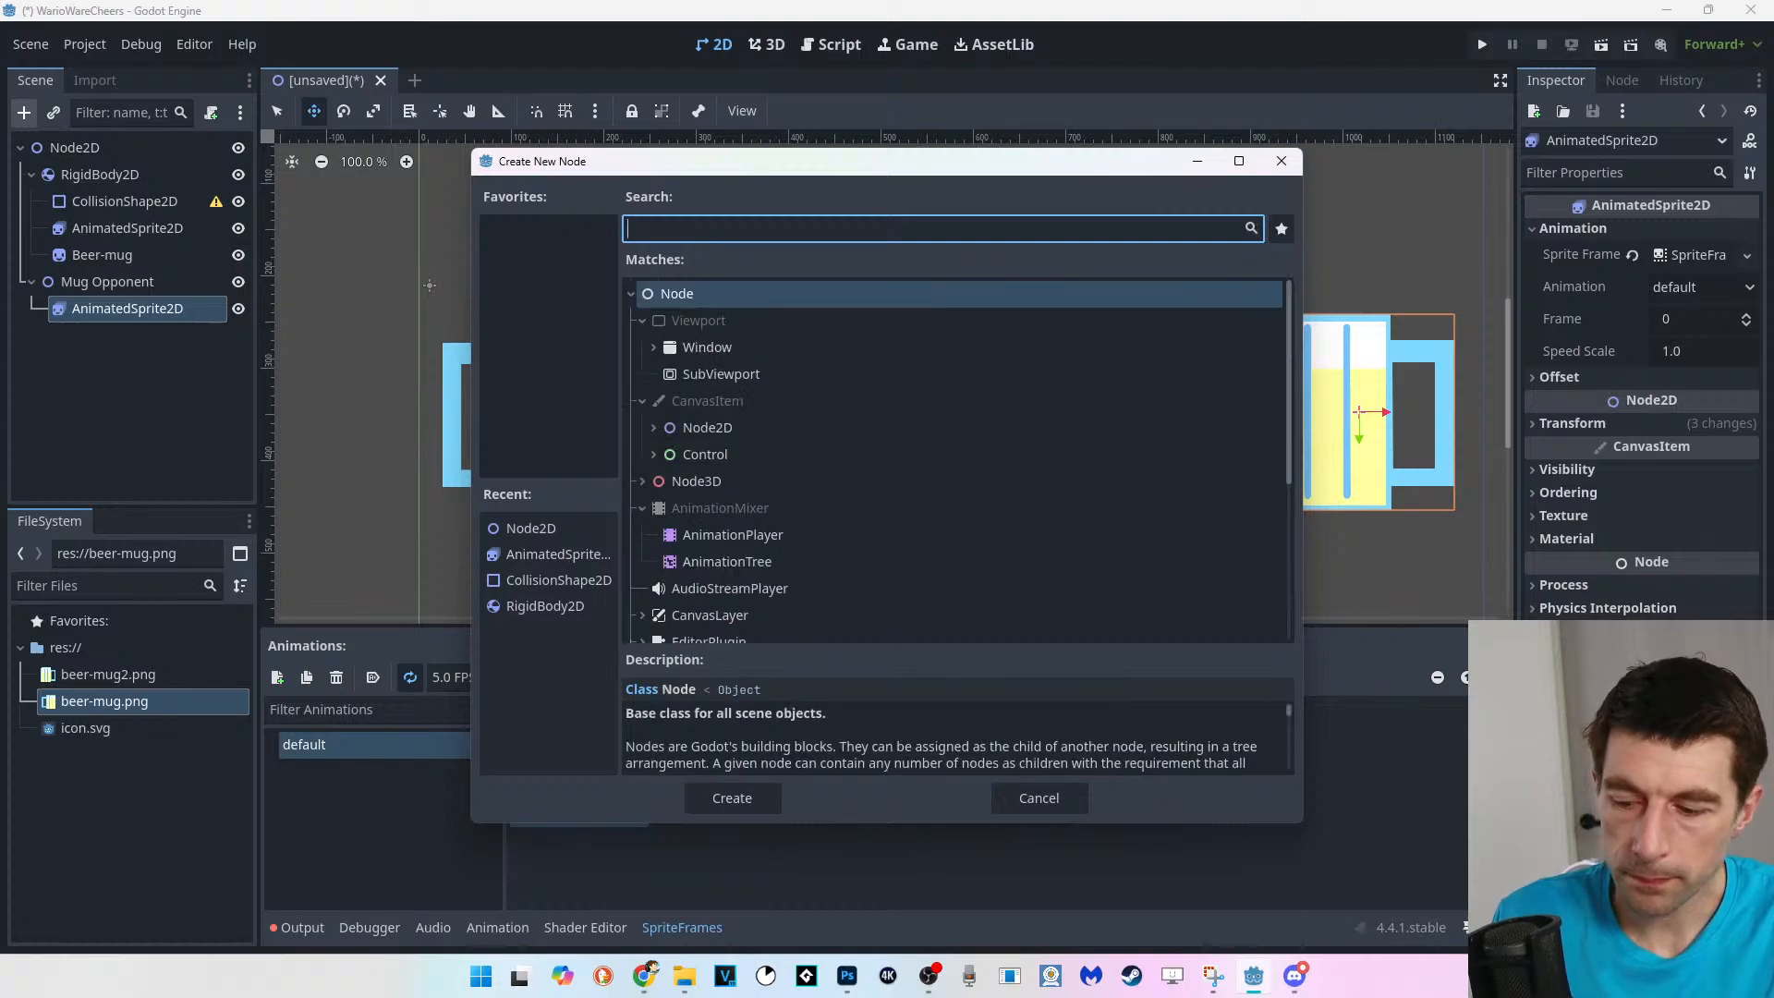
type("coll")
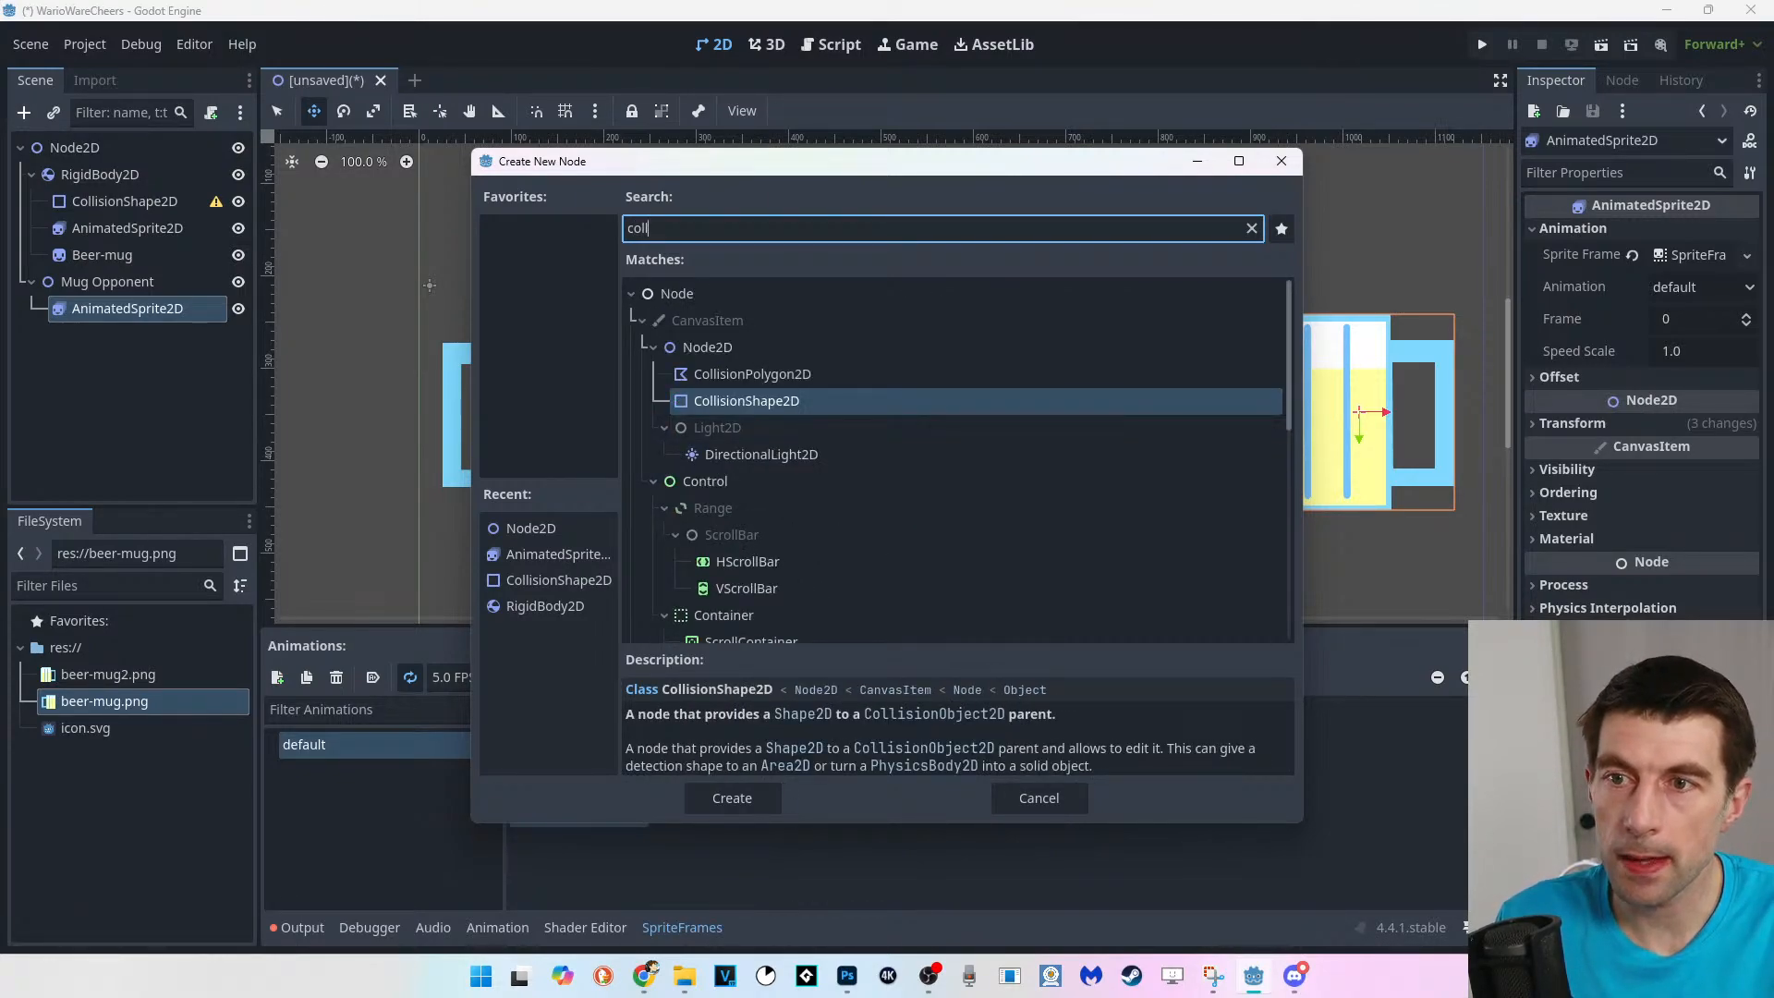
left_click(754, 400)
left_click(732, 797)
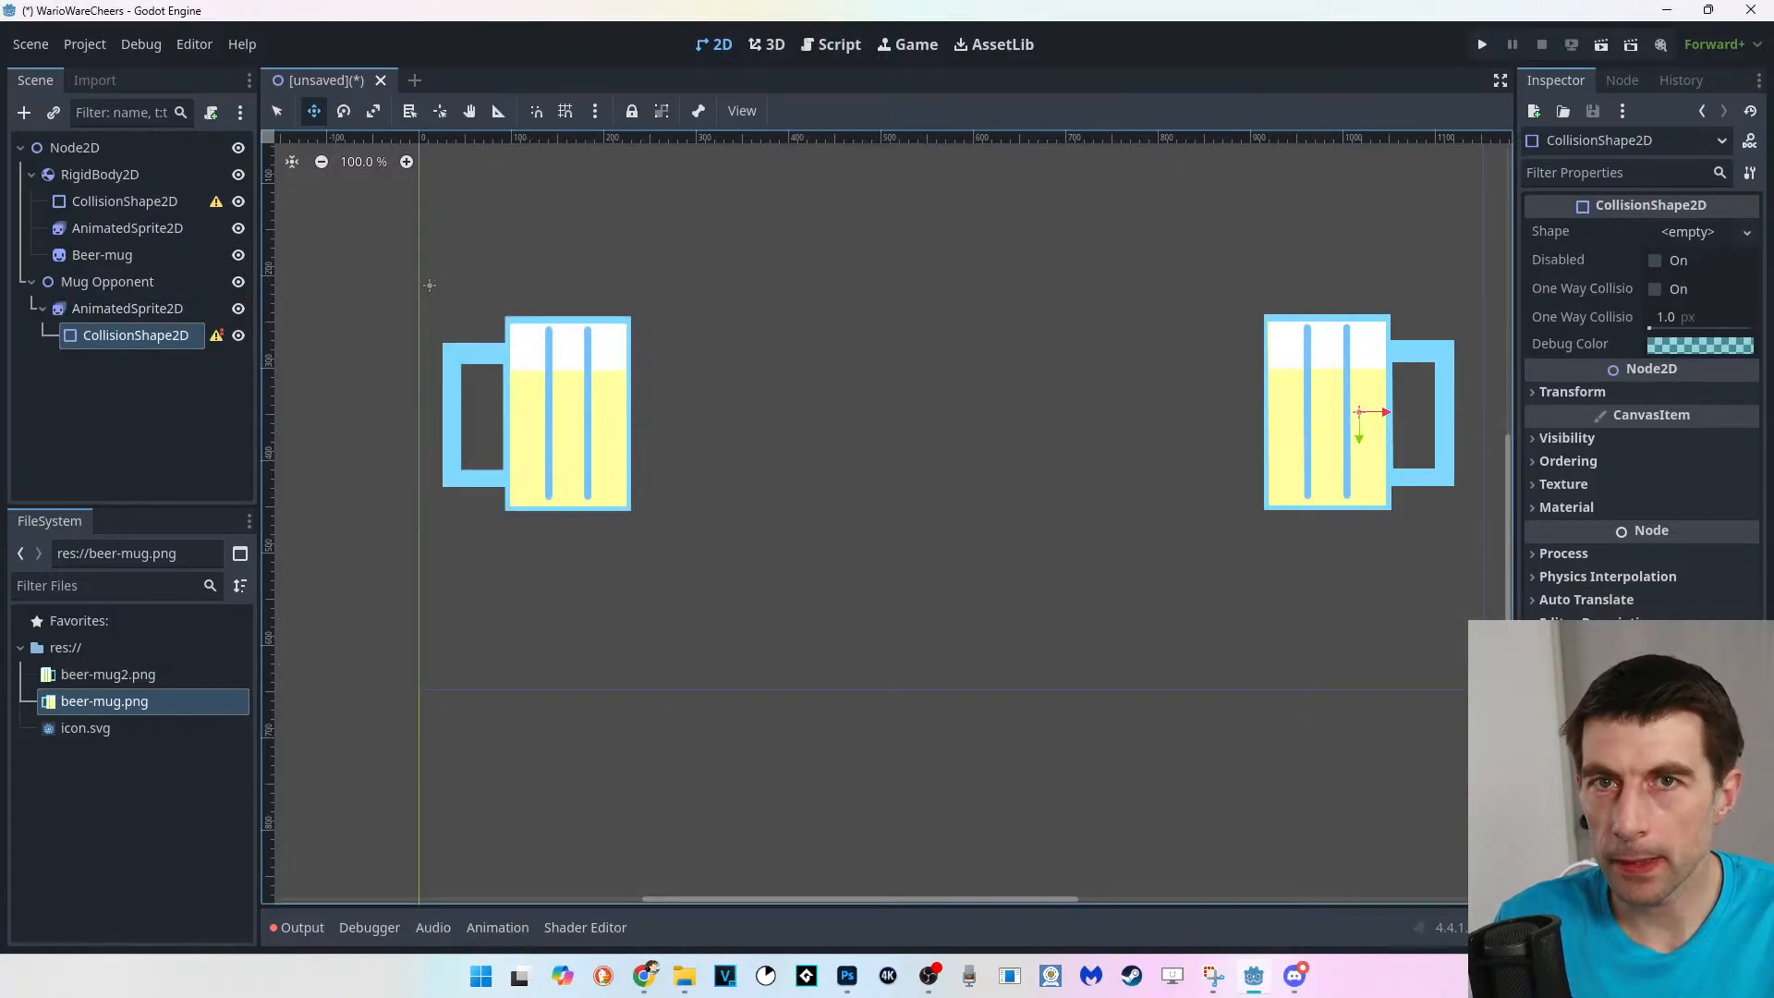
left_click(74, 147)
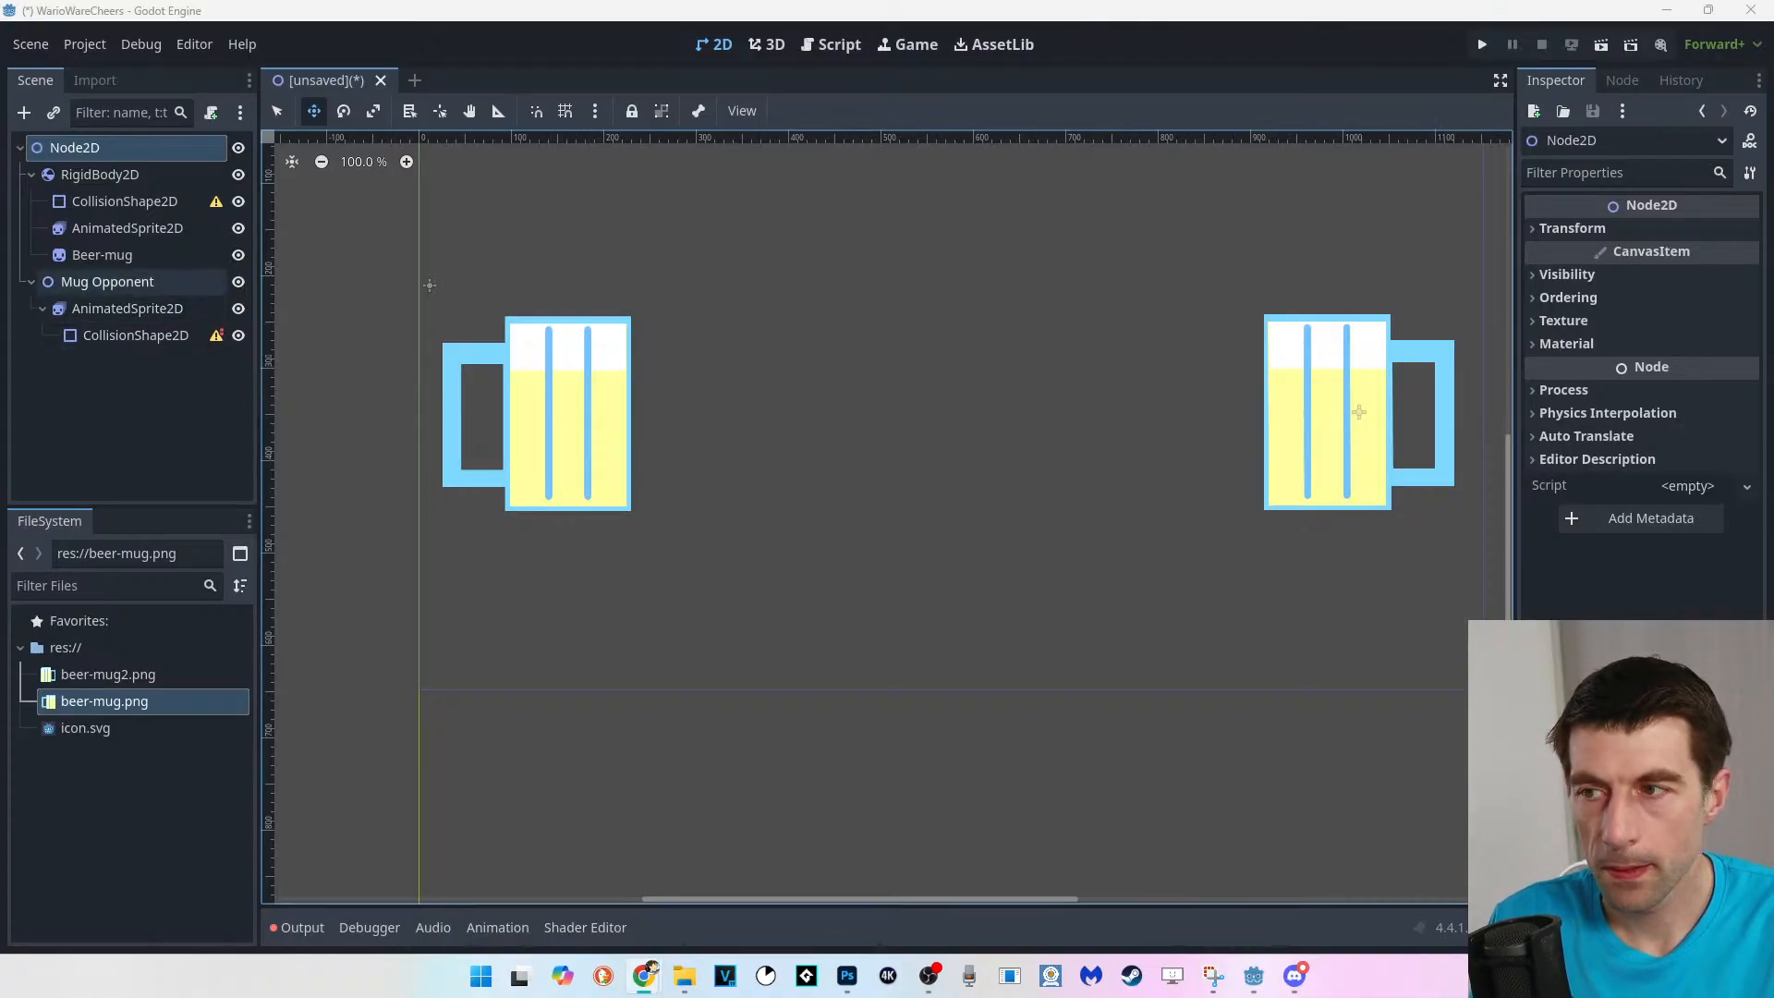
left_click(135, 336)
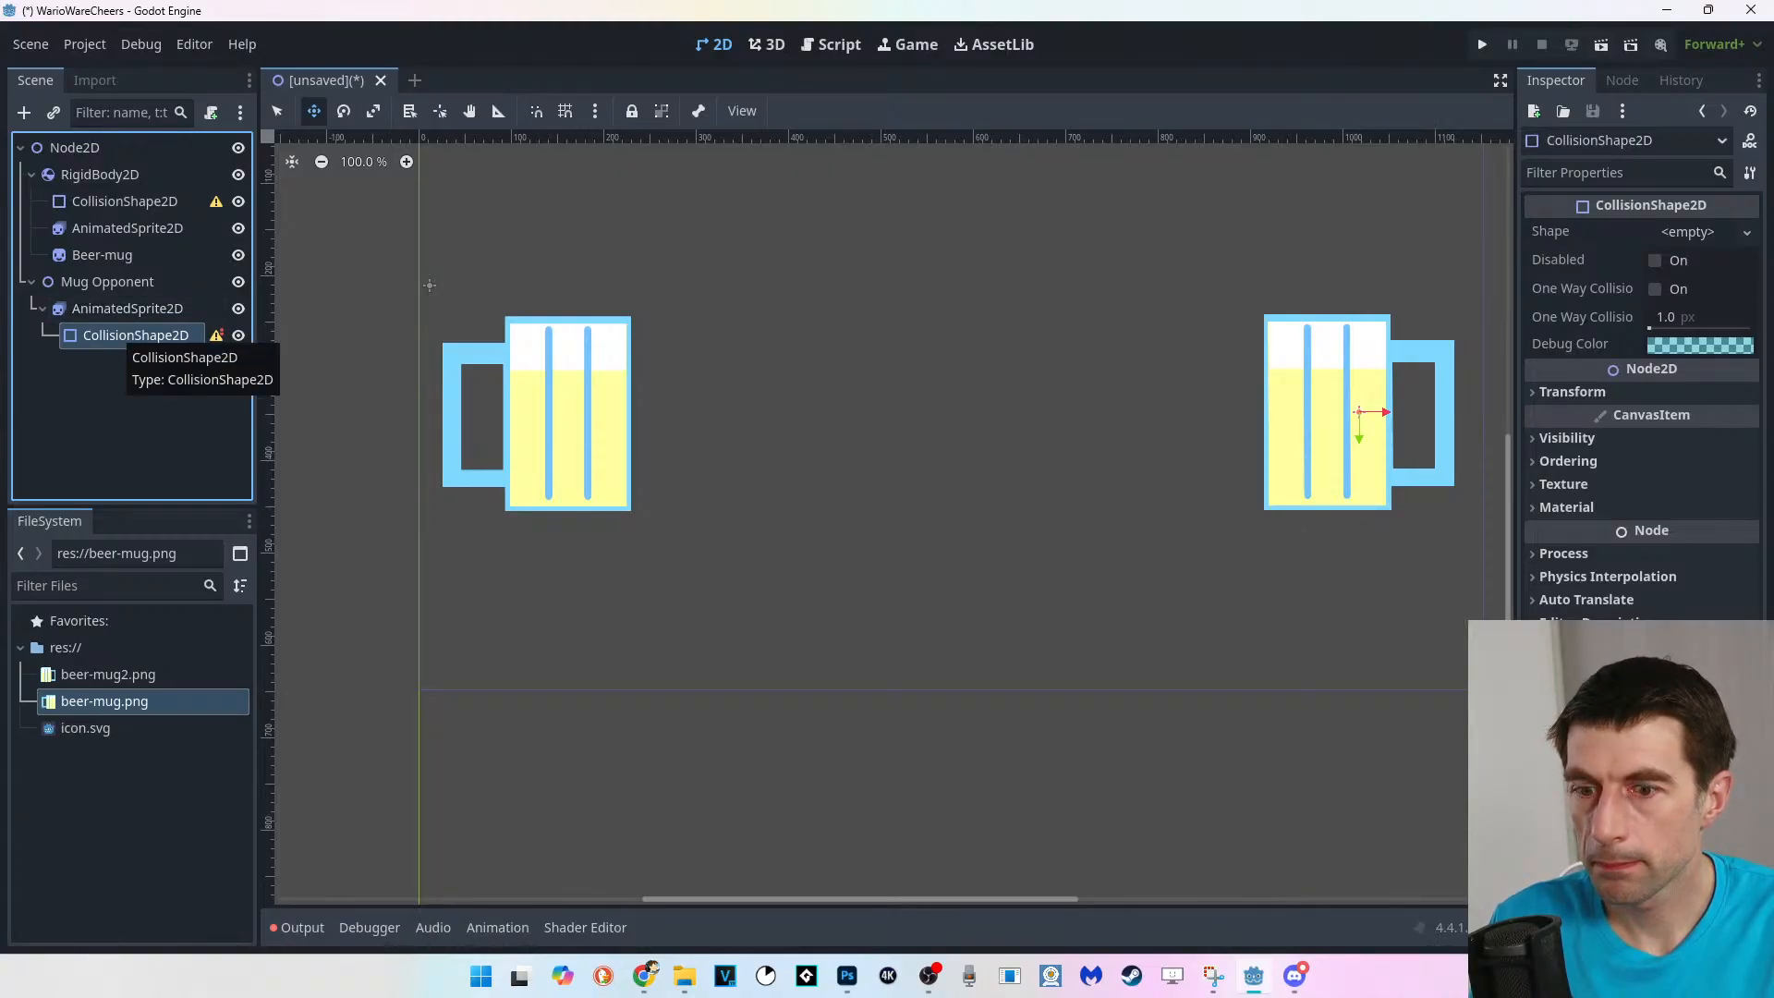
left_click(108, 334)
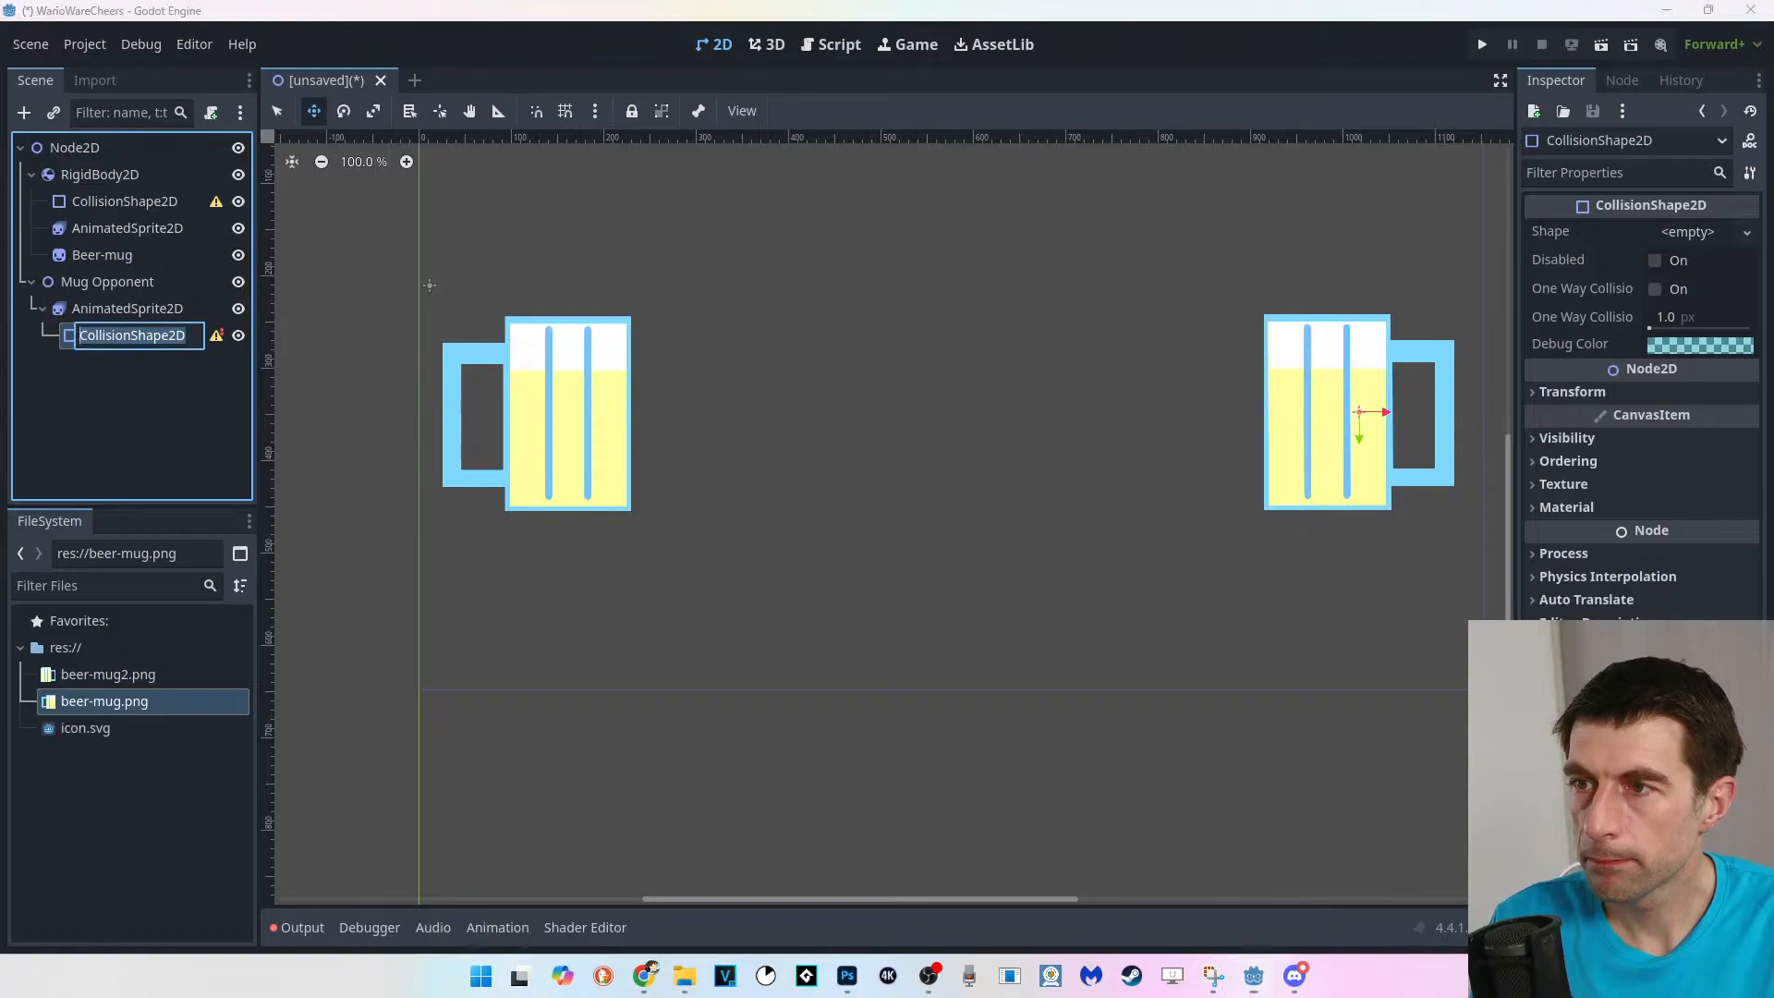
left_click(109, 314)
left_click(107, 331)
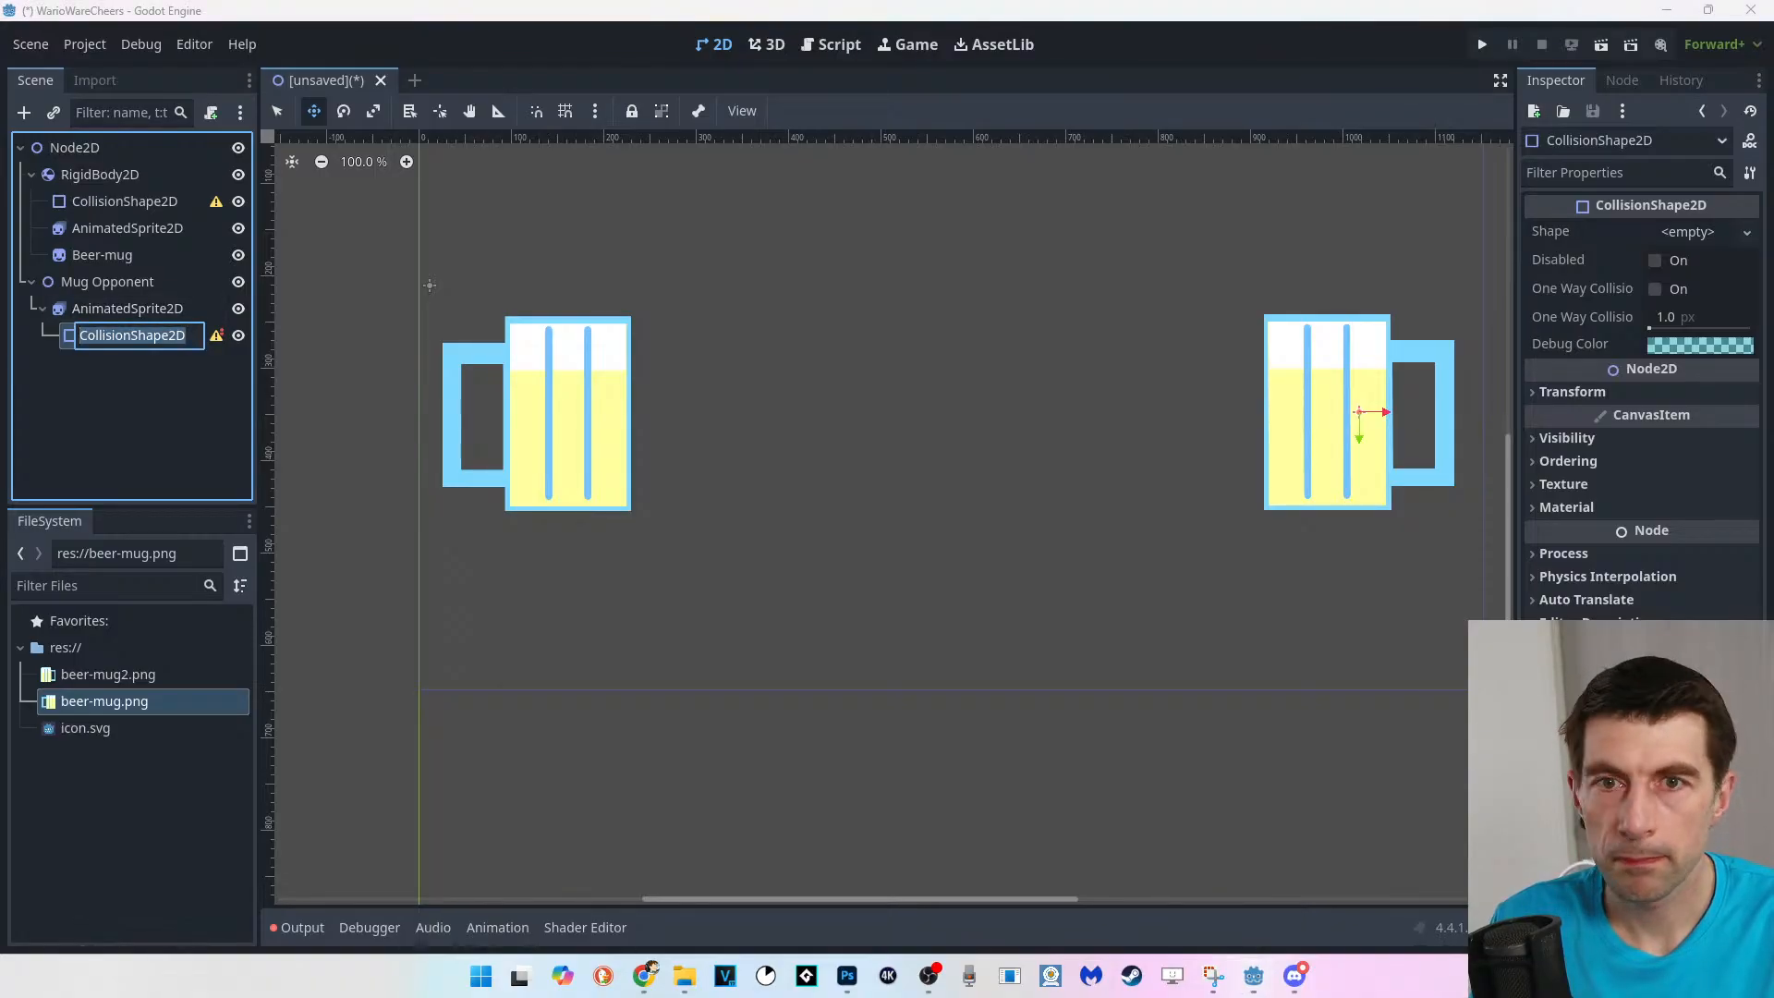
key("Escape")
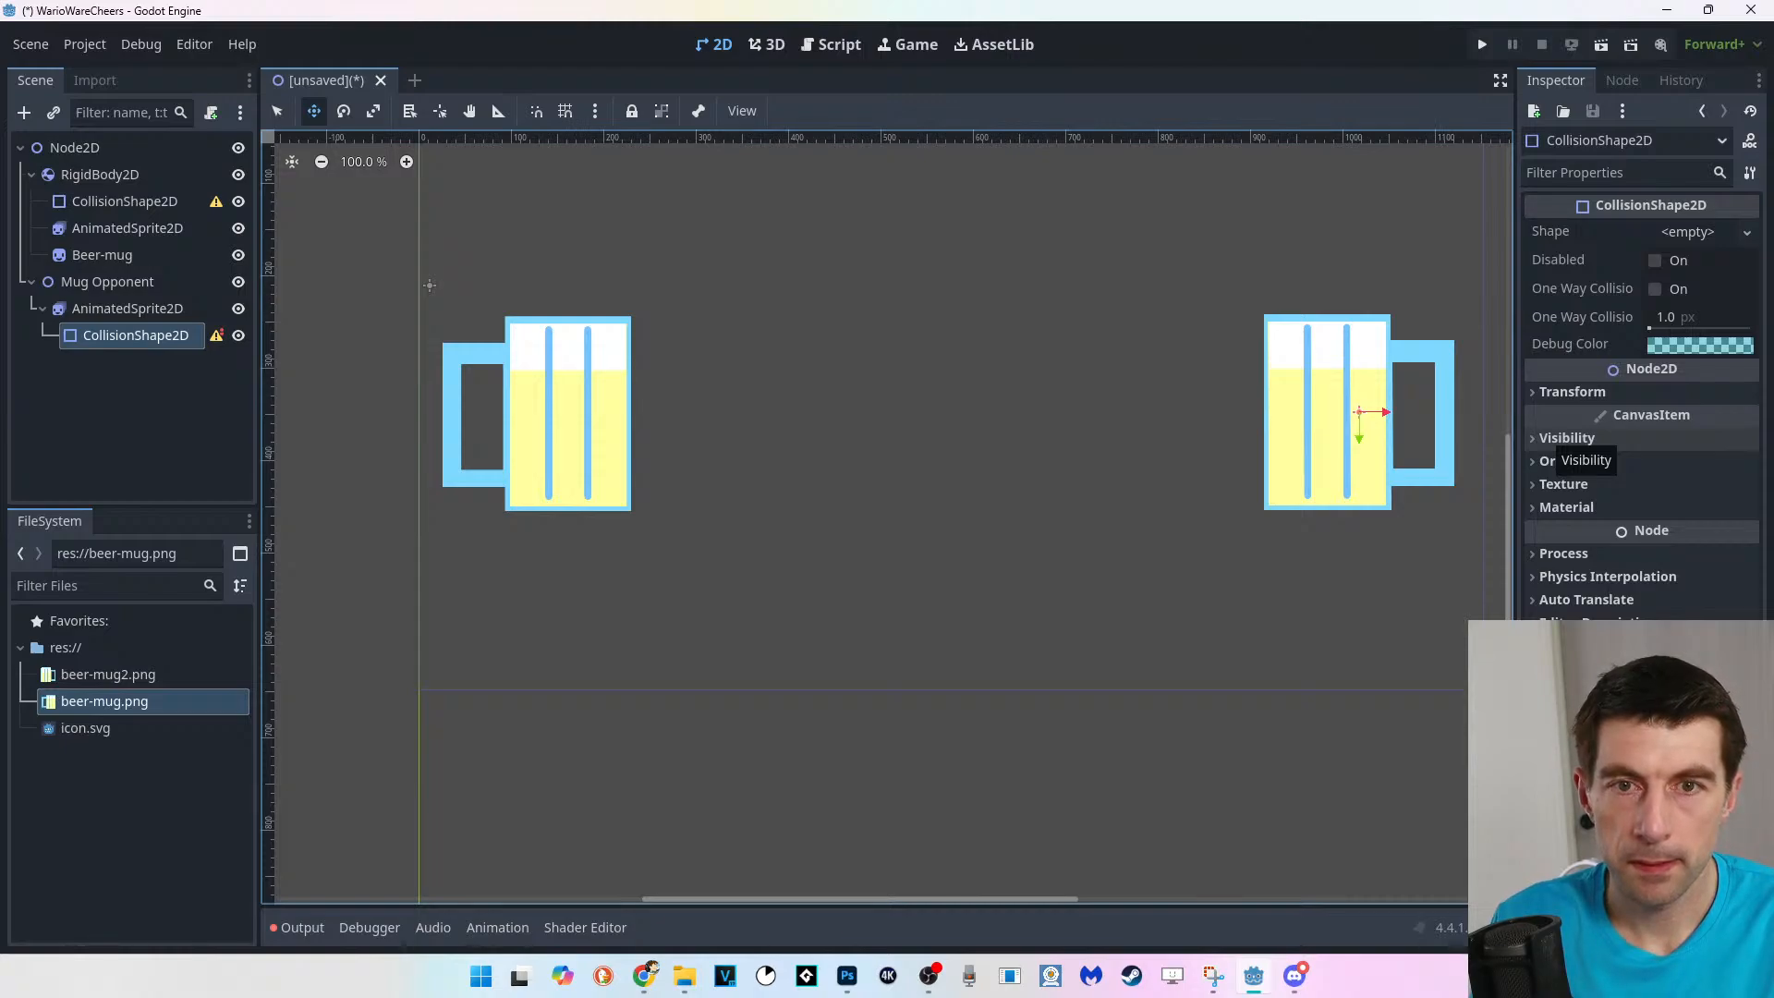
Examine the Visibility and Transform properties of Mug Opponent's CollisionShape2D.
left_click(1567, 440)
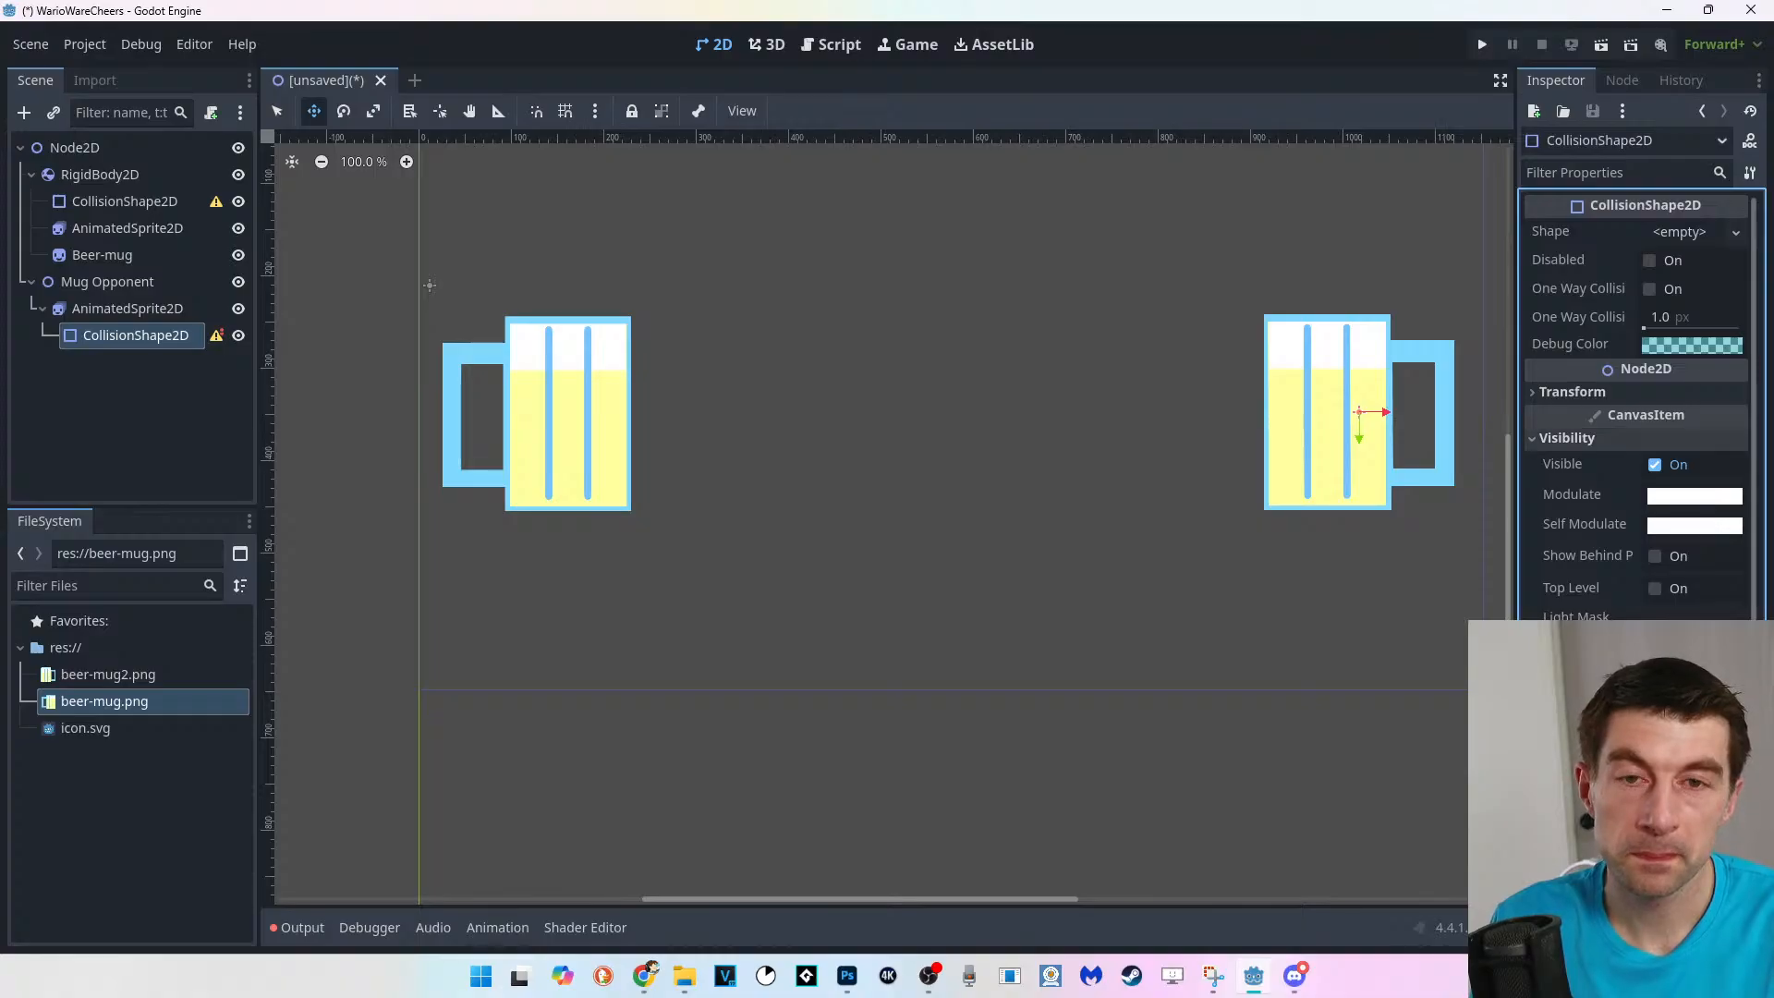
scroll(1589, 462, "down", 1)
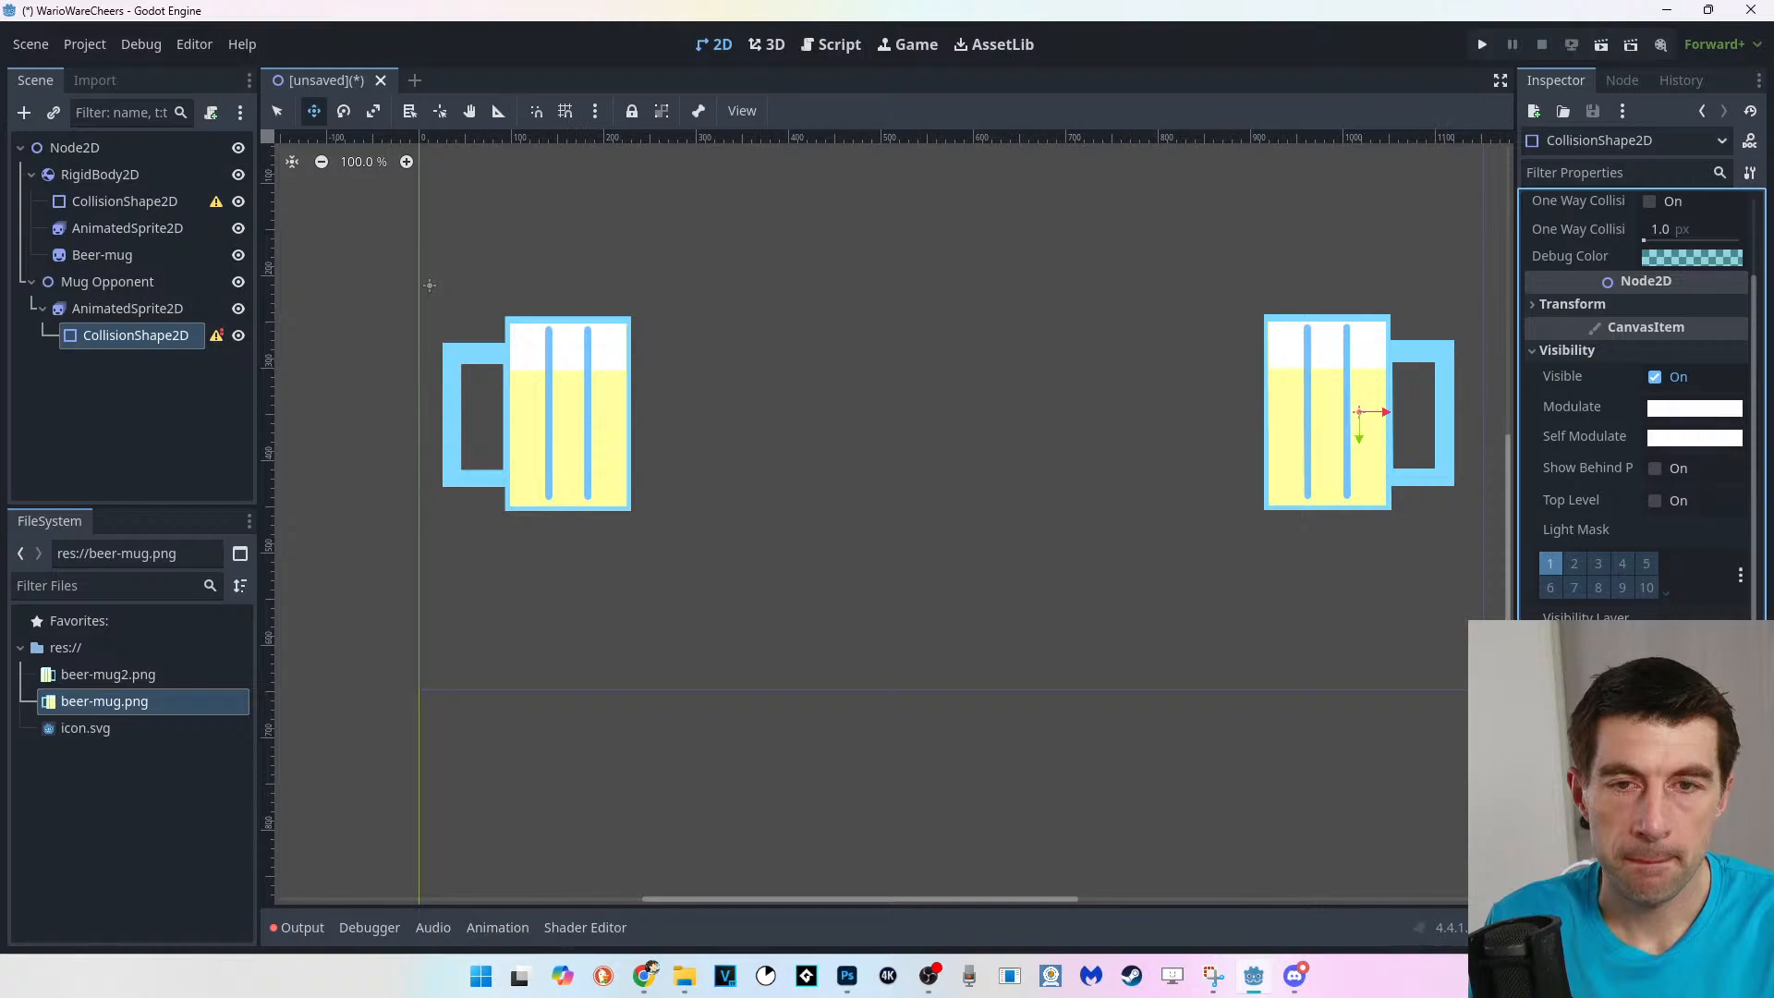
scroll(1640, 407, "up", 1)
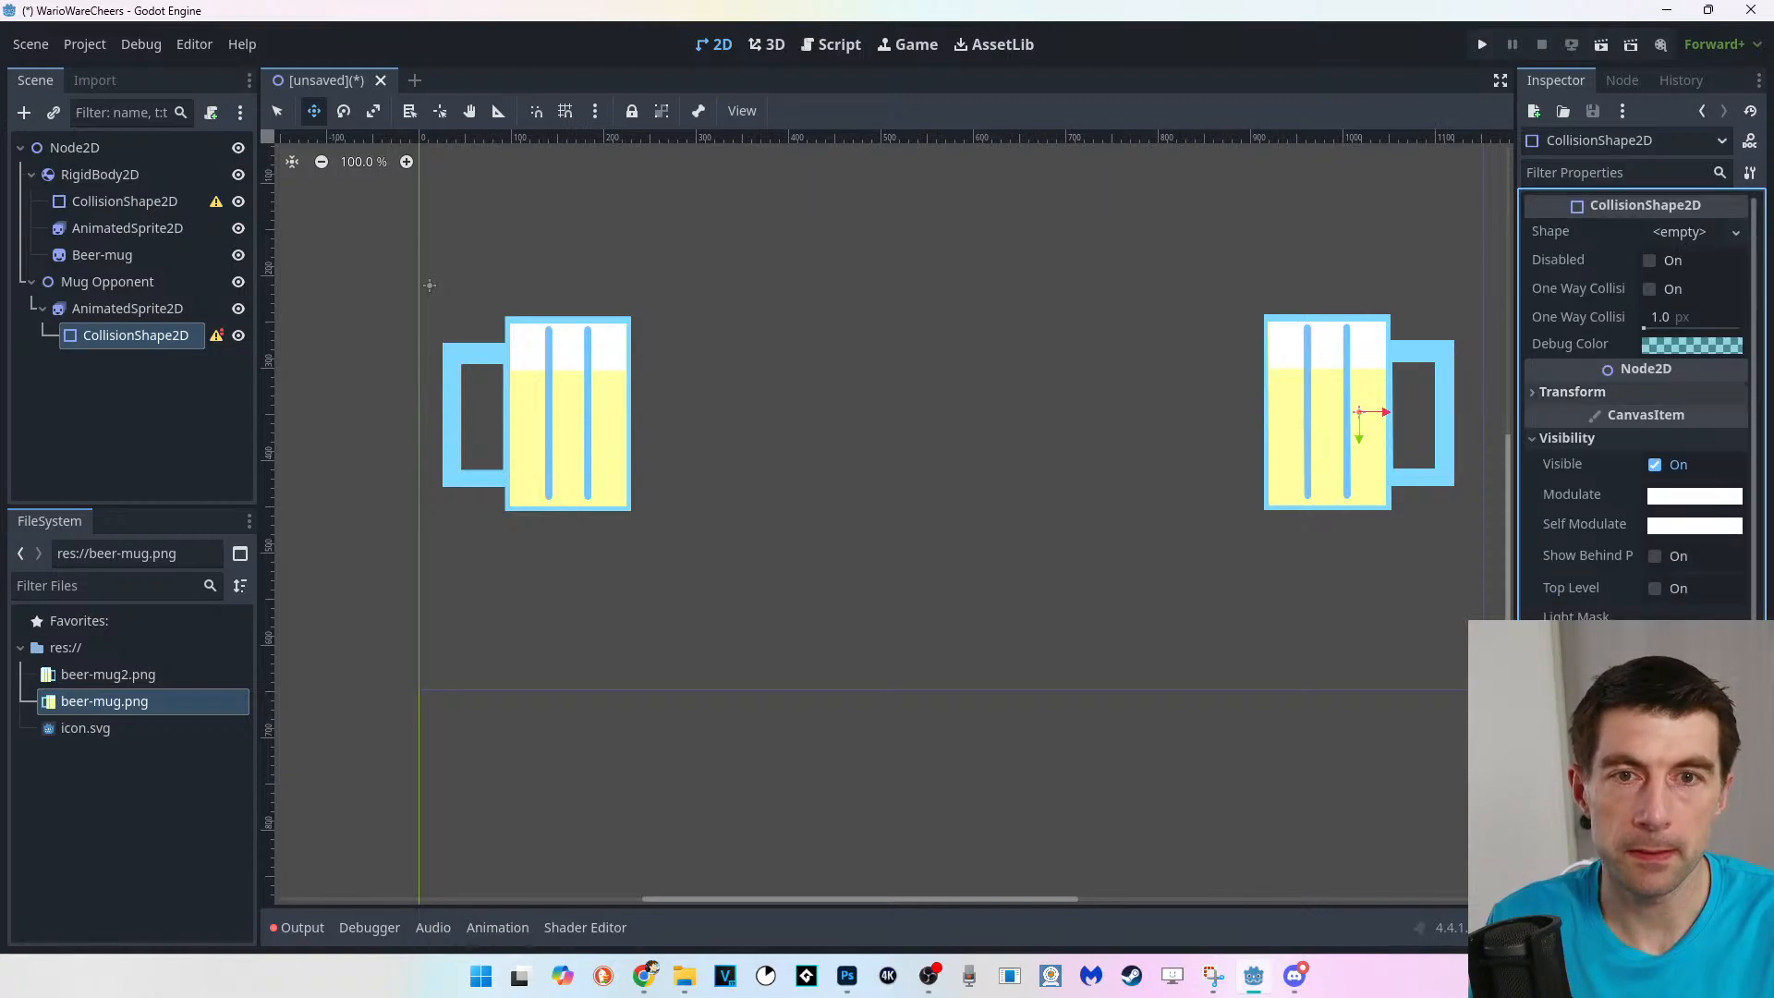
left_click(1572, 392)
left_click(1572, 392)
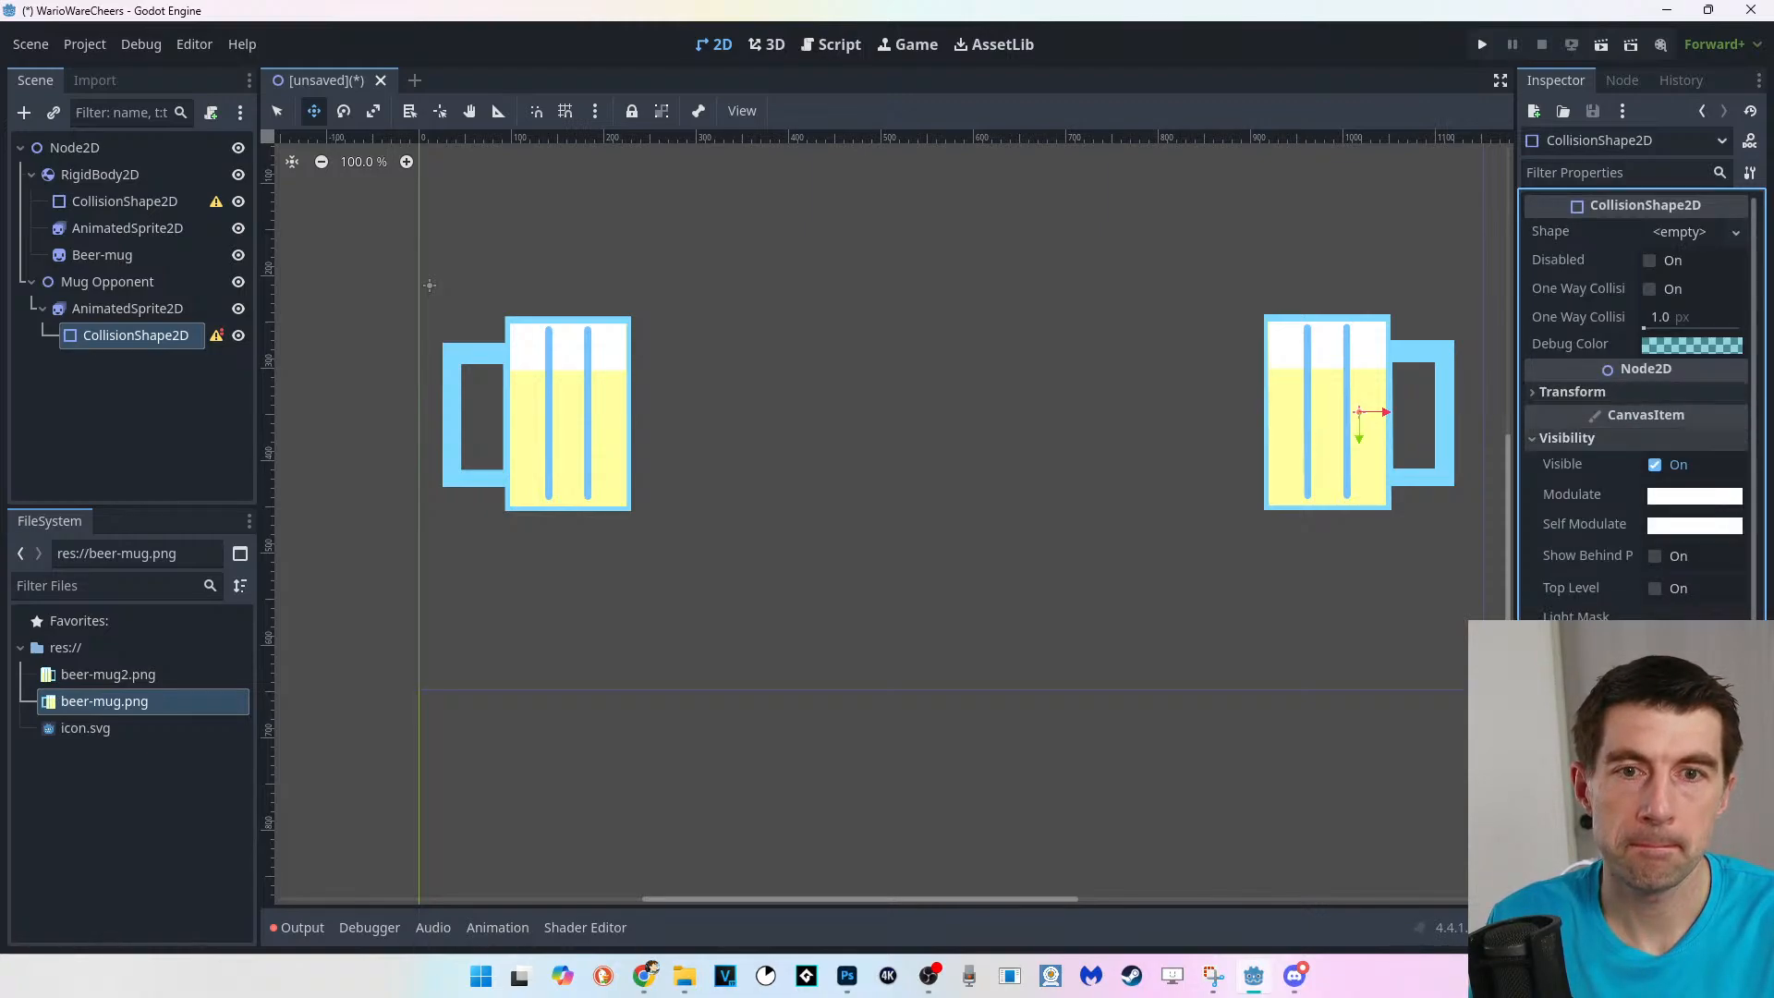
scroll(1641, 439, "down", 1)
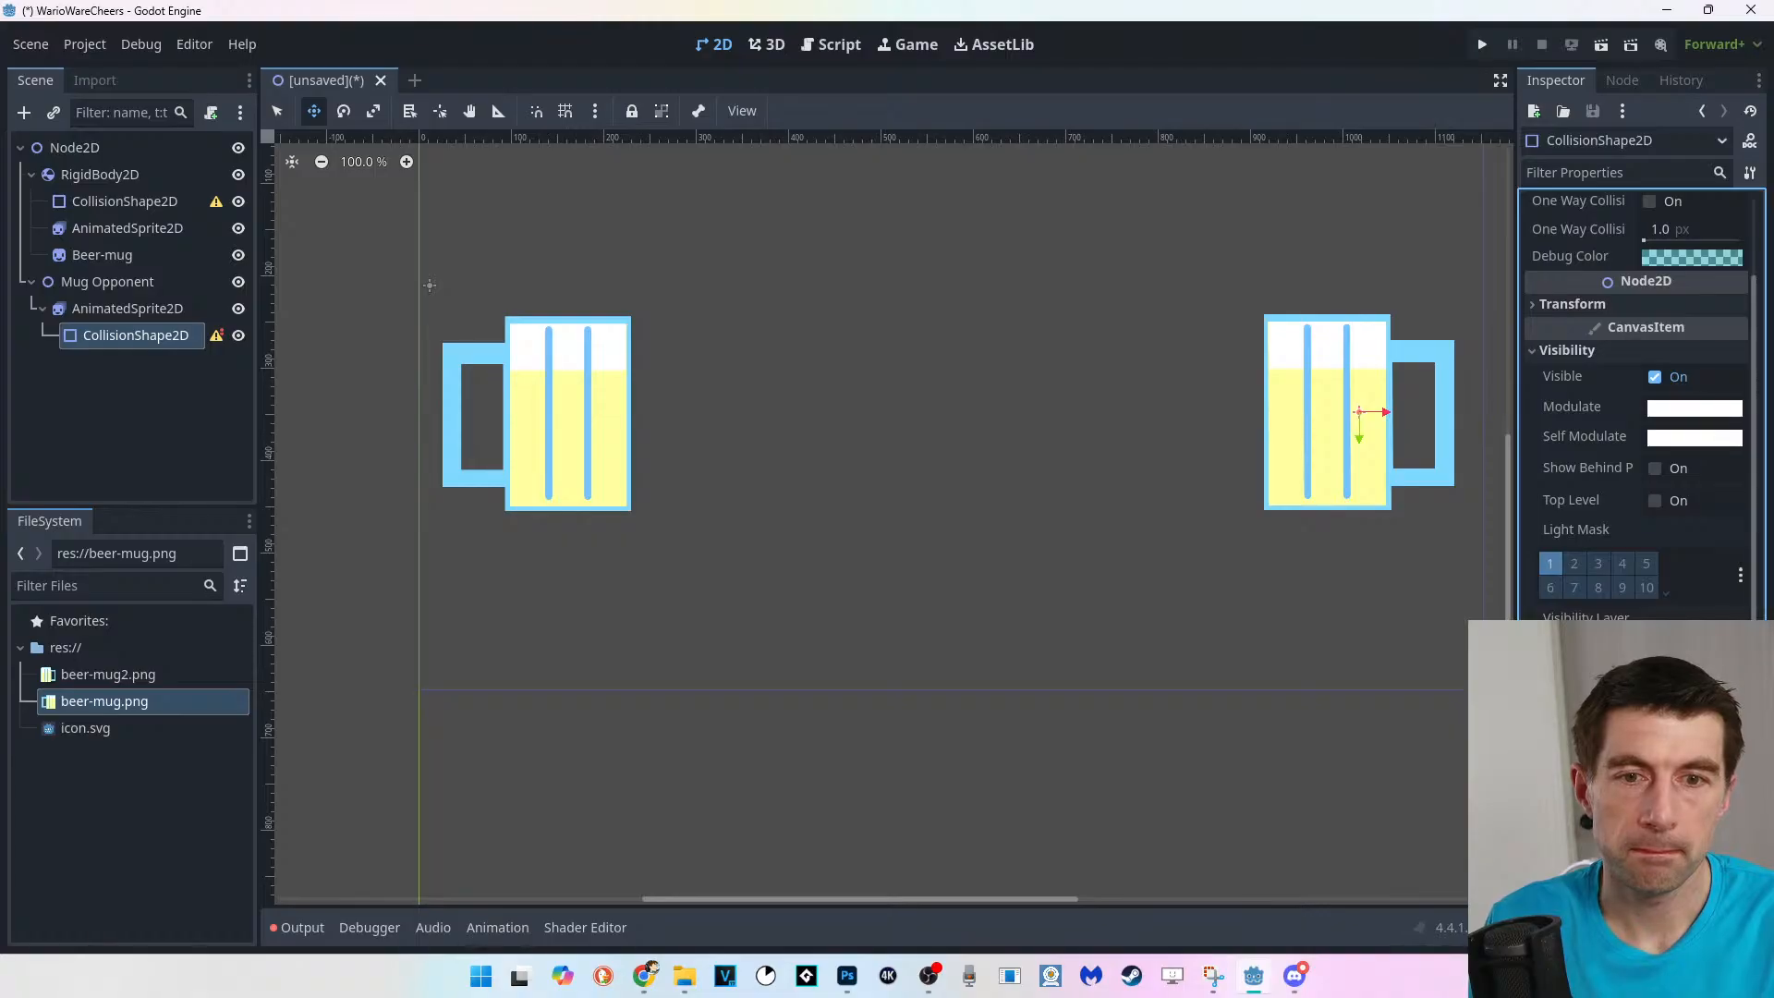
scroll(1641, 406, "up", 1)
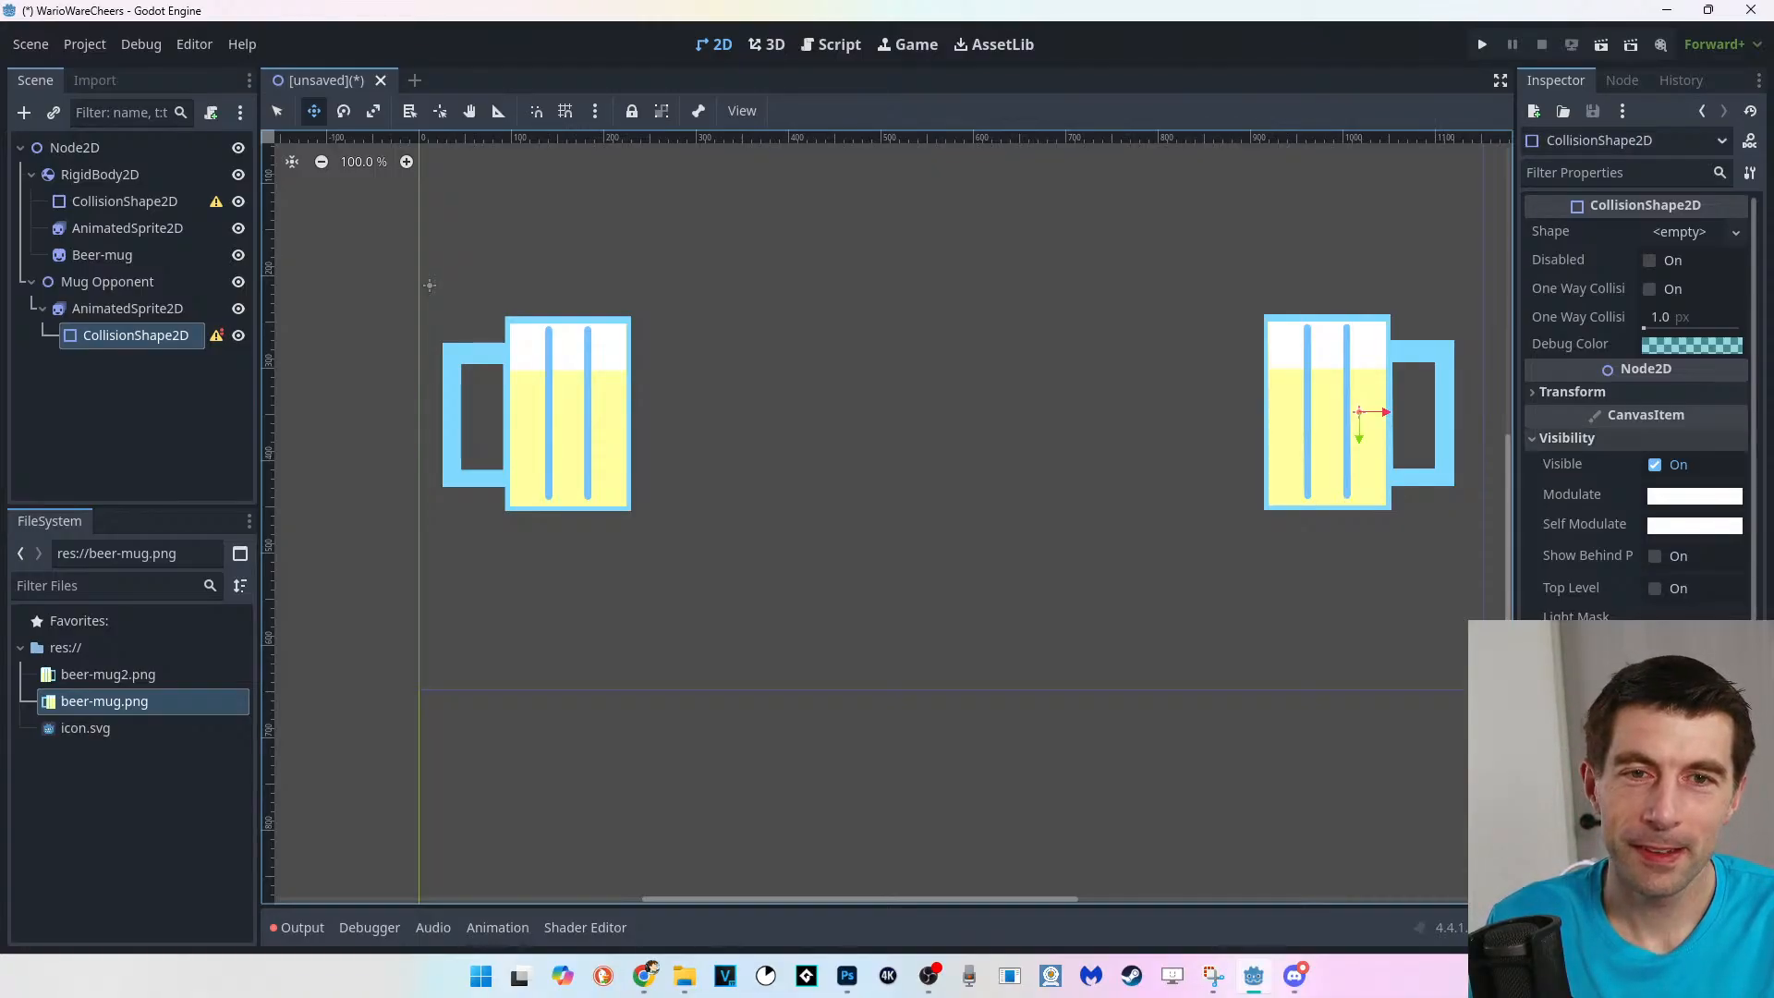
scroll(1635, 407, "down", 2)
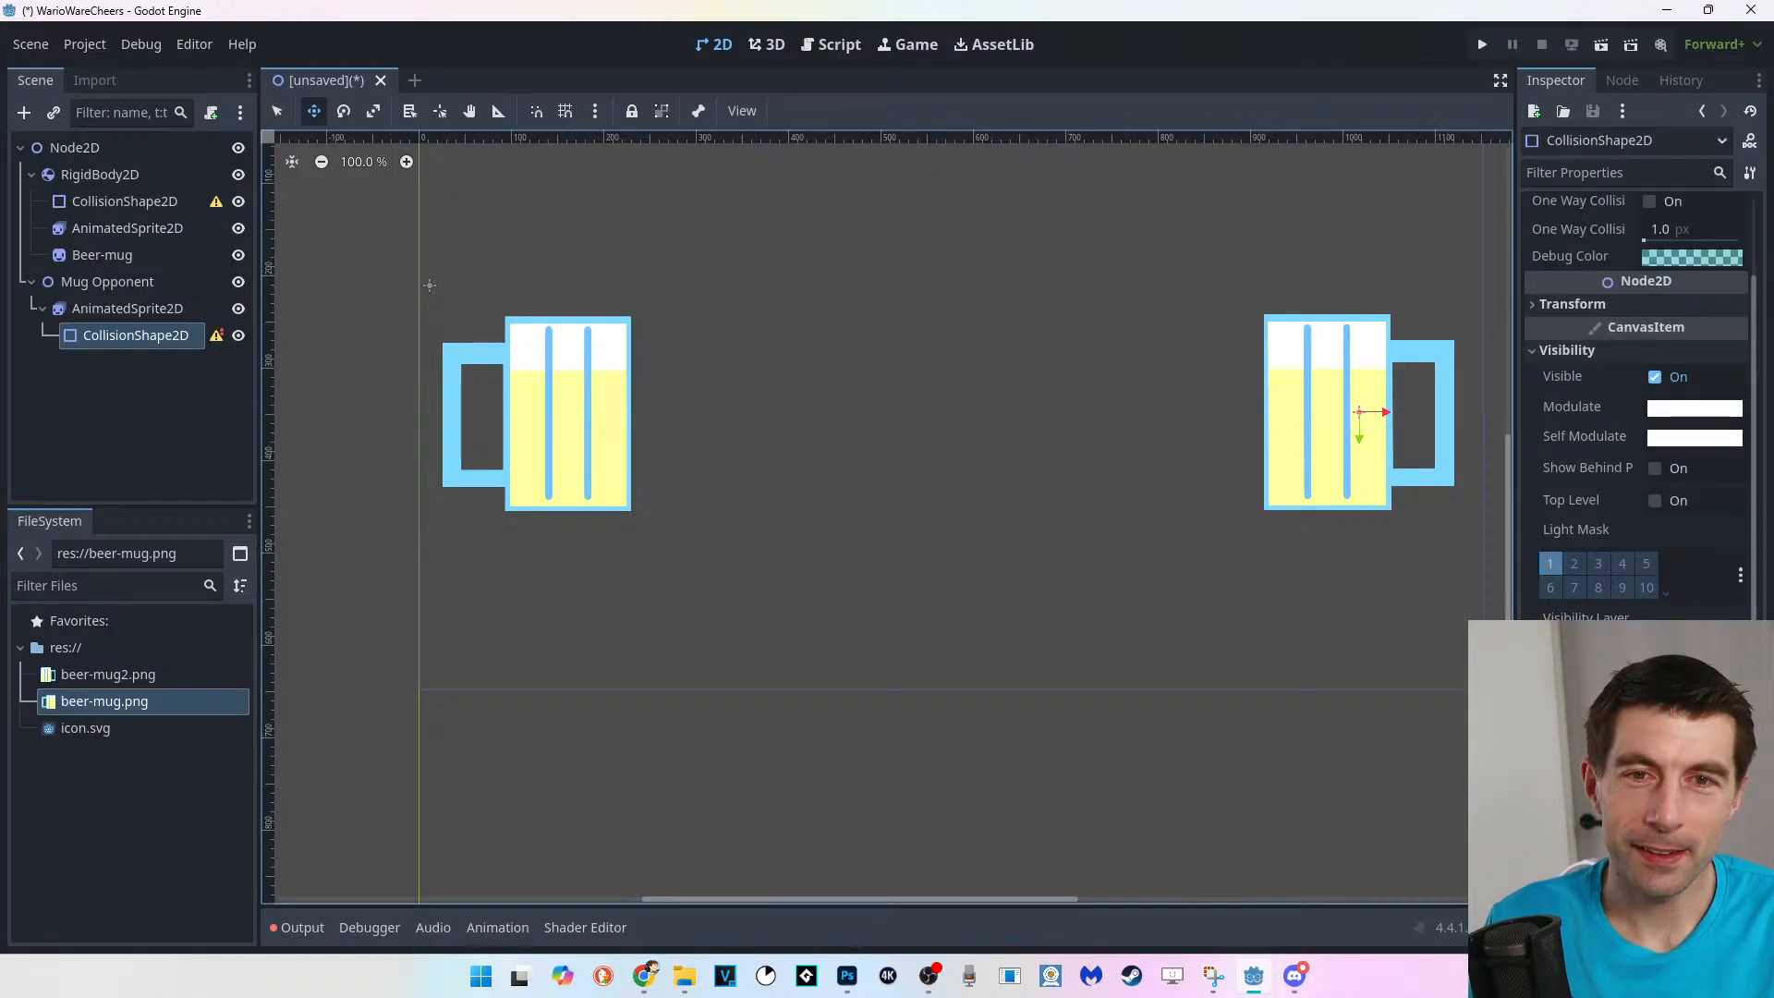
scroll(1635, 407, "up", 2)
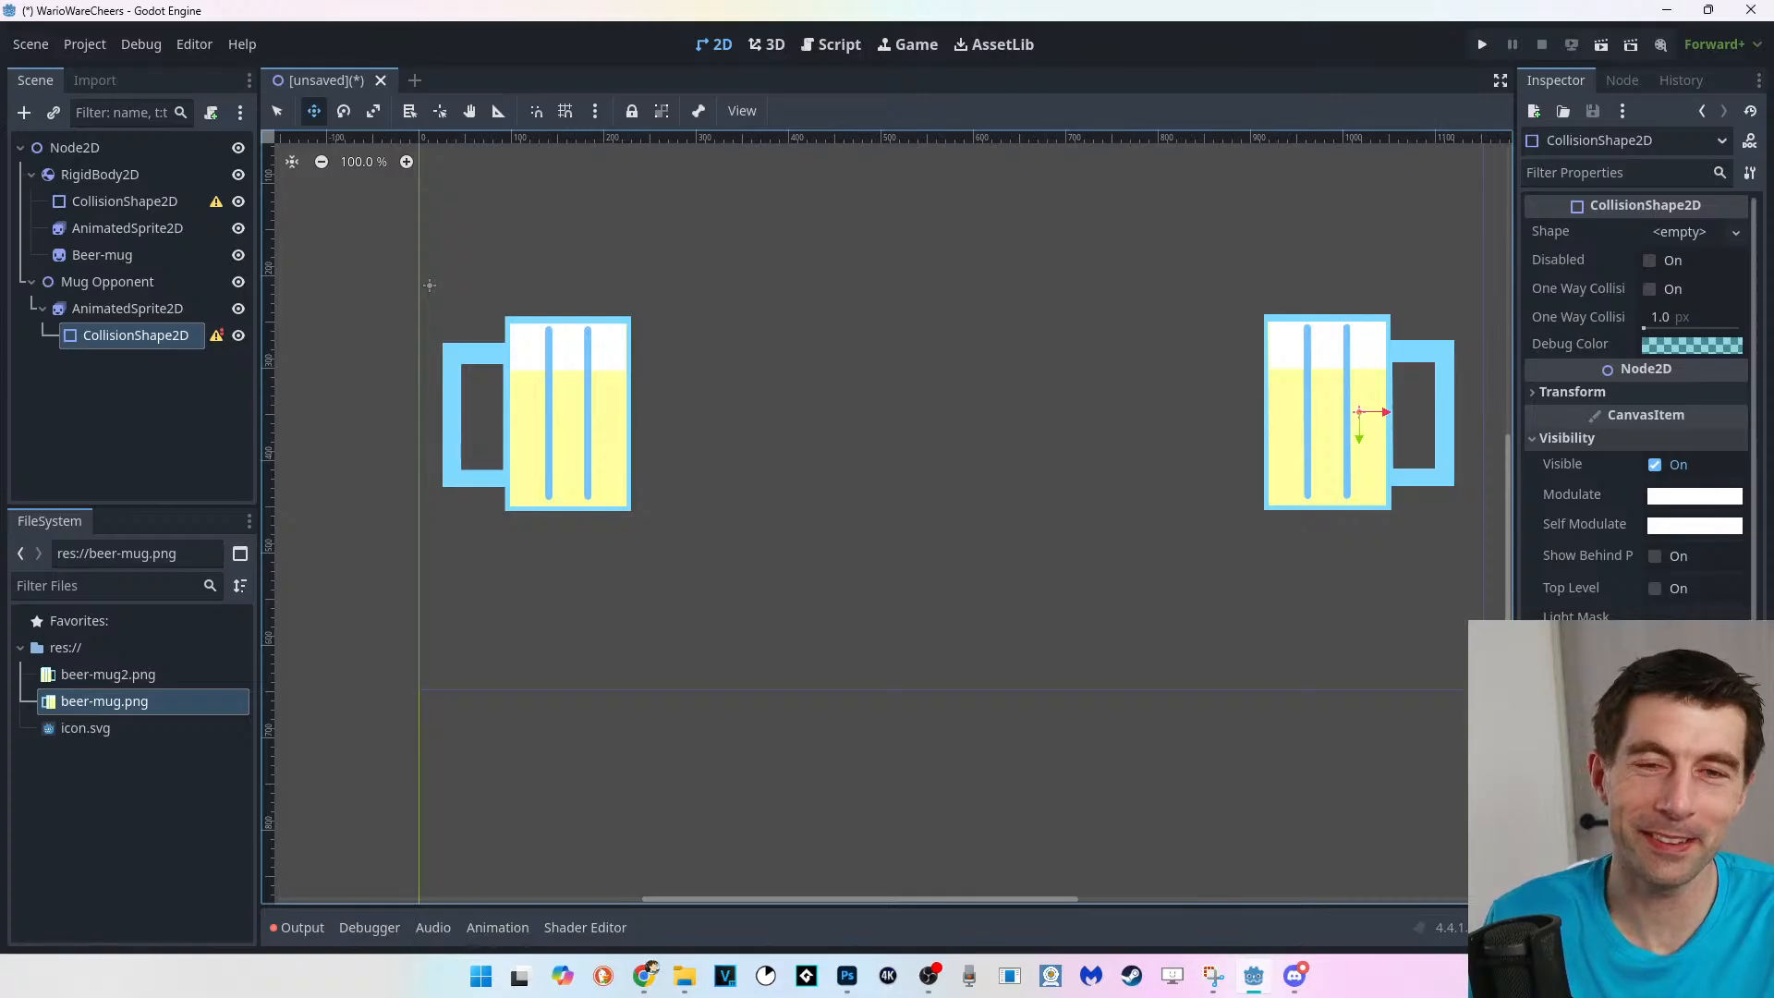
scroll(1562, 462, "down", 2)
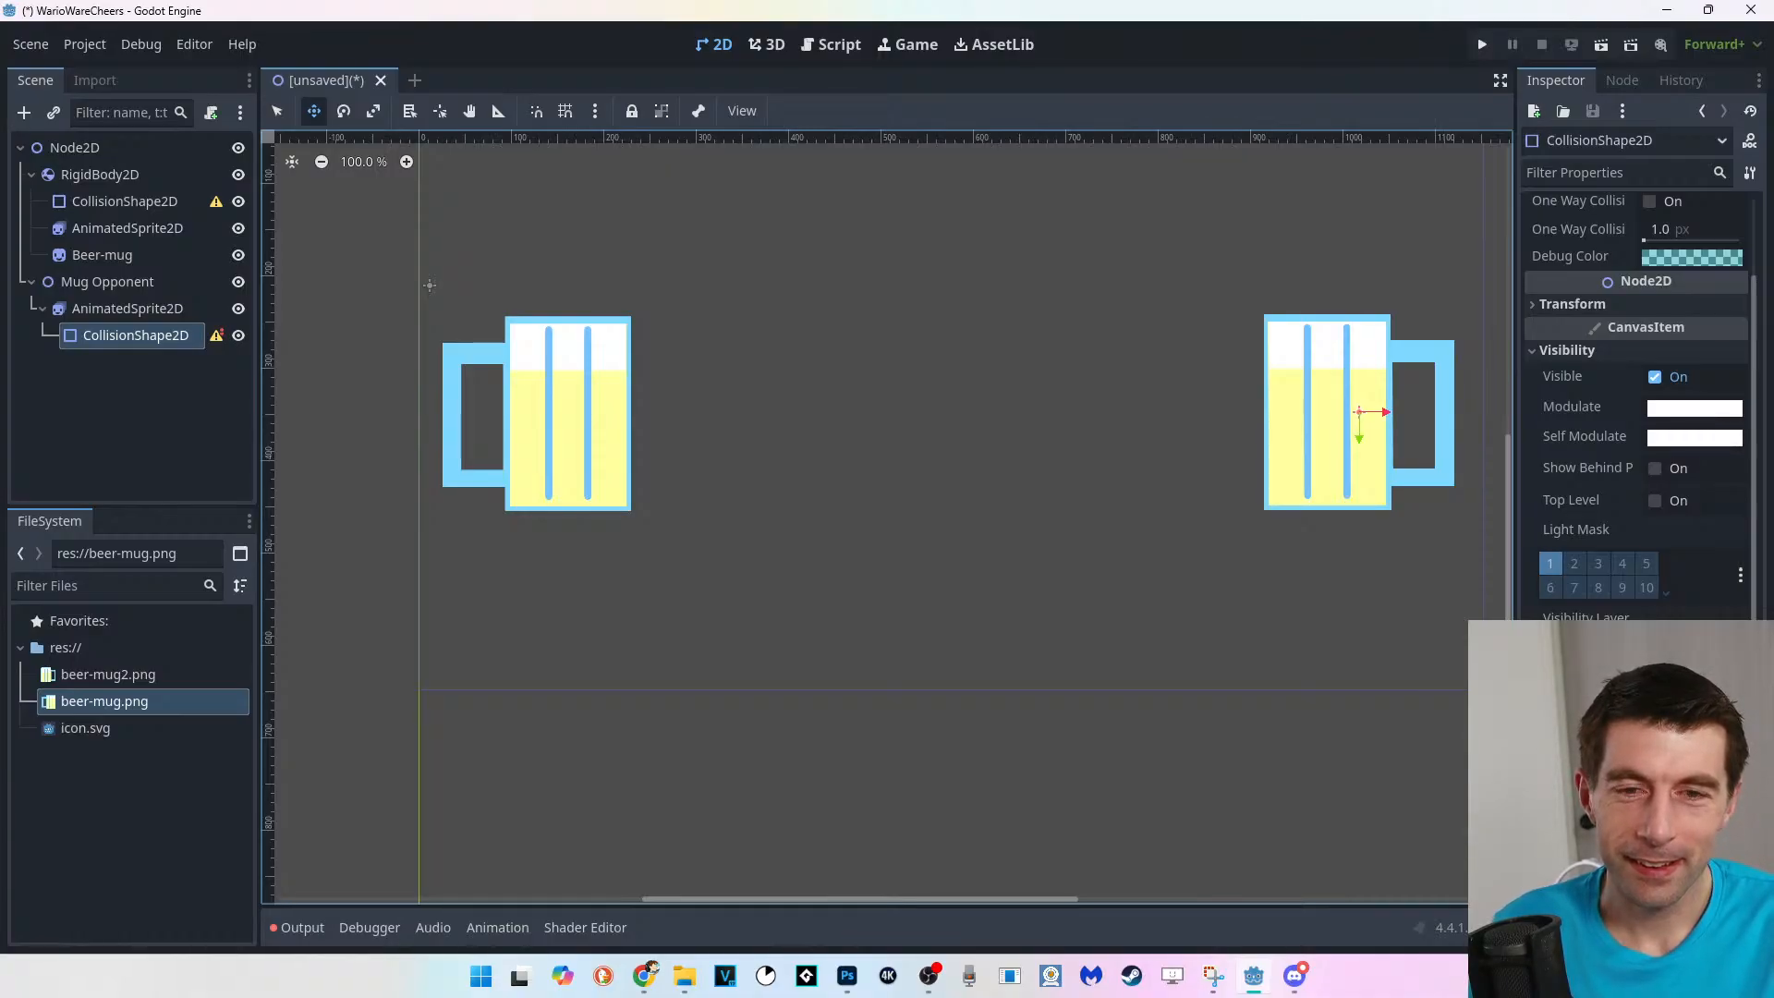
scroll(1635, 407, "up", 2)
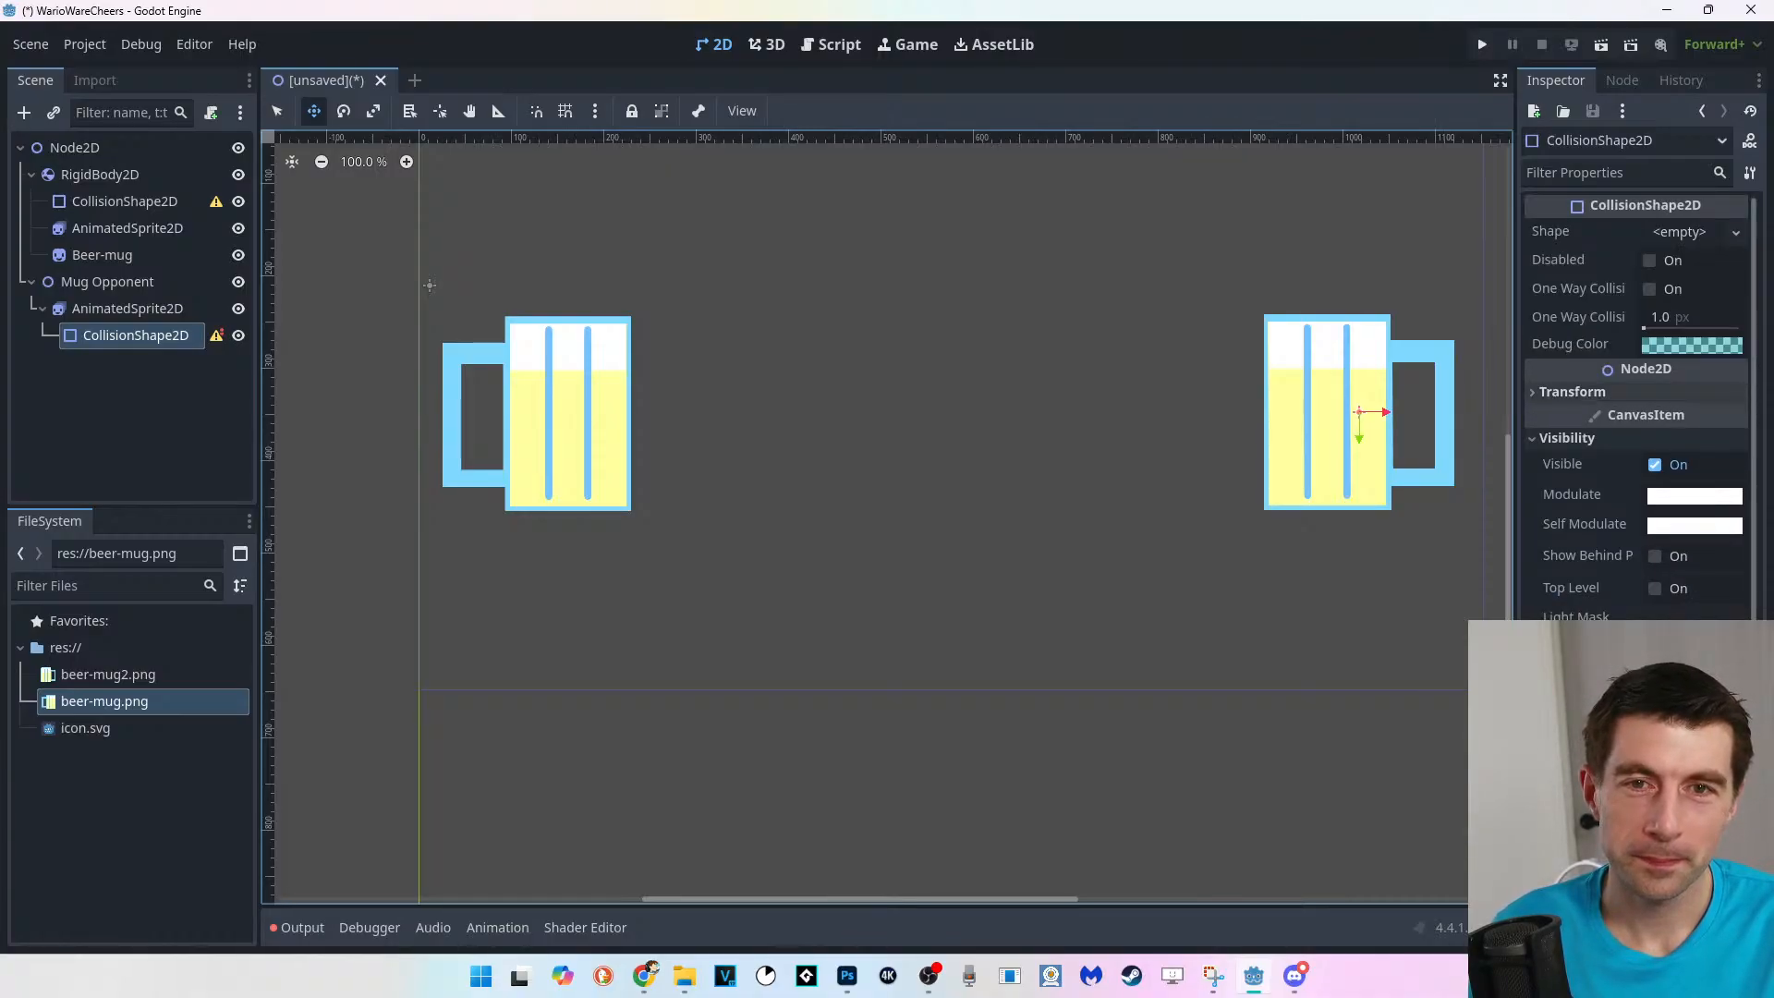
left_click(1571, 391)
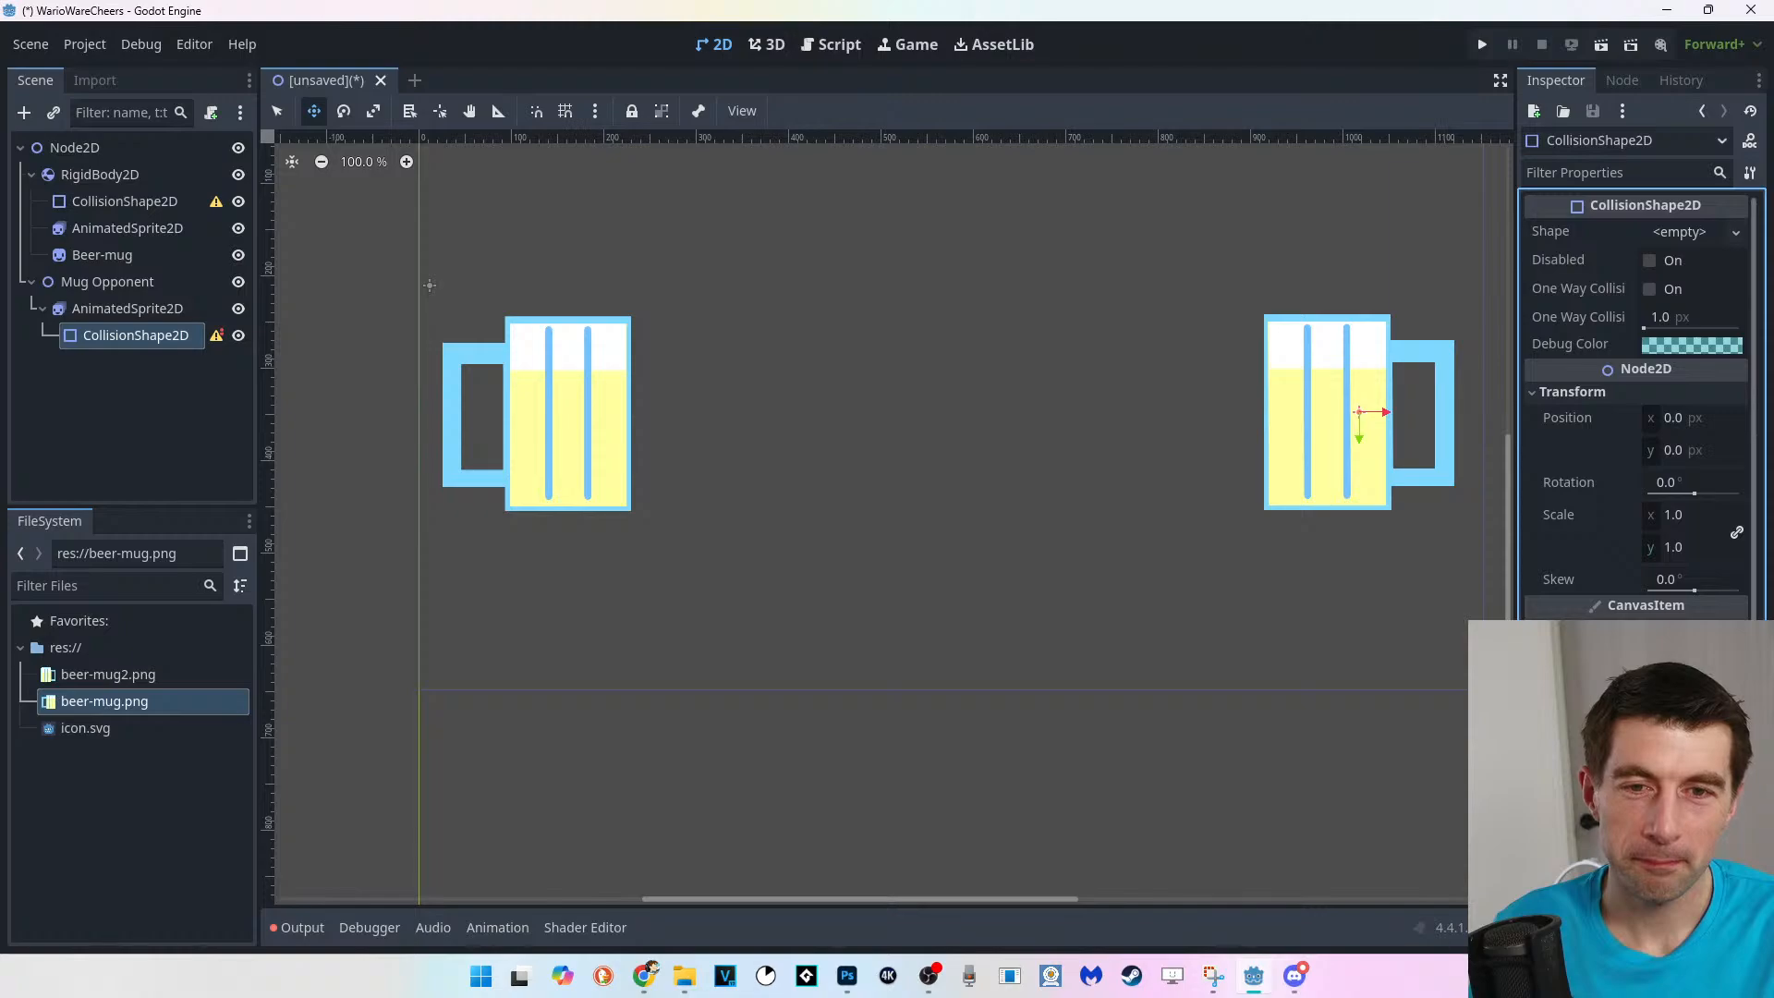
scroll(1635, 407, "down", 5)
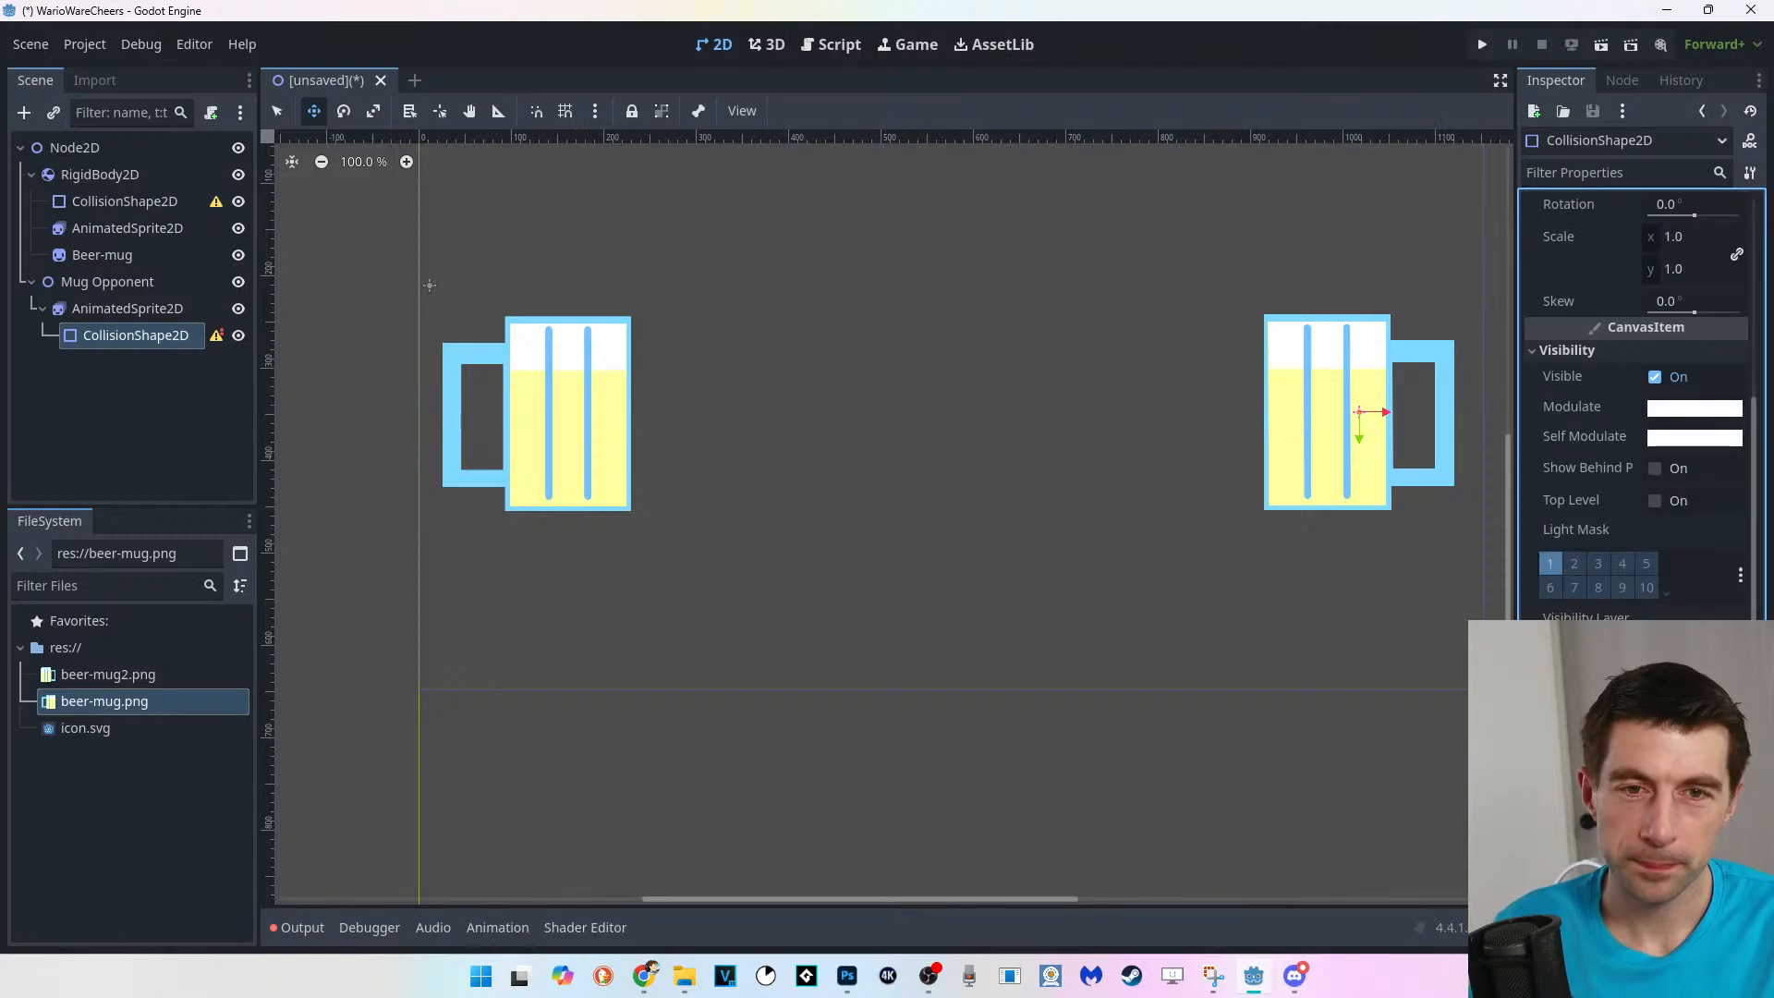
left_click(1567, 352)
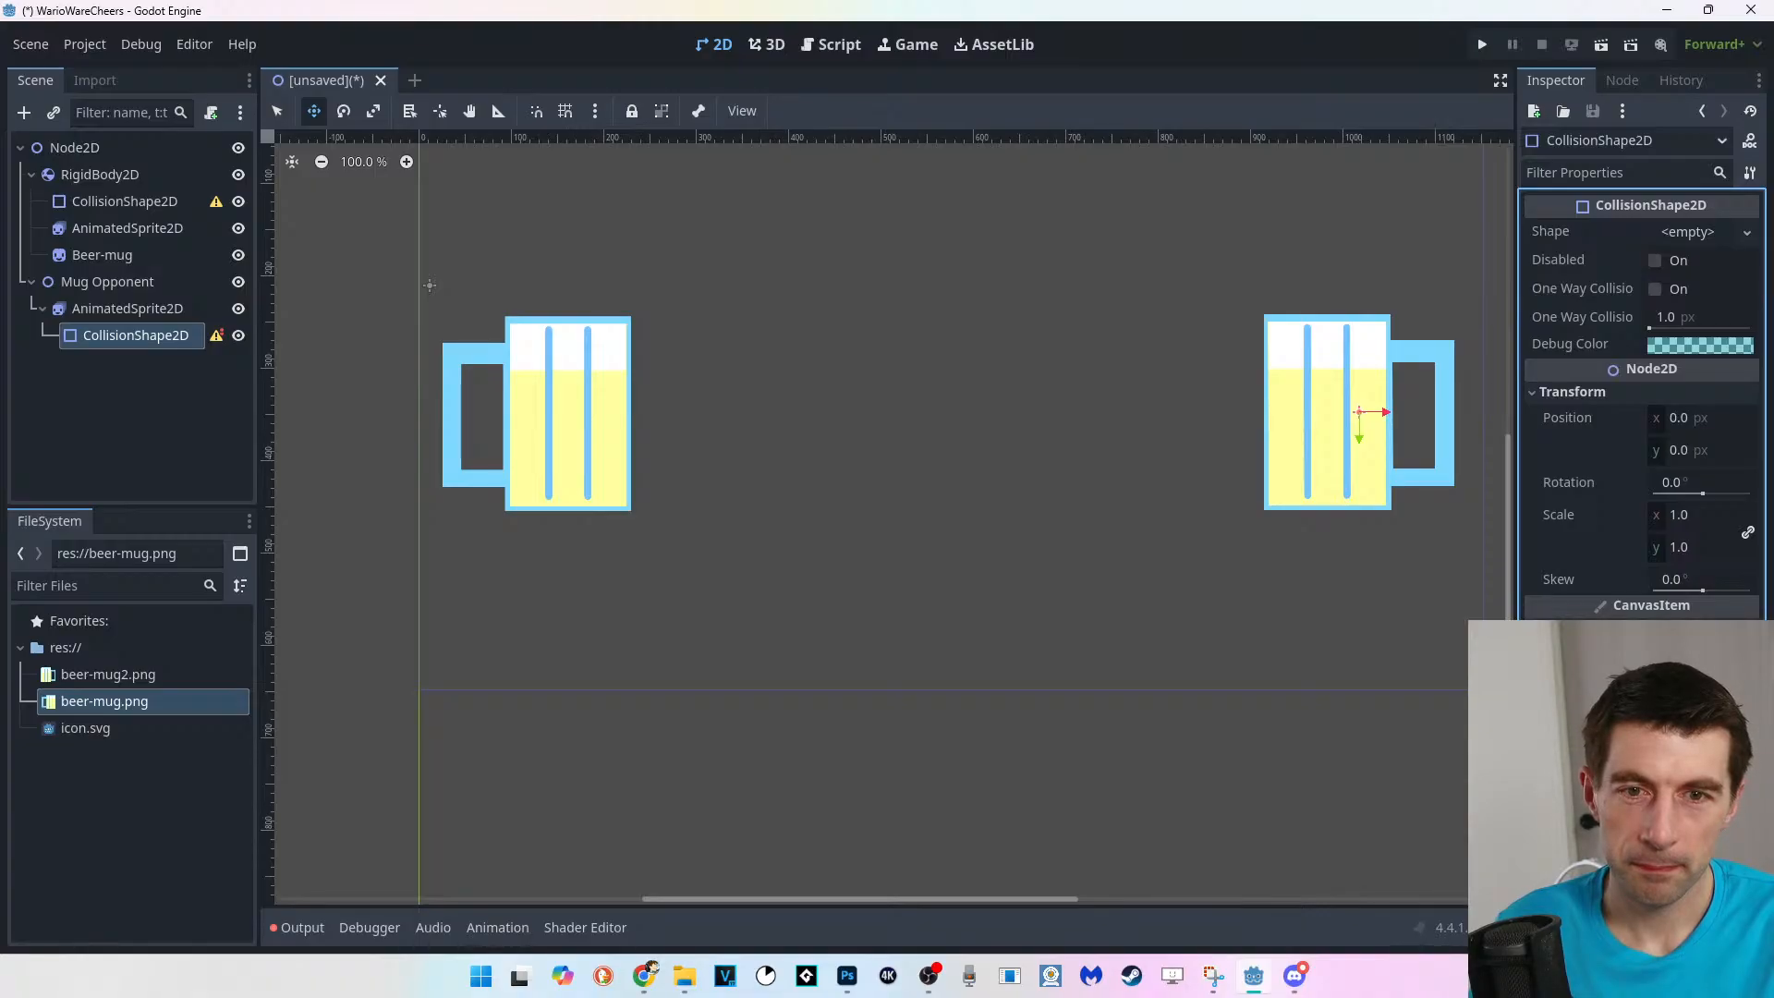
Read the node configuration warning for Mug Opponent's CollisionShape2D and dismiss it.
key("F2")
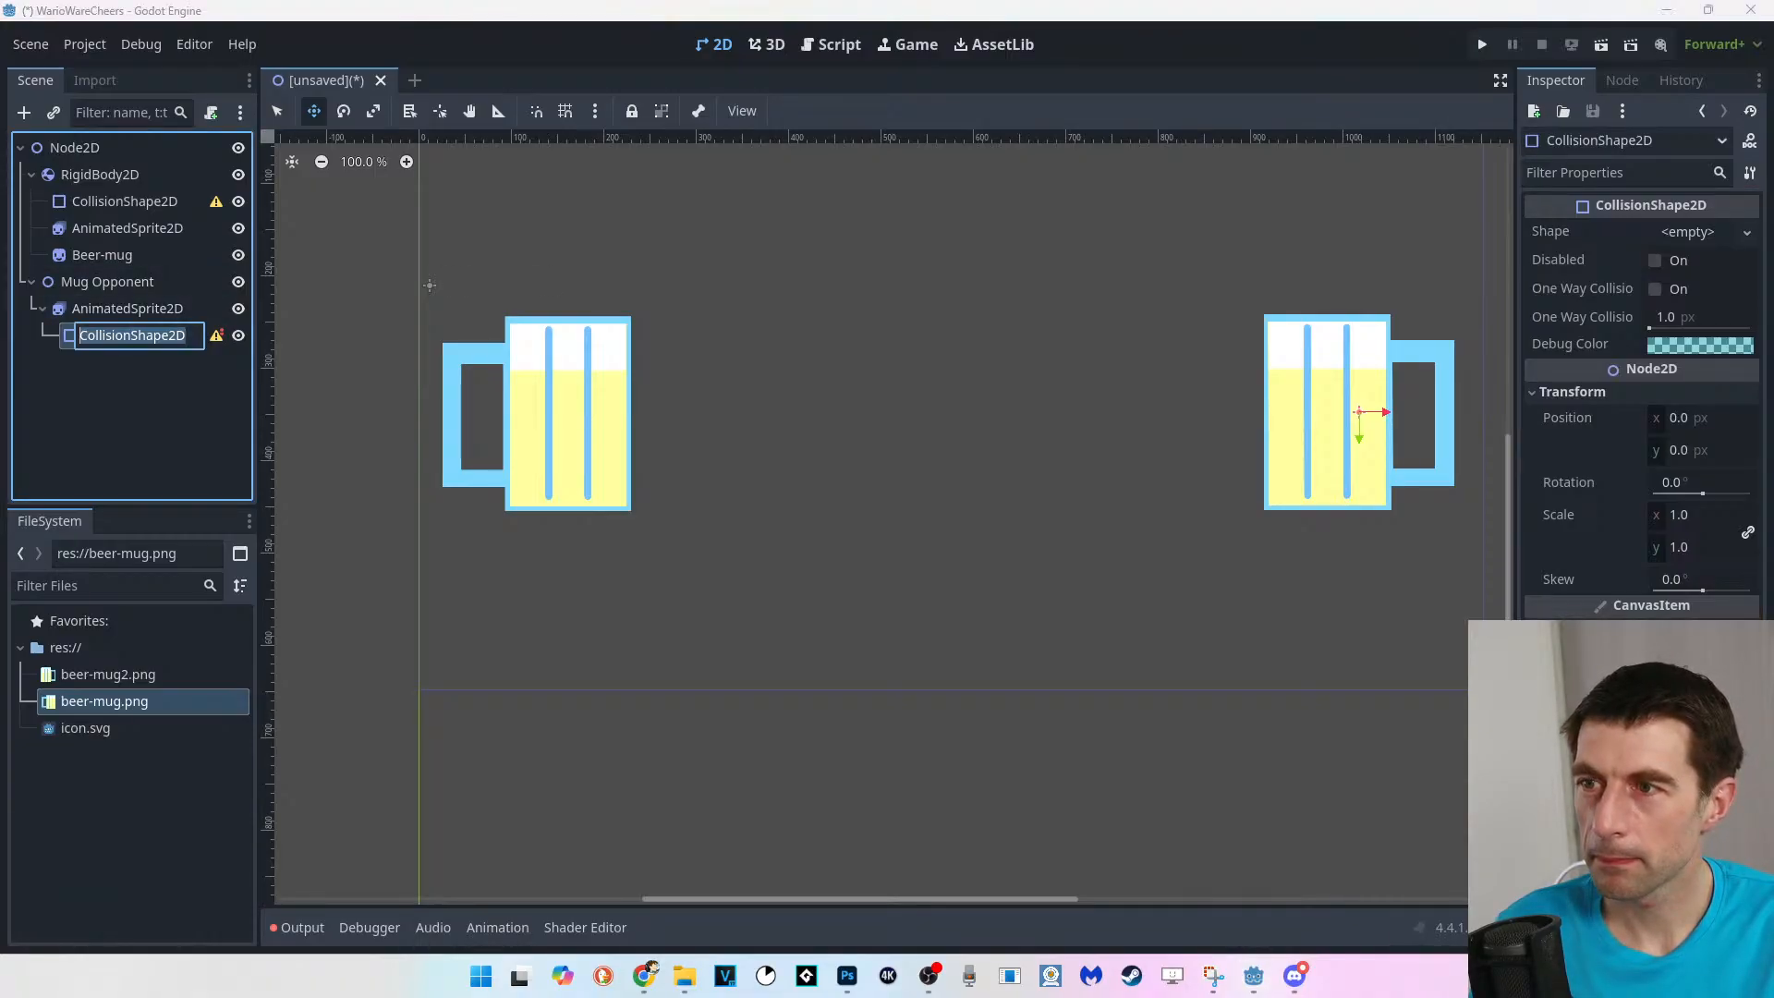
left_click(216, 336)
left_click(216, 335)
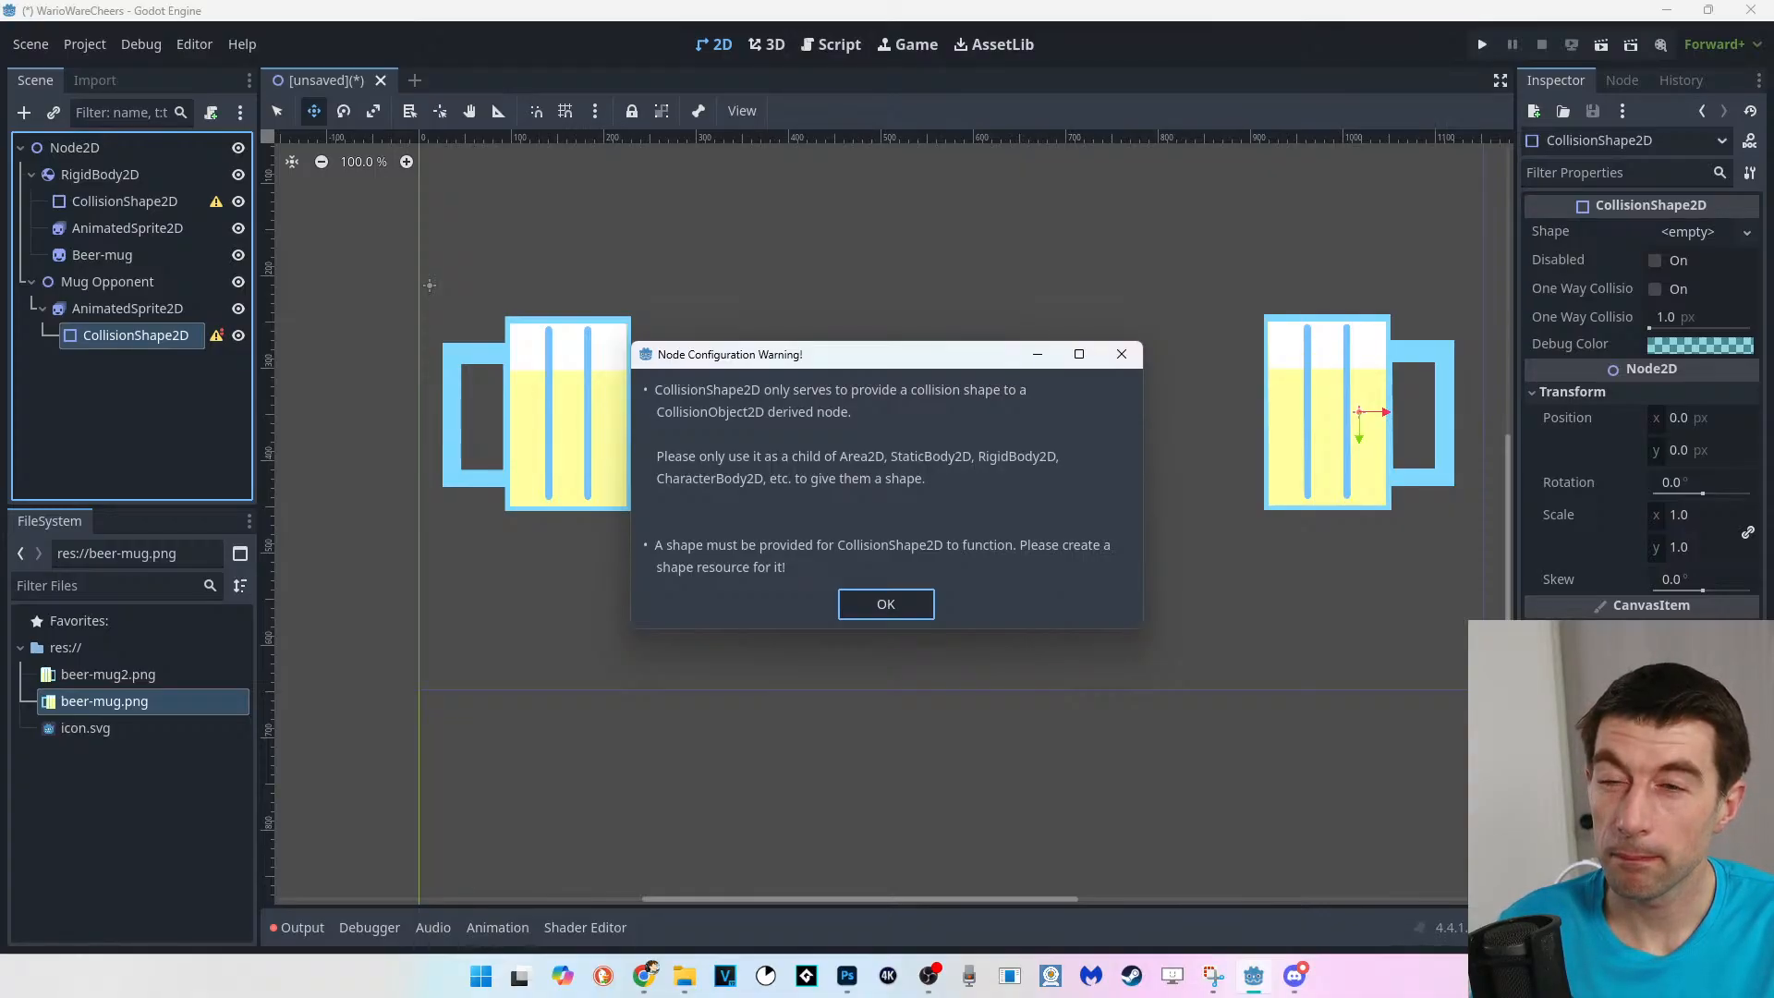
left_click(886, 604)
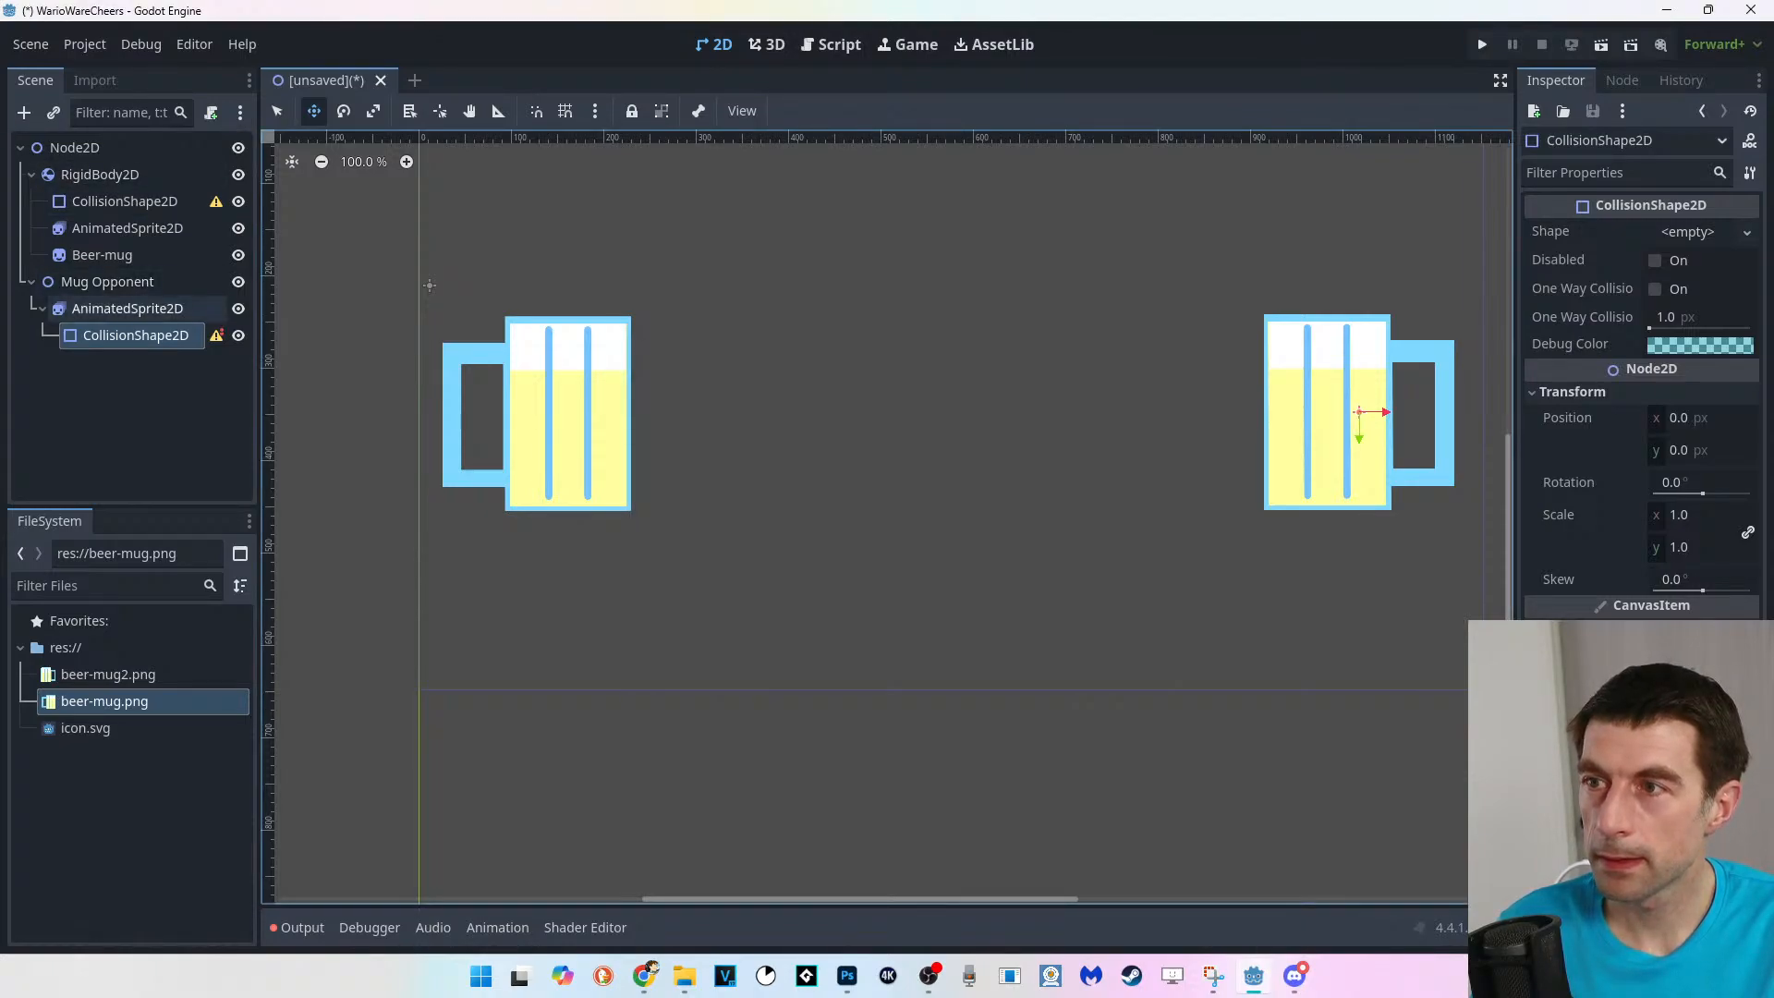
Add a RigidBody2D as a child of the Mug Opponent node.
left_click(107, 281)
key("ctrl+a")
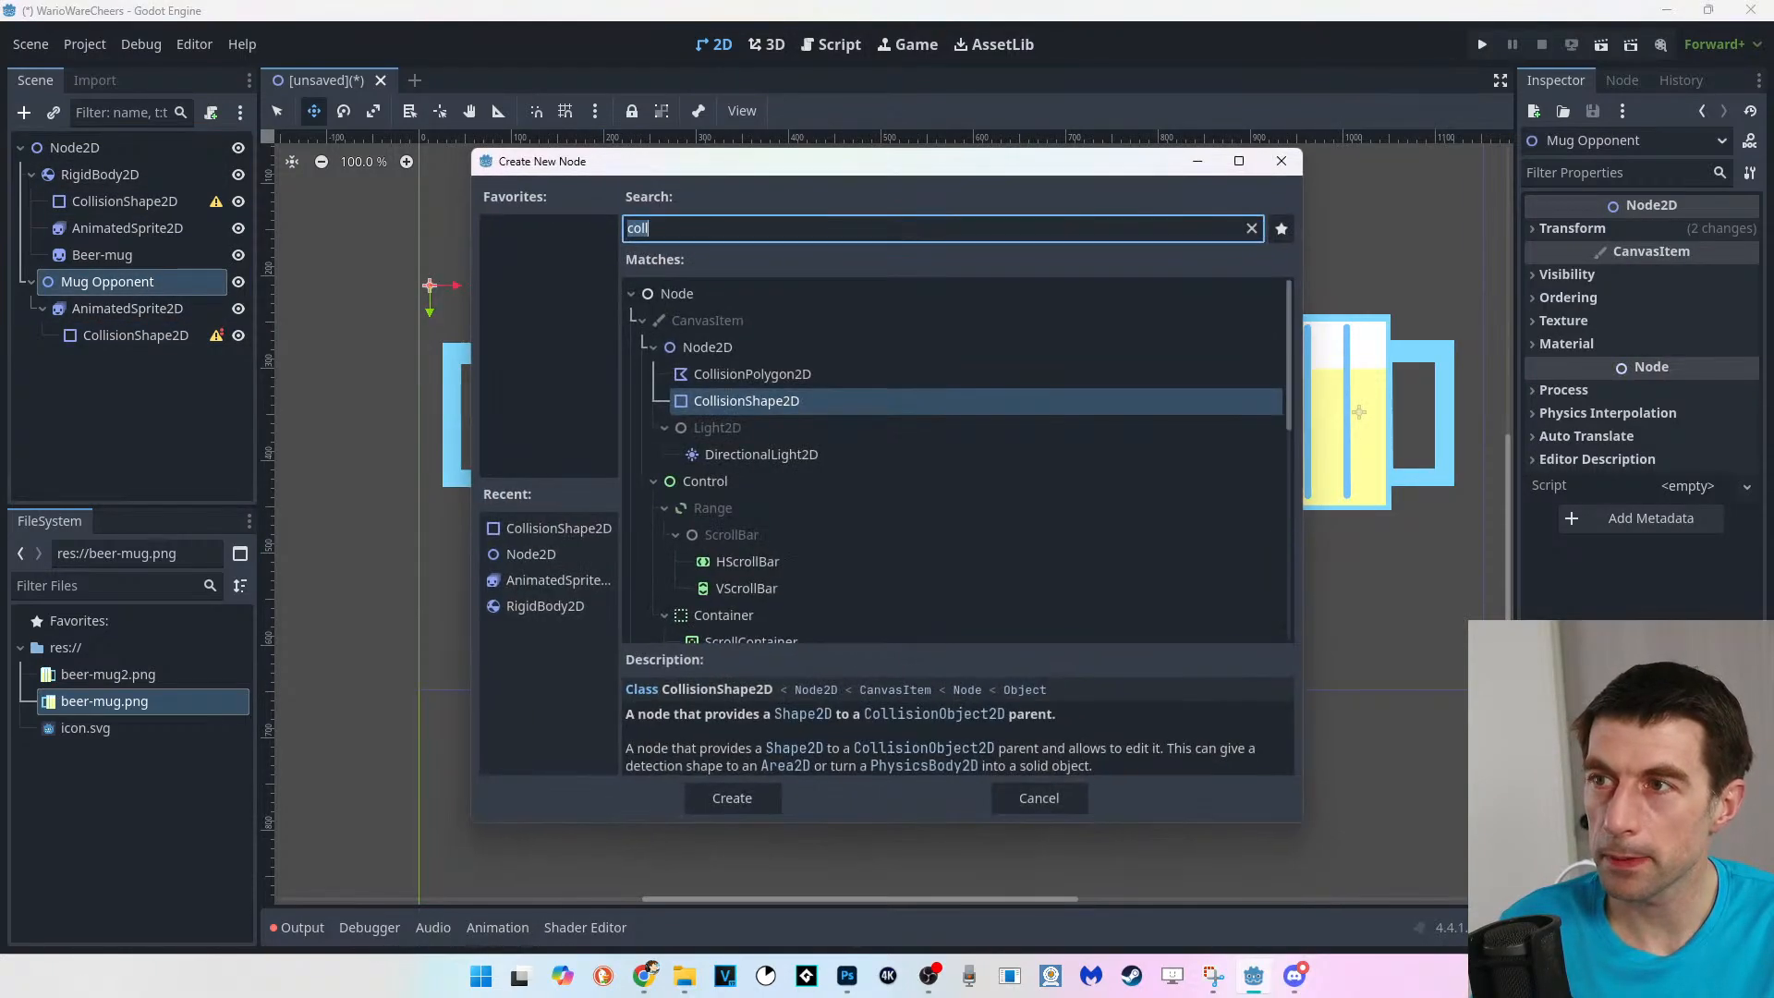
type("rid")
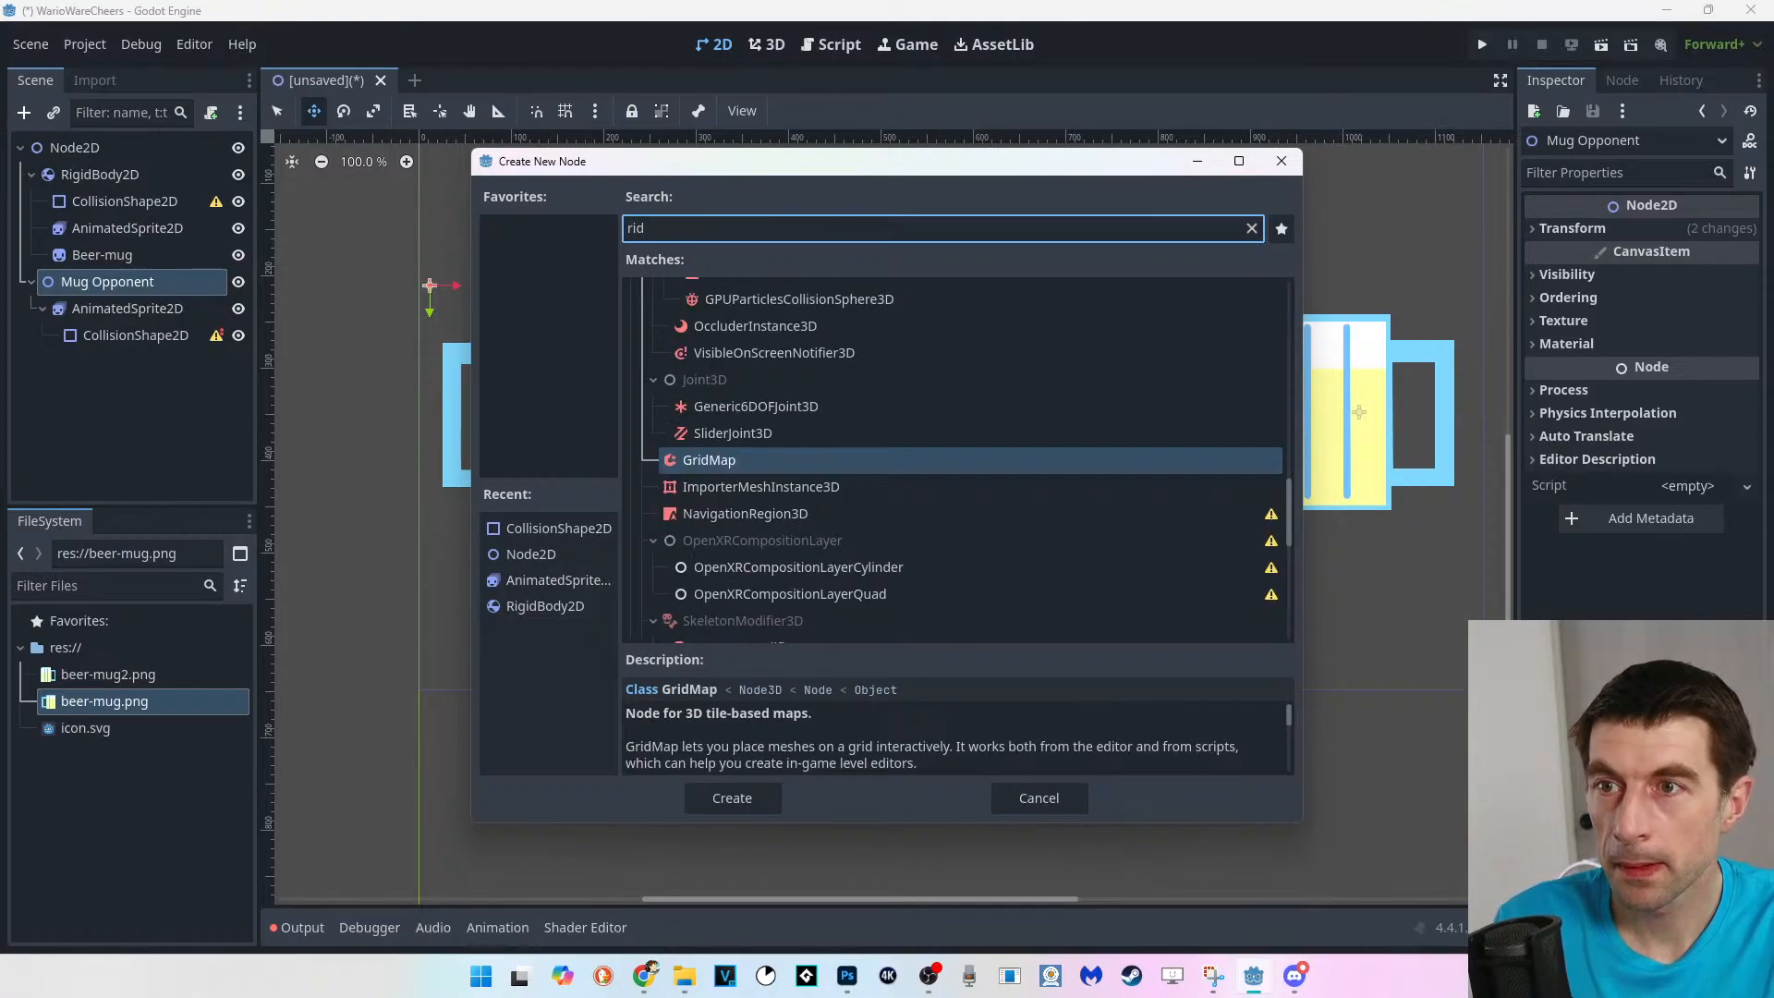
key("BackSpace")
type("gid")
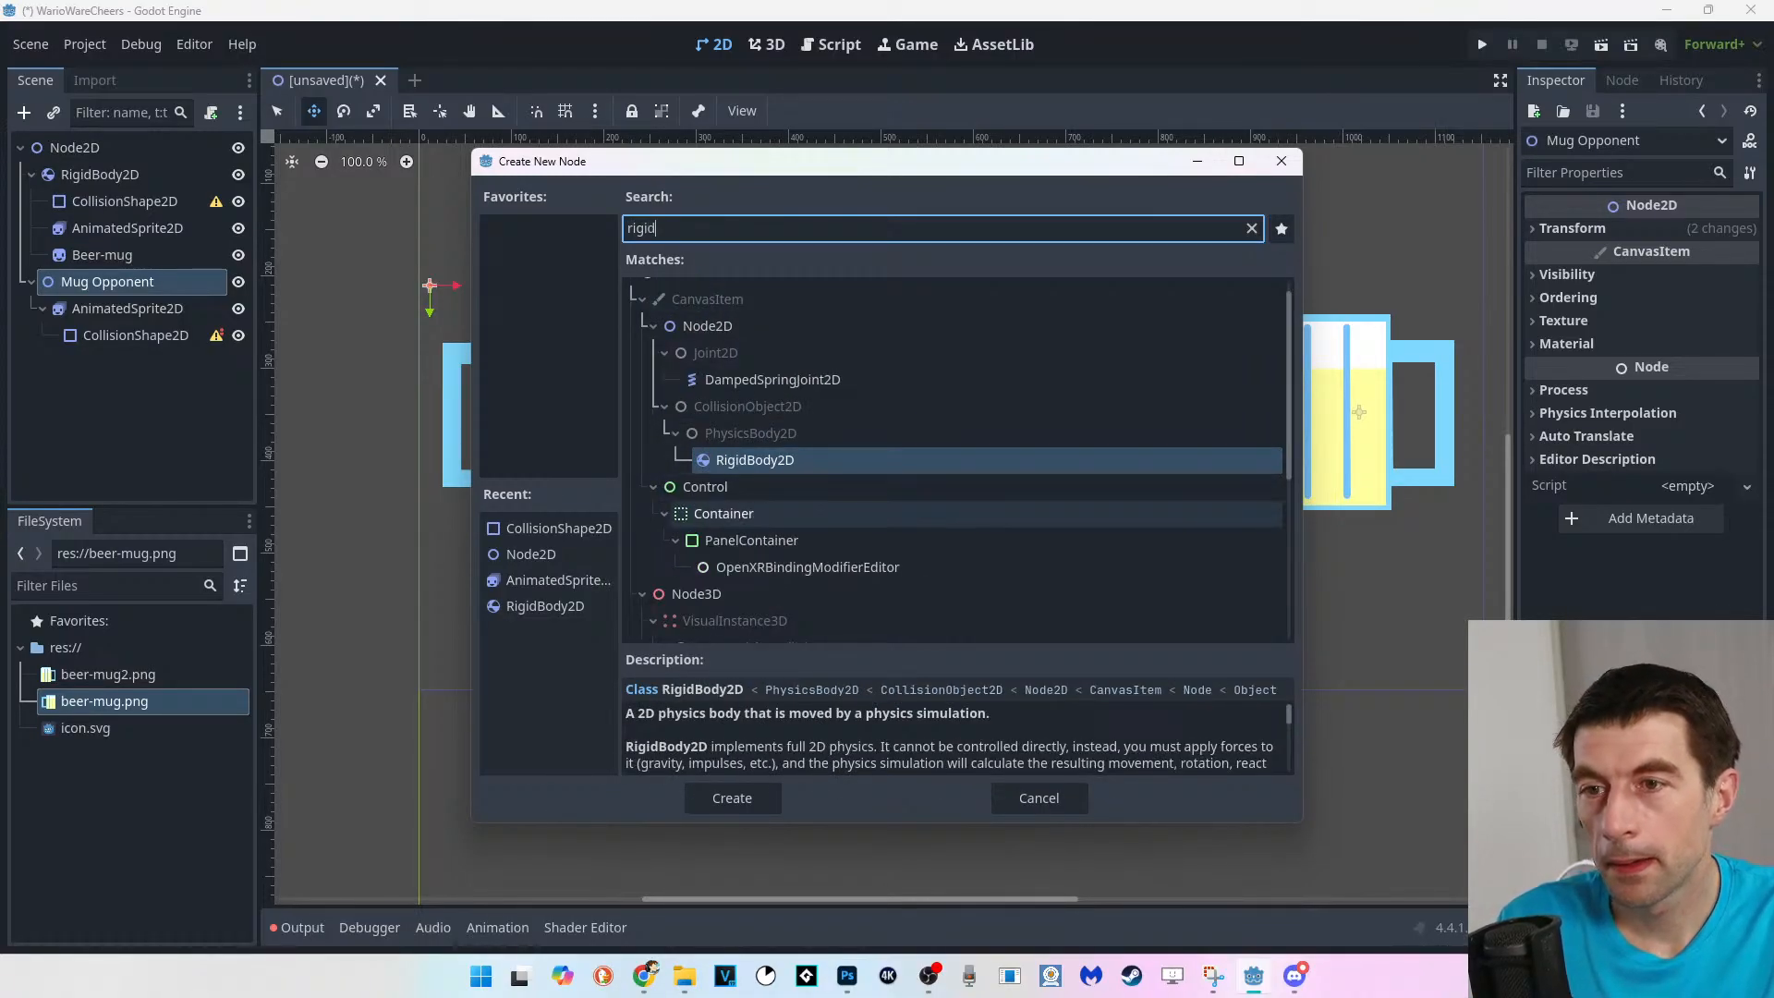
left_click(755, 460)
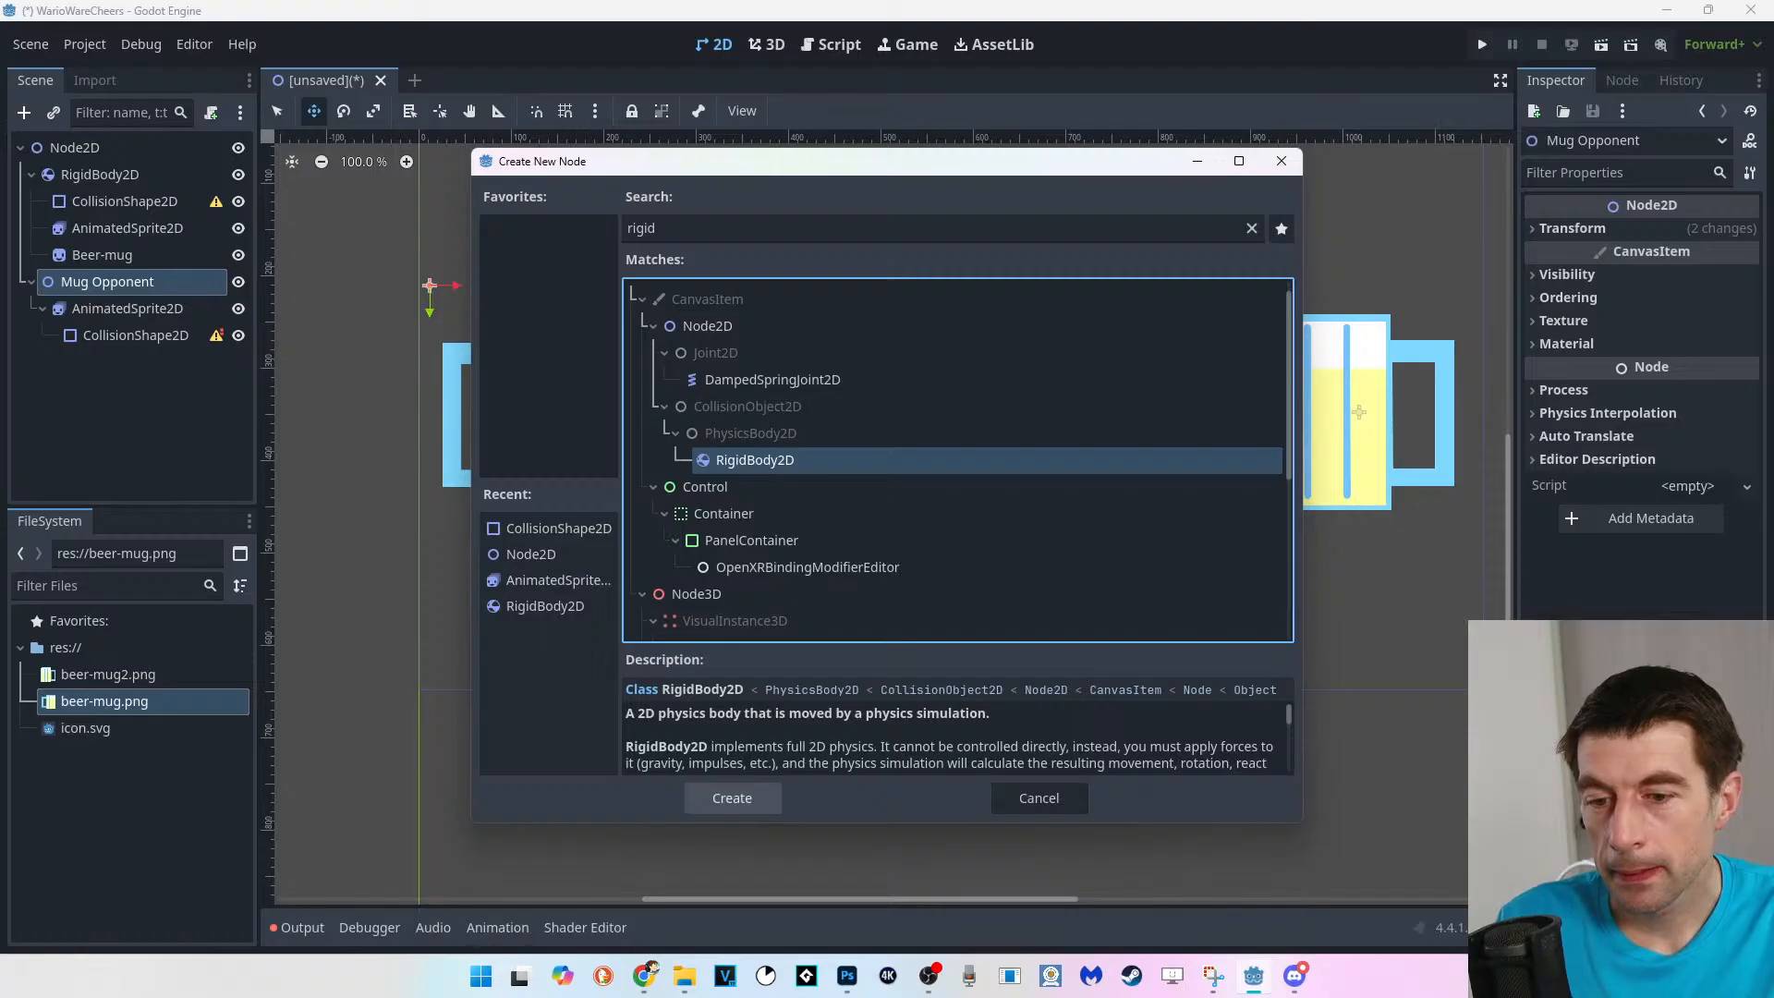
left_click(732, 799)
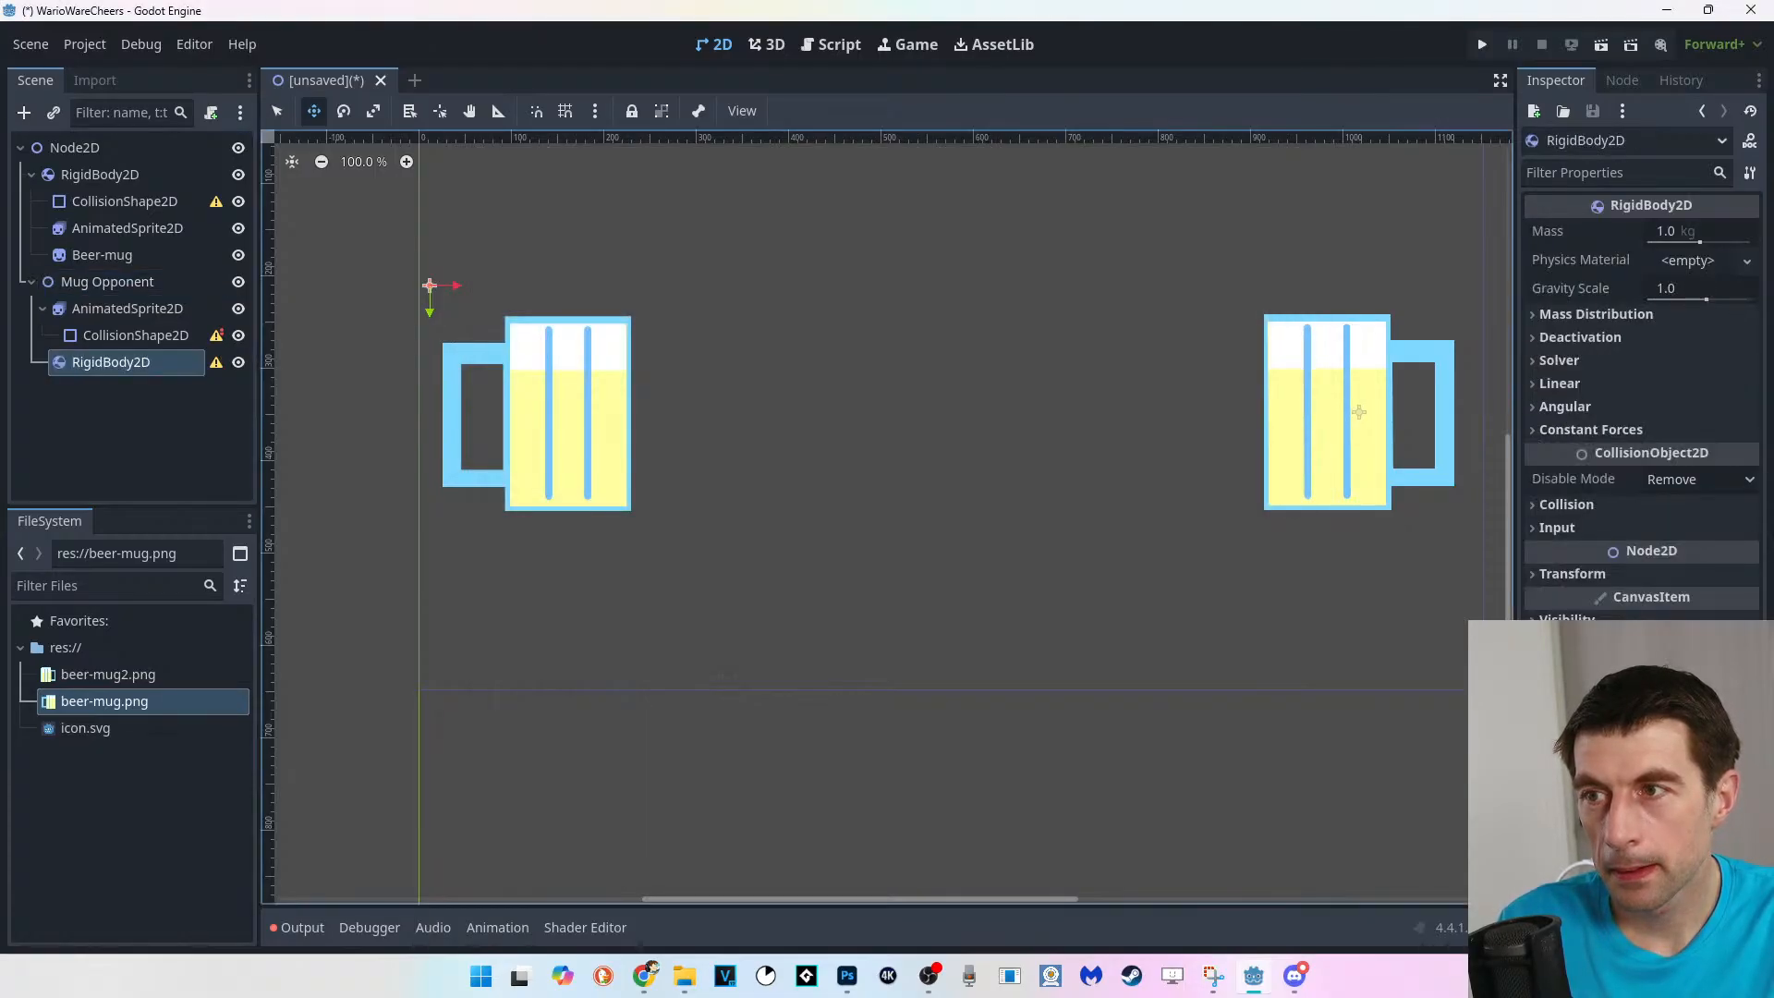
Nest Mug Opponent's AnimatedSprite2D under its RigidBody2D and move the CollisionShape2D out of the sprite to sit directly under the RigidBody2D.
left_click_drag(110, 361, 98, 314)
left_click(127, 335)
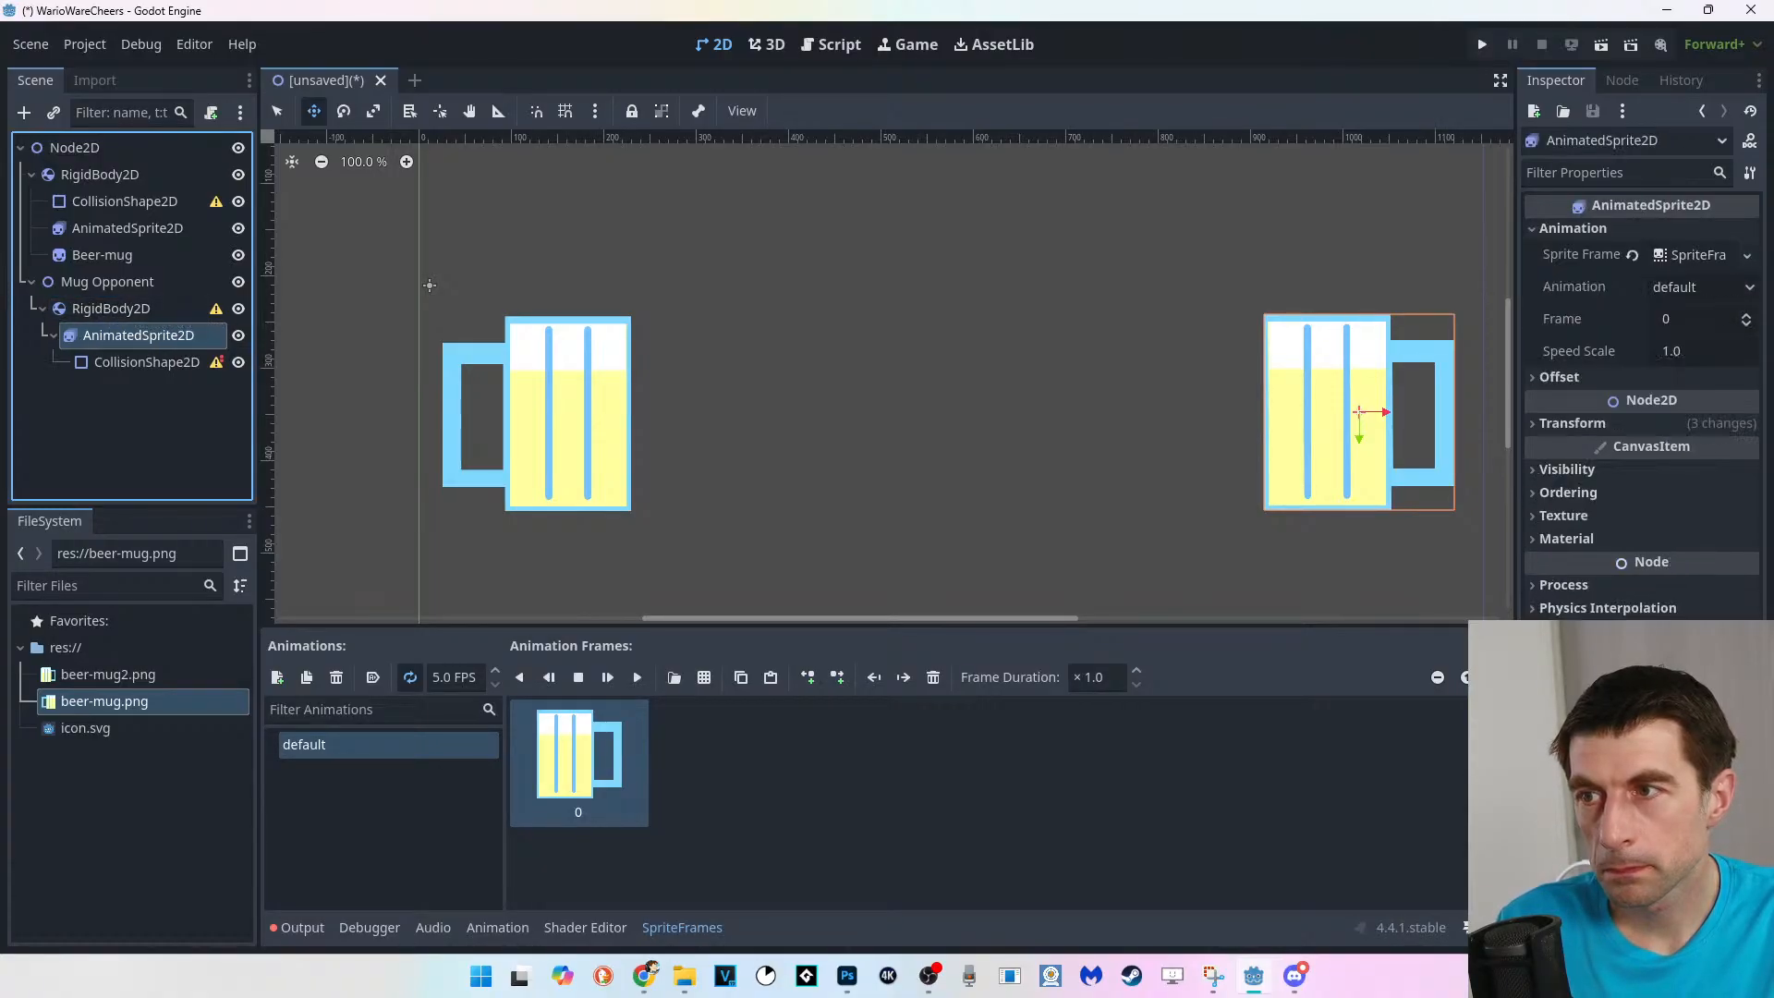
left_click(139, 362)
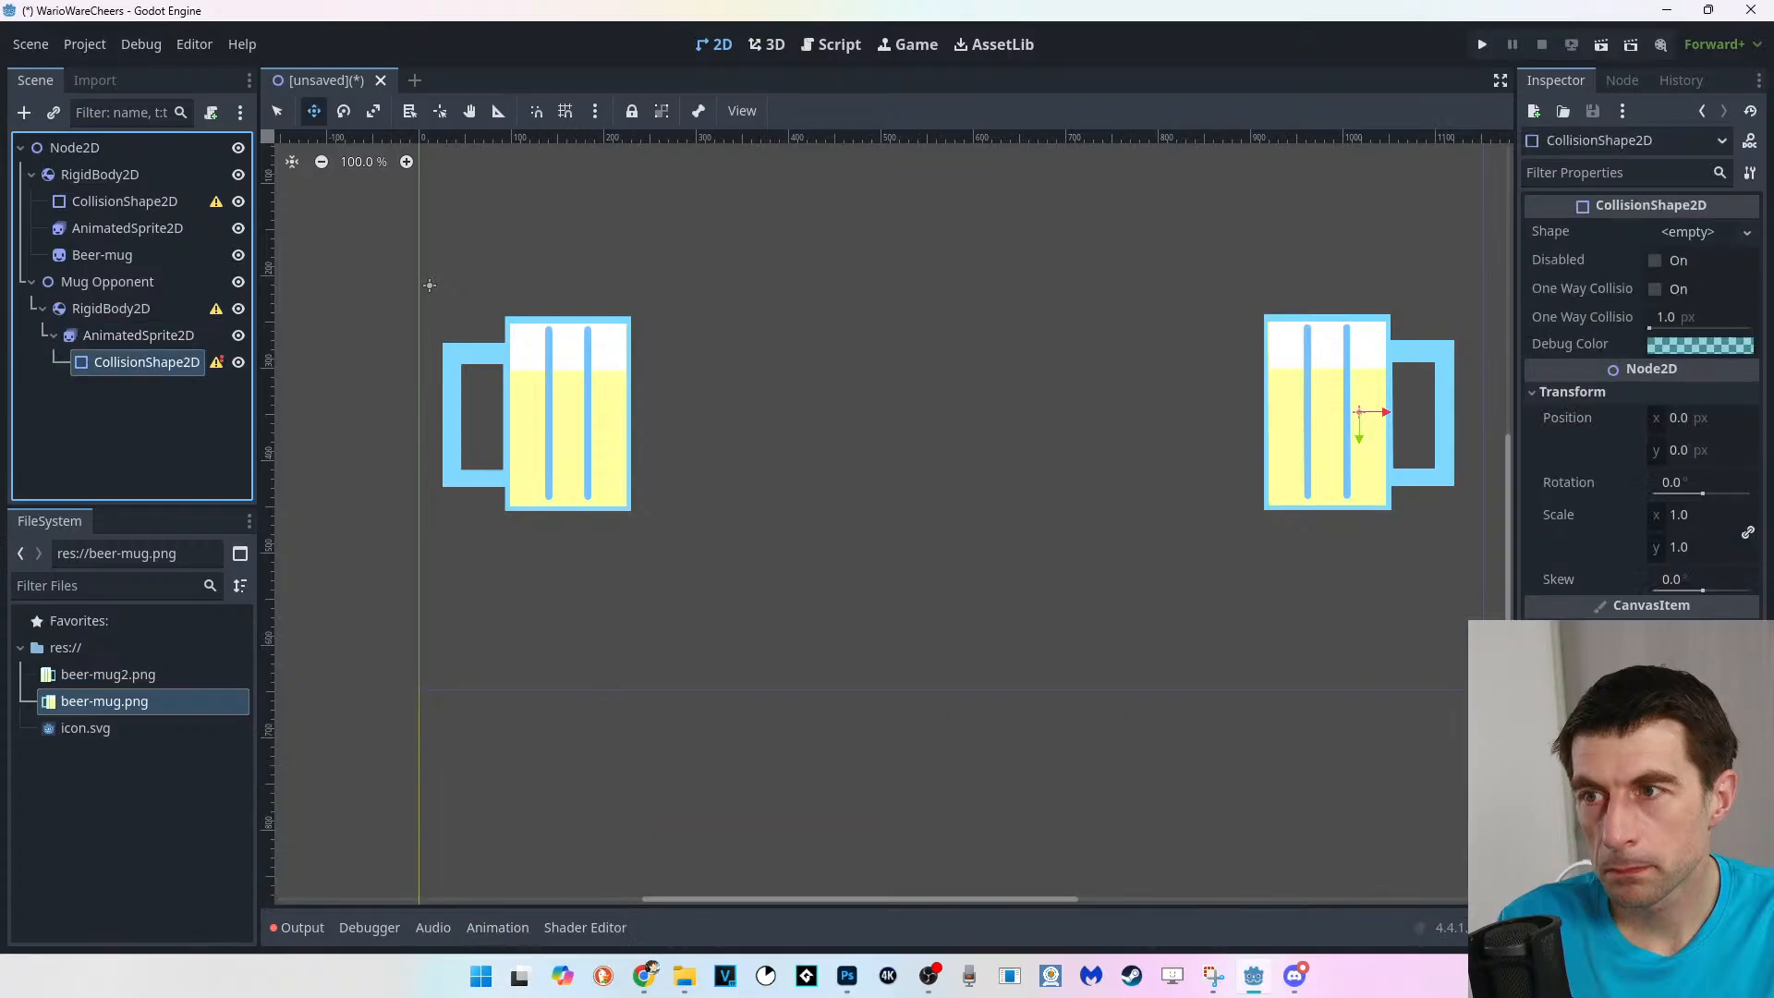
left_click(216, 362)
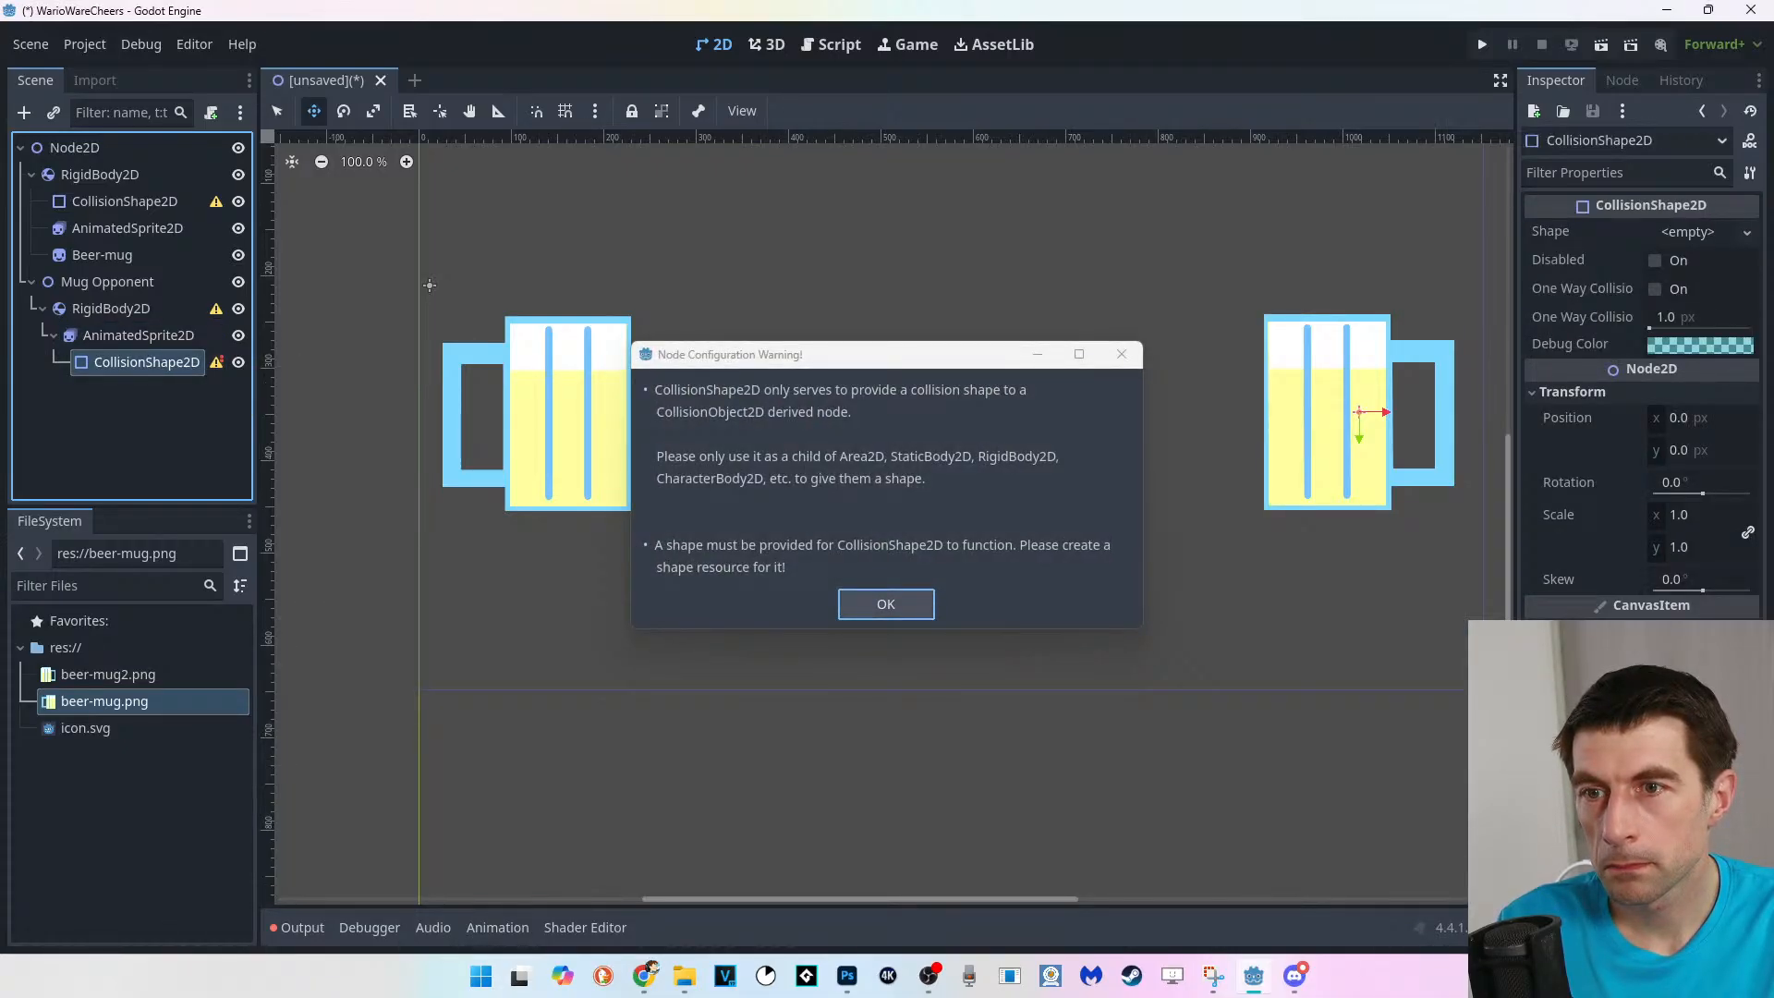
left_click(886, 604)
left_click_drag(105, 362, 100, 329)
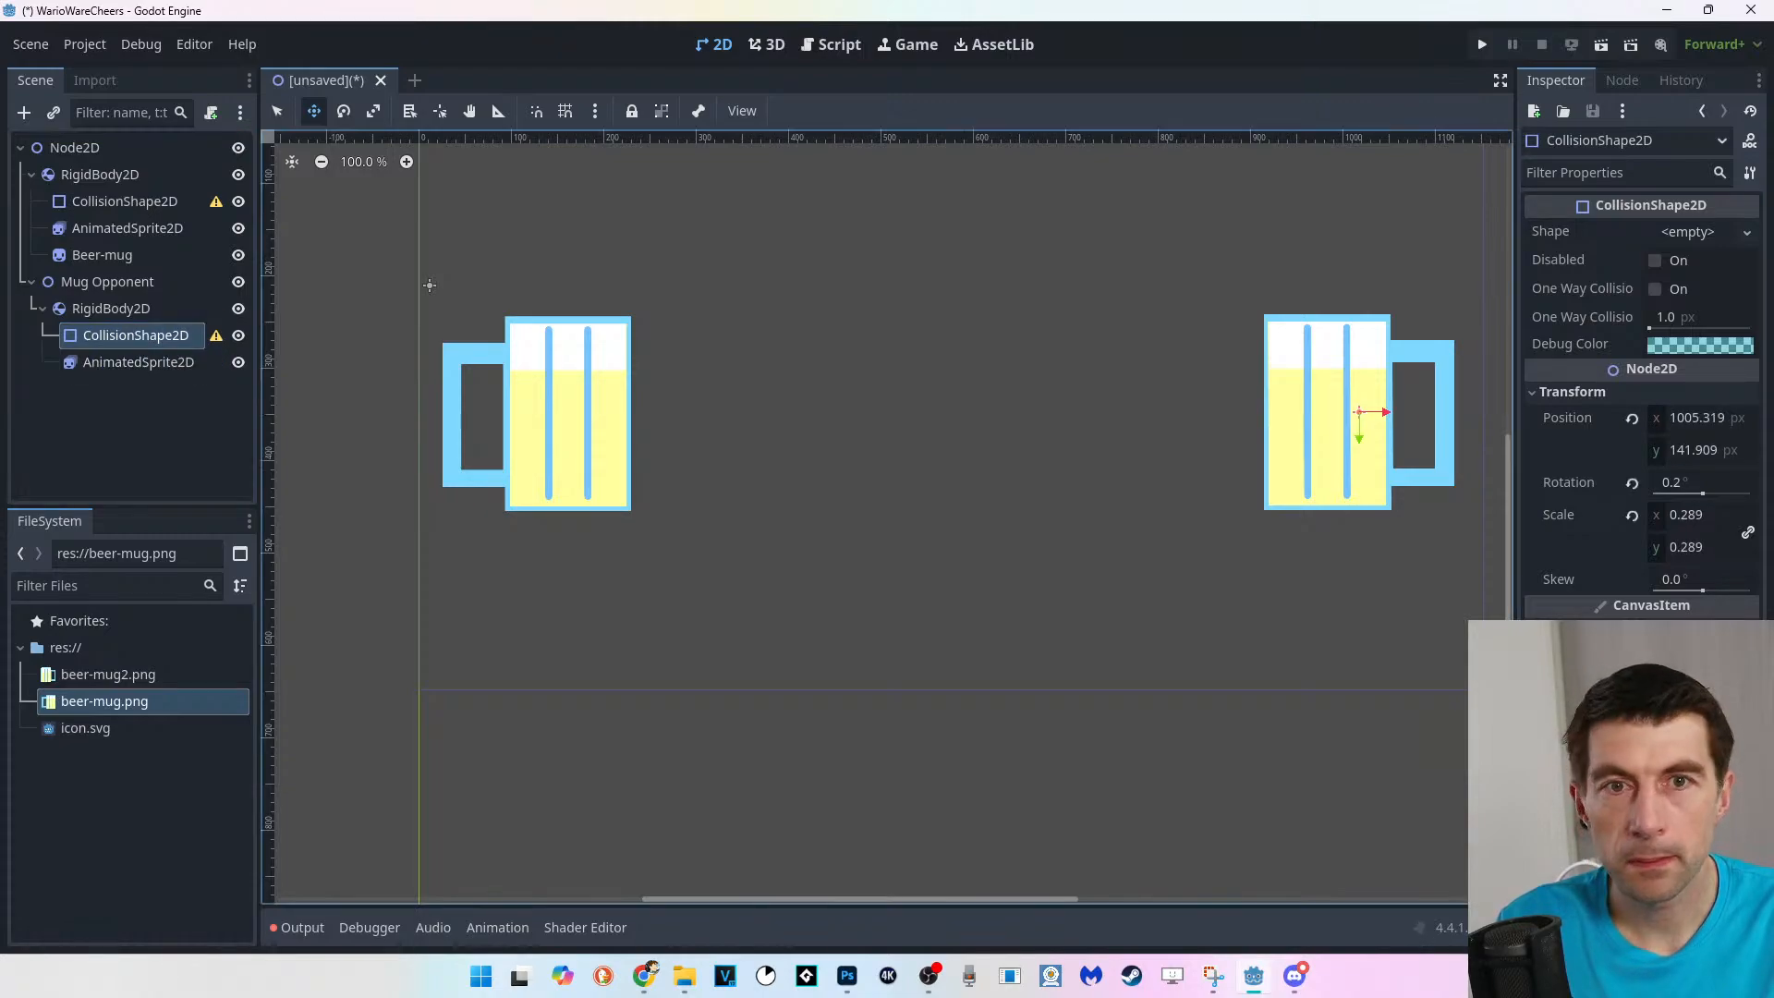
Assign a new RectangleShape2D as the shape of Mug Opponent's CollisionShape2D.
left_click(1747, 232)
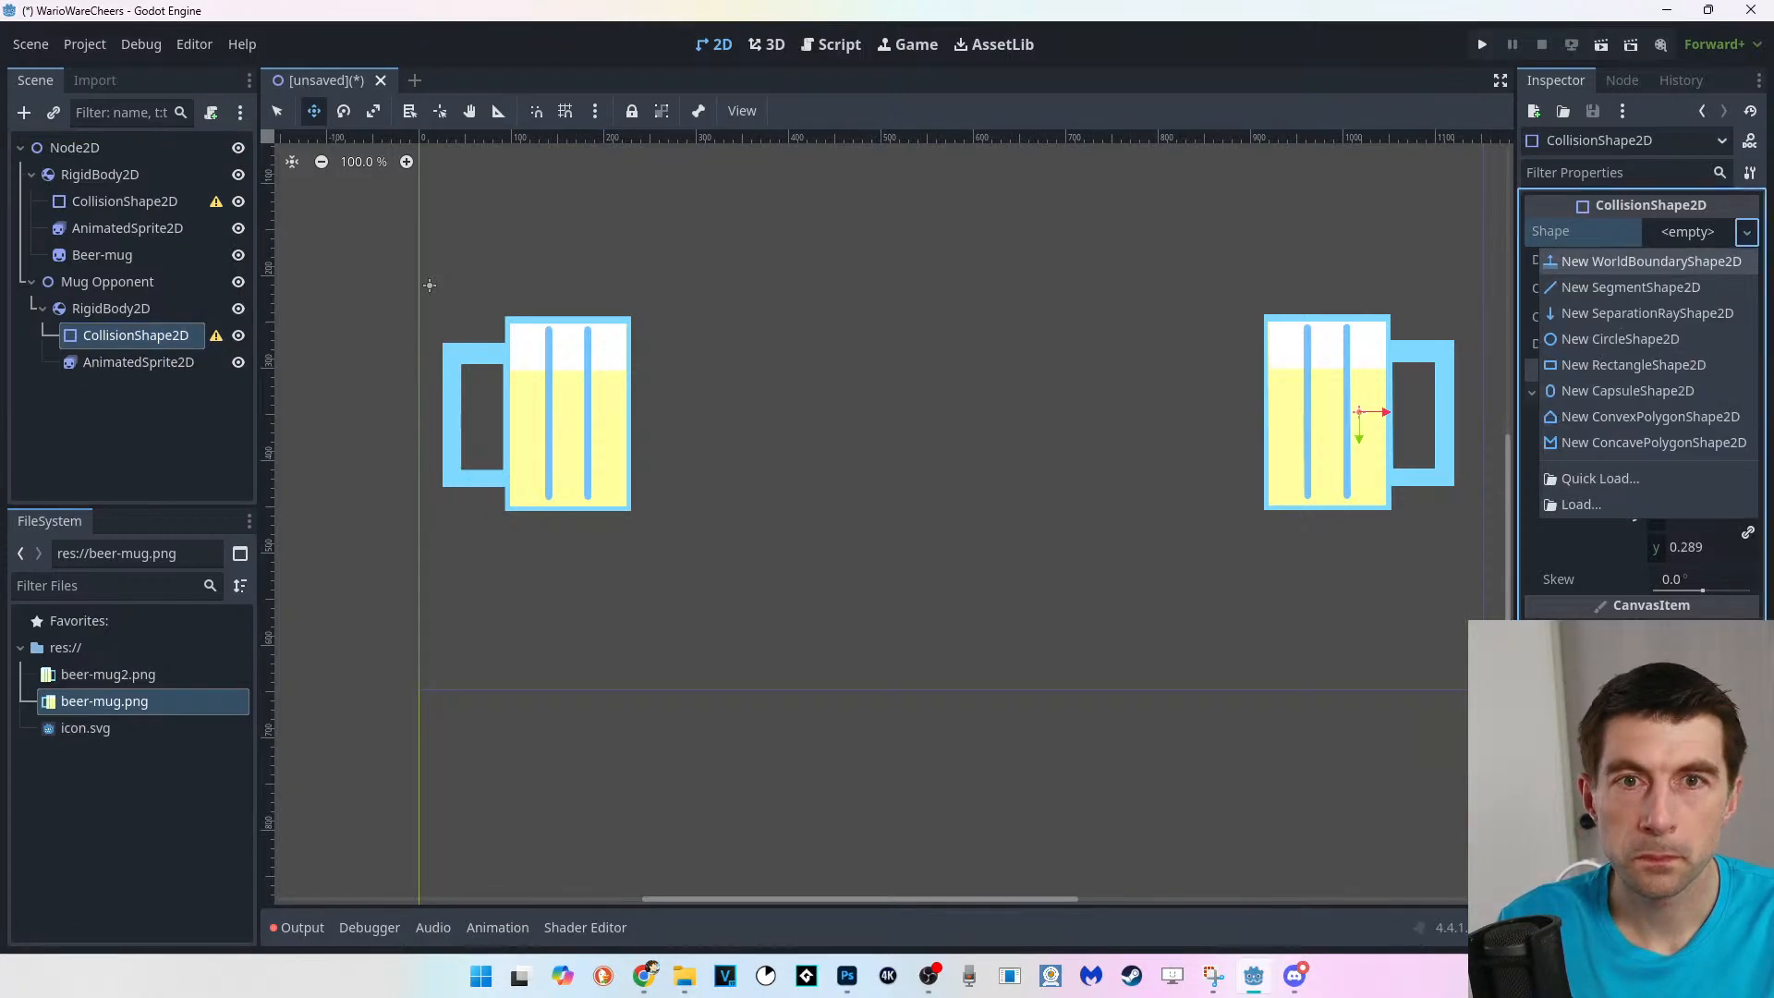
left_click(1688, 232)
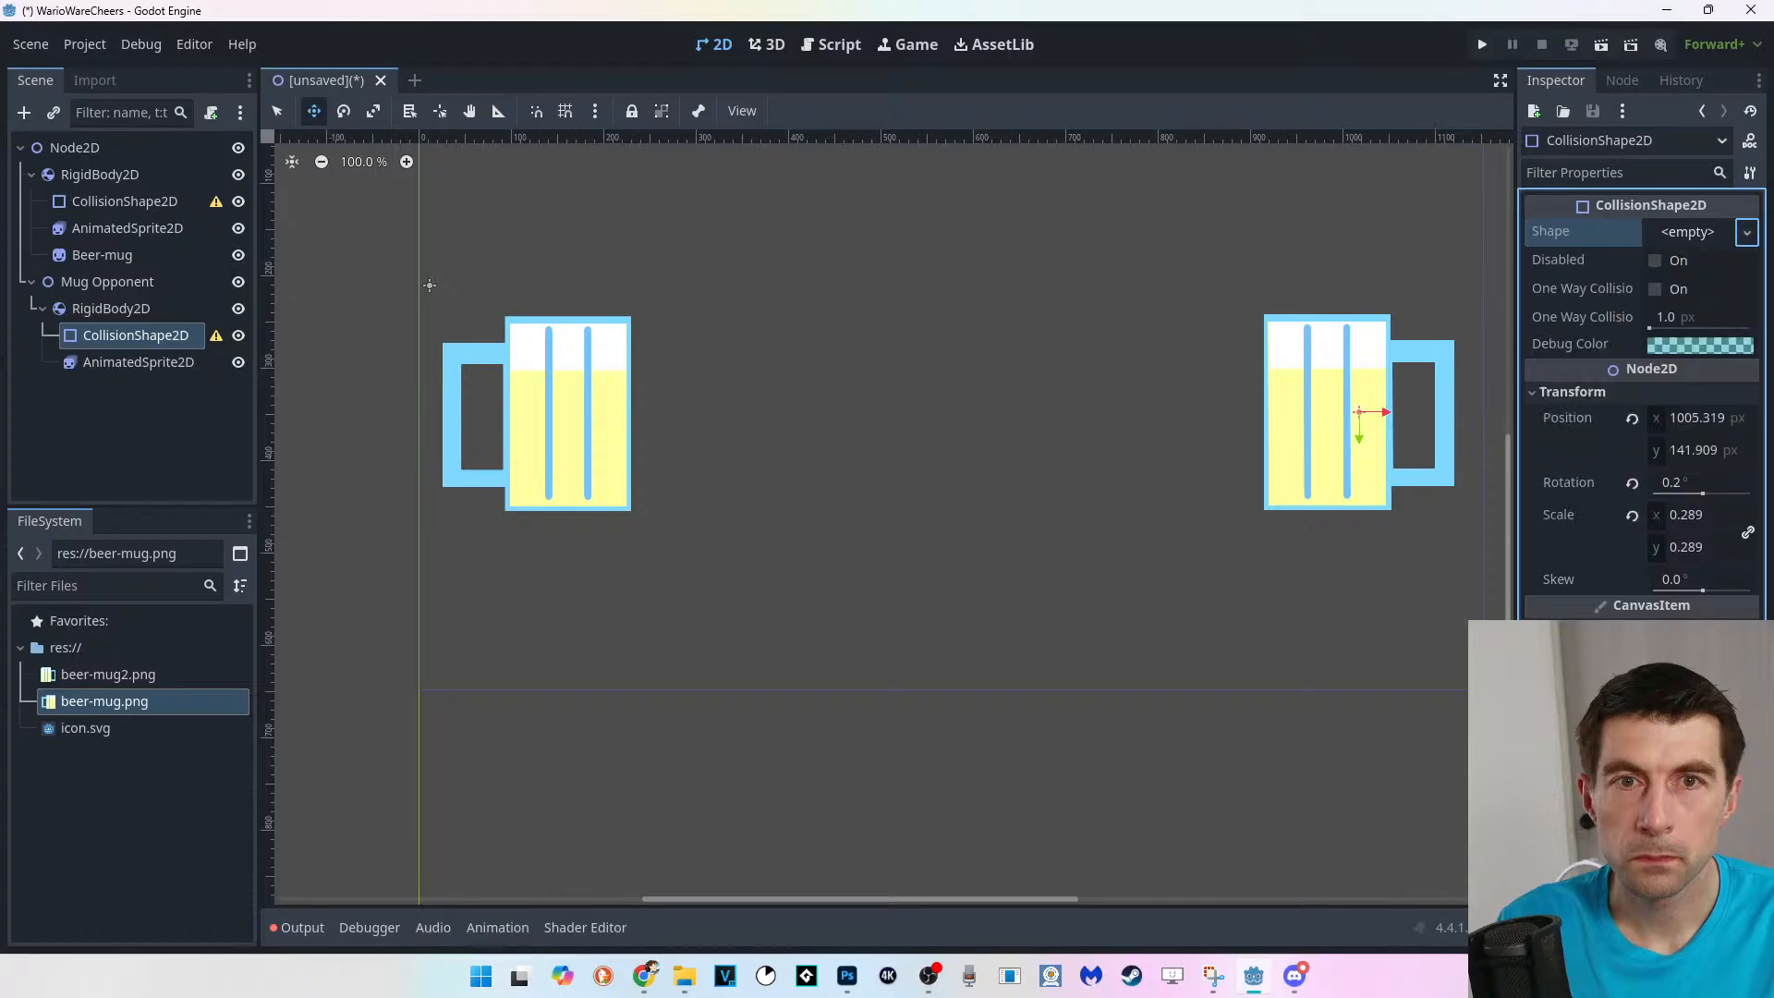
left_click(1688, 232)
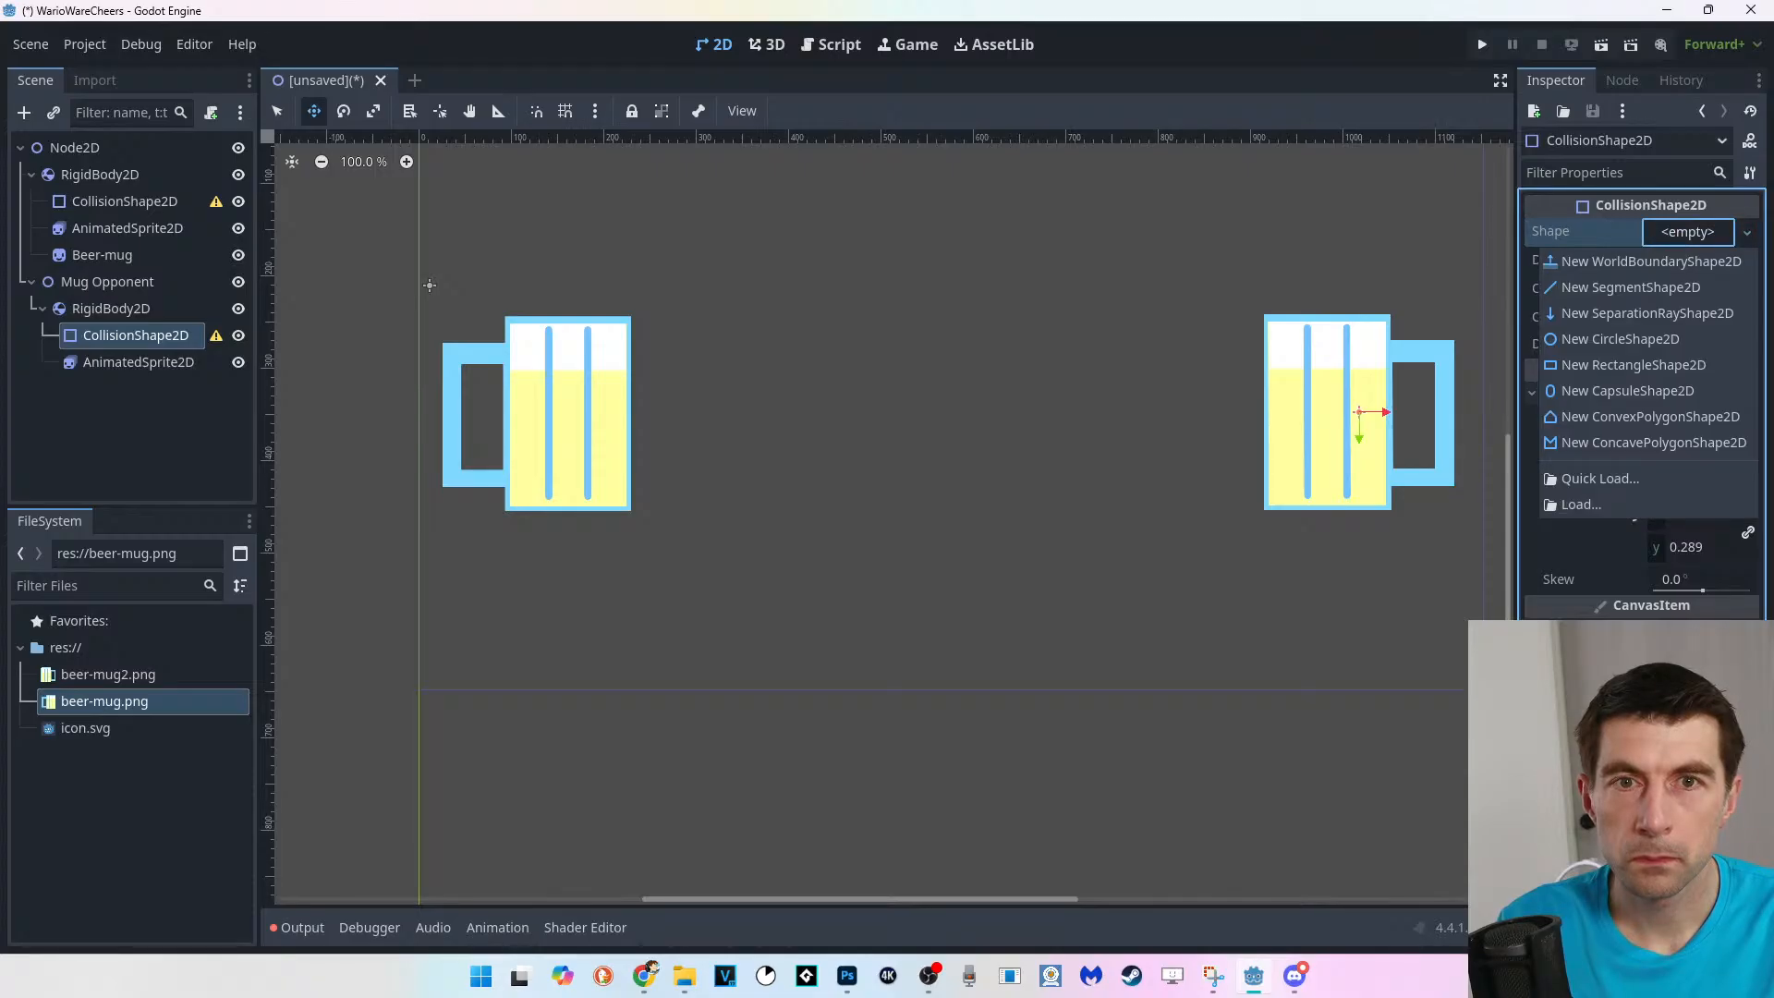
key("Down")
key("Down")
key("Down")
key("Down")
key("Return")
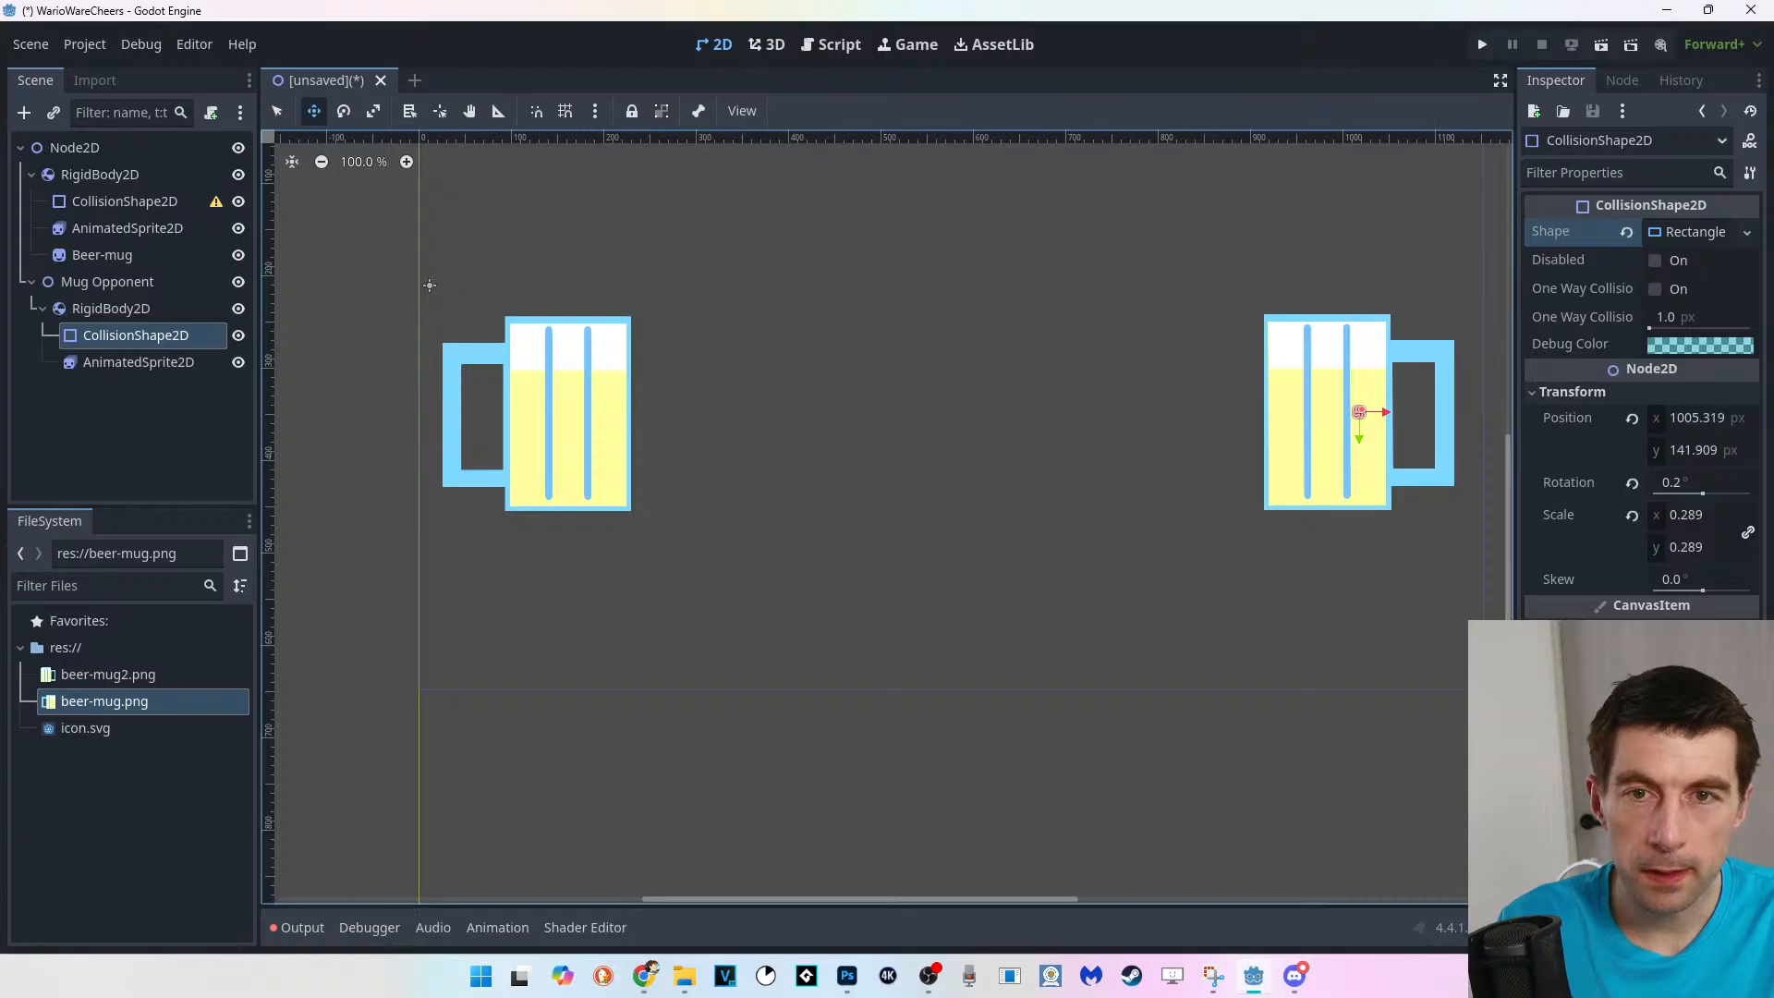
Move and resize Mug Opponent's rectangle collision shape so it fits the body of the mug, excluding the handle.
left_click_drag(1362, 412, 1311, 412)
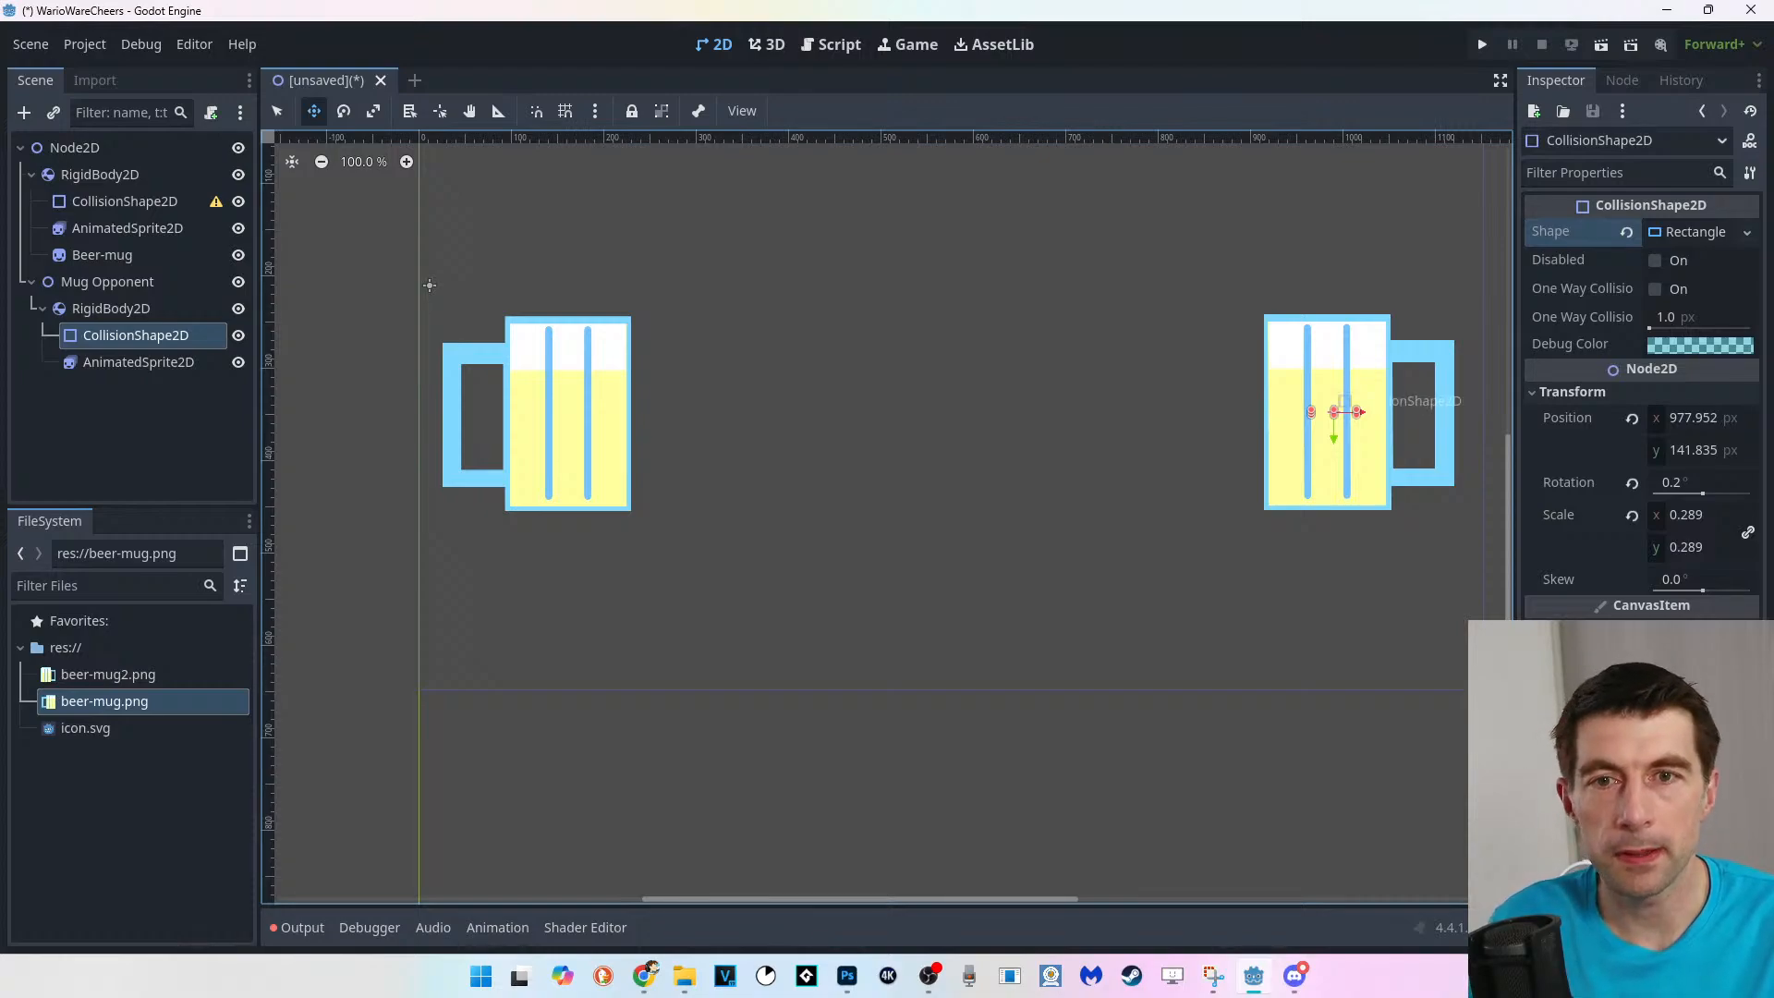
mouse_move(1333, 414)
left_mouse_down()
mouse_move(1333, 329)
mouse_move(1248, 316)
mouse_move(1264, 316)
left_mouse_up()
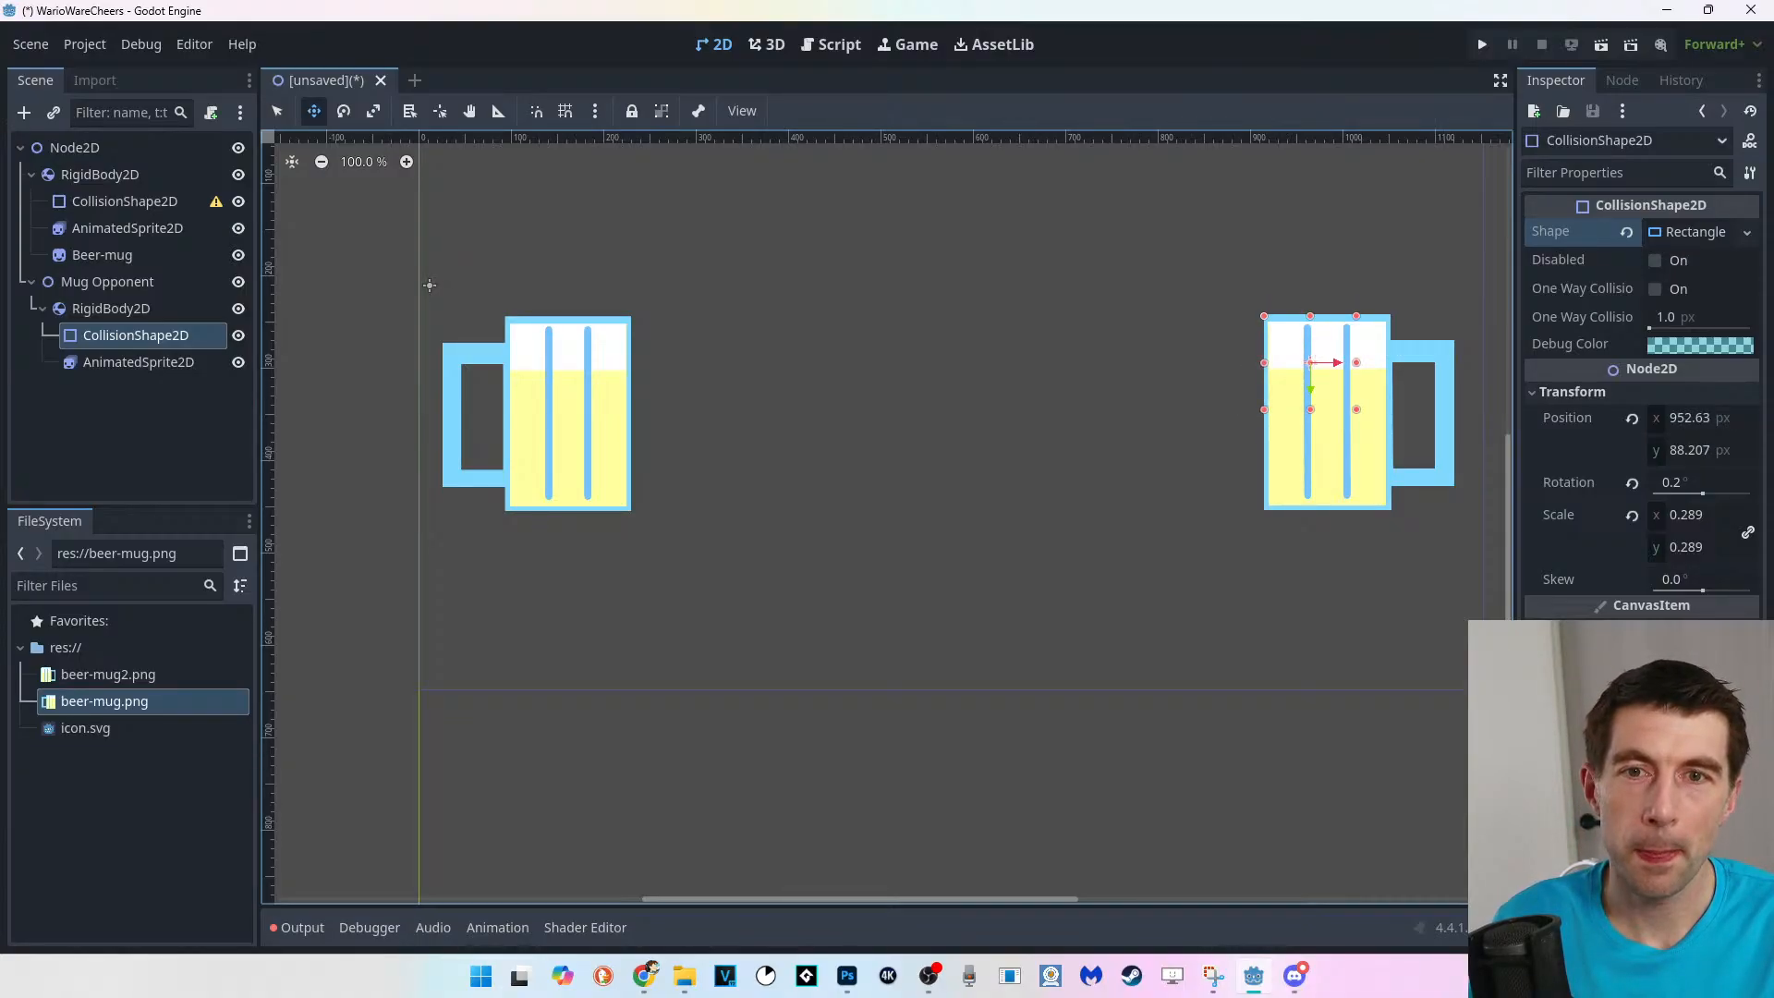
left_click_drag(1357, 409, 1393, 506)
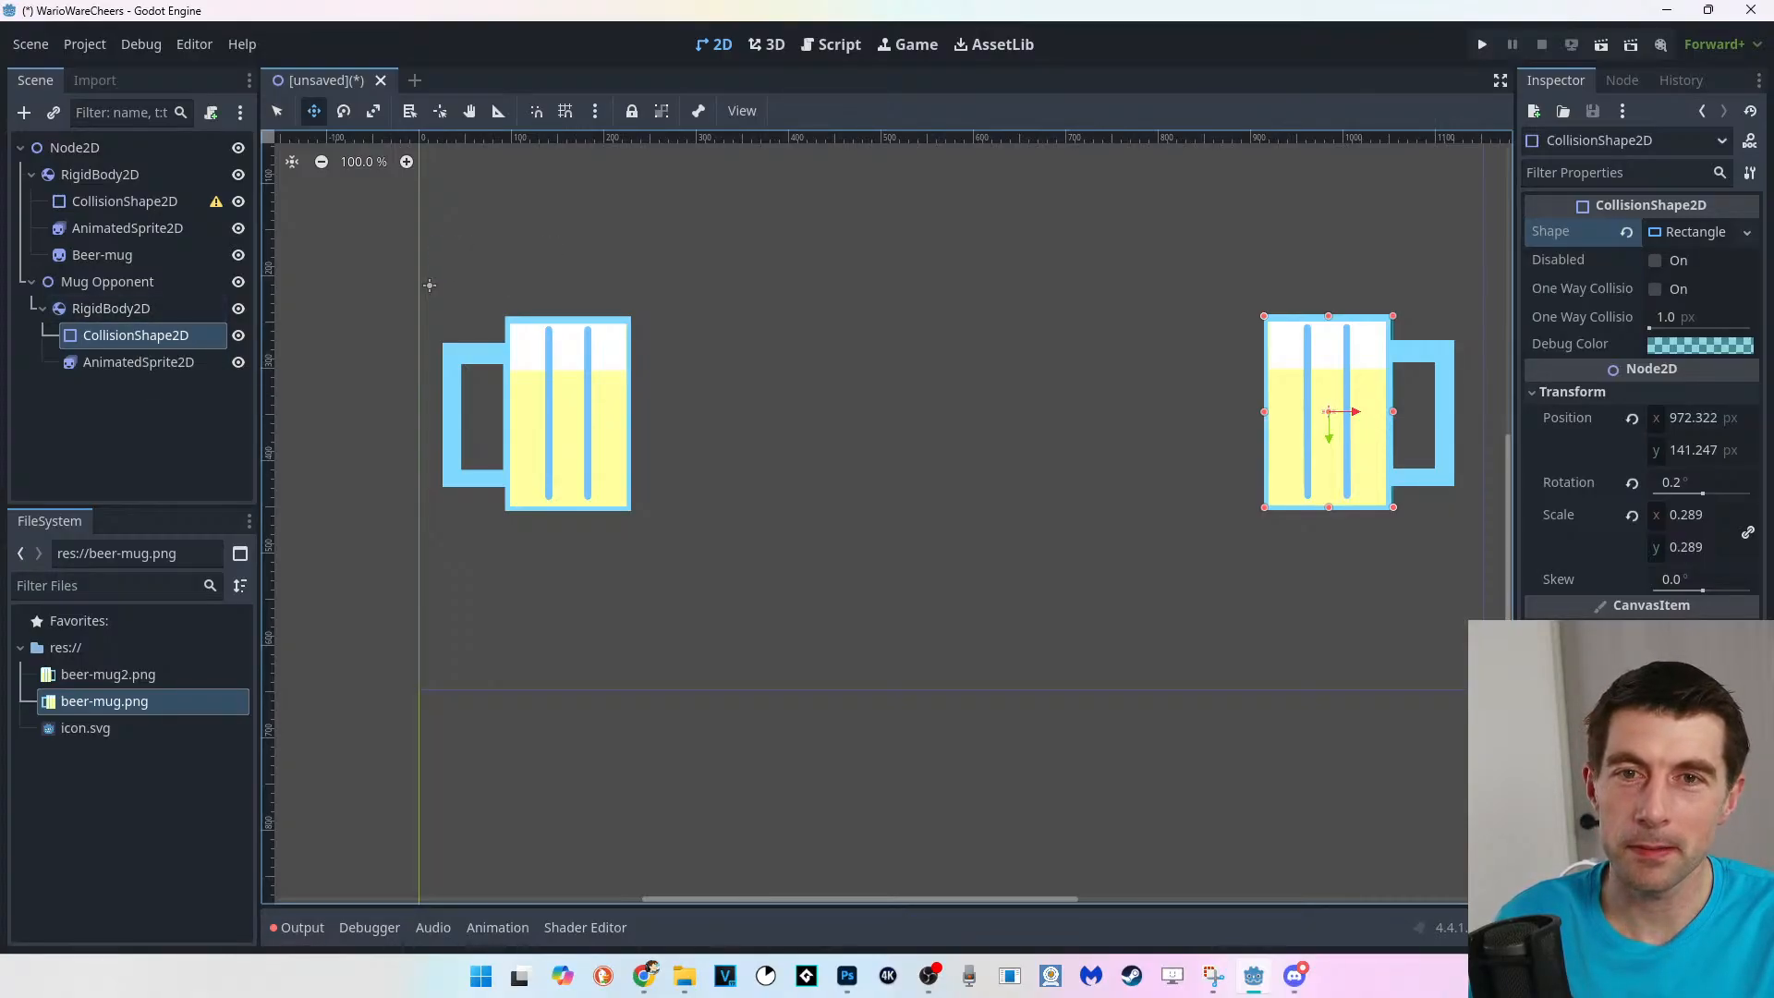
left_click(115, 309)
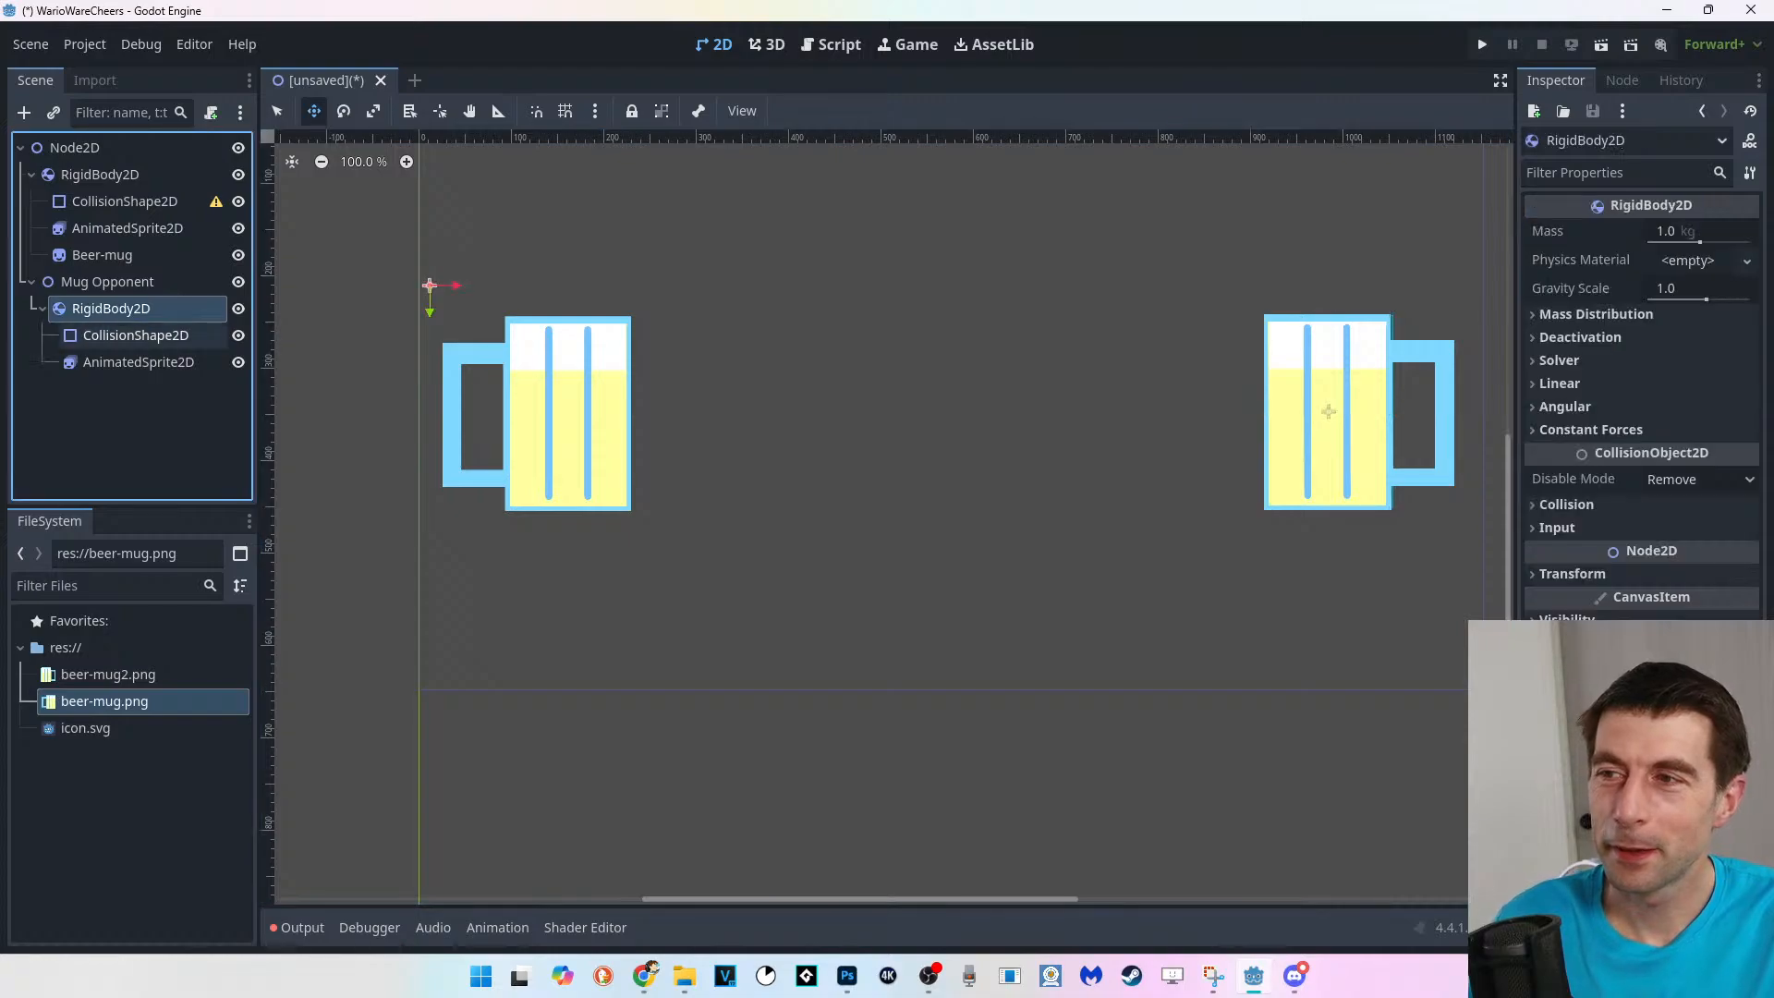
left_click(127, 335)
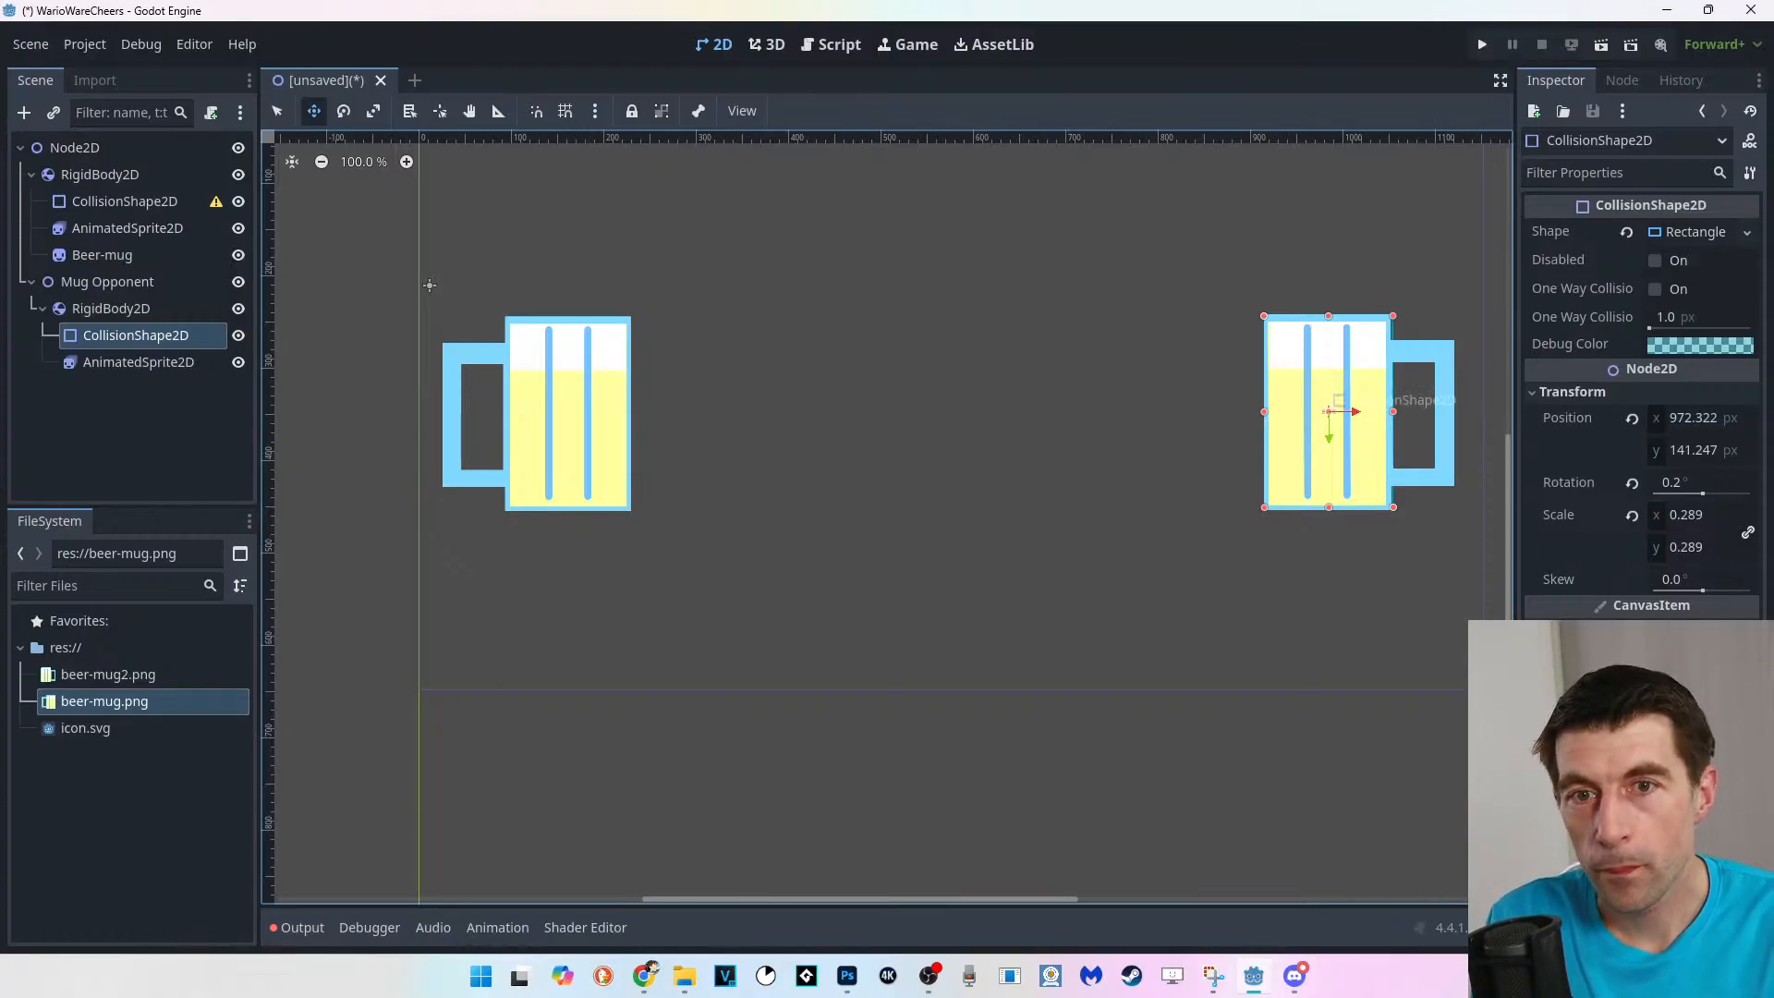
left_click(111, 307)
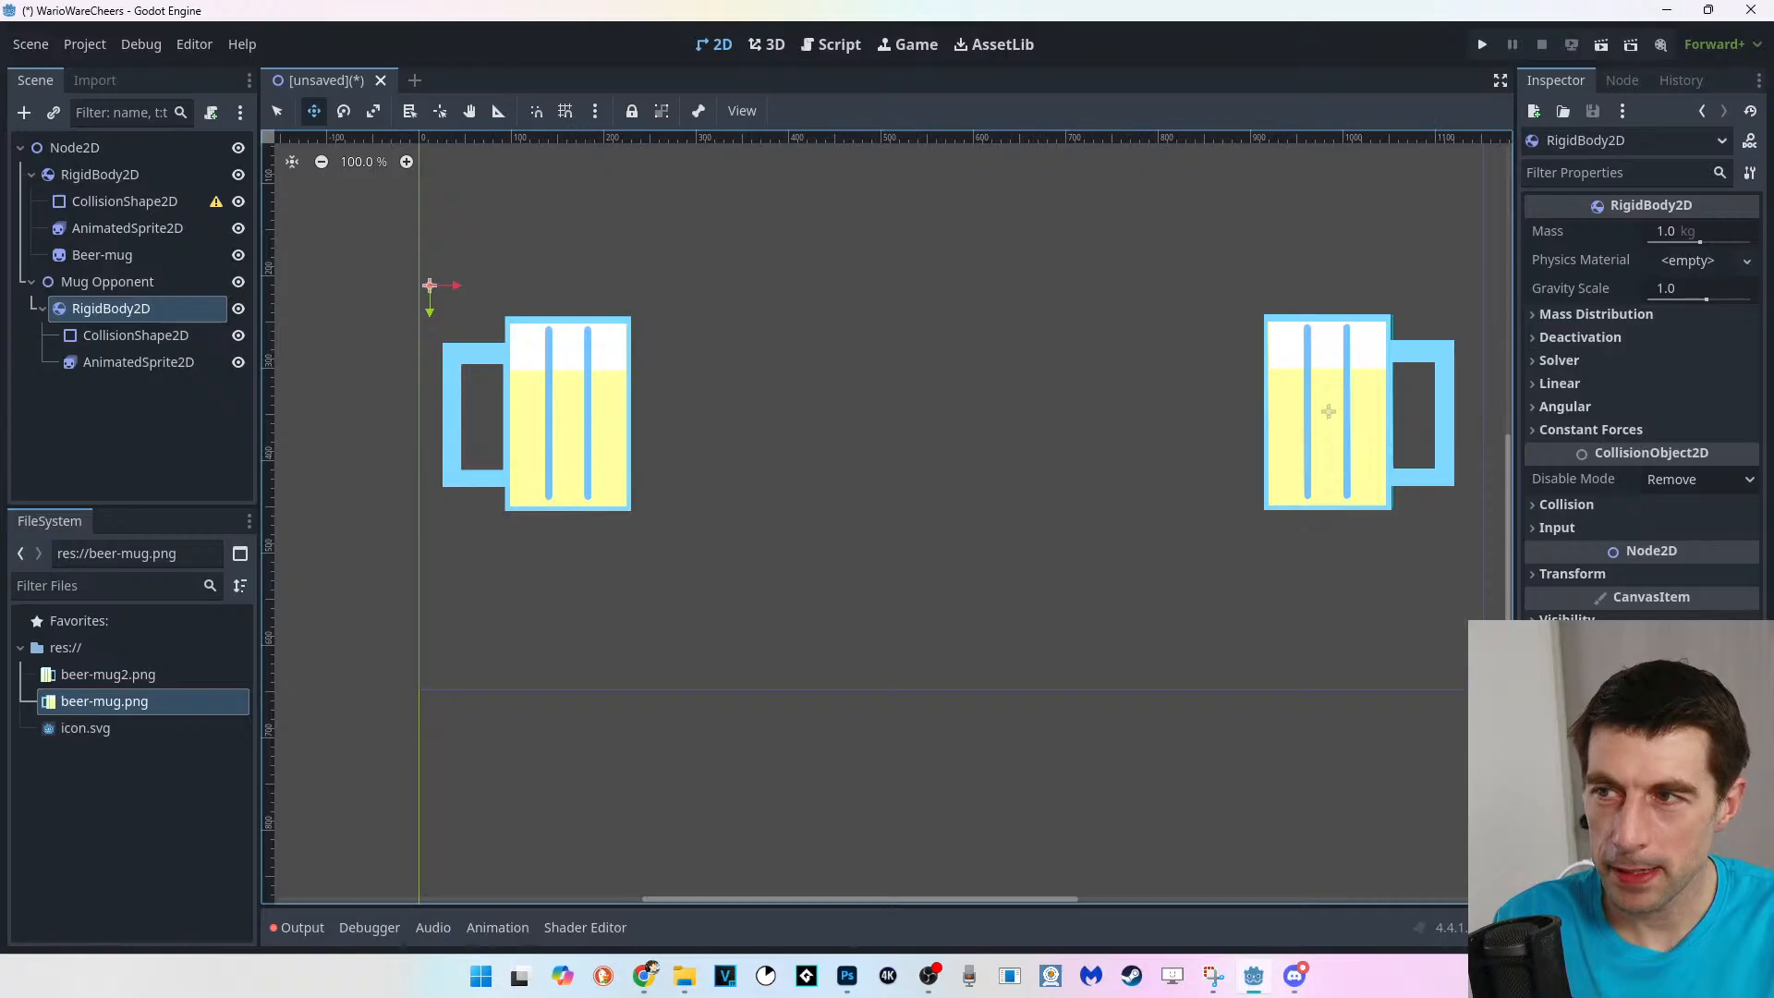
scroll(1329, 450, "up", 1)
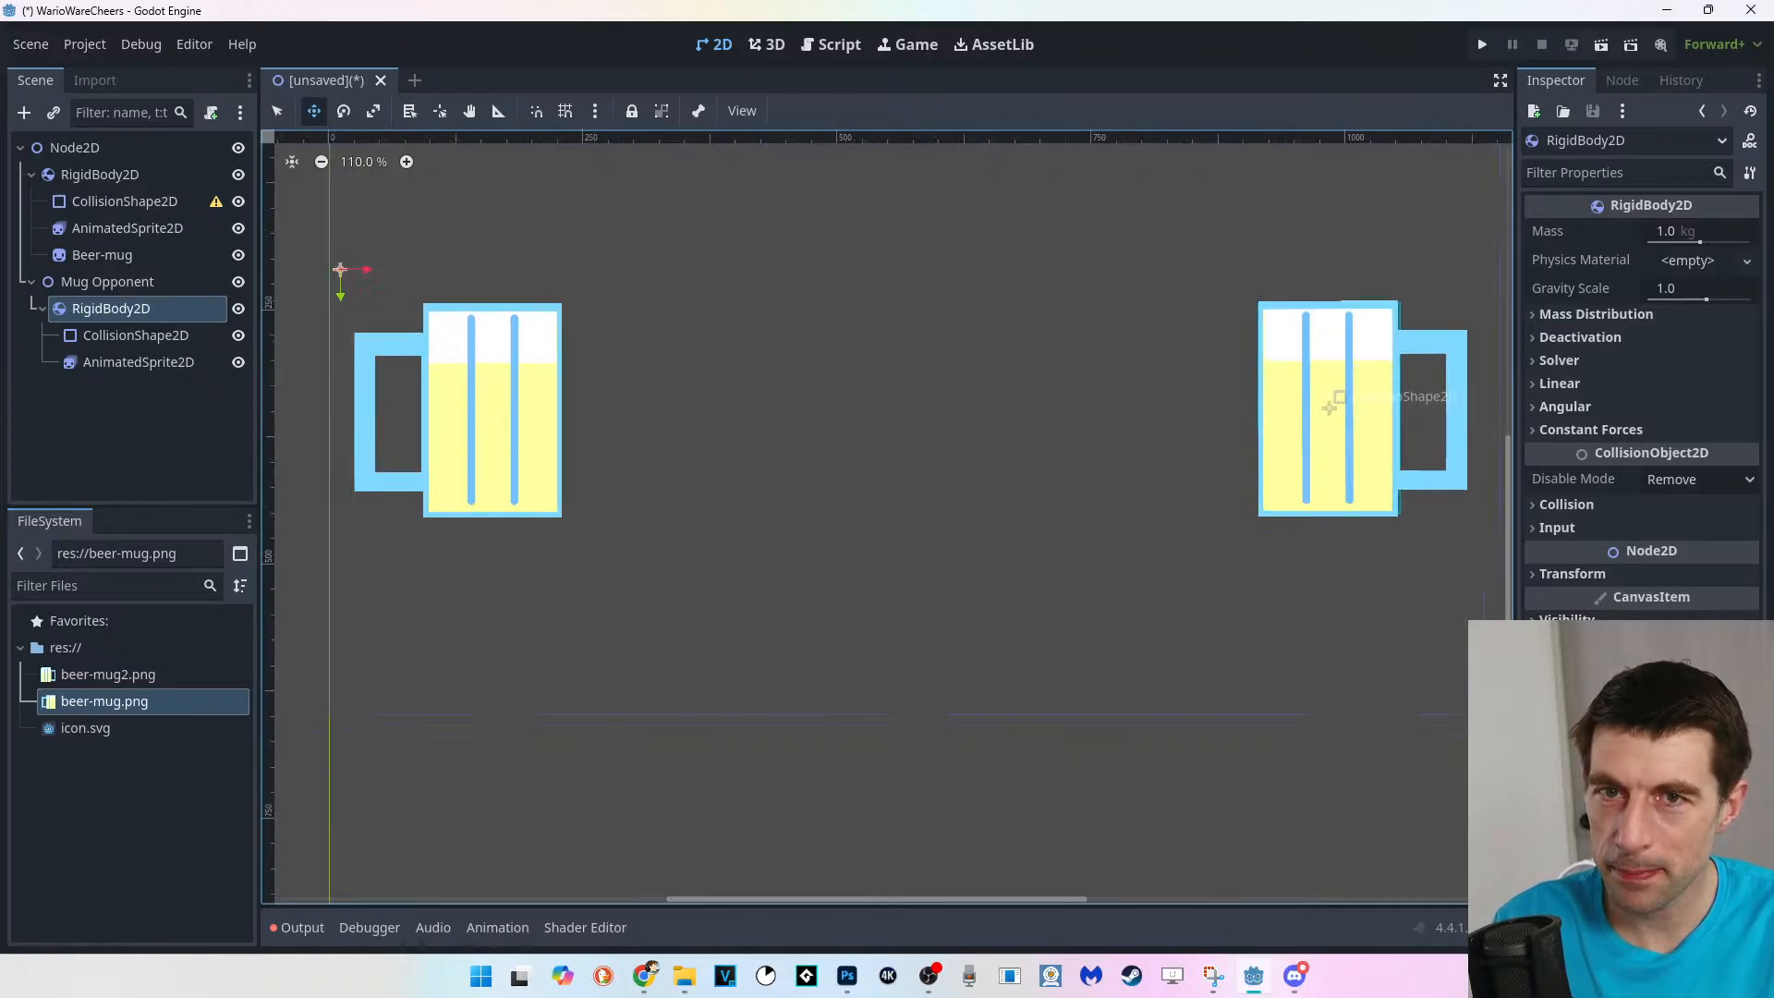
scroll(1328, 450, "down", 2)
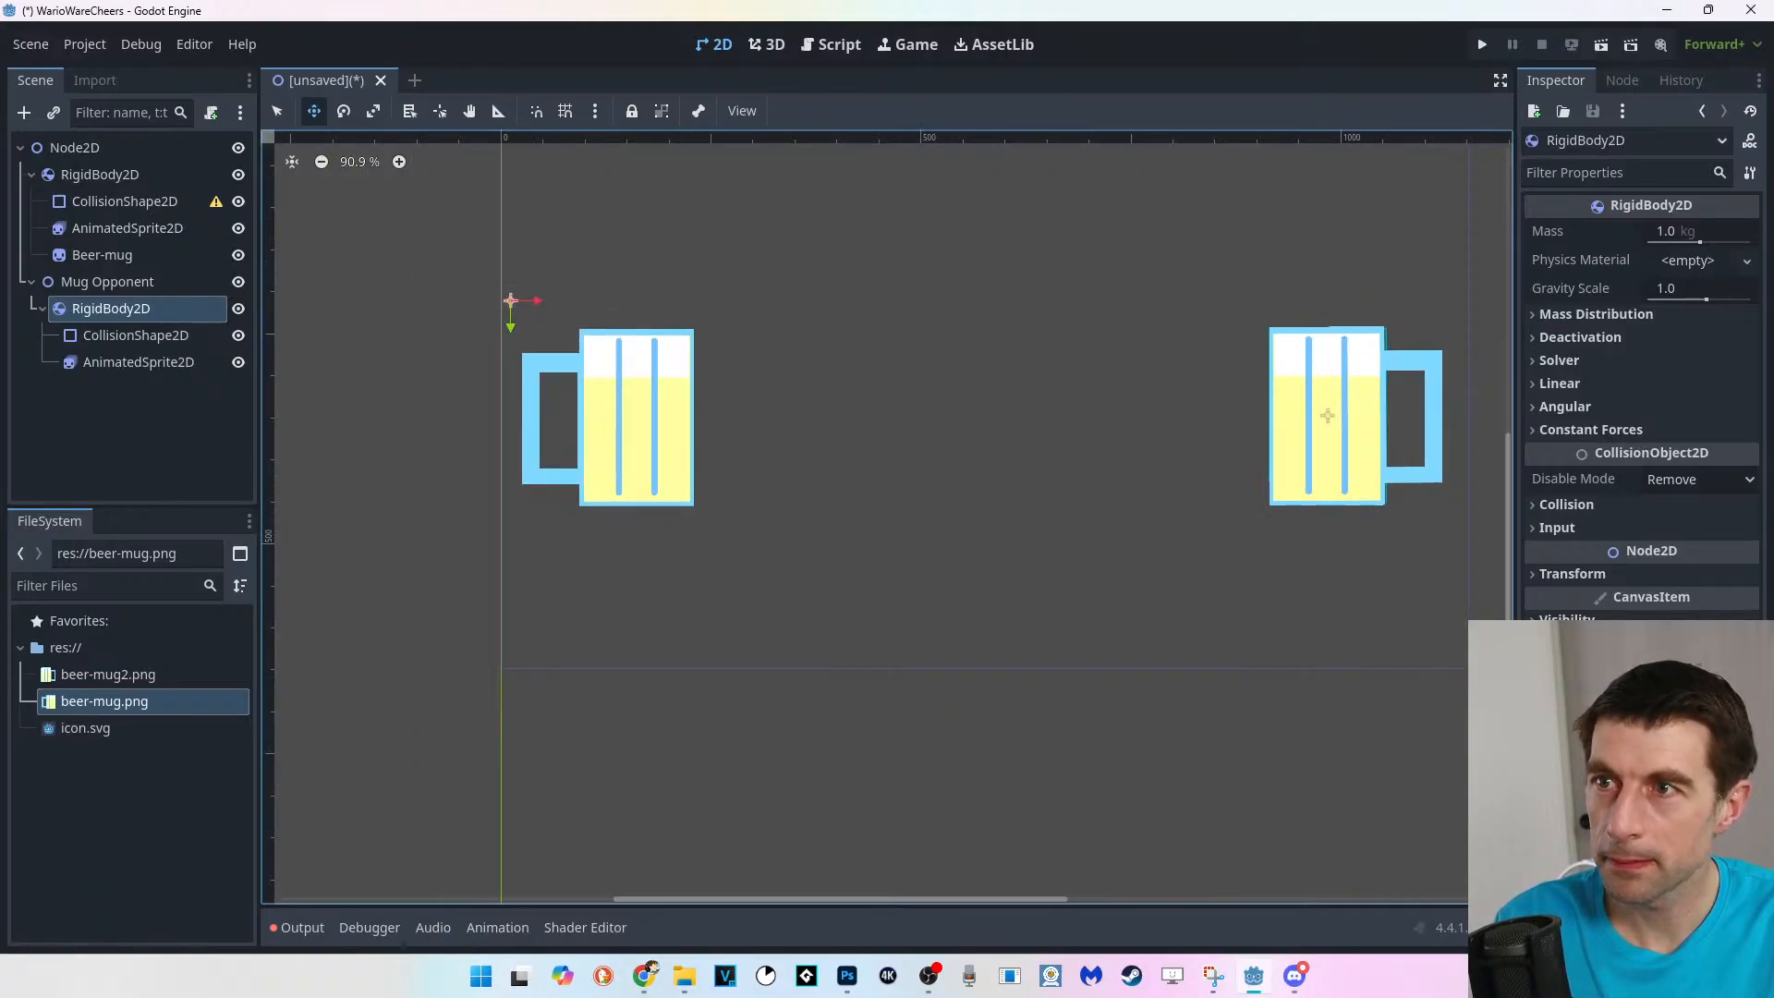
left_click(277, 110)
left_click(1016, 244)
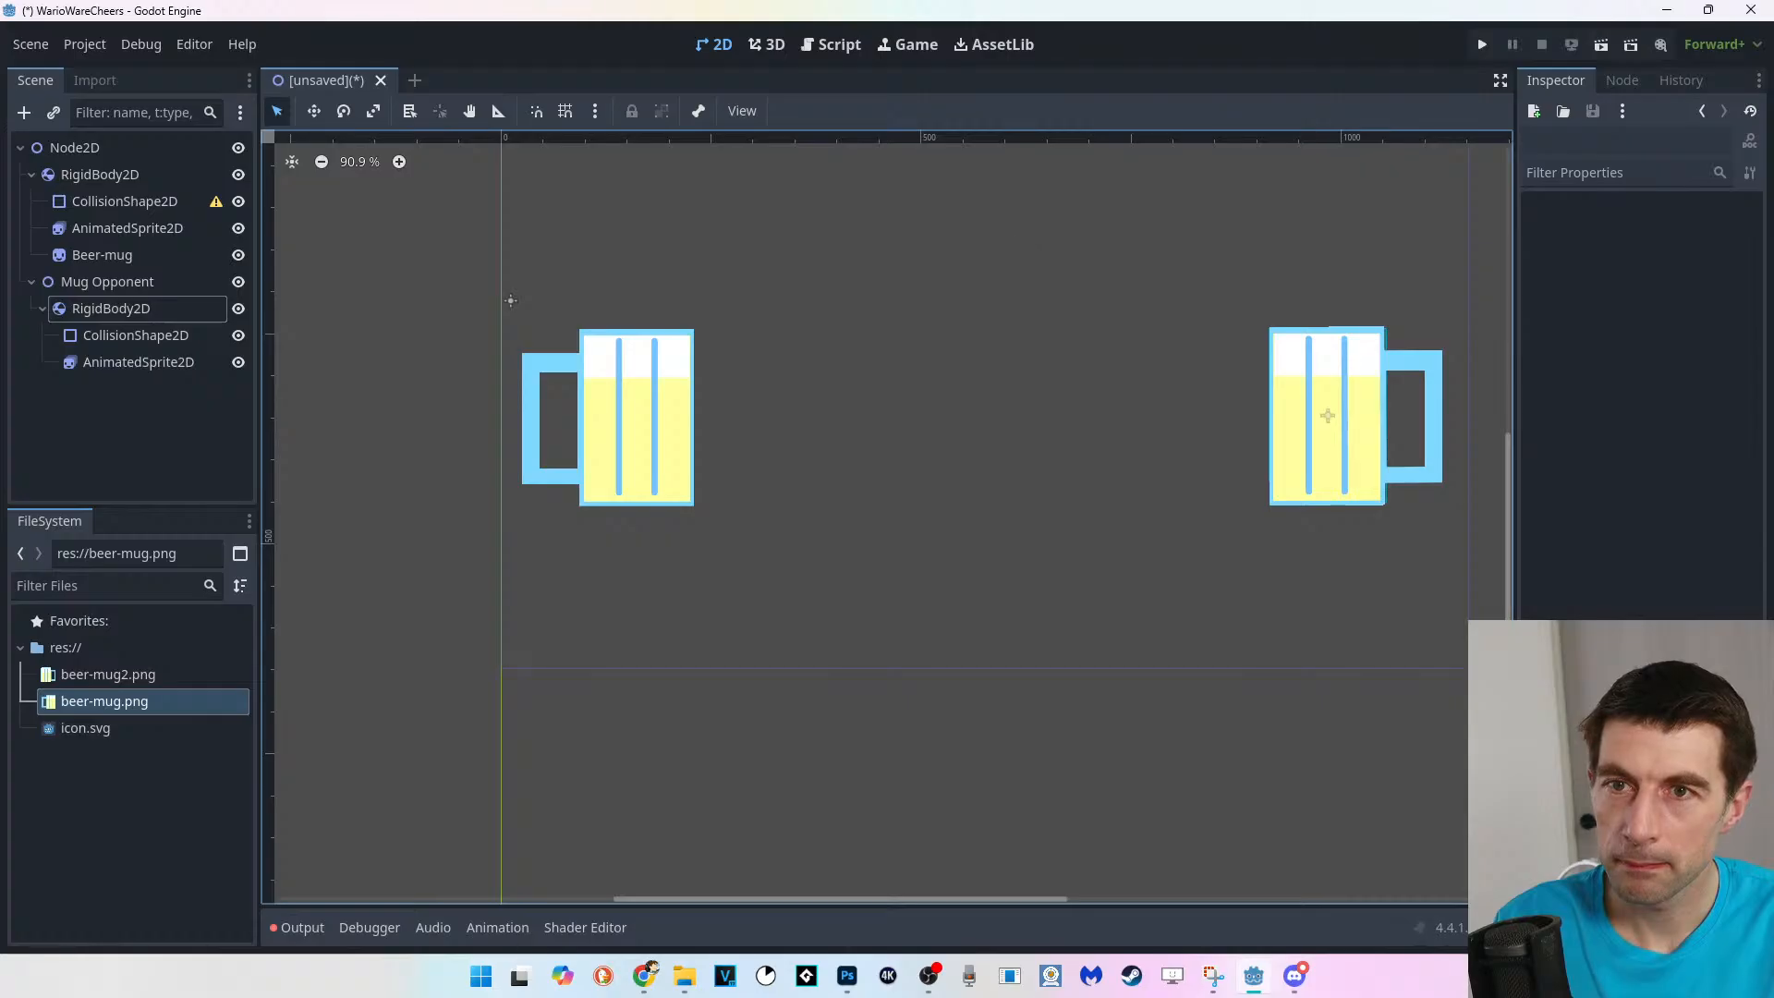
middle_click_drag(511, 301, 447, 362)
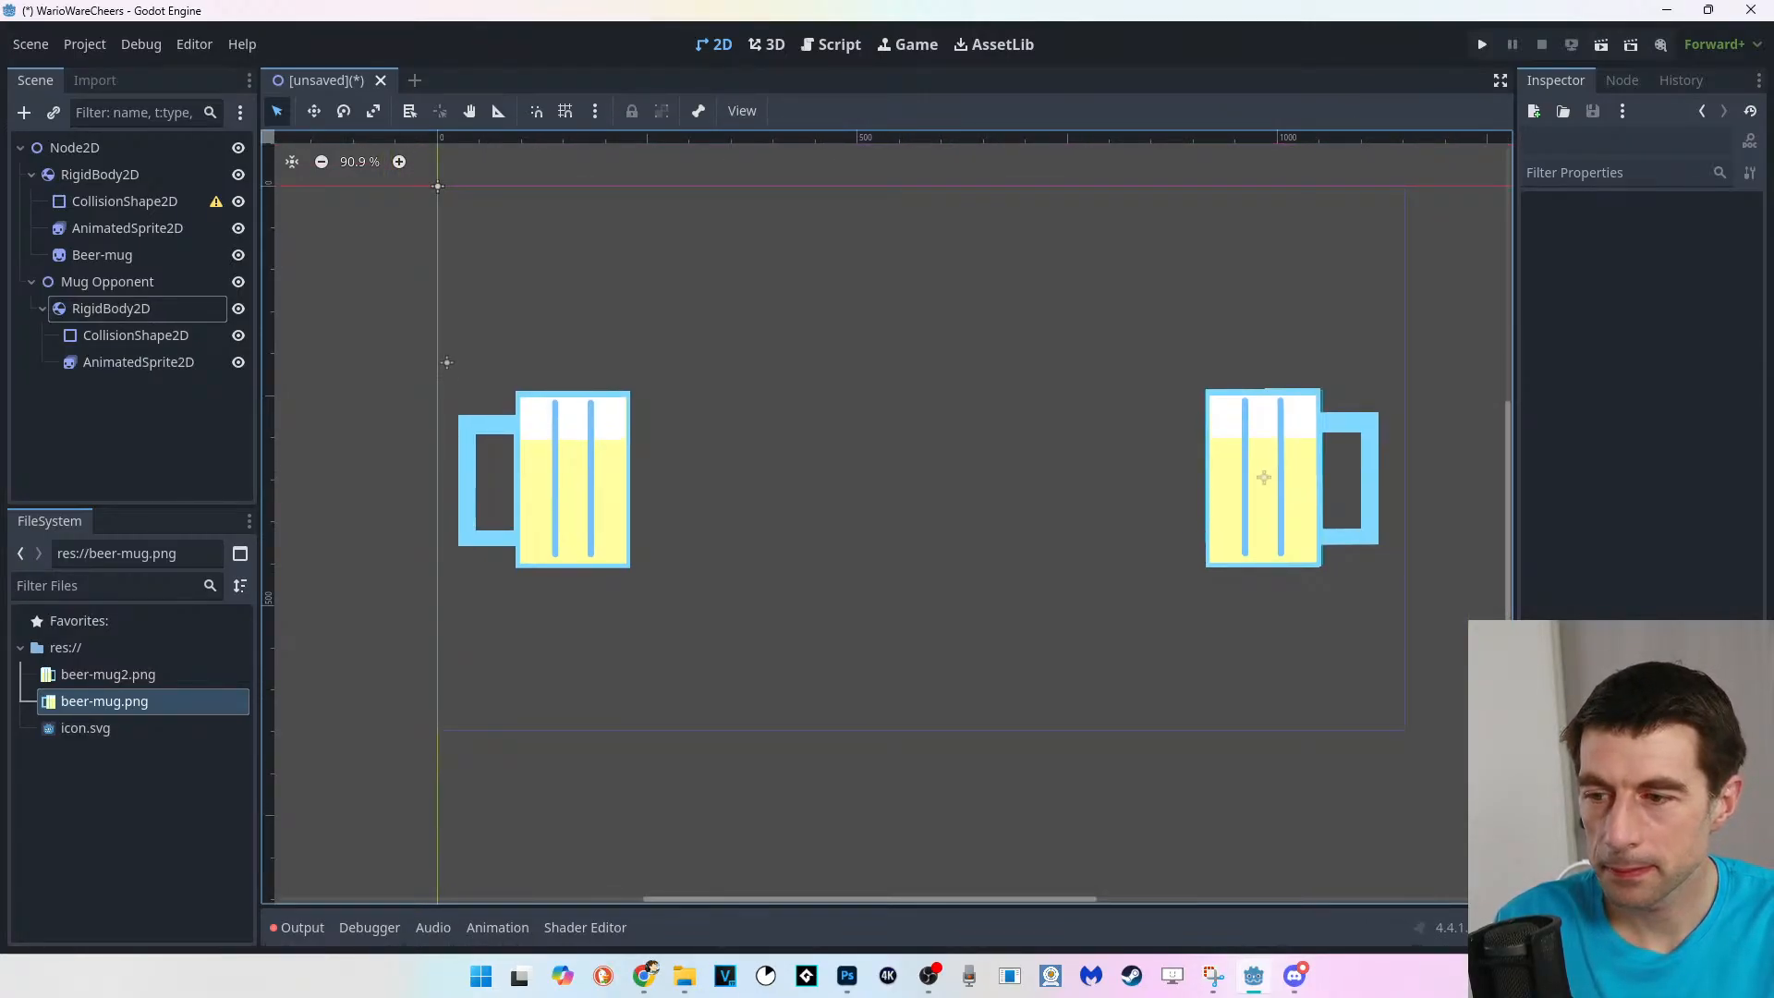
Switch to Chrome and bring the Brackeys Godot beginner tutorial video back into view over the editor.
left_click(645, 976)
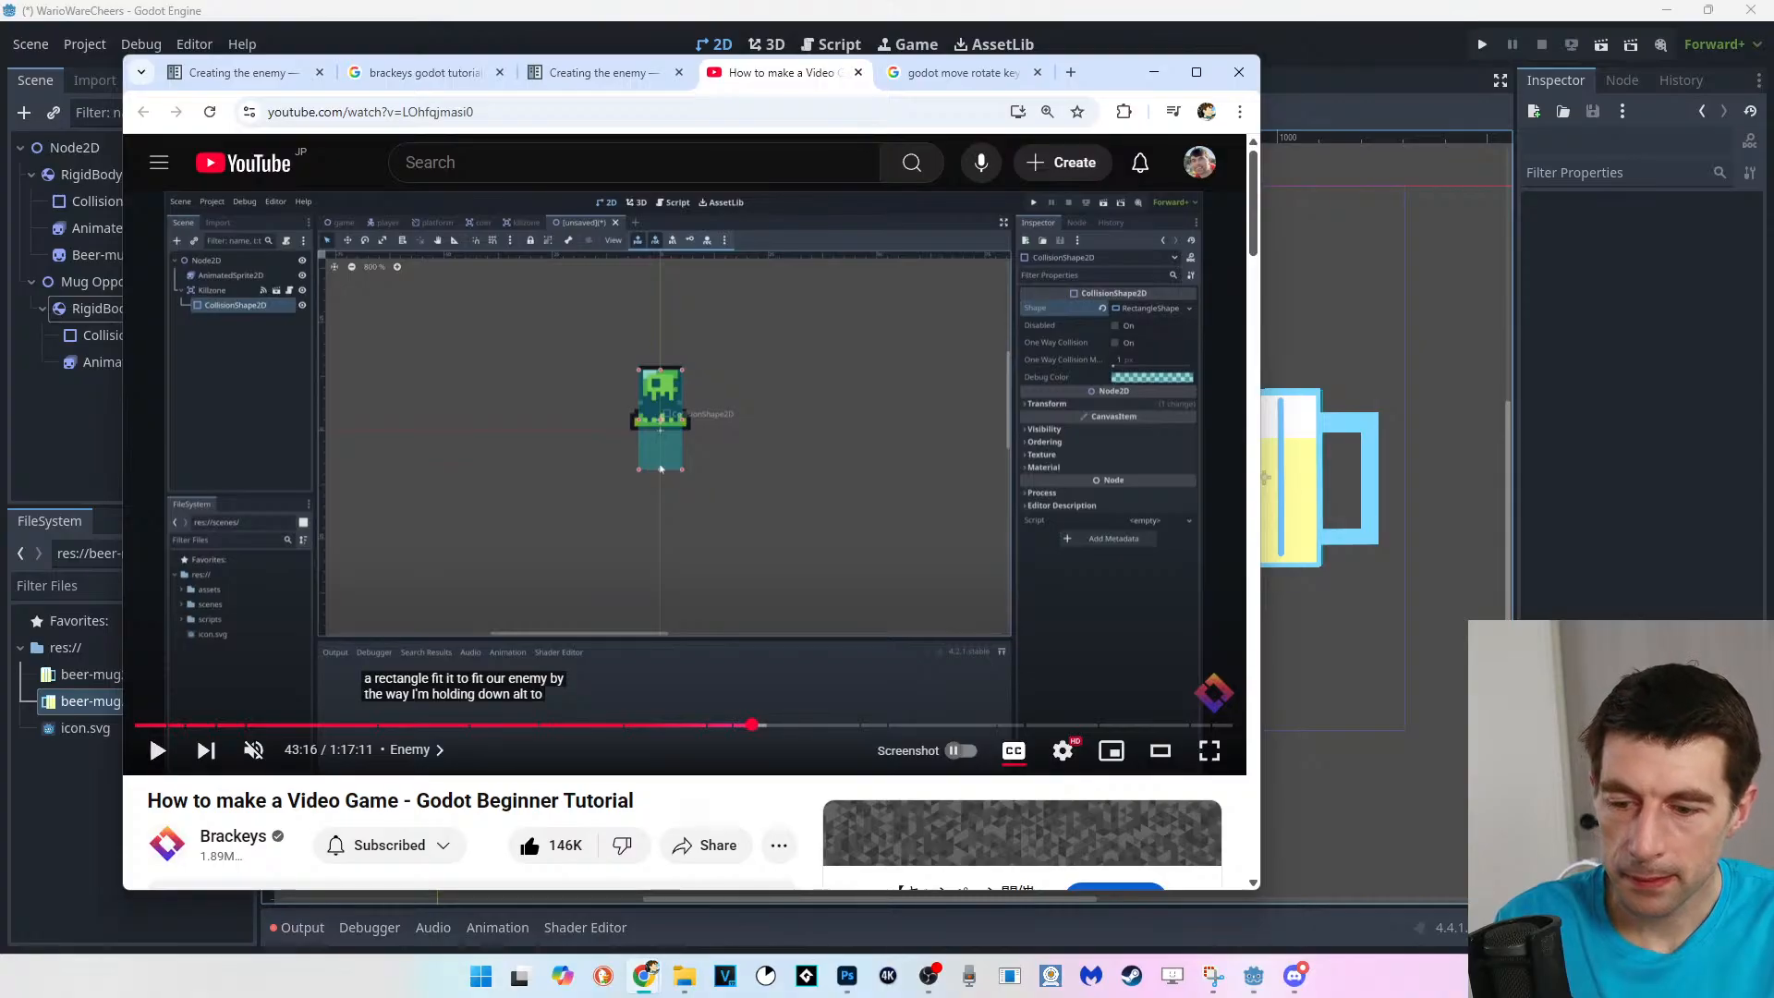
key("super+d")
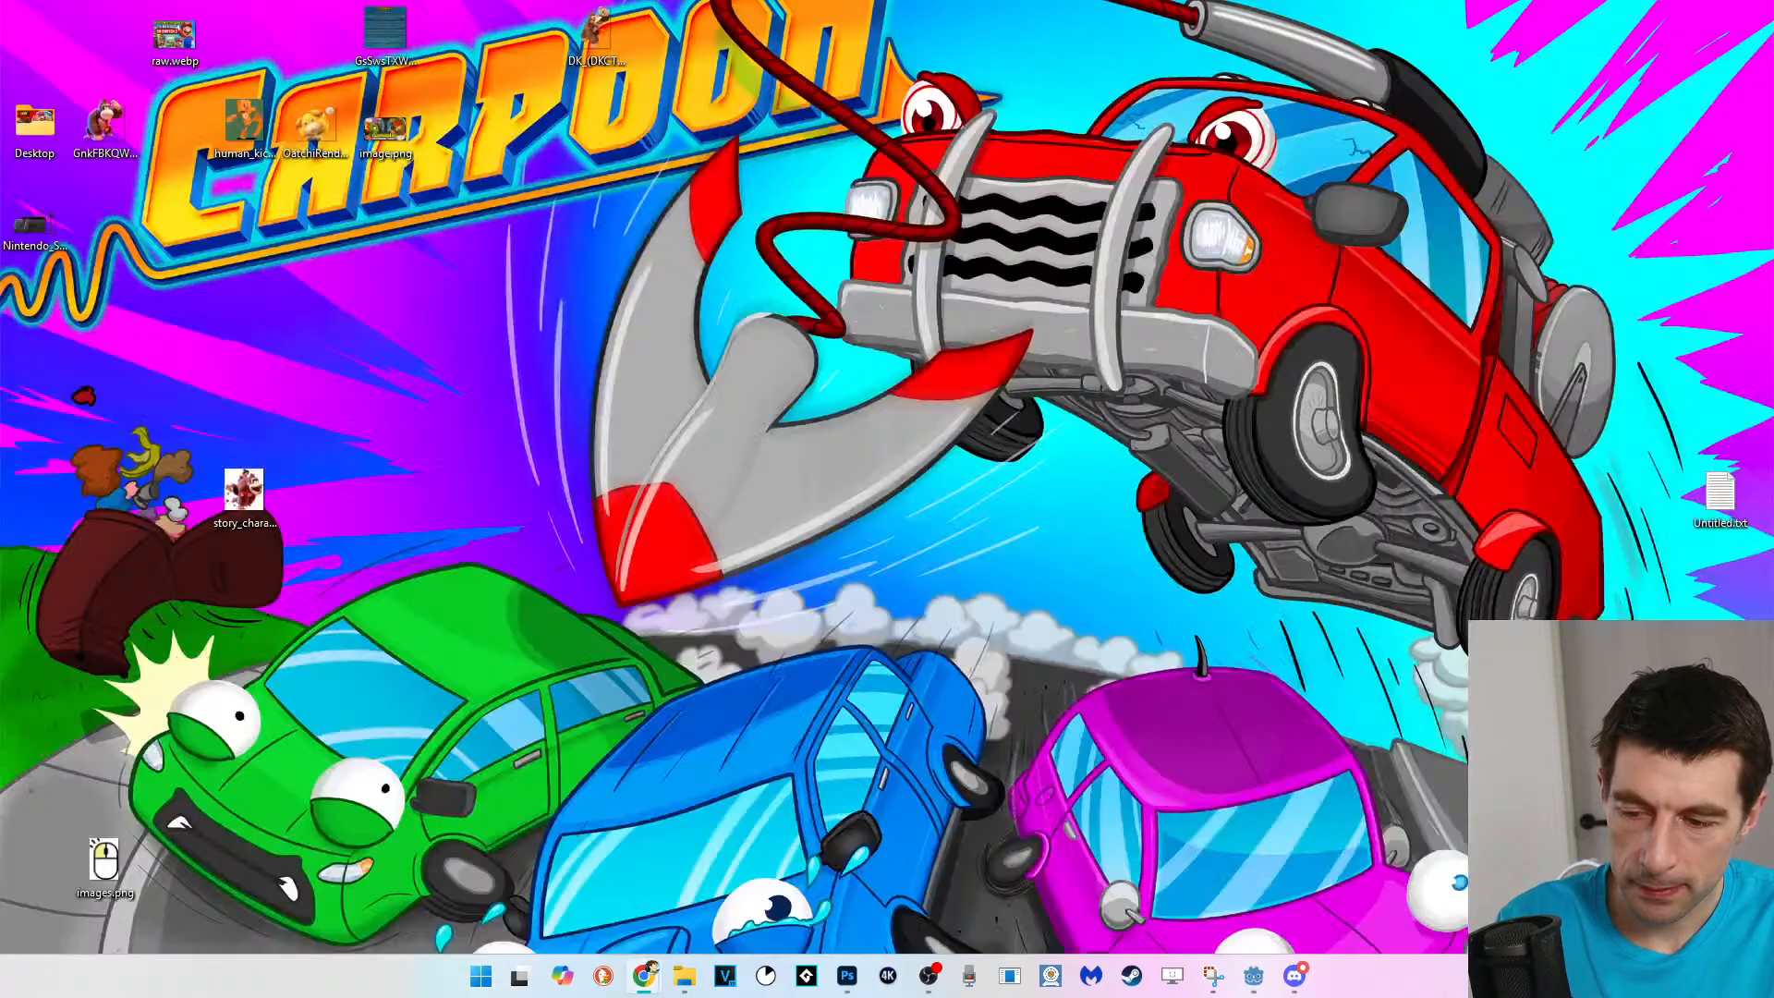
key("super+d")
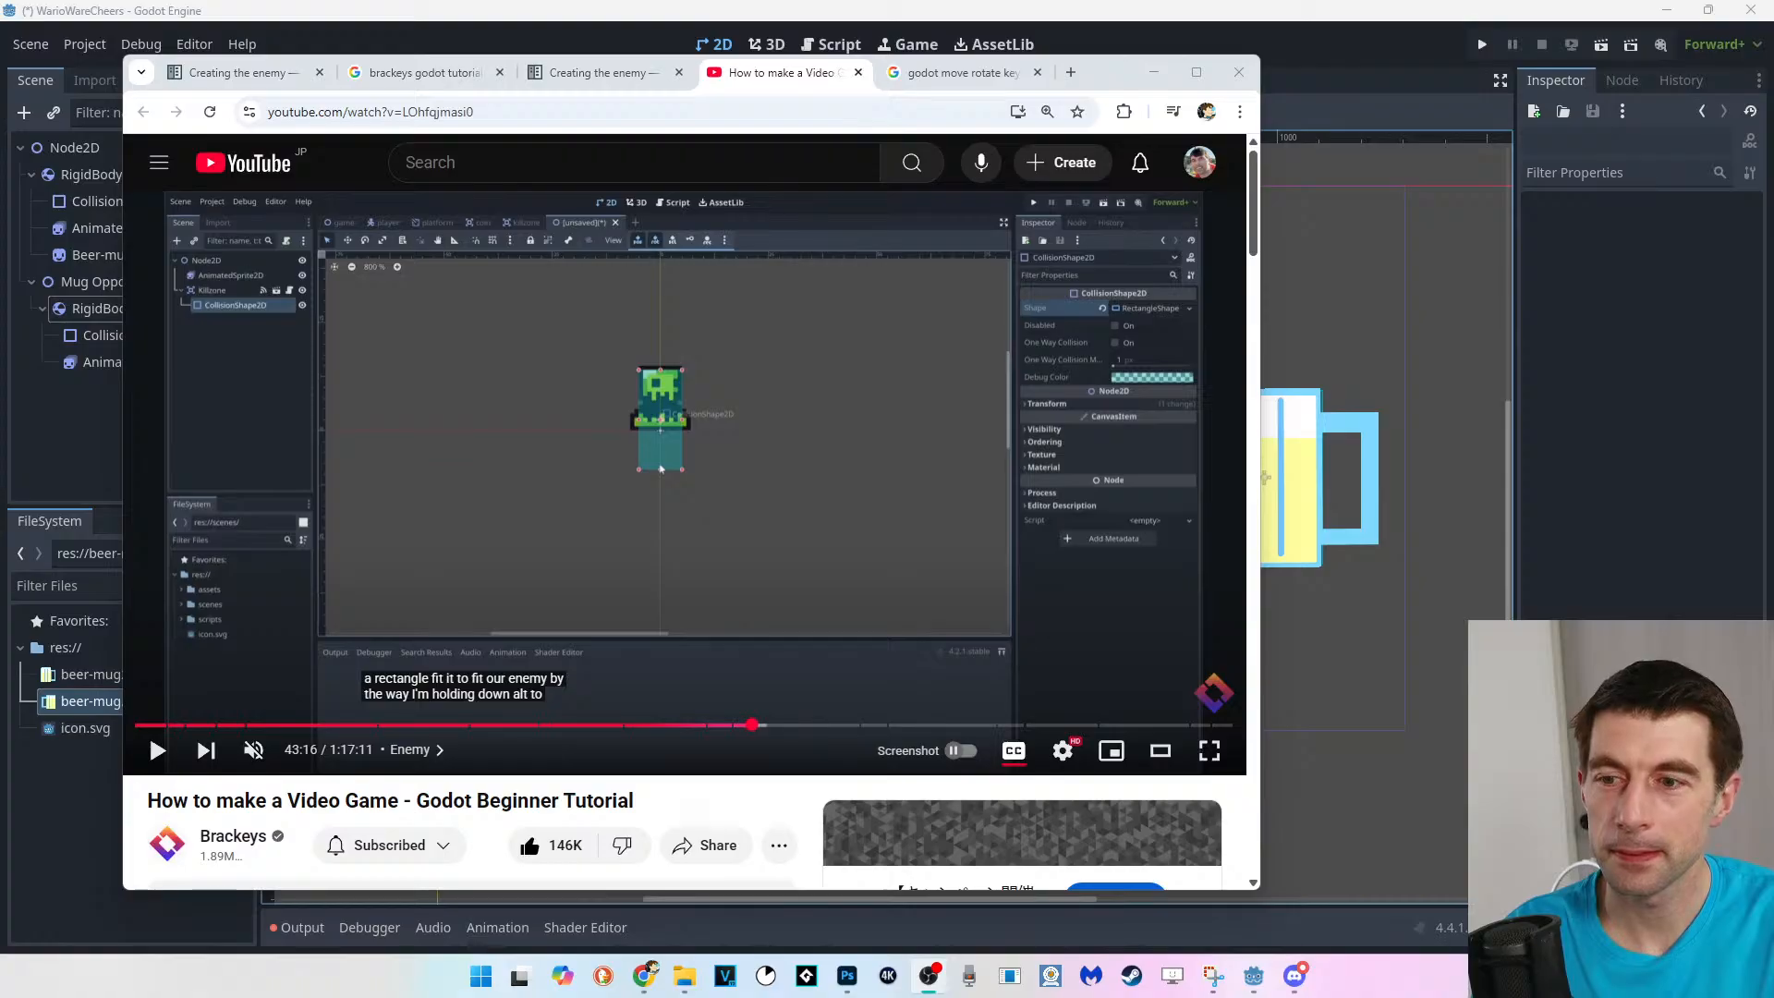
left_click_drag(1113, 72, 1294, 997)
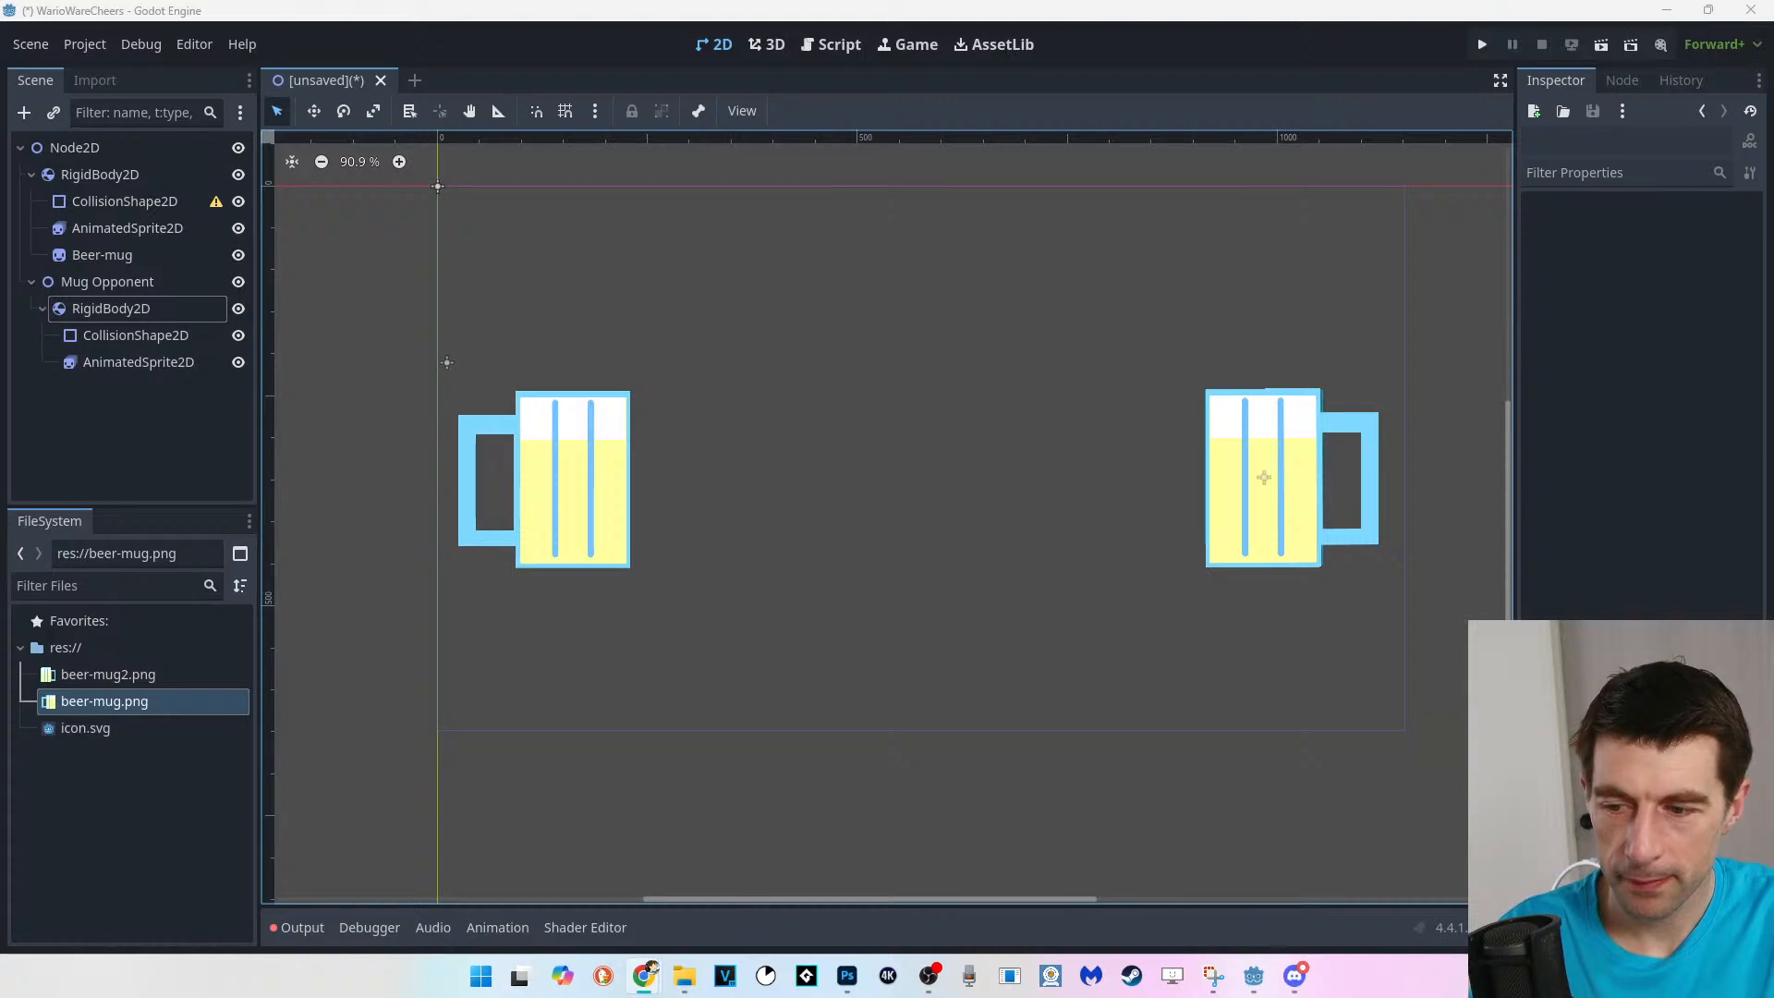
left_click_drag(1626, 993, 1065, 70)
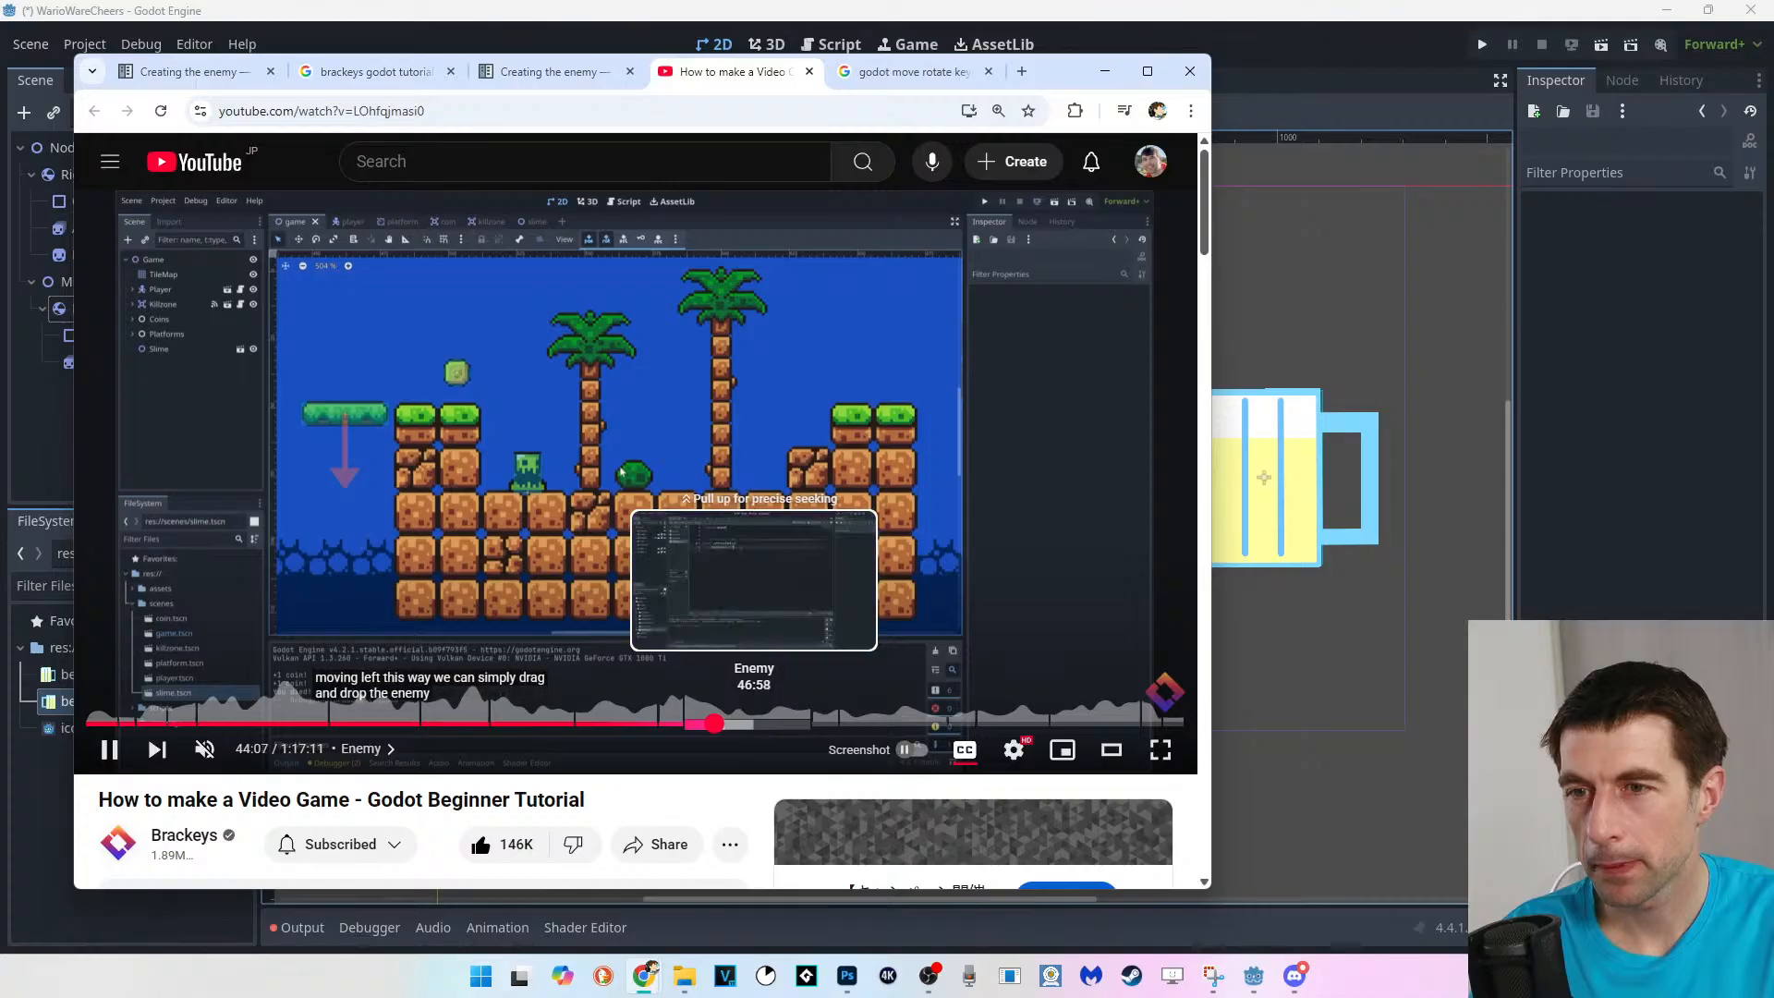
Seek the tutorial to about 47:16 in the Enemy chapter, skipping the ad, and read the _process(delta) movement code before moving the browser aside.
left_click(756, 724)
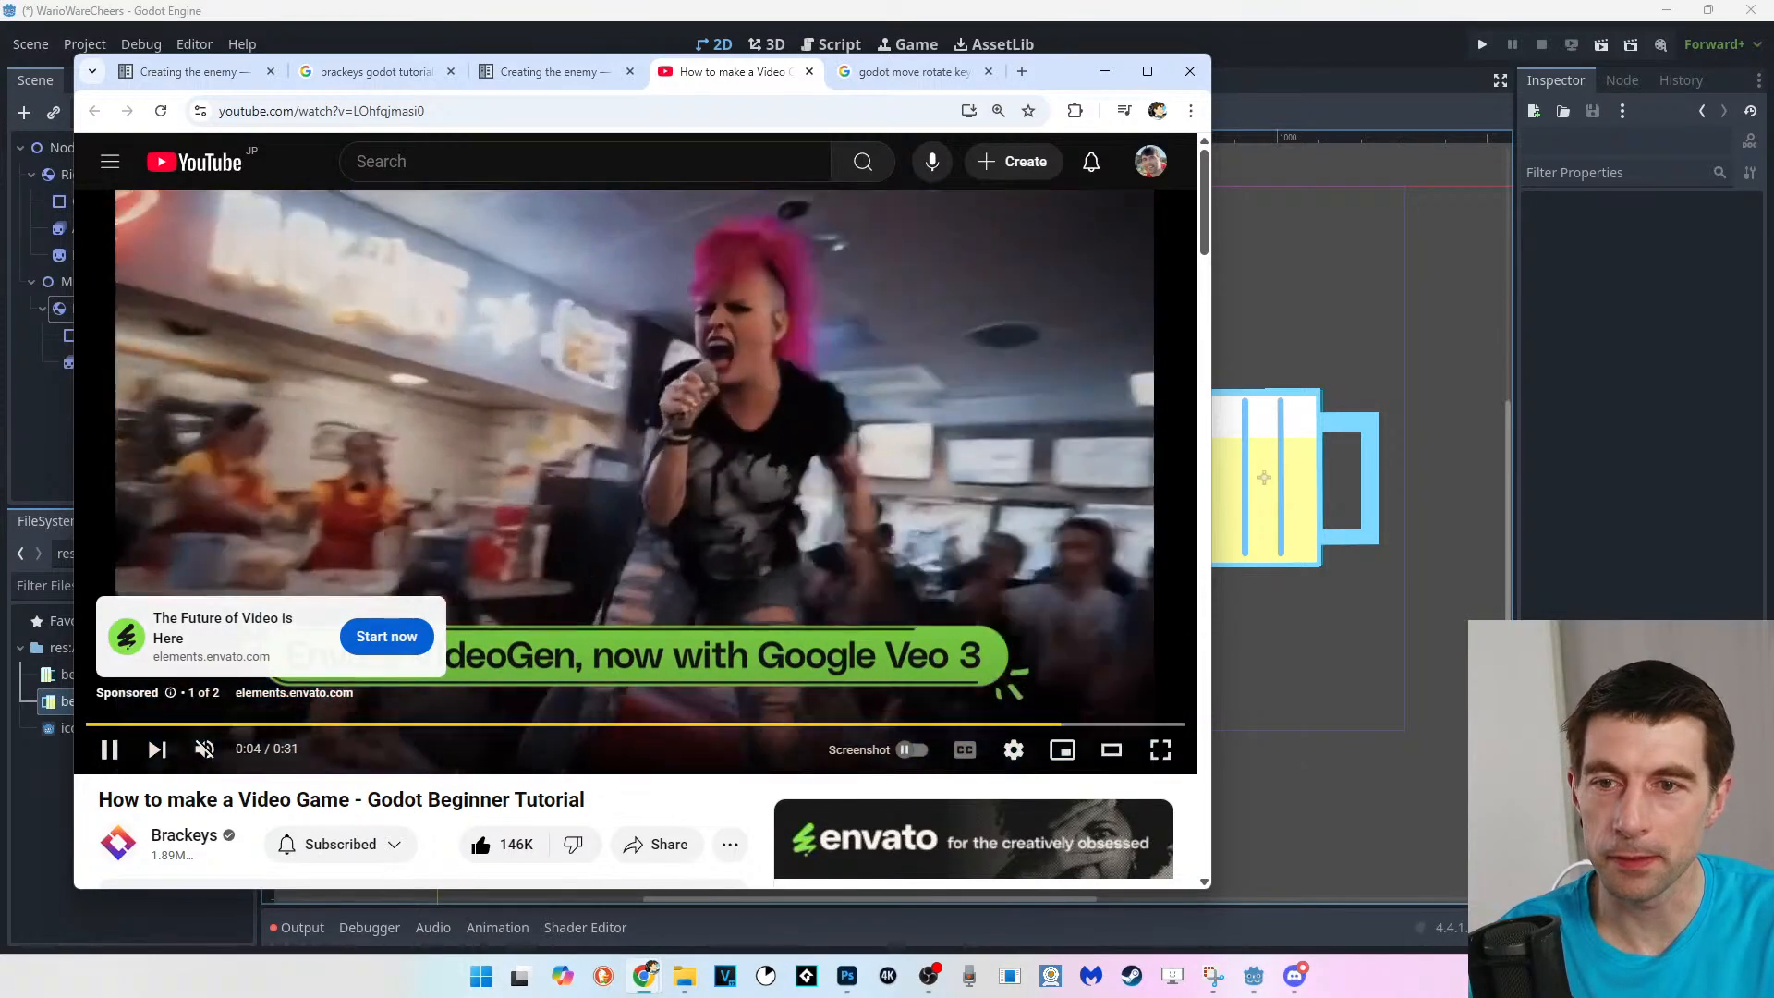
left_click(1131, 659)
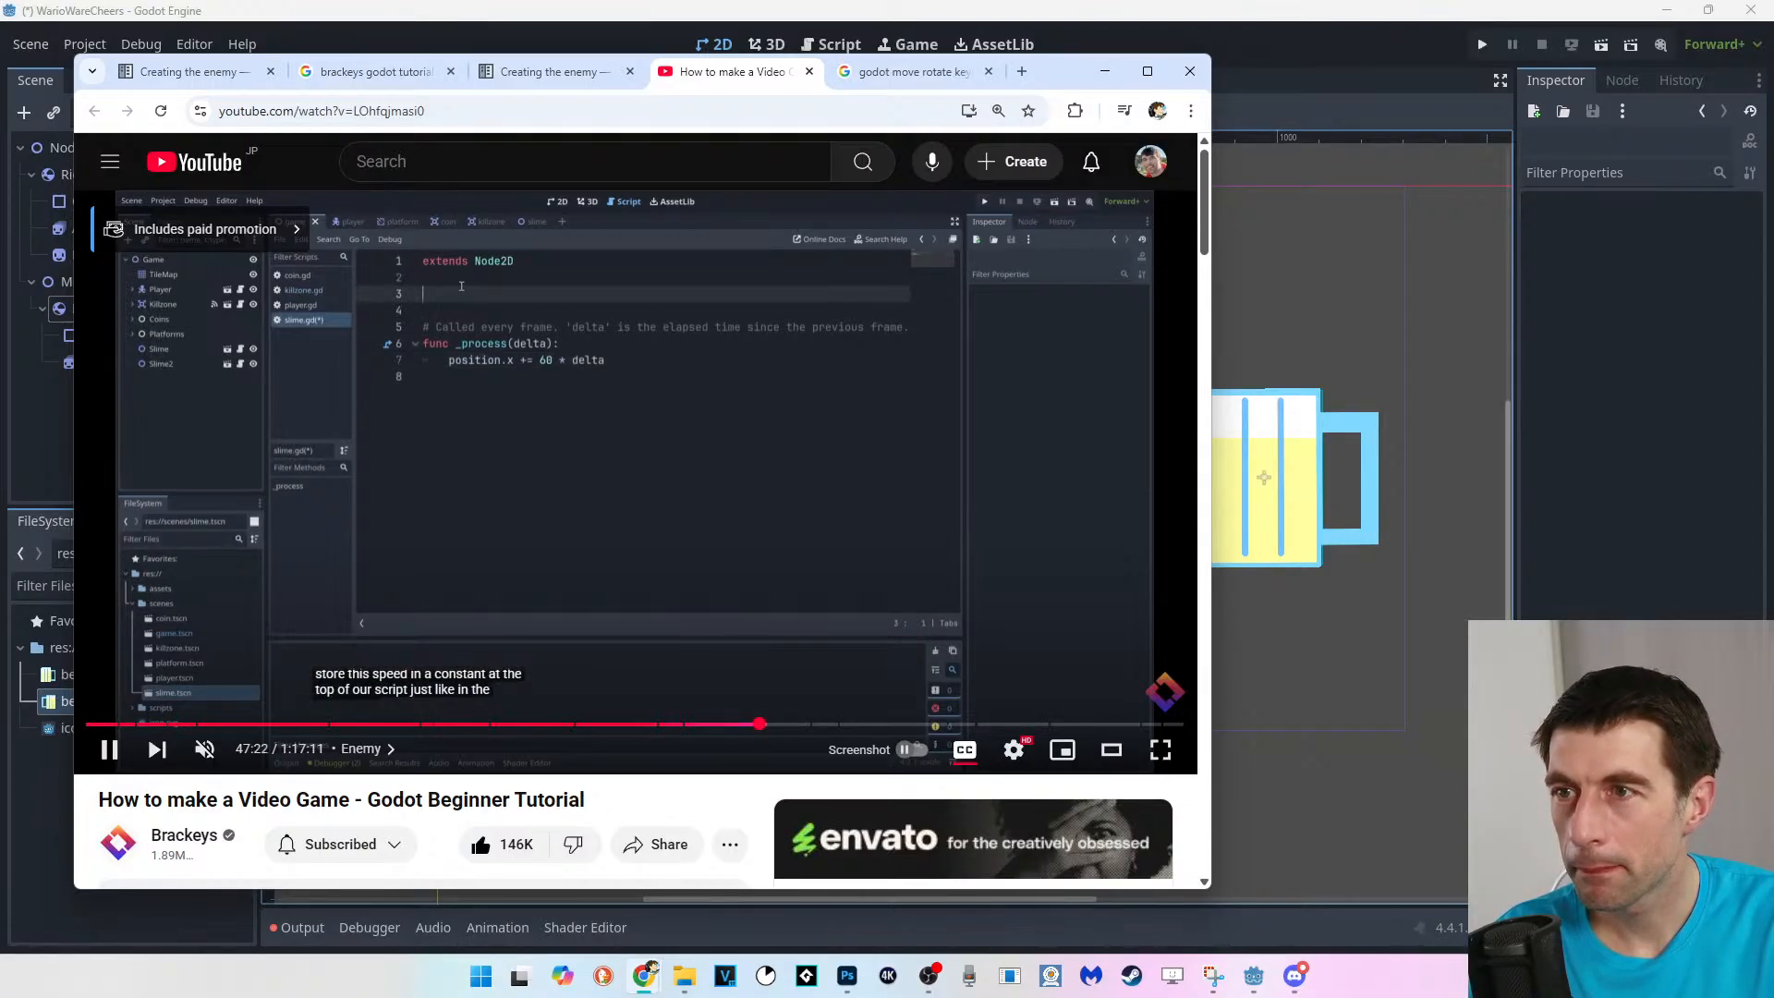
key("space")
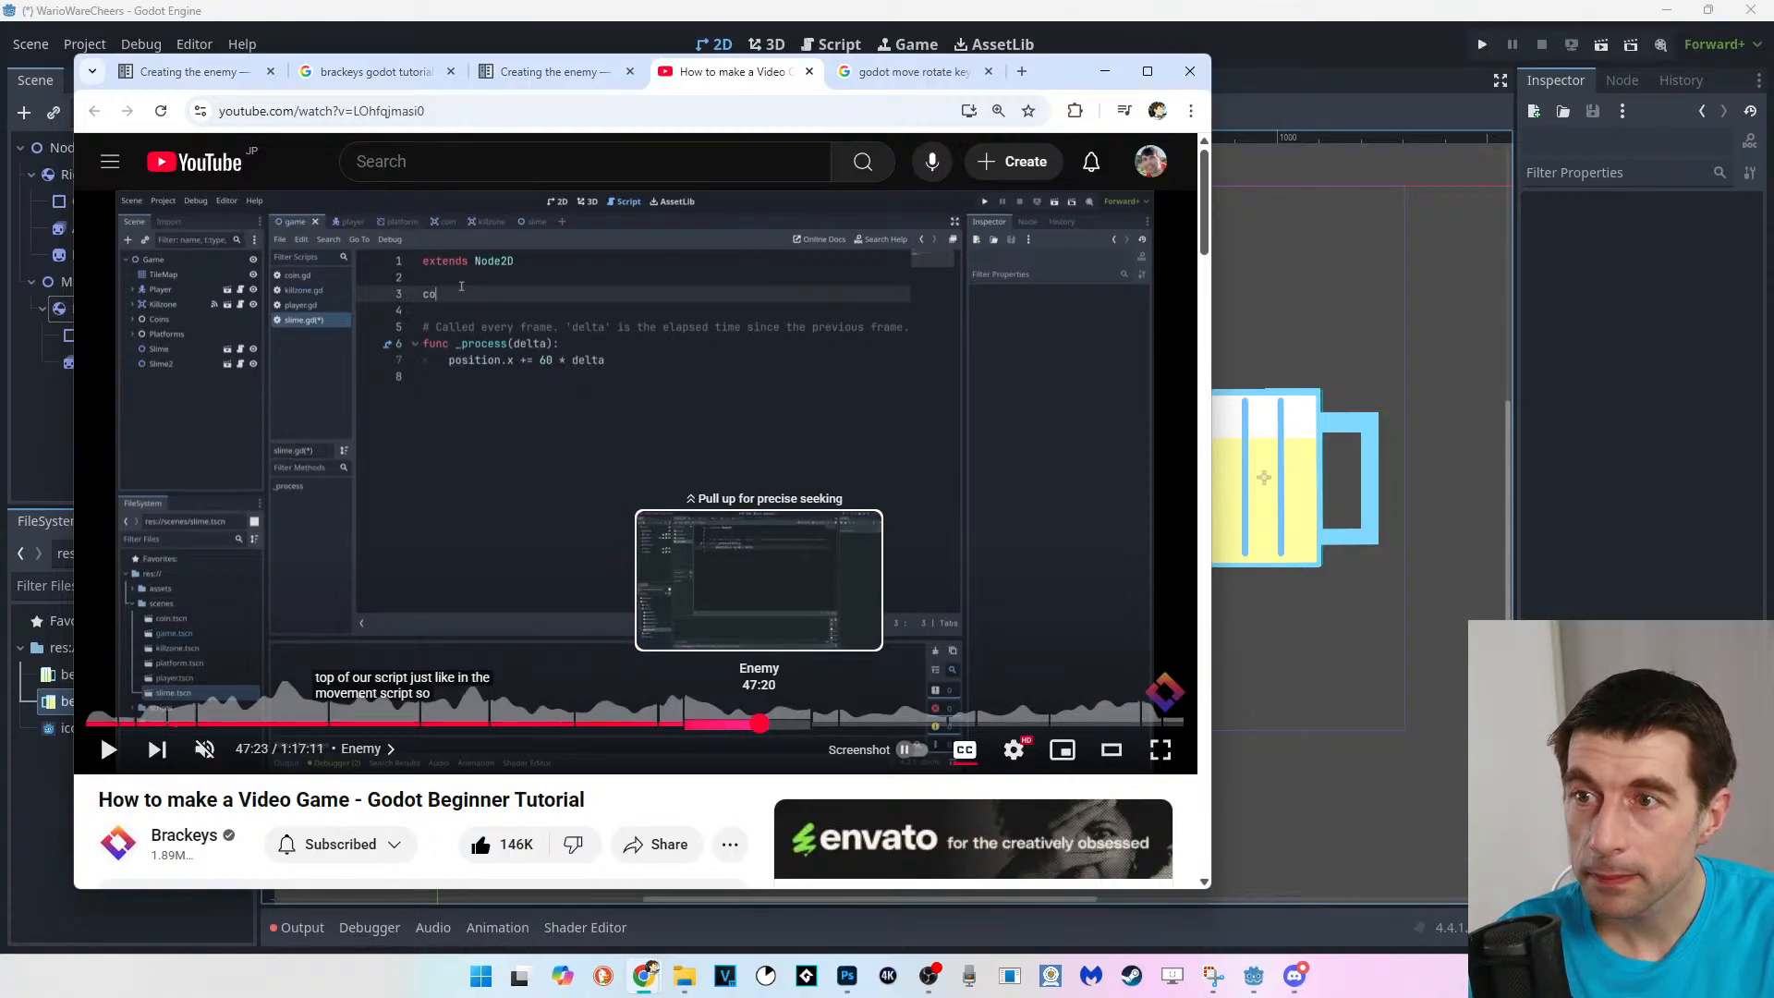
key("Left")
key("Left")
key("Left")
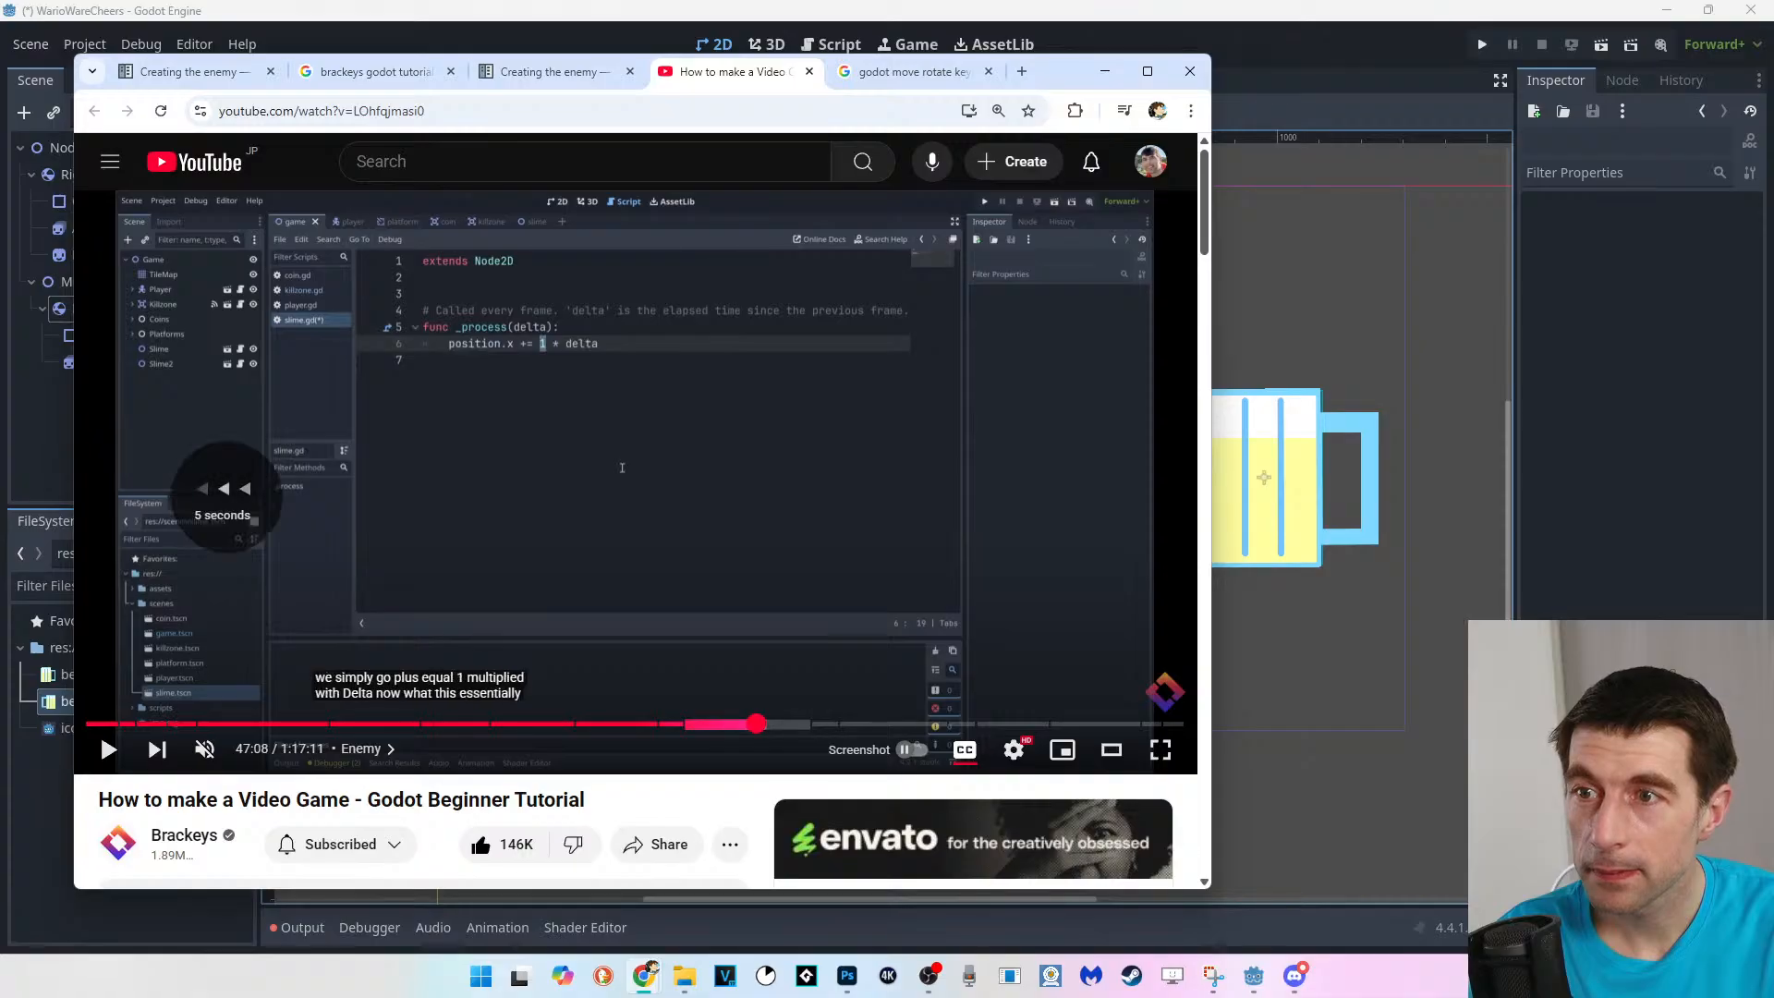
key("Right")
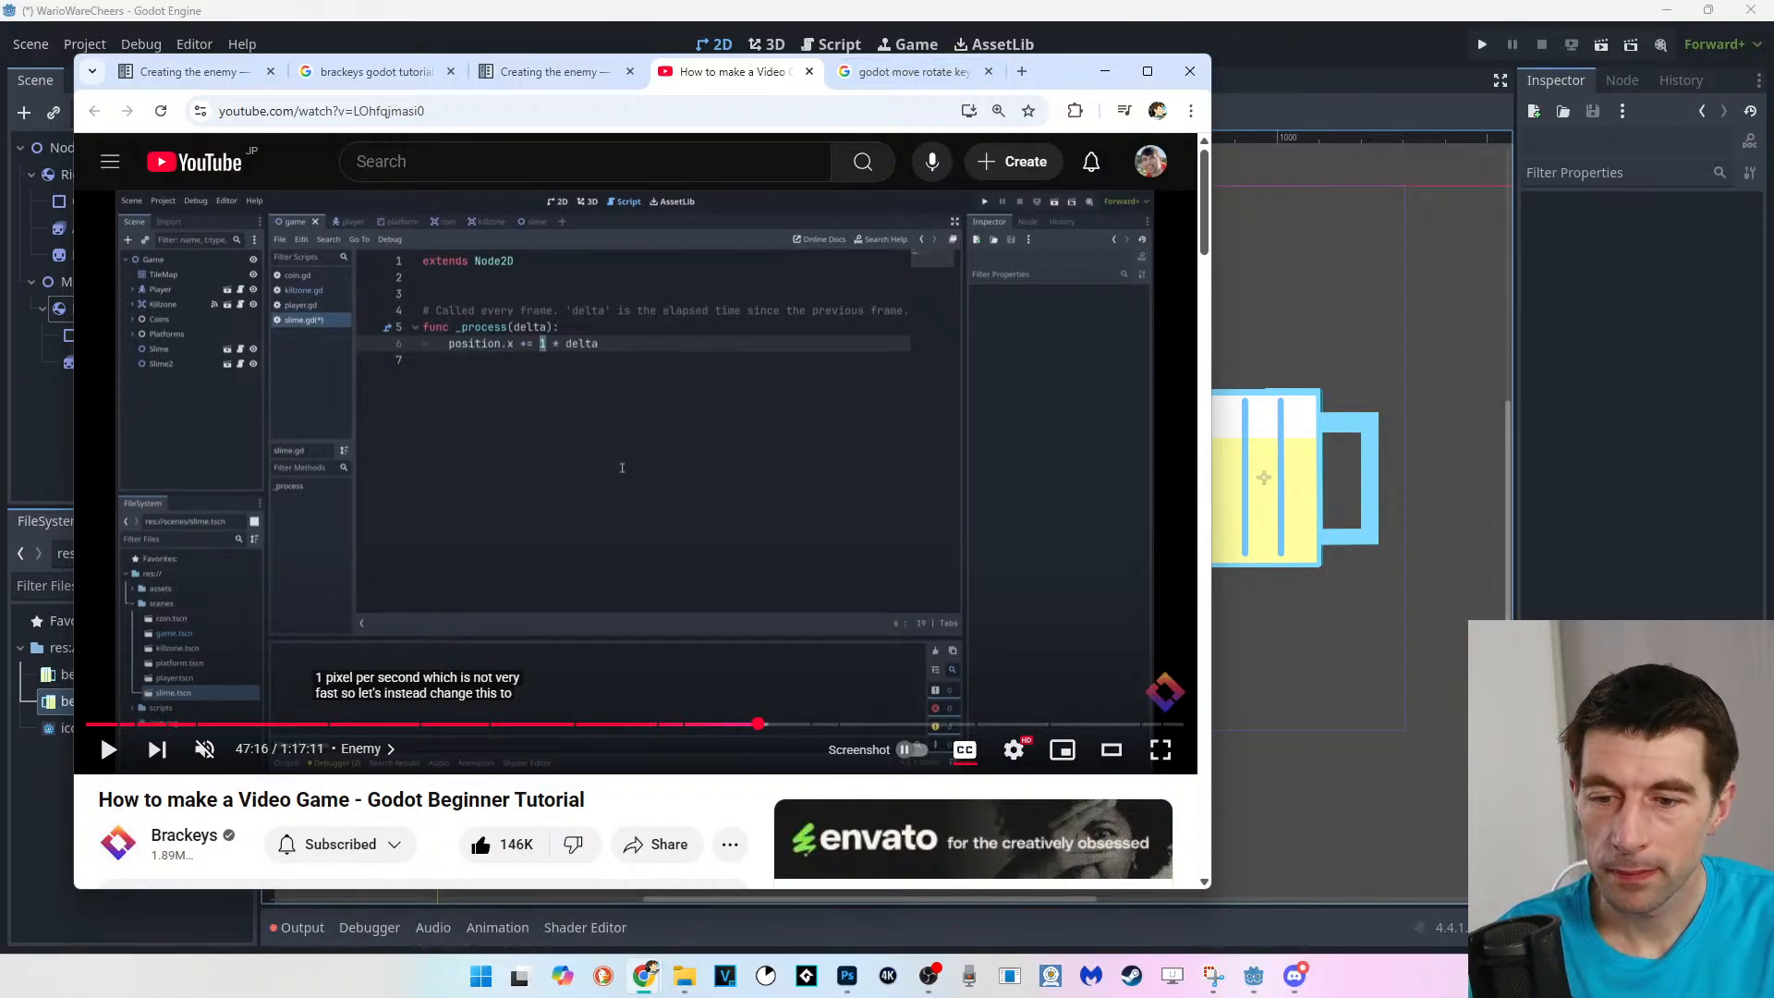
left_click_drag(1062, 71, 1078, 996)
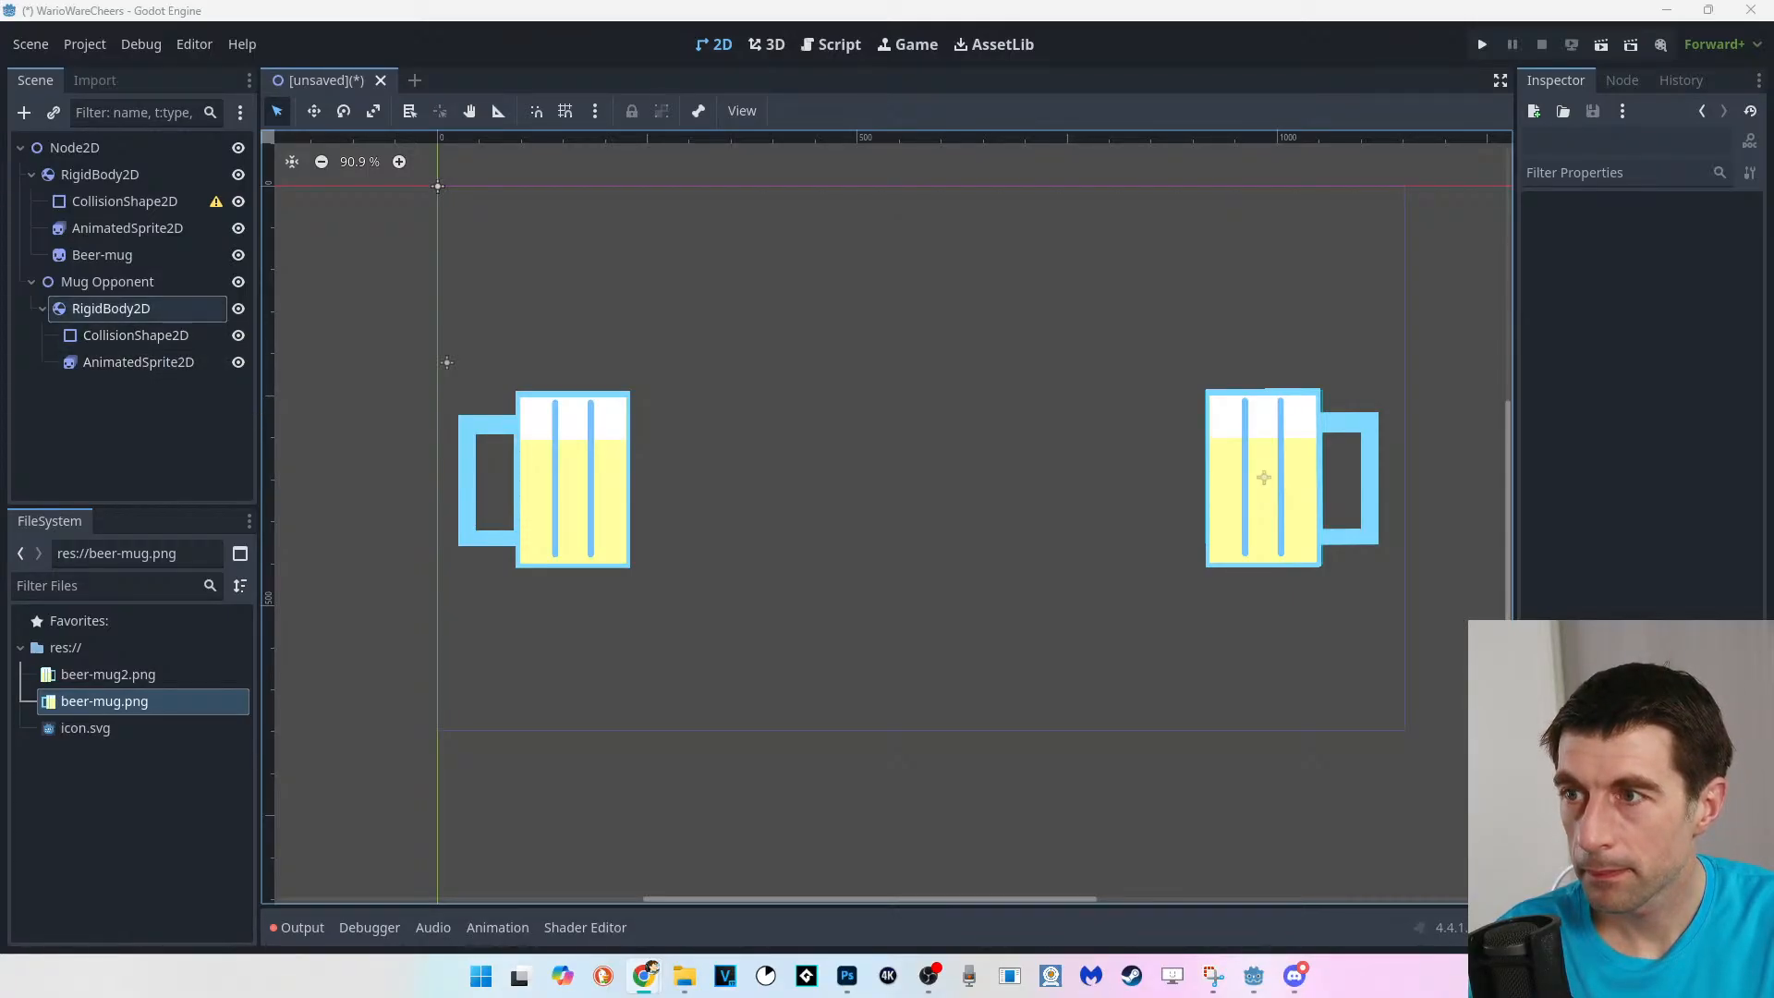
Attach a new GDScript named mug_opponent.gd, inheriting Node2D, to the Mug Opponent node.
left_click(116, 281)
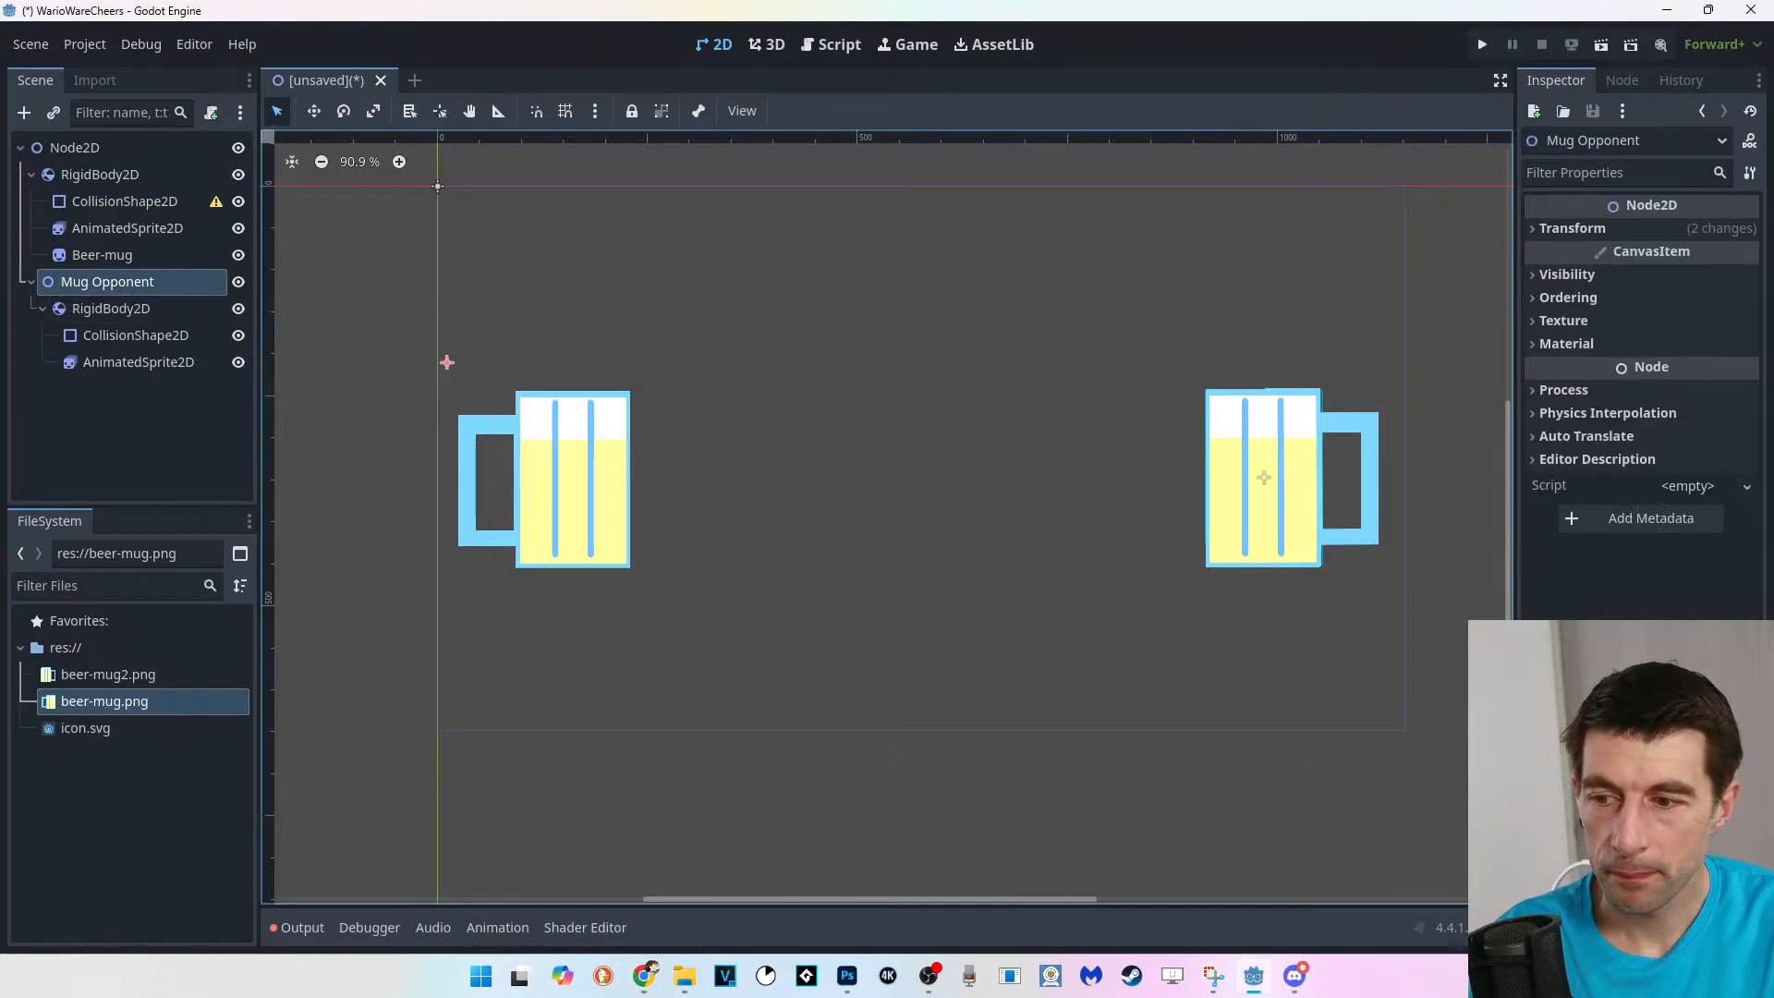
right_click(117, 282)
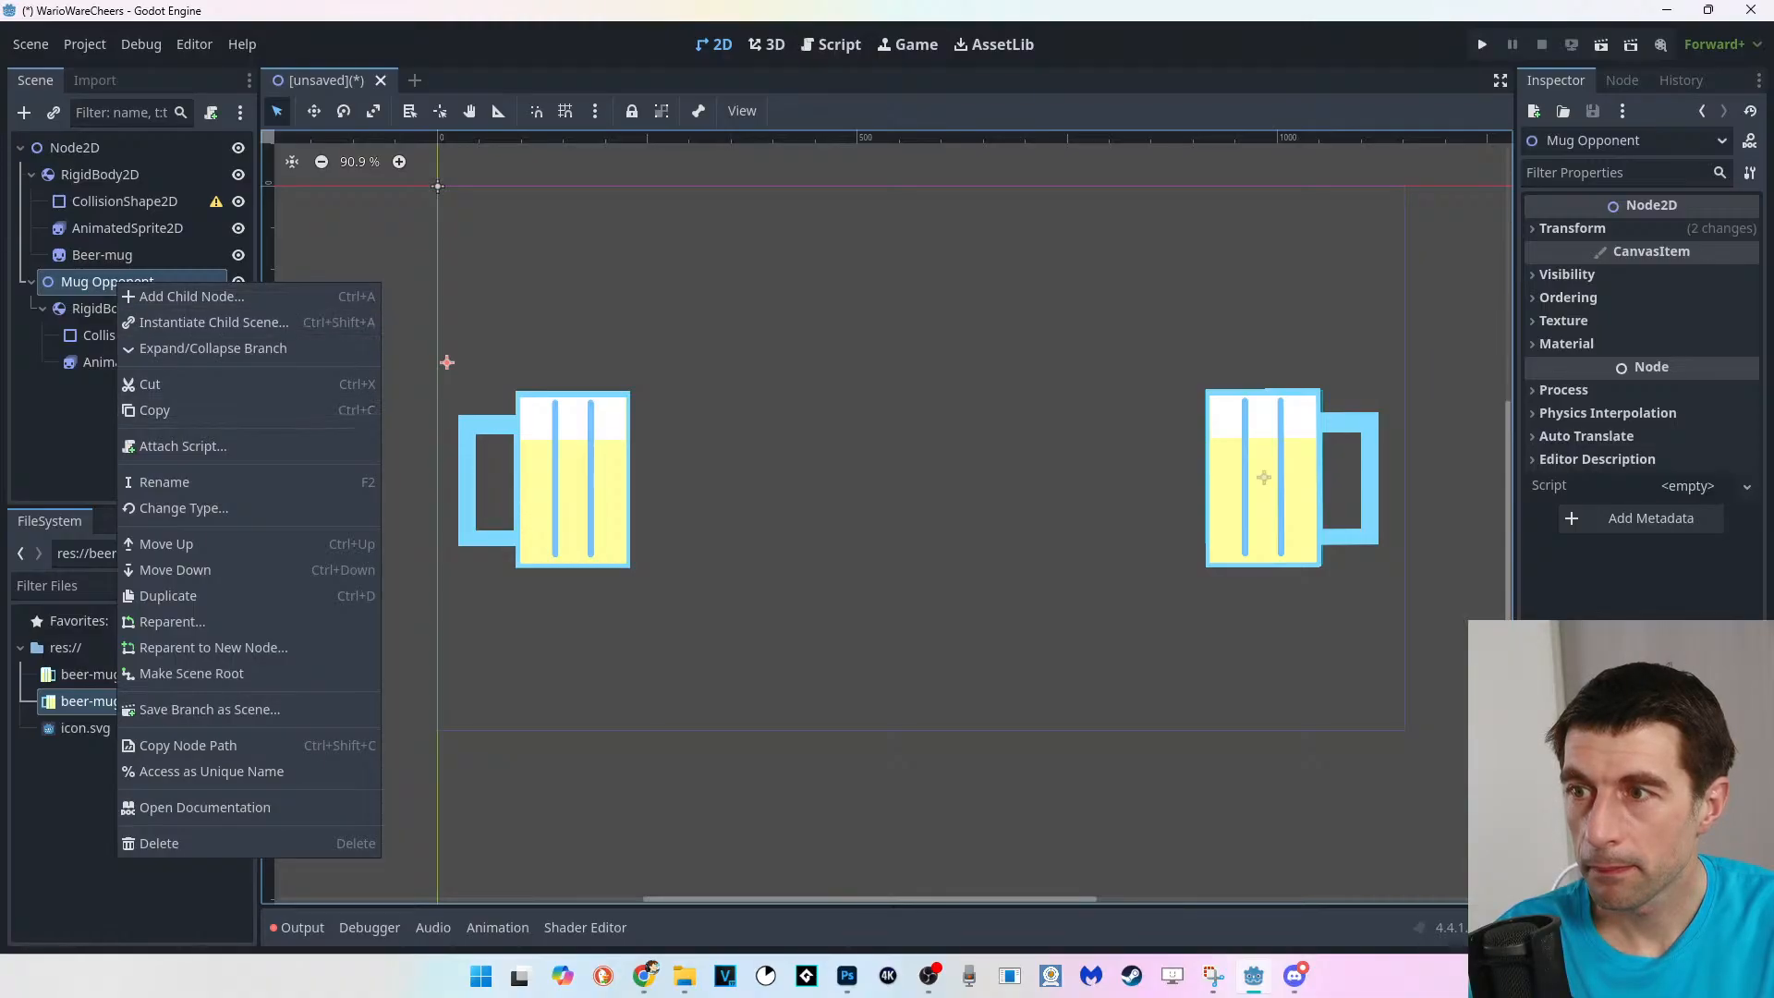
left_click(183, 446)
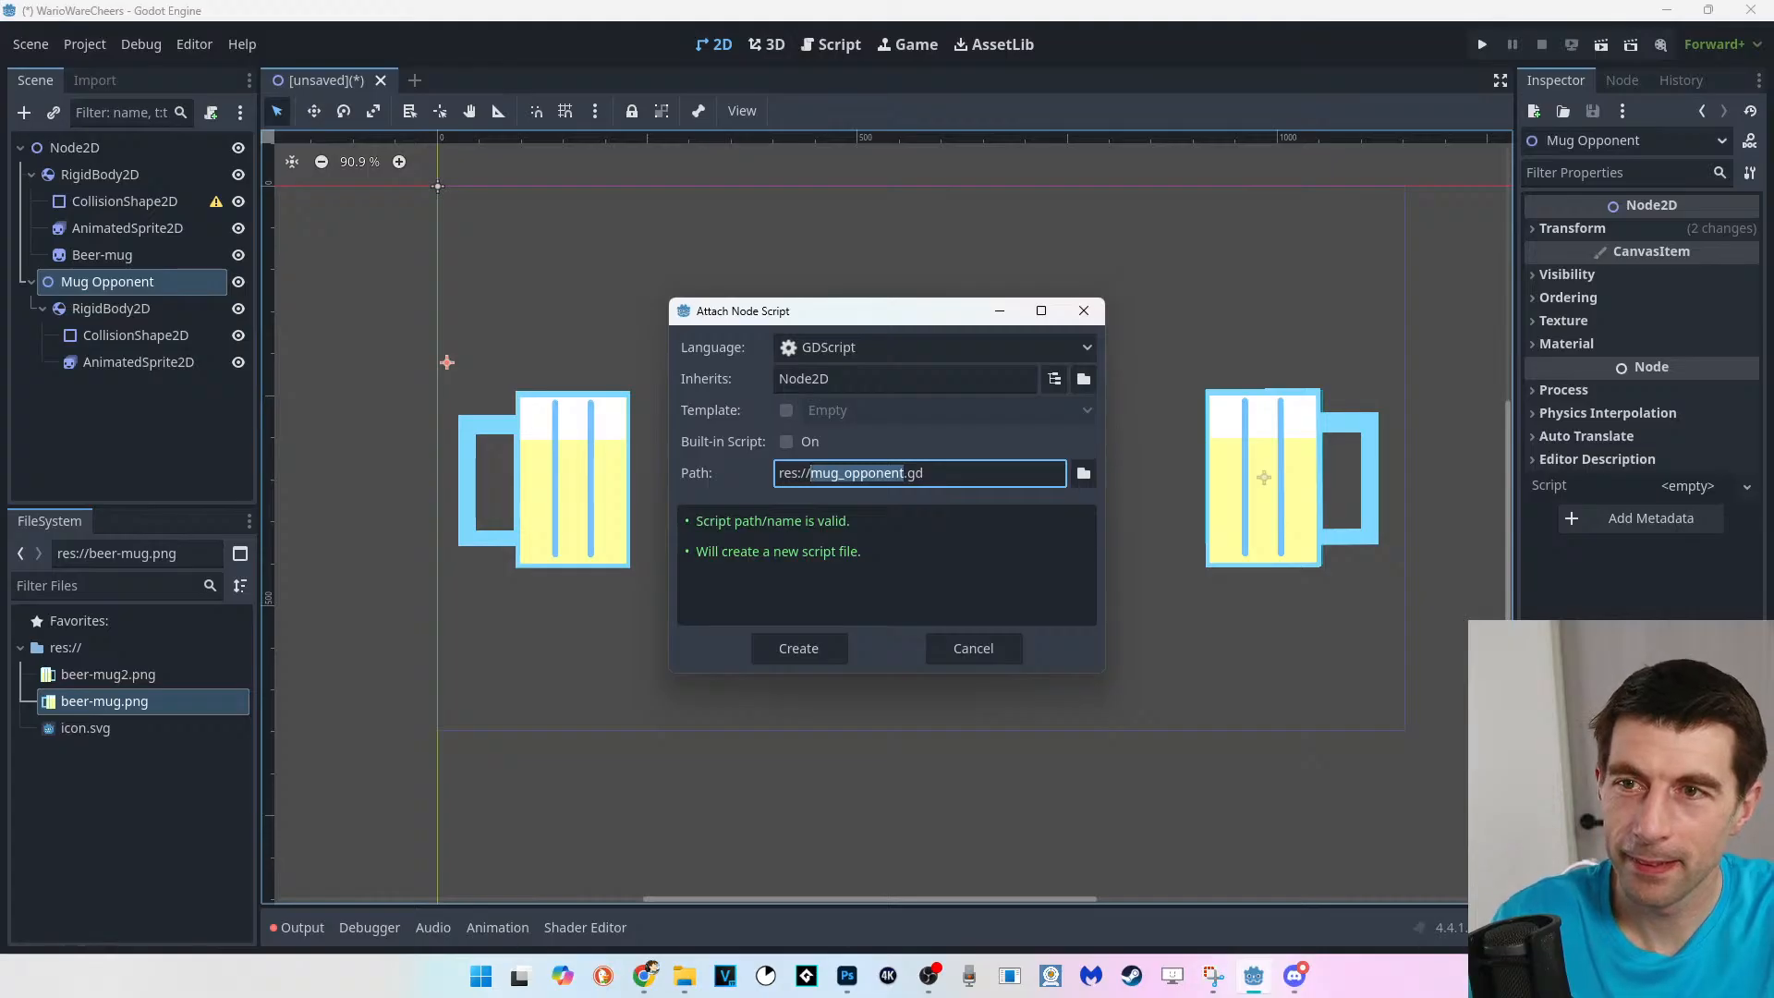
left_click(799, 647)
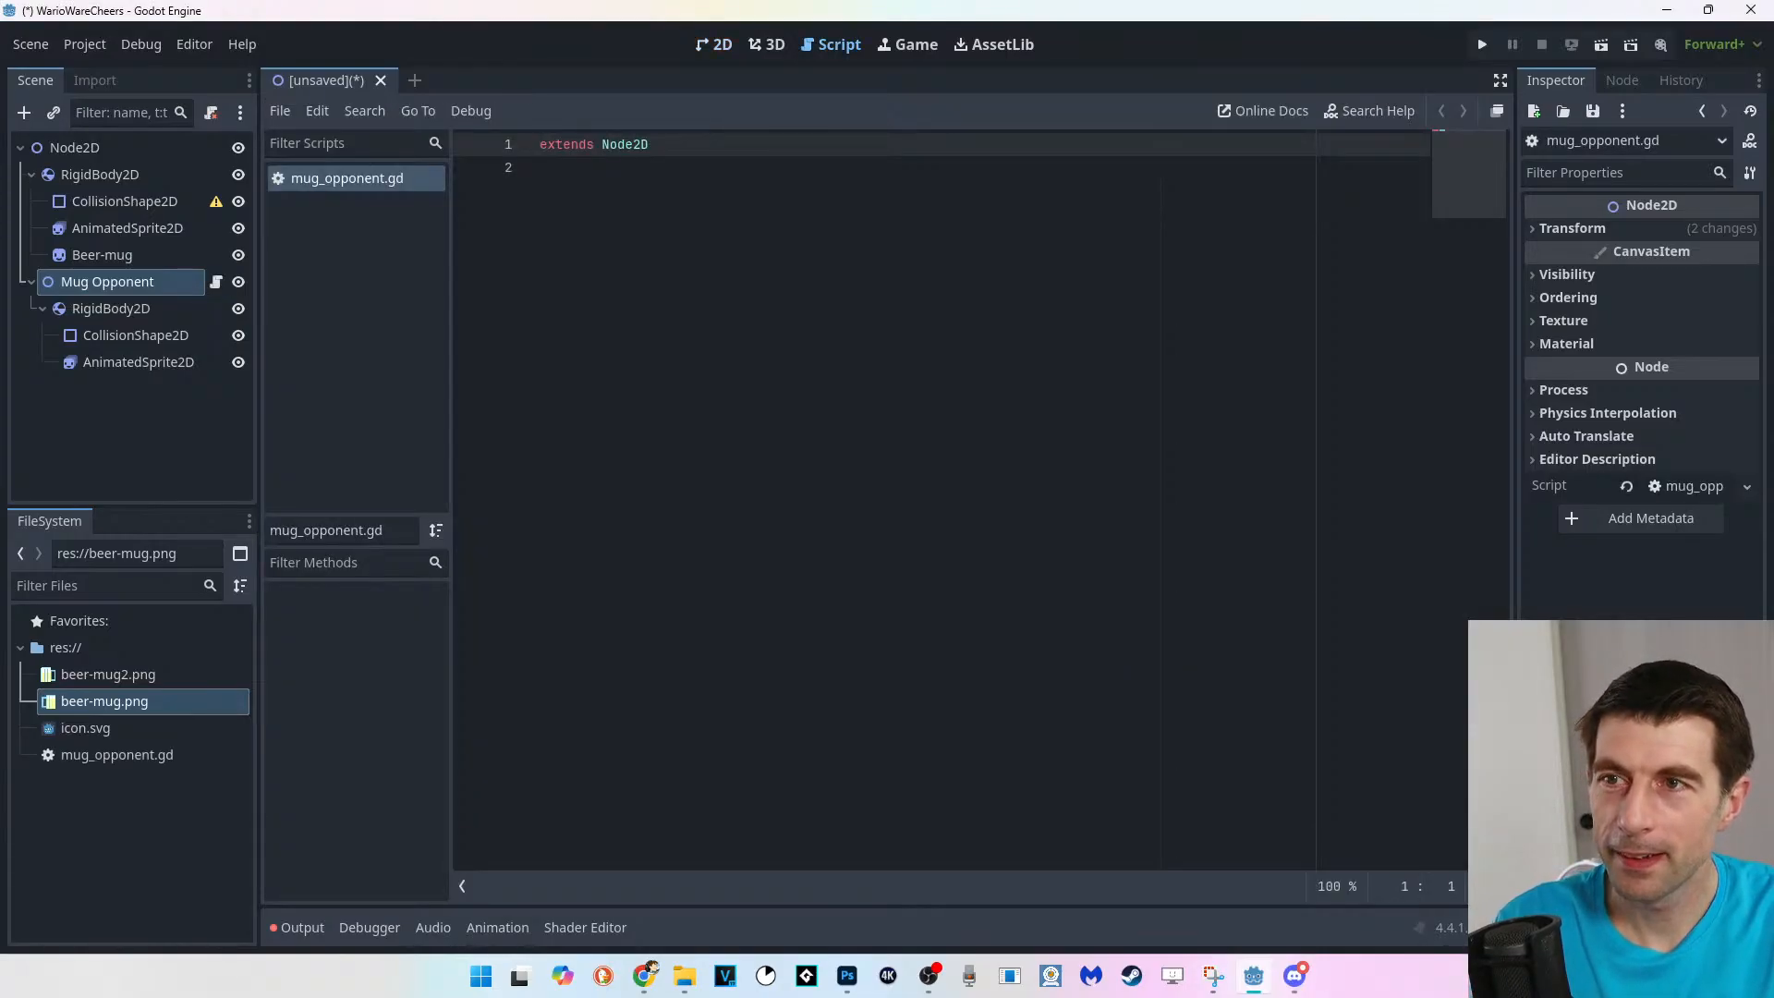
left_click(541, 169)
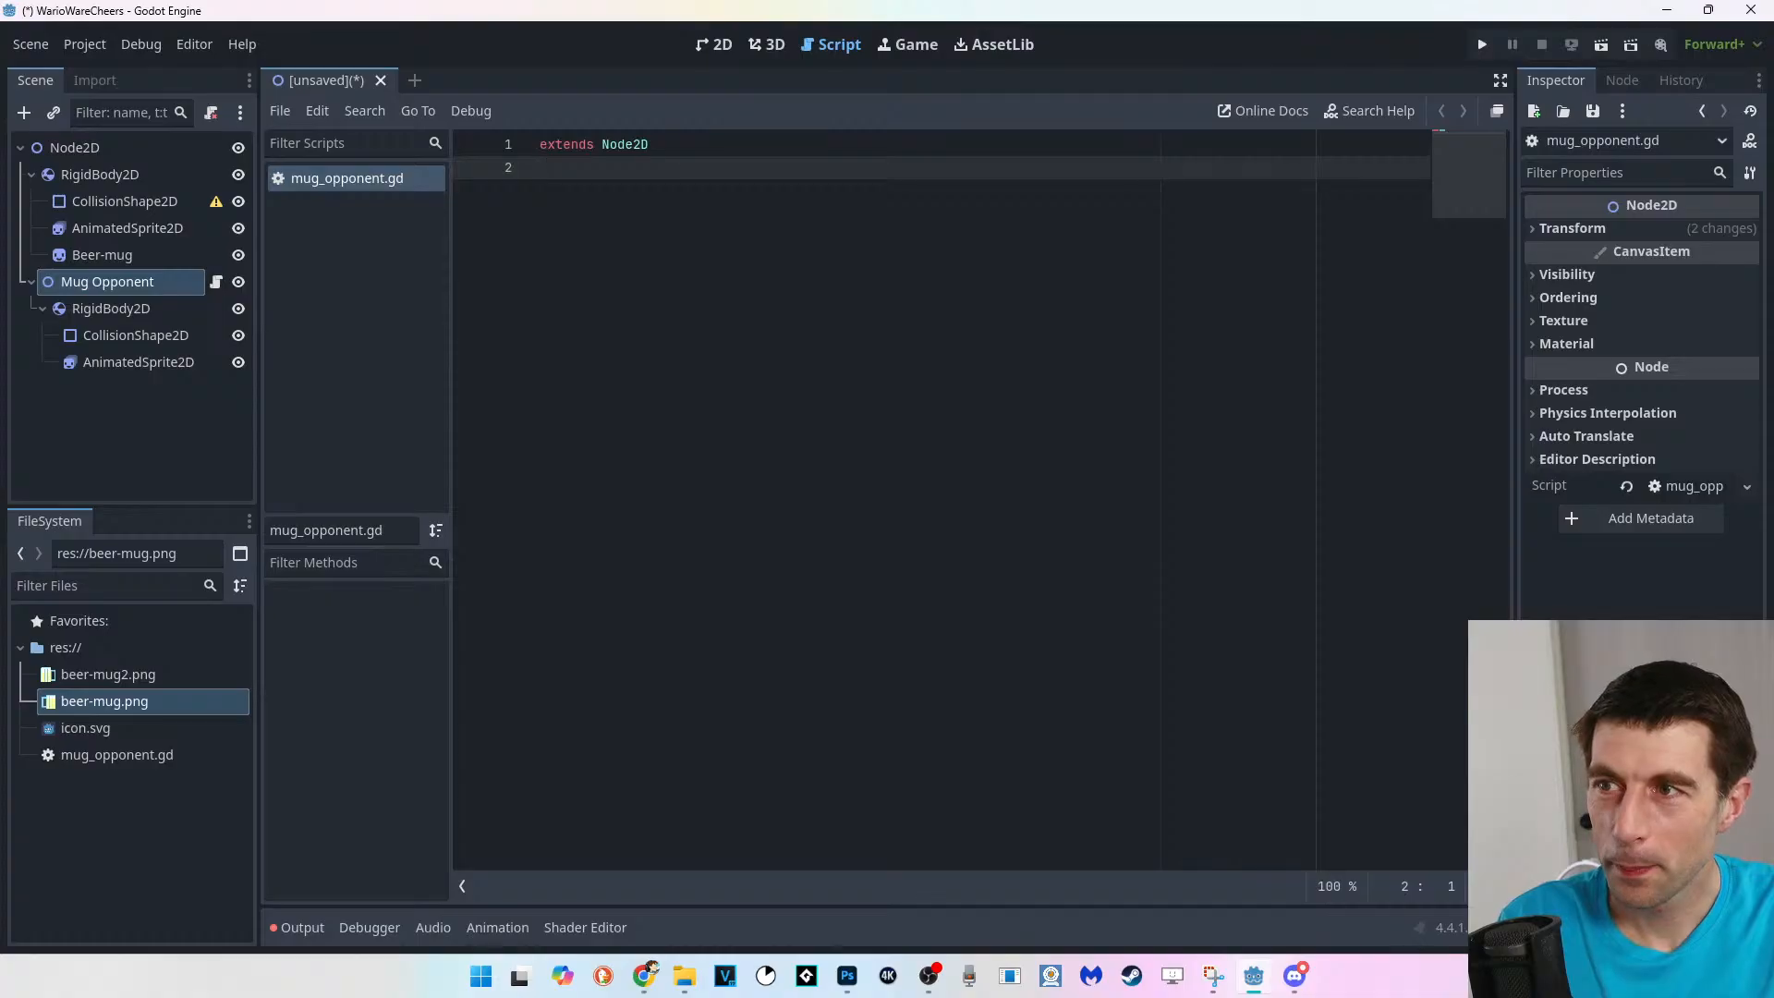
key("alt+Tab")
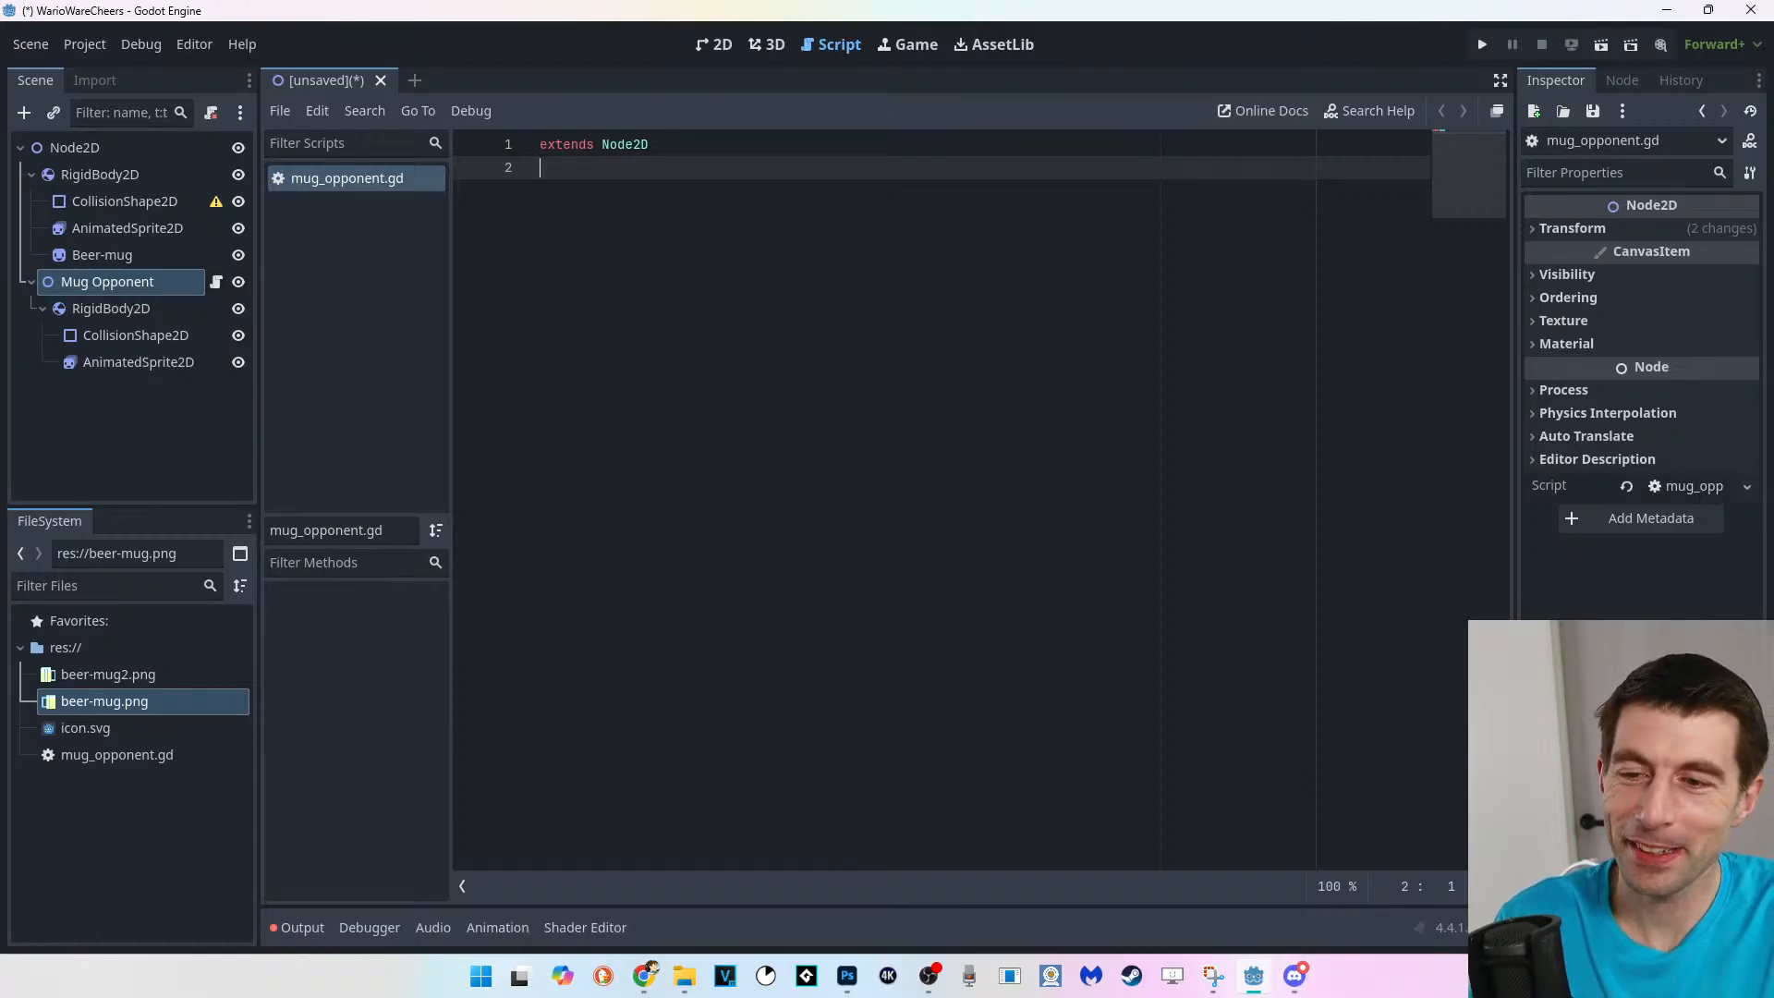
left_click_drag(1090, 997, 997, 997)
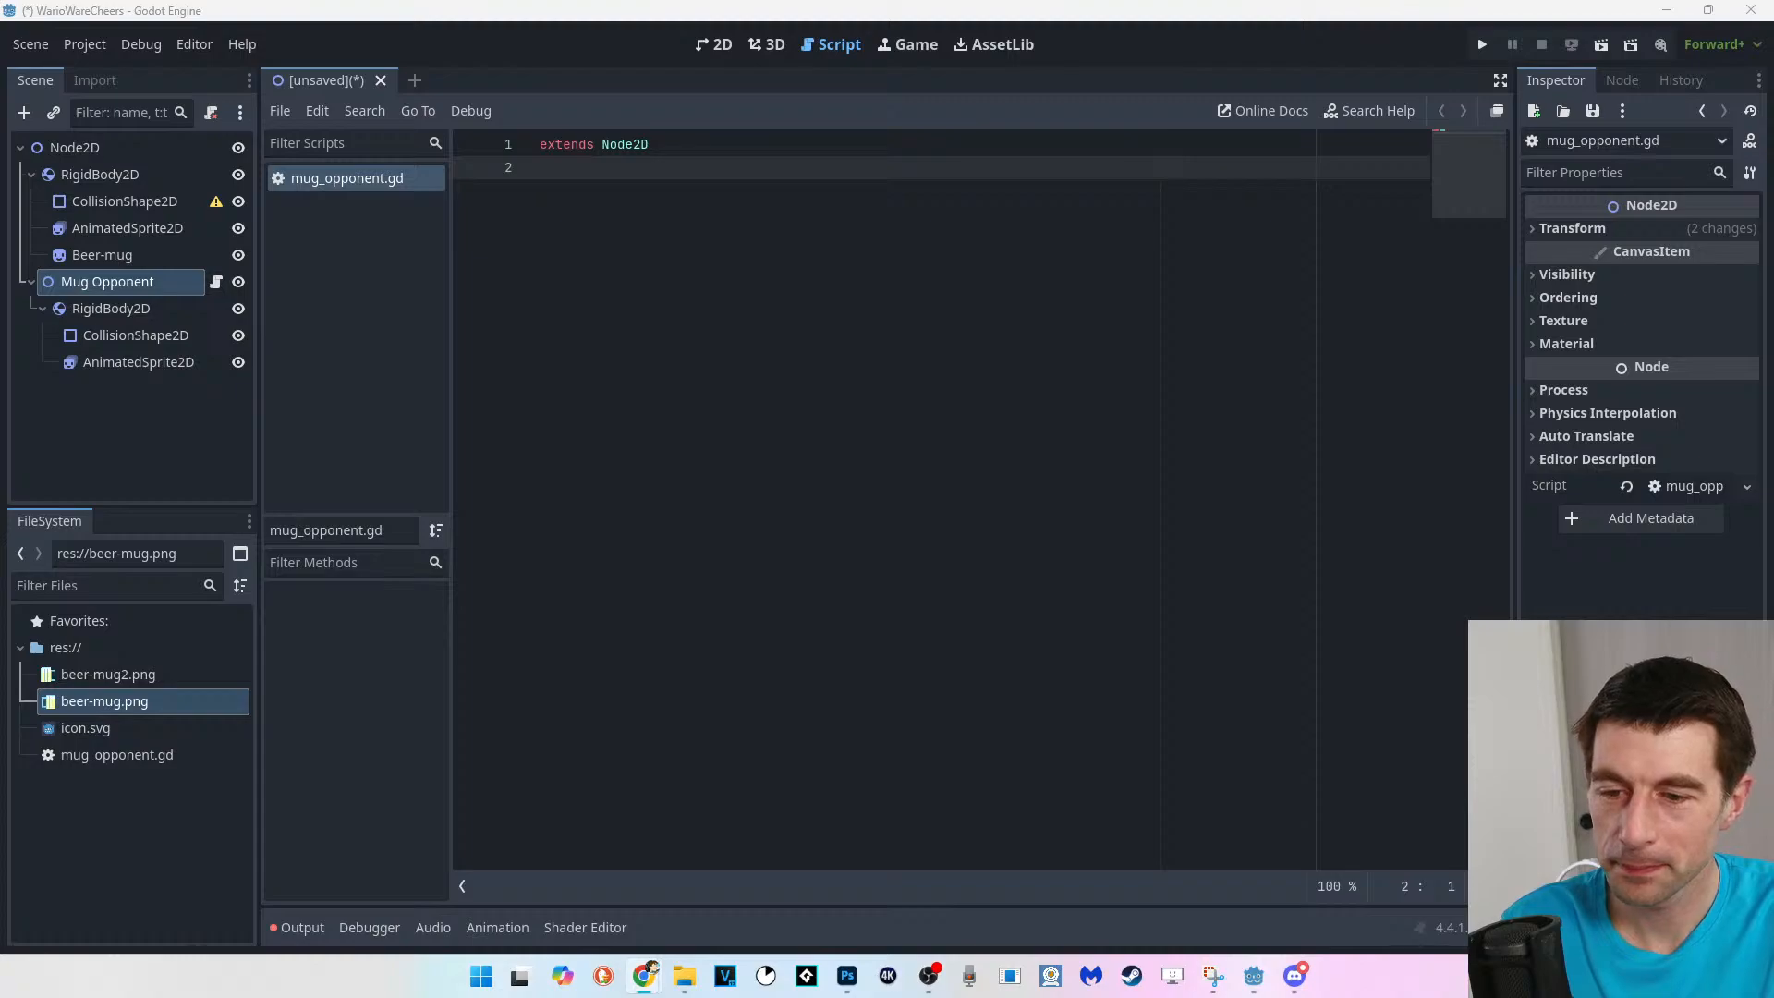
Declare the function header func _process(delta): on line 4 of mug_opponent.gd, leaving two blank lines below extends Node2D.
left_click(540, 167)
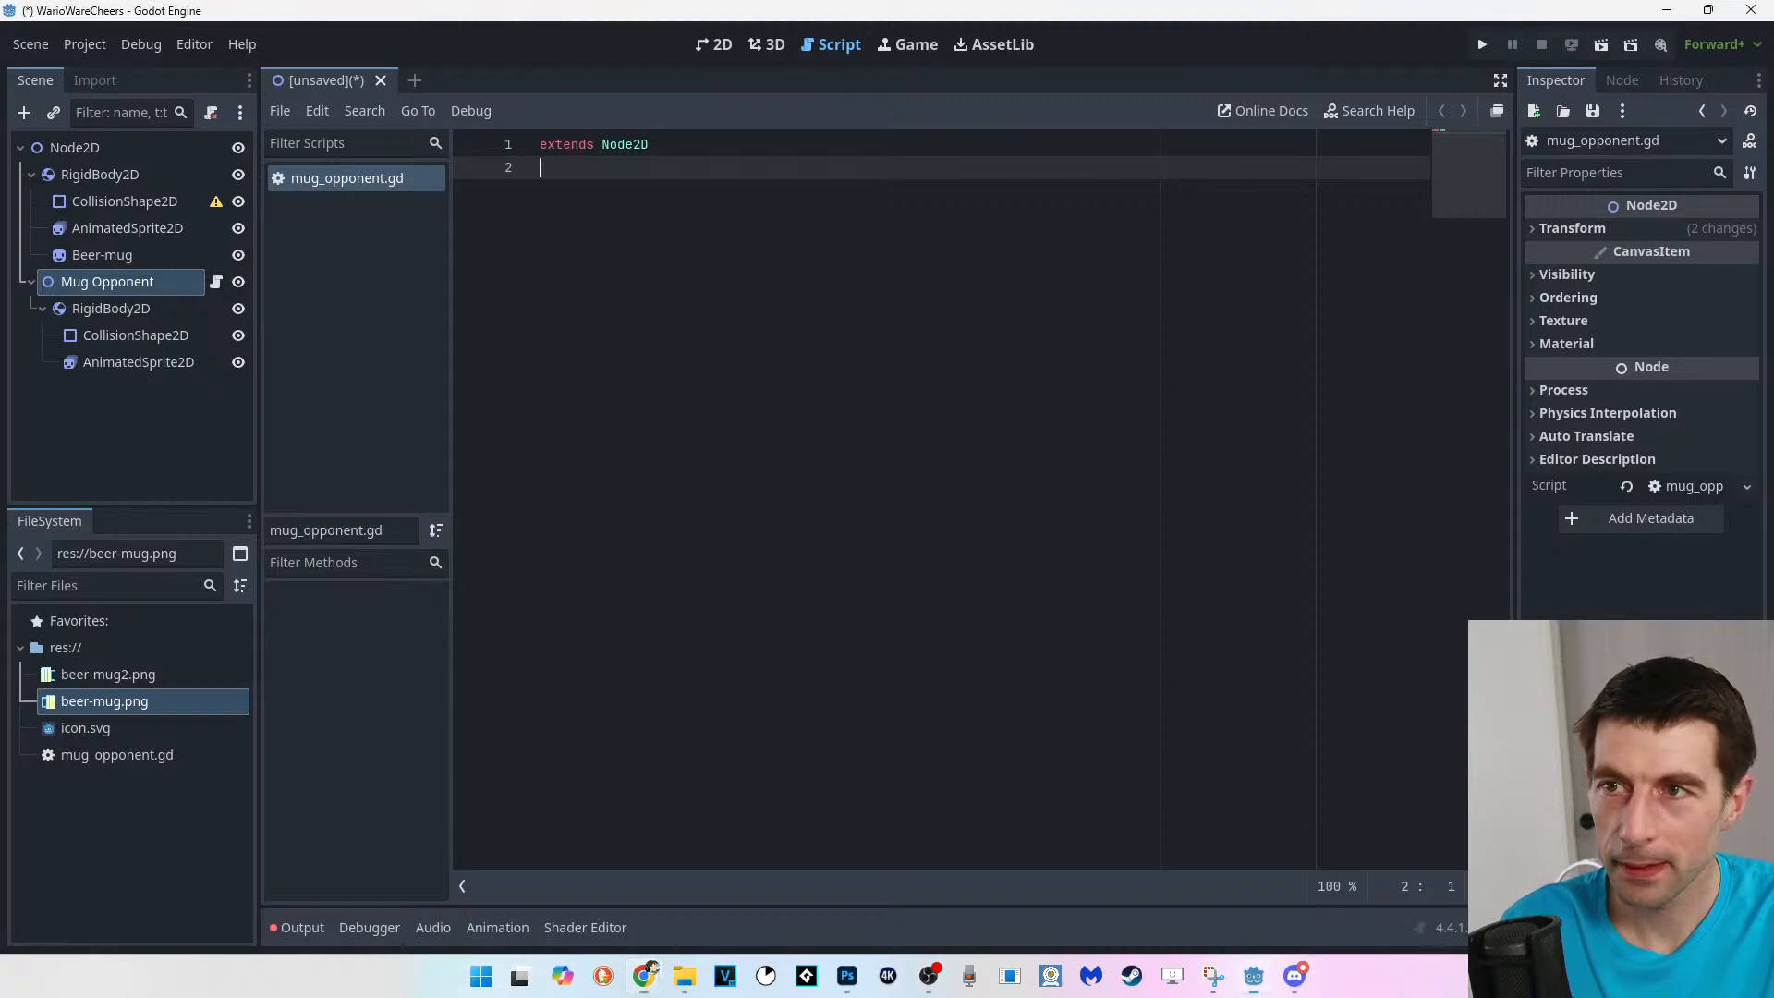
key("Return")
key("Return")
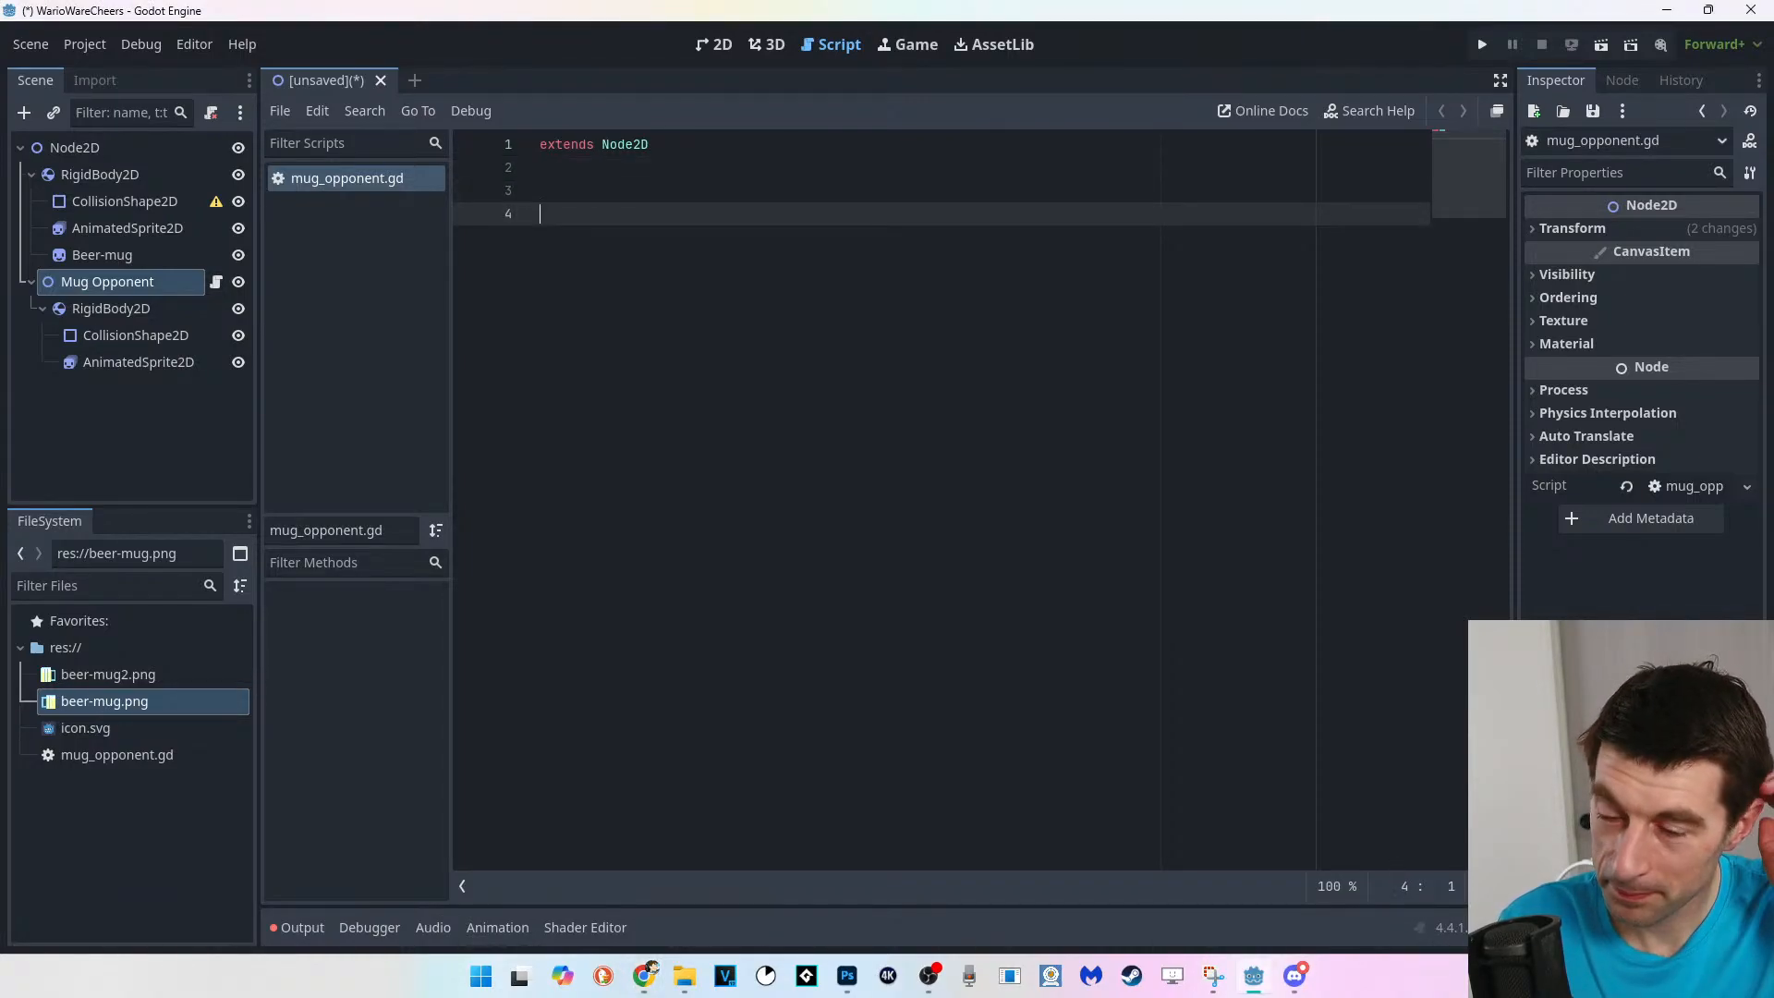
type("func ")
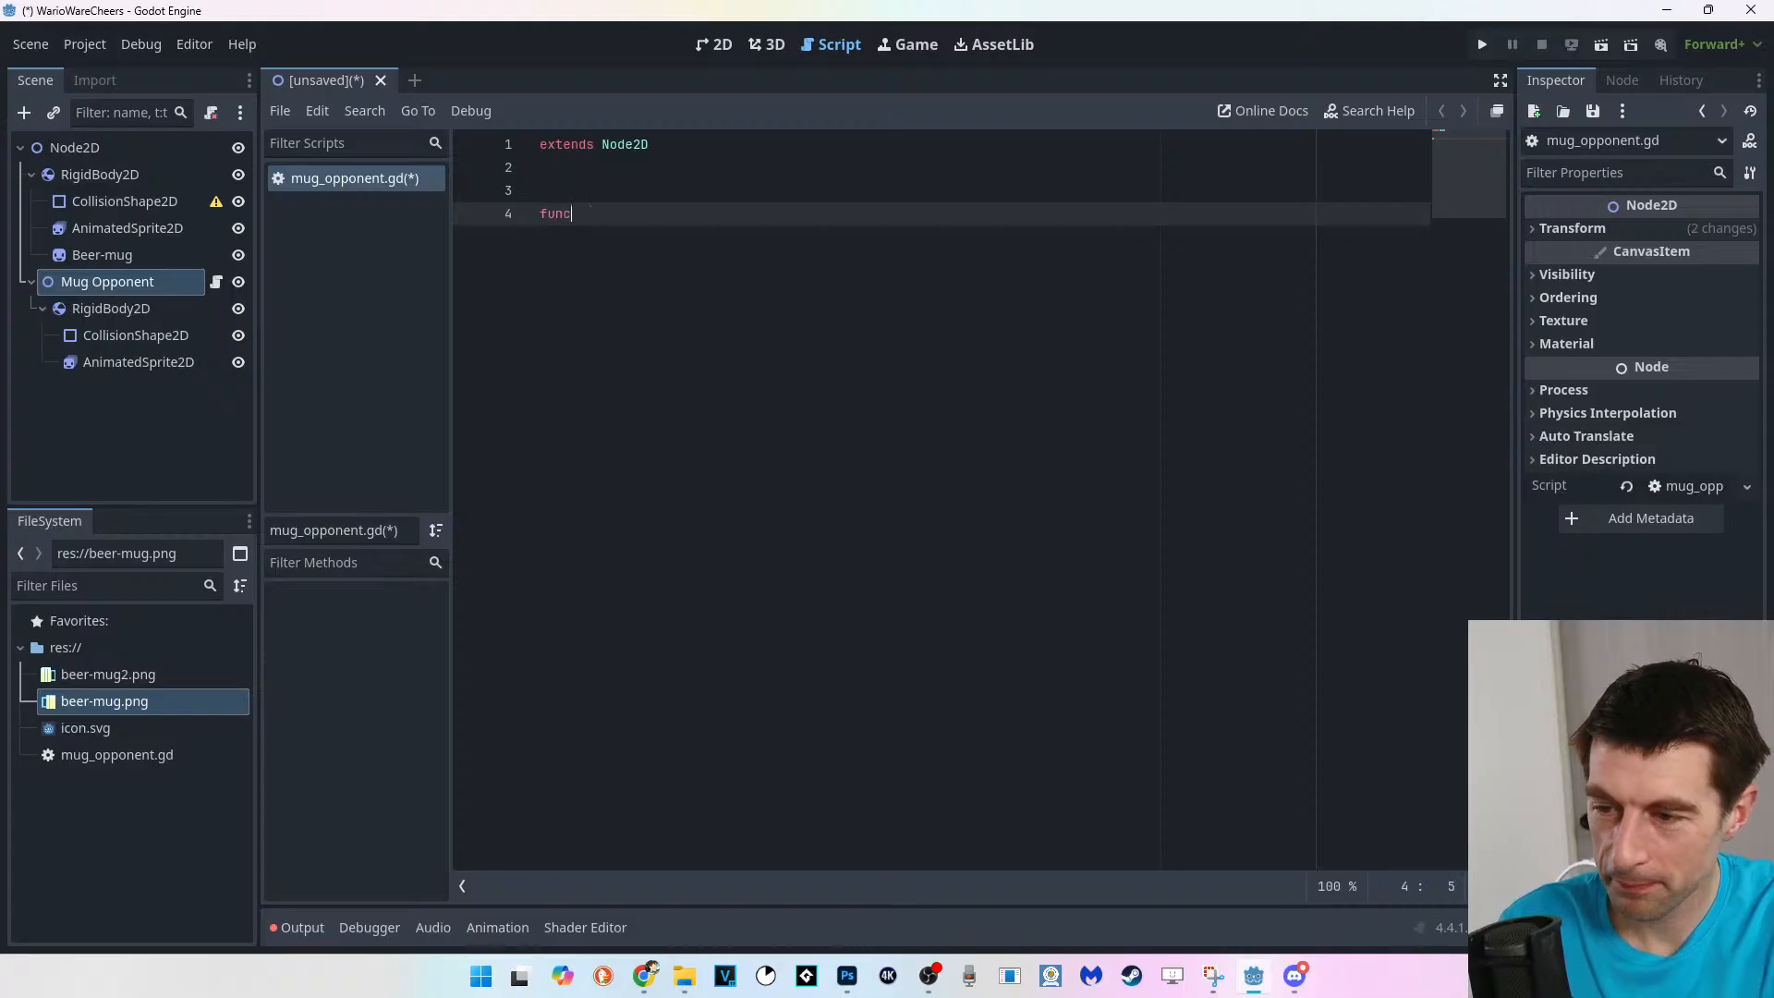
type("_proces")
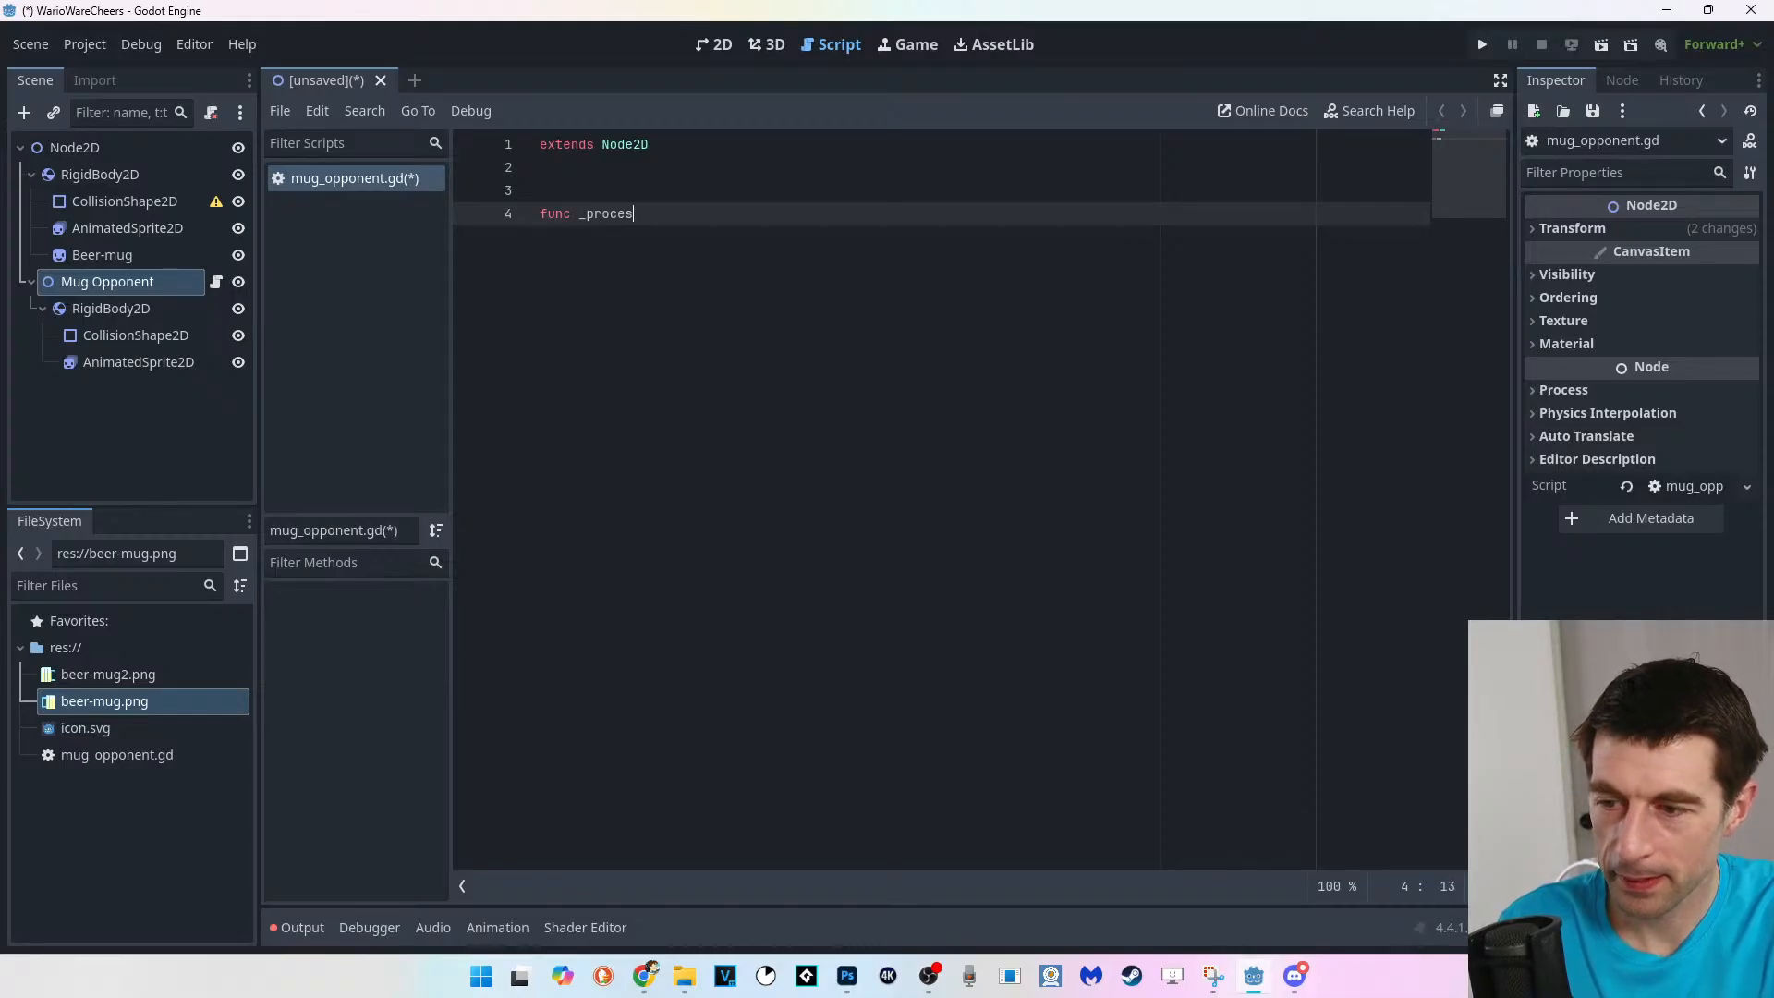
type("s(delta0")
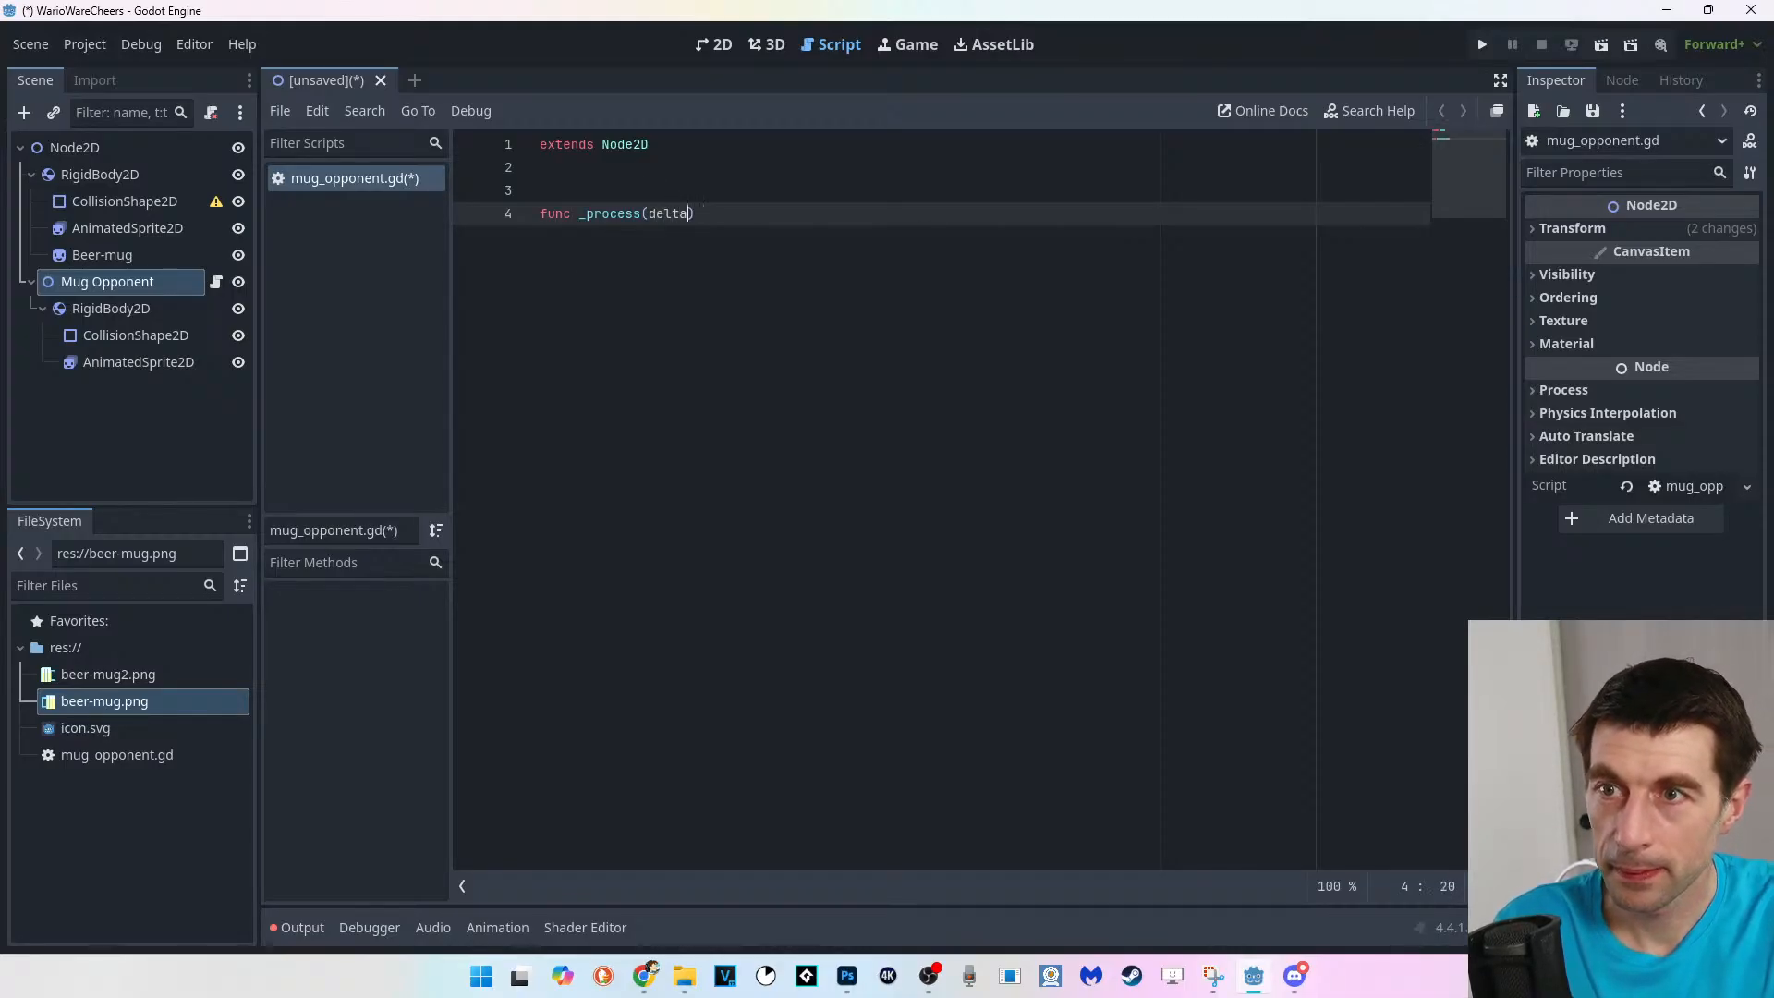
key("BackSpace")
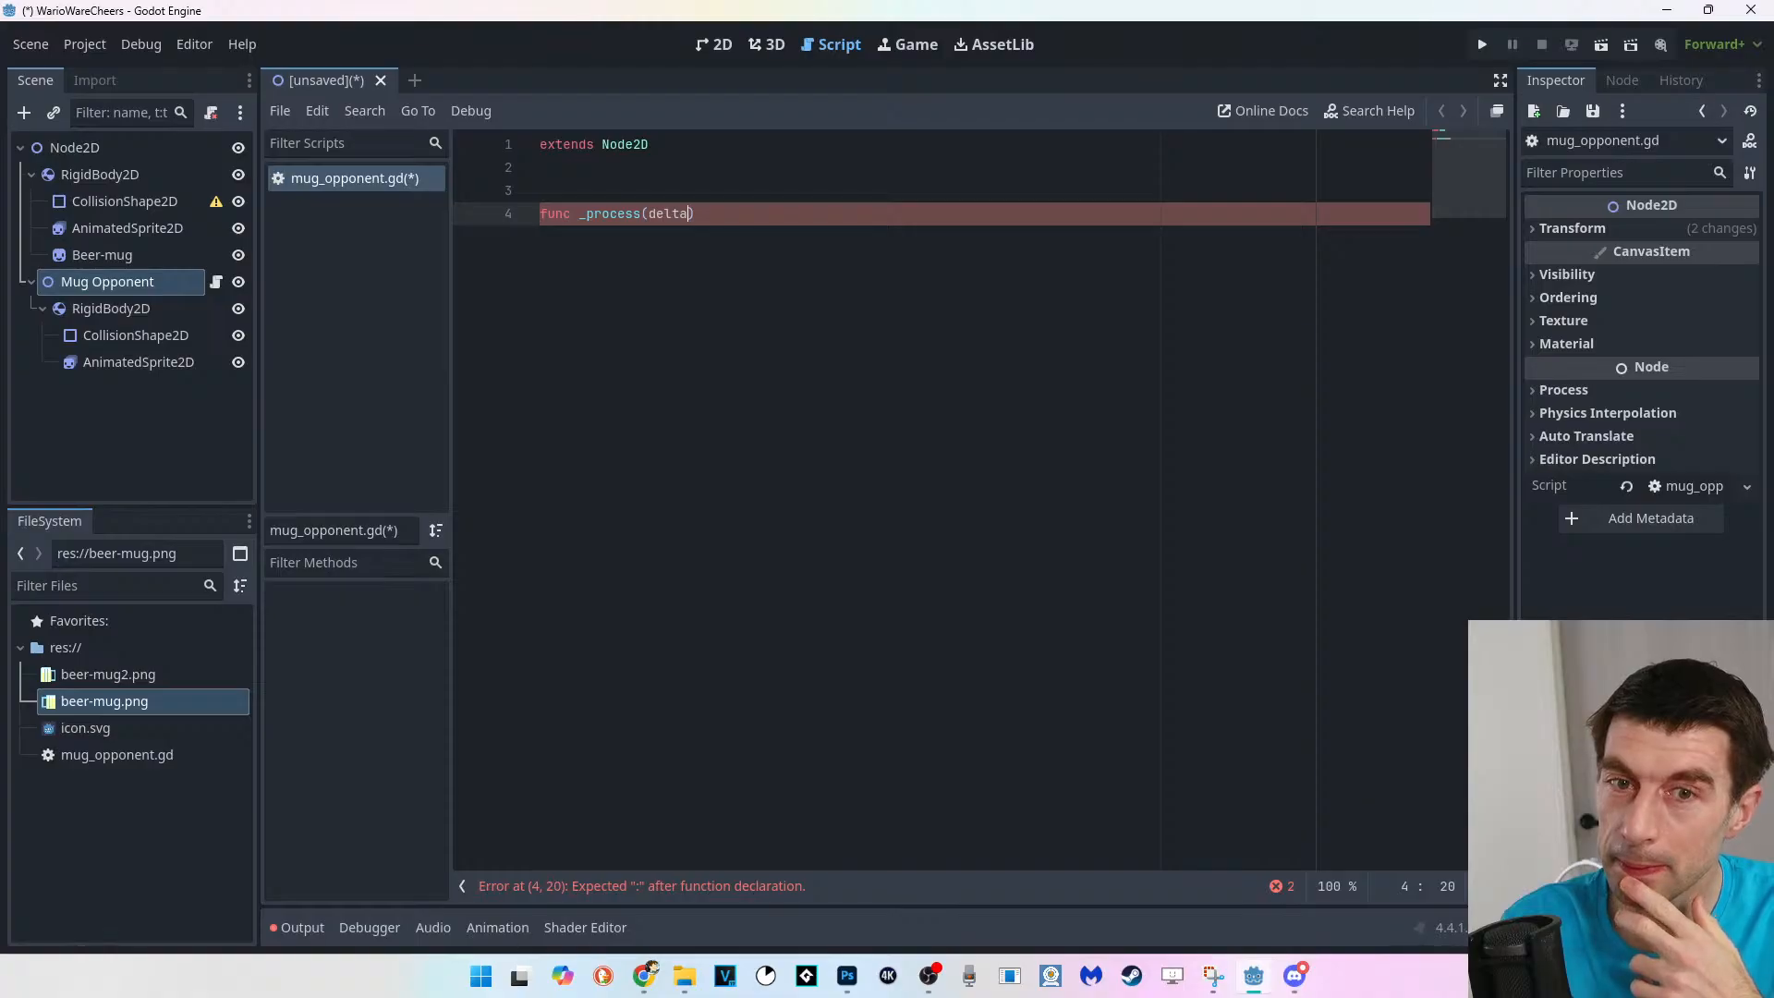
key("Right")
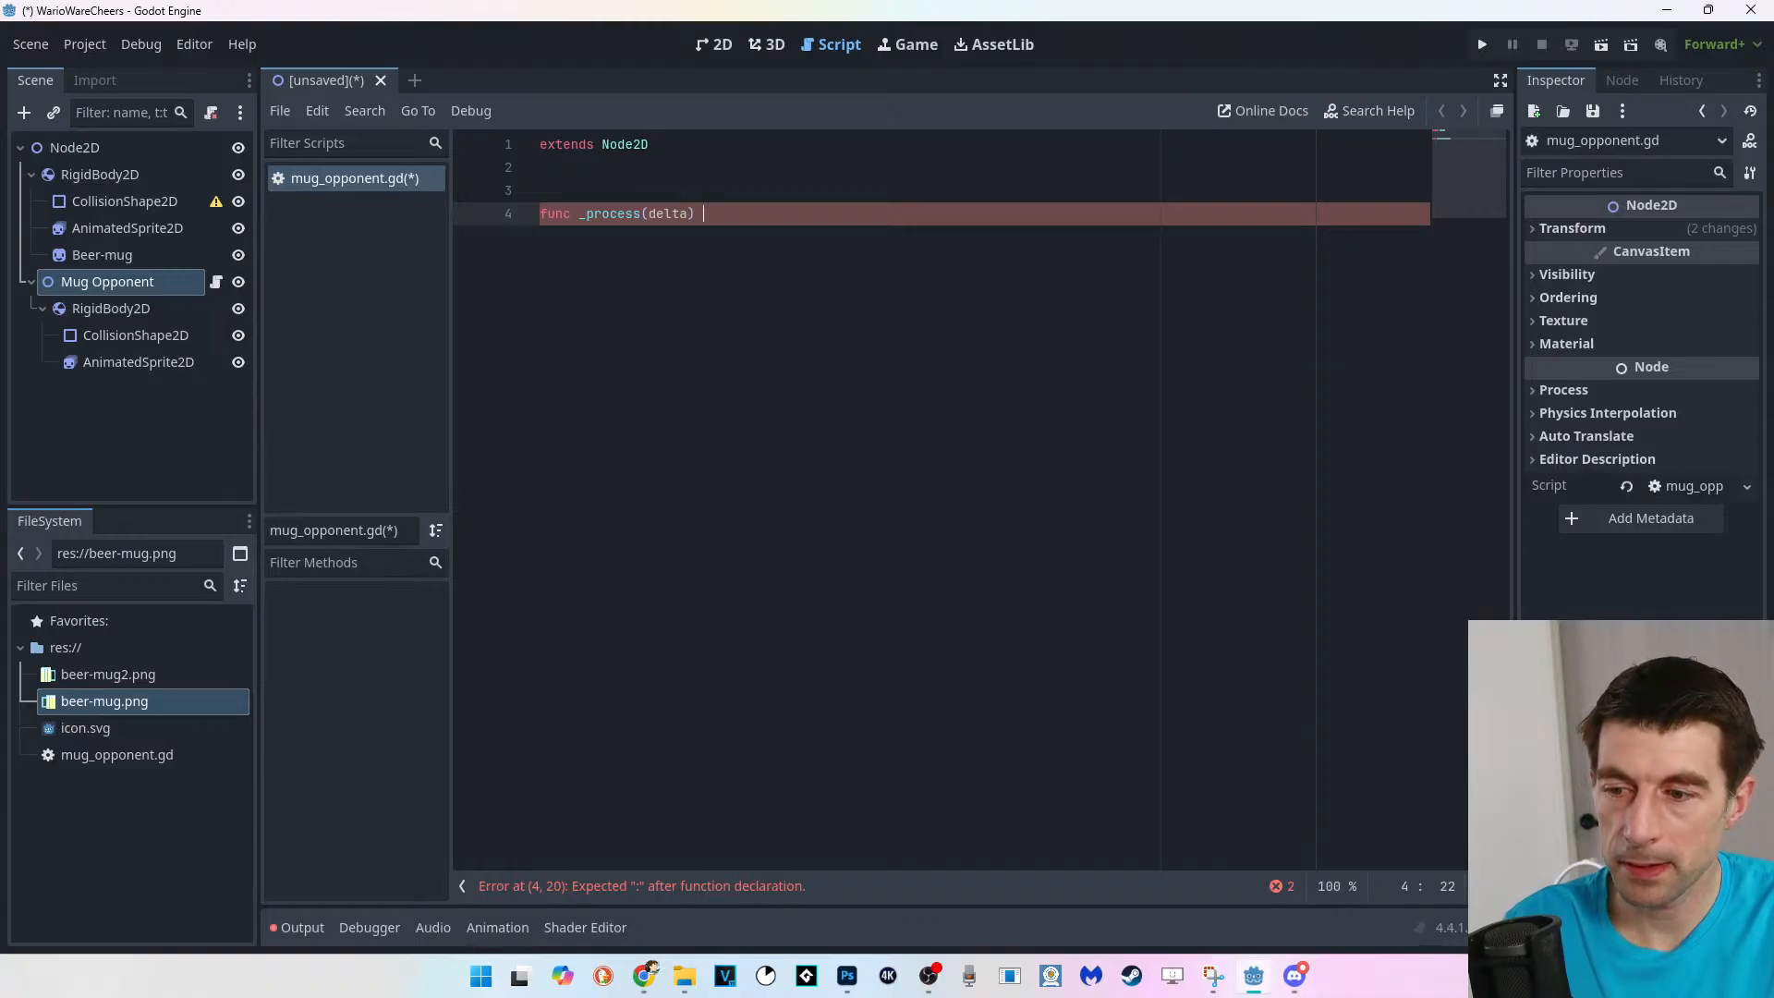
key("BackSpace")
type(":")
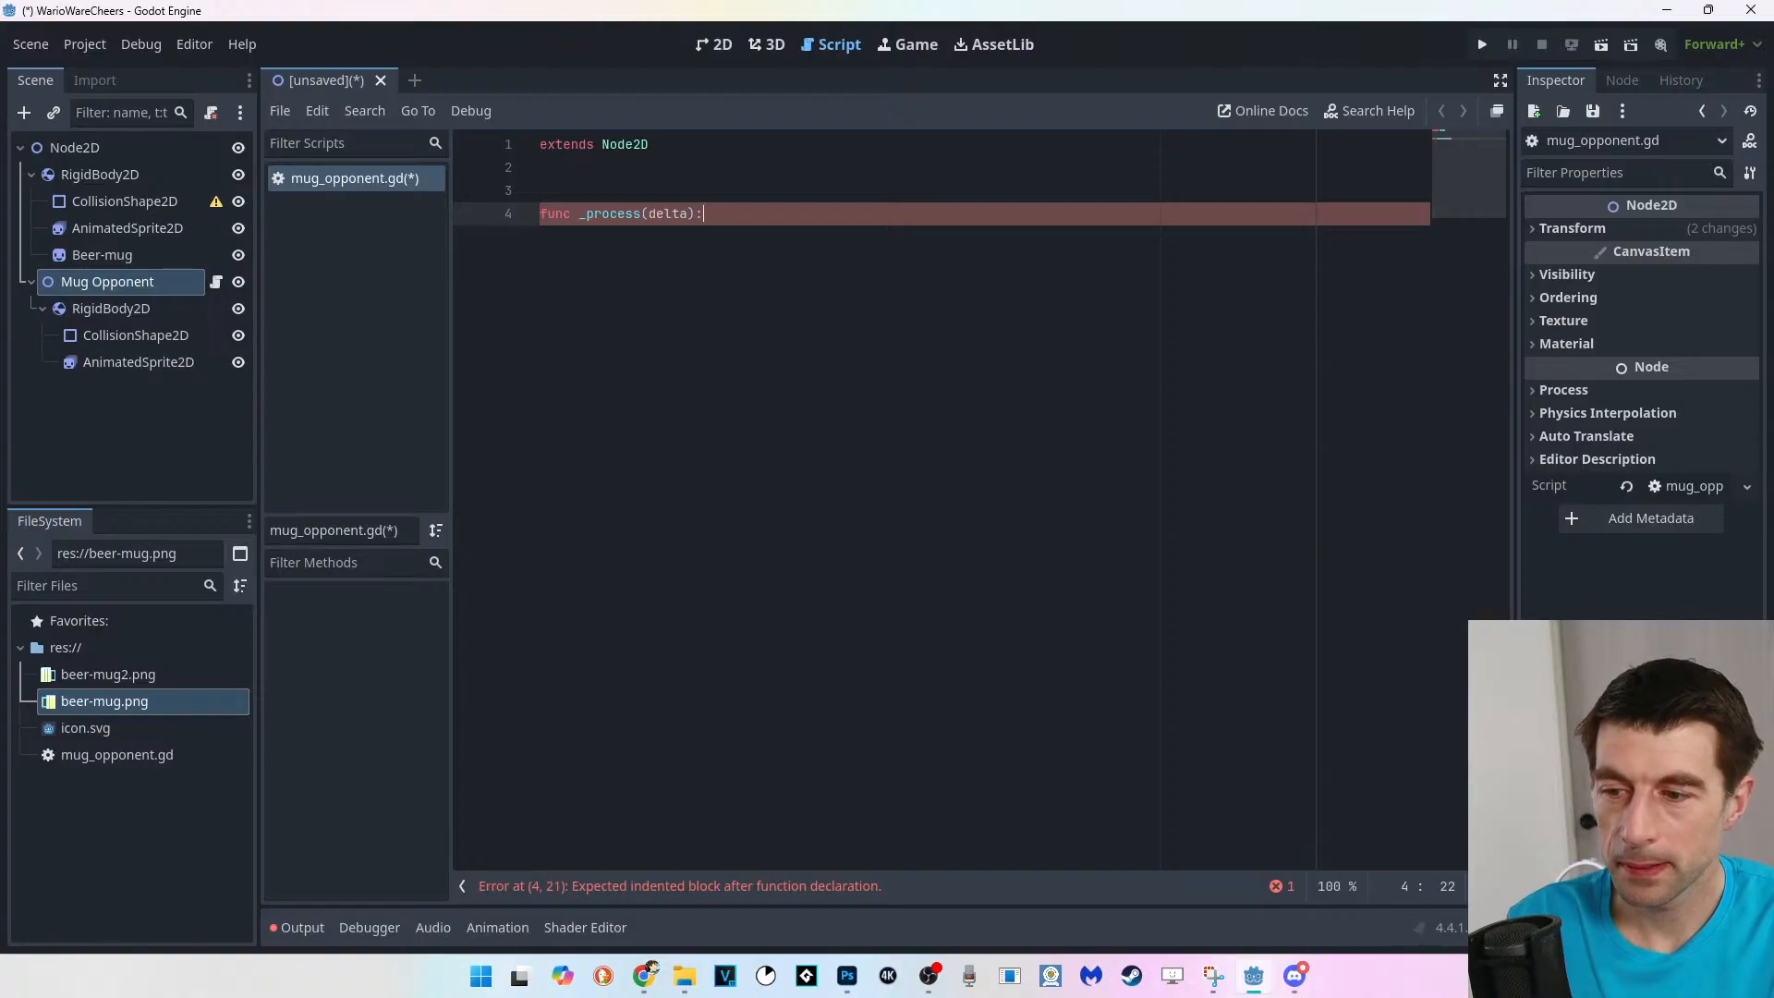
Add position.x += 1*delta as the indented body of _process, followed by two blank indented lines.
key("Return")
type("pos")
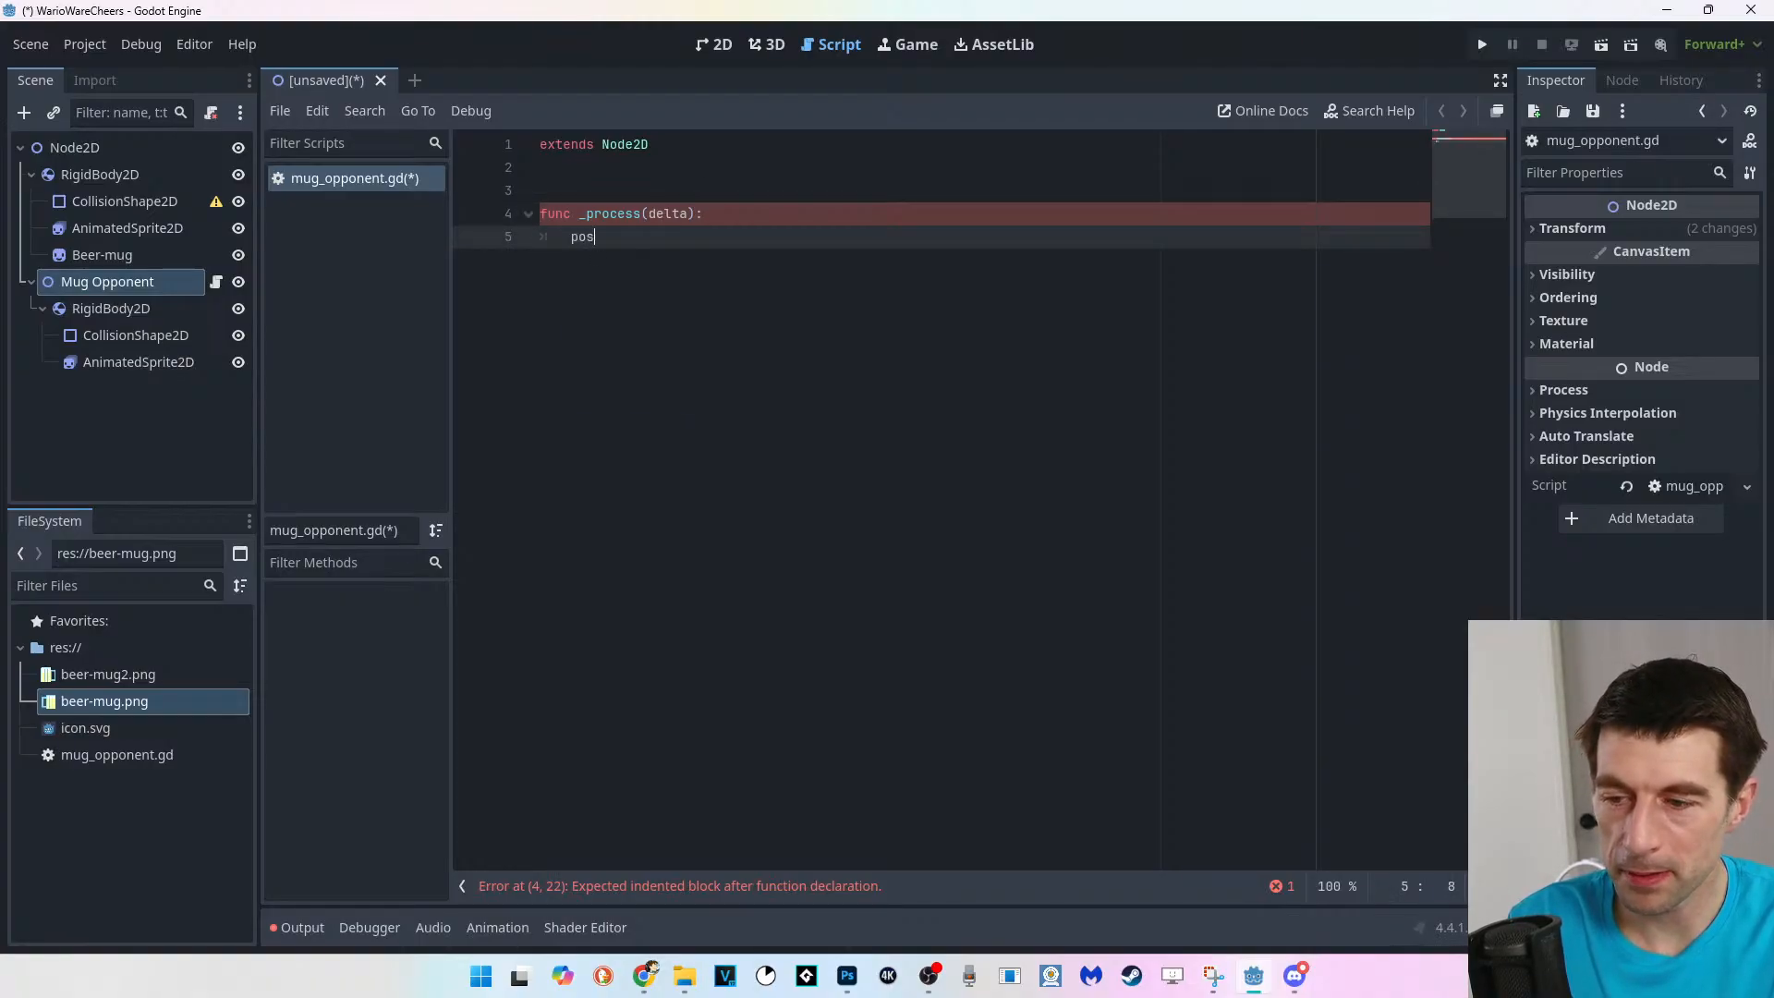
type("ition.x")
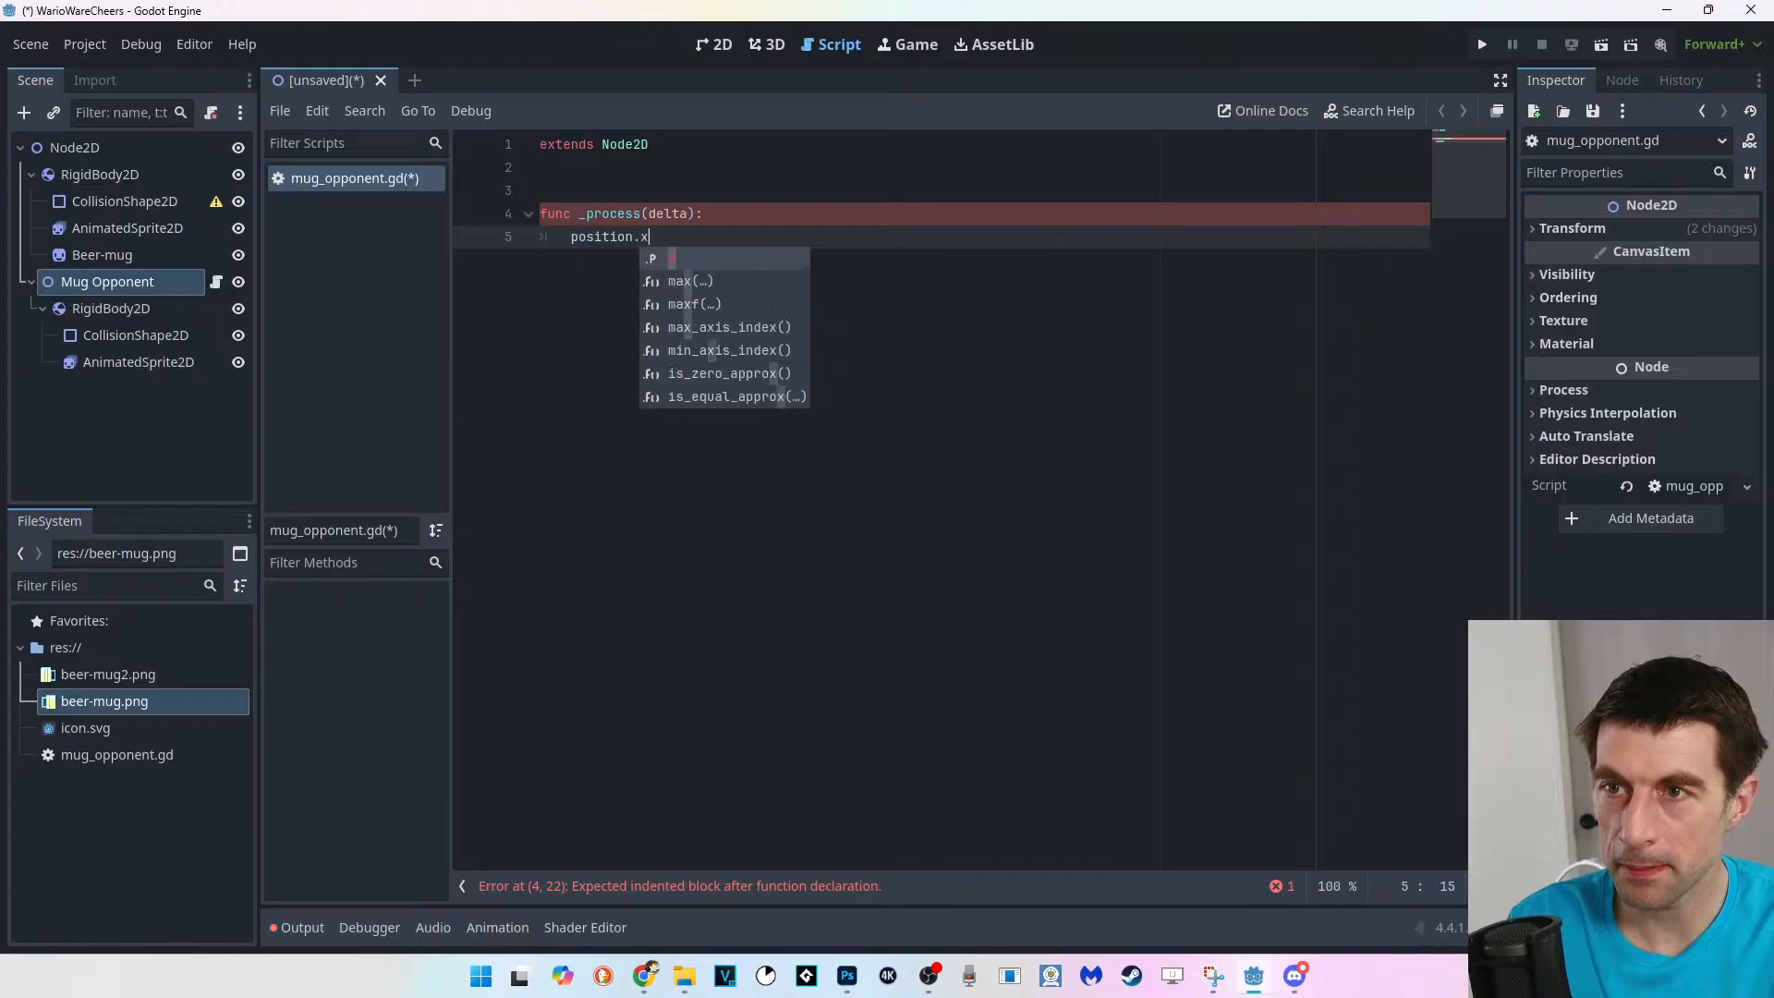
type(" += ")
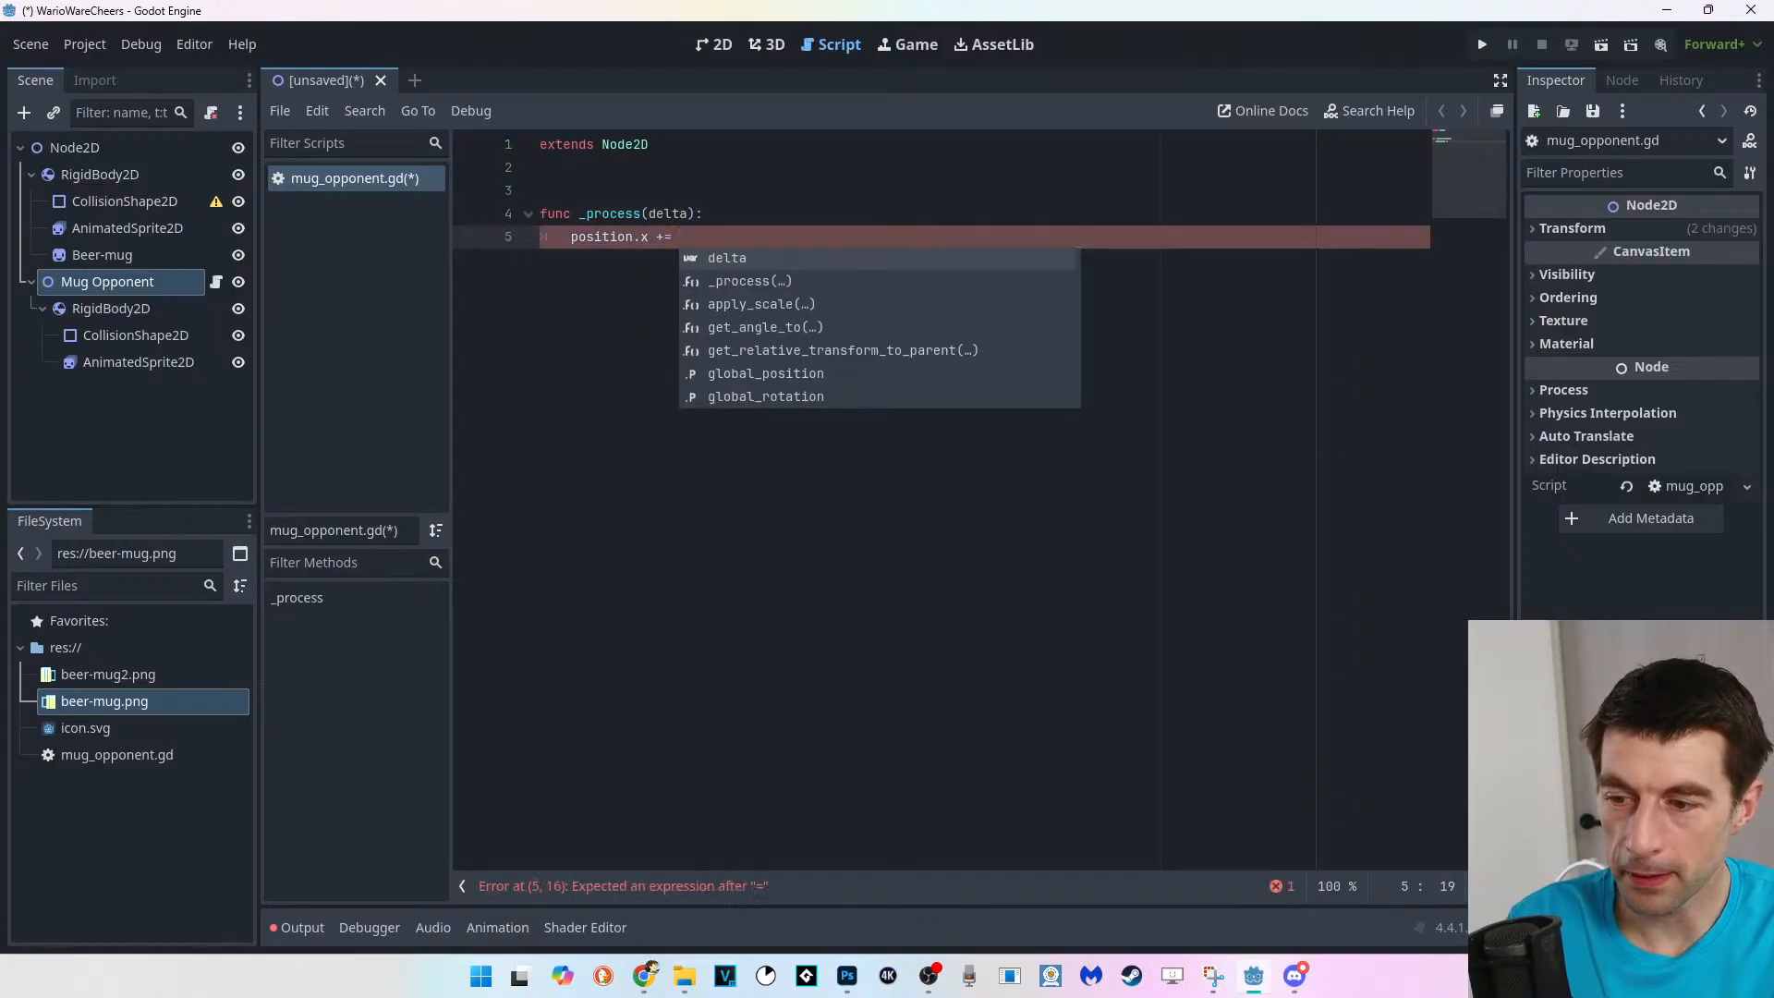
type("!")
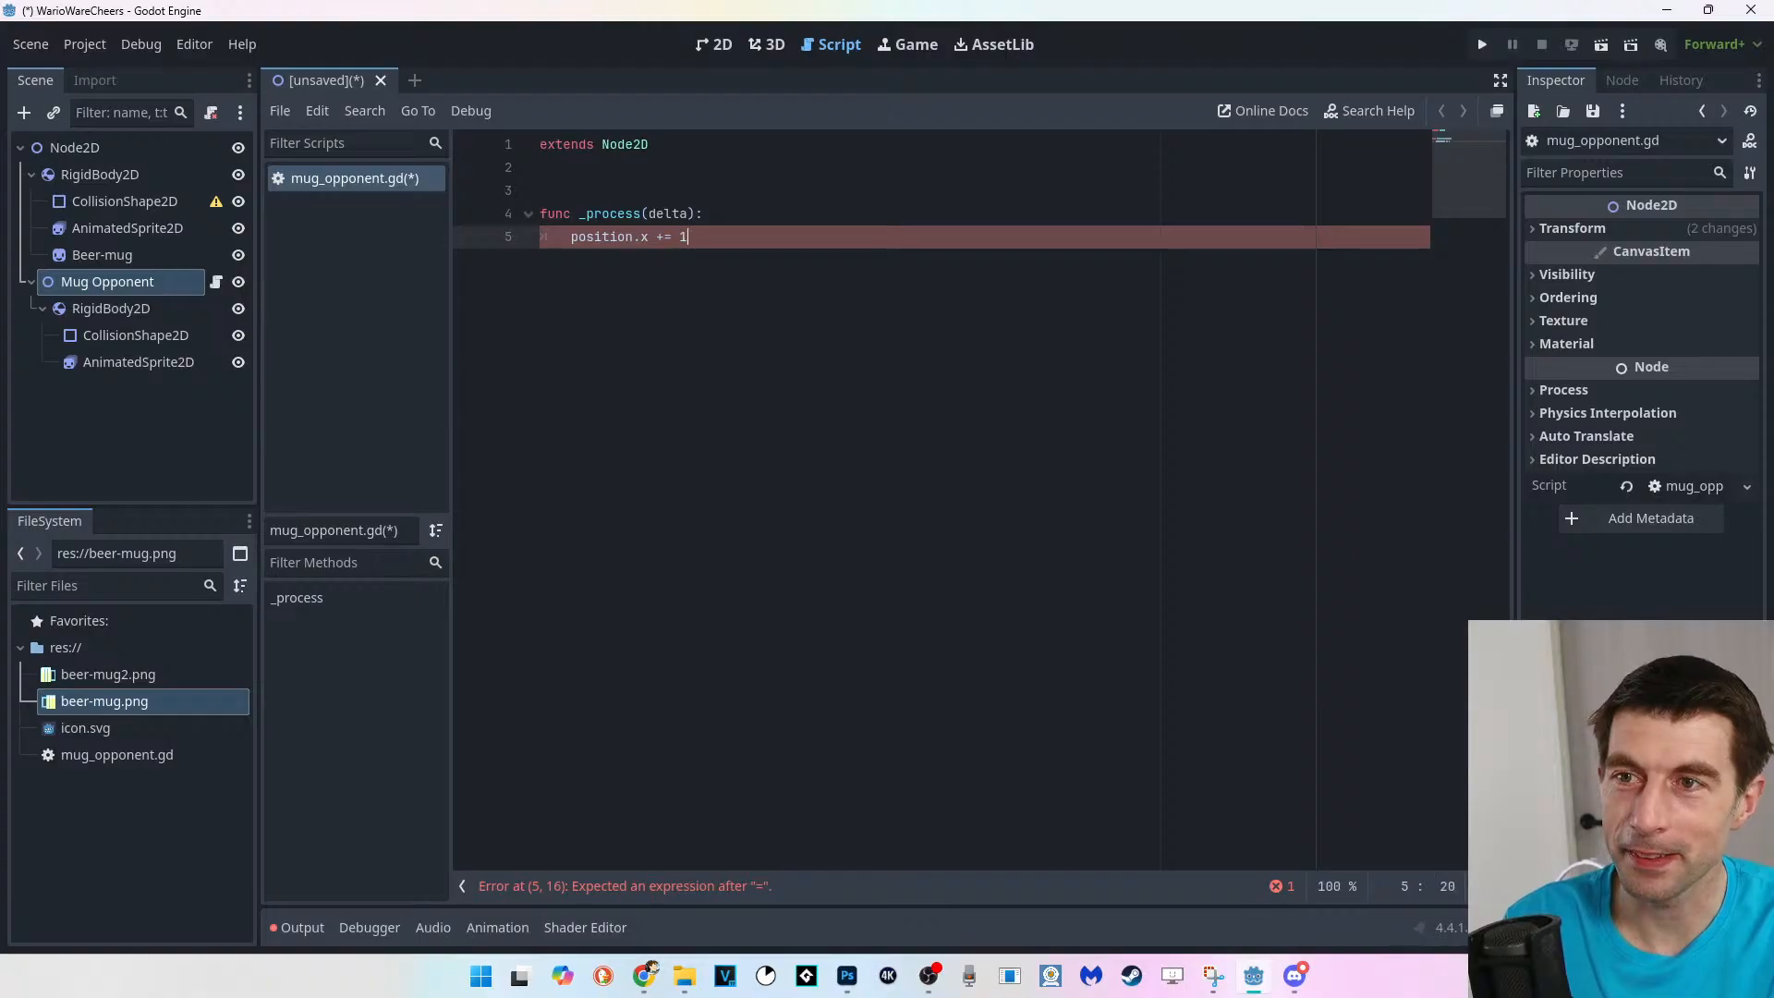
type("*delta")
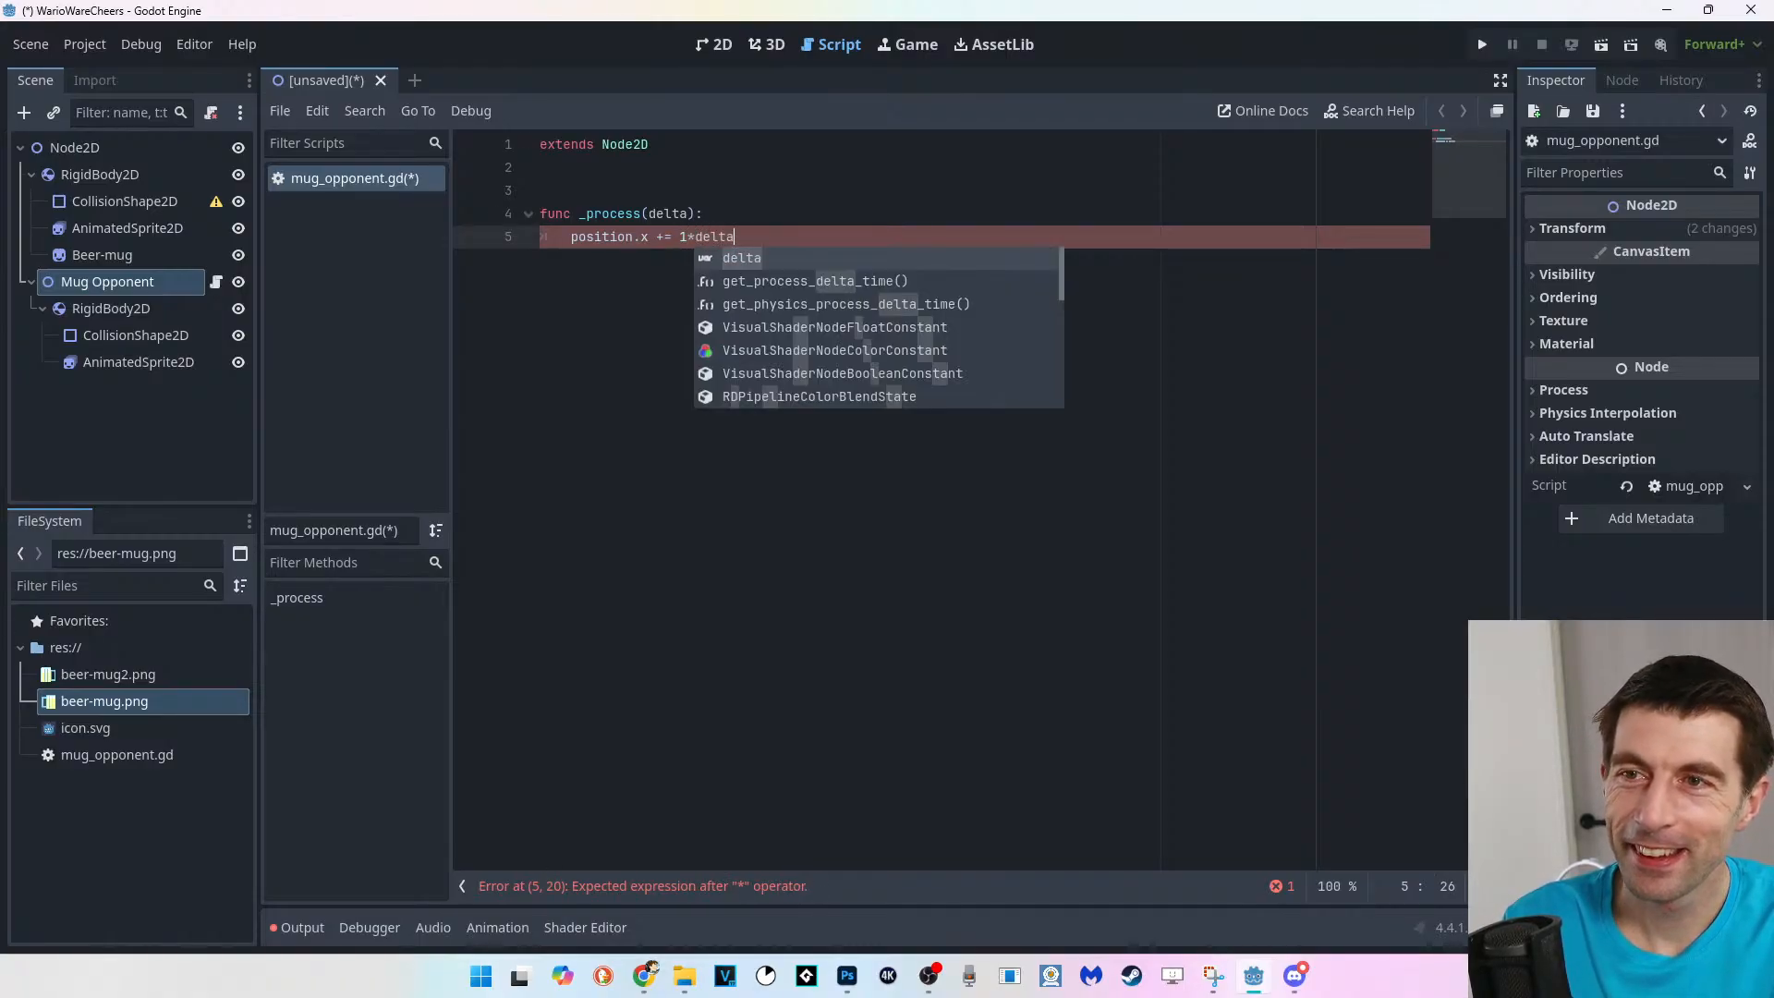
key("Return")
key("Return")
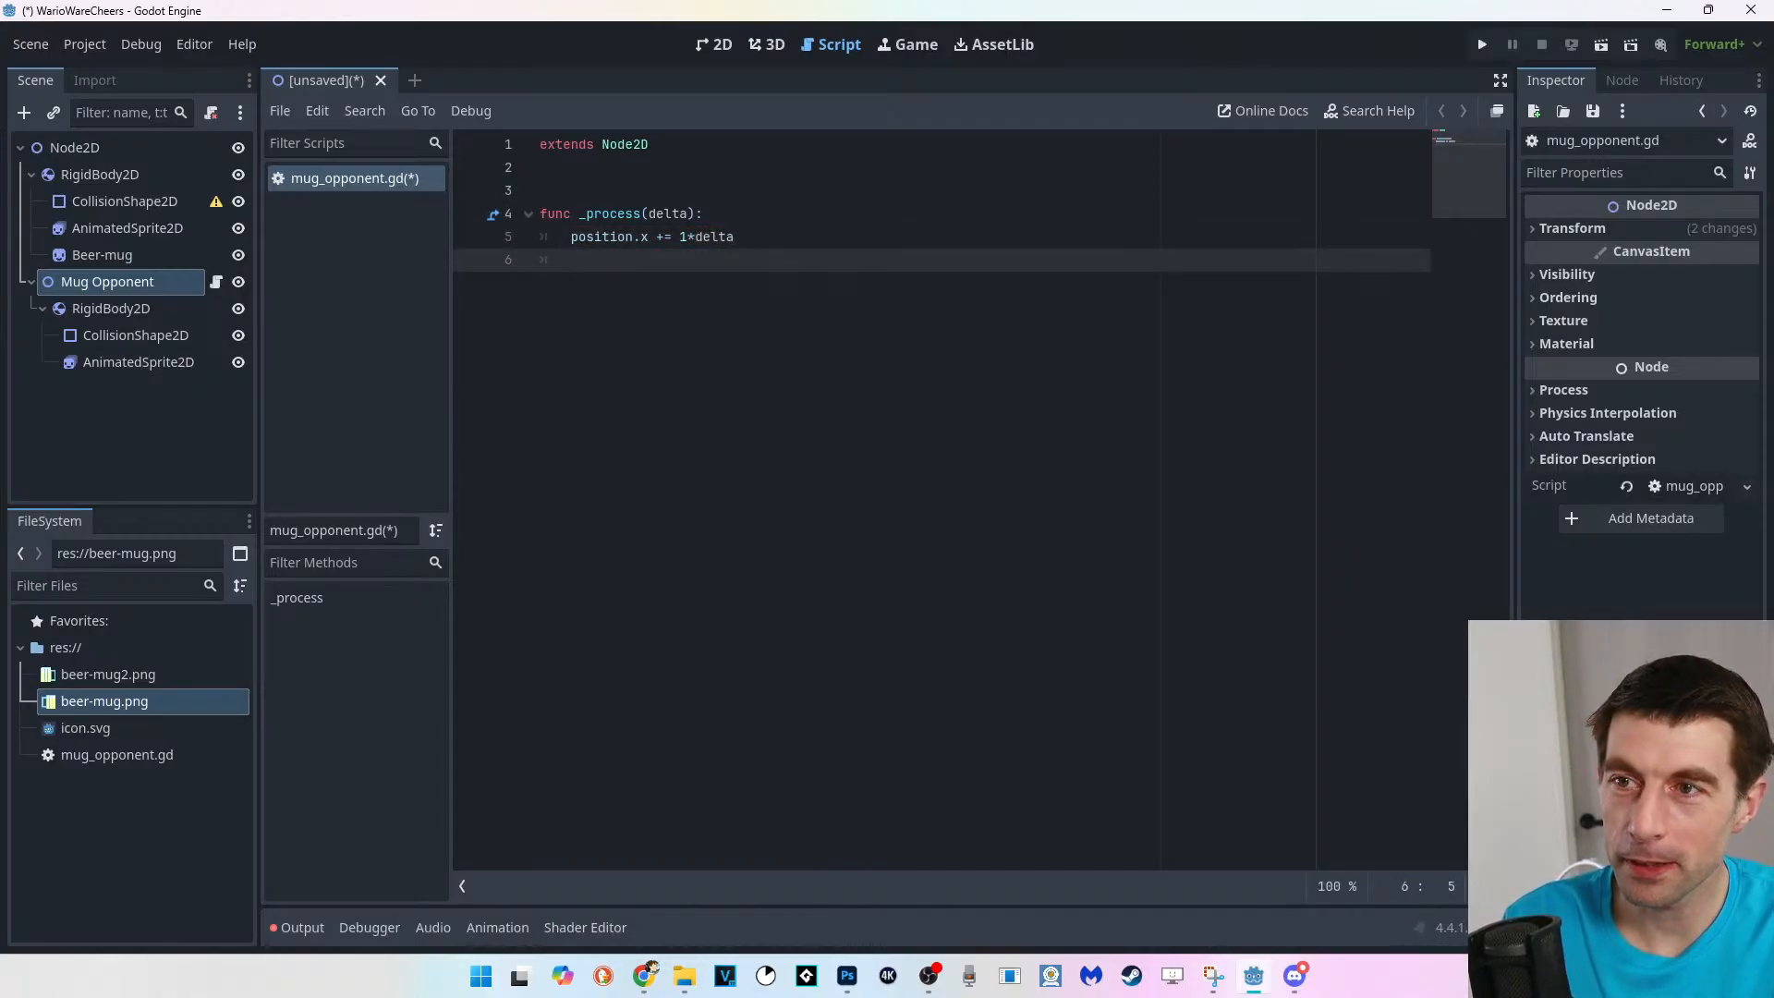
key("Return")
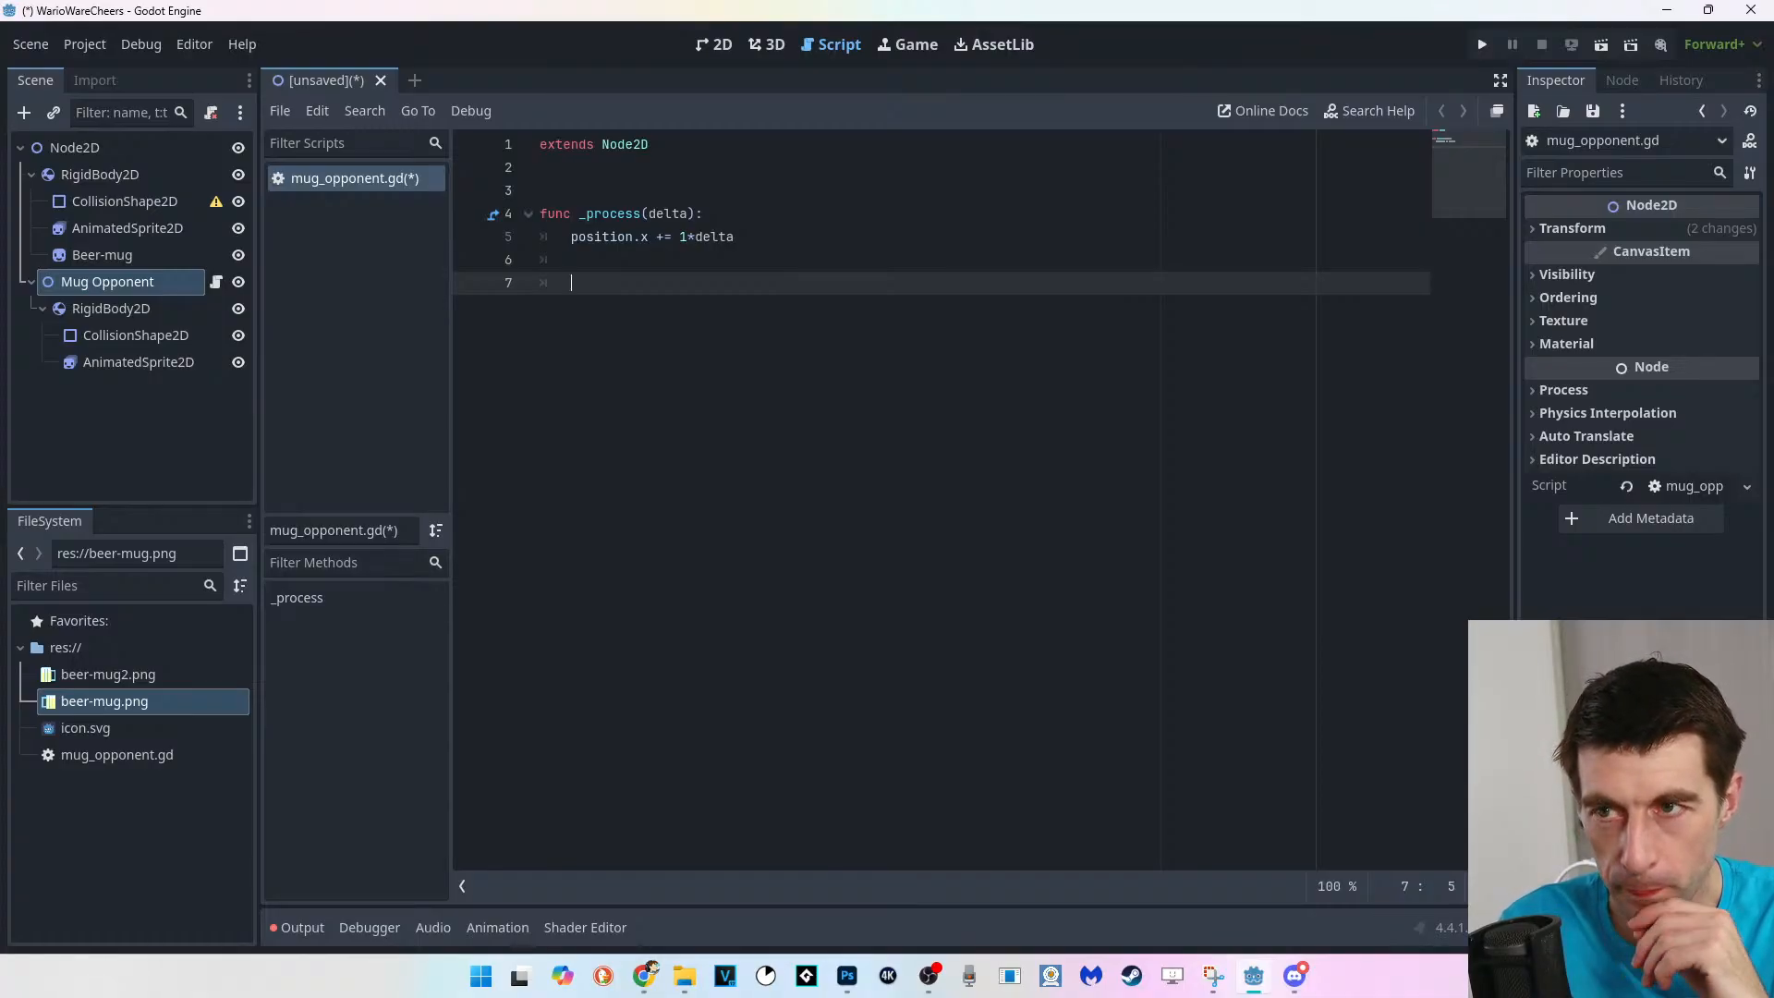
key("Up")
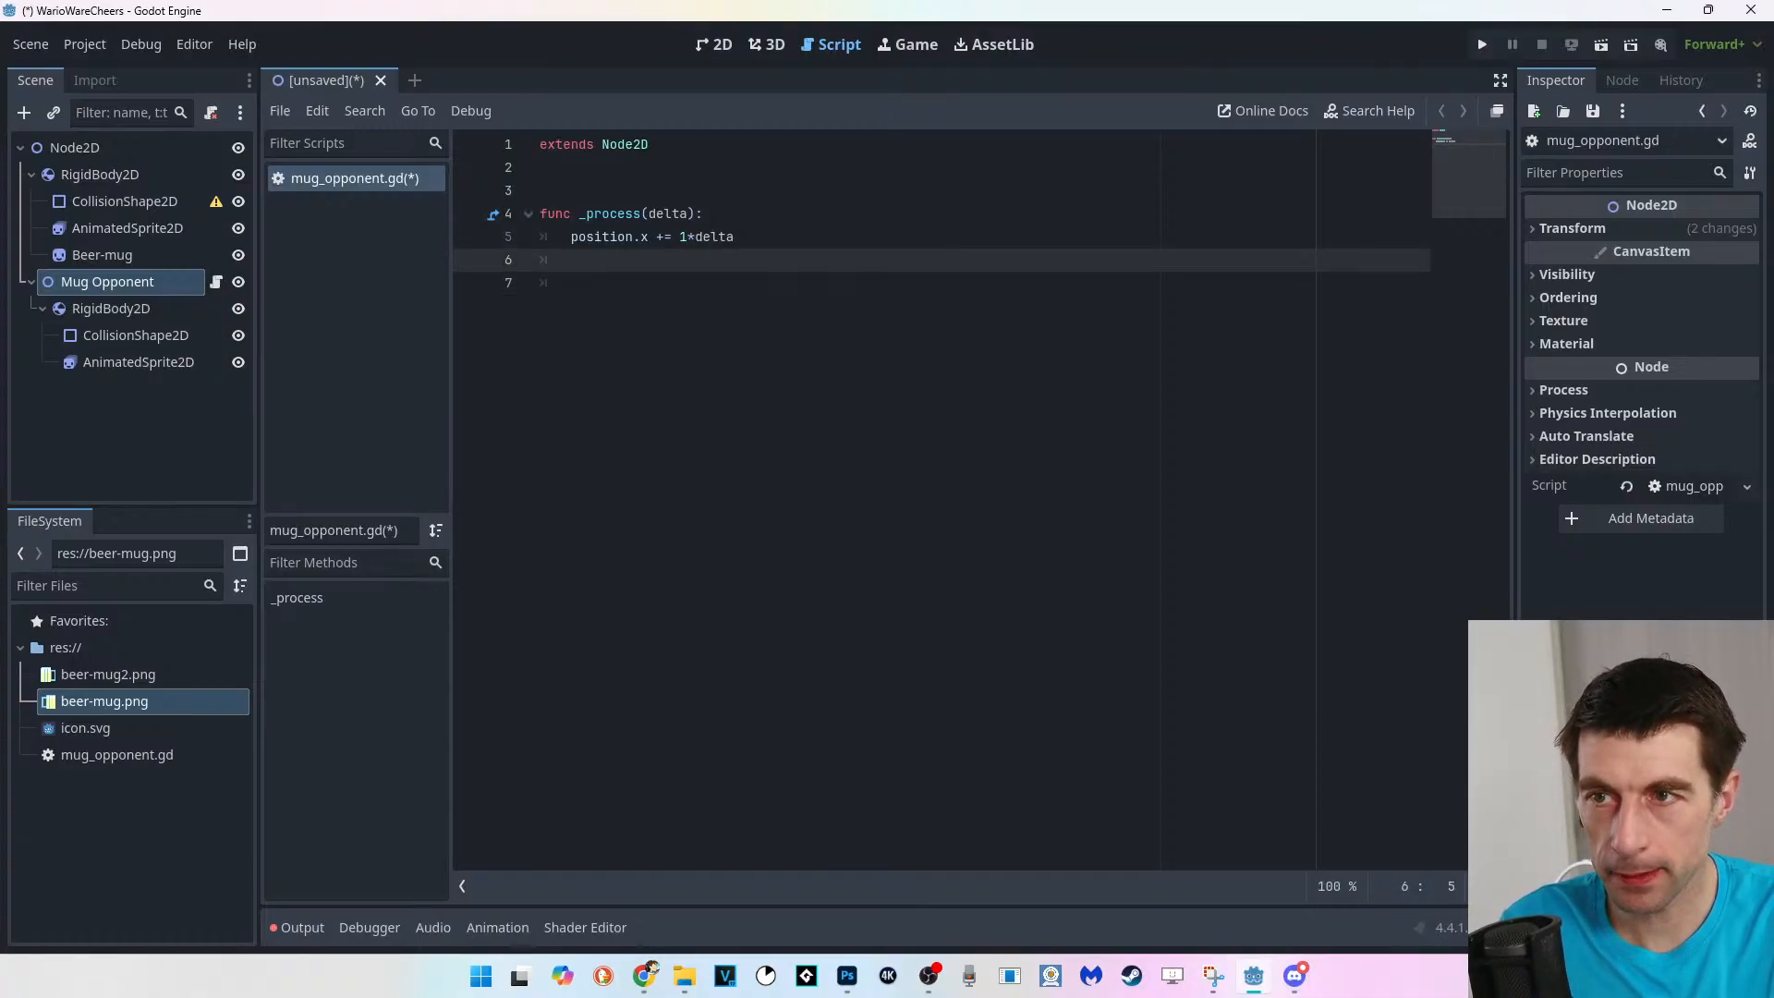
key("Down")
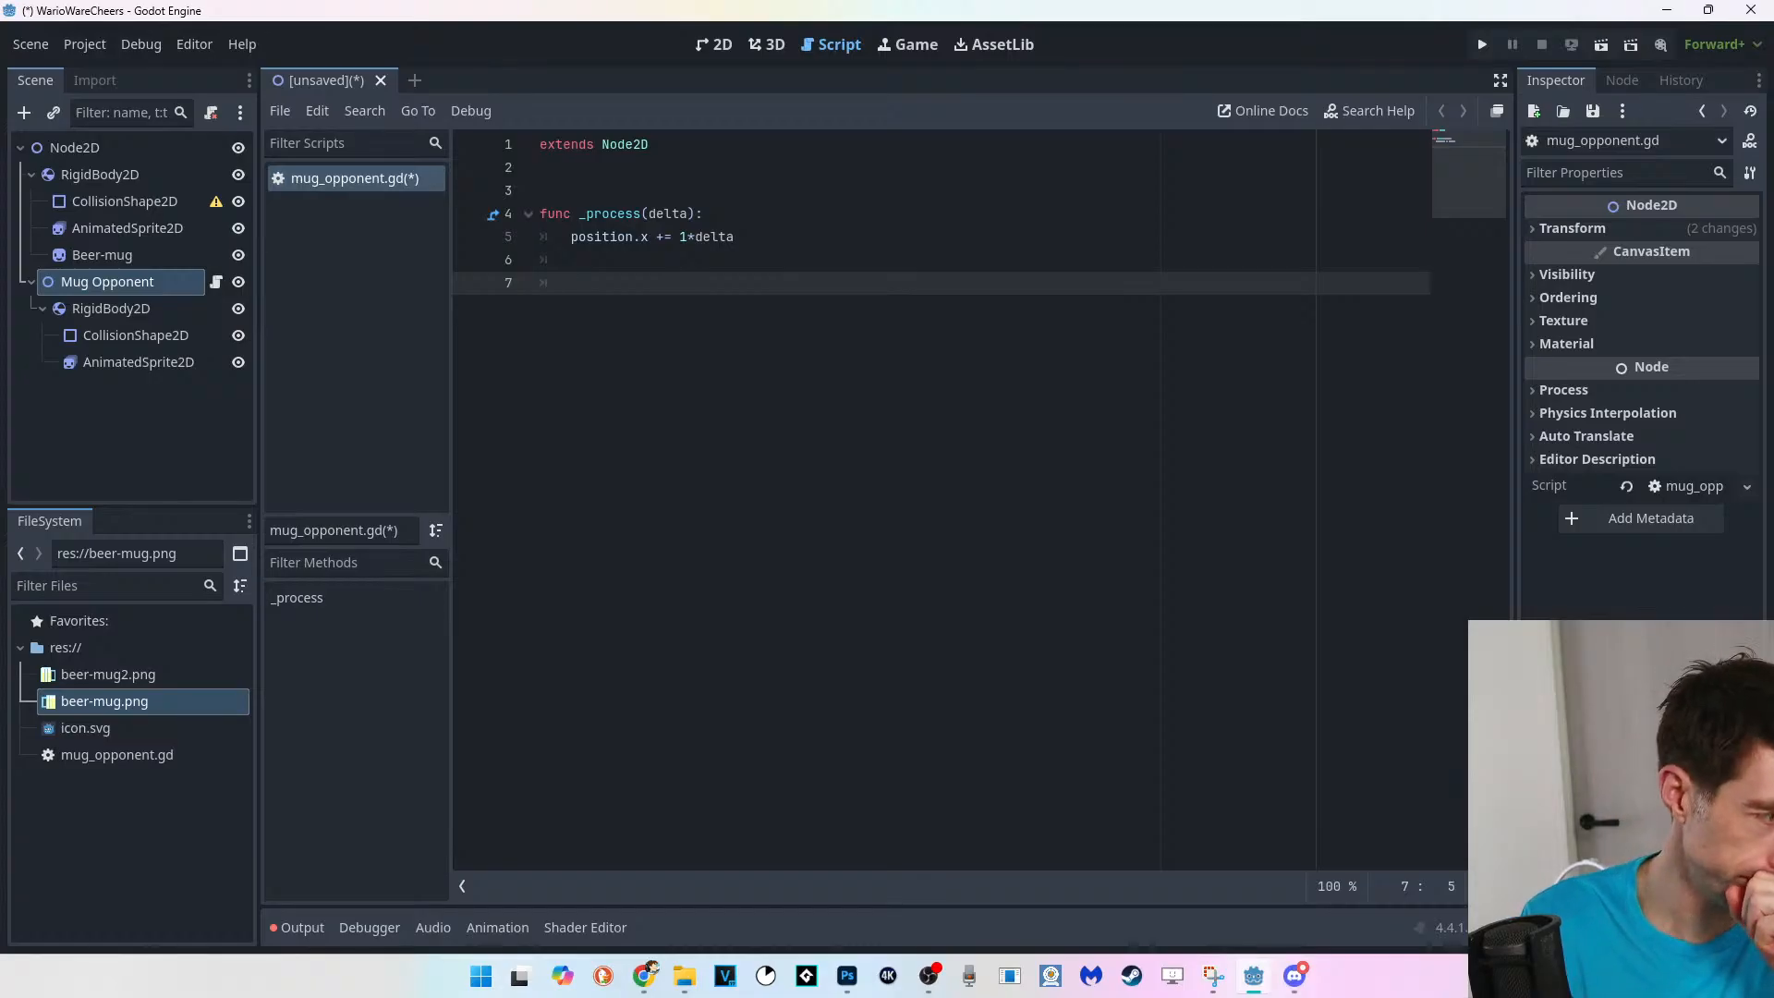
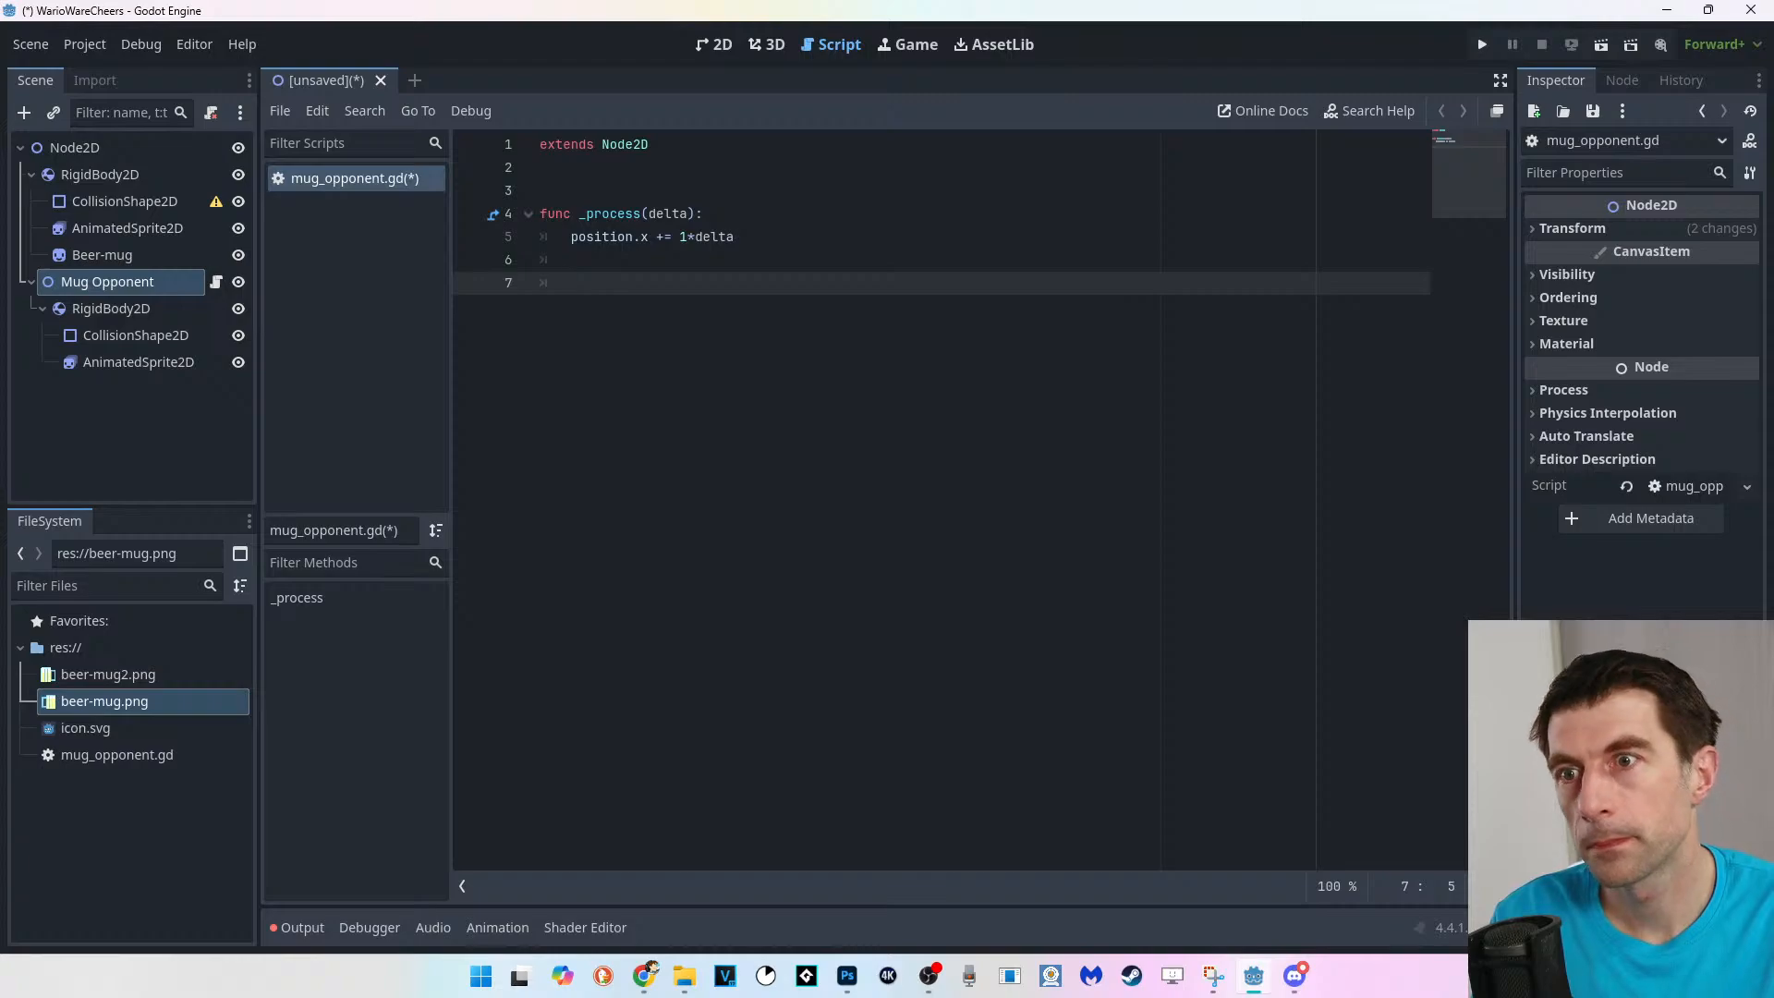
key("Up")
key("Up")
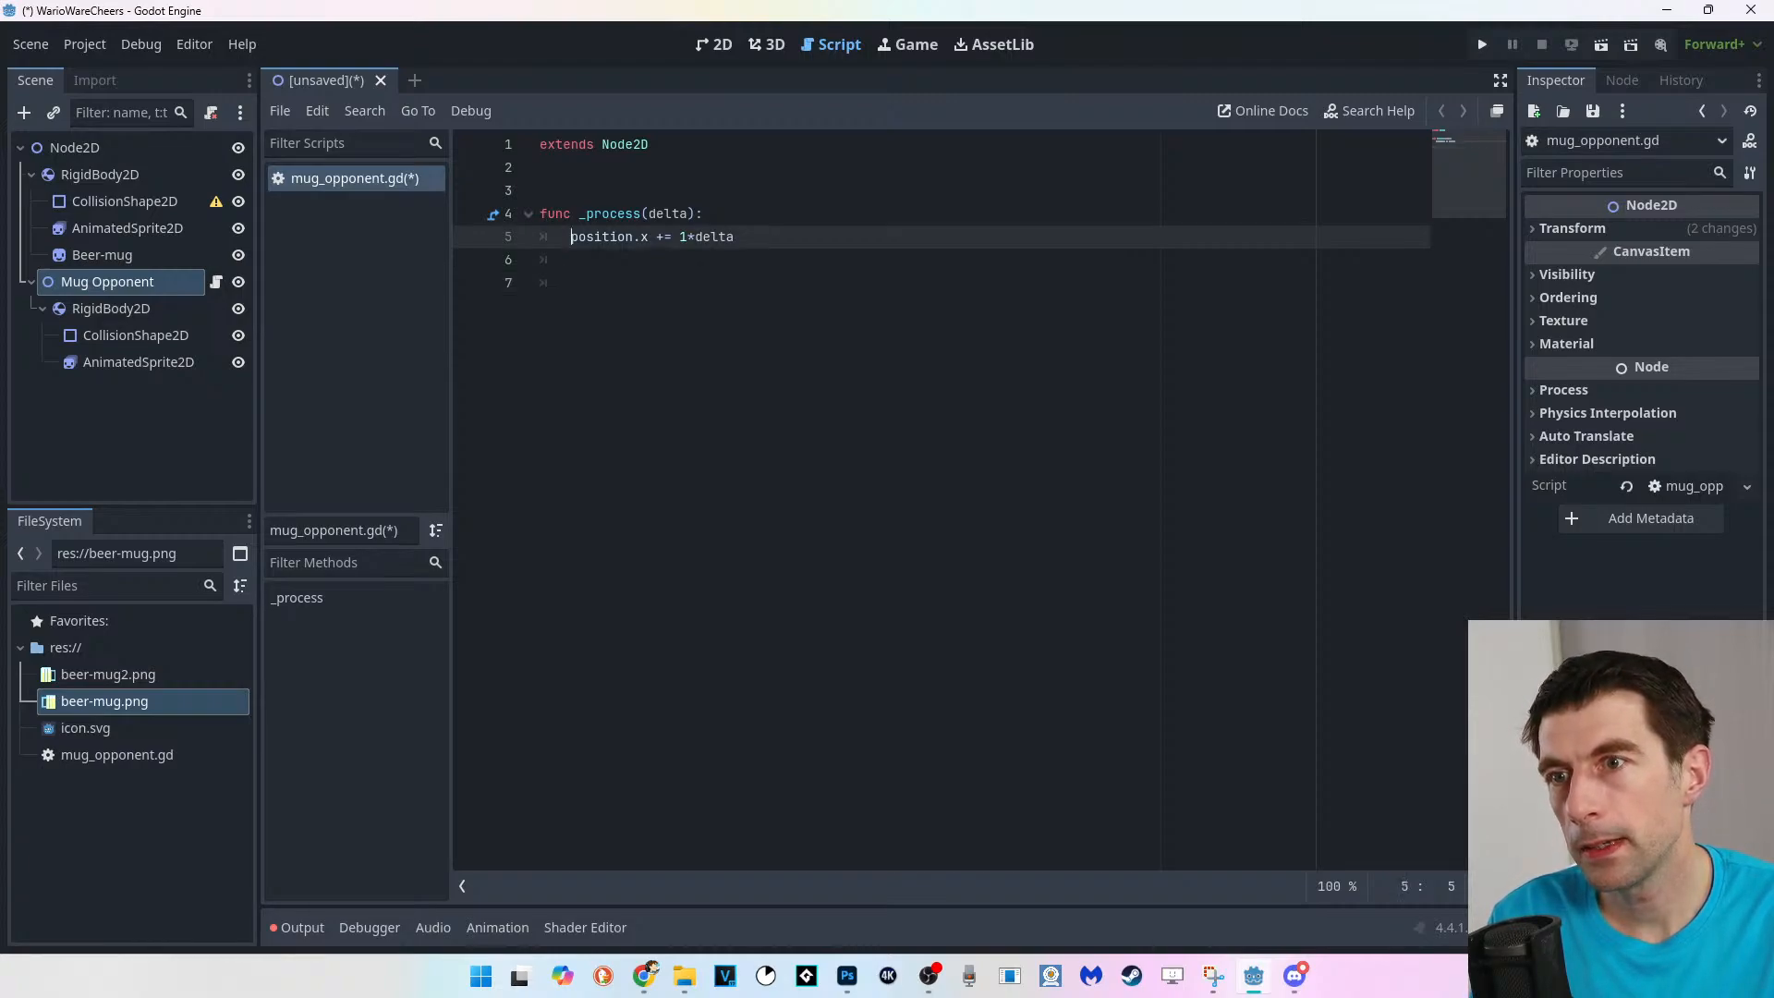
Change the property incremented in the _process function from position.x to position.y.
key("shift+Down")
key("Down")
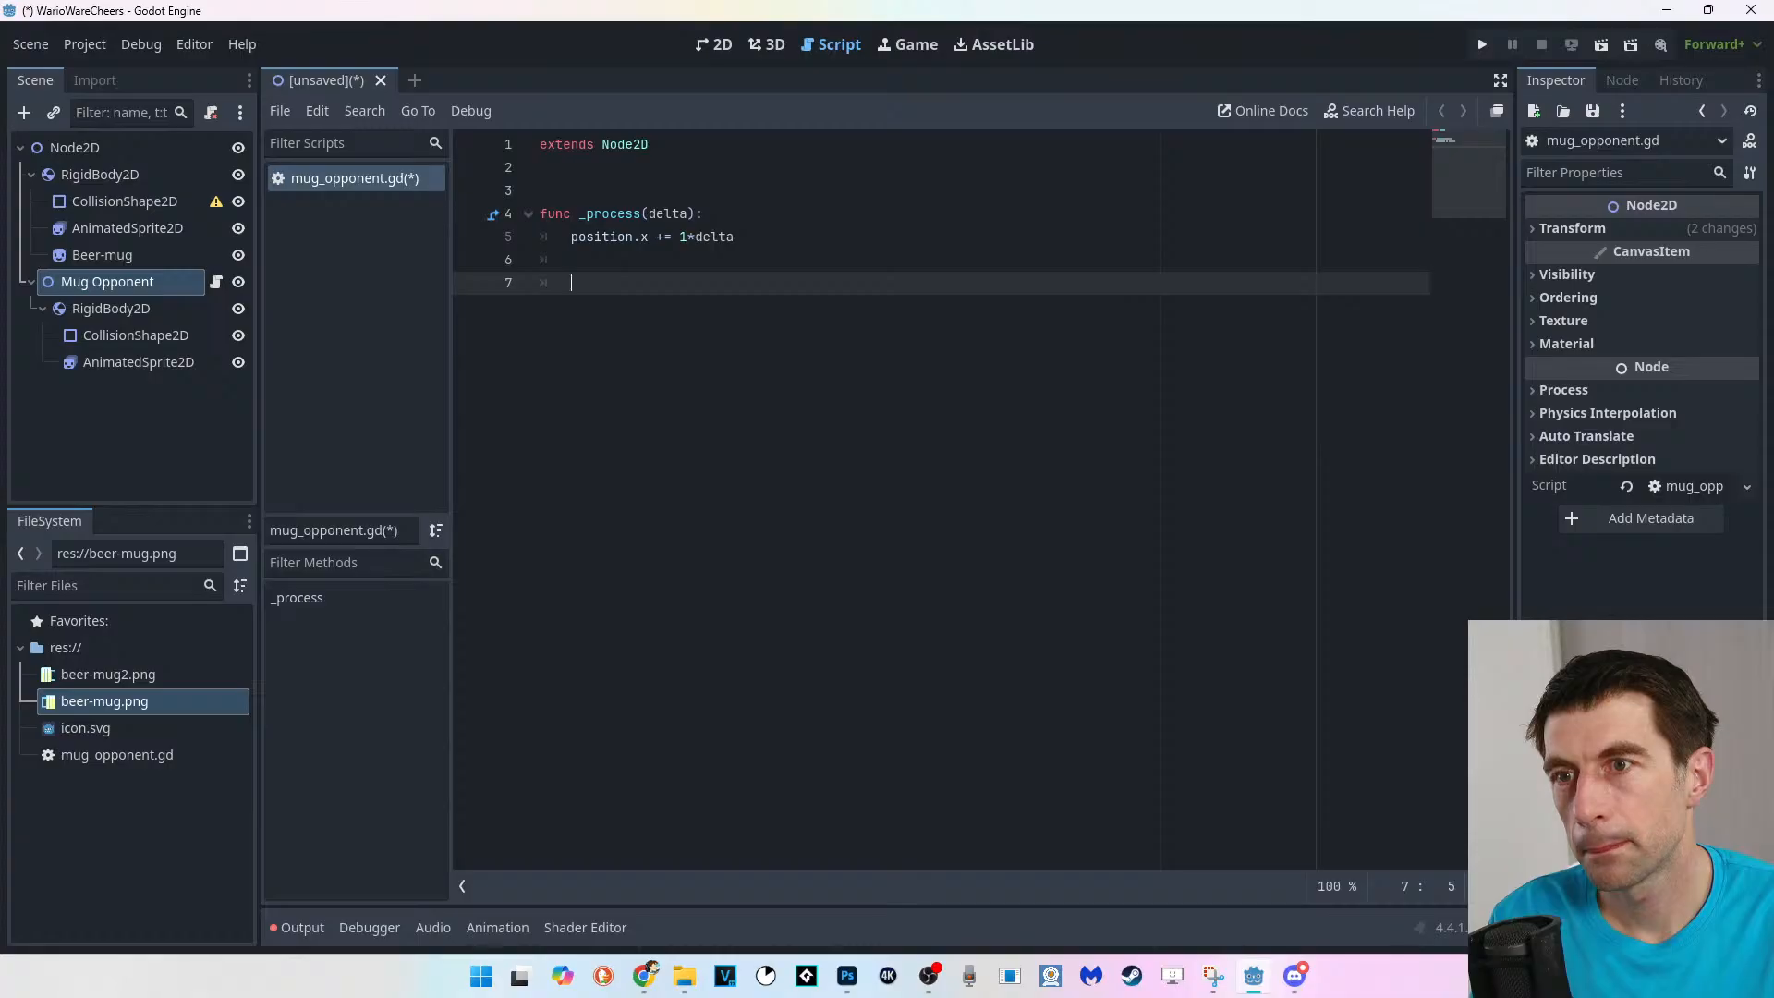
left_click(649, 238)
key("shift+Left")
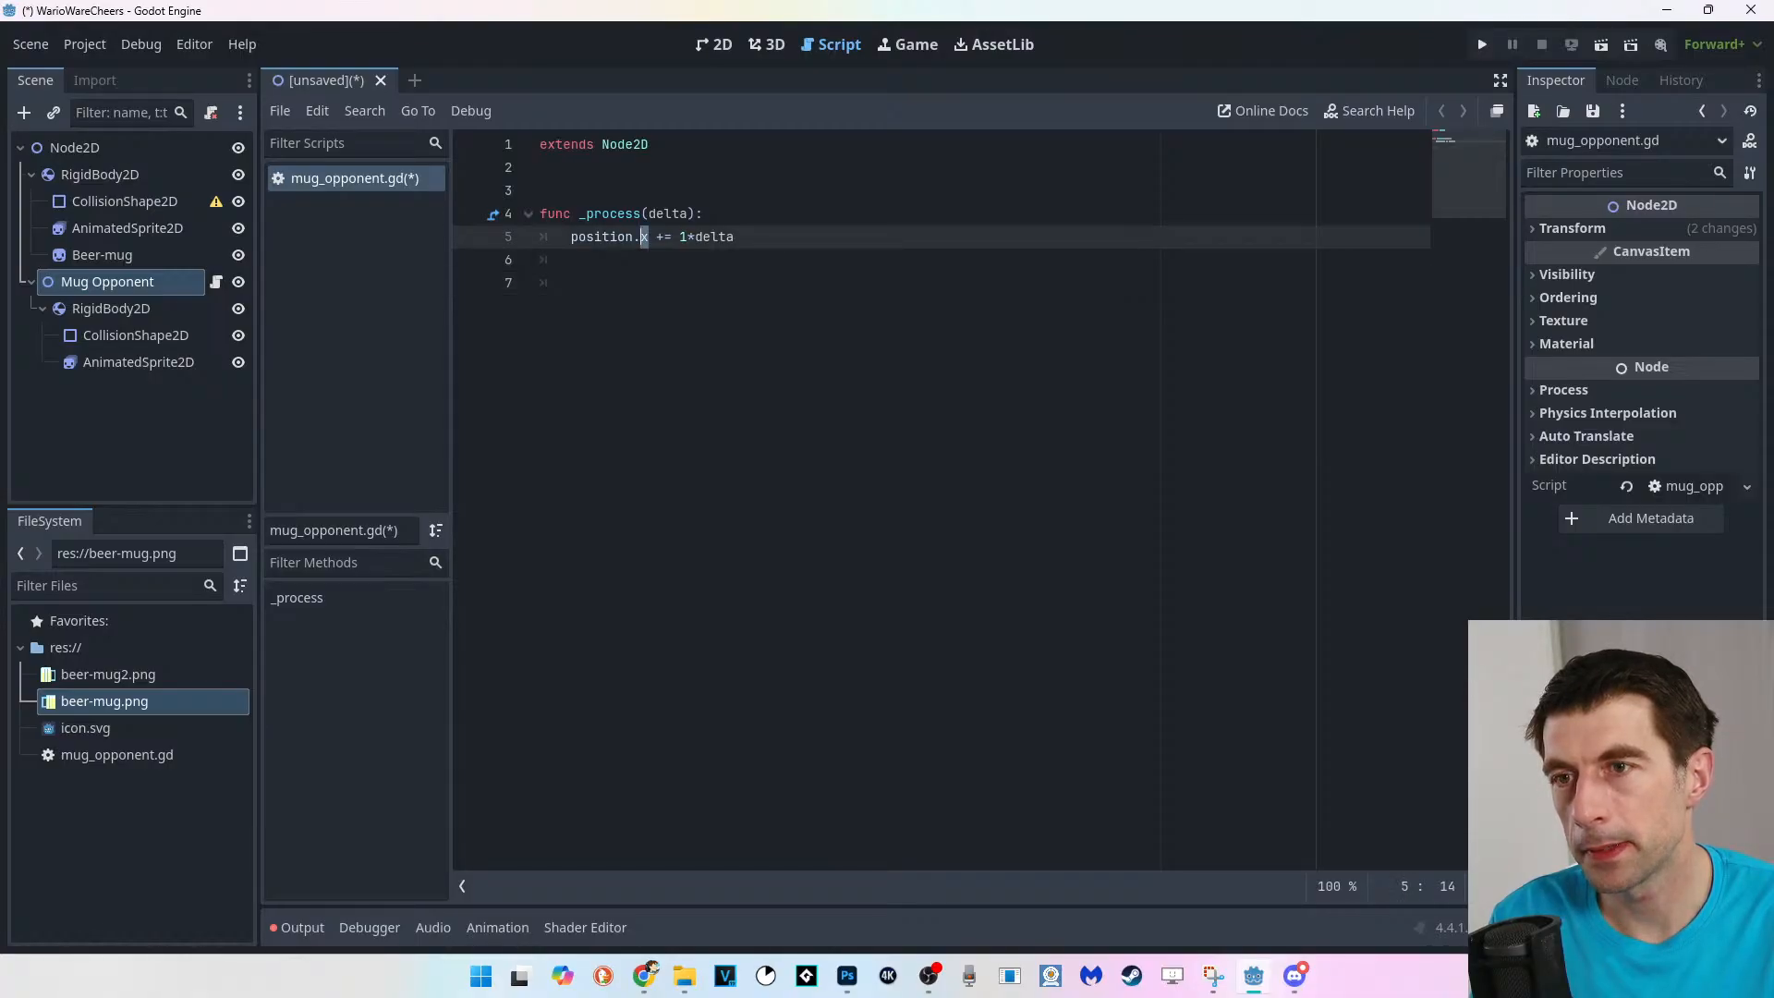
type("y")
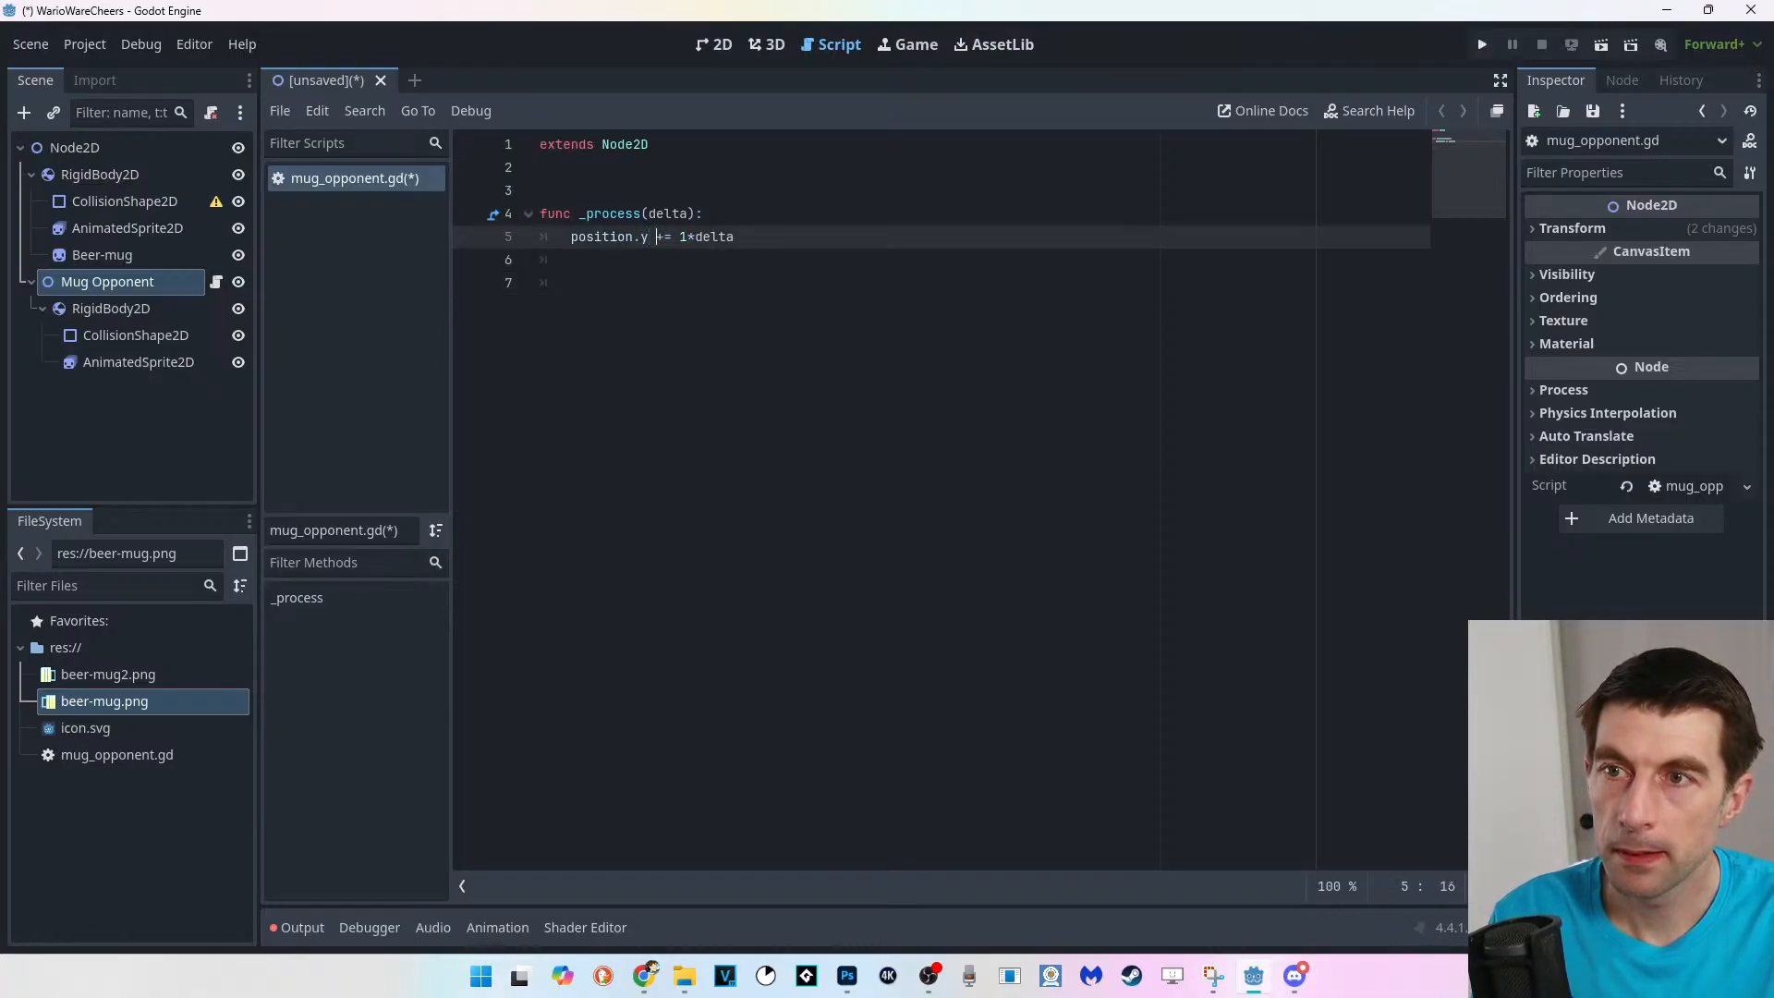
key("shift+Right")
left_click(571, 260)
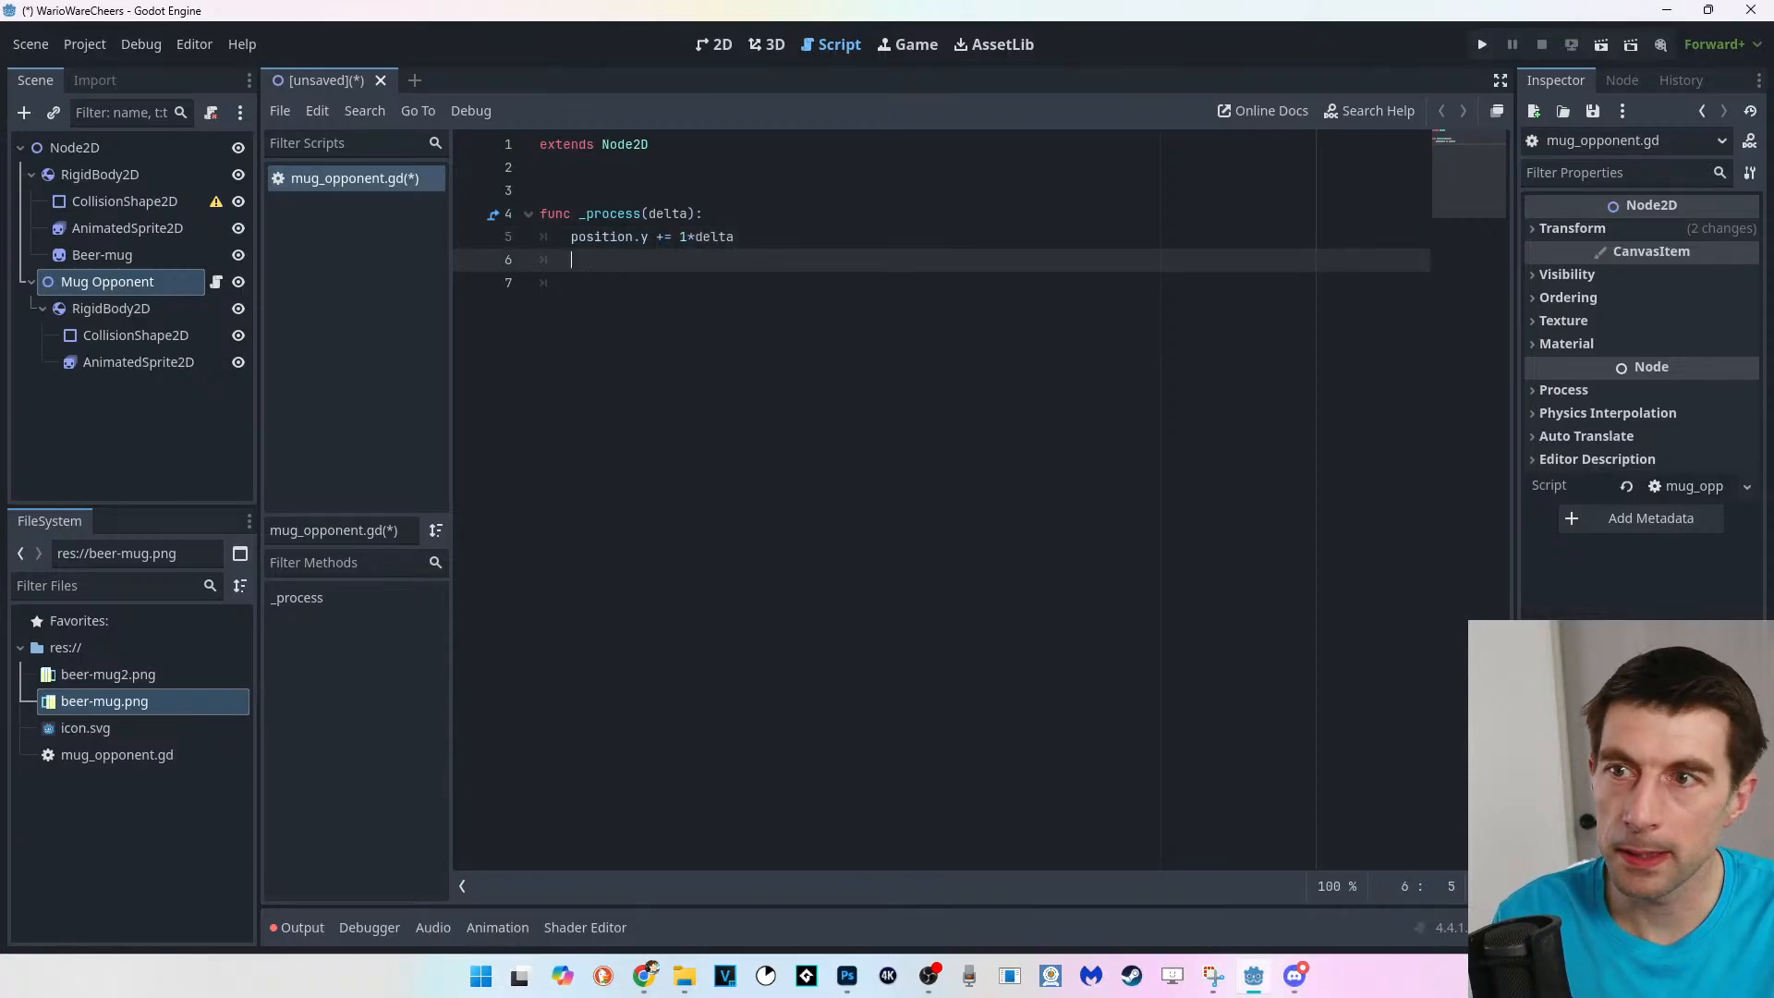
Save the scene as mugOpponent.tscn in the project's root folder.
key("ctrl+s")
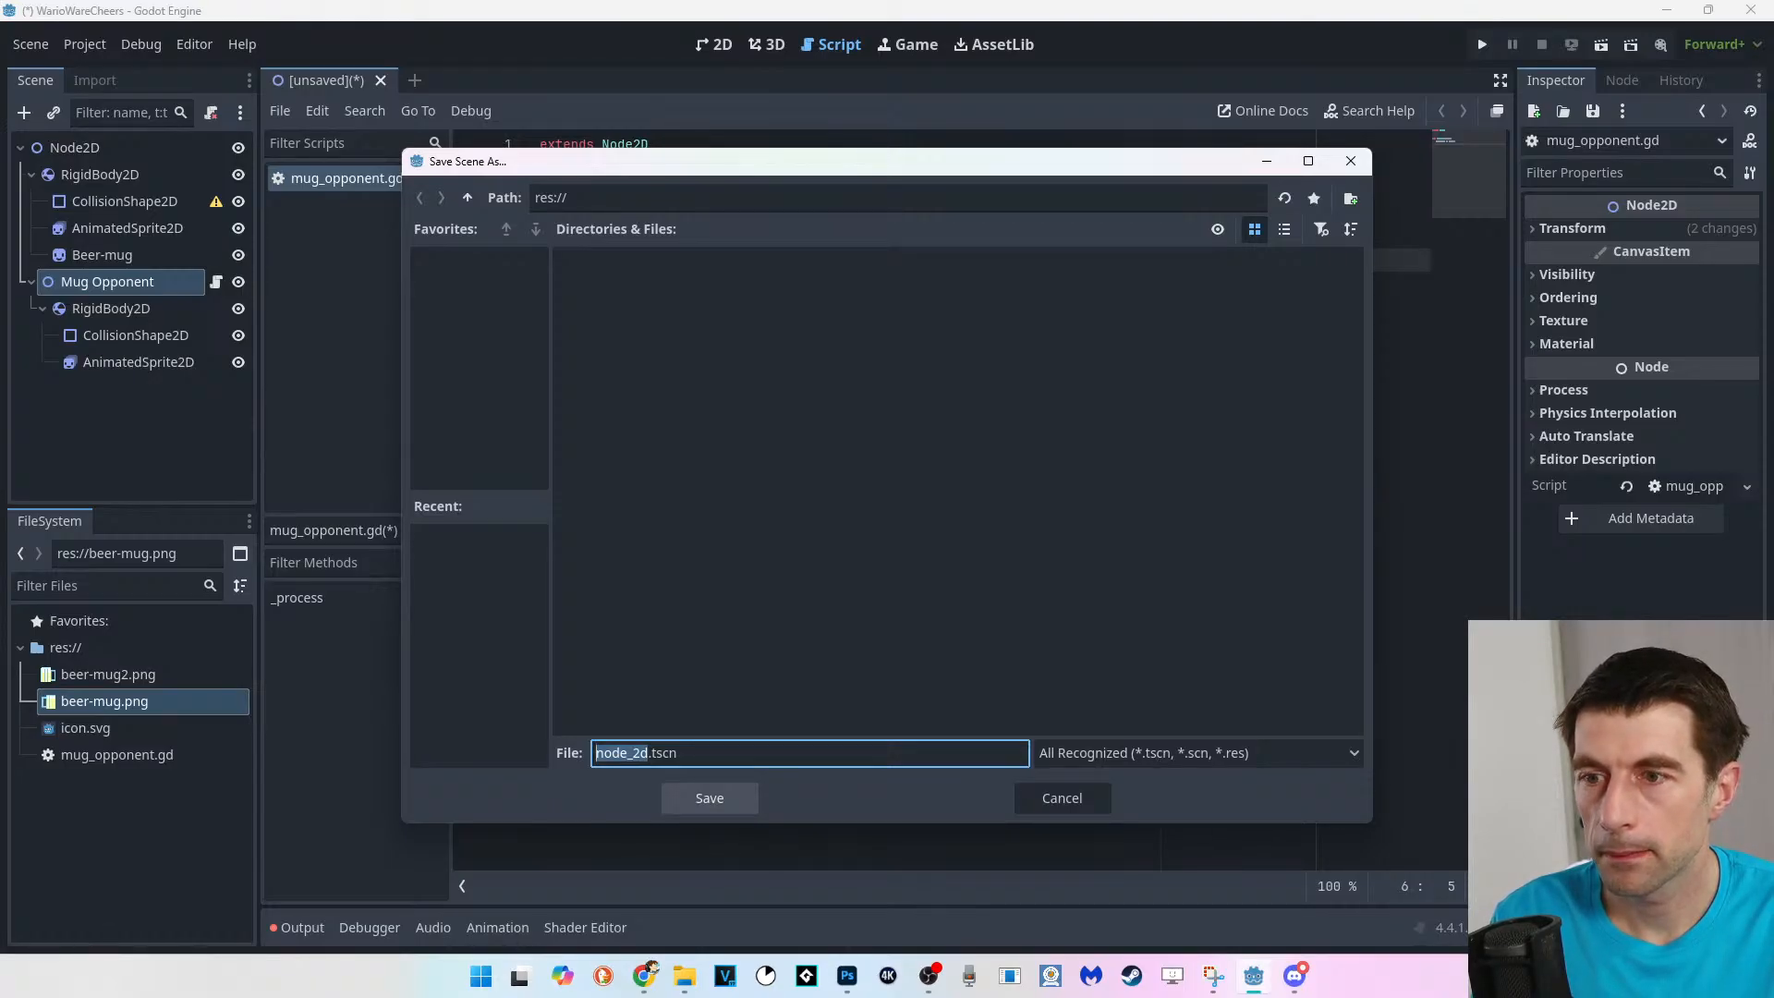
type("mugOppo")
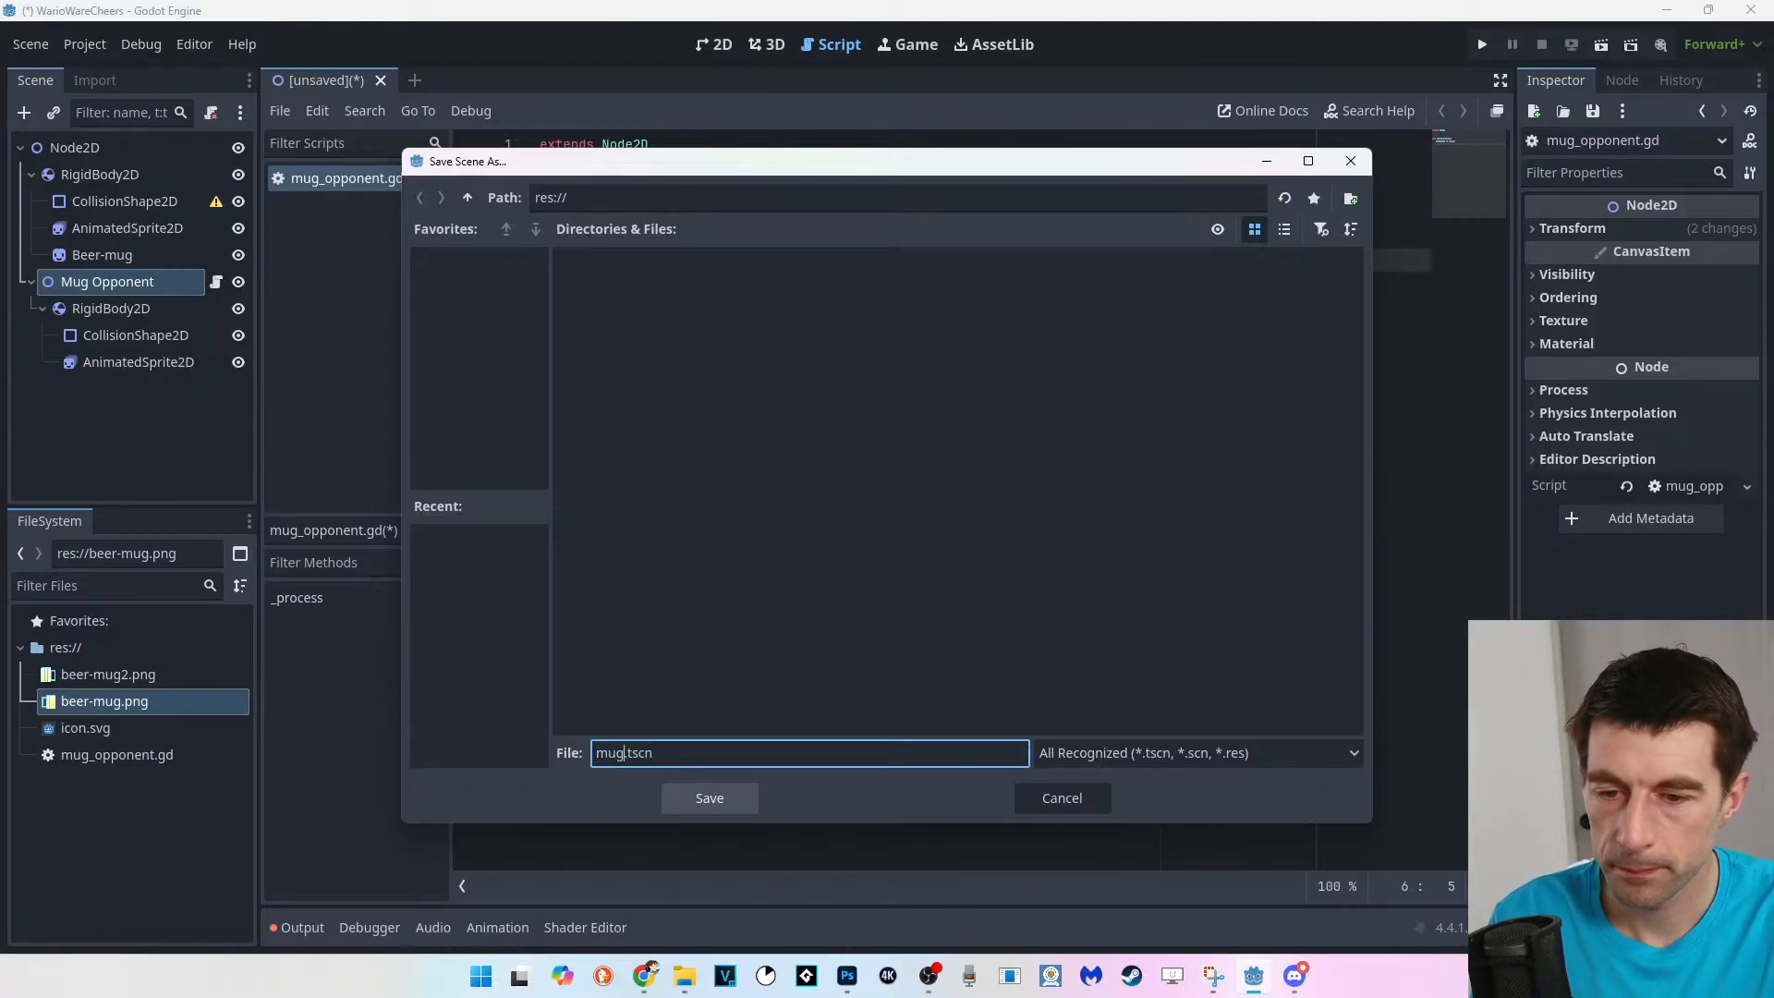
type("nent")
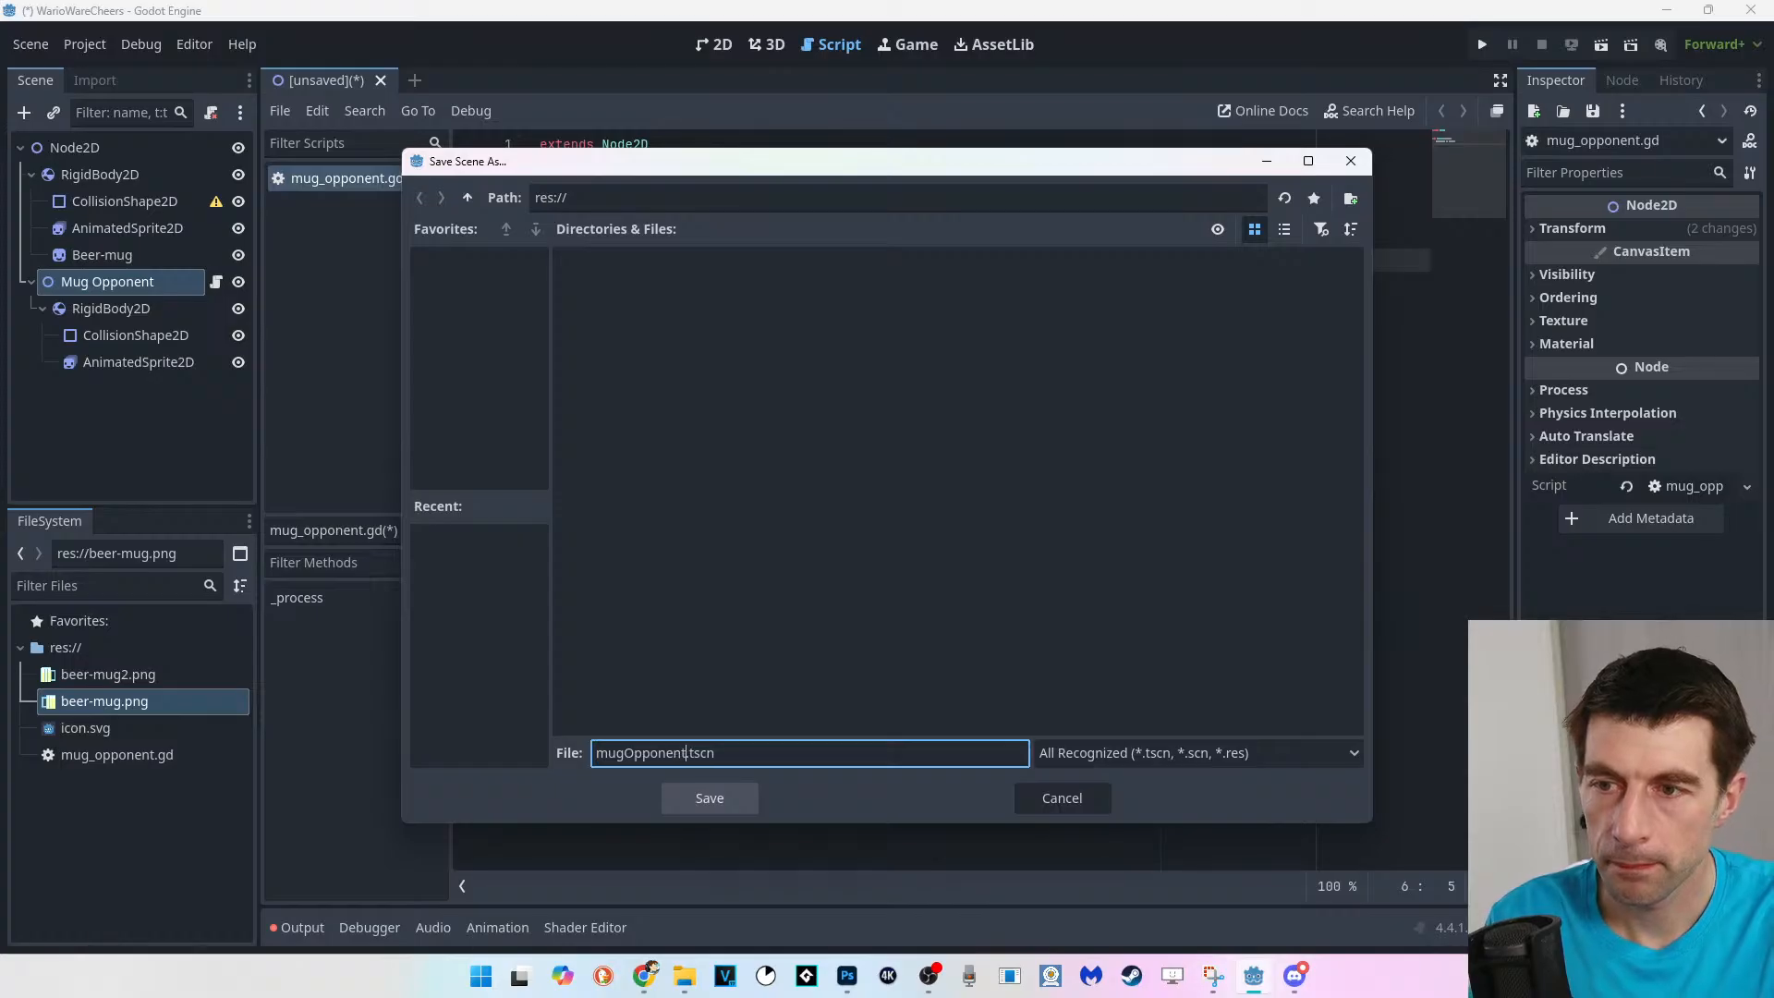
key("Return")
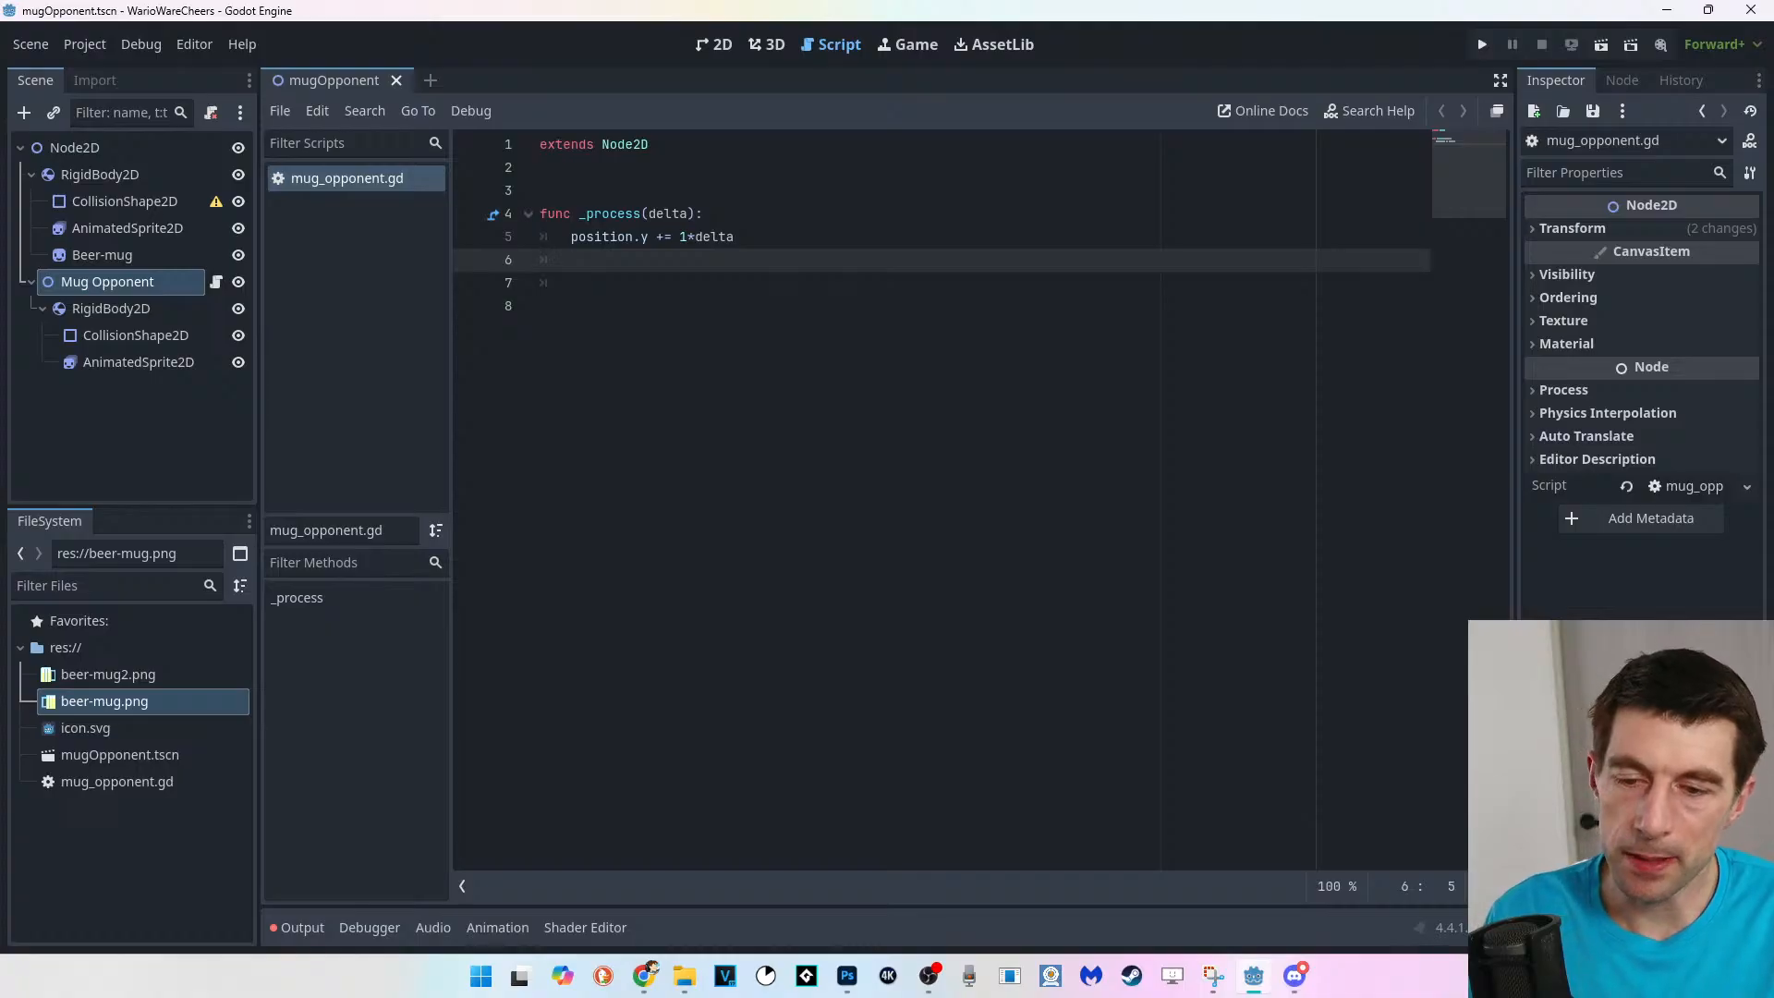
Run the project with the current scene chosen as the main scene, and close the game window after checking it.
left_click(540, 306)
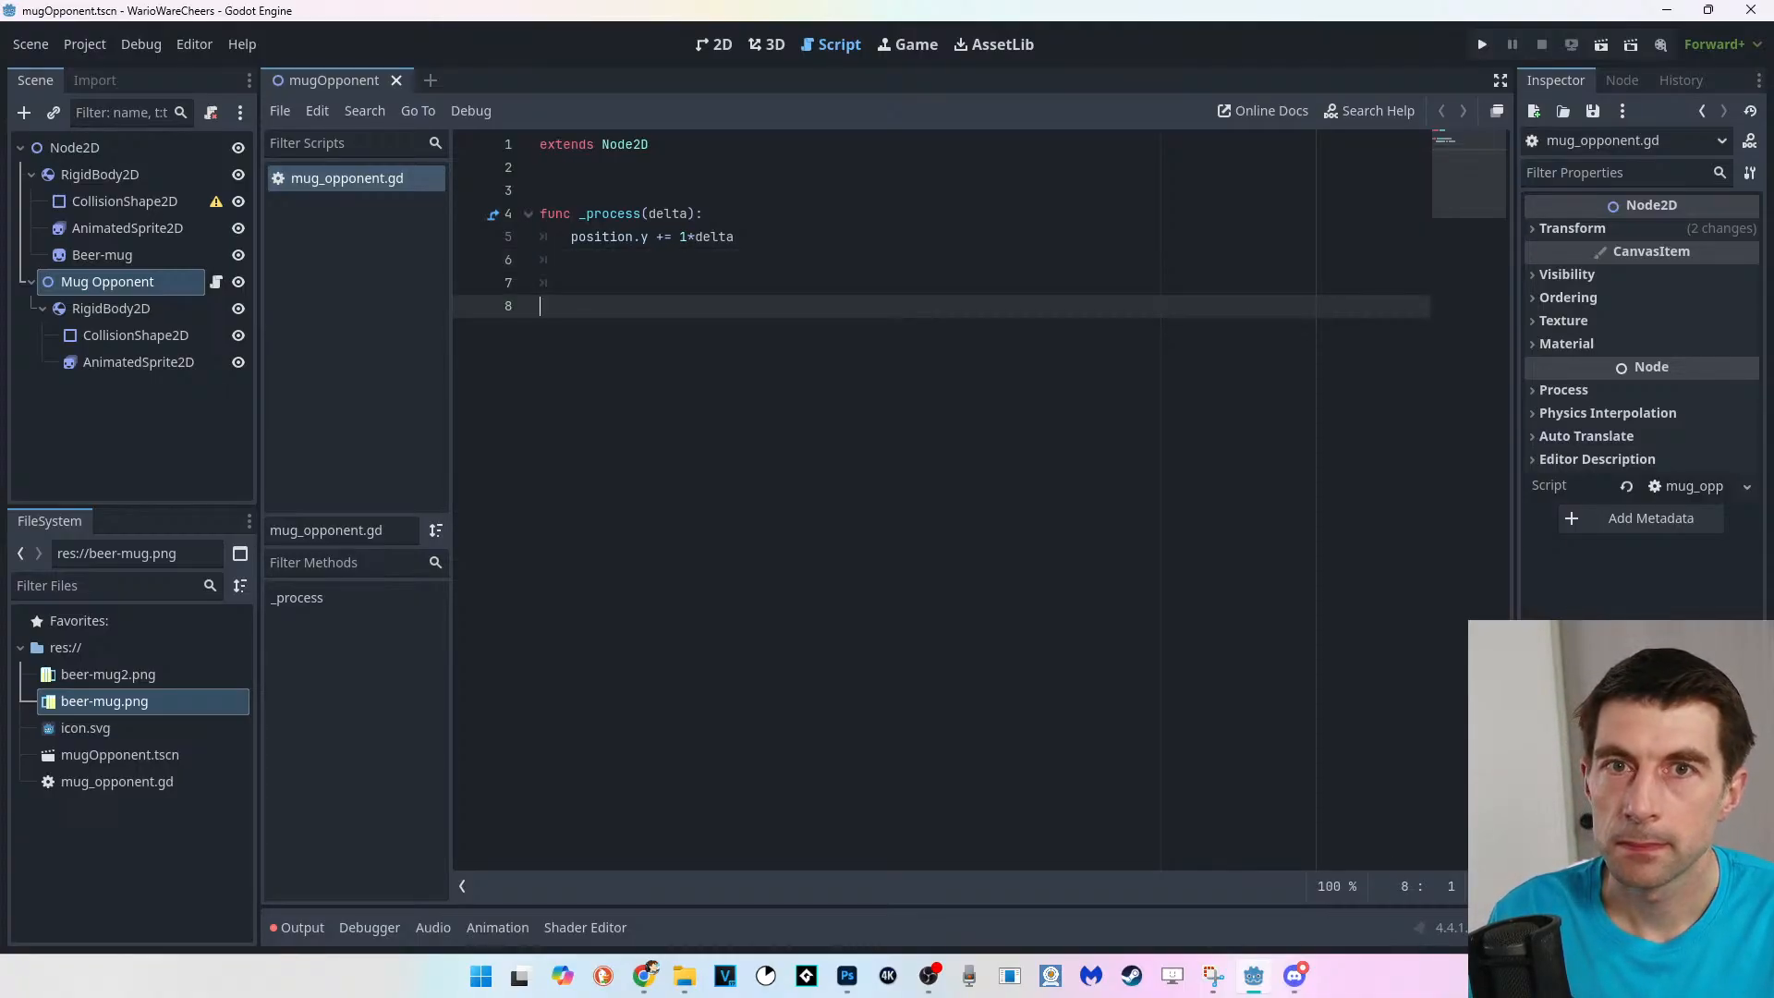
key("F5")
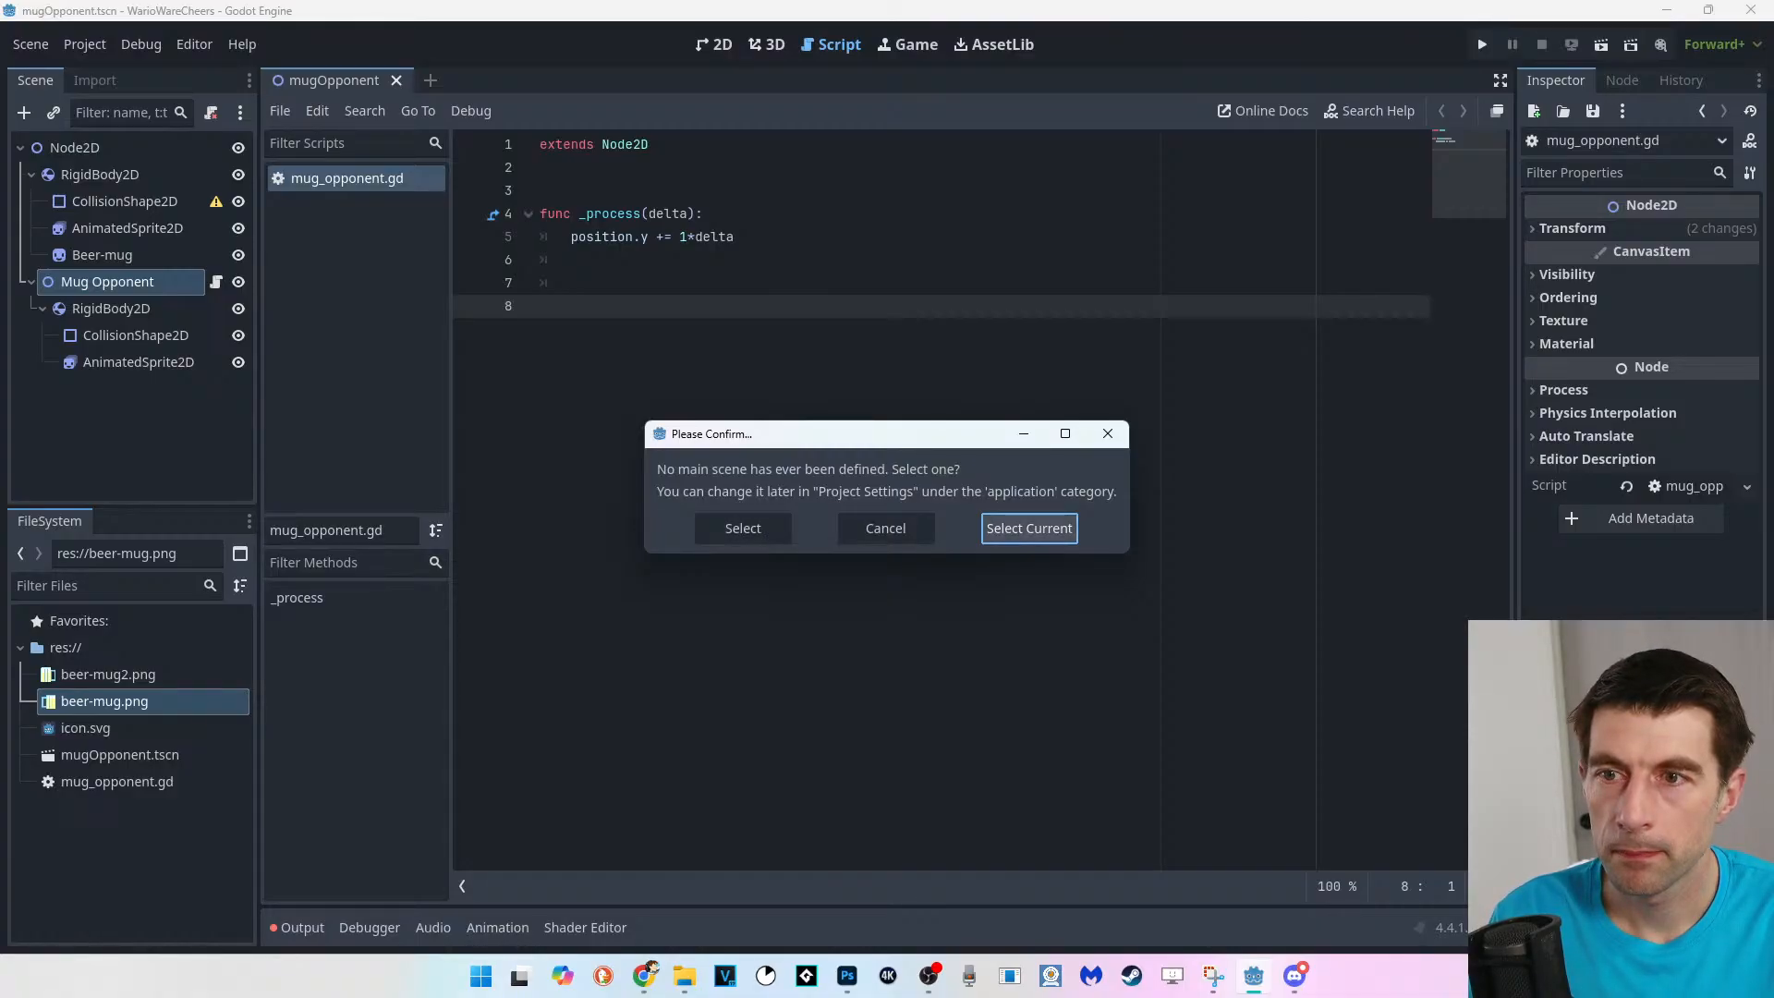
key("Return")
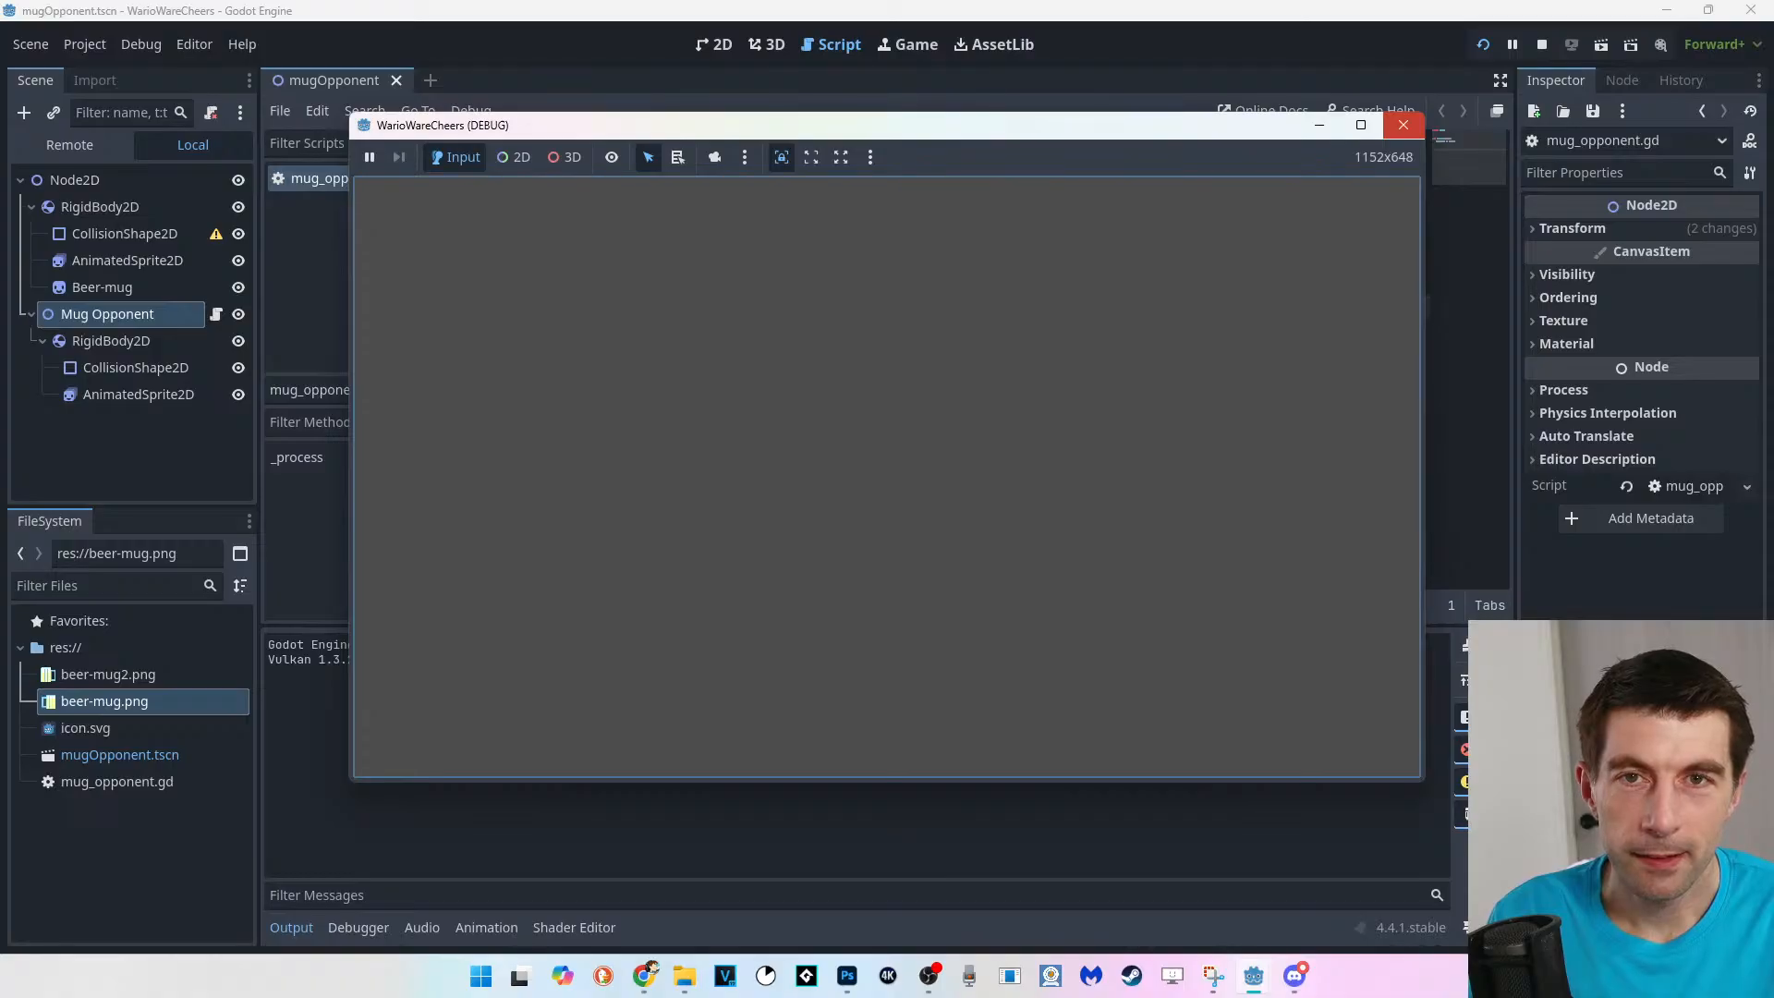
left_click(1403, 125)
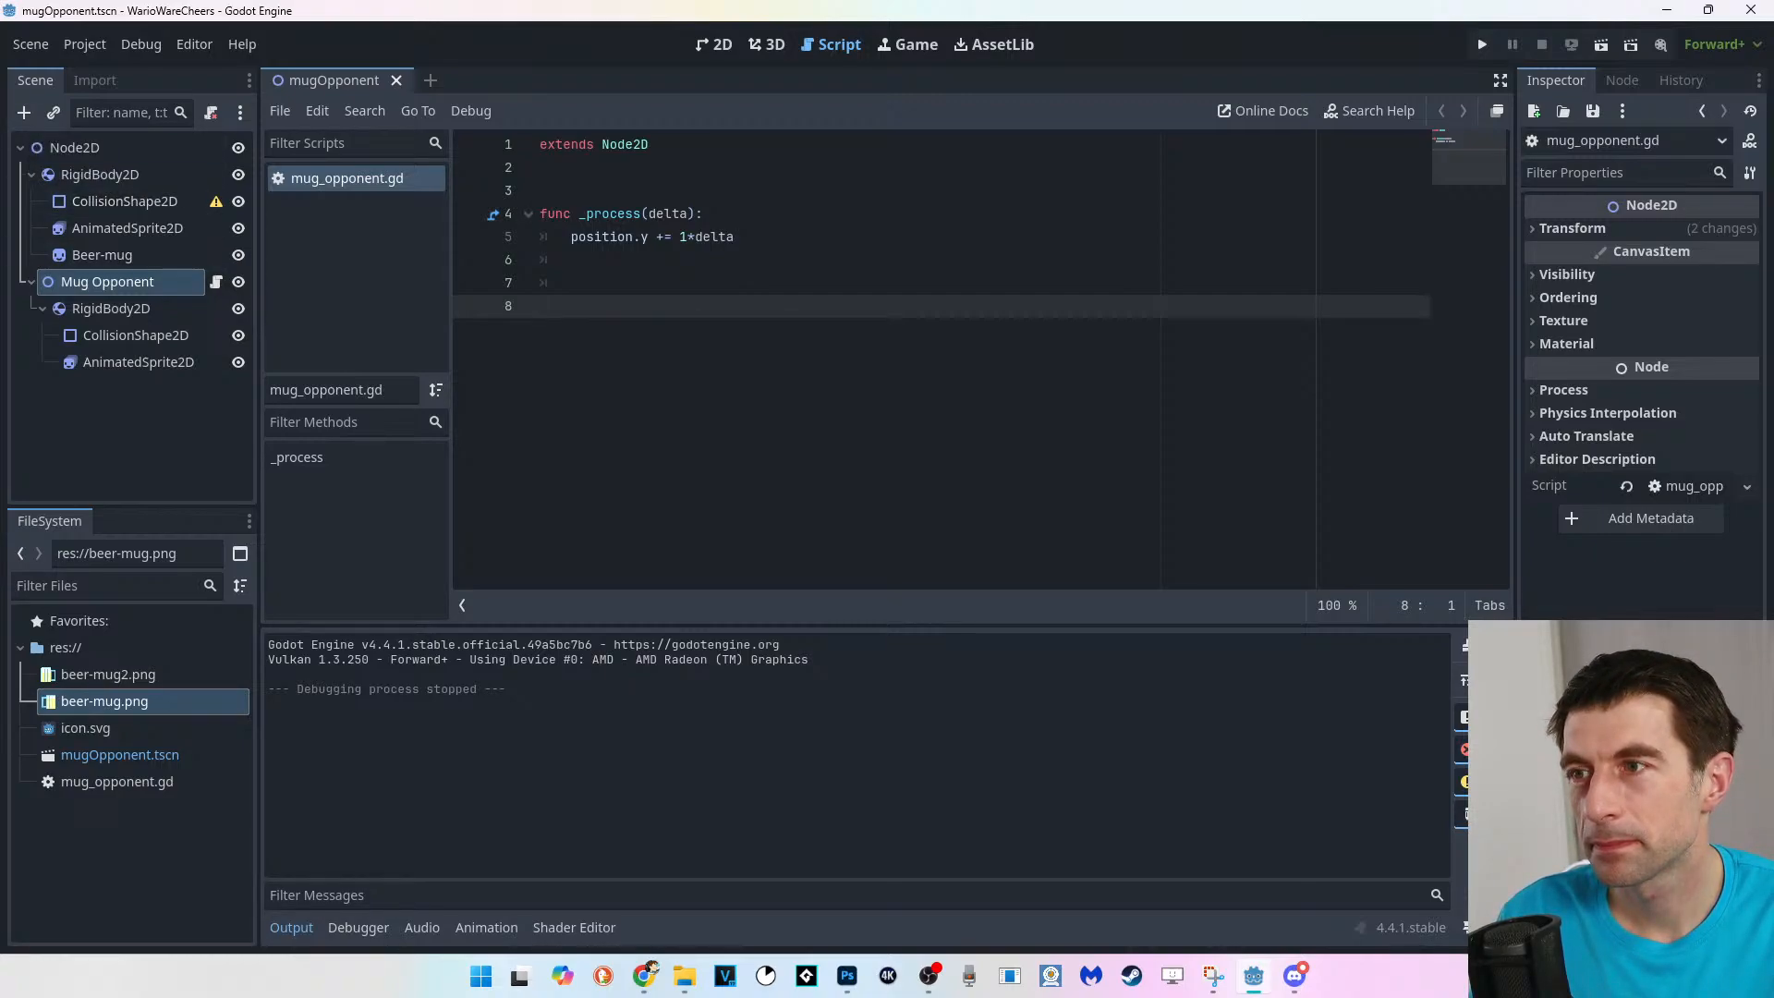
left_click(138, 309)
left_click(166, 282)
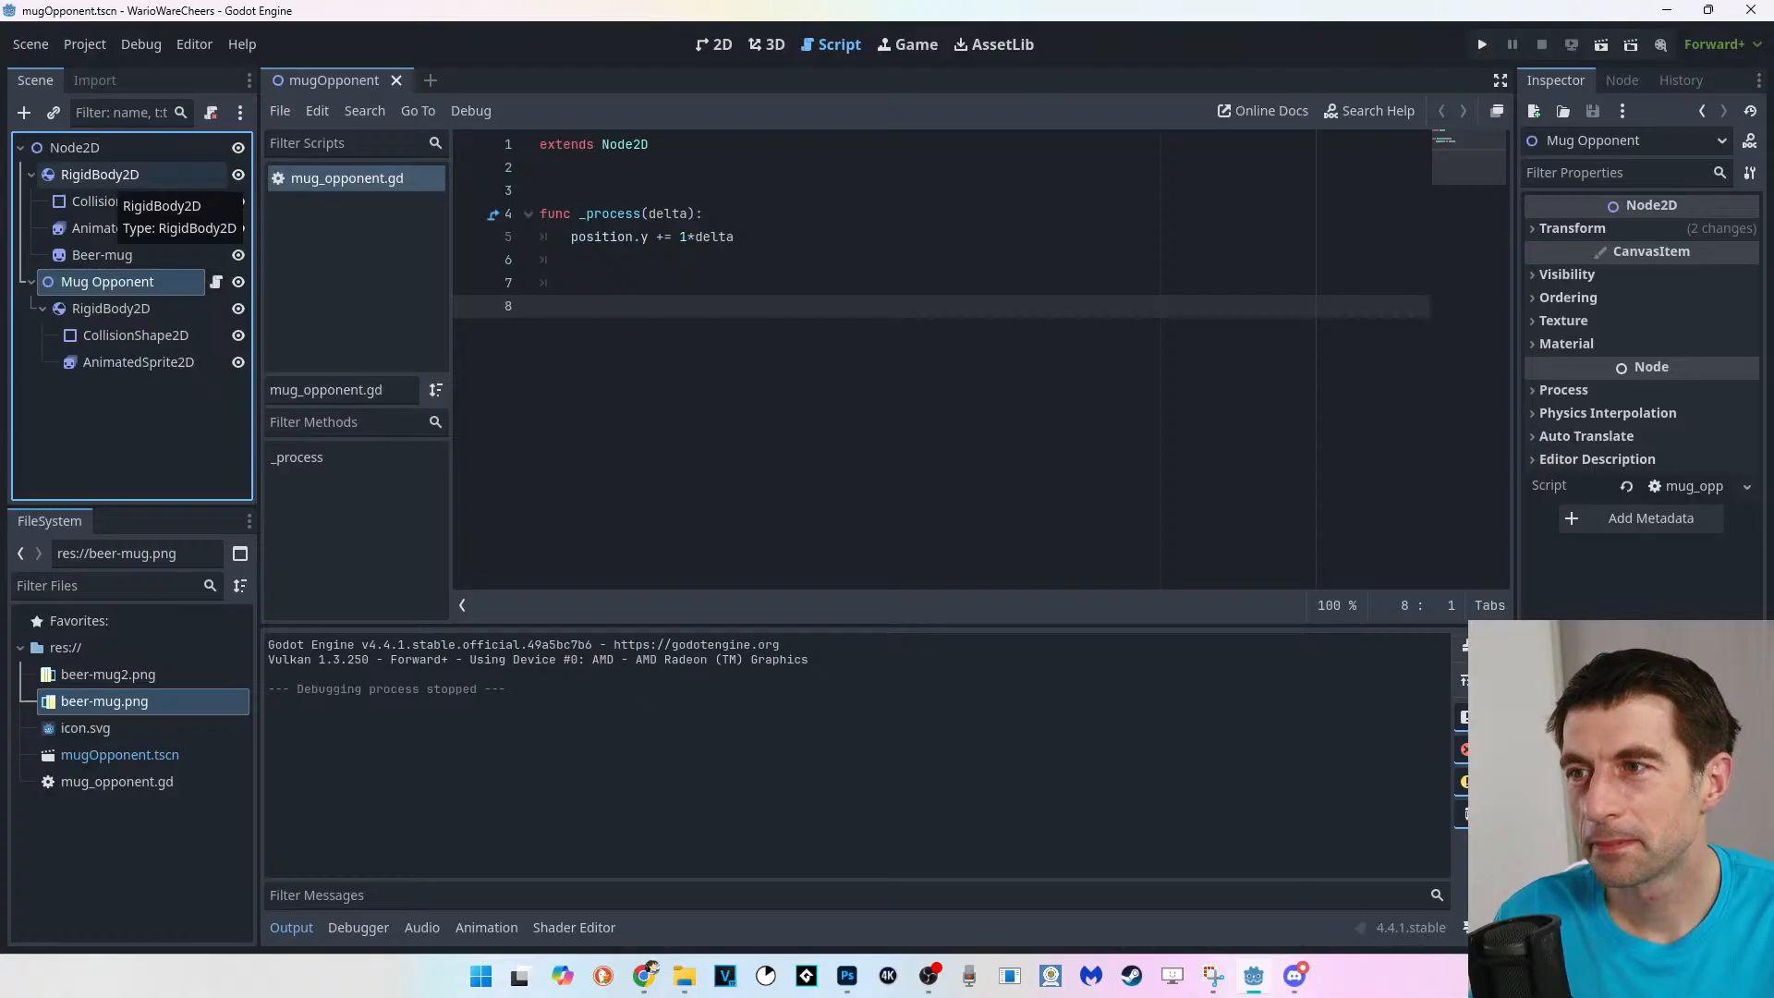
left_click(571, 283)
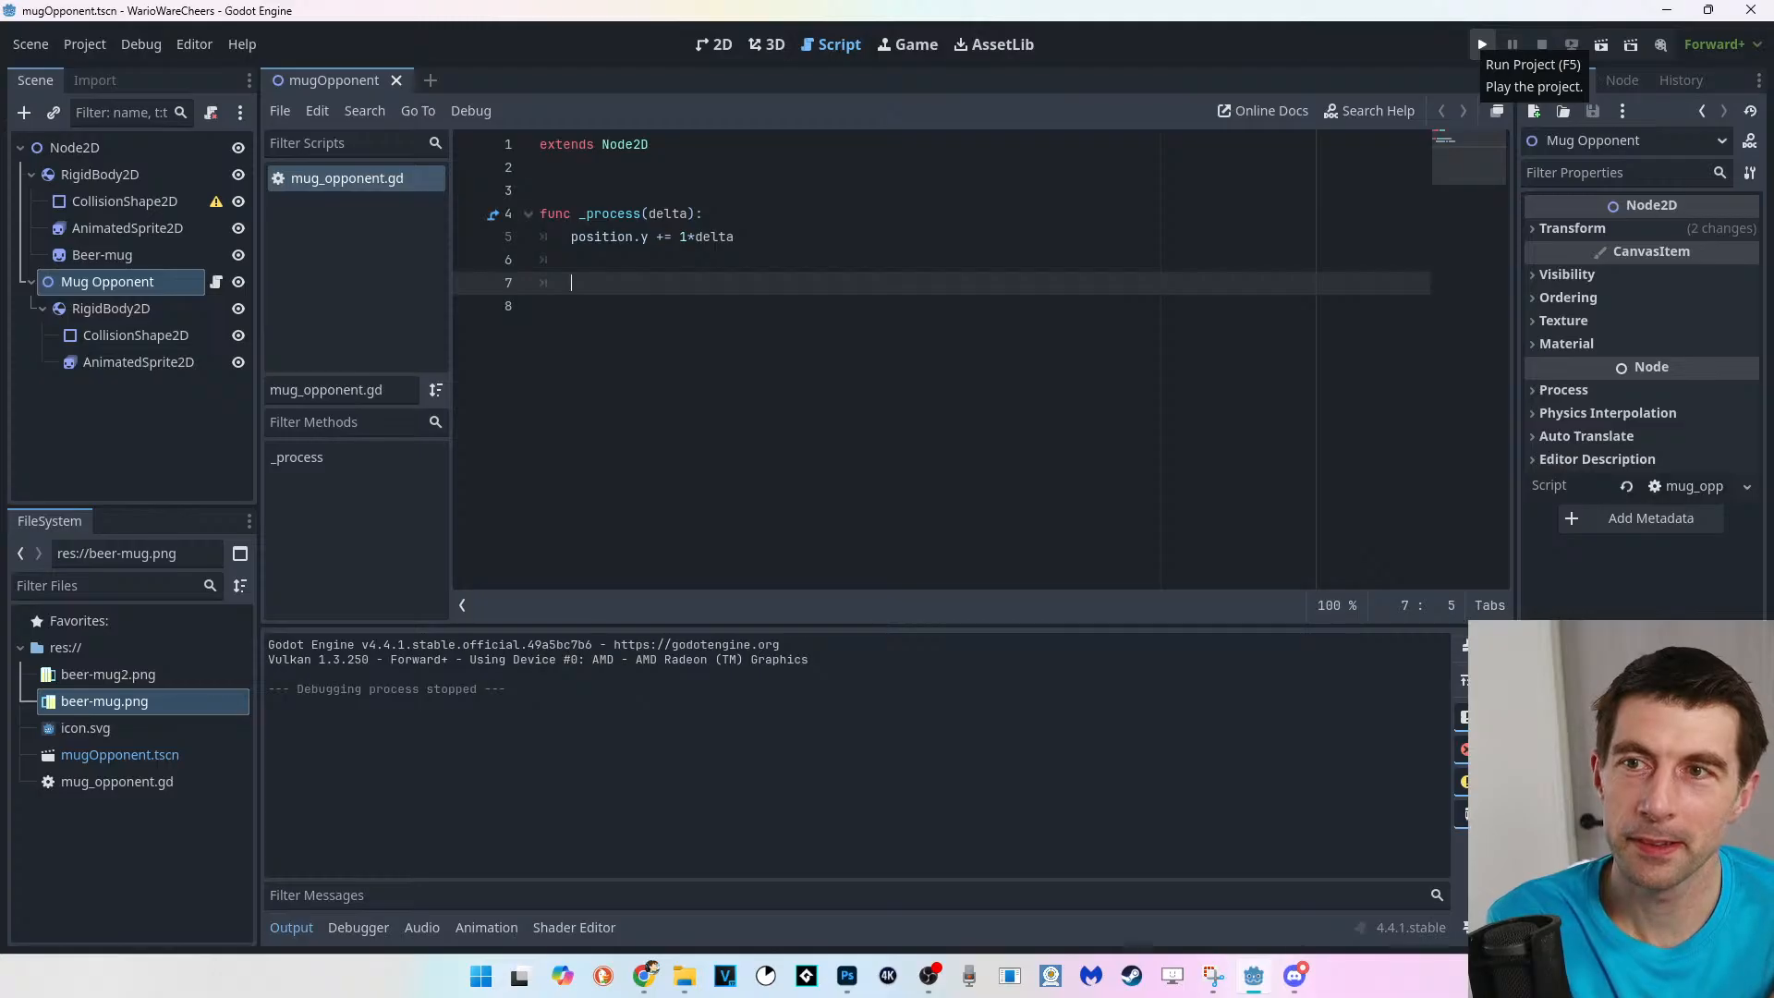
Set the multiplier of delta on the position.y line to 0.1, test-run the project and close the game window.
left_click(680, 237)
type("0.")
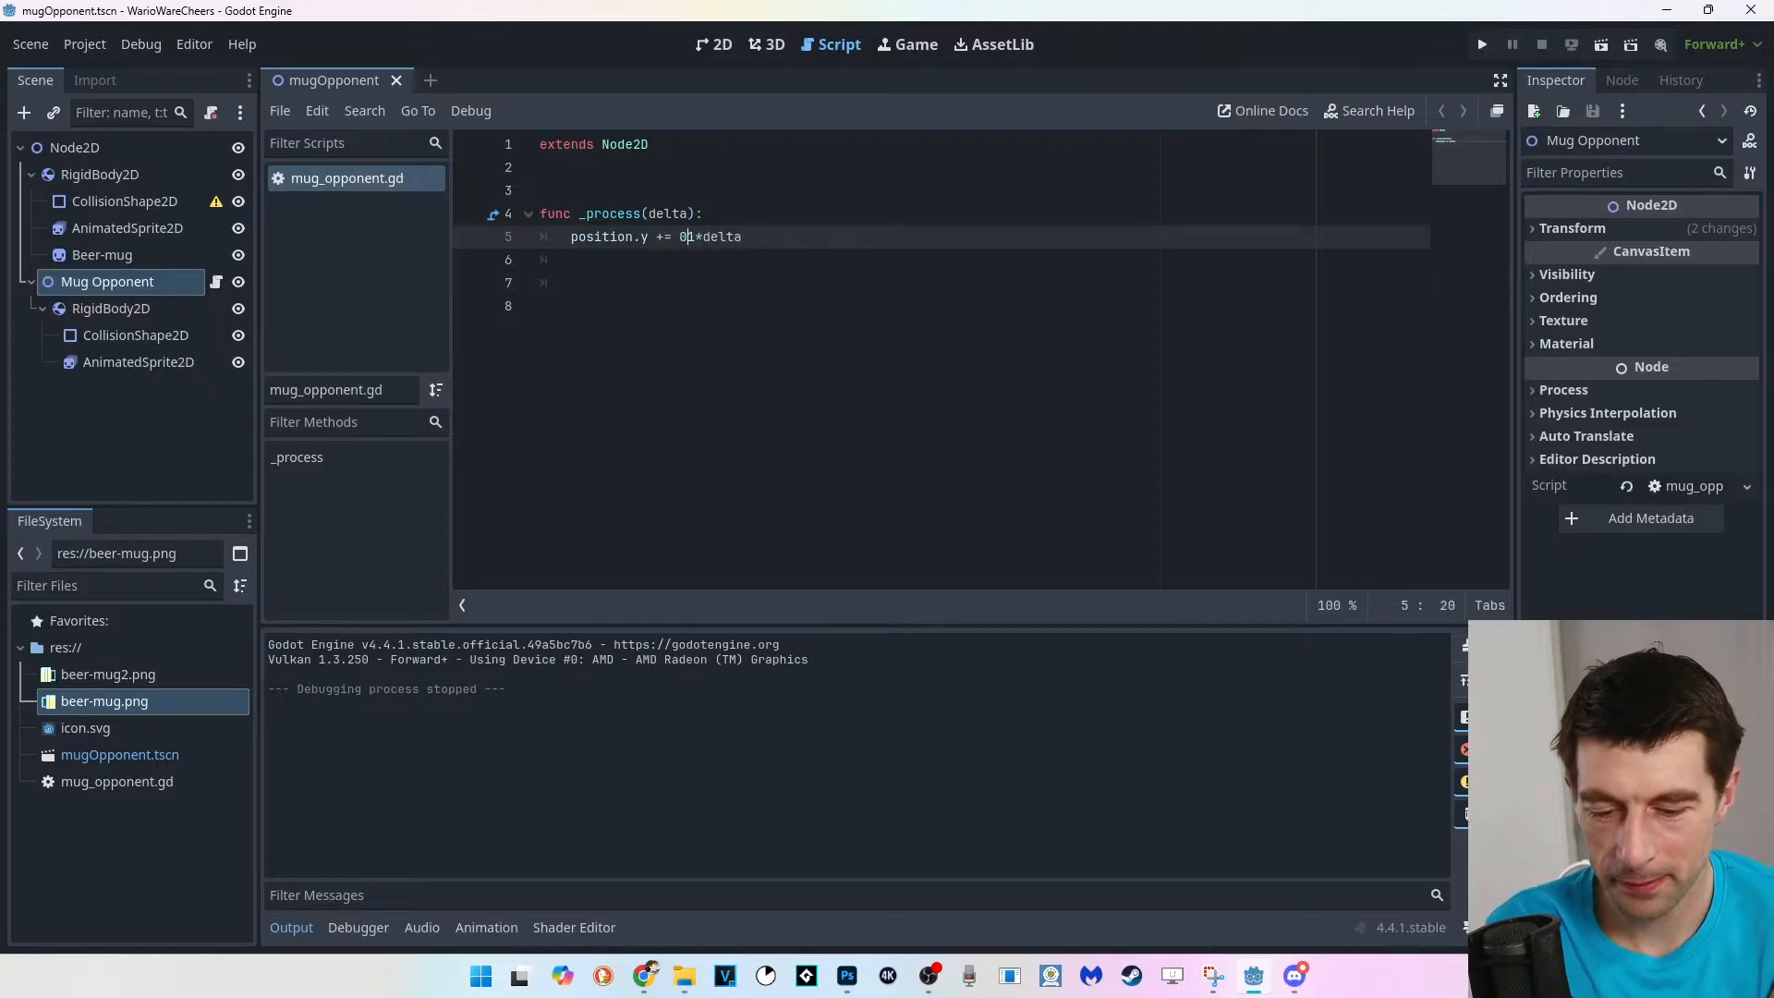
key("F5")
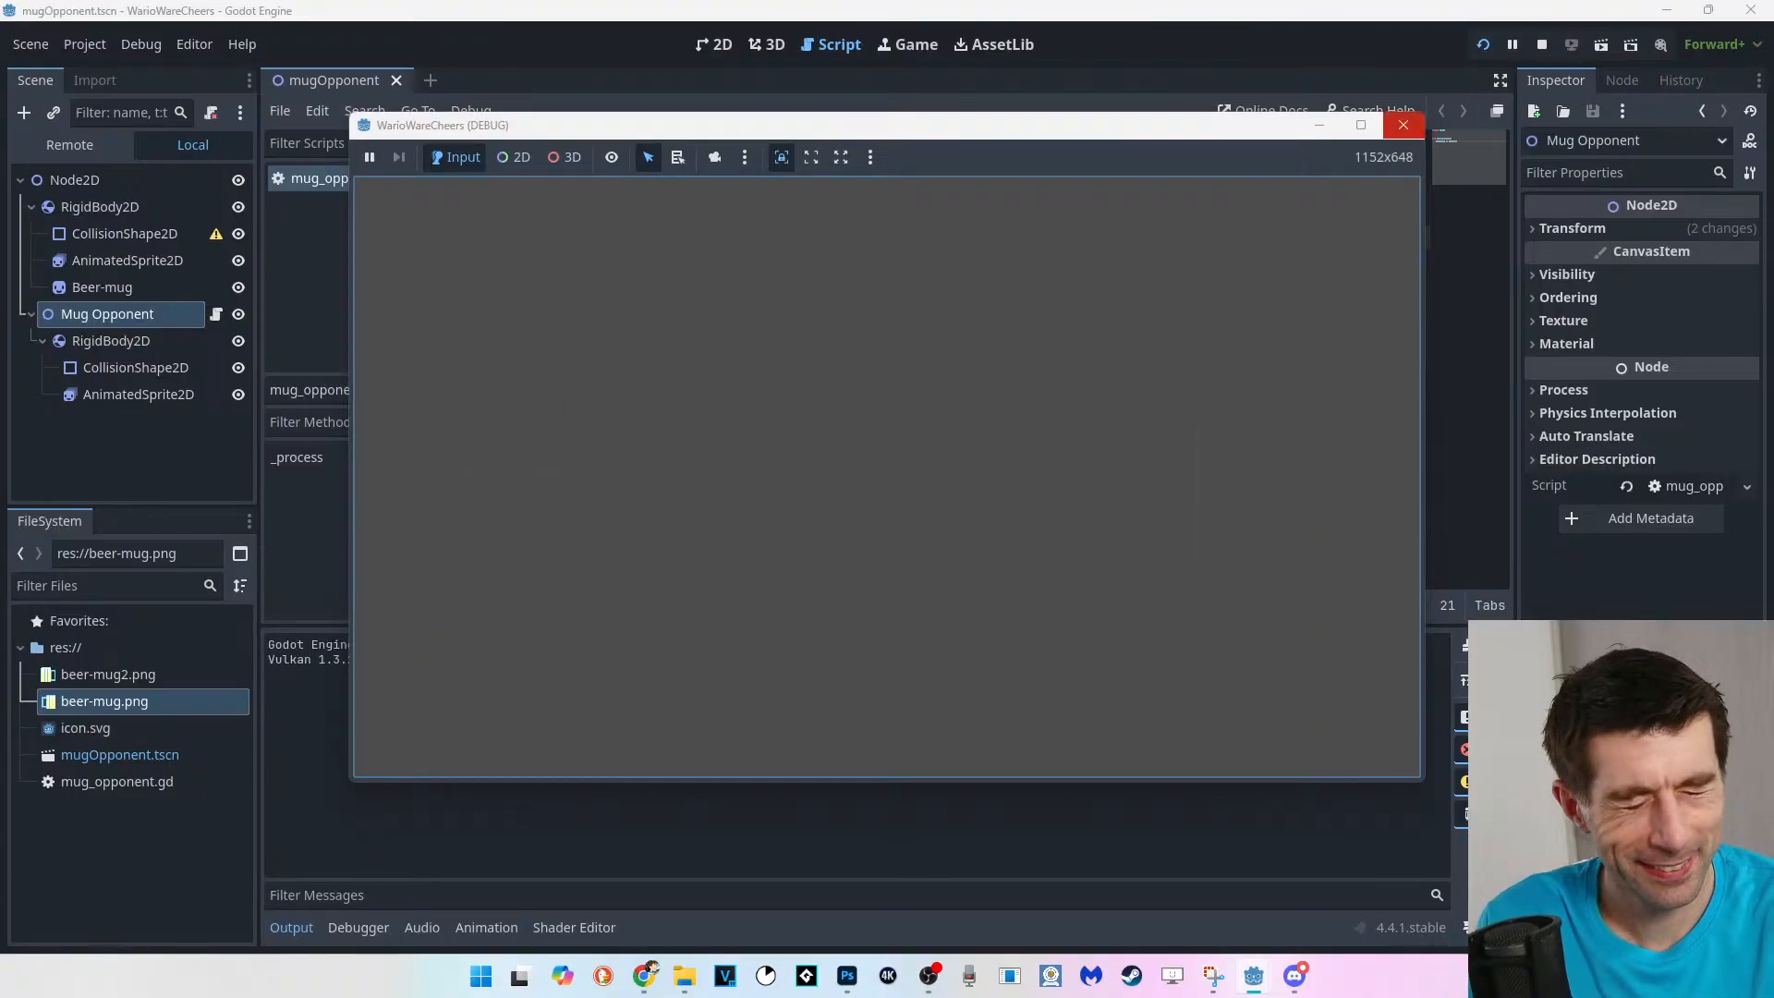
left_click(1404, 124)
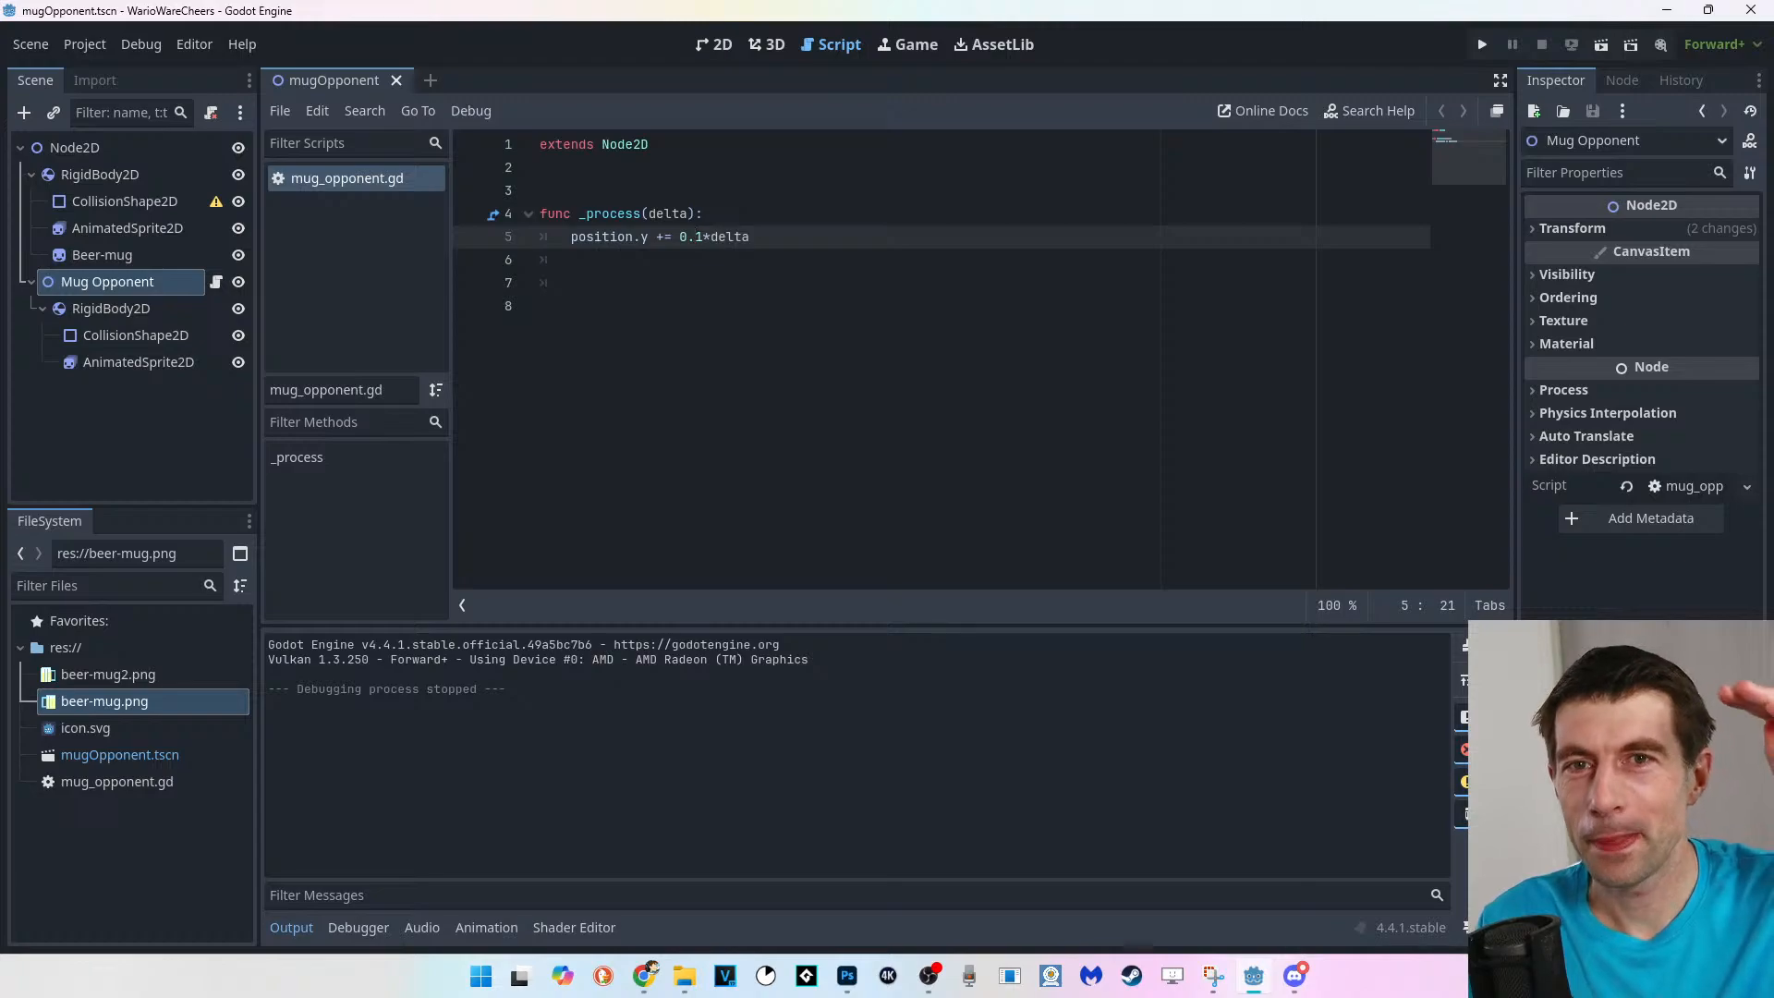
Remove the plus sign from the position.y assignment in _process and add two empty lines below it.
left_click_drag(666, 238, 657, 238)
type("-")
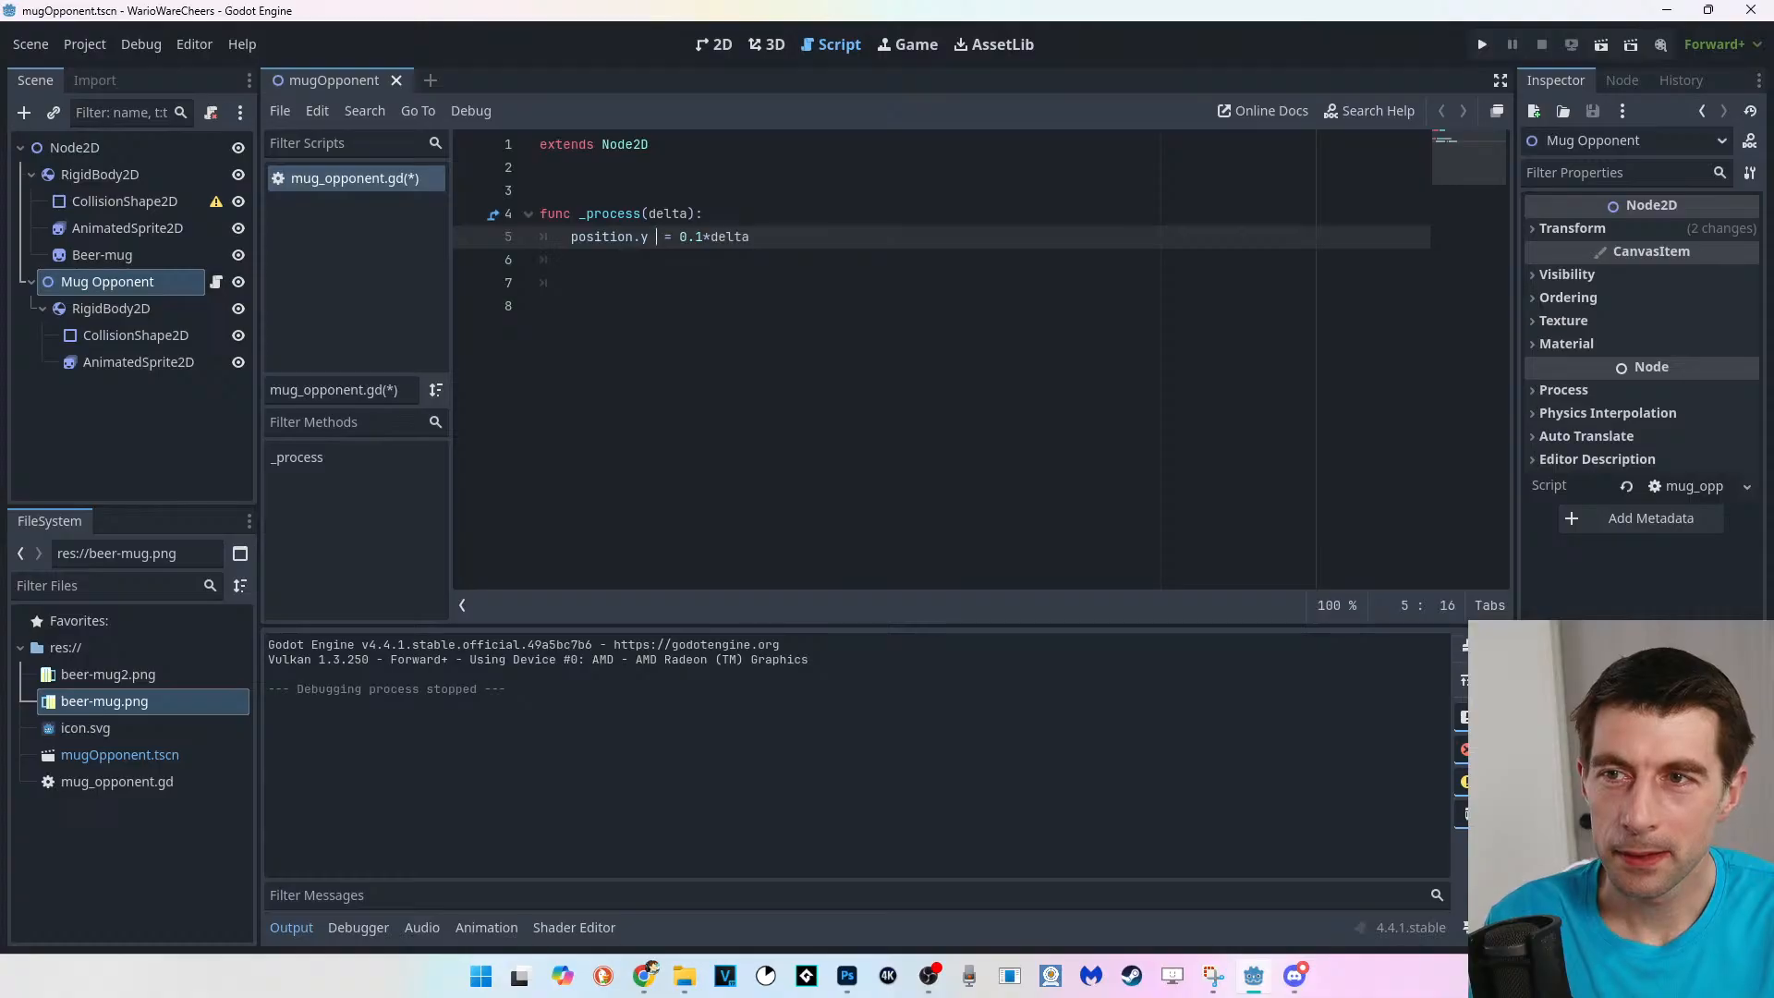
key("shift+Left")
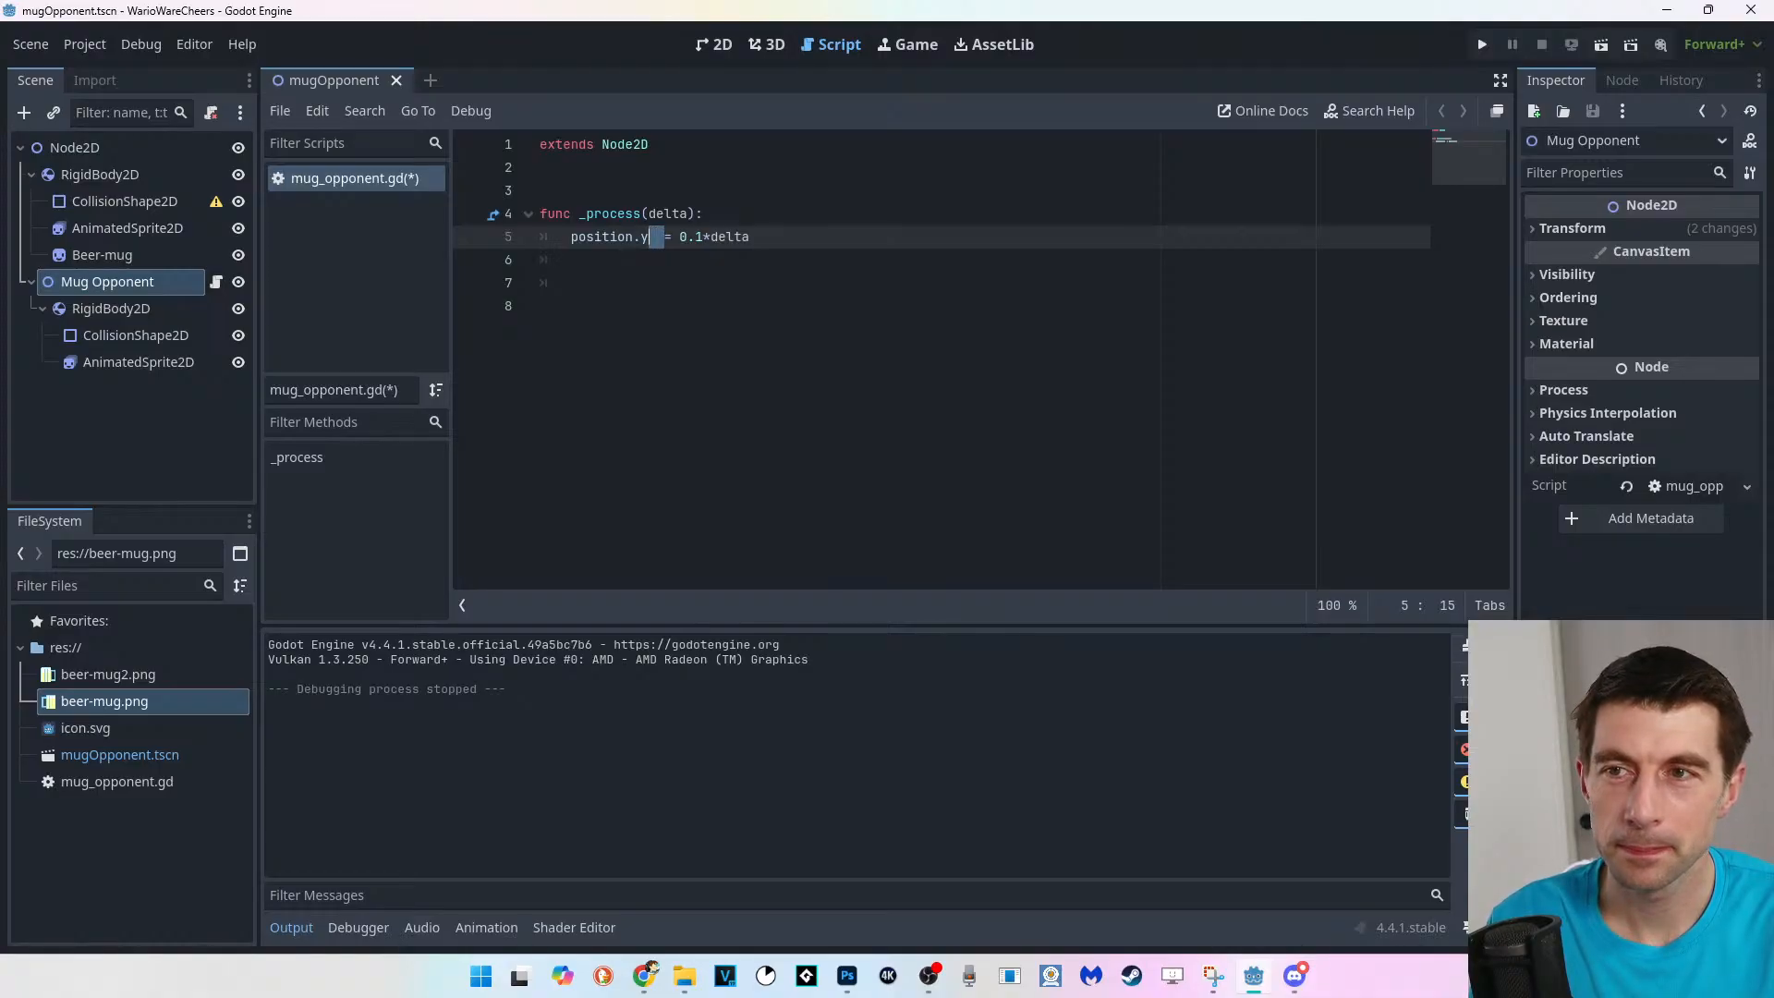
key("shift+Right")
left_click(751, 238)
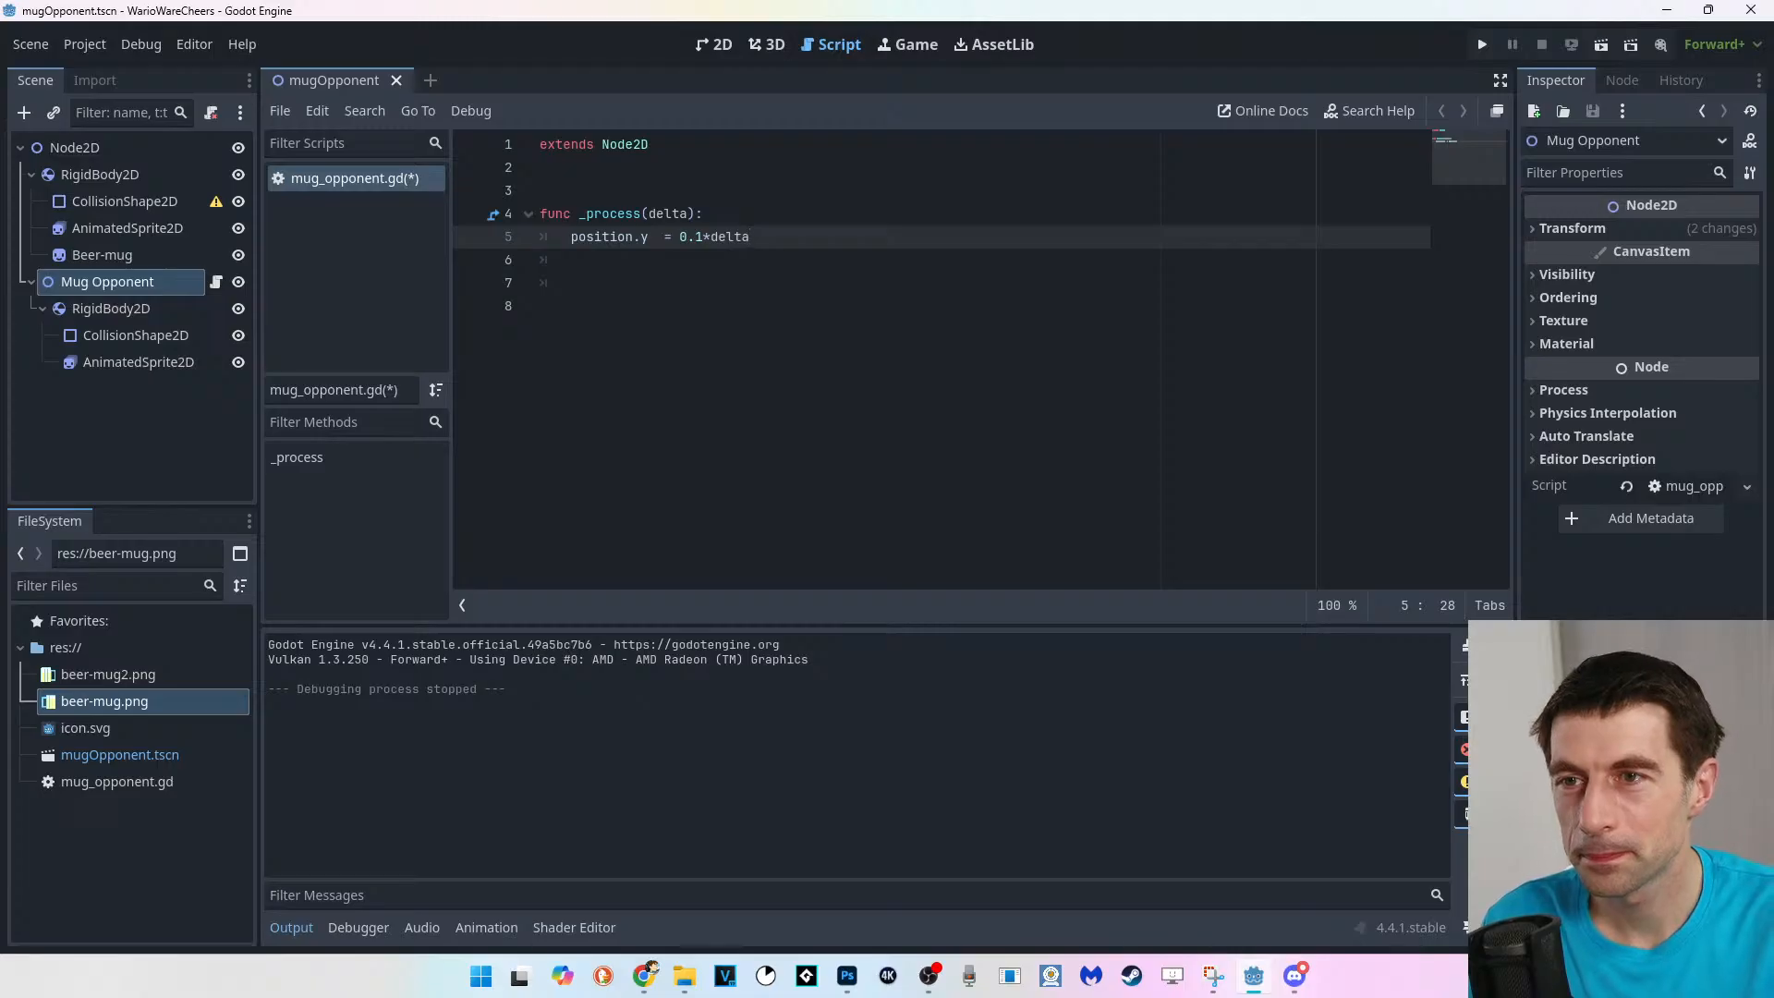
key("Return")
key("Return")
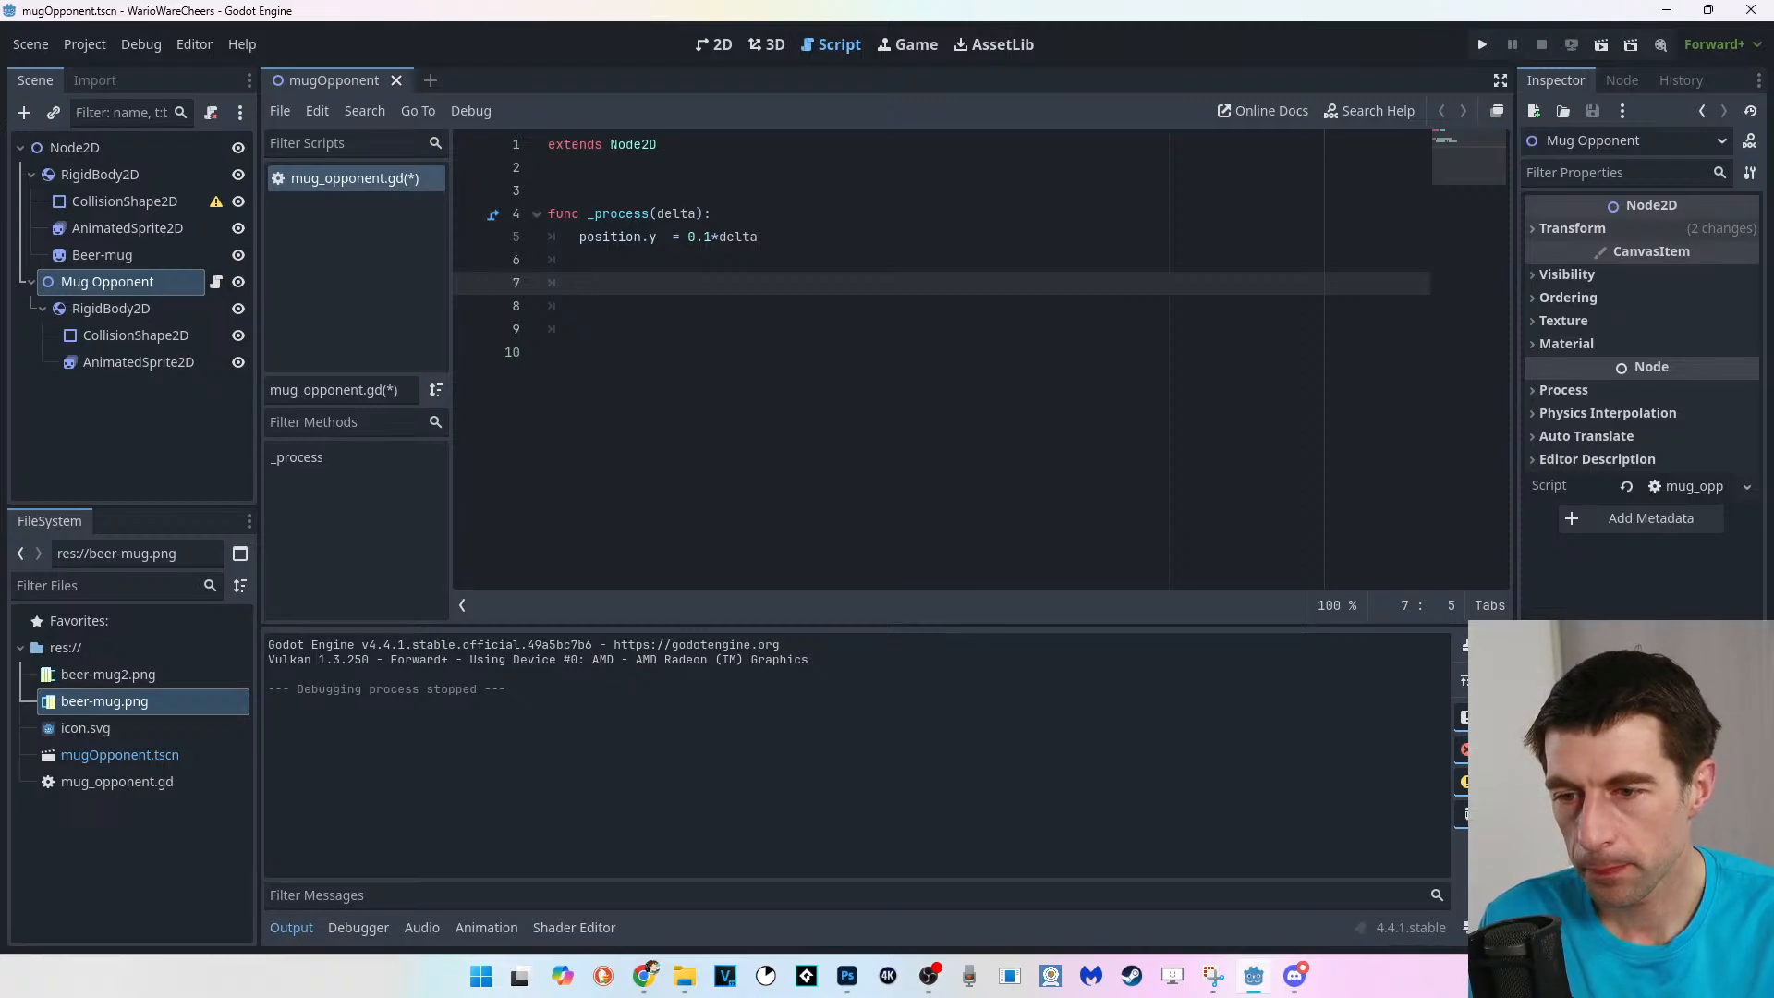
Switch to the browser and study the enemy movement script in the Brackeys Godot beginner tutorial on YouTube, pausing at the collision code.
key("alt+Tab")
key("space")
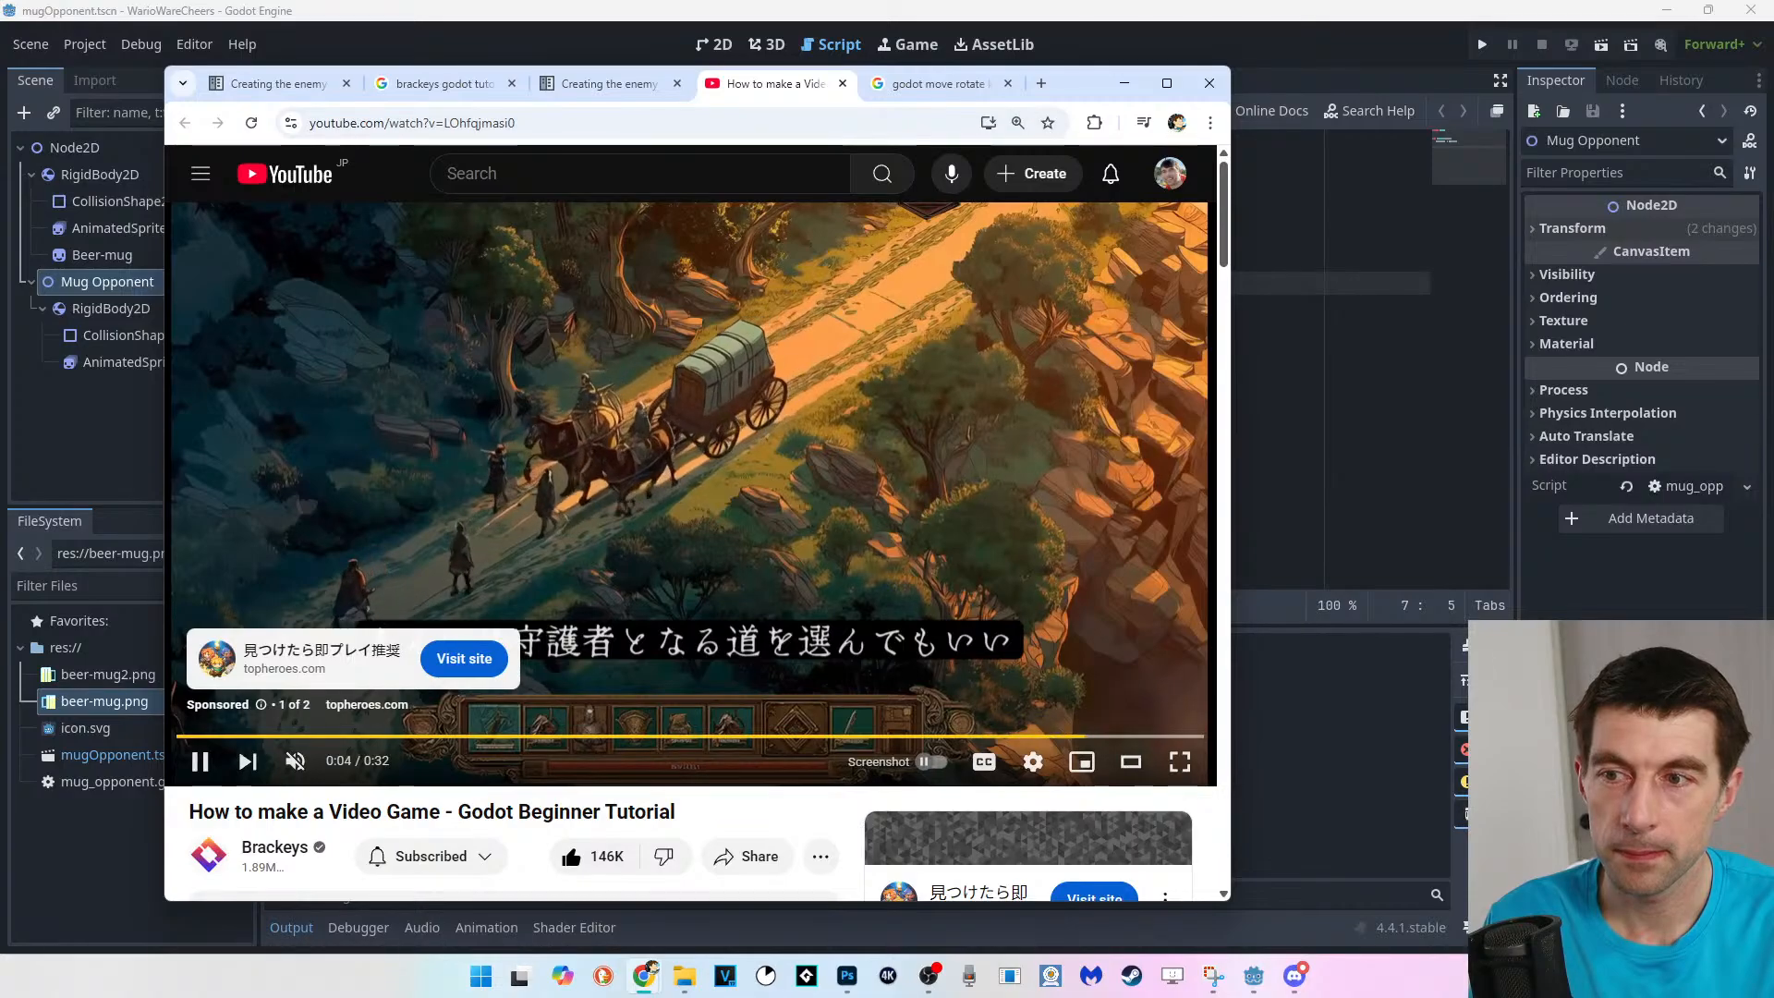
left_click(1150, 672)
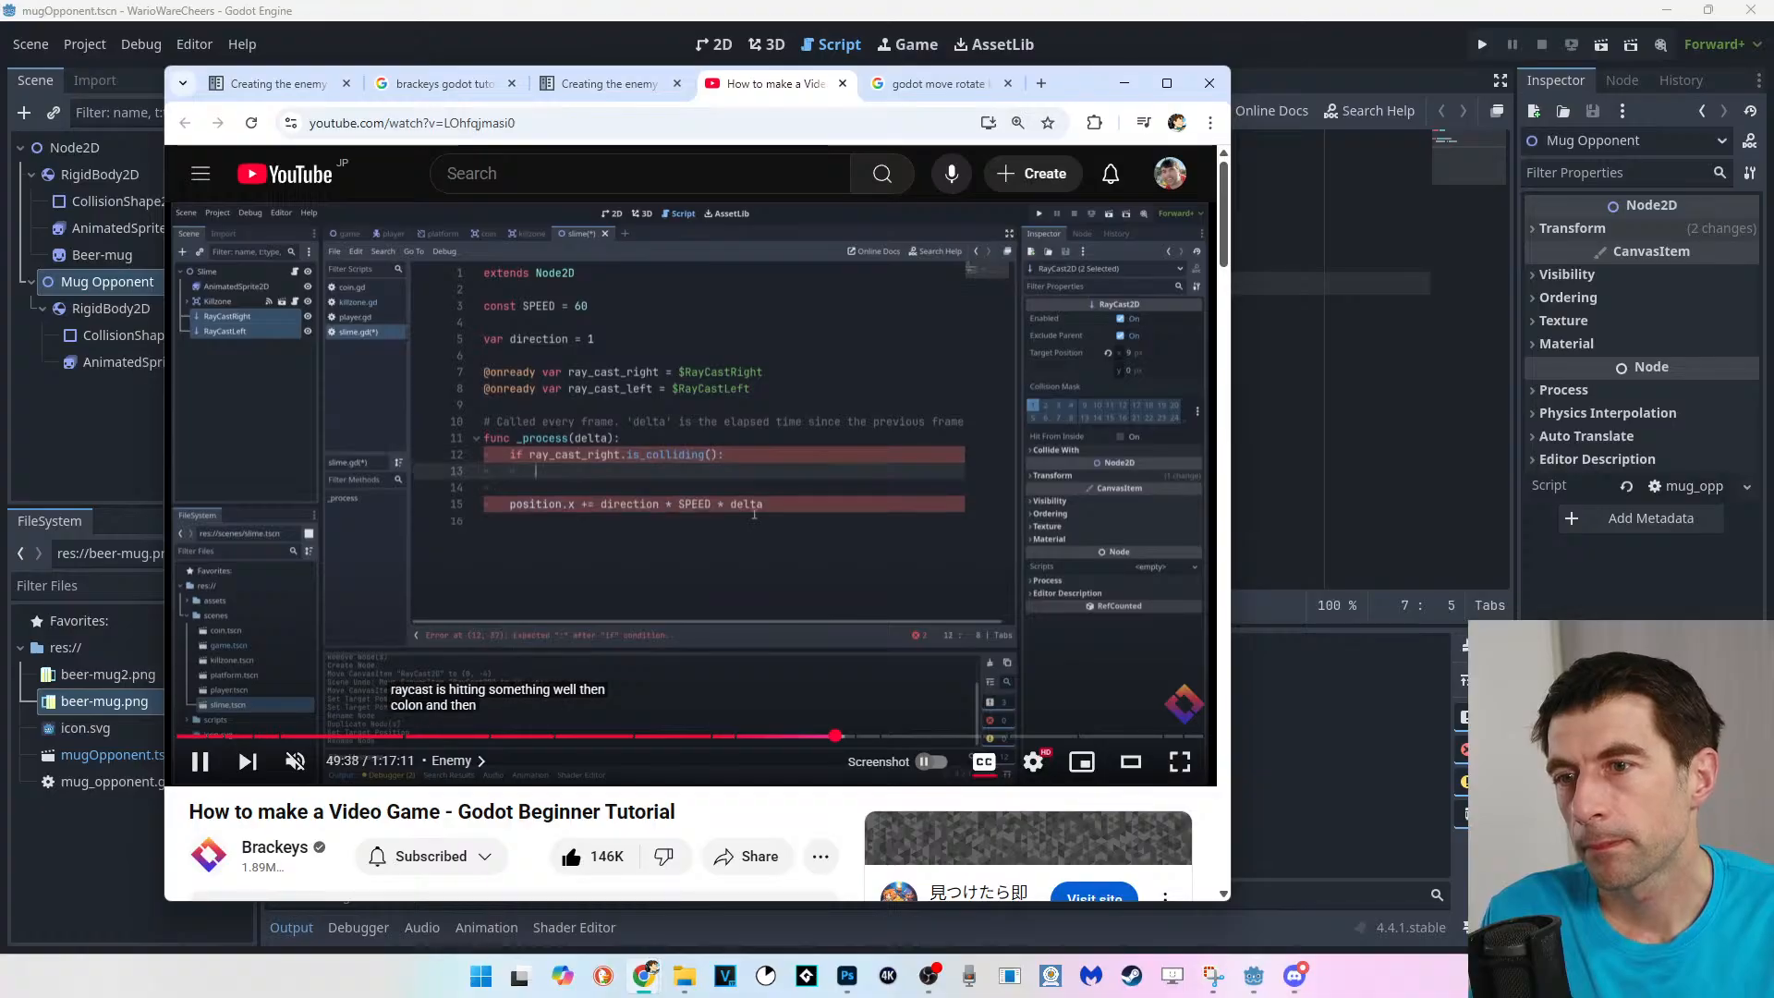
left_click(754, 514)
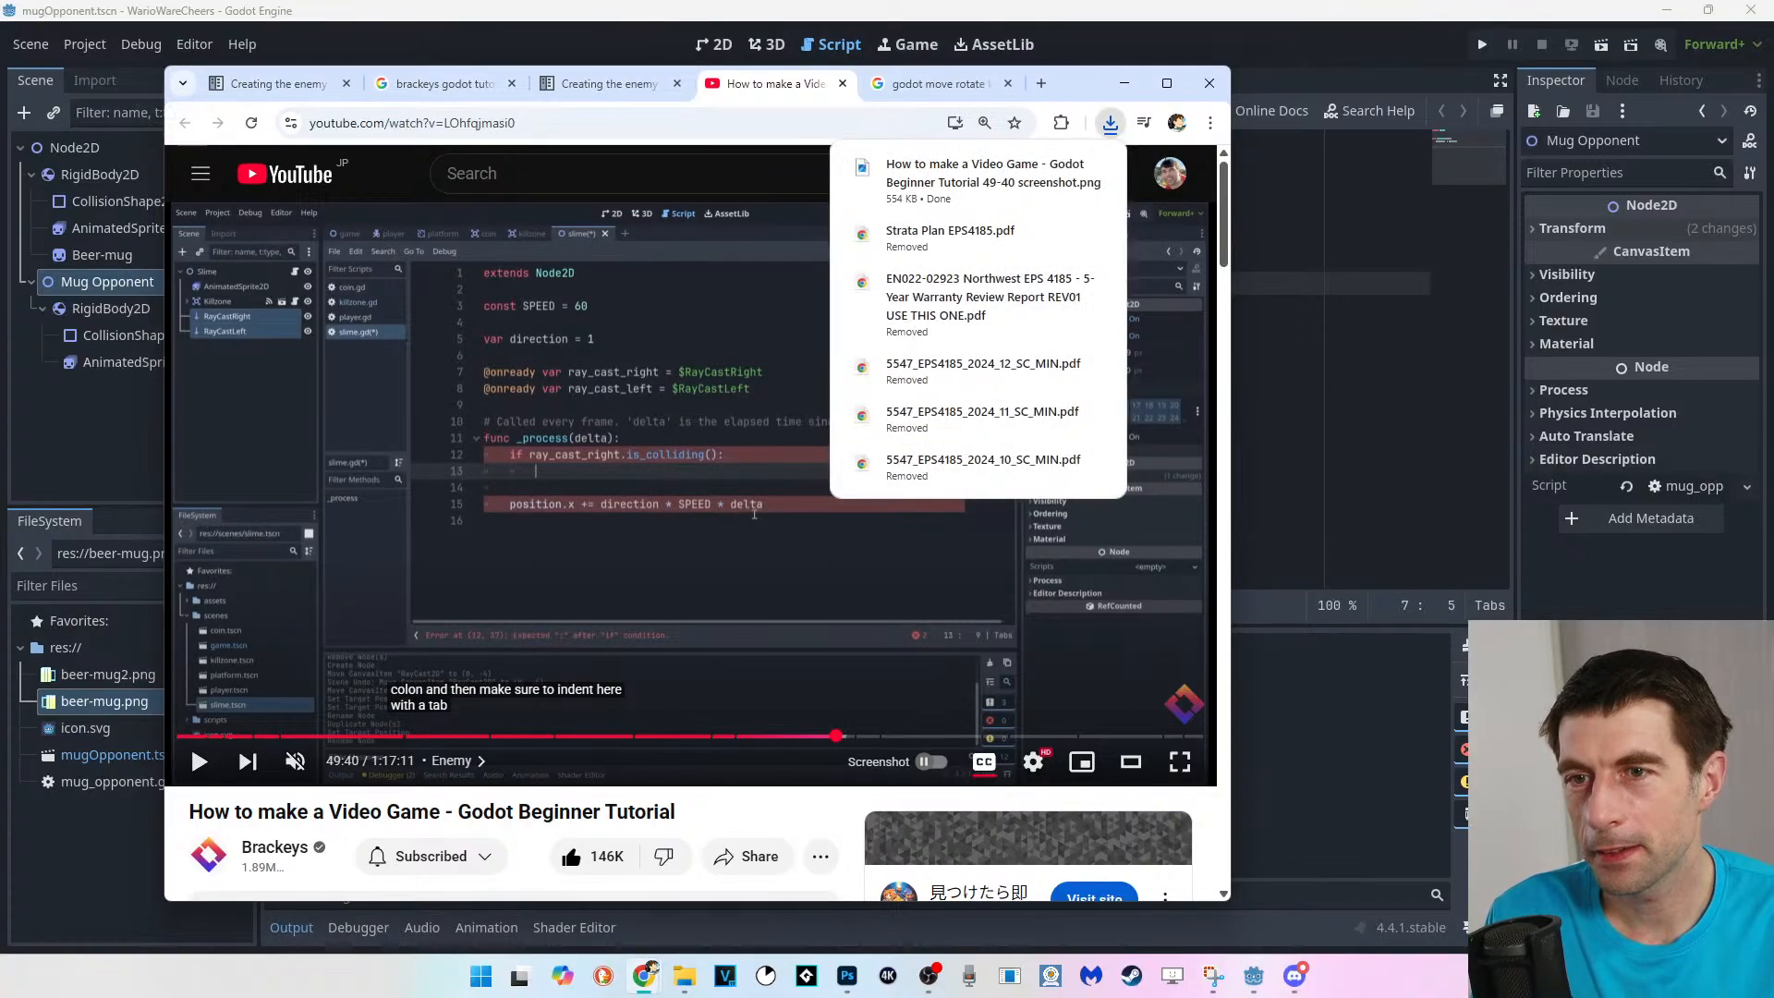
left_click(754, 514)
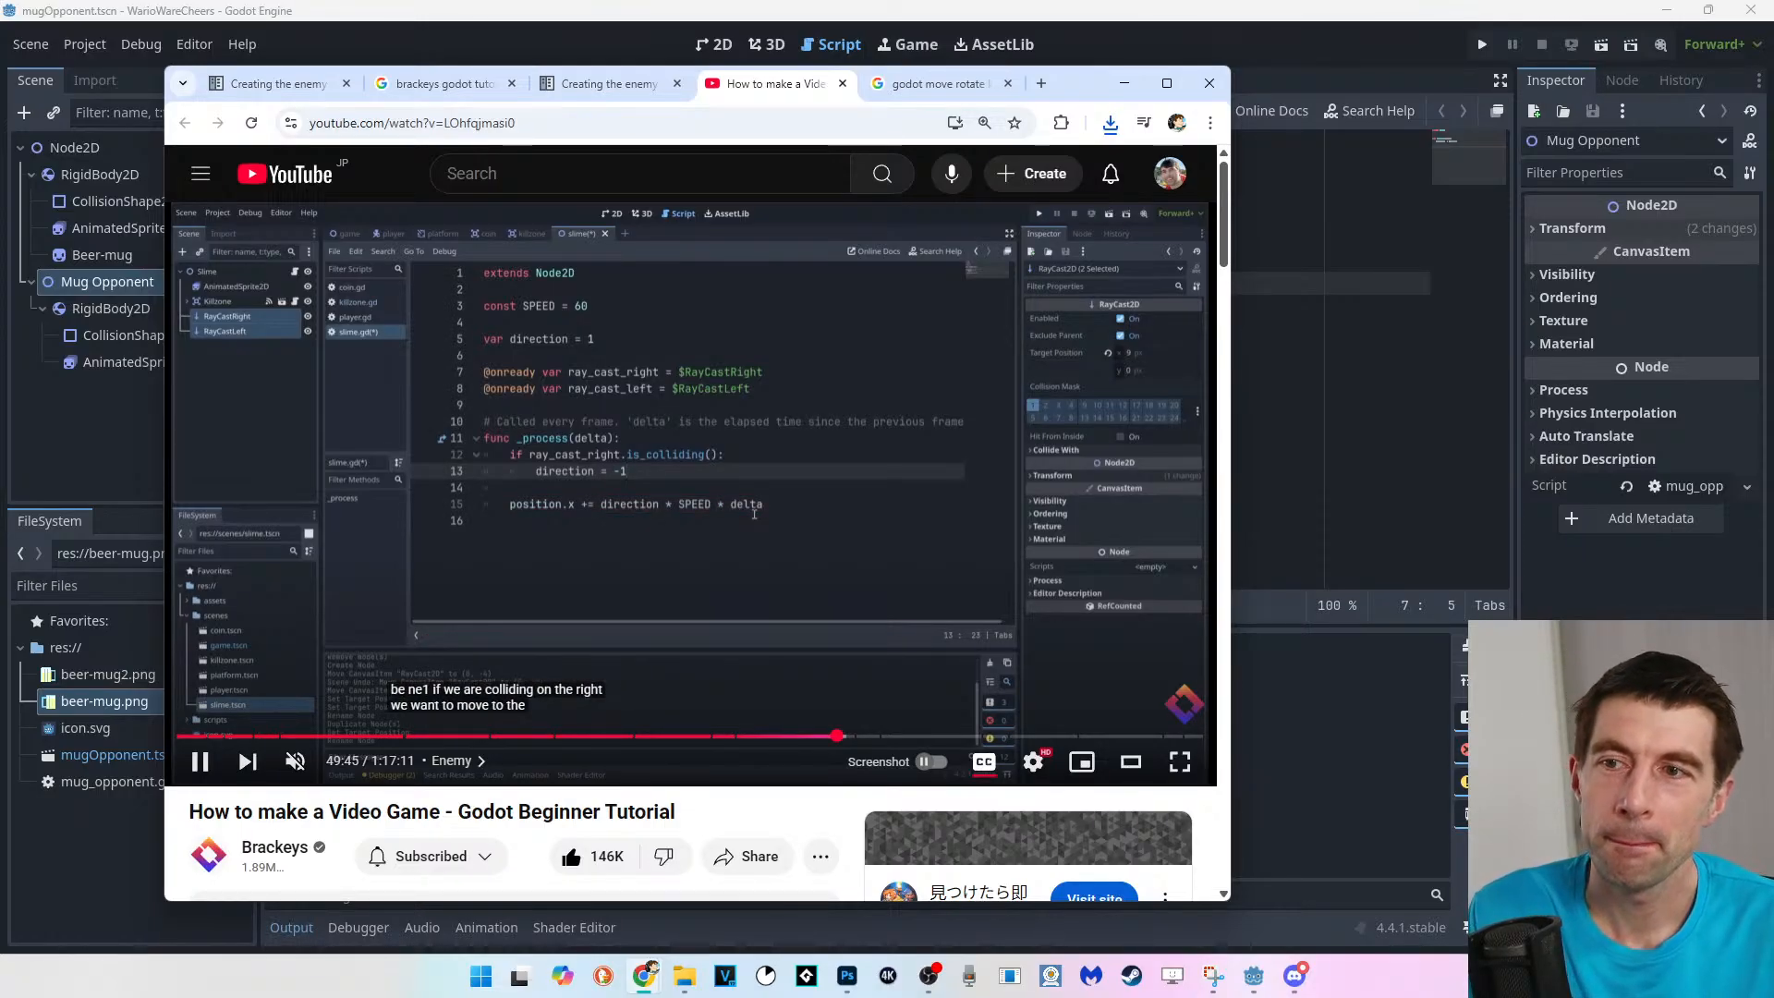
left_click(754, 513)
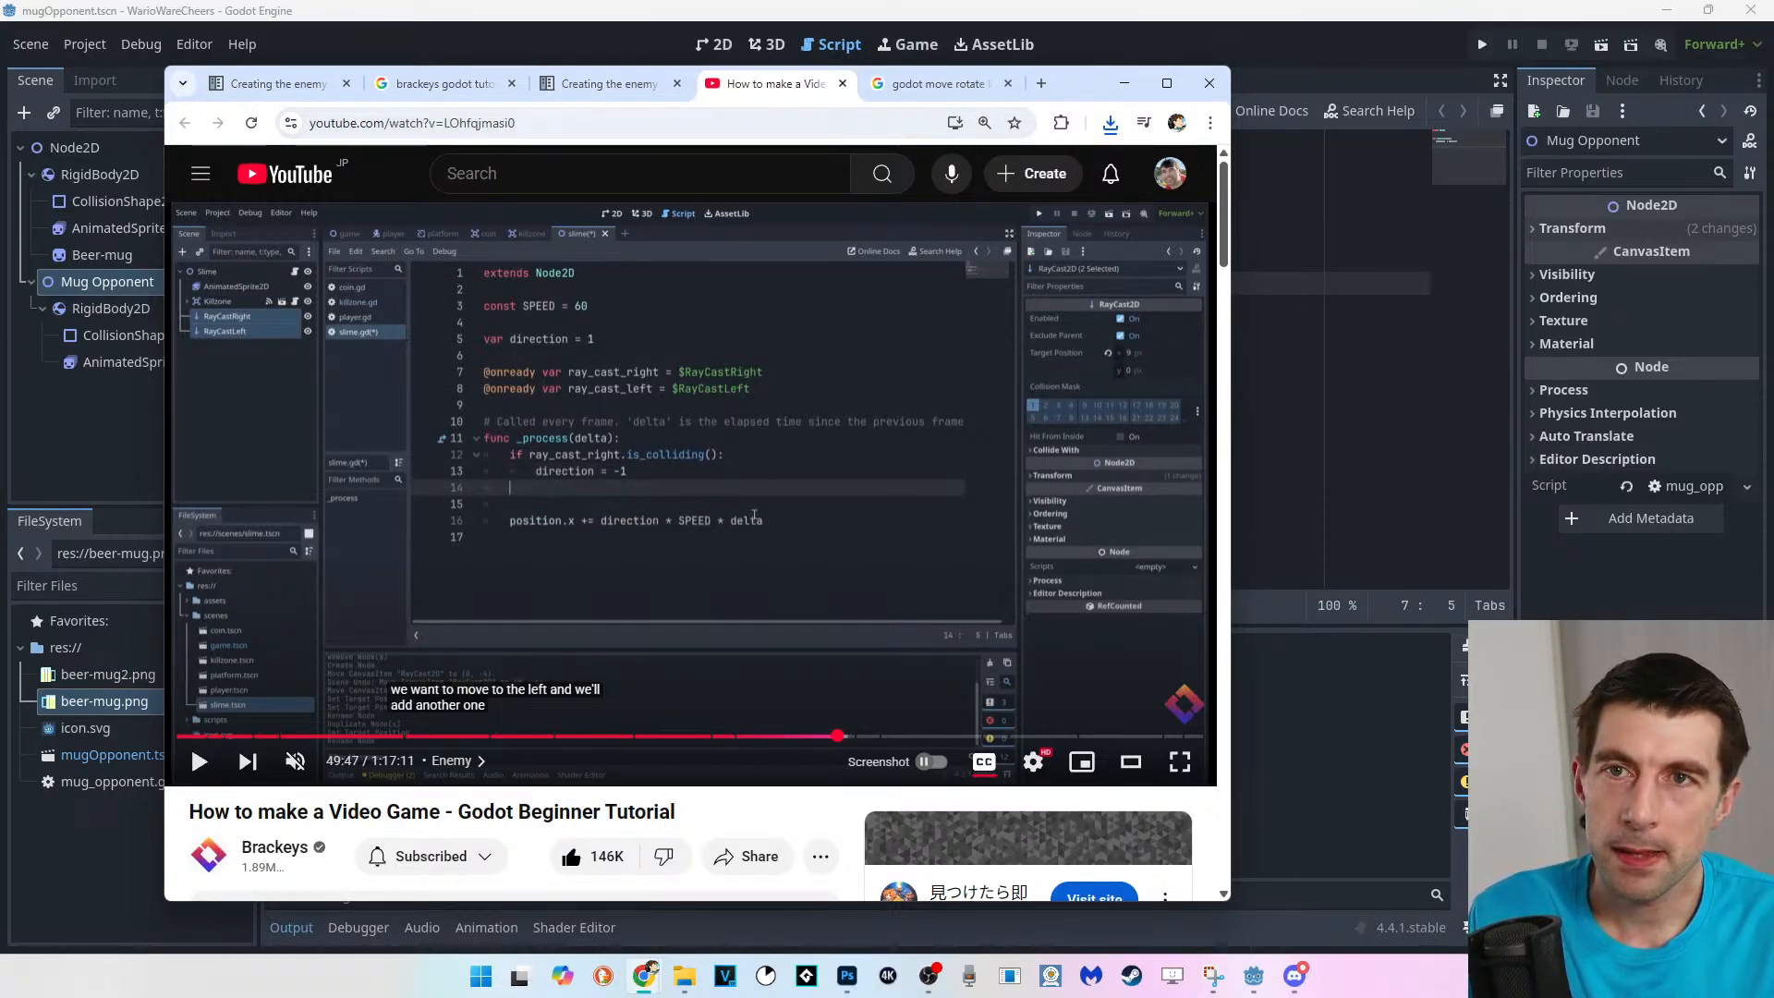
left_click_drag(1081, 83, 1062, 997)
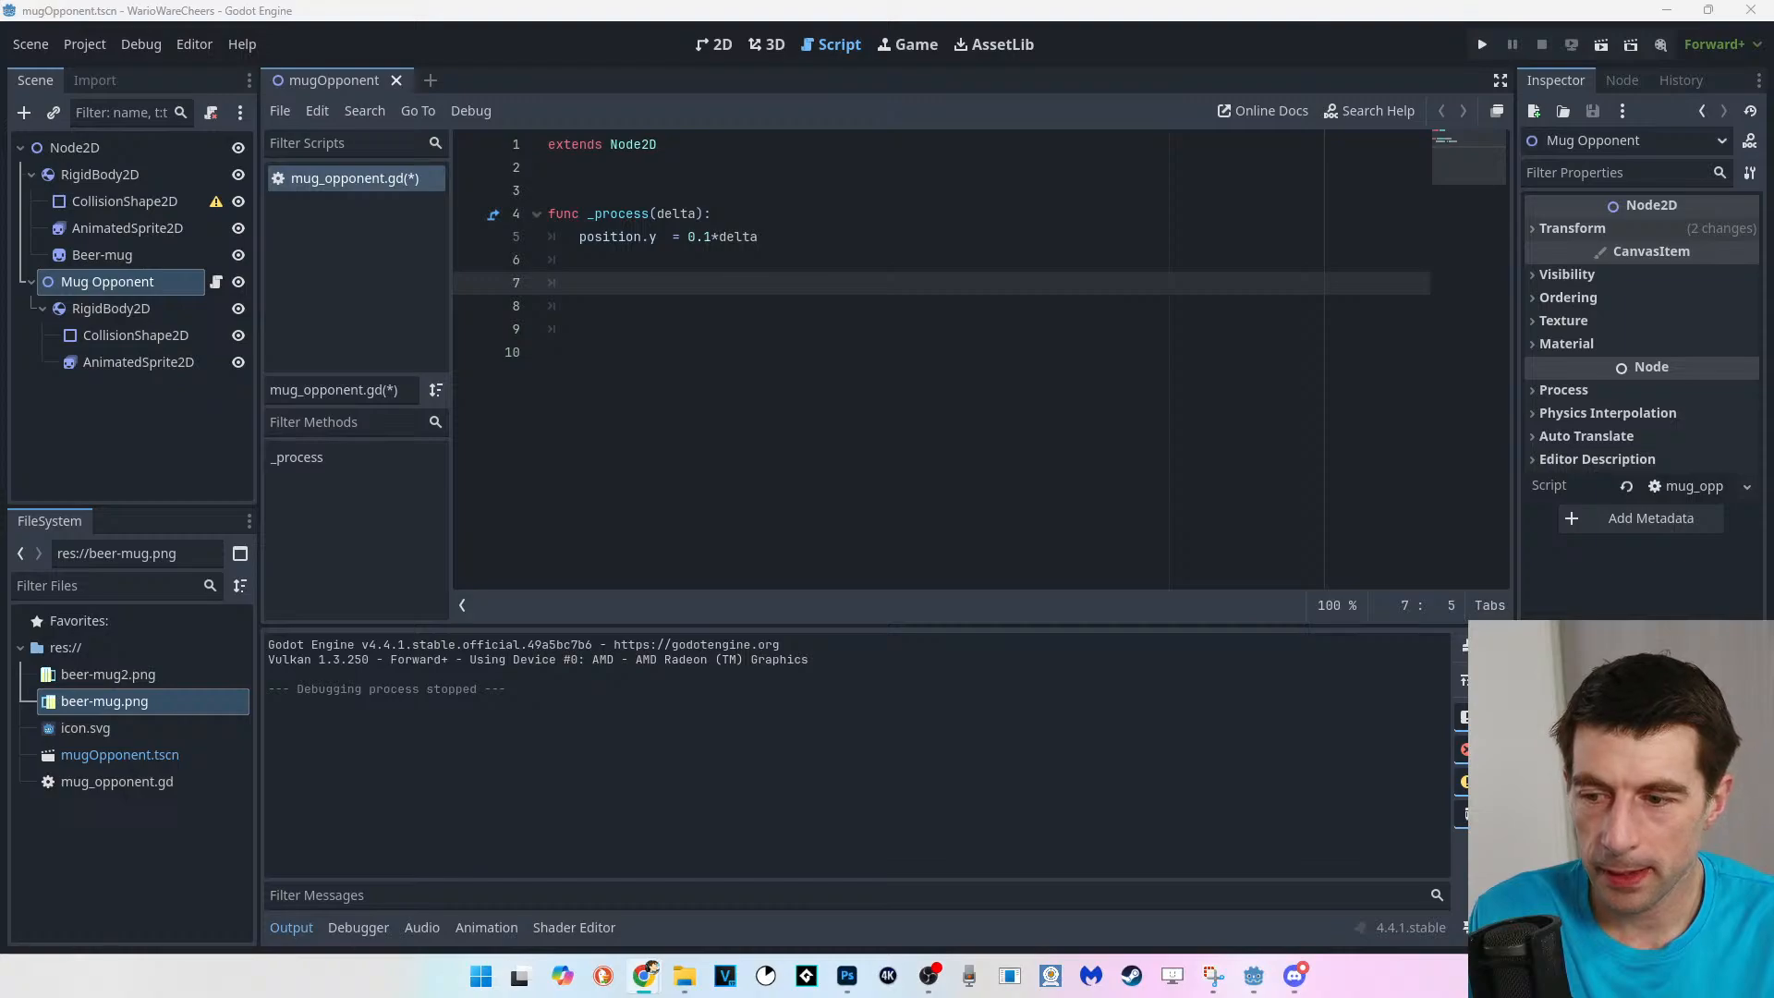
Back in the Godot script, declare a constant SPEED = 60; above the _process function, with empty lines after it.
left_click(548, 167)
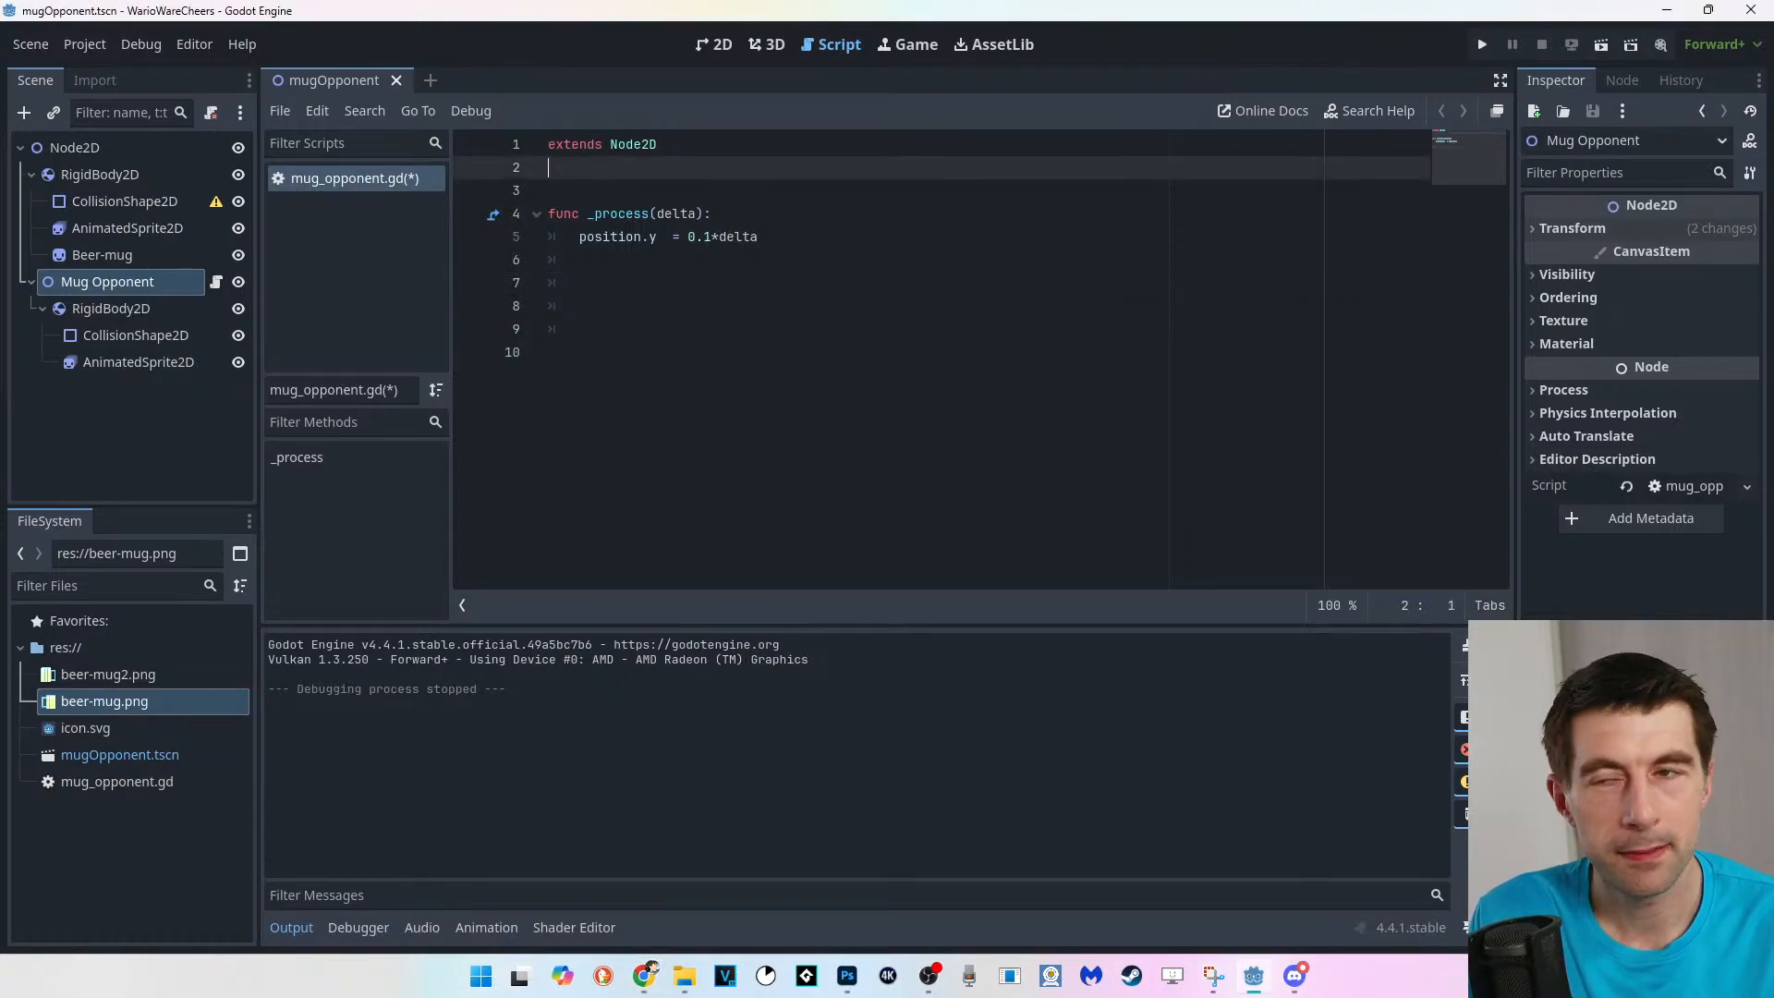
key("Return")
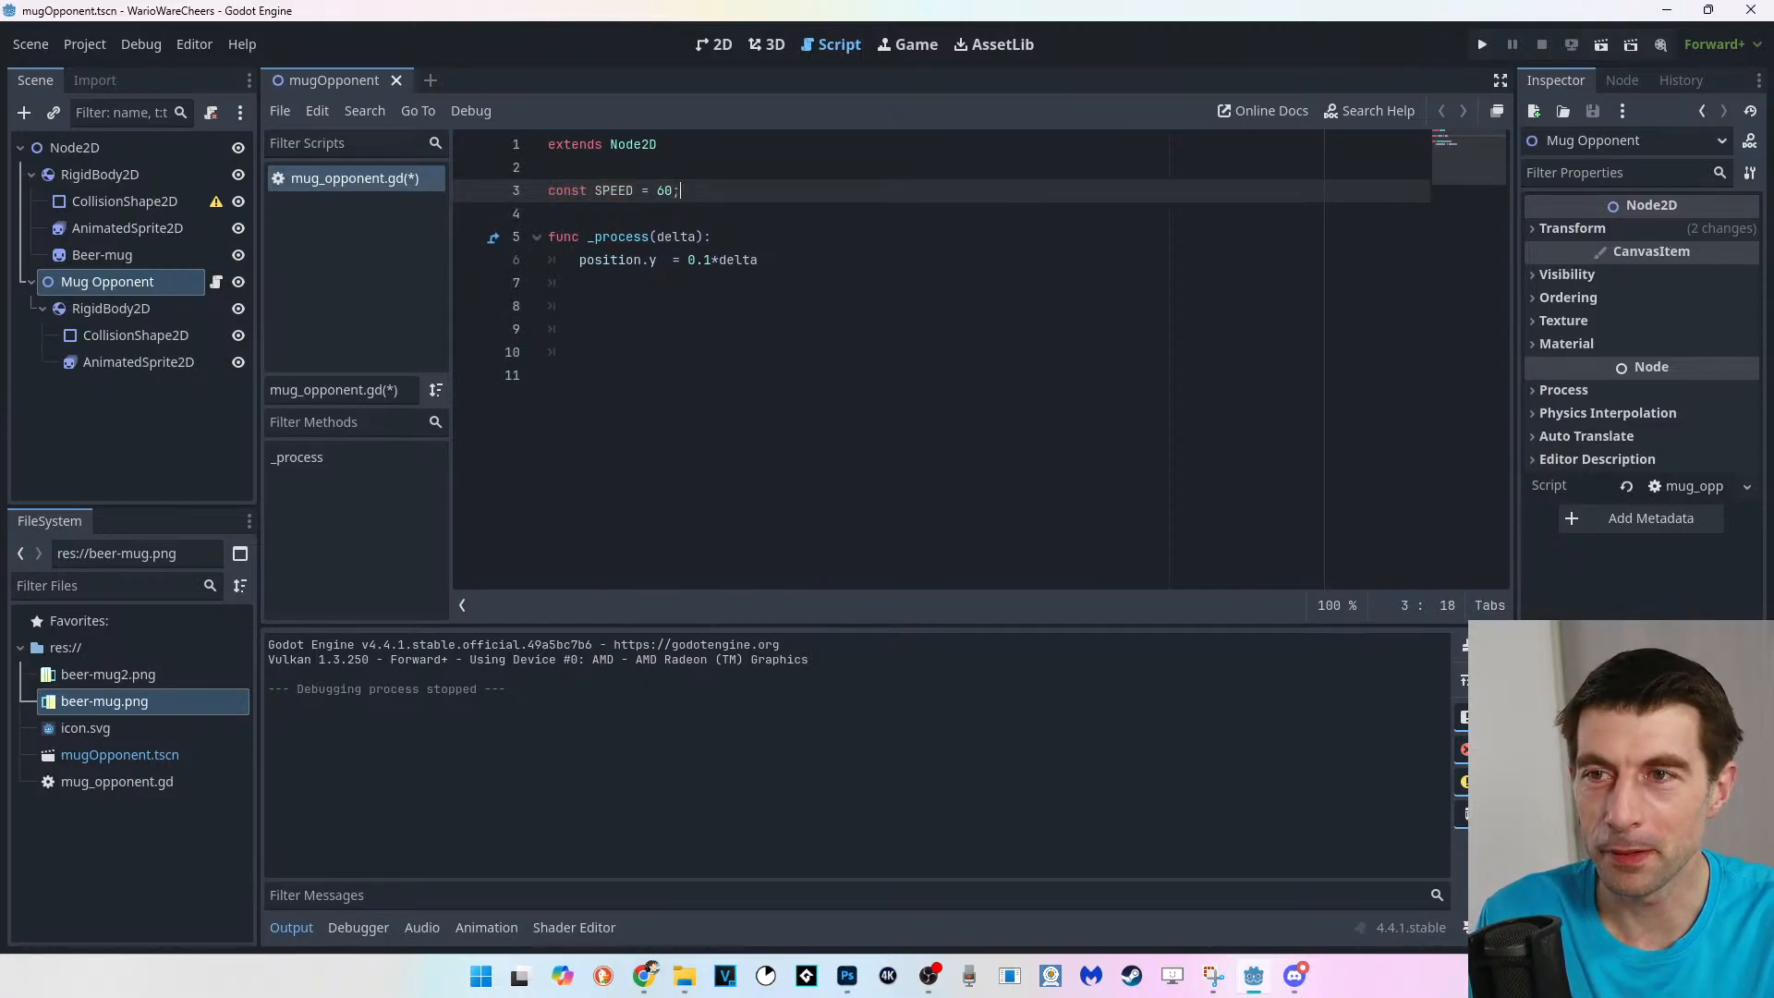
key("Return")
key("Return")
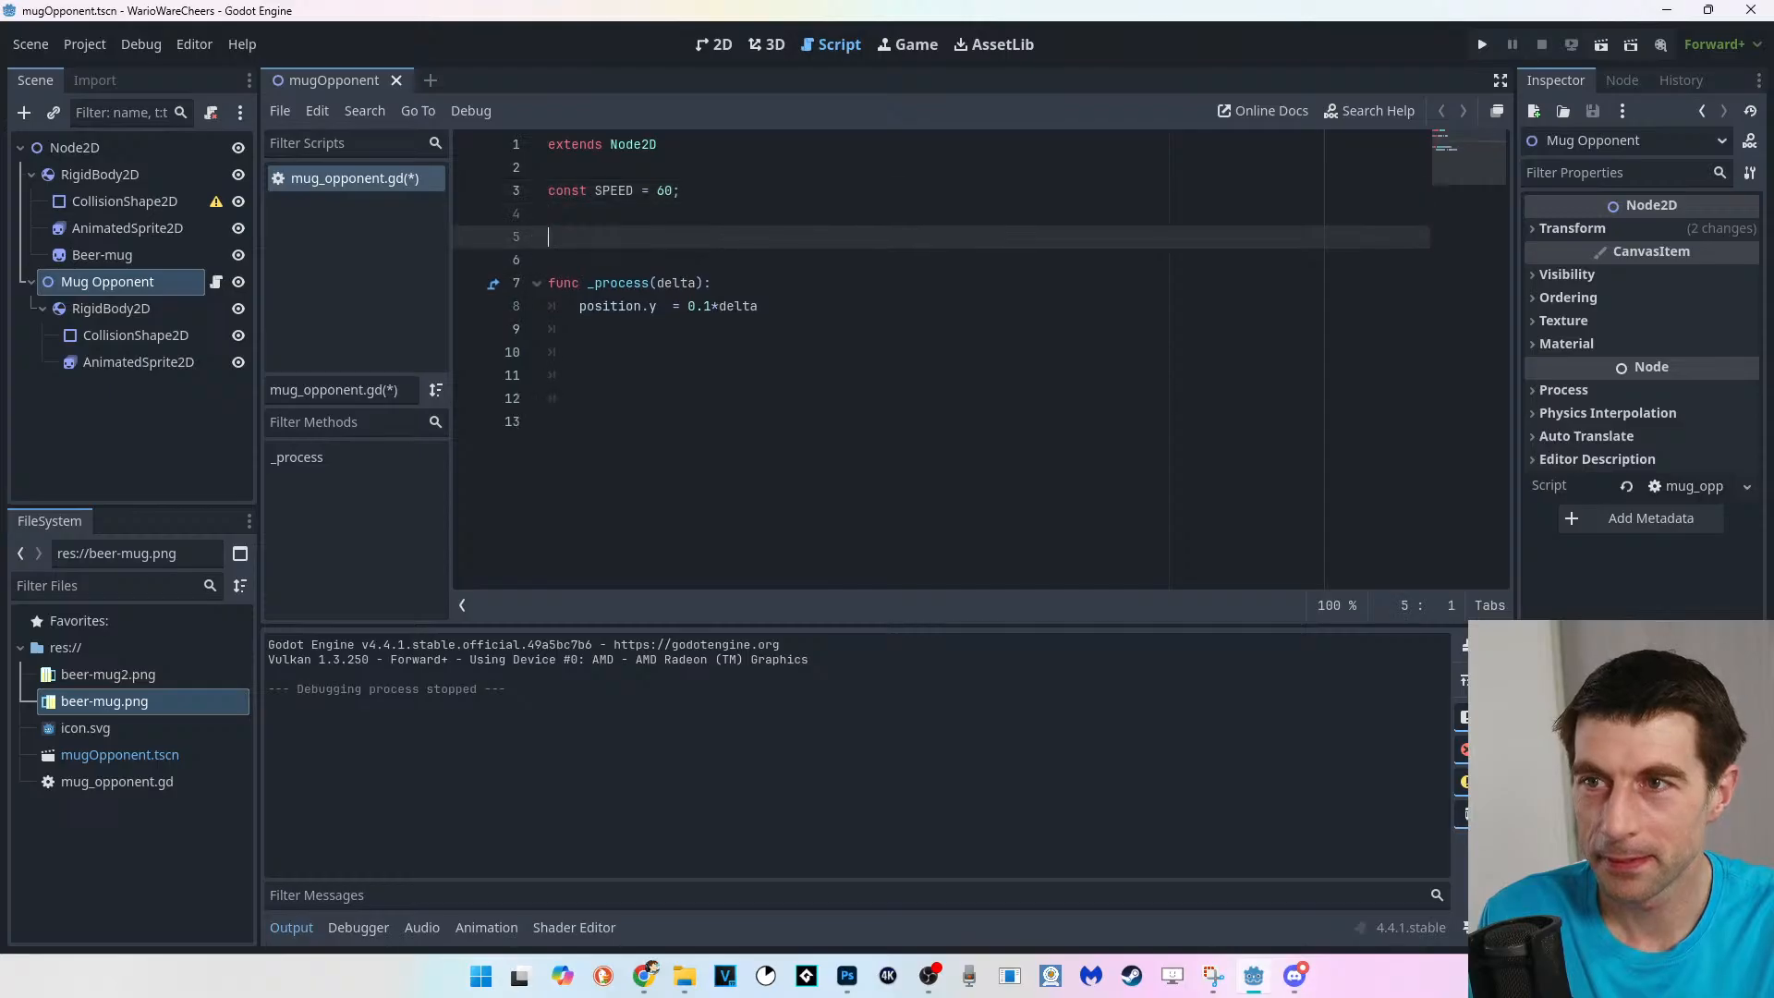
Declare a variable direction = 1; below the SPEED constant and set SPEED to 1.
type("var direction")
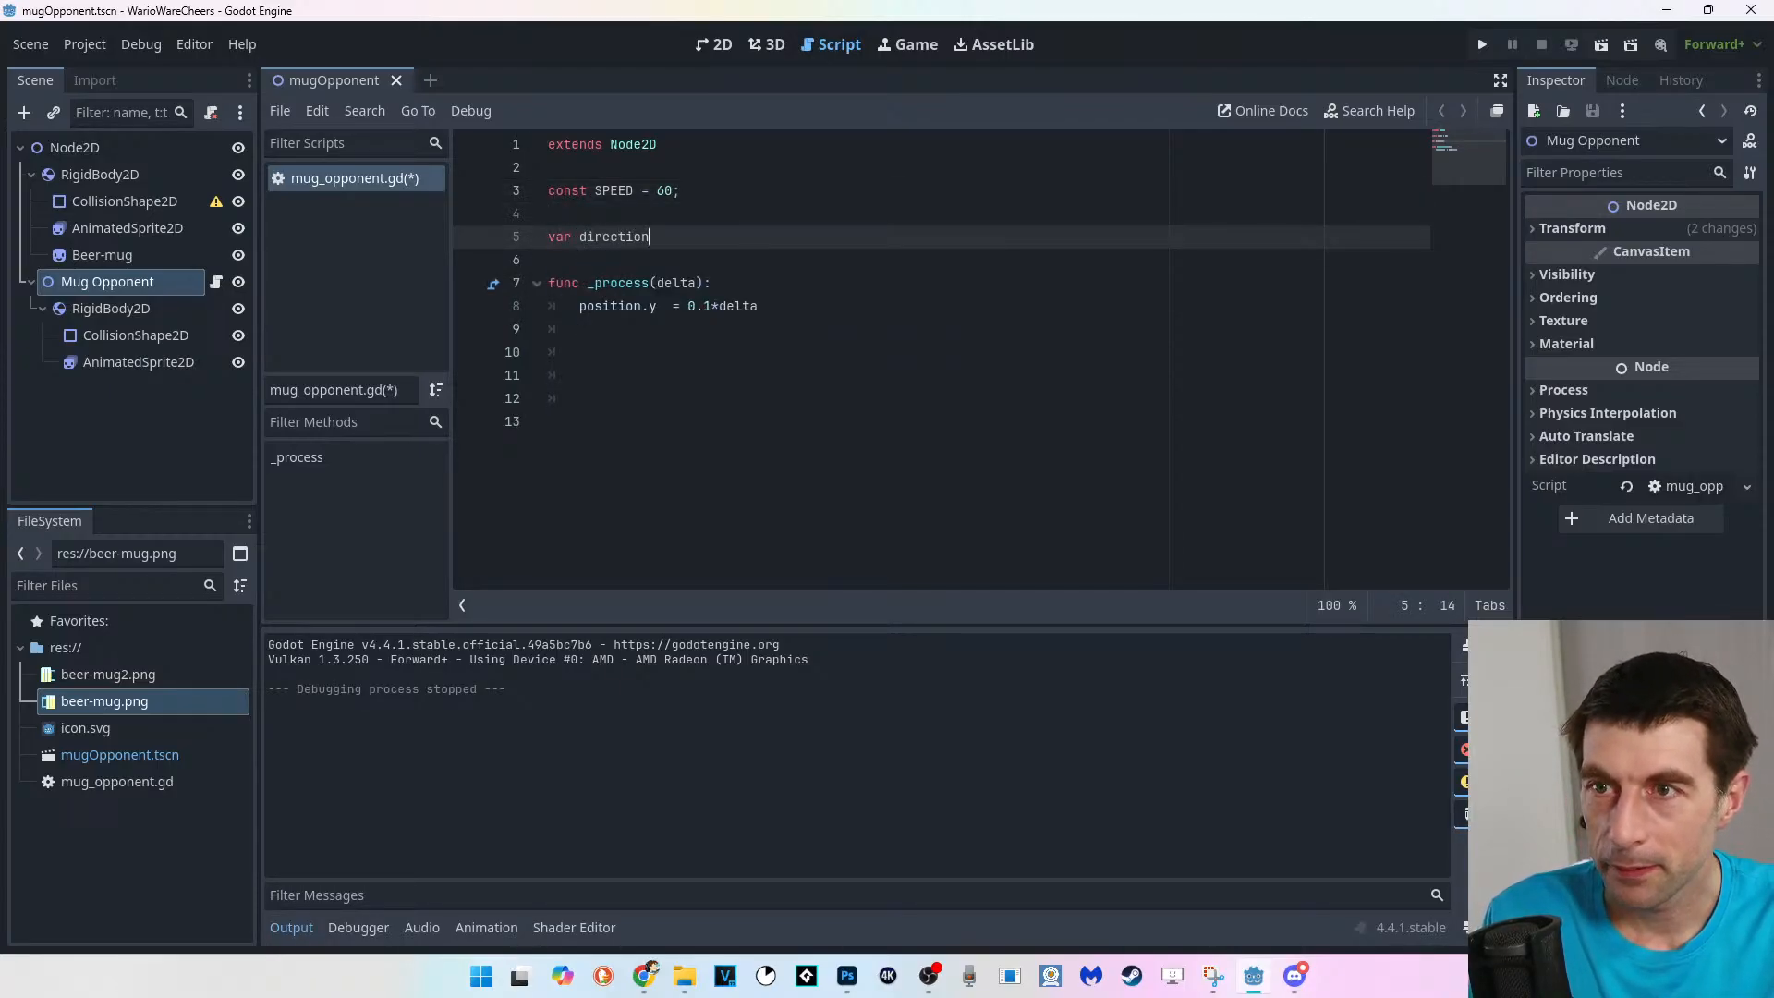
left_click(672, 191)
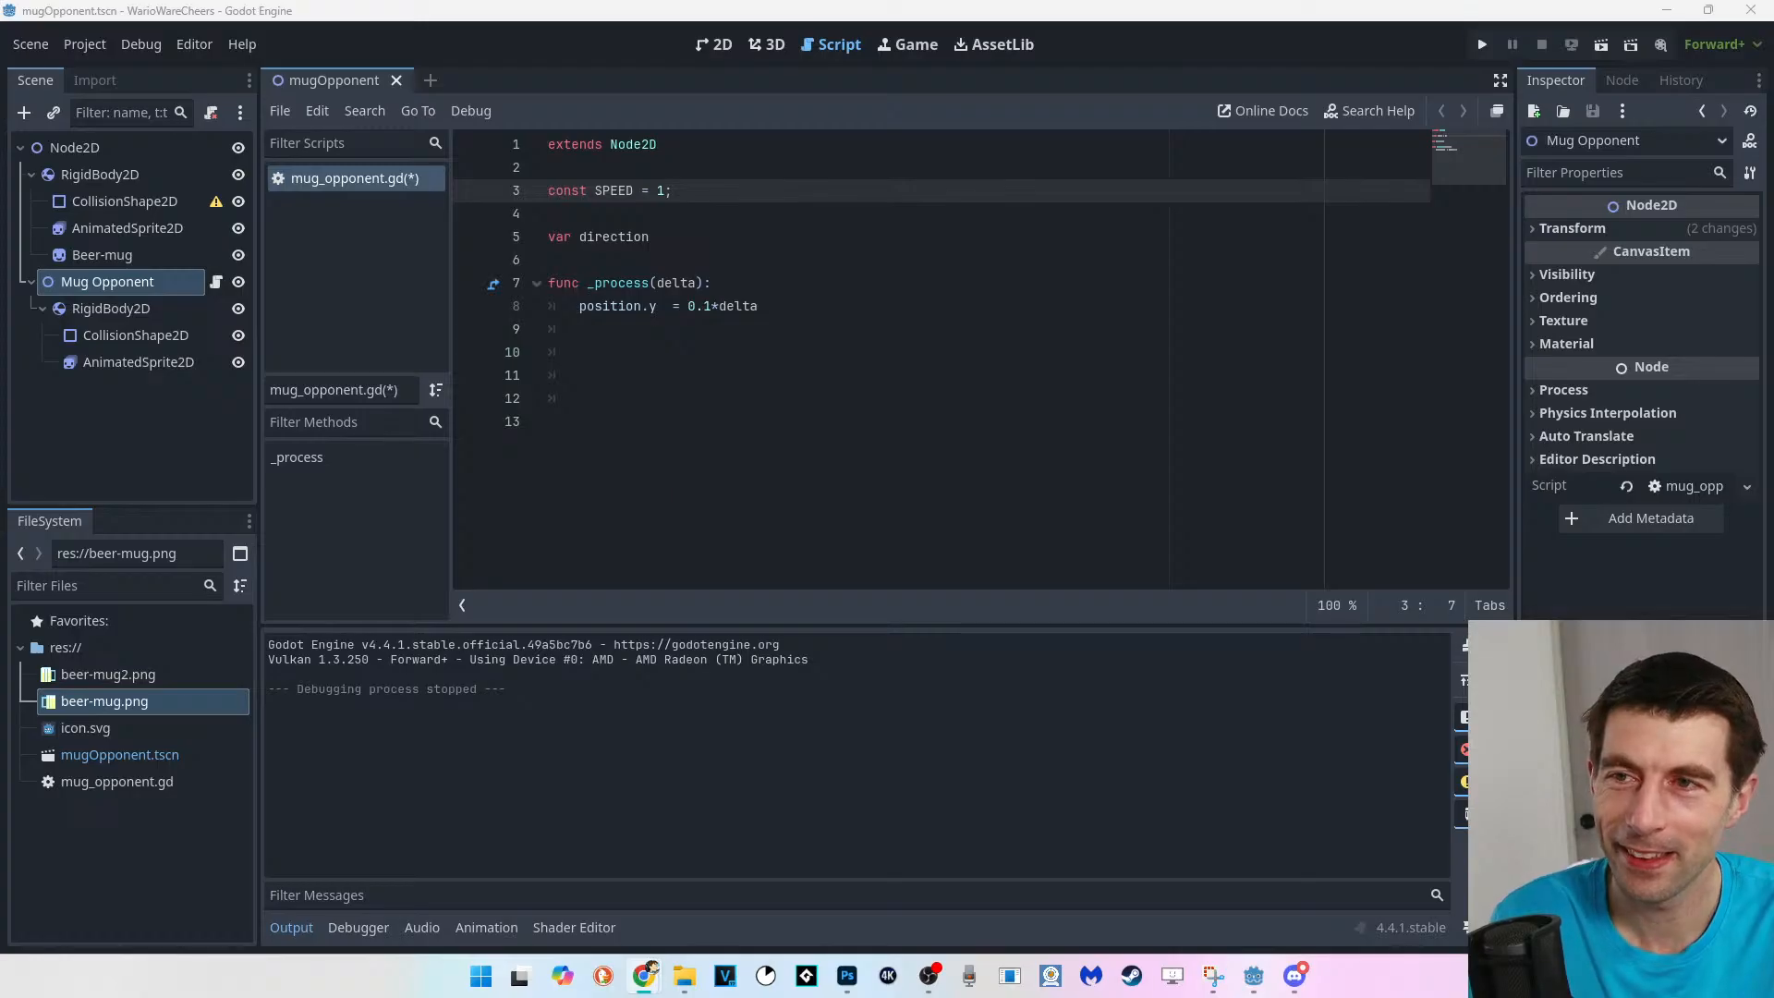
left_click(649, 236)
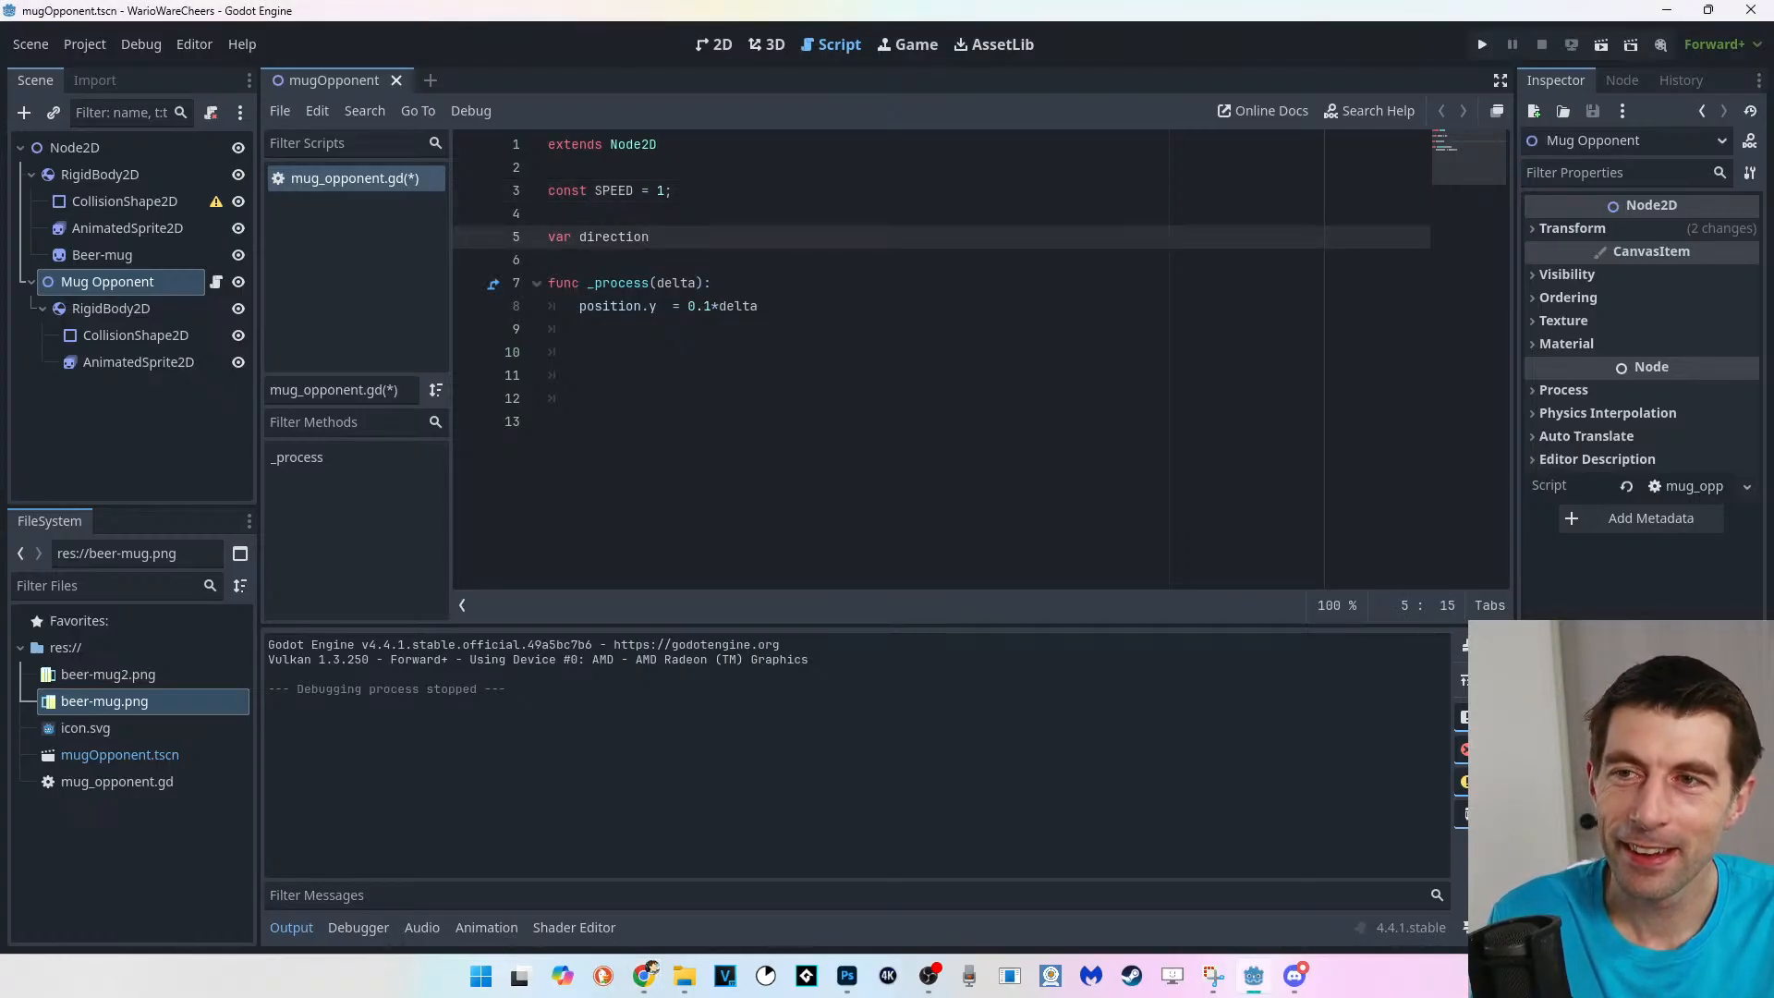
type("=")
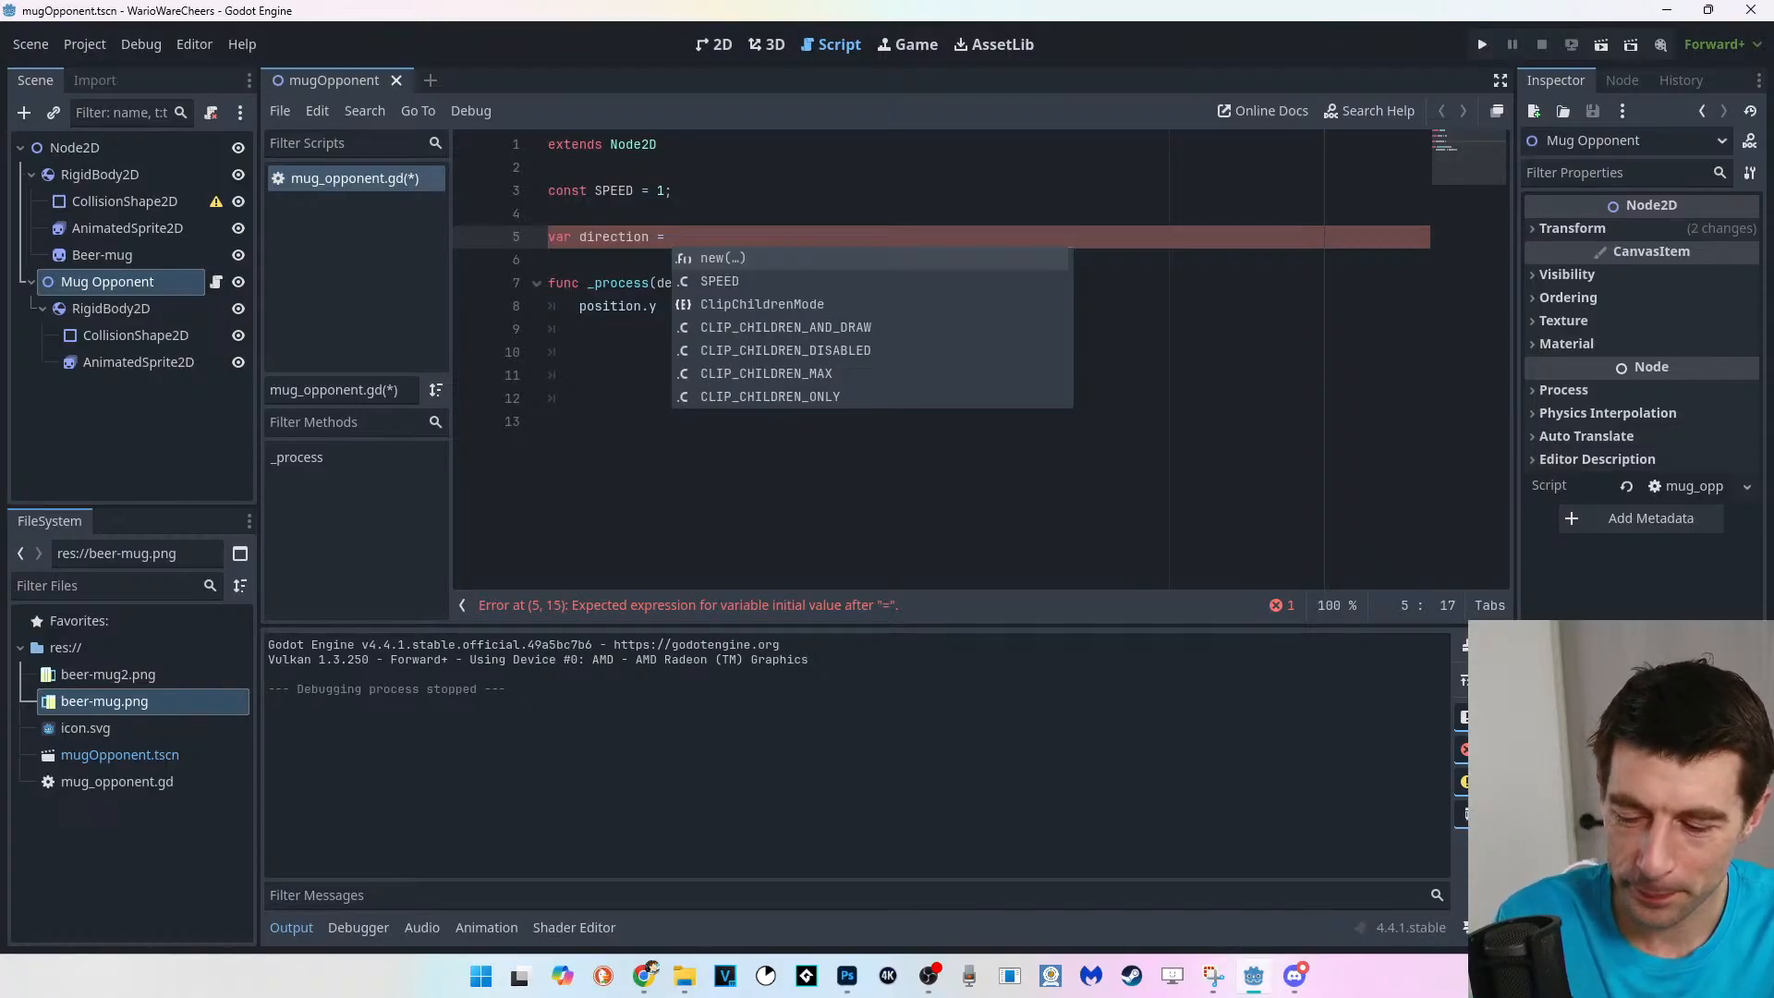
type("1;")
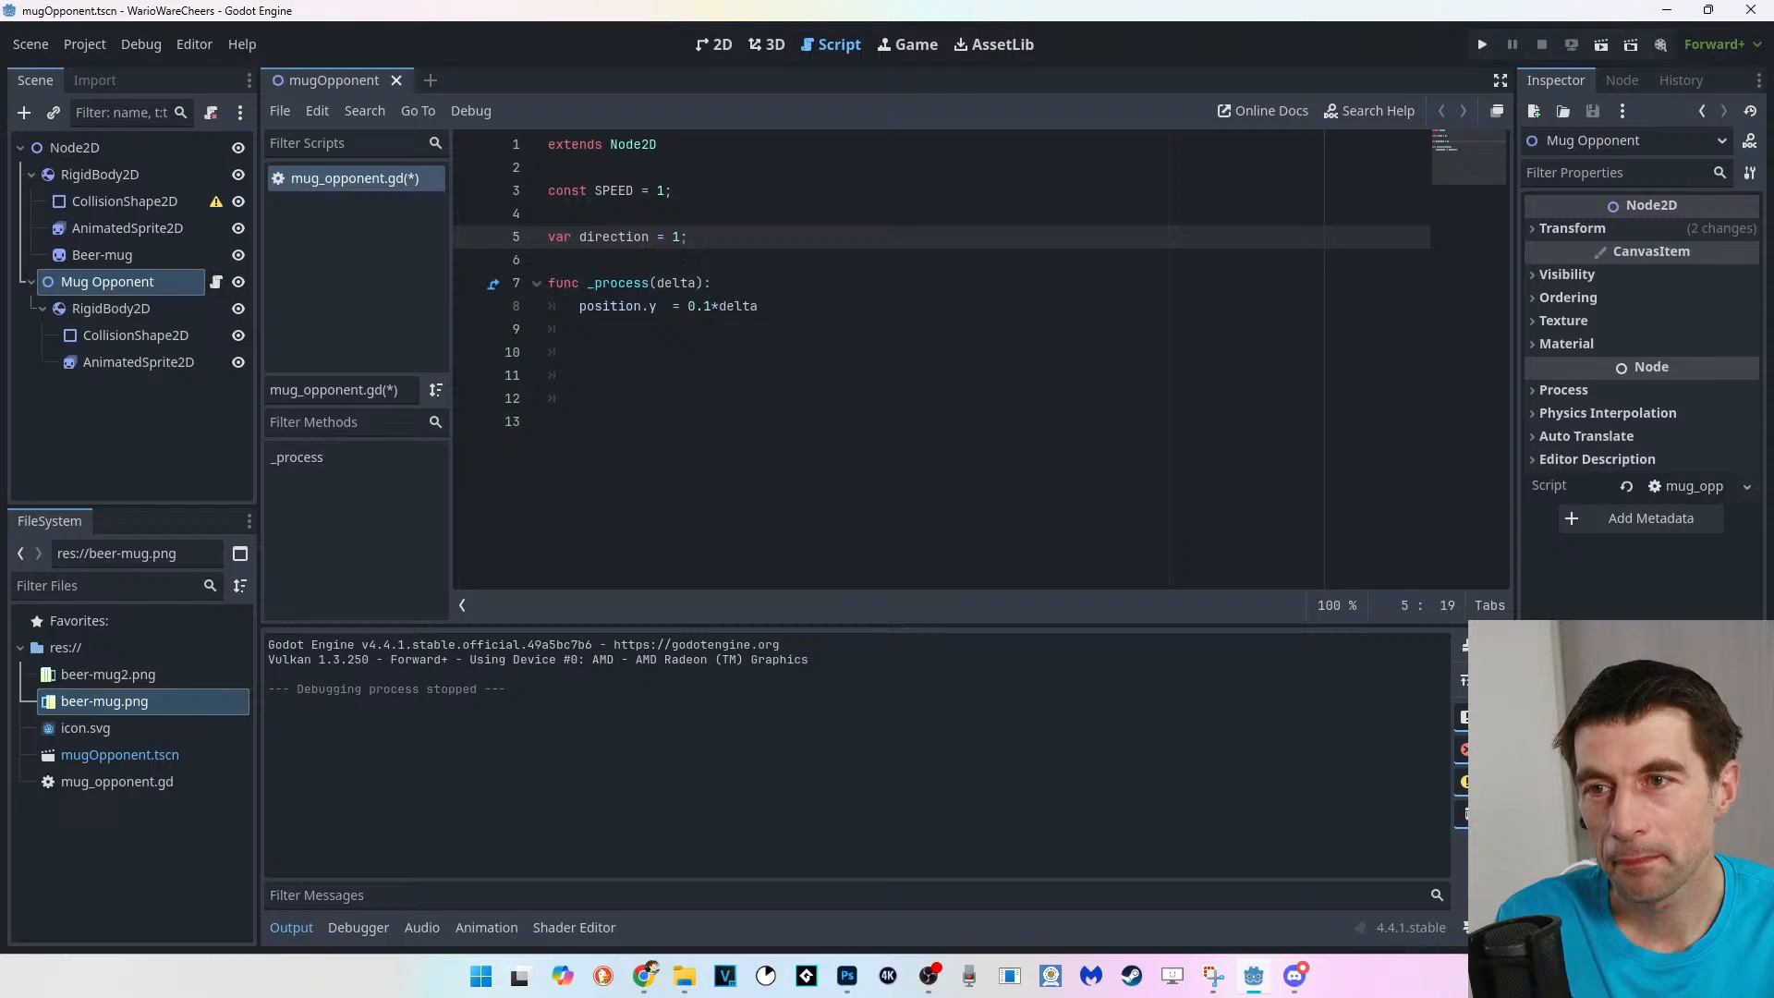
Replace the 0.1 factor in the position.y assignment so the line reads position.y = direction*SPEED*delta.
left_click_drag(687, 306, 713, 305)
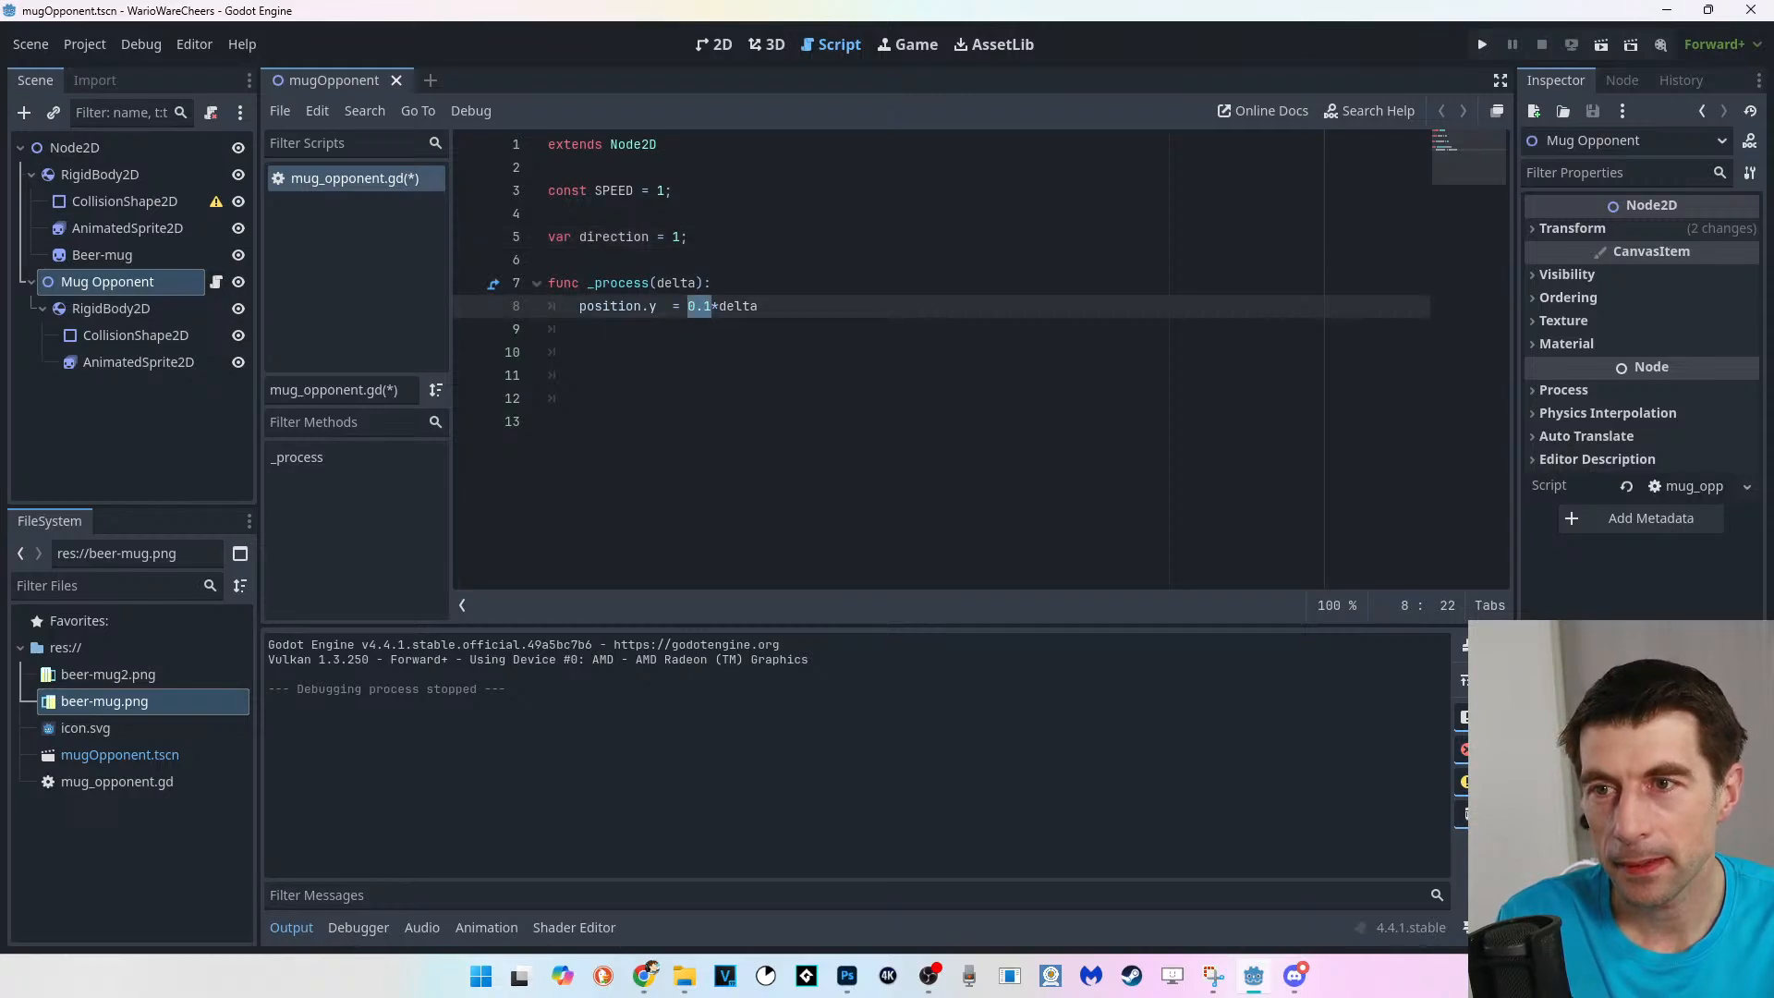
type("SPEED")
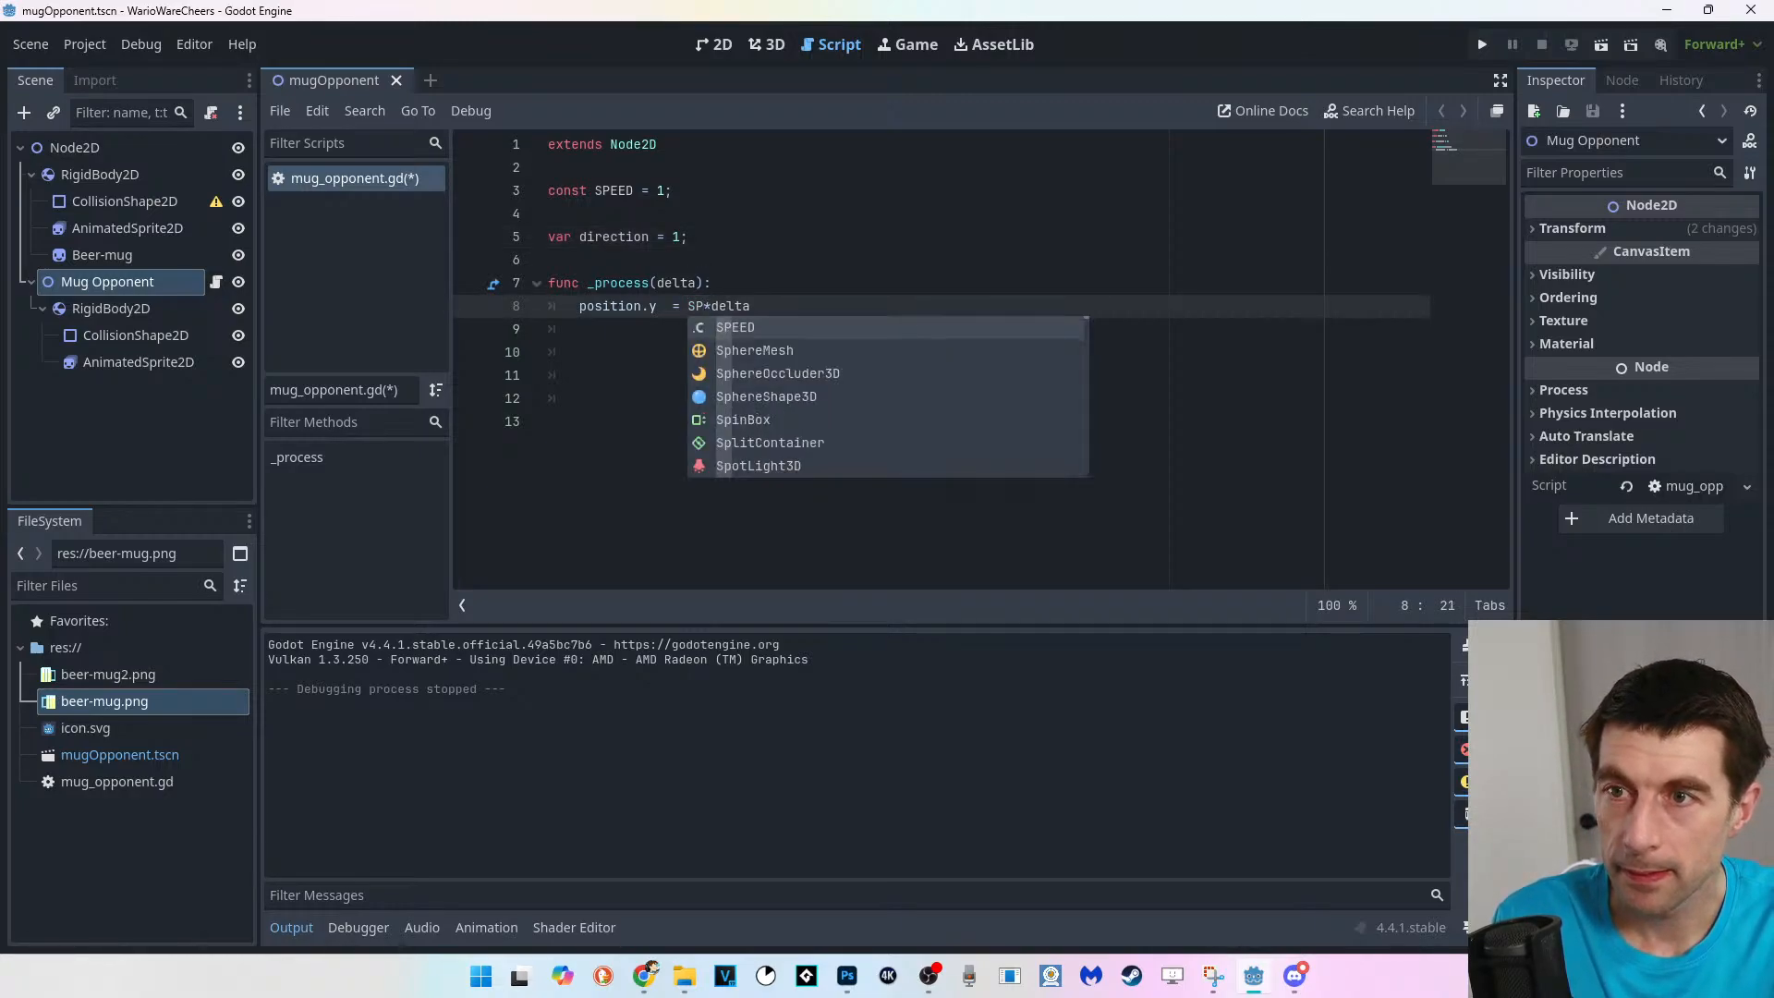
key("Left")
key("Left")
key("Left")
key("Left")
key("Left")
key("Left")
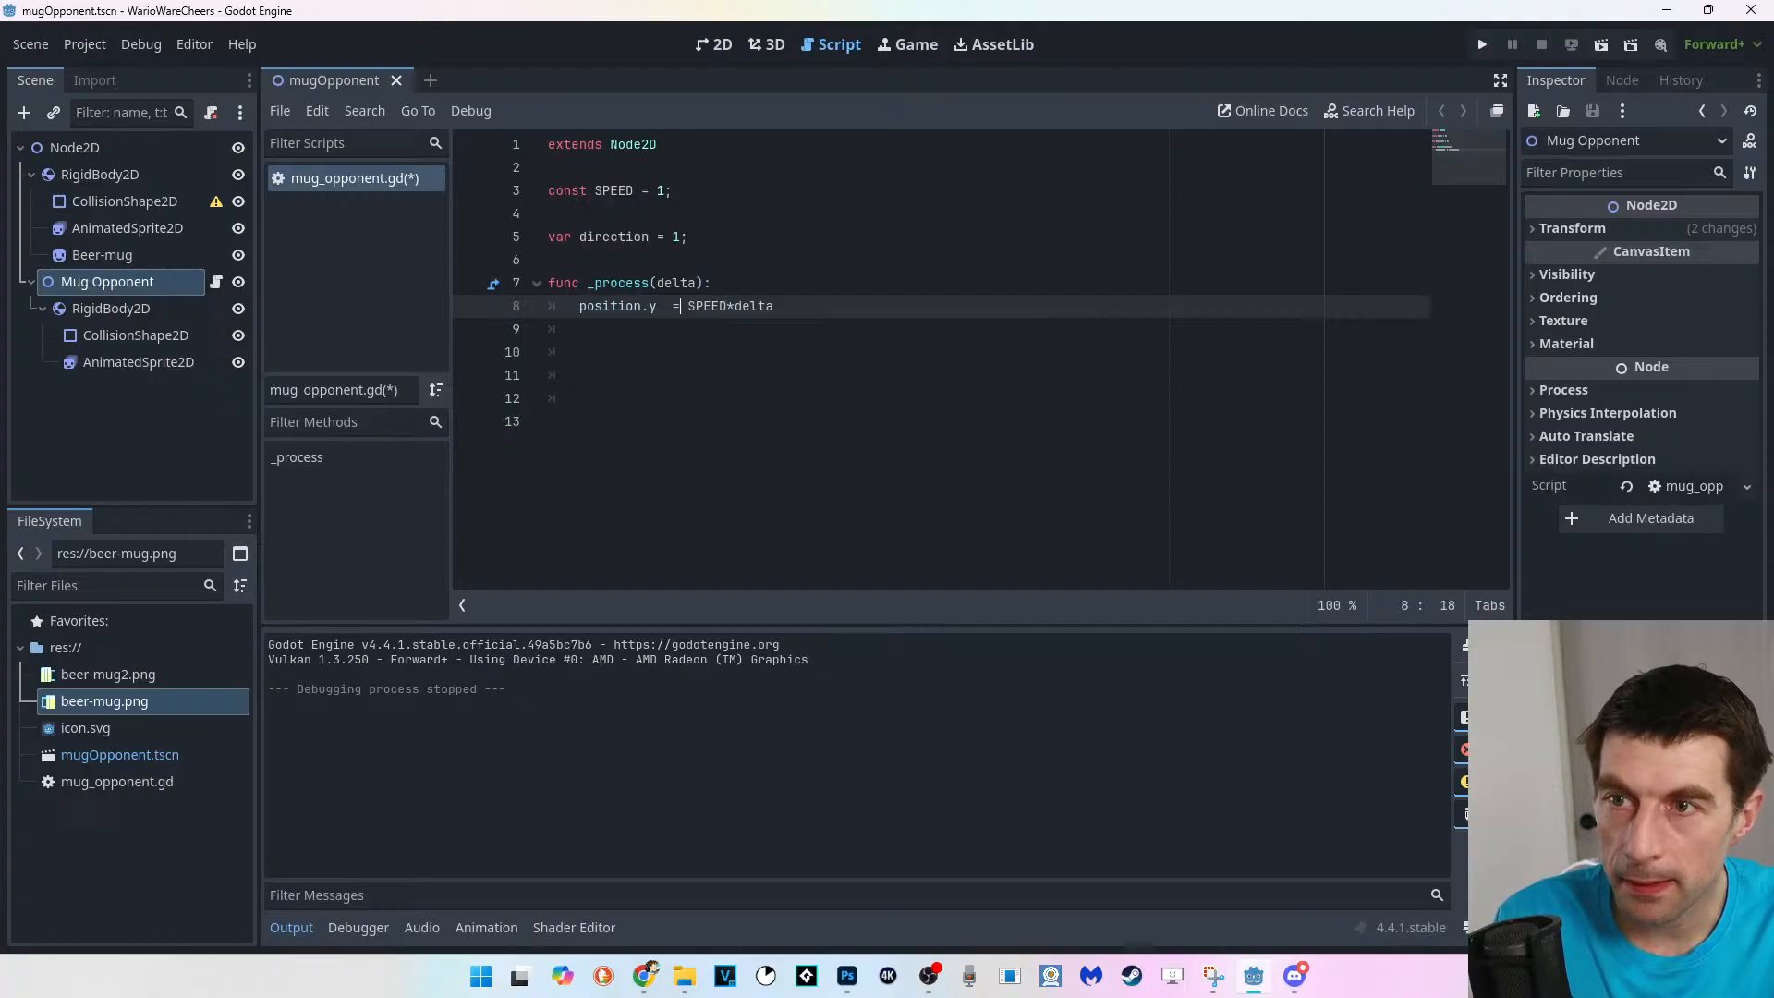
type("directcio")
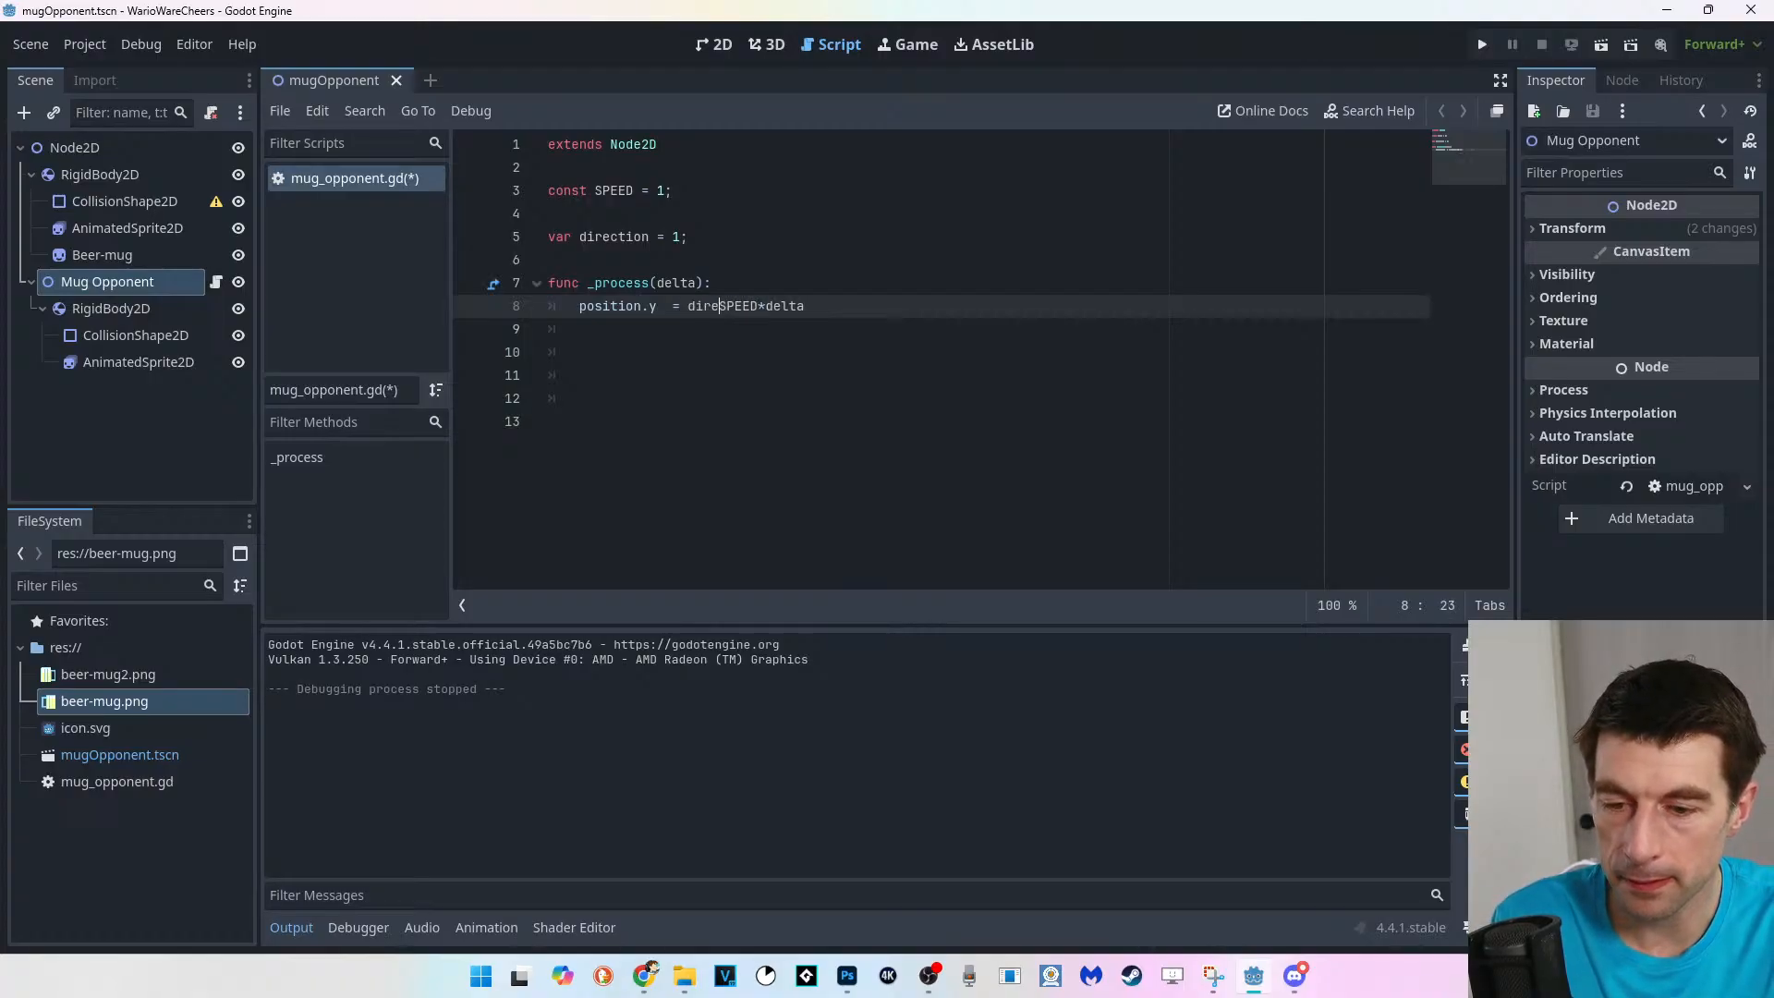
key("BackSpace")
key("BackSpace")
key("BackSpace")
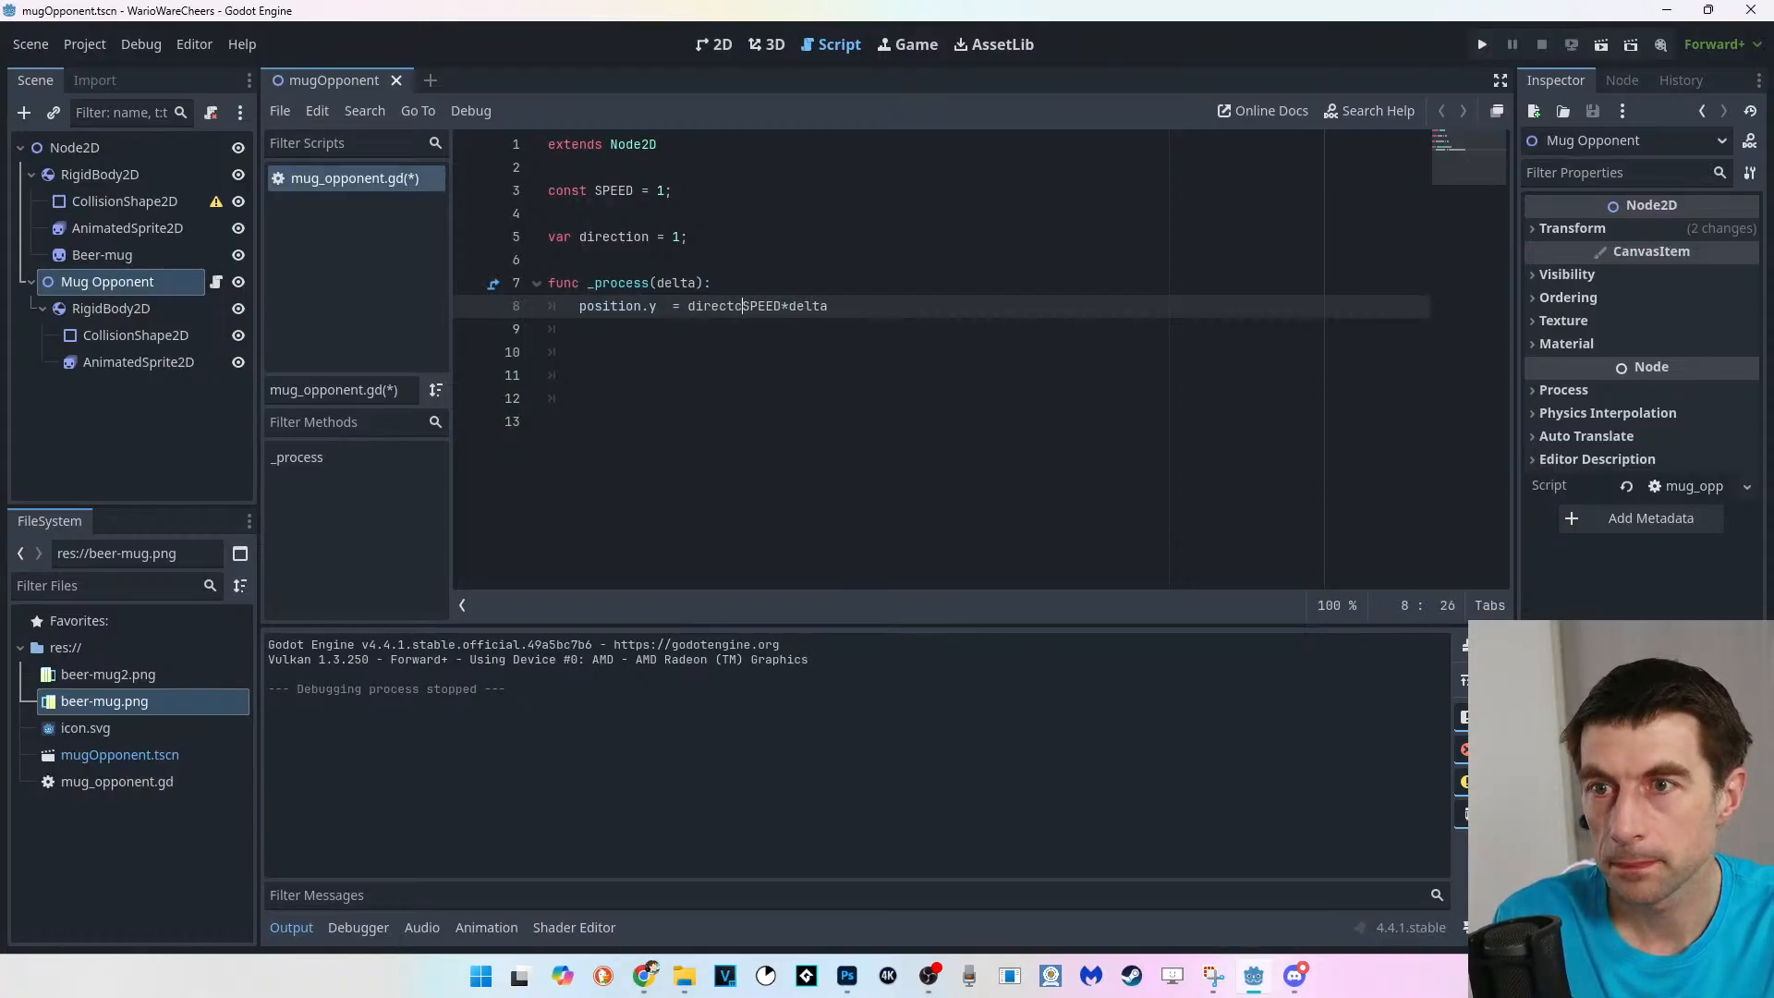
type("ion*")
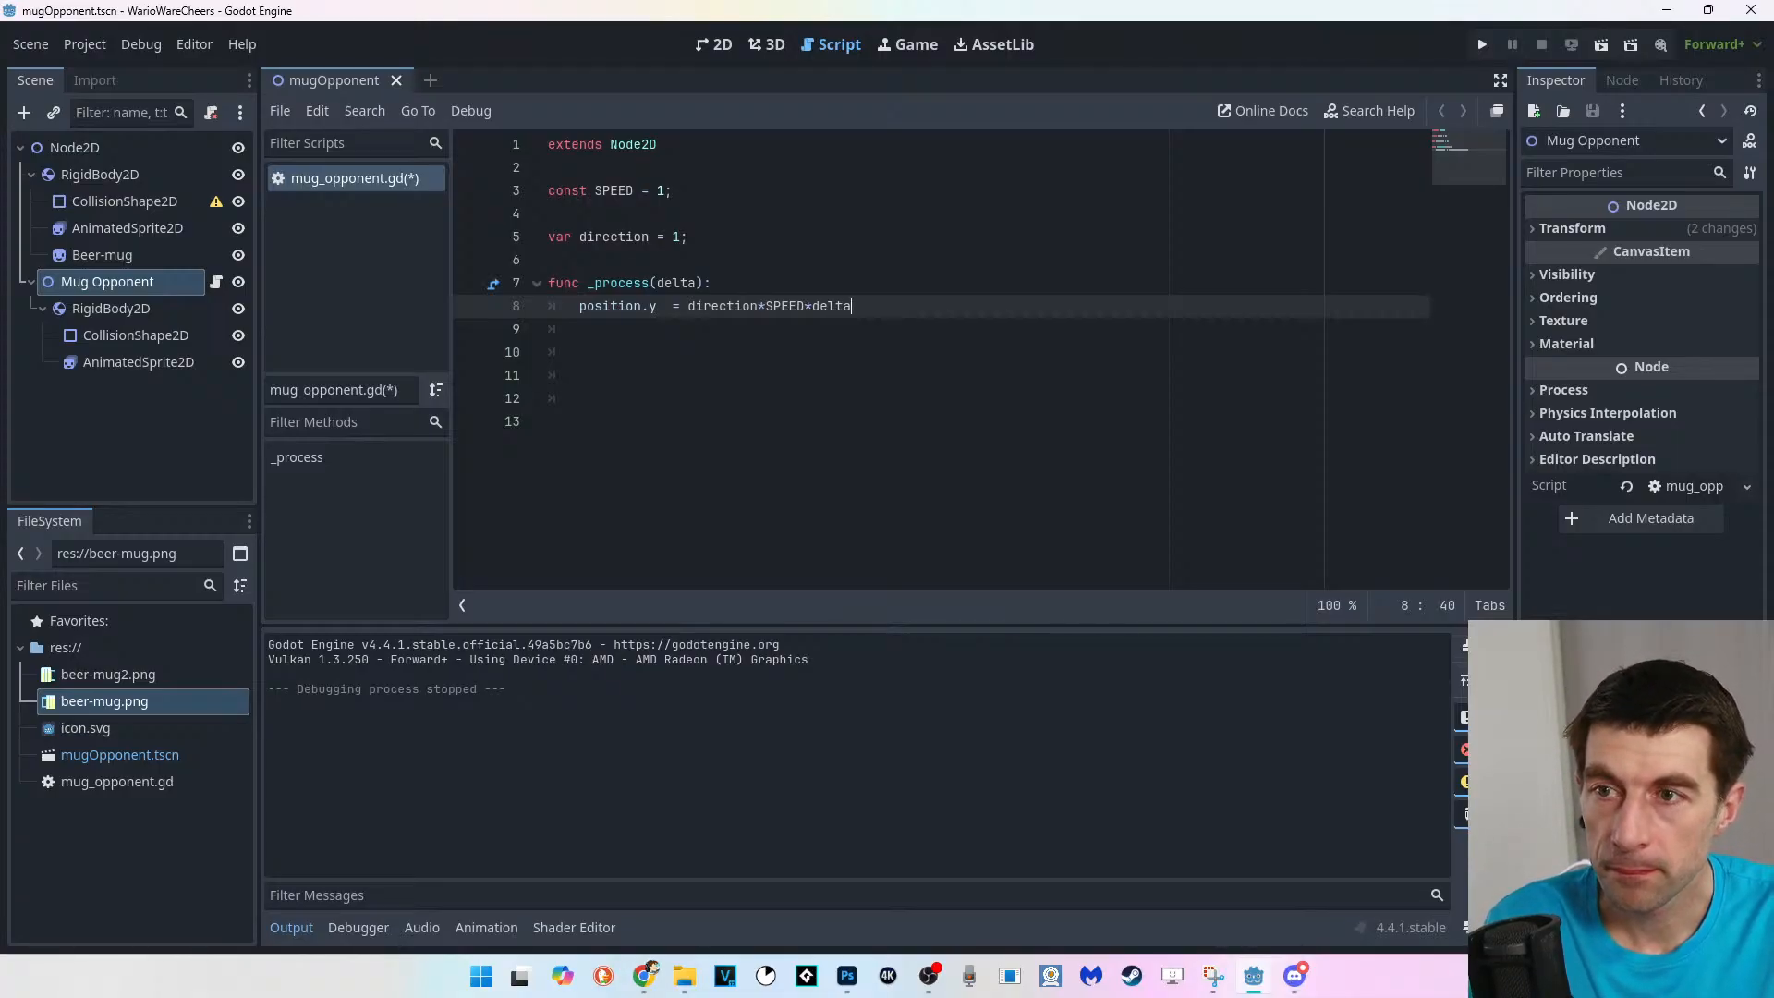
Add an empty if() statement inside _process, one blank line below the position.y assignment.
key("Return")
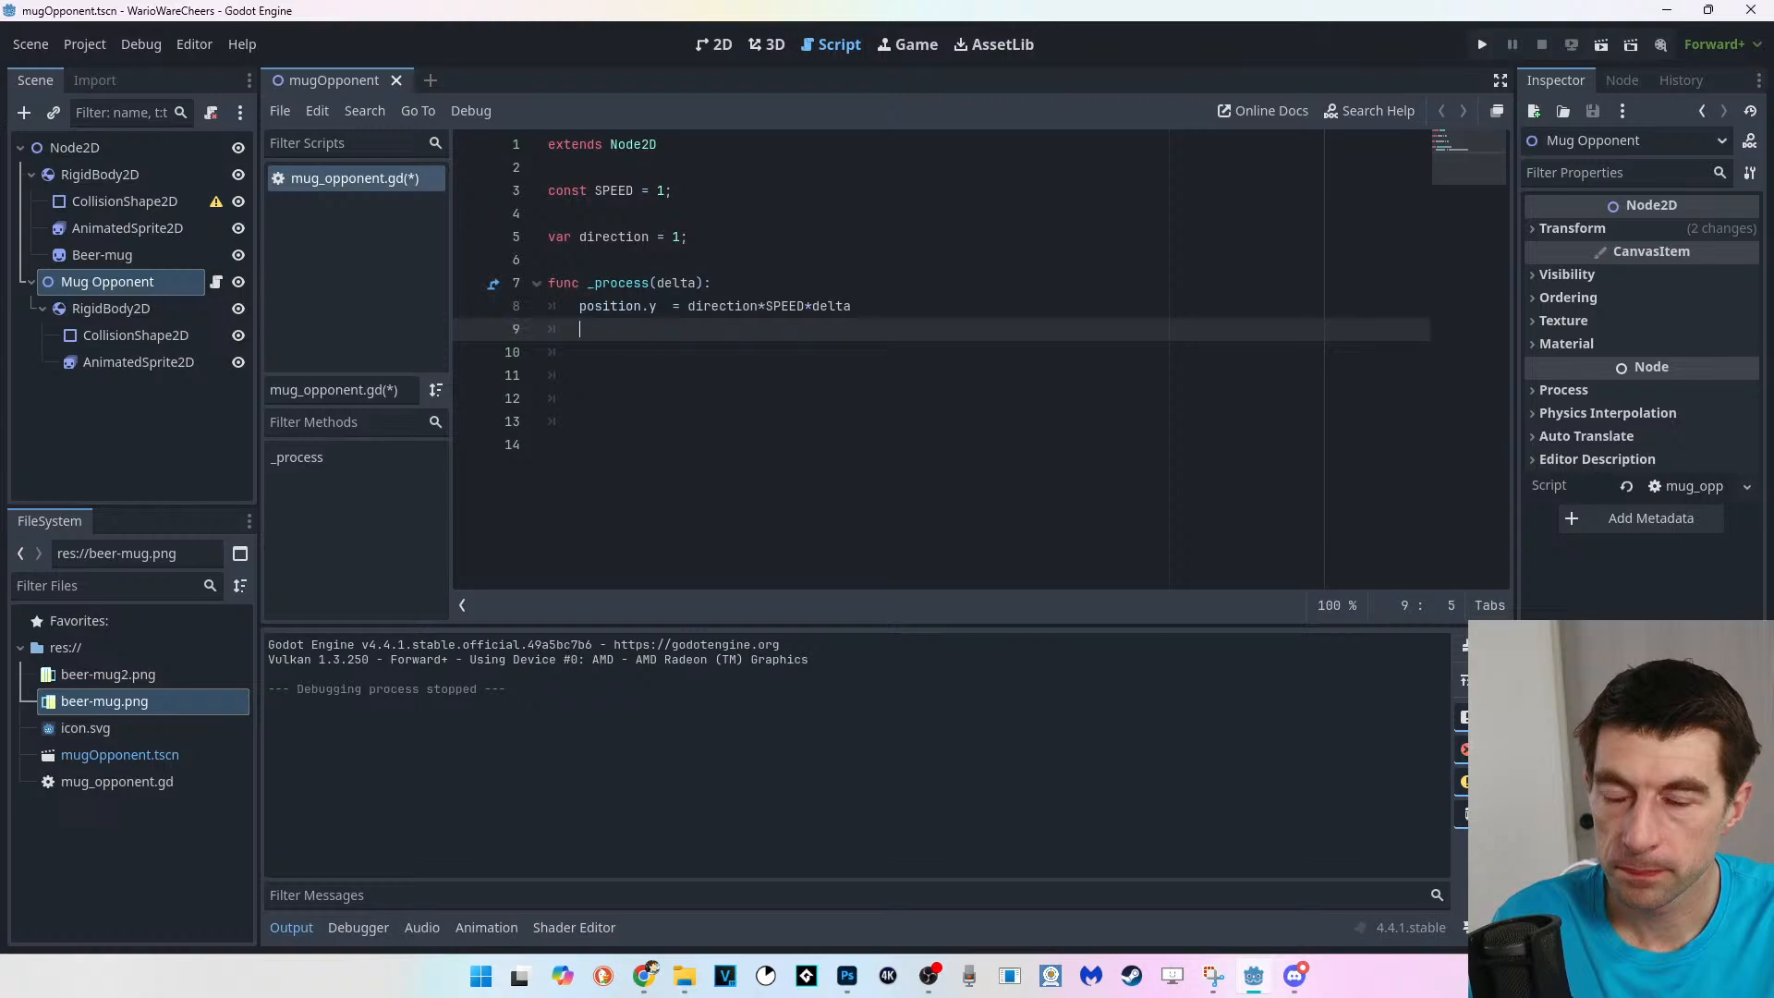
key("Return")
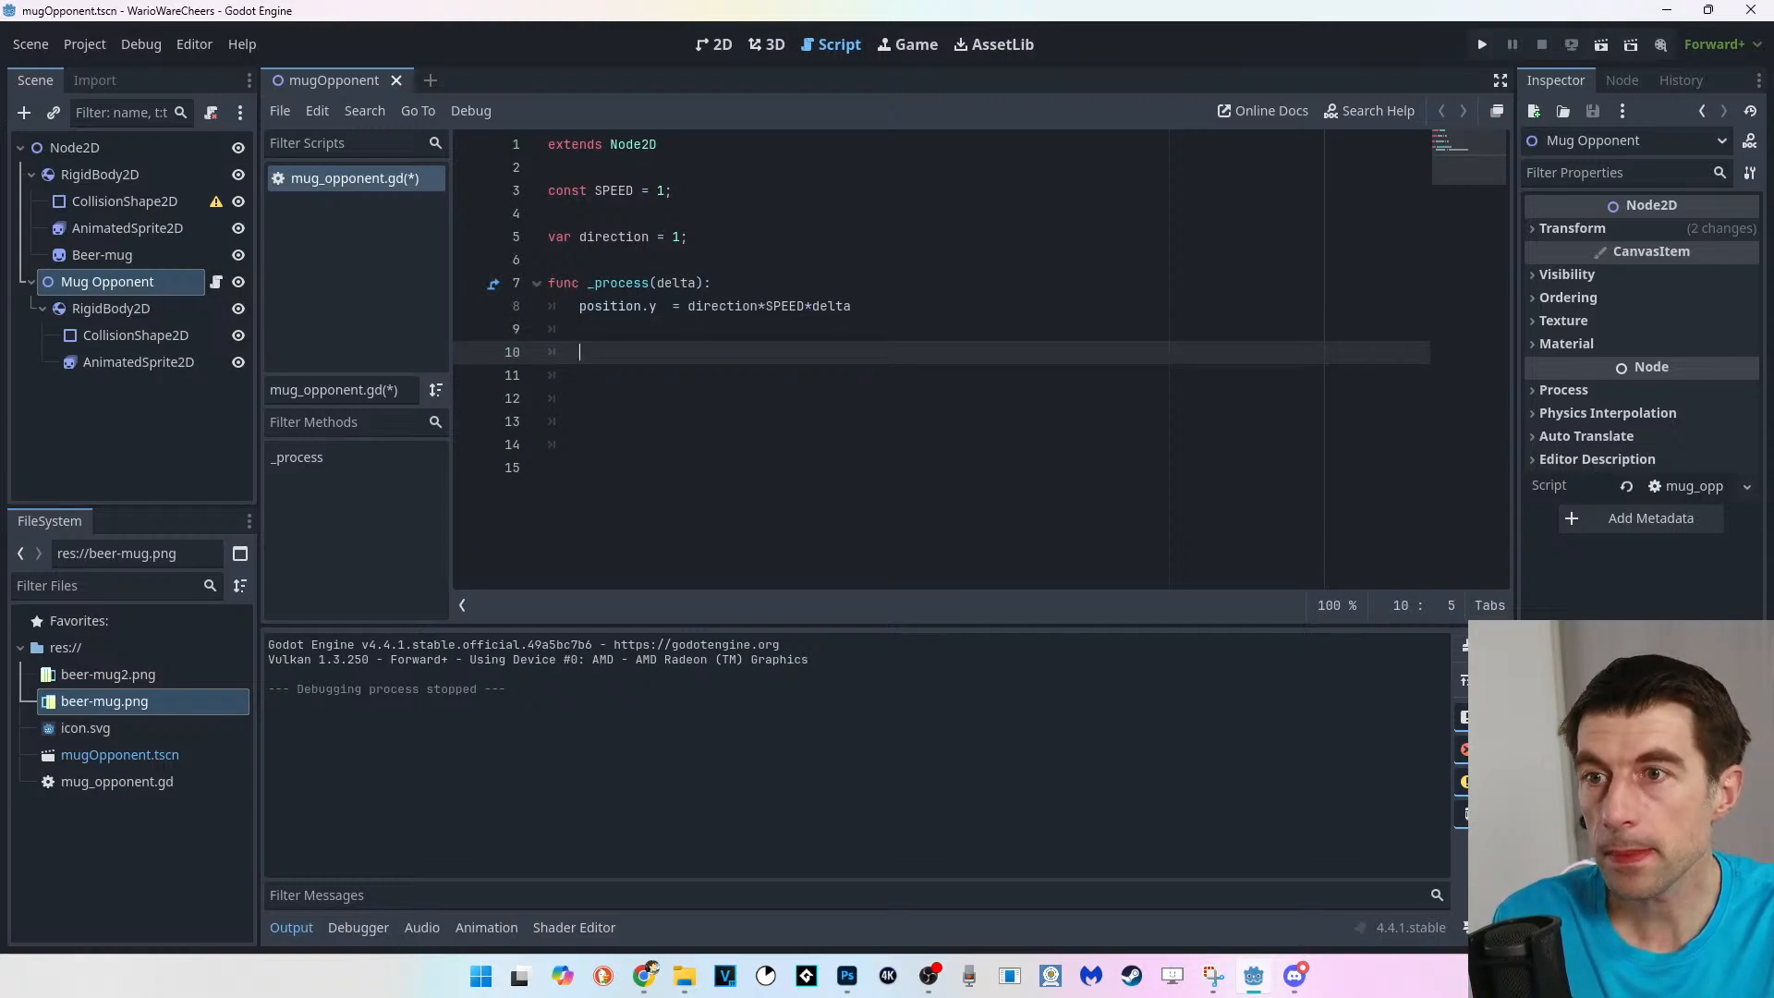
key("Up")
type("if")
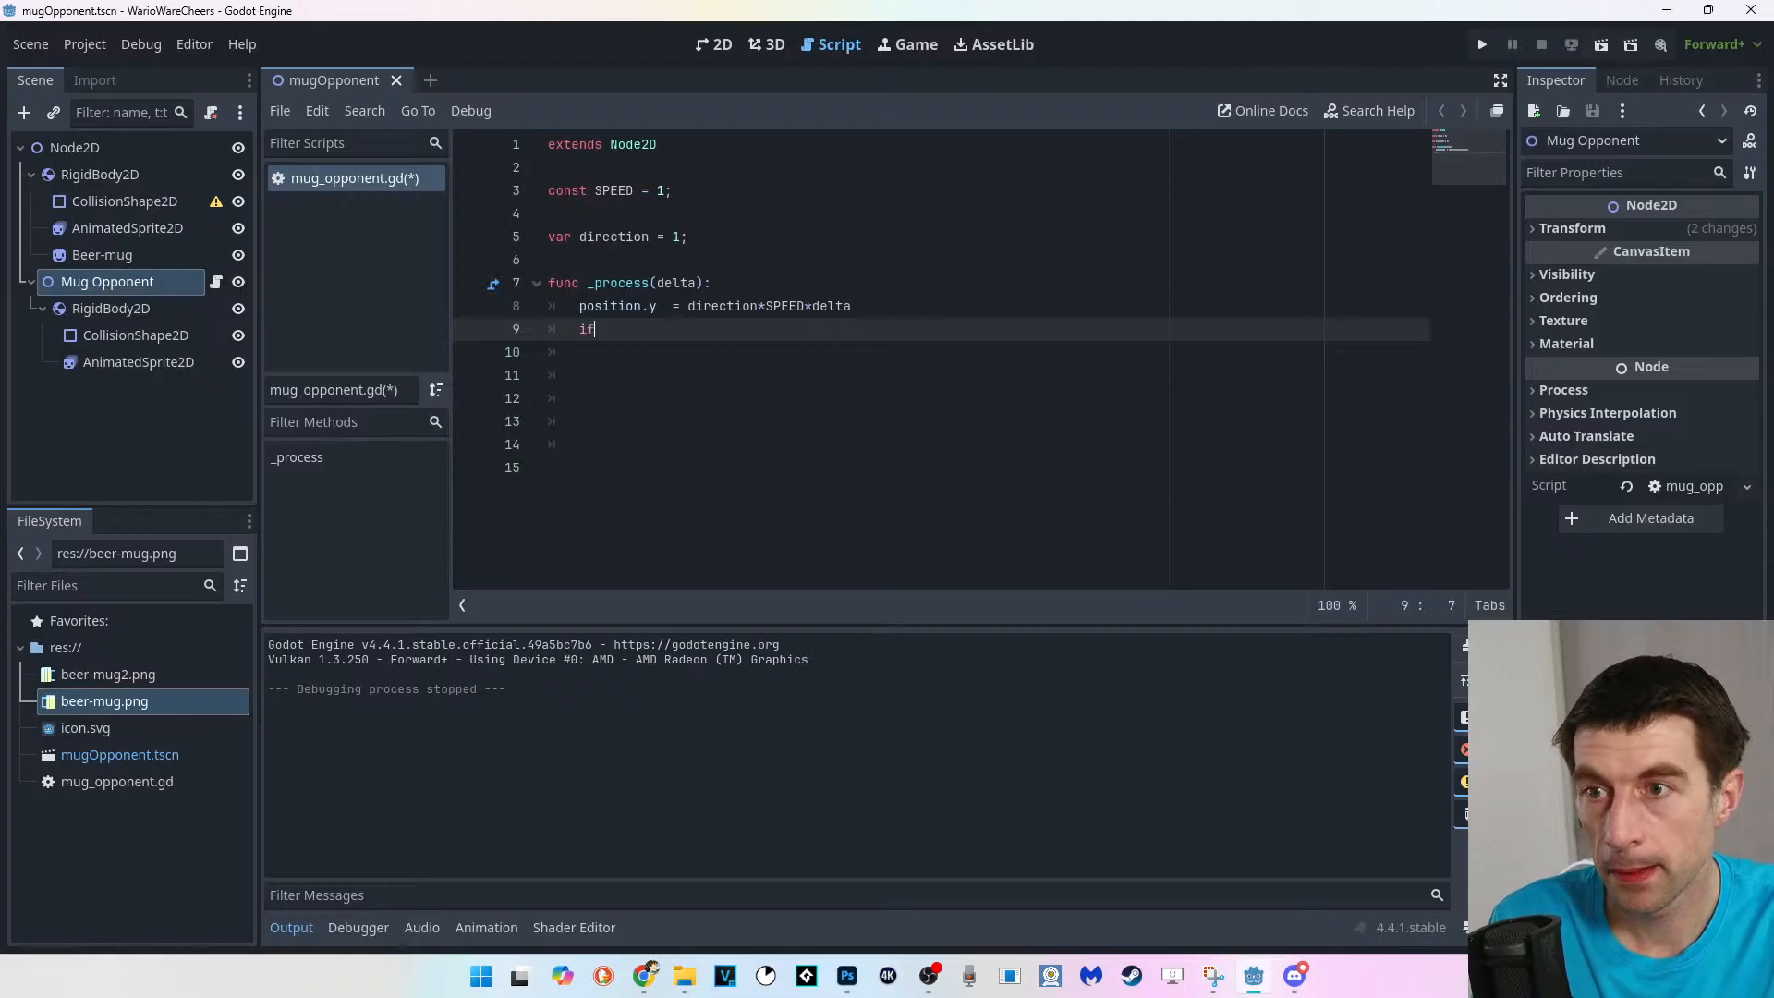
key("BackSpace")
key("BackSpace")
key("Return")
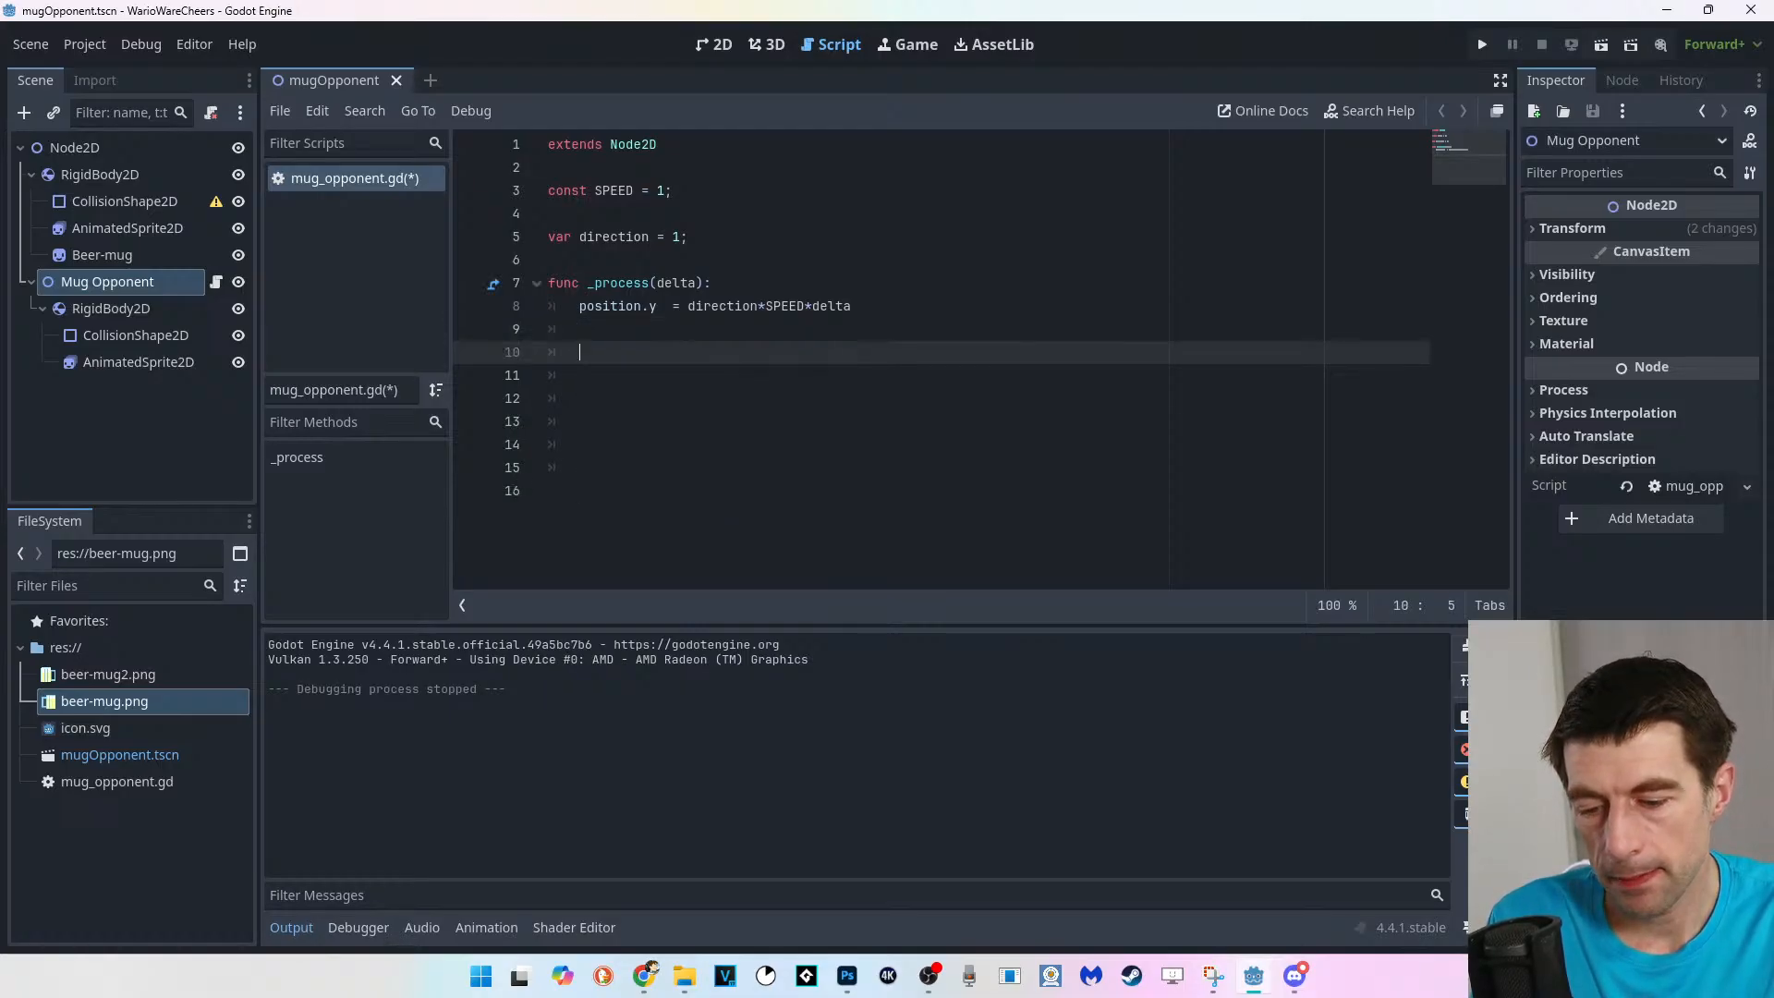
type("if(")
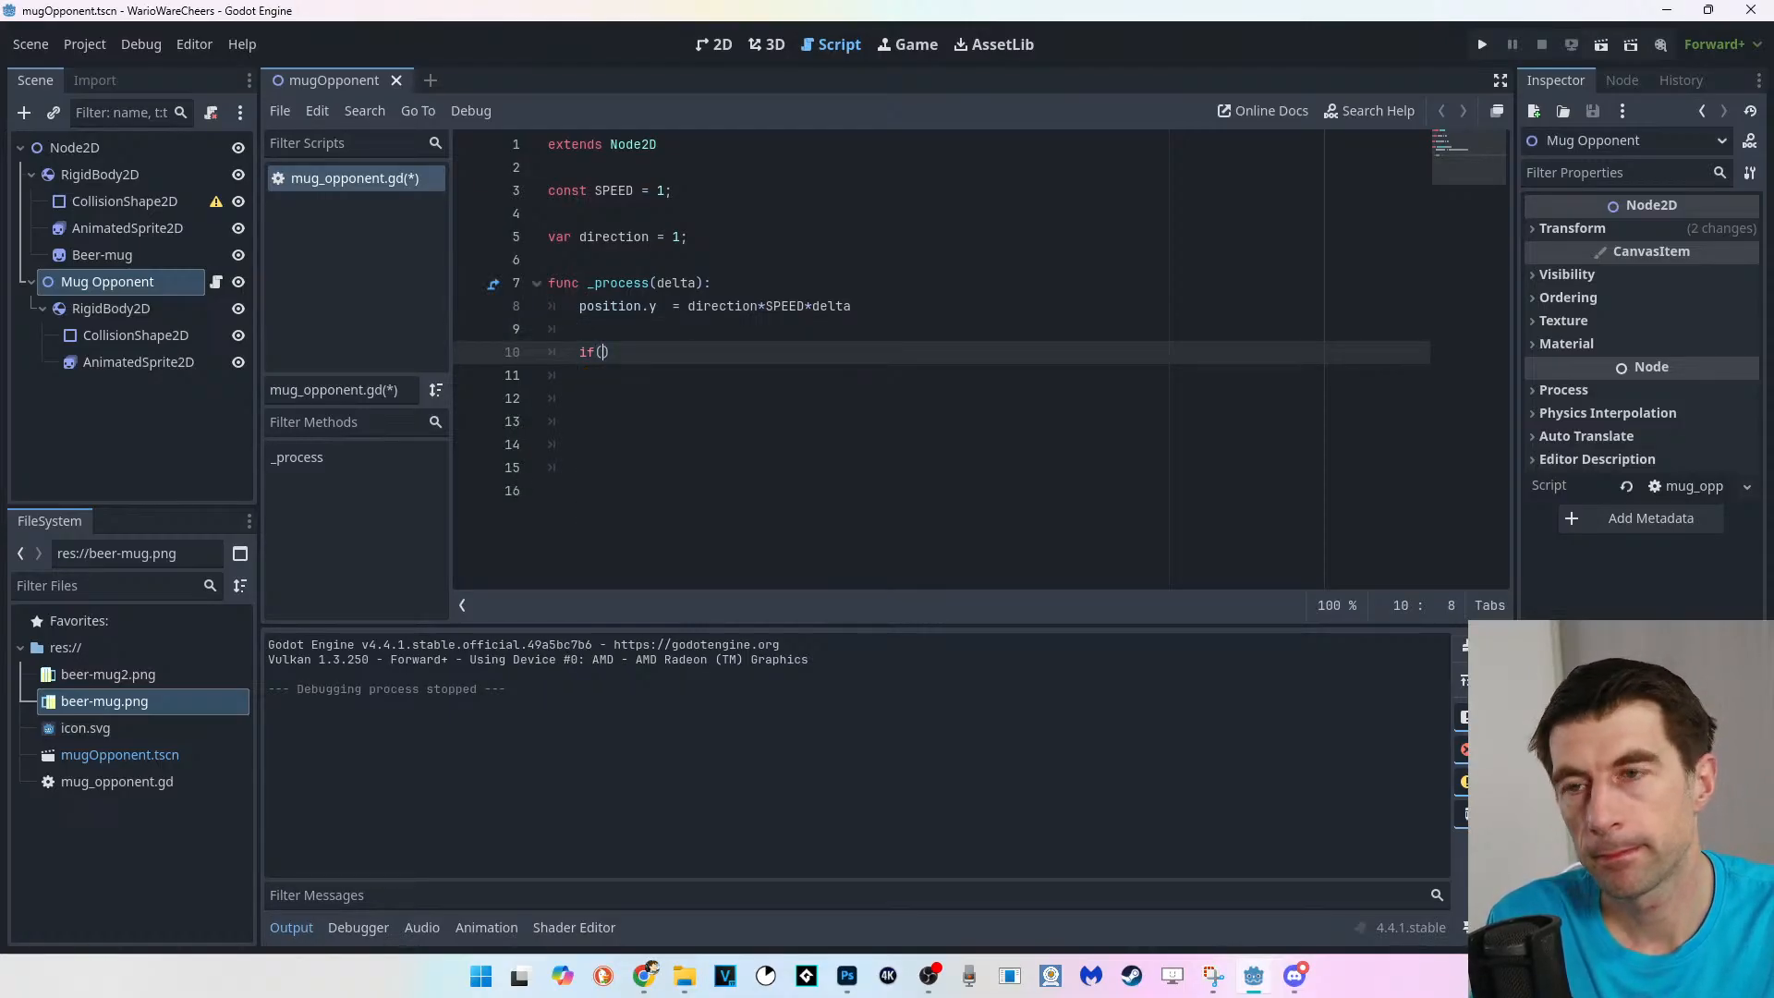
Declare a constant top = 0; on its own line between the SPEED constant and the direction variable.
left_click(688, 260)
left_click(689, 236)
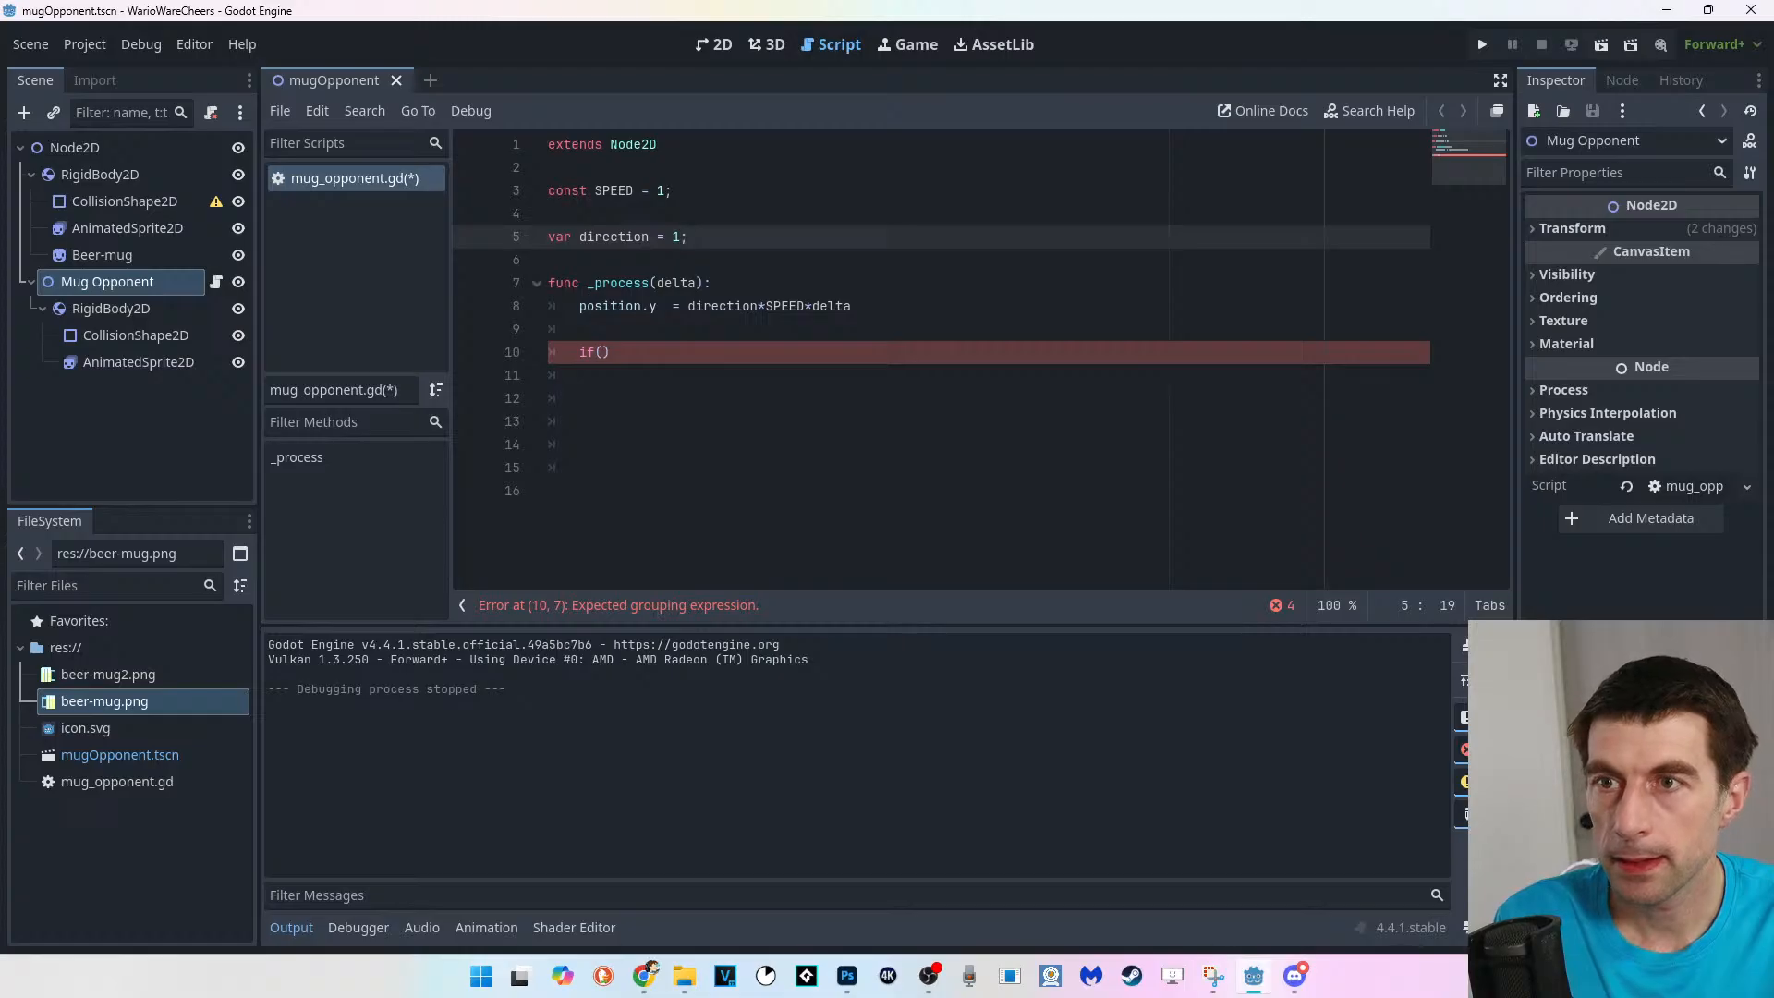
left_click(549, 213)
key("Return")
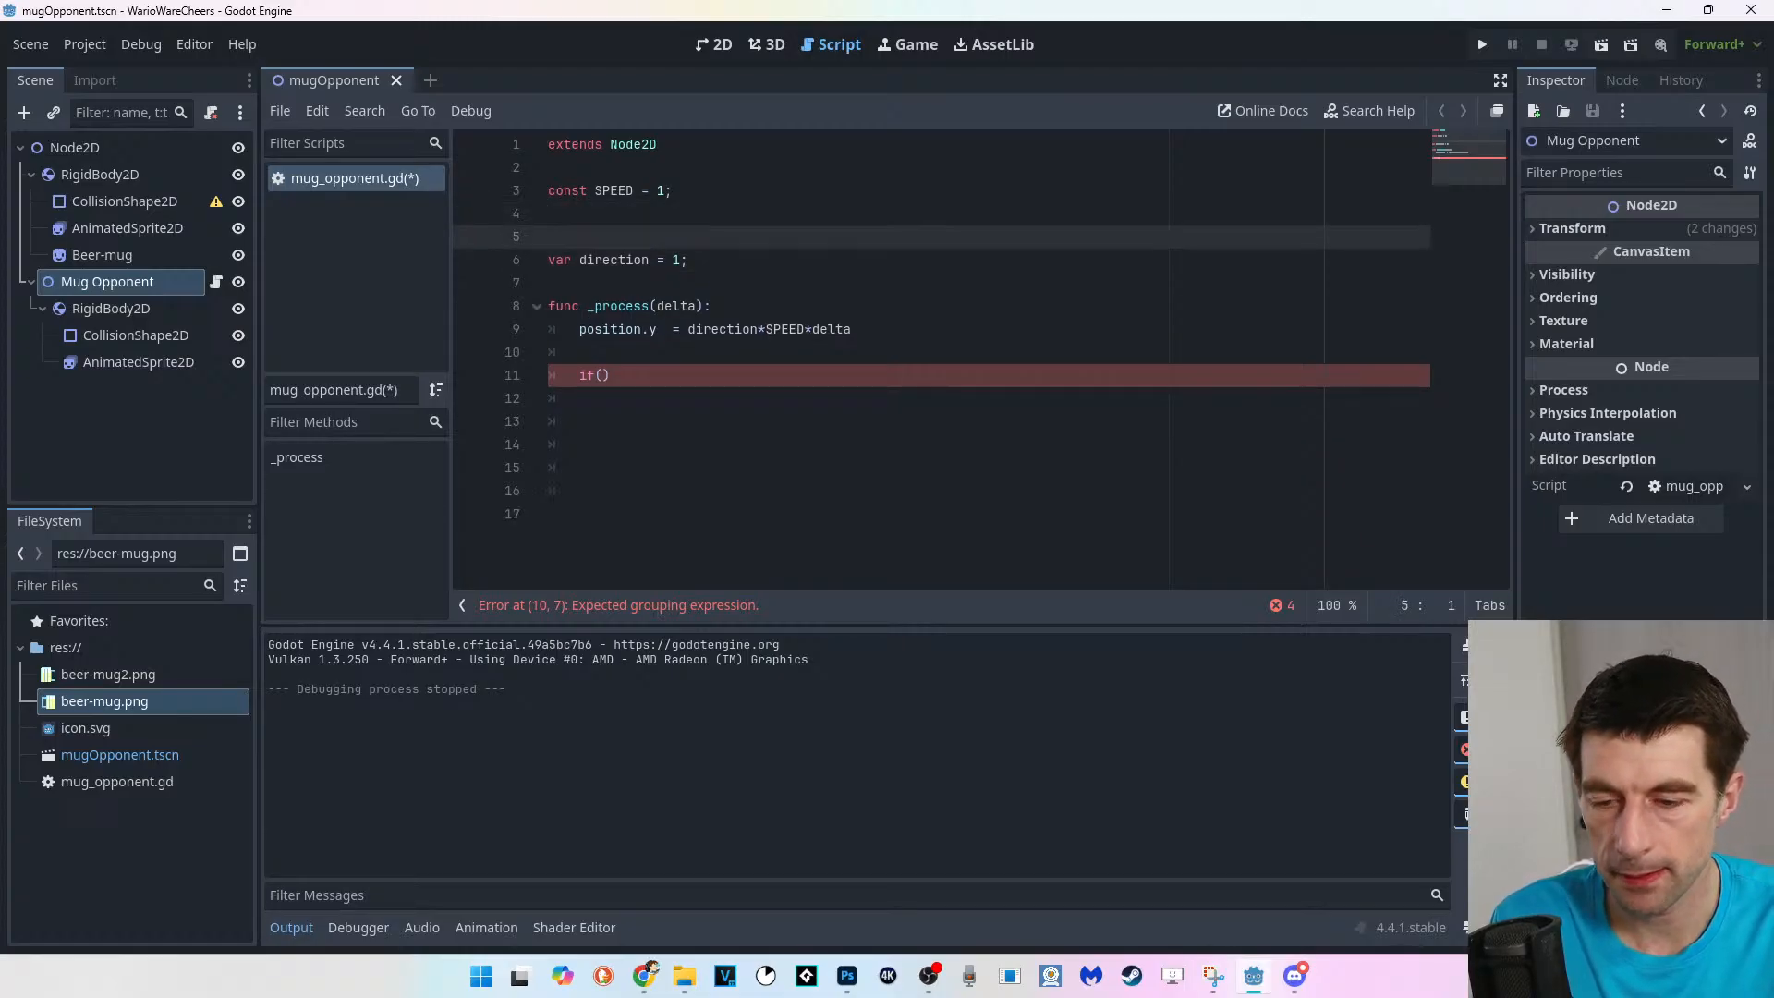
key("Up")
key("Up")
key("Down")
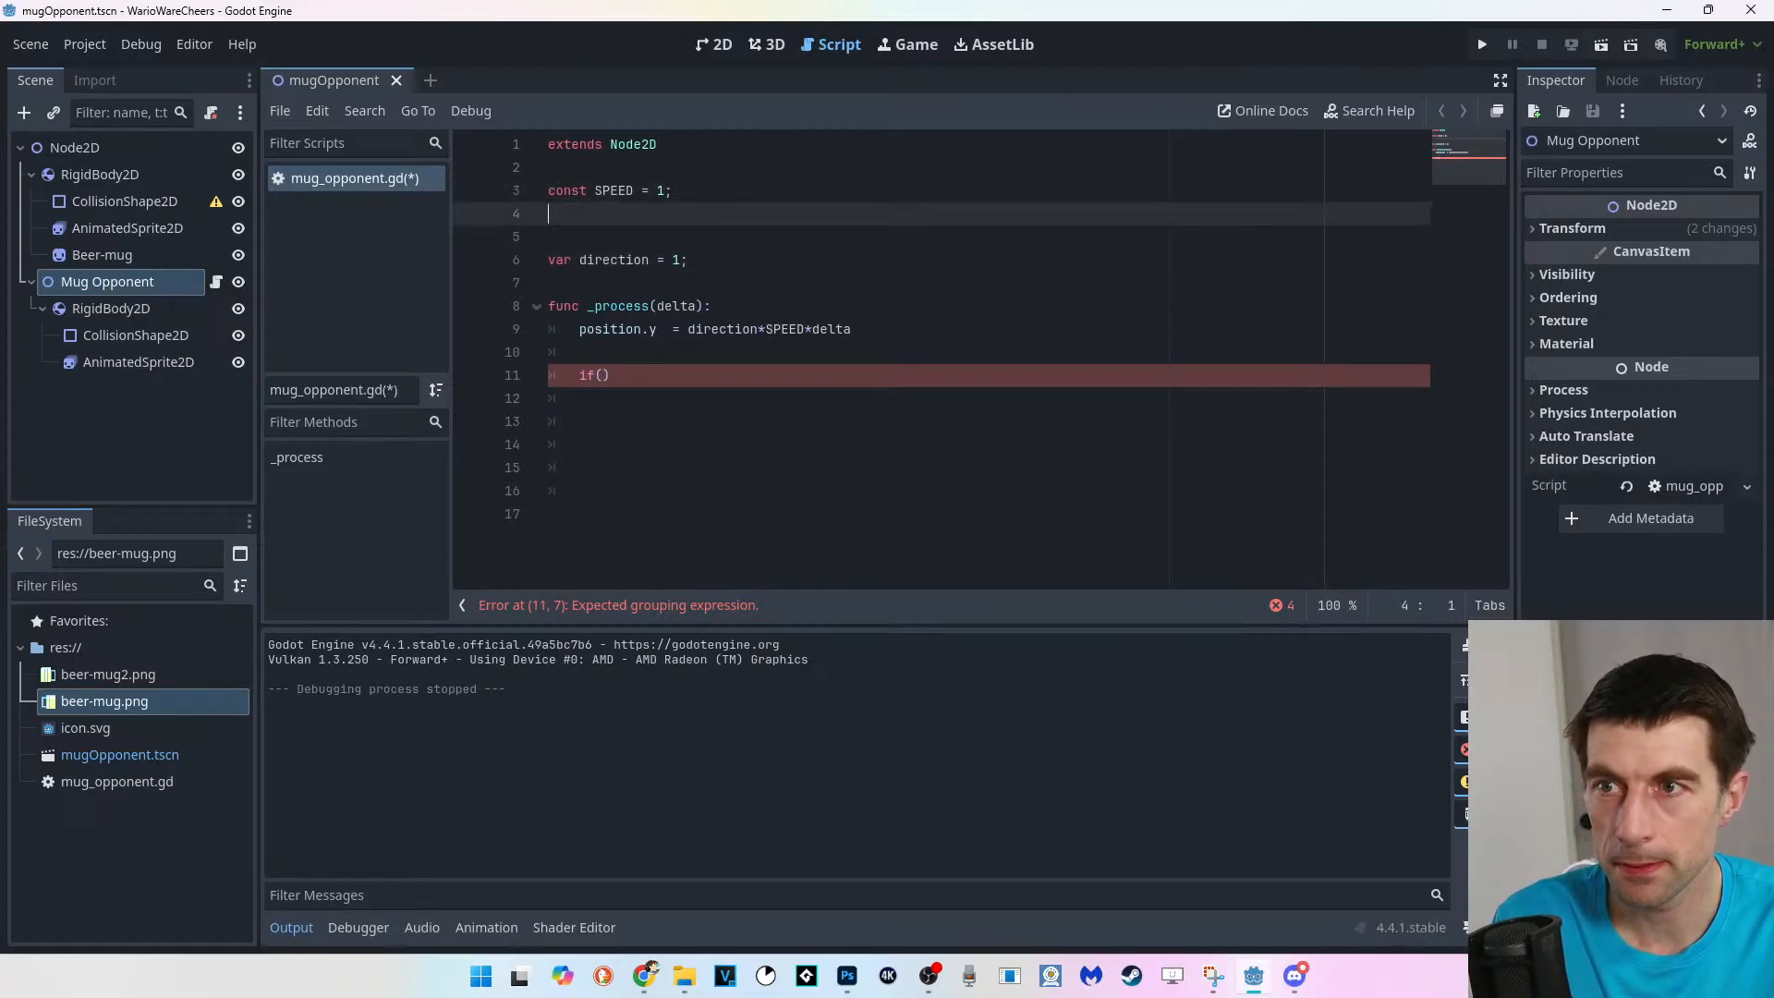
key("Return")
type("const")
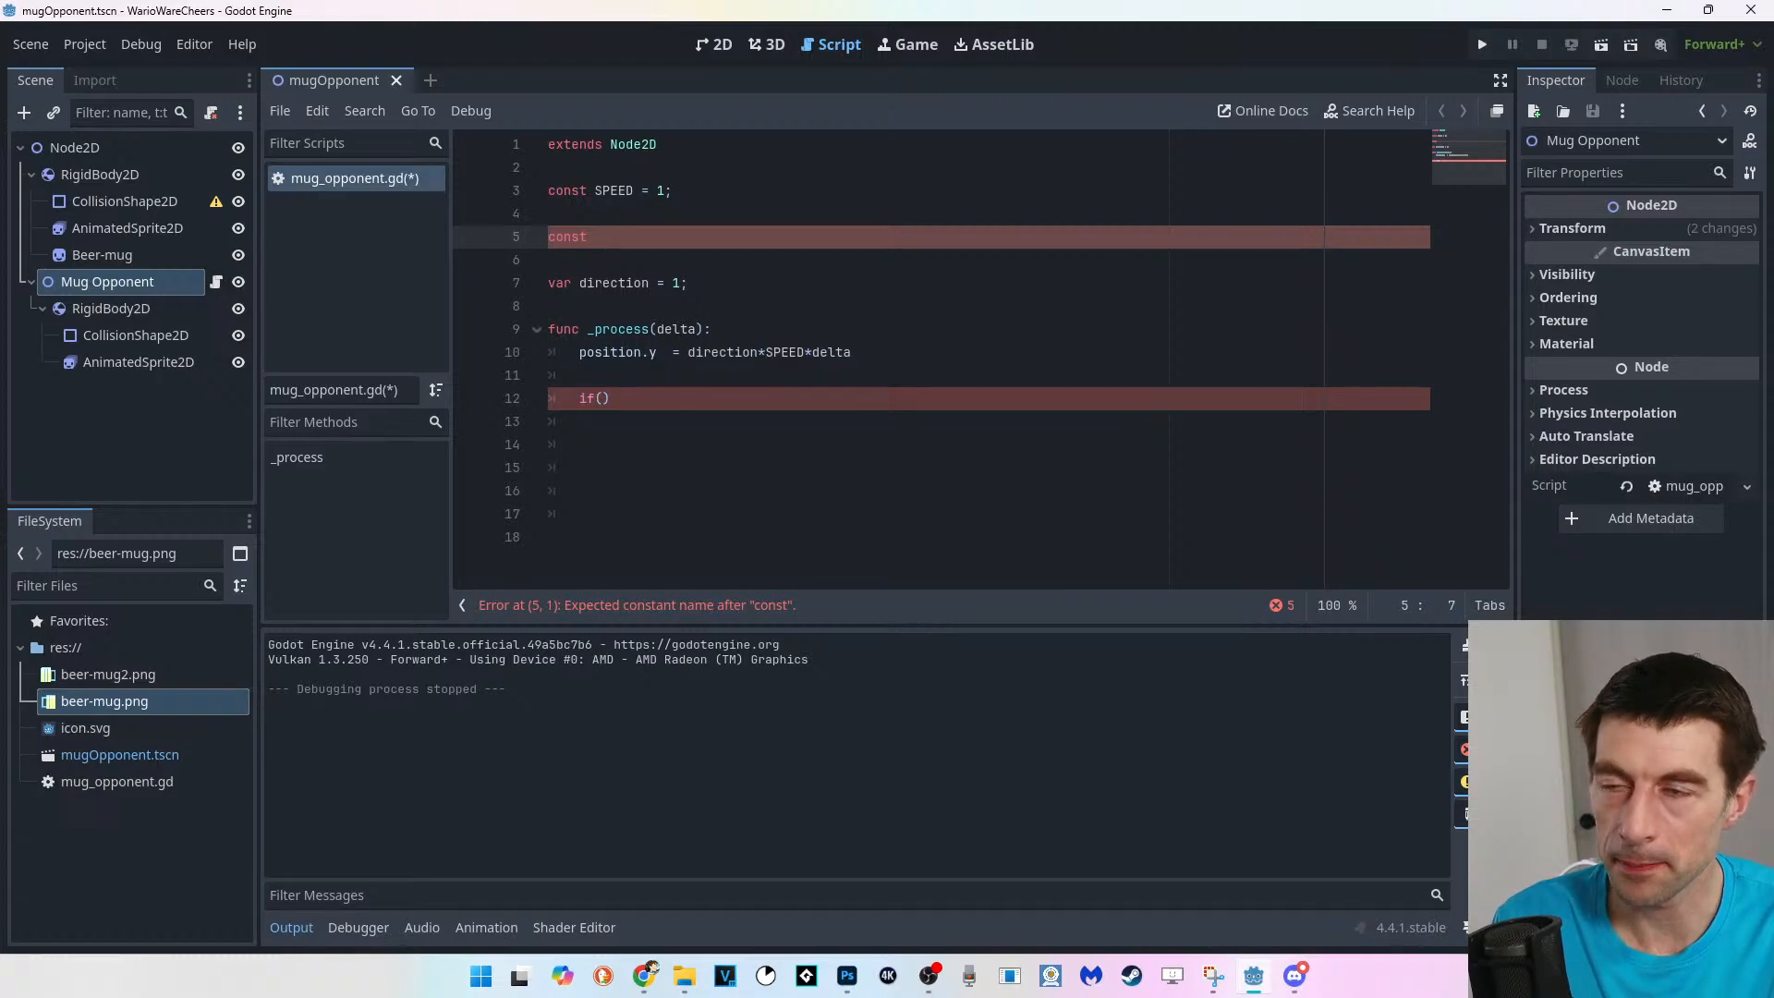
type("top = 0;")
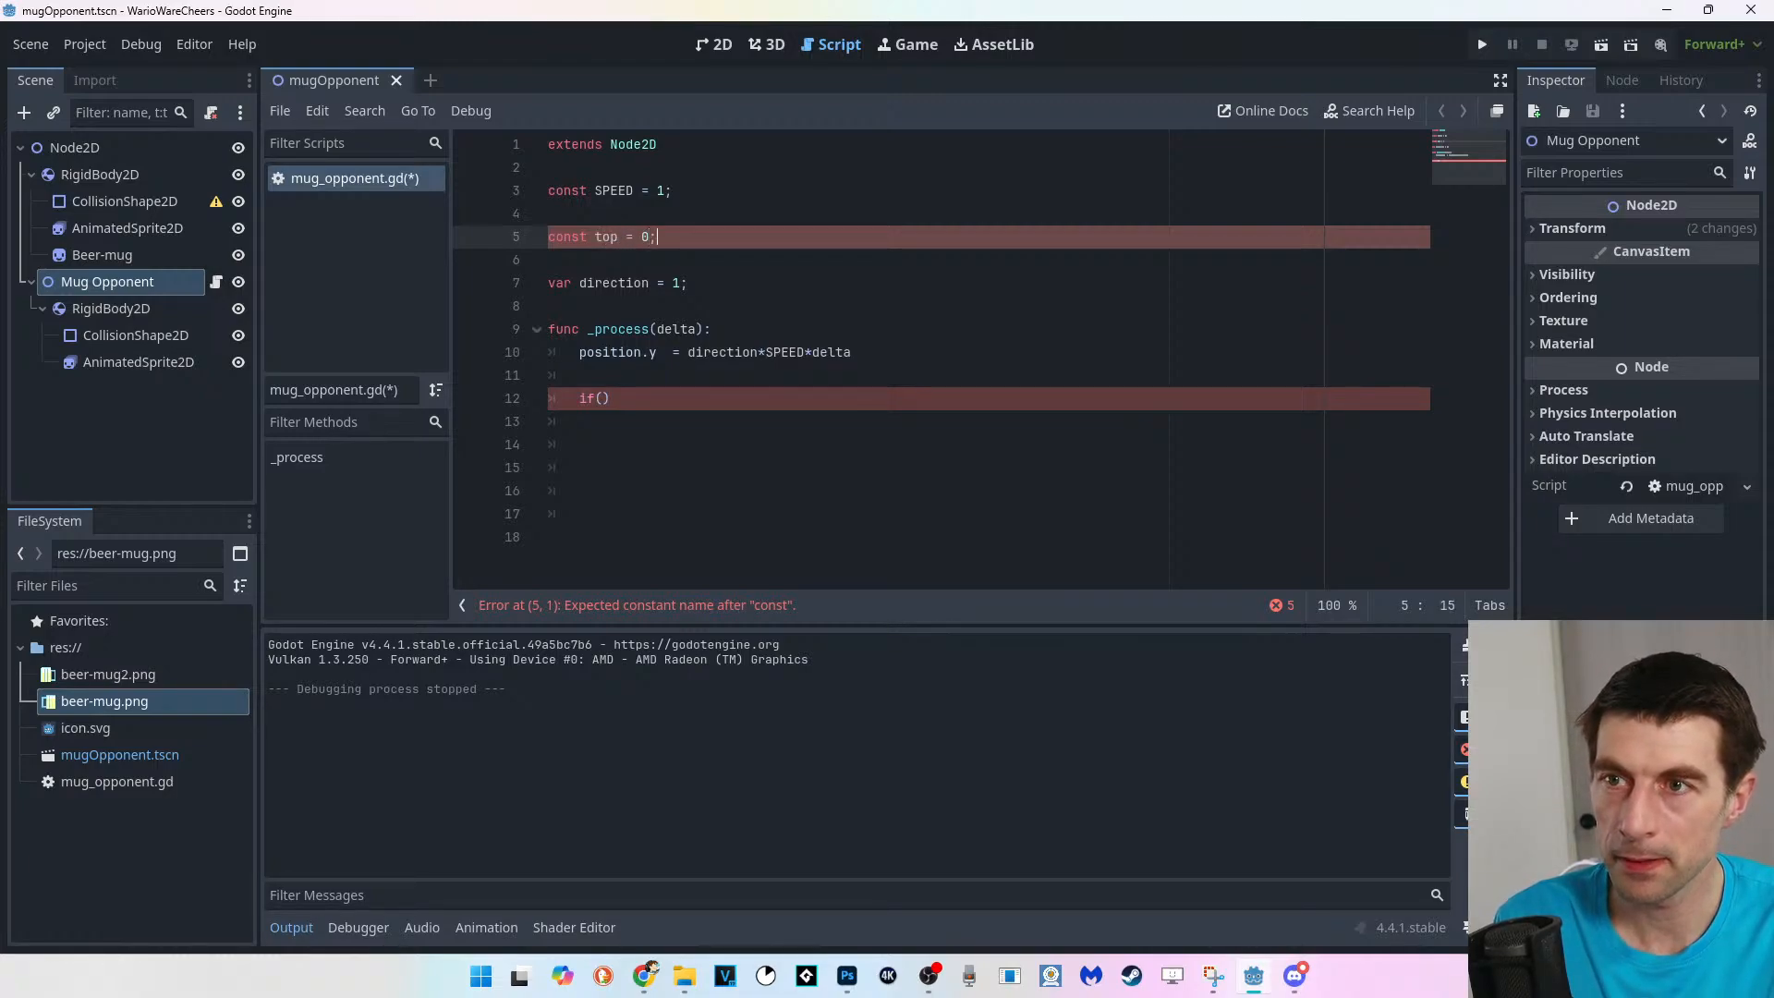
Rename the top constant to screenTop.
key("Left")
key("Left")
key("Left")
key("Left")
key("Left")
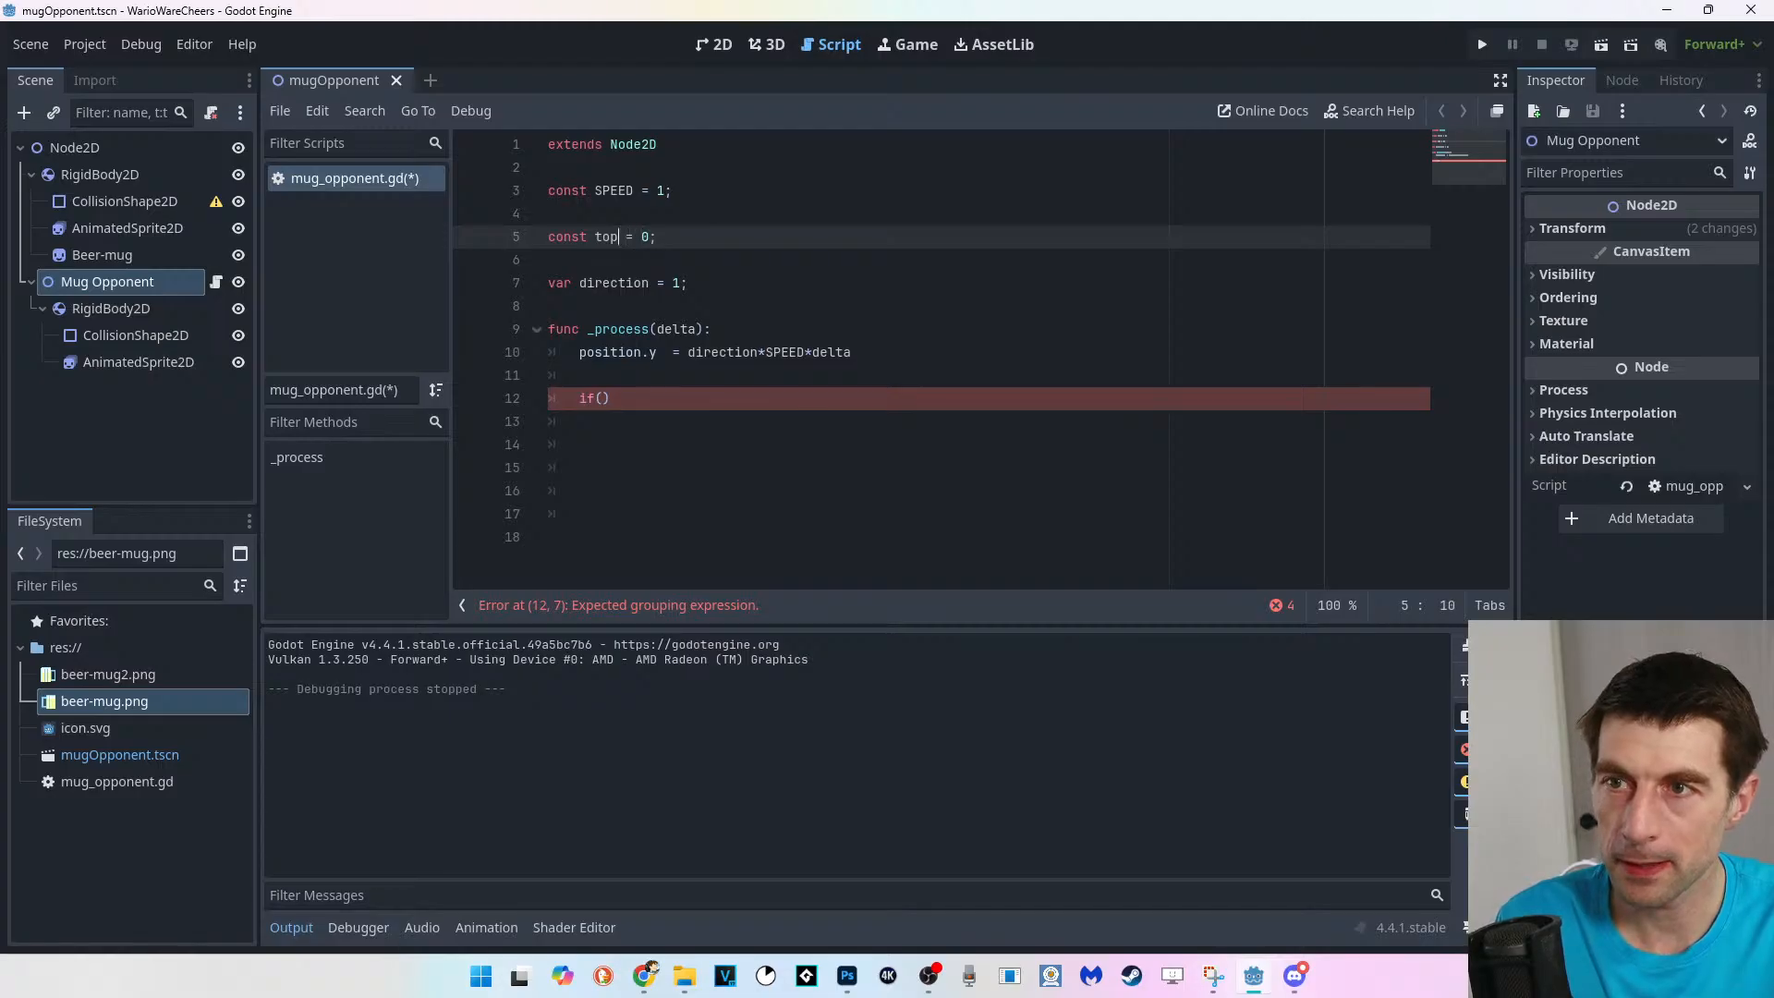
key("Left")
key("Left")
key("shift+Left")
type("scree")
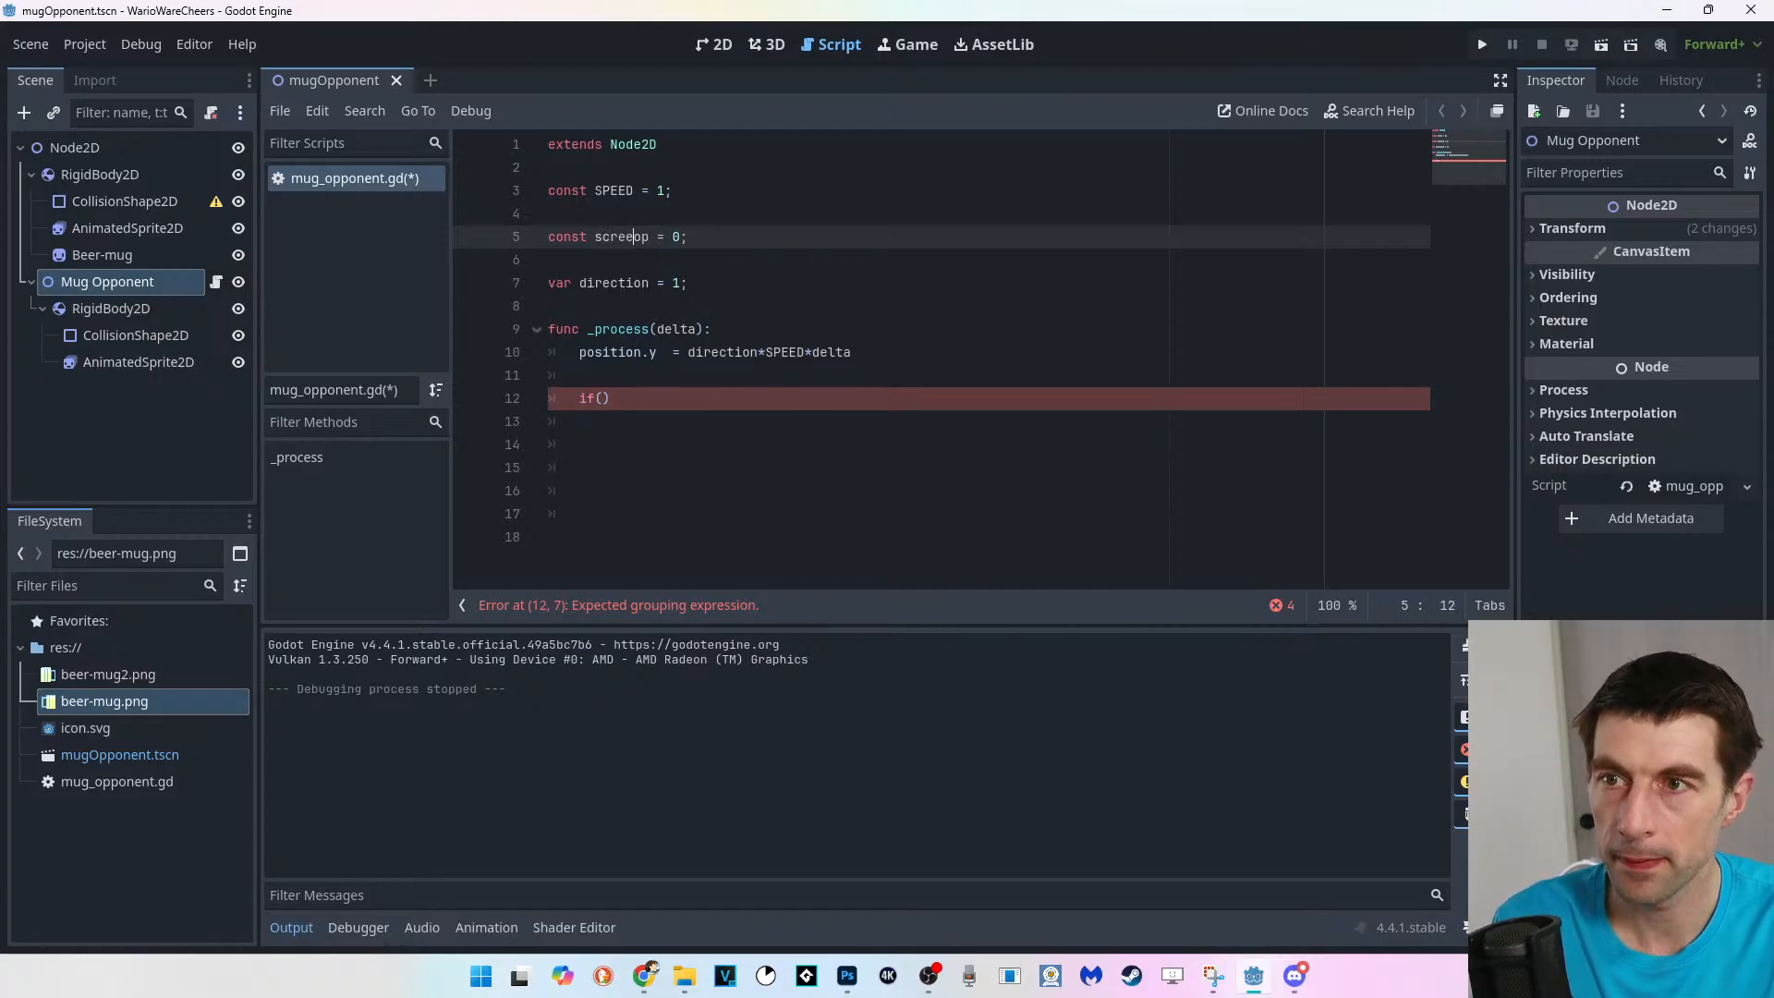
type("nT")
Begin a constant declaration const screenBtm = directly below screenTop, leaving its value empty.
key("Down")
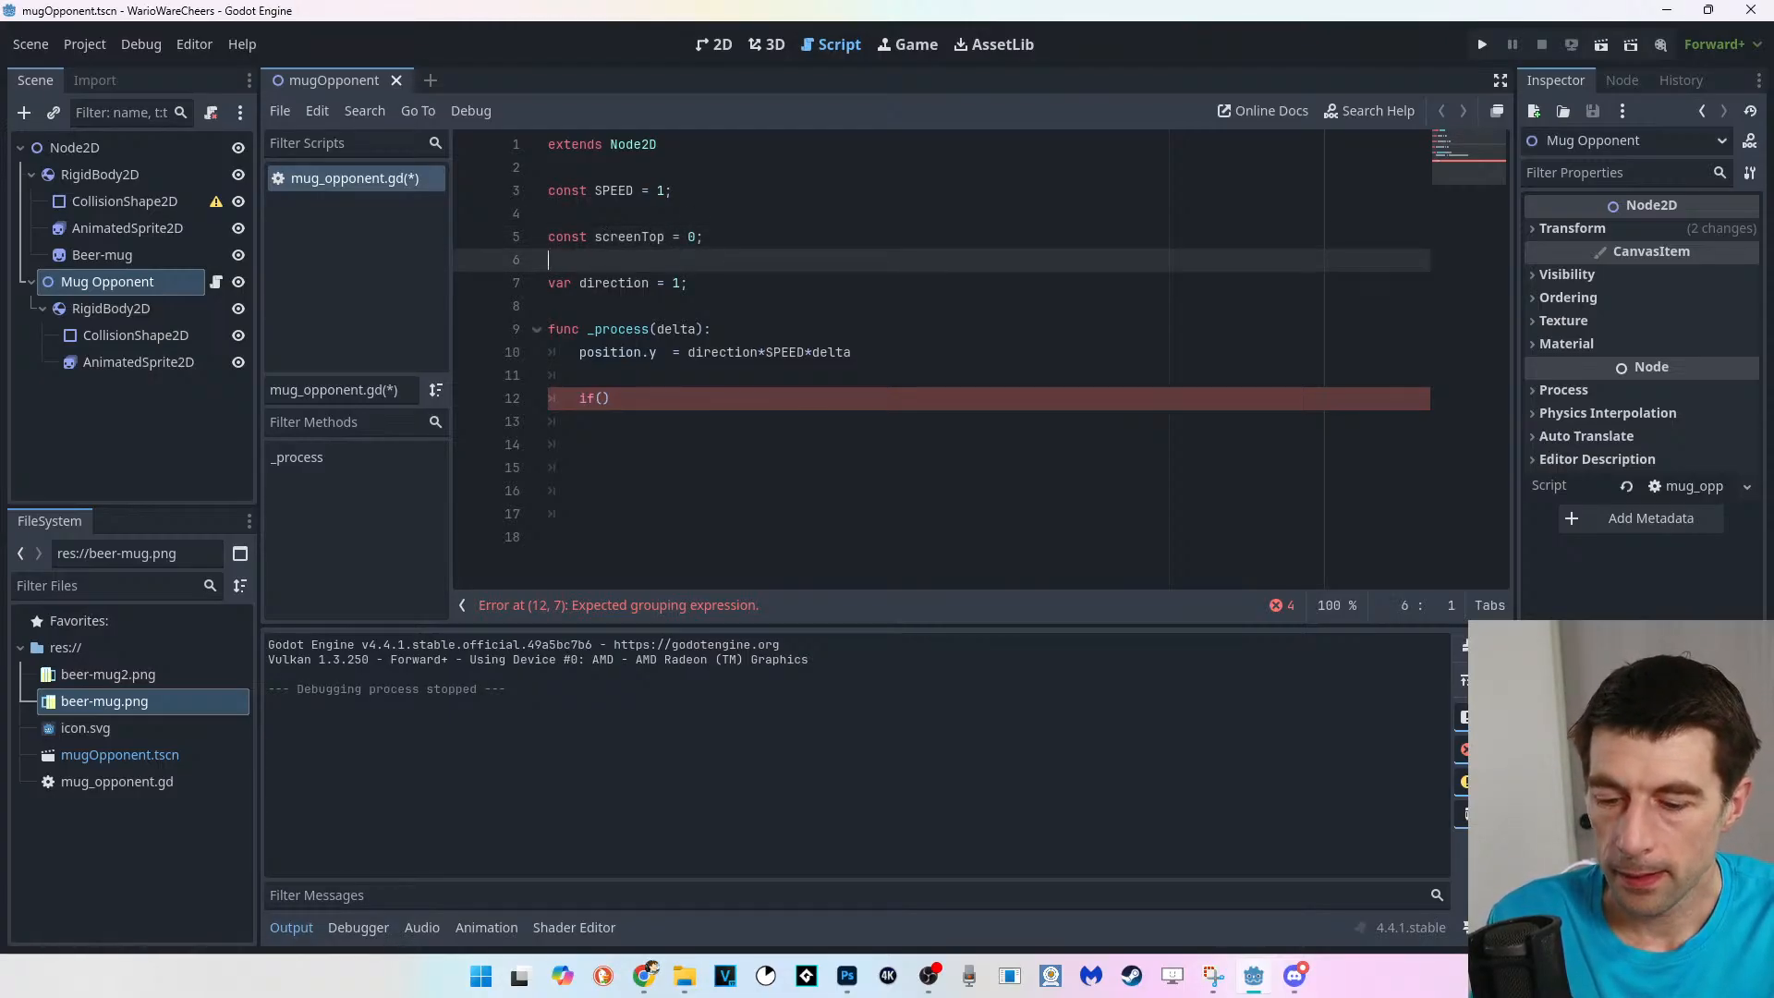
type("consts")
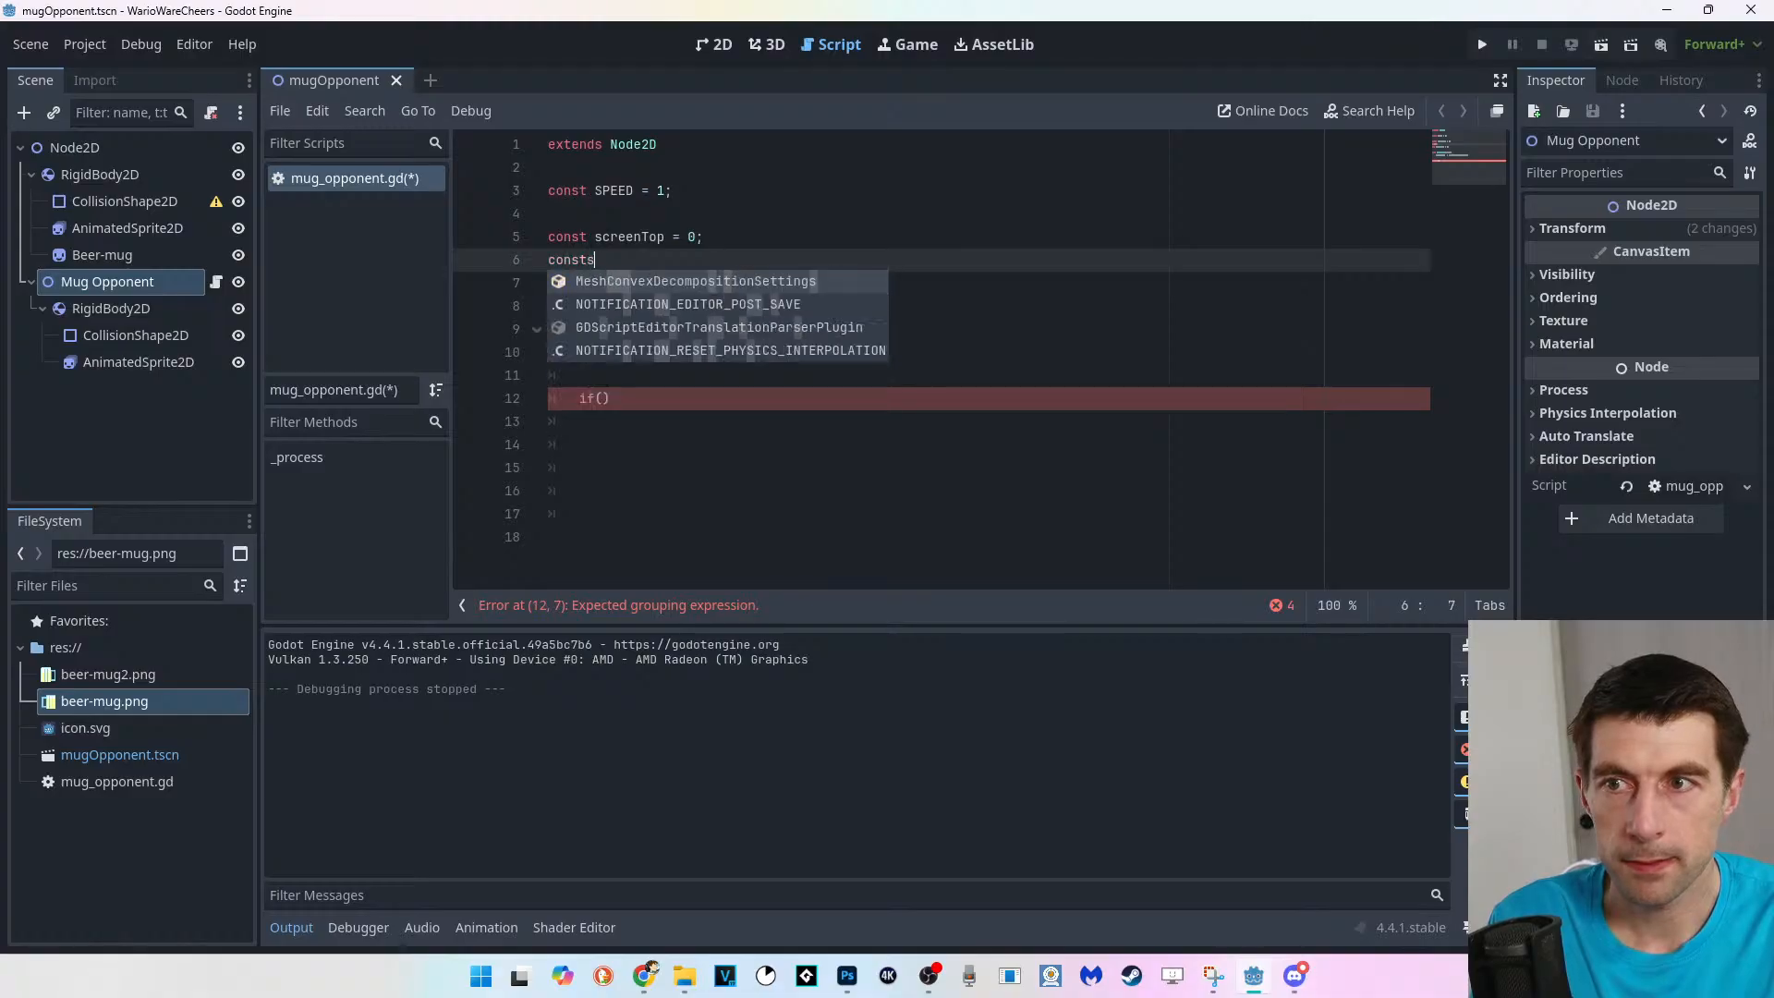
key("BackSpace")
type("screen")
key("Escape")
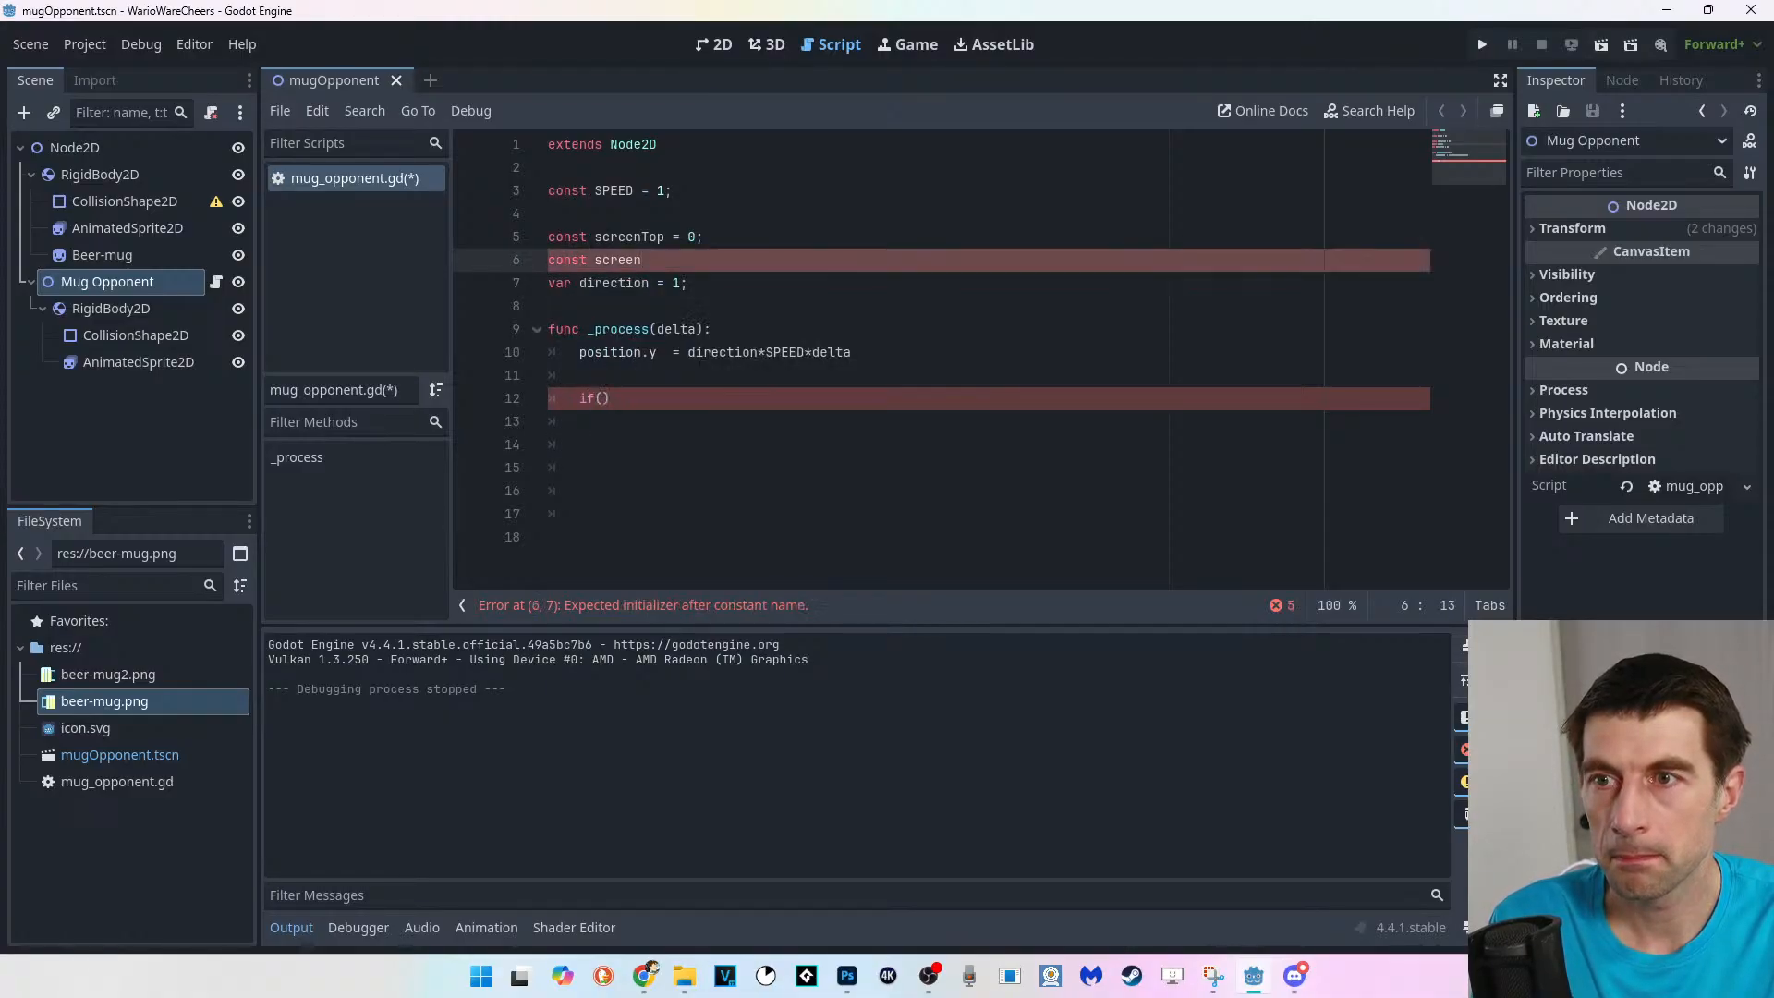
type("Btm =")
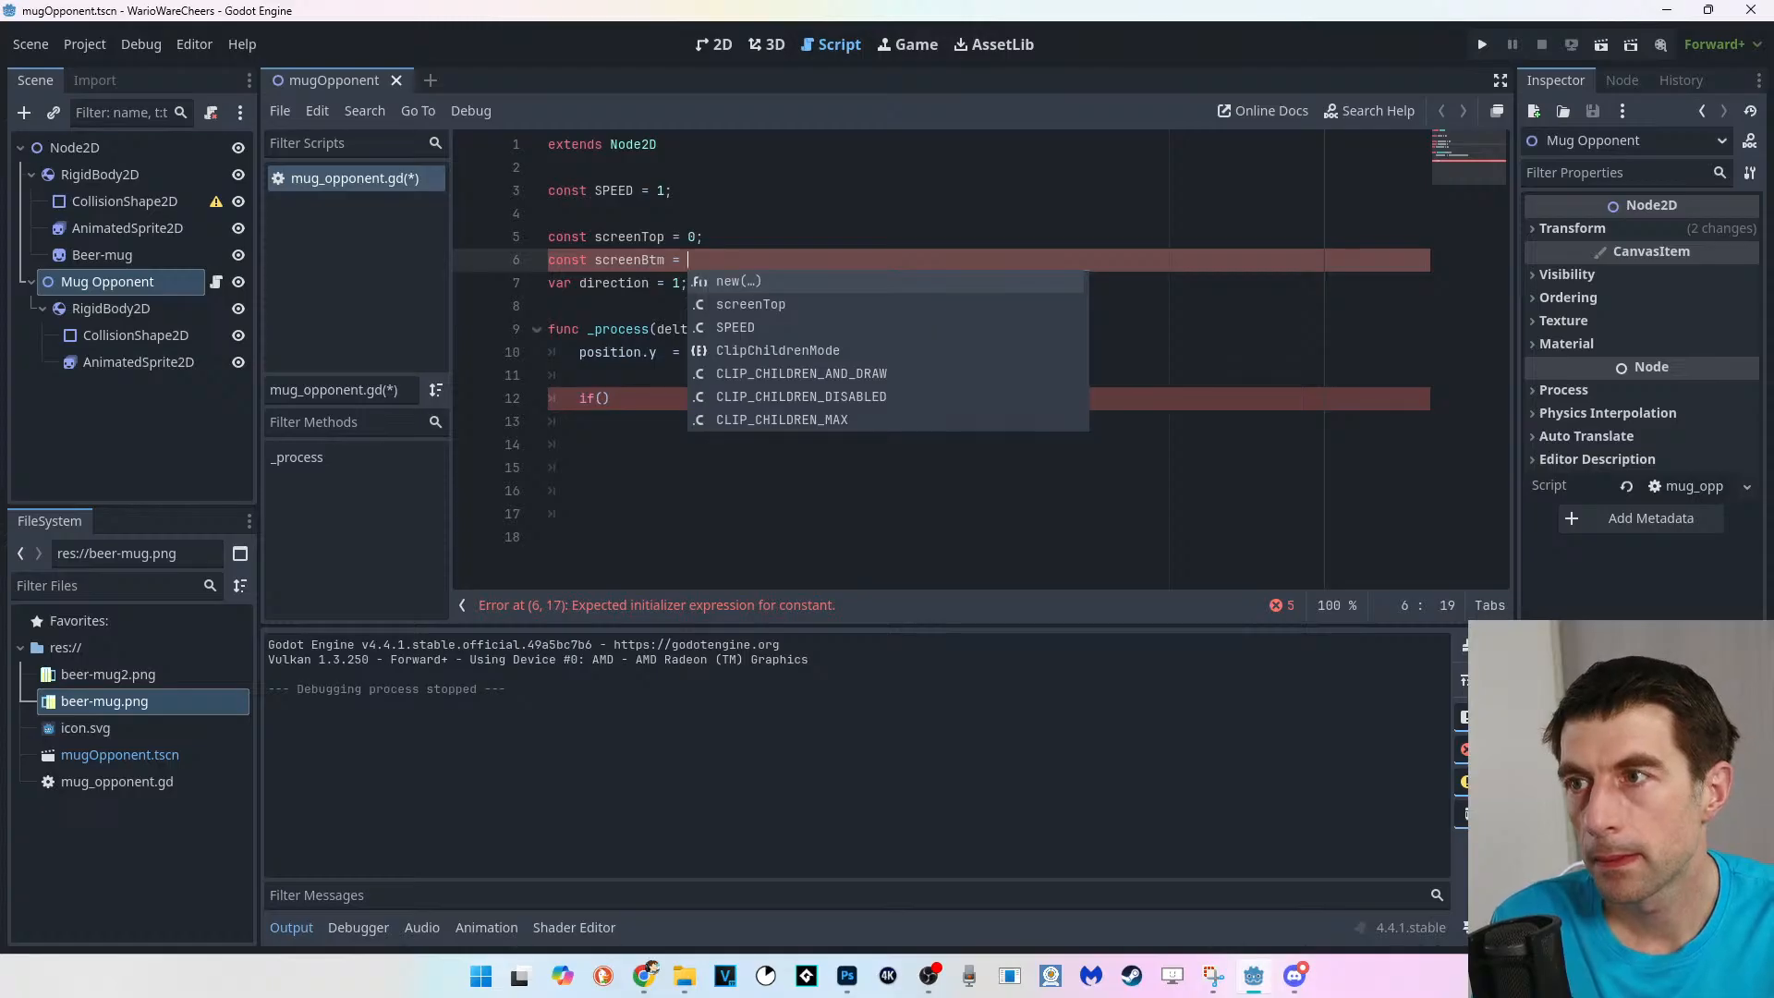
Select the root Node2D in the scene tree and save the script with its current edits.
left_click(73, 148)
left_click(73, 148)
left_click(73, 148)
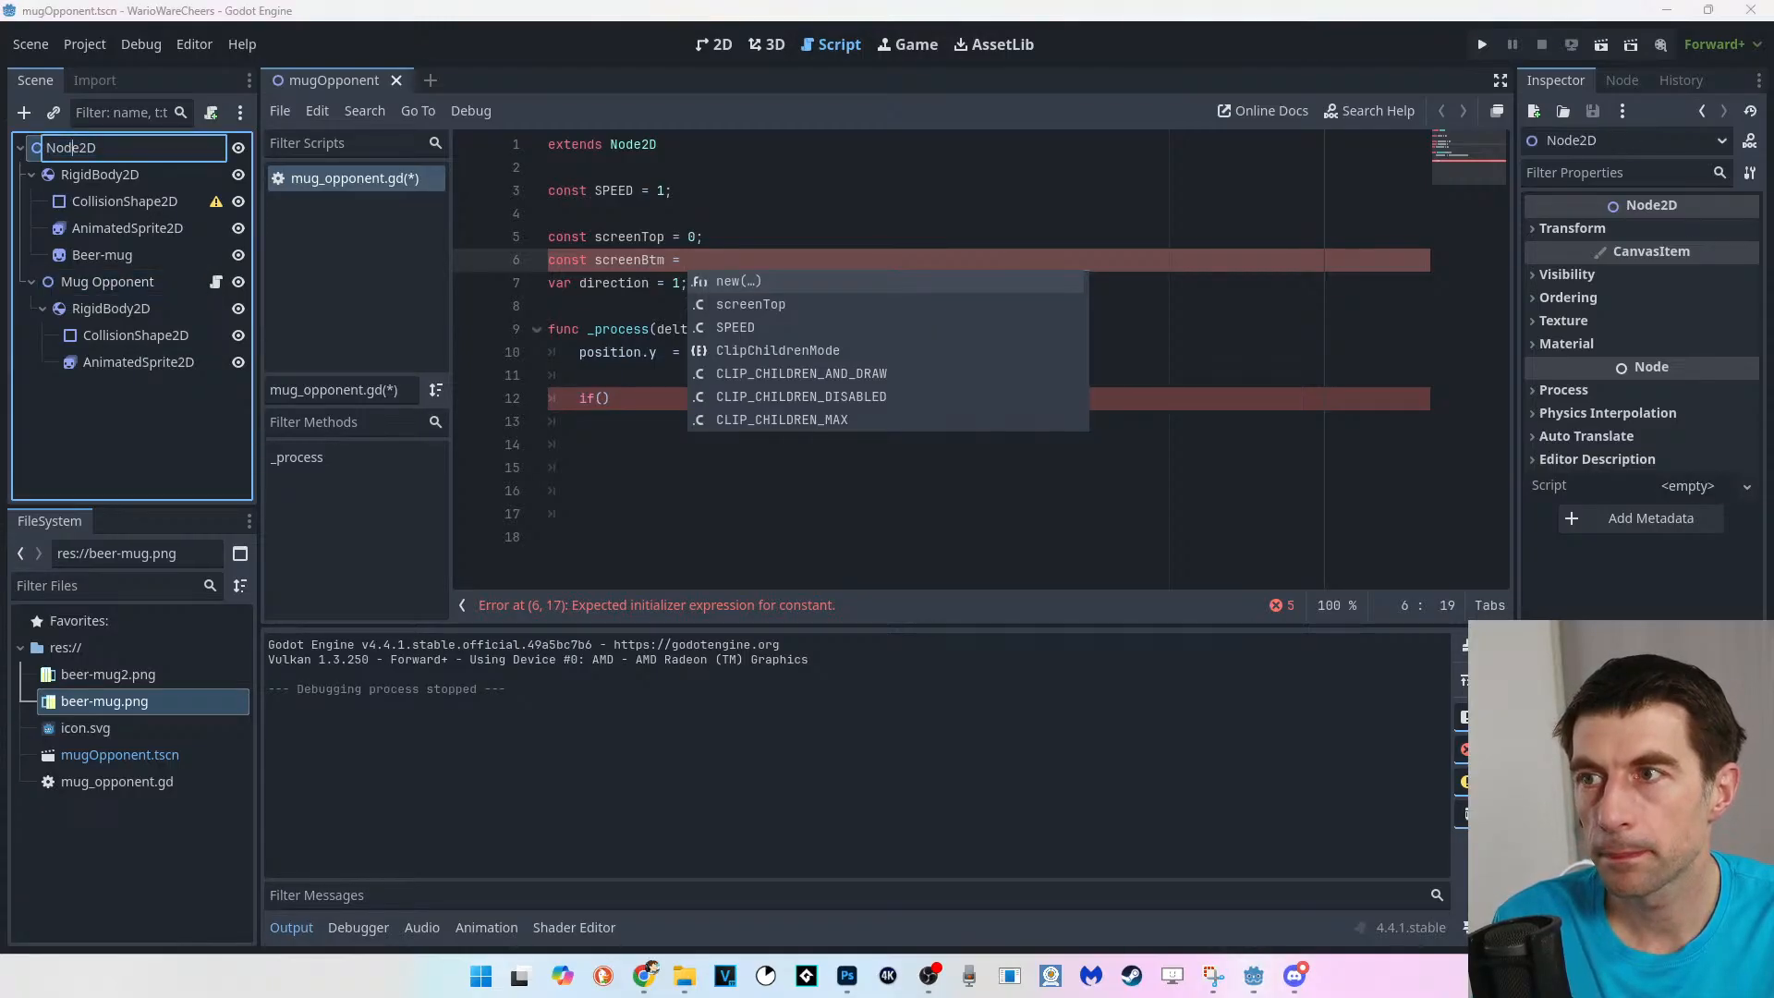
key("Escape")
key("ctrl+s")
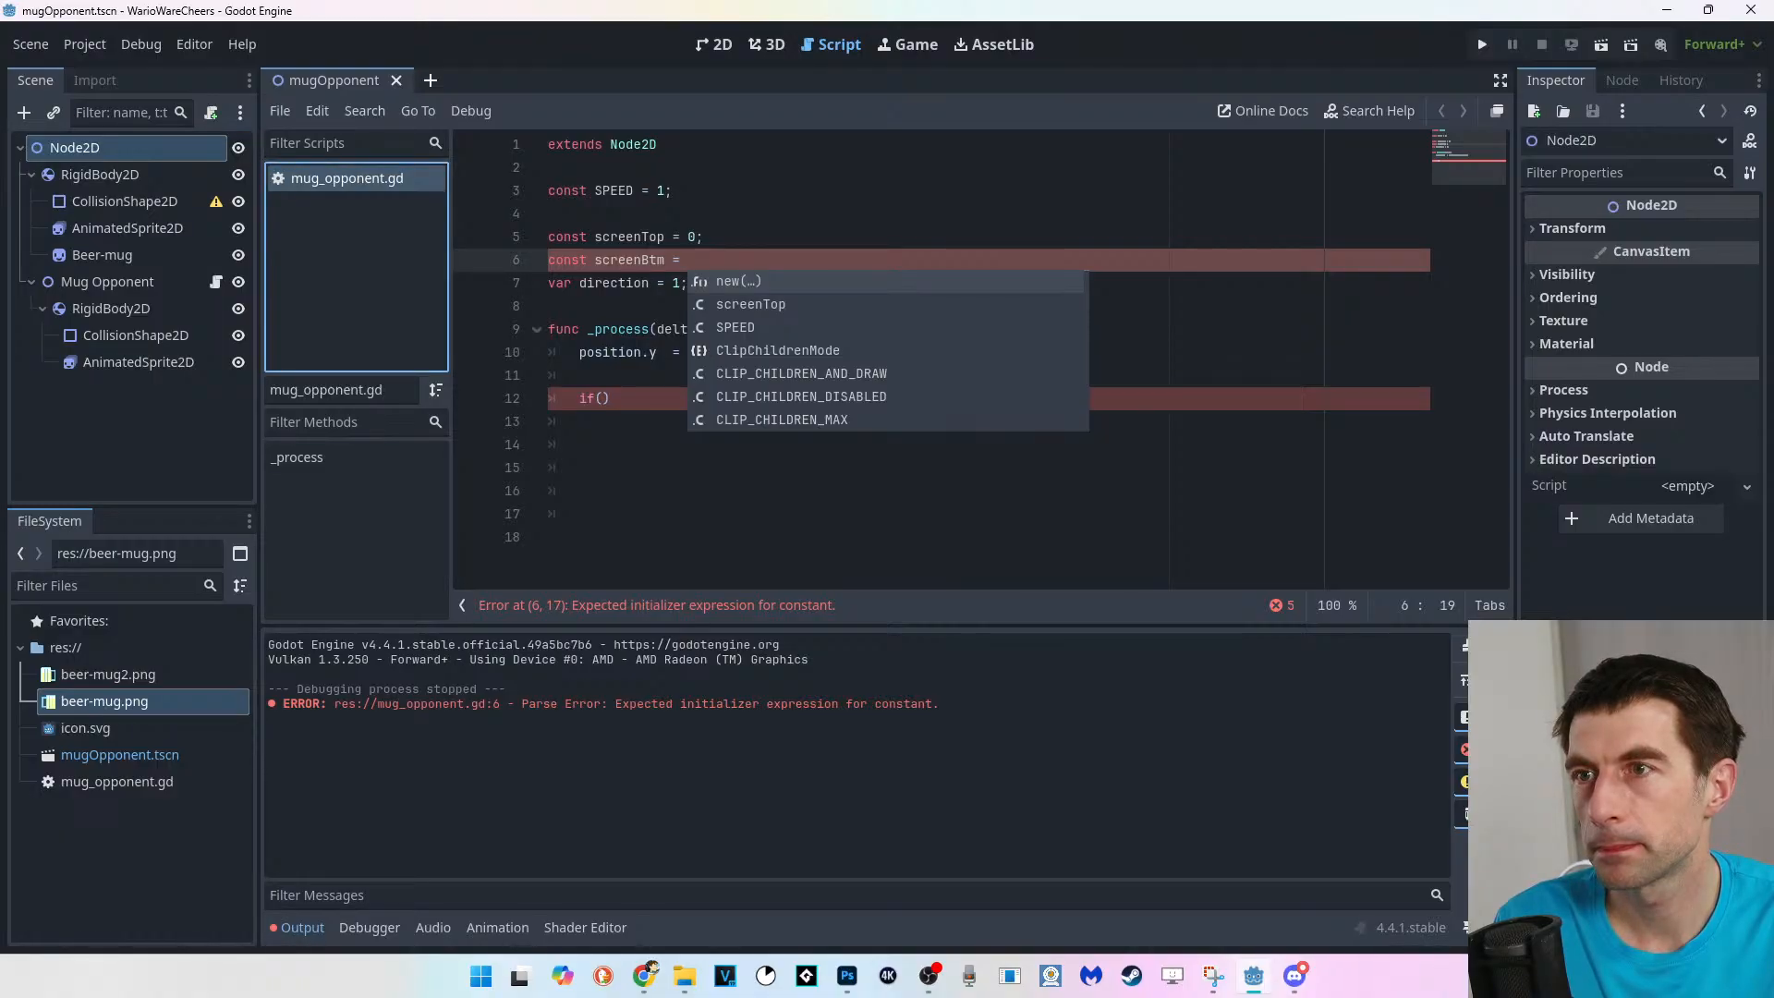
In the 2D view, test the opponent mug sprite's Transform position at about y -2 and y 442, and return it to roughly its starting height.
left_click(714, 44)
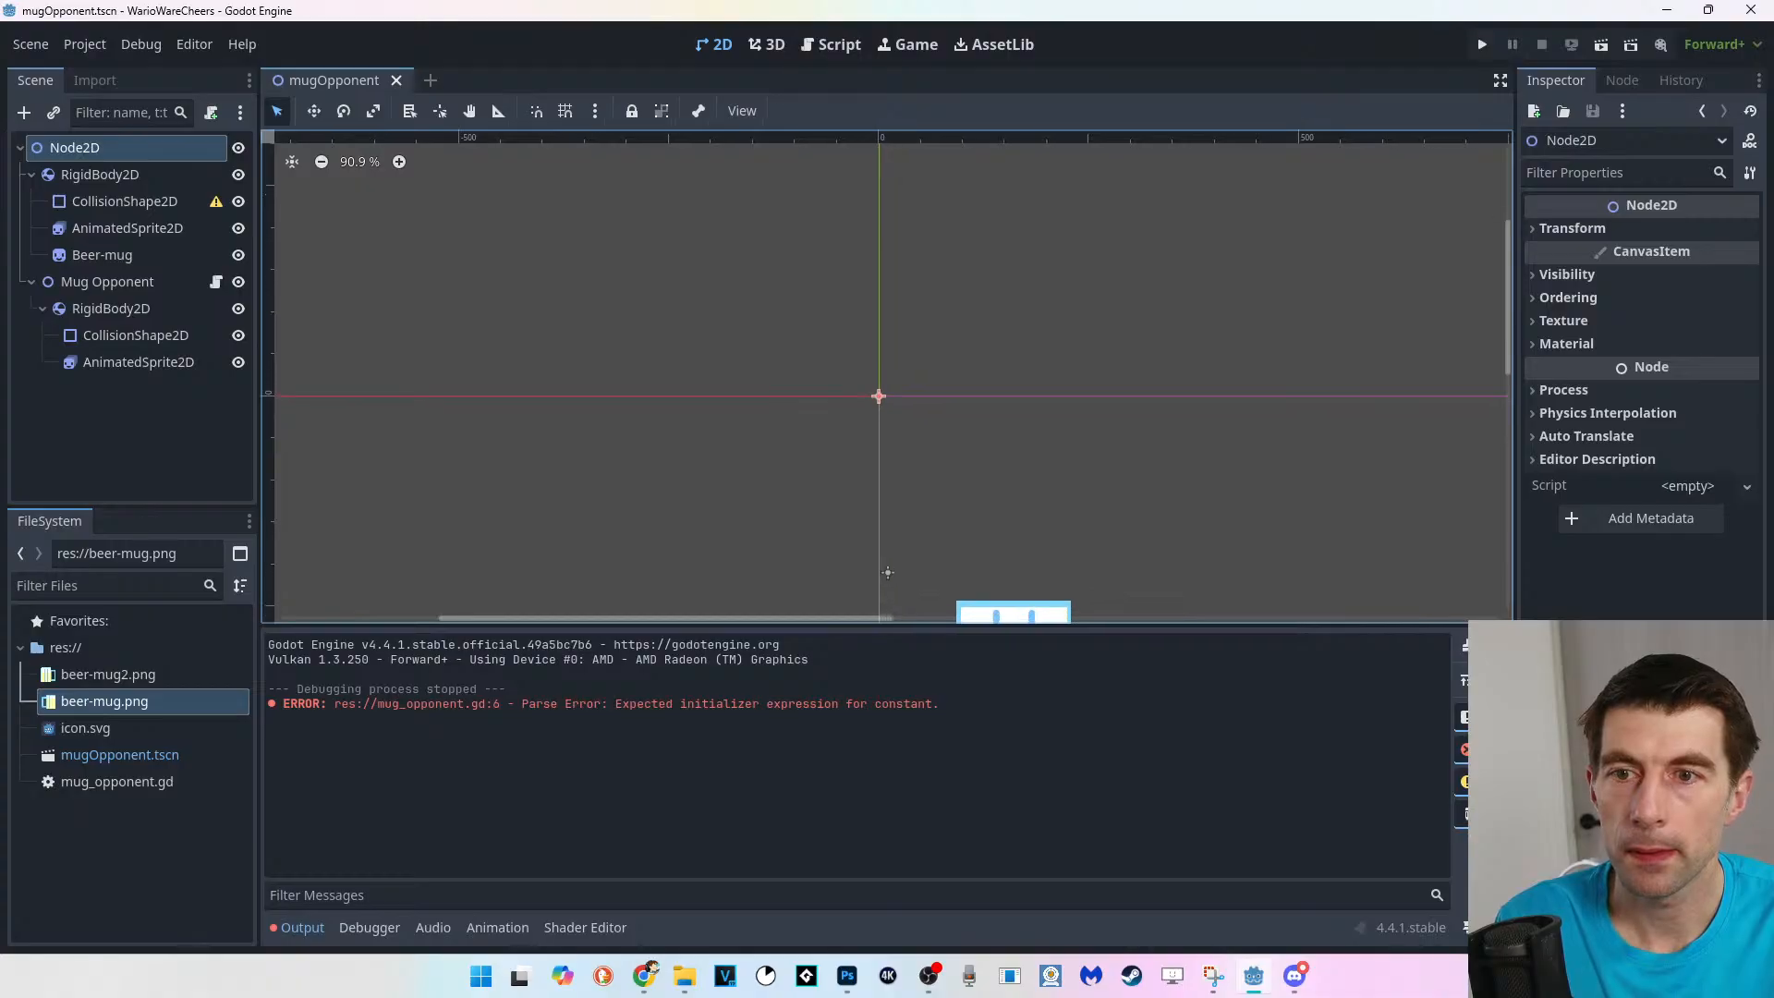
middle_click_drag(883, 574, 644, 303)
scroll(836, 408, "down", 4)
scroll(836, 408, "down", 2)
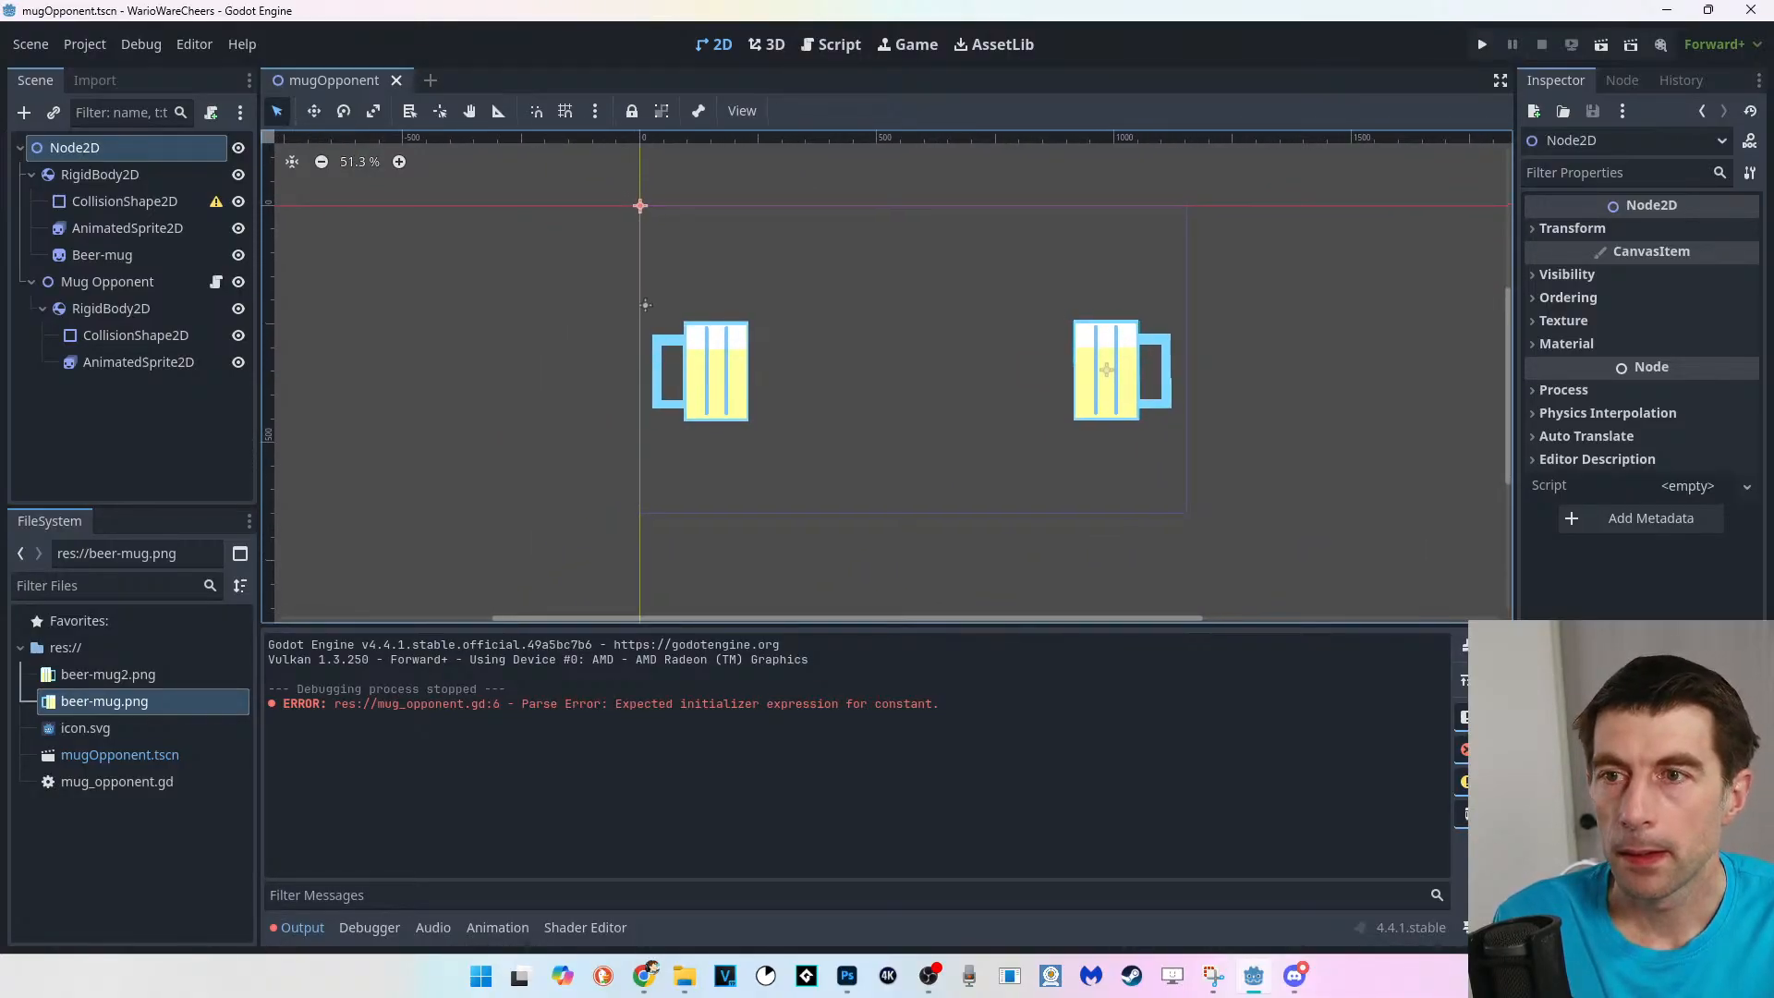
left_click(1114, 368)
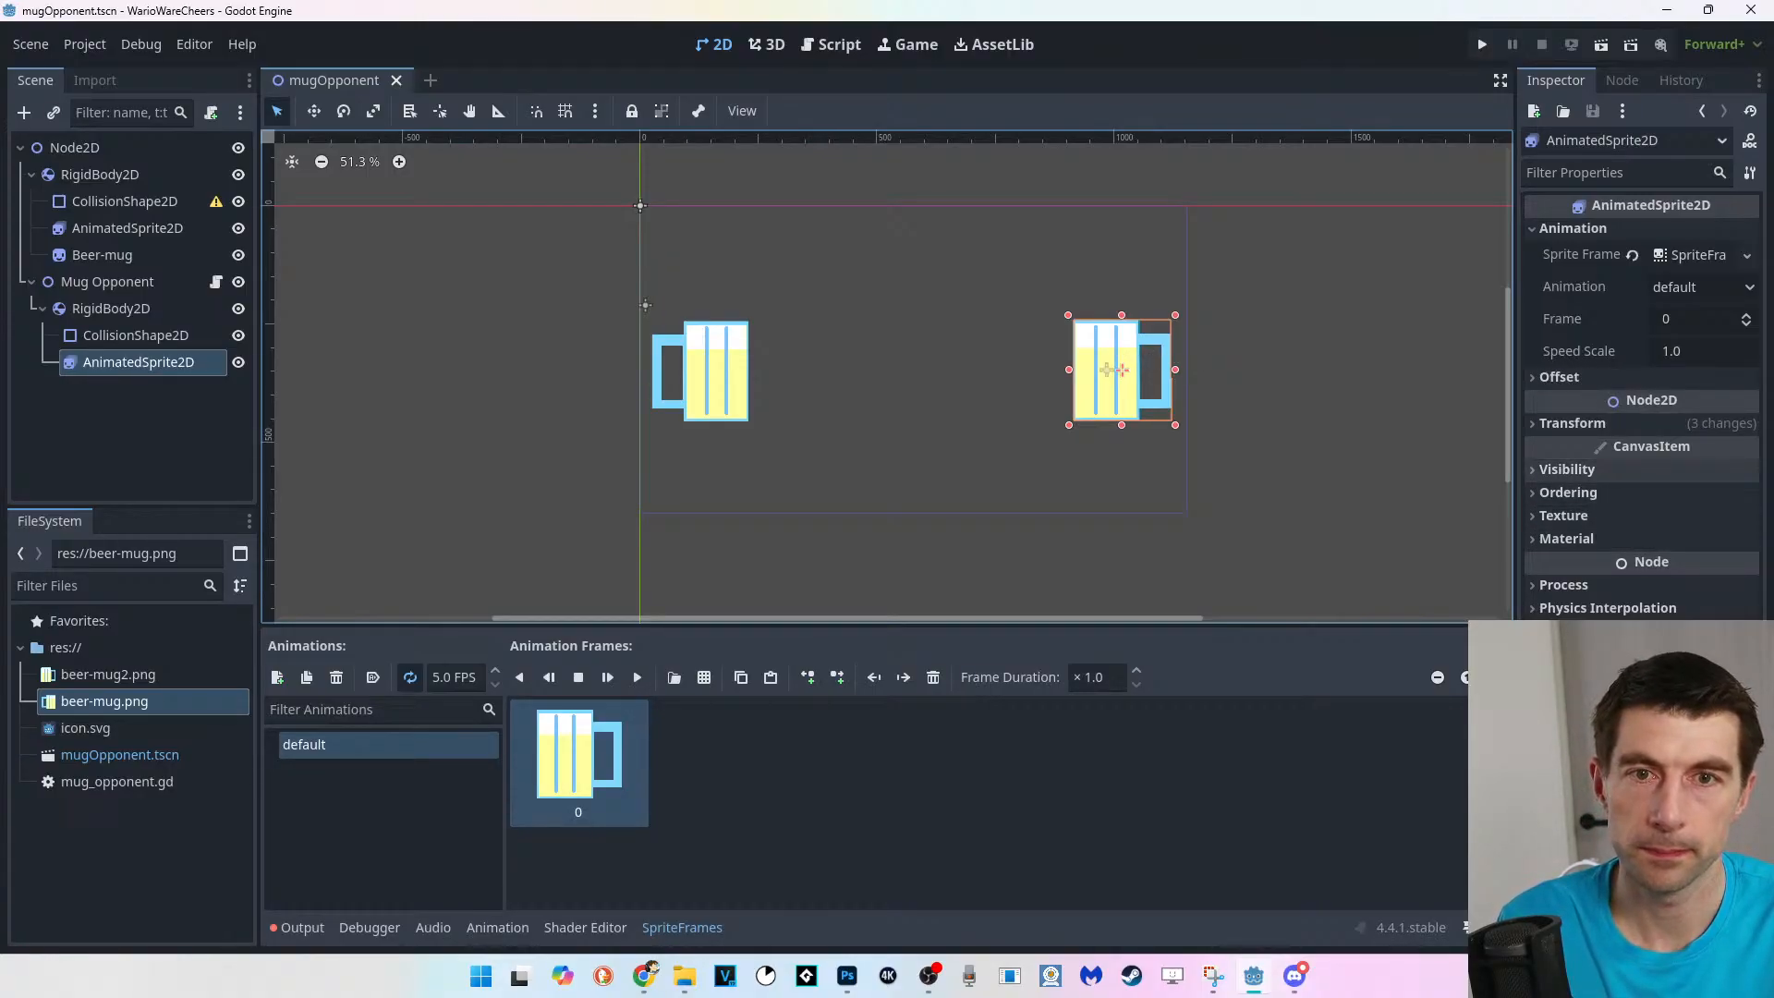
left_click(1572, 423)
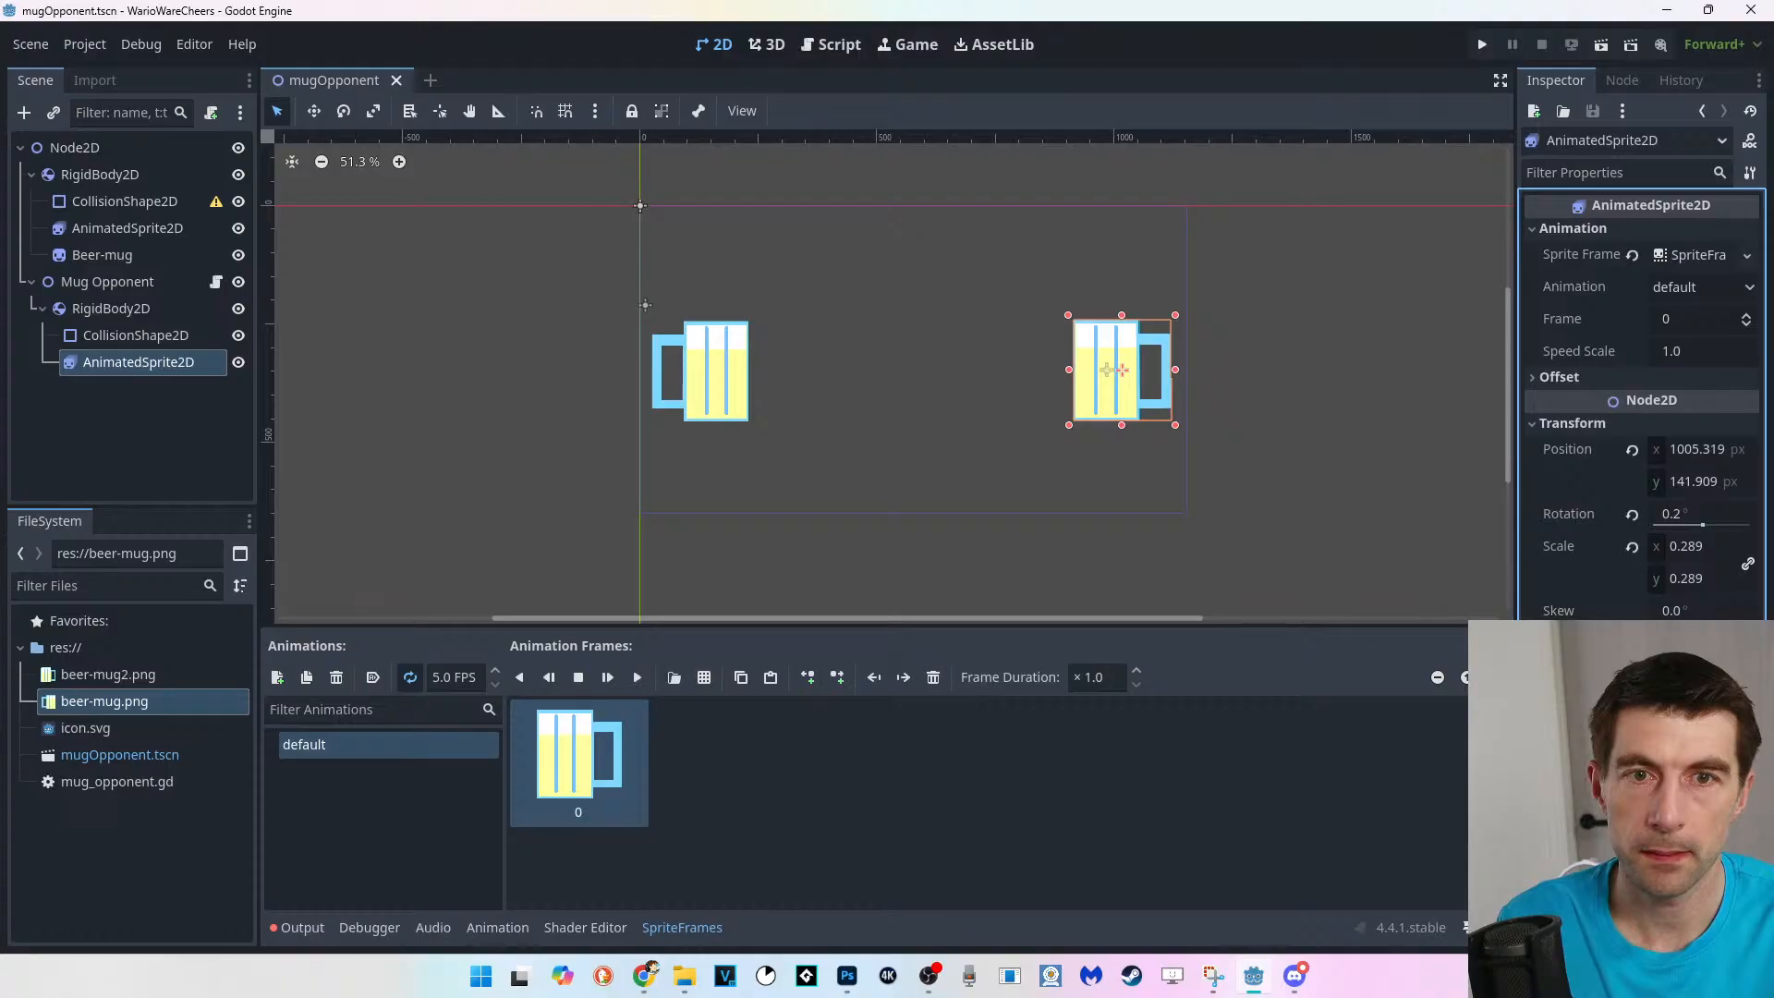
left_click_drag(1120, 370, 1118, 301)
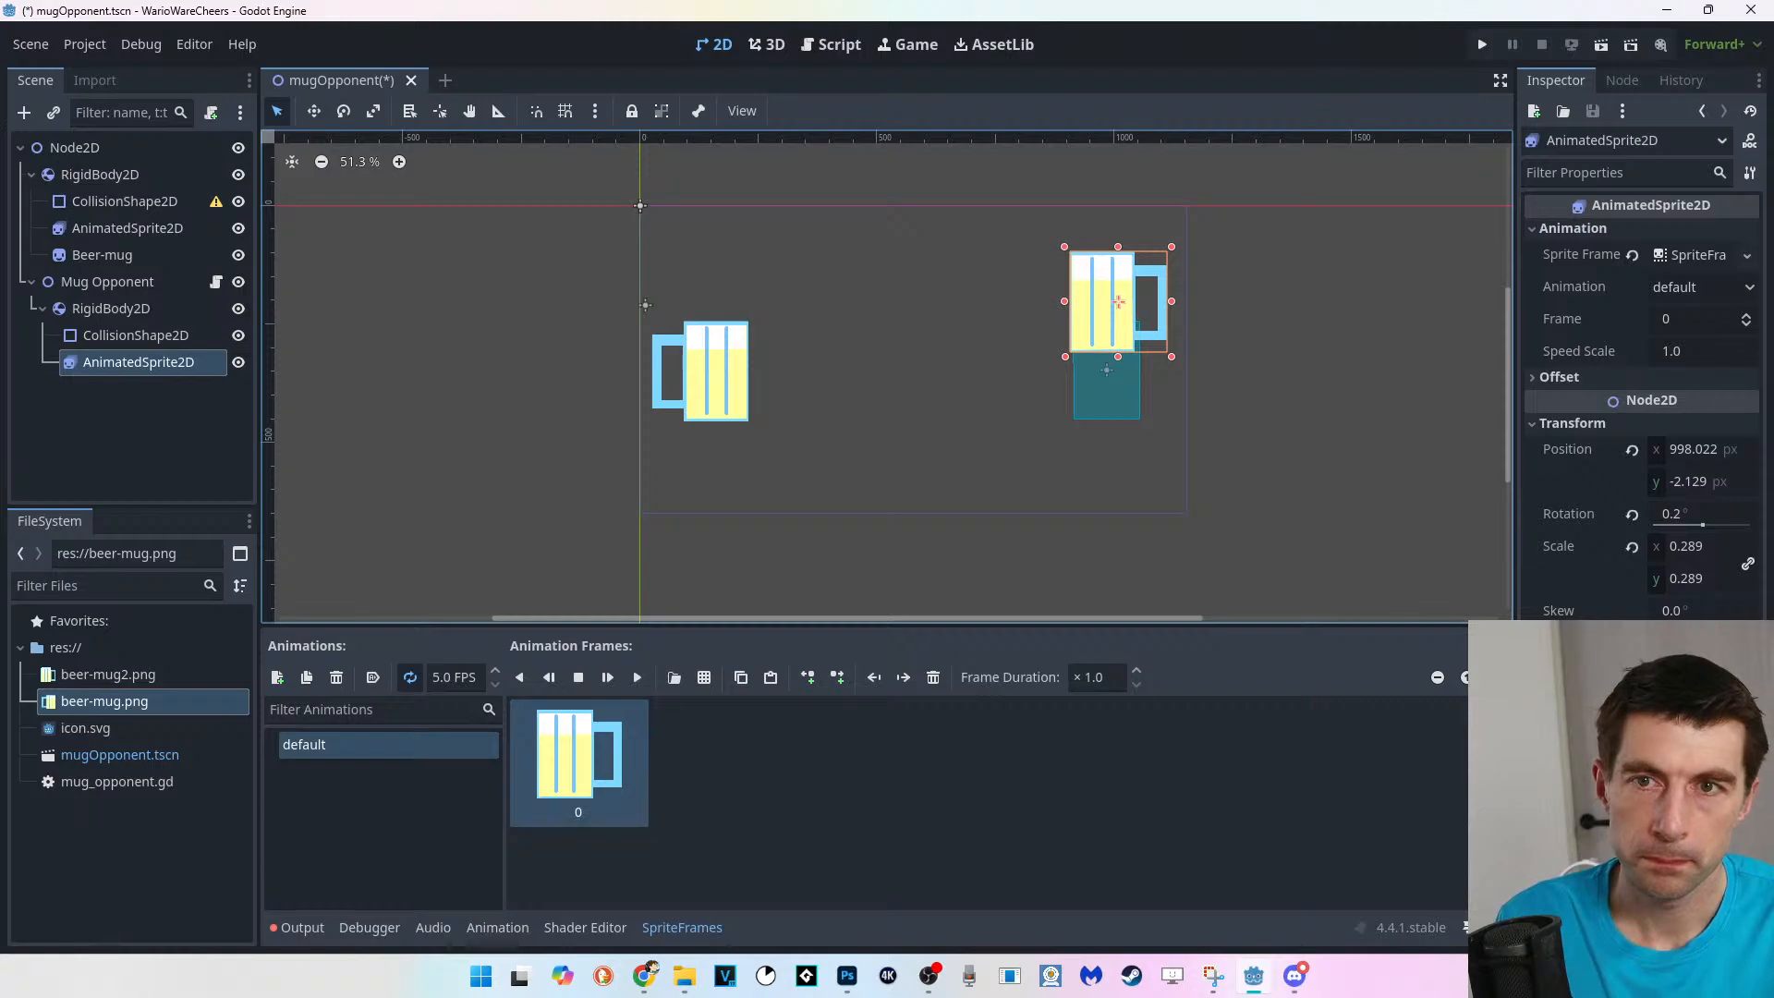
left_click_drag(1118, 301, 1122, 512)
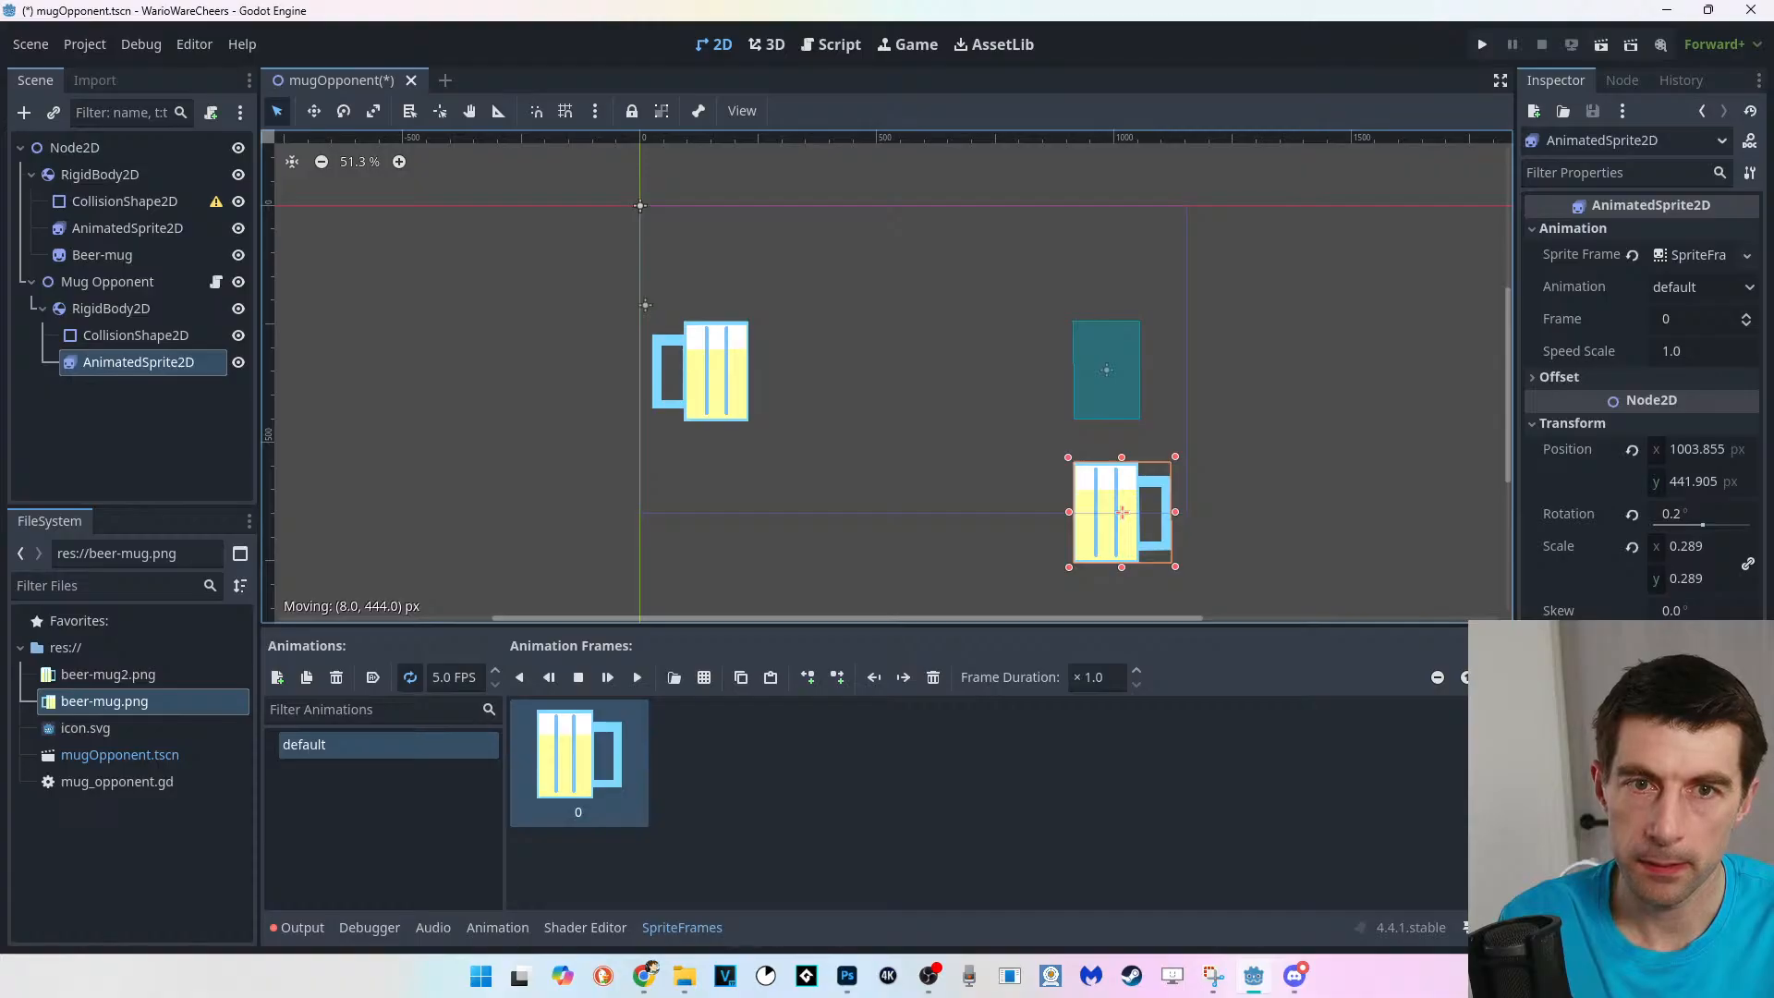
left_click_drag(1122, 512, 1115, 370)
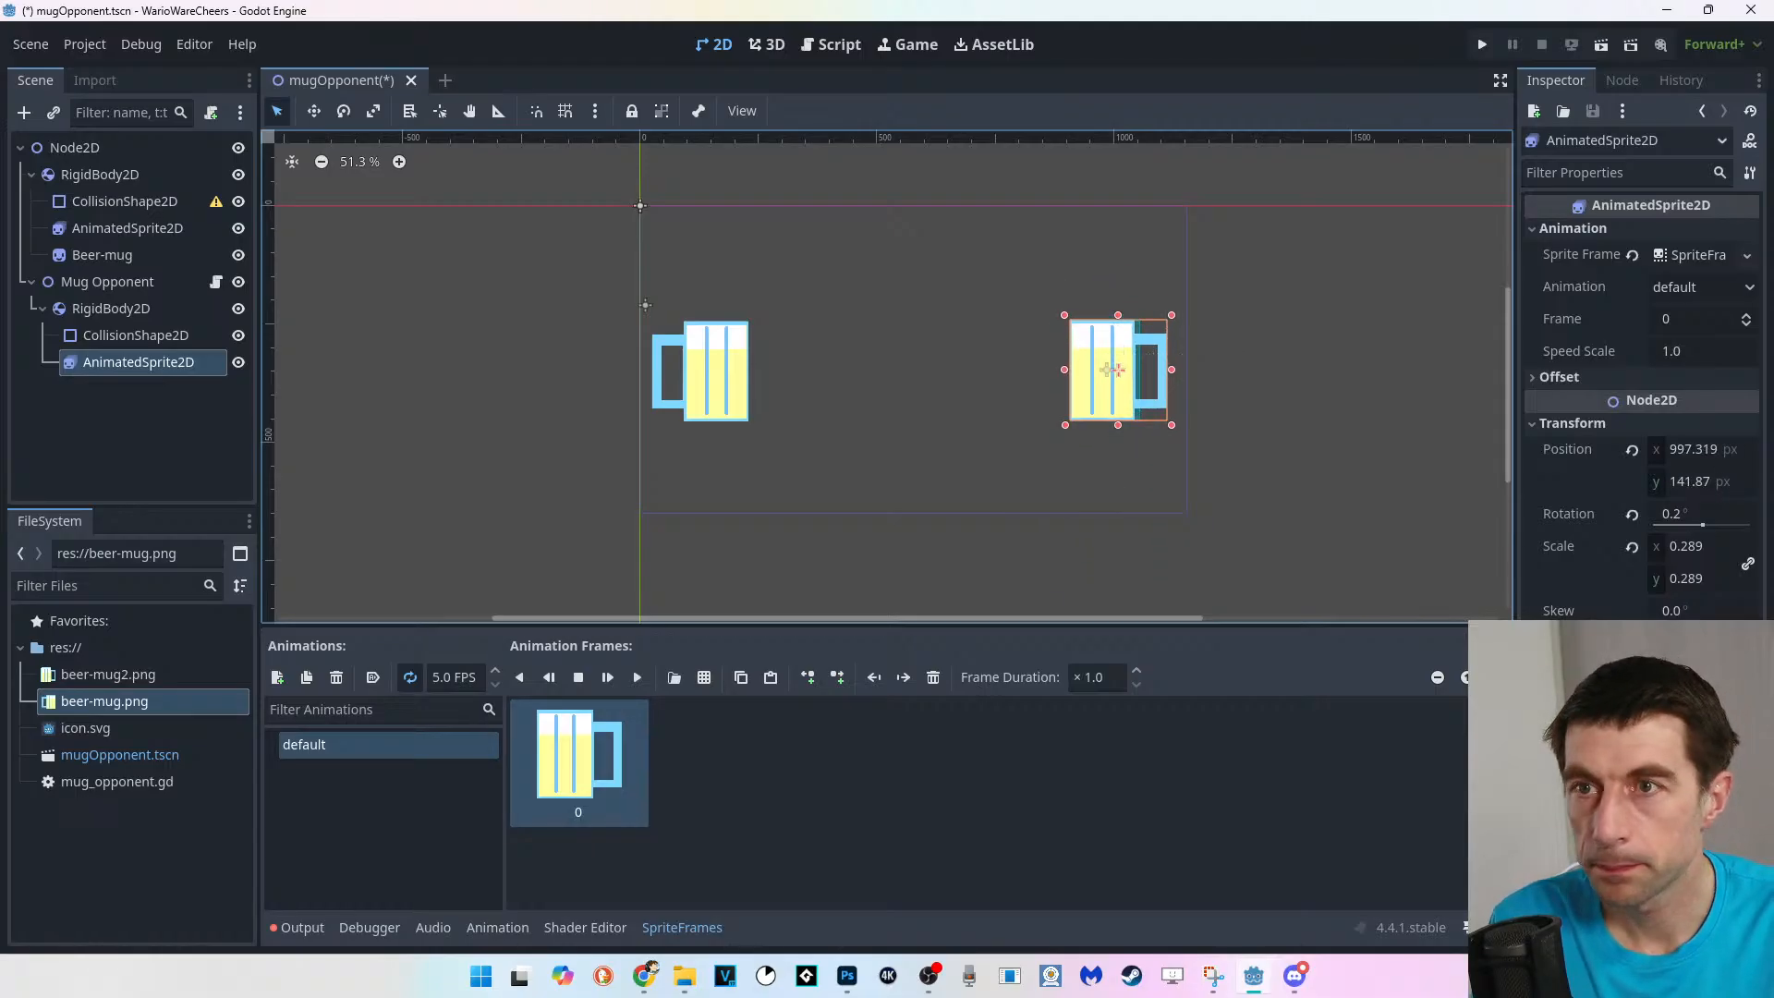
Back in the mug_opponent.gd script, set the screenTop constant to -200.
left_click(831, 45)
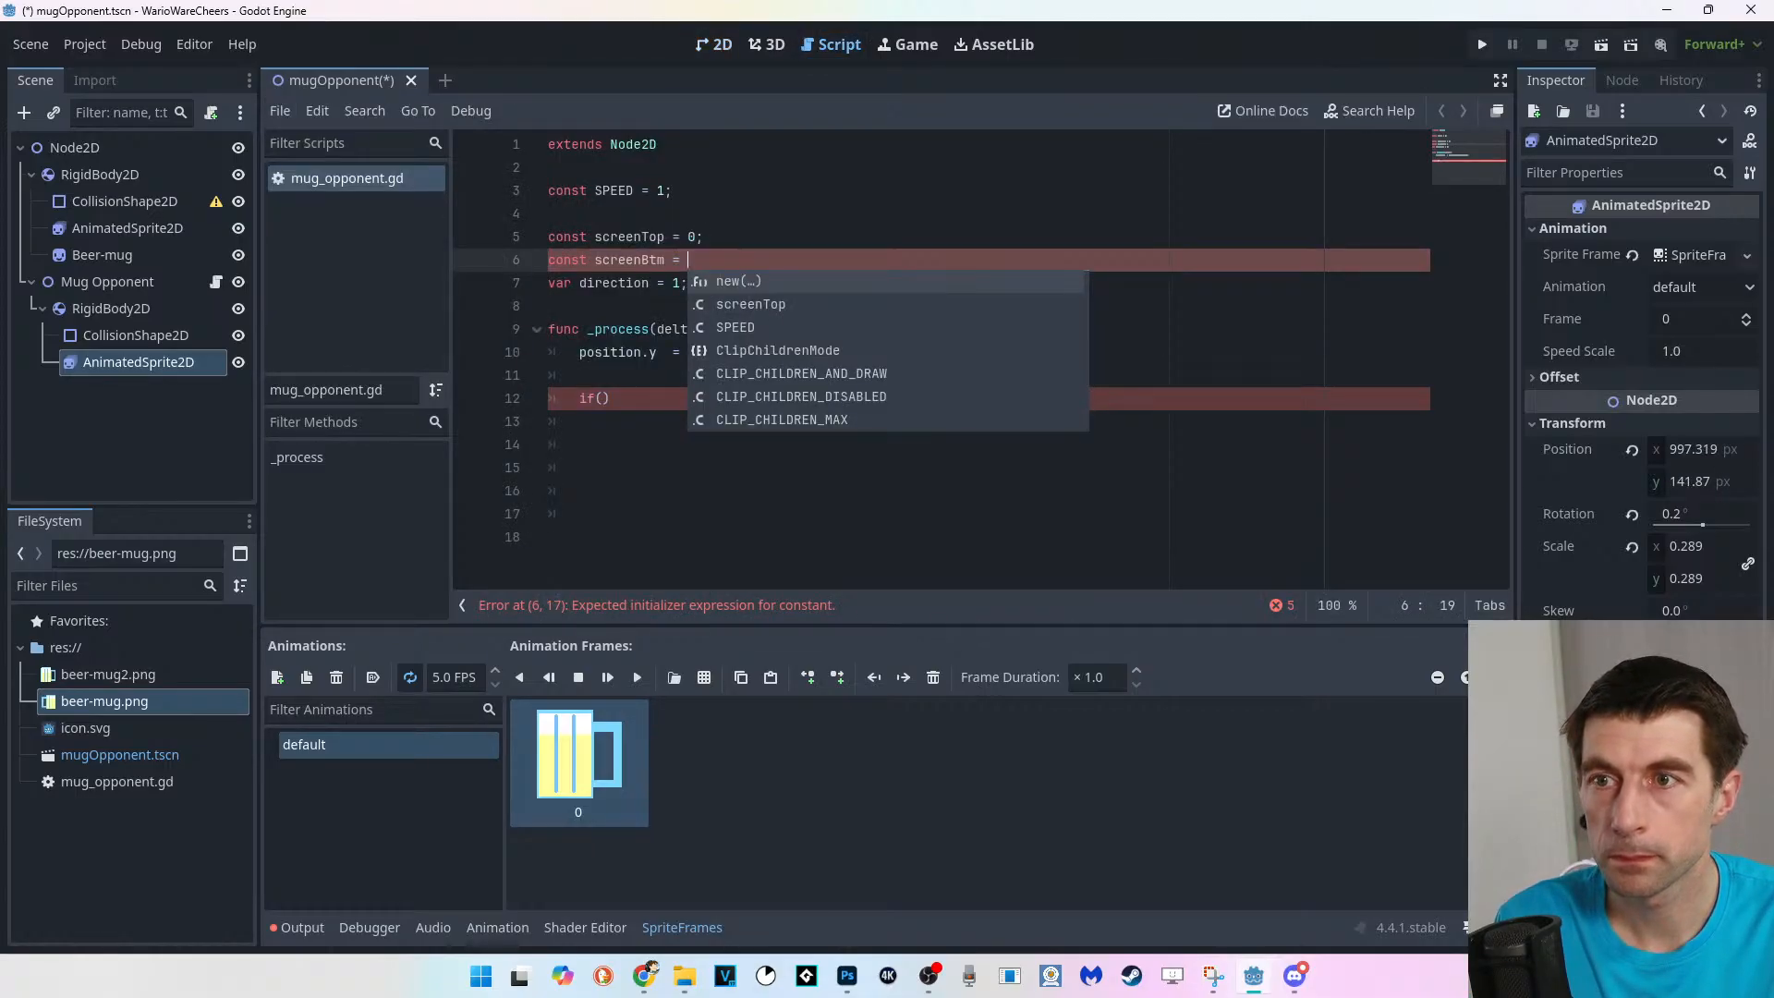
double_click(692, 237)
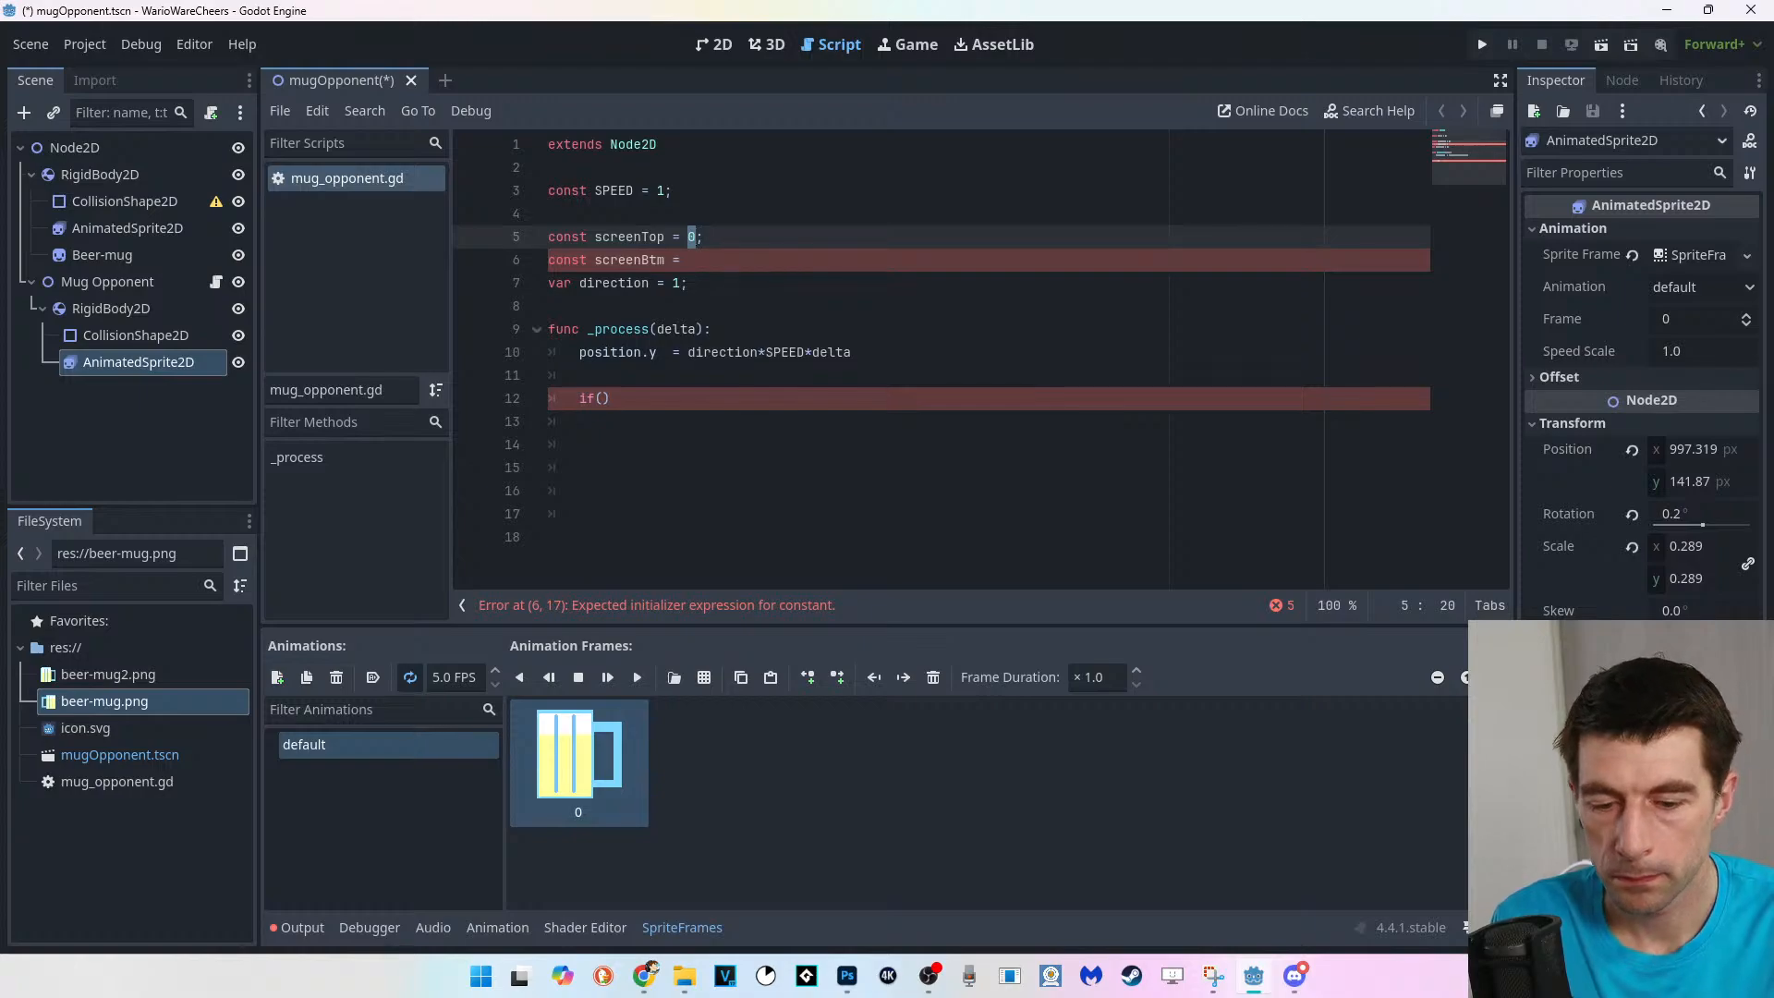
type("-24")
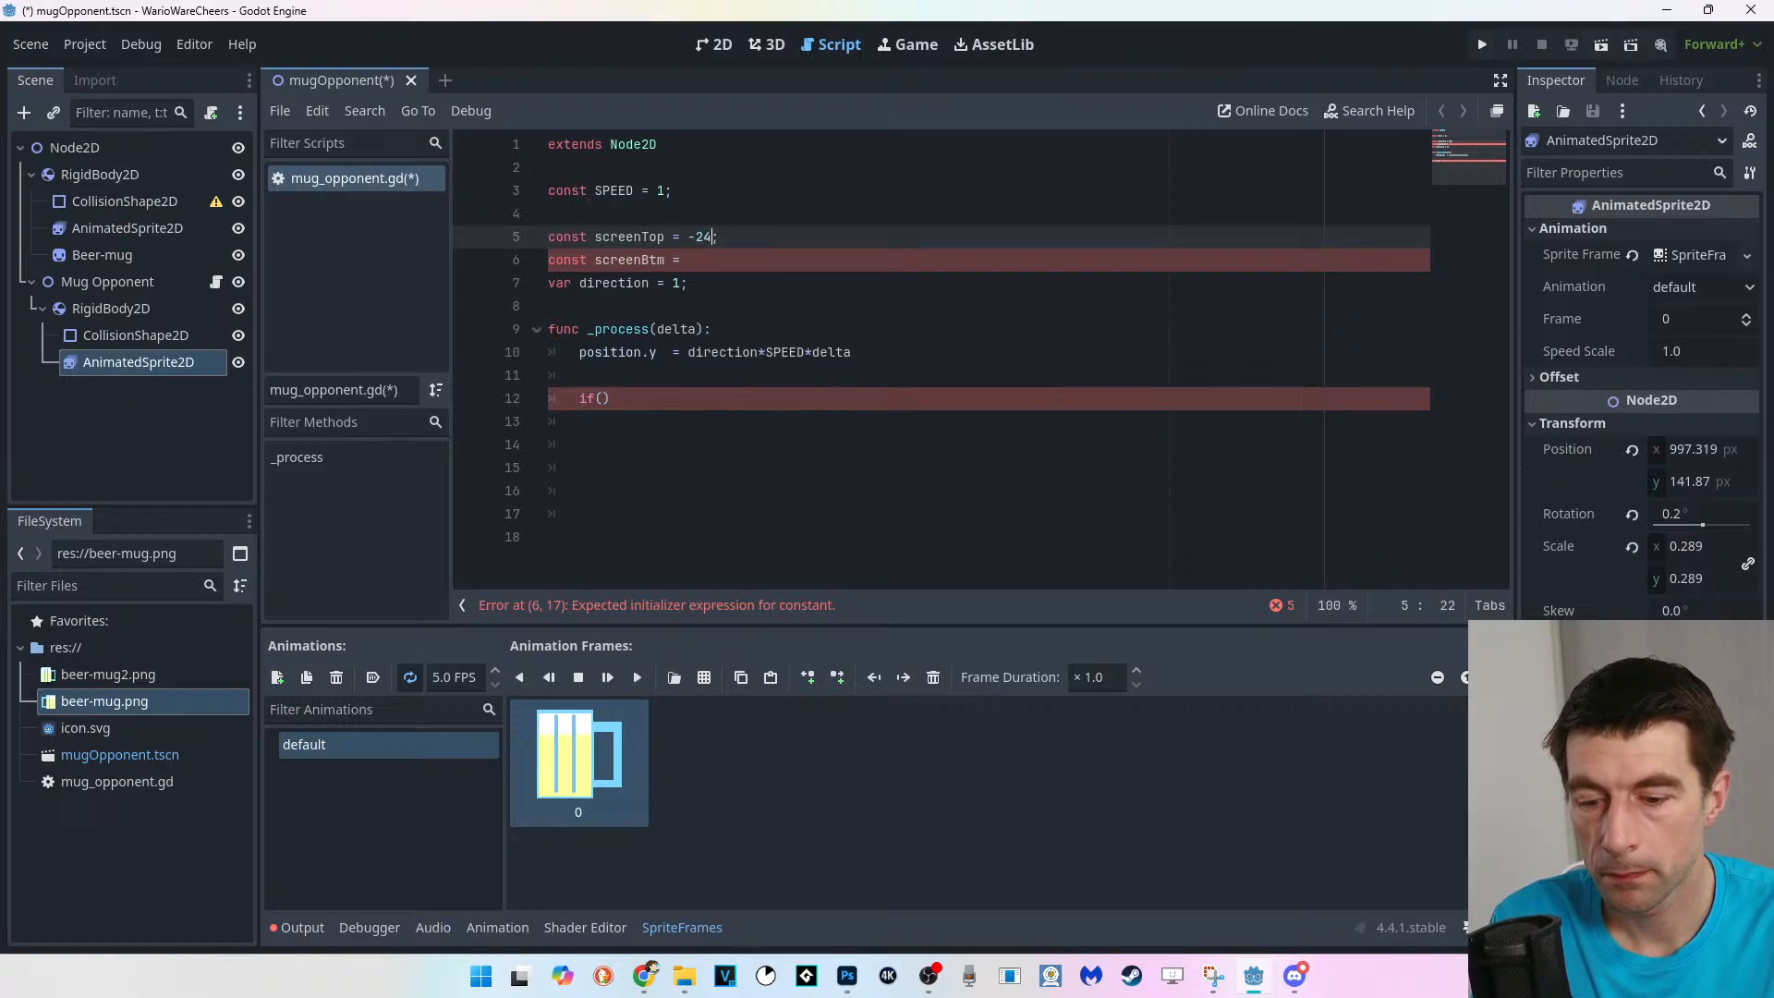
key("BackSpace")
type("00")
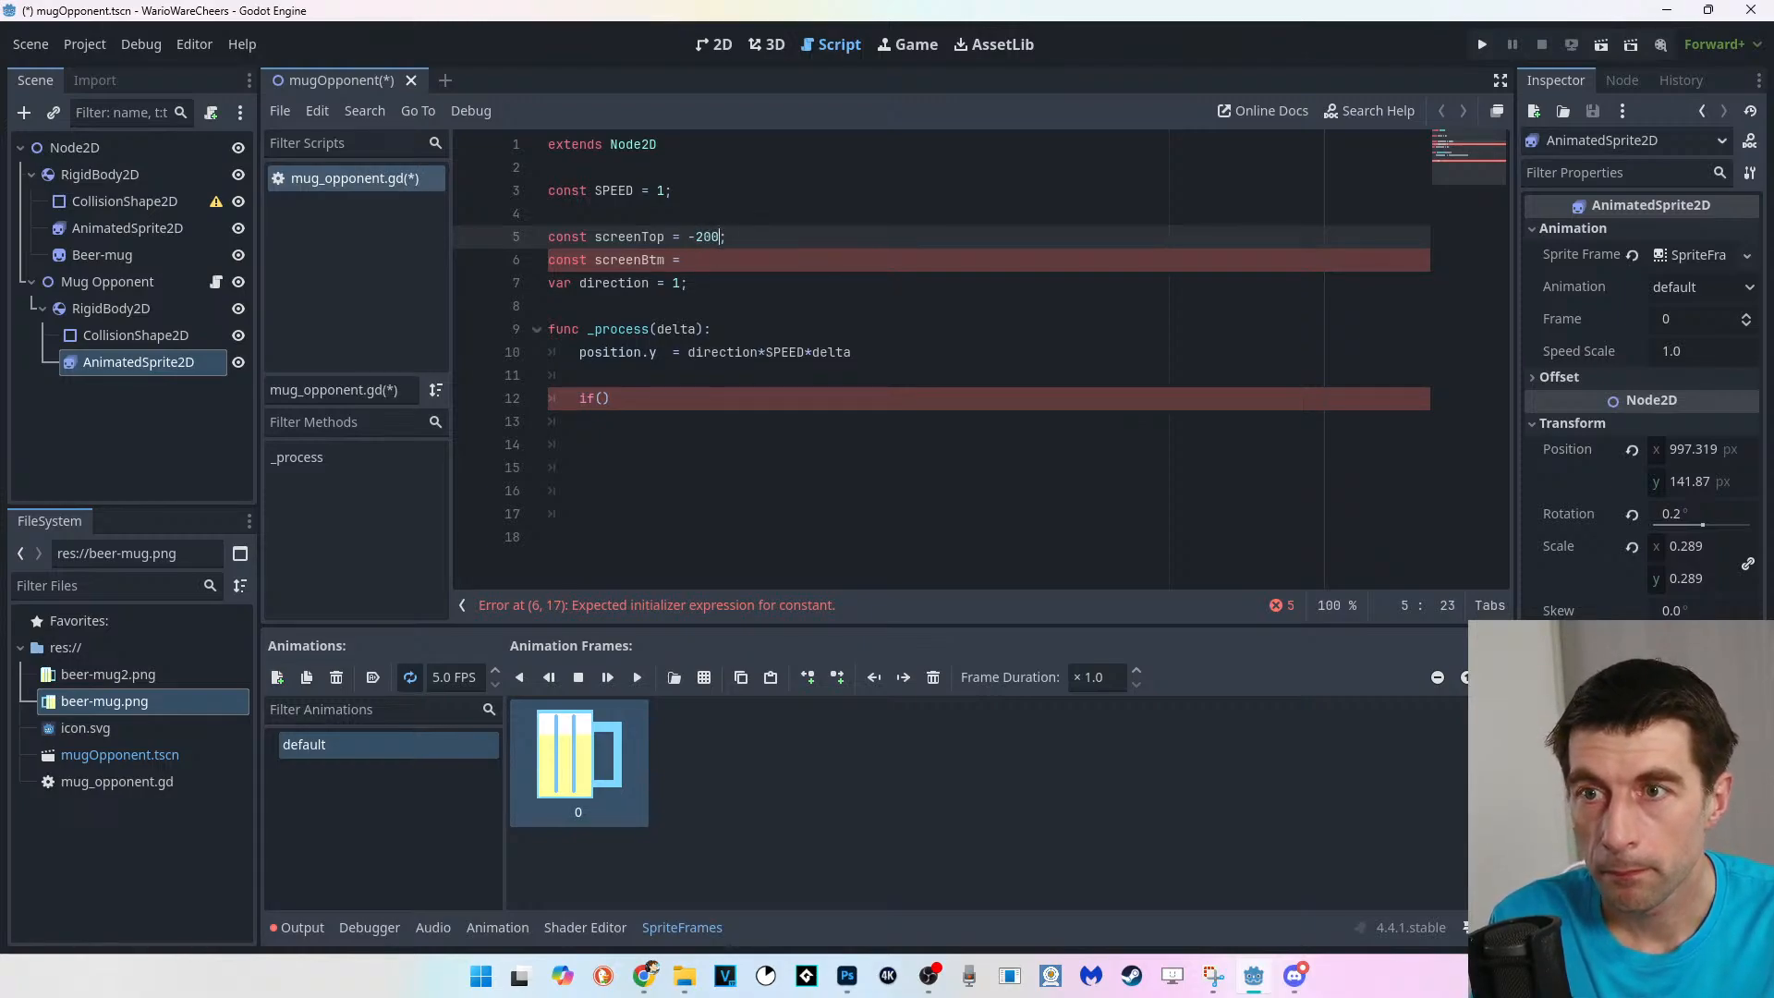
Set the screenBtm constant to 440 and add a blank line before the direction variable.
left_click(689, 260)
type("440;")
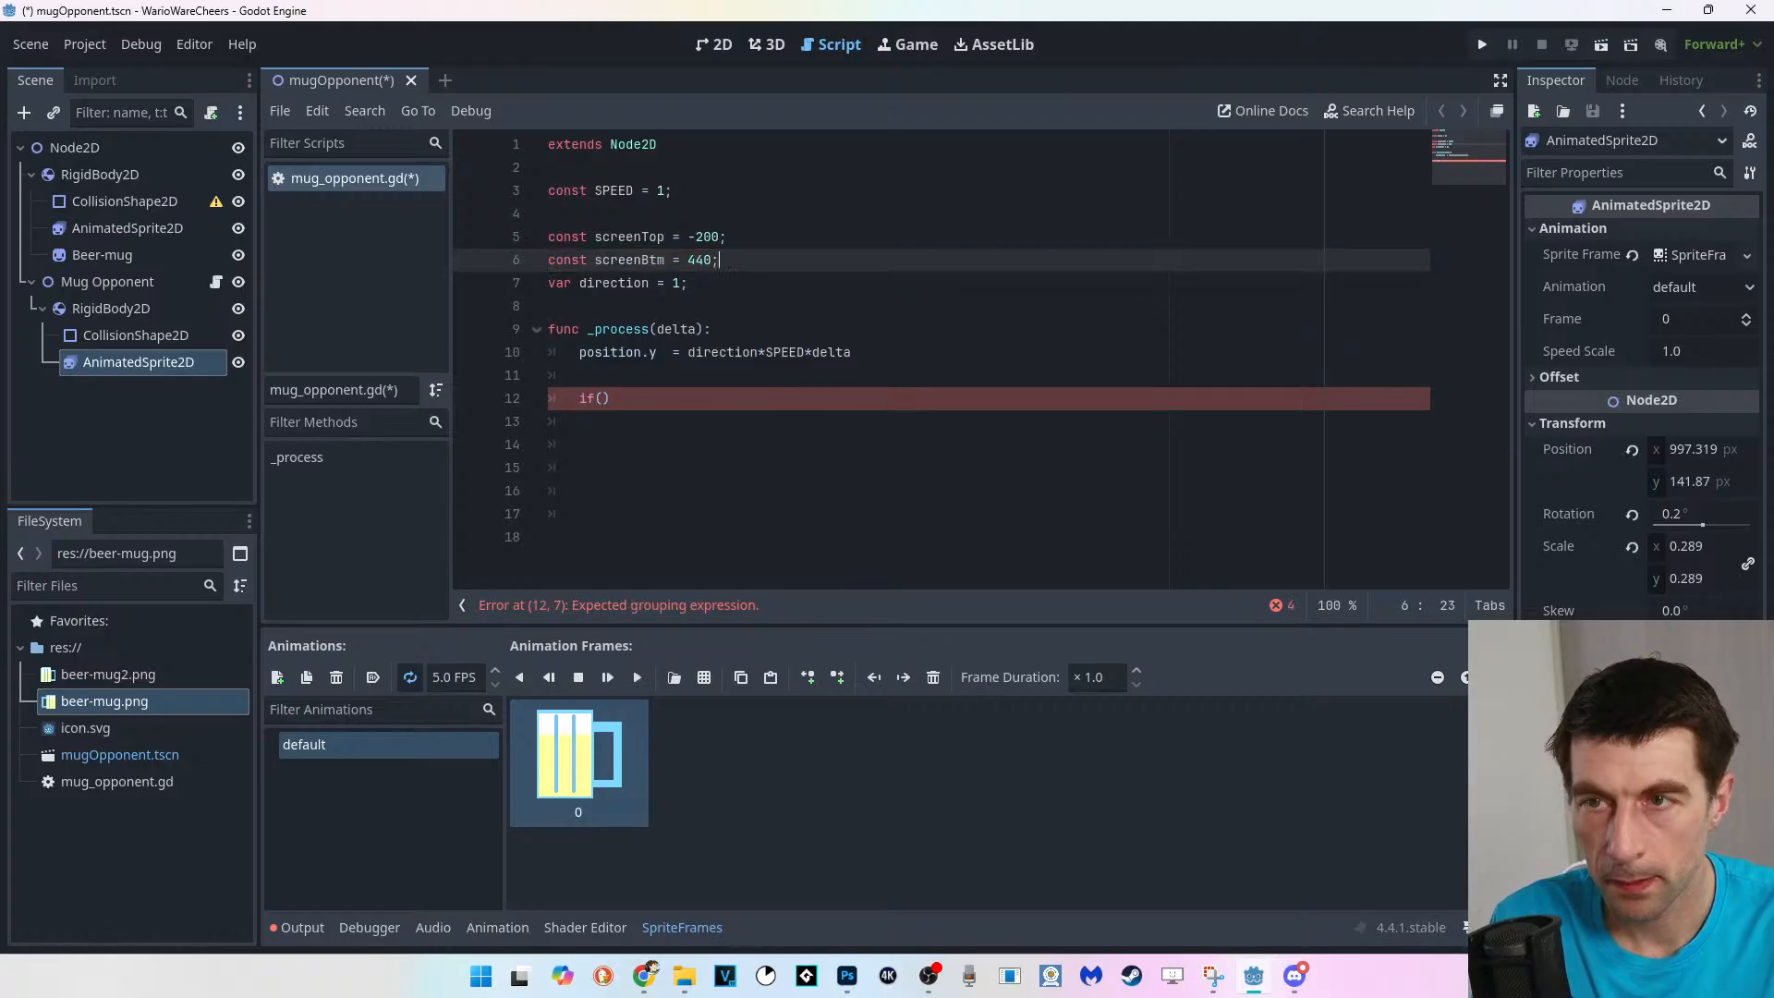
key("Return")
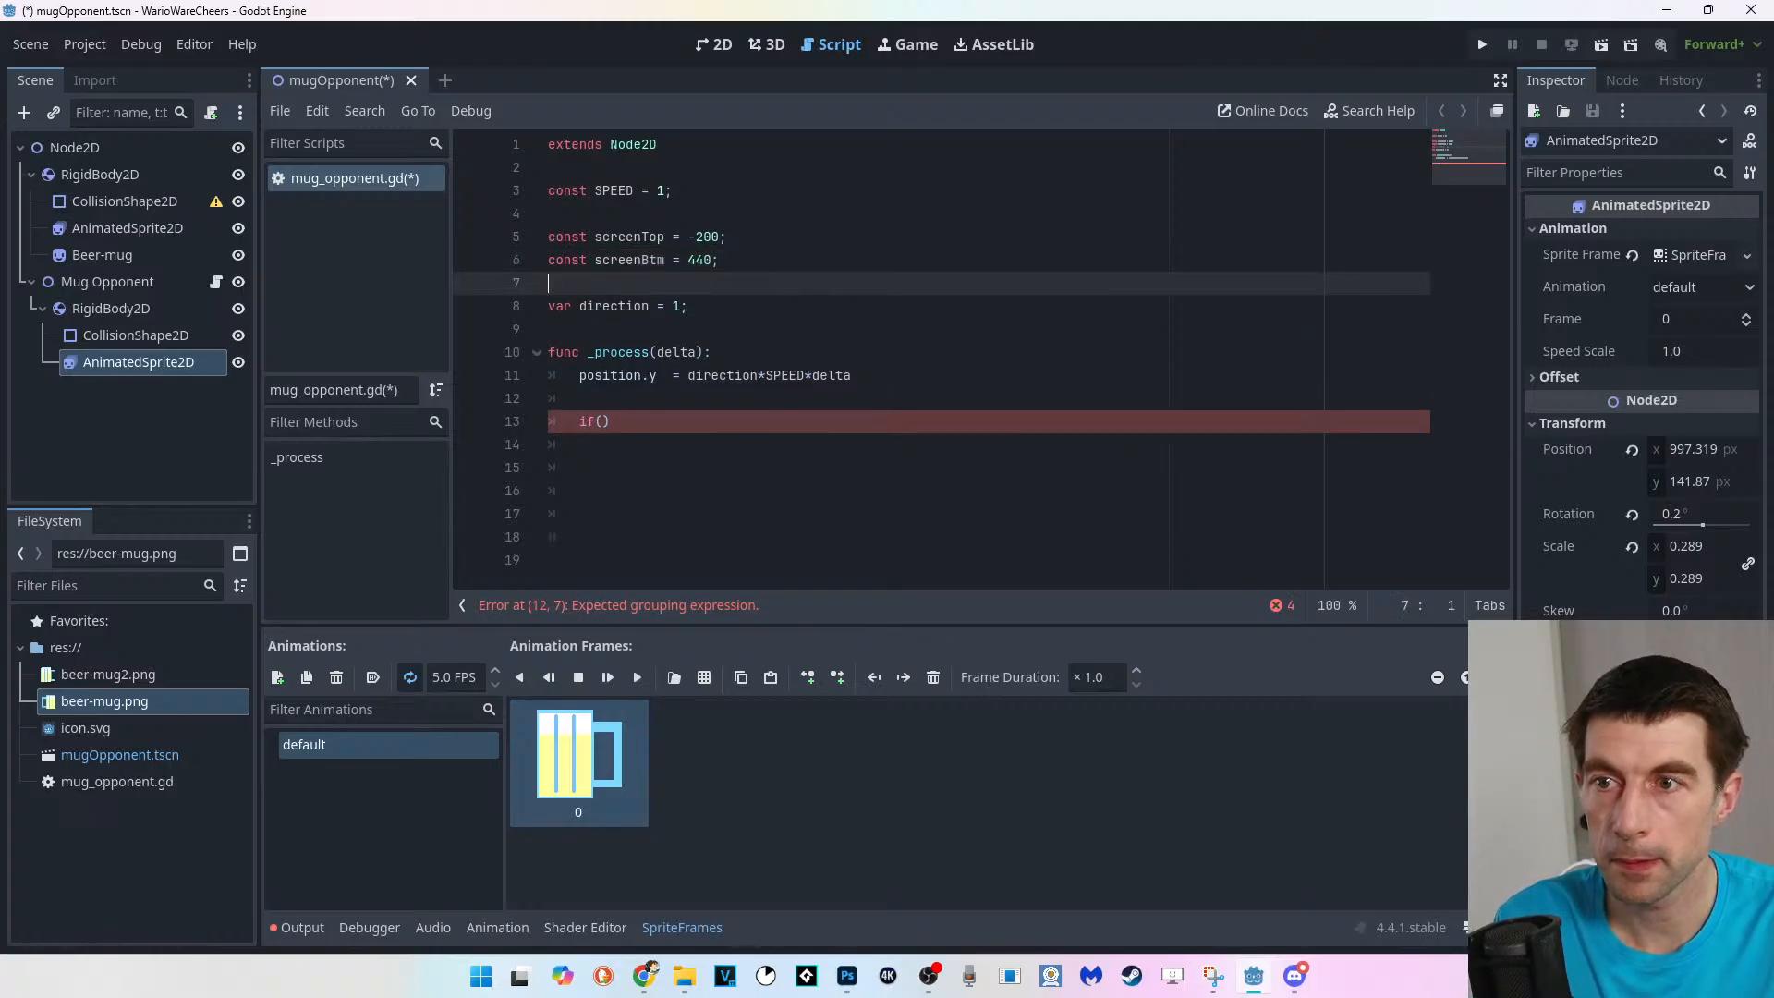
Fill in the empty if condition in _process as position.y > screenBtm.
left_click(603, 421)
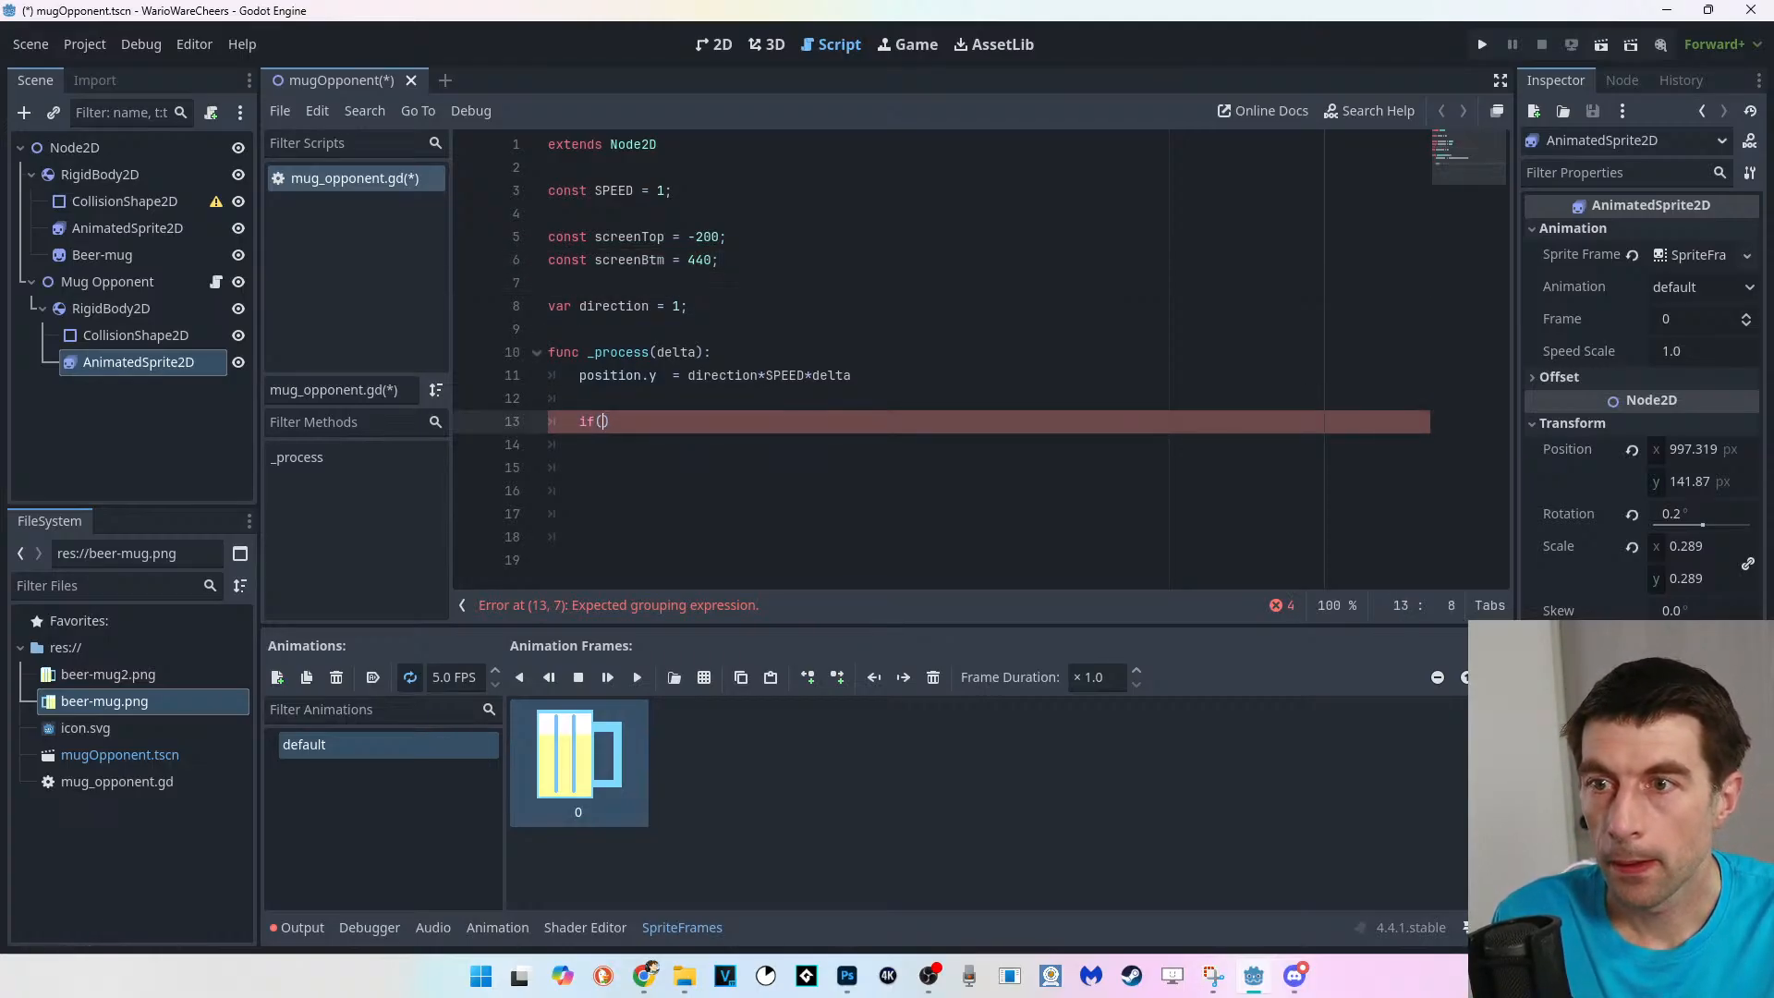
left_click(644, 375)
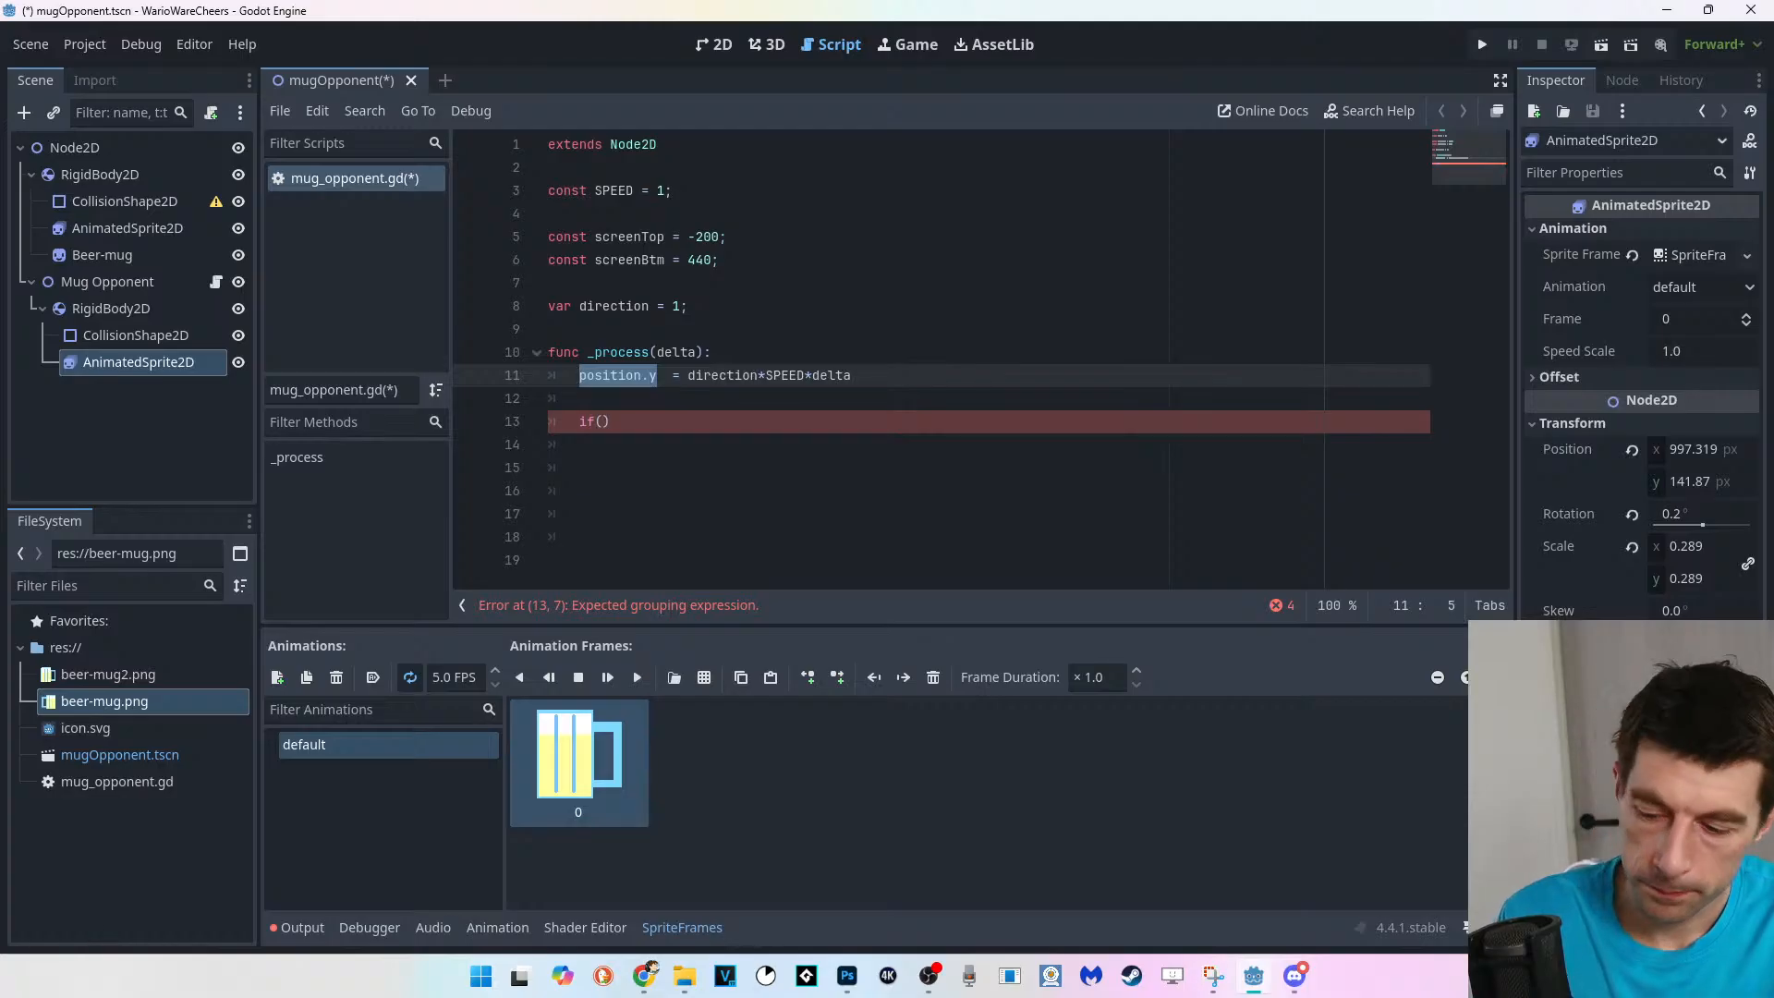
left_click(603, 421)
type("position.y")
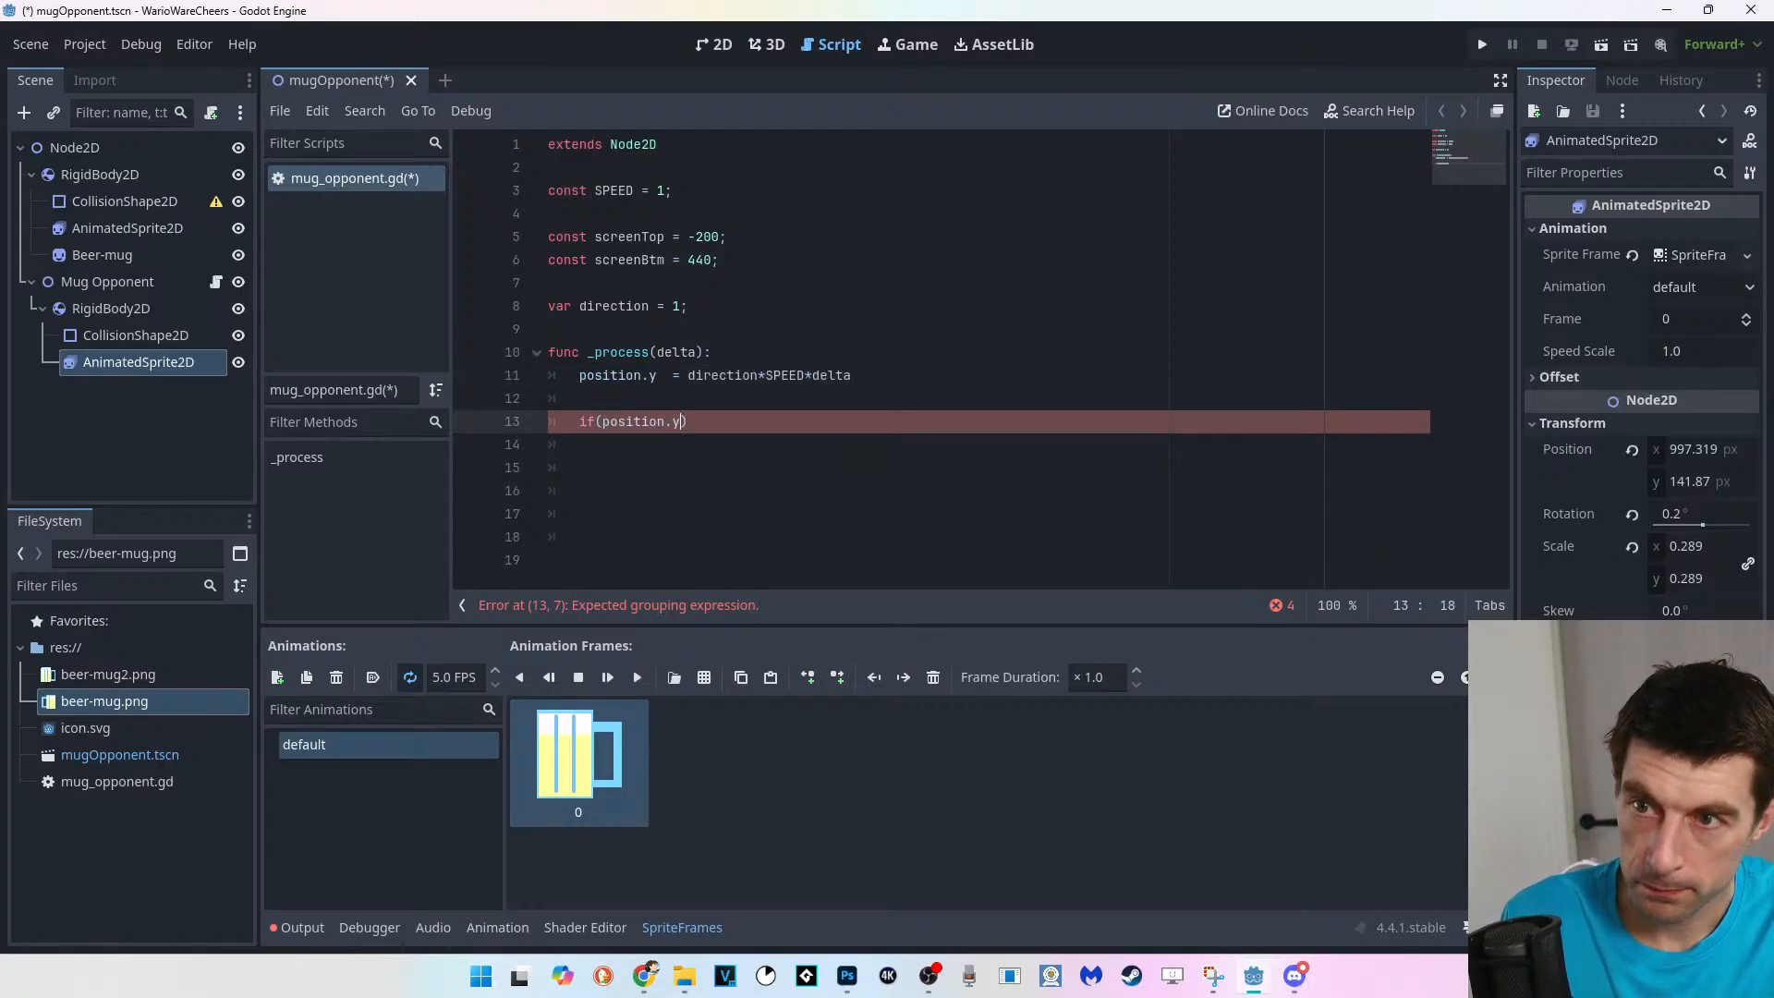
key("Right")
key("Left")
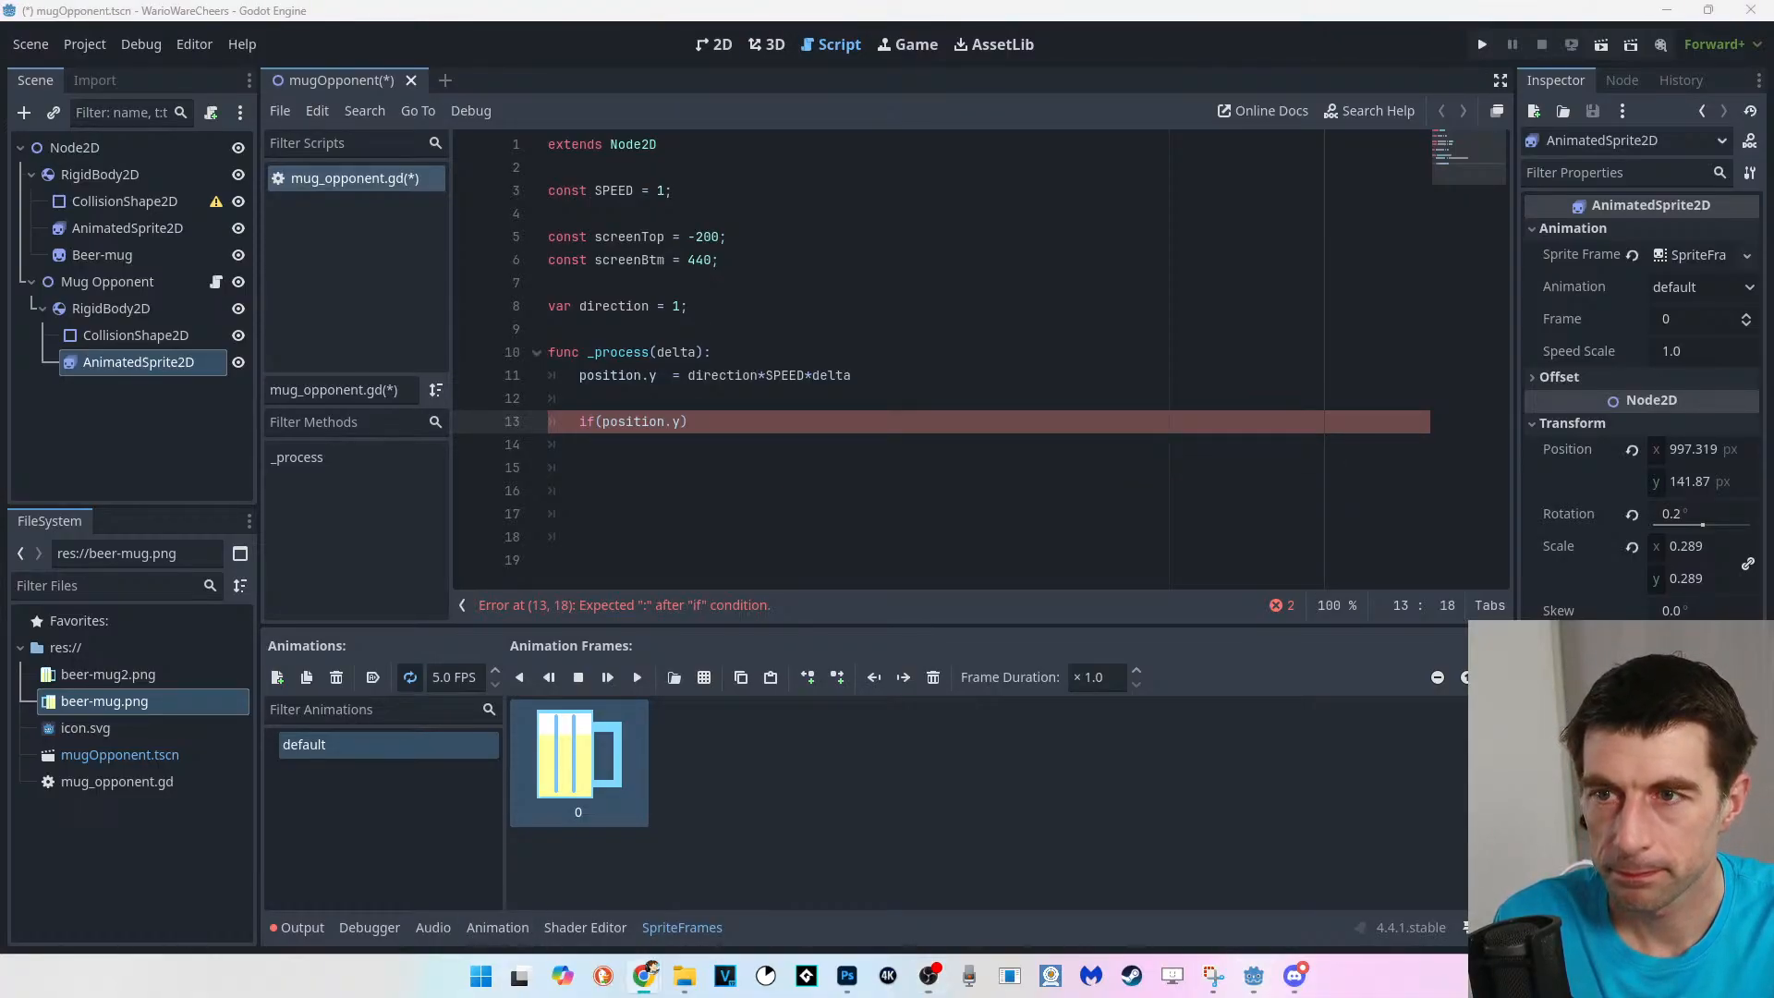
left_click(689, 422)
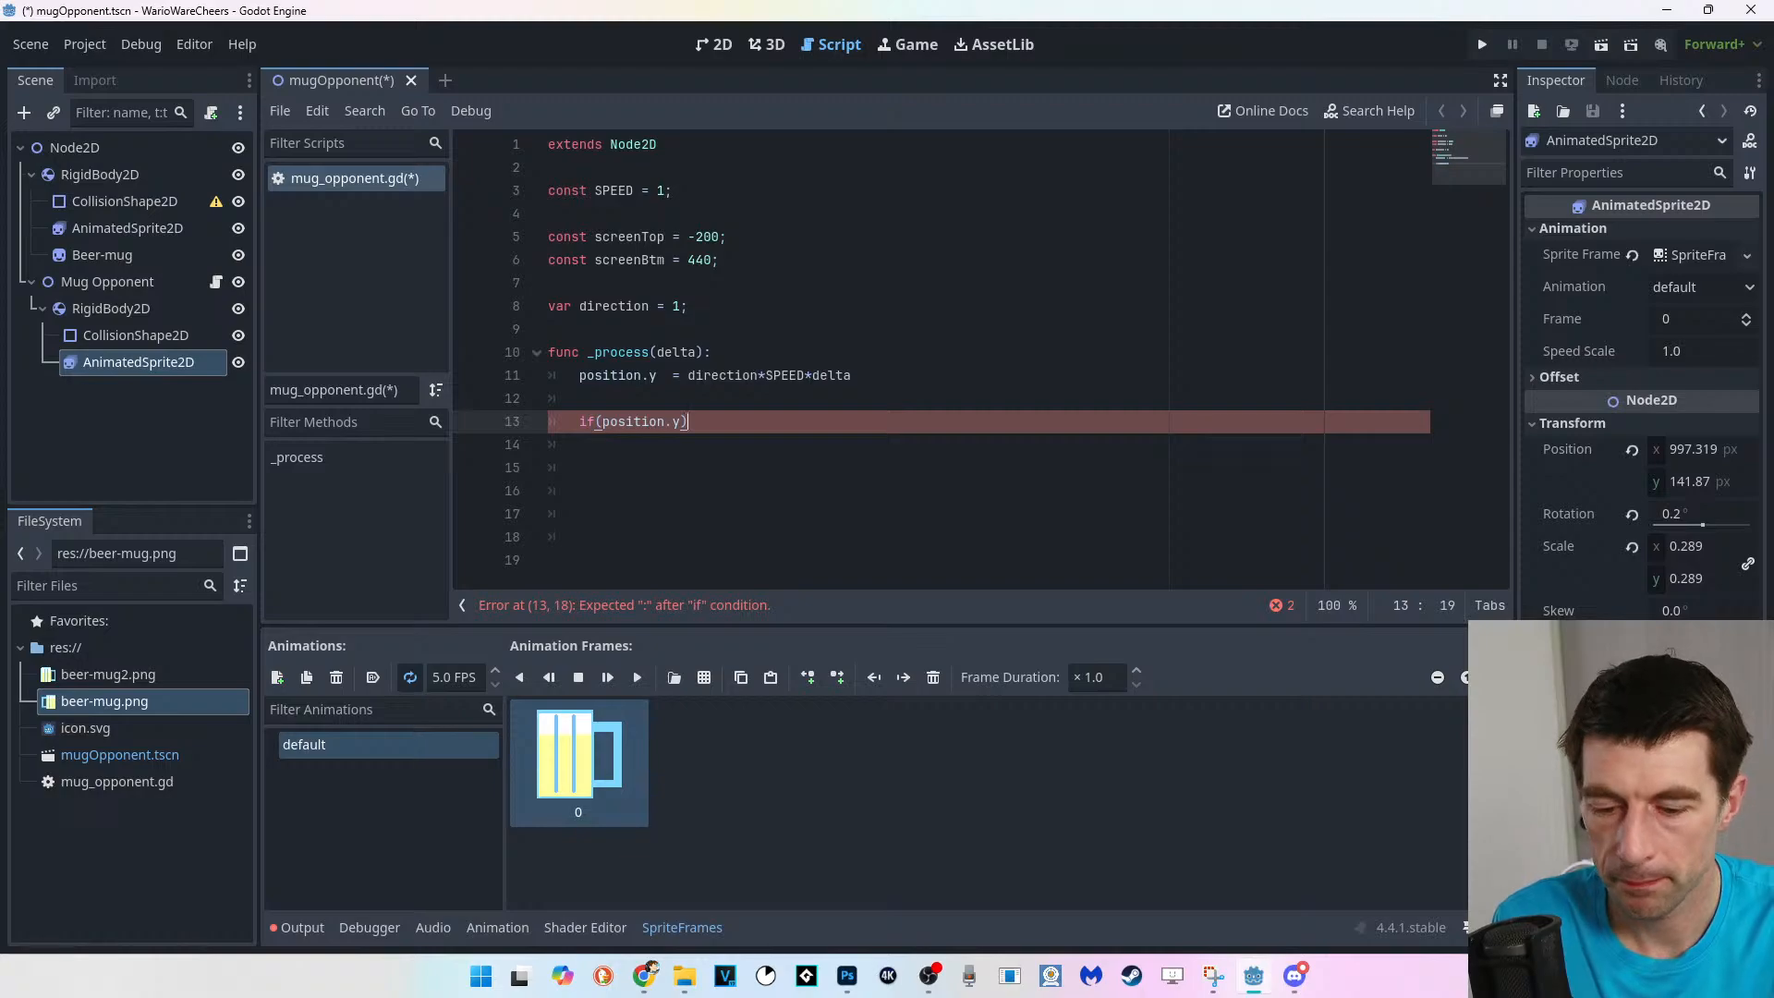
key("Left")
type("> screen")
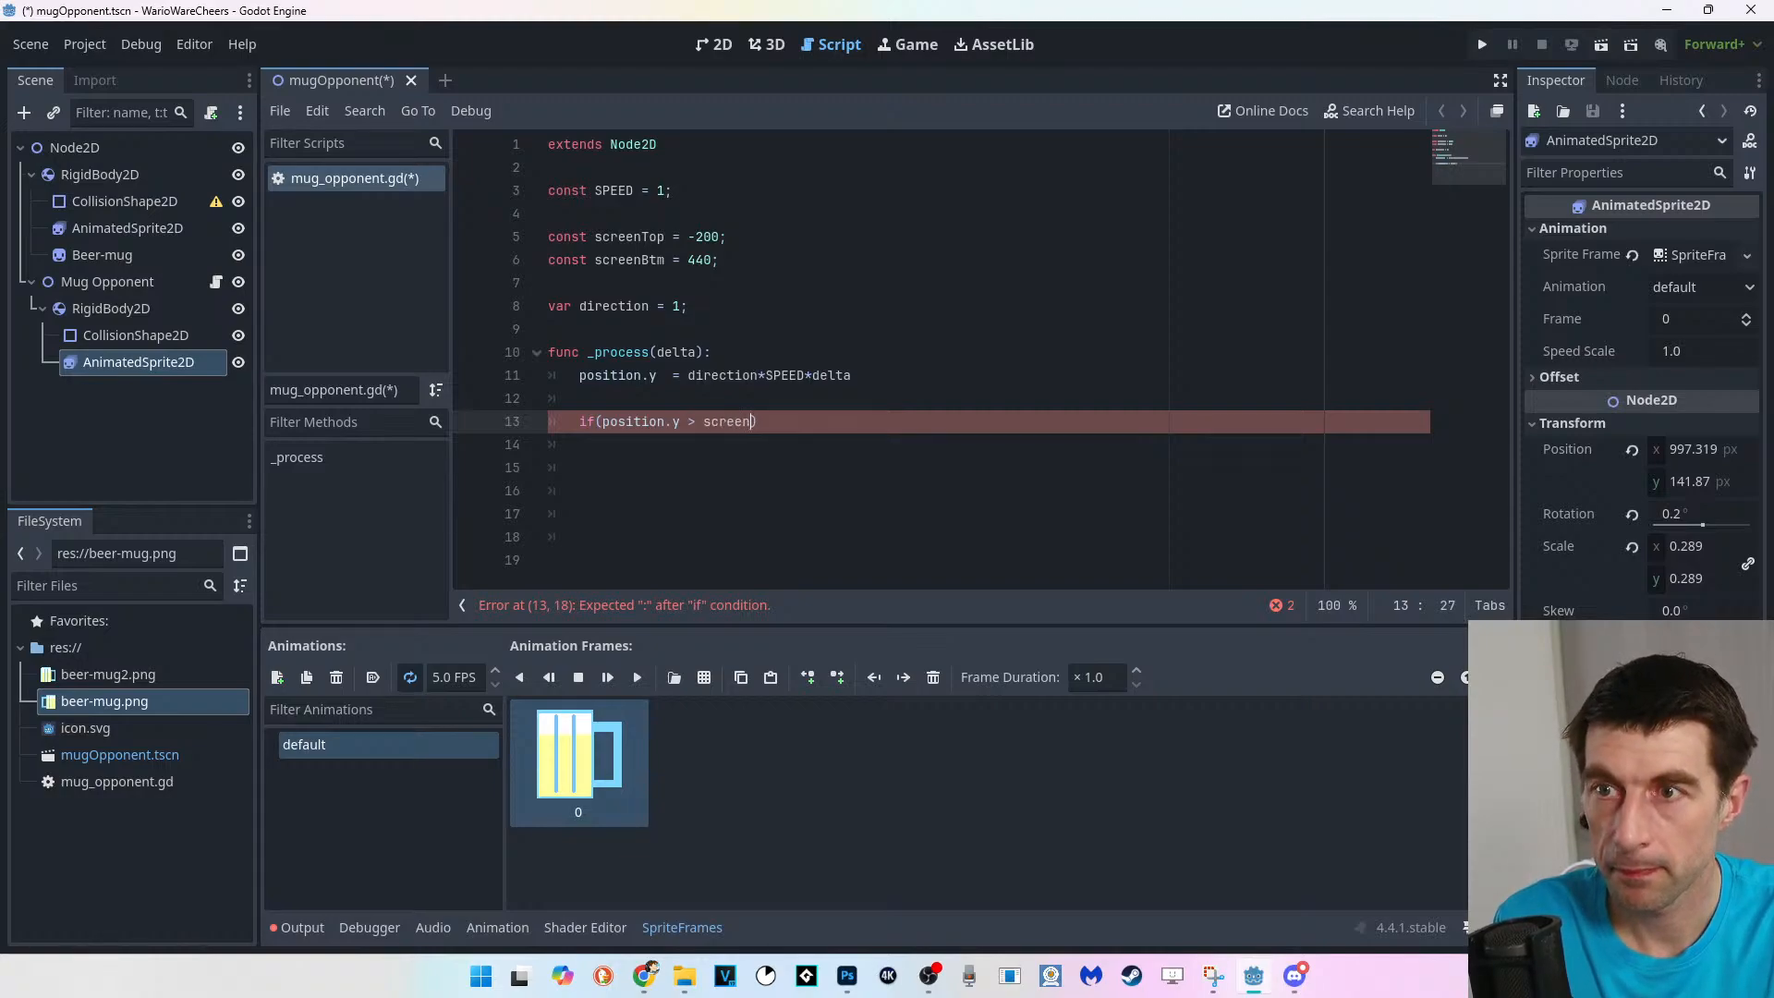
type("Btm")
key("Right")
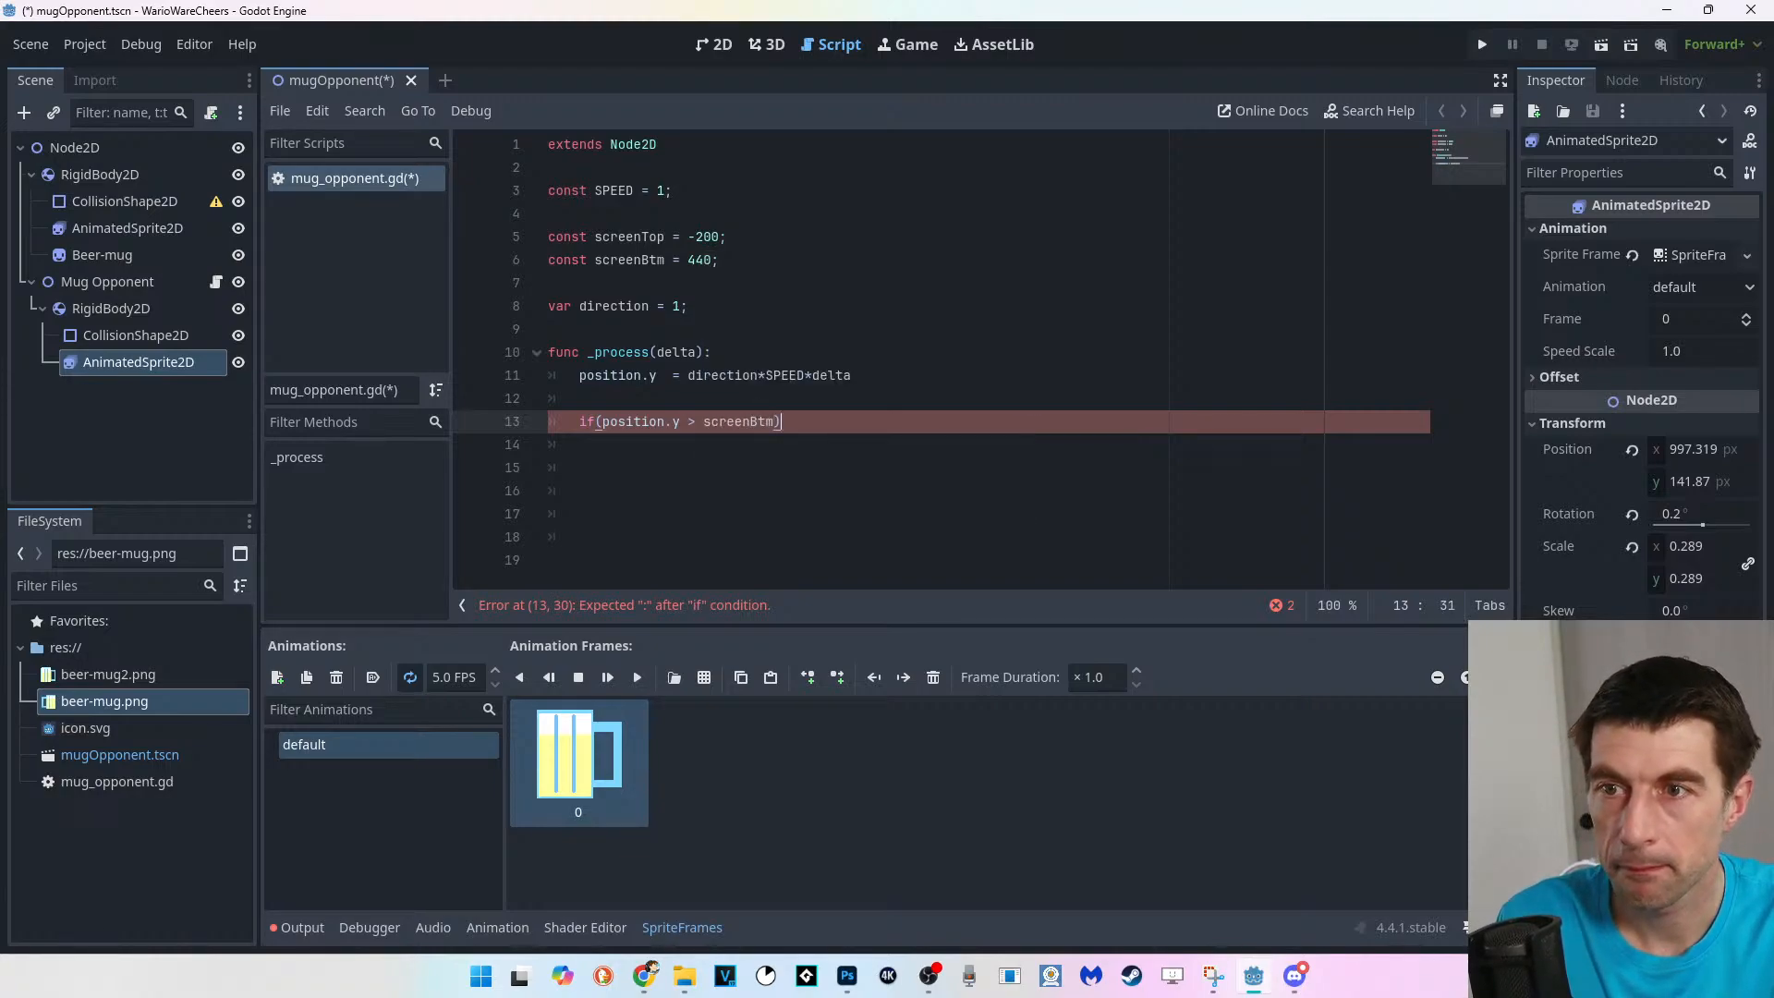
Give the if statement a curly-brace body containing direction = -1;.
type("{")
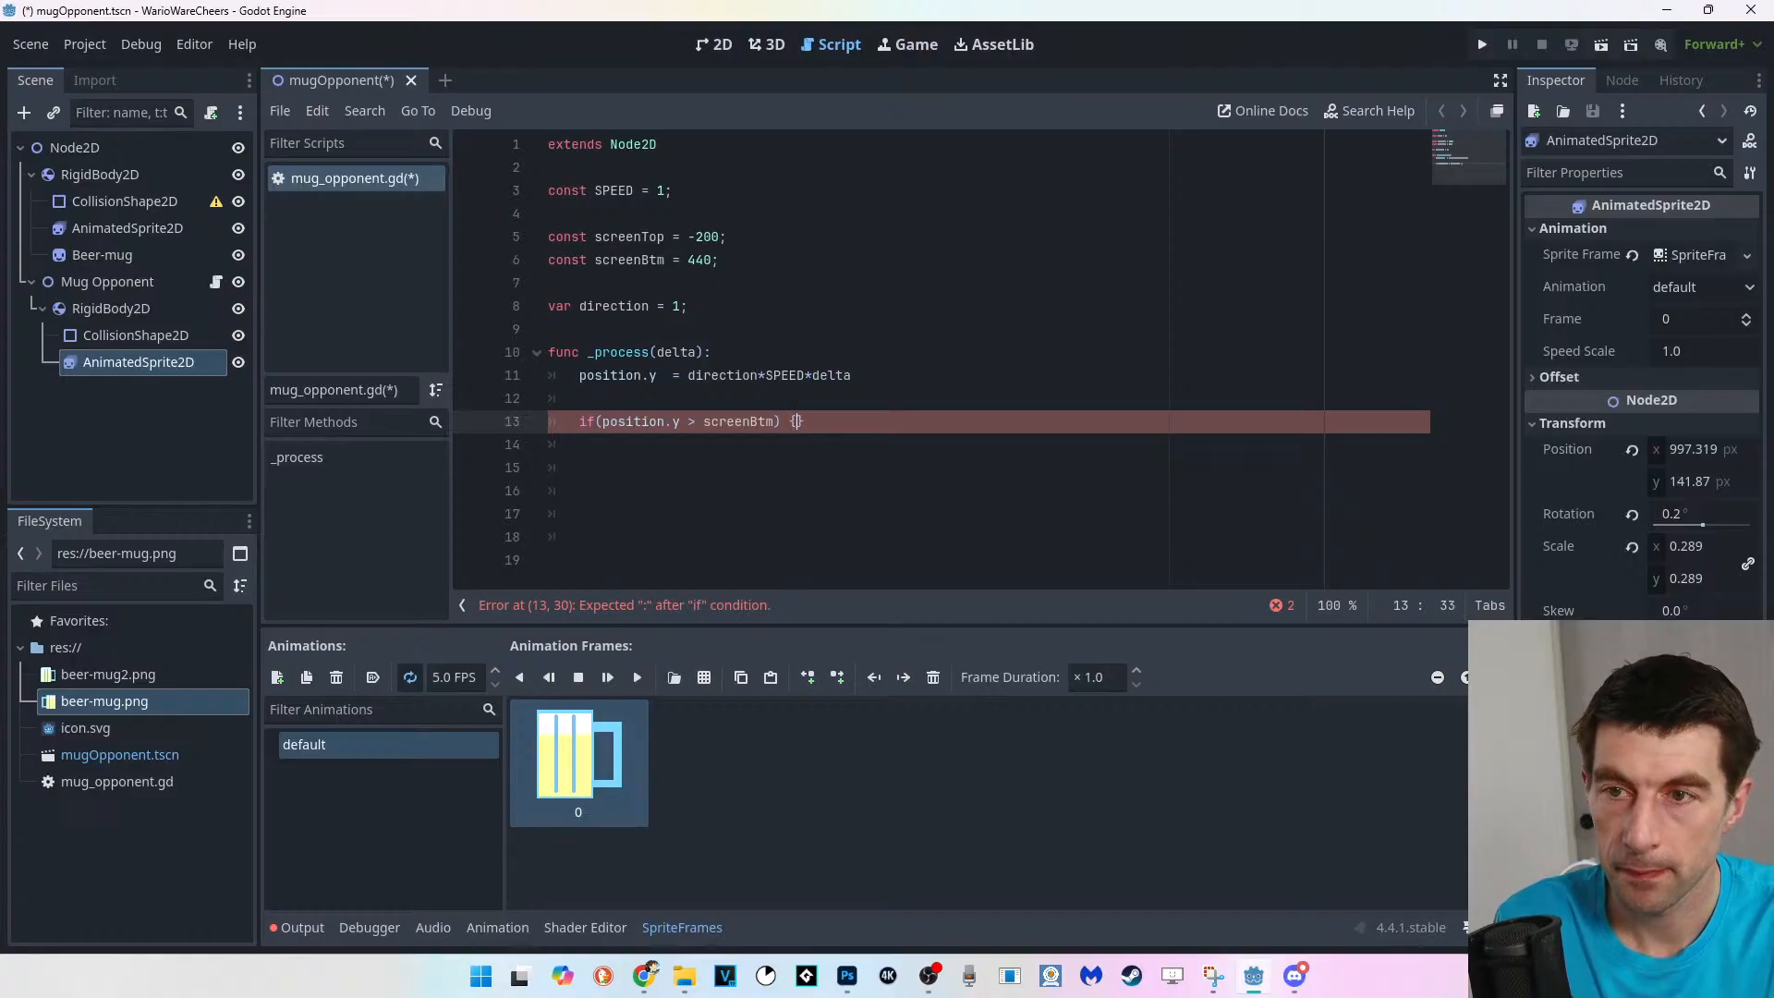
key("Return")
key("Return")
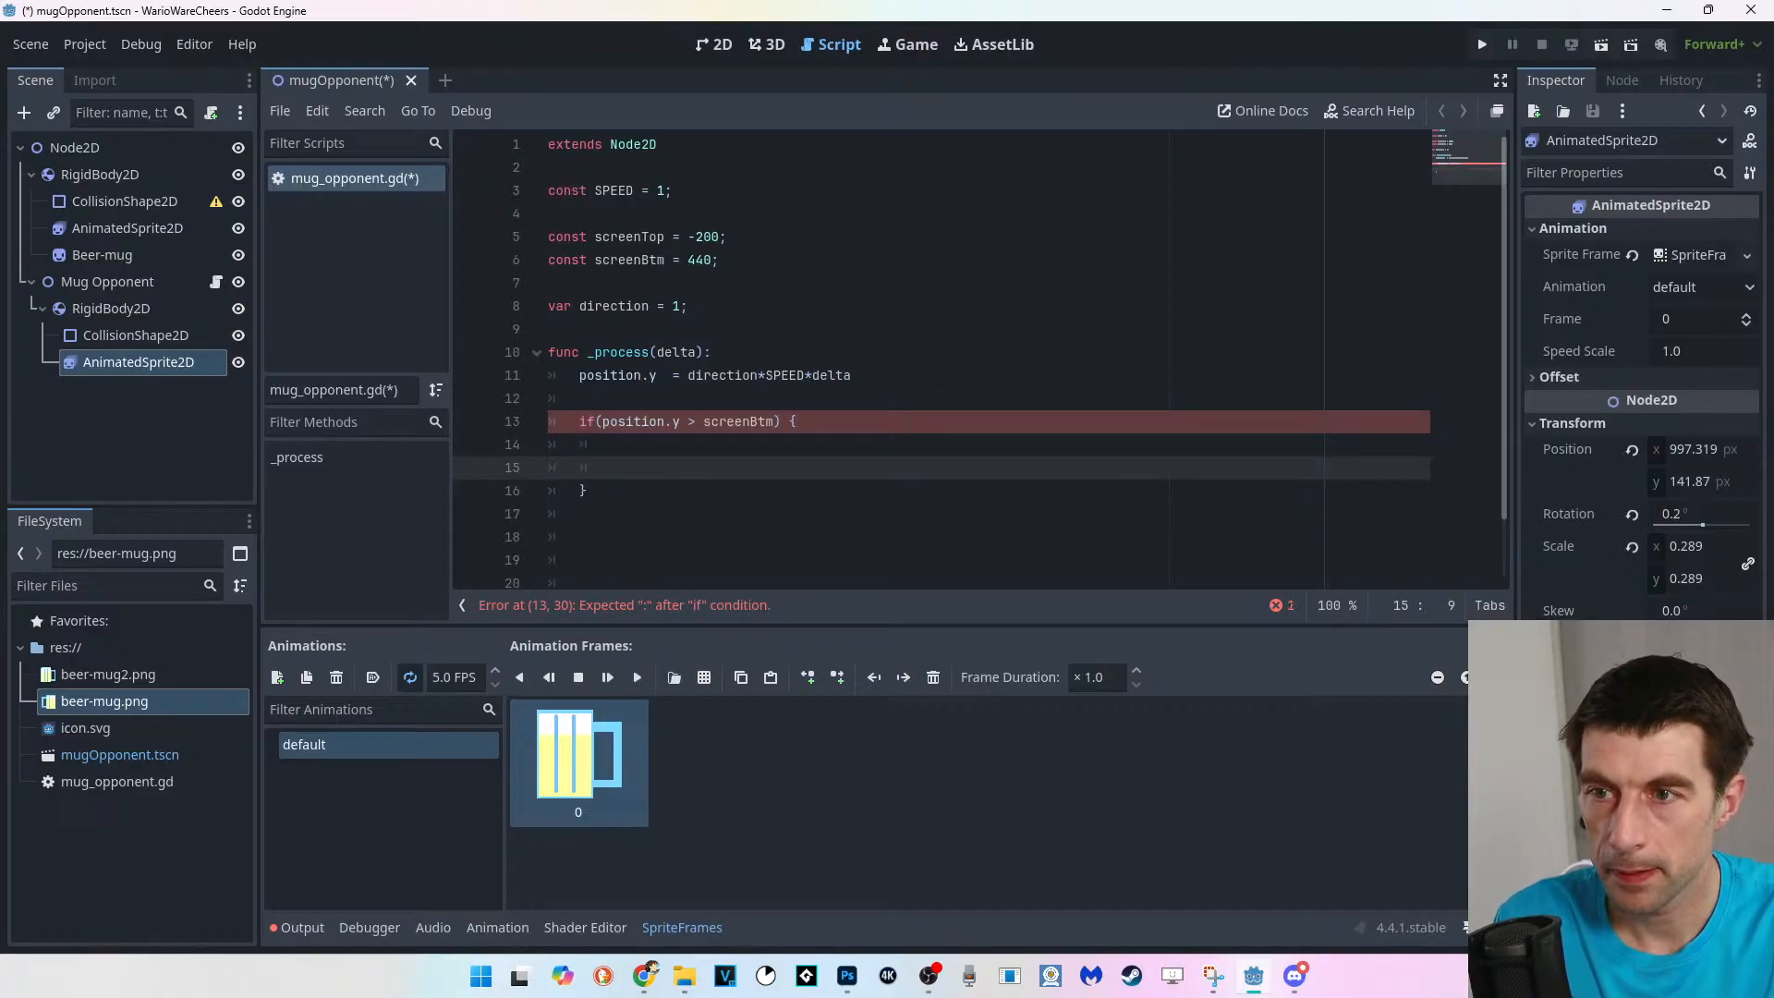
key("Up")
type("d")
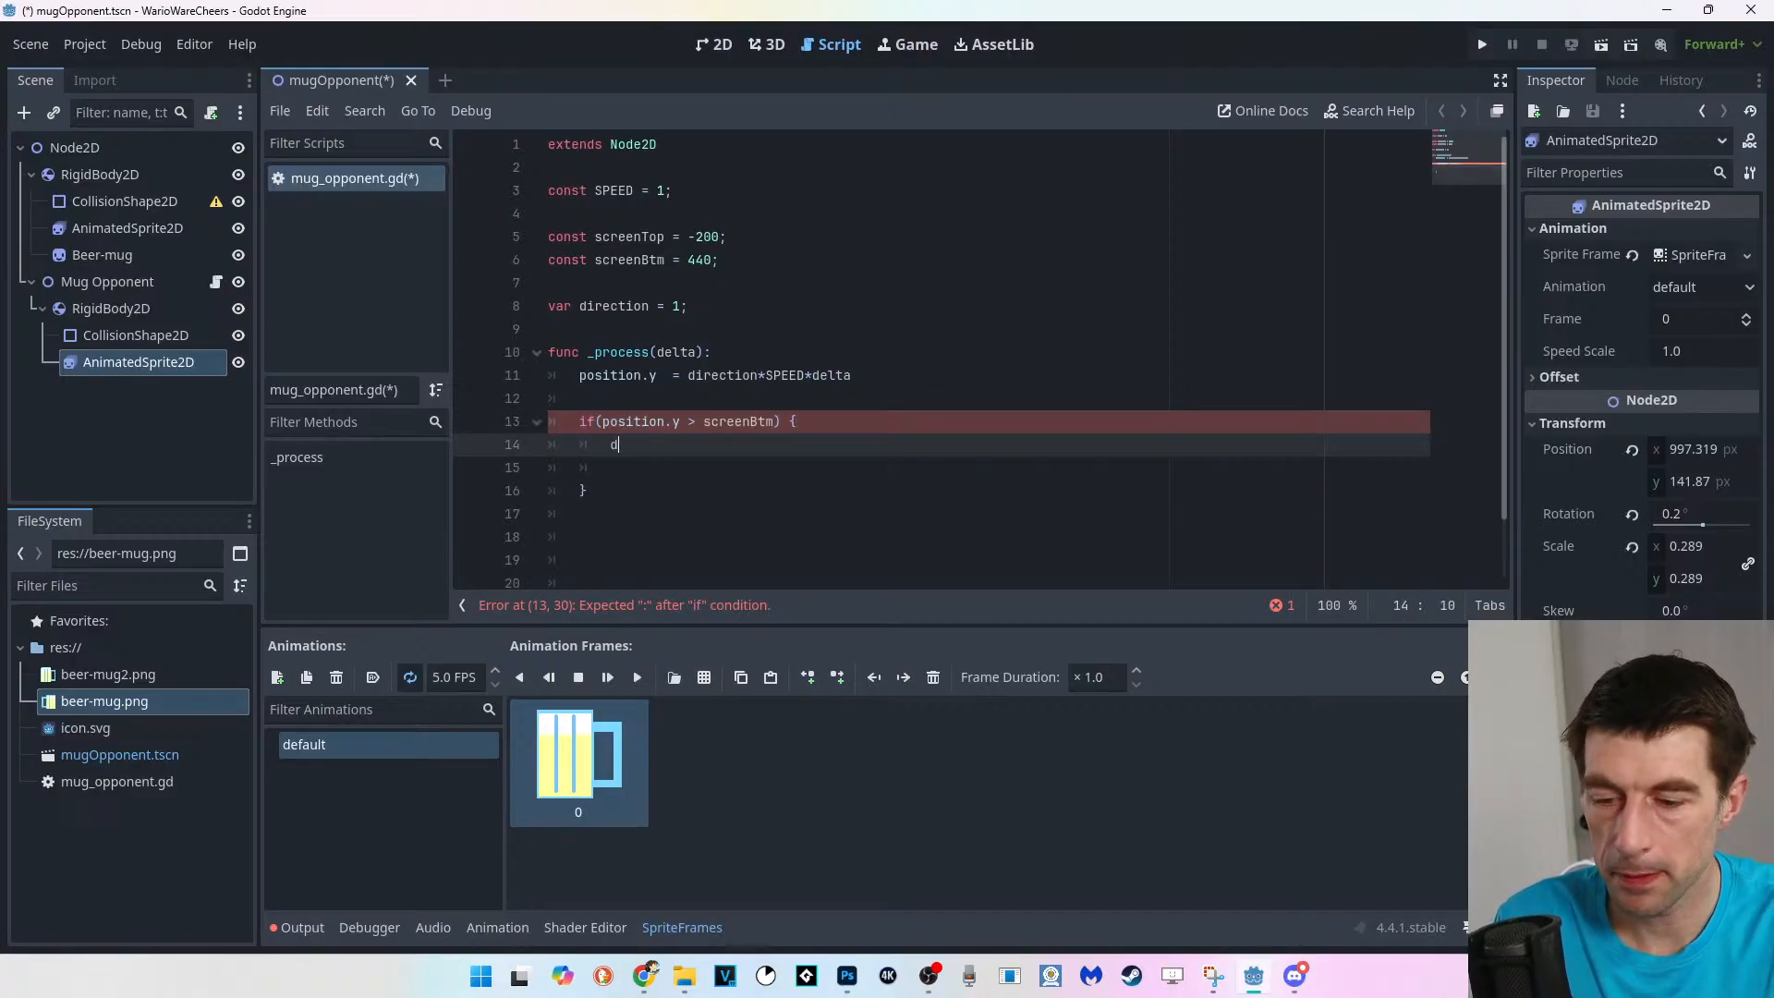
type("irection = -1;")
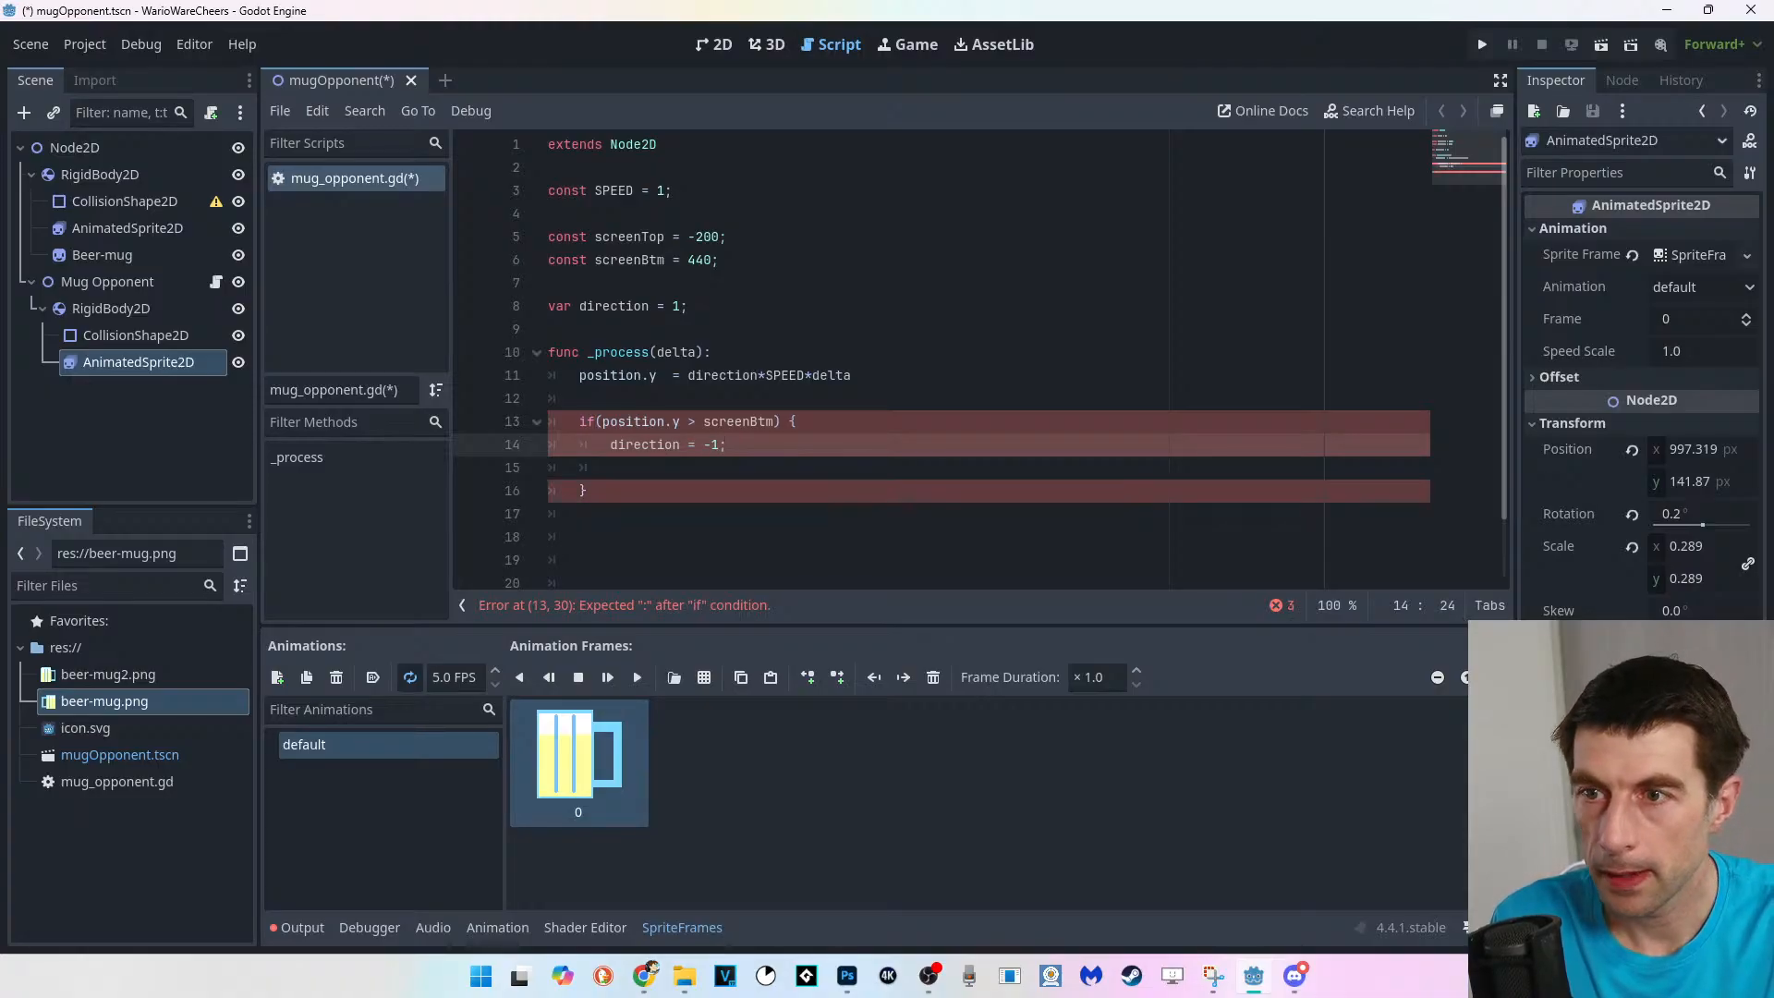
key("Down")
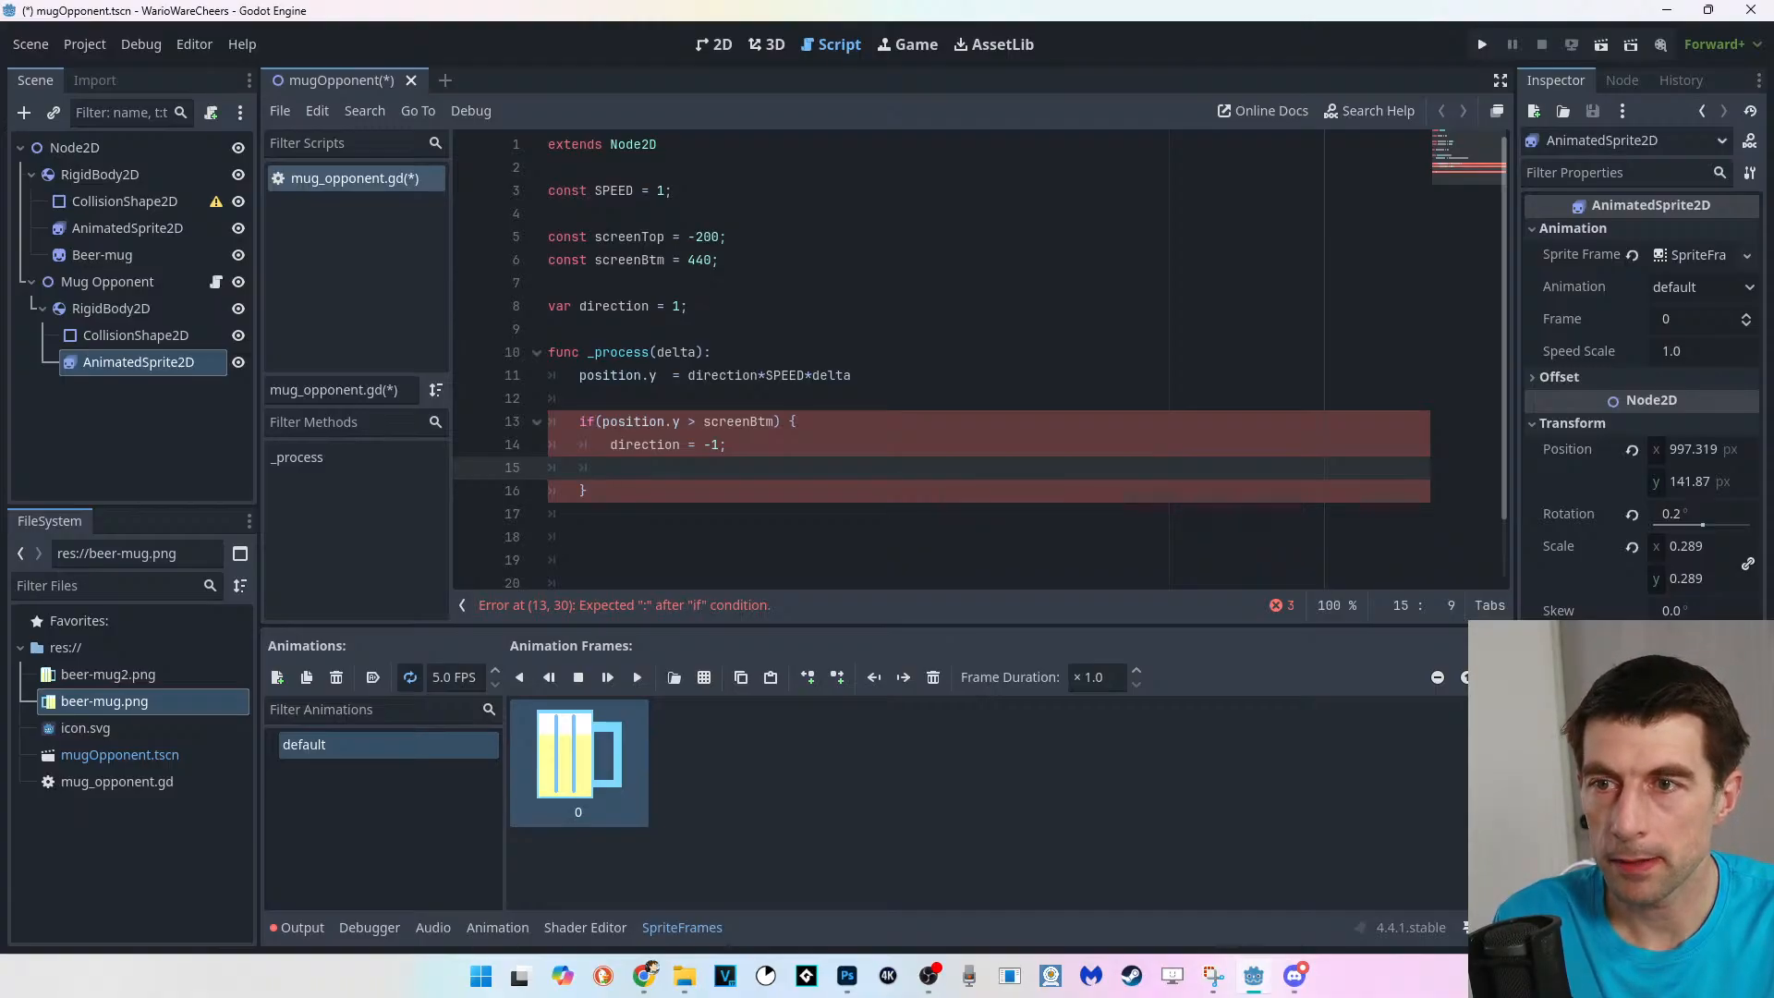
Reuse the condition's text to add position.y = screenBtm; below the direction line in the if body.
left_click_drag(775, 421, 602, 422)
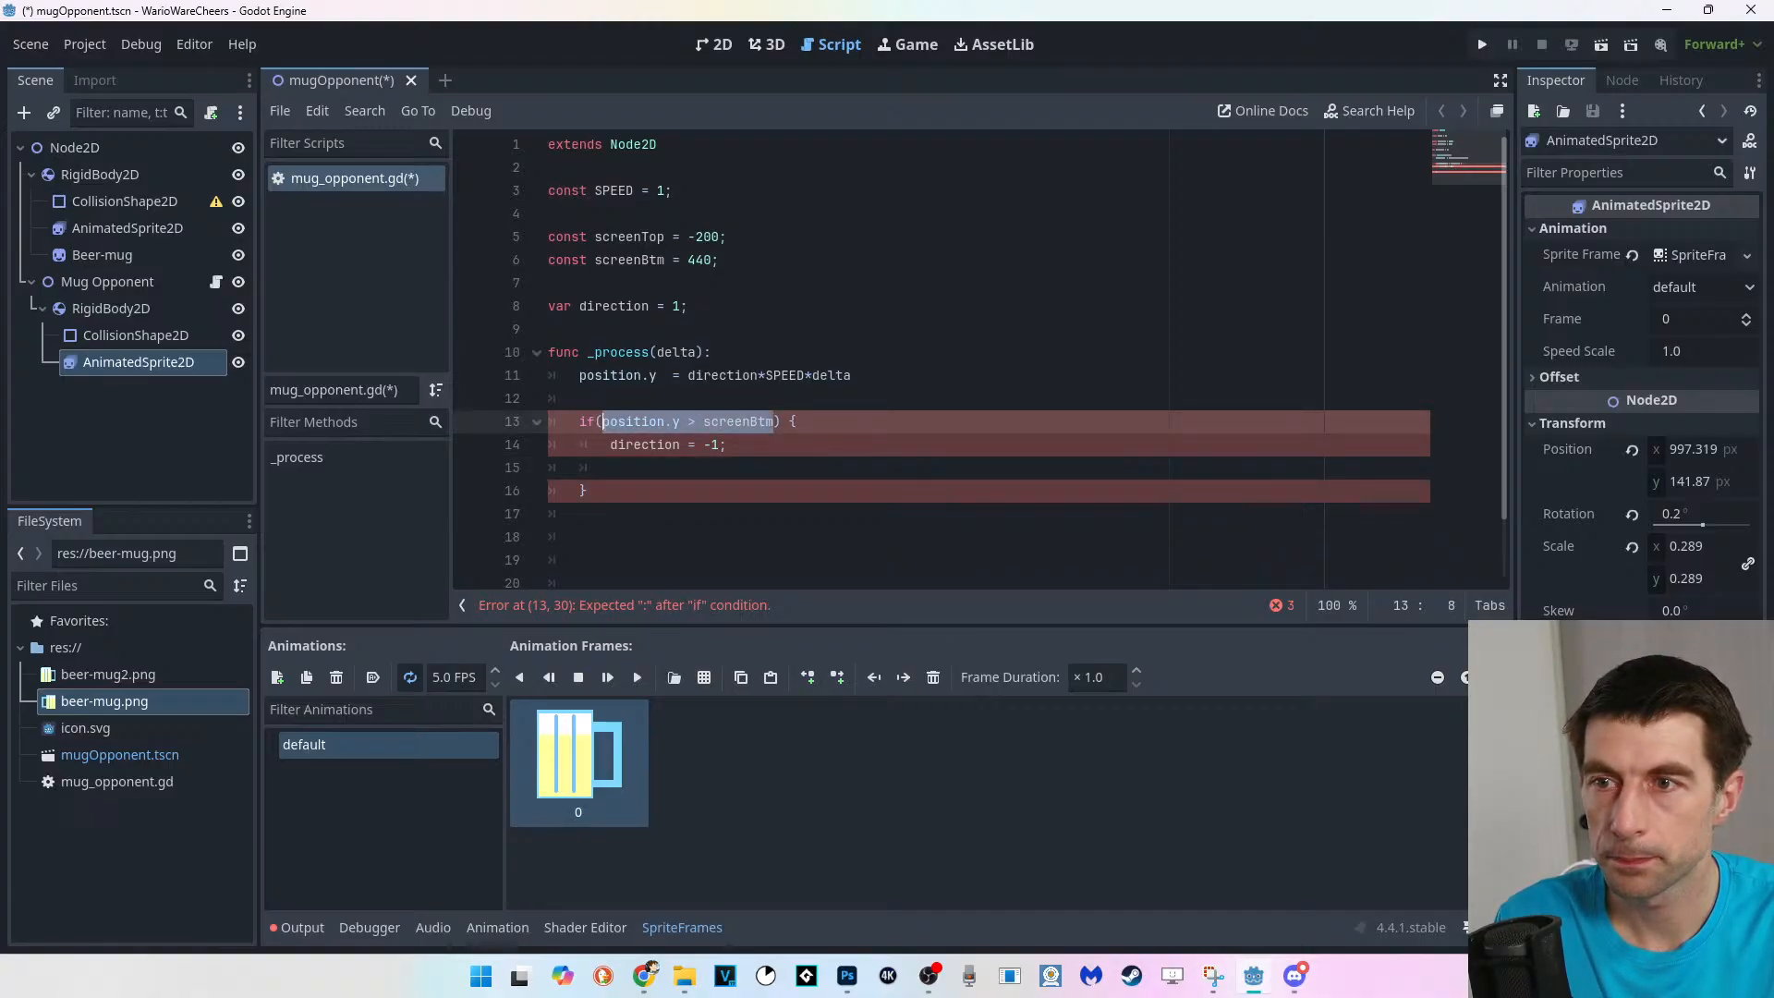
key("ctrl+c")
left_click(699, 468)
key("ctrl+v")
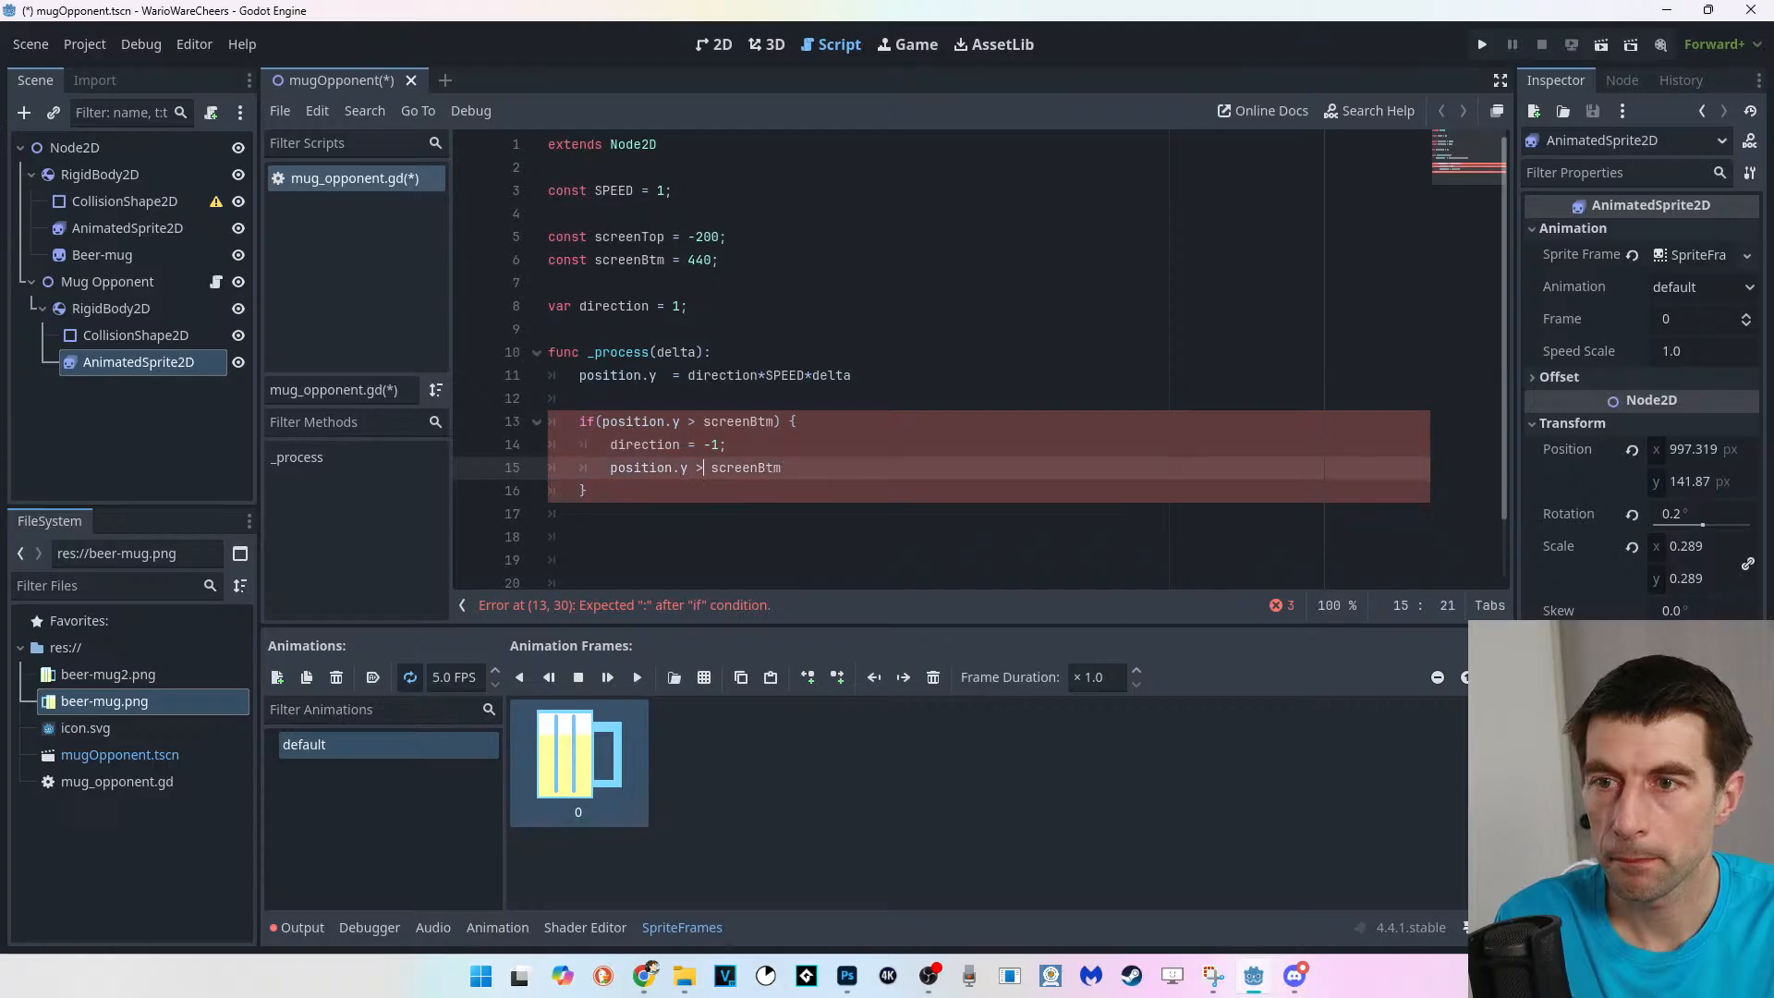
left_click(699, 468)
type("=")
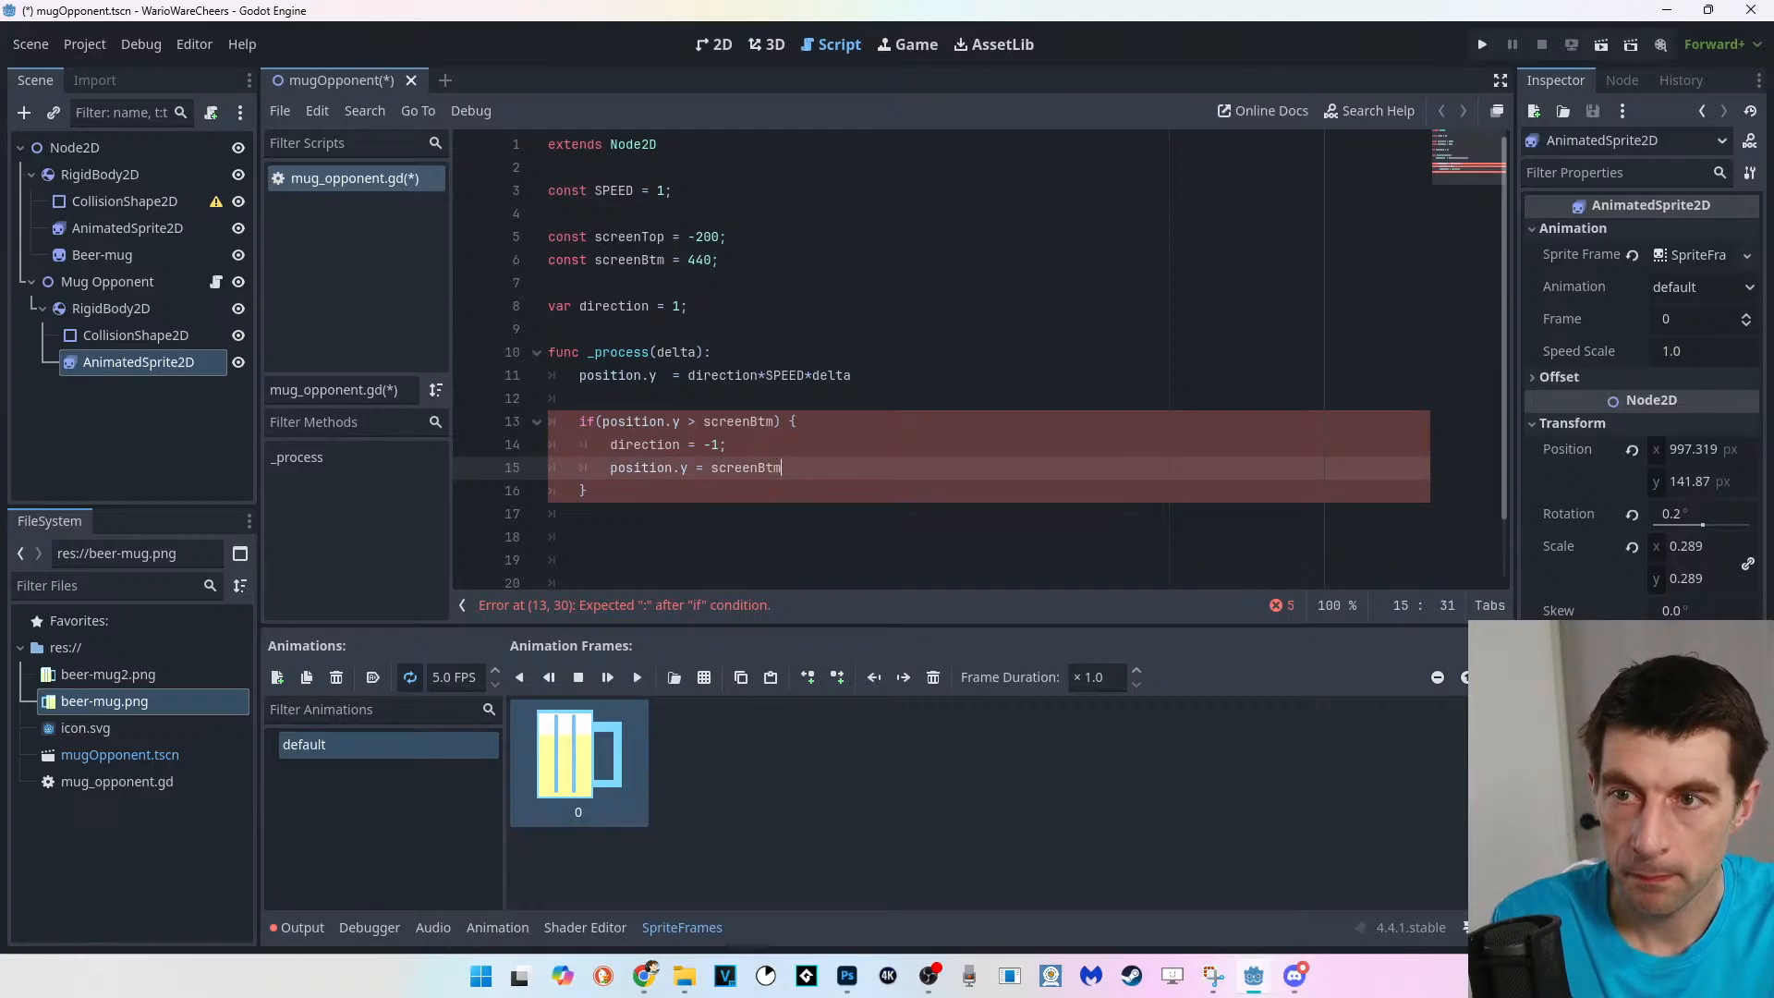
type(";")
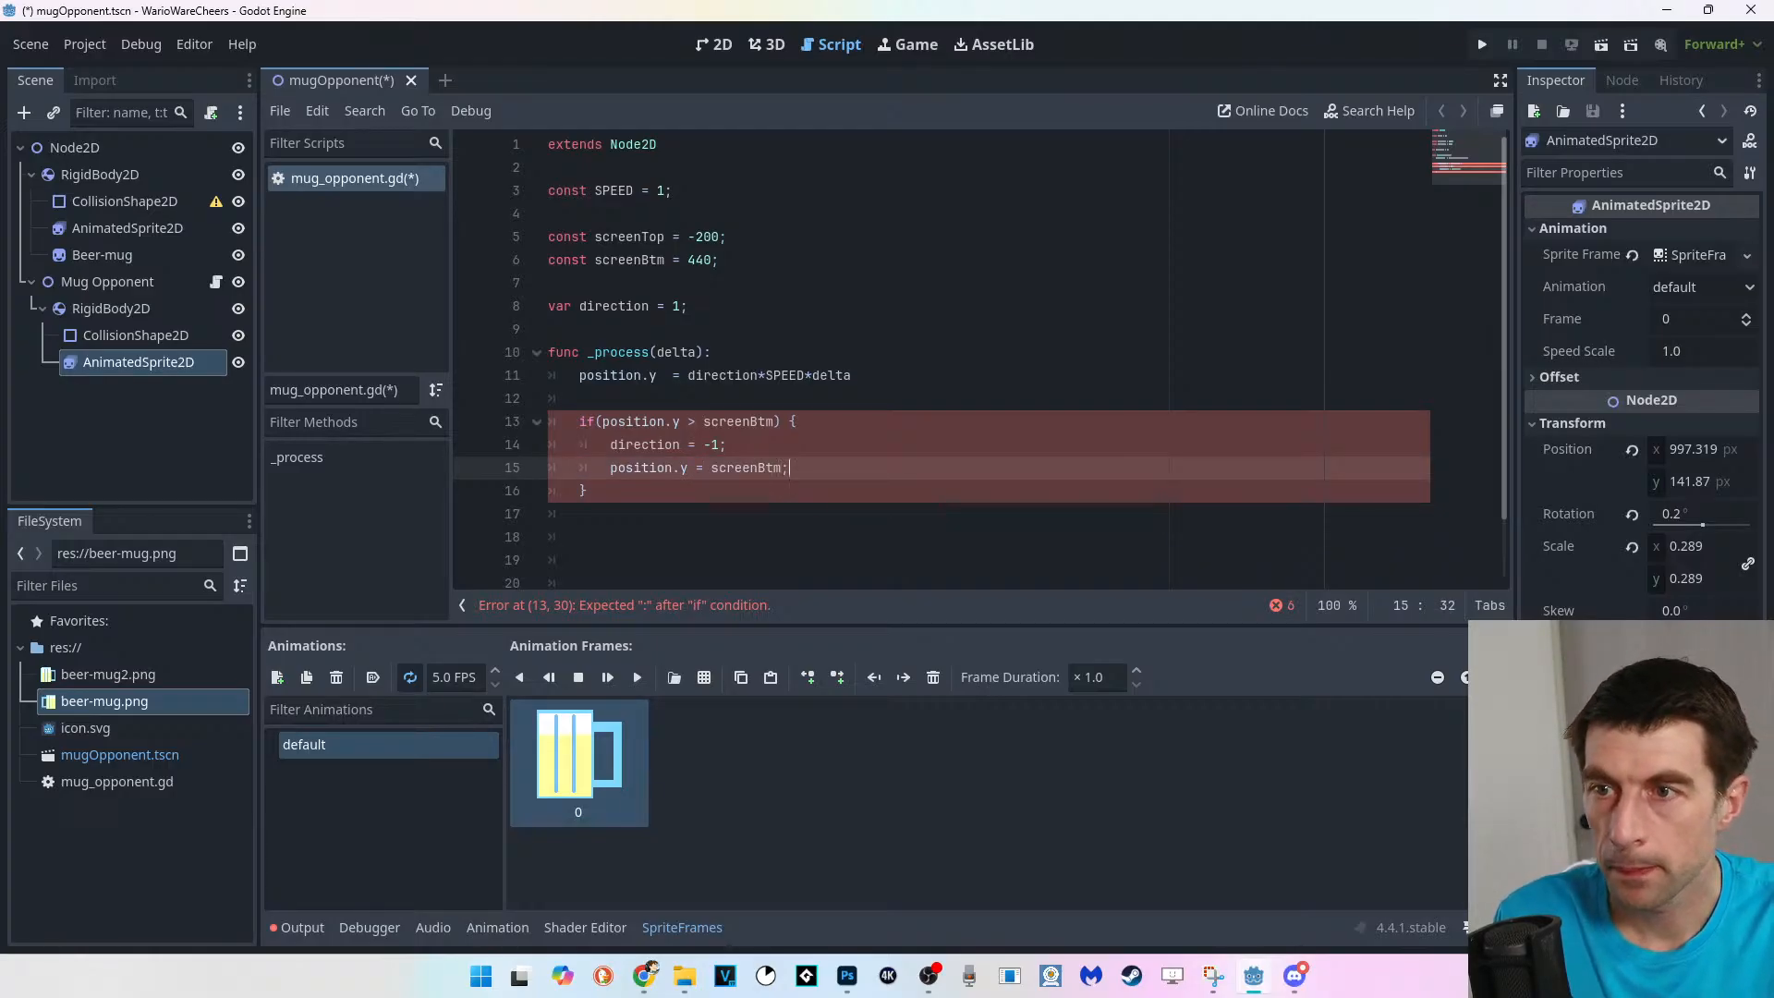
Duplicate the if block as an else if branch and change its comparison to position.y < screenBtm.
left_click_drag(590, 490, 579, 422)
key("ctrl+c")
left_click(589, 491)
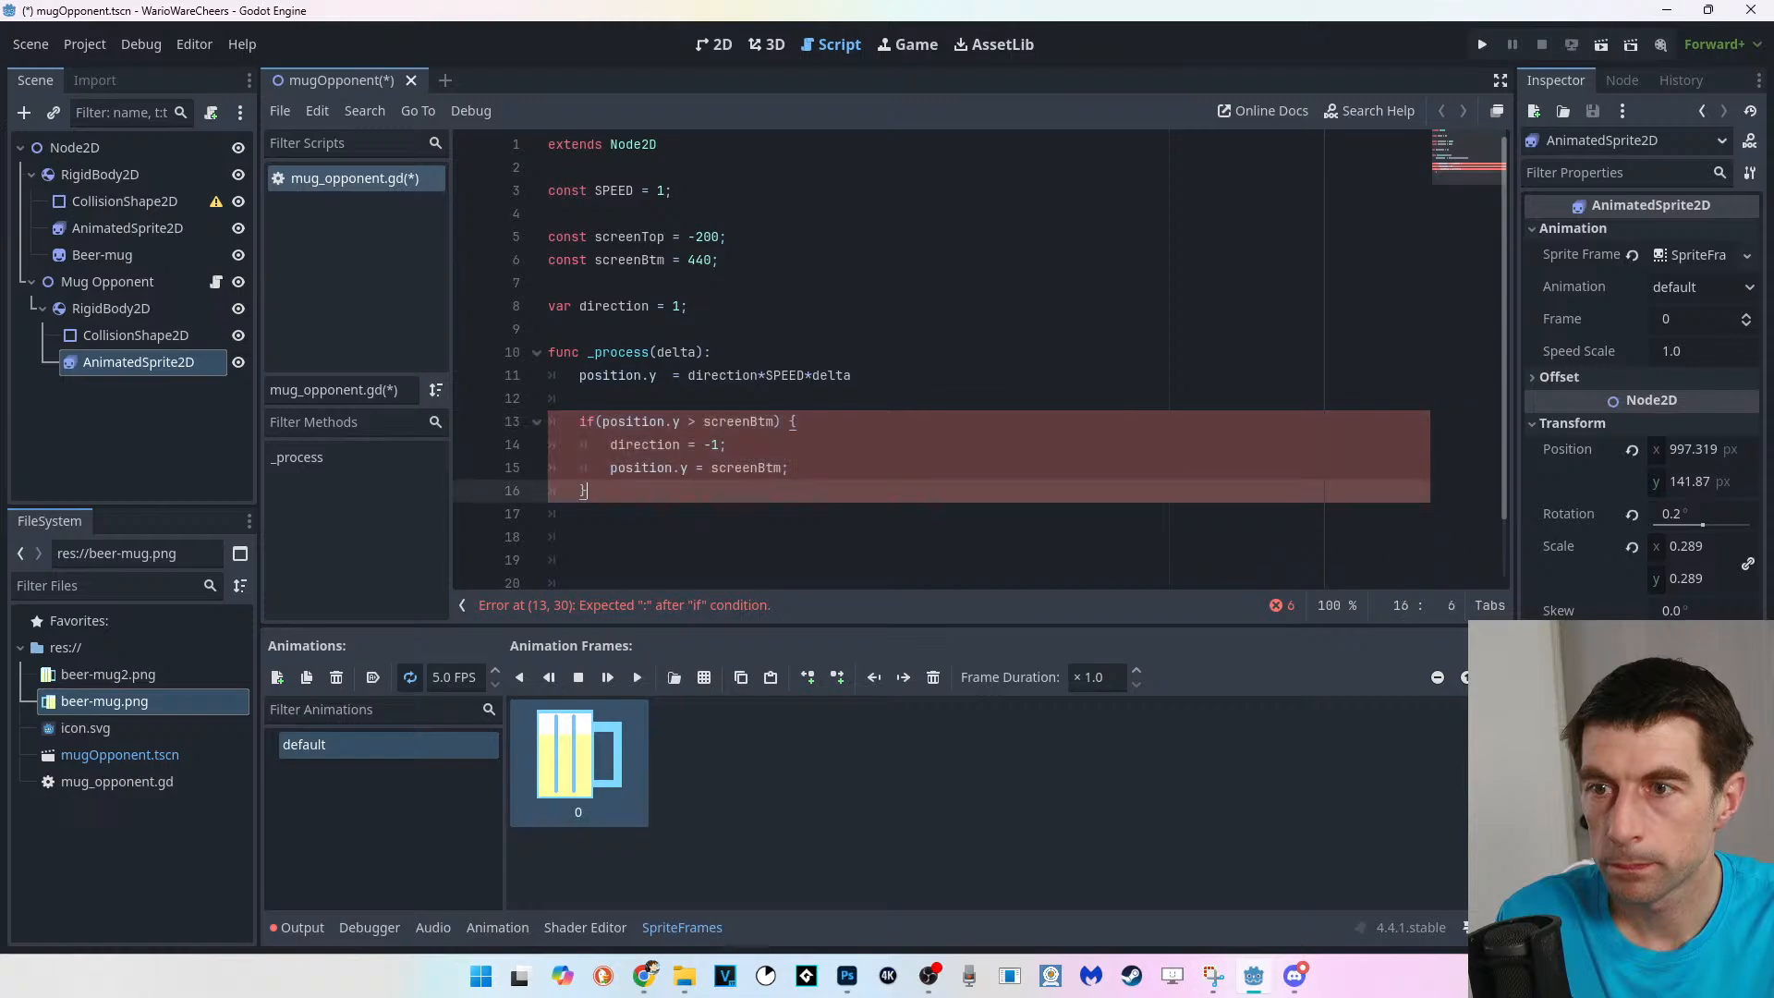
type("else")
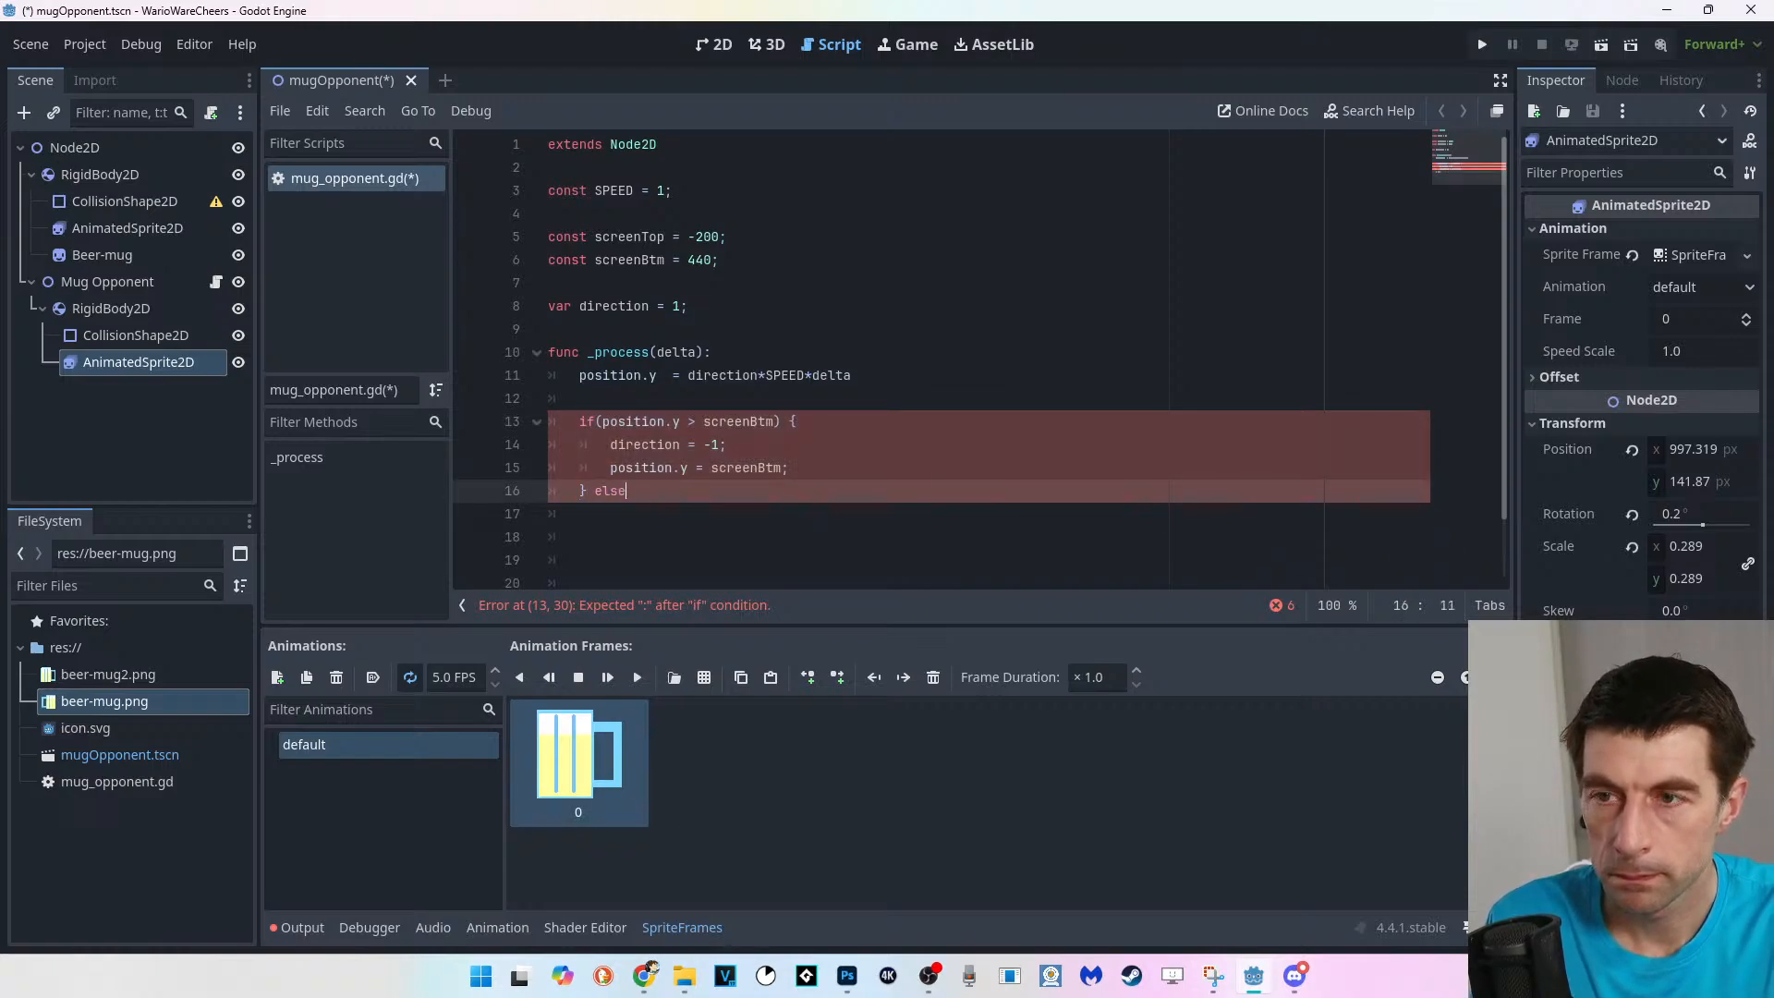
key("ctrl+v")
scroll(585, 491, "down", 1)
double_click(746, 421)
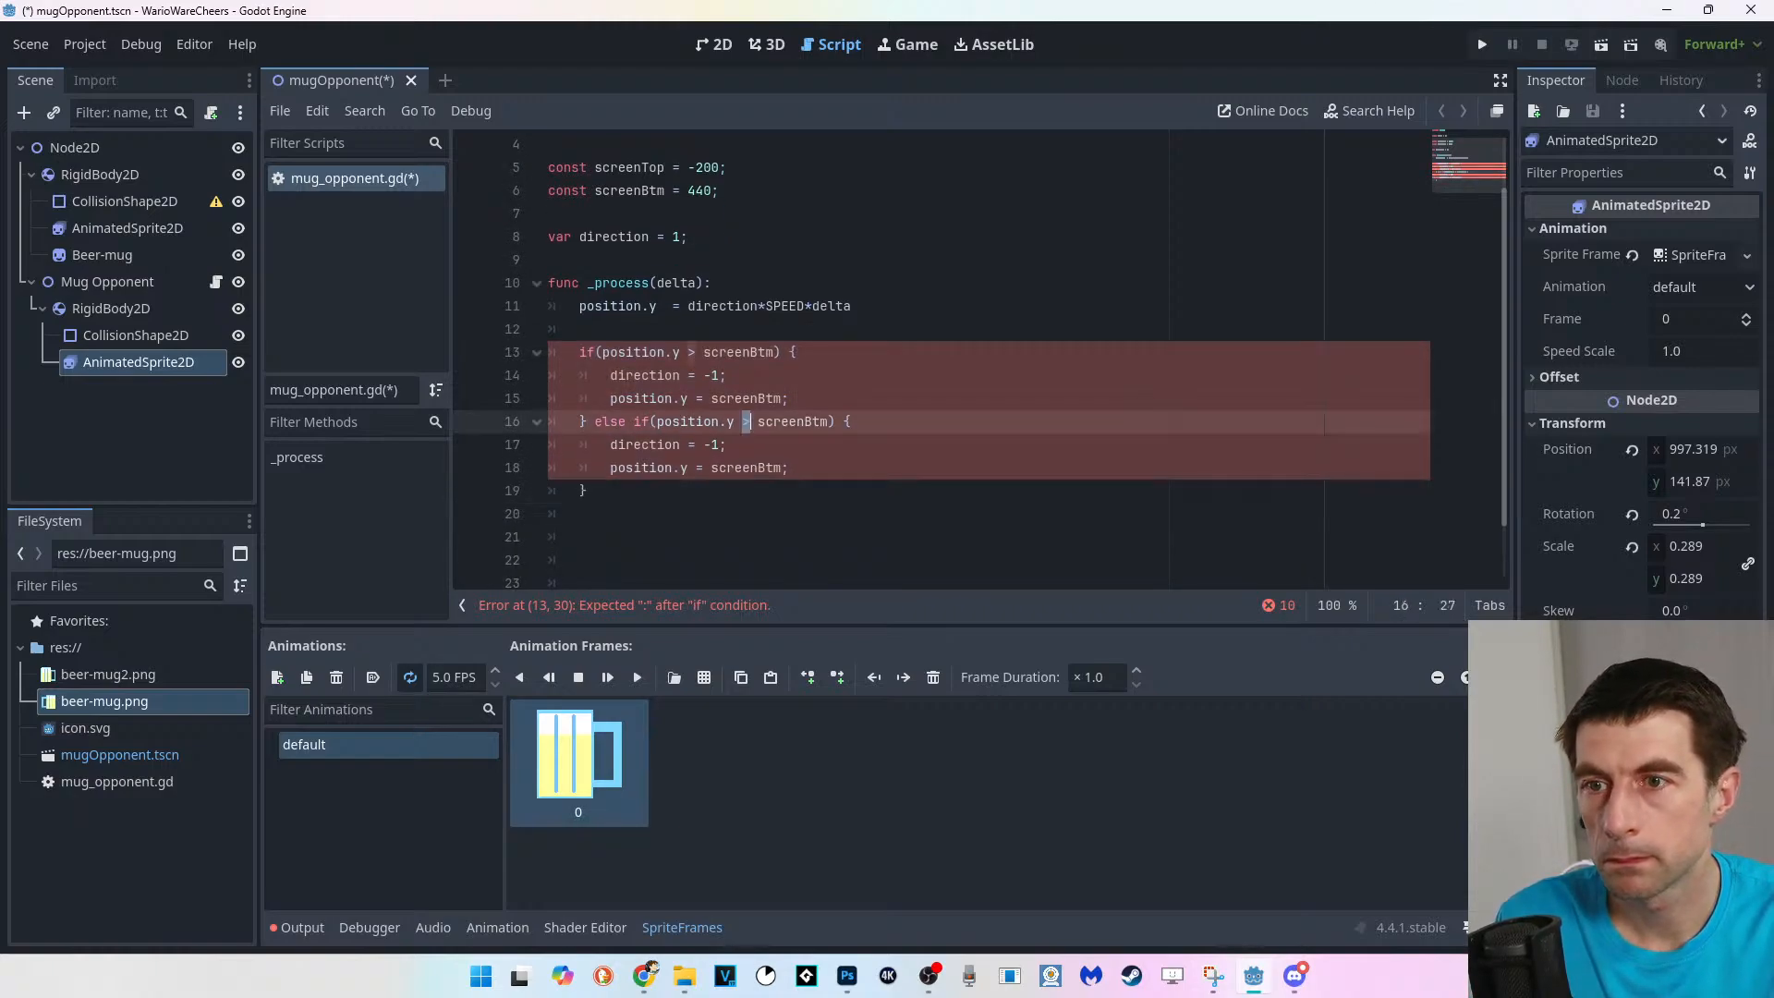
type("<")
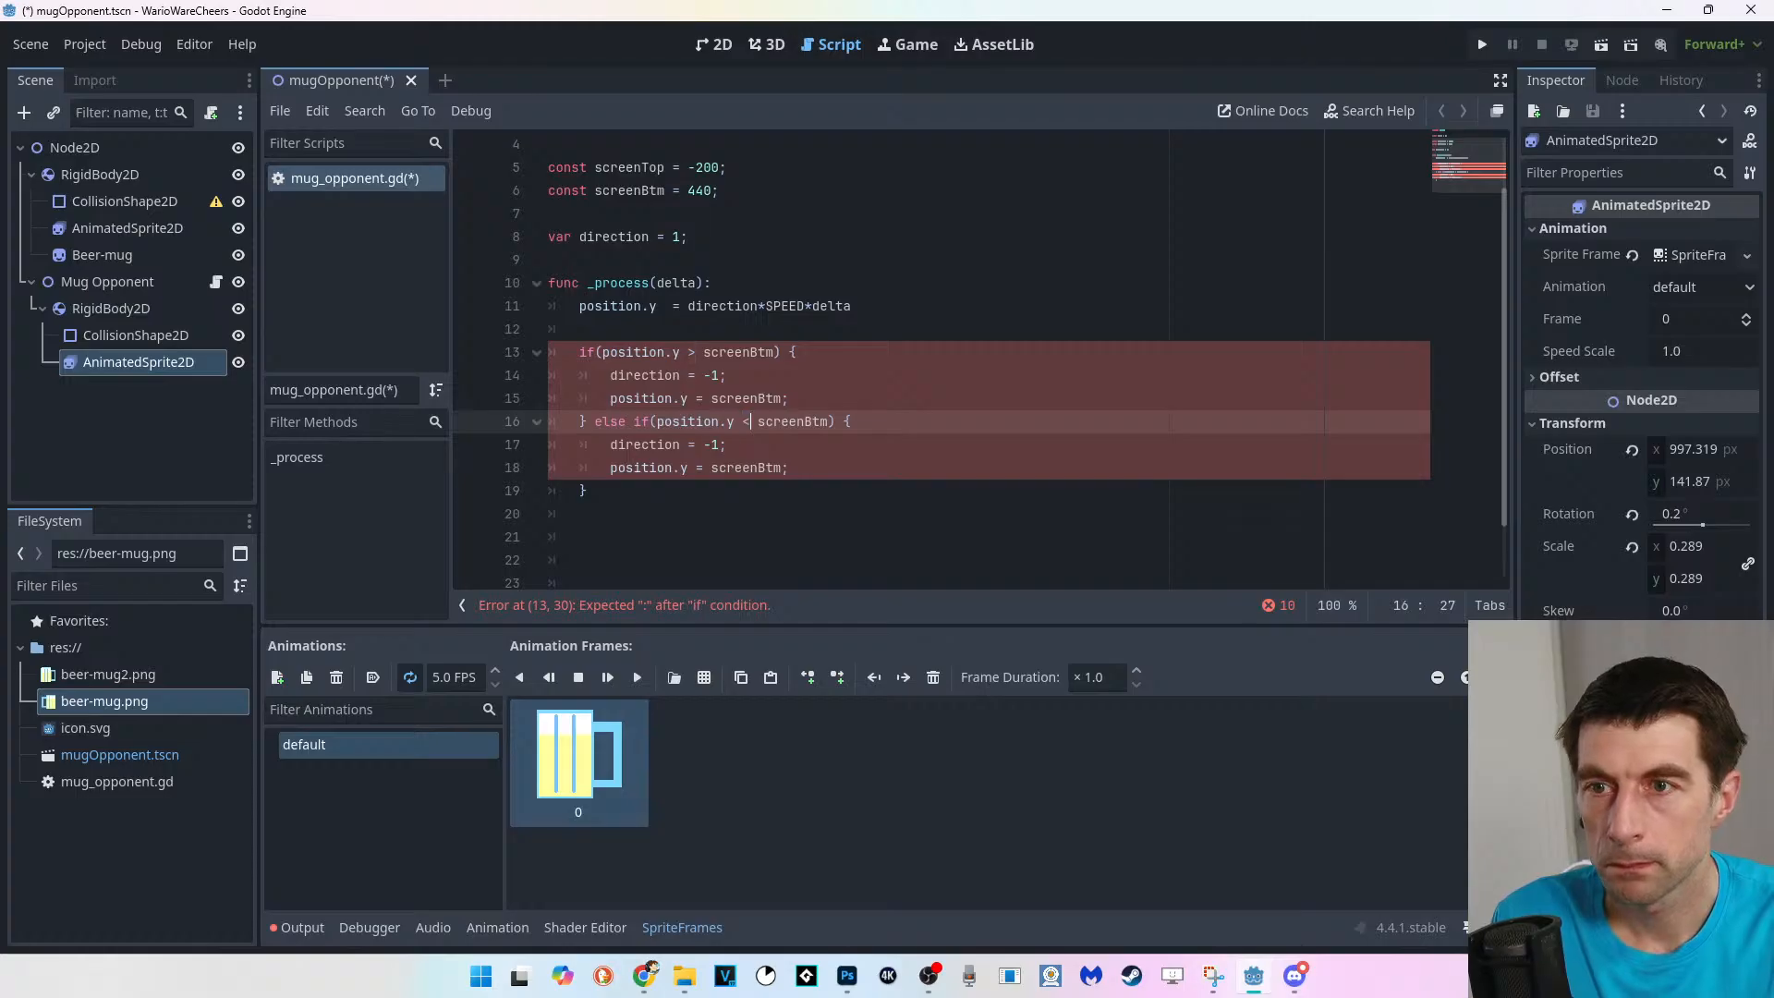
Replace screenBtm with screenTop in both the first if condition and that branch's position.y assignment.
left_click_drag(774, 352, 750, 352)
type("Top")
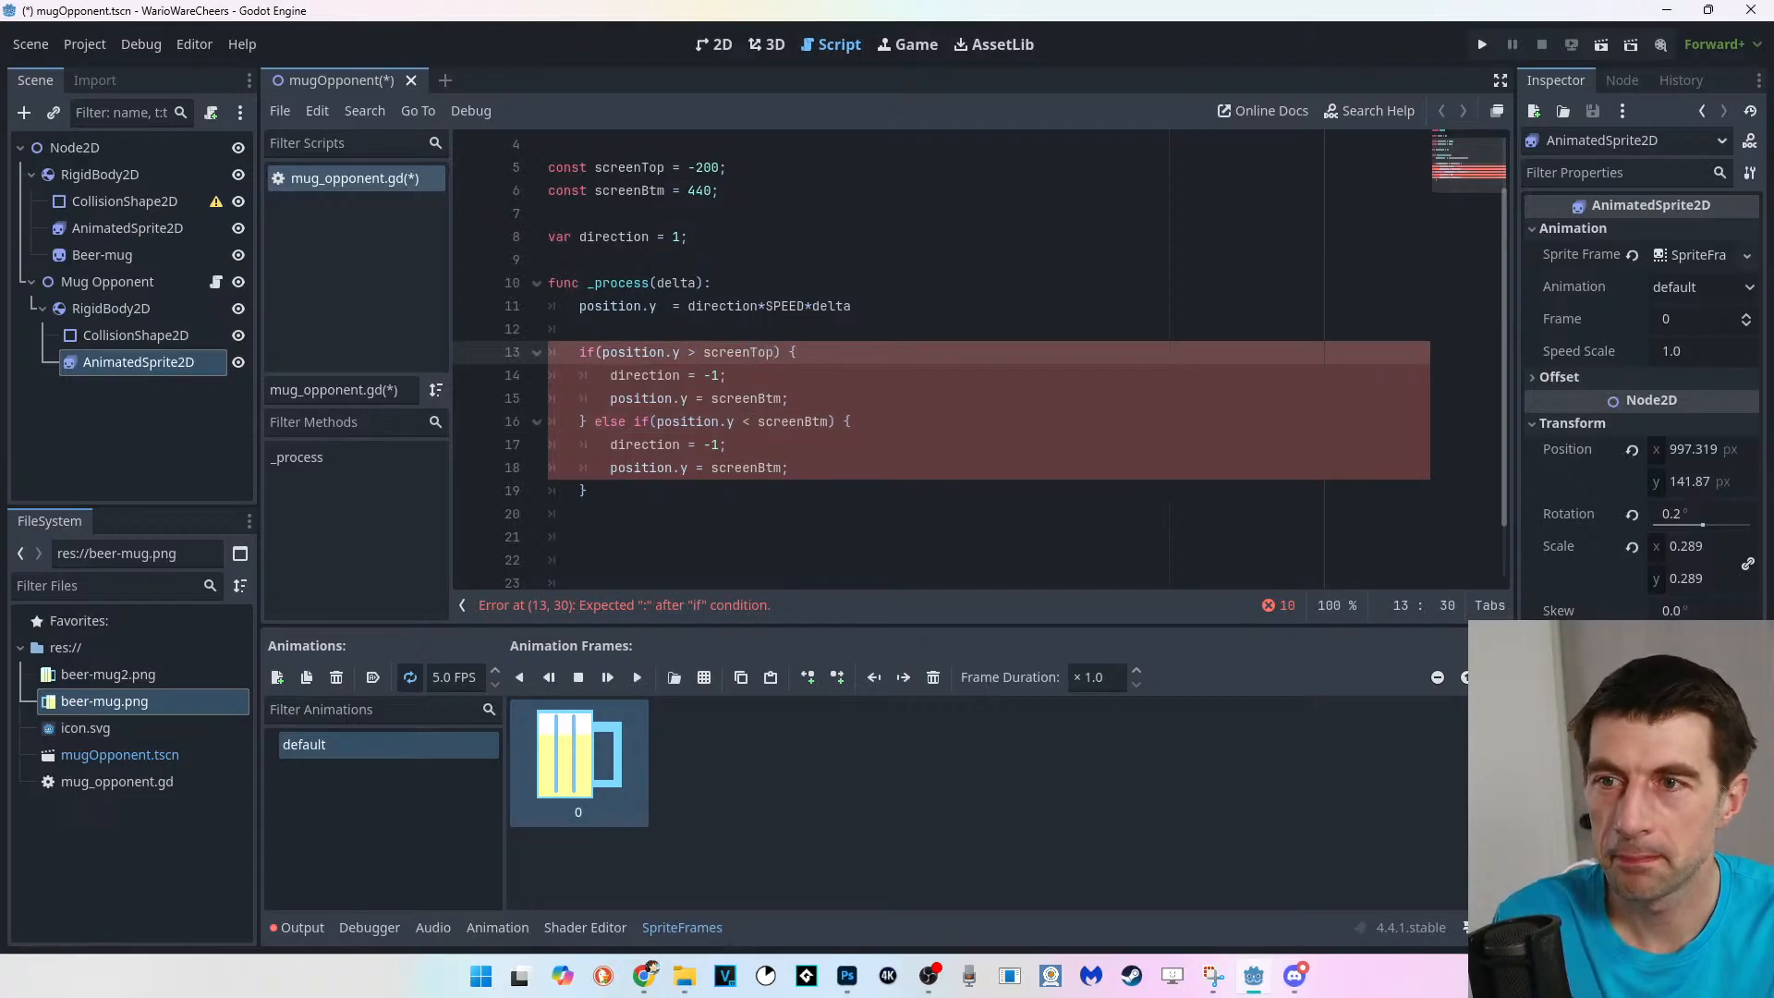
left_click_drag(782, 398, 757, 399)
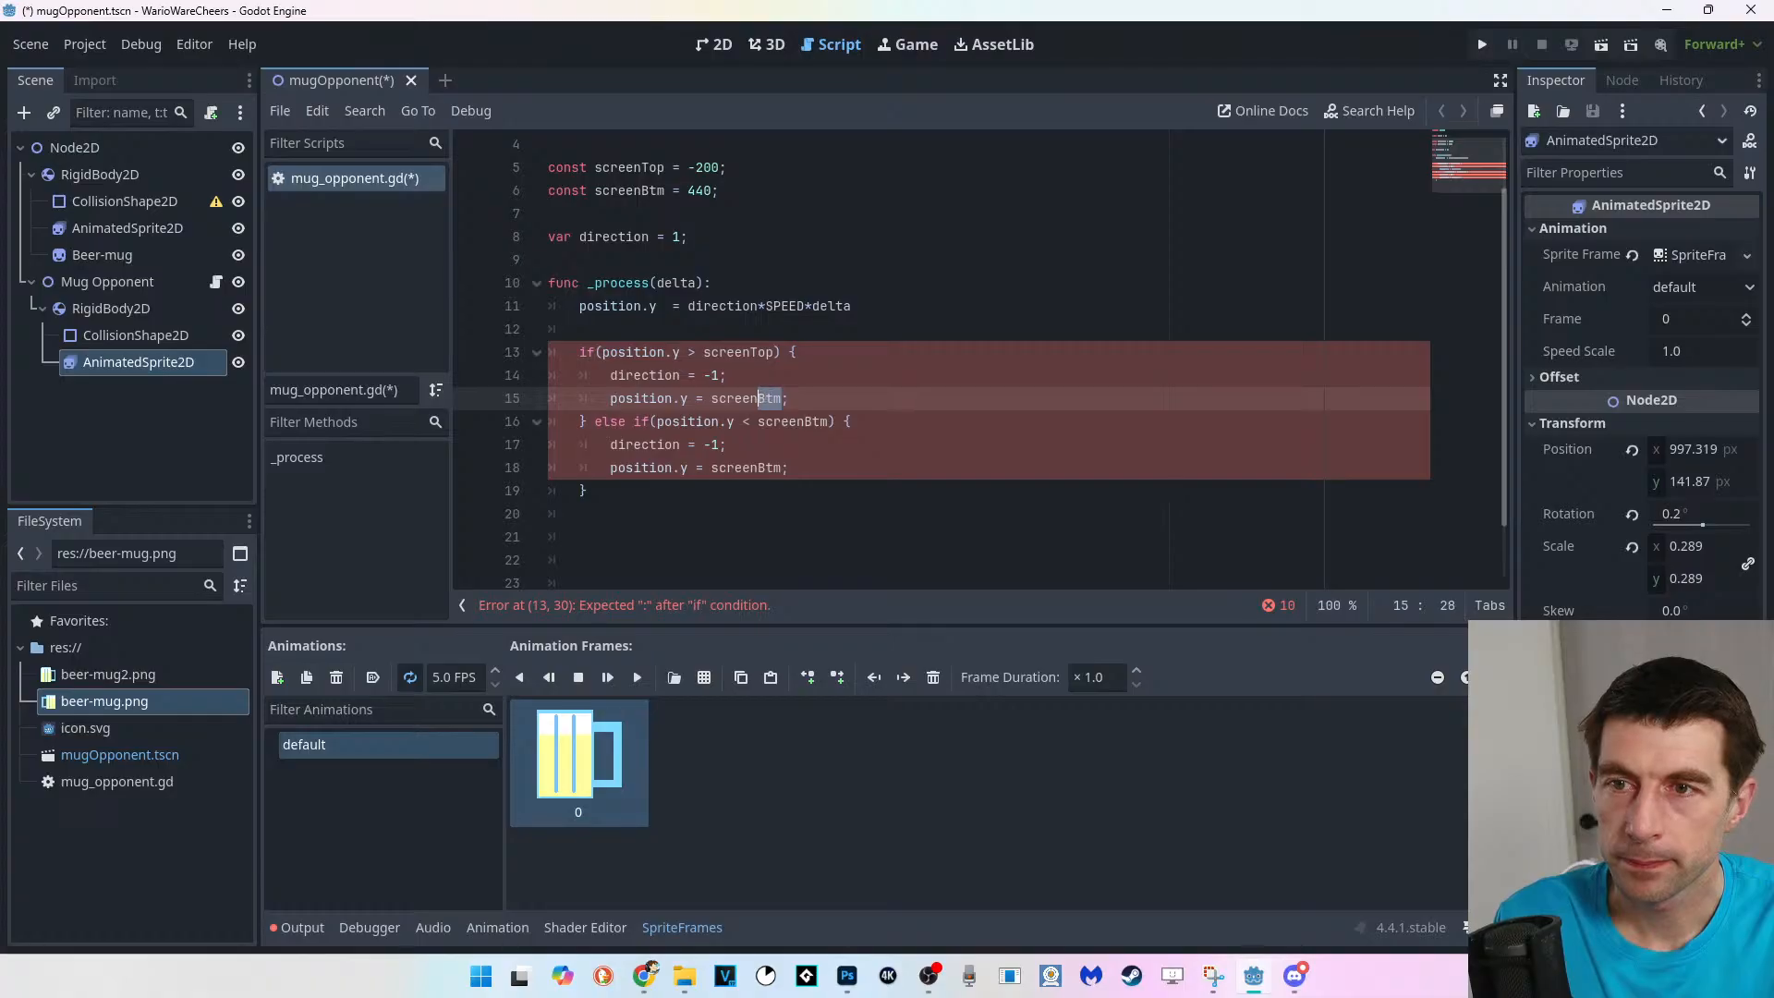
type("Top")
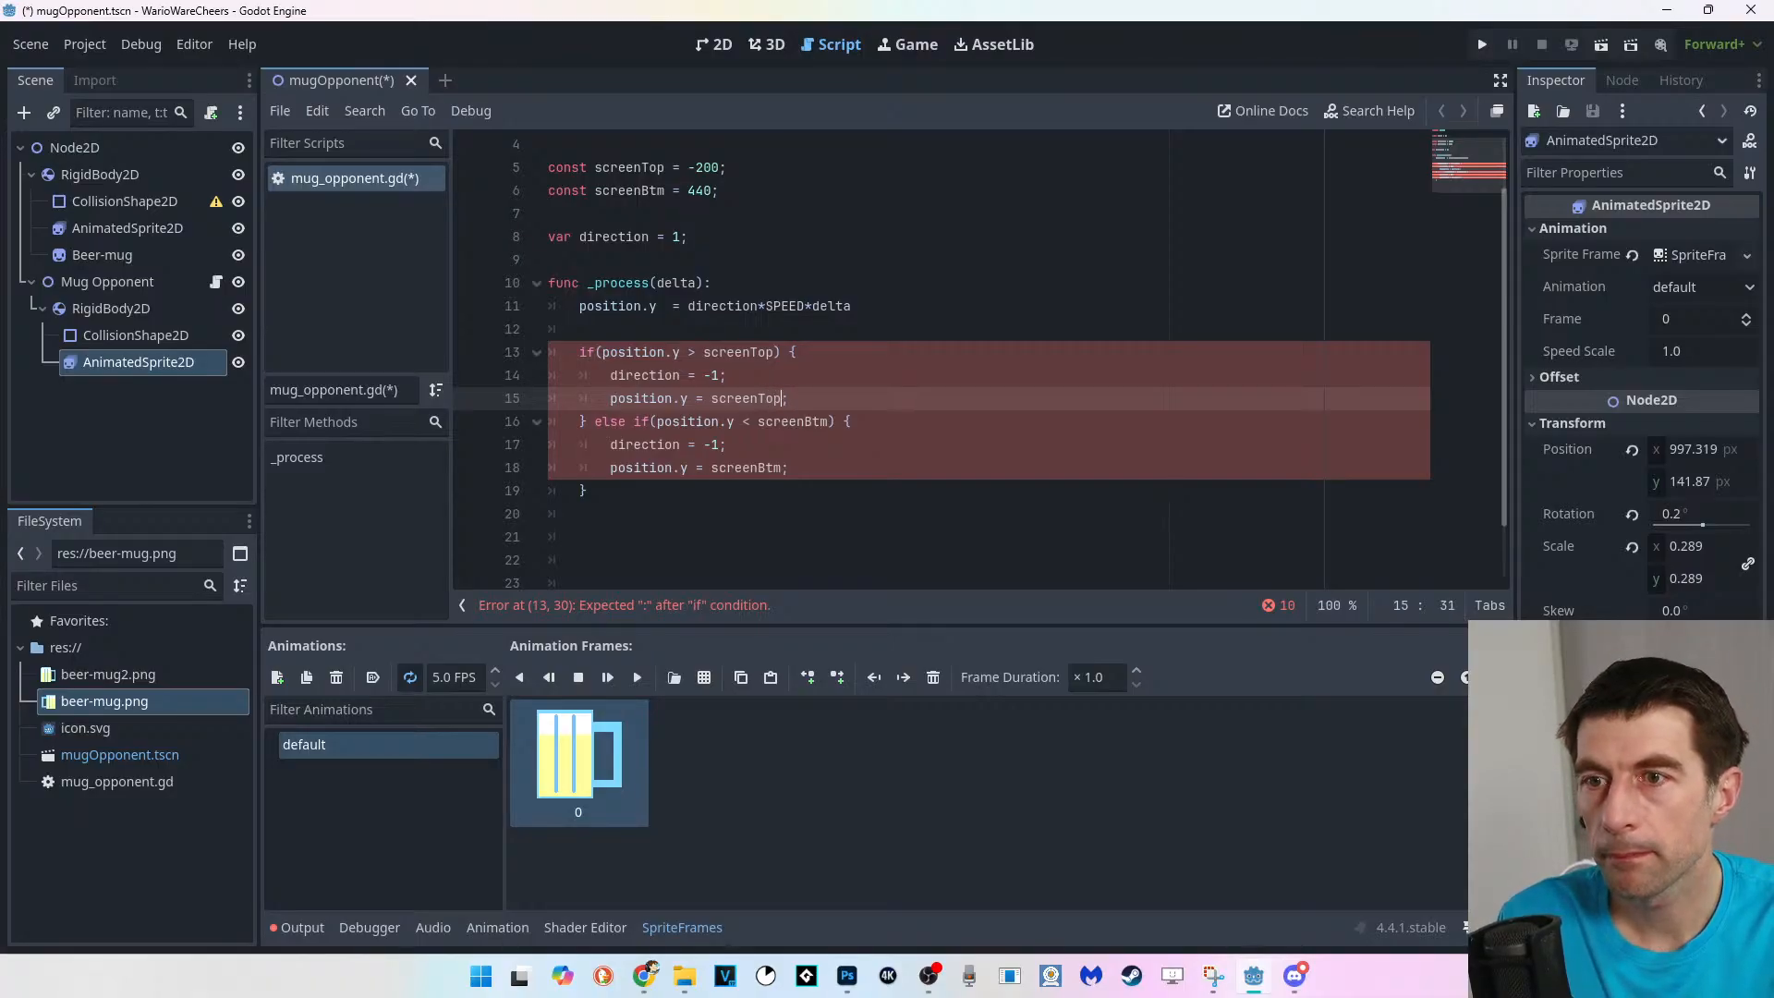
Set direction to 1 in the else if branch and save the script.
left_click(712, 444)
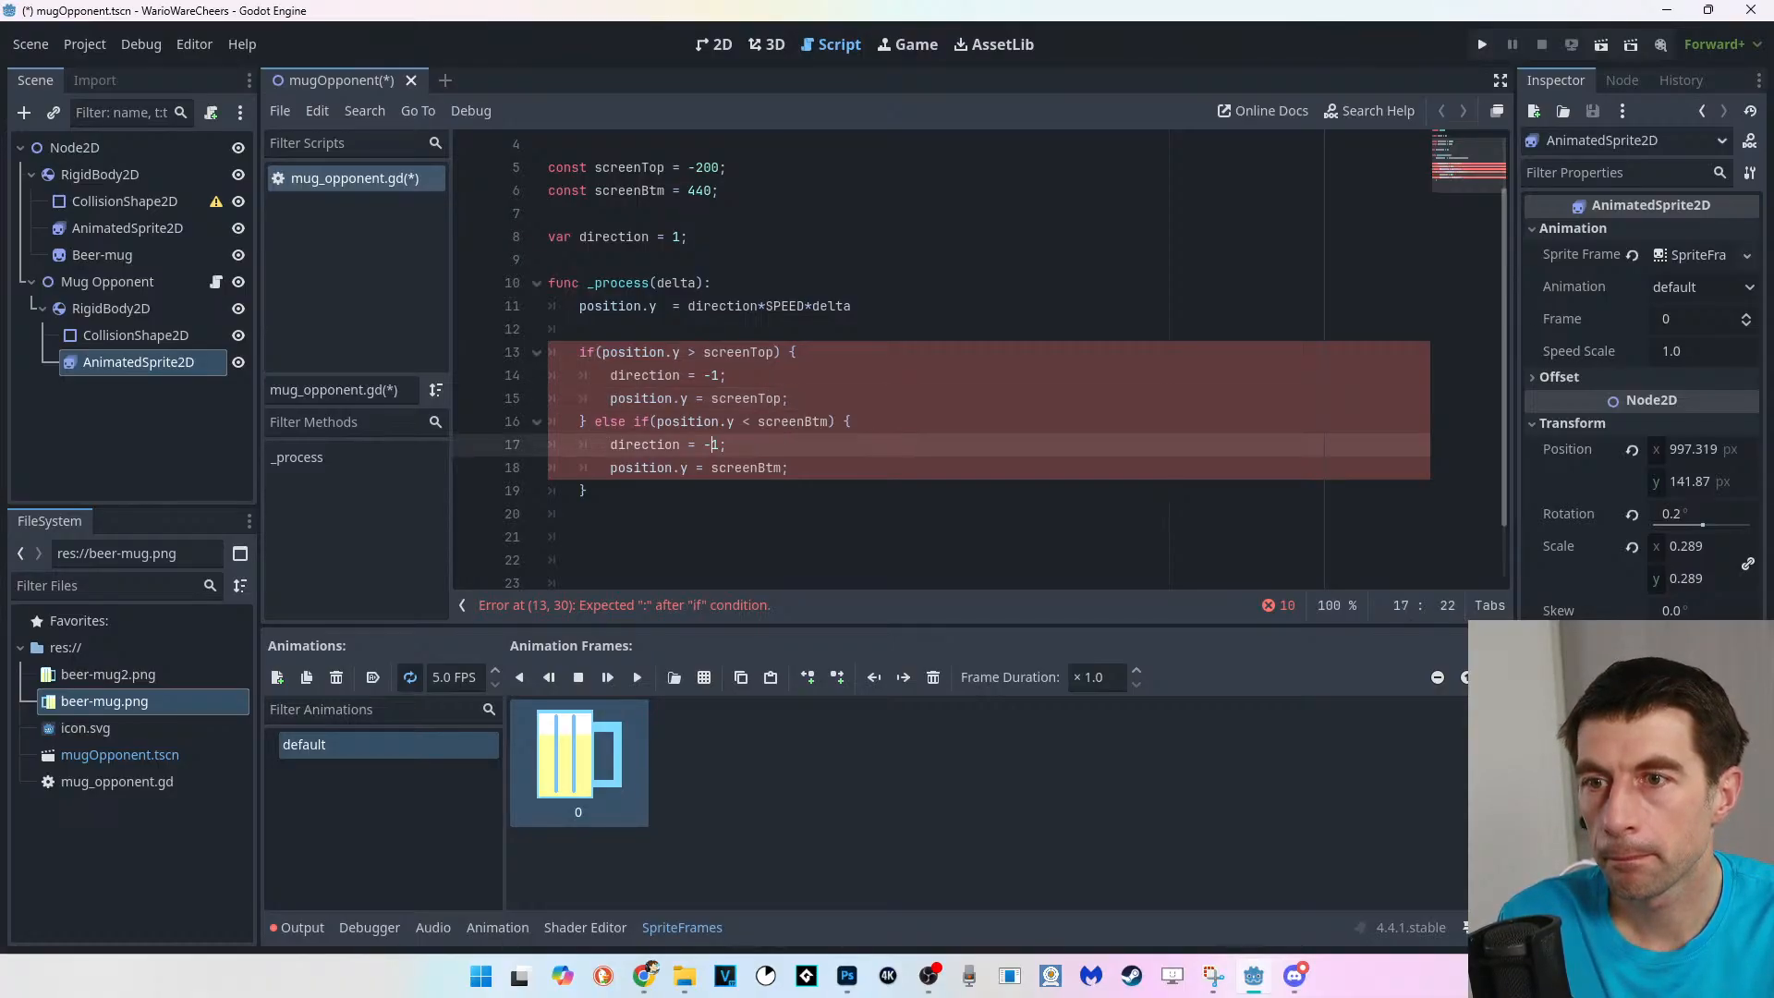
key("BackSpace")
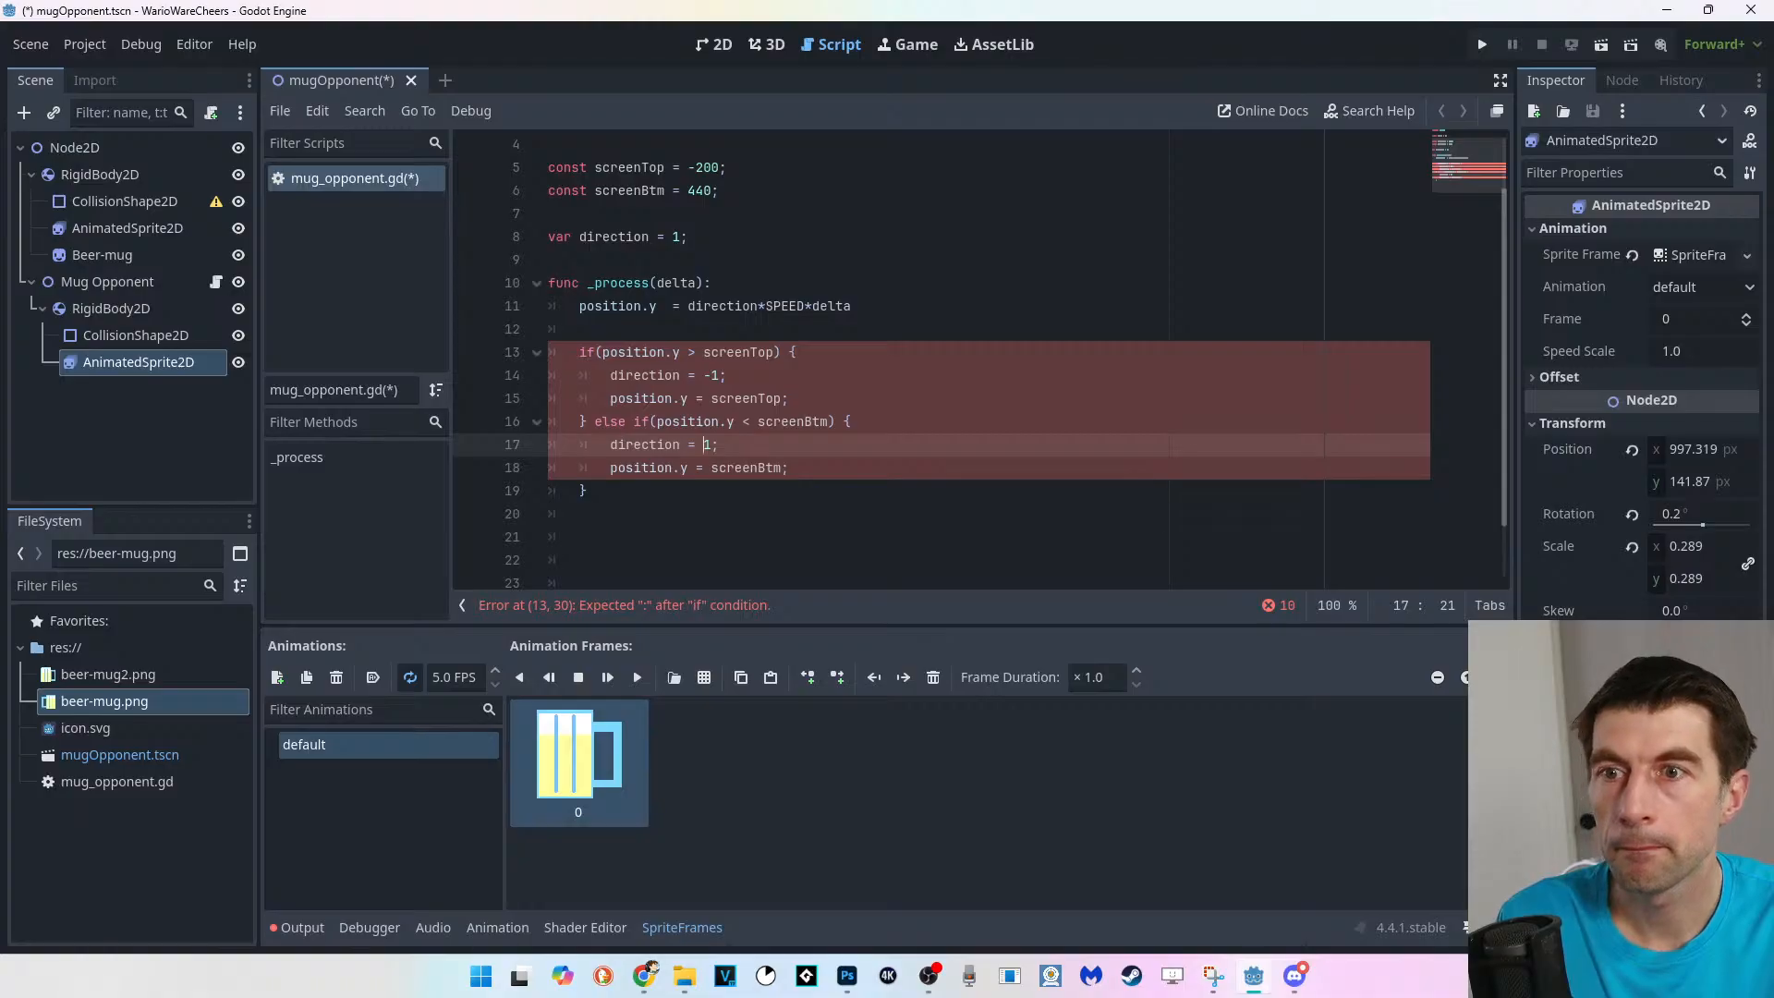
left_click(796, 423)
key("ctrl+s")
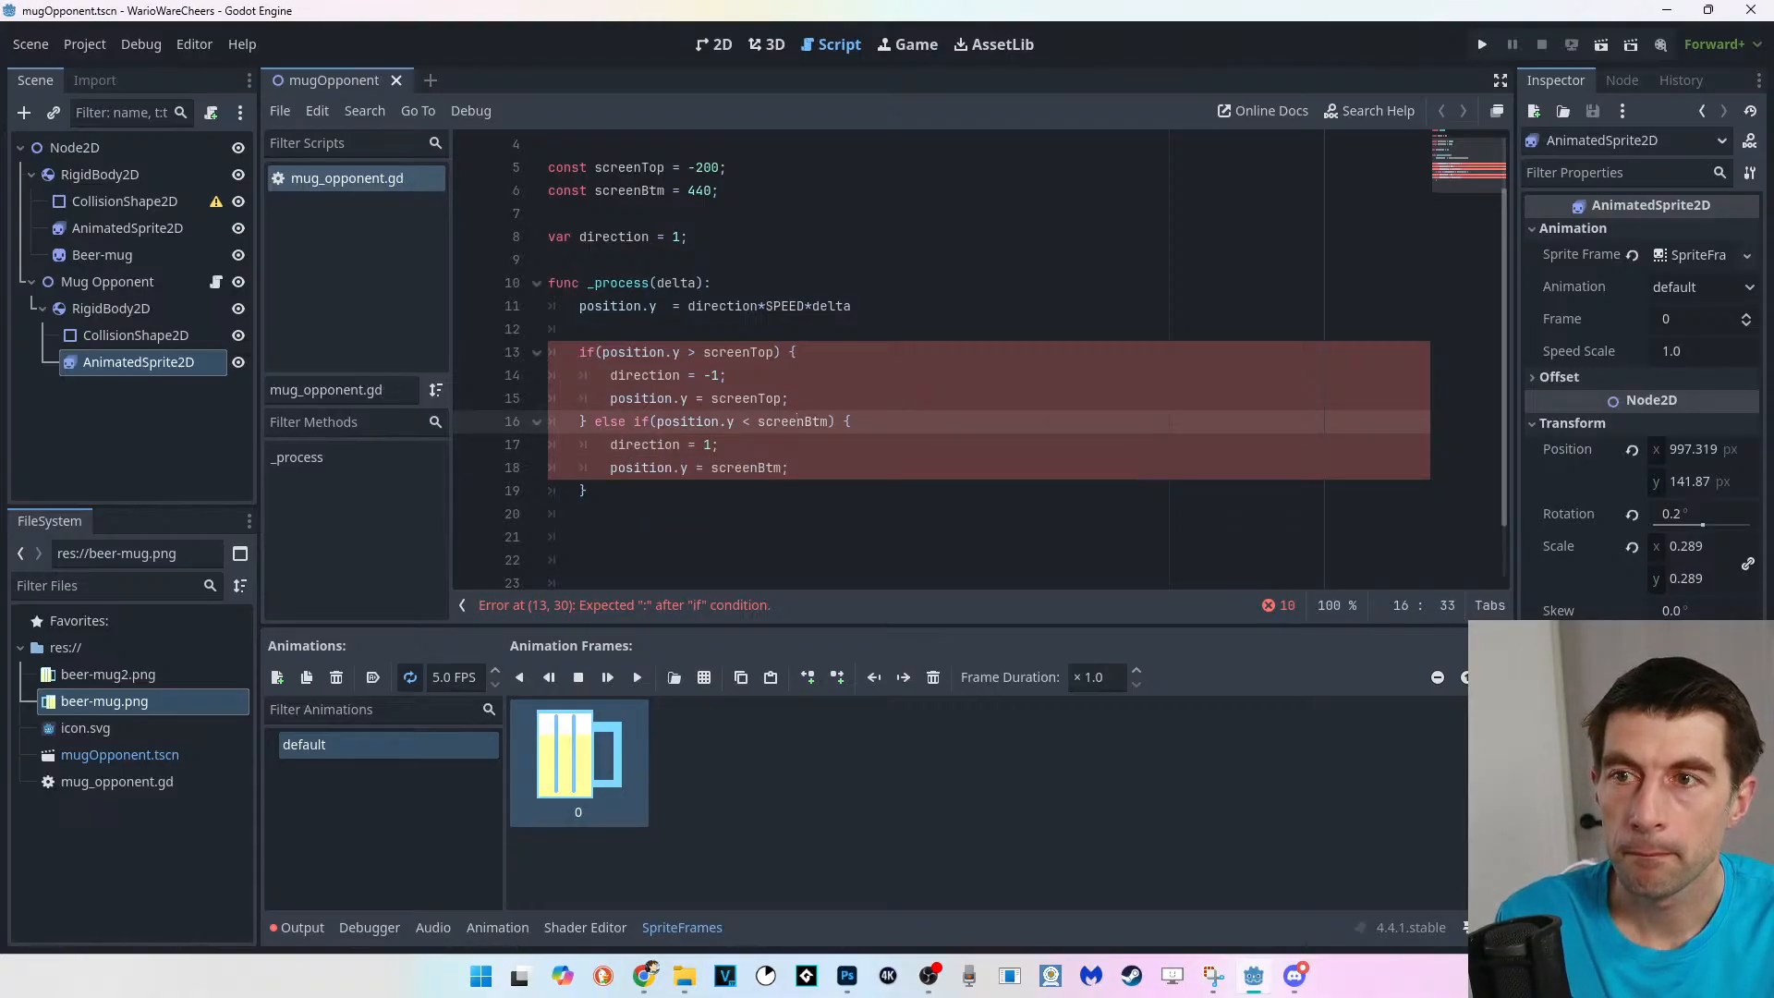
Add a space after the first if keyword and replace that line's opening brace with a colon.
left_click(580, 513)
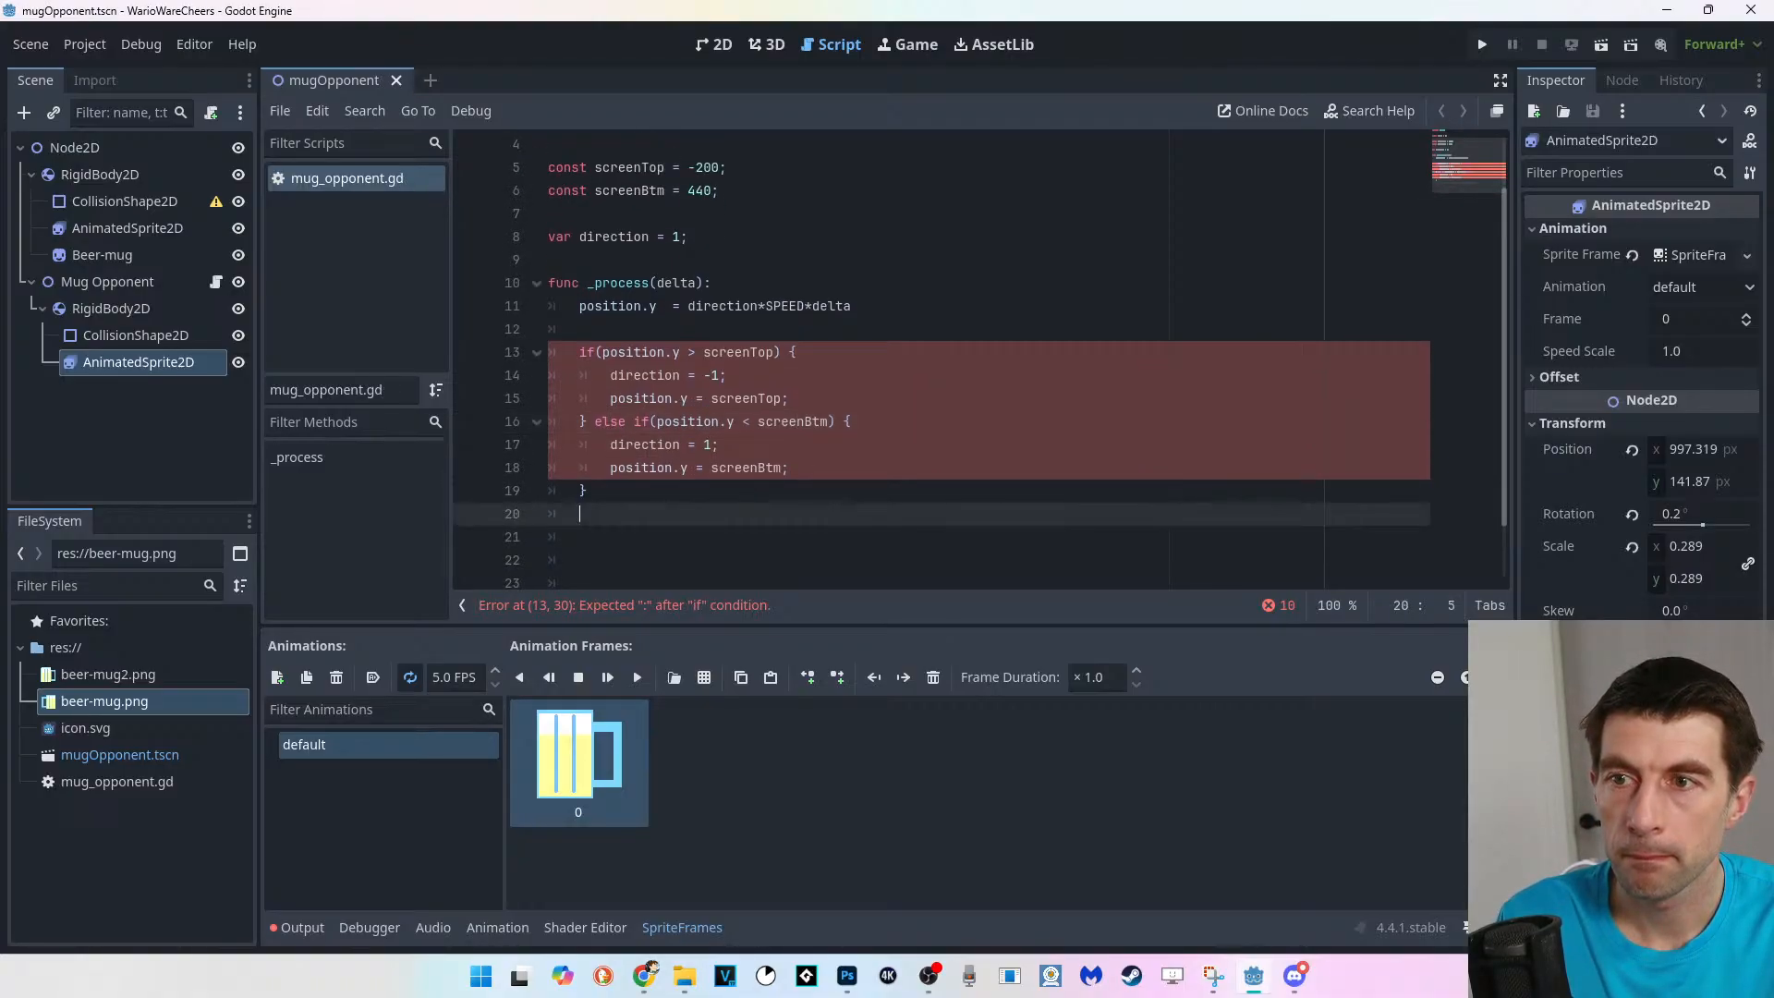
left_click(751, 352)
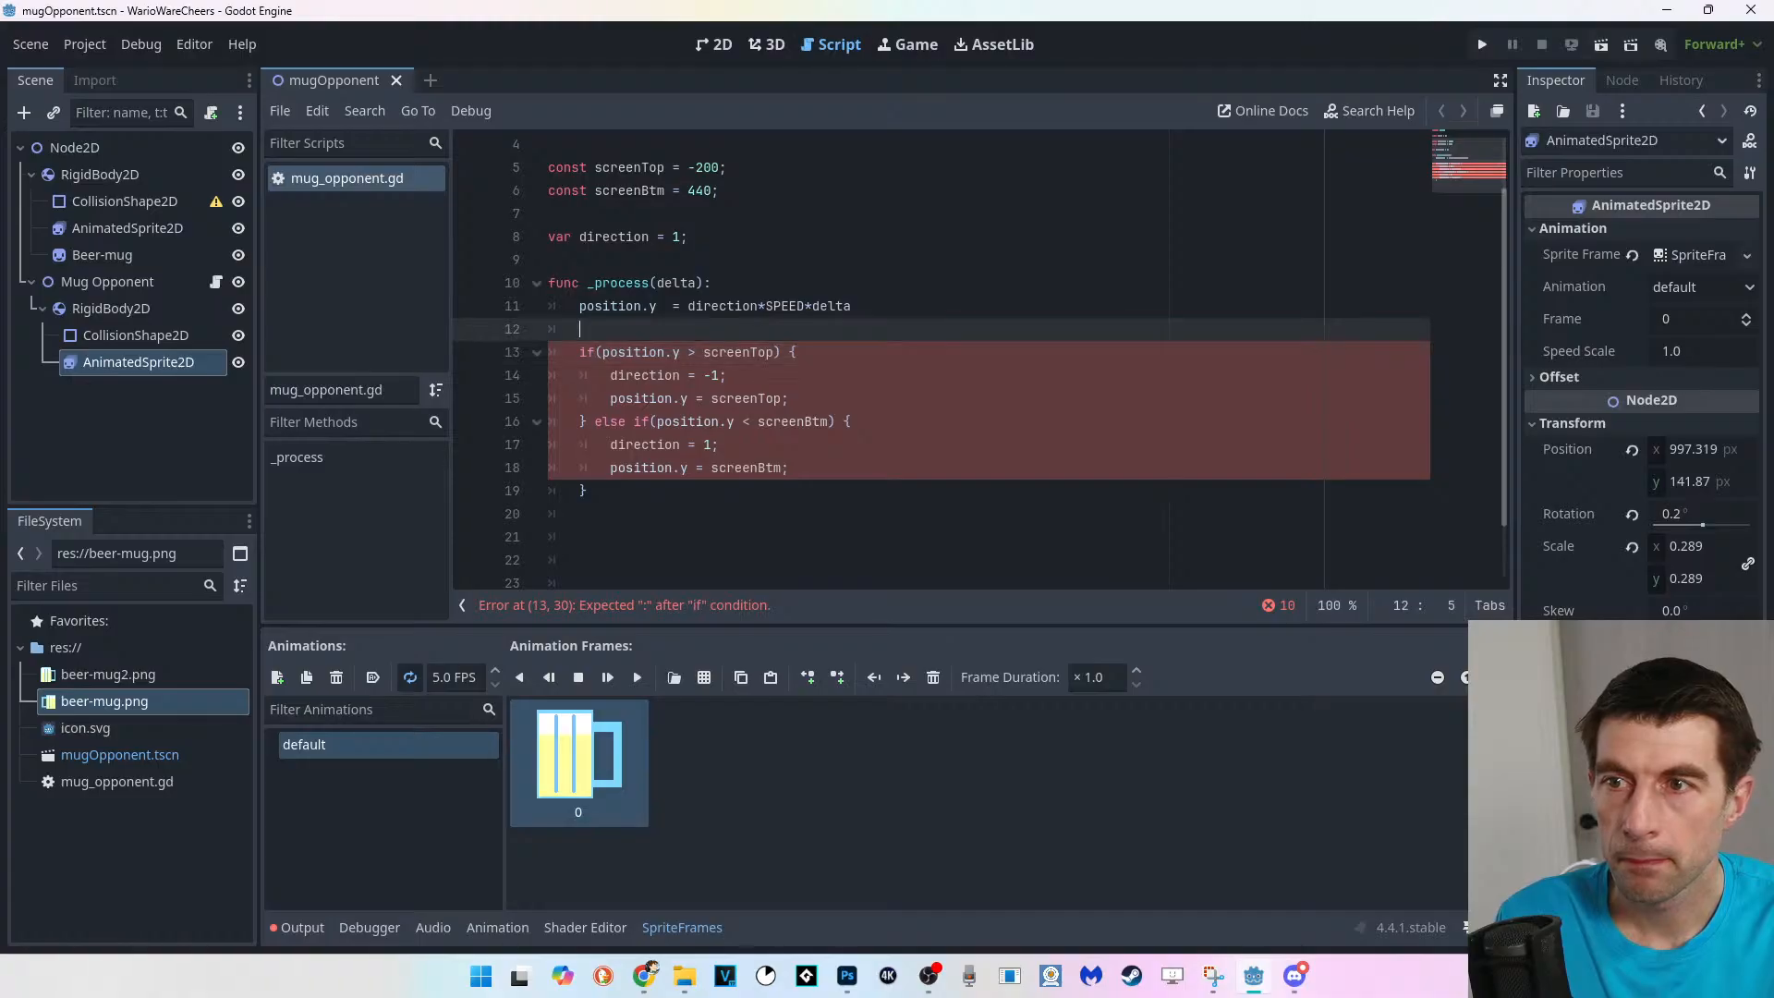
left_click(595, 352)
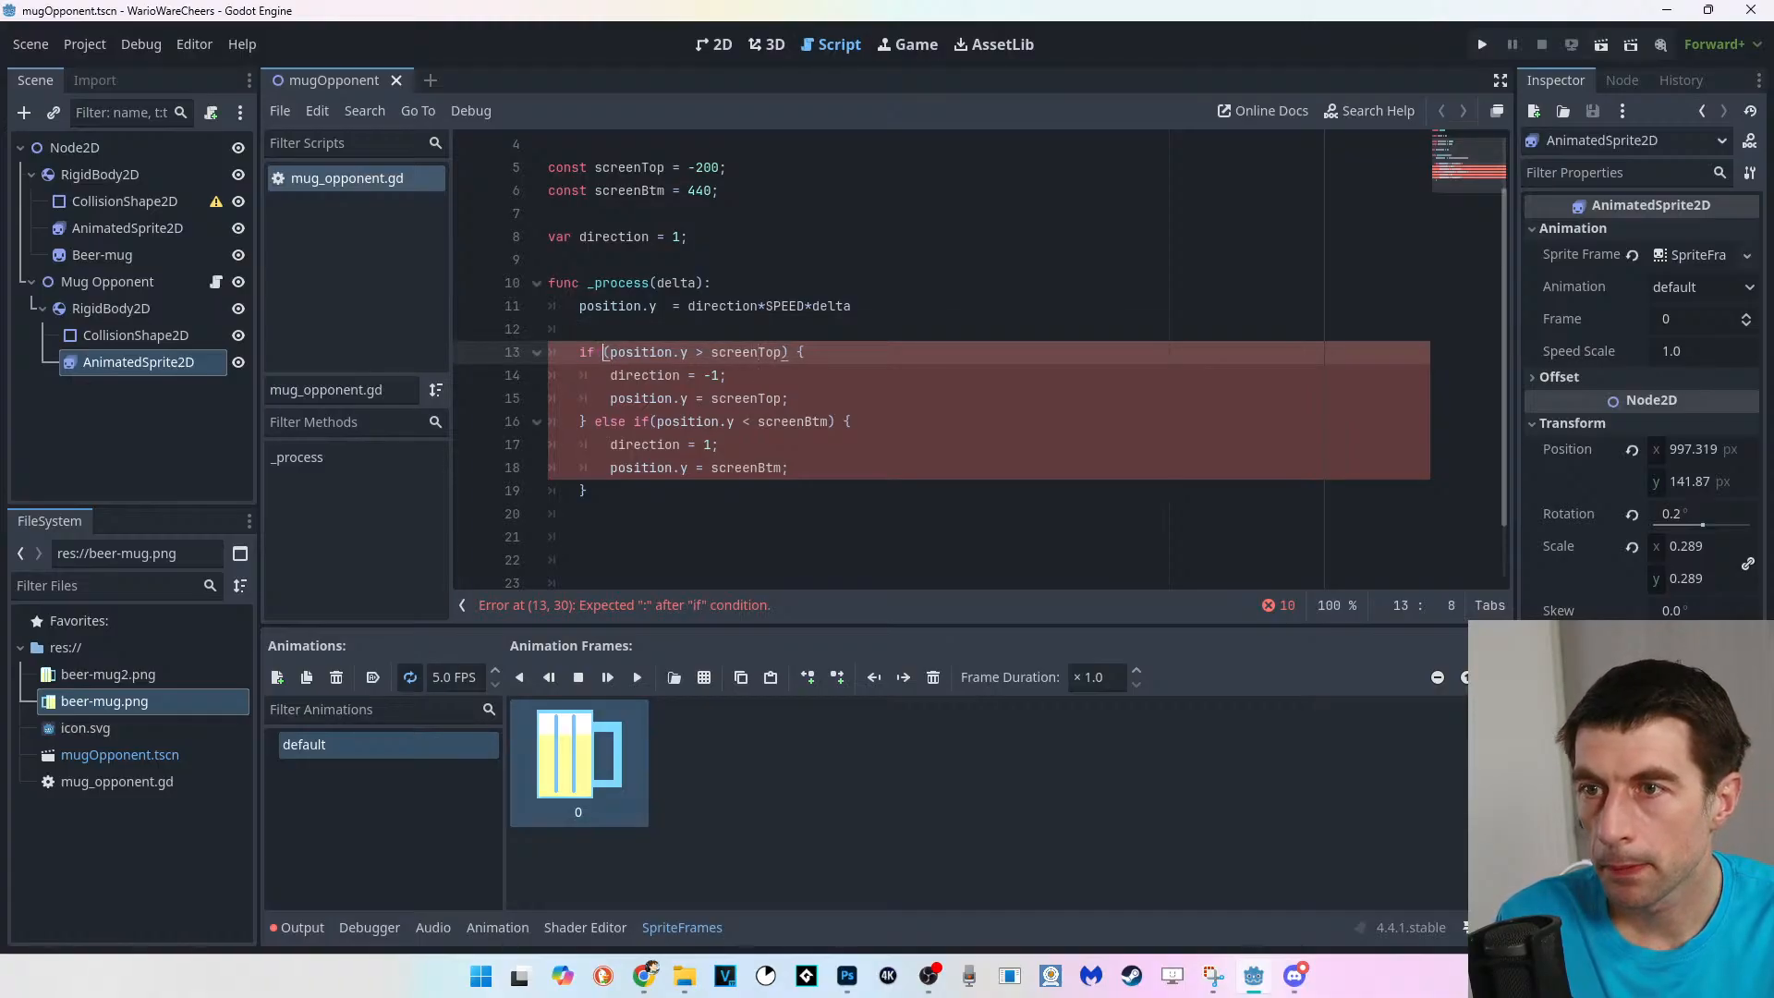
left_click(580, 328)
left_click(751, 352)
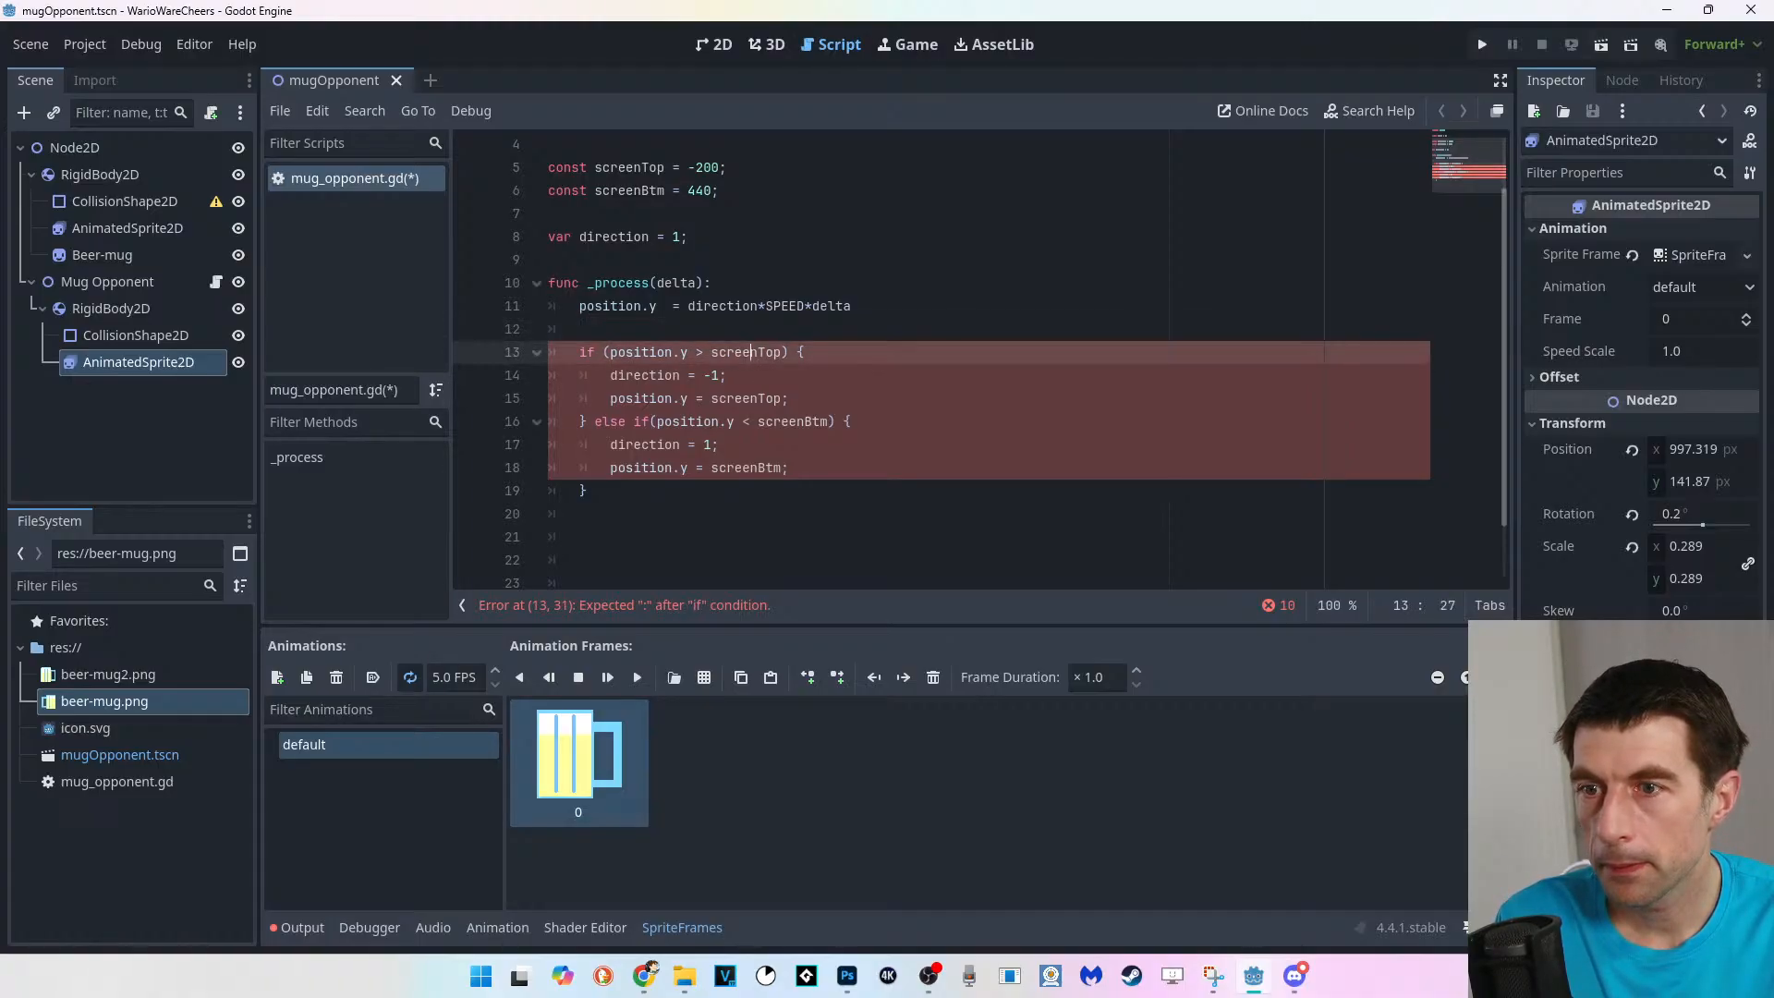
left_click_drag(805, 352, 797, 352)
type(":")
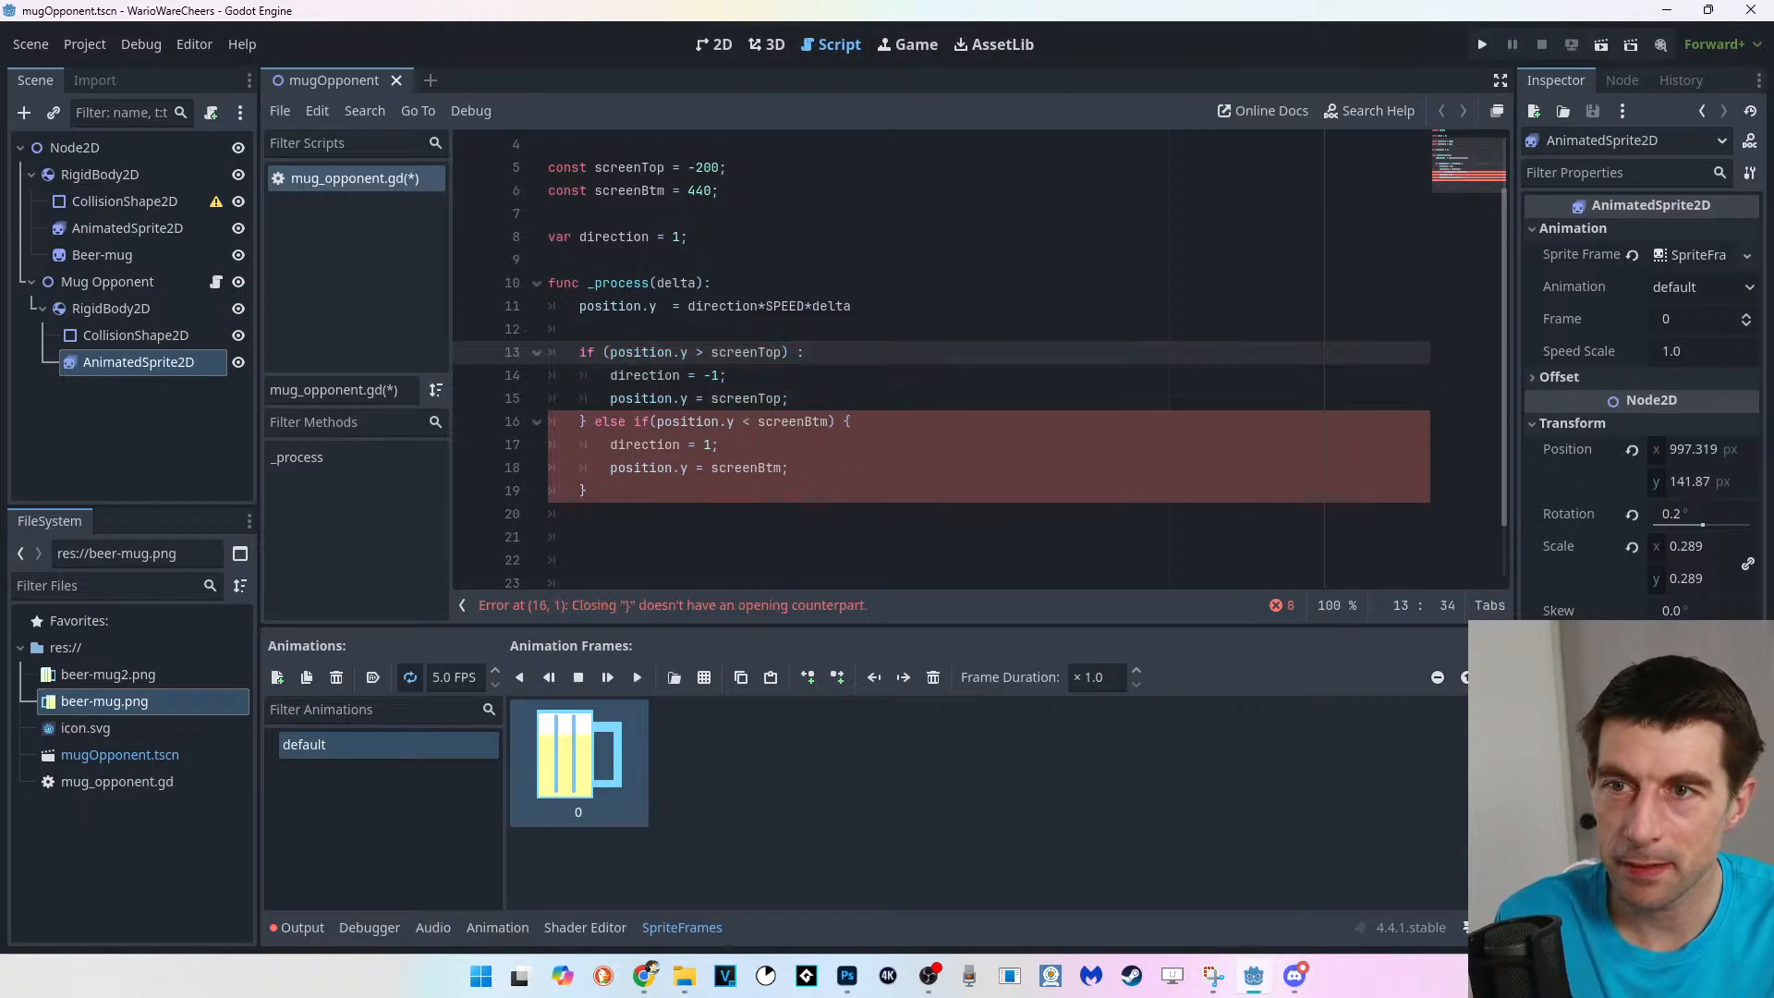
Replace the else if line's opening brace with a colon, remove the remaining closing braces around that branch, and save the script.
left_click_drag(853, 421, 844, 422)
type(":")
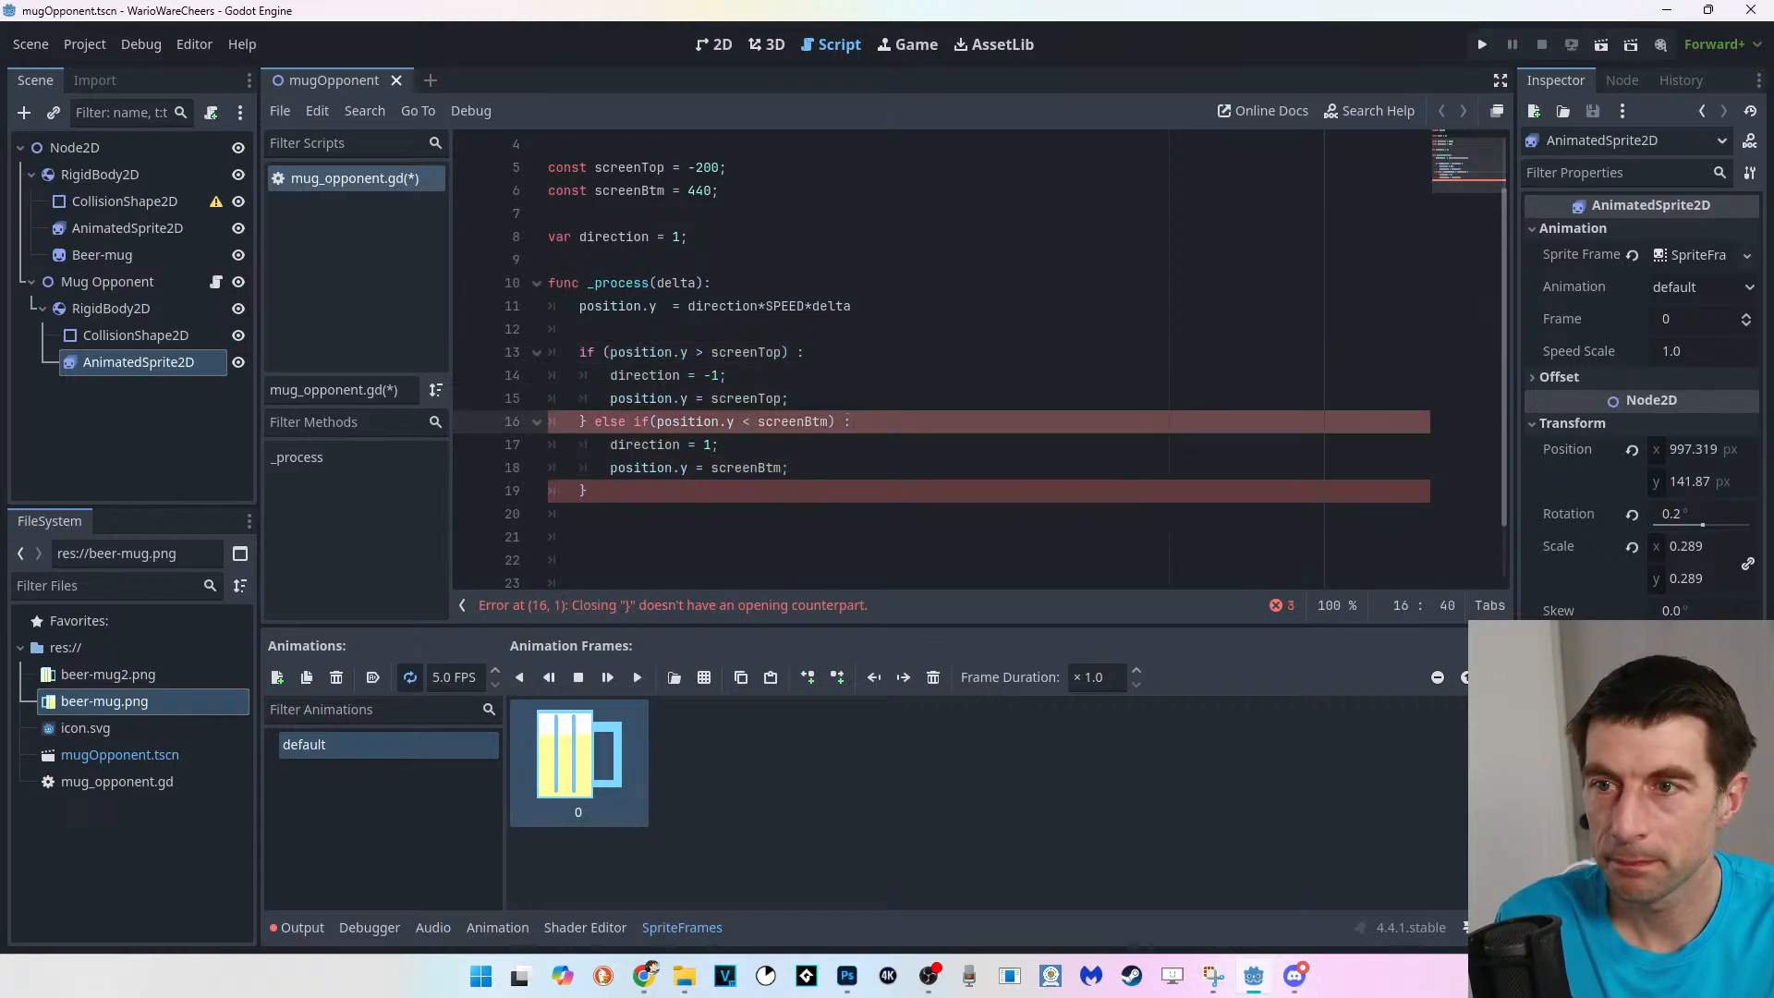
left_click_drag(595, 422, 580, 422)
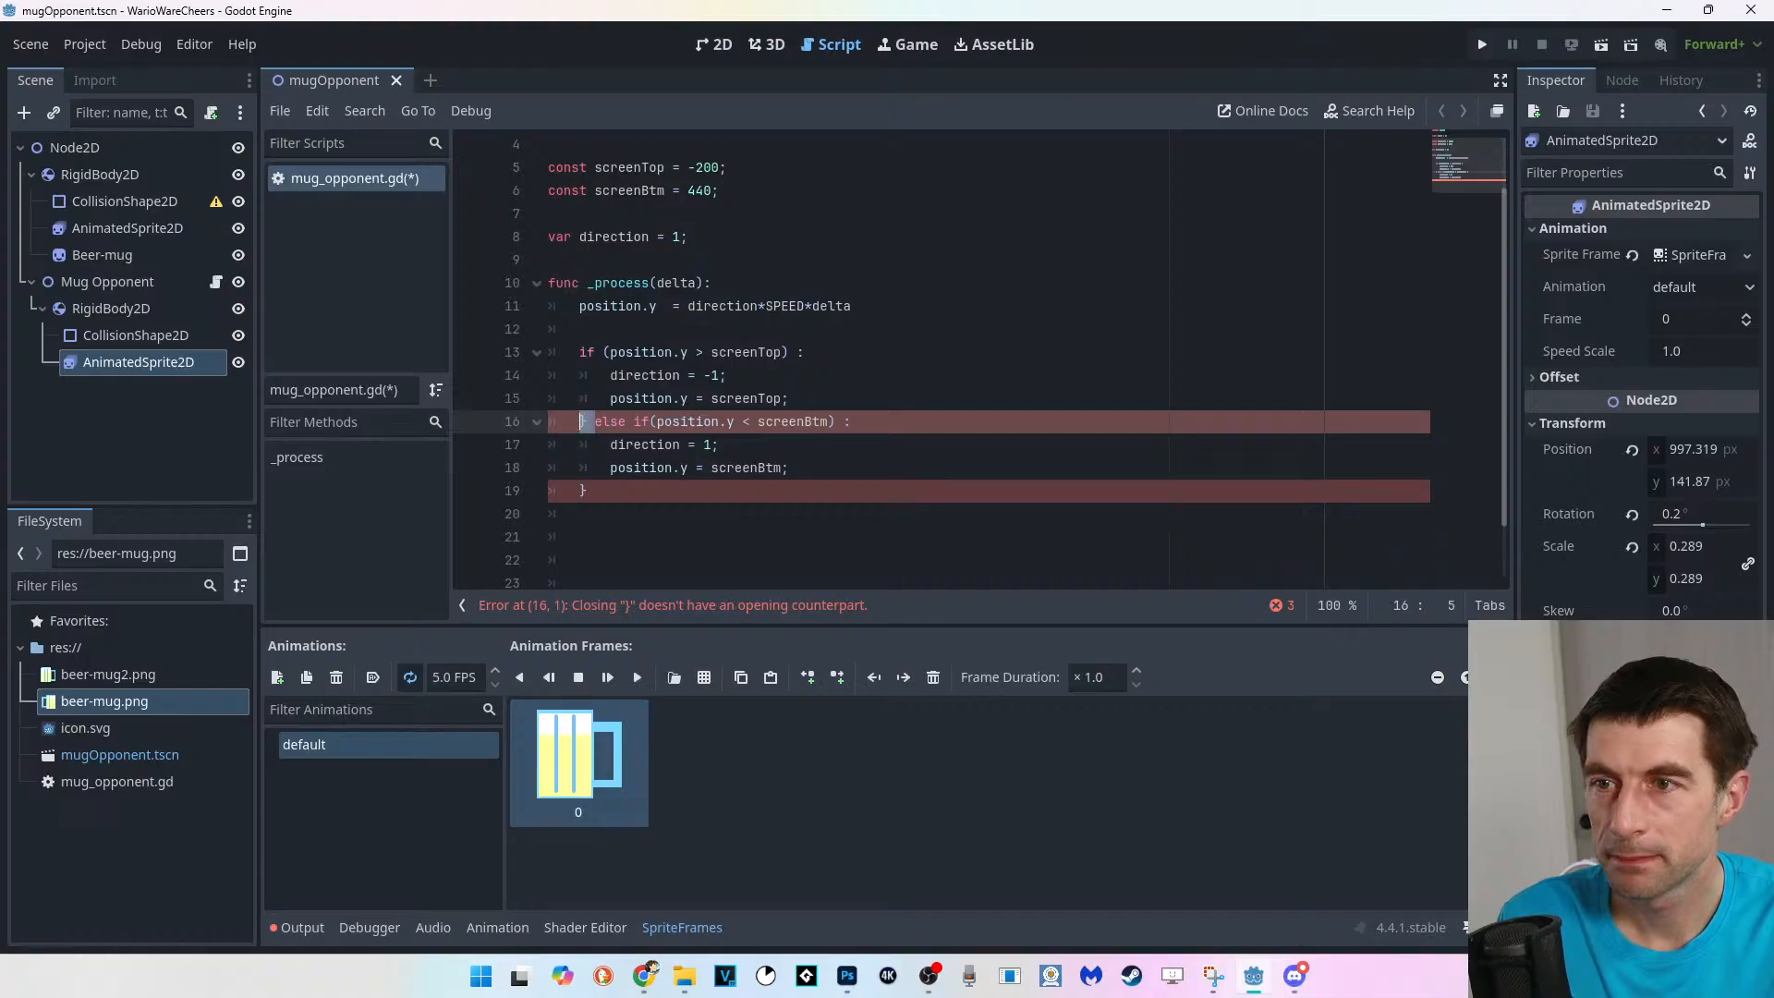
key("BackSpace")
left_click(589, 491)
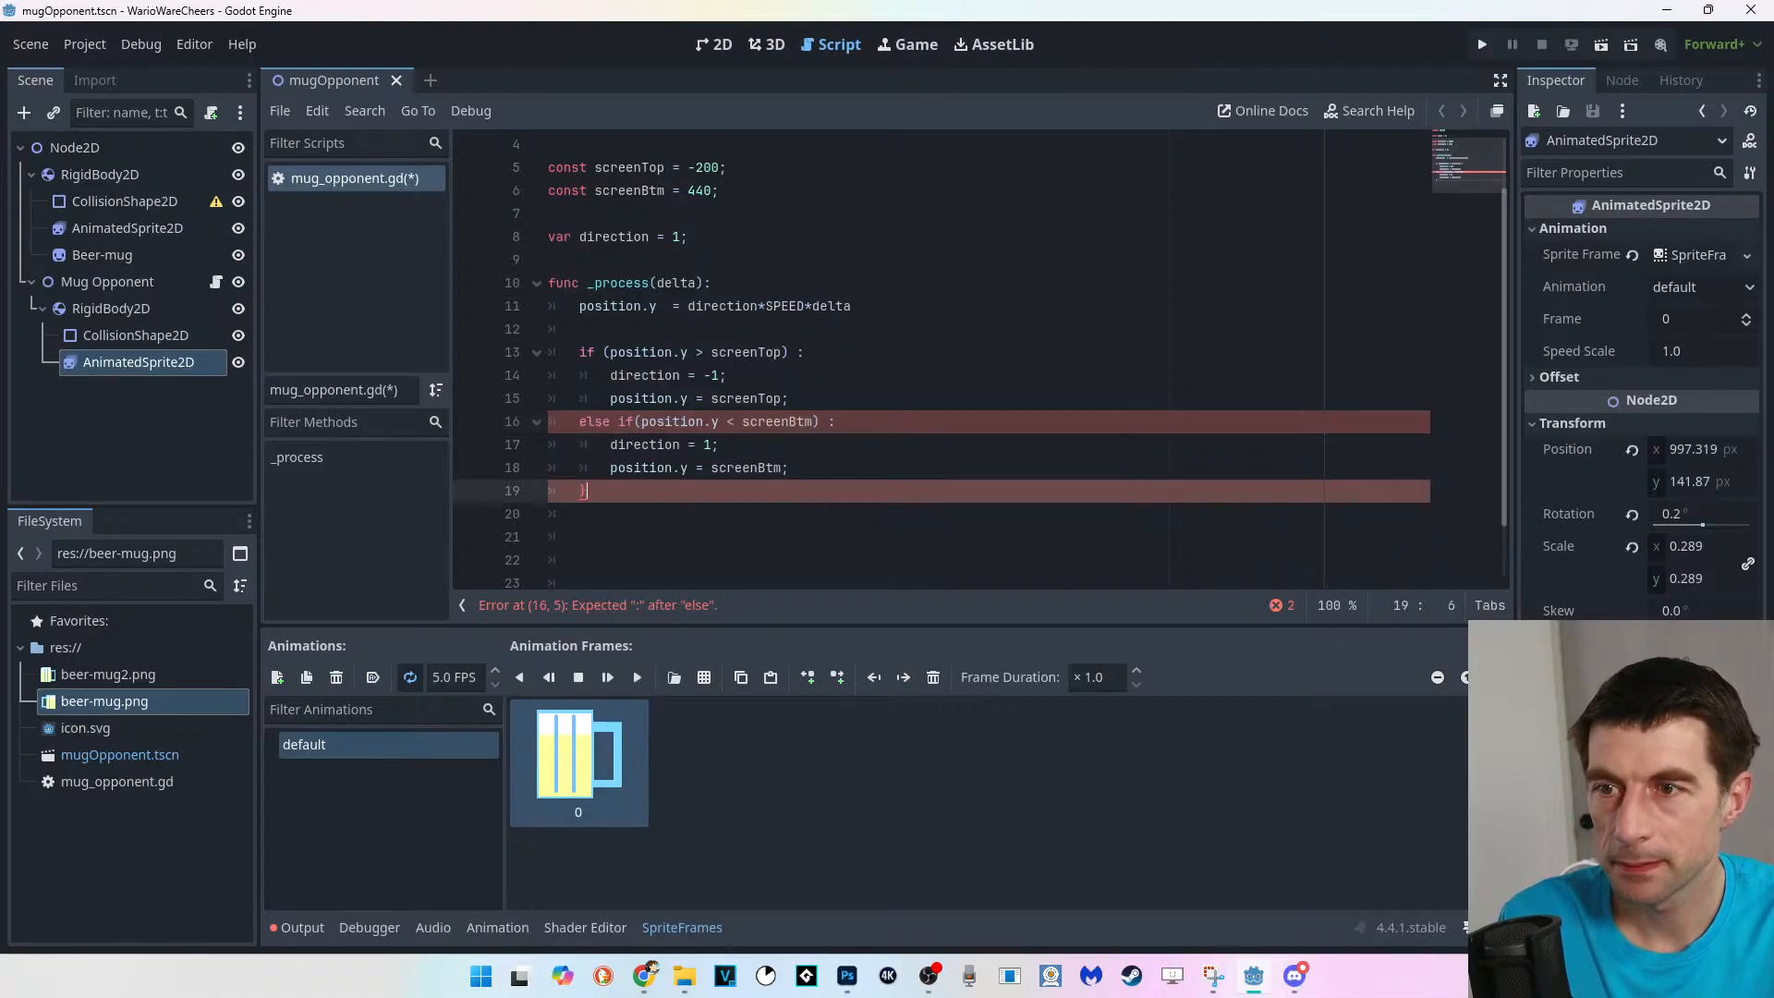
key("BackSpace")
key("ctrl+s")
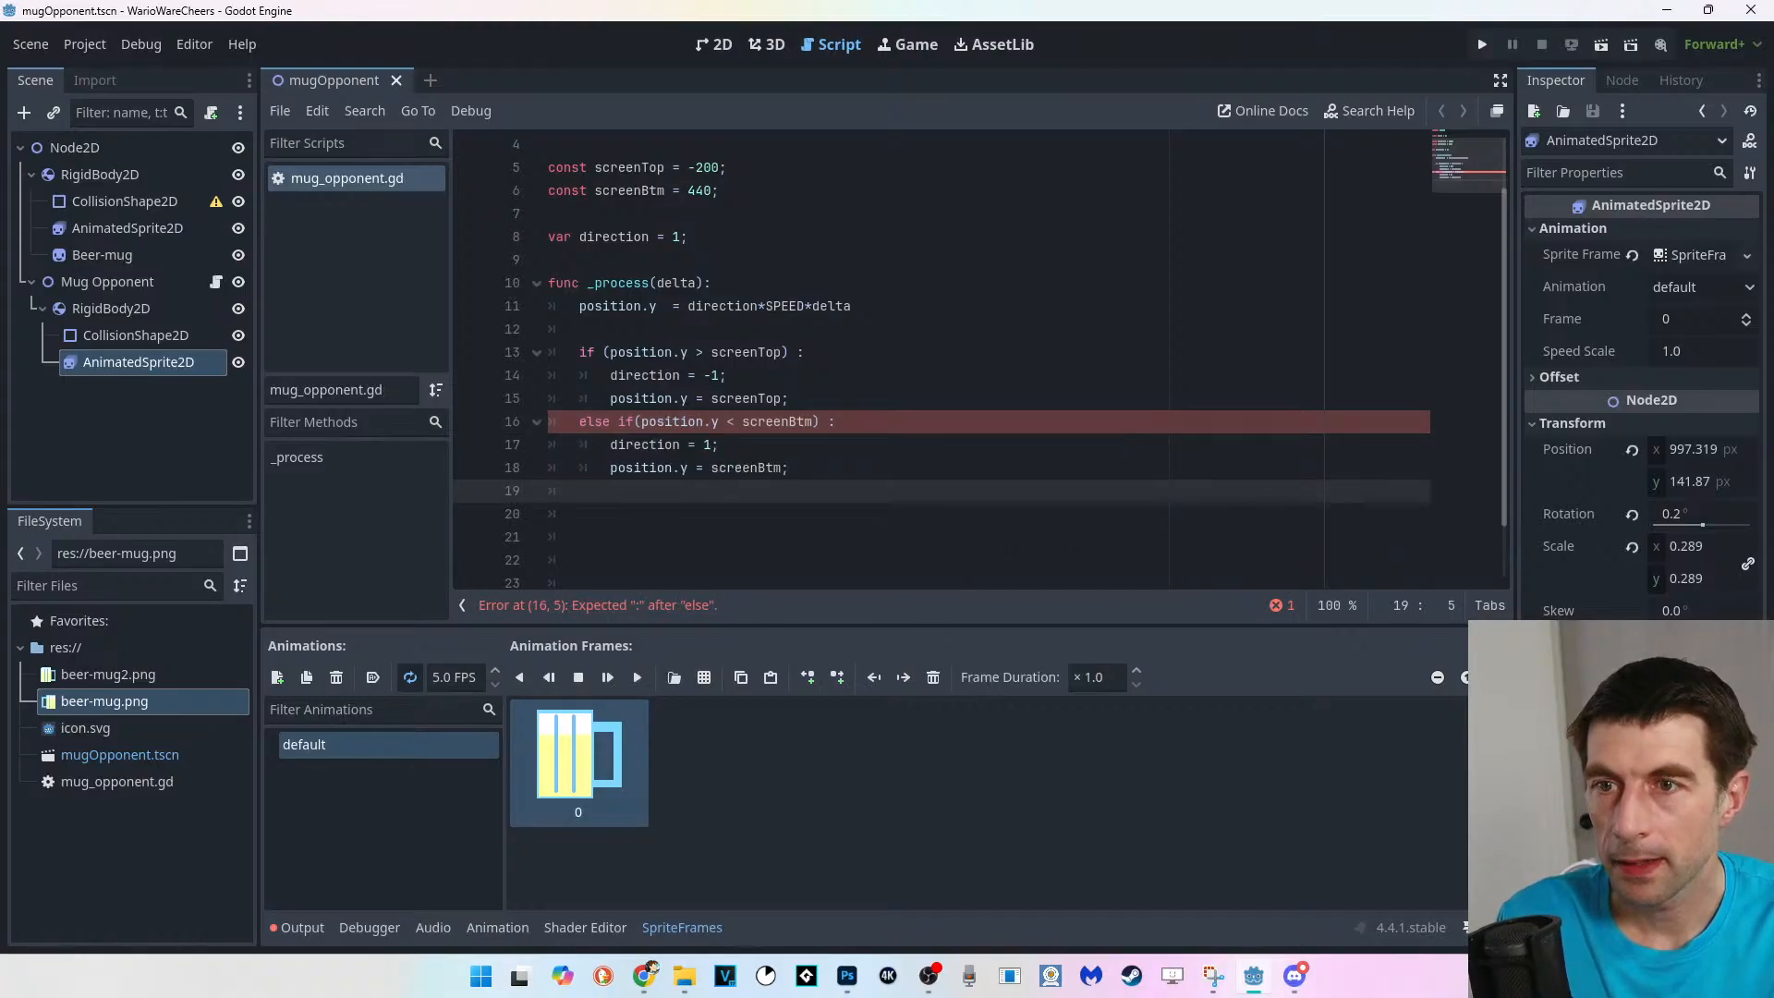
Join else if into the single keyword elseif and add a space before its parenthesised condition.
left_click(791, 399)
left_click(618, 421)
key("BackSpace")
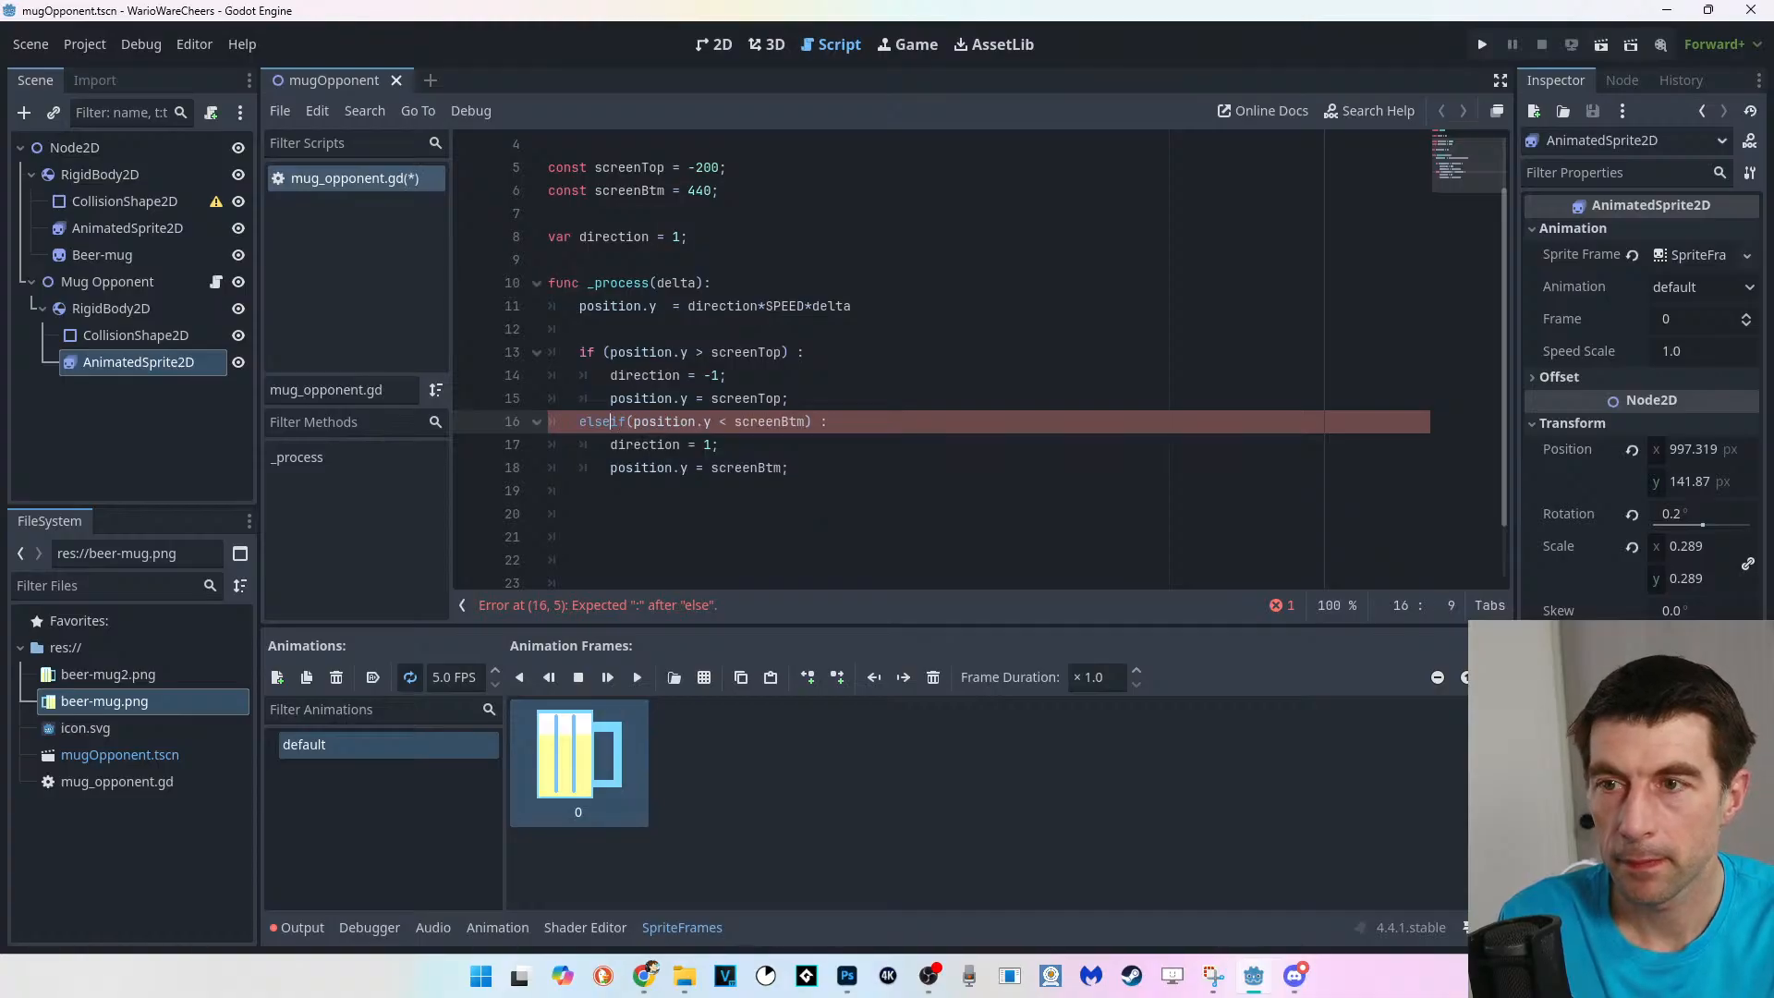
key("BackSpace")
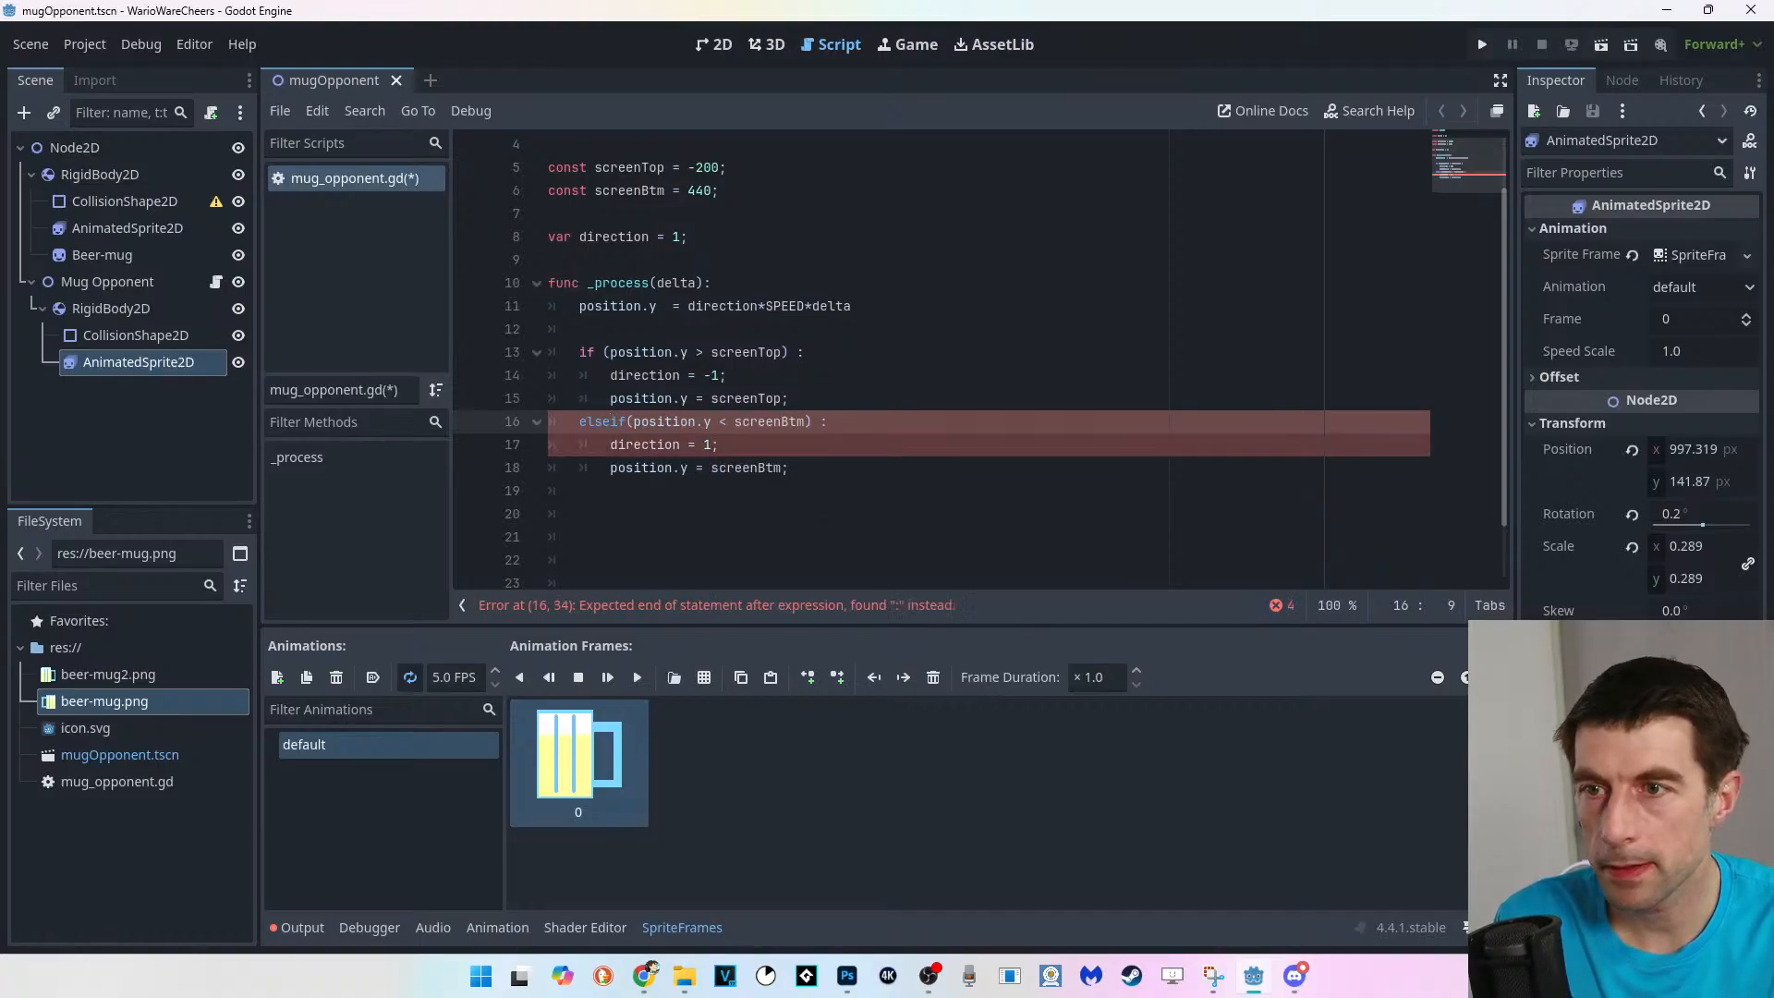
left_click(664, 375)
left_click(625, 421)
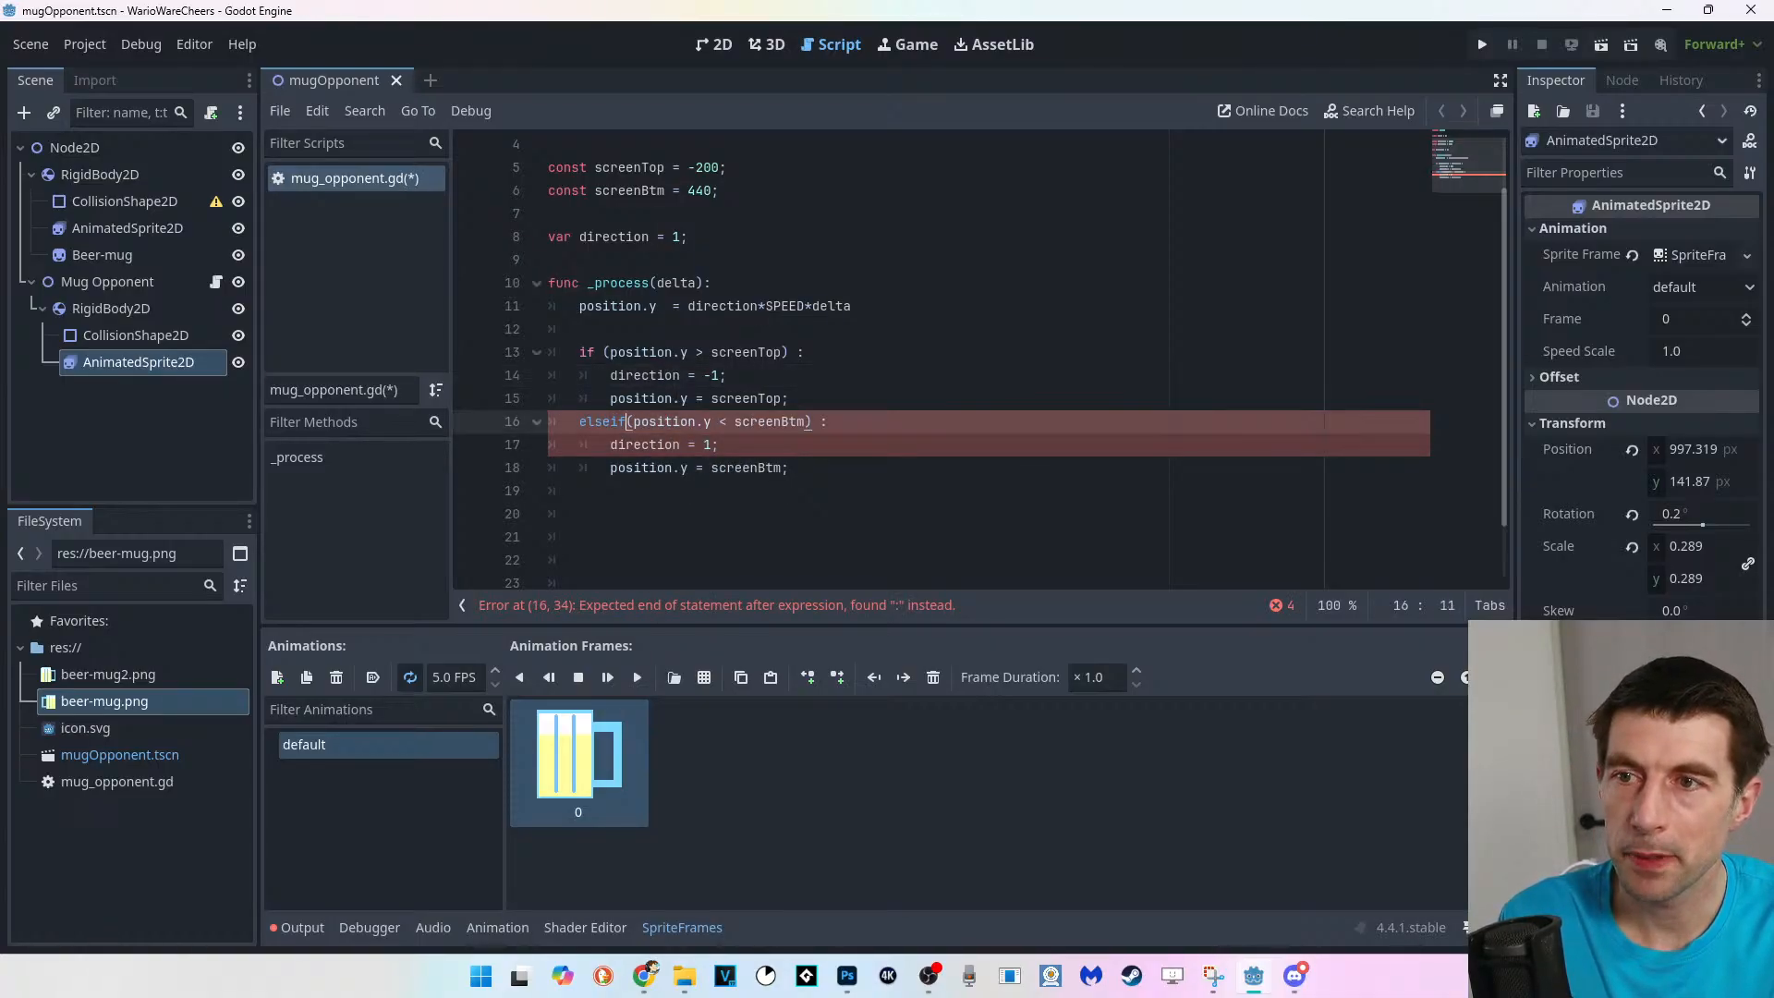
left_click(679, 375)
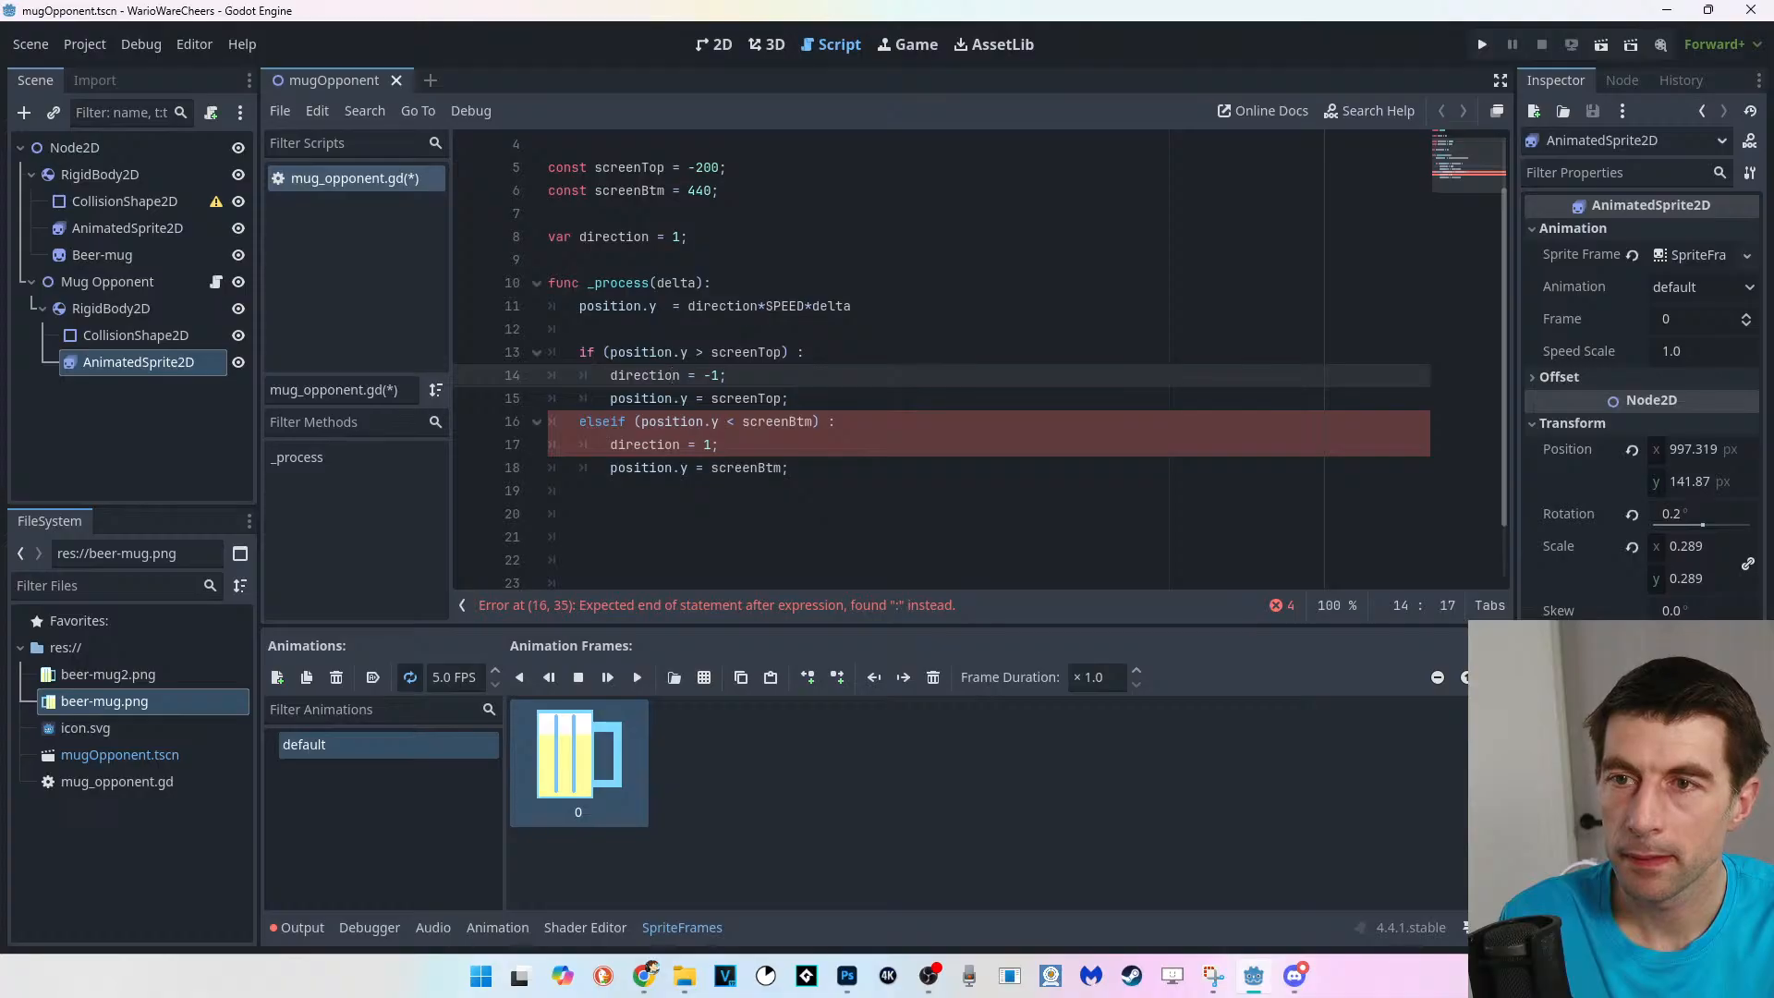
left_click(579, 422)
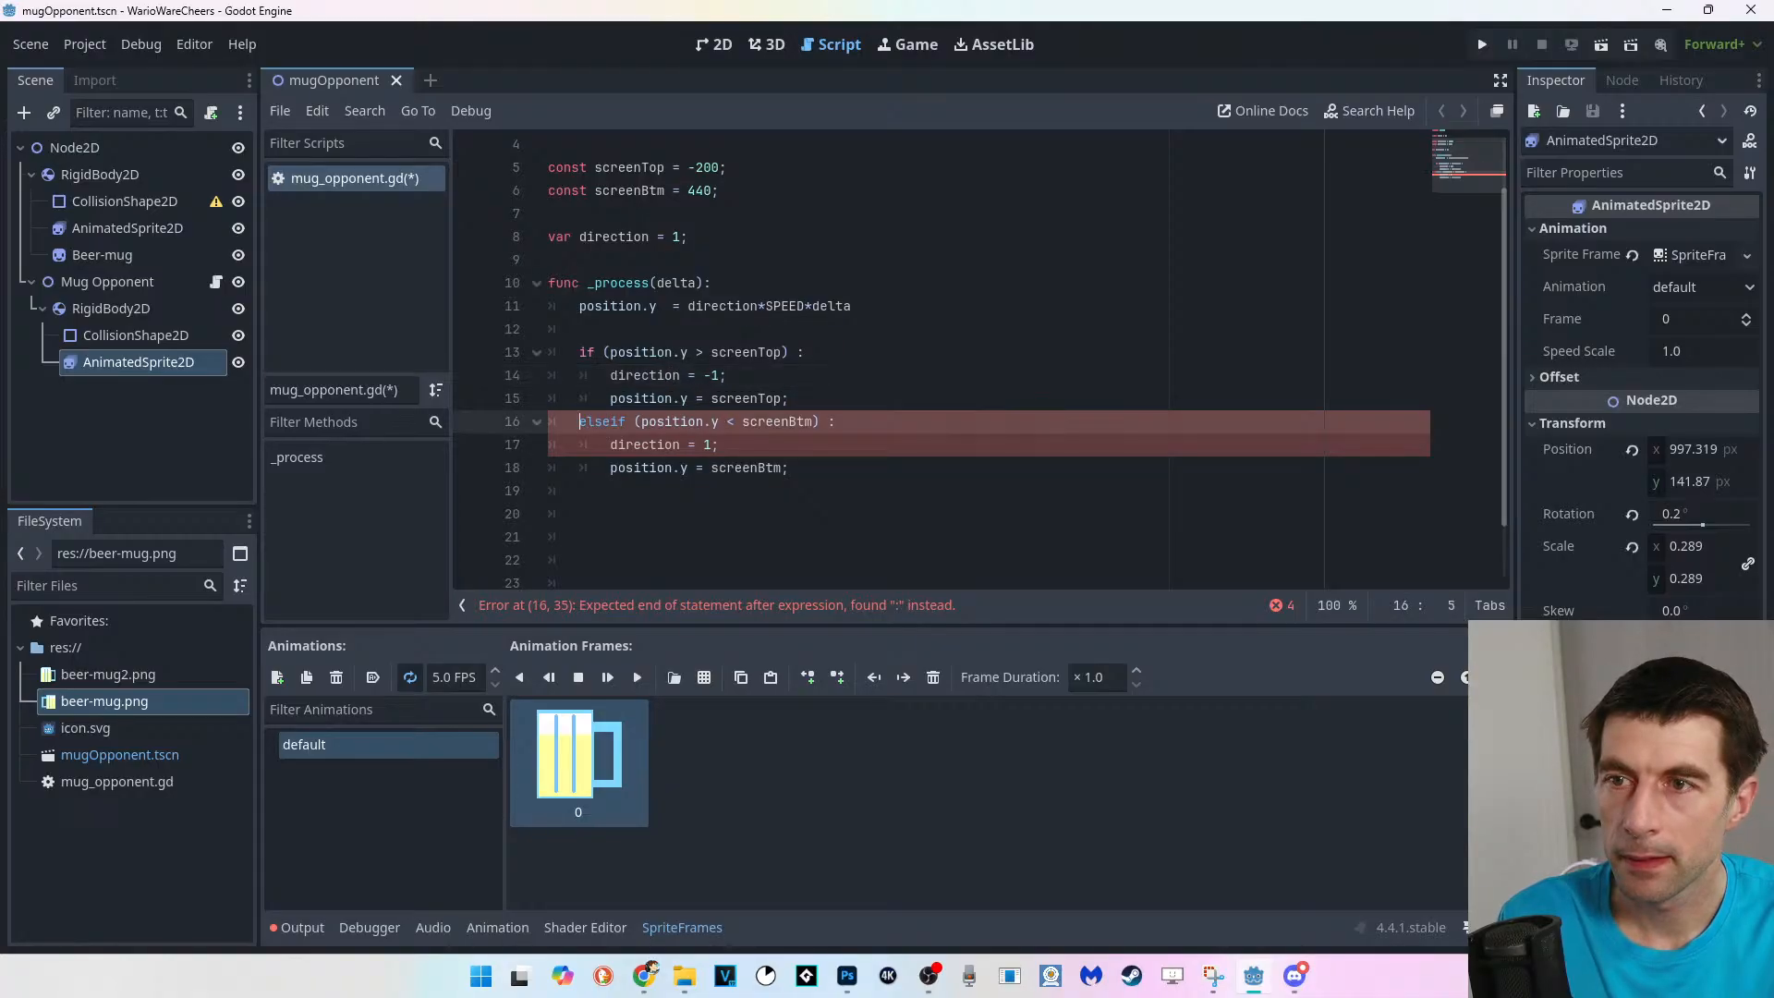
type(":")
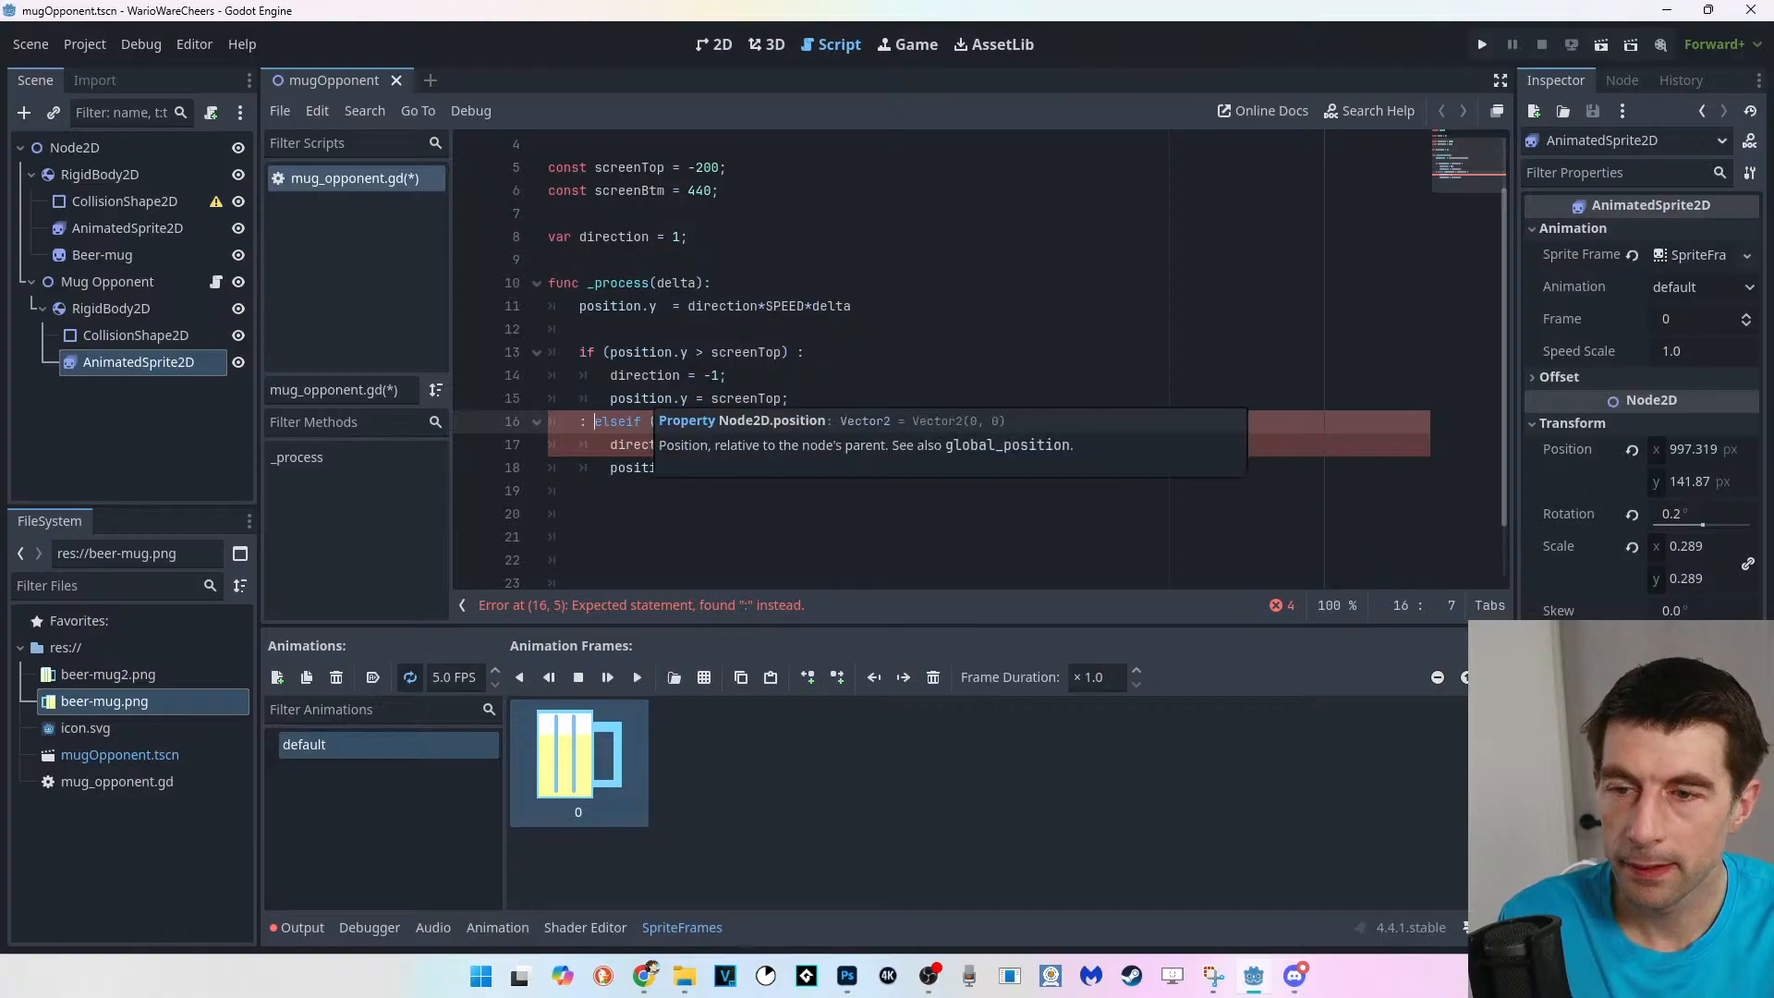
key("BackSpace")
key("BackSpace")
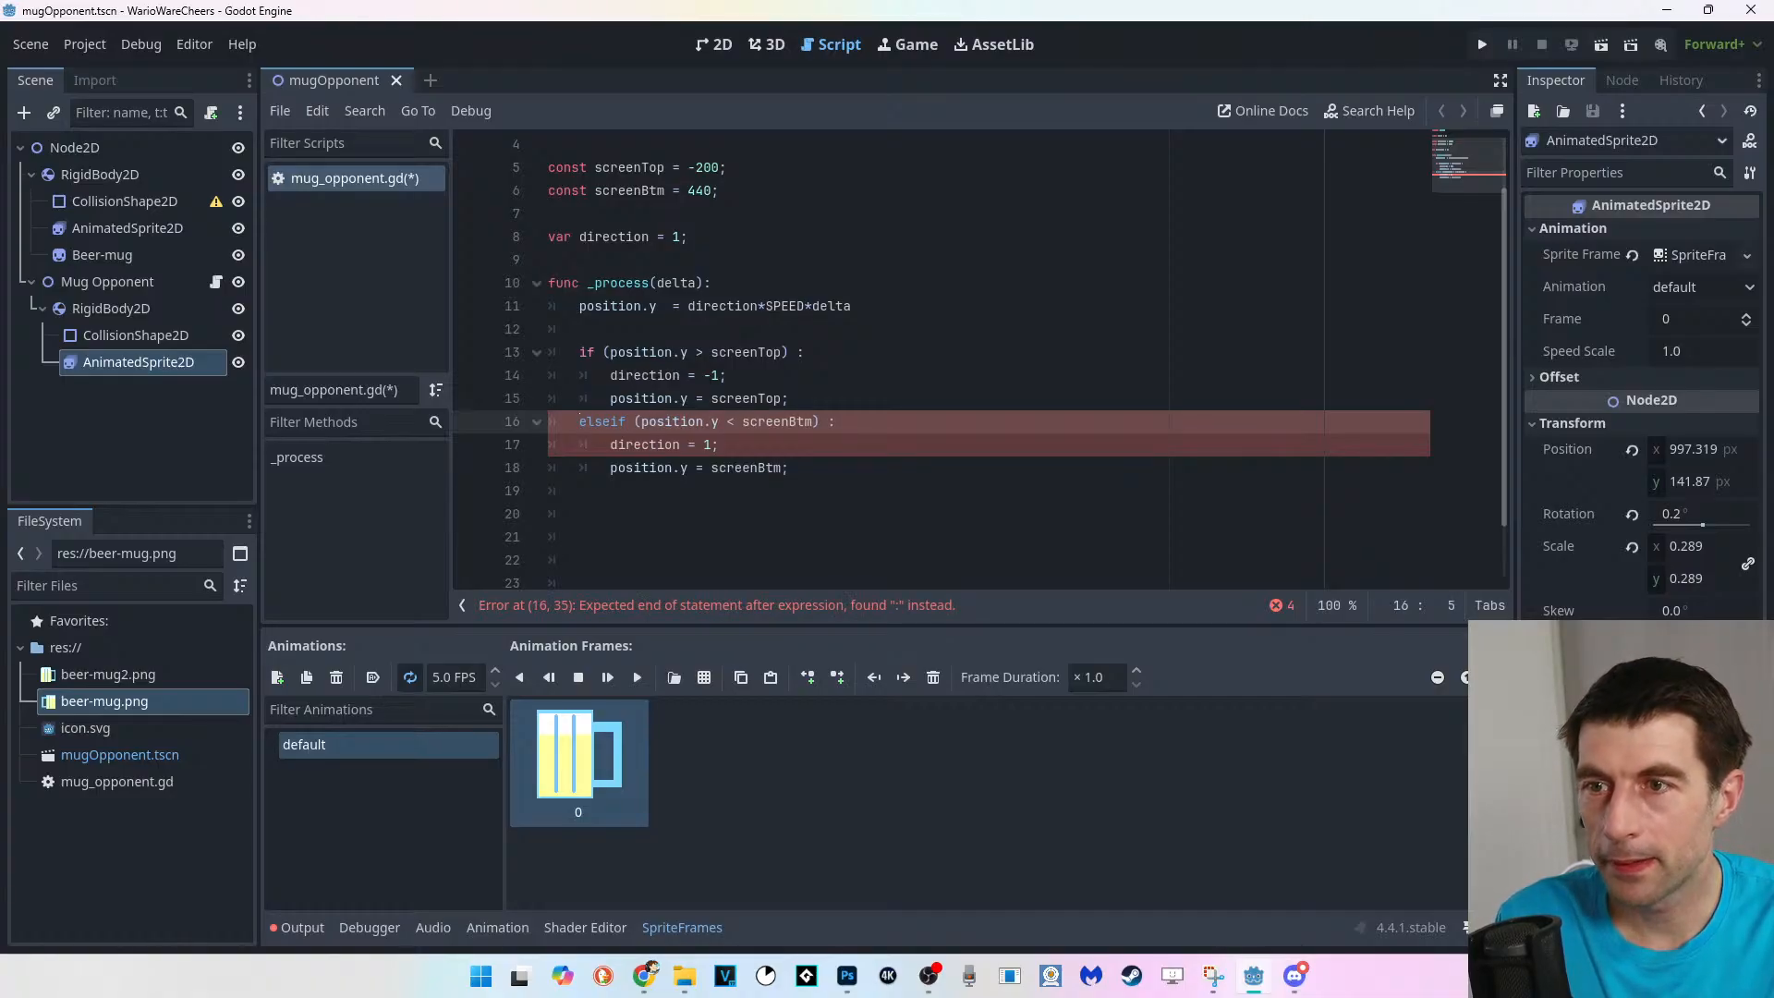
Turn the elseif branch into a separate if block preceded by a blank line, and save the script.
key("shift+Right")
key("shift+Right")
key("shift+Right")
key("shift+Right")
key("Delete")
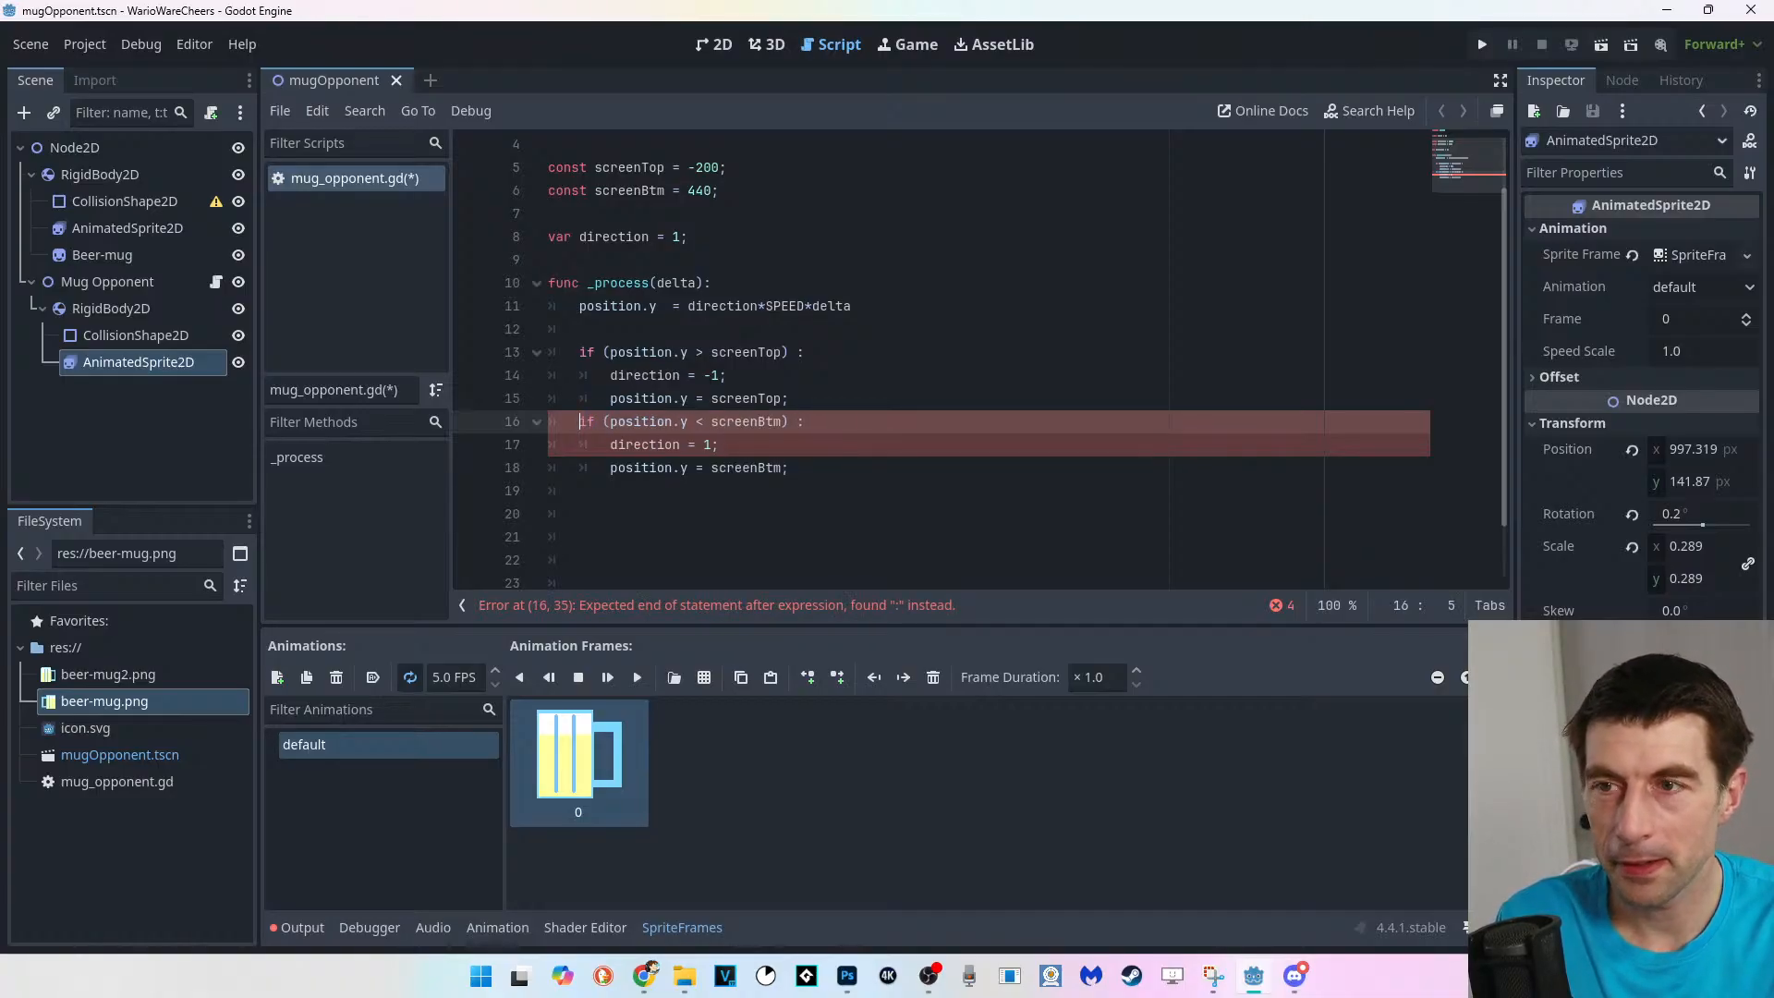
key("Return")
left_click(665, 352)
key("ctrl+s")
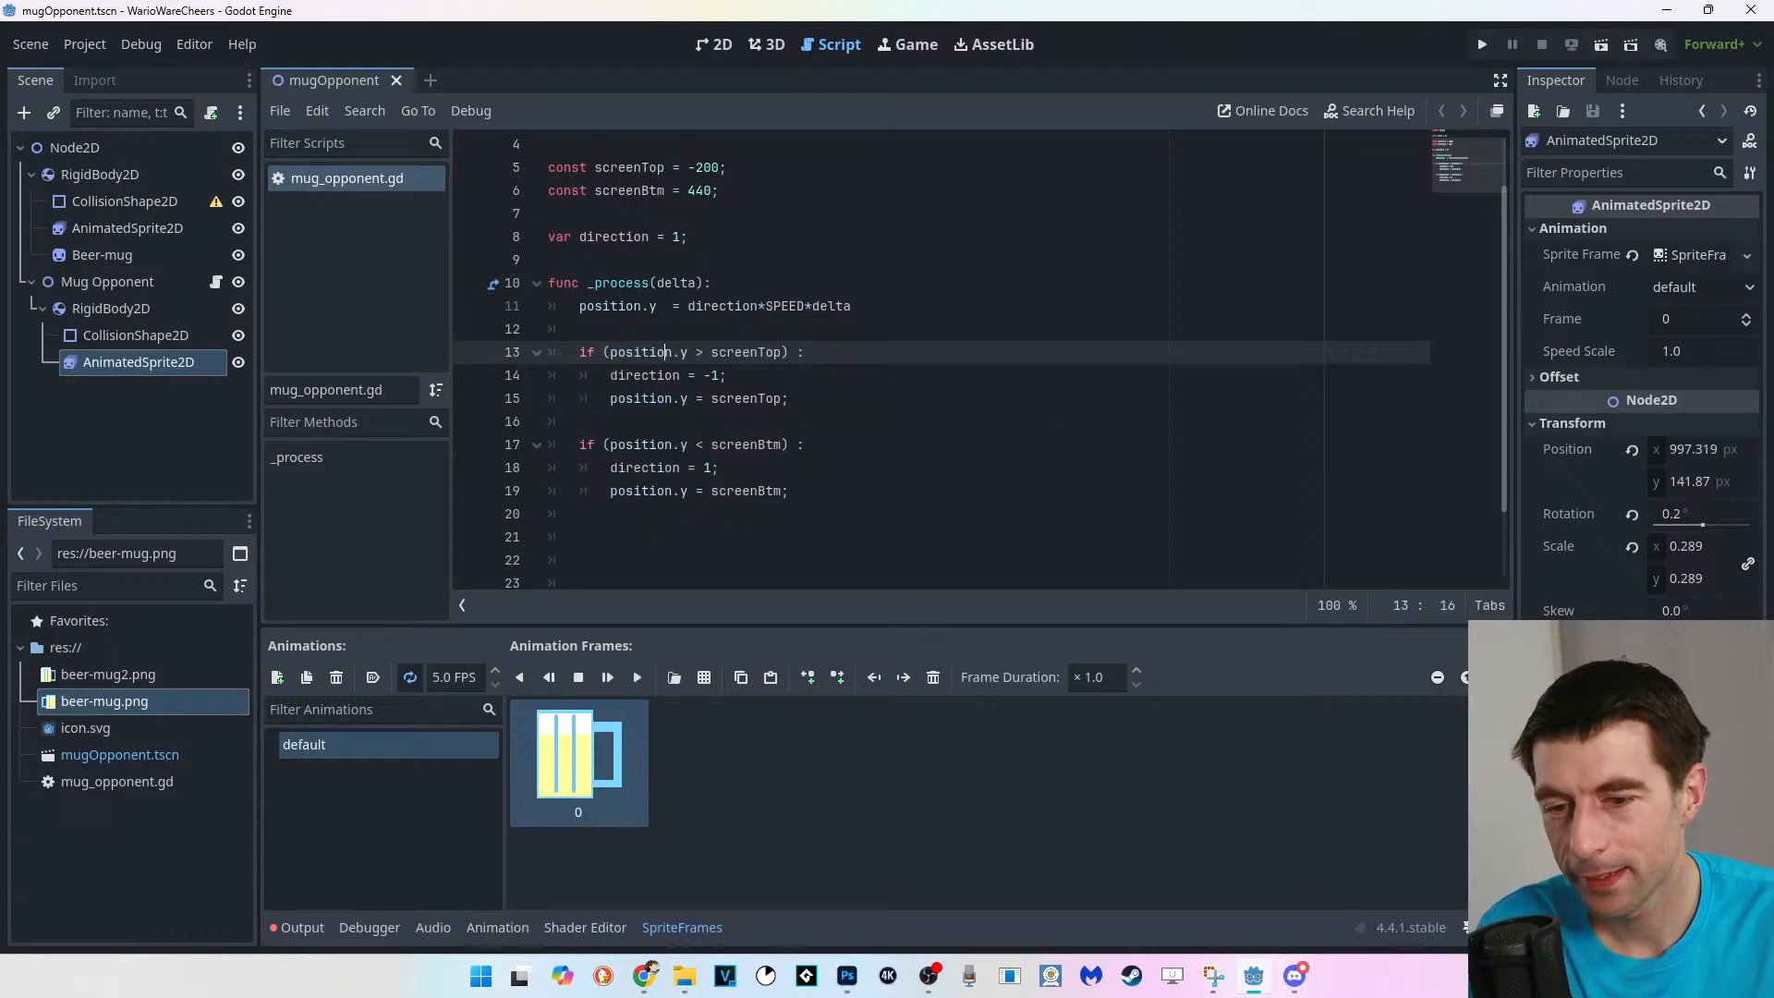
Run the project to check the opponent mug's movement, and close the game window.
key("alt+Tab")
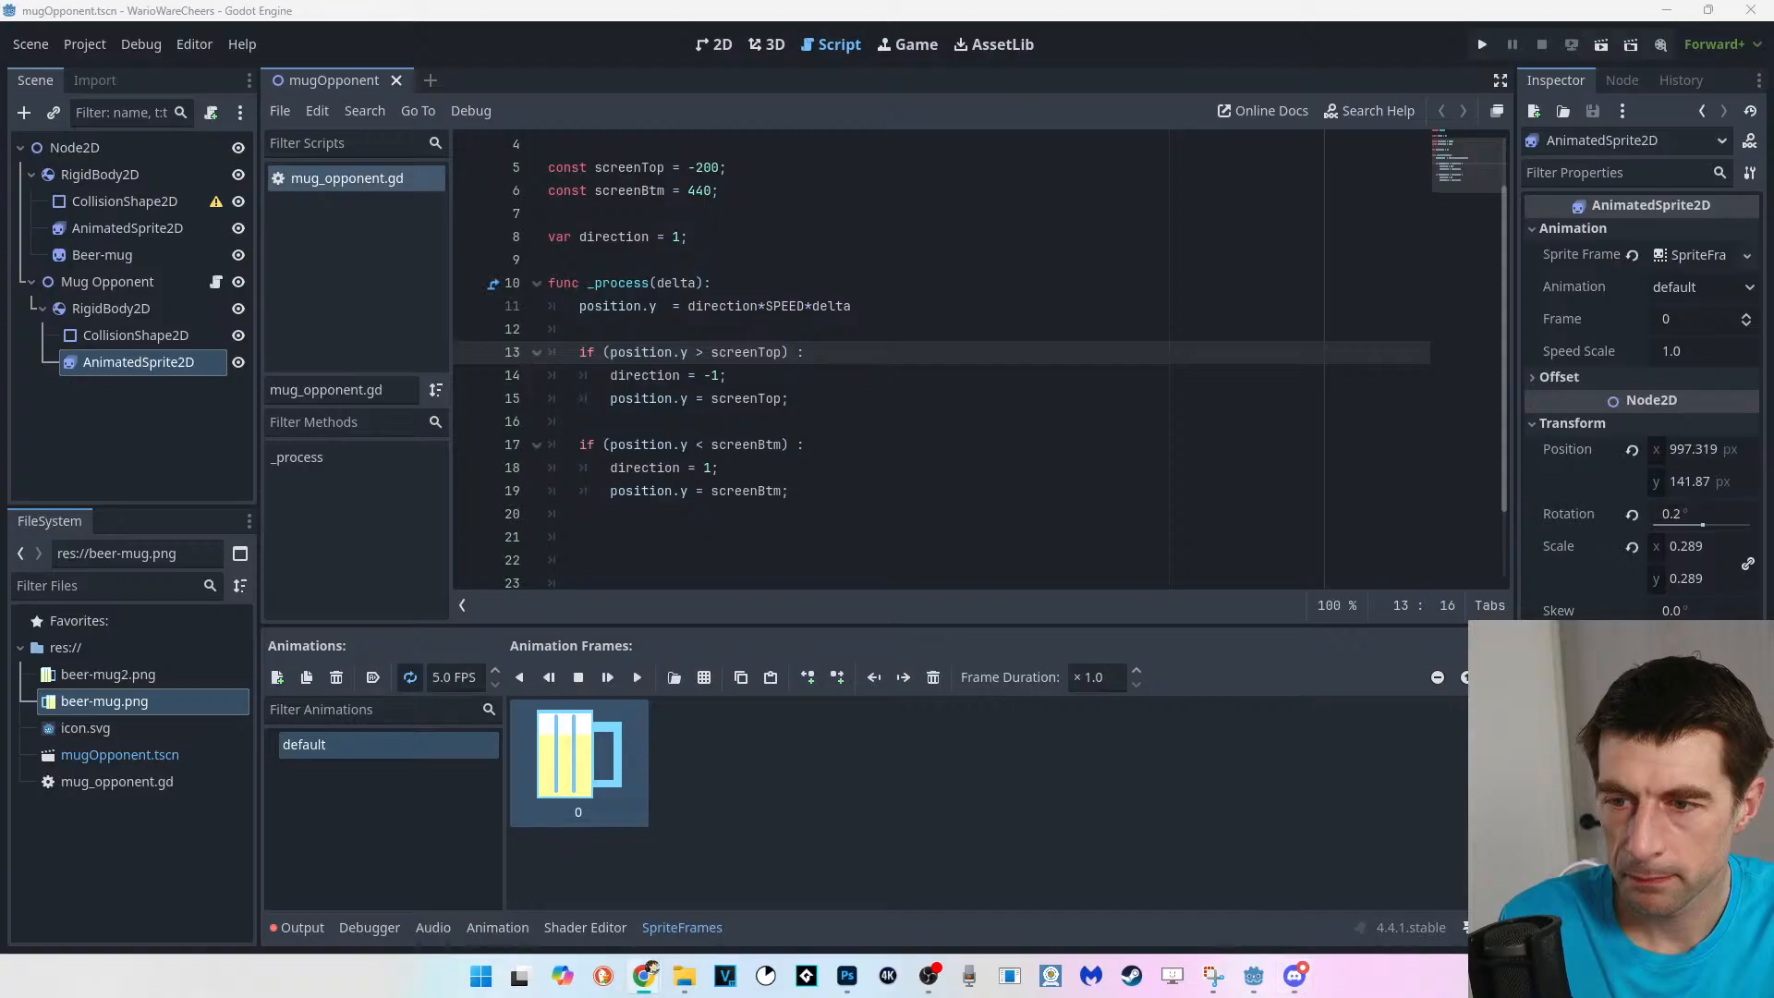
left_click(791, 398)
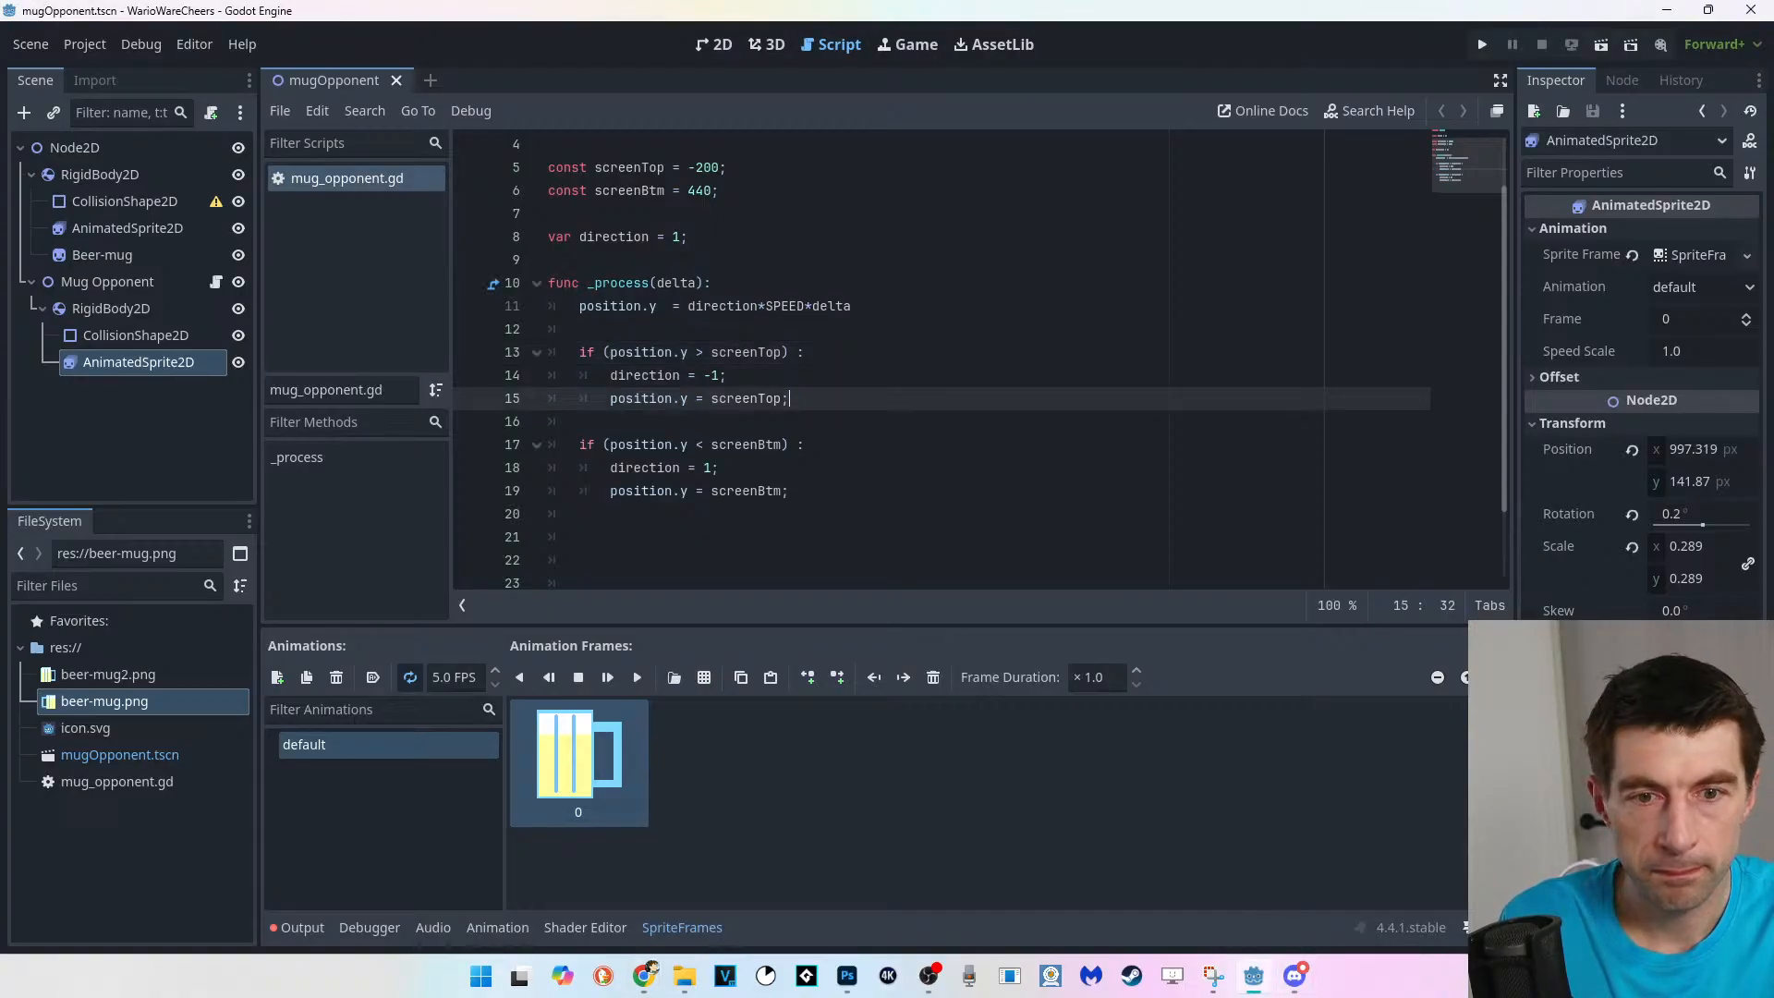
key("Up")
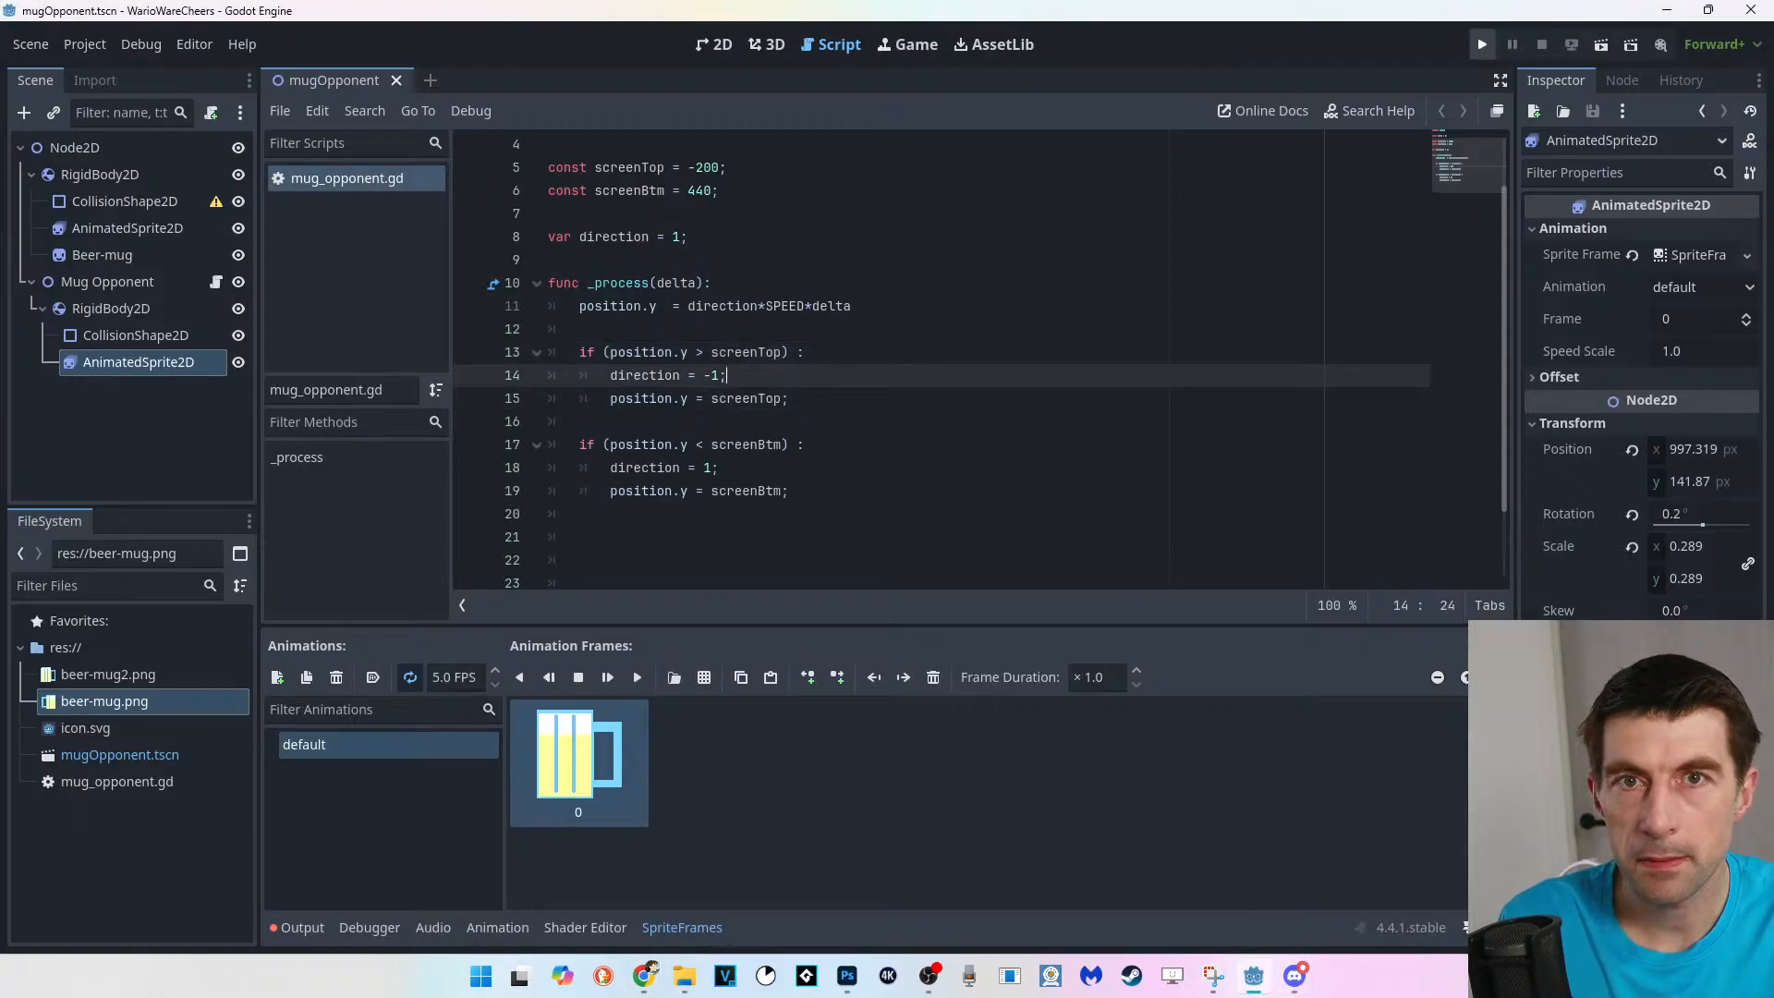
left_click(1482, 44)
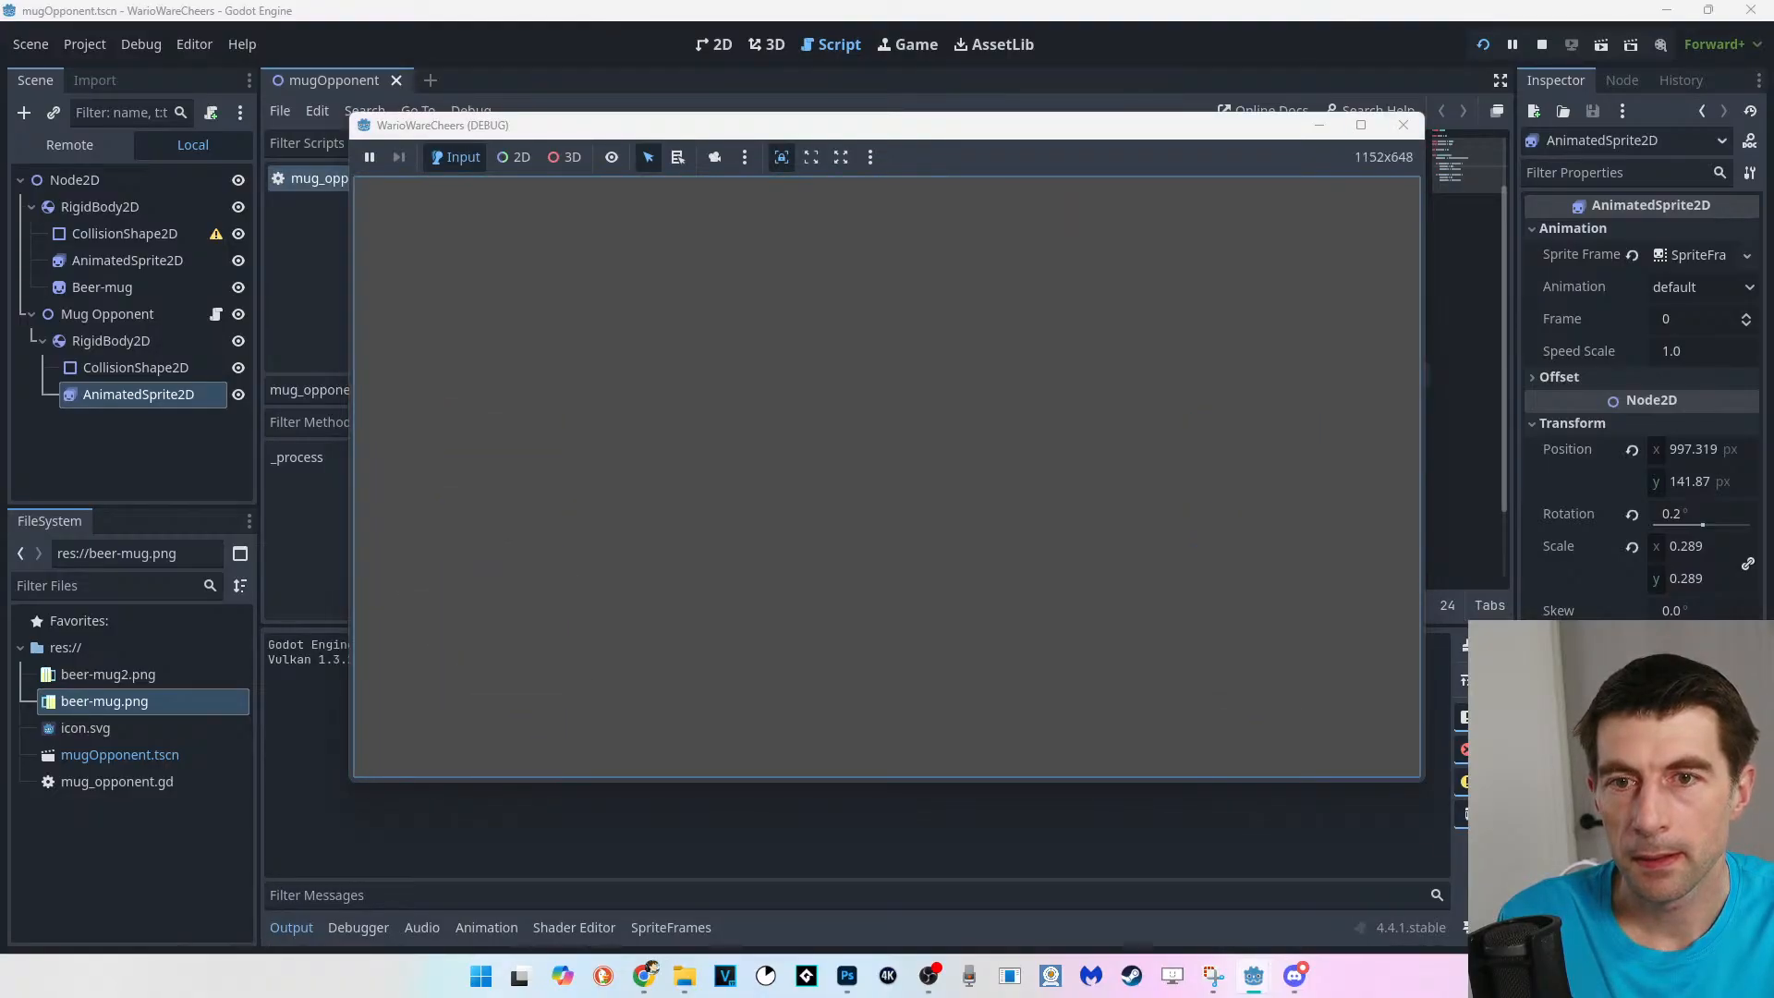
left_click(1403, 125)
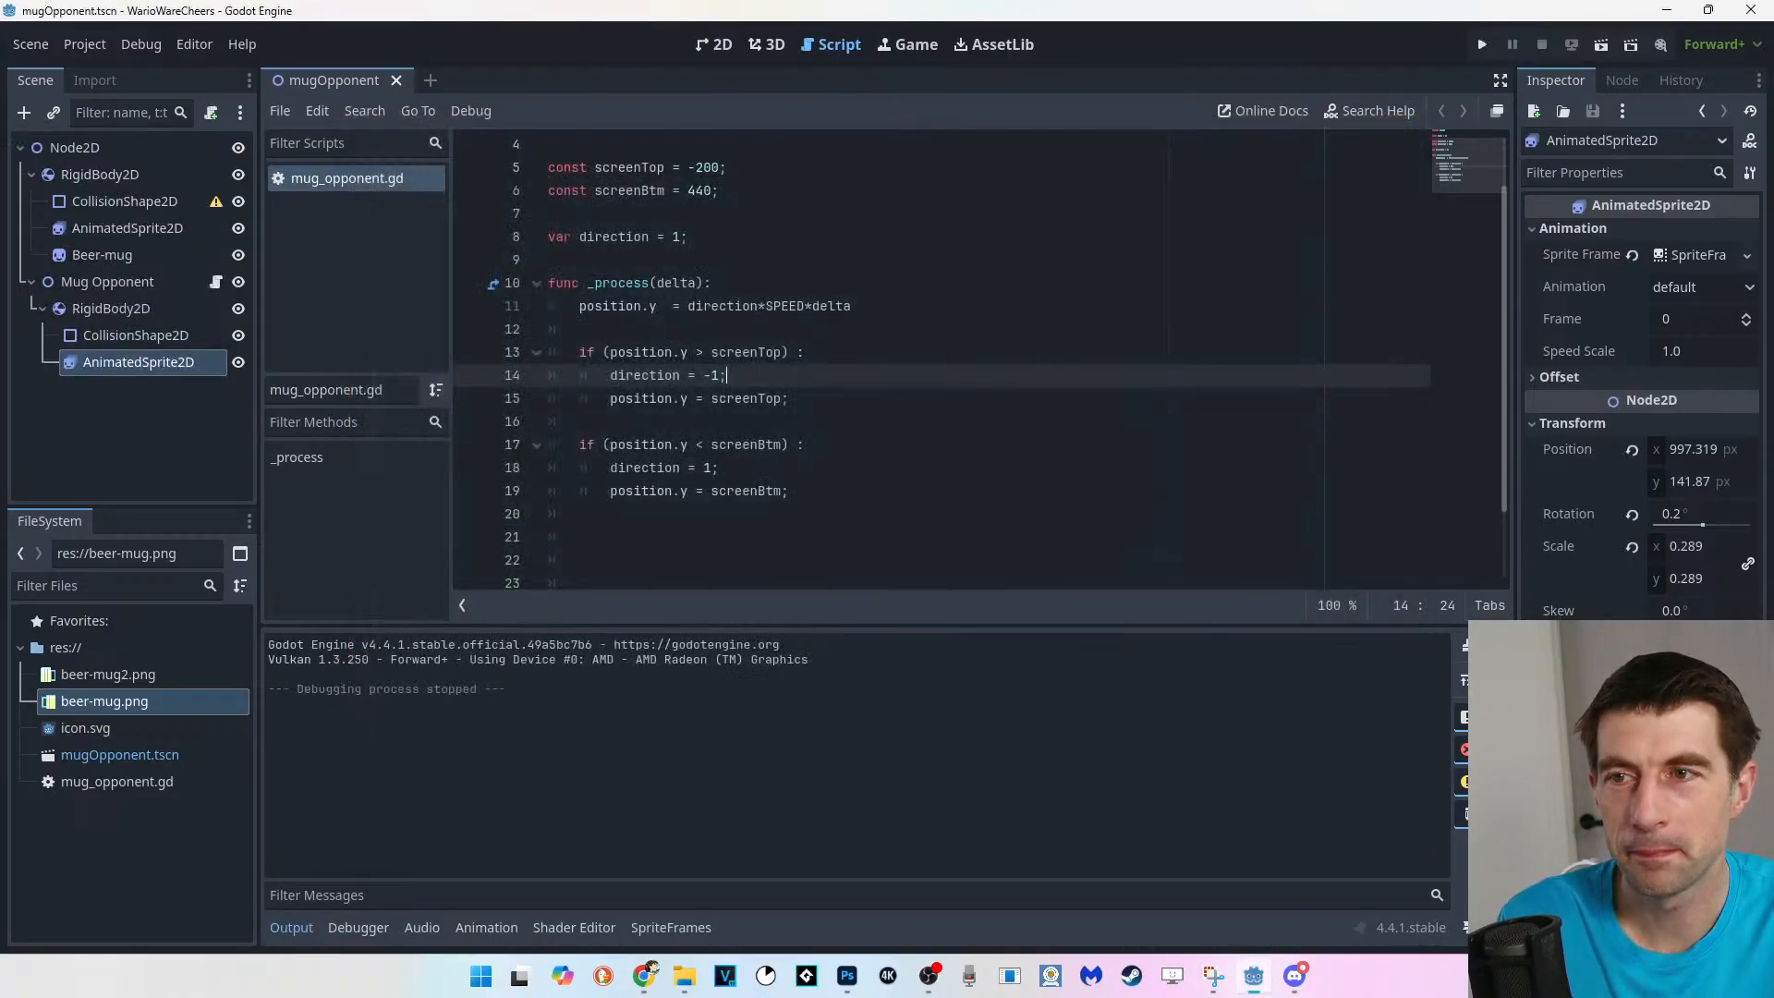
Review the position.y movement line, the direction variable and the two if blocks in the script.
left_click(827, 306)
scroll(828, 306, "up", 1)
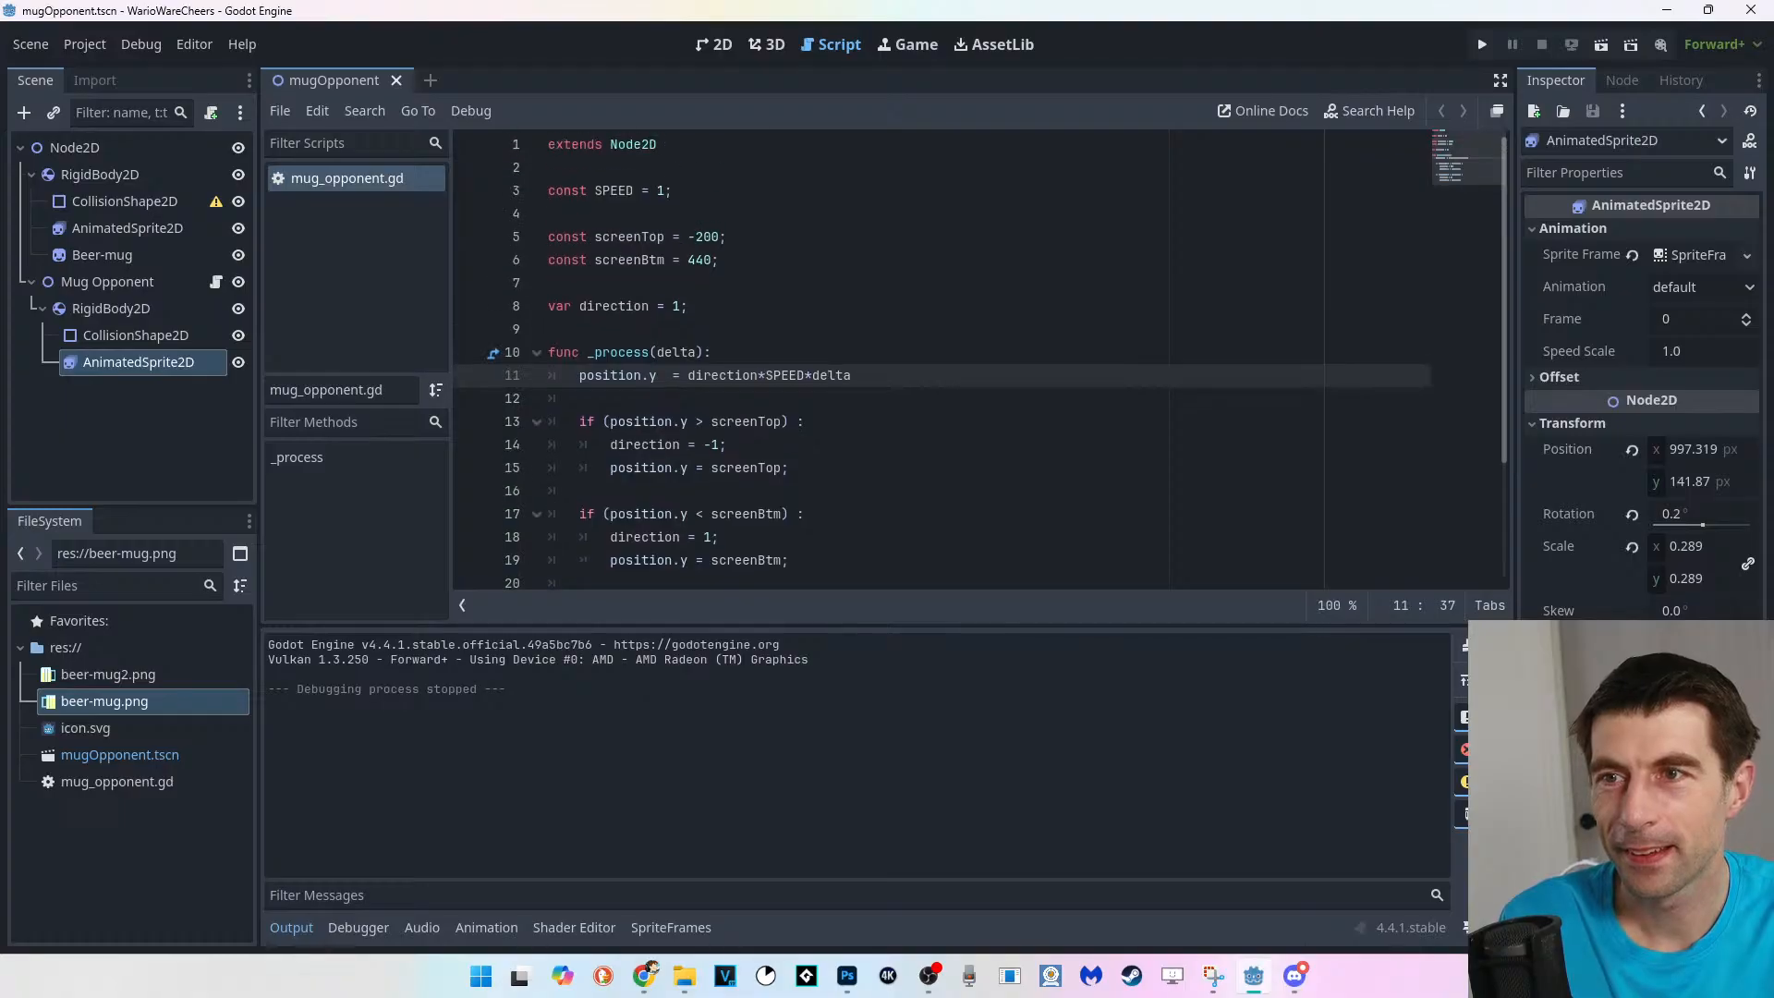
scroll(828, 306, "down", 1)
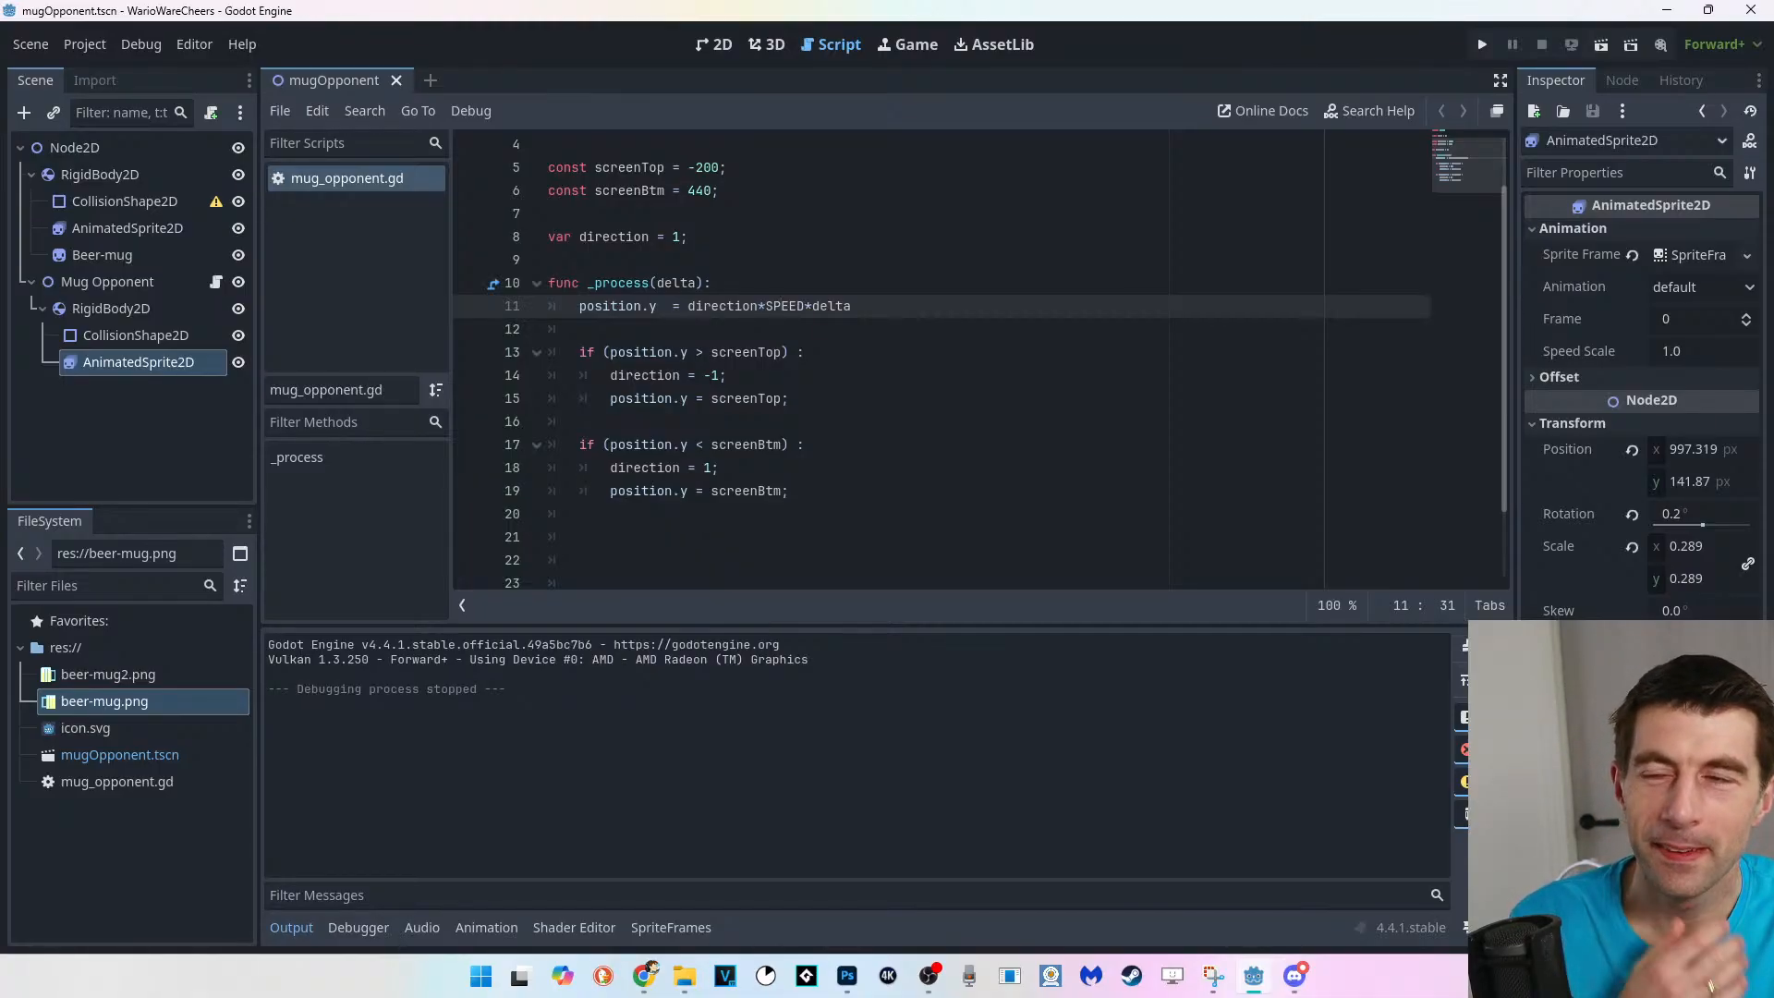
left_click_drag(688, 237, 555, 236)
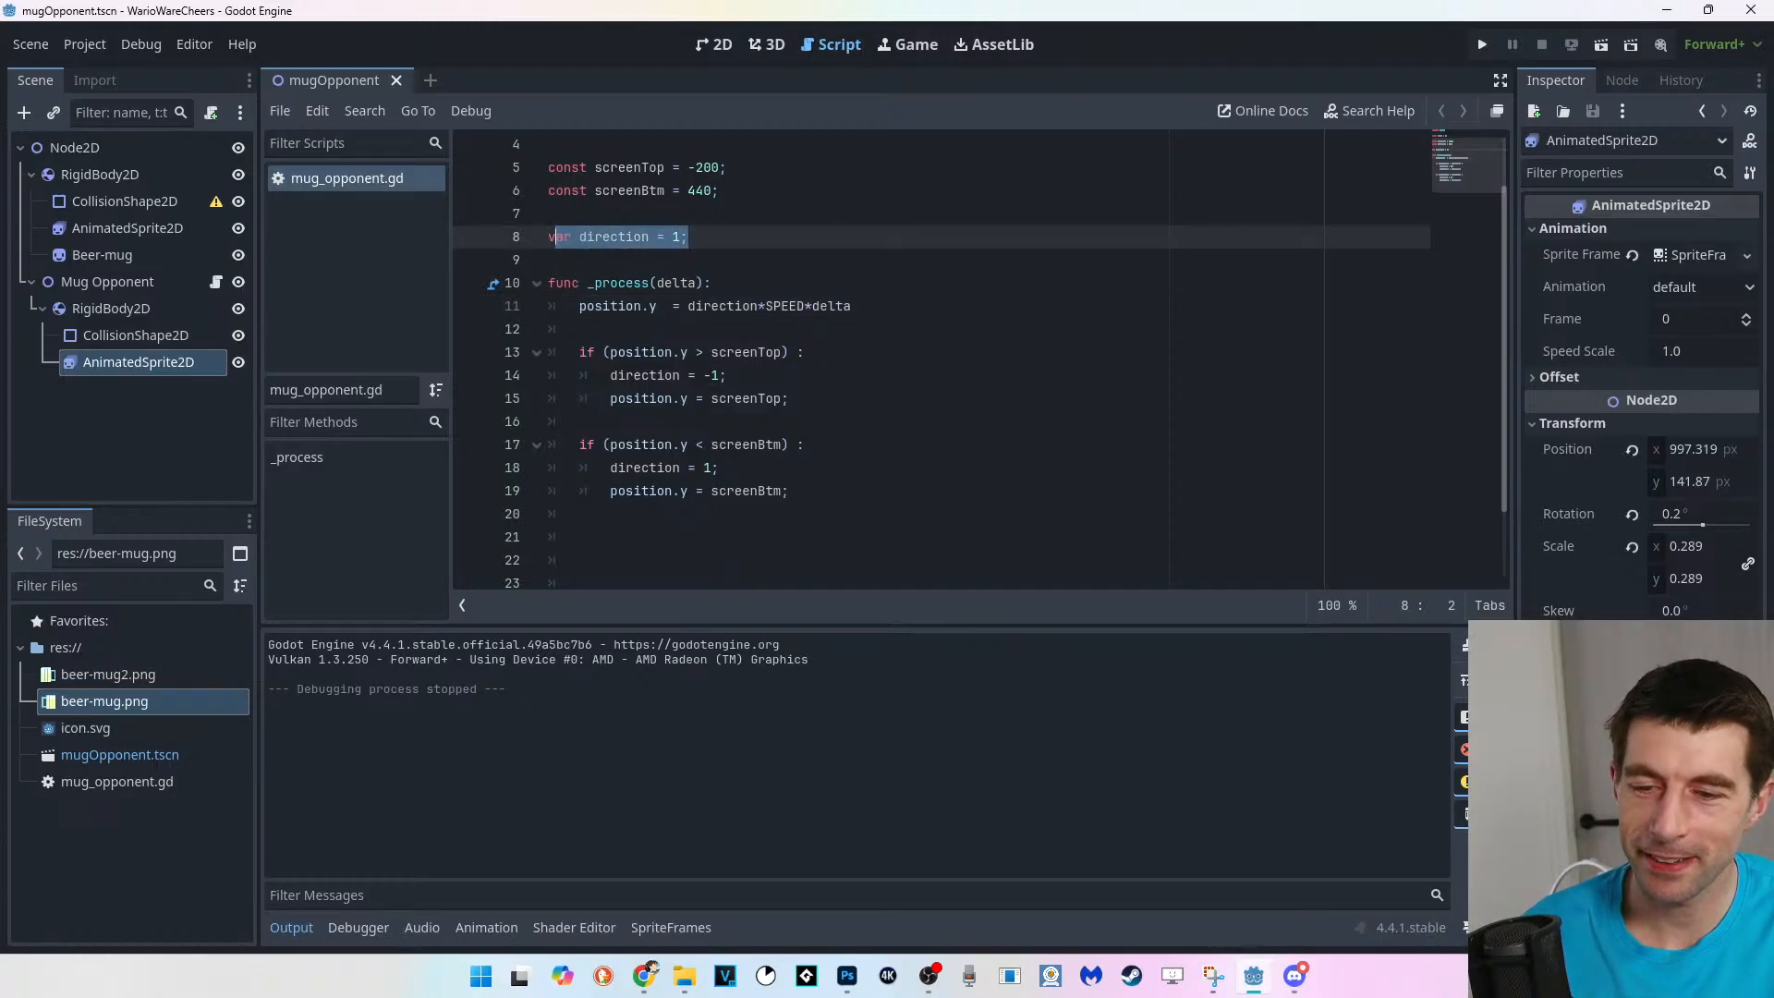
key("alt+Tab")
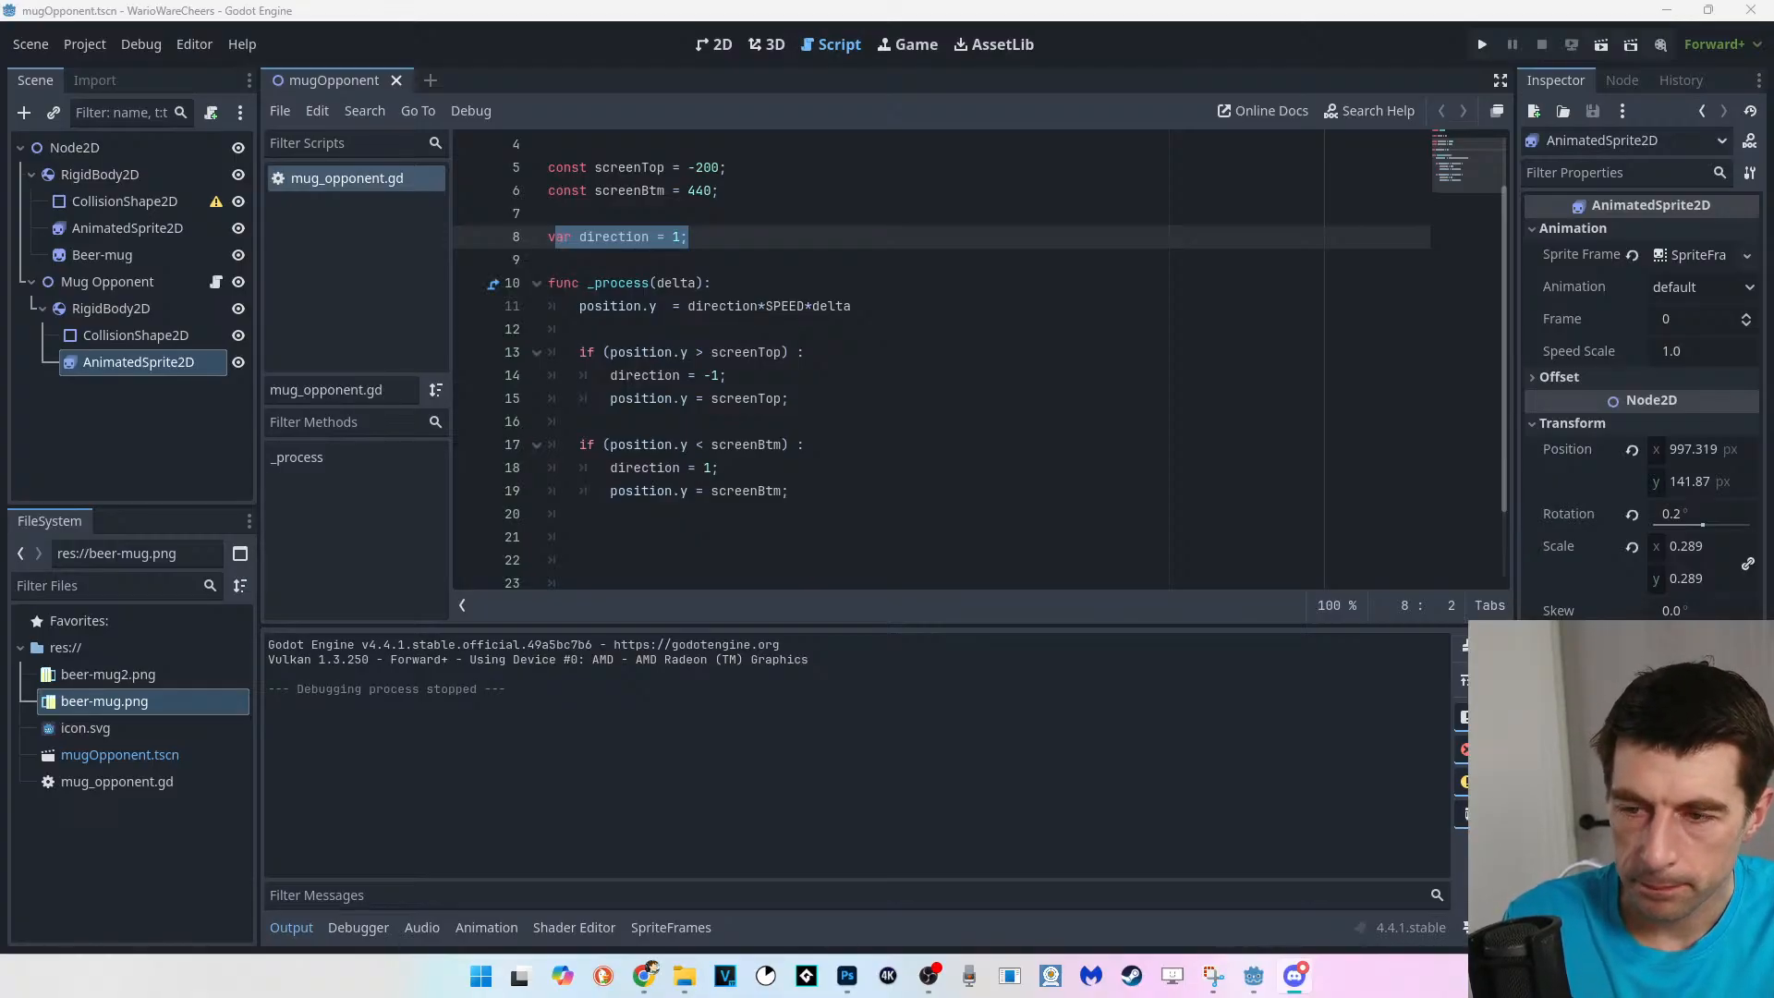
left_click(805, 444)
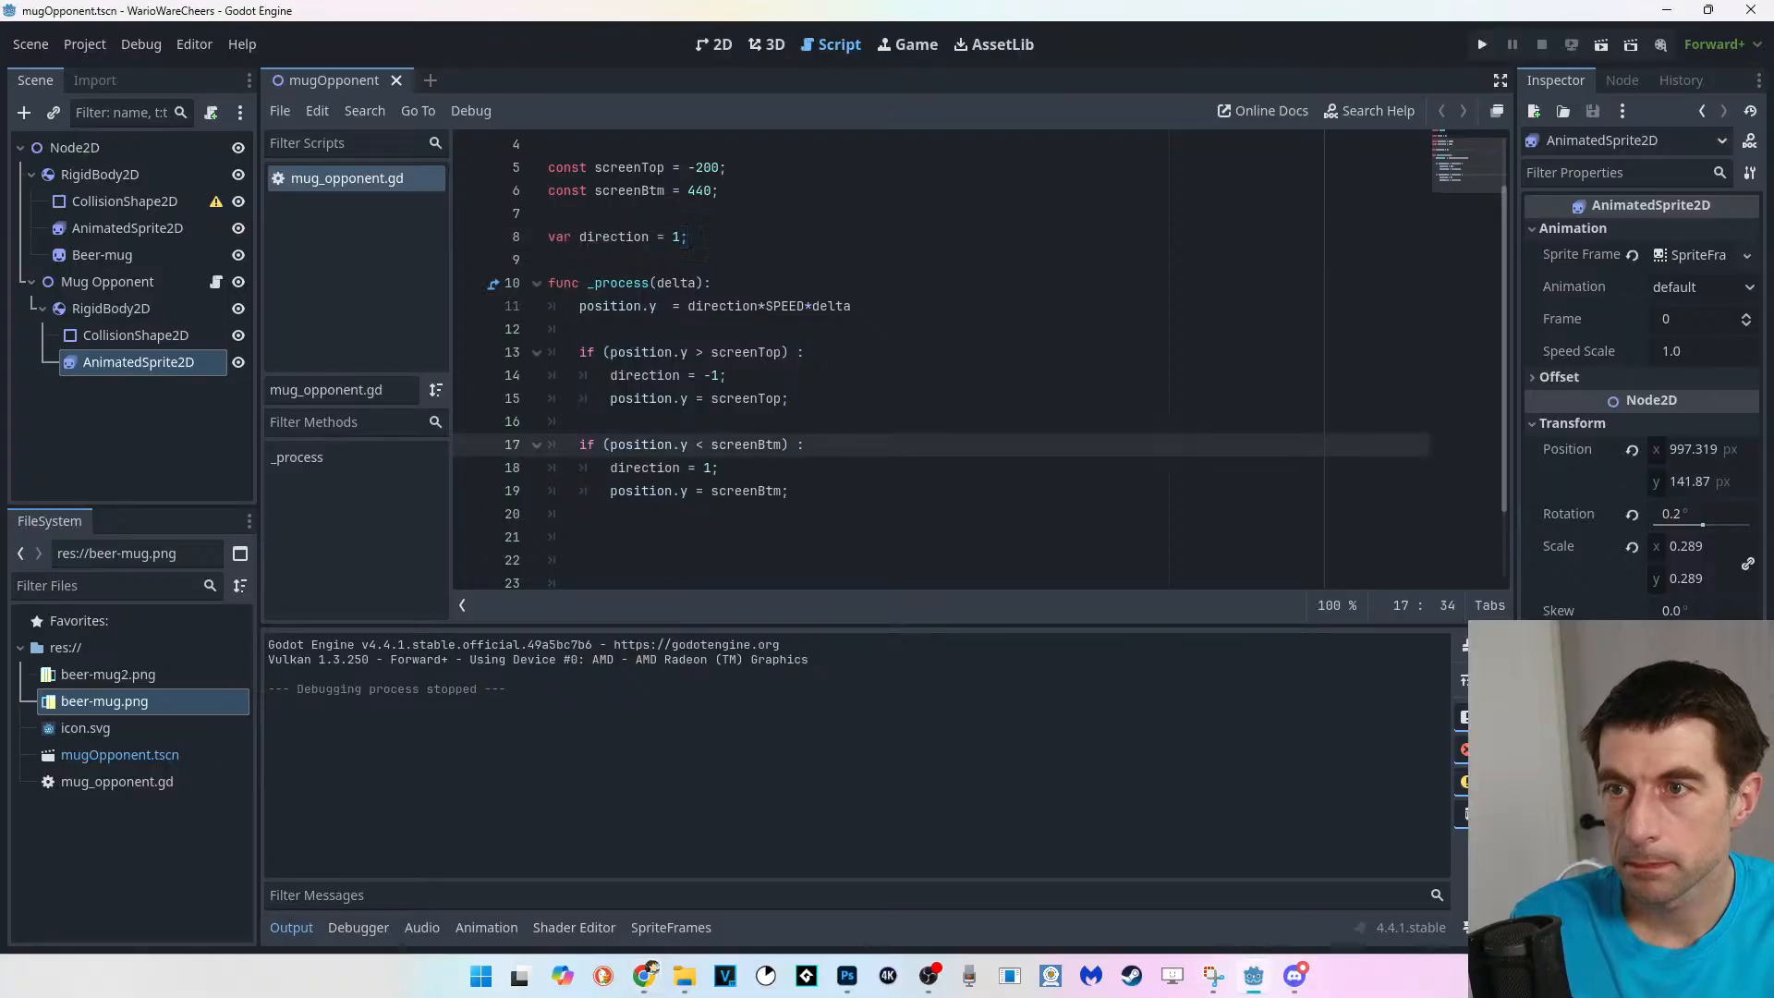
left_click_drag(790, 491, 580, 352)
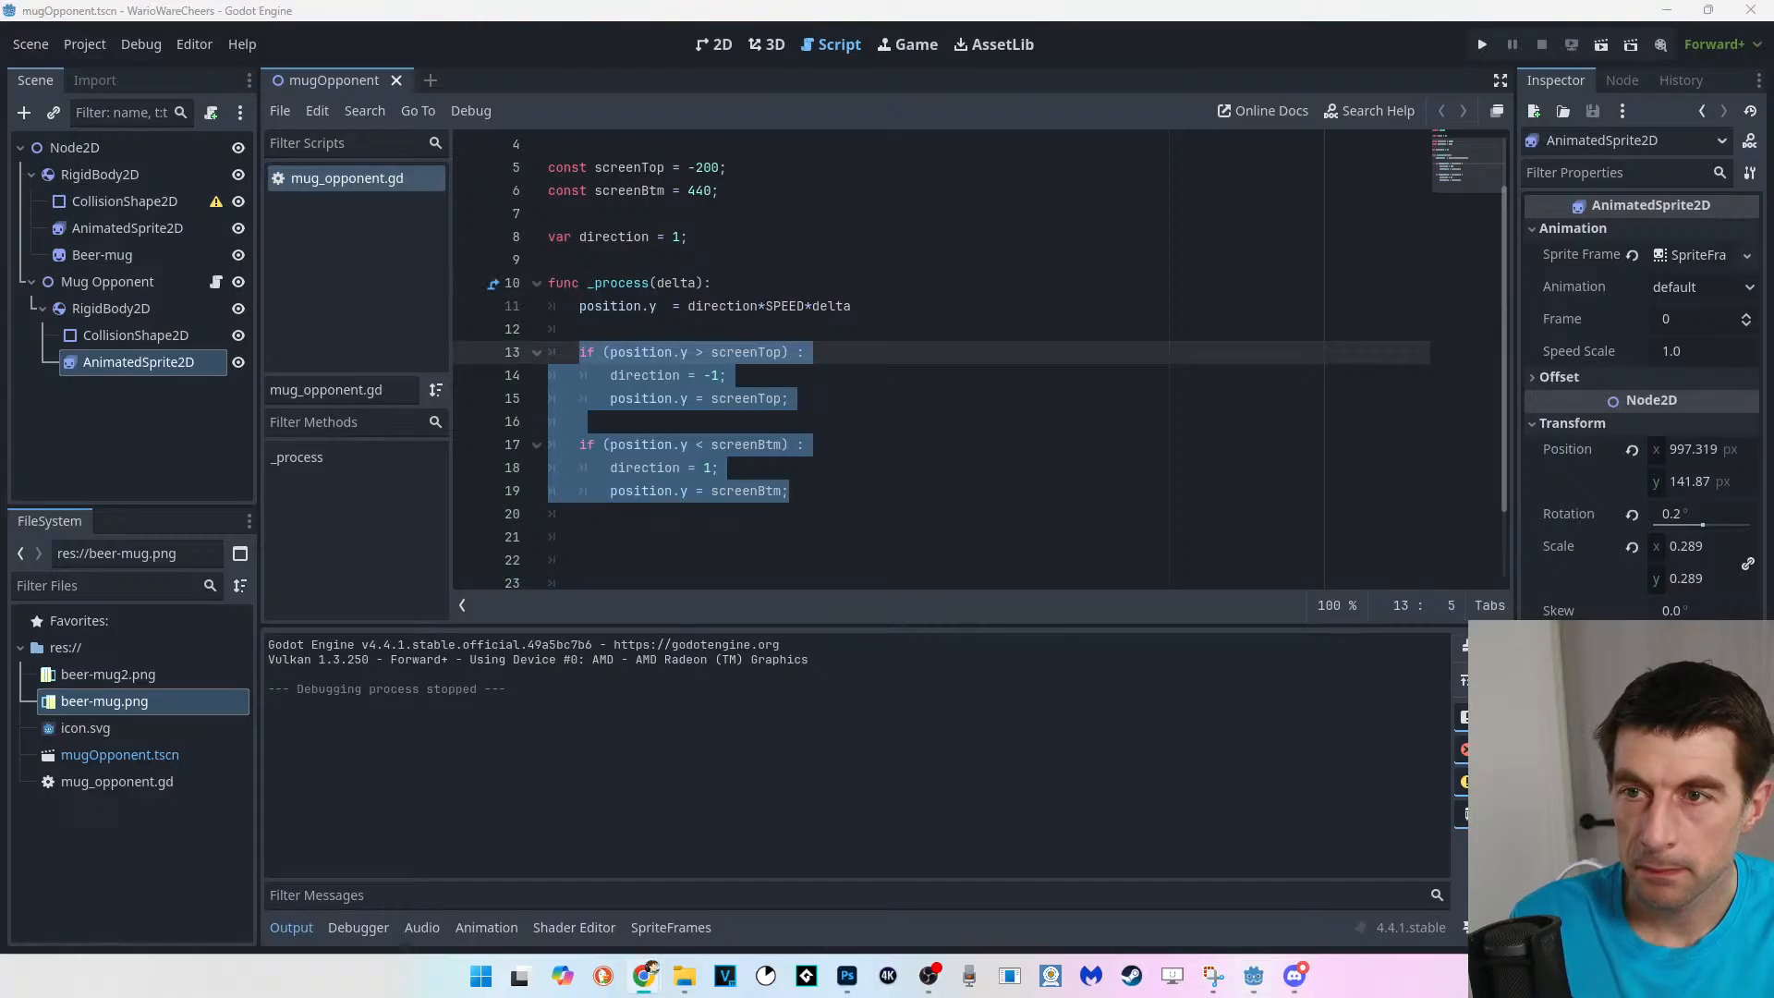
left_click(791, 491)
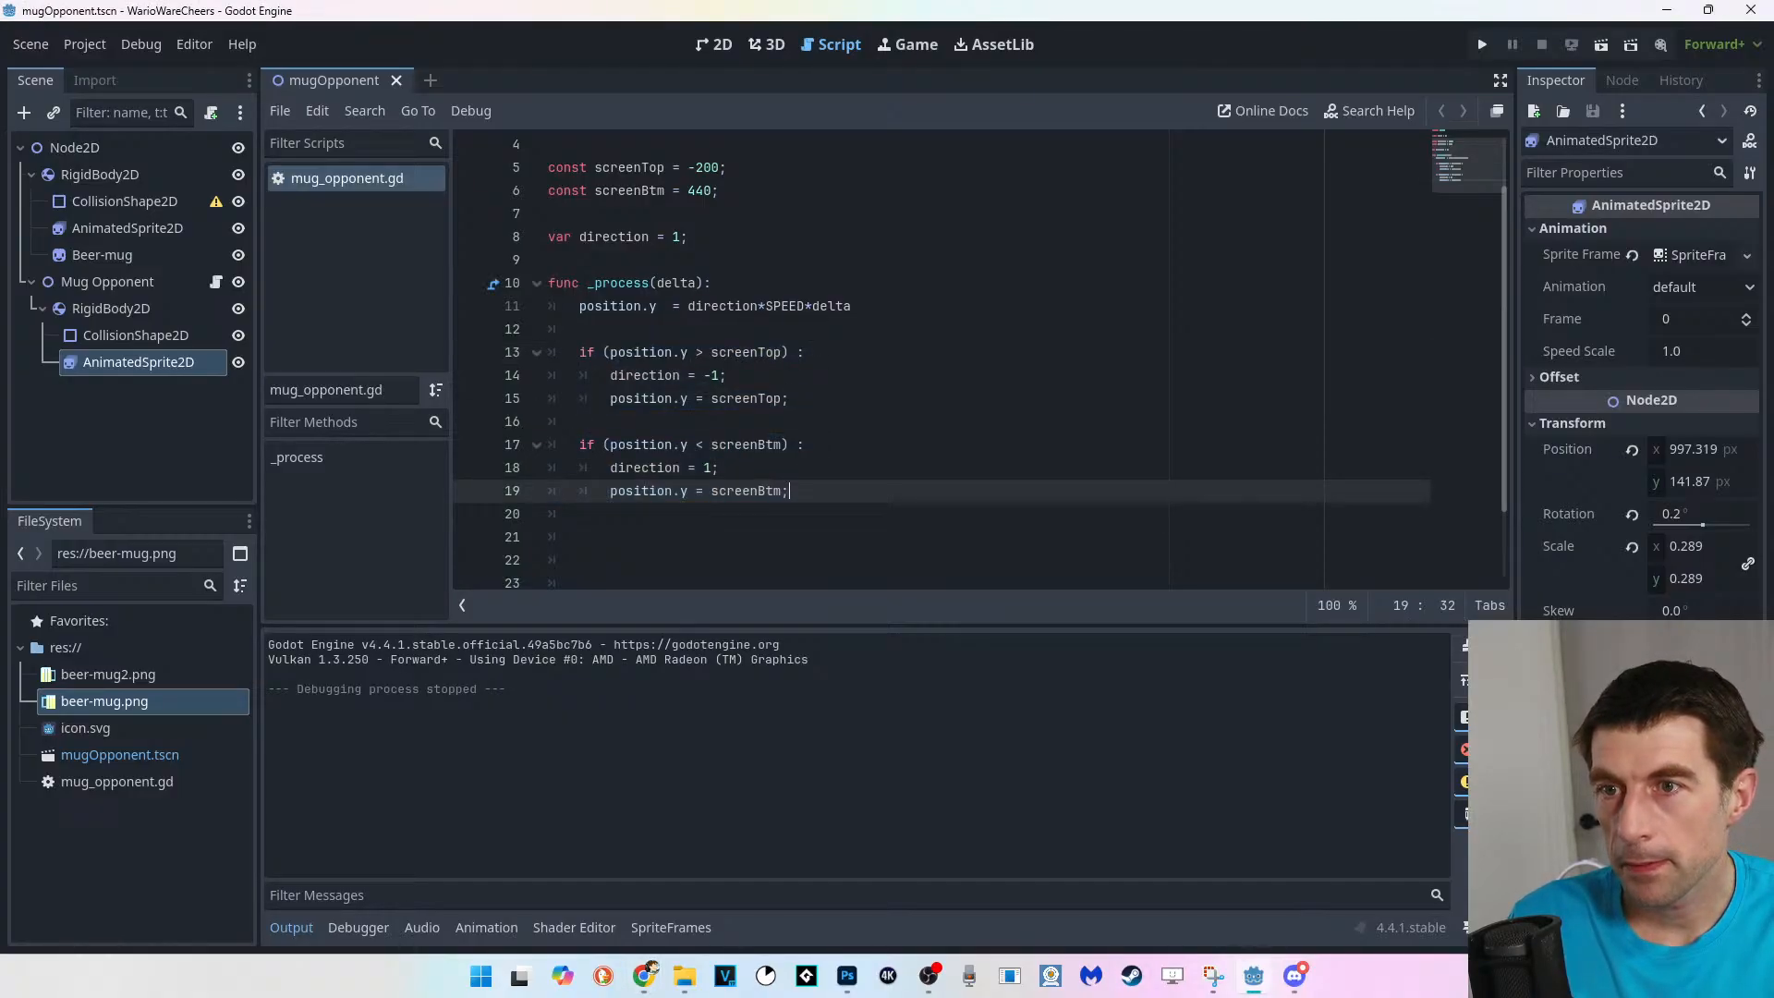
Move the position.y = direction*SPEED*delta line below both if blocks at function-body indentation, and test-run the project.
left_click_drag(852, 306, 548, 306)
key("ctrl+c")
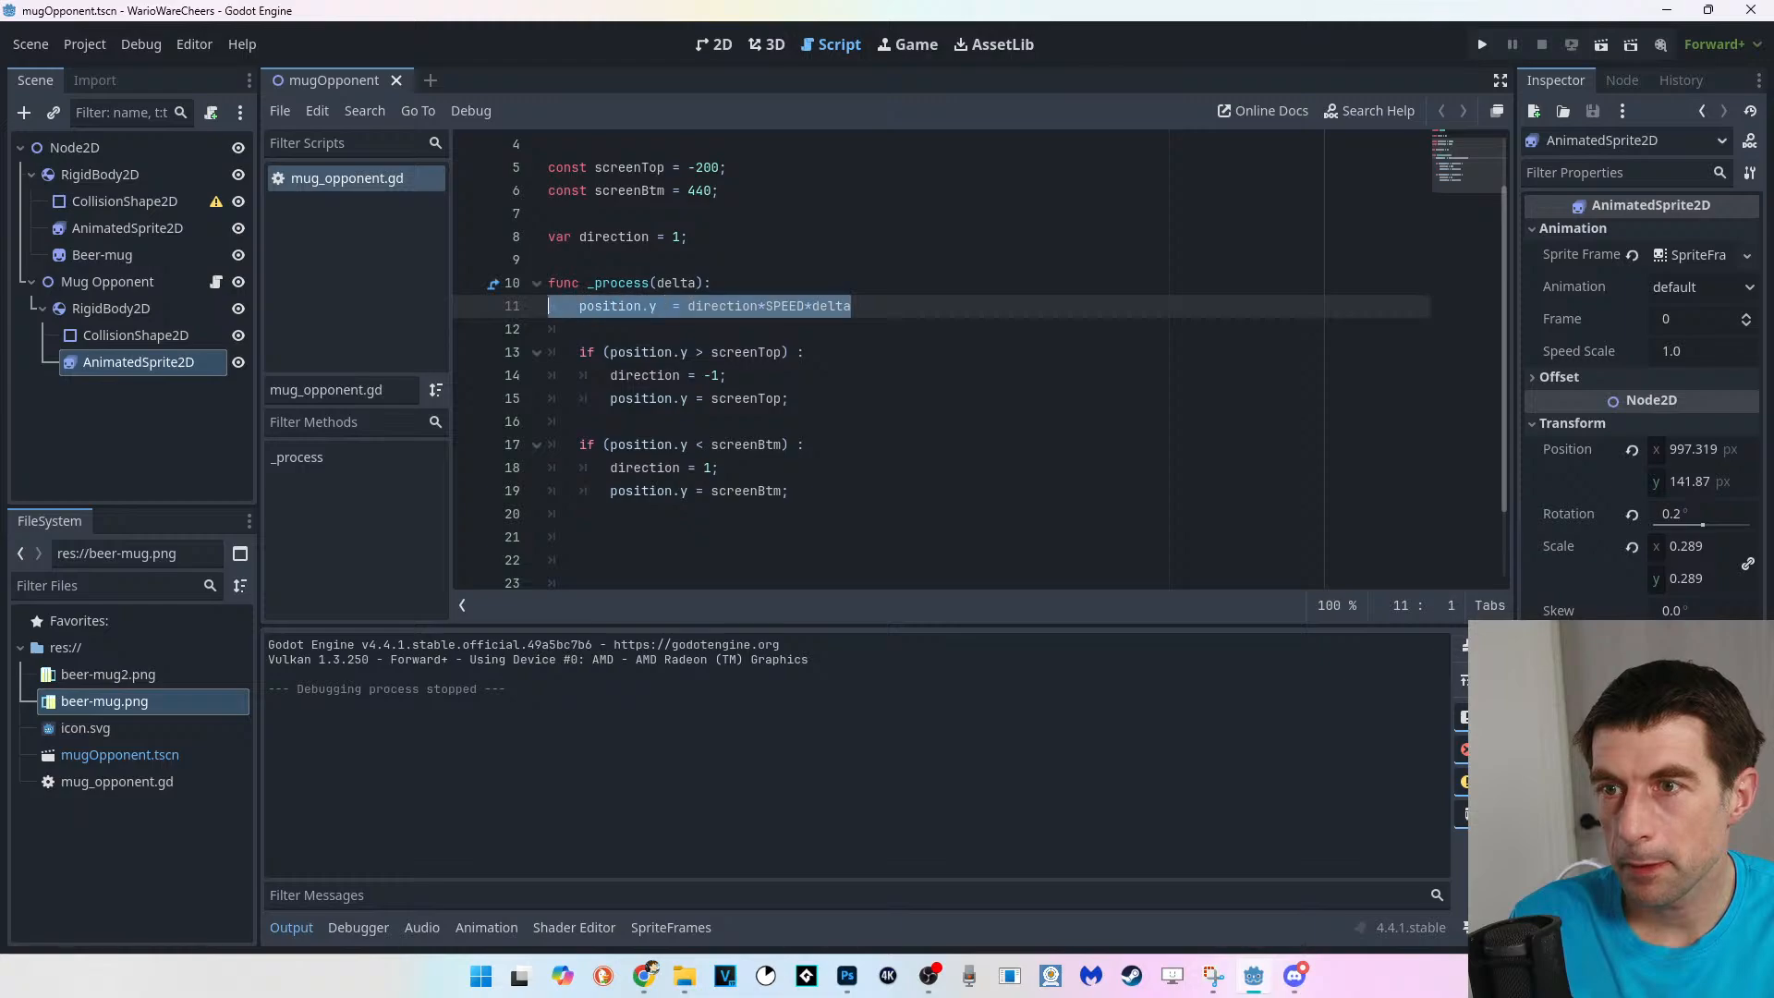
key("BackSpace")
key("Delete")
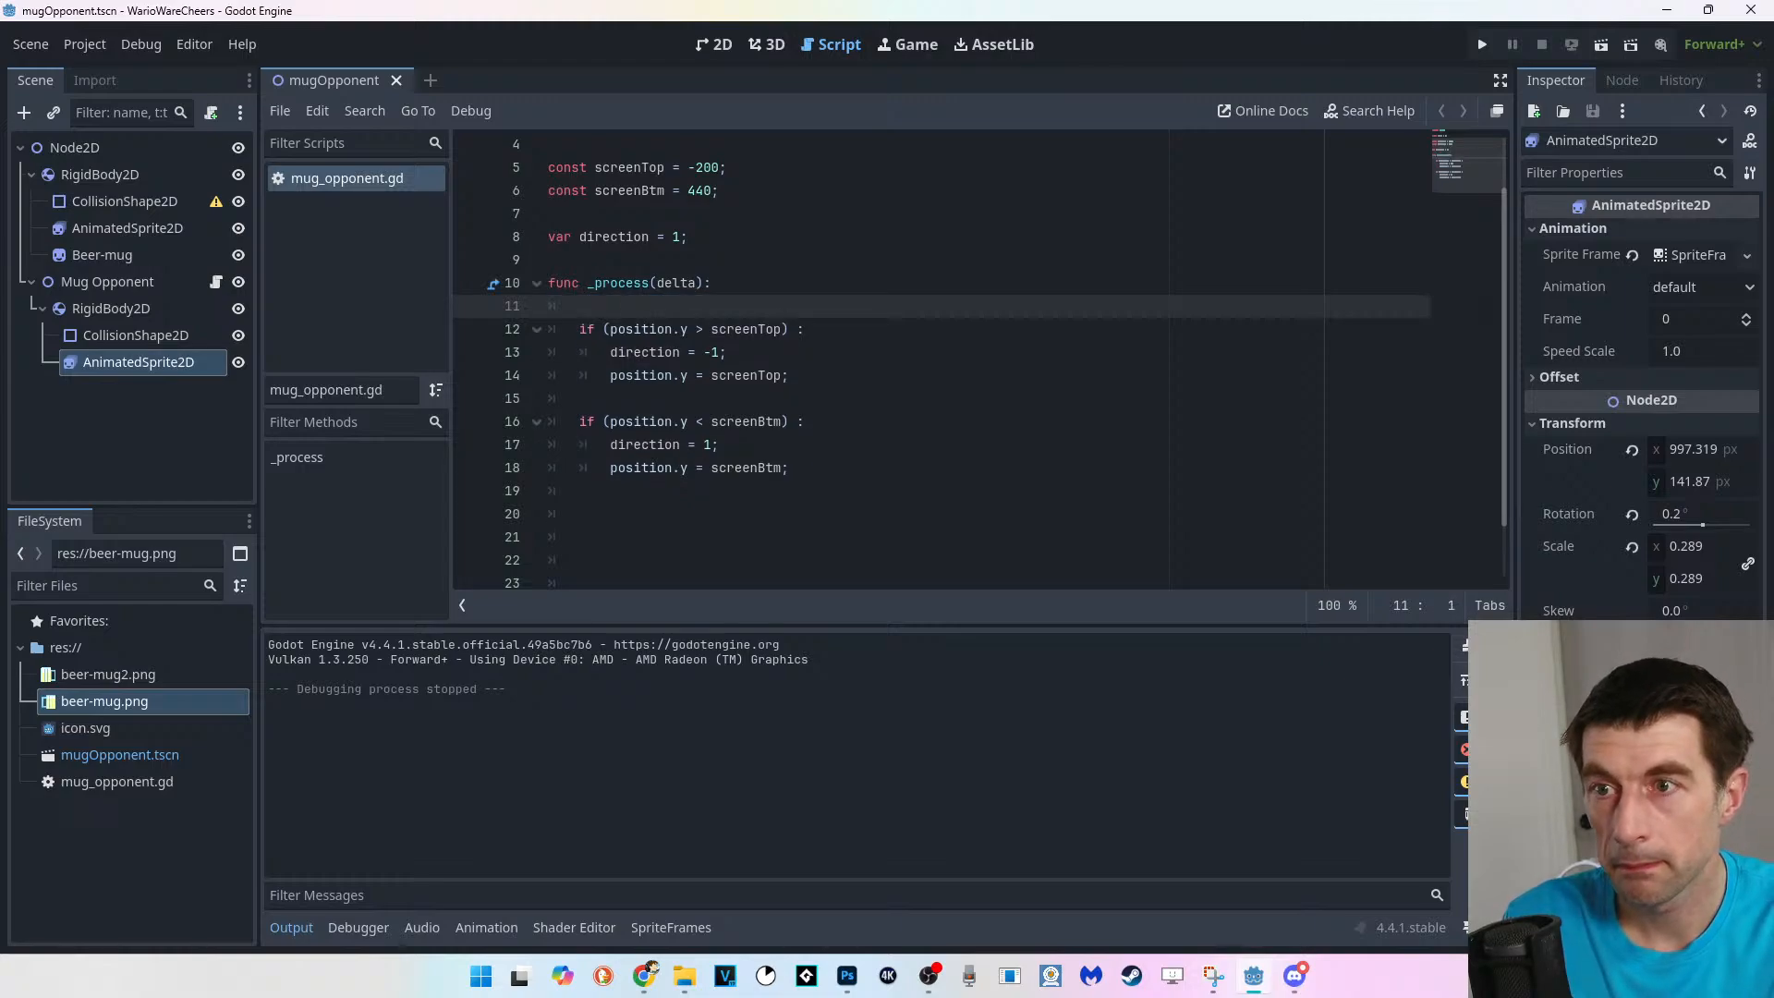
left_click(580, 491)
key("Return")
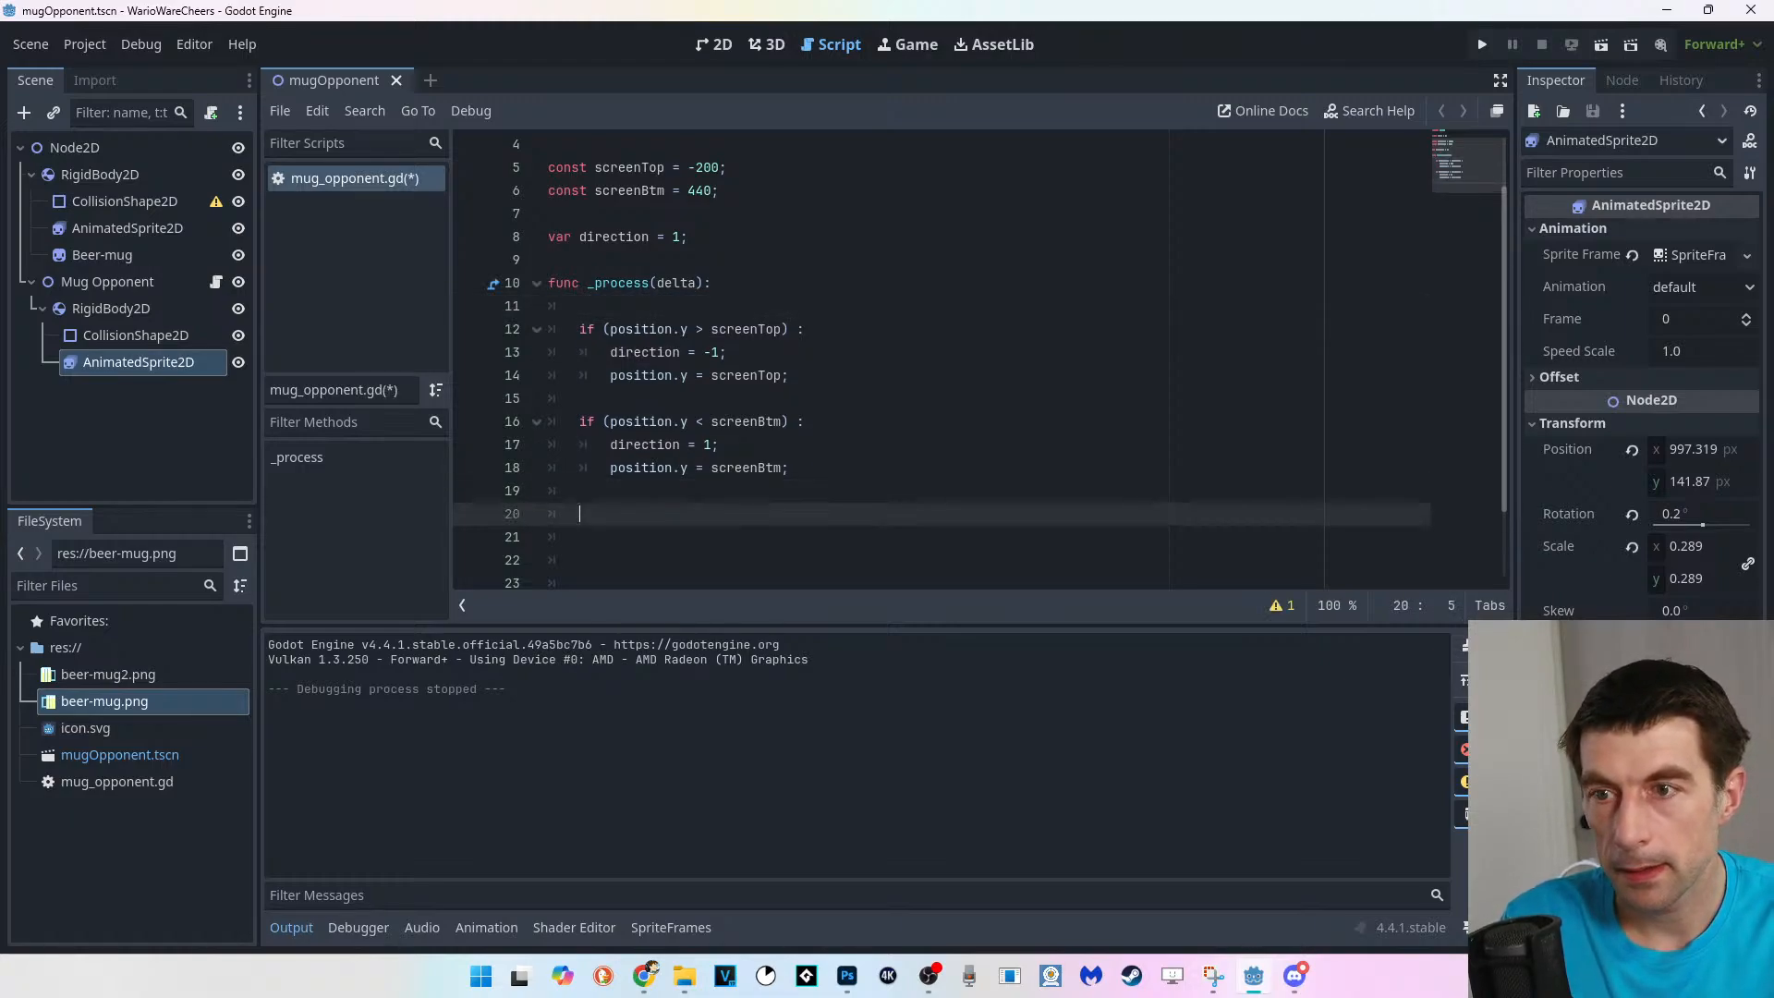
key("ctrl+v")
key("ctrl+s")
left_click(610, 513)
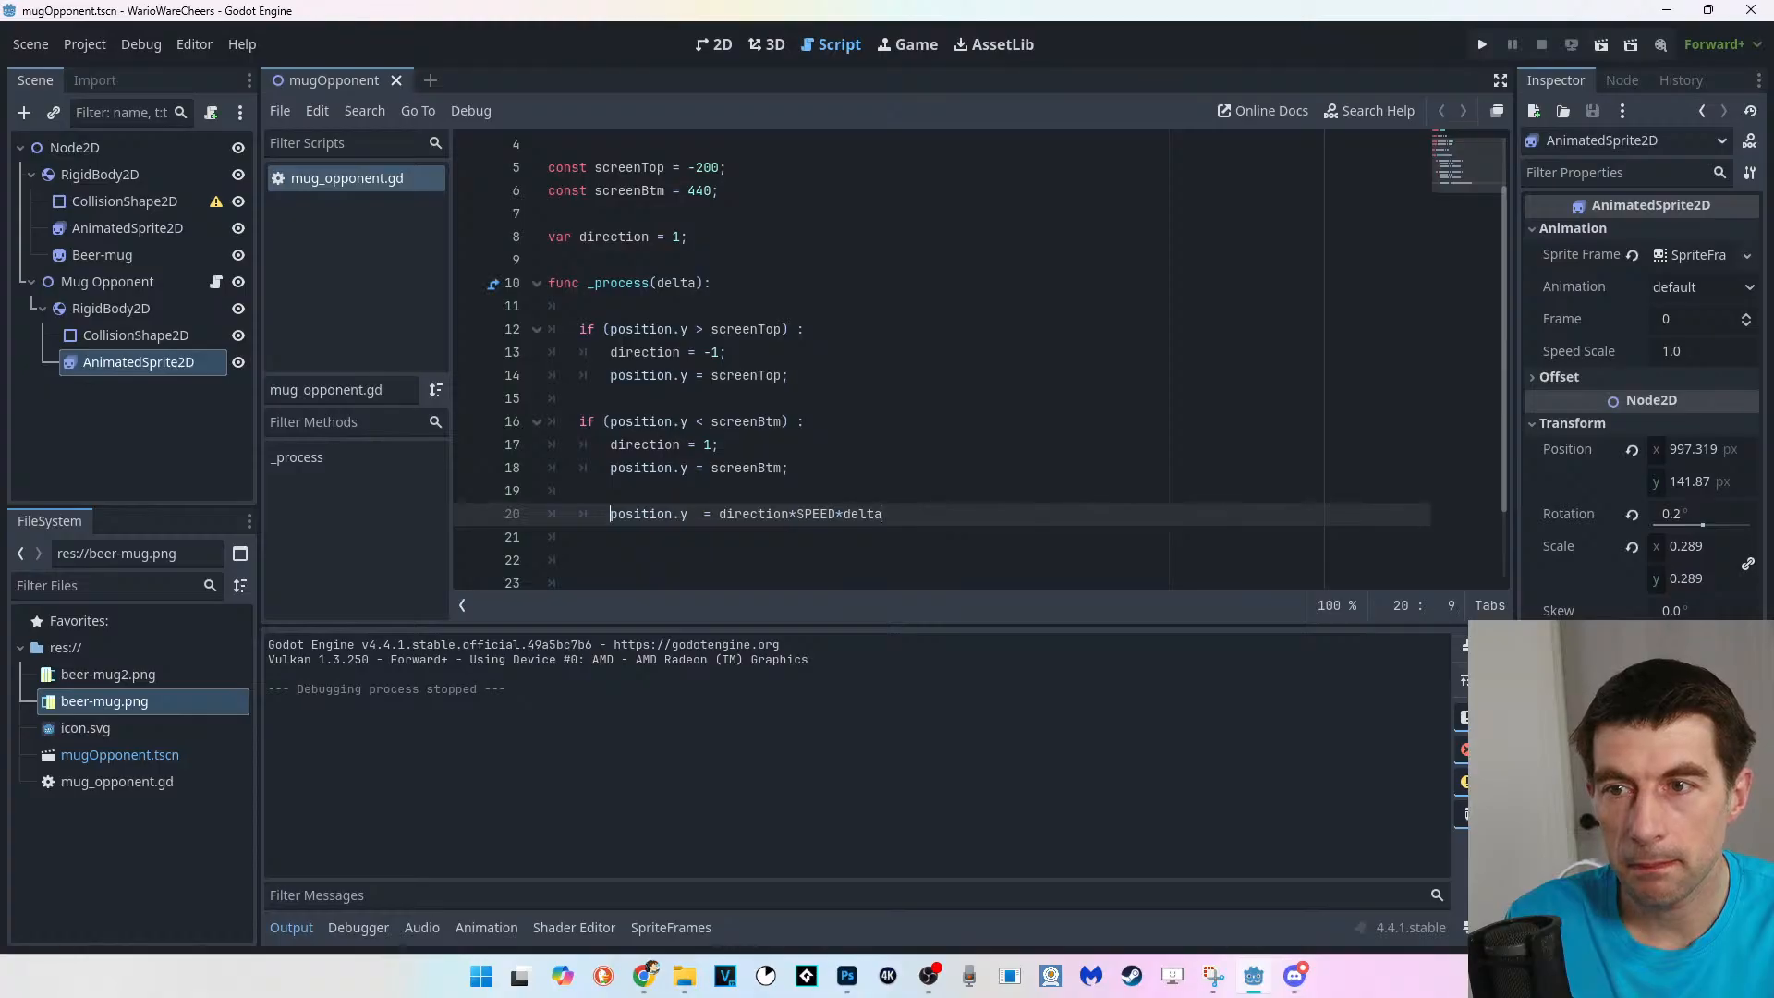
key("BackSpace")
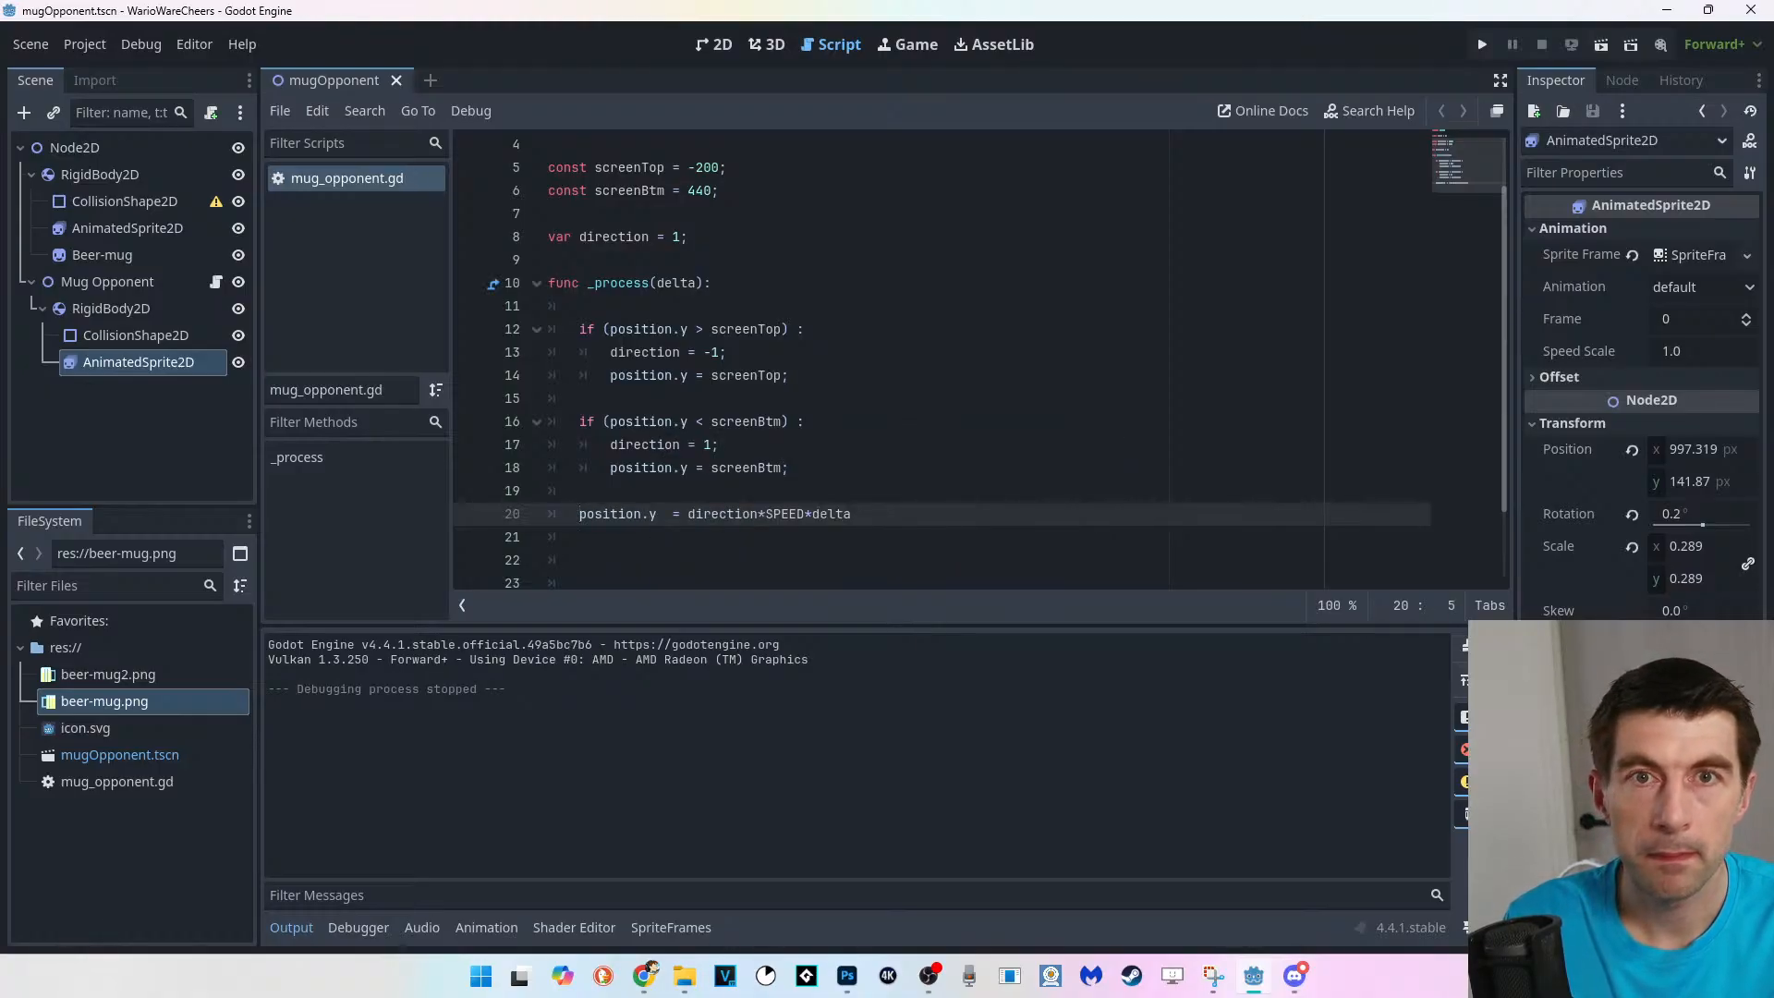
key("F5")
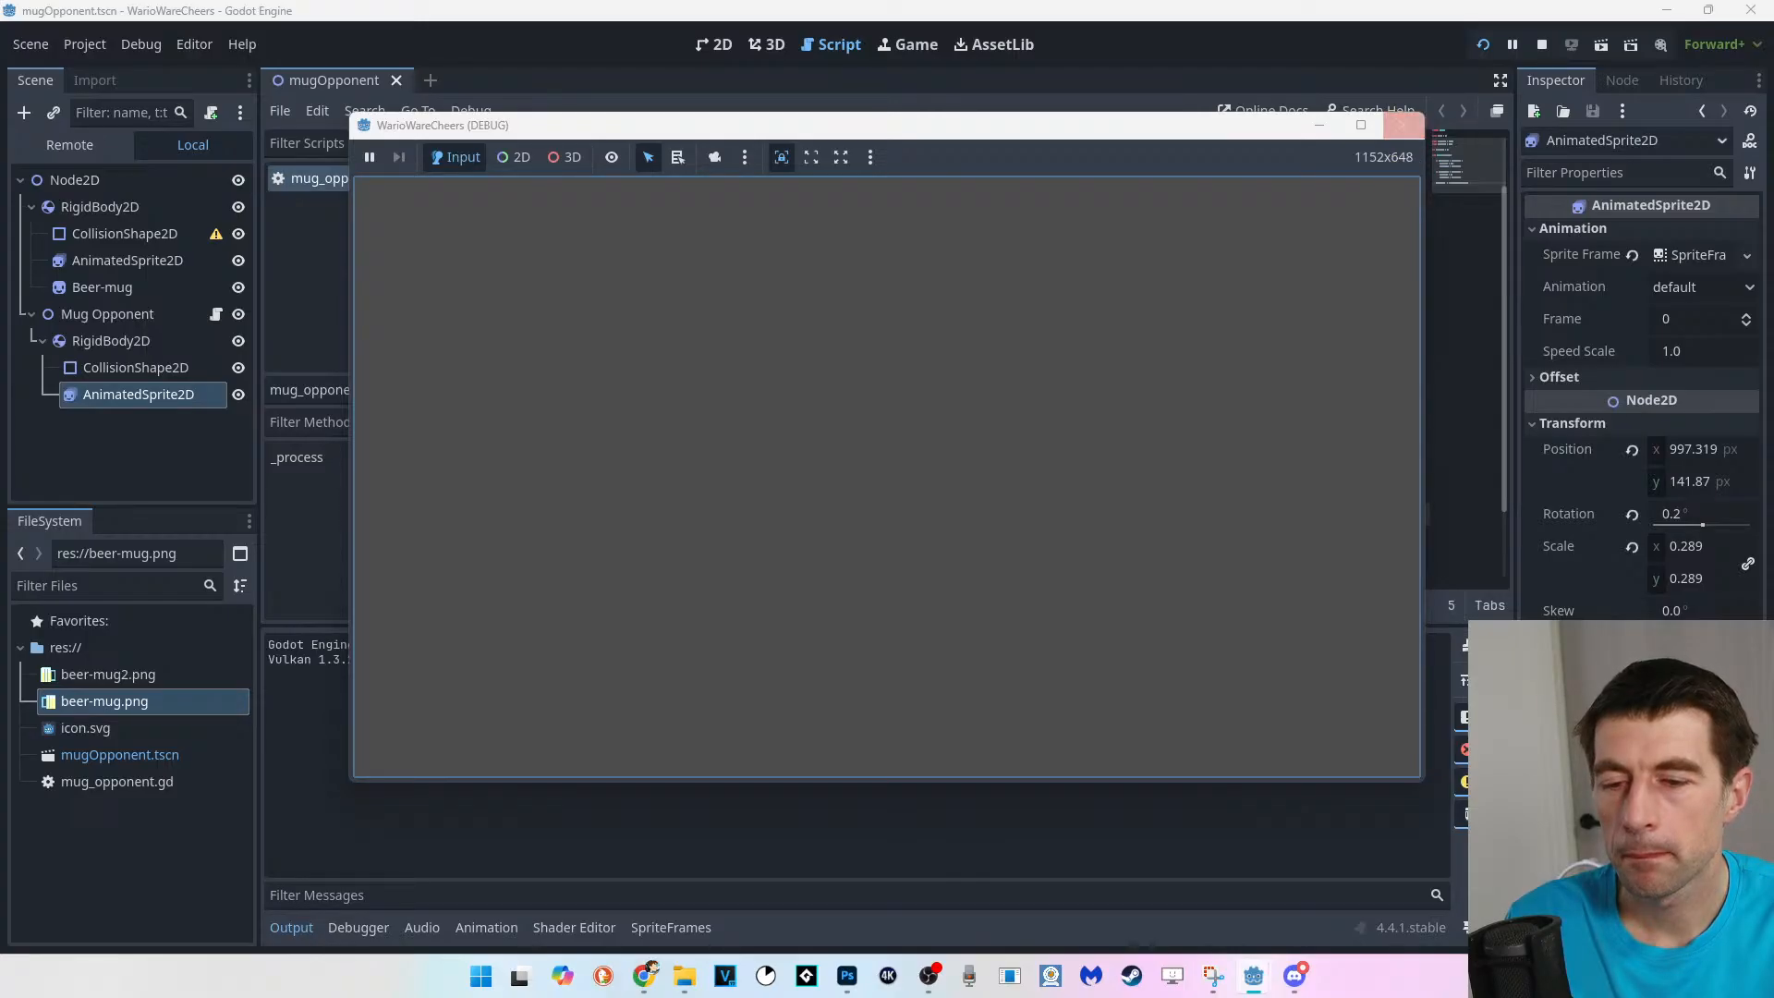
left_click(1403, 125)
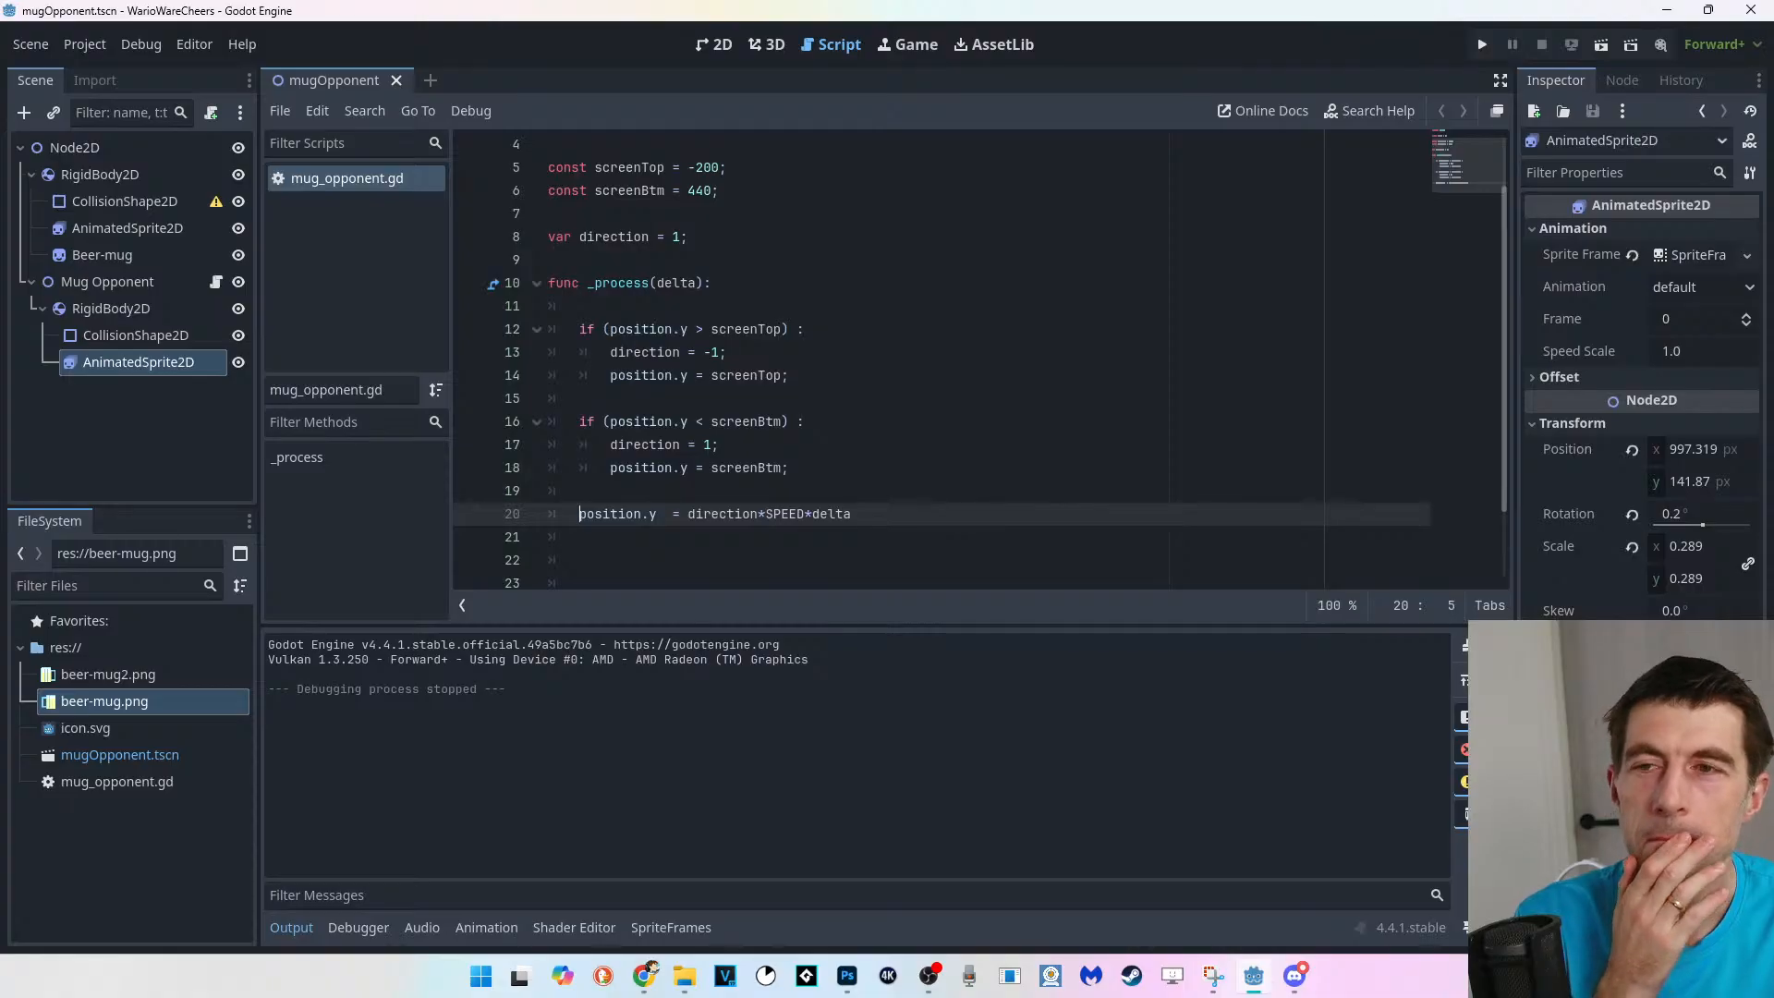
Change the position.y assignment in the first if block to screenBtm and test-run the project.
left_click_drag(781, 376, 759, 375)
type("Btm")
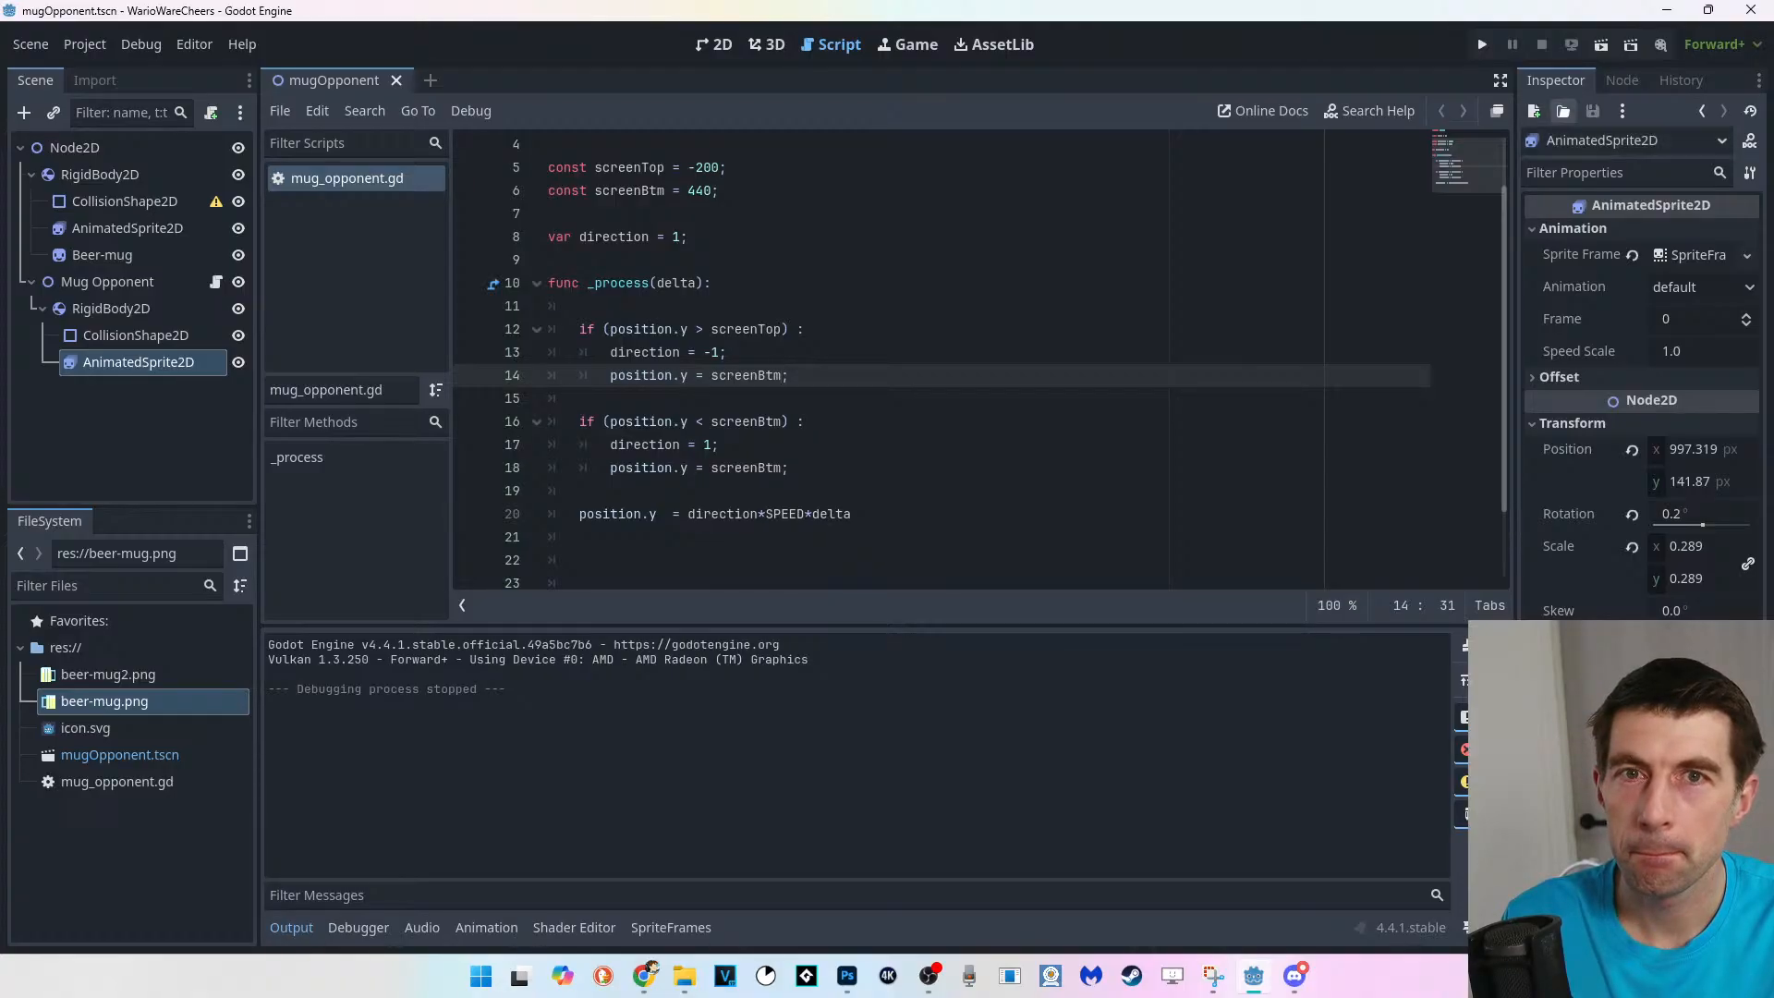
left_click(1482, 44)
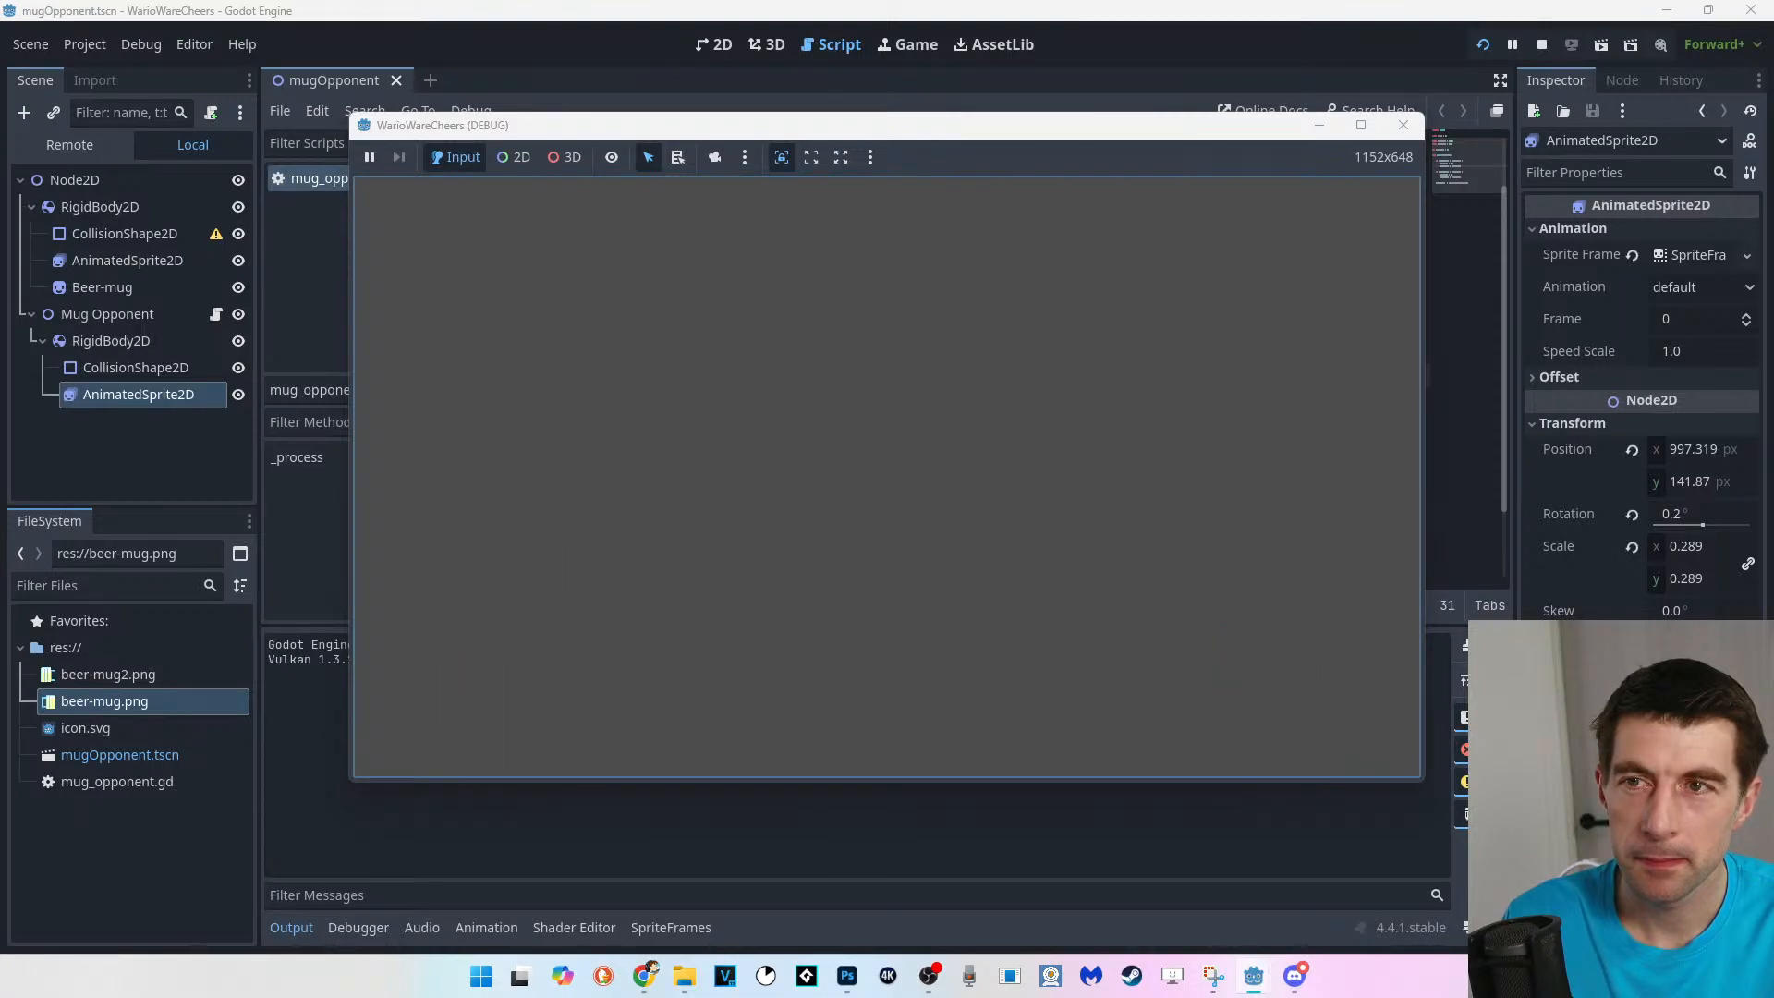
left_click(1403, 125)
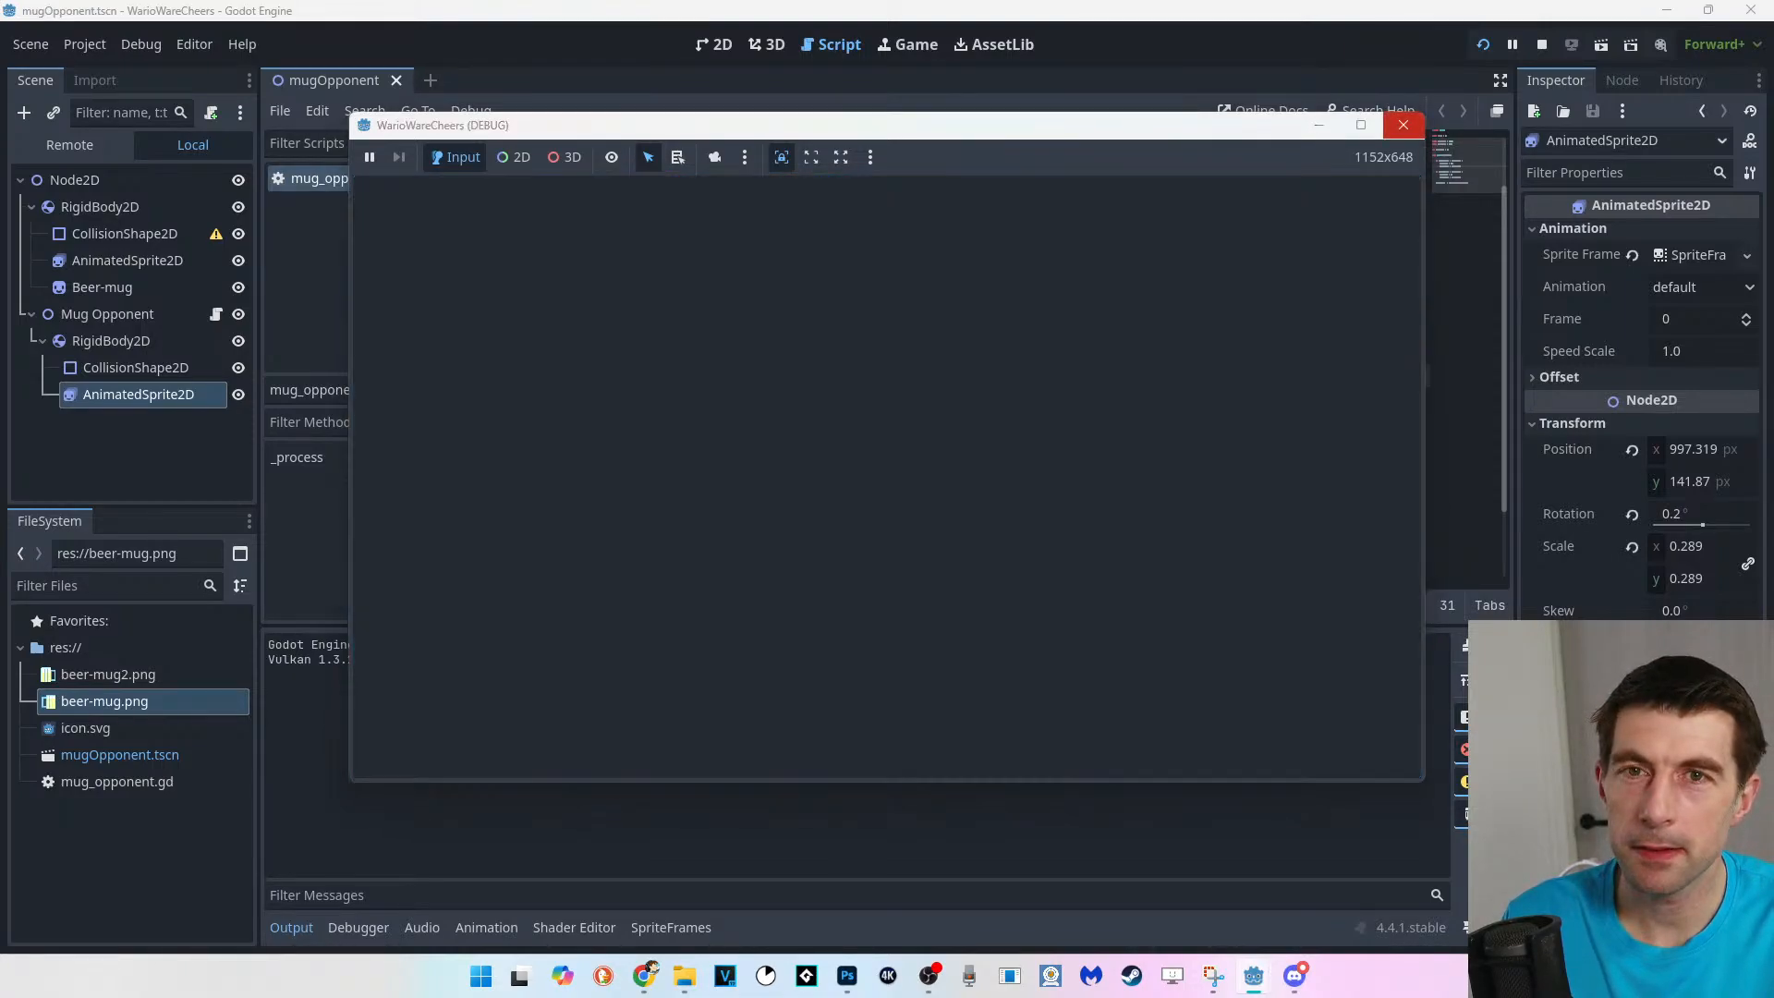
Try to comment out both direction assignments and the second if block's position.y assignment with // prefixes, and save the script.
left_click(611, 354)
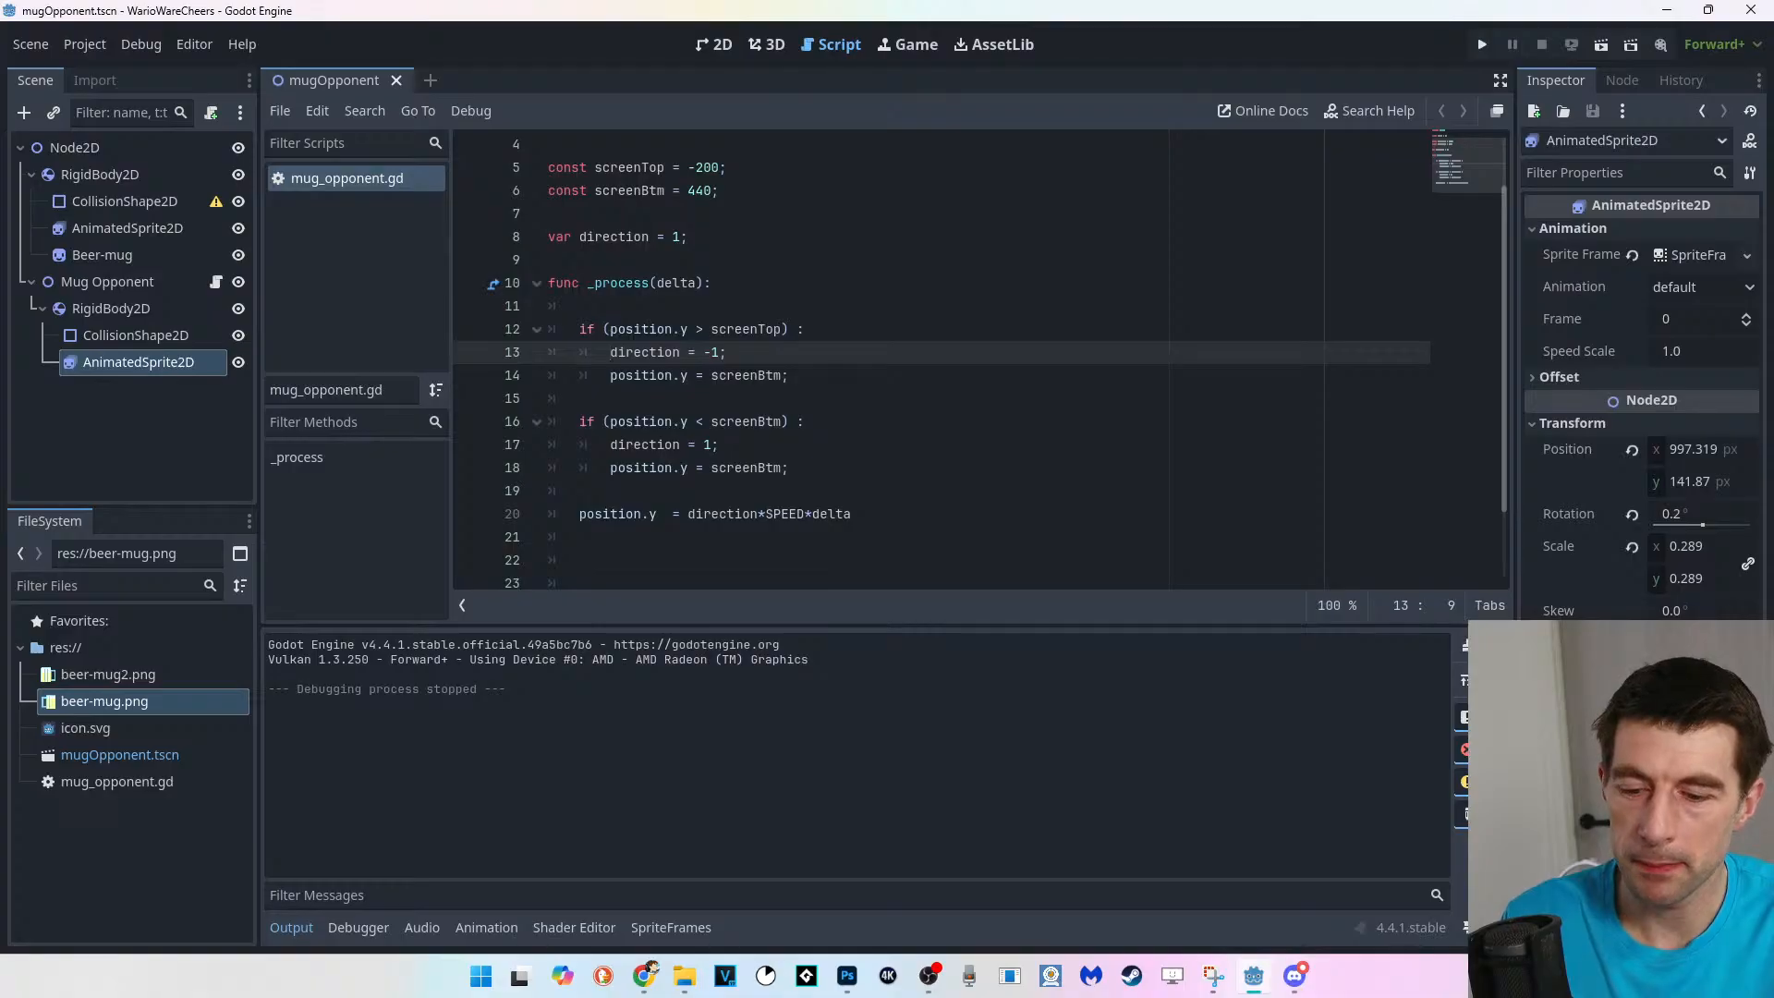
type("//")
left_click(610, 444)
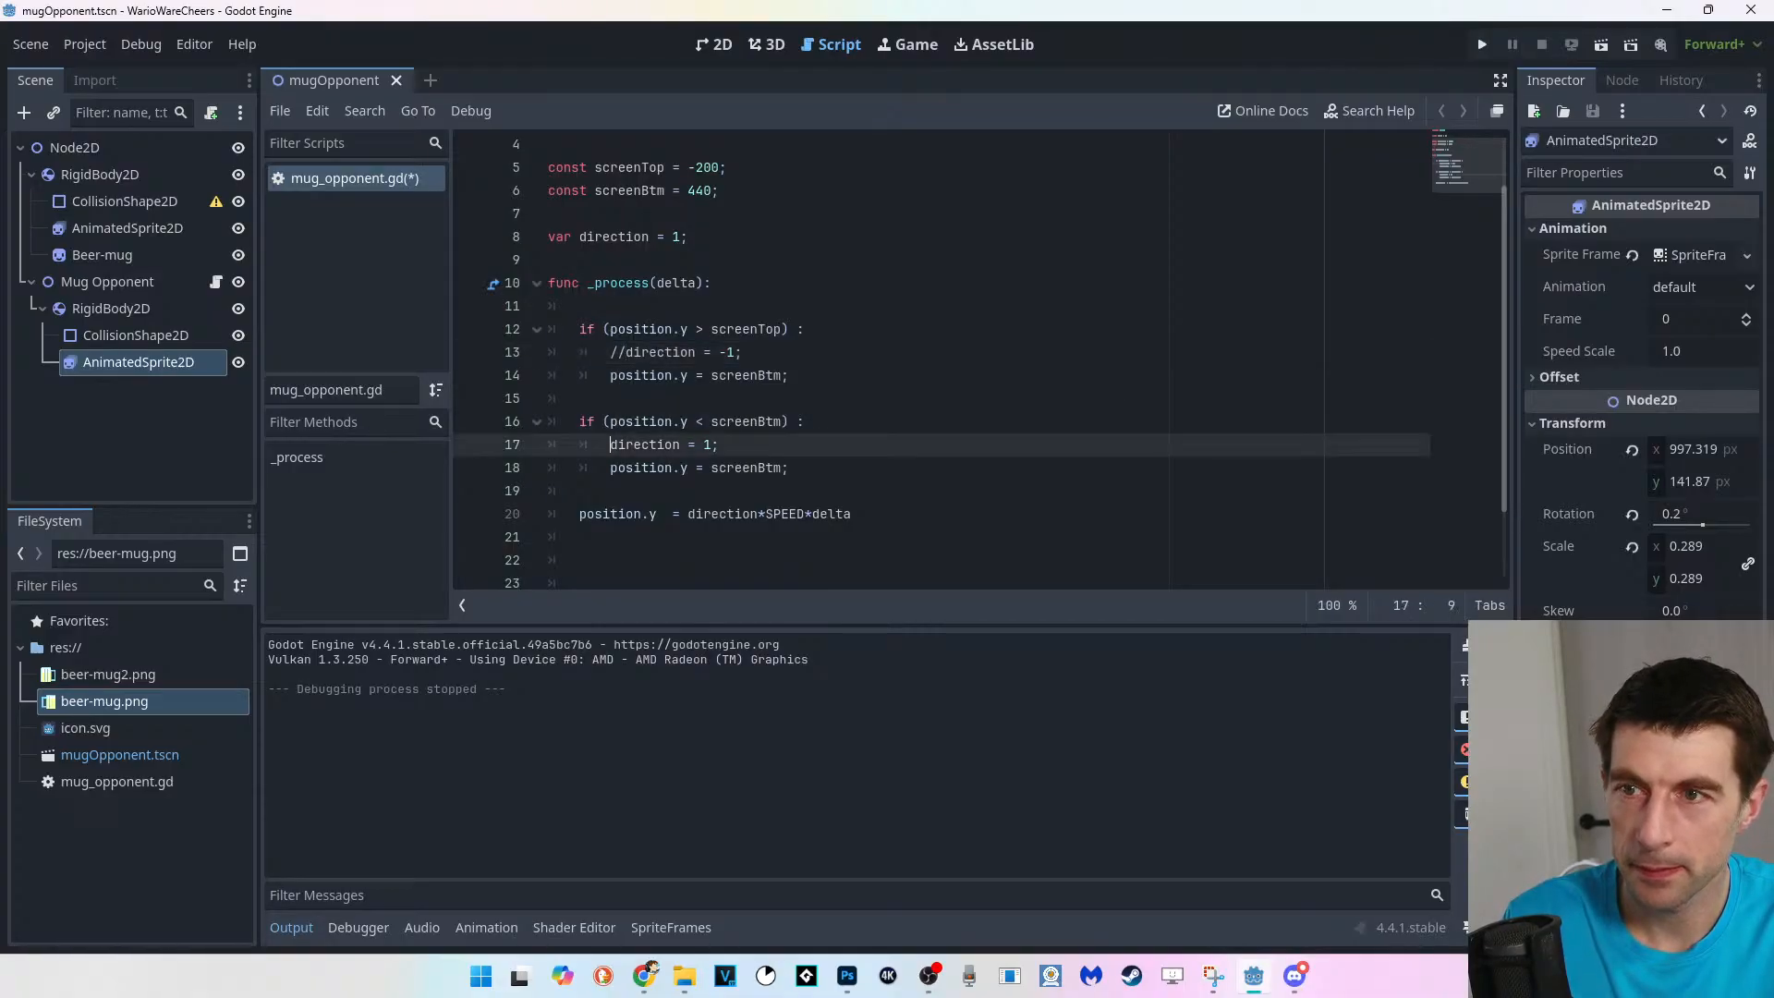
type("//")
left_click(611, 467)
type("//")
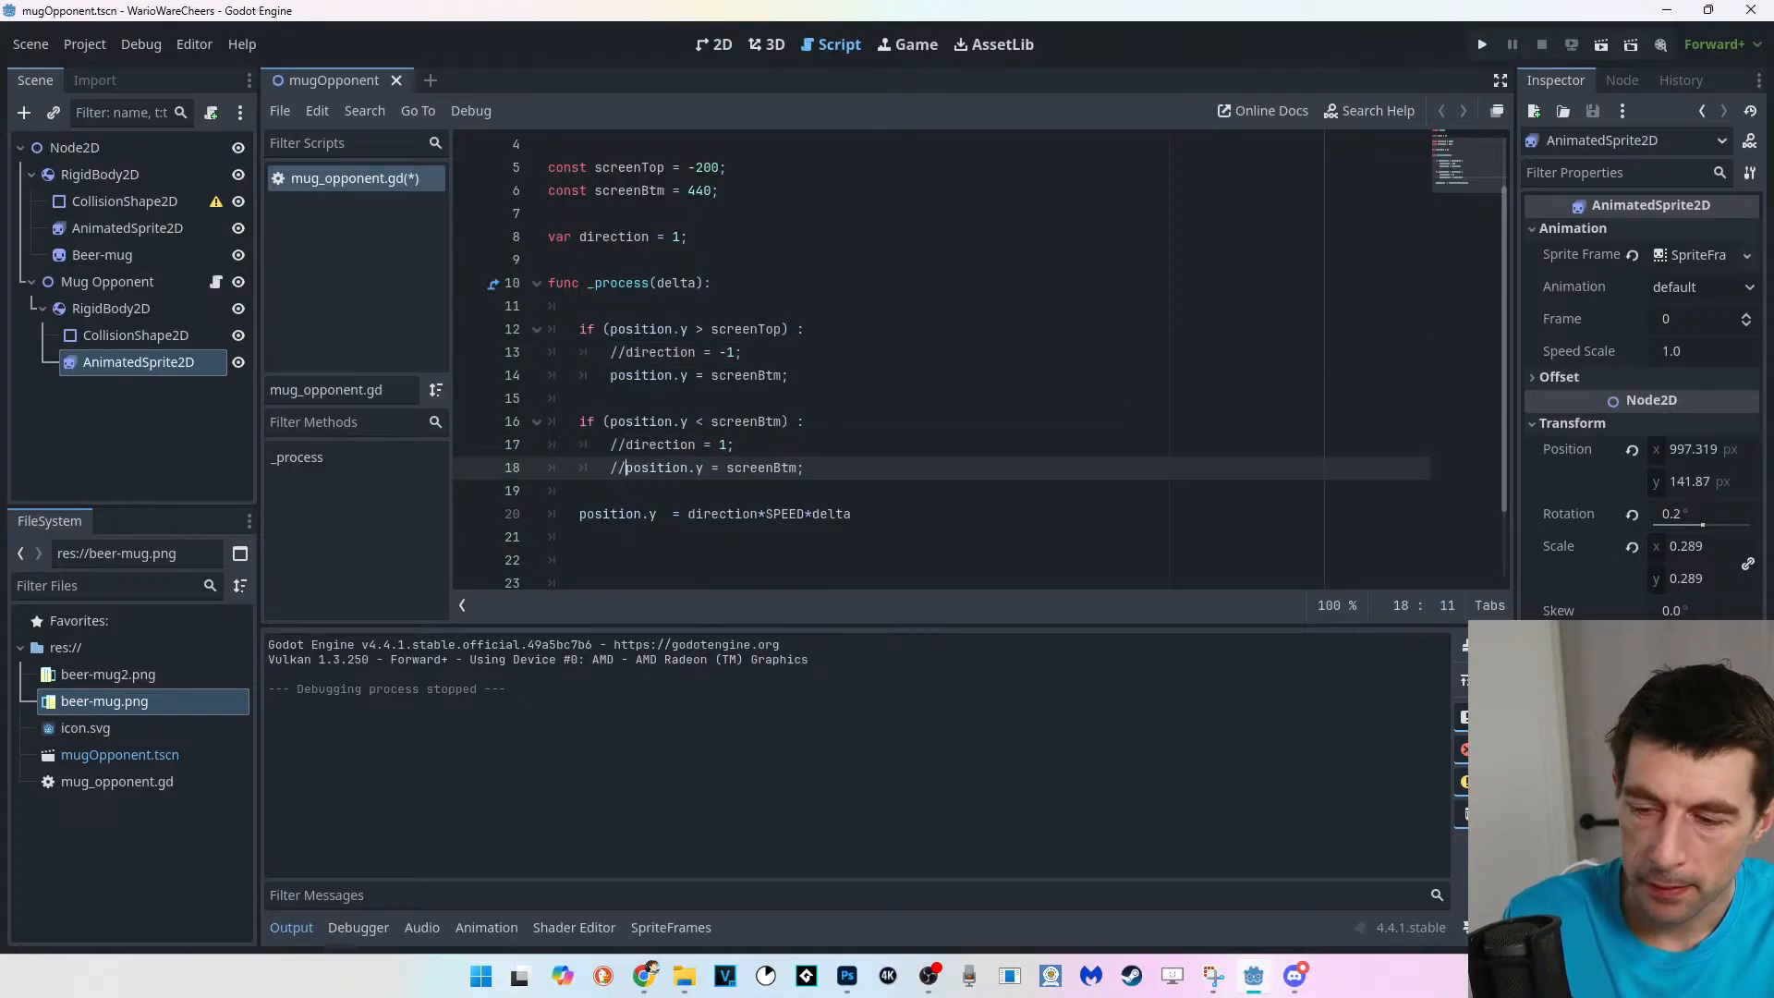
key("ctrl+s")
Comment out the direction = -1 line in the first if block with a # prefix, leaving no slashes.
left_click(657, 376)
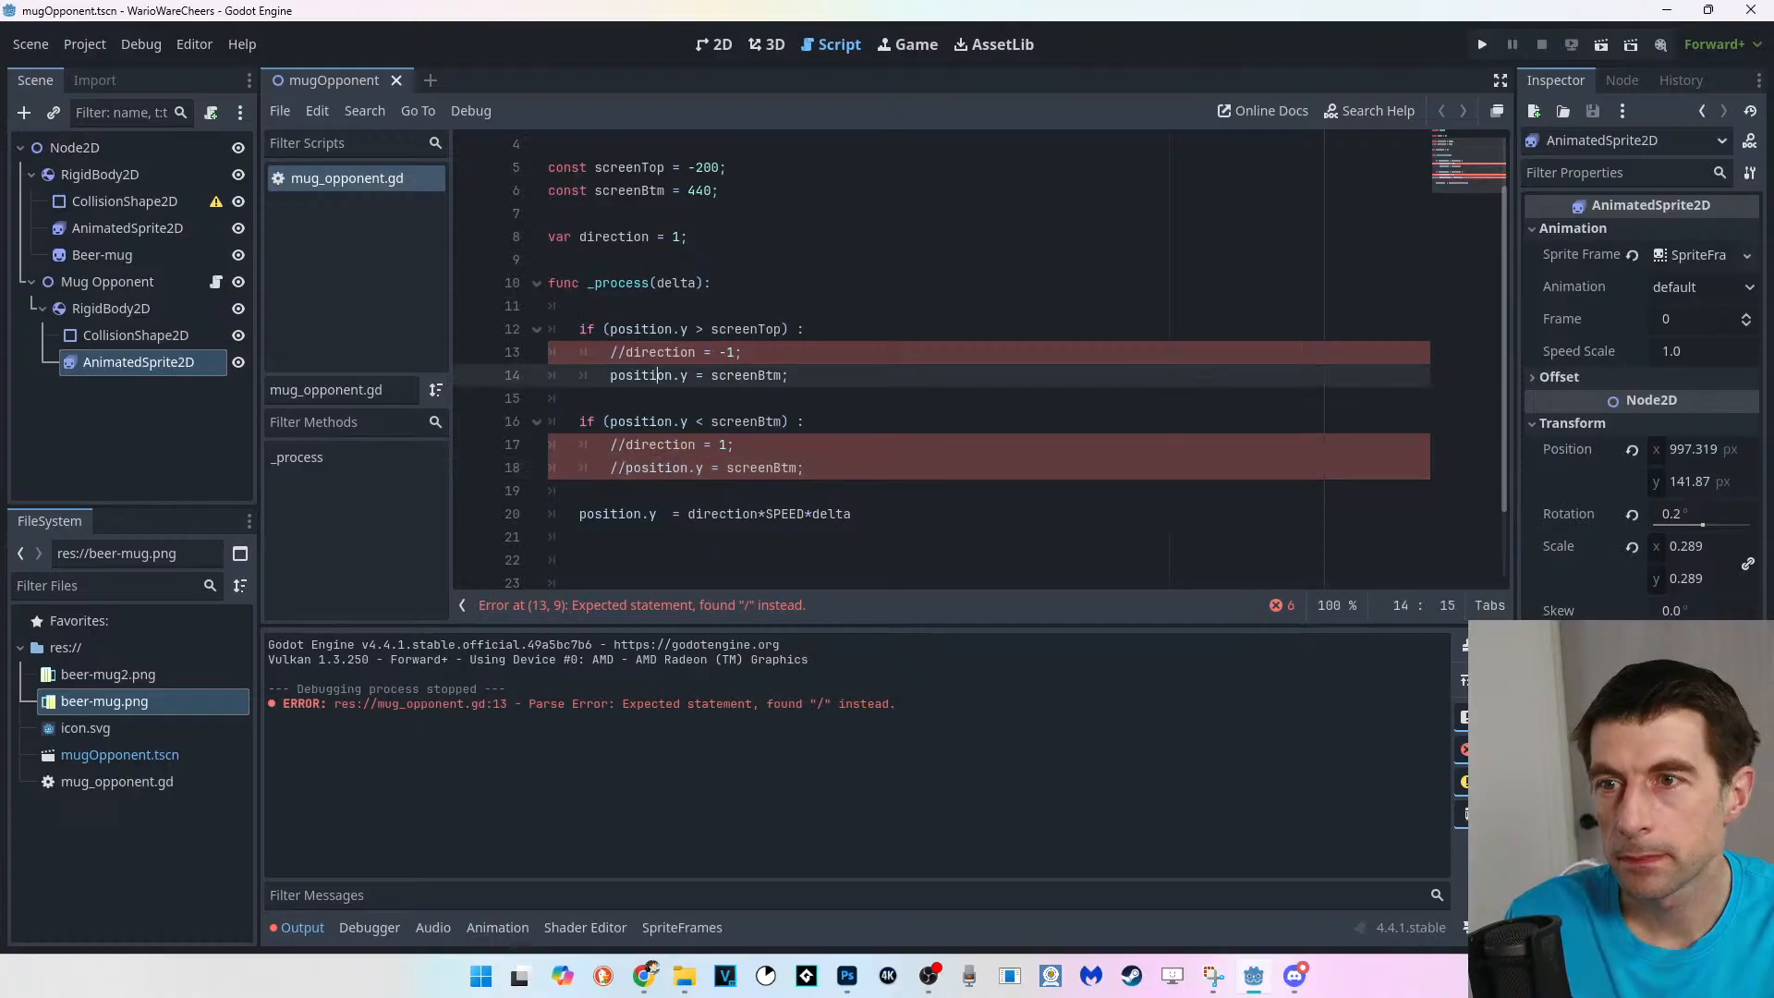
left_click(611, 352)
left_click_drag(626, 352, 610, 352)
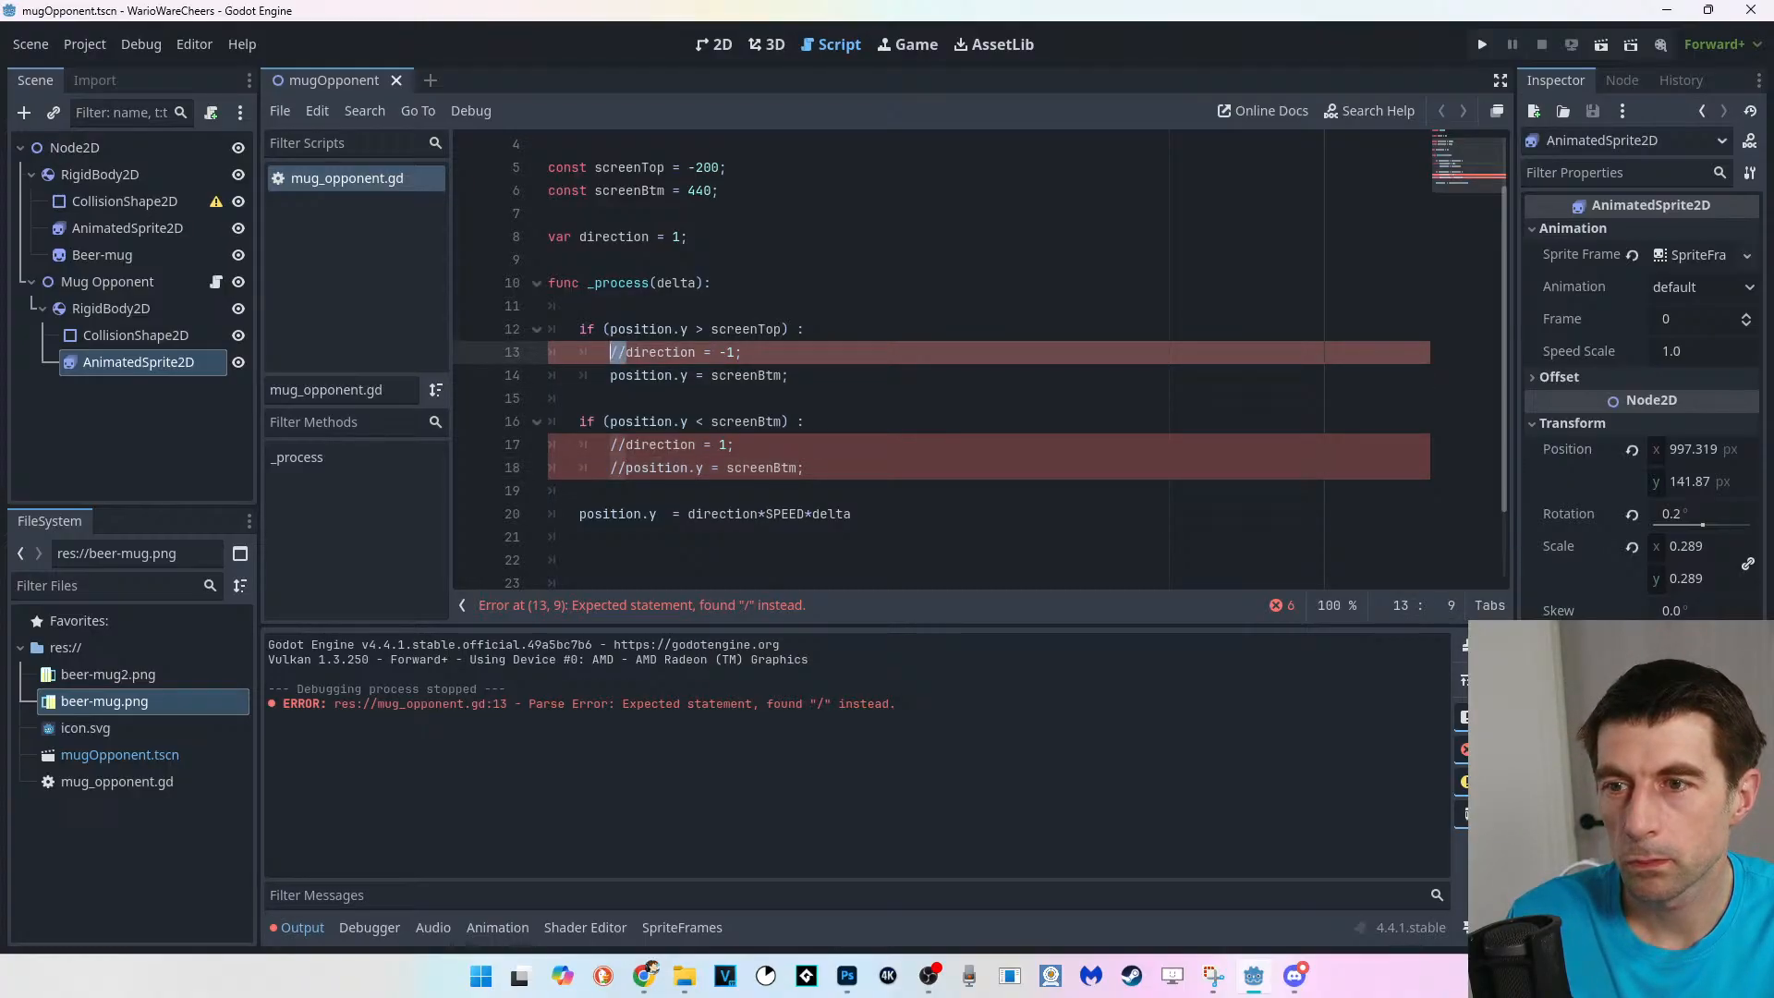
key("BackSpace")
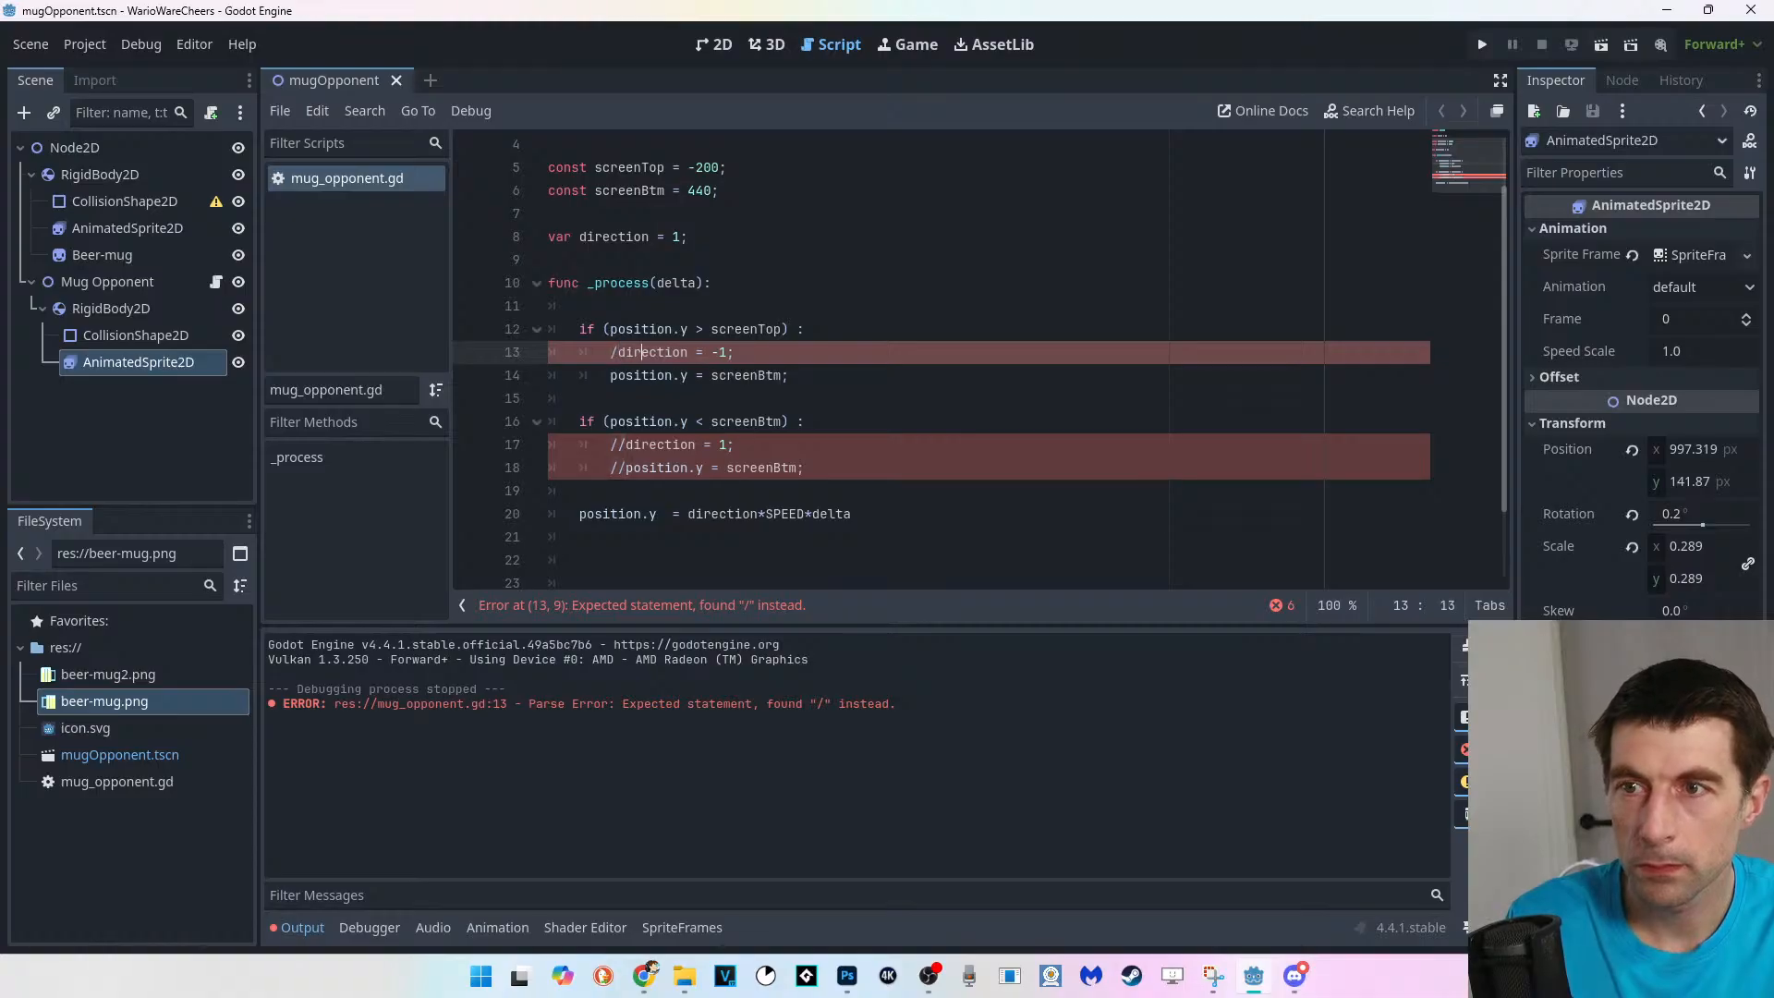
type("/")
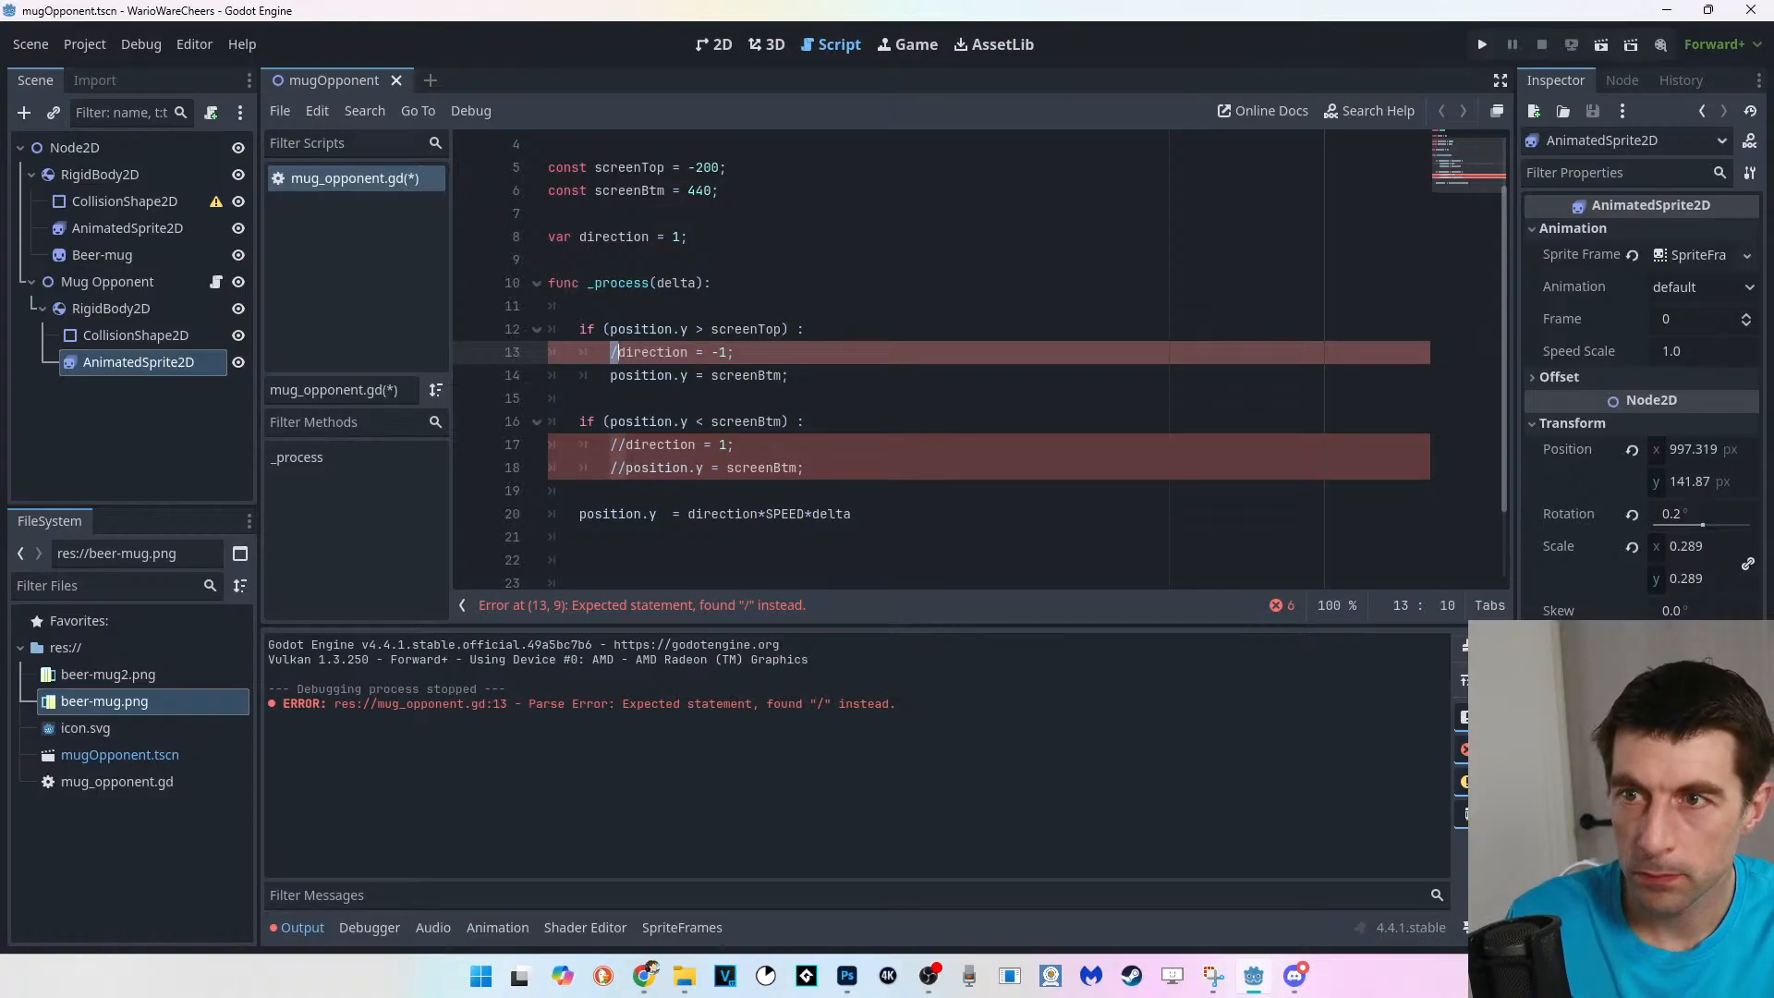
key("BackSpace")
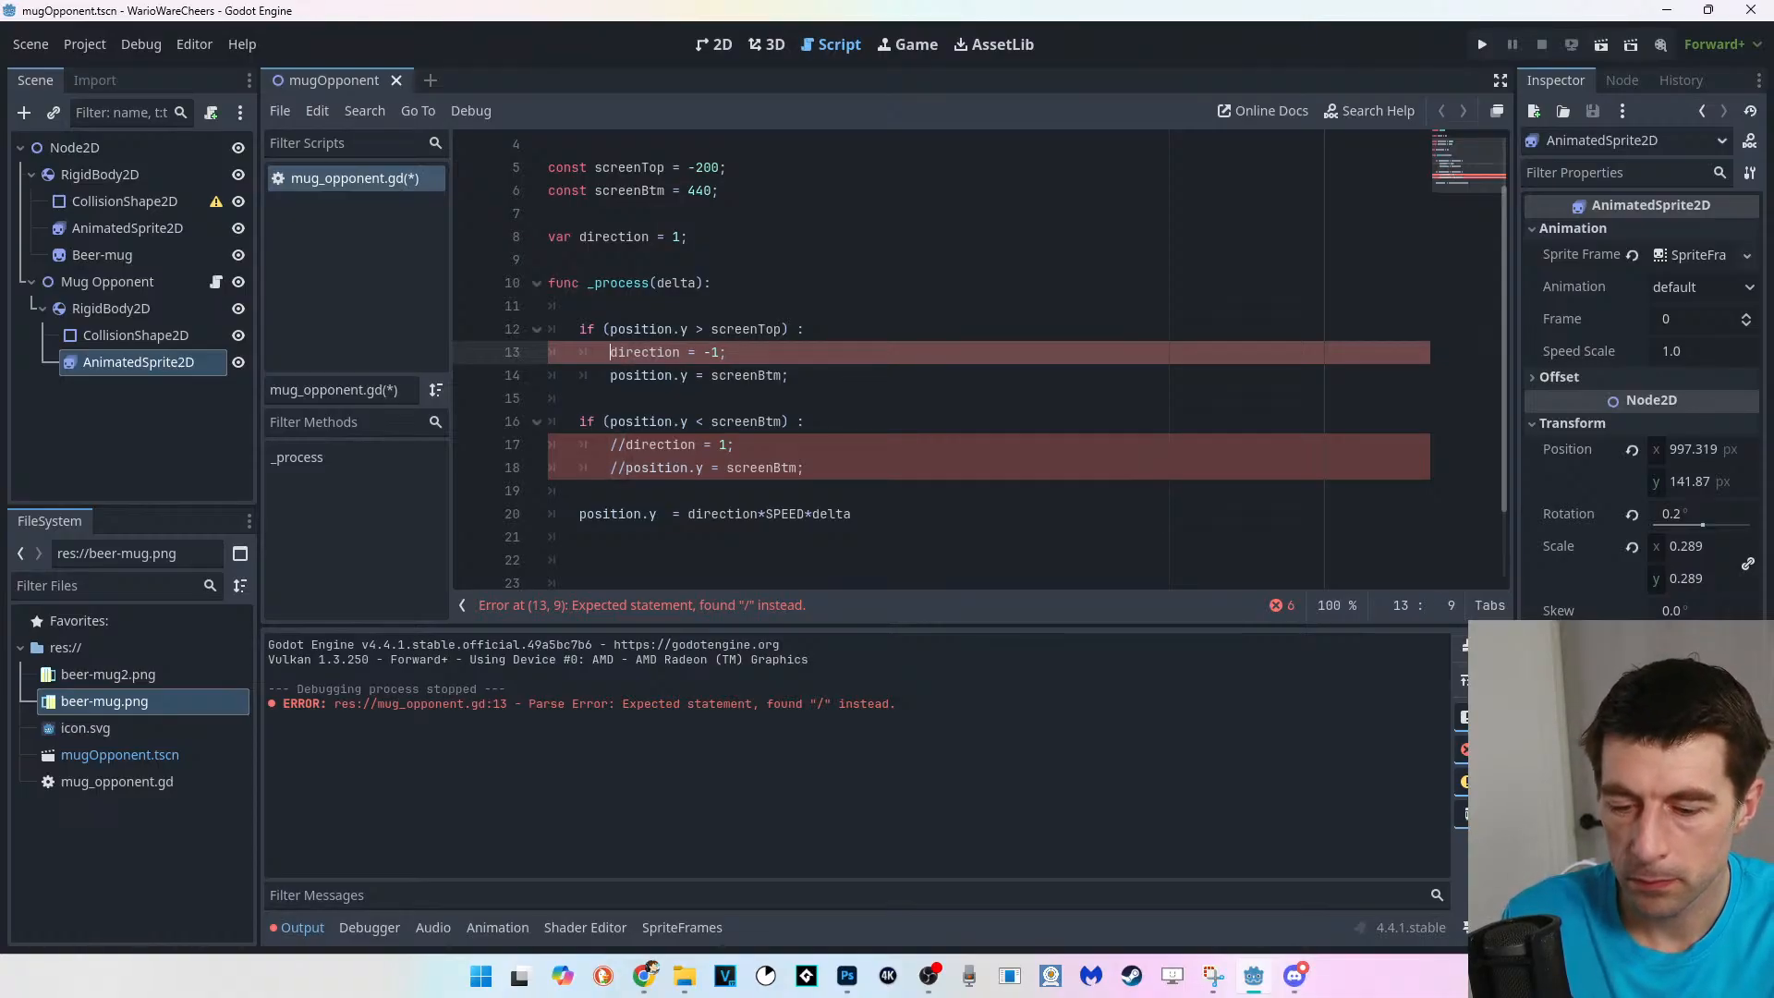
type("#")
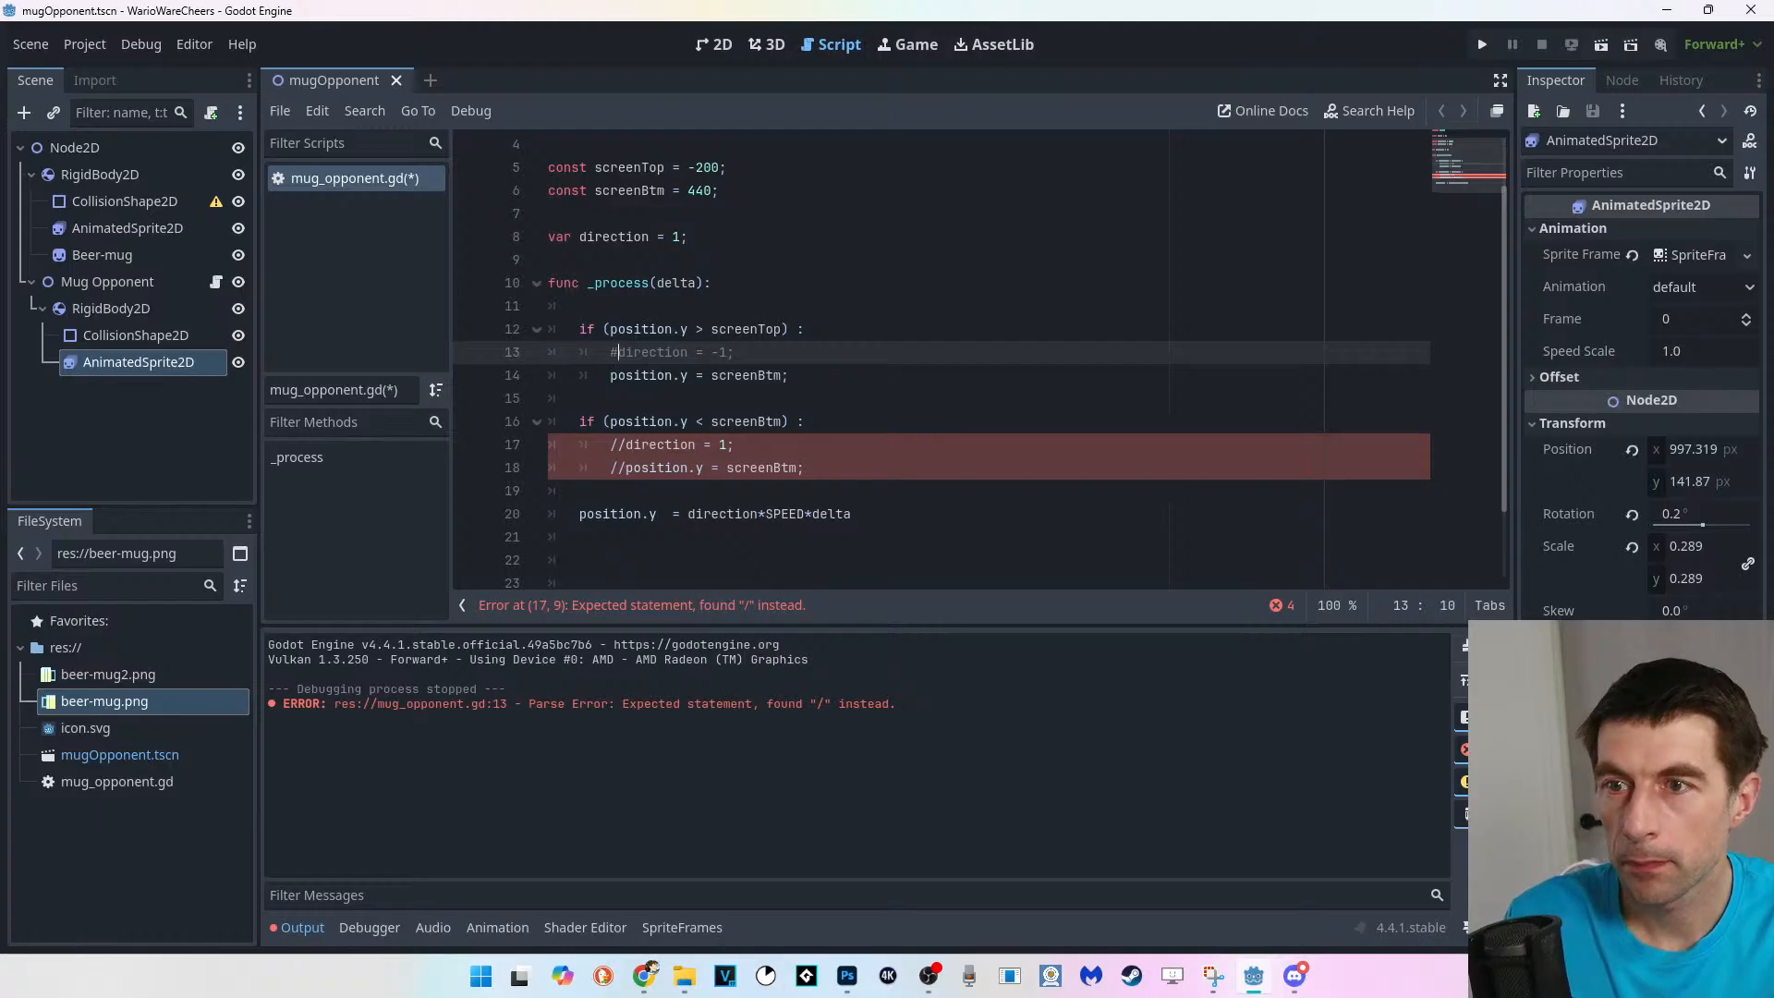
Comment out the direction = 1 and position.y = screenBtm lines in the second if block with # instead of //, and save.
left_click_drag(626, 445, 611, 445)
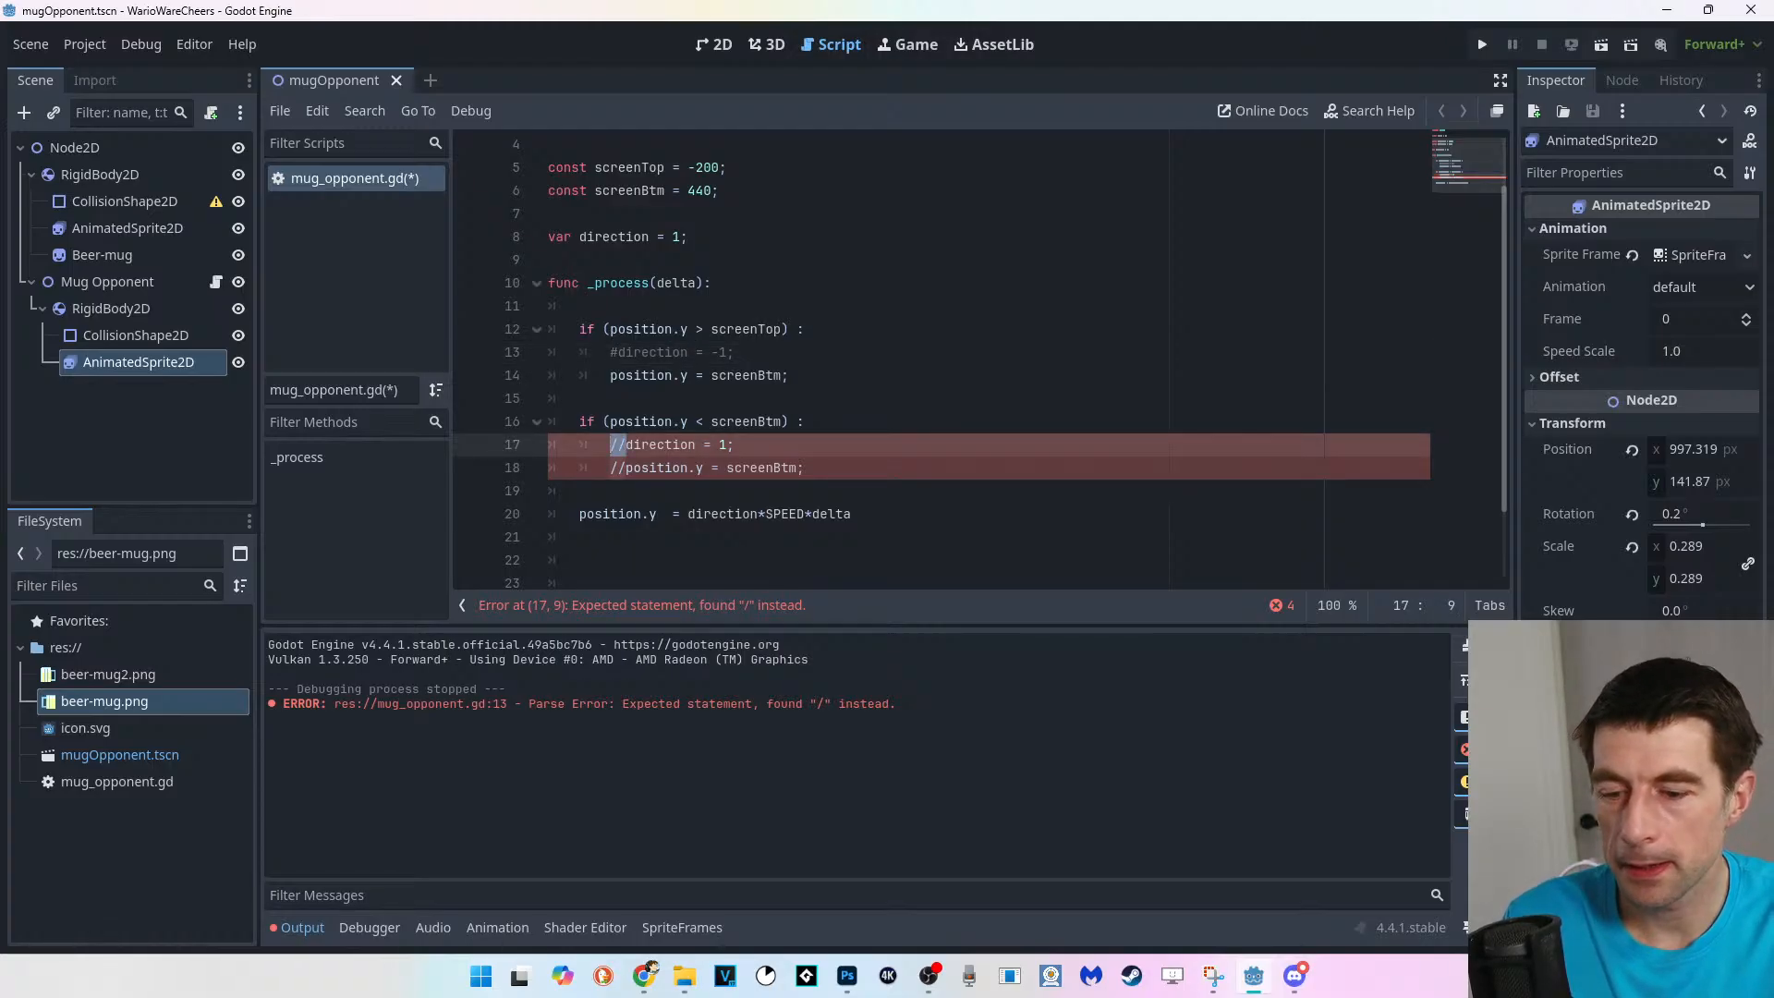
type("=")
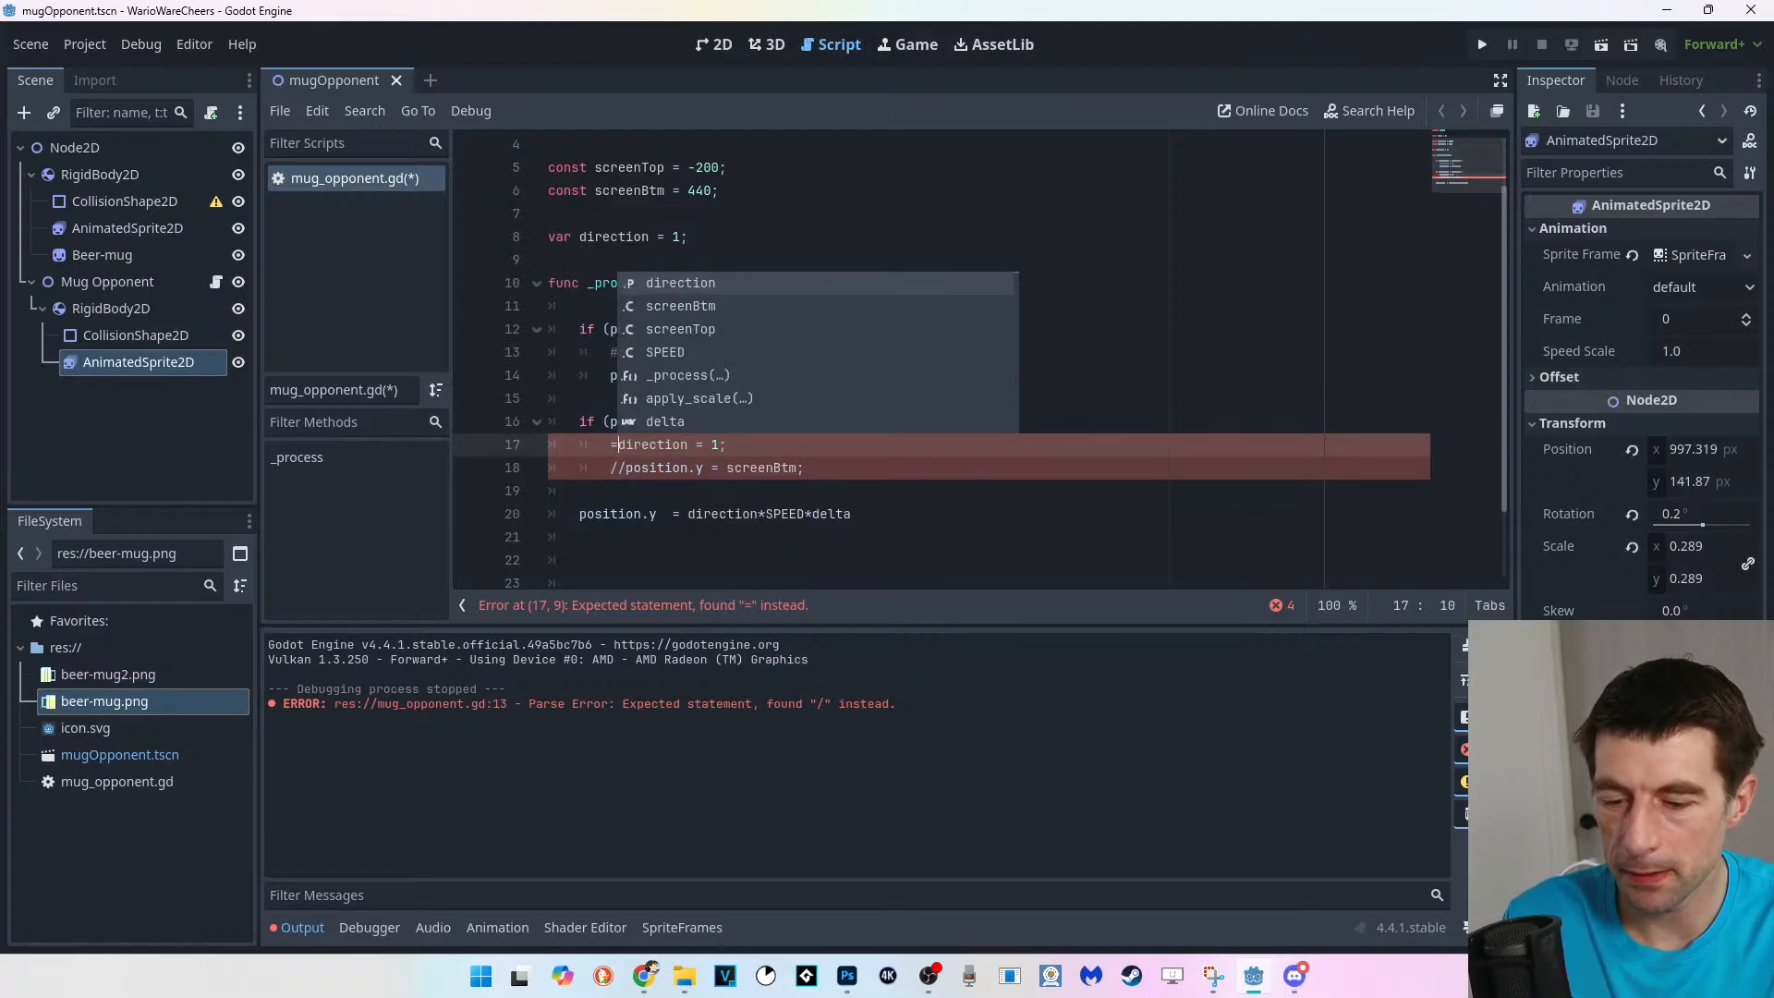
key("BackSpace")
type("#")
left_click(625, 468)
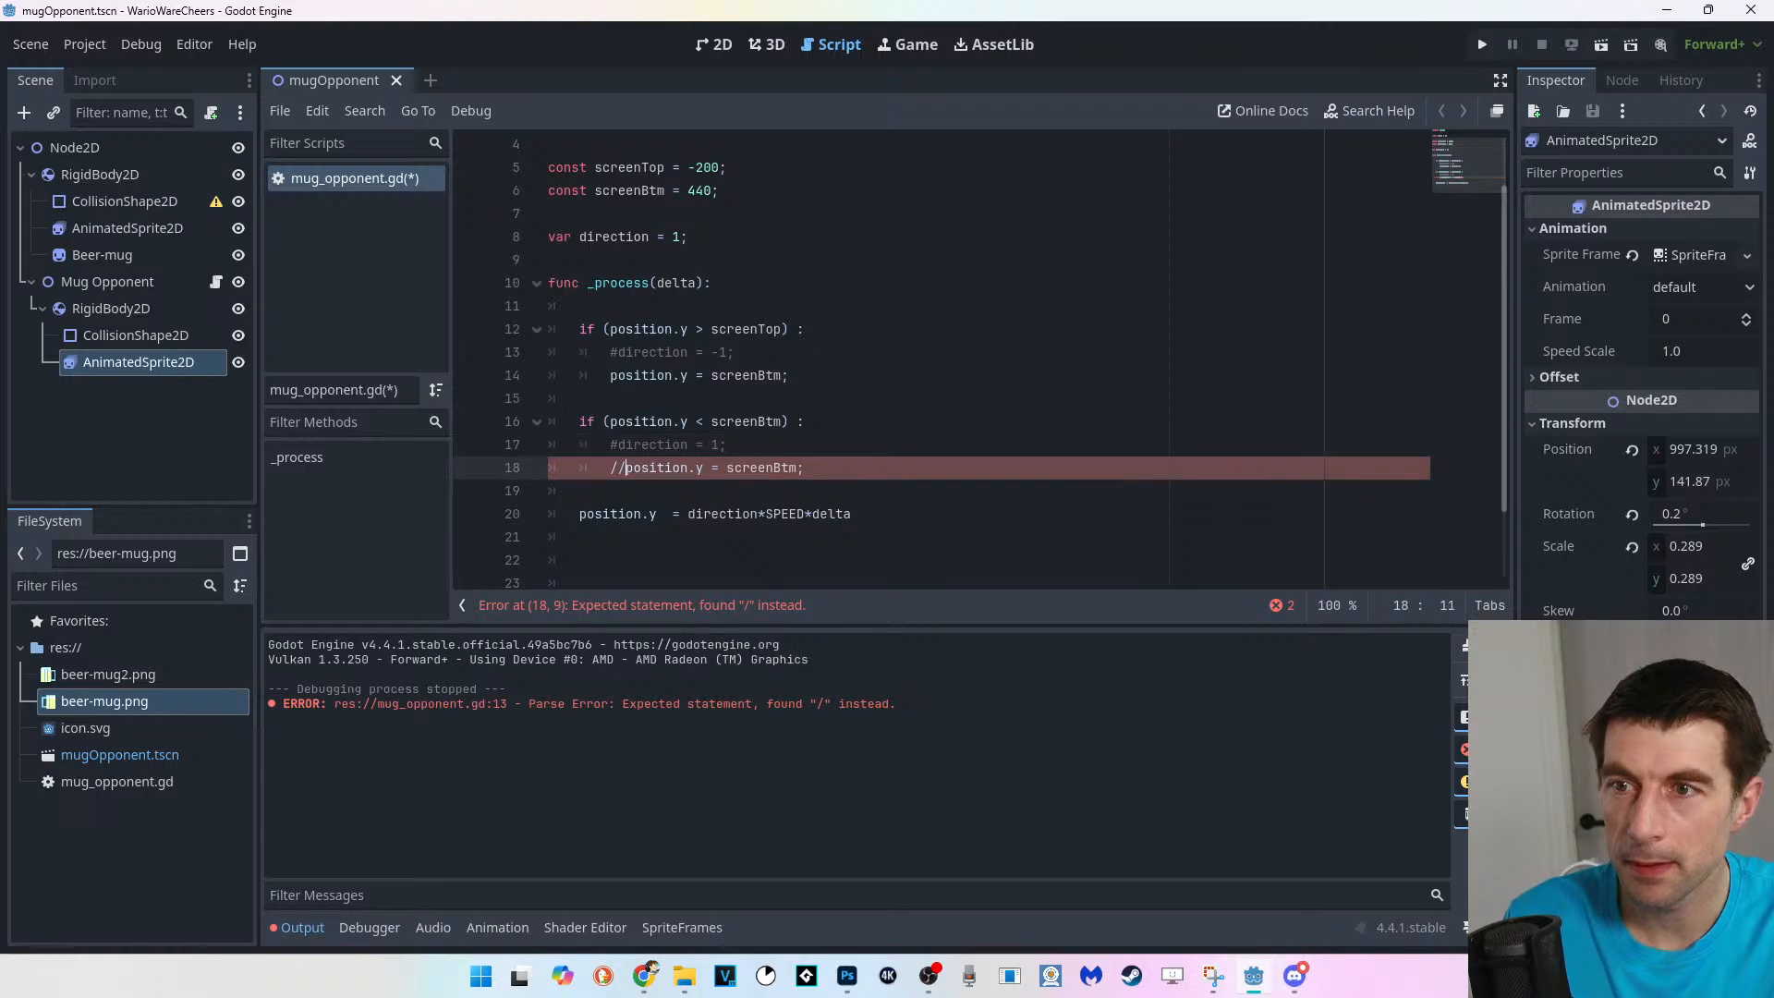
left_click_drag(626, 468, 610, 469)
type("#")
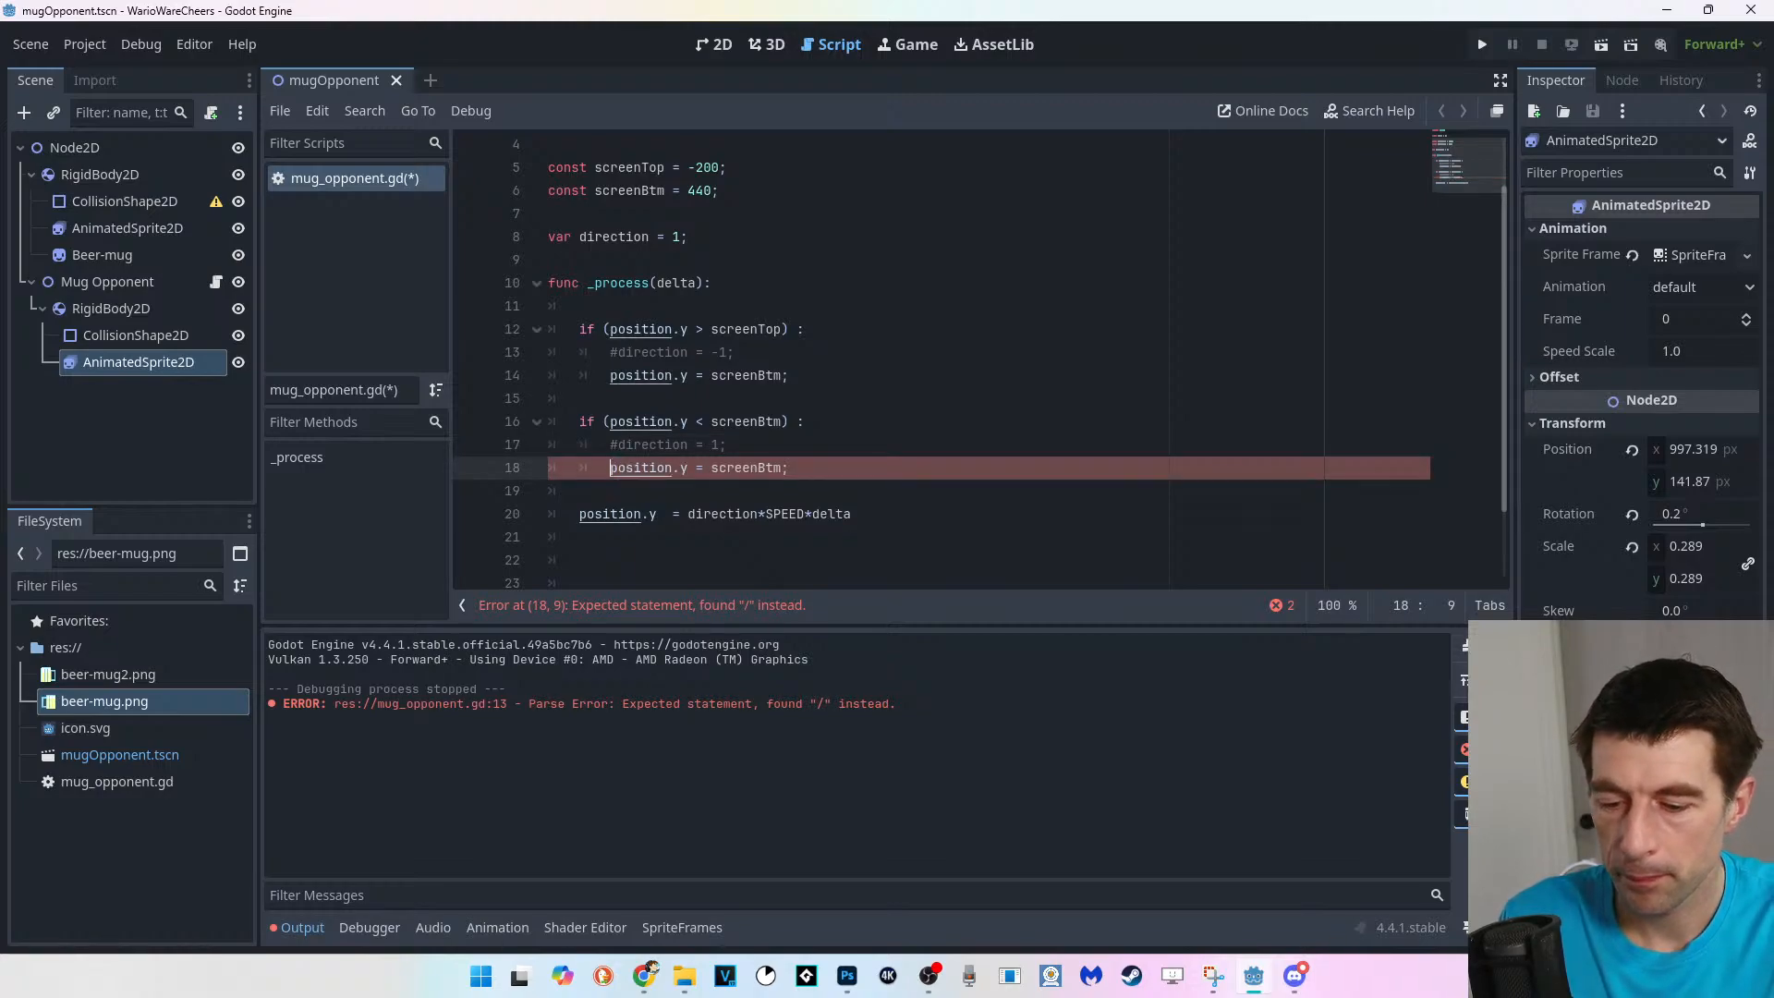
key("ctrl+s")
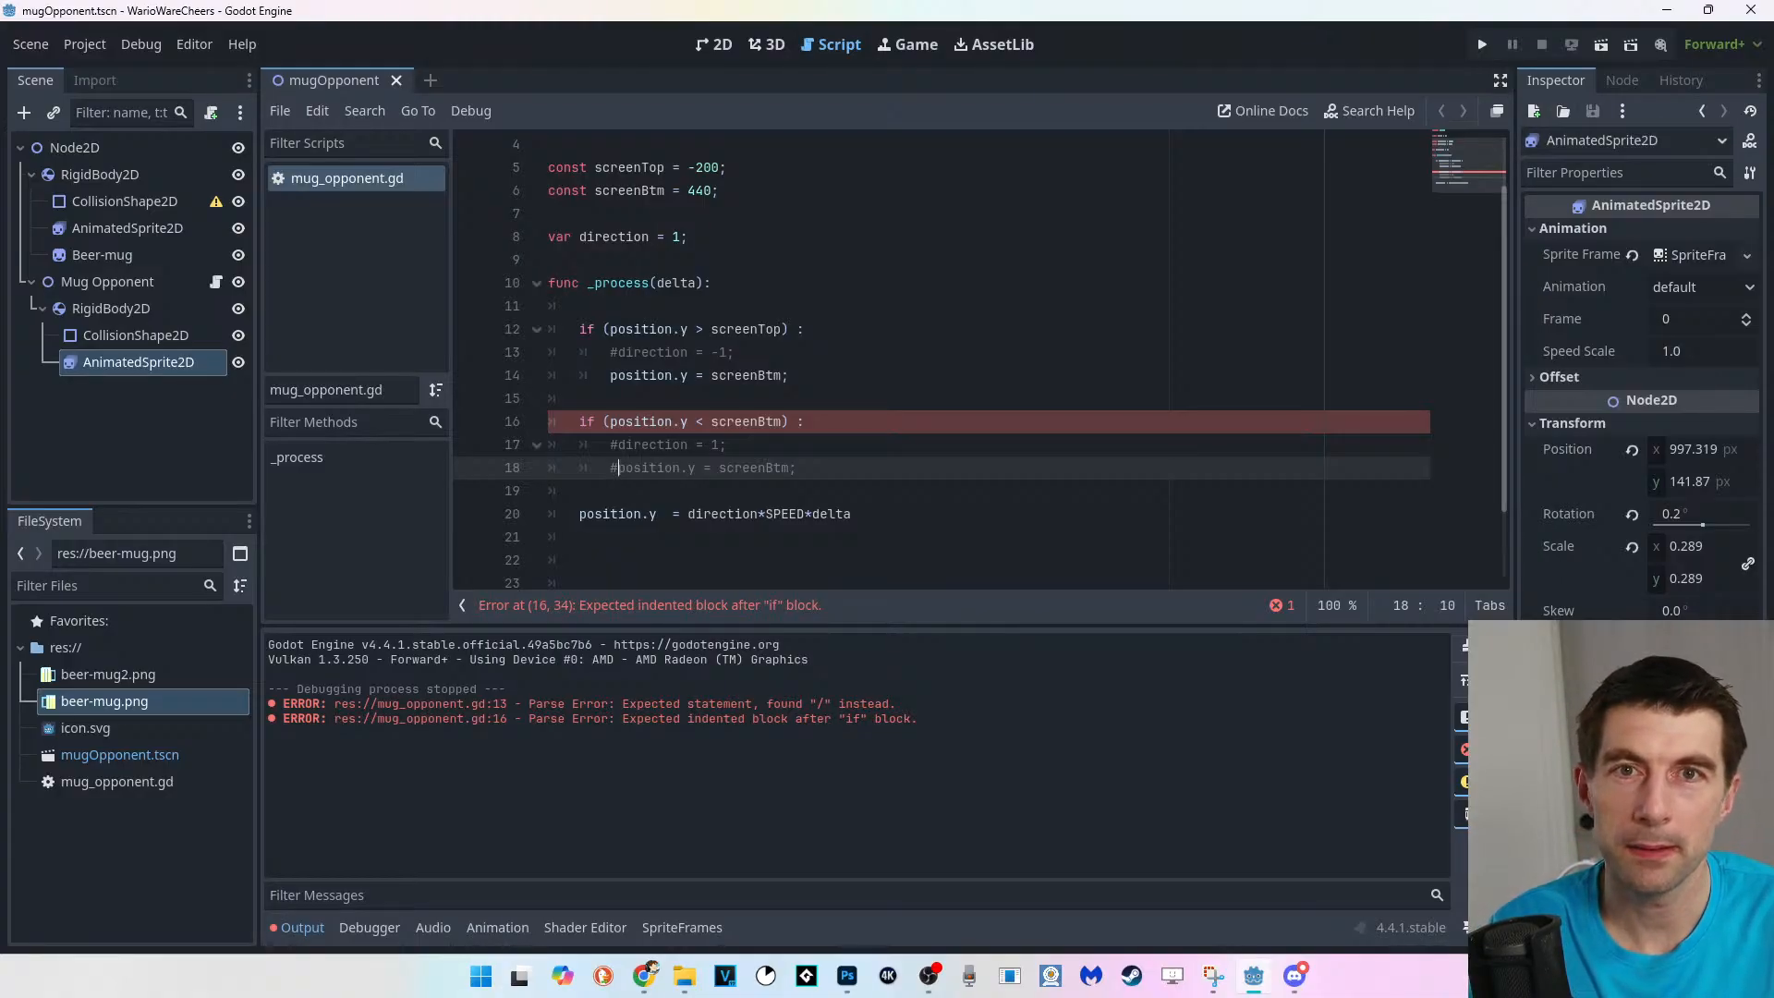
Comment out the if (position.y < screenBtm) line with #, save, test-run the project and close the game window.
left_click(806, 422)
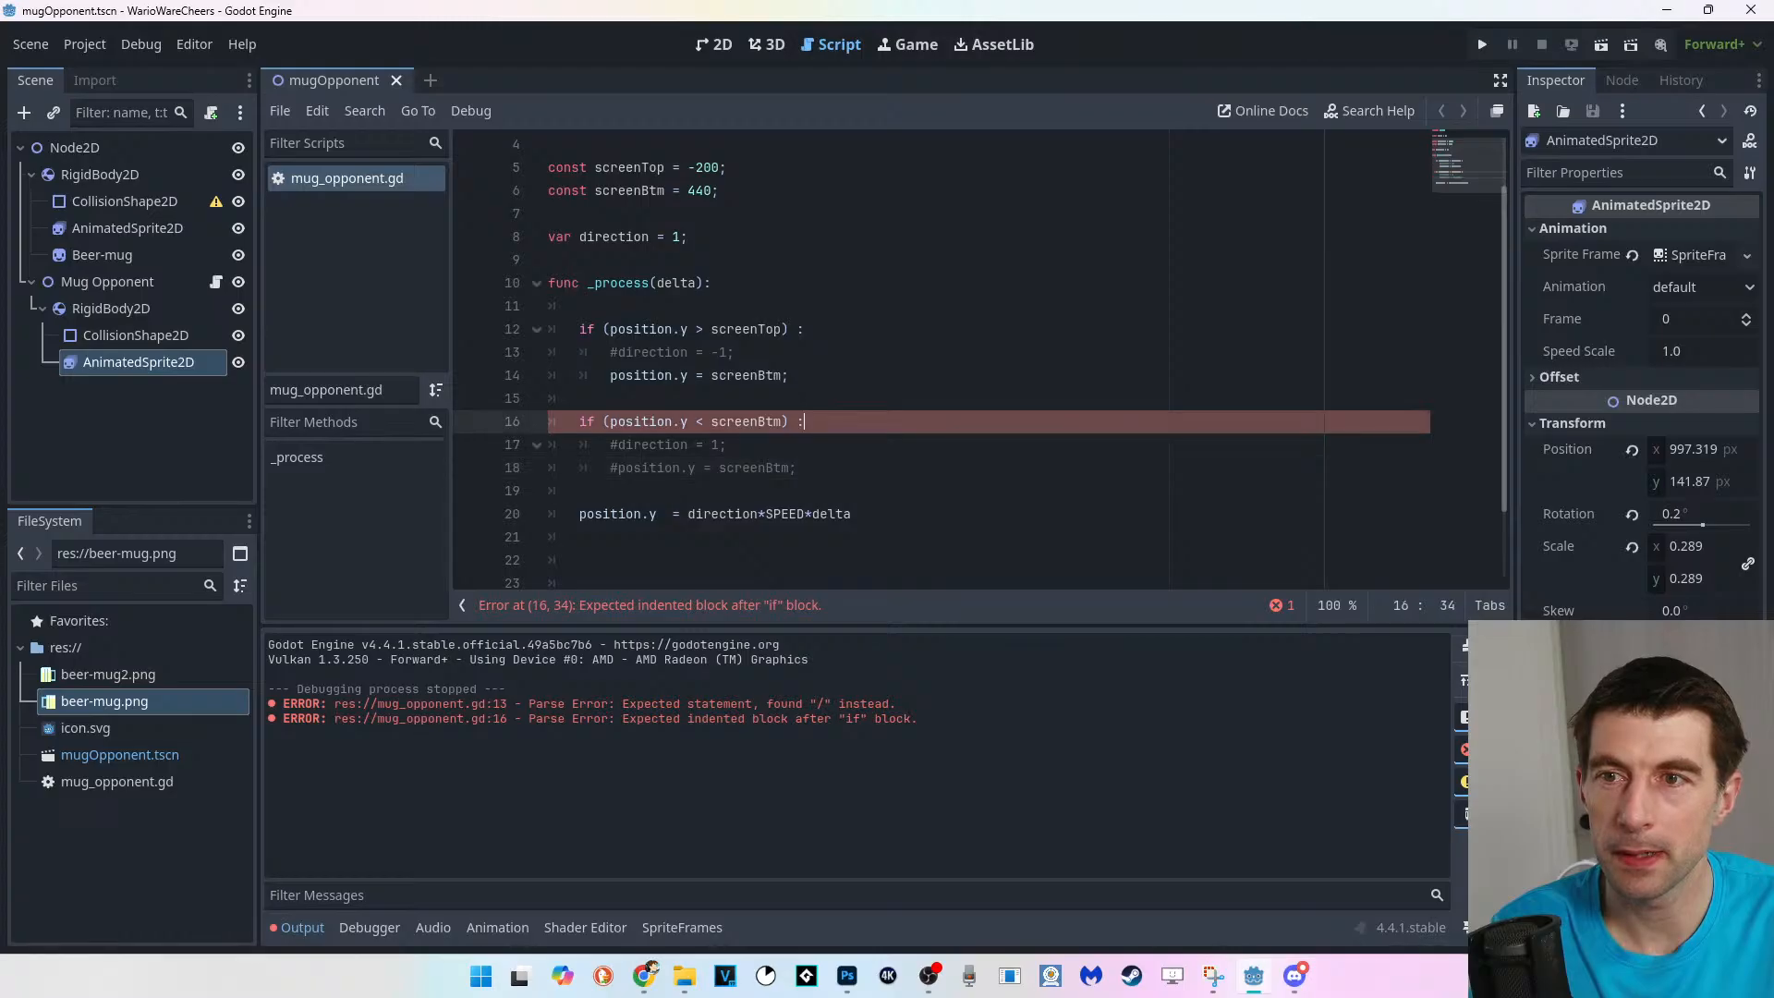
key("Home")
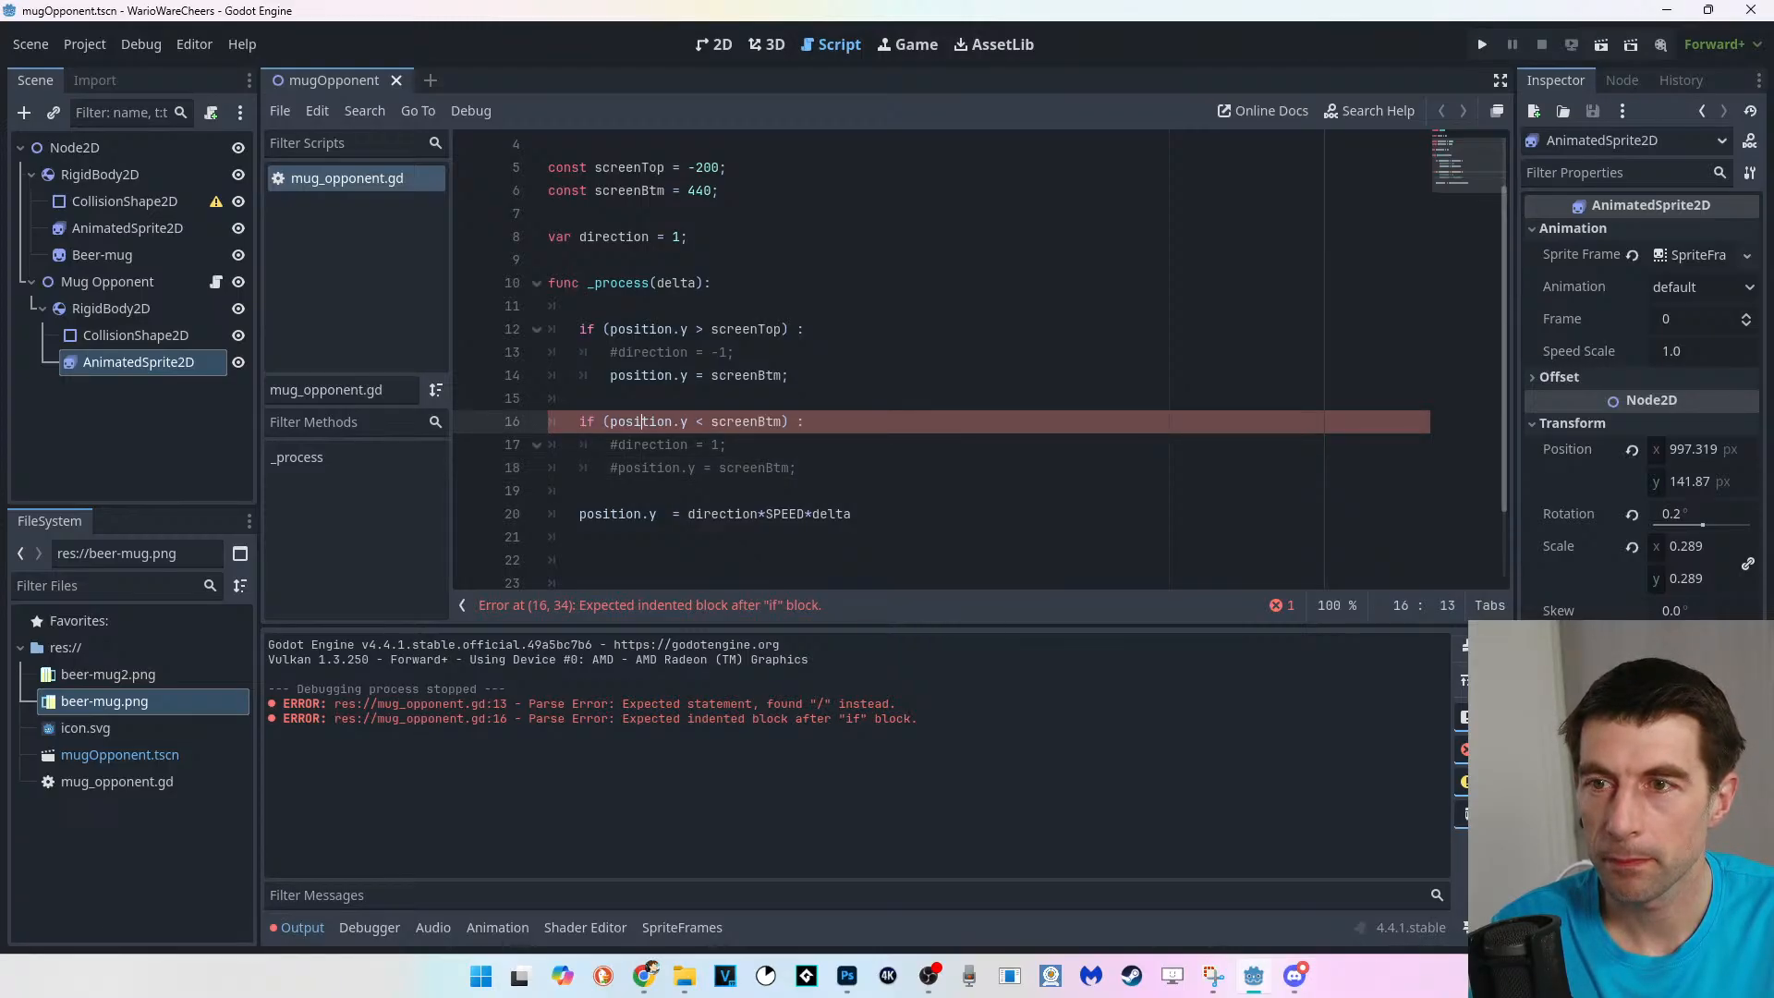
key("Right")
key("Right")
key("Right")
key("Right")
key("Right")
key("Right")
key("Right")
key("Right")
key("Right")
key("Right")
key("Right")
key("Right")
key("Right")
key("Right")
key("Home")
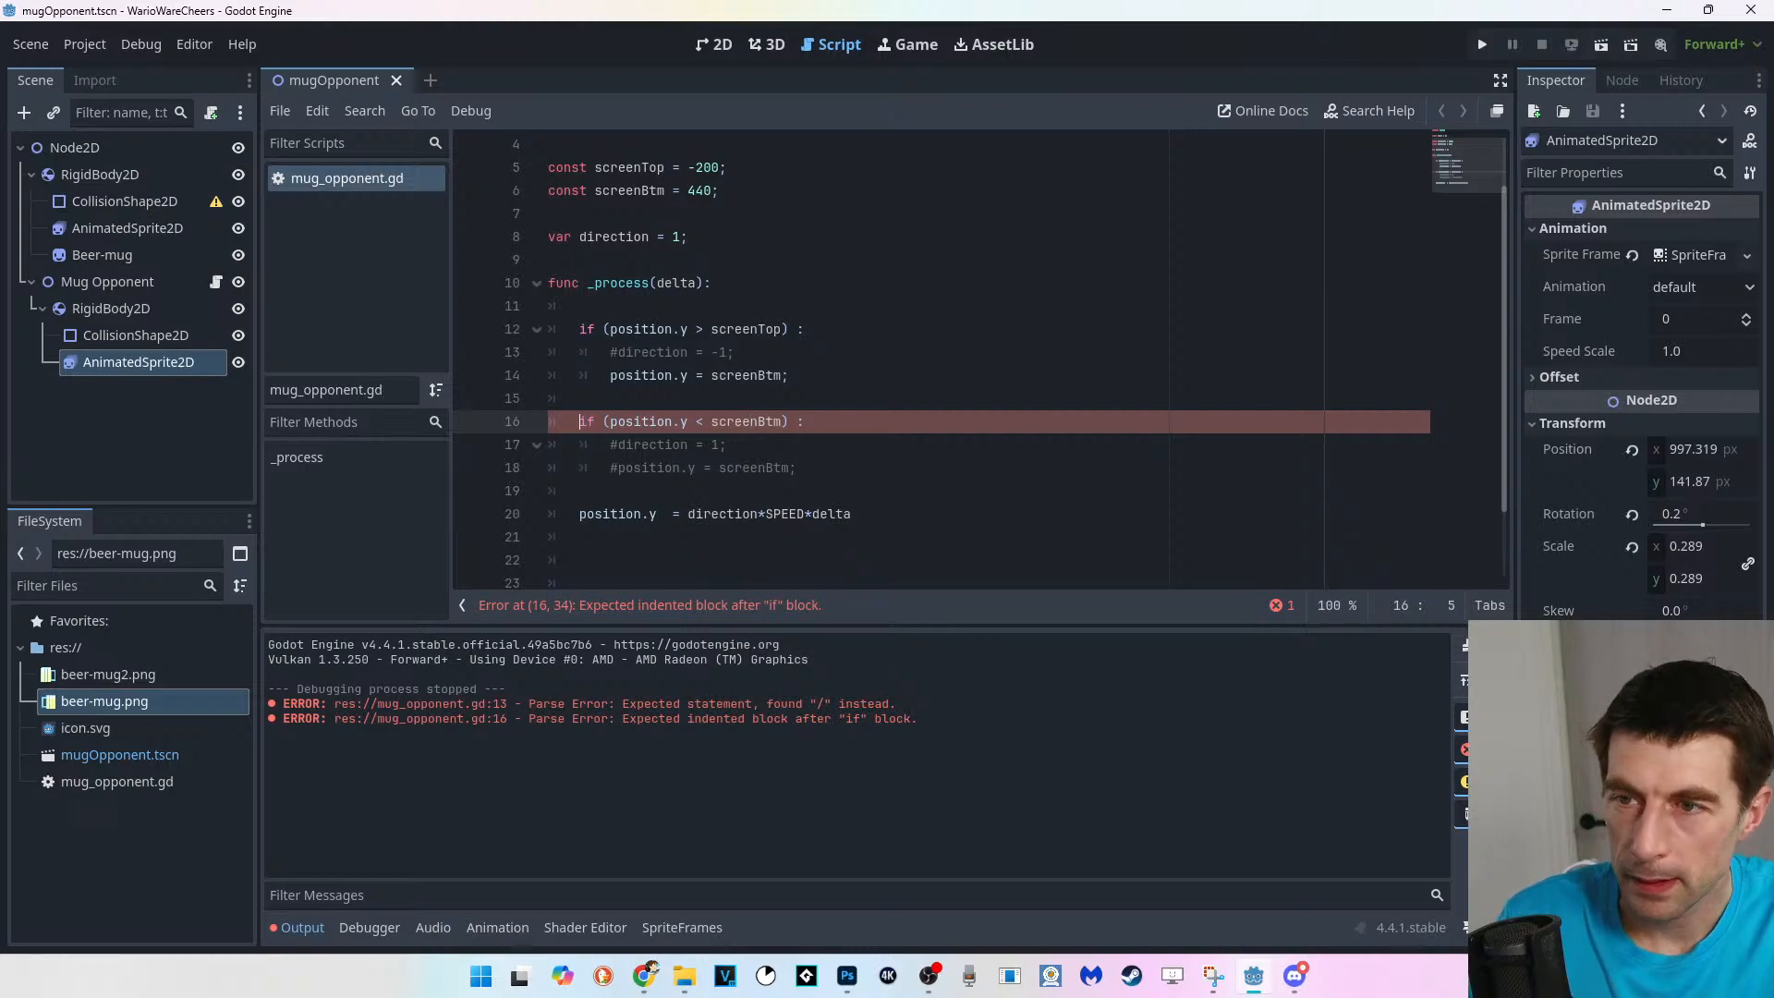
type("#")
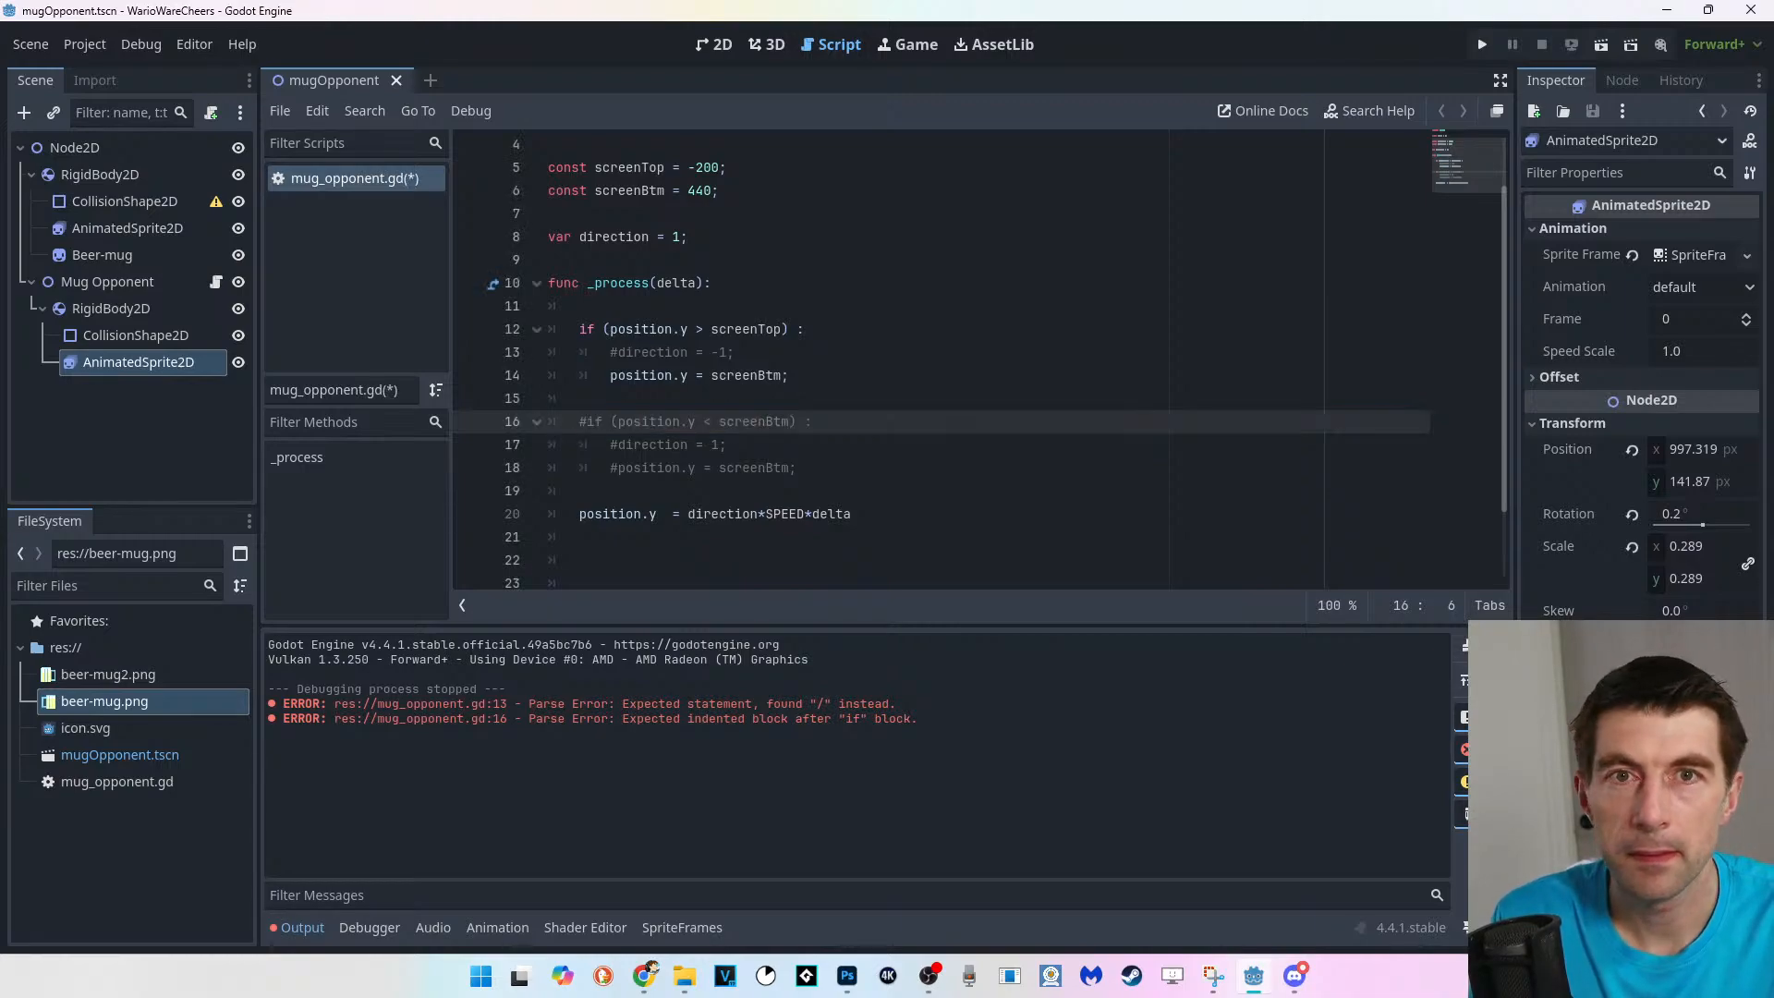
key("ctrl+s")
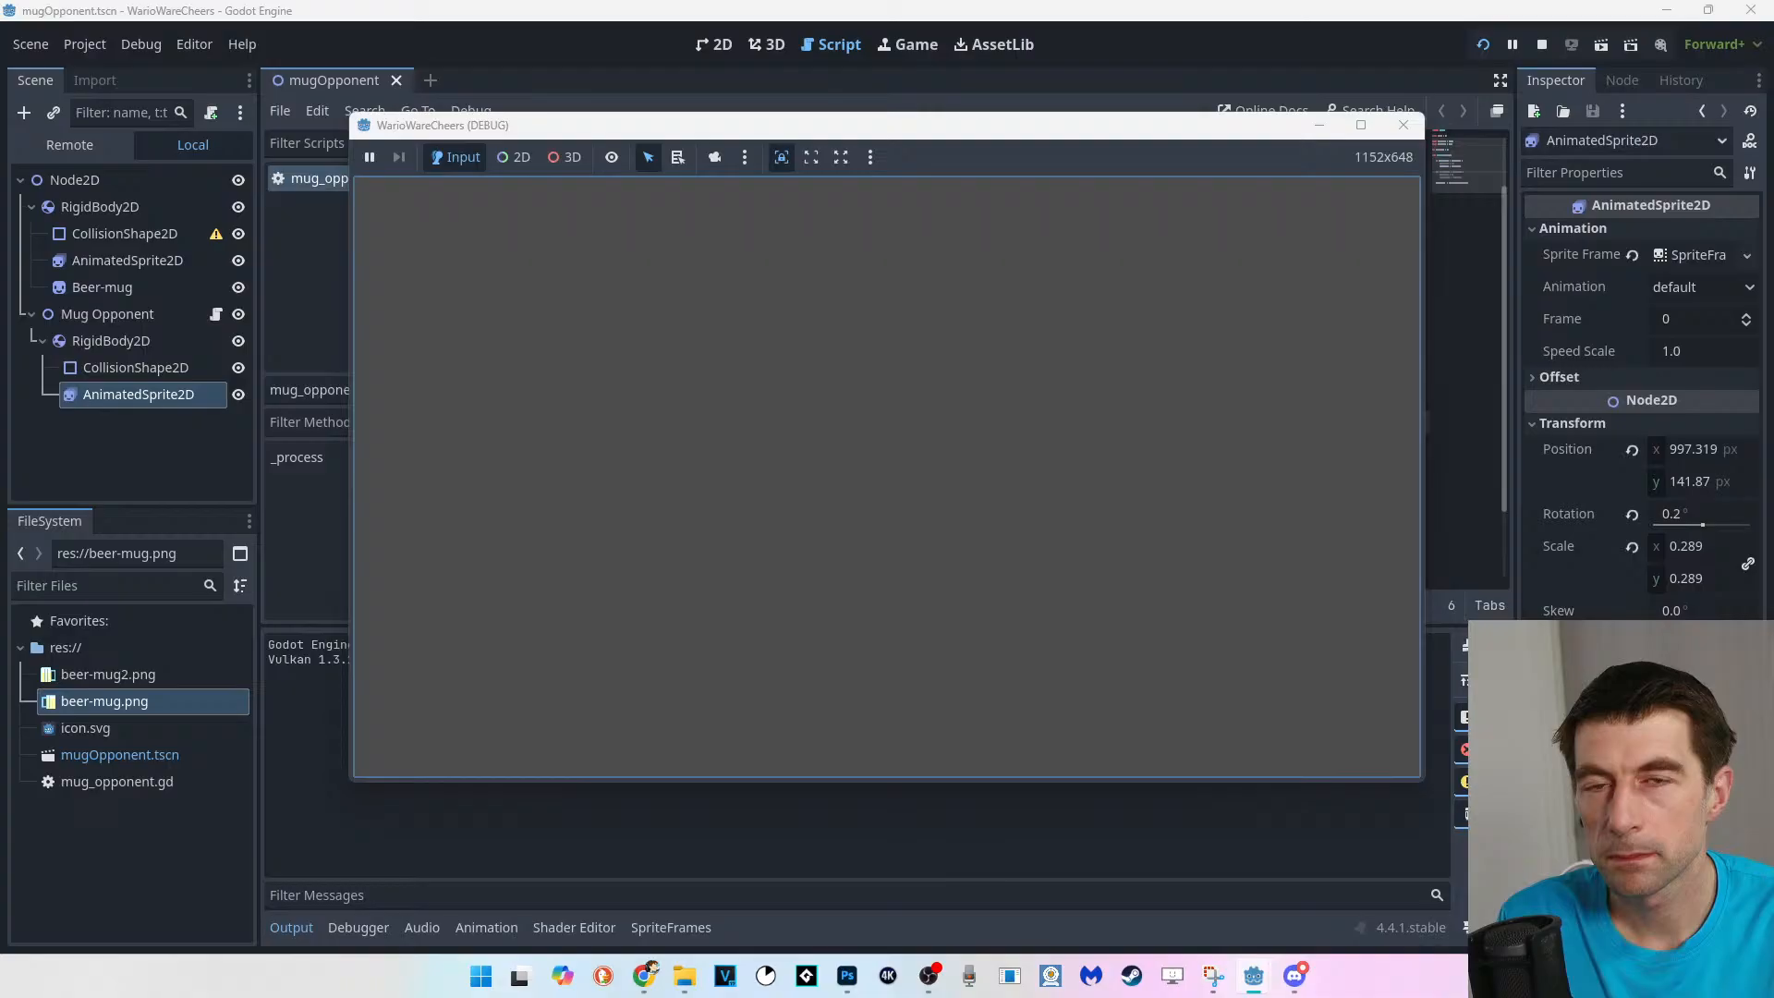
left_click(1403, 125)
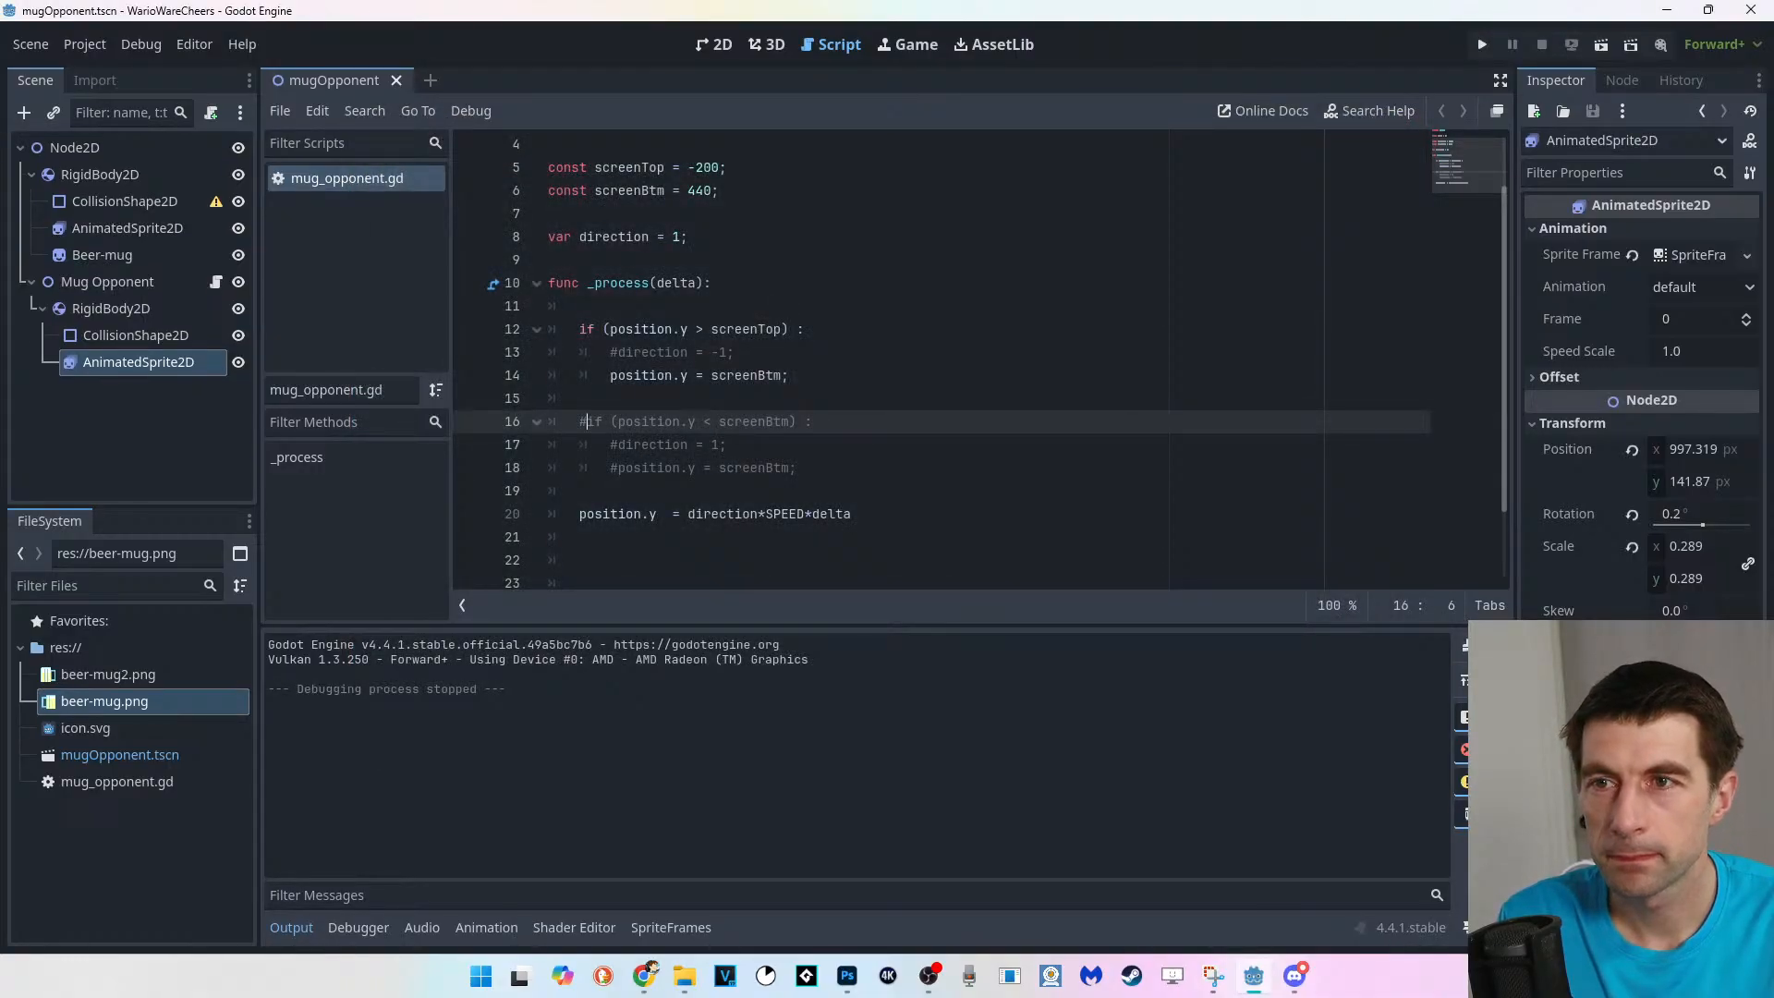
Check the first if block against the screenTop and screenBtm constants, change its condition to position.y > screenBtm, and save the script.
left_click_drag(712, 375, 783, 376)
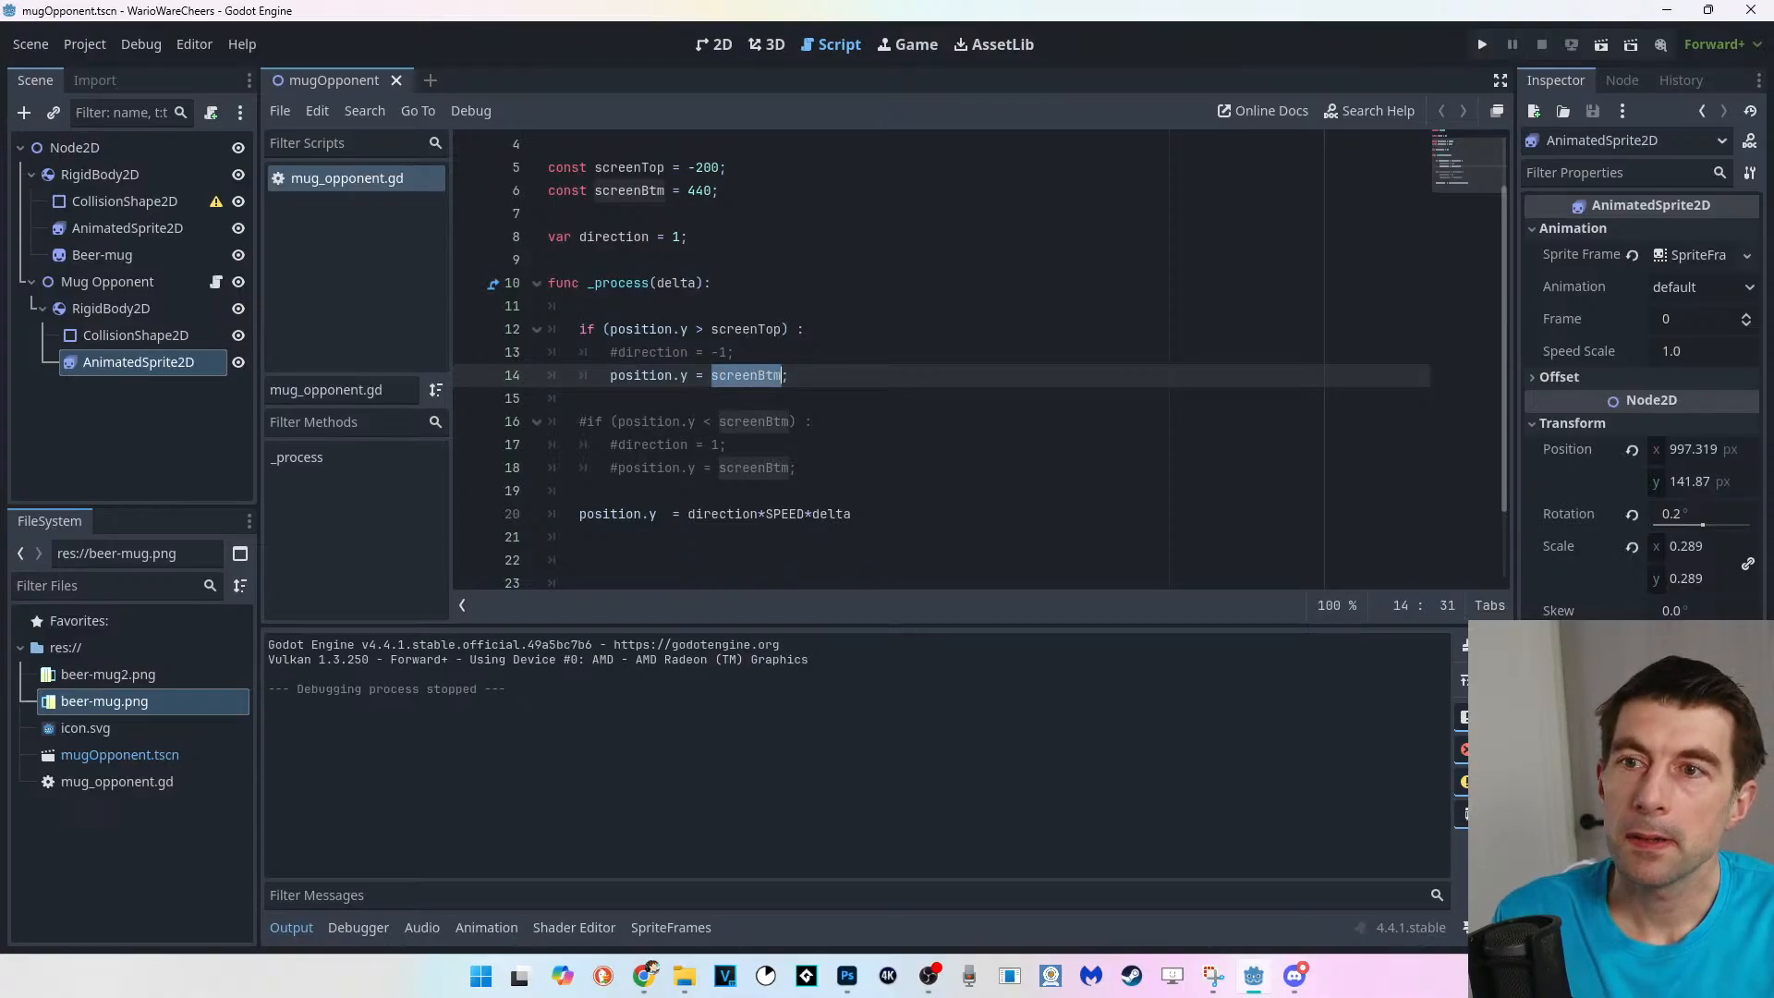
left_click_drag(782, 329, 719, 329)
left_click_drag(594, 190, 728, 167)
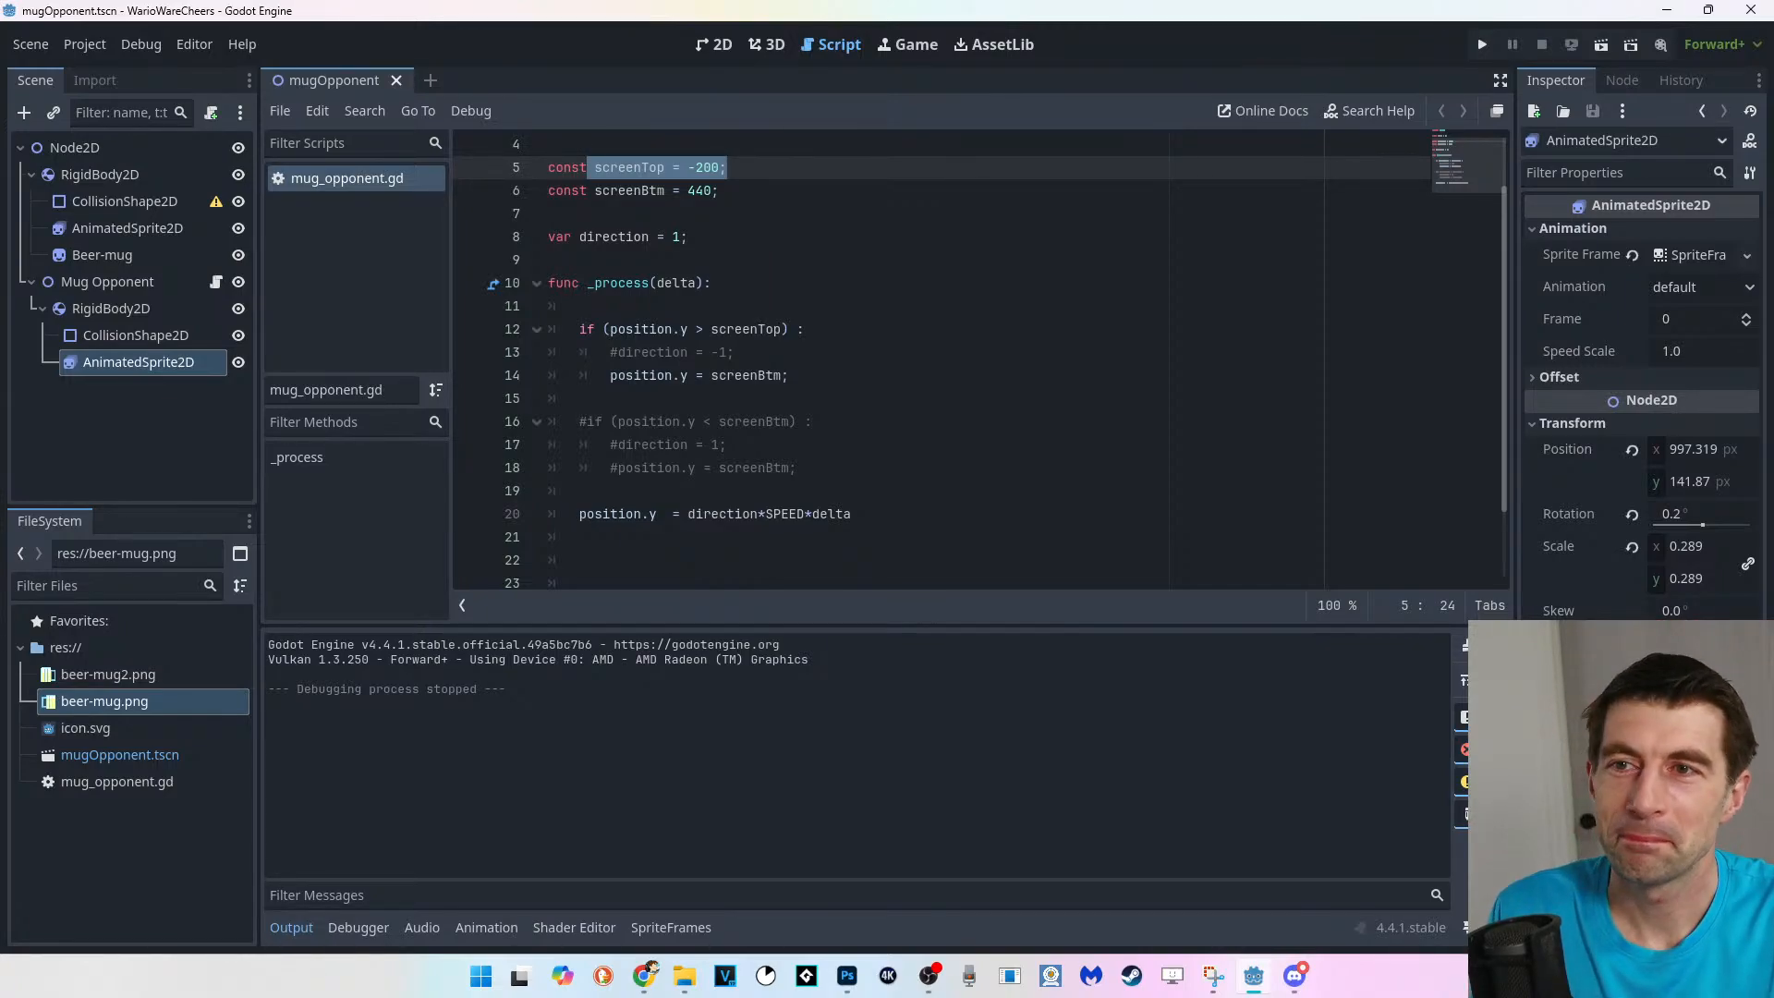
left_click(721, 190)
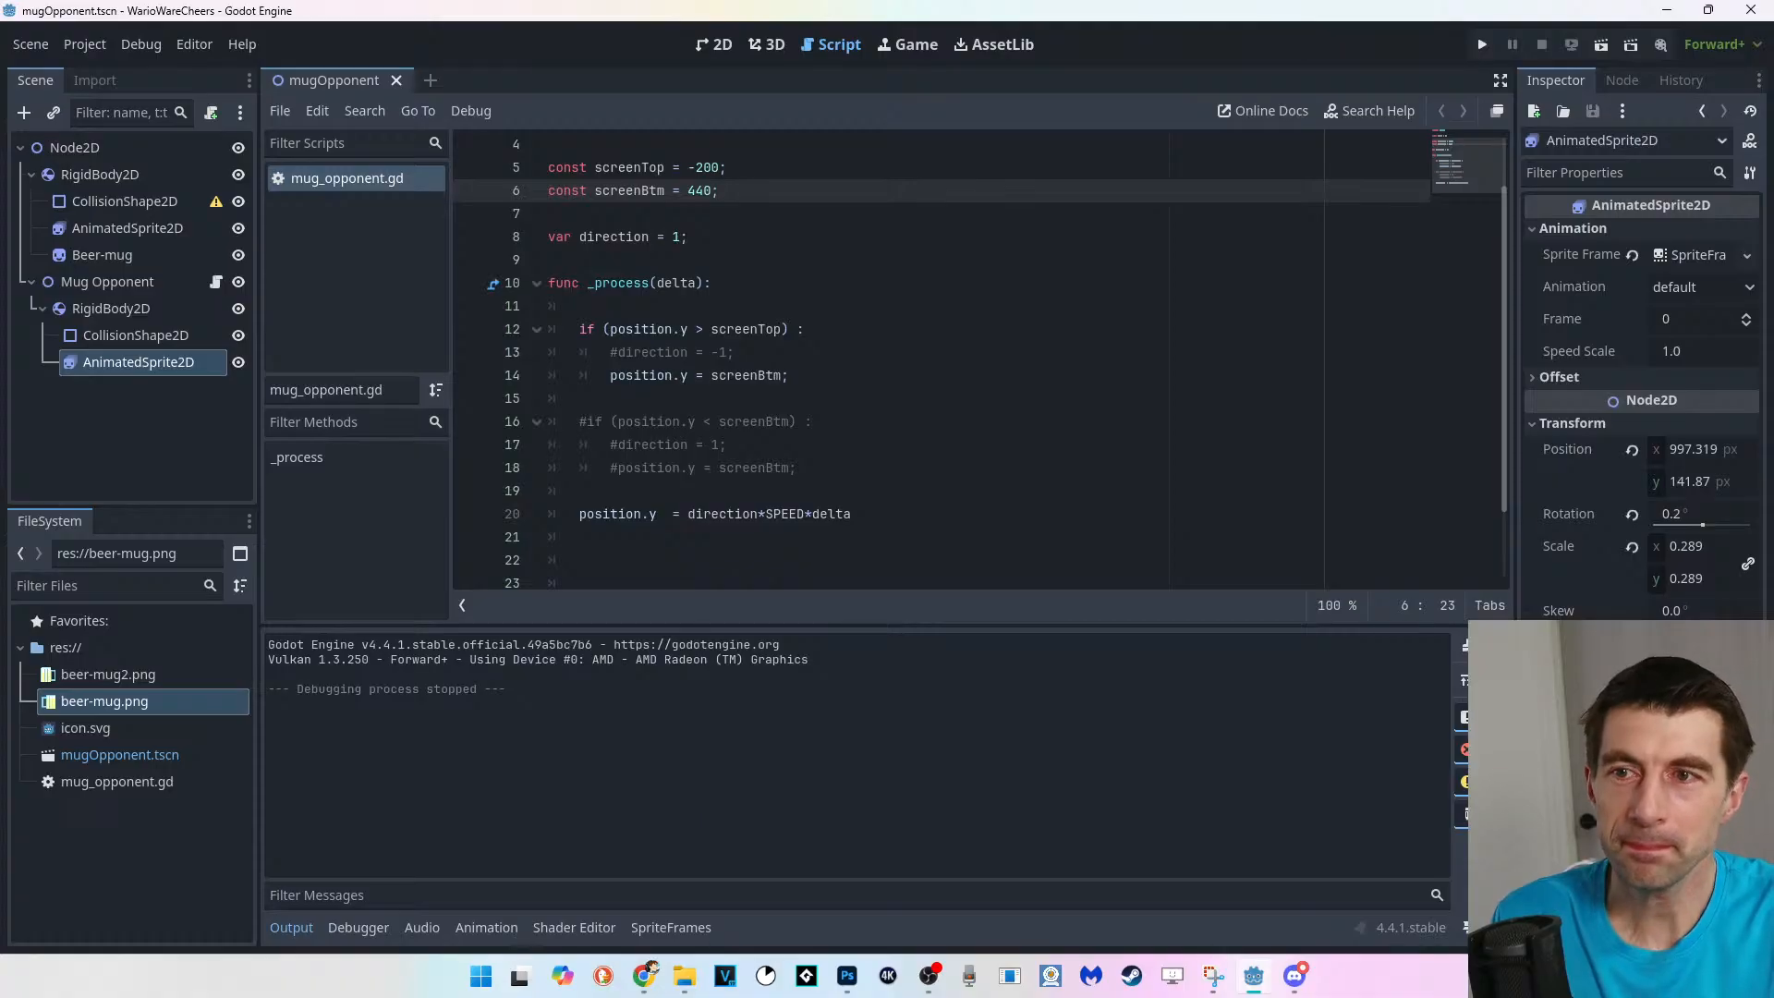
left_click_drag(782, 329, 758, 329)
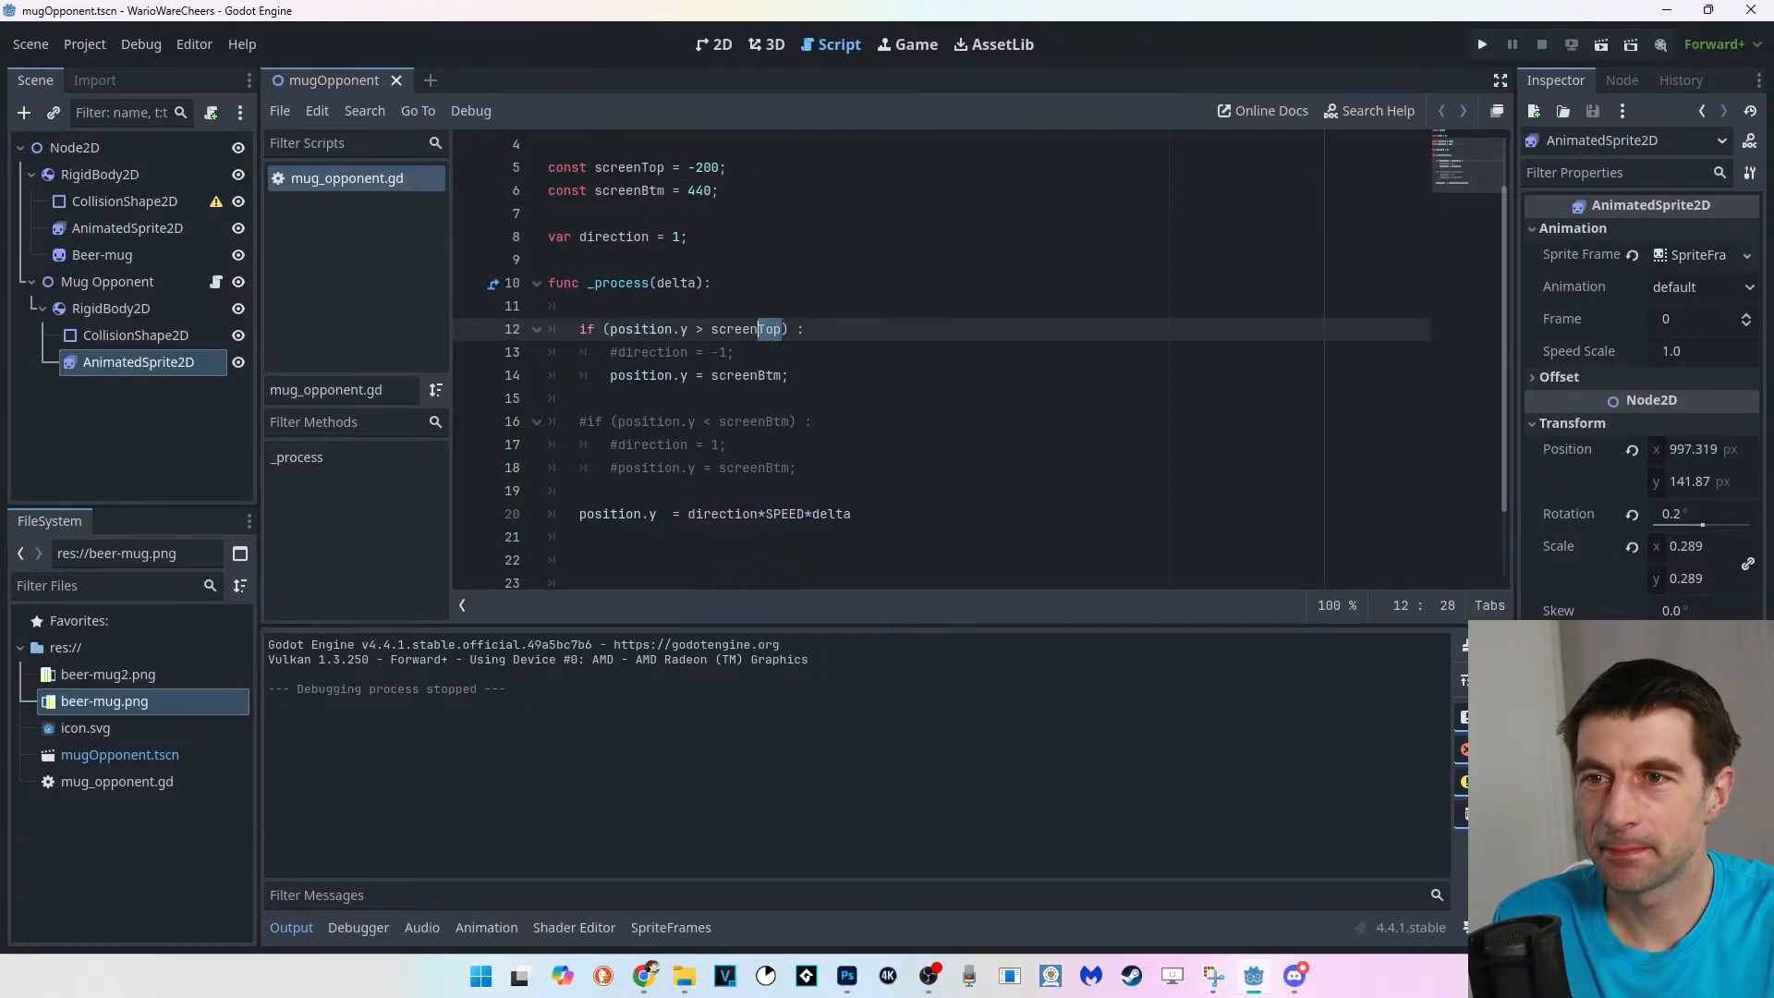
type("ScreenBt")
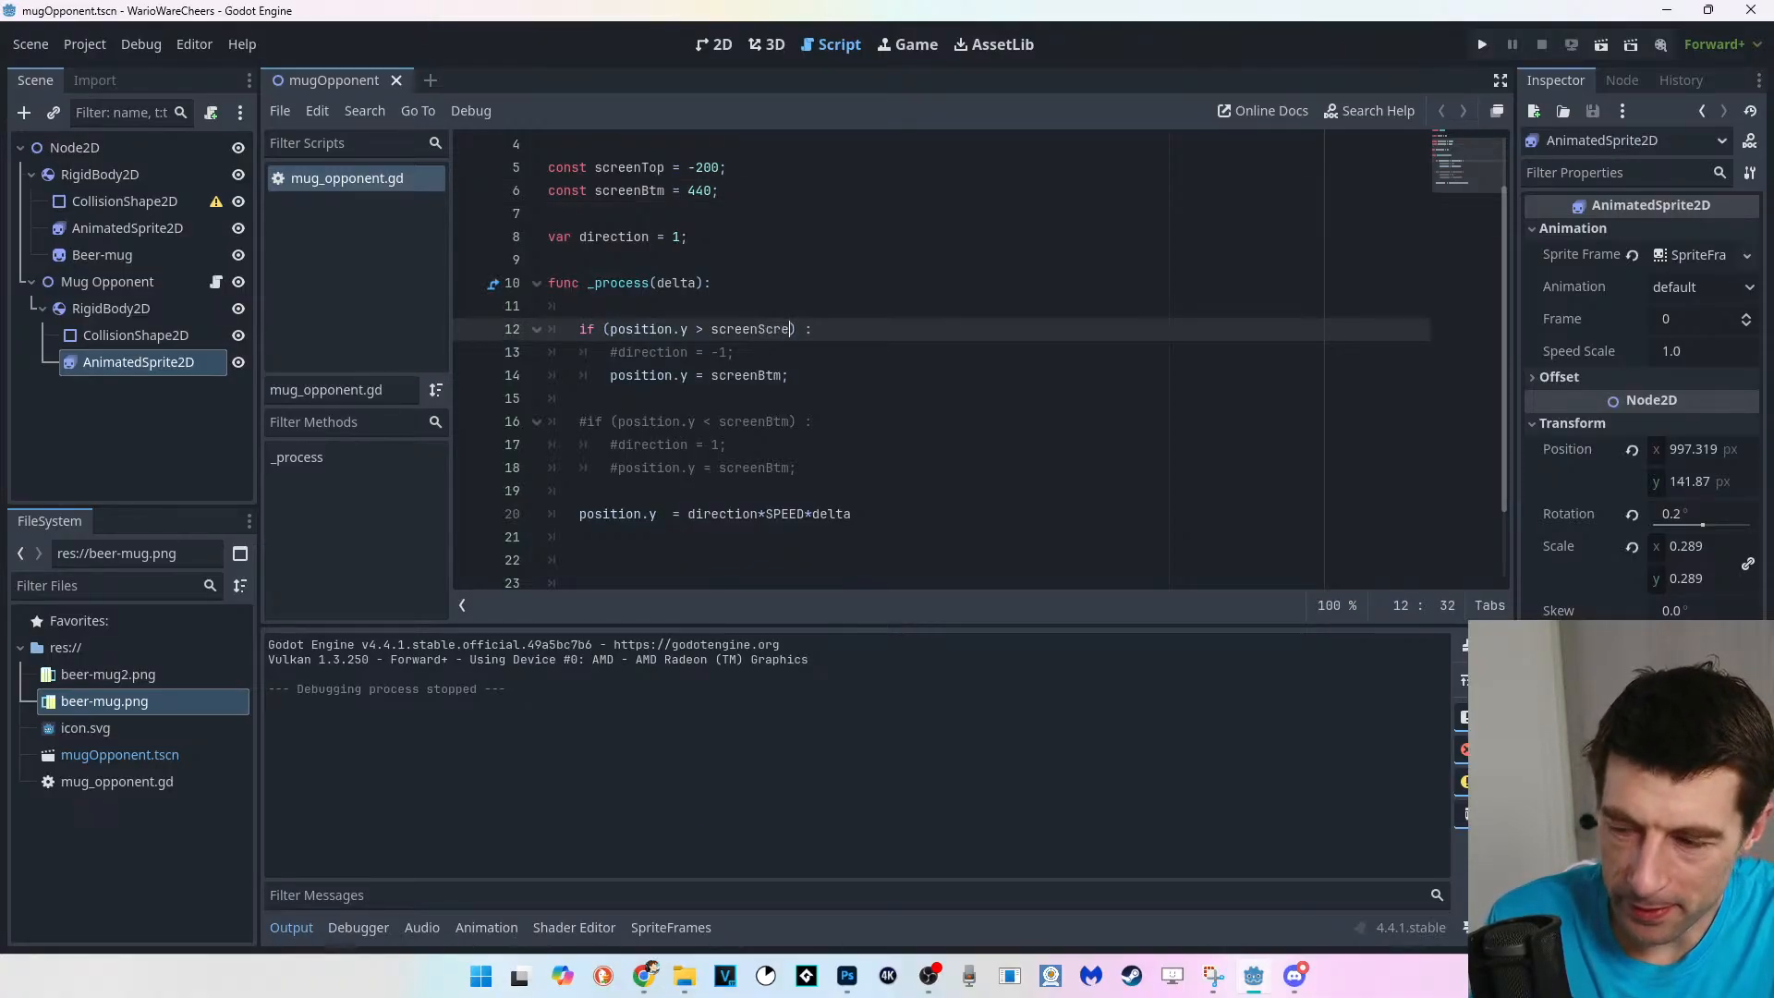
type("m")
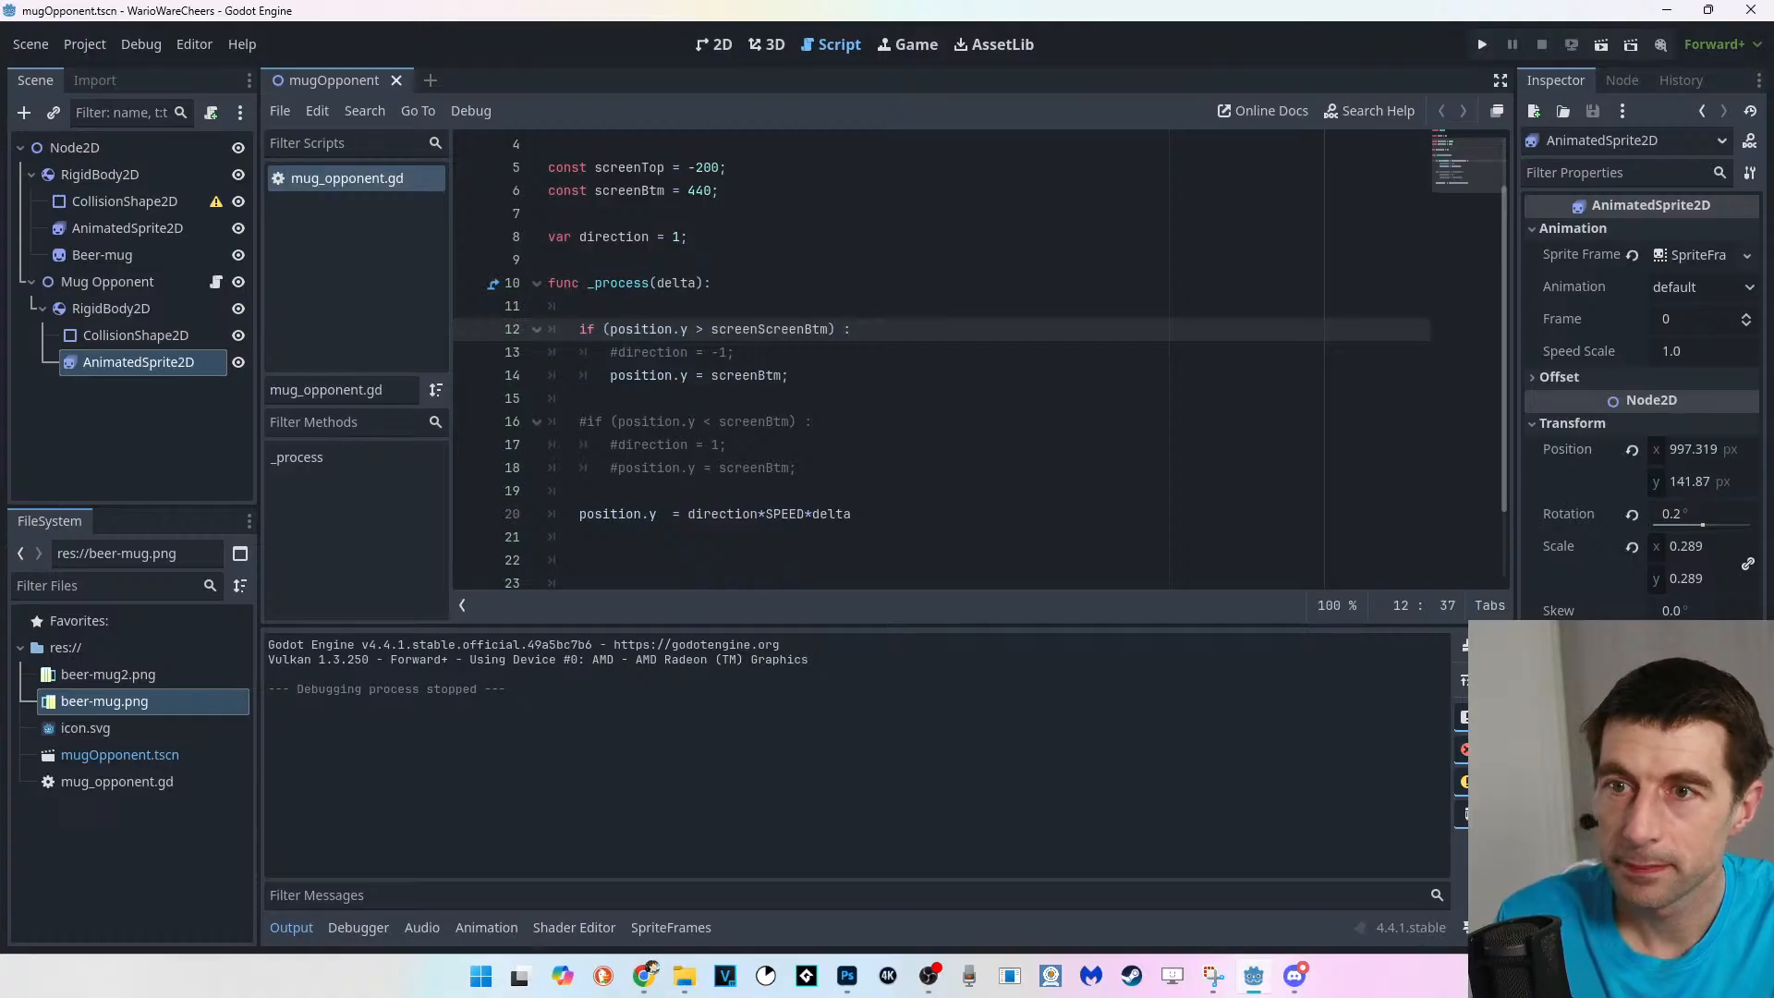
left_click_drag(804, 329, 759, 329)
key("BackSpace")
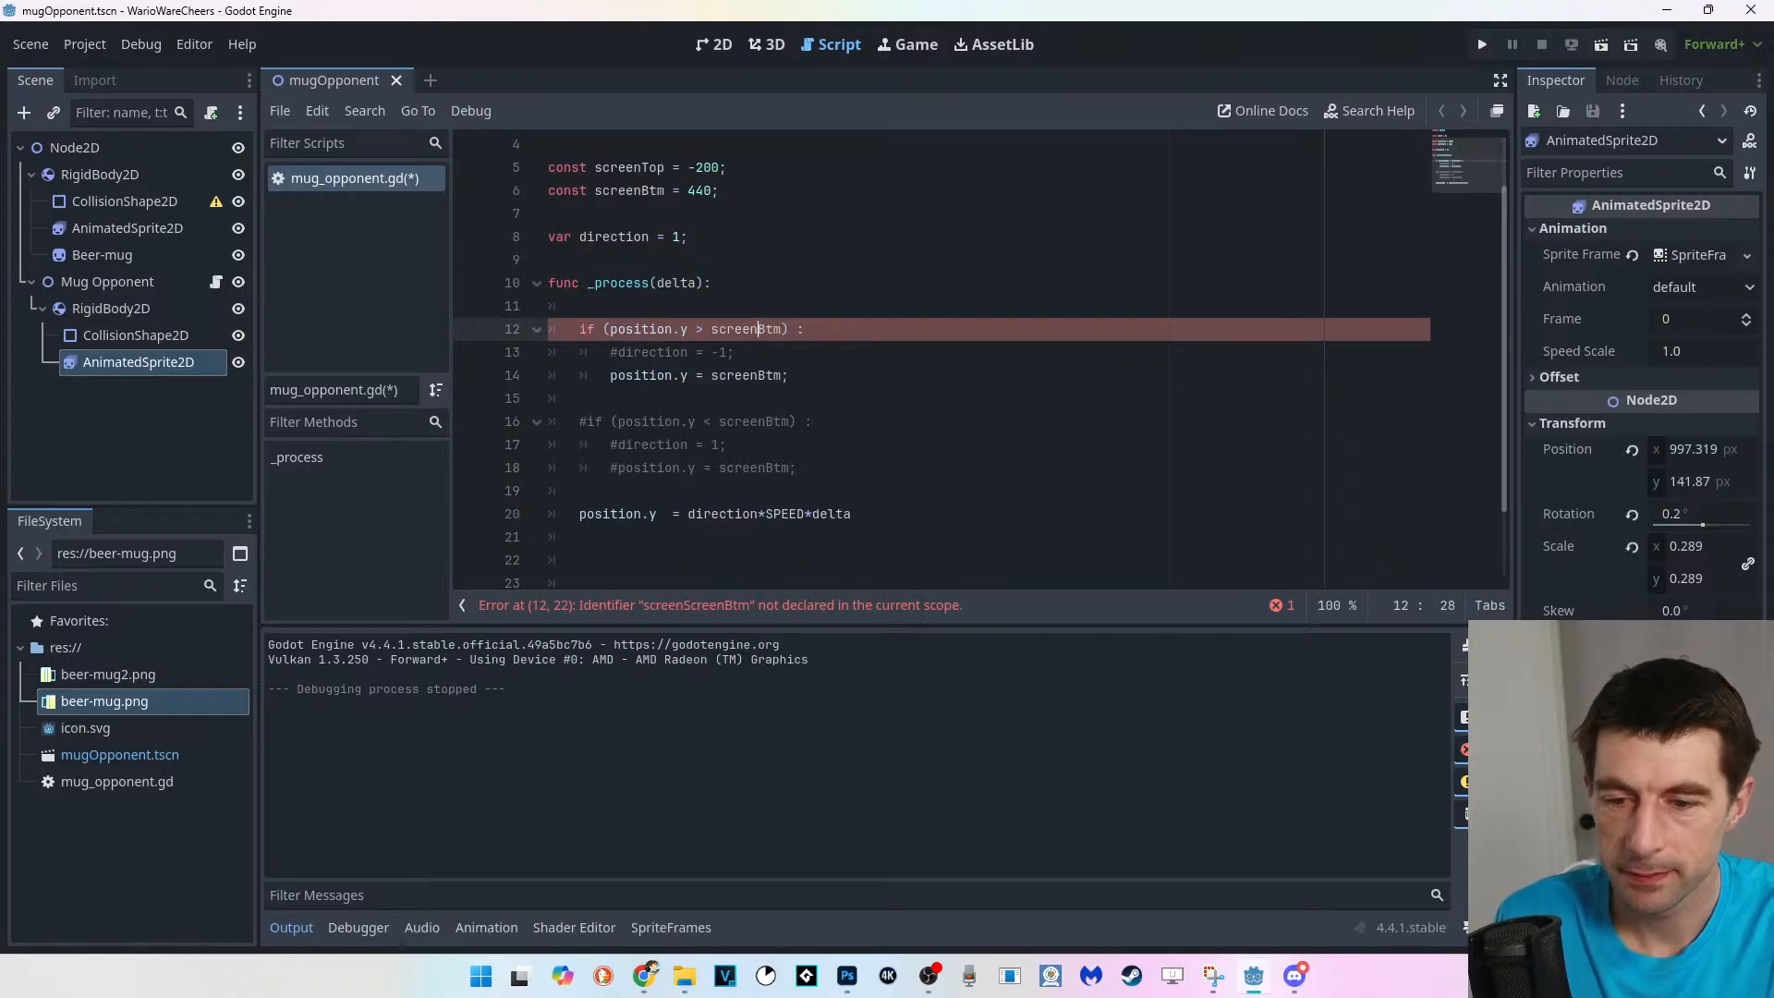
key("ctrl+s")
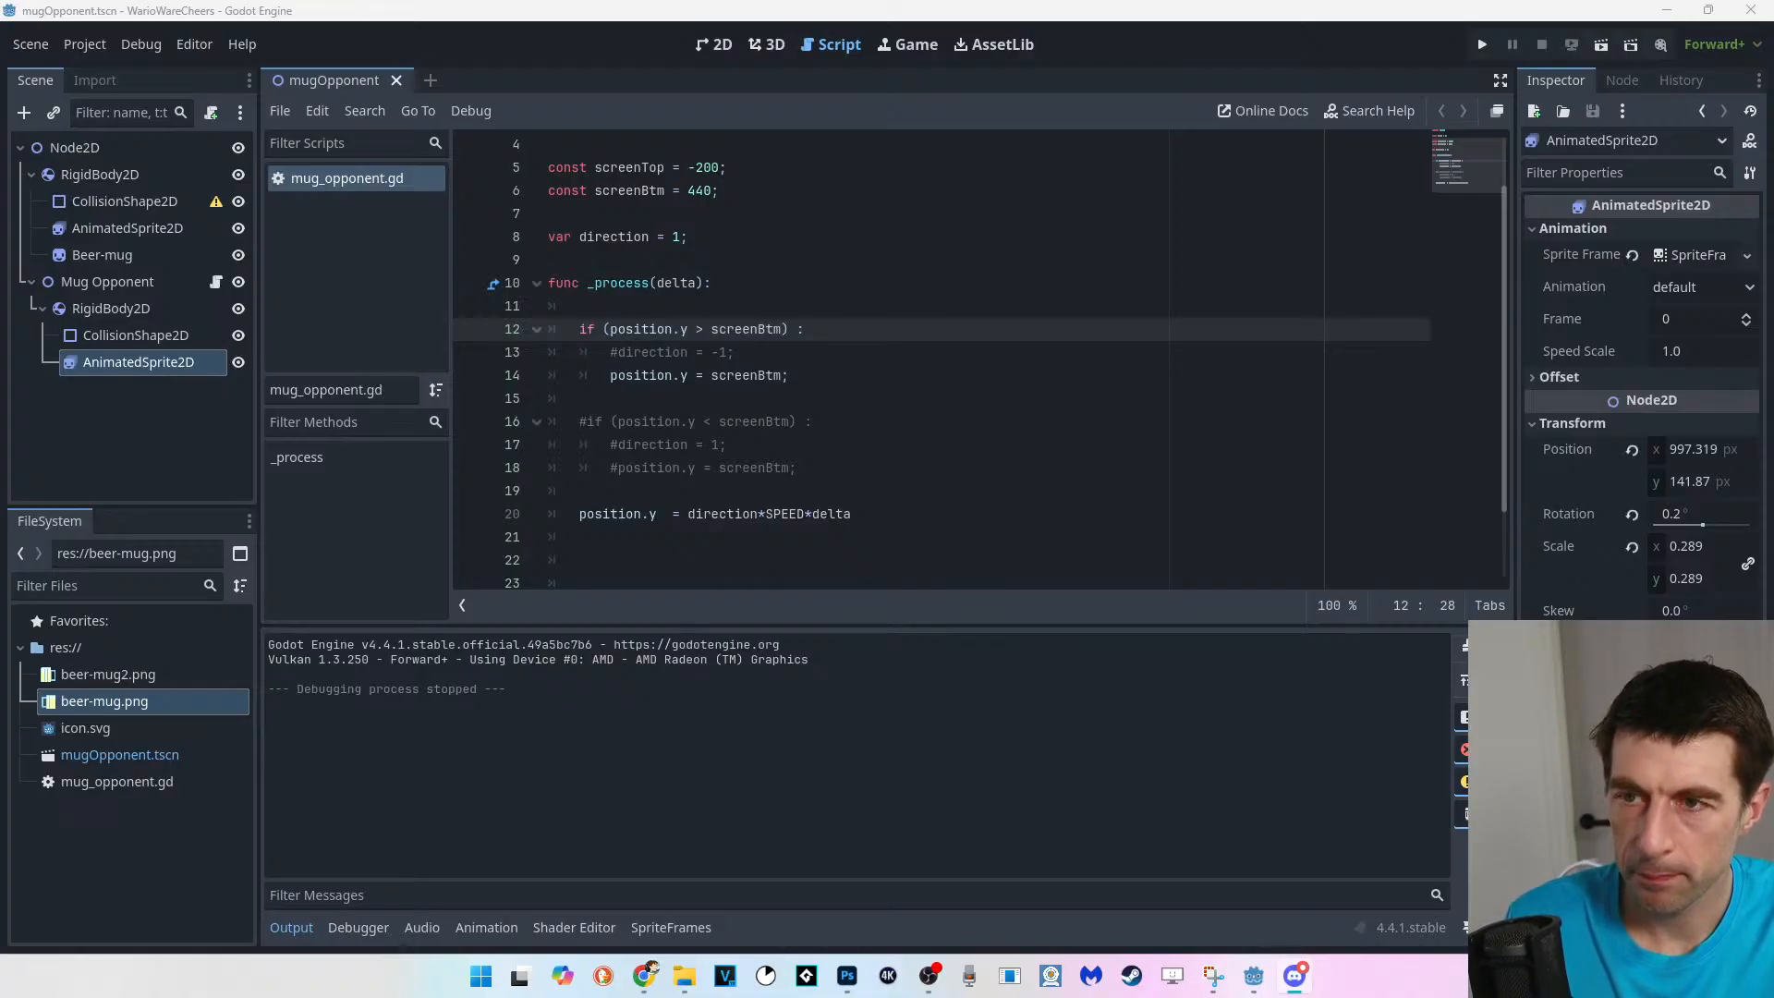
Change the position.y assignment in the first if block to screenTop, test-run the project and close the game window.
left_click(791, 375)
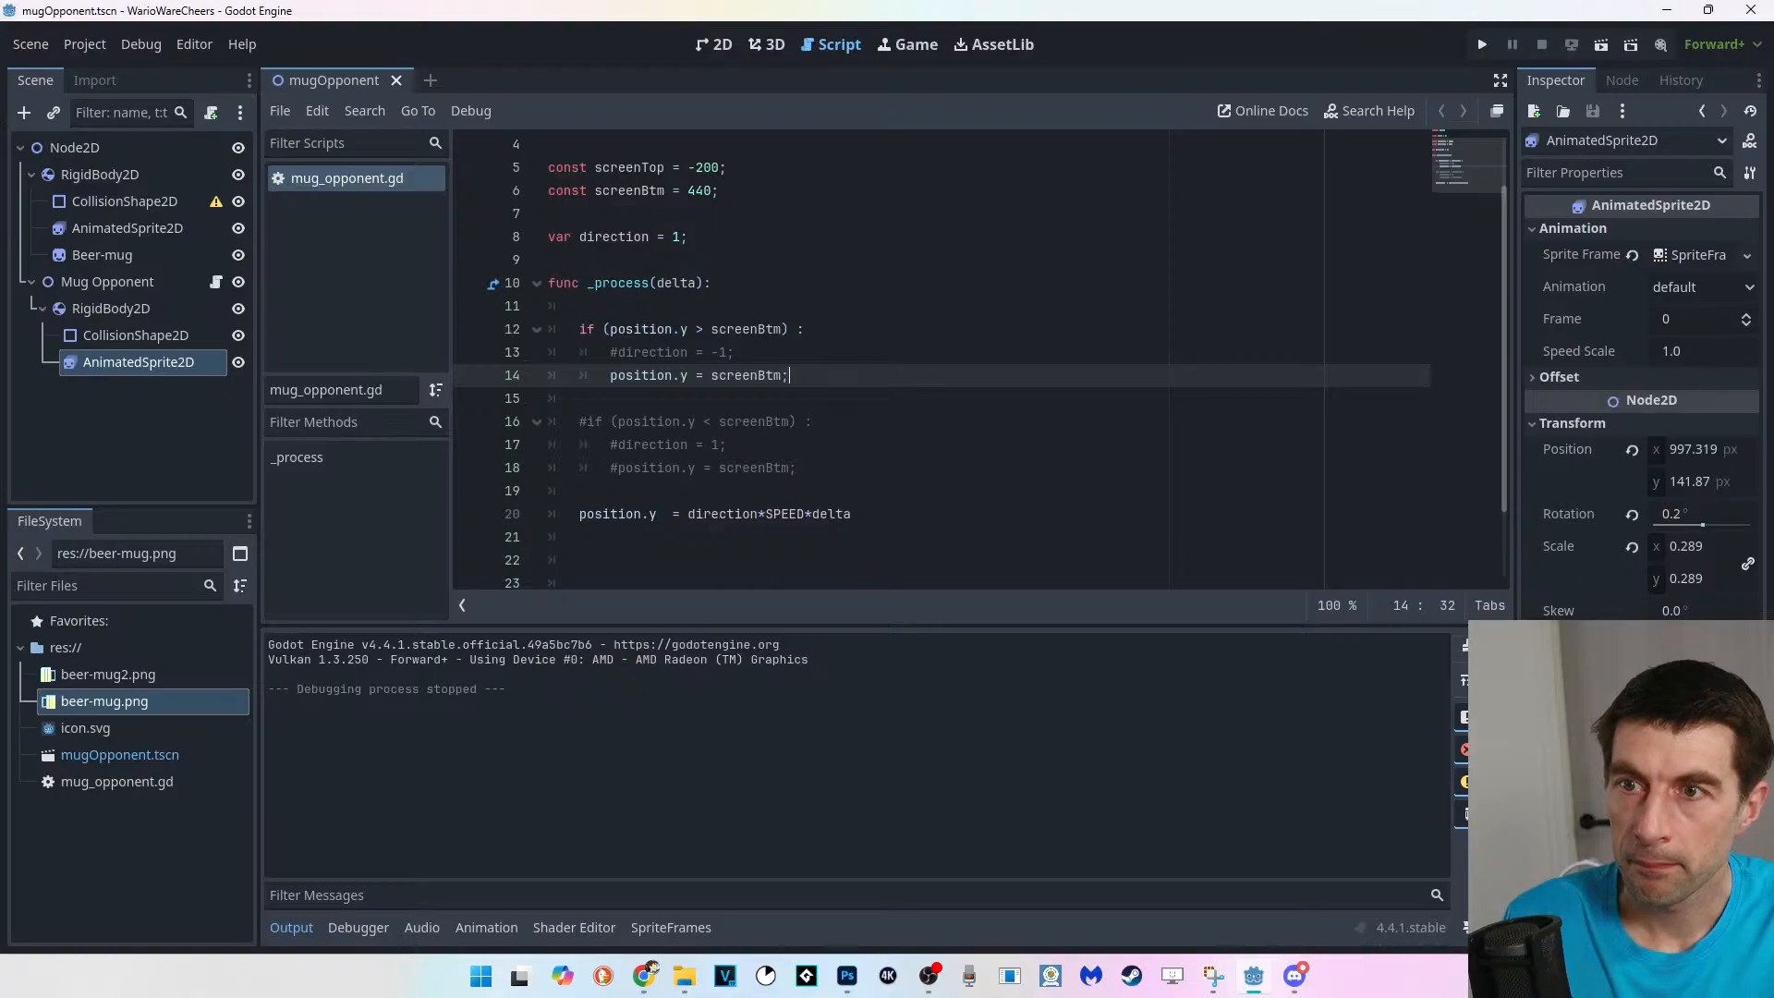
key("shift+Left")
key("shift+Left")
key("shift+Left")
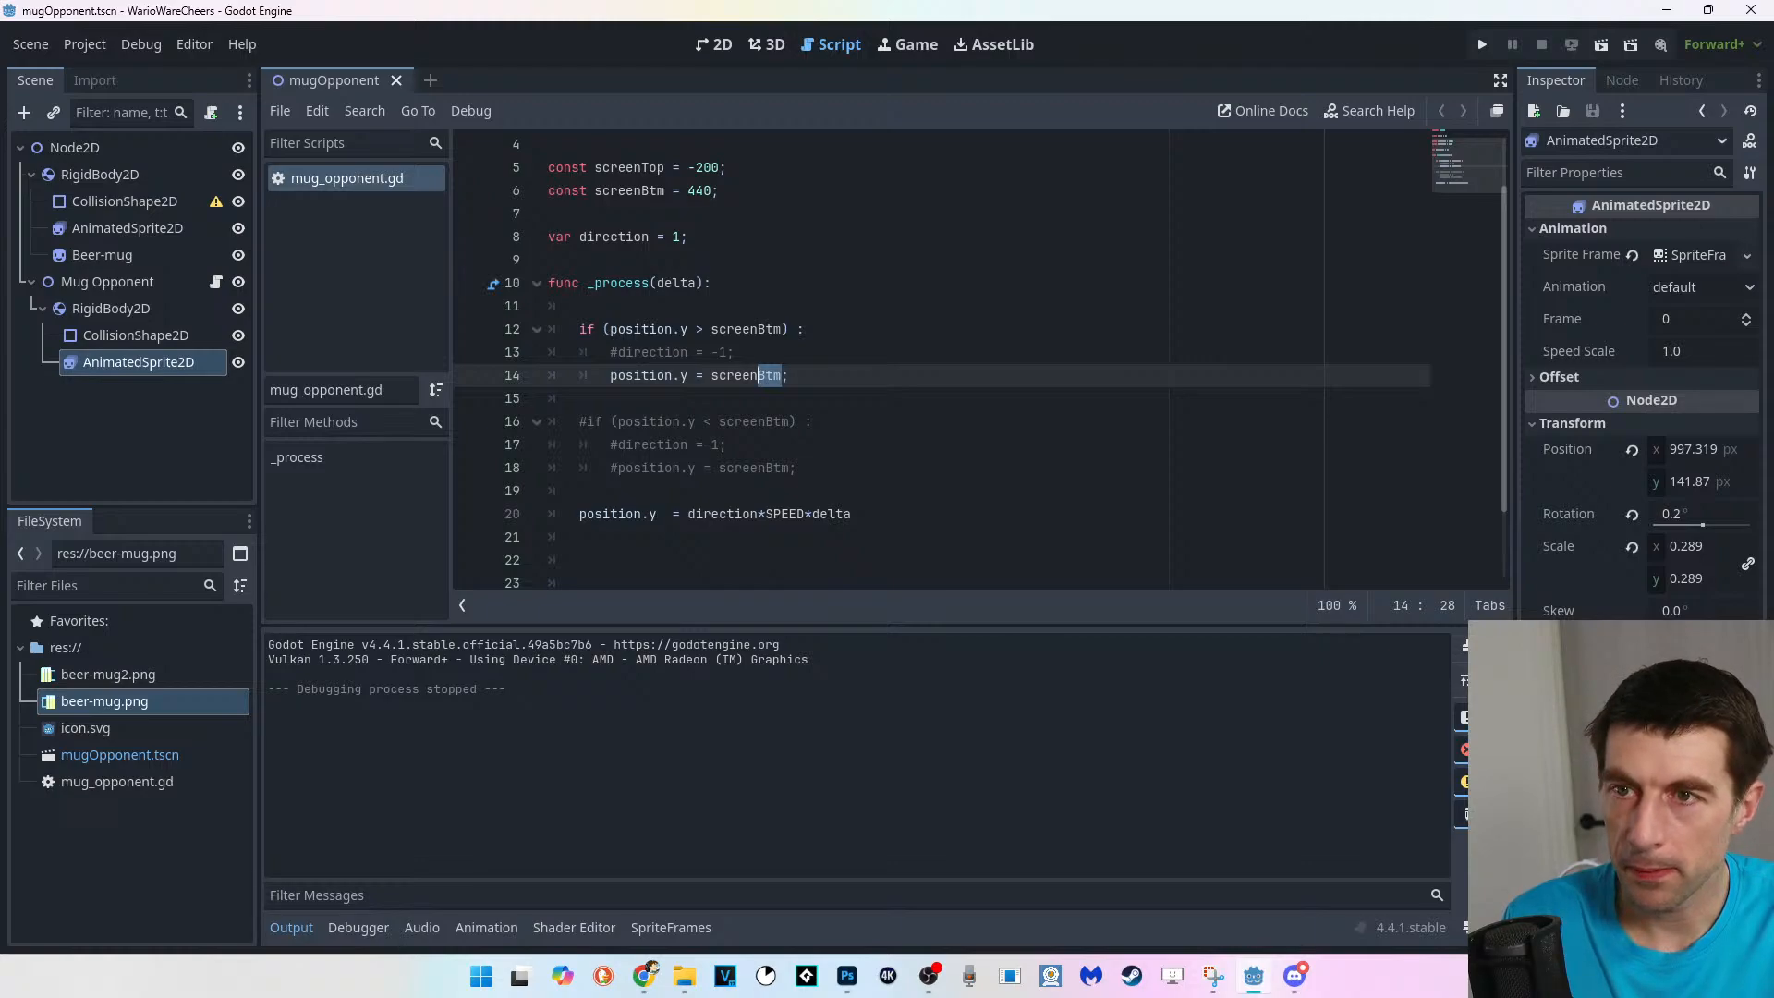
key("Left")
key("shift+Right")
key("shift+Right")
key("shift+Right")
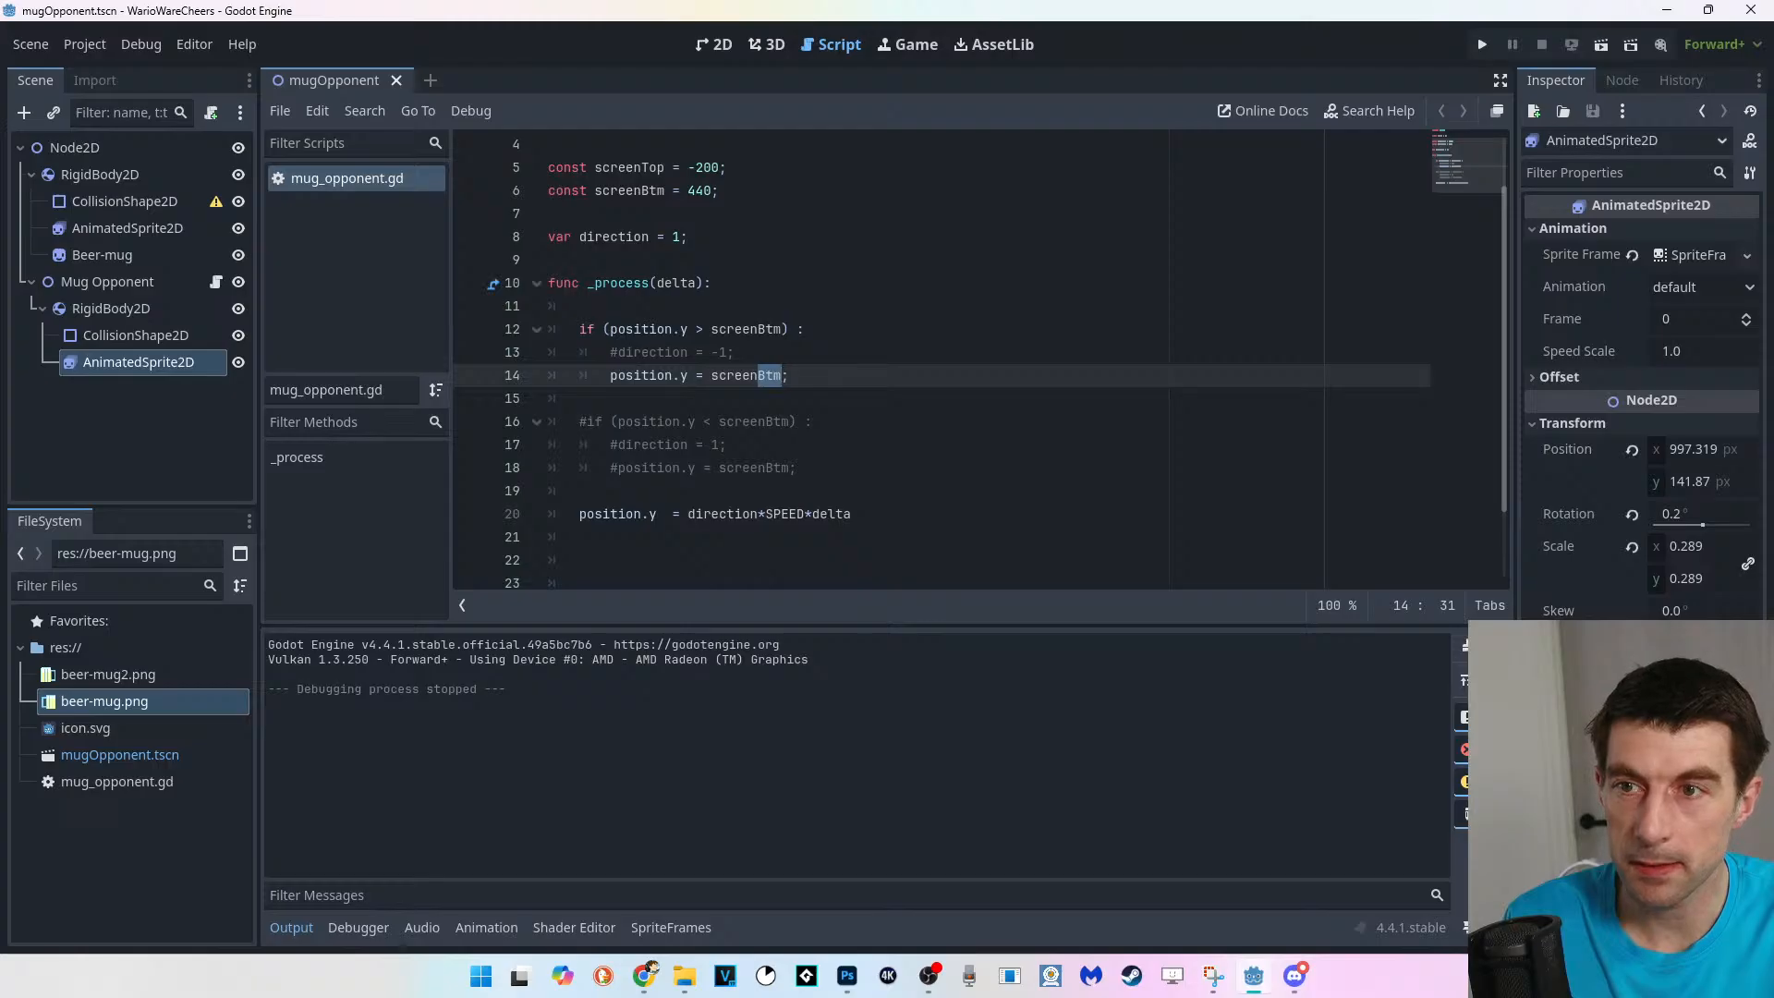
type("Top")
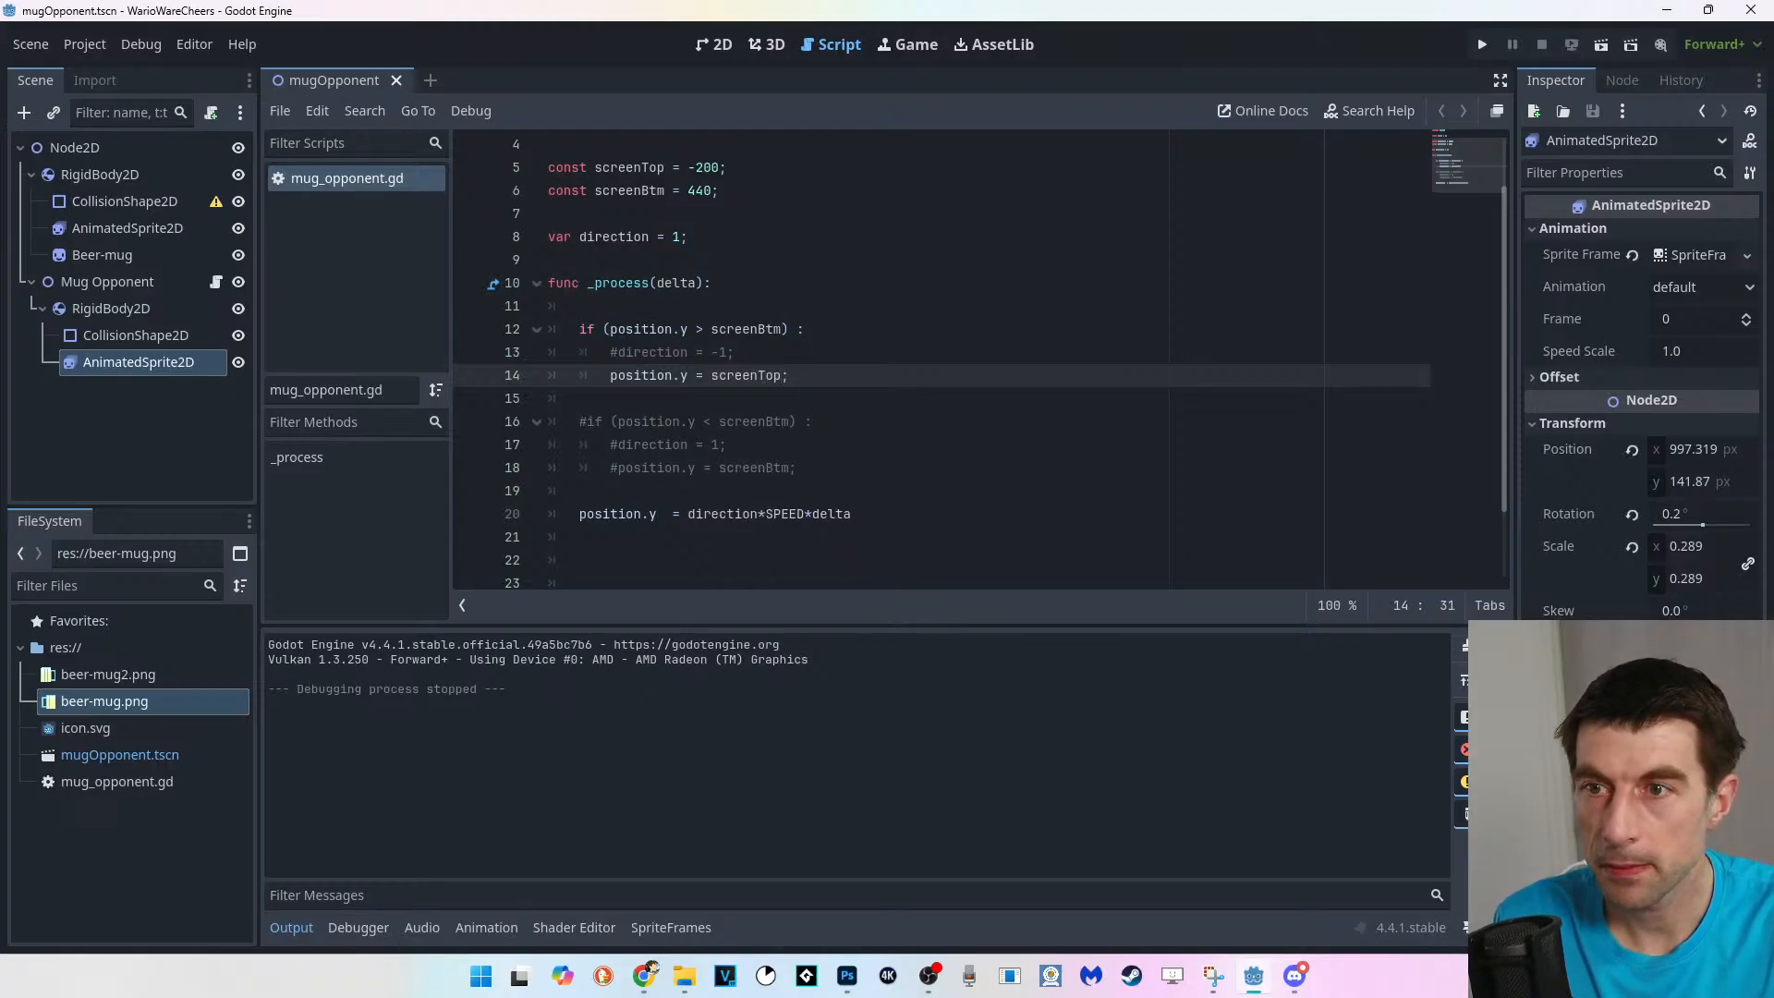
left_click(1482, 45)
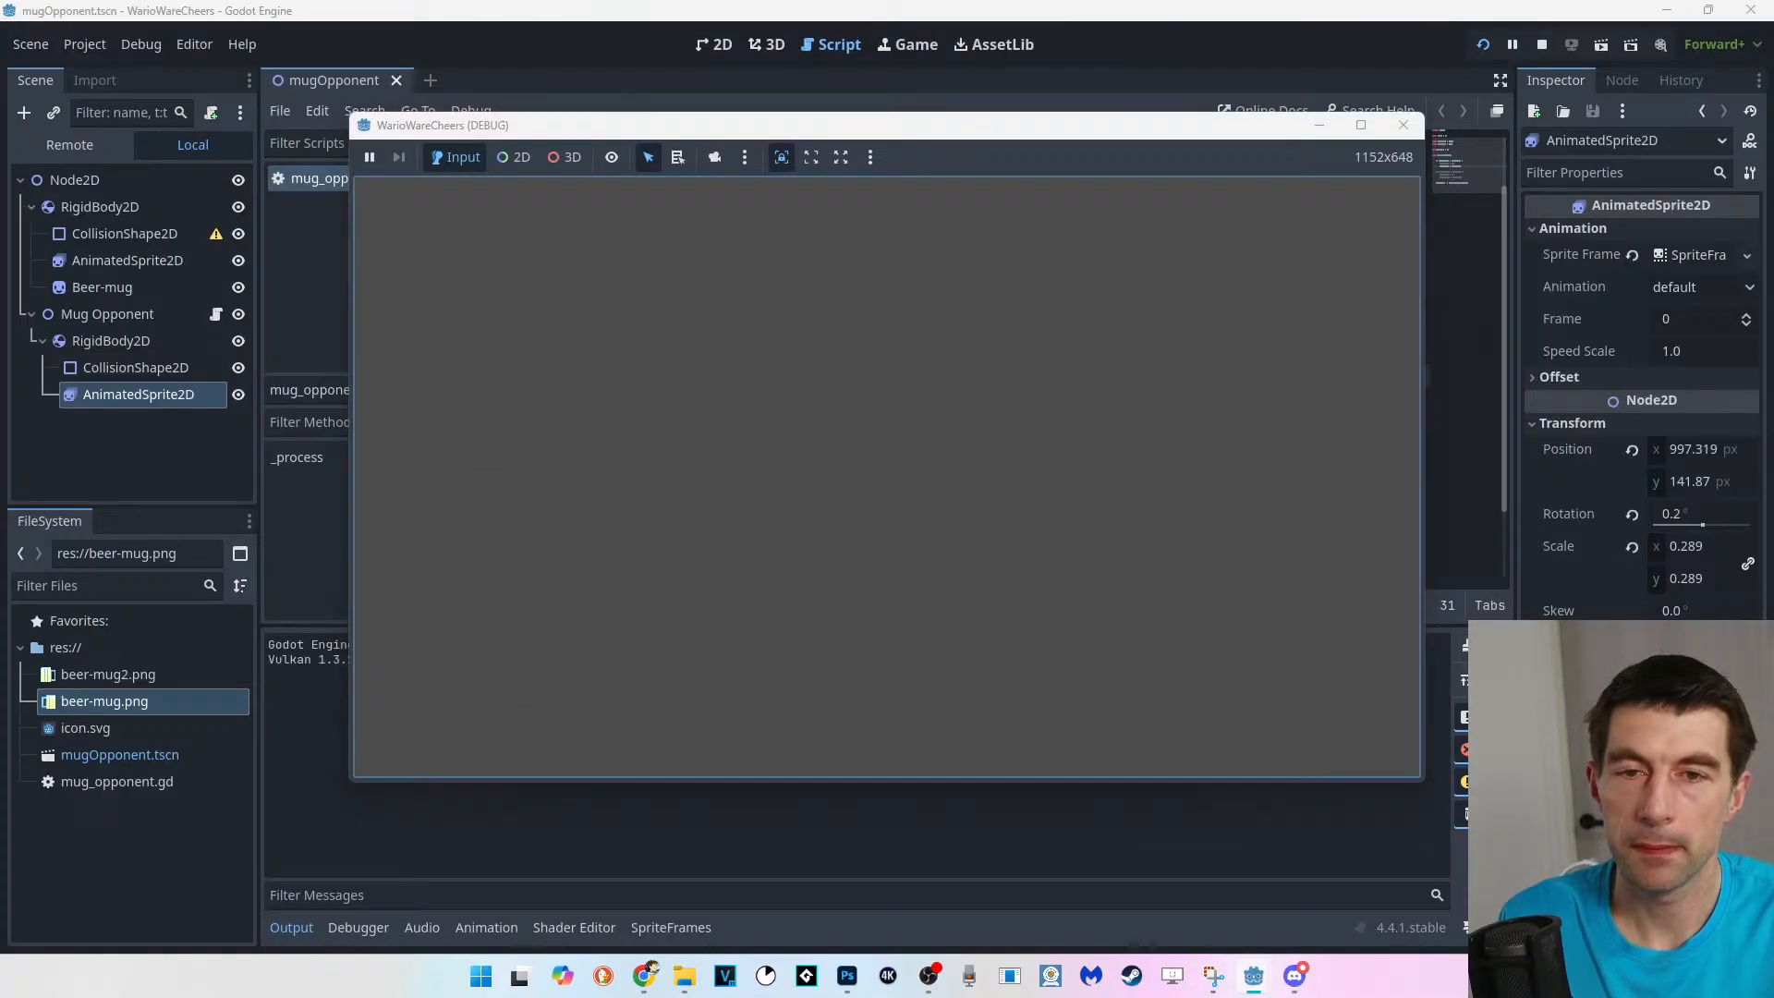
left_click(1402, 125)
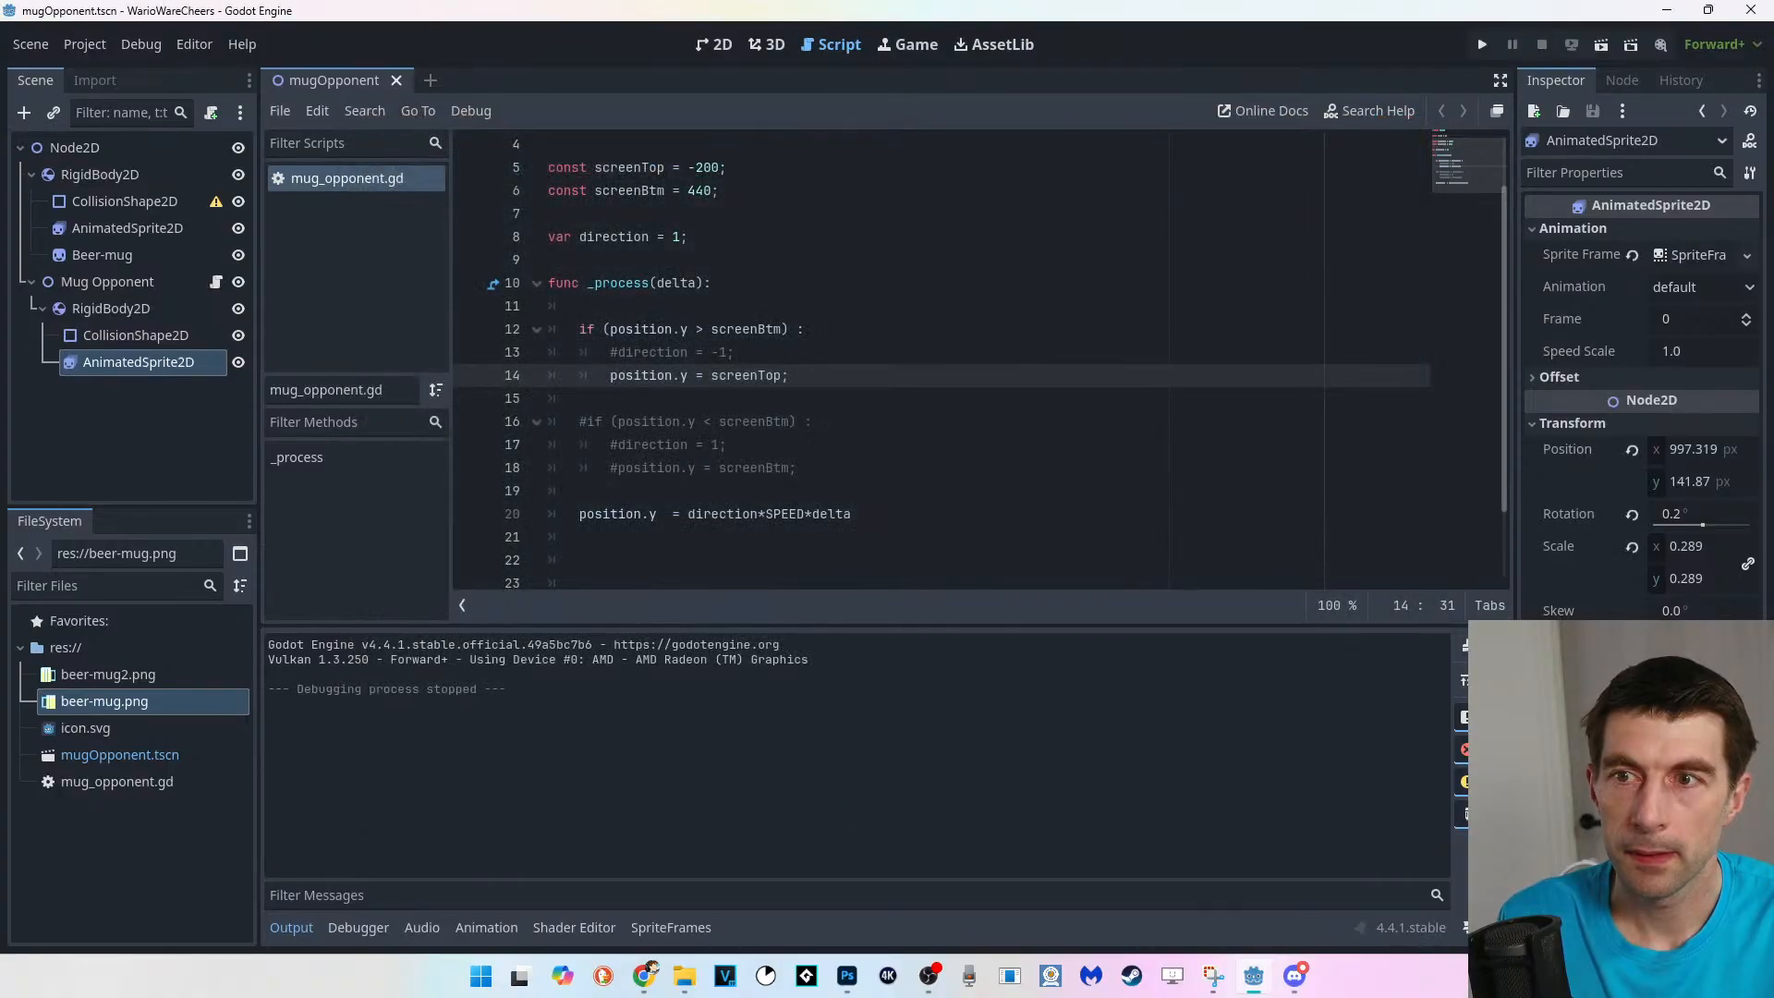
left_click_drag(711, 375, 782, 375)
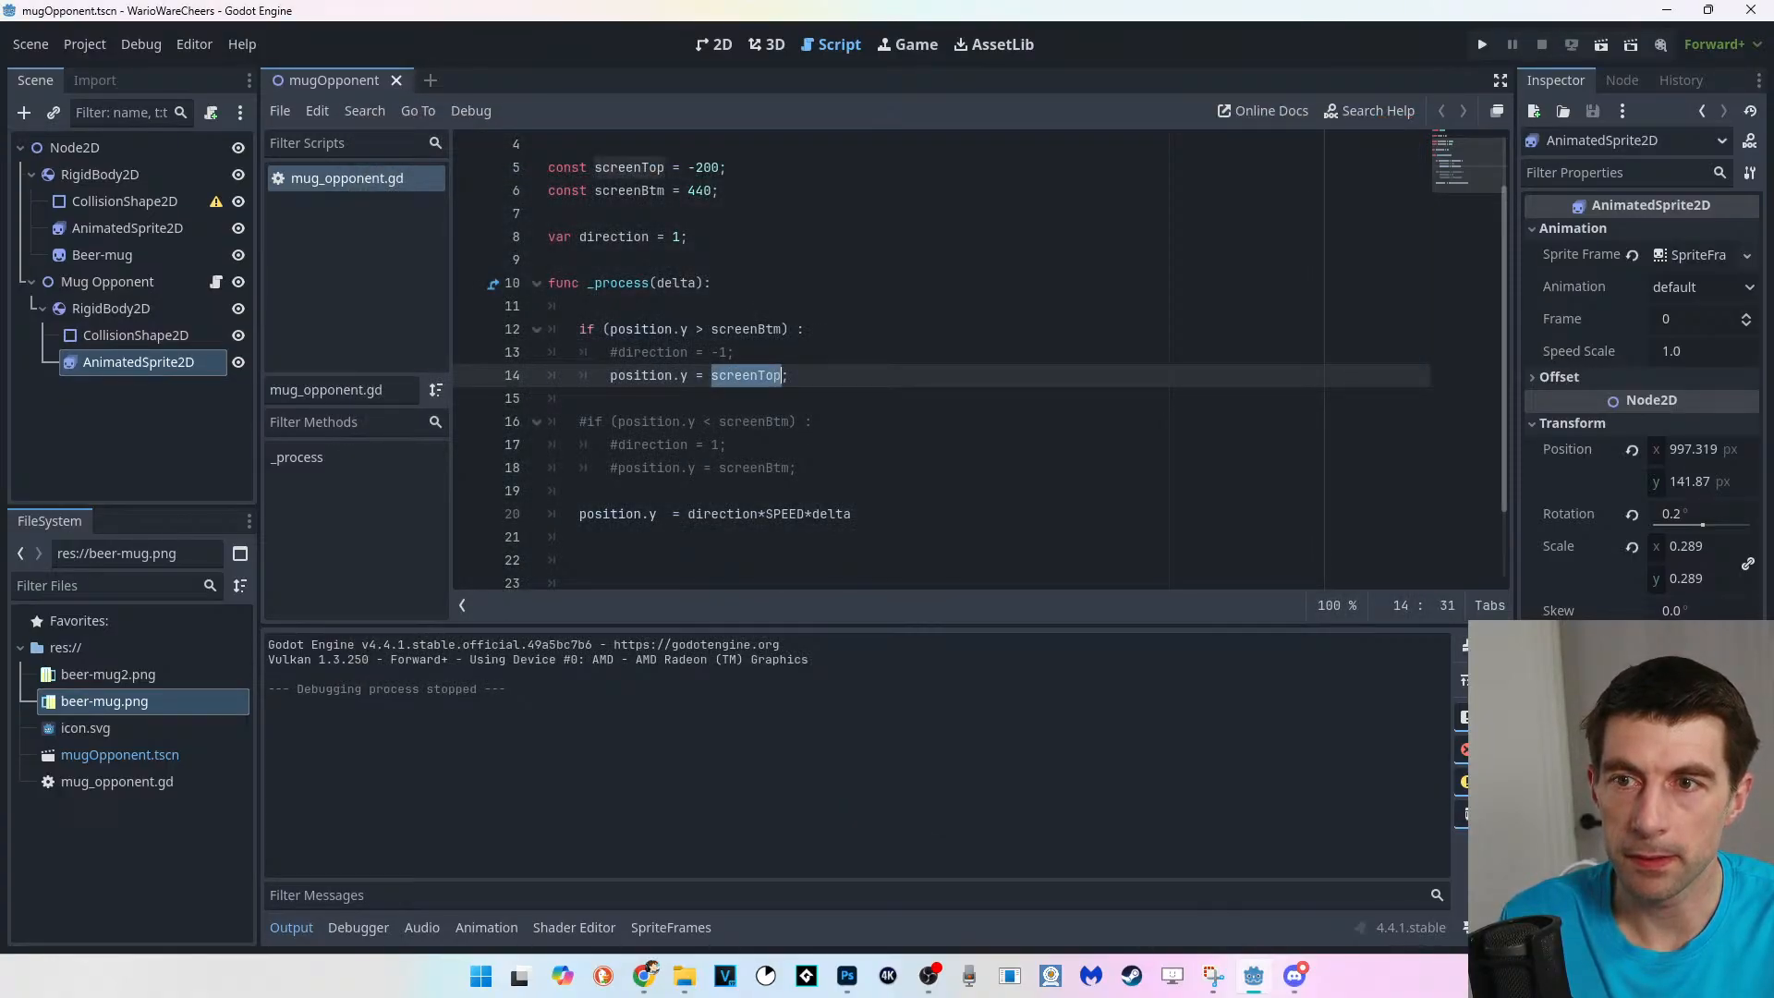
Set the position.y assignment in the first if block to 0, save, test-run the project and close the game window.
type("0")
key("ctrl+s")
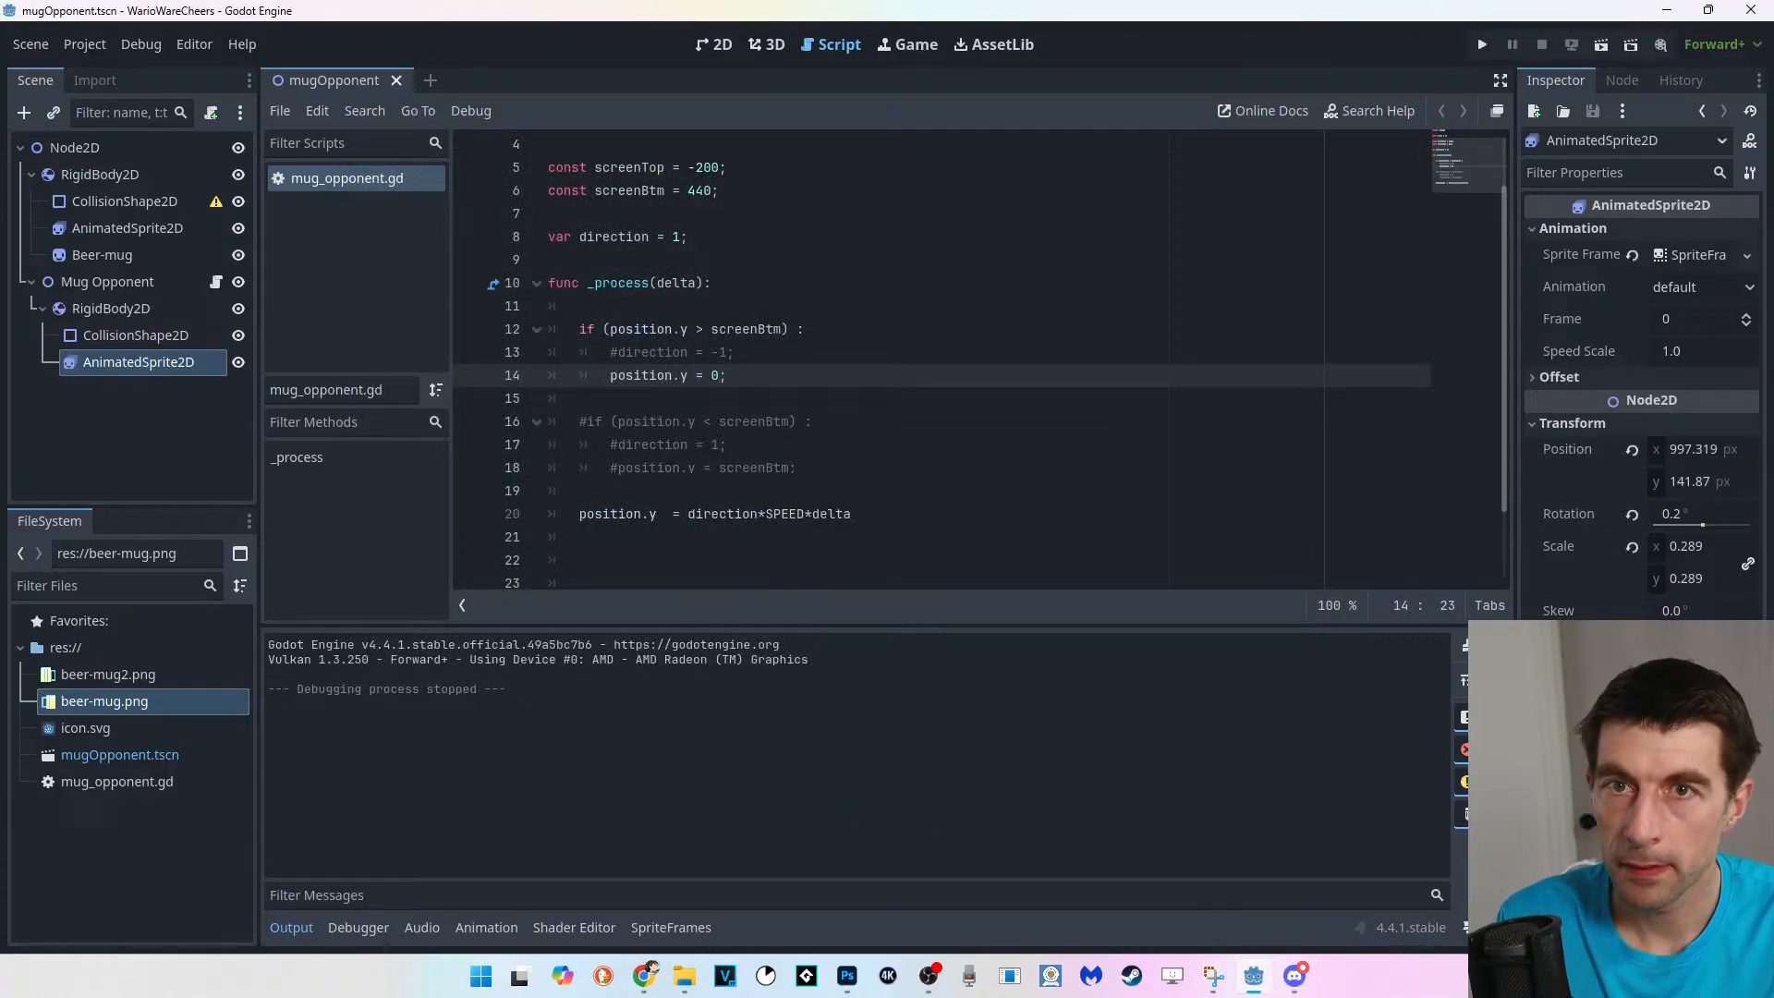
key("F5")
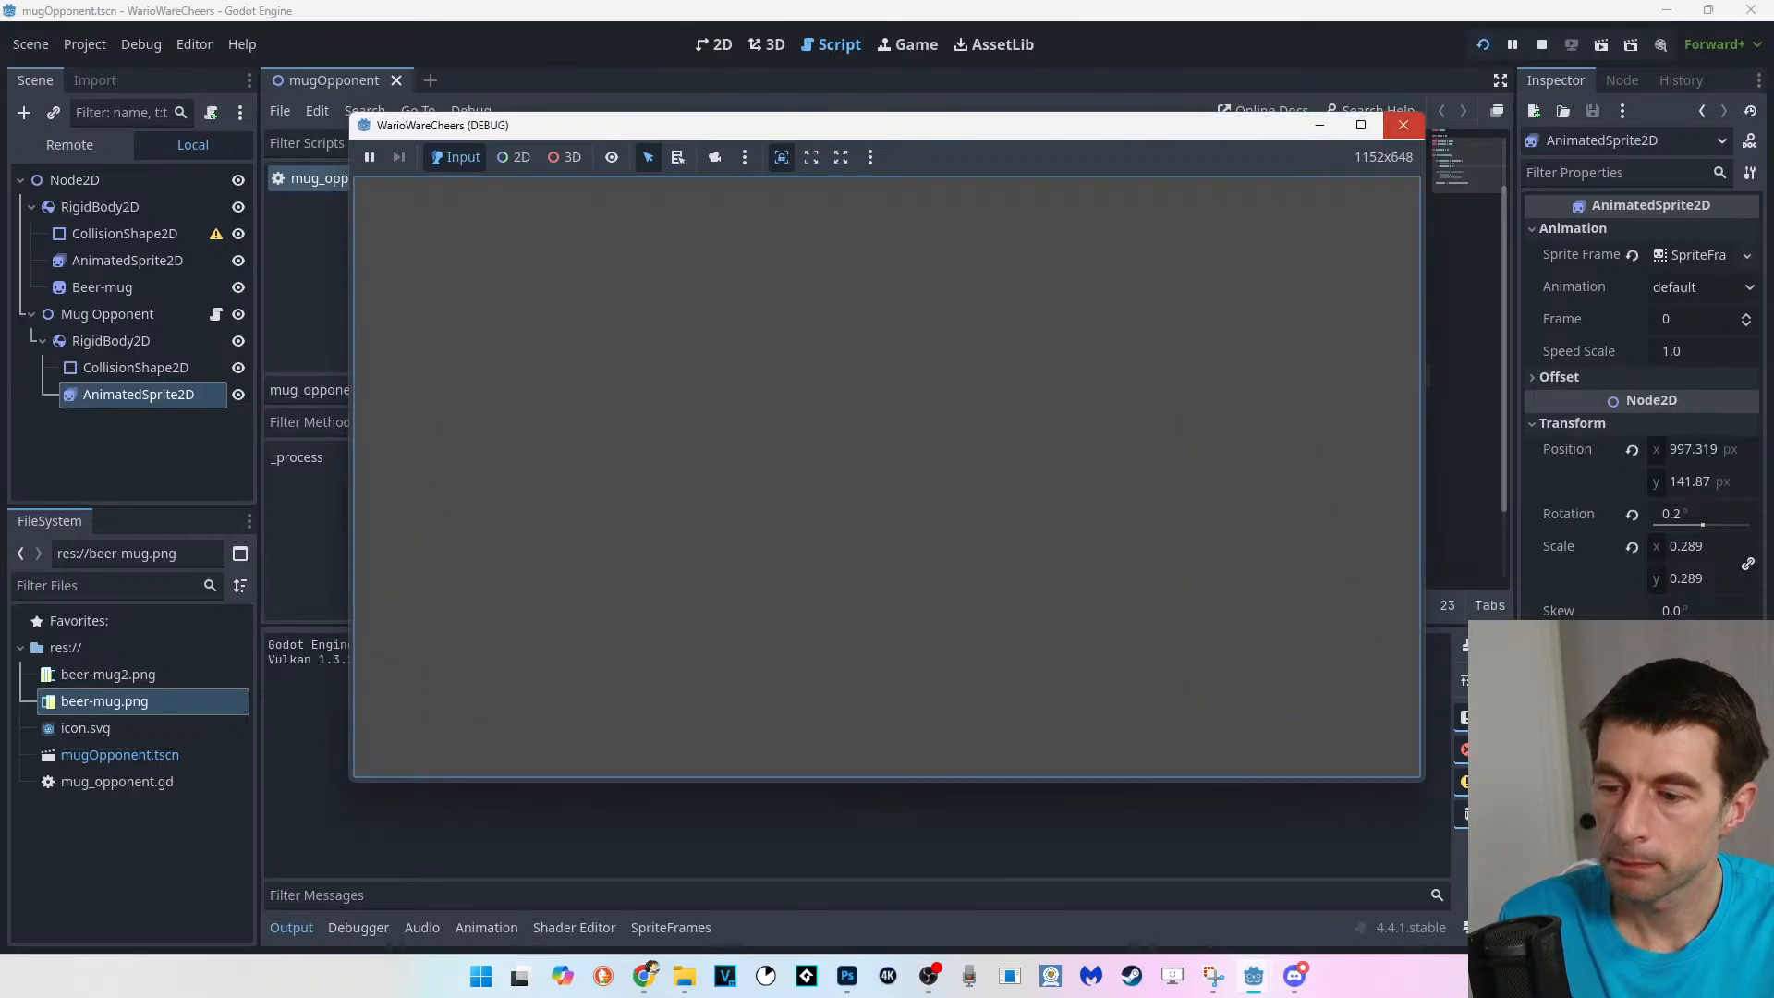
left_click(1403, 124)
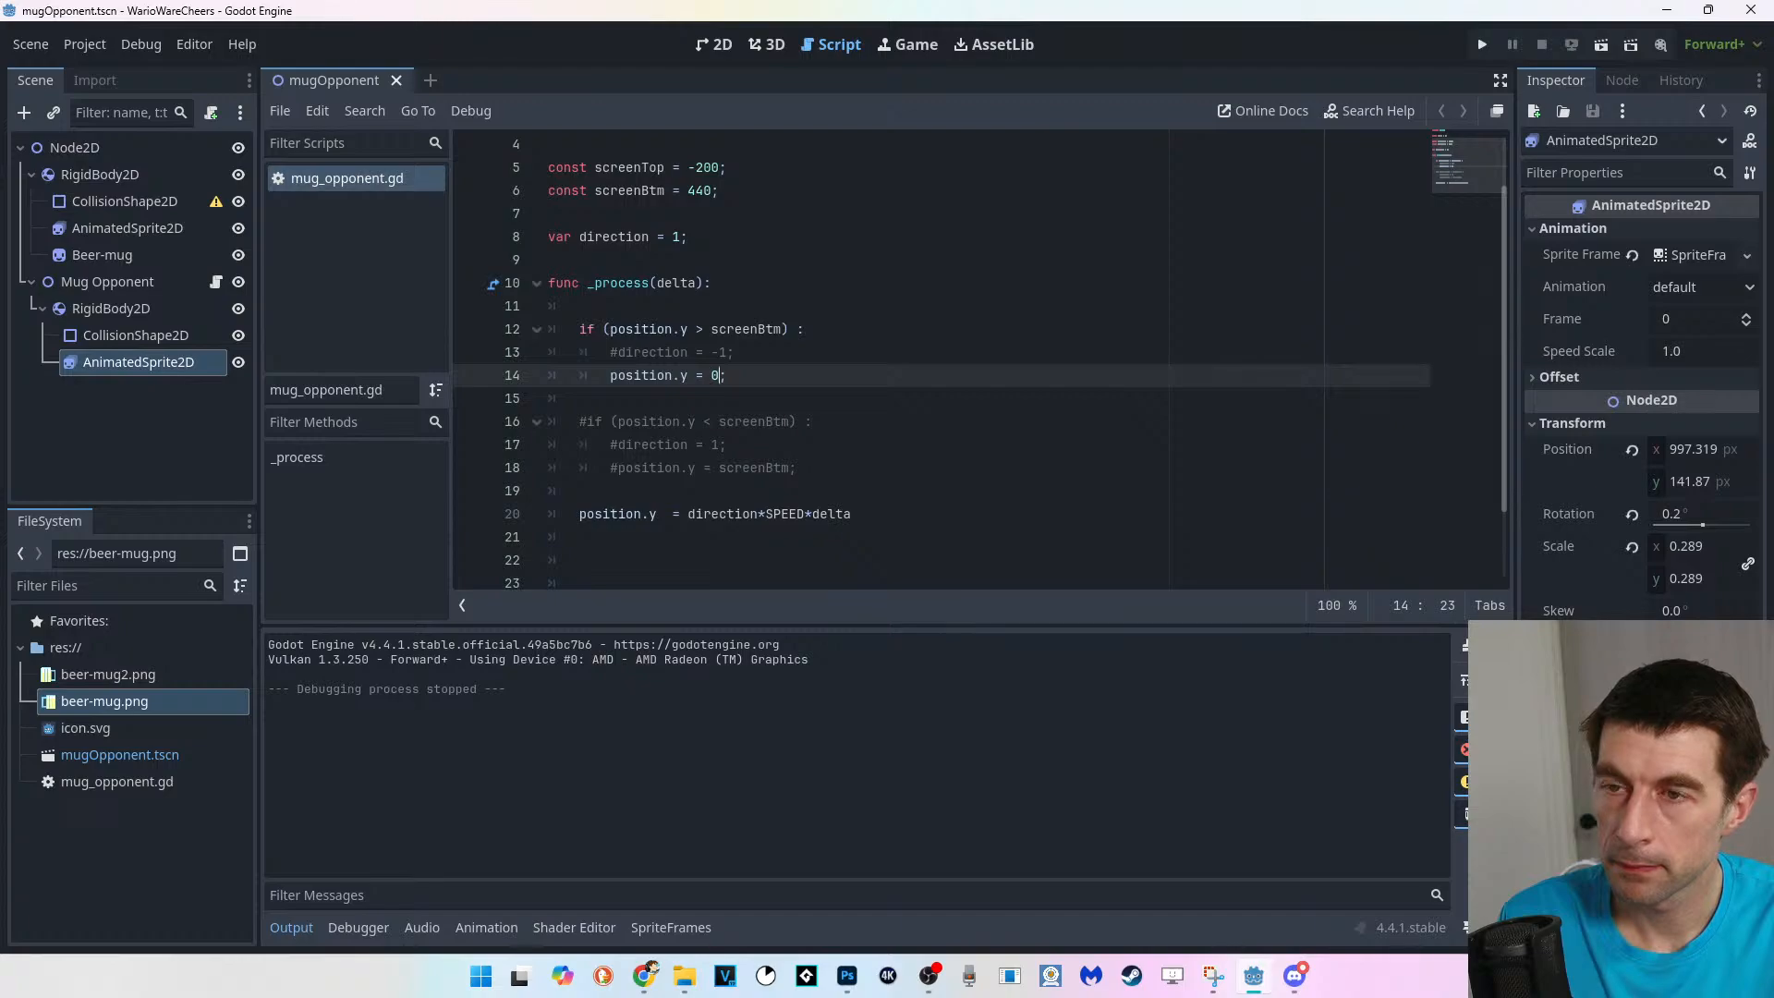
Change the first if condition to position.y > 400 and add two blank lines below that block.
left_click(700, 330)
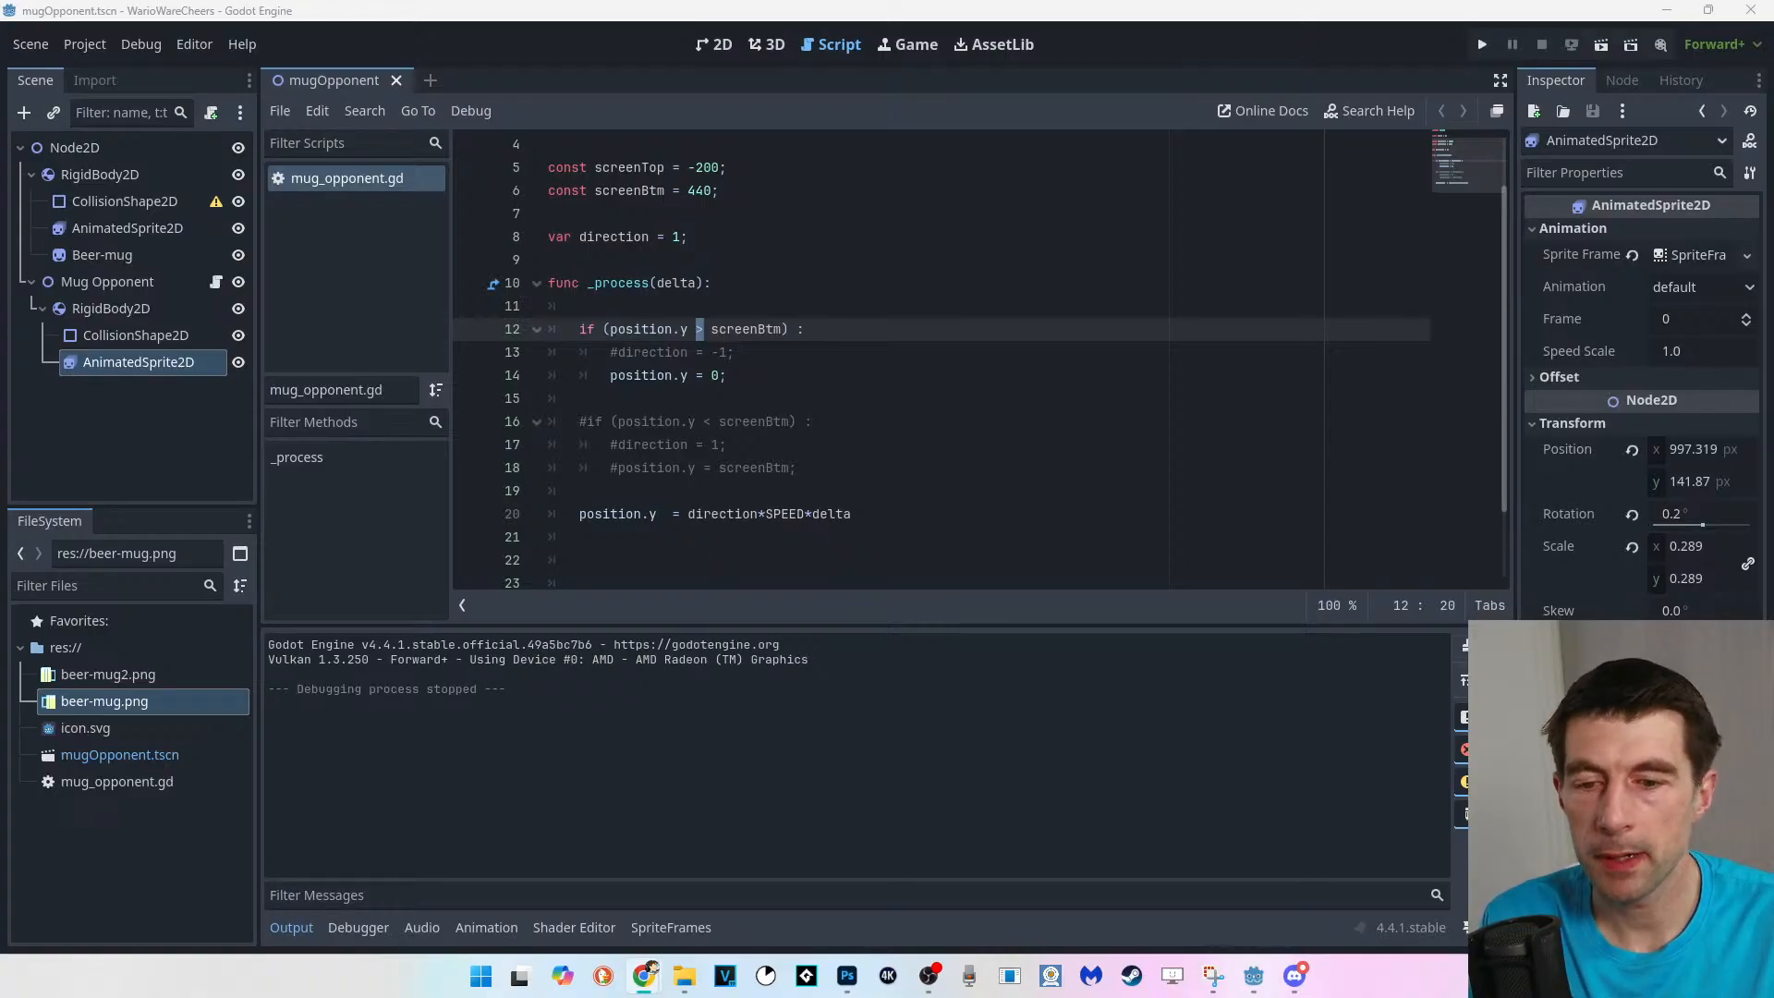
left_click(736, 329)
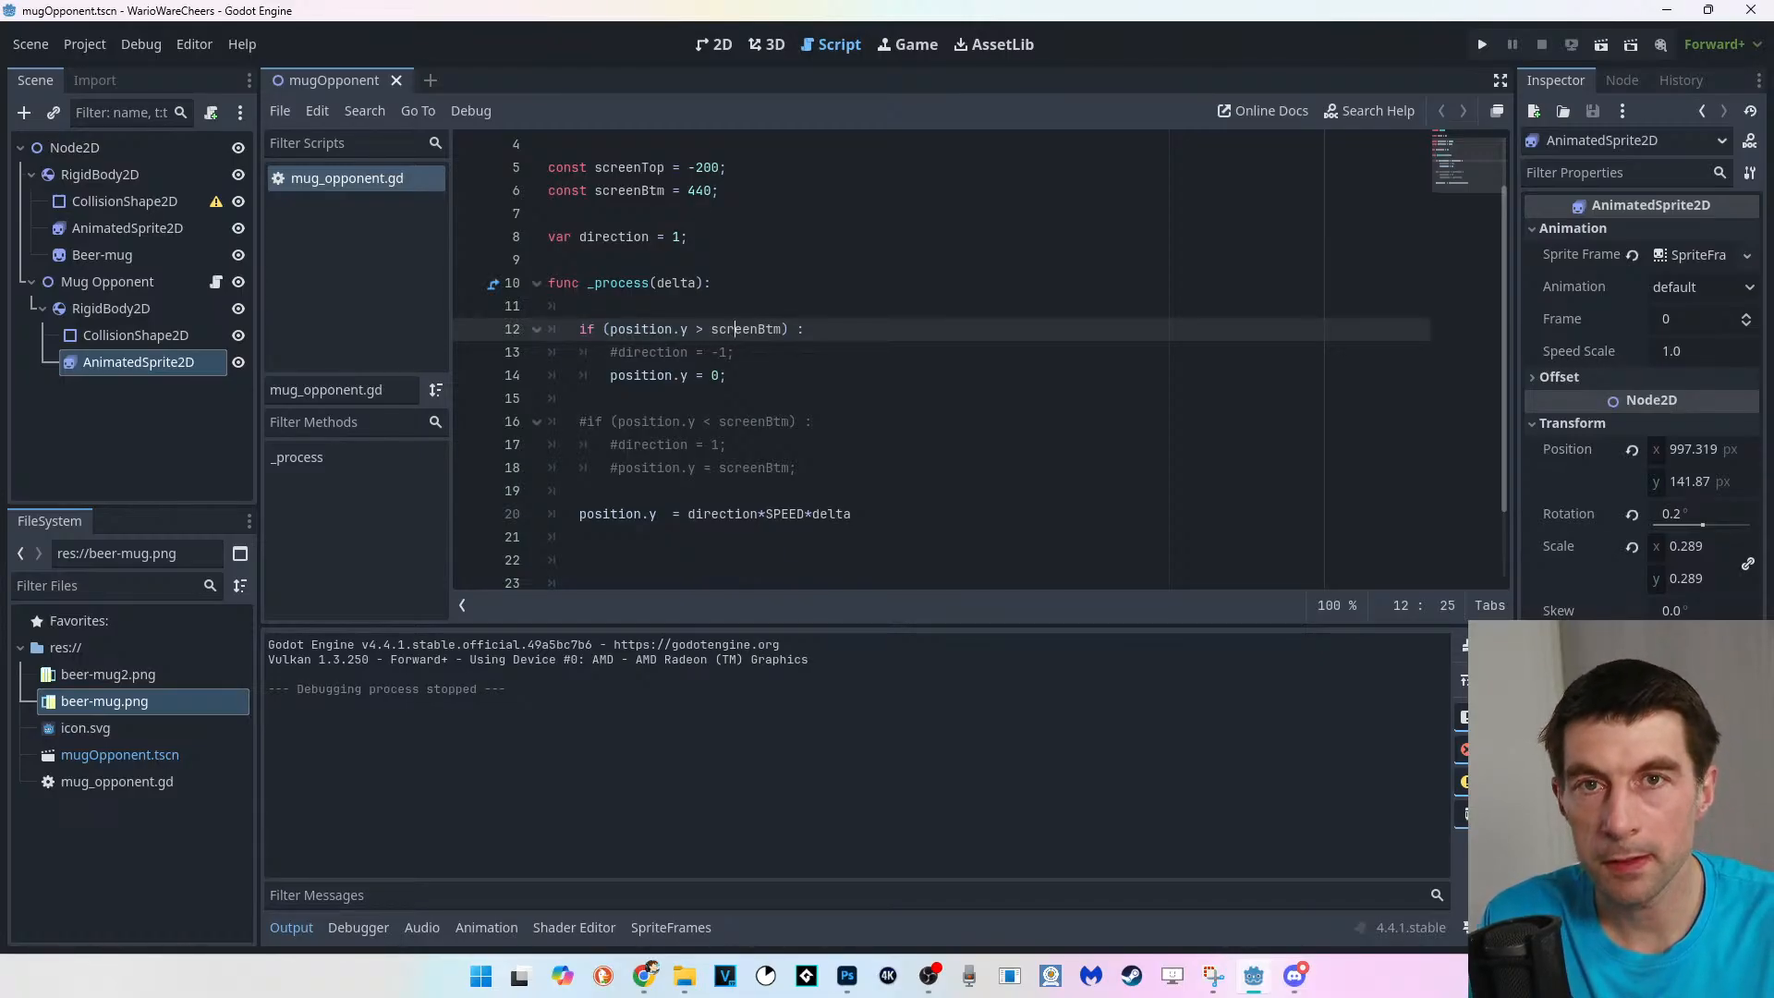
mouse_move(639, 288)
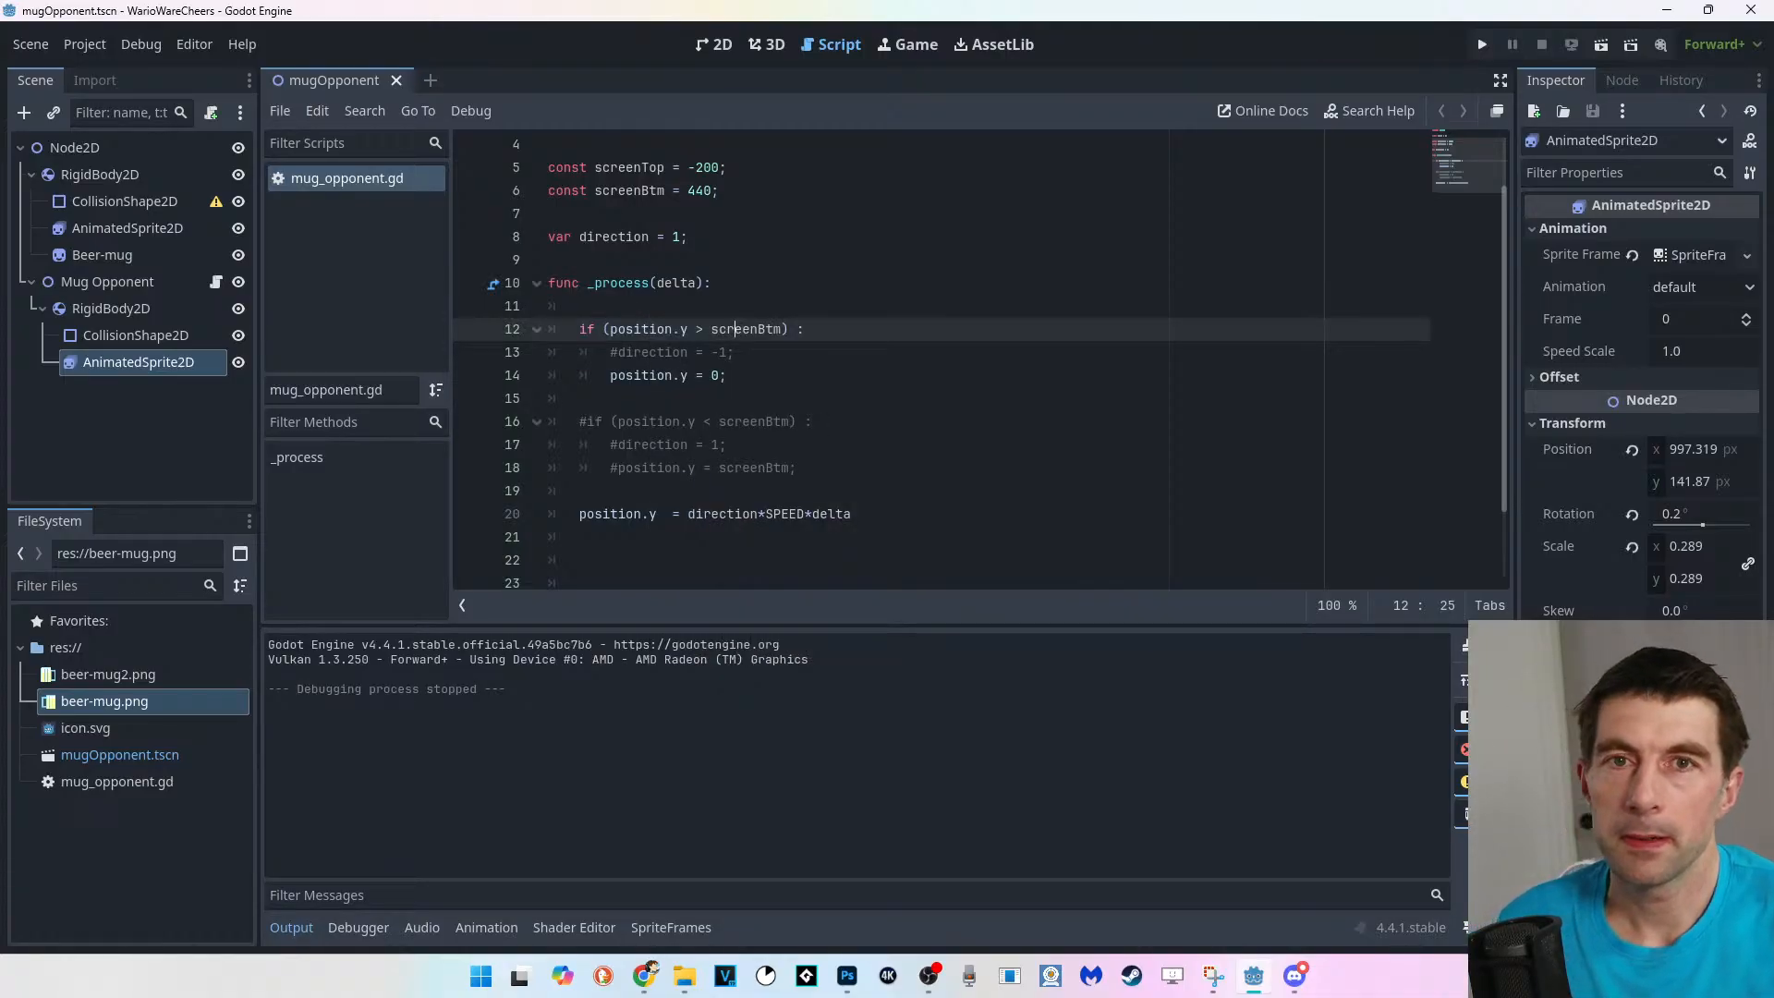
left_click(580, 306)
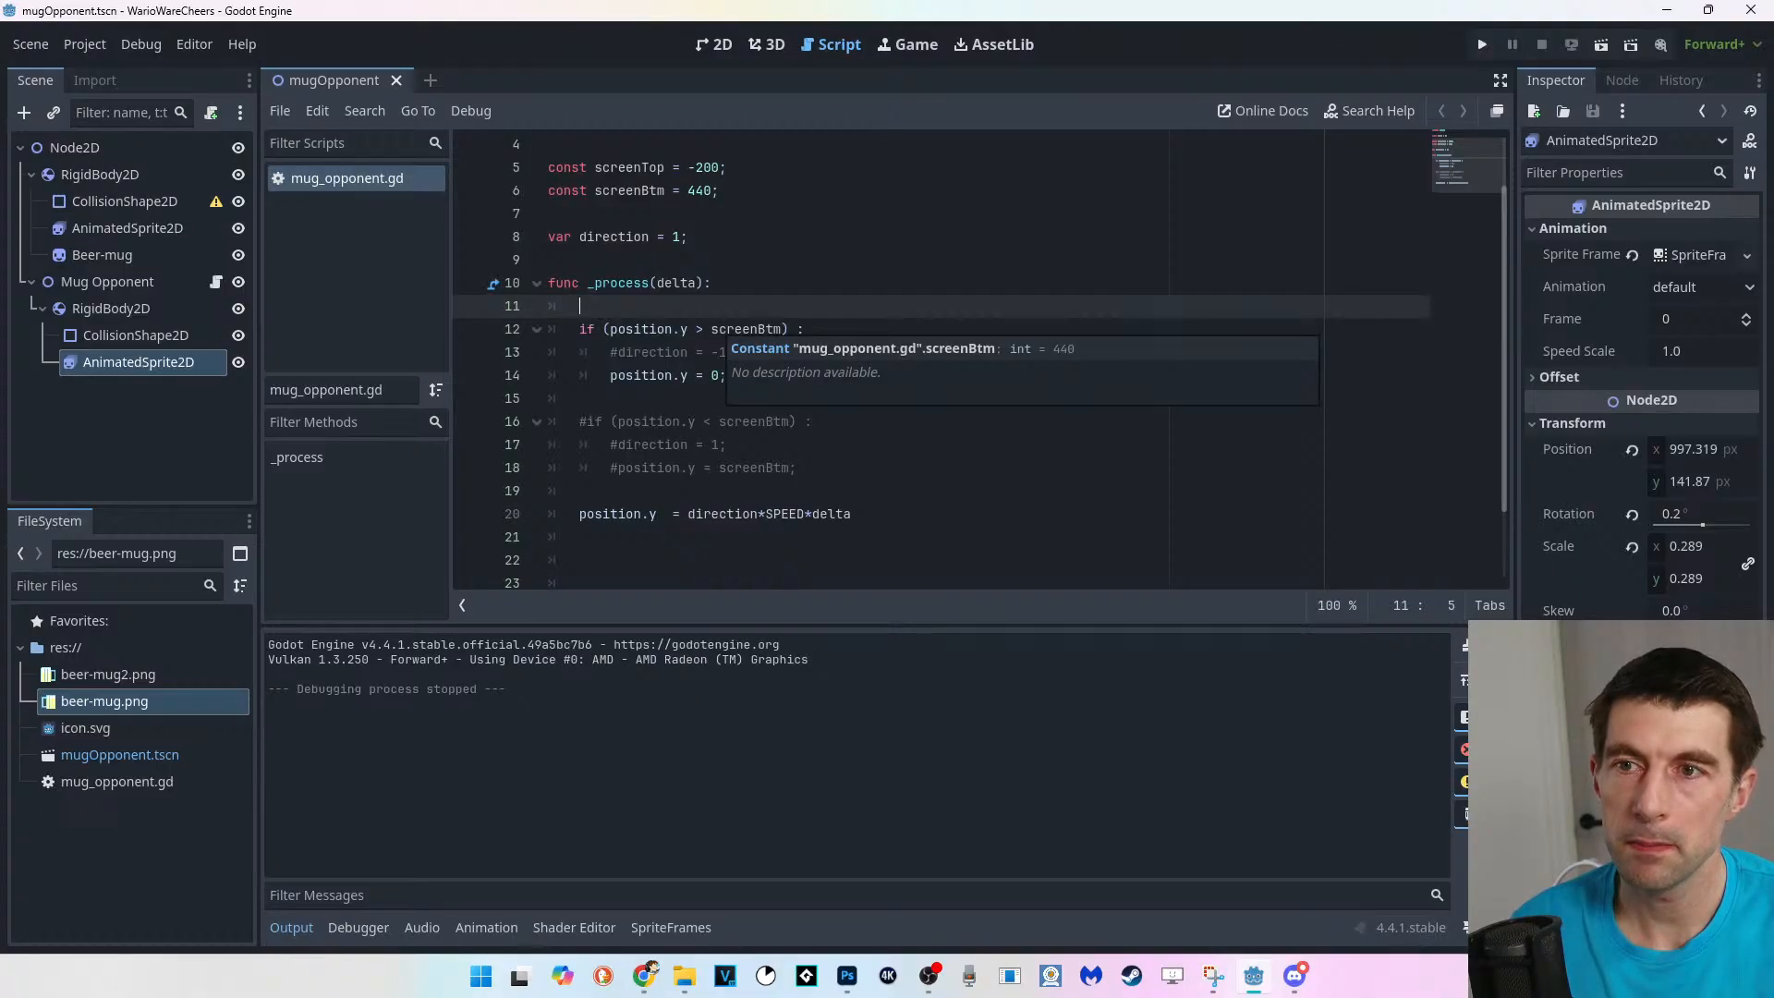
left_click(719, 327)
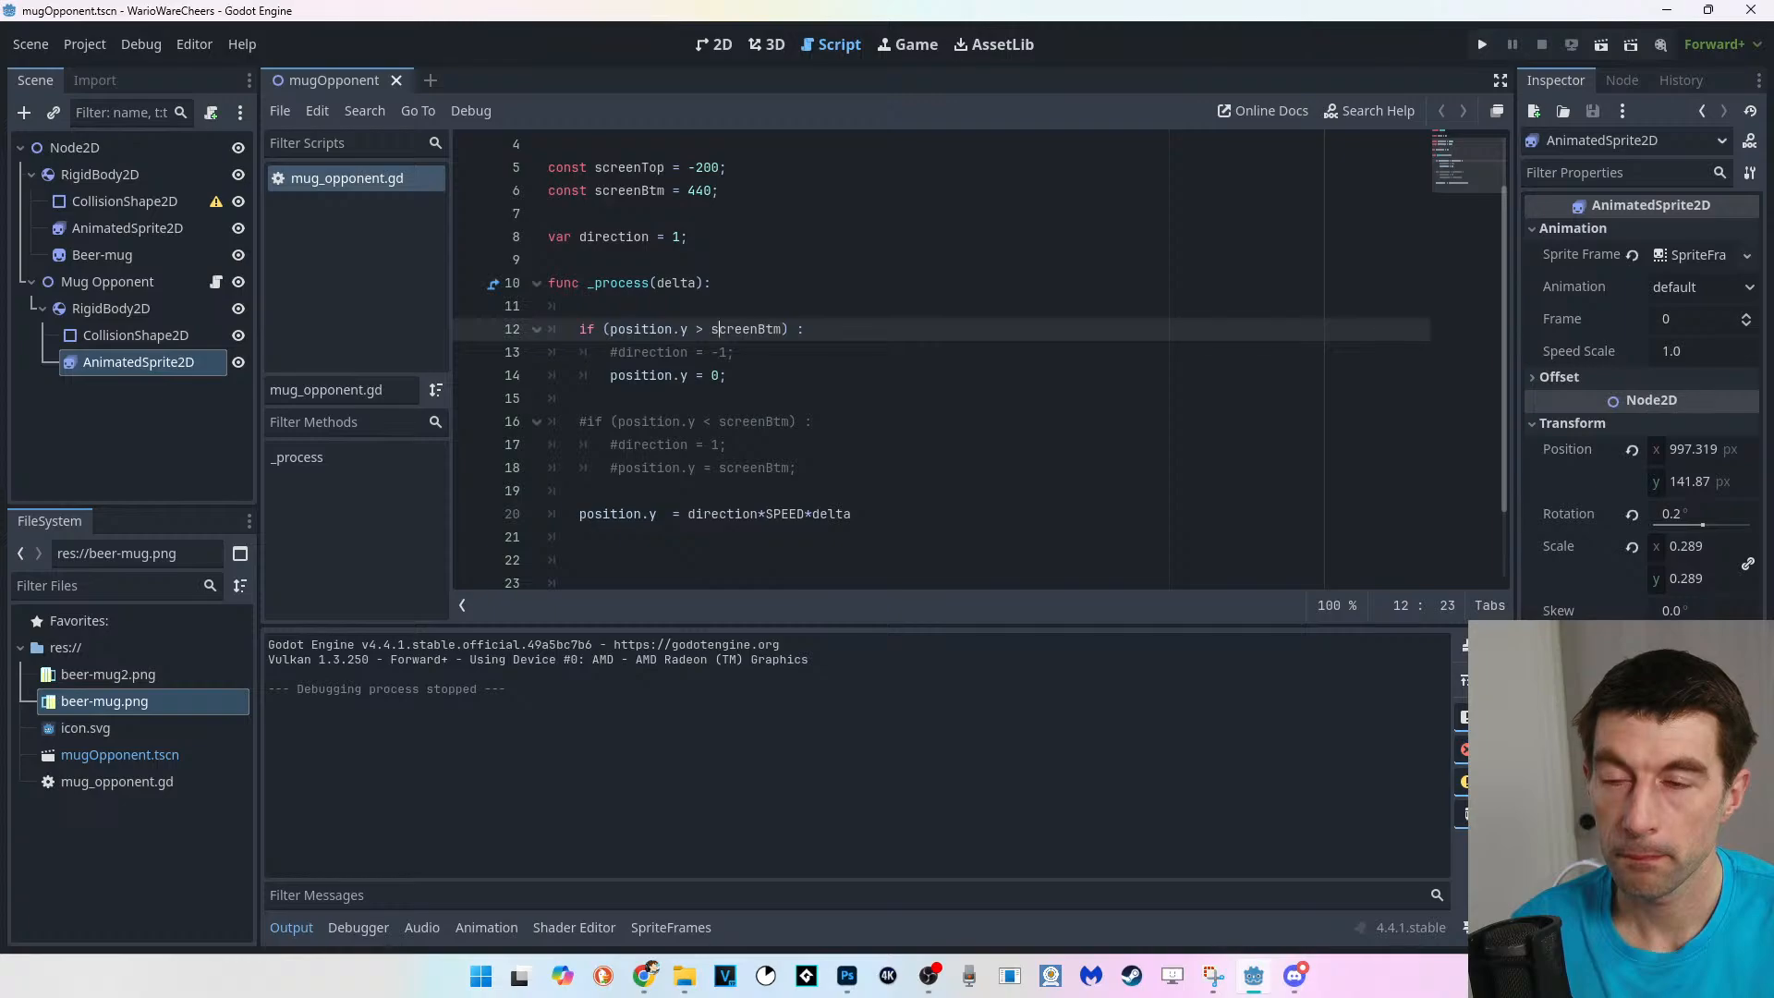
double_click(721, 329)
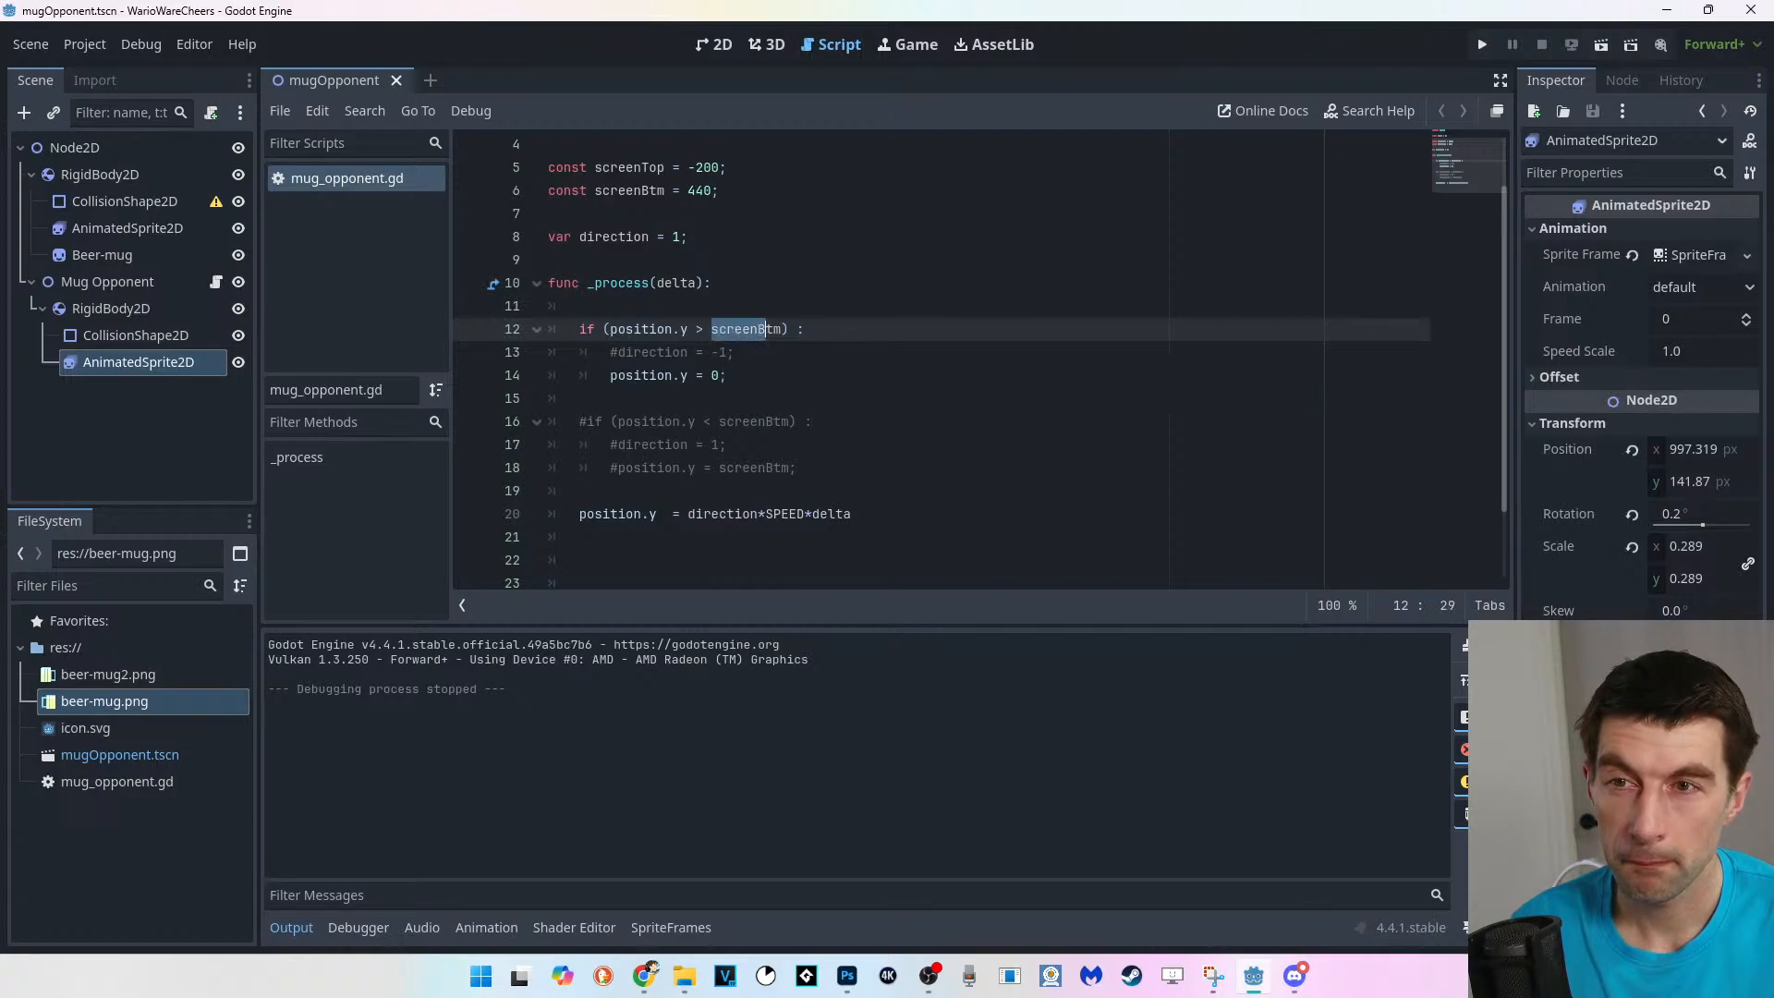
type("400")
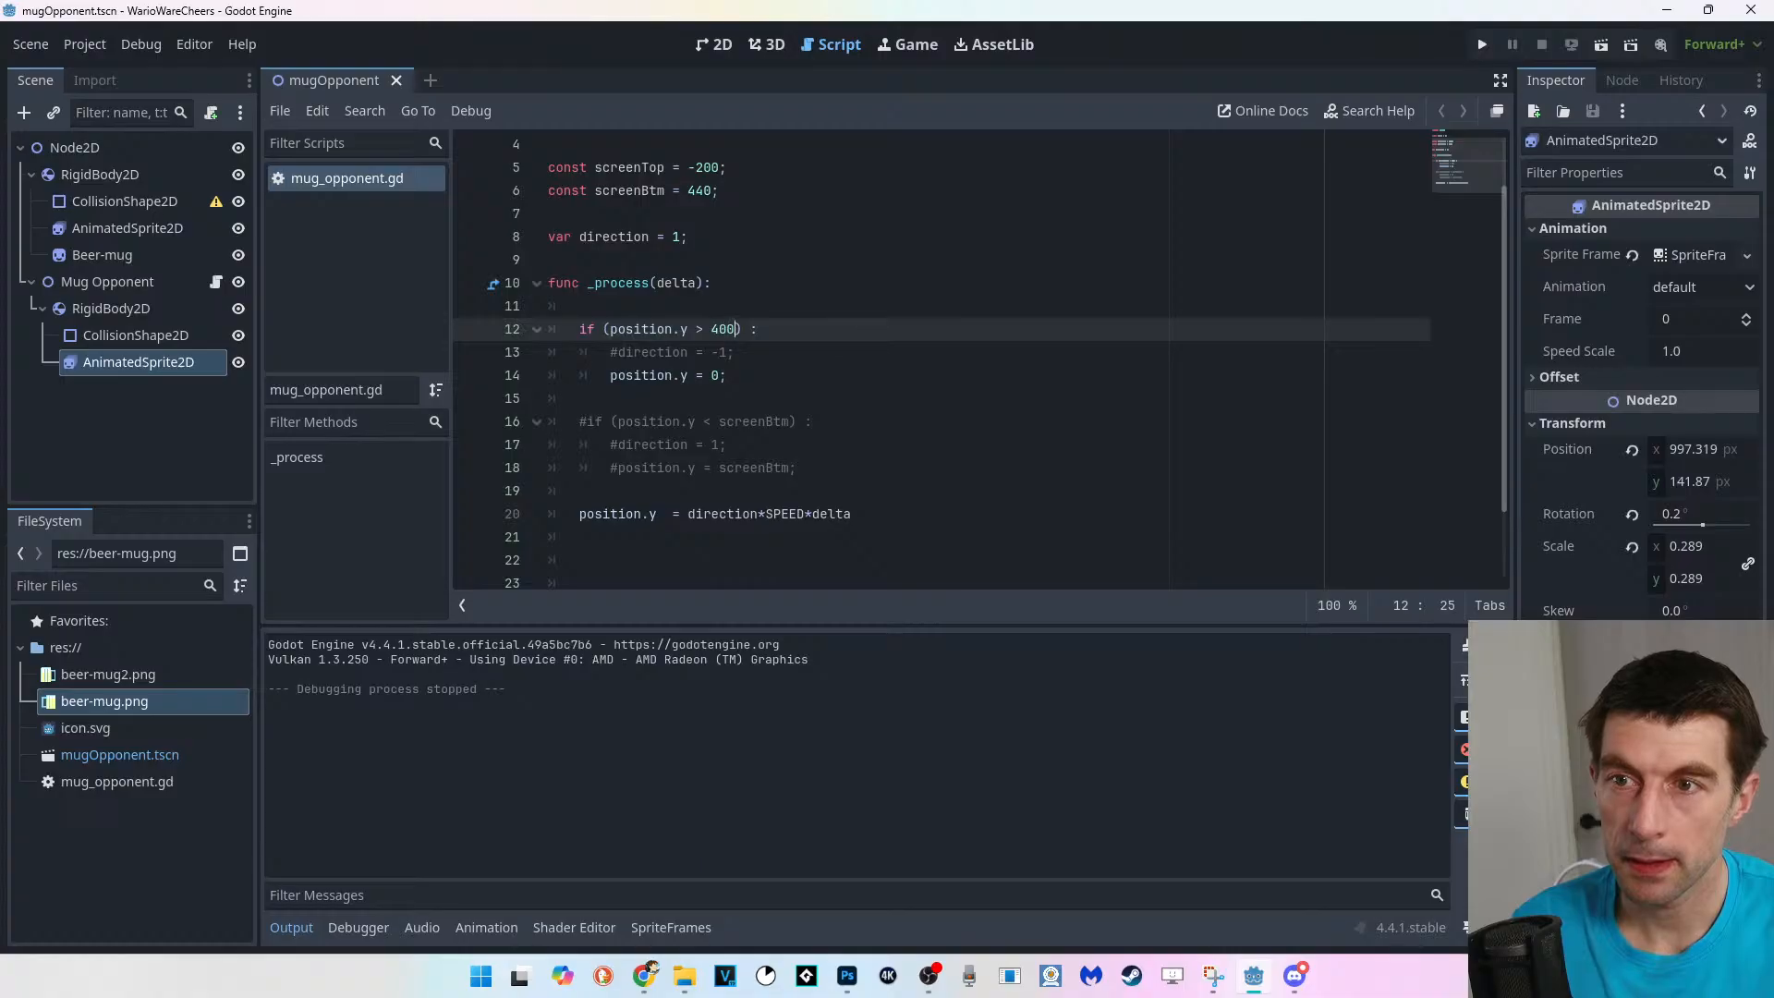
left_click_drag(730, 376, 548, 329)
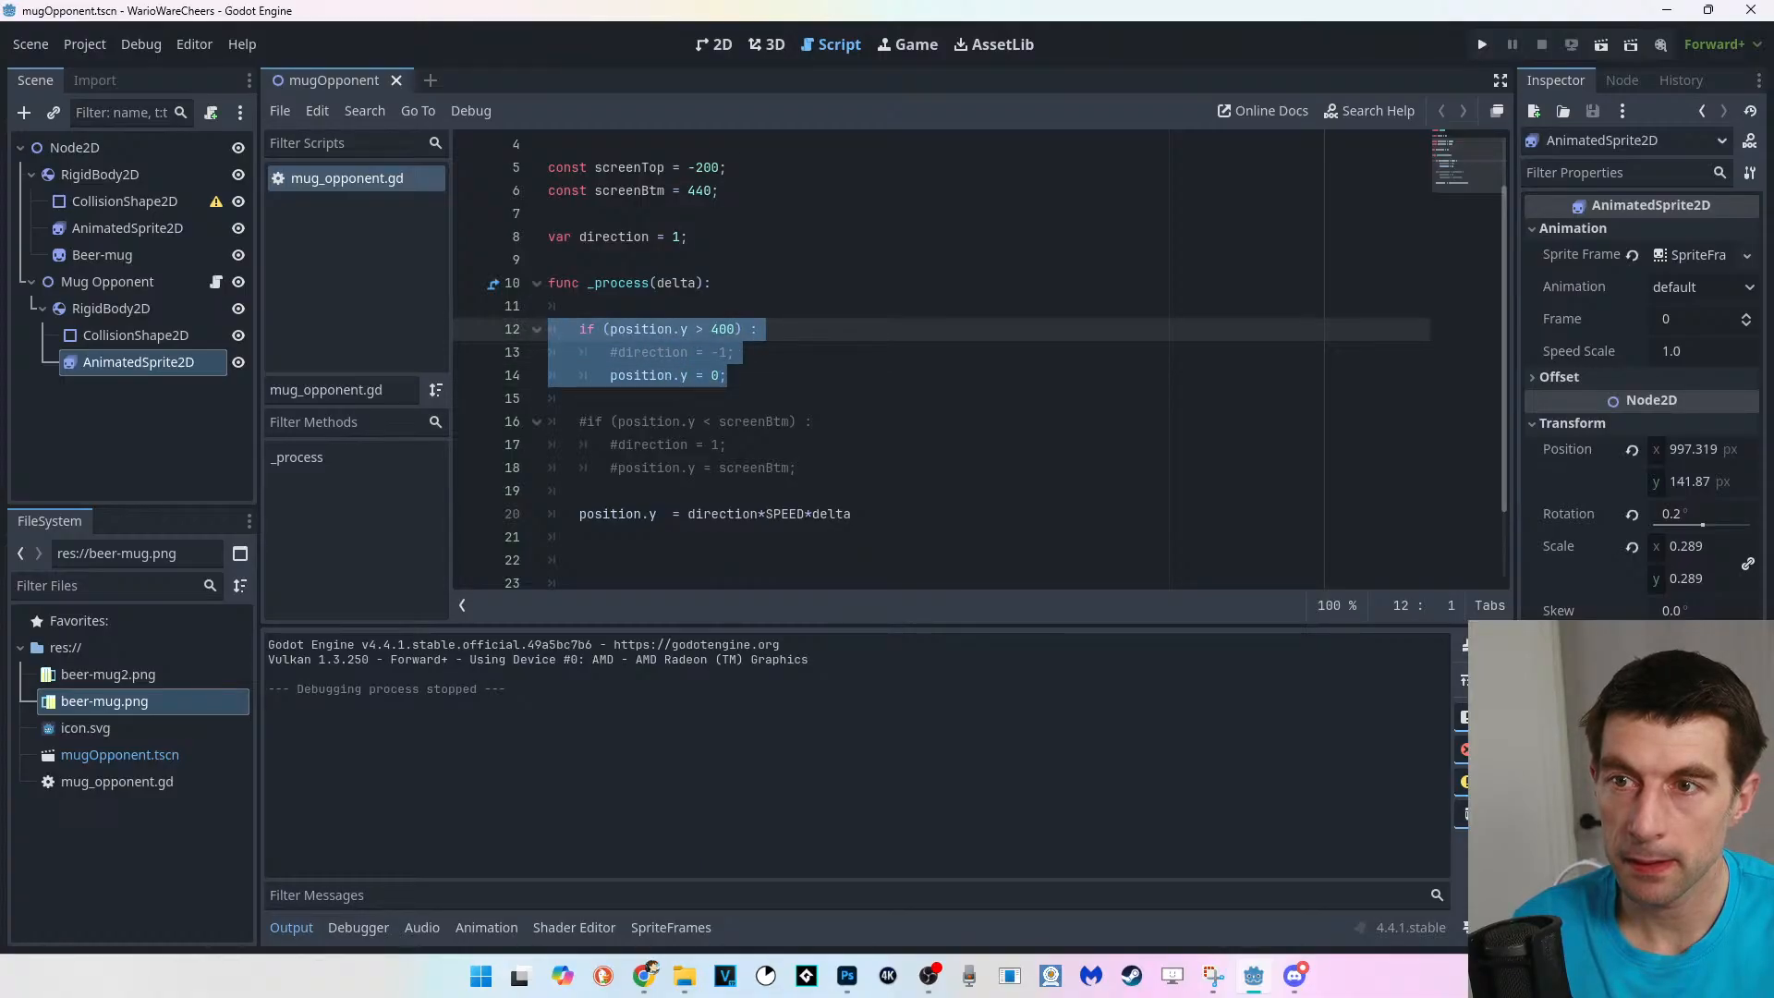
left_click(728, 375)
key("Return")
key("Return")
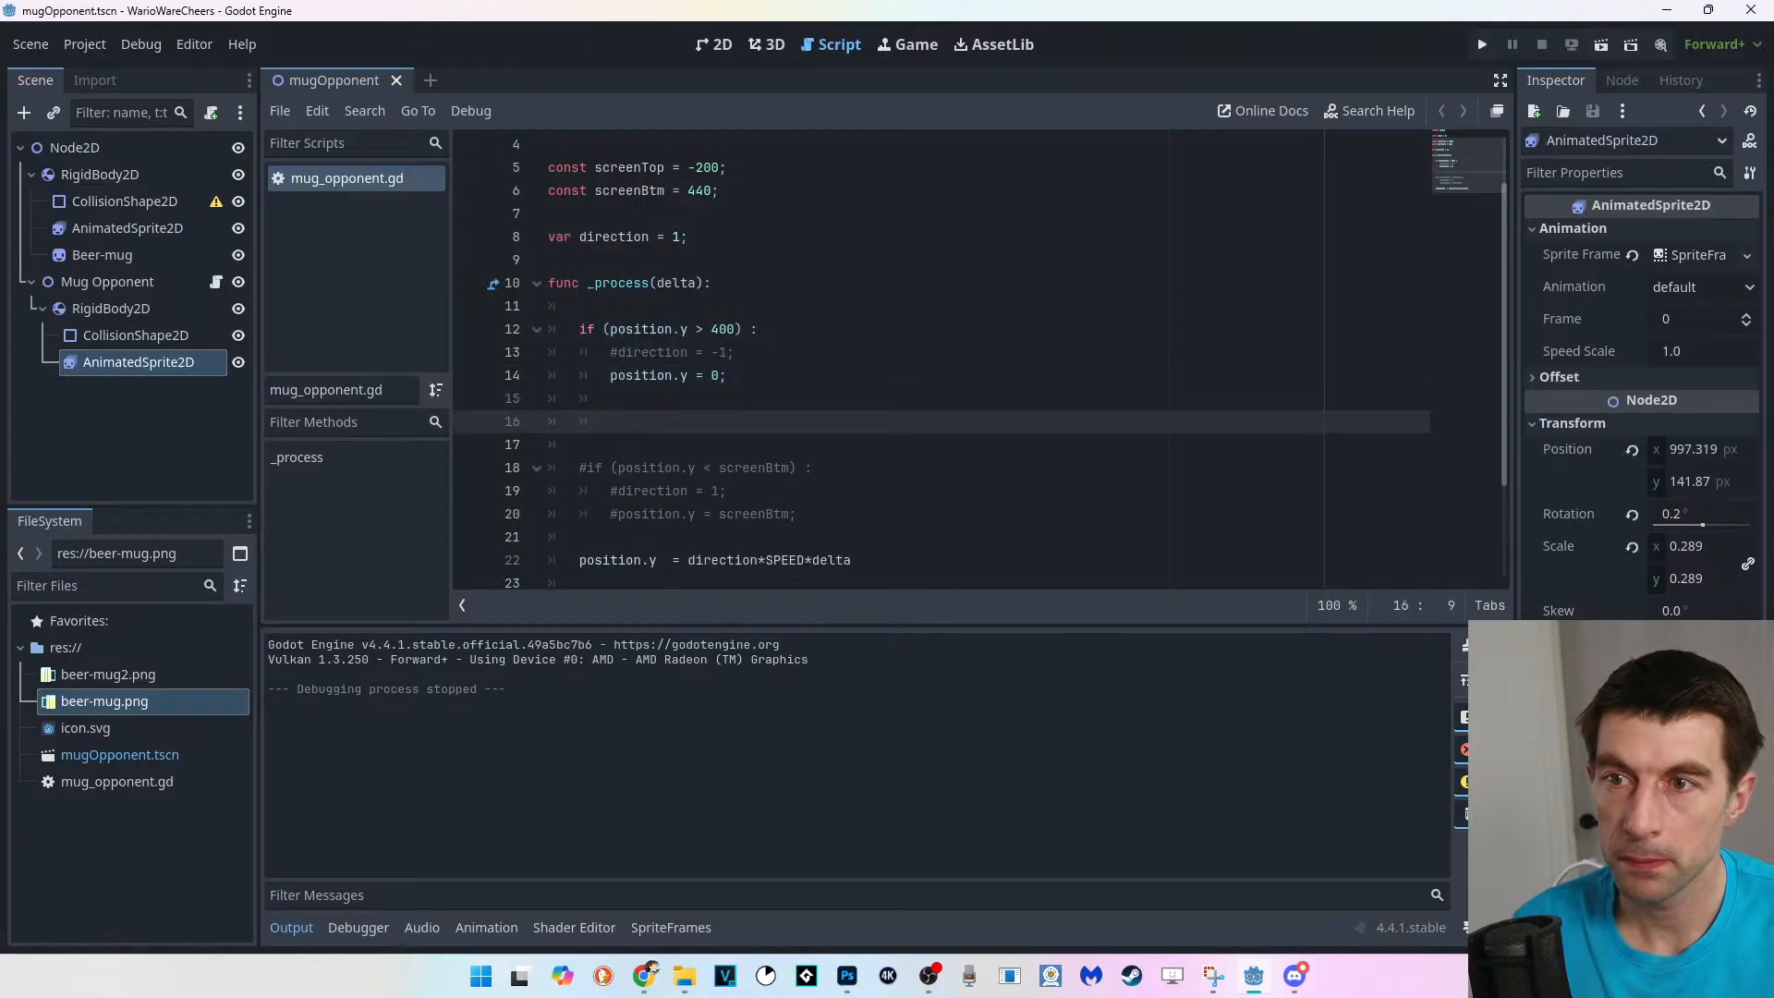
key("BackSpace")
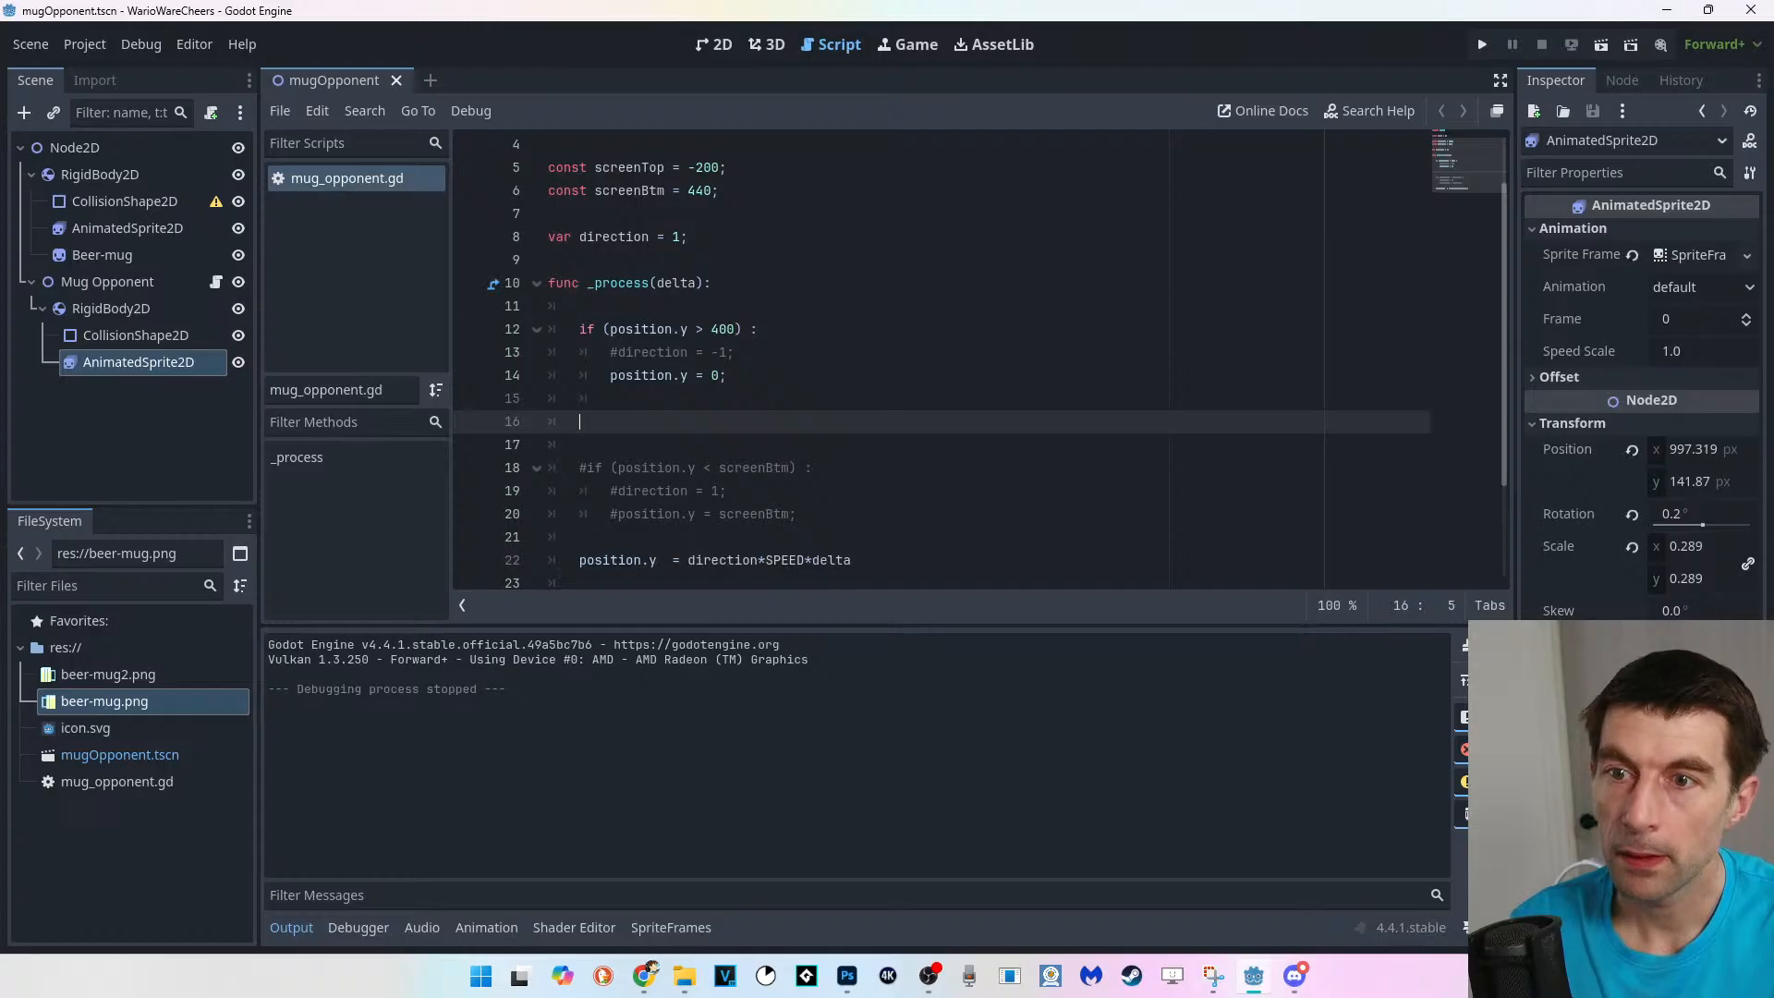
Examine how the position.y = direction*SPEED*delta line at the end of _process computes the mug's position.
scroll(979, 361, "down", 2)
mouse_move(673, 421)
left_mouse_down()
mouse_move(847, 421)
mouse_move(688, 421)
left_mouse_up()
scroll(688, 421, "up", 1)
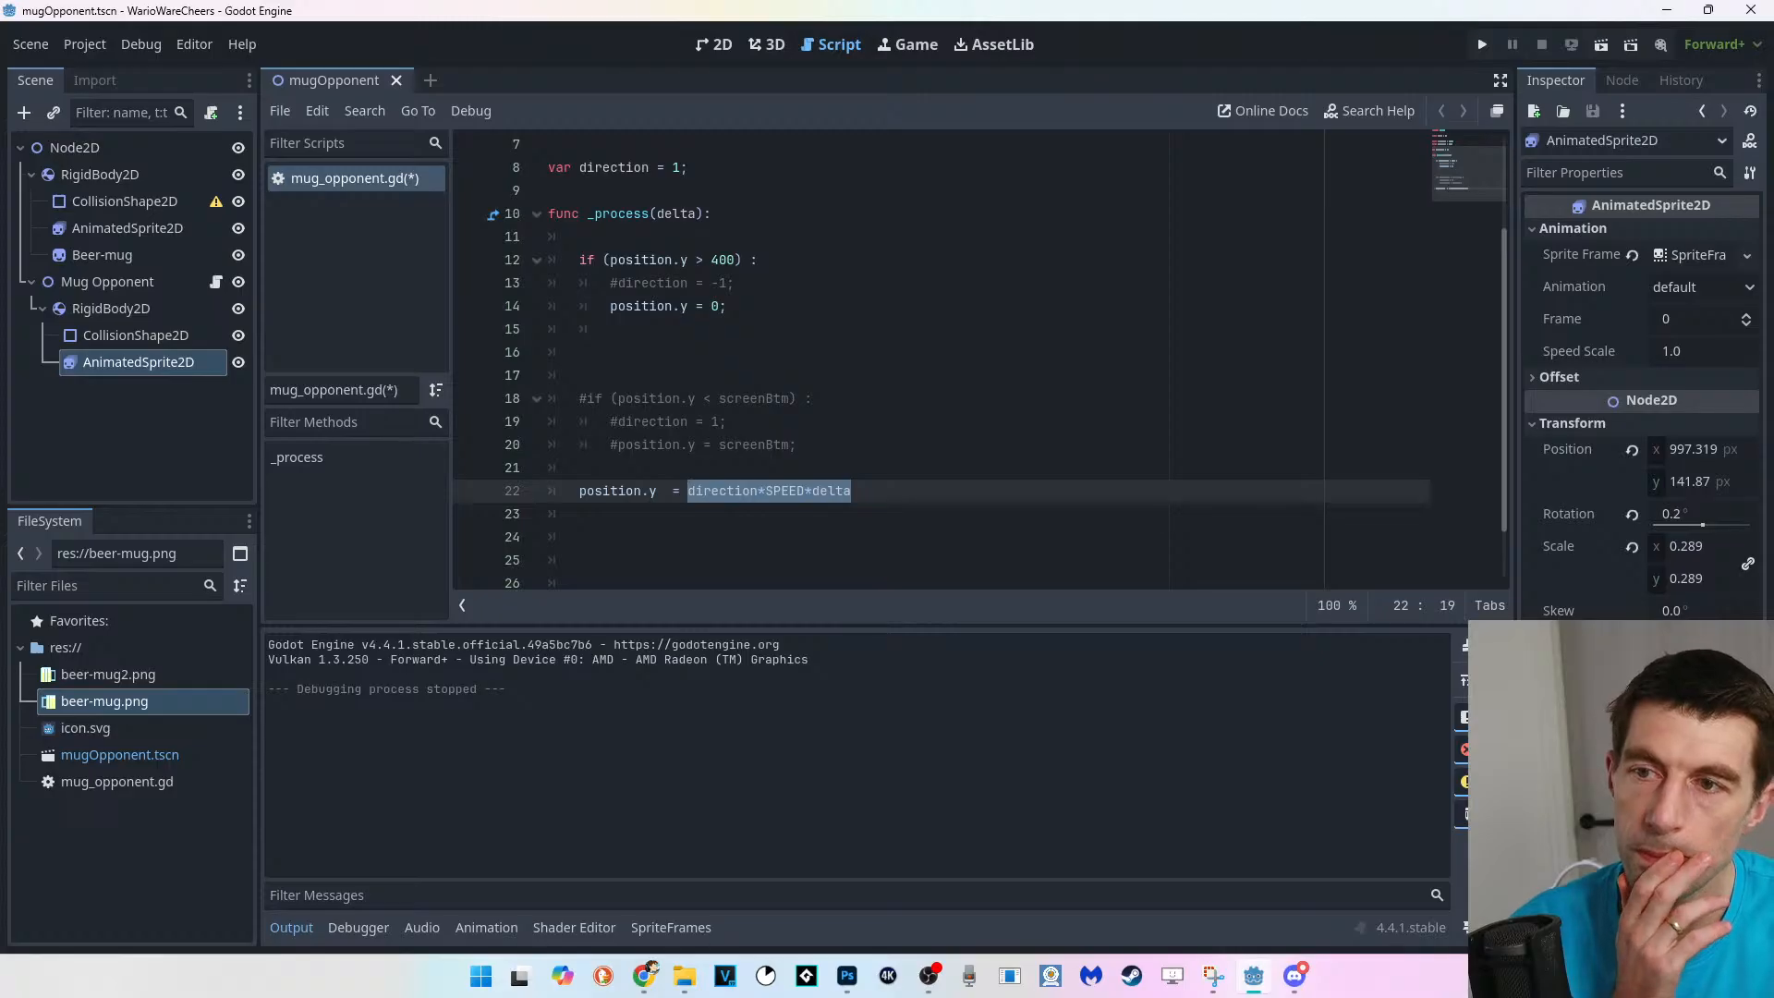
left_click(649, 491)
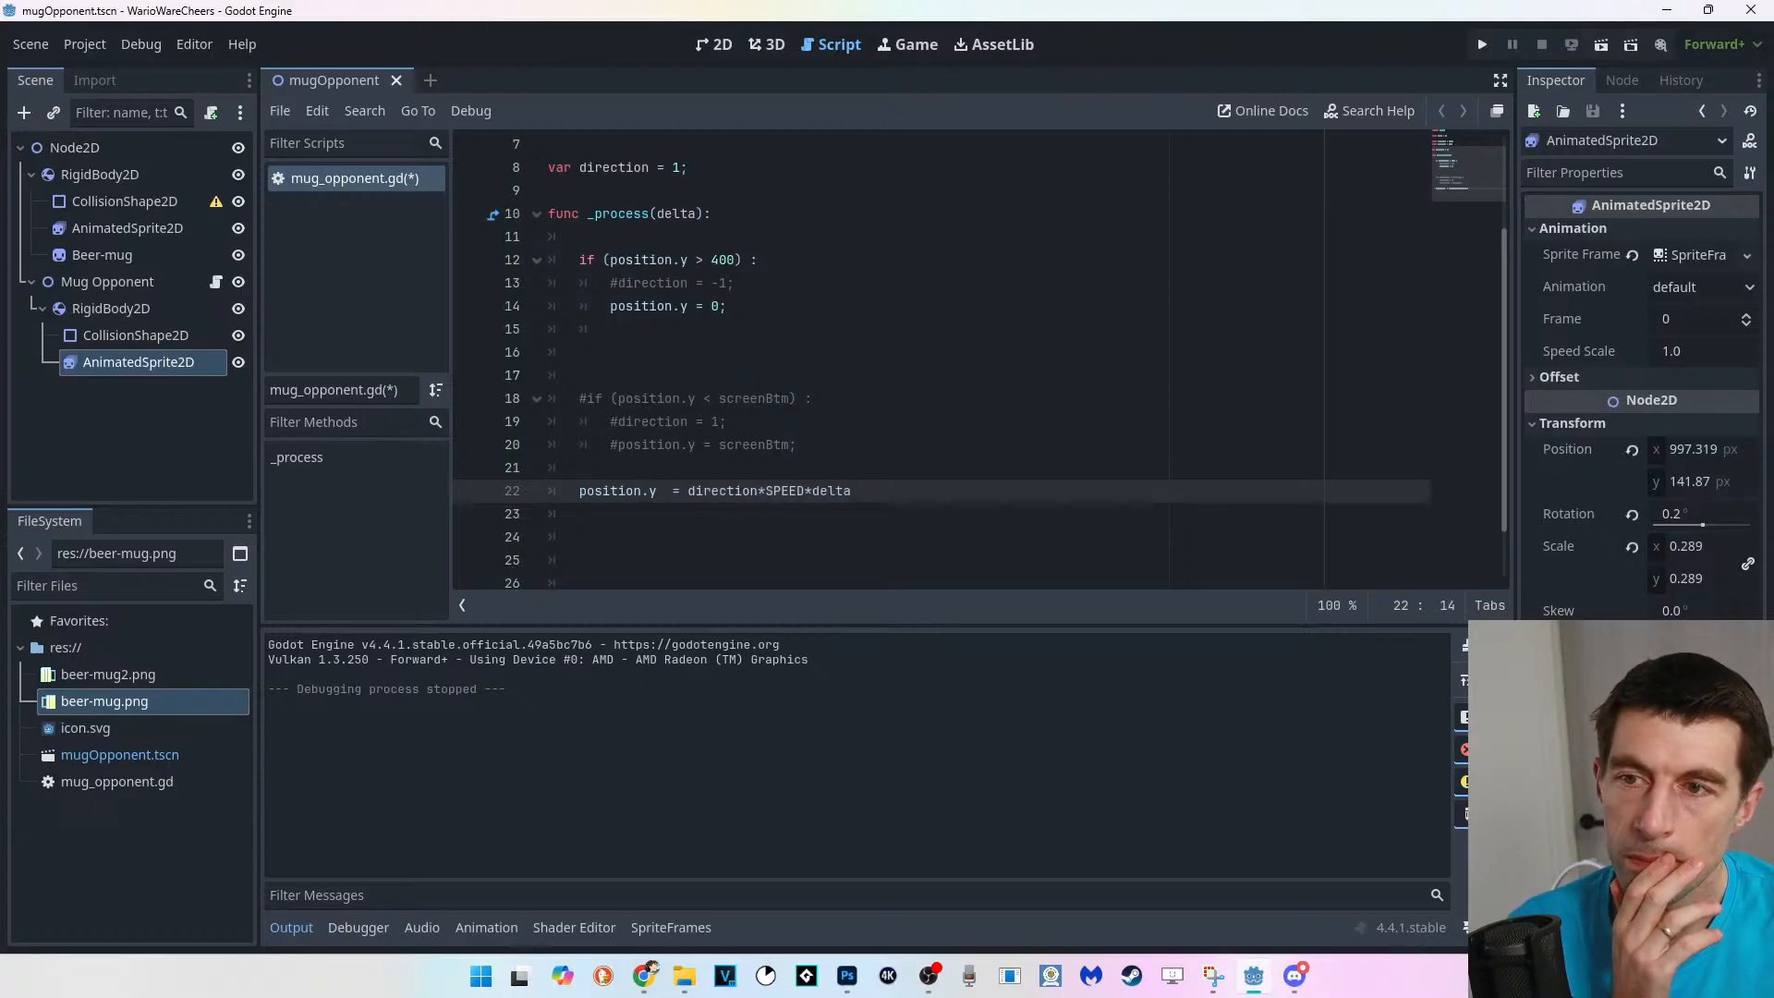
left_click_drag(633, 491, 704, 491)
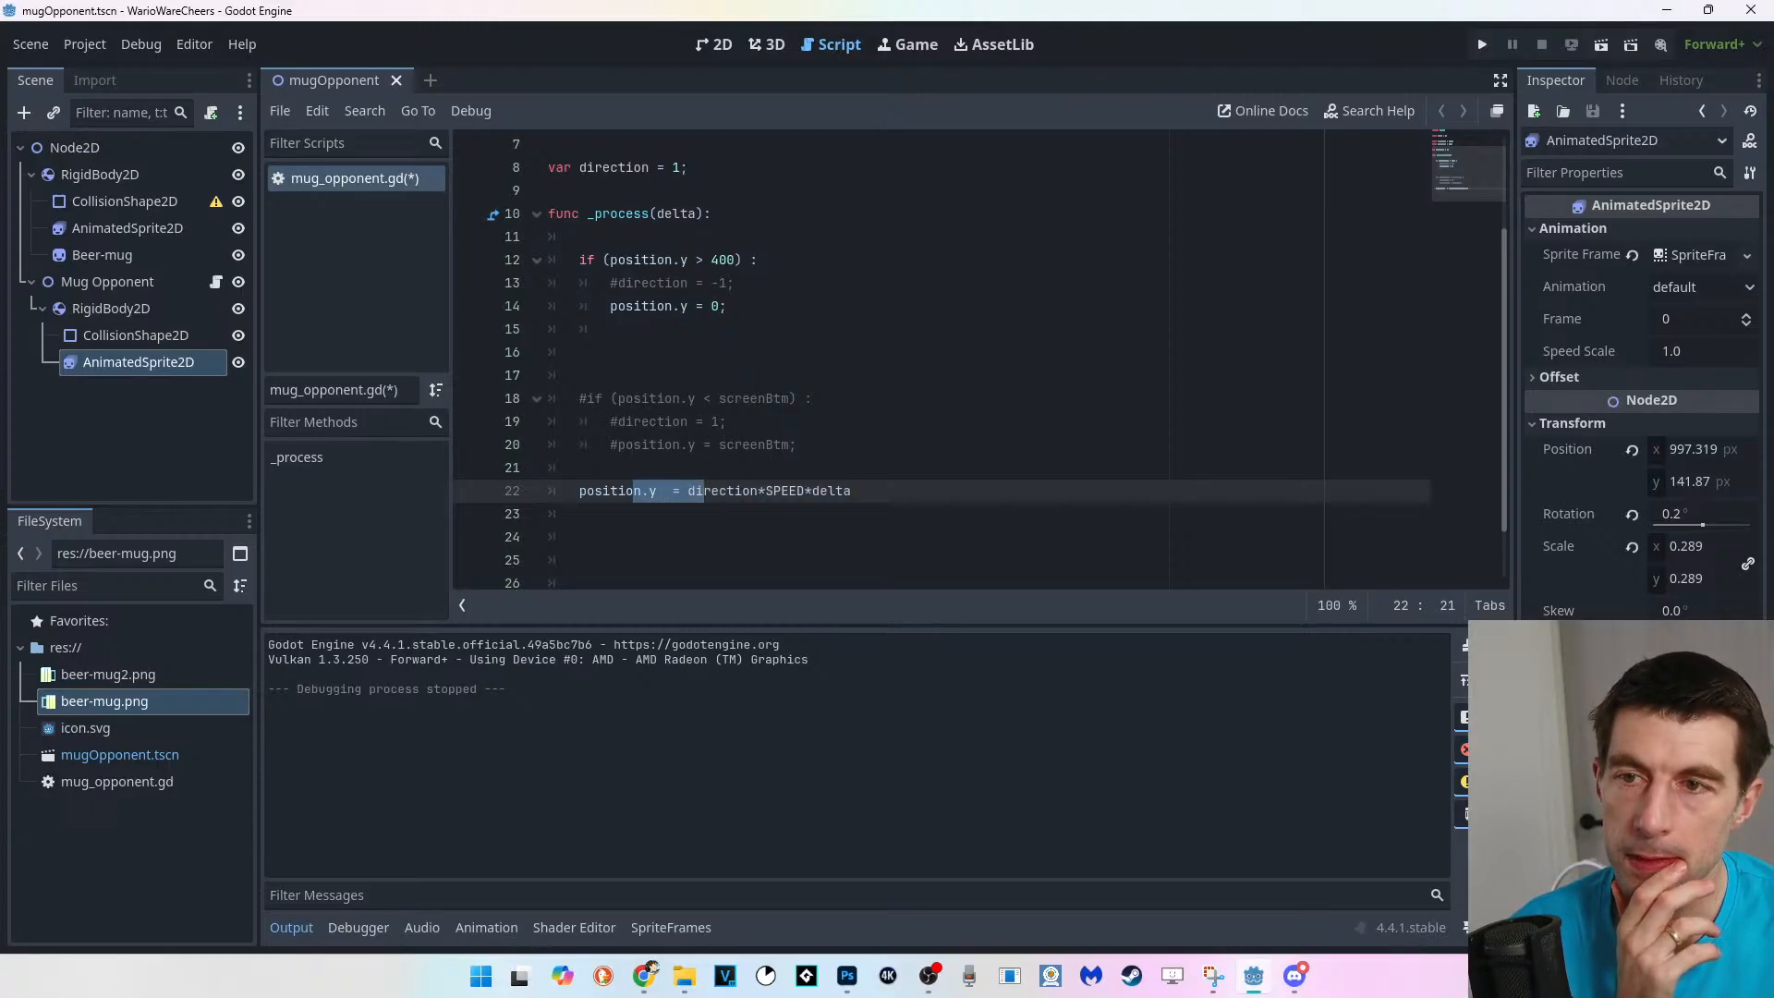
left_click(852, 490)
mouse_move(625, 487)
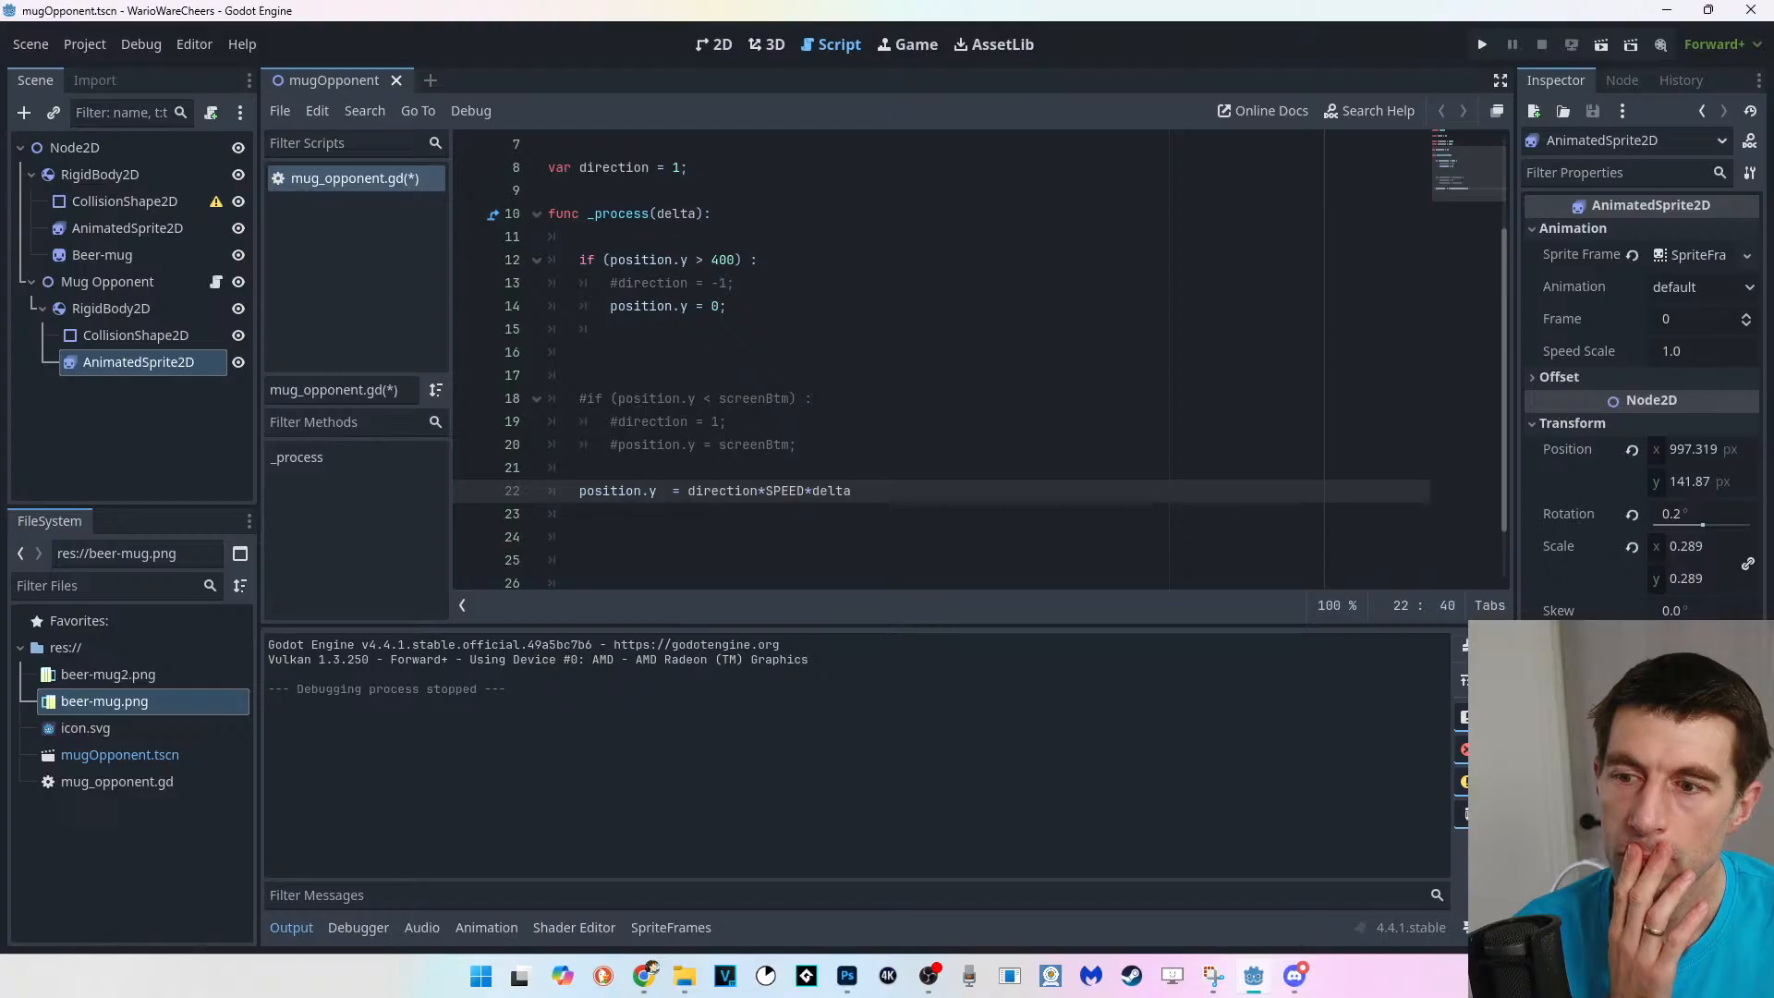
left_click(667, 490)
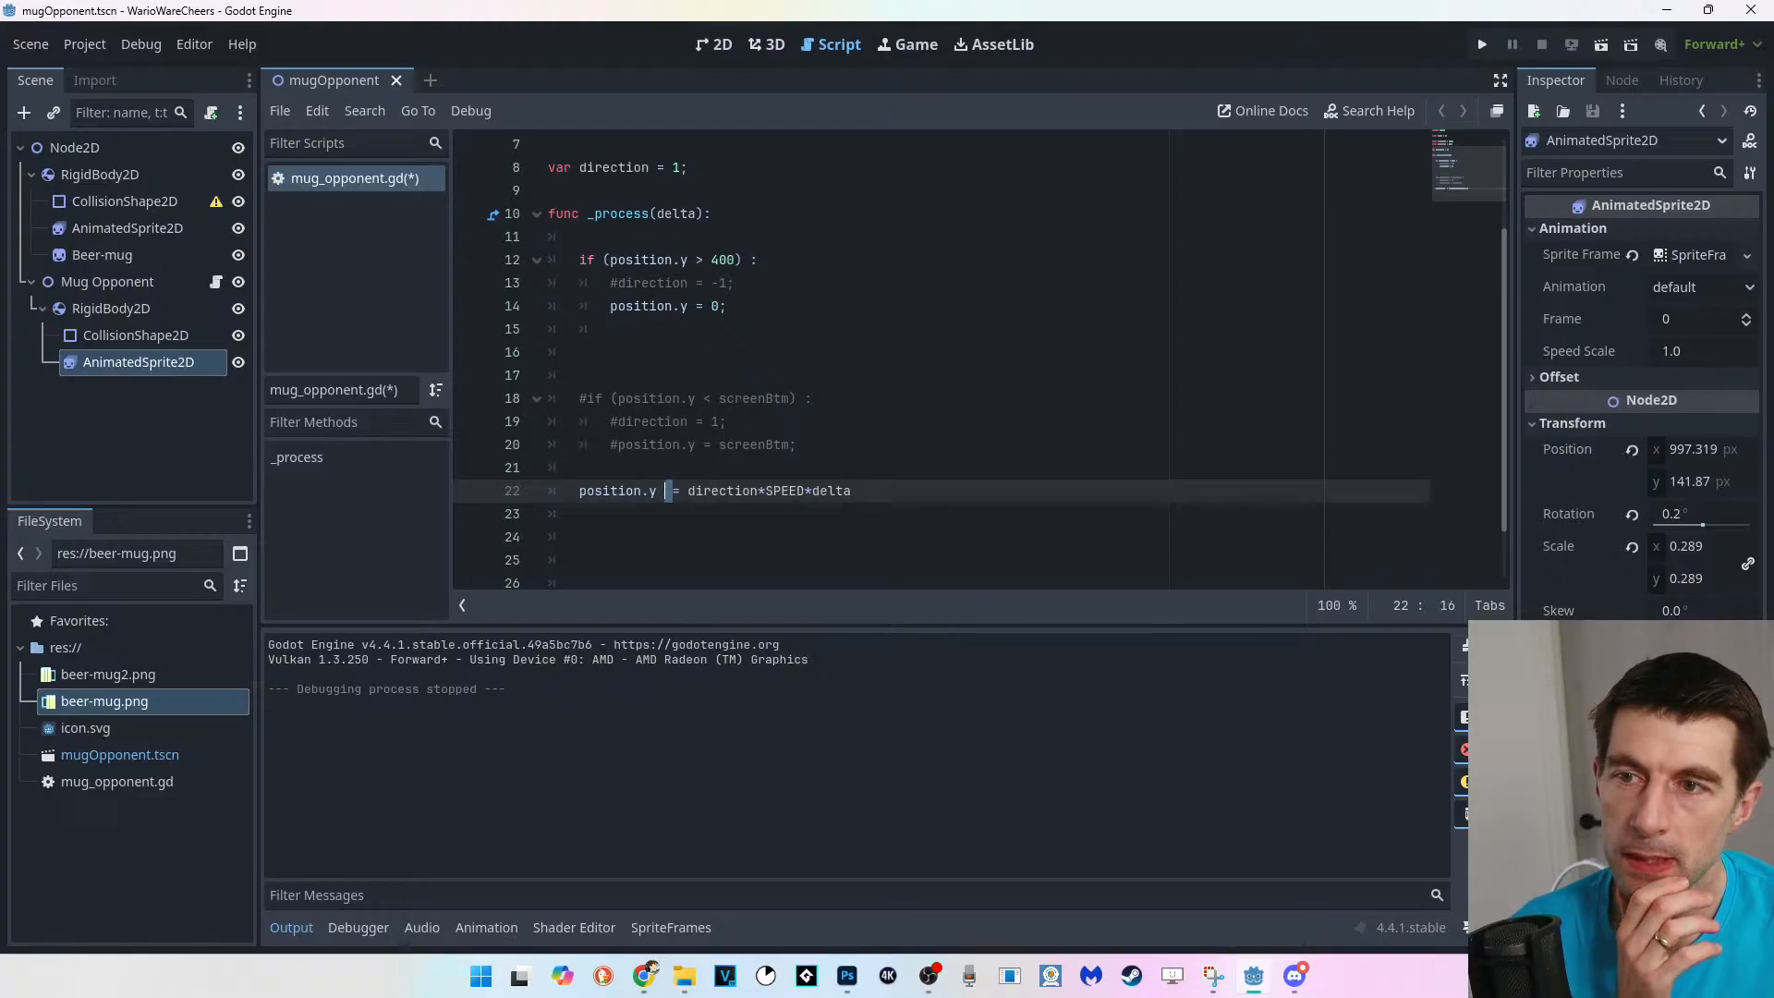
key("Left")
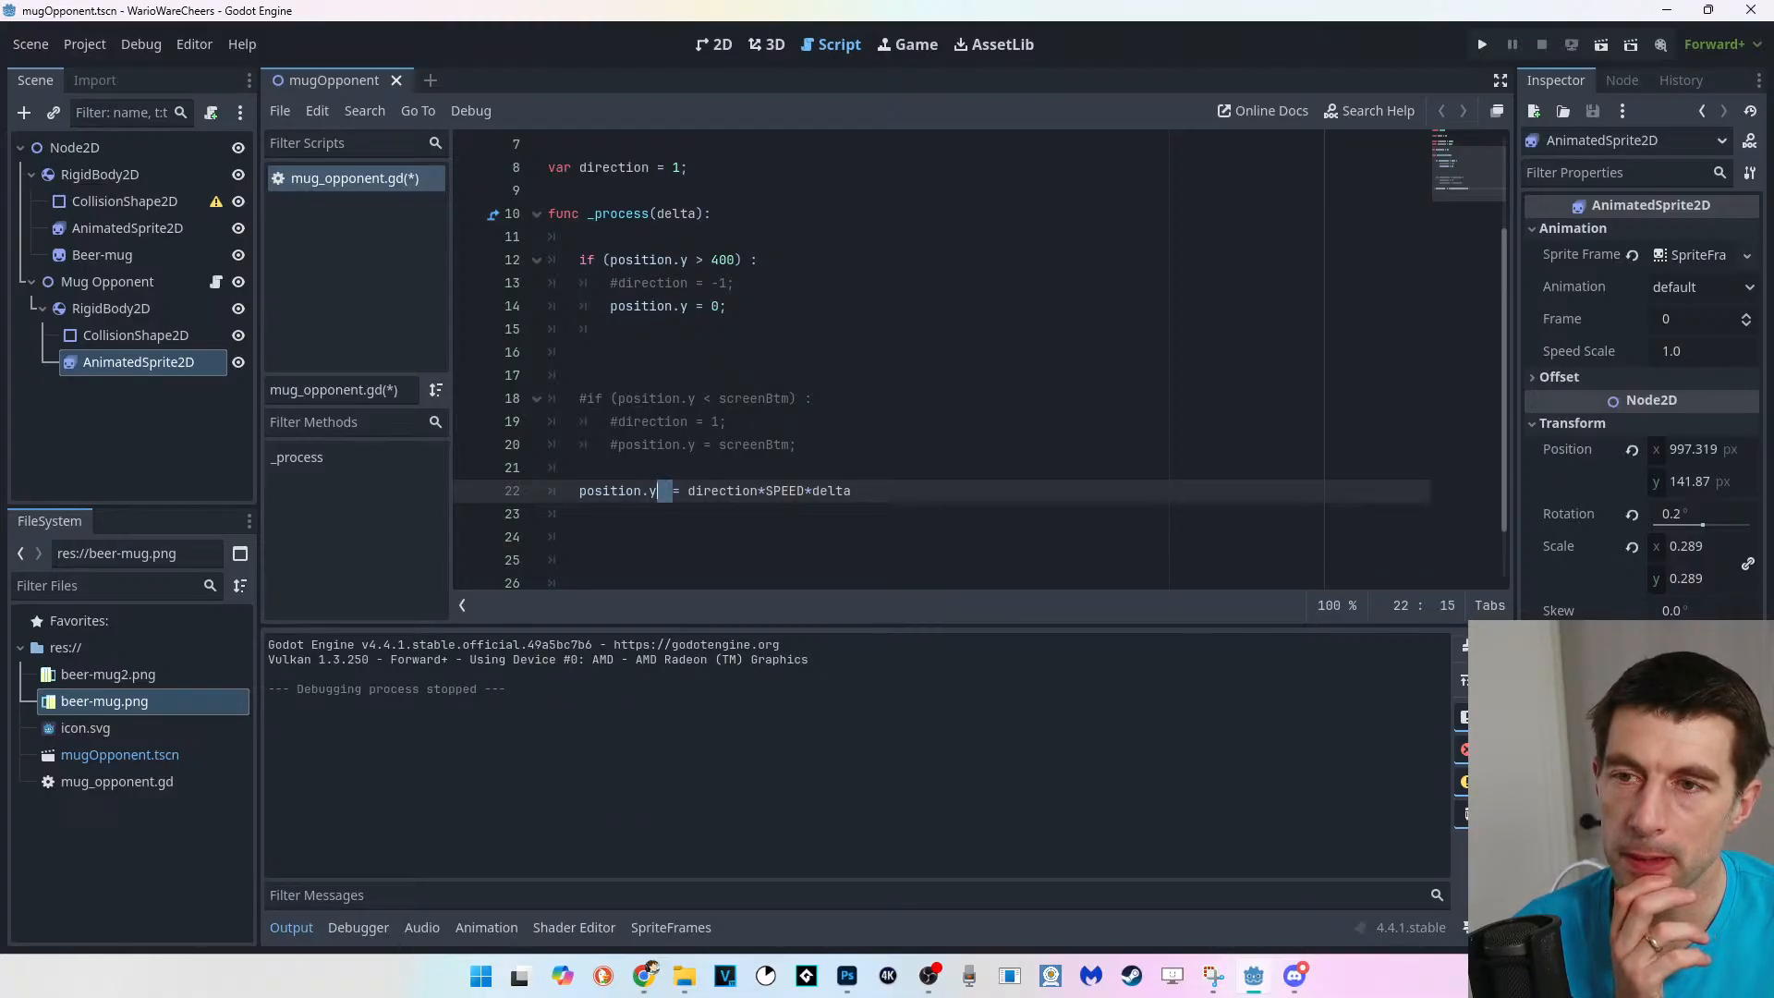
left_click_drag(688, 491, 843, 490)
scroll(843, 490, "up", 1)
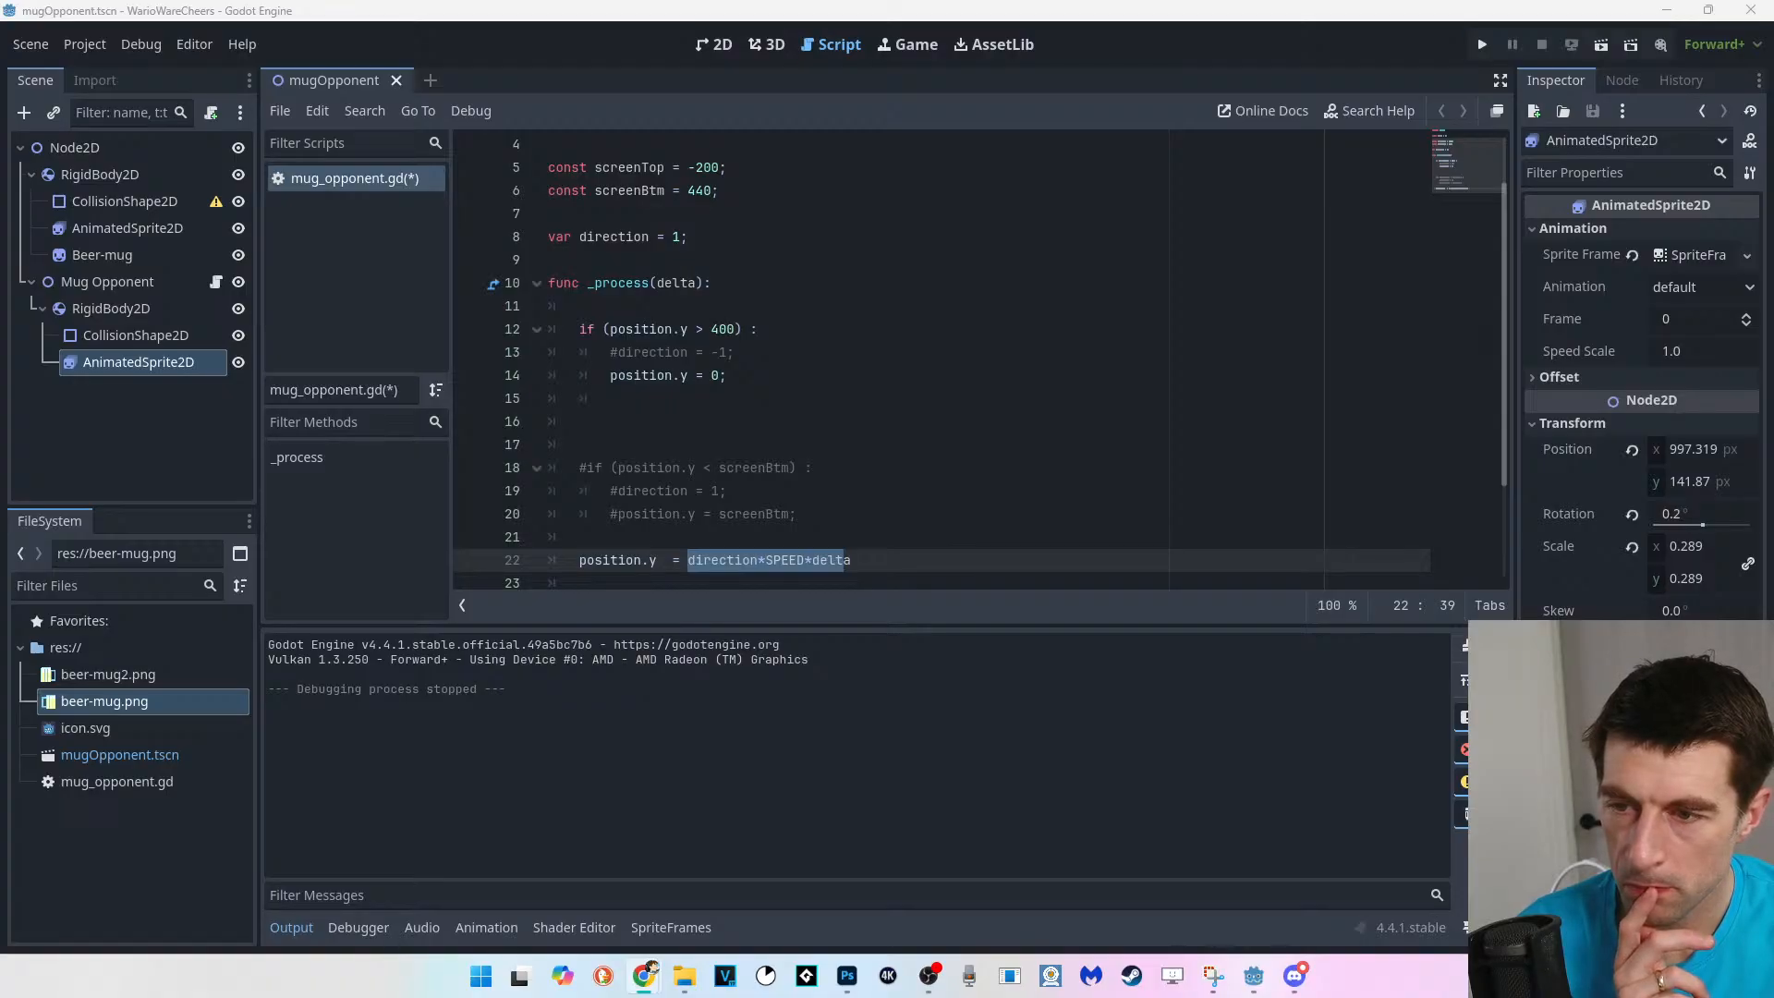
Switch to the browser, read through the GDScript examples in Godot's 2D movement overview documentation, and return to the script.
left_click_drag(961, 997, 873, 33)
scroll(774, 471, "down", 7)
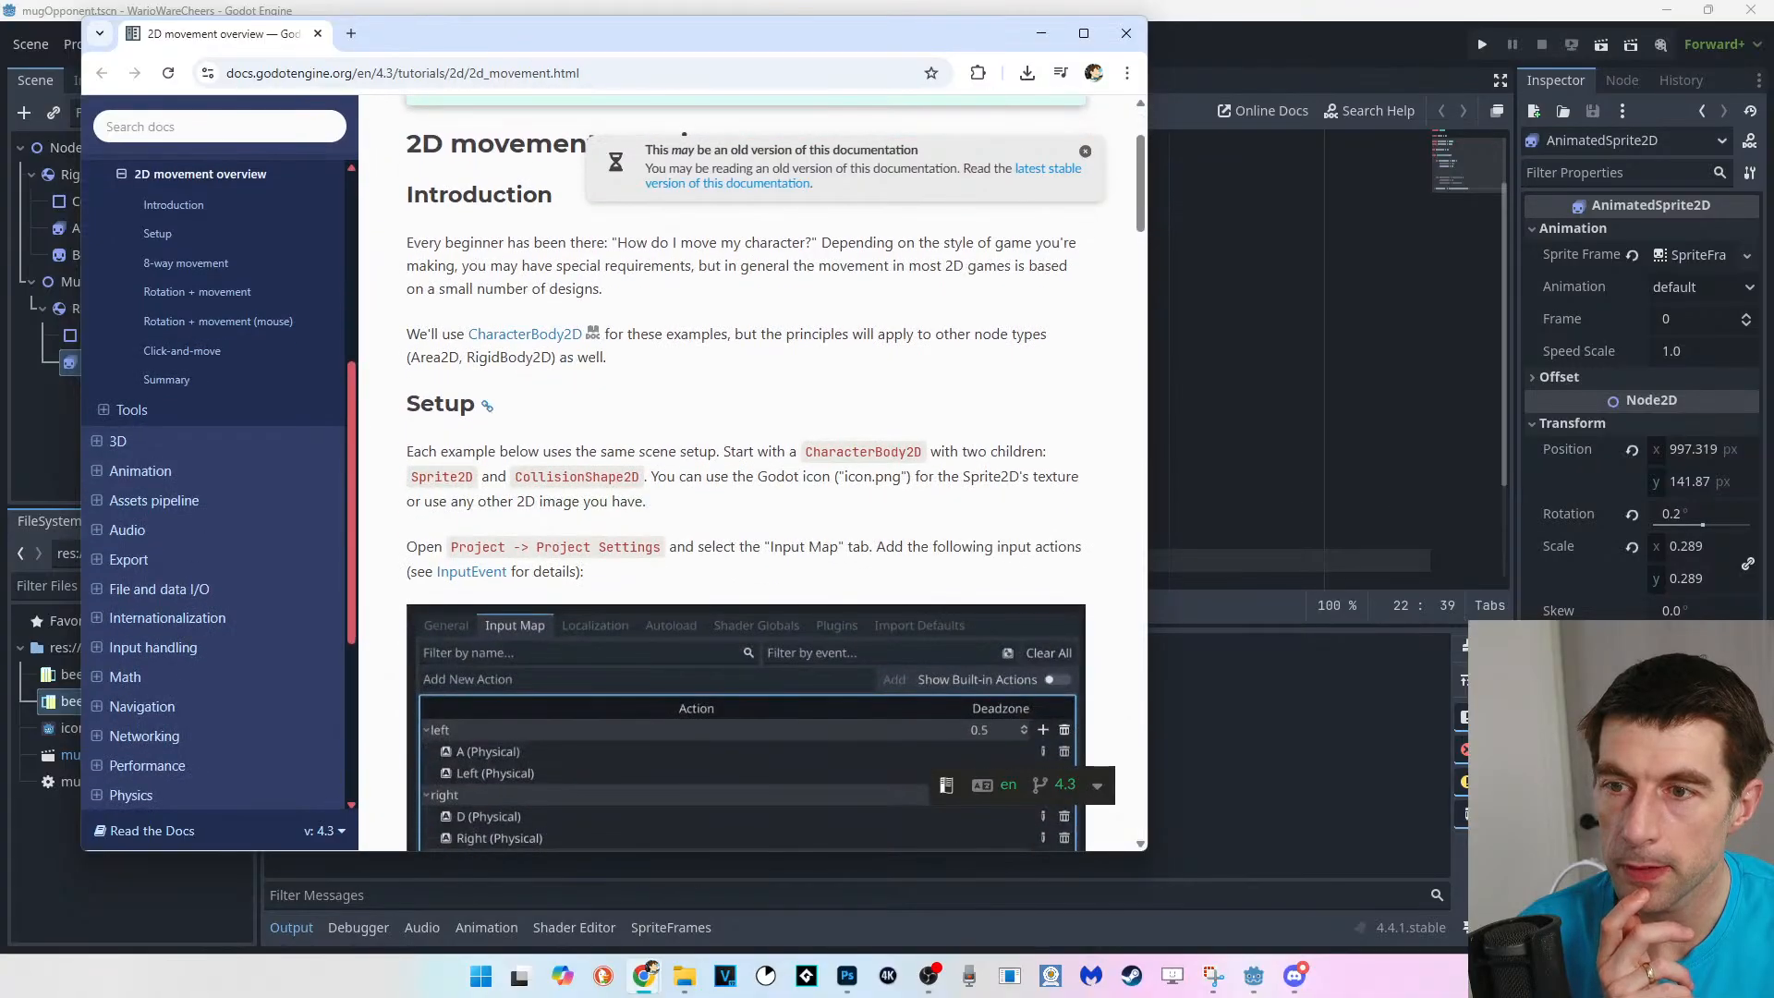
scroll(746, 471, "down", 7)
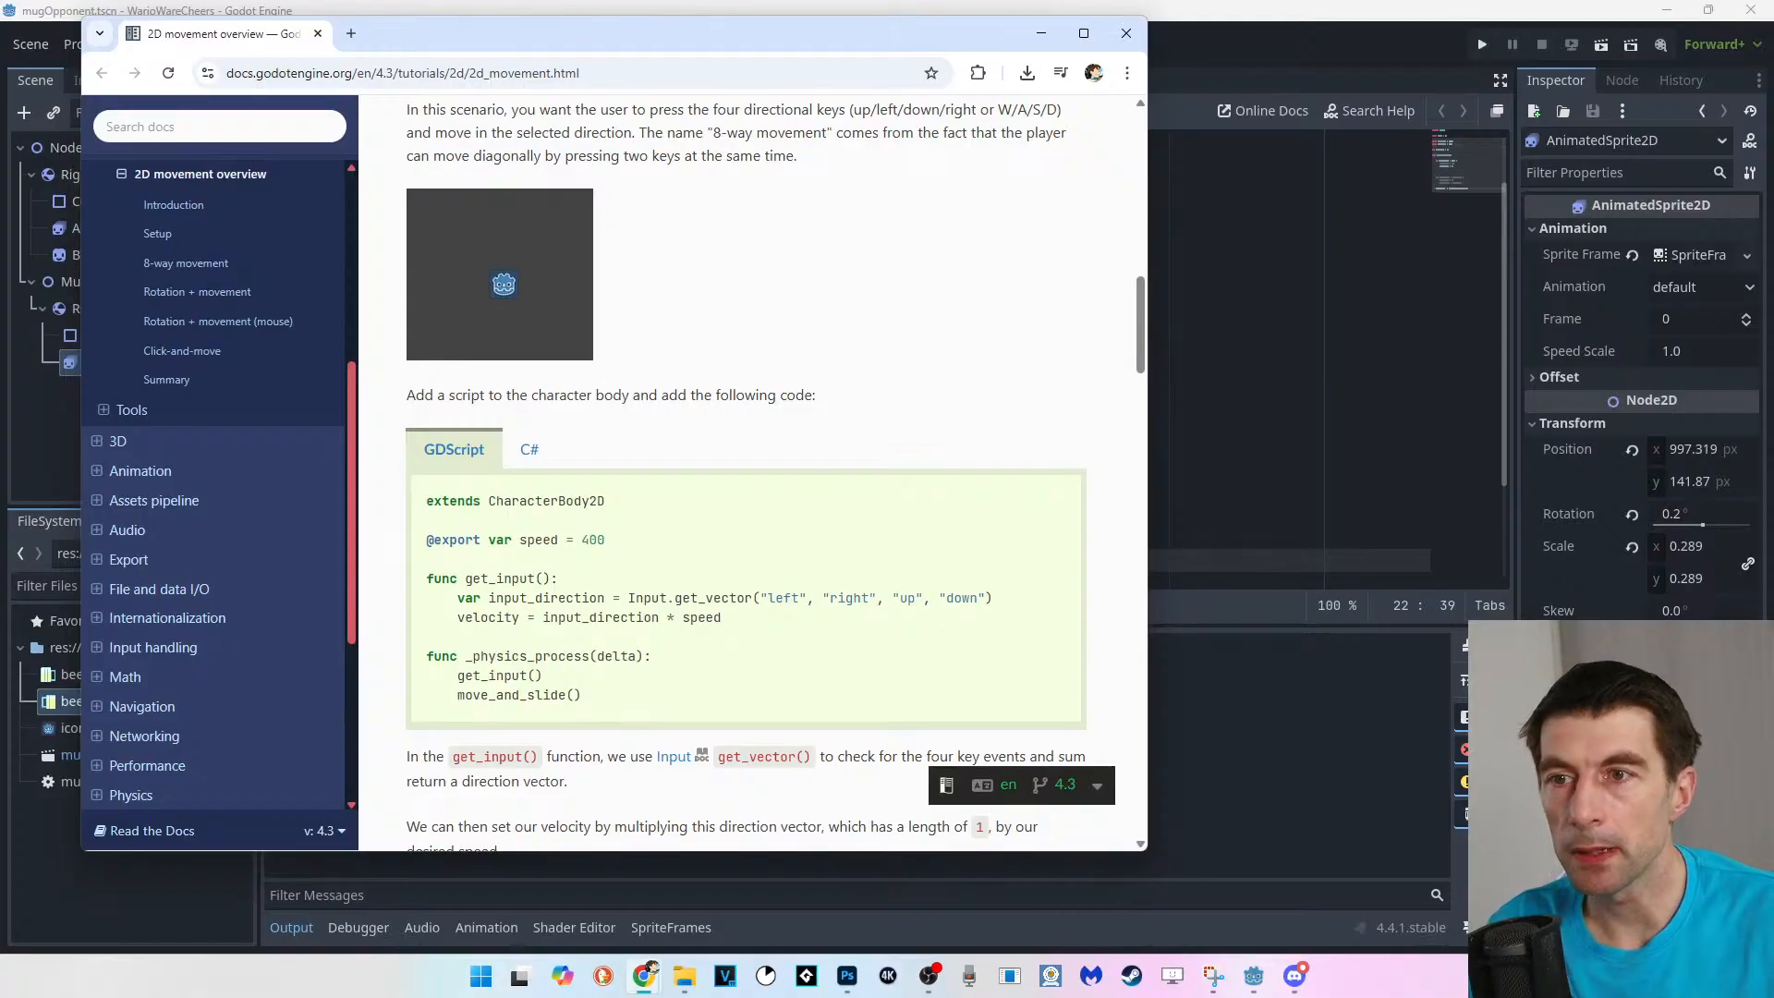
scroll(746, 472, "down", 6)
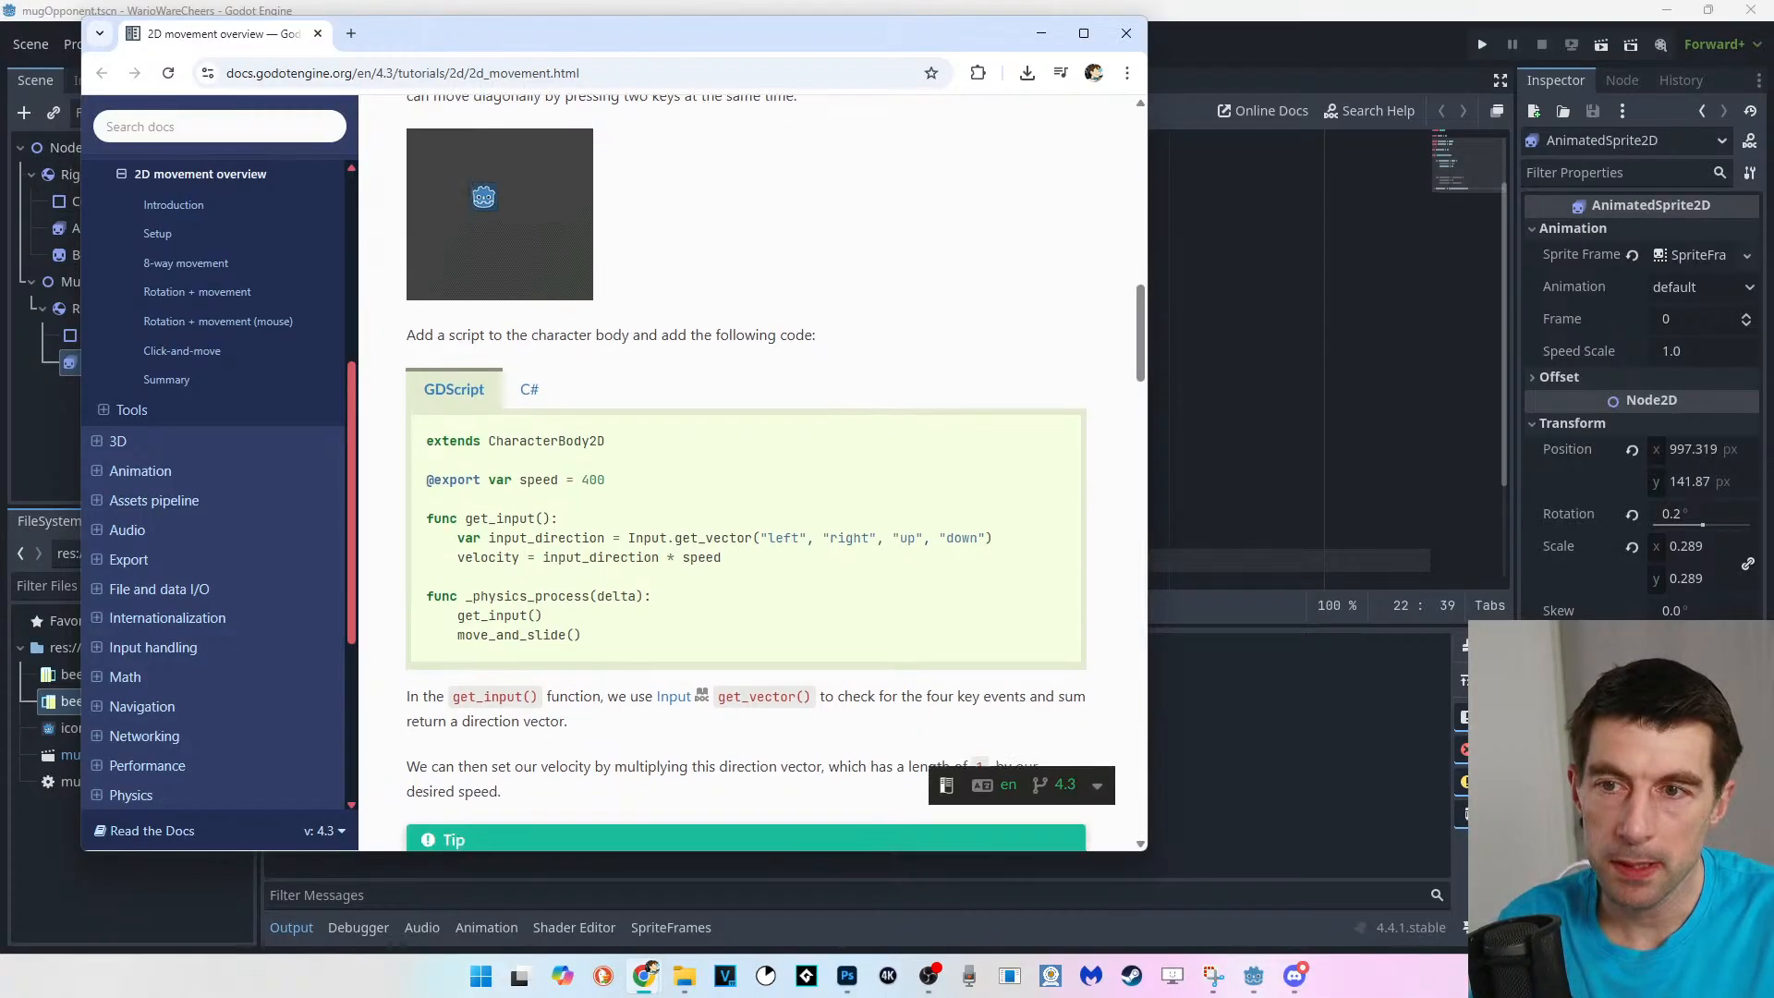
scroll(747, 471, "down", 4)
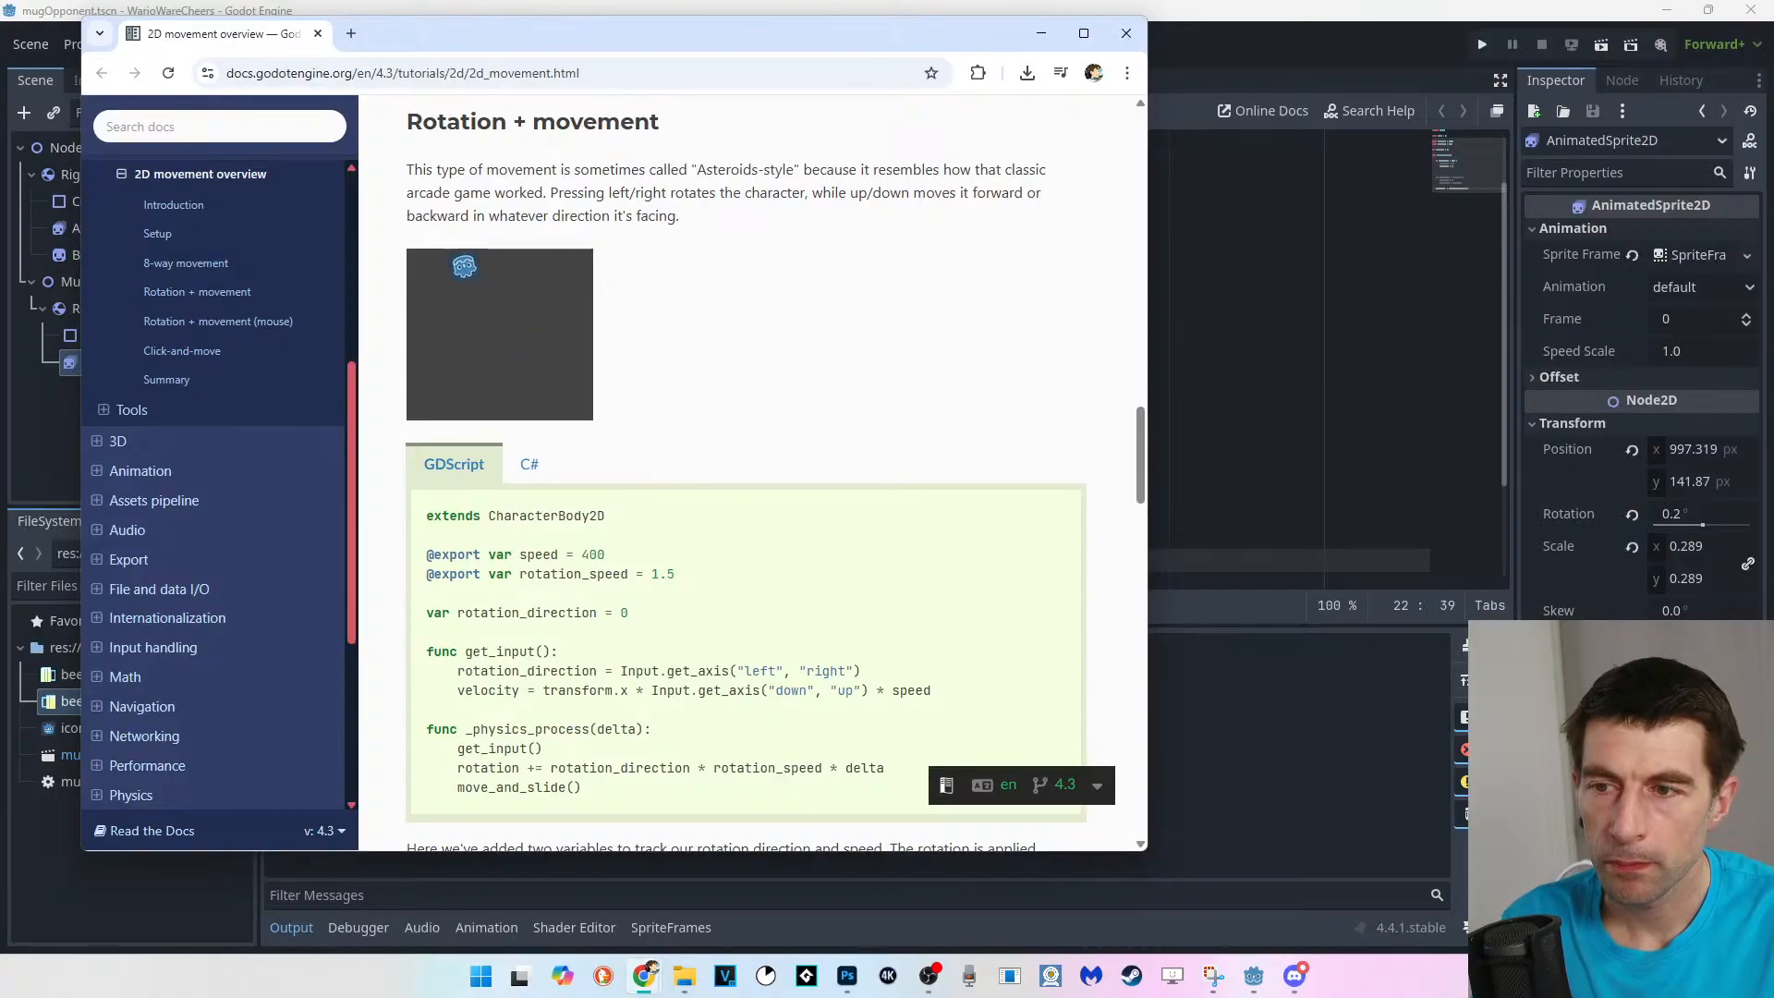
scroll(747, 471, "down", 3)
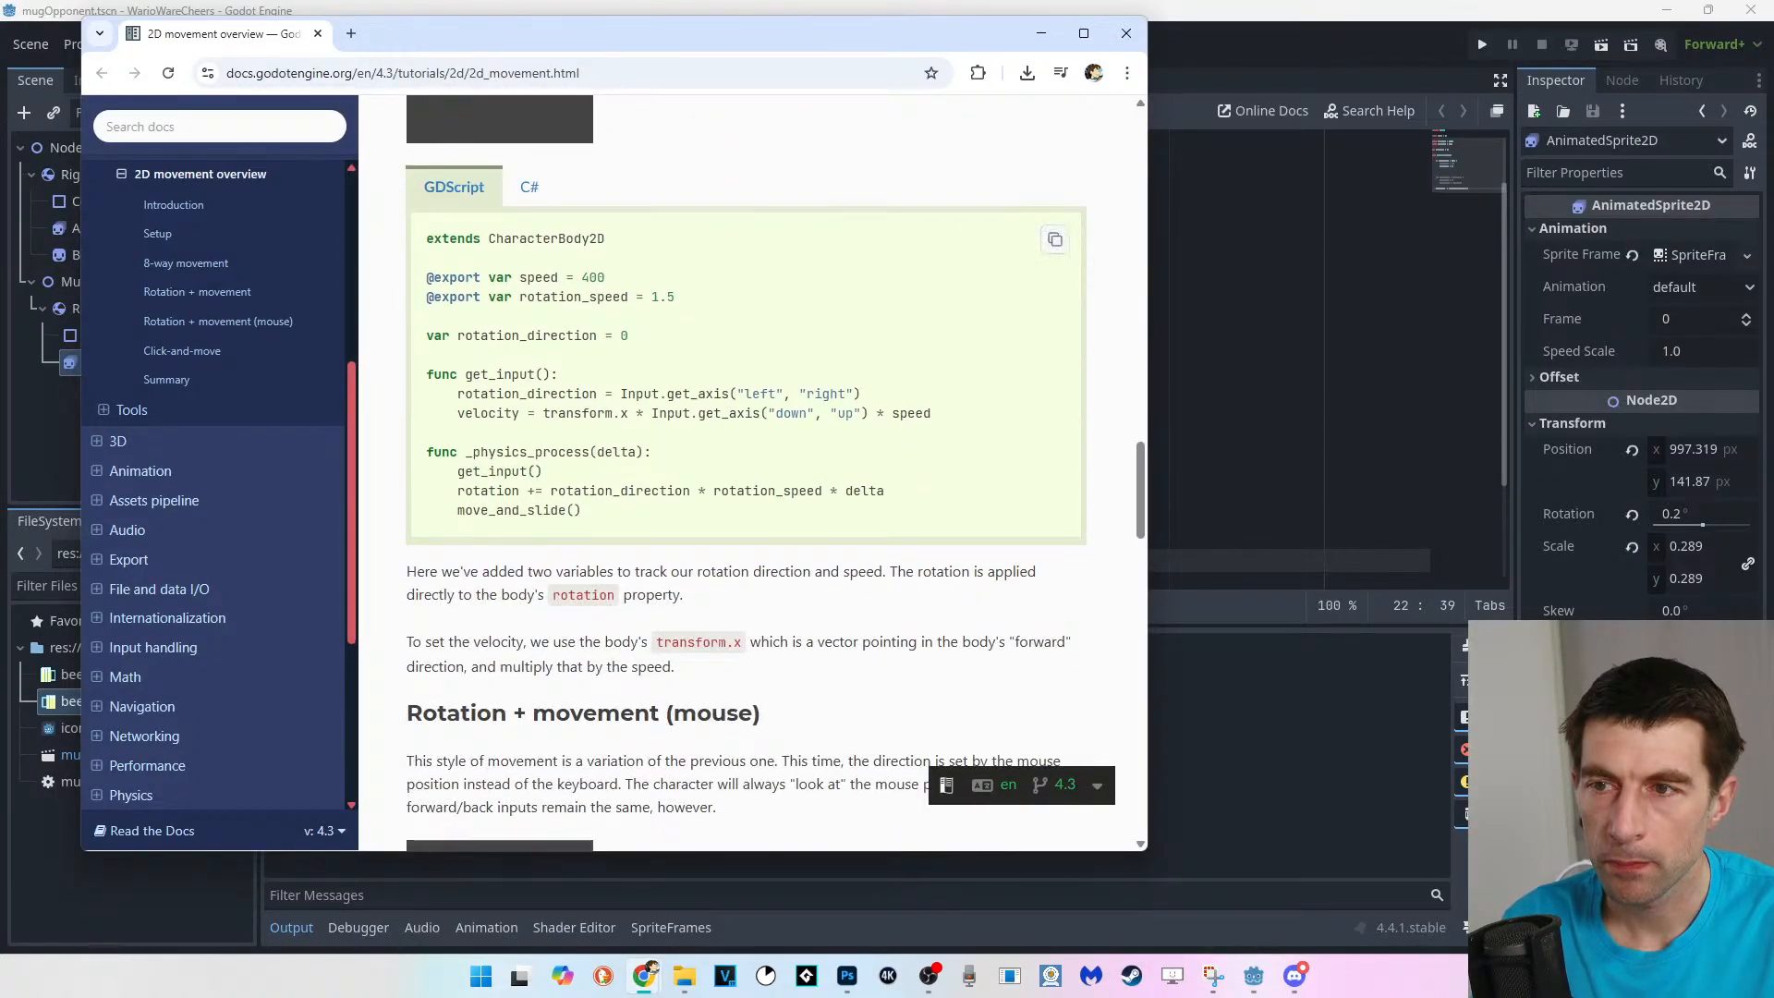
scroll(555, 250, "down", 7)
scroll(556, 250, "down", 2)
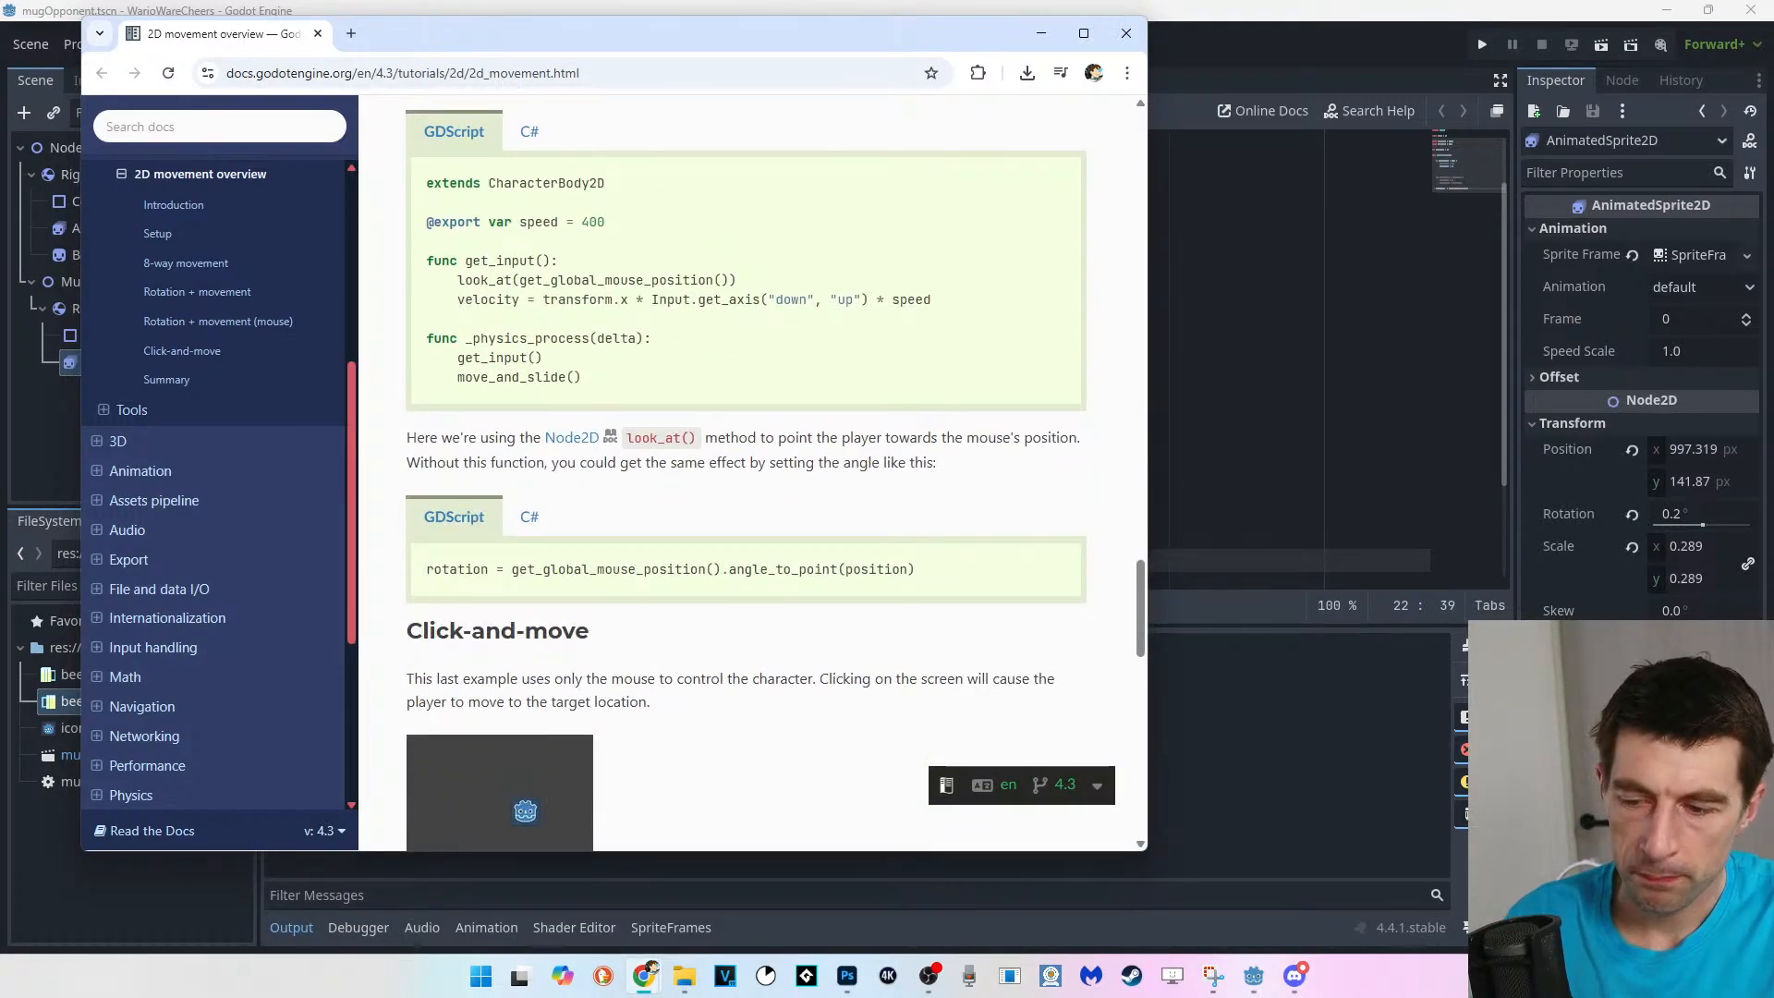
key("super+d")
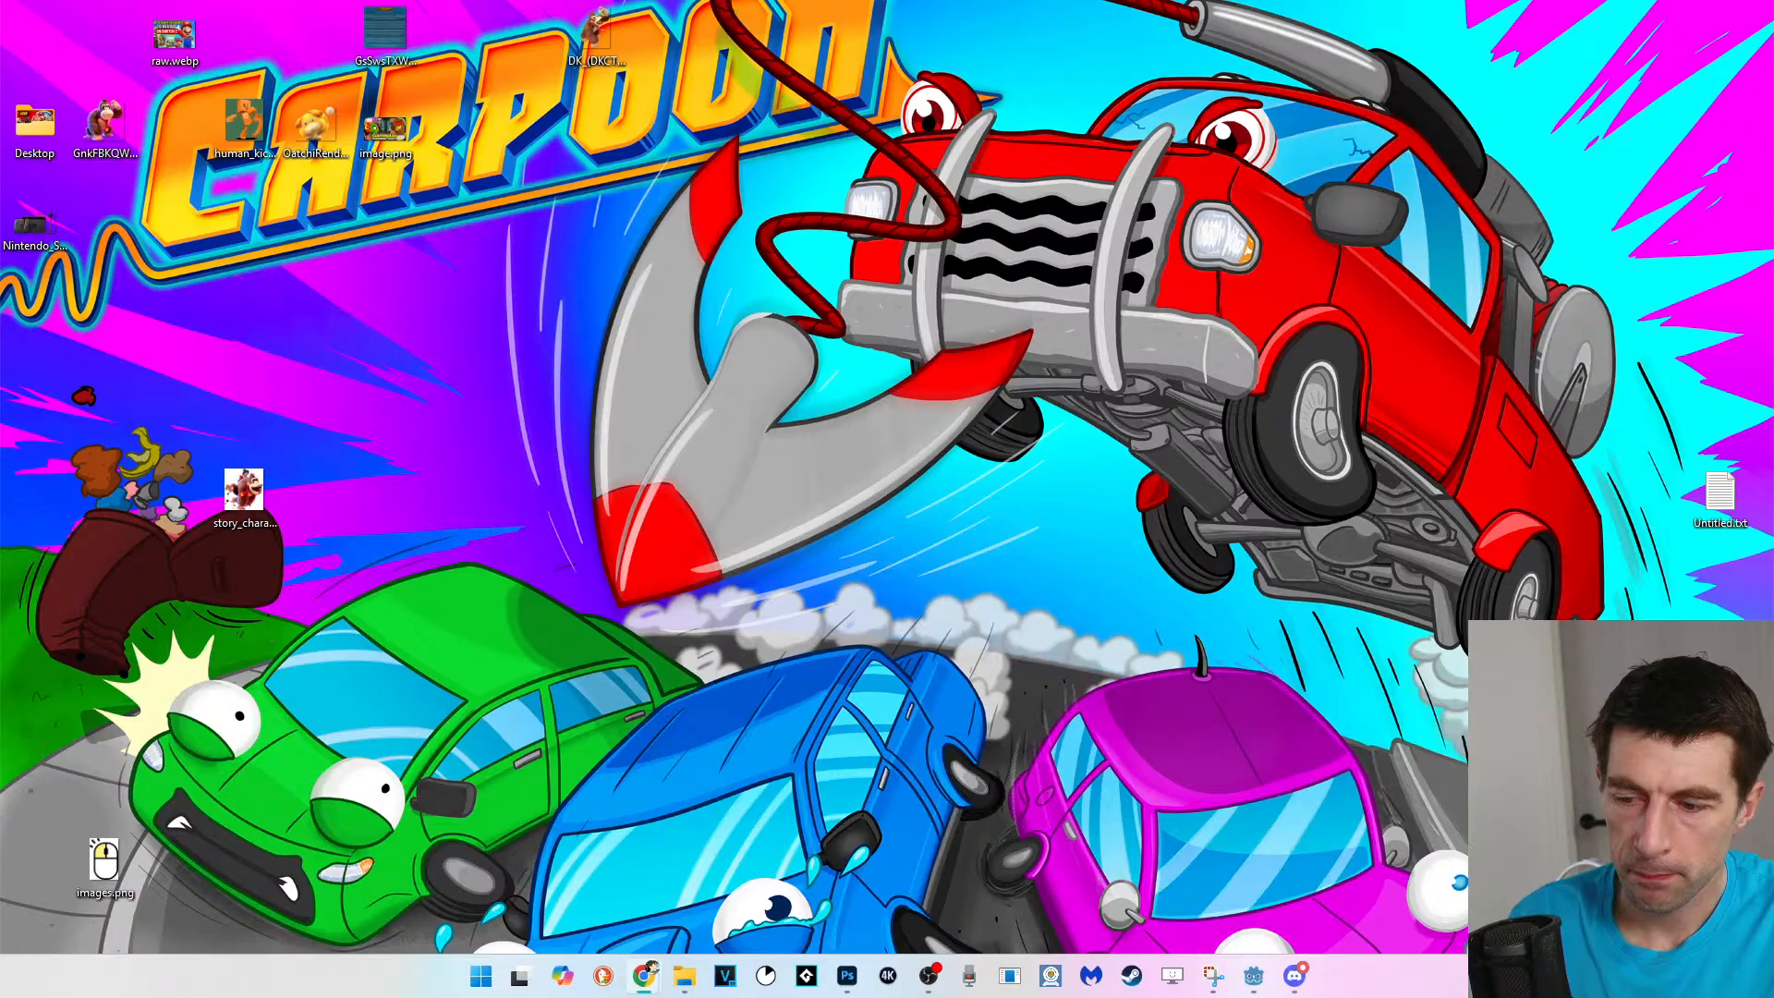
key("super+d")
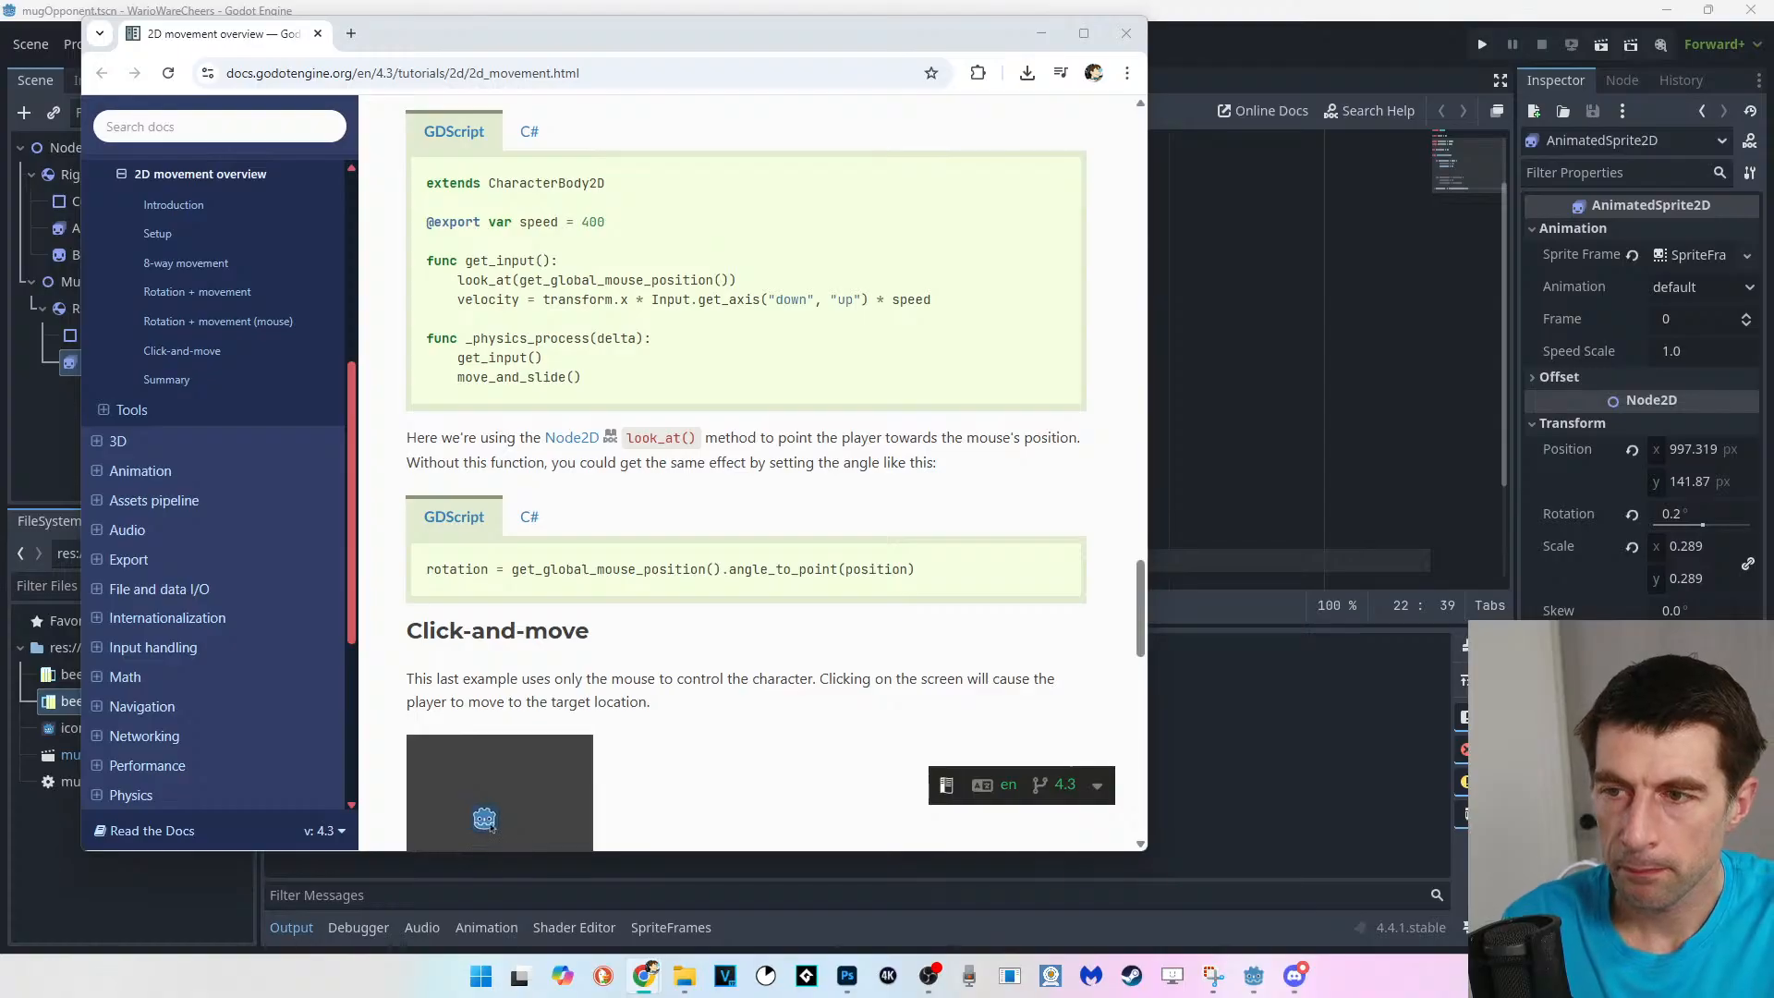
scroll(746, 472, "down", 2)
left_click(1219, 260)
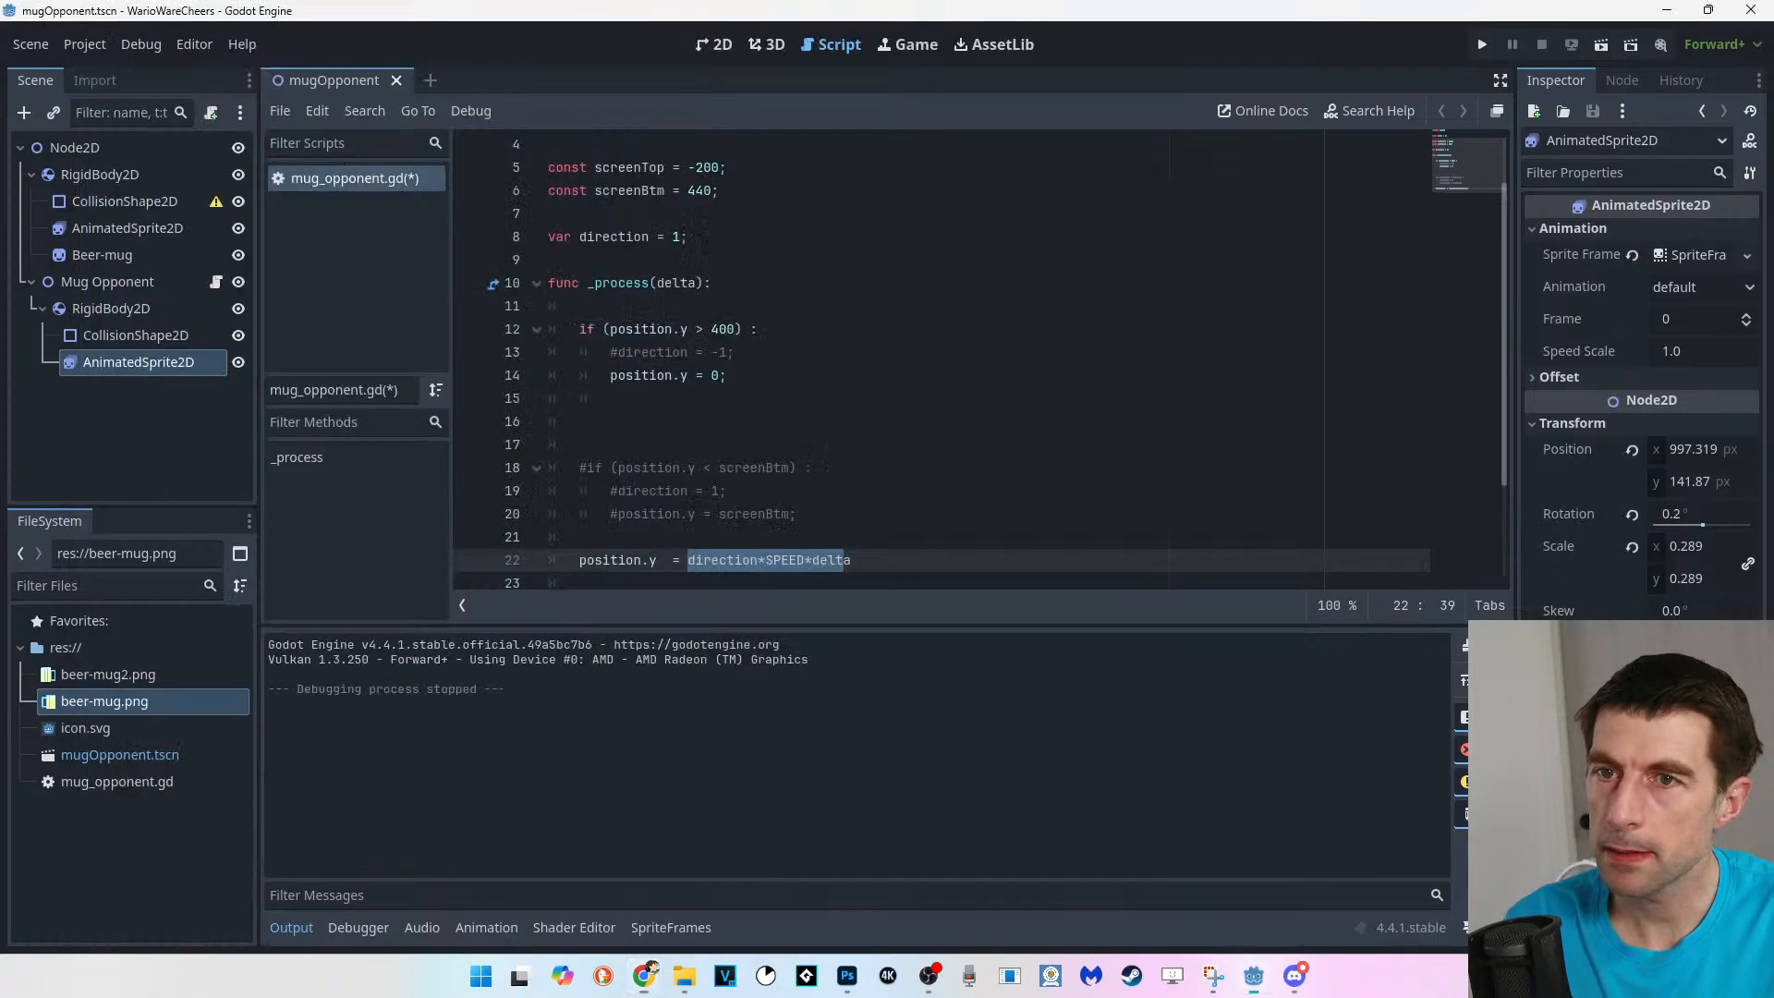
Review the position.y line and the _process header, and uncomment the if (position.y < screenBtm) line.
left_click_drag(859, 559, 579, 560)
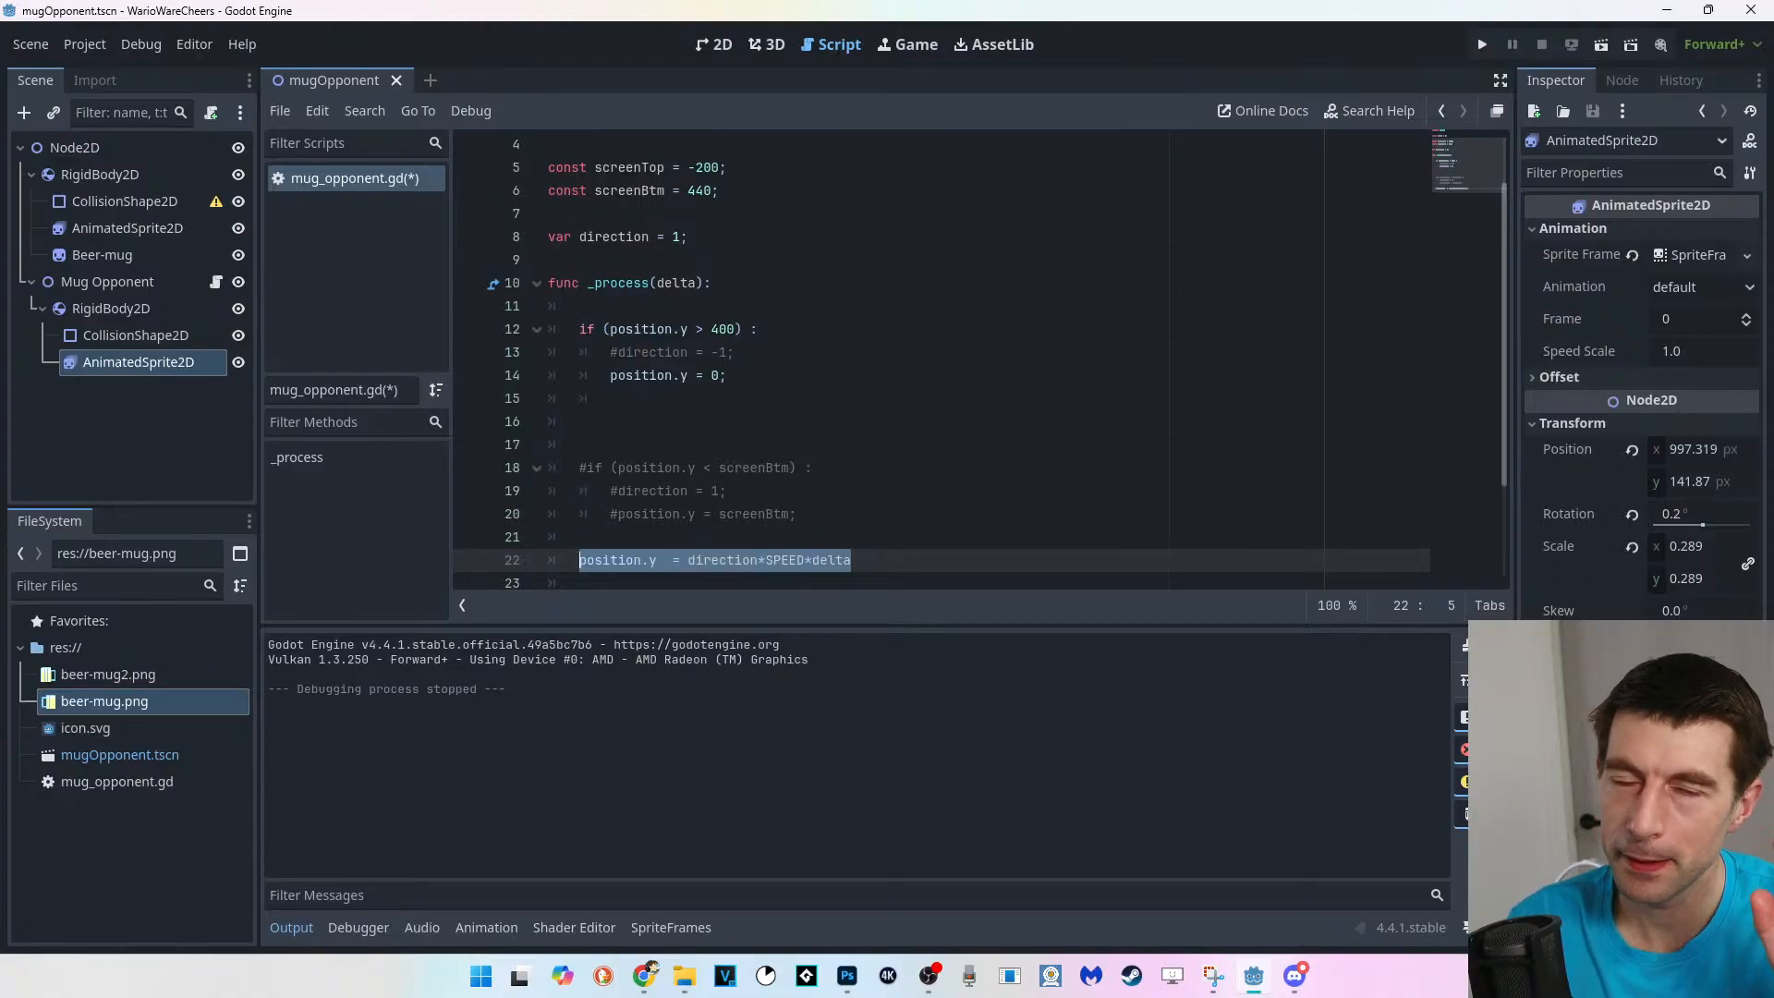
left_click_drag(713, 283, 548, 283)
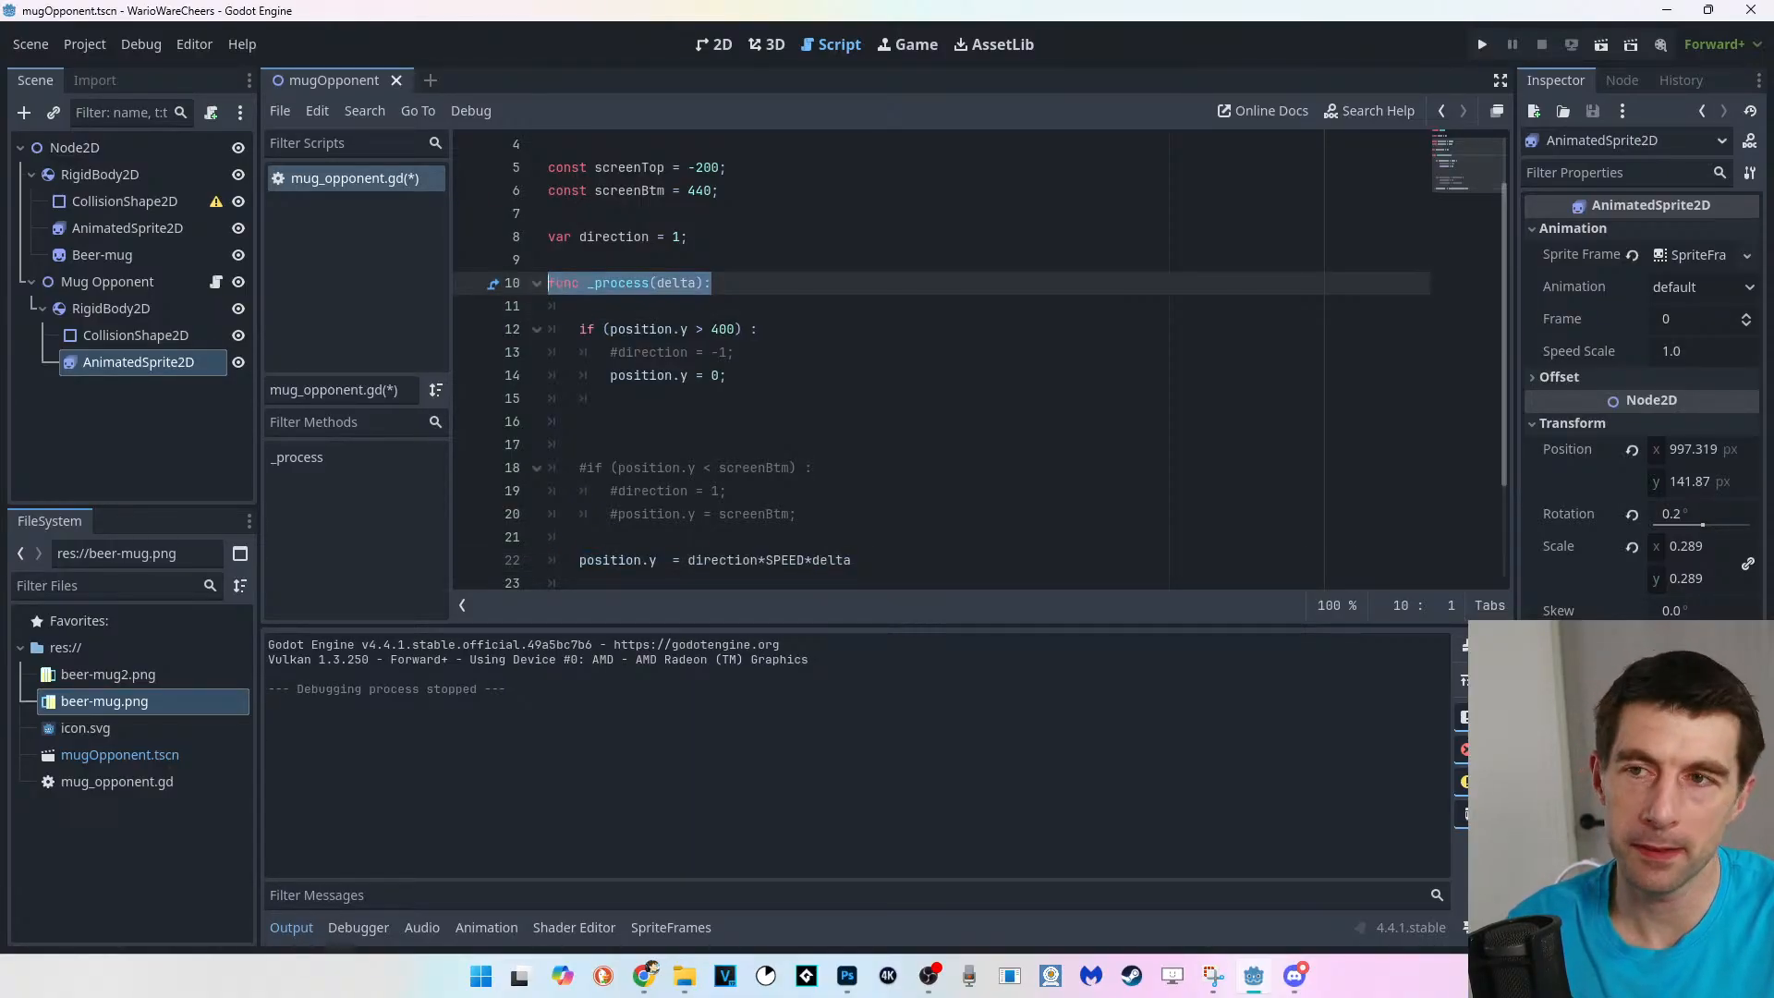
scroll(548, 283, "down", 2)
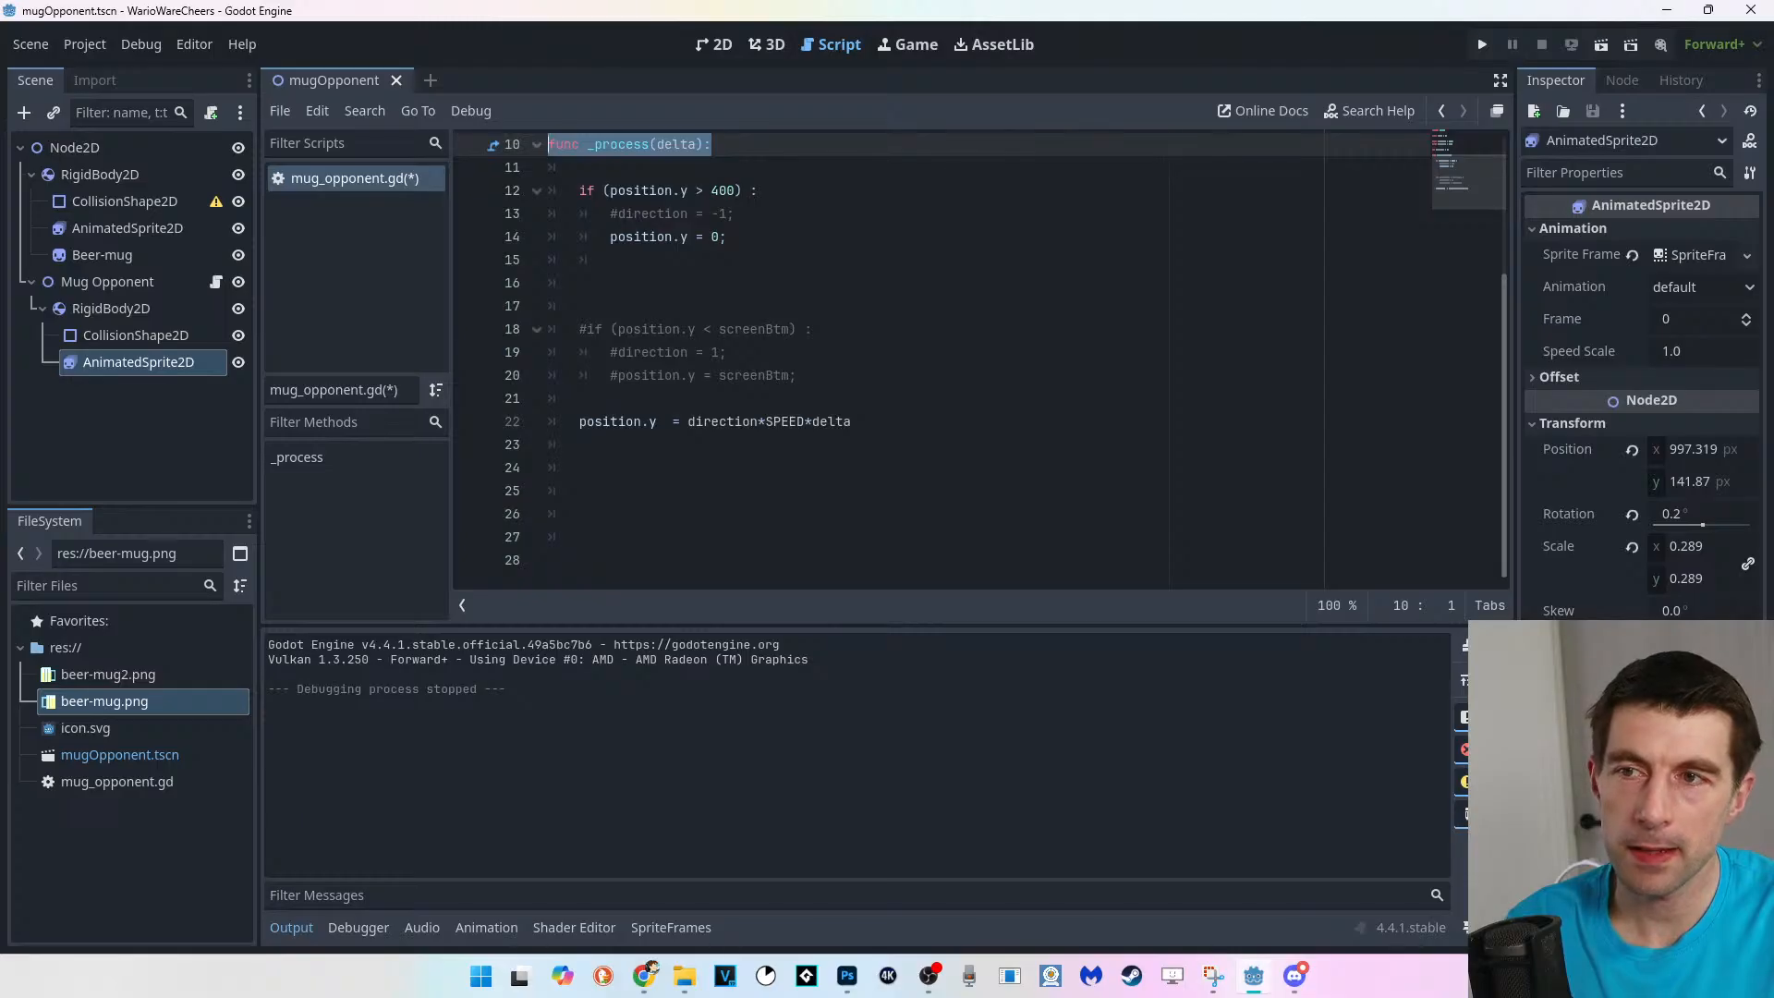
left_click_drag(587, 329, 579, 329)
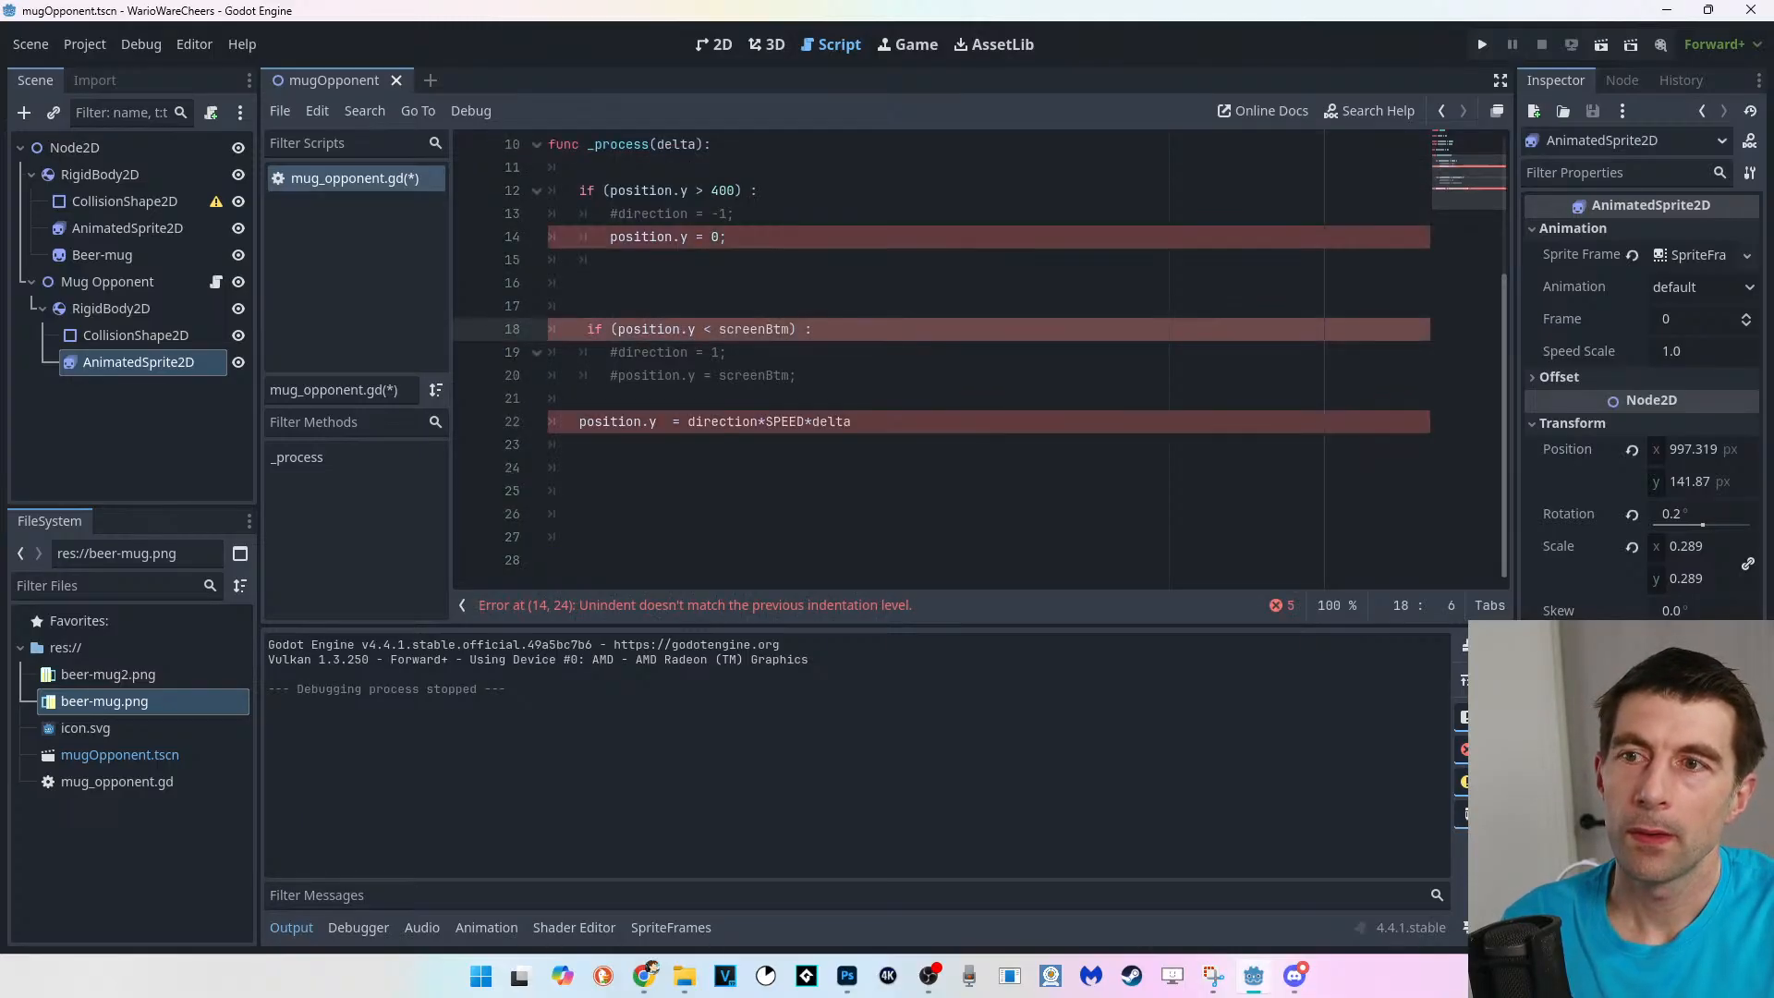
Cut both if blocks out of _process and remove the extra blank lines above the position.y assignment.
left_click_drag(796, 375, 581, 213)
key("shift+Up")
key("ctrl+c")
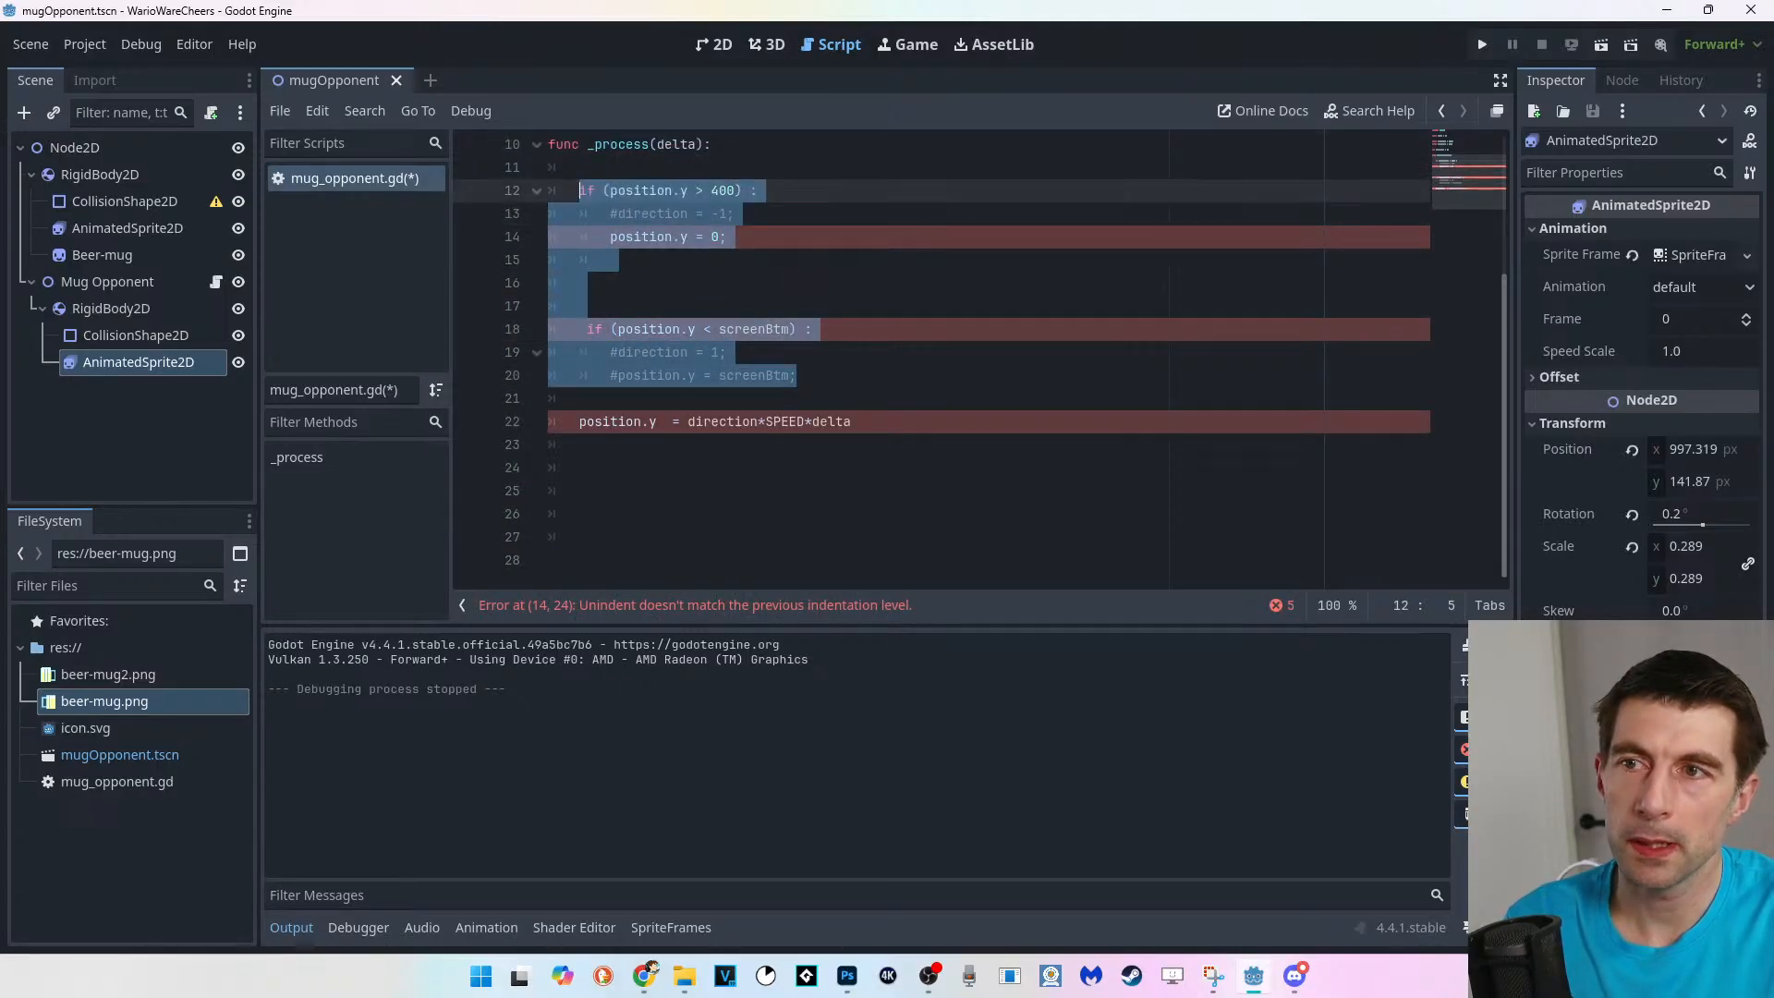
key("BackSpace")
scroll(924, 369, "up", 3)
key("Up")
key("shift+Down")
key("shift+Down")
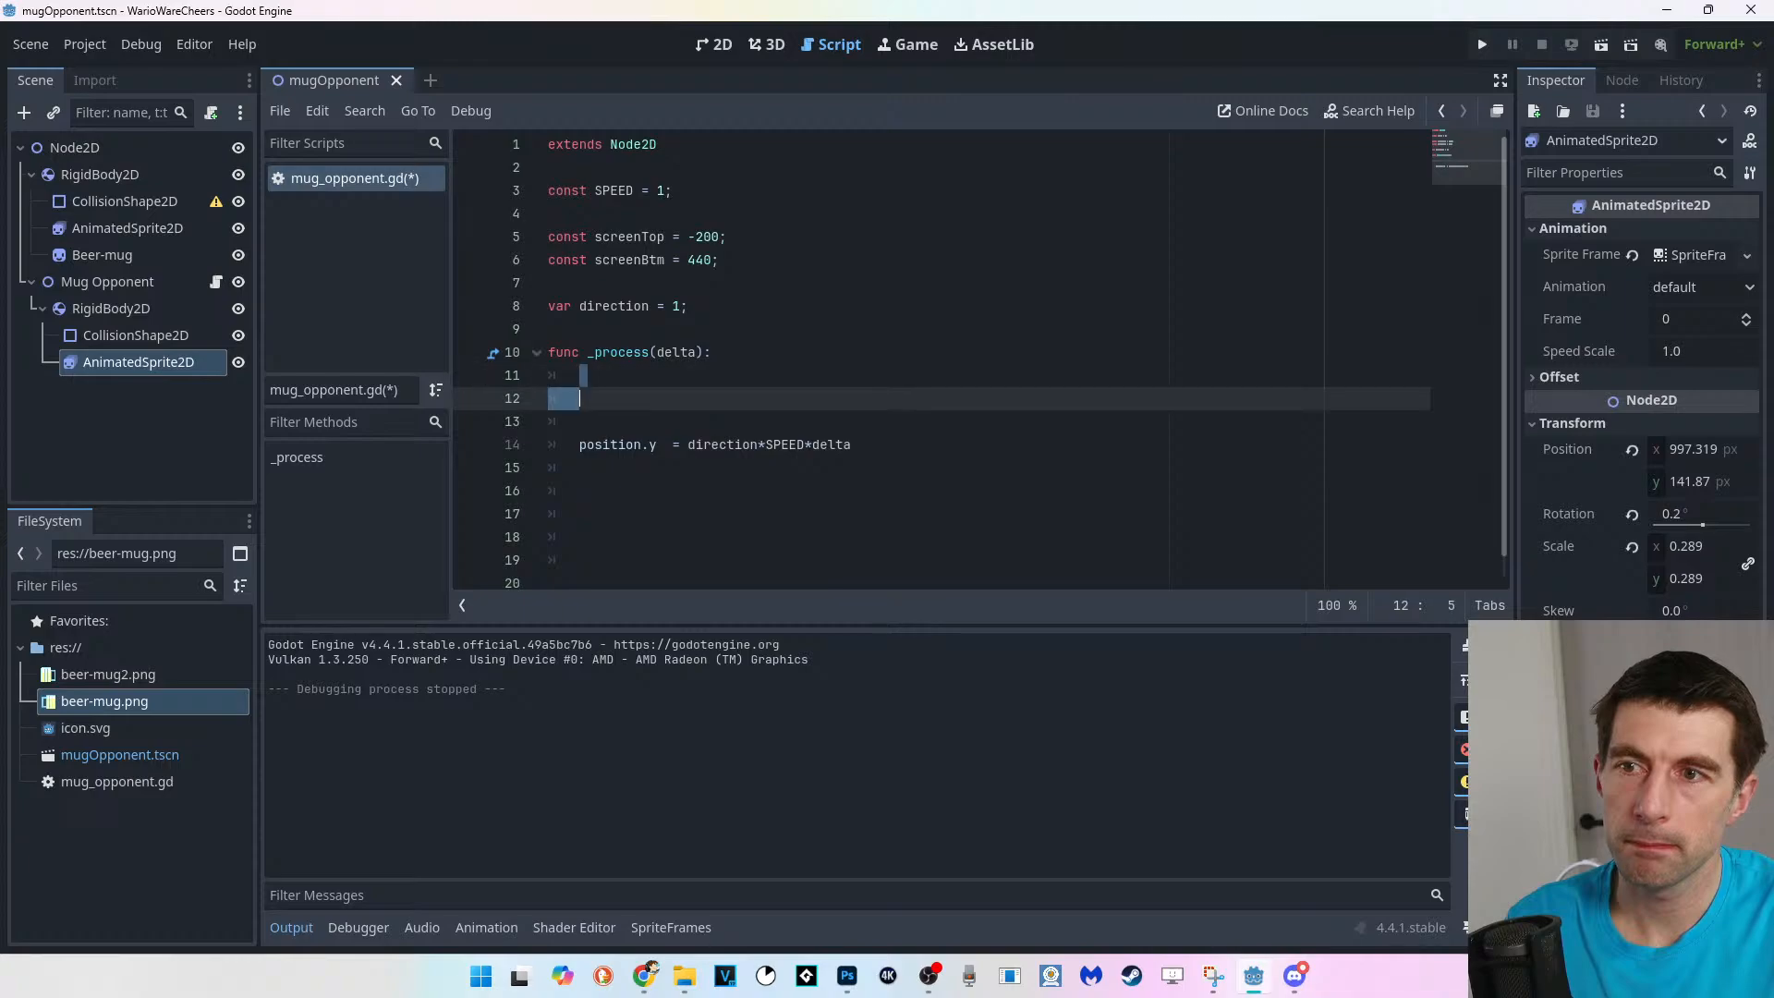
key("BackSpace")
left_click(549, 329)
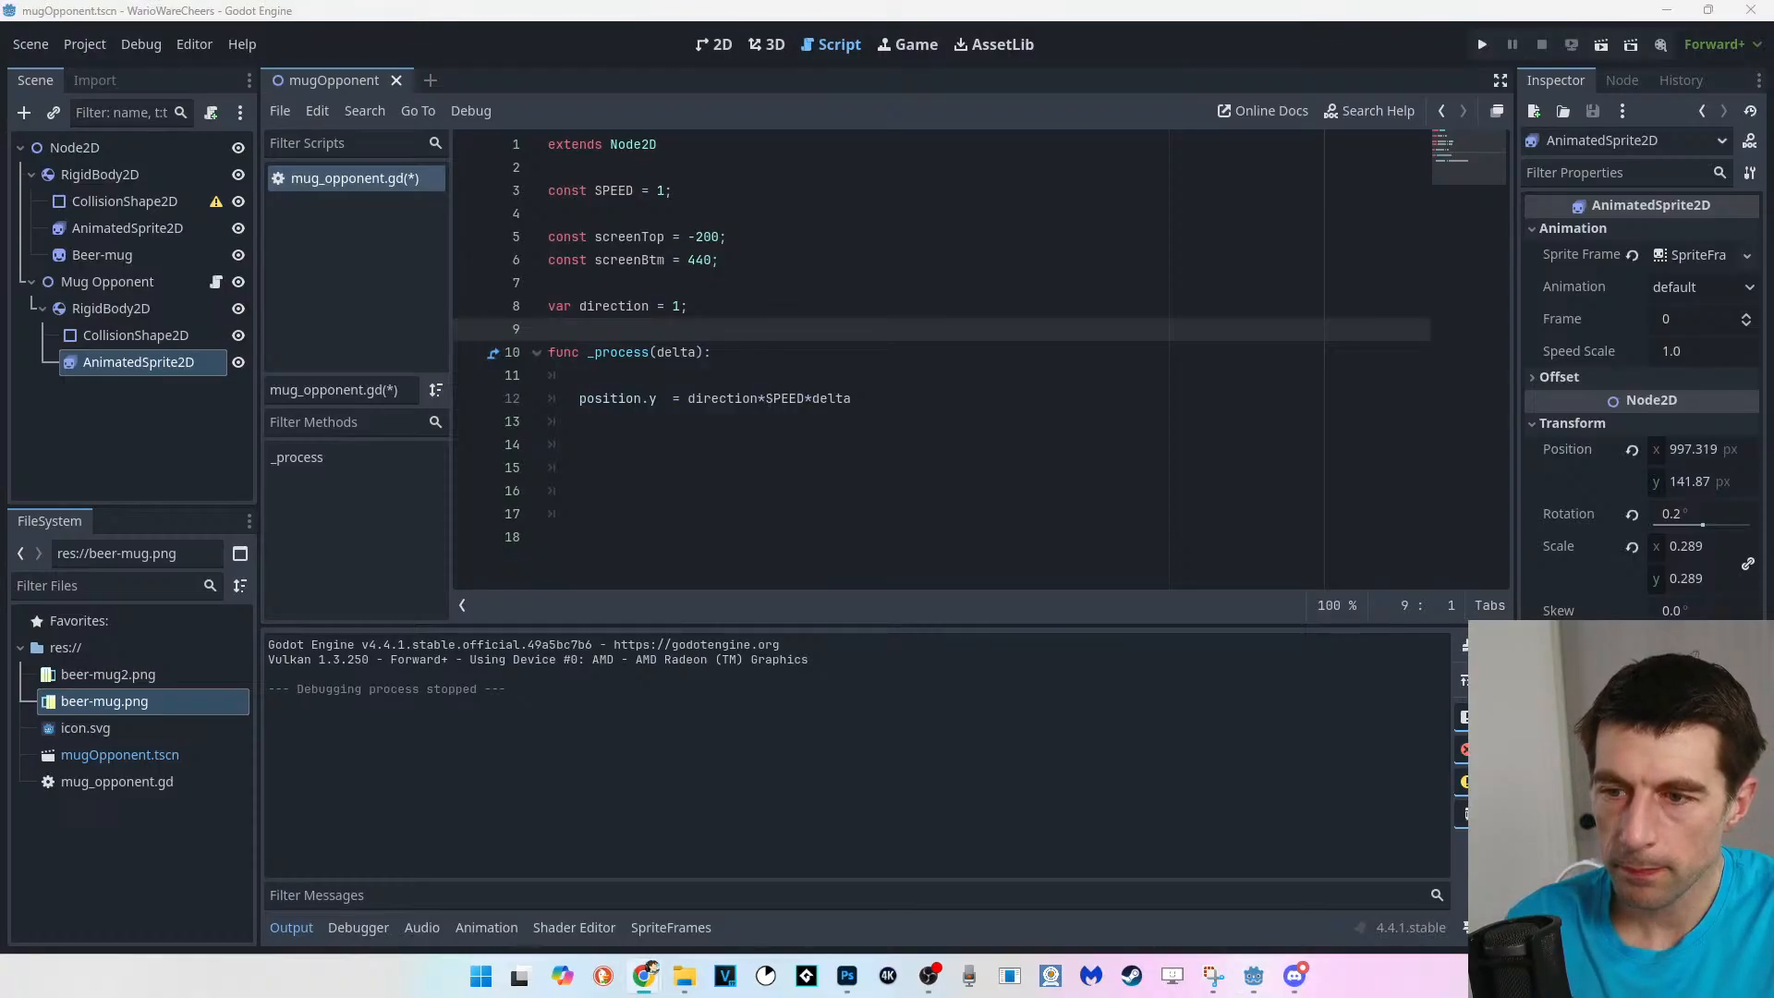
Check the position update line in the Brackeys tutorial in the browser, return to the script, and change the position.y assignment to +=.
left_click_drag(1219, 997, 1066, 46)
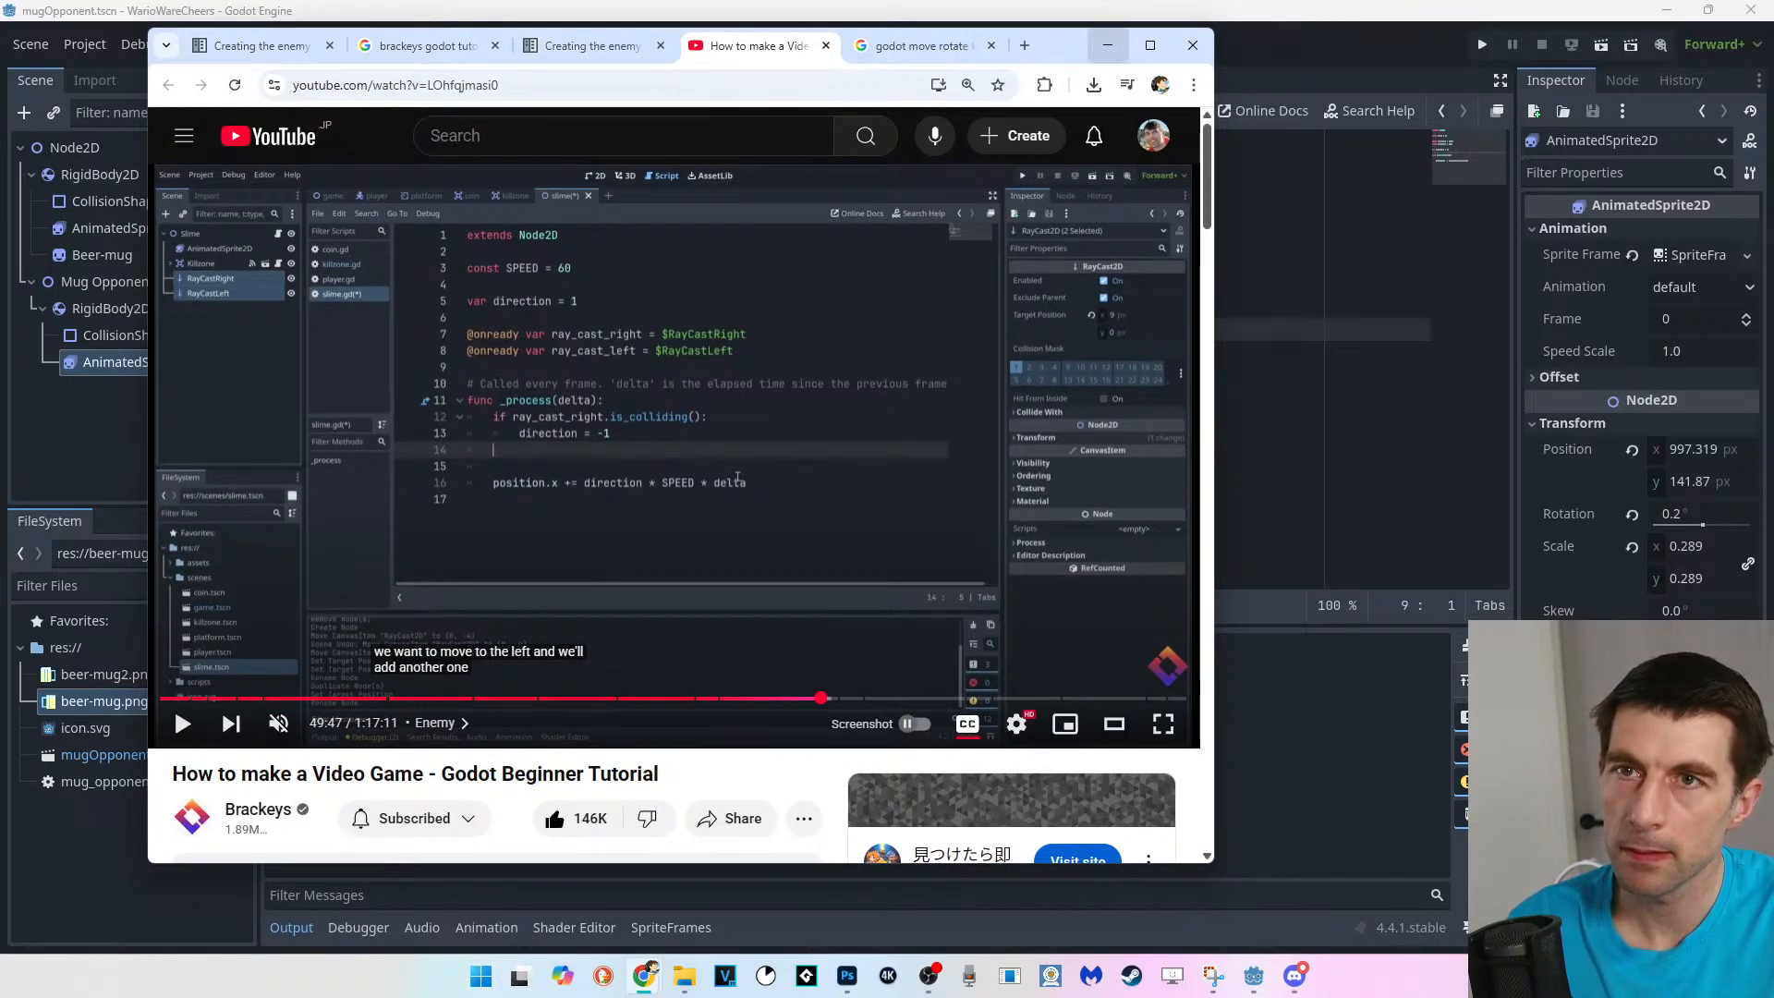
left_click(1106, 45)
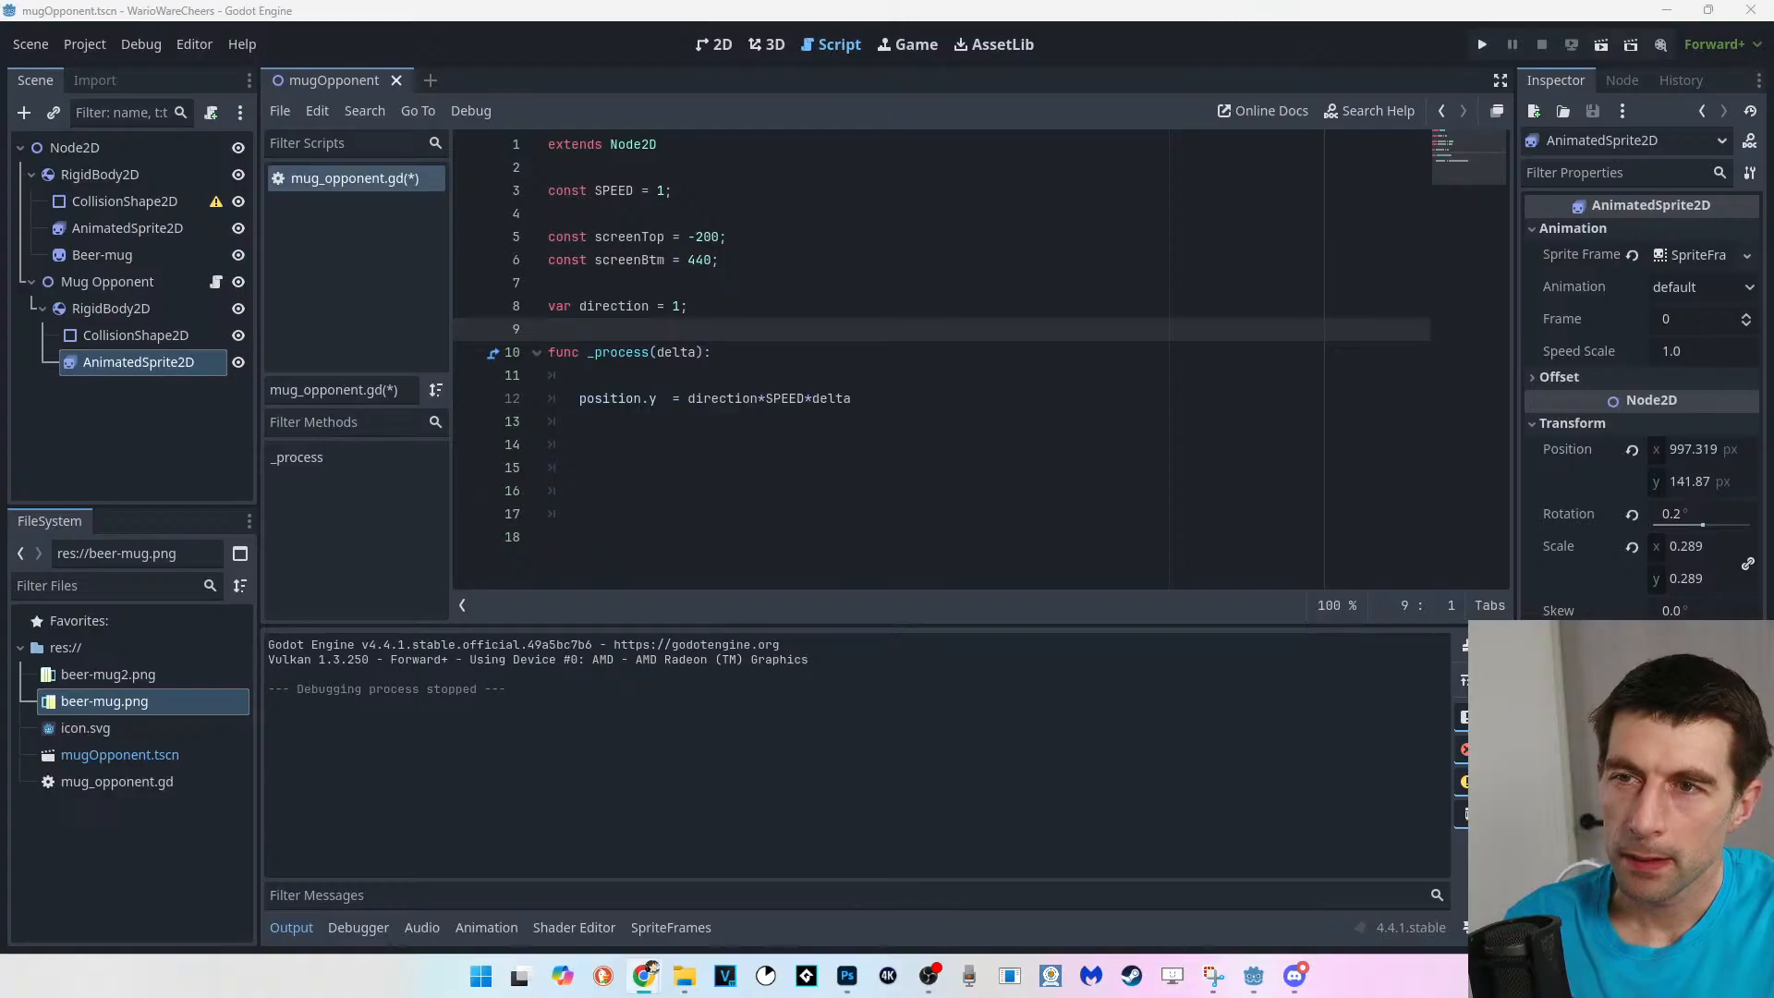
left_click(672, 398)
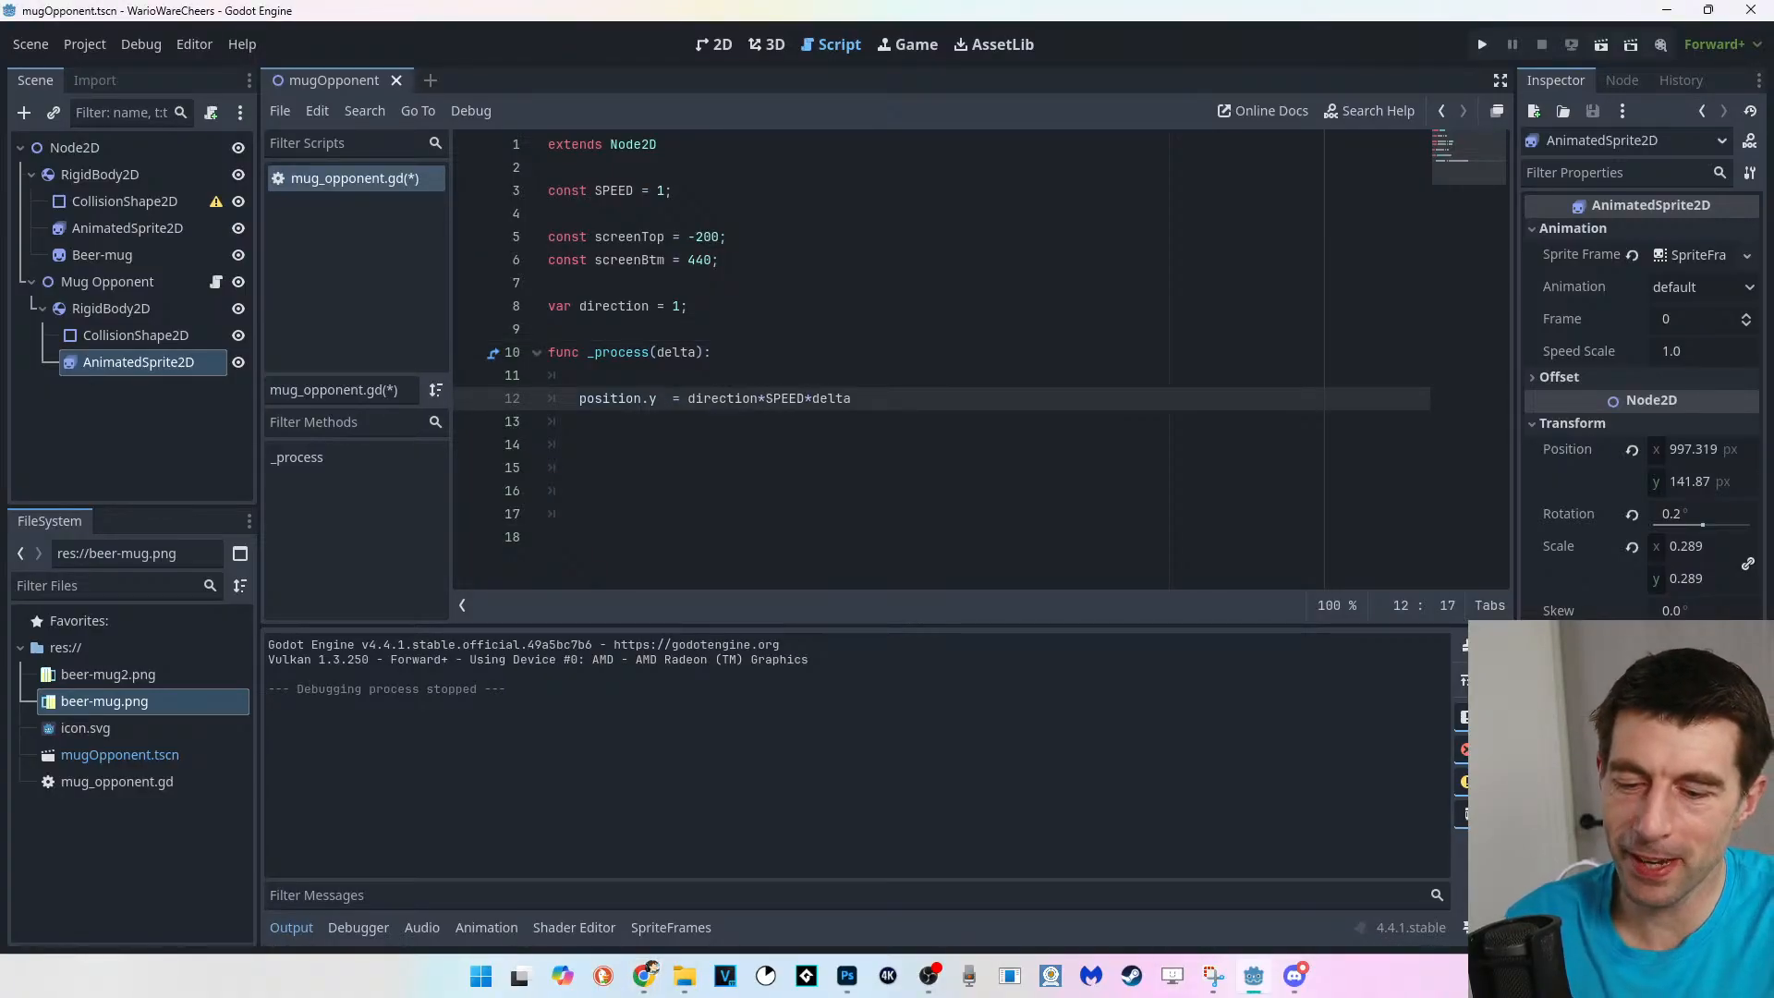
type("+")
Paste the two if blocks back between the _process header and the position.y += line, and save the script.
left_click(580, 375)
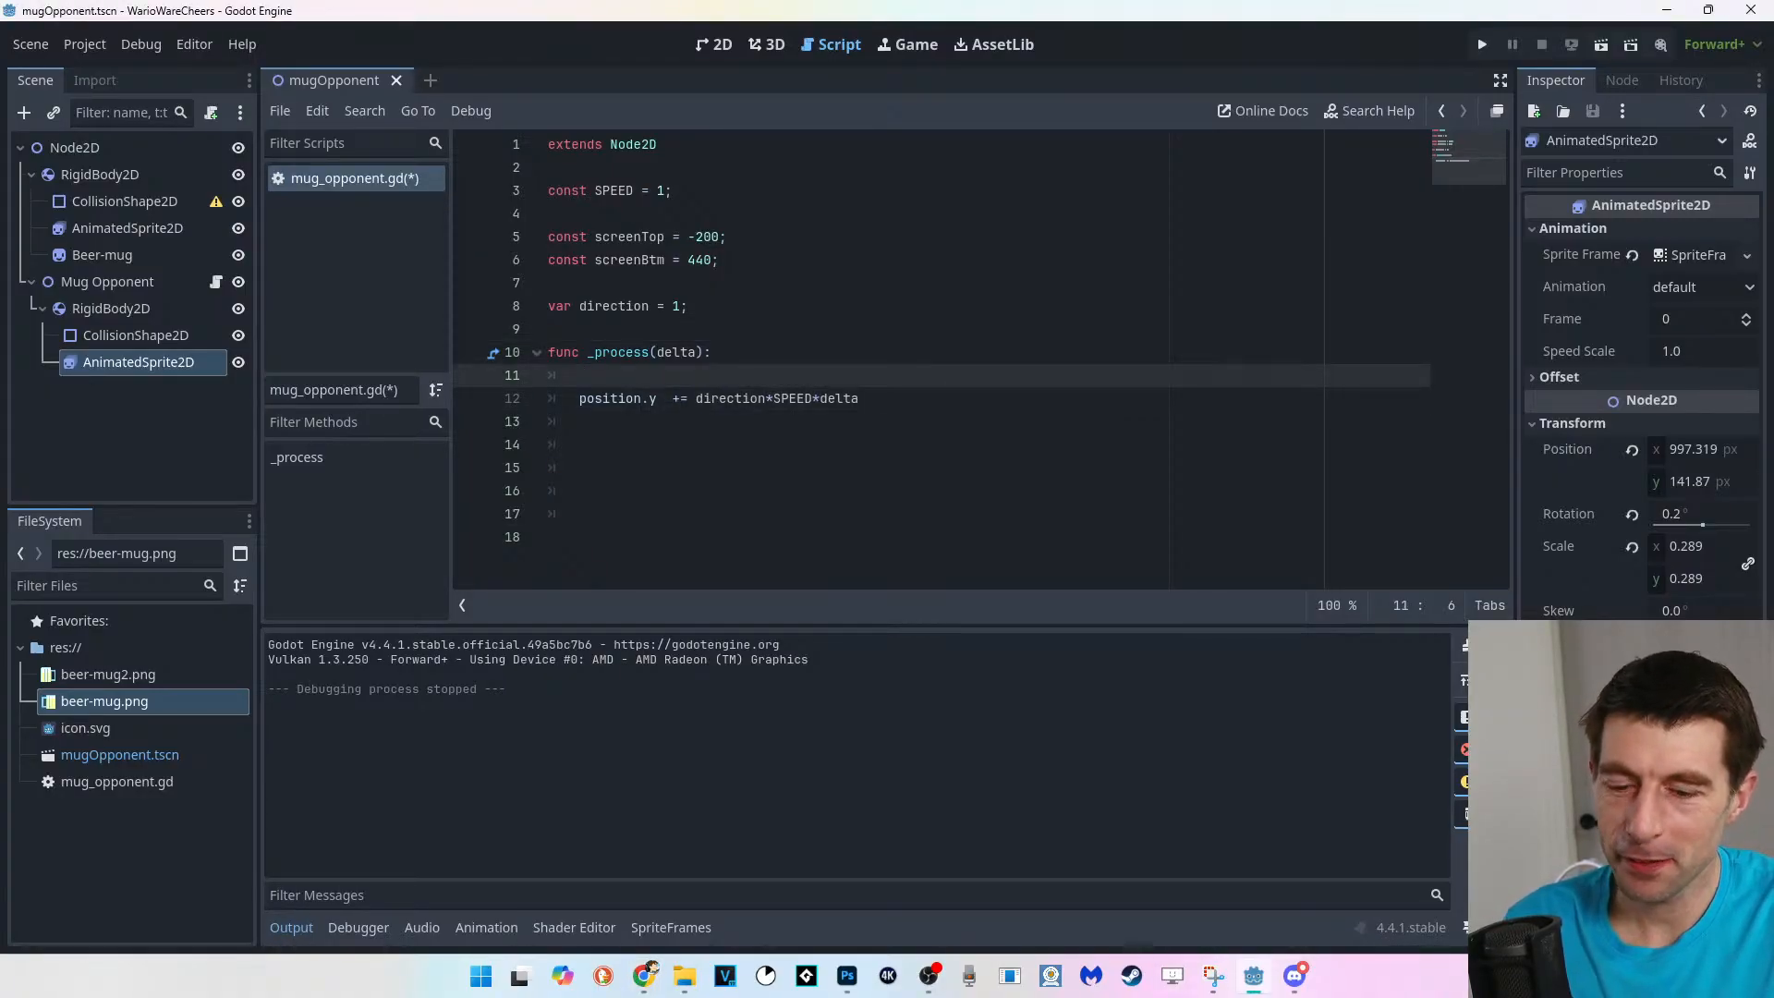
key("ctrl+v")
key("Return")
scroll(980, 361, "down", 2)
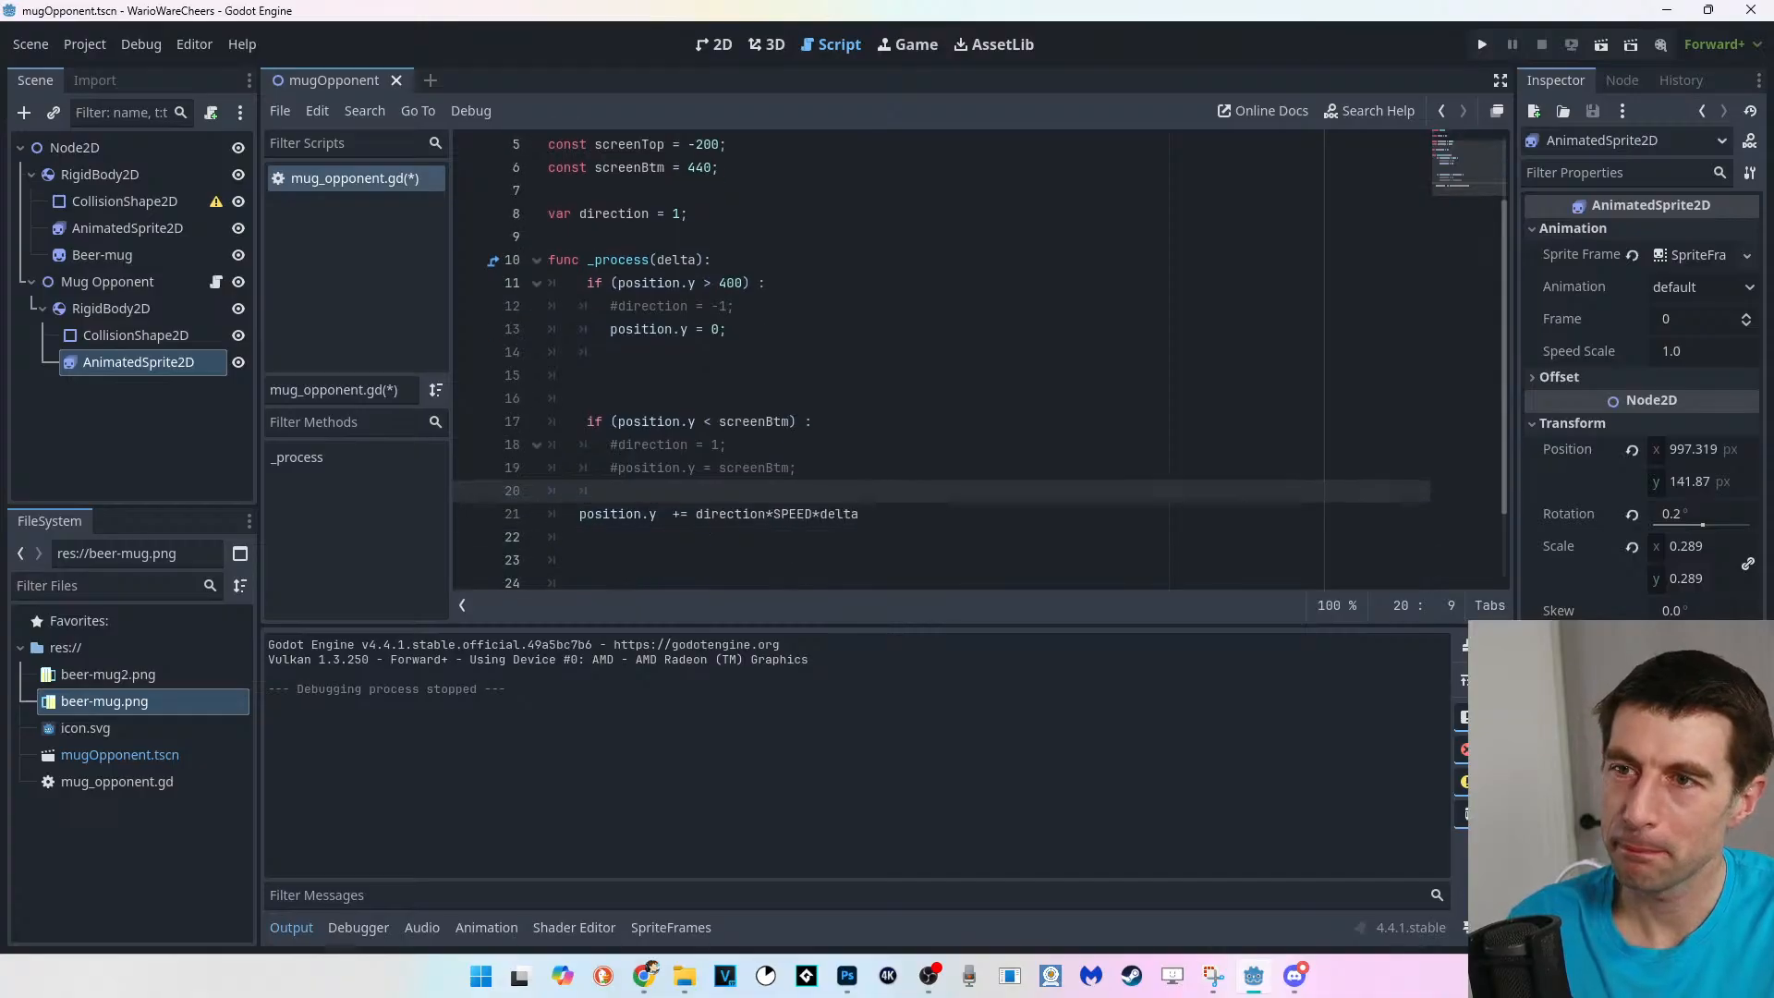
key("ctrl+s")
Insert a blank line below the _process header and remove the space before the colon in the position.y > 400 condition.
left_click(665, 282)
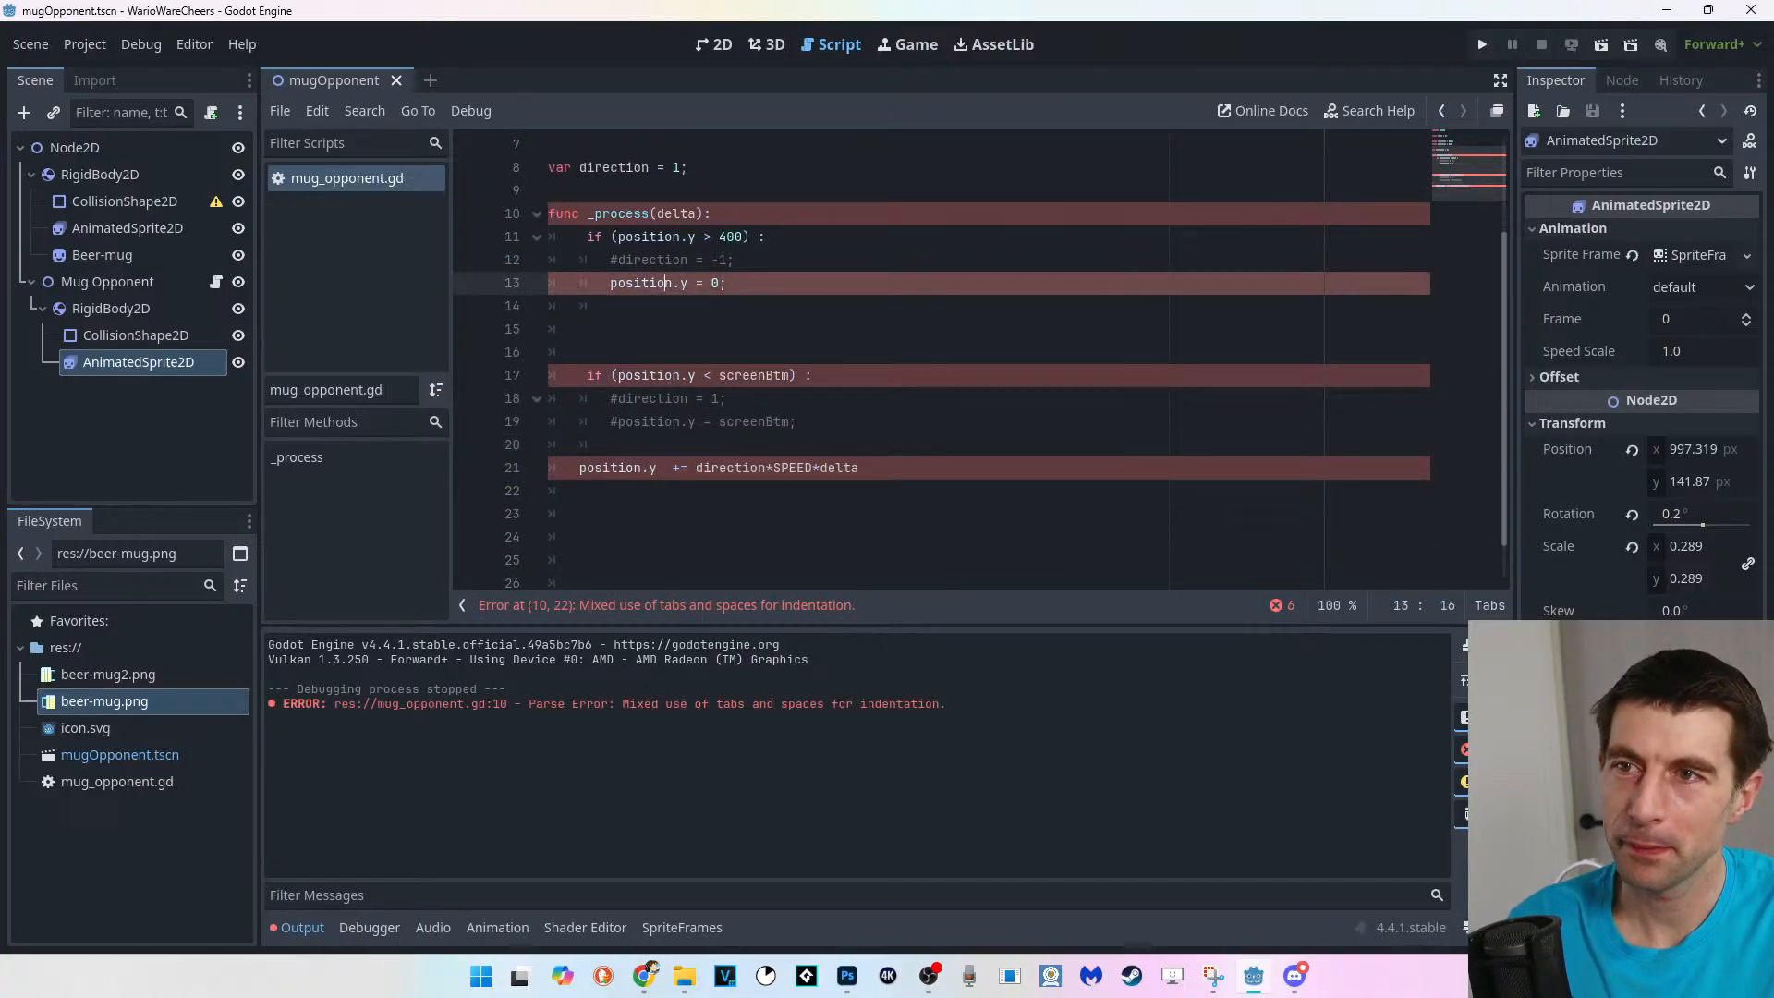
left_click(712, 213)
key("Return")
left_click(712, 214)
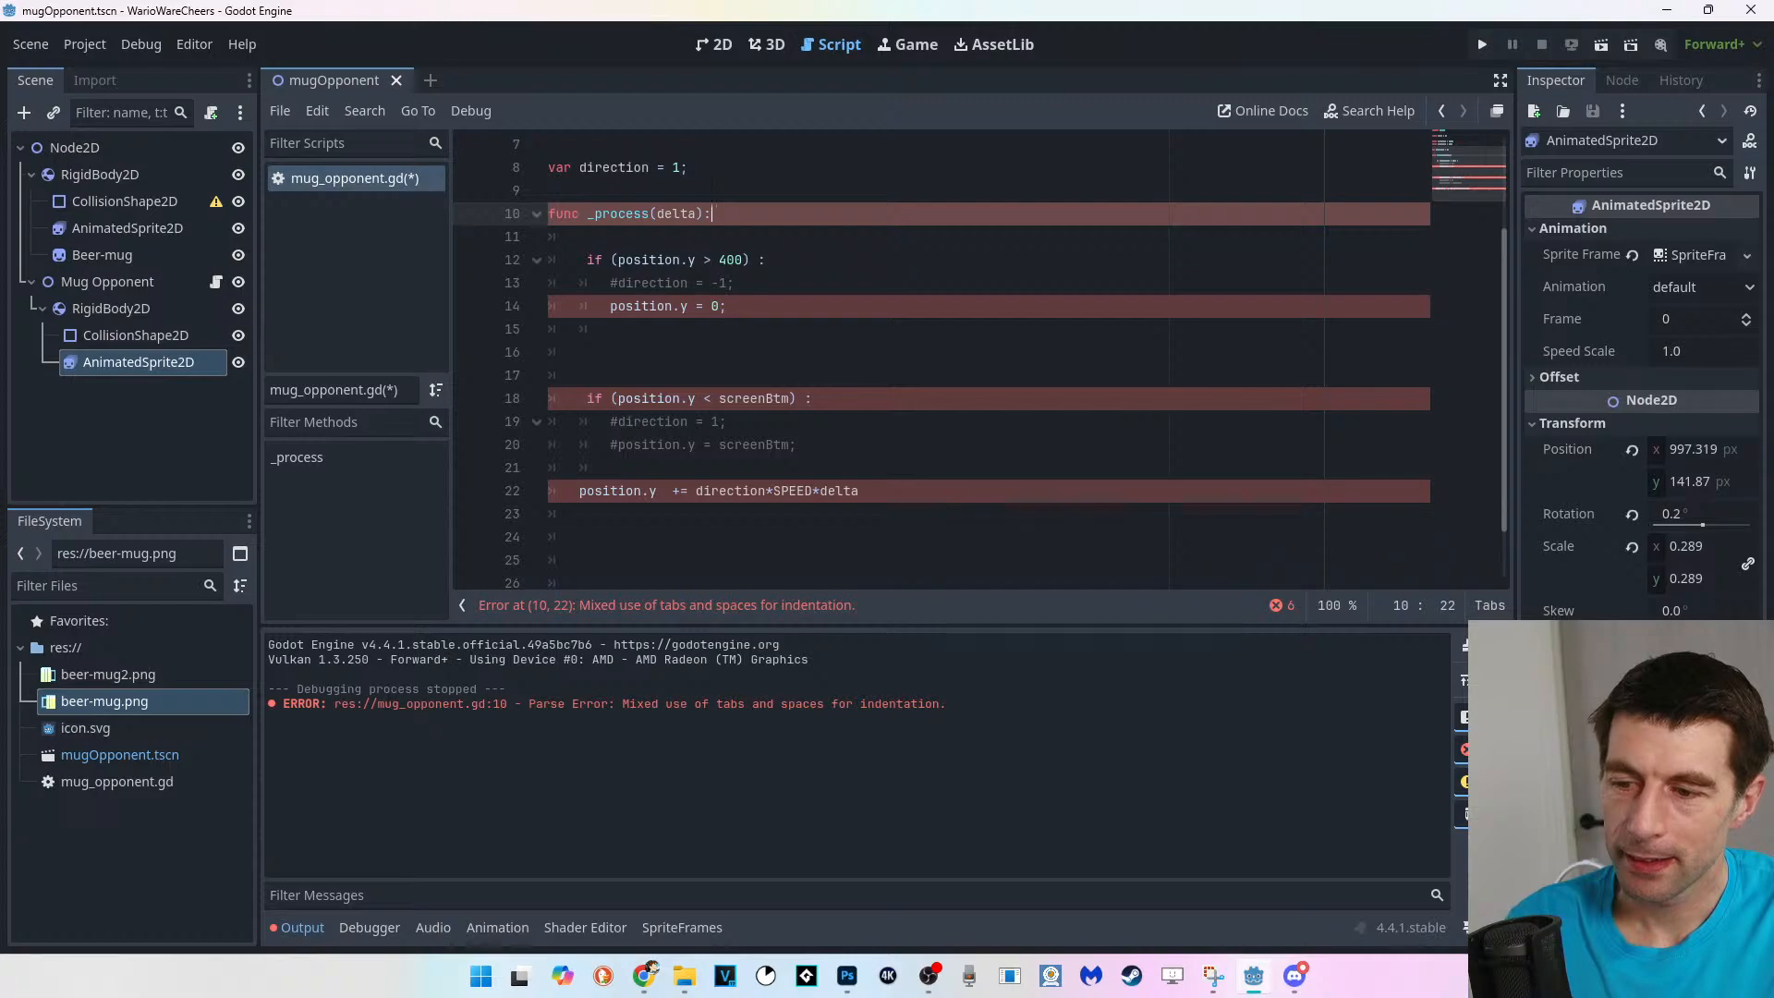
left_click(710, 259)
left_click(704, 305)
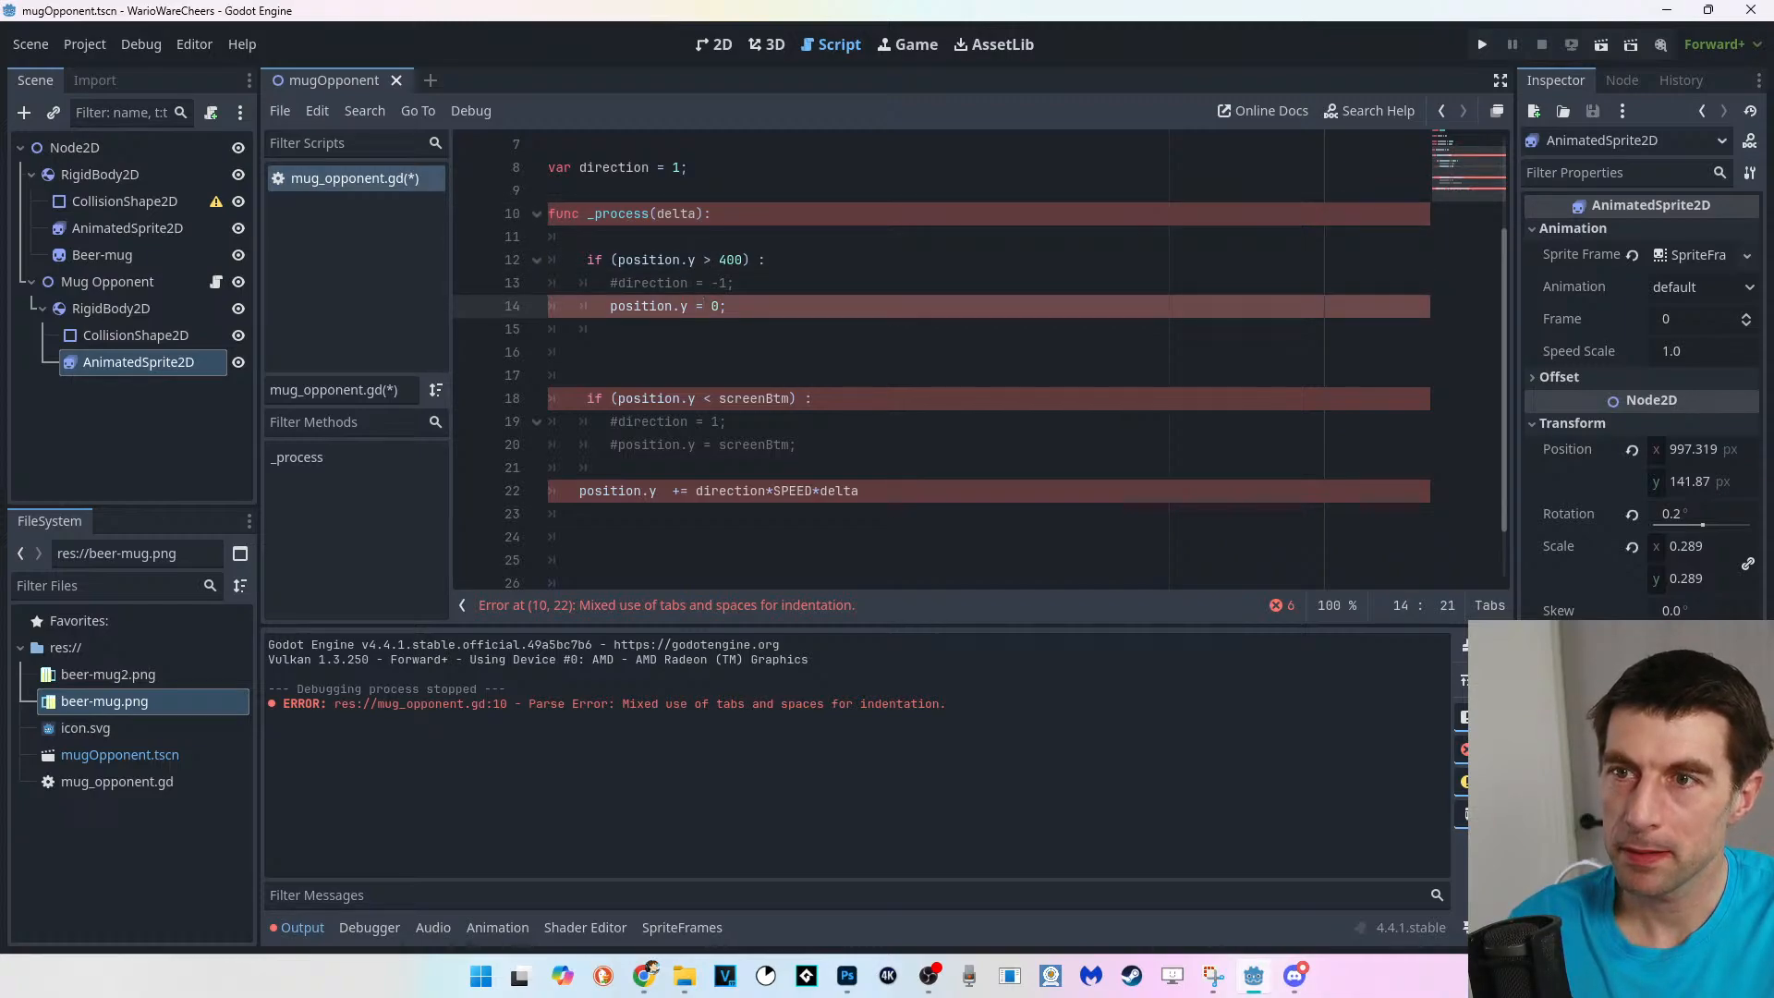
left_click(759, 259)
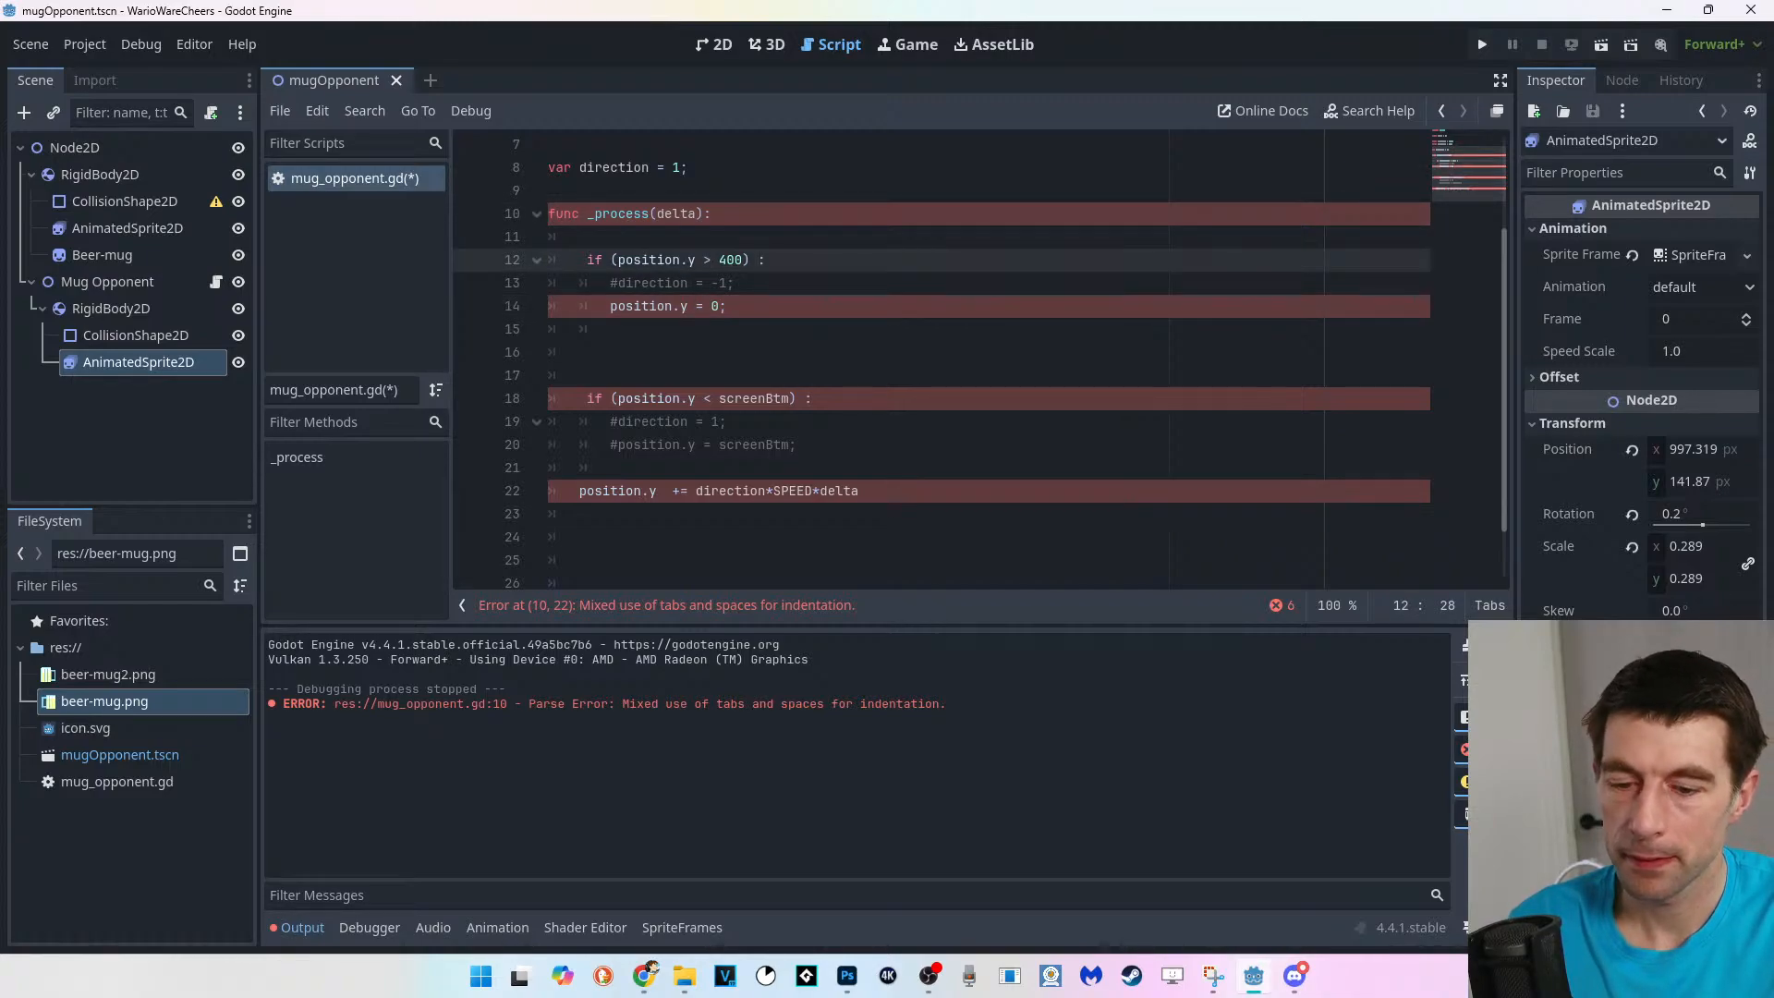
key("BackSpace")
Comment out the if (position.y < screenBtm) line.
left_click_drag(802, 444, 657, 399)
left_click(634, 398)
key("ctrl+k")
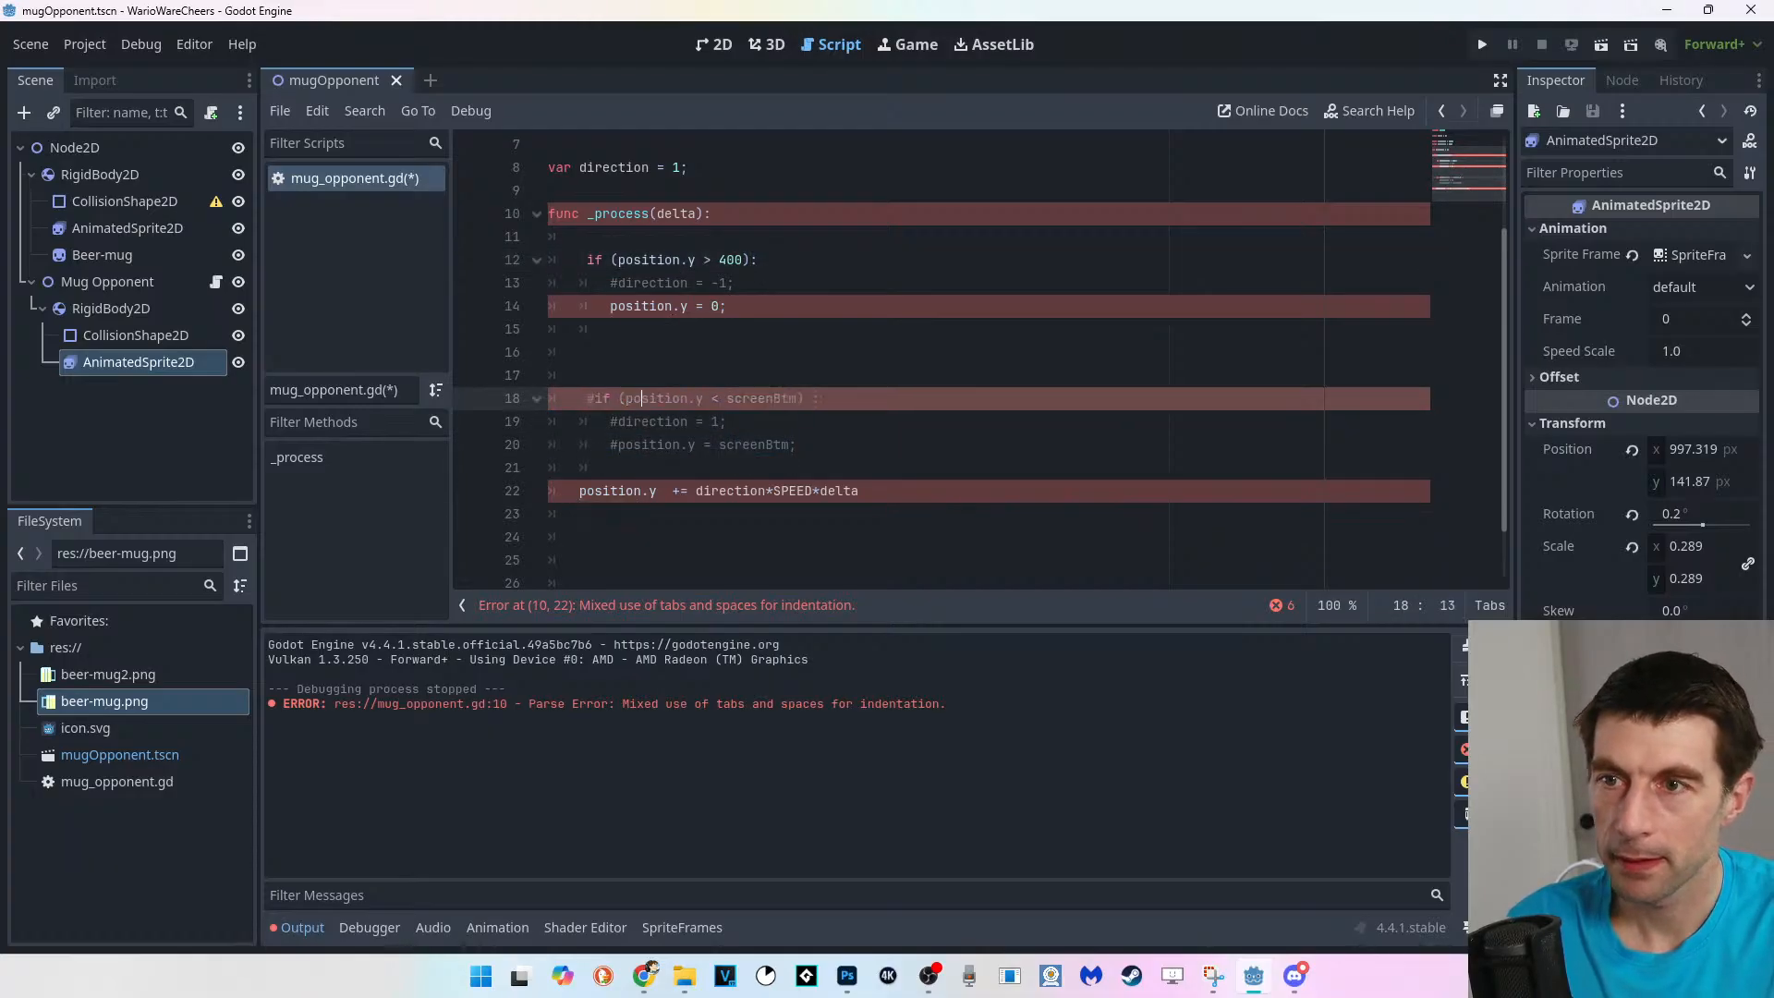
key("Up")
Remove the semicolon from the position.y = 0 line inside the first if block.
left_click(683, 305)
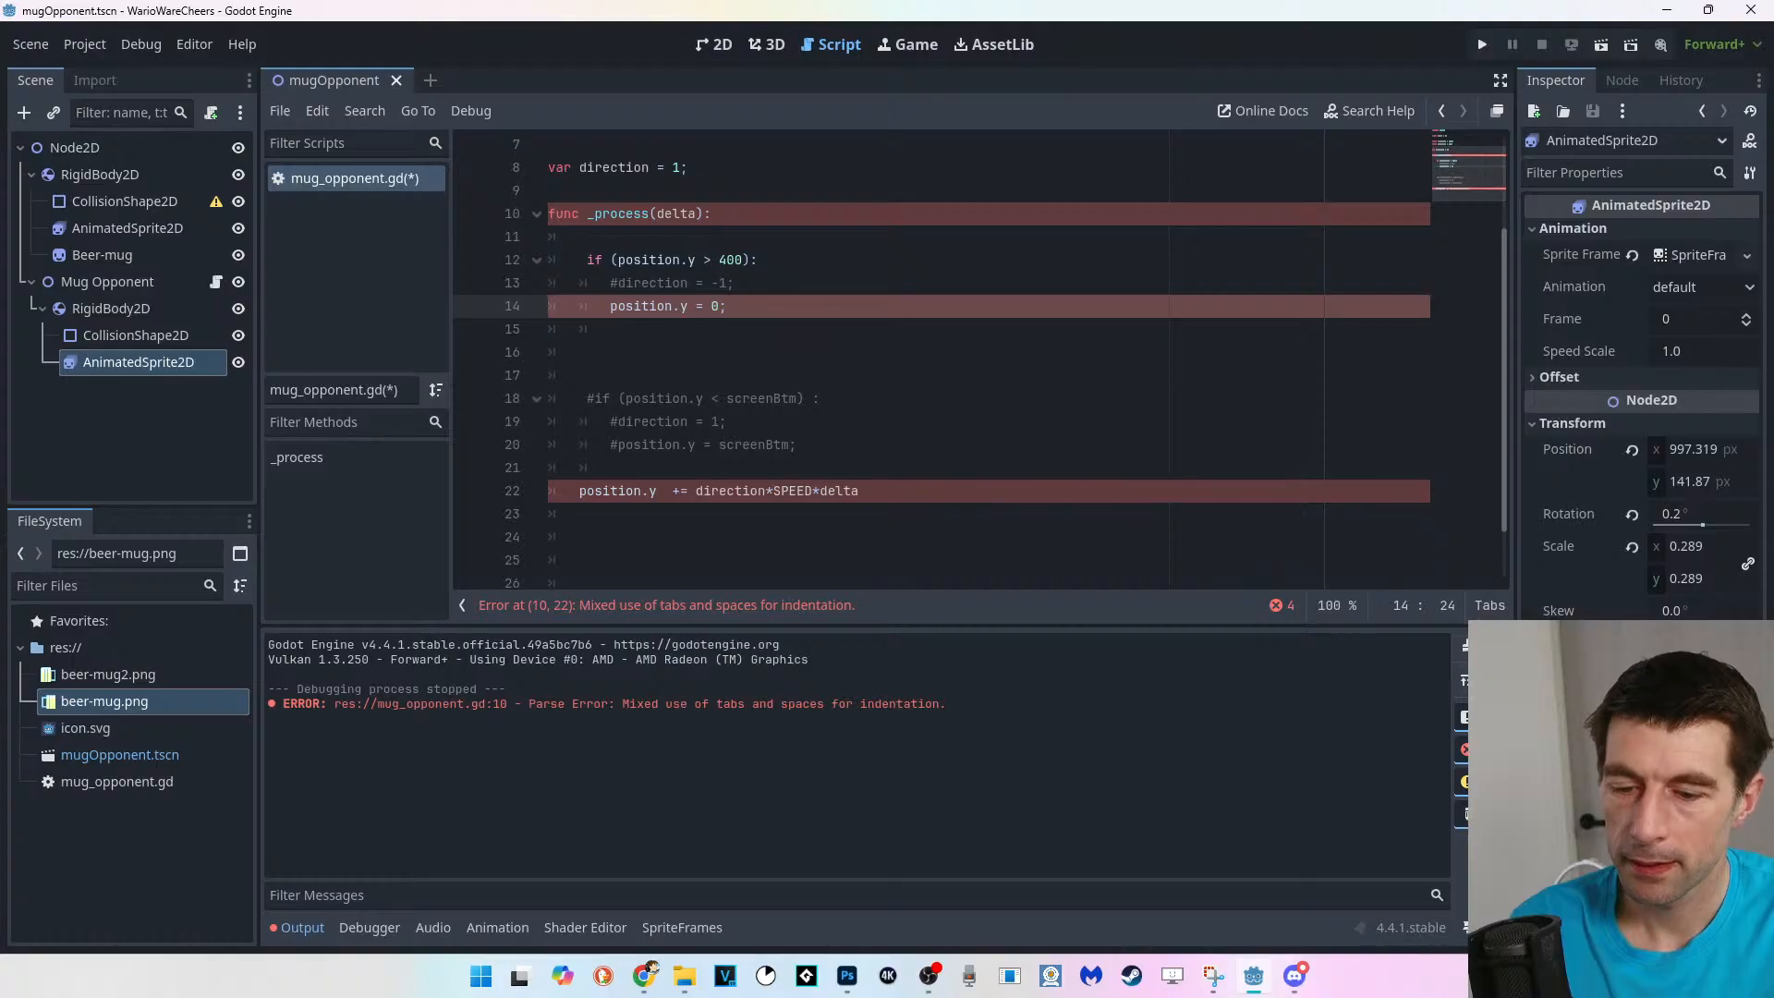
key("BackSpace")
key("Up")
key("Up")
key("Up")
key("Up")
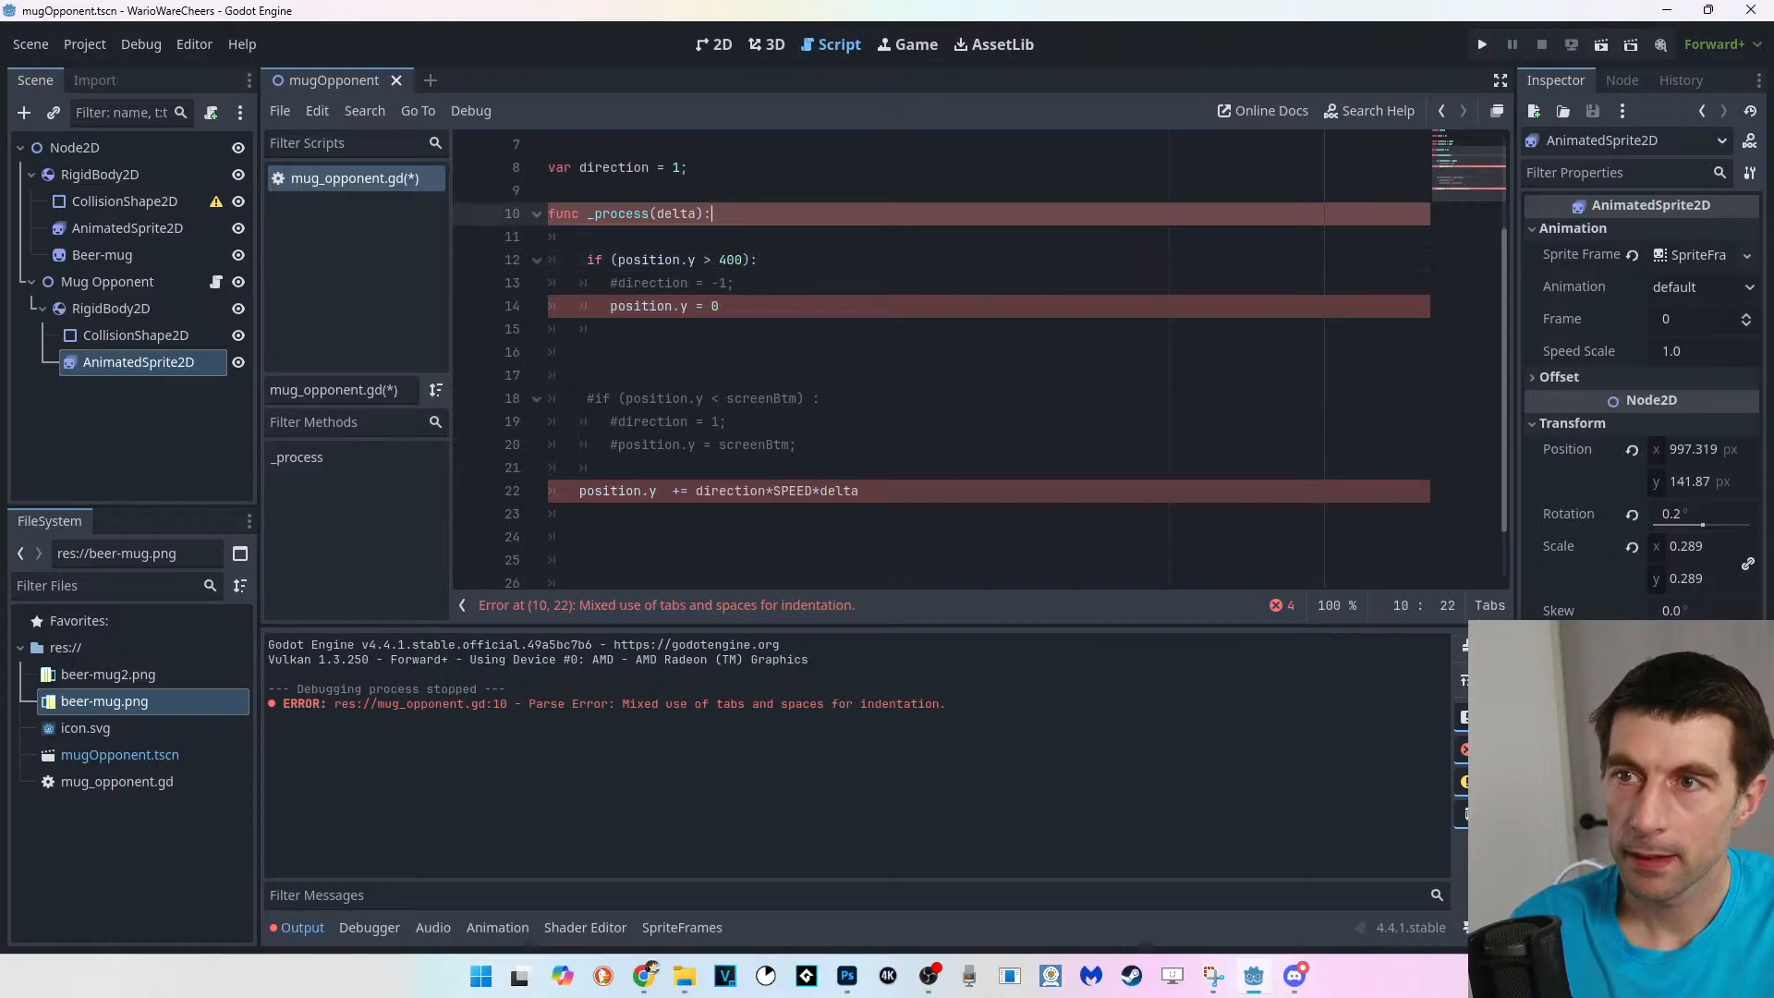
left_click(697, 306)
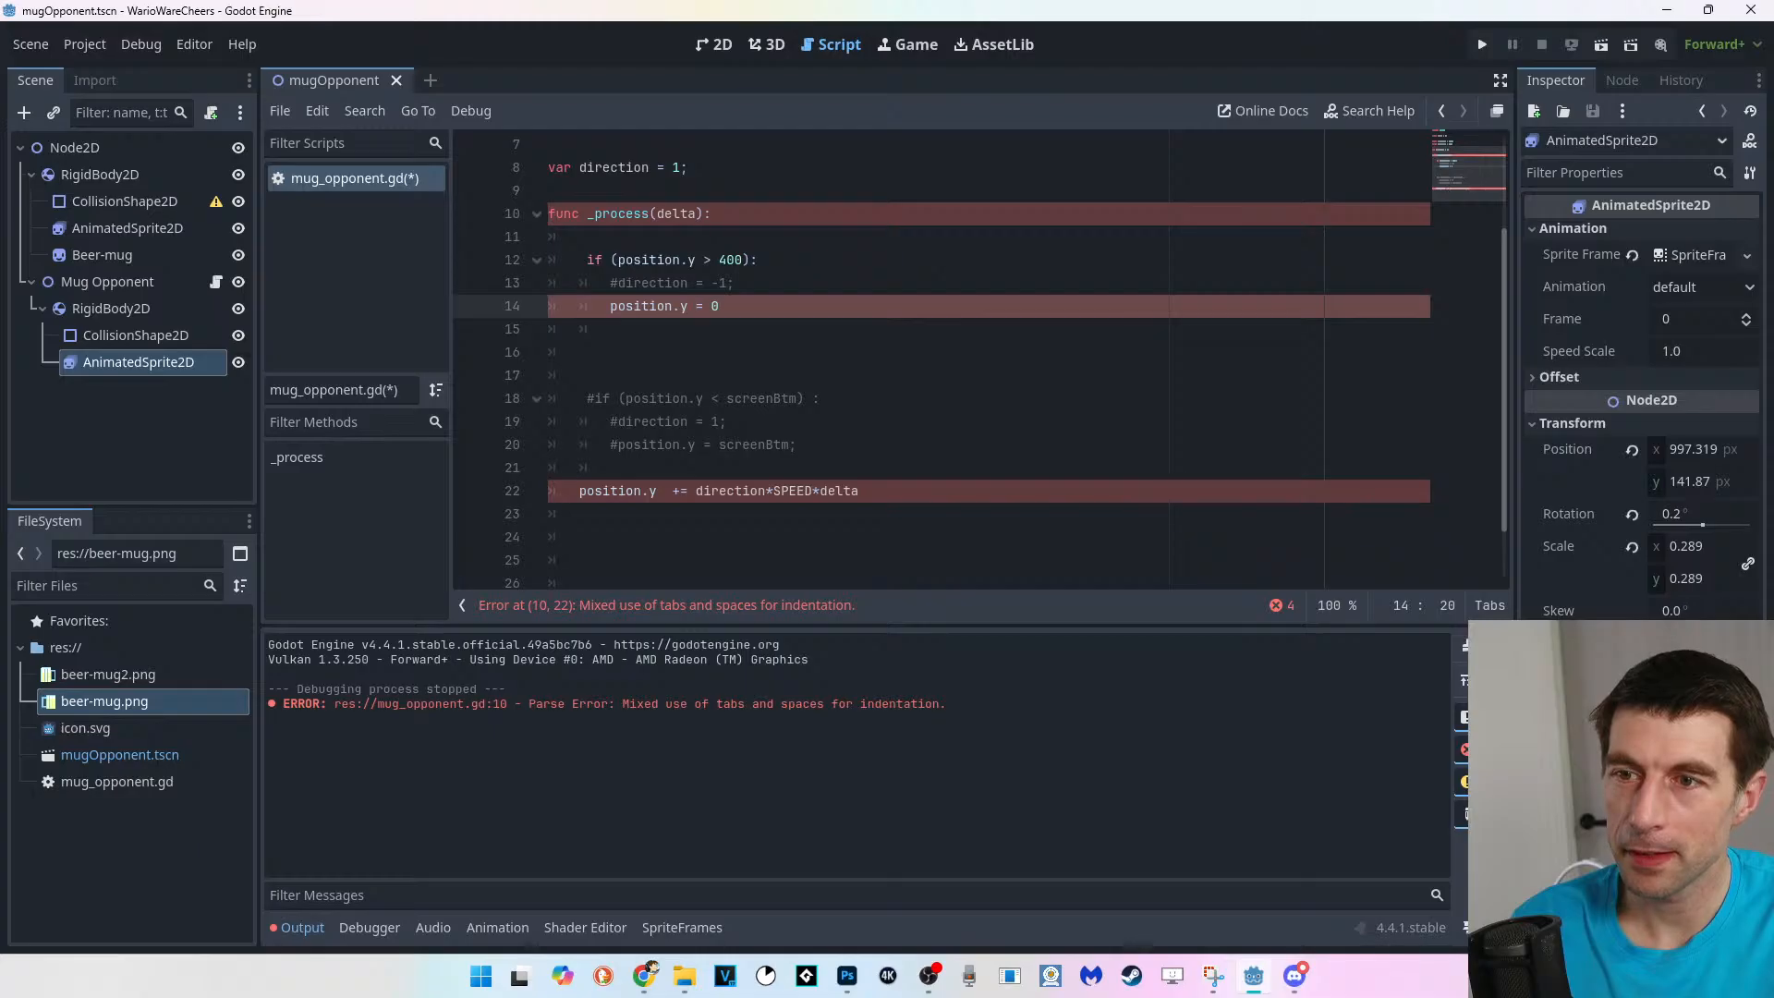
Move the position.y += direction*SPEED*delta line directly below the _process header, indented one level, with a blank line after it.
left_click_drag(859, 490, 549, 490)
key("ctrl+c")
key("BackSpace")
left_click(611, 329)
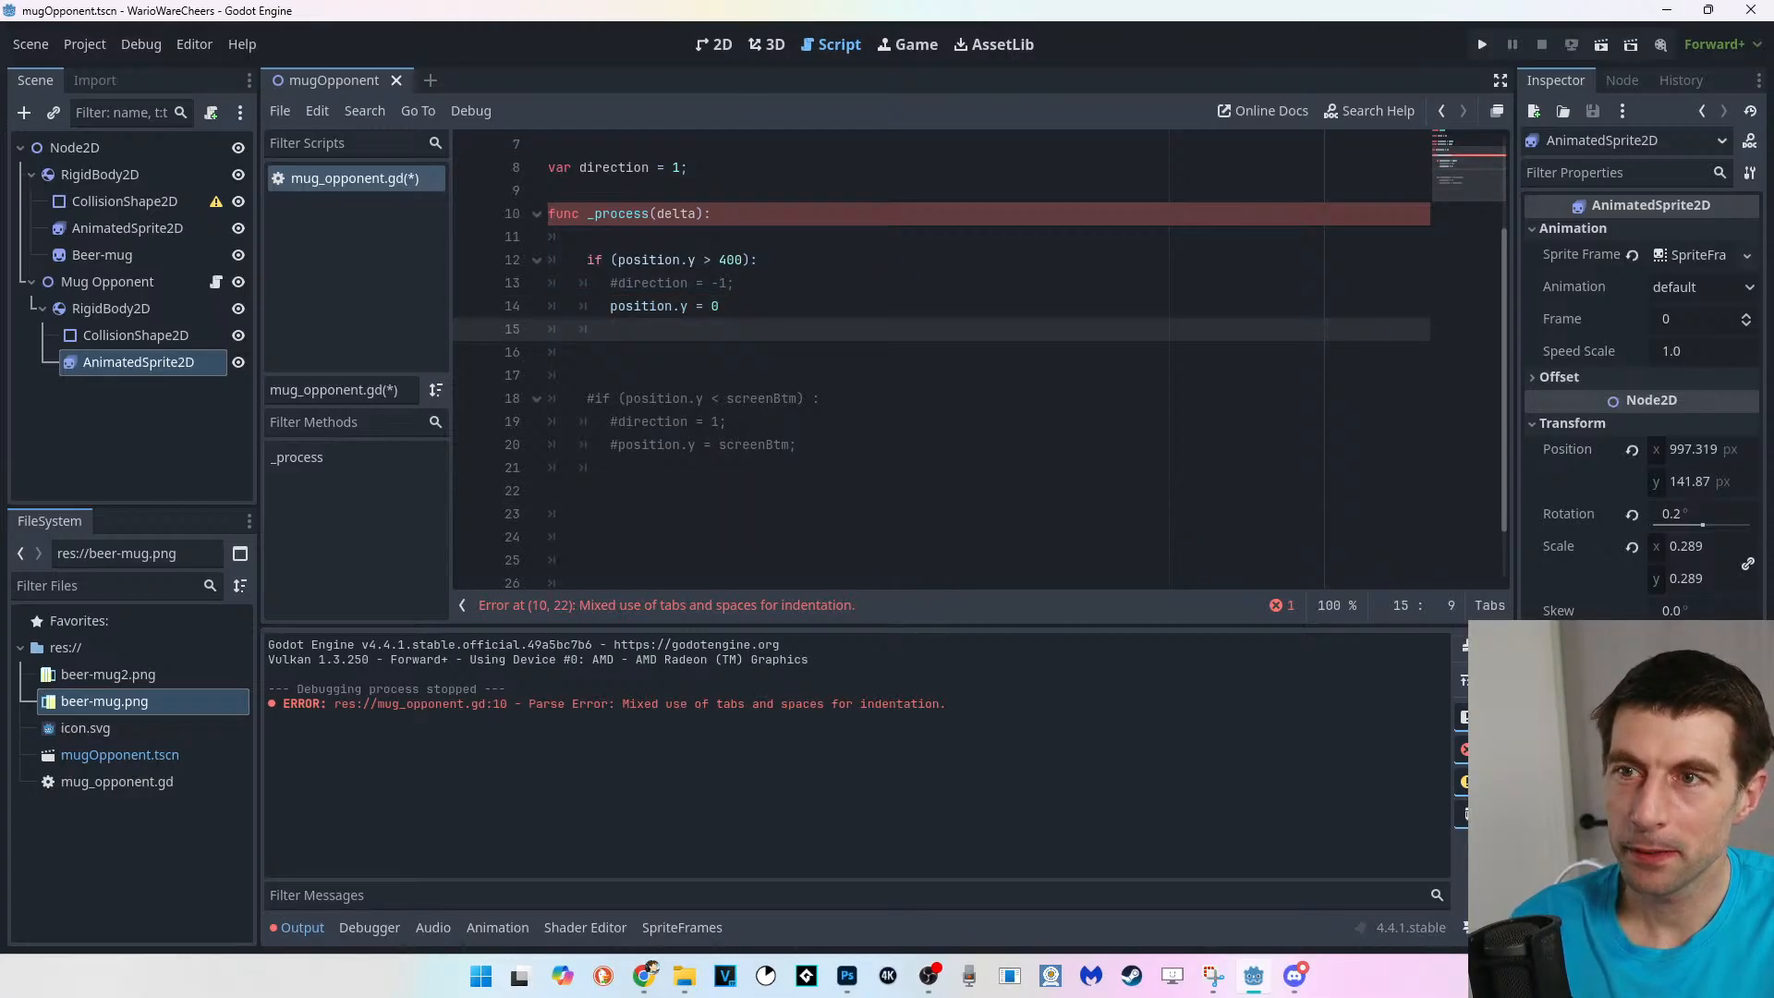
left_click(591, 236)
key("ctrl+v")
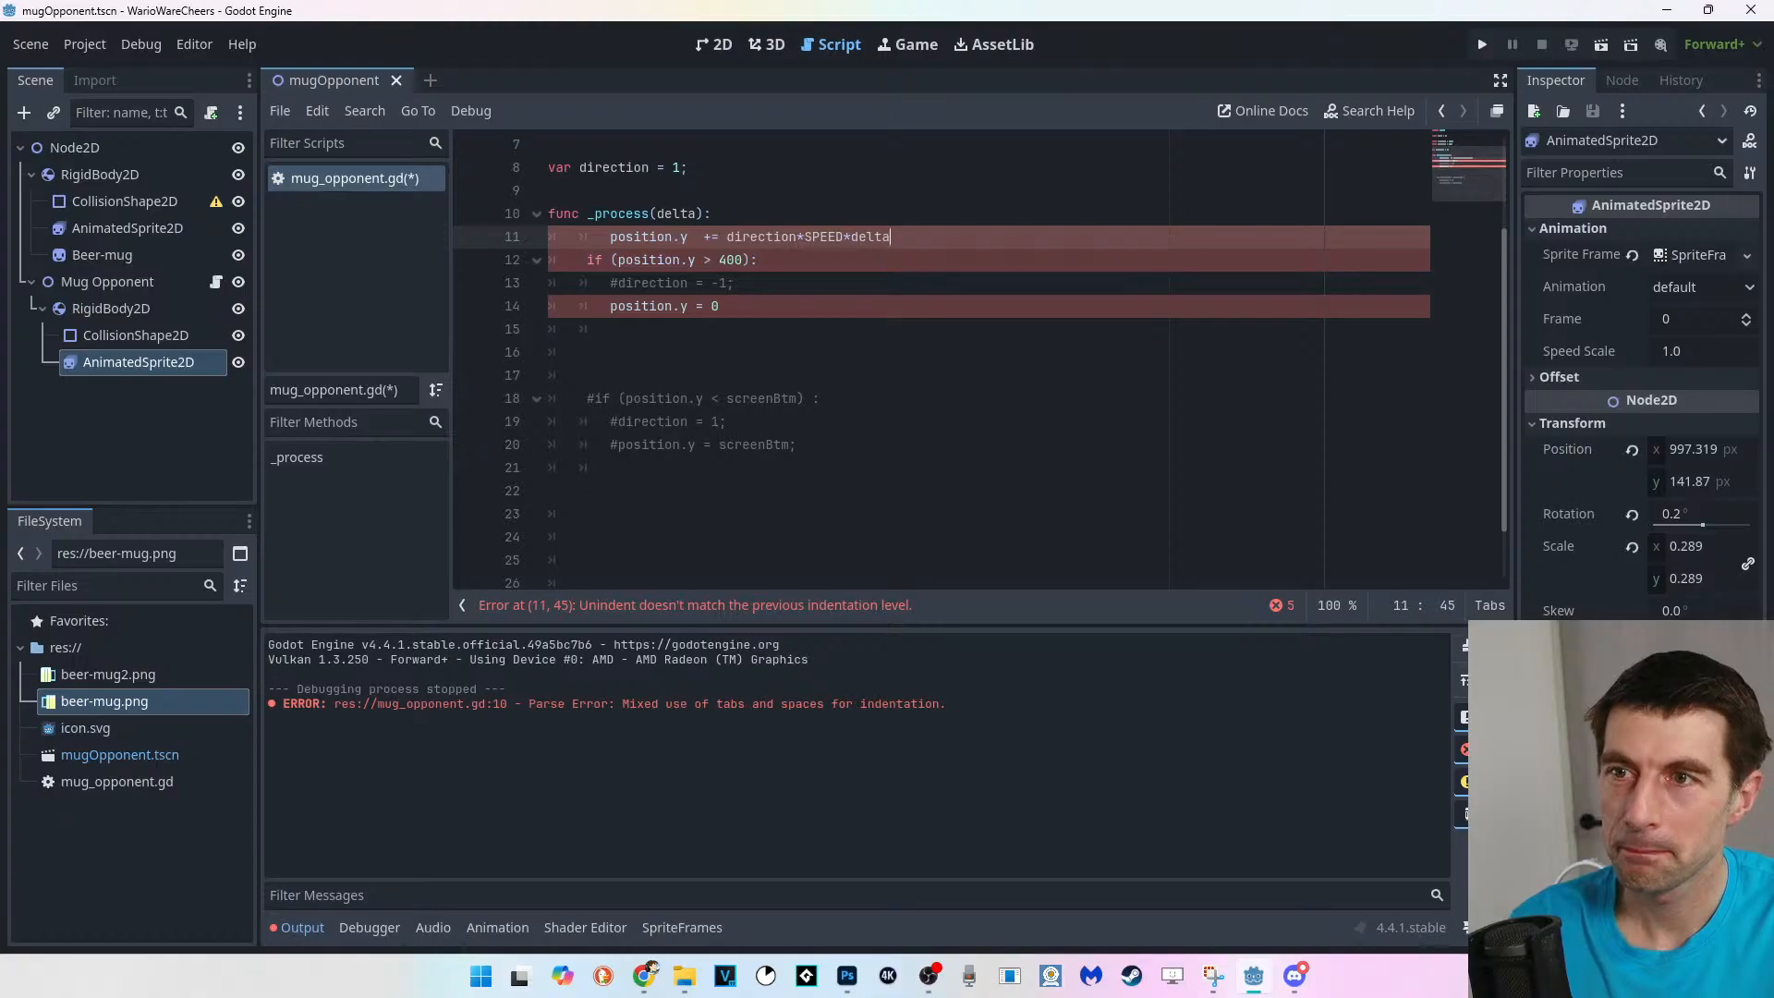
key("Home")
key("BackSpace")
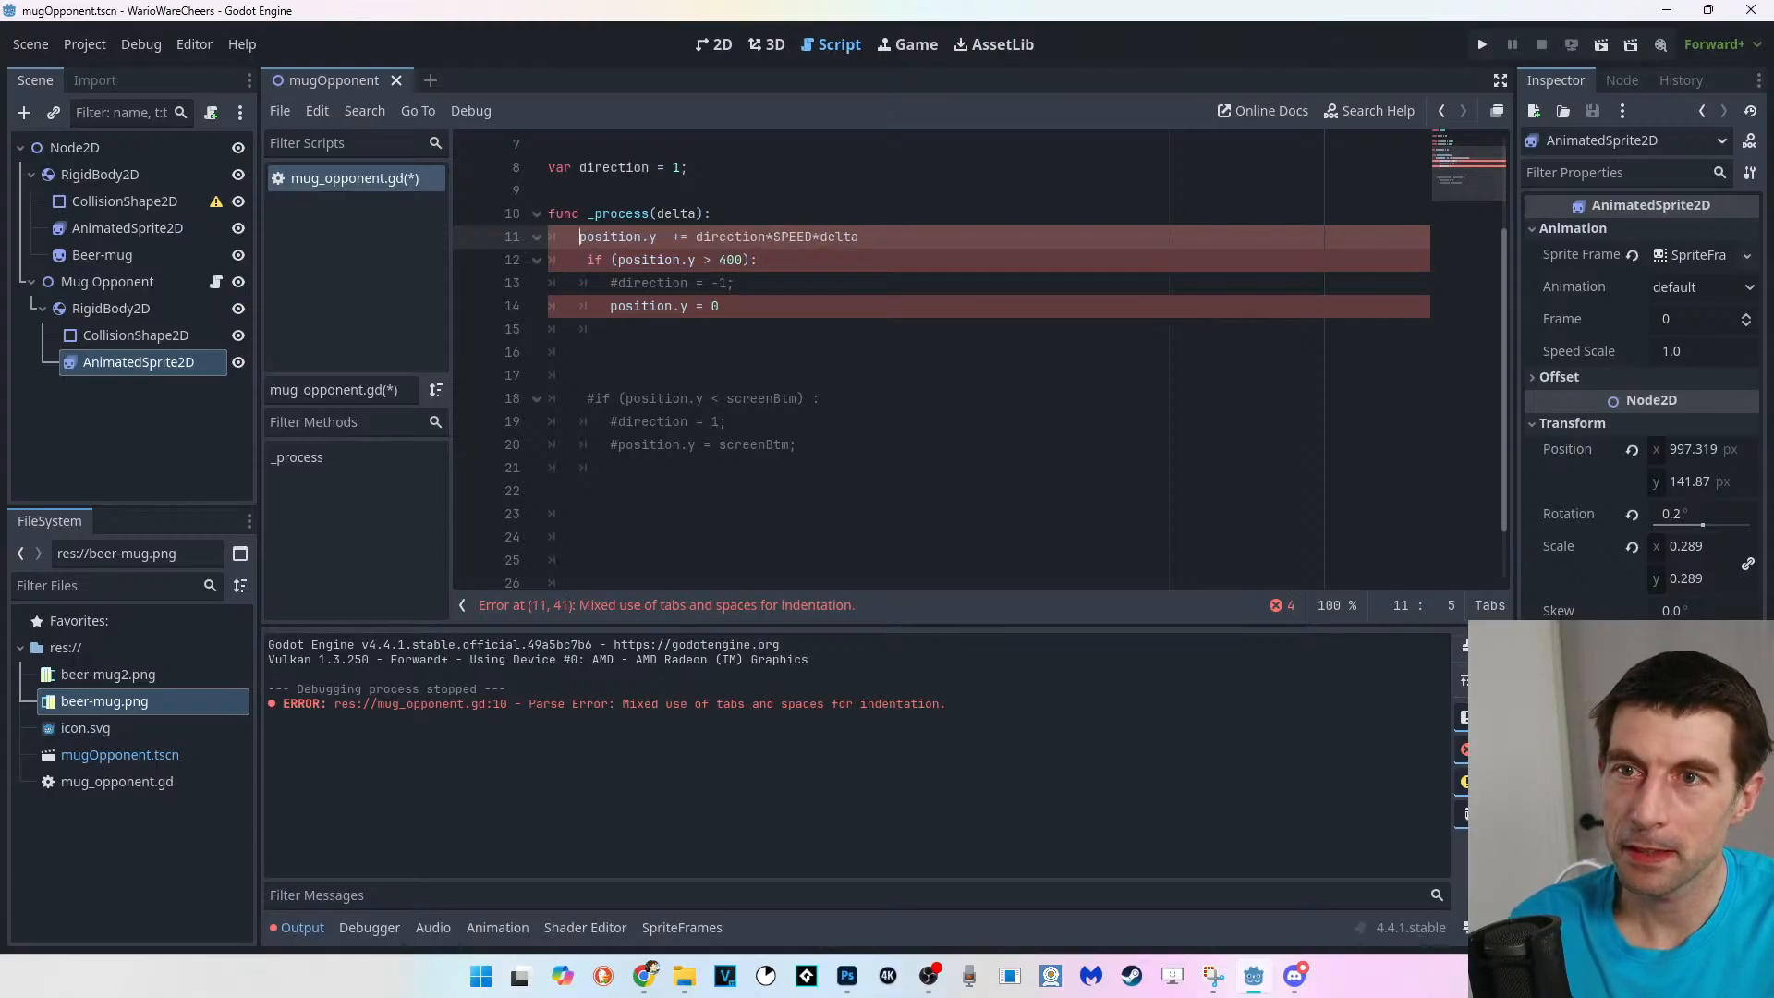
key("End")
key("Return")
left_click(758, 283)
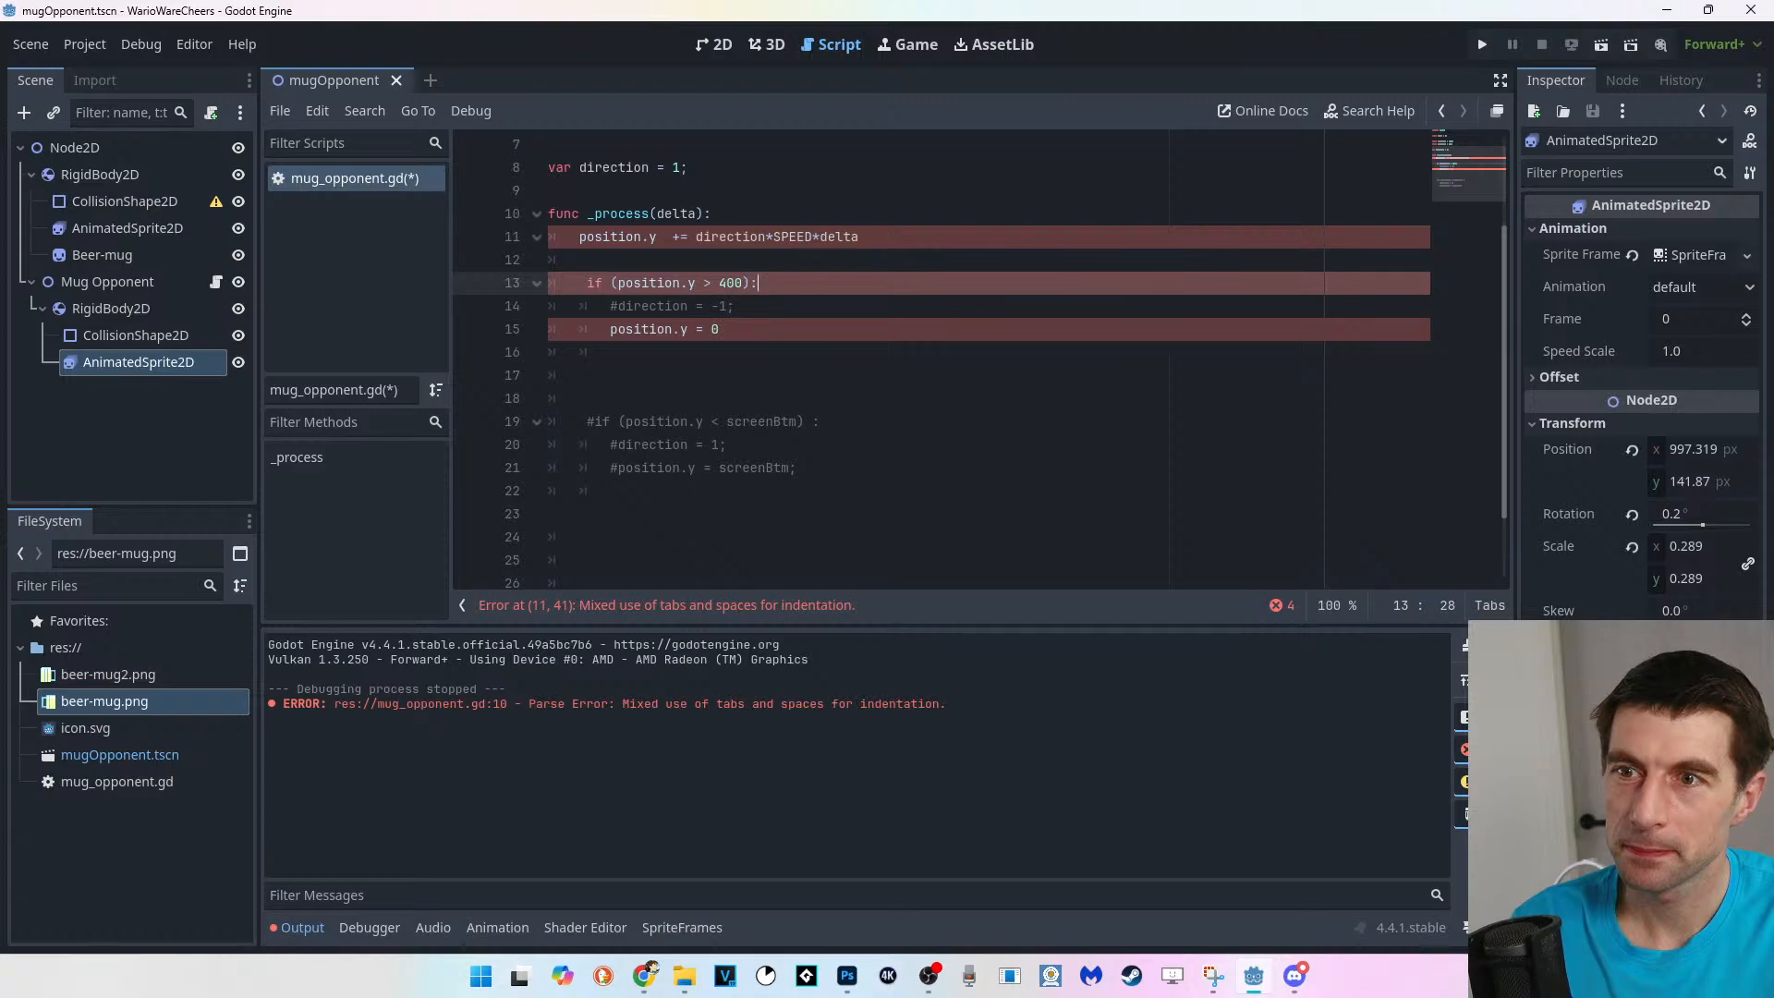
Delete the commented-out #direction = -1; line from the position.y > 400 block.
left_click(697, 330)
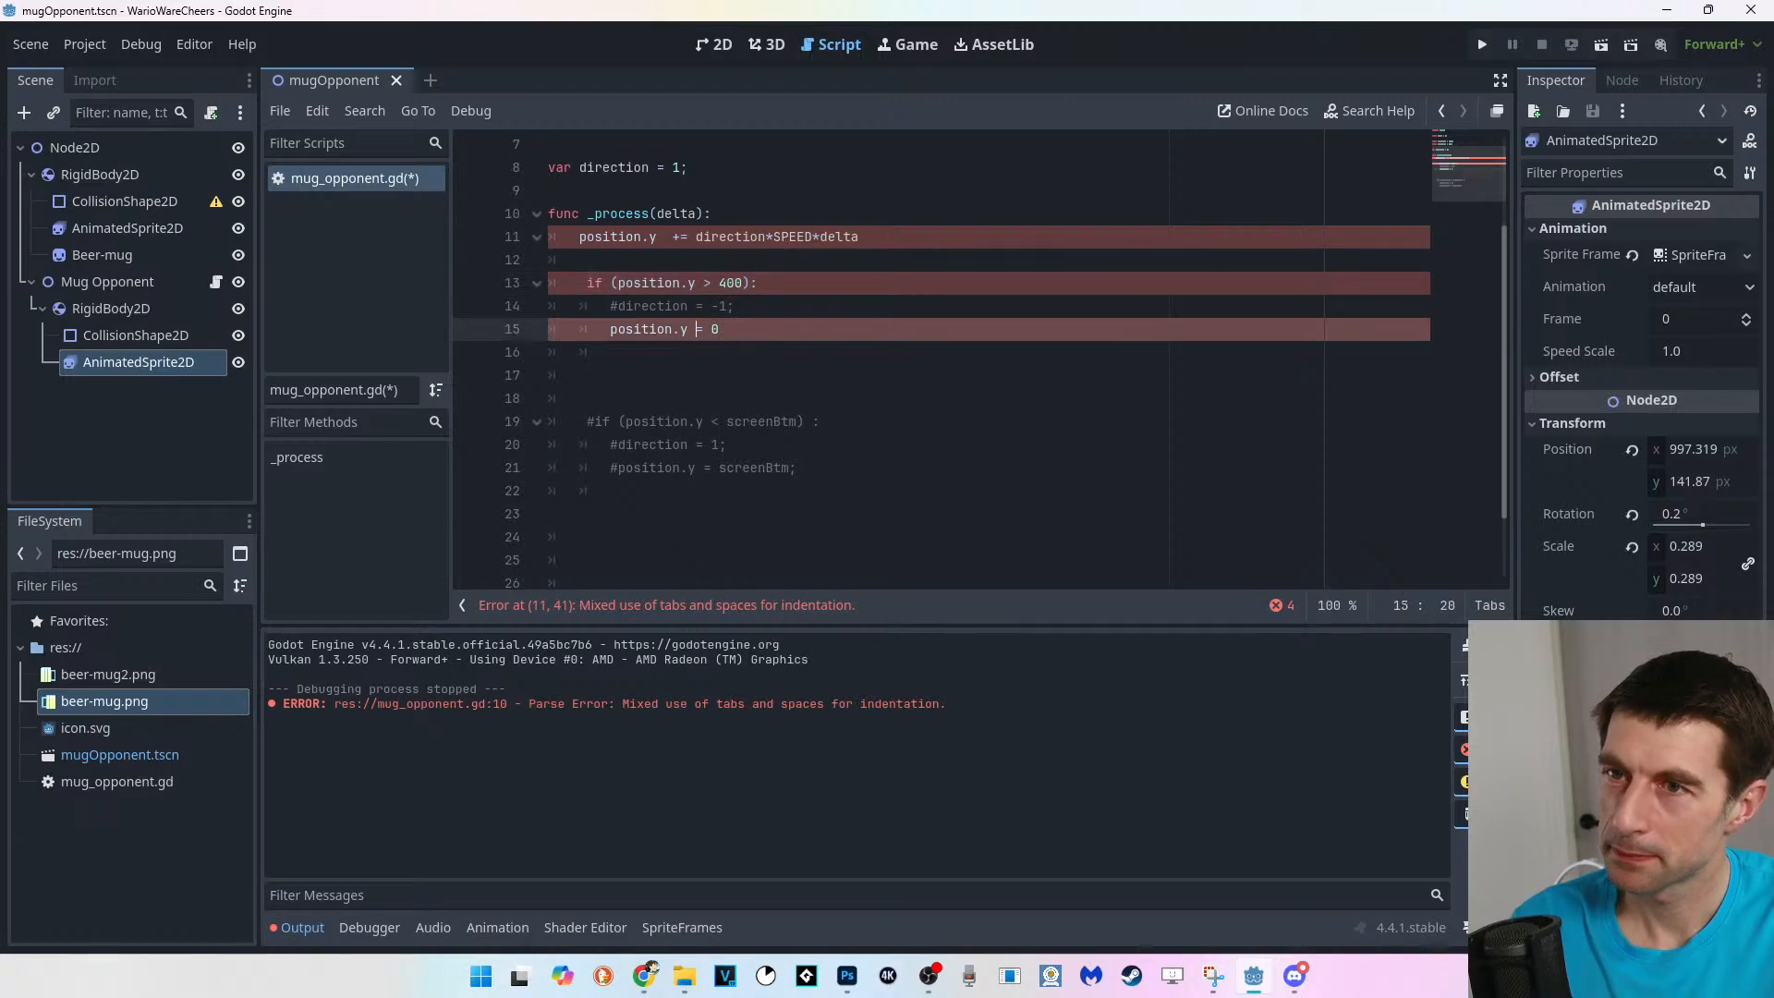
left_click_drag(735, 306, 580, 305)
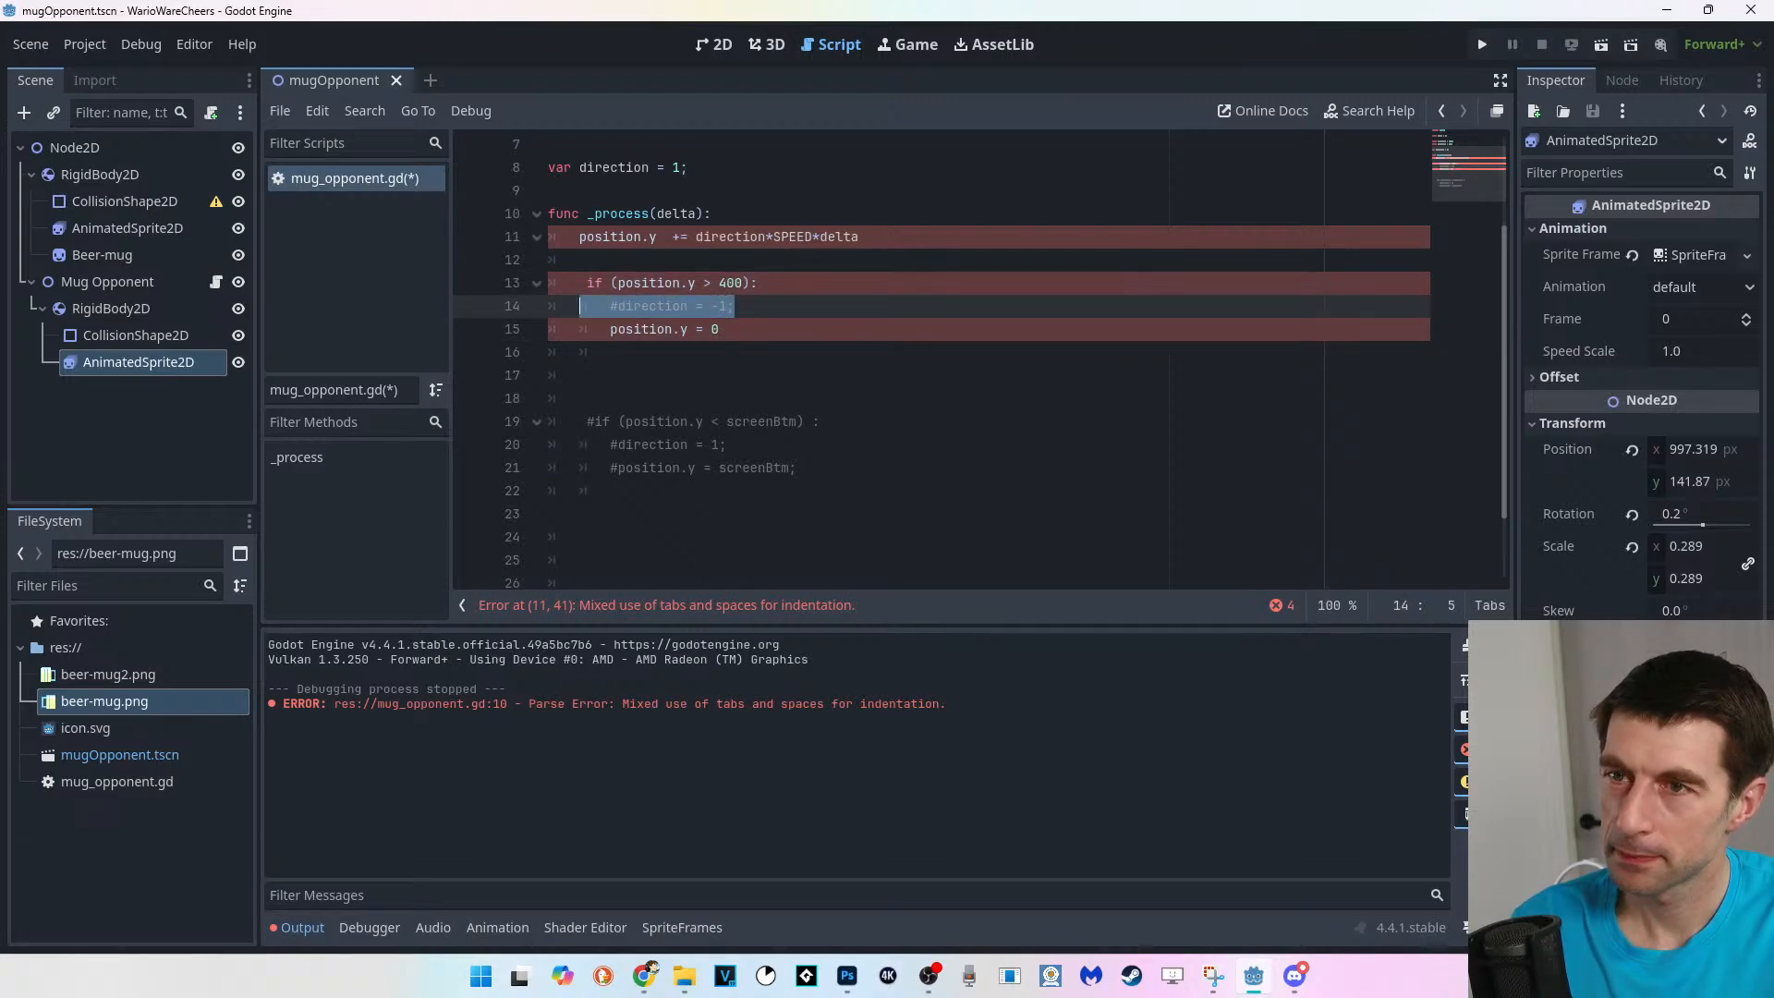
key("BackSpace")
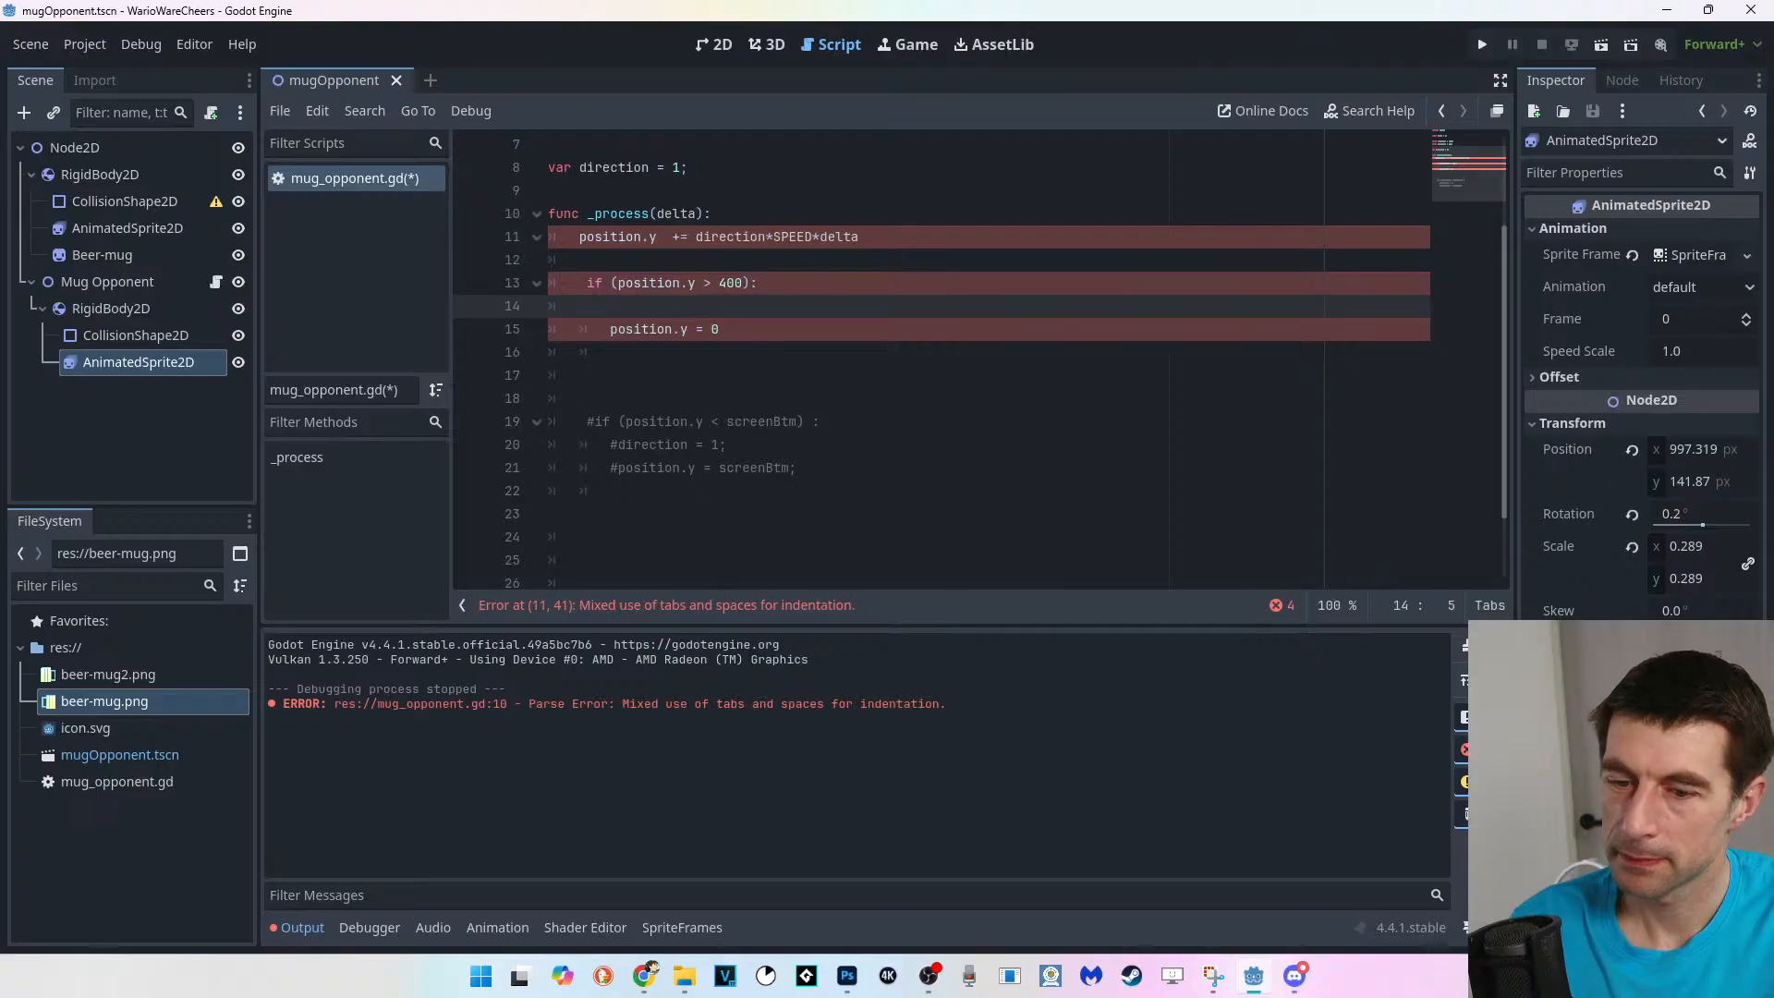
key("BackSpace")
key("BackSpace")
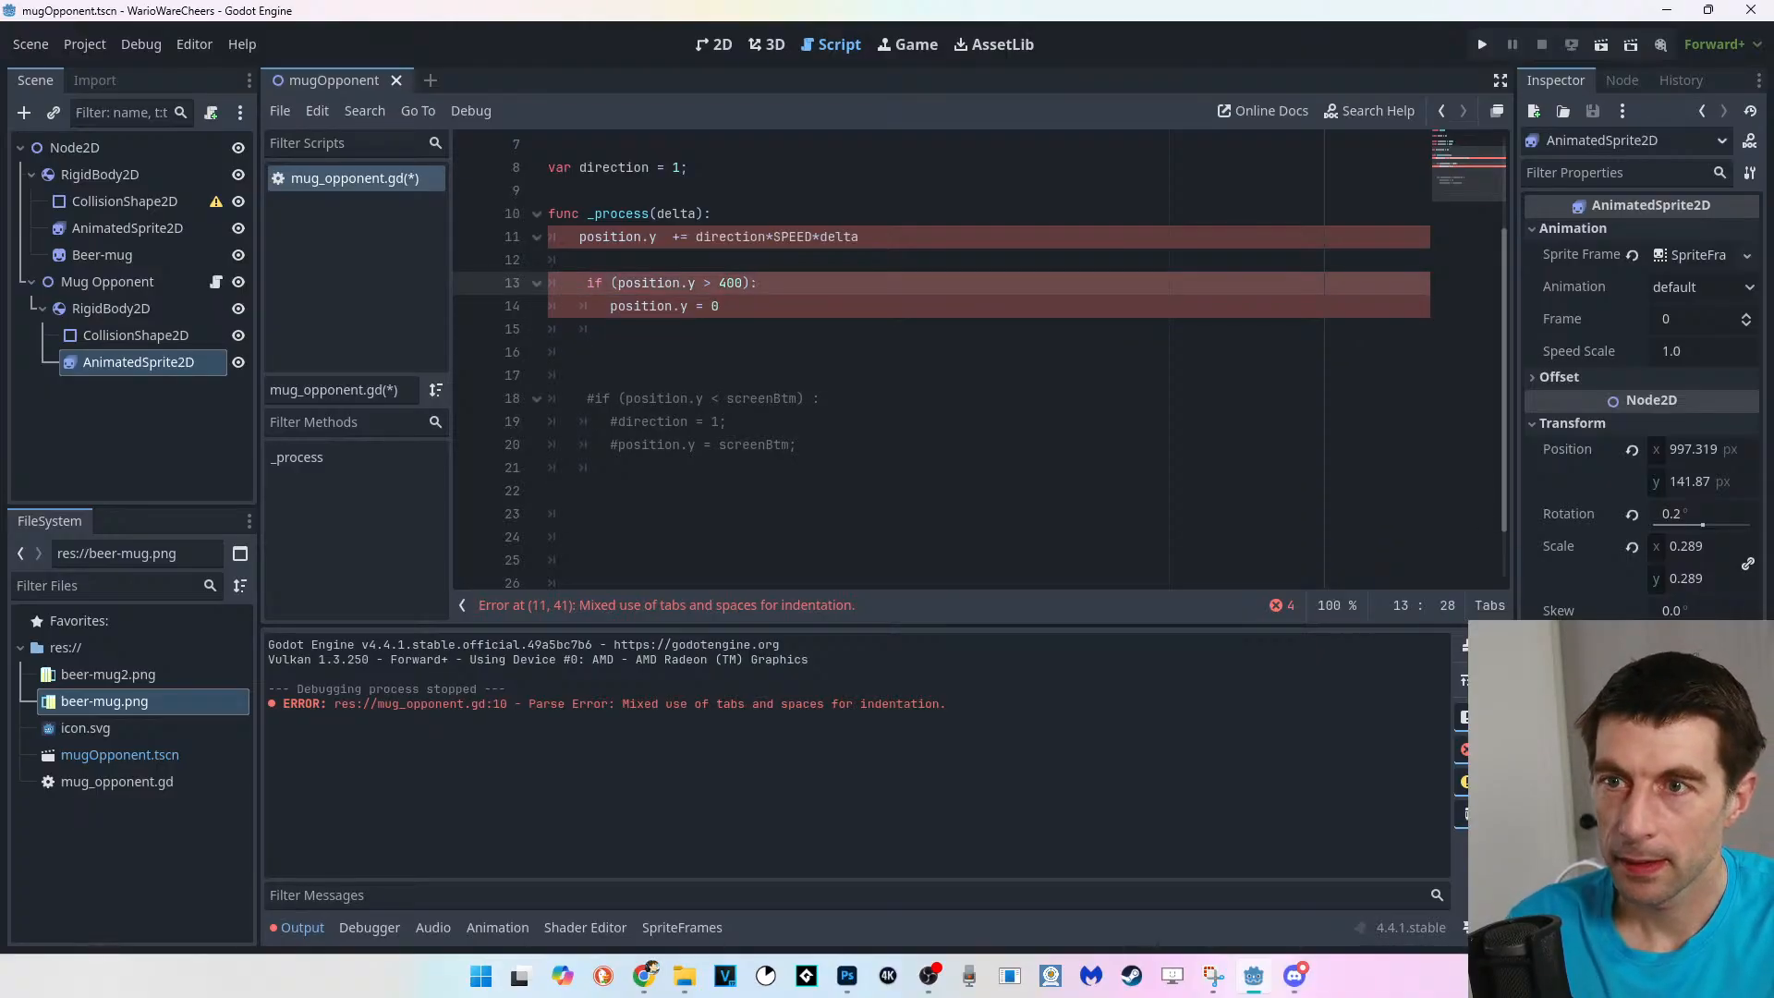
left_click(720, 305)
scroll(980, 360, "up", 2)
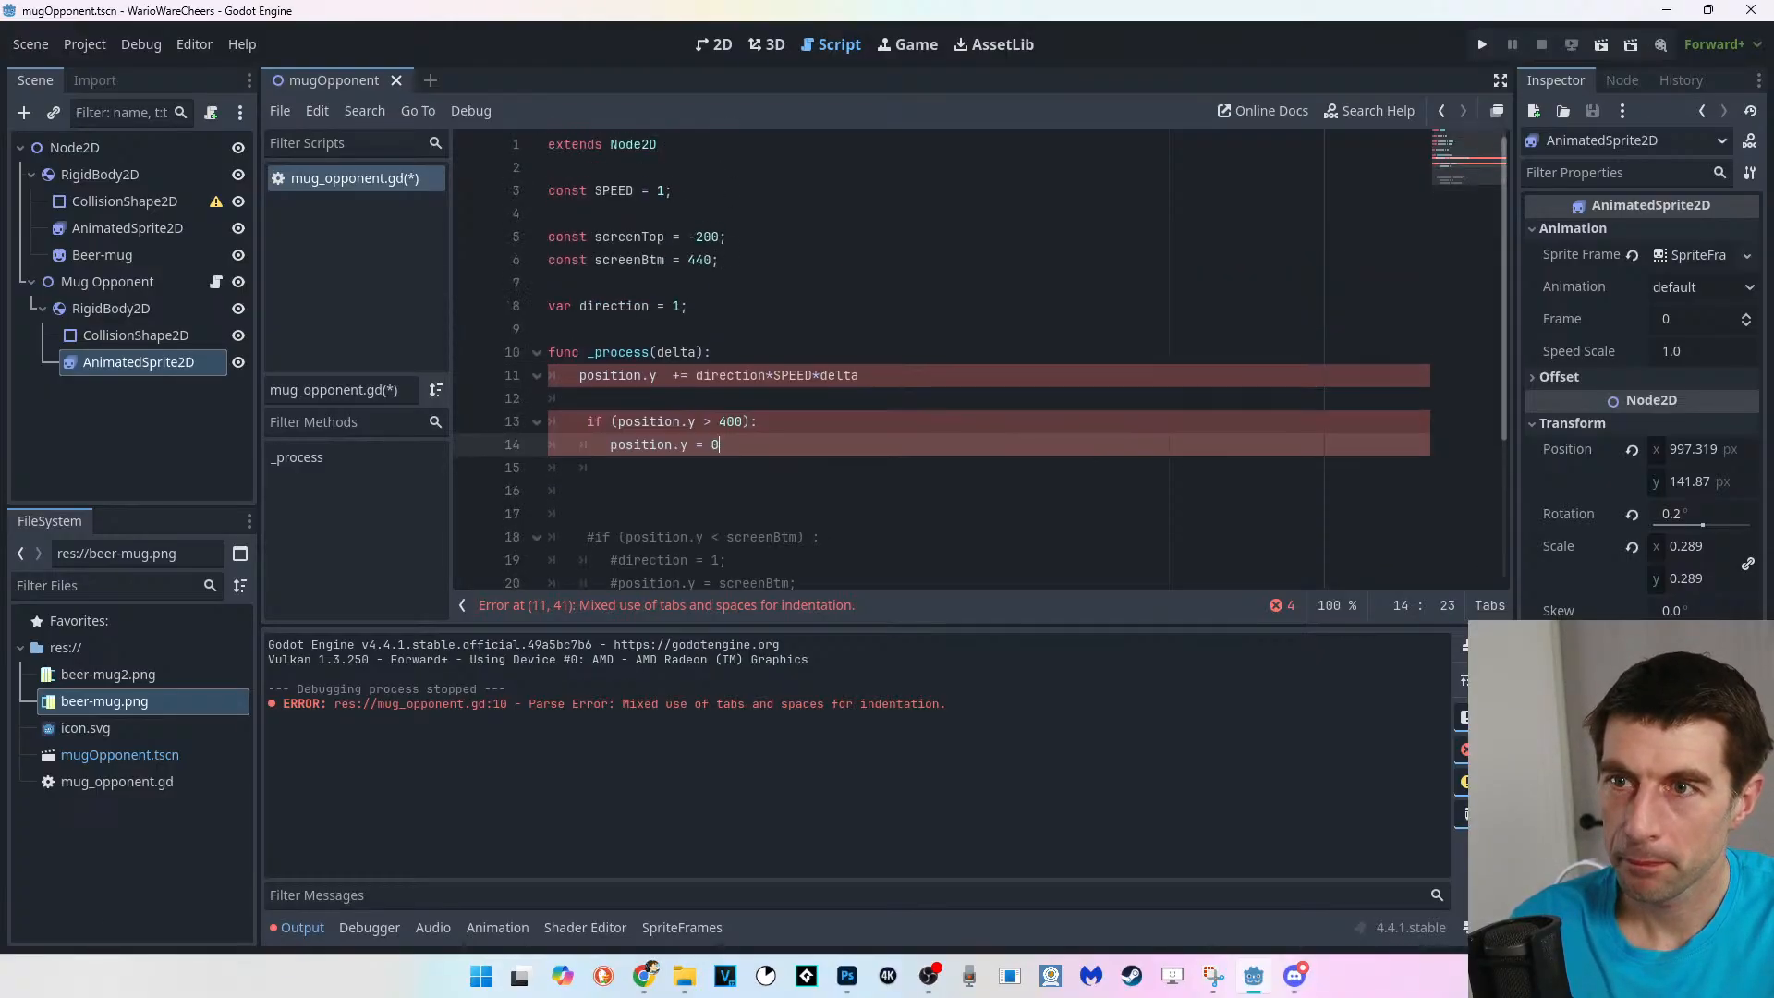
Remove the extra space before += in the position.y line and redo its indentation as a single tab.
left_click(664, 375)
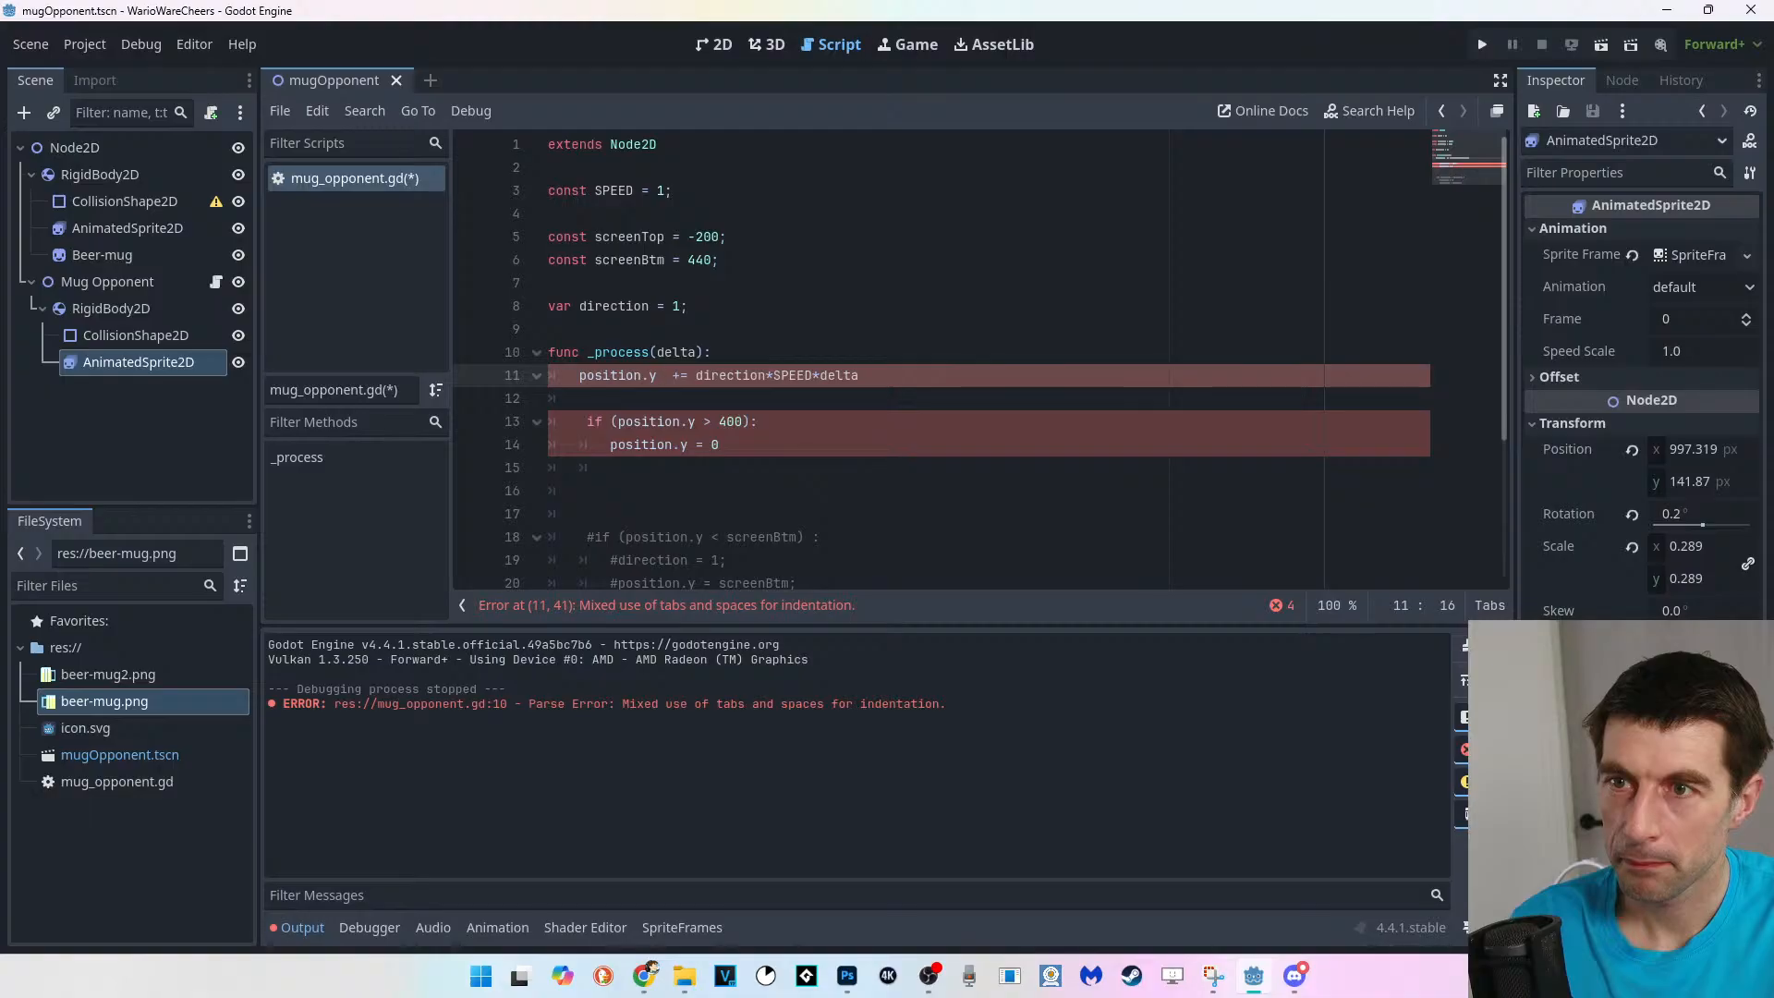
key("Delete")
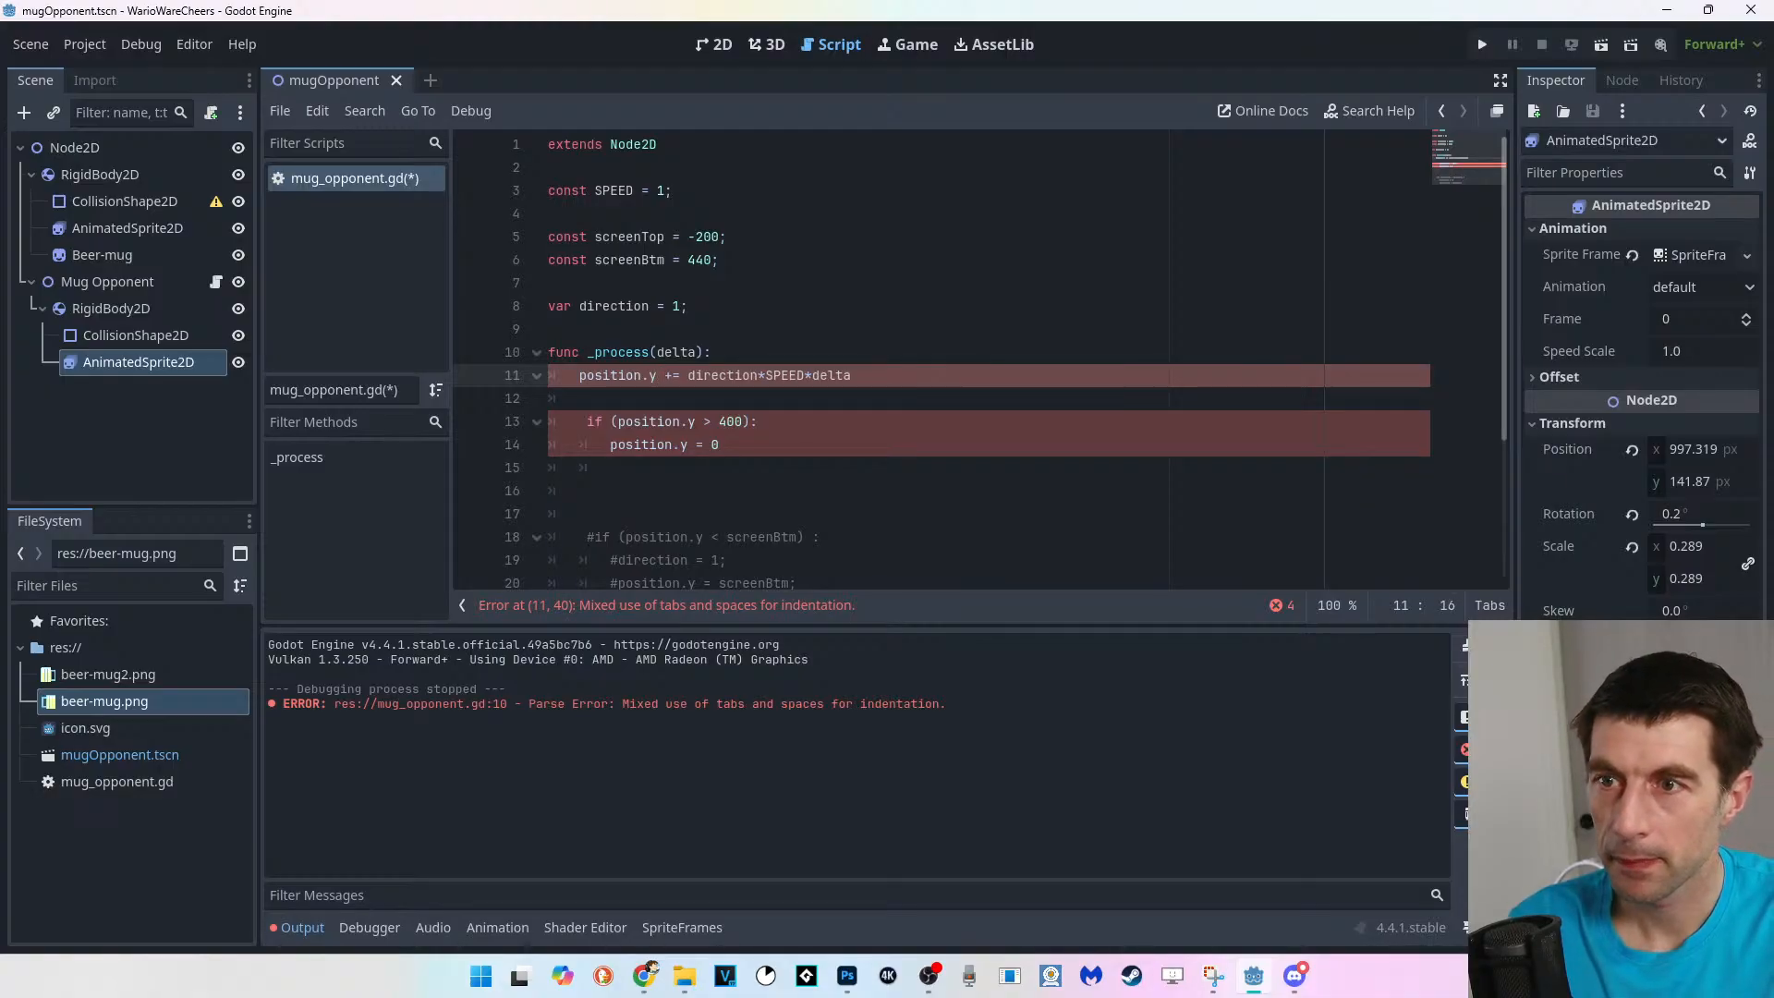
left_click(579, 375)
key("BackSpace")
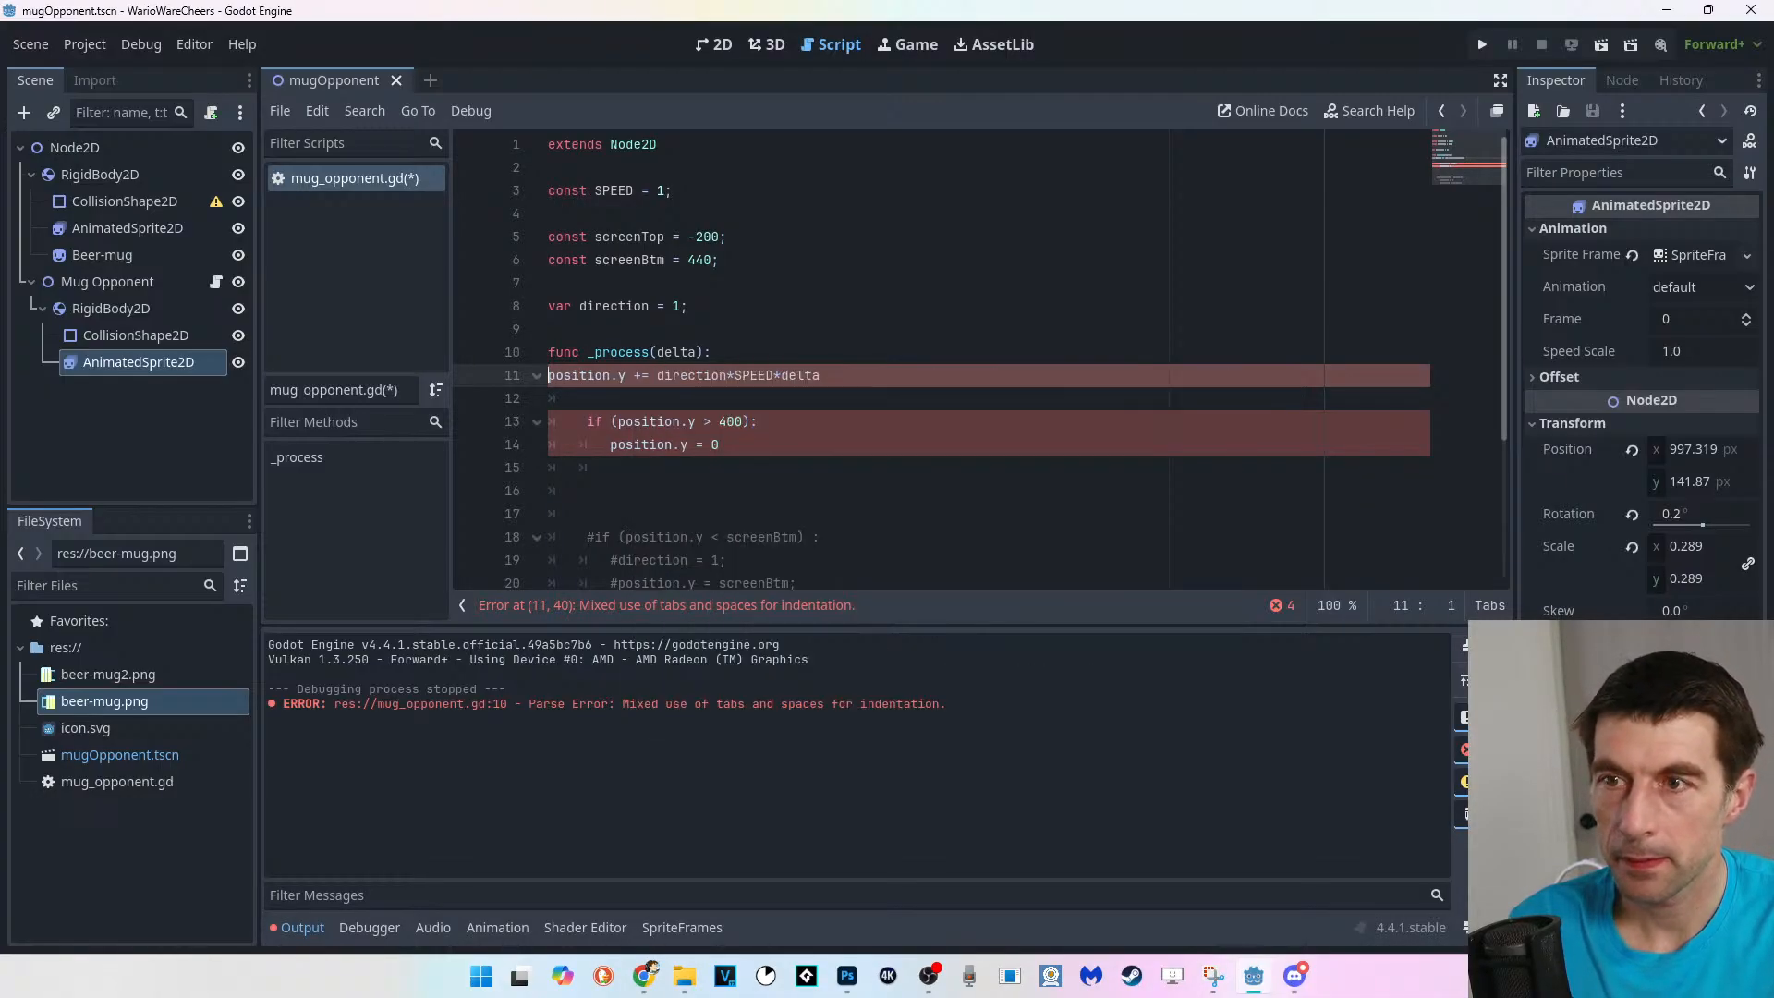
key("Tab")
key("BackSpace")
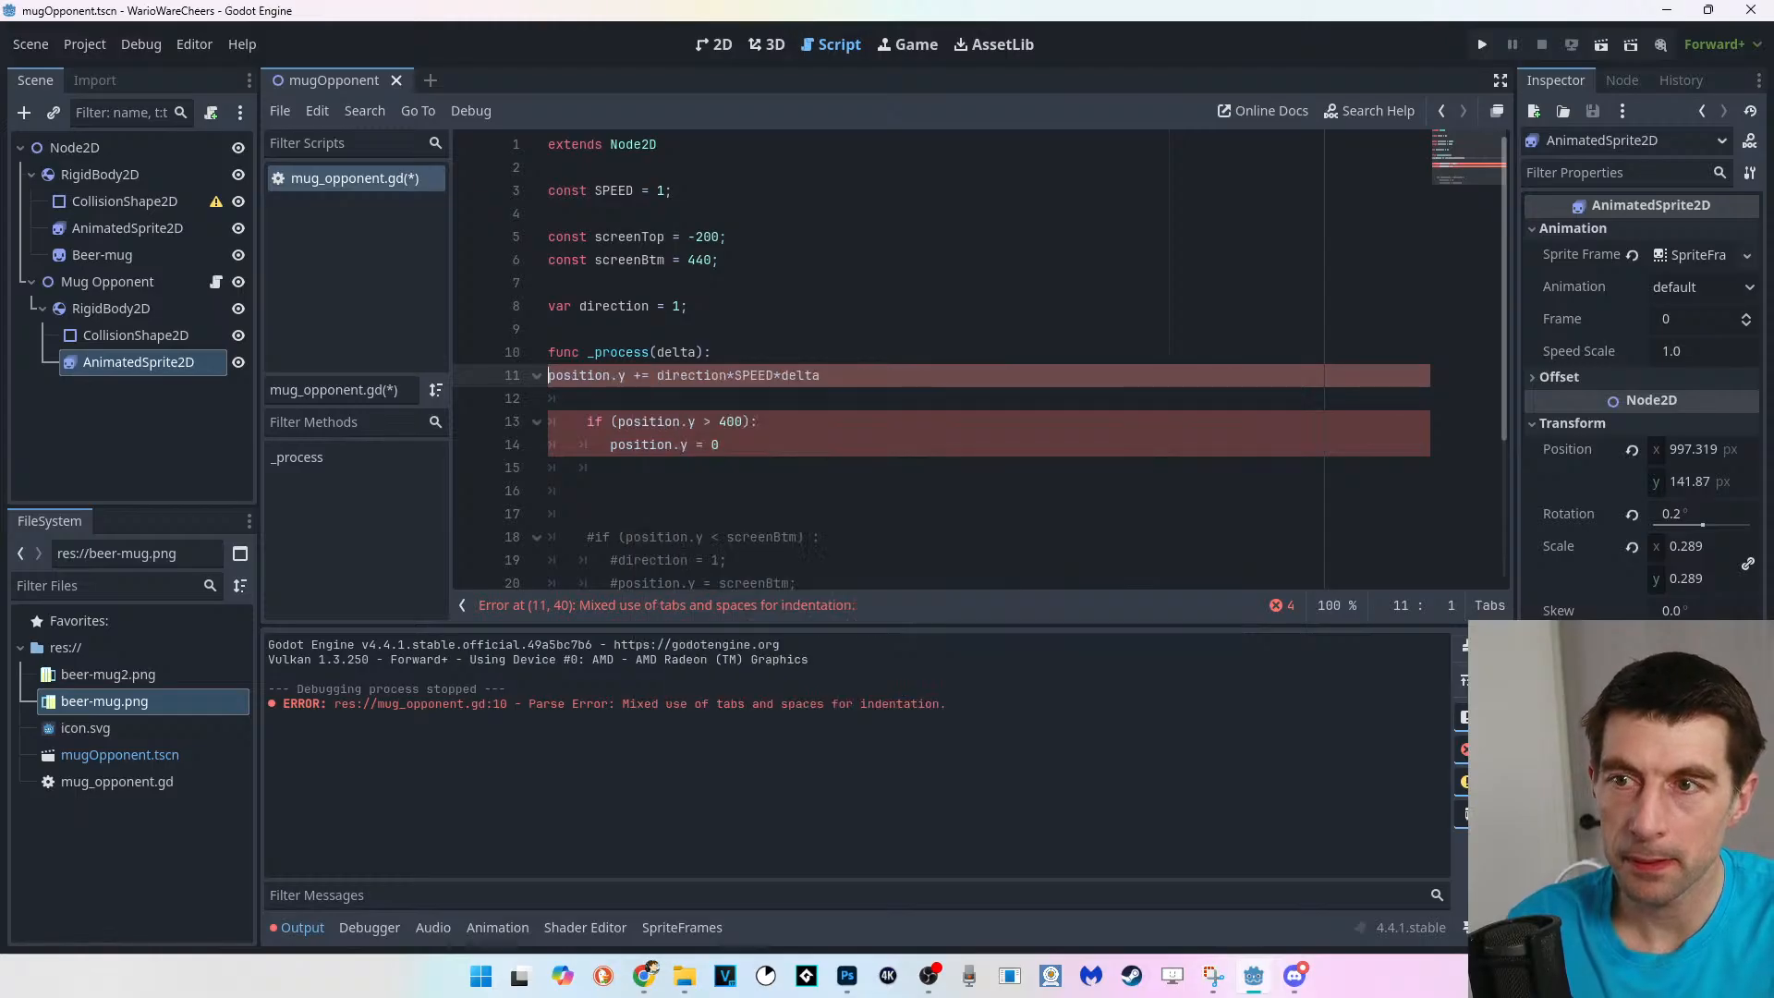
left_click(689, 306)
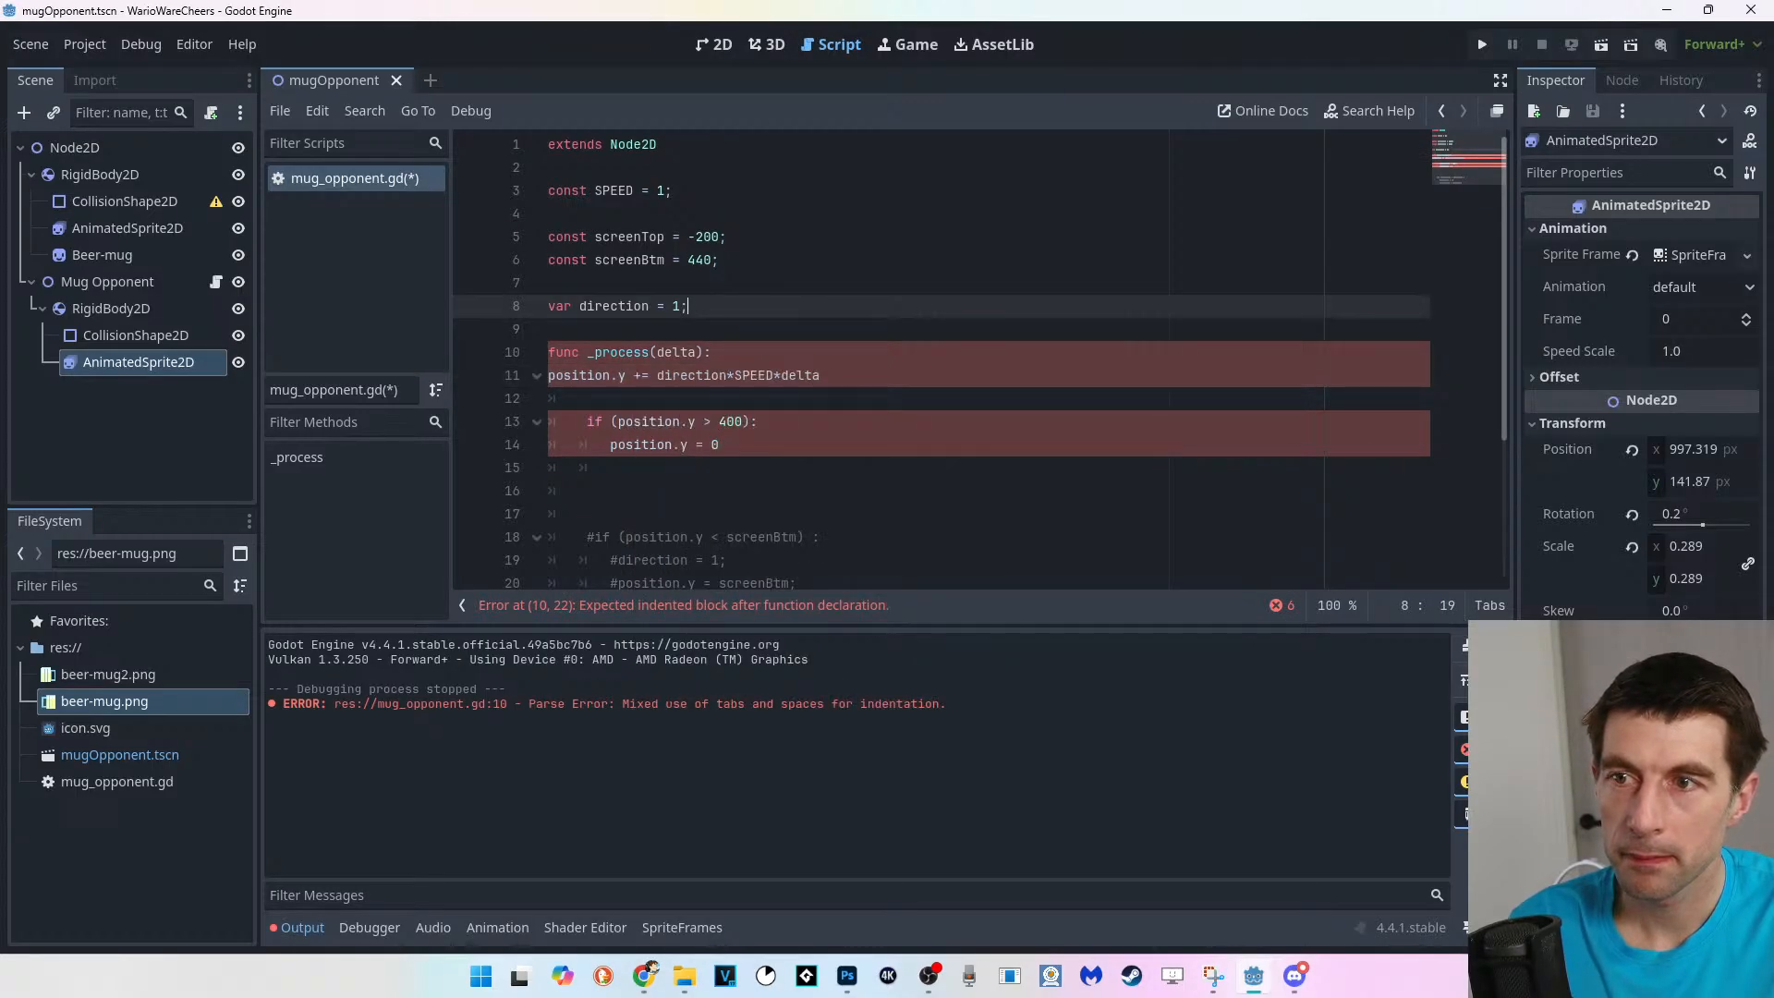
left_click(550, 375)
key("Tab")
left_click(594, 421)
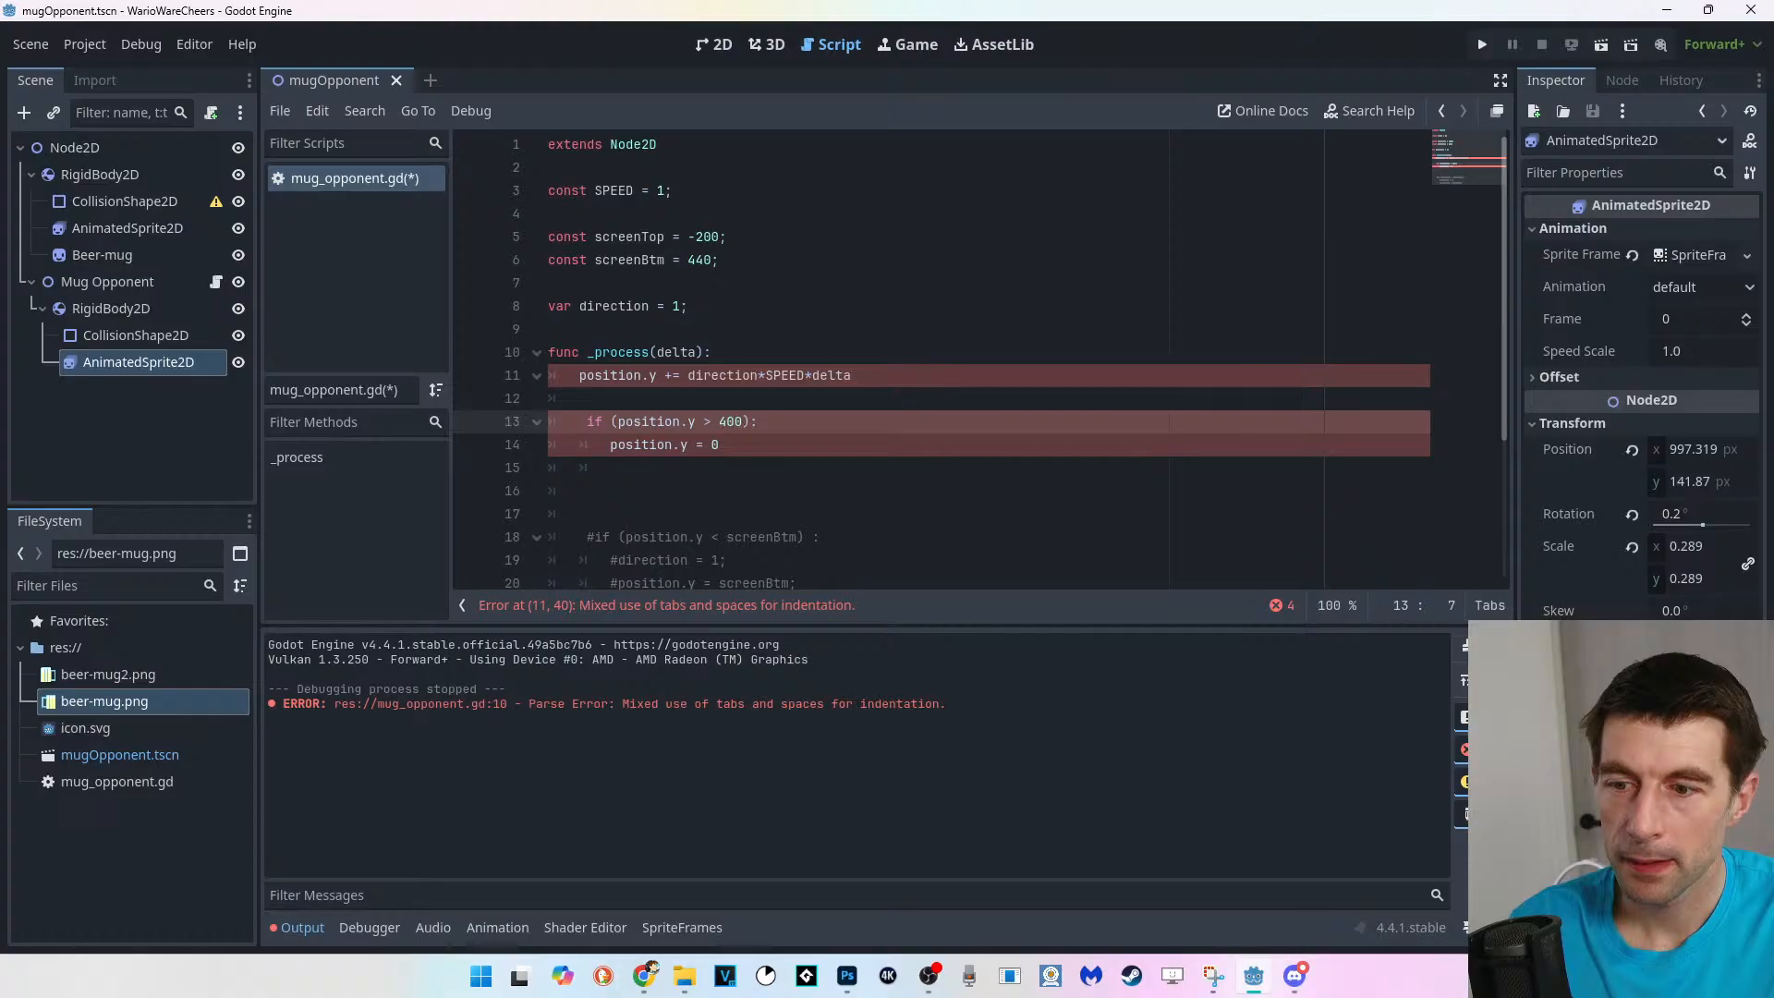
left_click(759, 421)
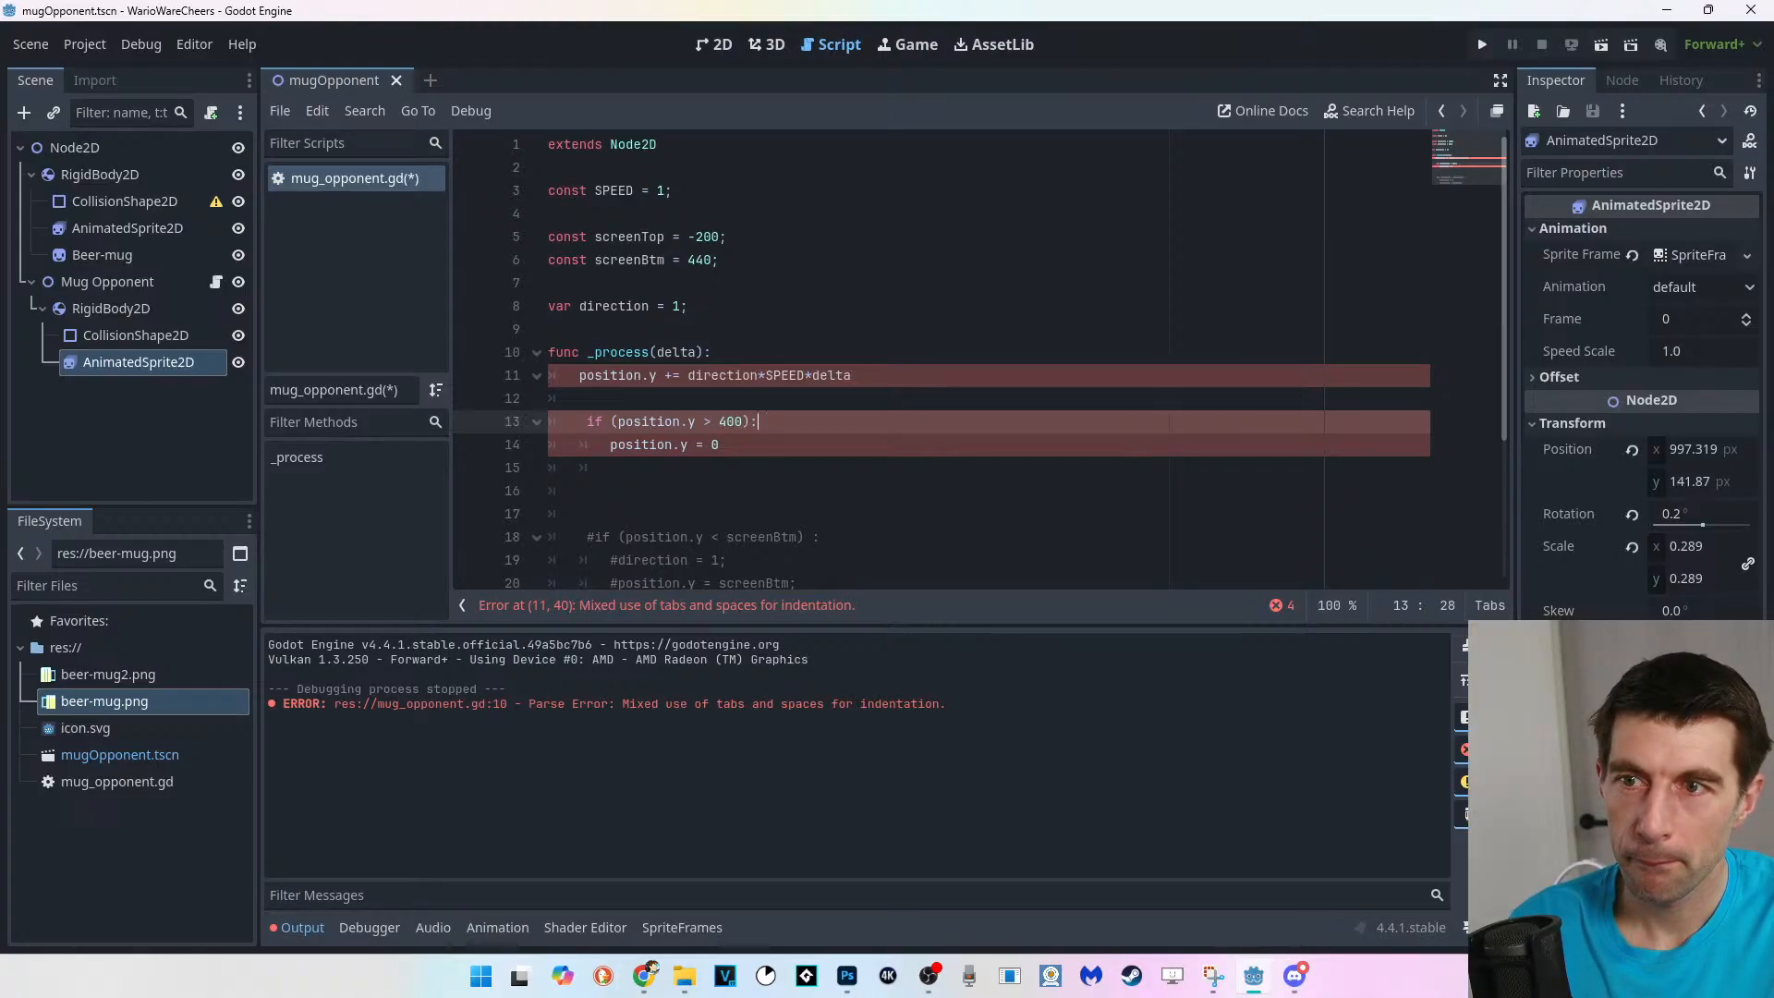
scroll(980, 360, "down", 1)
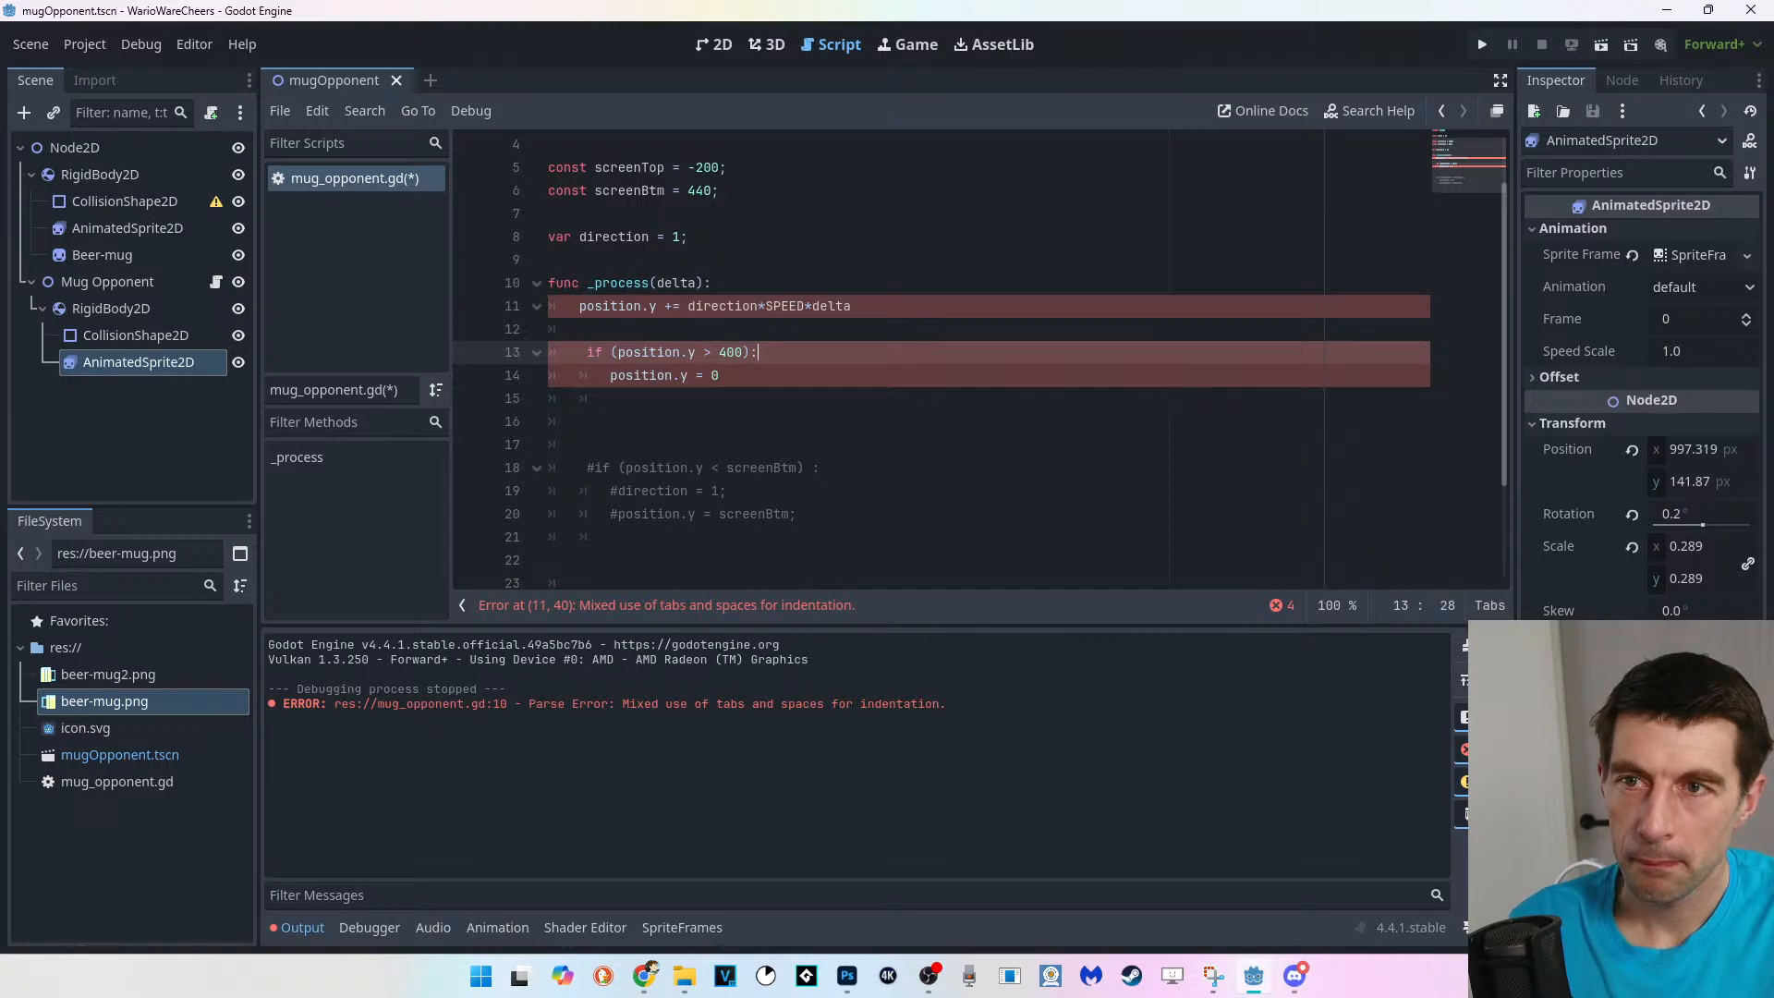
left_click(580, 329)
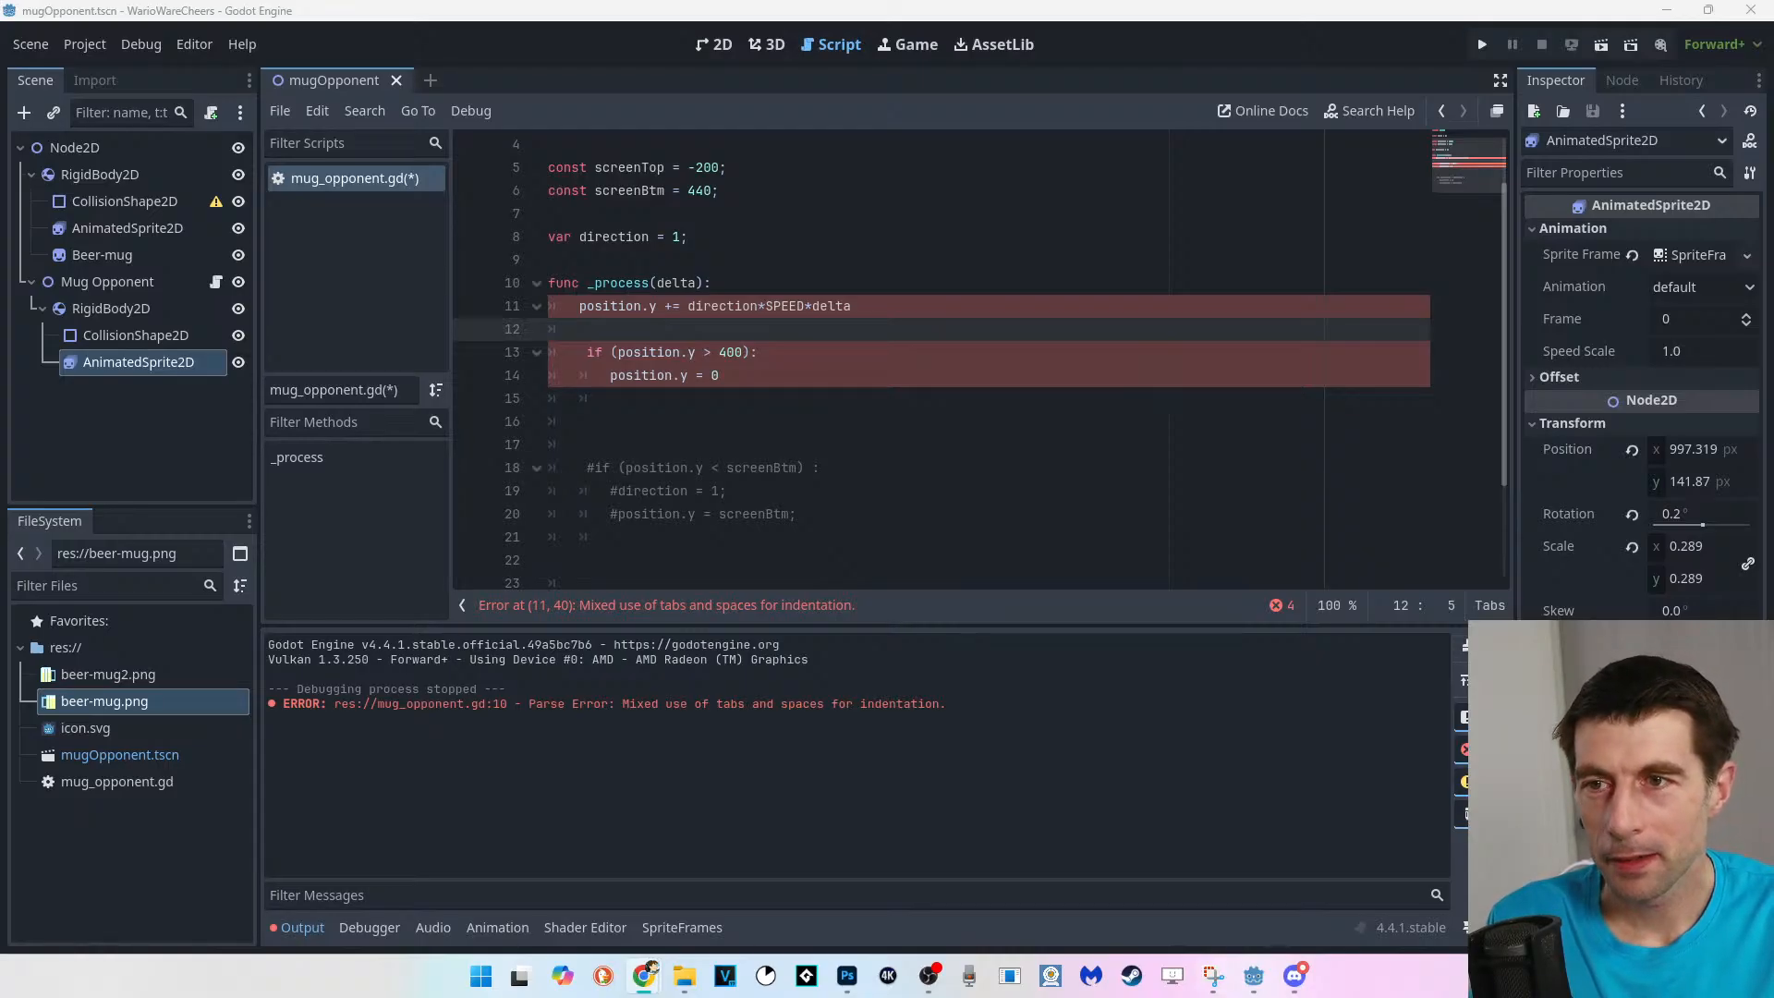
left_click(720, 375)
key("Down")
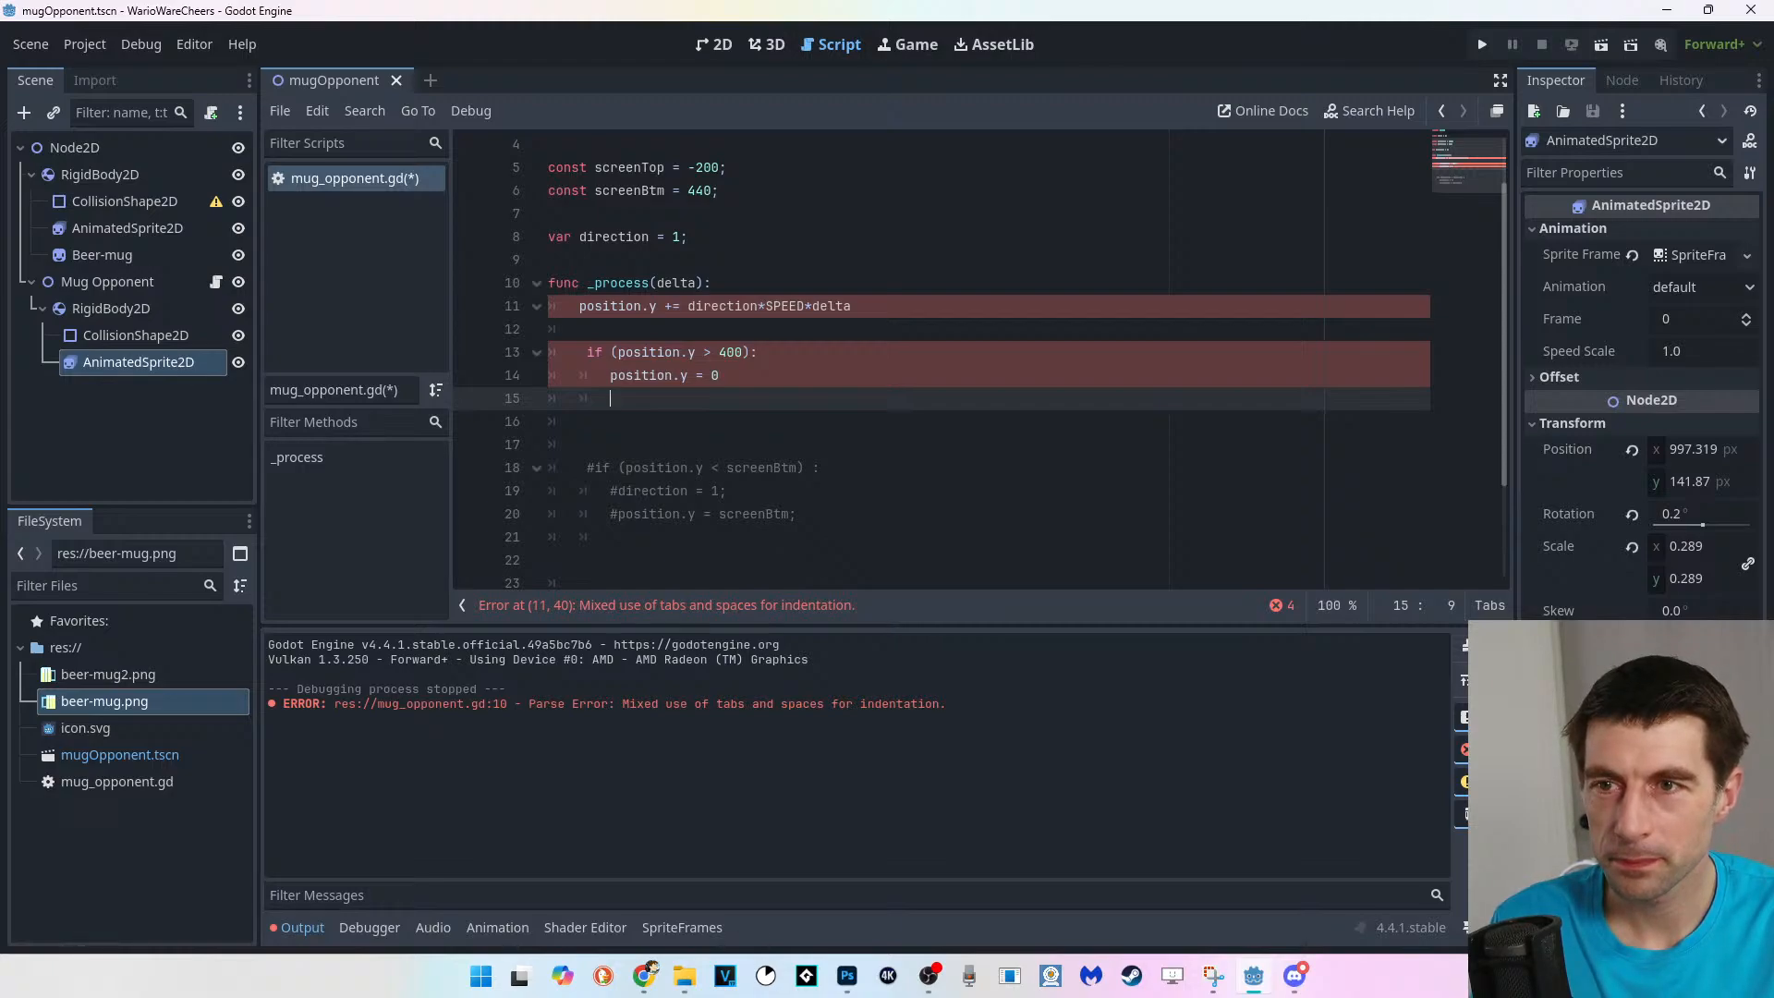
Remove the blank line between the position.y += direction*SPEED*delta line and the if statement.
left_click(749, 352)
left_click(579, 329)
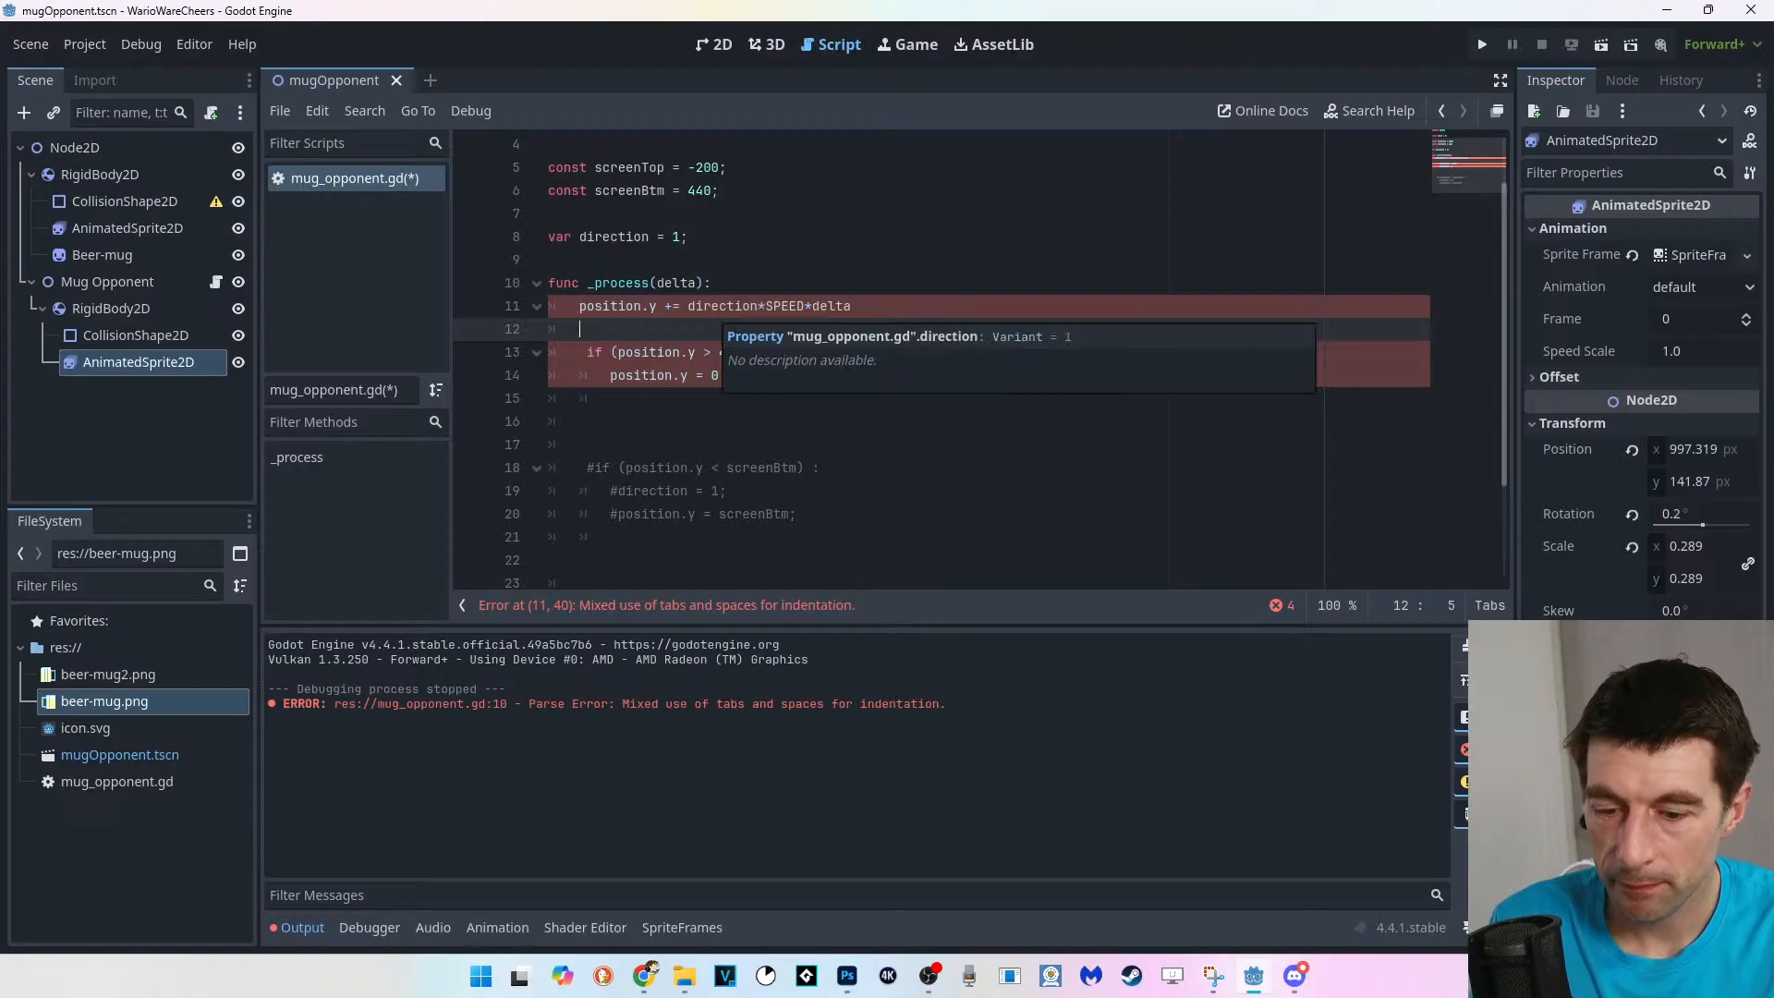
key("BackSpace")
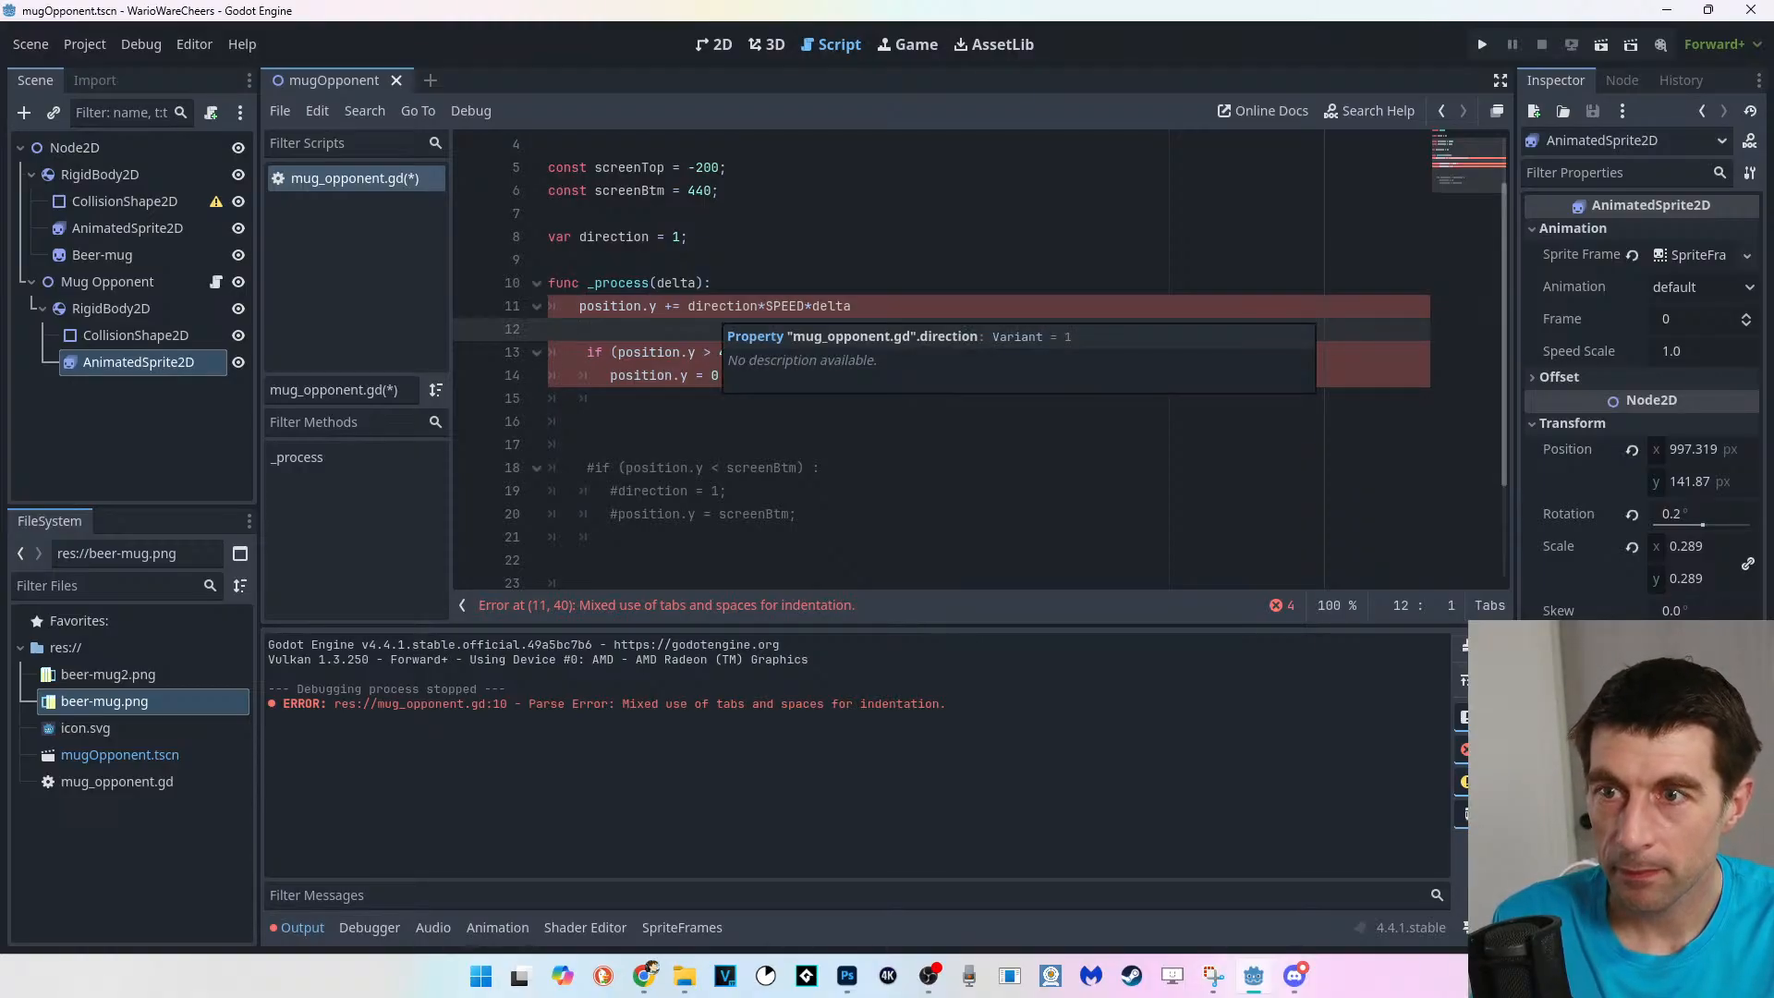
key("BackSpace")
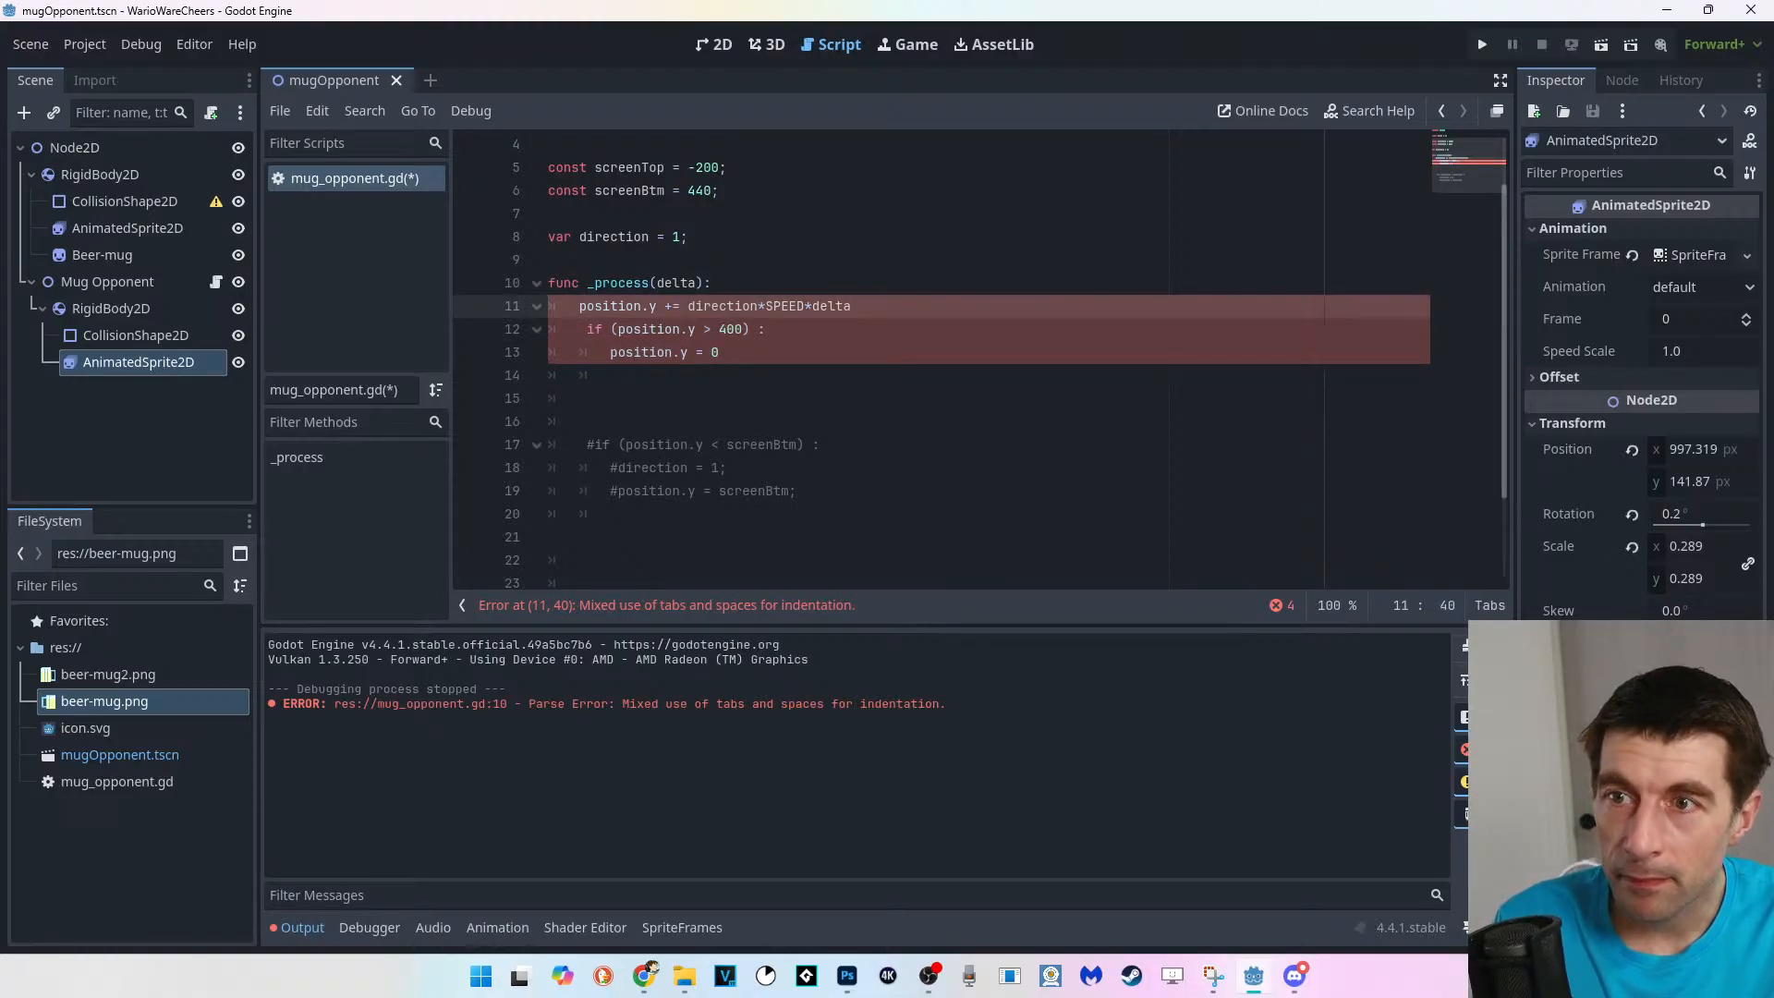
Delete the direction*SPEED*delta statement directly below the _process header, leaving an empty indented line.
left_click(672, 305)
key("BackSpace")
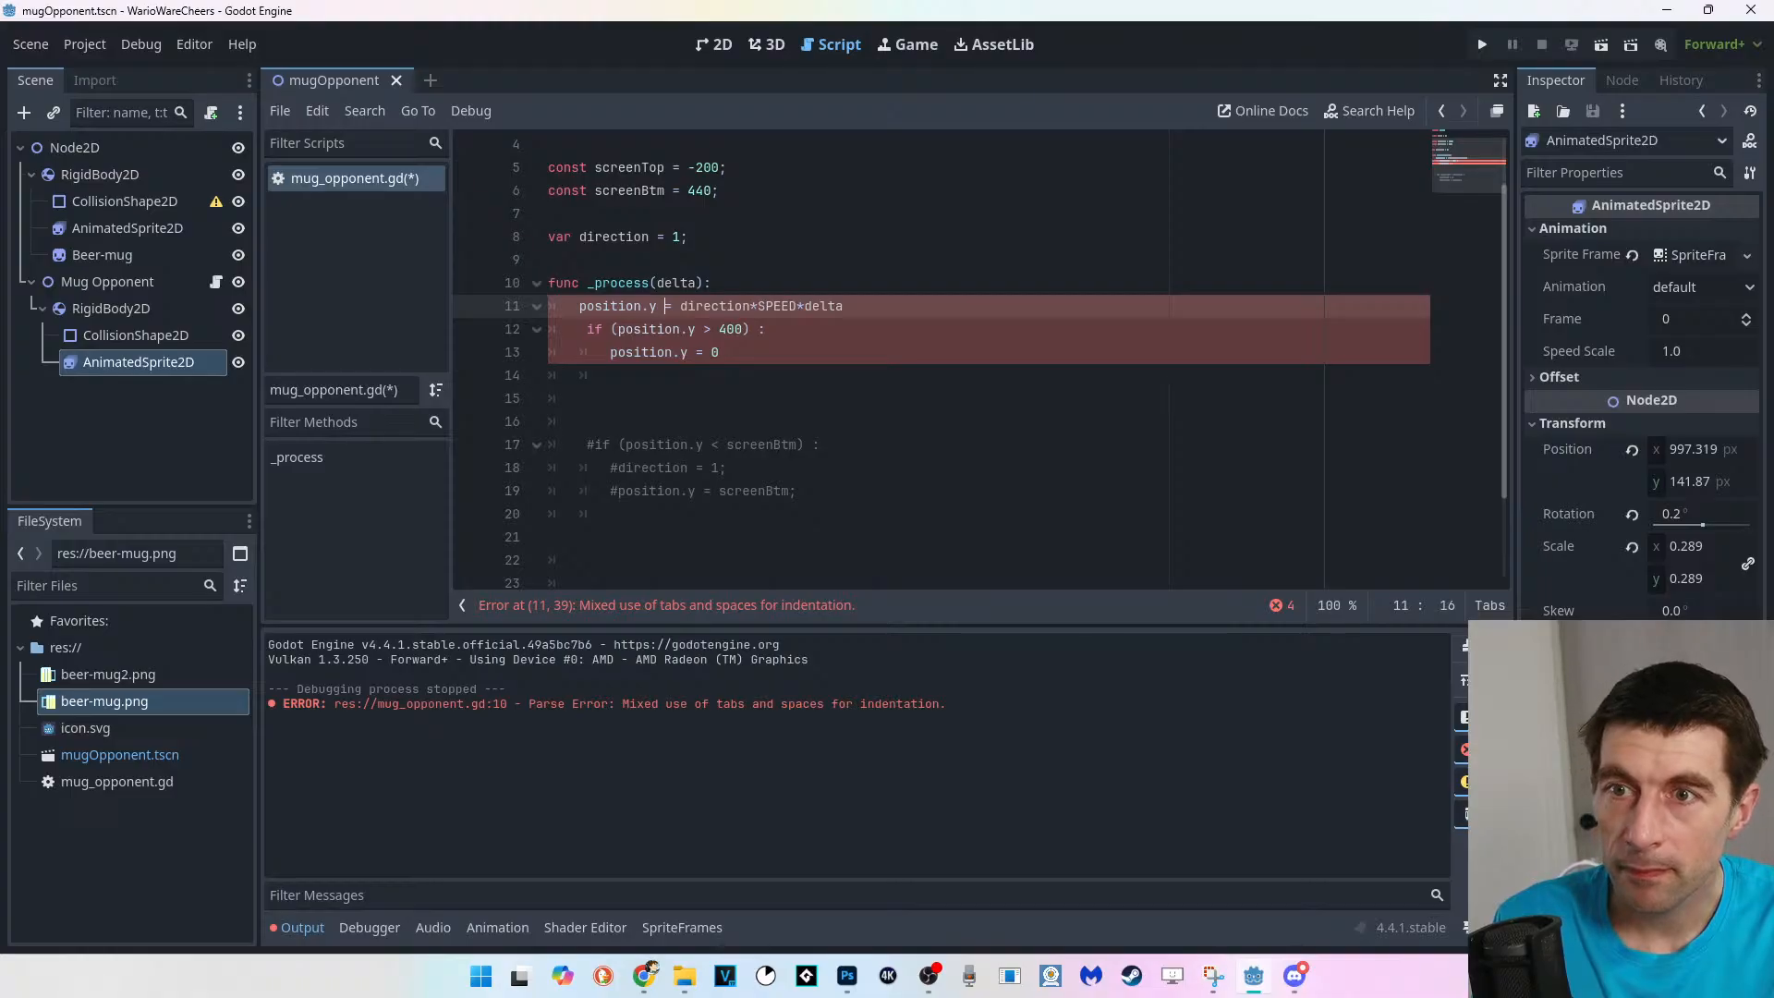
key("End")
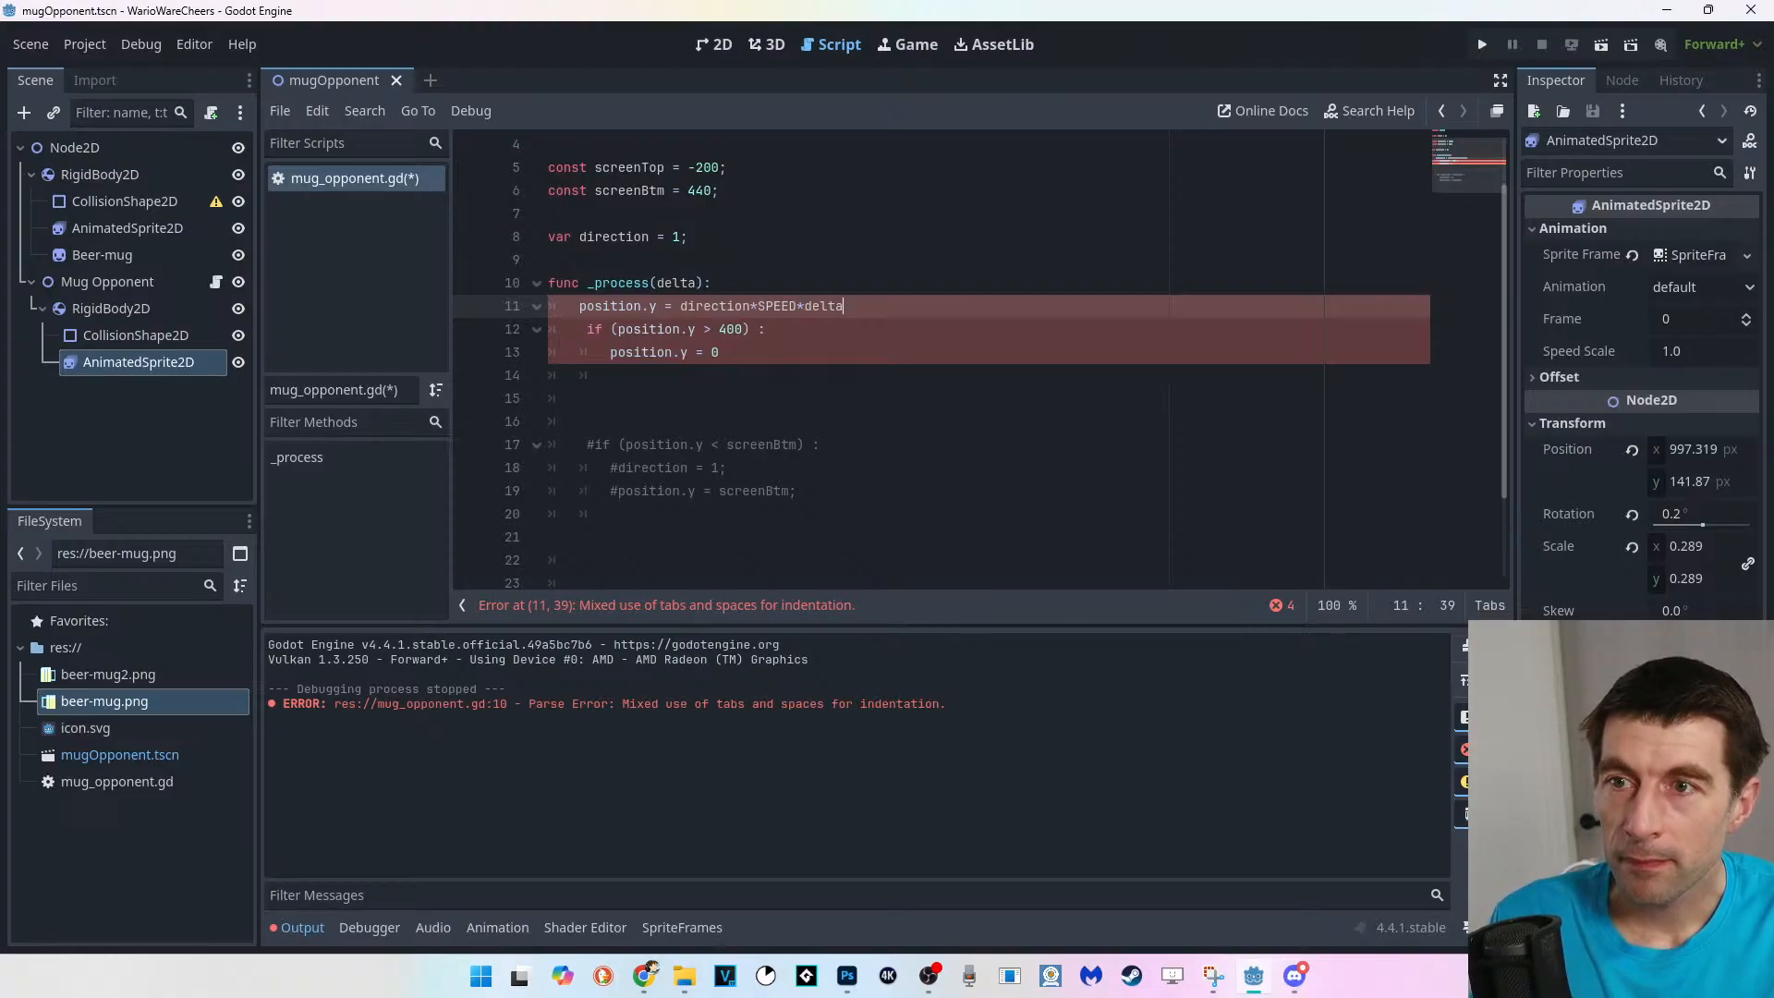
key("shift+Home")
key("BackSpace")
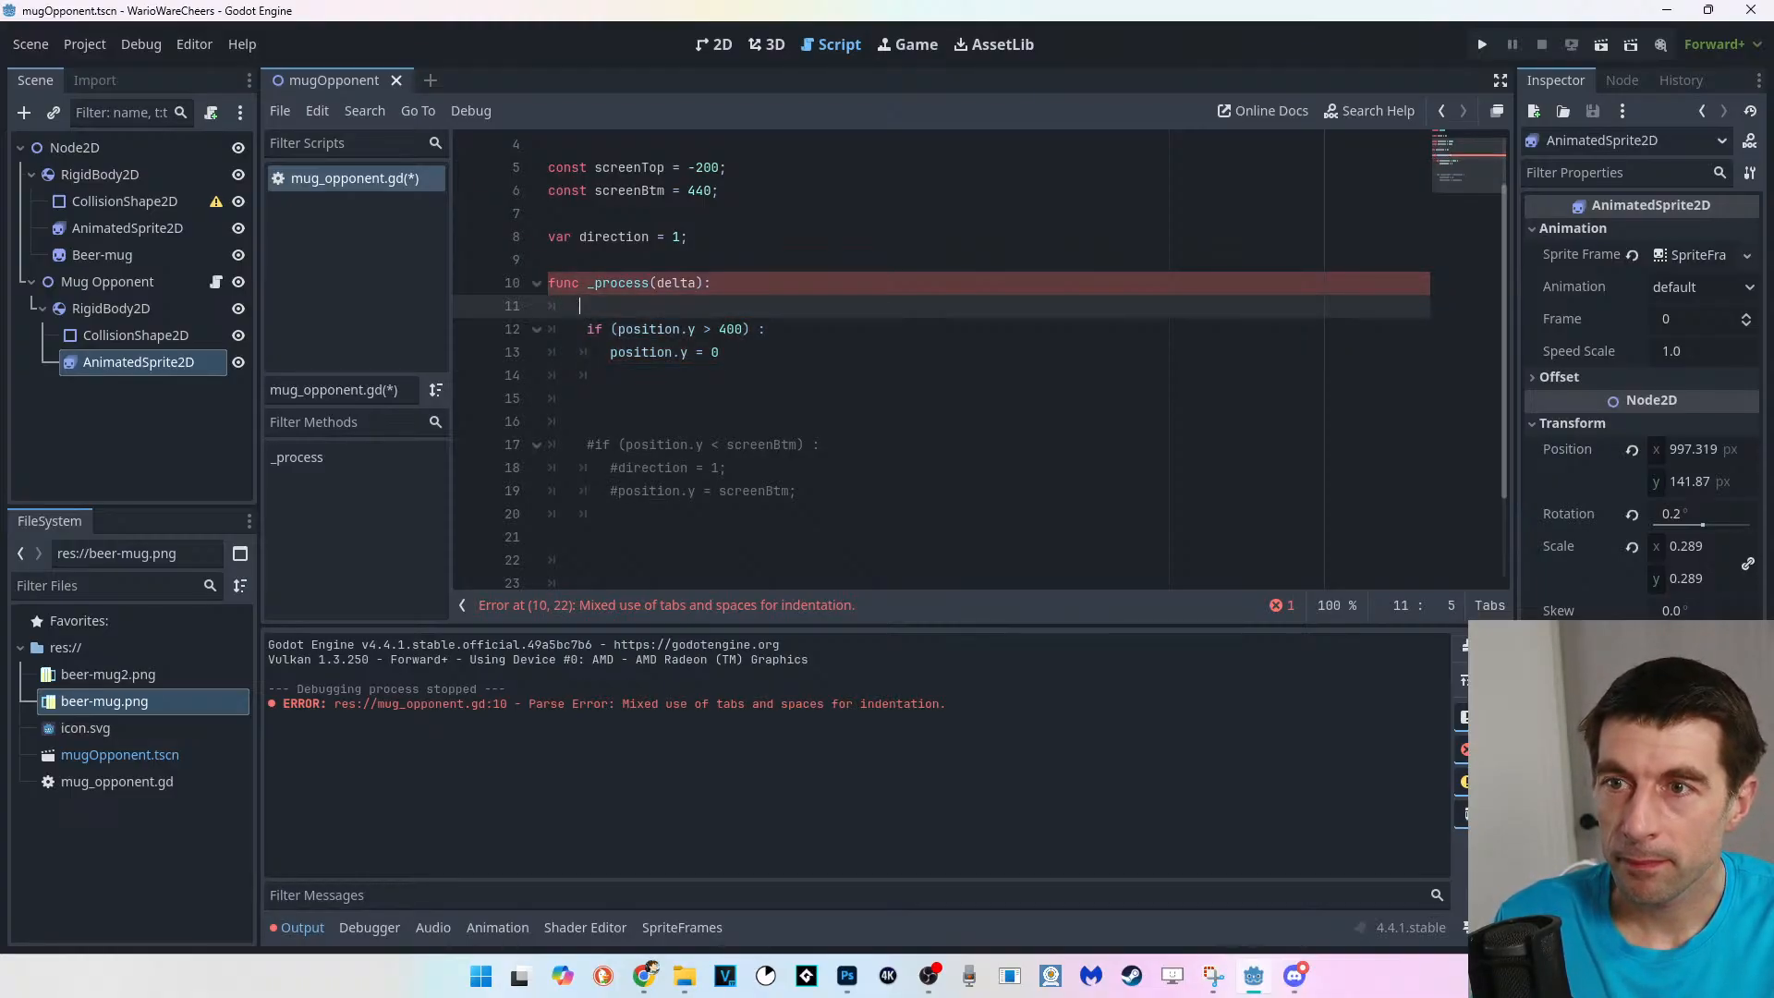
Remove the parentheses around the position.y > 400 condition in the if statement.
left_click(661, 283)
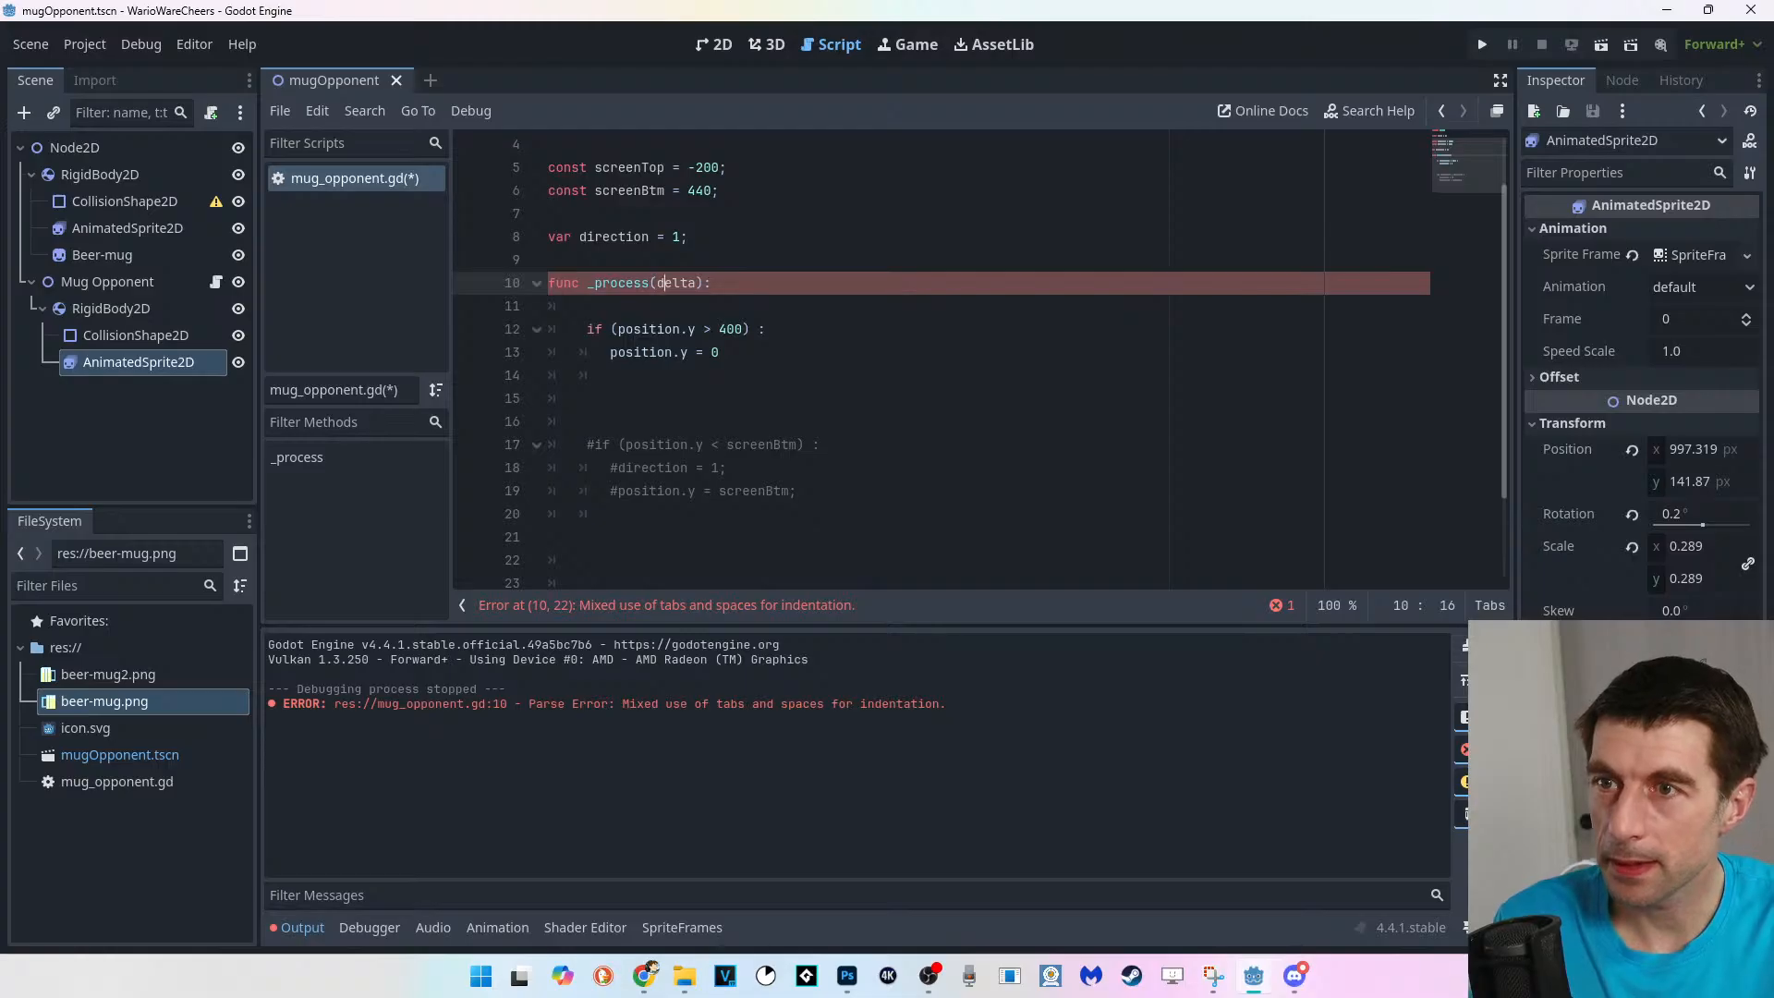
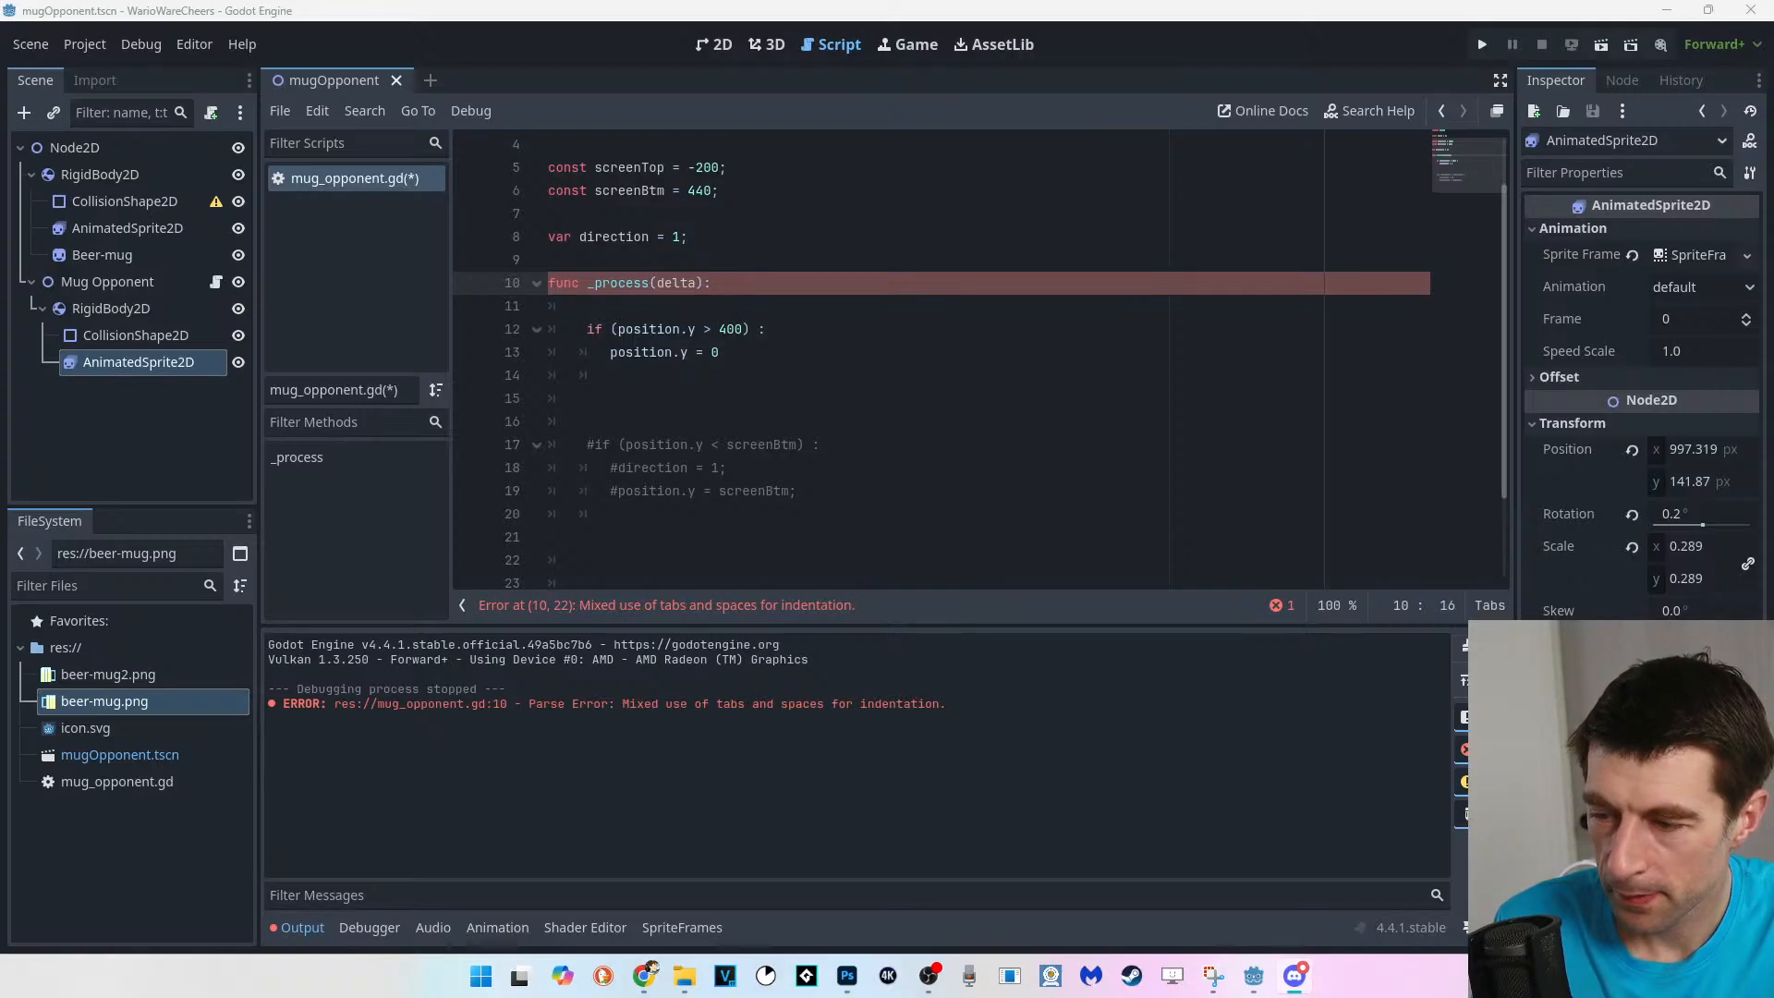
left_click(719, 353)
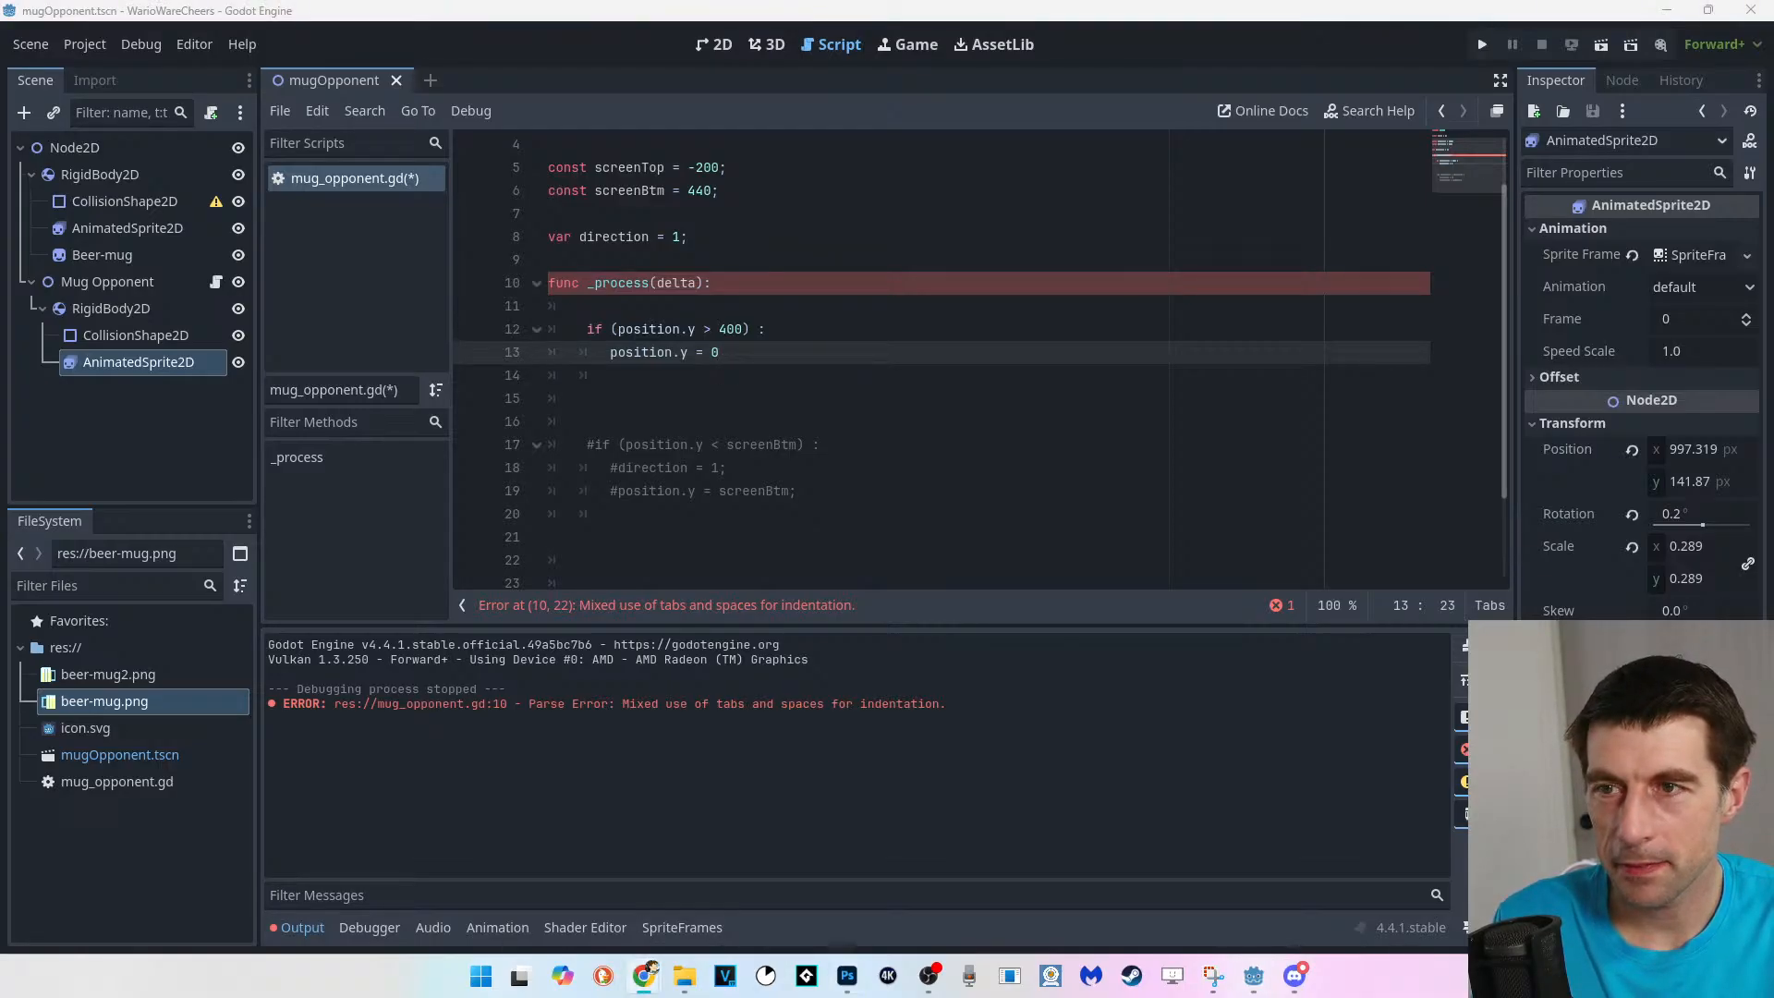
left_click(581, 306)
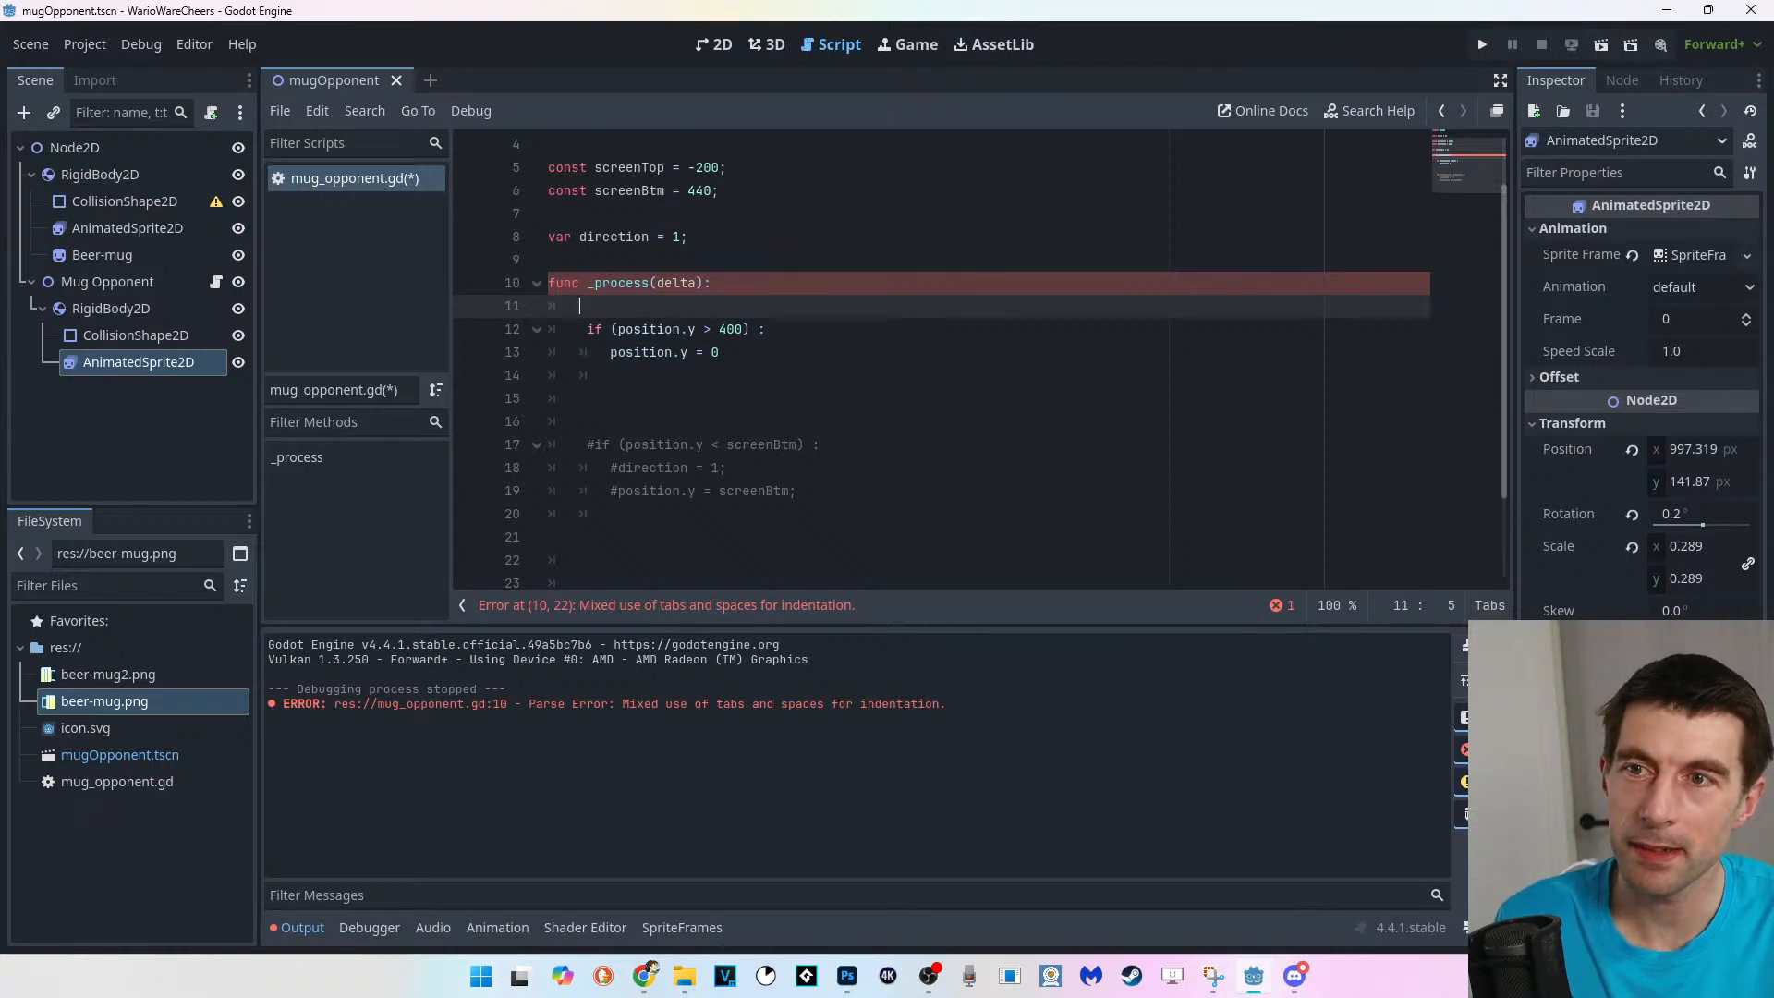
left_click(743, 329)
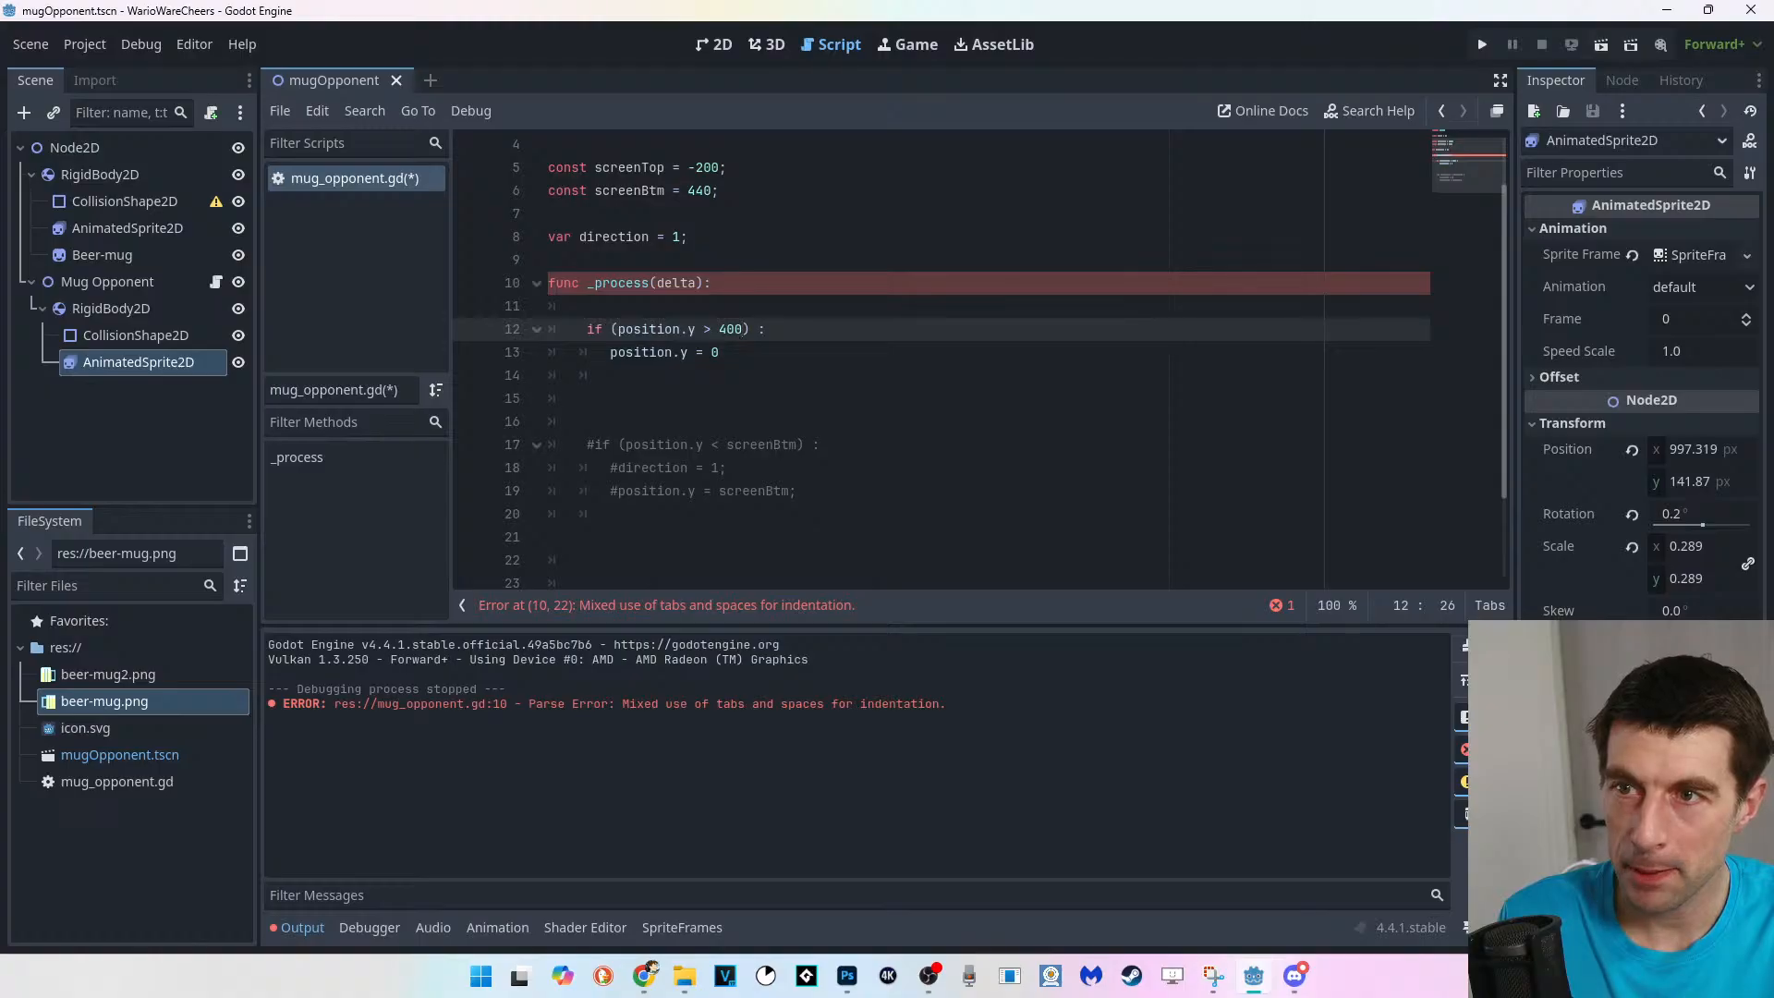
left_click_drag(610, 329, 618, 329)
left_click_drag(742, 329, 750, 329)
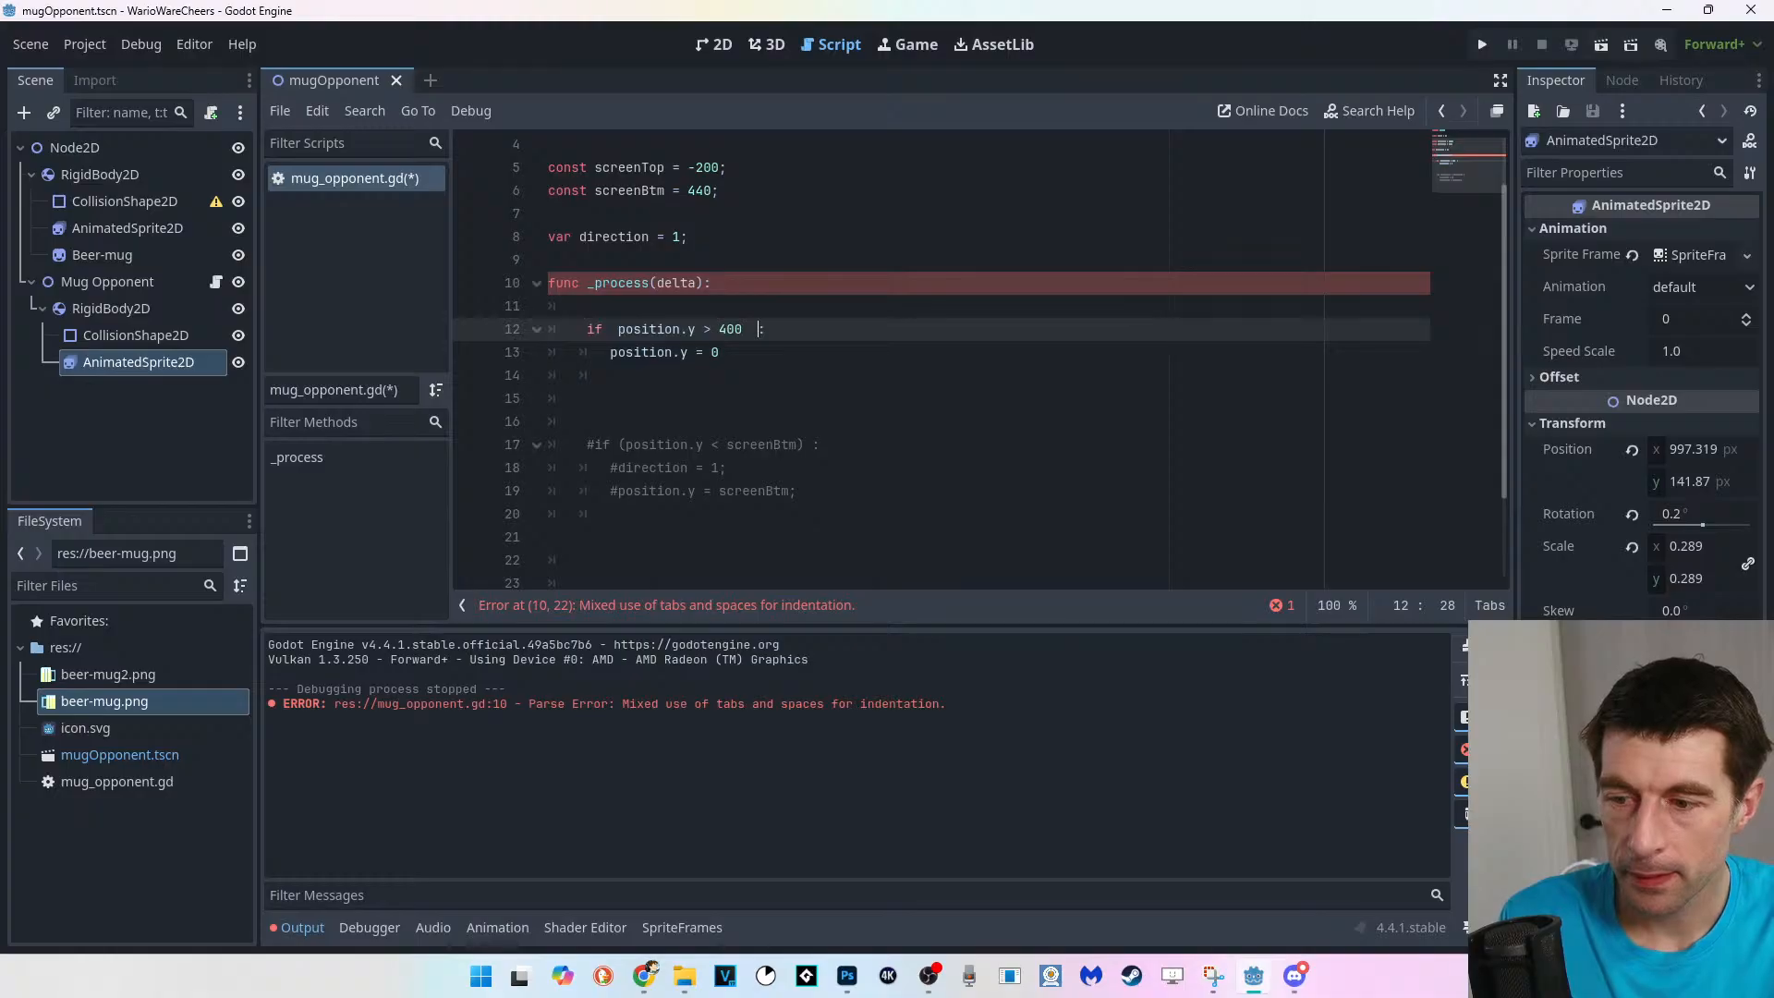
Replace the 0 in the if block's position.y assignment with the screenTop constant.
left_click(579, 306)
scroll(580, 306, "up", 1)
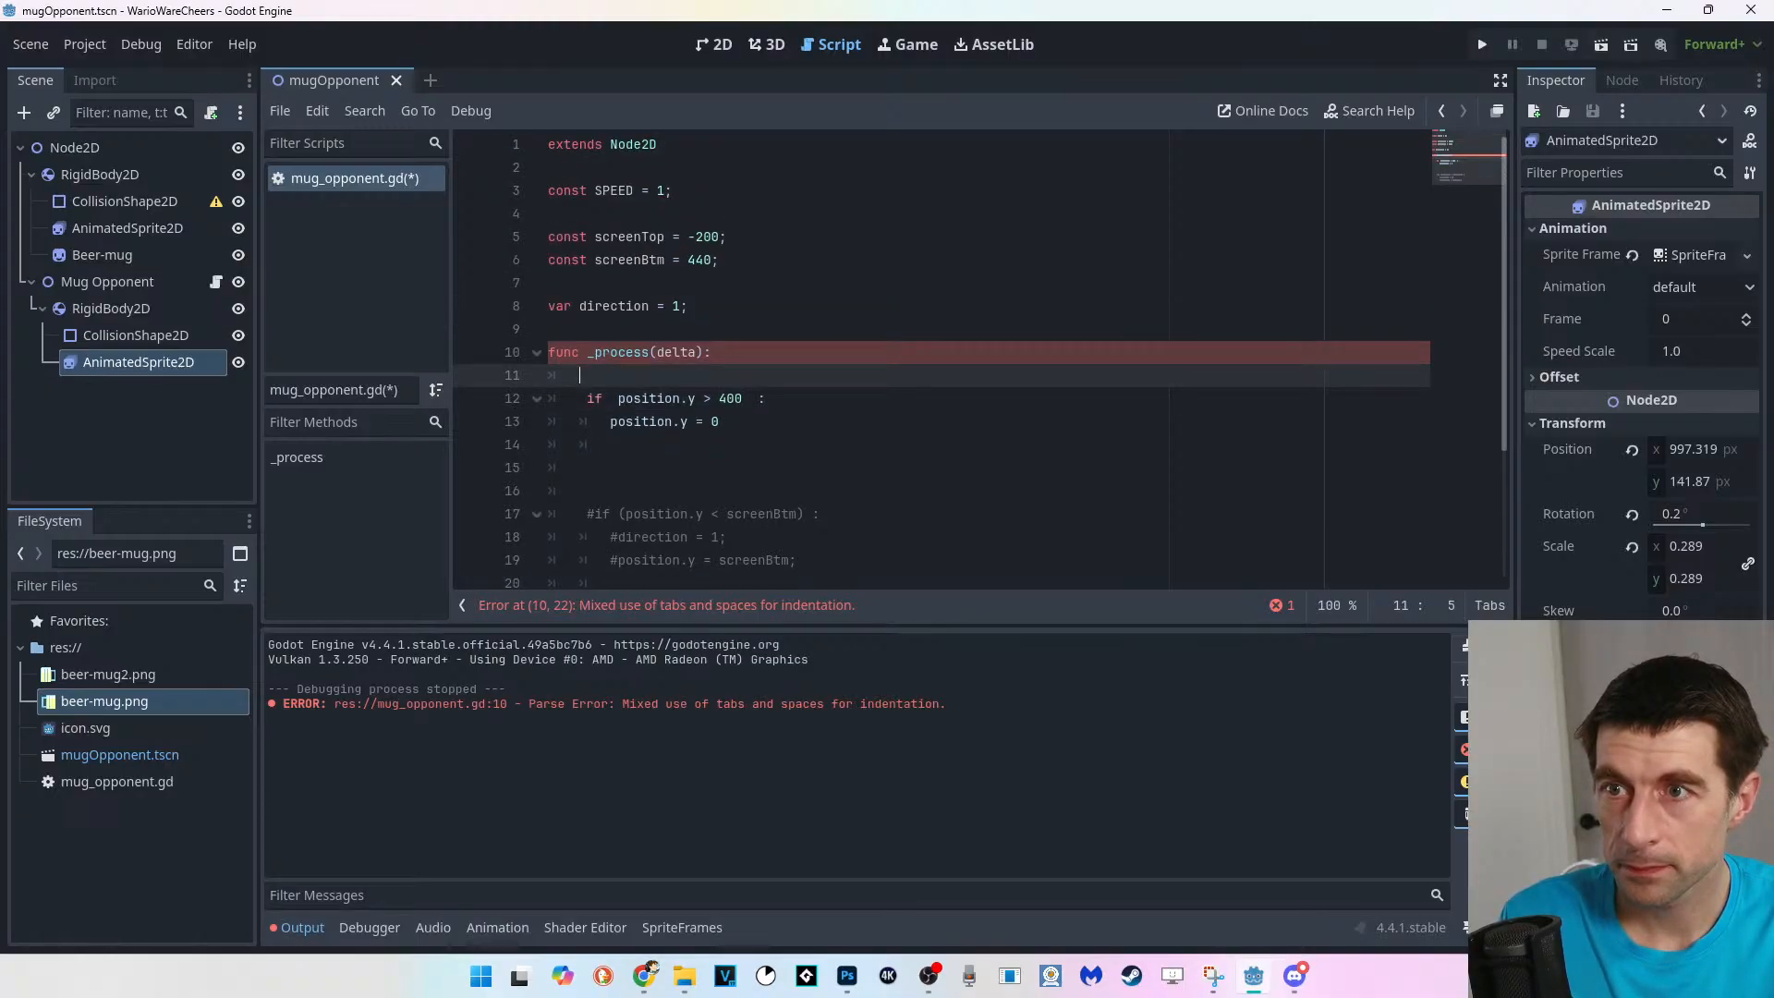
left_click(628, 236)
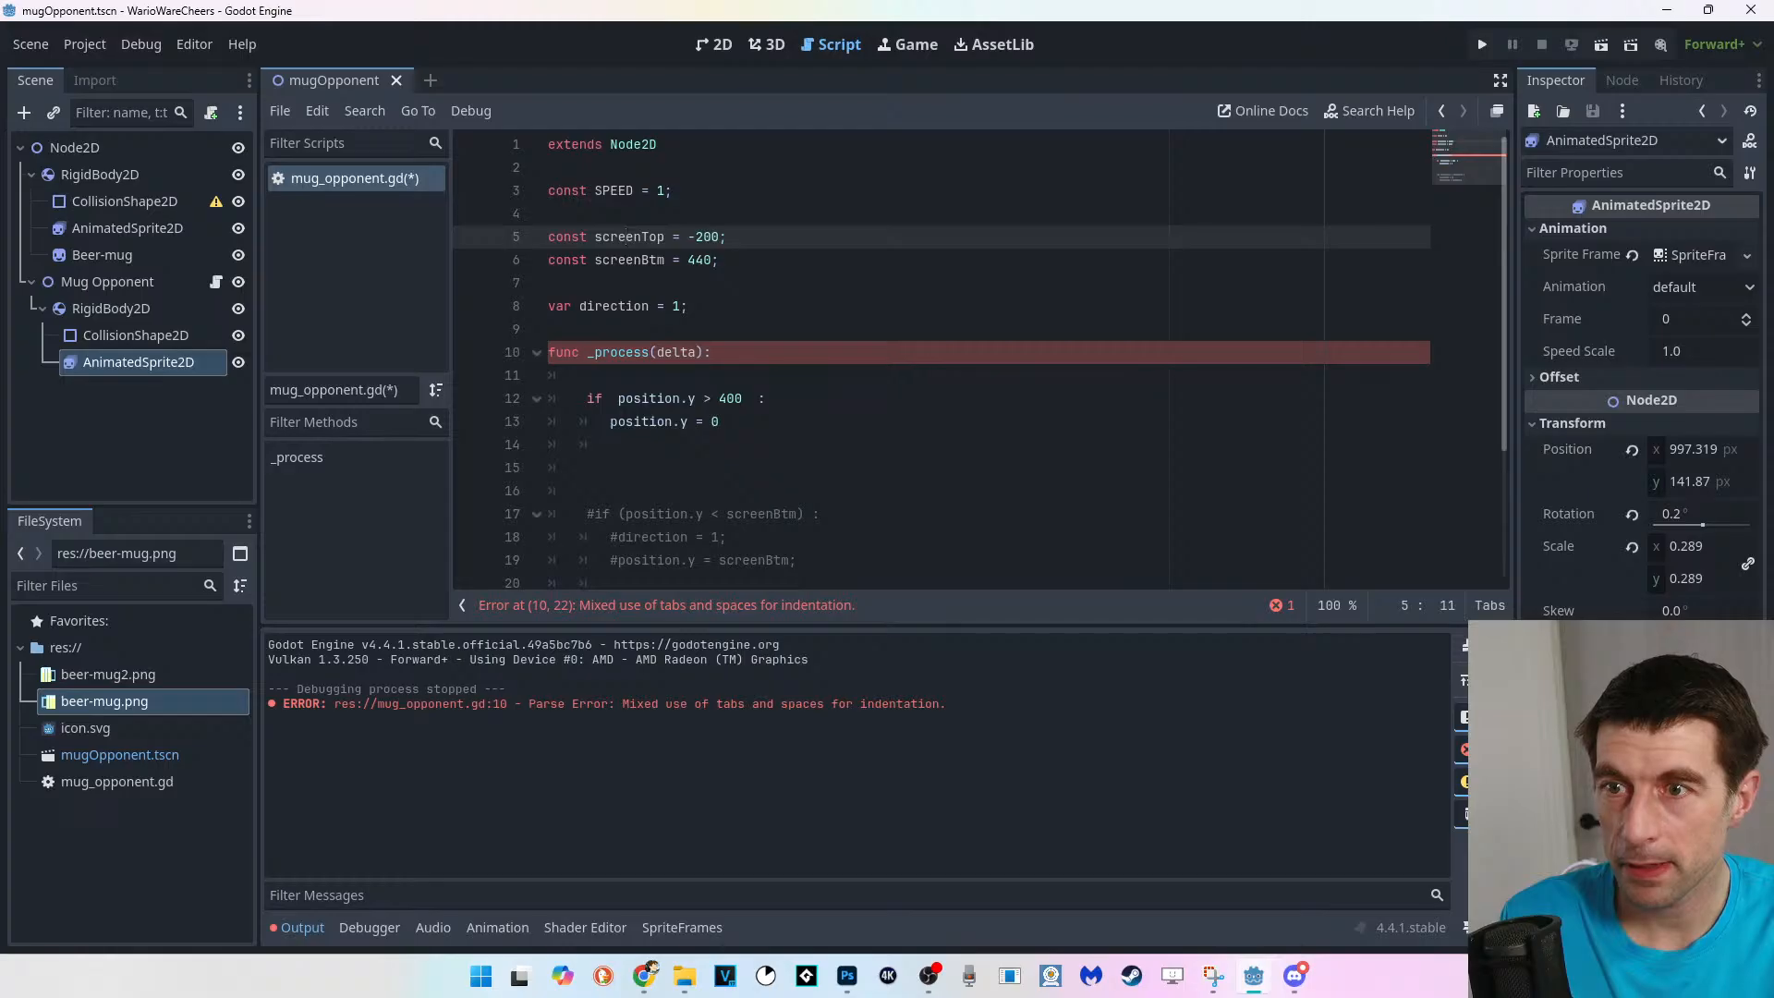
scroll(979, 348, "down", 1)
double_click(714, 352)
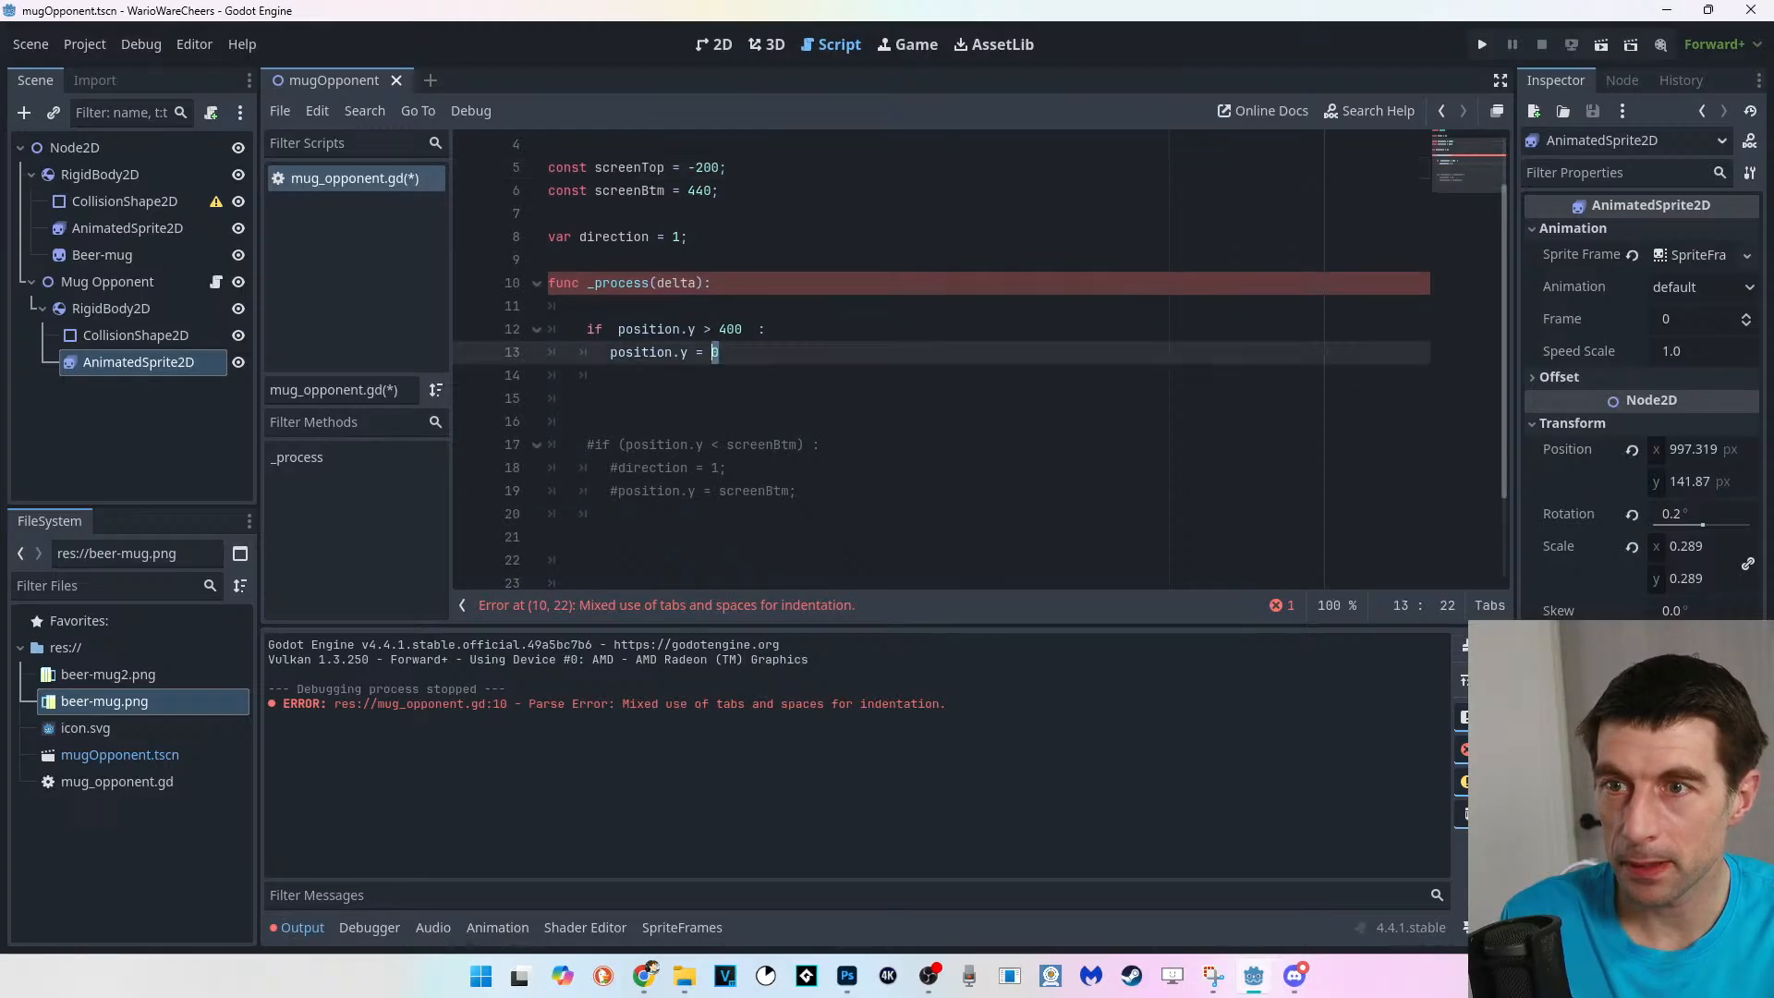
scroll(714, 352, "up", 1)
type("screen")
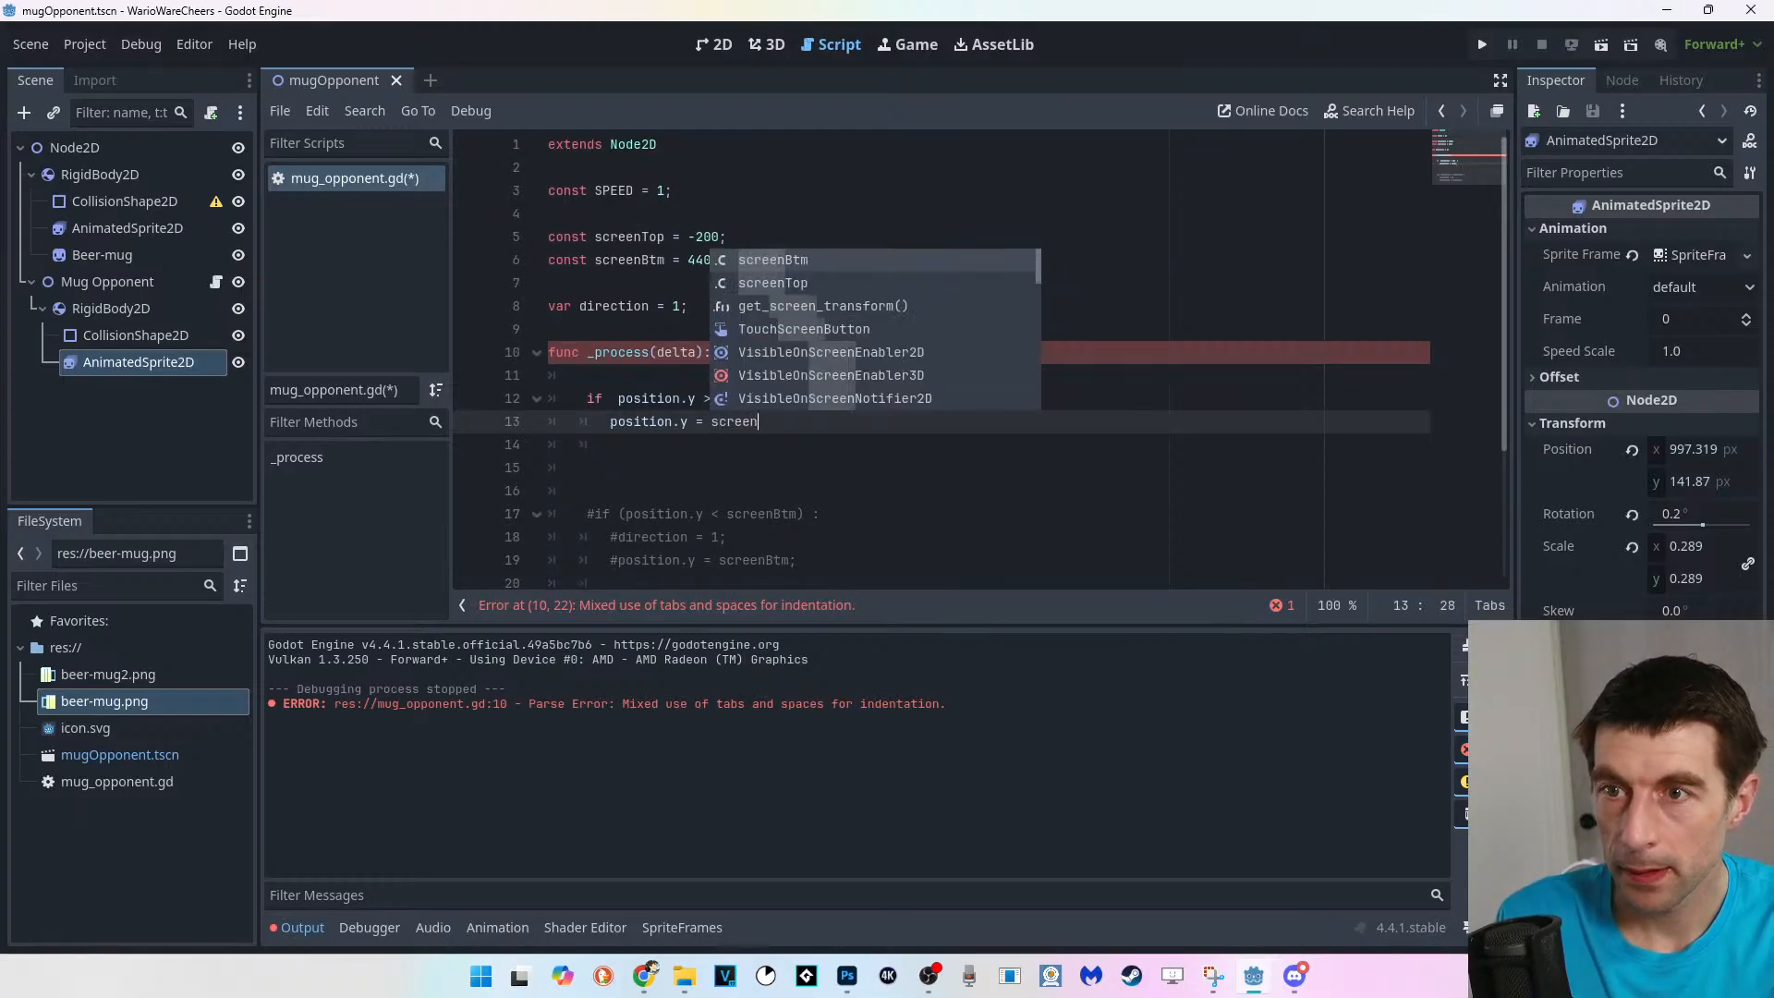
key("Return")
Replace the 400 in the if condition with the screenBtm constant.
left_click_drag(742, 398, 719, 398)
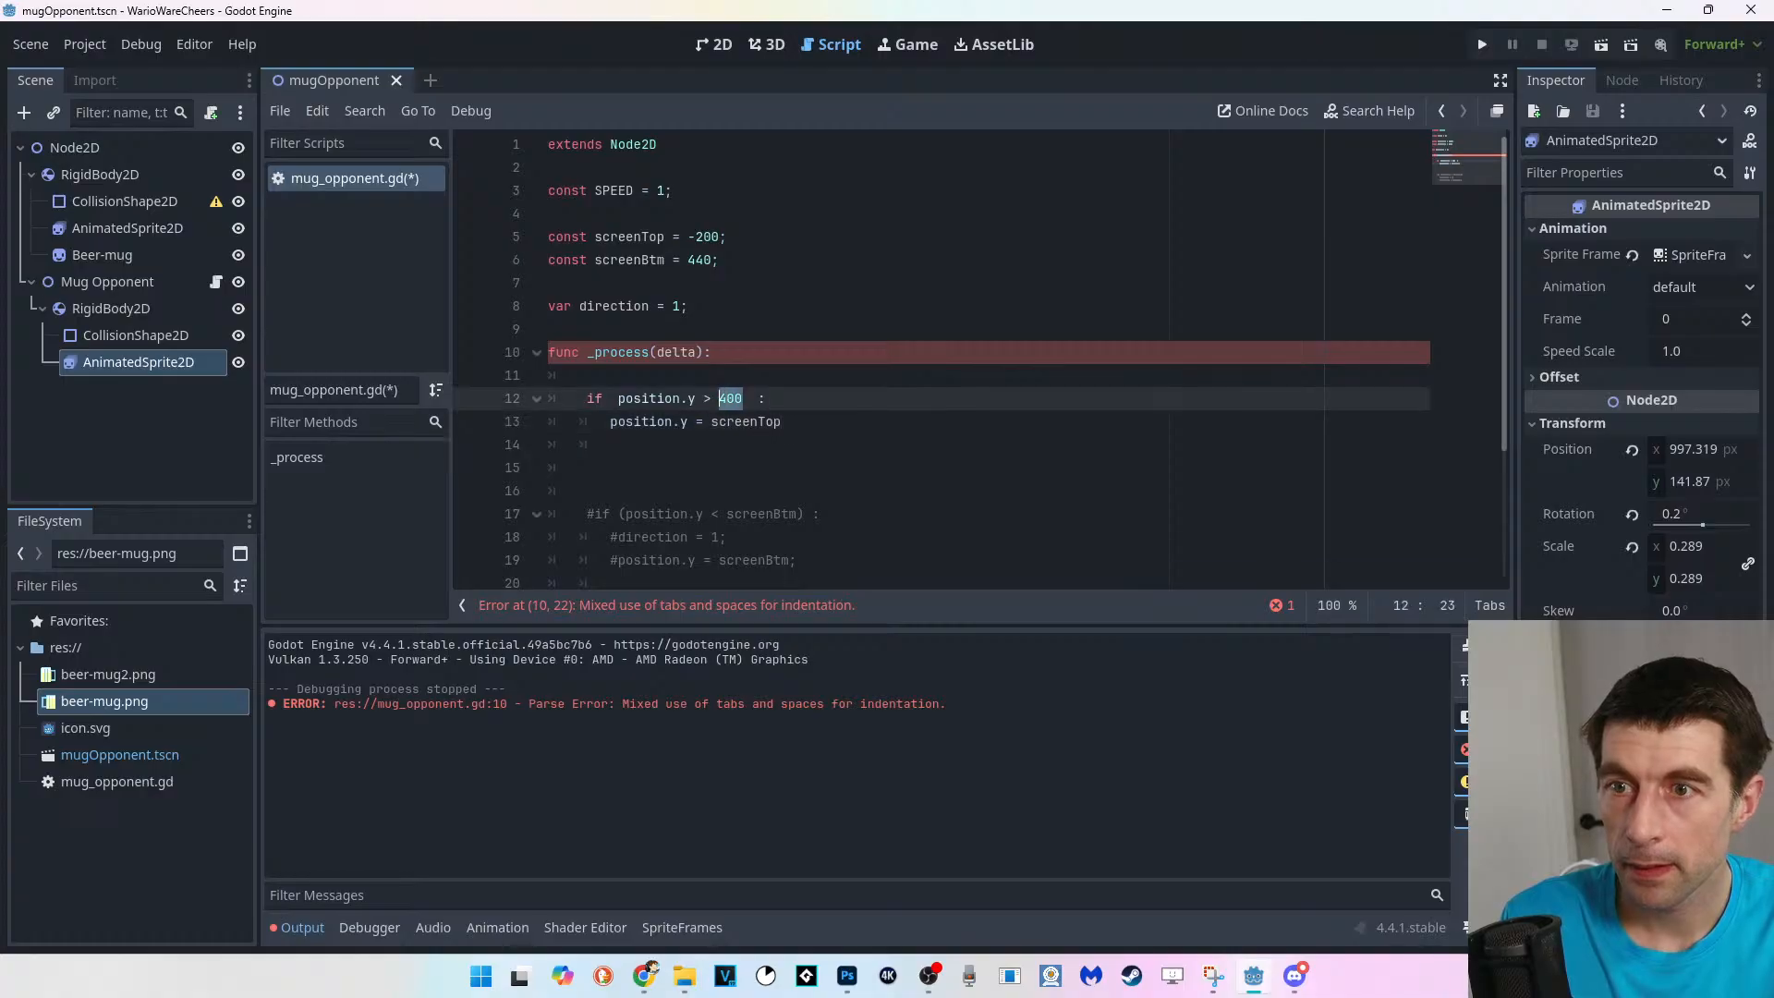
type("screenBt")
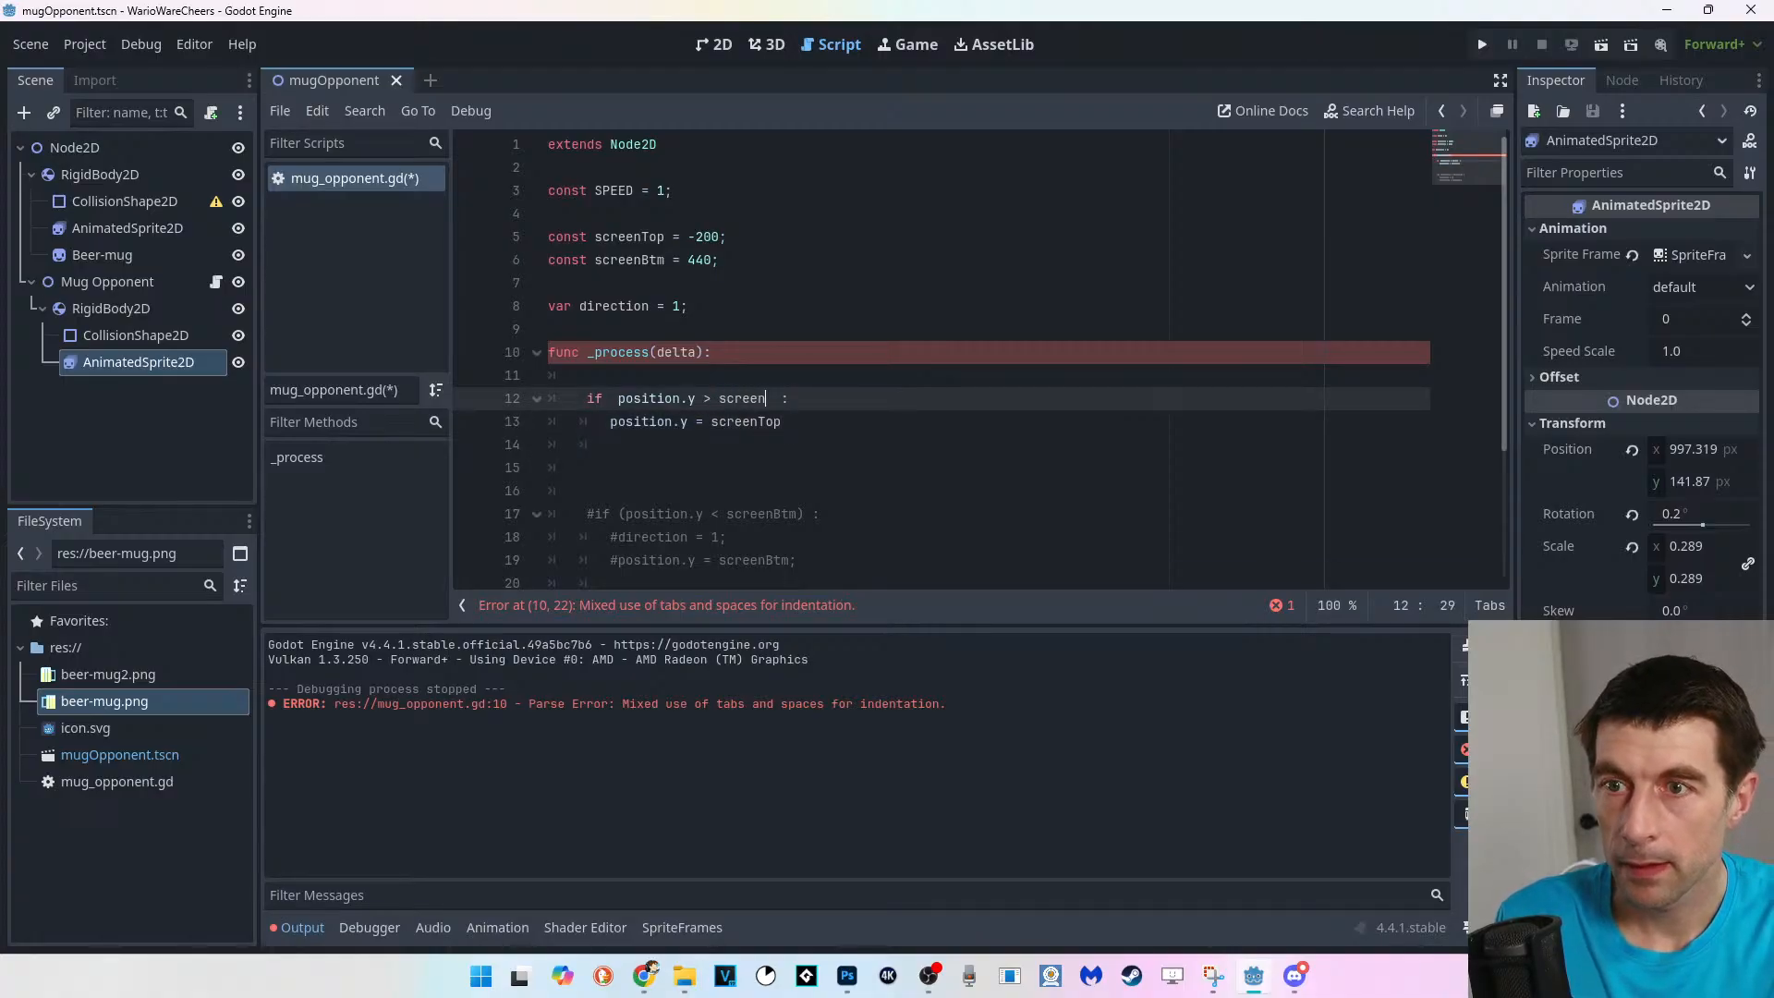
key("Return")
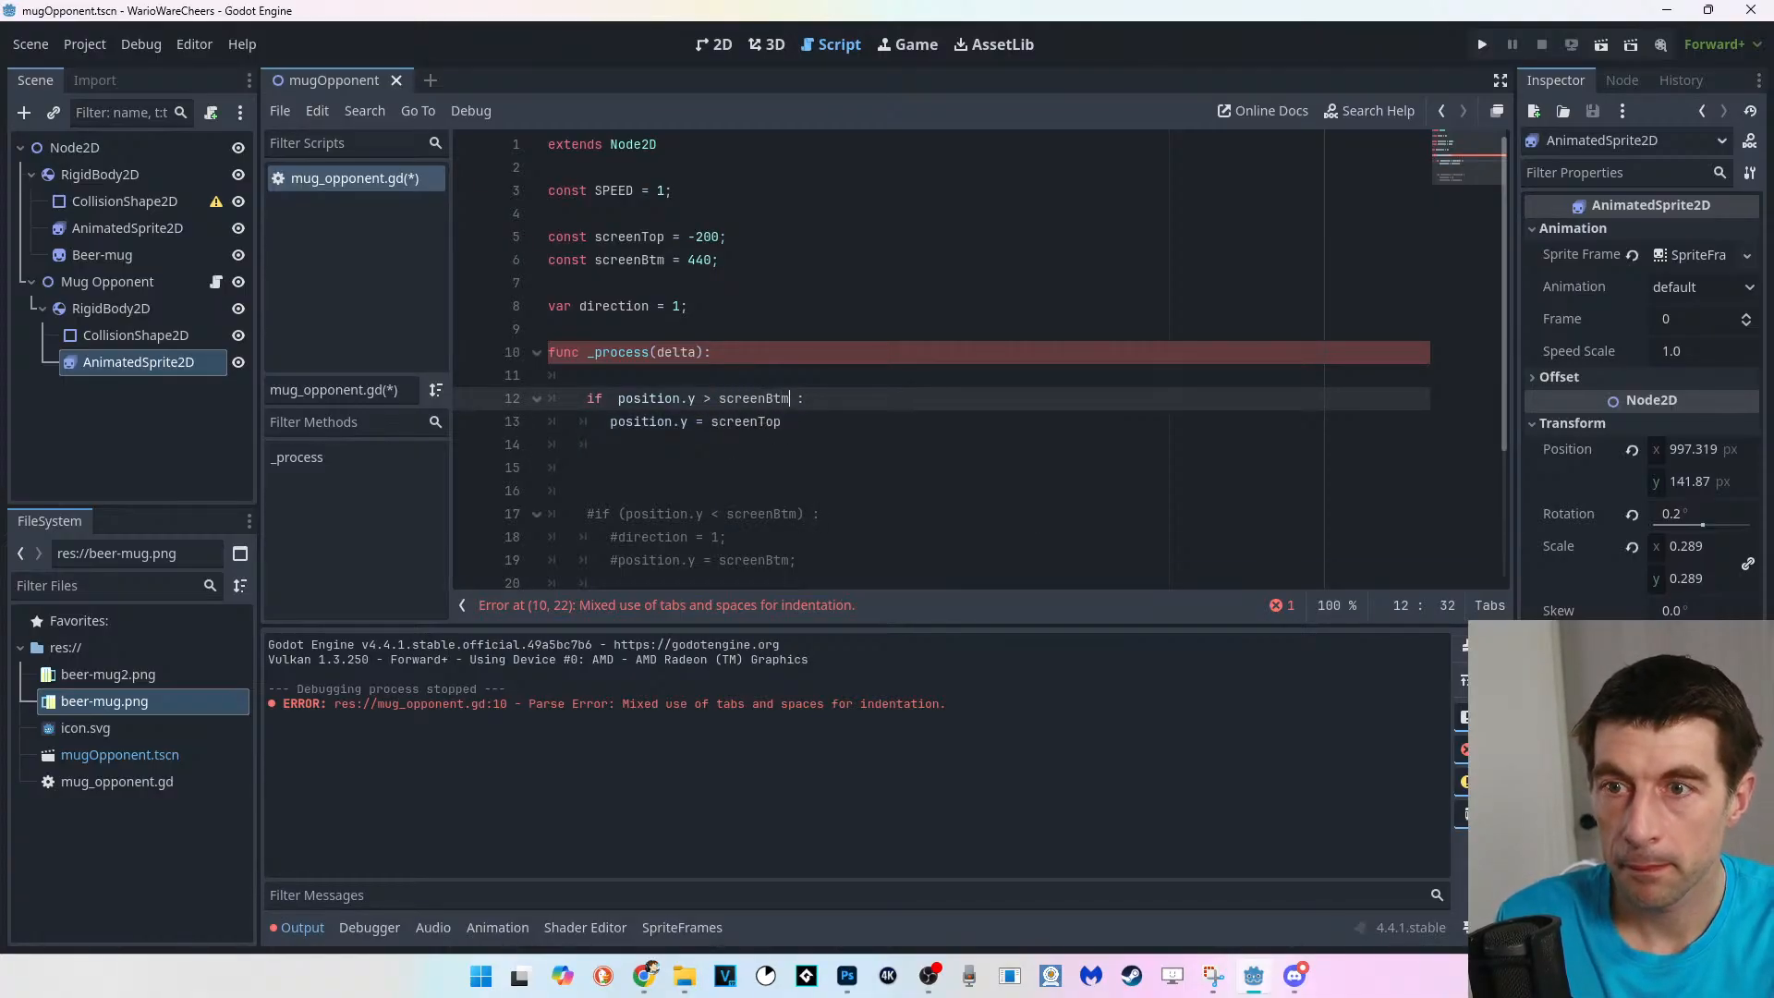
Redo the line break below the _process header so a fresh indented blank line precedes the if statement.
left_click(689, 306)
left_click(713, 352)
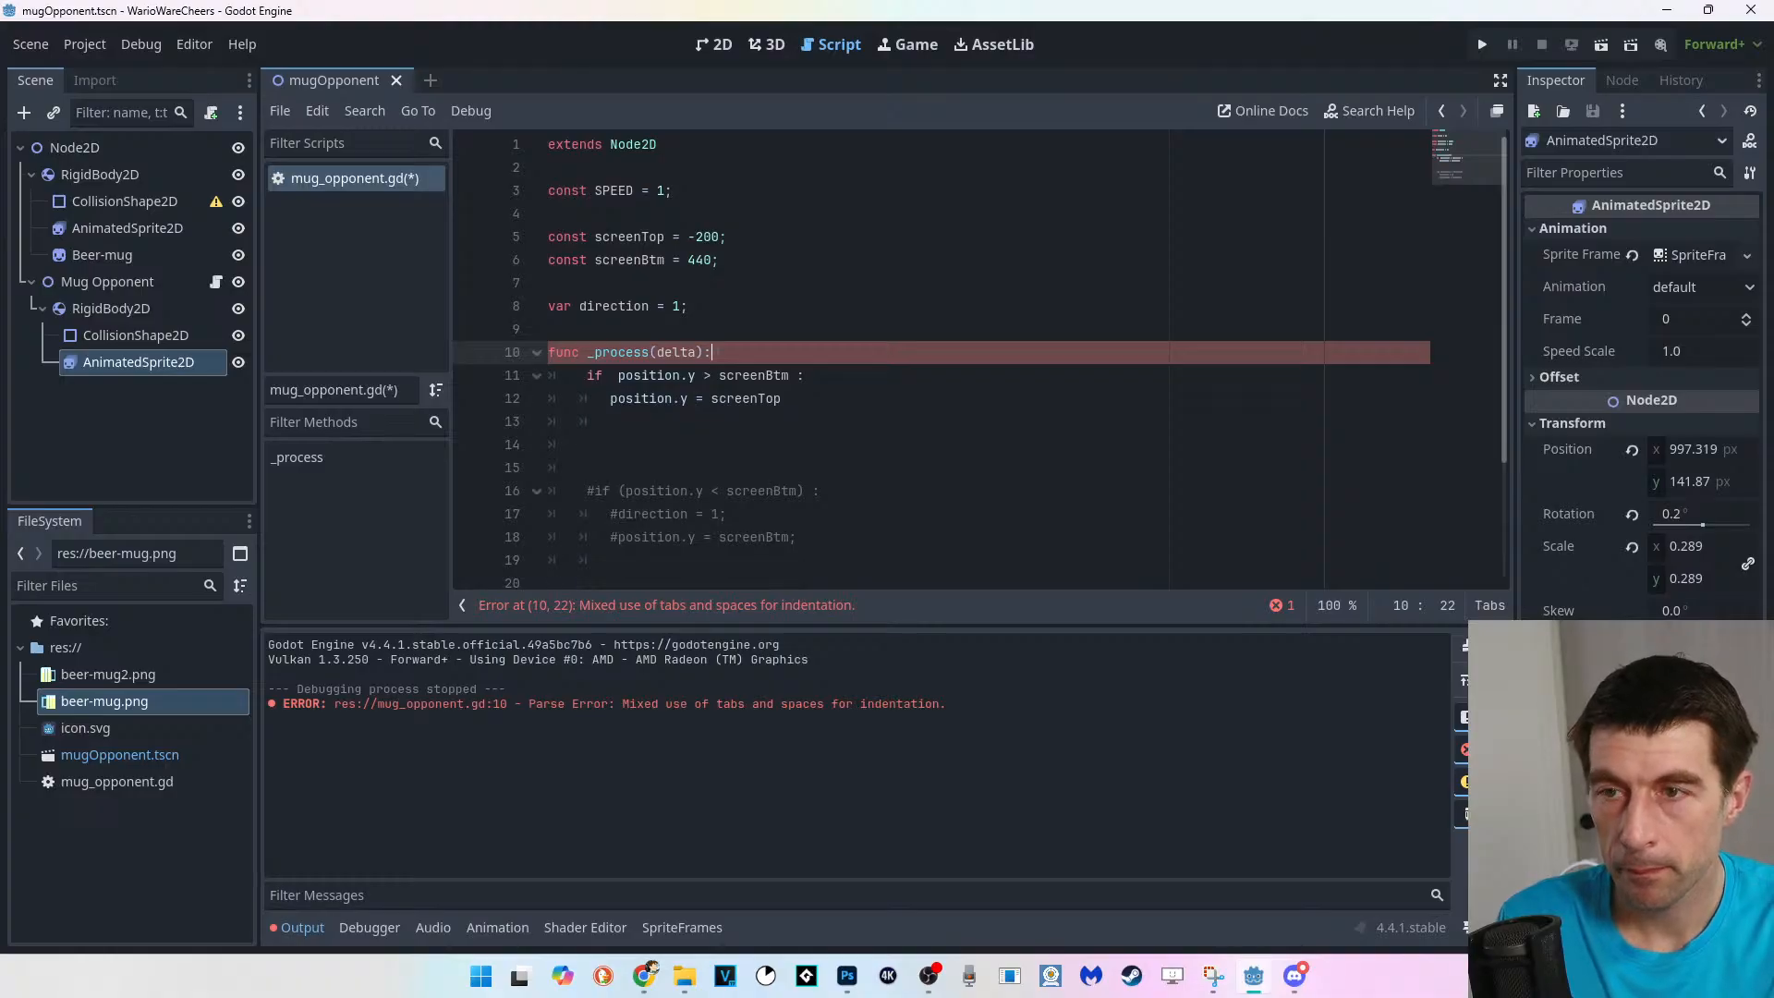
key("Down")
left_click(610, 352)
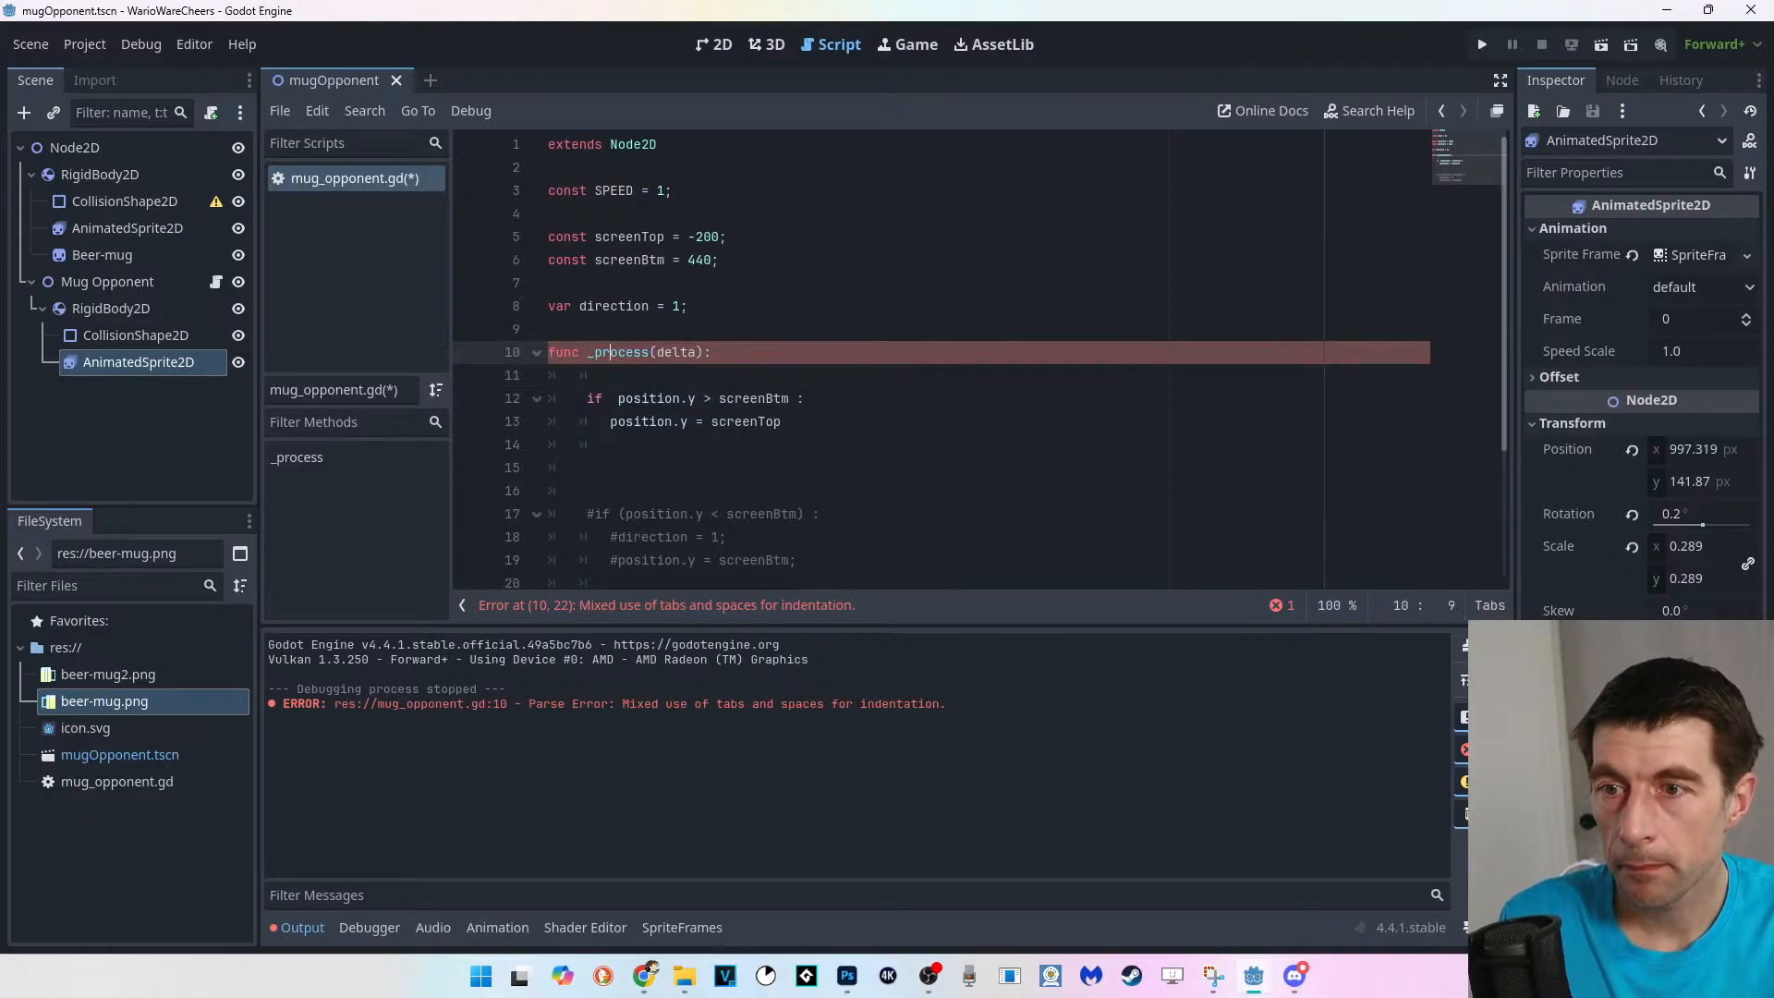
Delete the commented-out if (position.y < screenBtm) block together with the surplus blank lines around it.
scroll(610, 352, "down", 2)
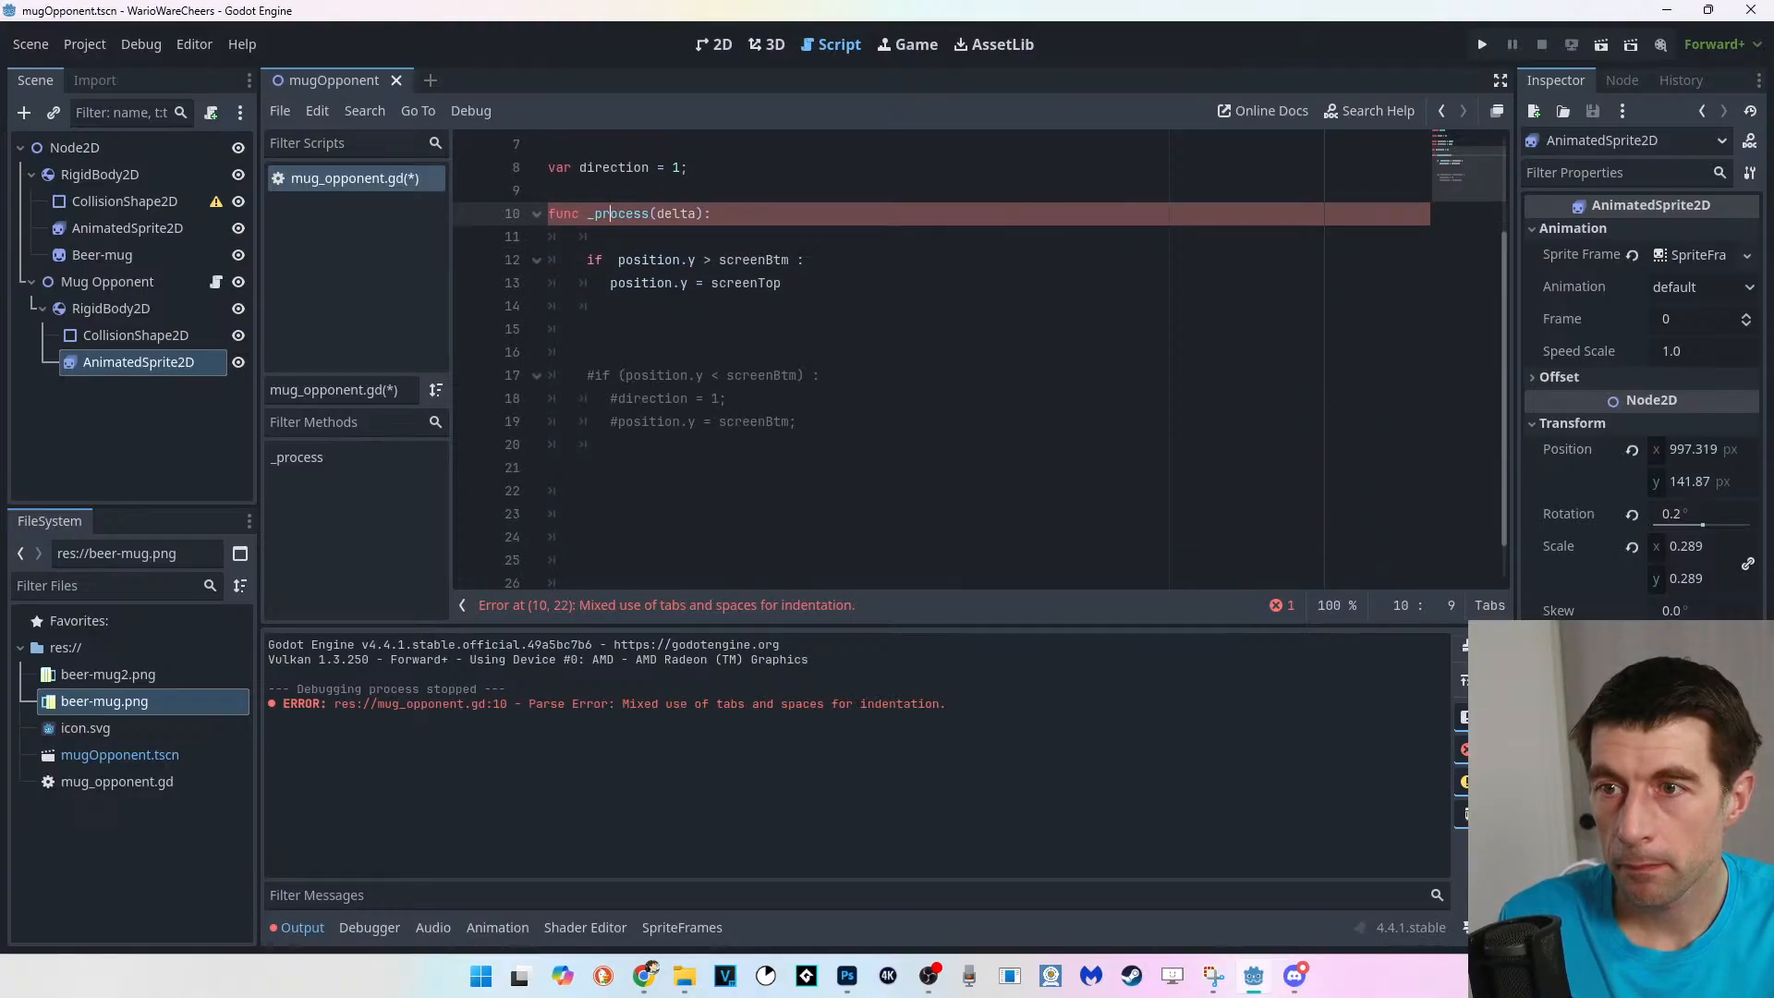
left_click_drag(580, 514, 580, 306)
key("BackSpace")
left_click(610, 375)
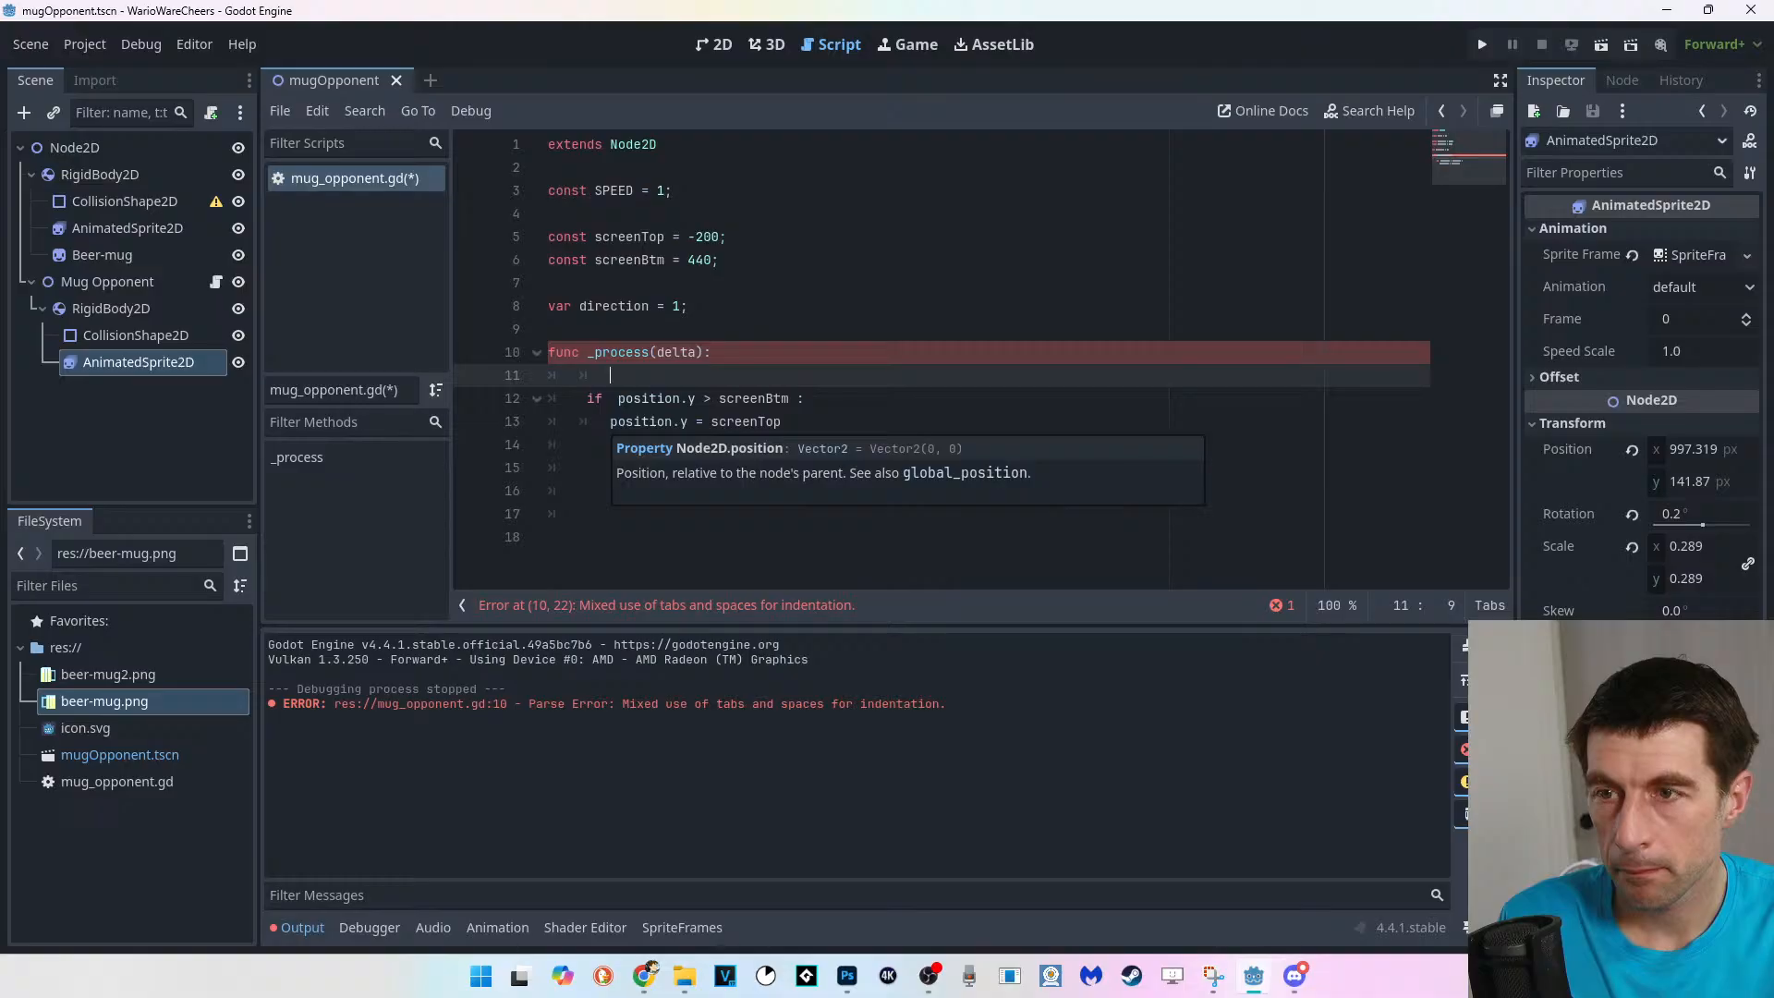
left_click(611, 422)
left_click(659, 352)
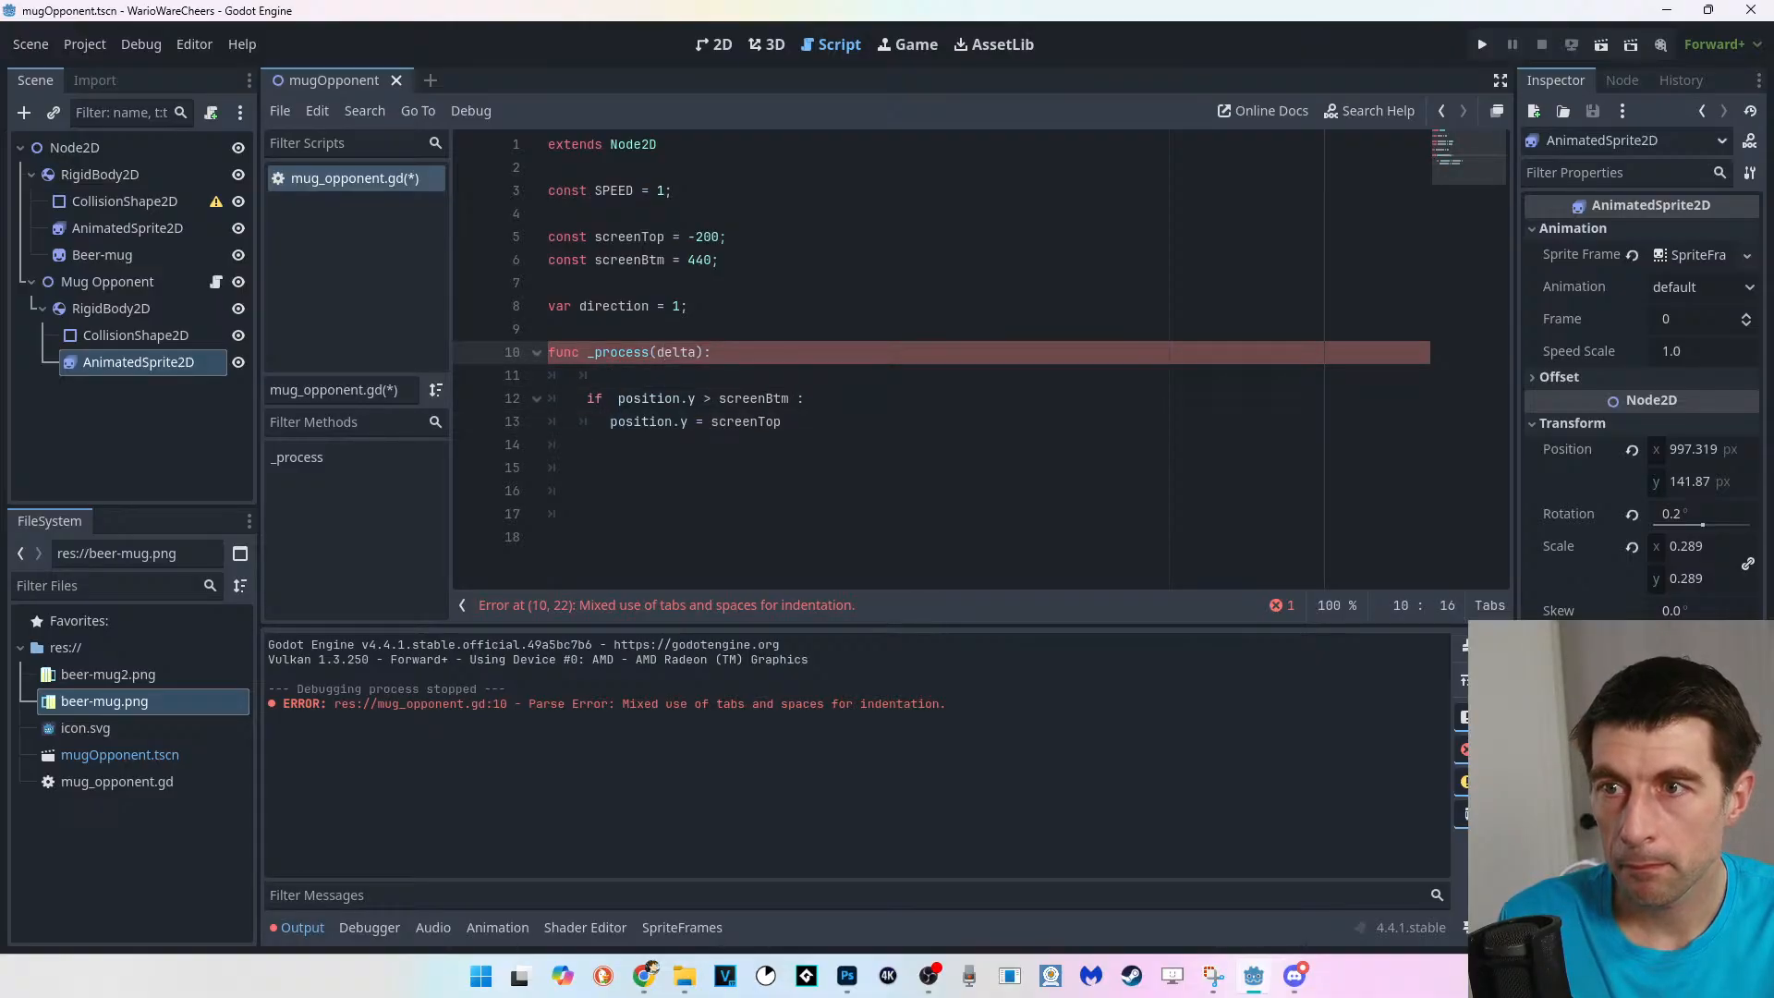
key("alt+f")
key("alt+f")
left_click(549, 329)
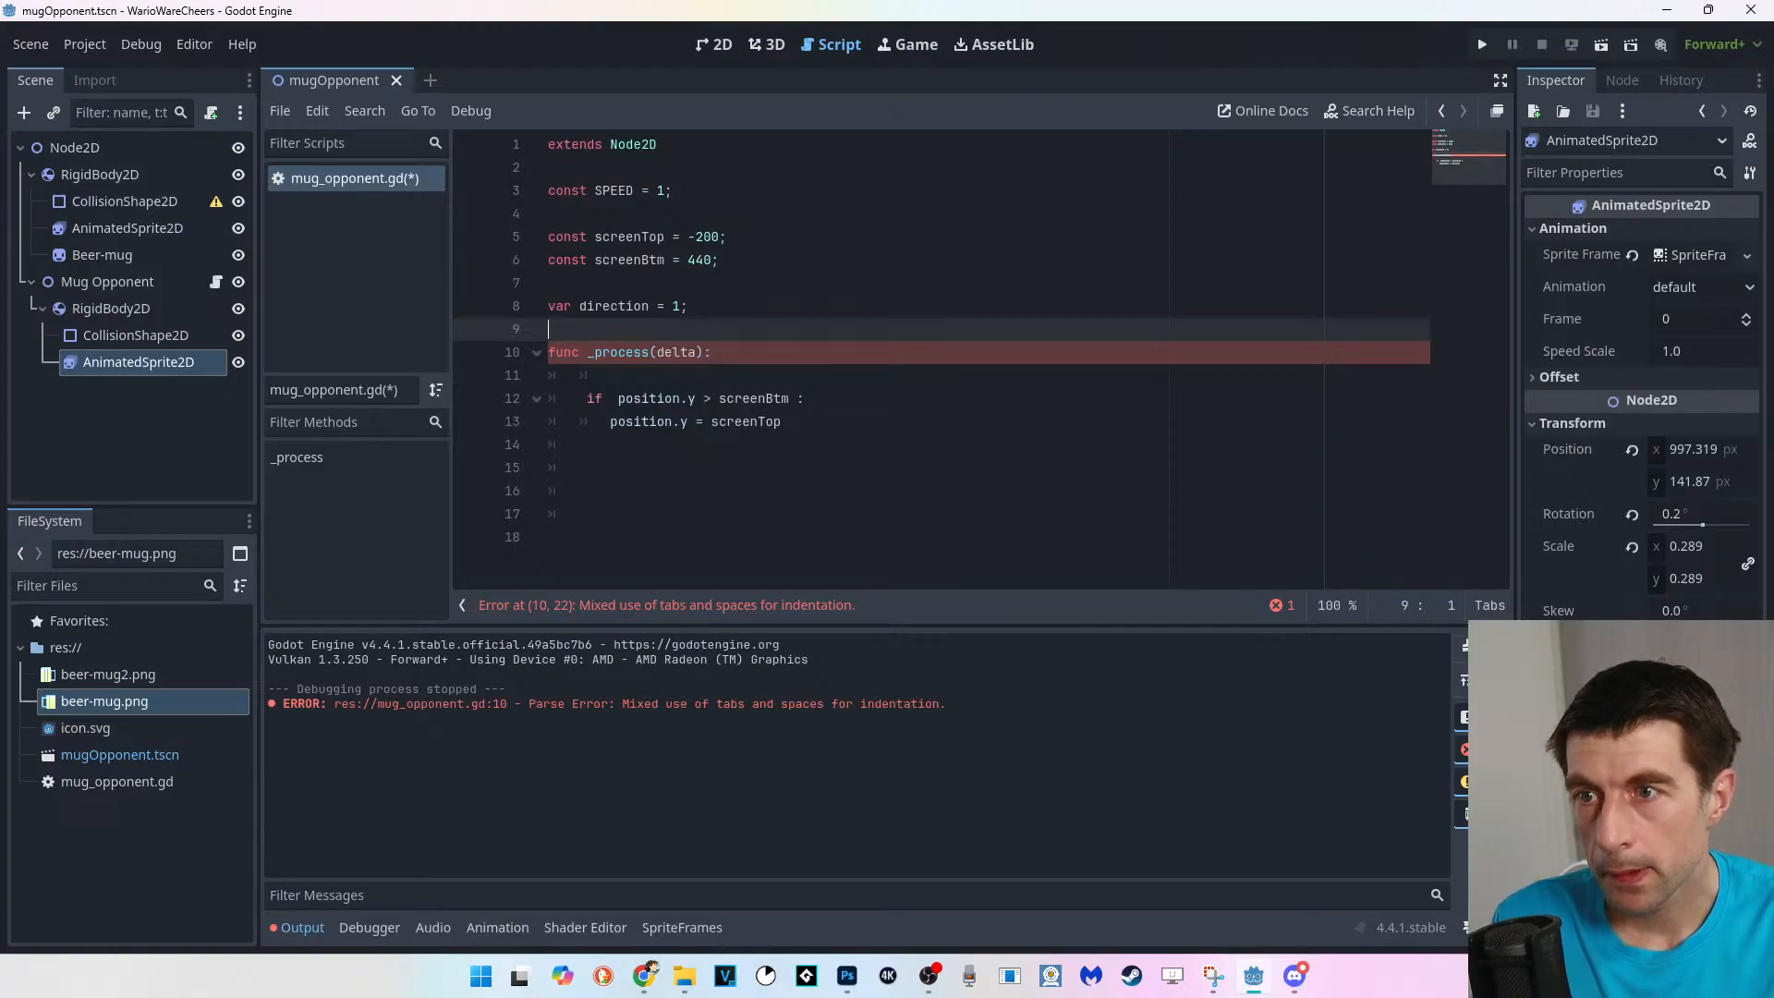
Delete the remaining if block with its screenTop assignment and comment out the func _process(delta): header.
left_click_drag(782, 421, 581, 399)
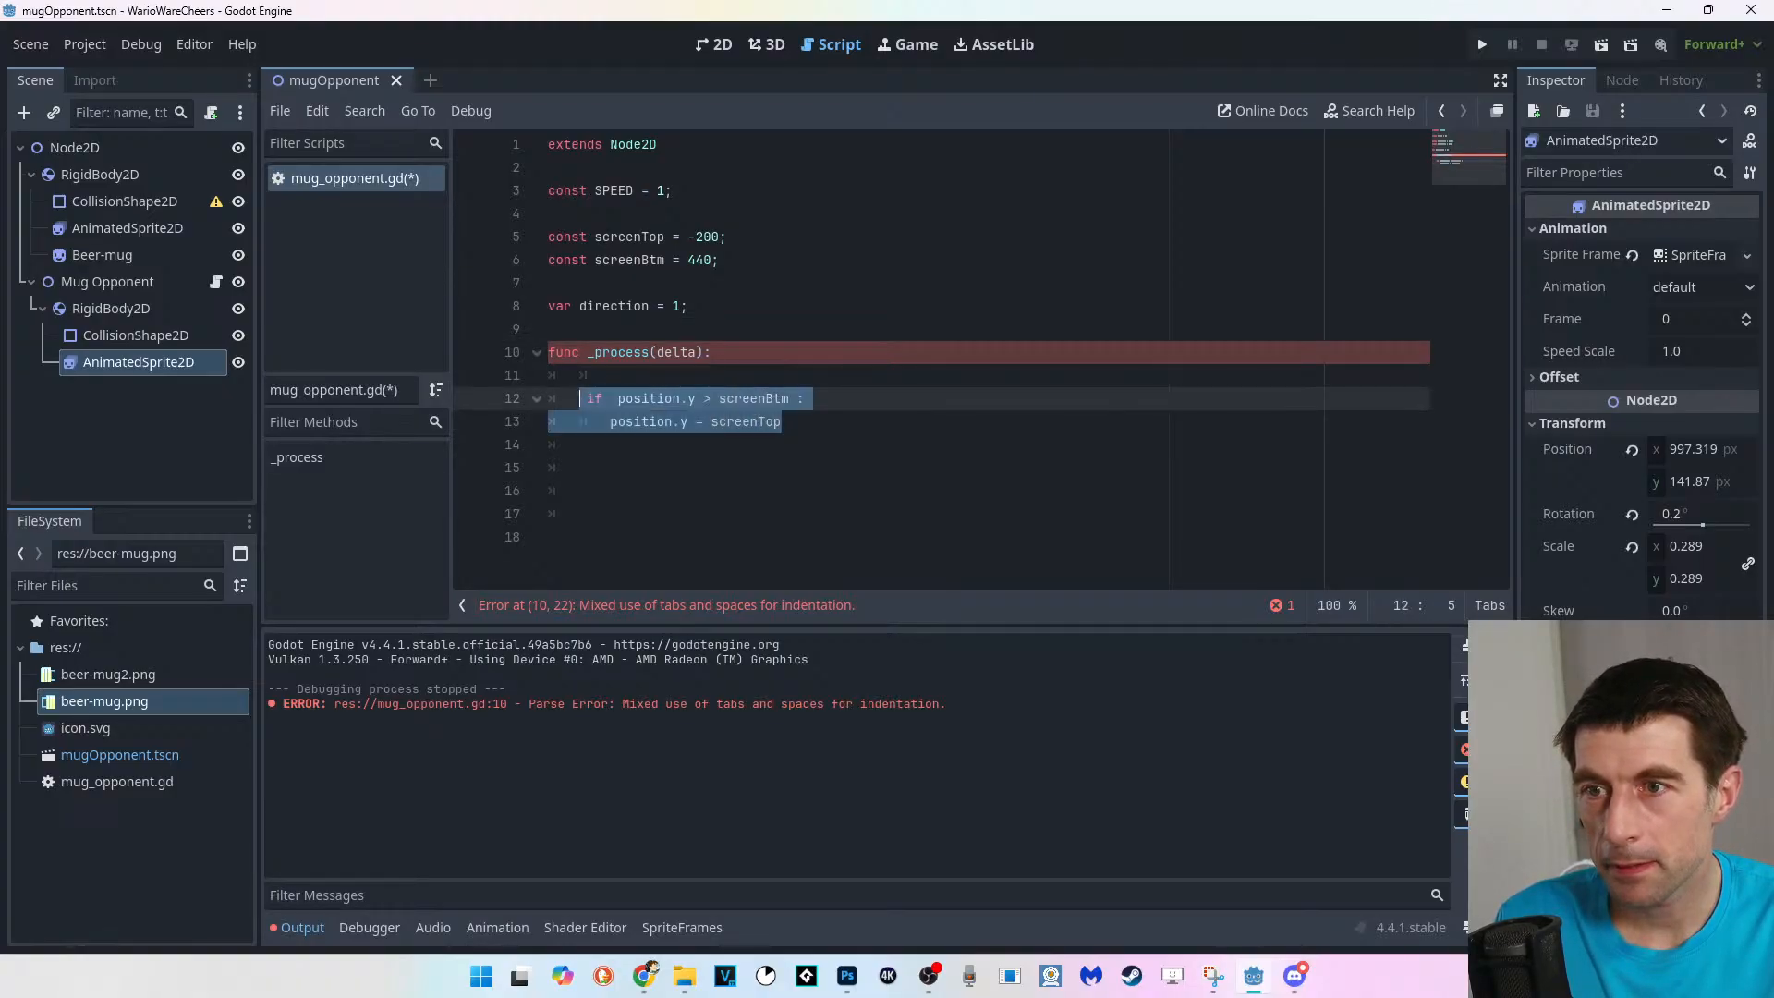
key("BackSpace")
key("Up")
key("Up")
key("ctrl+k")
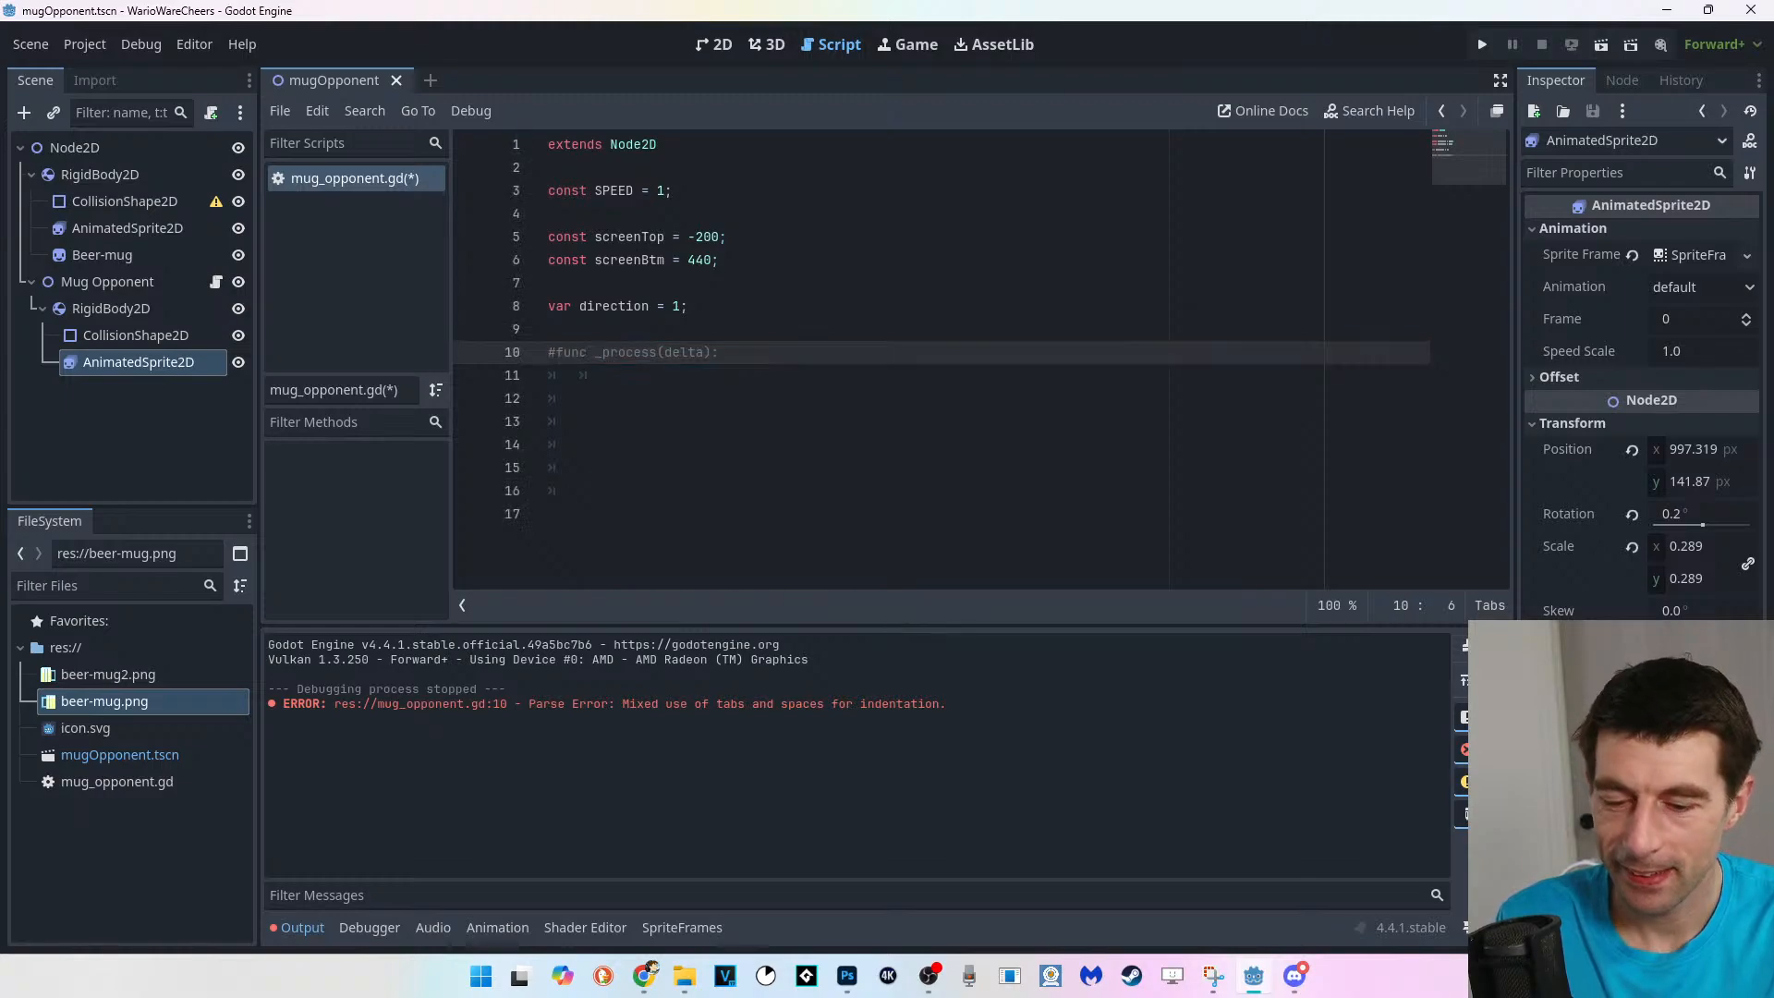
Insert a new func _process(delta: float) -> void: header above the commented-out one, using the autocomplete suggestion.
key("Up")
key("Return")
key("Return")
key("Up")
type("func p")
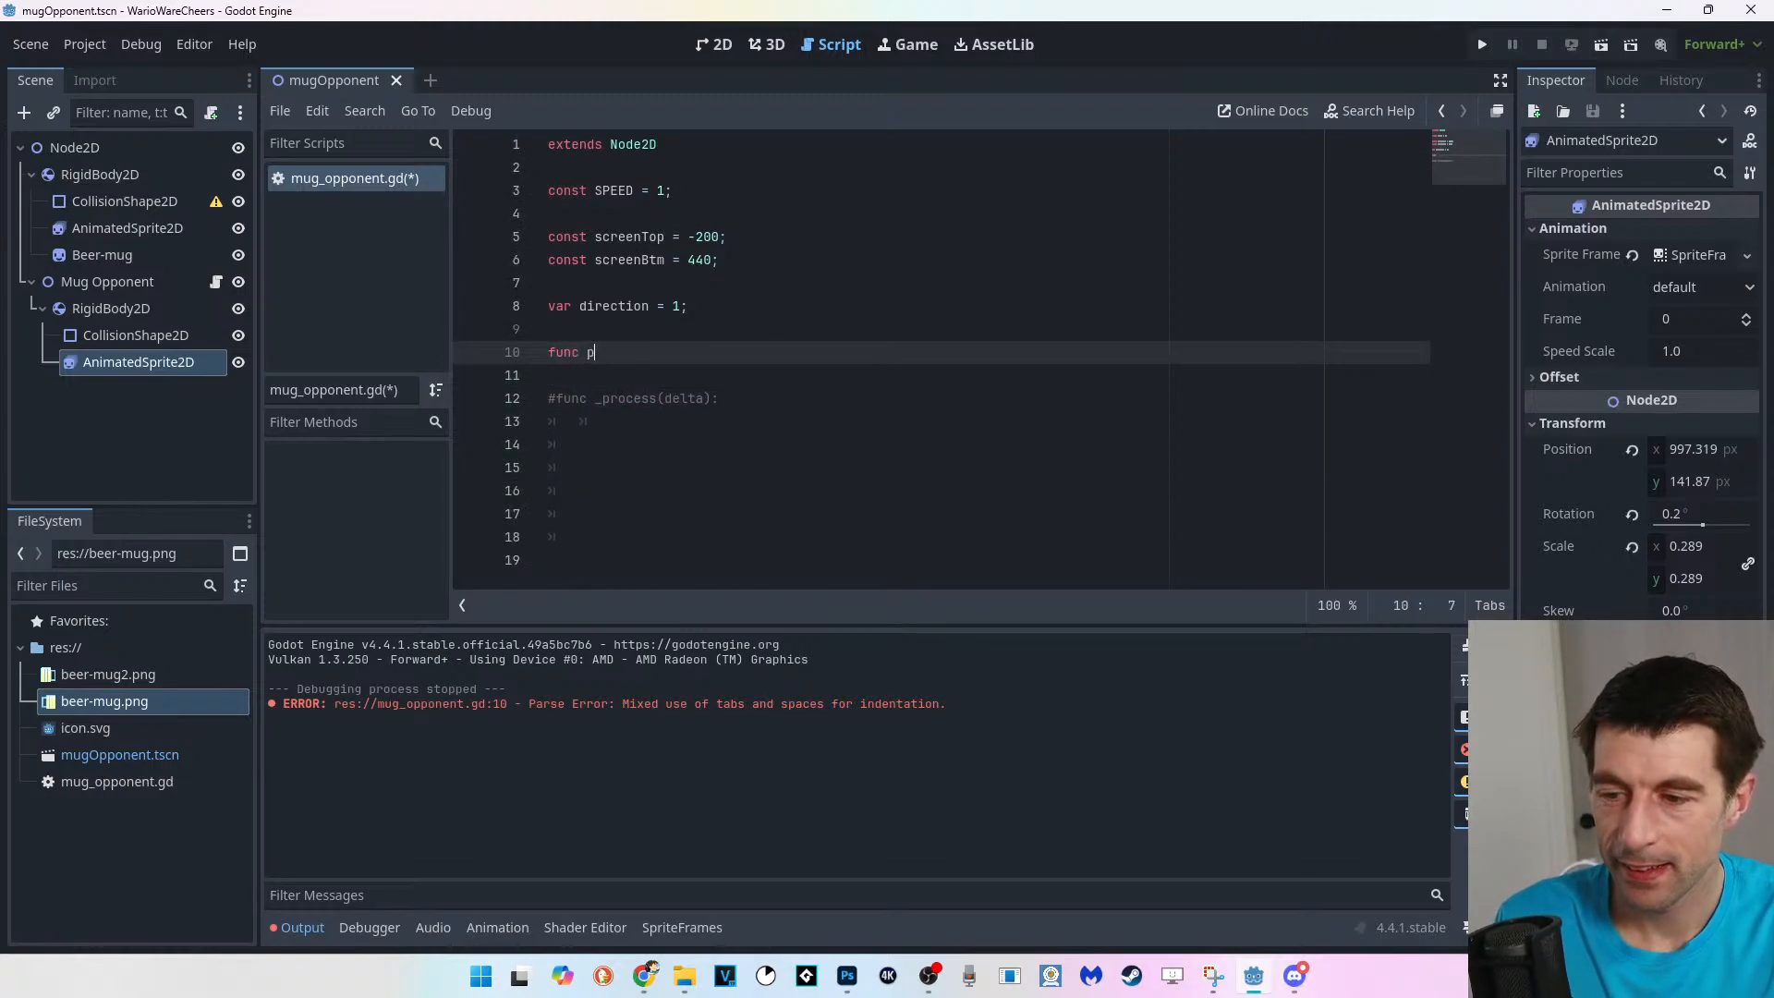
key("BackSpace")
type("_process")
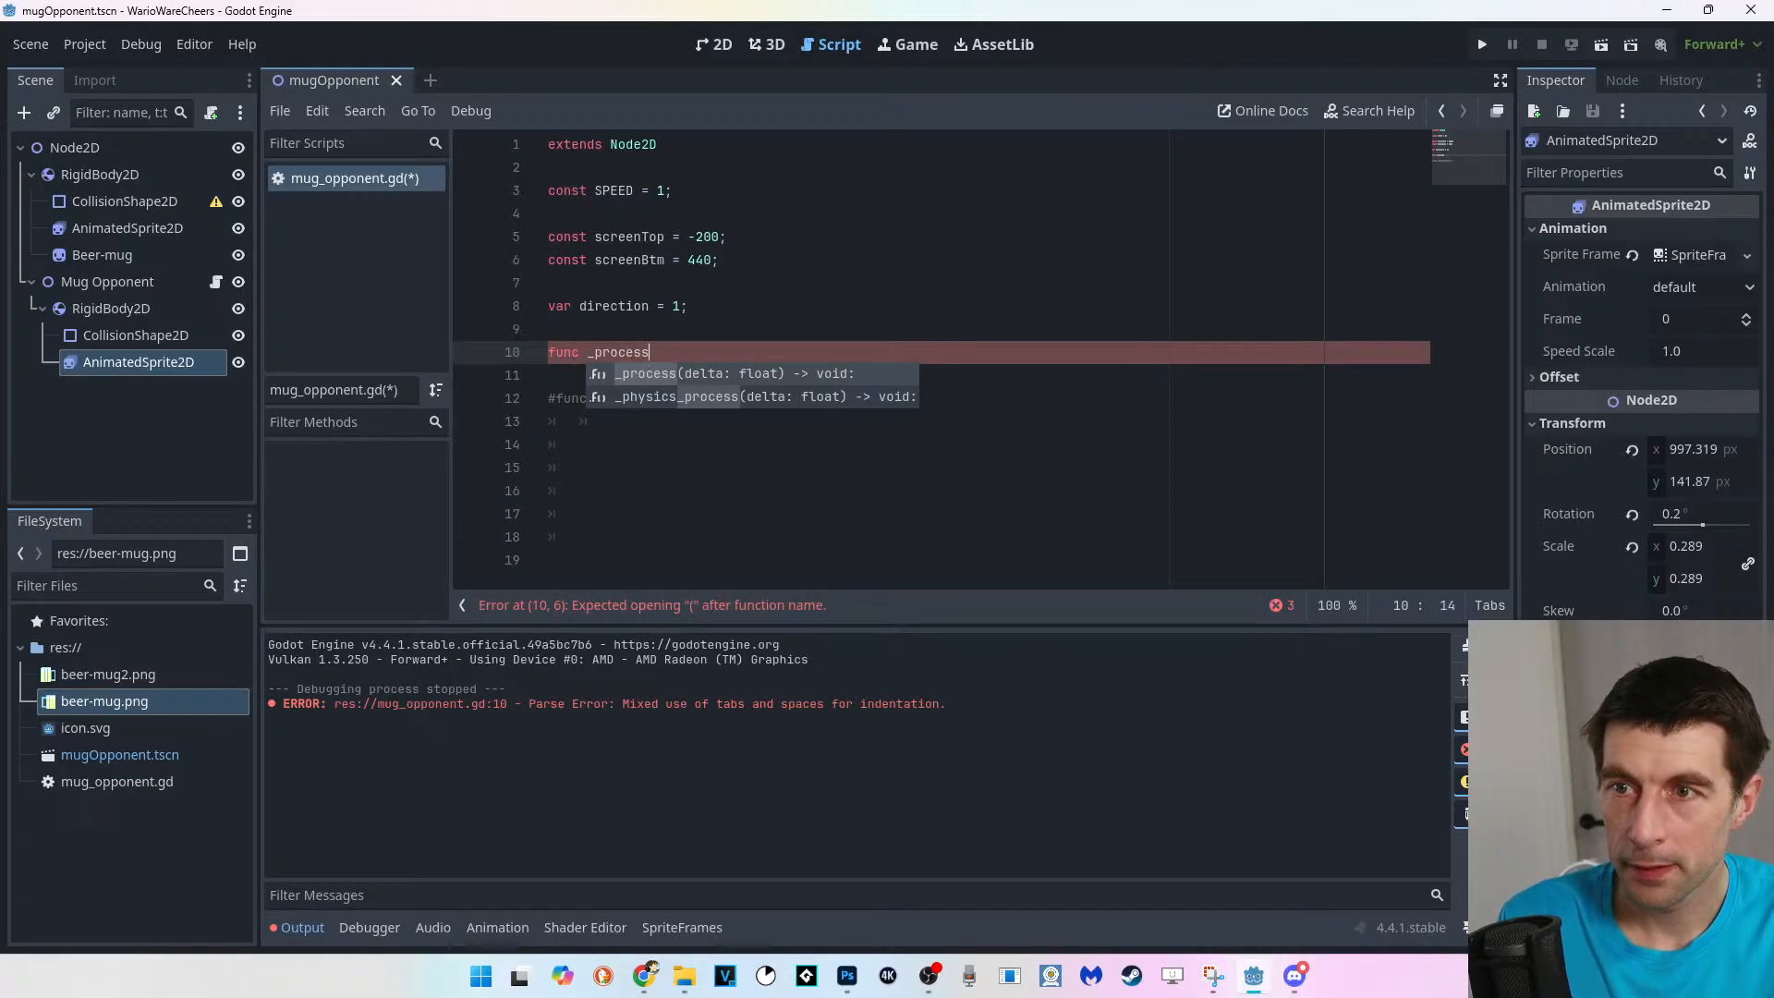
key("Return")
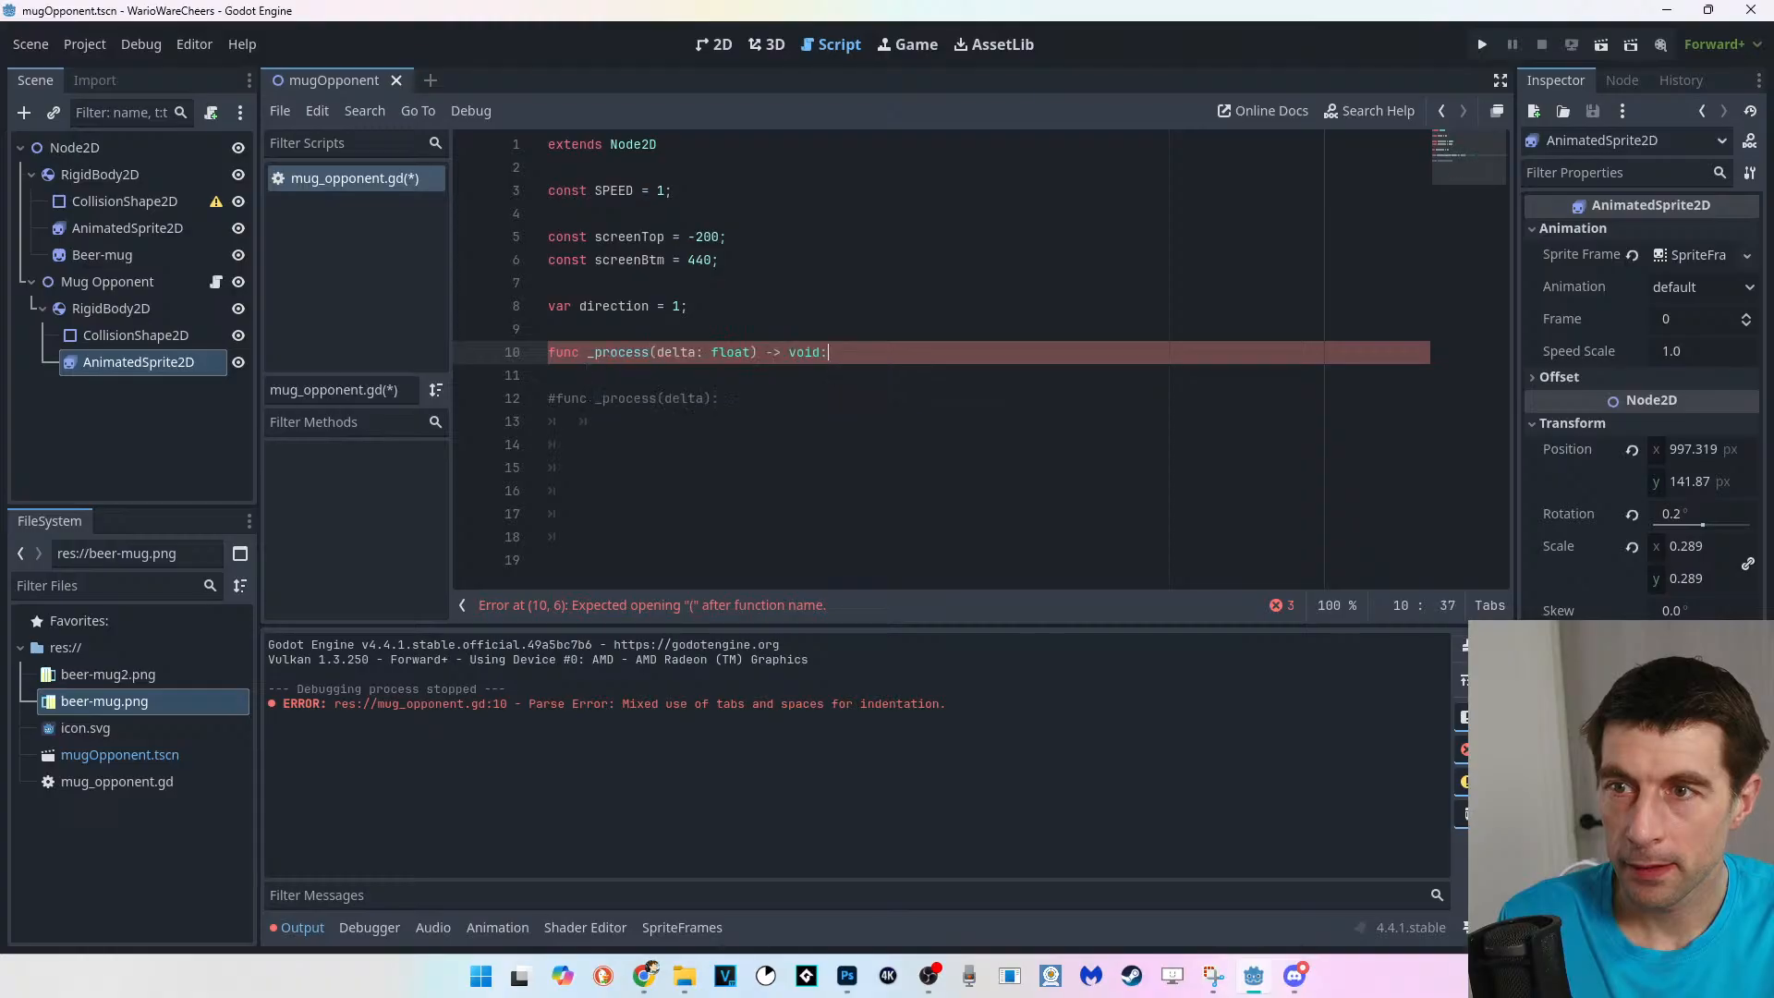
Strip the float and void type hints so the header reads func _process(delta):, and start an indented line below it.
left_click_drag(751, 352, 705, 352)
key("BackSpace")
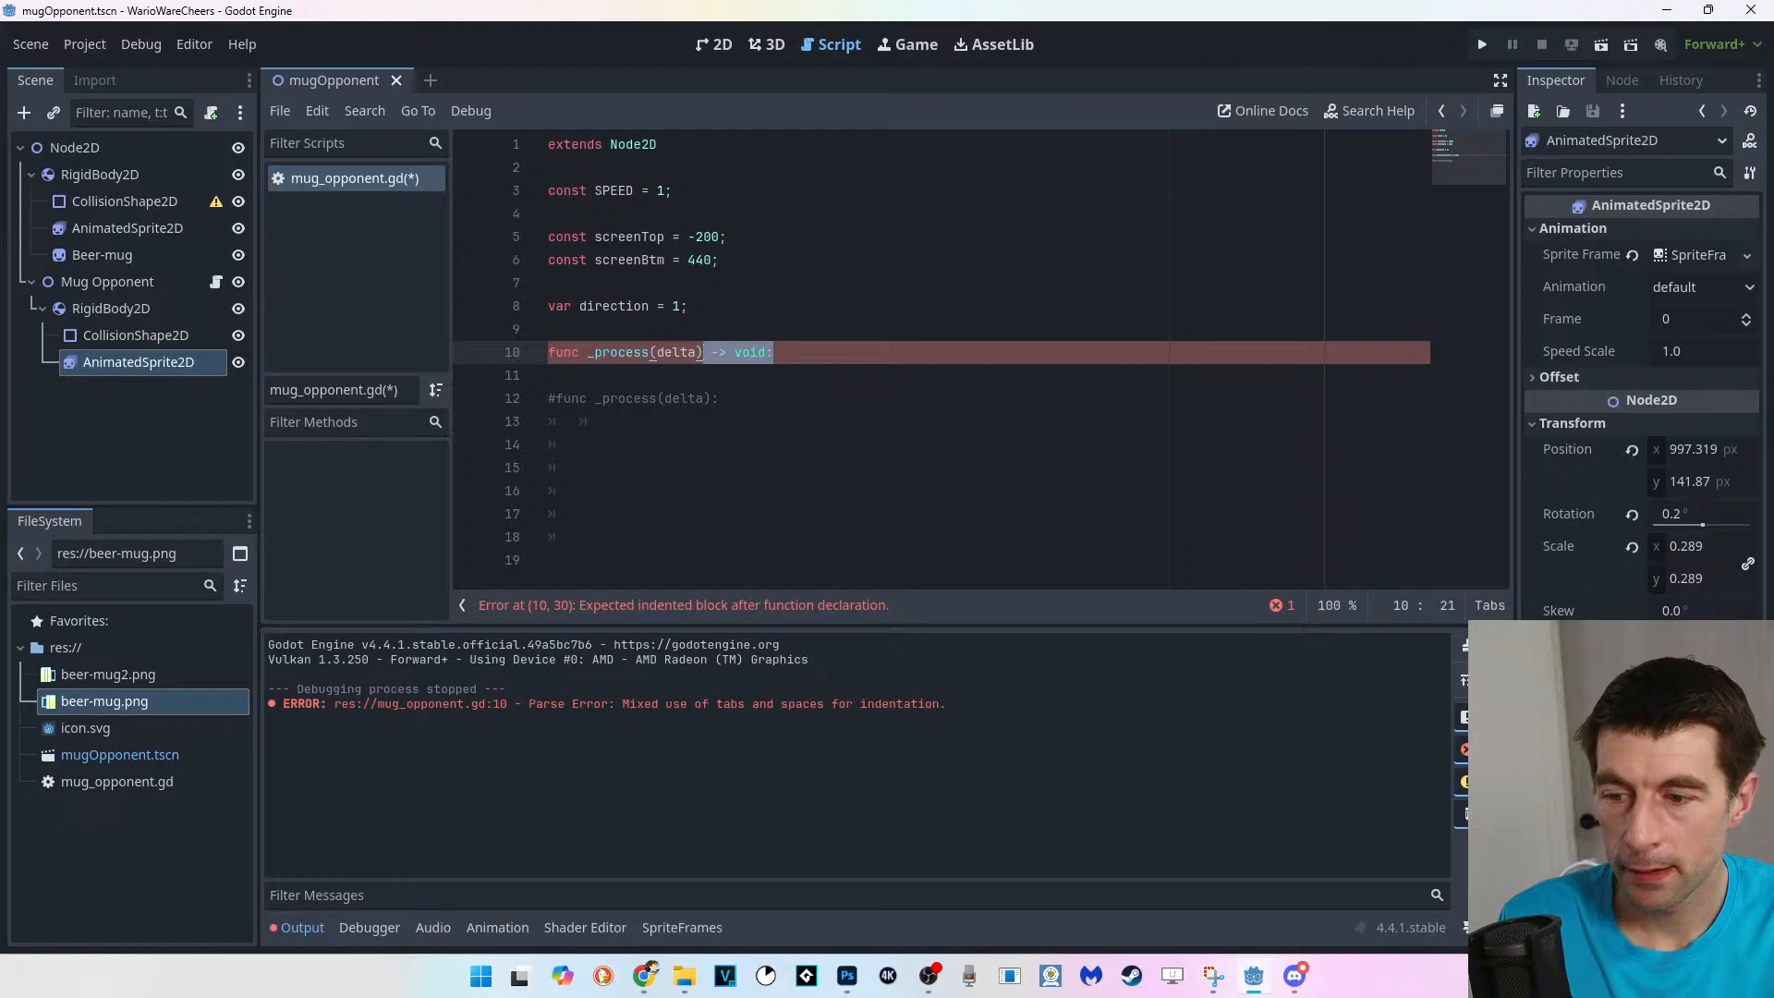
type(":")
key("Return")
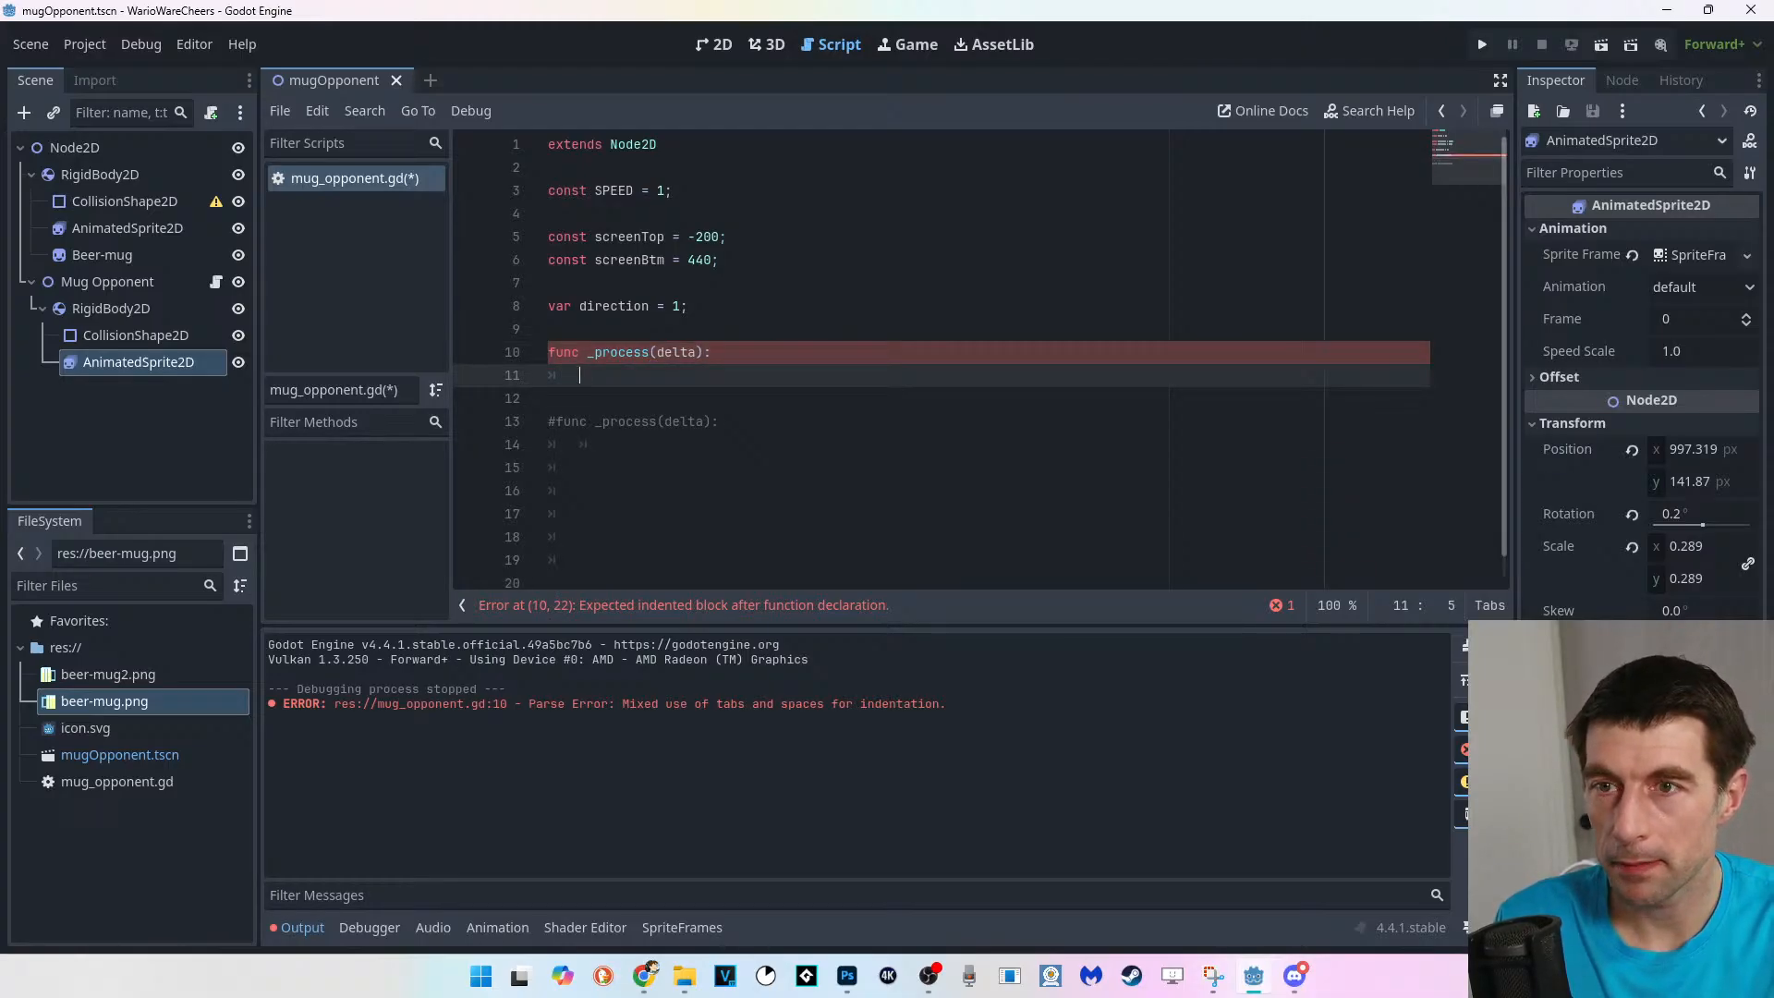
Open the Node class documentation for the _process method.
left_click(710, 352)
left_click(641, 352)
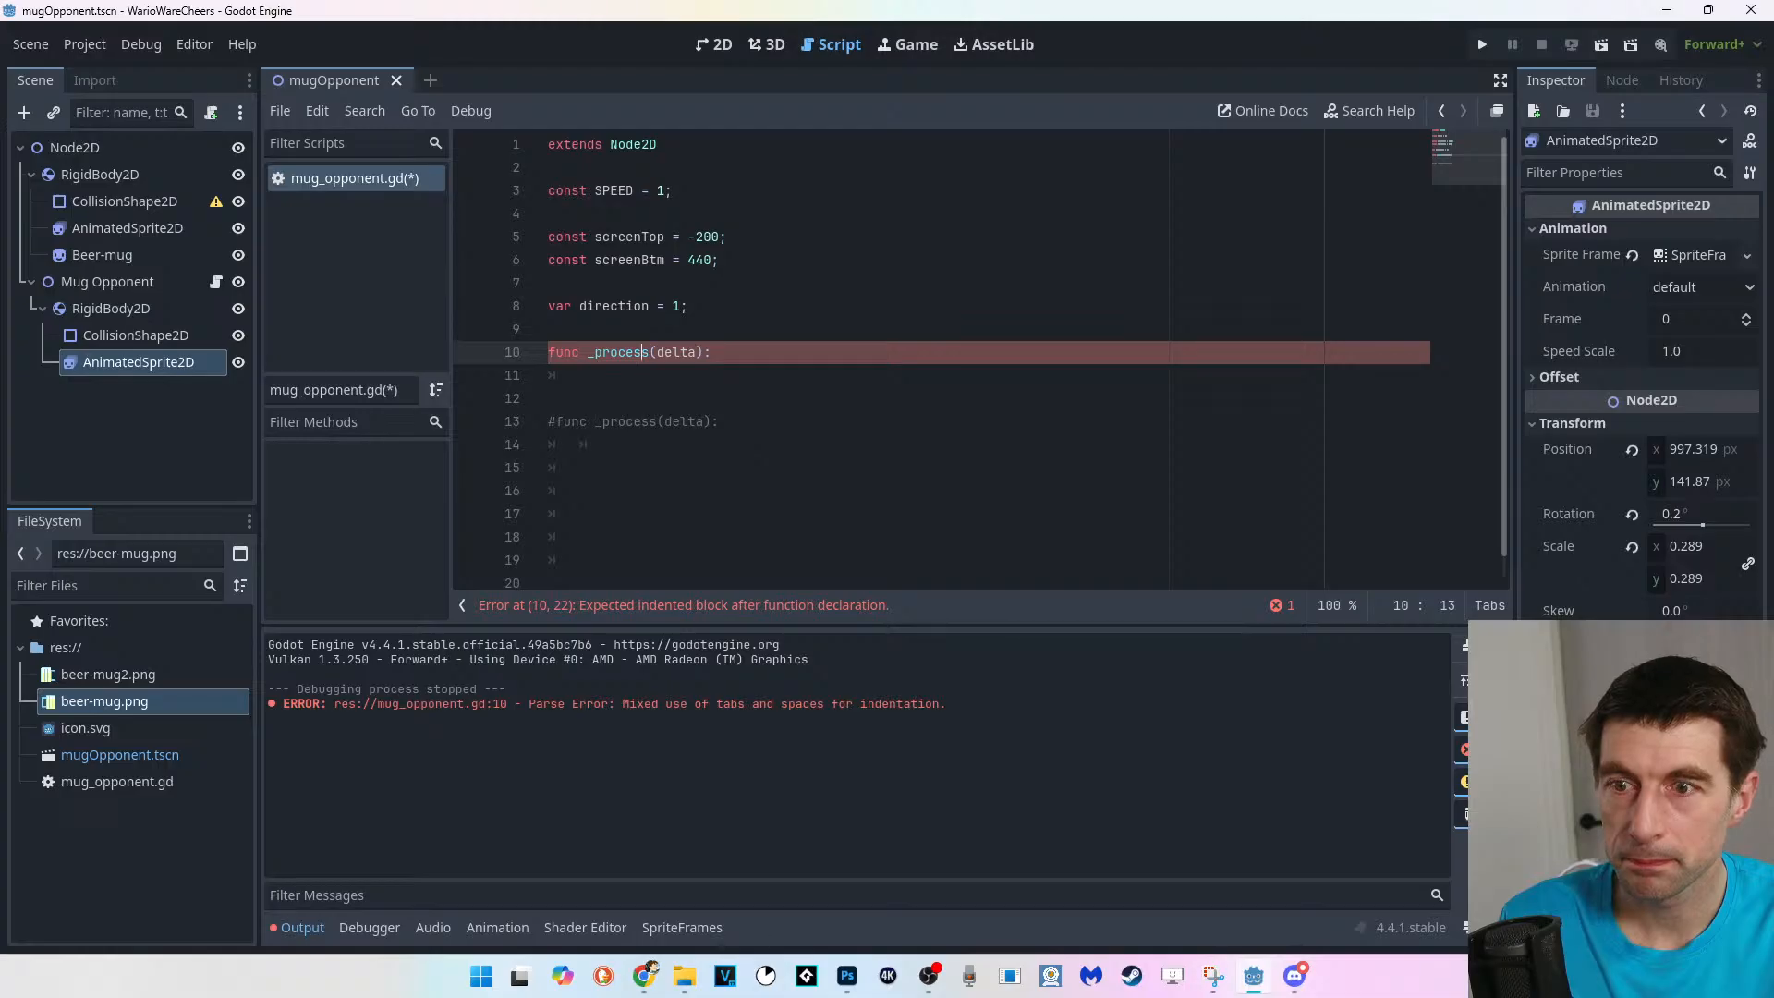
mouse_move(644, 354)
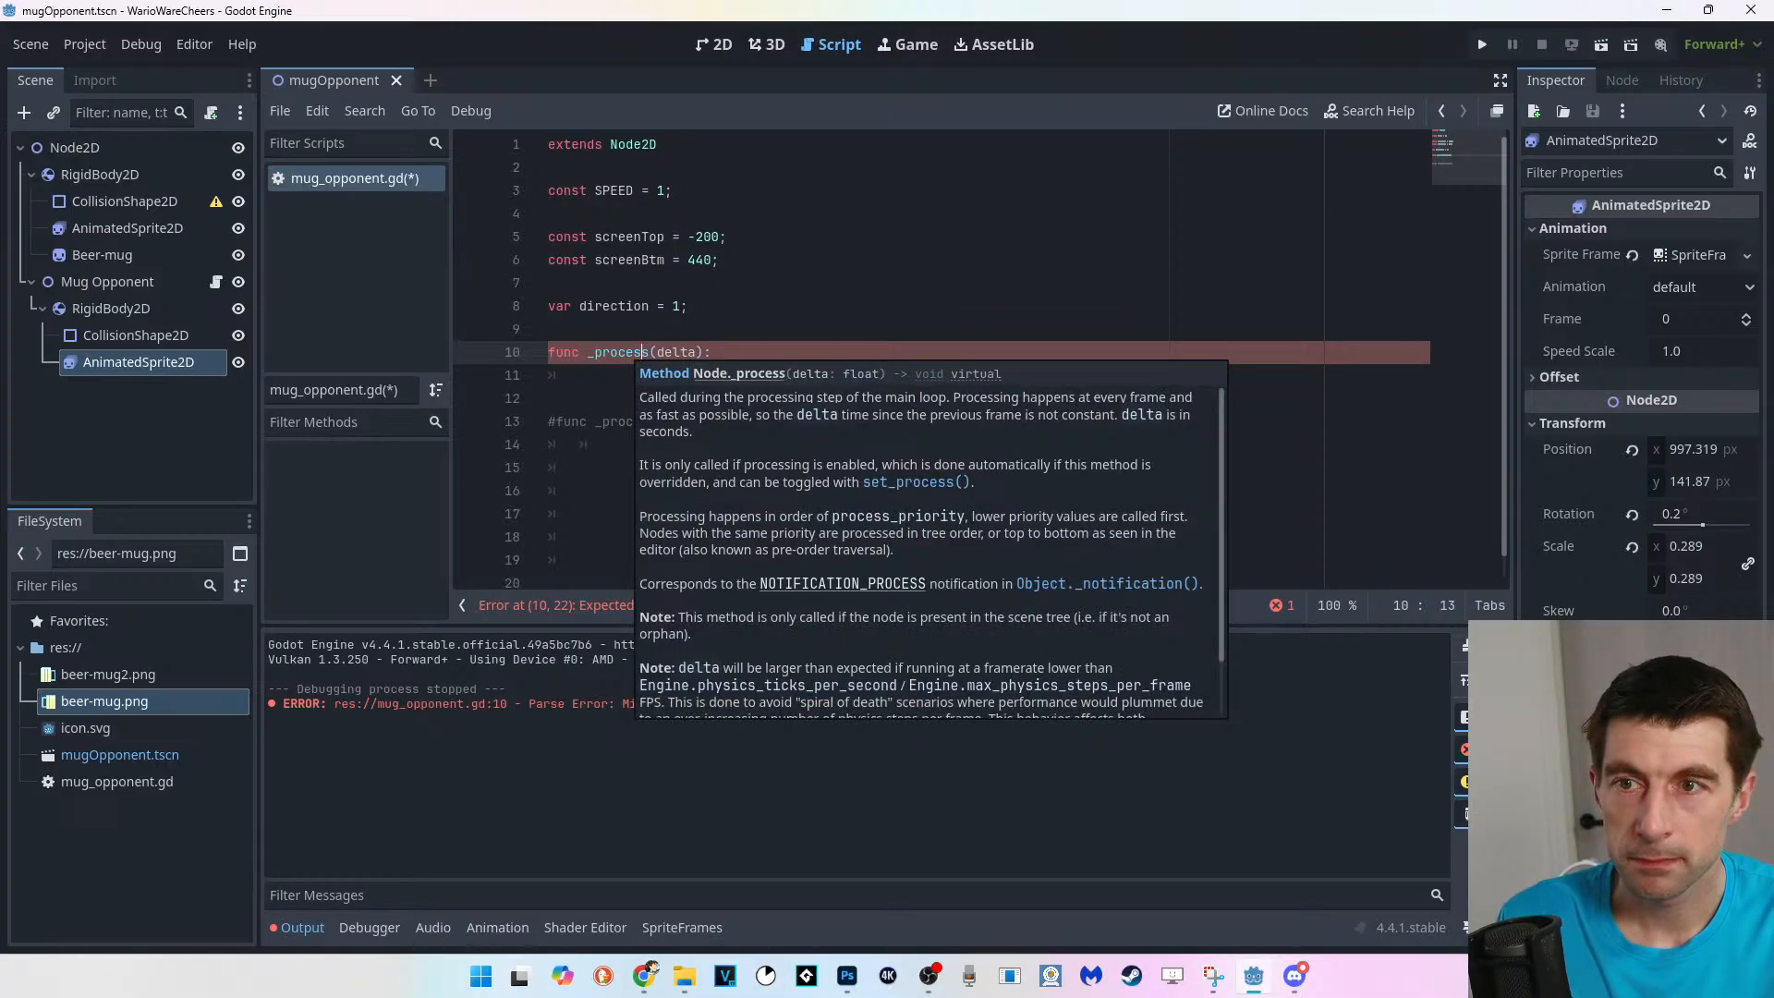
left_click(739, 374)
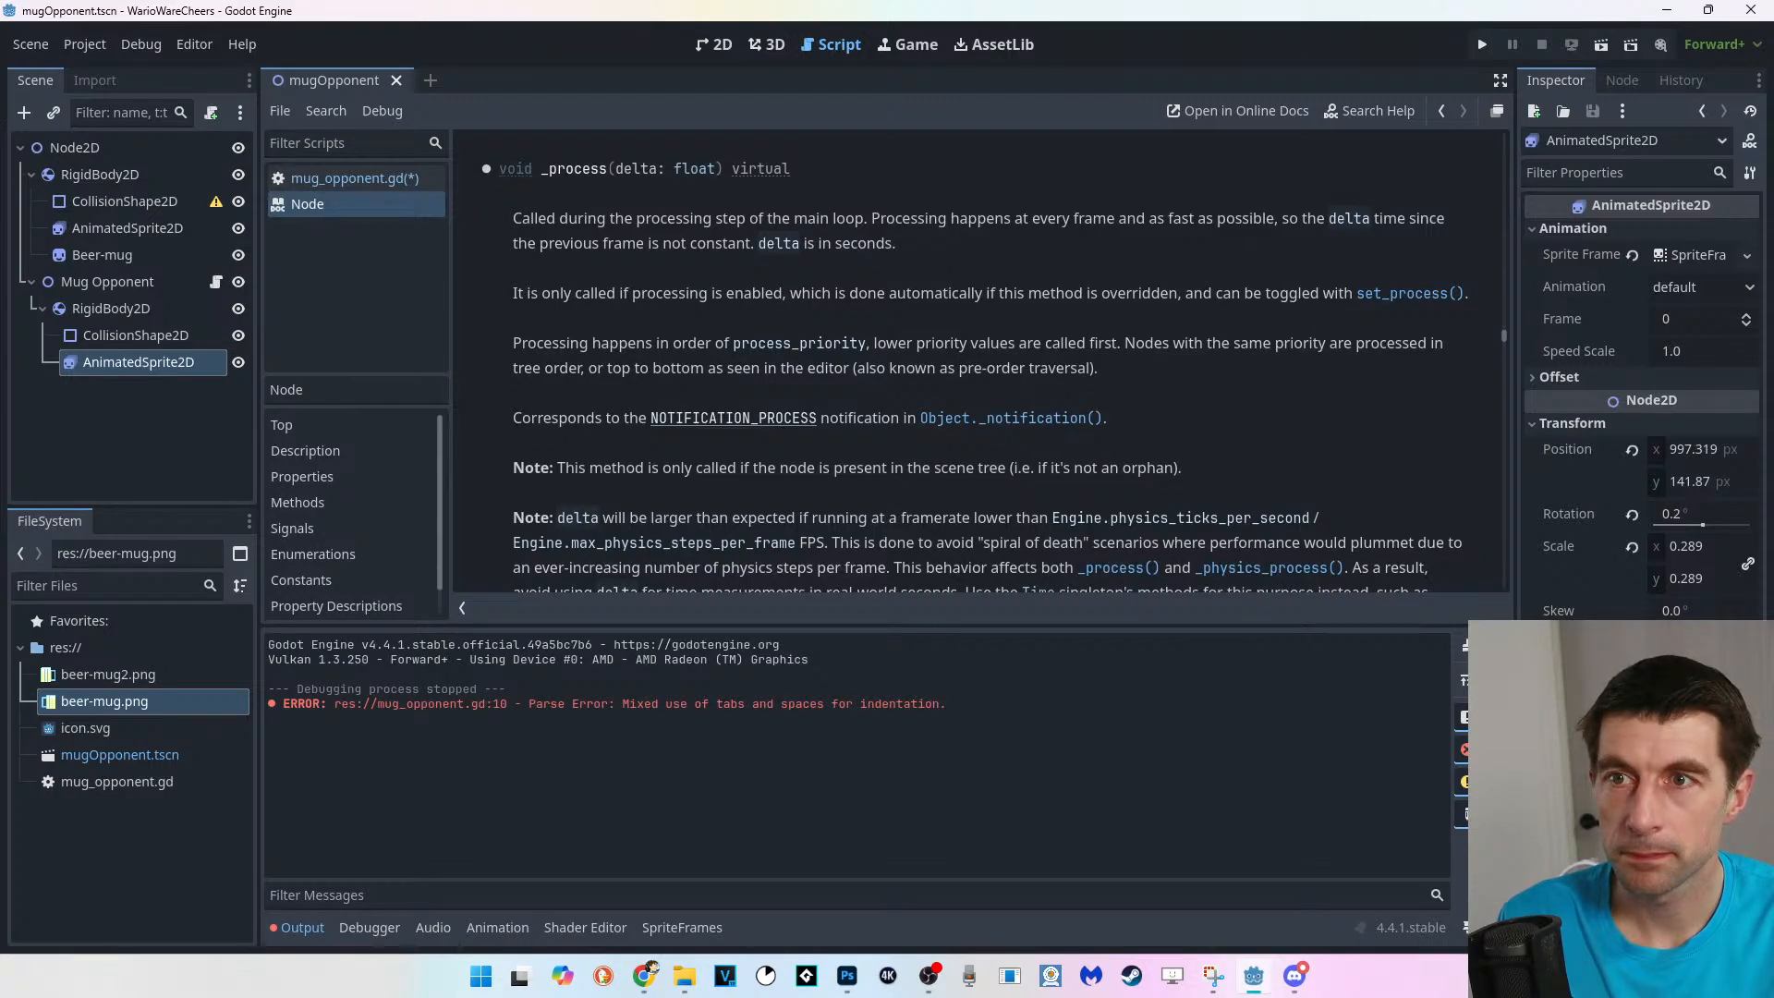
Read through the Node method documentation from _process onward, and return to the mug_opponent.gd script.
scroll(976, 360, "down", 5)
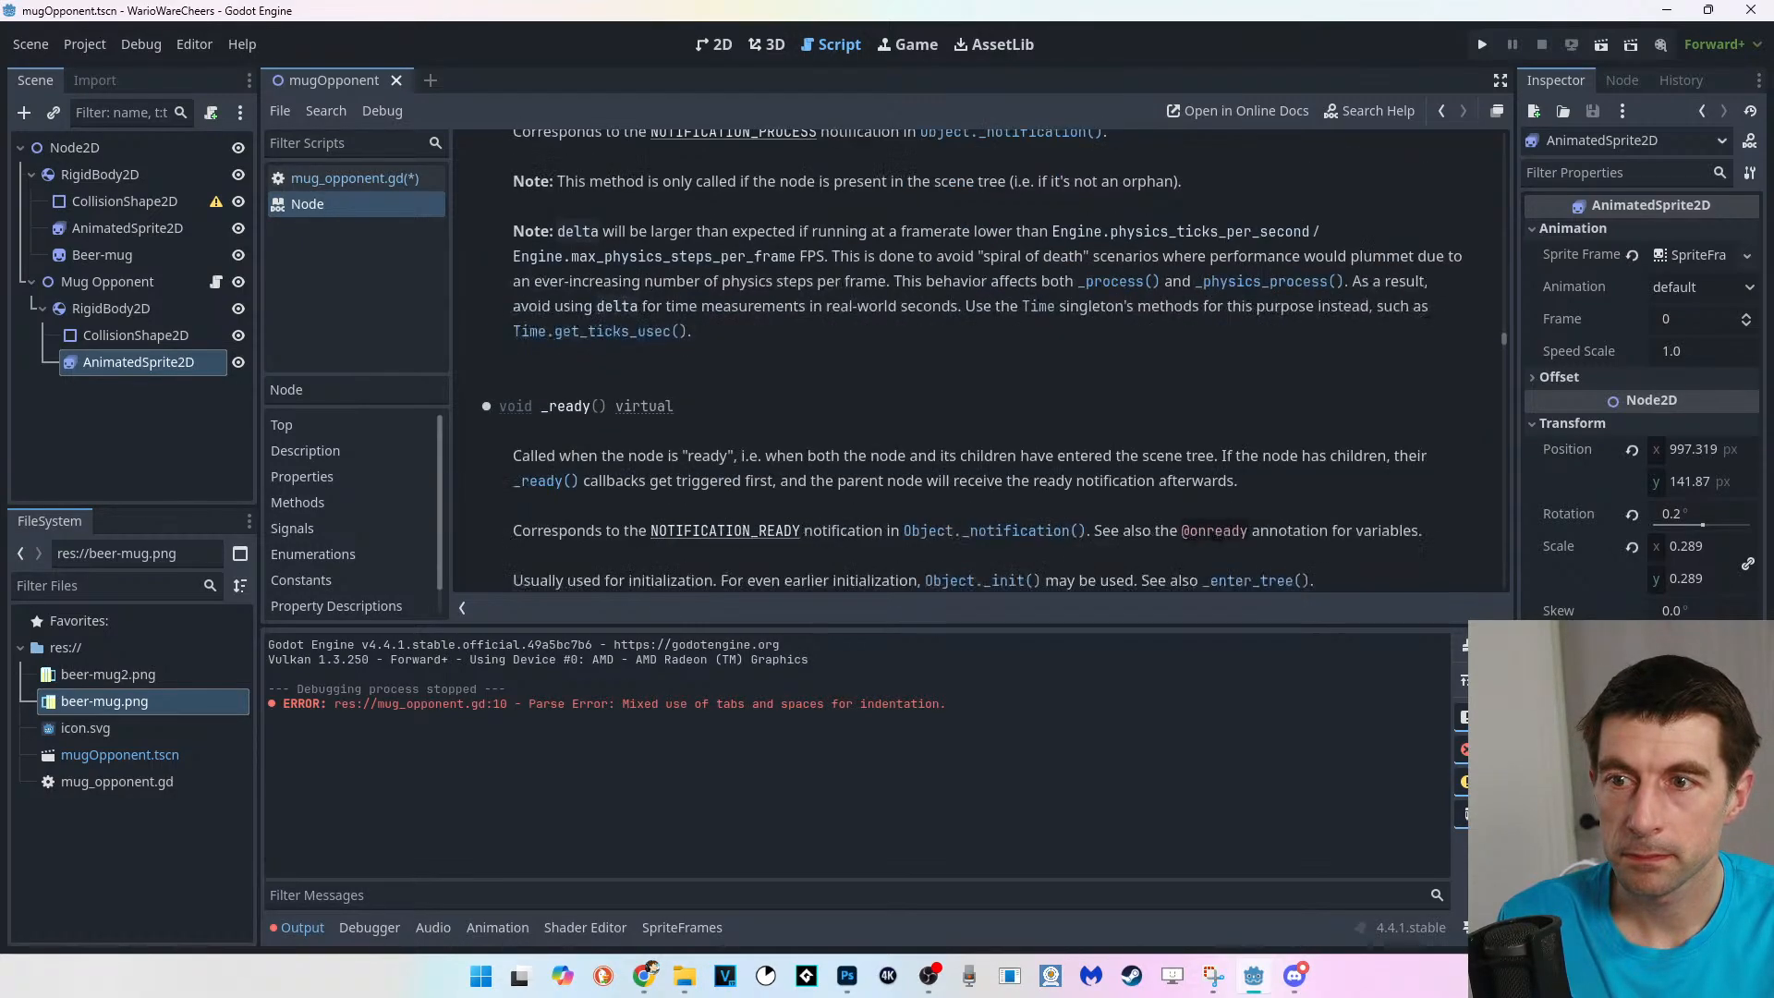
scroll(975, 360, "down", 3)
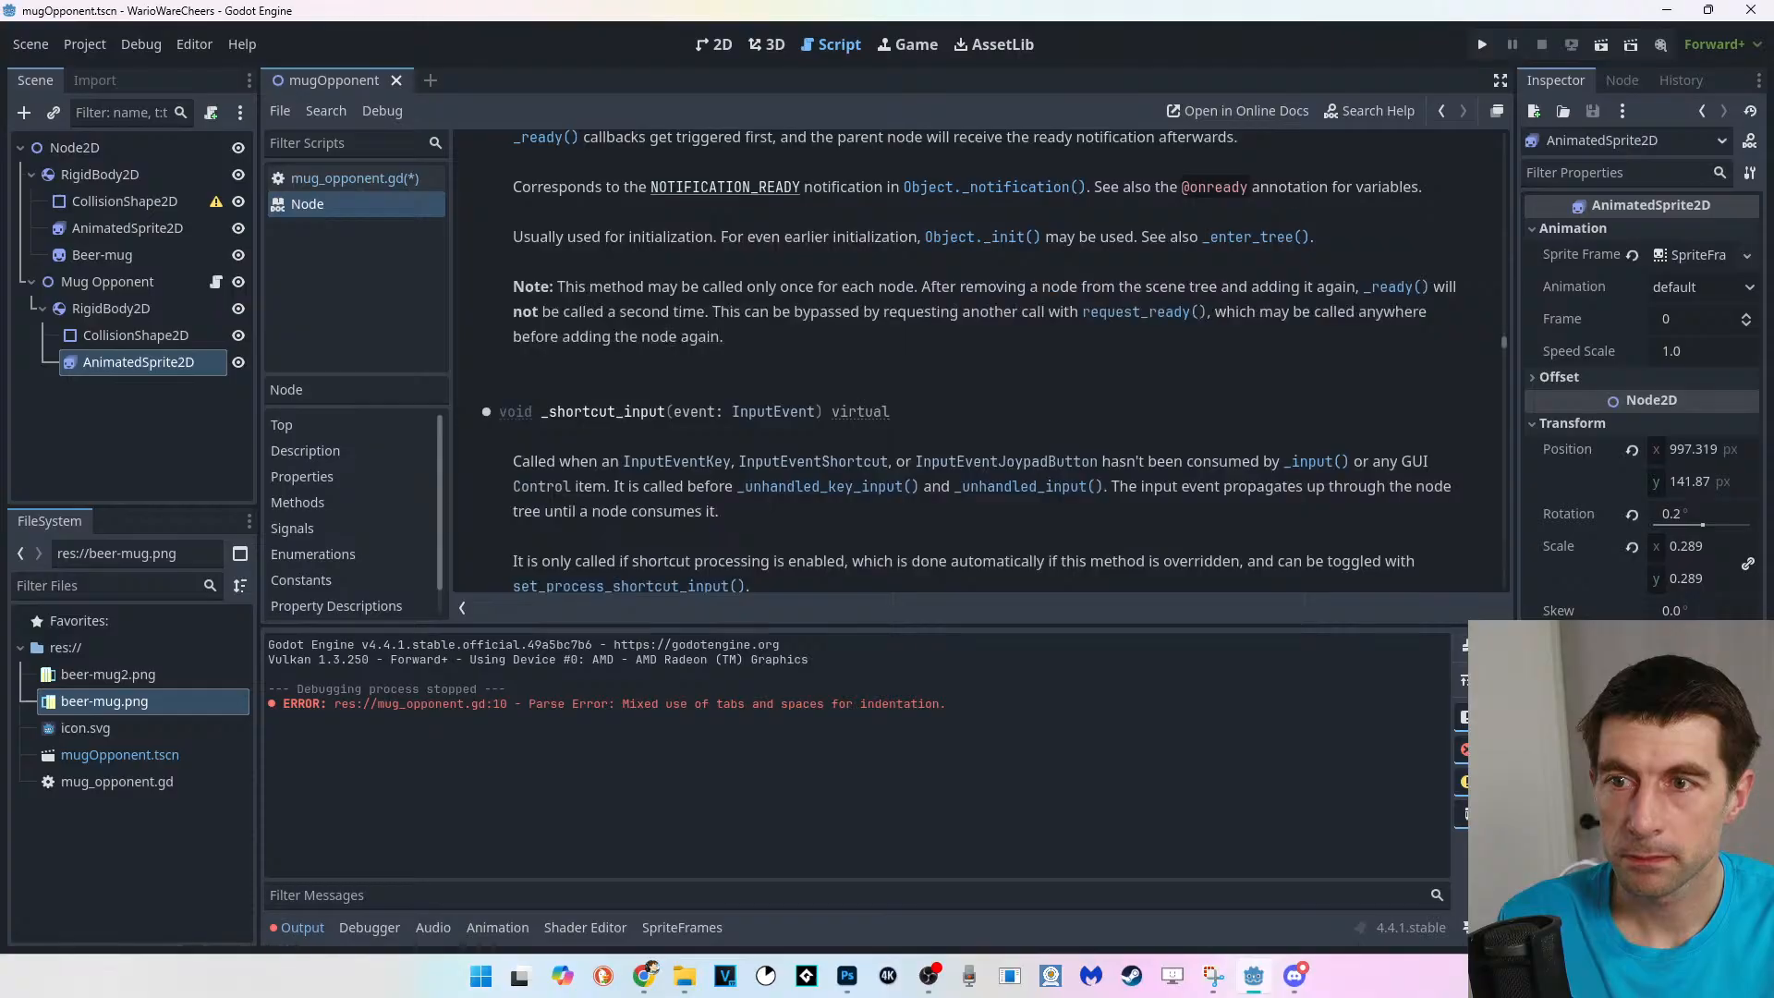
scroll(976, 360, "down", 5)
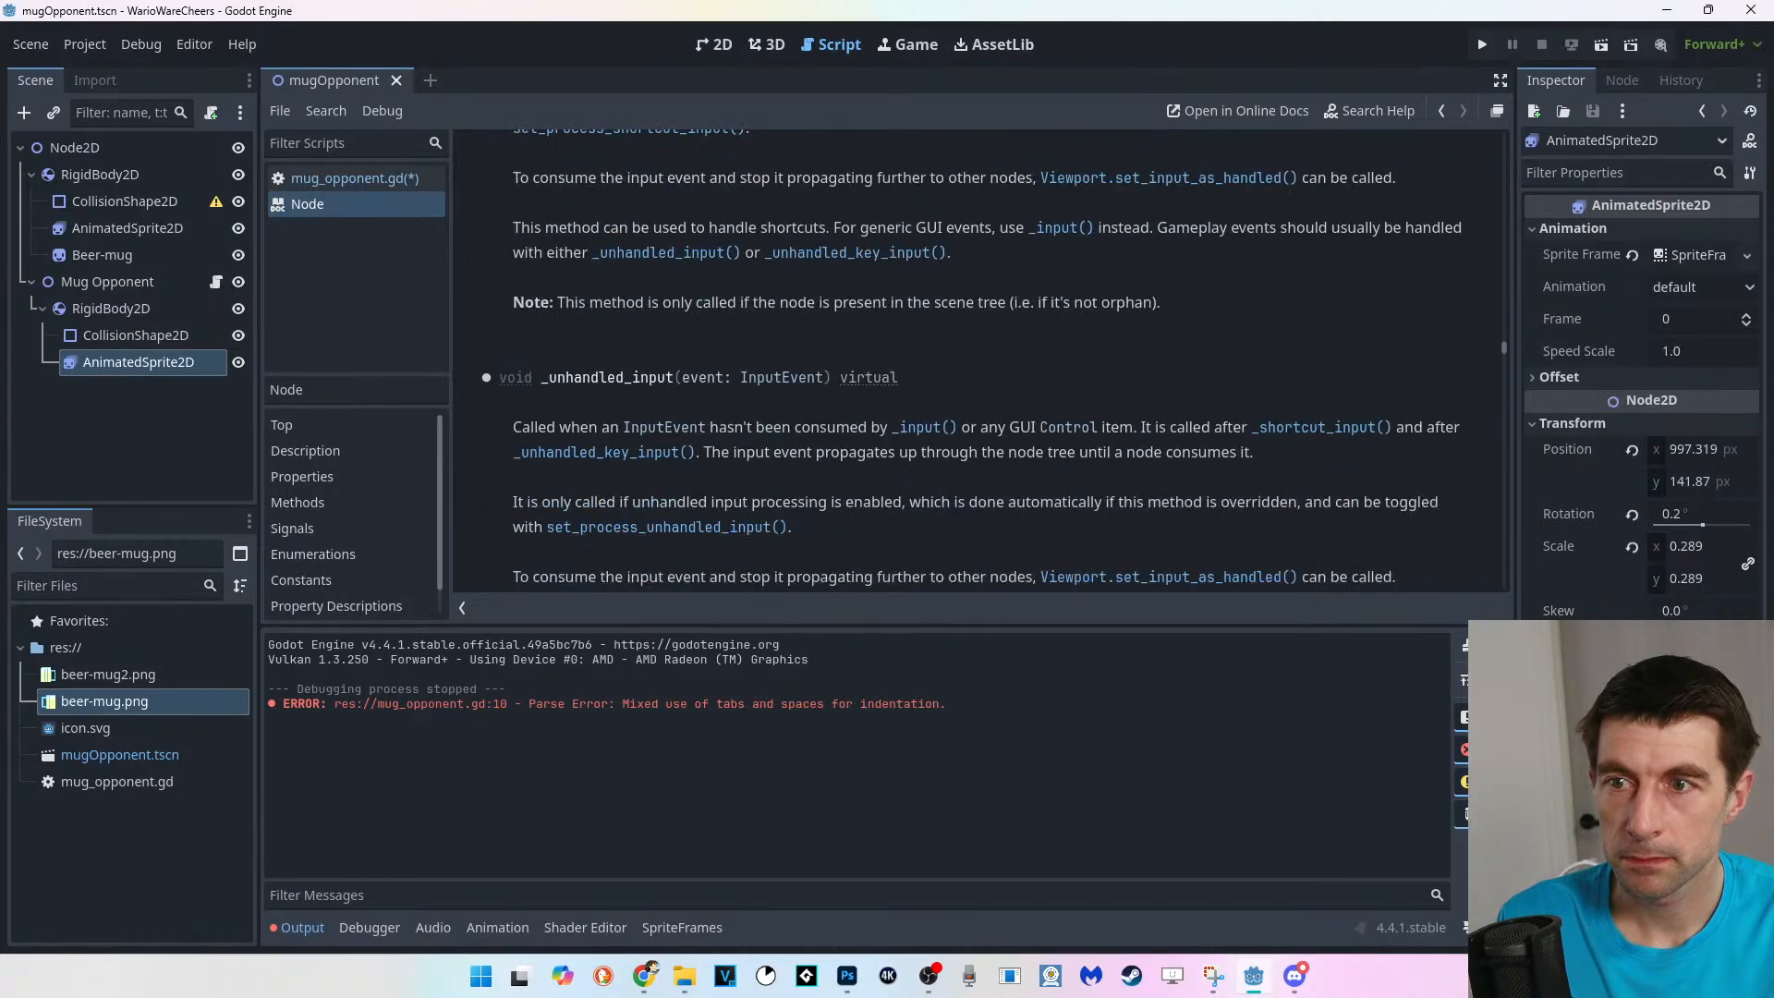
scroll(976, 360, "down", 8)
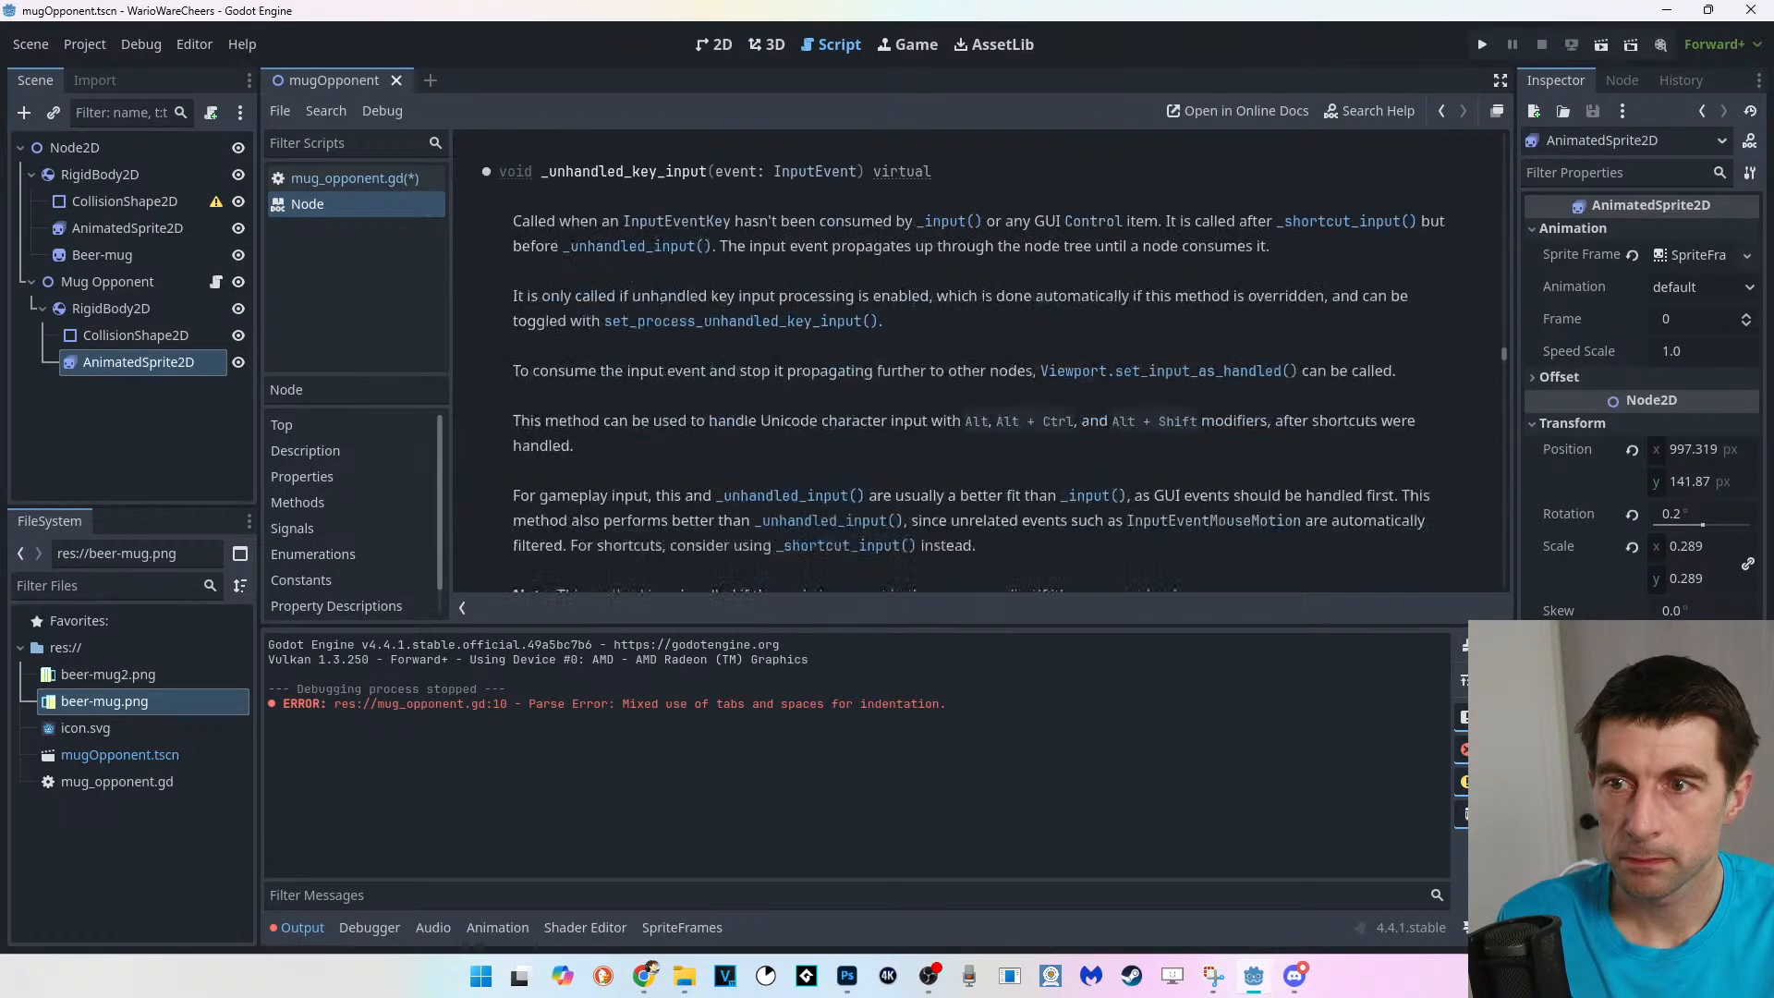
scroll(976, 360, "down", 1)
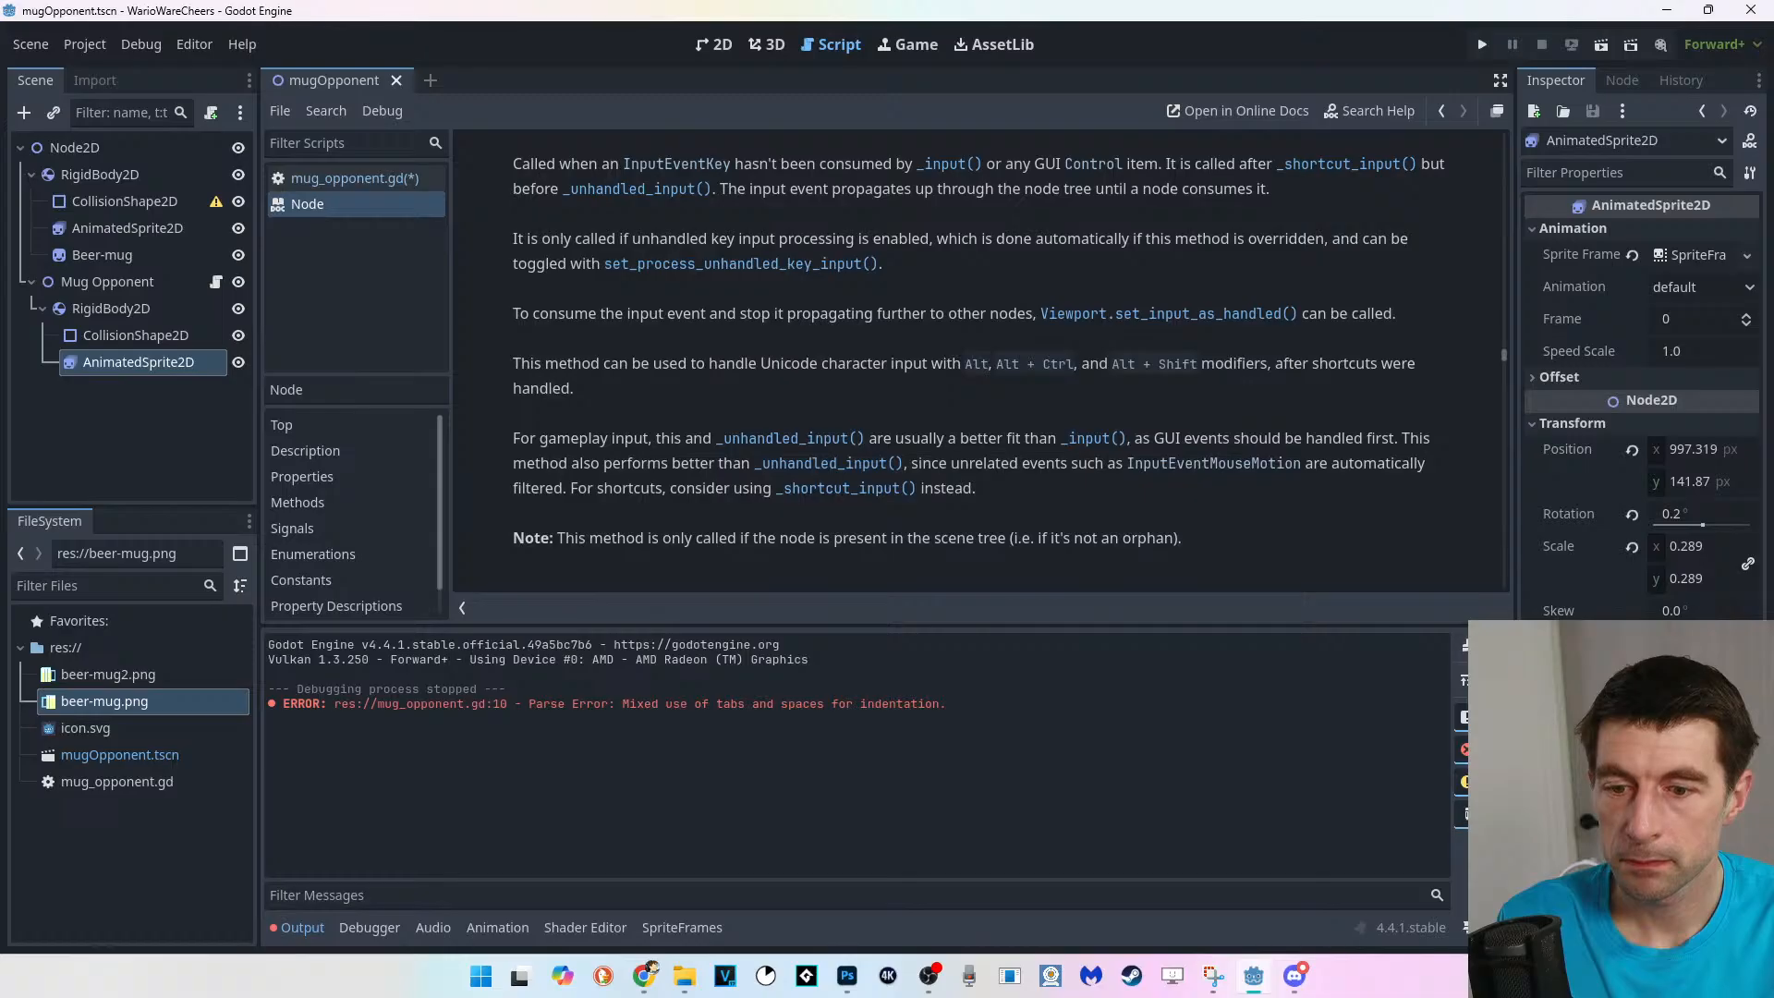
scroll(975, 361, "down", 5)
scroll(976, 361, "down", 5)
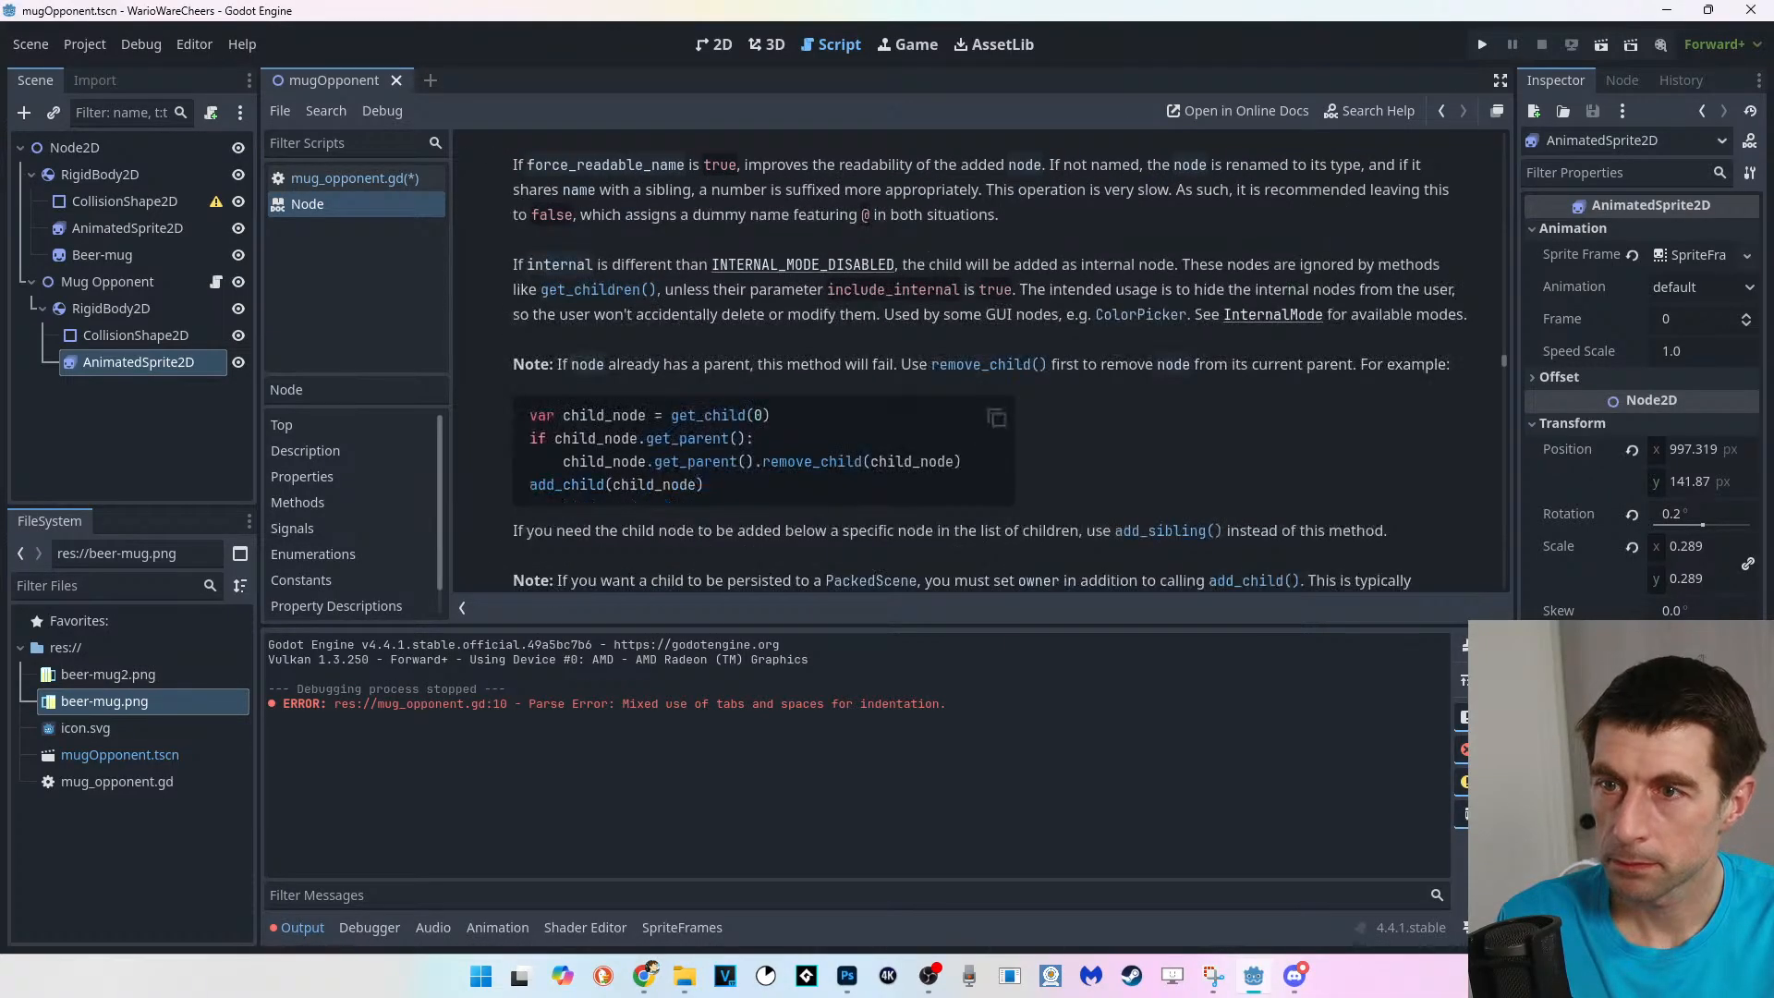
scroll(976, 360, "down", 5)
left_click(355, 178)
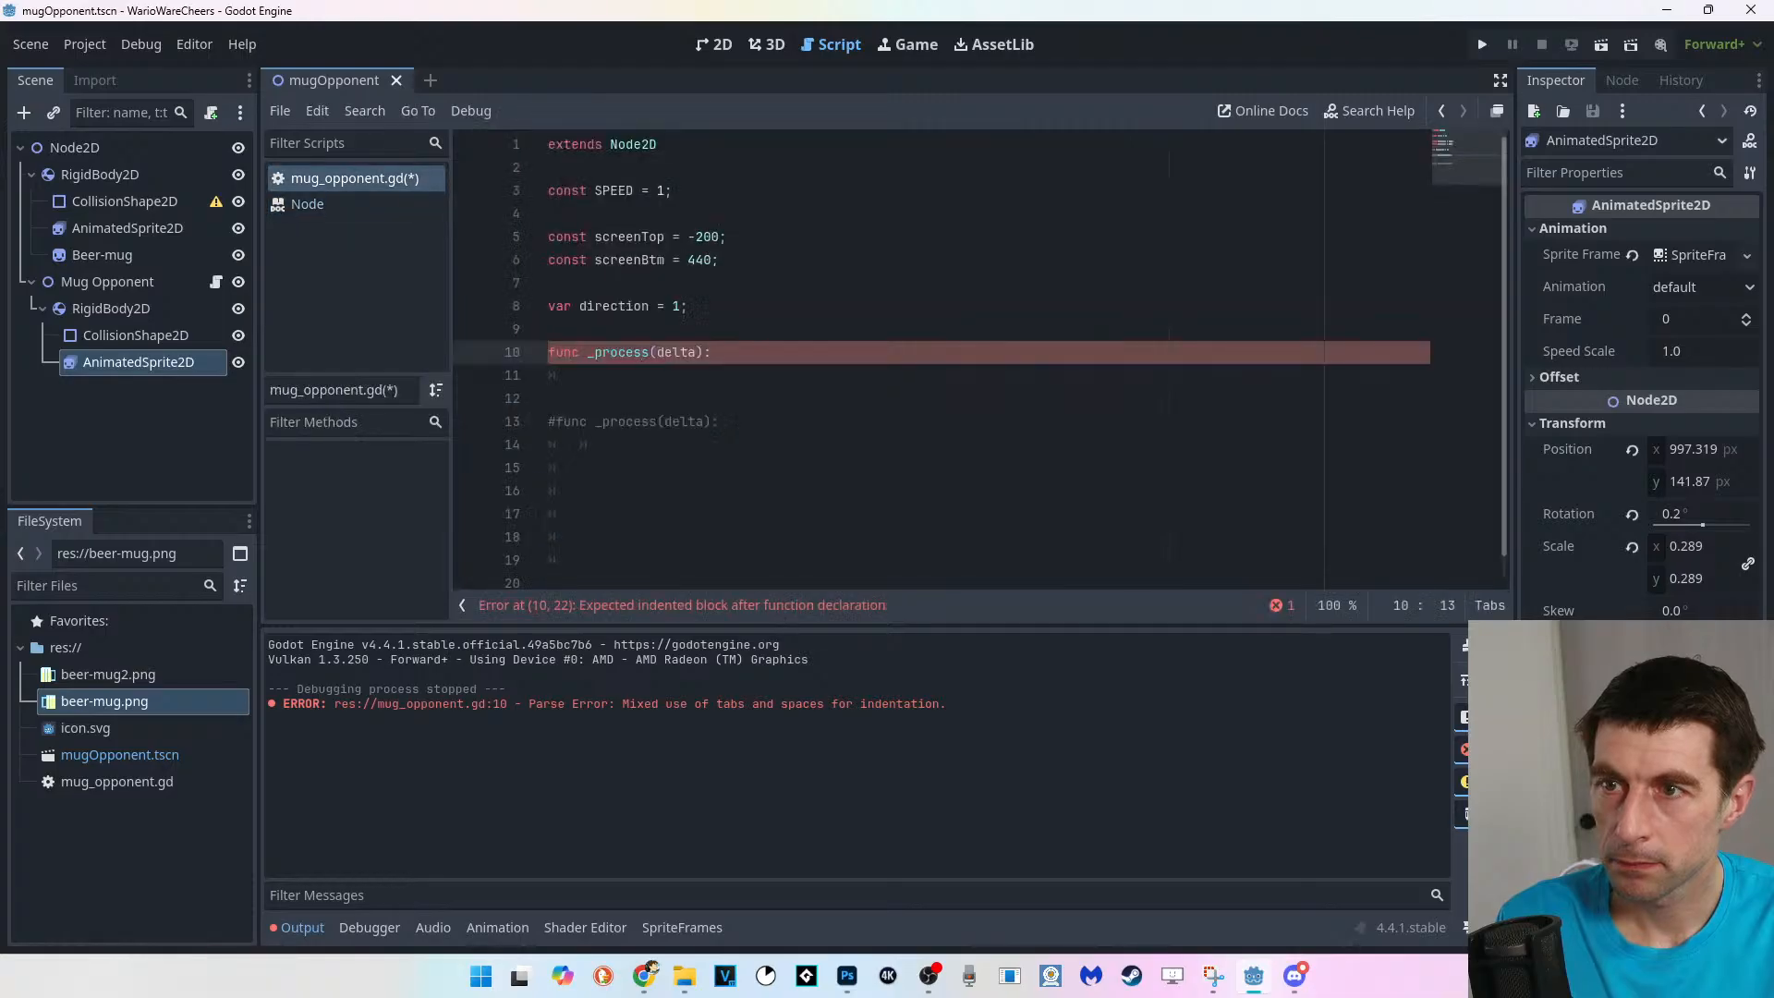
Re-enter the function header from the autocomplete suggestion as func _process(delta: float) -> void: and start an indented line below it.
left_click(716, 352)
left_click(716, 329)
left_click(716, 352)
left_click_drag(712, 352, 580, 352)
type("_")
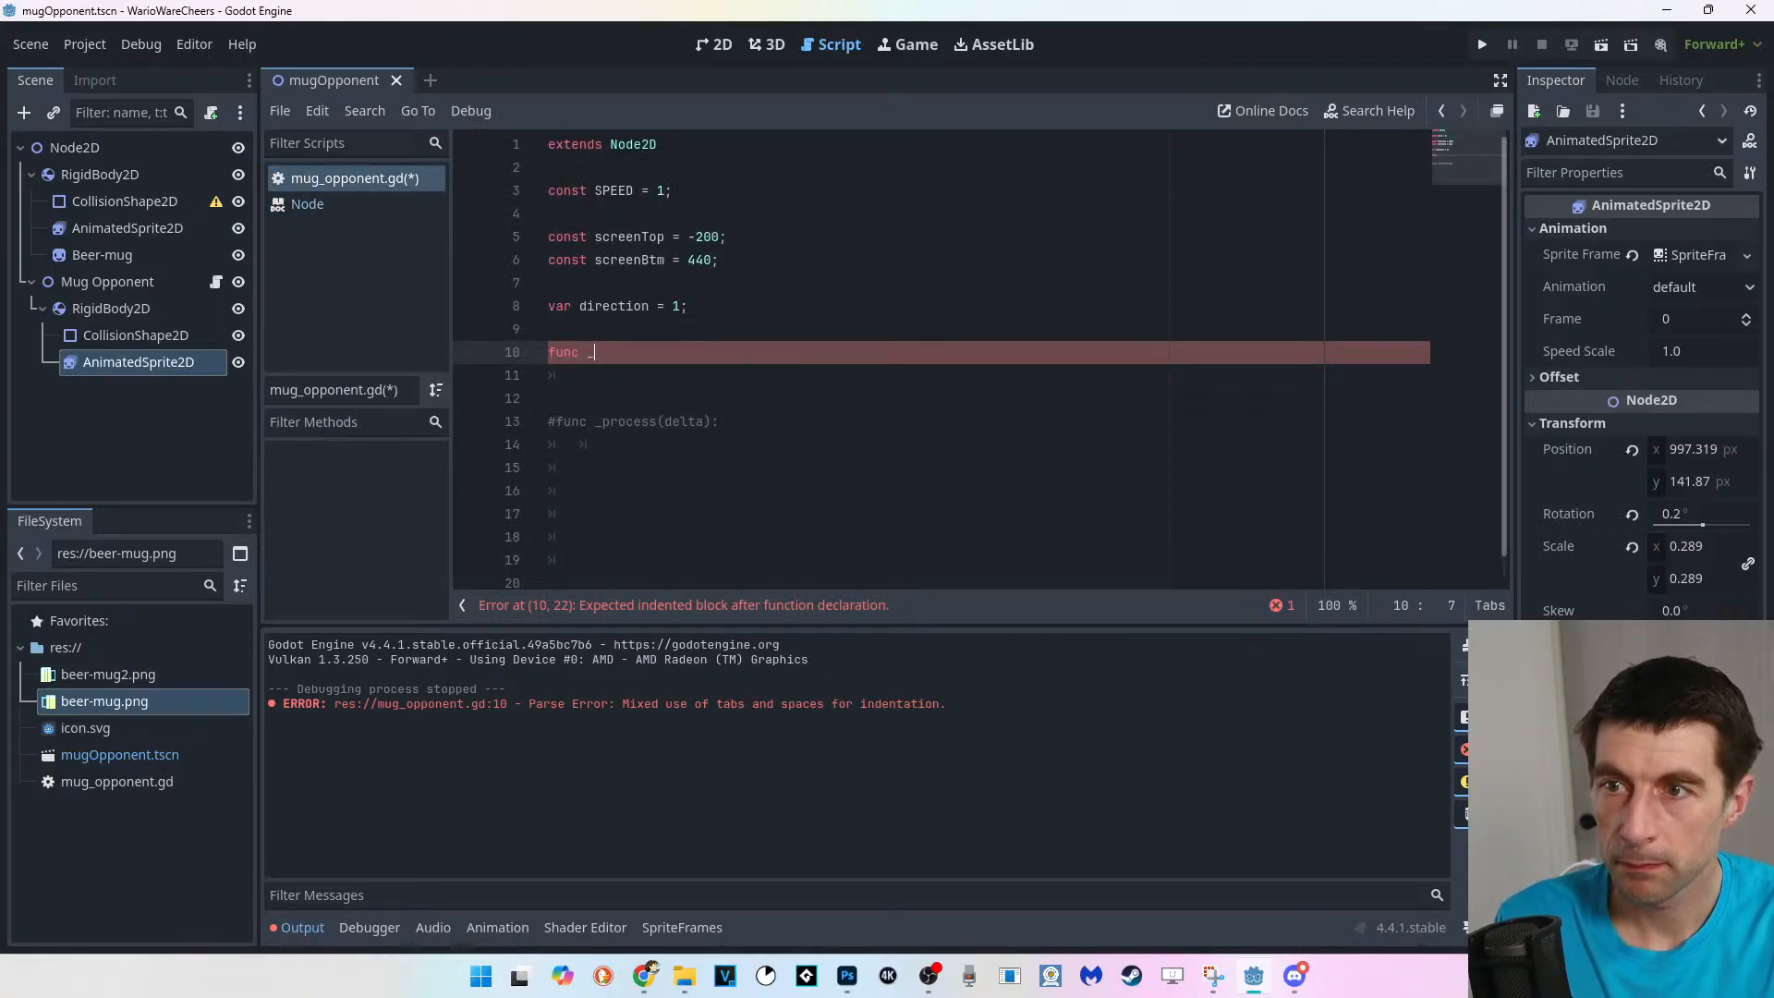
key("BackSpace")
type("process")
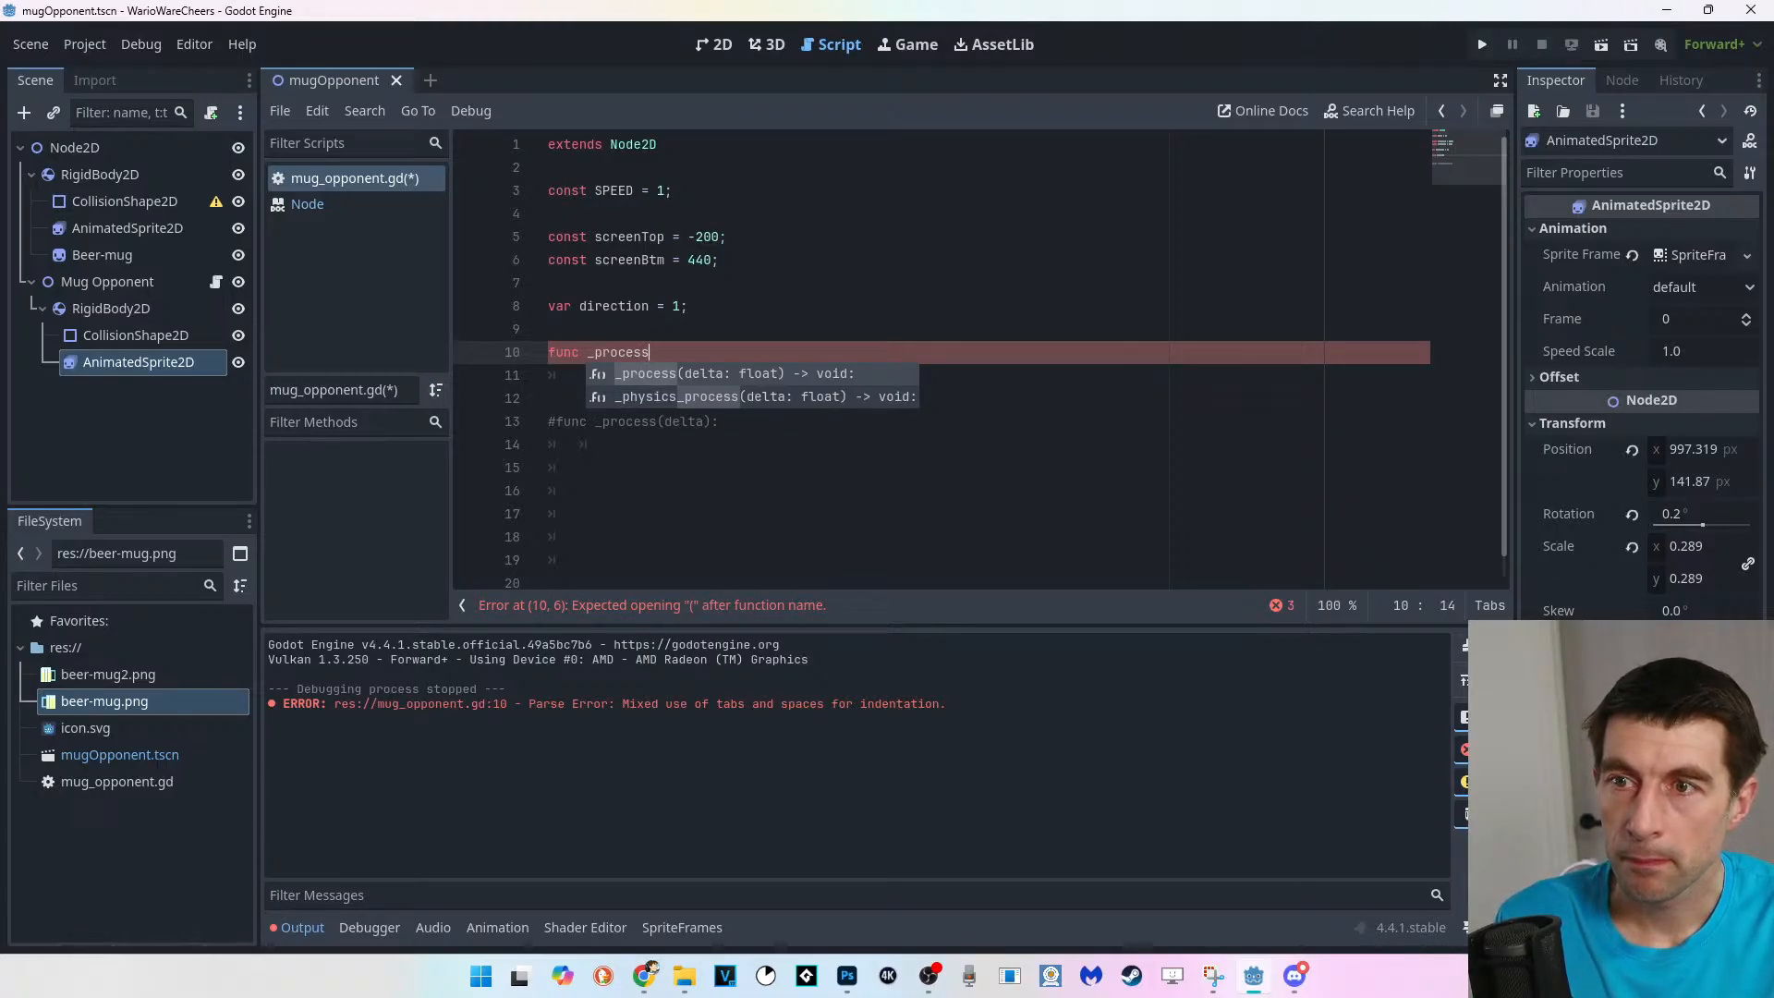
key("Return")
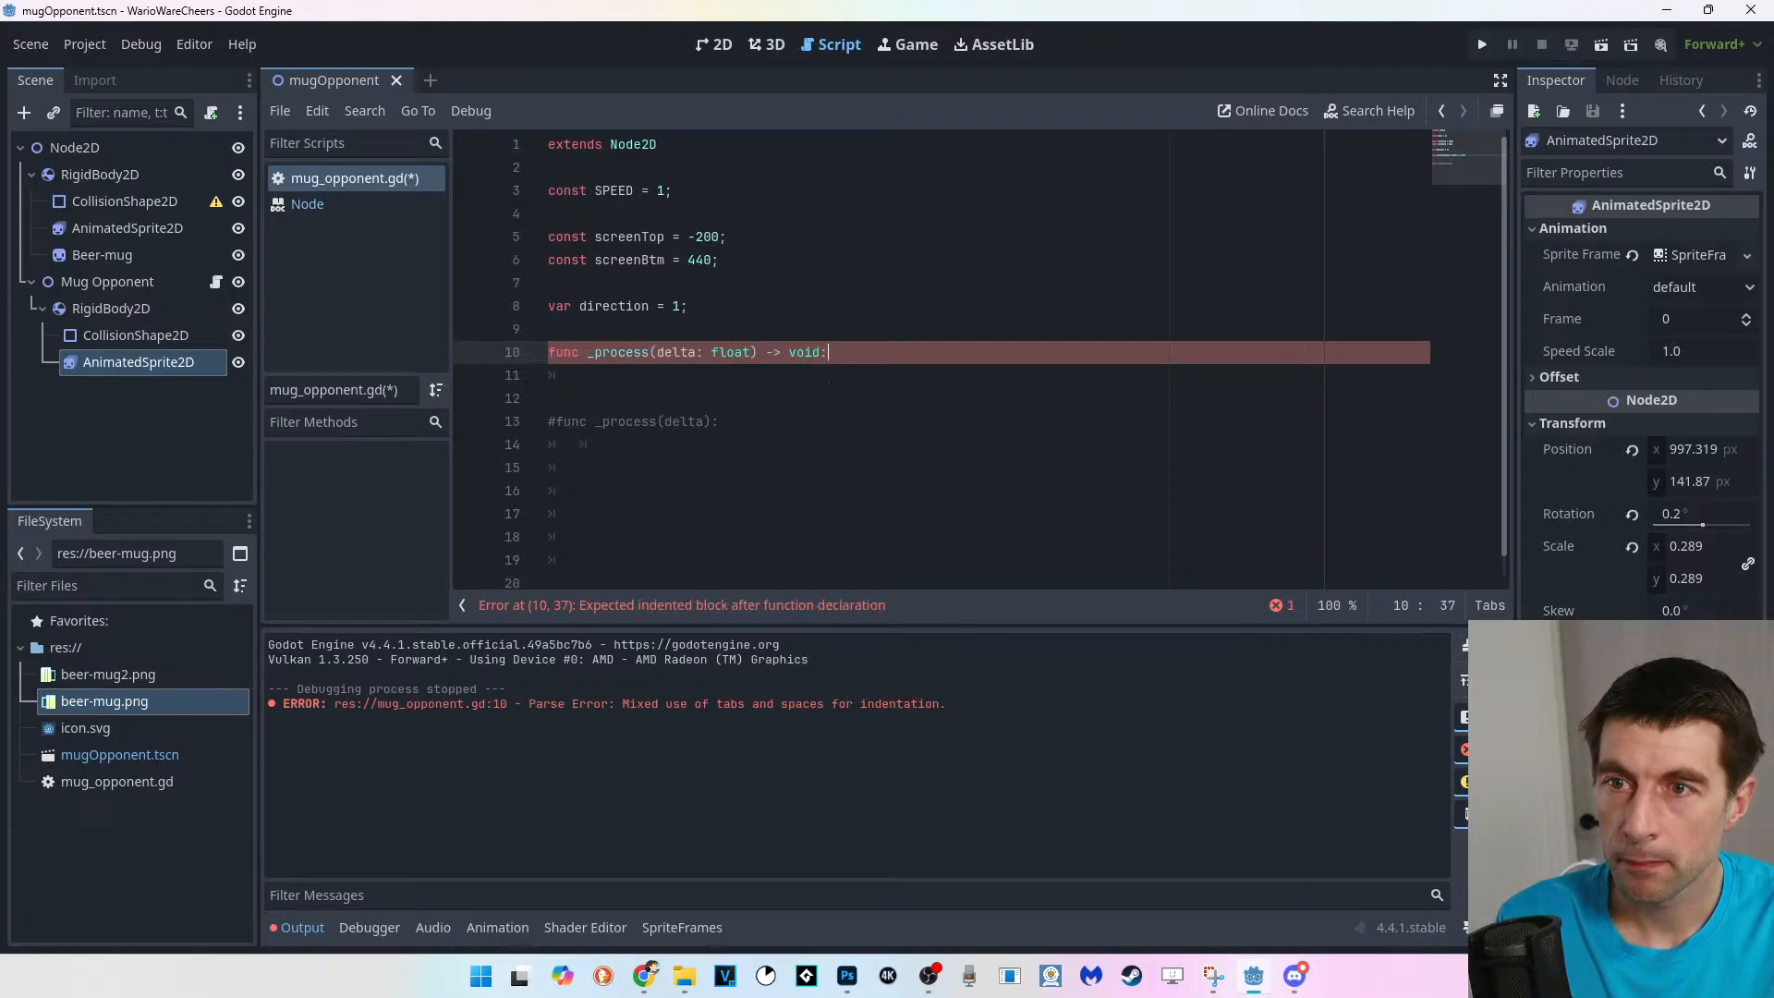
key("Return")
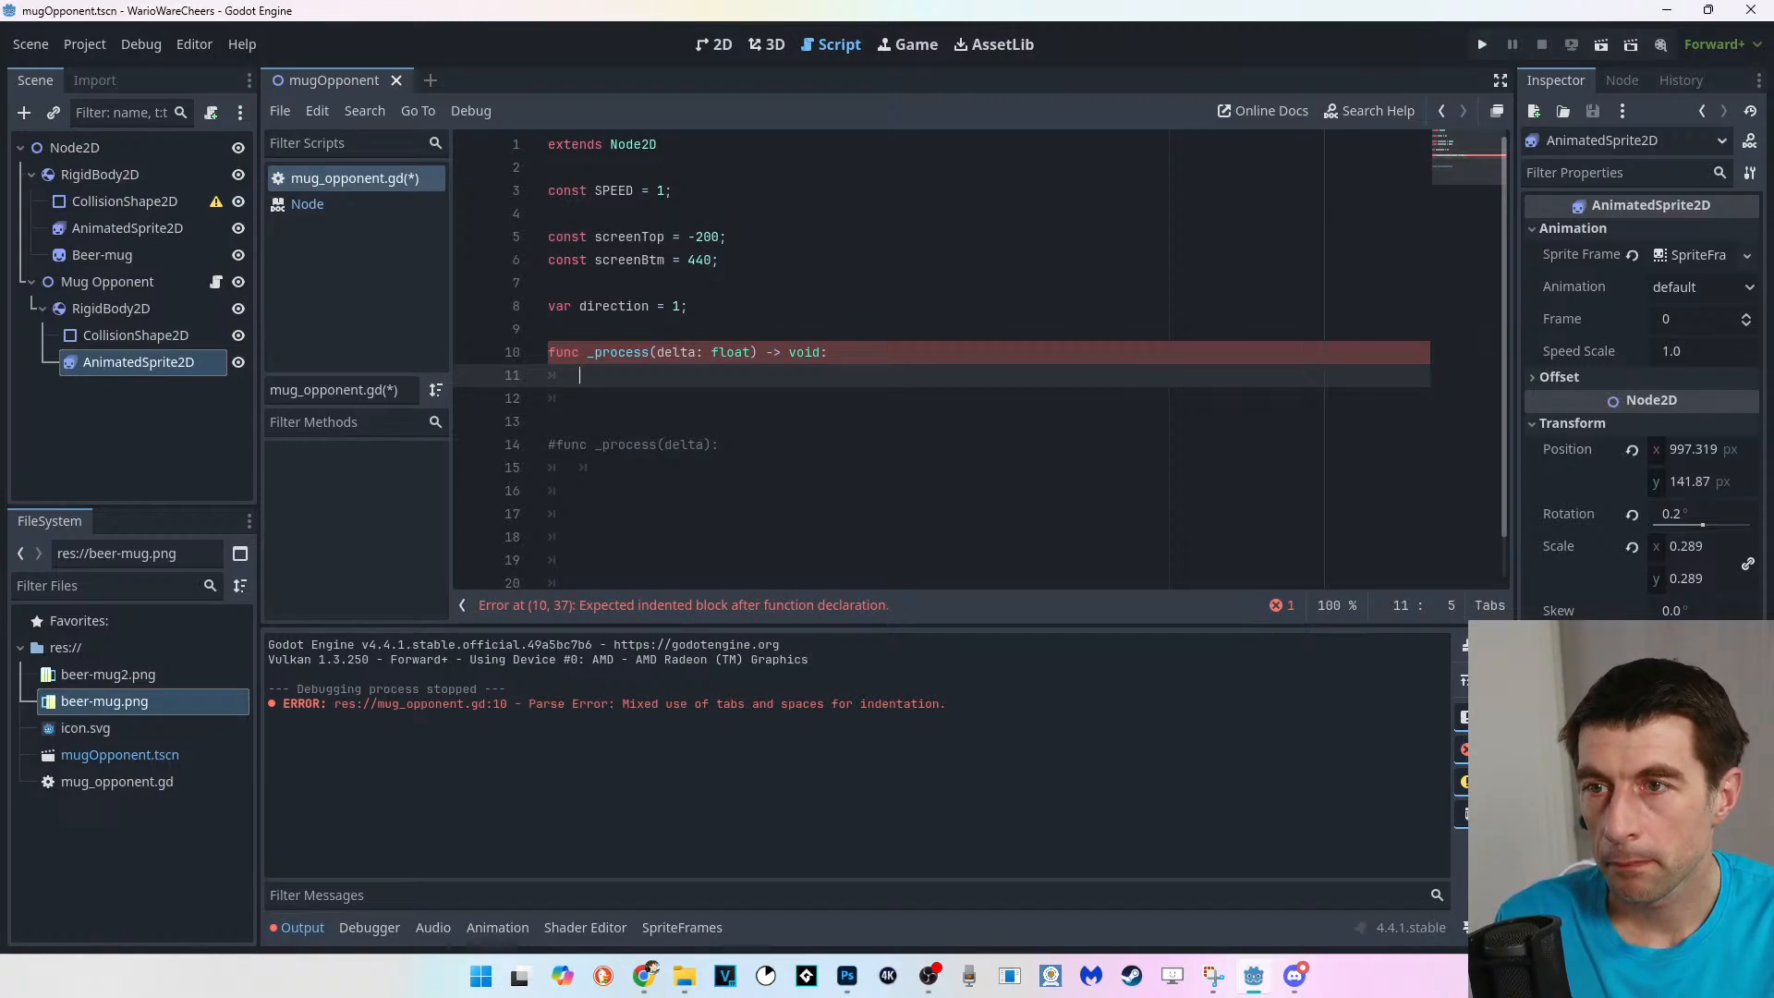
Try indenting the _process header by one tab, and remove that indentation again.
key("Up")
key("Home")
key("Tab")
key("Down")
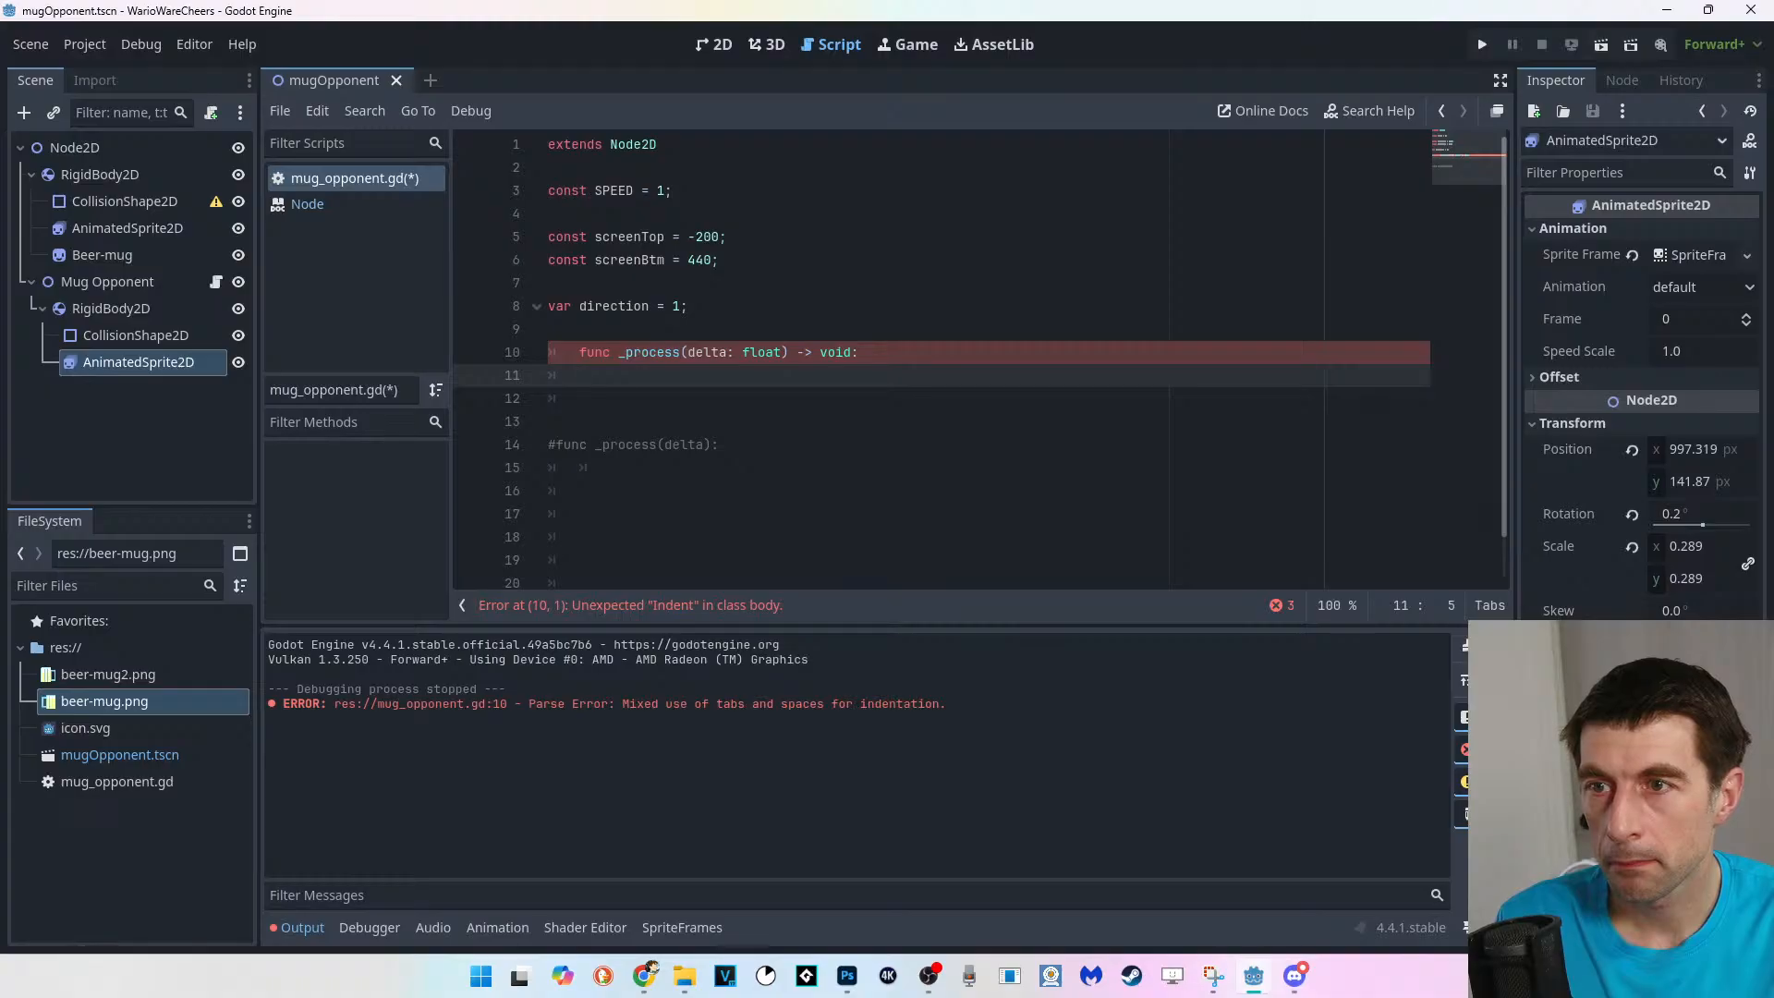
key("Up")
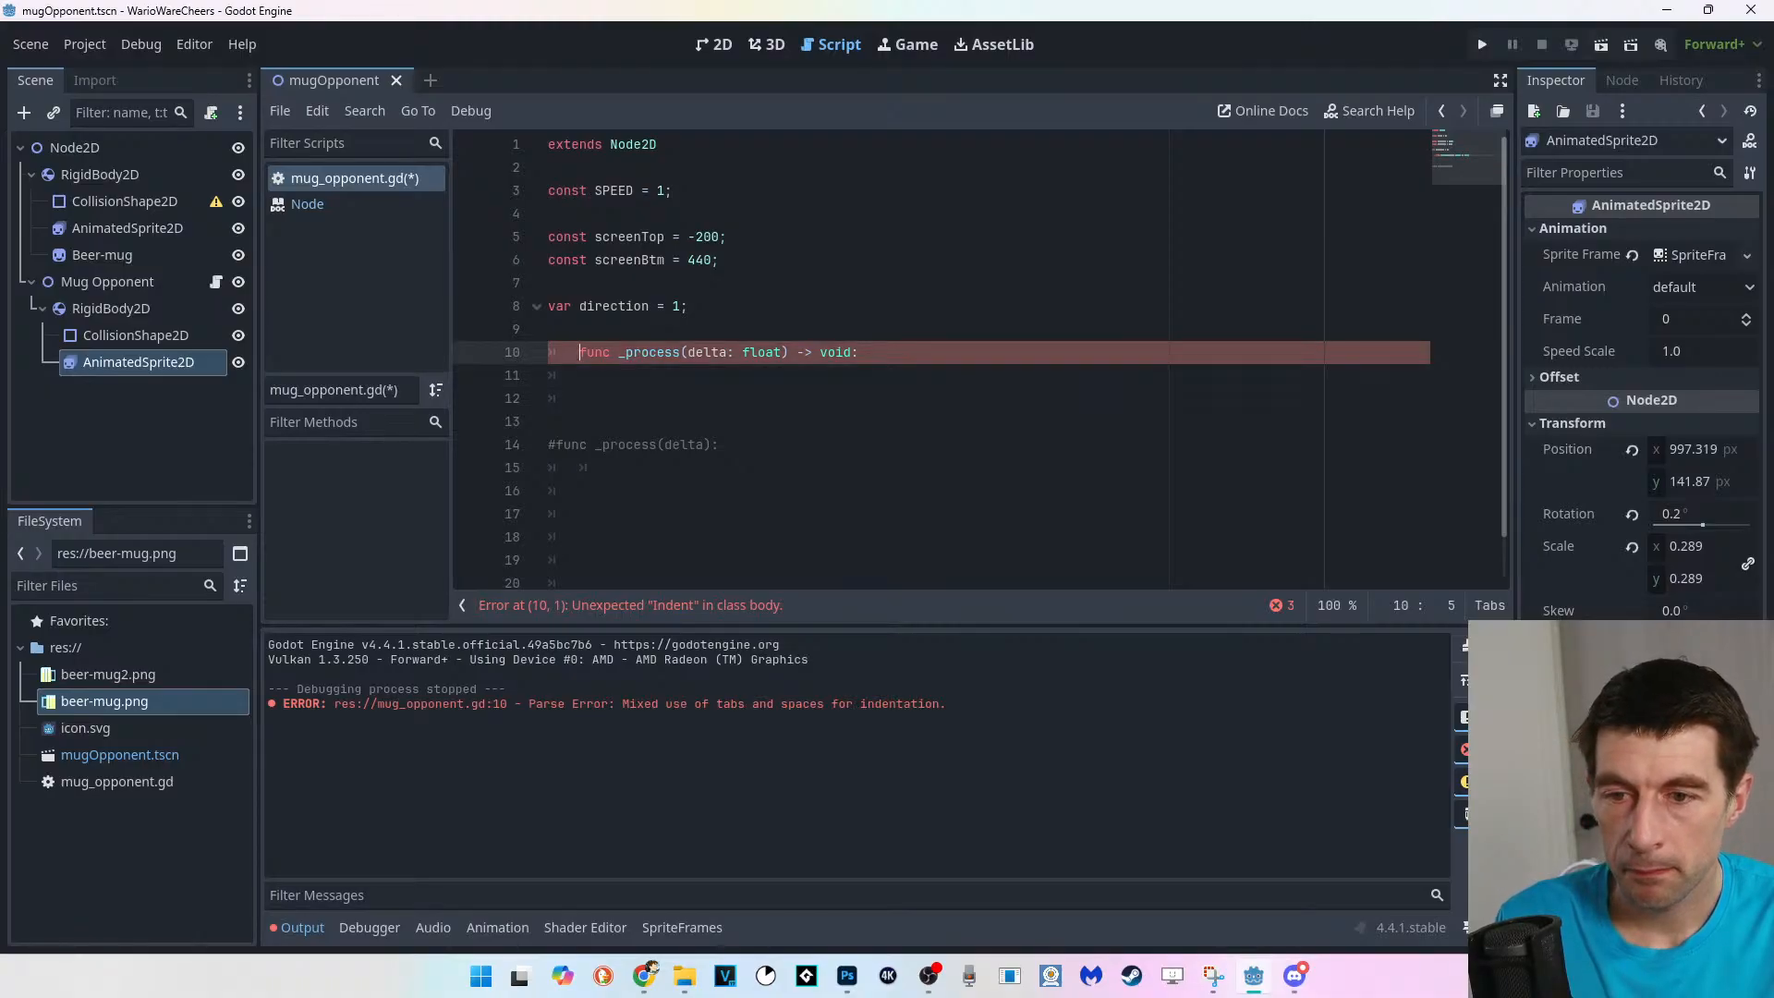
key("alt+Tab")
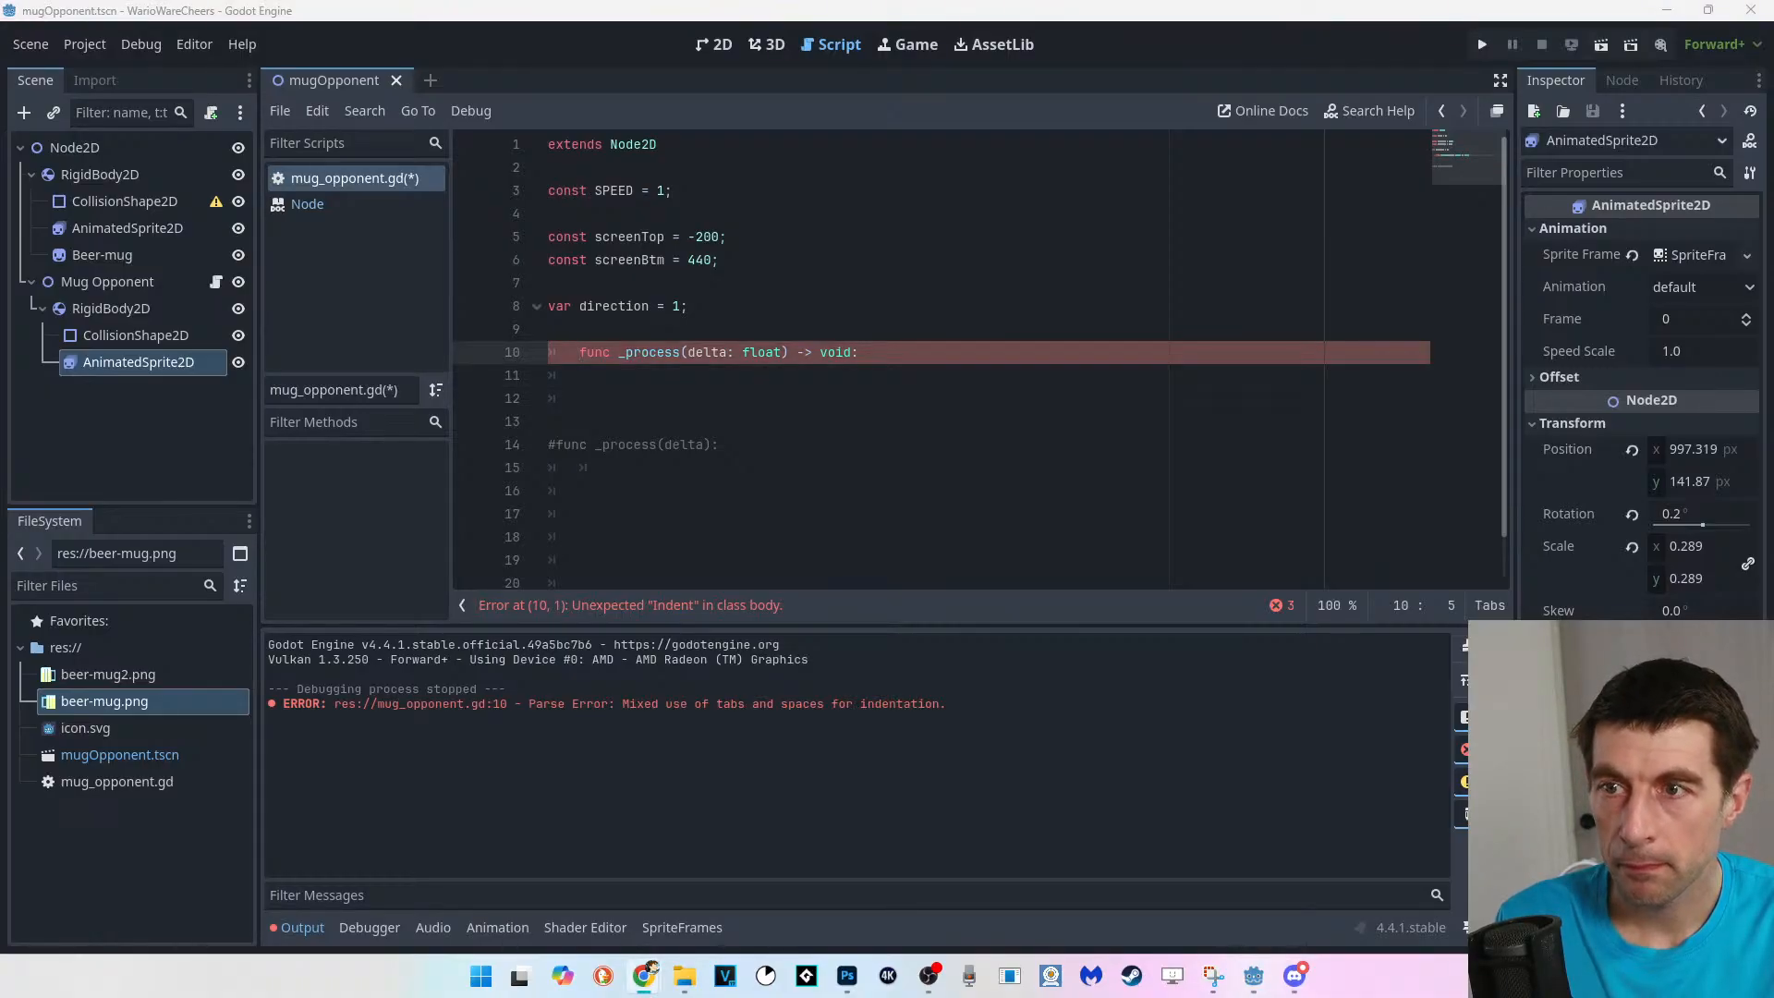
key("alt+Tab")
key("shift+Home")
key("BackSpace")
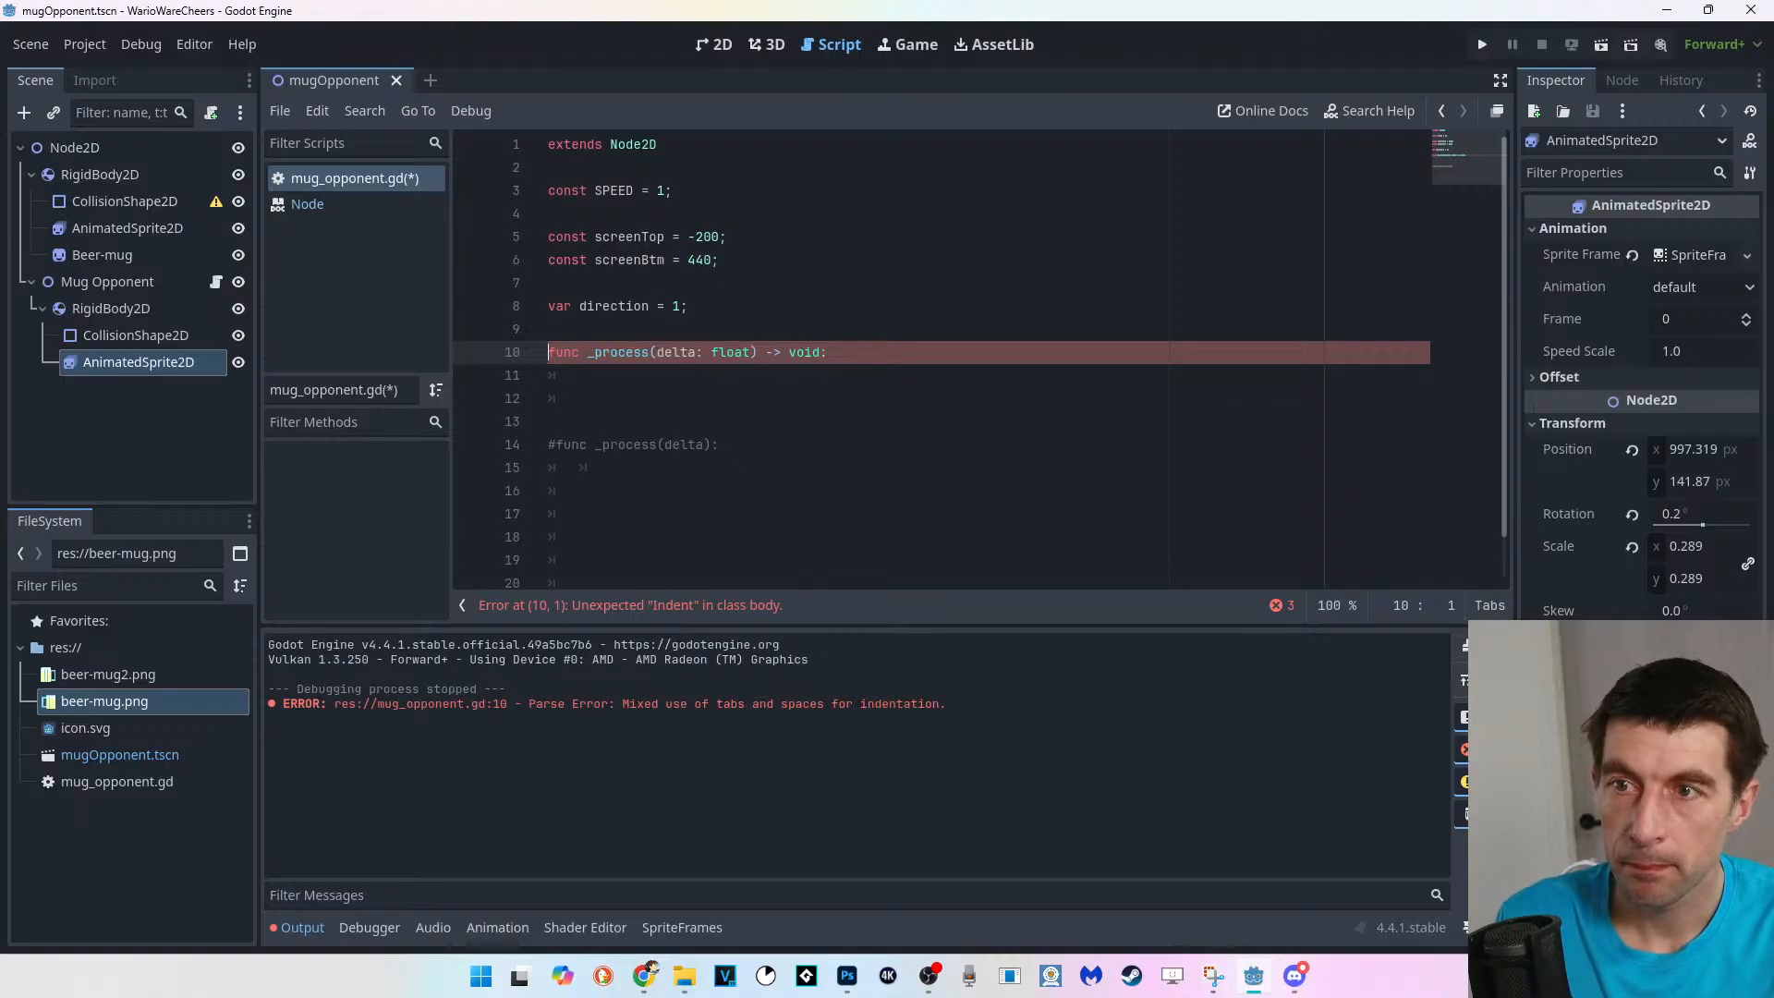
mouse_move(614, 359)
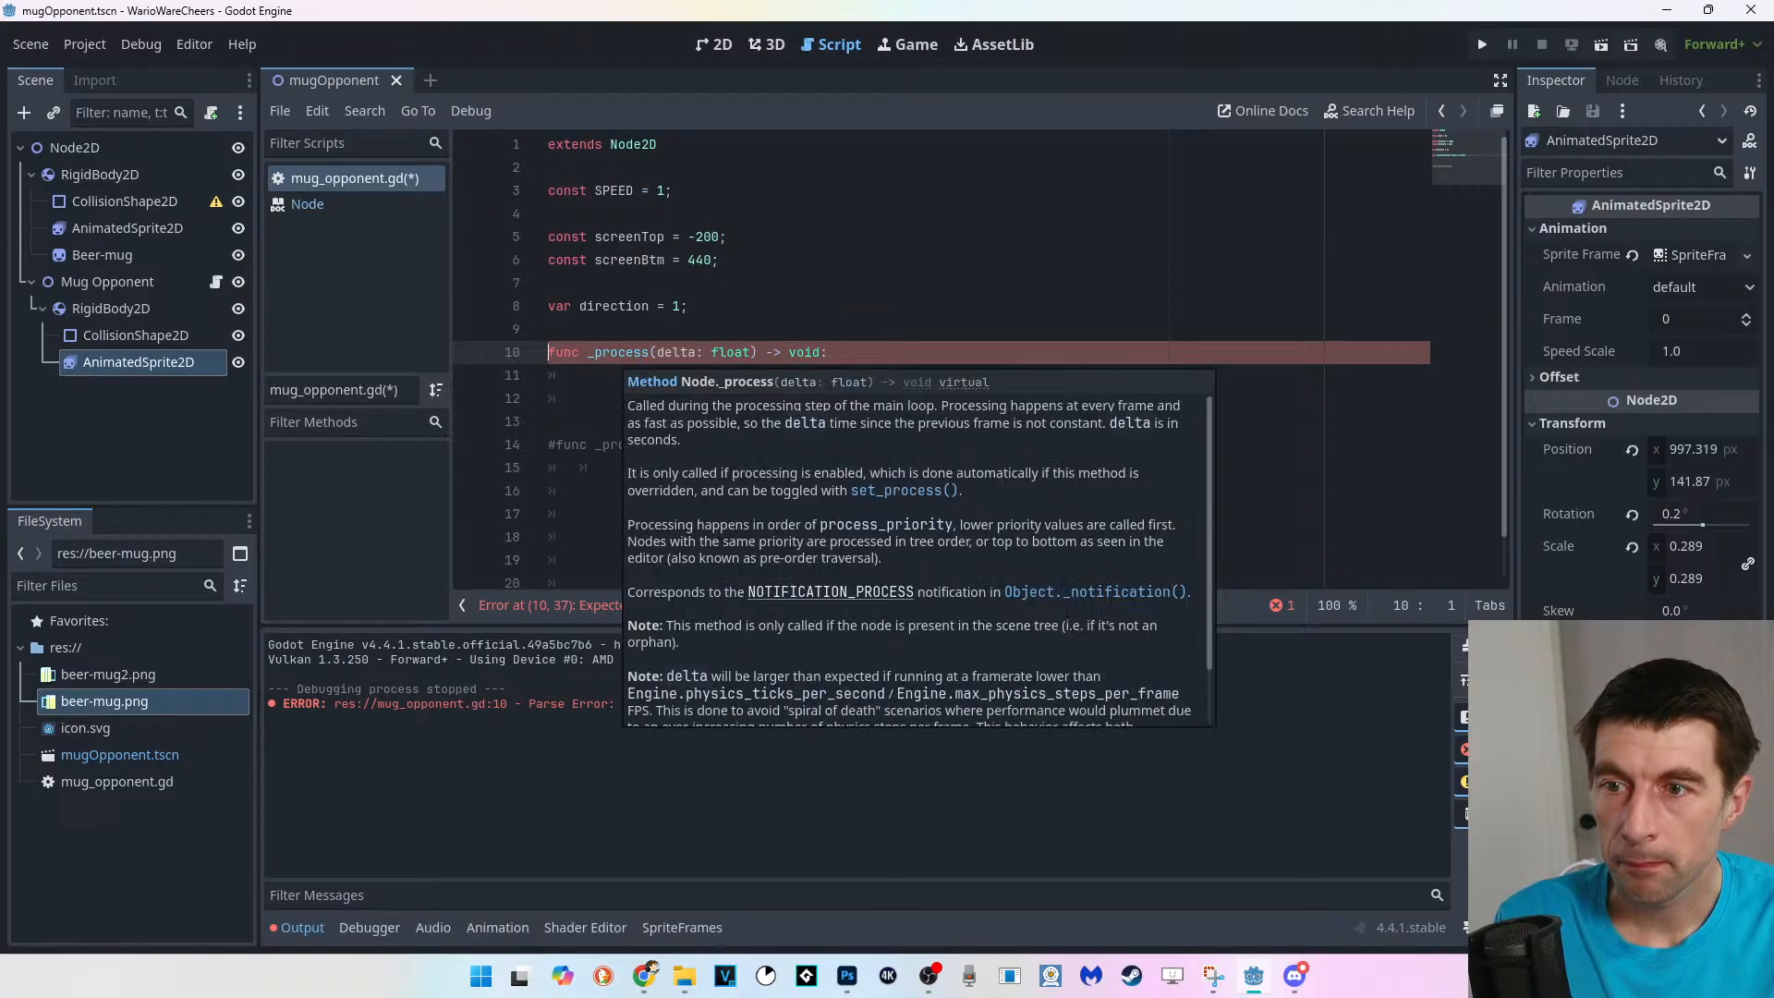
left_click(830, 353)
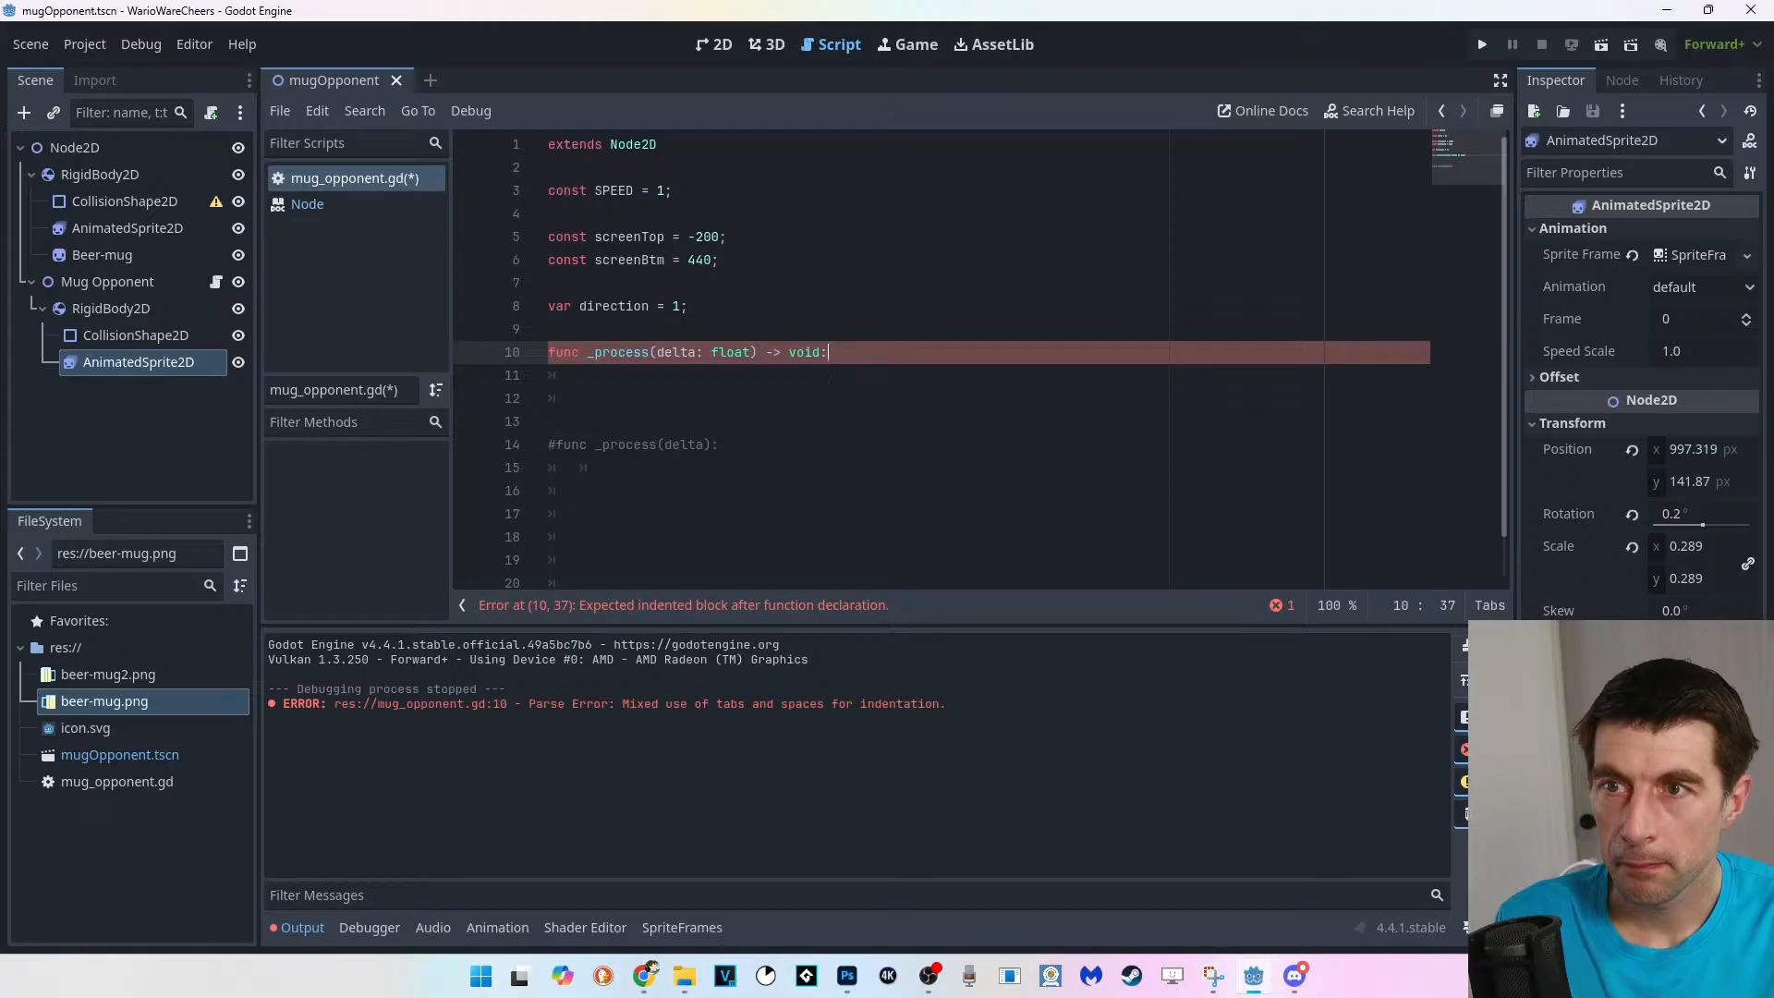
Remove the trailing semicolons from the direction, screenBtm, screenTop and SPEED declarations.
left_click(690, 307)
key("BackSpace")
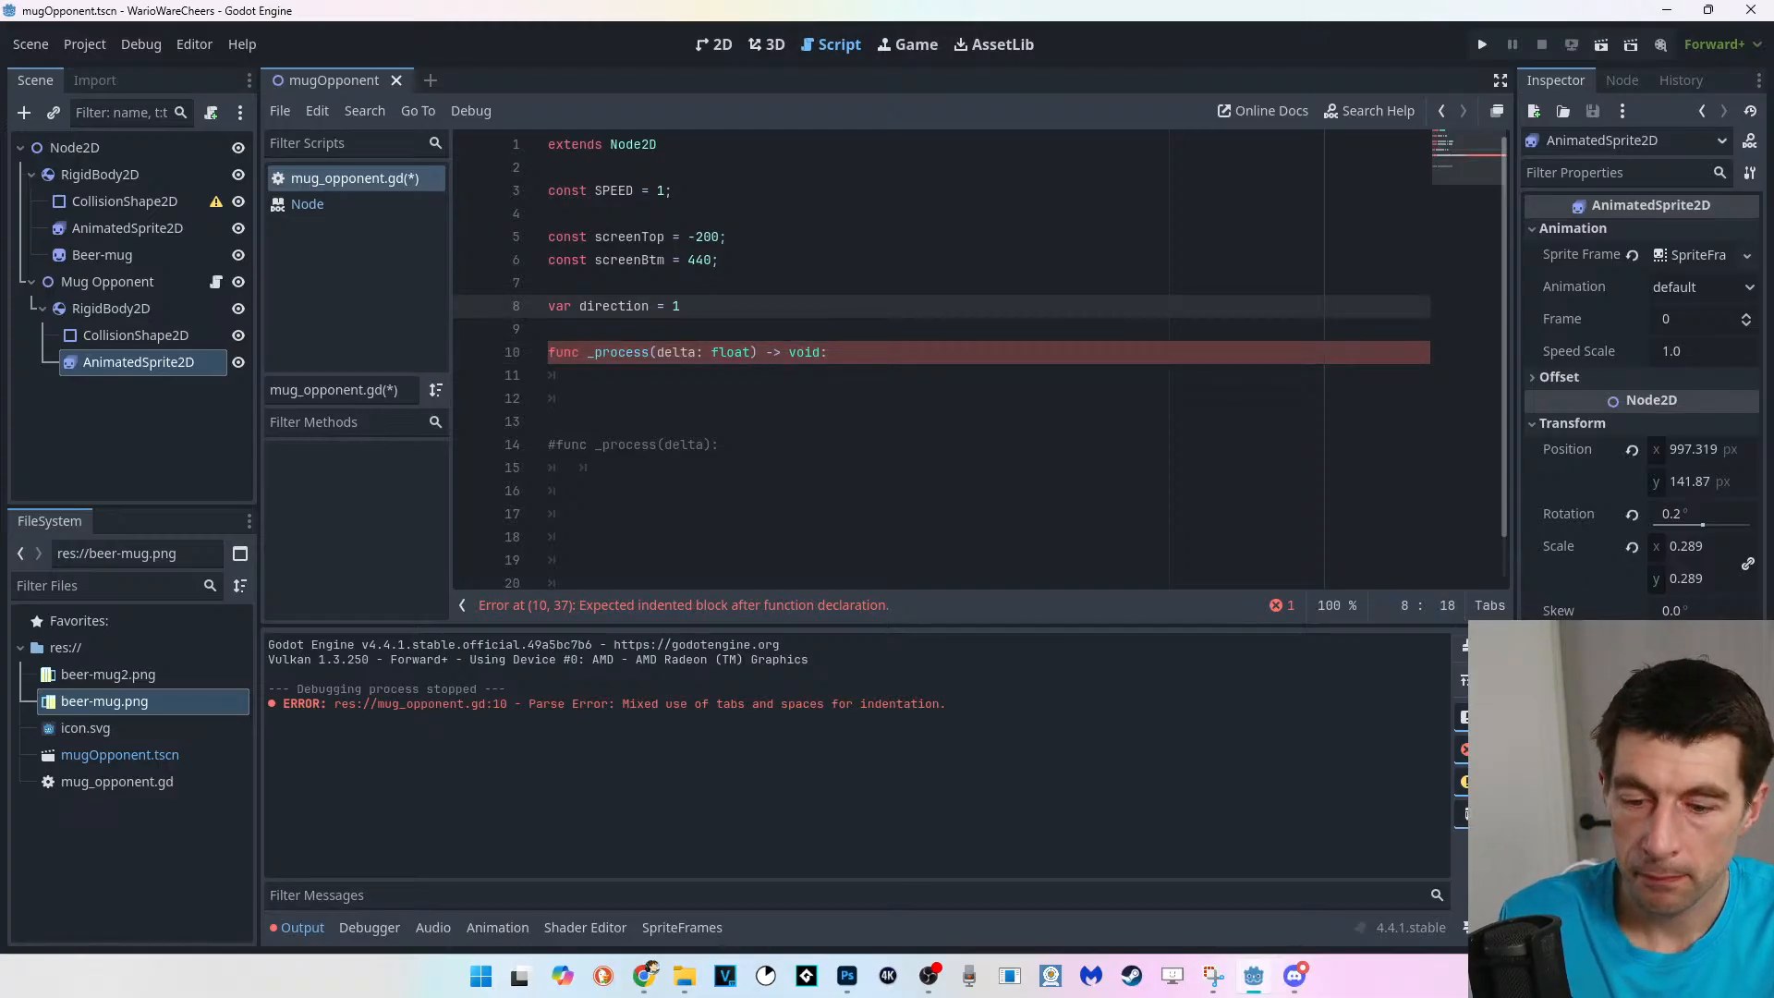
left_click(721, 261)
key("BackSpace")
left_click(727, 237)
key("BackSpace")
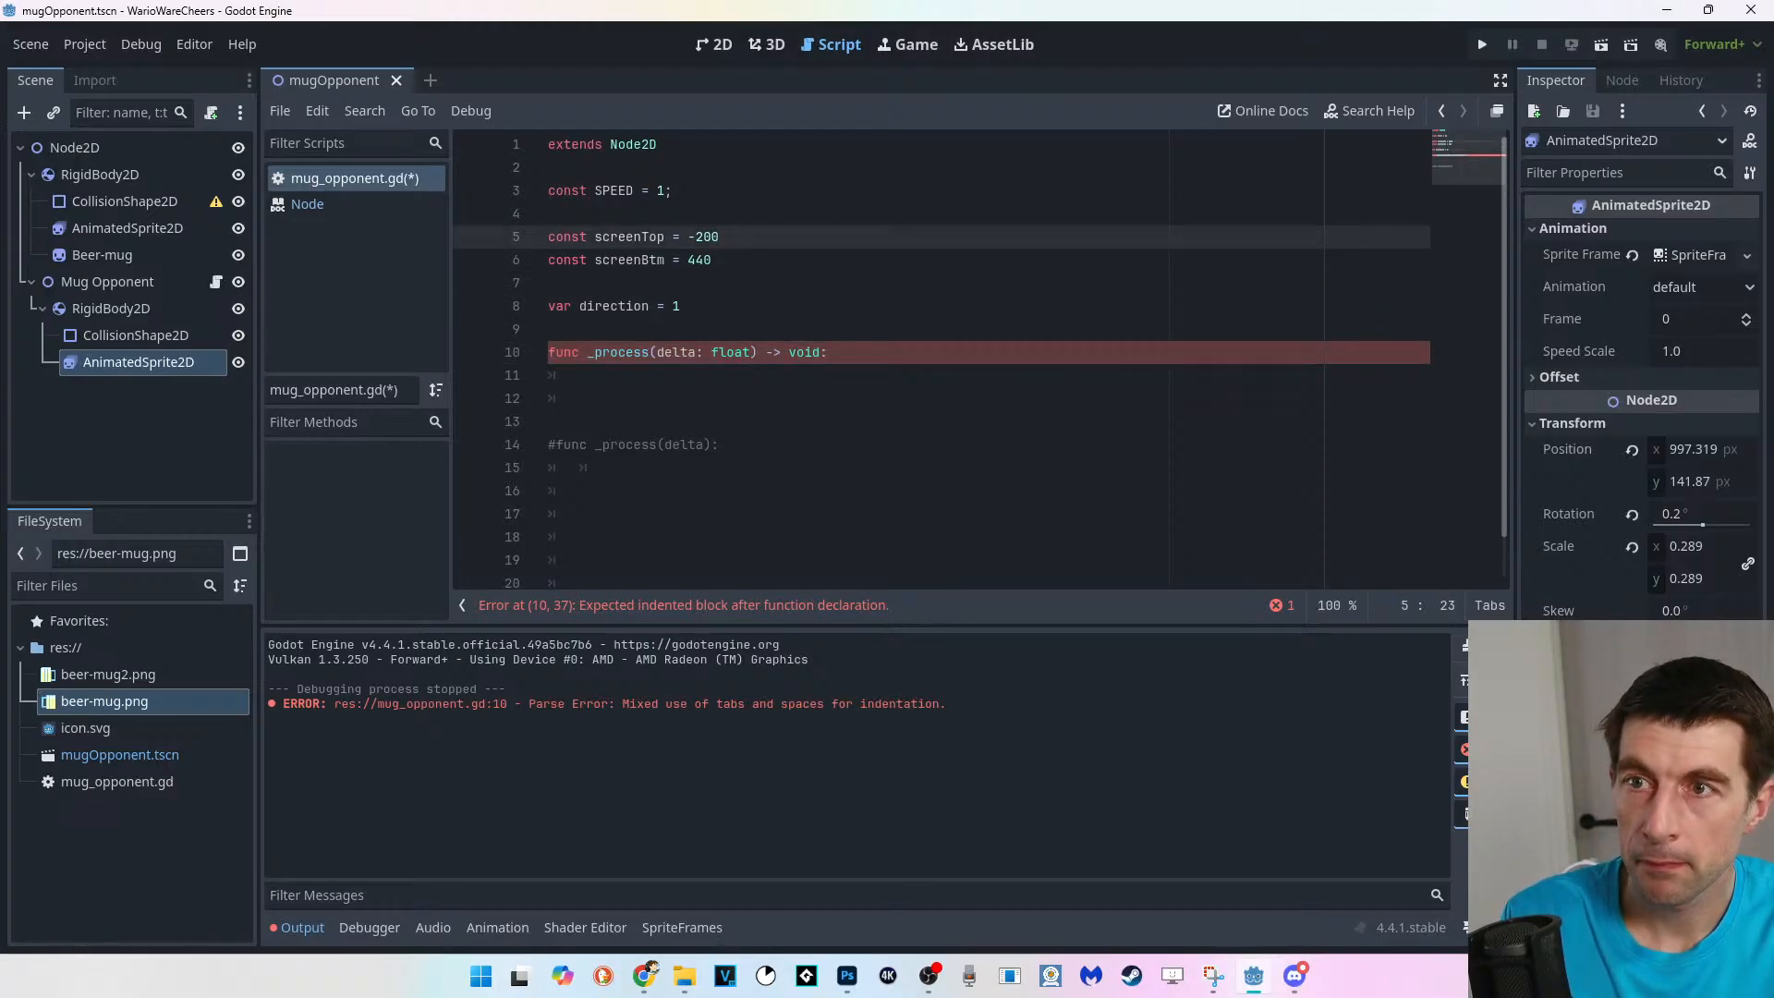
left_click(672, 191)
key("BackSpace")
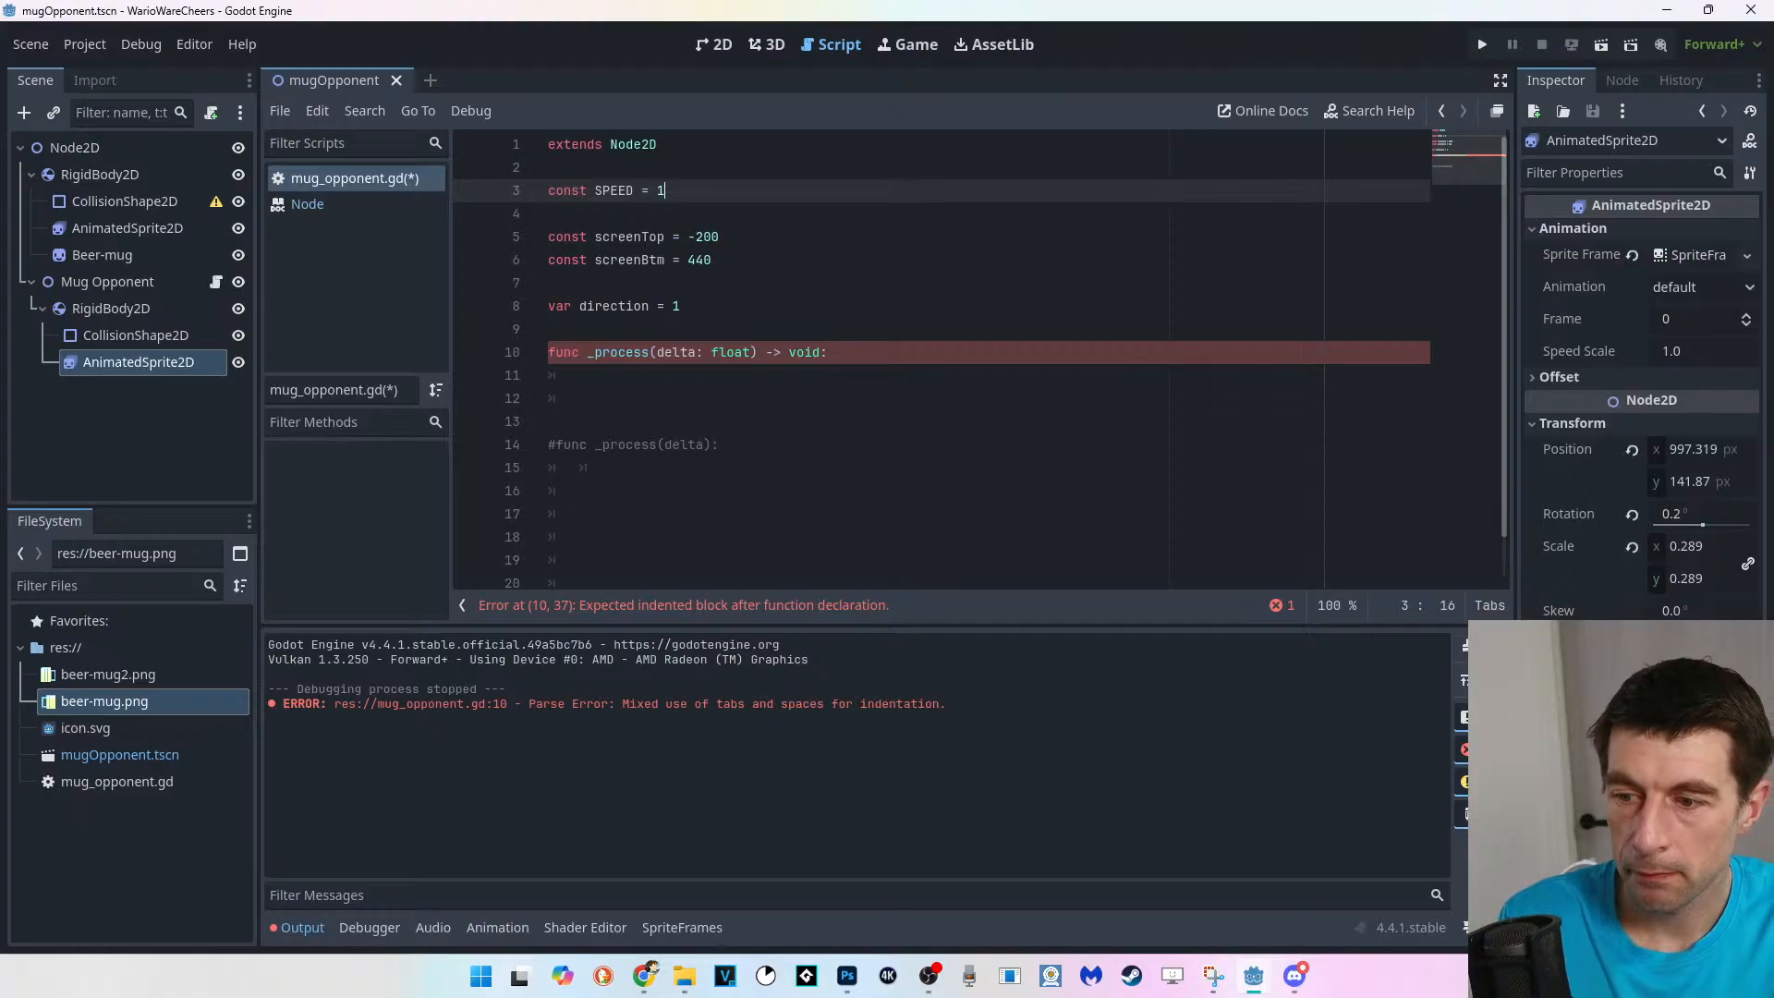
Insert a comment line above the _process header containing only the # marker, erasing any comment wording.
left_click(548, 214)
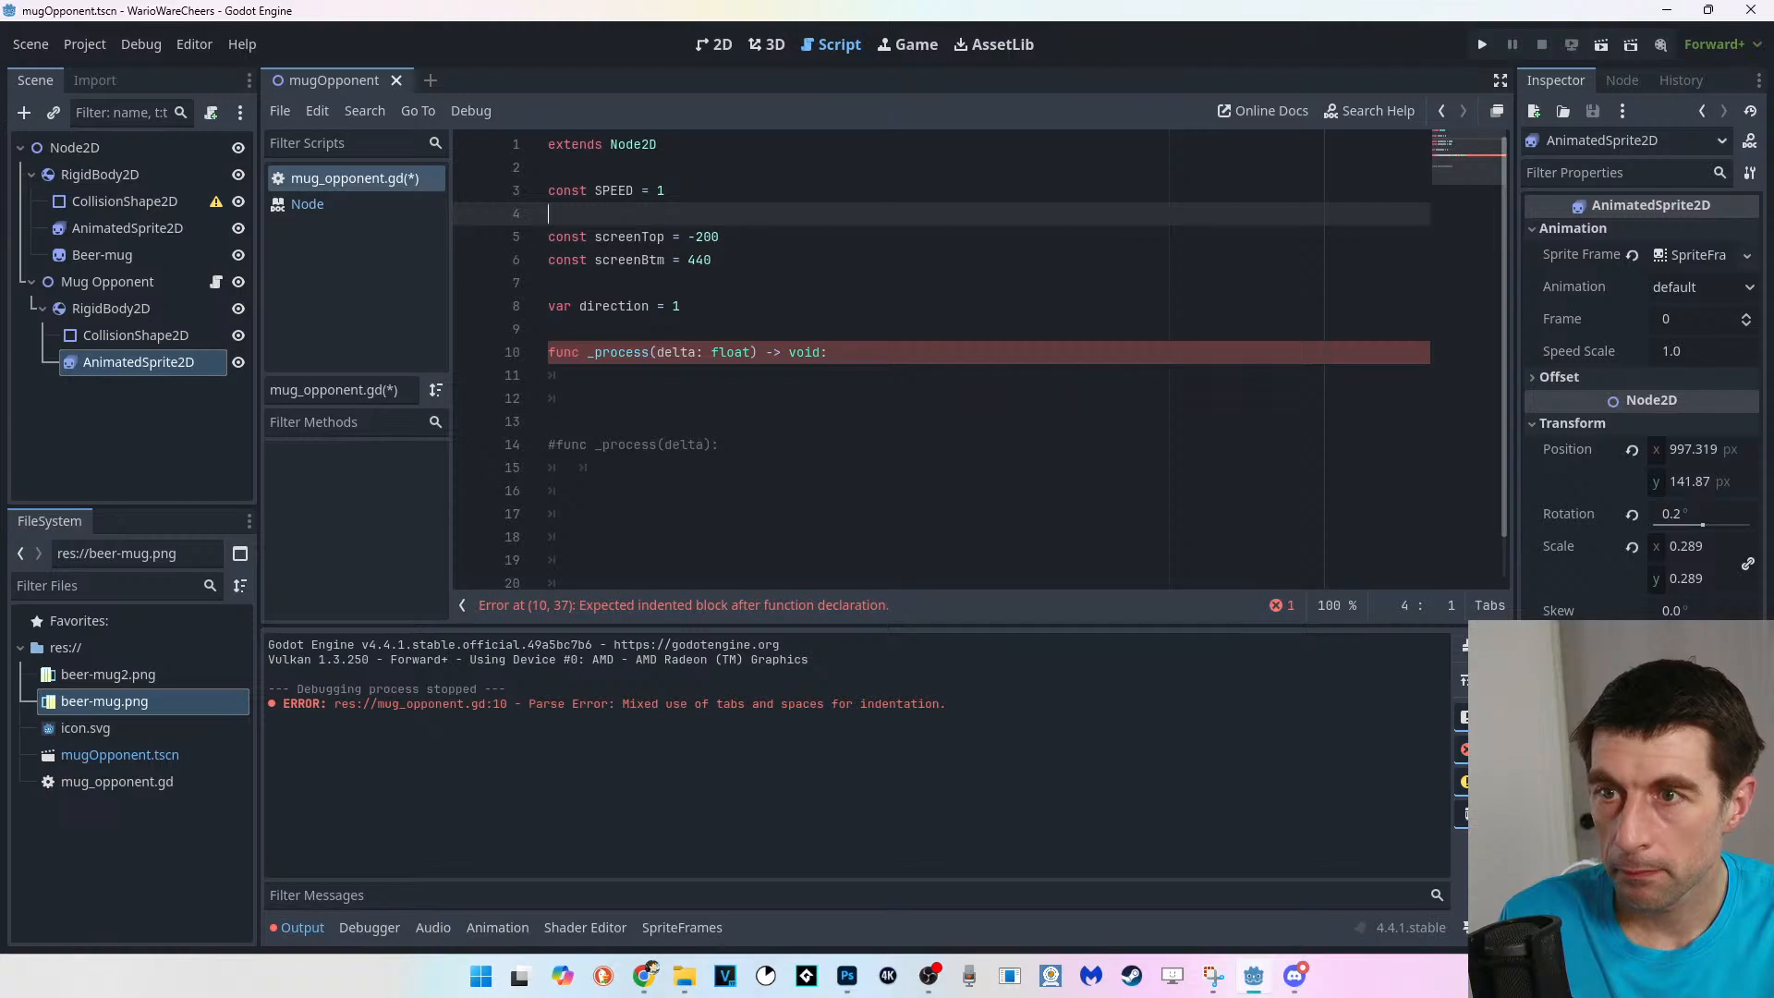
left_click(672, 352)
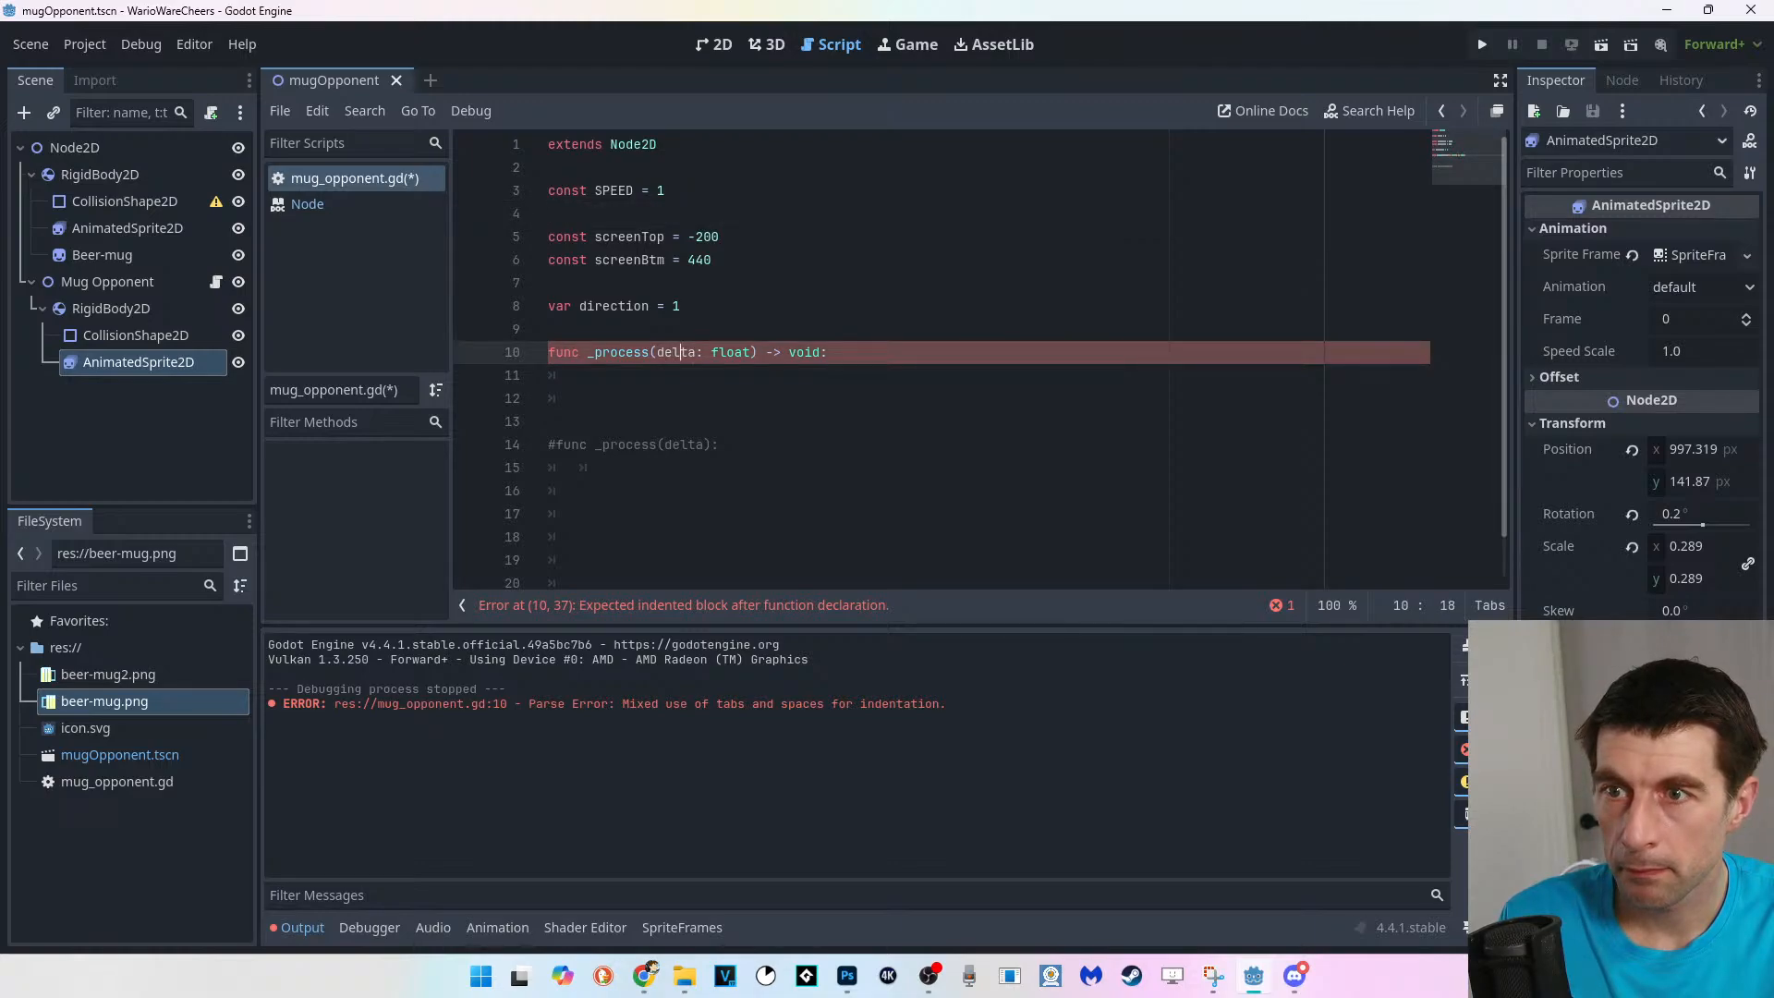
left_click(592, 352)
left_click(551, 329)
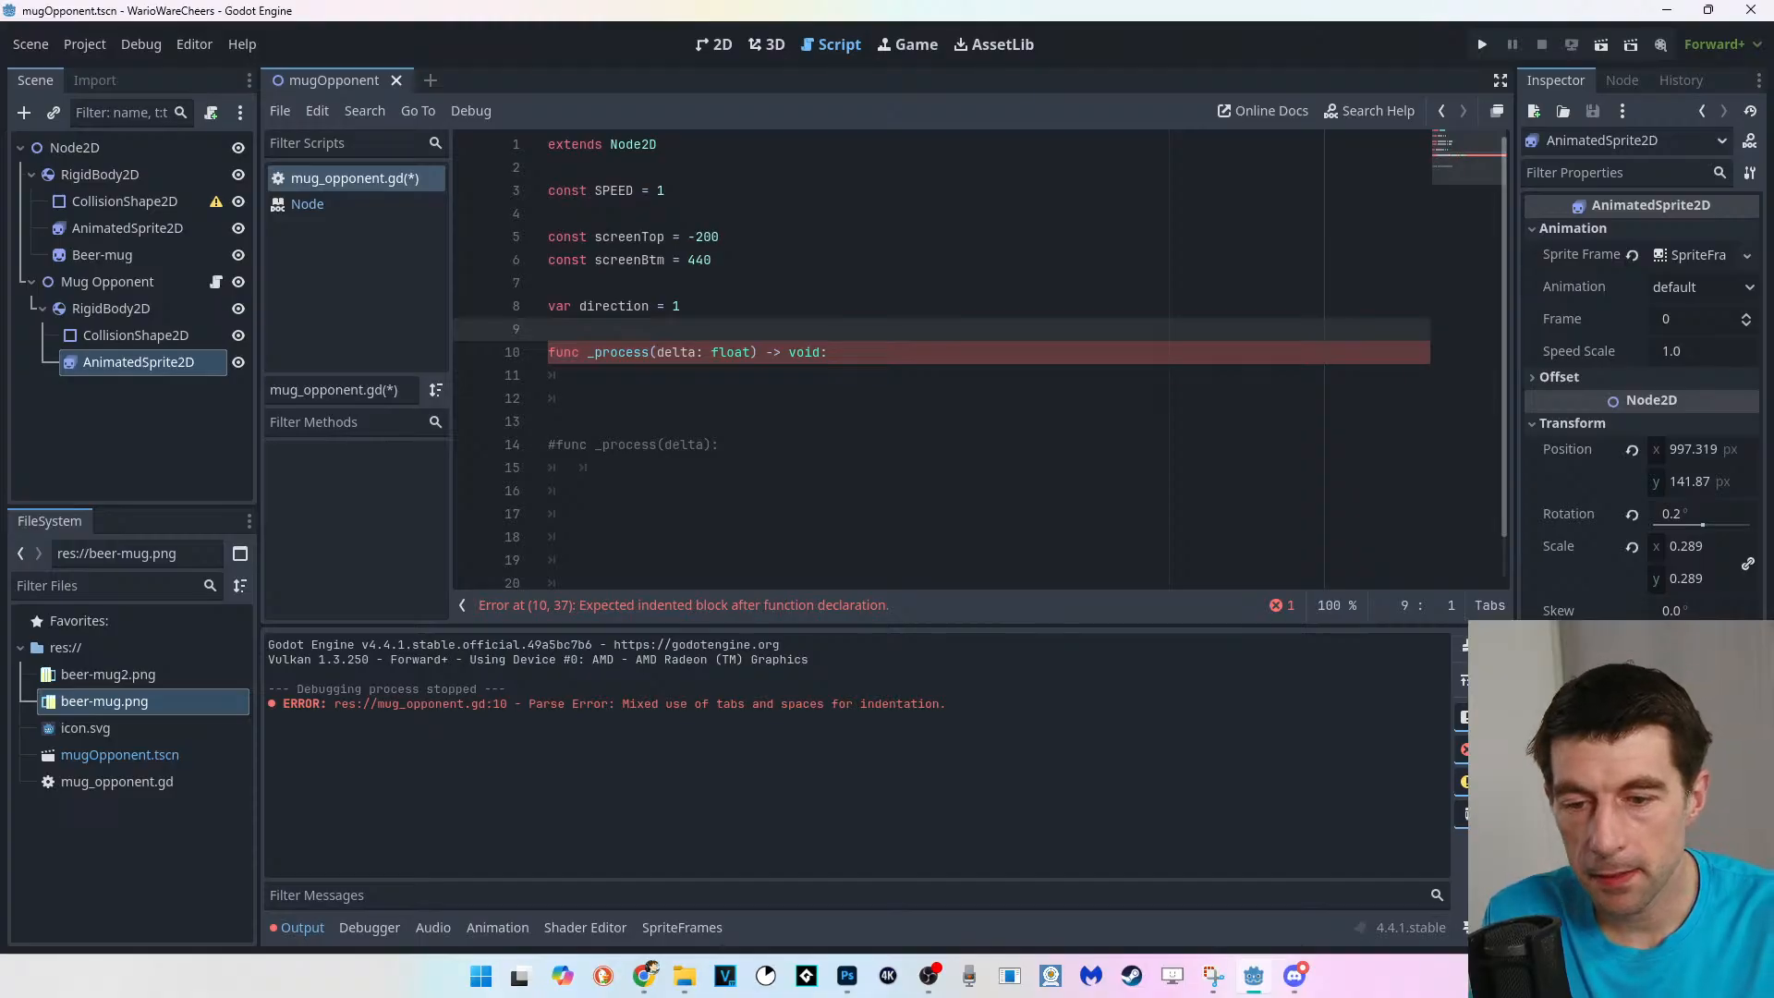
key("Return")
type("#")
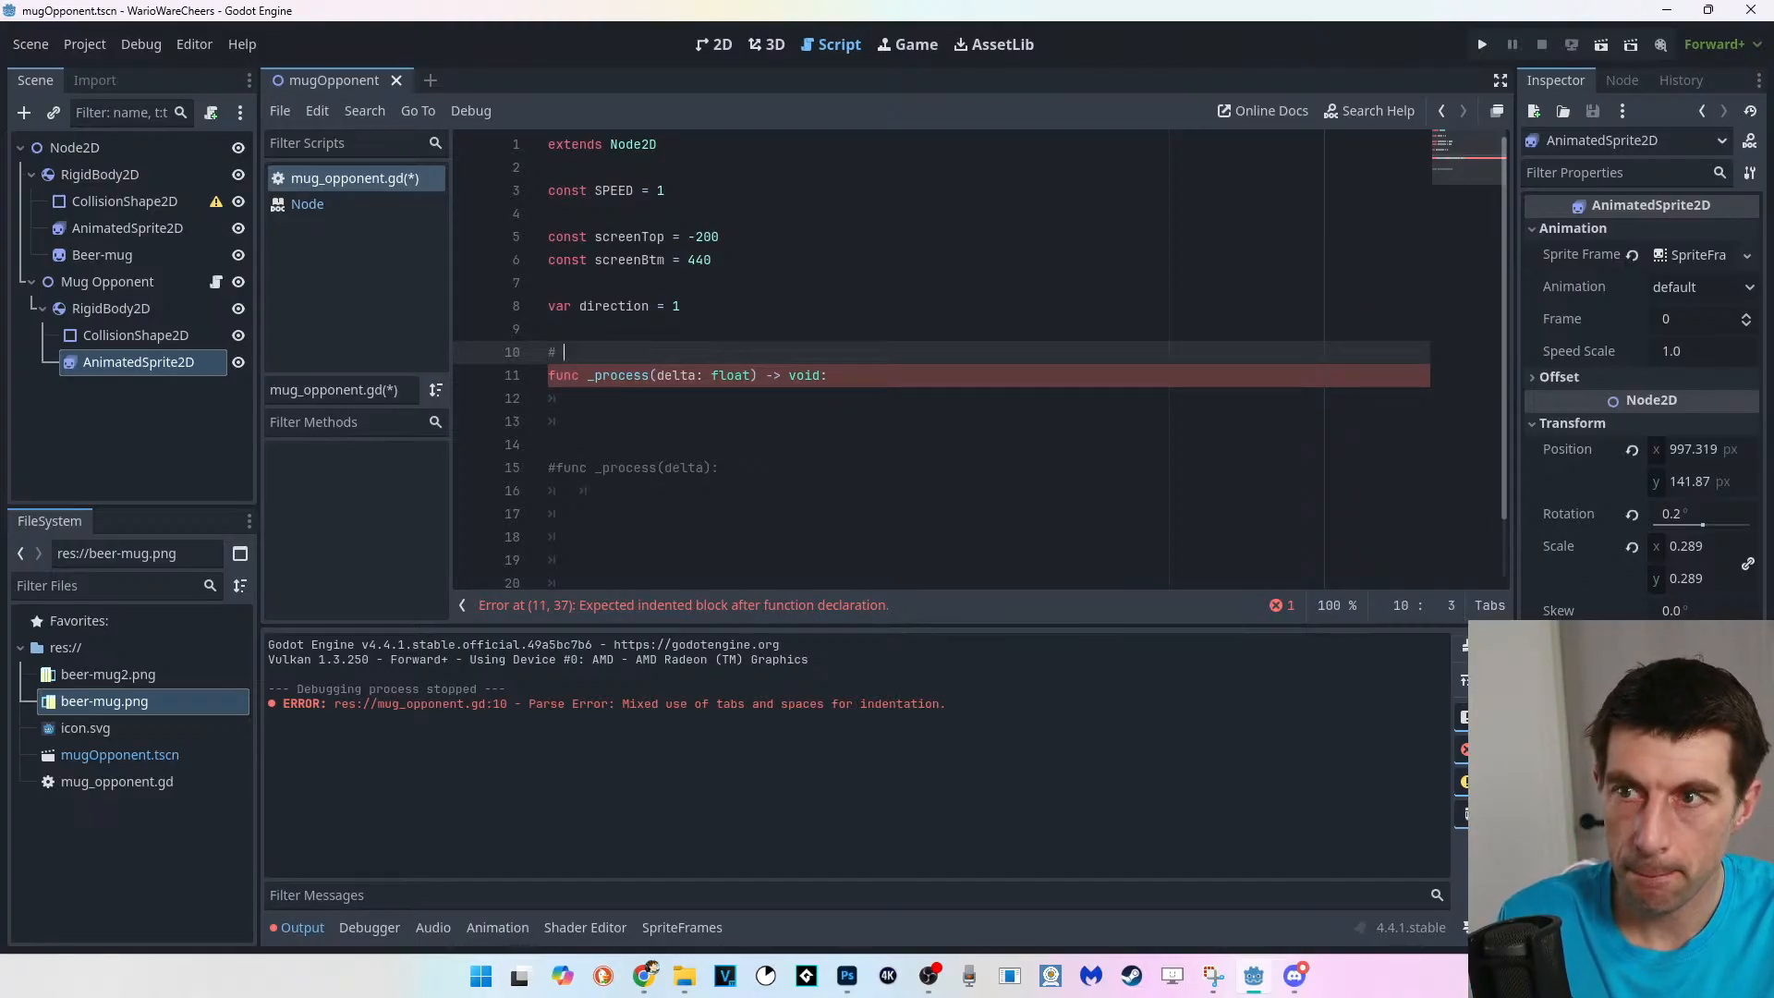
type(" Ca")
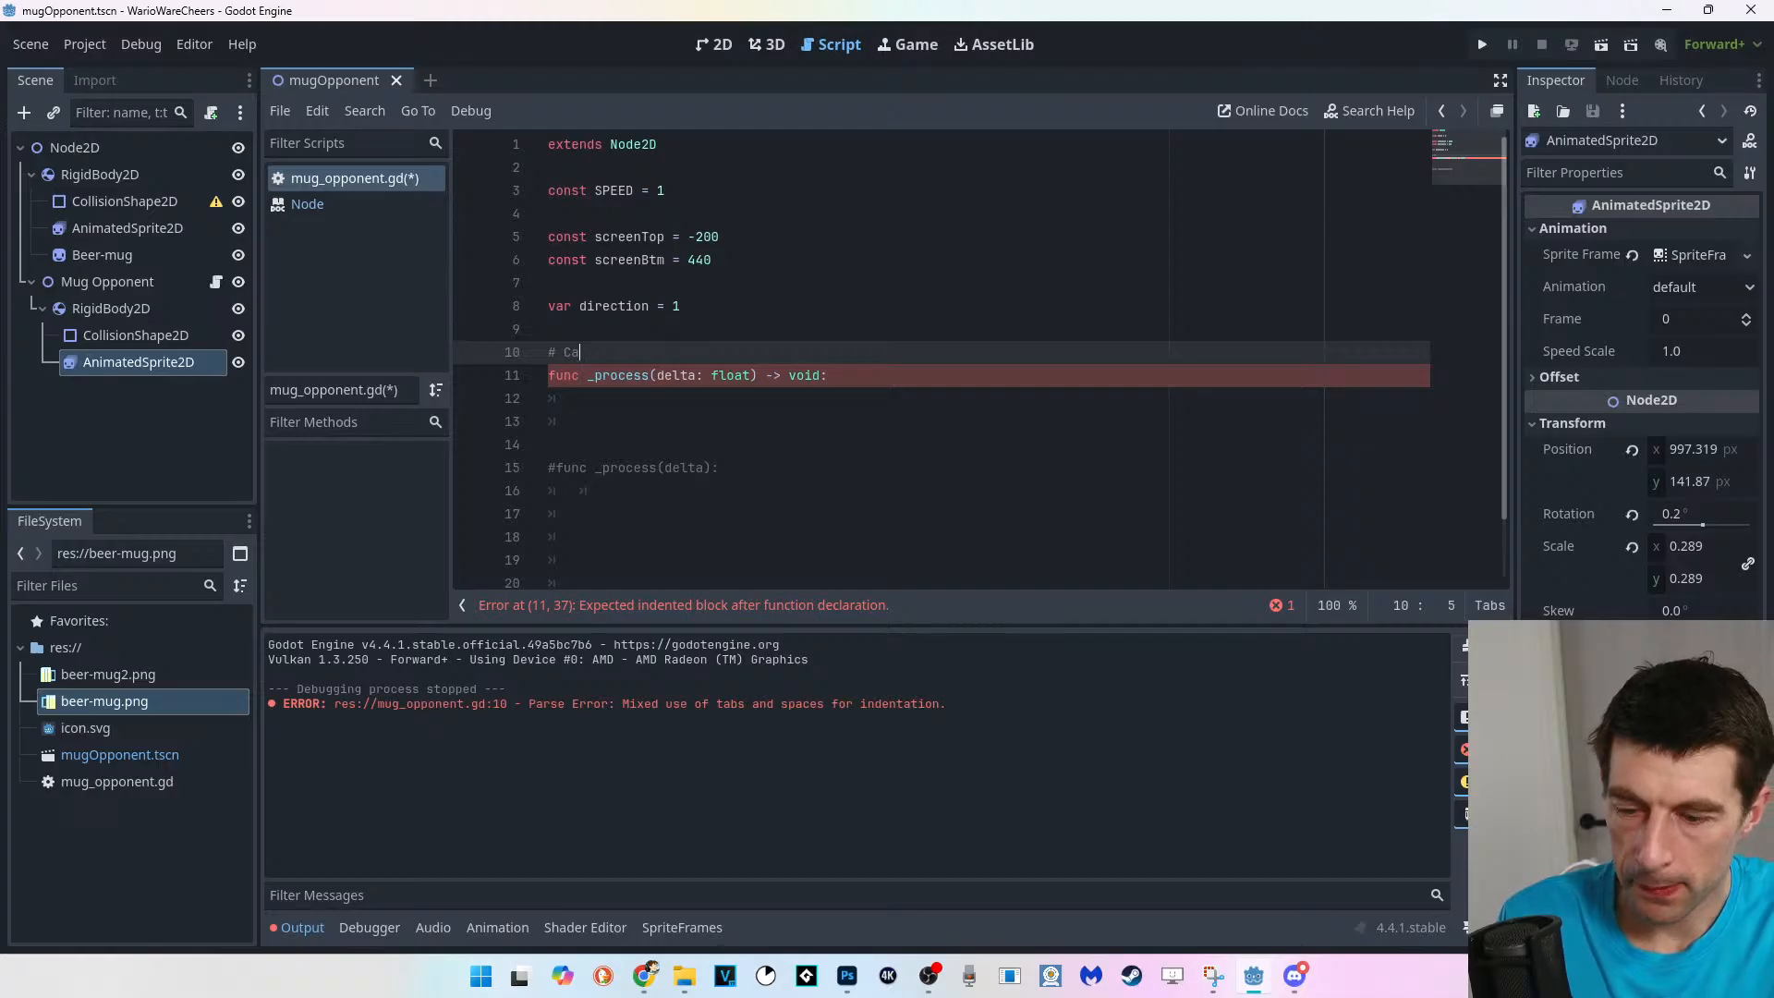
type("lled")
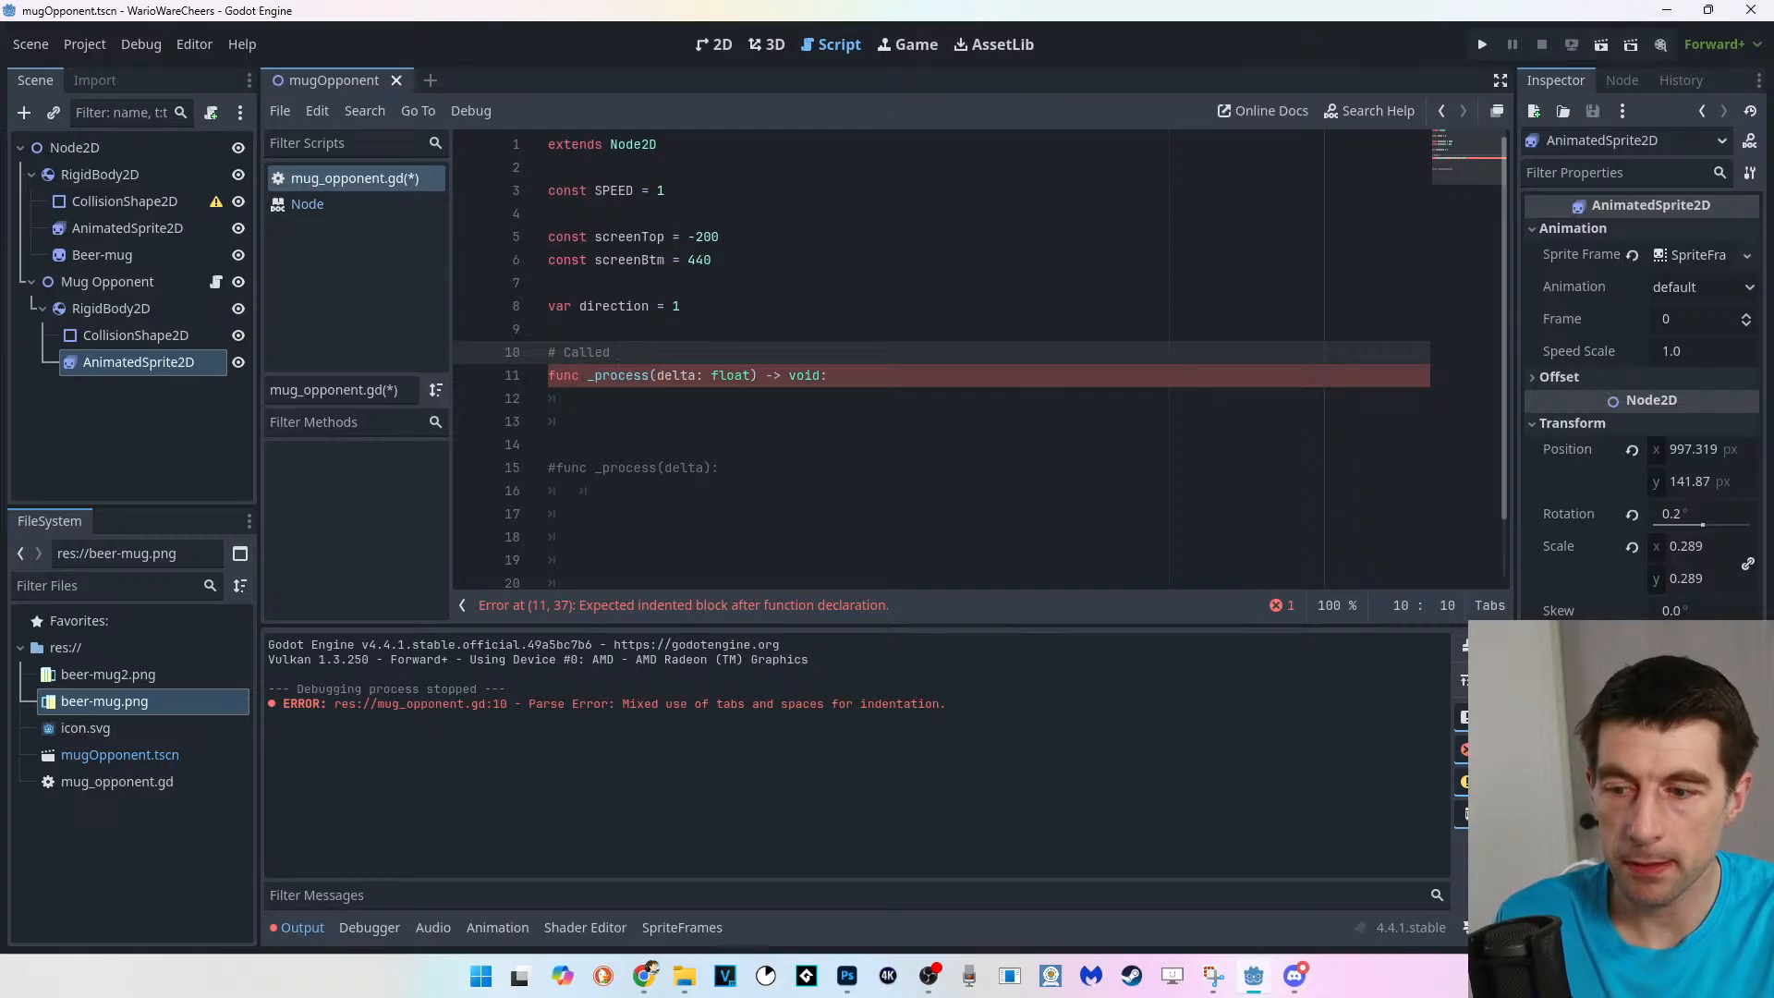
key("BackSpace")
key("BackSpace")
key("BackSpace")
key("BackSpace")
key("BackSpace")
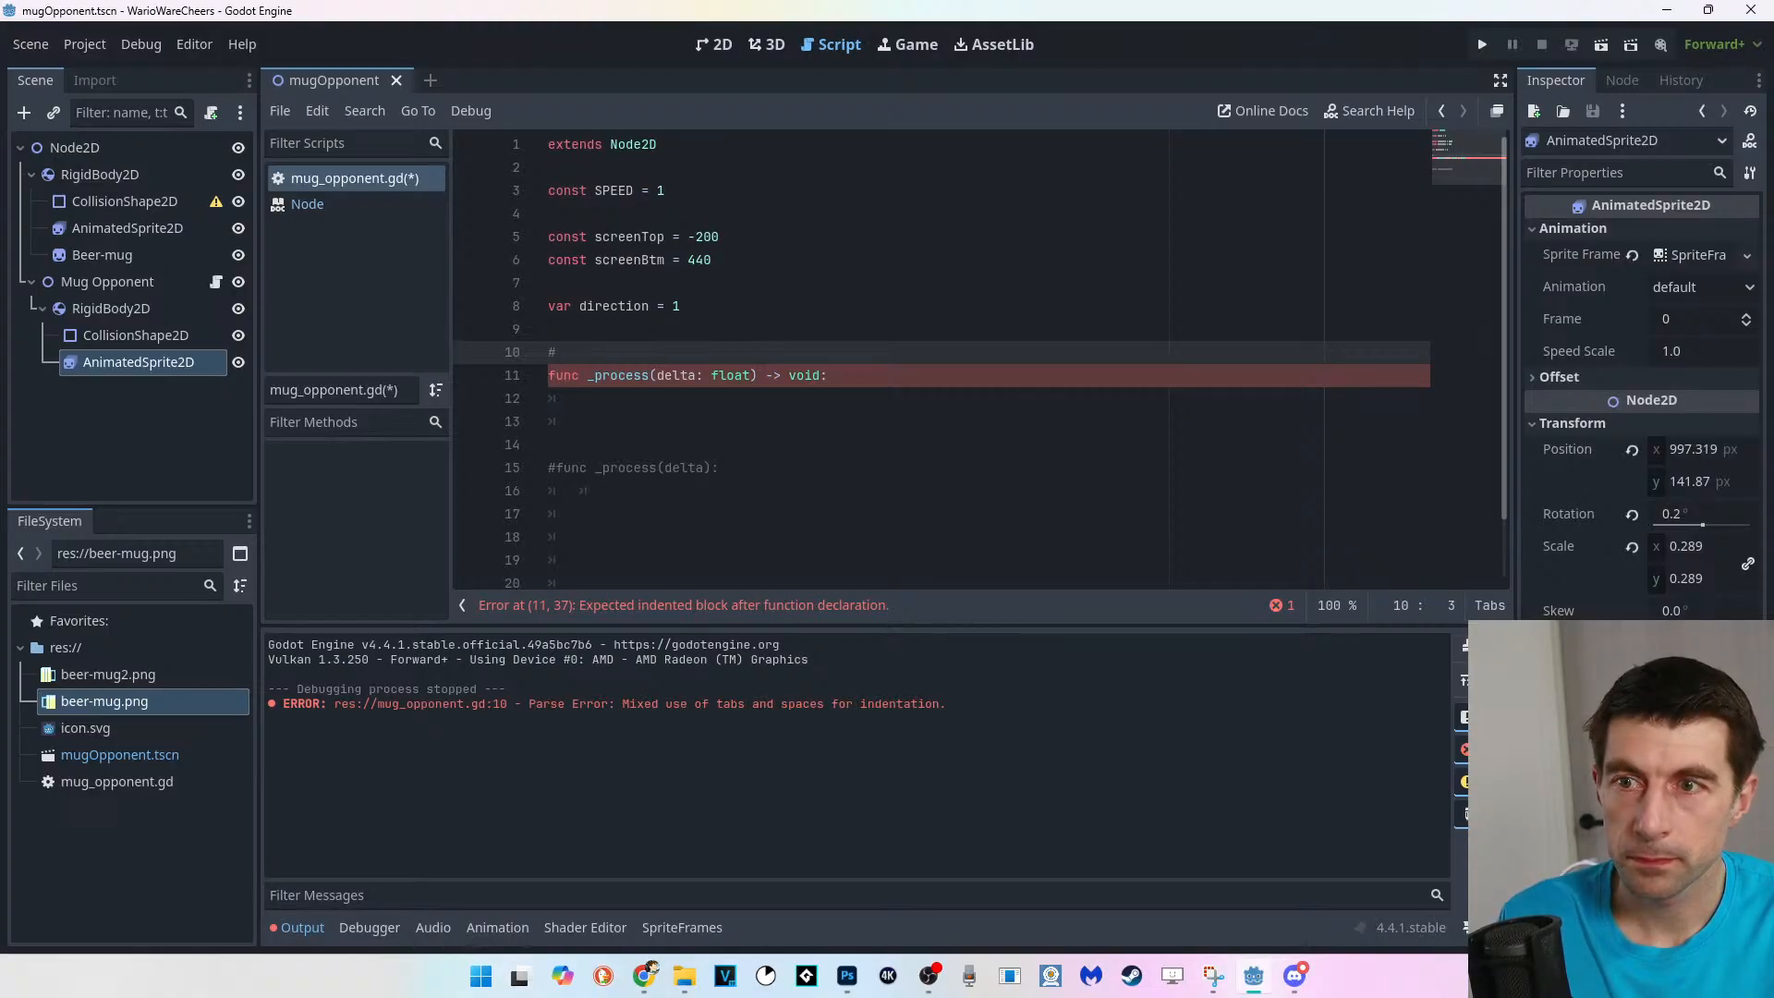
Strip the float parameter type and the -> void return type from the _process header.
left_click_drag(696, 374, 752, 374)
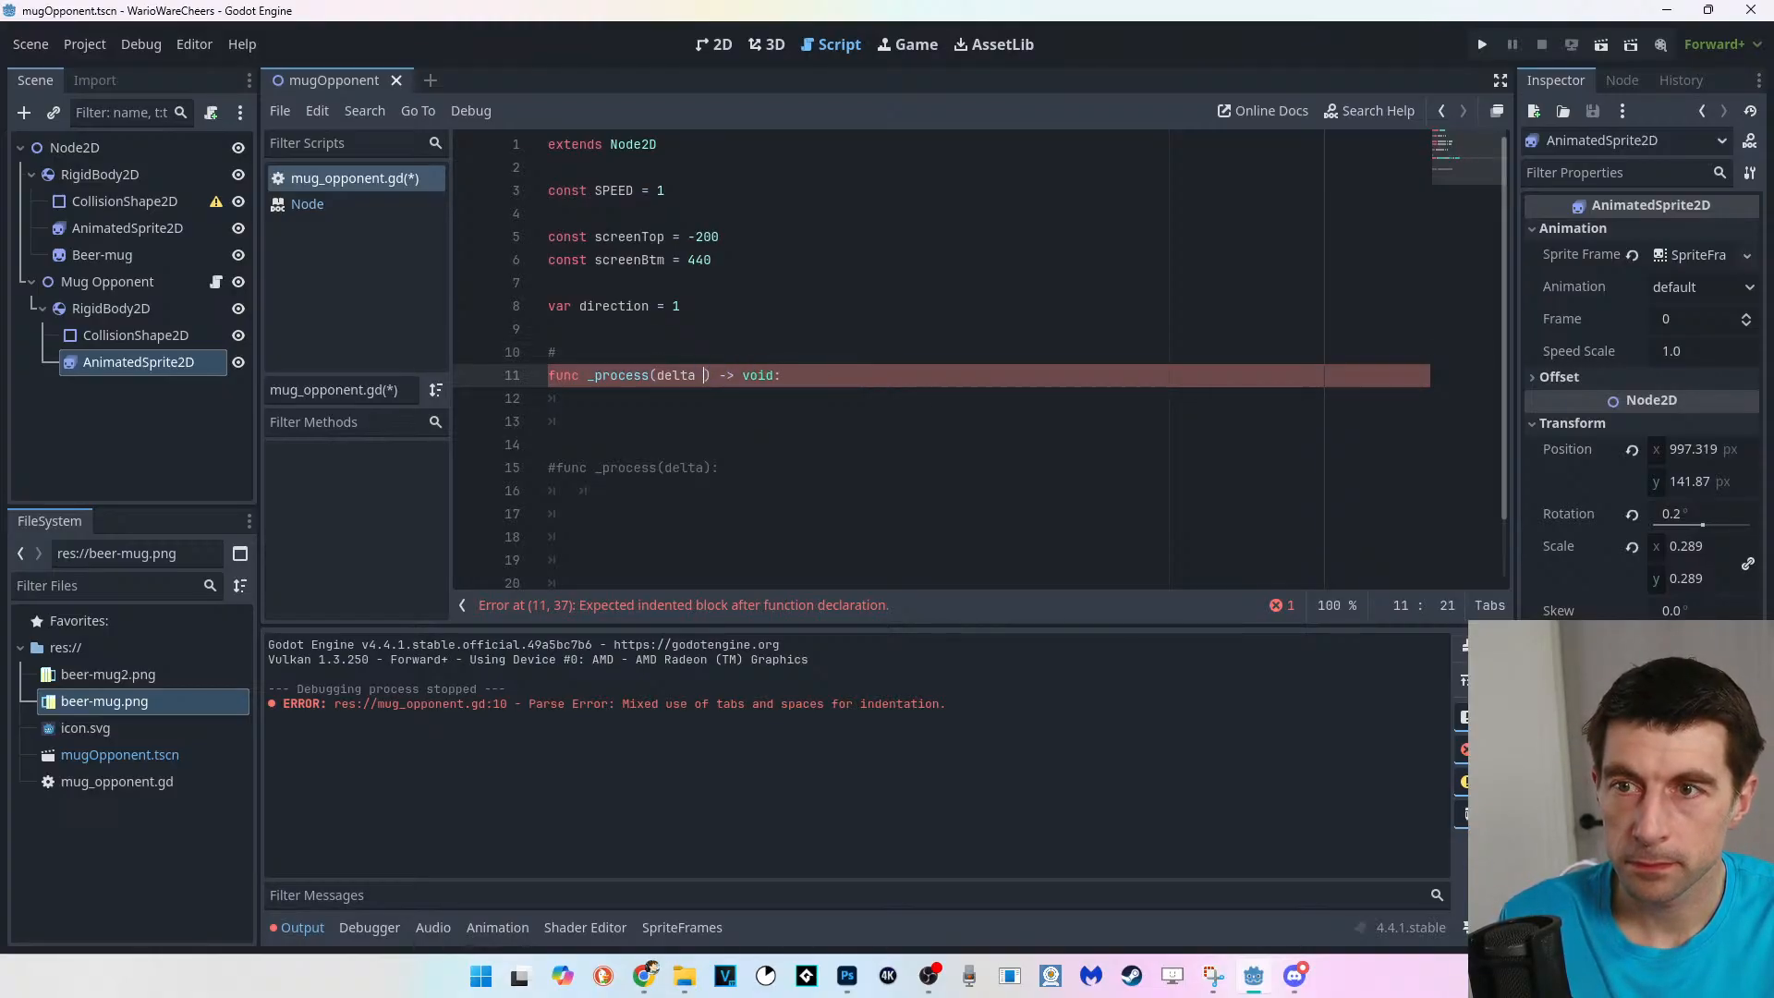
left_click_drag(773, 376, 719, 376)
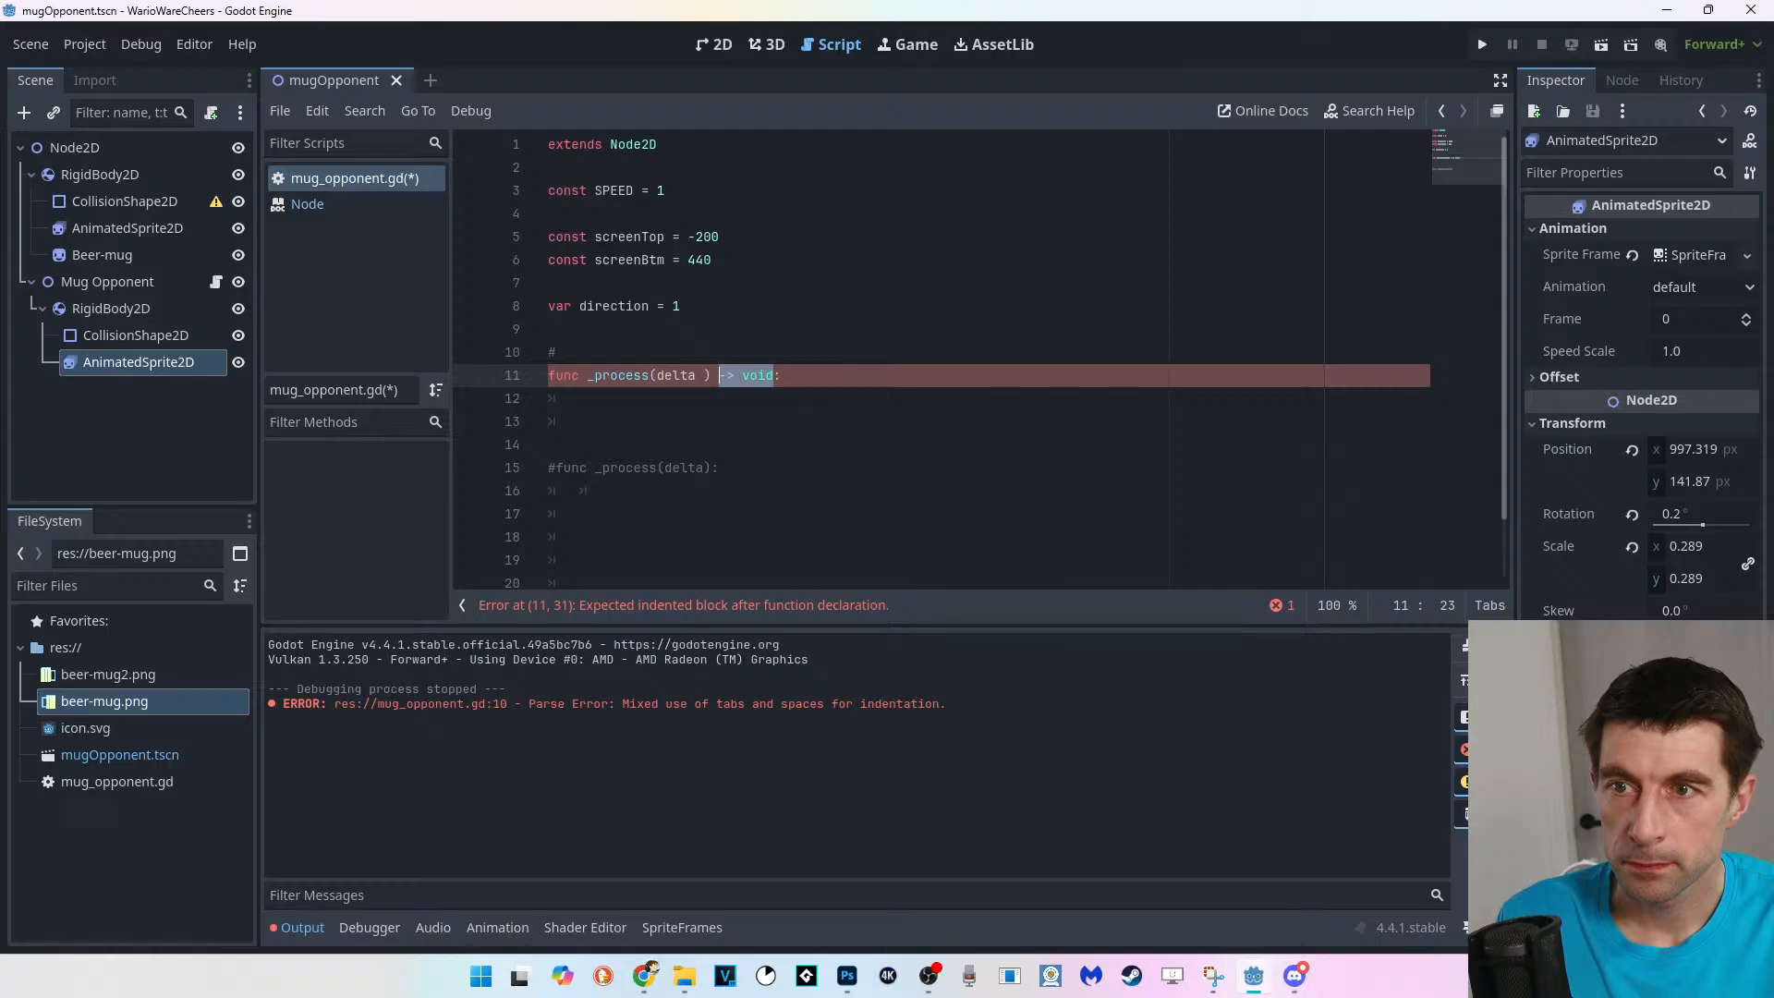
key("BackSpace")
Delete the commented-out _process function and the leftover blank lines beneath the new header's first body line.
left_click(579, 398)
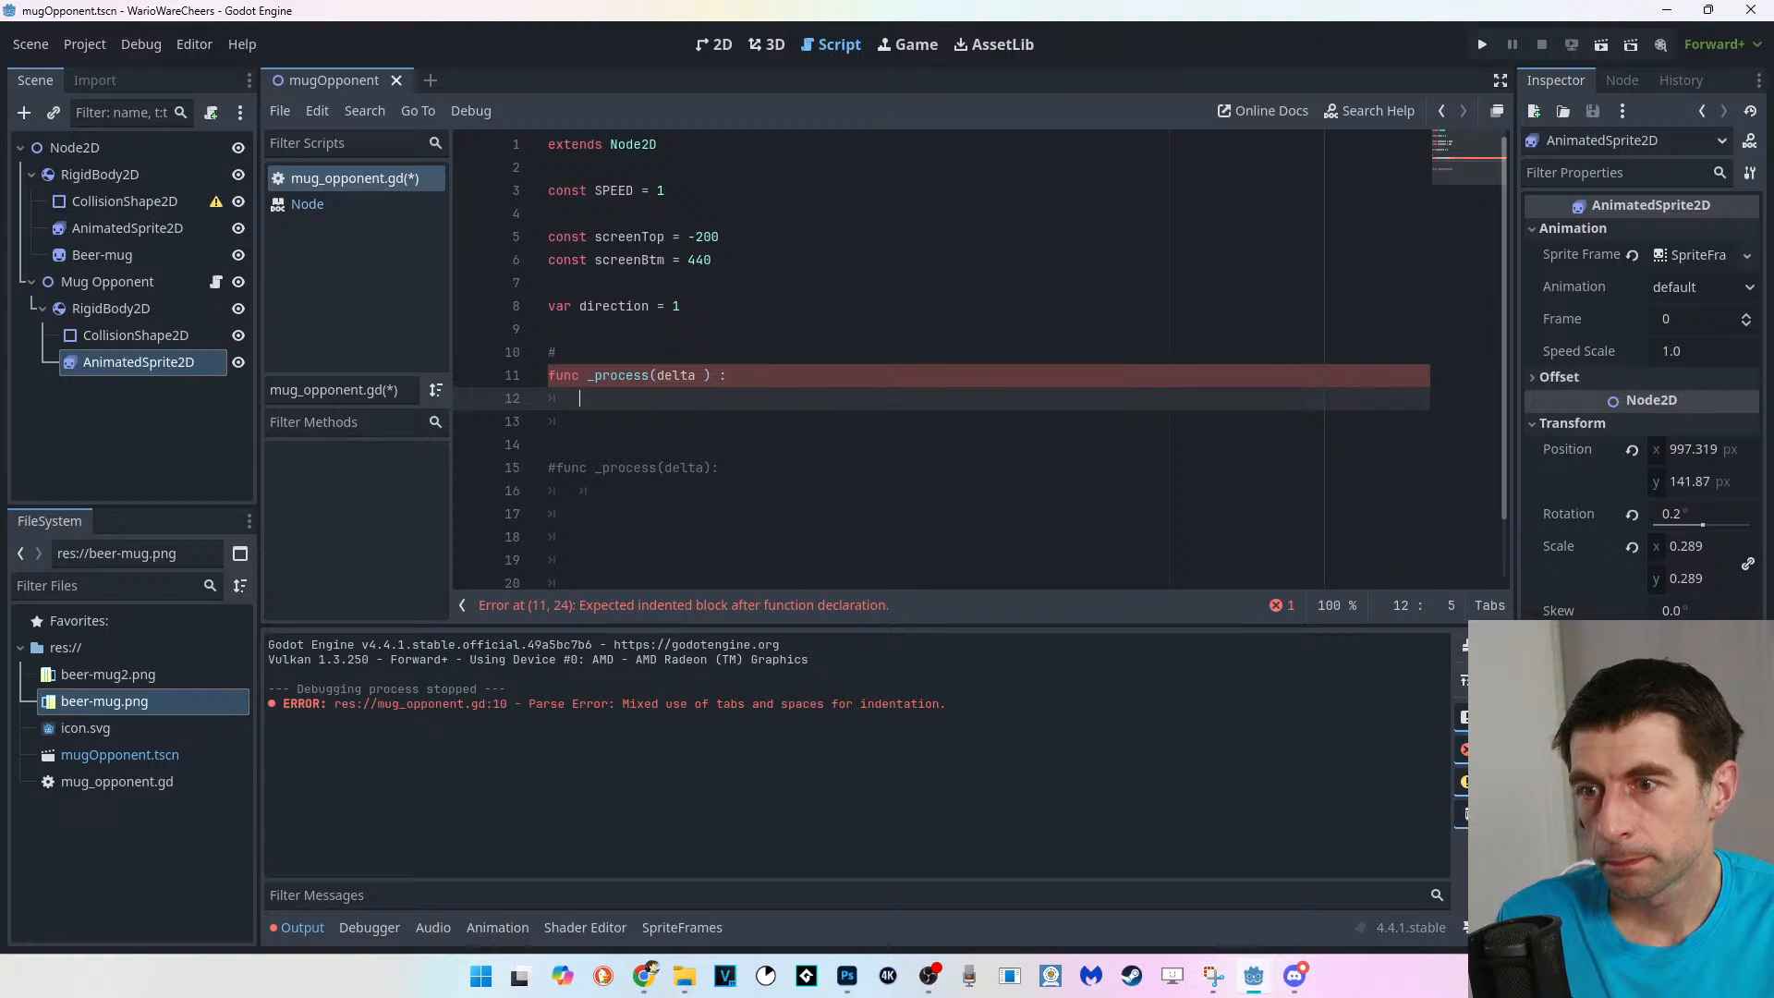
key("ctrl+shift+End")
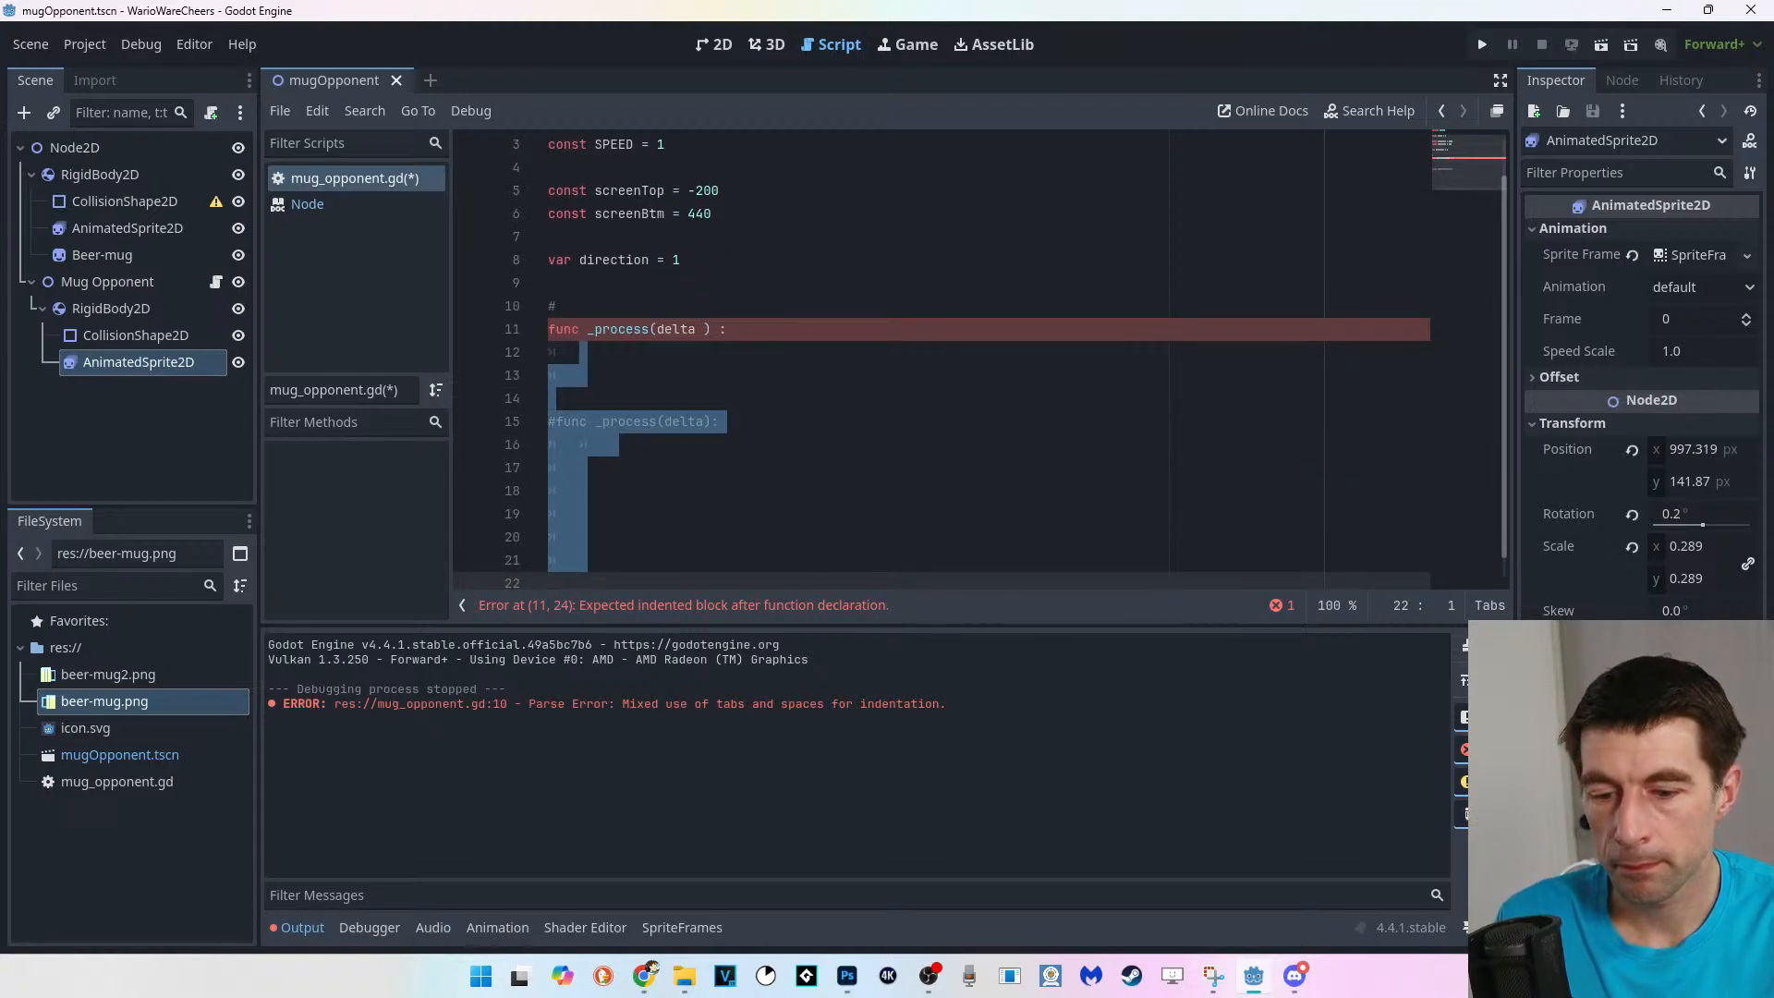
key("Delete")
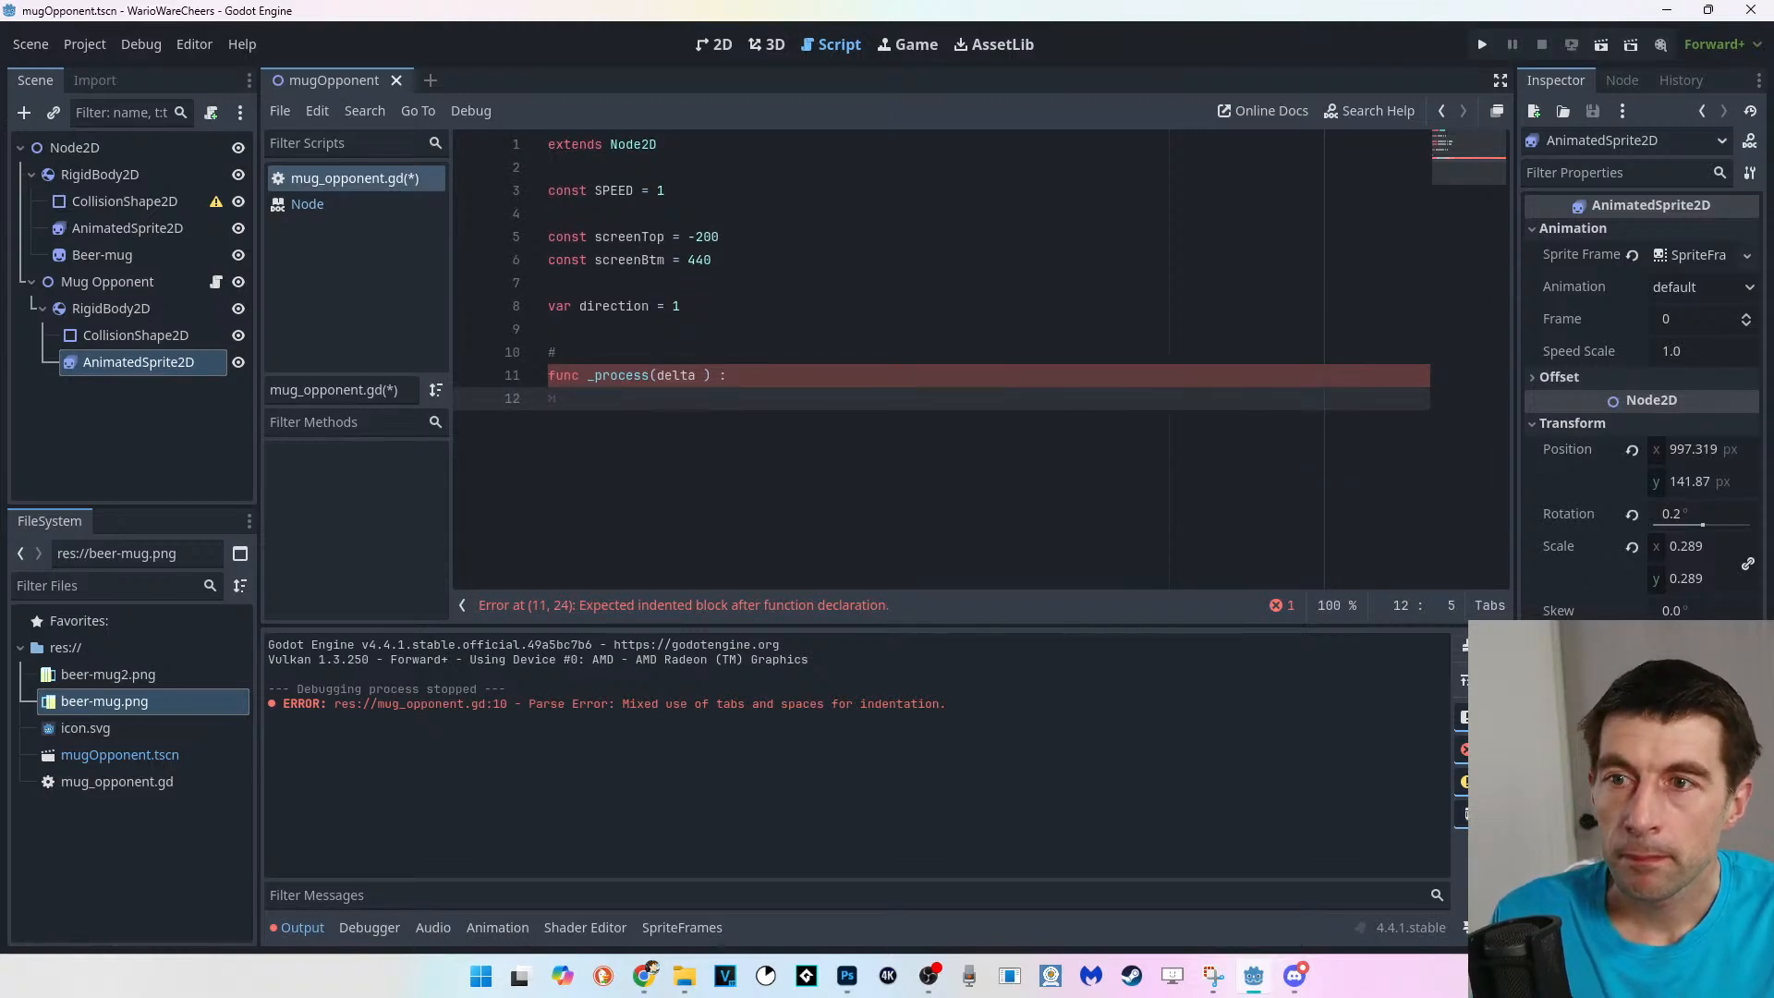
Close up the stray spaces so the header reads func _process(delta): and indent the body line one level further.
left_click(704, 376)
key("BackSpace")
key("Right")
key("Right")
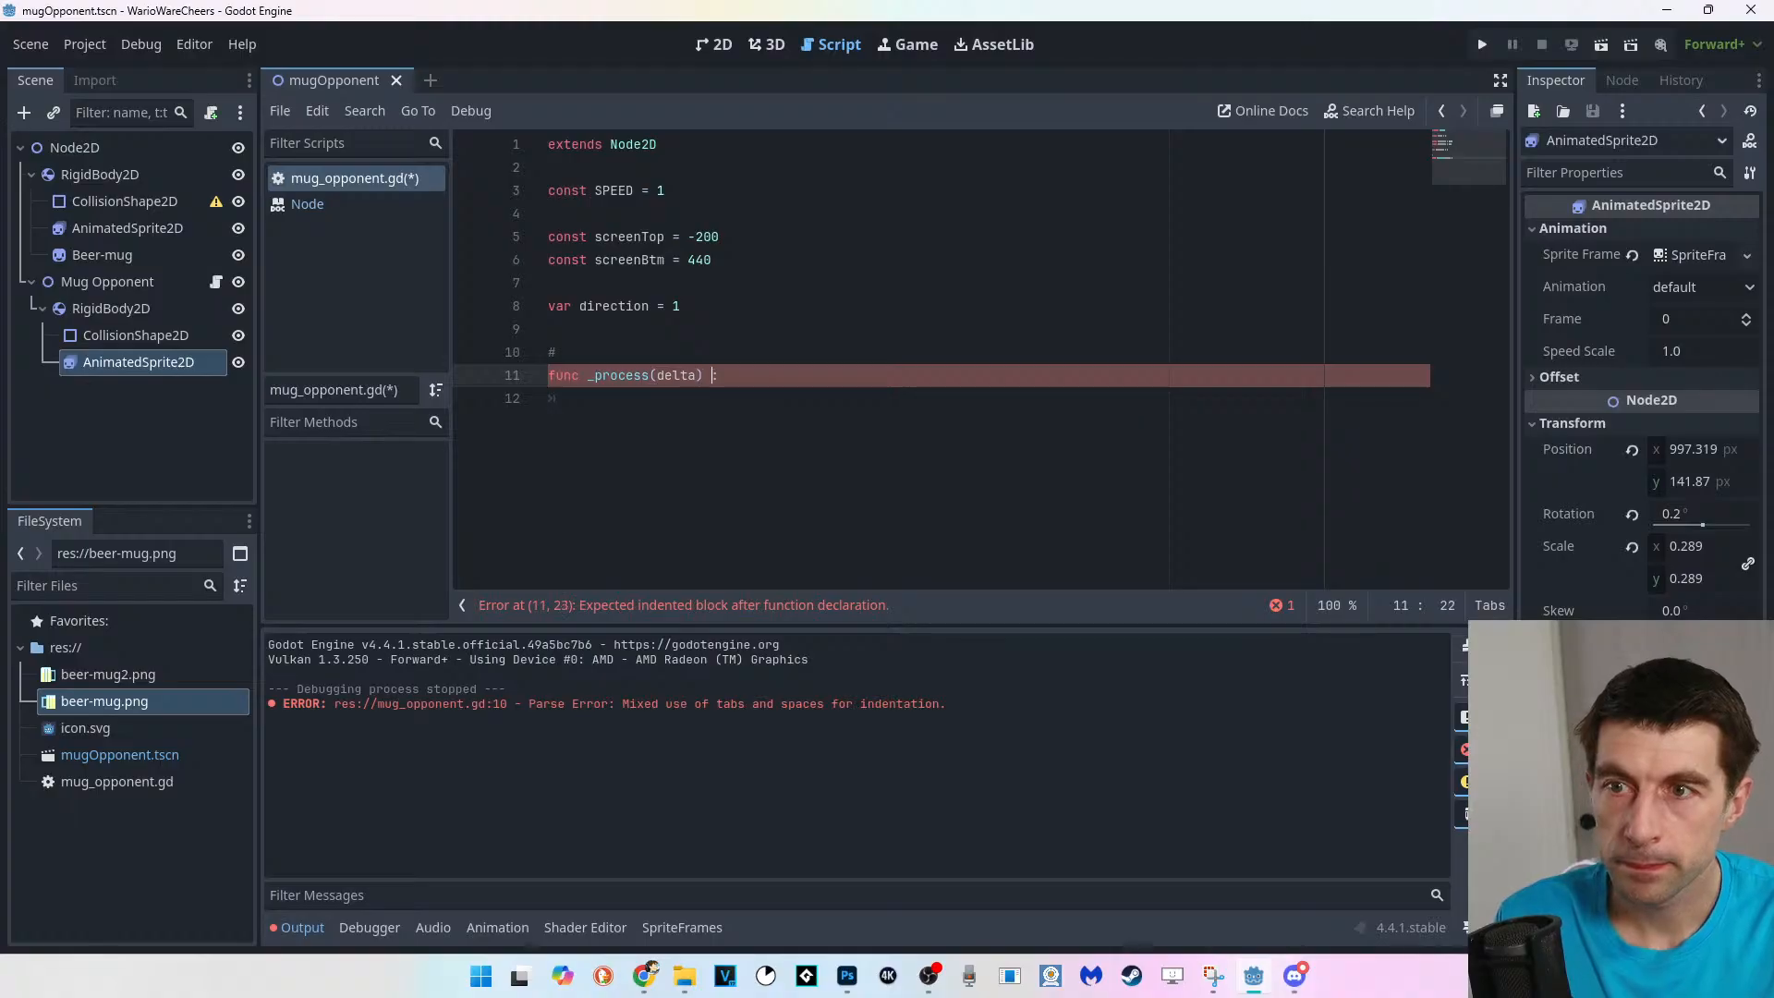
key("BackSpace")
key("Down")
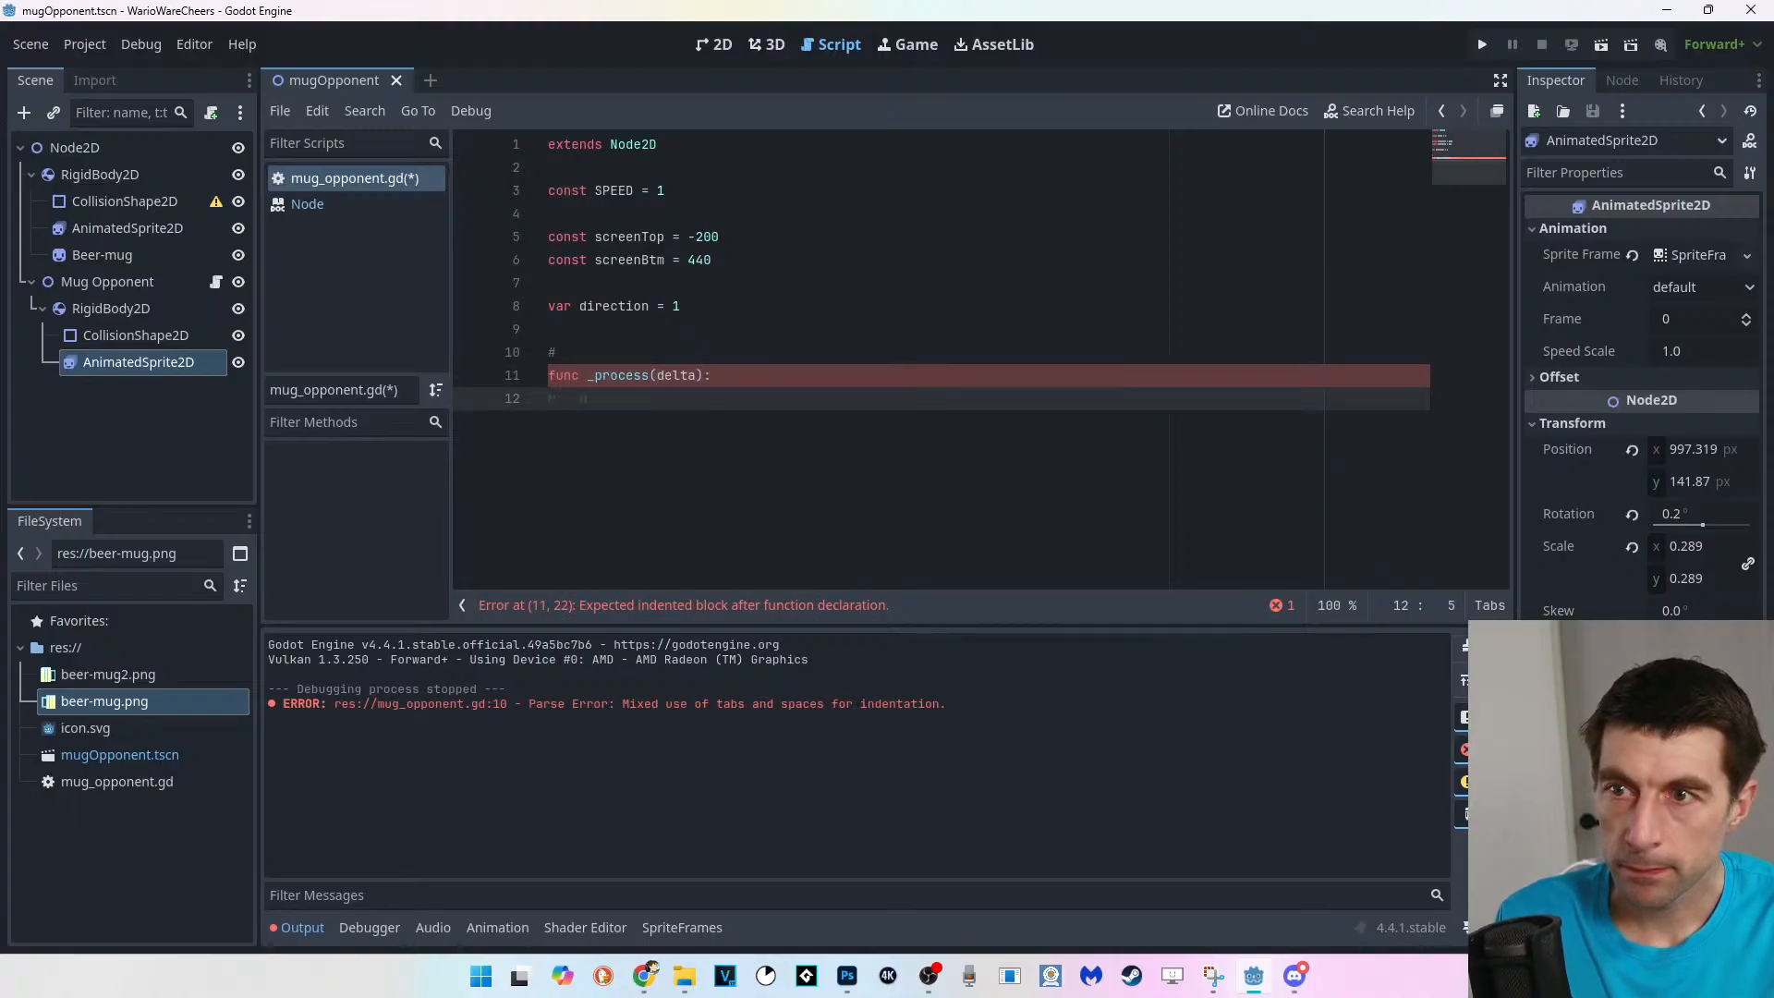
Return to the comment line above the _process header and save the script.
key("Up")
key("Up")
key("ctrl+s")
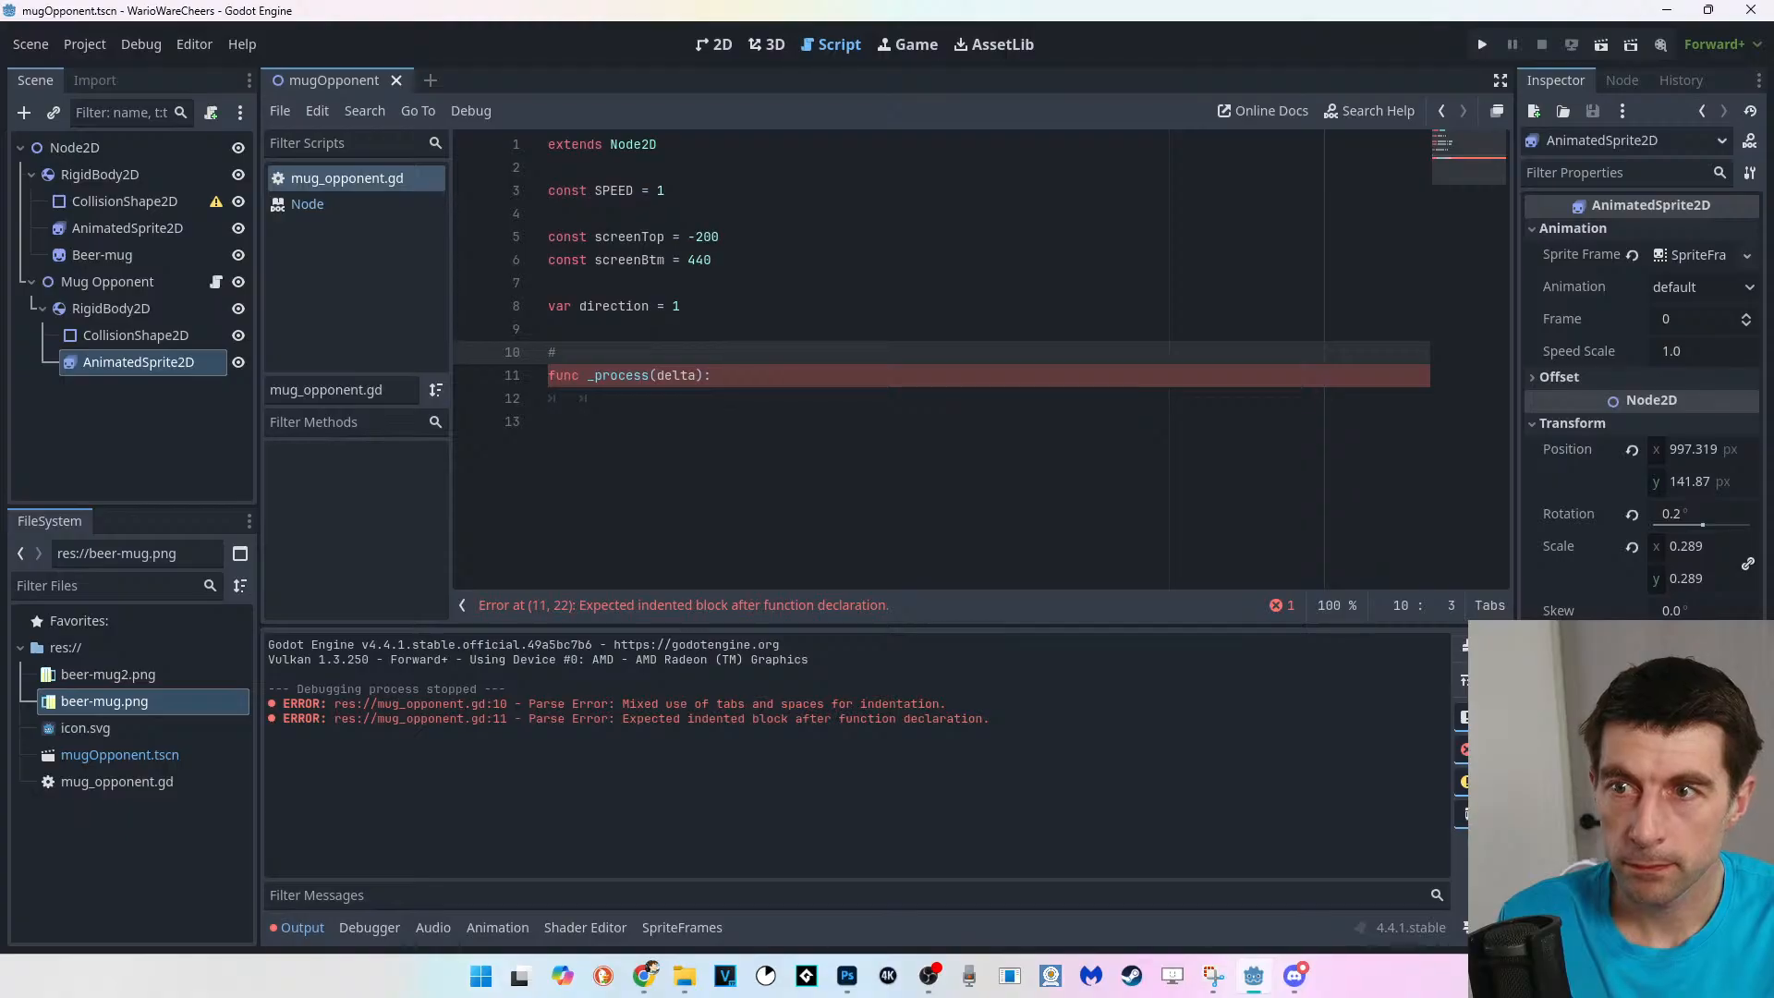
Insert the position.y > screenBtm check with position.y = screenTop in the _process body and copy both lines.
key("Down")
key("Down")
type("if  position.y > screenBtm : \t\tposition.y = screenTop")
left_click_drag(781, 421, 580, 398)
key("ctrl+c")
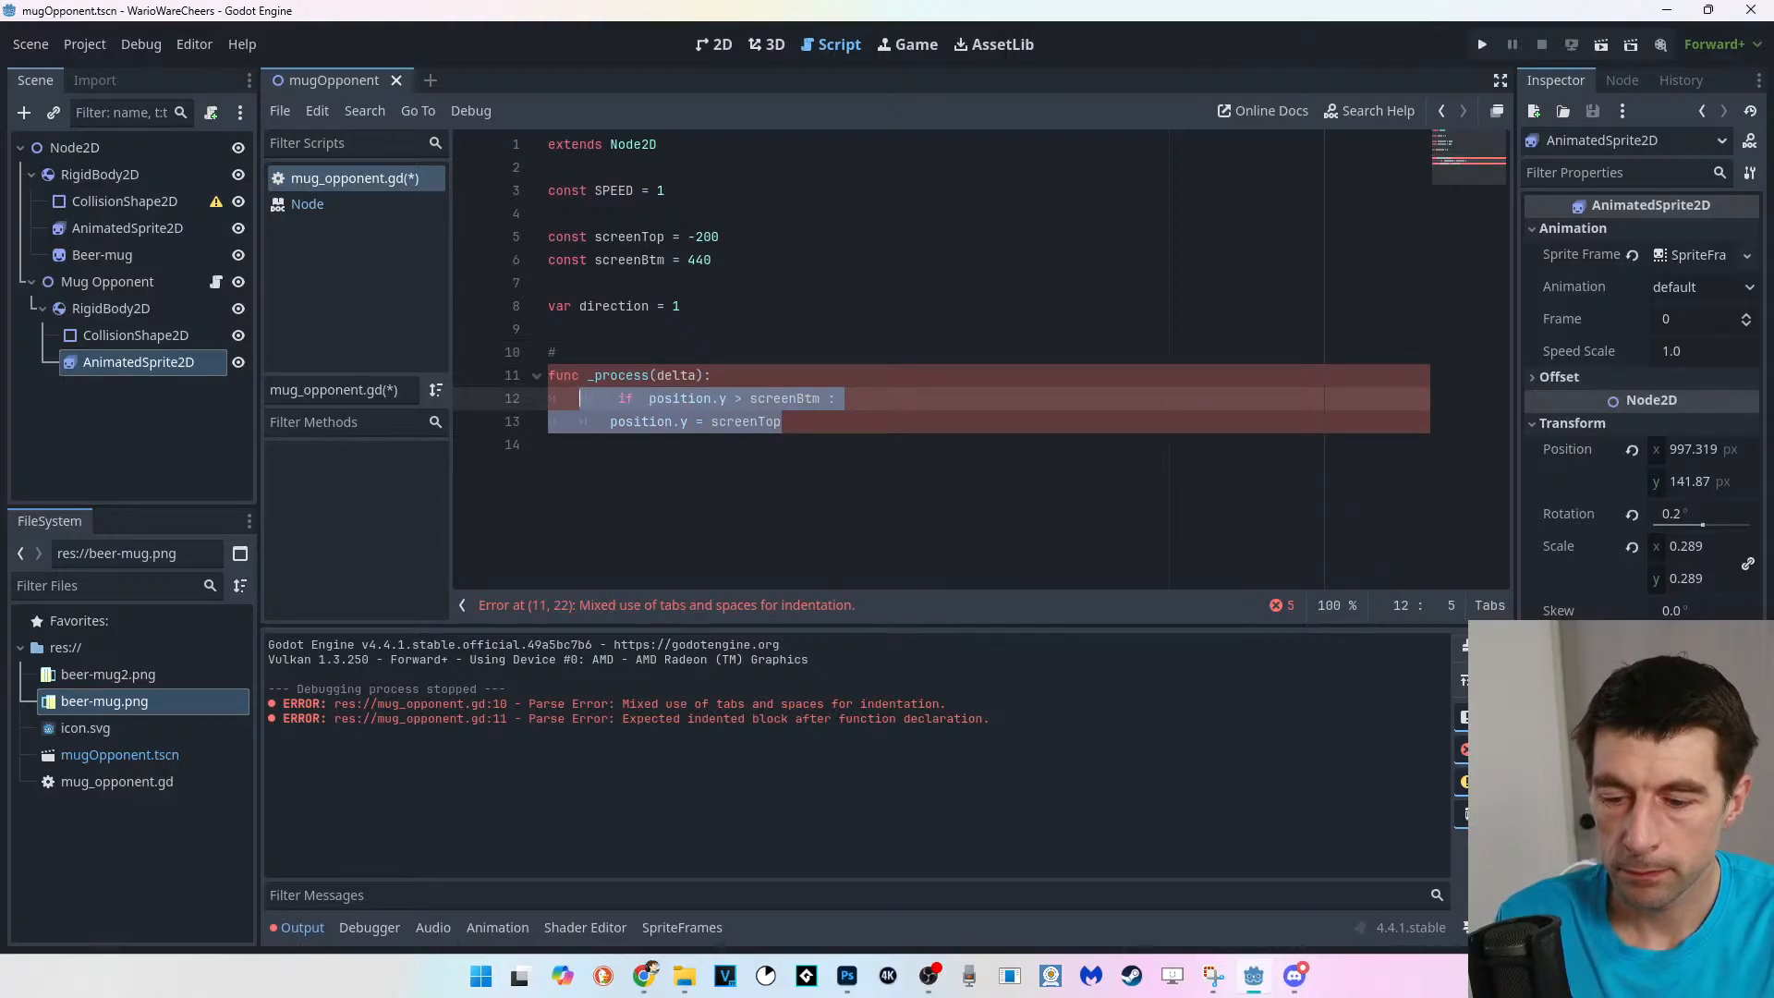
Replace the selected check with position.y += direction*SPEED*delta as the first body line and start a new line beneath it.
type("y =")
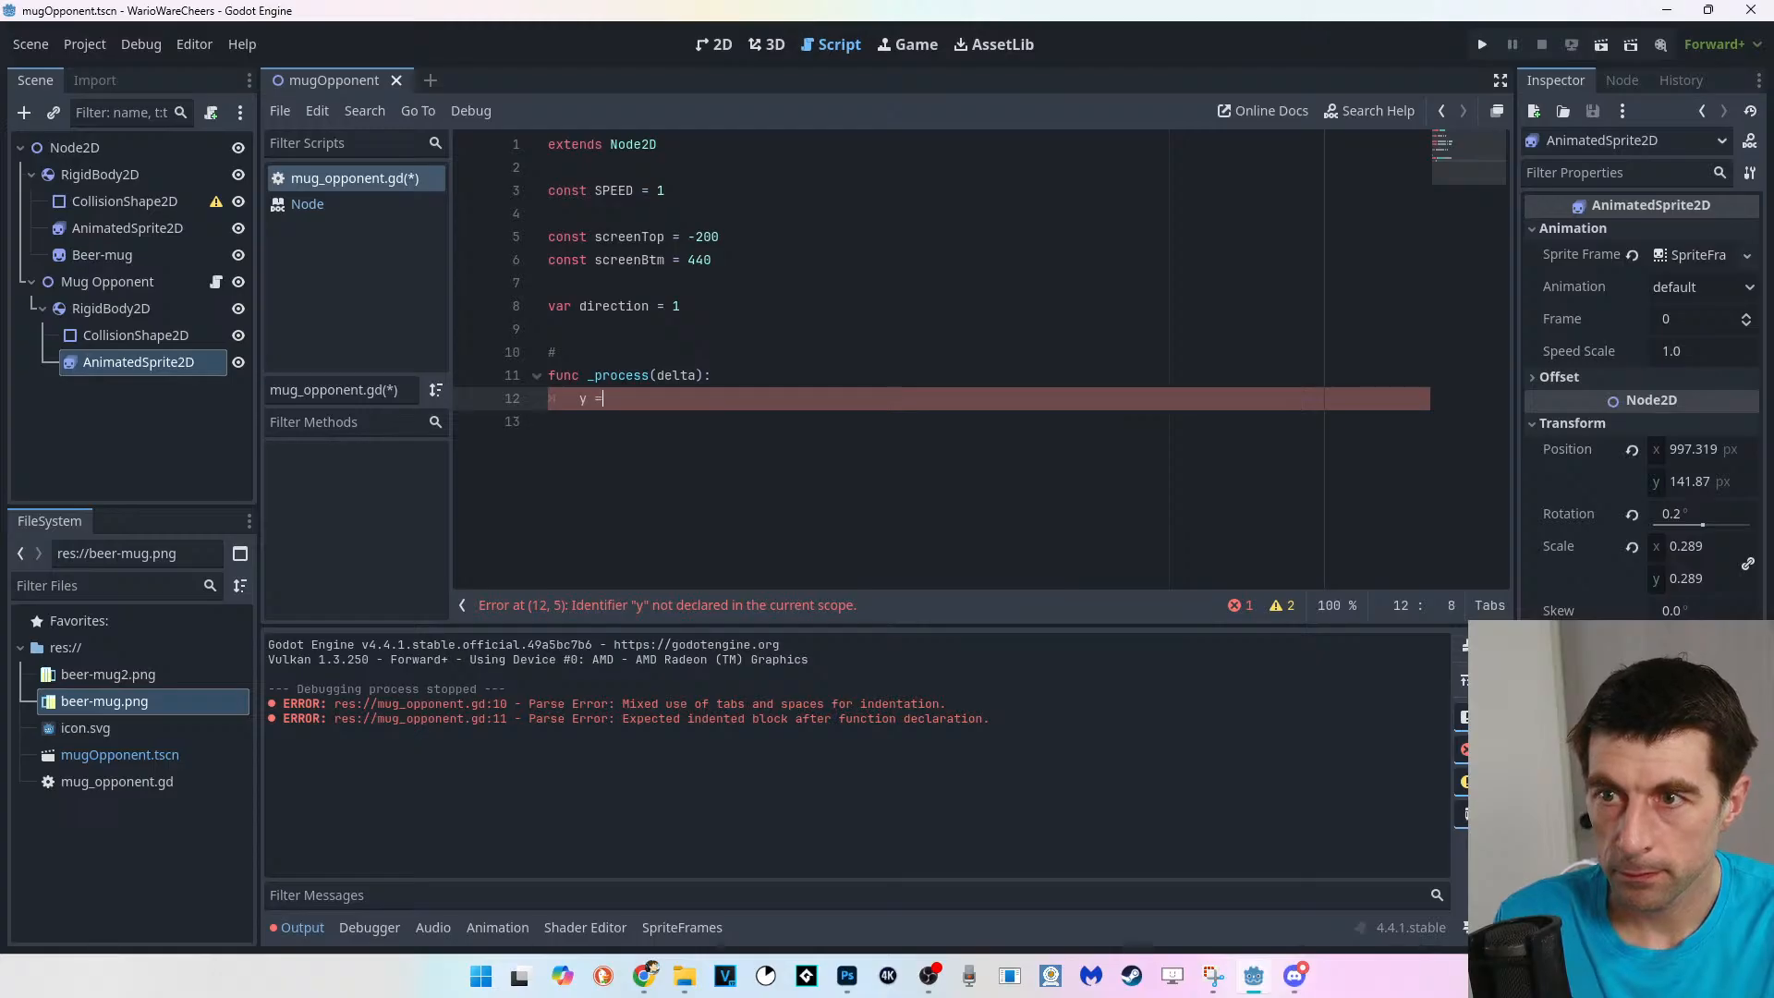
key("BackSpace")
key("BackSpace")
type("po")
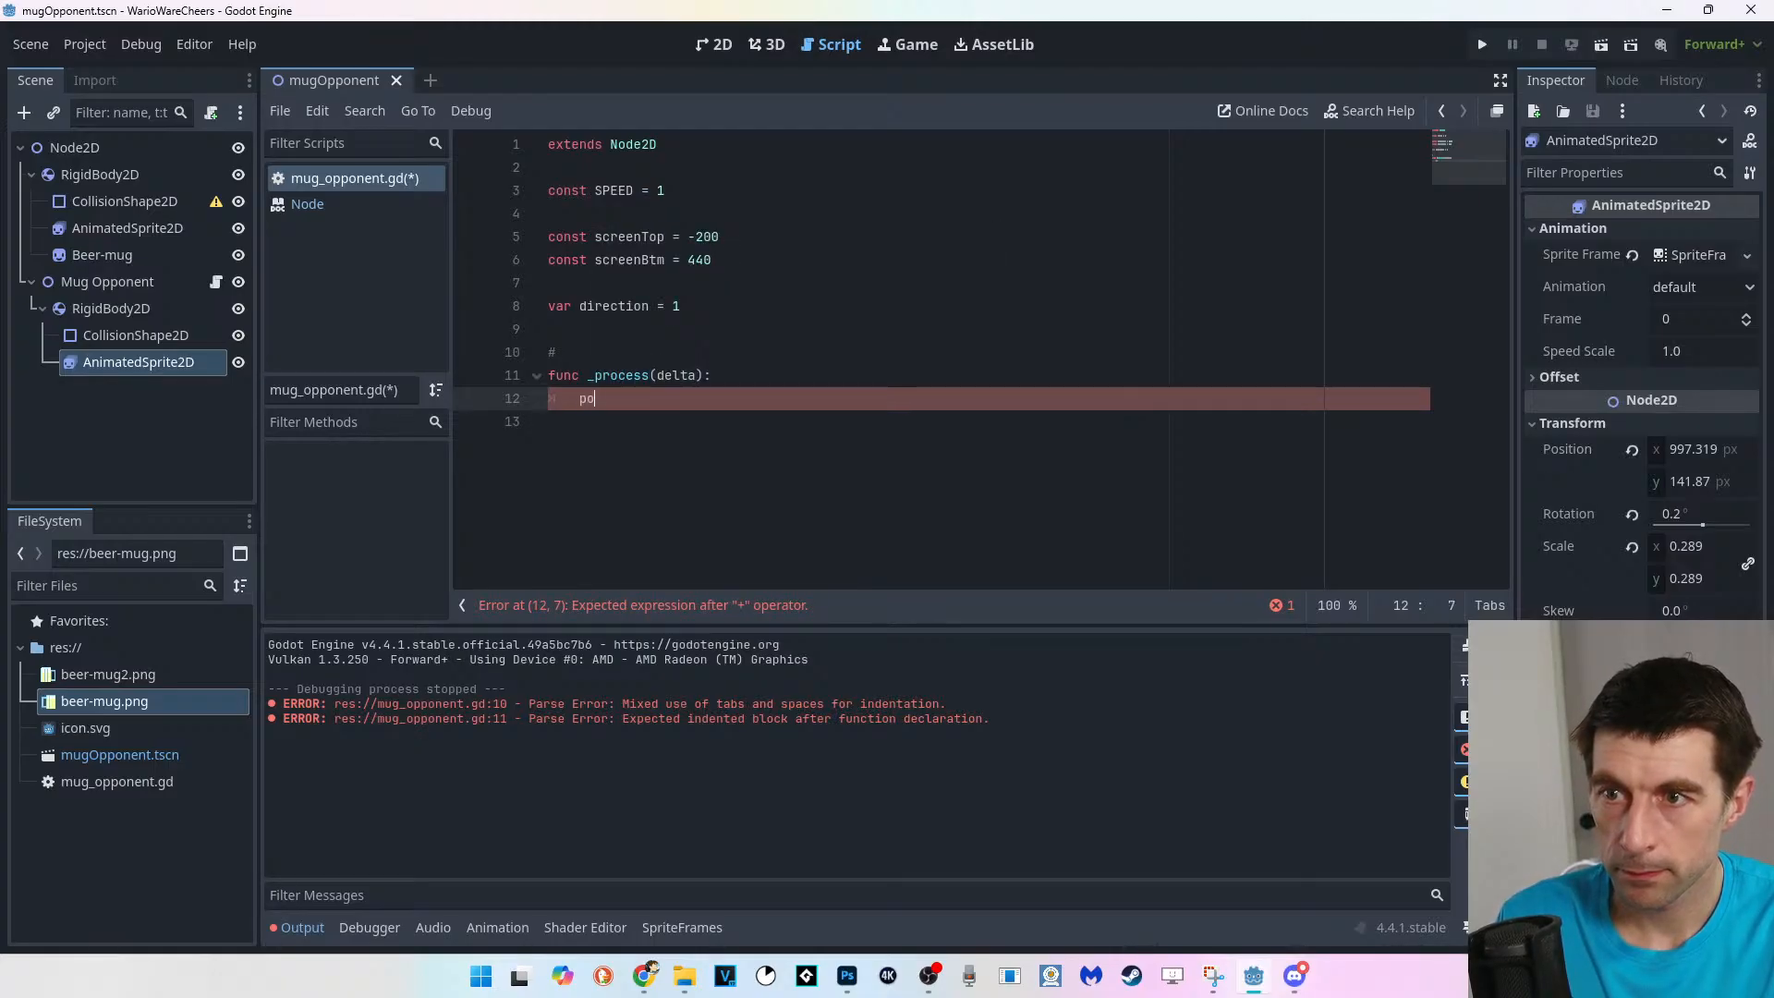
type("sition.y += ")
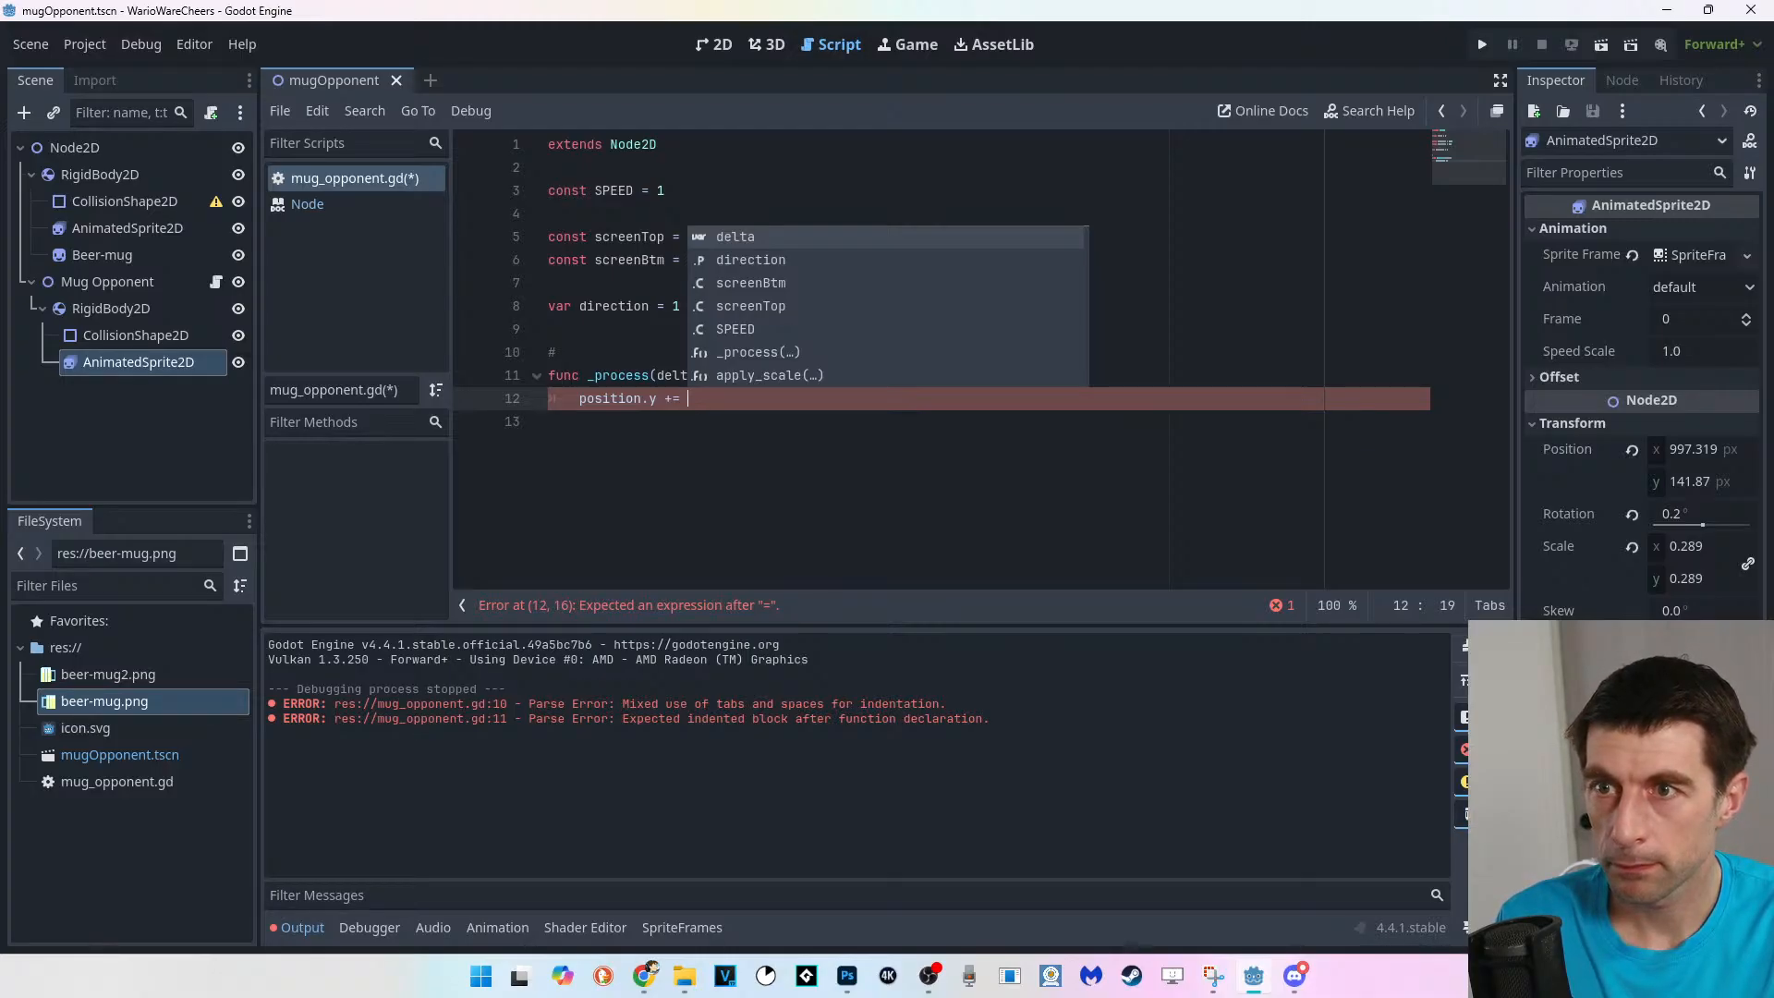
type("direction*")
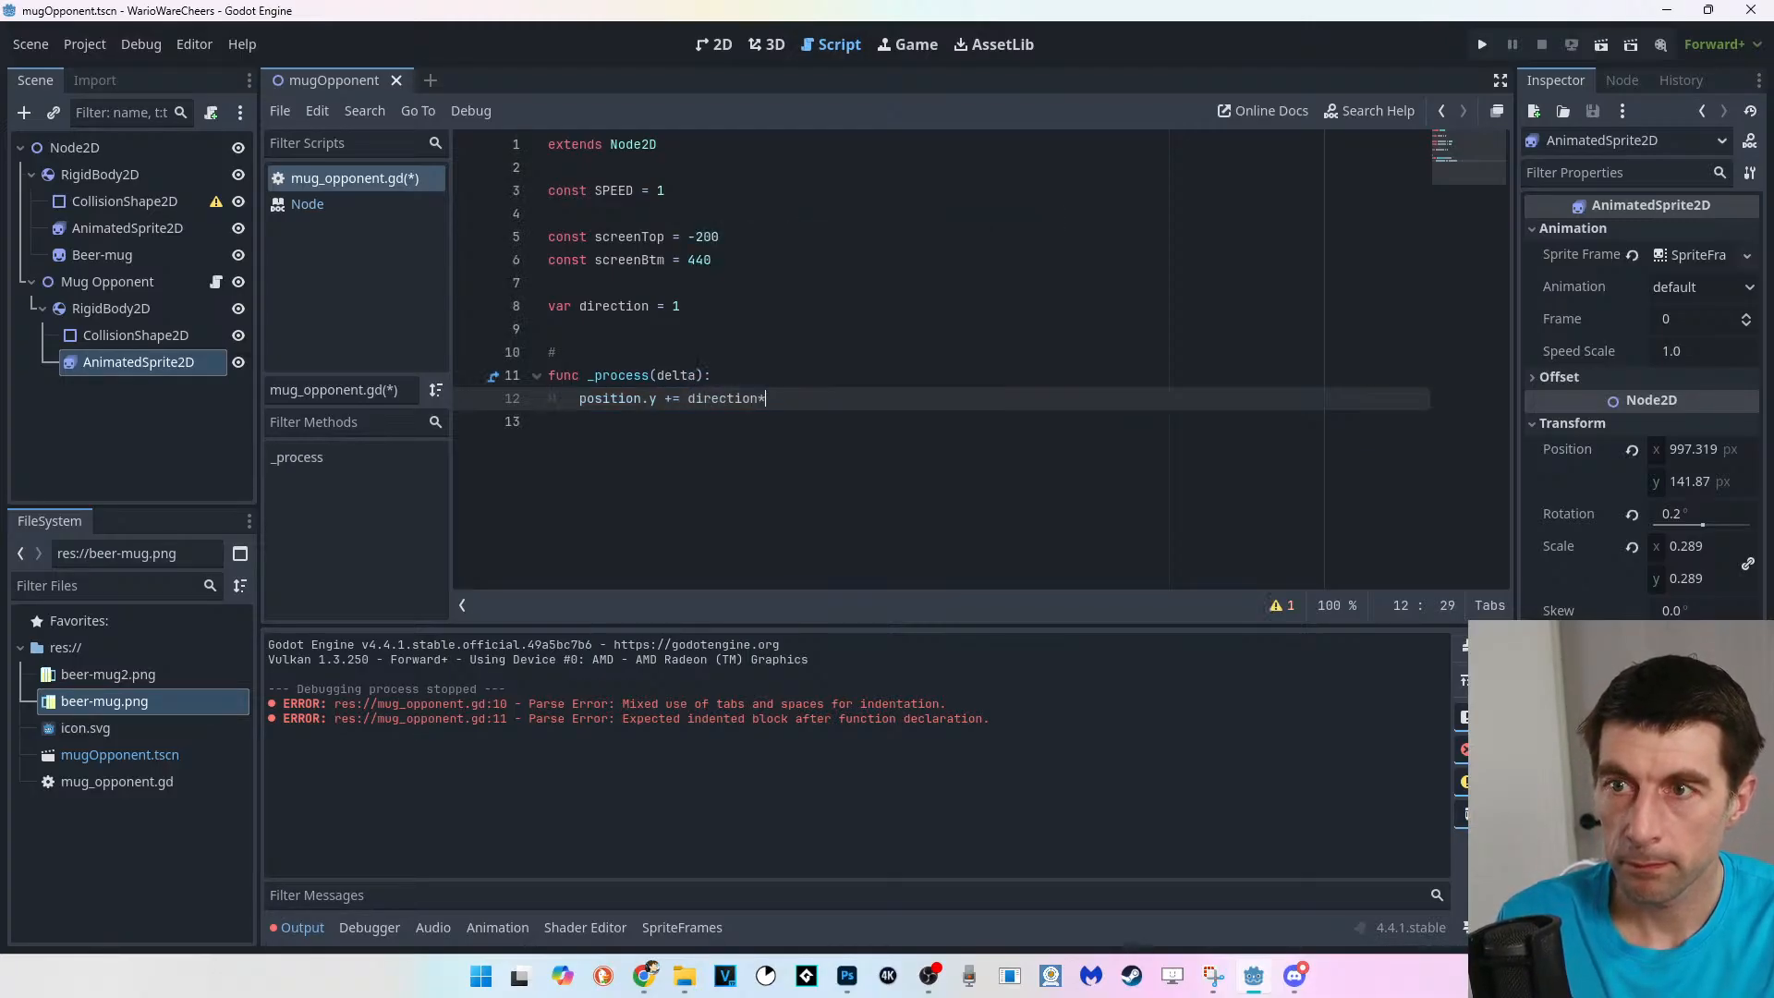
type("SPEED")
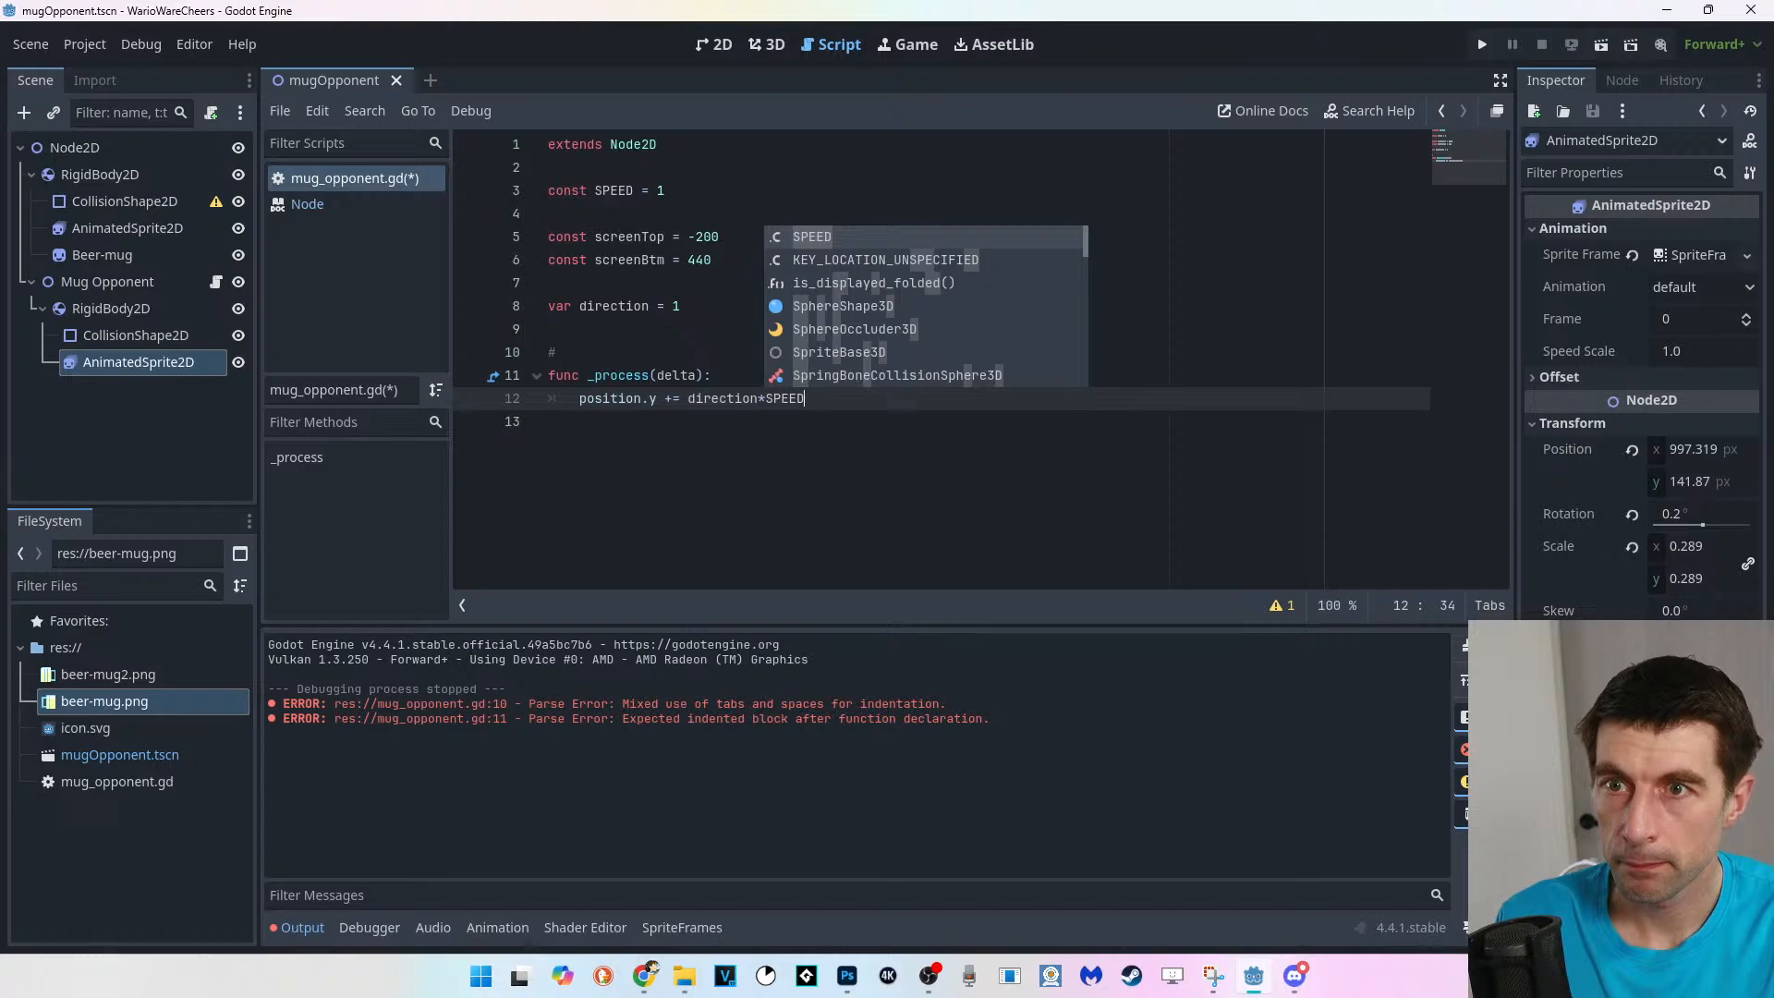
type("*delta")
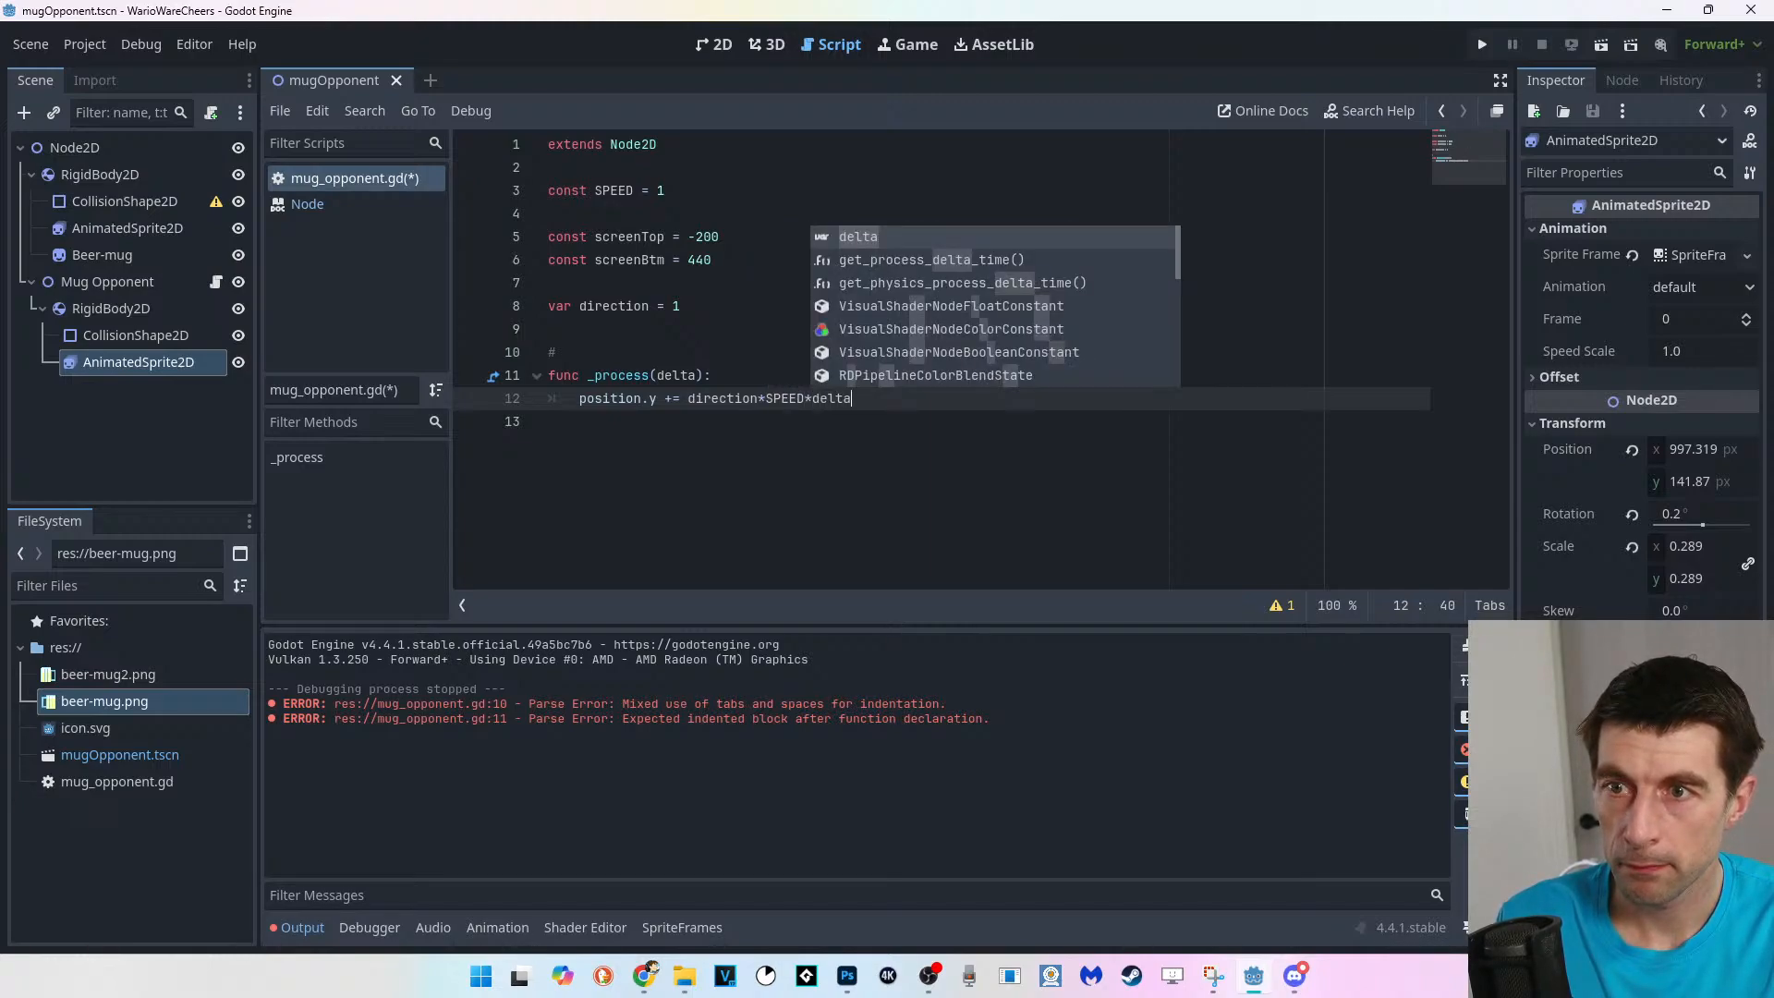
key("Return")
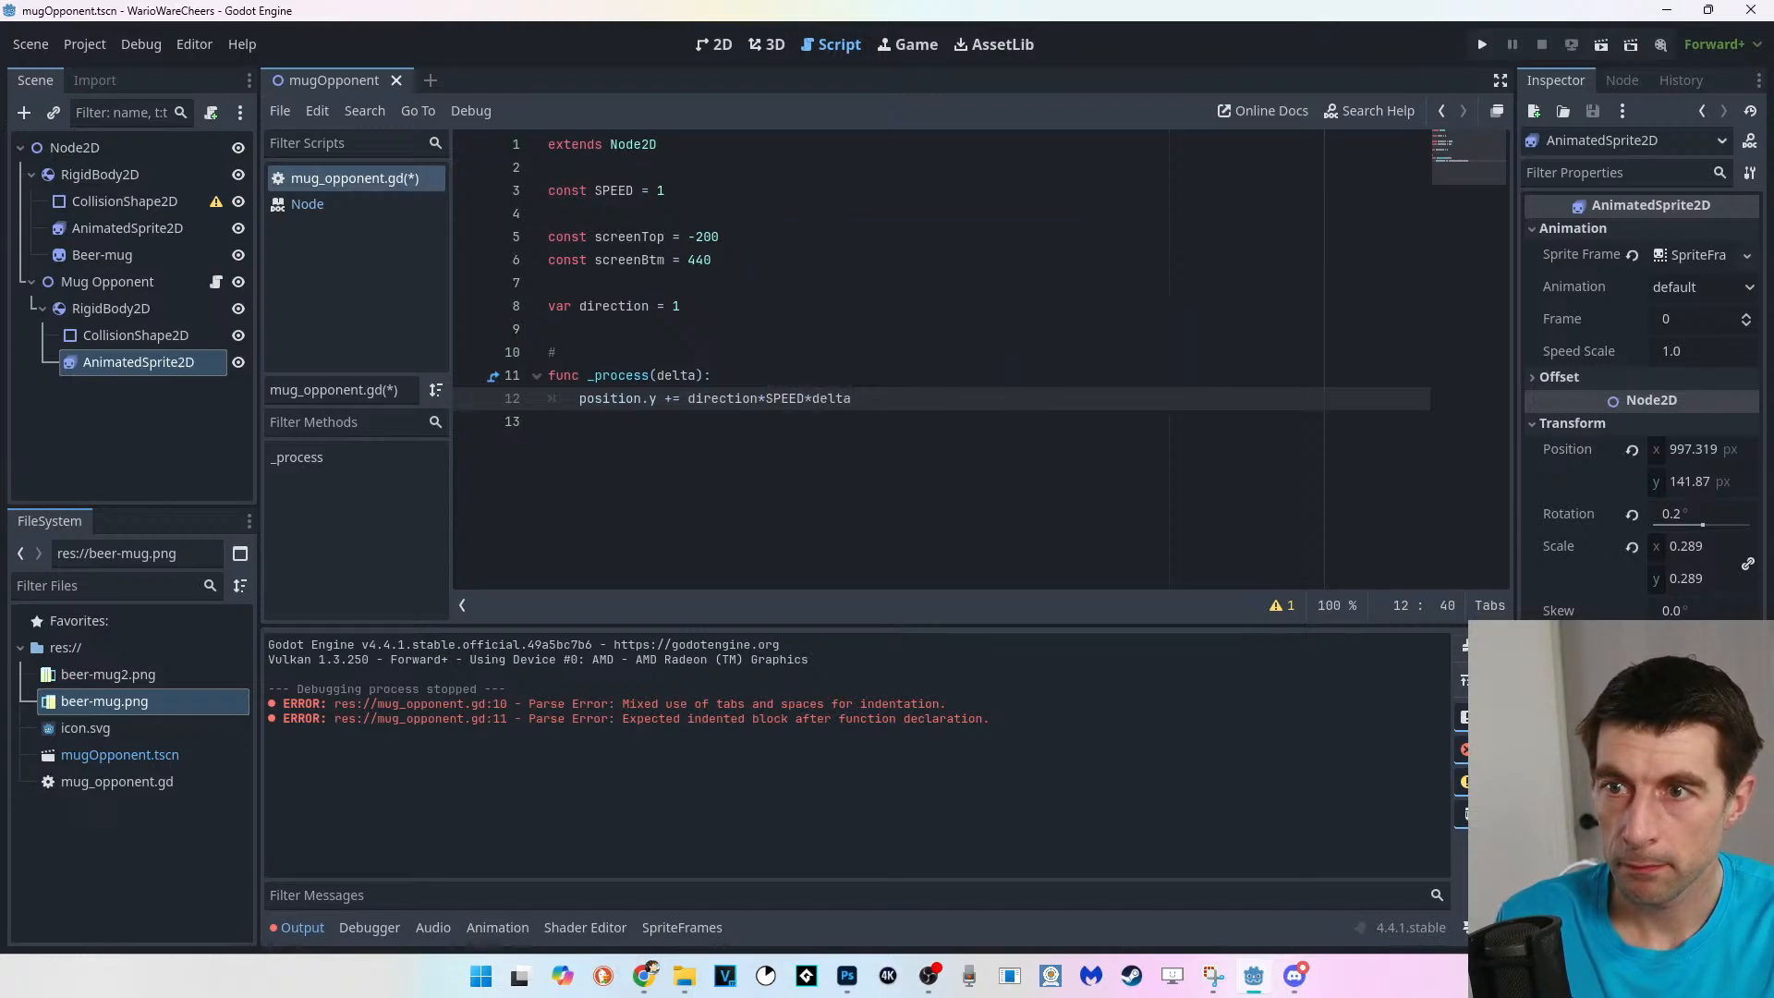
key("Return")
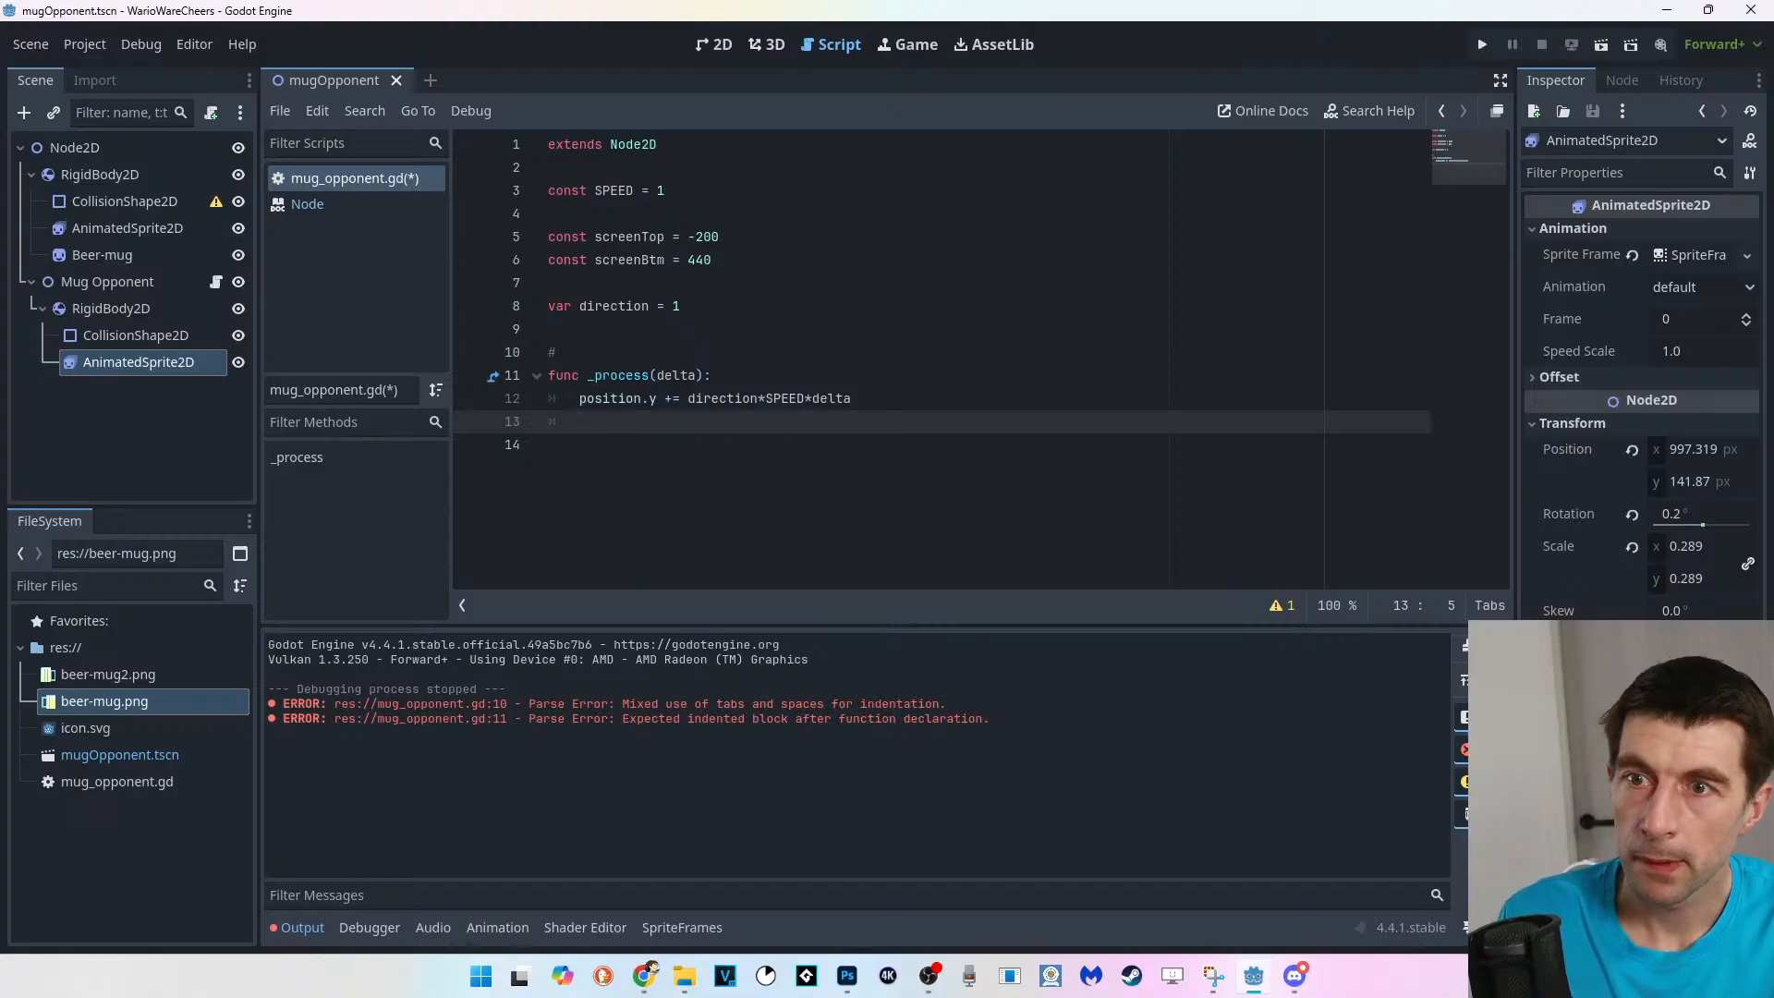
Paste the copied screenBtm check below the movement line and remove the extra spaces after if and before its colon.
left_click(712, 375)
left_click(580, 421)
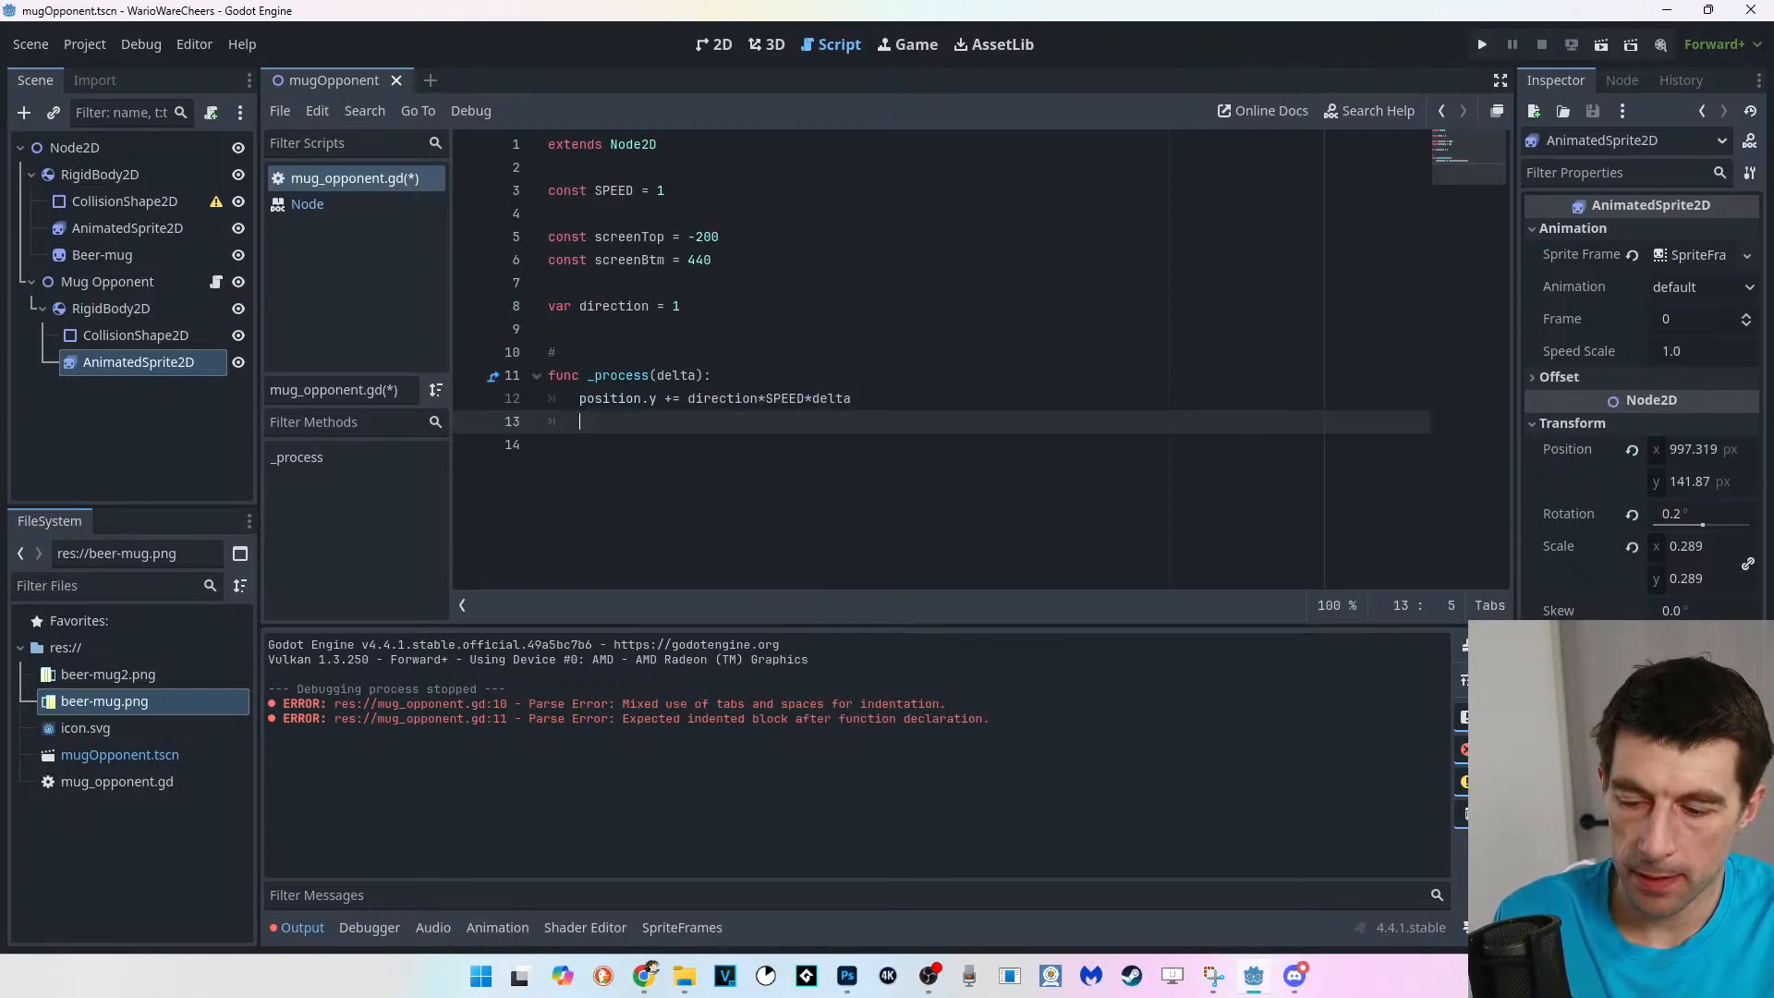
key("ctrl+v")
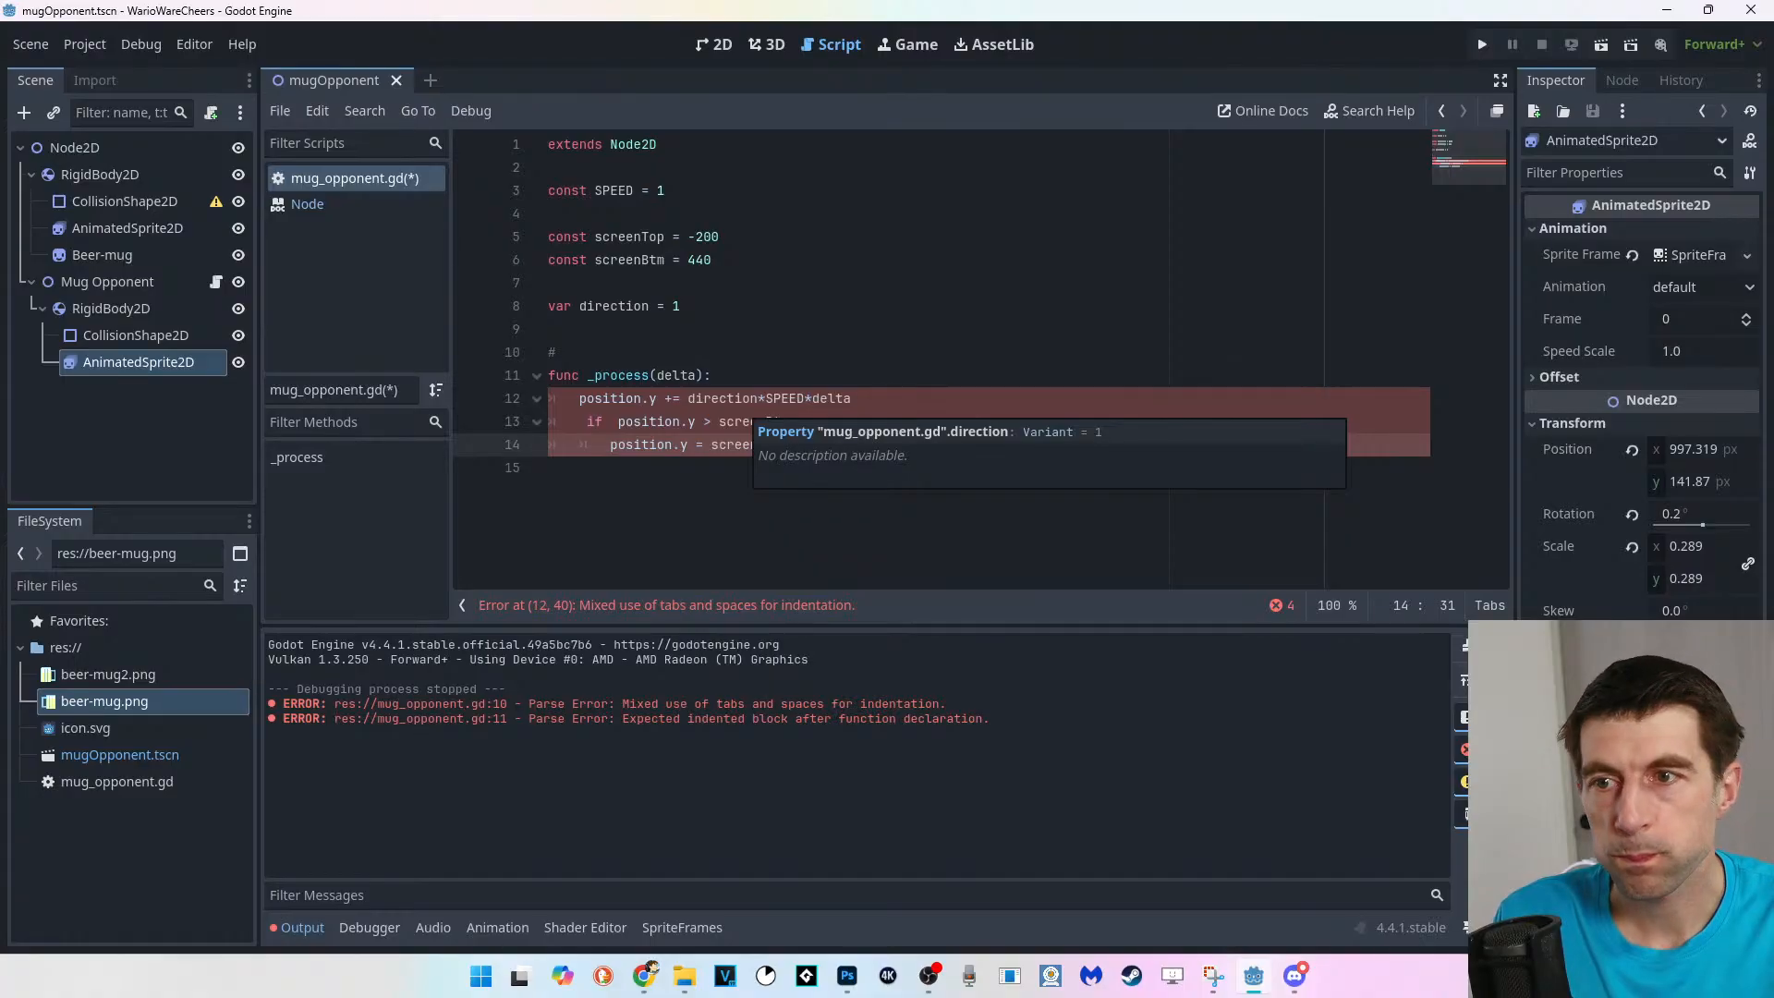
left_click(618, 422)
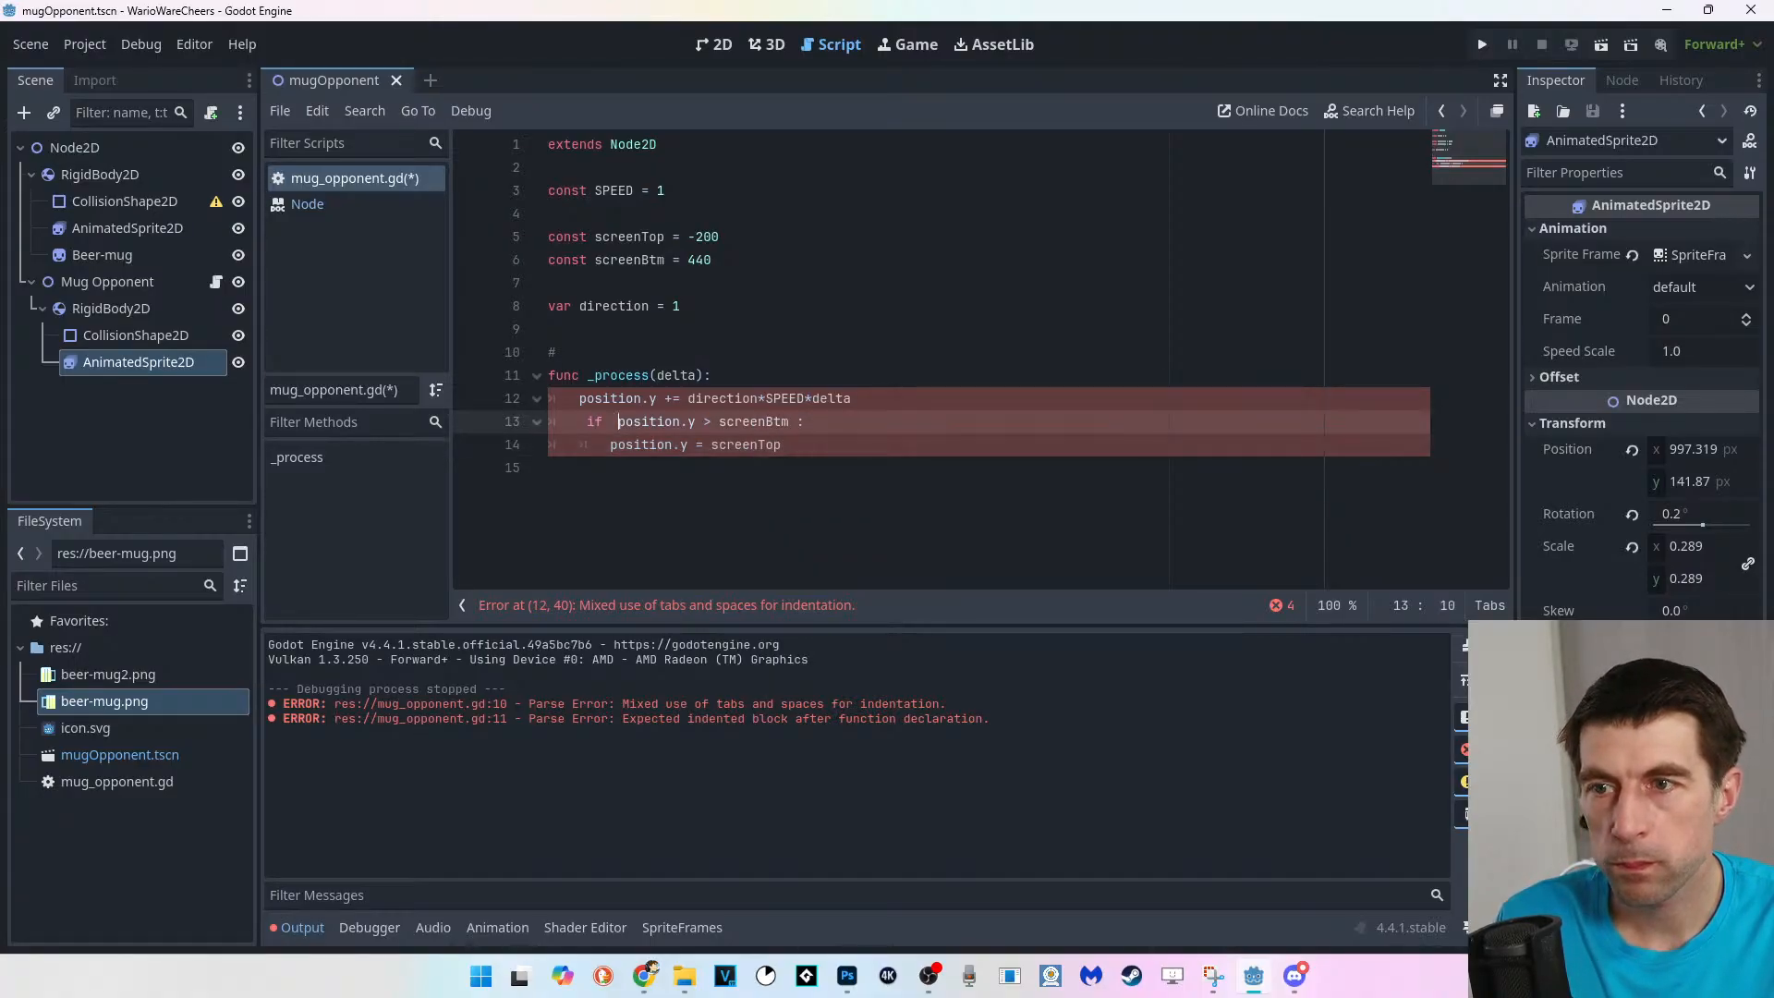
key("BackSpace")
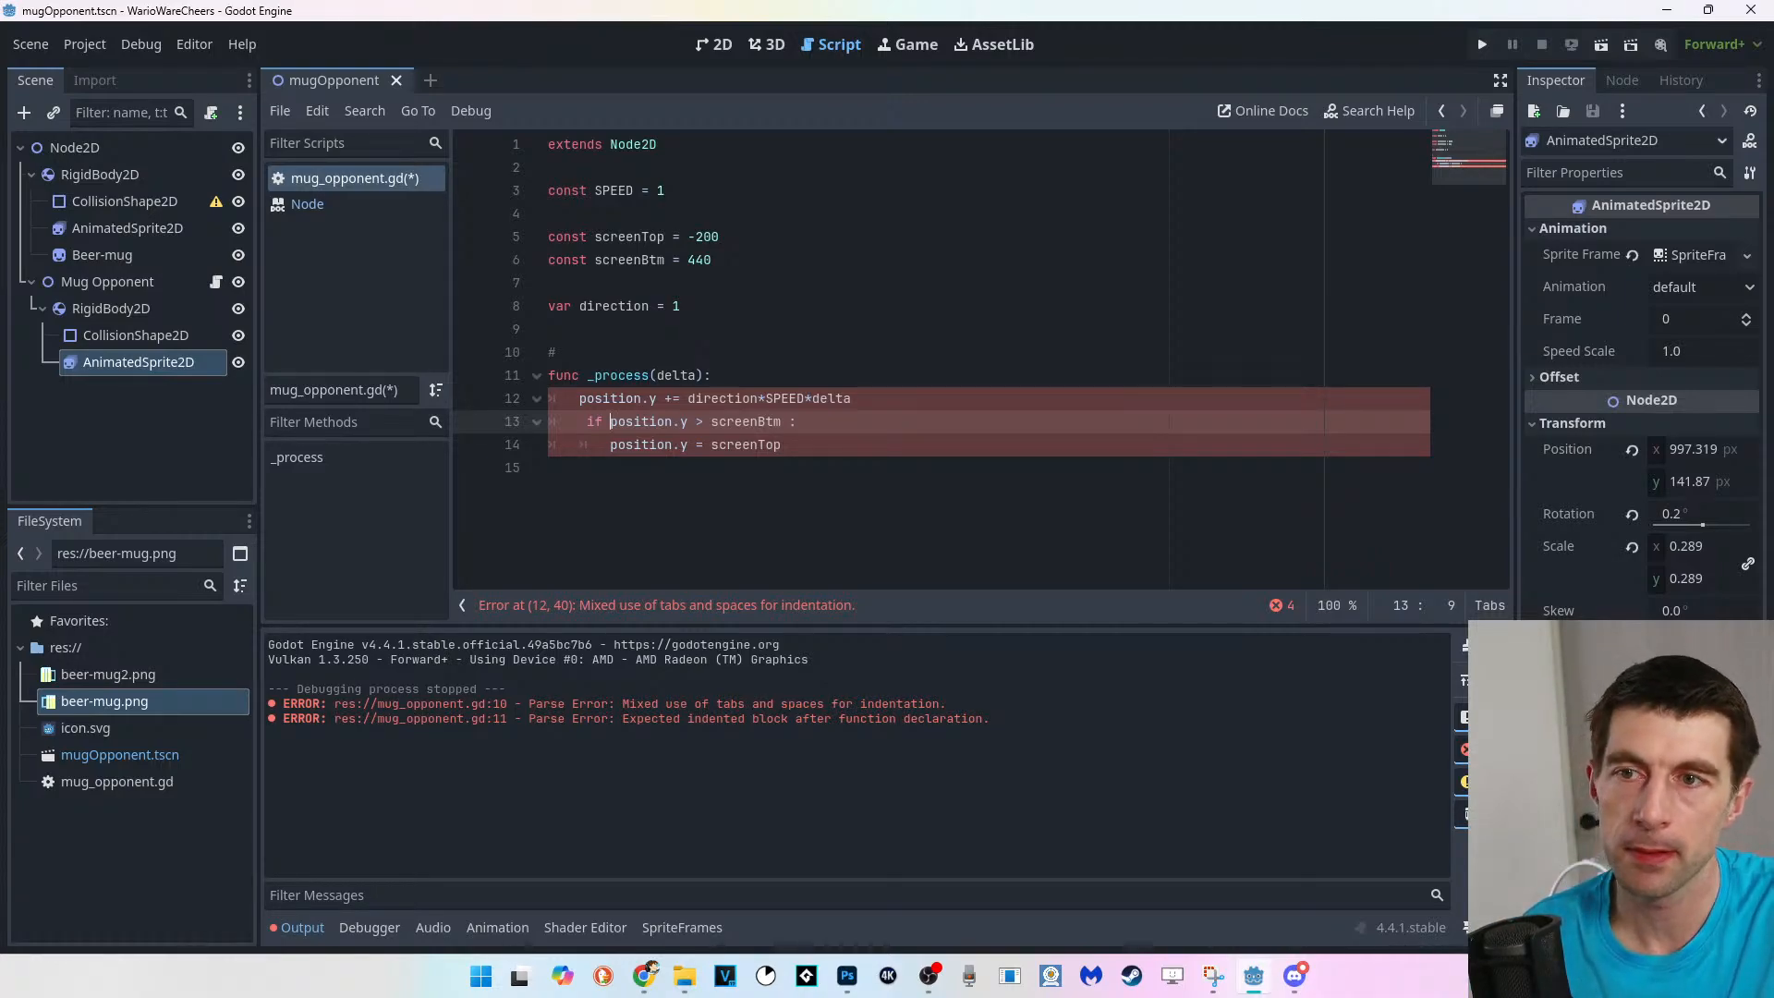
left_click(783, 444)
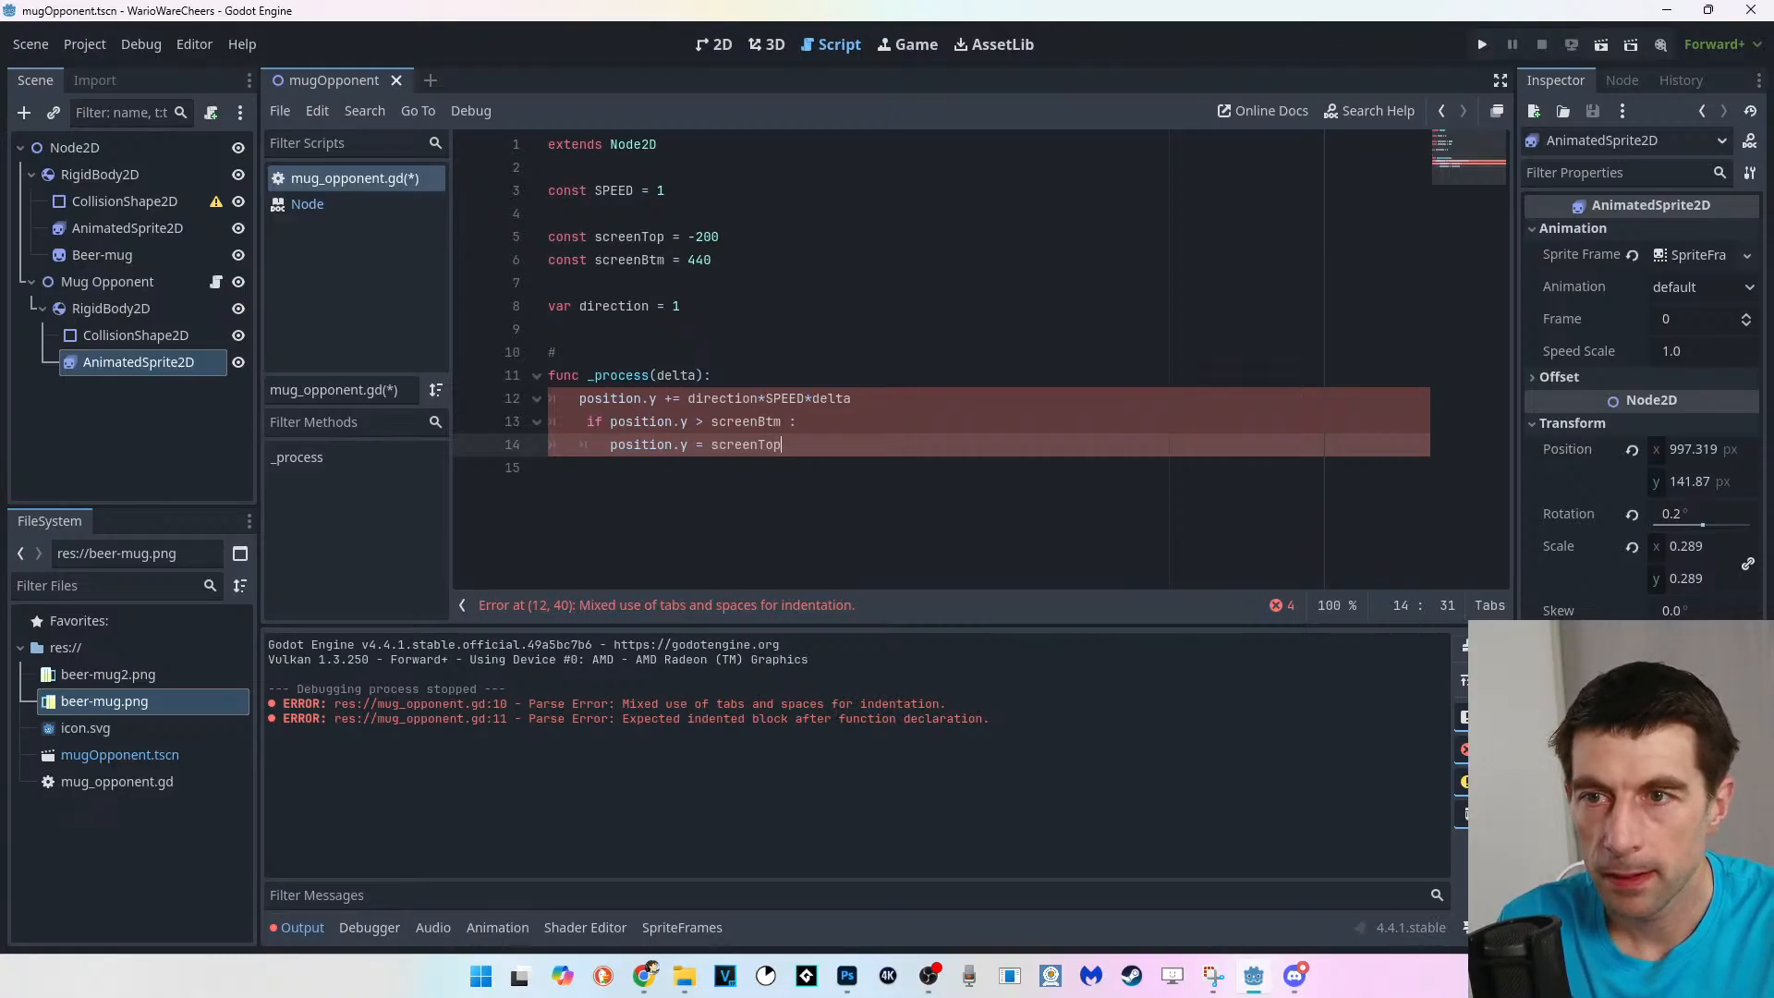
key("Up")
key("BackSpace")
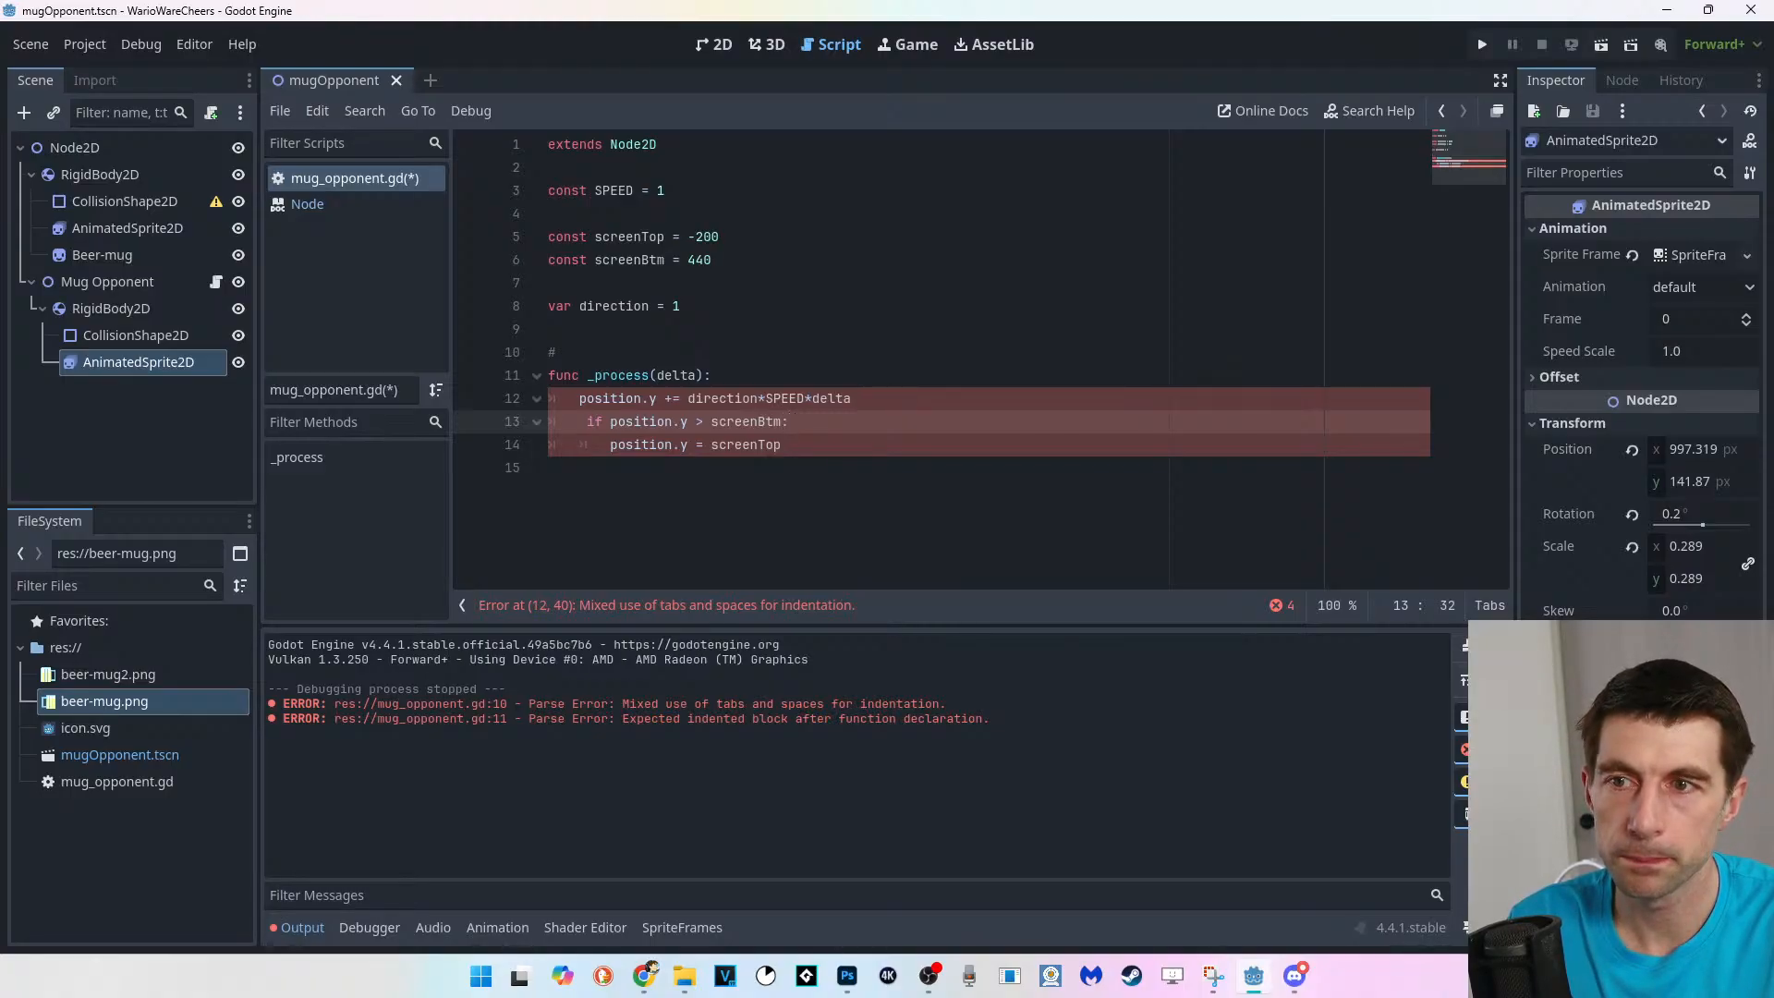
key("Down")
key("Down")
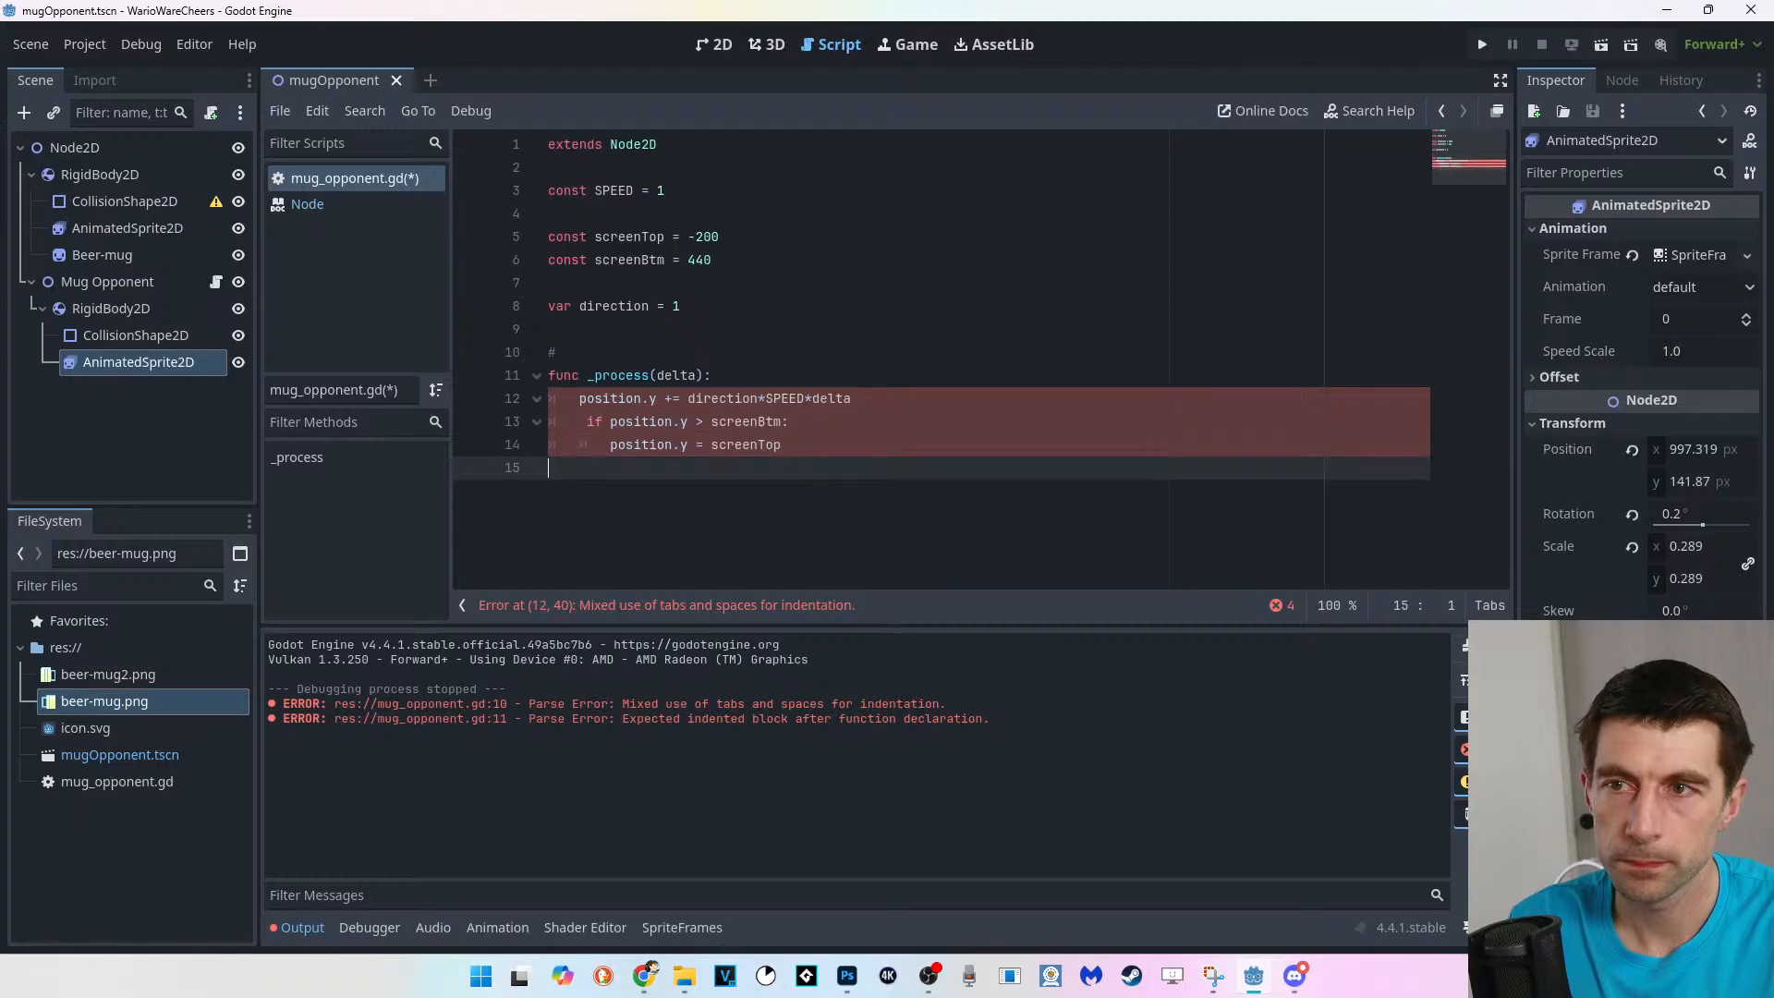
key("Up")
key("Up")
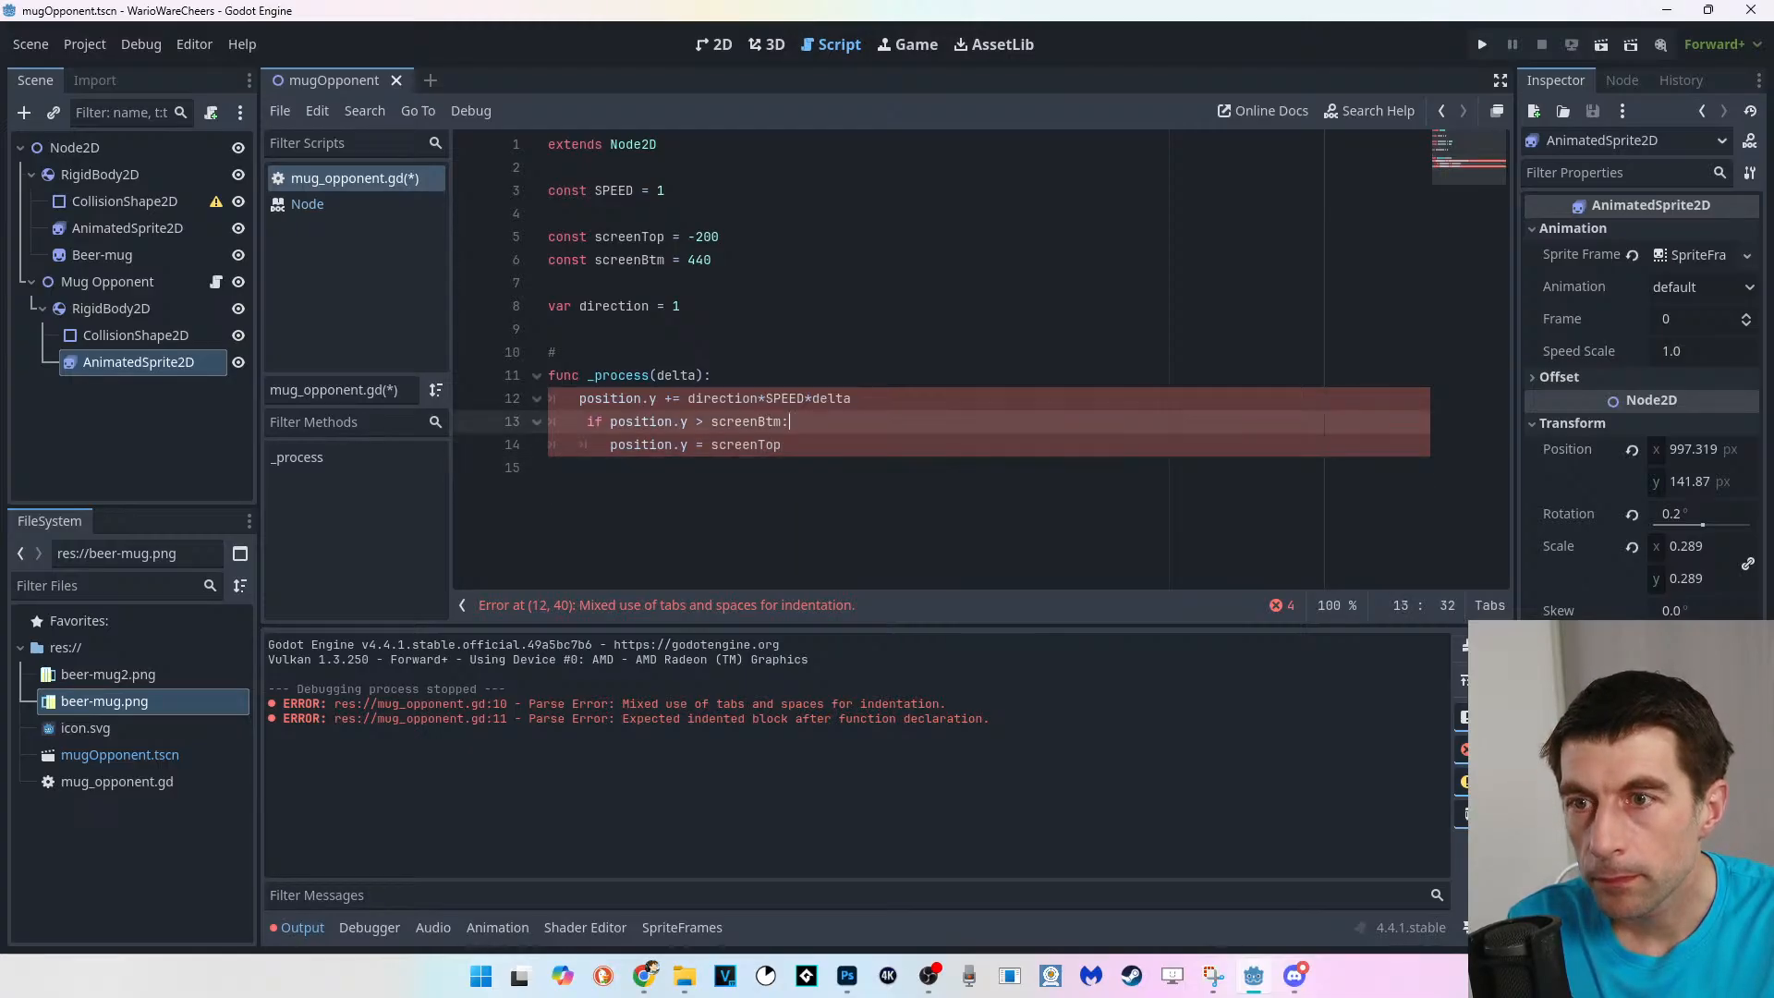
Cut and reinsert the two-line screenBtm check, and delete the stray space before if so it aligns with the movement line.
left_click_drag(783, 444, 549, 422)
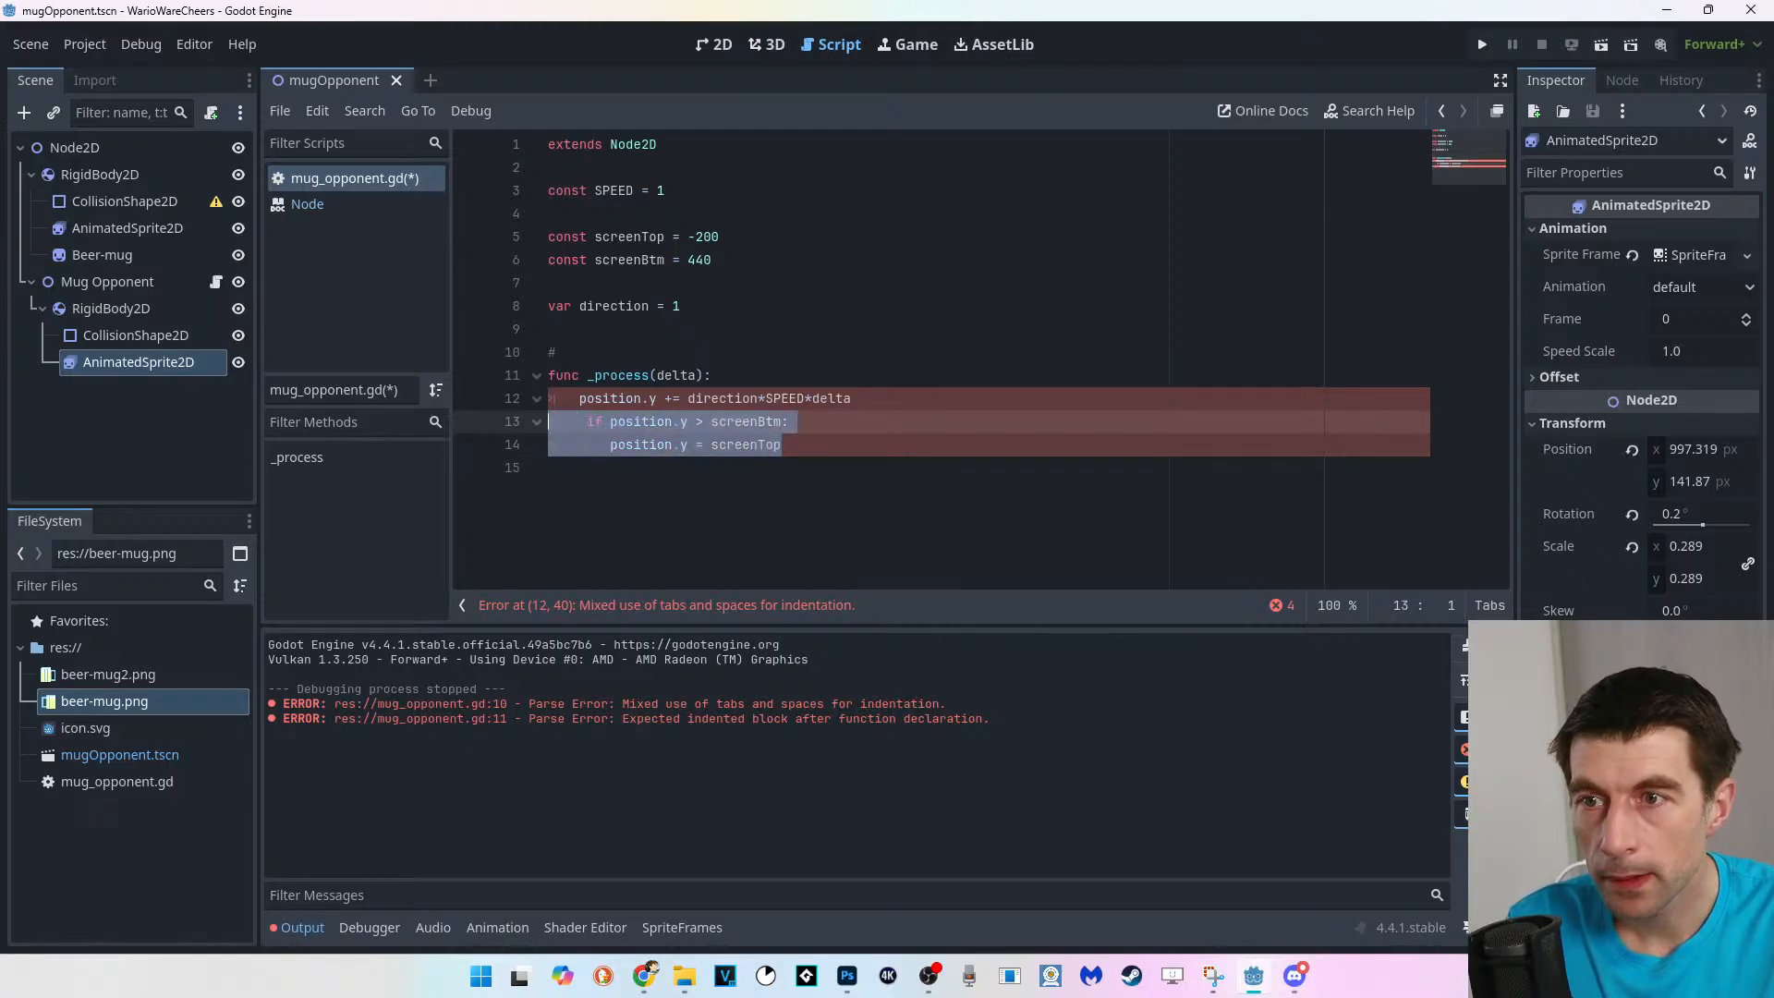
key("shift+Right")
key("ctrl+x")
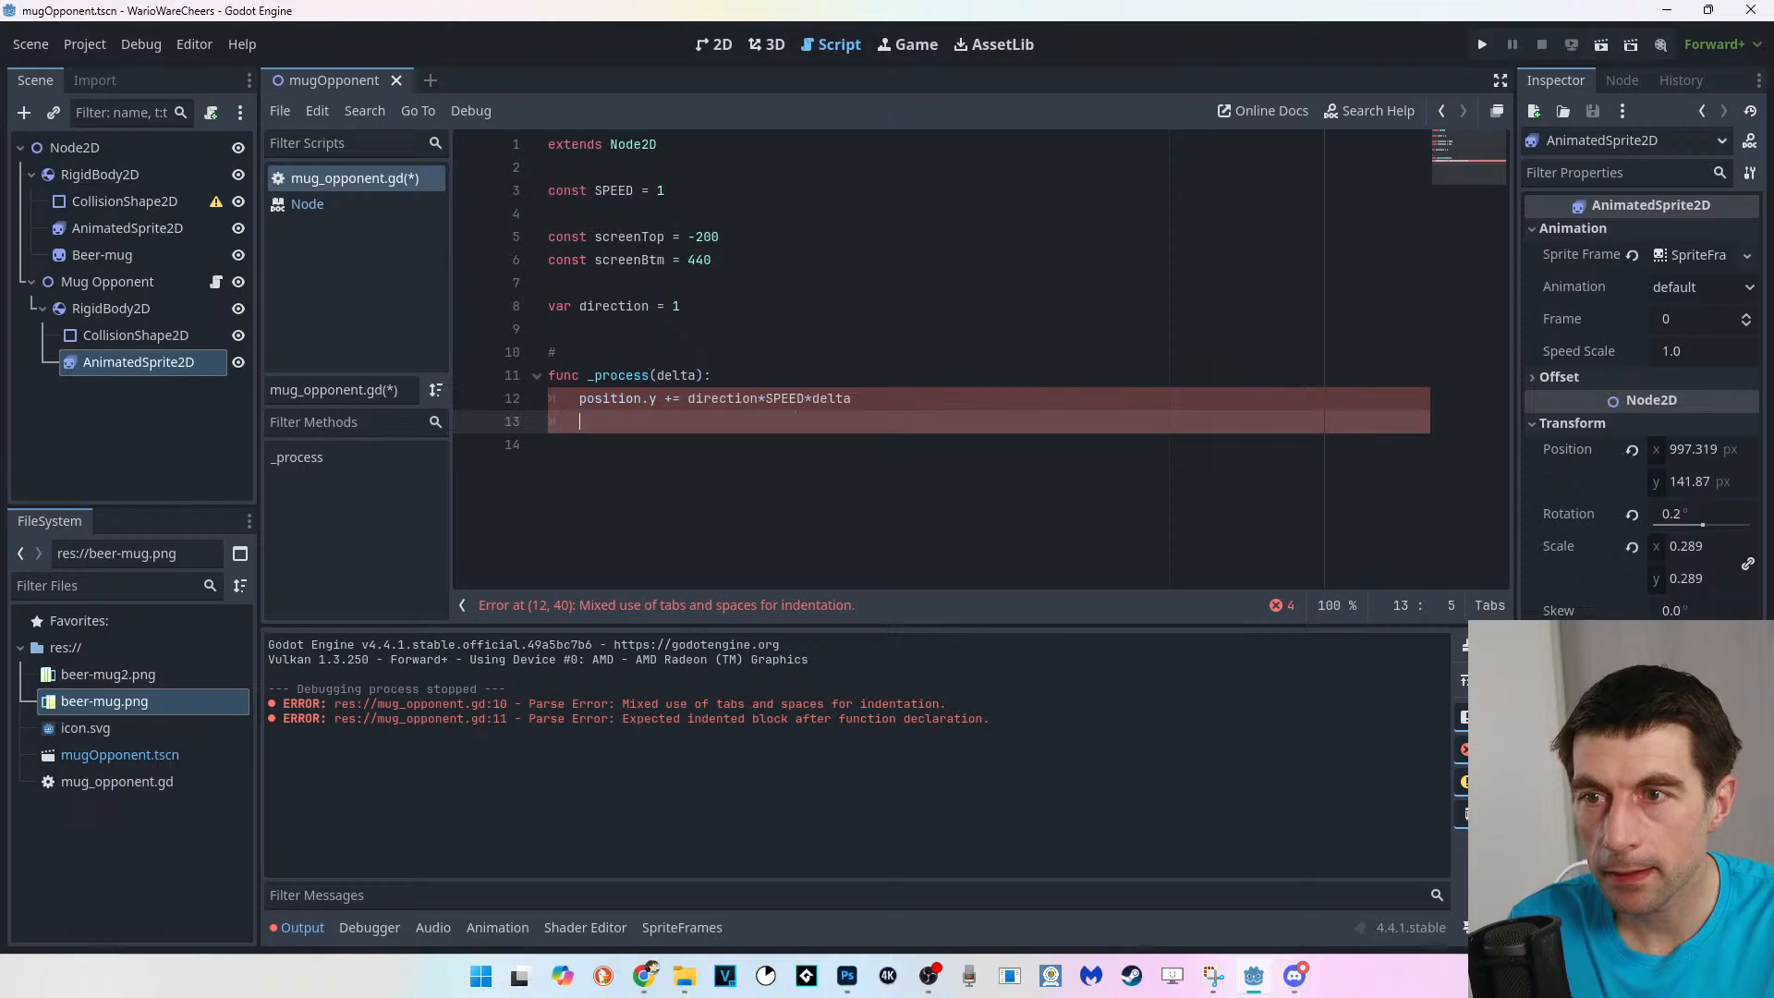
key("Down")
key("Up")
key("ctrl+v")
key("Up")
key("Home")
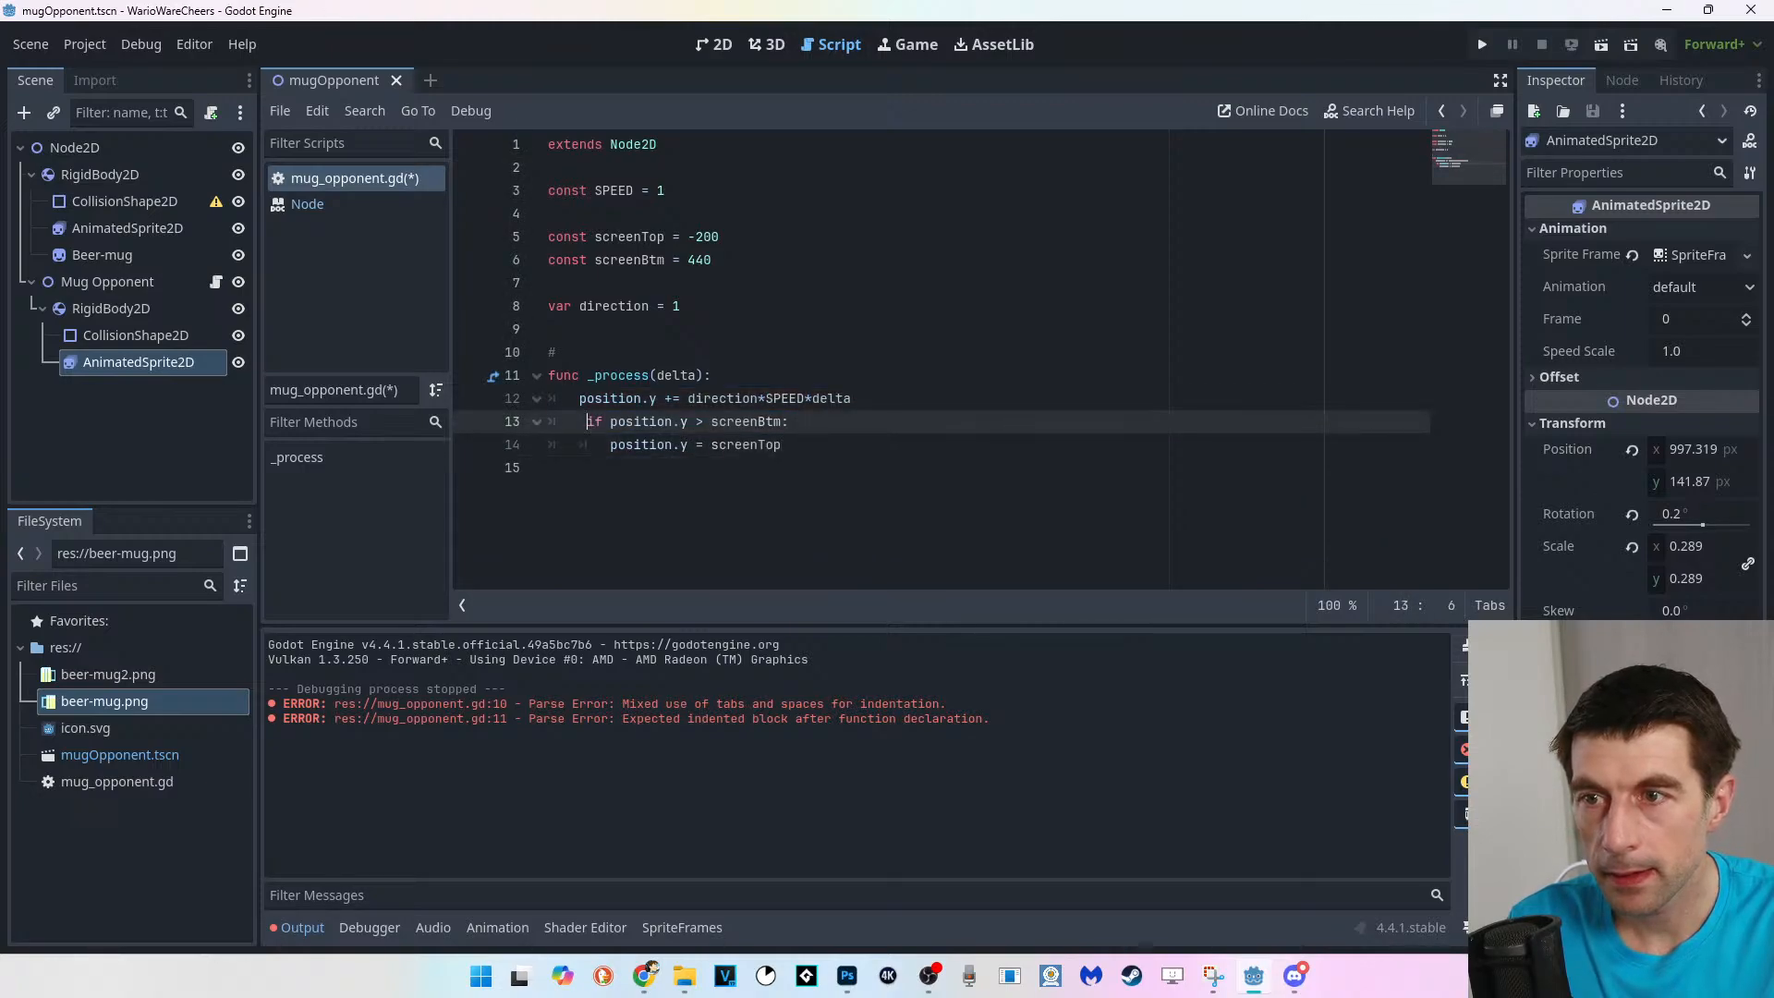
key("BackSpace")
key("Down")
key("Down")
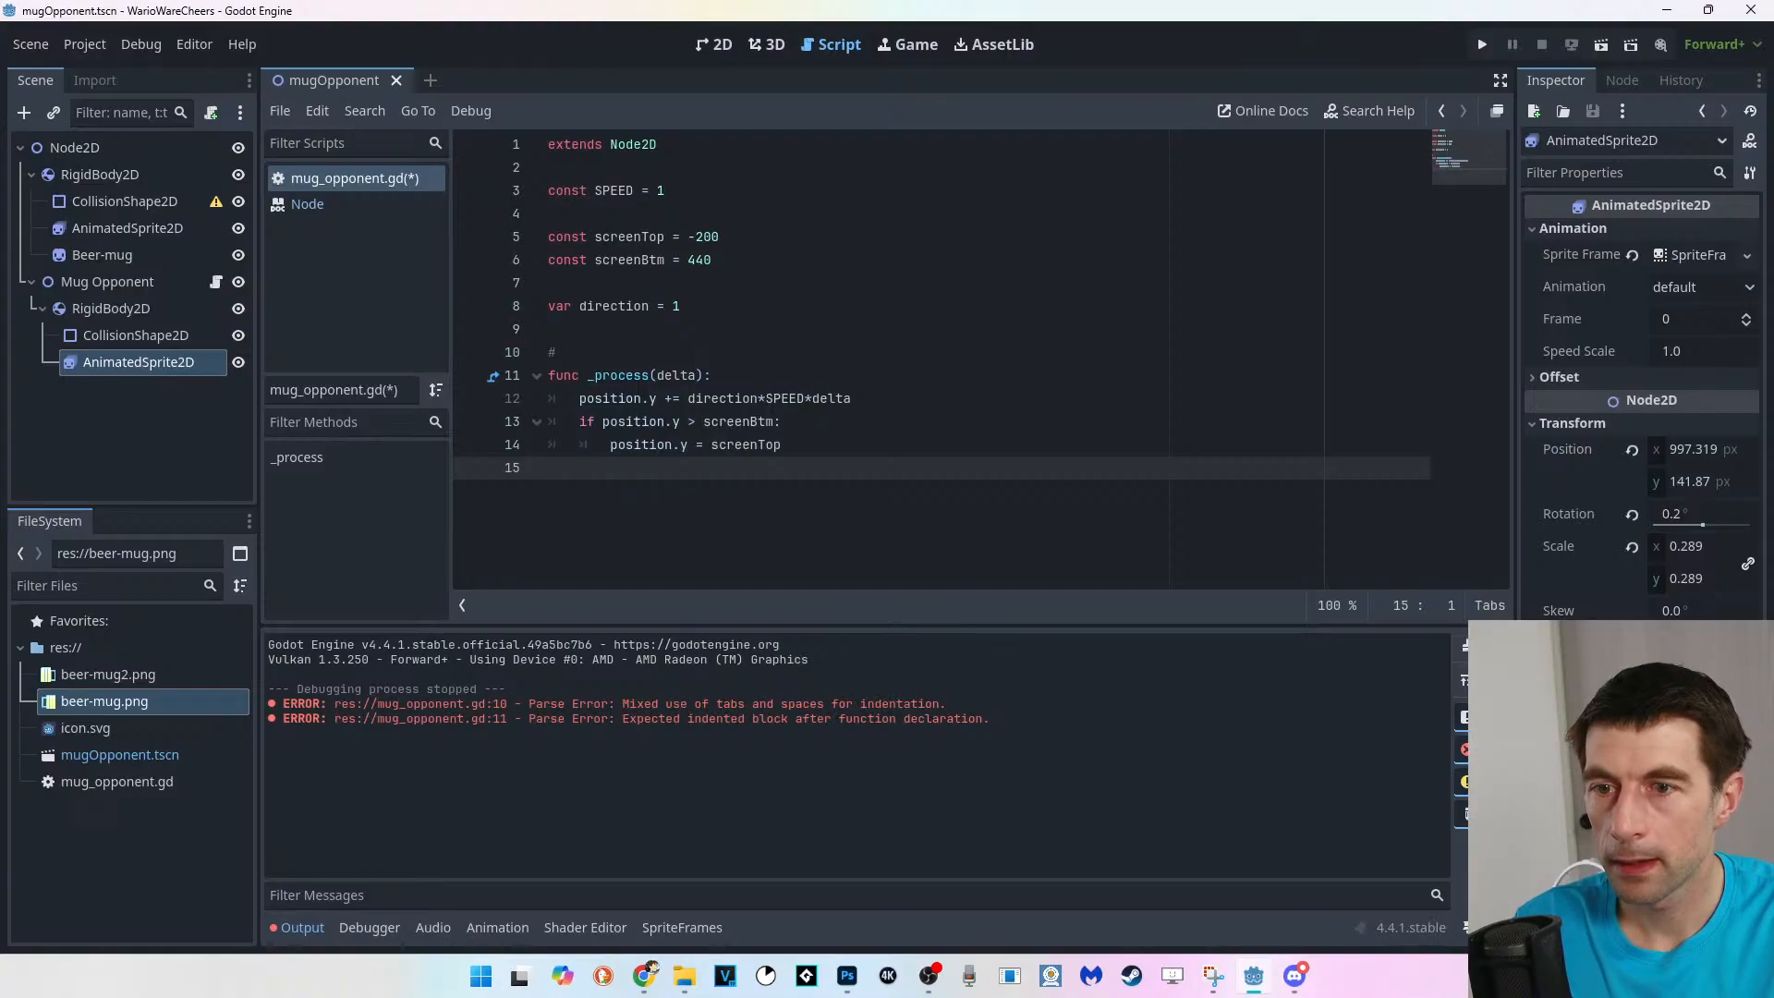
Add three blank lines beneath position.y = screenTop and save the script.
left_click(565, 352)
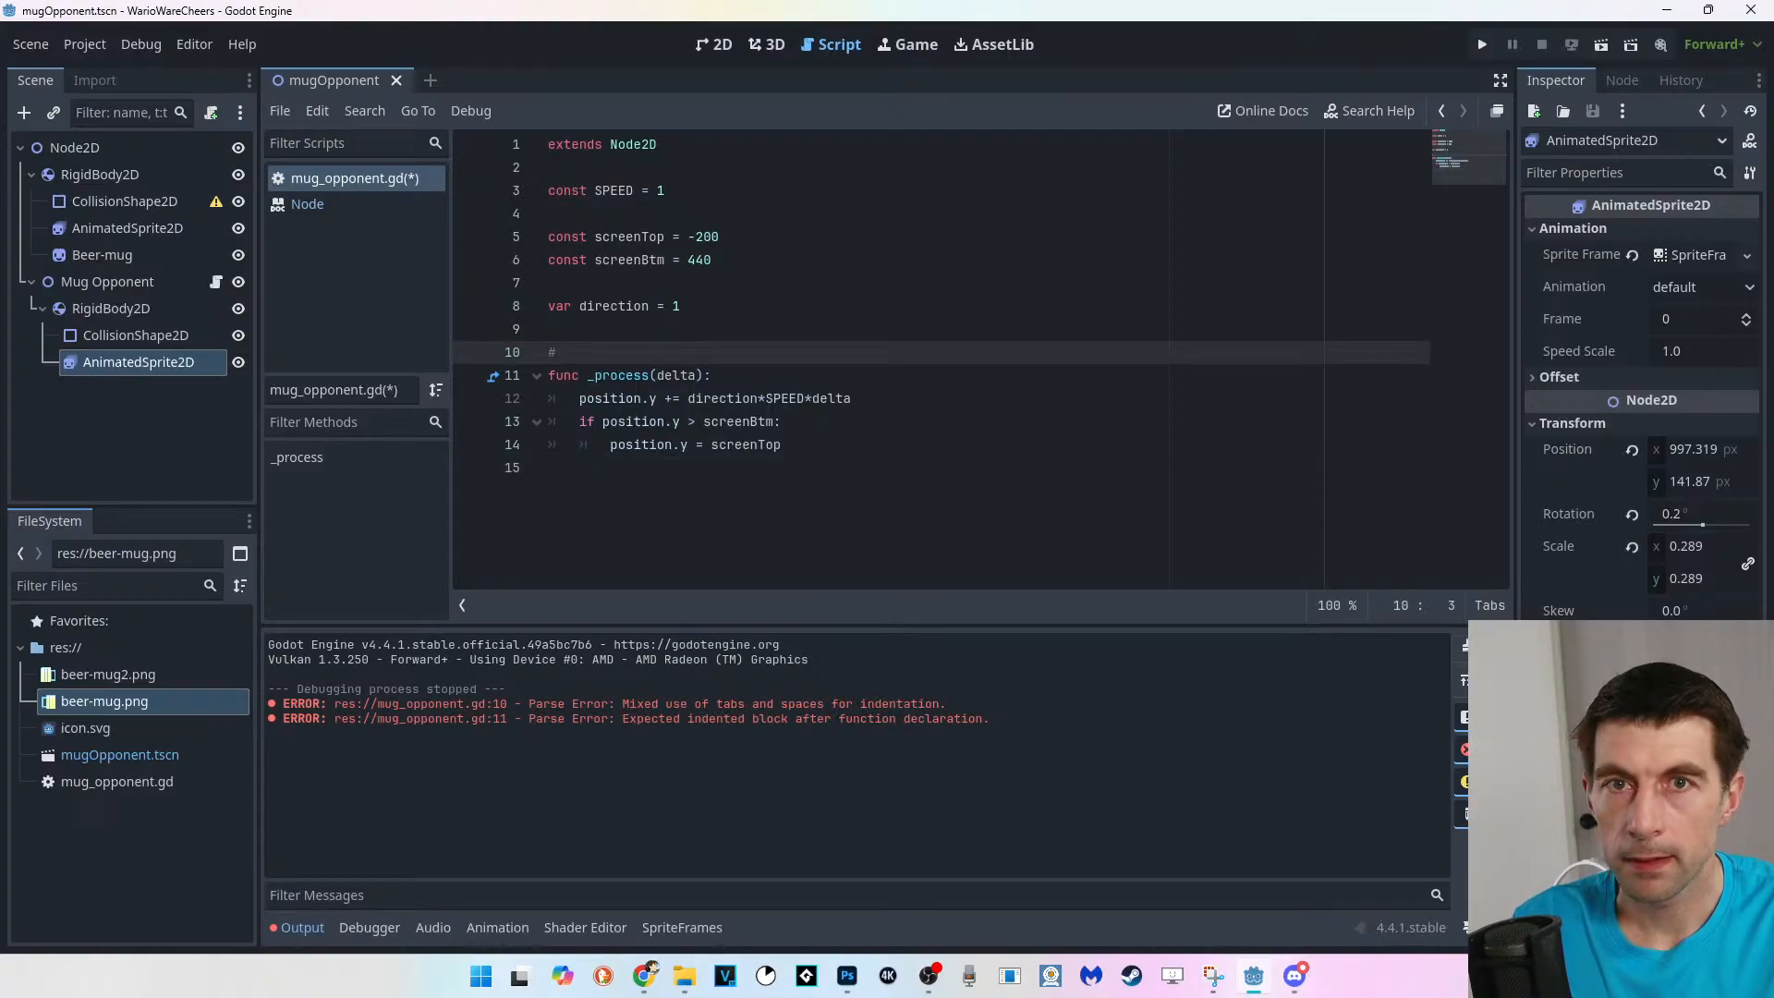
left_click(782, 444)
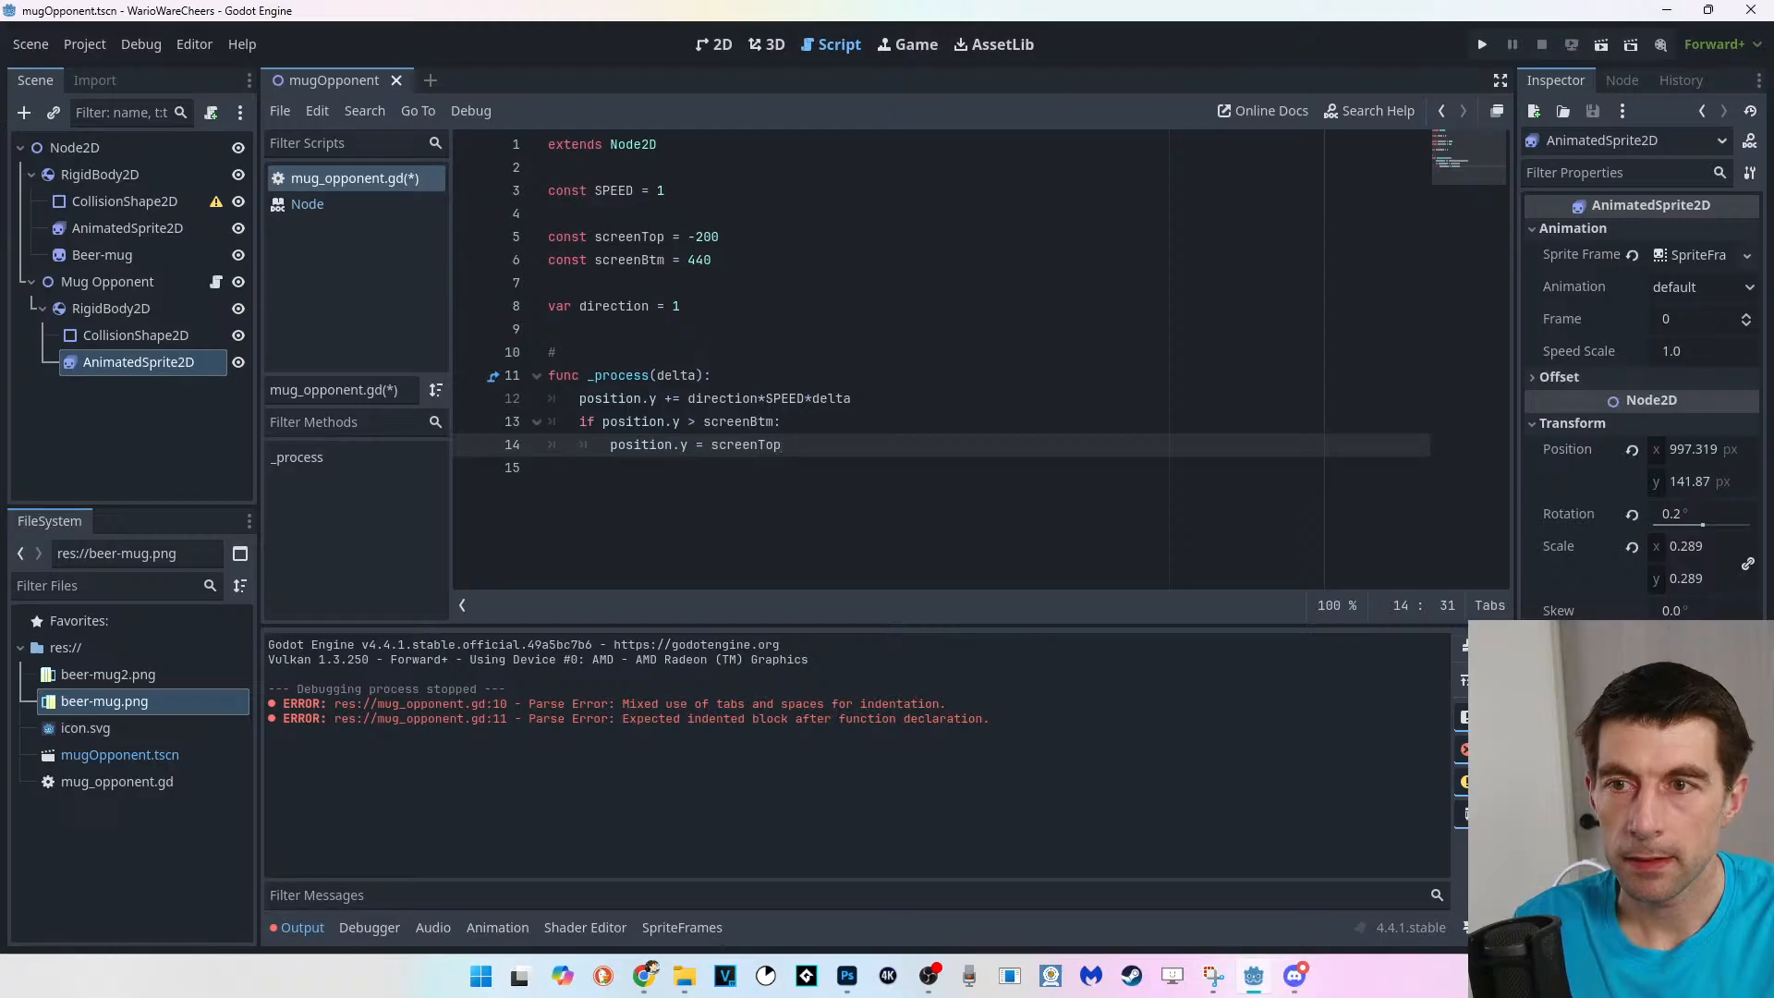
key("Return")
key("Return")
key("Return")
key("ctrl+s")
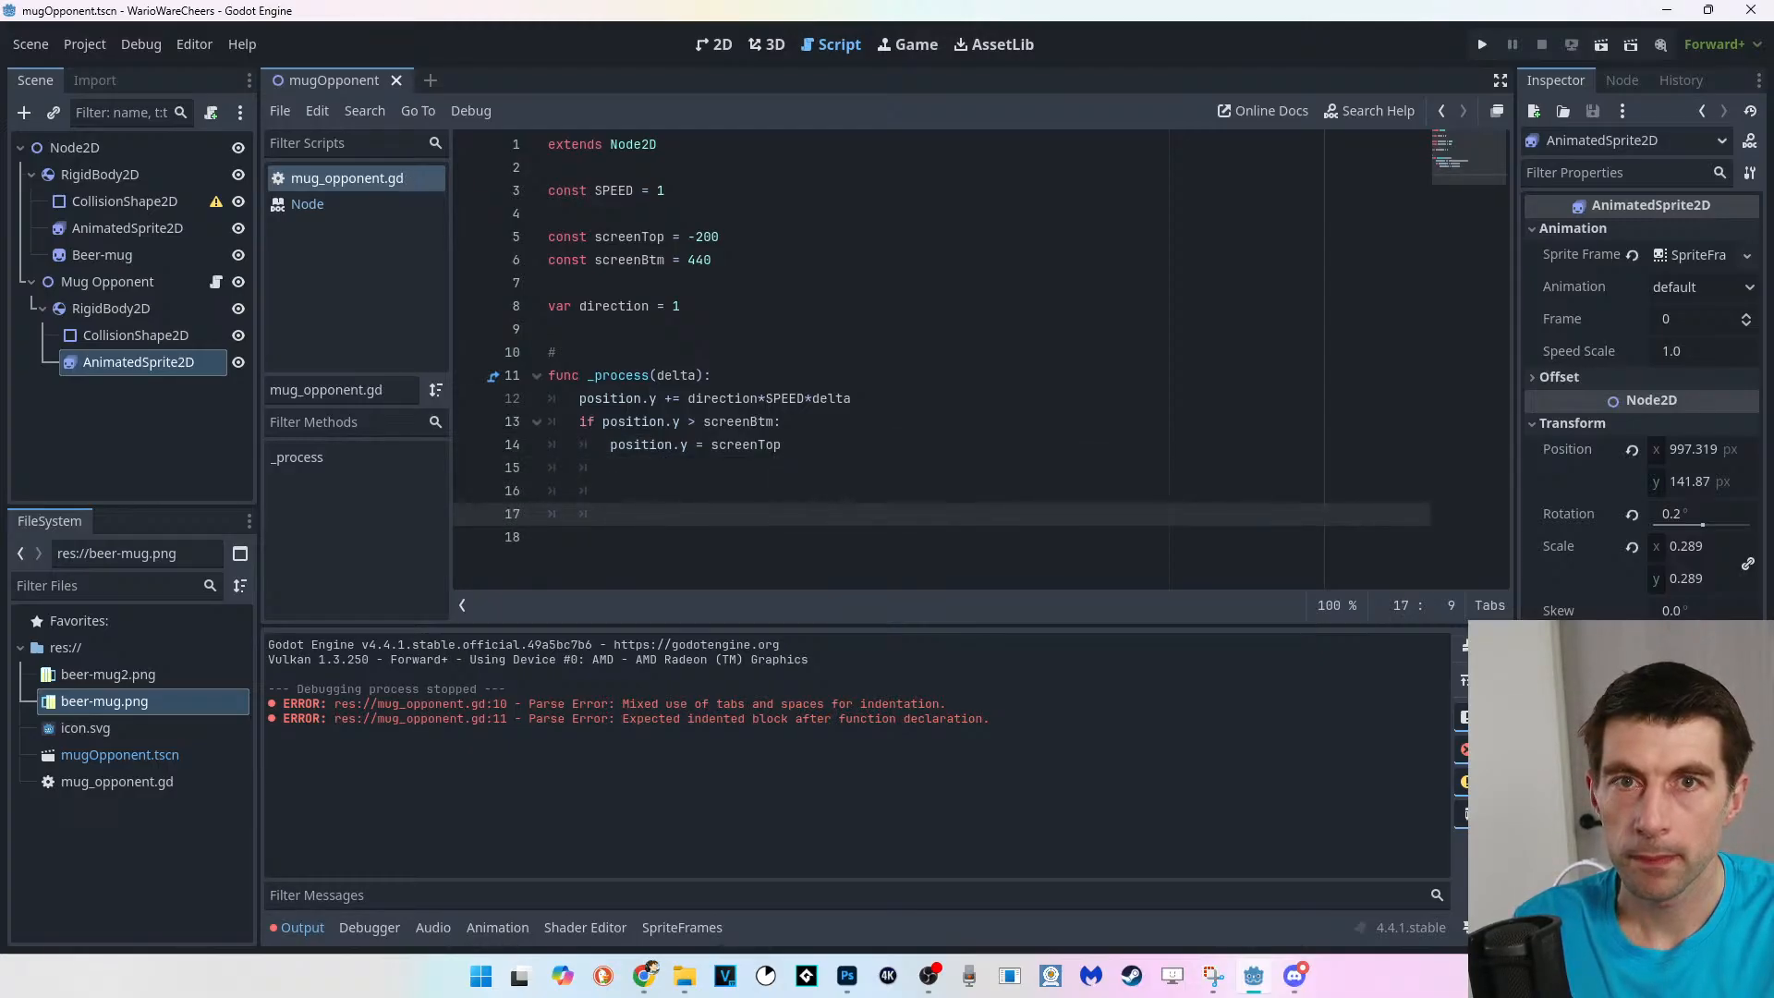
Run the project to check the mug's movement, close the game window and return to the script.
key("F5")
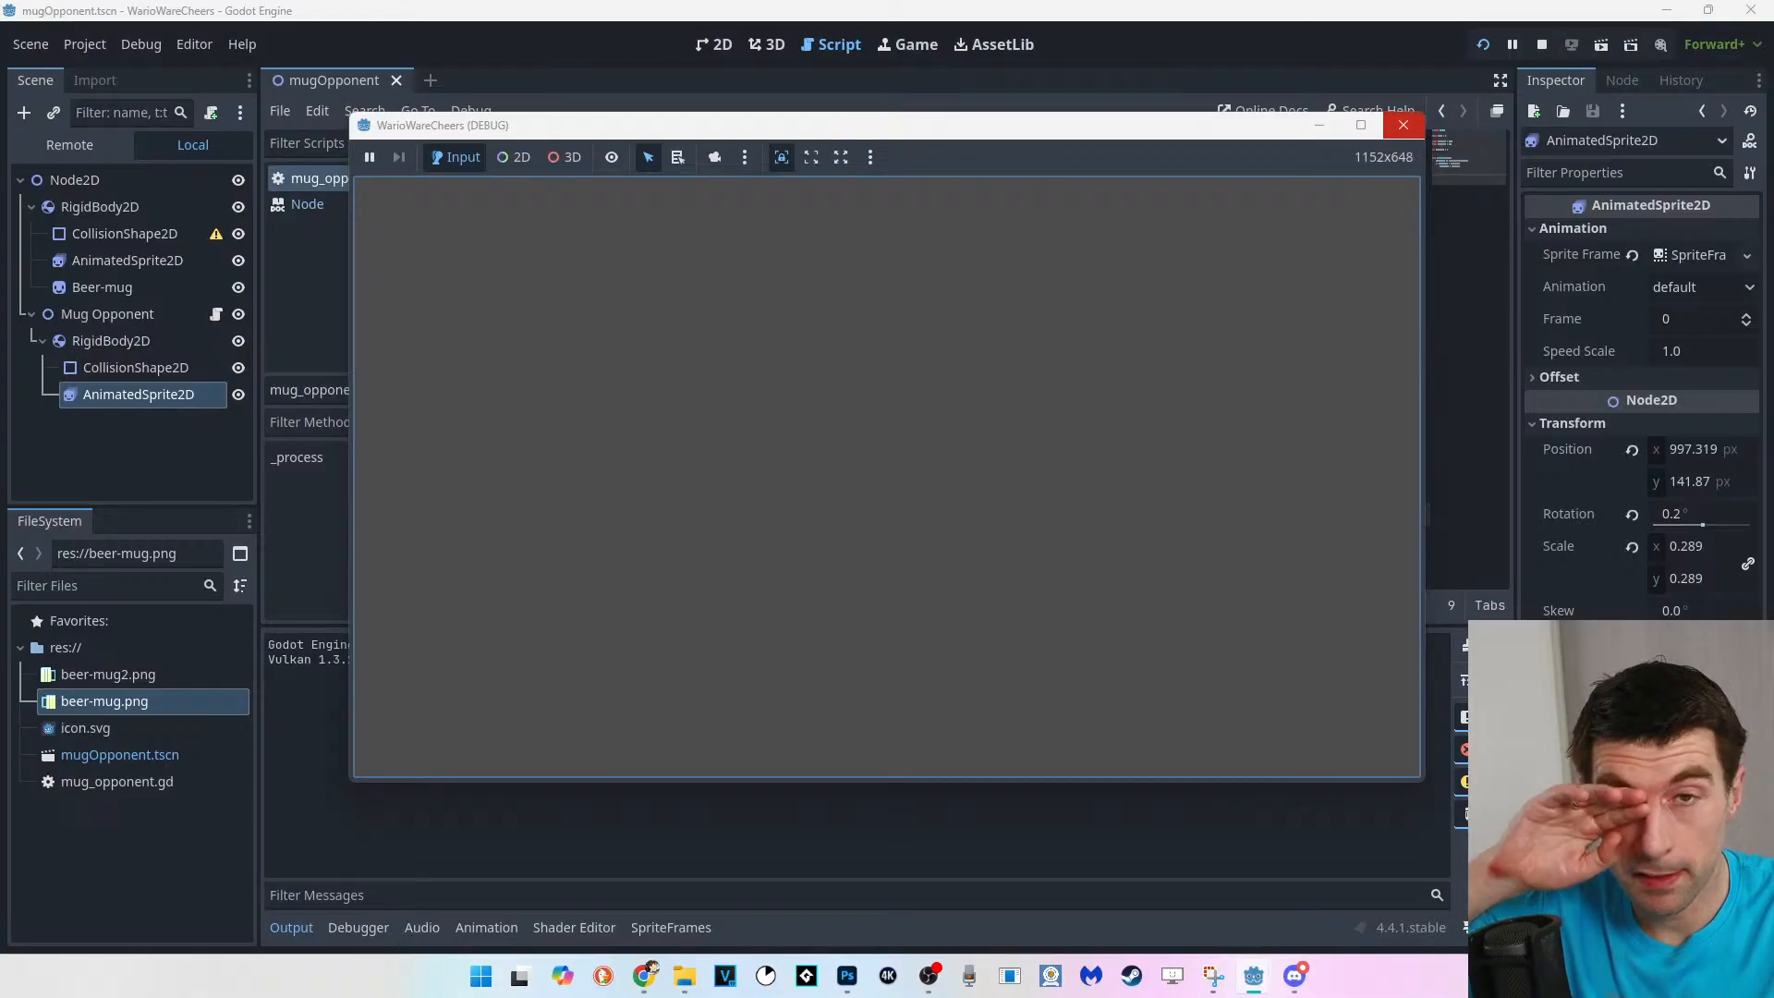
left_click(1404, 125)
left_click(610, 467)
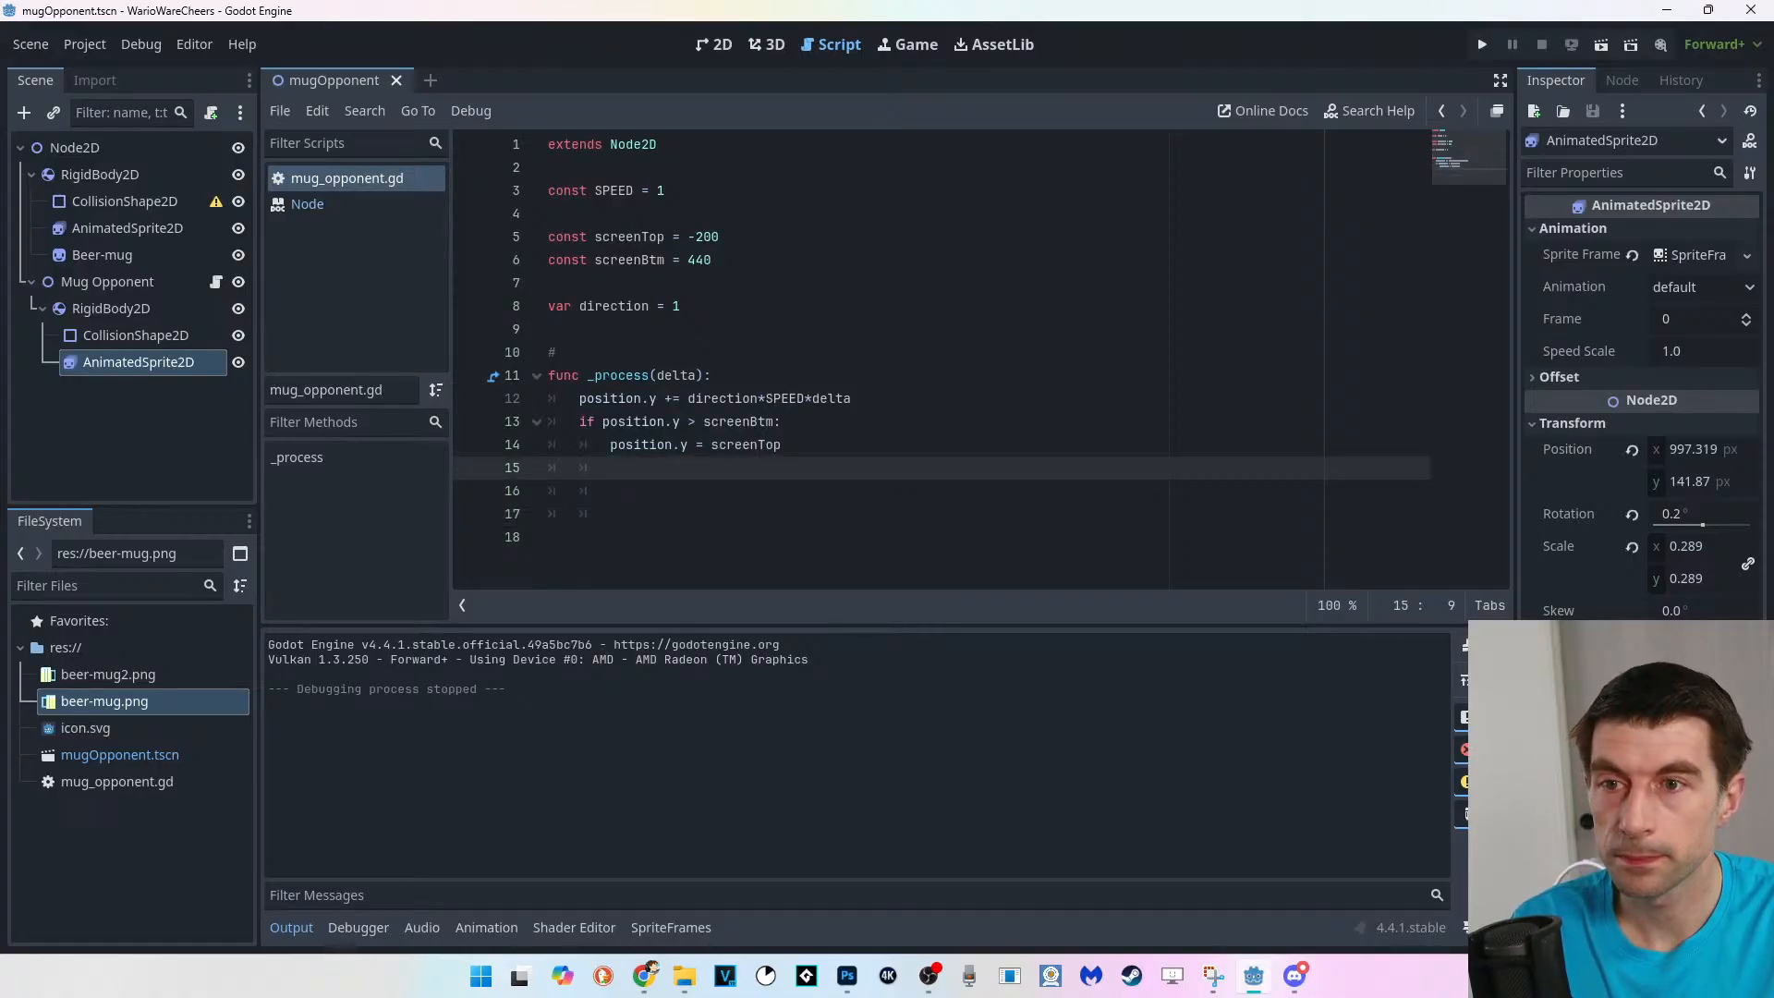
Replace screenBtm with 440 in the if condition and screenTop with 0 in the position.y assignment.
left_click_drag(782, 446, 711, 422)
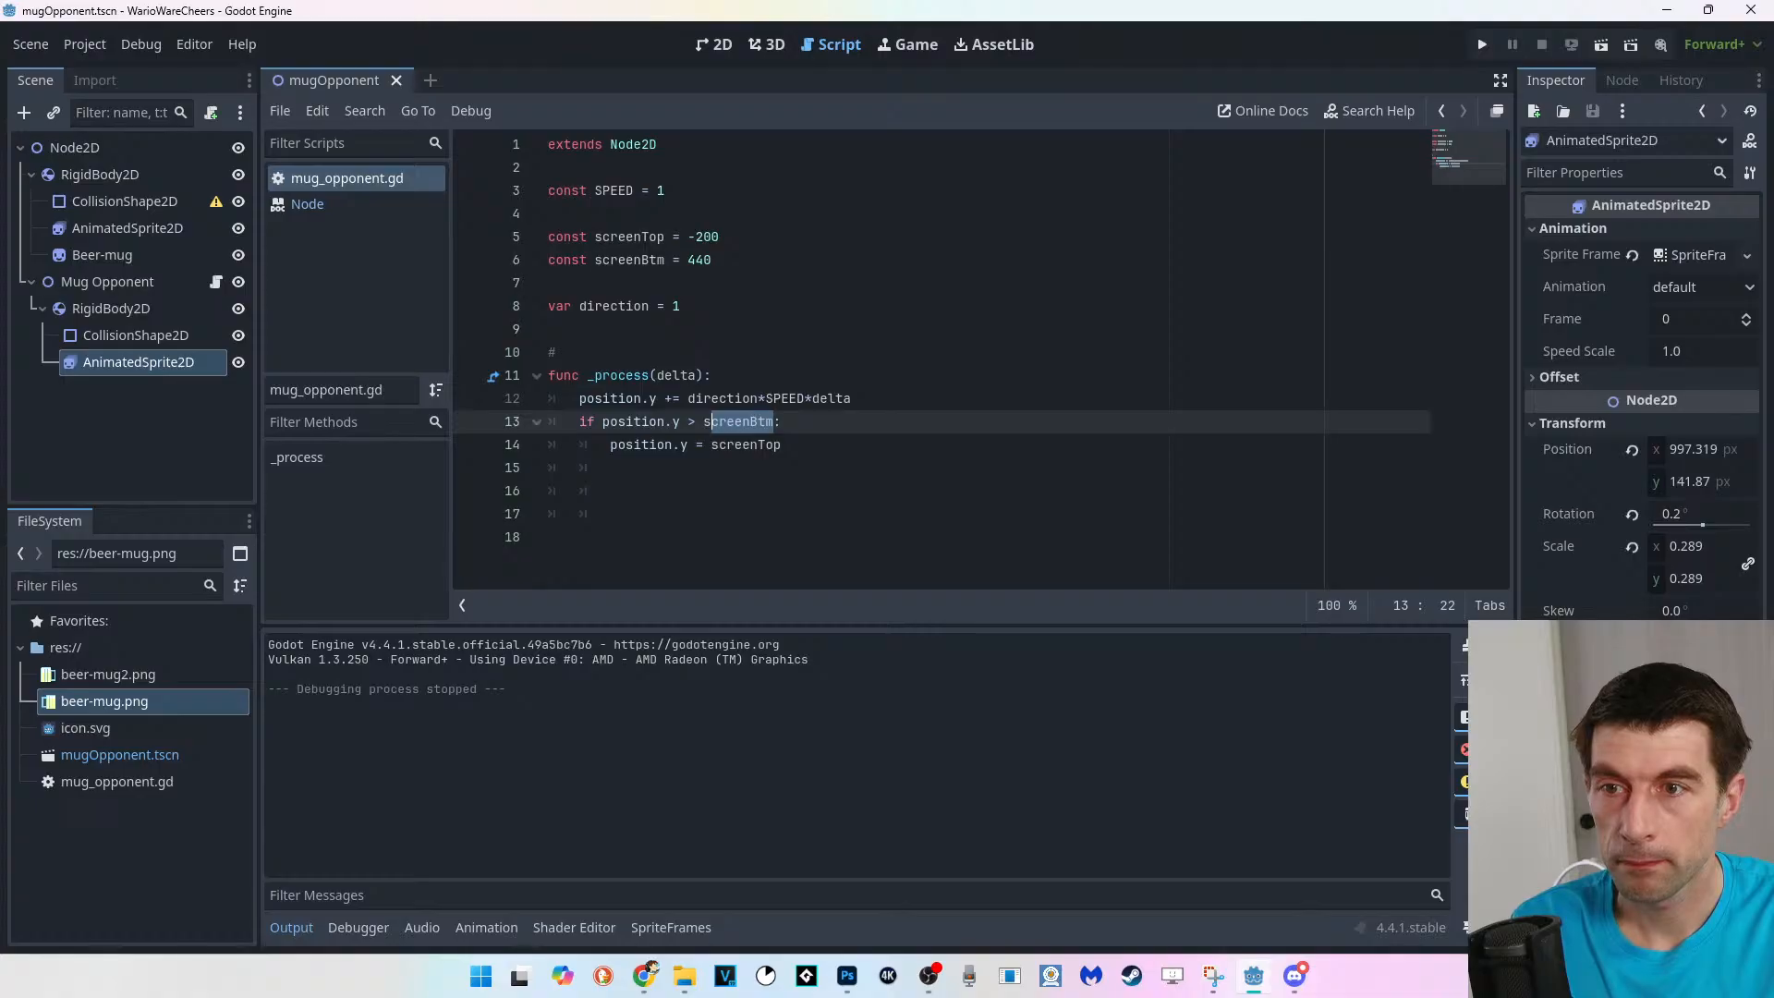
key("shift+Left")
type("440")
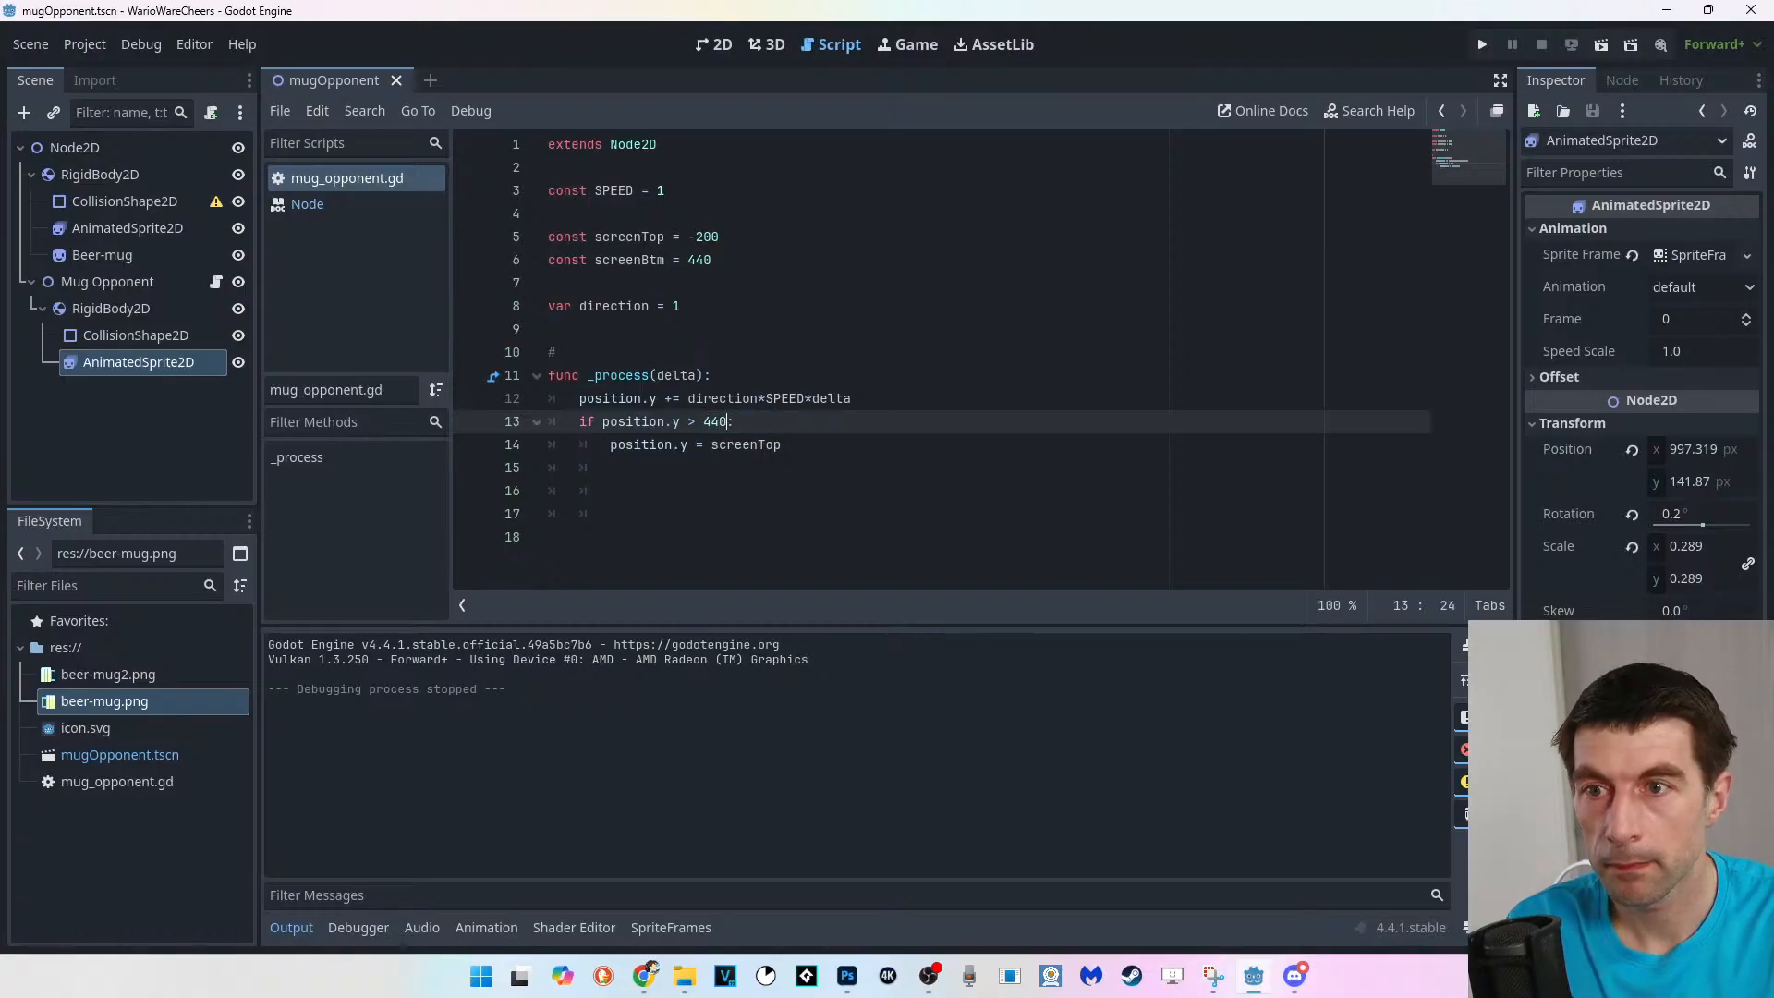
left_click_drag(783, 445, 712, 445)
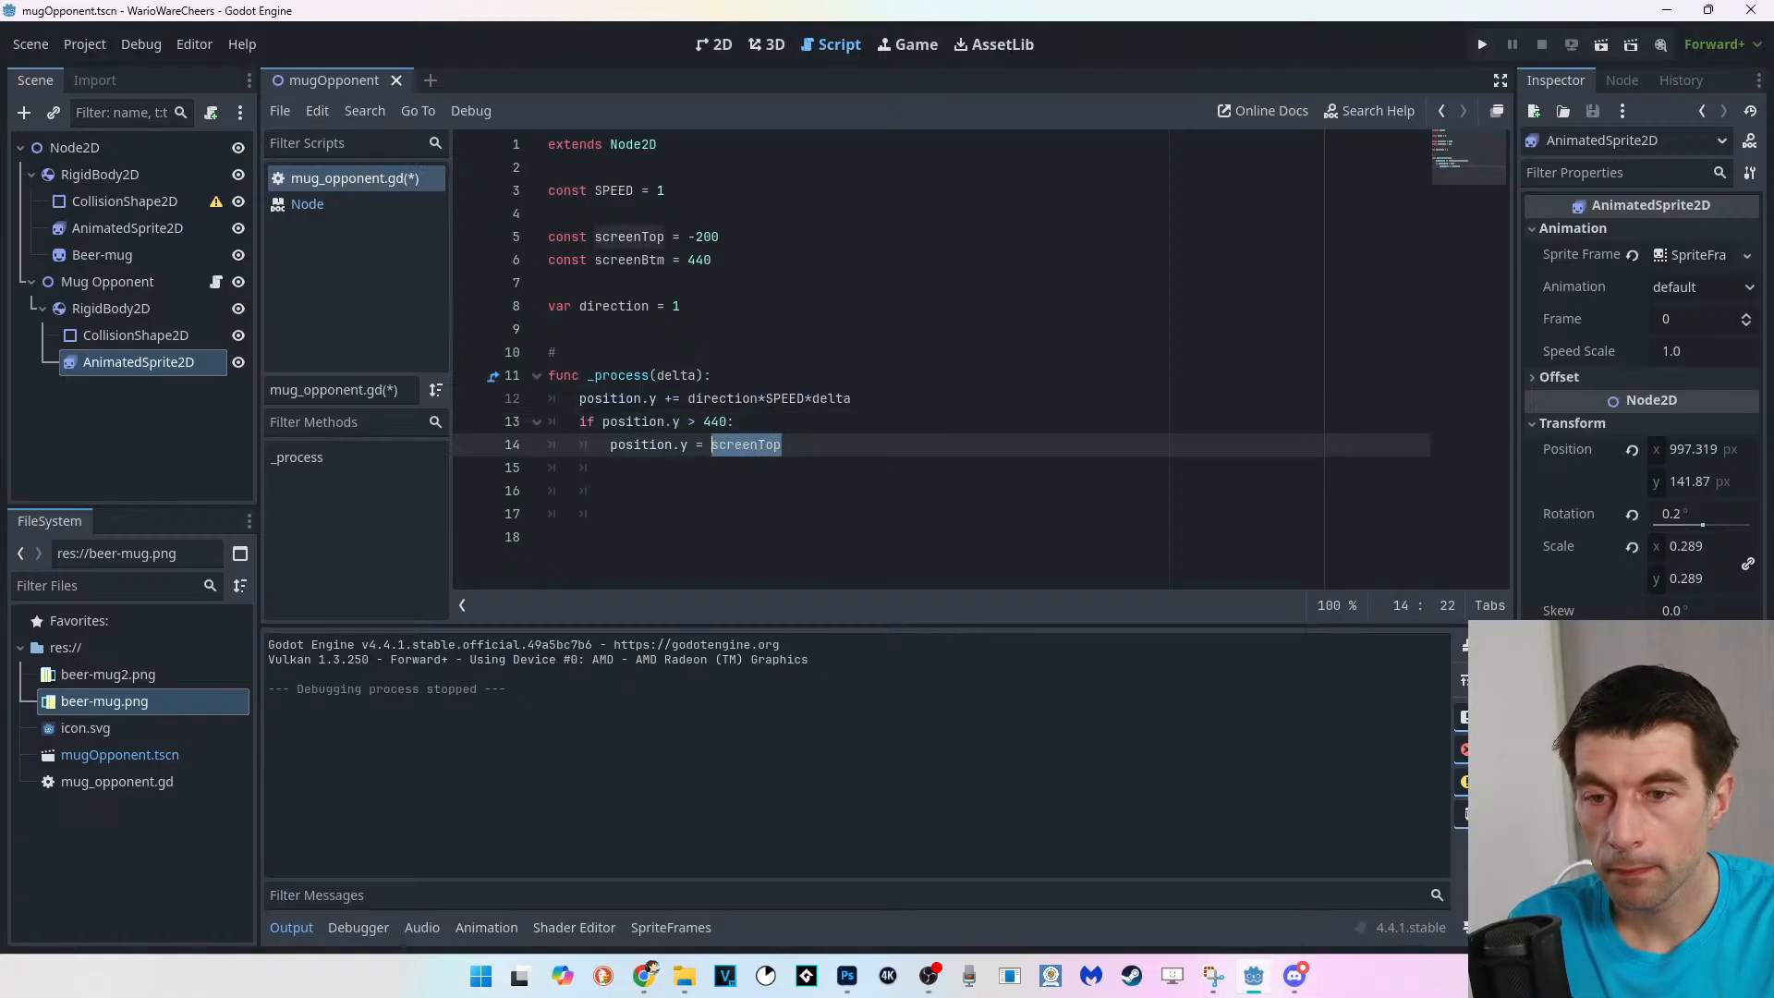
type("0")
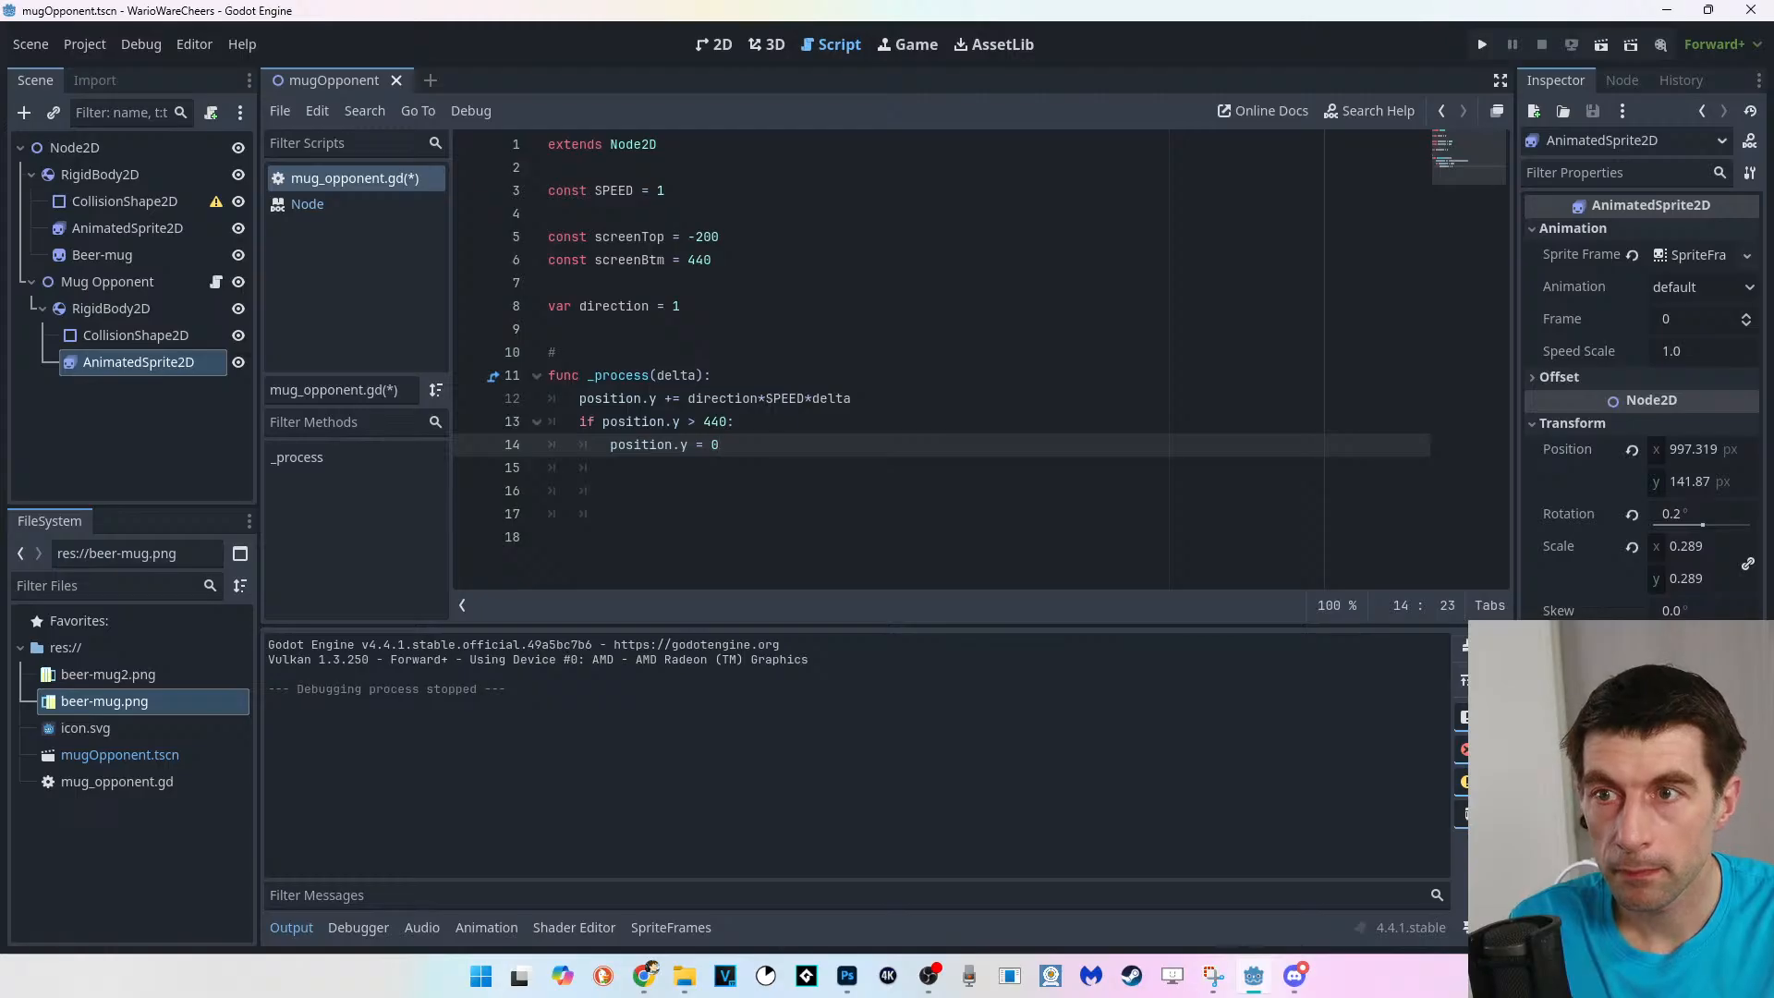
Save the script, run the project again with the hard-coded limits and close the game window.
key("ctrl+s")
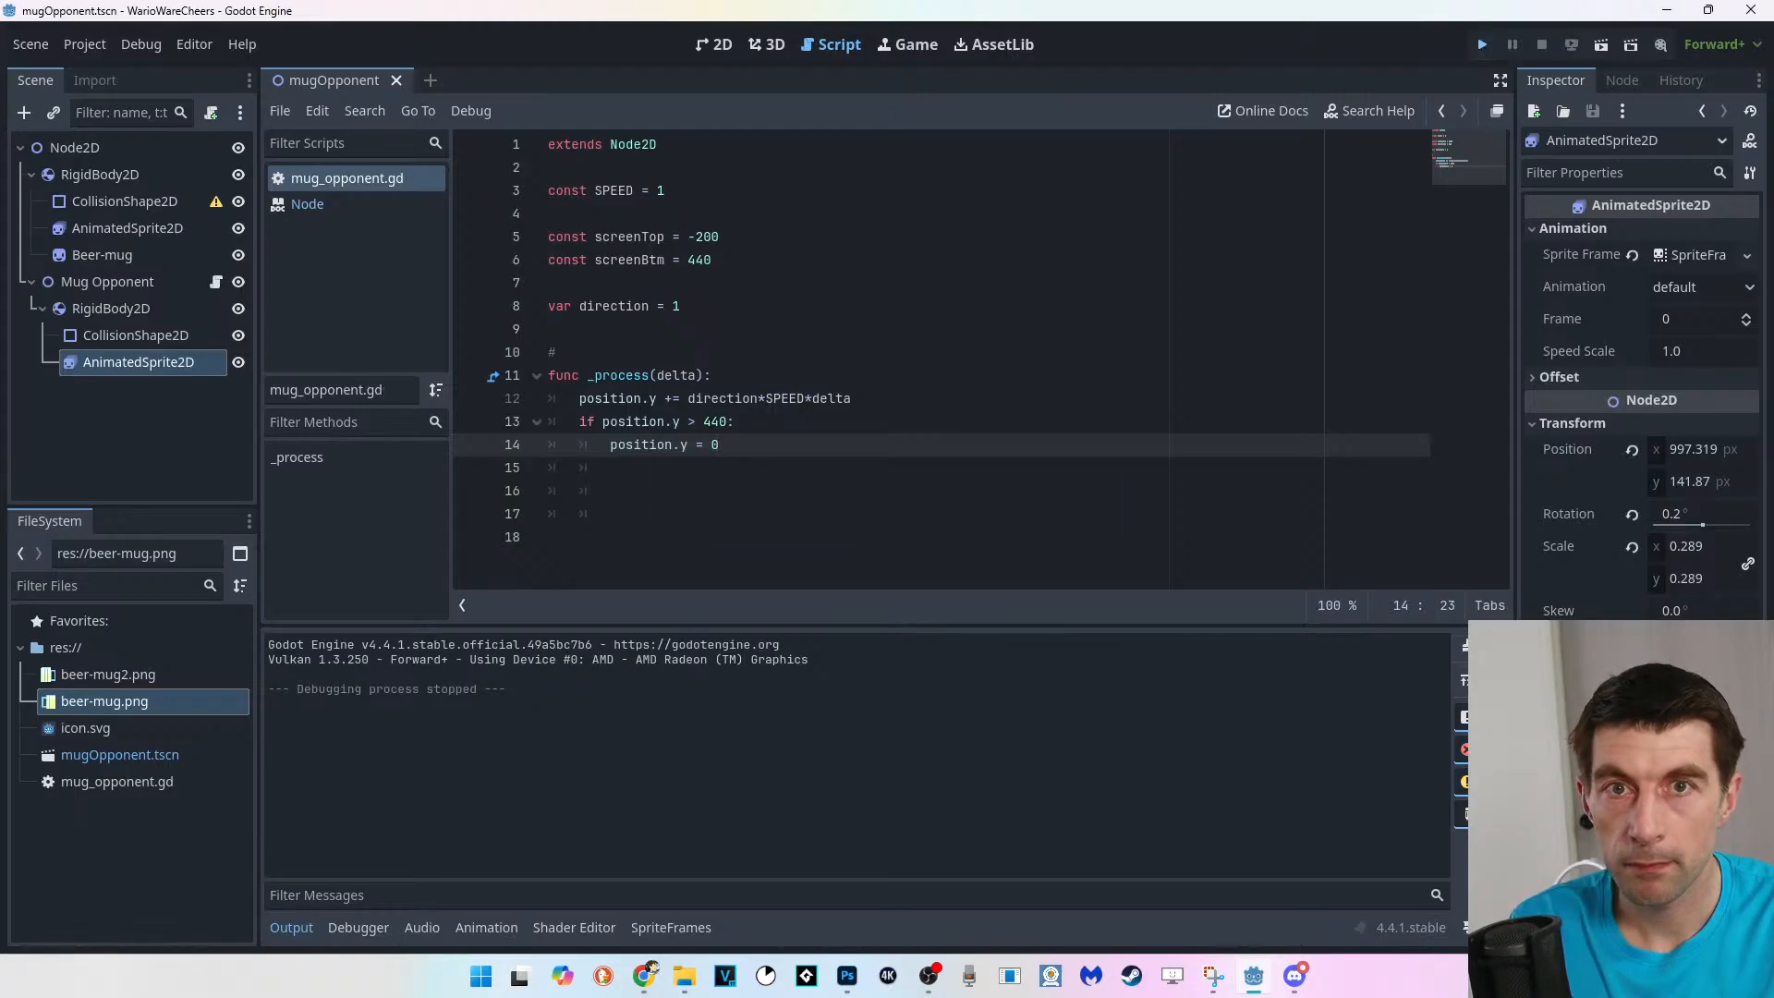
key("F5")
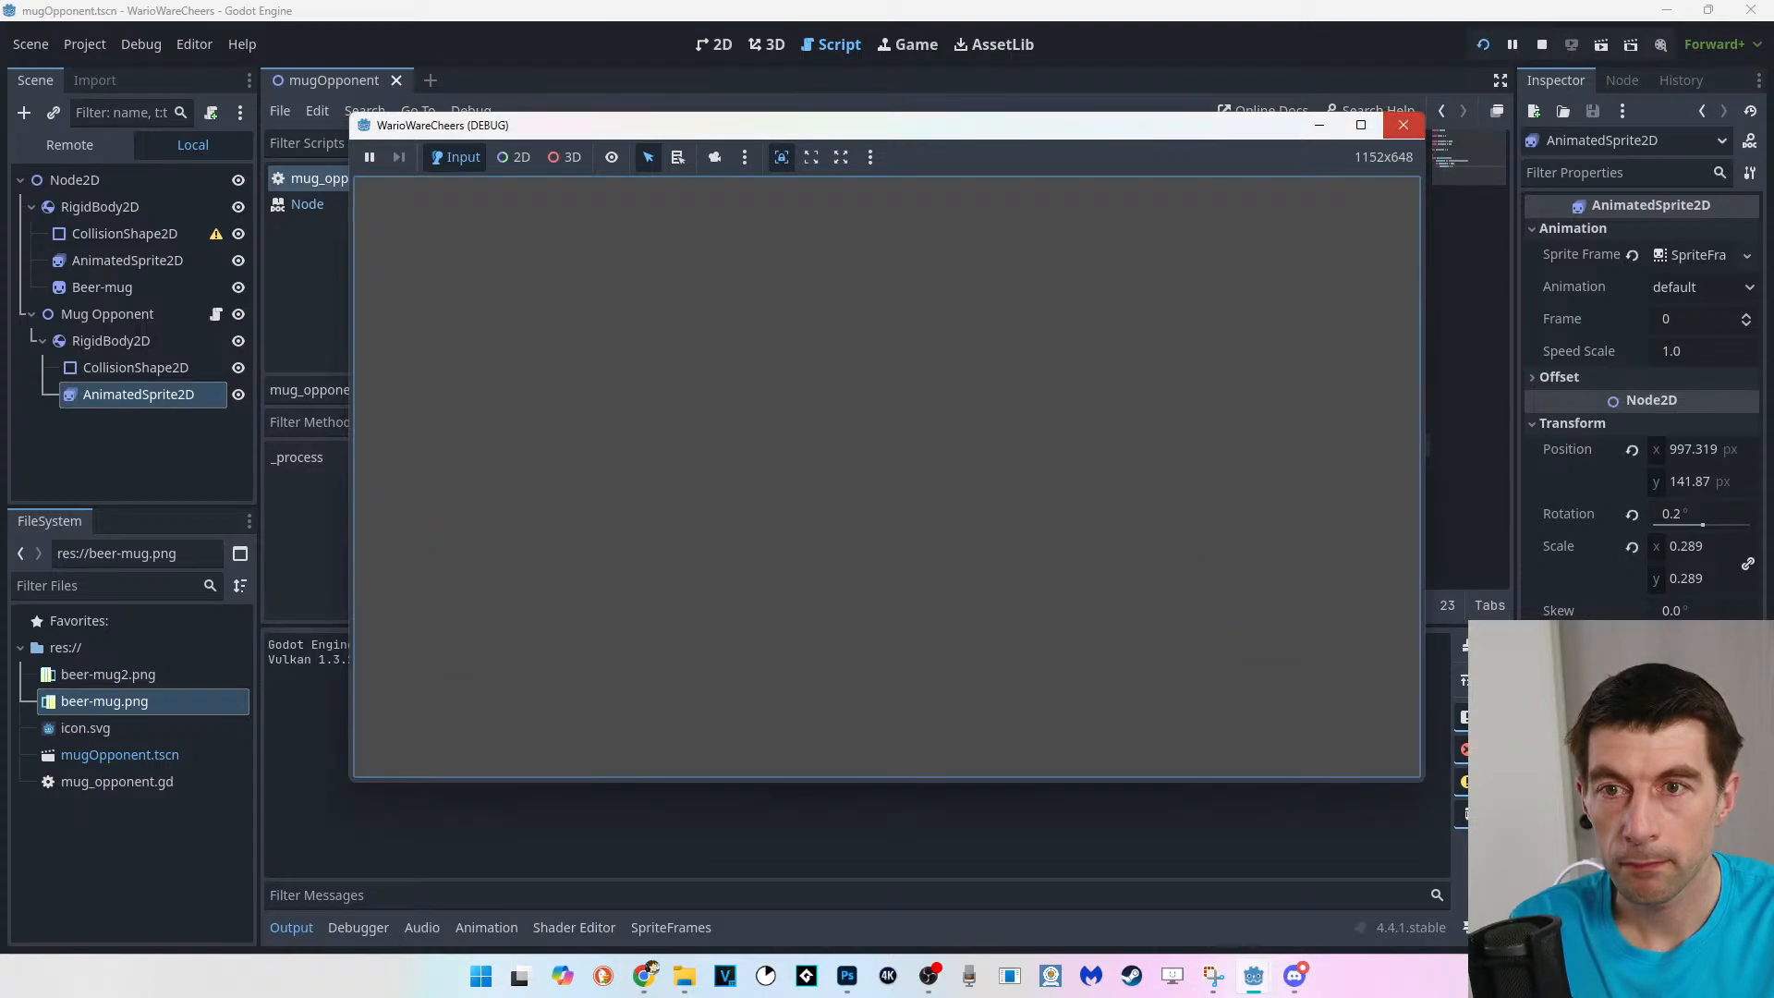
left_click(1402, 124)
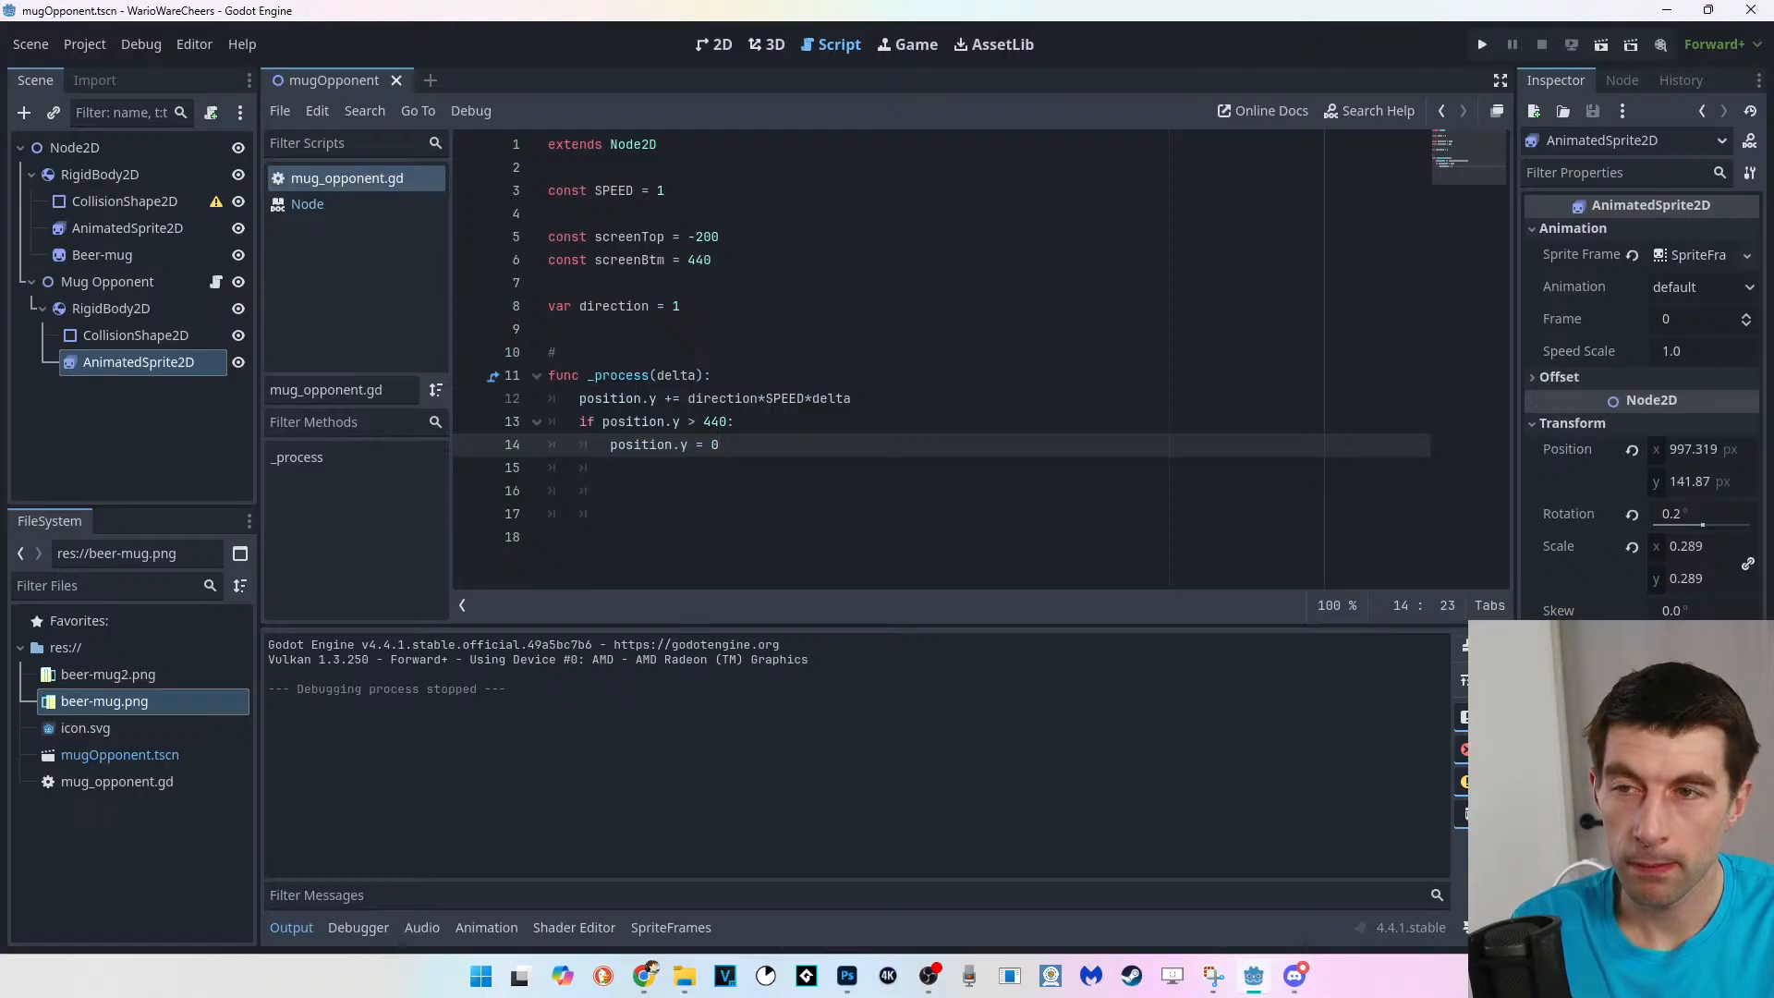
Remove the colon after the position.y > 440 condition and move to the blank line under position.y = 0.
left_click(736, 422)
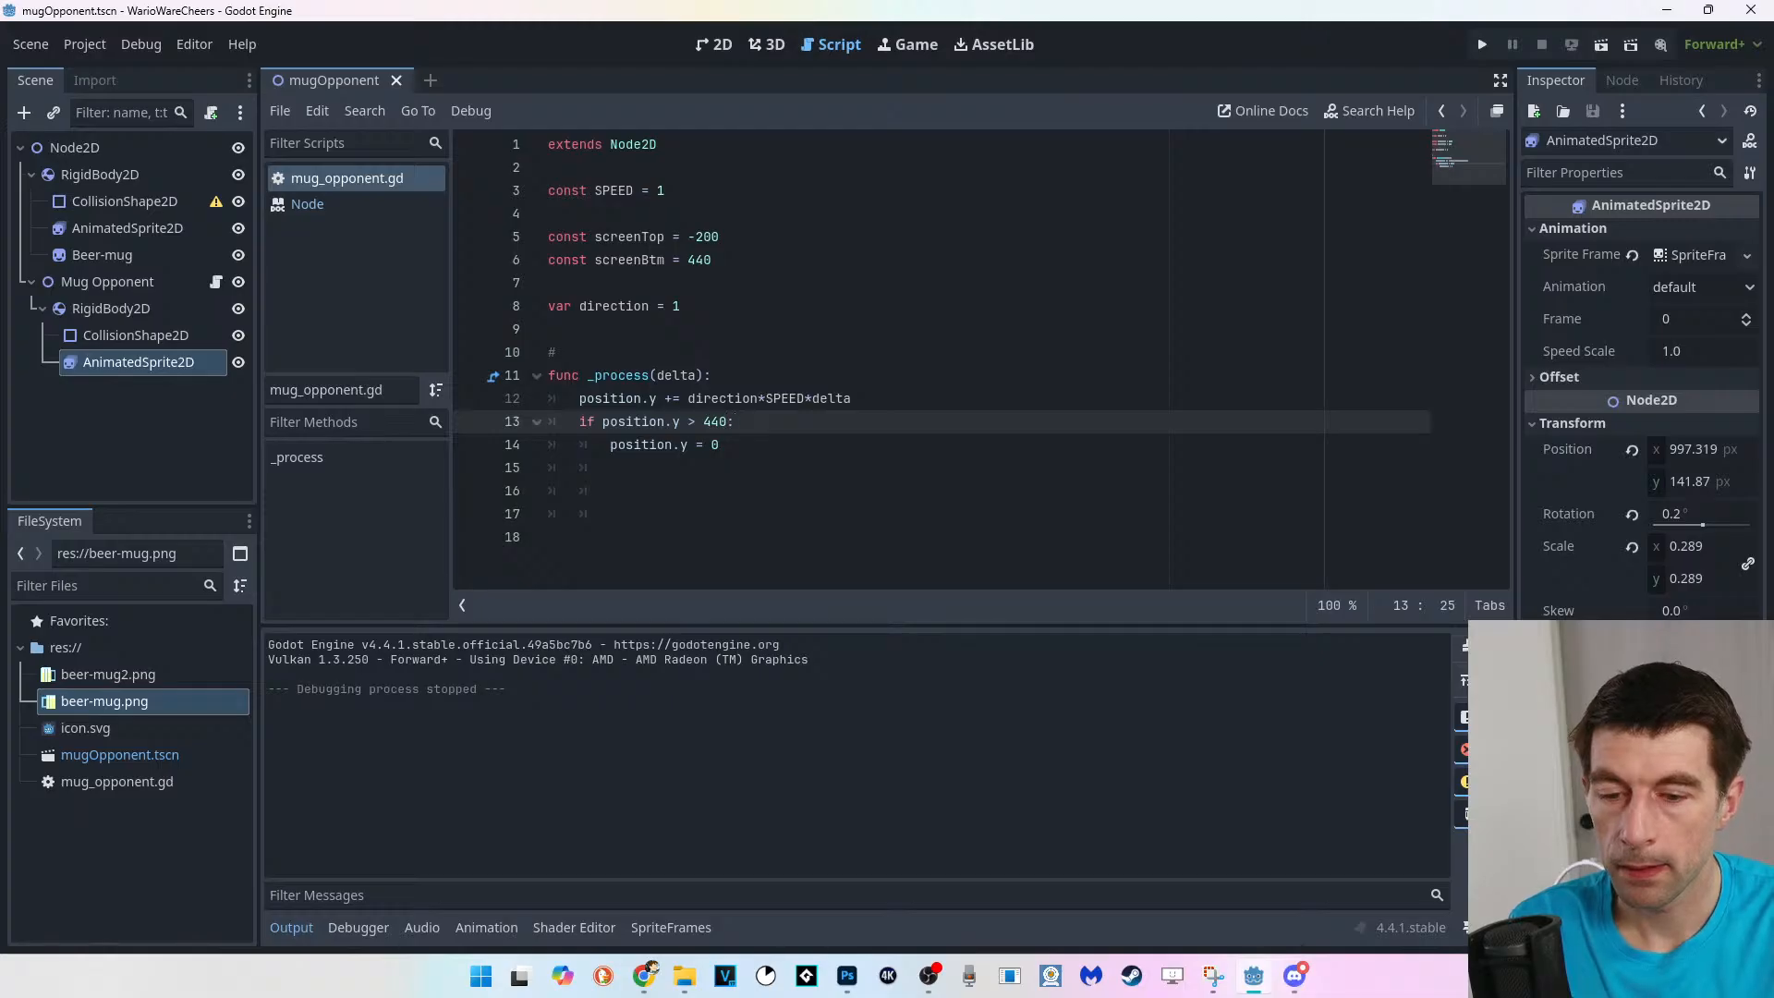
key("BackSpace")
left_click(832, 399)
left_click(610, 467)
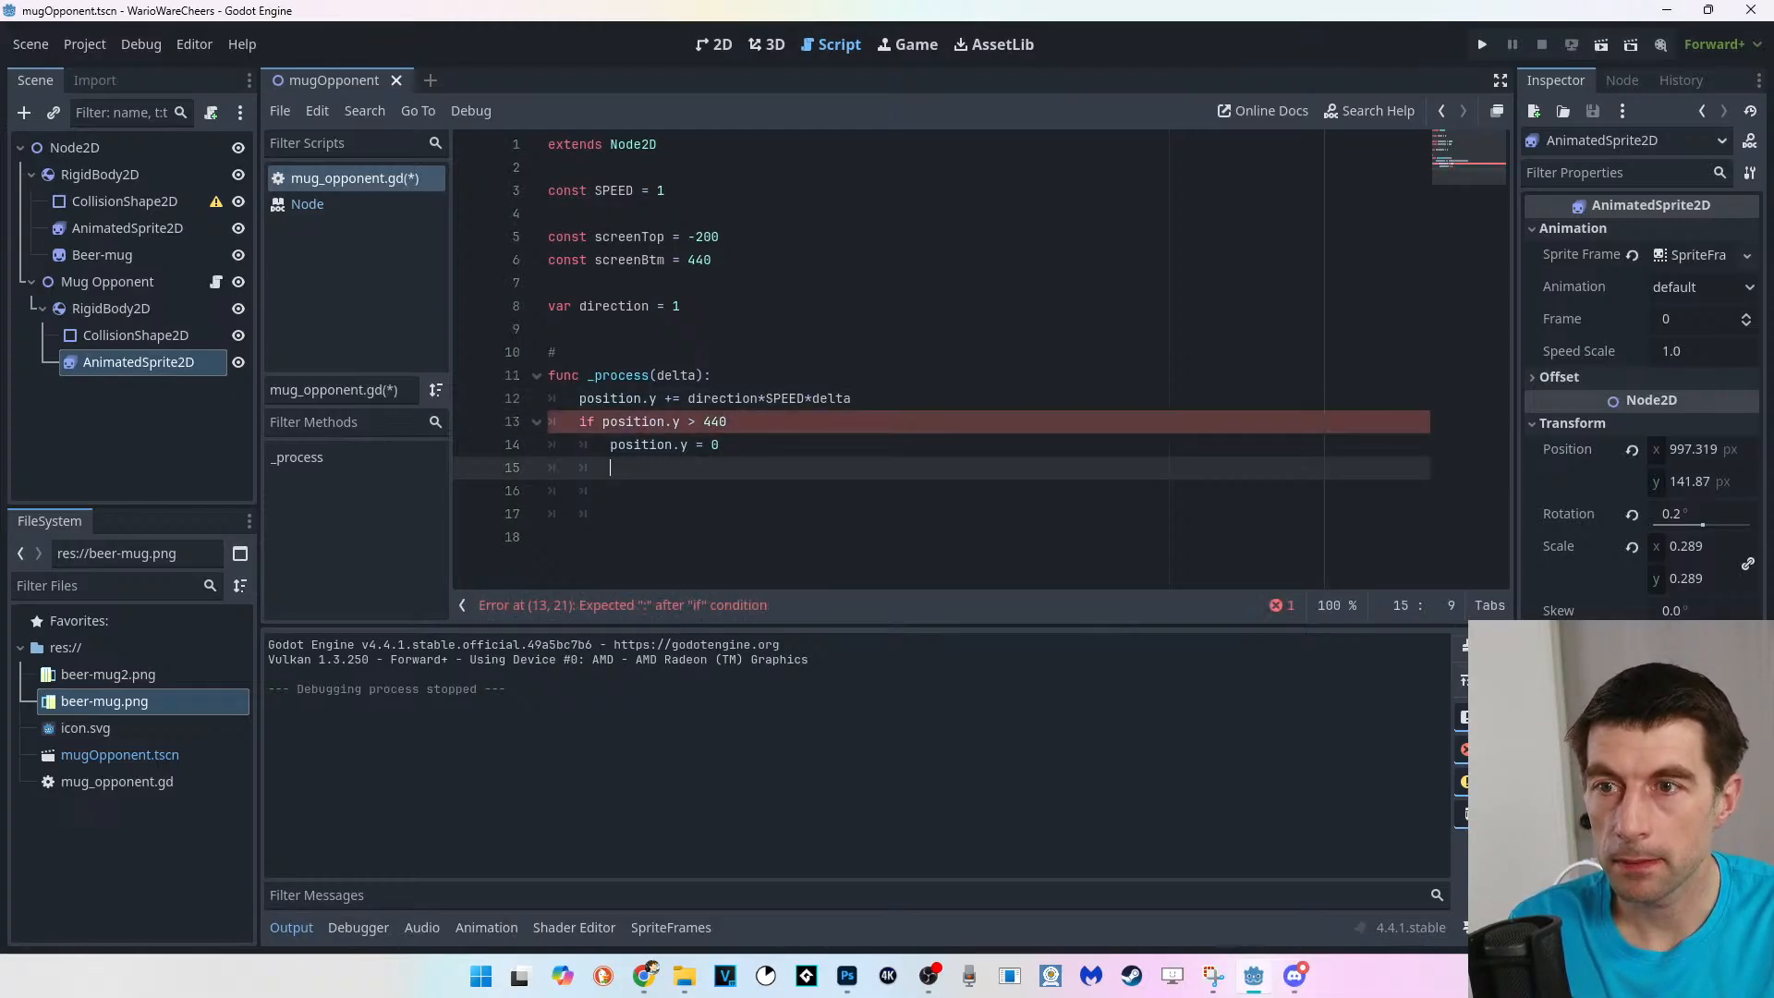
Restore the colon at the end of the if position.y > 440 condition and save the script.
key("Up")
key("Up")
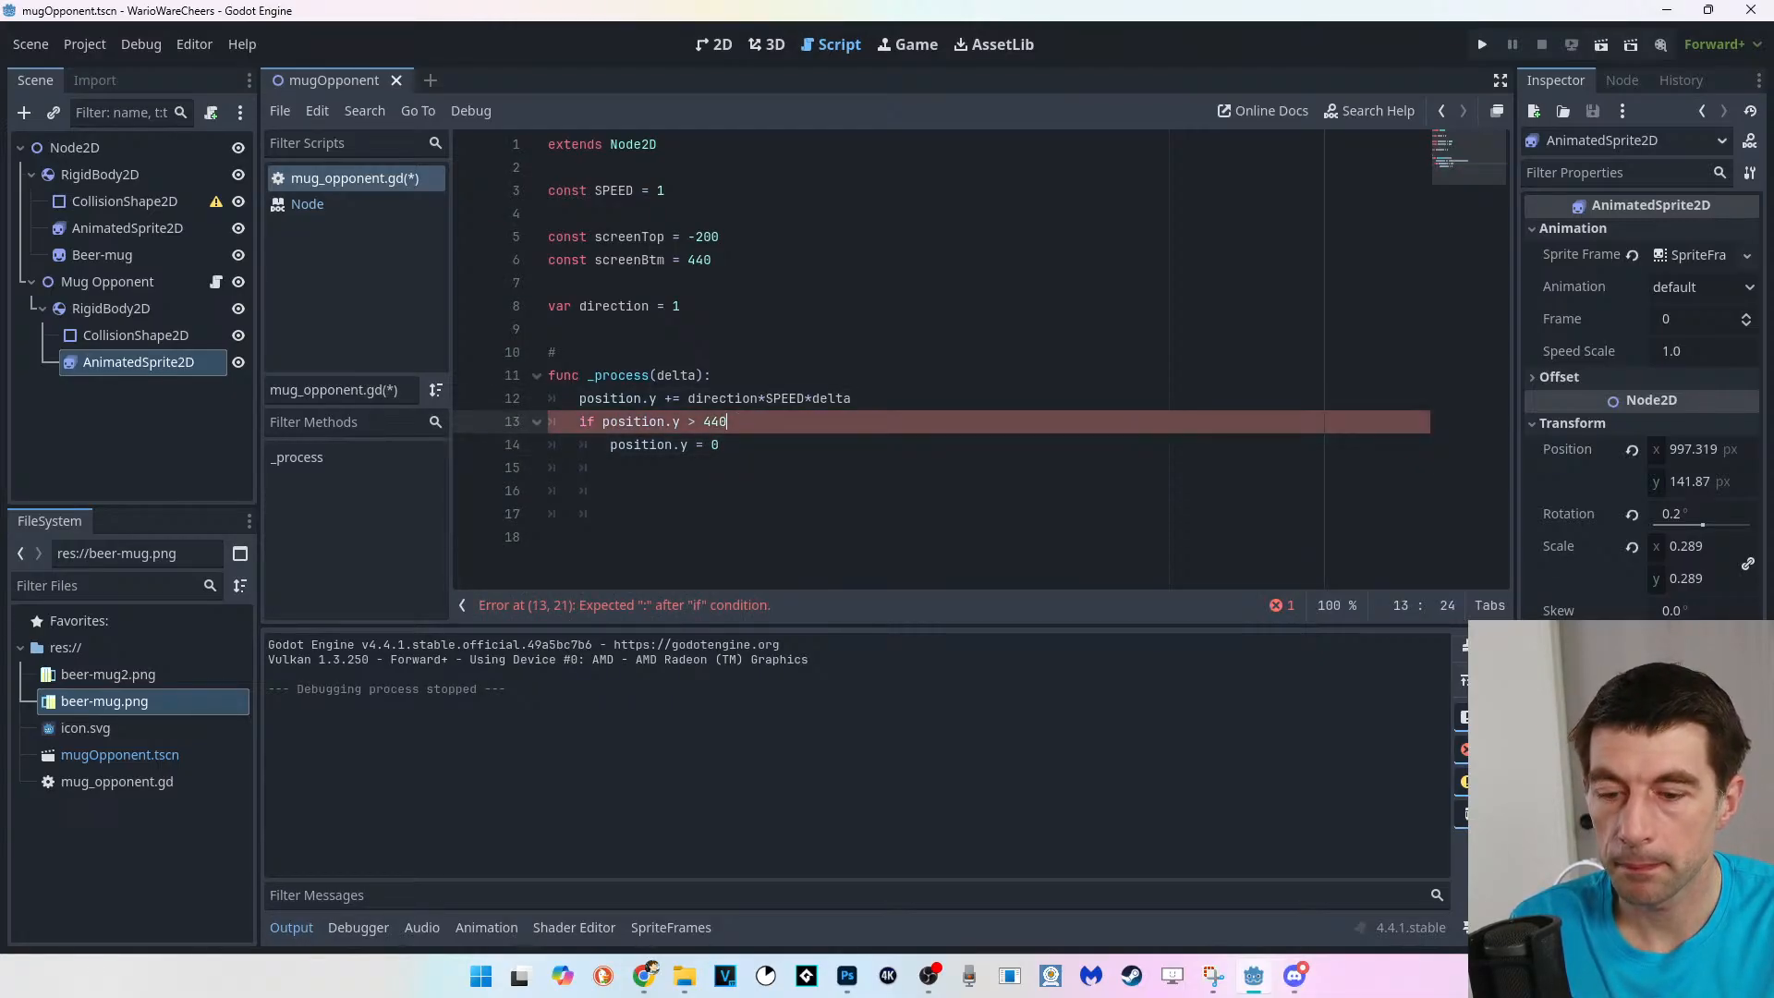
type(":")
key("ctrl+s")
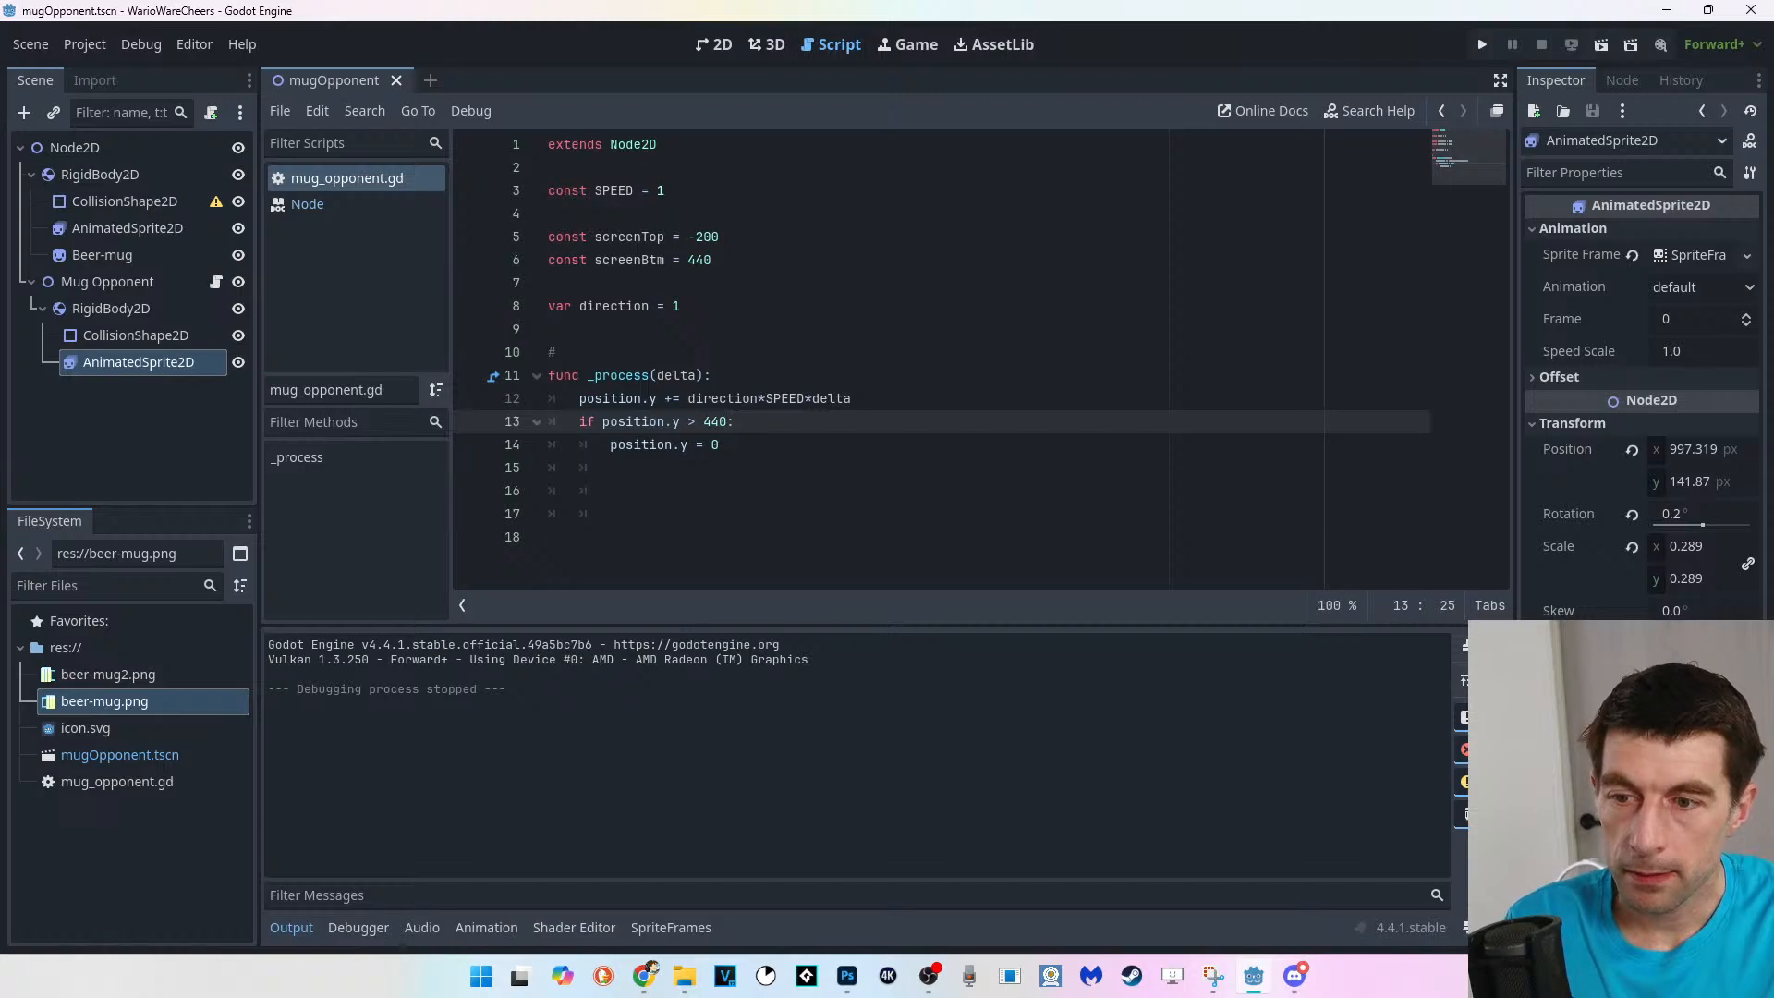
key("alt+Tab")
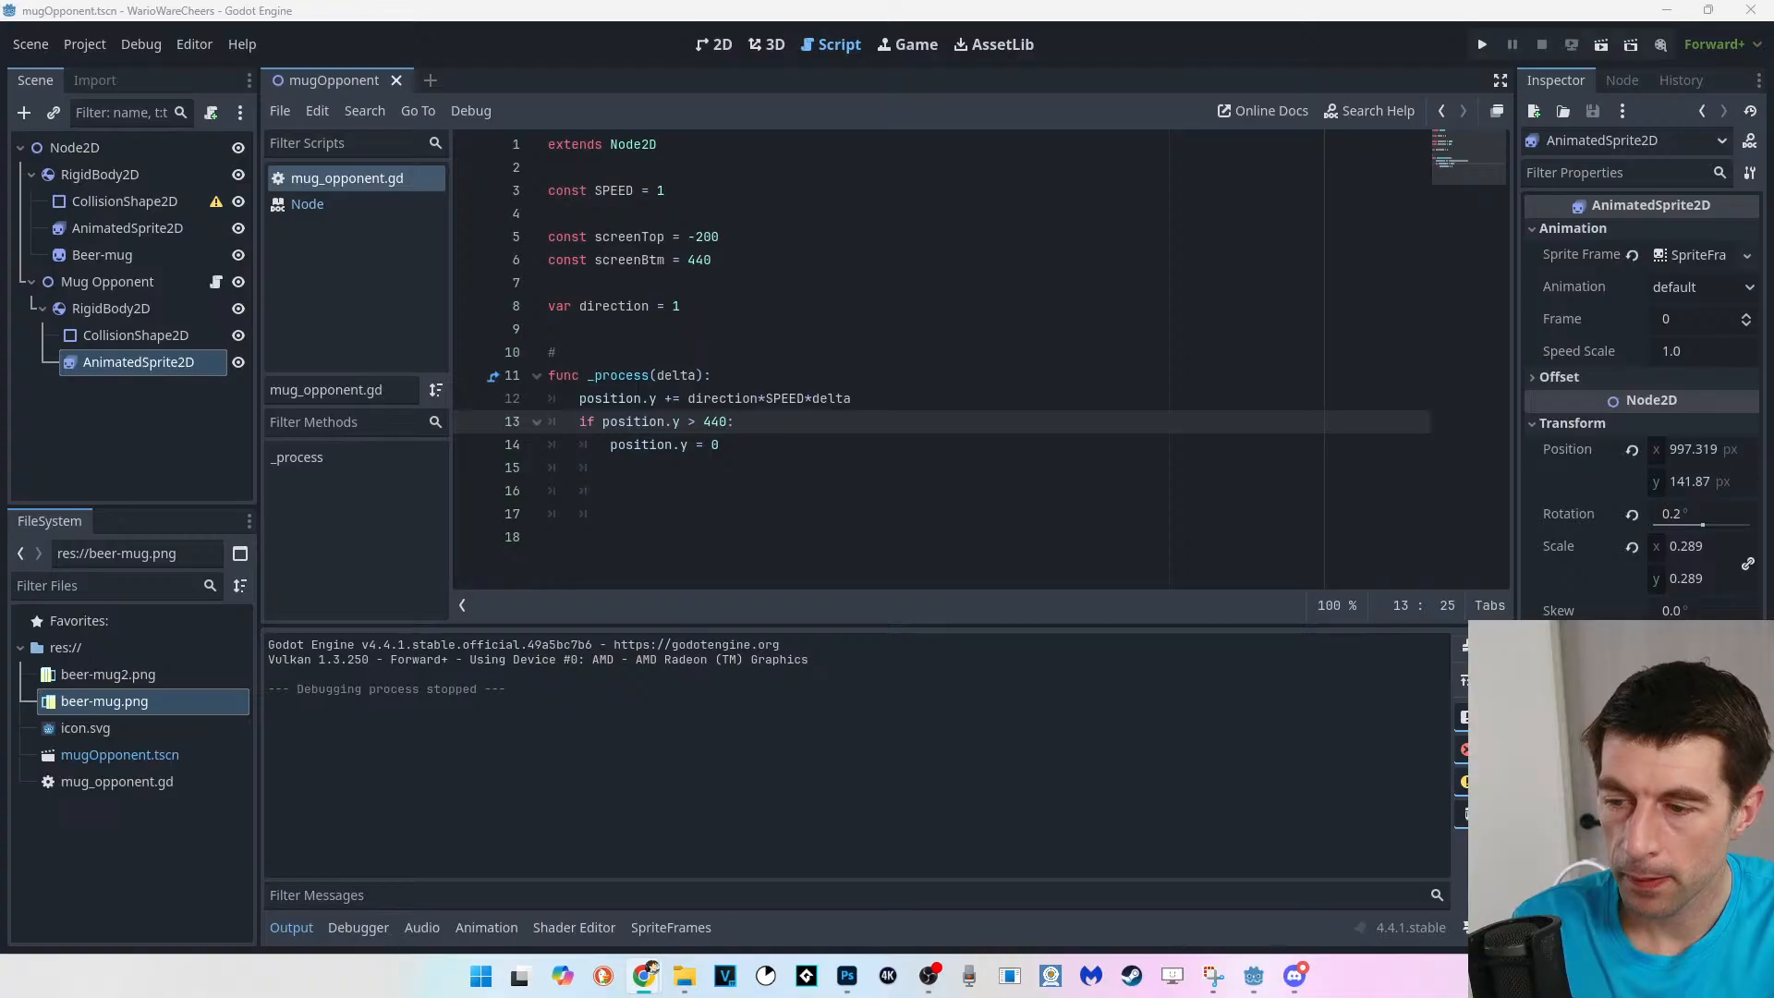
Add a print(position.y) line in _process between the position.y increment and the if condition.
left_click(612, 468)
left_click(851, 398)
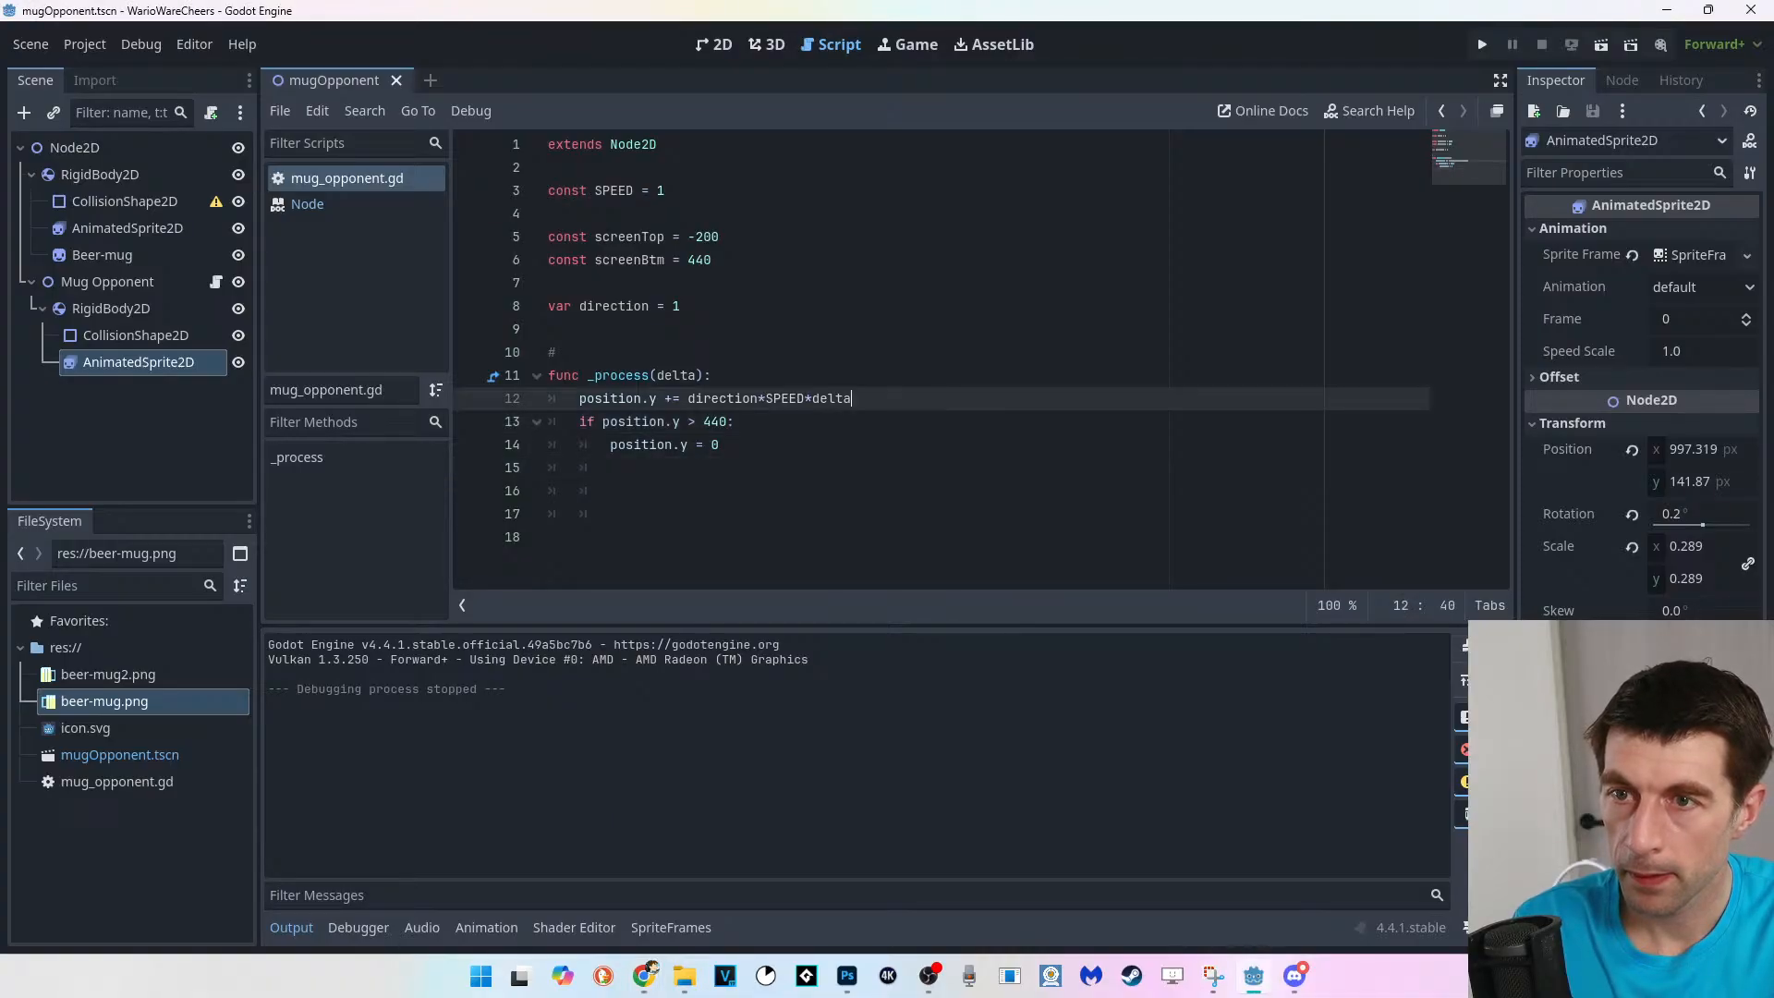
key("Return")
type("print(")
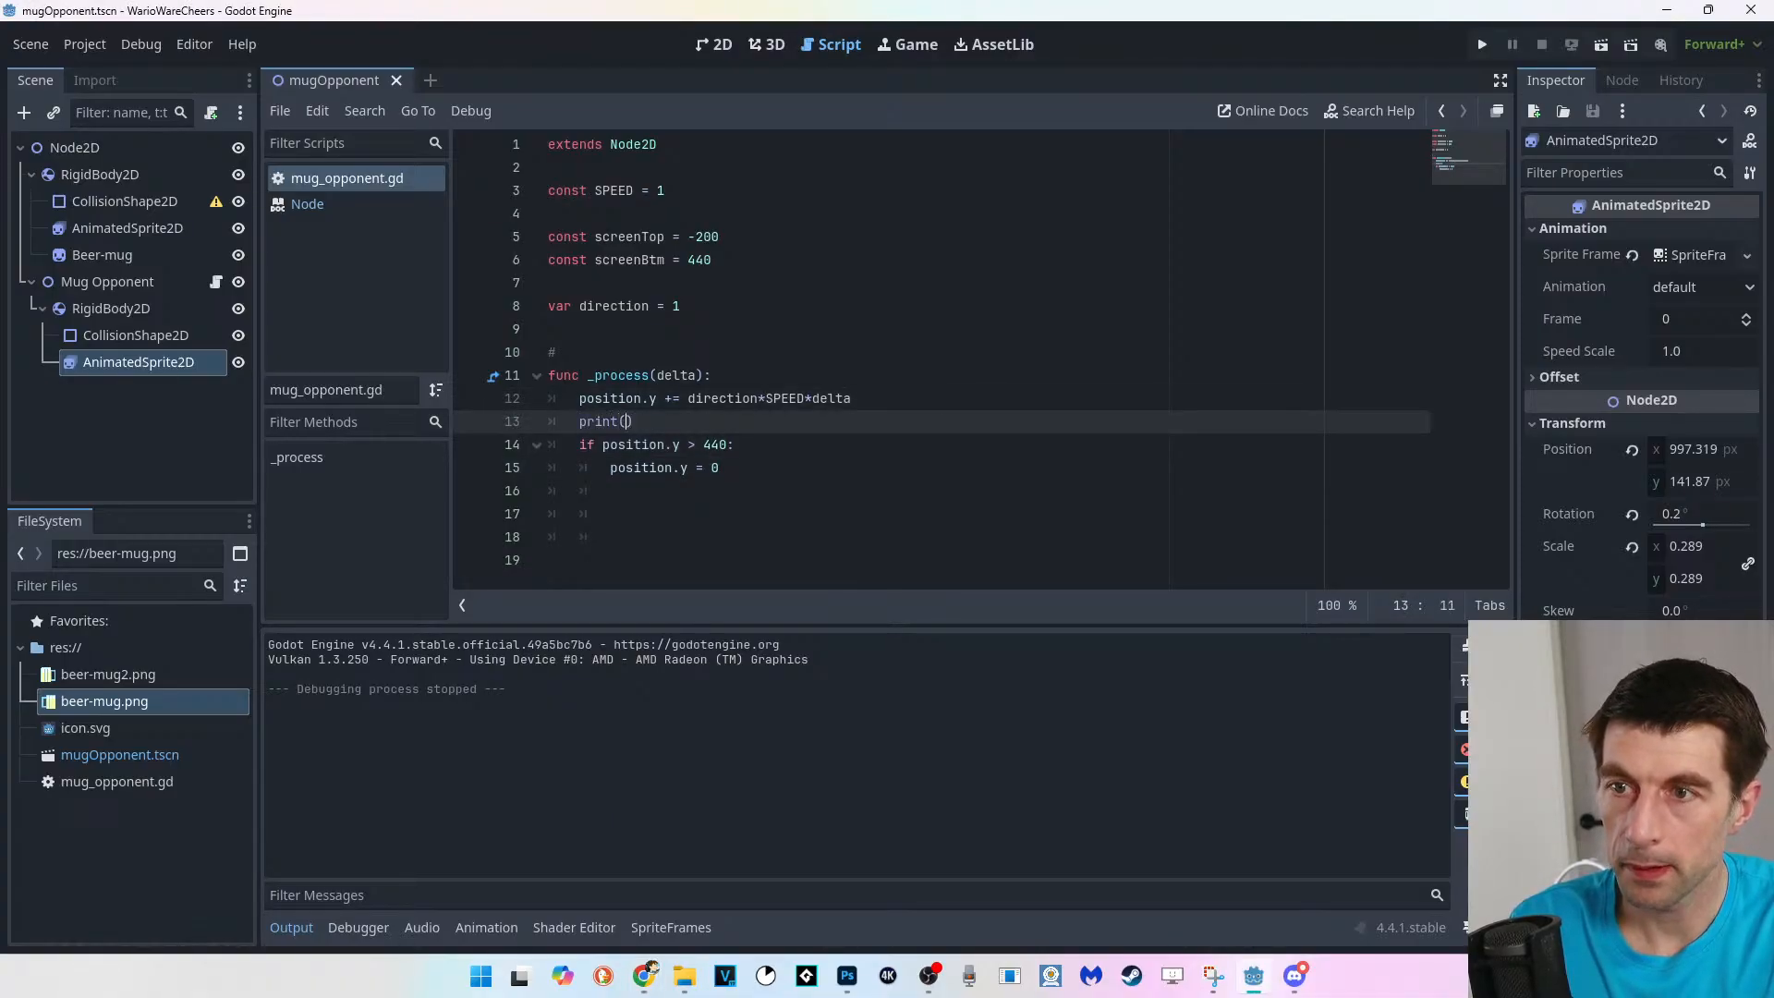
type("position.y")
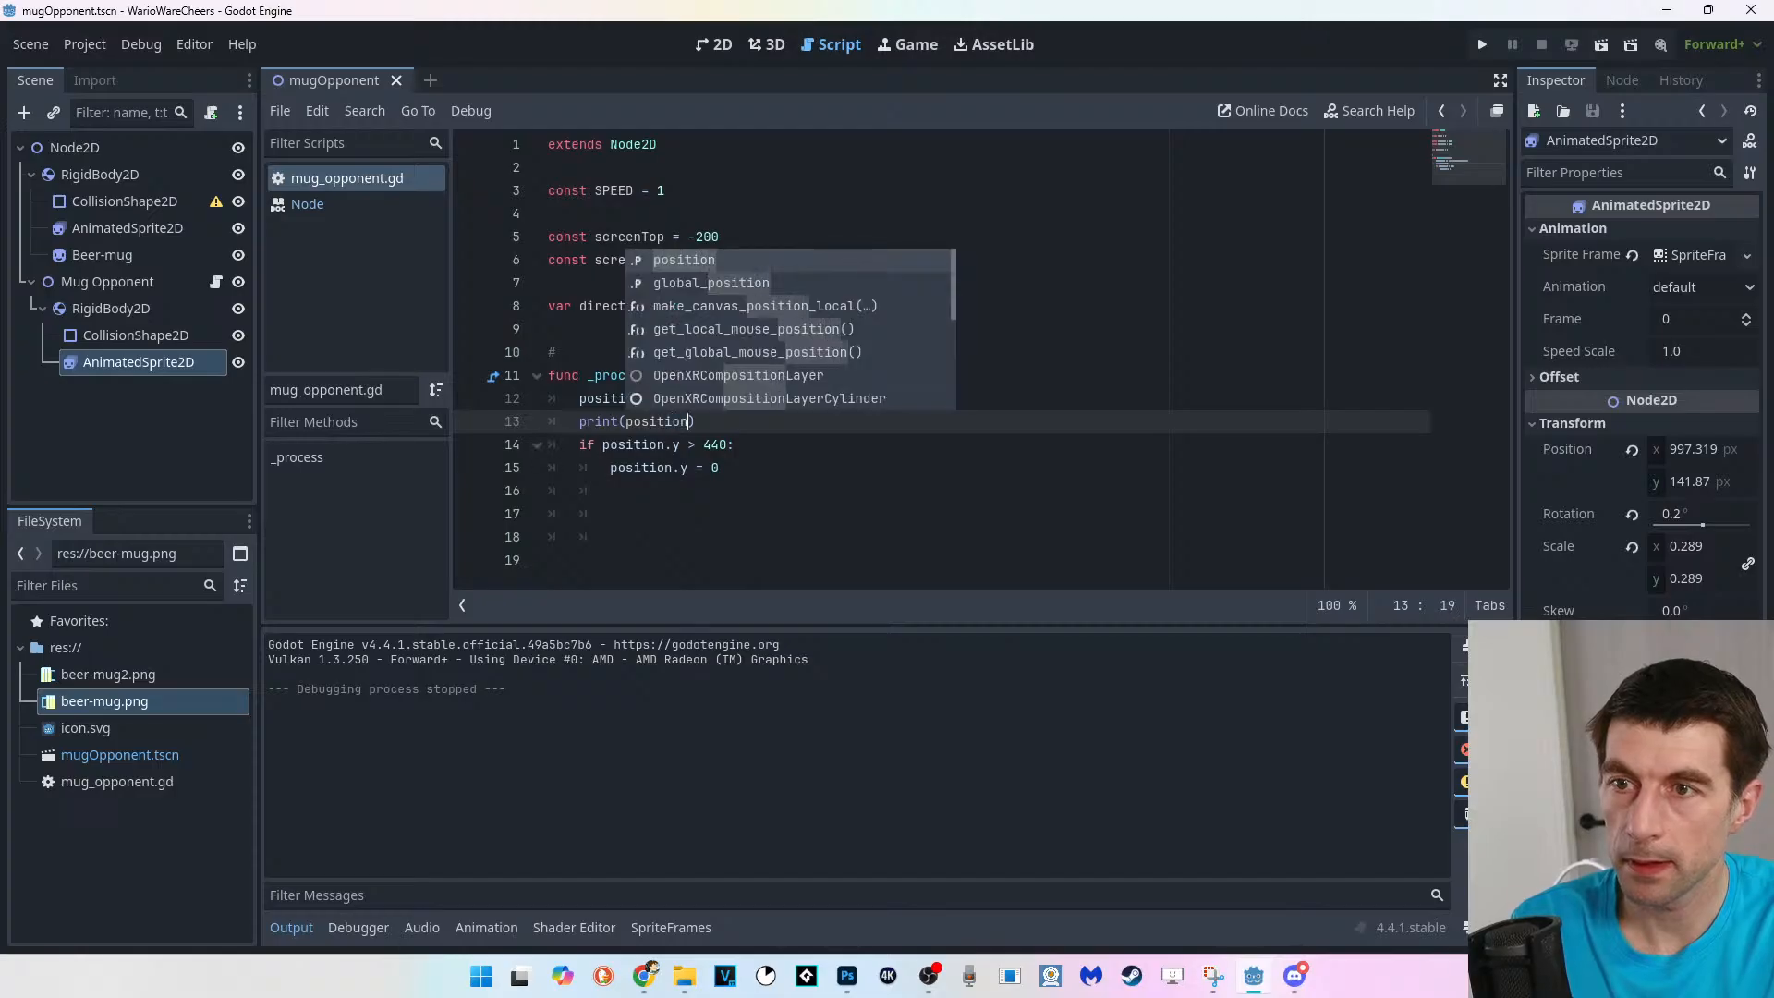
key("Escape")
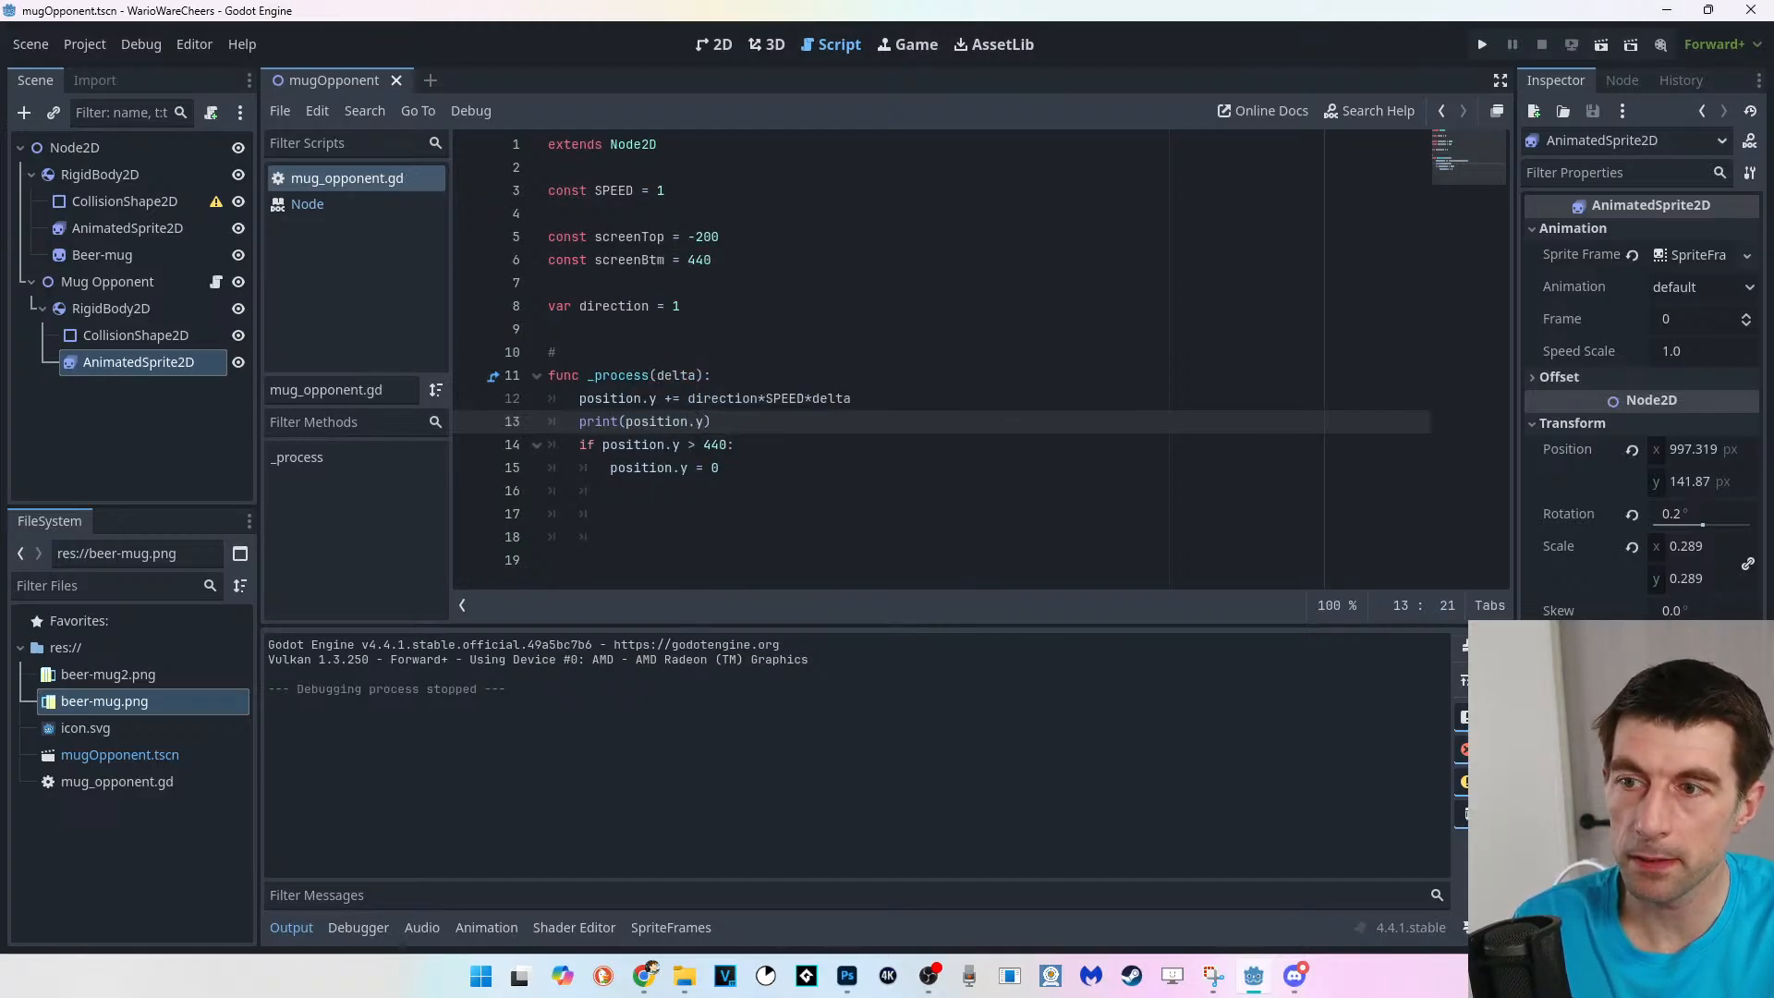
Run the project, move the game window aside to check the printed position.y values, and close the game.
key("F5")
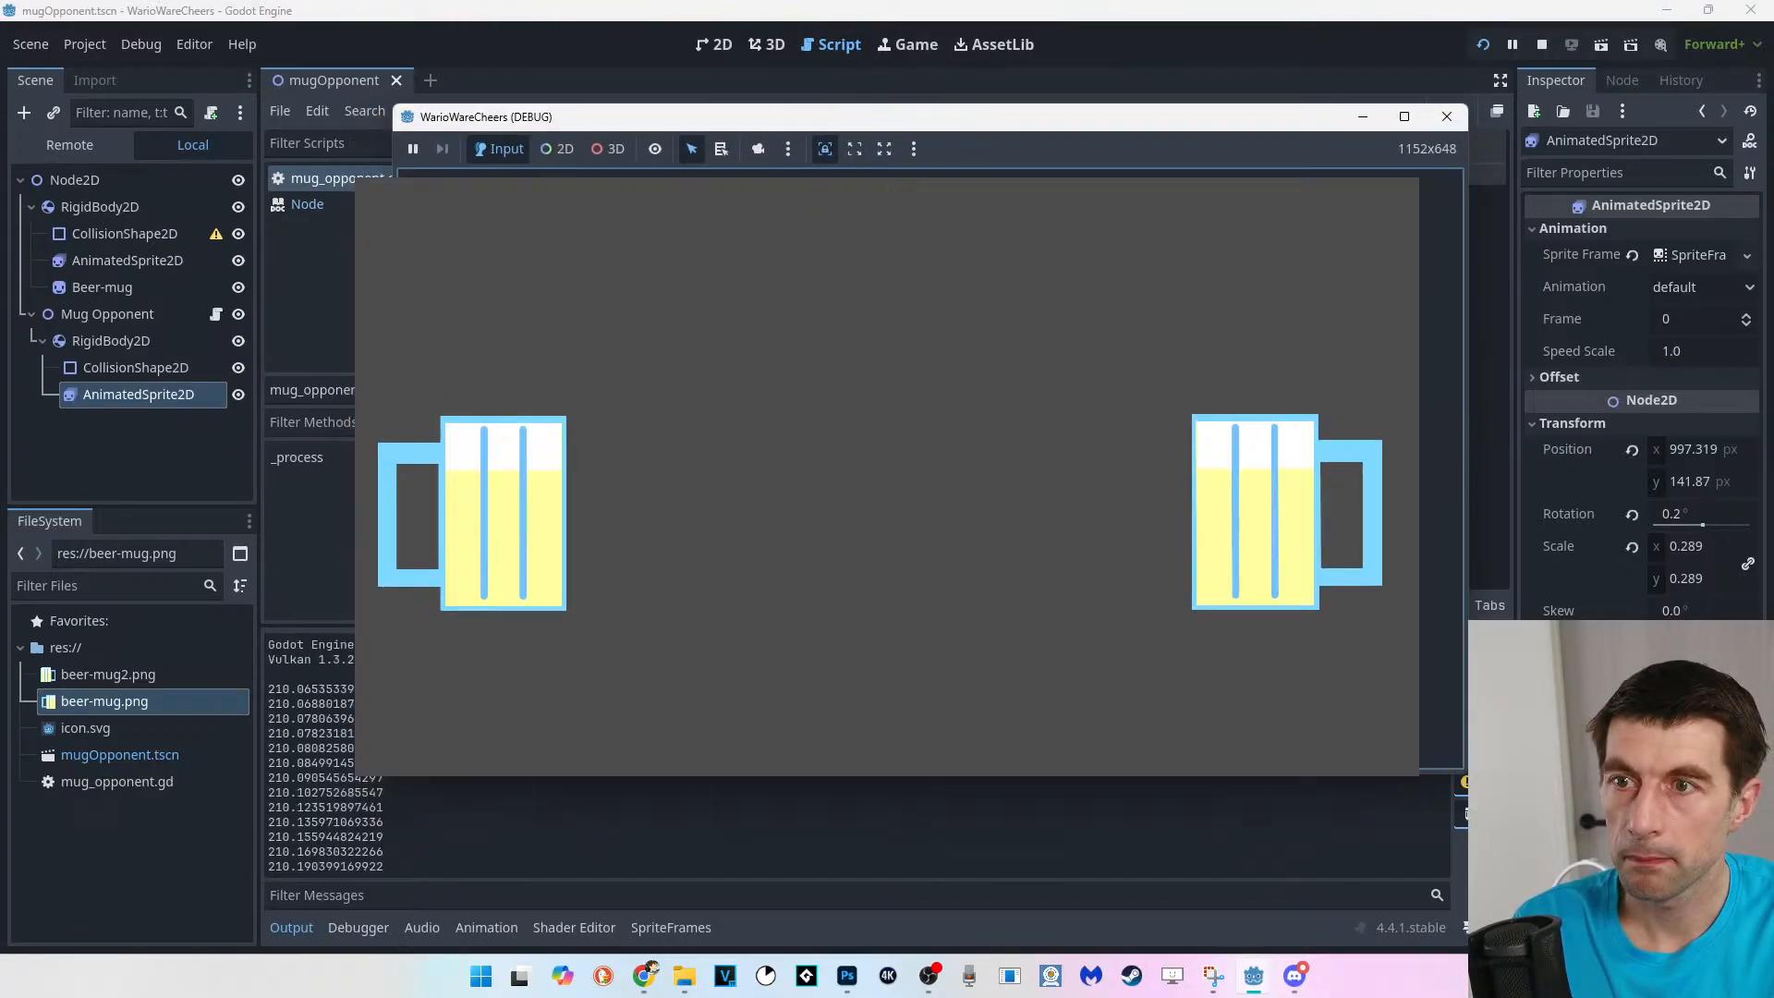
left_click_drag(758, 118, 931, 102)
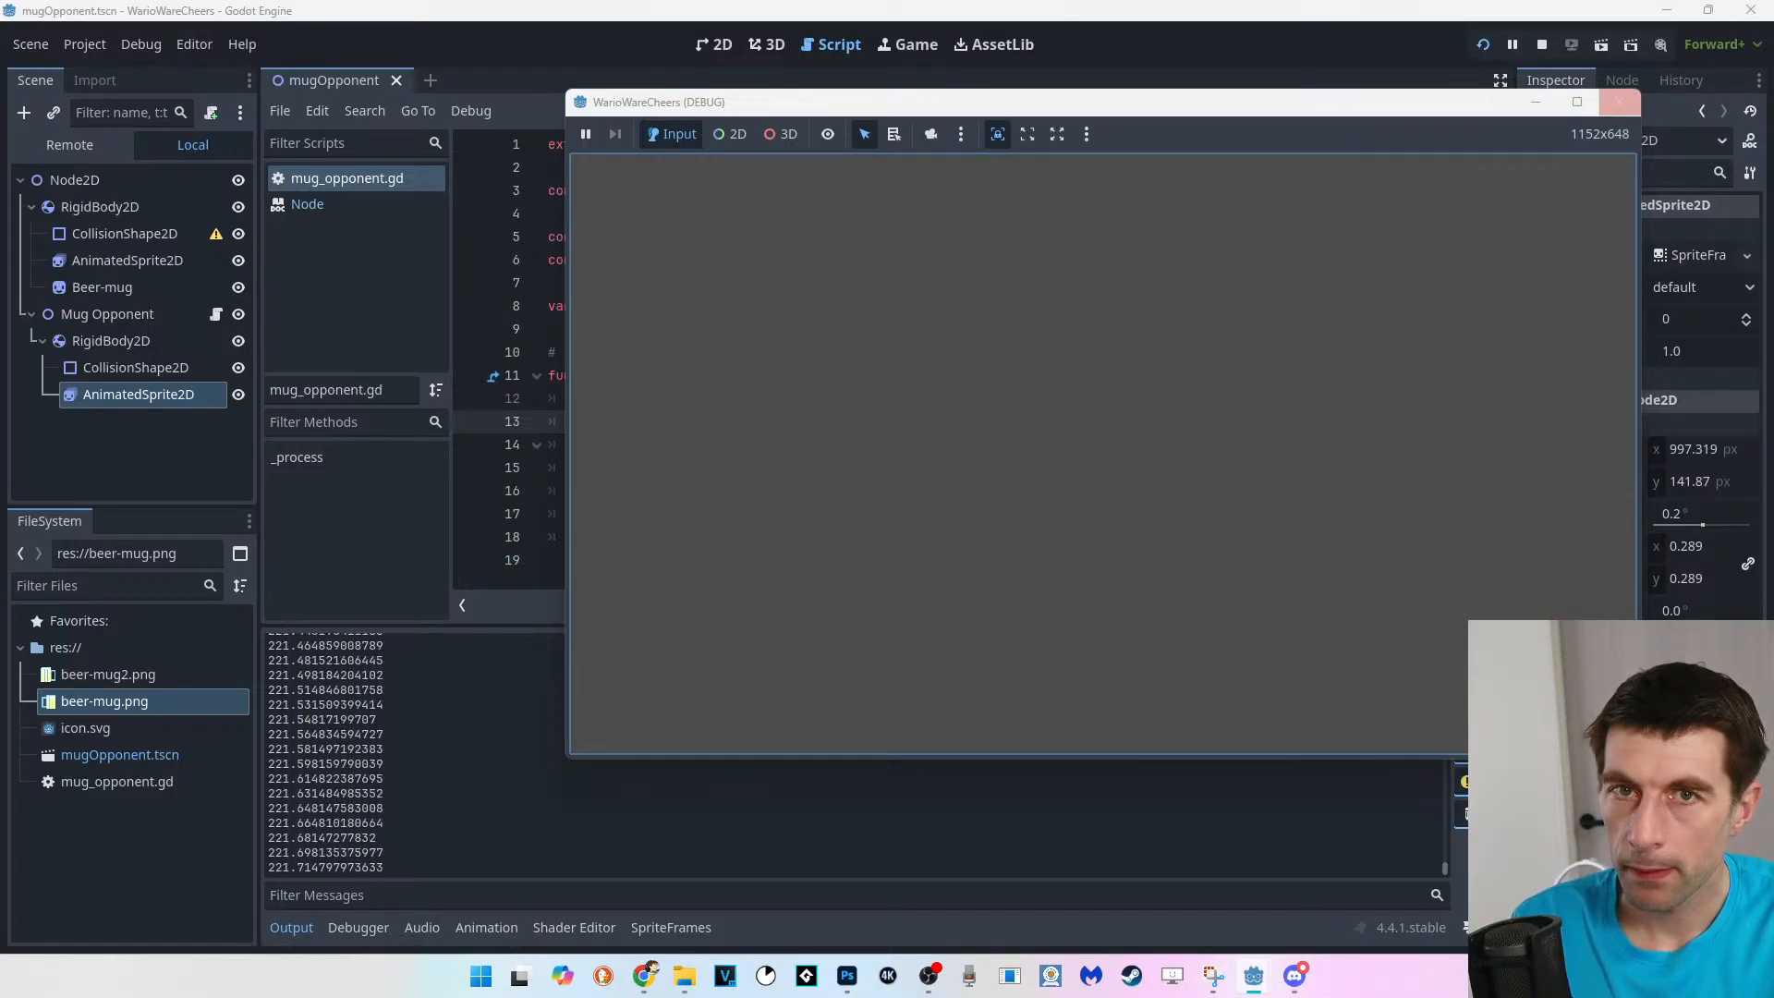
left_click(1619, 101)
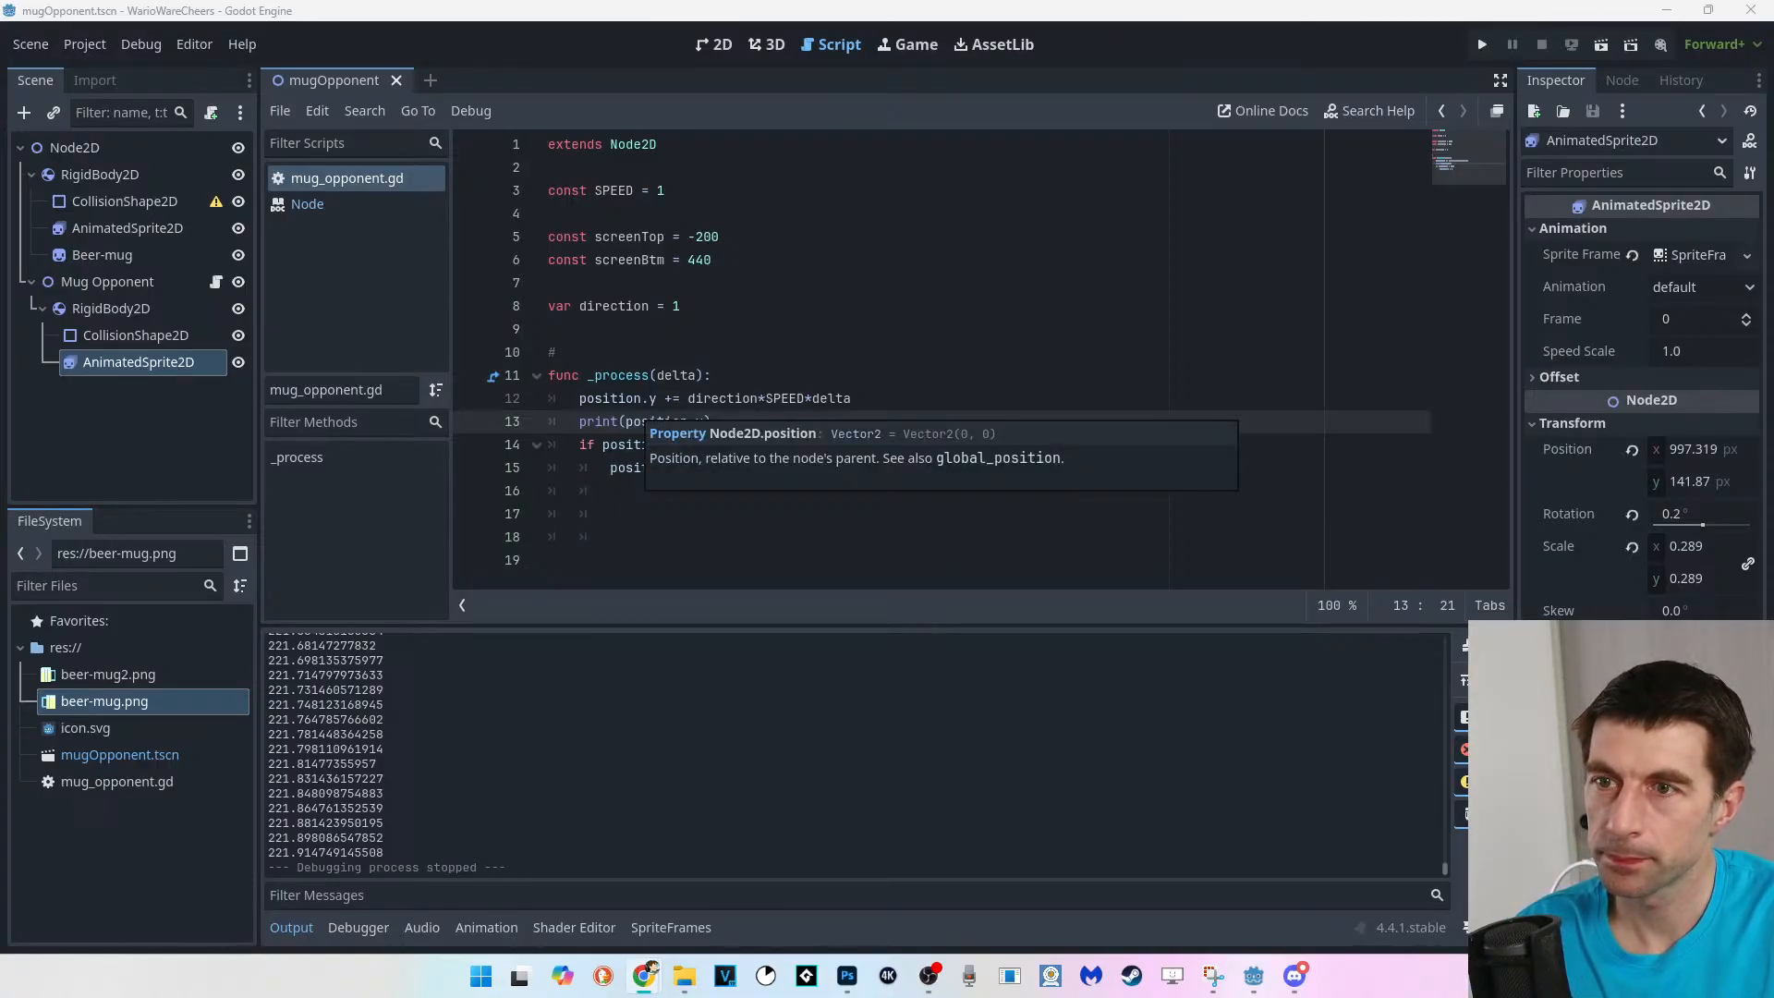
left_click(719, 398)
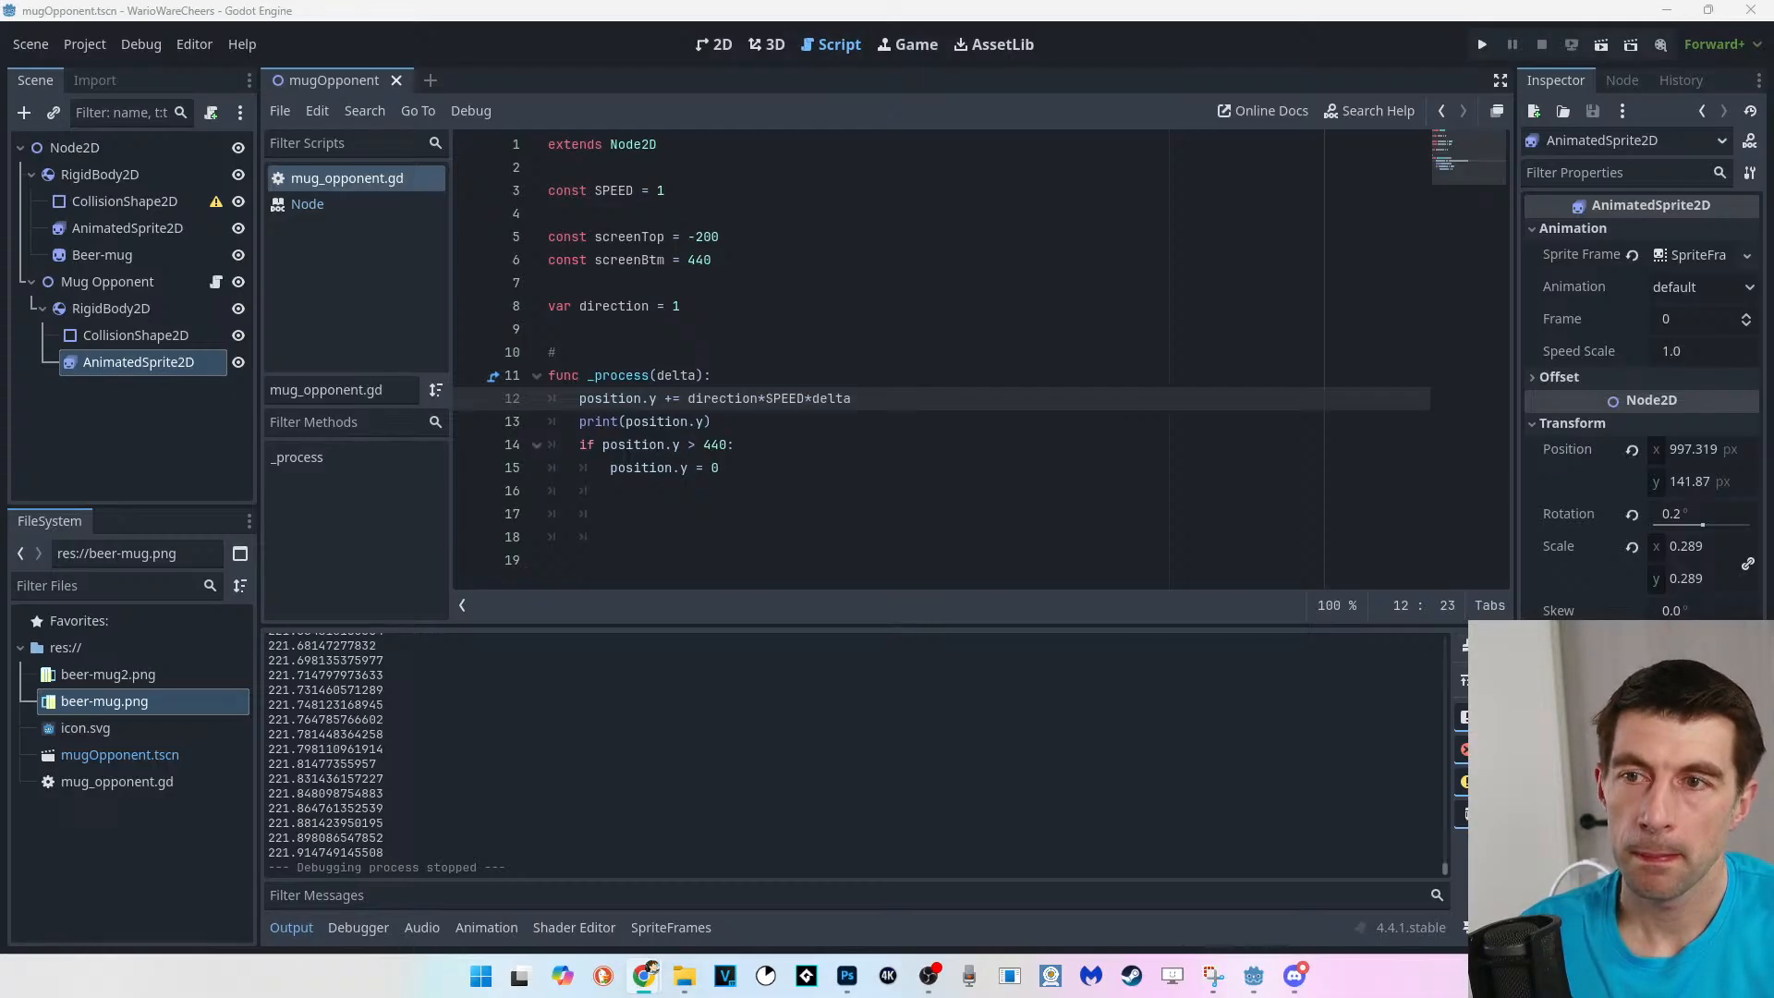
left_click(713, 421)
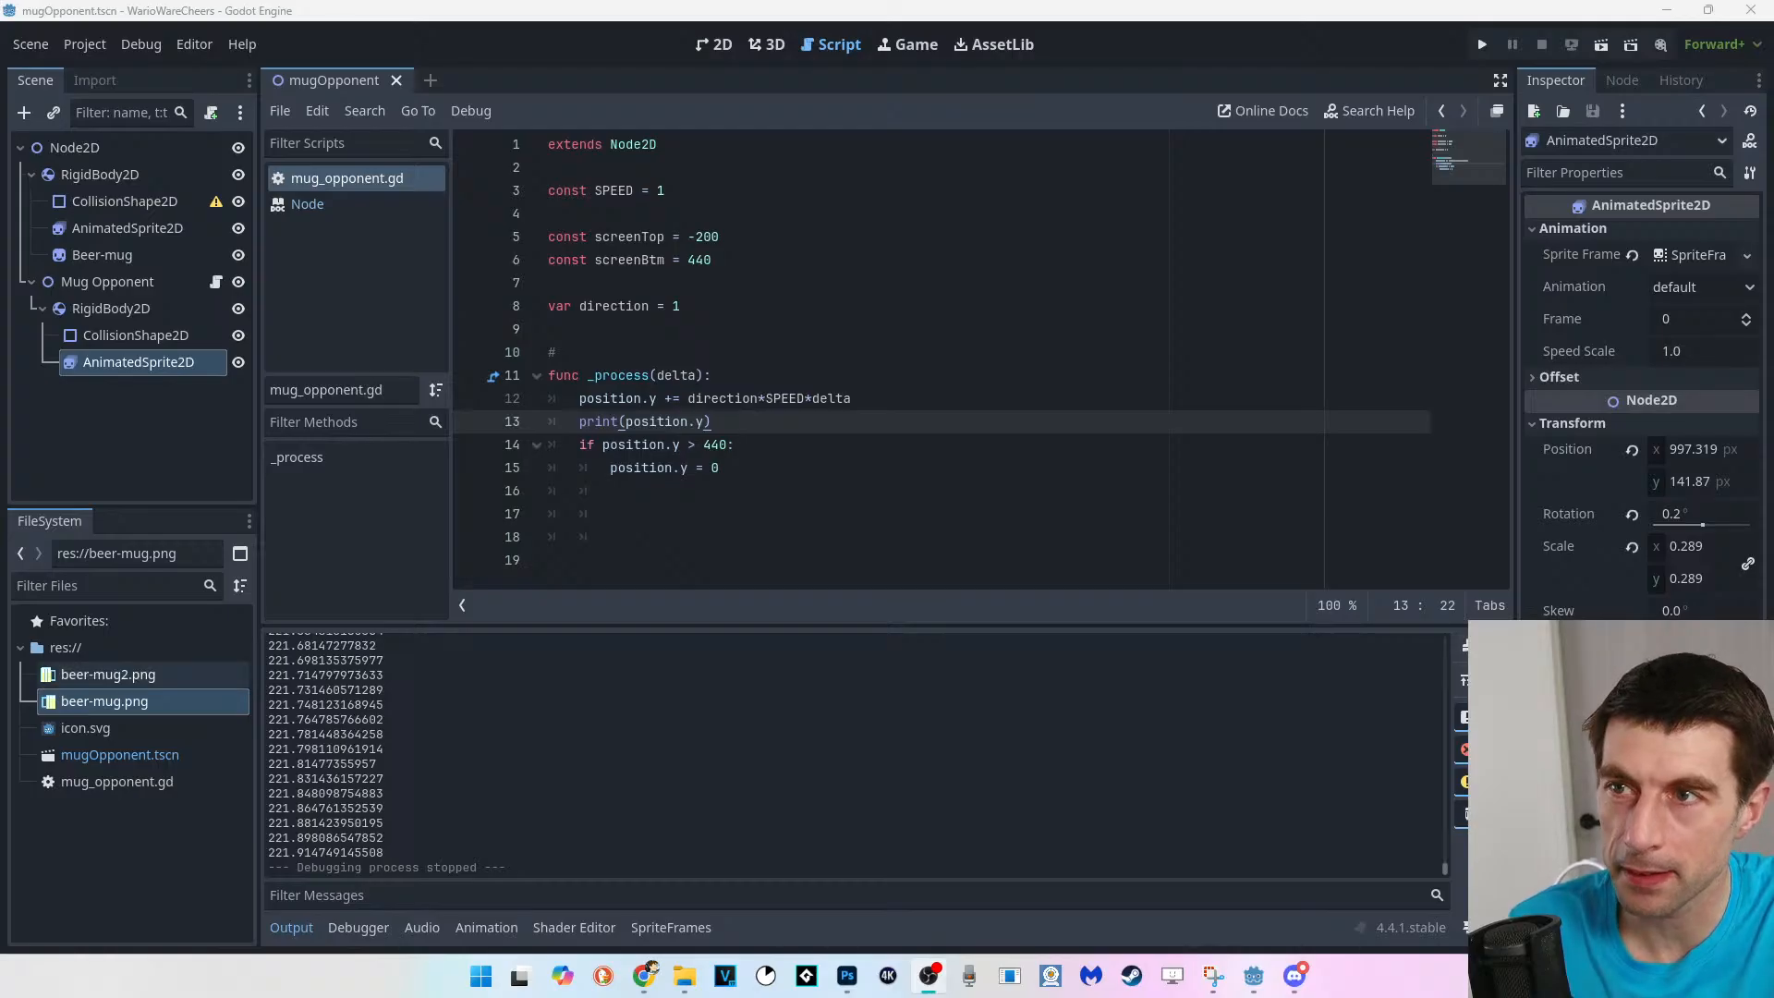
left_click(471, 111)
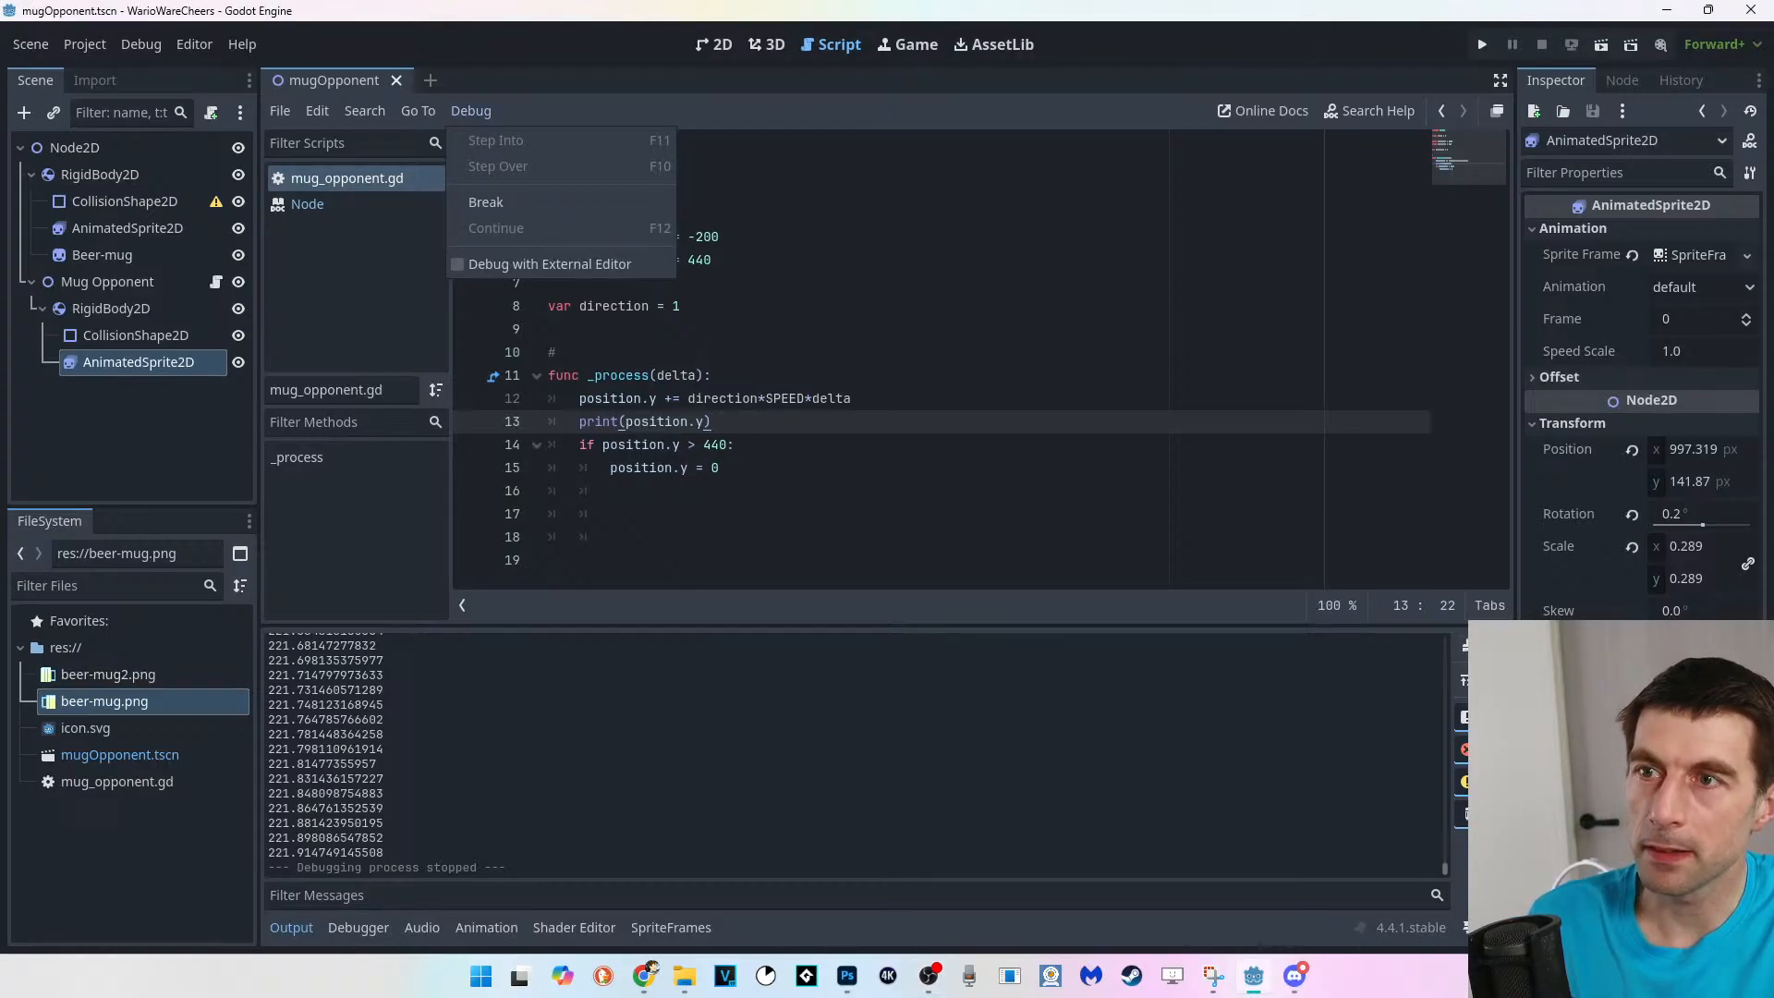